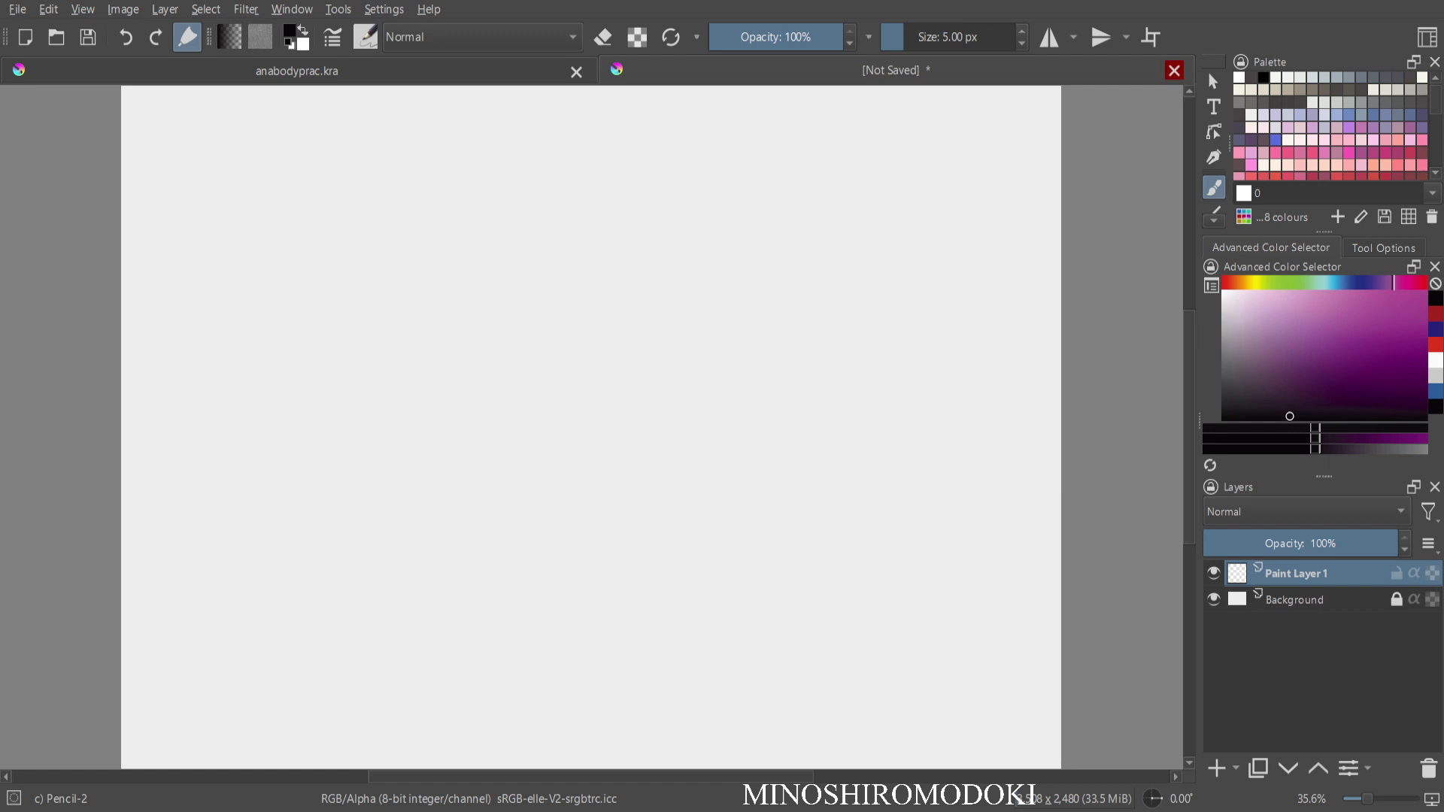
Sketch a row of five loose warm-up circles across the upper edge of the canvas on Paint Layer 1.
click(866, 313)
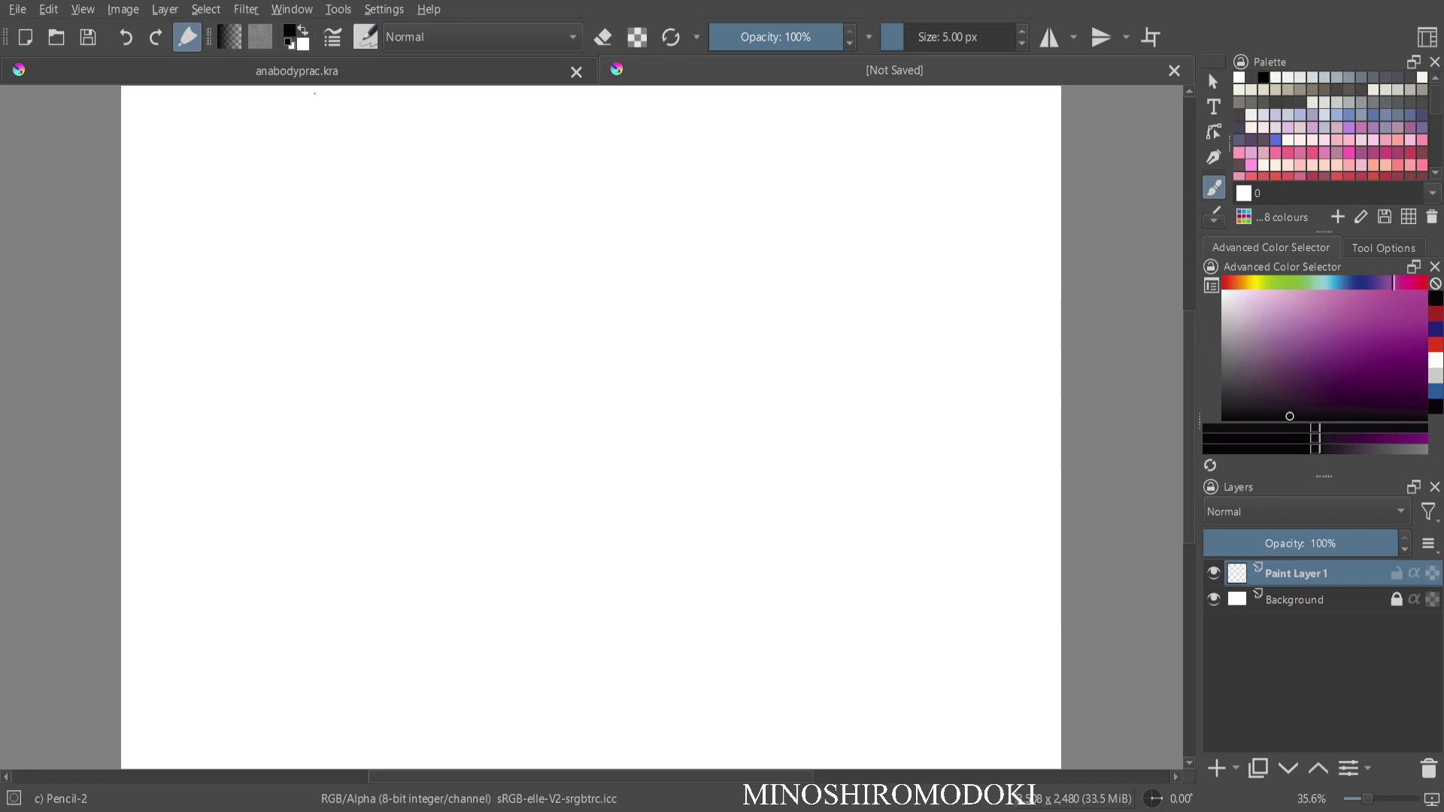
mouse_move(246, 178)
mouse_down()
mouse_move(304, 134)
mouse_move(261, 131)
mouse_move(228, 161)
mouse_move(237, 196)
mouse_move(316, 204)
mouse_up()
mouse_move(395, 179)
mouse_down()
mouse_move(469, 201)
mouse_move(480, 151)
mouse_move(426, 129)
mouse_move(413, 146)
mouse_move(461, 209)
mouse_up()
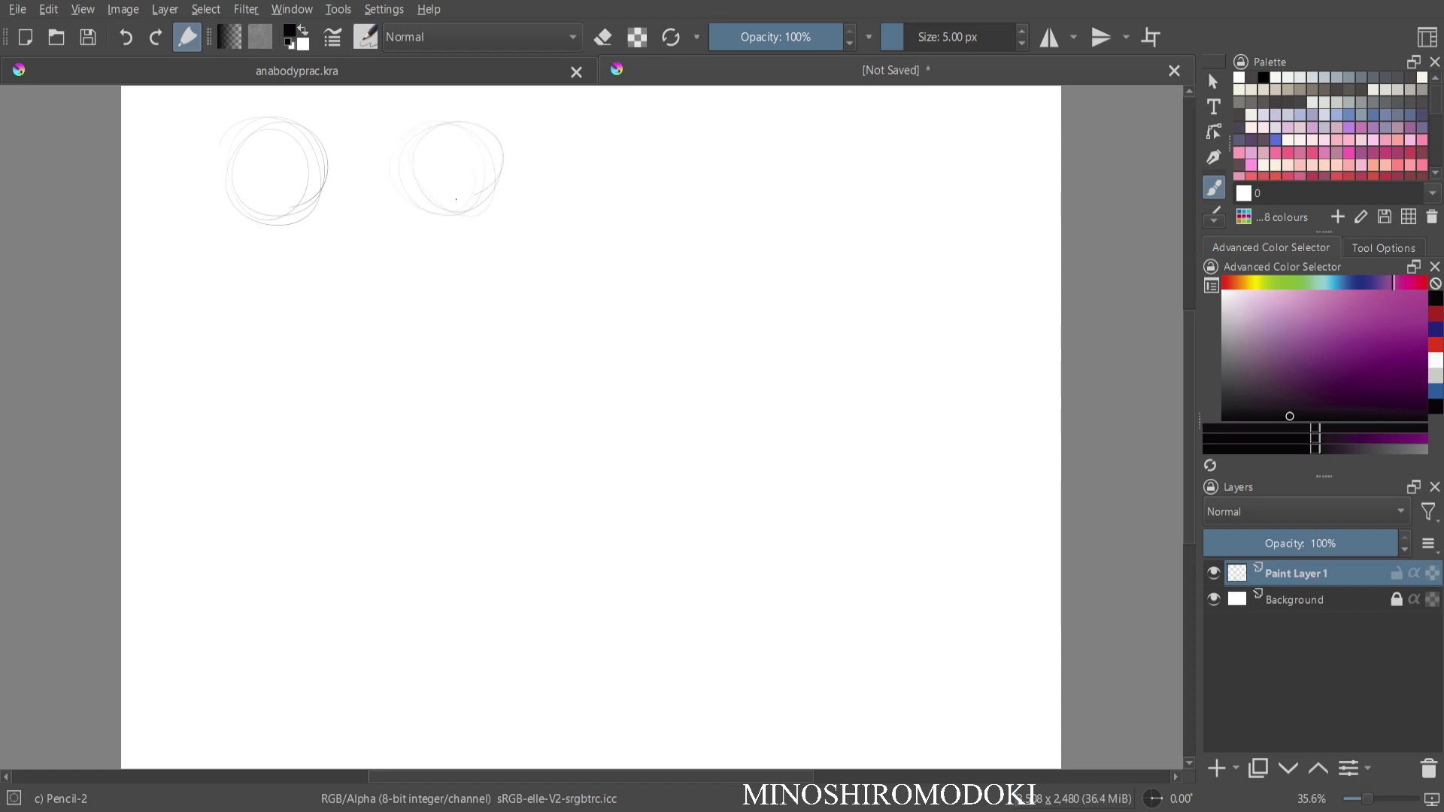
drag(422, 150, 474, 197)
mouse_move(597, 180)
mouse_down()
mouse_move(541, 183)
mouse_move(587, 212)
mouse_move(622, 196)
mouse_up()
mouse_move(758, 121)
mouse_down()
mouse_move(725, 194)
mouse_move(743, 219)
mouse_move(789, 213)
mouse_up()
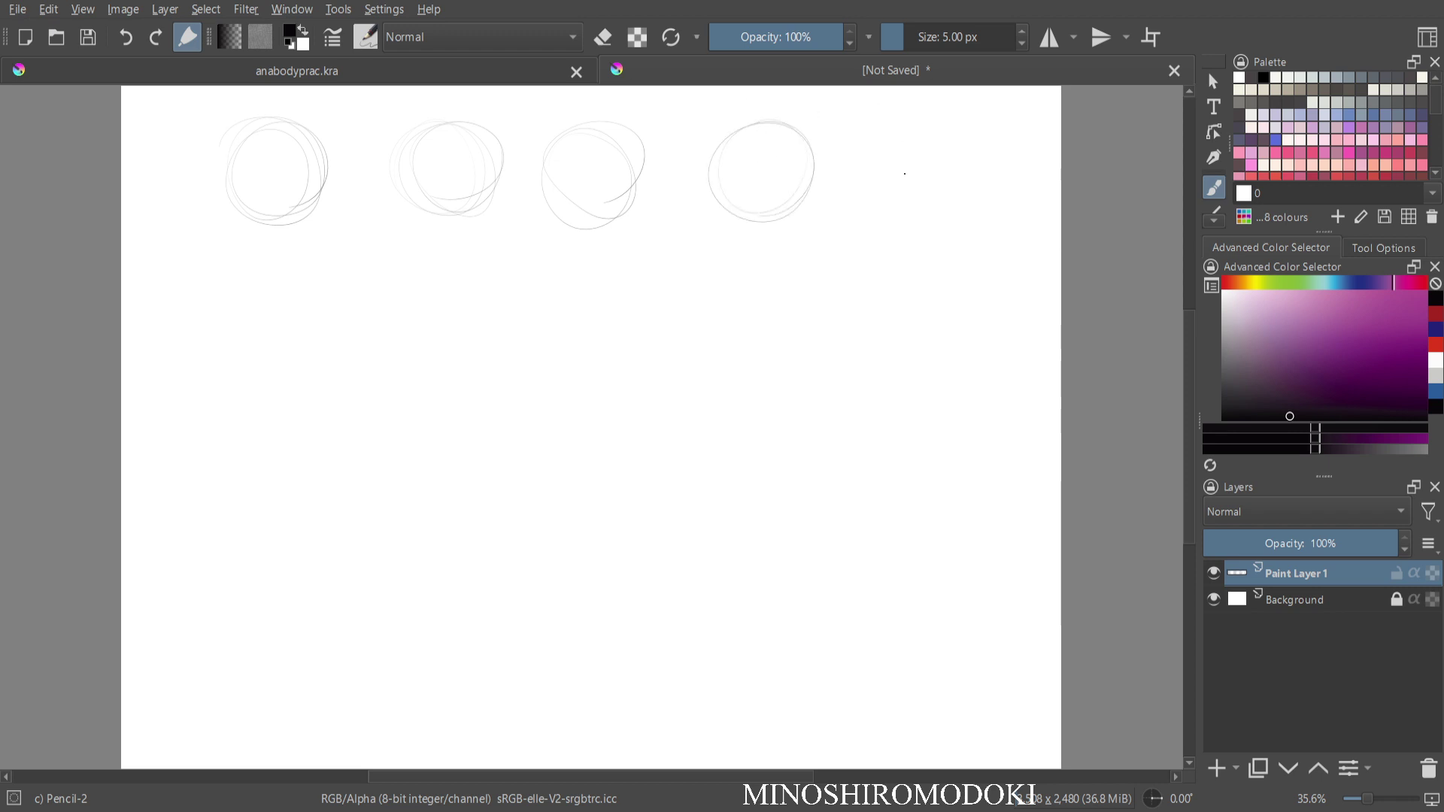
drag(900, 124, 890, 199)
Sketch a second row of five warm-up circles just below the first row.
mouse_move(172, 294)
mouse_down()
mouse_move(185, 254)
mouse_move(143, 274)
mouse_up()
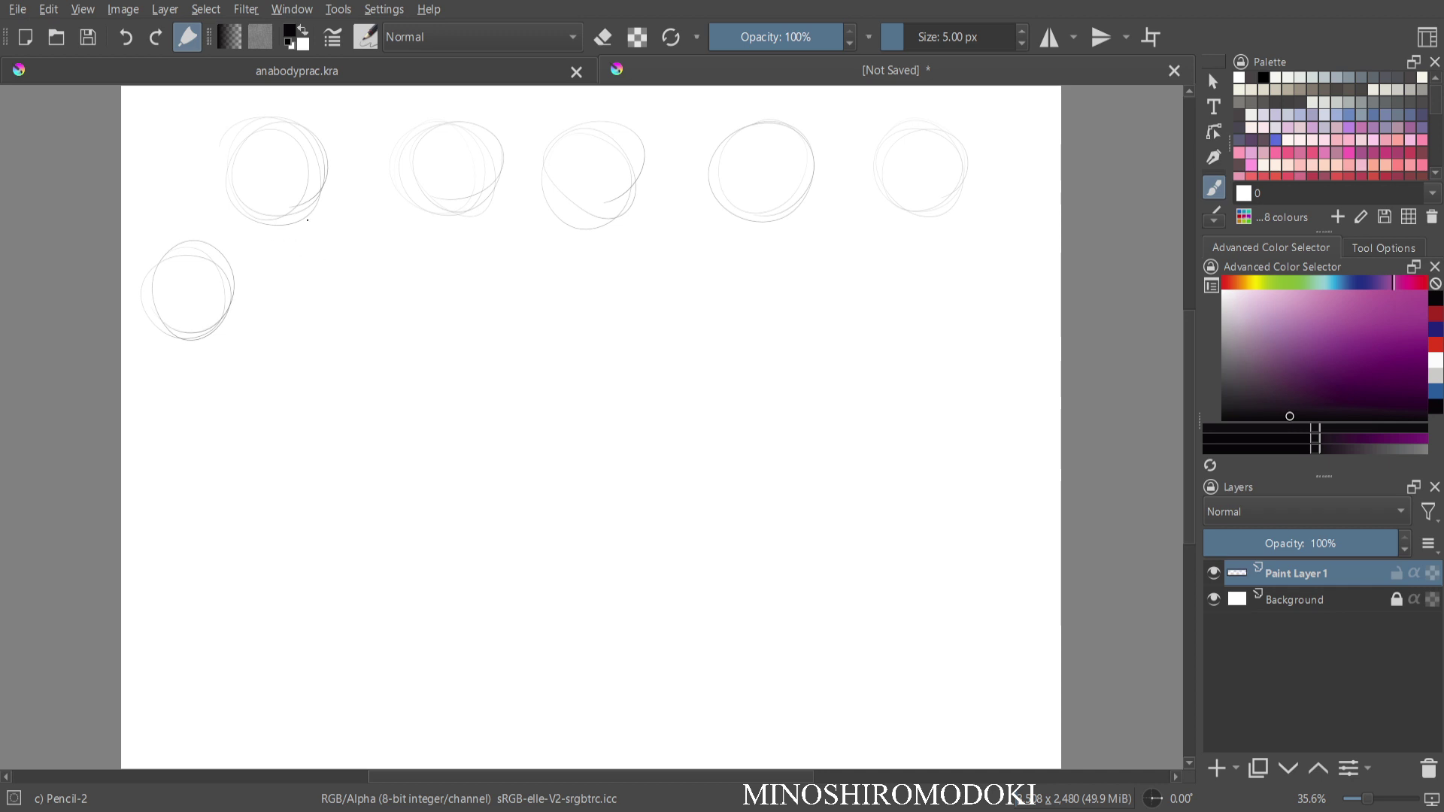
mouse_move(405, 310)
mouse_down()
mouse_move(335, 271)
mouse_move(391, 331)
mouse_up()
drag(497, 253, 465, 329)
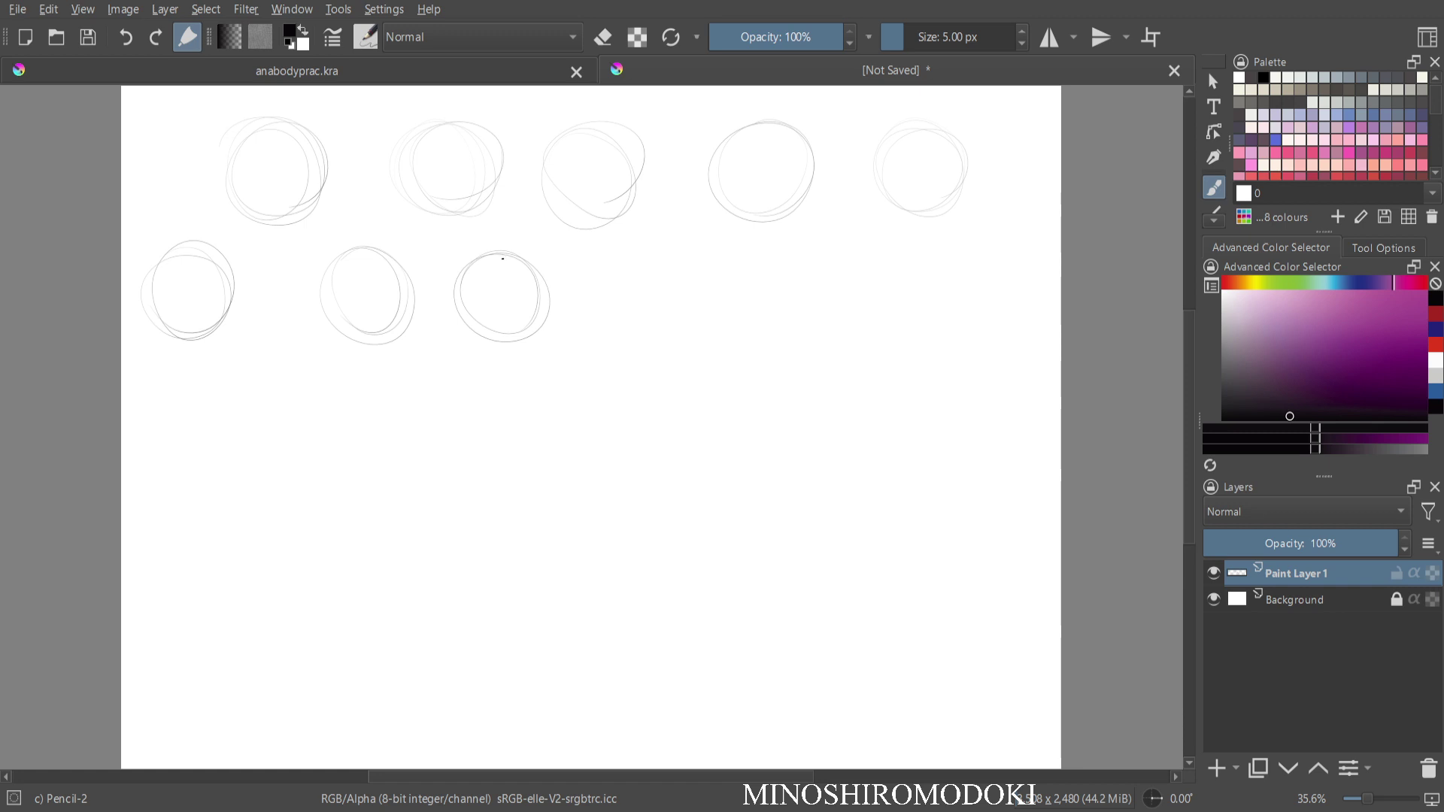
mouse_move(666, 297)
mouse_down()
mouse_move(665, 337)
mouse_move(716, 294)
mouse_move(692, 253)
mouse_up()
mouse_move(799, 287)
mouse_down()
mouse_move(865, 263)
mouse_move(805, 324)
mouse_move(861, 301)
mouse_up()
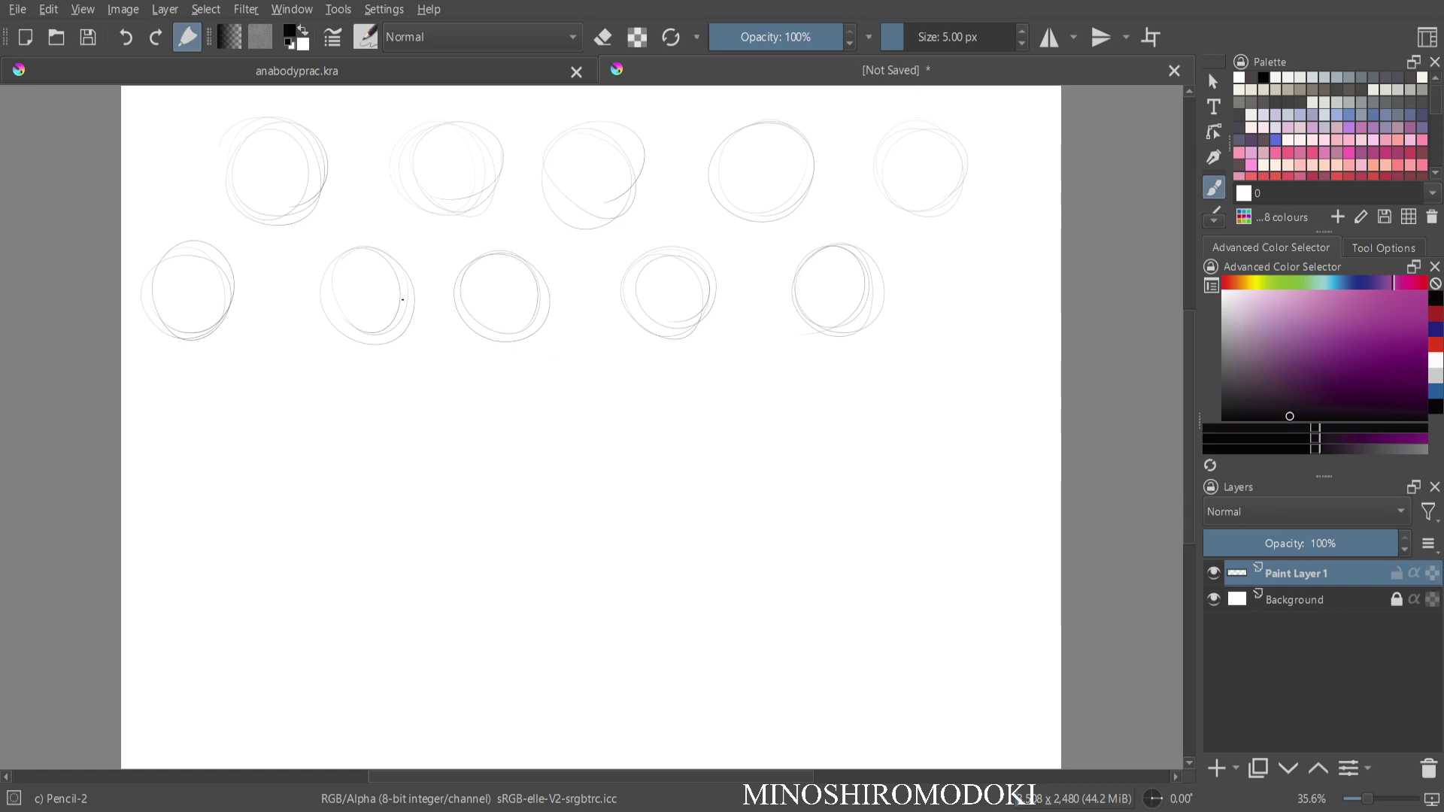
Sketch a third row of five overlapping-stroke circles across the middle of the canvas.
mouse_move(286, 462)
mouse_down()
mouse_move(313, 421)
mouse_move(248, 466)
mouse_up()
drag(308, 413, 297, 462)
mouse_move(418, 391)
mouse_down()
mouse_move(440, 406)
mouse_move(361, 421)
mouse_move(444, 451)
mouse_up()
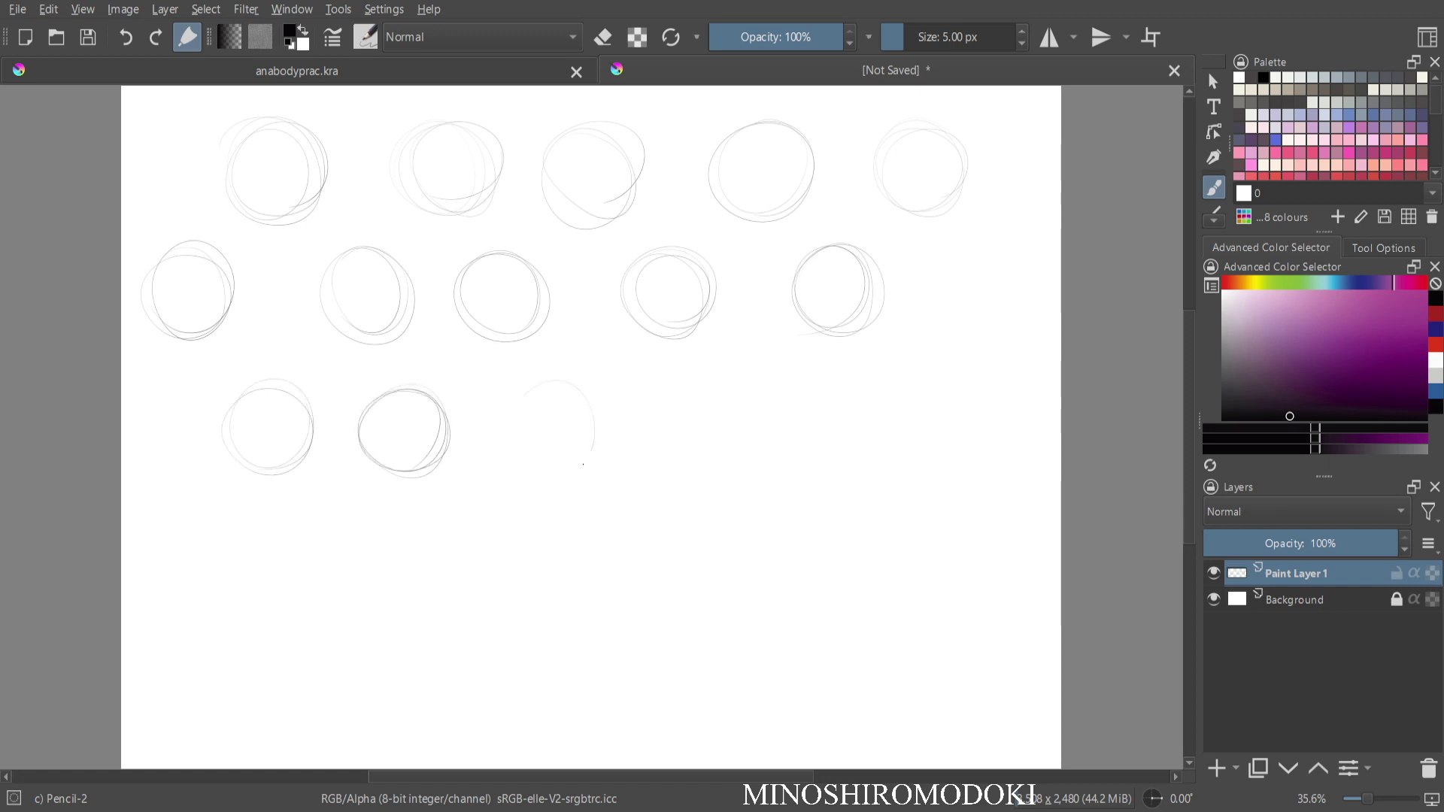
drag(583, 464, 519, 452)
drag(572, 399, 590, 470)
drag(700, 380, 673, 451)
drag(745, 391, 682, 459)
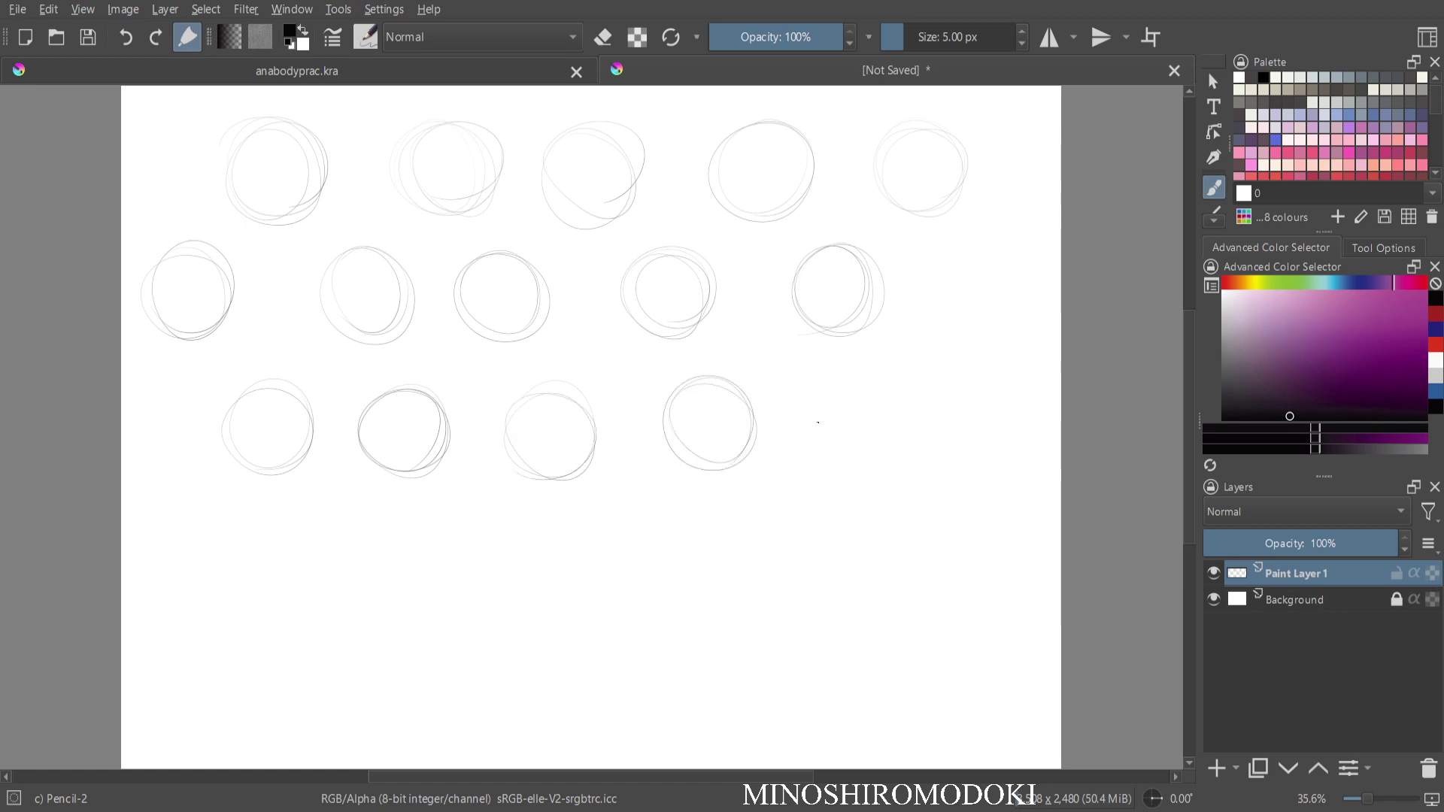
mouse_move(820, 410)
mouse_down()
mouse_move(899, 403)
mouse_move(873, 380)
mouse_move(895, 444)
mouse_up()
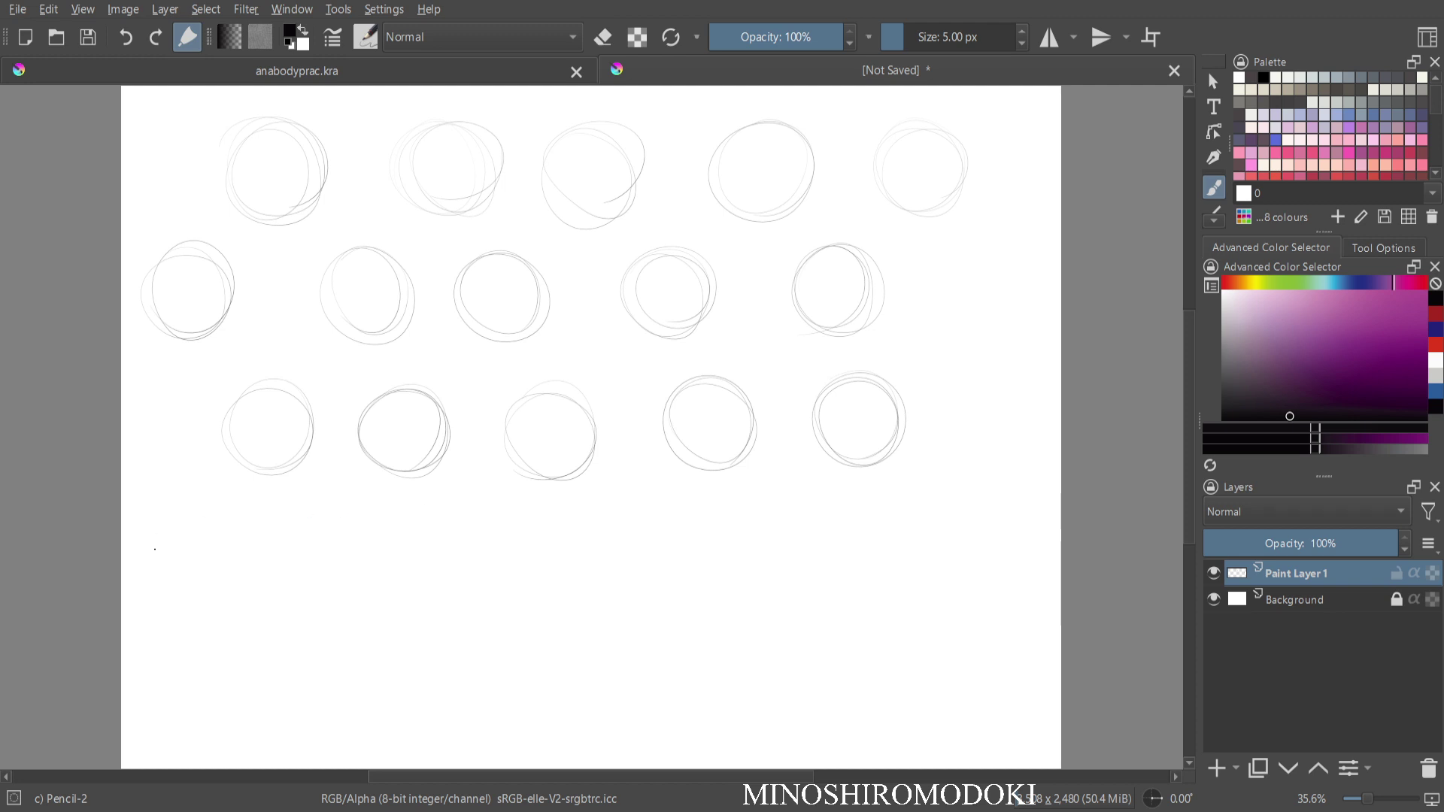
Sketch a fourth row of five warm-up circles across the lower half of the canvas.
mouse_move(155, 549)
mouse_down()
mouse_move(216, 575)
mouse_move(188, 587)
mouse_up()
mouse_move(385, 534)
mouse_down()
mouse_move(301, 526)
mouse_move(354, 605)
mouse_up()
mouse_move(549, 544)
mouse_down()
mouse_move(485, 590)
mouse_move(547, 506)
mouse_up()
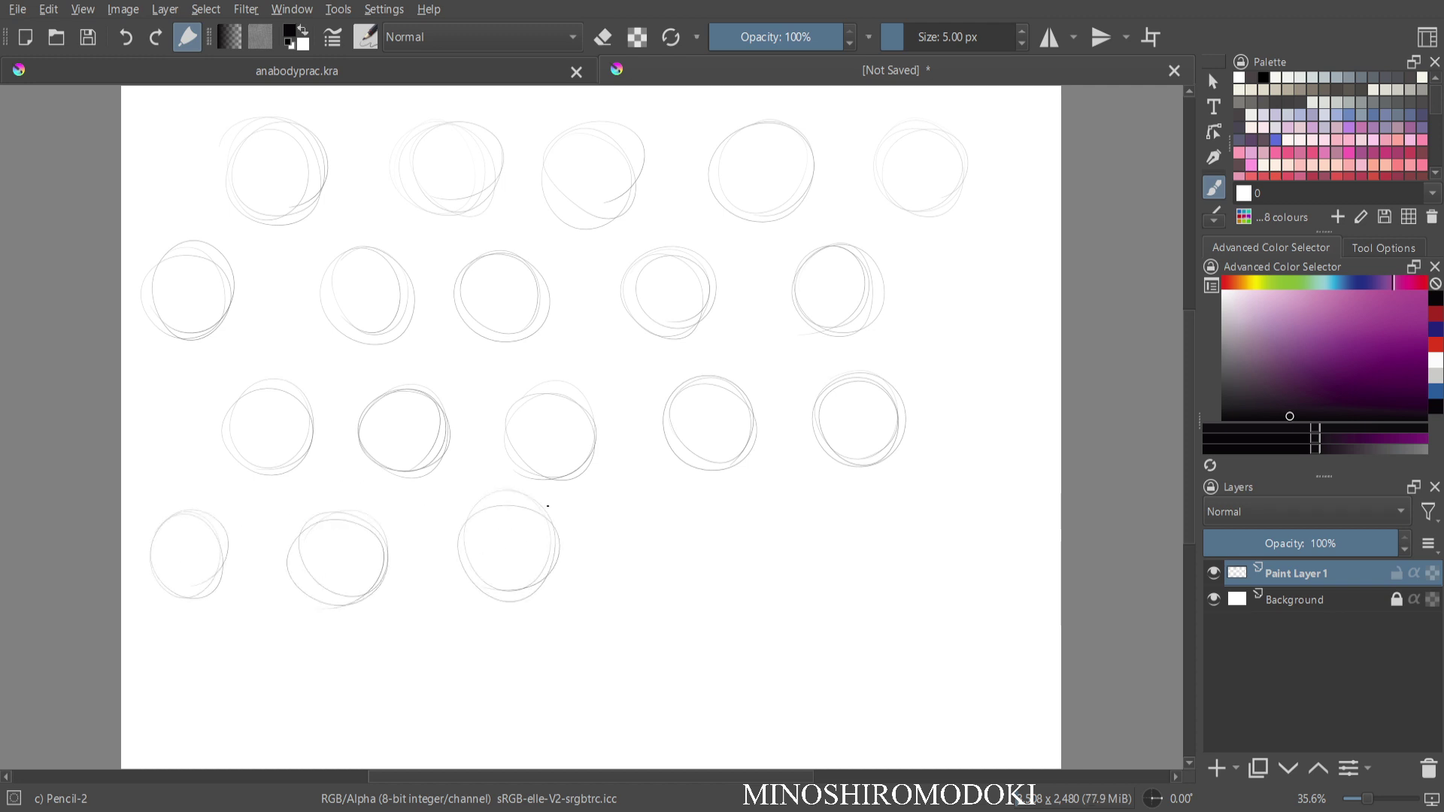
drag(654, 504, 641, 579)
mouse_move(827, 512)
mouse_down()
mouse_move(797, 608)
mouse_move(862, 542)
mouse_up()
Add three warm-up circles down the canvas's right side and two near its lower left corner.
mouse_move(959, 301)
mouse_down()
mouse_move(1012, 323)
mouse_move(978, 297)
mouse_up()
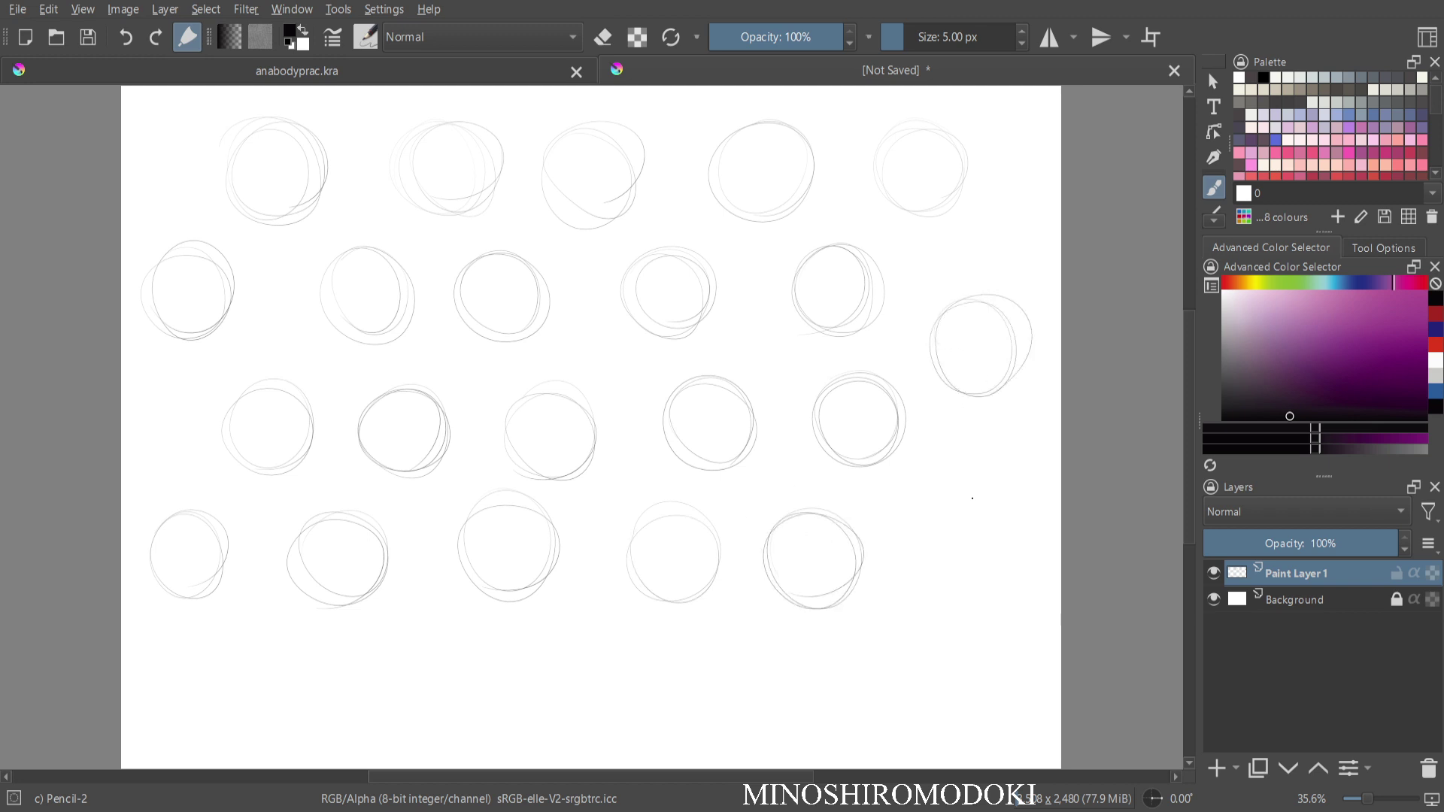
mouse_move(933, 463)
mouse_down()
mouse_move(929, 527)
mouse_move(978, 456)
mouse_up()
drag(960, 584, 861, 675)
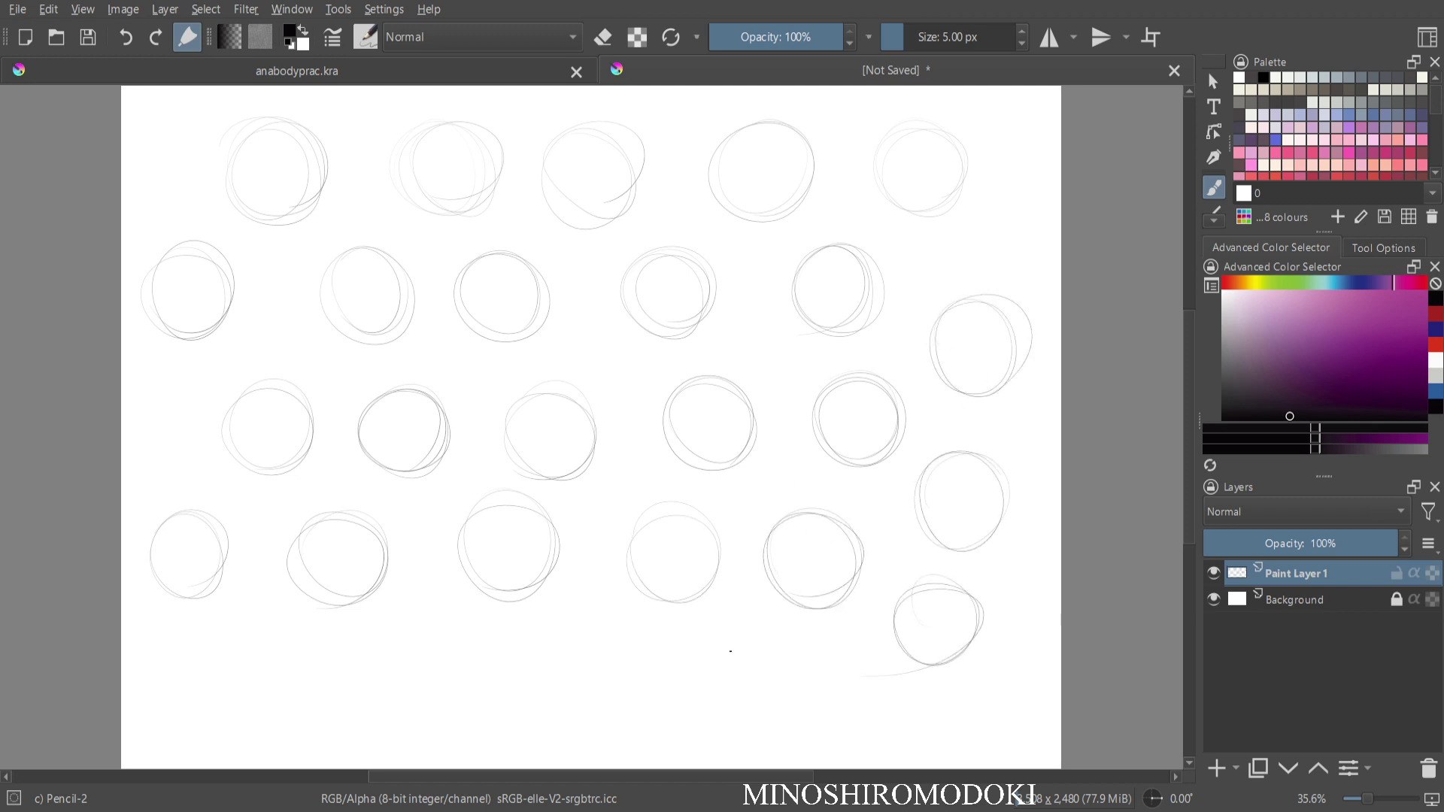
mouse_move(402, 626)
mouse_down()
mouse_move(392, 655)
mouse_move(419, 681)
mouse_move(376, 673)
mouse_up()
mouse_move(236, 662)
mouse_down()
mouse_move(286, 677)
mouse_move(201, 639)
mouse_move(297, 621)
mouse_up()
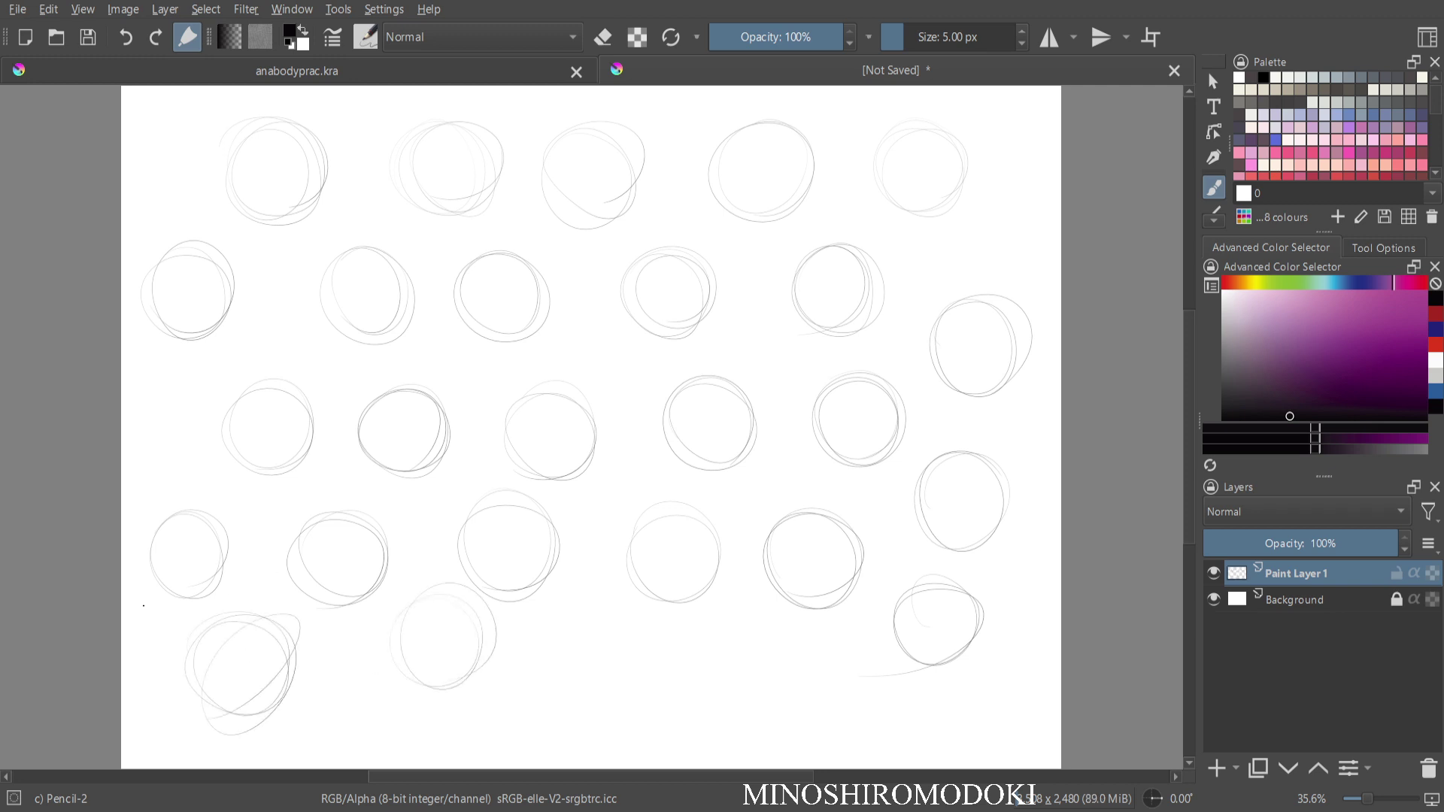
Draw two long zigzag strokes across the circles and a series of slanted parallel lines over the upper rows.
mouse_move(410, 425)
mouse_down()
mouse_move(256, 519)
mouse_move(948, 292)
mouse_up()
mouse_move(335, 284)
mouse_down()
mouse_move(265, 341)
mouse_move(624, 322)
mouse_move(906, 194)
mouse_up()
drag(154, 169, 226, 451)
mouse_move(232, 403)
mouse_down()
mouse_move(188, 179)
mouse_move(251, 371)
mouse_up()
mouse_move(231, 161)
mouse_down()
mouse_move(270, 365)
mouse_move(291, 354)
mouse_up()
mouse_move(268, 162)
mouse_down()
mouse_move(313, 346)
mouse_move(342, 333)
mouse_up()
drag(443, 134, 494, 310)
drag(471, 135, 528, 329)
drag(502, 140, 560, 337)
mouse_move(574, 154)
mouse_down()
mouse_move(595, 337)
mouse_move(626, 343)
mouse_up()
mouse_move(632, 146)
mouse_down()
mouse_move(658, 348)
mouse_move(700, 354)
mouse_up()
mouse_move(704, 154)
mouse_down()
mouse_move(759, 371)
mouse_move(789, 398)
mouse_up()
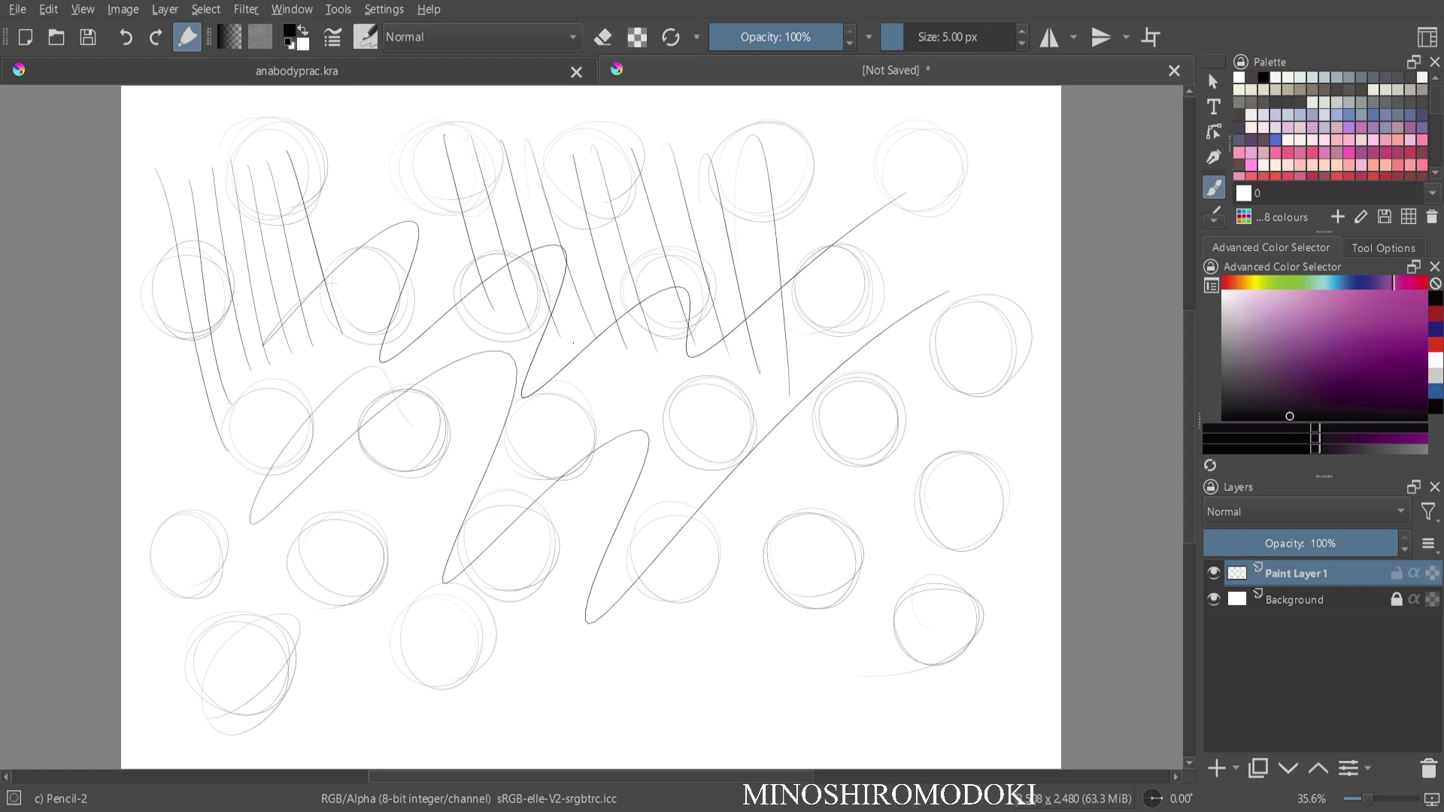
Draw a few more long diagonal warm-up strokes over the circles and clear the layer.
drag(449, 502, 657, 376)
drag(662, 519, 933, 309)
mouse_move(932, 294)
mouse_down()
mouse_move(659, 421)
mouse_move(248, 523)
mouse_move(638, 654)
mouse_up()
mouse_move(638, 654)
mouse_down()
mouse_move(873, 606)
mouse_move(456, 644)
mouse_move(766, 428)
mouse_up()
key(Delete)
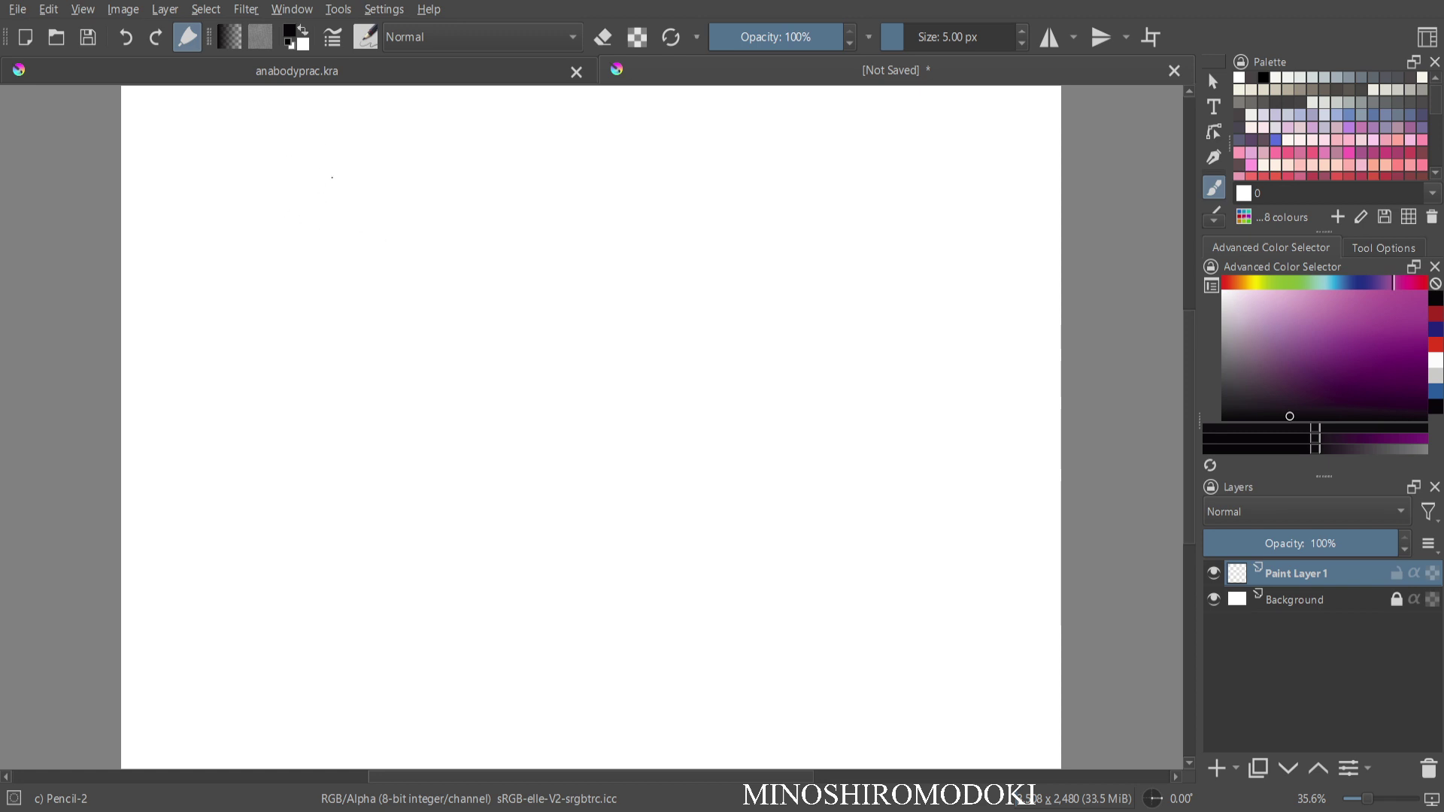
Sketch the figure's head in the canvas's upper left as a circle with facial guidelines and a tapered jaw.
mouse_move(319, 149)
mouse_down()
mouse_move(301, 203)
mouse_move(309, 230)
mouse_move(350, 180)
mouse_move(383, 182)
mouse_move(366, 146)
mouse_up()
drag(309, 226, 389, 211)
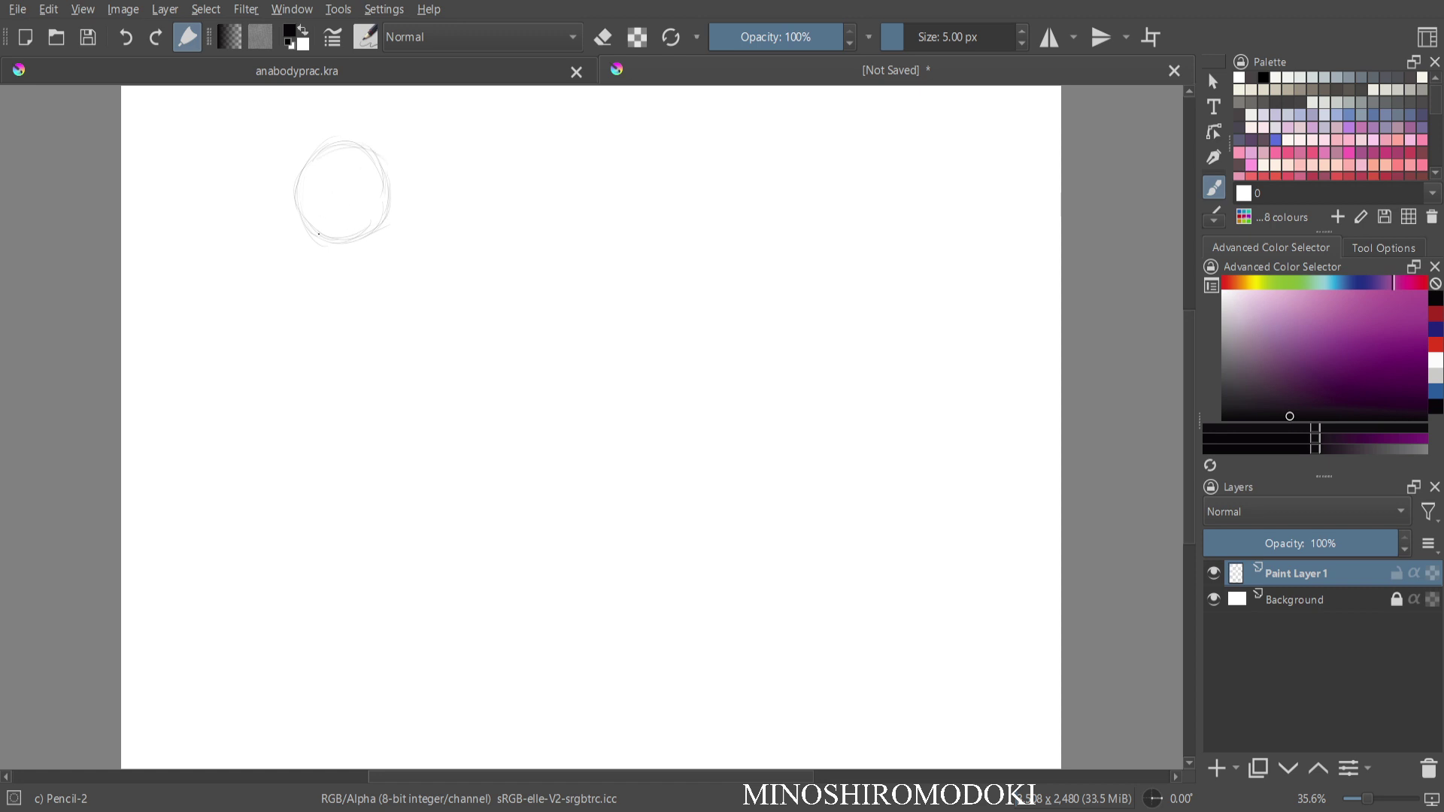
drag(330, 254, 328, 246)
mouse_move(305, 176)
mouse_down()
mouse_move(303, 229)
mouse_move(325, 265)
mouse_up()
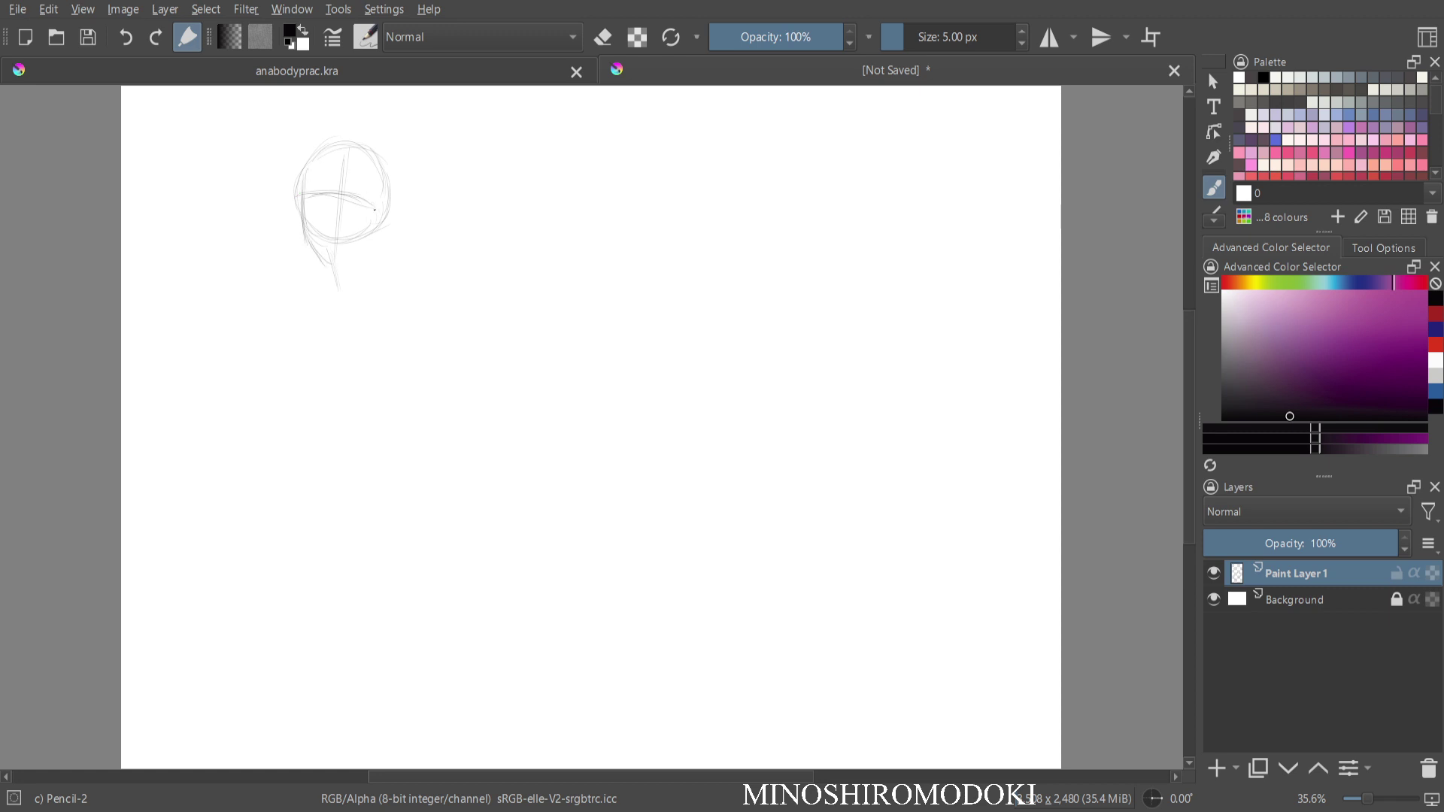
mouse_move(380, 180)
mouse_down()
mouse_move(364, 249)
mouse_move(375, 227)
mouse_move(328, 252)
mouse_move(303, 238)
mouse_move(334, 264)
mouse_move(361, 248)
mouse_move(331, 268)
mouse_up()
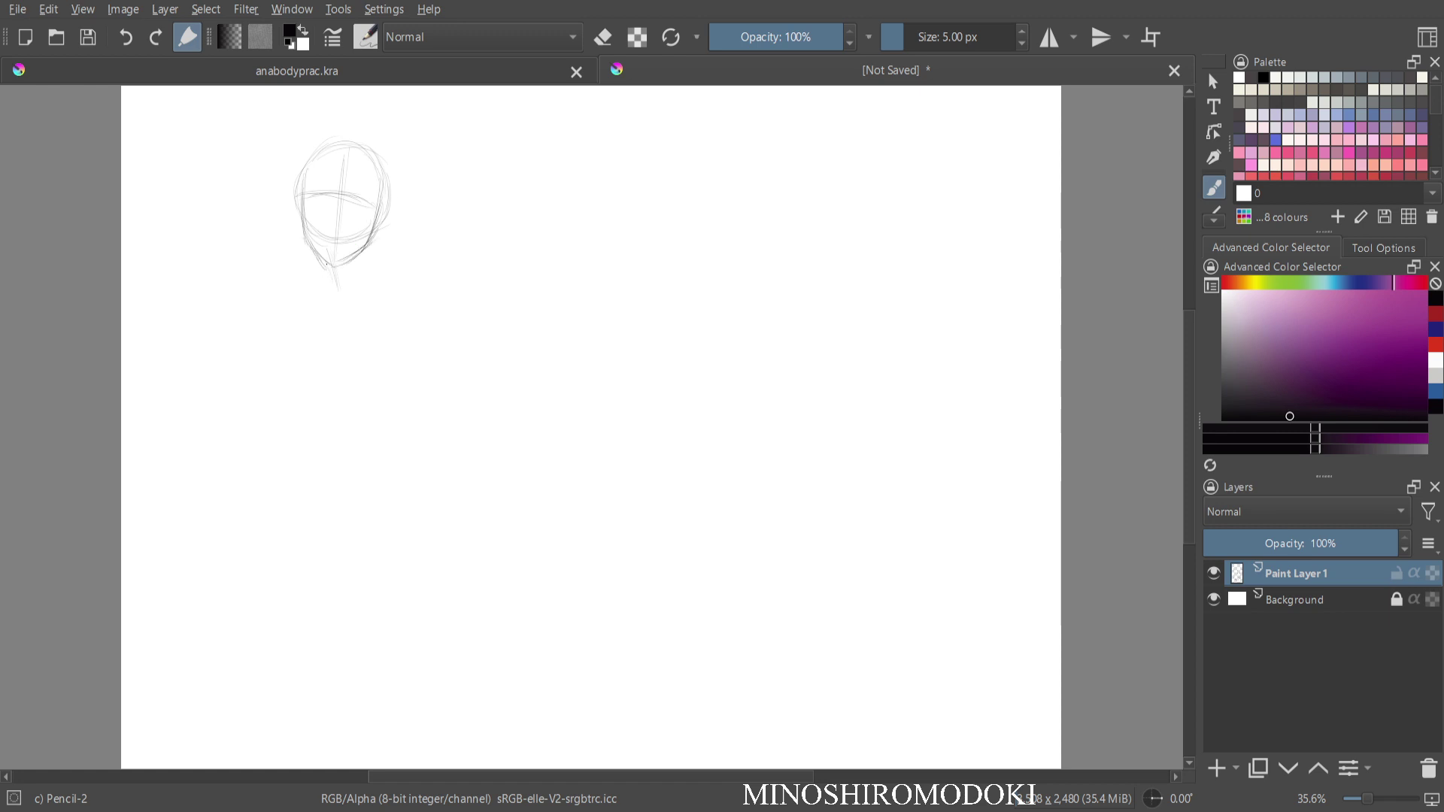
Sketch the neck and shoulders, a long curved centre line, and the rounded ribcage around it.
mouse_move(351, 284)
mouse_down()
mouse_move(355, 262)
mouse_move(316, 365)
mouse_move(345, 497)
mouse_up()
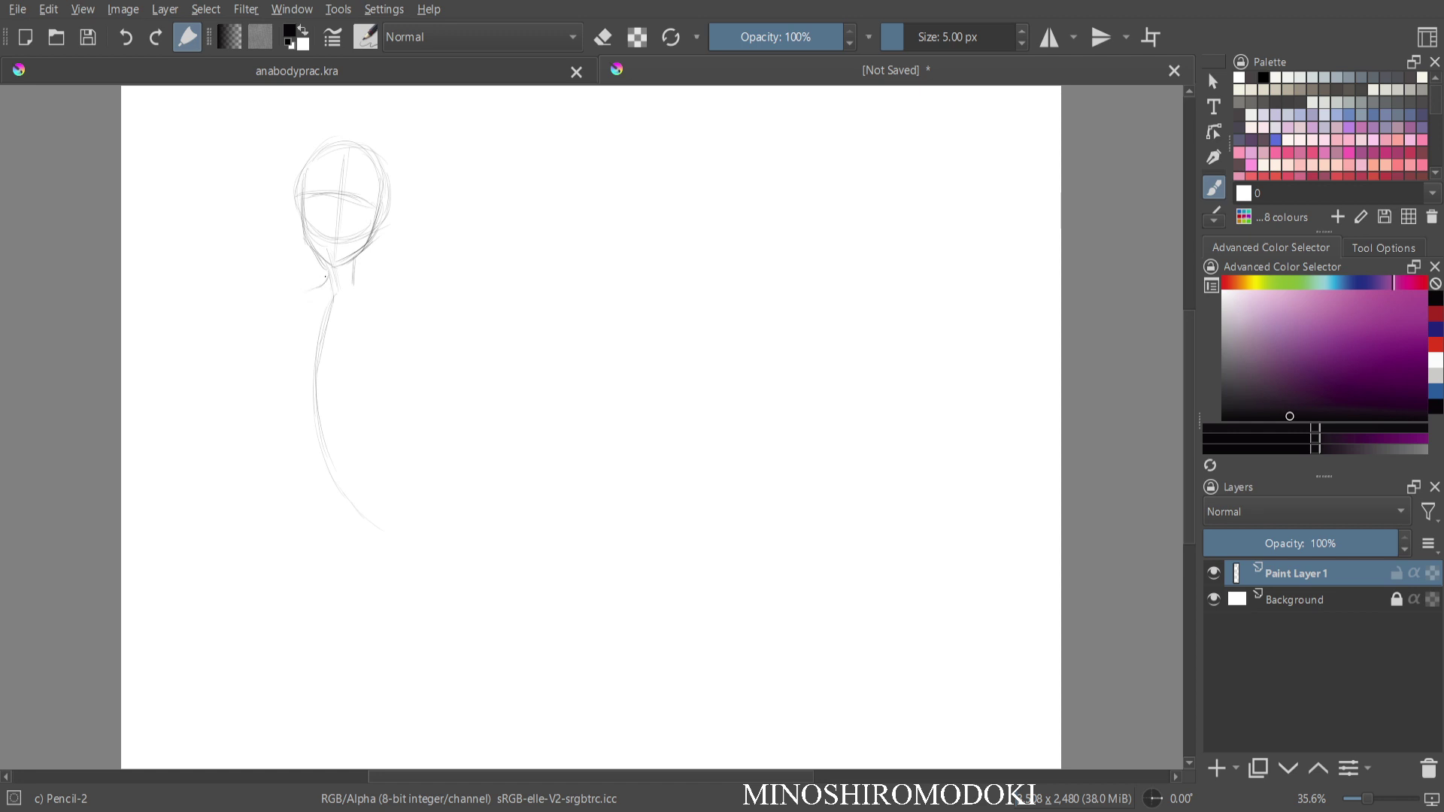
drag(297, 299, 384, 274)
drag(292, 304, 281, 424)
mouse_move(286, 356)
mouse_down()
mouse_move(291, 431)
mouse_move(370, 440)
mouse_up()
drag(326, 338, 324, 404)
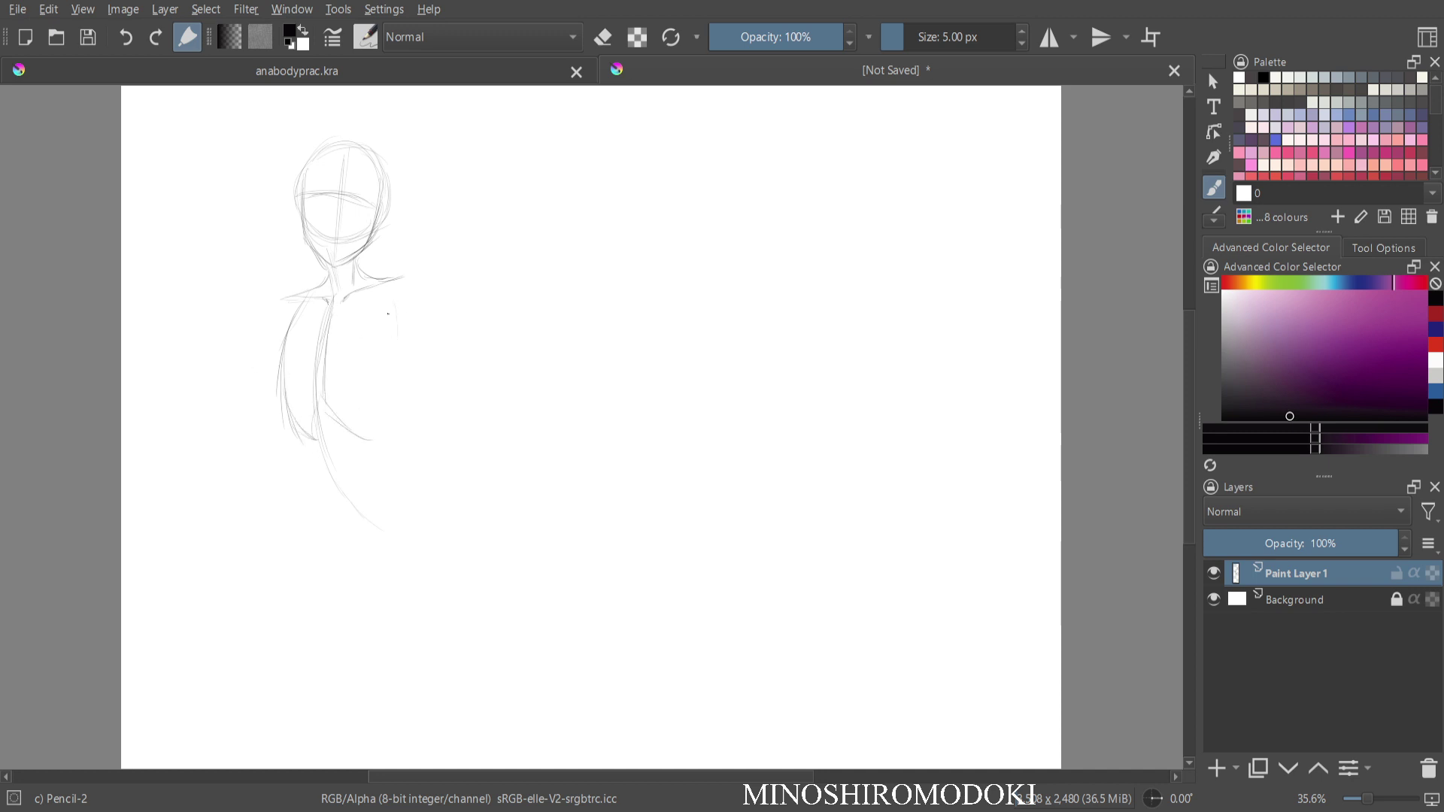
drag(396, 299, 384, 415)
drag(256, 308, 311, 307)
Block in the tilted pelvis below the ribcage with a slanted hip line and the sides of the waist.
drag(400, 539, 368, 600)
drag(431, 485, 354, 618)
drag(442, 458, 362, 597)
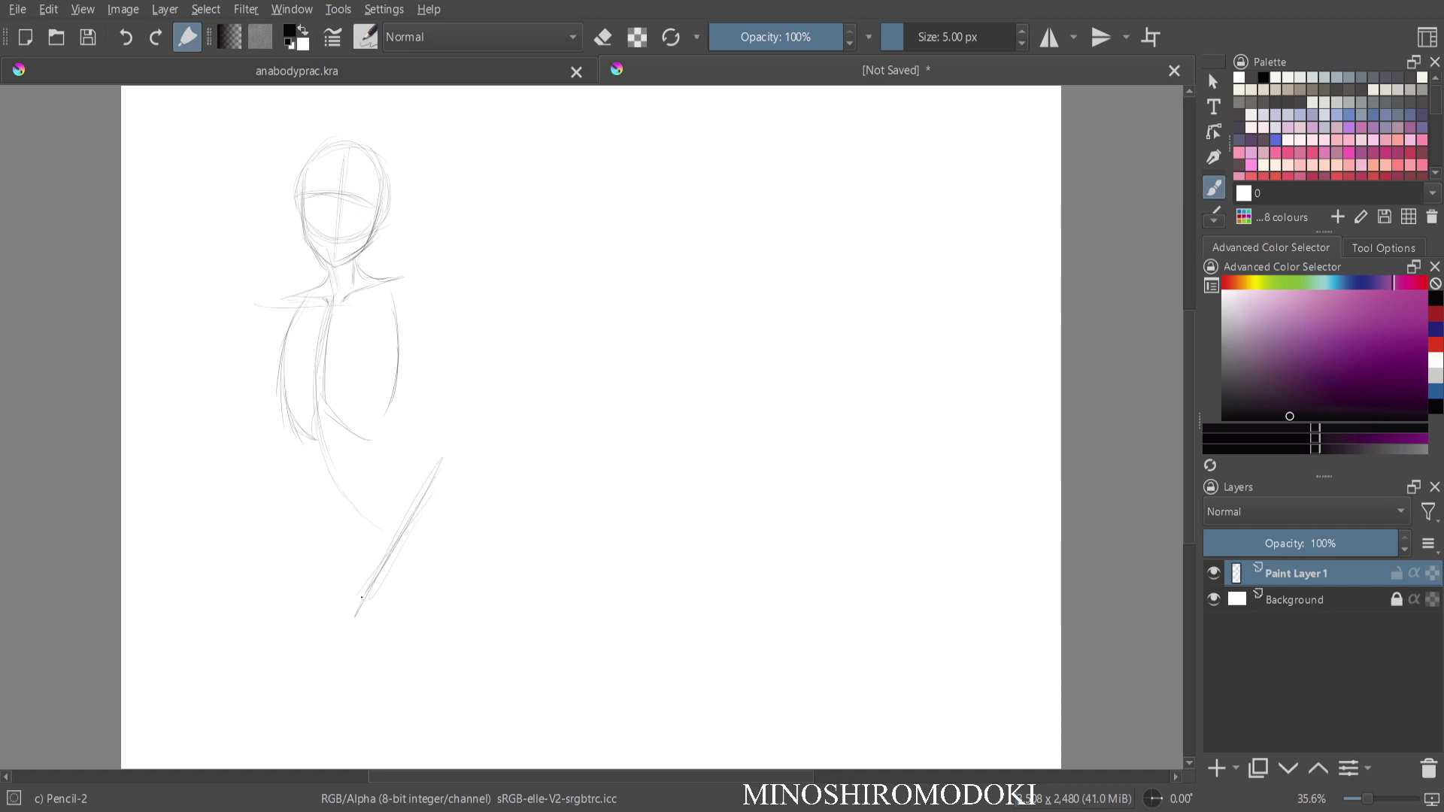
mouse_move(298, 440)
mouse_down()
mouse_move(321, 552)
mouse_move(368, 569)
mouse_up()
mouse_move(390, 416)
mouse_down()
mouse_move(397, 437)
mouse_move(443, 456)
mouse_move(391, 505)
mouse_up()
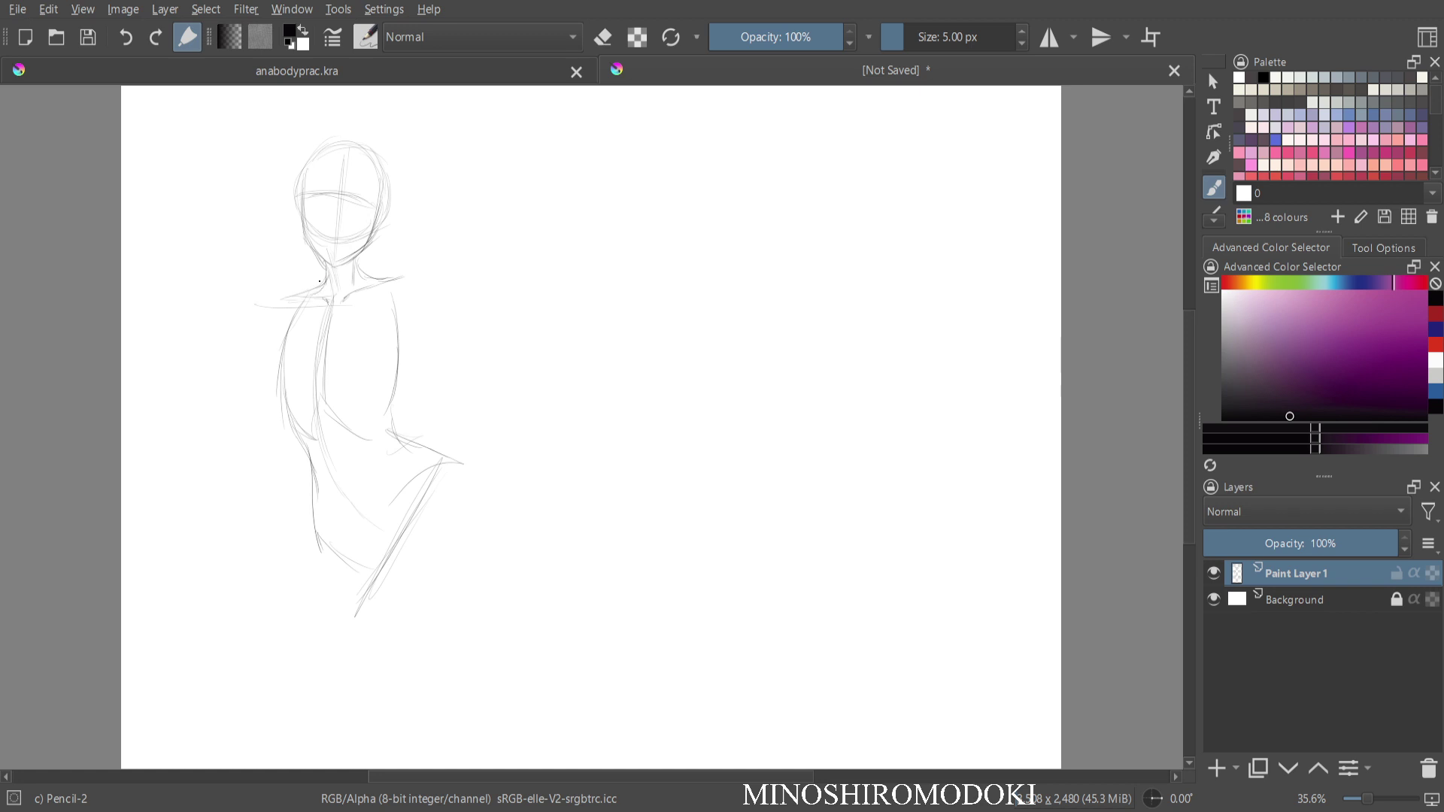
Round off the shoulders and neck, and add curved guidelines across the chest and the ribcage's lower edge.
mouse_move(314, 291)
mouse_down()
mouse_move(288, 295)
mouse_move(279, 340)
mouse_up()
drag(291, 353, 377, 348)
drag(328, 262, 331, 291)
drag(381, 343, 390, 415)
drag(304, 427, 379, 440)
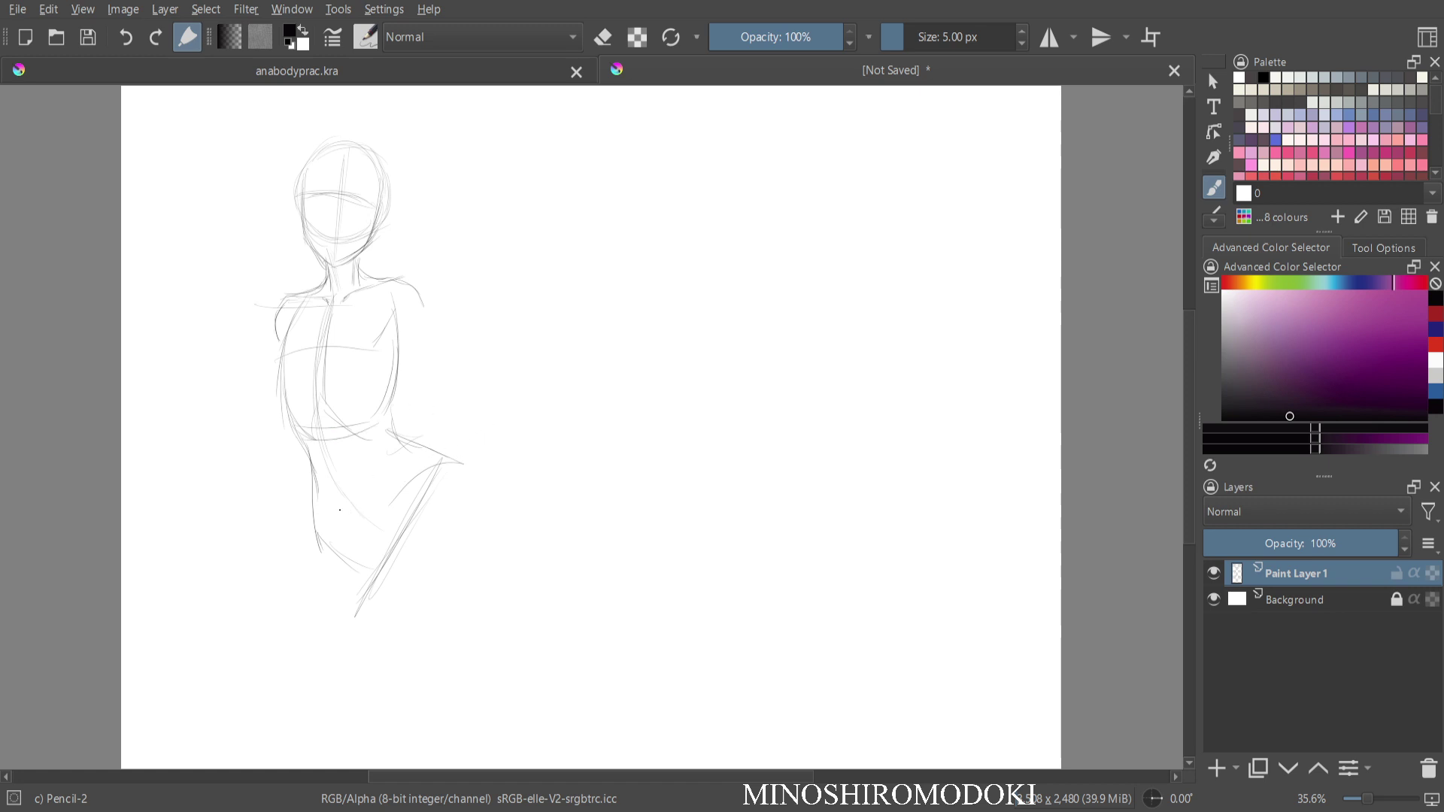
Define the lower pelvis contour and sketch the thigh on the figure's left side as seen, ending above the knee.
mouse_move(311, 485)
mouse_down()
mouse_move(361, 587)
mouse_move(379, 587)
mouse_up()
drag(432, 472, 401, 589)
drag(309, 505, 264, 623)
drag(280, 573, 264, 641)
drag(388, 592, 358, 687)
drag(309, 524, 286, 655)
drag(307, 555, 295, 684)
drag(311, 668, 366, 675)
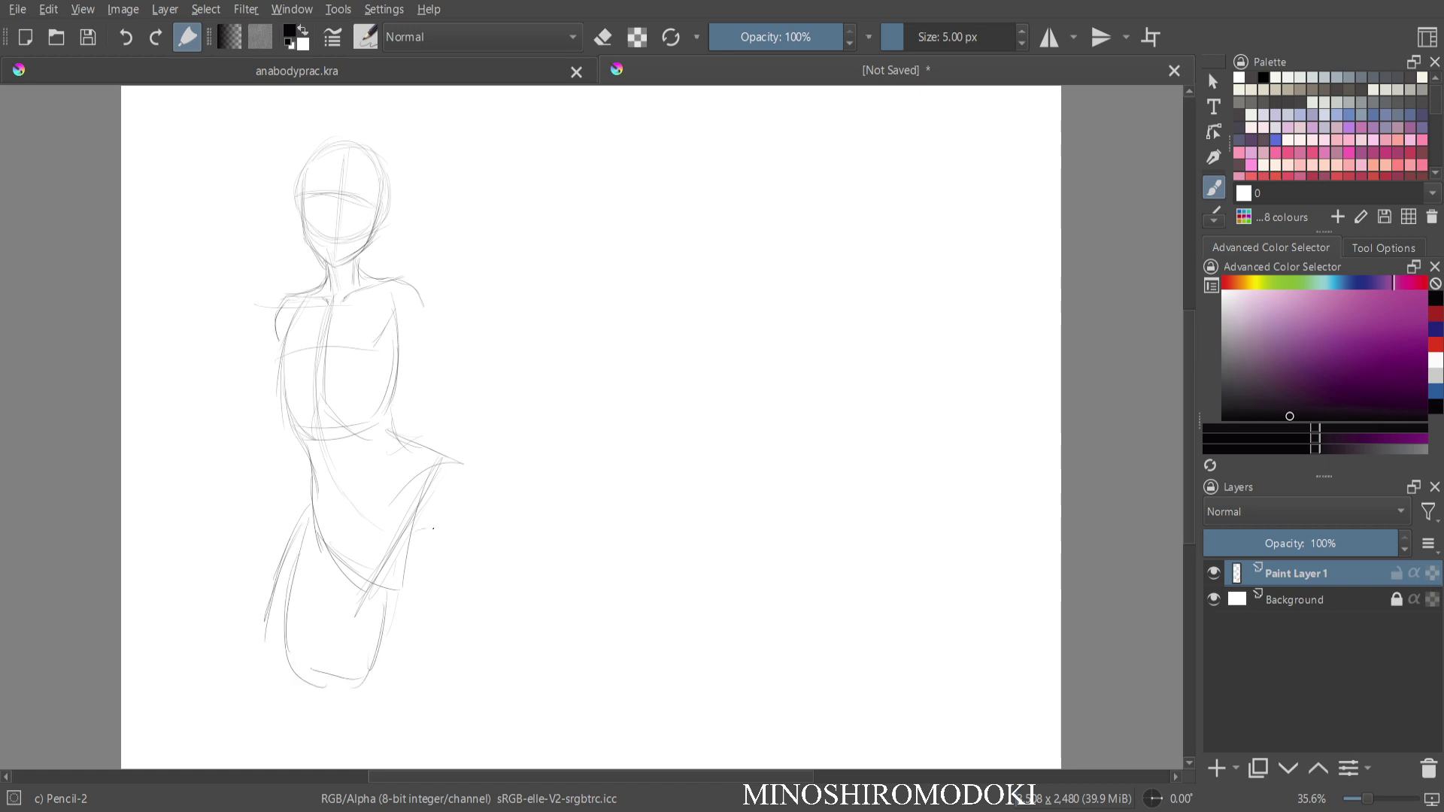
Sketch the other thigh below the raised hip, with its outer curve, inner edge and rounded lower end.
drag(433, 529, 466, 540)
drag(440, 479, 397, 584)
mouse_move(316, 509)
mouse_down()
mouse_move(339, 550)
mouse_move(410, 577)
mouse_move(472, 531)
mouse_up()
drag(448, 471, 493, 590)
drag(479, 517, 483, 618)
drag(407, 560, 415, 684)
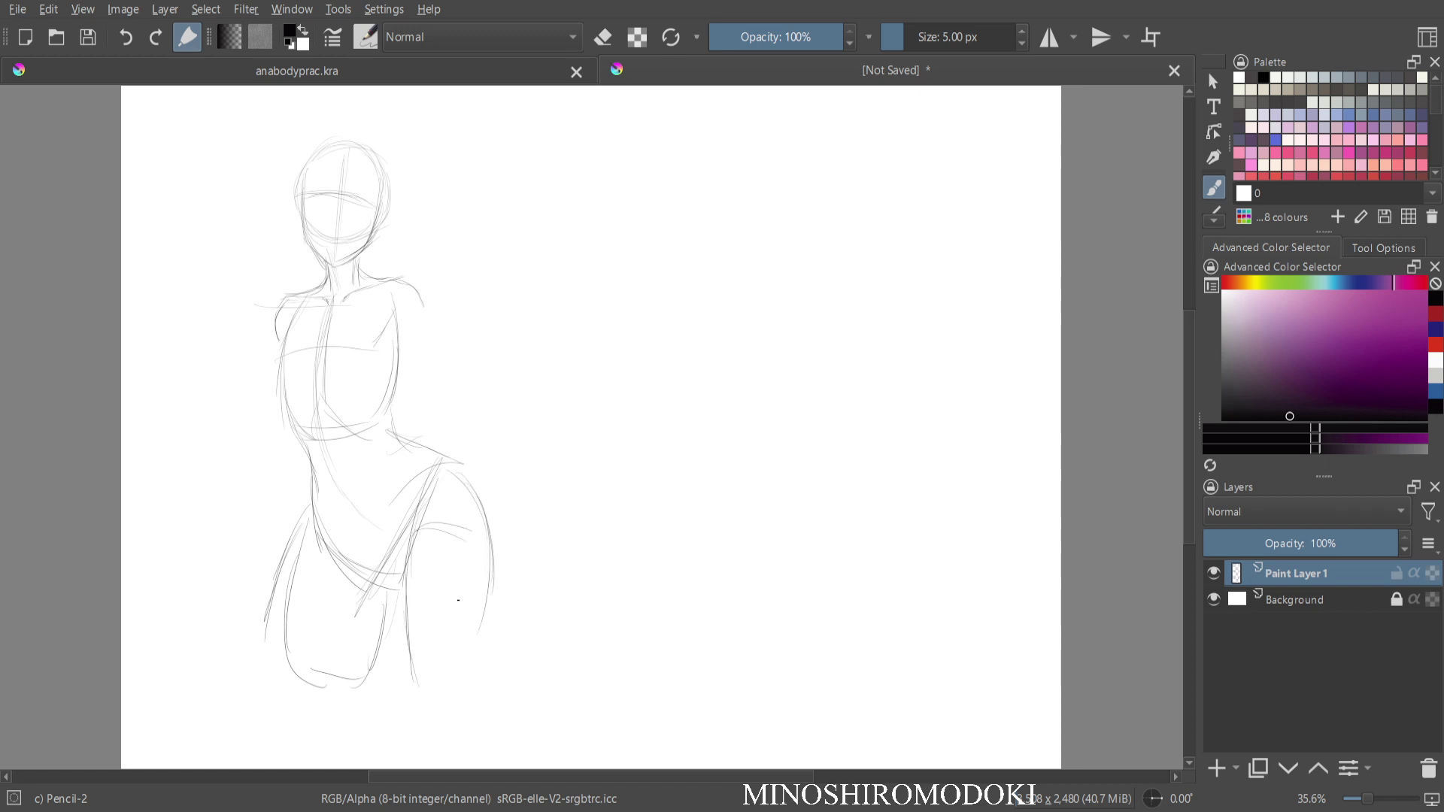
mouse_move(487, 544)
mouse_down()
mouse_move(482, 634)
mouse_move(460, 687)
mouse_up()
drag(490, 583, 493, 652)
drag(423, 659, 485, 656)
drag(458, 477, 484, 531)
Sketch the bent arm on the raised-hip side, with the elbow out and a rough hand resting on the hip.
drag(362, 271, 385, 284)
mouse_move(412, 450)
mouse_down()
mouse_move(450, 452)
mouse_move(399, 455)
mouse_move(431, 471)
mouse_move(396, 457)
mouse_move(440, 480)
mouse_move(461, 456)
mouse_move(438, 448)
mouse_move(498, 362)
mouse_up()
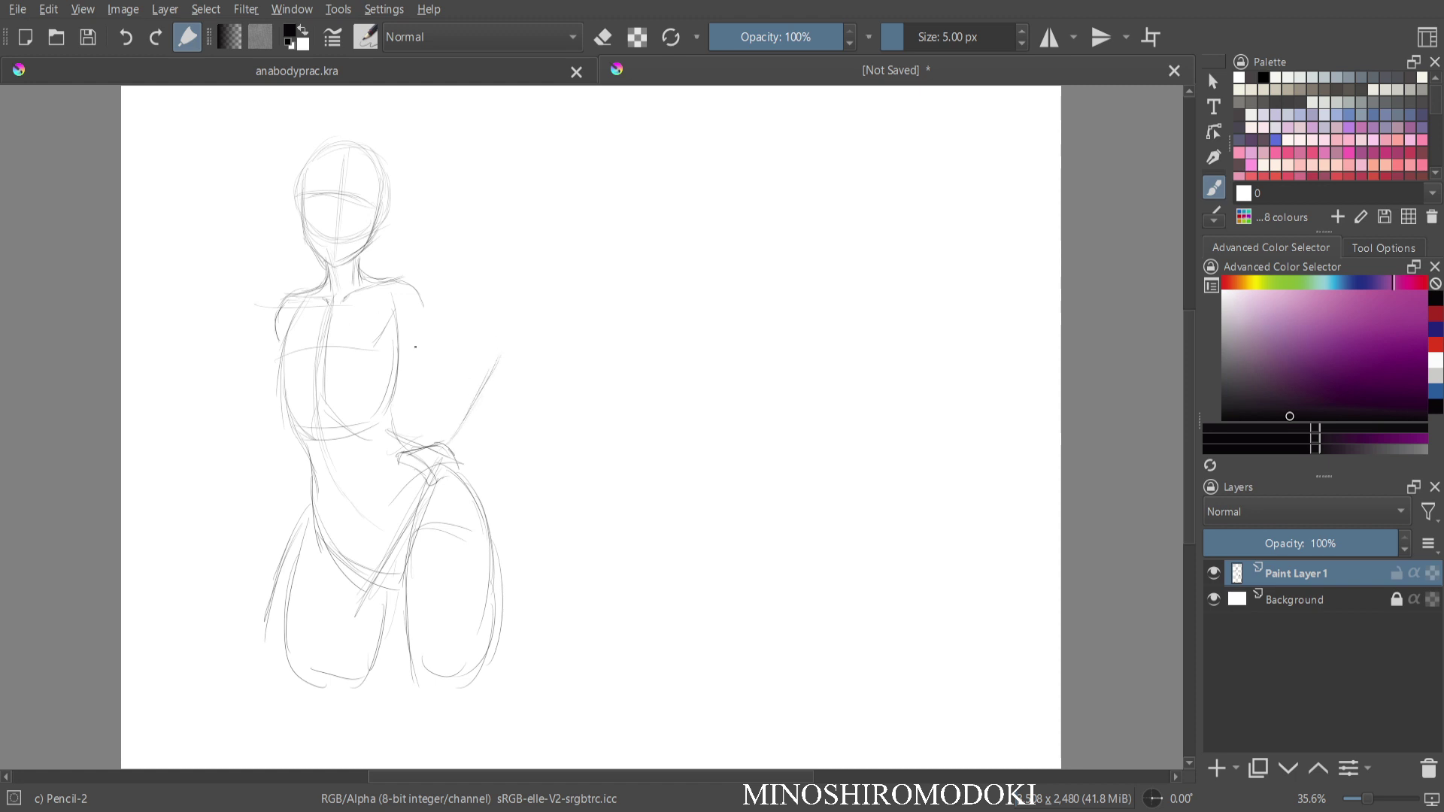
drag(399, 333, 464, 364)
mouse_move(430, 310)
mouse_down()
mouse_move(482, 361)
mouse_move(459, 370)
mouse_move(469, 364)
mouse_move(444, 435)
mouse_up()
mouse_move(466, 374)
mouse_down()
mouse_move(501, 349)
mouse_move(482, 336)
mouse_move(505, 346)
mouse_move(464, 441)
mouse_move(435, 450)
mouse_up()
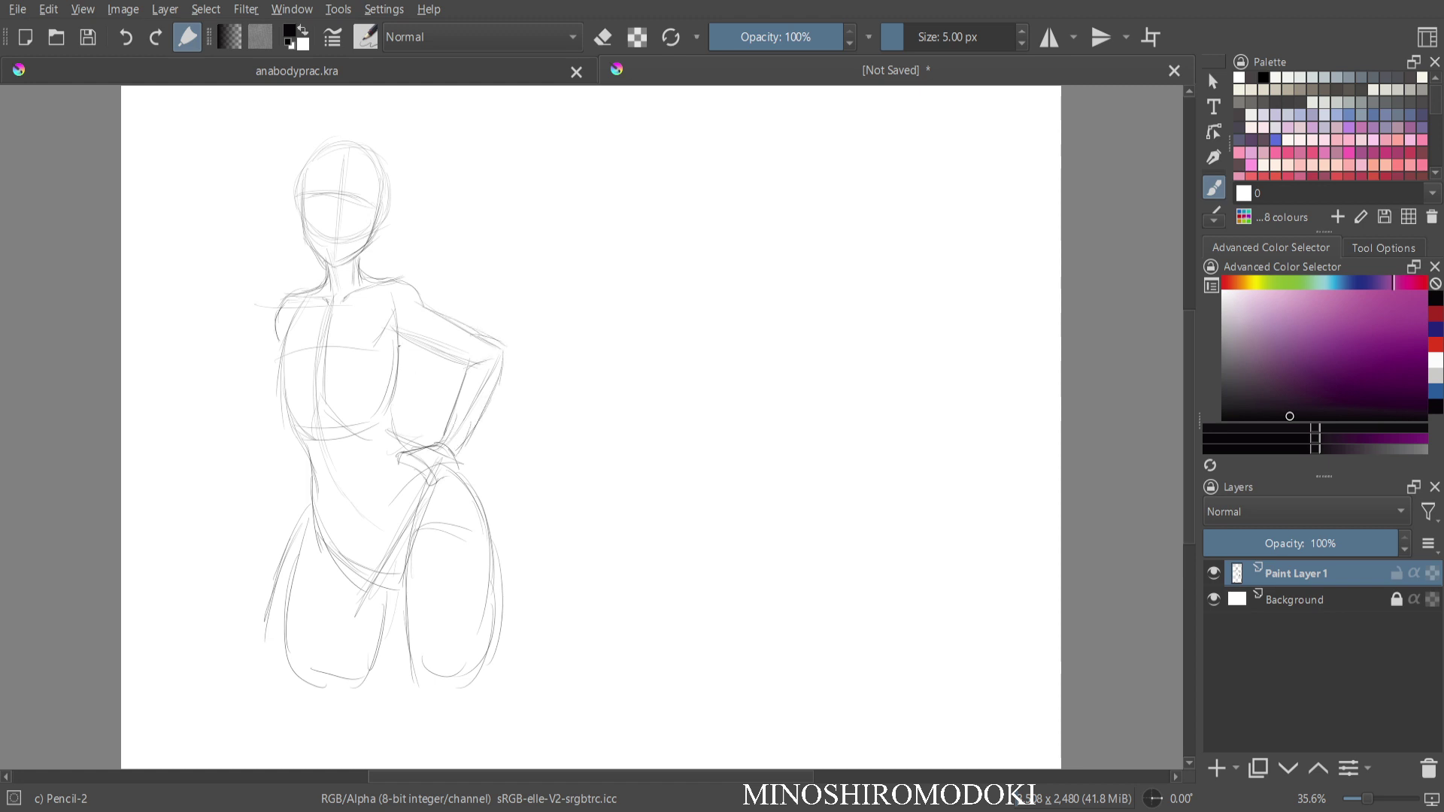
mouse_move(422, 343)
mouse_down()
mouse_move(468, 366)
mouse_move(456, 410)
mouse_up()
Draw the rounded breasts over the chest and reinforce the waist contour on the side without an arm.
mouse_move(293, 309)
mouse_down()
mouse_move(267, 356)
mouse_move(285, 340)
mouse_move(275, 404)
mouse_move(323, 389)
mouse_move(316, 421)
mouse_up()
mouse_move(274, 368)
mouse_down()
mouse_move(293, 408)
mouse_move(325, 387)
mouse_move(342, 398)
mouse_up()
mouse_move(383, 332)
mouse_down()
mouse_move(389, 374)
mouse_move(332, 398)
mouse_move(362, 404)
mouse_move(338, 405)
mouse_up()
mouse_move(326, 394)
mouse_down()
mouse_move(352, 405)
mouse_move(379, 391)
mouse_up()
drag(389, 326, 396, 381)
drag(406, 351, 393, 403)
drag(292, 416, 316, 505)
drag(310, 472, 324, 538)
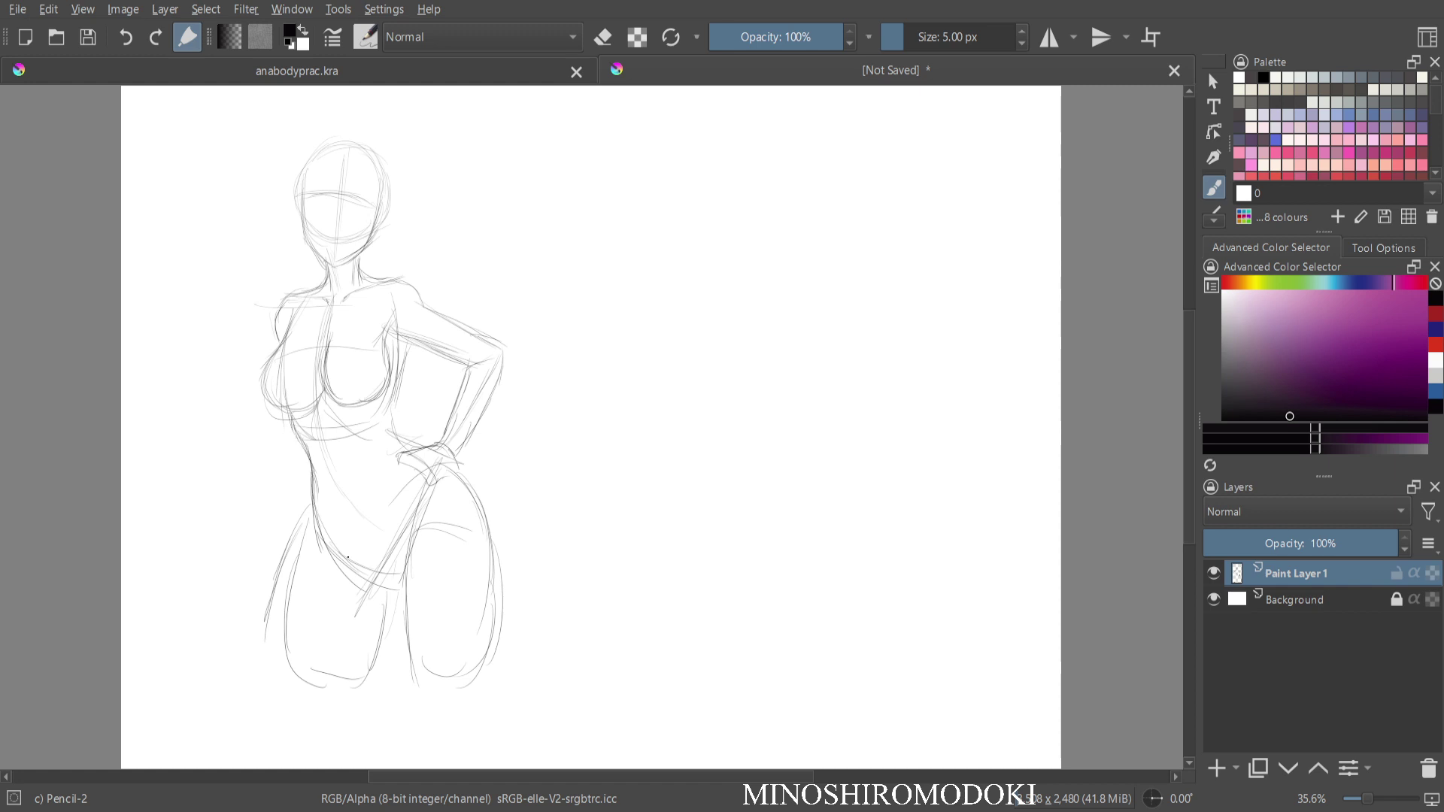
Darken the contours of the bent arm, chest and waist, and add a curved line under the bust.
drag(411, 348, 394, 433)
drag(455, 462, 444, 478)
mouse_move(498, 350)
mouse_down()
mouse_move(503, 380)
mouse_move(470, 440)
mouse_move(406, 440)
mouse_up()
mouse_move(363, 278)
mouse_down()
mouse_move(423, 305)
mouse_move(374, 401)
mouse_up()
mouse_move(278, 345)
mouse_down()
mouse_move(272, 406)
mouse_move(319, 413)
mouse_up()
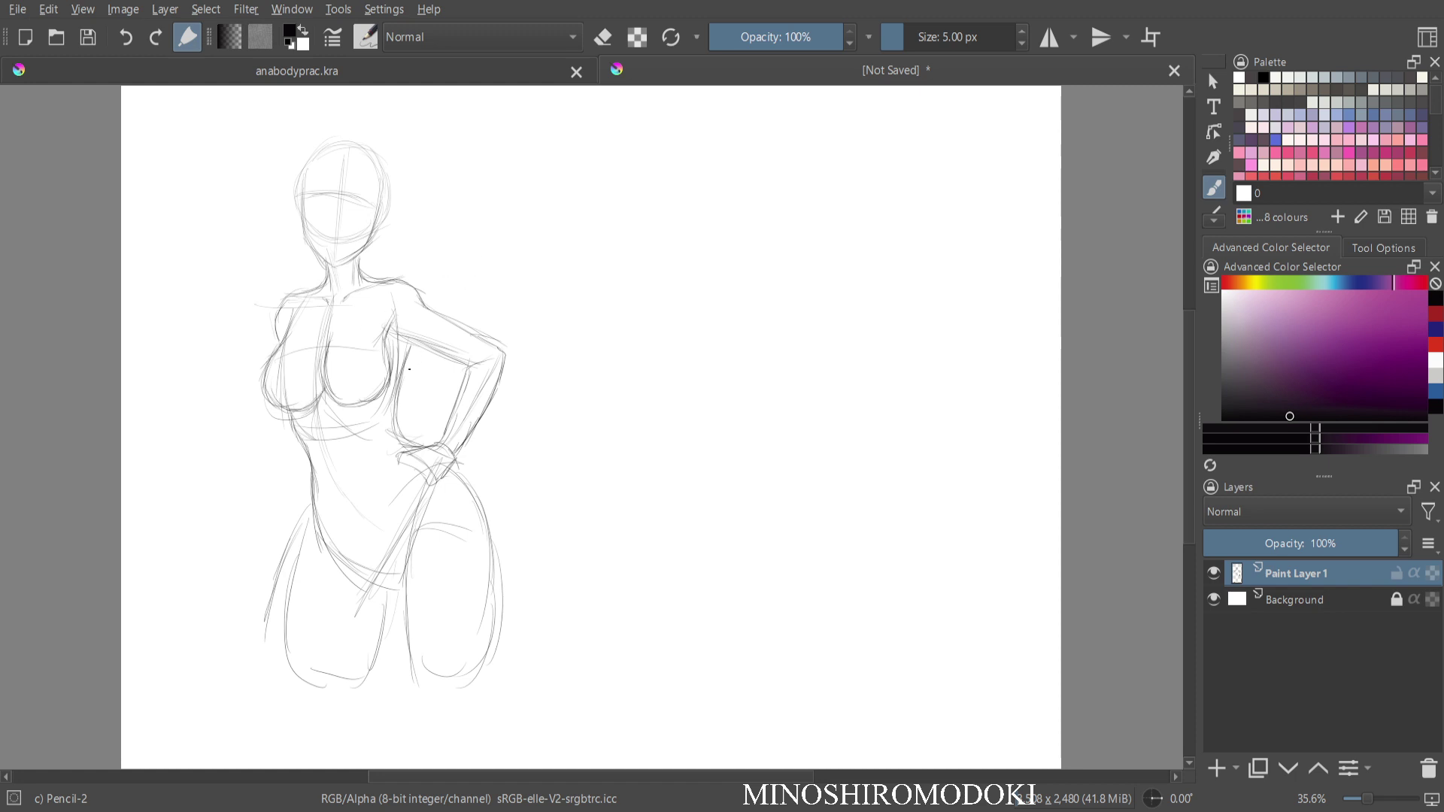
drag(414, 355, 393, 425)
drag(304, 450, 393, 435)
Darken the outer, inner and lower contours of both thighs.
drag(472, 489, 495, 602)
drag(495, 547, 483, 638)
drag(412, 554, 407, 674)
mouse_move(415, 674)
mouse_down()
mouse_move(455, 679)
mouse_move(473, 660)
mouse_up()
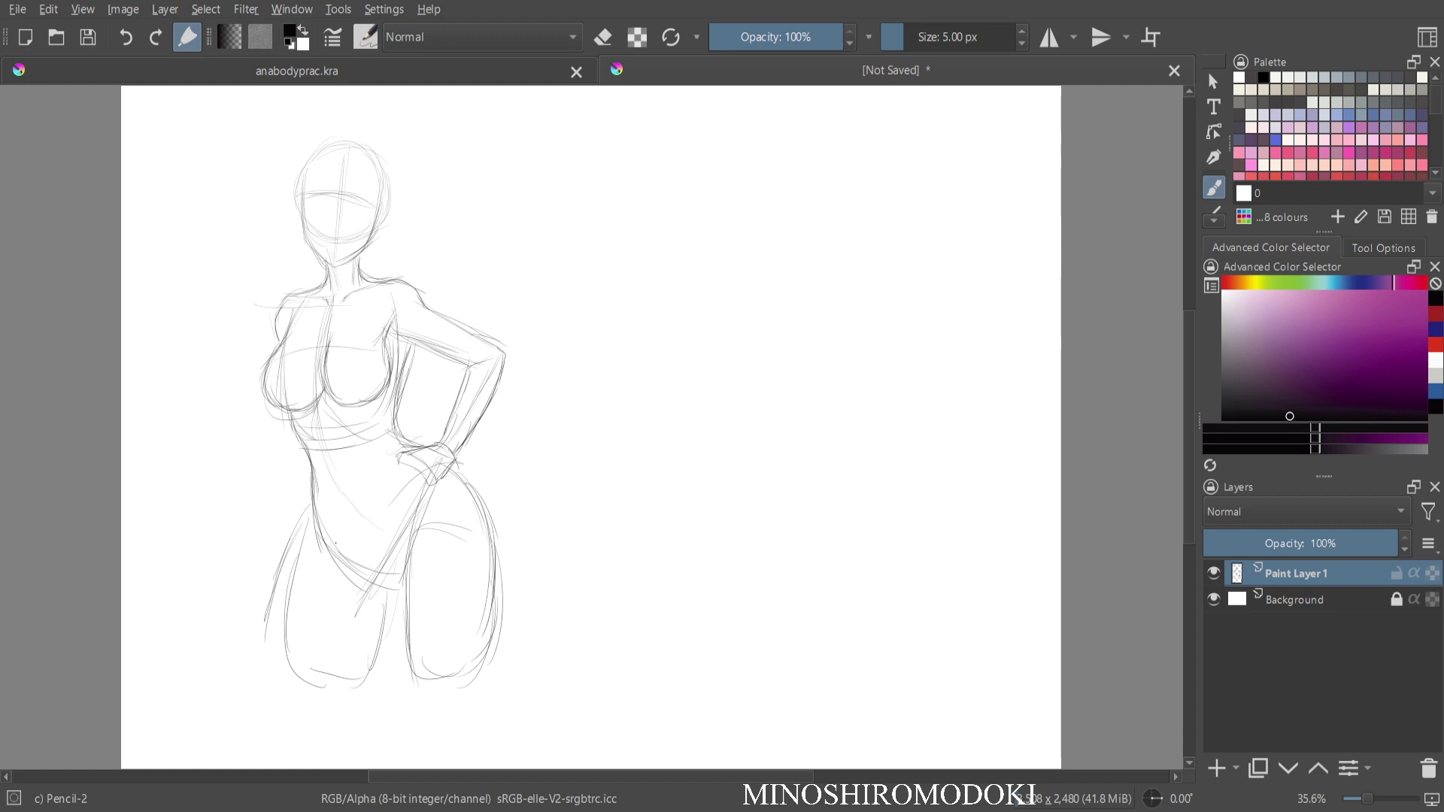
mouse_move(325, 540)
mouse_down()
mouse_move(410, 580)
mouse_move(355, 677)
mouse_up()
mouse_move(313, 525)
mouse_down()
mouse_move(286, 668)
mouse_move(336, 681)
mouse_up()
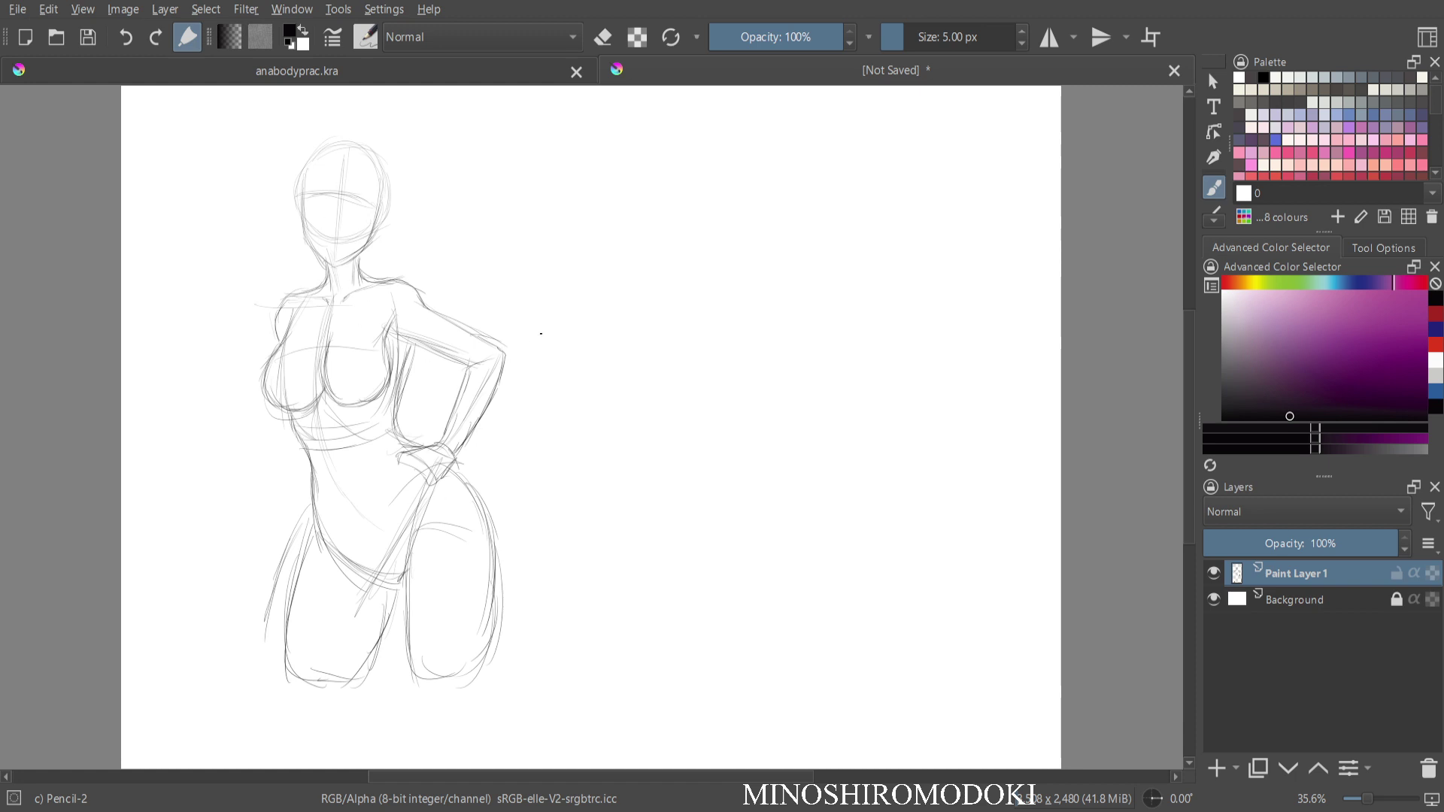
Draw the knuckles and spread fingers of the hand resting on the hip.
drag(411, 456, 401, 472)
mouse_move(392, 488)
mouse_down()
mouse_move(405, 464)
mouse_move(427, 496)
mouse_up()
mouse_move(454, 458)
mouse_down()
mouse_move(437, 484)
mouse_move(385, 496)
mouse_move(398, 493)
mouse_up()
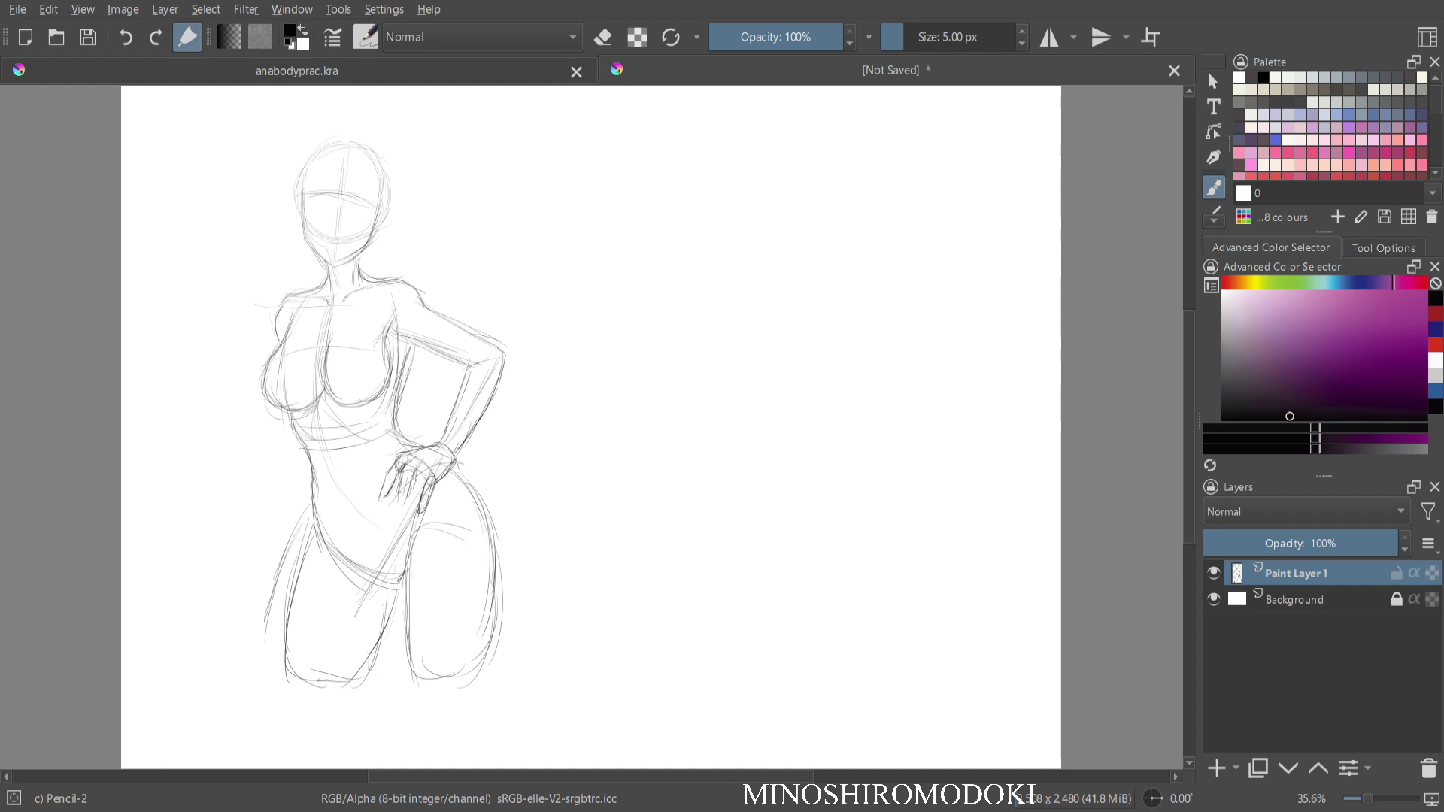
drag(412, 479, 415, 509)
Sketch the second arm folded upward beside the chest, with the hand's index finger touching the lower face.
drag(413, 348, 409, 394)
mouse_move(360, 264)
mouse_down()
mouse_move(368, 282)
mouse_move(253, 293)
mouse_move(267, 282)
mouse_move(267, 311)
mouse_move(301, 295)
mouse_move(267, 314)
mouse_move(254, 378)
mouse_move(257, 421)
mouse_move(277, 426)
mouse_up()
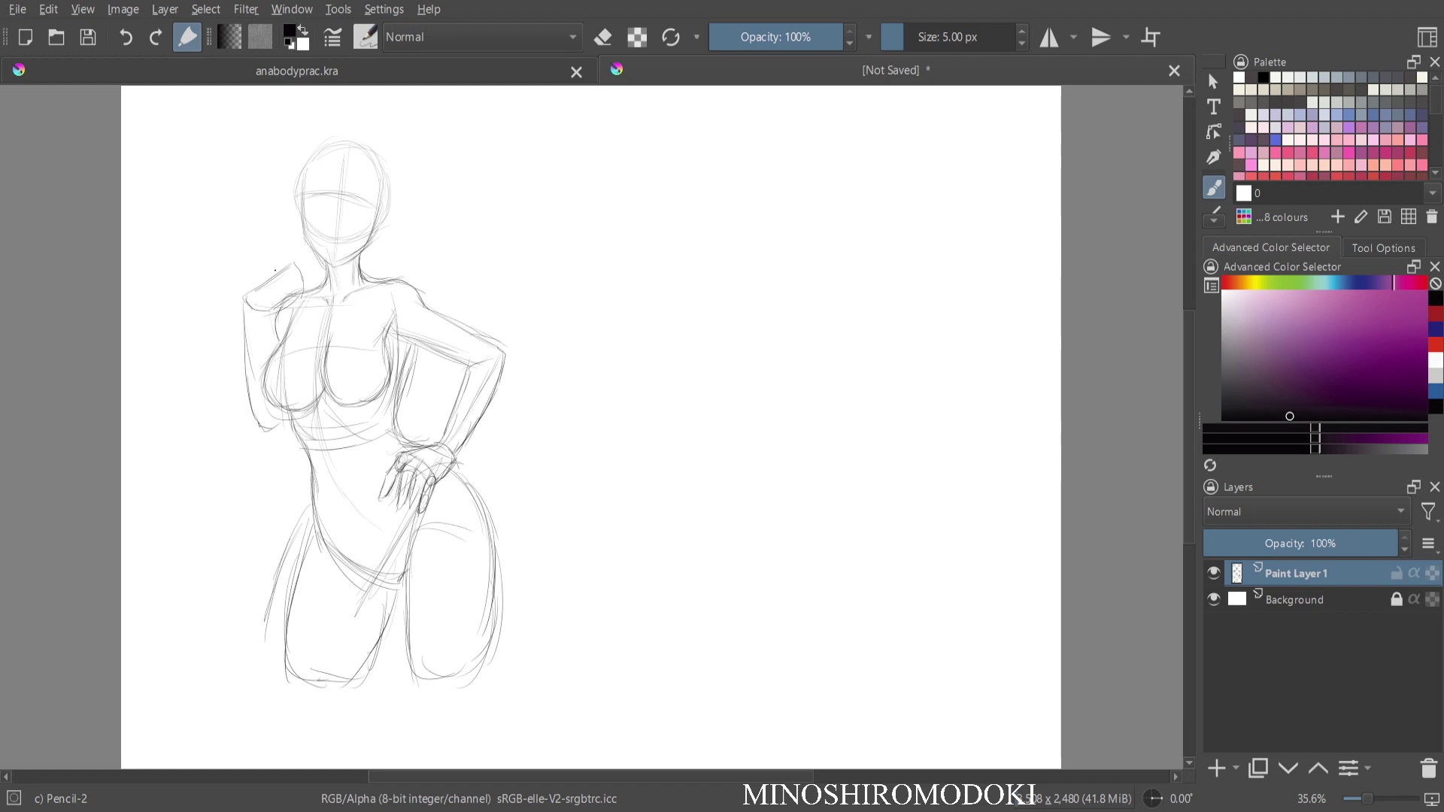
drag(263, 287, 320, 233)
mouse_move(309, 287)
mouse_down()
mouse_move(295, 302)
mouse_move(286, 265)
mouse_up()
Darken the outer and inner contours of the thigh below the raised-hand side.
drag(314, 516, 286, 687)
drag(394, 588, 355, 682)
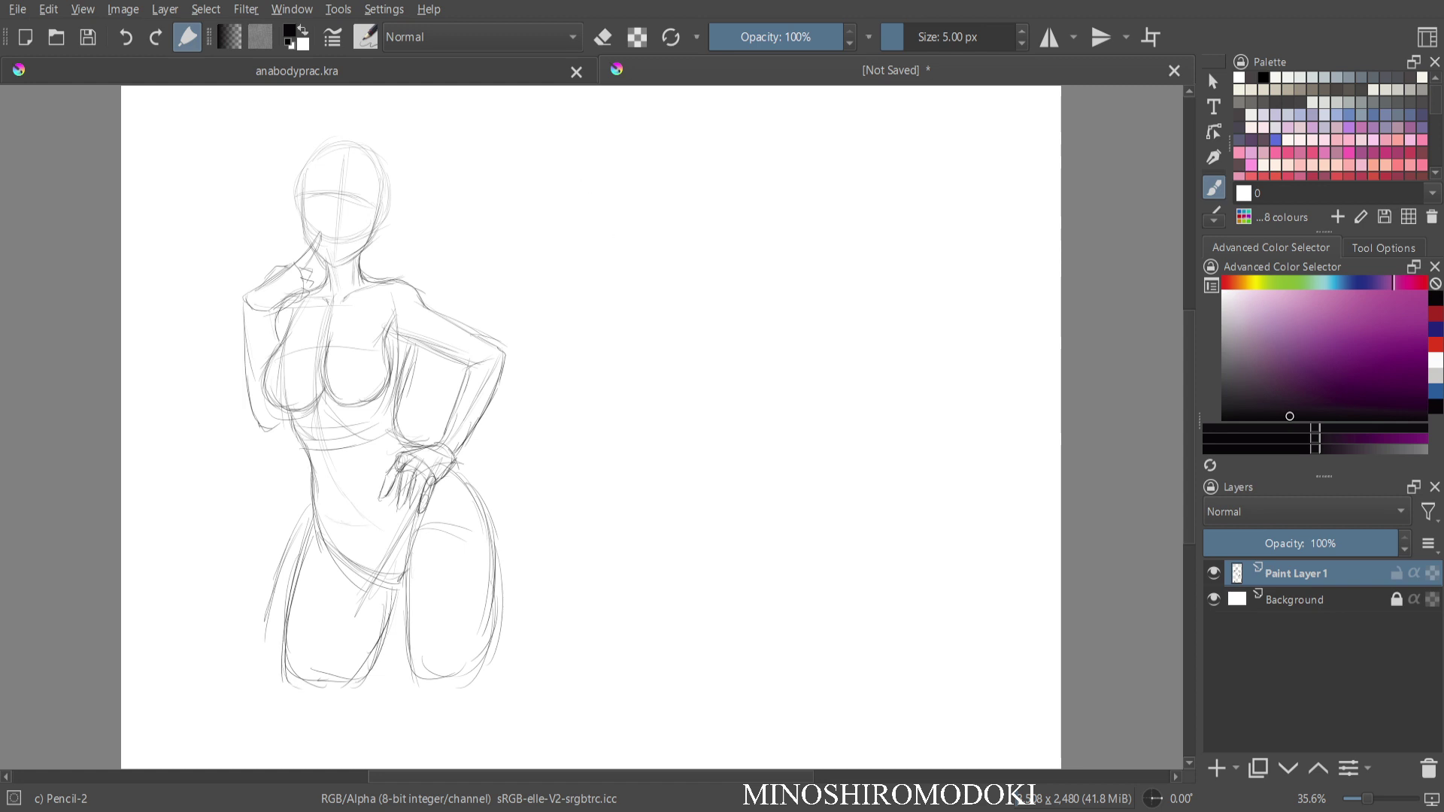
drag(439, 358, 570, 400)
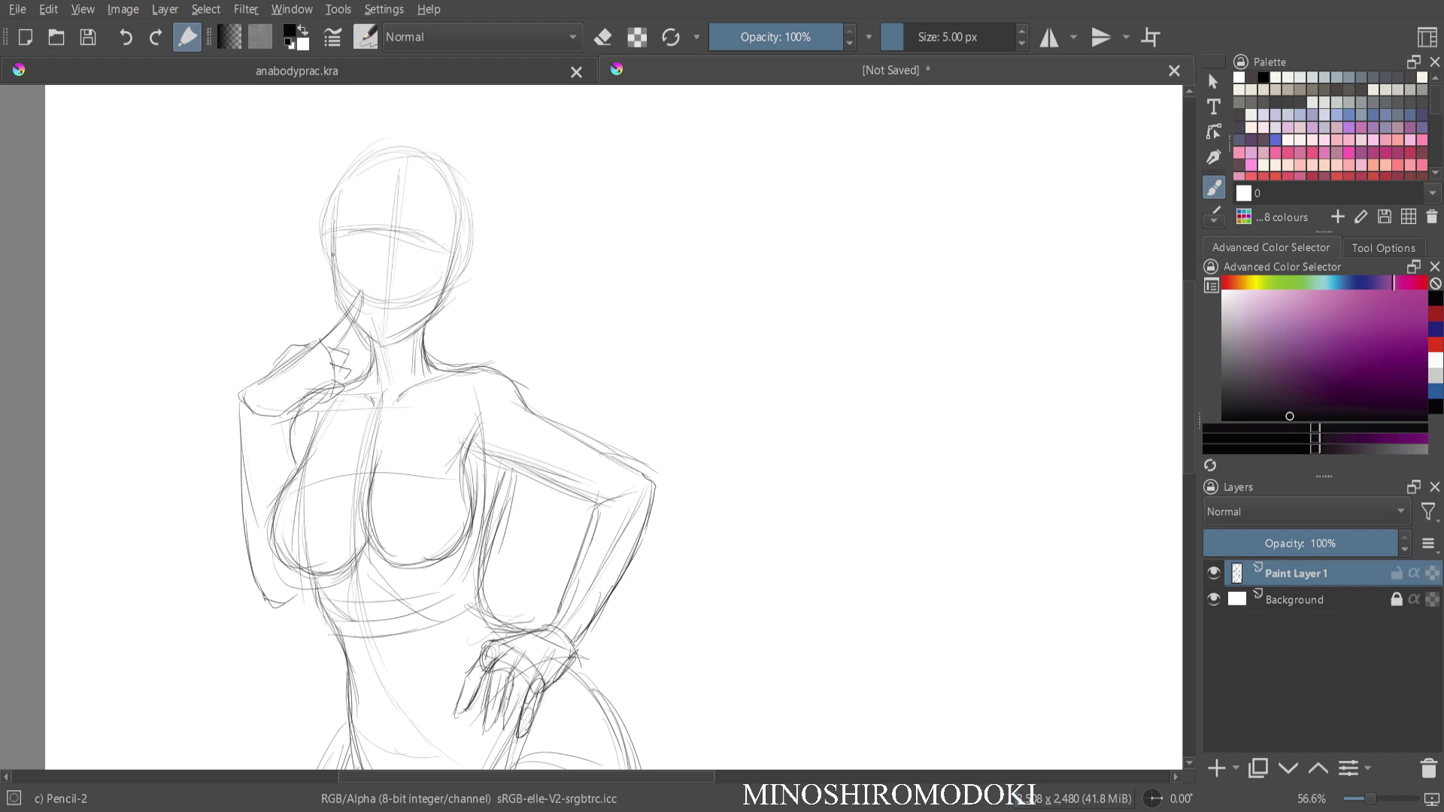
Darken the jaw and the face's centre line, and rough in two circles for the eyes.
mouse_move(333, 255)
mouse_down()
mouse_move(343, 307)
mouse_move(374, 339)
mouse_up()
mouse_move(457, 249)
mouse_down()
mouse_move(411, 335)
mouse_move(383, 347)
mouse_up()
drag(400, 194, 388, 325)
drag(401, 220, 380, 345)
mouse_move(371, 266)
mouse_down()
mouse_move(350, 264)
mouse_move(357, 241)
mouse_move(406, 271)
mouse_move(415, 246)
mouse_move(407, 273)
mouse_up()
Sketch both ears, the curved hairline and a firmer contour around the skull.
drag(326, 249, 332, 283)
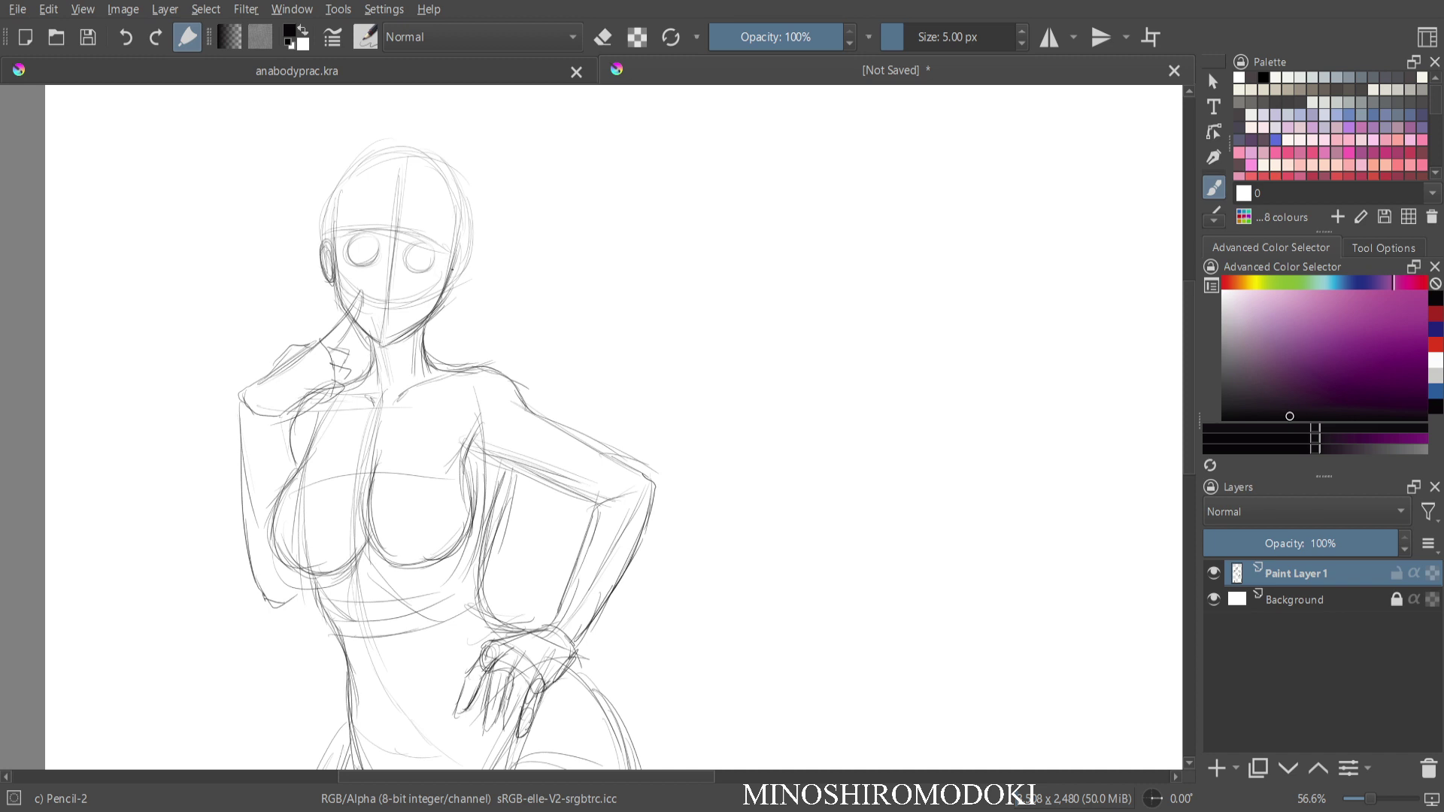
mouse_move(455, 259)
mouse_down()
mouse_move(446, 295)
mouse_move(462, 256)
mouse_up()
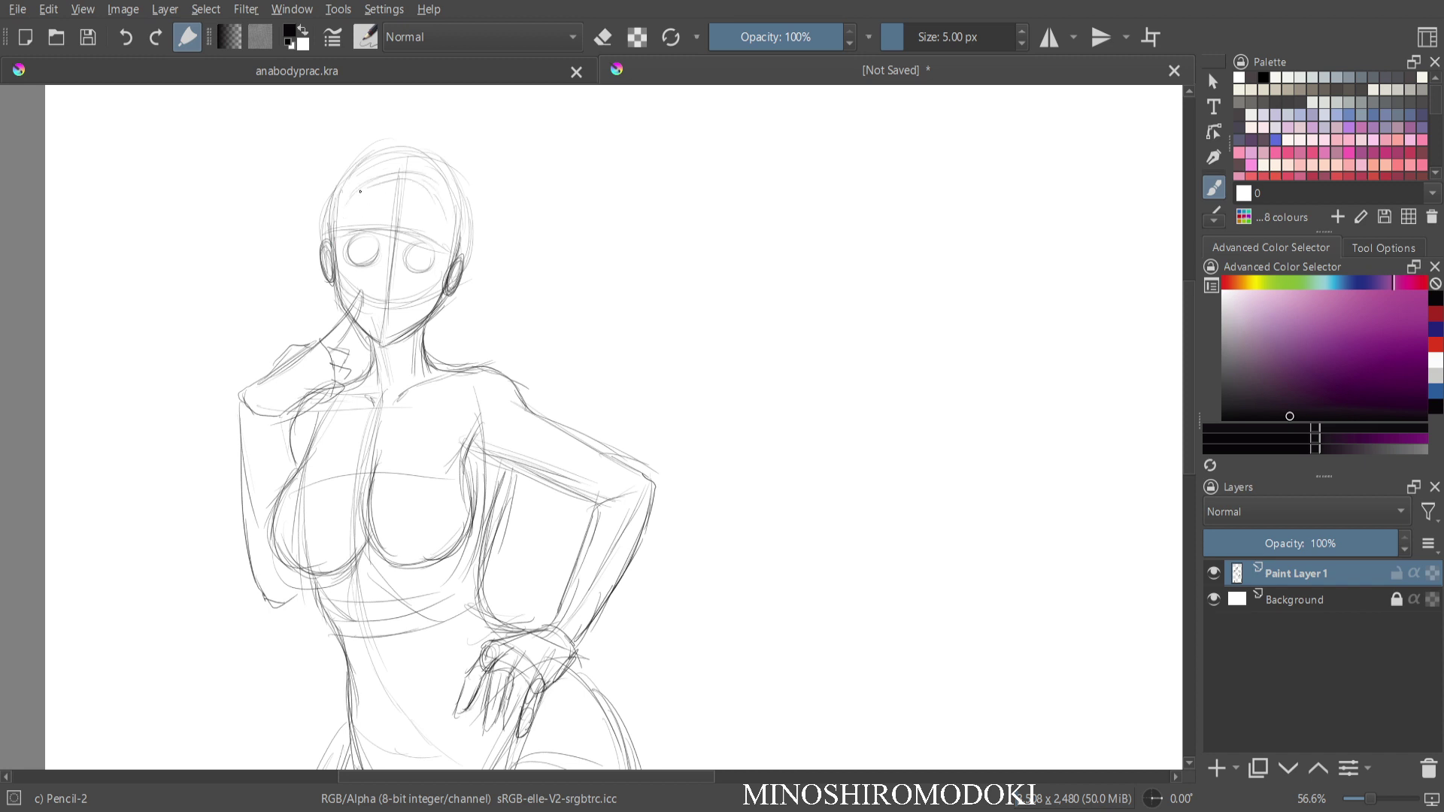
mouse_move(379, 171)
mouse_down()
mouse_move(440, 188)
mouse_move(453, 260)
mouse_up()
mouse_move(340, 256)
mouse_down()
mouse_move(333, 190)
mouse_move(355, 164)
mouse_move(432, 149)
mouse_move(460, 203)
mouse_move(453, 257)
mouse_up()
mouse_move(392, 344)
mouse_down()
mouse_move(421, 323)
mouse_move(383, 388)
mouse_up()
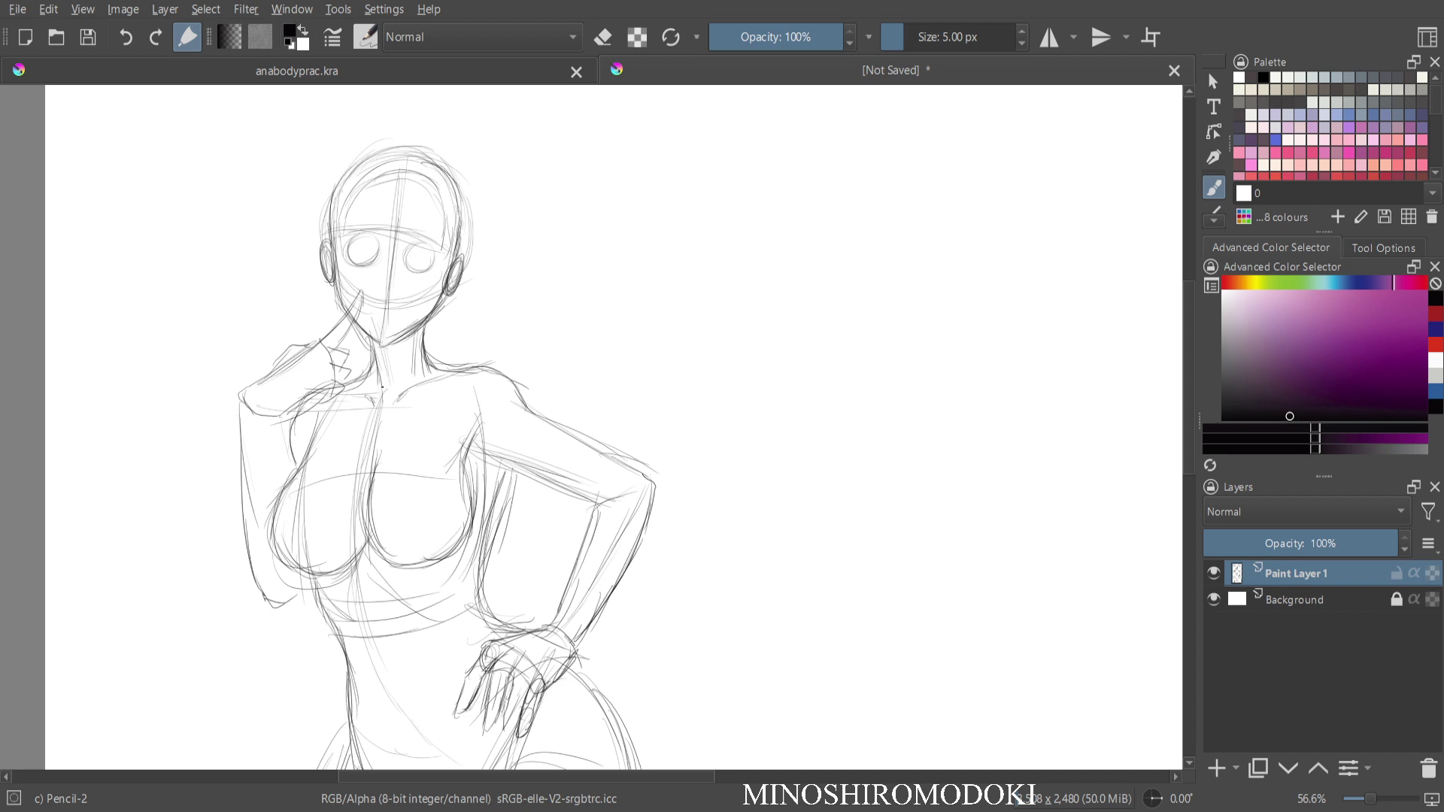
Redraw the inner contour of the raised forearm and close the outline at its elbow.
mouse_move(584, 334)
mouse_down()
mouse_move(642, 420)
mouse_move(576, 337)
mouse_up()
key(e)
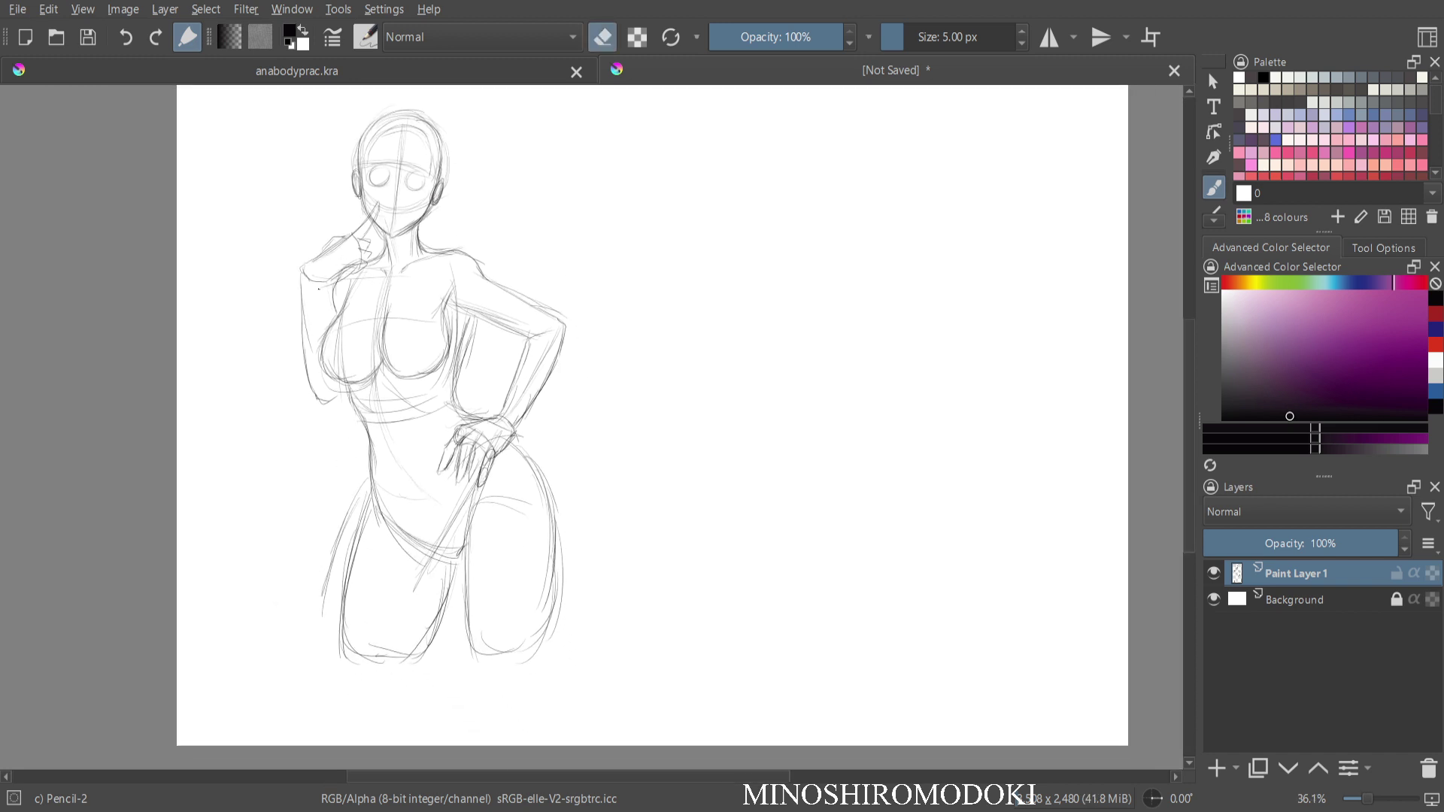
key(e)
drag(325, 282, 327, 322)
drag(326, 283, 331, 331)
drag(324, 407, 342, 384)
Mirror the canvas view back and forth to check the figure's proportions and balance.
key(m)
key(m)
key(m)
key(m)
key(m)
drag(672, 314, 465, 301)
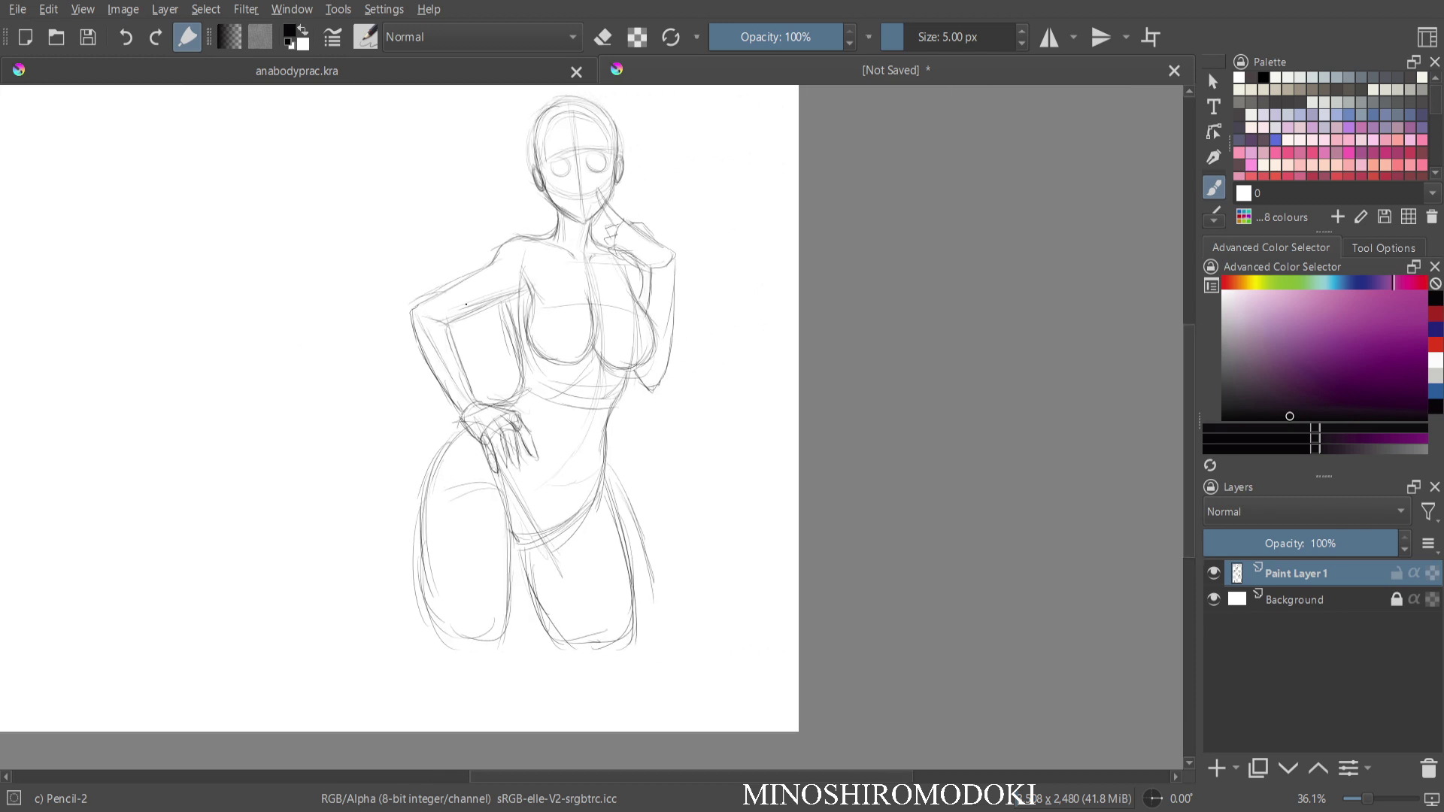
key(m)
mouse_move(722, 376)
mouse_down()
mouse_move(597, 442)
mouse_move(544, 413)
mouse_move(546, 370)
mouse_move(467, 358)
mouse_move(484, 465)
mouse_move(598, 385)
mouse_move(556, 331)
mouse_up()
Select the hand resting on the hip, transform it to adjust its angle and position at the wrist, and clear the selection.
scroll(572, 478, up, 3)
key(ctrl+t)
drag(632, 316, 647, 342)
drag(541, 425, 541, 408)
drag(583, 465, 577, 453)
key(Return)
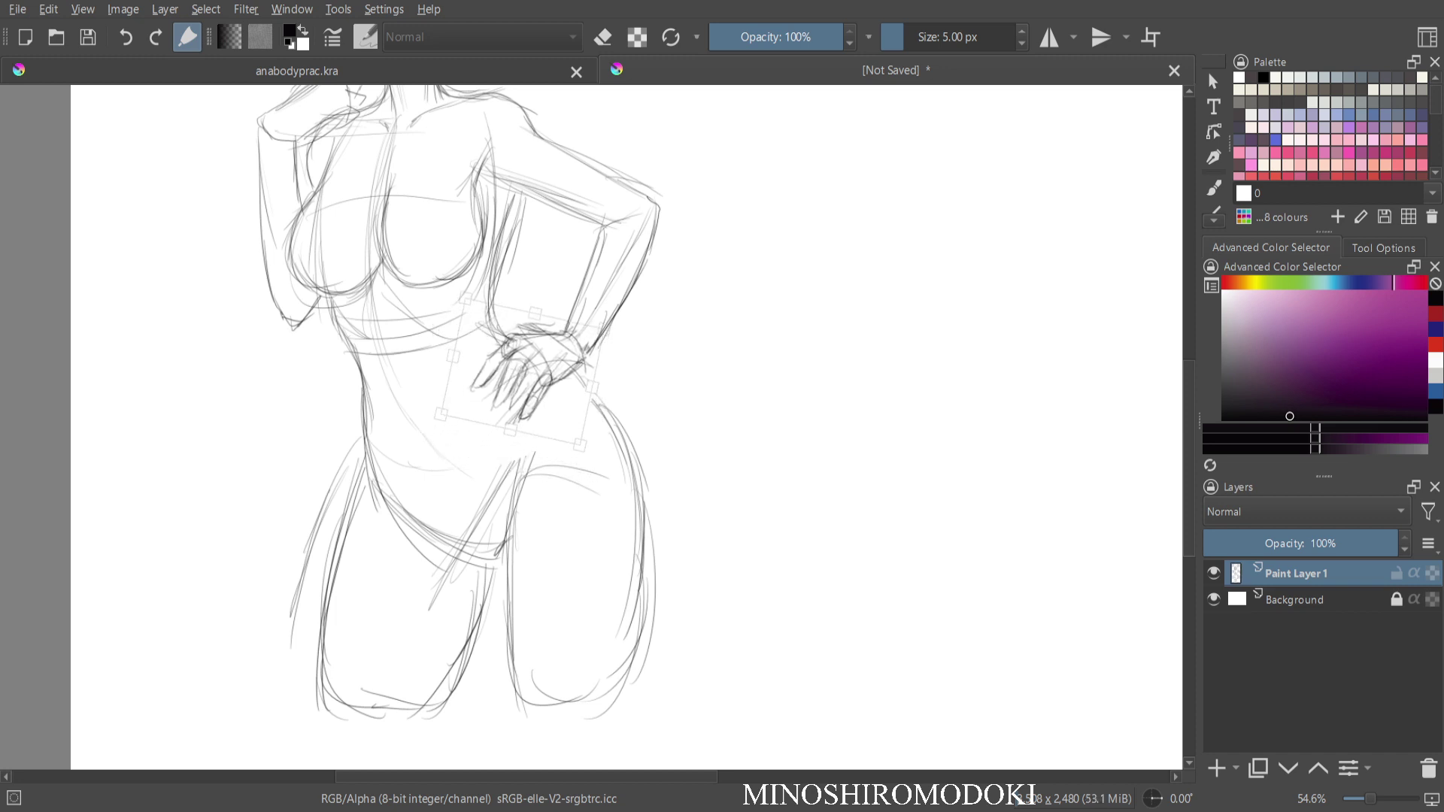
mouse_move(635, 335)
mouse_down()
mouse_move(642, 359)
mouse_move(638, 342)
mouse_up()
key(Return)
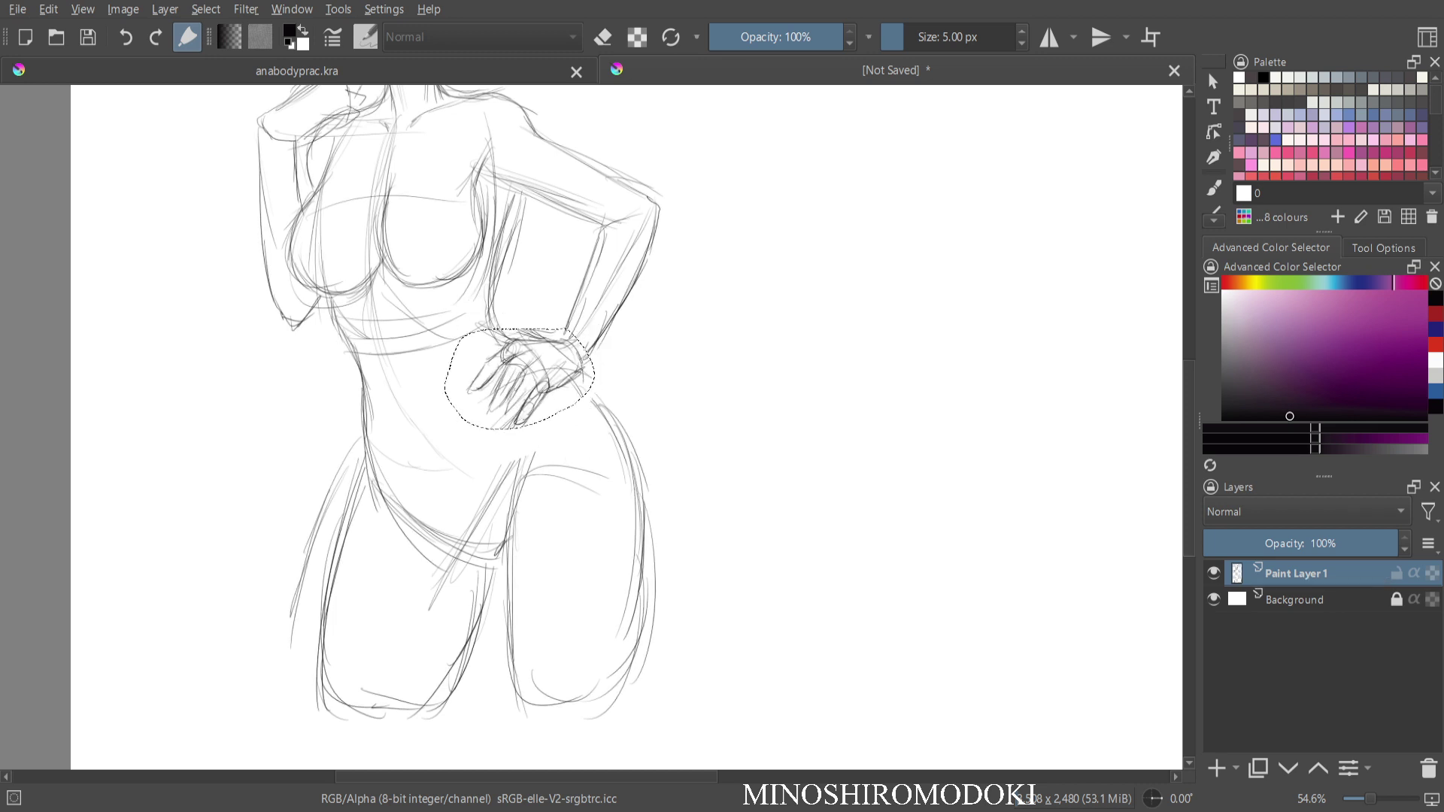
key(ctrl+shift+a)
Fade the lines of the hand on the hip with the Eraser Soft brush at 156.13 px.
key(b)
right_click(617, 311)
click(692, 230)
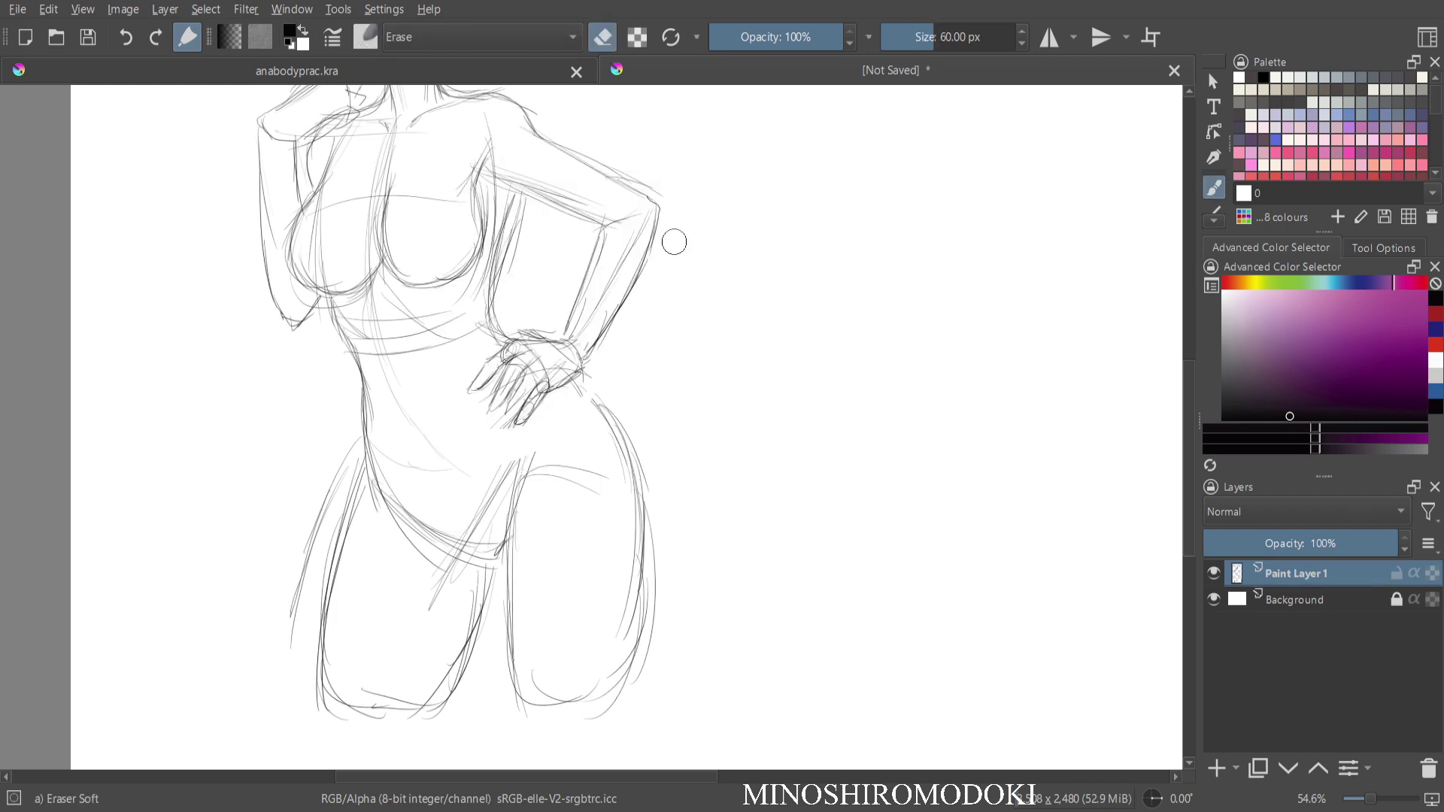
drag(939, 37, 954, 37)
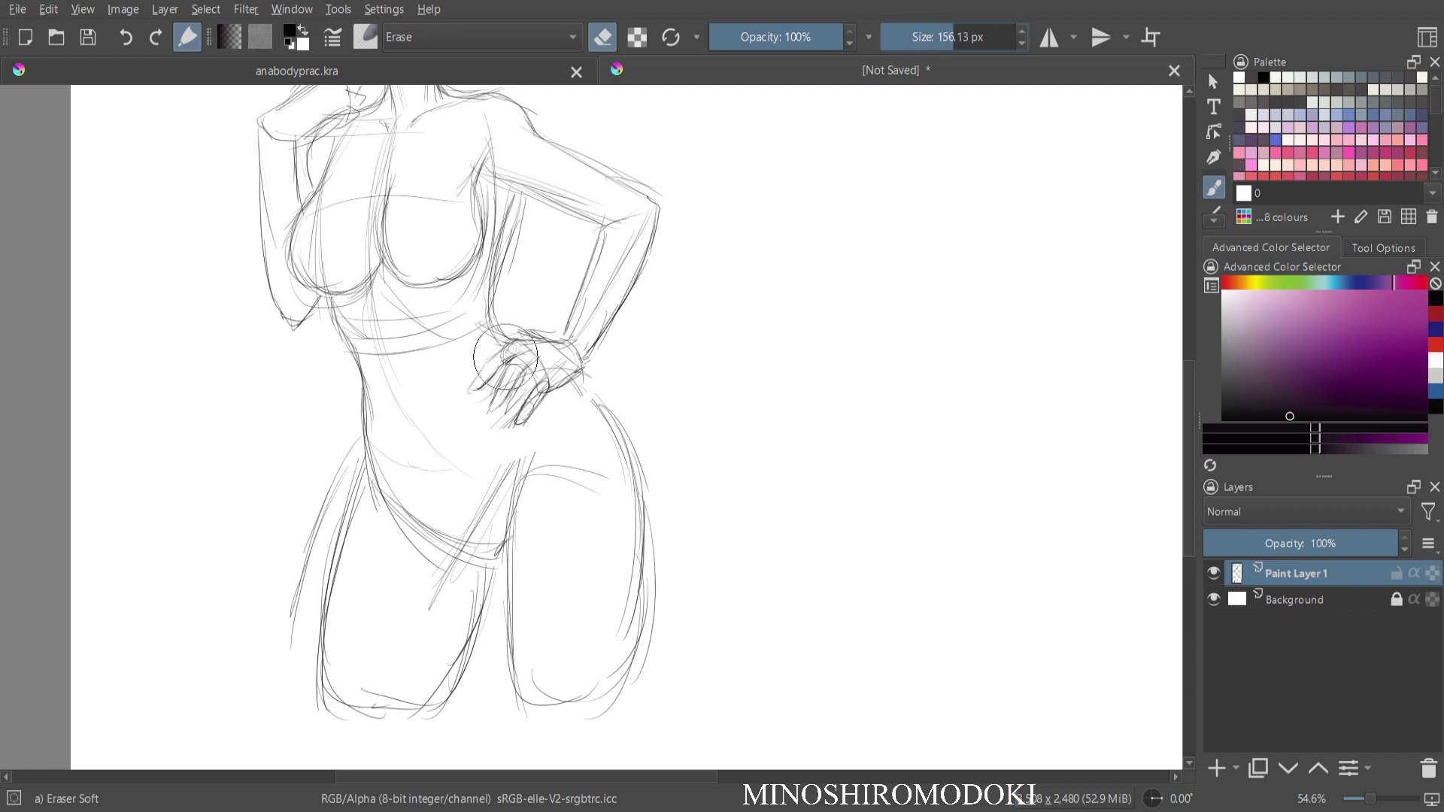
mouse_move(507, 355)
mouse_down()
mouse_move(530, 383)
mouse_move(532, 415)
mouse_move(542, 406)
mouse_move(500, 374)
mouse_move(501, 400)
mouse_move(577, 334)
mouse_move(577, 292)
mouse_move(542, 358)
mouse_move(498, 387)
mouse_move(530, 374)
mouse_up()
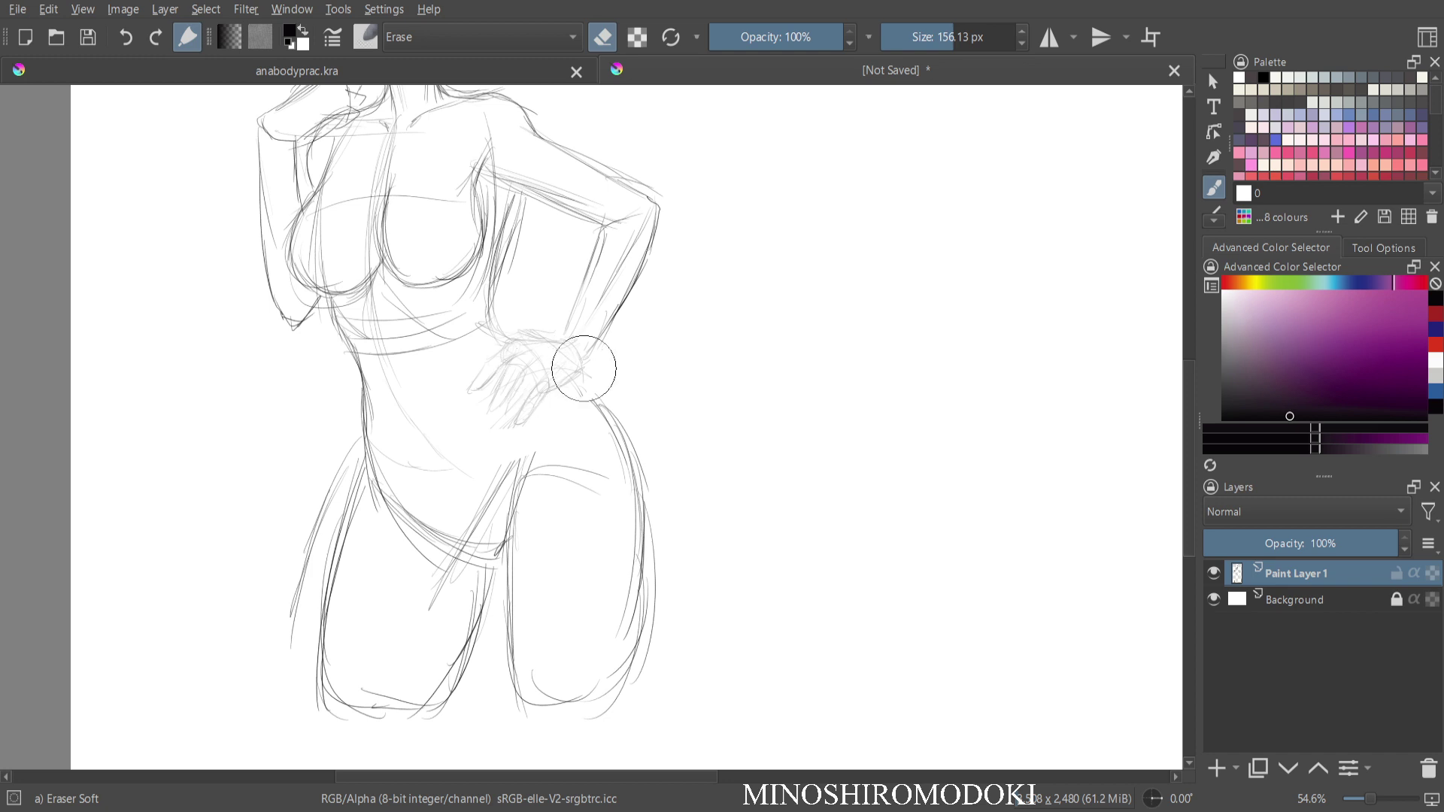
Redraw the forearm contours, wrist and fingers of the hand on the hip with the Pencil-2 brush.
right_click(598, 425)
click(692, 513)
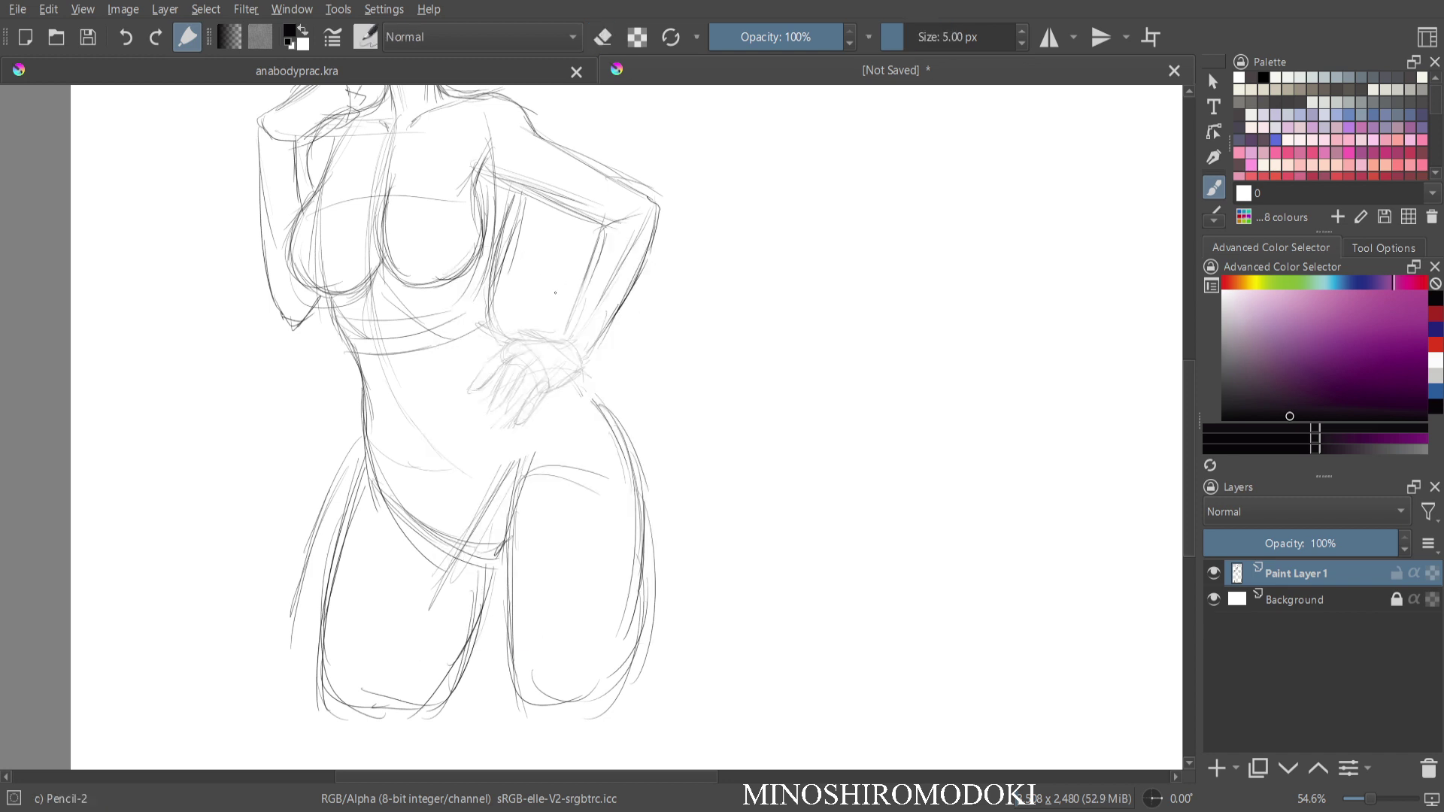
drag(606, 230, 574, 325)
drag(596, 260, 564, 345)
drag(589, 289, 566, 341)
mouse_move(646, 252)
mouse_down()
mouse_move(586, 362)
mouse_move(570, 334)
mouse_move(515, 340)
mouse_move(536, 391)
mouse_move(545, 376)
mouse_move(550, 393)
mouse_move(575, 379)
mouse_move(602, 339)
mouse_move(482, 383)
mouse_up()
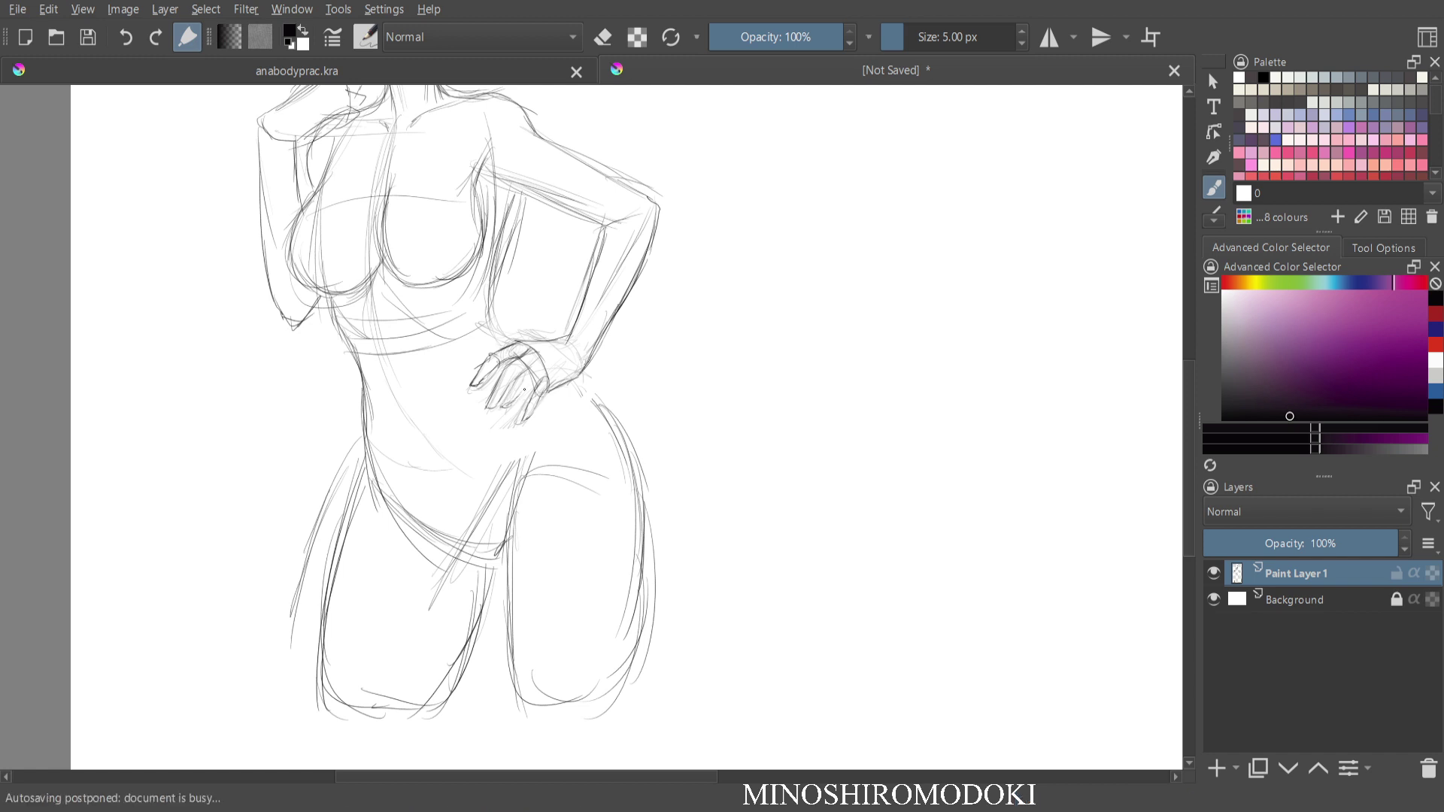
drag(515, 400, 536, 379)
Darken the torso's side contour within the bent arm's gap and extend the hip contour up to the wrist.
drag(503, 256, 502, 340)
mouse_move(529, 197)
mouse_down()
mouse_move(495, 297)
mouse_move(513, 332)
mouse_up()
drag(590, 396, 608, 418)
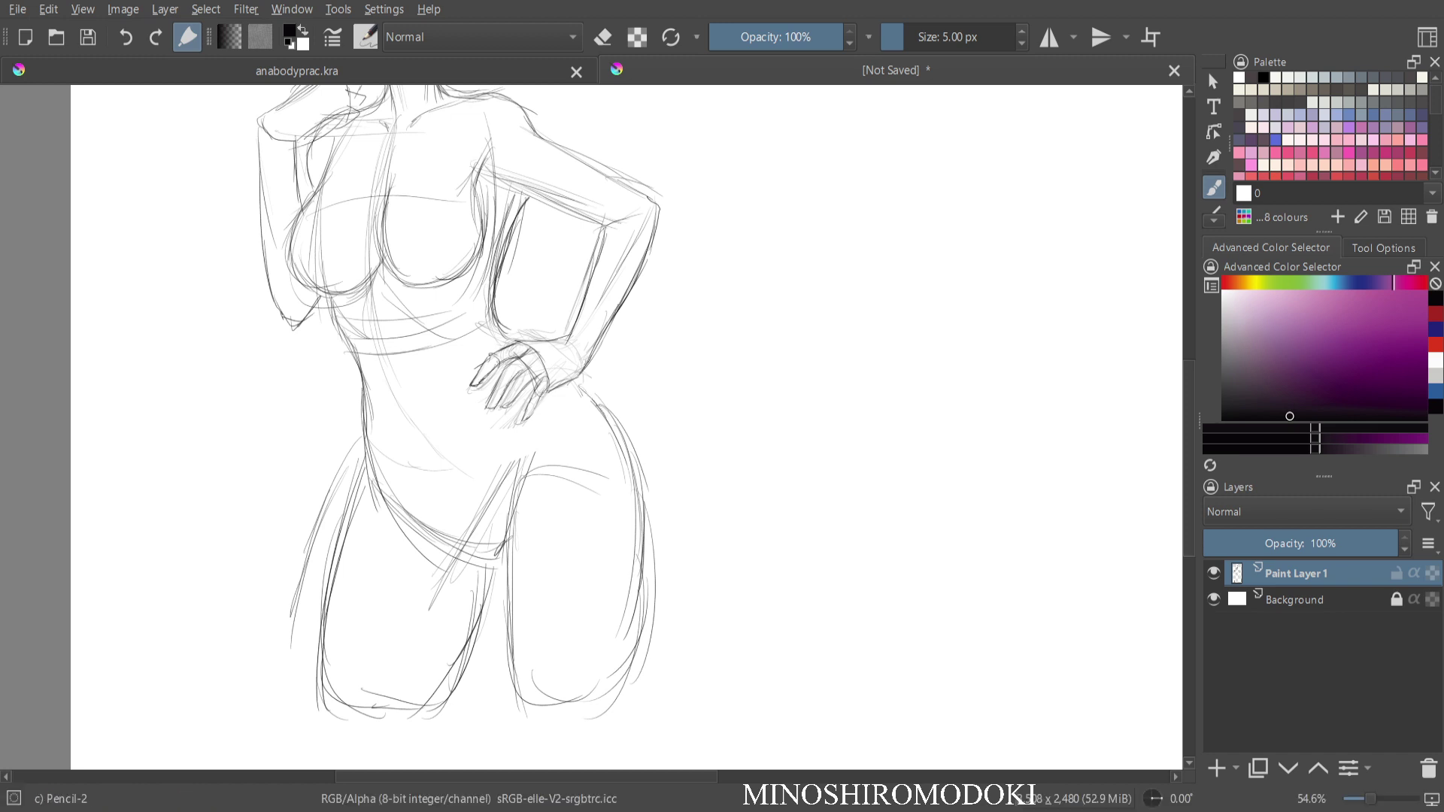
drag(535, 386, 526, 409)
Draw the upper and lower lid outlines of both eyes over the guide circles.
scroll(399, 229, down, 2)
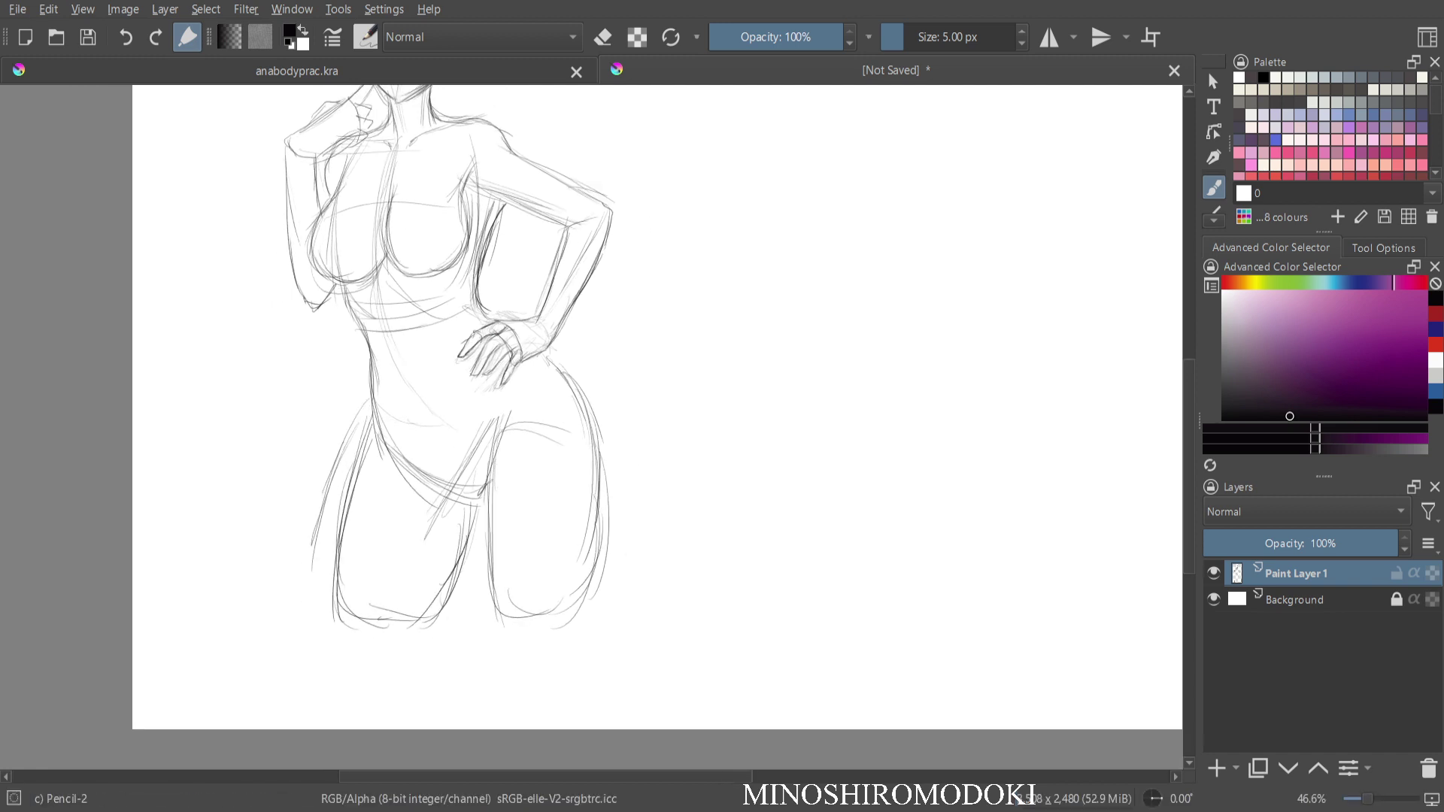
drag(398, 229, 438, 434)
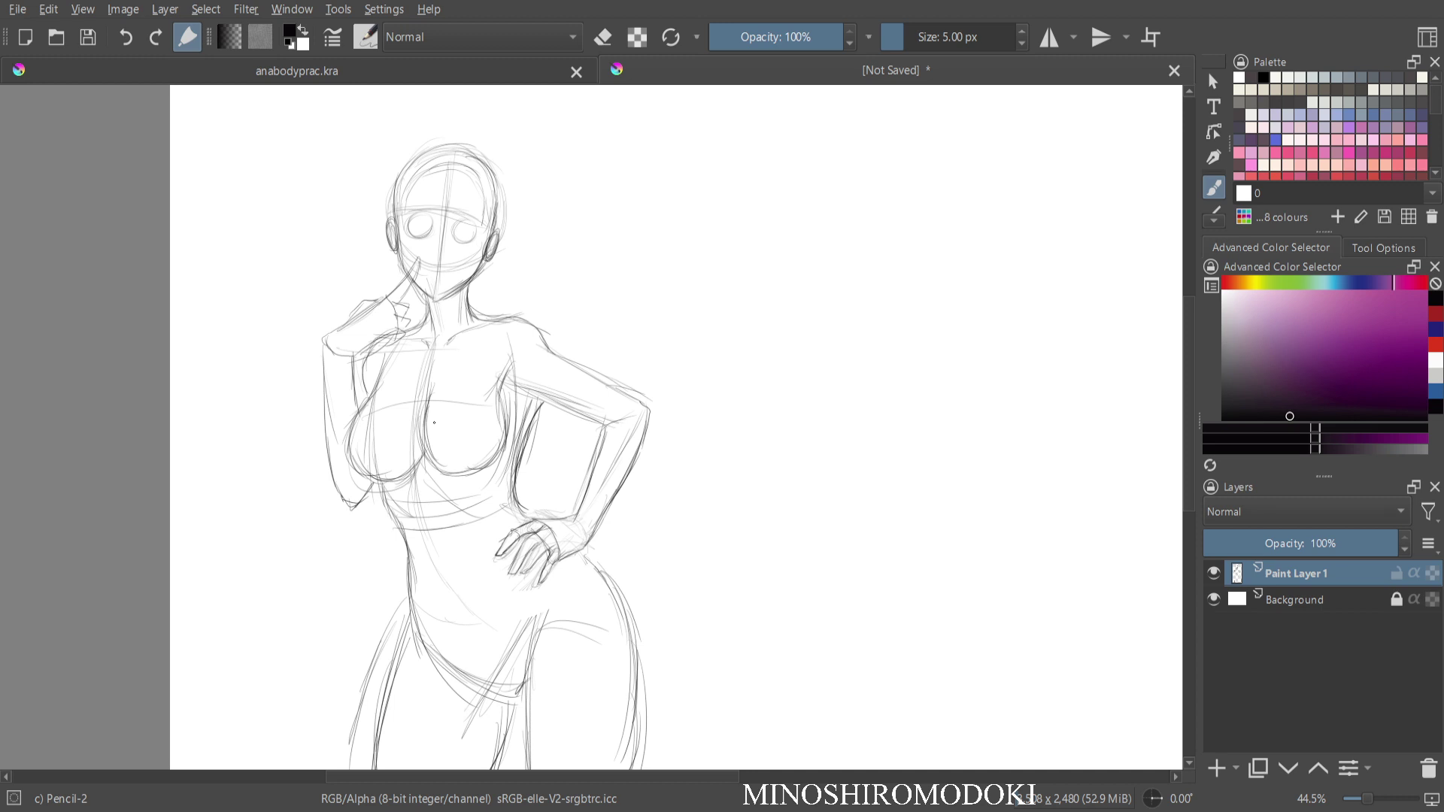
scroll(434, 423, up, 4)
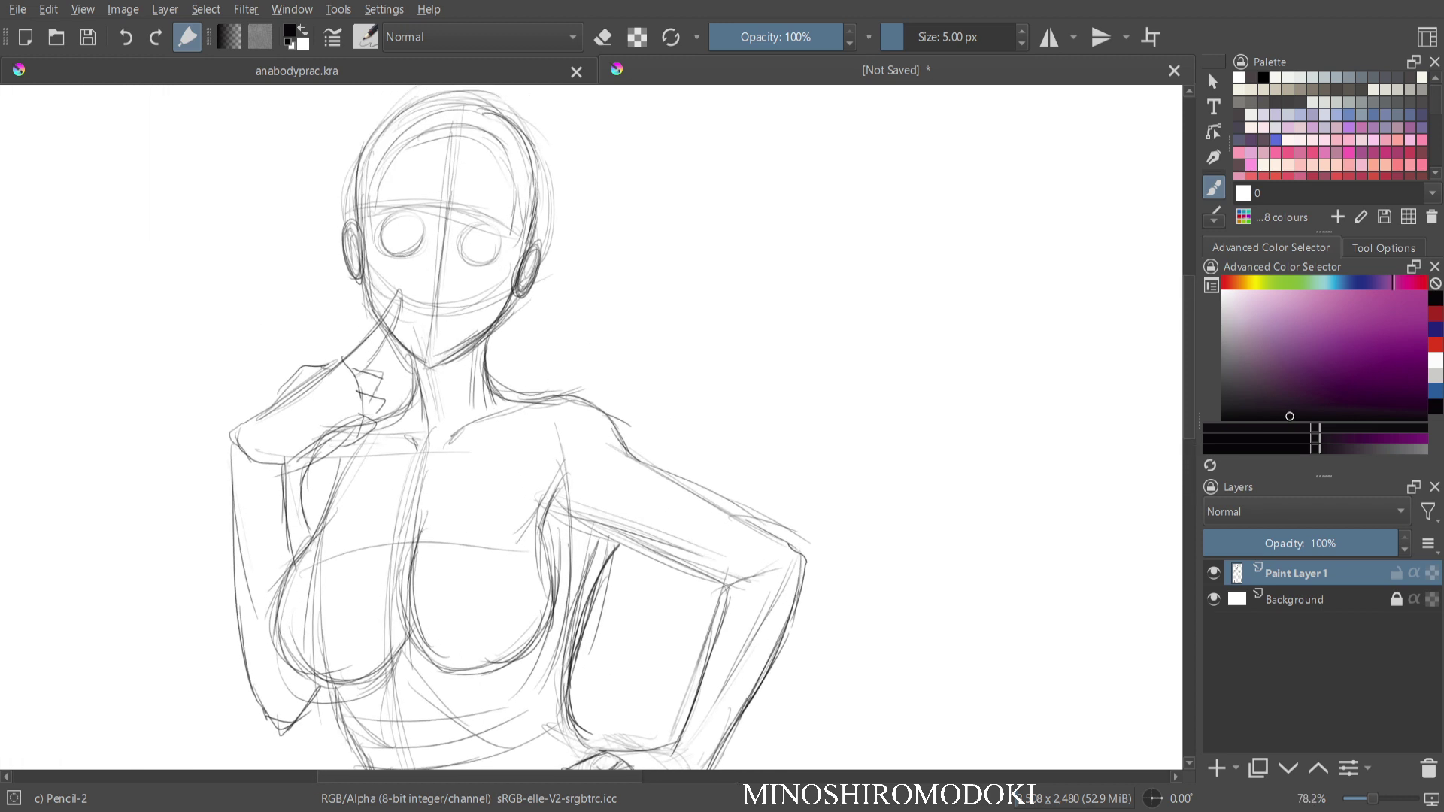
scroll(362, 185, up, 2)
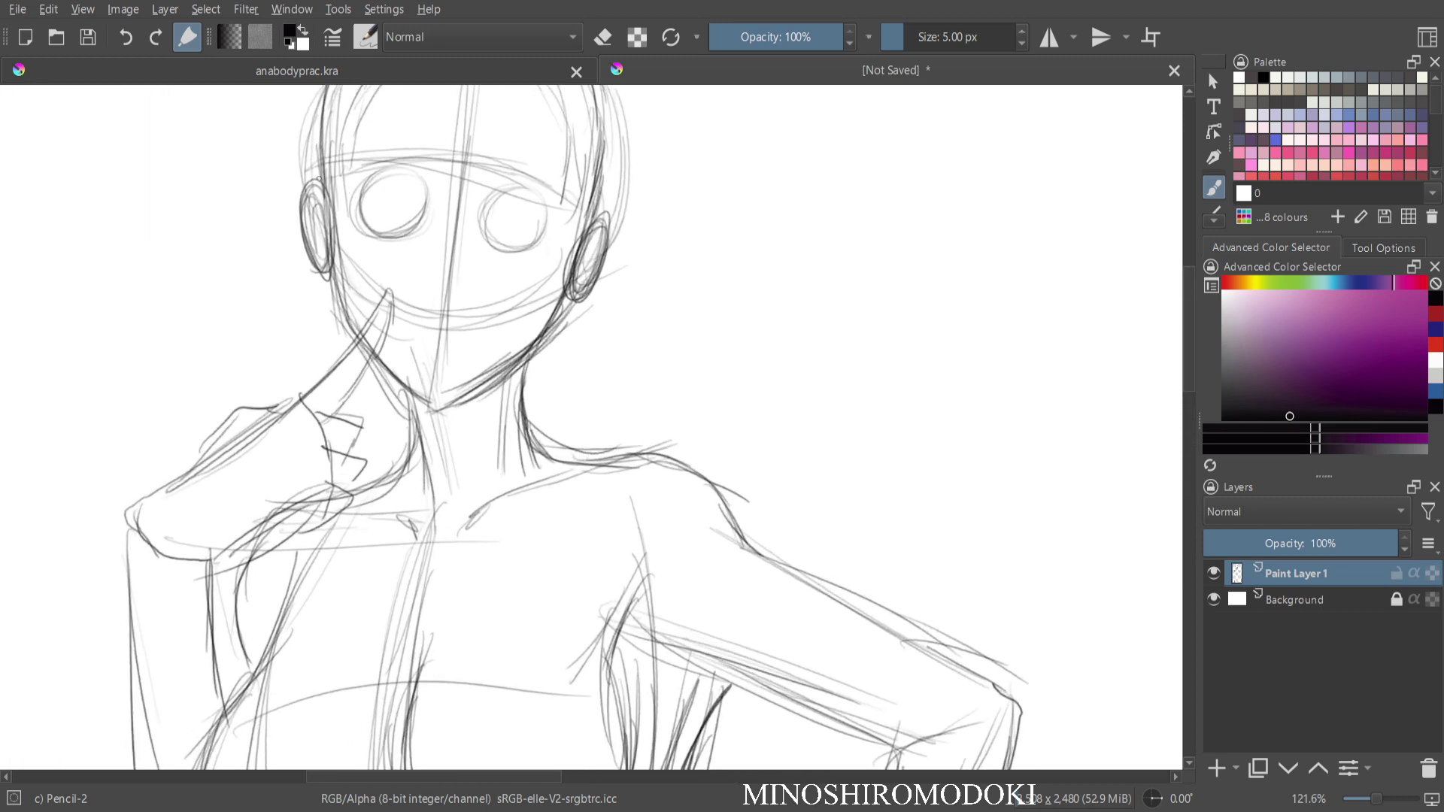
mouse_move(361, 197)
mouse_down()
mouse_move(398, 194)
mouse_move(380, 188)
mouse_move(405, 194)
mouse_move(357, 200)
mouse_move(394, 191)
mouse_move(531, 248)
mouse_up()
drag(355, 223, 370, 220)
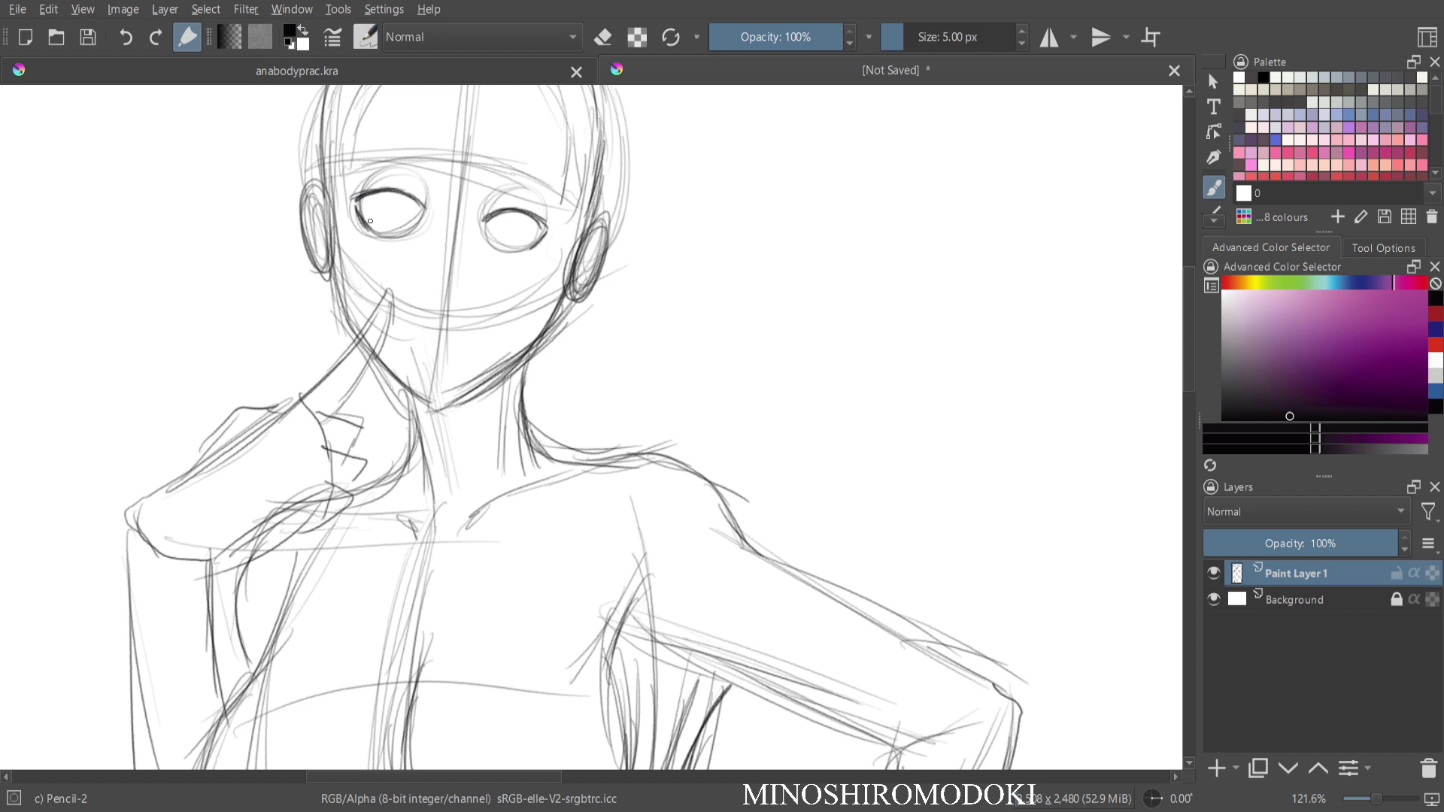
mouse_move(481, 221)
mouse_down()
mouse_move(532, 210)
mouse_move(538, 236)
mouse_up()
Add irises and pupils to both eyes, and draw the eyelid creases and eyebrows above them.
mouse_move(370, 191)
mouse_down()
mouse_move(423, 201)
mouse_move(393, 226)
mouse_move(414, 219)
mouse_move(412, 202)
mouse_up()
mouse_move(512, 213)
mouse_down()
mouse_move(511, 234)
mouse_move(531, 241)
mouse_move(514, 225)
mouse_up()
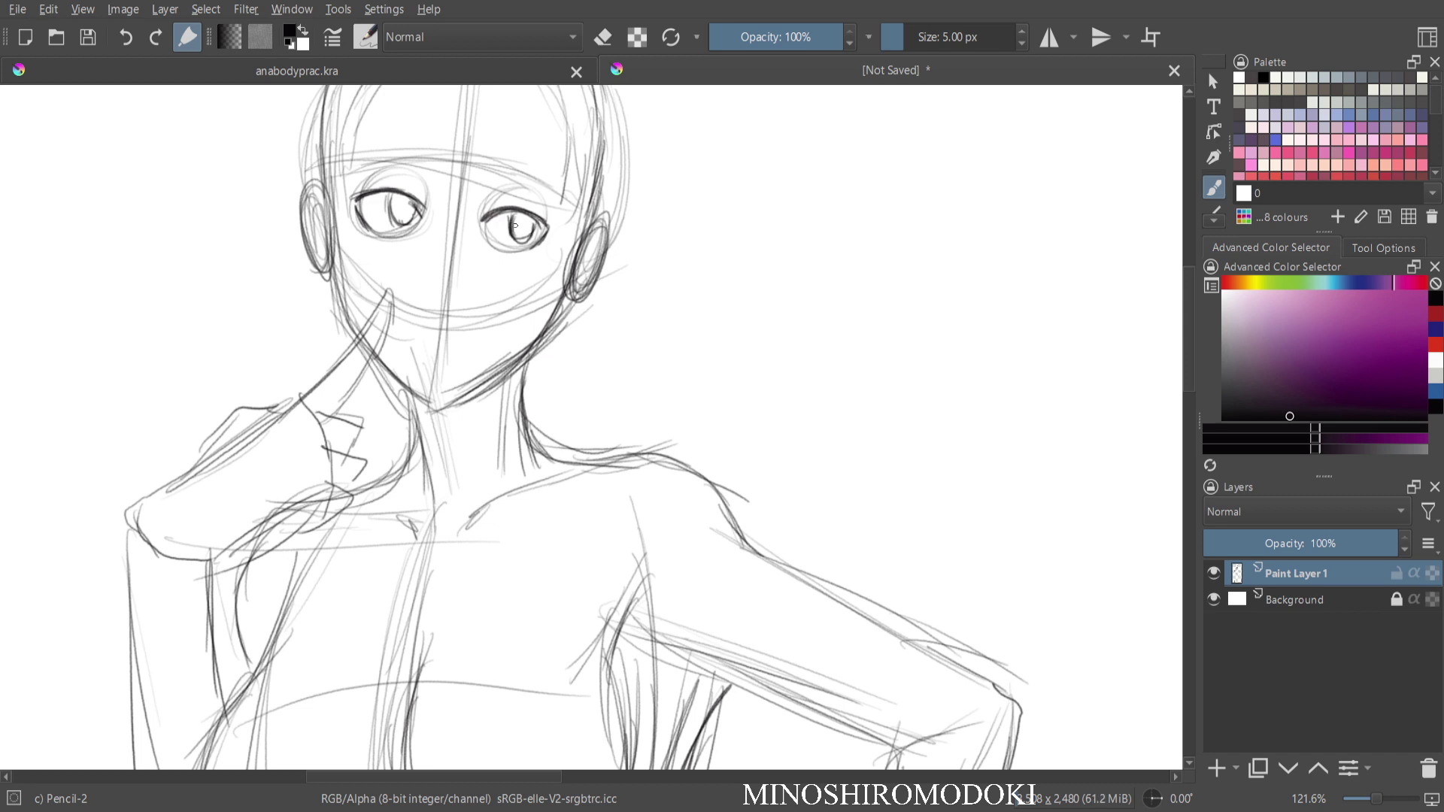
drag(394, 194, 391, 224)
drag(393, 211, 415, 218)
mouse_move(363, 156)
mouse_down()
mouse_move(423, 146)
mouse_move(388, 146)
mouse_move(555, 182)
mouse_up()
mouse_move(356, 203)
mouse_down()
mouse_move(406, 201)
mouse_move(391, 192)
mouse_move(433, 218)
mouse_move(540, 200)
mouse_move(551, 181)
mouse_up()
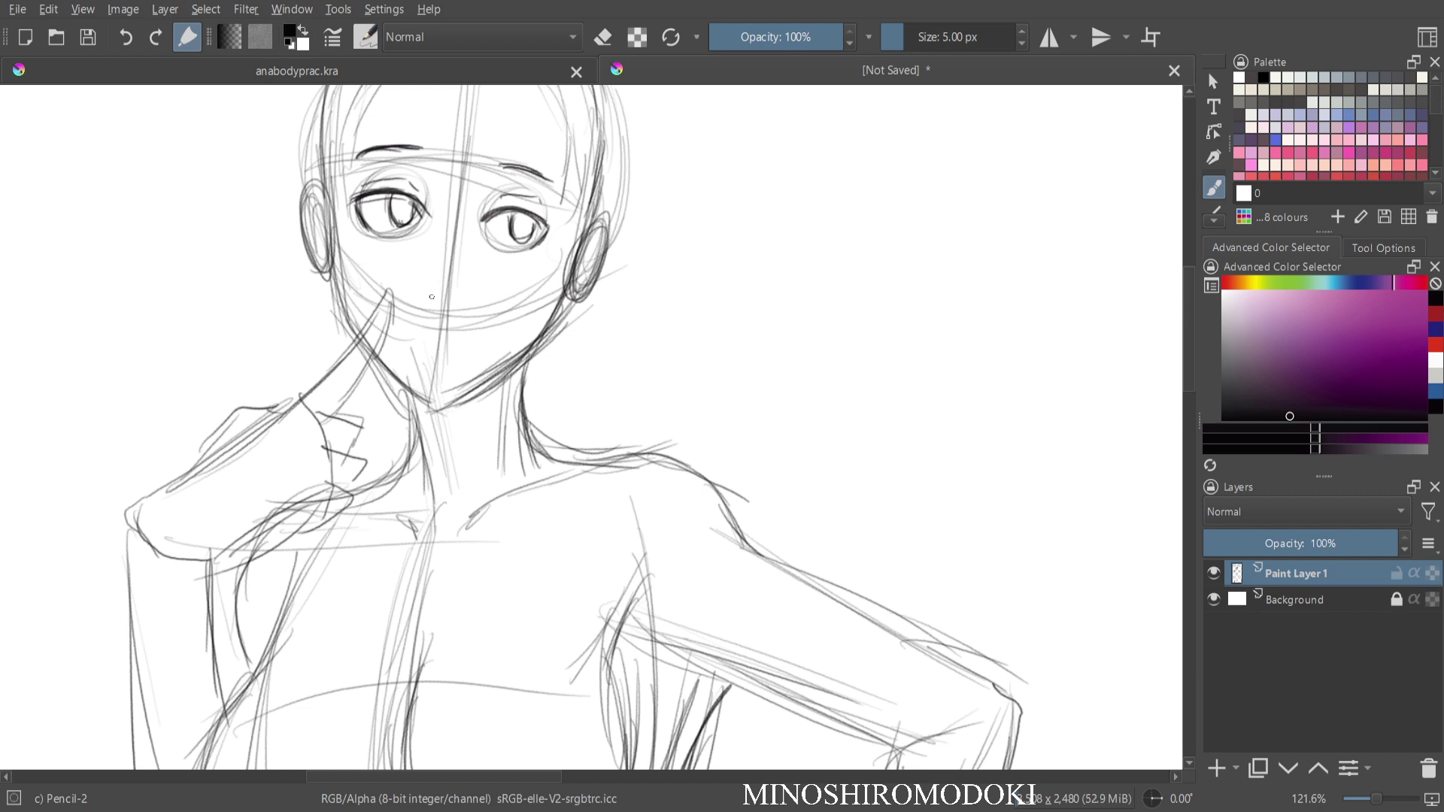
Erase the small nose mark and the surrounding face guidelines with a 175.10 px eraser.
key(e)
click(957, 37)
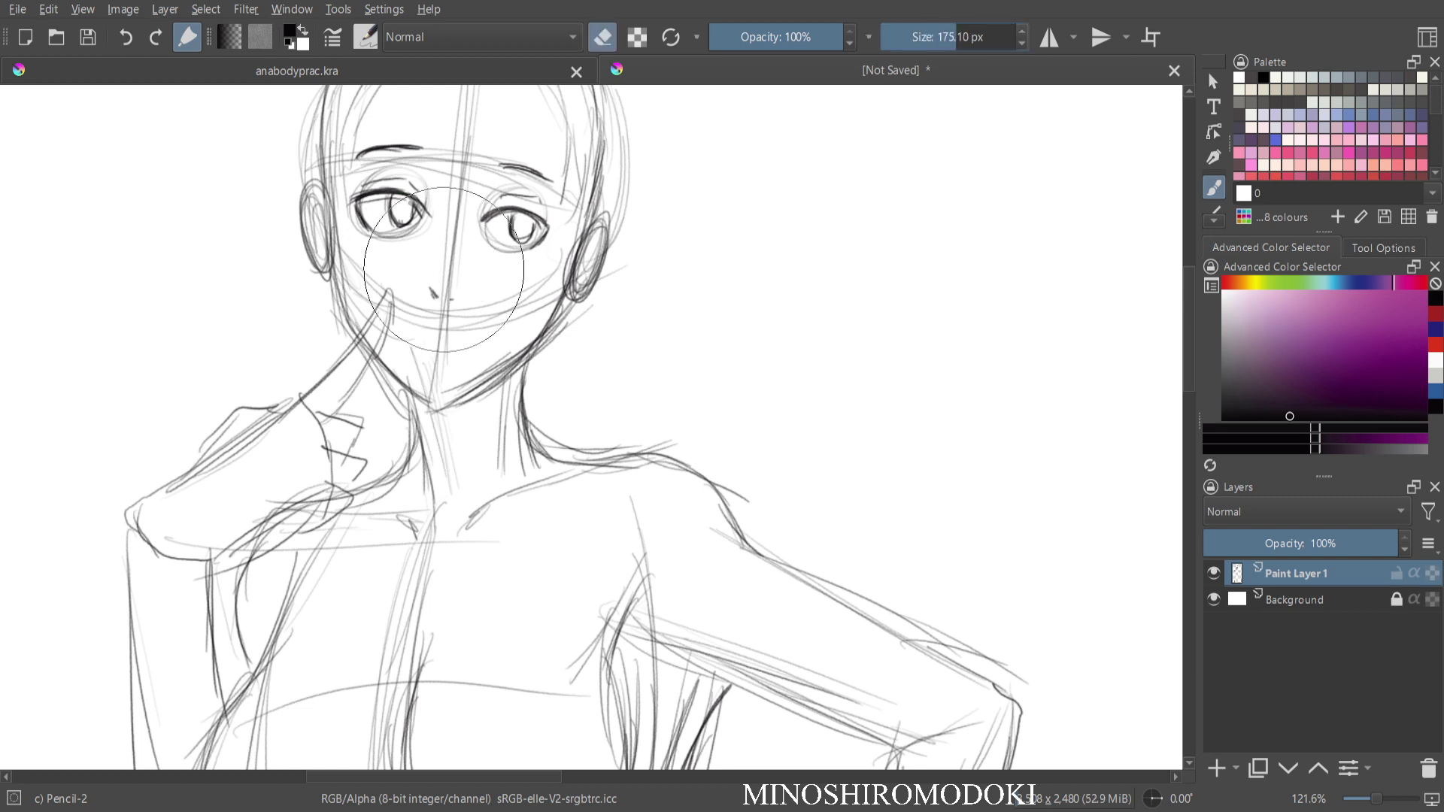
drag(443, 274, 449, 289)
key(e)
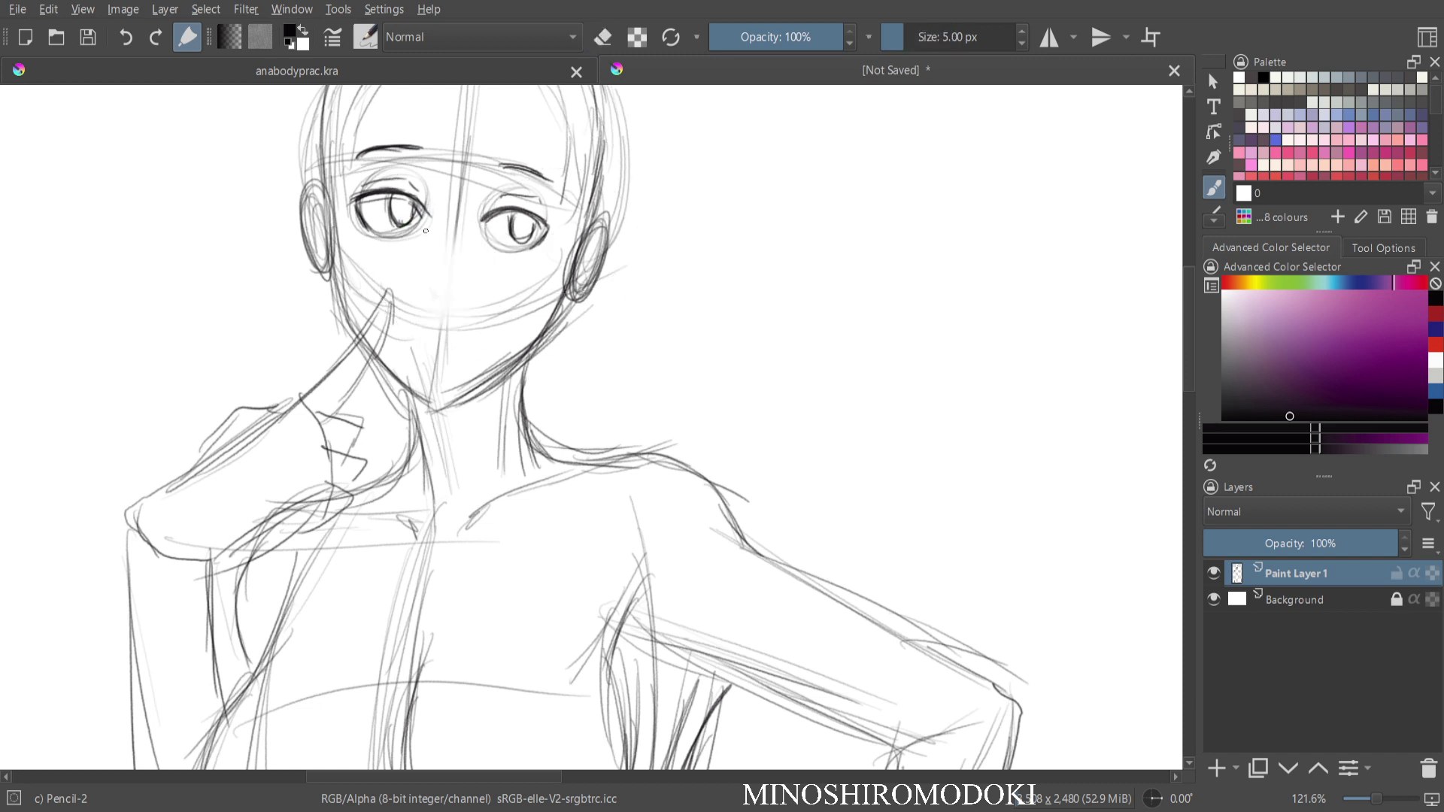
Select the eye above the raised finger, nudge it slightly outward, and clear the selection.
key(ctrl+t)
mouse_move(428, 192)
mouse_down()
mouse_move(350, 179)
mouse_move(416, 252)
mouse_move(436, 161)
mouse_up()
key(ctrl+t)
drag(388, 207, 385, 208)
key(Return)
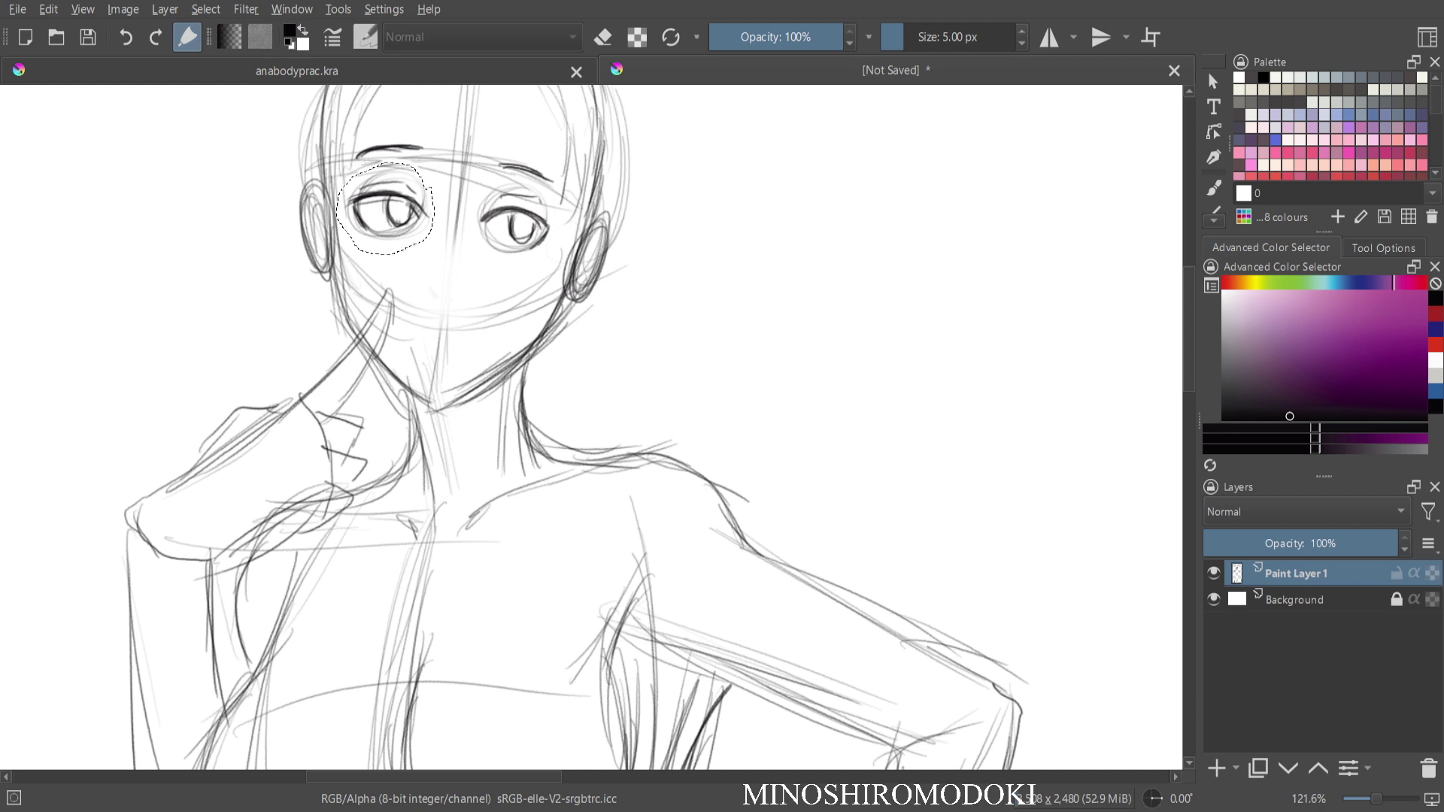
key(ctrl+shift+a)
key(b)
Select the eye on the hip-hand side, shift it slightly toward the ear, and clear the selection.
mouse_move(512, 180)
mouse_down()
mouse_move(470, 221)
mouse_move(512, 267)
mouse_move(562, 223)
mouse_move(512, 180)
mouse_move(517, 218)
mouse_up()
key(ctrl+t)
key(Return)
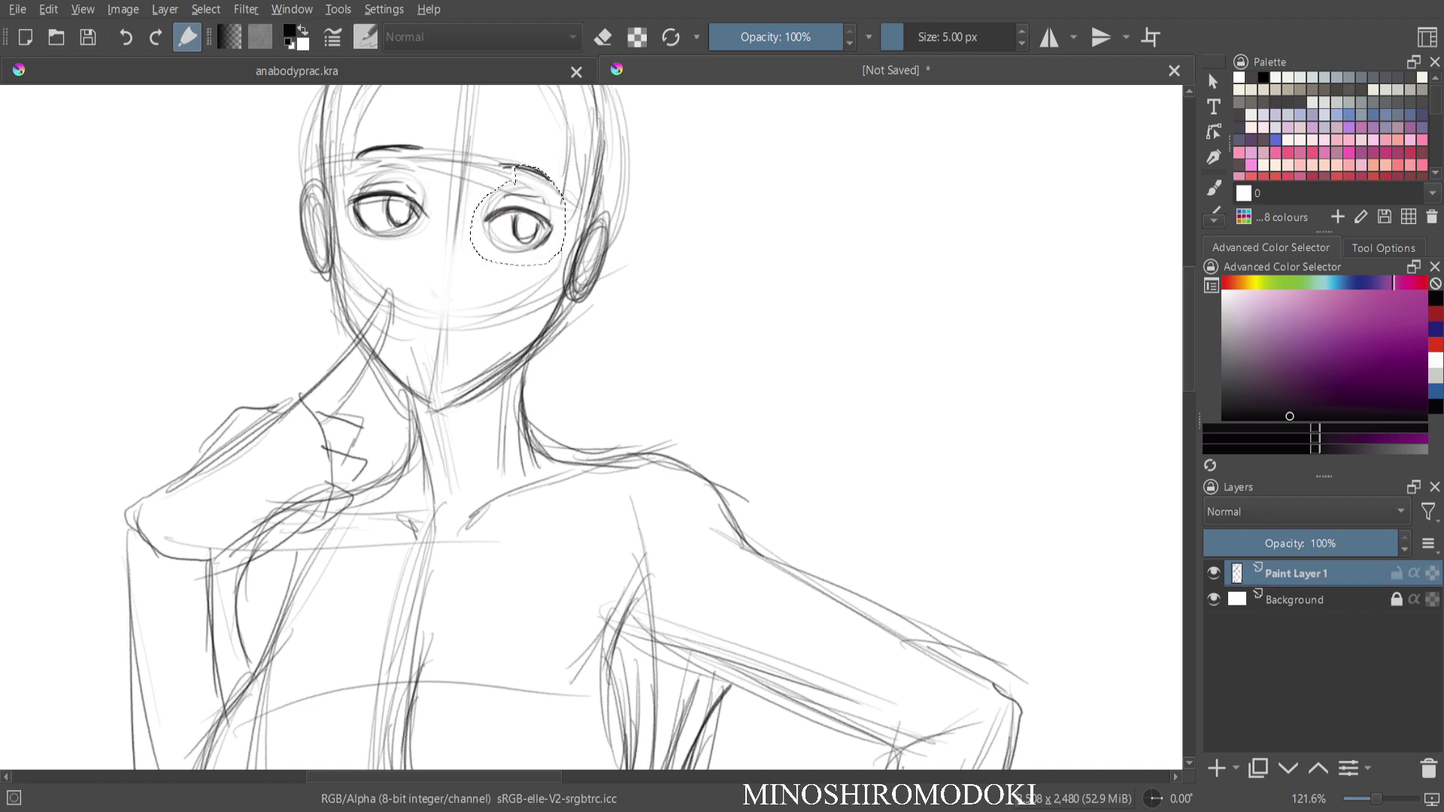
key(ctrl+shift+a)
key(b)
In the mirrored view, darken the upper eyelid and jawline on the hip-hand side and add a short nose line.
key(m)
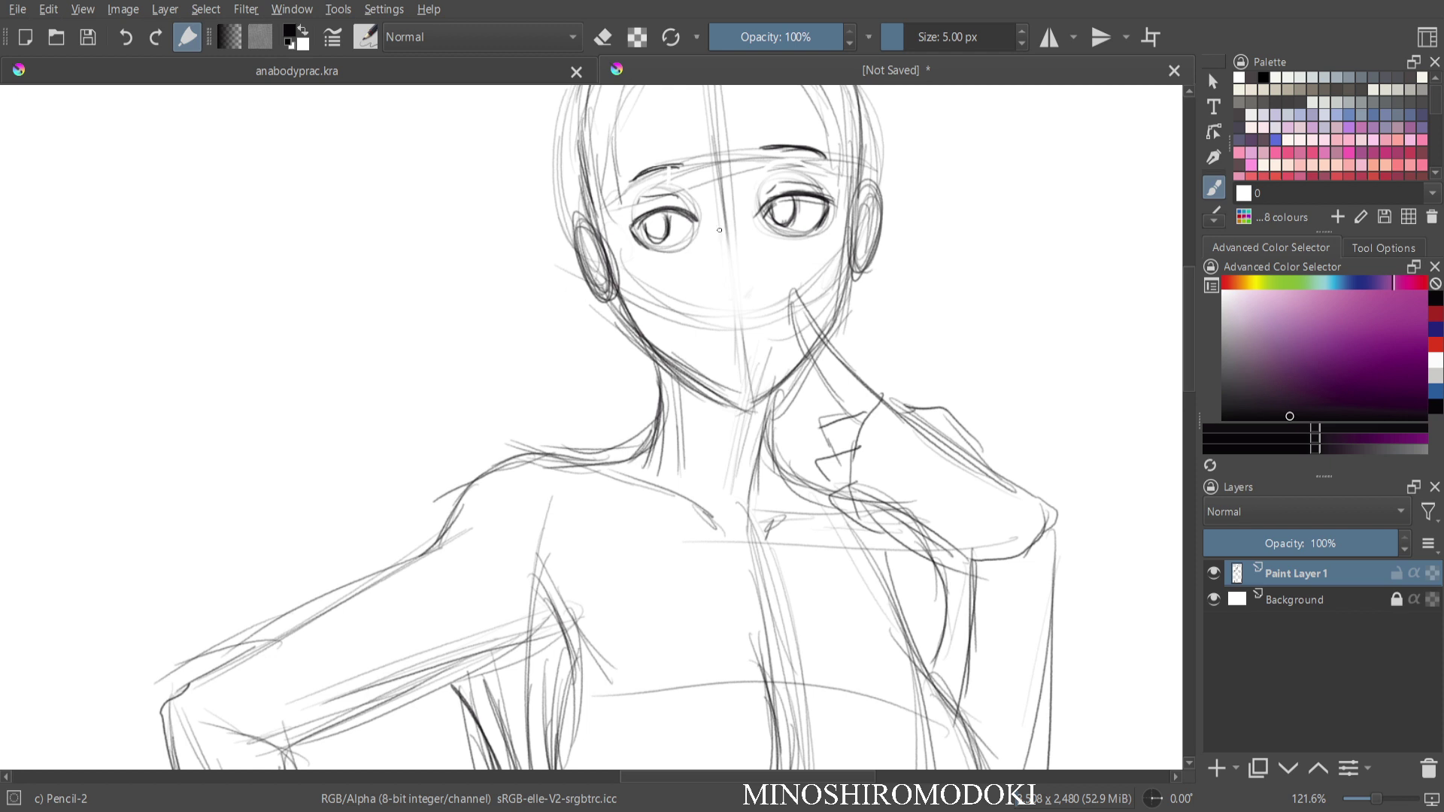
mouse_move(638, 223)
mouse_down()
mouse_move(626, 232)
mouse_move(697, 218)
mouse_up()
mouse_move(614, 280)
mouse_down()
mouse_move(649, 345)
mouse_move(612, 294)
mouse_move(646, 336)
mouse_move(764, 410)
mouse_up()
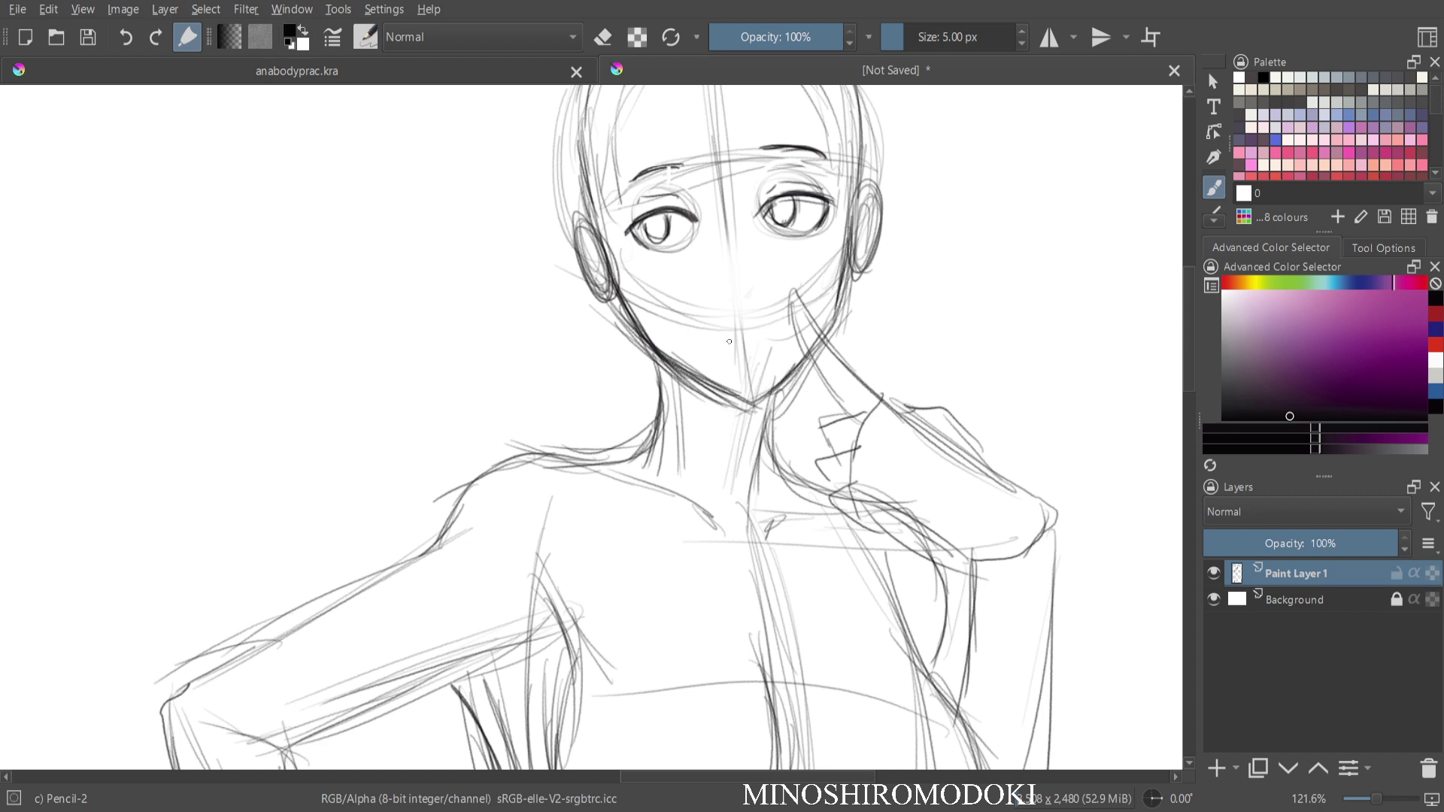
key(m)
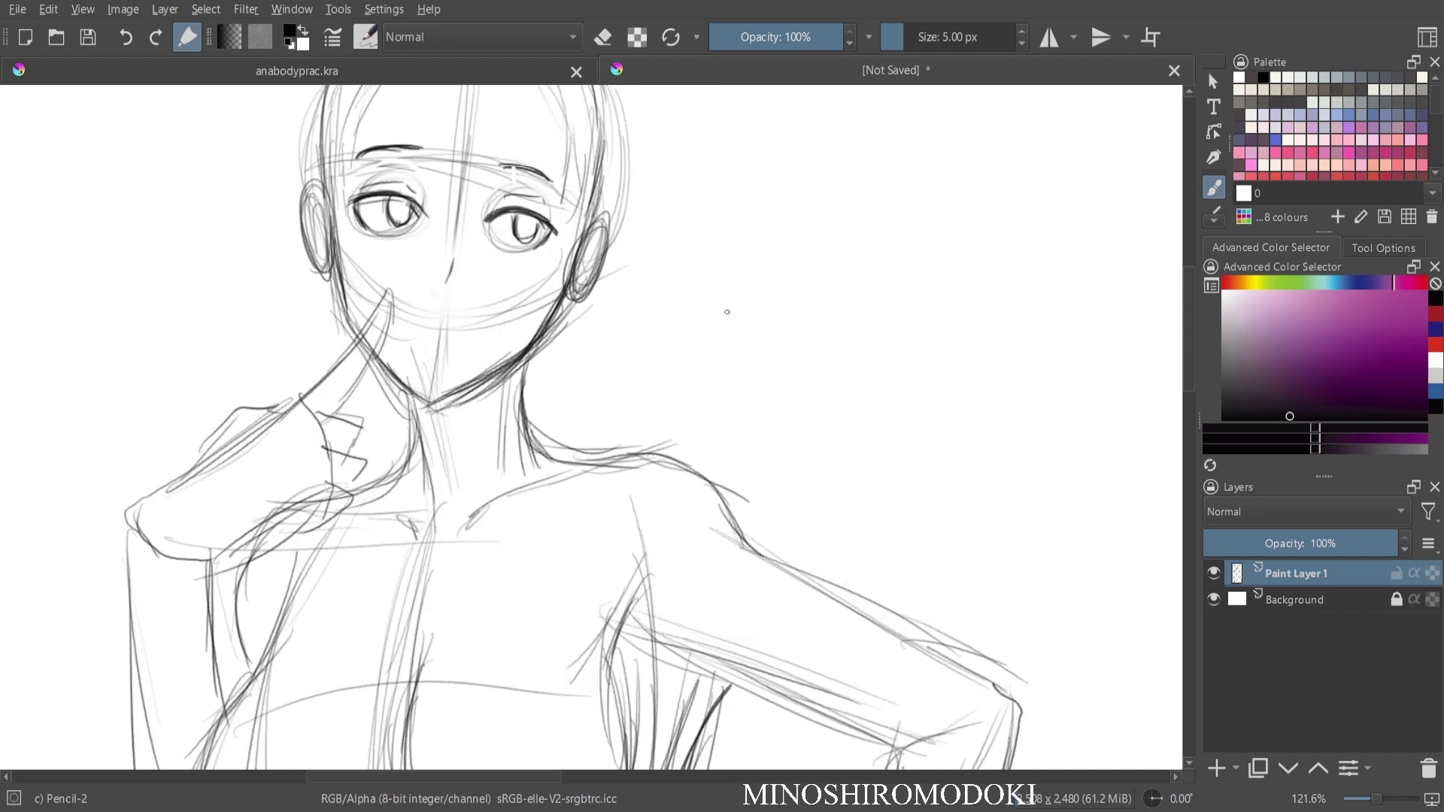
Erase the eyebrow lines, nose line and centre guideline, reducing the eraser to 48.09 px for the finer areas.
drag(470, 248, 512, 300)
key(e)
drag(566, 179, 539, 187)
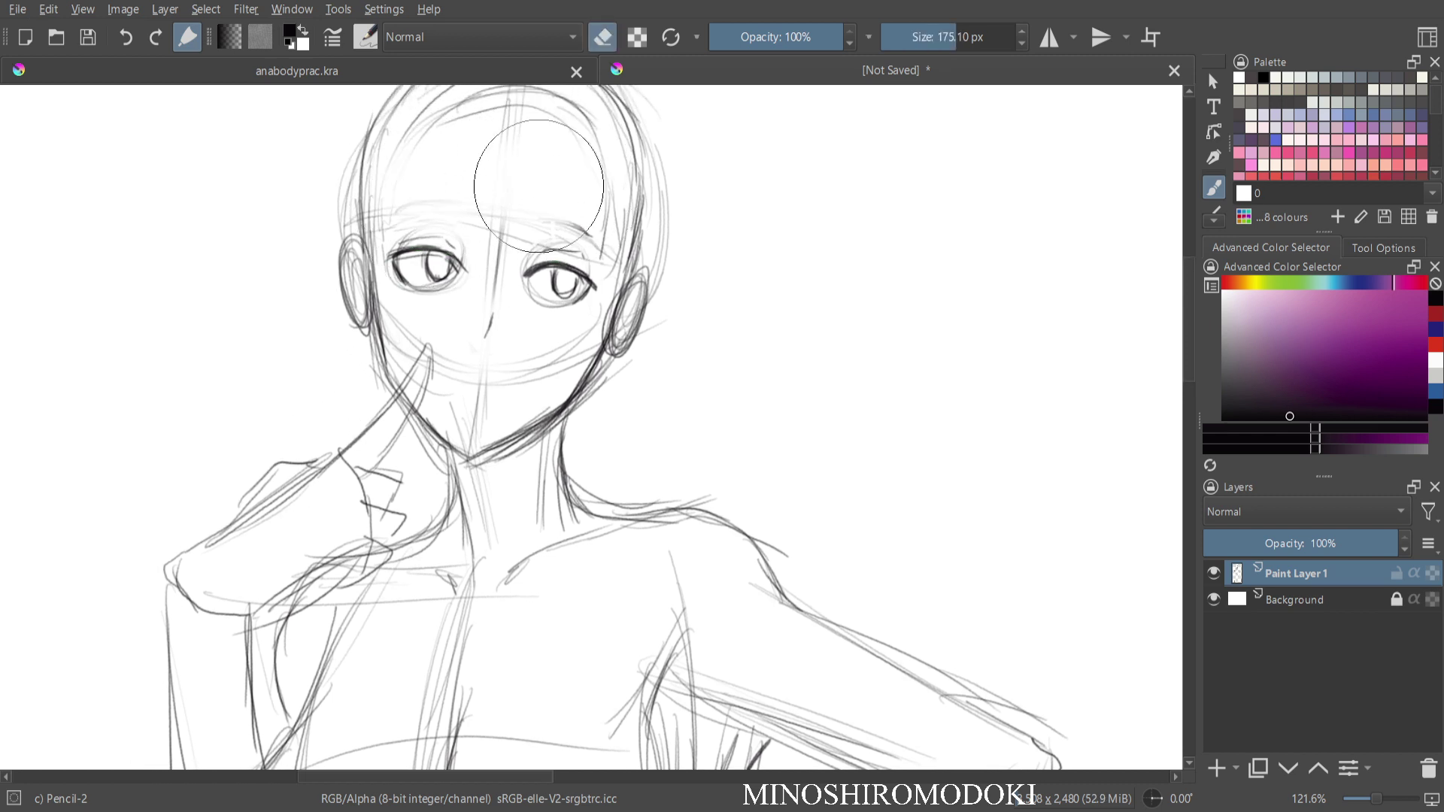
key(bracketleft)
key(bracketleft)
mouse_move(433, 196)
mouse_down()
mouse_move(513, 197)
mouse_move(478, 420)
mouse_up()
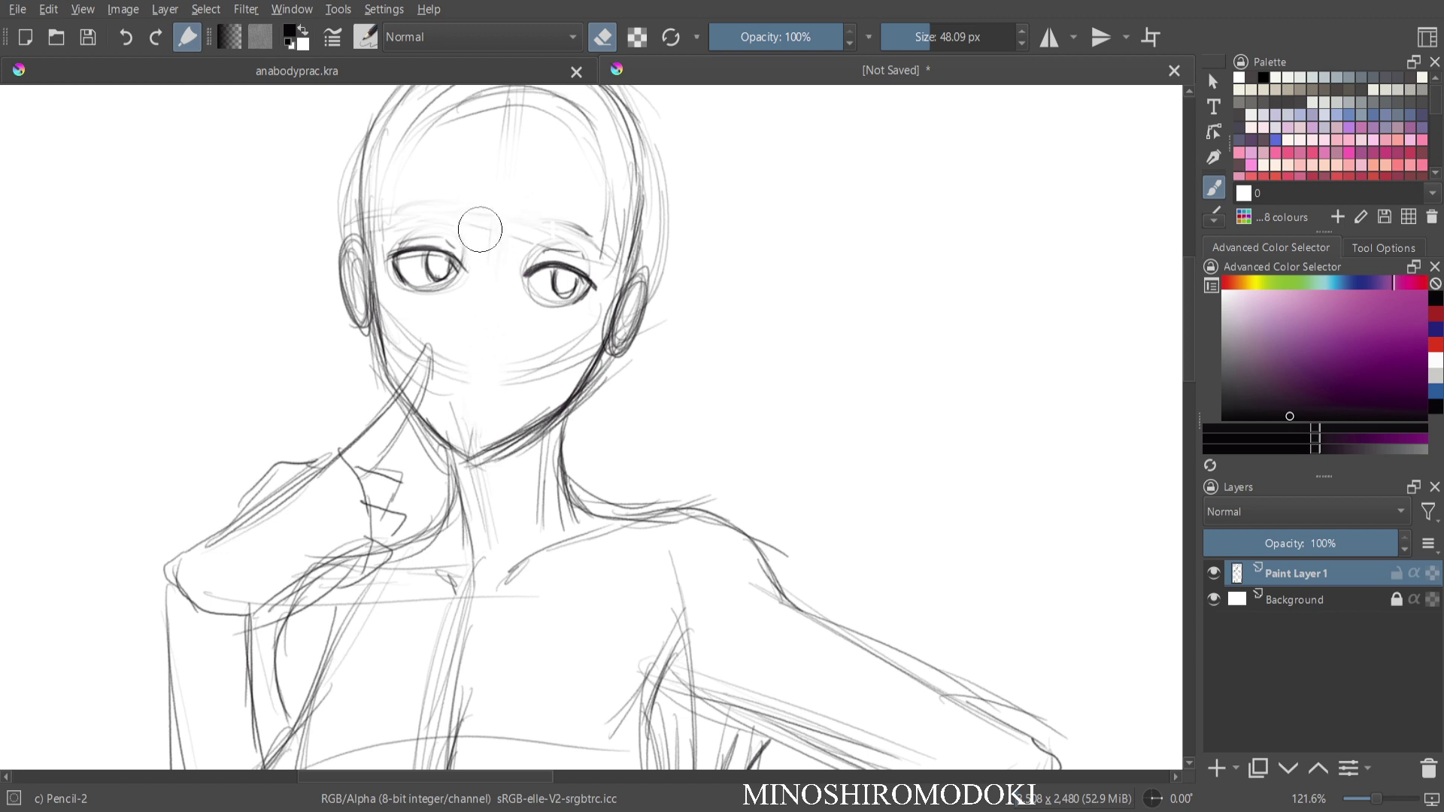
Select the eye on the hip-hand side, rotate it slightly, and clear the selection.
key(ctrl+t)
mouse_move(547, 232)
mouse_down()
mouse_move(589, 307)
mouse_move(558, 228)
mouse_move(629, 225)
mouse_up()
key(ctrl+t)
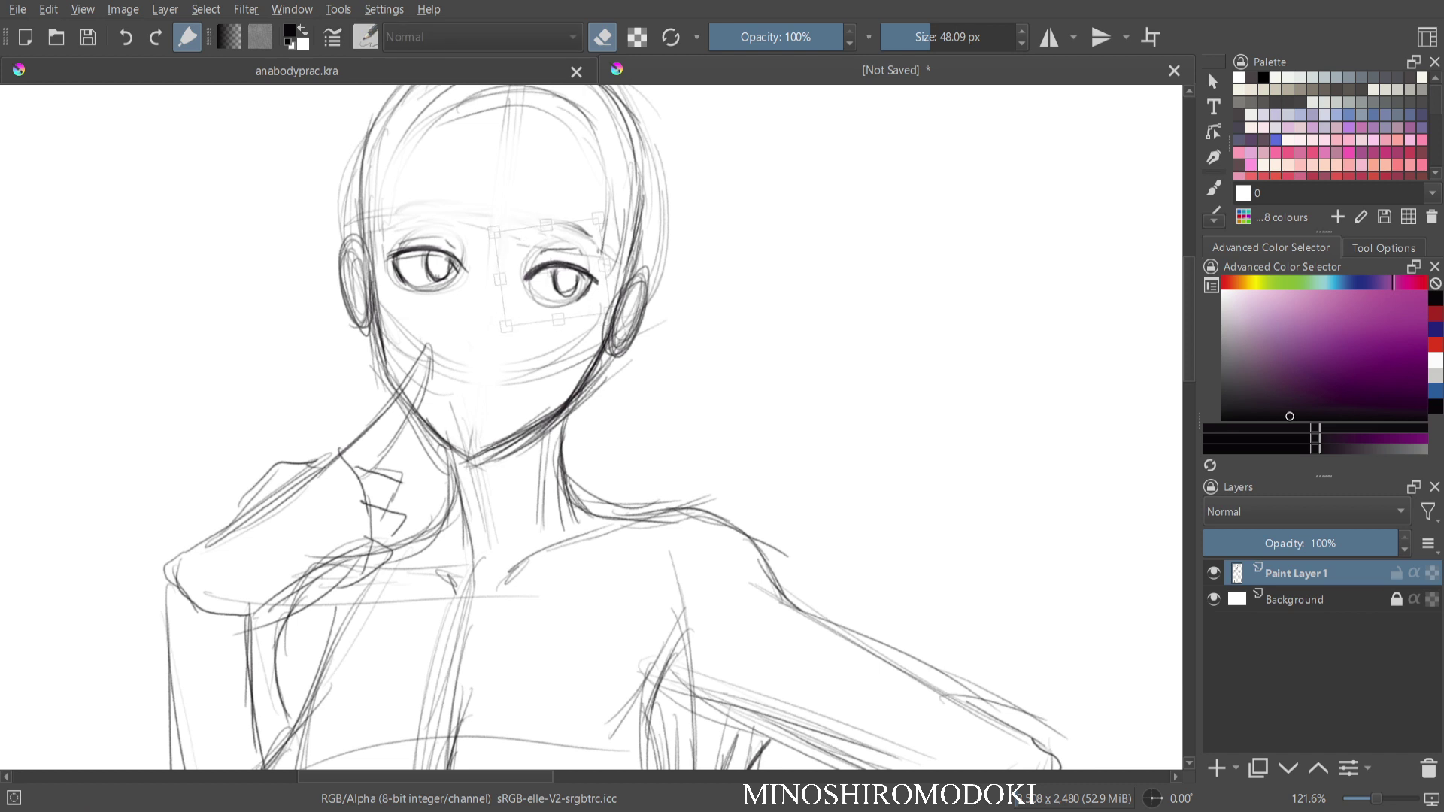
key(Return)
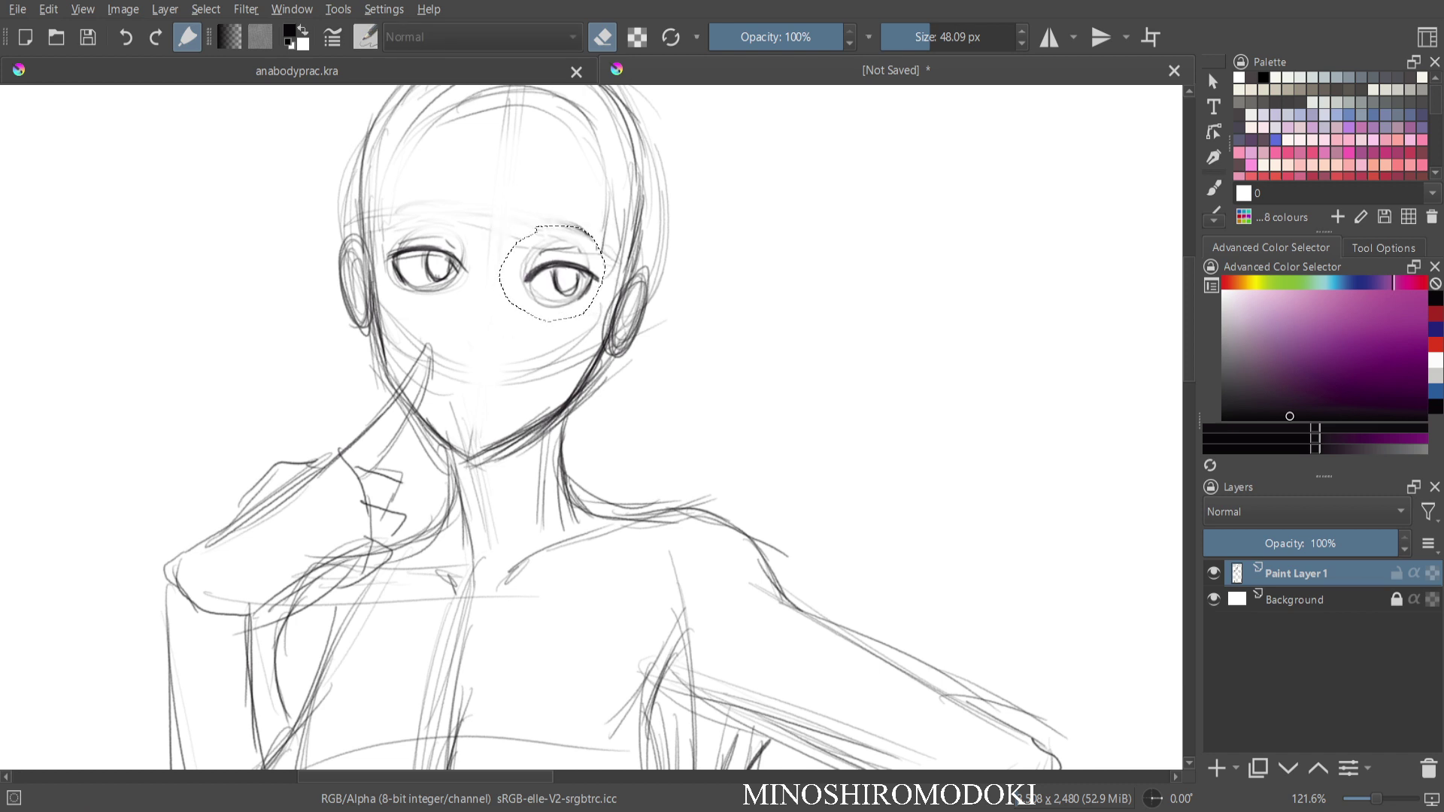
key(ctrl+shift+a)
key(b)
Select the eye above the raised finger and rotate it slightly clockwise to match the head's tilt.
mouse_move(452, 234)
mouse_down()
mouse_move(390, 242)
mouse_move(433, 304)
mouse_move(463, 221)
mouse_move(454, 234)
mouse_move(510, 237)
mouse_up()
key(ctrl+t)
drag(431, 267, 478, 276)
key(Return)
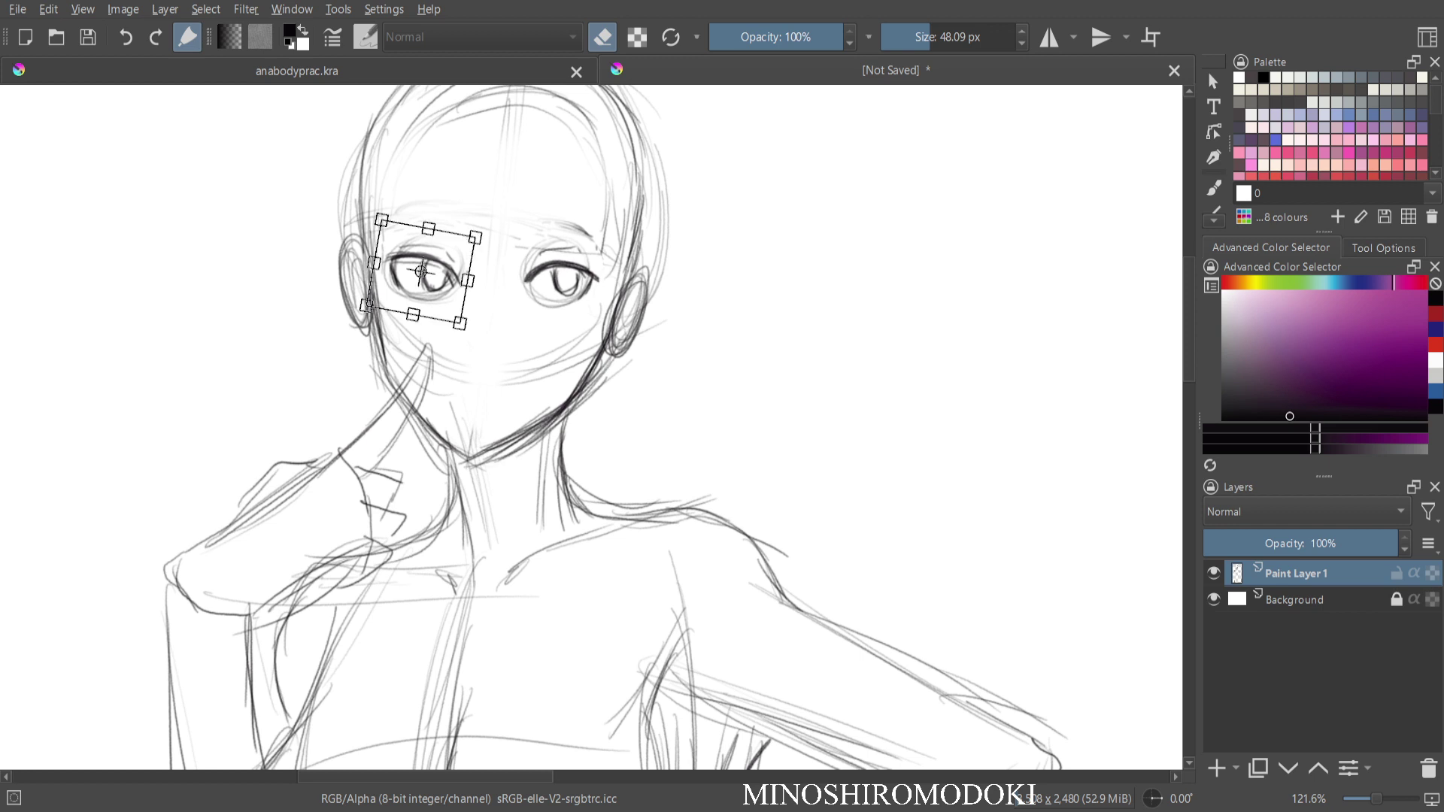
key(Return)
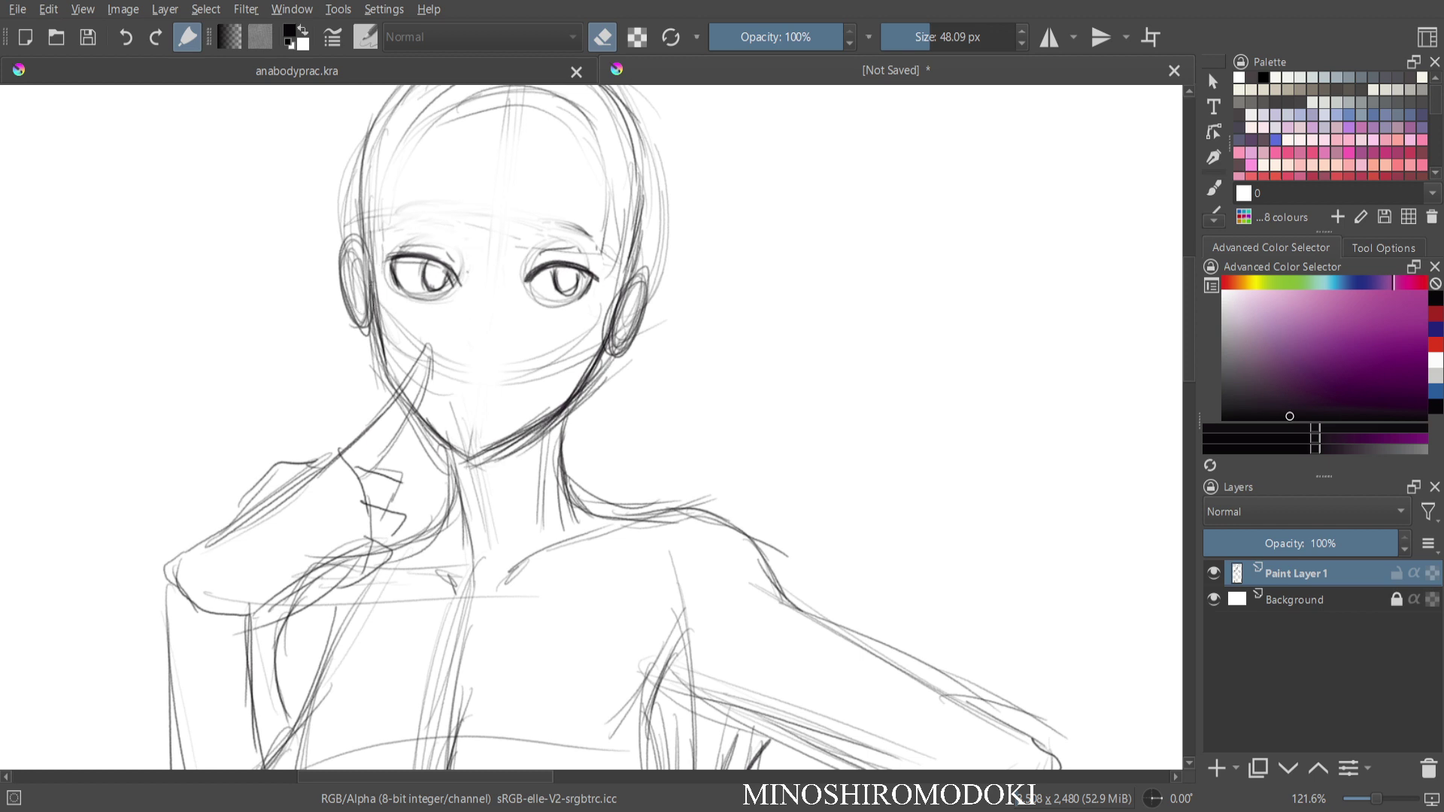
key(b)
Select the eye on the hip-hand side, move it slightly down and toward the nose, checking the placement in the mirrored view.
key(l)
mouse_move(543, 239)
mouse_down()
mouse_move(574, 318)
mouse_move(601, 248)
mouse_move(543, 236)
mouse_move(553, 285)
mouse_up()
key(ctrl+t)
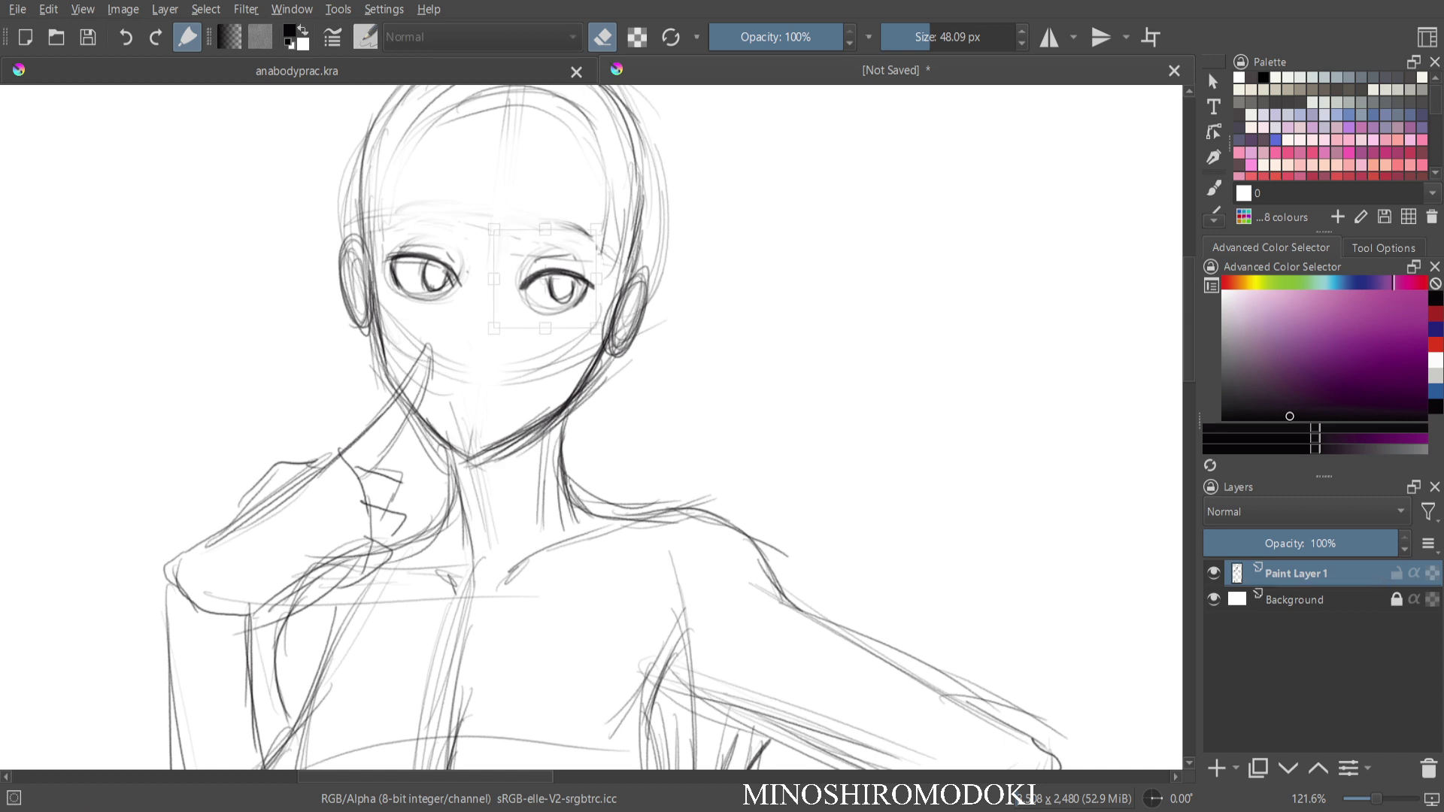
key(m)
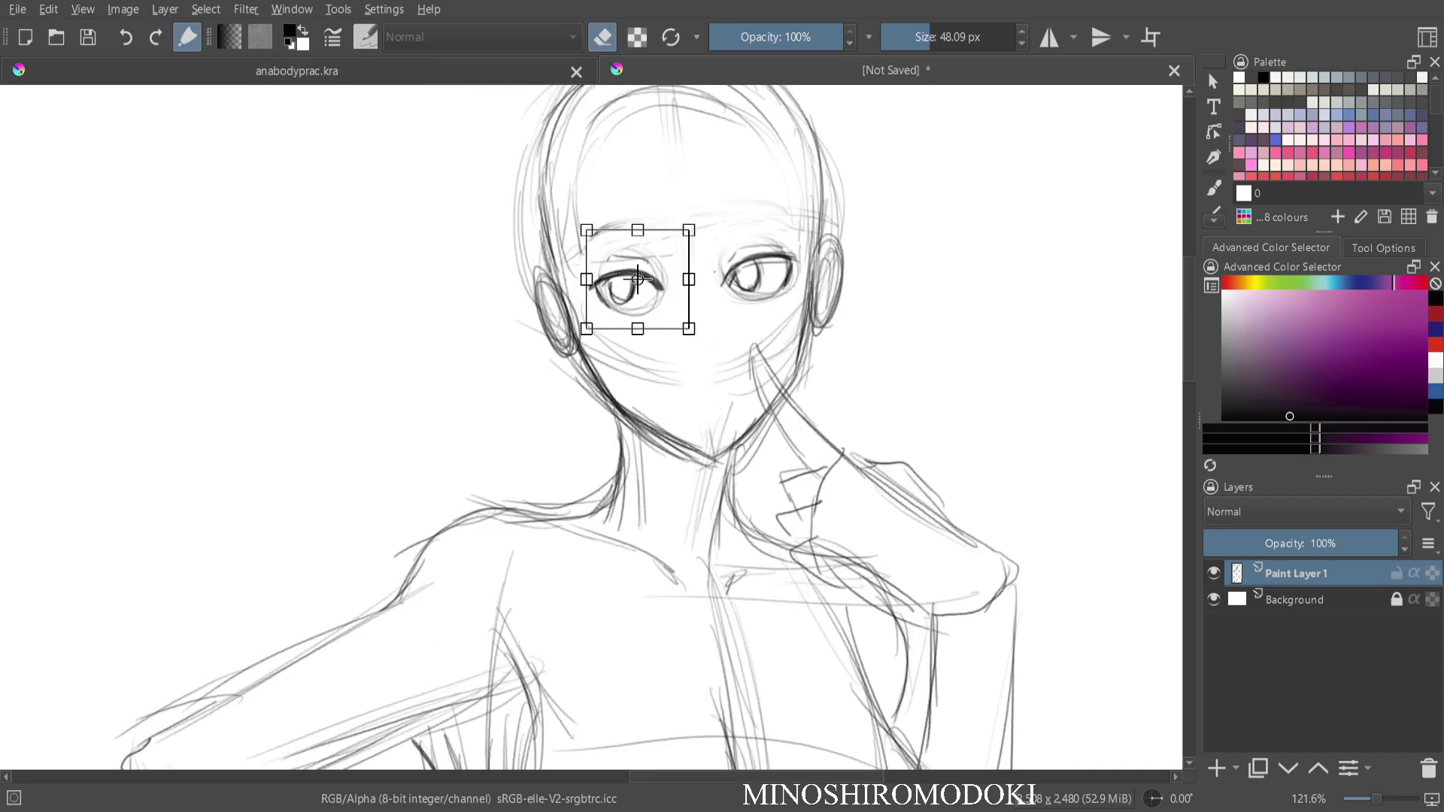
key(m)
key(m)
key(m)
key(m)
key(m)
key(Return)
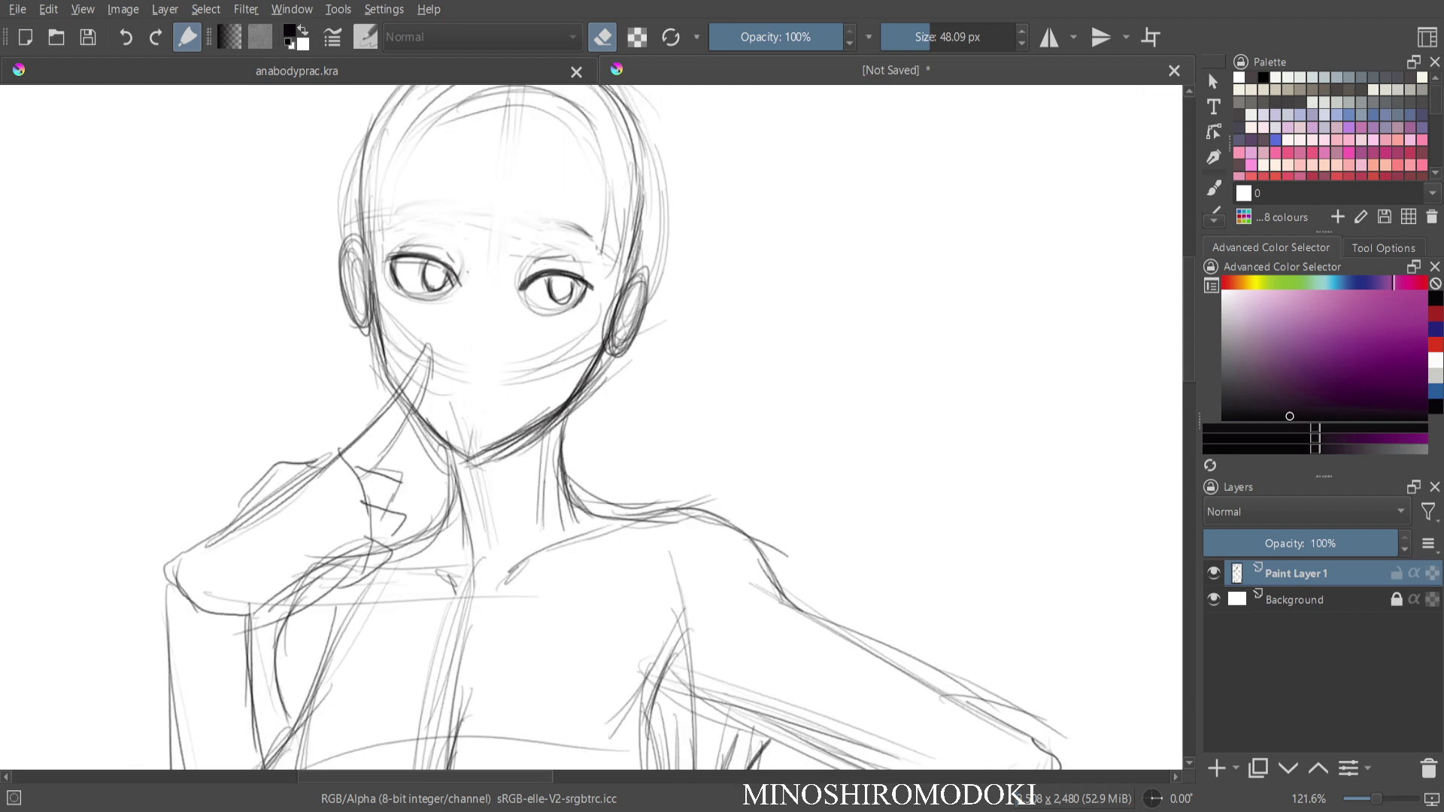
key(b)
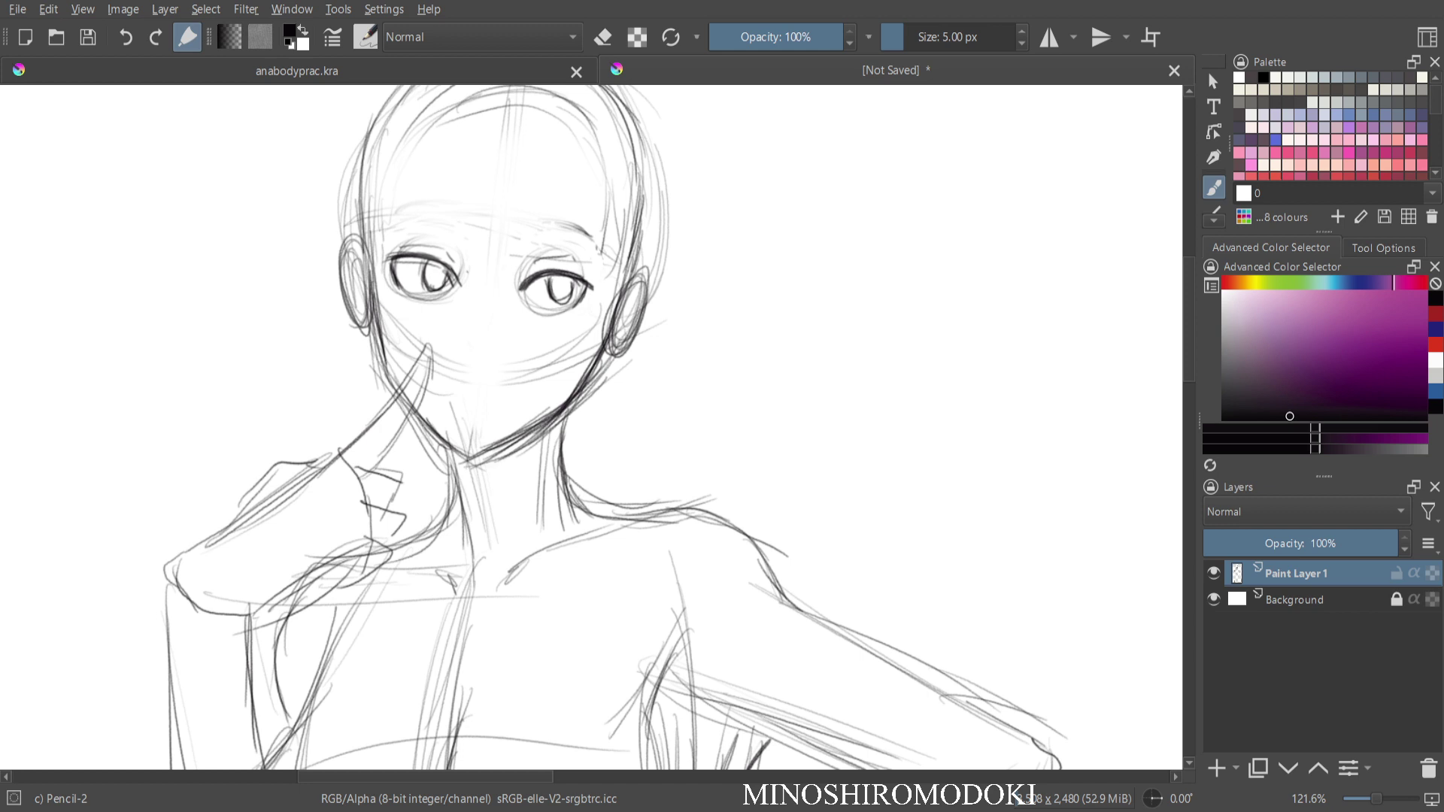
Draw short nostril marks below the eyes and an arched eyebrow above each eye, cleaning up the guidelines between them.
scroll(508, 274, up, 3)
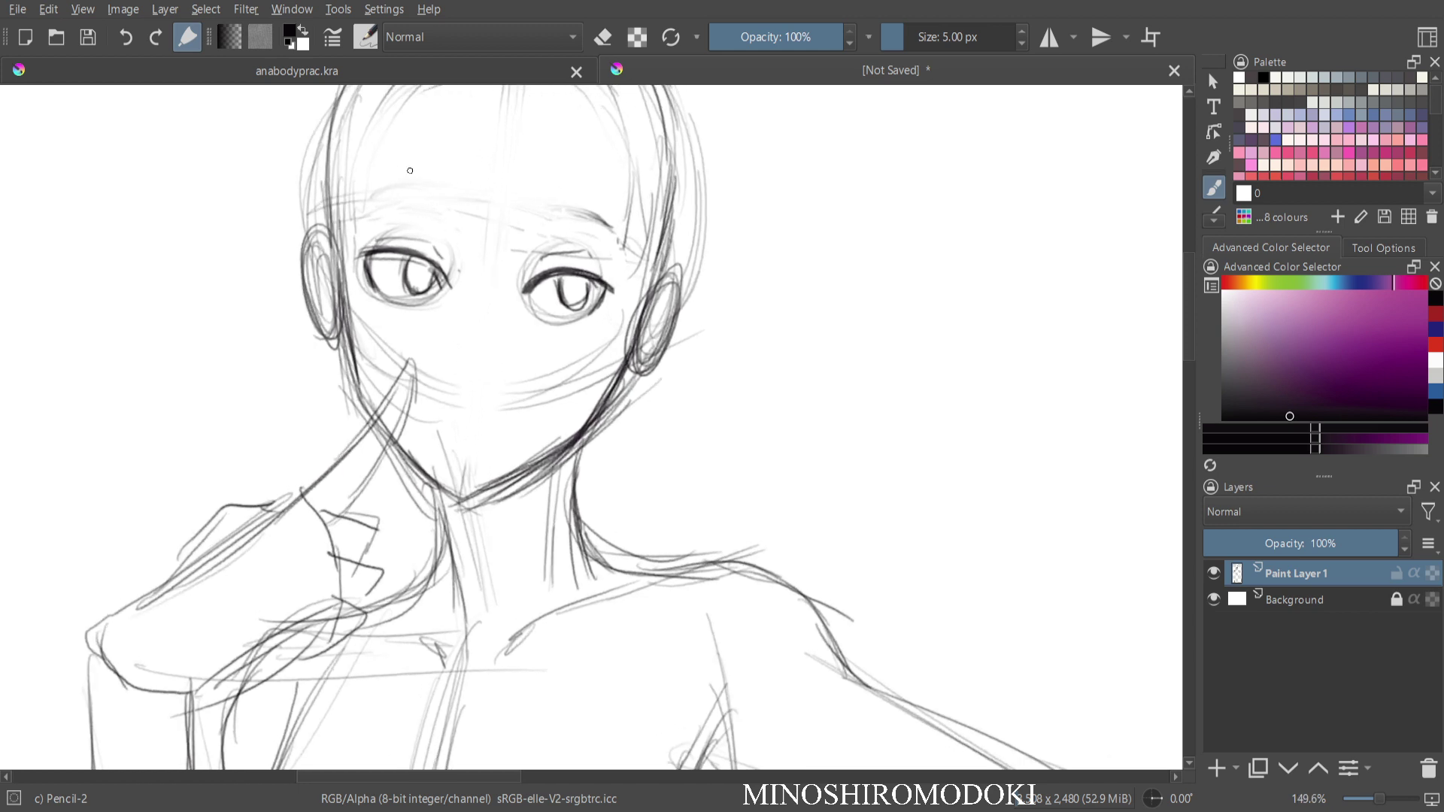
drag(427, 384, 446, 399)
mouse_move(465, 233)
mouse_down()
mouse_move(474, 284)
mouse_move(478, 258)
mouse_move(495, 281)
mouse_move(471, 377)
mouse_move(493, 380)
mouse_up()
key(e)
key(e)
key(e)
drag(487, 305, 481, 354)
key(e)
drag(369, 197, 451, 194)
drag(536, 208, 612, 229)
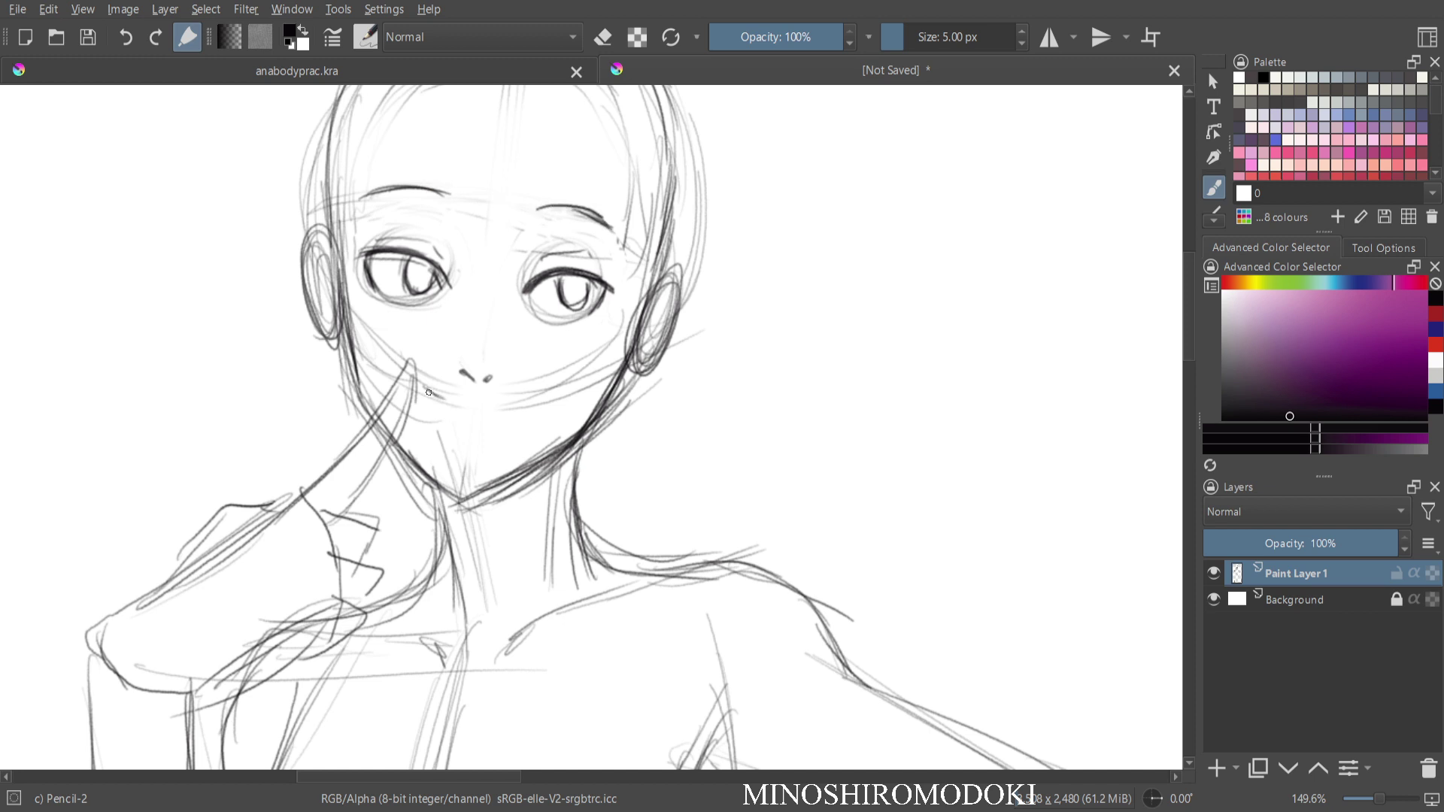
Sketch a wide open smile below the nose, with its corner beside the raised fingertip.
mouse_move(434, 392)
mouse_down()
mouse_move(535, 406)
mouse_move(426, 392)
mouse_move(423, 405)
mouse_up()
drag(422, 401, 465, 438)
mouse_move(534, 409)
mouse_down()
mouse_move(518, 435)
mouse_move(482, 436)
mouse_up()
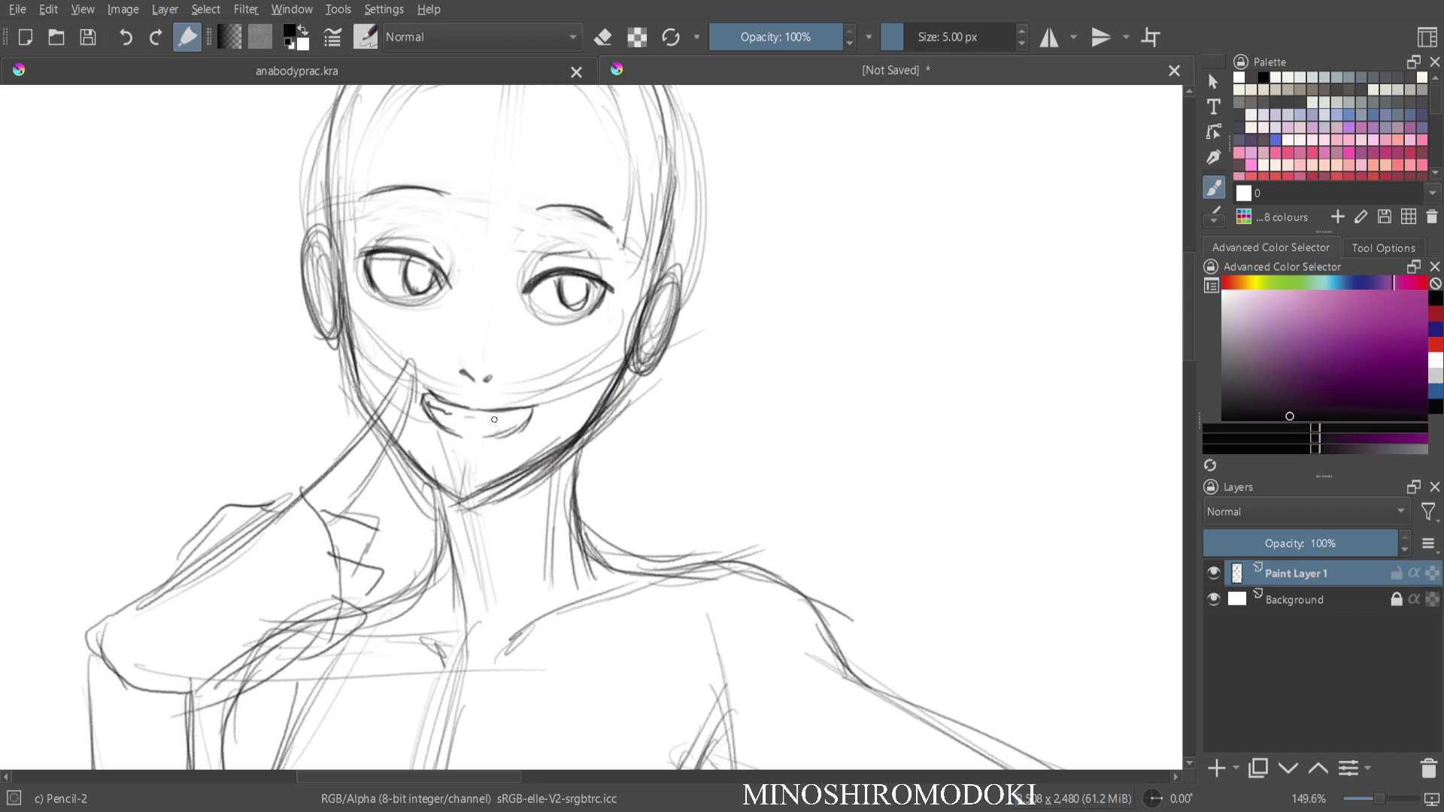
Darken the outline of the hip-hand-side ear and redraw the other ear with its inner fold and adjoining jawline.
mouse_move(666, 288)
mouse_down()
mouse_move(692, 297)
mouse_move(673, 346)
mouse_move(613, 364)
mouse_up()
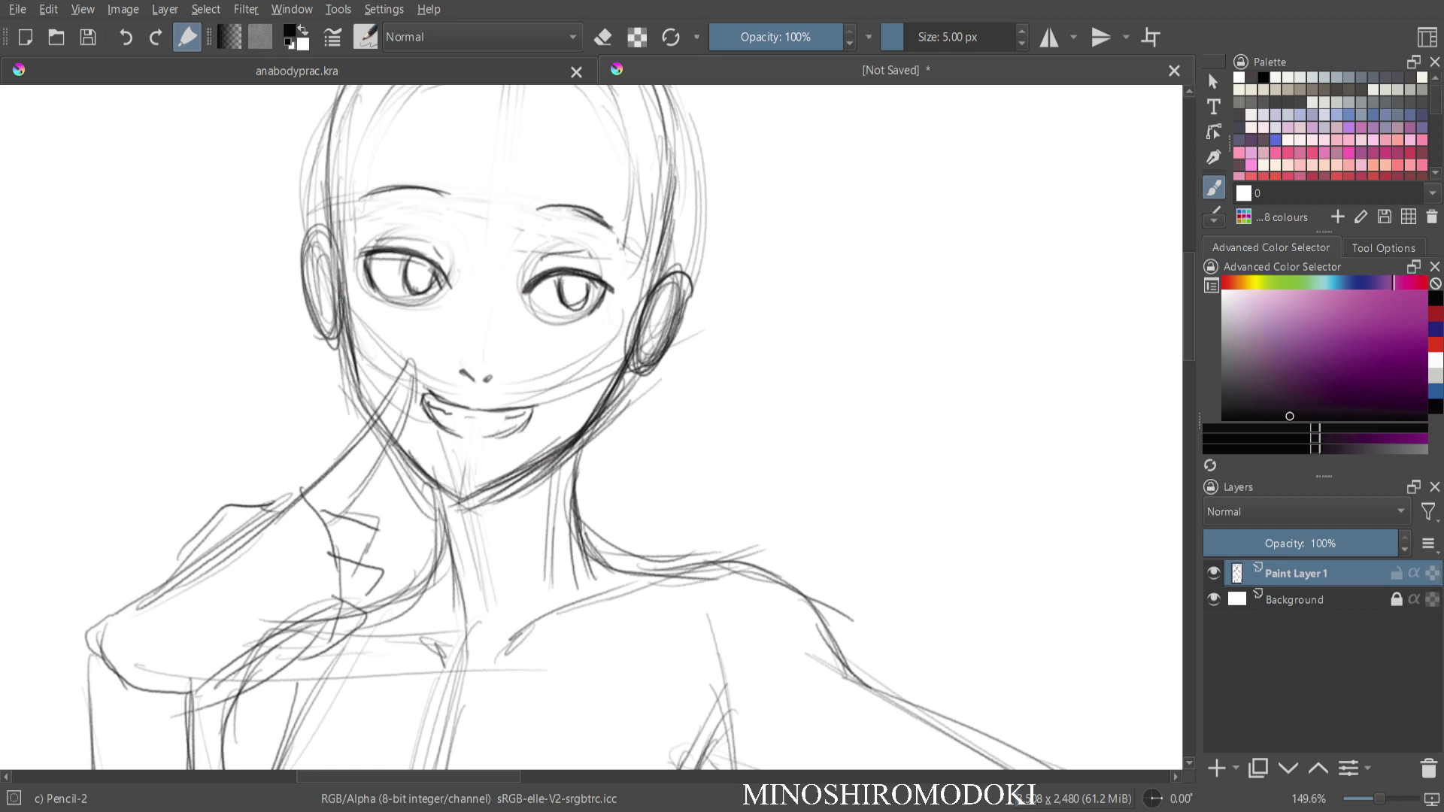
mouse_move(340, 305)
mouse_down()
mouse_move(316, 271)
mouse_move(305, 331)
mouse_move(337, 365)
mouse_move(354, 342)
mouse_move(352, 387)
mouse_move(376, 425)
mouse_move(332, 462)
mouse_up()
key(e)
key(e)
key(e)
key(e)
Darken the contours of the raised index finger and the folded fingers of the hand at the face.
mouse_move(406, 363)
mouse_down()
mouse_move(358, 432)
mouse_move(360, 484)
mouse_up()
mouse_move(400, 418)
mouse_down()
mouse_move(322, 516)
mouse_move(374, 527)
mouse_move(359, 560)
mouse_move(376, 598)
mouse_move(346, 630)
mouse_up()
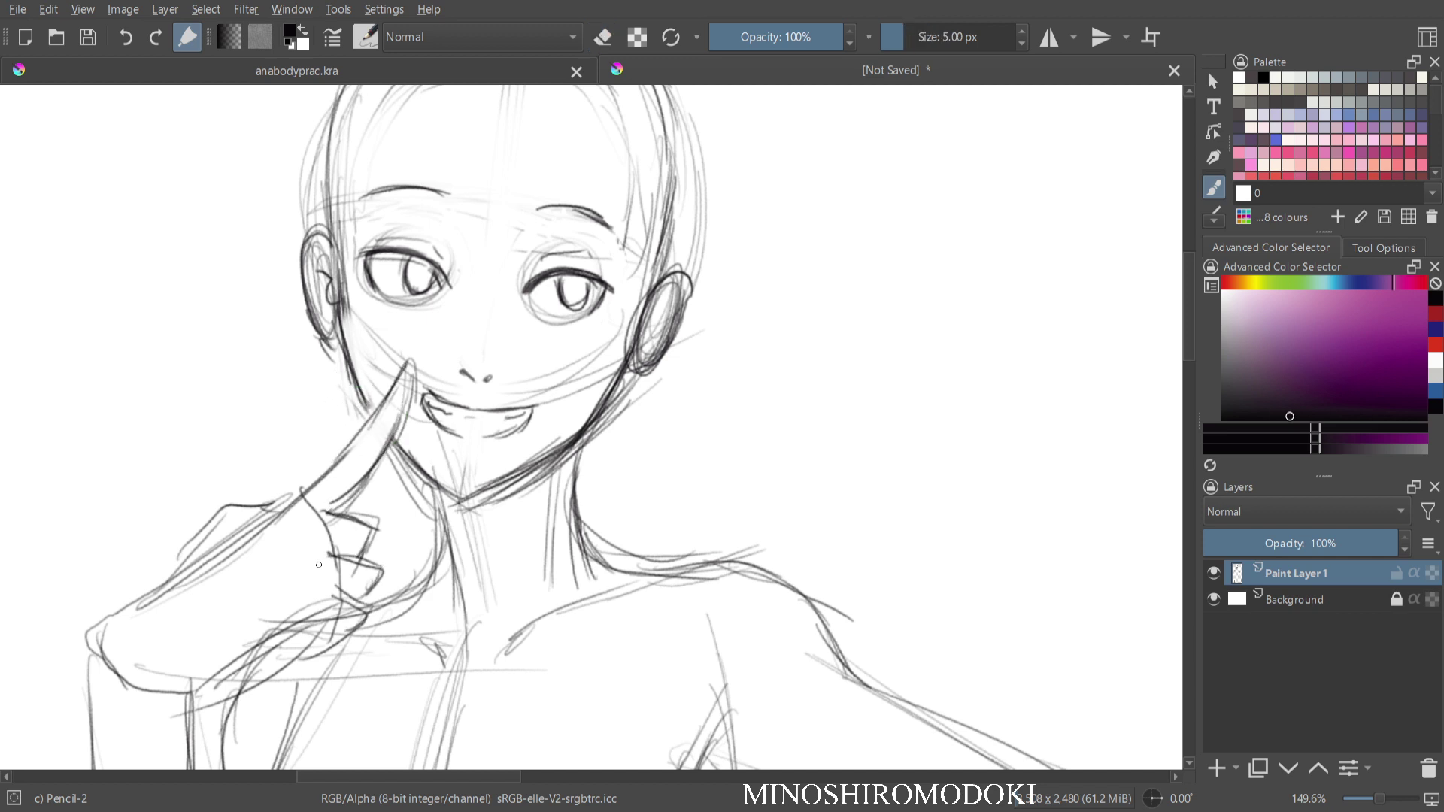
drag(224, 520, 188, 559)
Erase the outer lines and corners of the smile along with the stray guidelines down the middle of the face.
scroll(624, 242, down, 6)
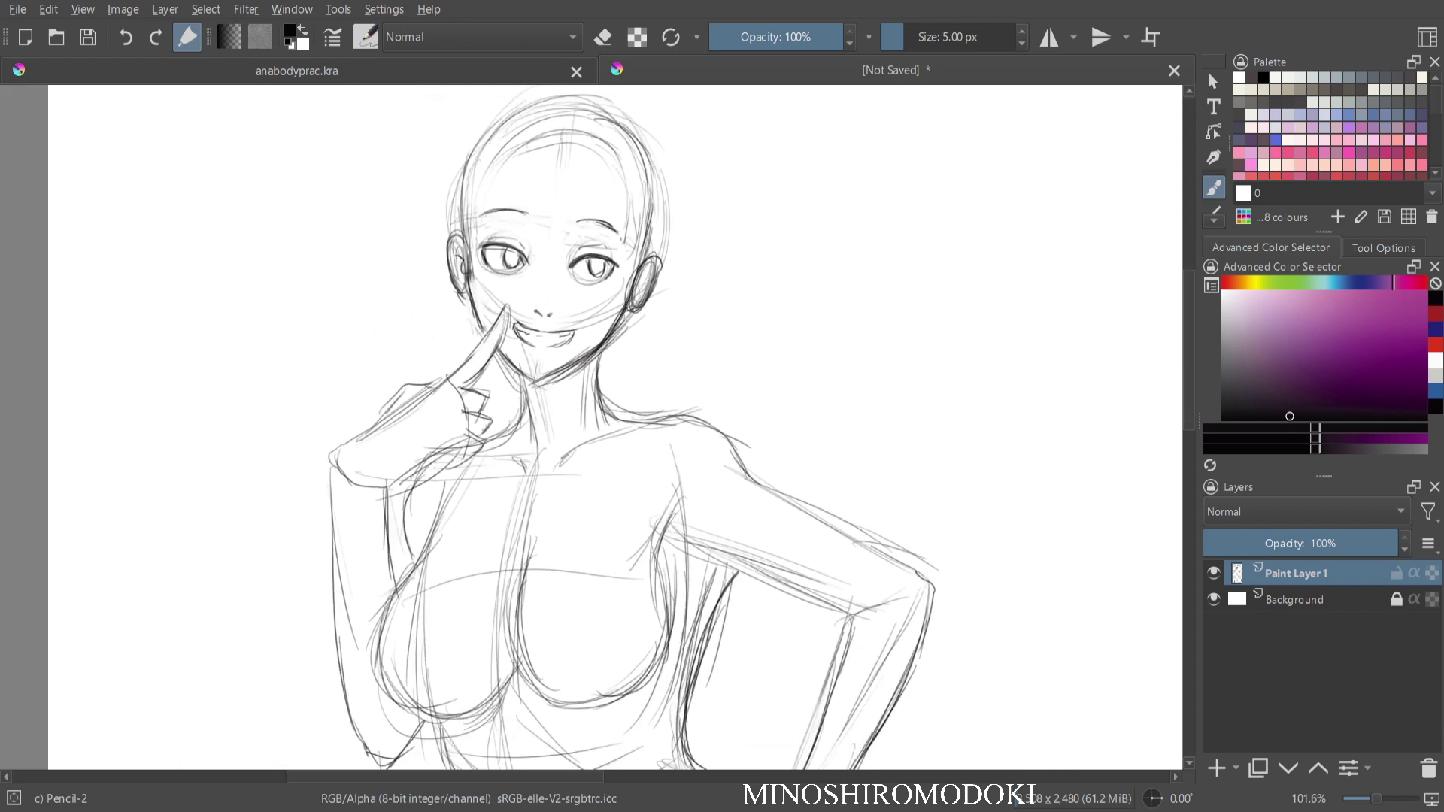
scroll(624, 242, up, 1)
scroll(600, 348, up, 2)
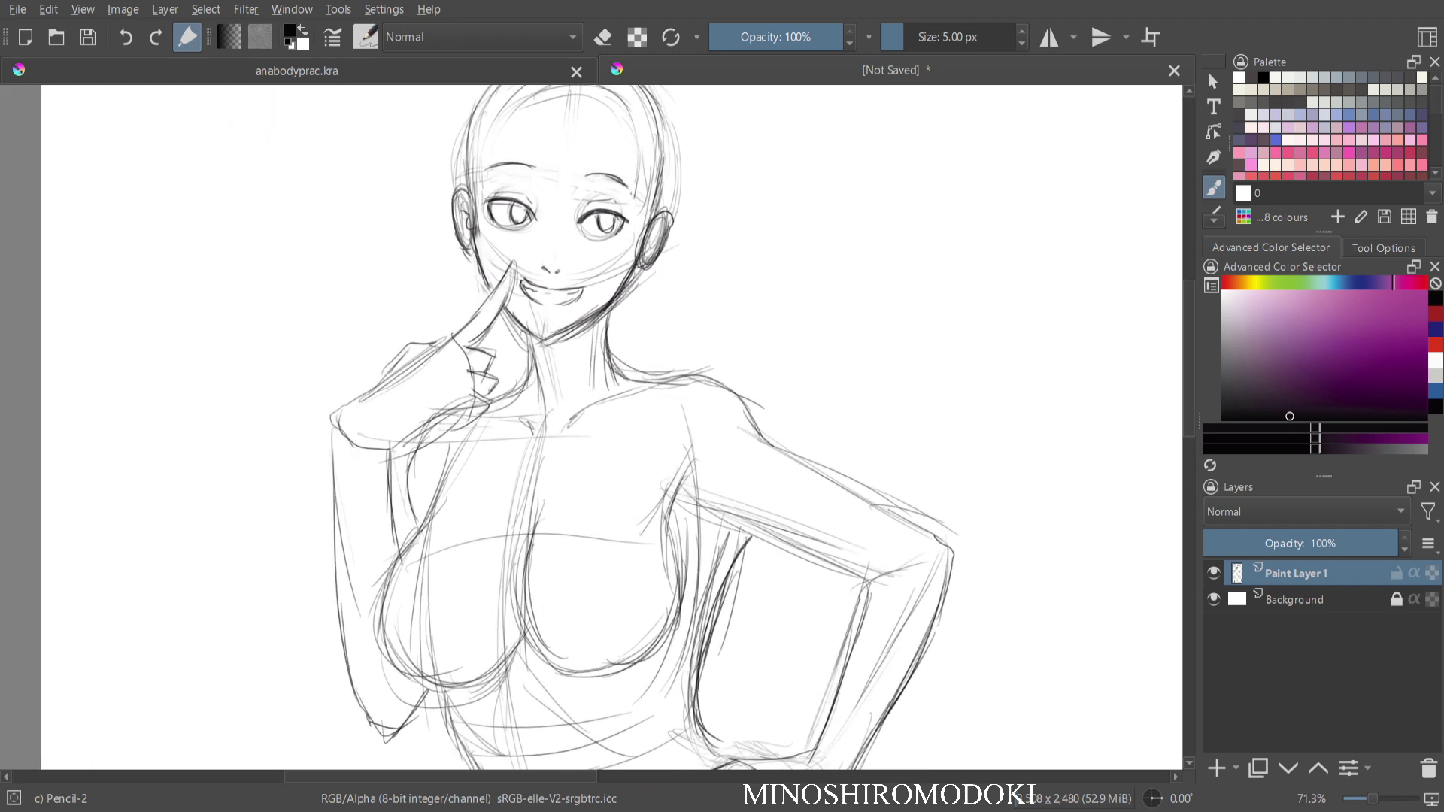
drag(566, 231, 557, 285)
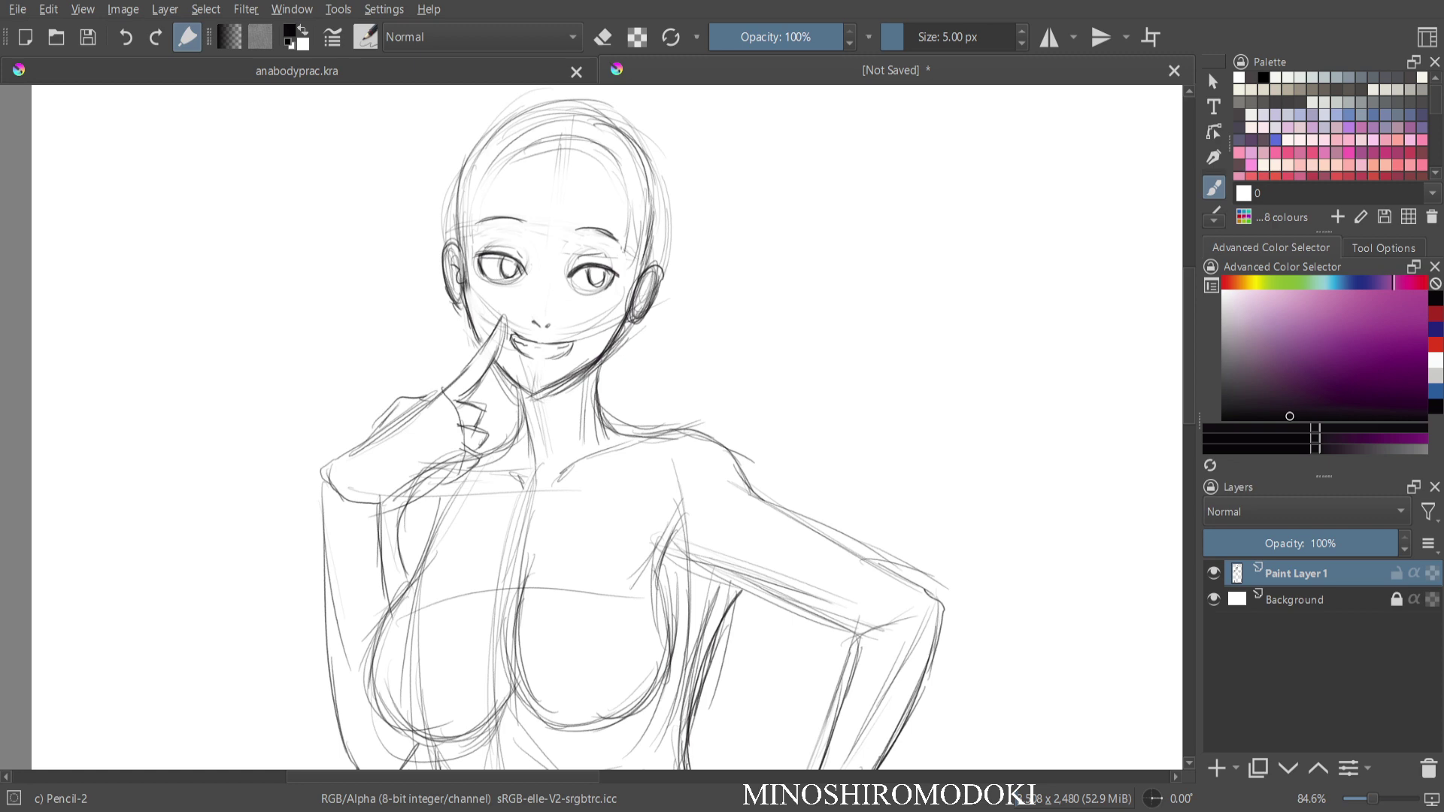
scroll(560, 275, up, 2)
drag(563, 230, 542, 300)
key(ctrl+z)
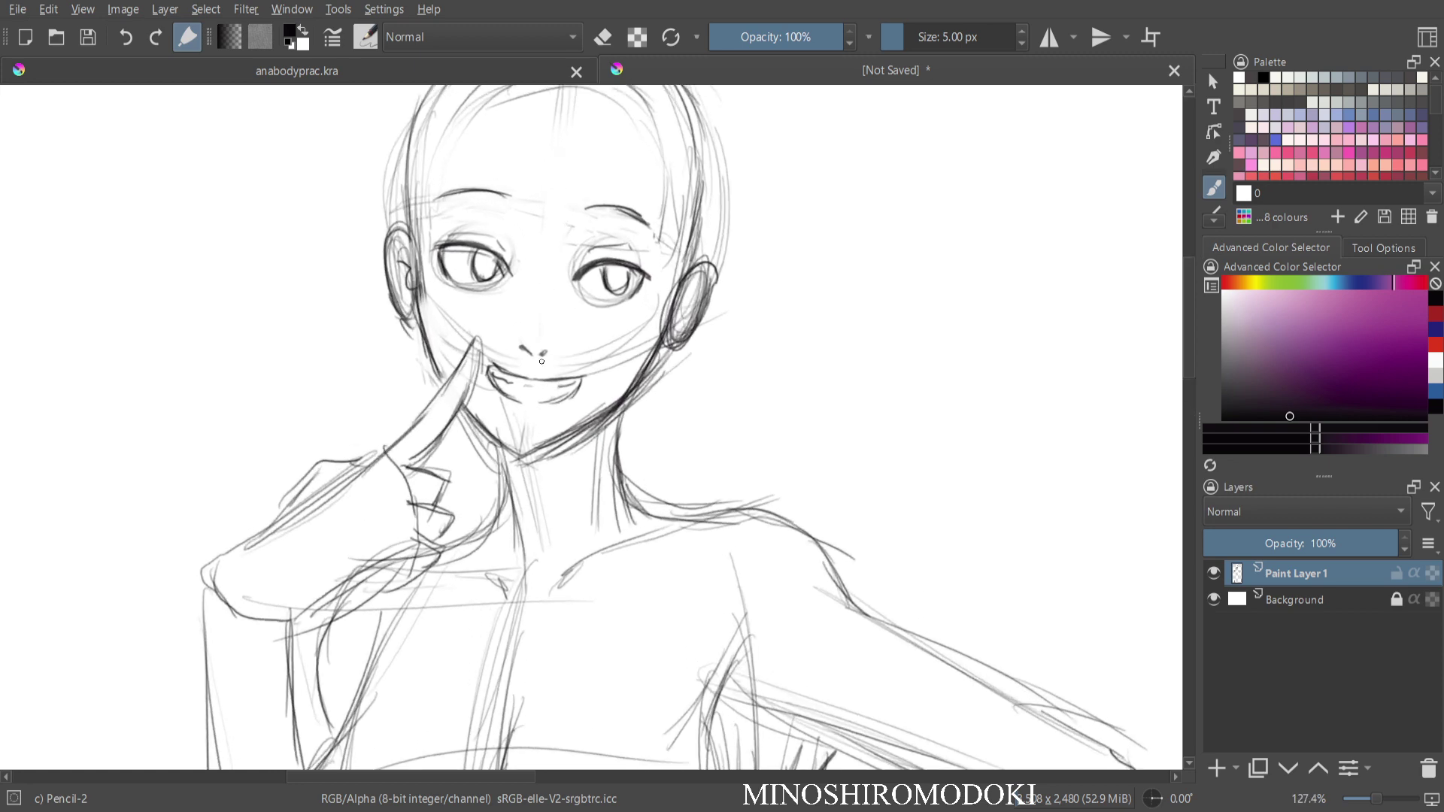
drag(557, 199, 507, 334)
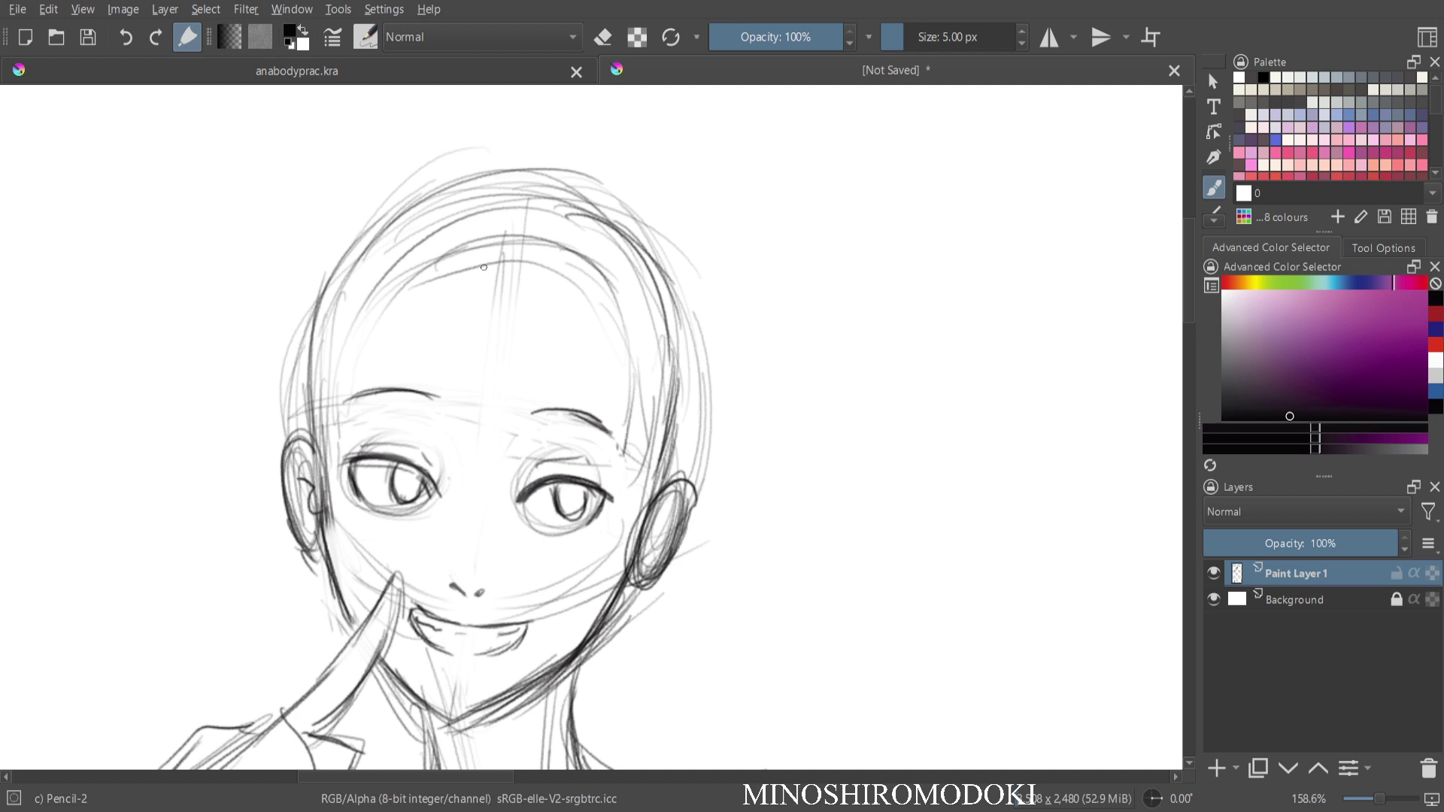
key(e)
mouse_move(448, 638)
mouse_down()
mouse_move(413, 632)
mouse_move(512, 627)
mouse_move(510, 438)
mouse_up()
scroll(484, 516, down, 1)
key(e)
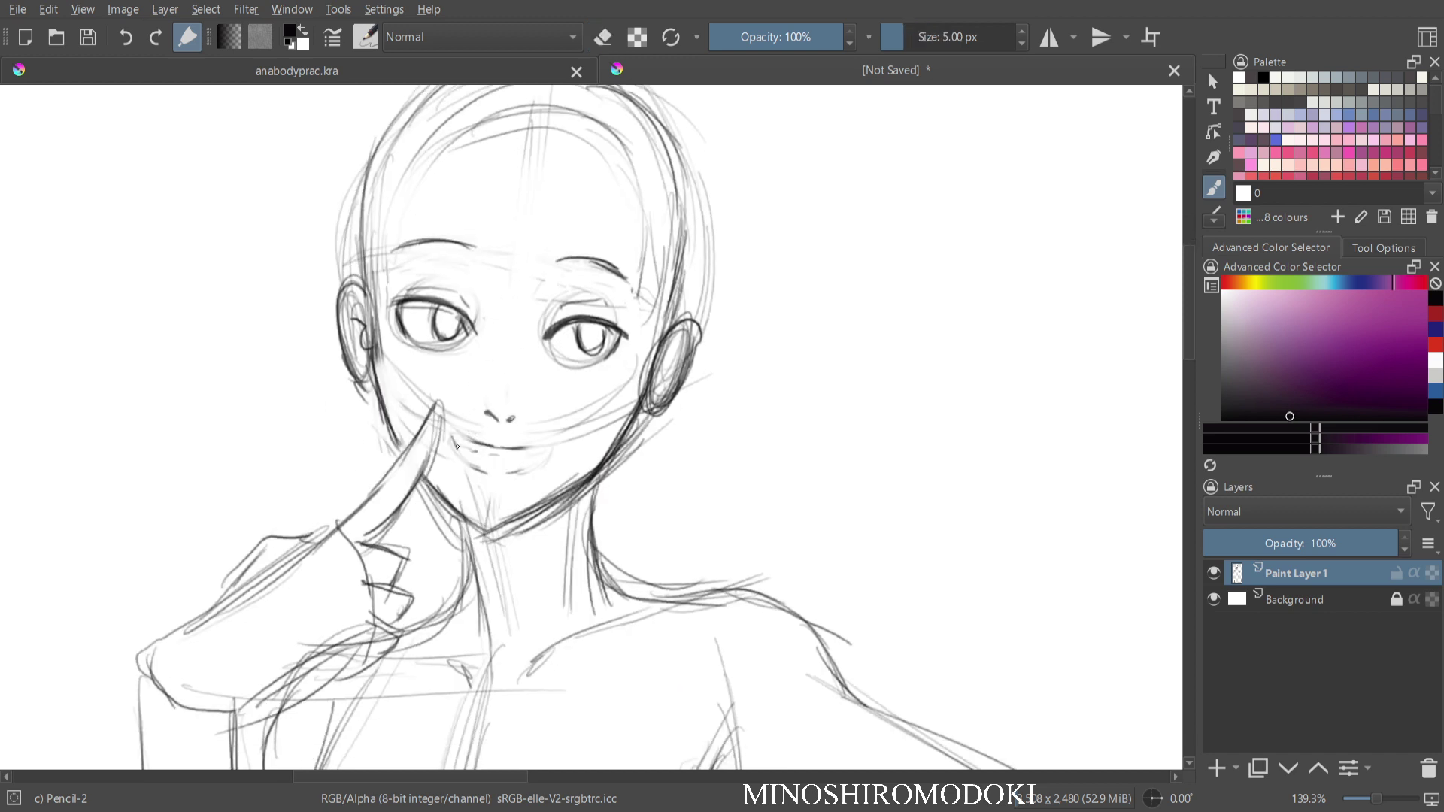
Redraw the mouth as a narrower open smile with a defined corner and lower lip.
mouse_move(468, 438)
mouse_down()
mouse_move(551, 447)
mouse_move(523, 470)
mouse_move(472, 465)
mouse_up()
drag(497, 458, 521, 459)
drag(652, 294, 664, 333)
Outline the curved hairline over the forehead and block in the fringe with side strands and a lower edge at the eyebrows.
drag(587, 361, 590, 437)
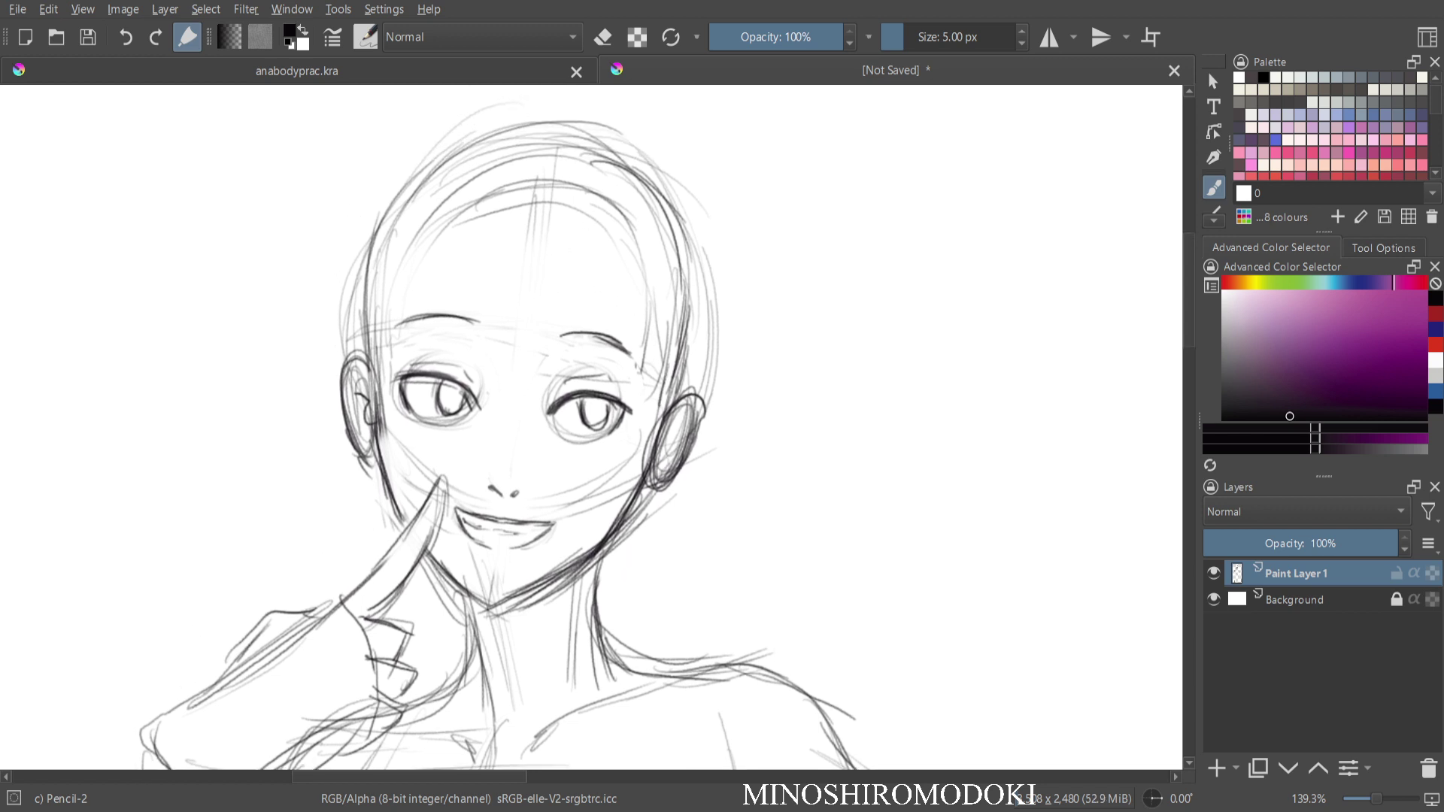
drag(474, 322, 522, 192)
mouse_move(382, 329)
mouse_down()
mouse_move(396, 278)
mouse_move(561, 203)
mouse_move(638, 238)
mouse_move(657, 306)
mouse_up()
mouse_move(523, 204)
mouse_down()
mouse_move(646, 321)
mouse_move(648, 416)
mouse_up()
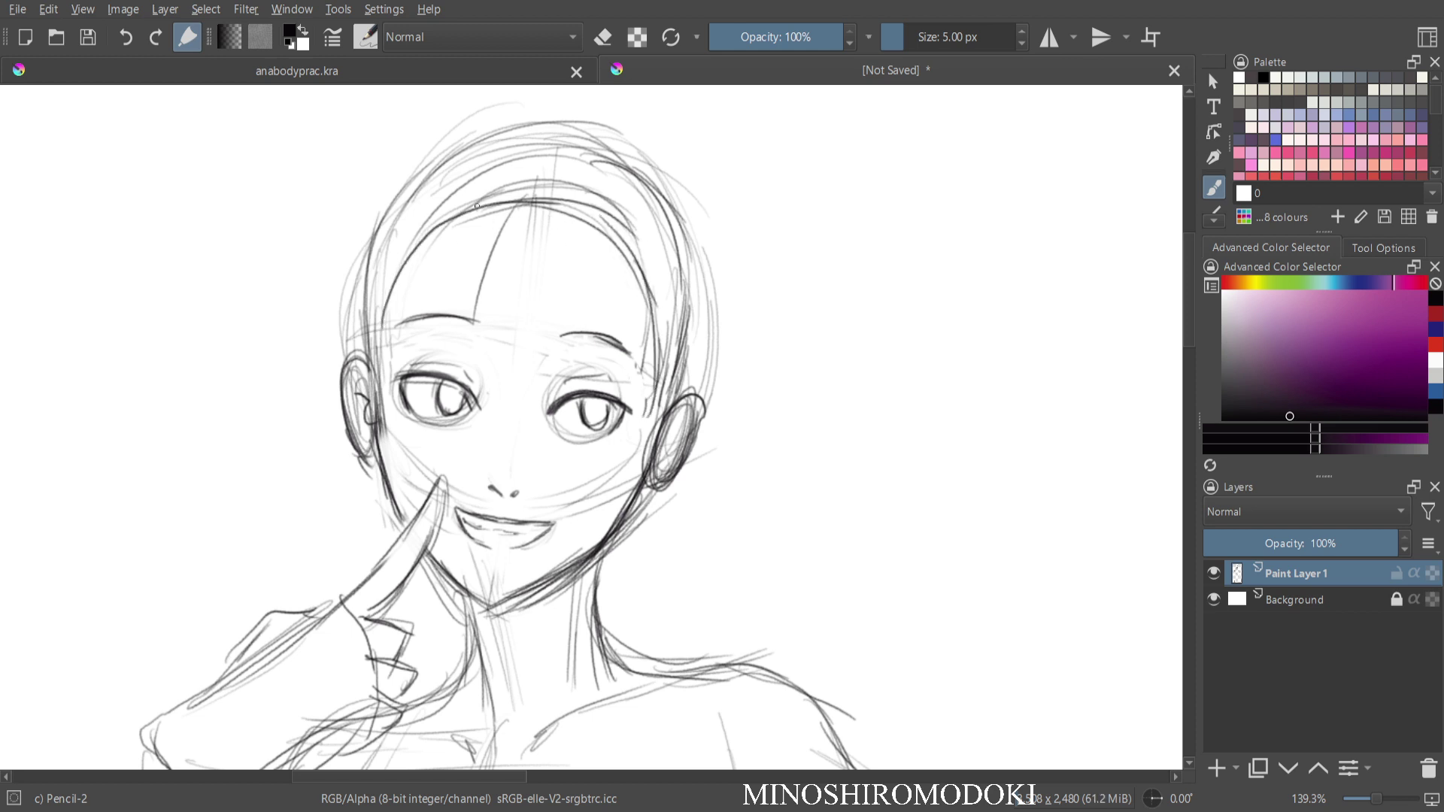
mouse_move(521, 160)
mouse_down()
mouse_move(458, 357)
mouse_move(458, 325)
mouse_up()
mouse_move(460, 338)
mouse_down()
mouse_move(591, 363)
mouse_move(494, 338)
mouse_move(641, 369)
mouse_up()
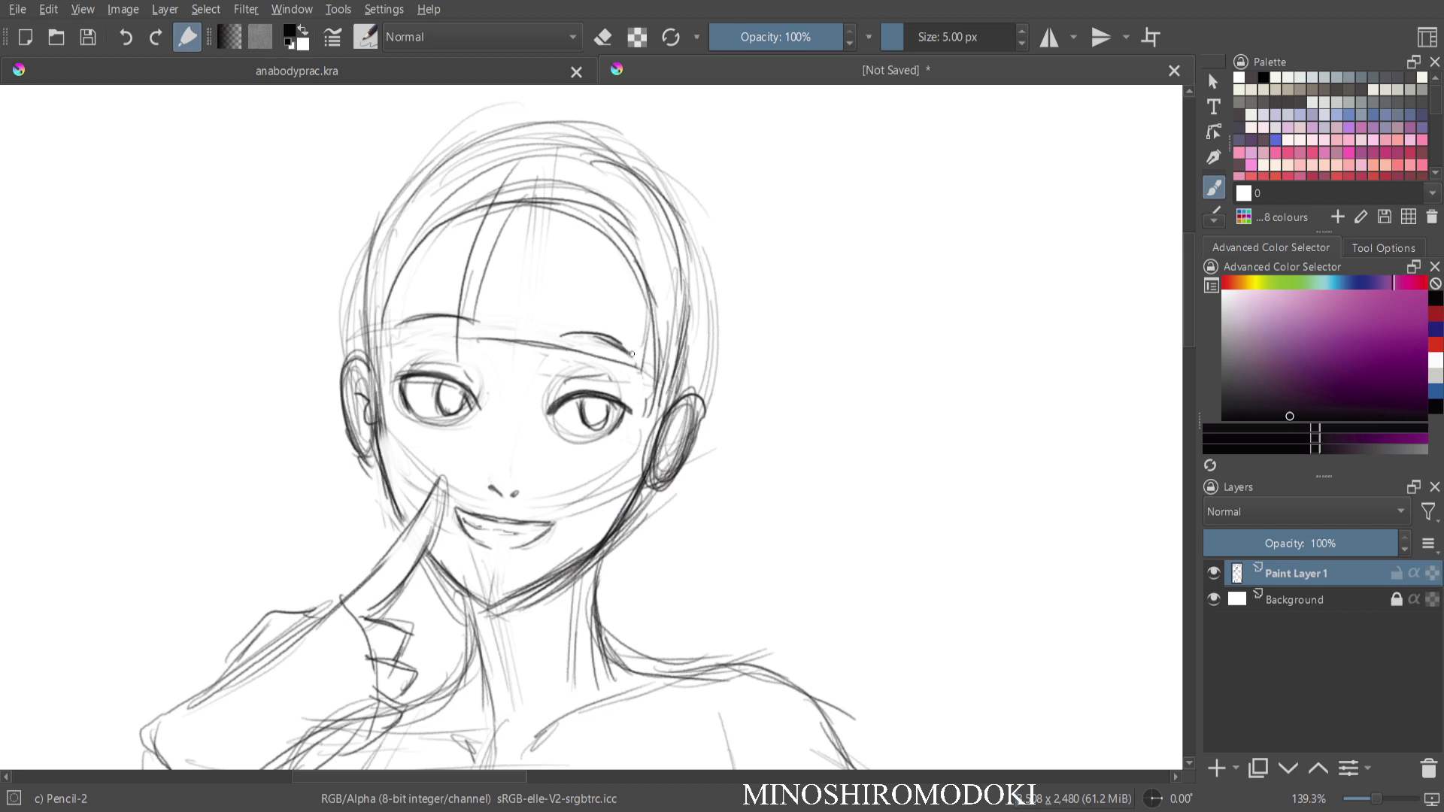
mouse_move(571, 193)
mouse_down()
mouse_move(598, 229)
mouse_move(648, 440)
mouse_up()
drag(651, 373, 625, 508)
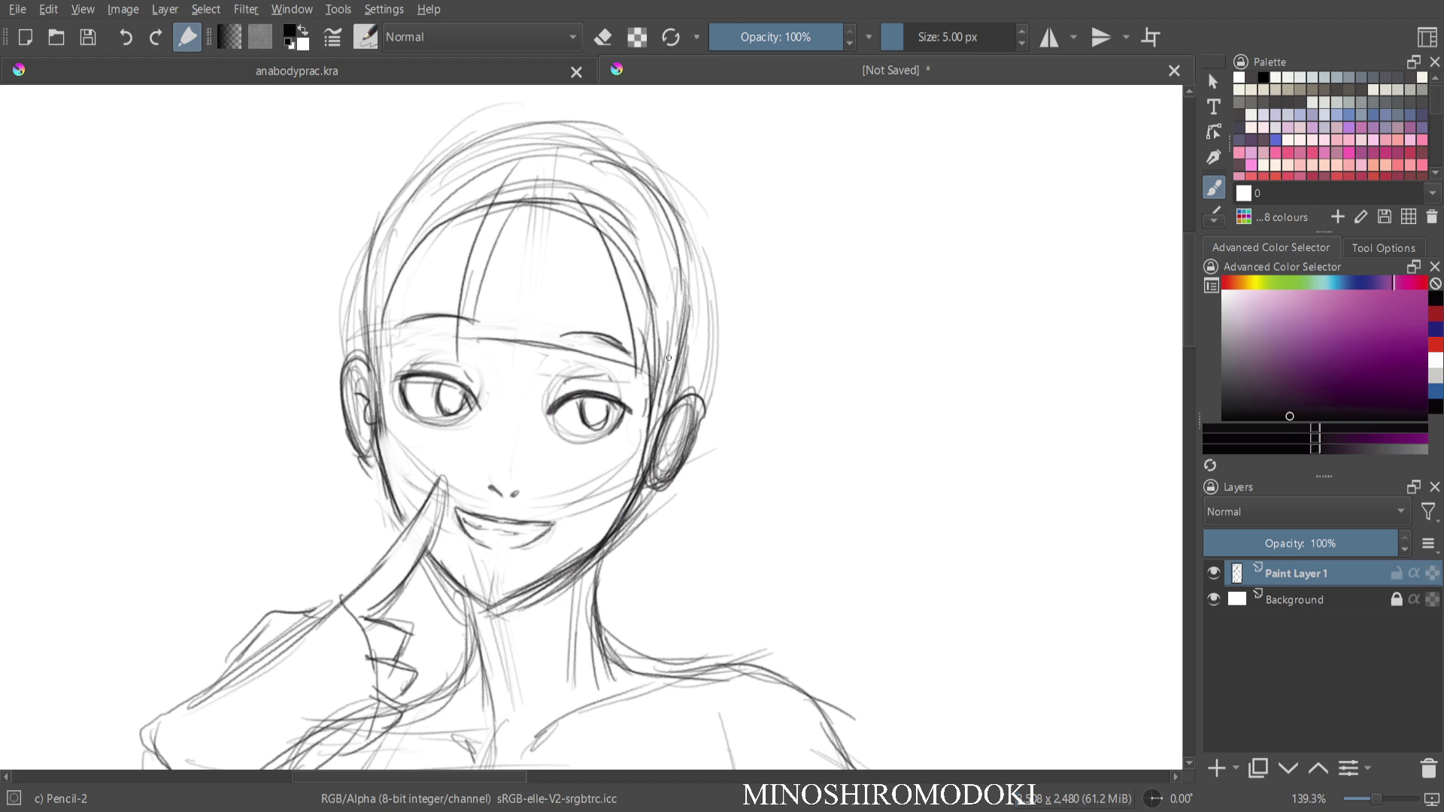
Sketch a side strand falling past the hip-hand-side ear and undo its dark strokes.
drag(690, 236, 727, 430)
drag(707, 294, 749, 519)
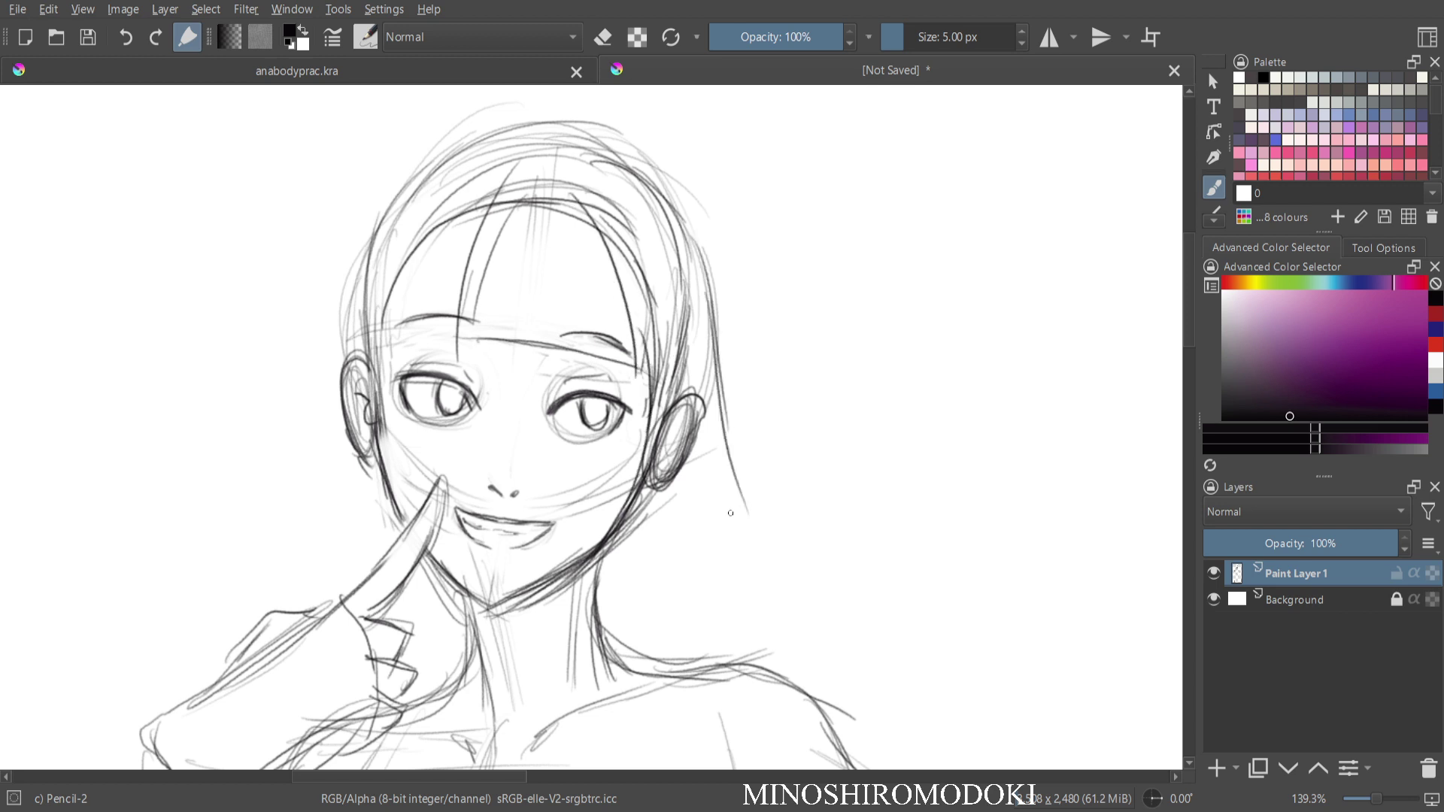
key(ctrl+z)
key(ctrl+z)
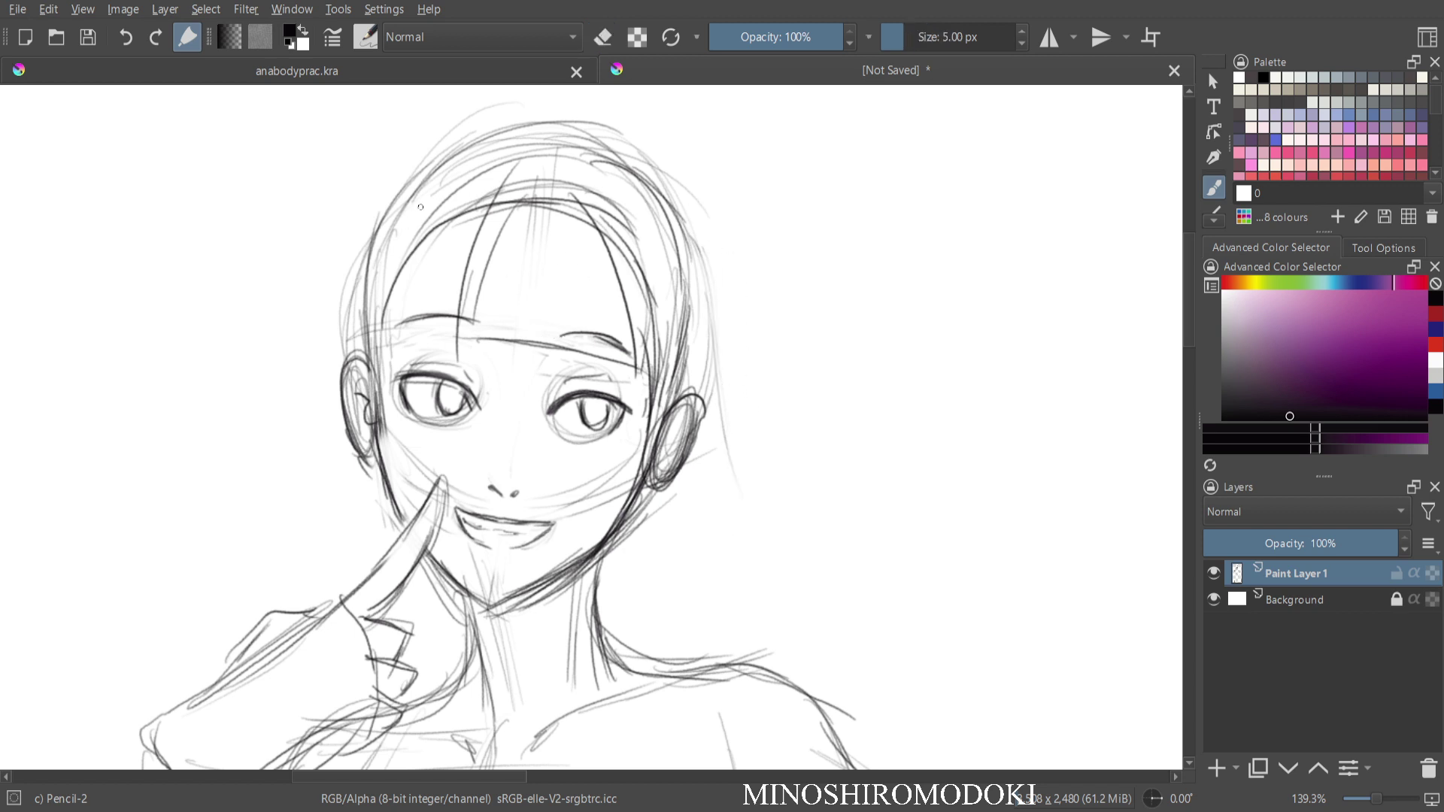
Add a fringe strand on the raised-hand side and try an outer hair contour there, undoing the heavy stroke.
drag(479, 200, 386, 364)
drag(386, 236, 368, 400)
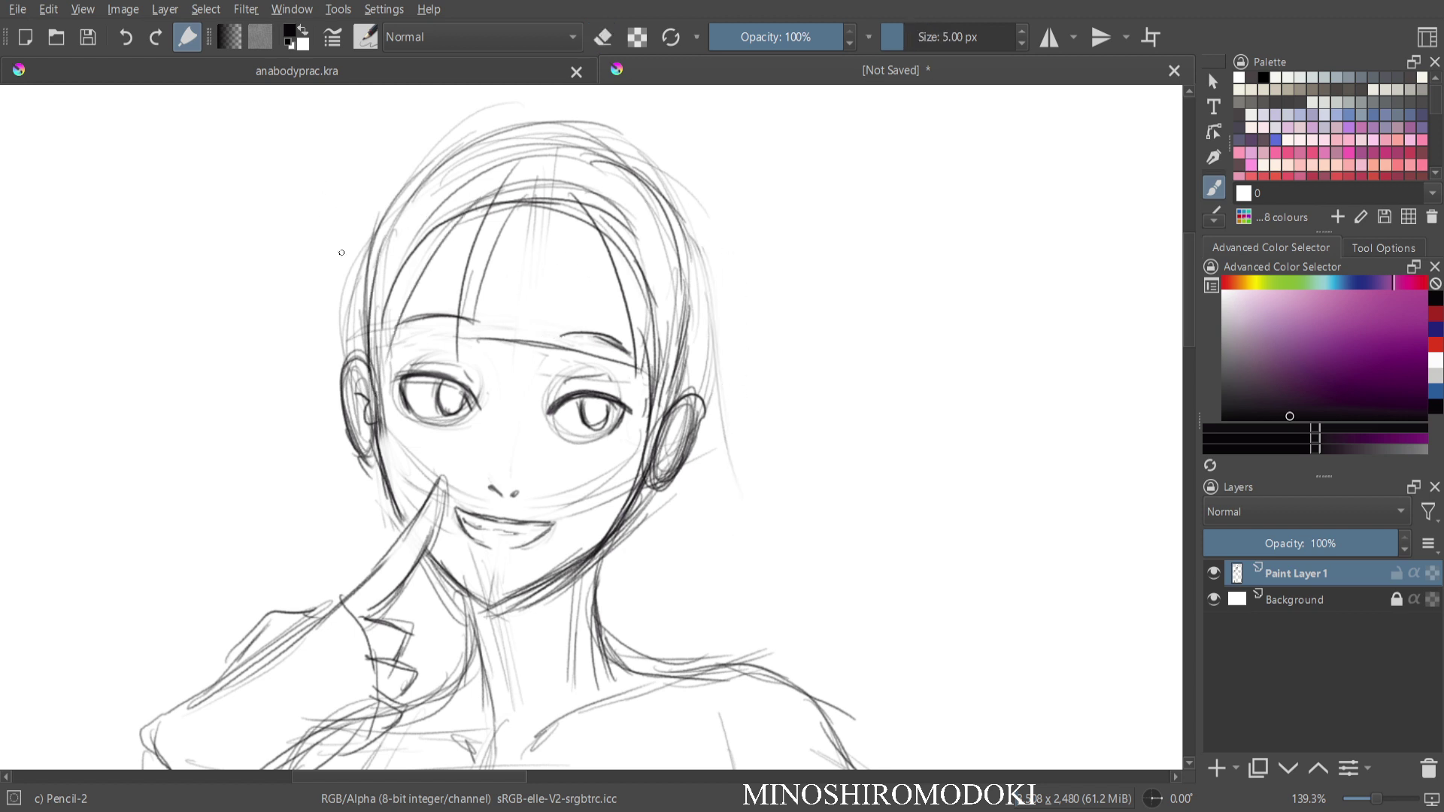
mouse_move(350, 229)
mouse_down()
mouse_move(310, 329)
mouse_move(273, 372)
mouse_up()
drag(343, 276, 468, 126)
drag(434, 191, 683, 302)
key(e)
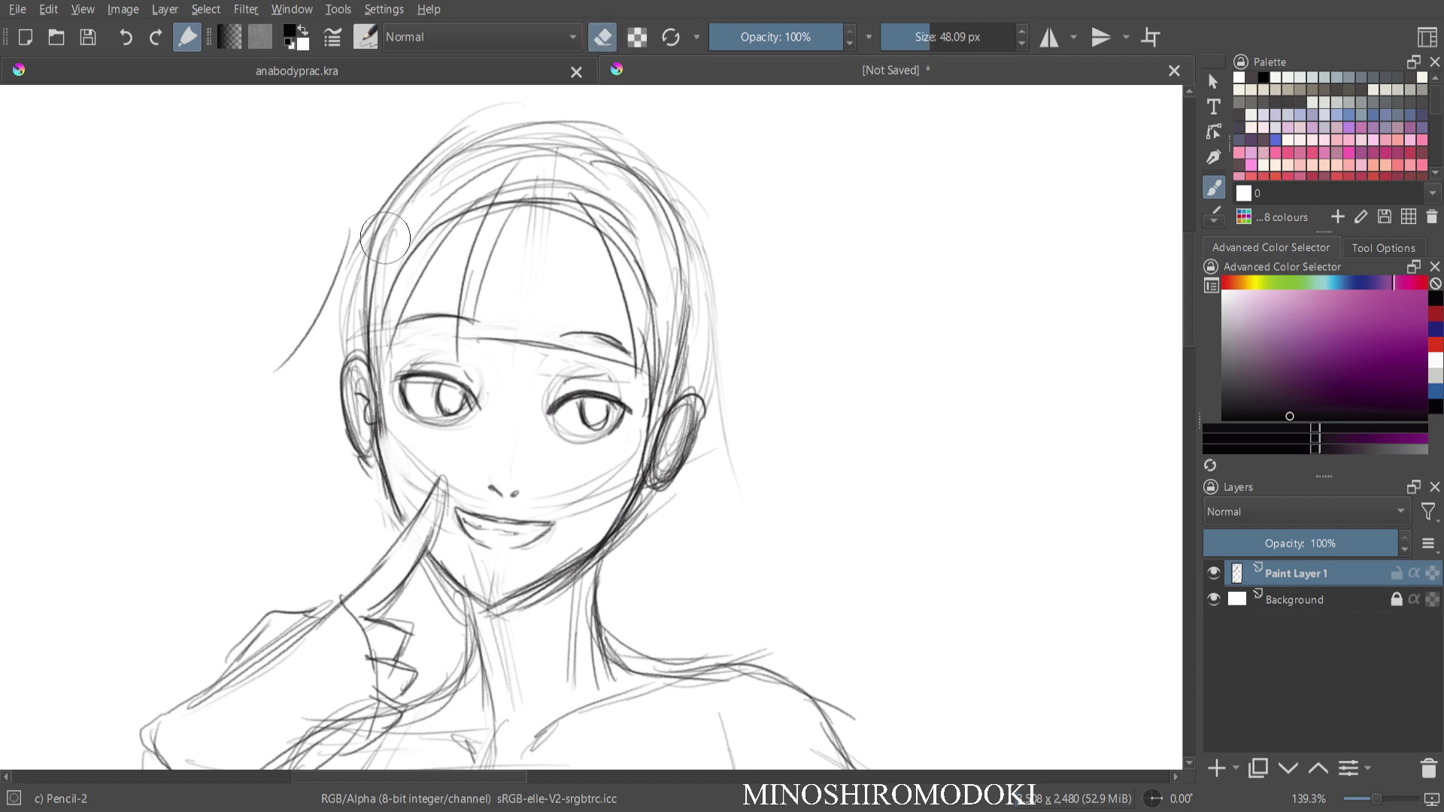
key(ctrl+z)
key(ctrl+z)
key(e)
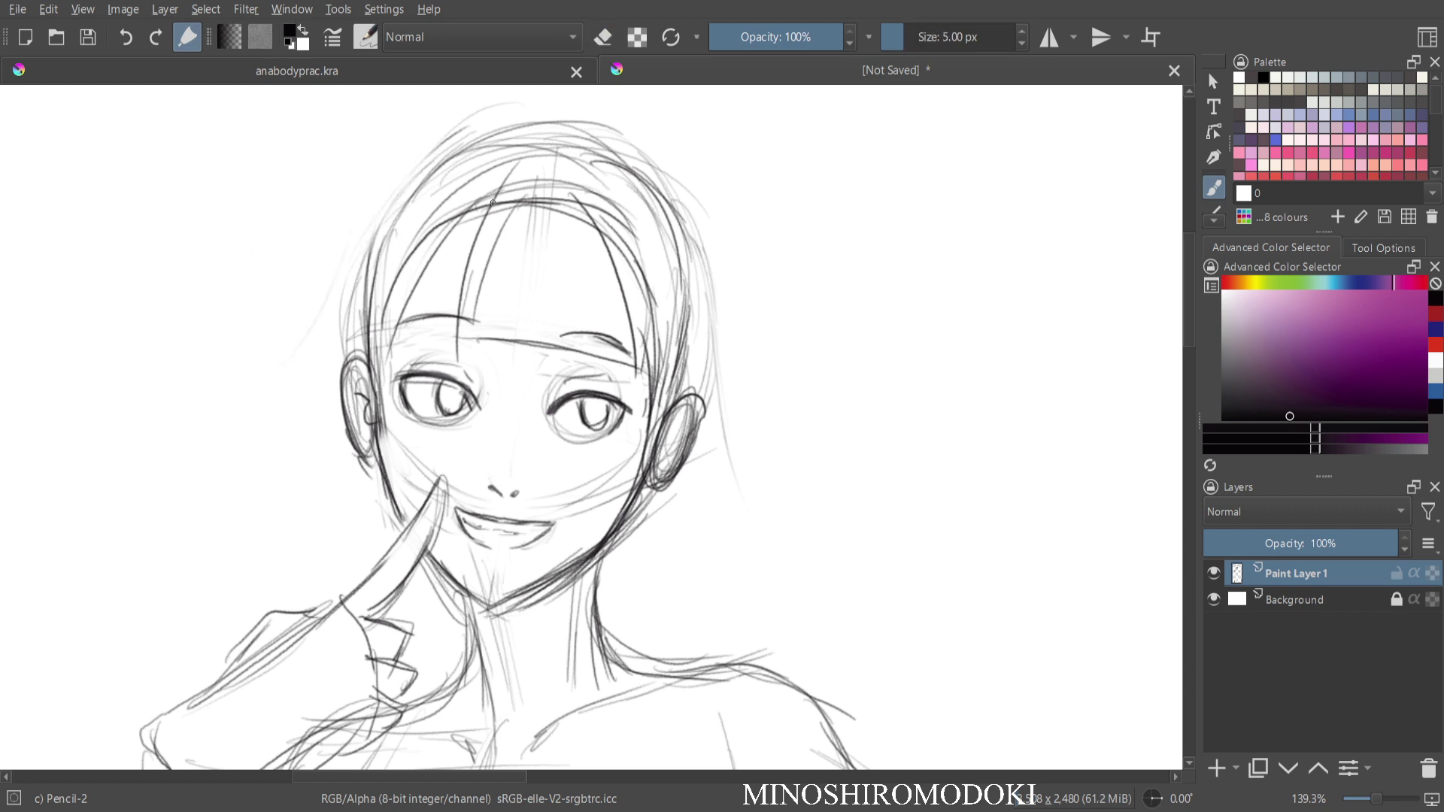
Fill the fringe with separate curved strands ending in pointed tips across the forehead and above the hip-hand-side eye.
drag(507, 190, 470, 340)
drag(481, 237, 474, 354)
drag(524, 246, 520, 365)
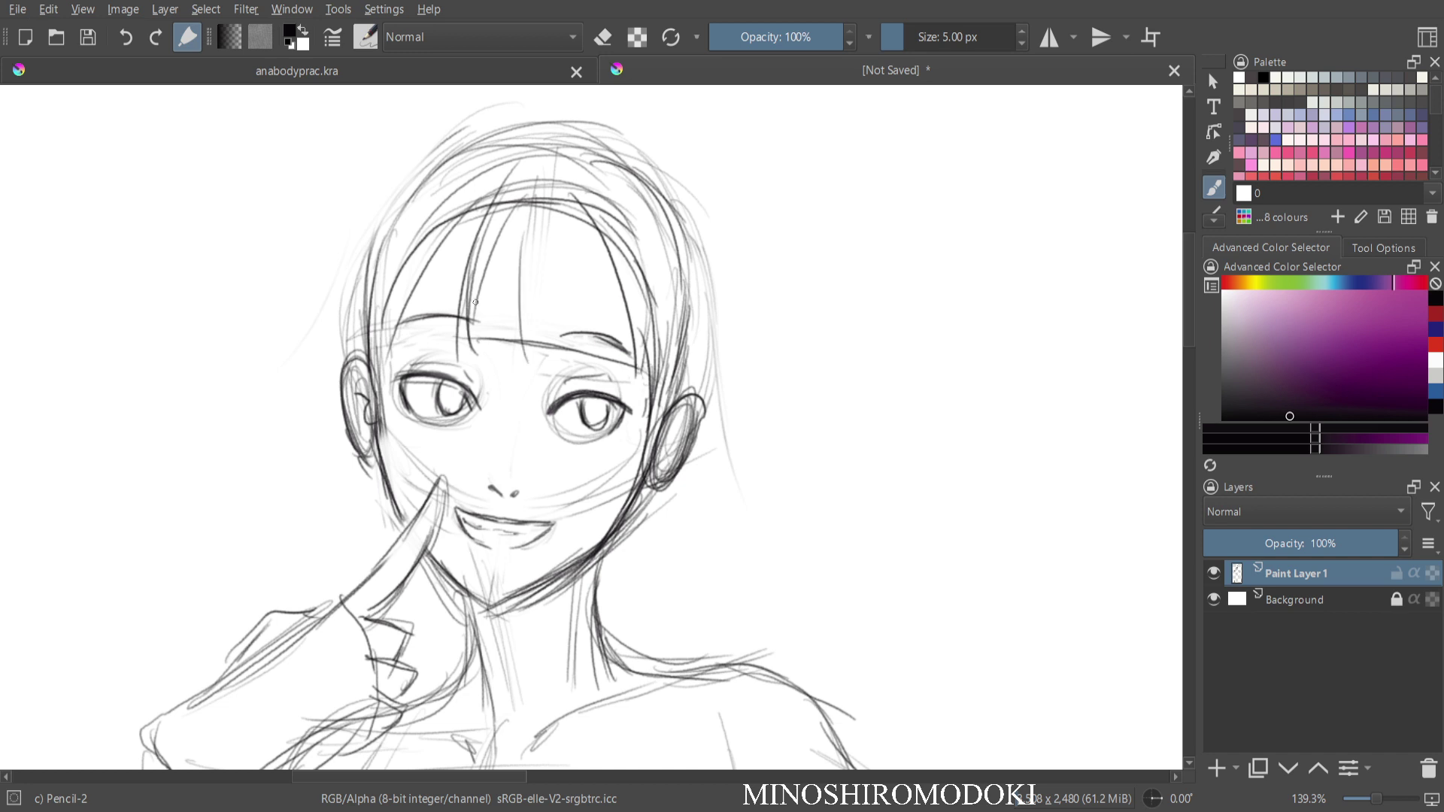
drag(481, 291, 473, 346)
mouse_move(485, 345)
mouse_down()
mouse_move(504, 372)
mouse_move(527, 368)
mouse_up()
mouse_move(520, 261)
mouse_down()
mouse_move(568, 351)
mouse_move(576, 322)
mouse_move(613, 367)
mouse_up()
drag(565, 270, 638, 380)
drag(653, 261, 634, 378)
Sketch hair locks running in front of and behind the hip-hand-side ear, curving in toward the jaw.
drag(662, 294, 665, 438)
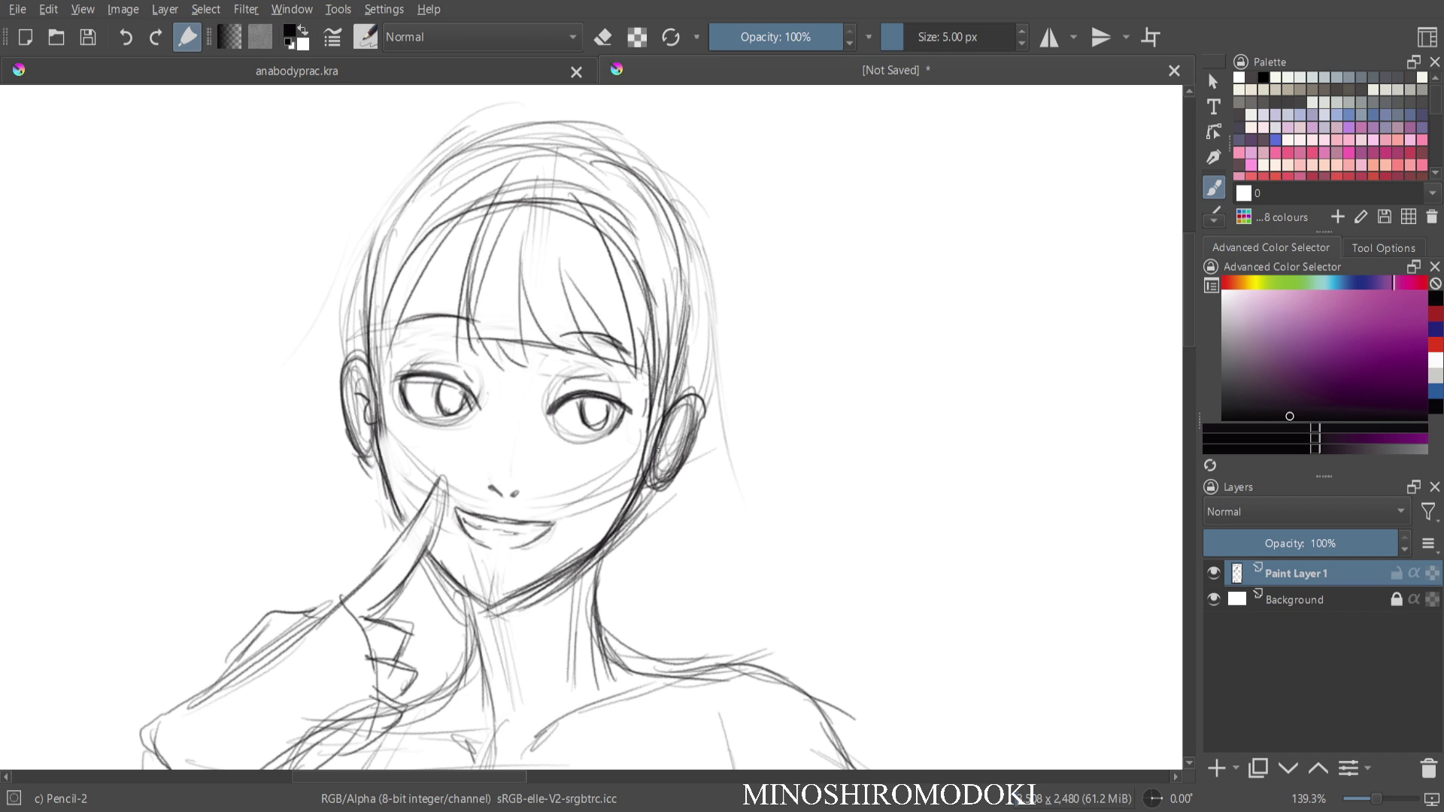
drag(648, 352, 641, 460)
drag(669, 264, 645, 473)
drag(700, 295, 725, 470)
drag(713, 425, 669, 535)
drag(660, 406, 636, 526)
drag(676, 474, 639, 553)
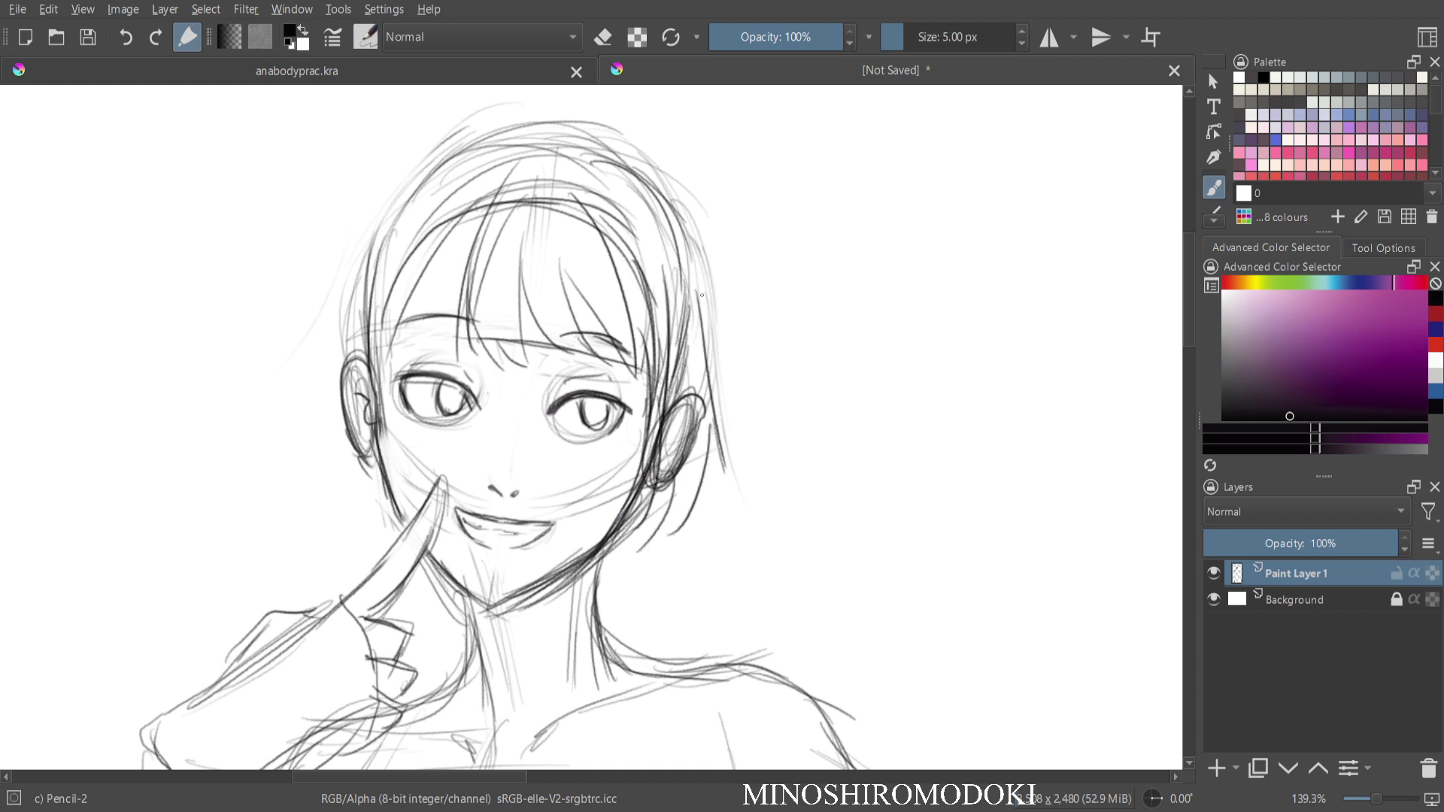
Draw long hair strands falling from the hip-hand side of the head toward the shoulder.
drag(701, 294, 732, 613)
drag(715, 363, 754, 608)
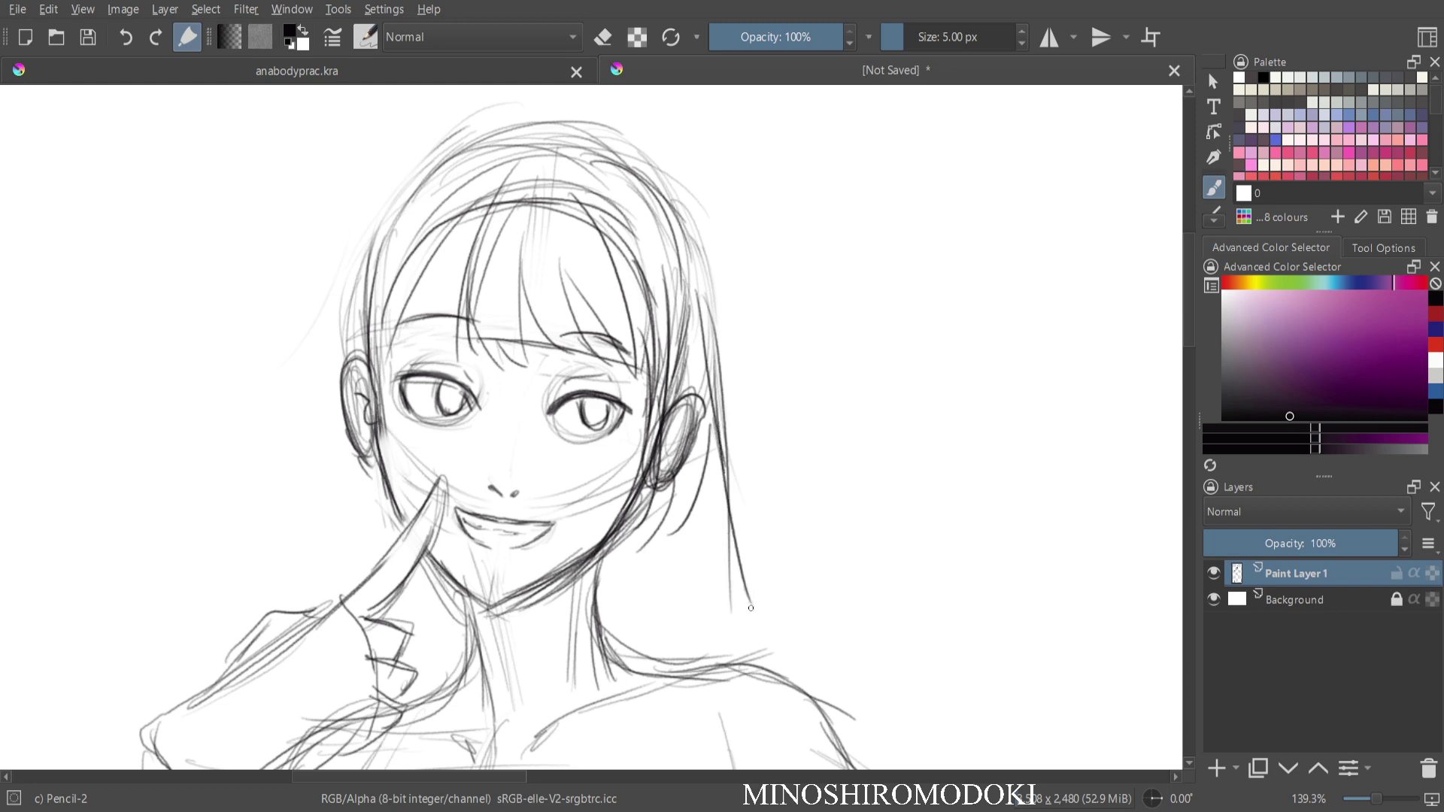
drag(707, 353, 684, 282)
Lasso the raised hand, scale it down slightly, reposition it over the wrist, and return to the brush.
scroll(642, 165, up, 4)
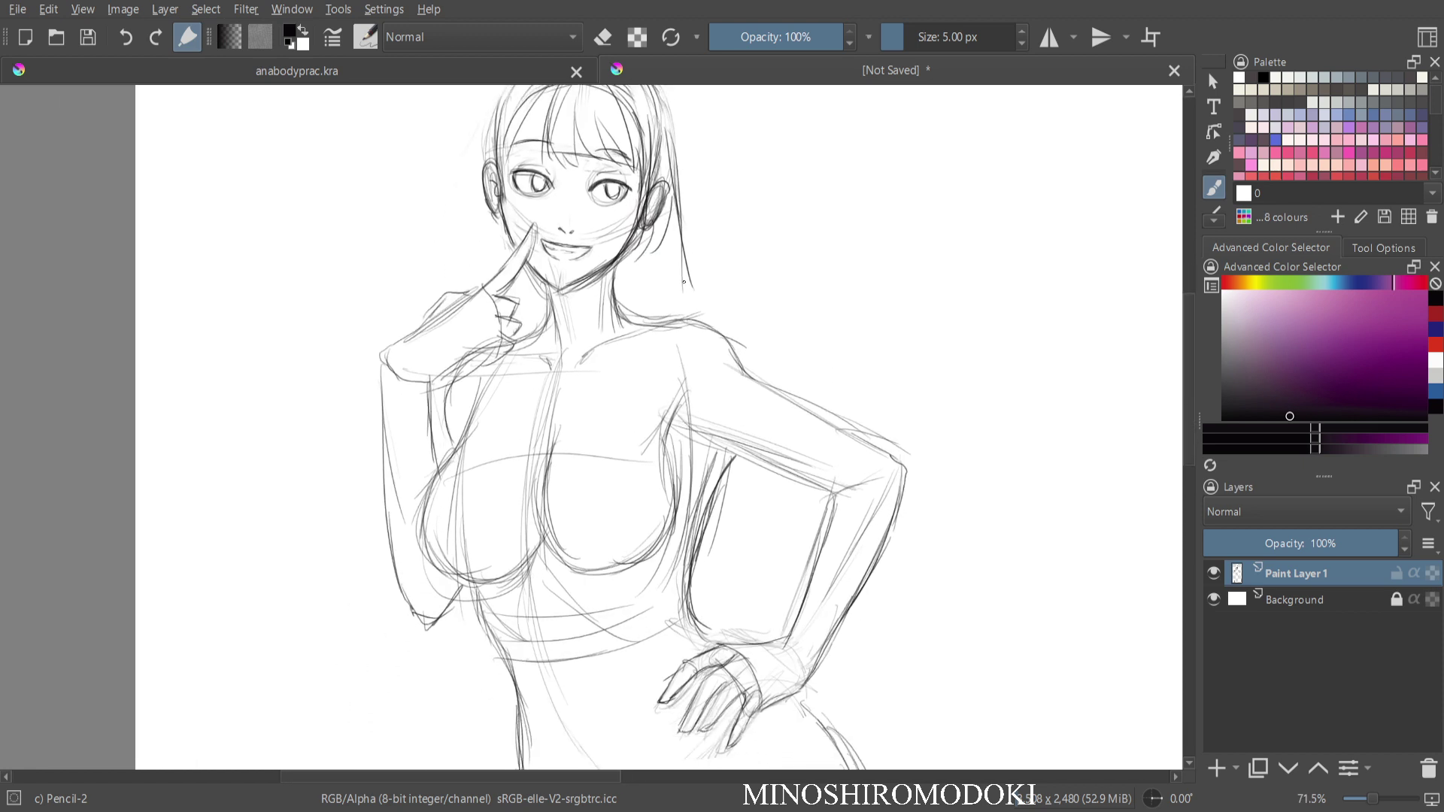
key(ctrl+t)
mouse_move(533, 216)
mouse_down()
mouse_move(444, 277)
mouse_move(361, 381)
mouse_move(461, 378)
mouse_move(535, 322)
mouse_up()
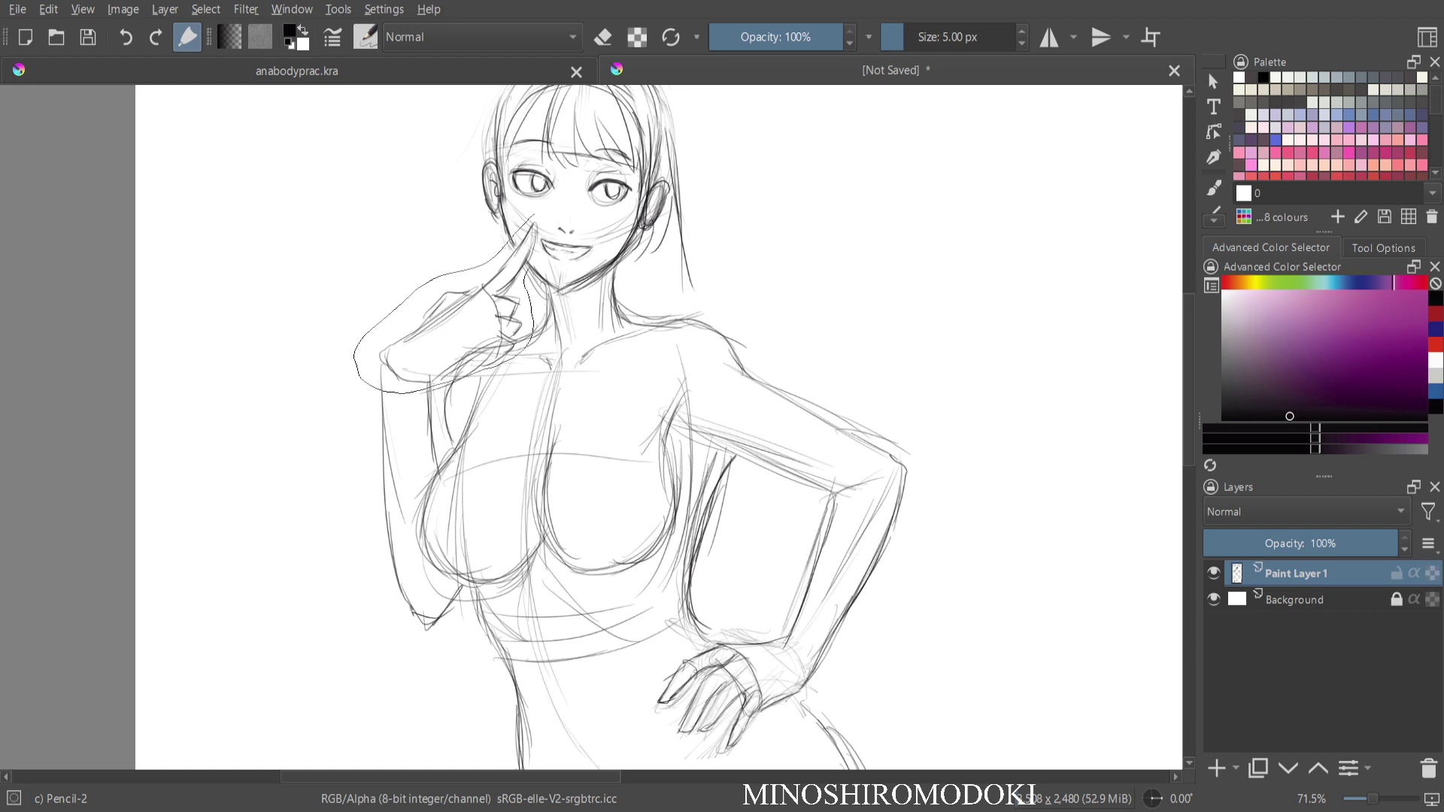
key(ctrl+t)
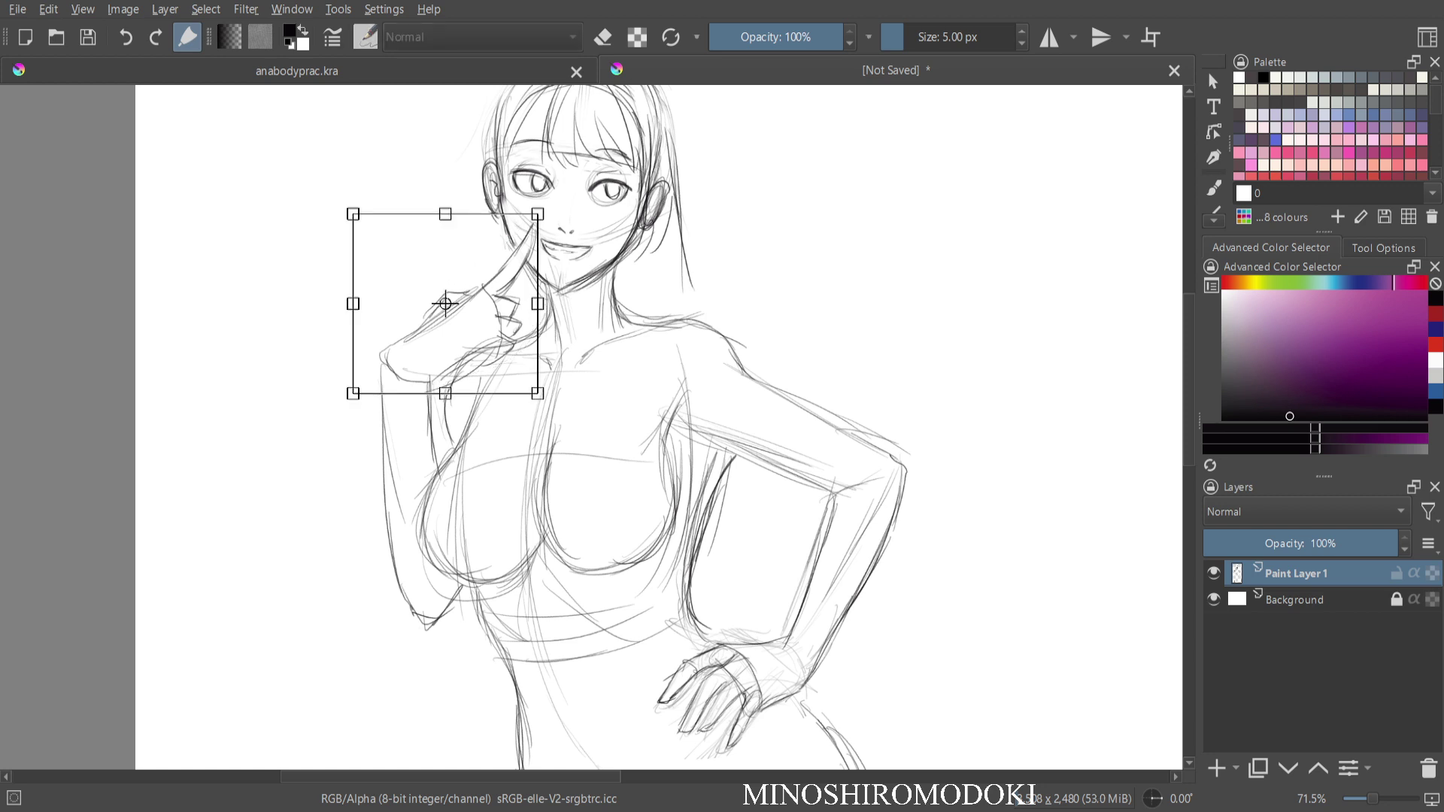
drag(353, 214, 361, 221)
drag(452, 324, 442, 305)
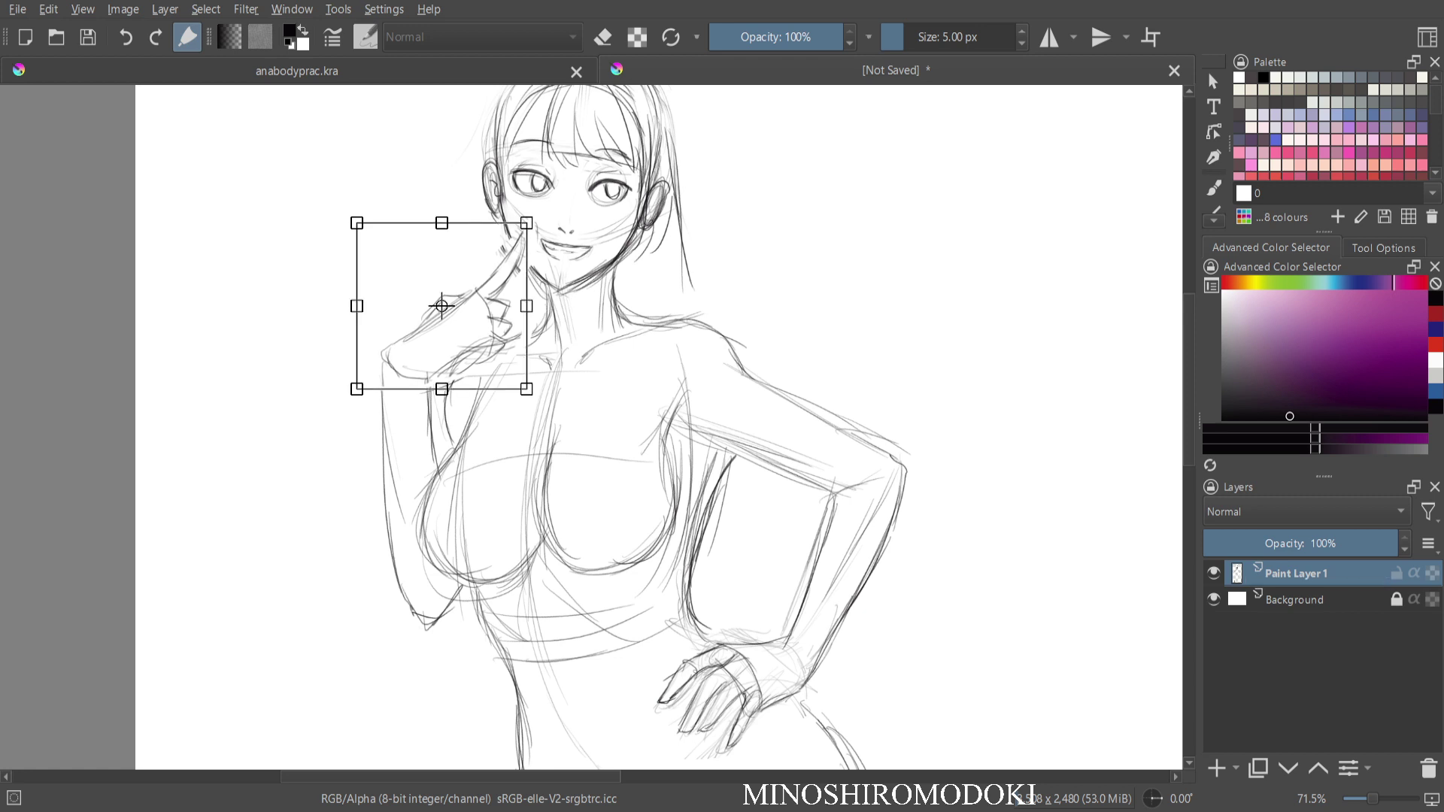
key(Return)
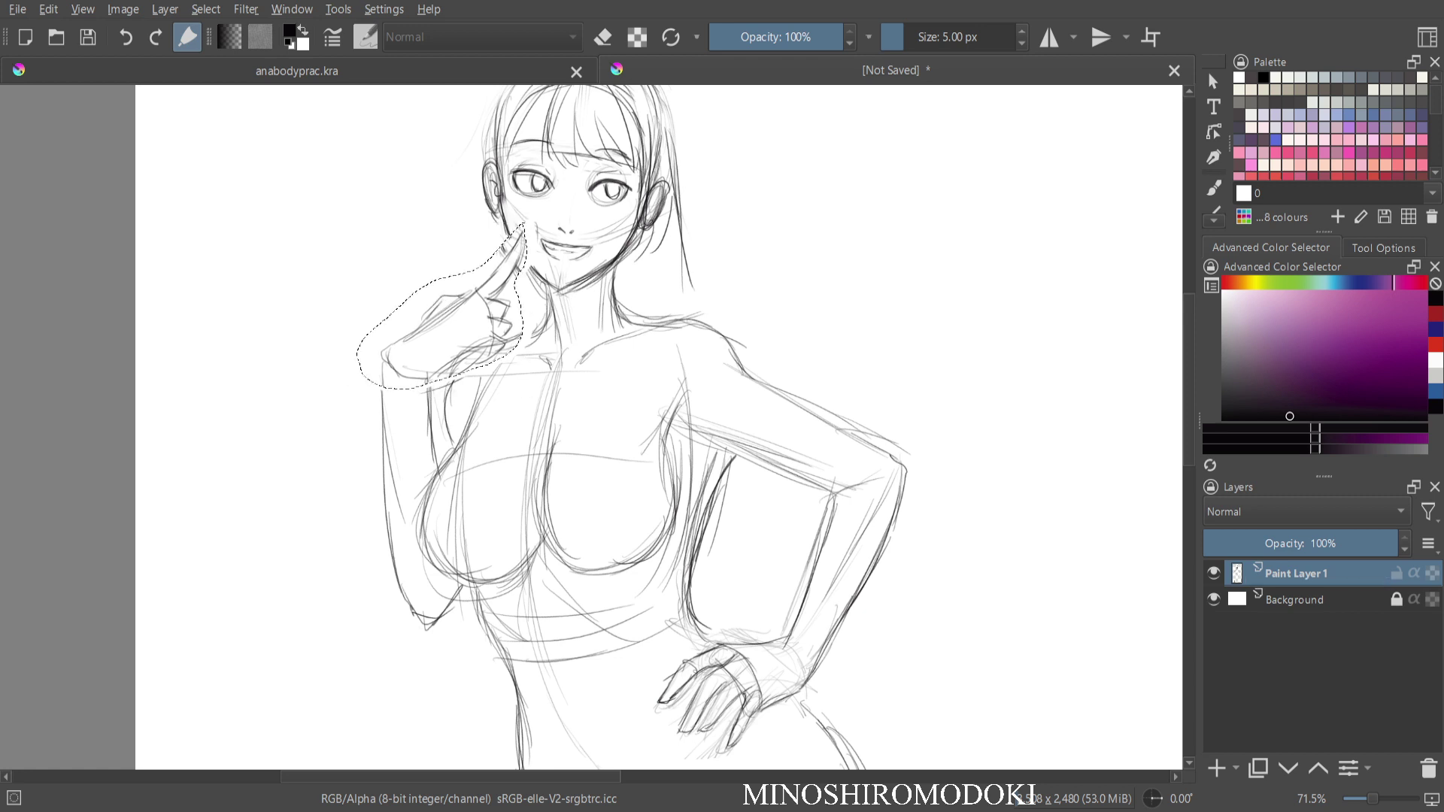
key(b)
Fade the pencil lines of the face and hair with the Eraser Soft brush at about 156 px.
drag(662, 214, 662, 161)
drag(656, 181, 651, 399)
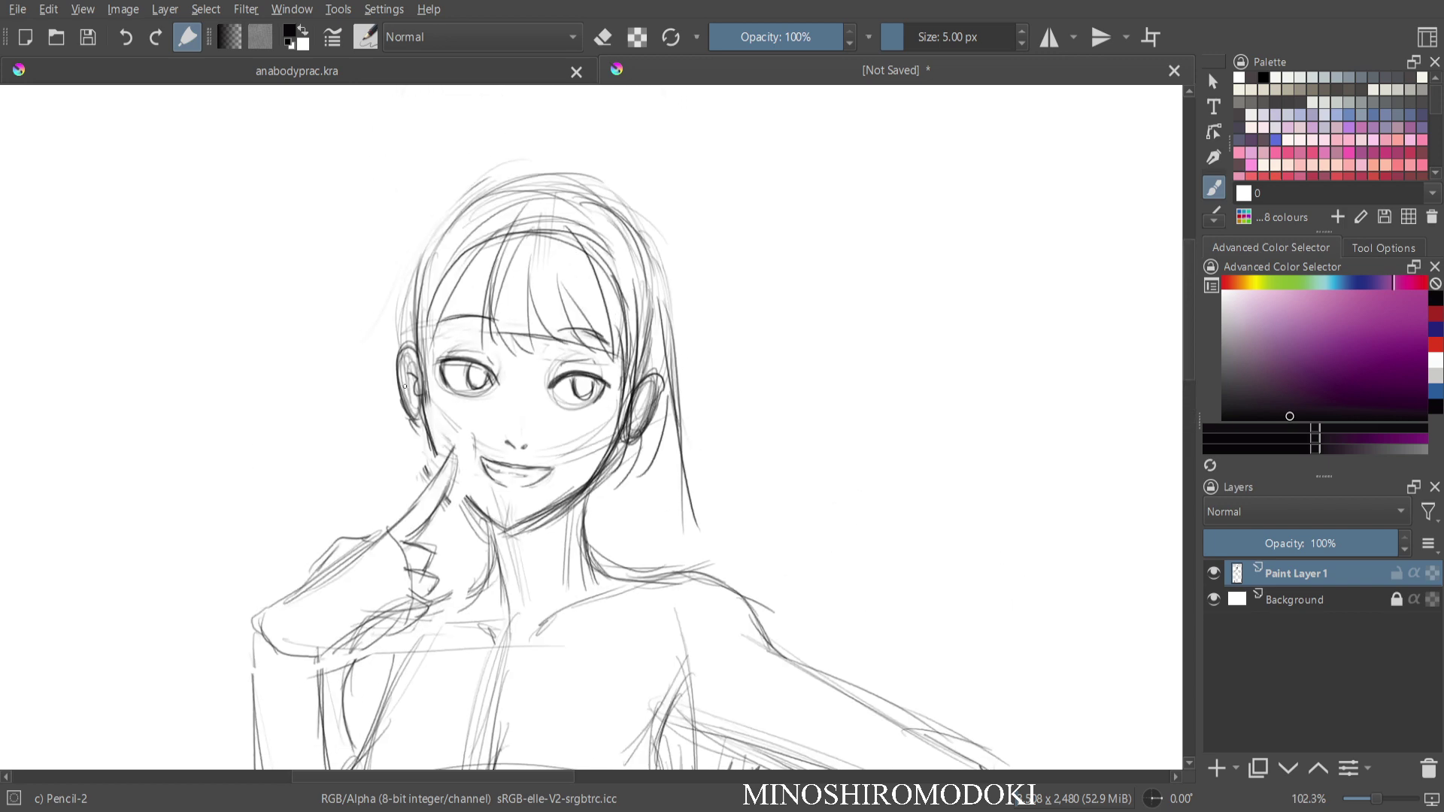
right_click(508, 284)
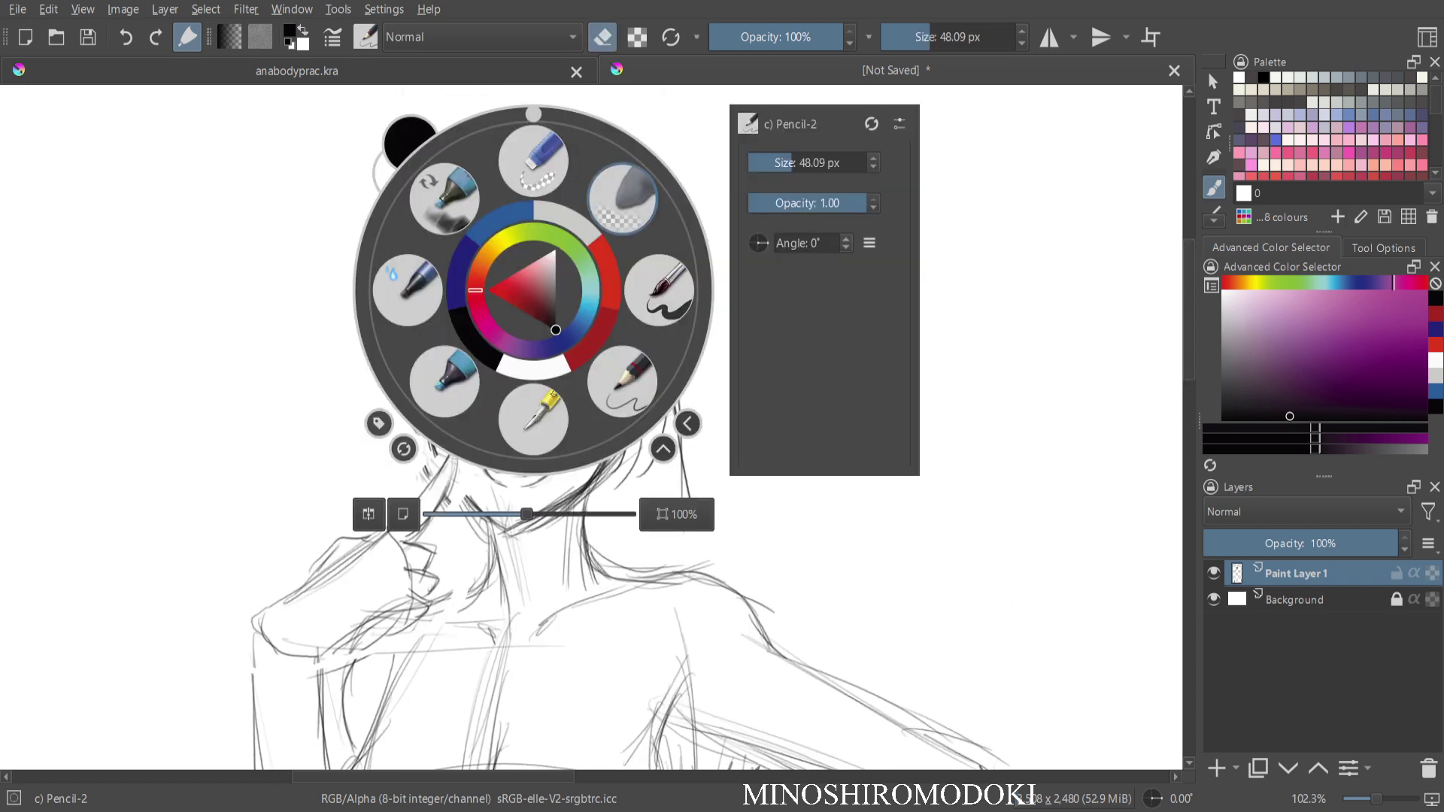
click(624, 197)
mouse_move(536, 220)
mouse_down()
mouse_move(519, 249)
mouse_move(527, 316)
mouse_move(613, 331)
mouse_move(500, 280)
mouse_move(647, 444)
mouse_move(647, 361)
mouse_move(583, 496)
mouse_move(459, 455)
mouse_move(565, 462)
mouse_move(645, 435)
mouse_move(516, 361)
mouse_move(502, 300)
mouse_up()
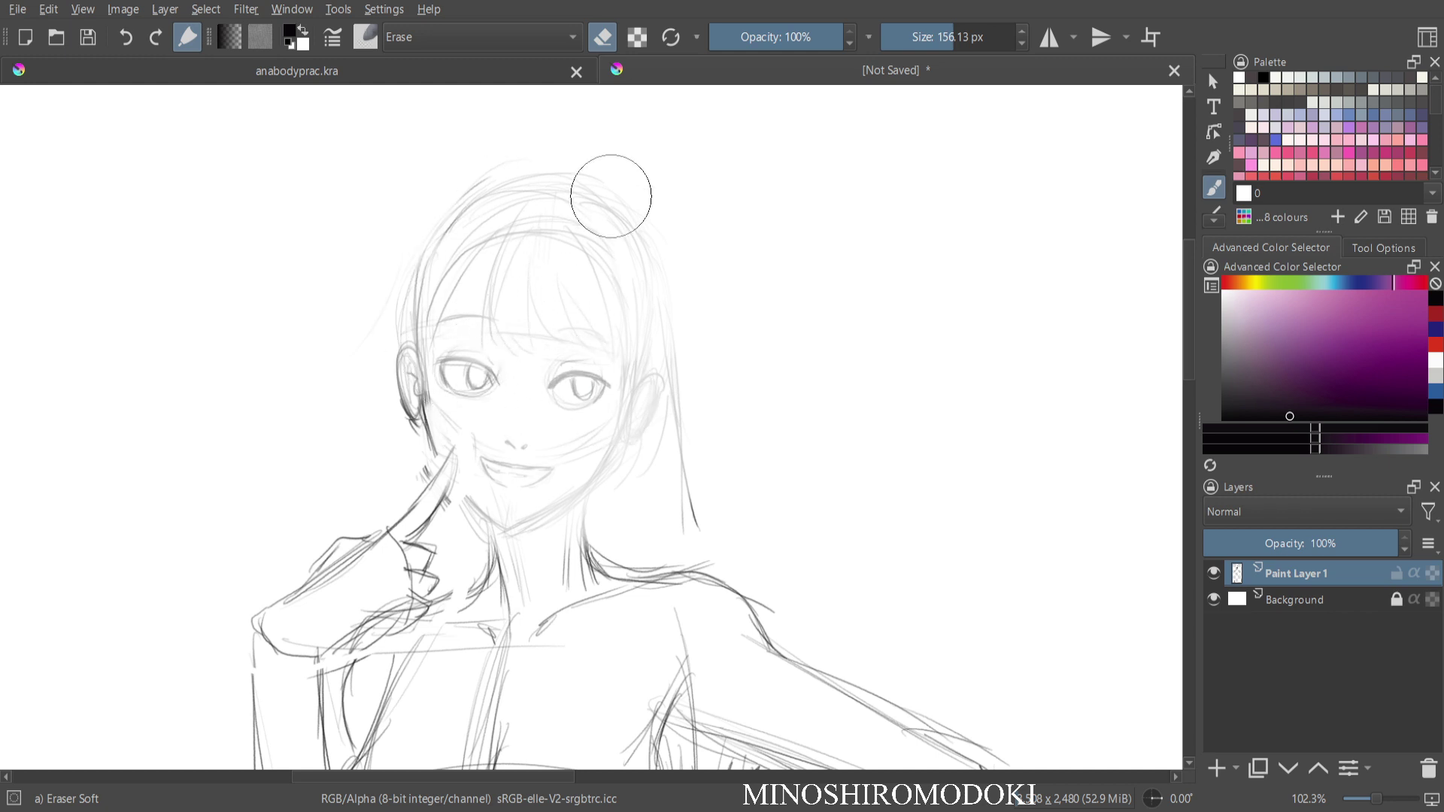
Return to the Pencil-2 brush and redraw the pointed fringe strands and the lock beside the hip-hand-side eye.
right_click(574, 290)
click(662, 379)
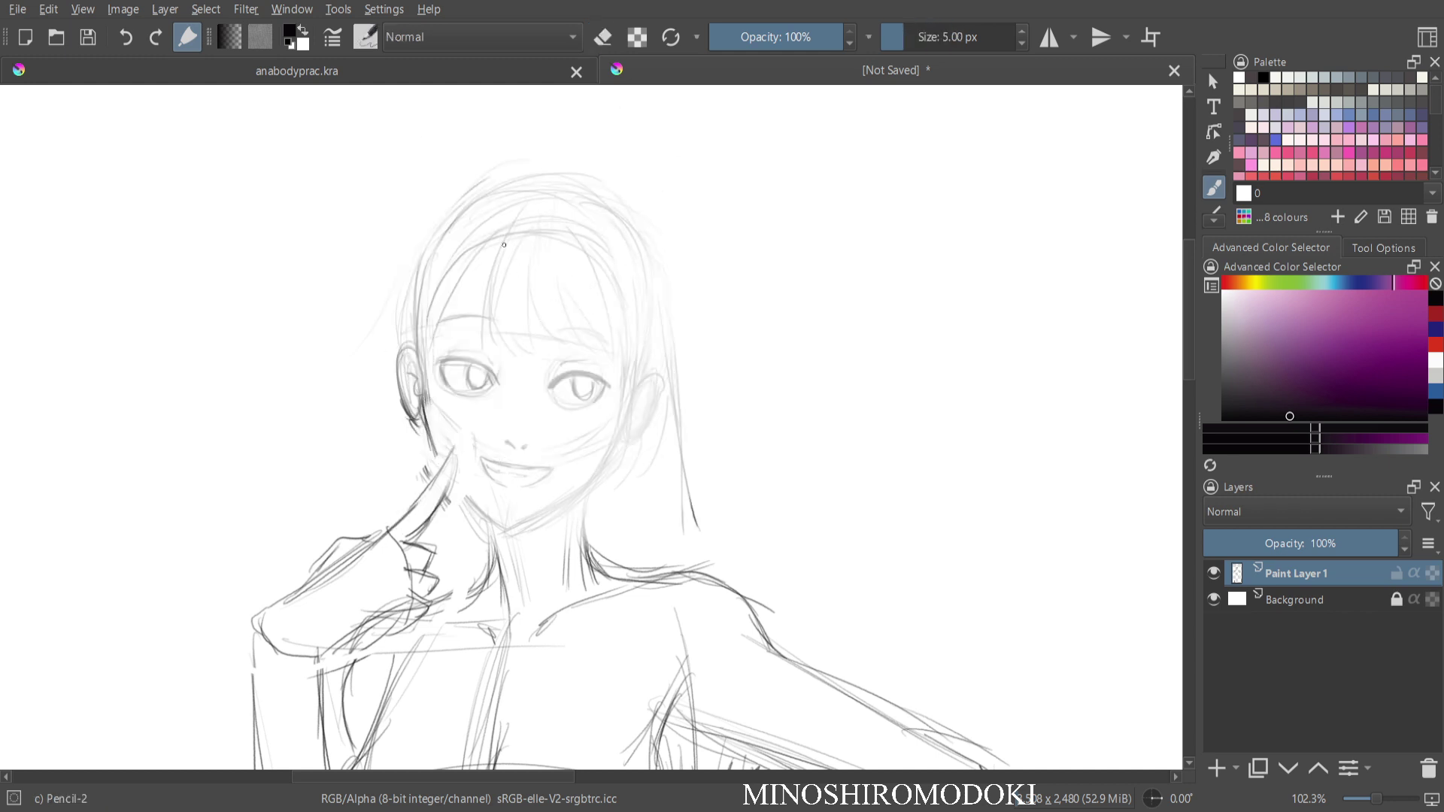
mouse_move(503, 245)
mouse_down()
mouse_move(498, 351)
mouse_move(531, 364)
mouse_up()
drag(540, 263, 558, 354)
drag(547, 292, 579, 360)
drag(577, 265, 613, 383)
drag(617, 287, 624, 413)
drag(611, 355, 622, 419)
drag(624, 340, 644, 429)
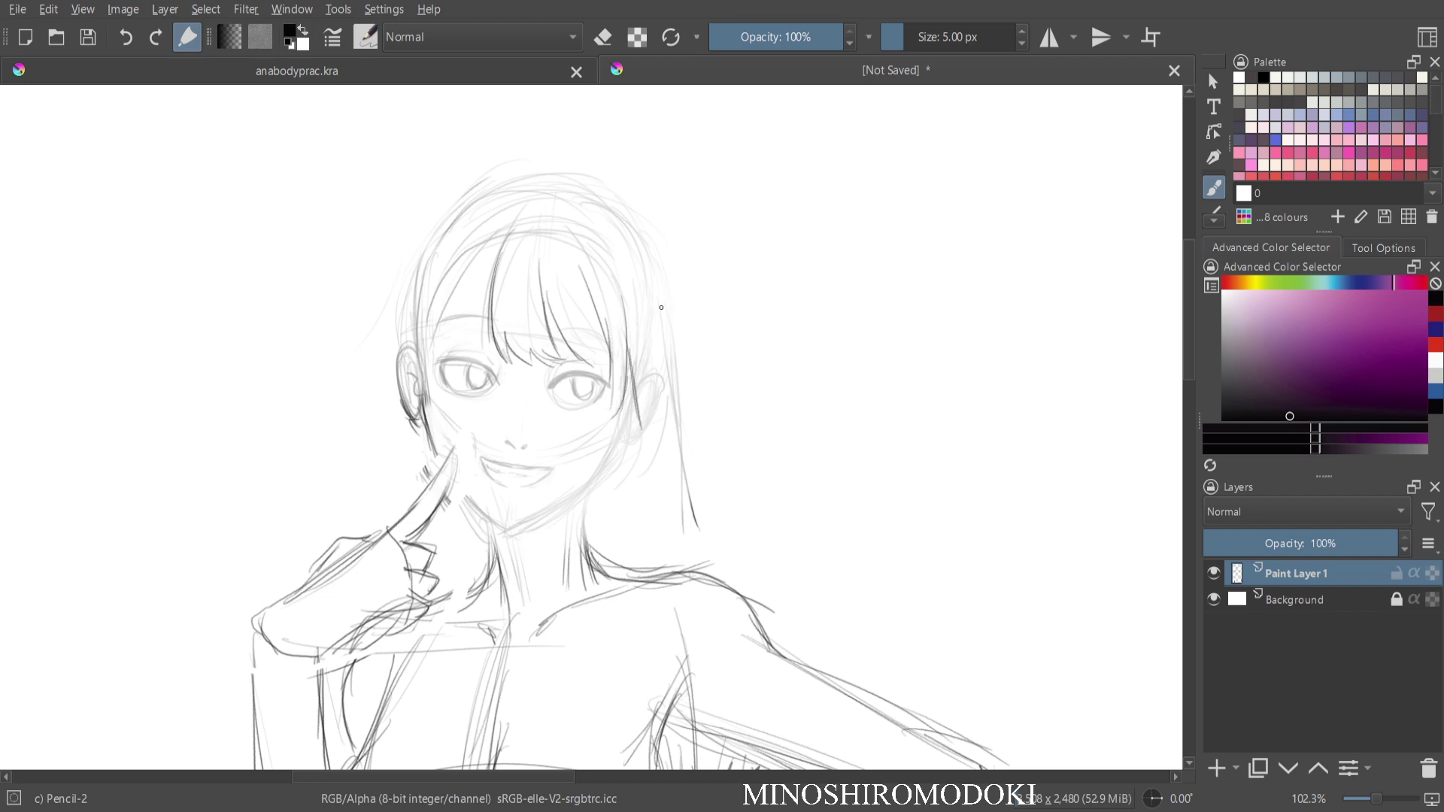
Draw hair locks around the hip-hand-side ear, curving in toward the jaw, with a longer outer strand.
mouse_move(651, 293)
mouse_down()
mouse_move(684, 389)
mouse_move(624, 406)
mouse_move(595, 463)
mouse_up()
drag(648, 369, 657, 445)
mouse_move(652, 403)
mouse_down()
mouse_move(661, 453)
mouse_move(599, 470)
mouse_up()
drag(647, 444, 626, 467)
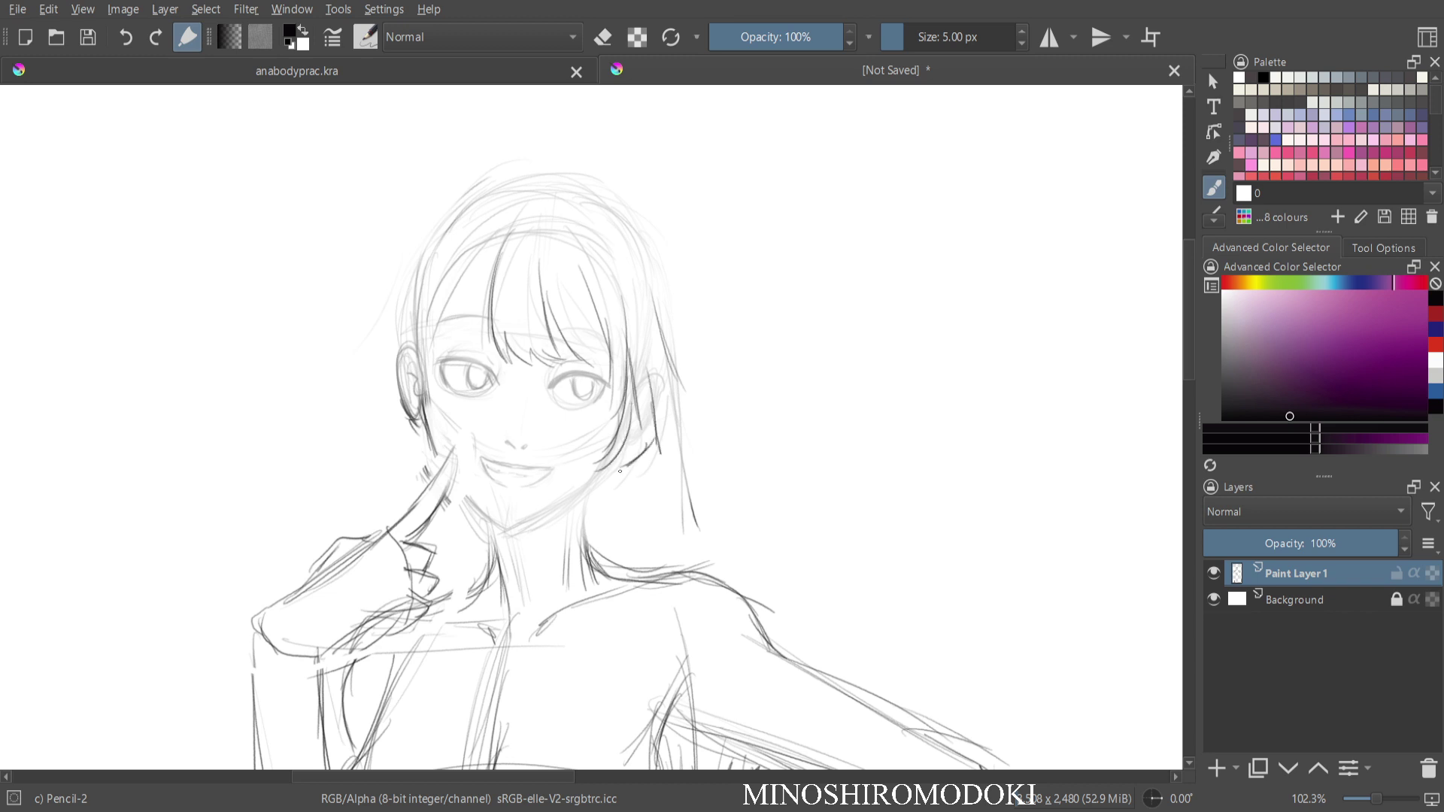
drag(654, 294, 689, 421)
mouse_move(663, 333)
mouse_down()
mouse_move(681, 407)
mouse_move(647, 486)
mouse_up()
drag(663, 452, 623, 479)
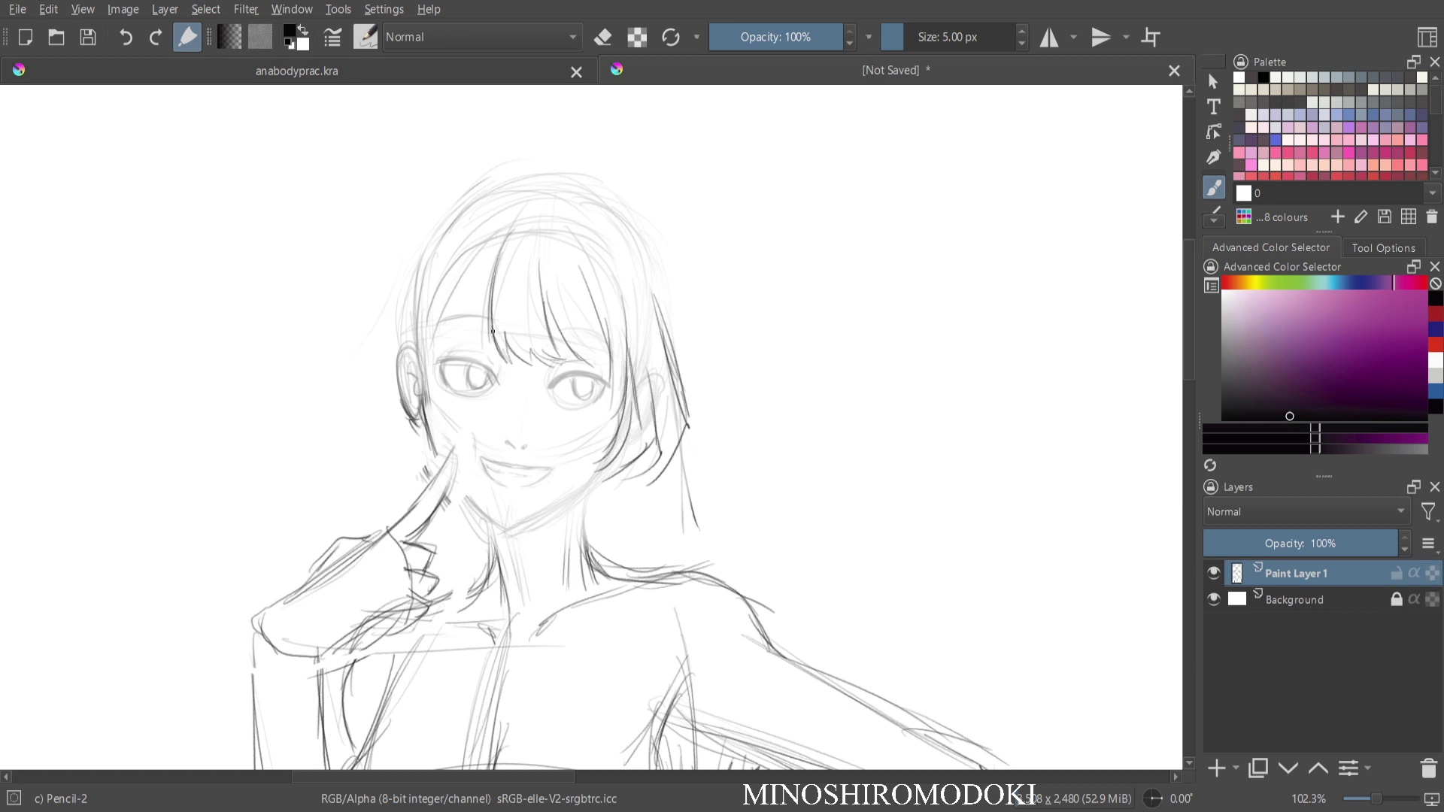
Redraw the eyelids and irises of both eyes with darker lines, using the mirrored view for the irises.
scroll(493, 331, up, 3)
mouse_move(418, 388)
mouse_down()
mouse_move(471, 389)
mouse_move(501, 416)
mouse_up()
drag(423, 388, 440, 425)
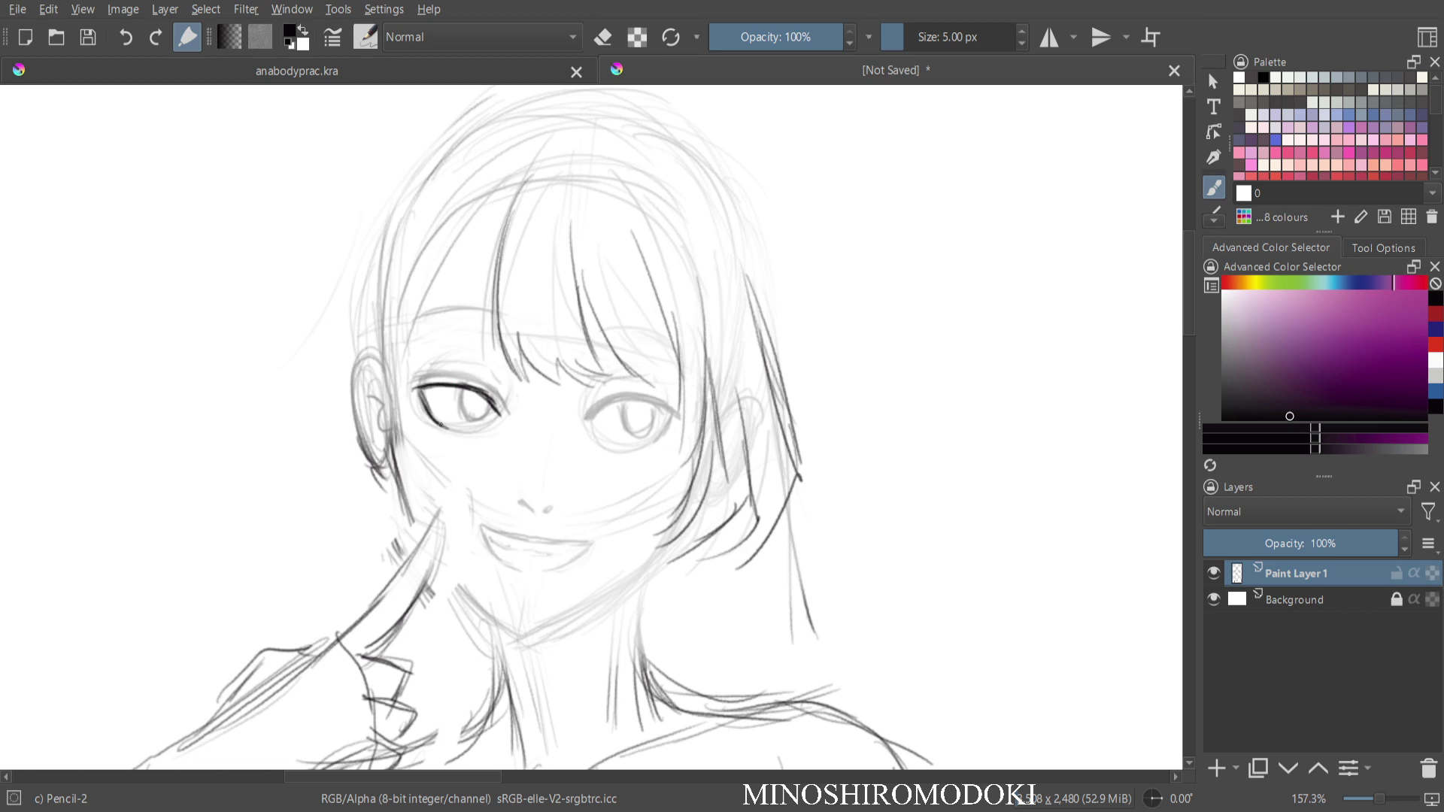
mouse_move(588, 418)
mouse_down()
mouse_move(641, 401)
mouse_move(672, 413)
mouse_move(637, 447)
mouse_move(554, 434)
mouse_move(468, 363)
mouse_up()
key(m)
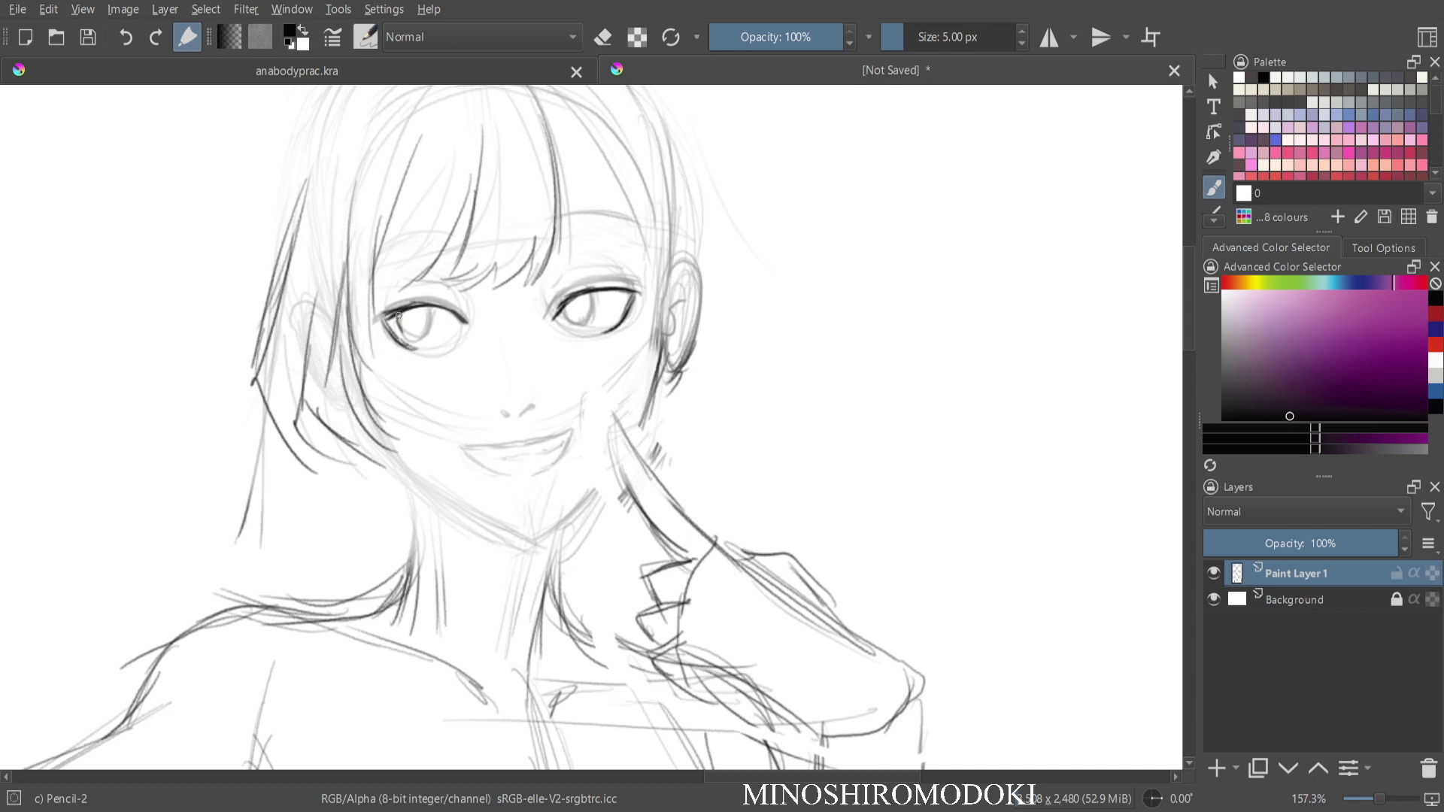
mouse_move(398, 314)
mouse_down()
mouse_move(418, 343)
mouse_move(428, 330)
mouse_up()
drag(590, 302, 572, 322)
Erase the nose and mouth with the pencil in eraser mode, and restore the unmirrored view.
key(e)
mouse_move(482, 463)
mouse_down()
mouse_move(561, 451)
mouse_move(547, 419)
mouse_up()
key(e)
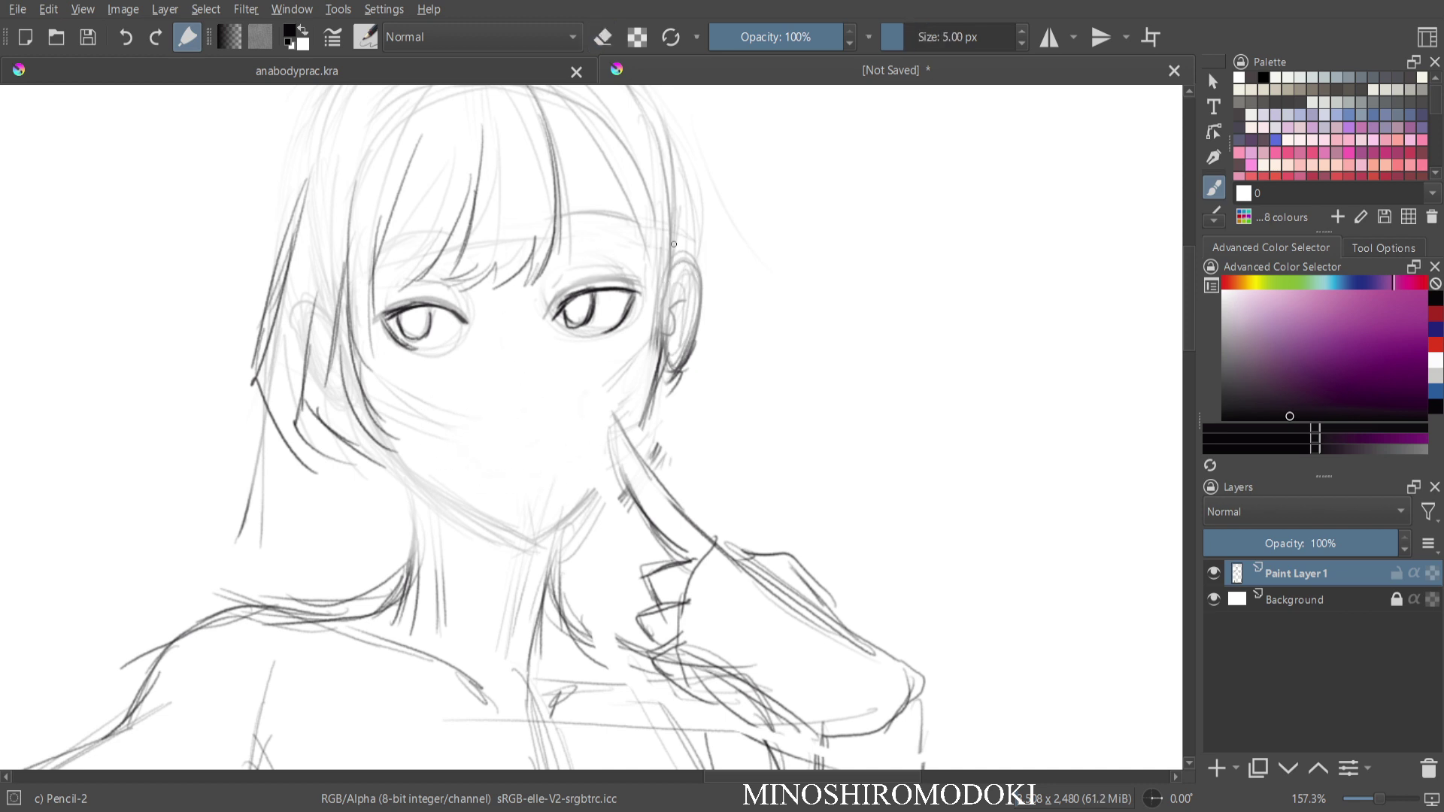
key(m)
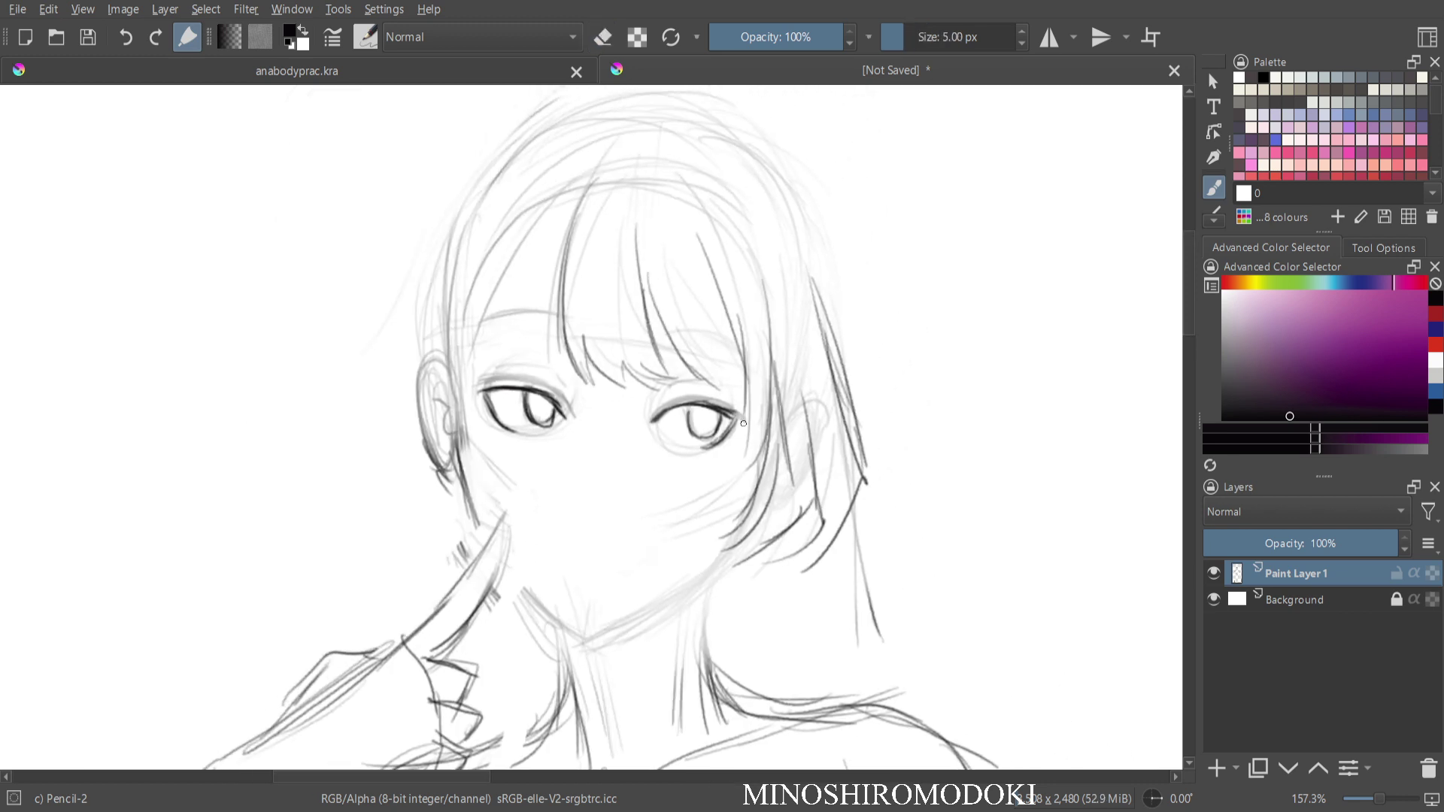
Redraw both eyebrows and add crease lines above the upper eyelids.
drag(509, 317, 477, 333)
drag(666, 336, 733, 352)
drag(499, 379, 533, 376)
drag(552, 381, 568, 396)
drag(673, 392, 702, 386)
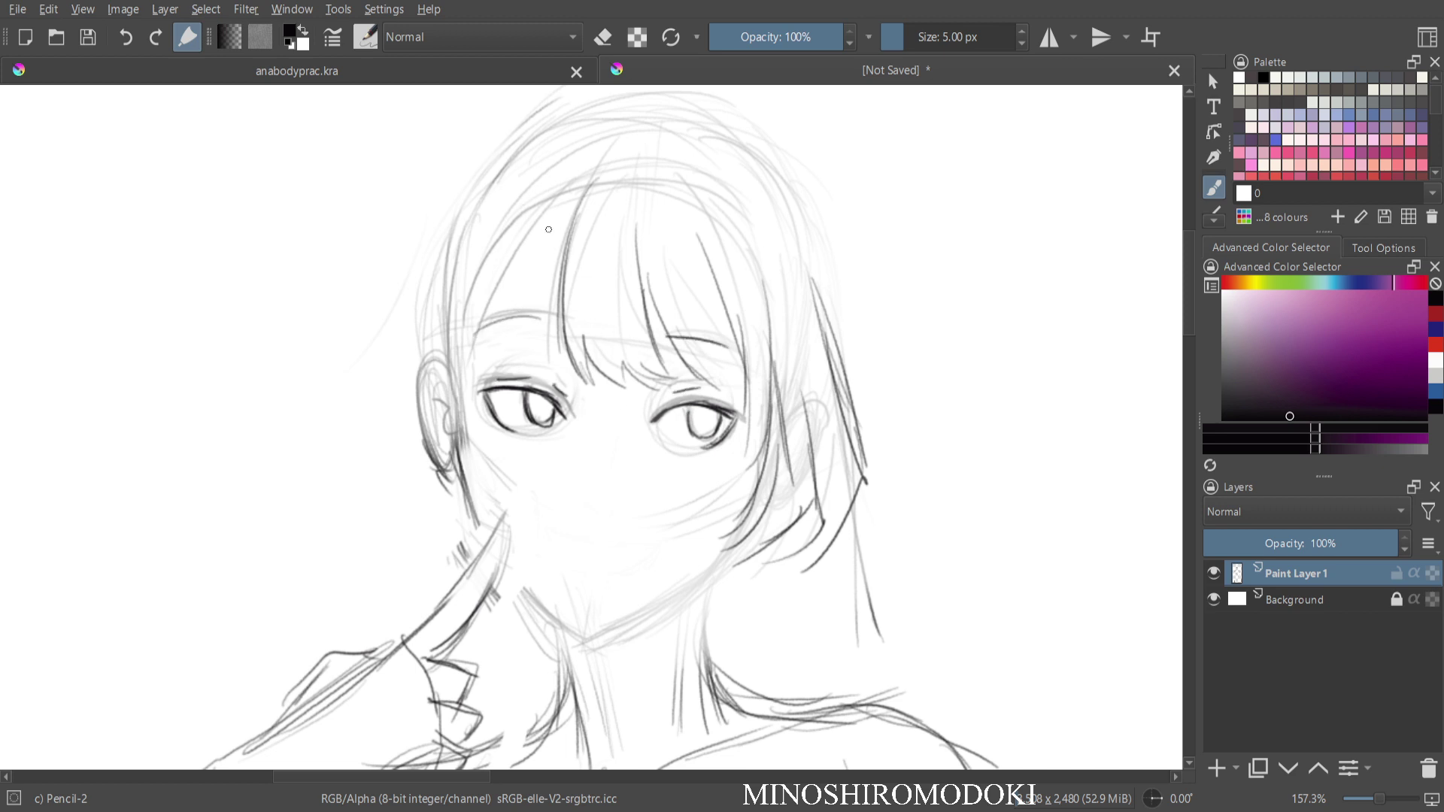
Draw hair locks on the raised-hand side, framing the eye and passing around the ear toward the fingertip.
drag(571, 203, 490, 424)
drag(523, 275, 489, 472)
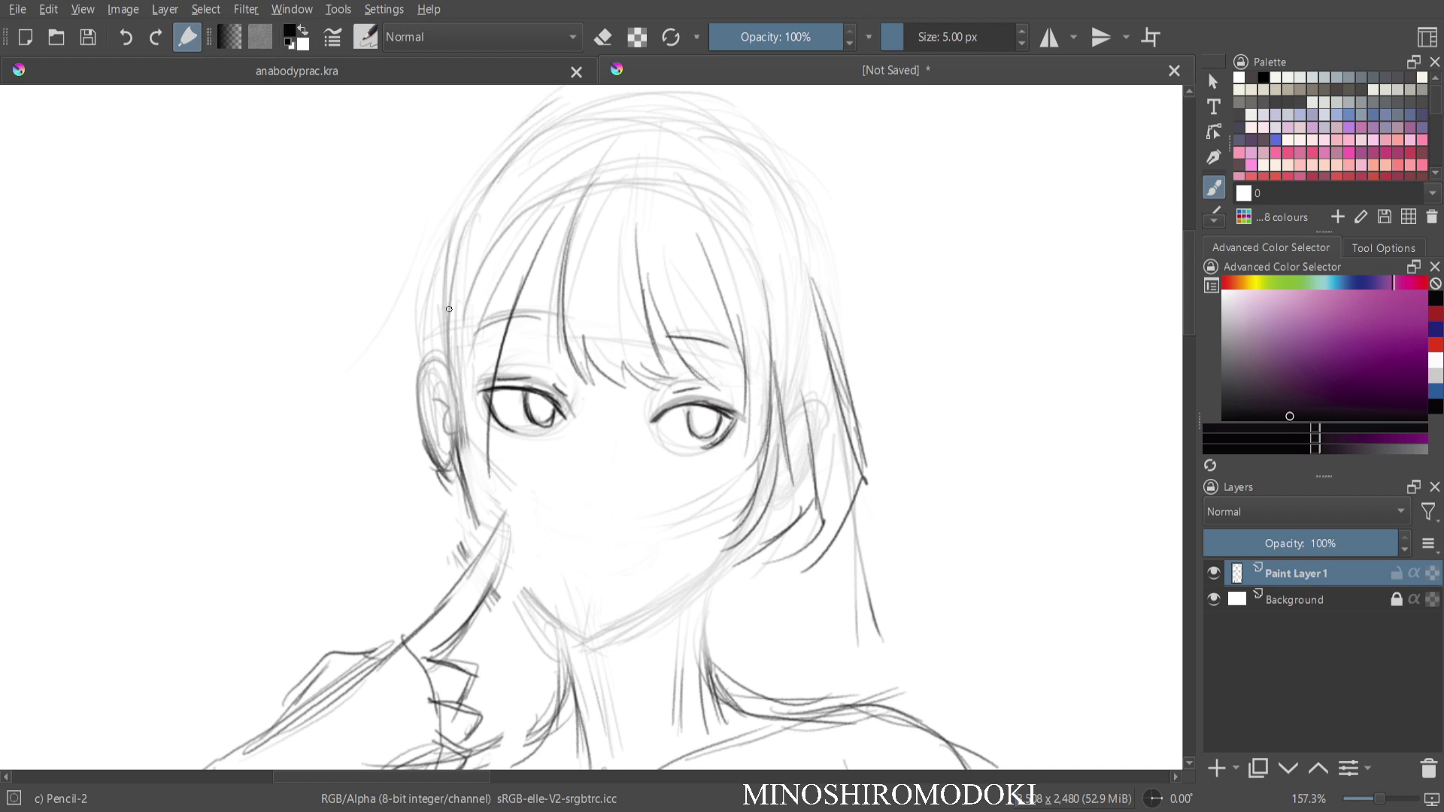
drag(459, 245, 432, 466)
drag(442, 351, 466, 536)
drag(488, 427, 508, 519)
drag(454, 232, 373, 425)
mouse_move(417, 366)
mouse_down()
mouse_move(410, 504)
mouse_move(463, 540)
mouse_up()
Outline the crown of the hair from the raised-hand side over to the hip-hand side, ending in side locks.
drag(443, 276, 533, 132)
mouse_move(472, 205)
mouse_down()
mouse_move(576, 116)
mouse_move(750, 157)
mouse_move(831, 301)
mouse_move(855, 530)
mouse_up()
drag(846, 447, 806, 584)
mouse_move(781, 408)
mouse_down()
mouse_move(756, 544)
mouse_move(732, 584)
mouse_up()
Fade the hip-hand-side hair locks with the Eraser Soft brush, and return to the Pencil-2 brush.
right_click(777, 385)
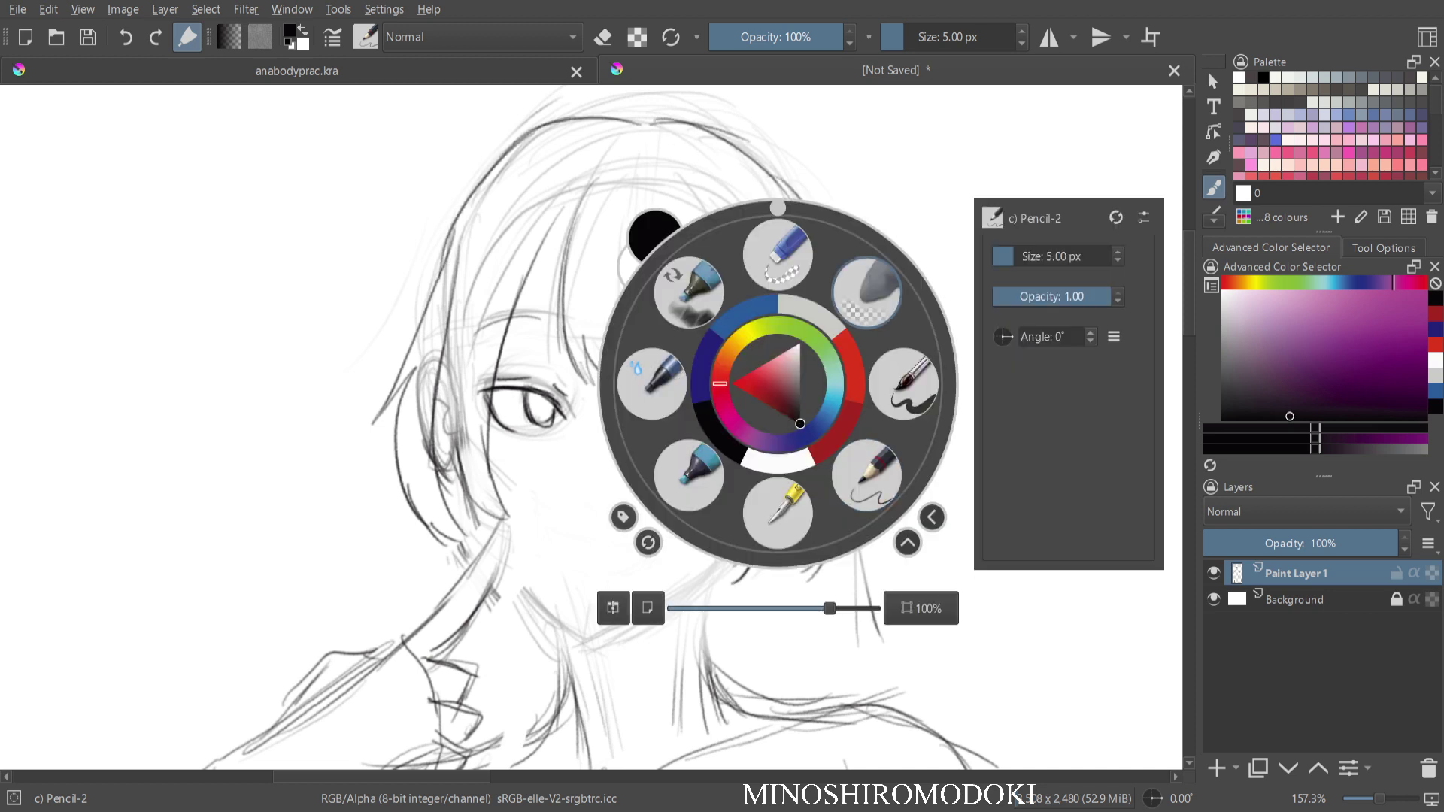
click(863, 296)
drag(808, 379, 799, 508)
drag(798, 508, 835, 389)
right_click(839, 376)
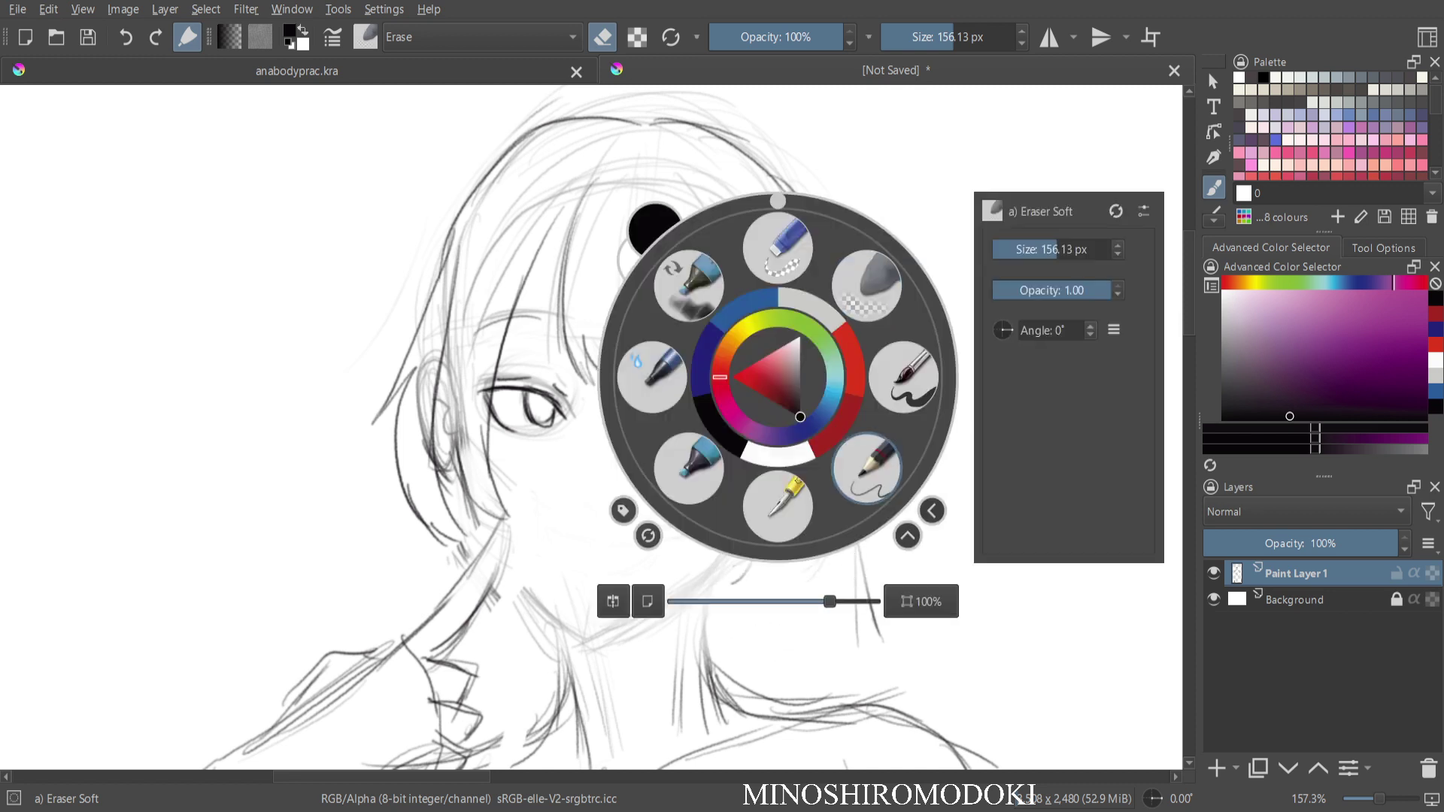
click(869, 468)
key(e)
key(e)
Redraw the inner hair locks beside the hip-hand-side eye and cheek, curving their tips in toward the jaw.
mouse_move(747, 331)
mouse_down()
mouse_move(756, 481)
mouse_move(723, 522)
mouse_up()
drag(795, 342, 801, 459)
drag(793, 380, 808, 500)
drag(796, 452, 741, 560)
drag(777, 493, 728, 561)
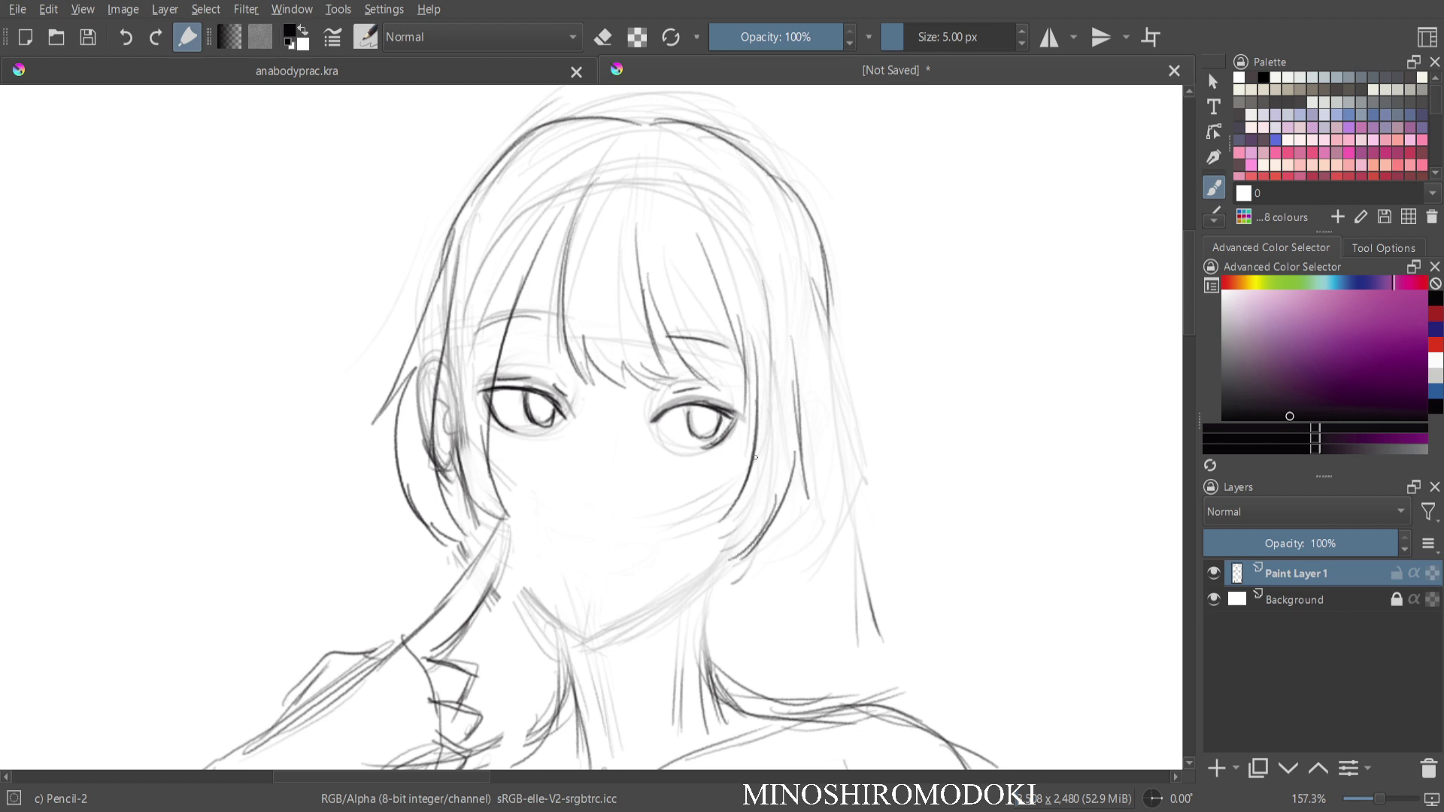
drag(756, 453, 696, 560)
Draw the outer hair contour on the hip-hand side with pointed locks curling in below the ear.
drag(830, 297, 863, 481)
drag(833, 388, 869, 503)
drag(838, 442, 805, 561)
drag(827, 491, 757, 576)
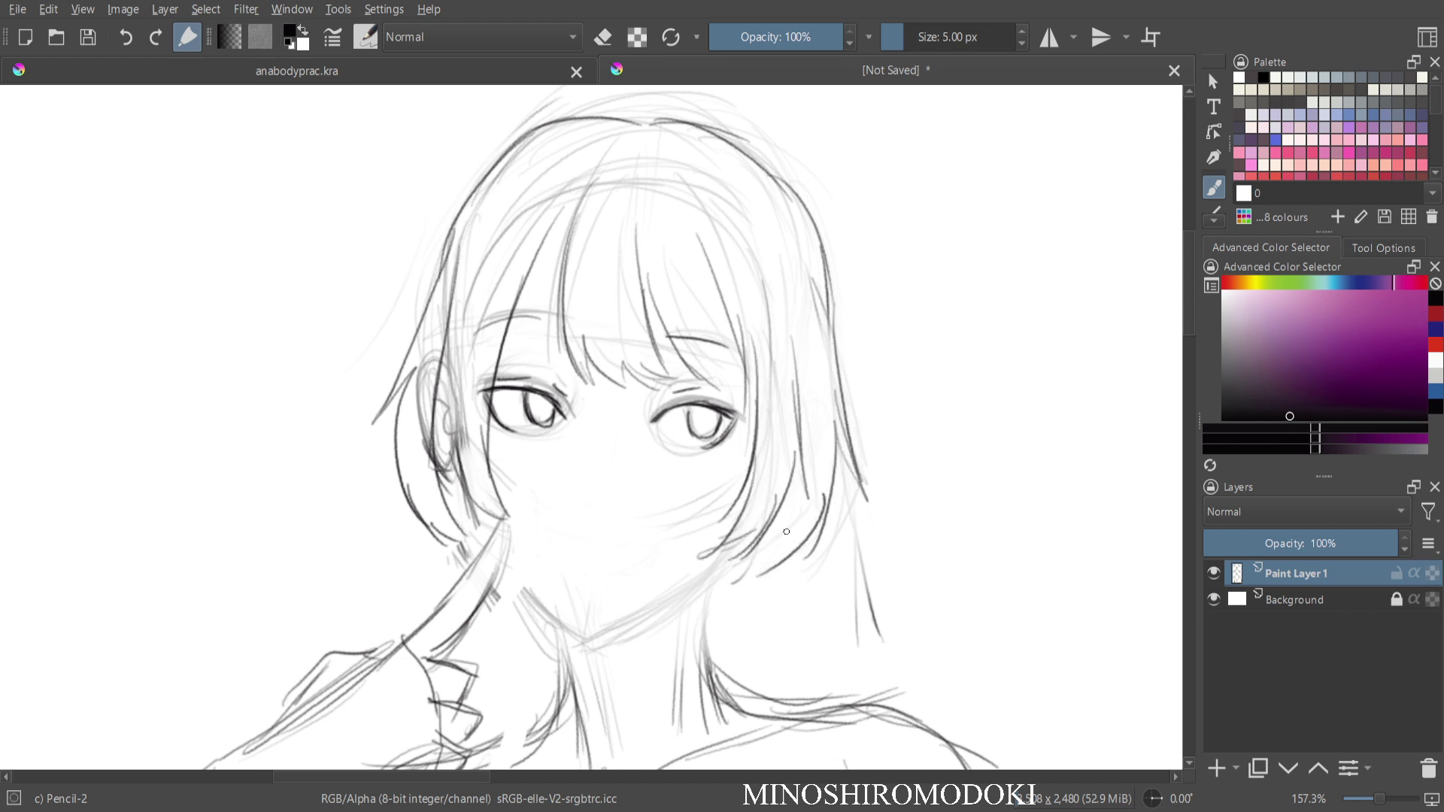
drag(788, 530, 726, 587)
Draw a vertical centre guideline down the face and redraw the jawline from both cheeks to the chin.
drag(615, 242, 610, 313)
drag(599, 405, 588, 508)
drag(618, 266, 586, 620)
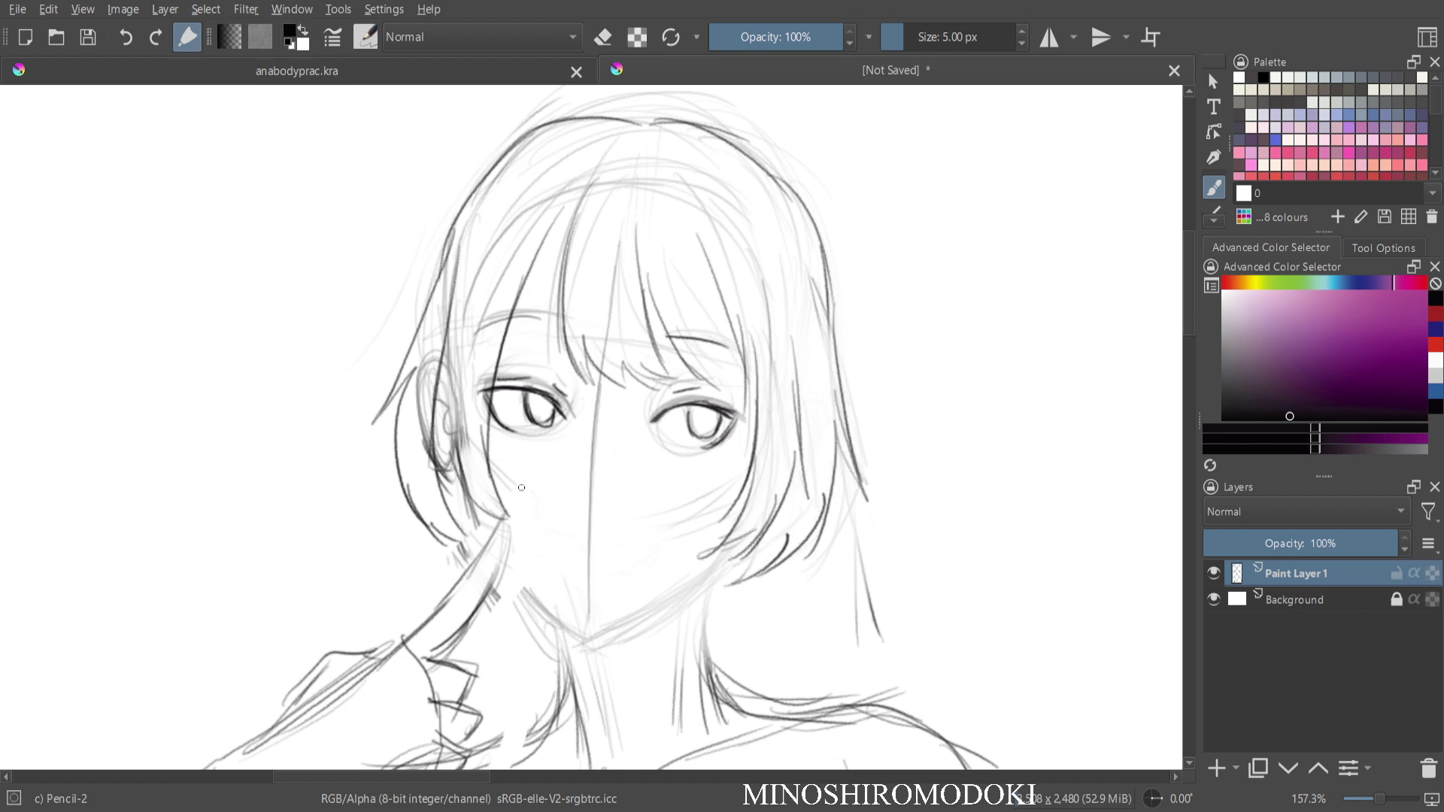
mouse_move(471, 458)
mouse_down()
mouse_move(513, 576)
mouse_move(581, 631)
mouse_up()
mouse_move(724, 546)
mouse_down()
mouse_move(662, 605)
mouse_move(584, 636)
mouse_up()
Erase part of the face's centre guideline, and draw a small nose and a closed smiling mouth.
key(e)
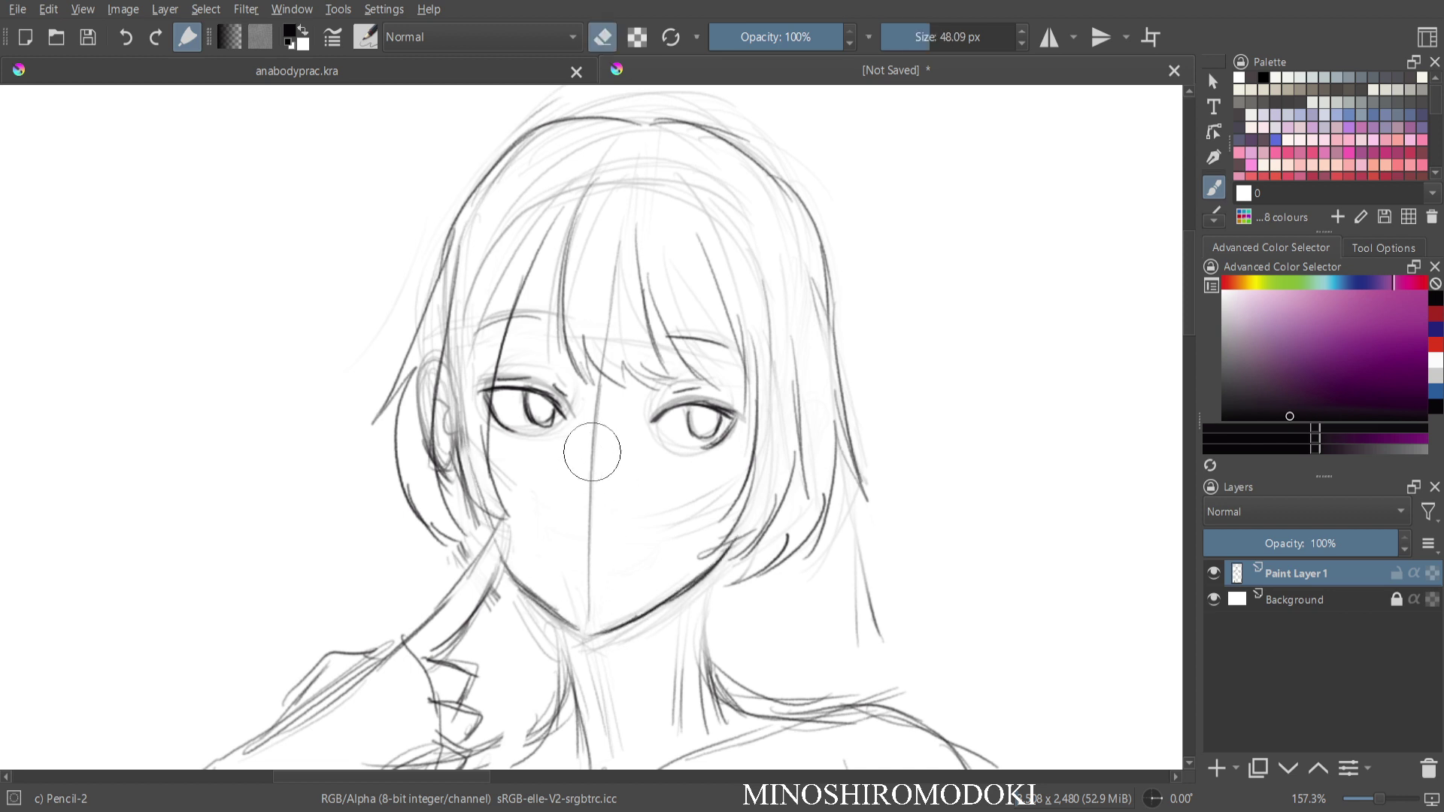
mouse_move(603, 542)
mouse_down()
mouse_move(606, 413)
mouse_move(587, 465)
mouse_up()
key(e)
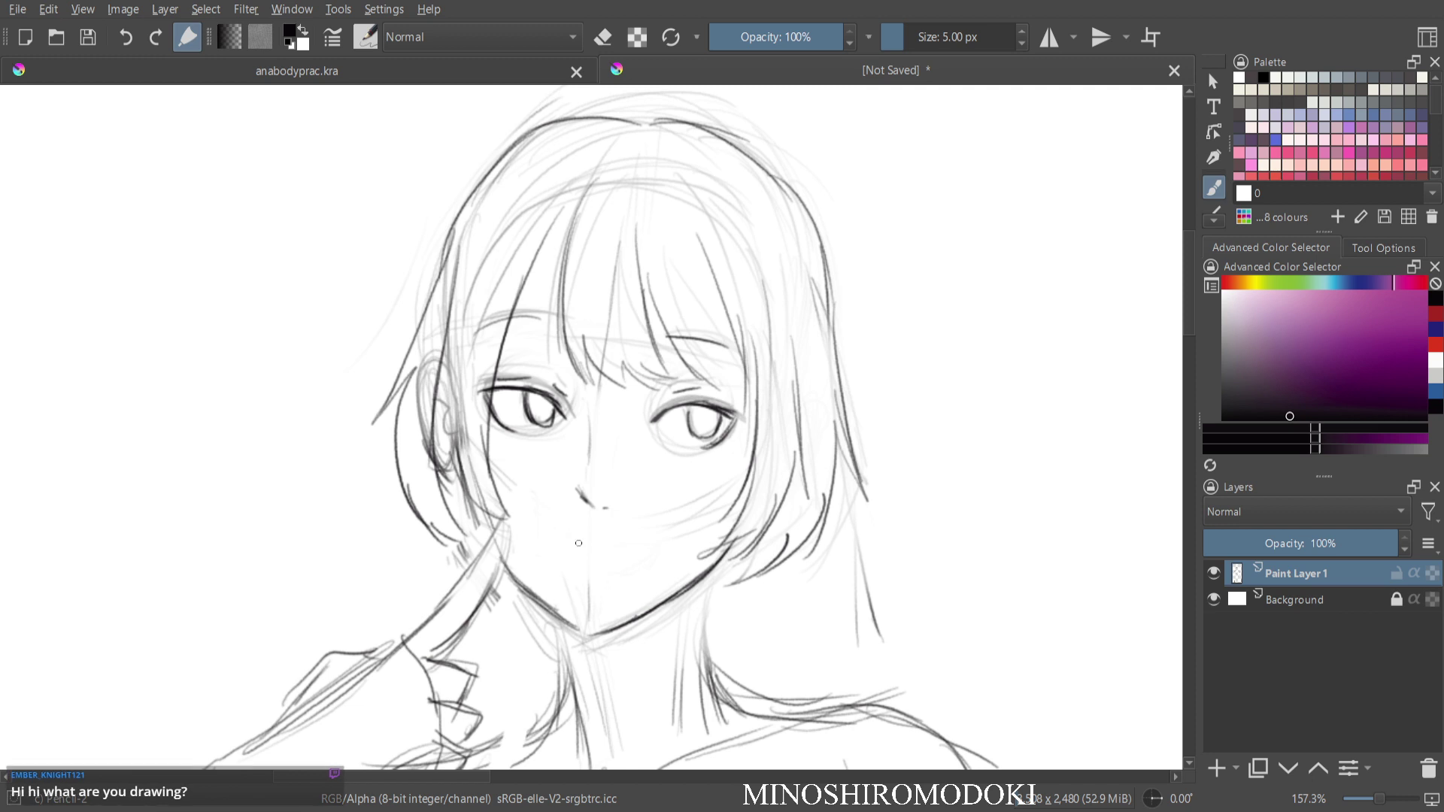
mouse_move(537, 519)
mouse_down()
mouse_move(565, 541)
mouse_move(657, 541)
mouse_up()
Strengthen the outer contour of the raised forearm from the wrist down toward the elbow.
key(ctrl+shift+0)
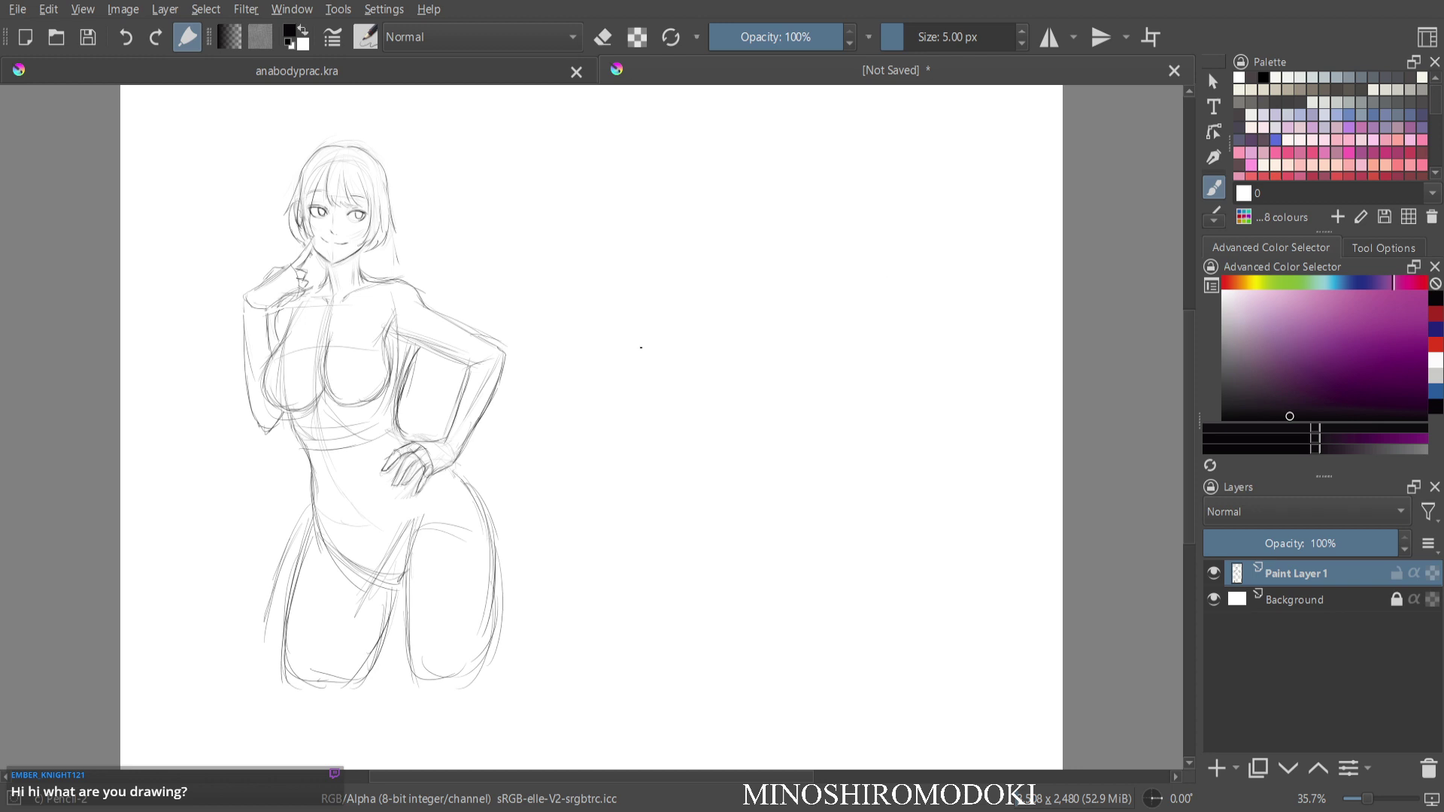
scroll(304, 283, up, 3)
drag(305, 283, 339, 369)
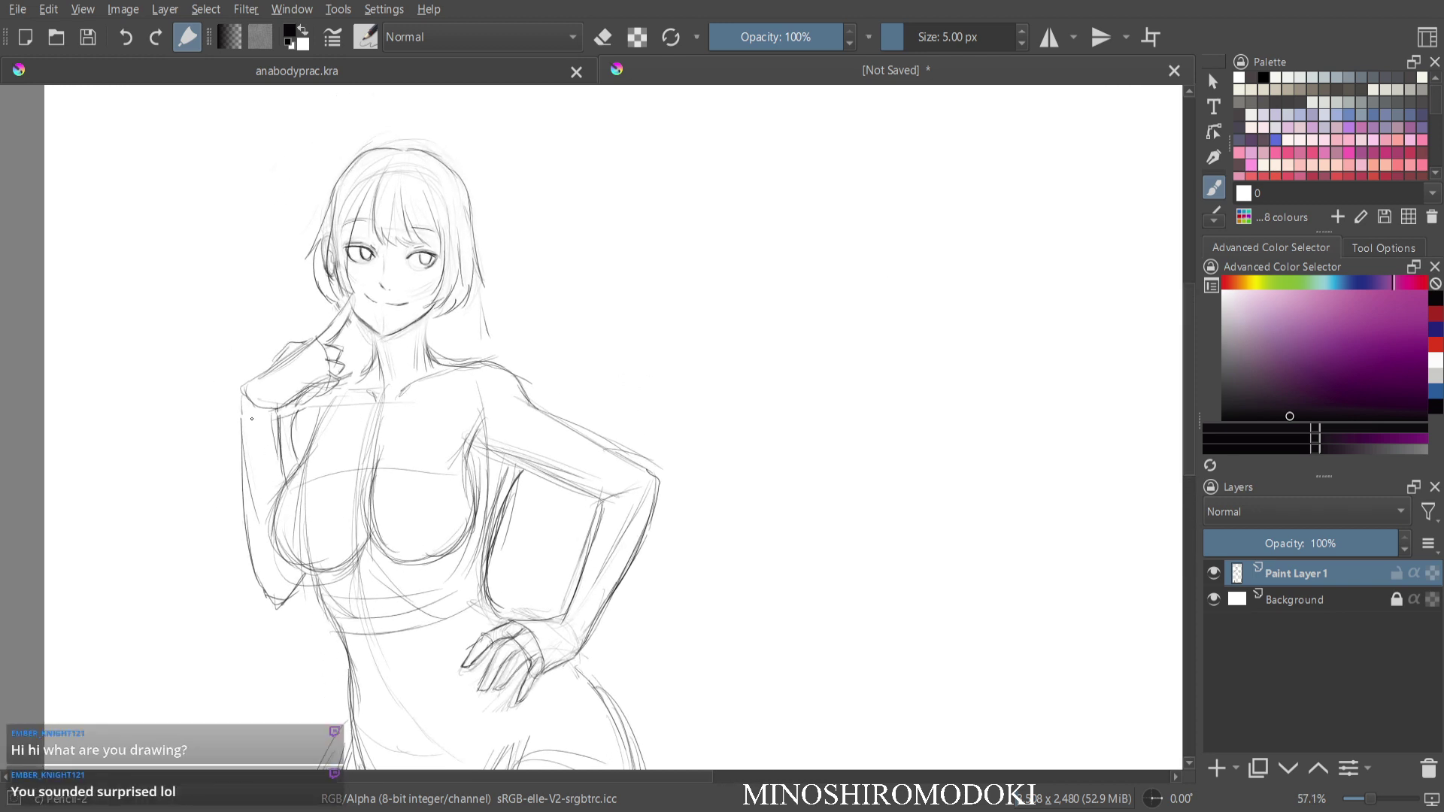
drag(244, 391, 259, 552)
mouse_move(240, 456)
mouse_down()
mouse_move(268, 590)
mouse_move(293, 579)
mouse_up()
Touch up the side locks and fringe of the hair, and the neck line on the hip-hand side.
drag(328, 219, 315, 286)
drag(465, 214, 474, 289)
drag(471, 261, 455, 305)
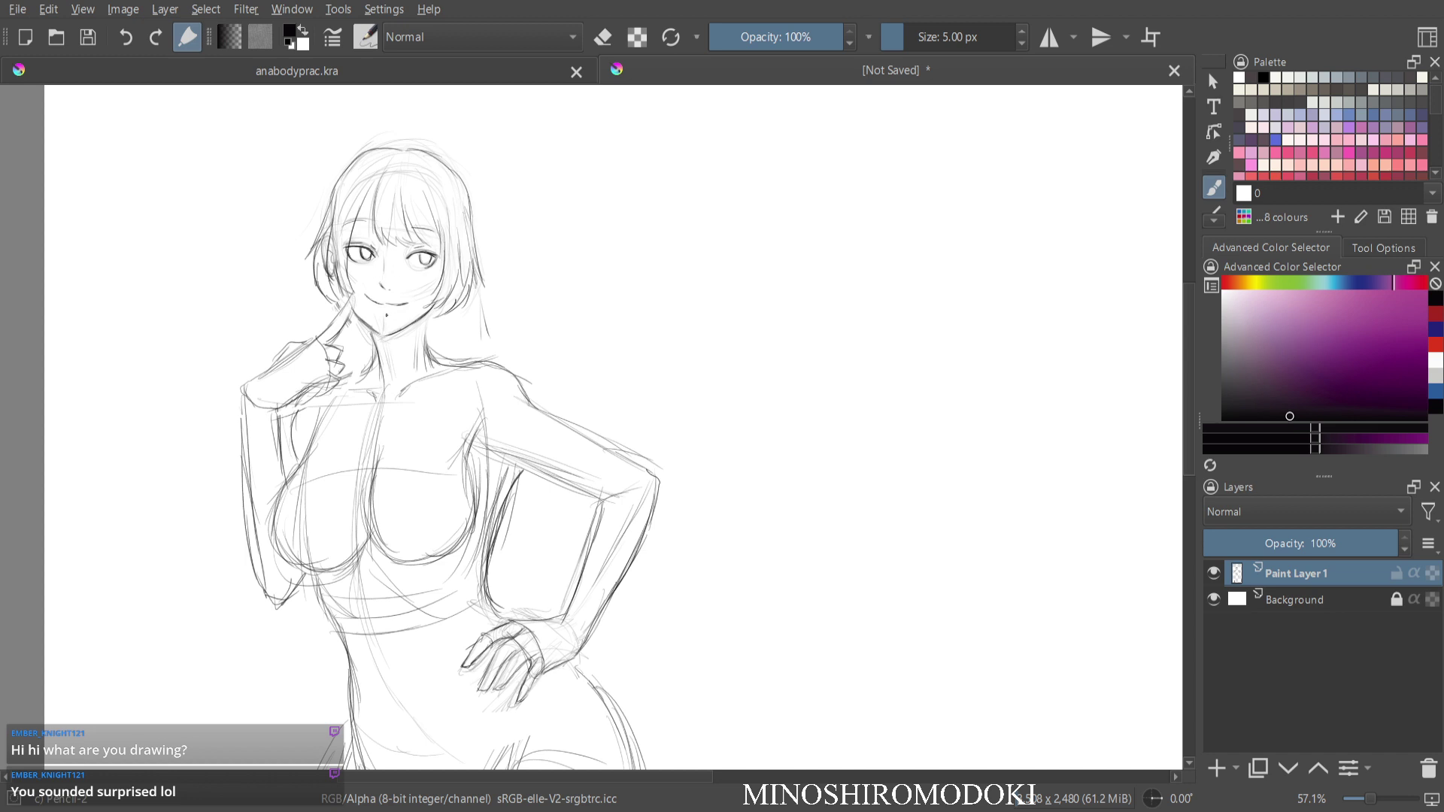
drag(376, 201, 380, 241)
drag(425, 310, 429, 340)
Sketch the bikini bottom with curved waistband lines across the hips and an edge angled toward the inner thigh.
drag(463, 331, 444, 478)
drag(444, 478, 434, 393)
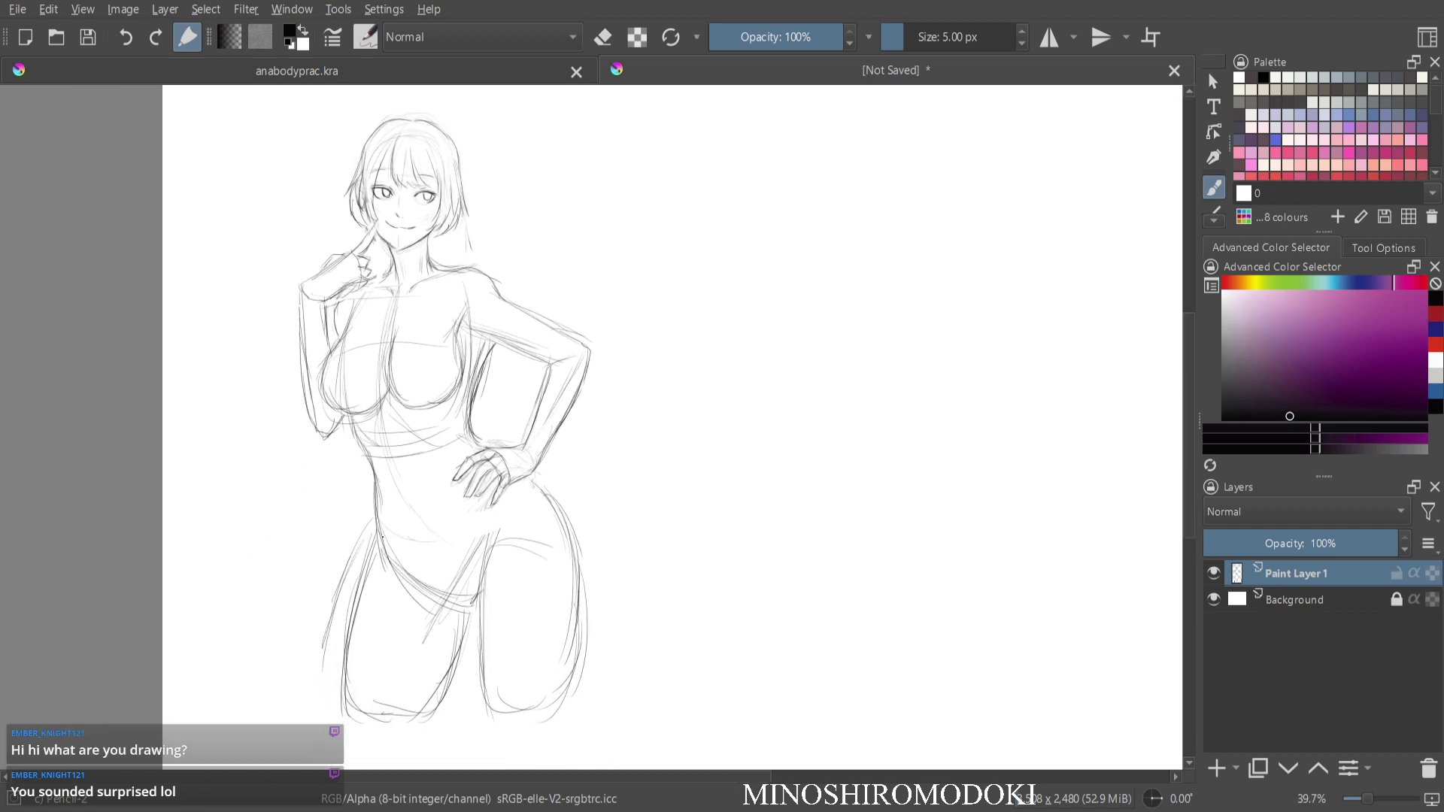
mouse_move(490, 593)
mouse_down()
mouse_move(507, 531)
mouse_move(485, 595)
mouse_up()
drag(375, 534, 453, 556)
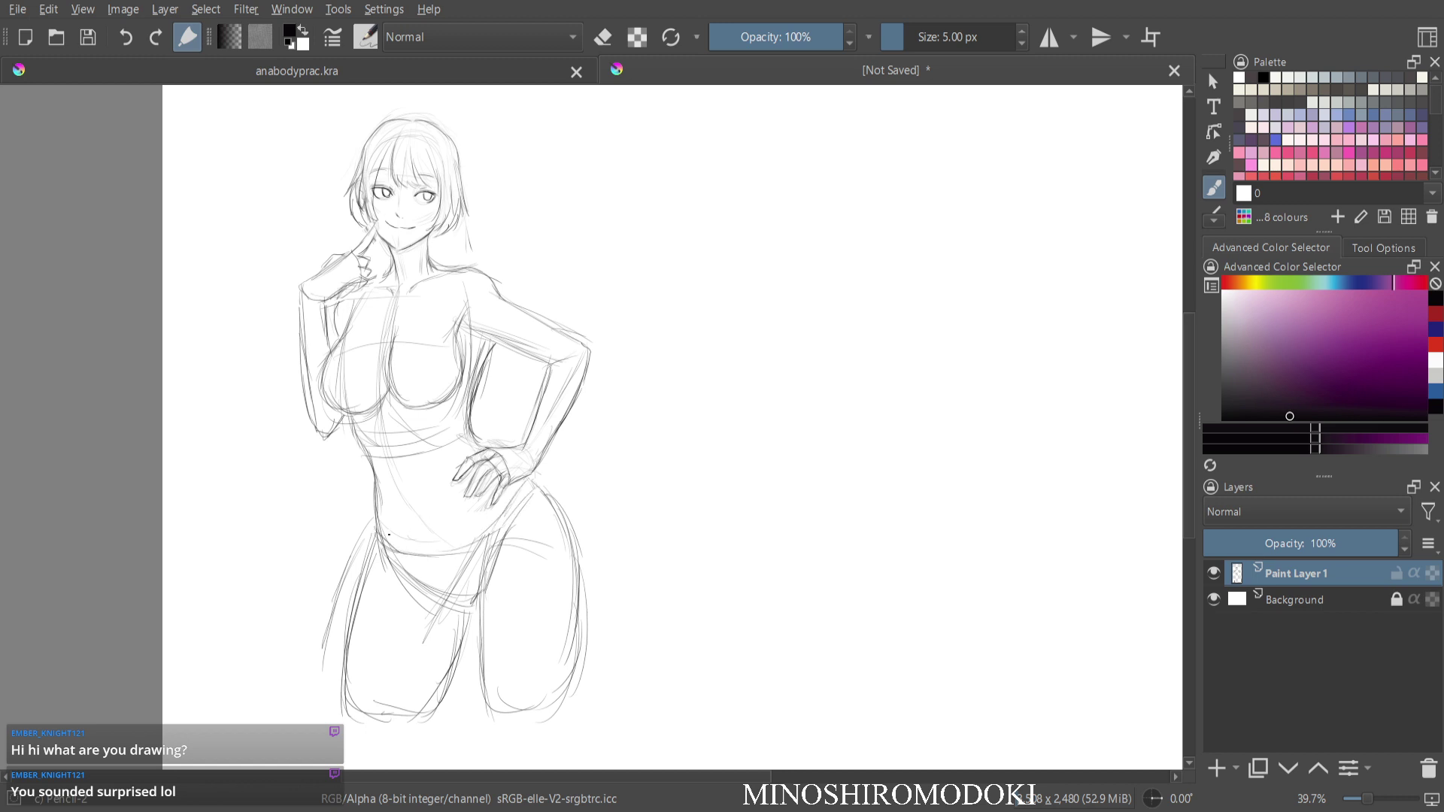
drag(365, 518, 491, 528)
mouse_move(394, 529)
mouse_down()
mouse_move(380, 561)
mouse_move(433, 585)
mouse_move(475, 584)
mouse_up()
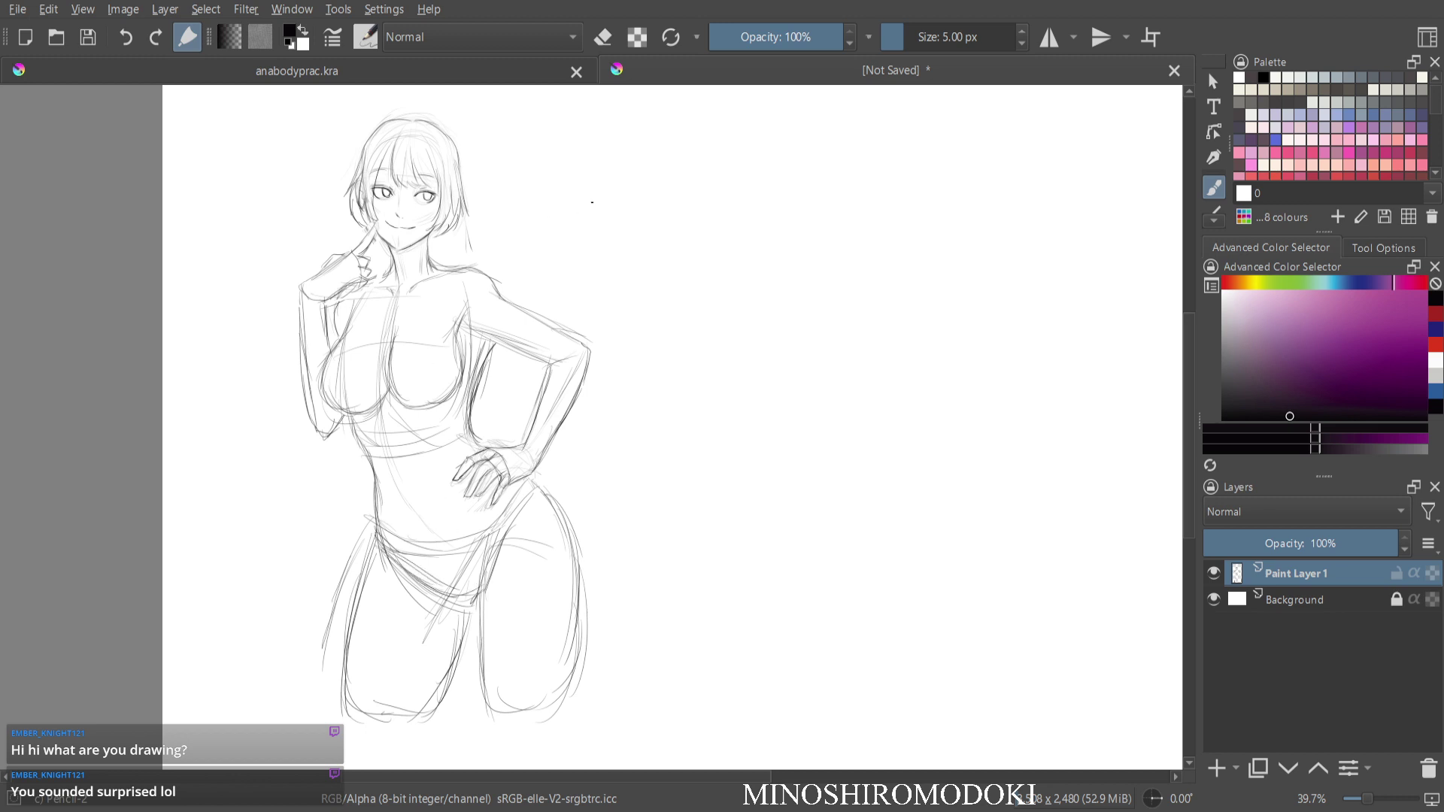
Sketch a halter bikini top with straps running down from the neck and cup edges around the breasts.
mouse_move(379, 285)
mouse_down()
mouse_move(347, 333)
mouse_move(357, 313)
mouse_move(365, 395)
mouse_move(383, 400)
mouse_up()
mouse_move(438, 273)
mouse_down()
mouse_move(434, 317)
mouse_move(406, 396)
mouse_up()
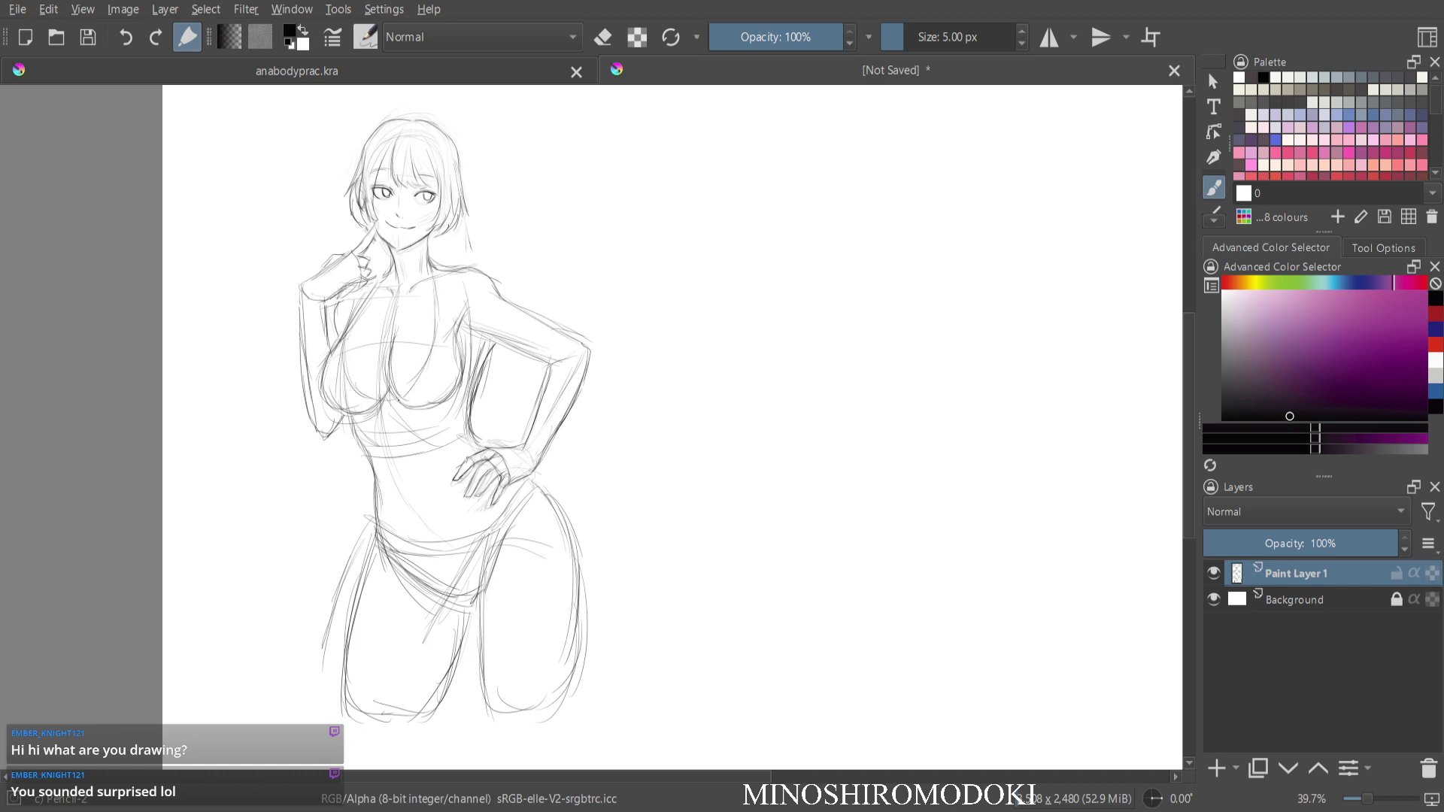
mouse_move(448, 324)
mouse_down()
mouse_move(441, 347)
mouse_move(459, 372)
mouse_move(437, 399)
mouse_up()
drag(325, 389, 362, 416)
drag(457, 391, 474, 379)
Redraw the torso's hip-hand side, erase the heavy lines between torso and bent arm, and touch up the upper arm.
mouse_move(462, 317)
mouse_down()
mouse_move(460, 371)
mouse_move(494, 342)
mouse_move(474, 412)
mouse_up()
key(e)
drag(480, 350, 474, 420)
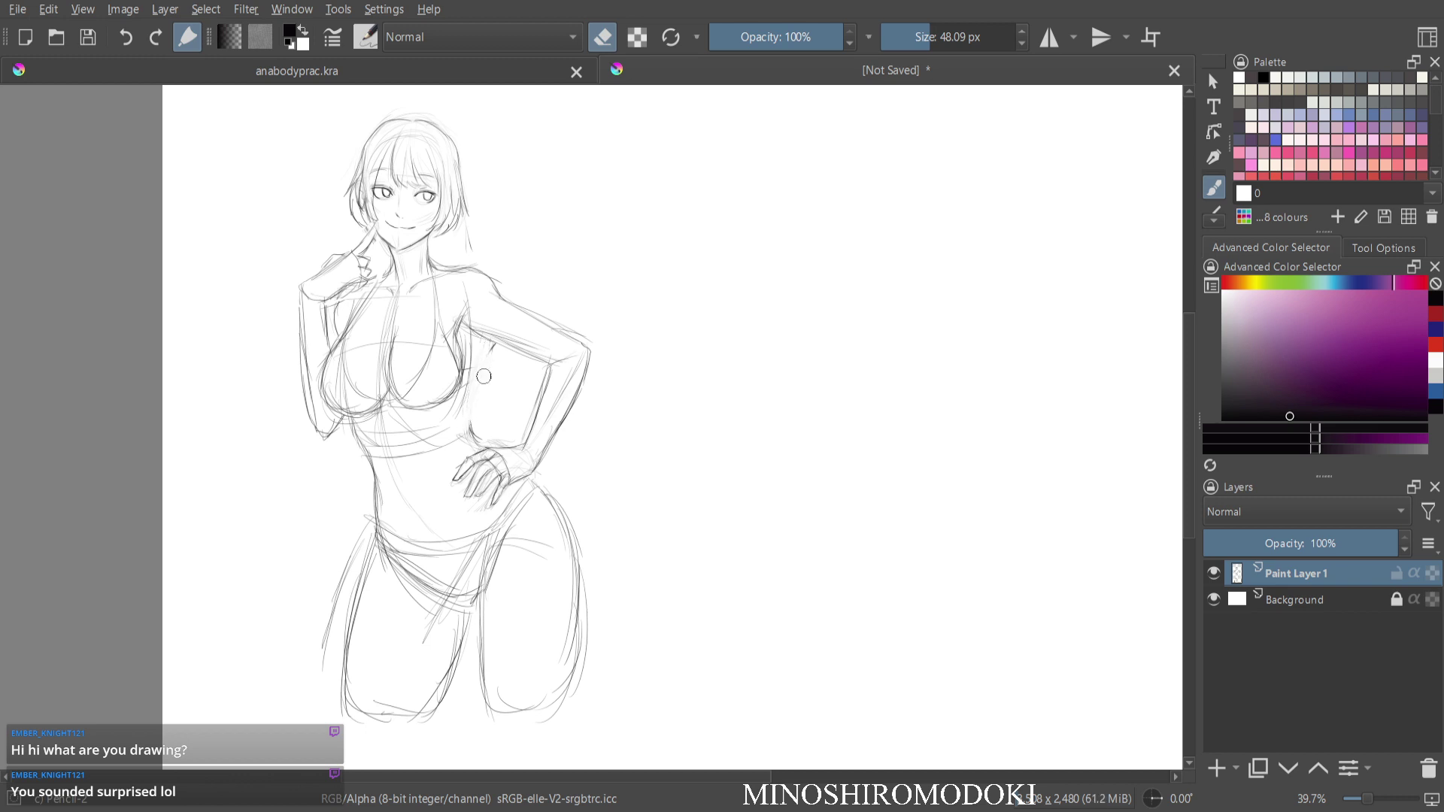
key(e)
mouse_move(482, 335)
mouse_down()
mouse_move(471, 433)
mouse_move(514, 353)
mouse_up()
drag(507, 298, 528, 311)
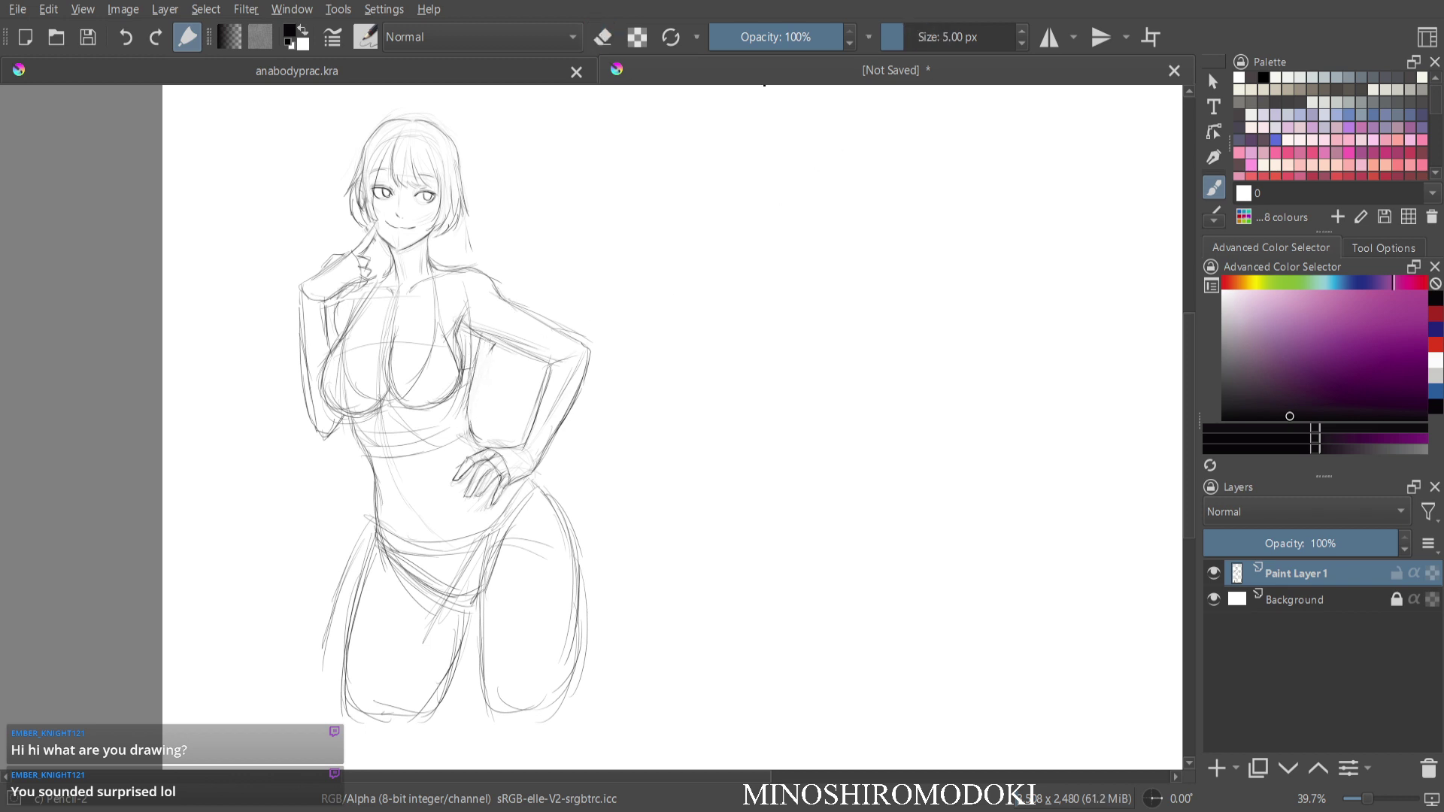
Add a new paint layer, lower Paint Layer 1's opacity to 29%, and make Paint Layer 2 active.
key(Insert)
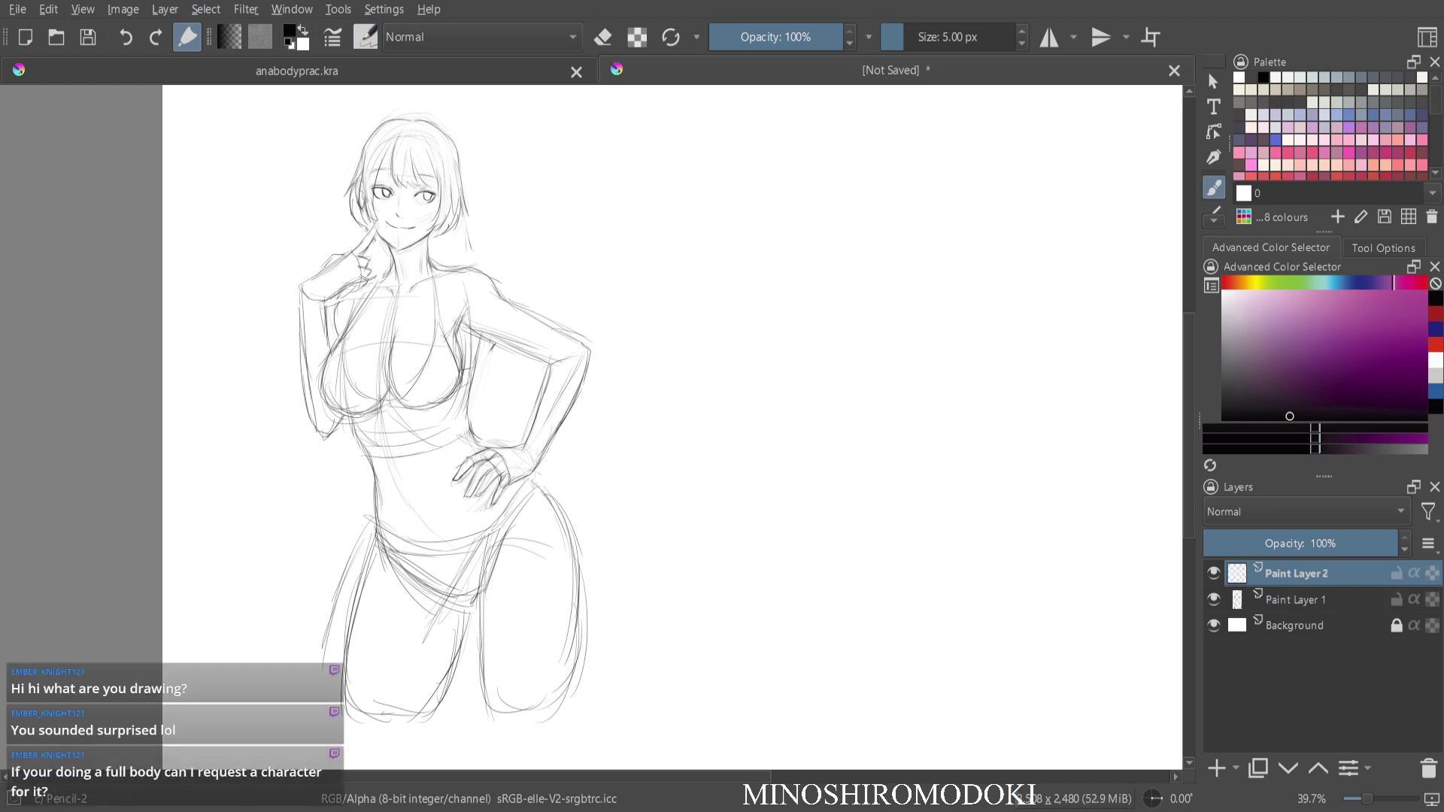
click(1301, 599)
drag(1302, 544, 1260, 544)
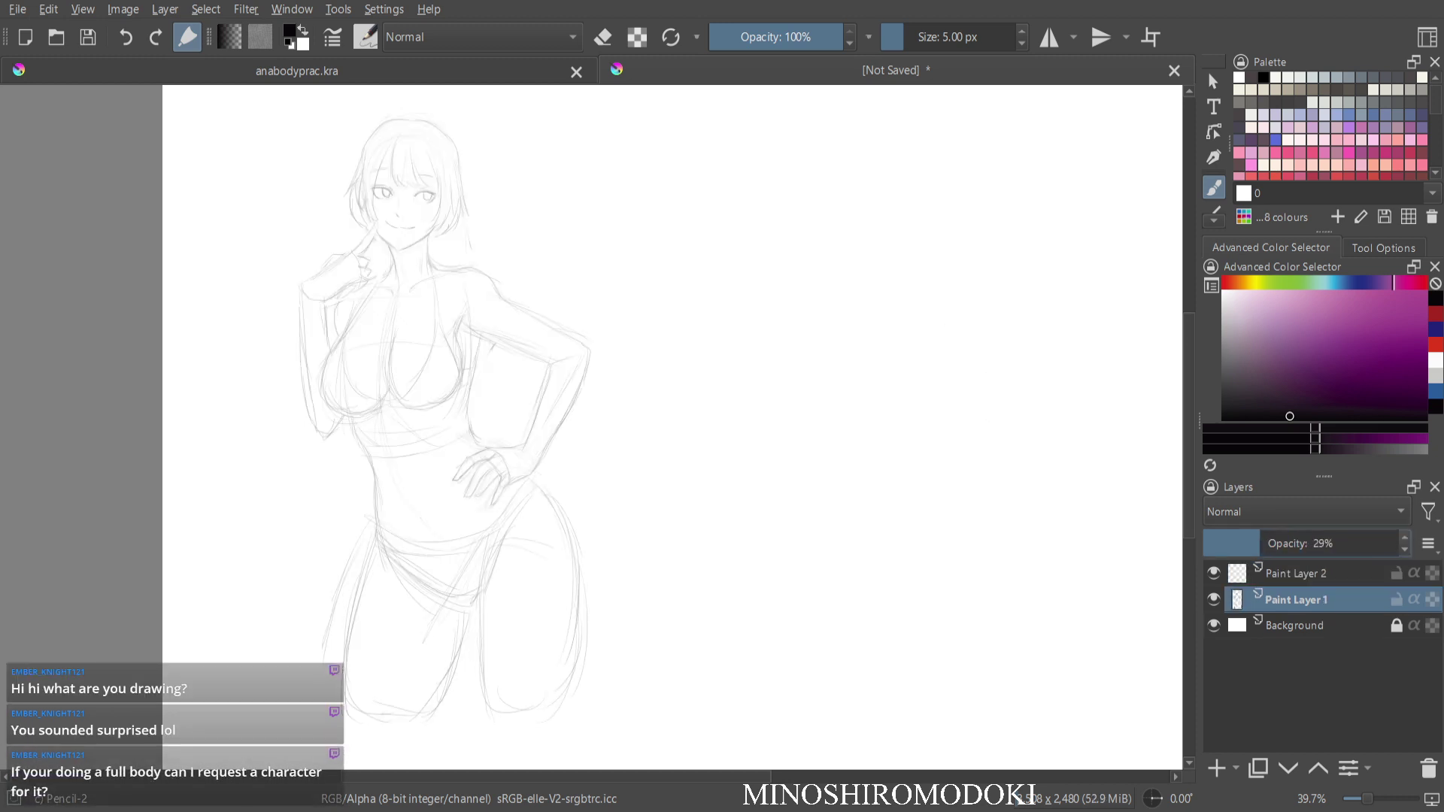
click(1296, 574)
Switch to the Ink-3 Gpen fade brush and ink the bangs and the face-framing strand beside the eye on Paint Layer 2.
mouse_move(402, 347)
mouse_down()
mouse_move(416, 248)
mouse_move(523, 394)
mouse_up()
scroll(523, 394, up, 3)
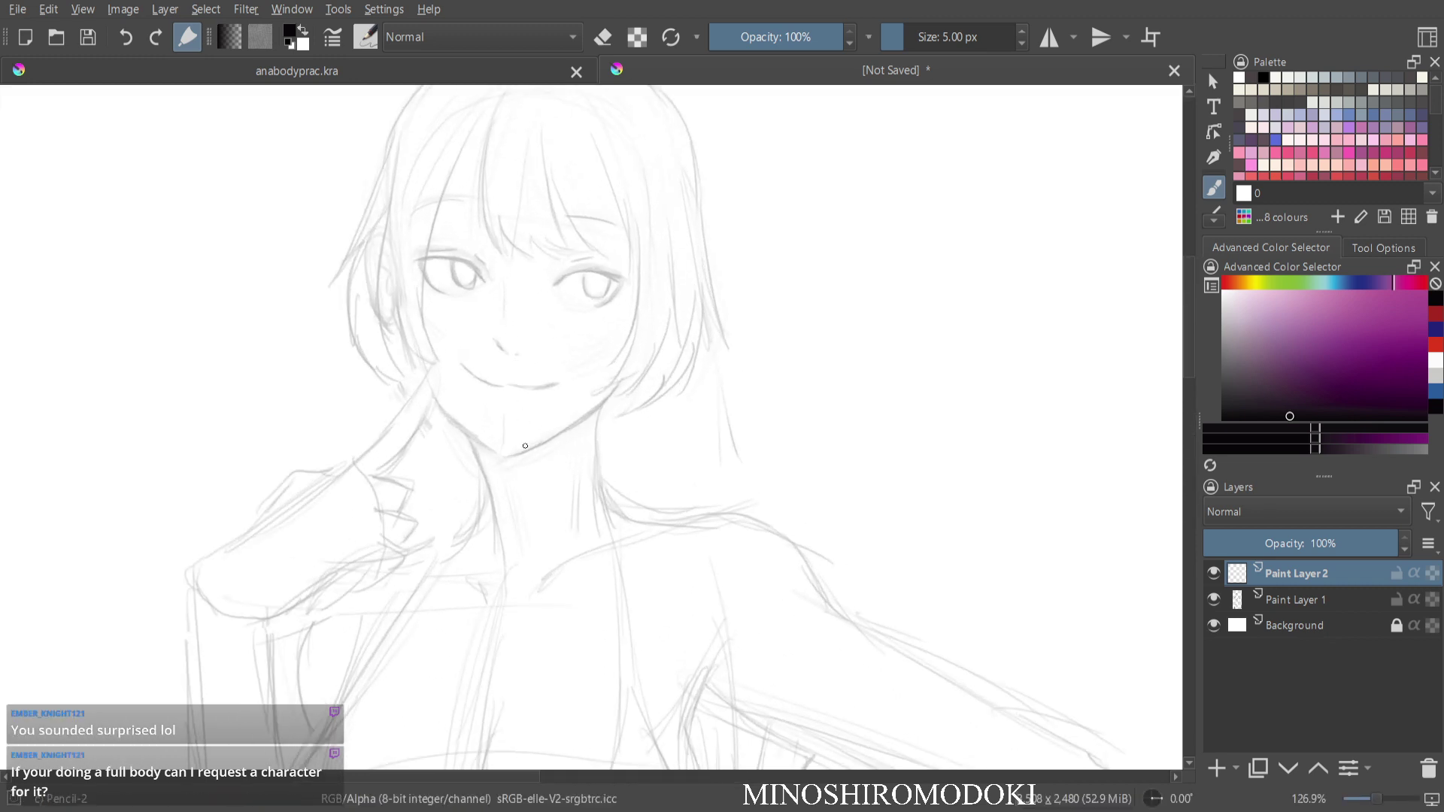
right_click(903, 345)
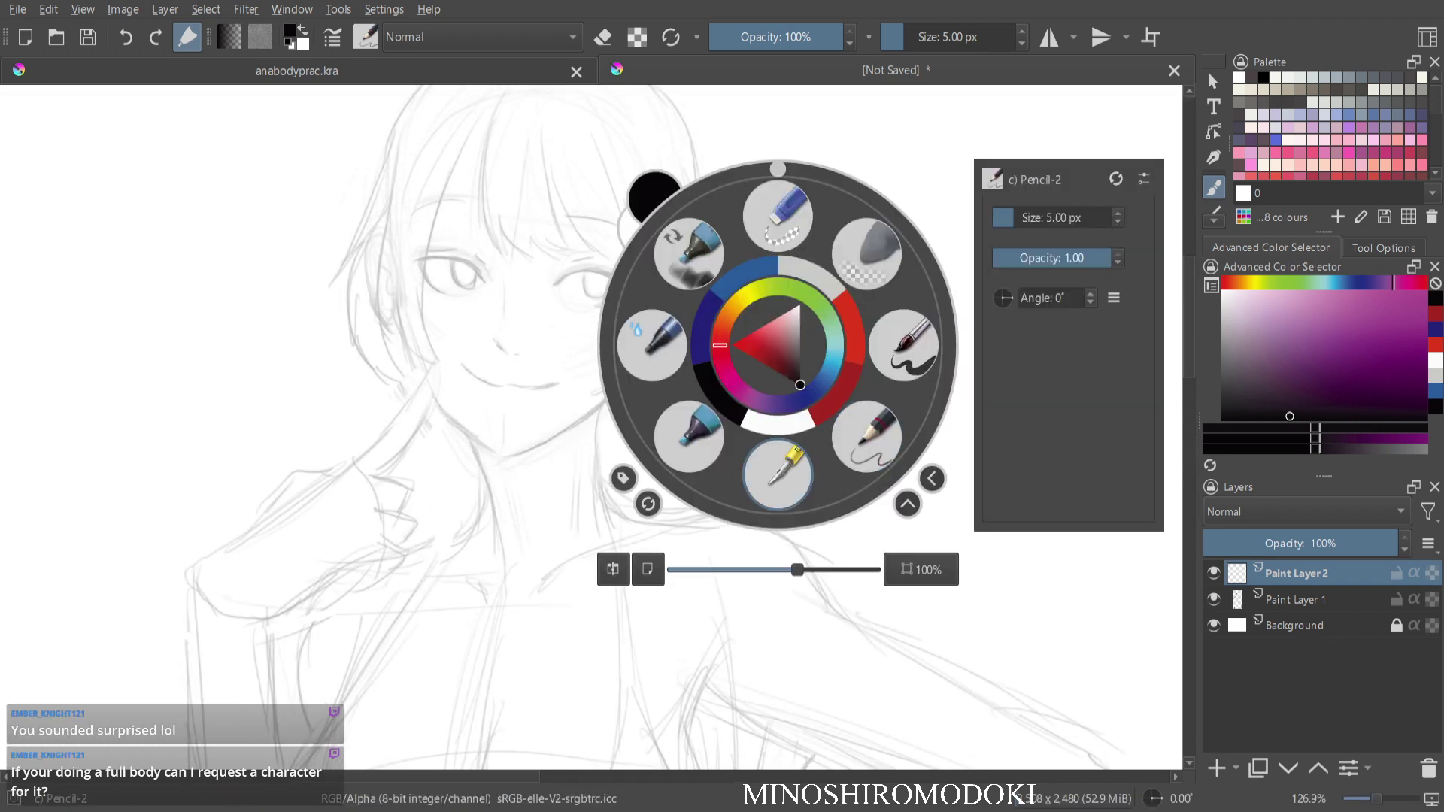
click(779, 474)
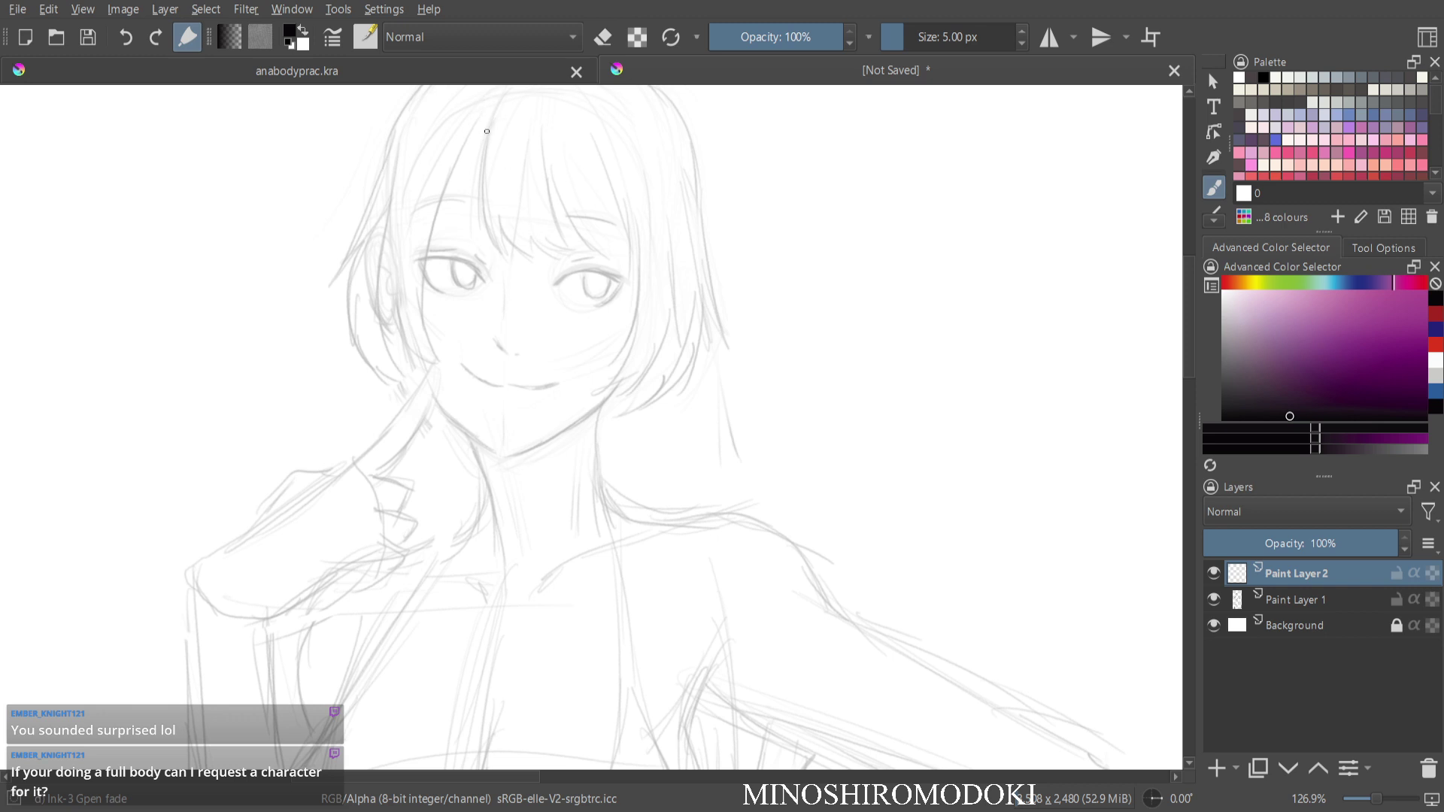
drag(495, 113, 487, 241)
mouse_move(482, 190)
mouse_down()
mouse_move(500, 262)
mouse_move(549, 251)
mouse_up()
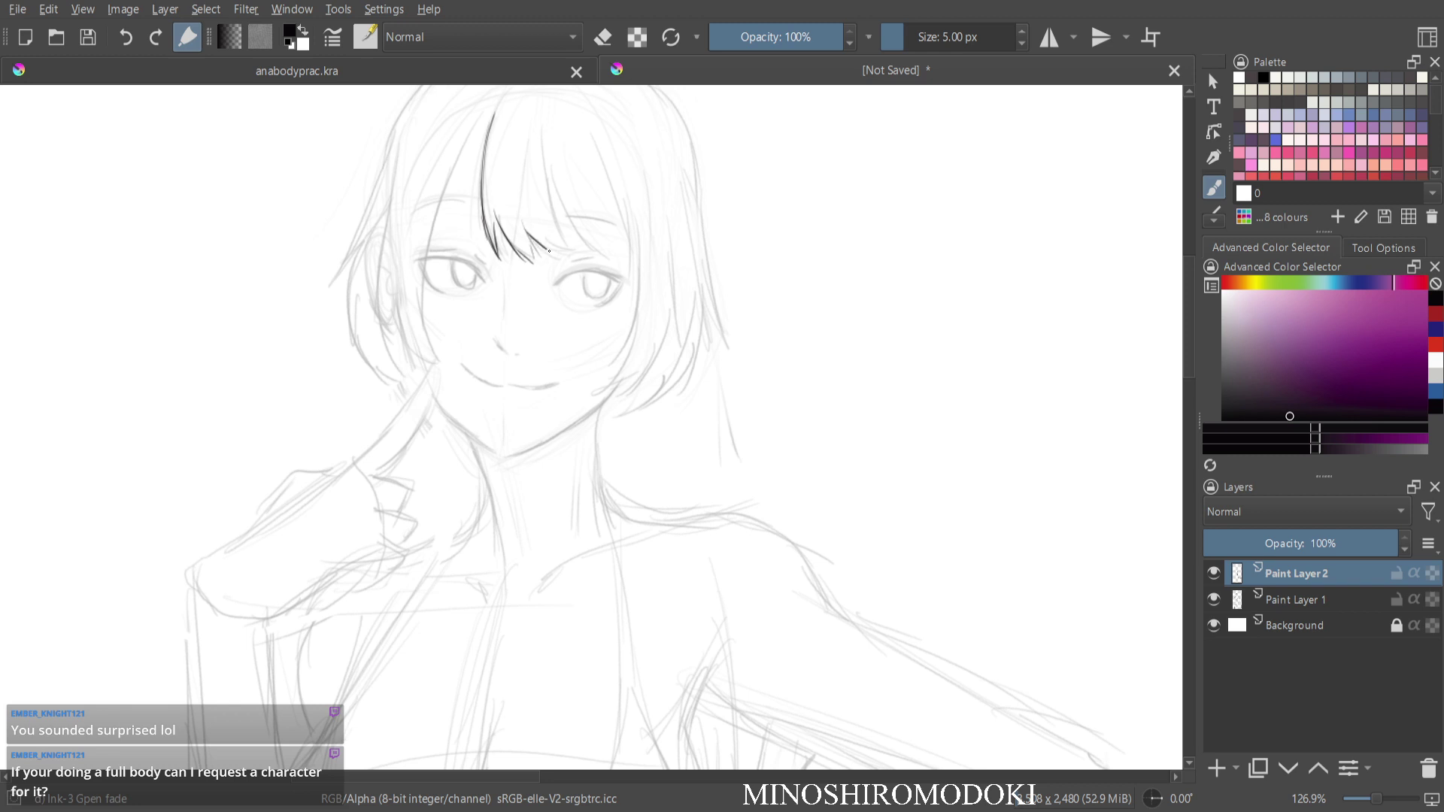
drag(547, 167, 575, 254)
drag(552, 203, 607, 255)
mouse_move(570, 140)
mouse_down()
mouse_move(627, 336)
mouse_move(618, 253)
mouse_move(623, 360)
mouse_up()
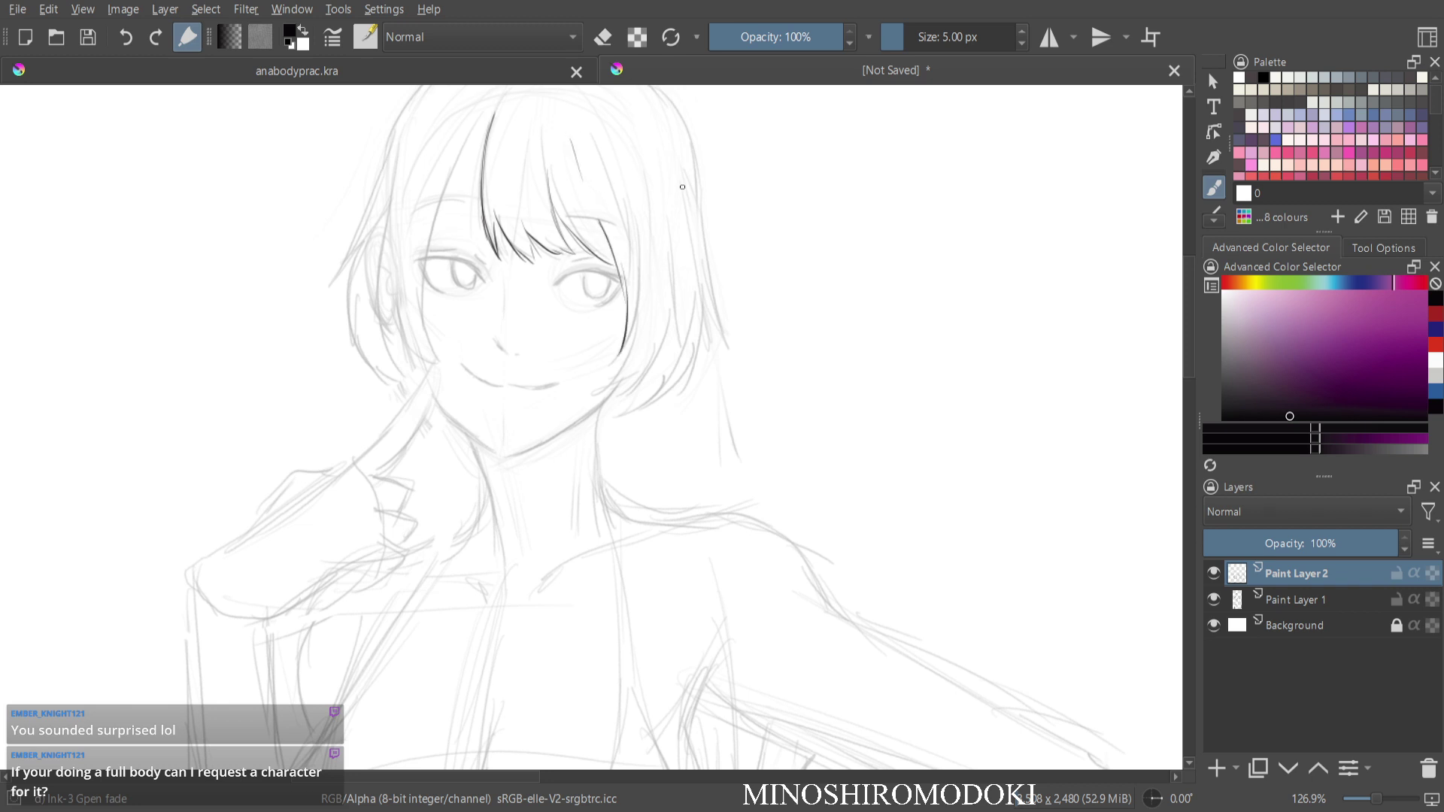
Ink the outlines and irises of both eyes, mirroring the canvas view for the second eye.
mouse_move(559, 278)
mouse_down()
mouse_move(616, 281)
mouse_move(599, 300)
mouse_up()
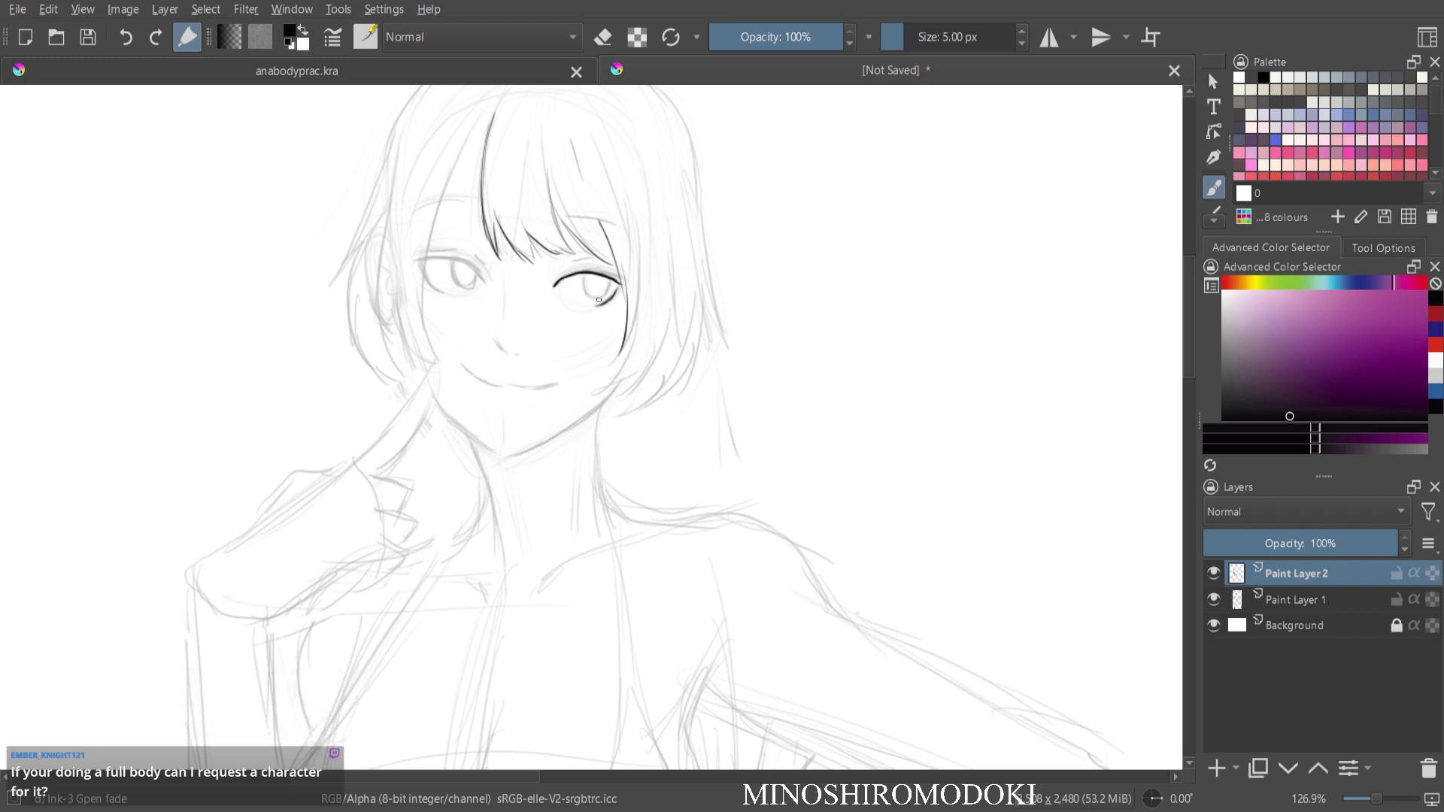
key(m)
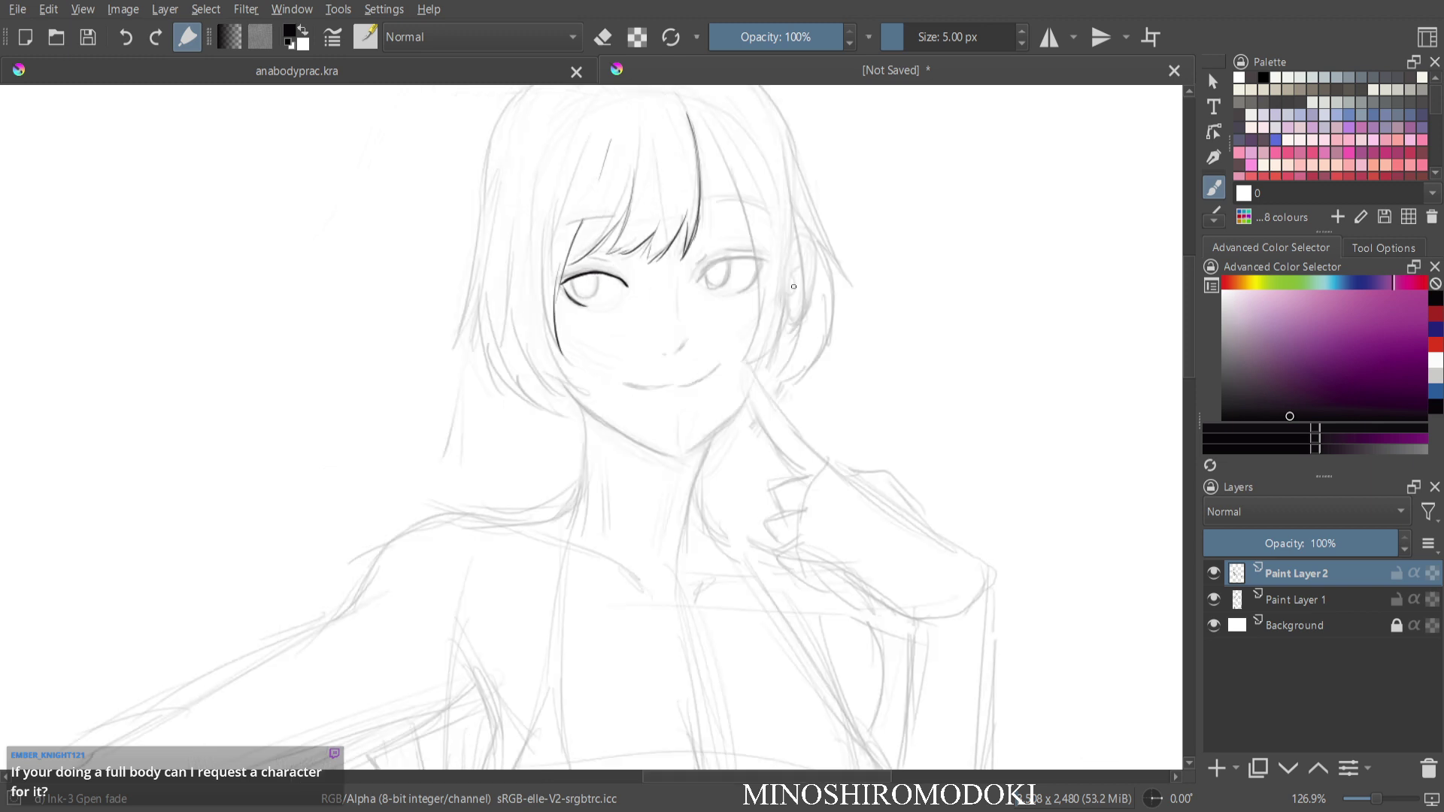
mouse_move(725, 284)
mouse_down()
mouse_move(722, 237)
mouse_move(645, 276)
mouse_move(710, 261)
mouse_move(690, 301)
mouse_up()
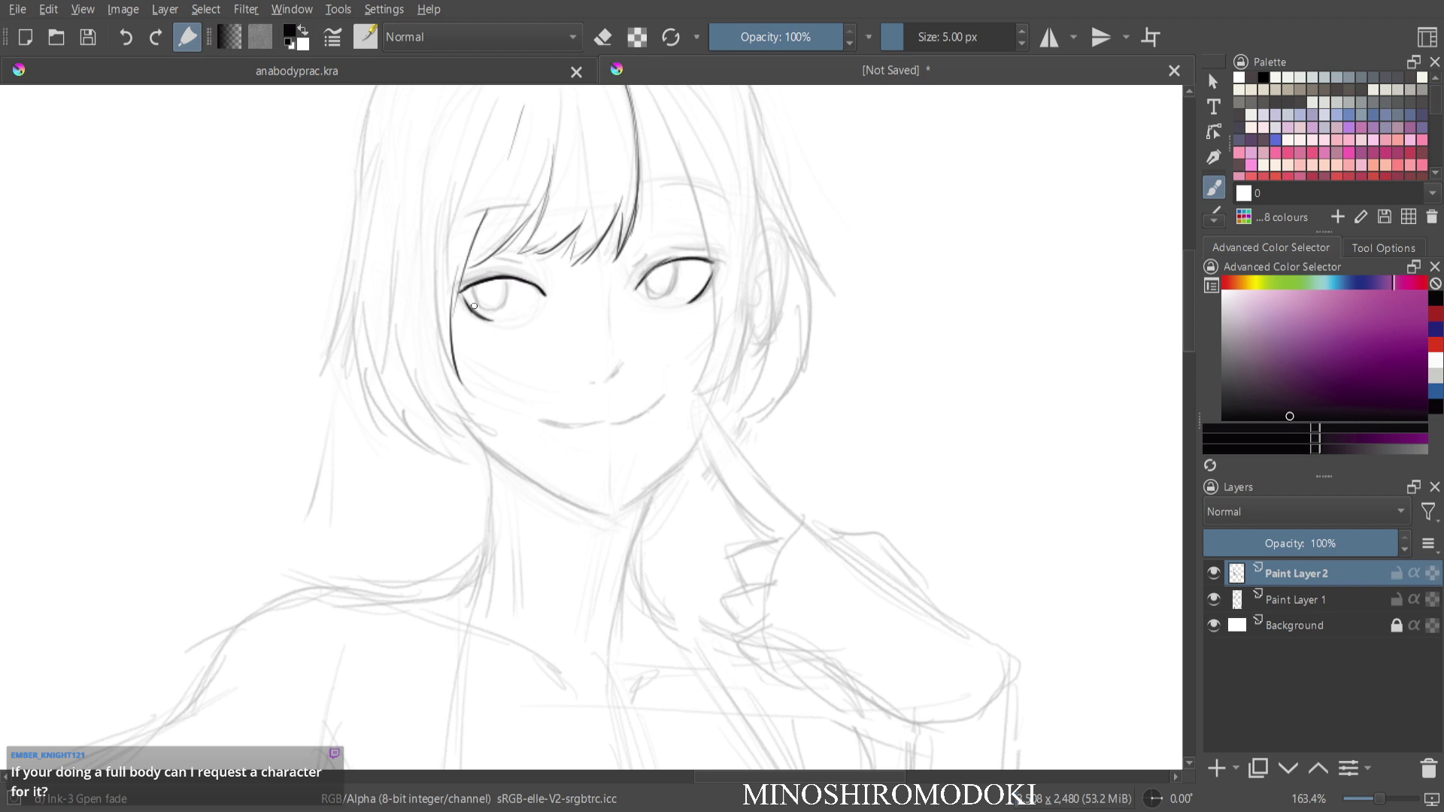
mouse_move(471, 310)
mouse_down()
mouse_move(500, 322)
mouse_move(479, 301)
mouse_move(504, 309)
mouse_move(491, 310)
mouse_up()
drag(675, 267, 653, 299)
Thicken the upper lash lines of both eyes, add lash flicks at the outer corners, and restore the unmirrored view.
mouse_move(469, 288)
mouse_down()
mouse_move(501, 276)
mouse_move(455, 289)
mouse_move(532, 283)
mouse_up()
mouse_move(640, 284)
mouse_down()
mouse_move(662, 260)
mouse_move(723, 257)
mouse_move(711, 255)
mouse_up()
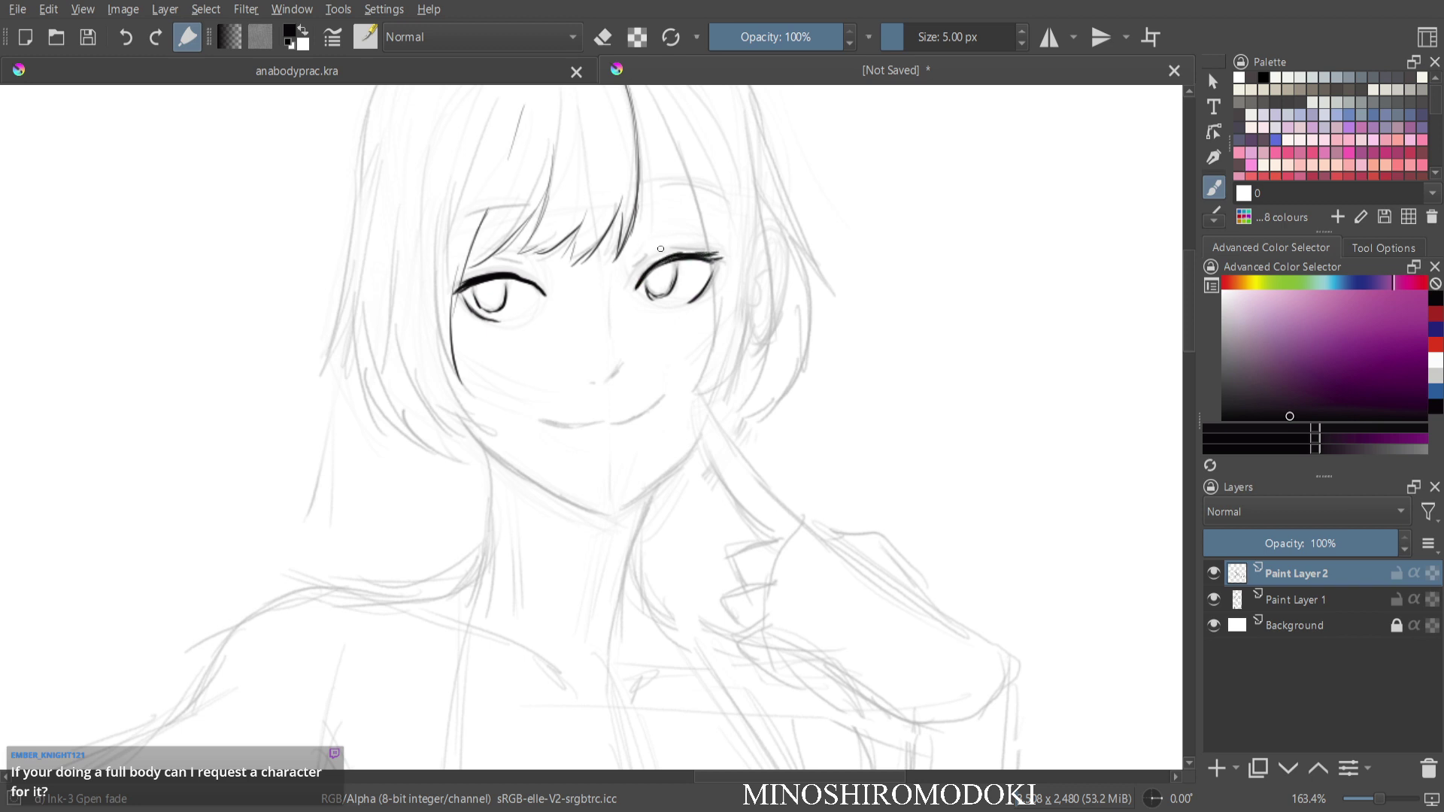
mouse_move(464, 279)
mouse_down()
mouse_move(449, 283)
mouse_move(499, 322)
mouse_up()
key(m)
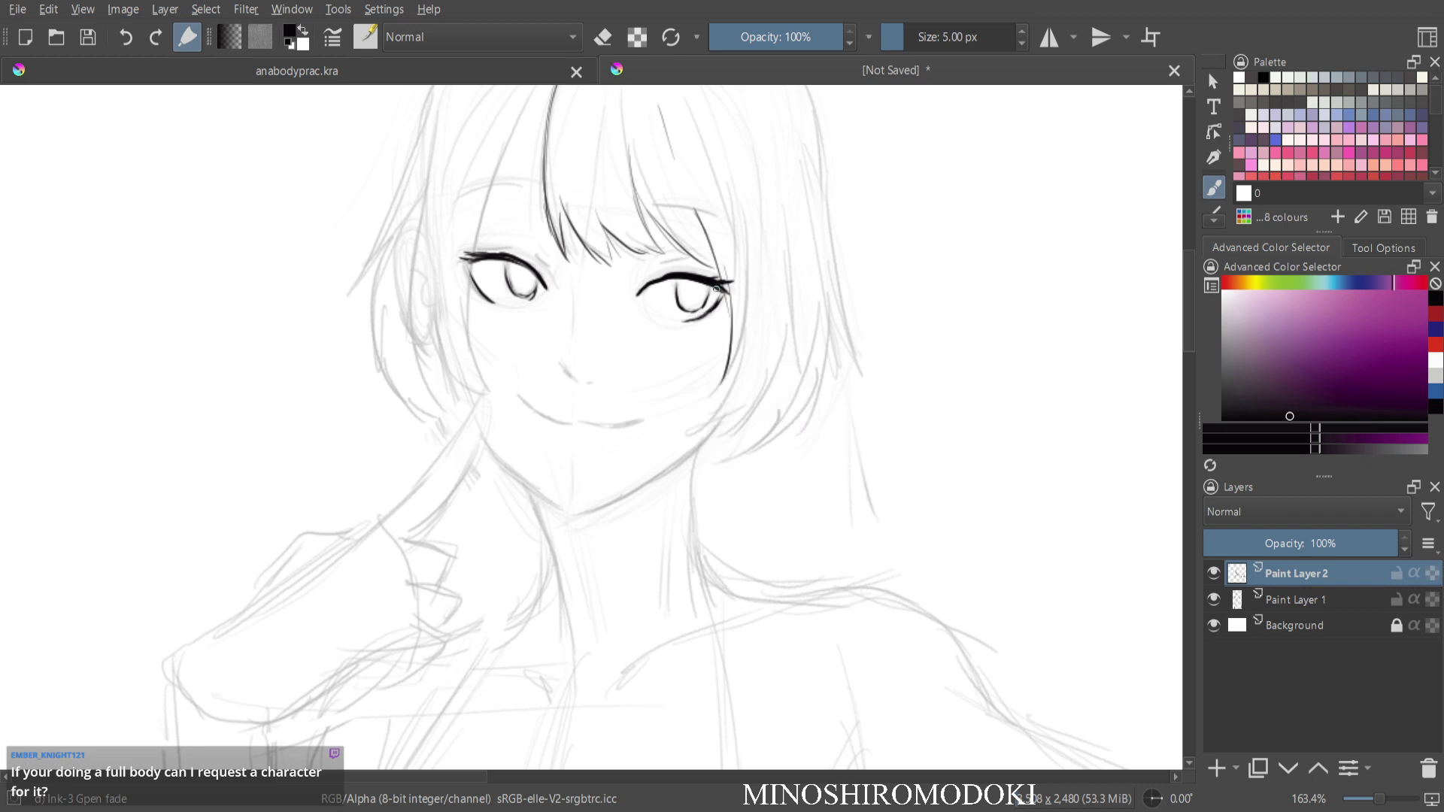
Ink the remaining iris and eyelid details, a short nose mark, and the curved smile.
drag(505, 265, 509, 289)
mouse_move(478, 249)
mouse_down()
mouse_move(518, 246)
mouse_move(550, 270)
mouse_up()
drag(649, 270, 686, 264)
mouse_move(562, 368)
mouse_down()
mouse_move(594, 381)
mouse_move(560, 422)
mouse_move(643, 421)
mouse_move(577, 424)
mouse_up()
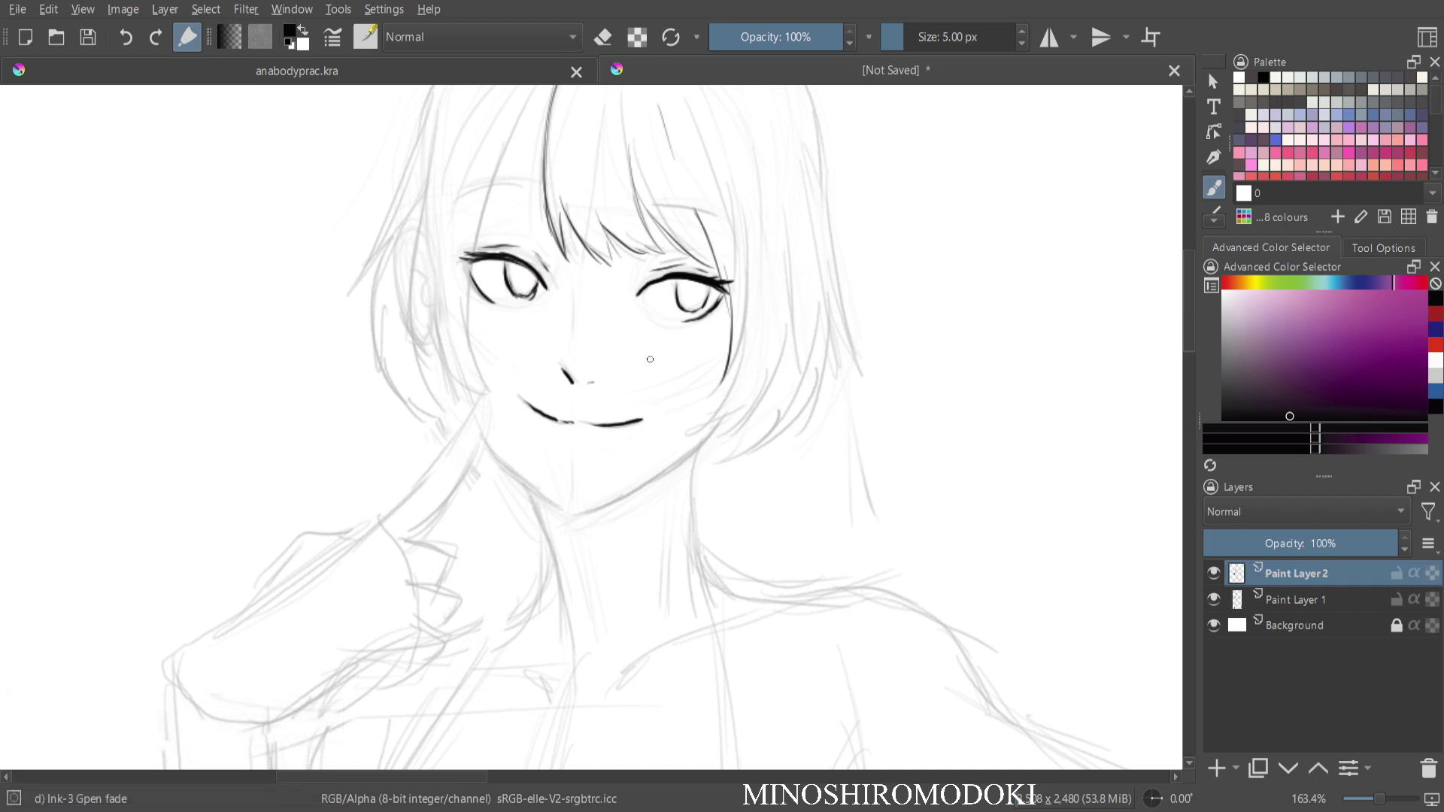
scroll(556, 258, down, 3)
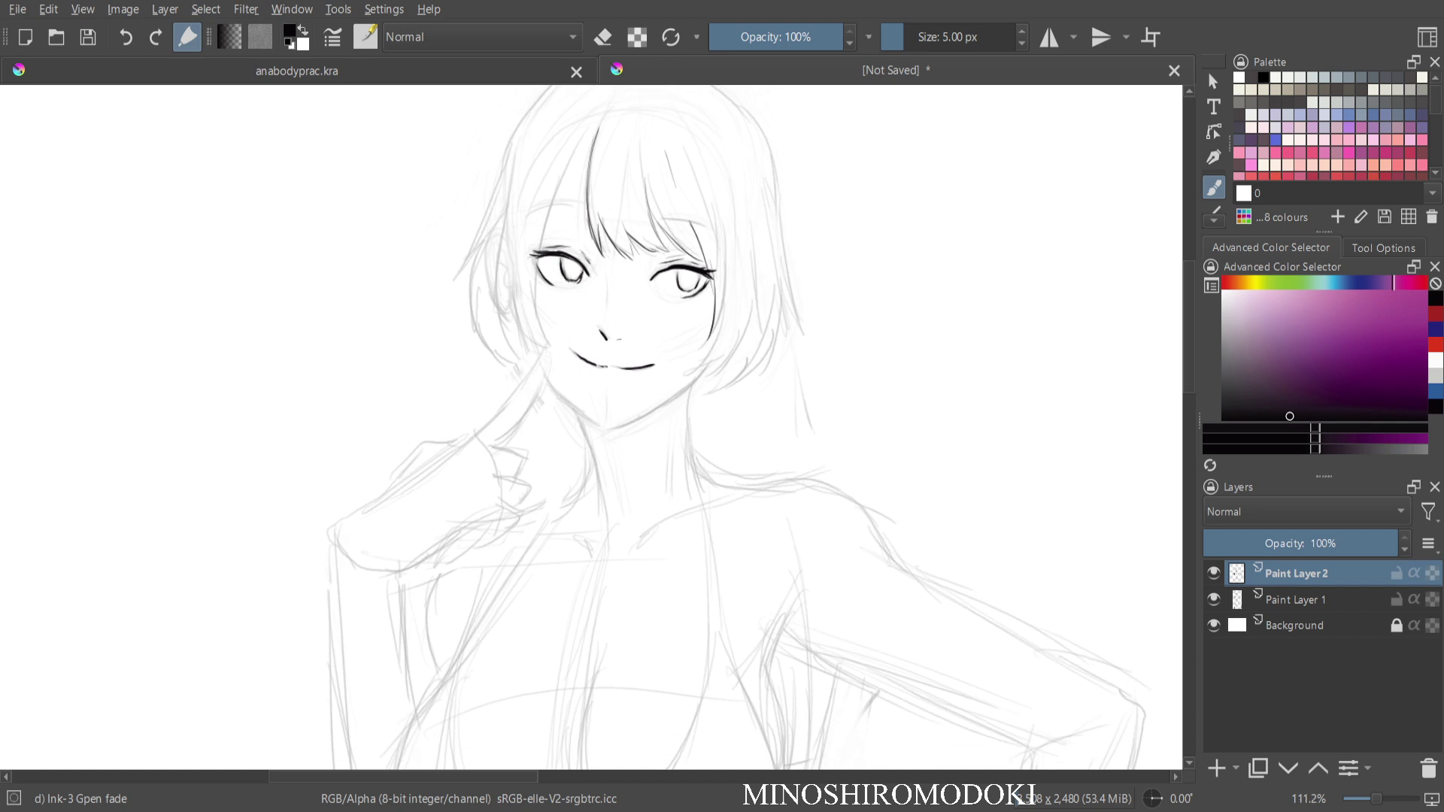
Select the inked bangs, nudge them slightly up and toward the raised-hand side, apply the transform, and deselect.
key(ctrl+t)
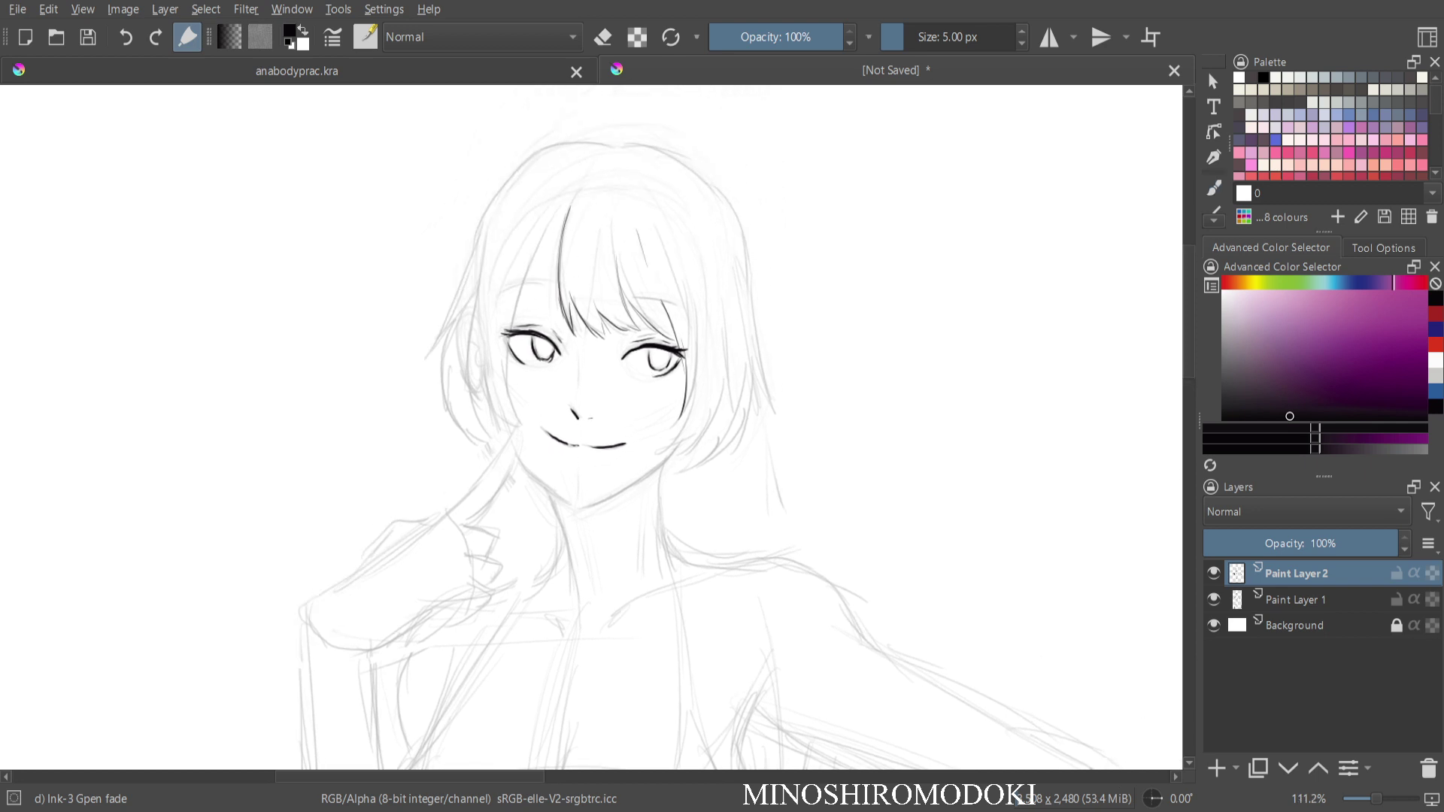
mouse_move(565, 190)
mouse_down()
mouse_move(550, 305)
mouse_move(594, 346)
mouse_move(679, 328)
mouse_move(579, 178)
mouse_move(543, 166)
mouse_up()
key(ctrl+t)
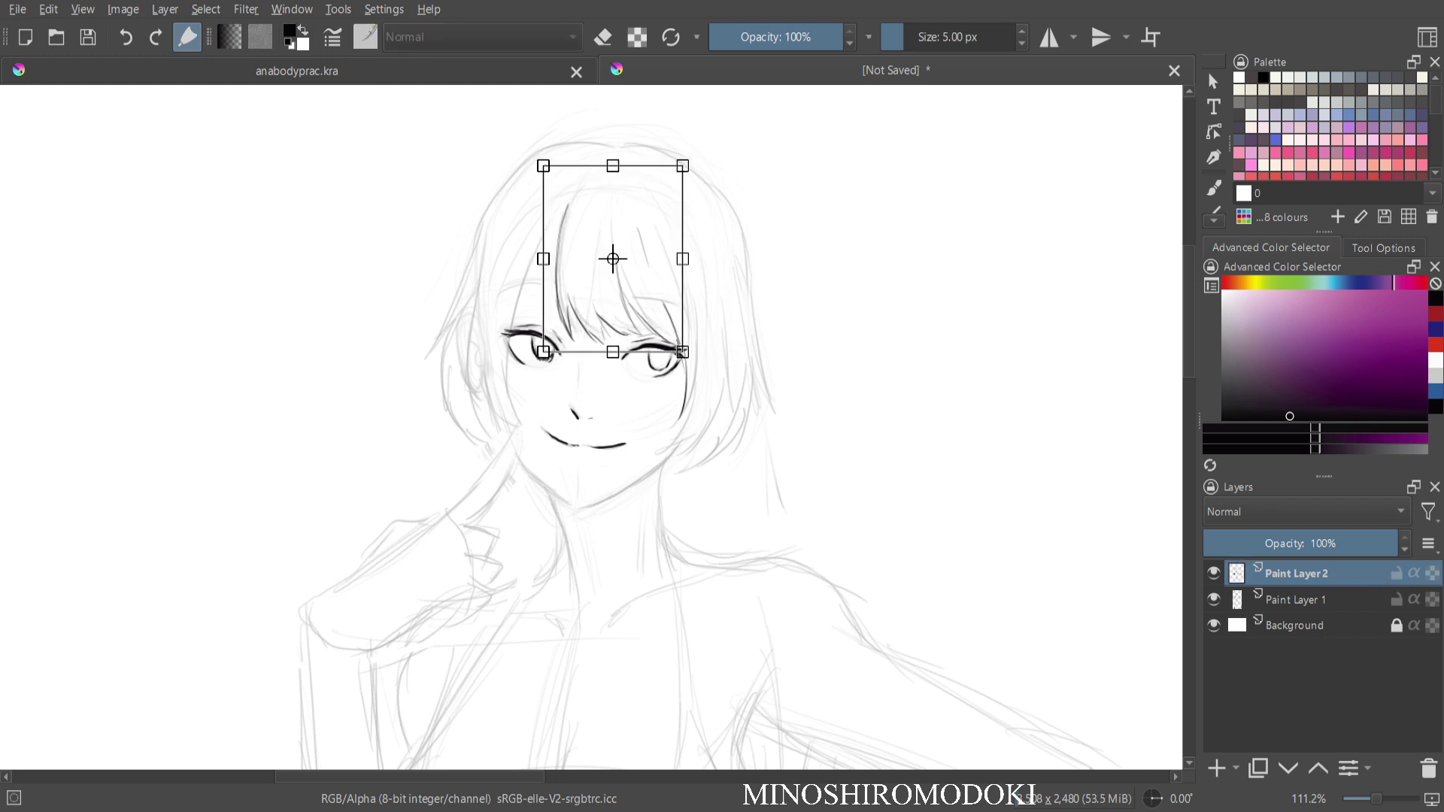
drag(613, 263, 606, 257)
drag(675, 350, 676, 342)
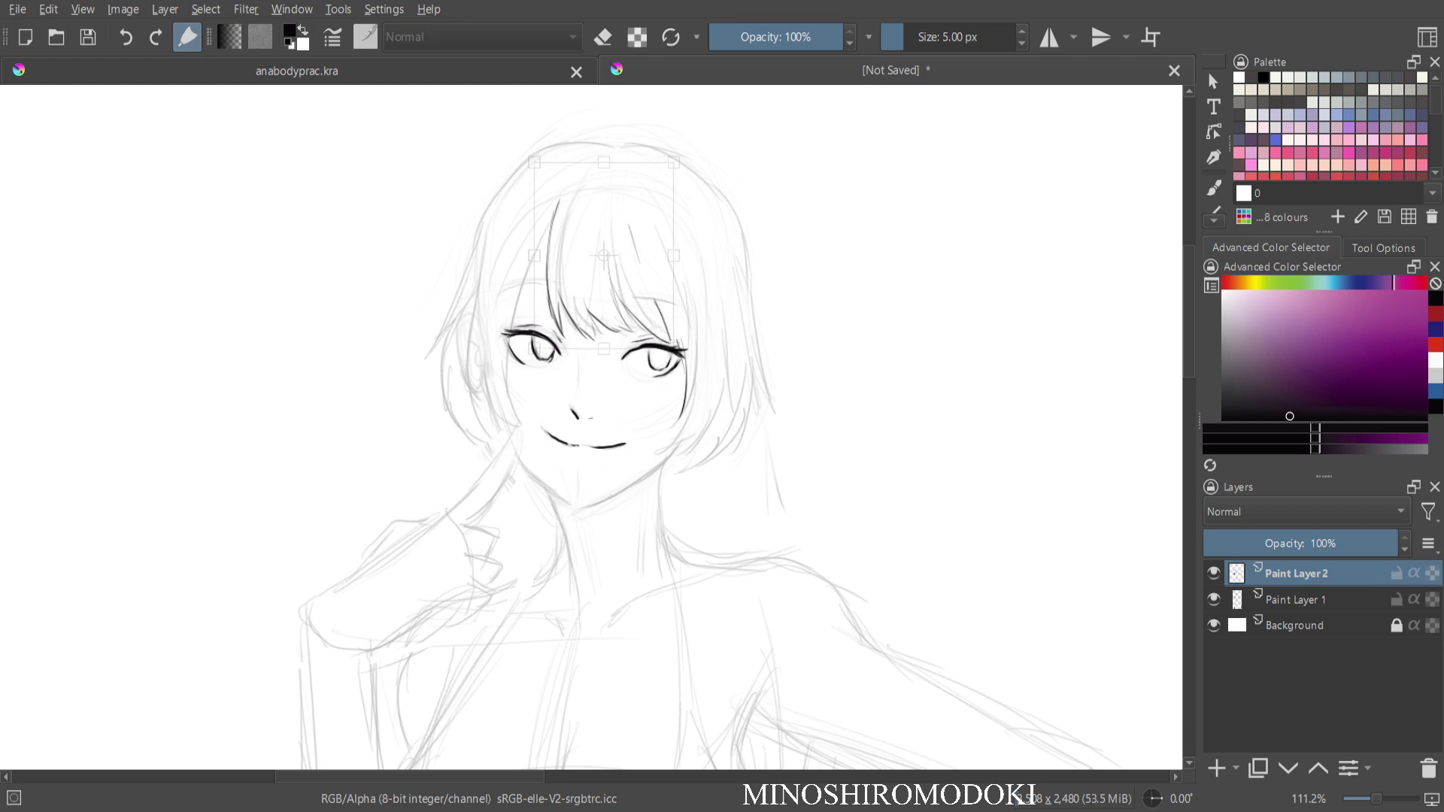
key(Return)
key(ctrl+shift+a)
key(b)
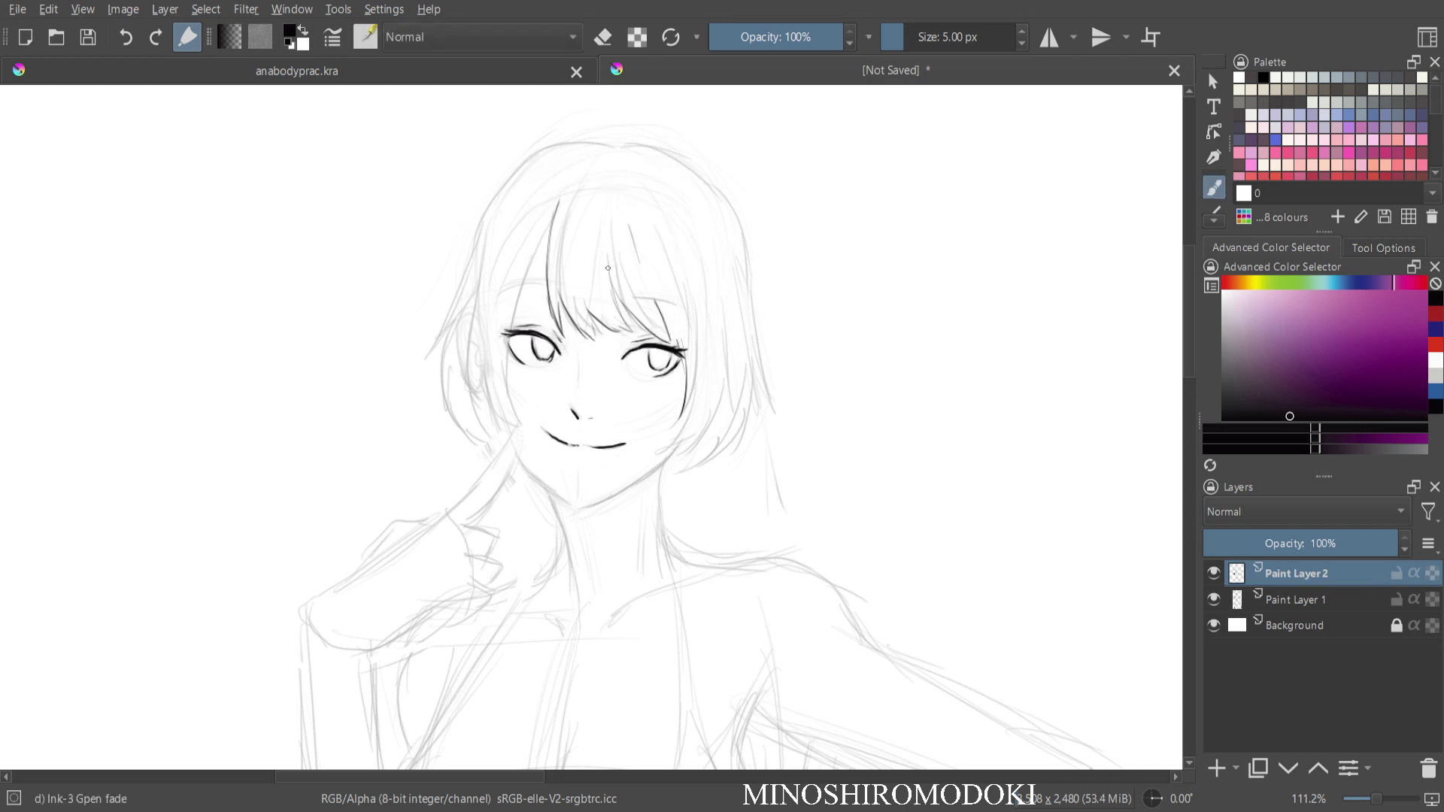
Ink another bang strand and the curved hair locks beside the cheek on the hip-hand side.
mouse_move(608, 268)
mouse_down()
mouse_move(623, 323)
mouse_move(681, 370)
mouse_move(662, 438)
mouse_up()
drag(725, 316, 744, 399)
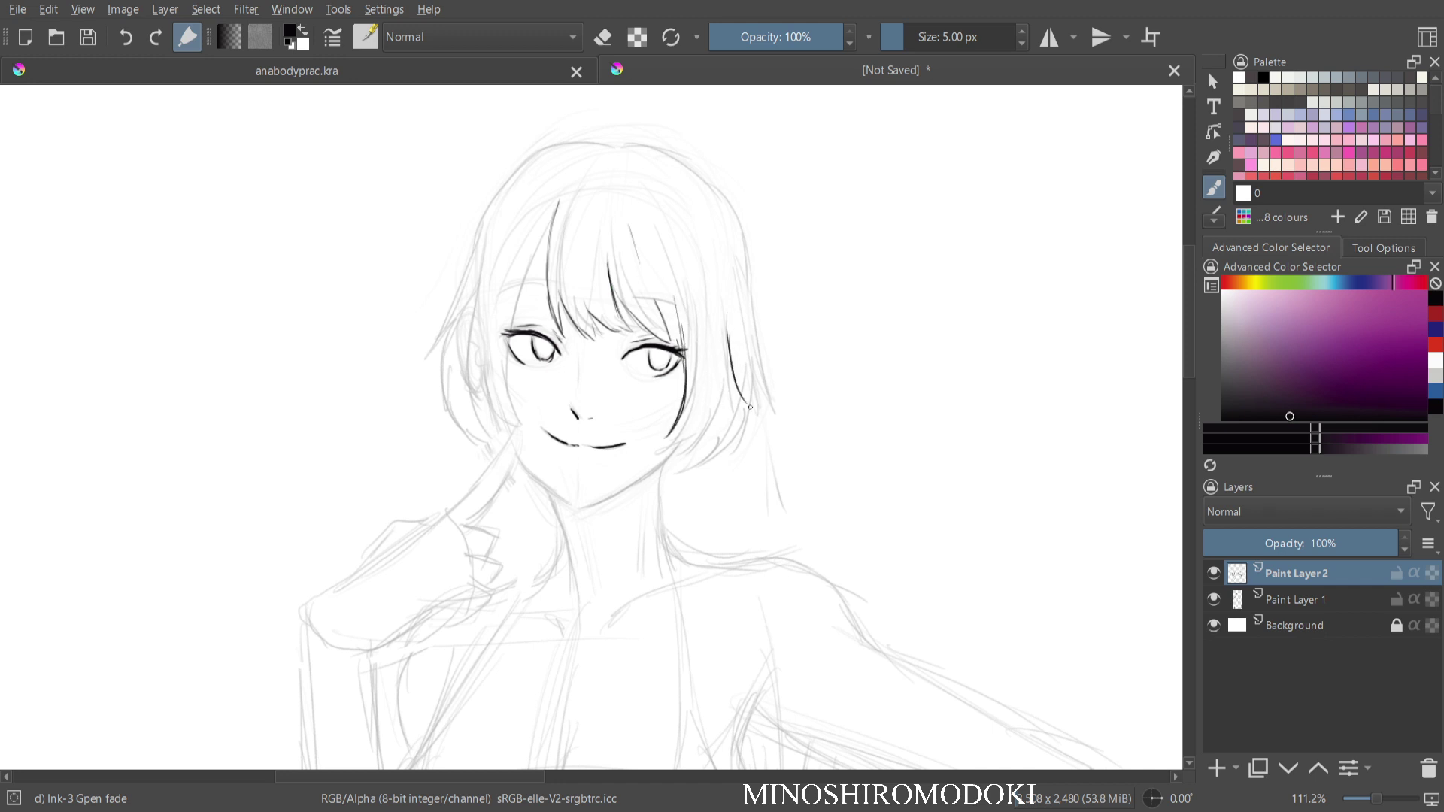
mouse_move(725, 347)
mouse_down()
mouse_move(712, 428)
mouse_move(666, 447)
mouse_up()
drag(720, 401, 706, 443)
drag(714, 412, 680, 450)
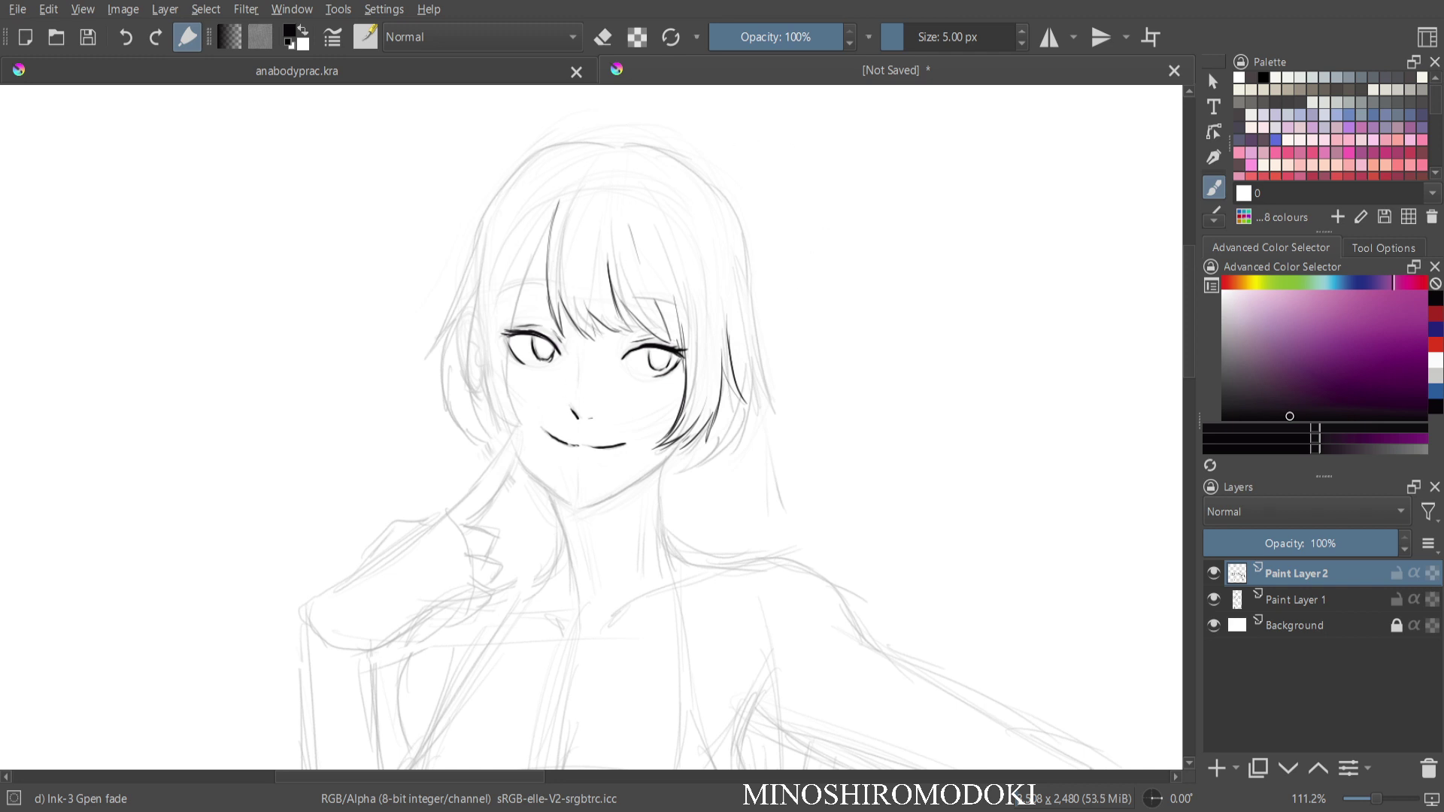
Ink the side bang and the inward-curving hair locks framing the face on the raised-hand side.
scroll(537, 279, up, 3)
key(m)
key(m)
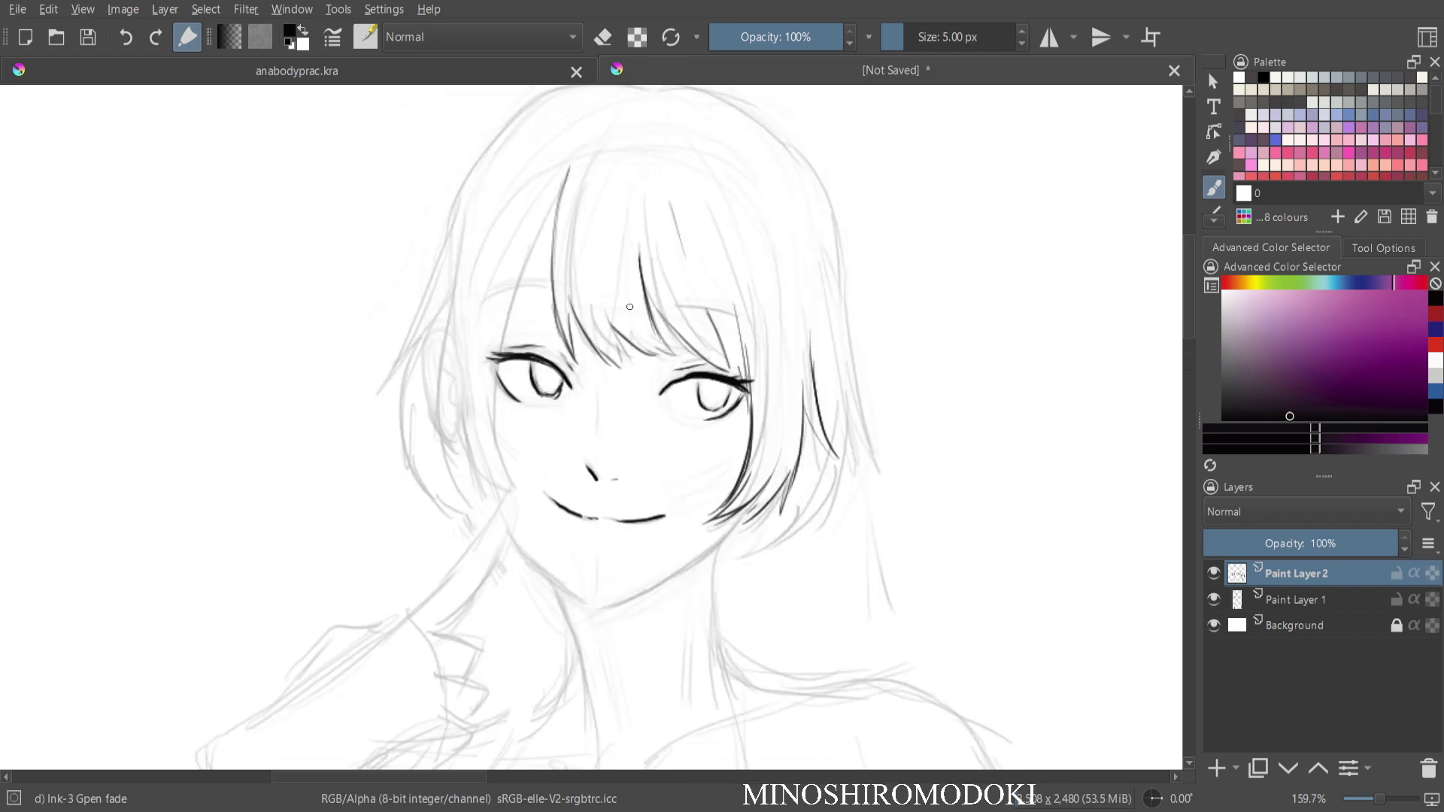
drag(561, 297, 550, 315)
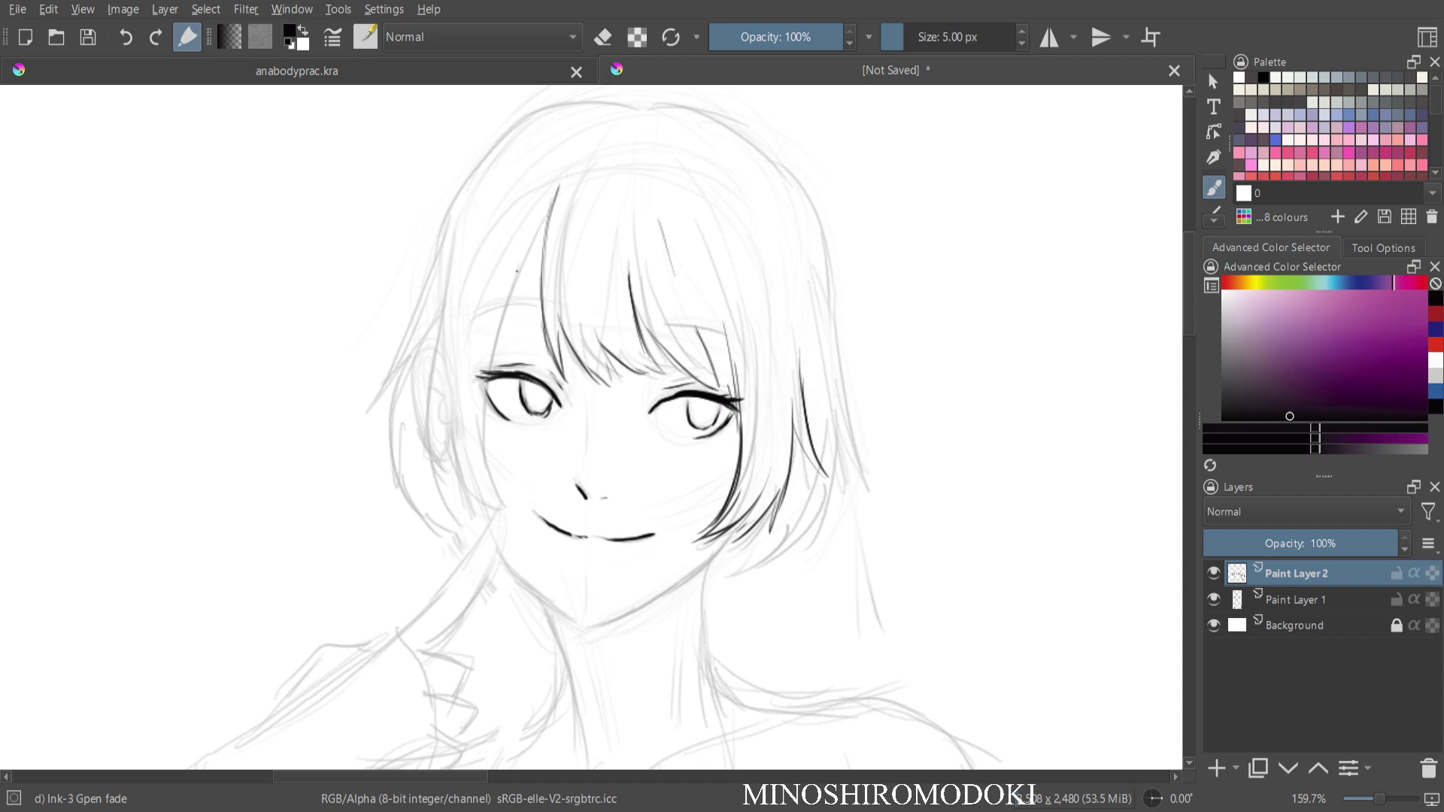
drag(532, 240, 491, 355)
mouse_move(445, 299)
mouse_down()
mouse_move(428, 413)
mouse_move(471, 496)
mouse_up()
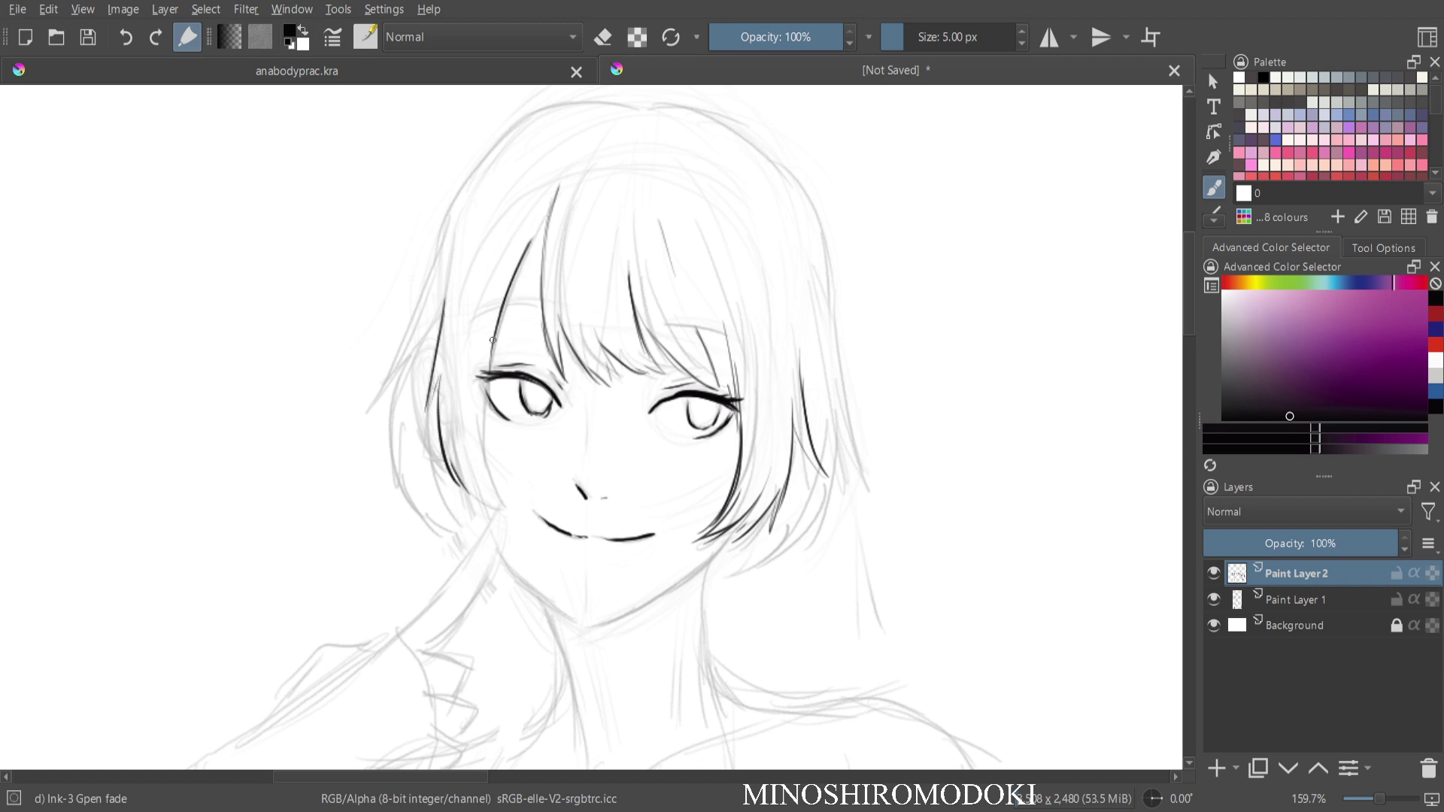
mouse_move(492, 340)
mouse_down()
mouse_move(503, 471)
mouse_move(449, 456)
mouse_move(508, 500)
mouse_up()
drag(485, 439, 511, 494)
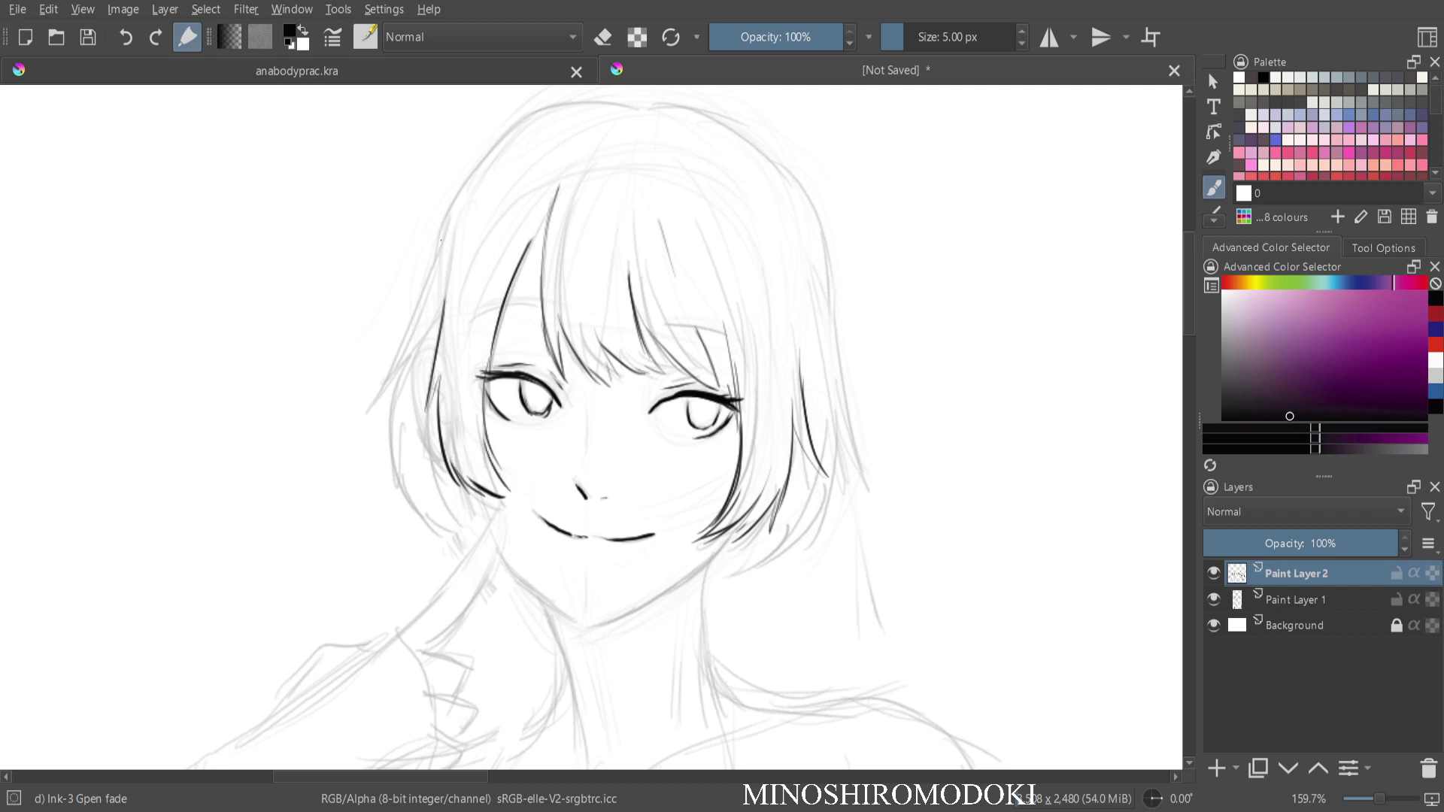
Ink the outer hair on the raised-hand side, erasing and redrawing the flared strand and adding locks down to the jaw.
drag(442, 234, 390, 351)
drag(422, 286, 378, 376)
key(e)
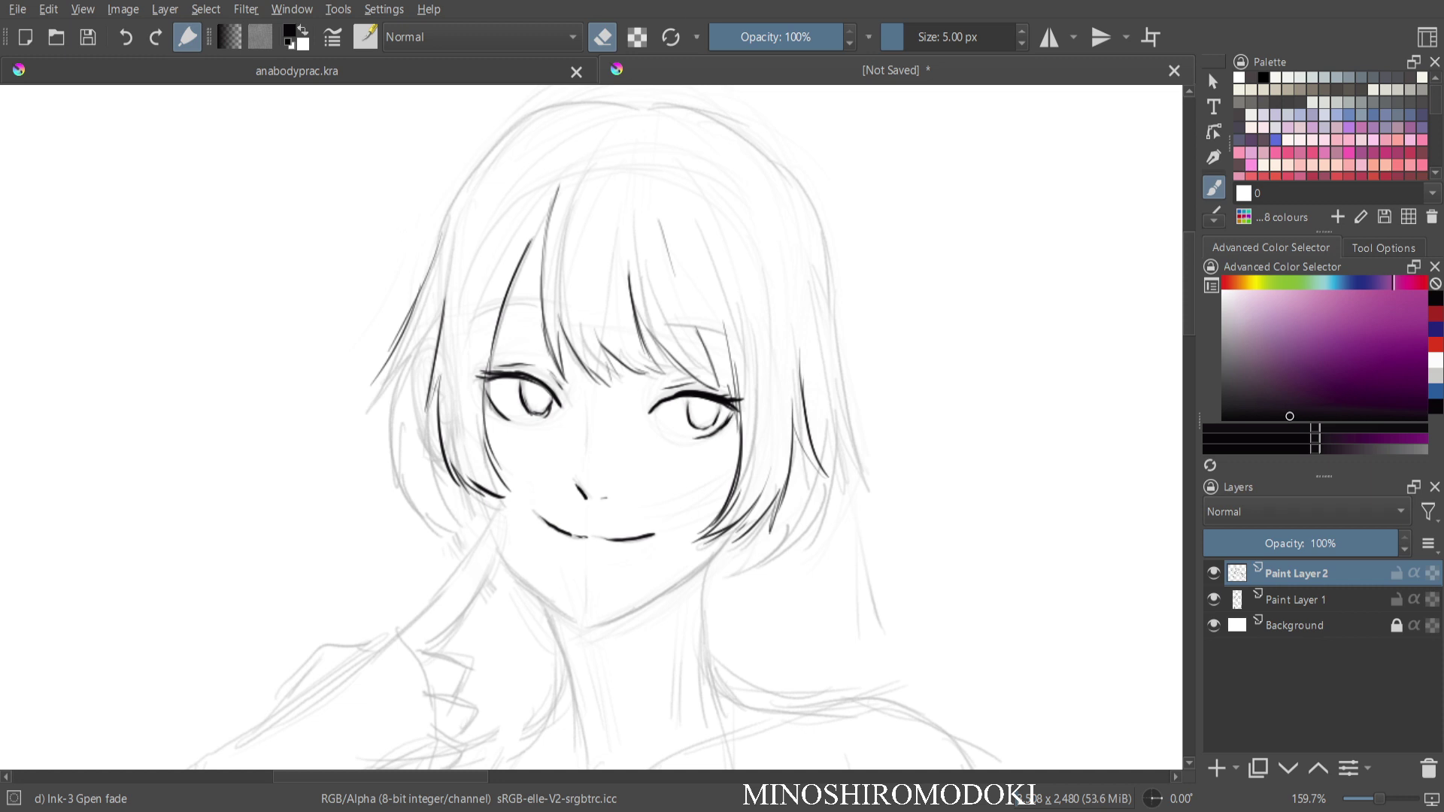
click(929, 37)
drag(412, 286, 357, 399)
key(e)
mouse_move(439, 246)
mouse_down()
mouse_move(419, 327)
mouse_move(355, 409)
mouse_move(432, 329)
mouse_move(417, 395)
mouse_move(441, 456)
mouse_up()
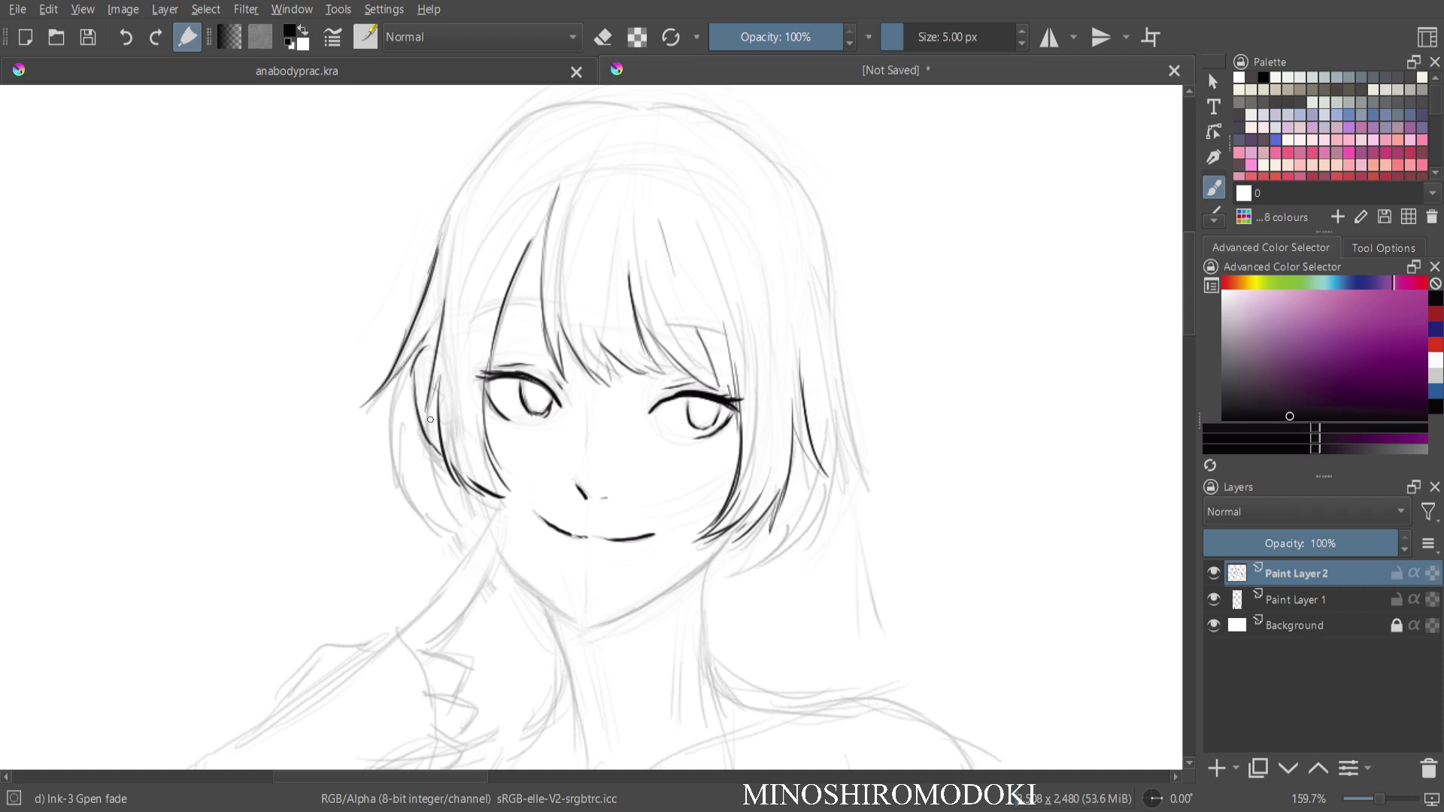
mouse_move(400, 385)
mouse_down()
mouse_move(374, 478)
mouse_move(464, 551)
mouse_up()
Ink the outer hair and lower tips on the hip-hand side, the rounded crown outline, and a long inner strand.
drag(823, 280, 866, 473)
mouse_move(835, 413)
mouse_down()
mouse_move(842, 485)
mouse_move(829, 515)
mouse_up()
mouse_move(839, 440)
mouse_down()
mouse_move(813, 529)
mouse_move(811, 516)
mouse_move(751, 597)
mouse_move(764, 559)
mouse_move(702, 594)
mouse_up()
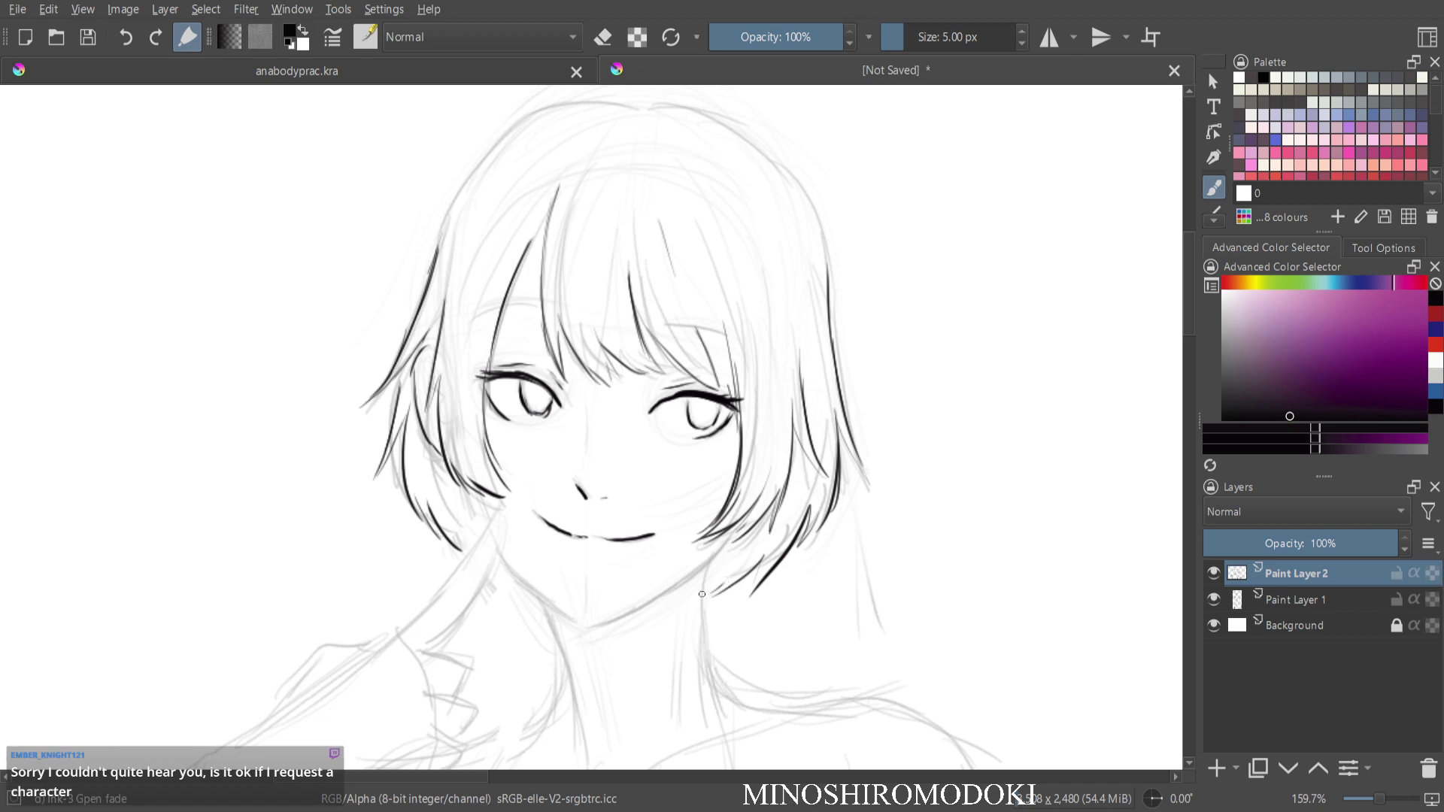
mouse_move(444, 249)
mouse_down()
mouse_move(478, 155)
mouse_move(540, 116)
mouse_move(700, 107)
mouse_move(755, 137)
mouse_move(811, 199)
mouse_move(831, 280)
mouse_up()
drag(707, 217, 739, 355)
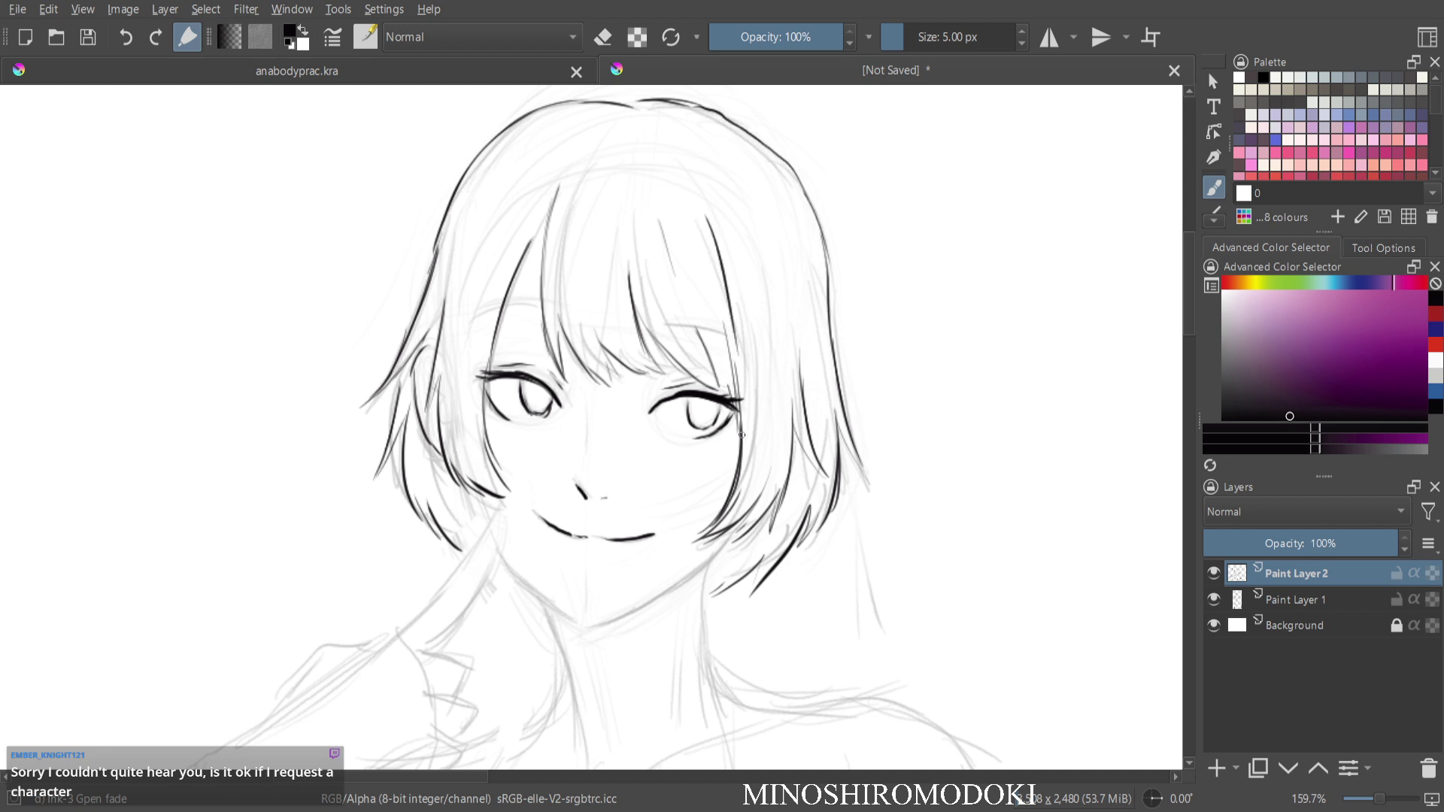
Ink the finger pointing at the cheek and the curled fingers below it.
key(2)
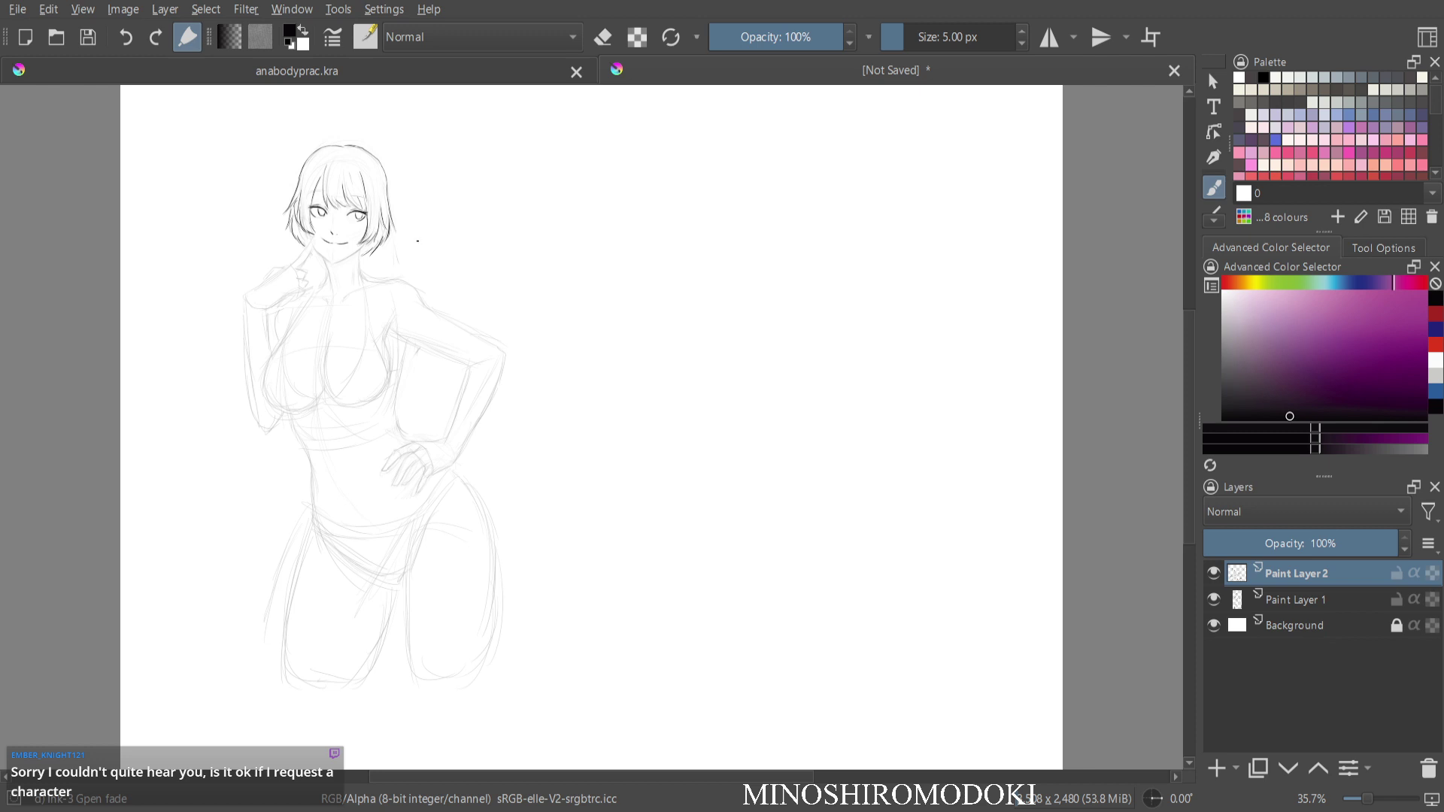
drag(317, 234, 375, 258)
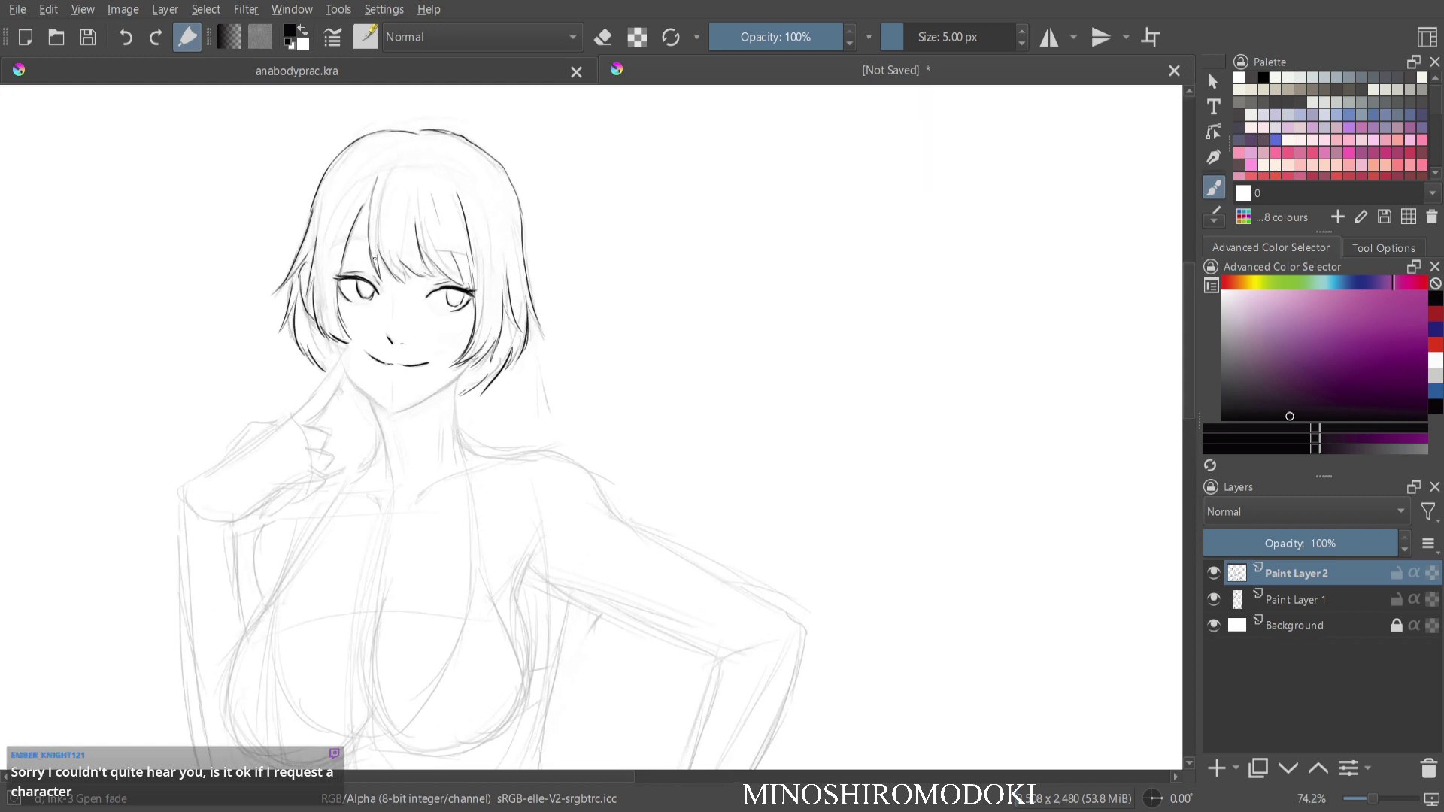
scroll(374, 260, up, 1)
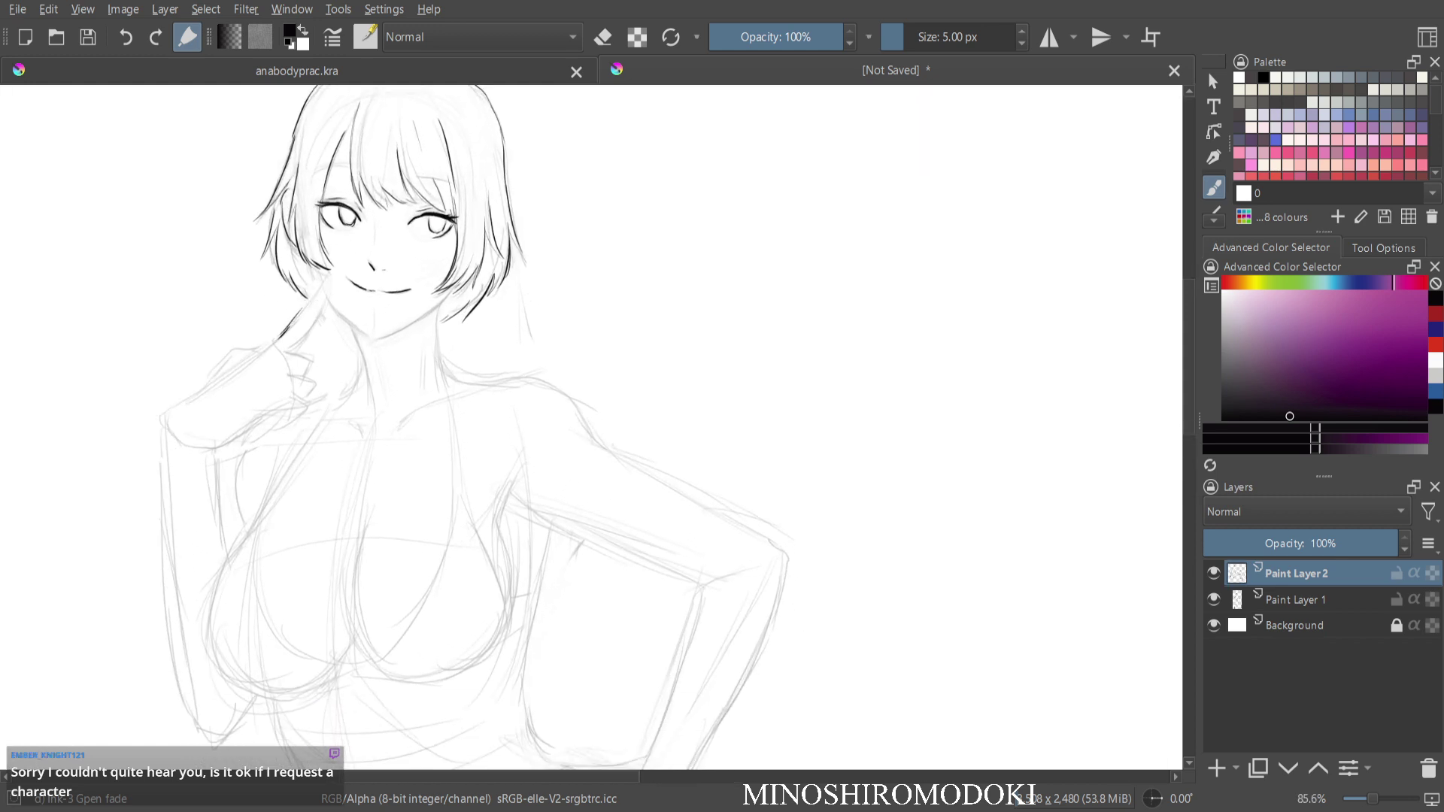
key(e)
key(e)
drag(325, 277, 281, 339)
mouse_move(325, 283)
mouse_down()
mouse_move(288, 350)
mouse_move(303, 355)
mouse_move(290, 373)
mouse_move(309, 378)
mouse_move(290, 398)
mouse_up()
drag(298, 394, 300, 410)
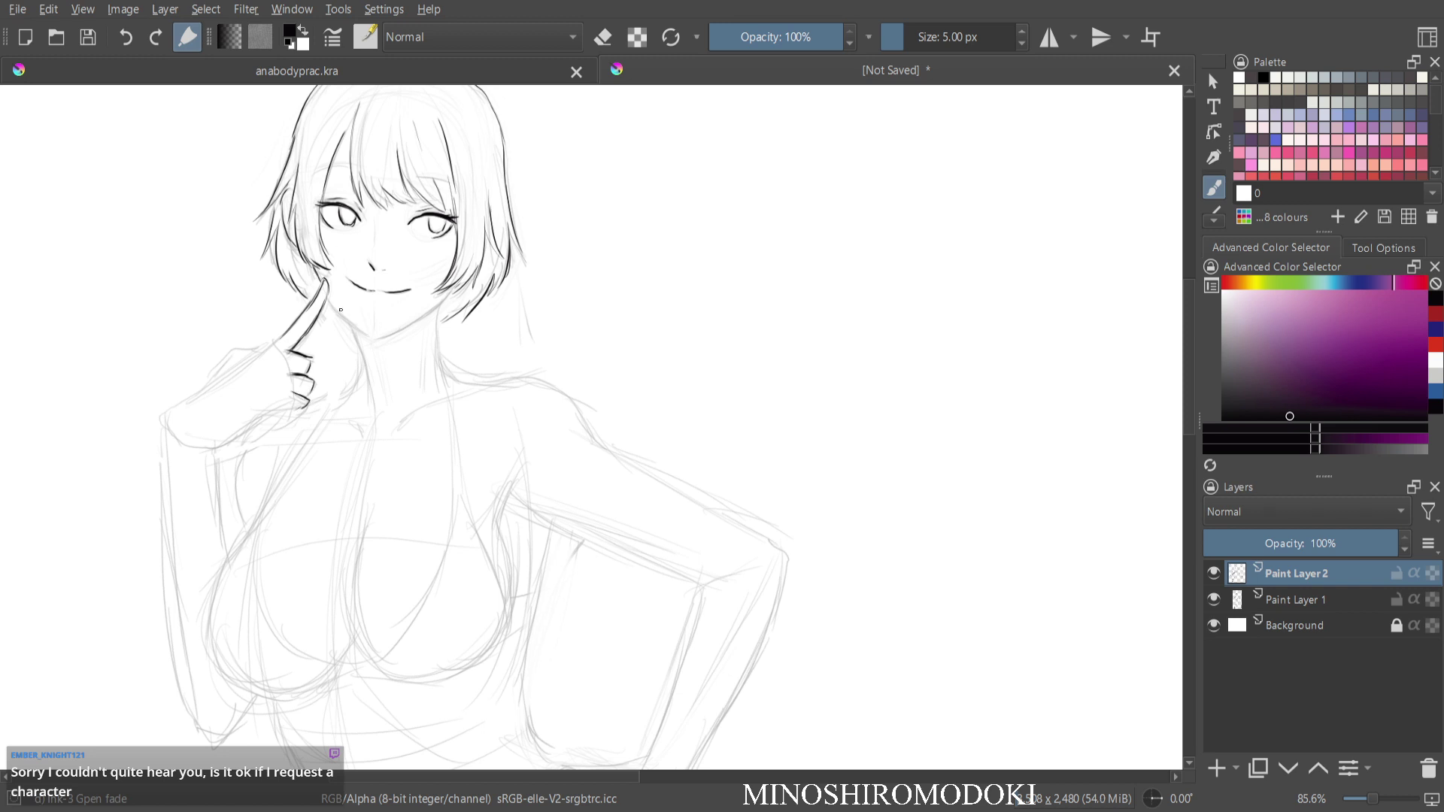
Ink both sides of the jawline down to the chin and erase the inked smile.
drag(338, 313, 370, 337)
drag(441, 299, 390, 334)
key(e)
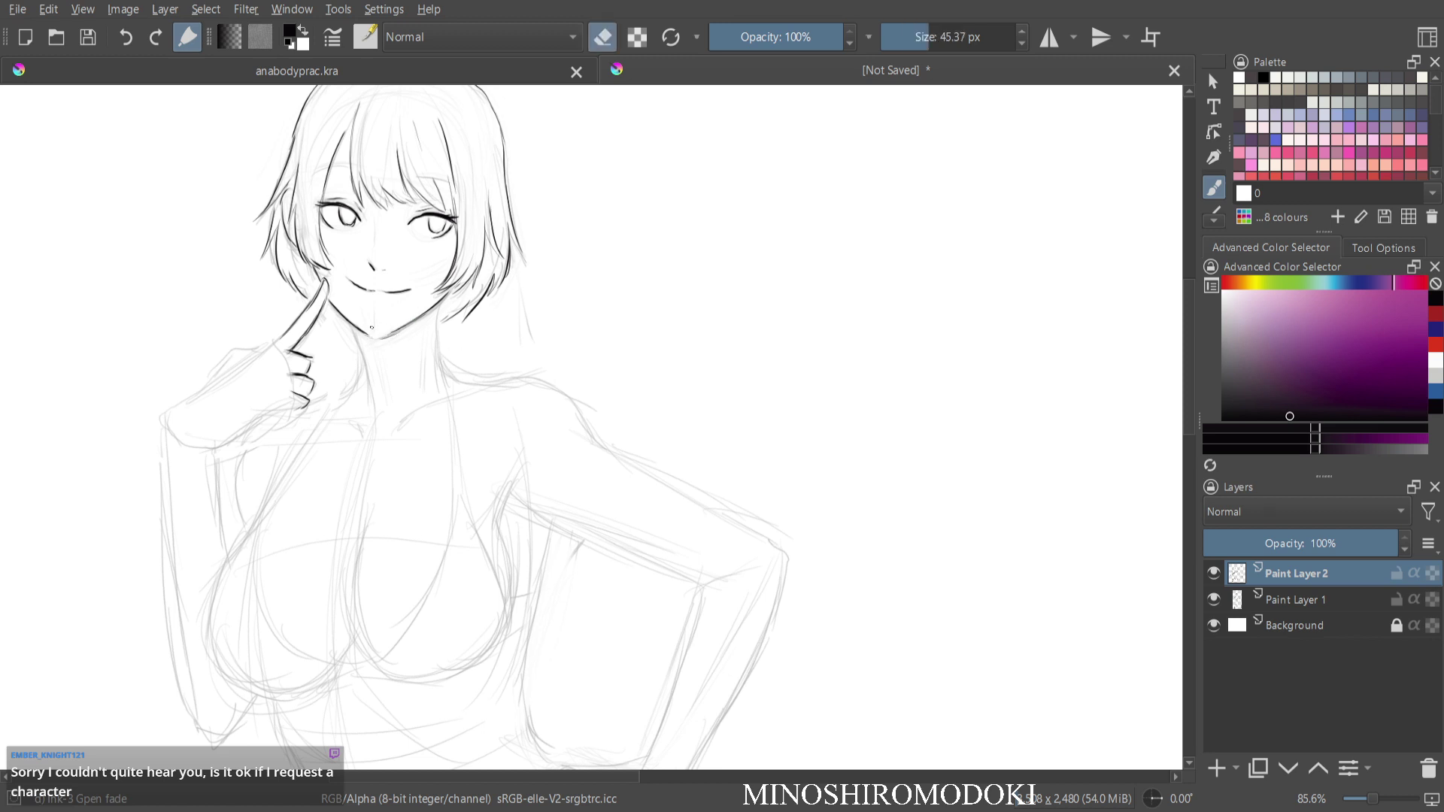
key(e)
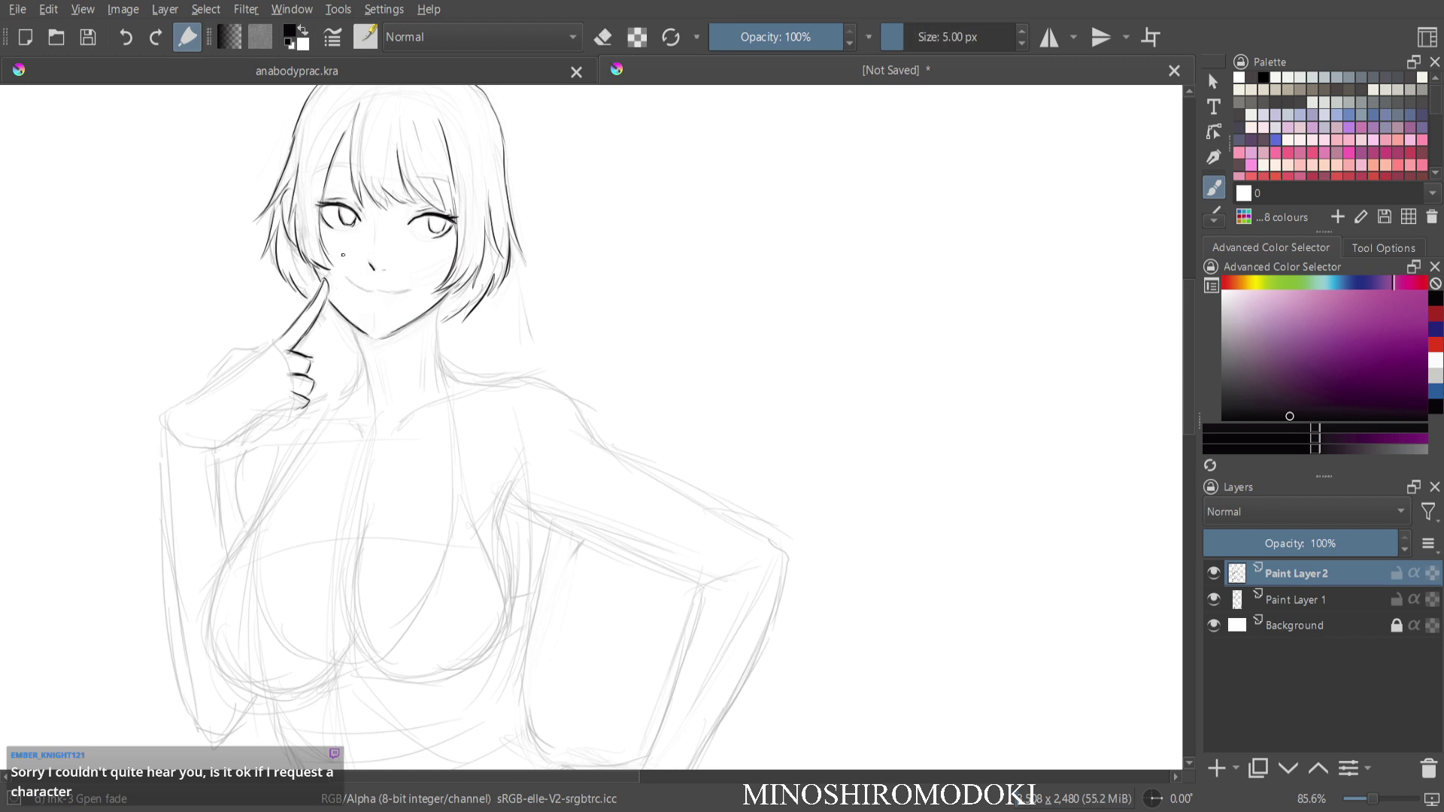
drag(355, 287, 412, 287)
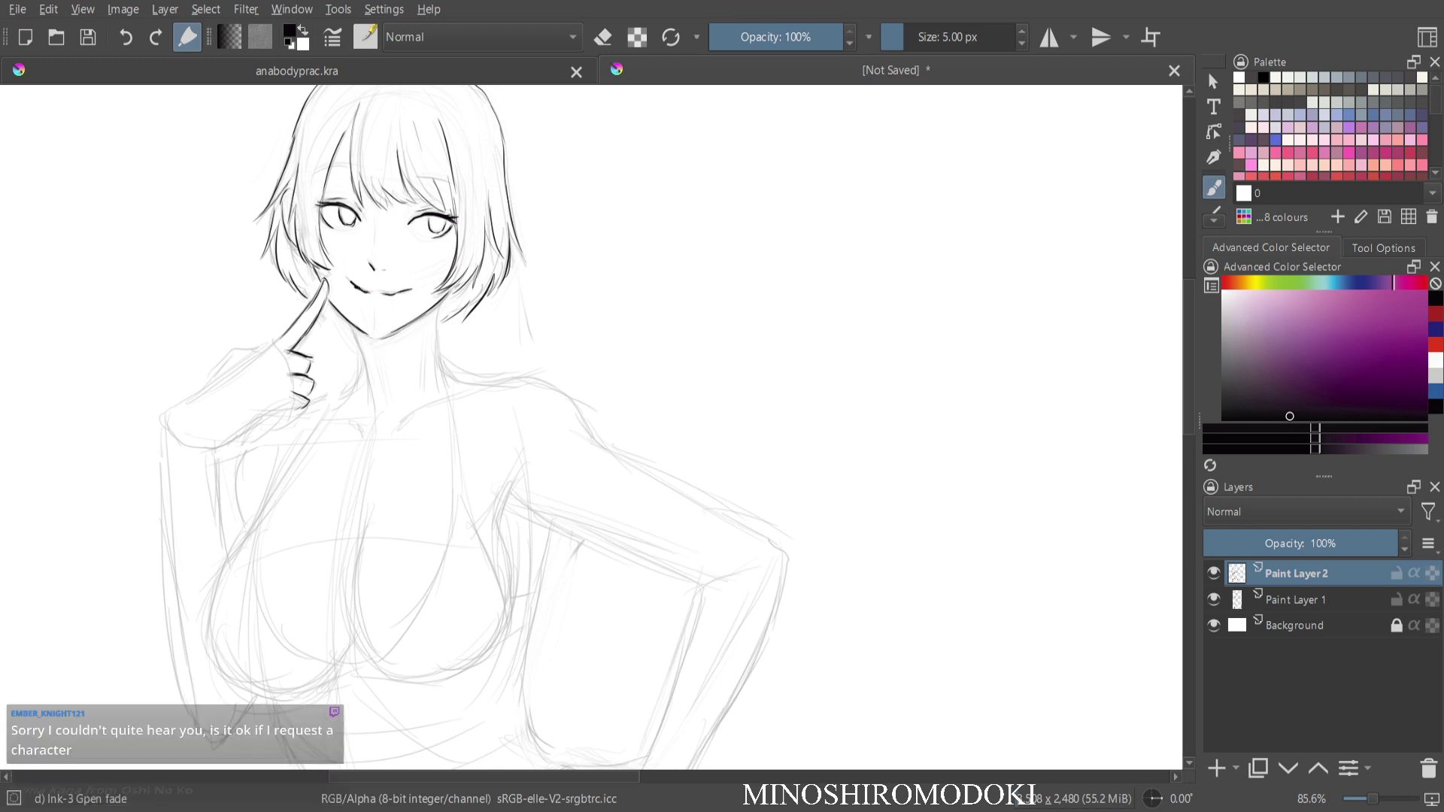
key(e)
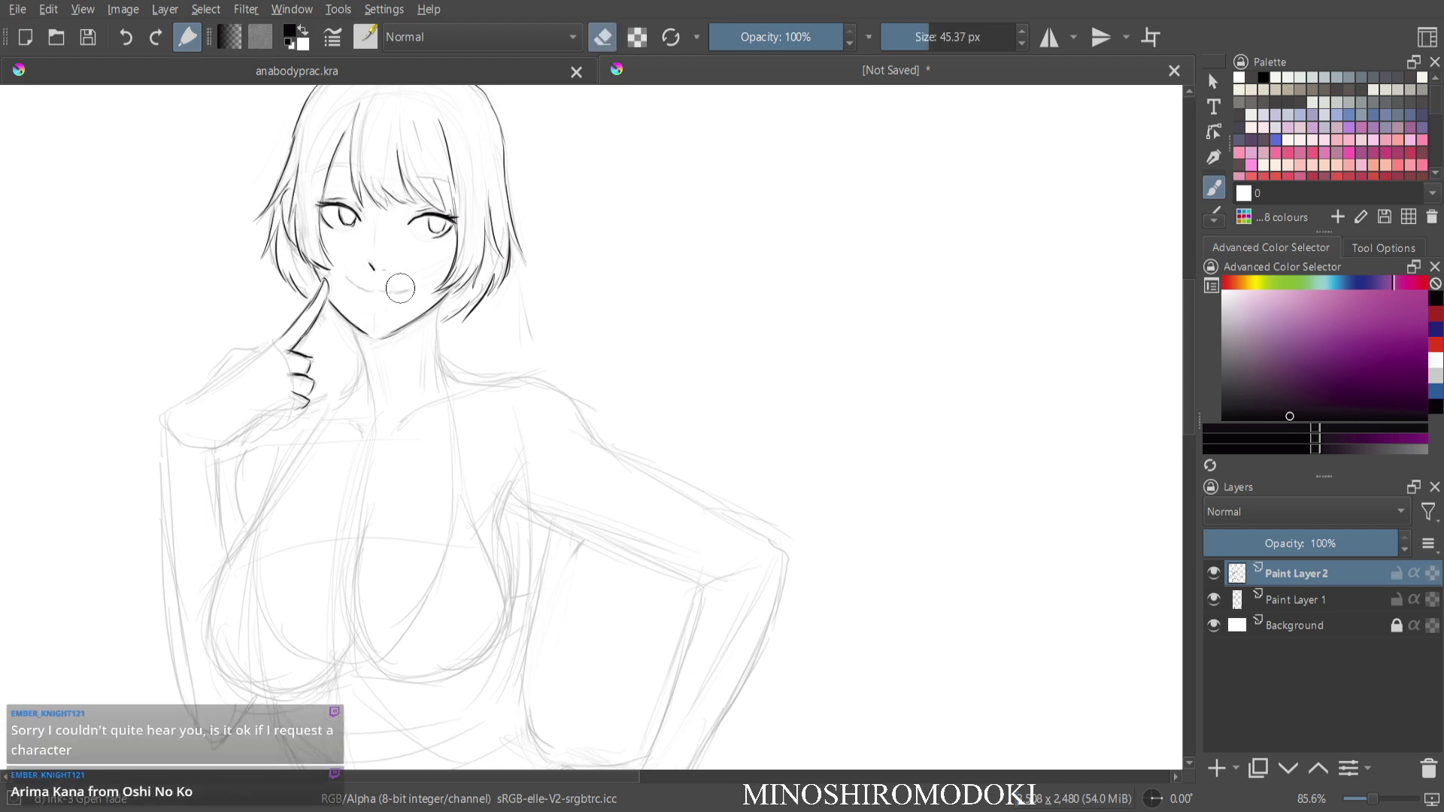
drag(353, 291, 401, 288)
Make Paint Layer 1 active and lower its opacity to 20%.
click(1296, 600)
click(1242, 543)
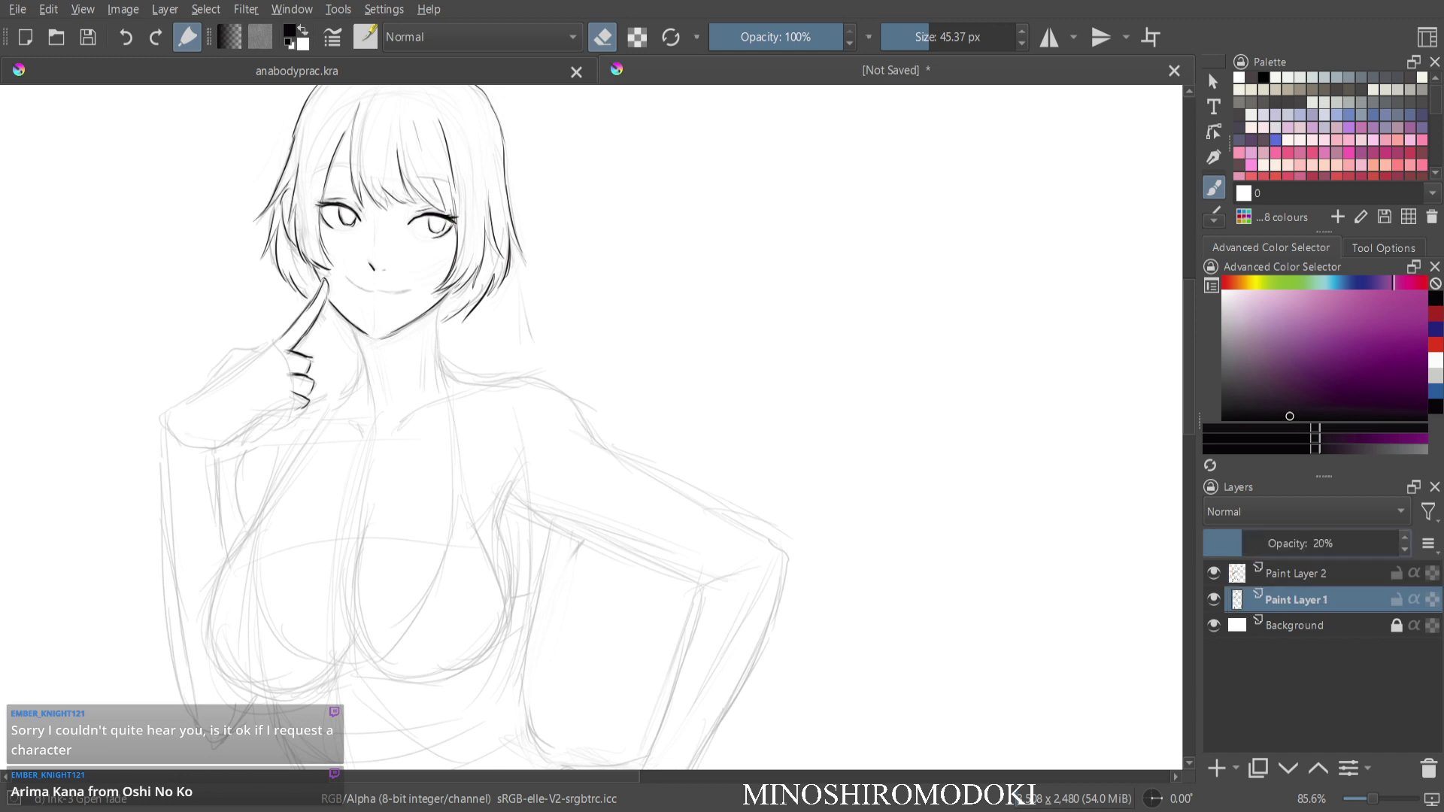
Select the inked eye on the hip-hand side on Paint Layer 2 and move it slightly toward the nose.
scroll(380, 305, up, 1)
scroll(515, 371, up, 3)
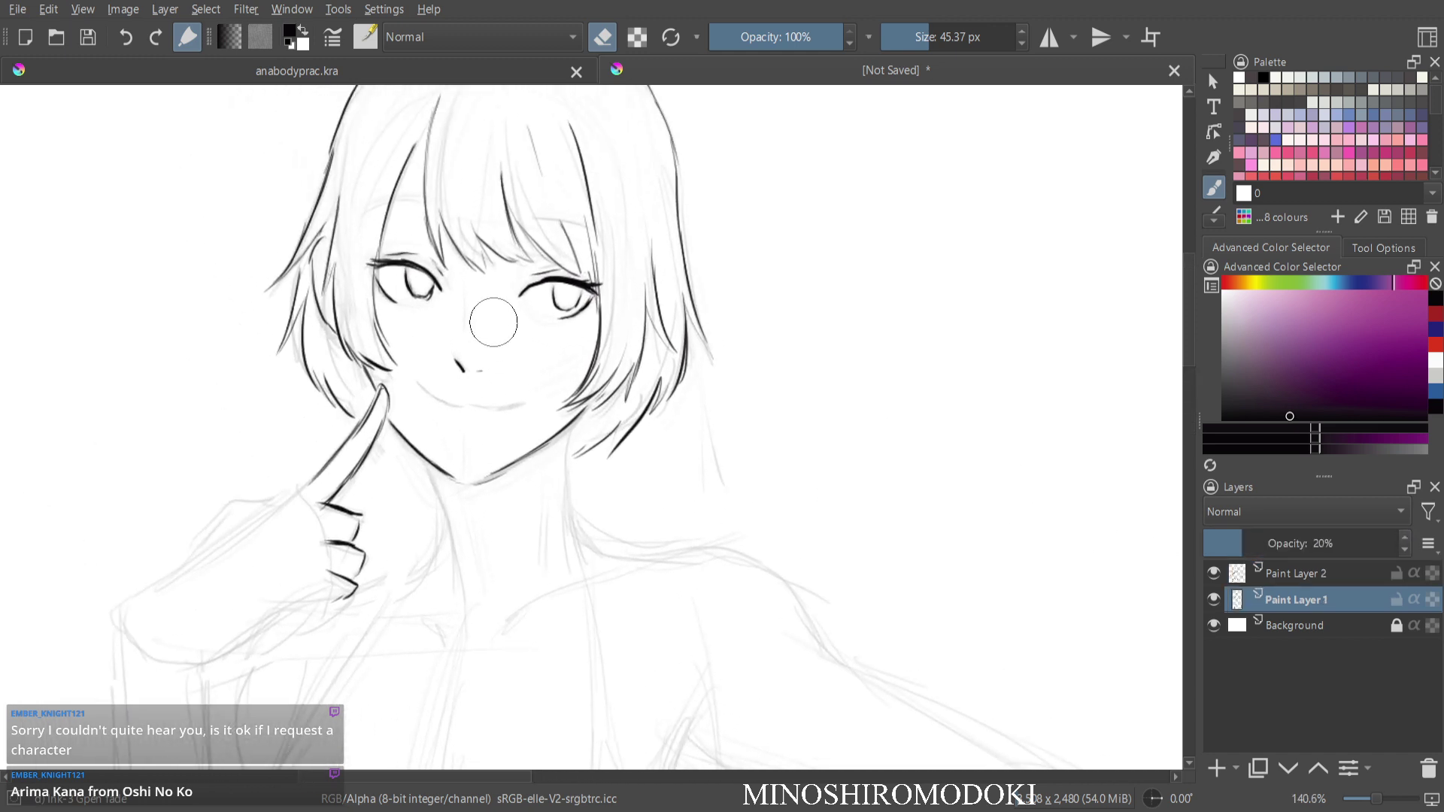
key(e)
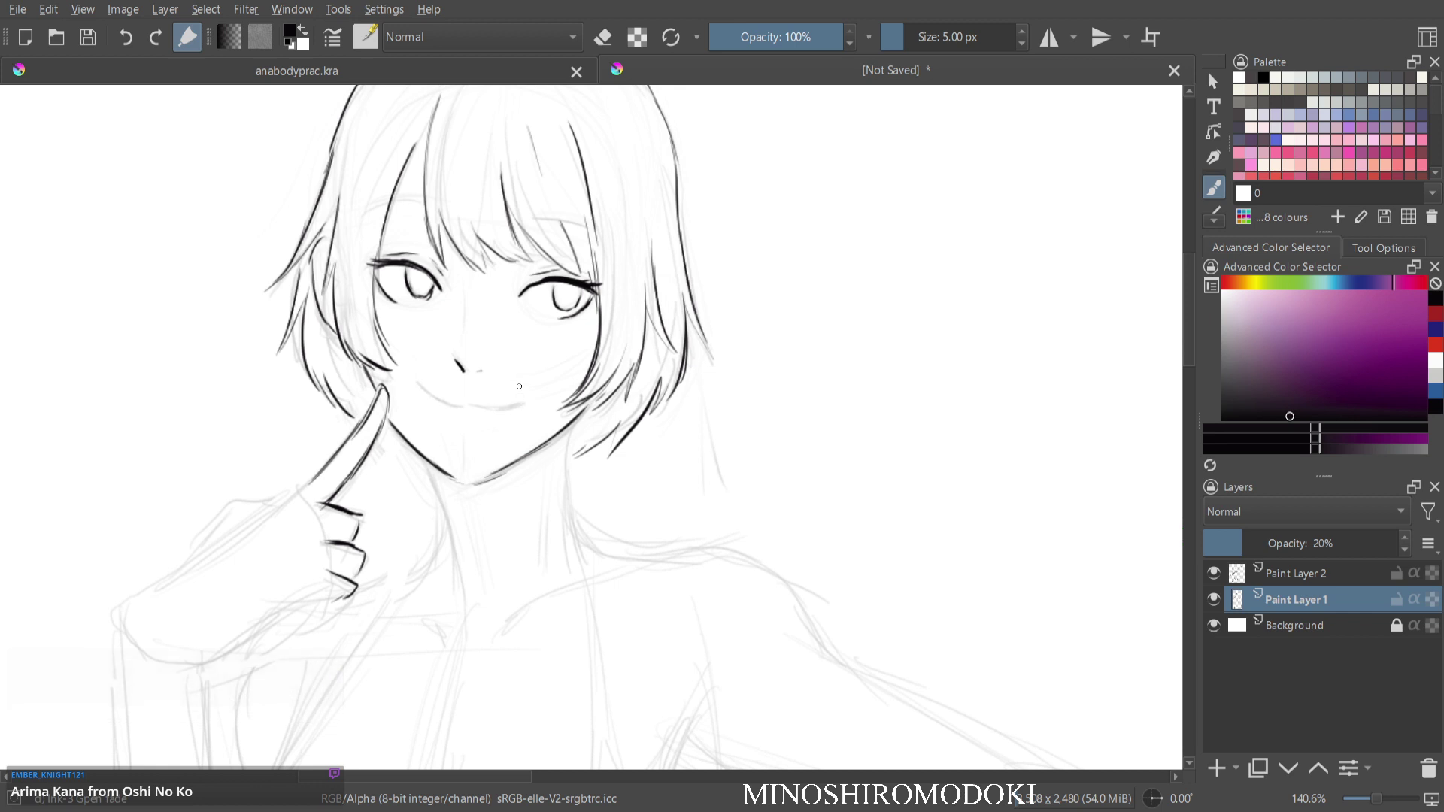
key(ctrl+t)
mouse_move(532, 263)
mouse_down()
mouse_move(541, 325)
mouse_move(596, 305)
mouse_up()
key(ctrl+t)
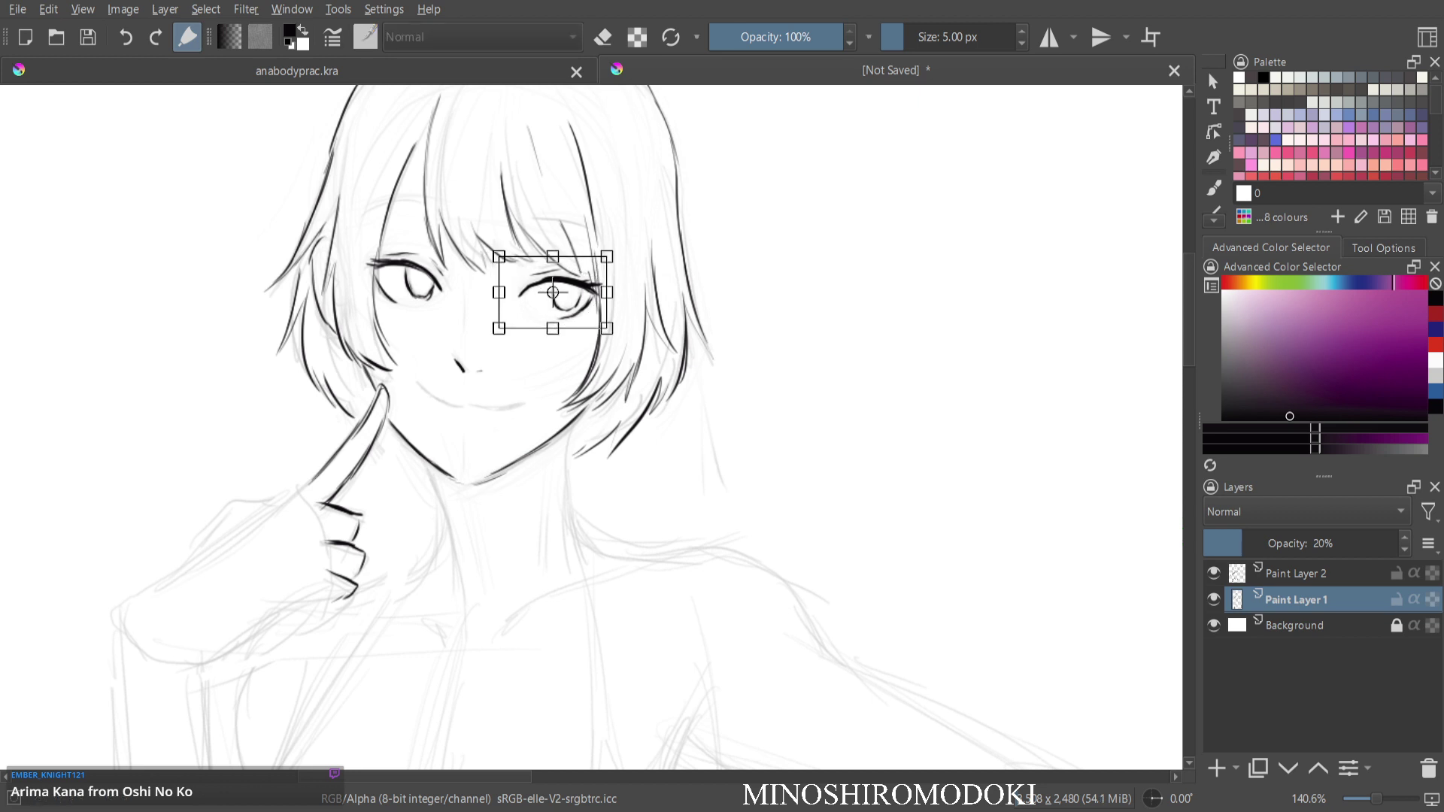
click(1296, 574)
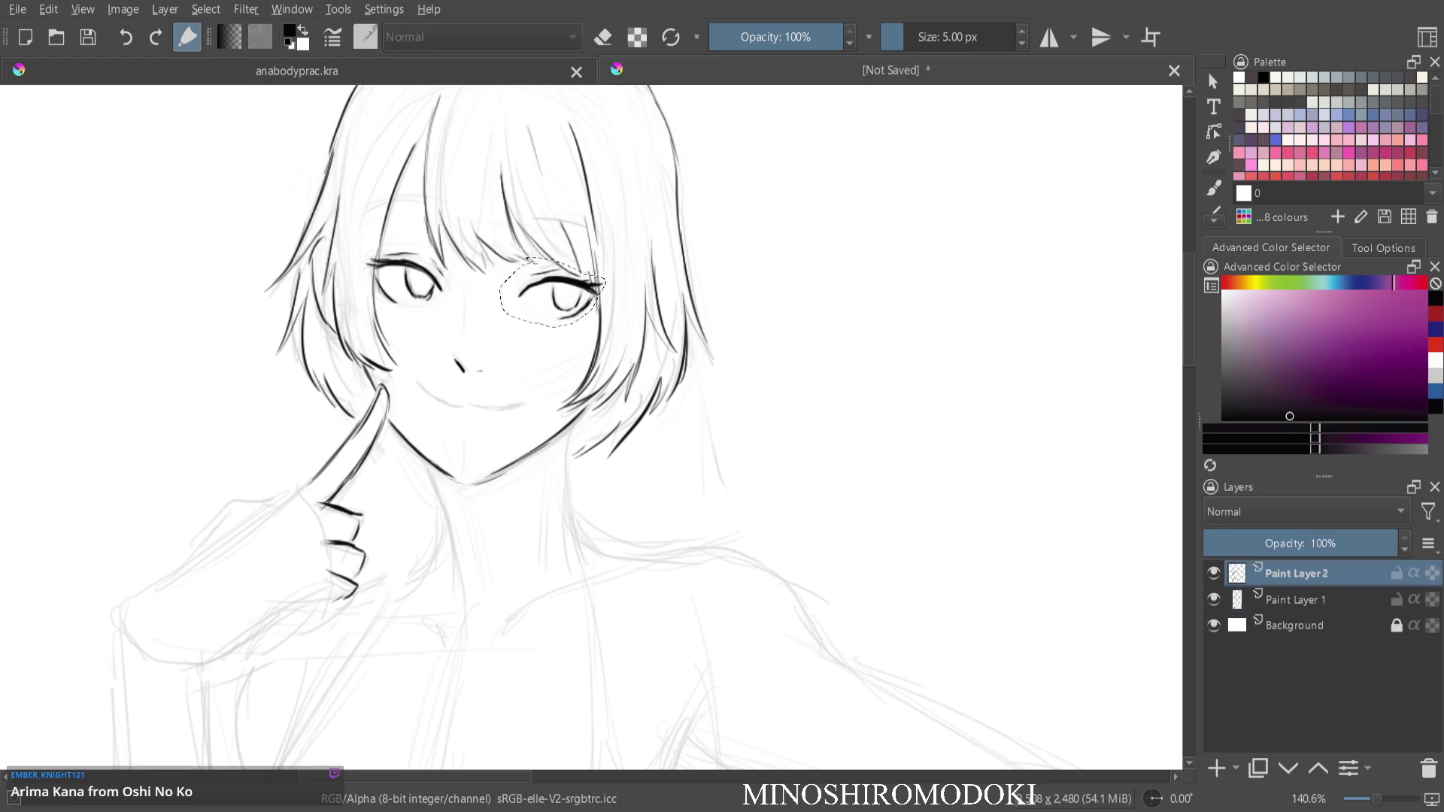
key(ctrl+t)
drag(553, 301, 545, 294)
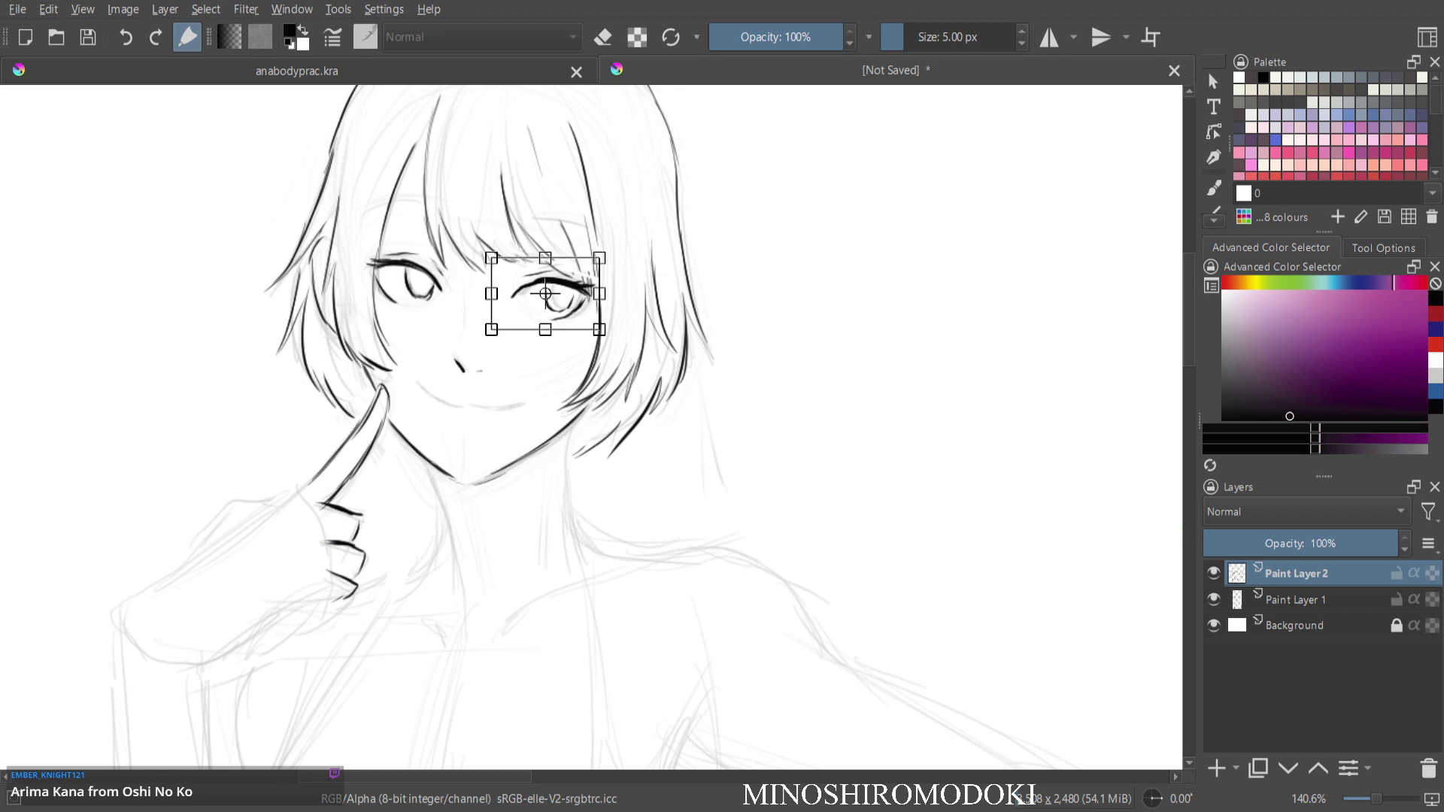
key(m)
key(Return)
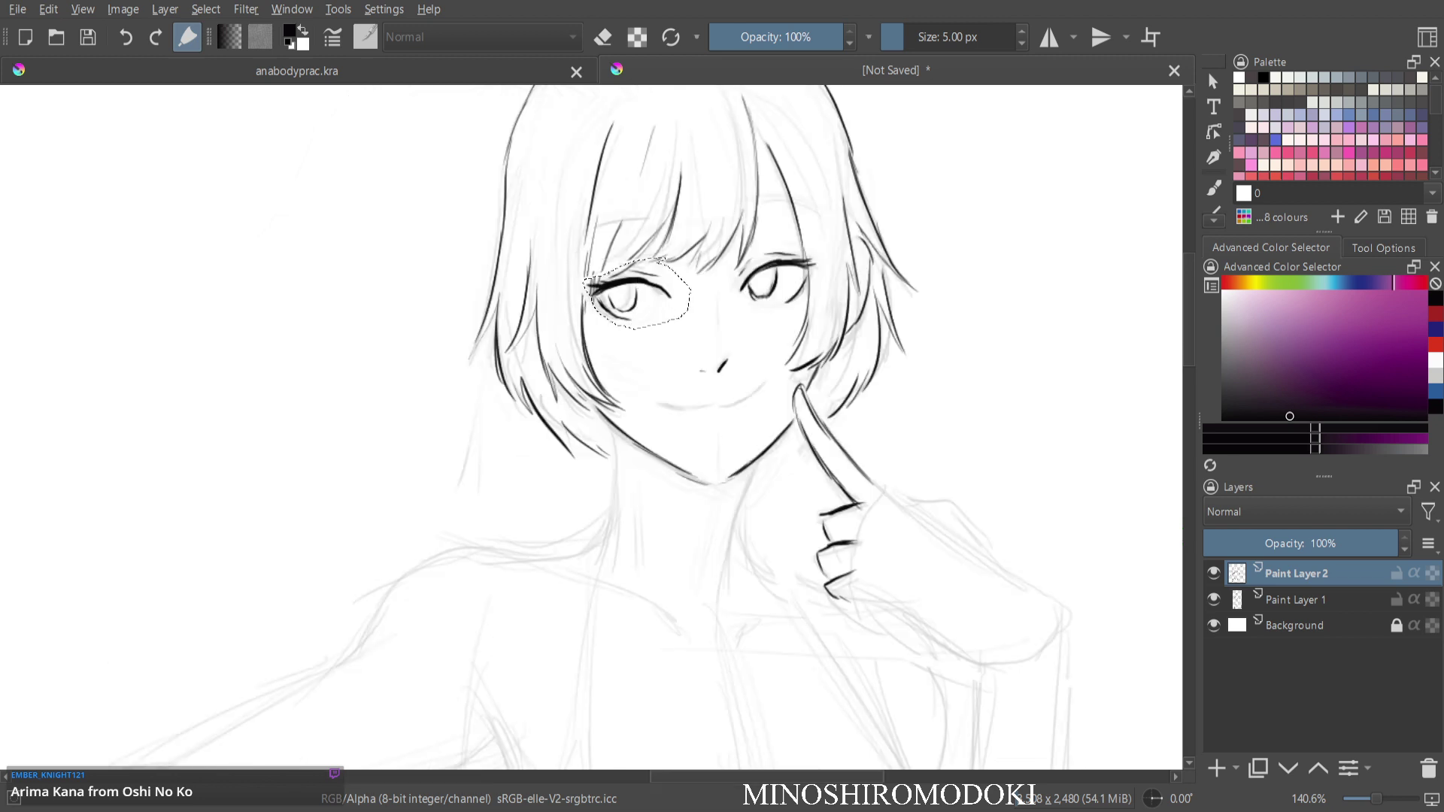
key(b)
key(m)
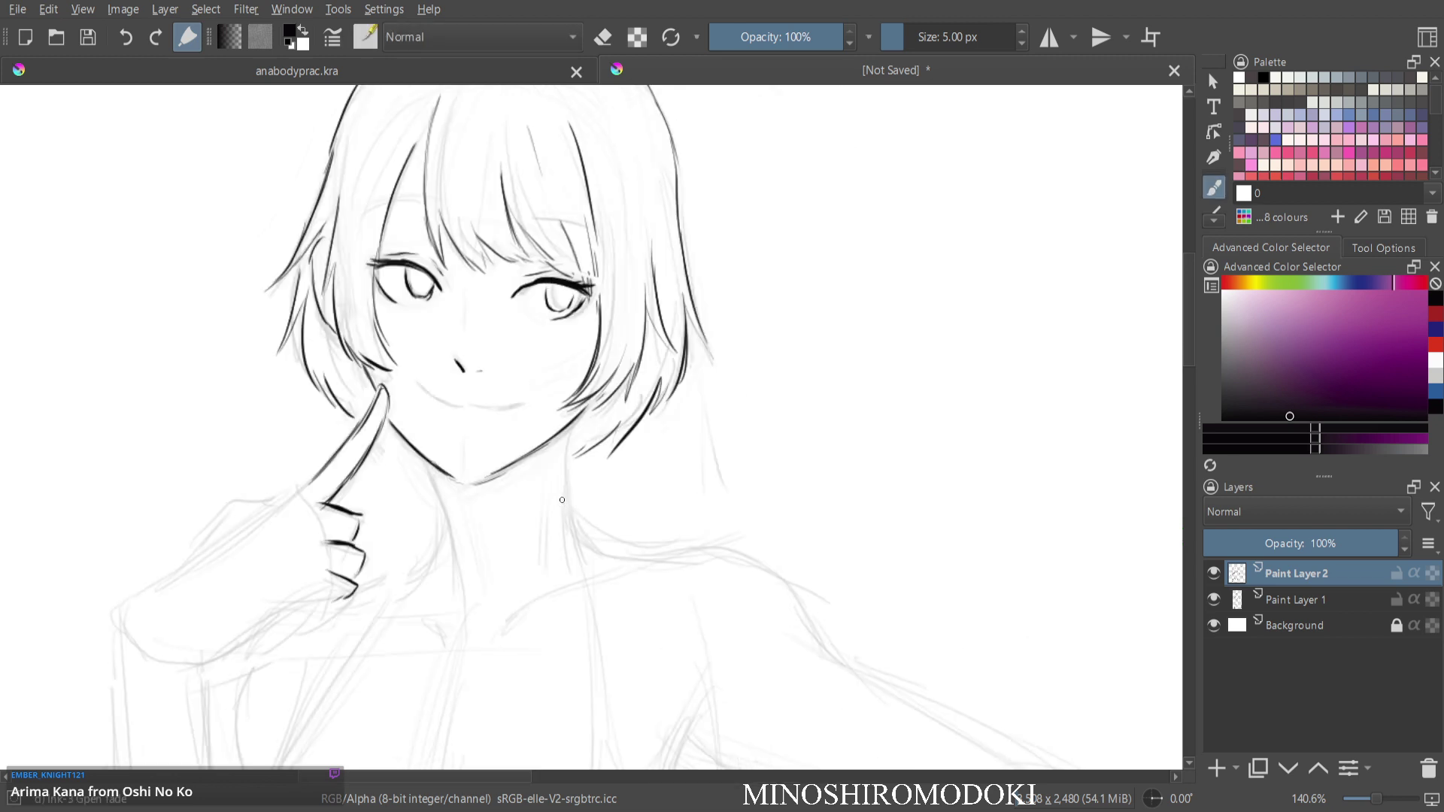
Erase the jawline on the hip-hand side and re-ink it as a cleaner line down to the chin.
key(e)
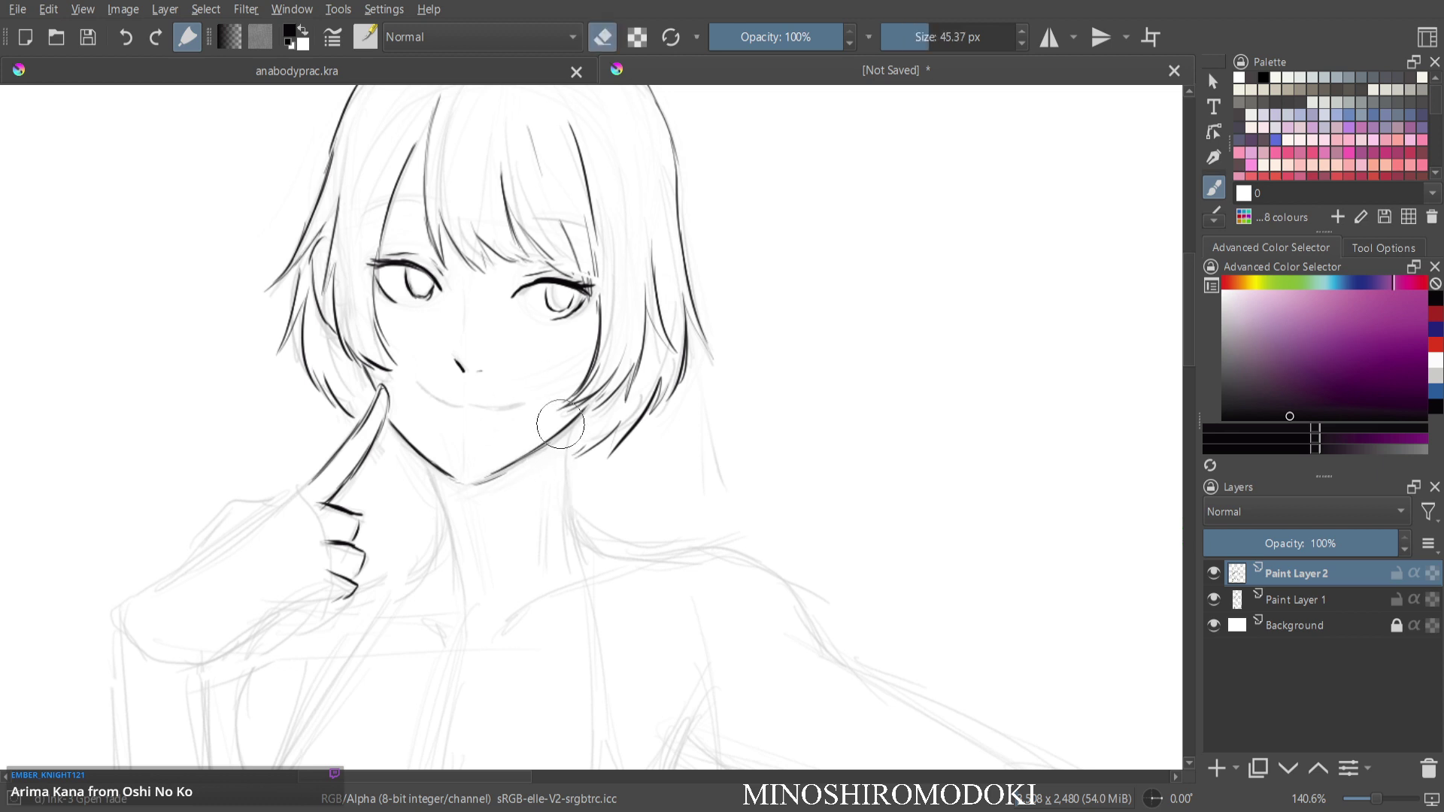
drag(561, 423, 489, 485)
key(e)
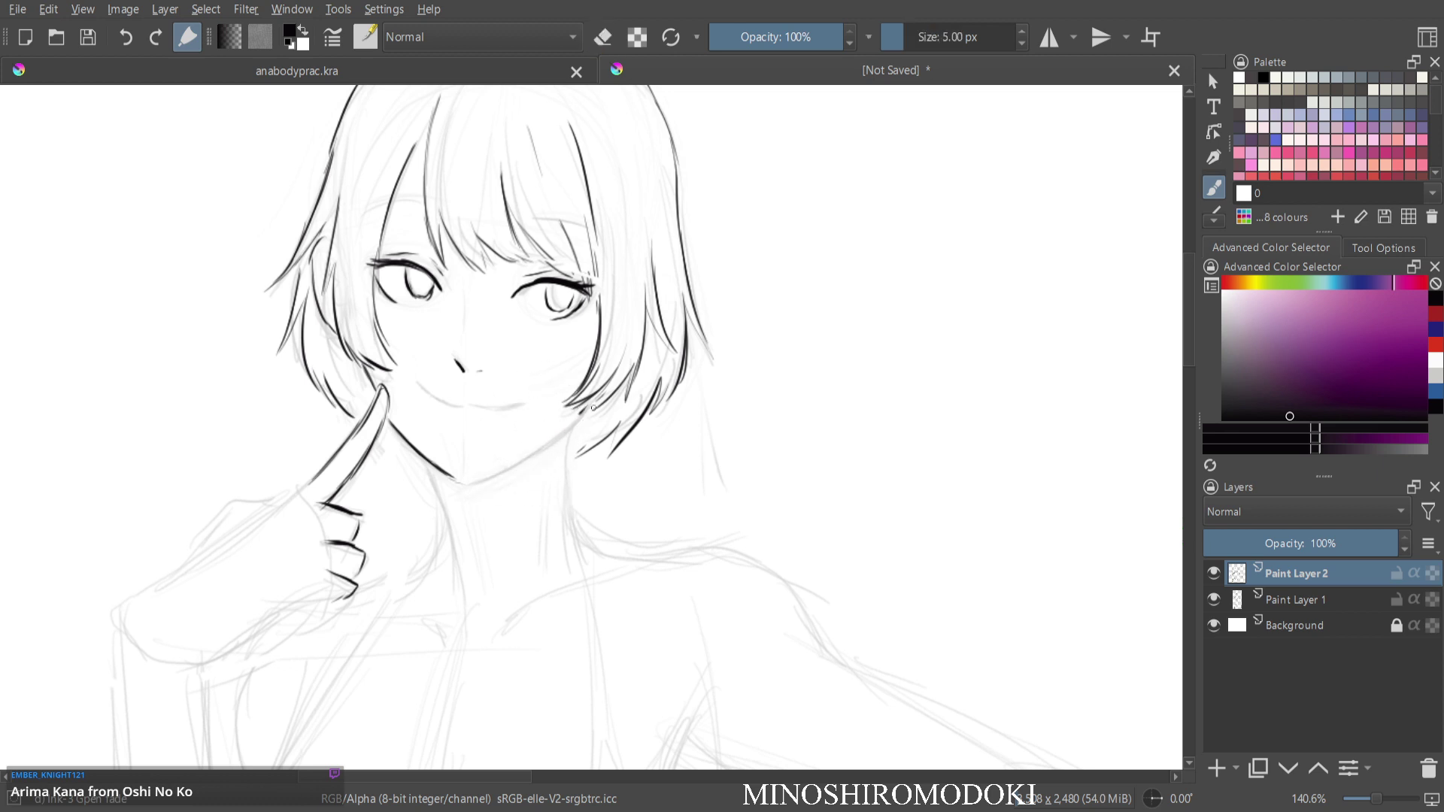
key(e)
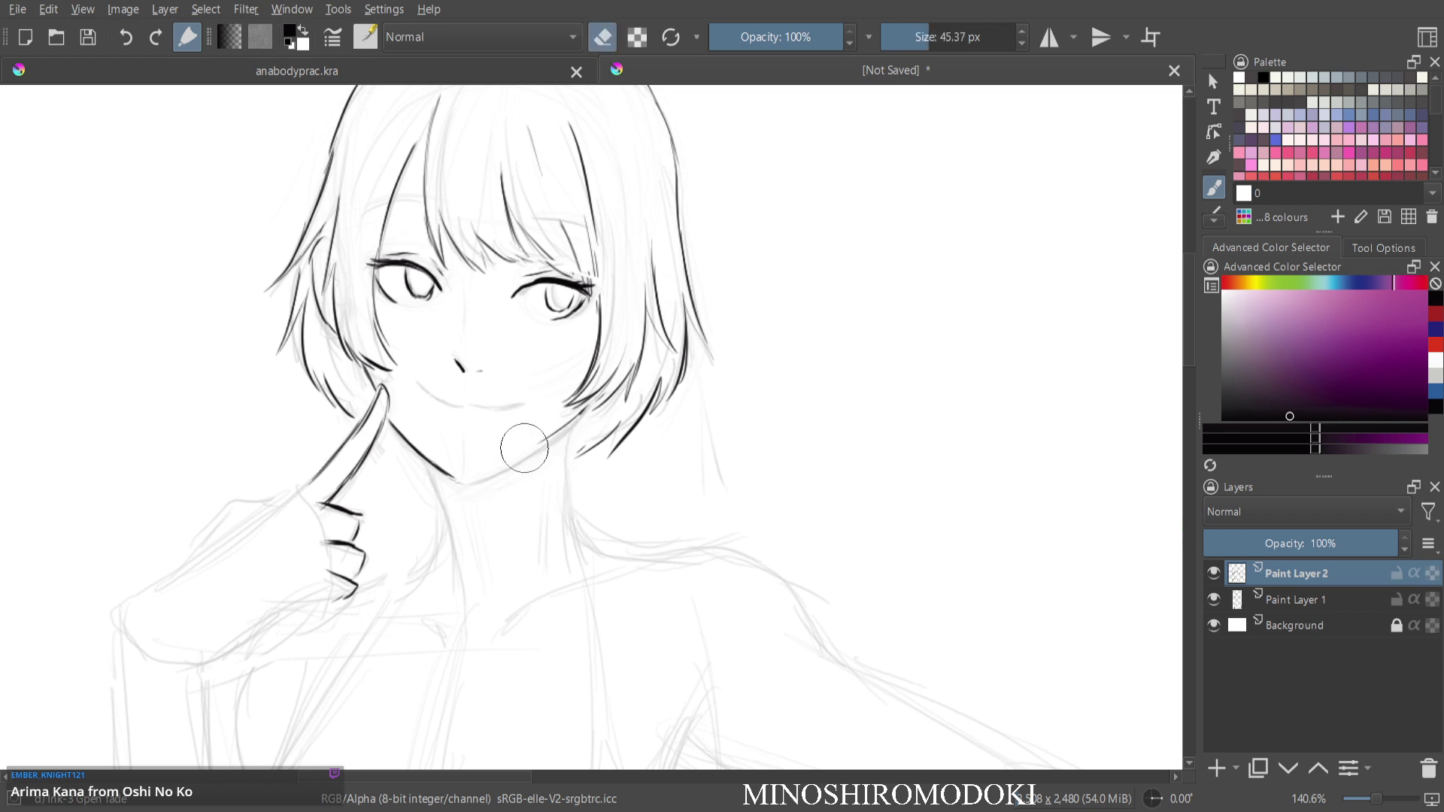
key(e)
mouse_move(589, 408)
mouse_down()
mouse_move(520, 460)
mouse_move(458, 479)
mouse_up()
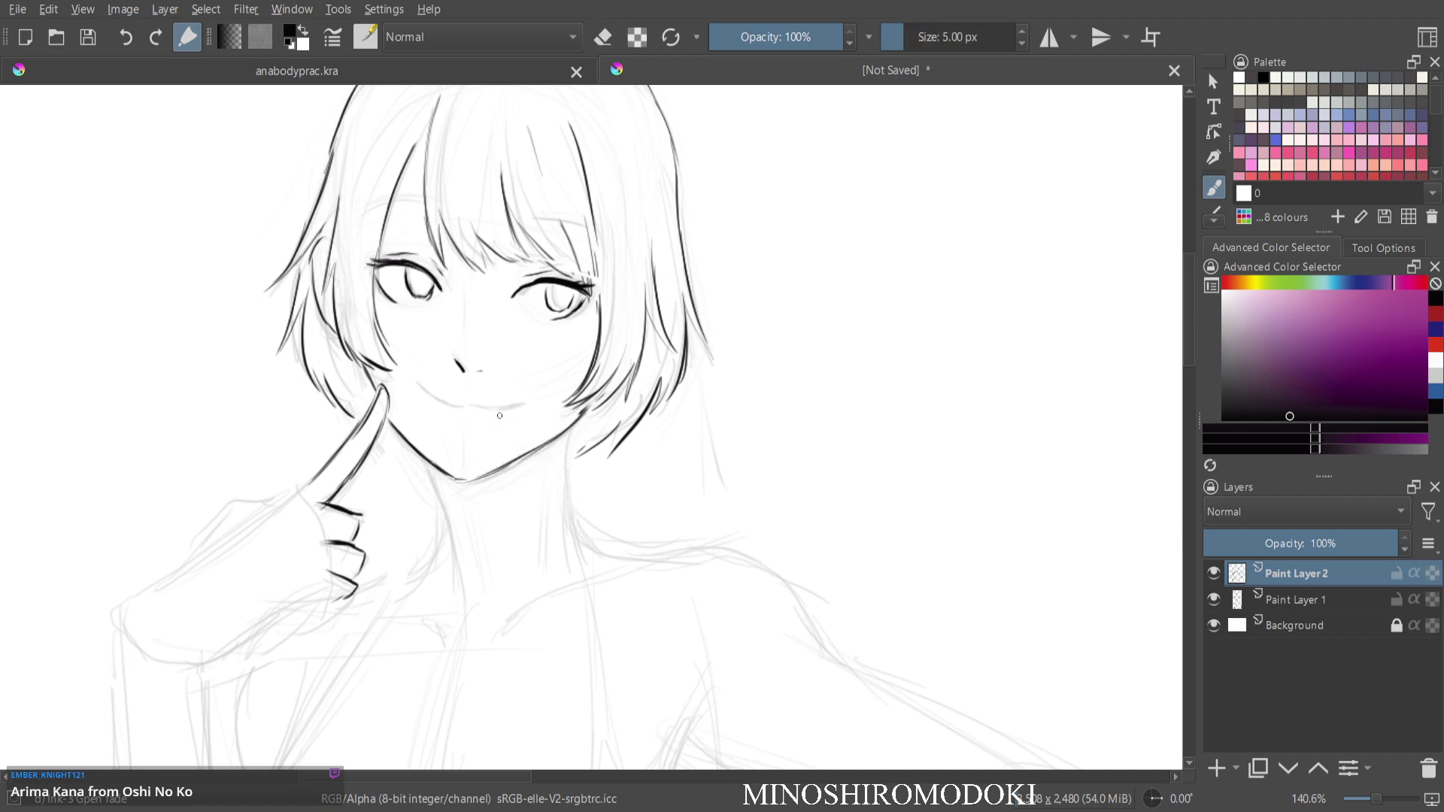
Ink the smiling mouth with a small lower-lip mark and both eyebrows under the bangs.
drag(423, 388, 517, 404)
key(e)
key(e)
drag(363, 218, 416, 212)
mouse_move(533, 224)
mouse_down()
mouse_move(571, 219)
mouse_move(536, 413)
mouse_move(515, 303)
mouse_up()
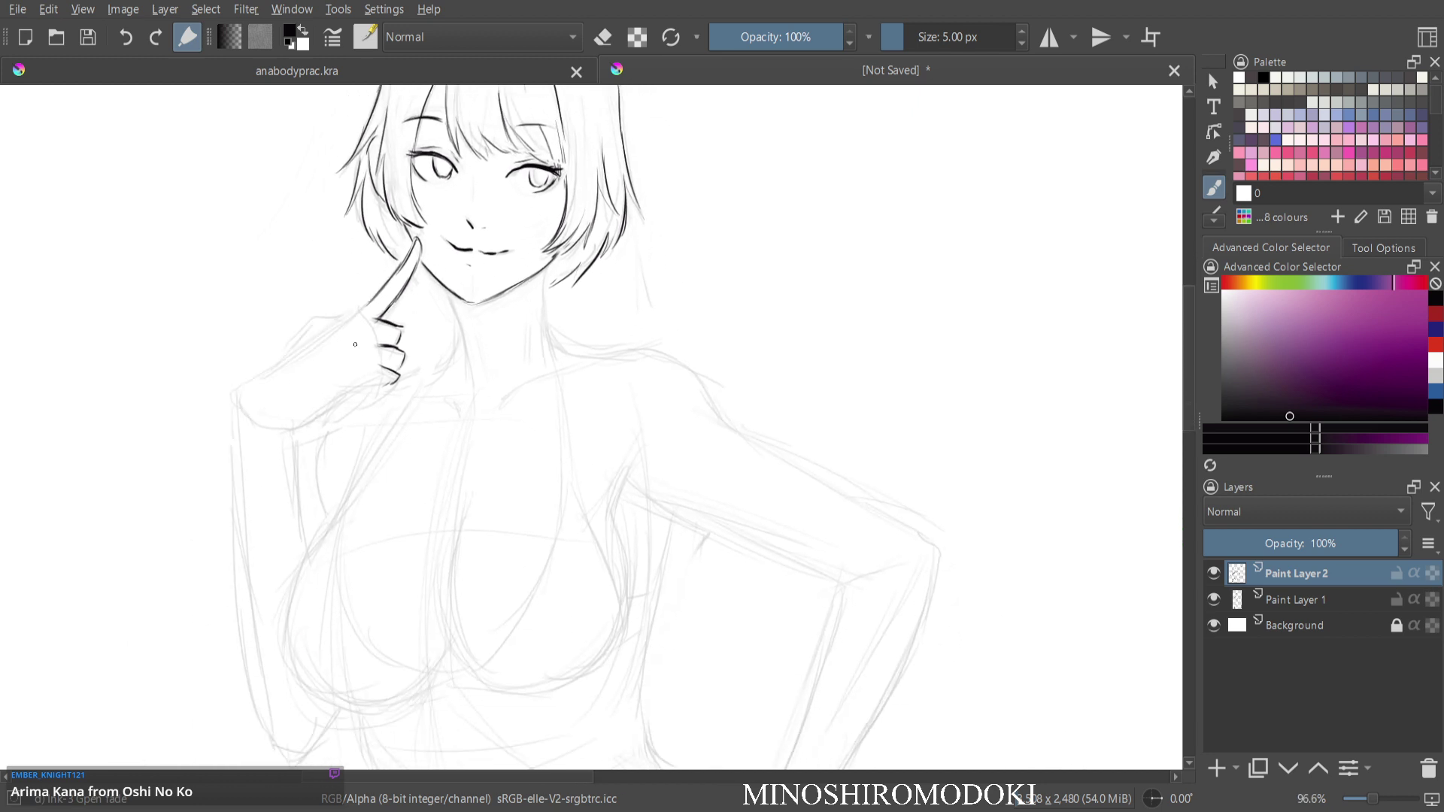
Ink both sides of the neck and the rounded shoulder line on the hip-hand side.
mouse_move(448, 292)
mouse_down()
mouse_move(463, 350)
mouse_move(459, 331)
mouse_move(419, 373)
mouse_up()
drag(545, 269, 548, 331)
mouse_move(547, 331)
mouse_down()
mouse_move(569, 352)
mouse_move(670, 358)
mouse_move(642, 354)
mouse_move(696, 376)
mouse_move(720, 416)
mouse_up()
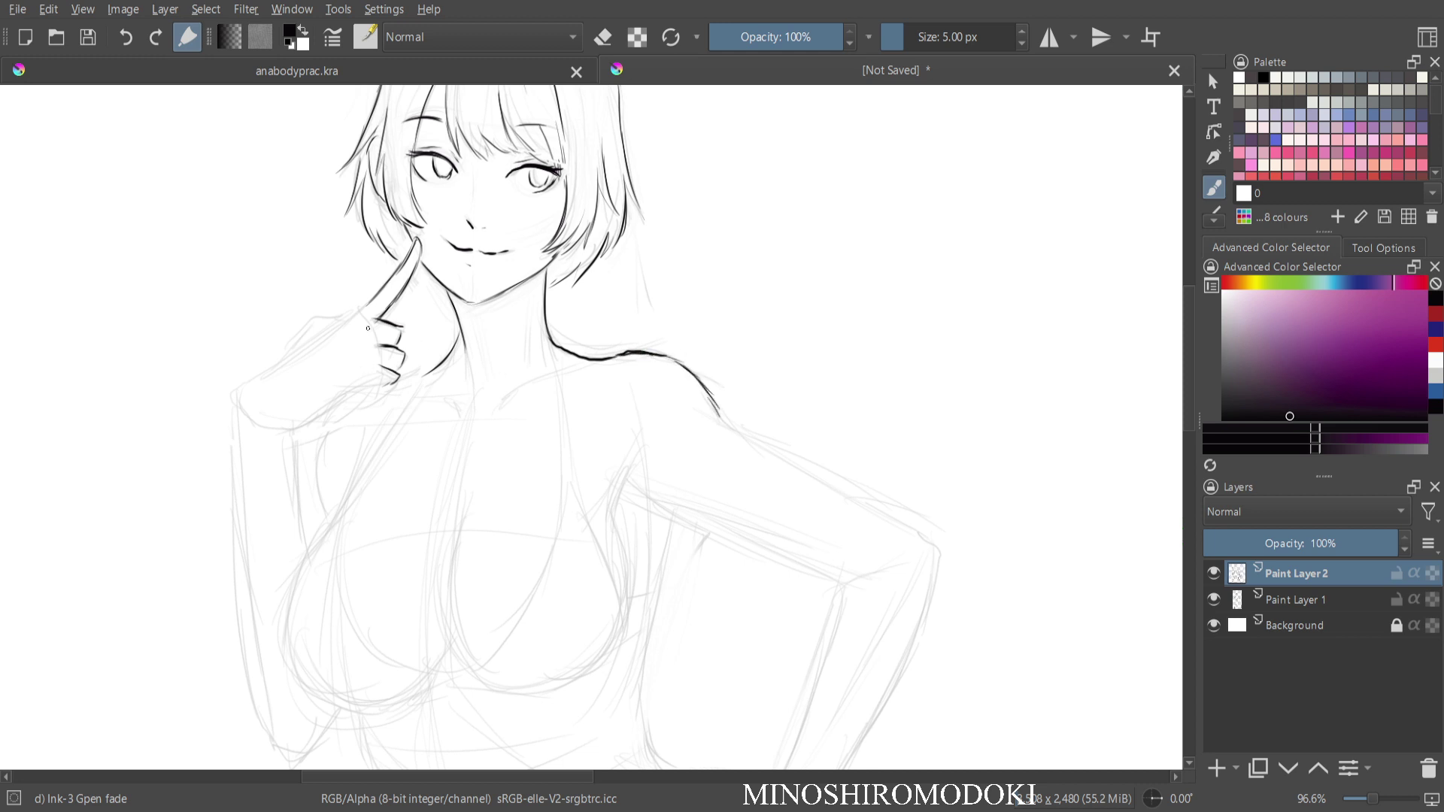
Ink the back and heel of the raised hand and both sides of its forearm down around the elbow.
drag(369, 302, 324, 330)
drag(378, 379, 294, 426)
mouse_move(323, 332)
mouse_down()
mouse_move(239, 390)
mouse_move(240, 504)
mouse_move(284, 419)
mouse_move(339, 369)
mouse_move(323, 395)
mouse_move(335, 529)
mouse_move(377, 619)
mouse_up()
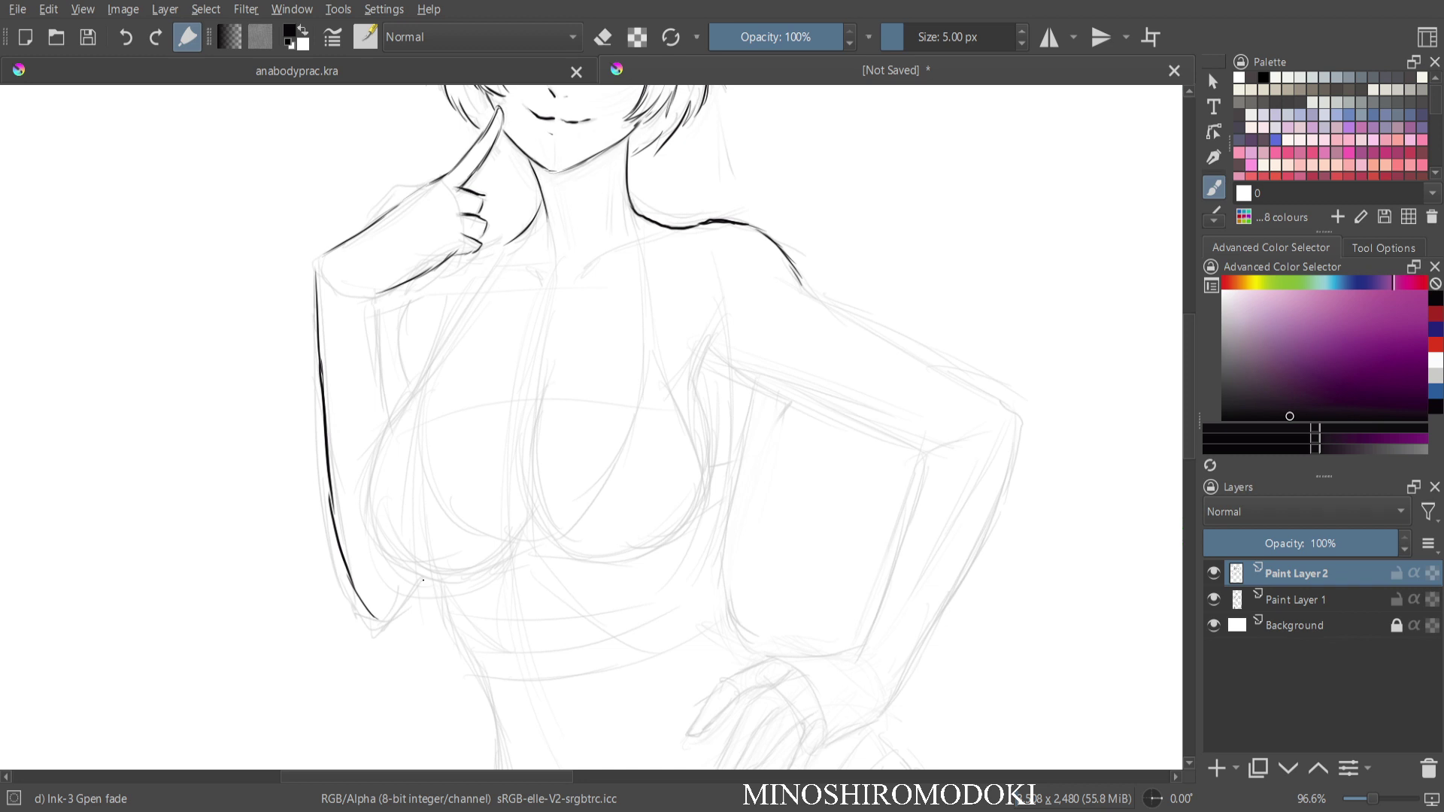
drag(423, 580, 377, 618)
drag(374, 298, 397, 408)
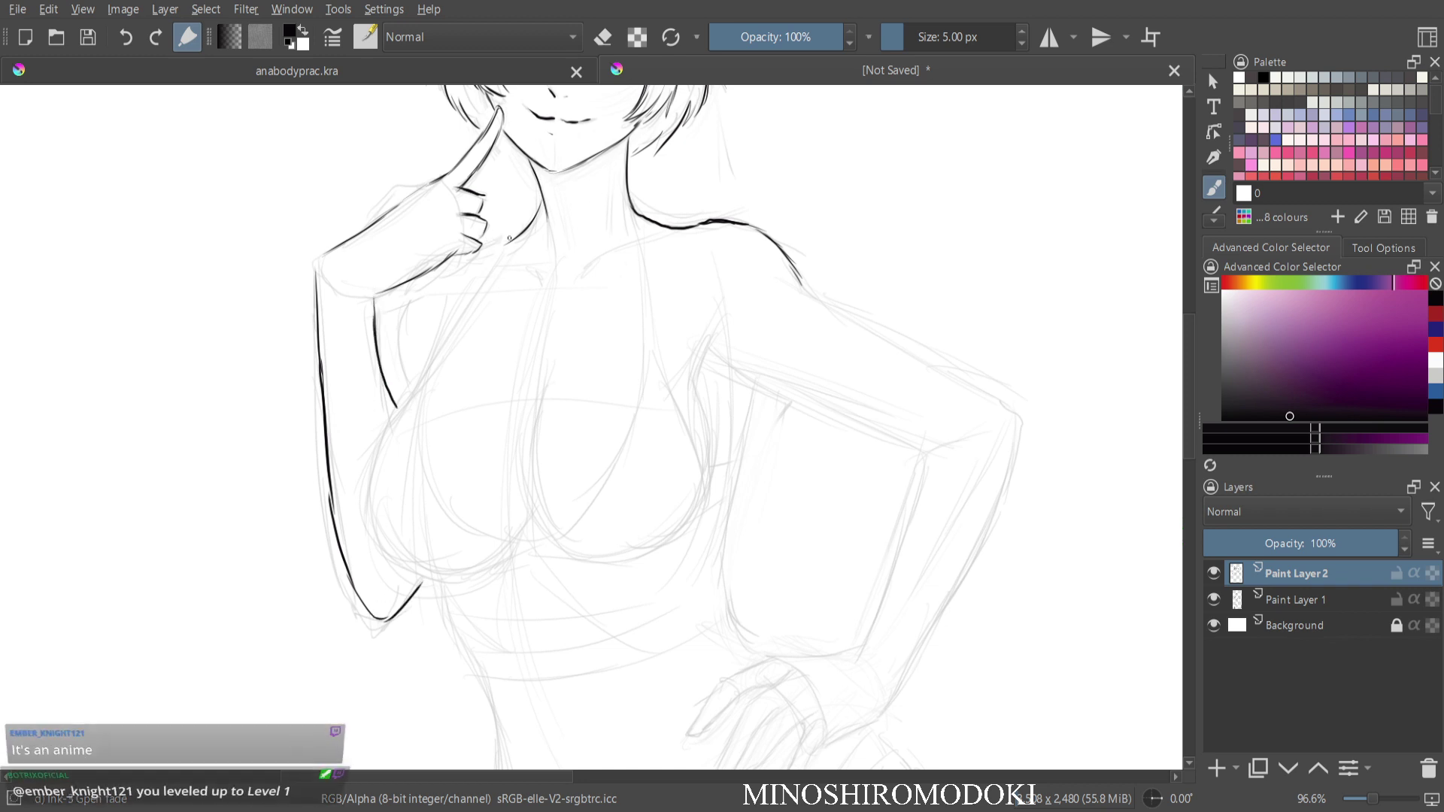
Ink the shoulder and upper-arm lines behind the raised forearm and the two collarbones.
drag(507, 243, 482, 251)
mouse_move(420, 285)
mouse_down()
mouse_move(402, 349)
mouse_move(415, 384)
mouse_up()
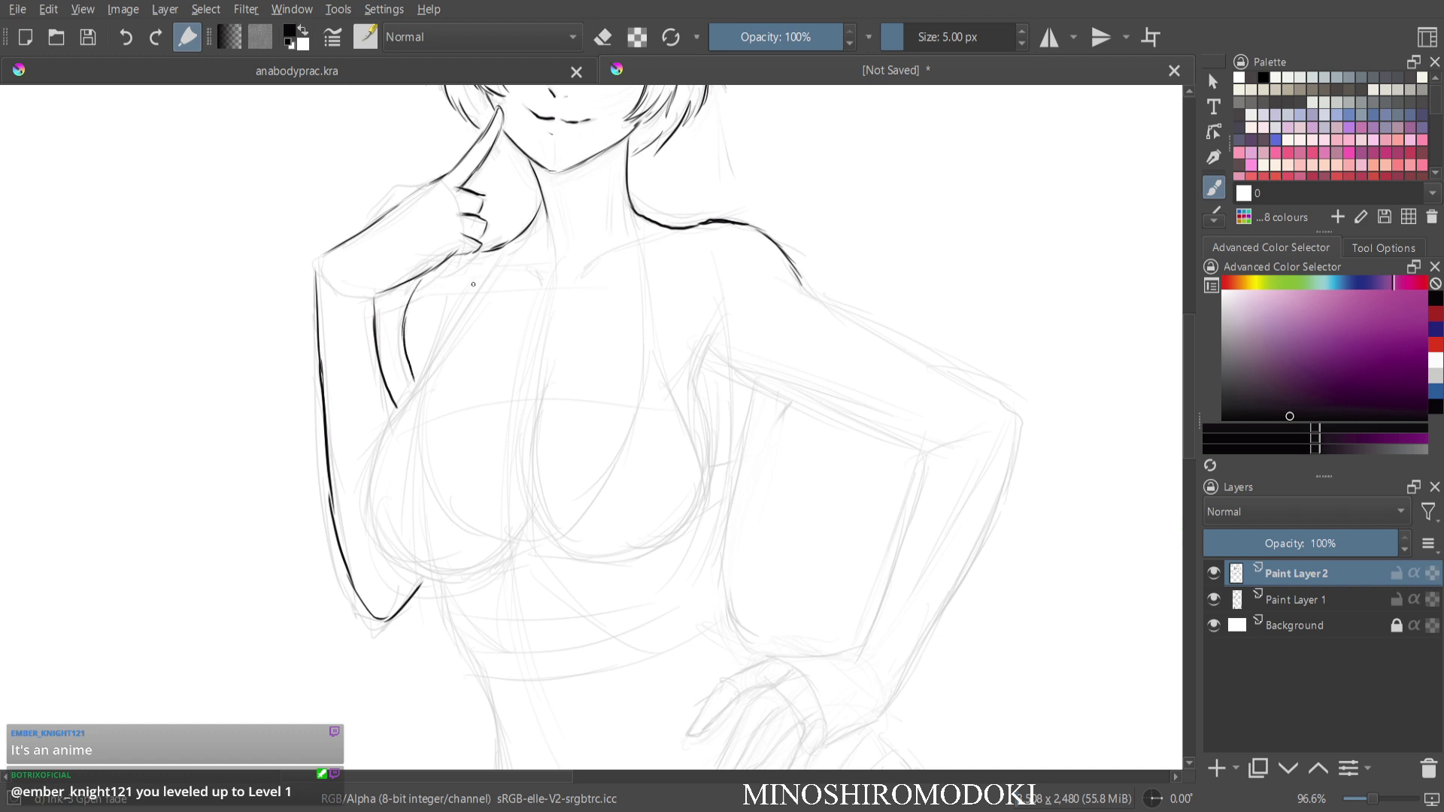
mouse_move(485, 264)
mouse_down()
mouse_move(551, 273)
mouse_move(547, 284)
mouse_move(621, 250)
mouse_up()
Ink the halter strap and the outer and inner edges of the bikini cup on the raised-arm side.
drag(508, 246, 428, 372)
drag(517, 240, 446, 365)
drag(475, 313, 428, 405)
mouse_move(428, 348)
mouse_down()
mouse_move(383, 440)
mouse_move(377, 528)
mouse_move(375, 476)
mouse_move(399, 559)
mouse_move(450, 574)
mouse_move(499, 559)
mouse_up()
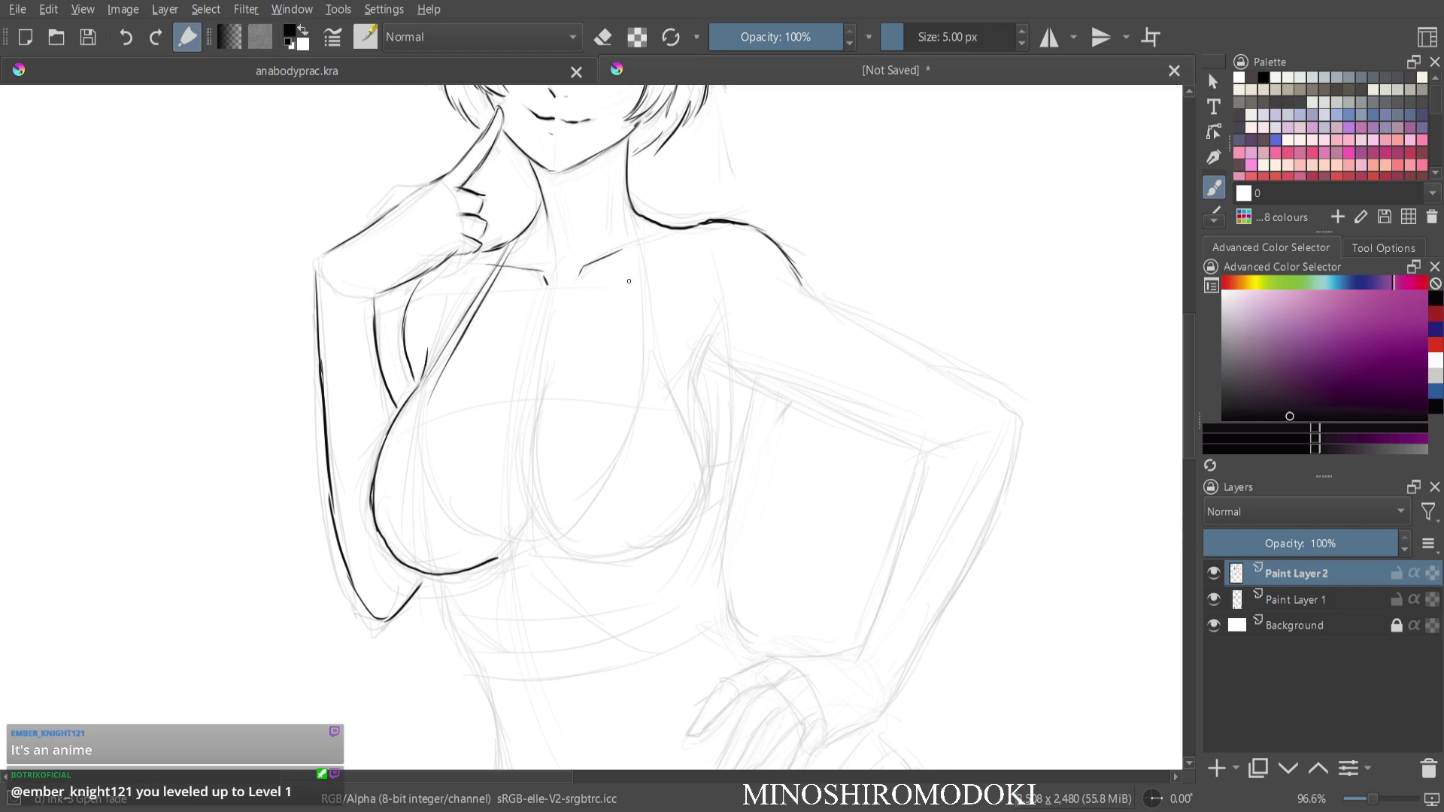
key(m)
mouse_move(756, 394)
mouse_down()
mouse_move(749, 483)
mouse_move(665, 547)
mouse_up()
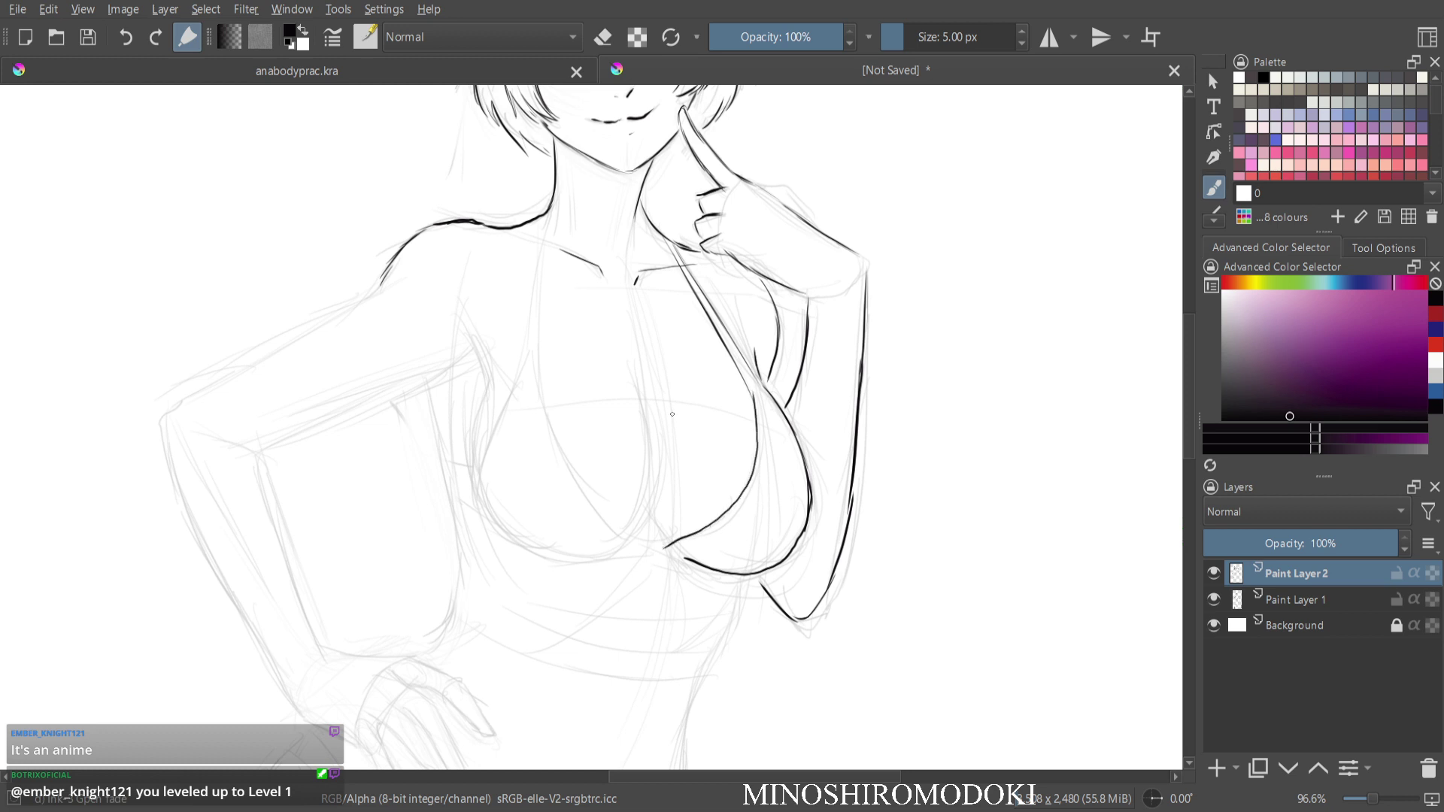
Ink the halter strap and the inner and outer edges of the bikini cup on the hip-hand side.
drag(537, 219, 519, 374)
mouse_move(546, 219)
mouse_down()
mouse_move(556, 436)
mouse_move(549, 424)
mouse_move(613, 527)
mouse_move(602, 518)
mouse_move(639, 543)
mouse_up()
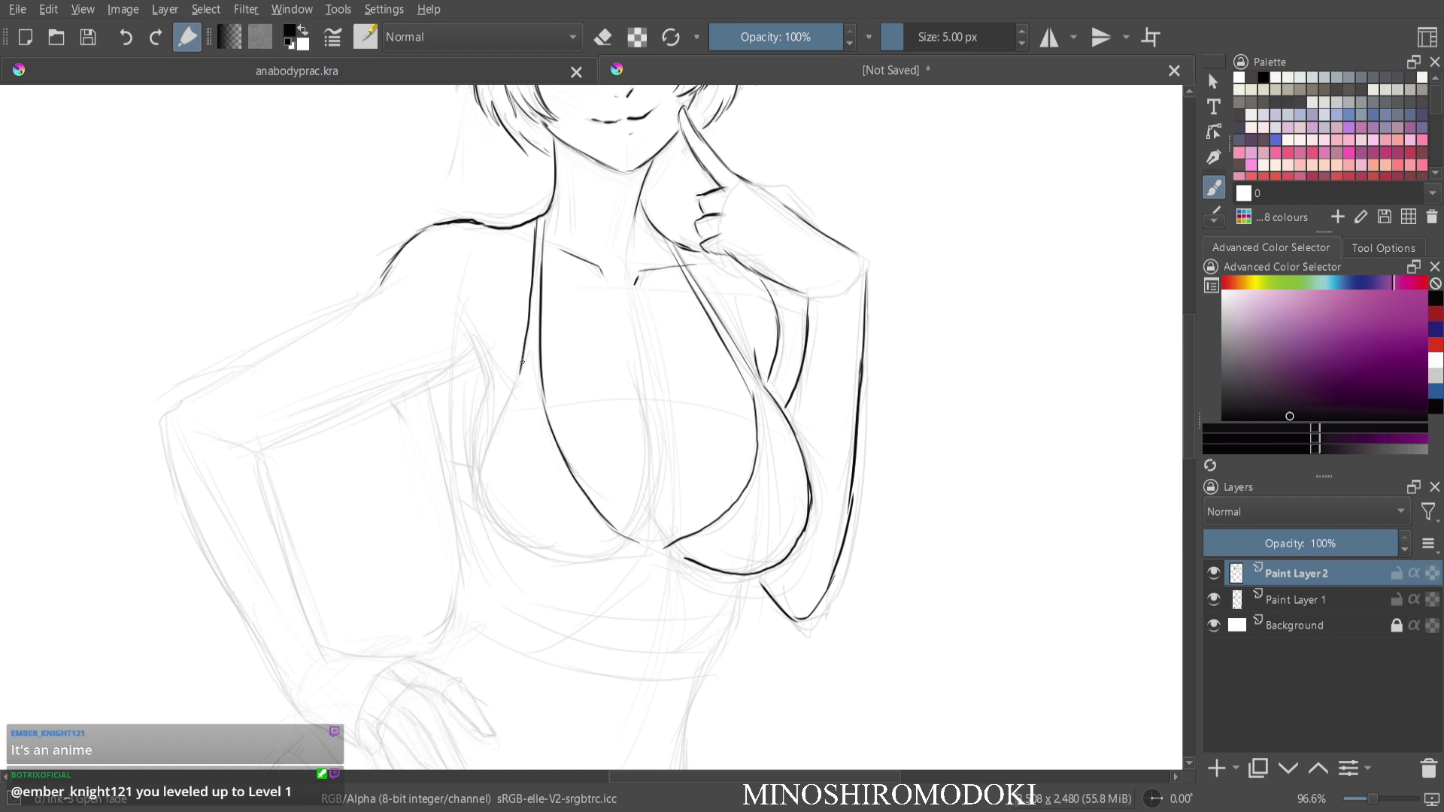
mouse_move(522, 364)
mouse_down()
mouse_move(482, 482)
mouse_move(492, 522)
mouse_move(586, 552)
mouse_up()
key(ctrl+z)
key(m)
drag(618, 502, 596, 419)
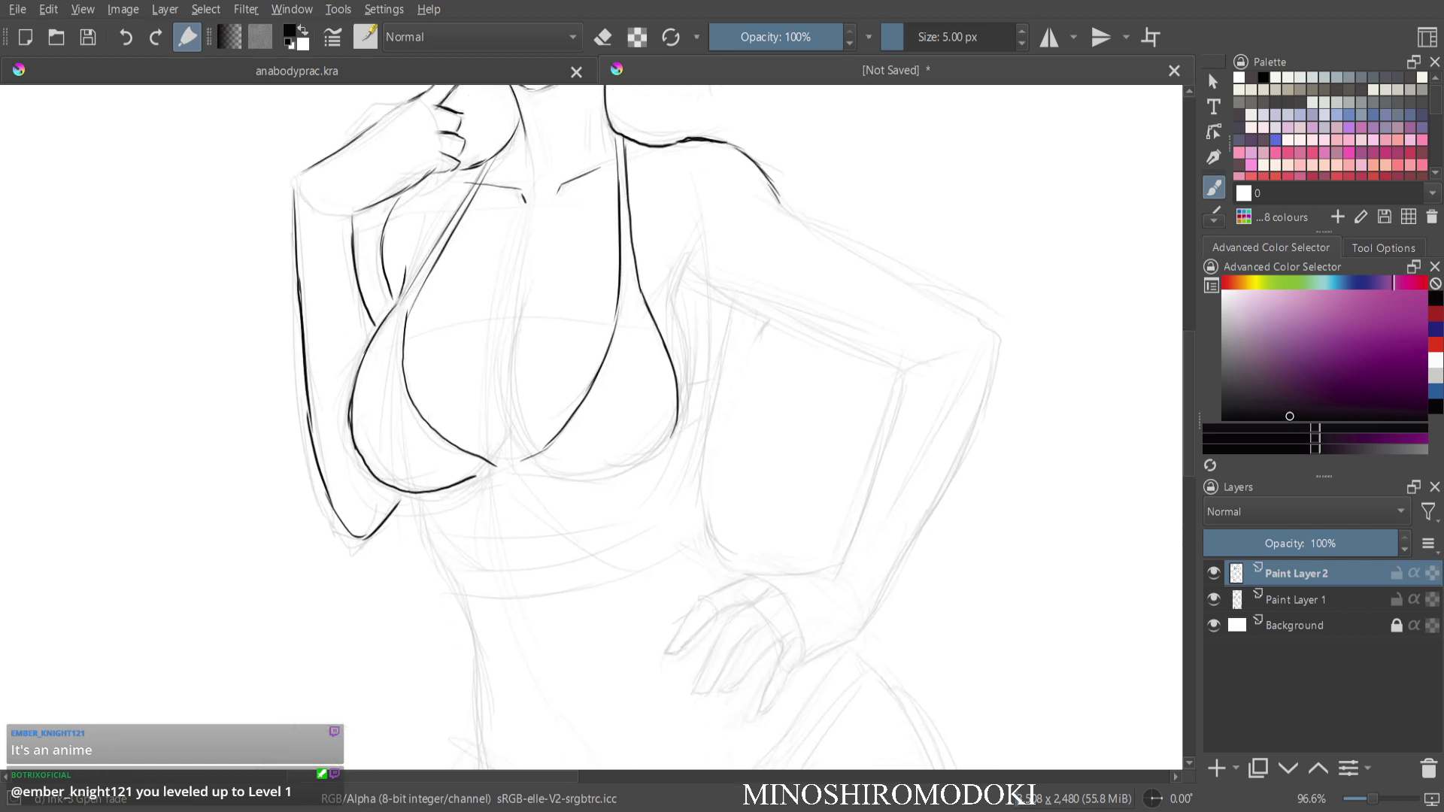
Rework the outer edge of the hip-hand side bikini cup and ink the curve along its underside.
key(e)
drag(645, 298, 668, 404)
key(e)
mouse_move(637, 275)
mouse_down()
mouse_move(679, 391)
mouse_move(667, 449)
mouse_move(644, 462)
mouse_up()
mouse_move(477, 480)
mouse_down()
mouse_move(613, 482)
mouse_move(644, 464)
mouse_up()
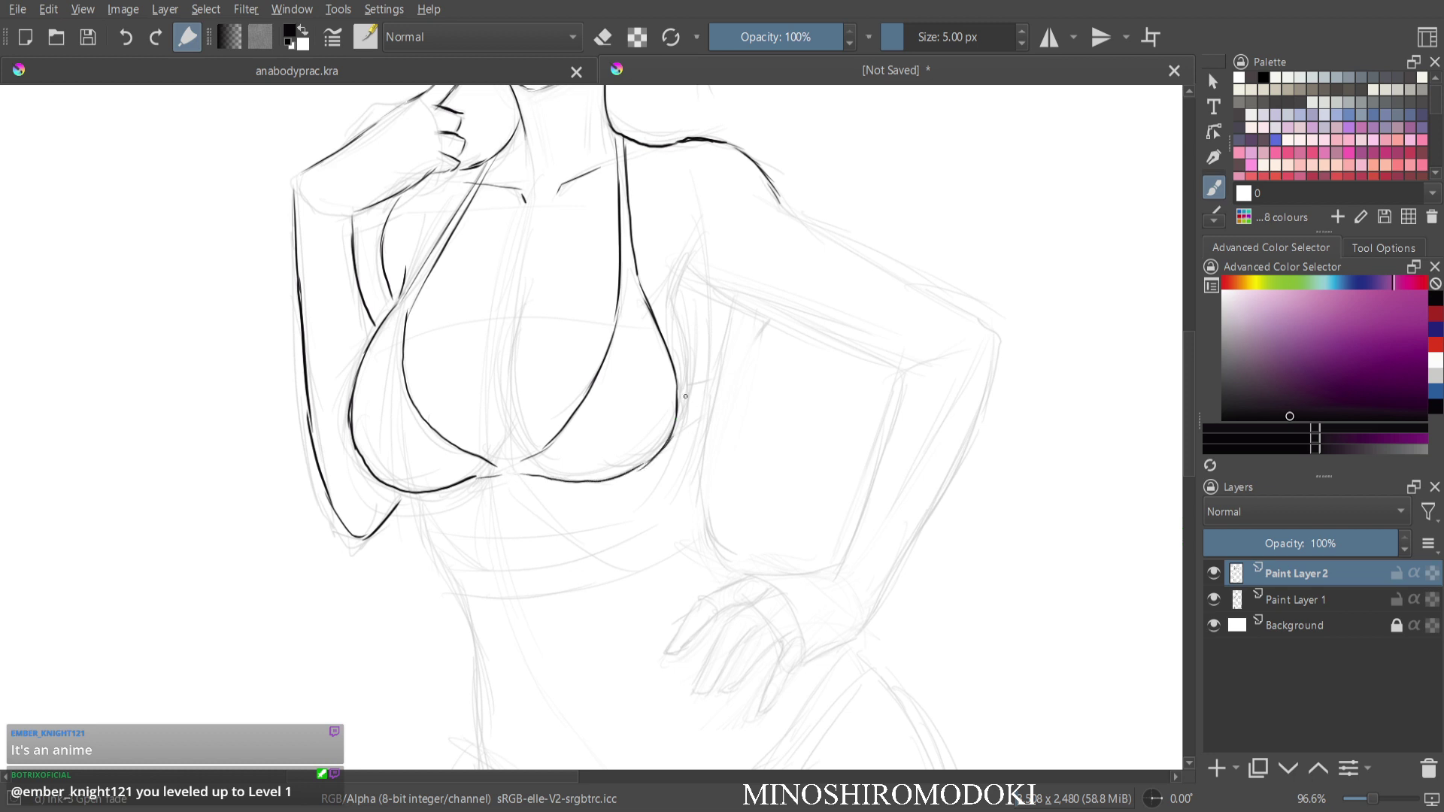
Ink the armpit fold, side band and upper torso edge beside the hip-hand side cup, redrawing the cup's outer edge.
drag(688, 389, 704, 382)
mouse_move(691, 247)
mouse_down()
mouse_move(682, 395)
mouse_move(655, 339)
mouse_move(675, 391)
mouse_move(664, 425)
mouse_up()
key(e)
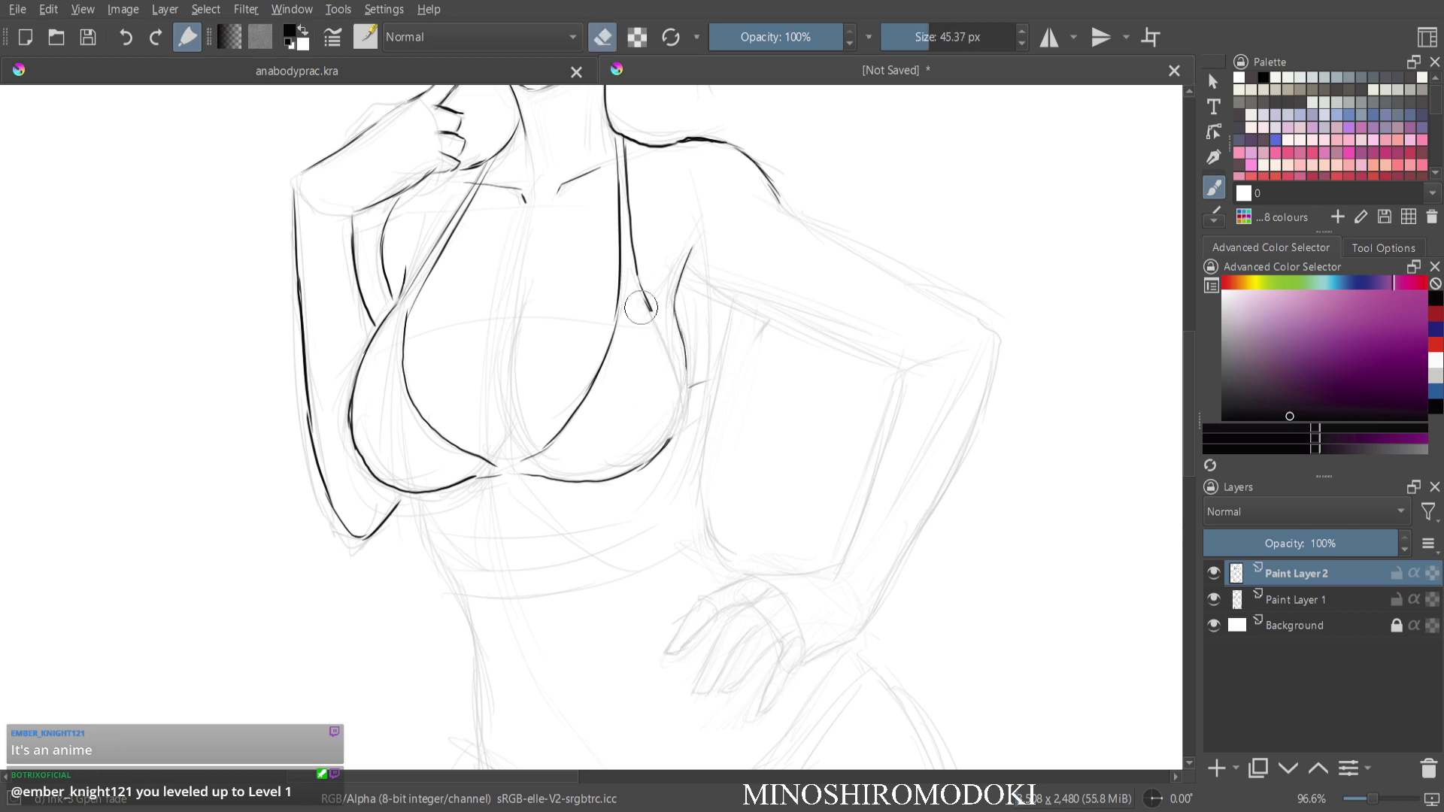
key(e)
mouse_move(651, 310)
mouse_down()
mouse_move(691, 398)
mouse_move(663, 450)
mouse_up()
drag(692, 389, 716, 375)
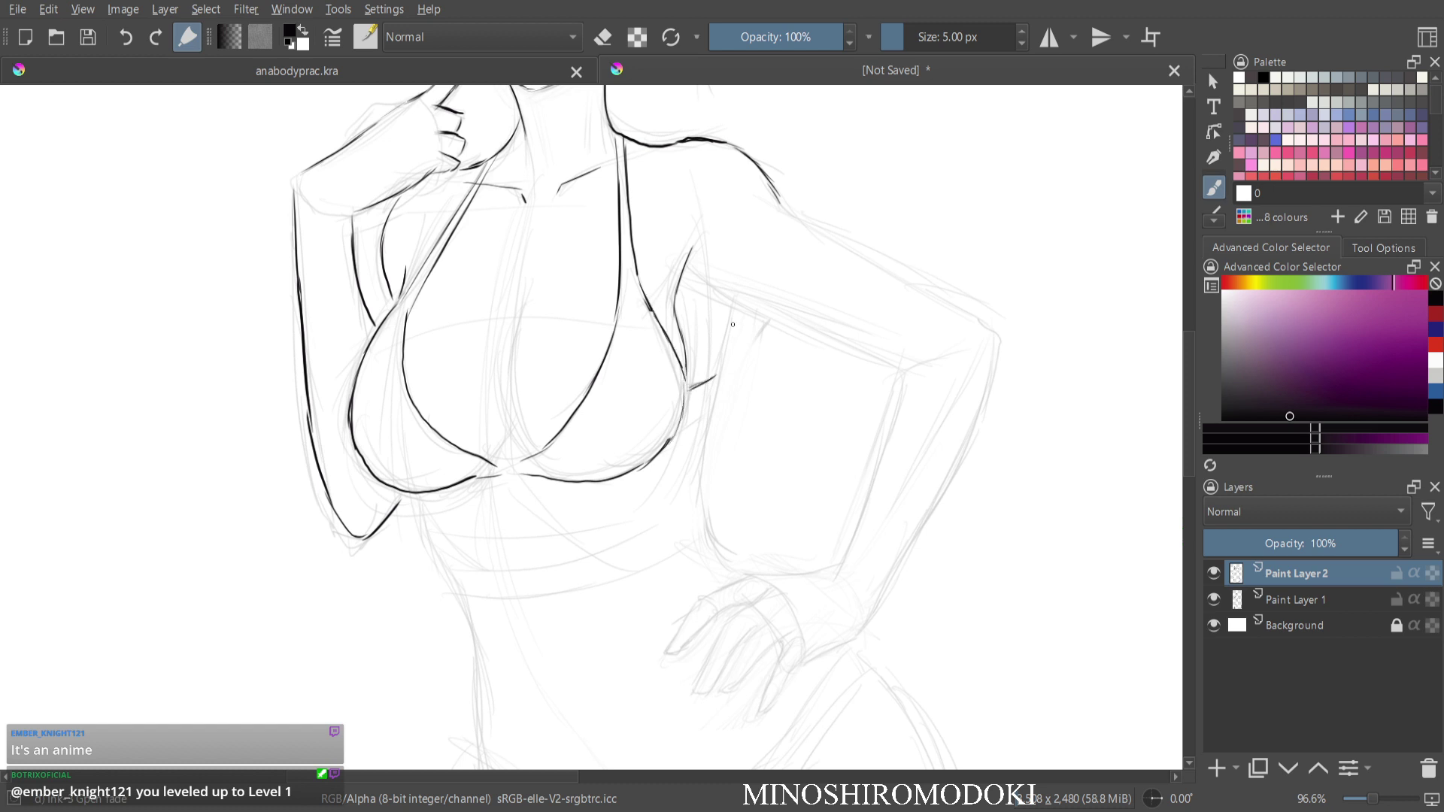
mouse_move(725, 309)
mouse_down()
mouse_move(712, 412)
mouse_move(675, 437)
mouse_up()
Join the two bikini cups at the centre and ink the inner strap line on the raised-arm side.
drag(467, 483, 517, 461)
mouse_move(404, 333)
mouse_down()
mouse_move(455, 224)
mouse_move(407, 288)
mouse_move(486, 158)
mouse_up()
mouse_move(438, 239)
mouse_down()
mouse_move(495, 155)
mouse_move(473, 196)
mouse_up()
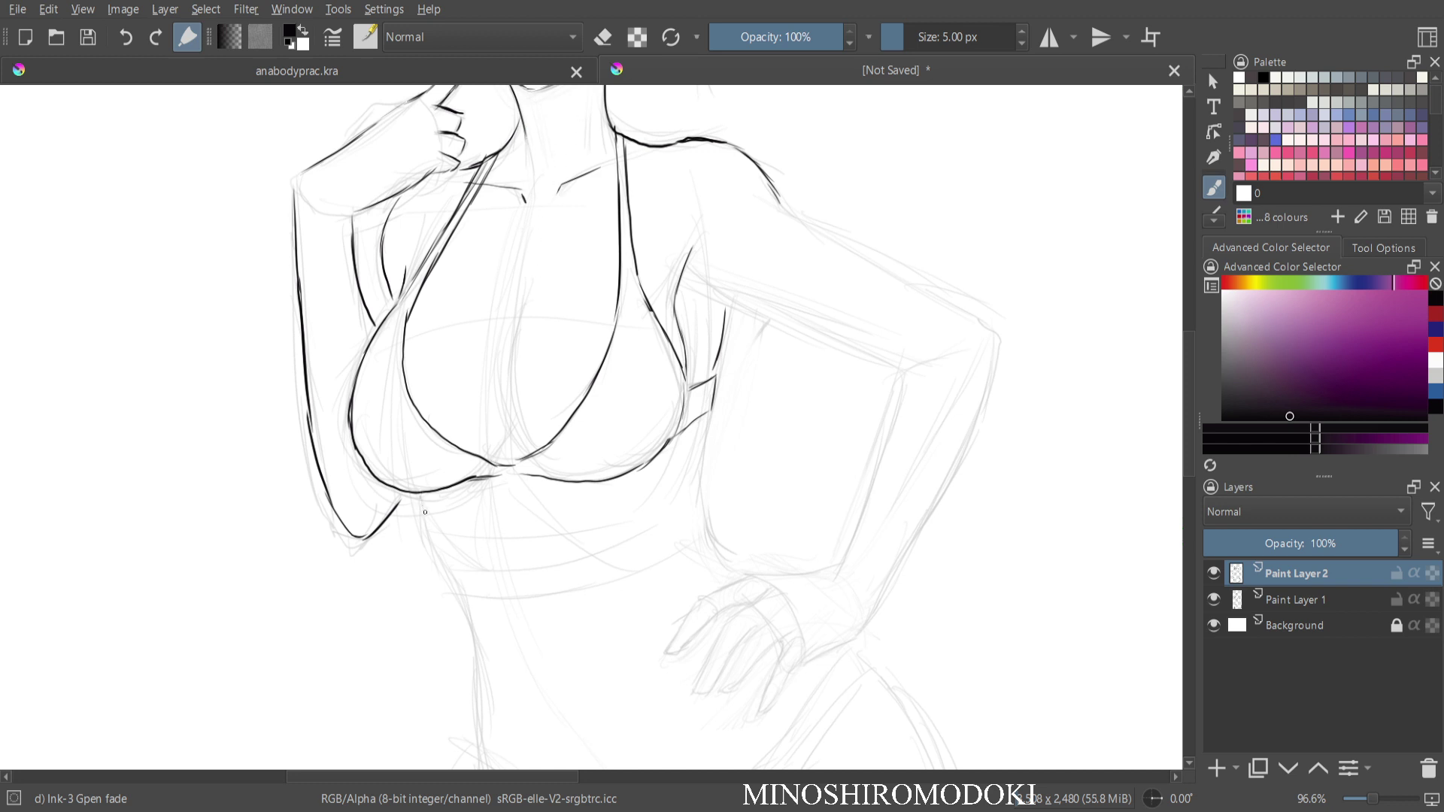
Try an ink line along the underside of the hip-hand upper arm and erase it.
scroll(549, 369, down, 2)
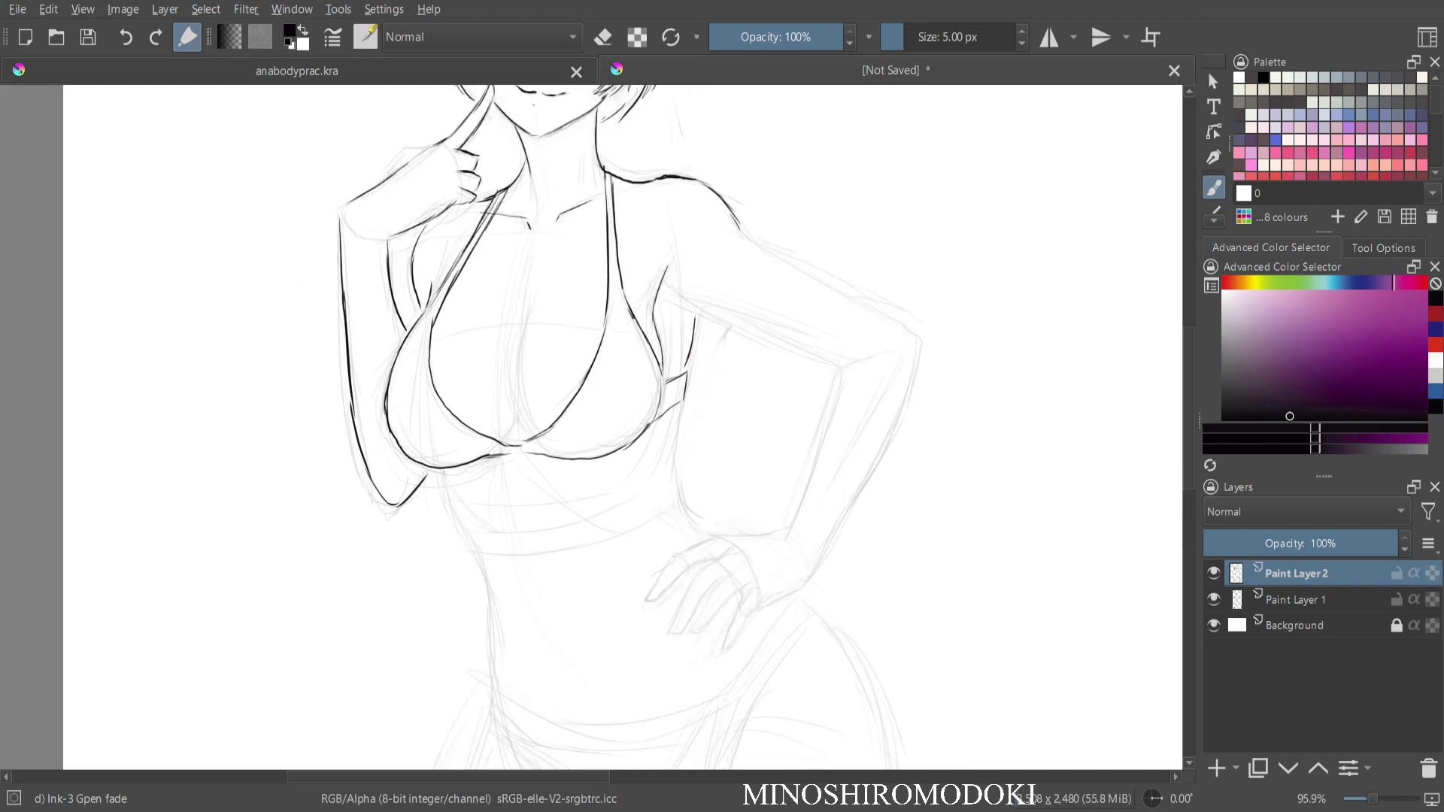
mouse_move(643, 314)
mouse_down()
mouse_move(587, 436)
mouse_move(747, 478)
mouse_up()
key(e)
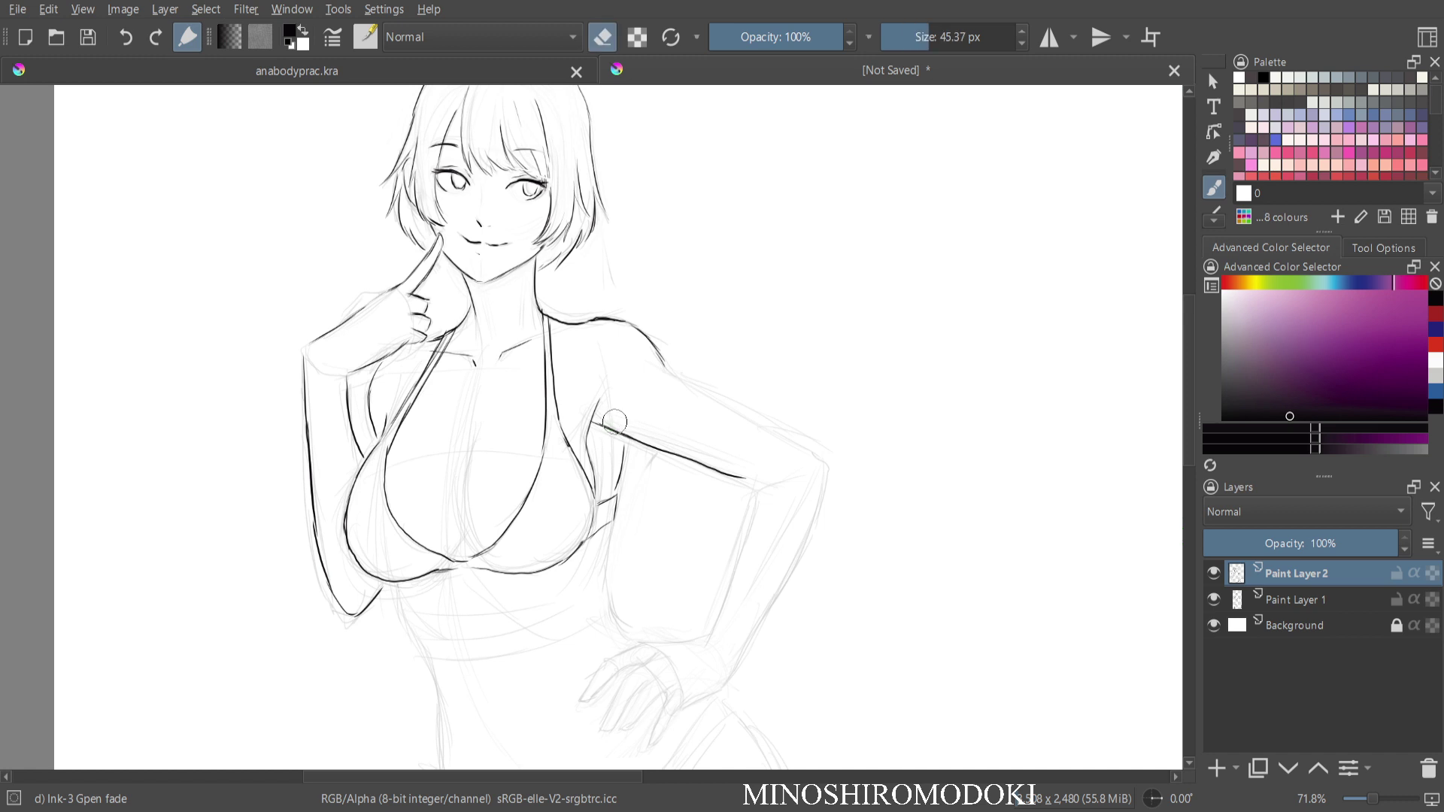
drag(615, 432, 741, 478)
key(e)
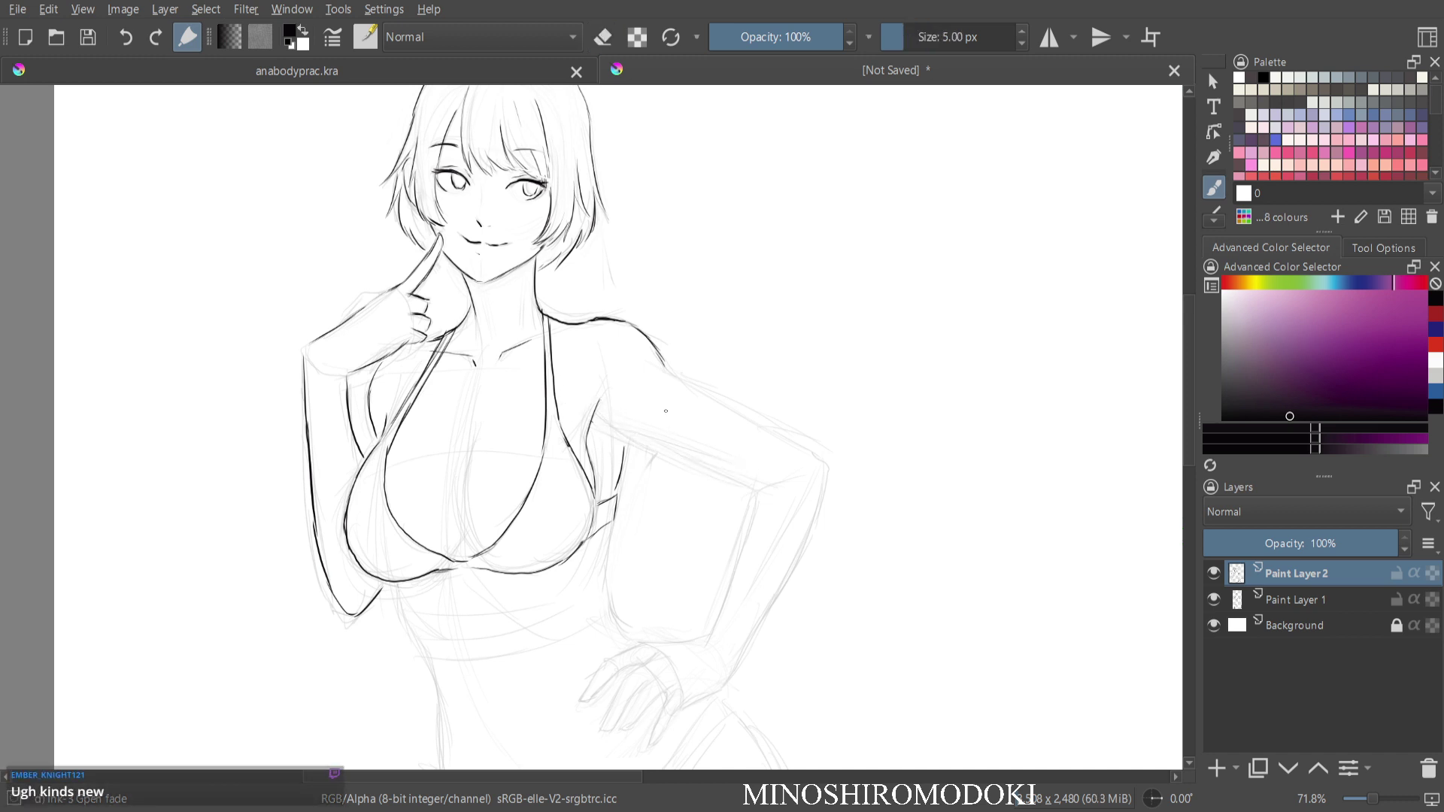
Ink the upper and lower contours of the hip-hand upper arm from the shoulder to the elbow.
drag(665, 363, 821, 458)
drag(598, 421, 751, 486)
key(m)
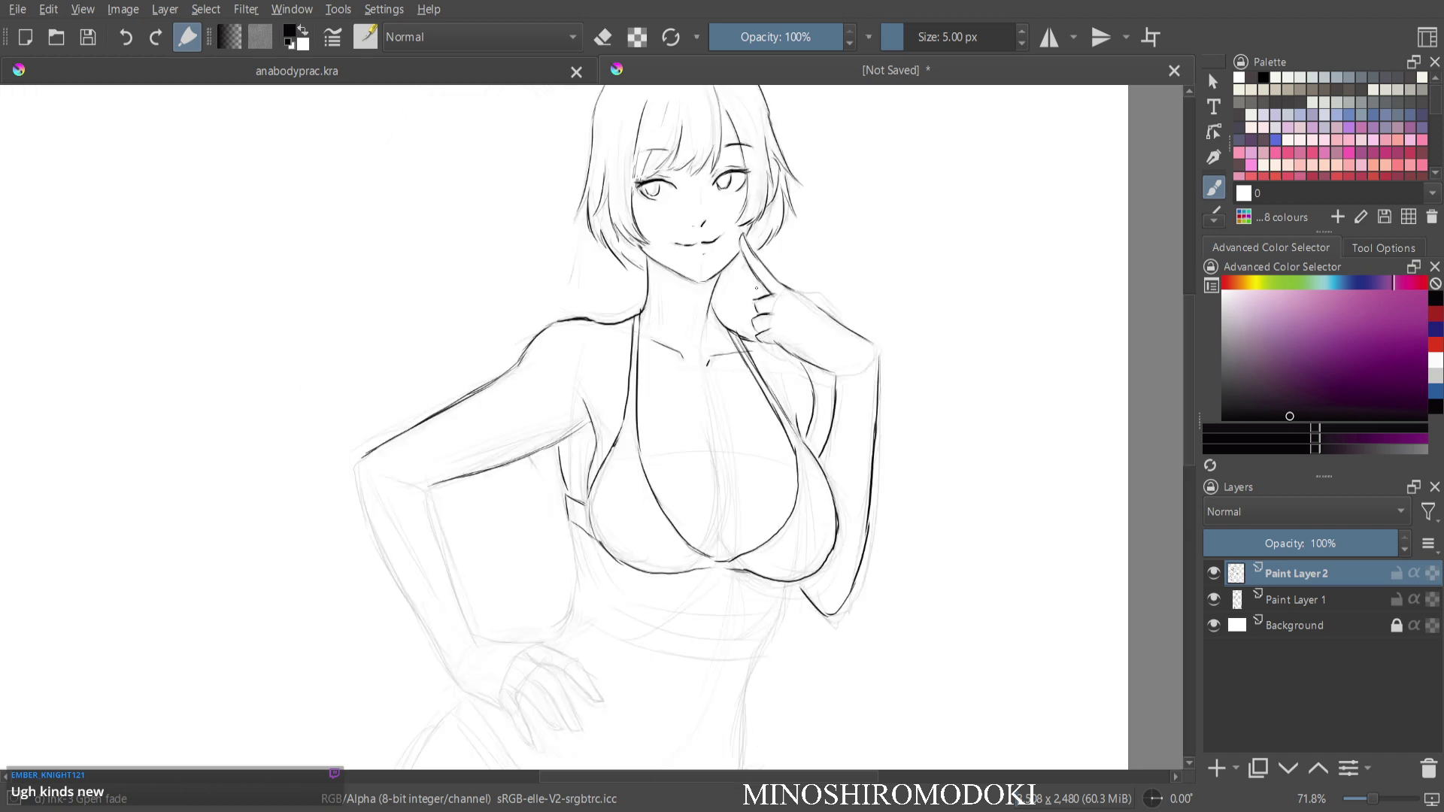
key(m)
Ink the elbow corner and both sides of the forearm reaching to the hip, redrawing the lower outer edge.
drag(764, 400, 711, 273)
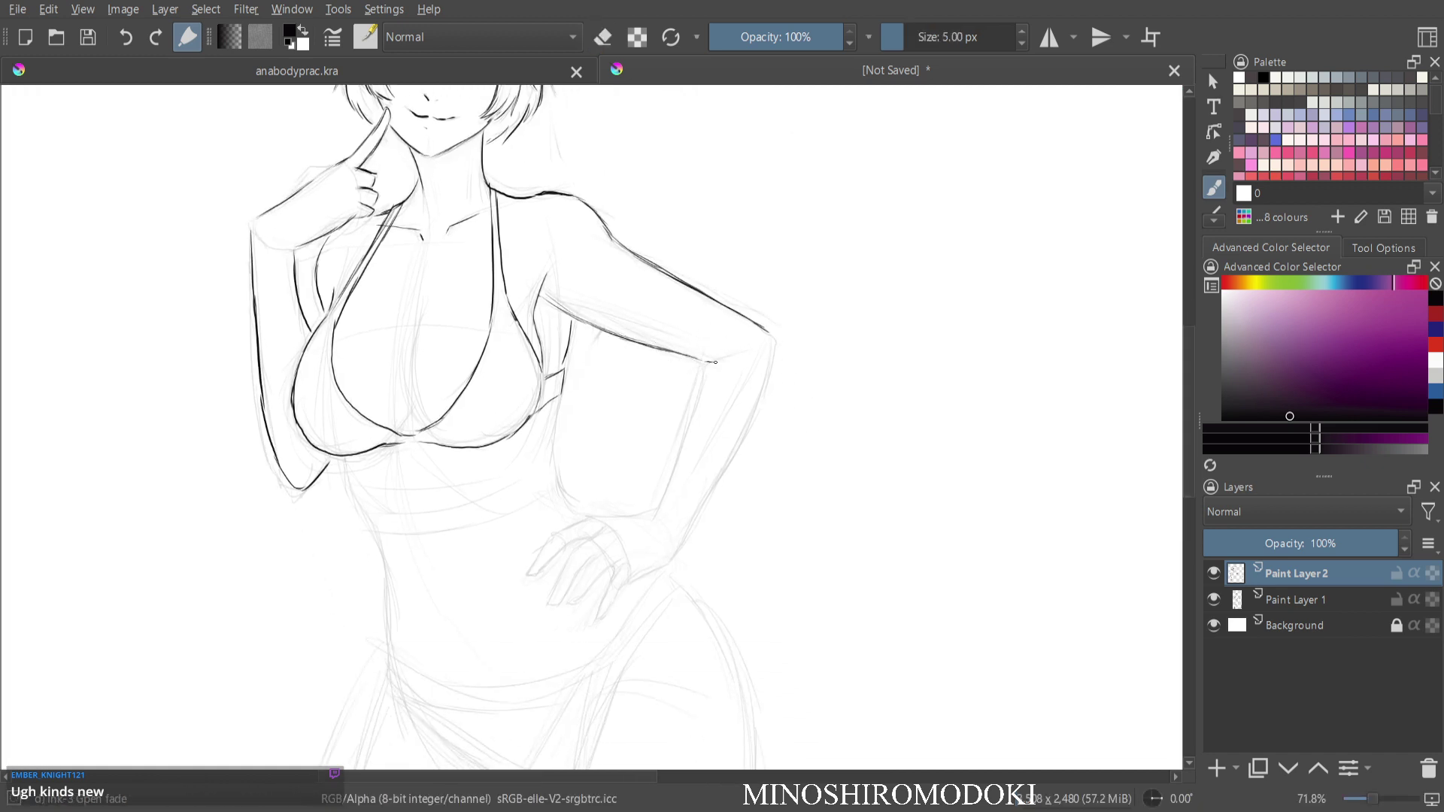
drag(700, 367, 655, 519)
drag(765, 330, 776, 341)
drag(776, 343, 711, 501)
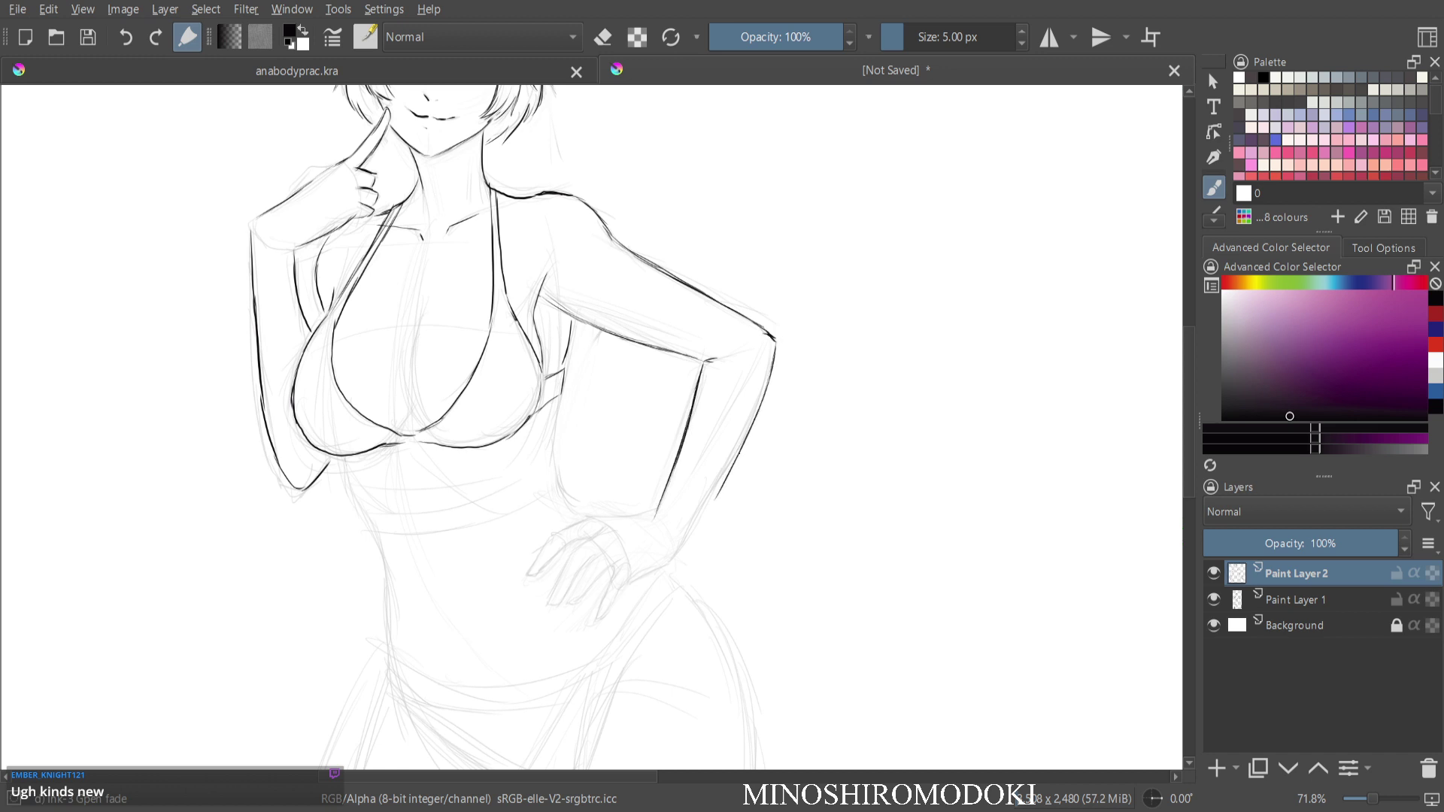
drag(741, 453, 697, 526)
key(e)
drag(733, 454, 714, 508)
key(e)
drag(750, 414, 681, 547)
Ink both sides of the waist, the inner wrist and the top edge of the hand on the hip.
mouse_move(348, 459)
mouse_down()
mouse_move(386, 557)
mouse_move(394, 666)
mouse_up()
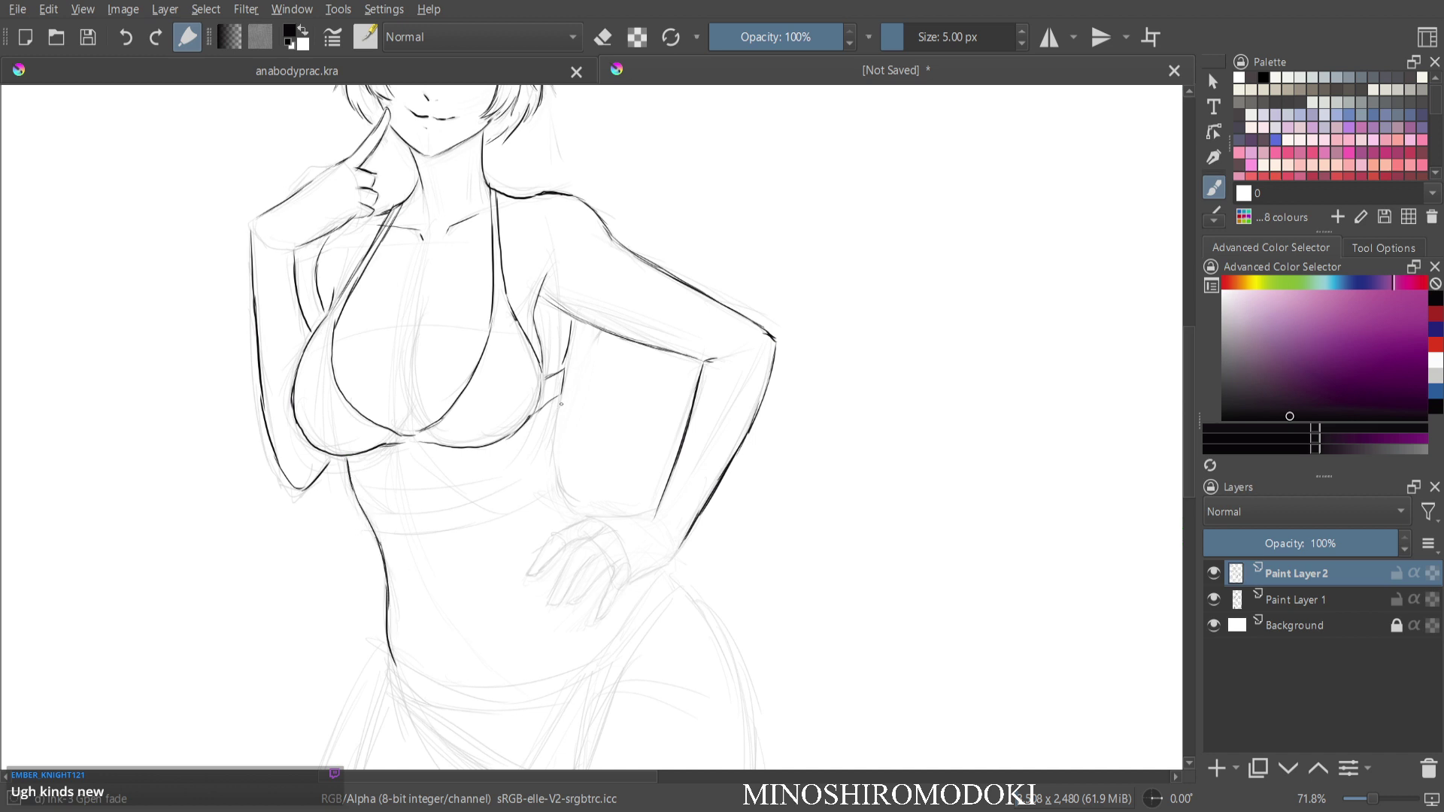
mouse_move(561, 404)
mouse_down()
mouse_move(563, 497)
mouse_move(590, 518)
mouse_move(624, 514)
mouse_move(553, 535)
mouse_move(529, 571)
mouse_move(544, 571)
mouse_up()
Ink the fingers of the hand on the hip and the outer wrist edge, tidying the first fingertip.
key(e)
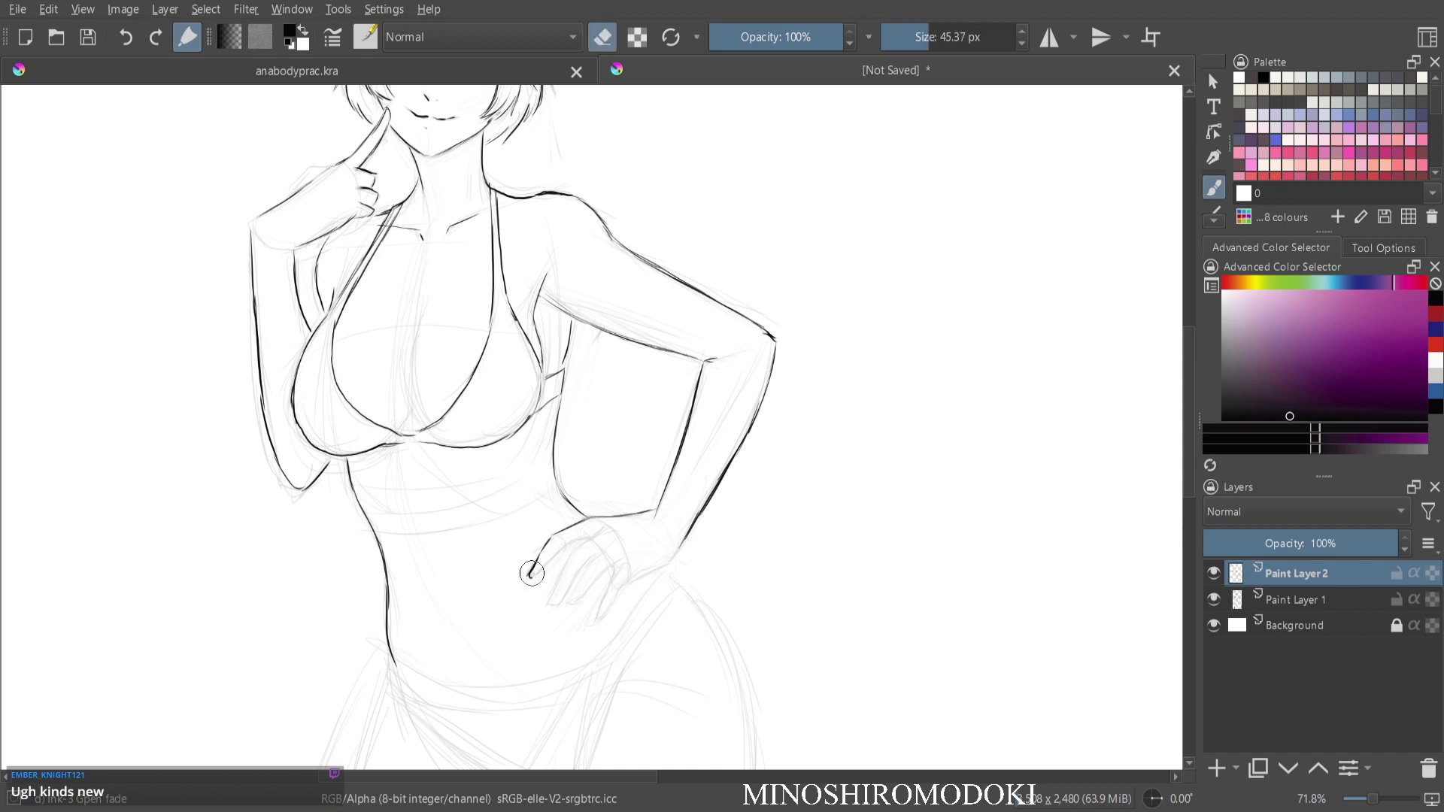
key(e)
drag(531, 576, 560, 552)
mouse_move(541, 575)
mouse_down()
mouse_move(592, 534)
mouse_move(562, 571)
mouse_move(601, 572)
mouse_up()
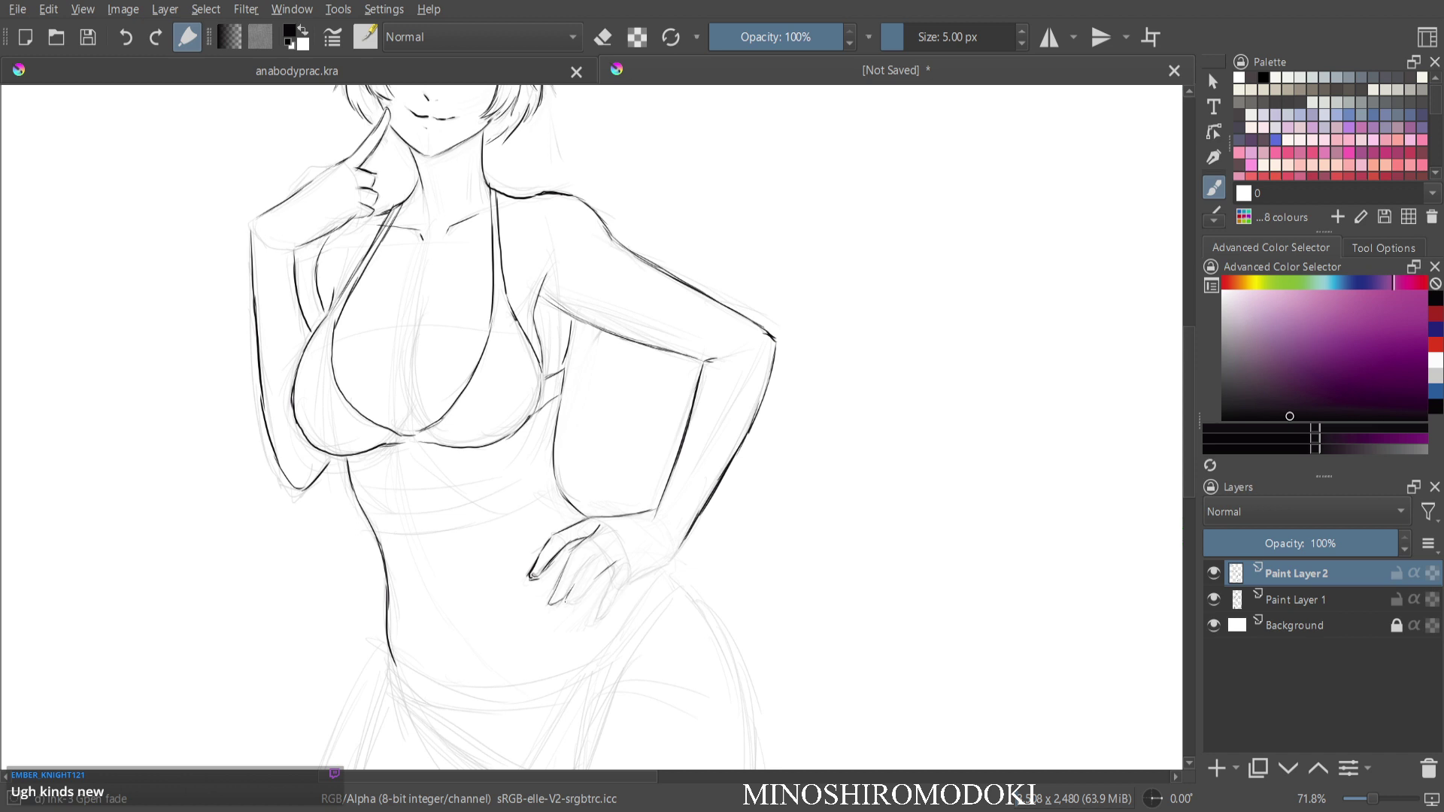
mouse_move(563, 605)
mouse_down()
mouse_move(605, 568)
mouse_move(618, 594)
mouse_move(600, 609)
mouse_move(671, 562)
mouse_up()
key(m)
key(m)
Clean up the finger outlines of the hand on the hip and add the missing line between the middle fingers.
mouse_move(655, 539)
mouse_down()
mouse_move(667, 432)
mouse_move(781, 243)
mouse_up()
key(e)
mouse_move(514, 411)
mouse_down()
mouse_move(519, 427)
mouse_move(500, 388)
mouse_move(532, 399)
mouse_move(490, 426)
mouse_move(538, 401)
mouse_up()
key(e)
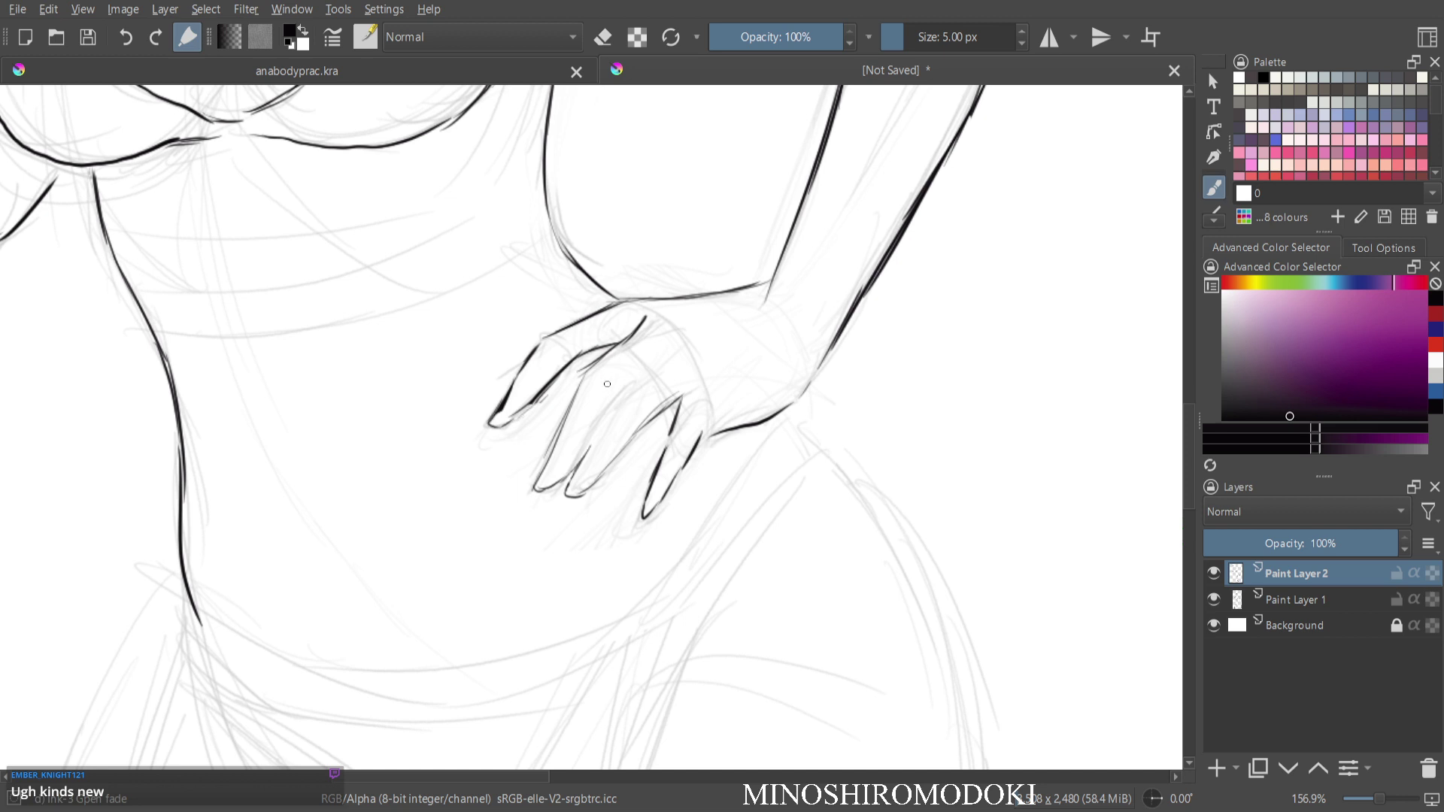
drag(584, 452, 602, 419)
scroll(677, 421, down, 5)
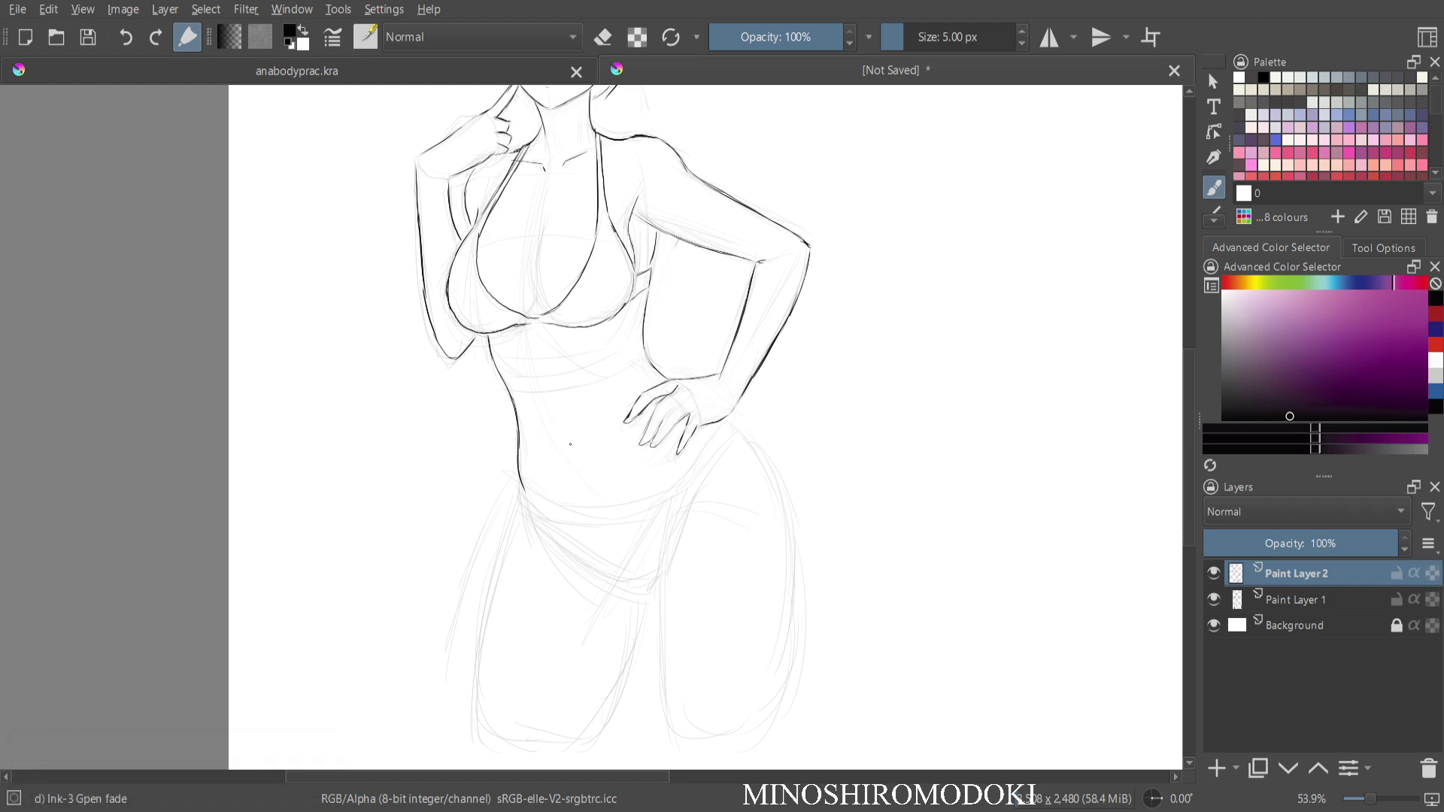
Ink the navel and the upper edge of the bikini bottom across both hips, trimming the excess near the hand.
scroll(570, 444, up, 3)
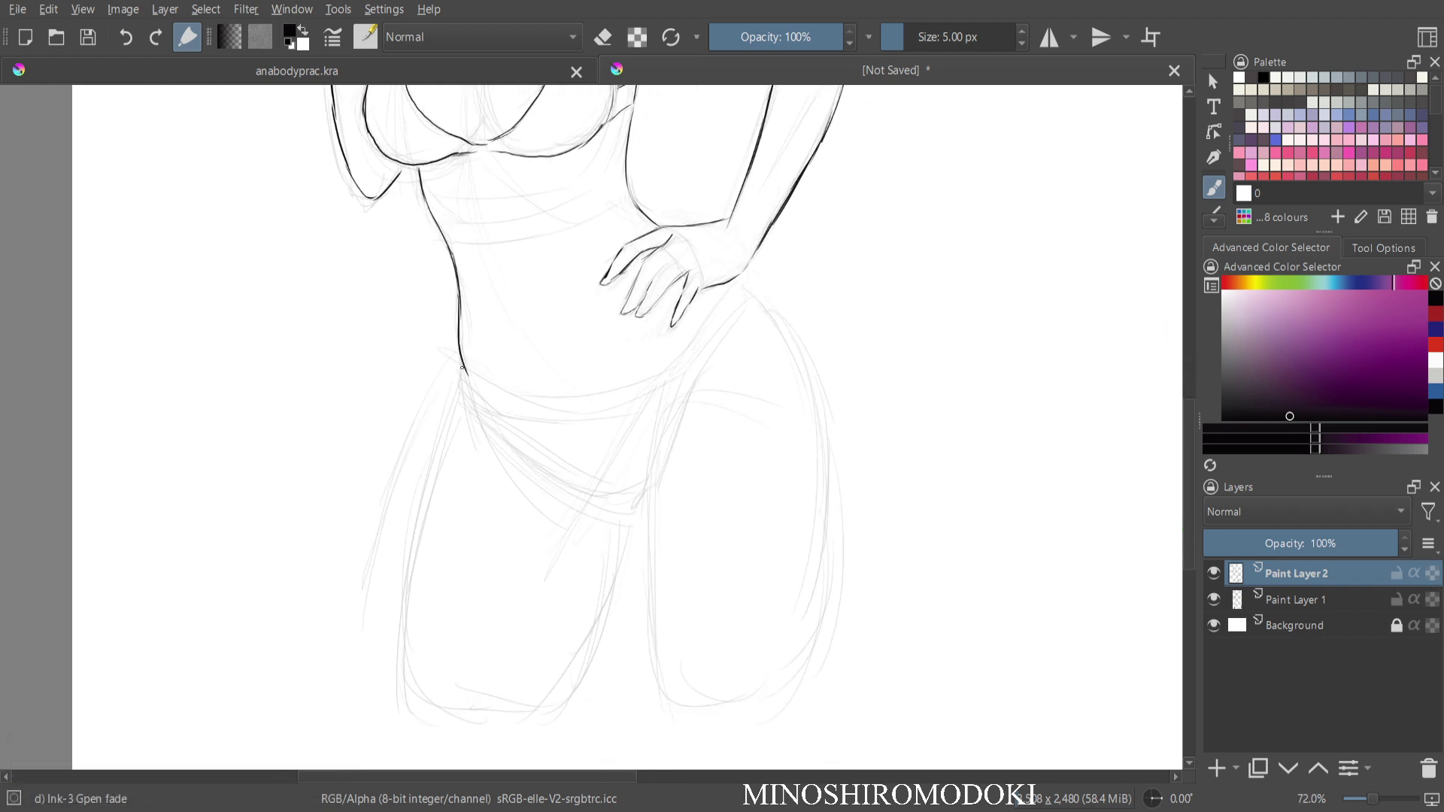
drag(543, 301, 553, 325)
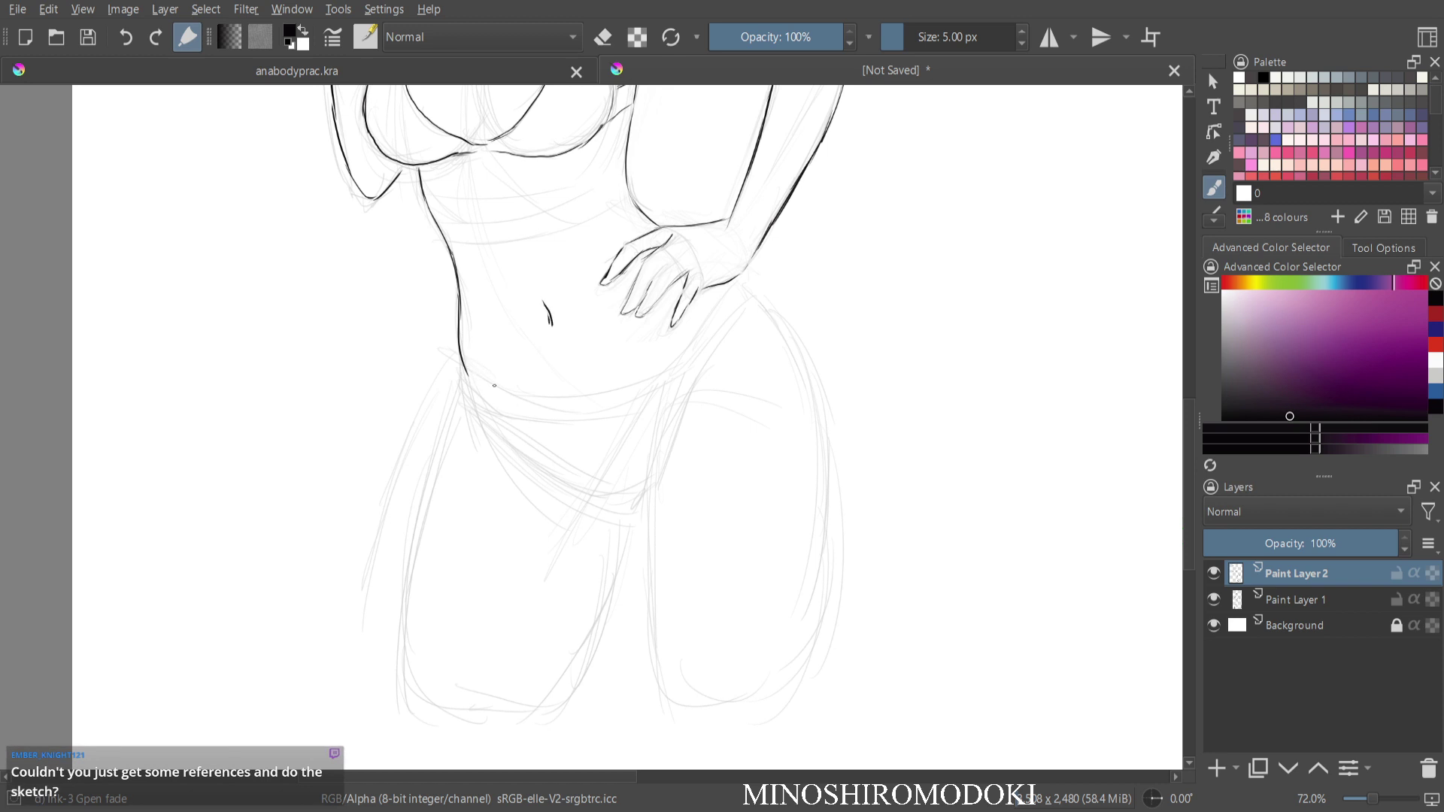
mouse_move(467, 370)
mouse_down()
mouse_move(512, 389)
mouse_move(623, 388)
mouse_move(669, 360)
mouse_move(711, 289)
mouse_move(677, 417)
mouse_move(739, 323)
mouse_up()
key(e)
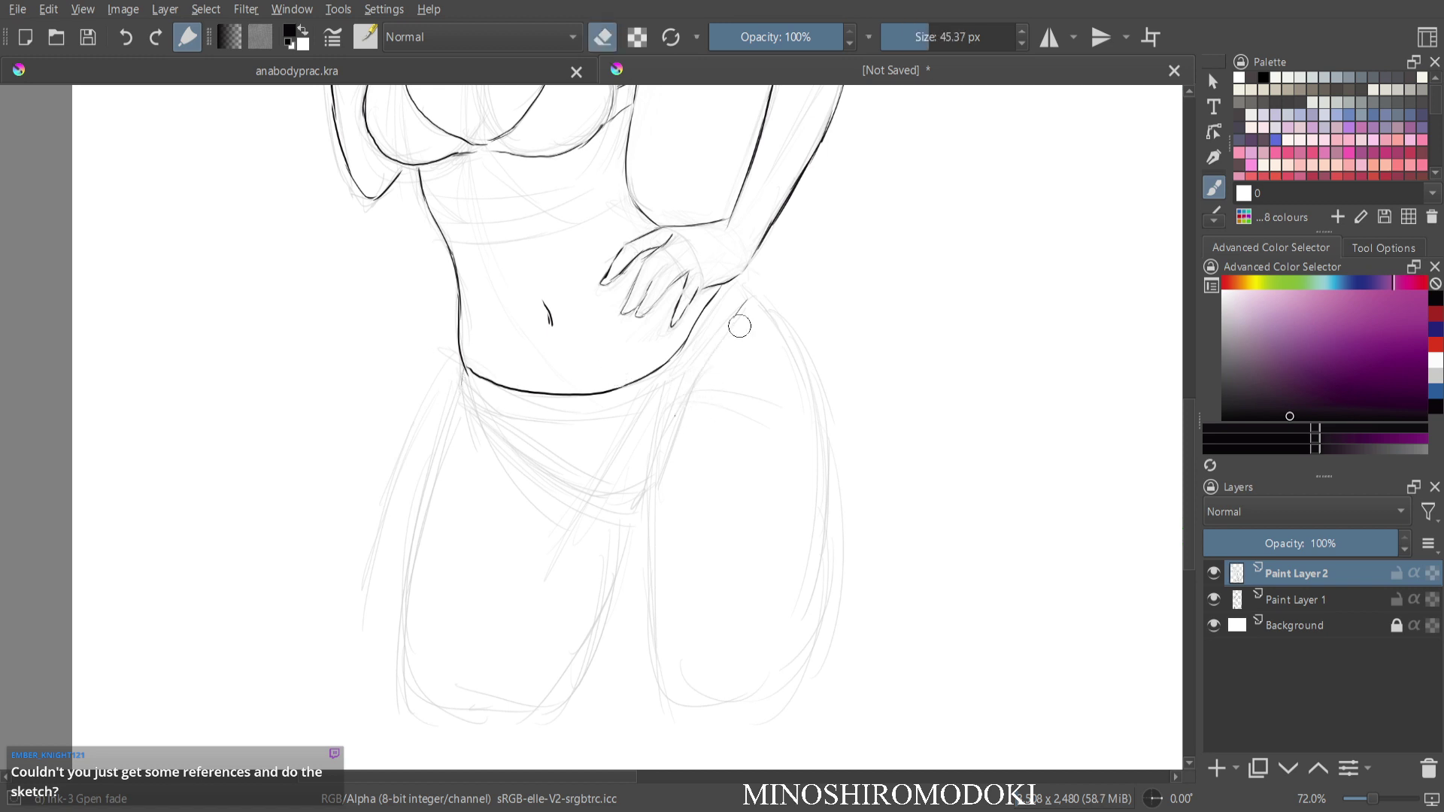
key(e)
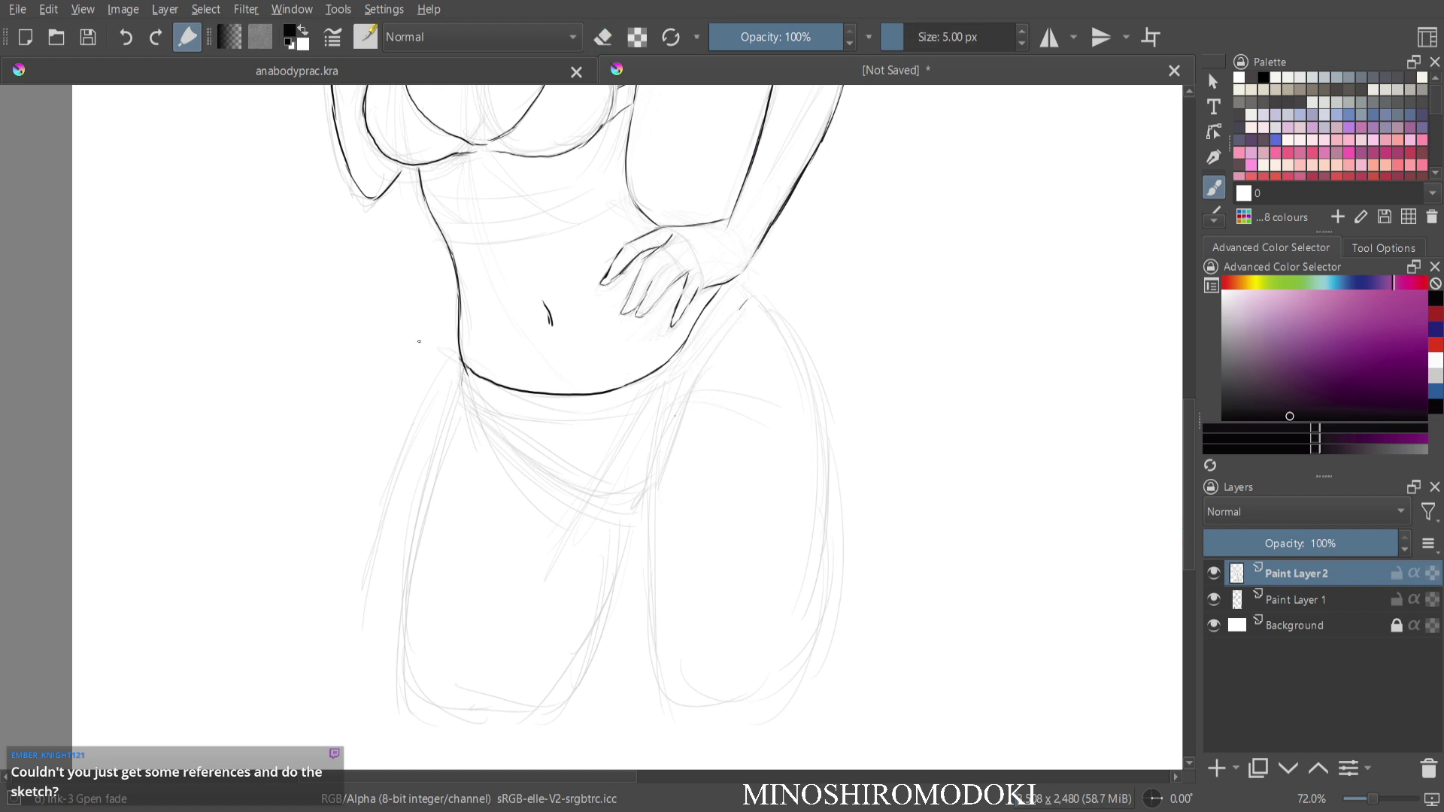
Ink the bikini bottom's lower edge down to the crotch with a short side mark, and tidy the waistband line below the hand.
drag(462, 362, 463, 390)
mouse_move(478, 404)
mouse_down()
mouse_move(568, 477)
mouse_move(645, 490)
mouse_up()
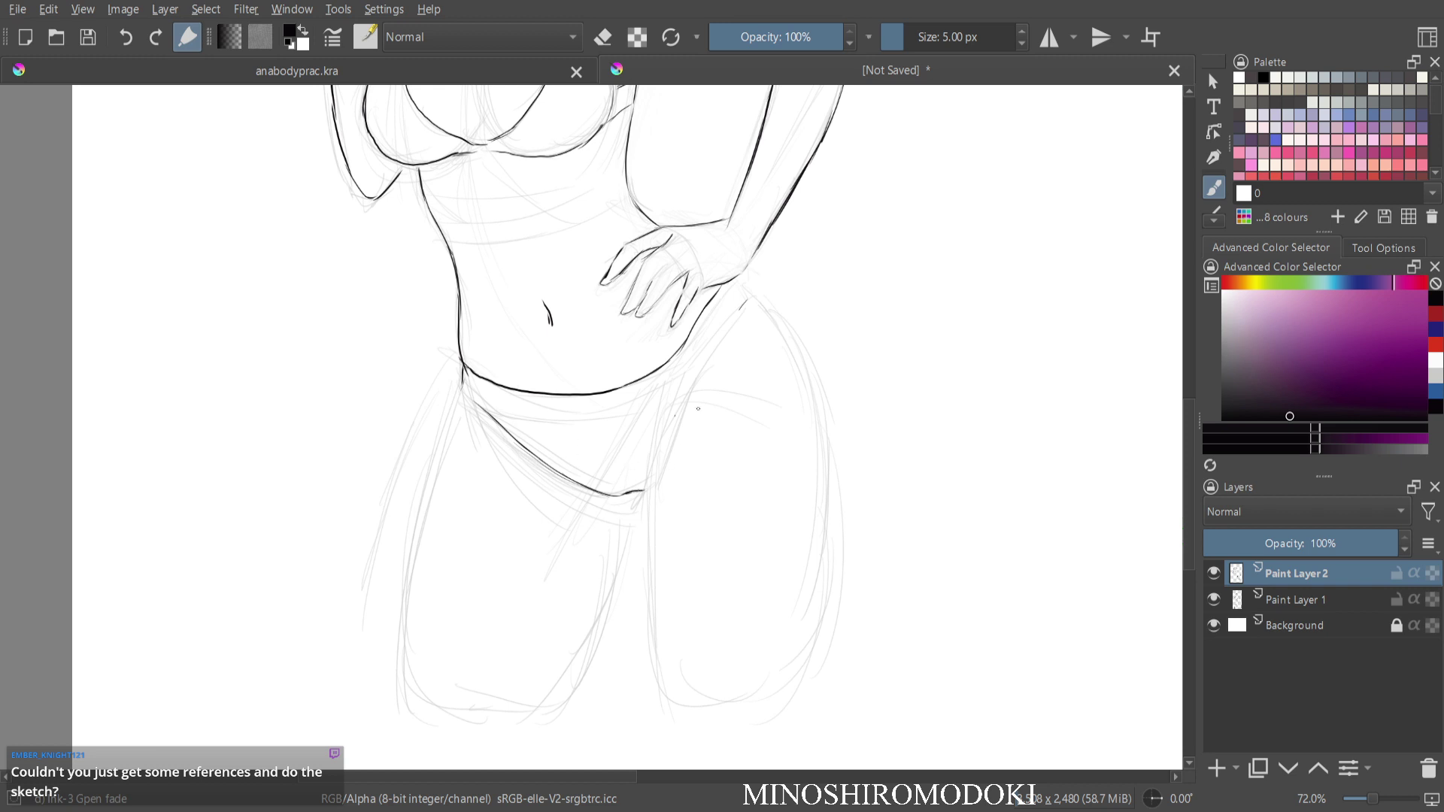
mouse_move(743, 299)
mouse_down()
mouse_move(668, 411)
mouse_move(690, 365)
mouse_move(669, 390)
mouse_move(662, 431)
mouse_move(736, 312)
mouse_up()
key(e)
key(e)
key(e)
mouse_move(644, 380)
mouse_down()
mouse_move(721, 301)
mouse_move(621, 385)
mouse_up()
key(e)
Ink the remaining leg opening and side corner of the bikini bottom and the inner and outer outlines of both thighs.
mouse_move(642, 491)
mouse_down()
mouse_move(704, 367)
mouse_move(763, 316)
mouse_up()
mouse_move(481, 411)
mouse_down()
mouse_move(459, 407)
mouse_move(463, 381)
mouse_up()
drag(653, 489, 657, 656)
mouse_move(731, 294)
mouse_down()
mouse_move(795, 345)
mouse_move(827, 491)
mouse_move(796, 646)
mouse_up()
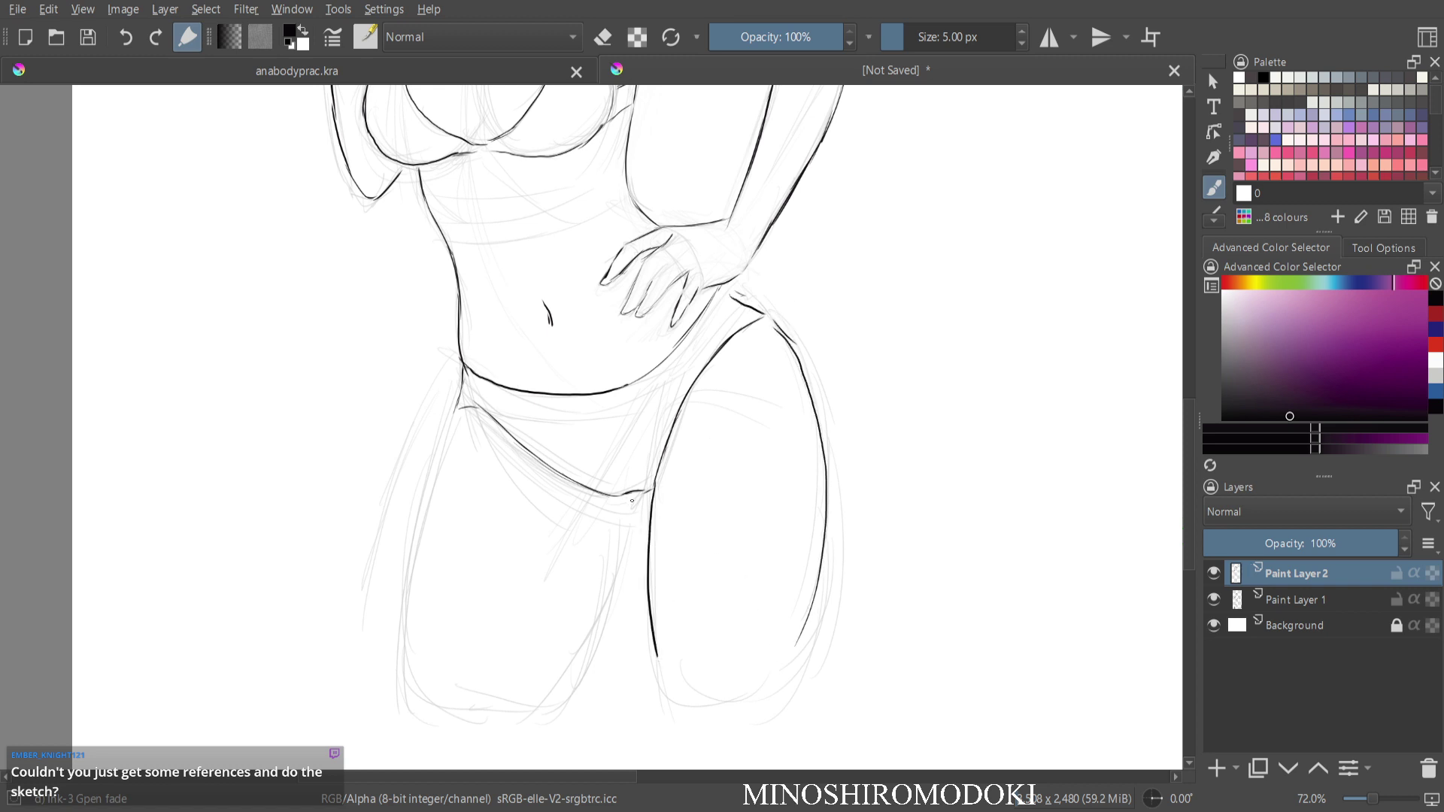
drag(636, 494, 529, 693)
mouse_move(463, 417)
mouse_down()
mouse_move(437, 463)
mouse_move(399, 656)
mouse_up()
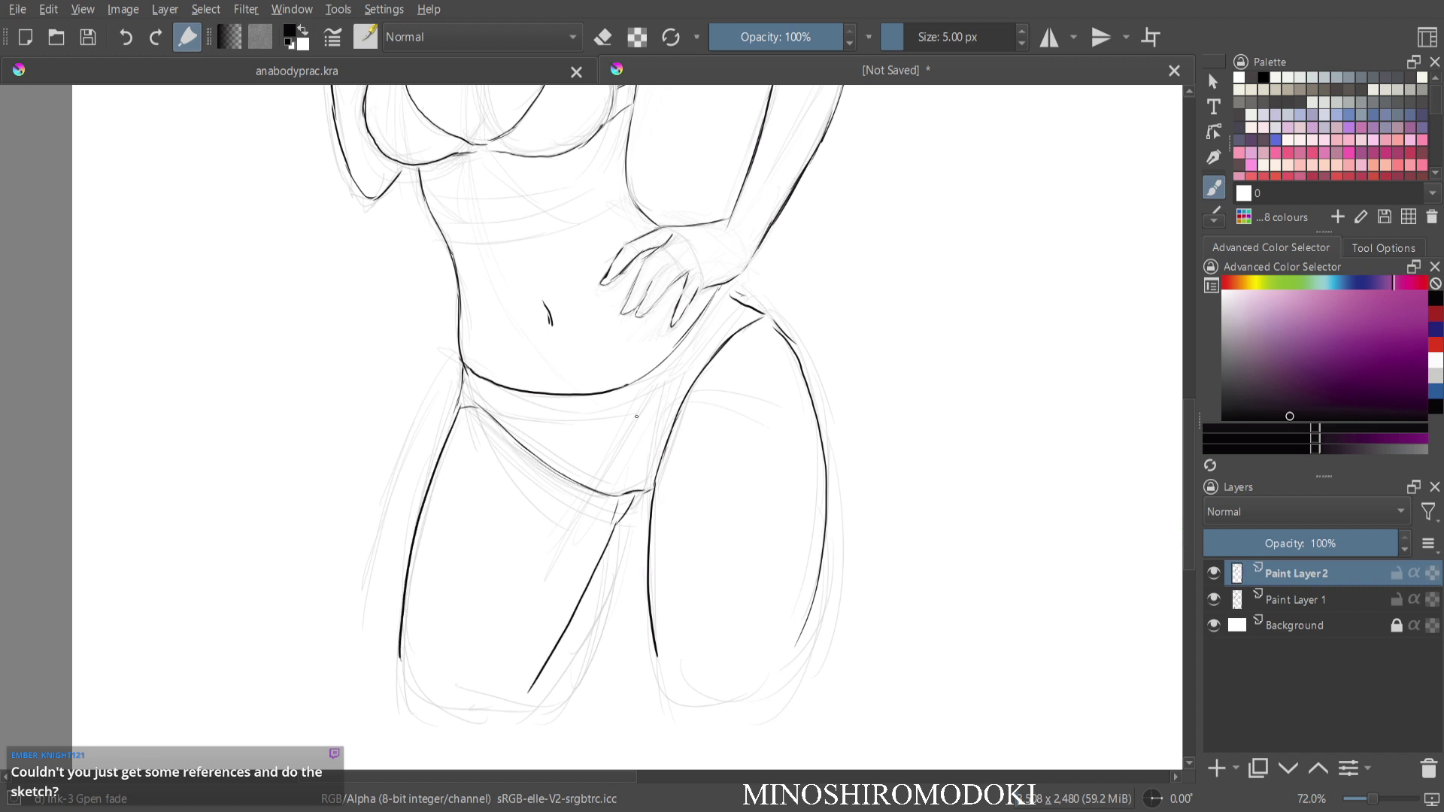
Rename the inked layer to "lines", add two new paint layers and keep "lines" at the top of the stack.
key(2)
key(2)
key(2)
drag(648, 352, 739, 319)
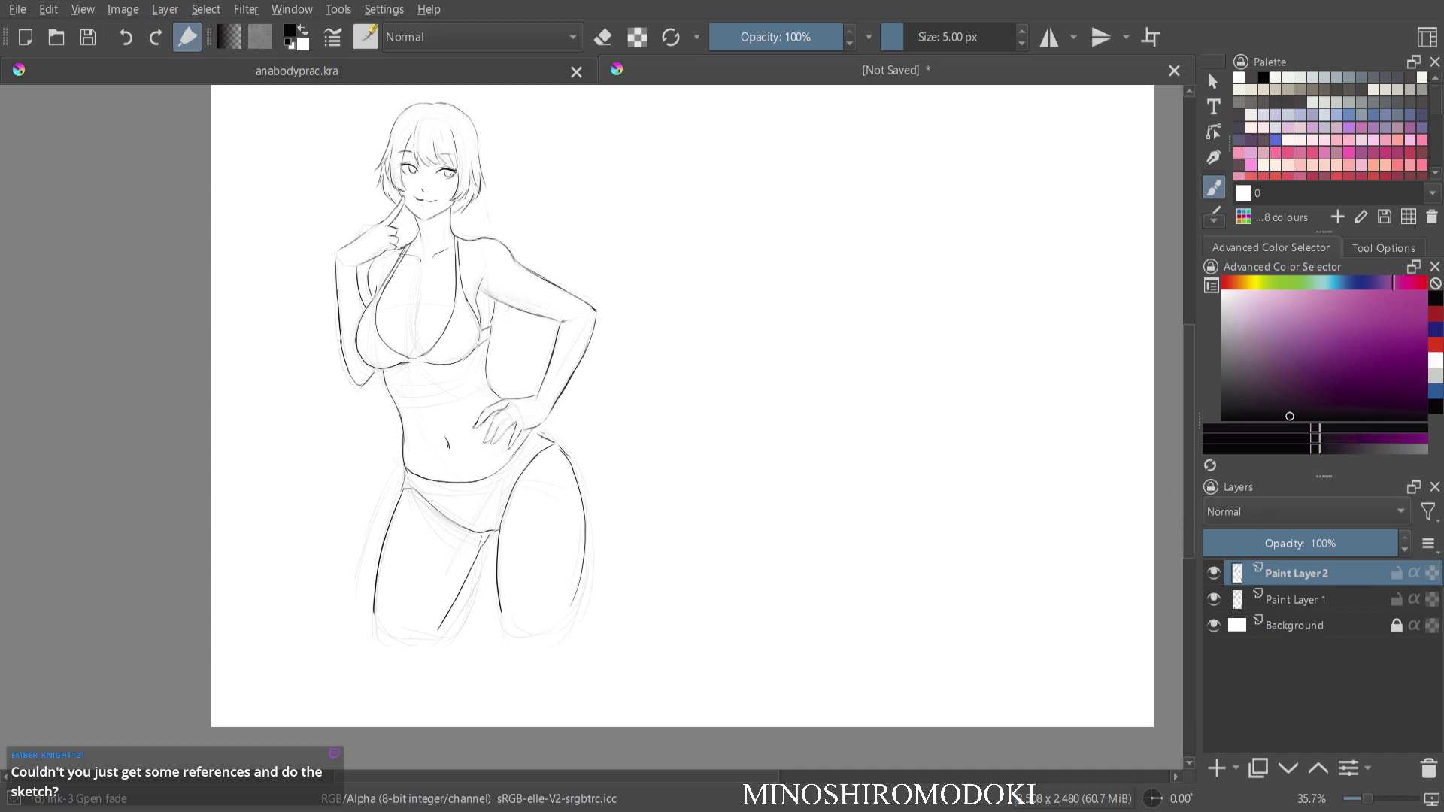
key(F2)
text(lines)
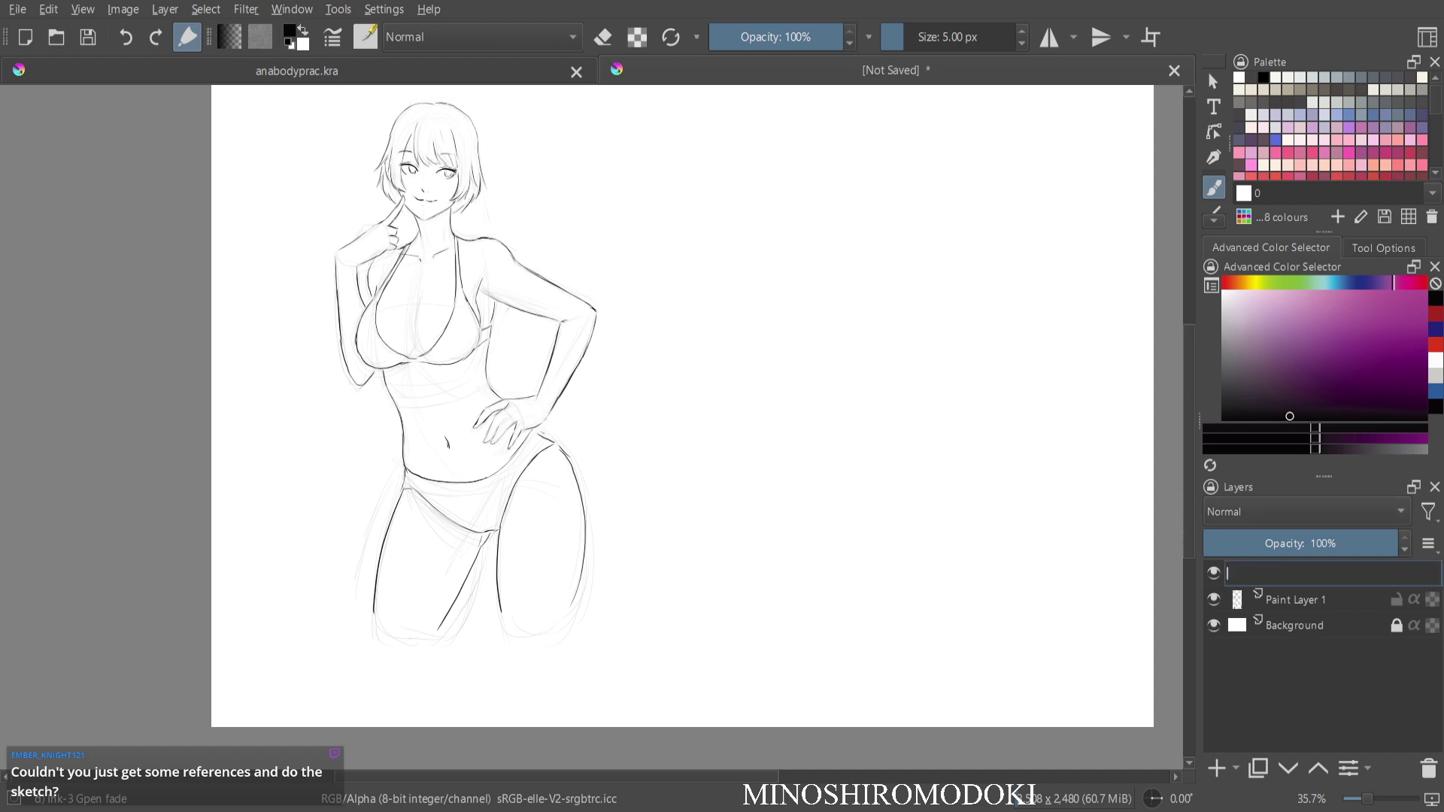
key(Return)
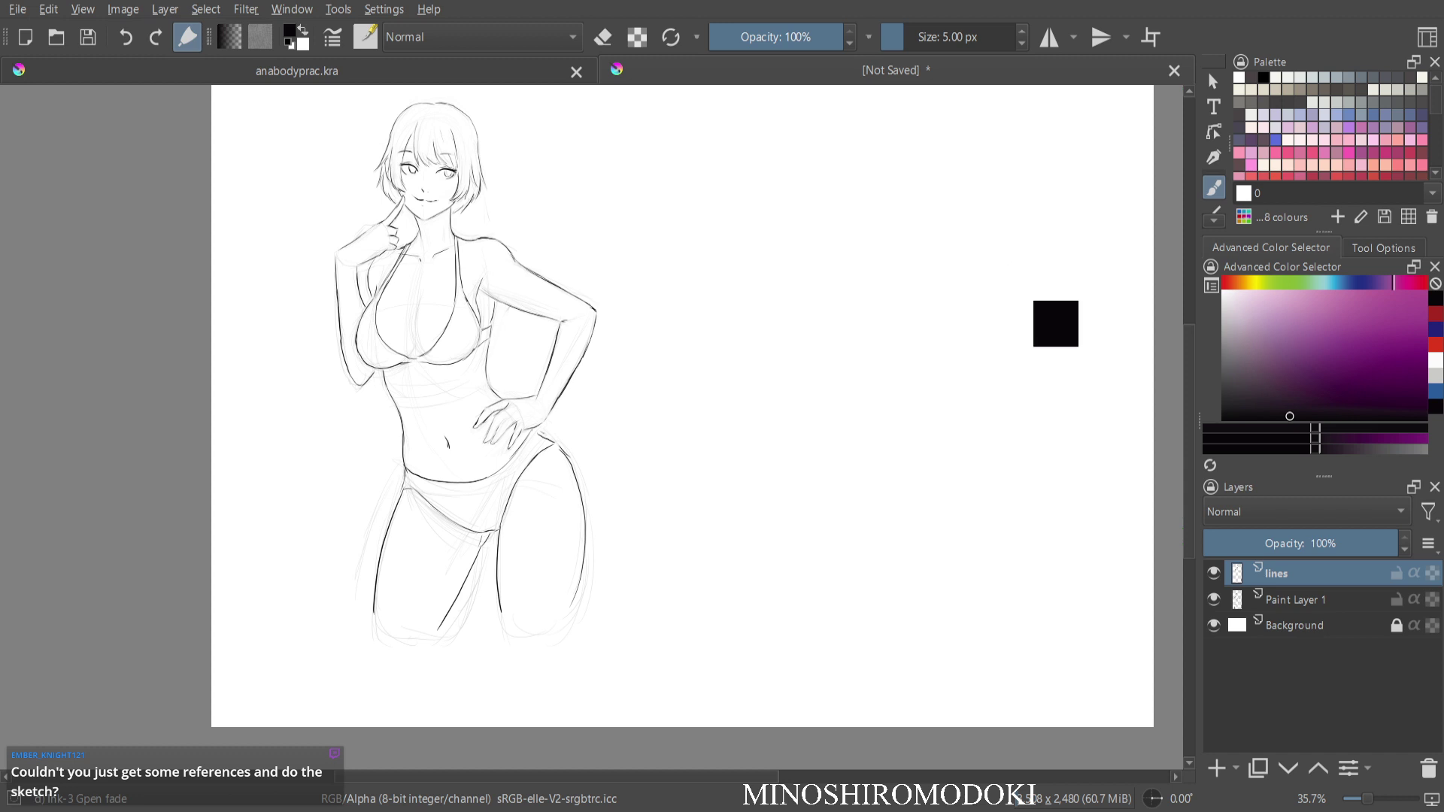
key(Insert)
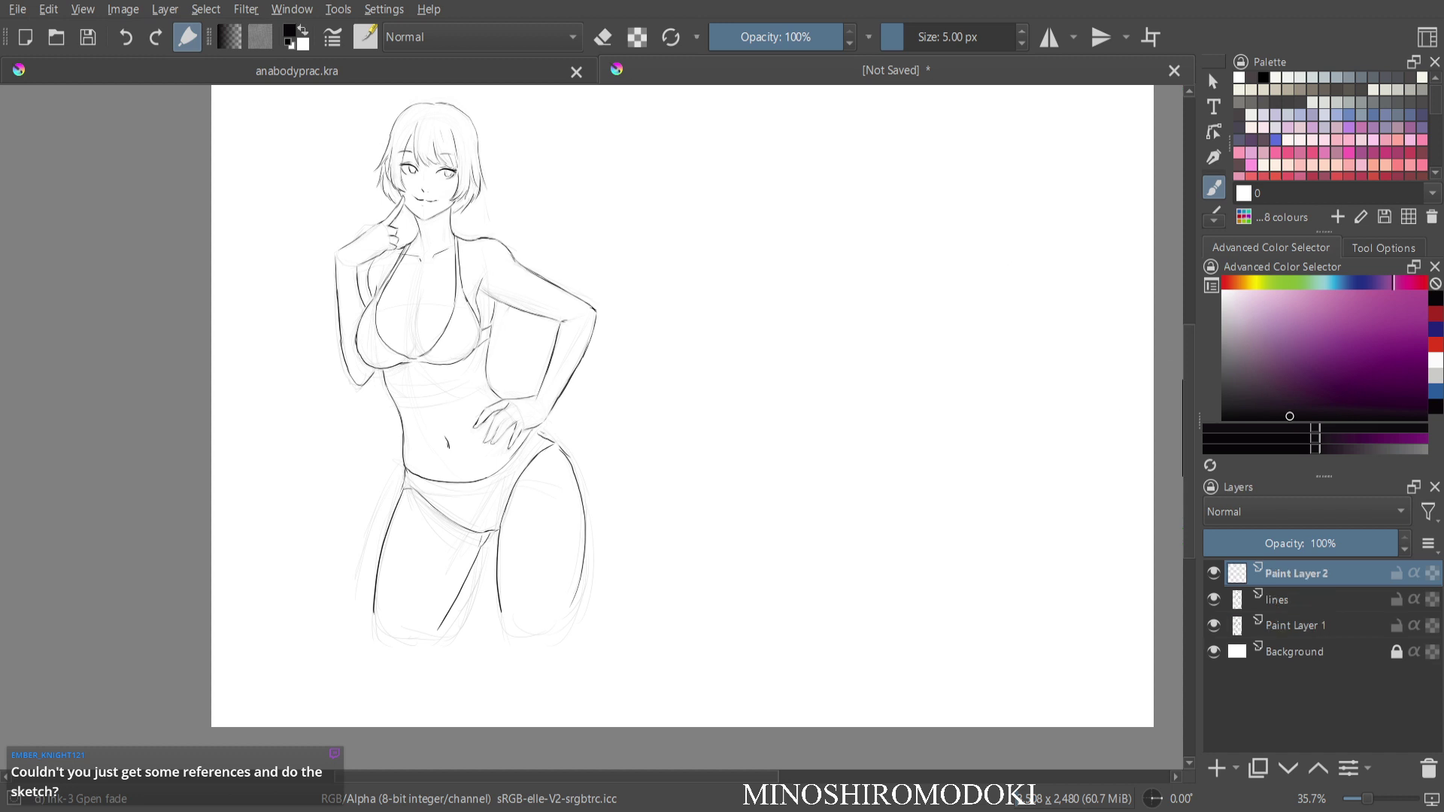
key(Insert)
drag(1288, 625, 1288, 563)
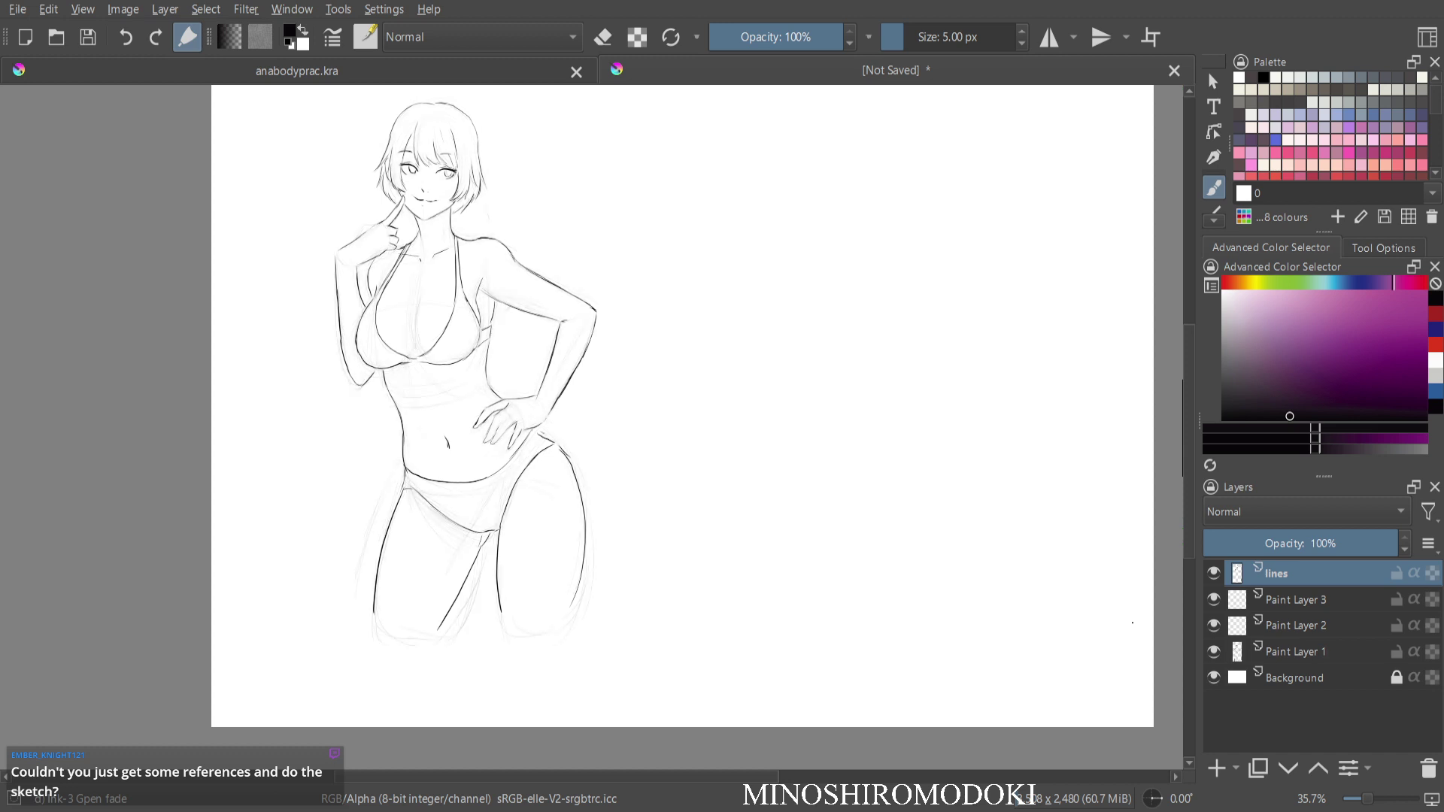
Ink the cleavage line between the cups of the bikini top on the "lines" layer.
scroll(382, 315, up, 5)
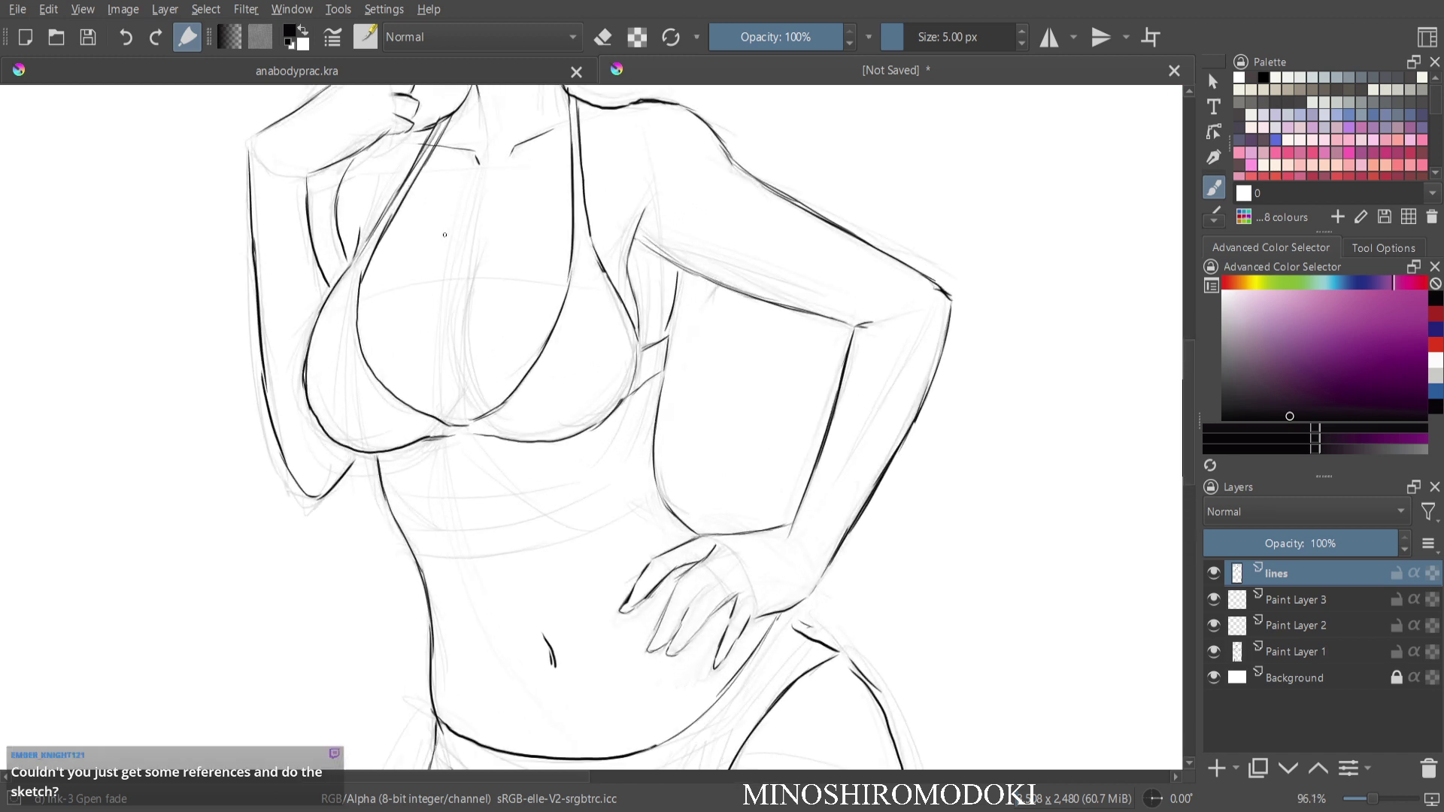
mouse_move(481, 241)
mouse_down()
mouse_move(459, 339)
mouse_move(476, 409)
mouse_move(454, 405)
mouse_move(480, 410)
mouse_move(446, 414)
mouse_up()
scroll(1049, 495, down, 5)
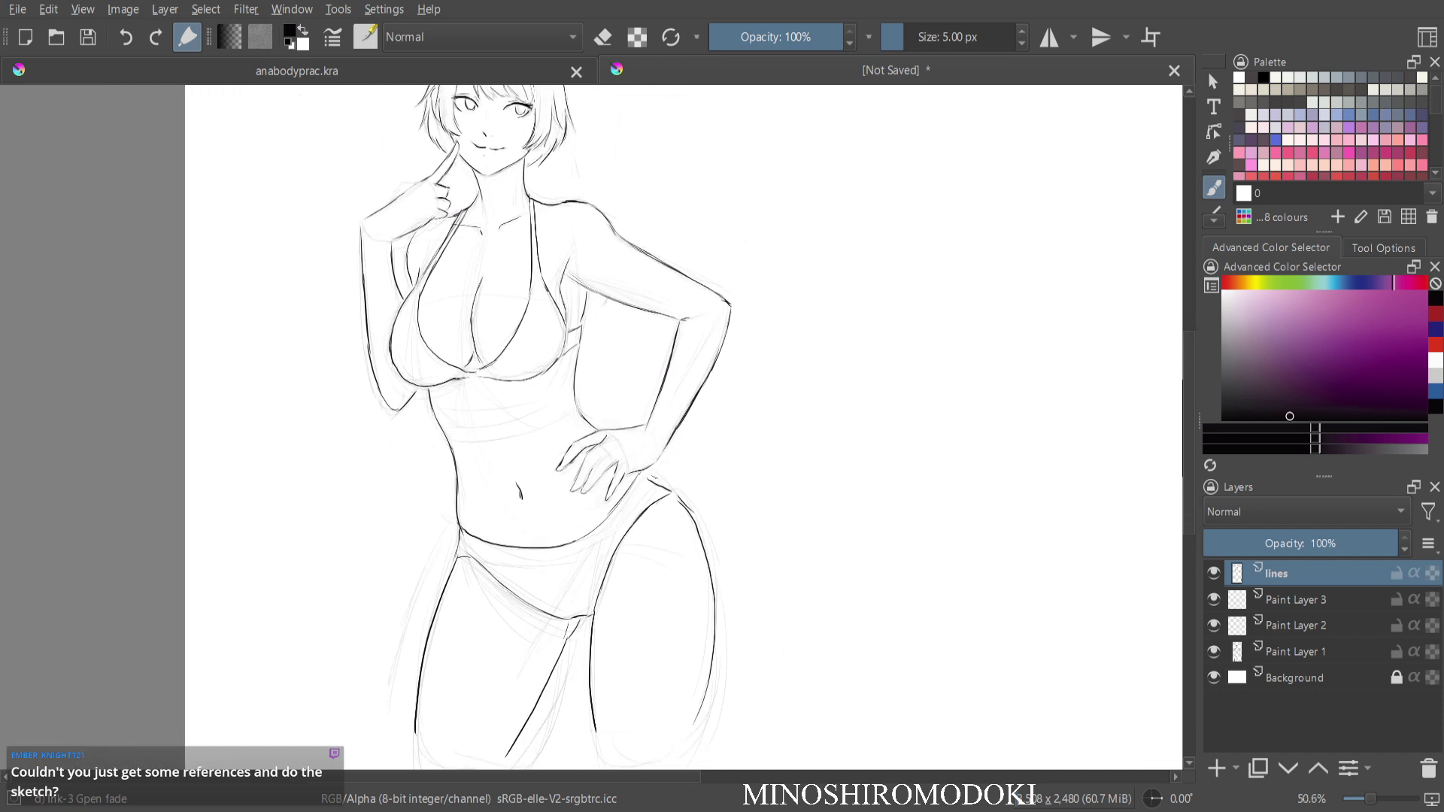
Erase and redraw the upper curve of the leg opening below the hand on the "lines" layer.
click(1296, 599)
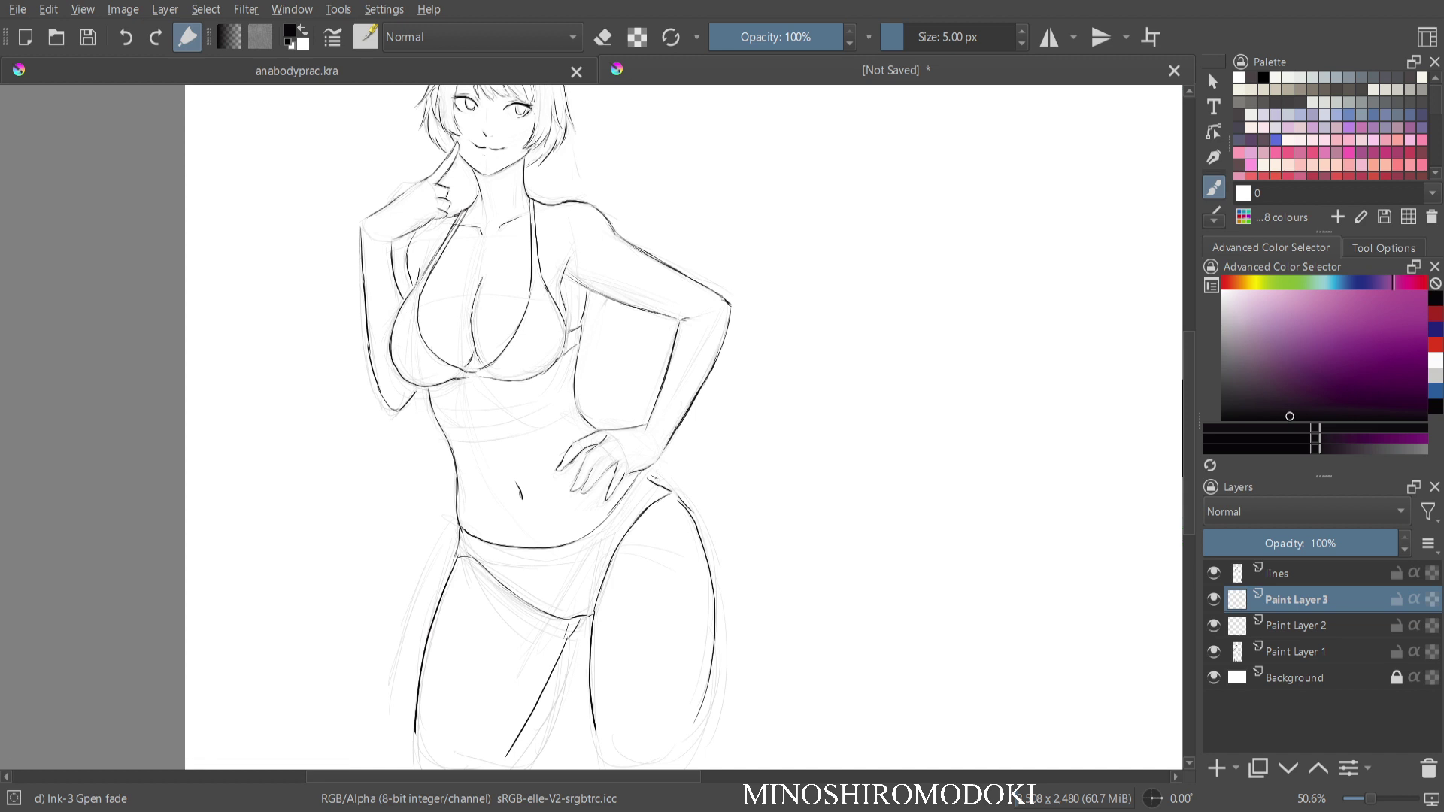
key(e)
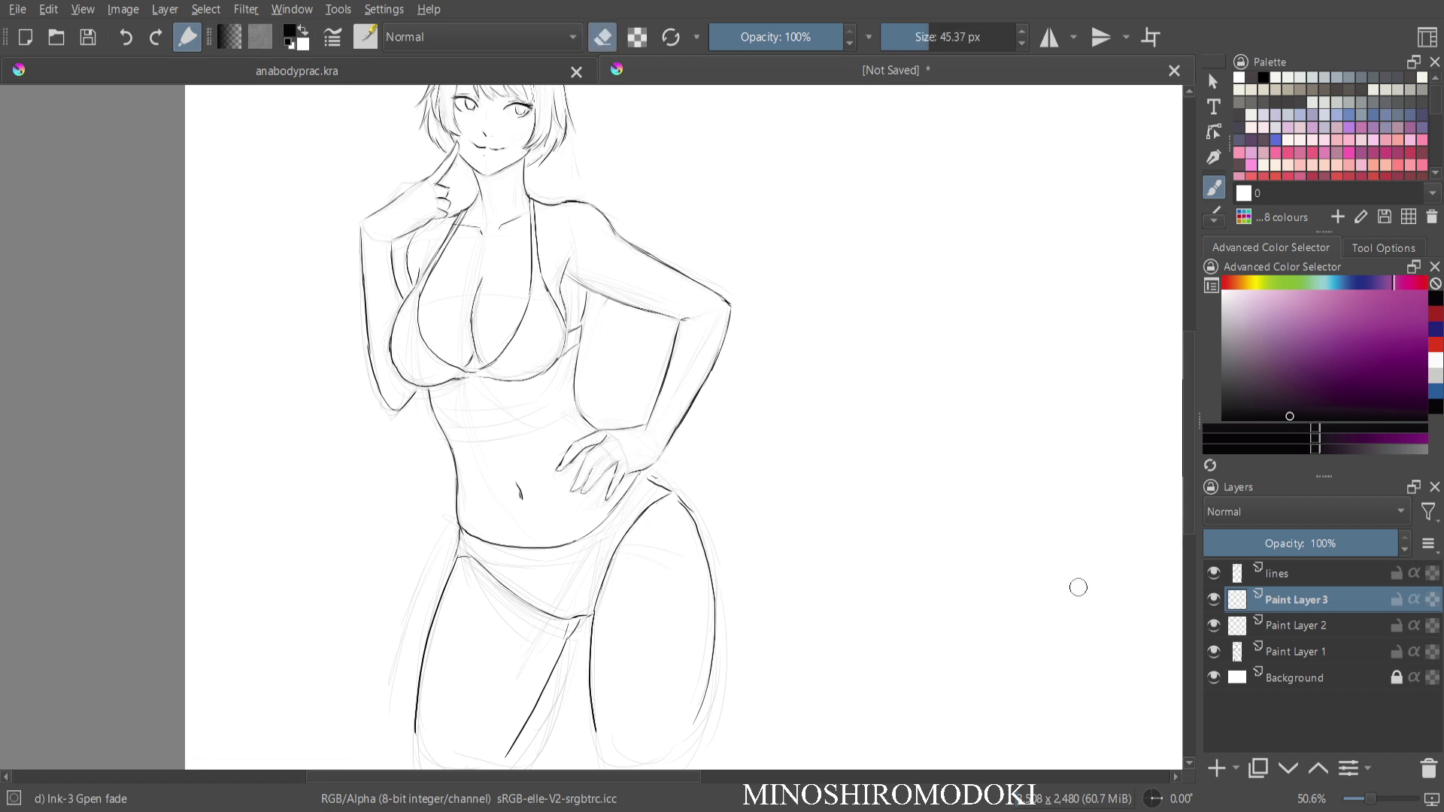
click(1277, 574)
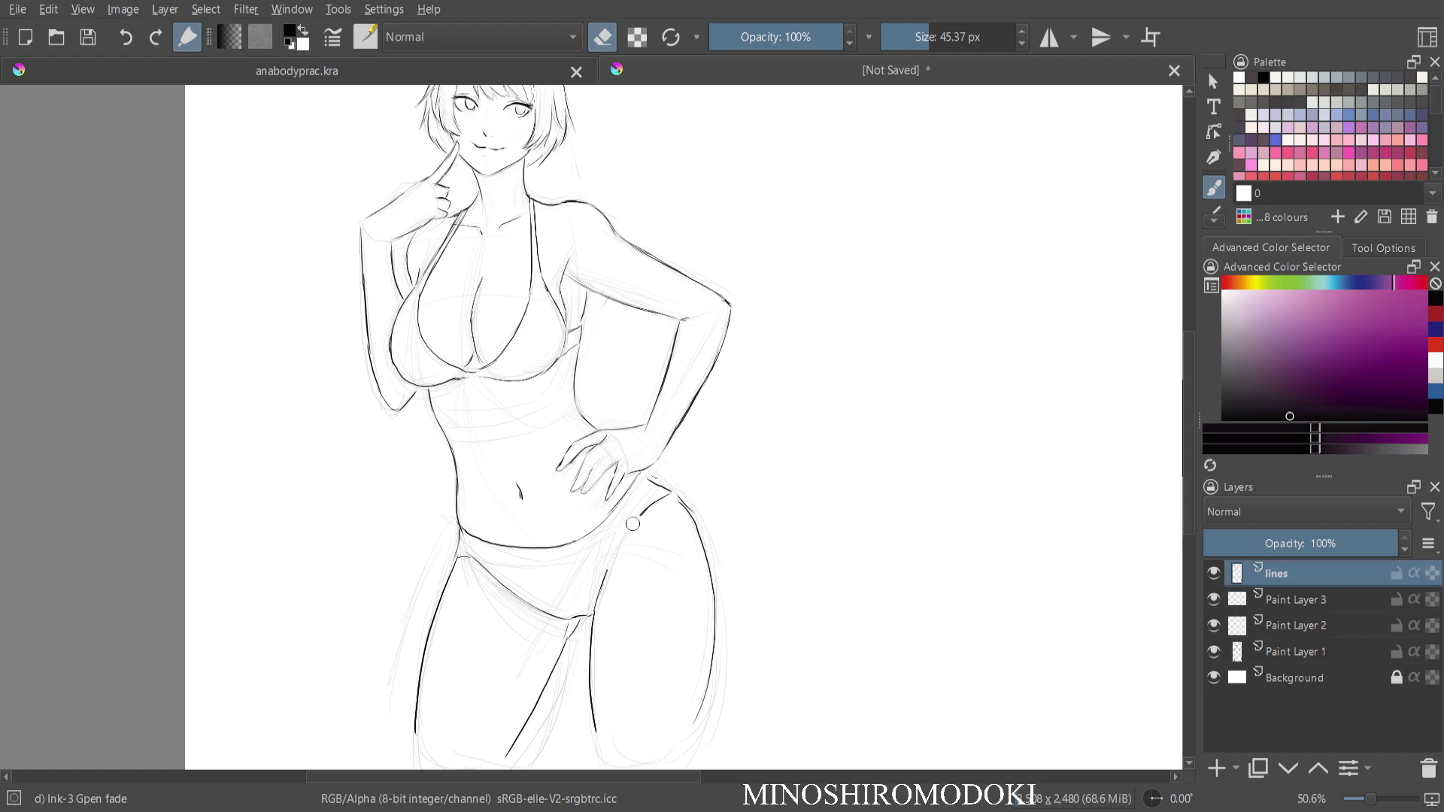
mouse_move(633, 523)
mouse_down()
mouse_move(656, 489)
mouse_move(601, 585)
mouse_up()
key(e)
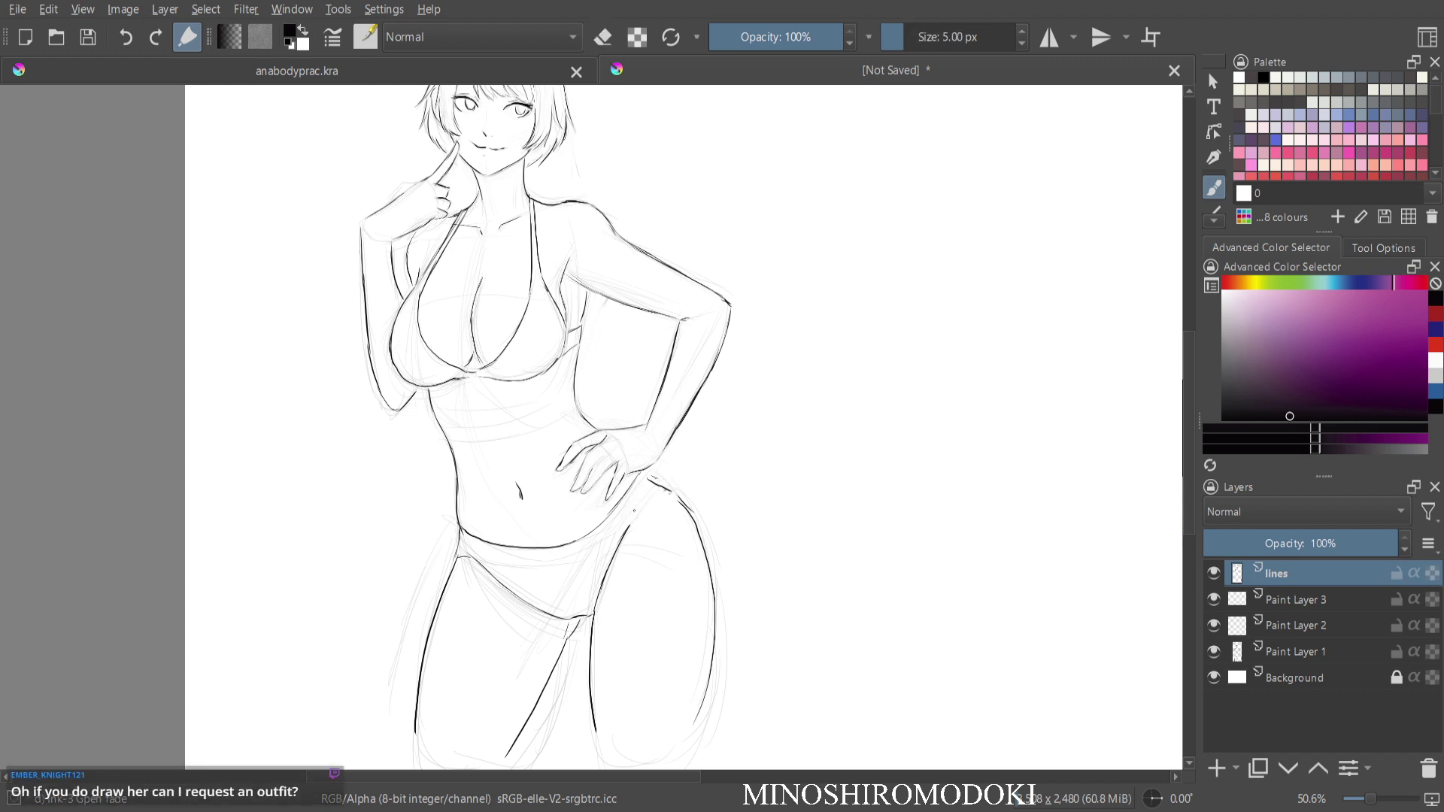
drag(632, 526, 679, 494)
Pick a medium grey colour and put Paint Layer 3 into a new group.
click(1296, 600)
drag(1234, 355, 1223, 344)
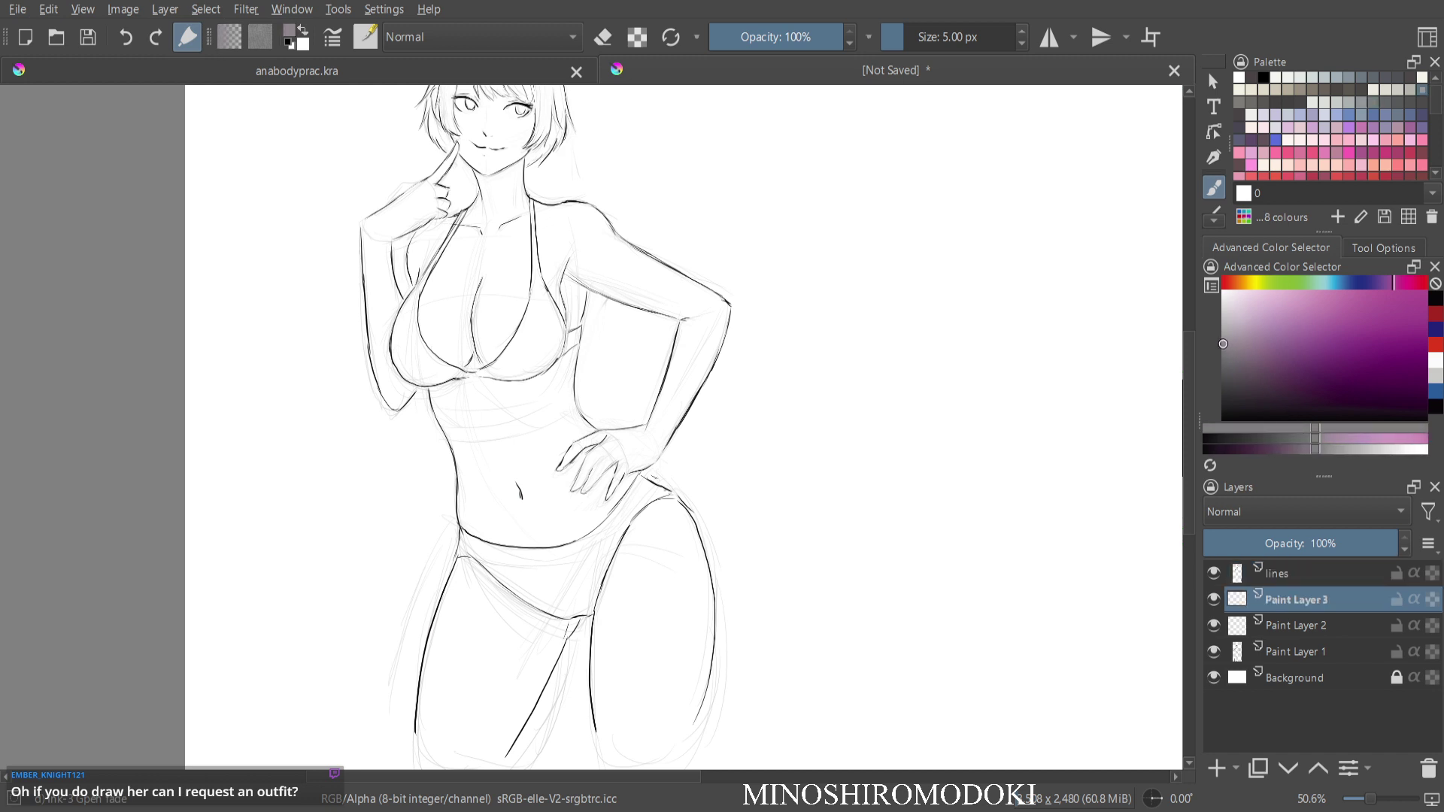
key(ctrl+g)
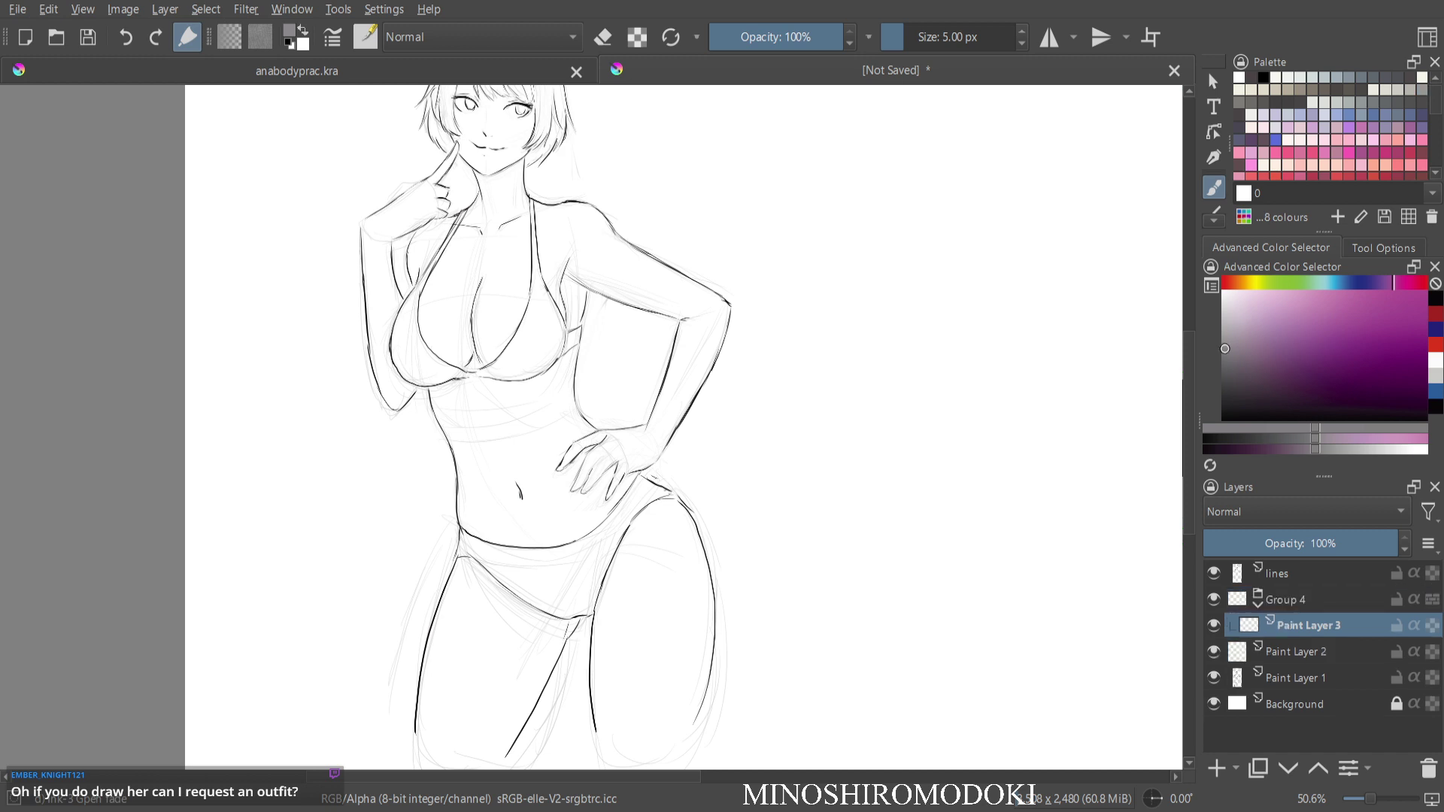
Delete Paint Layer 2 and make Paint Layer 3 inside the group active again.
click(1295, 653)
click(1429, 768)
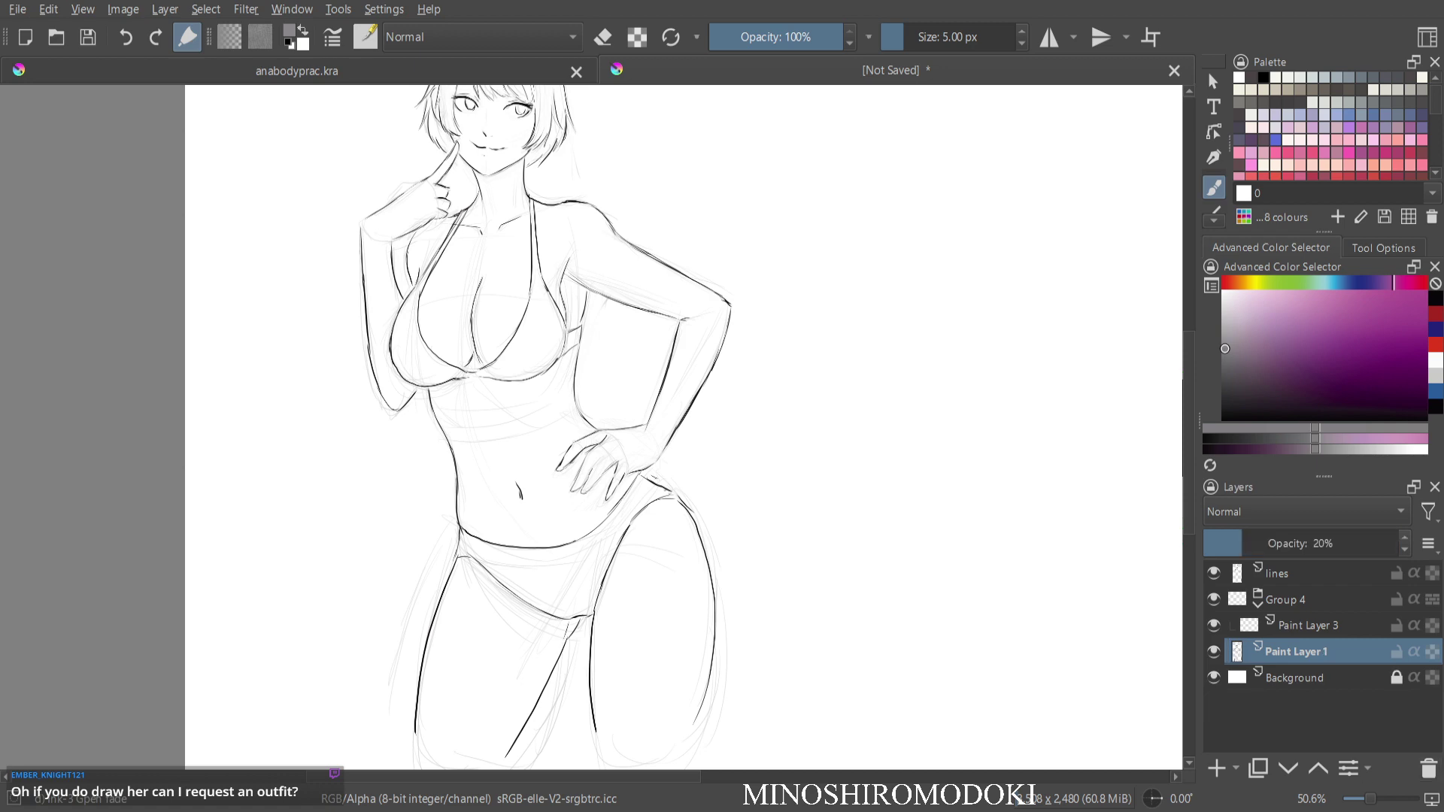
key(Page_Up)
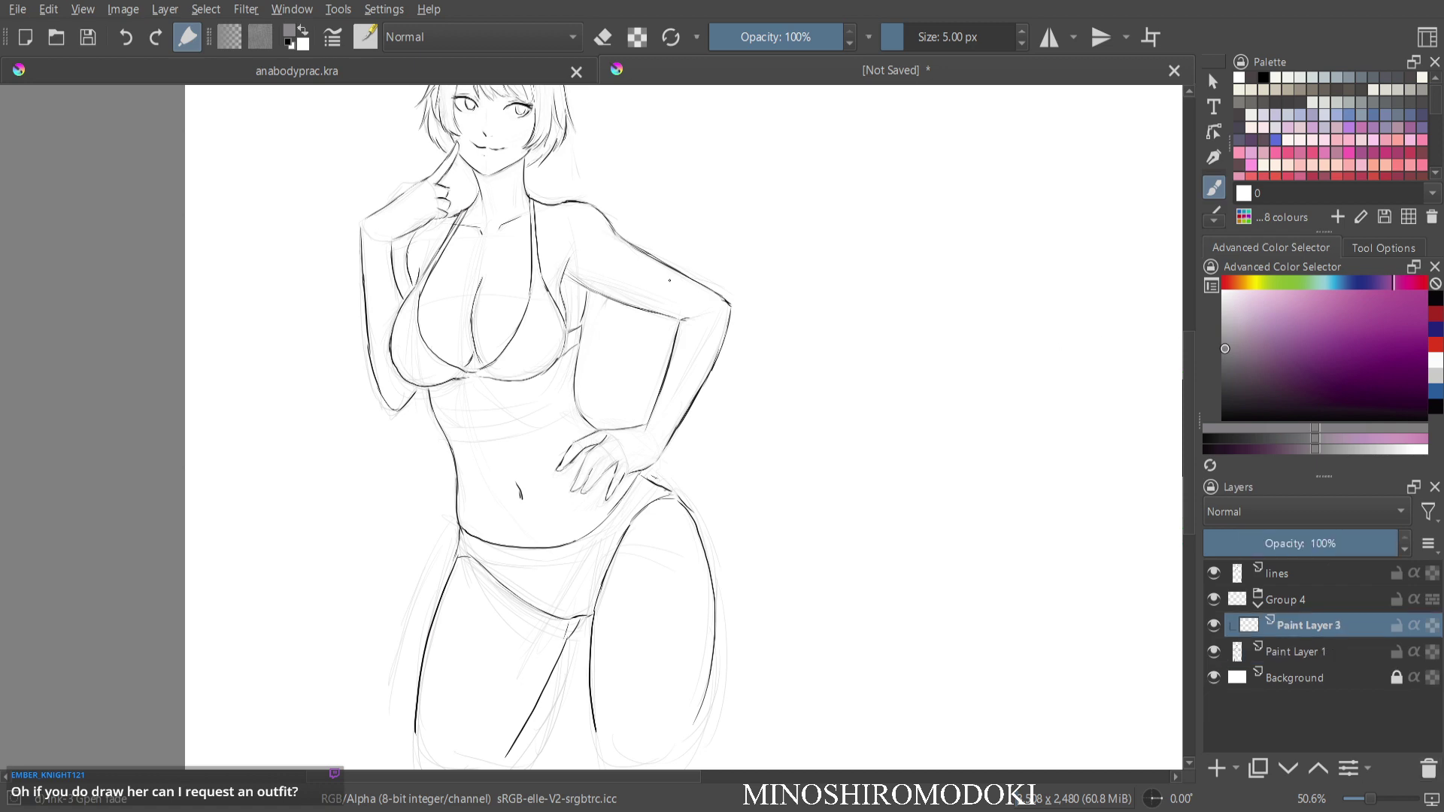
Start a curve selection at the strap beside the raised hand and trace the inner neckline edge of the bikini top.
drag(426, 254, 425, 143)
drag(452, 226, 522, 297)
drag(607, 258, 601, 317)
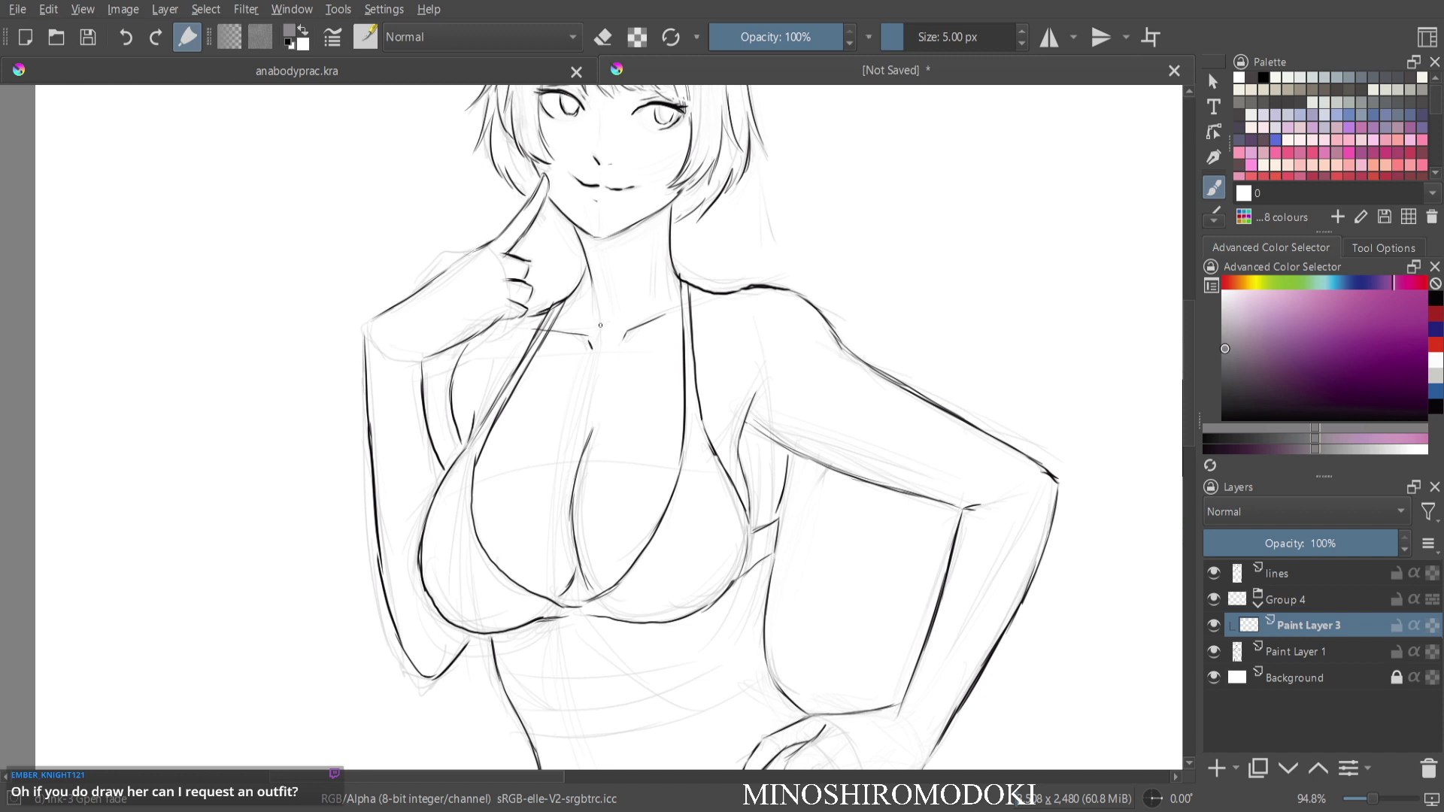
scroll(566, 248, down, 2)
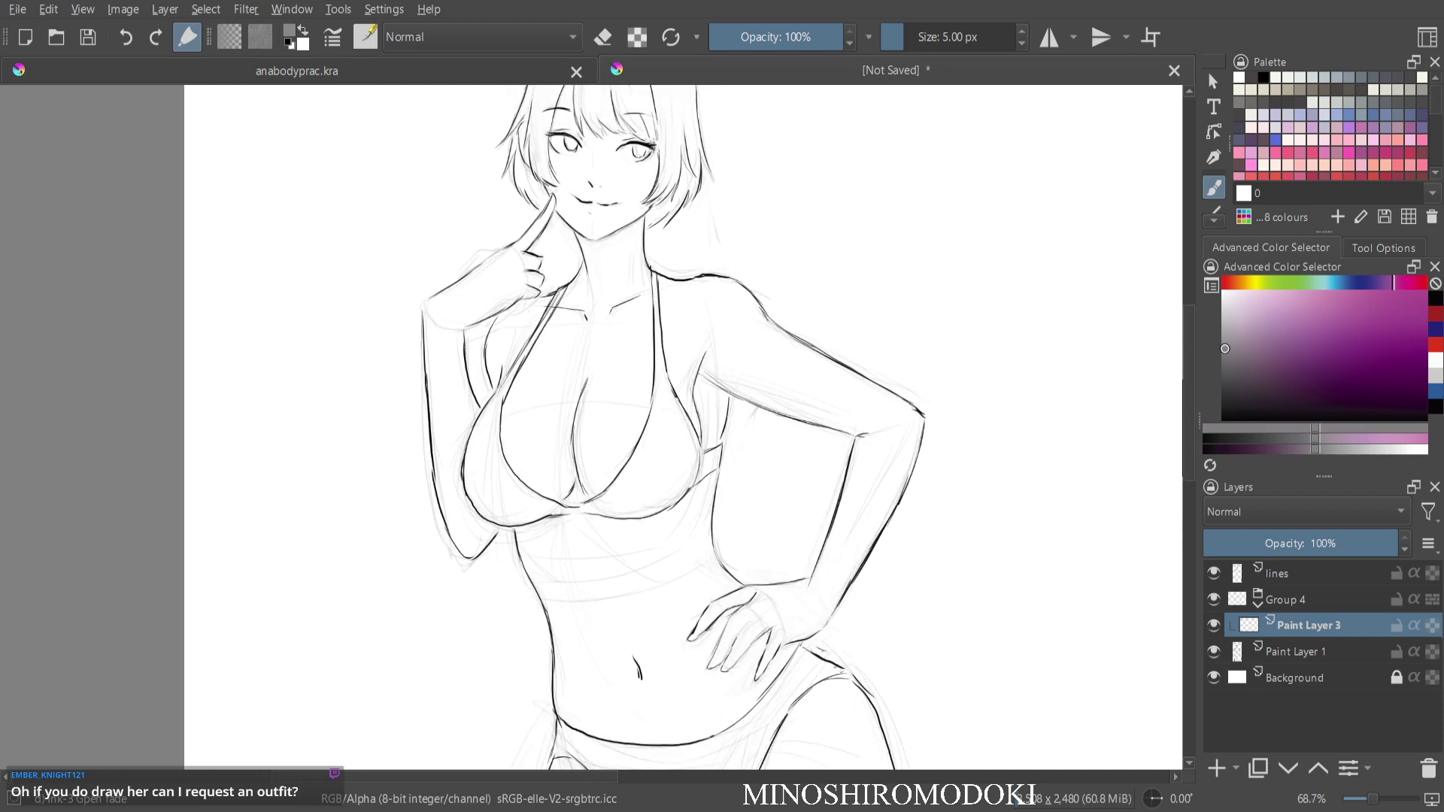
scroll(583, 304, up, 3)
mouse_move(602, 301)
mouse_down()
mouse_move(529, 557)
mouse_move(570, 295)
mouse_up()
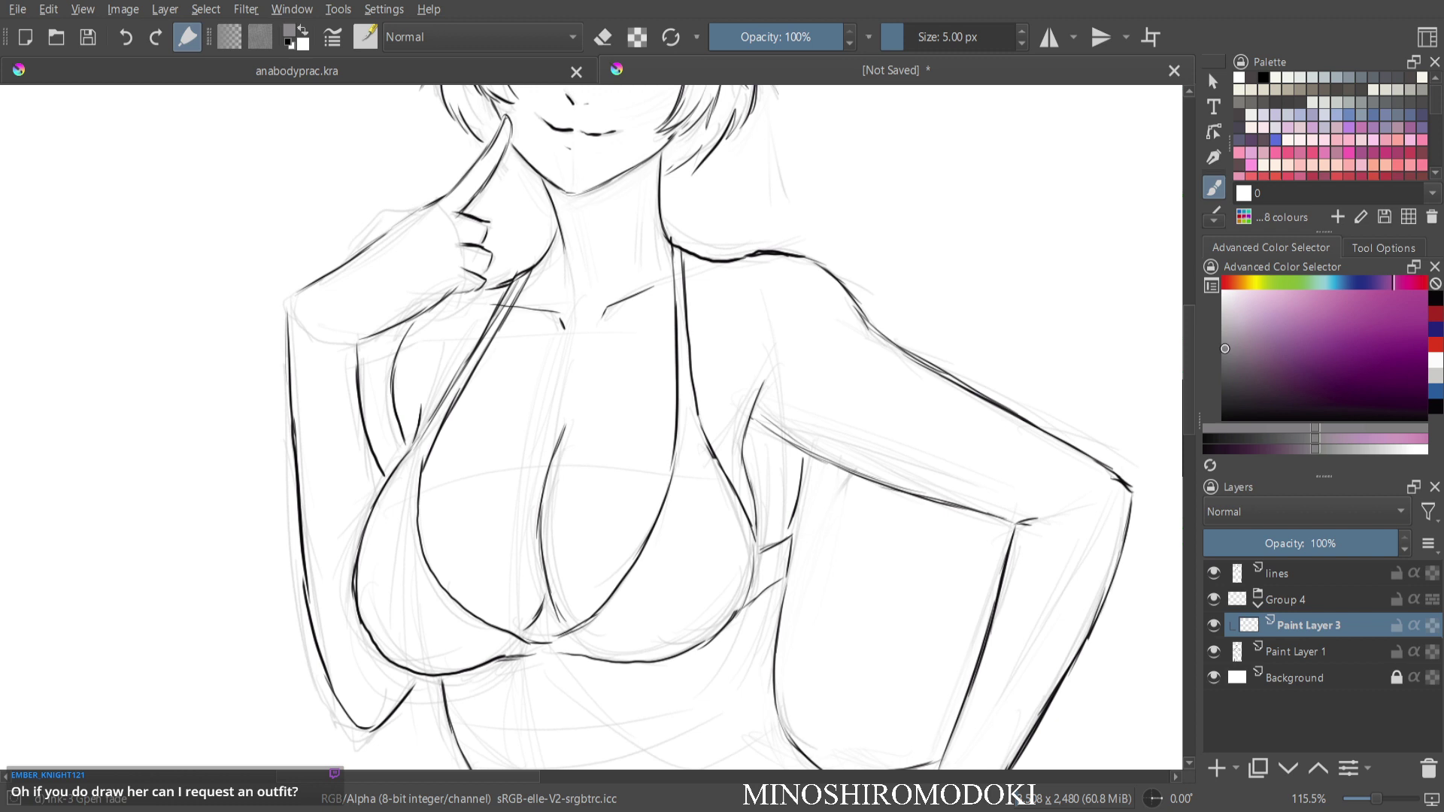
click(1214, 221)
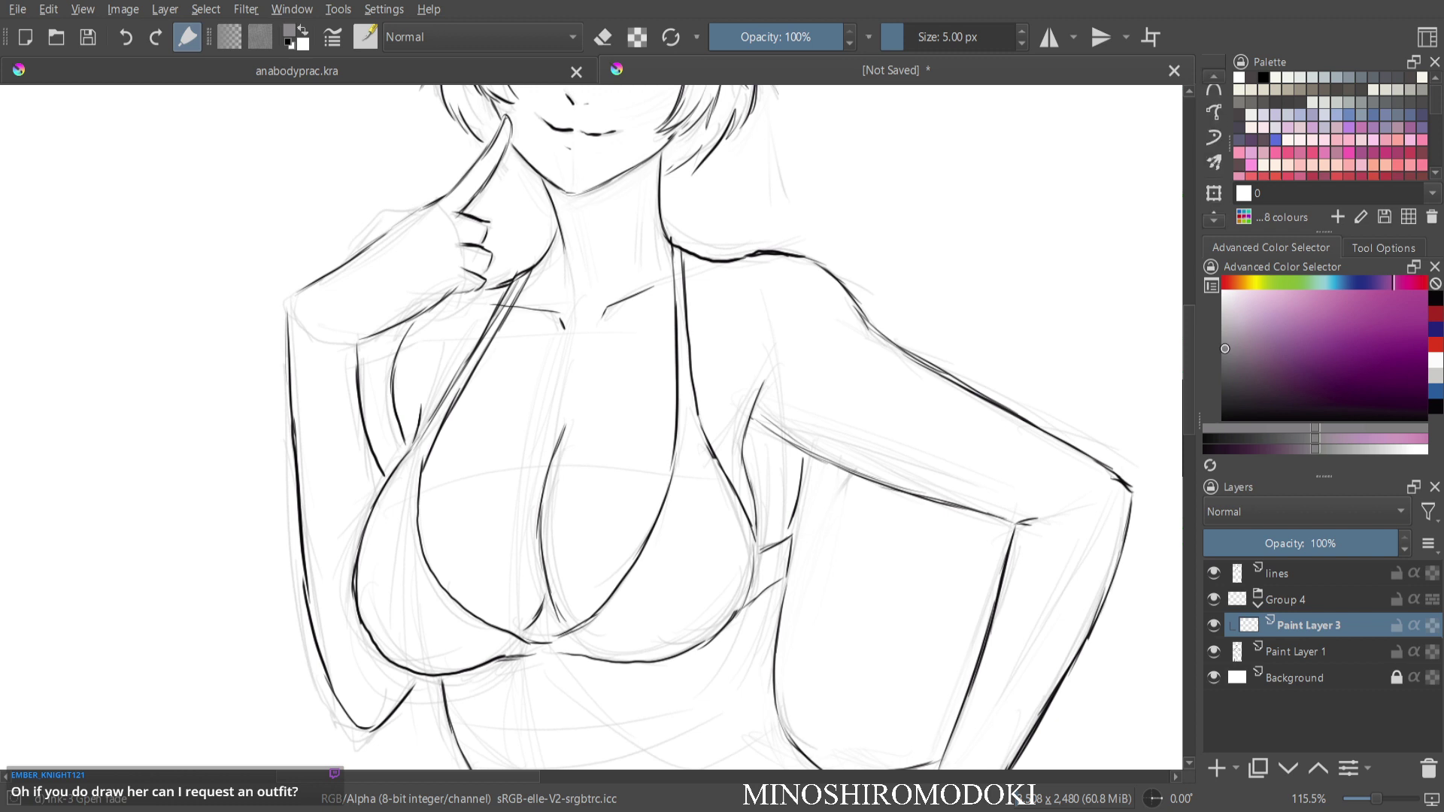
scroll(1214, 151, up, 5)
scroll(1214, 150, down, 5)
scroll(1214, 151, down, 1)
click(1214, 140)
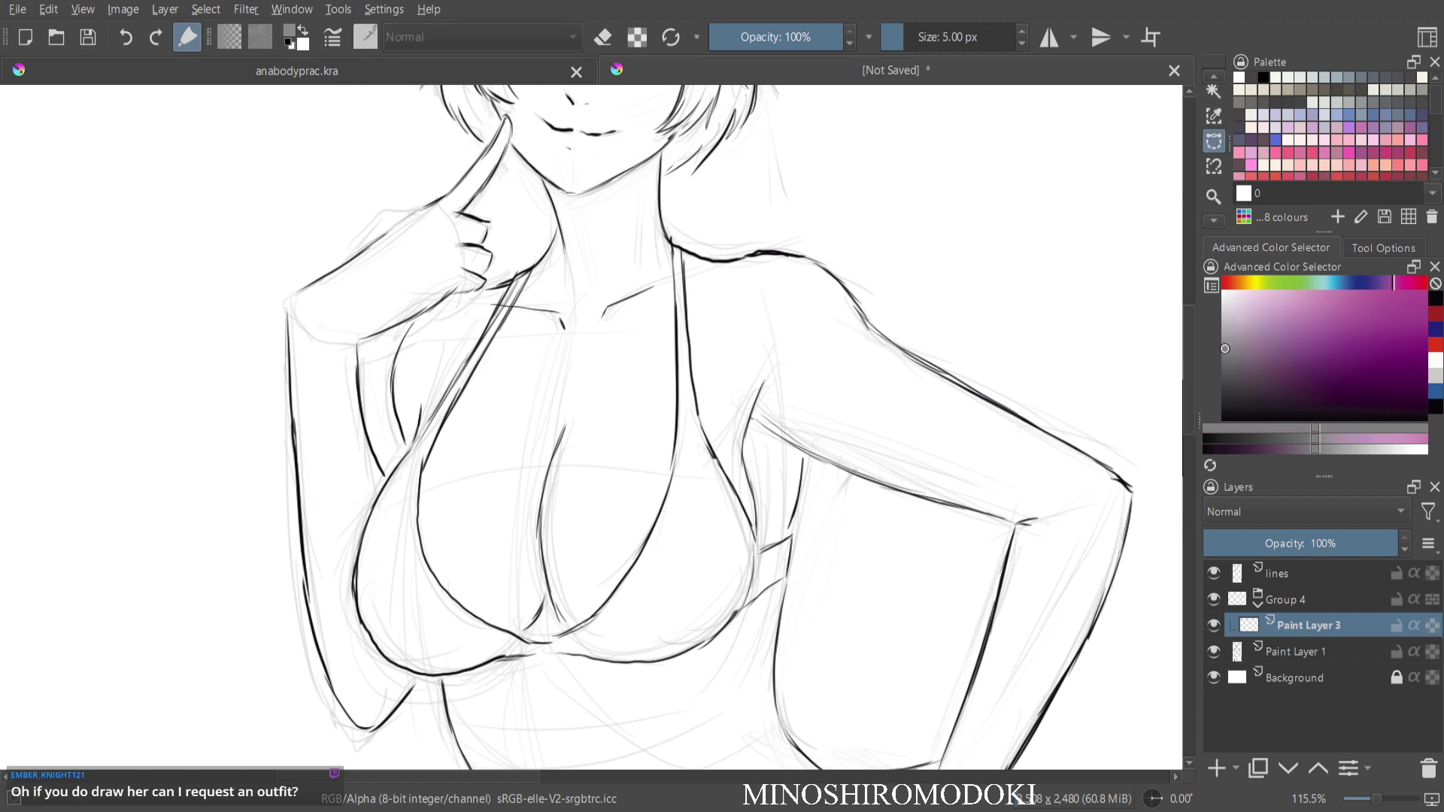
click(514, 277)
drag(660, 451, 686, 400)
drag(699, 330, 668, 257)
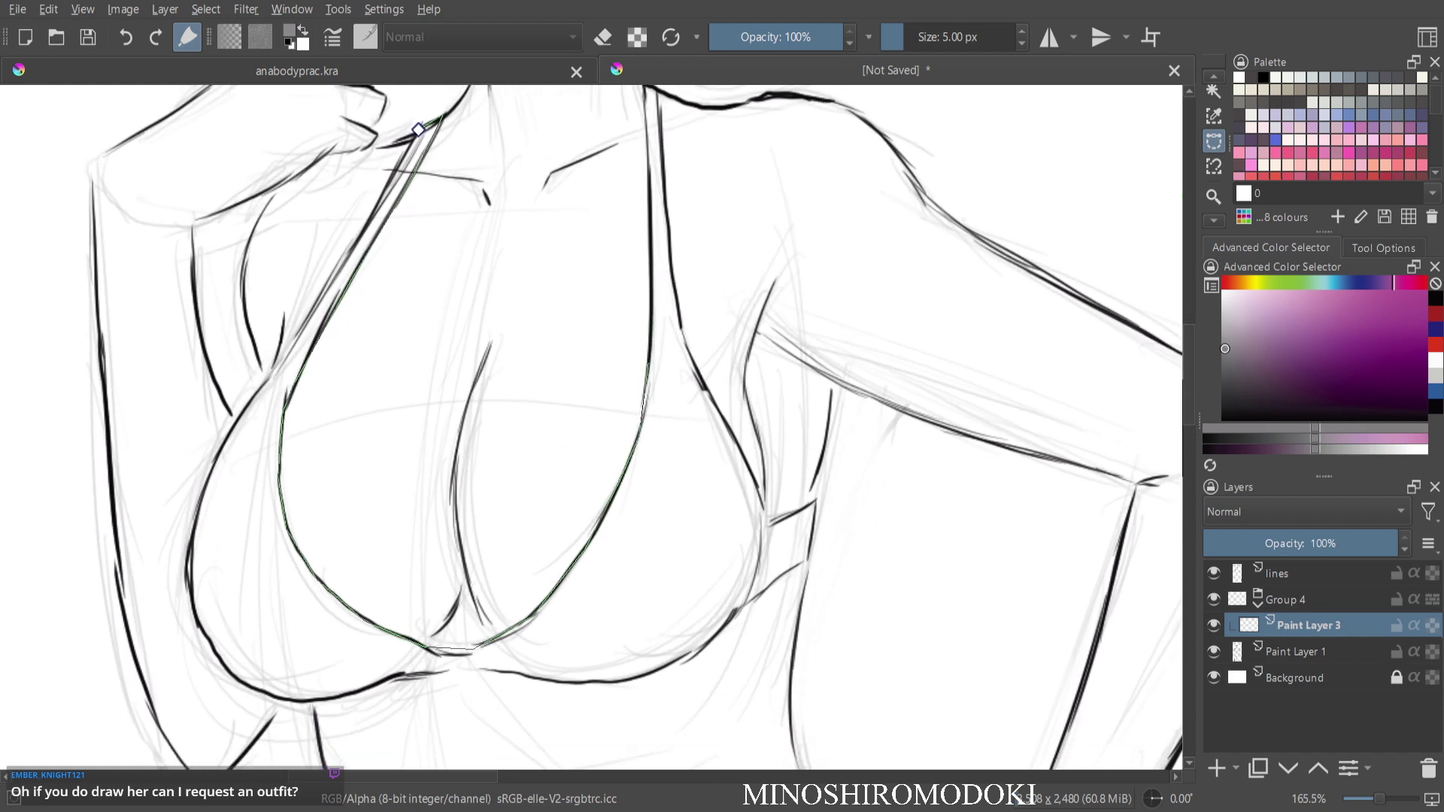
Continue the selection path along the outer strap, side band and lower edges of both cups, and close it at the starting point.
scroll(645, 365, up, 5)
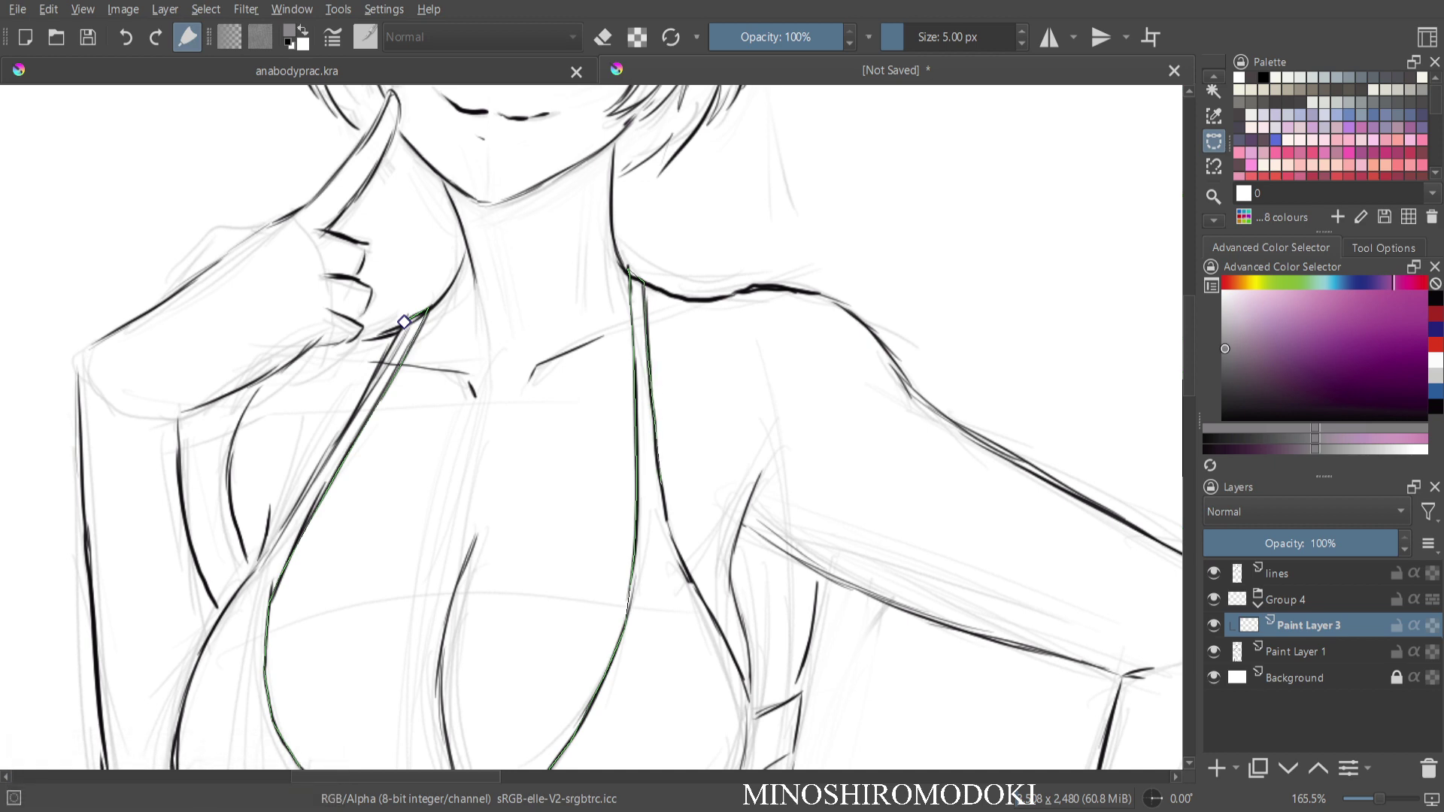
scroll(632, 301, down, 5)
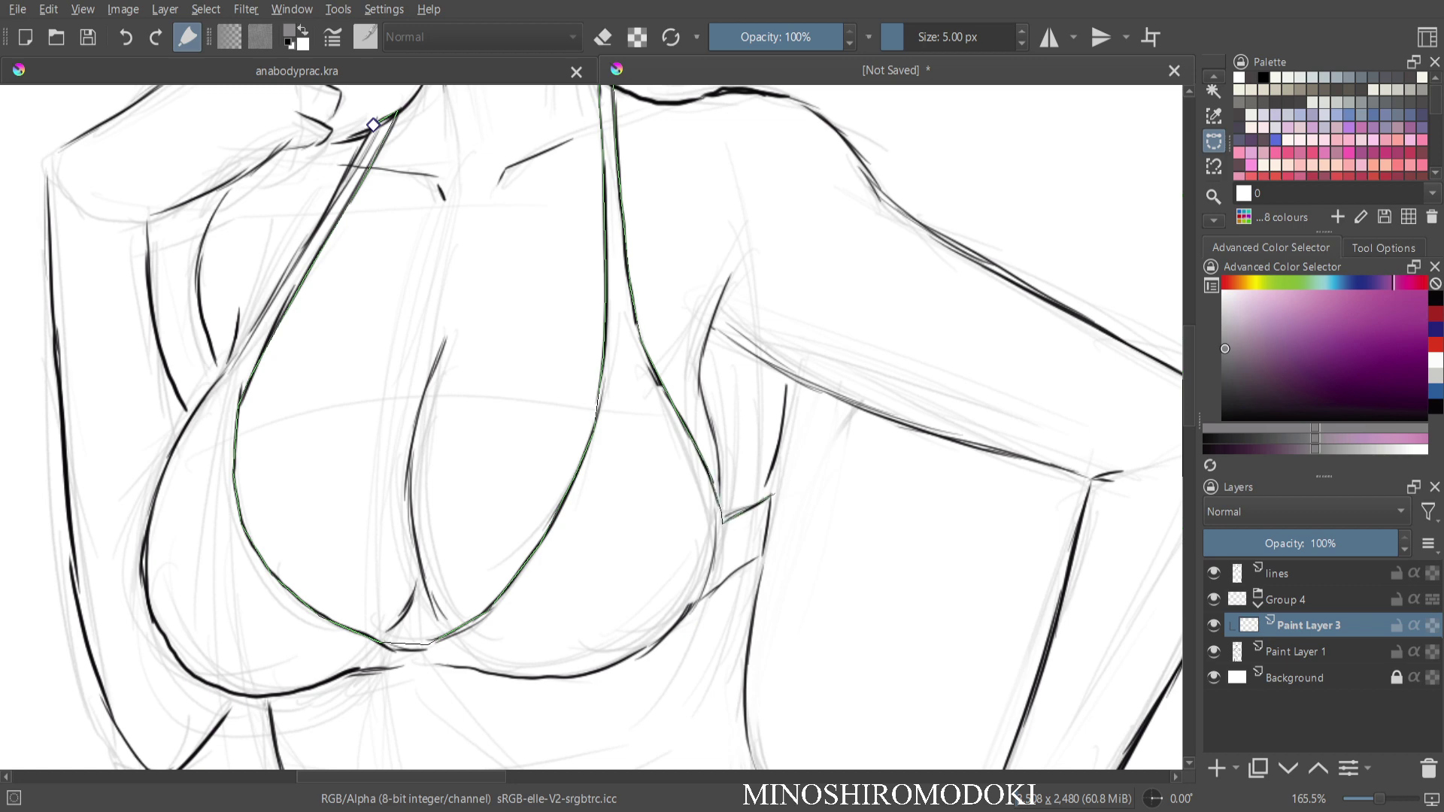
drag(762, 557, 779, 332)
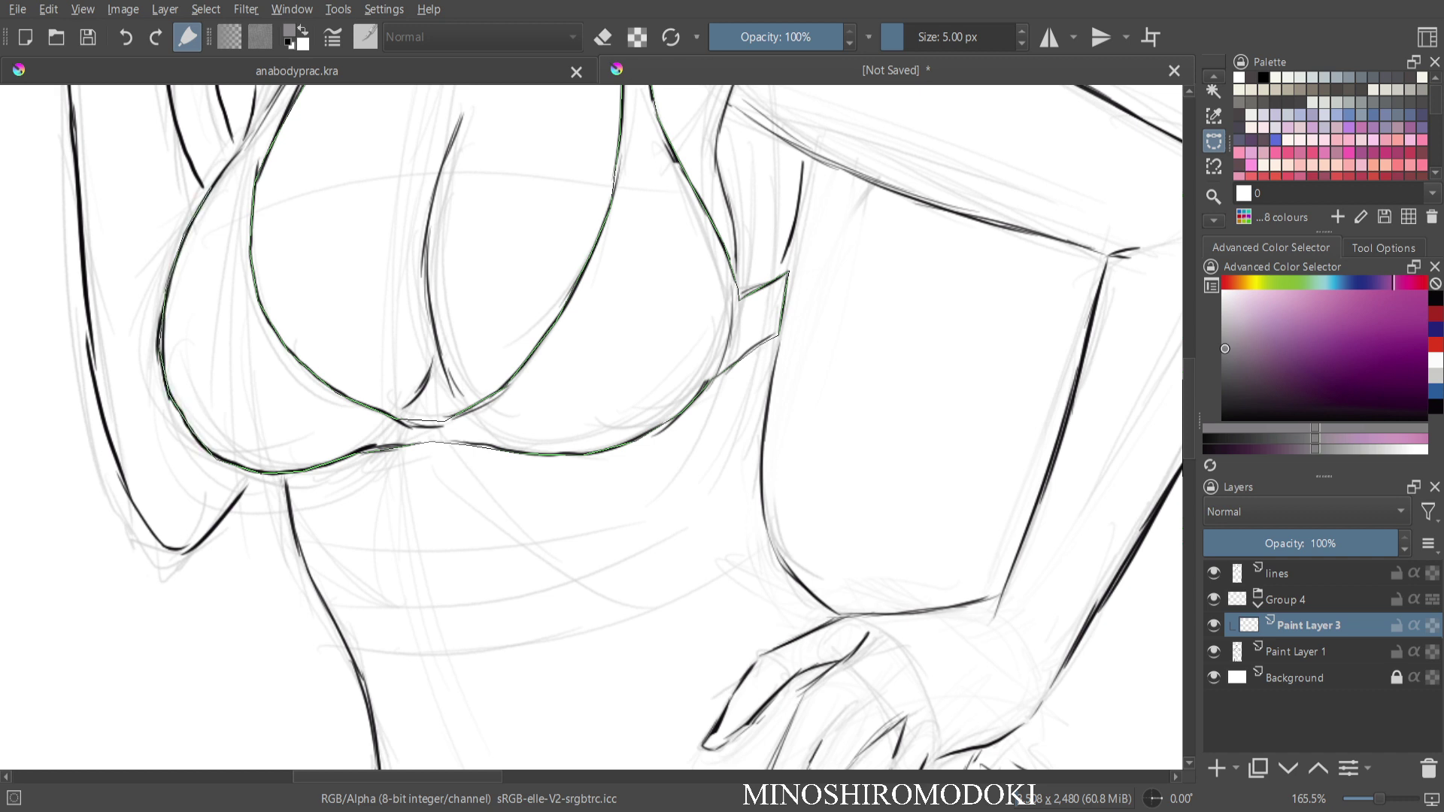
drag(249, 205, 349, 415)
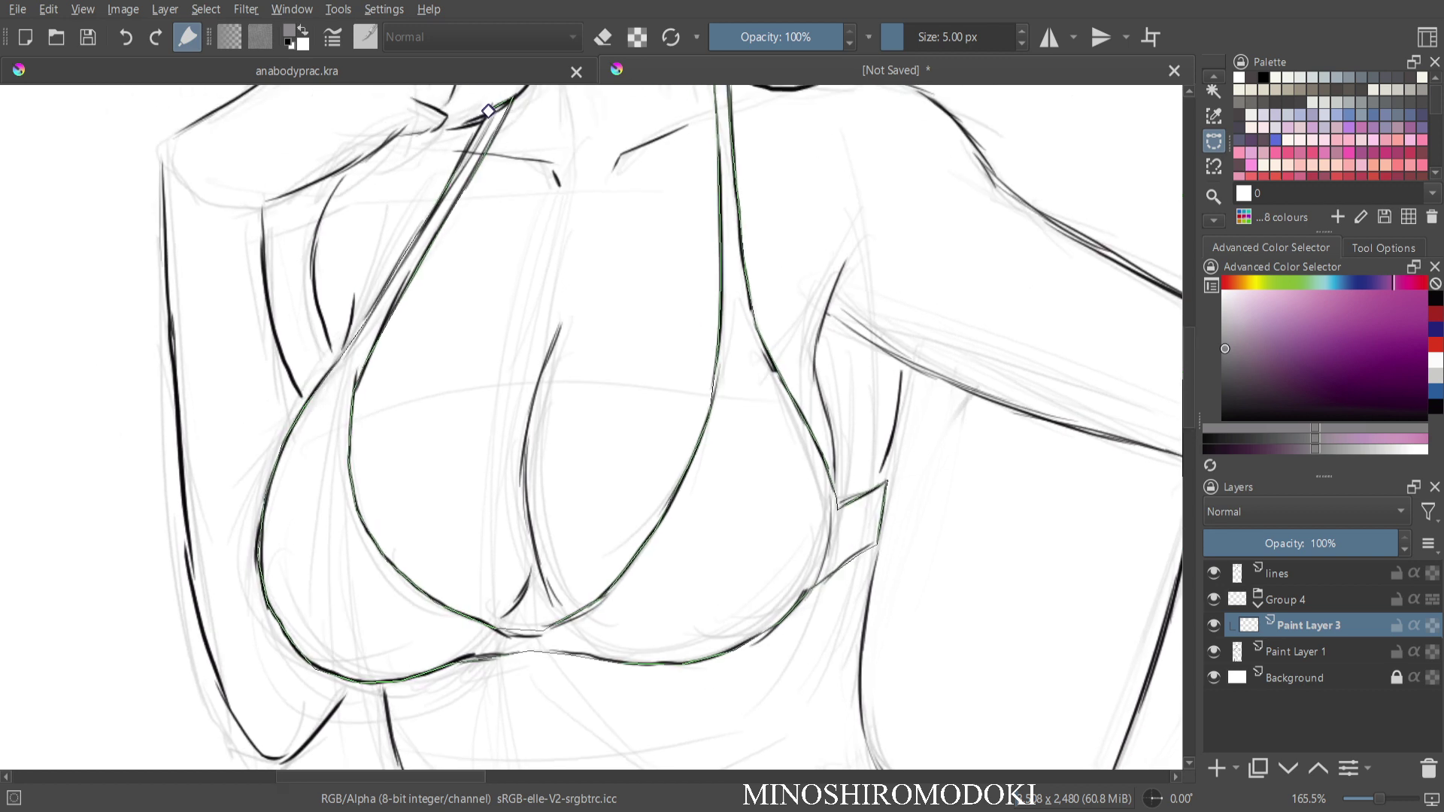
click(488, 112)
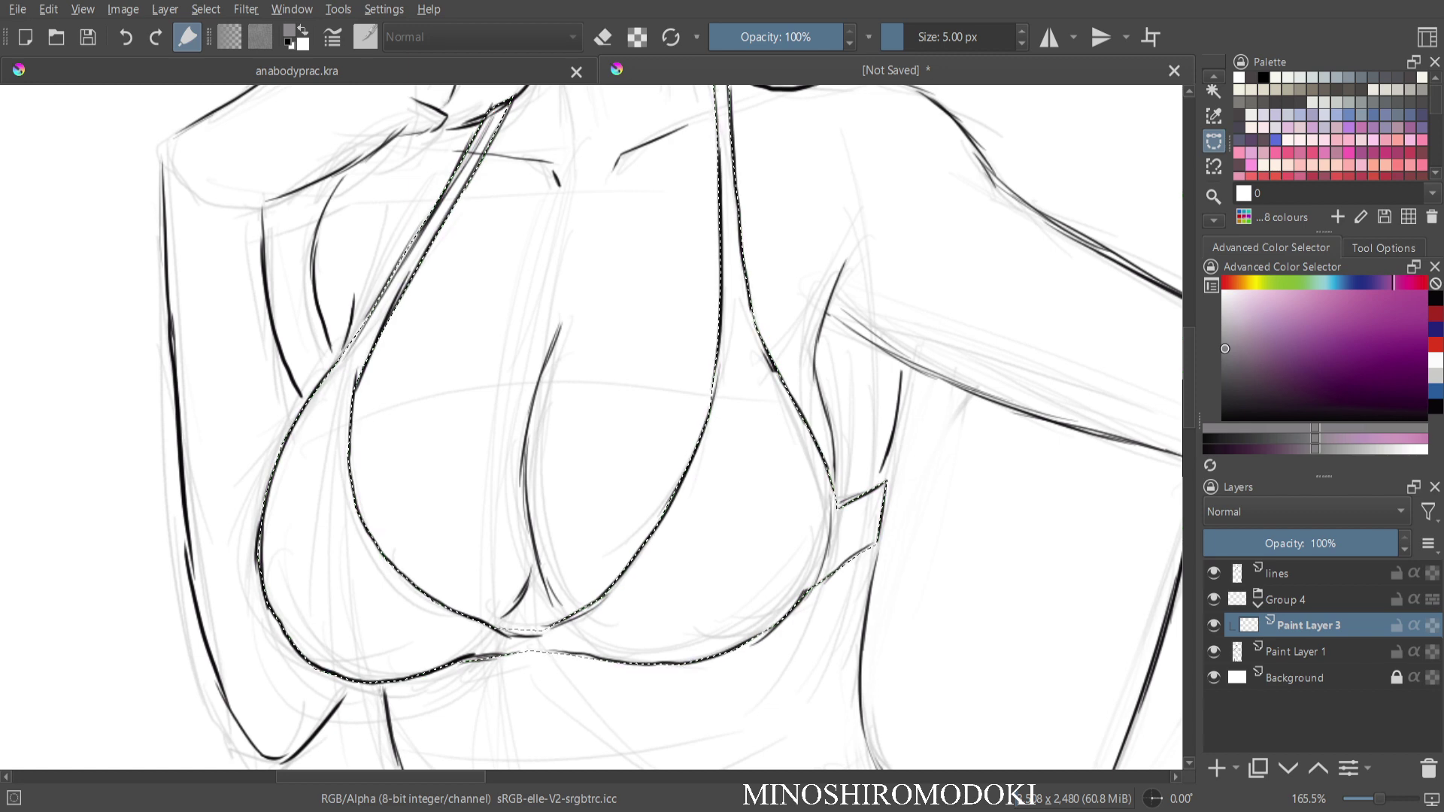
Fill the selected bikini top with the medium grey on Paint Layer 3.
key(b)
key(shift+BackSpace)
scroll(292, 246, down, 5)
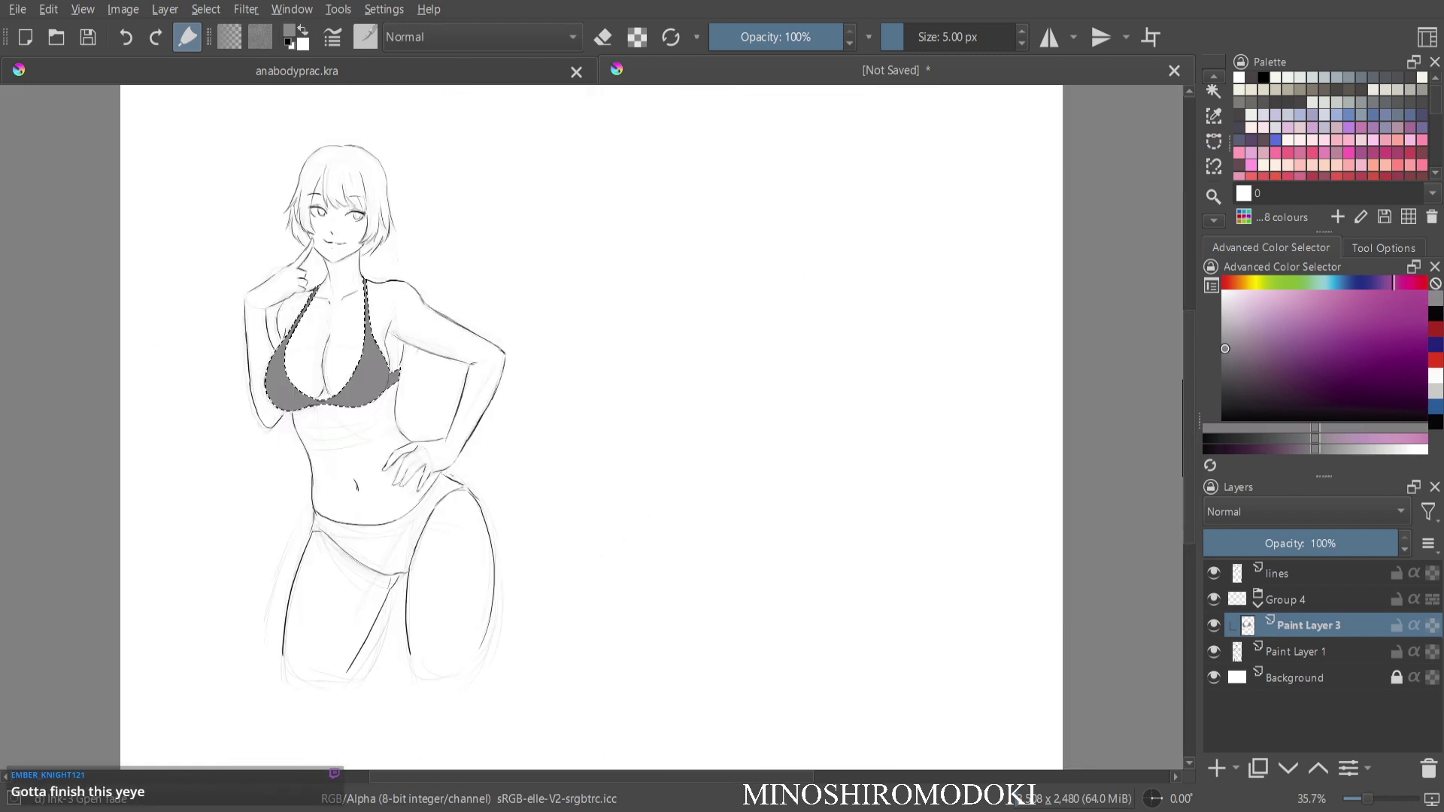
scroll(500, 417, up, 4)
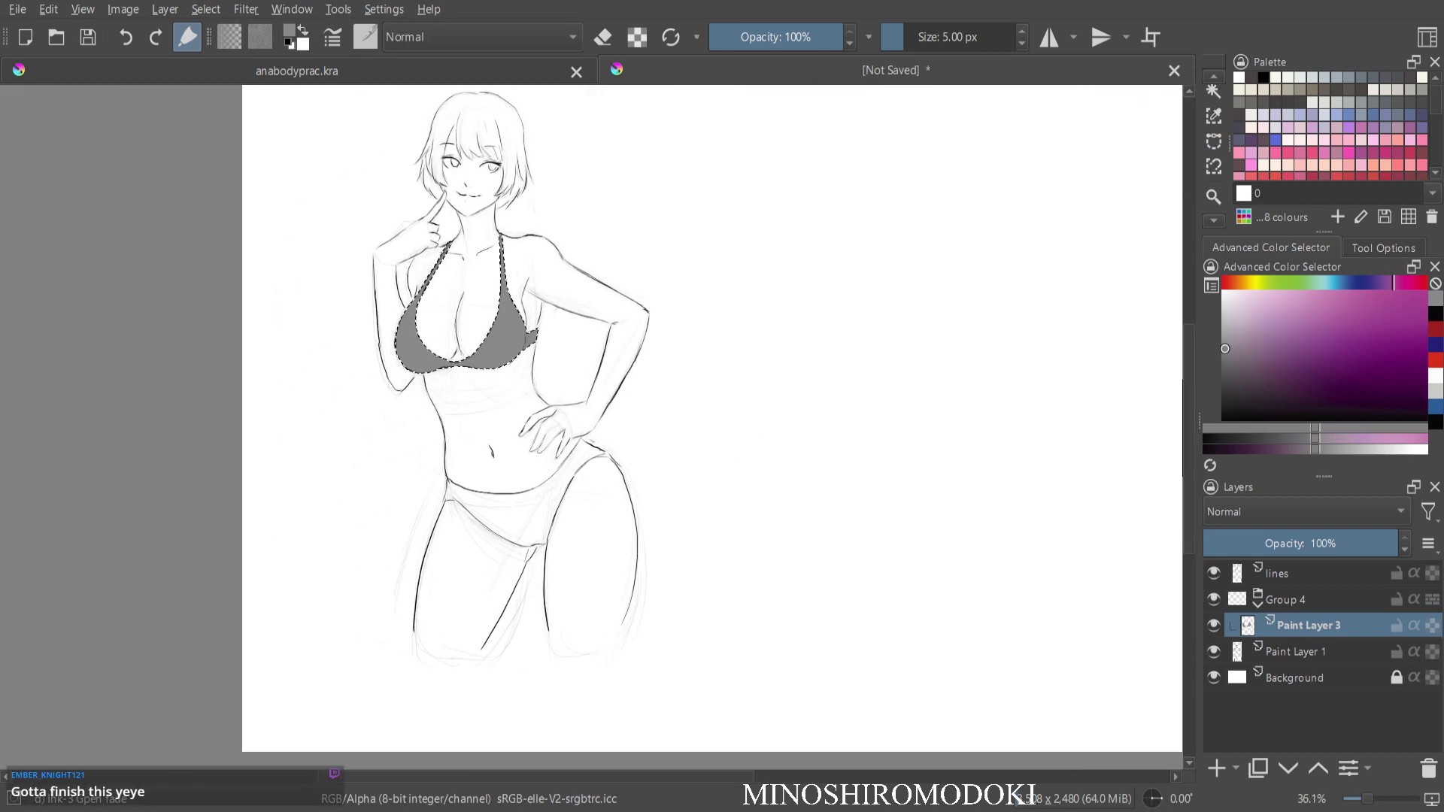
drag(499, 417, 570, 376)
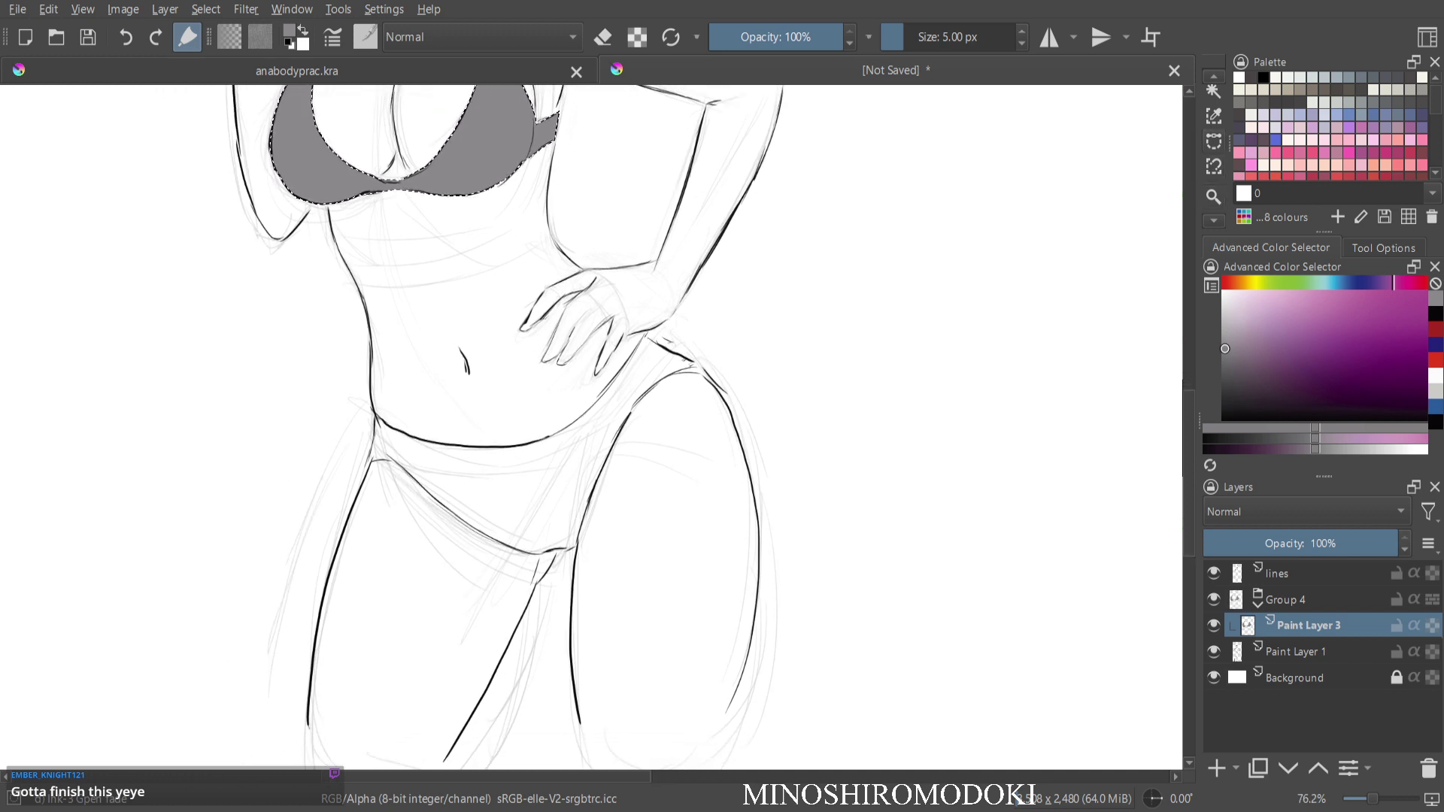
click(1215, 142)
mouse_move(628, 361)
mouse_down()
mouse_move(568, 427)
mouse_move(527, 445)
mouse_move(429, 444)
mouse_move(378, 423)
mouse_move(375, 464)
mouse_move(497, 537)
mouse_up()
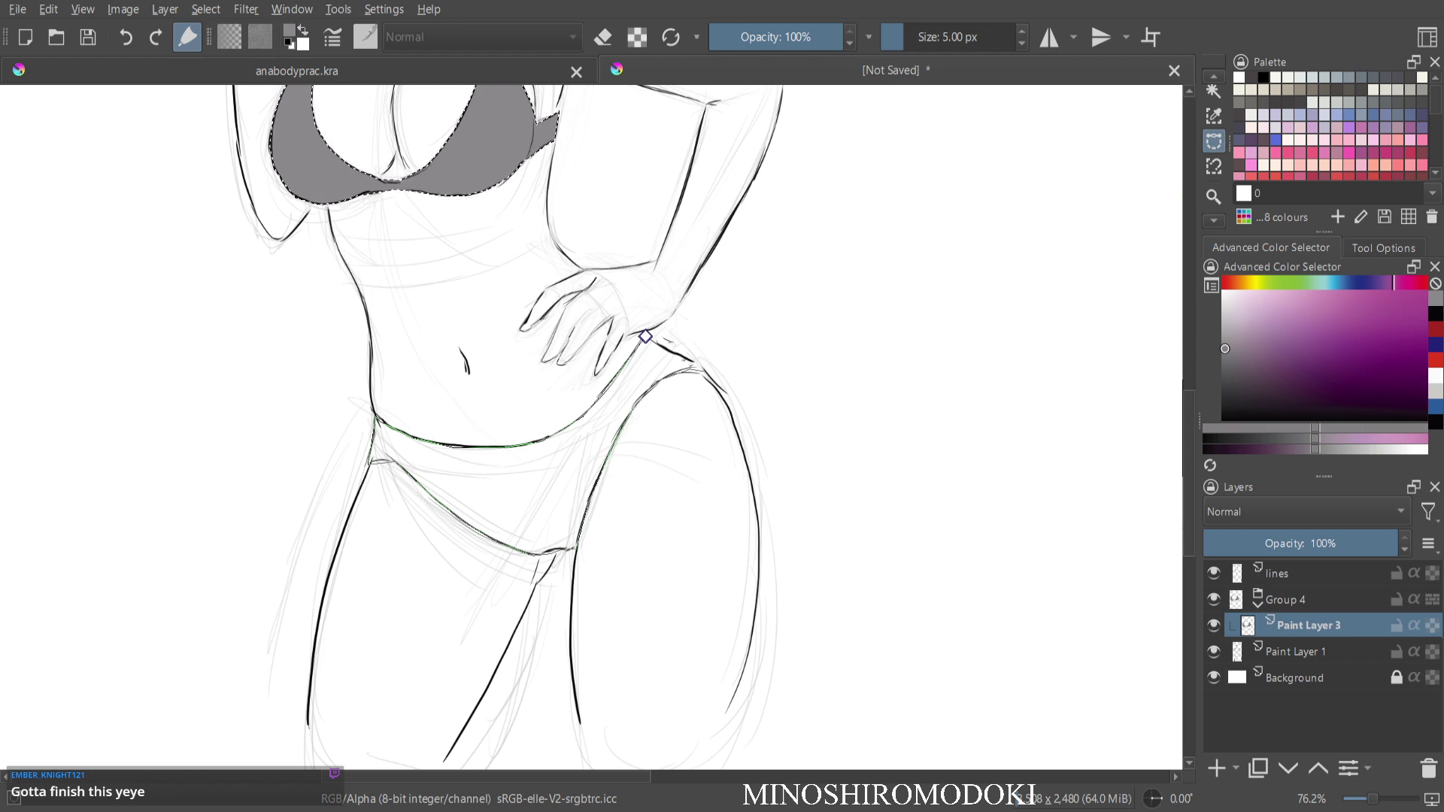
Trace a closed curve selection around the bikini bottom and fill it with the medium grey on Paint Layer 3.
click(646, 336)
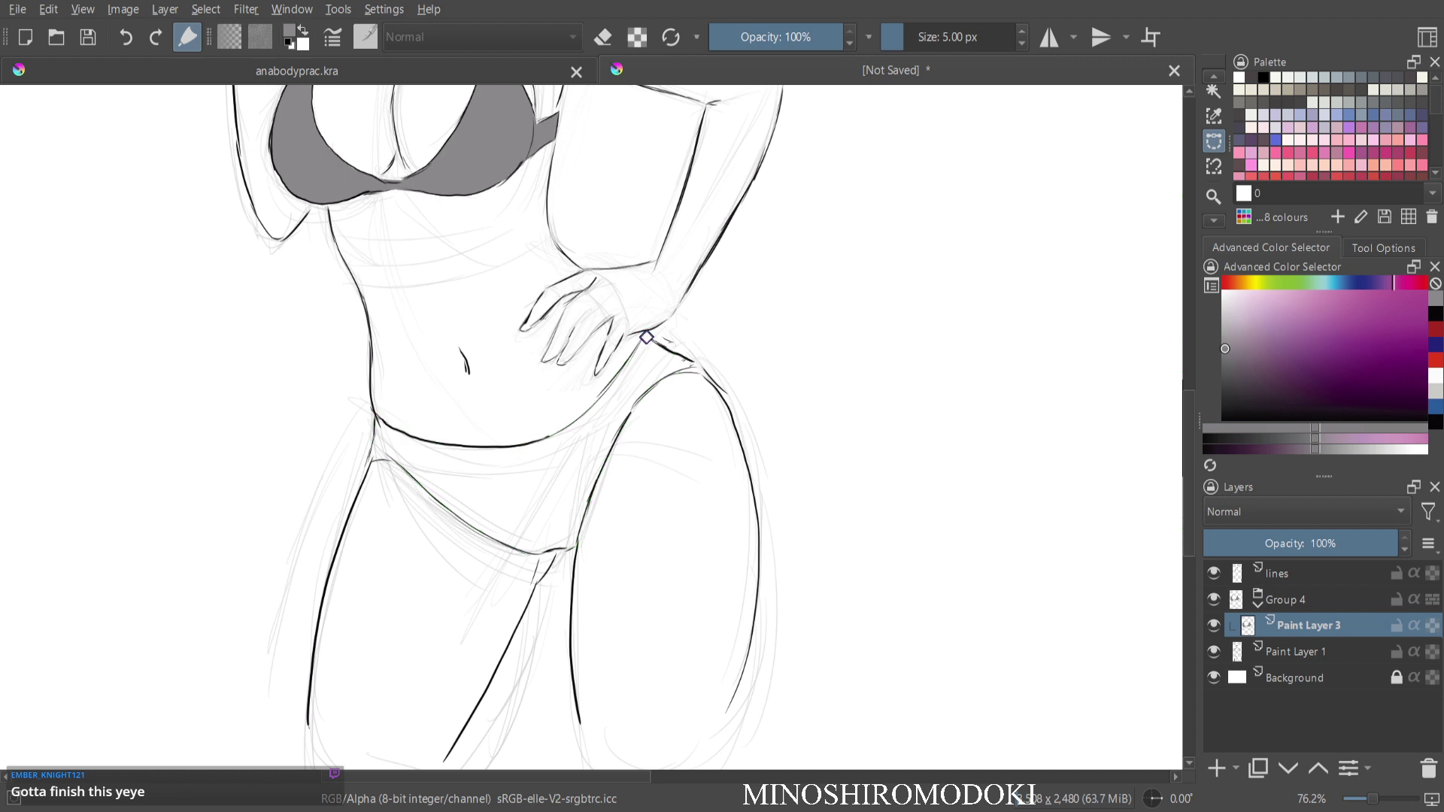
drag(655, 342, 694, 361)
click(603, 471)
click(500, 541)
mouse_move(421, 436)
mouse_down()
mouse_move(379, 419)
mouse_move(461, 446)
mouse_move(566, 428)
mouse_up()
click(647, 338)
key(f)
click(527, 489)
Choose a lighter grey, outline a pointed shadow on the neck beneath the chin and fill it.
drag(526, 301, 693, 715)
scroll(649, 427, down, 4)
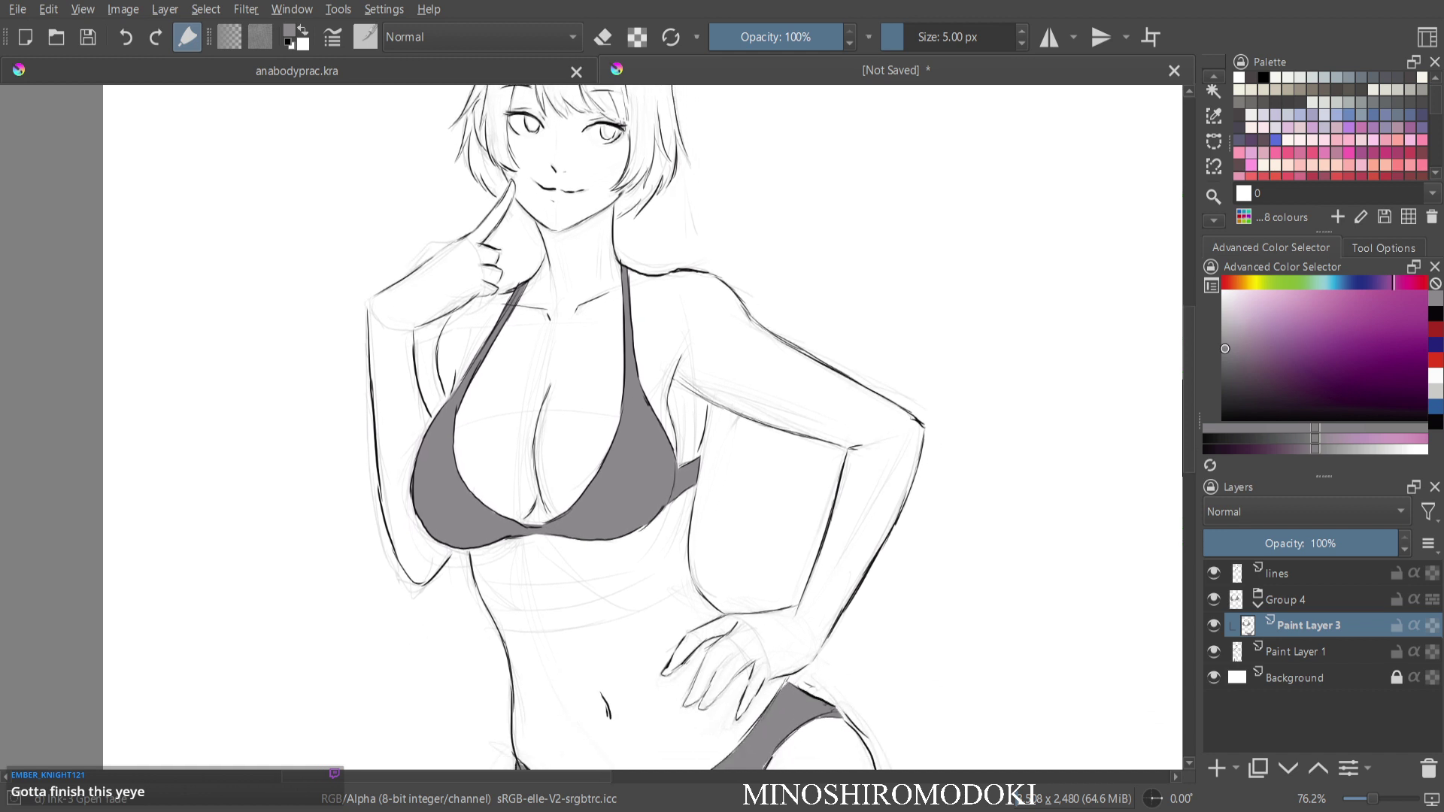
mouse_move(1225, 340)
mouse_down()
mouse_move(1224, 320)
mouse_move(1222, 358)
mouse_move(1222, 326)
mouse_up()
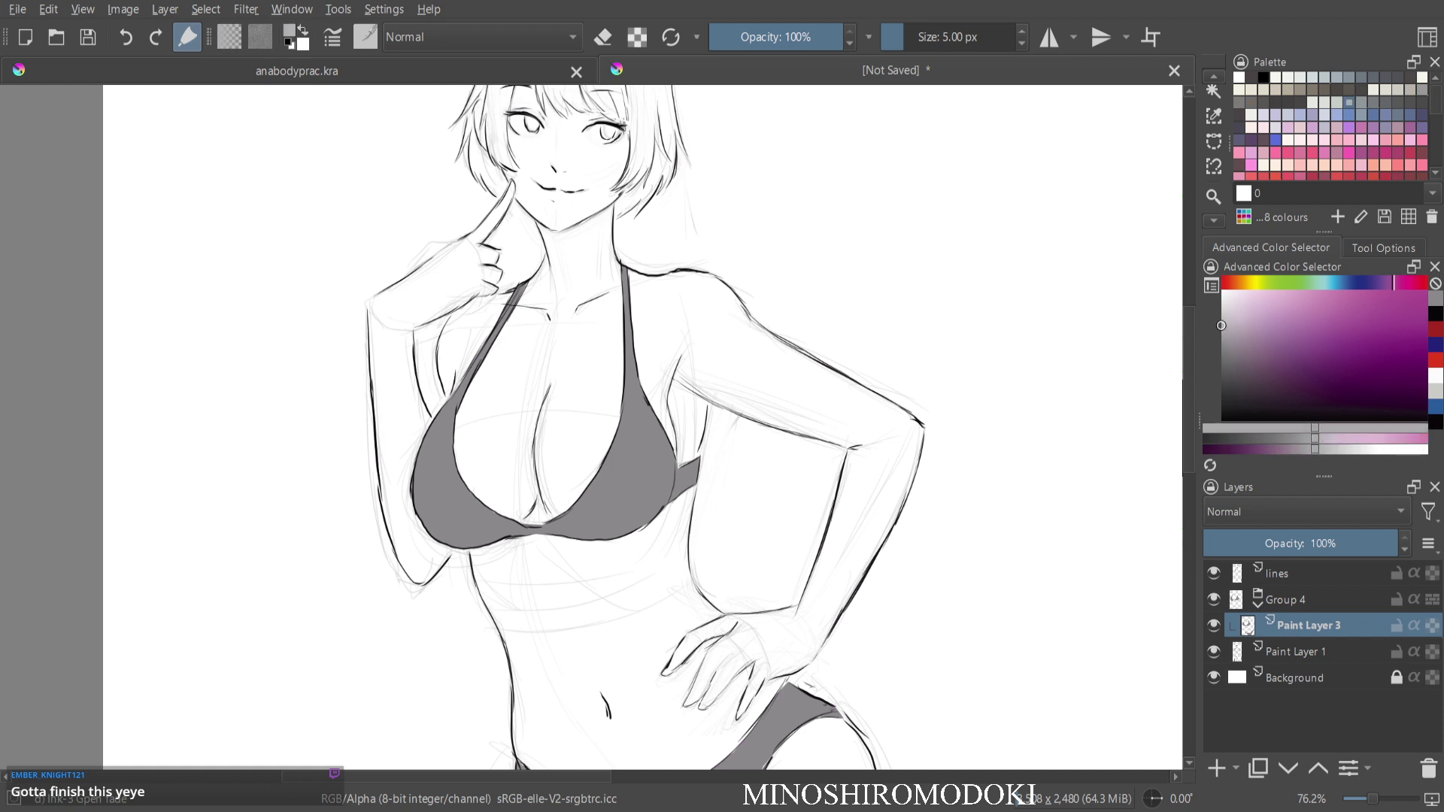
key(b)
drag(491, 277, 427, 384)
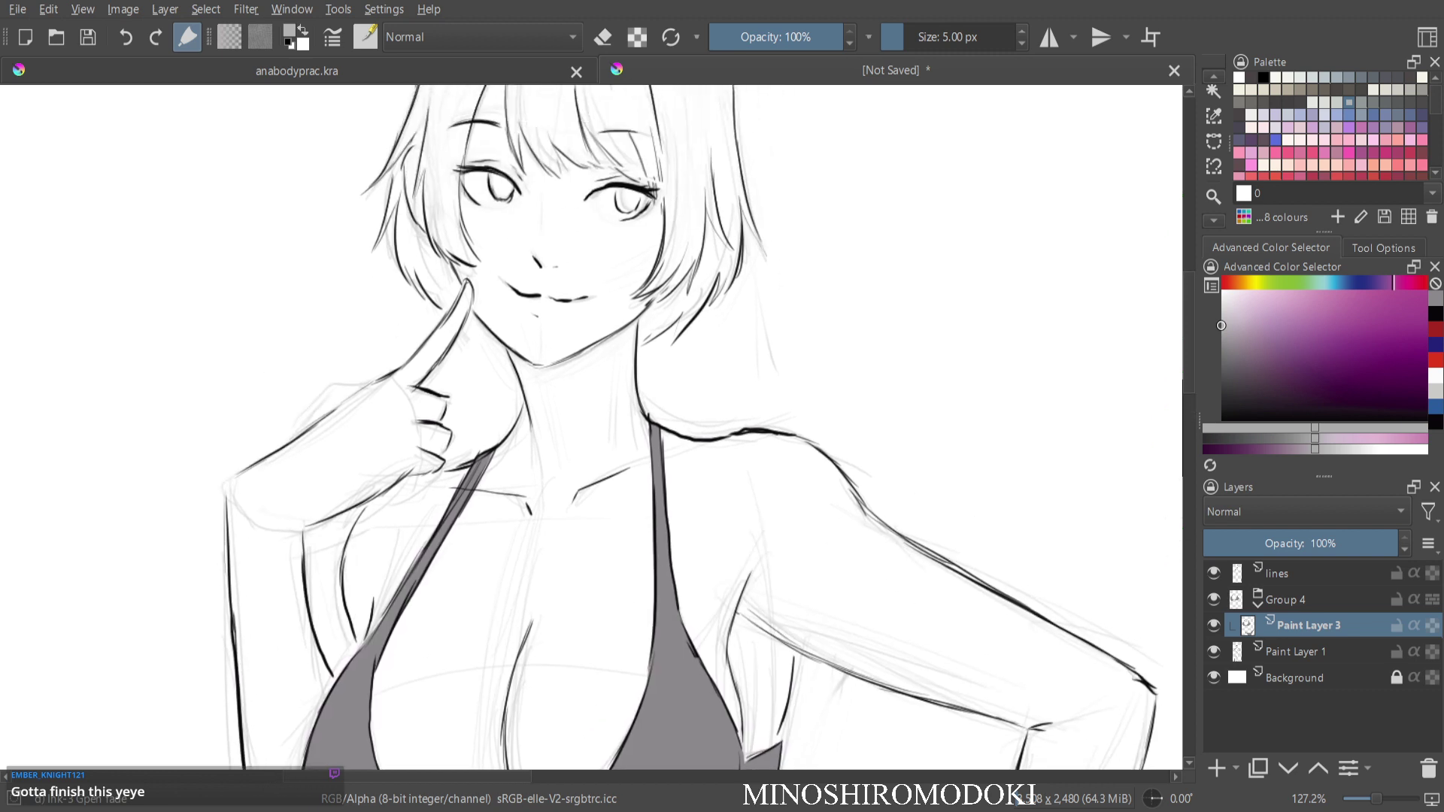
drag(634, 323, 539, 437)
drag(631, 326, 635, 323)
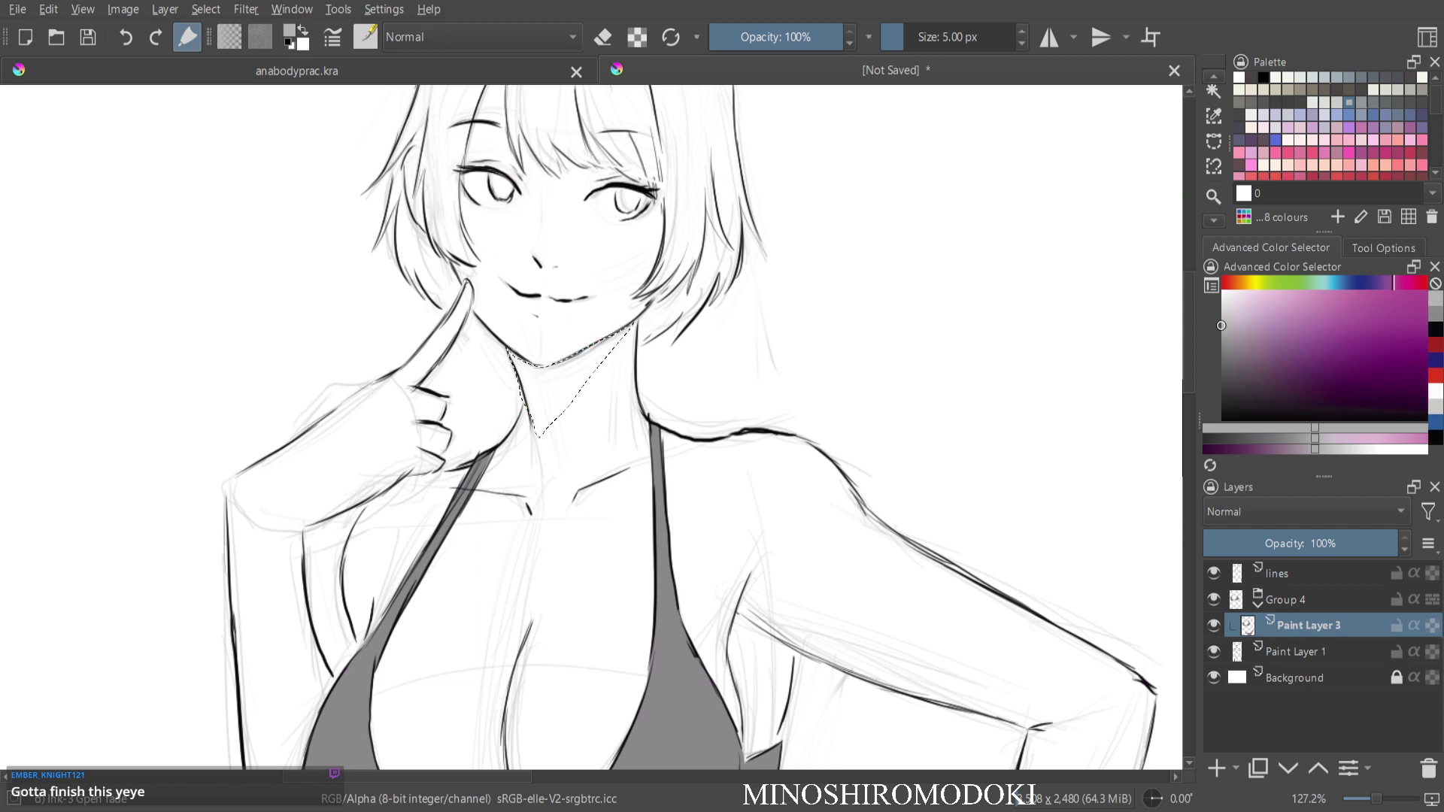
key(shift+BackSpace)
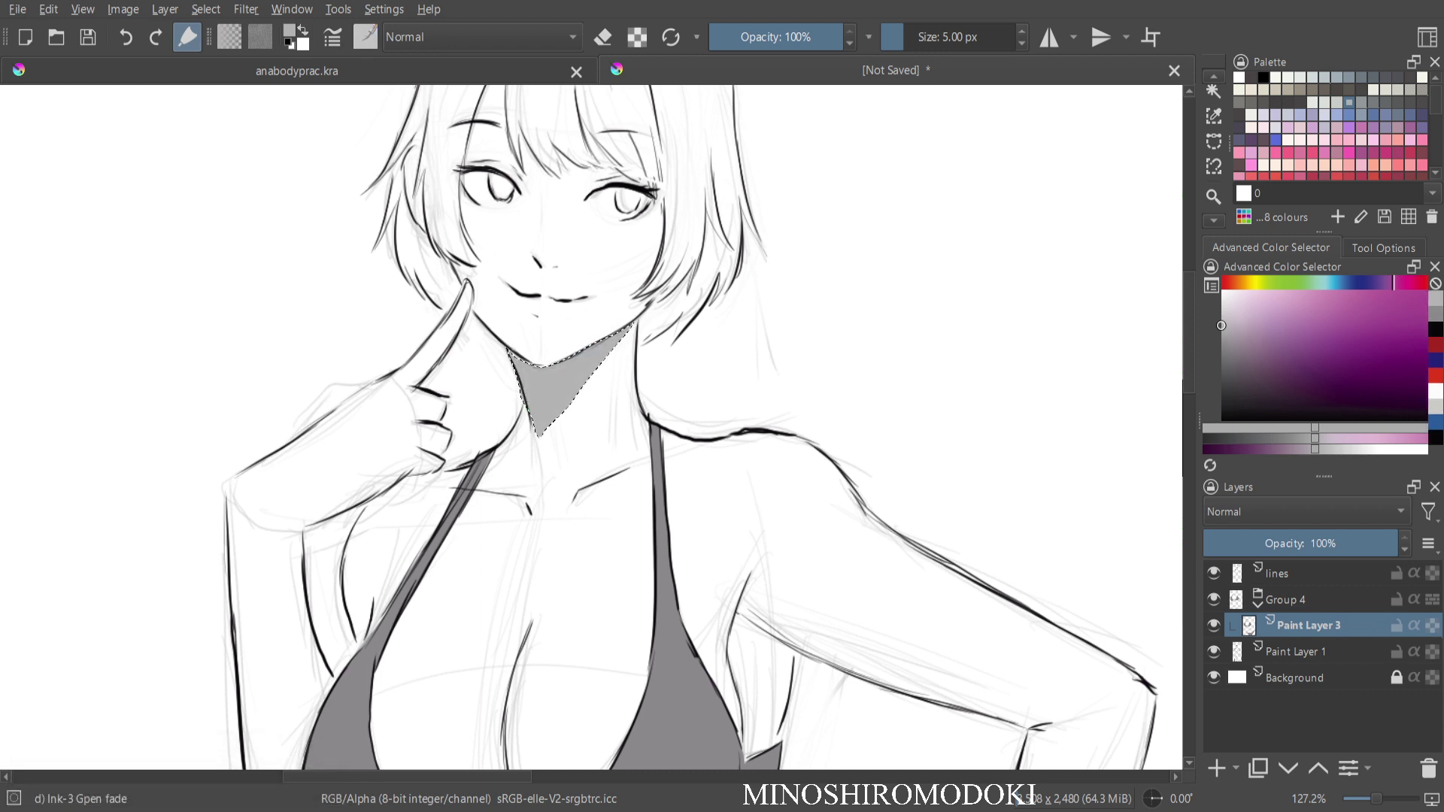
Clear the neck selection and trace a curve selection along the jagged tips of the inner hair on the side away from the raised hand.
drag(540, 338, 562, 446)
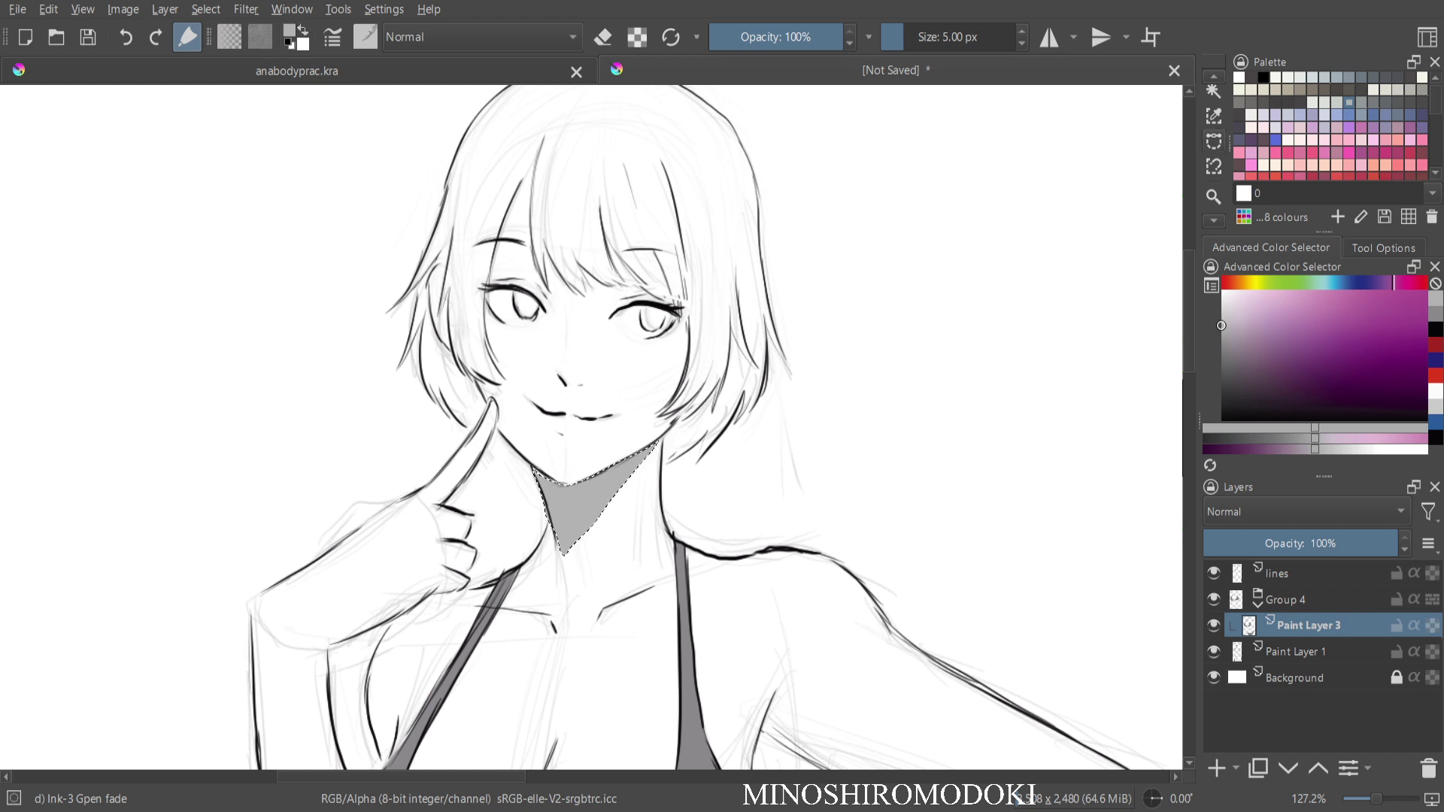
key(ctrl+r)
drag(730, 331, 730, 357)
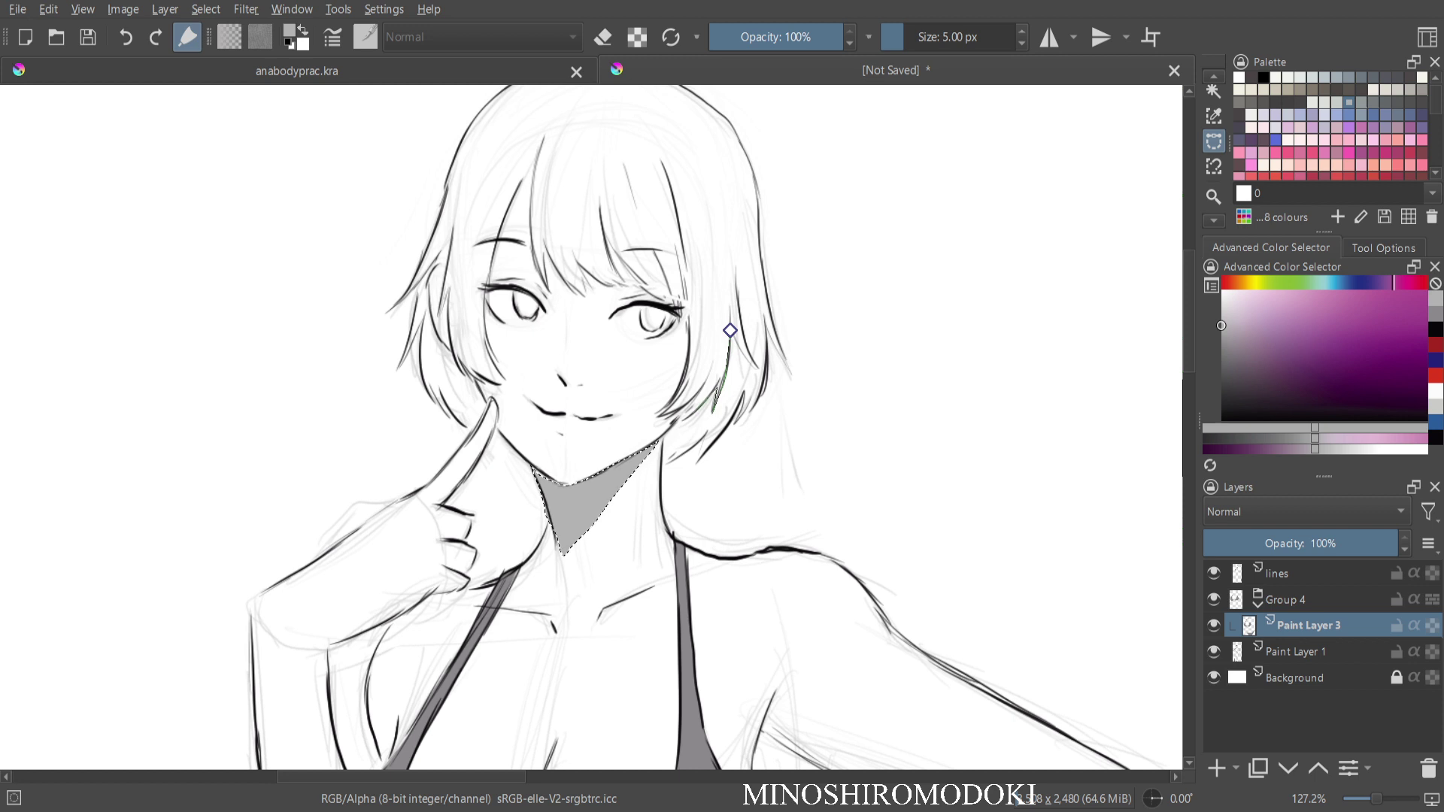
key(ctrl+shift+a)
click(730, 327)
click(762, 374)
click(744, 419)
click(752, 393)
click(734, 425)
click(745, 389)
click(711, 432)
click(703, 391)
click(683, 420)
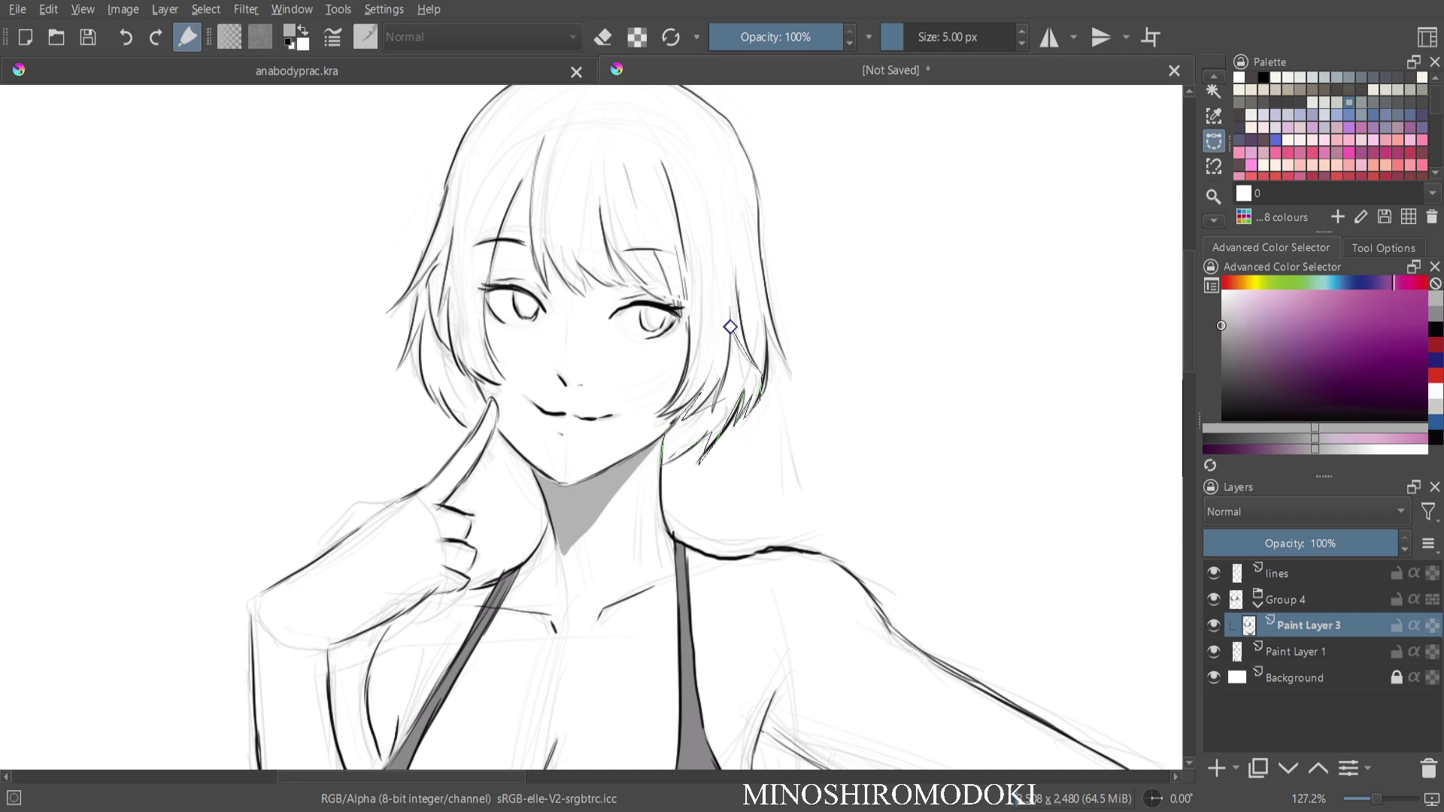
Close the selection along the inner edge of that hair section and fill it with the light grey.
click(720, 385)
click(712, 417)
click(727, 373)
click(730, 327)
key(b)
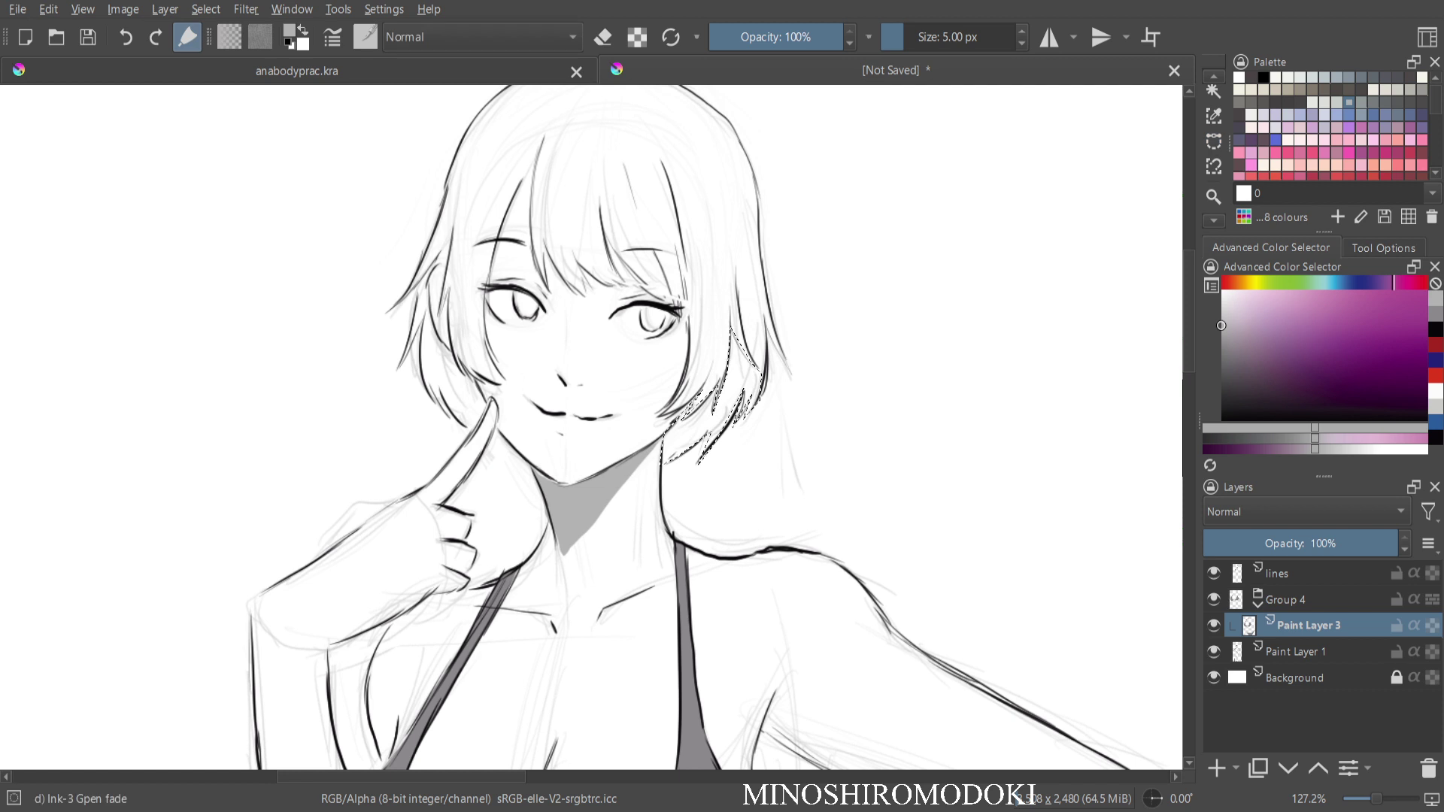
key(shift+BackSpace)
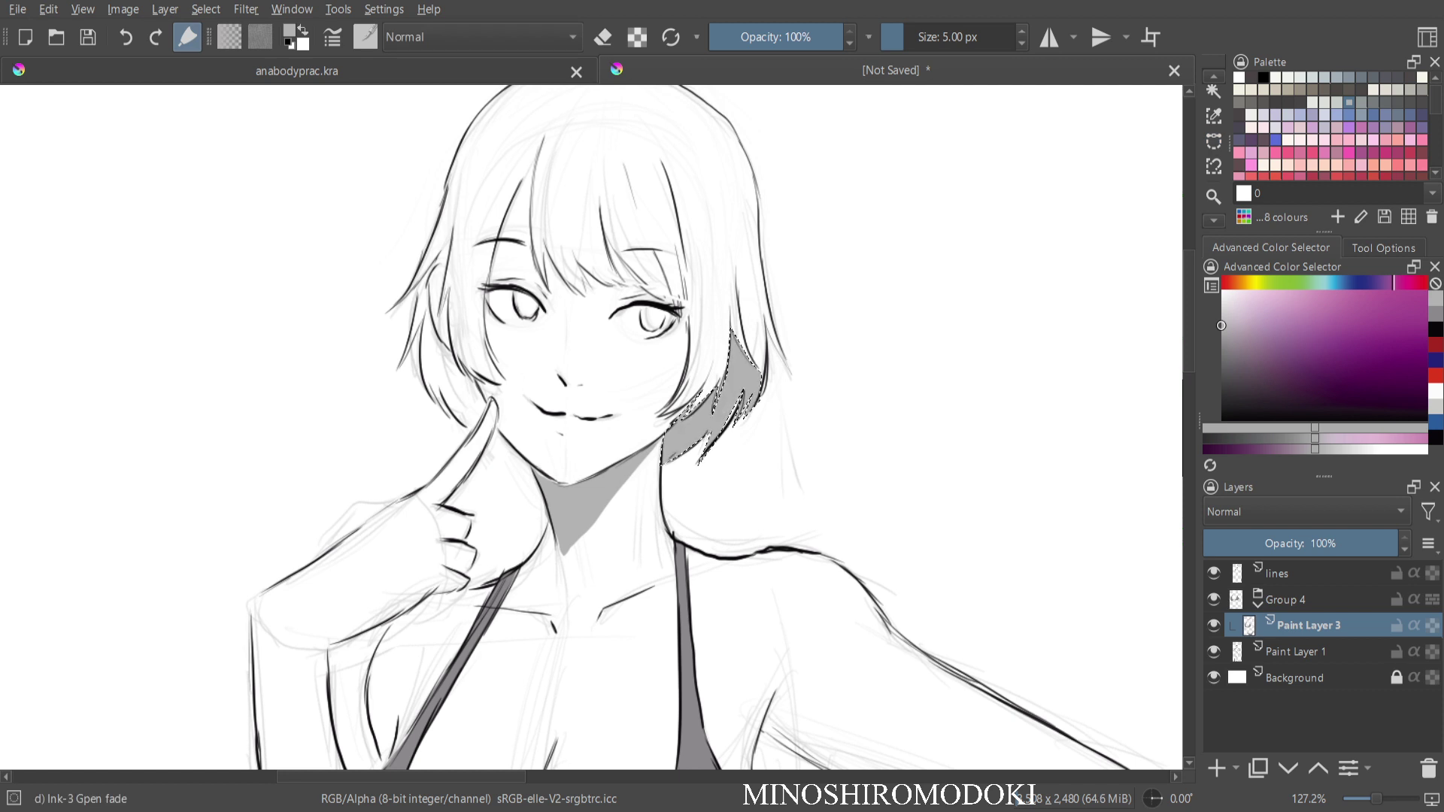
Clear the selection, trace the inner hair above the pointing finger with a curve selection and fill it with the light grey.
key(ctrl+shift+a)
key(slash)
key(ctrl+r)
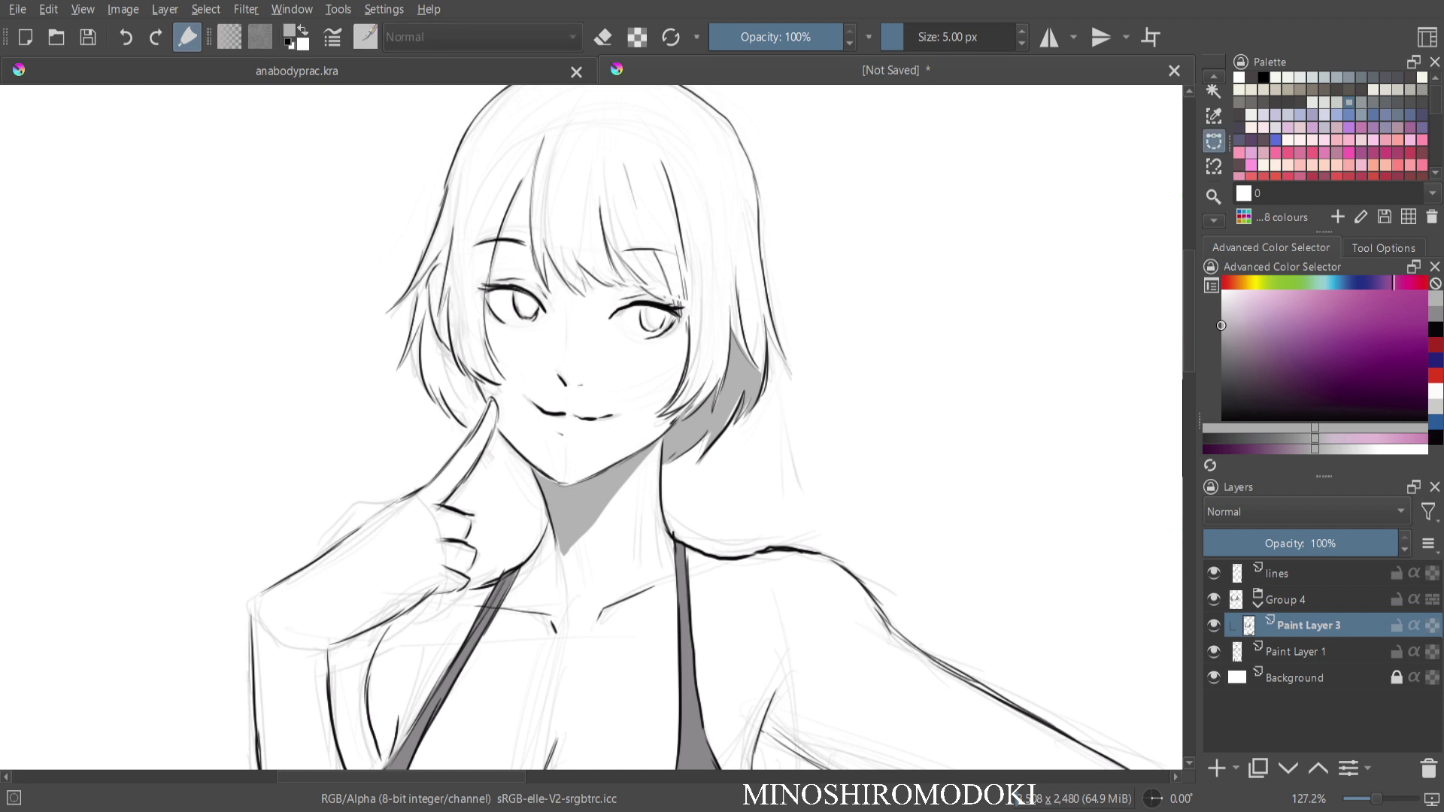
drag(421, 328, 428, 300)
drag(449, 412, 461, 424)
click(428, 300)
key(b)
key(shift+BackSpace)
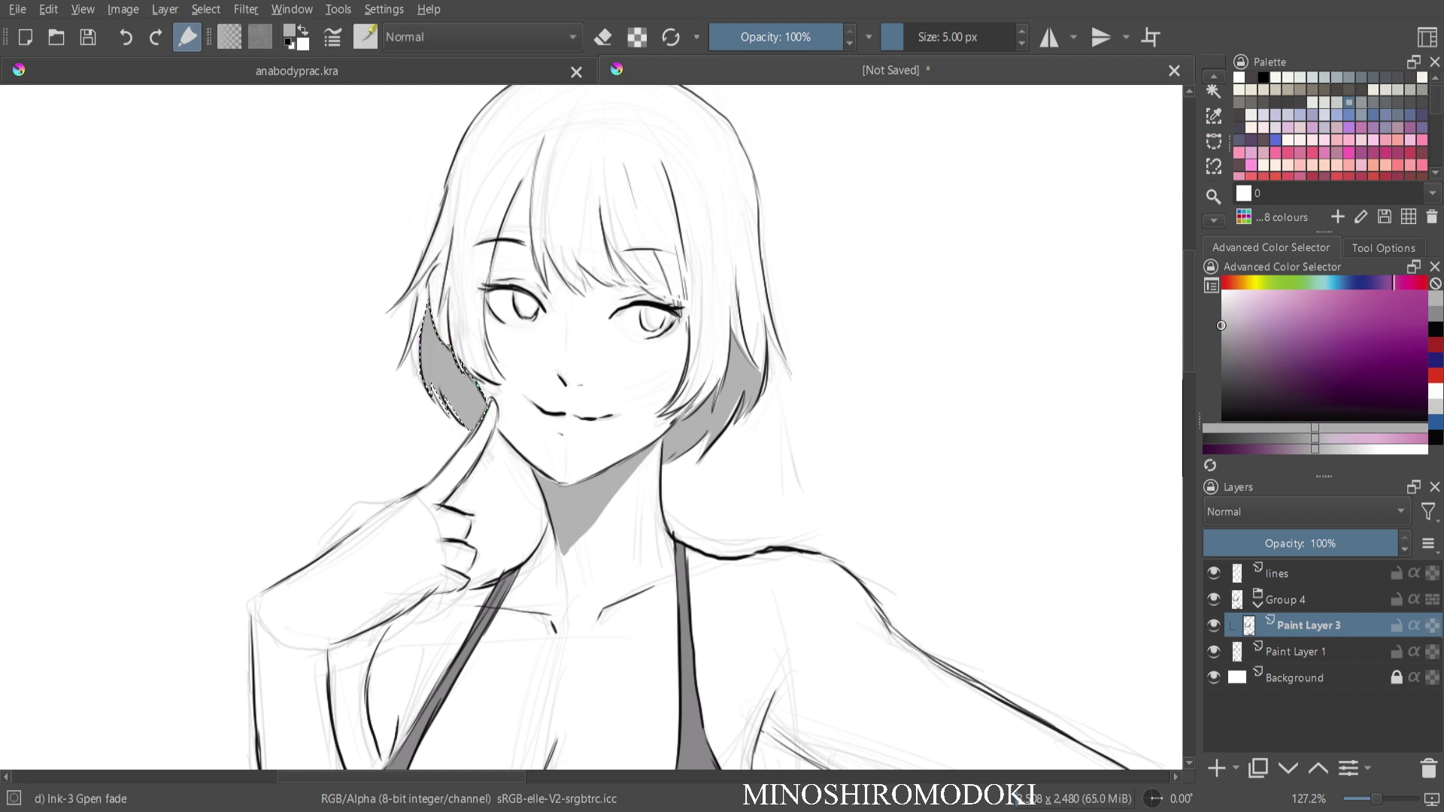
On the lines layer, ink jagged black hair tips under the jaw beside the pointing finger with the Ink-3 Gpen fade brush.
click(1294, 574)
drag(1238, 399, 1217, 426)
right_click(646, 342)
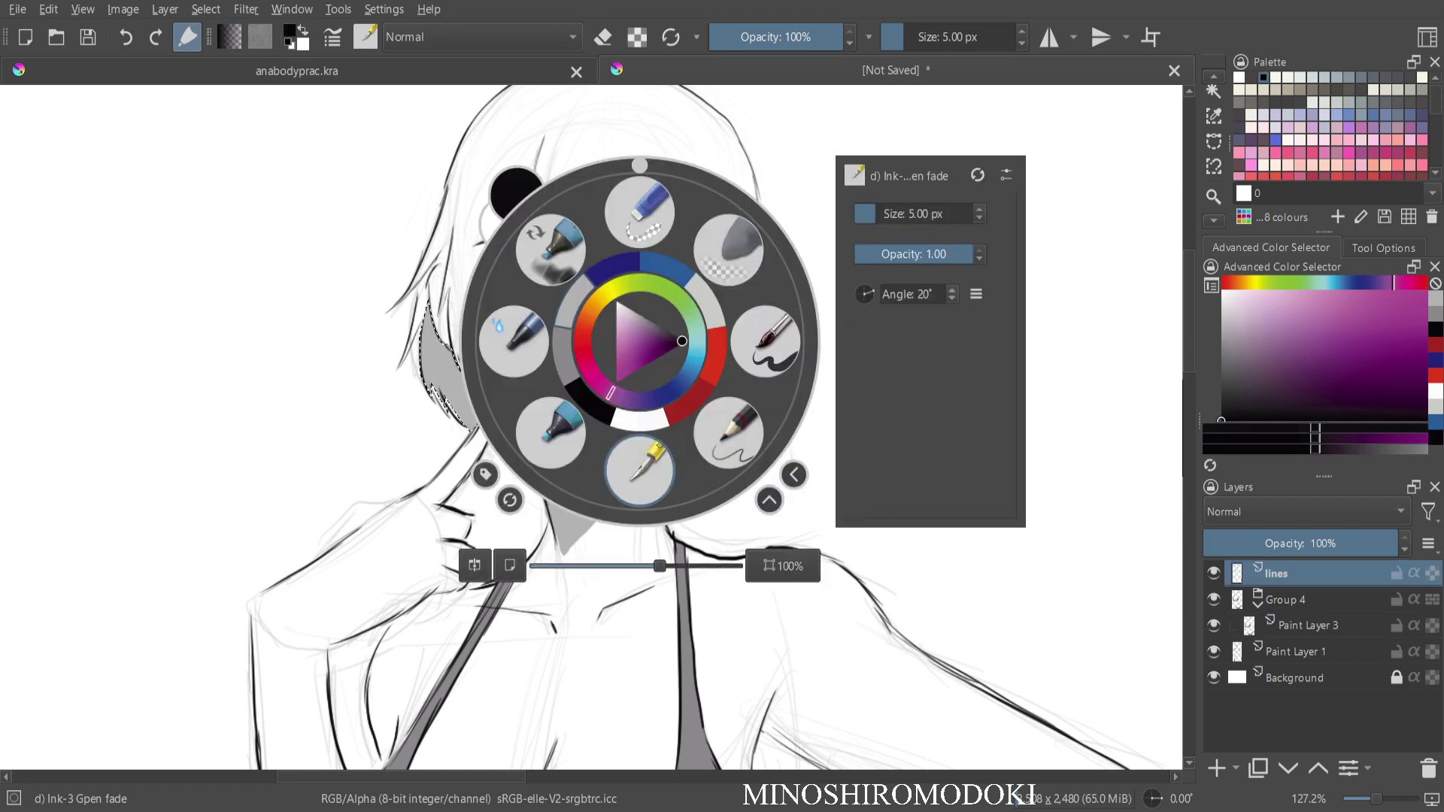
click(643, 467)
key(ctrl+shift+a)
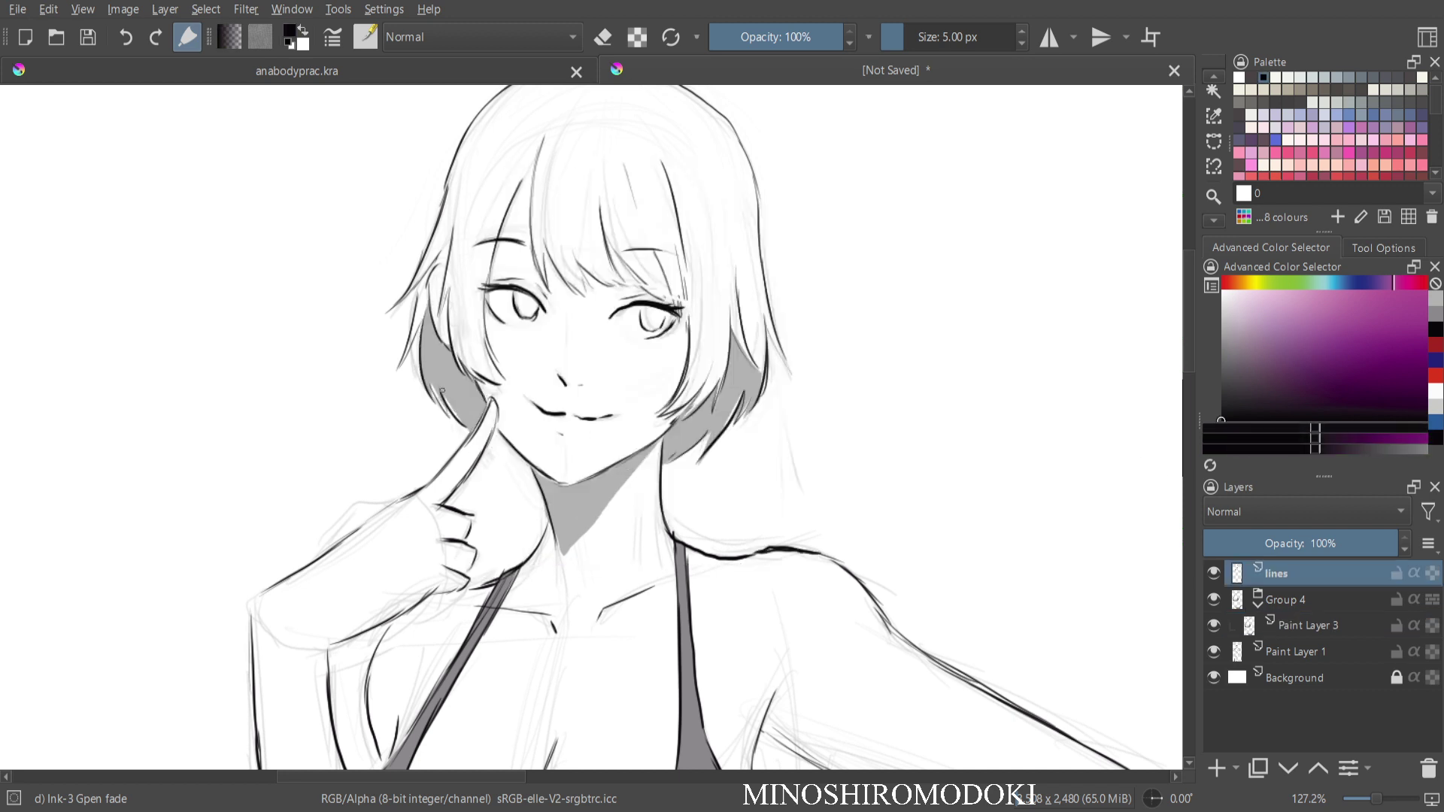
mouse_move(486, 453)
mouse_down()
mouse_move(483, 434)
mouse_move(499, 476)
mouse_move(500, 459)
mouse_move(528, 483)
mouse_up()
key(e)
key(e)
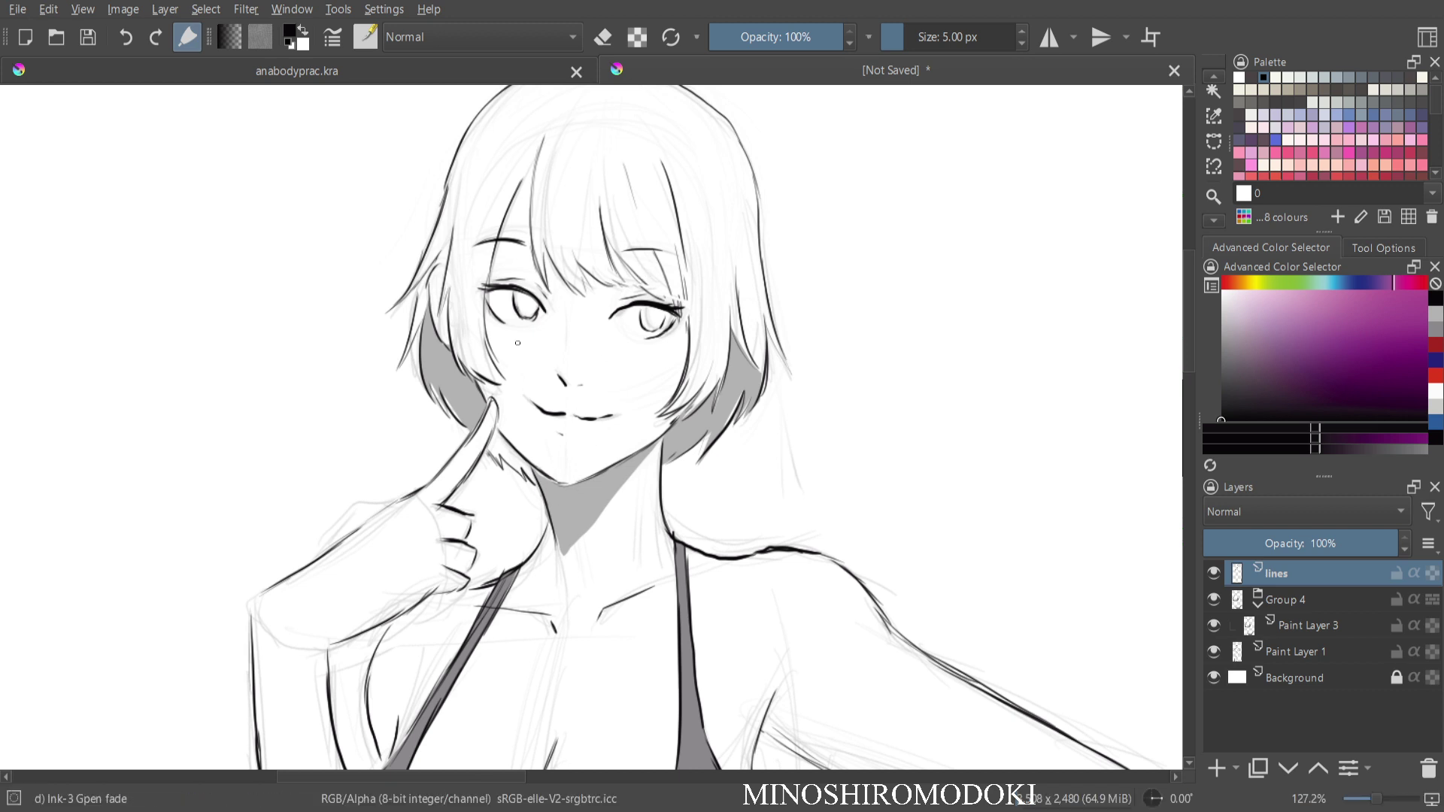
On Paint Layer 3, paint the hair tips under the jaw and the fringe parting grey using Basic-5 Size at 20.30 px.
ctrl+click(499, 405)
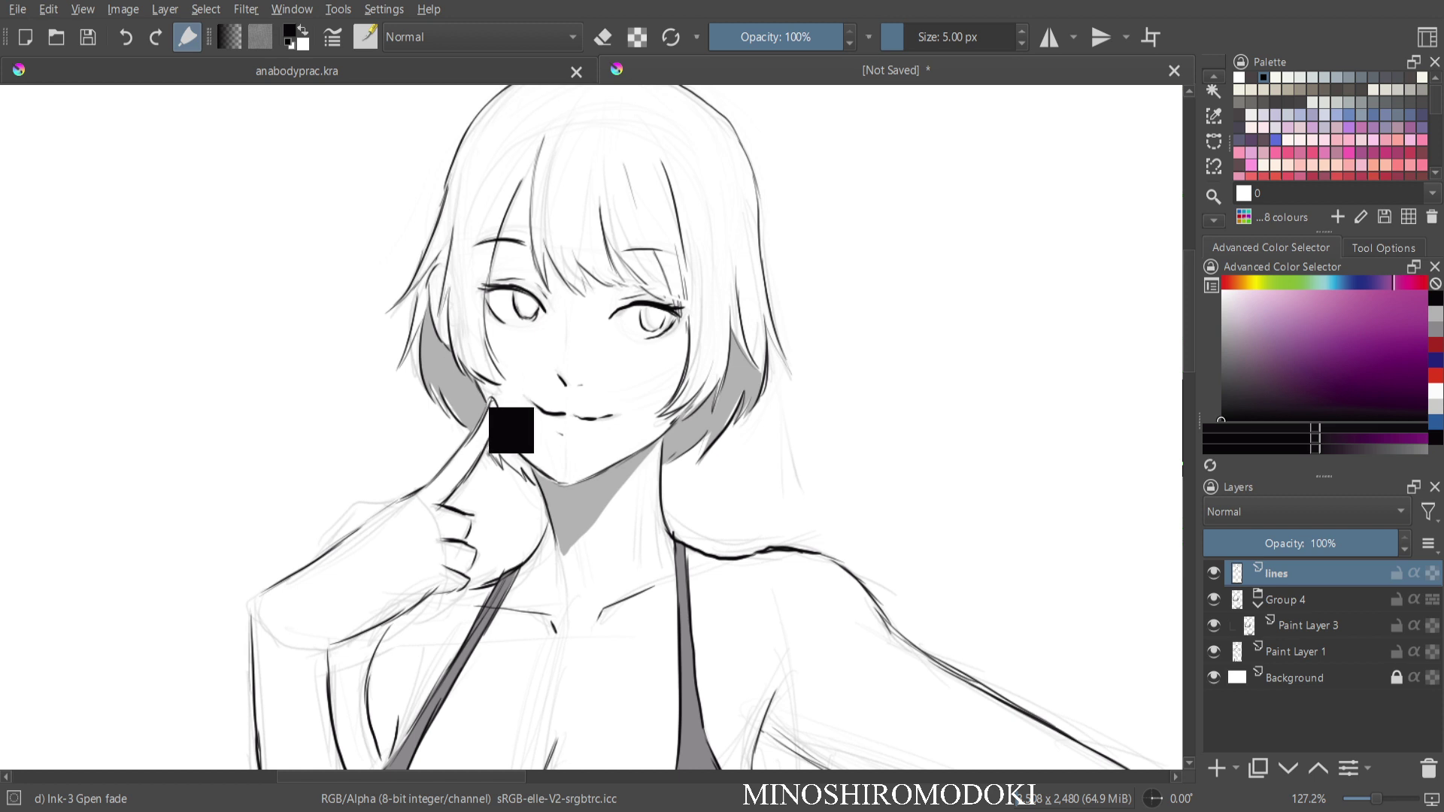
click(1309, 626)
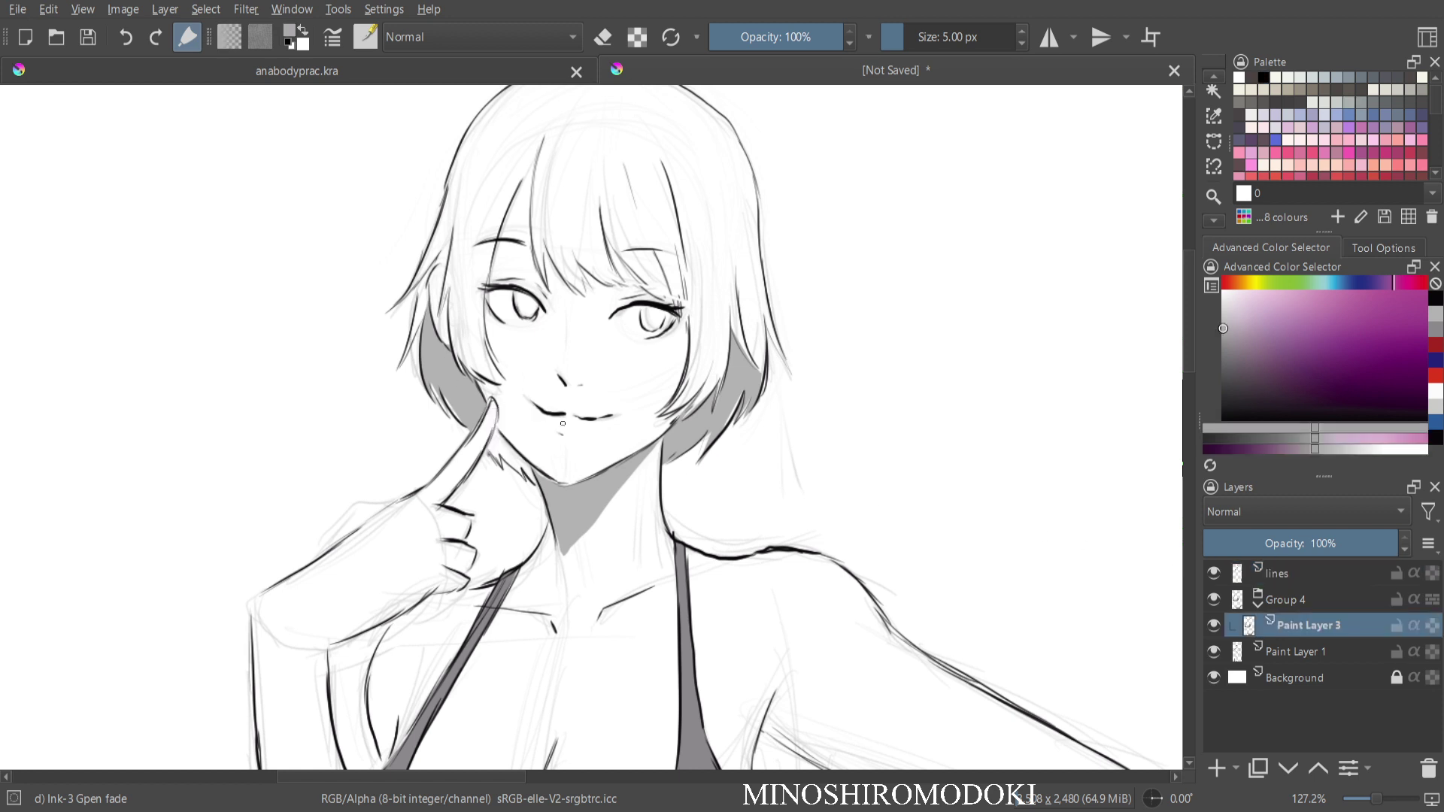
right_click(688, 313)
click(607, 393)
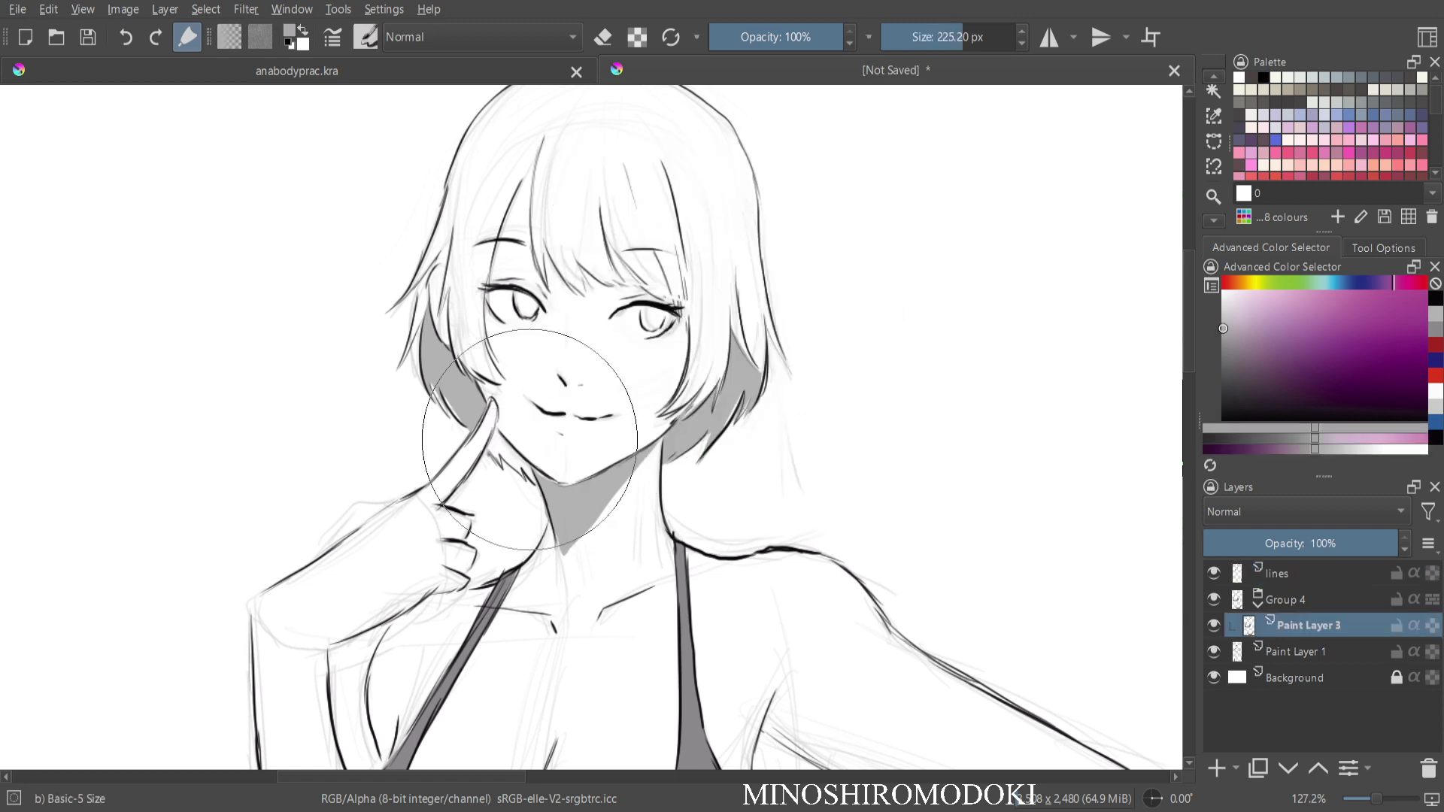
drag(936, 37, 918, 37)
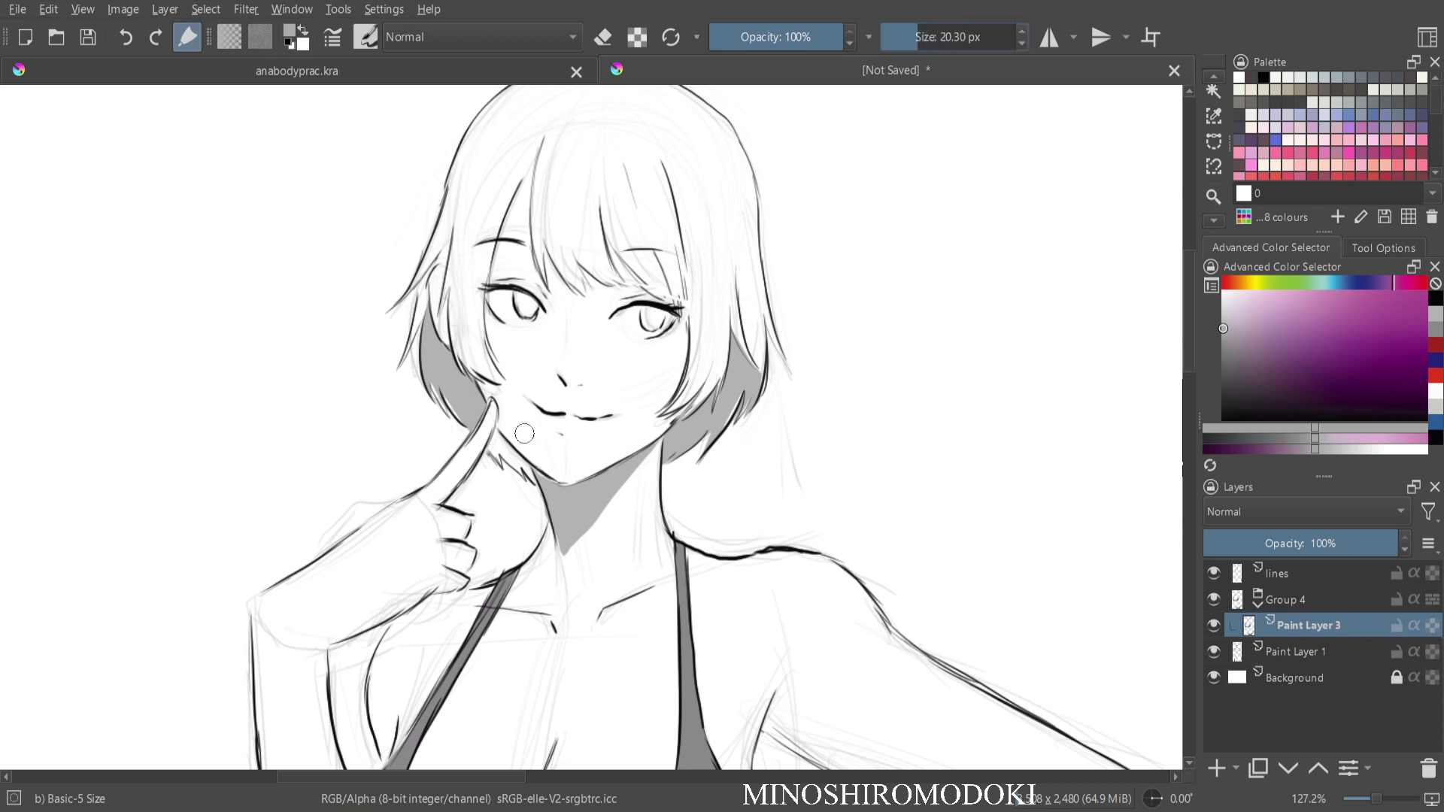
mouse_move(498, 459)
mouse_down()
mouse_move(493, 448)
mouse_move(520, 471)
mouse_move(511, 451)
mouse_move(532, 480)
mouse_up()
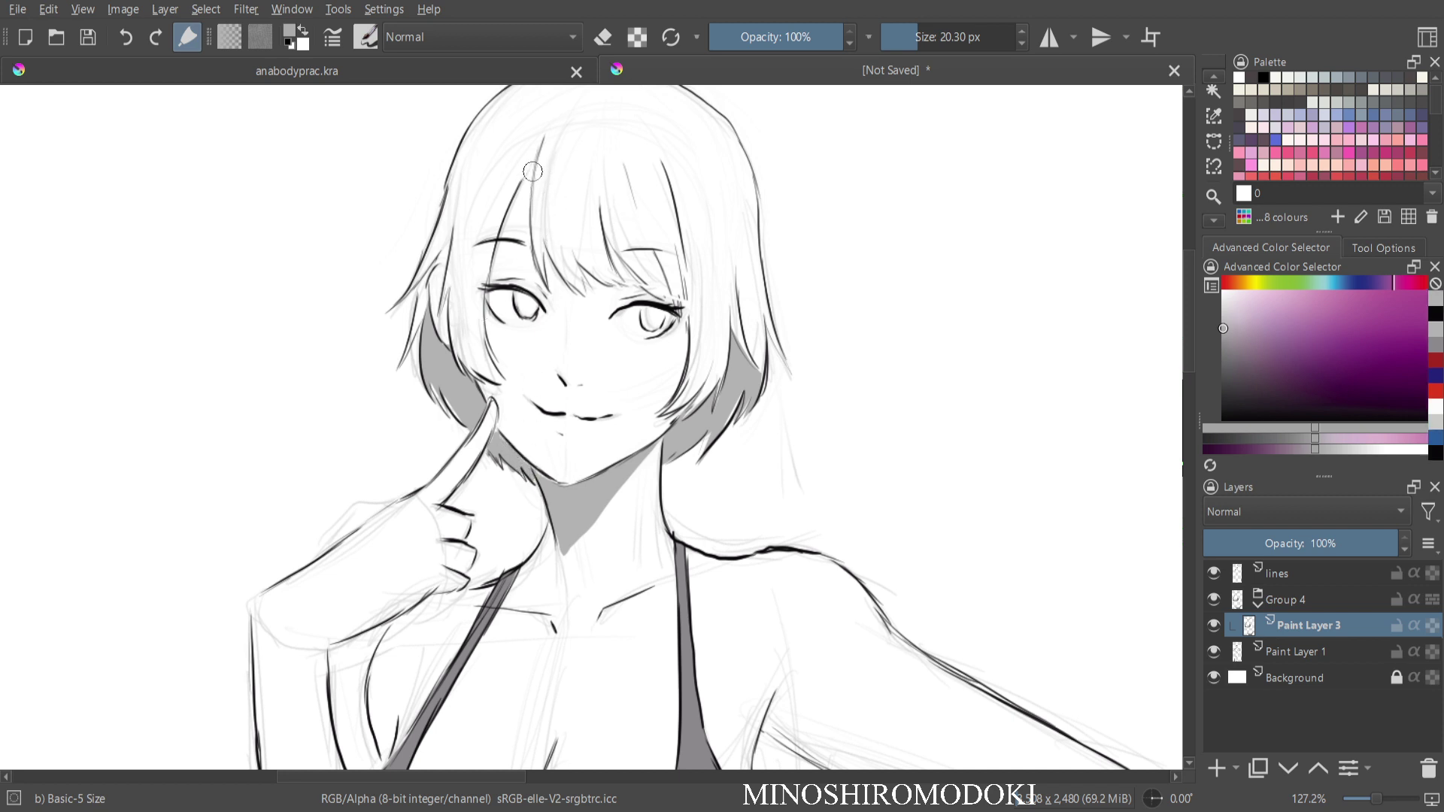
drag(533, 172, 506, 224)
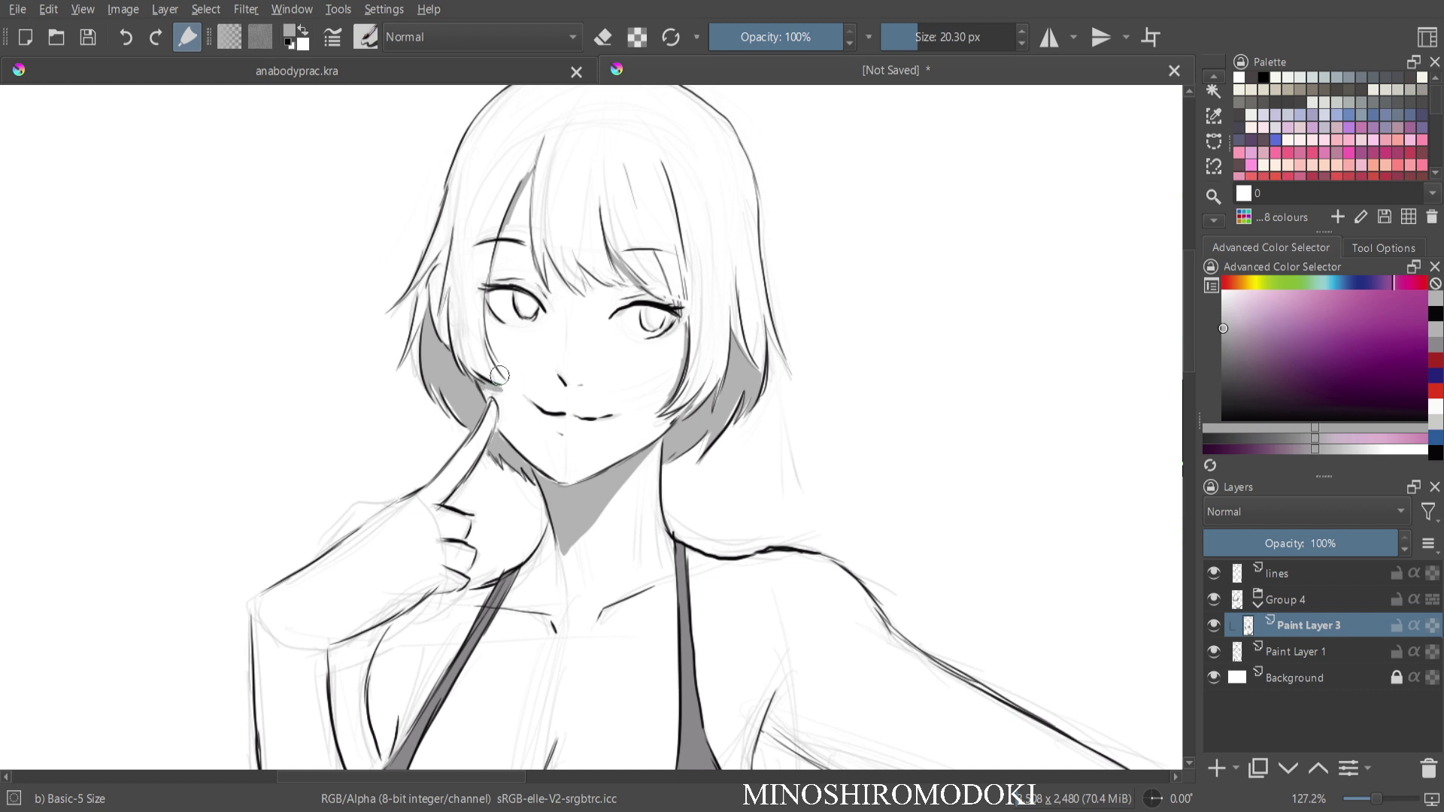
Paint light grey shadows beneath the bikini cups and on the torso under the arm resting on the hip.
scroll(557, 377, down, 2)
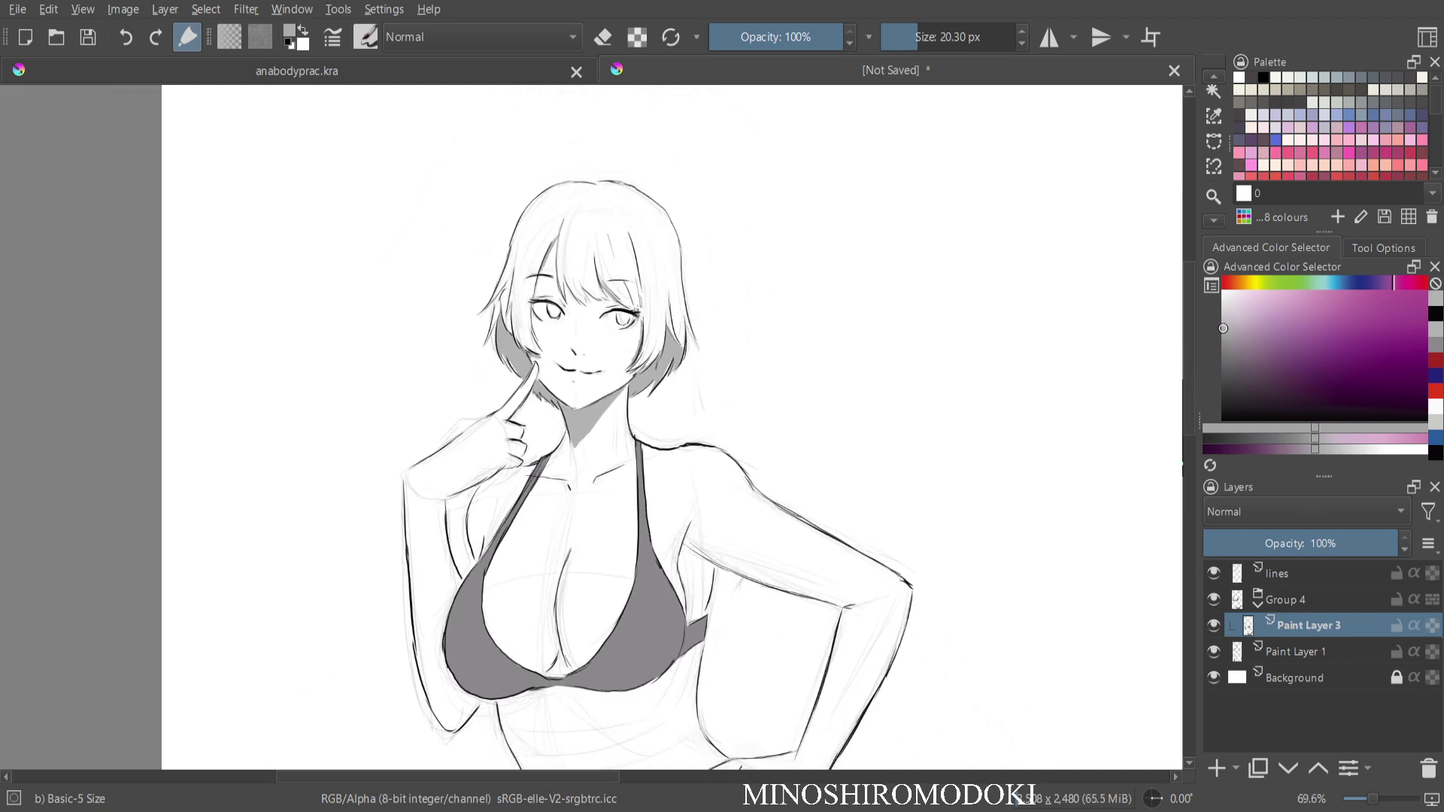
mouse_move(698, 570)
mouse_down()
mouse_move(629, 354)
mouse_move(629, 406)
mouse_move(644, 352)
mouse_move(643, 409)
mouse_move(653, 384)
mouse_move(628, 417)
mouse_up()
mouse_move(454, 486)
mouse_down()
mouse_move(582, 496)
mouse_move(564, 498)
mouse_move(643, 445)
mouse_move(580, 490)
mouse_move(482, 492)
mouse_move(446, 505)
mouse_up()
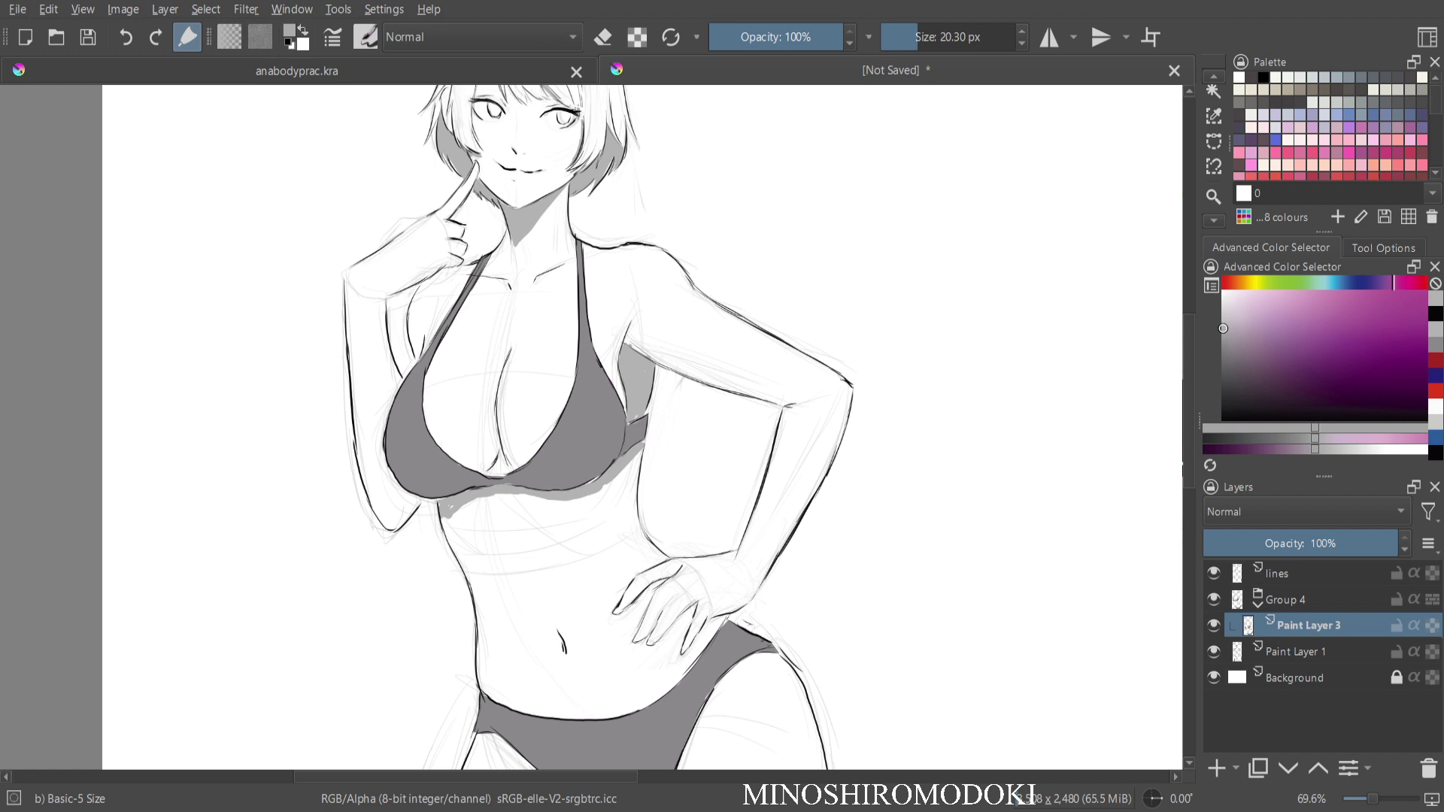
Trace a curve selection around the shaded lower part of the raised arm, fill it with the light grey and deselect.
scroll(473, 353, up, 1)
drag(467, 391, 535, 337)
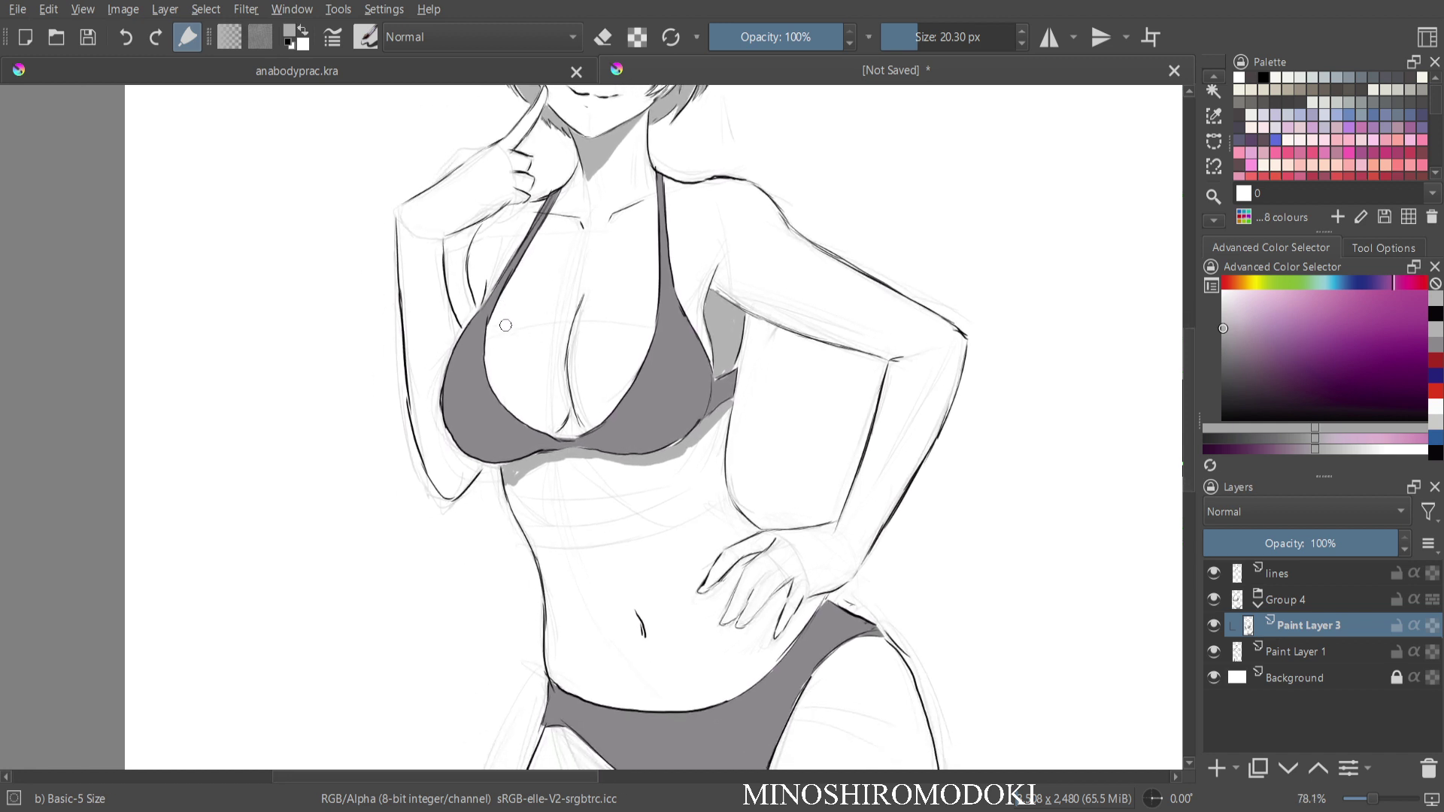
click(1214, 141)
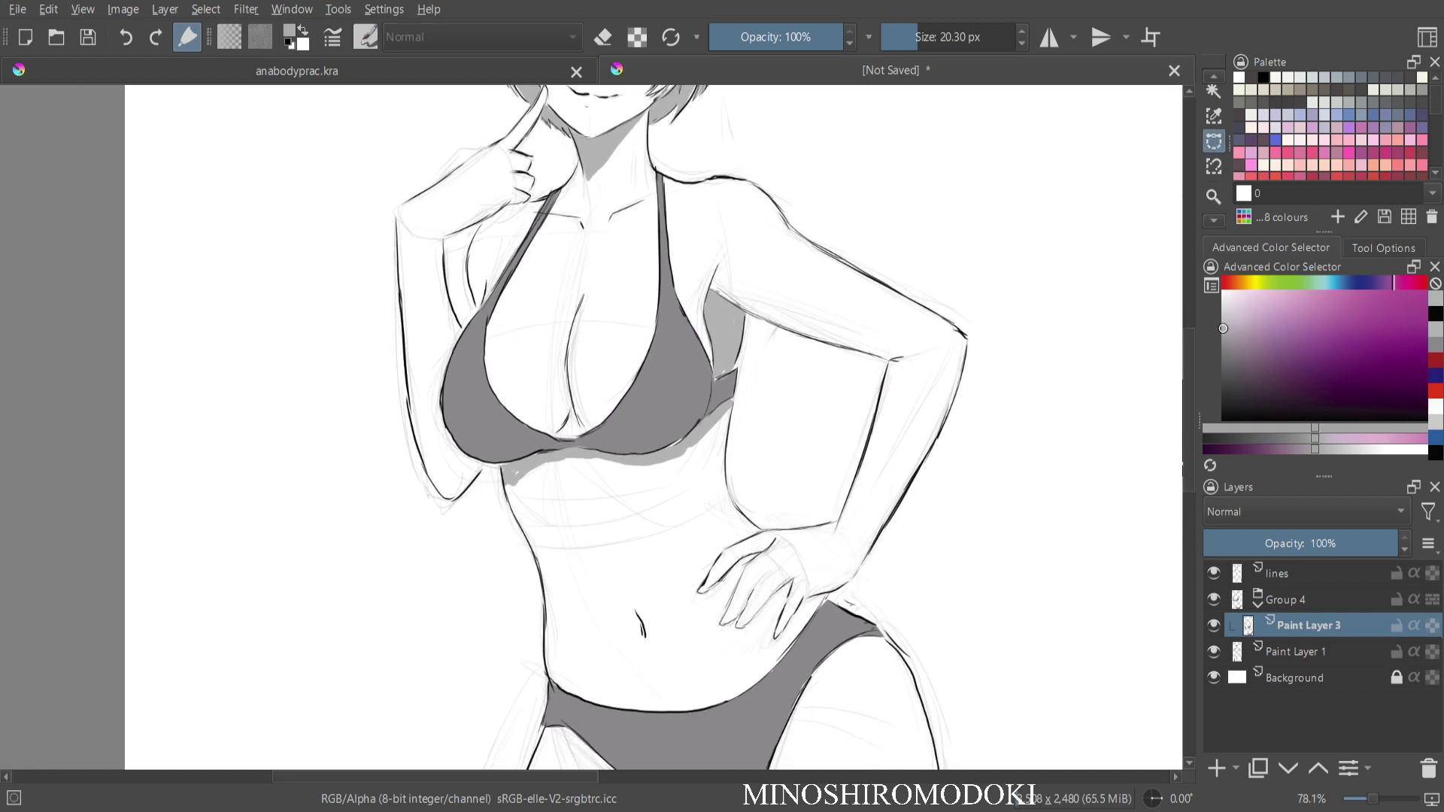
mouse_move(446, 290)
mouse_down()
mouse_move(461, 330)
mouse_move(441, 400)
mouse_up()
drag(418, 325, 427, 298)
click(443, 286)
key(b)
key(shift+BackSpace)
key(ctrl+shift+a)
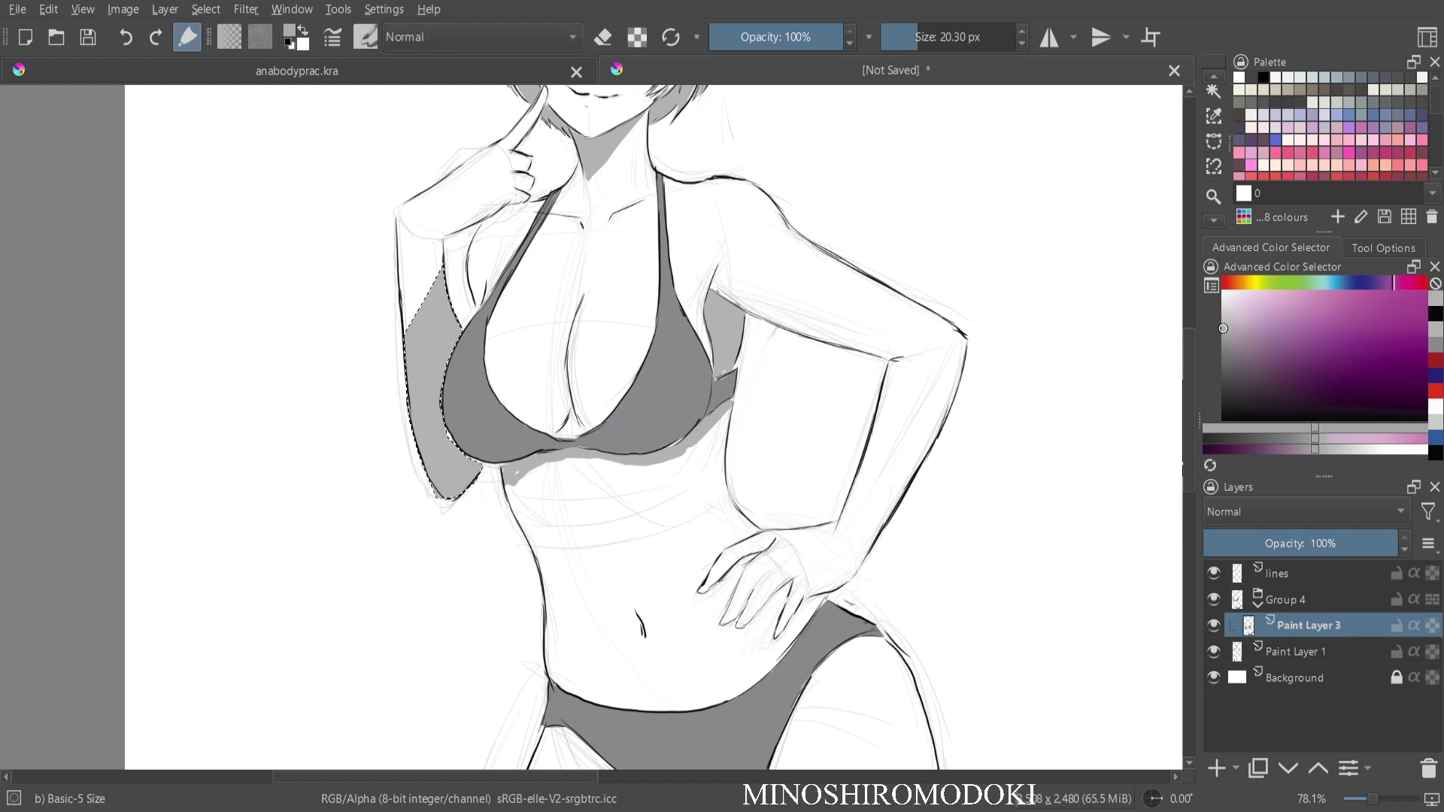
Select a tapering strip along the inner thigh below the bikini bottom, fill it with the light grey and deselect.
drag(715, 466, 578, 190)
drag(504, 350, 534, 222)
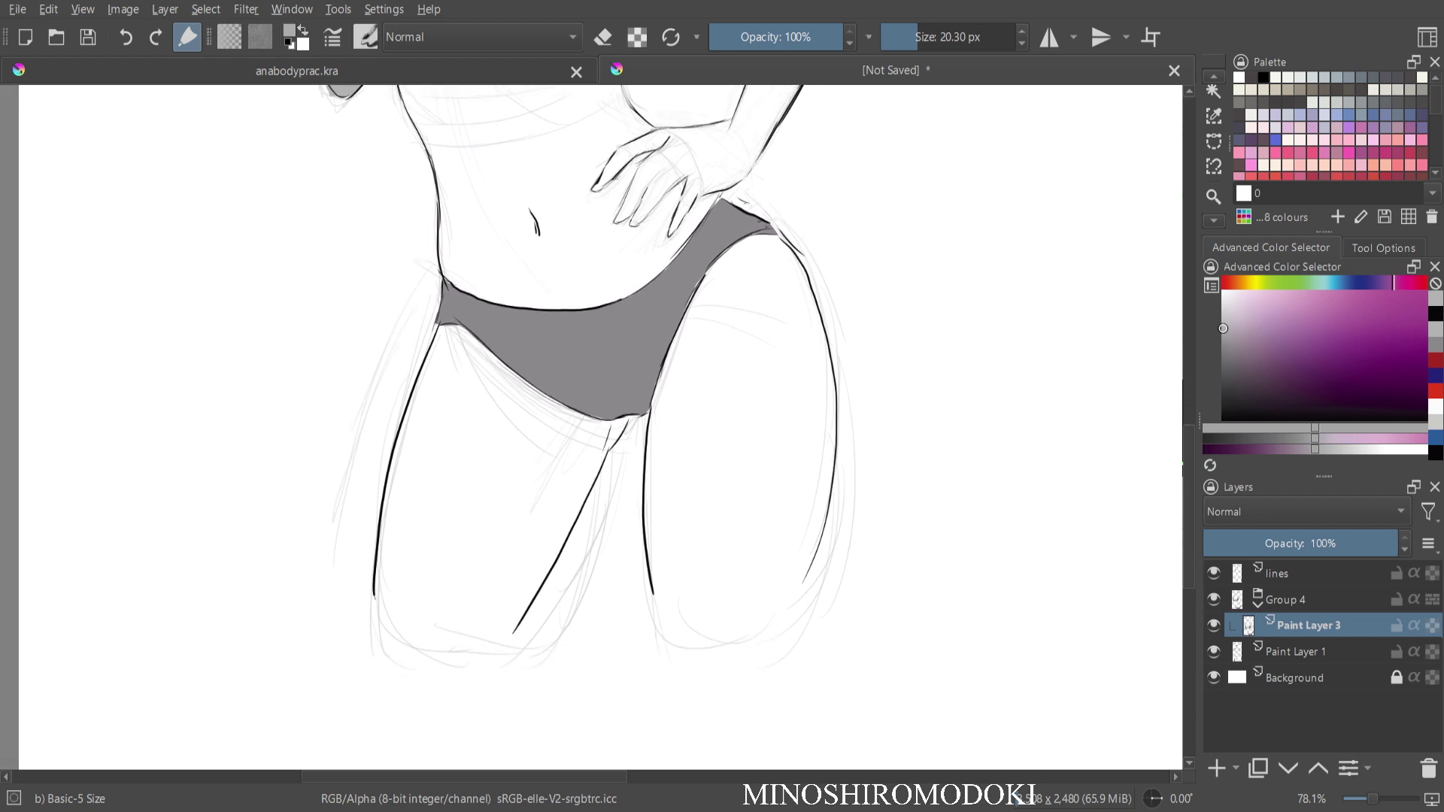
key(ctrl+r)
click(558, 404)
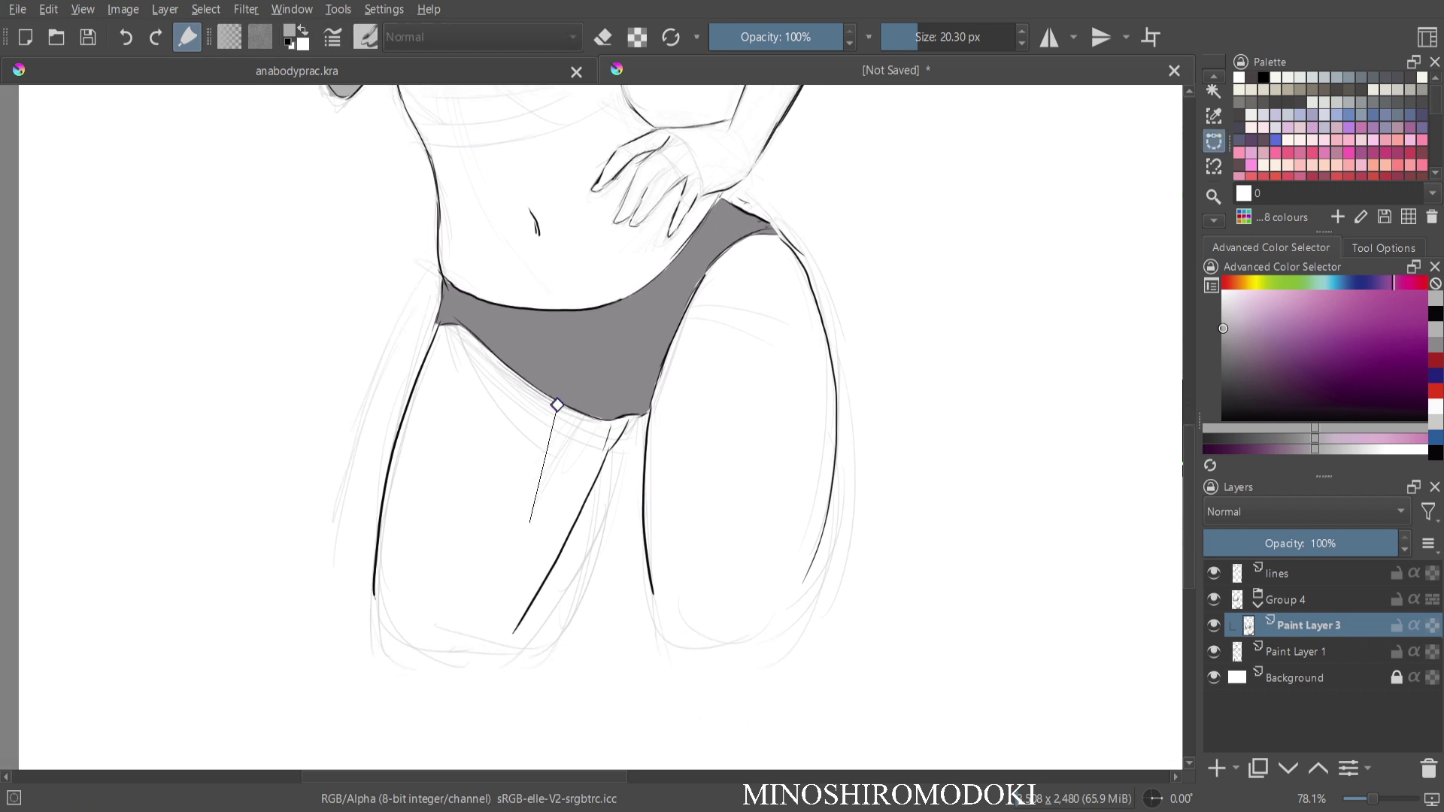
click(486, 647)
click(558, 404)
key(b)
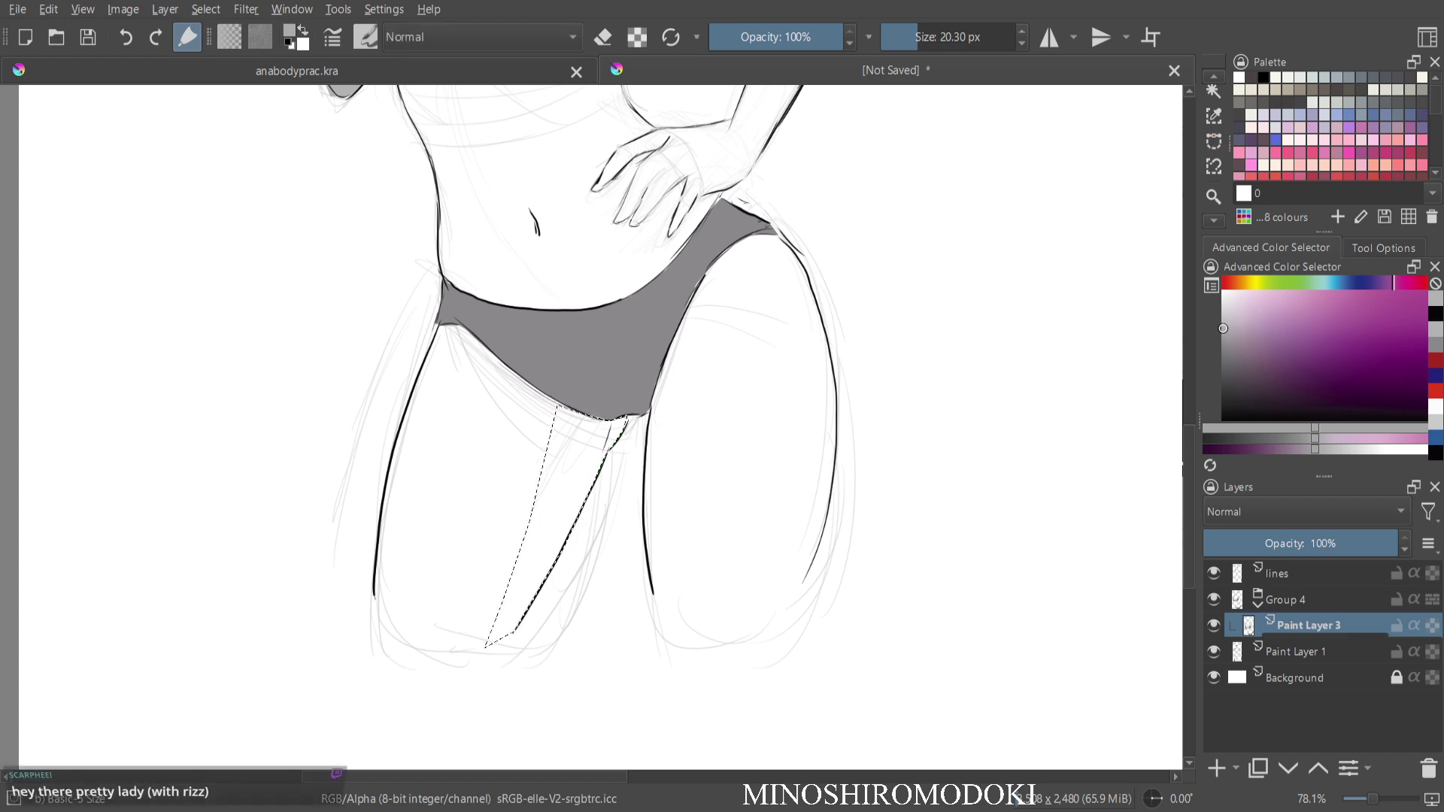
key(shift+BackSpace)
drag(572, 135, 644, 737)
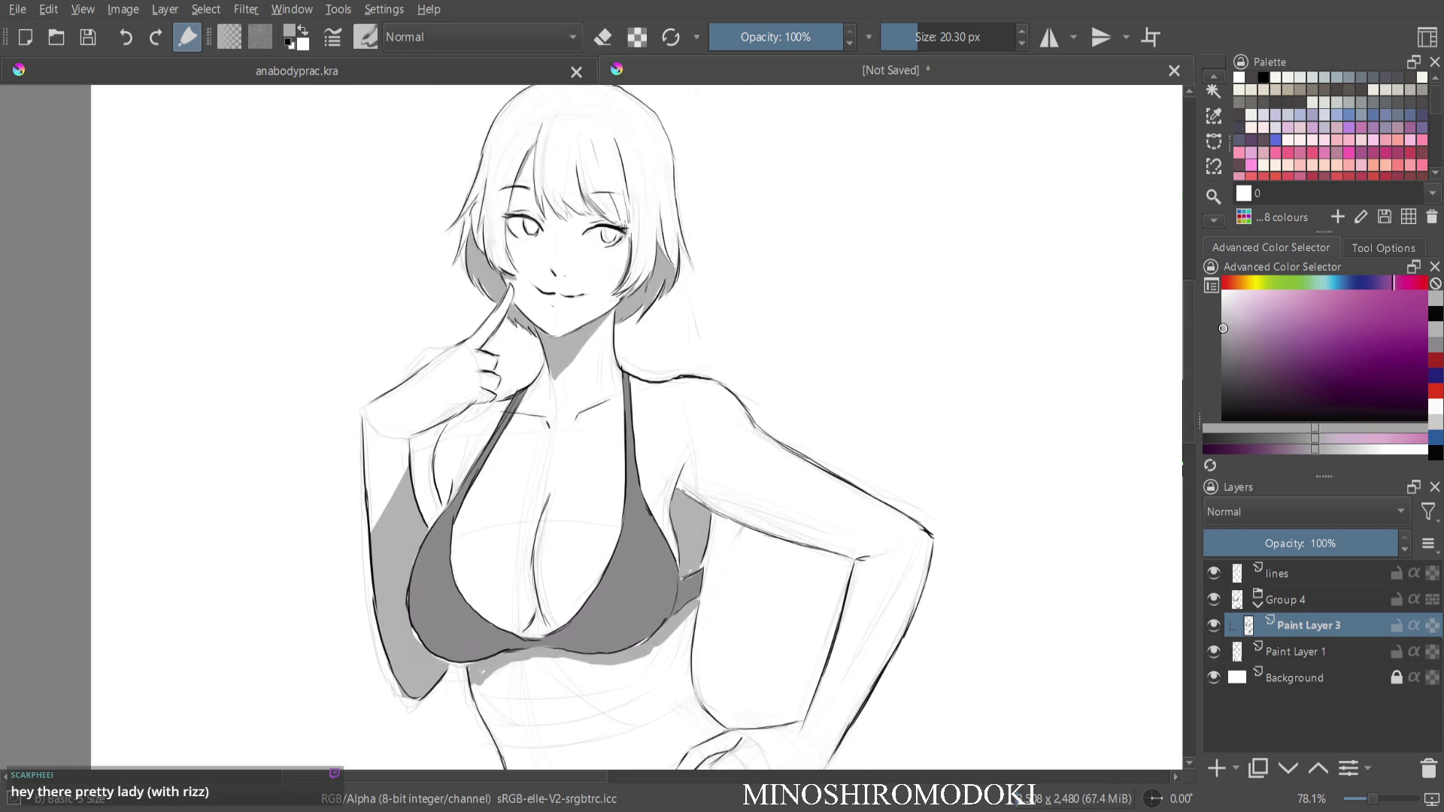
drag(639, 466, 455, 422)
key(ctrl+shift+a)
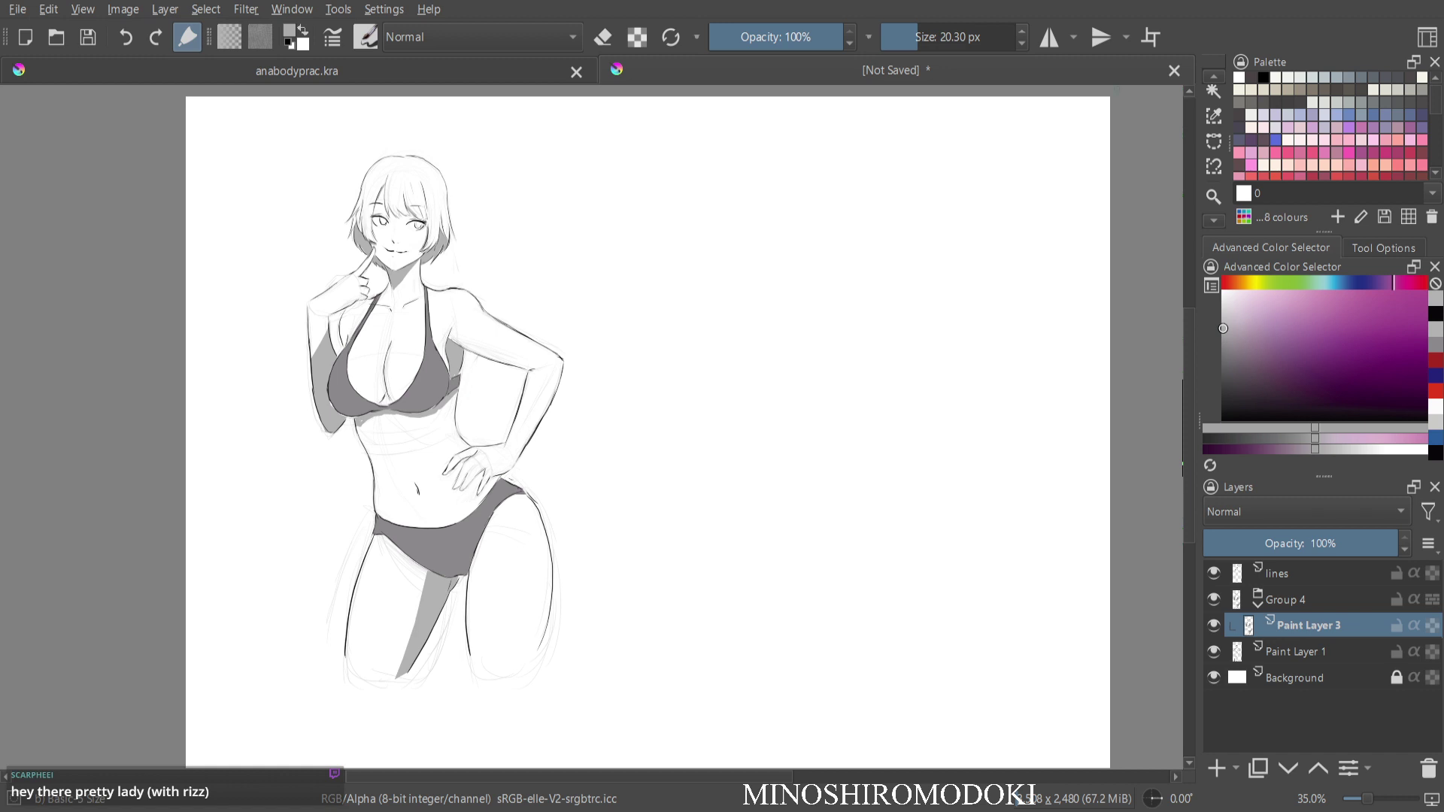
drag(344, 291, 428, 480)
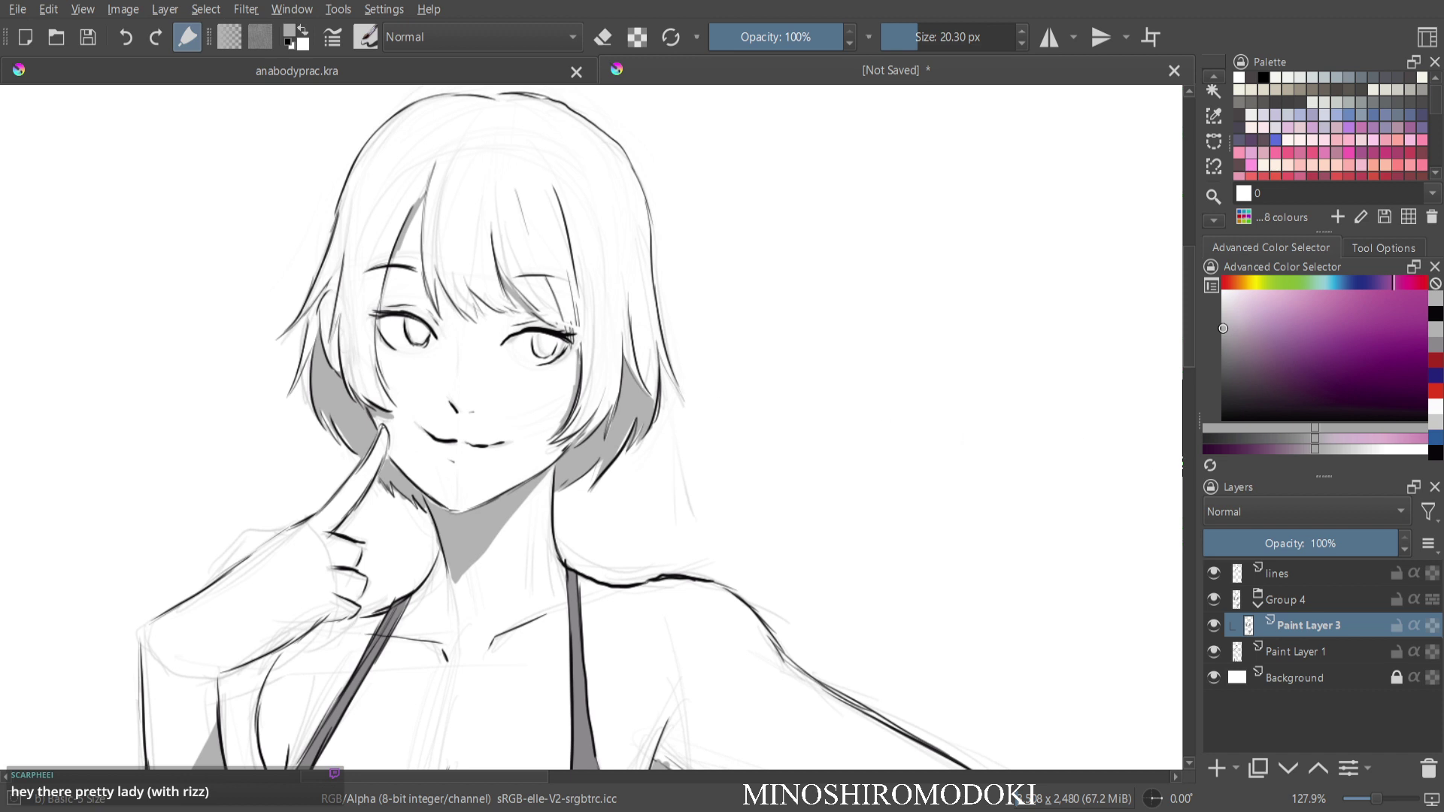
Draw black pupils in both eyes with the Ink-3 Gpen brush at 5 px and reinforce the eye outlines.
drag(1224, 336, 1225, 356)
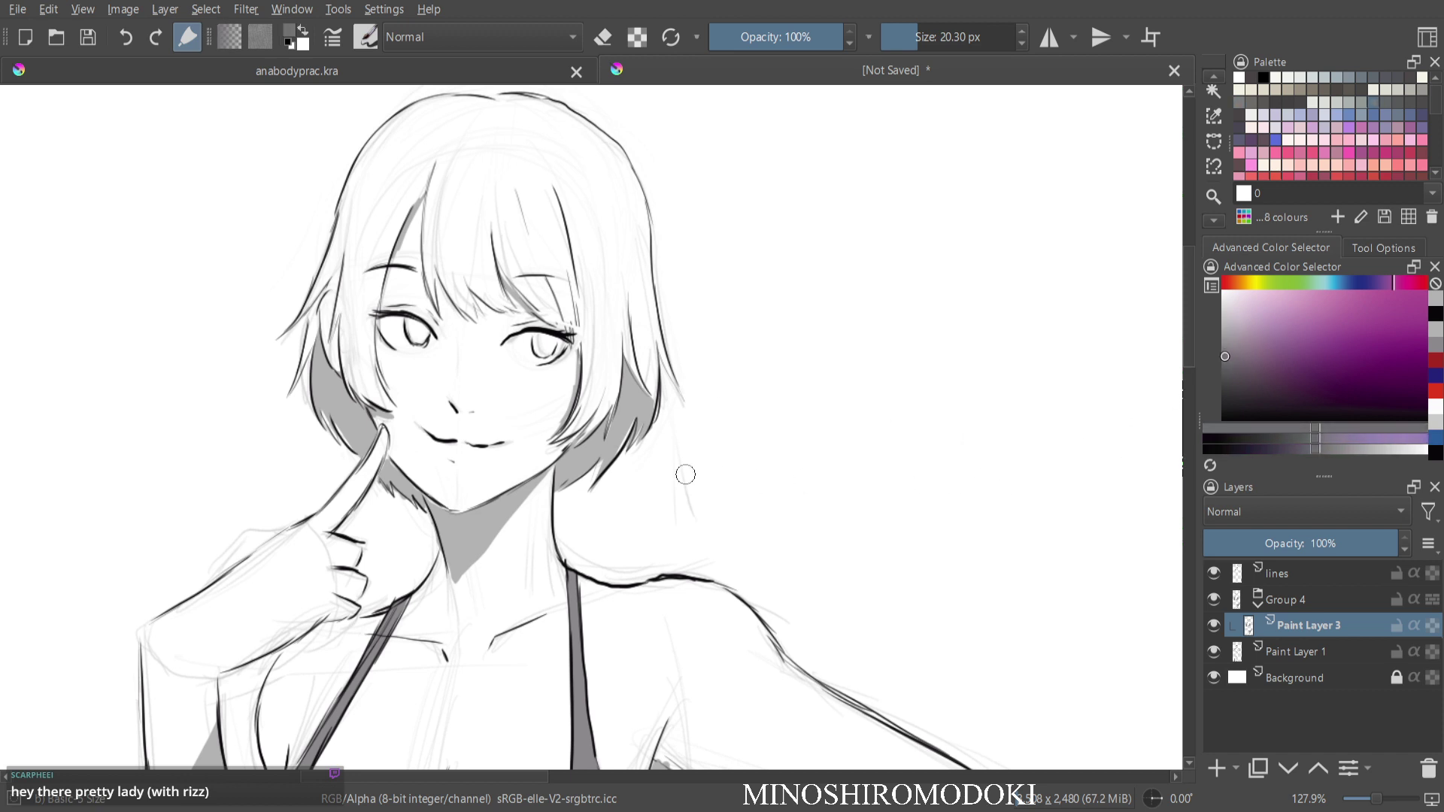
right_click(974, 335)
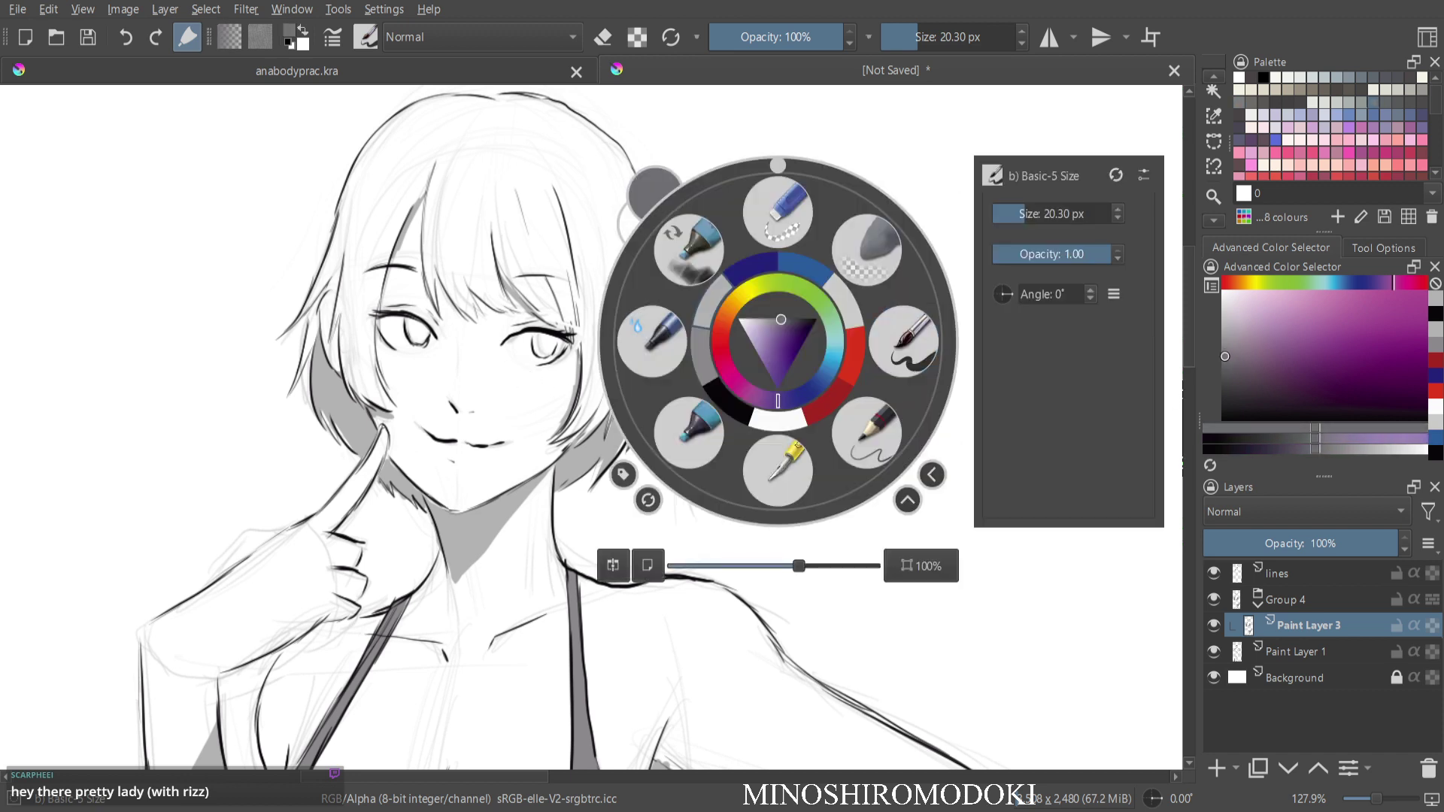
click(778, 470)
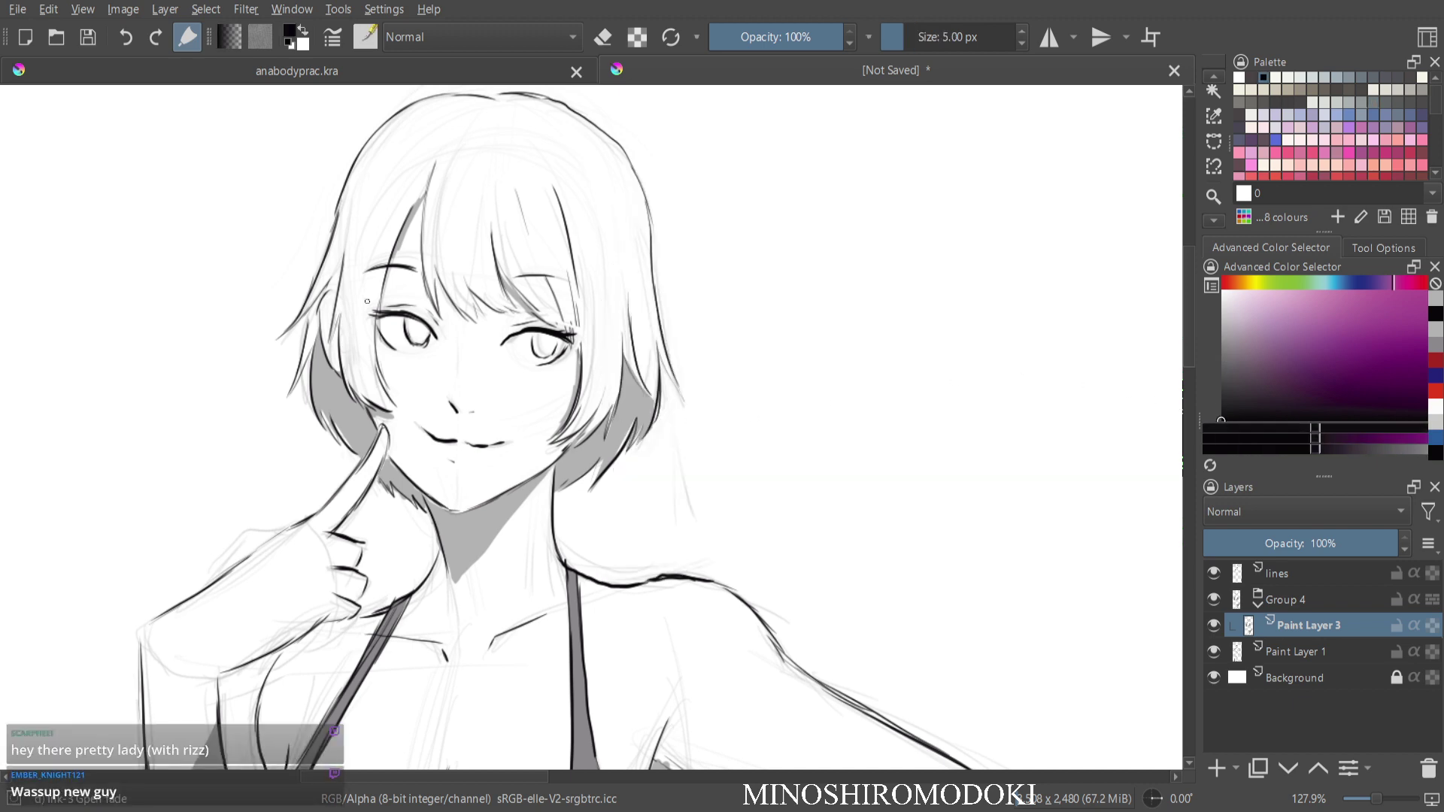
drag(367, 322, 395, 253)
drag(519, 371, 544, 306)
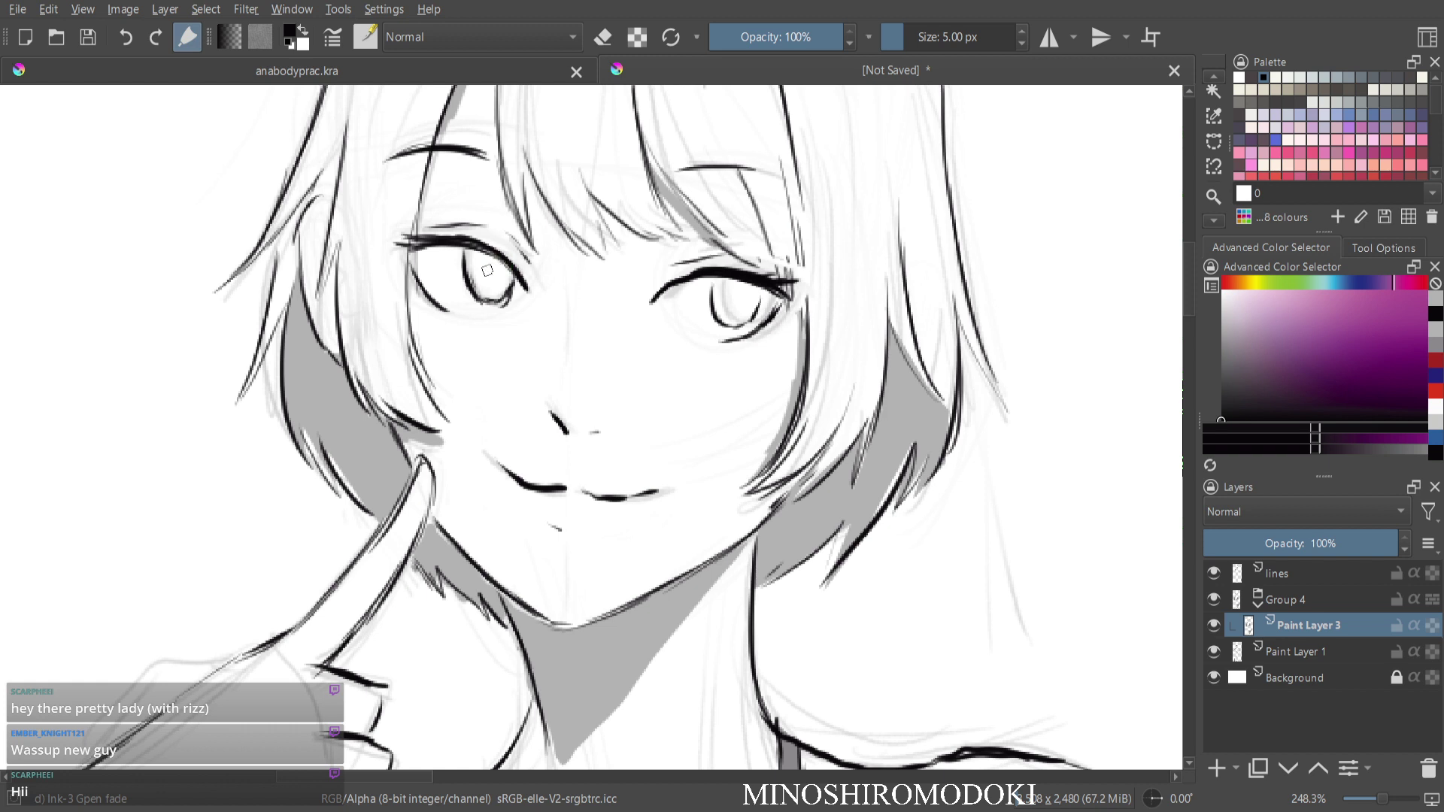
drag(490, 276, 493, 278)
drag(735, 295, 736, 304)
mouse_move(665, 287)
mouse_down()
mouse_move(694, 273)
mouse_move(778, 279)
mouse_up()
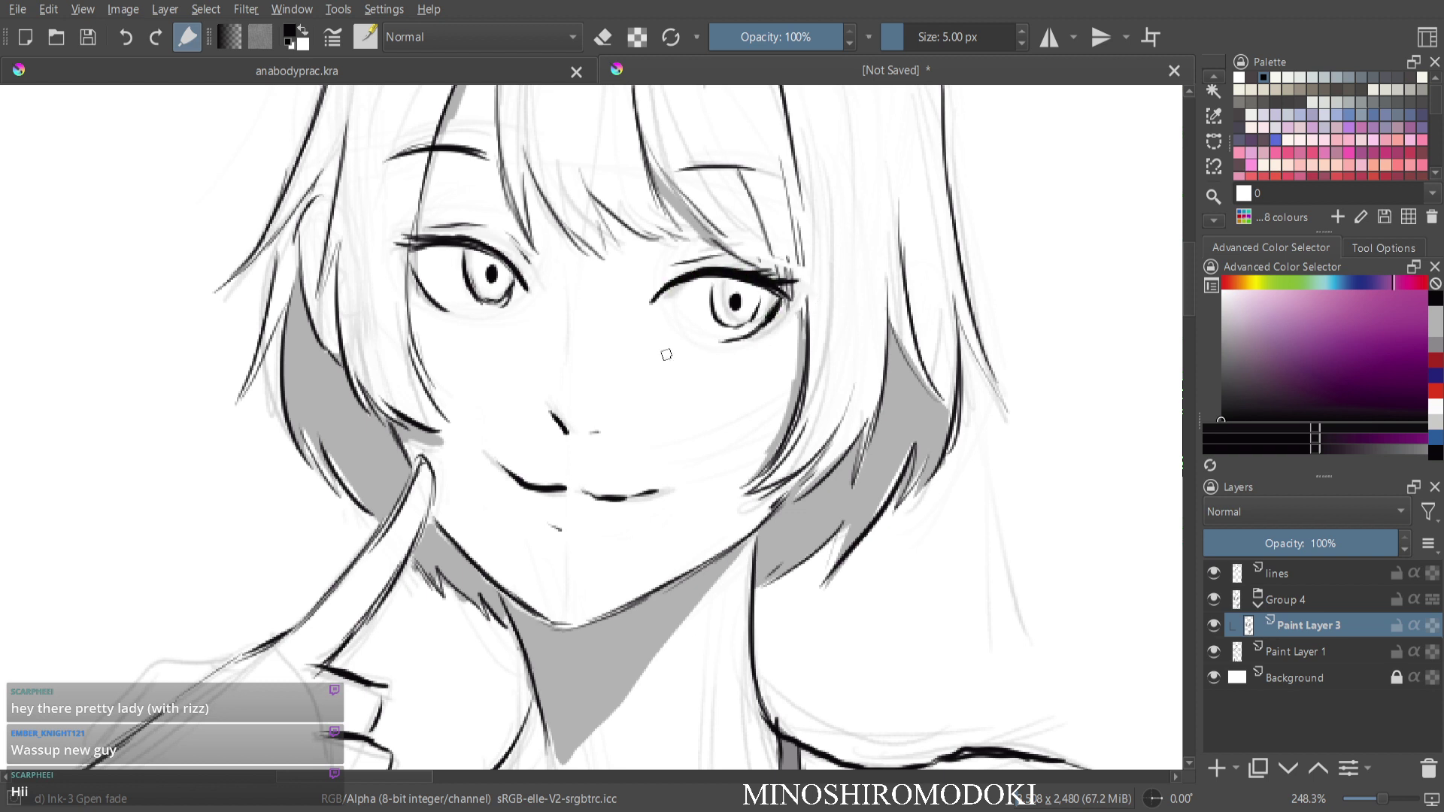
drag(417, 253, 414, 268)
Retouch the mouth and lower-lip strokes, then erase one half of the mouth line on the lines layer.
drag(635, 496, 660, 494)
mouse_move(554, 528)
mouse_down()
mouse_move(592, 534)
mouse_move(623, 490)
mouse_up()
key(e)
key(e)
click(1290, 416)
click(1279, 574)
key(e)
key(e)
key(Page_Down)
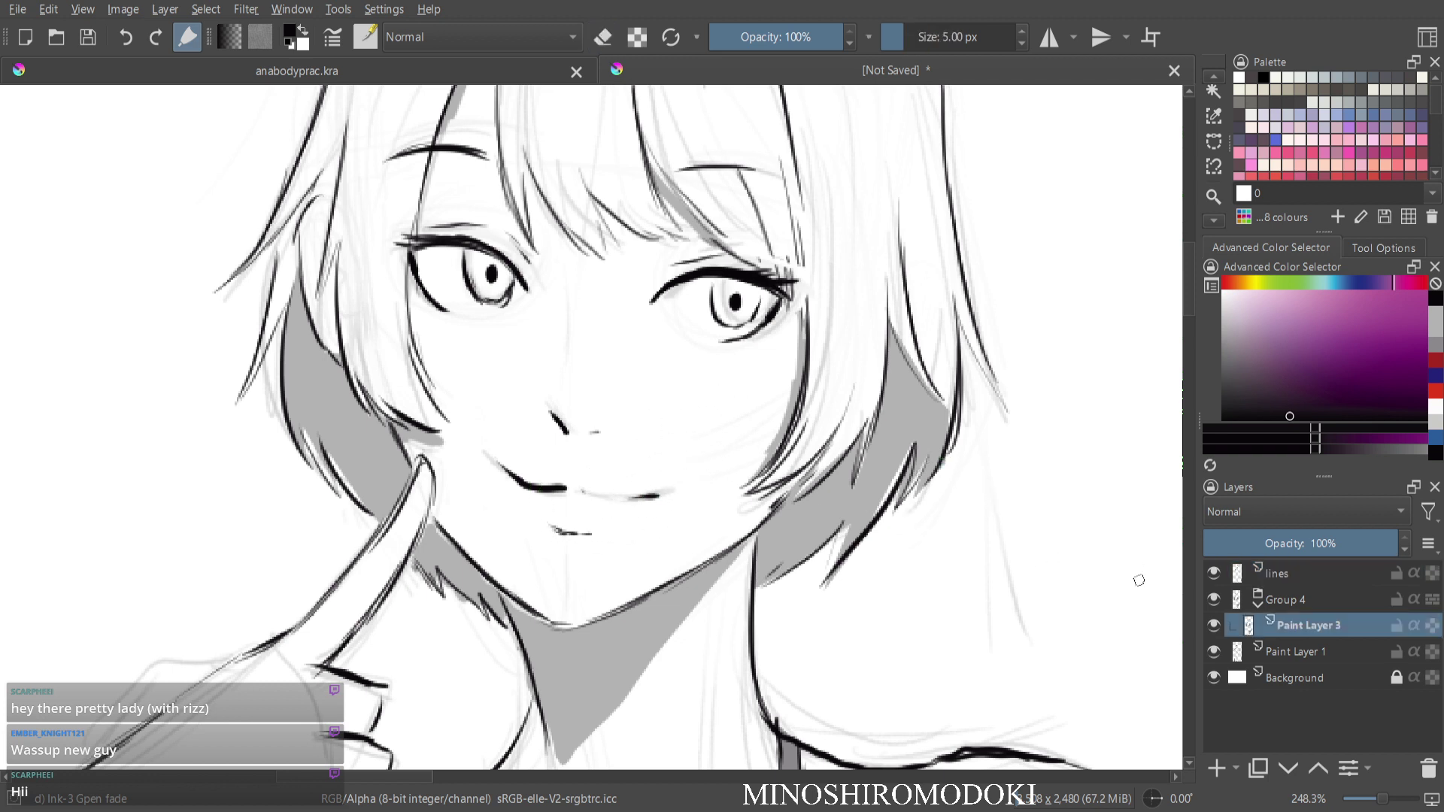
key(e)
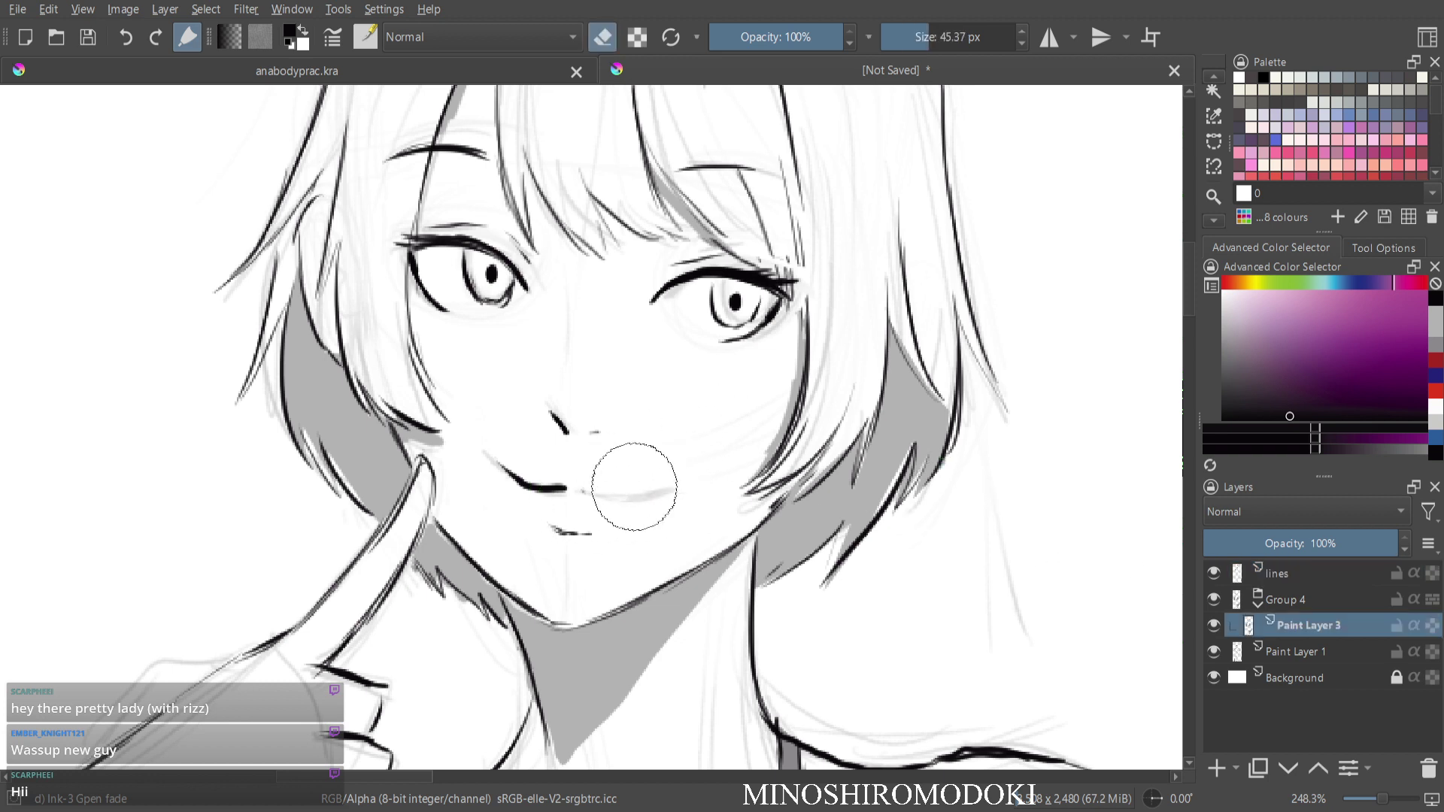
key(e)
key(Page_Up)
key(e)
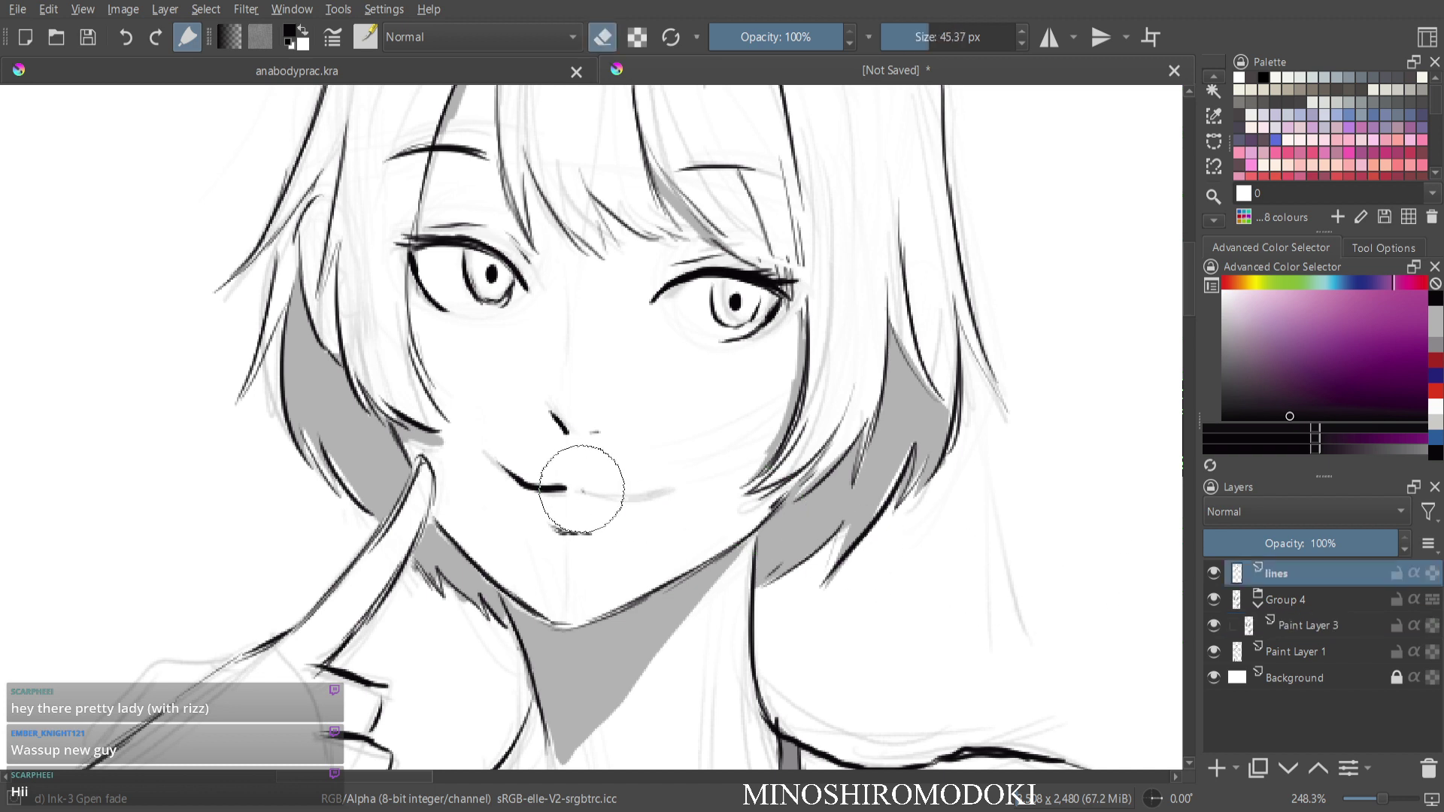
key(e)
Clear the remaining mouth strokes on the lines layer and redraw the mouth as one continuous smiling curve.
drag(584, 493, 659, 493)
mouse_move(609, 494)
mouse_down()
mouse_move(656, 494)
mouse_move(516, 477)
mouse_move(654, 494)
mouse_up()
key(e)
key(e)
key(e)
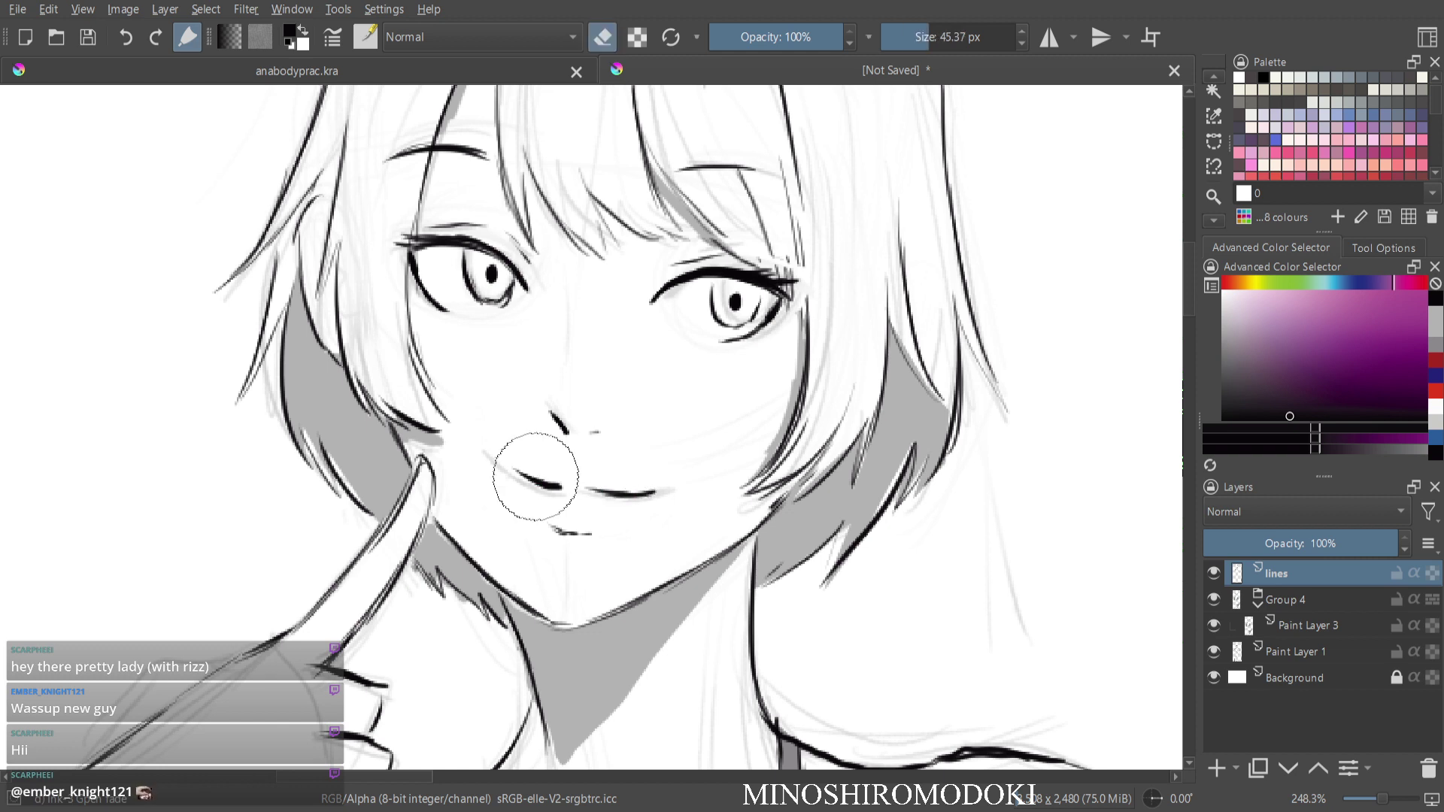
drag(535, 477, 659, 491)
key(e)
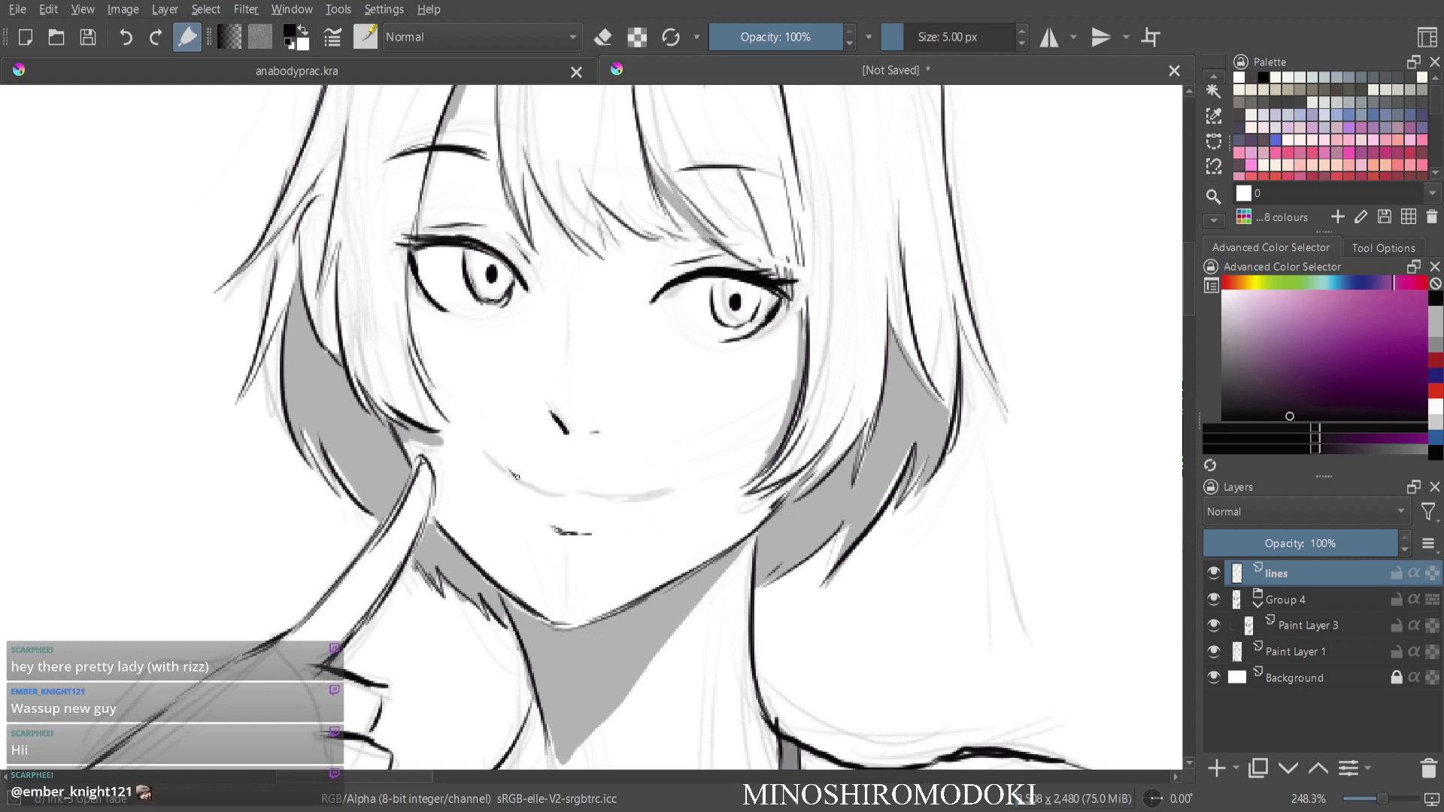
mouse_move(517, 476)
mouse_down()
mouse_move(582, 499)
mouse_move(667, 490)
mouse_up()
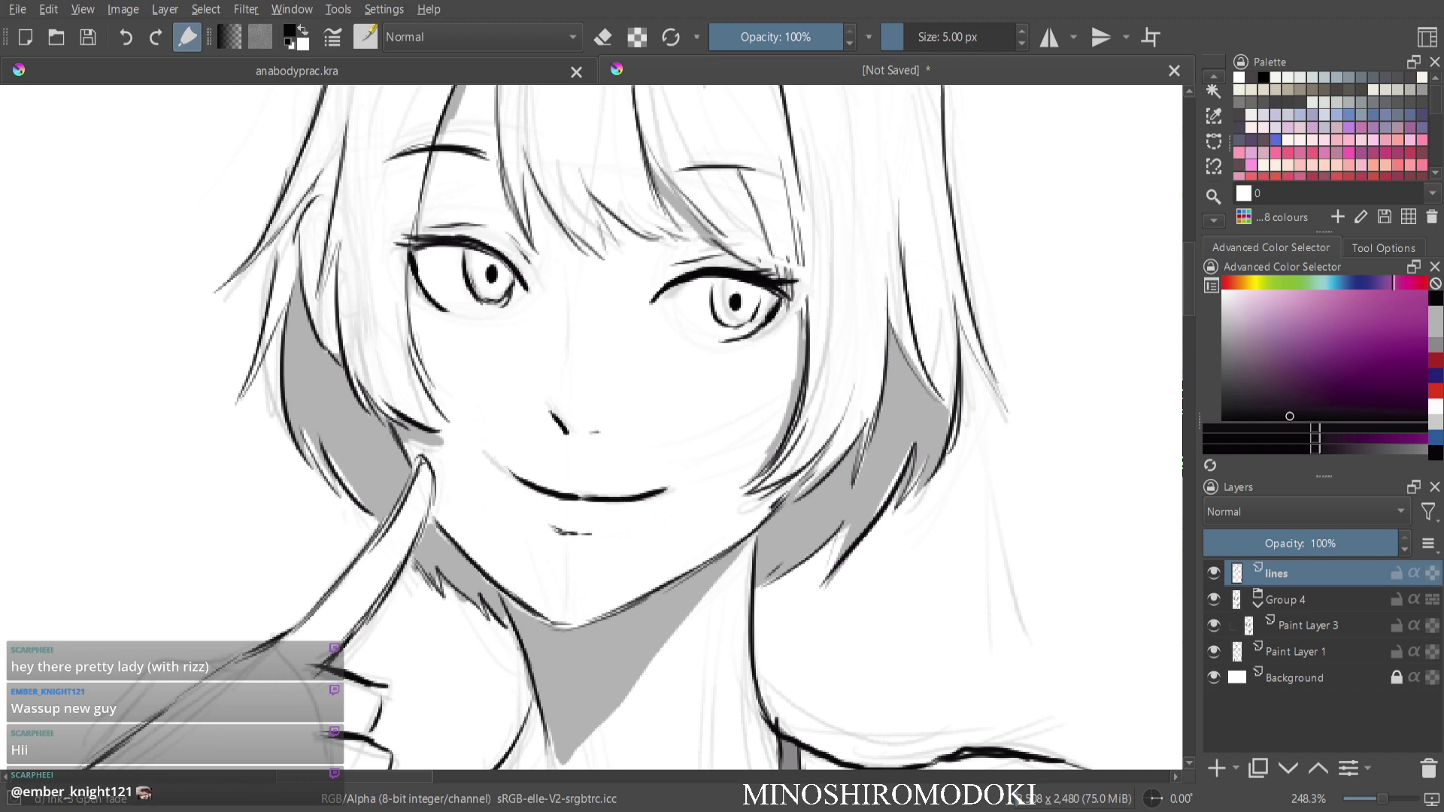
Set Paint Layer 1's opacity to 100%.
drag(828, 254, 477, 392)
scroll(778, 349, down, 5)
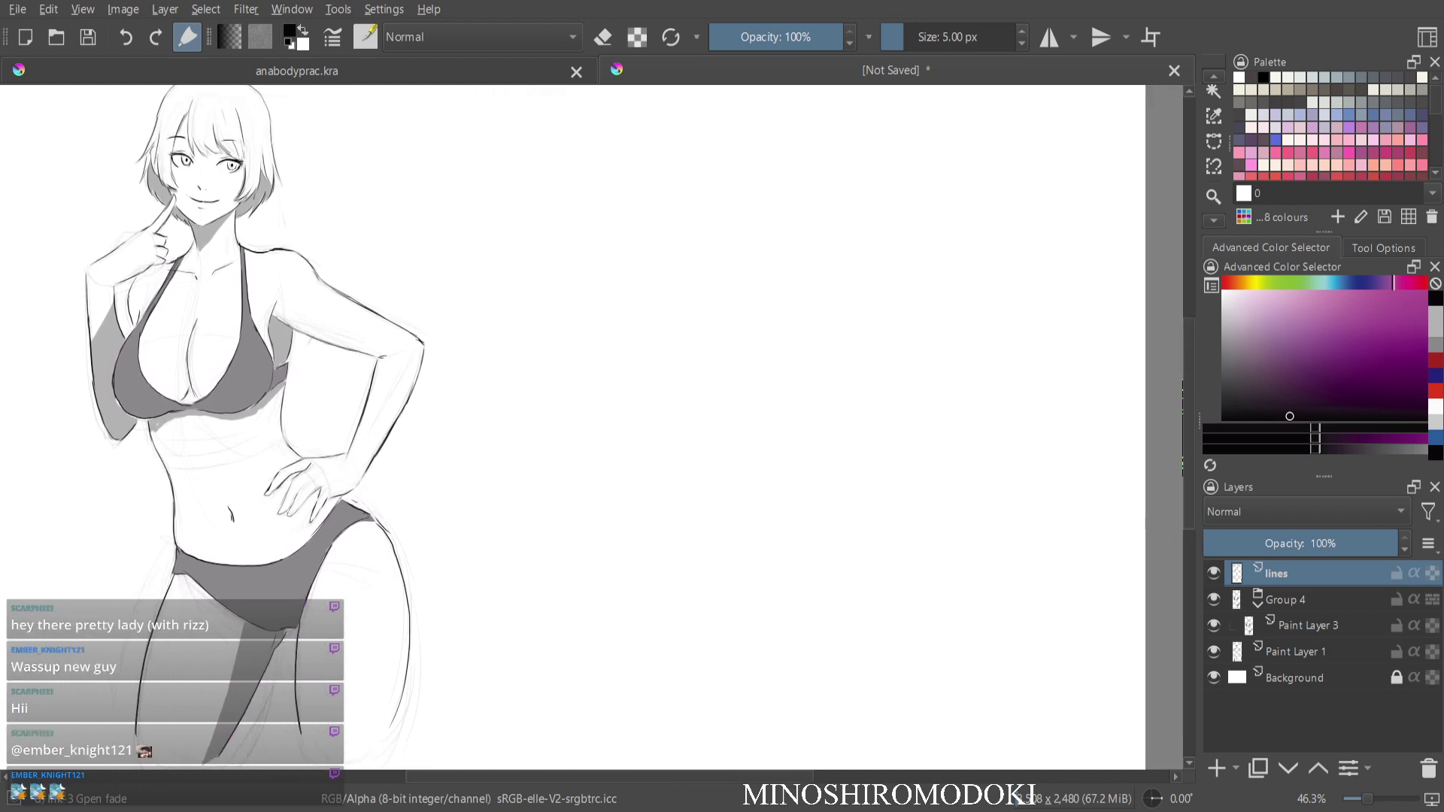
click(1297, 652)
drag(1316, 544, 1409, 543)
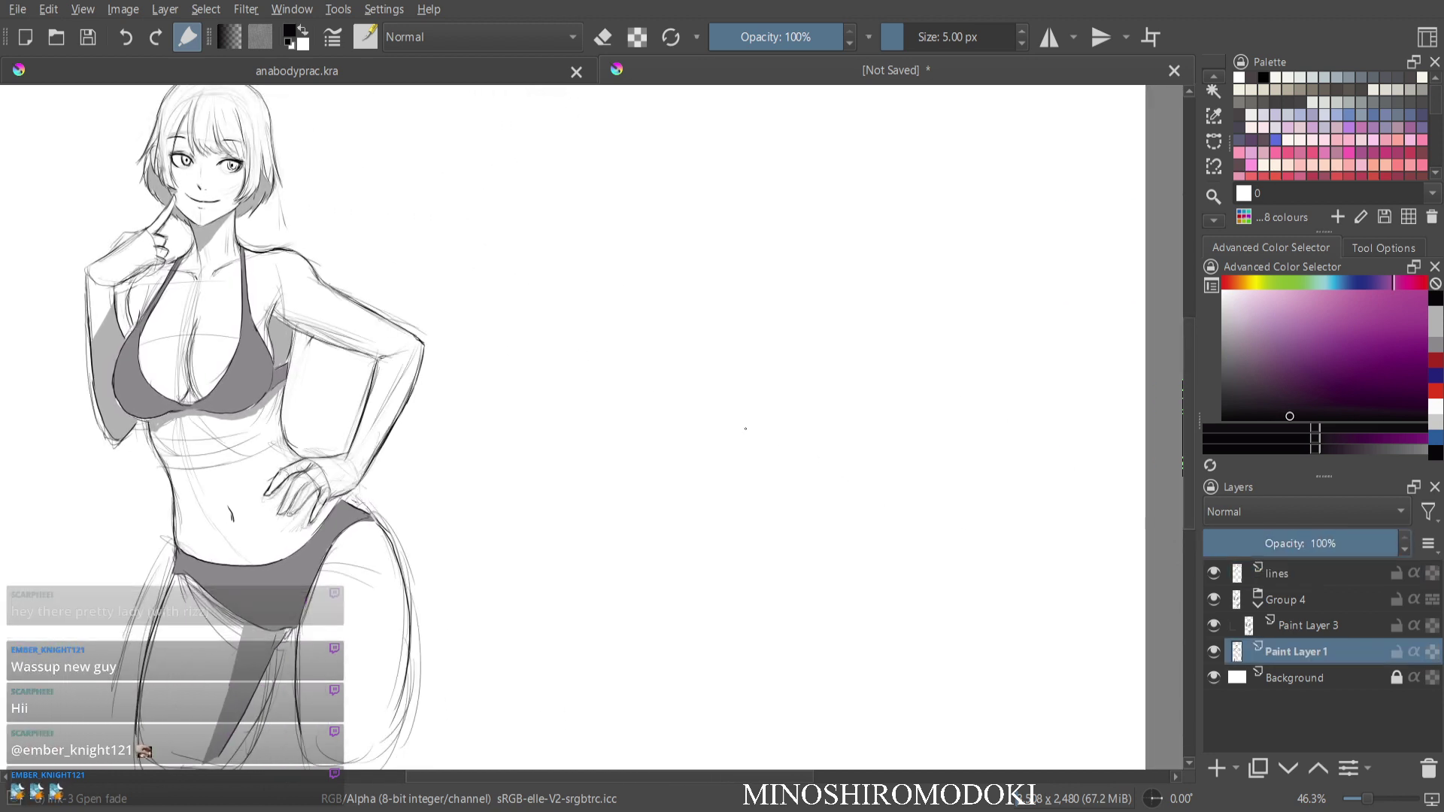
Hide the lines layer, Group 4 and Paint Layer 3, and make the visible Paint Layer 1 active.
click(1214, 574)
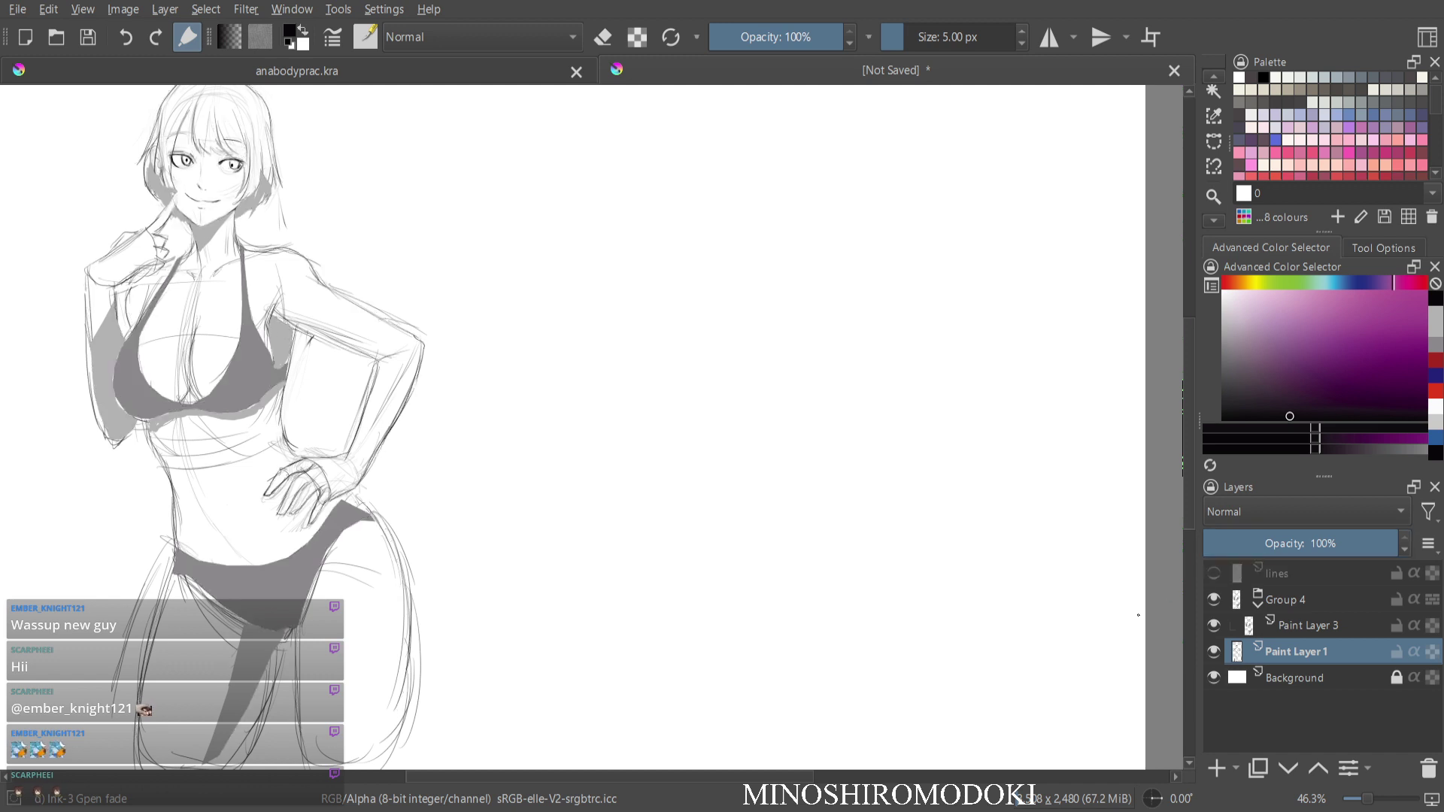
click(1213, 574)
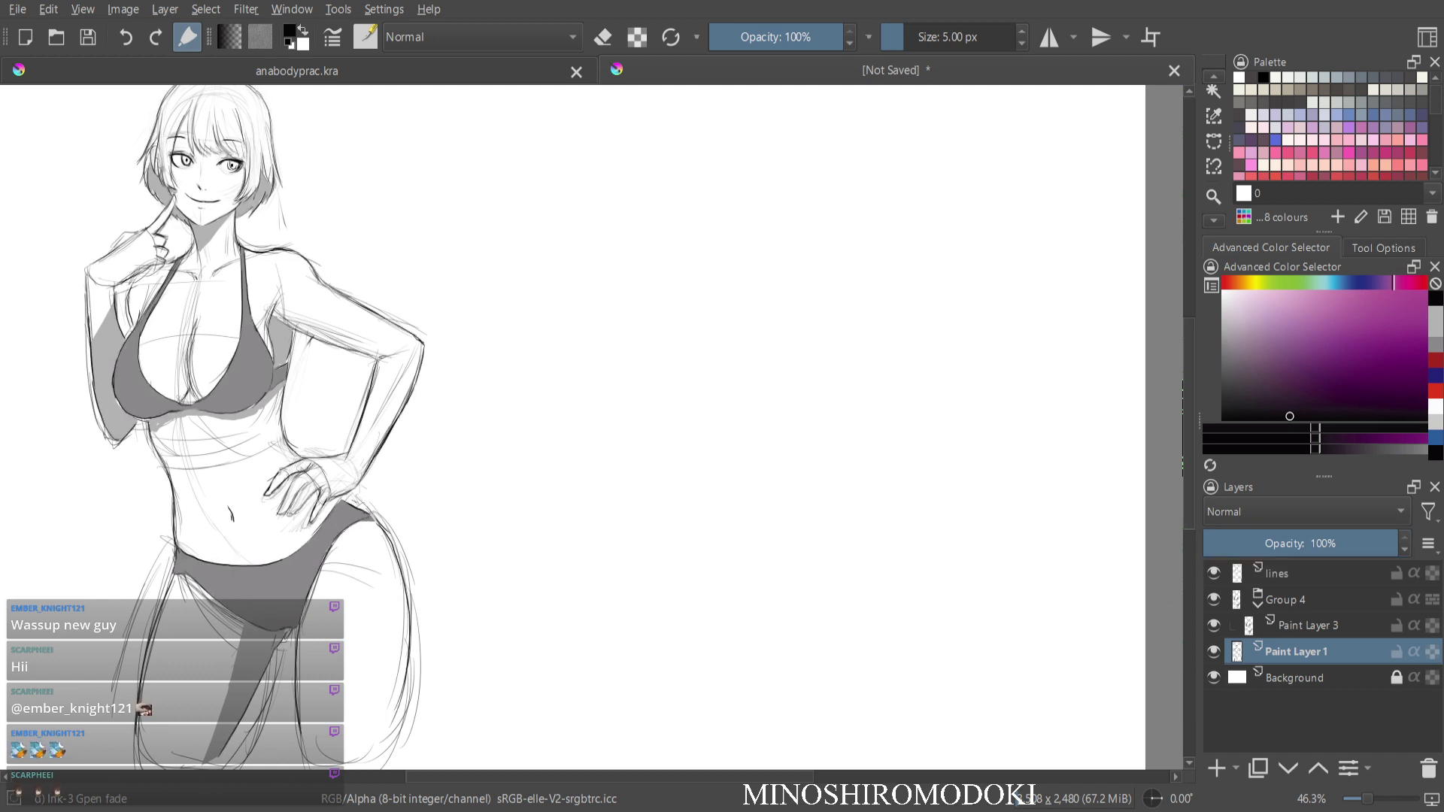
click(1213, 625)
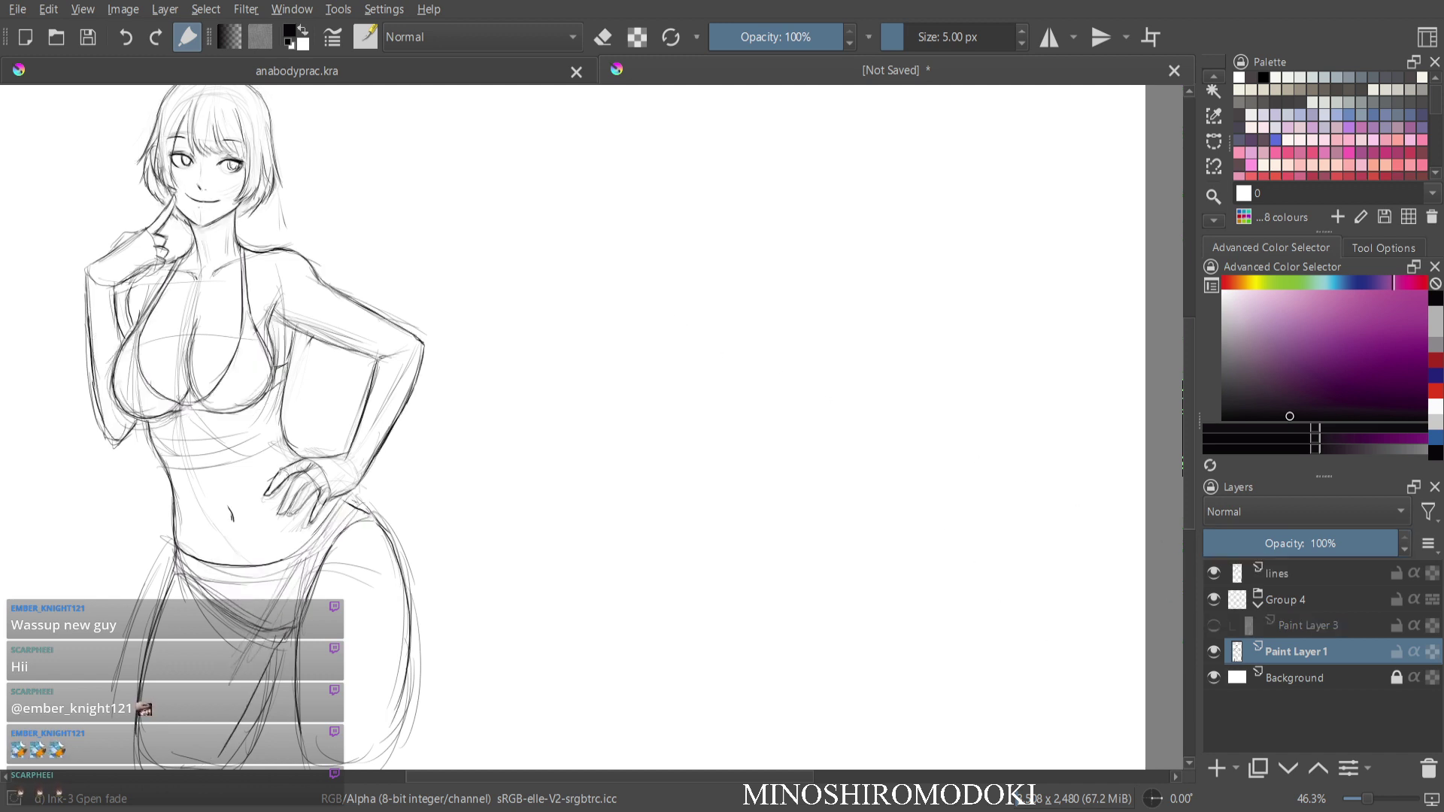
click(1213, 626)
click(1213, 625)
click(1309, 574)
mouse_move(1327, 543)
mouse_down()
mouse_move(1266, 543)
mouse_move(1398, 543)
mouse_up()
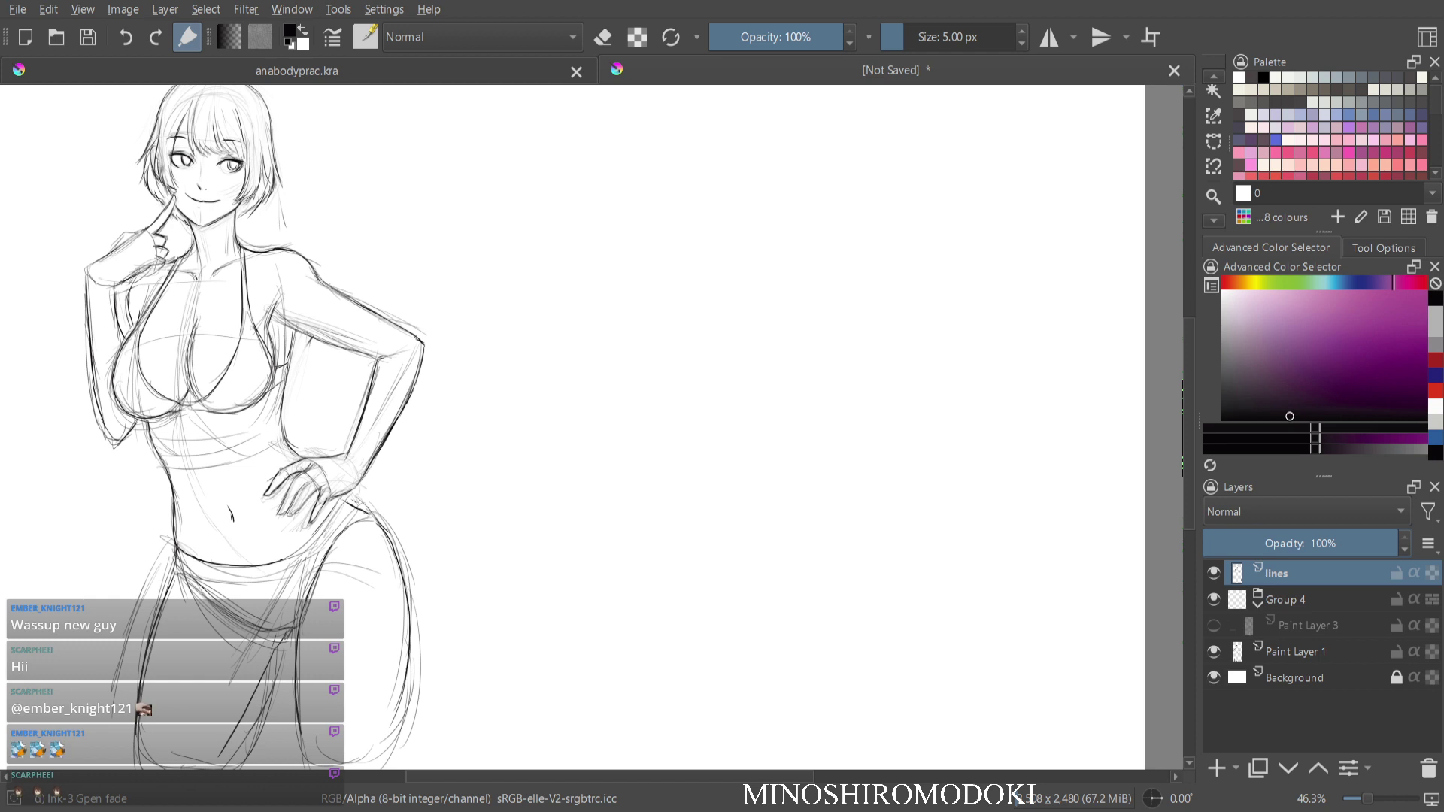
click(1214, 600)
click(1215, 574)
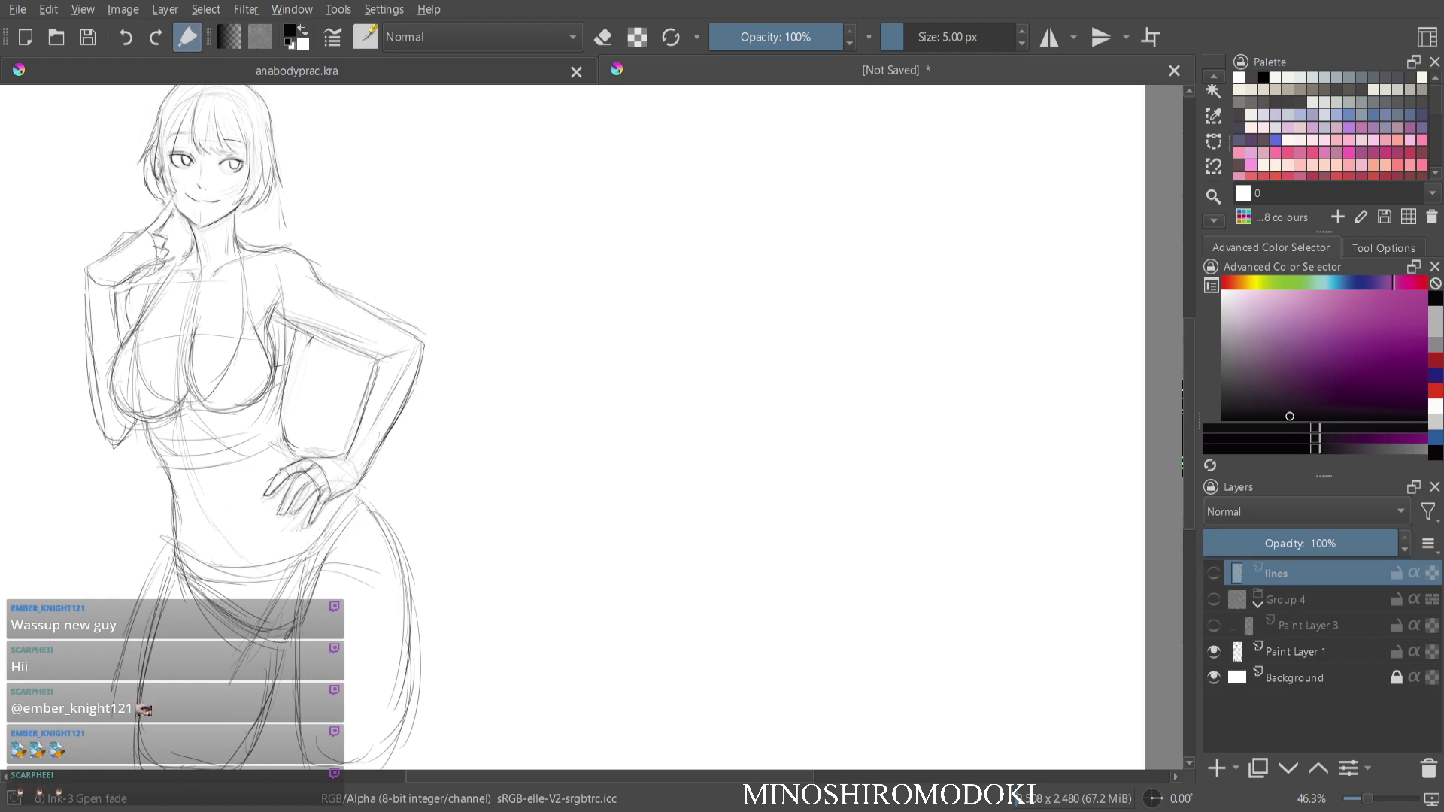
click(1297, 652)
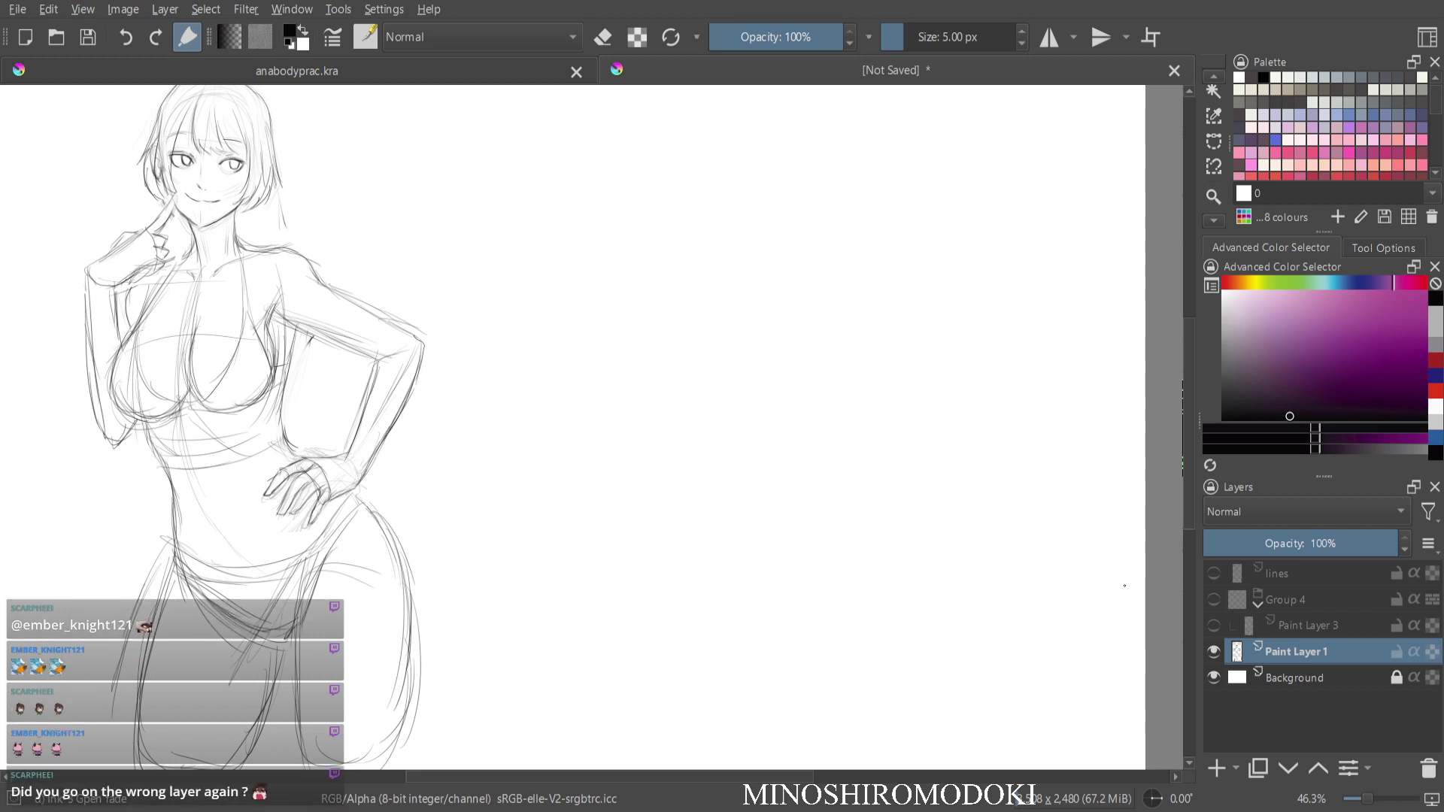
click(1214, 652)
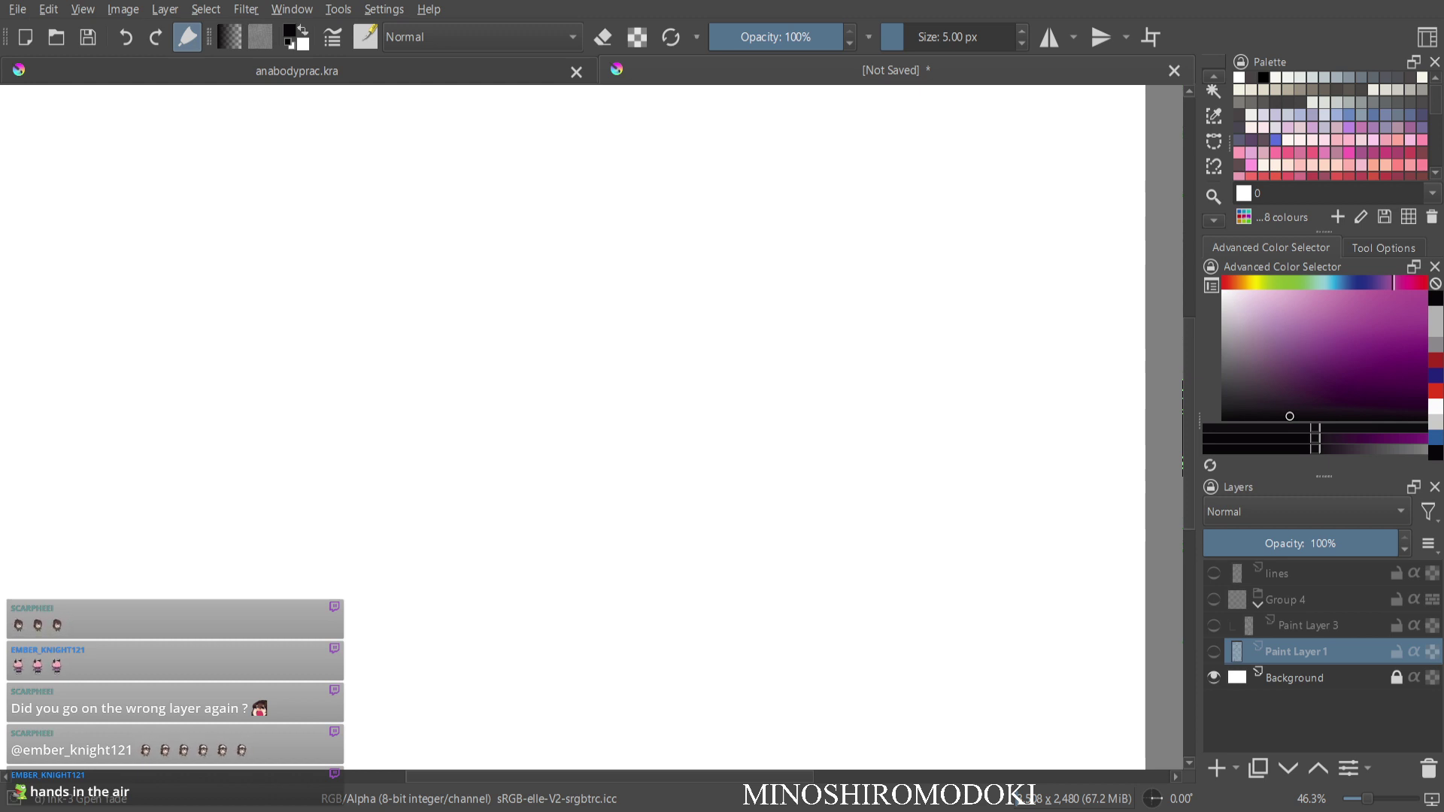
click(1214, 653)
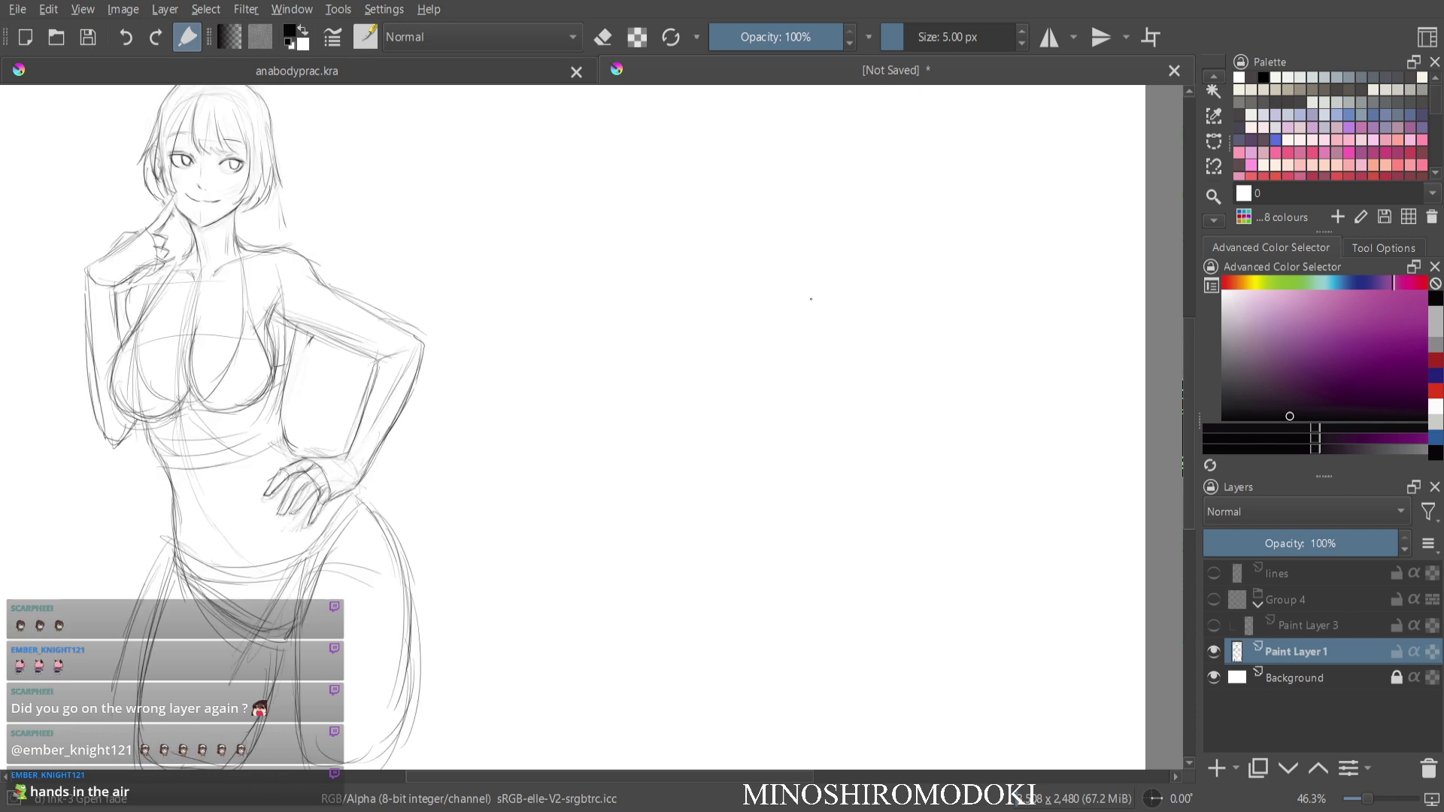
Sketch a second figure's head as loose overlapping ovals in the empty space beside the first figure.
drag(764, 262, 692, 332)
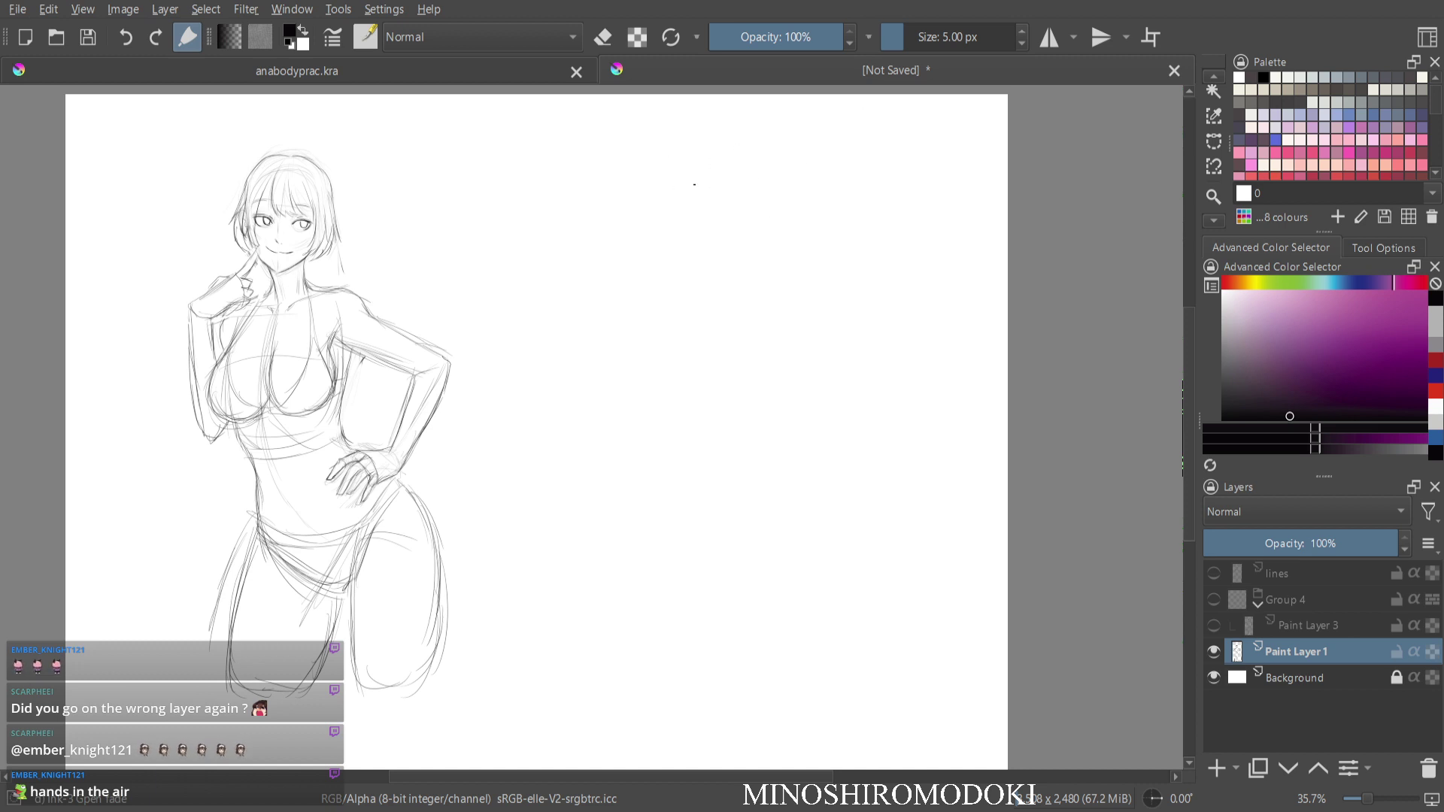
drag(691, 217, 682, 245)
drag(820, 202, 826, 229)
mouse_move(748, 172)
mouse_down()
mouse_move(820, 252)
mouse_move(815, 281)
mouse_up()
drag(707, 273, 747, 323)
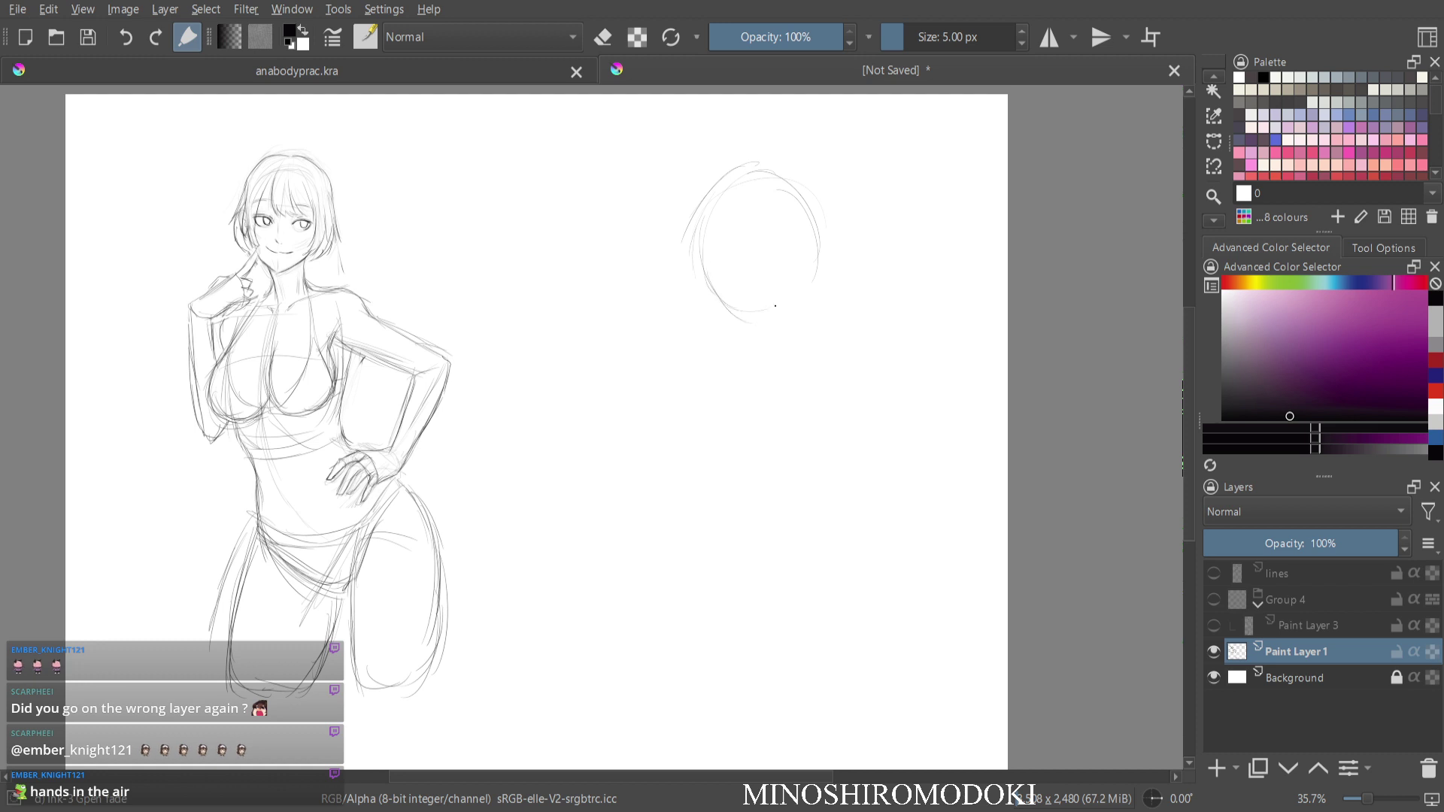
drag(827, 245, 755, 322)
drag(808, 280, 760, 321)
drag(698, 267, 754, 313)
drag(796, 245, 757, 299)
drag(705, 232, 809, 272)
mouse_move(709, 225)
mouse_down()
mouse_move(801, 226)
mouse_move(759, 192)
mouse_move(803, 252)
mouse_up()
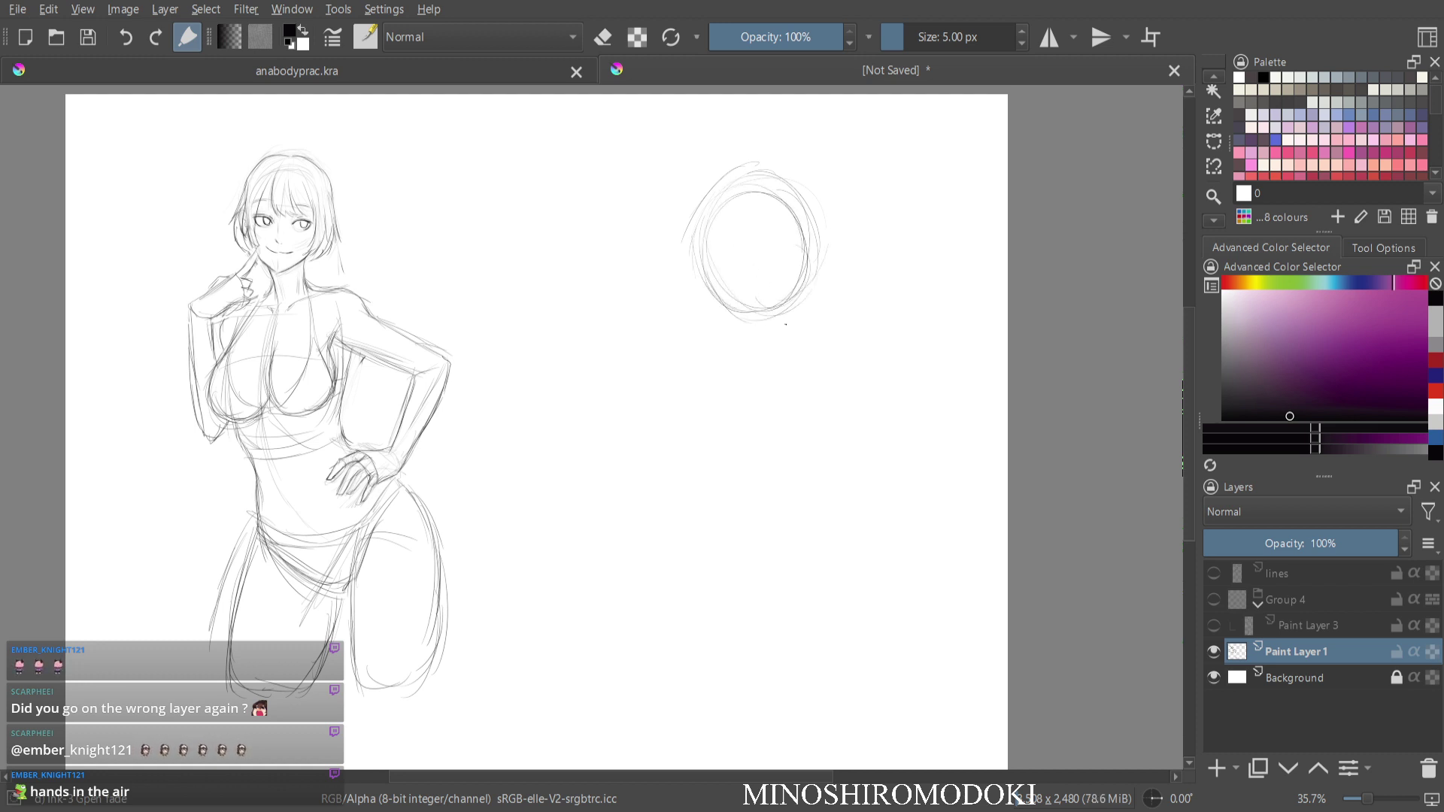
Add a curved eye line and a vertical centre line to the new head, with a light stroke beneath for the neck.
drag(769, 322, 760, 407)
drag(704, 355, 753, 355)
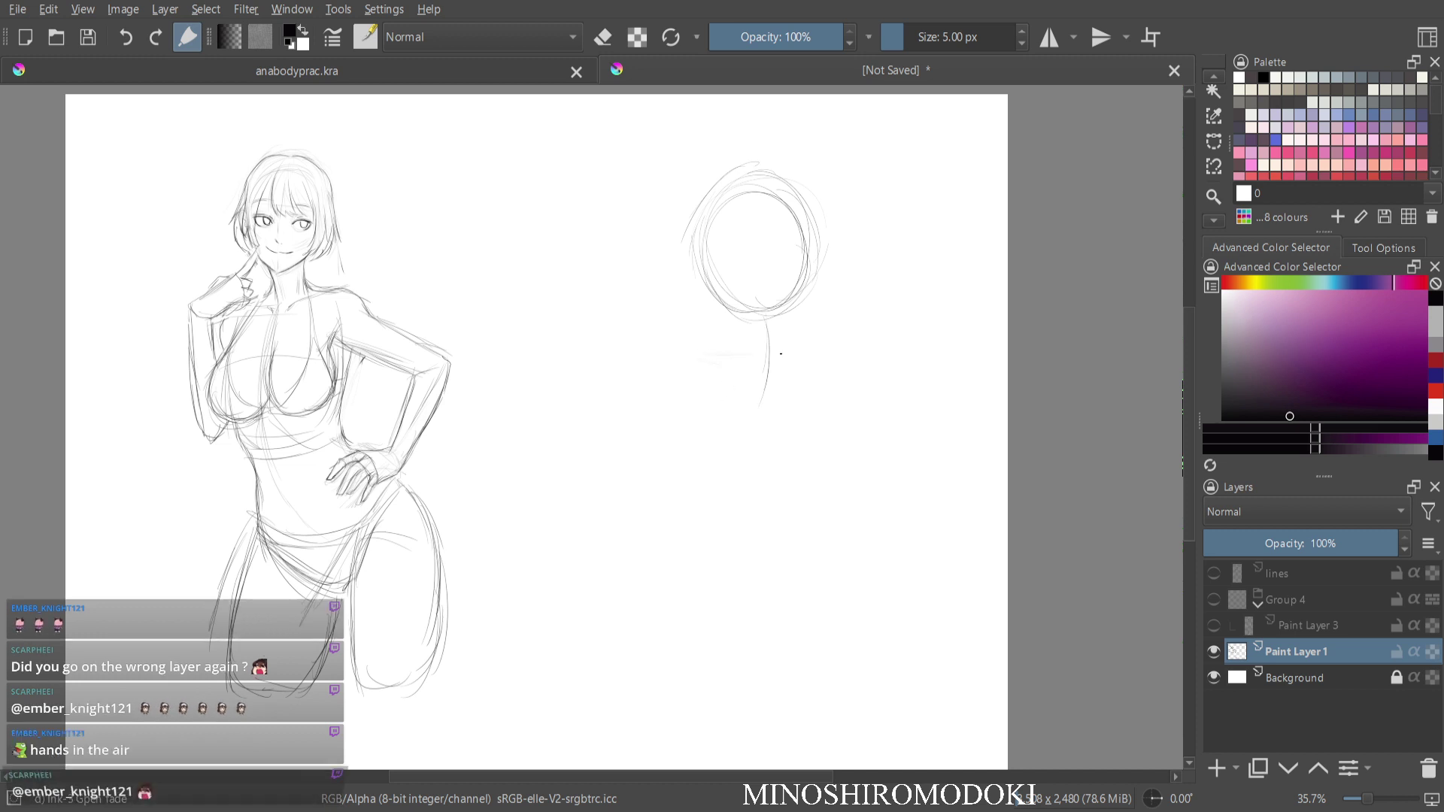
drag(723, 265, 801, 249)
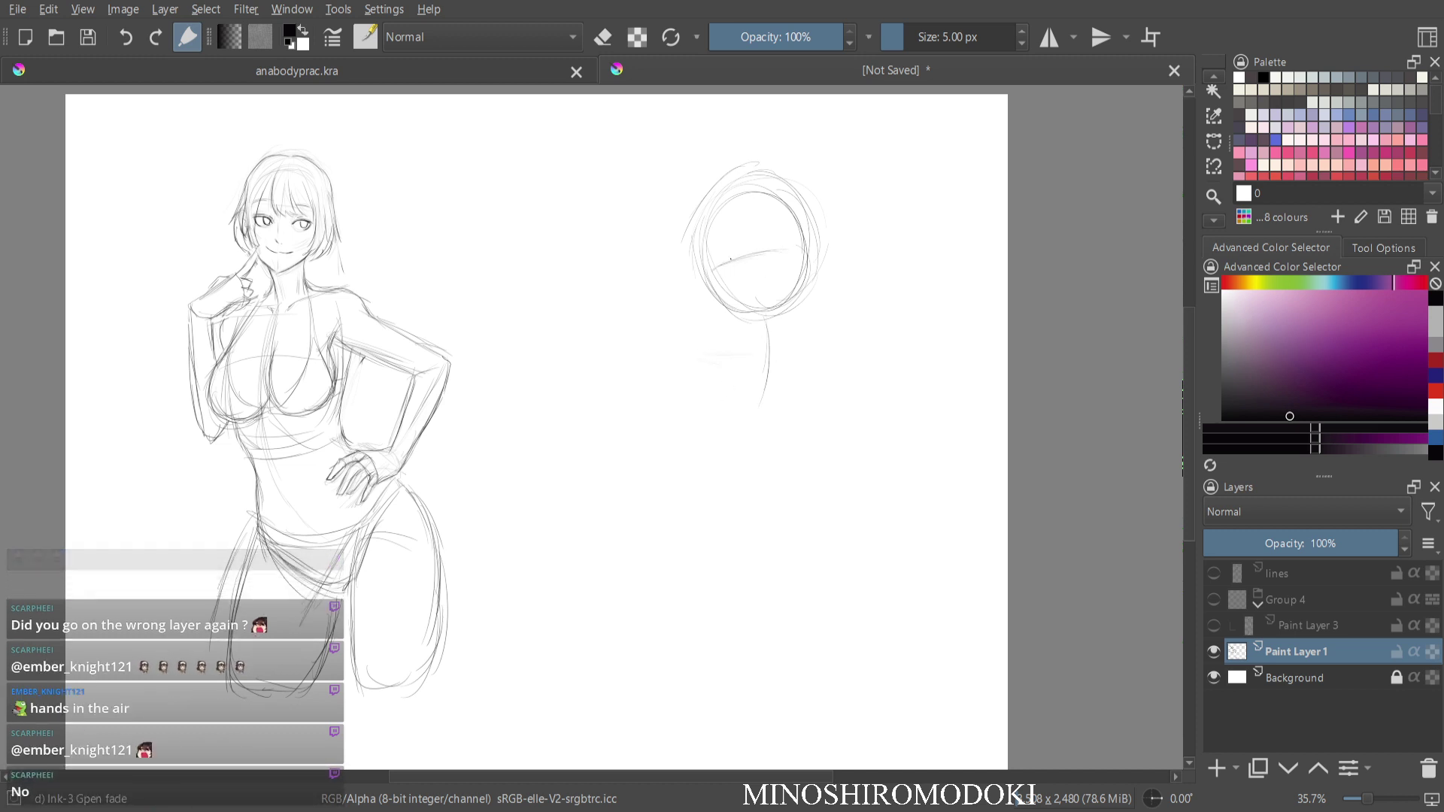
drag(712, 270, 794, 252)
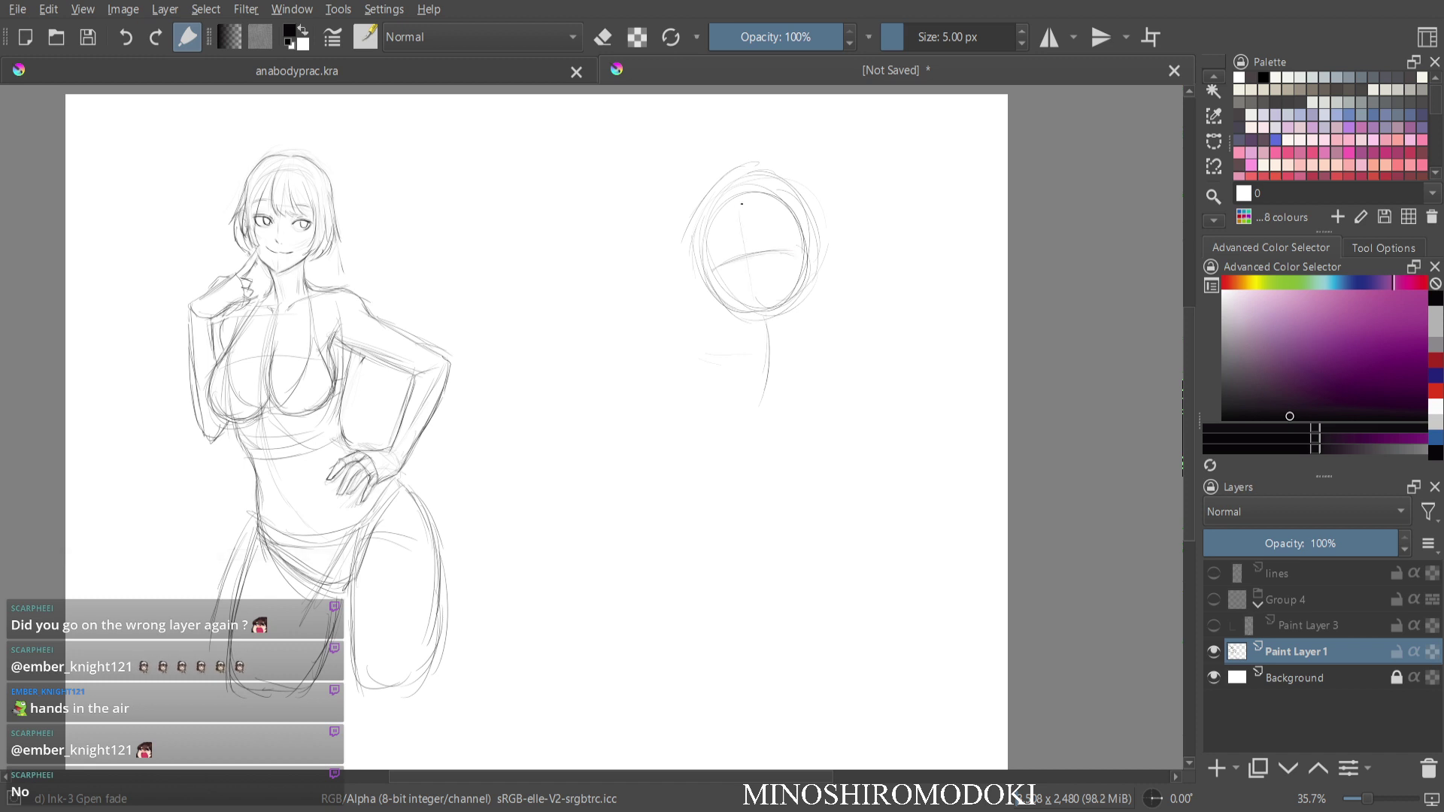
drag(742, 204, 765, 371)
Taper the jaw to a pointed chin and sketch the neck and shoulder lines.
mouse_move(708, 269)
mouse_down()
mouse_move(736, 327)
mouse_move(767, 341)
mouse_up()
mouse_move(801, 245)
mouse_down()
mouse_move(795, 307)
mouse_move(765, 344)
mouse_up()
drag(752, 273, 761, 370)
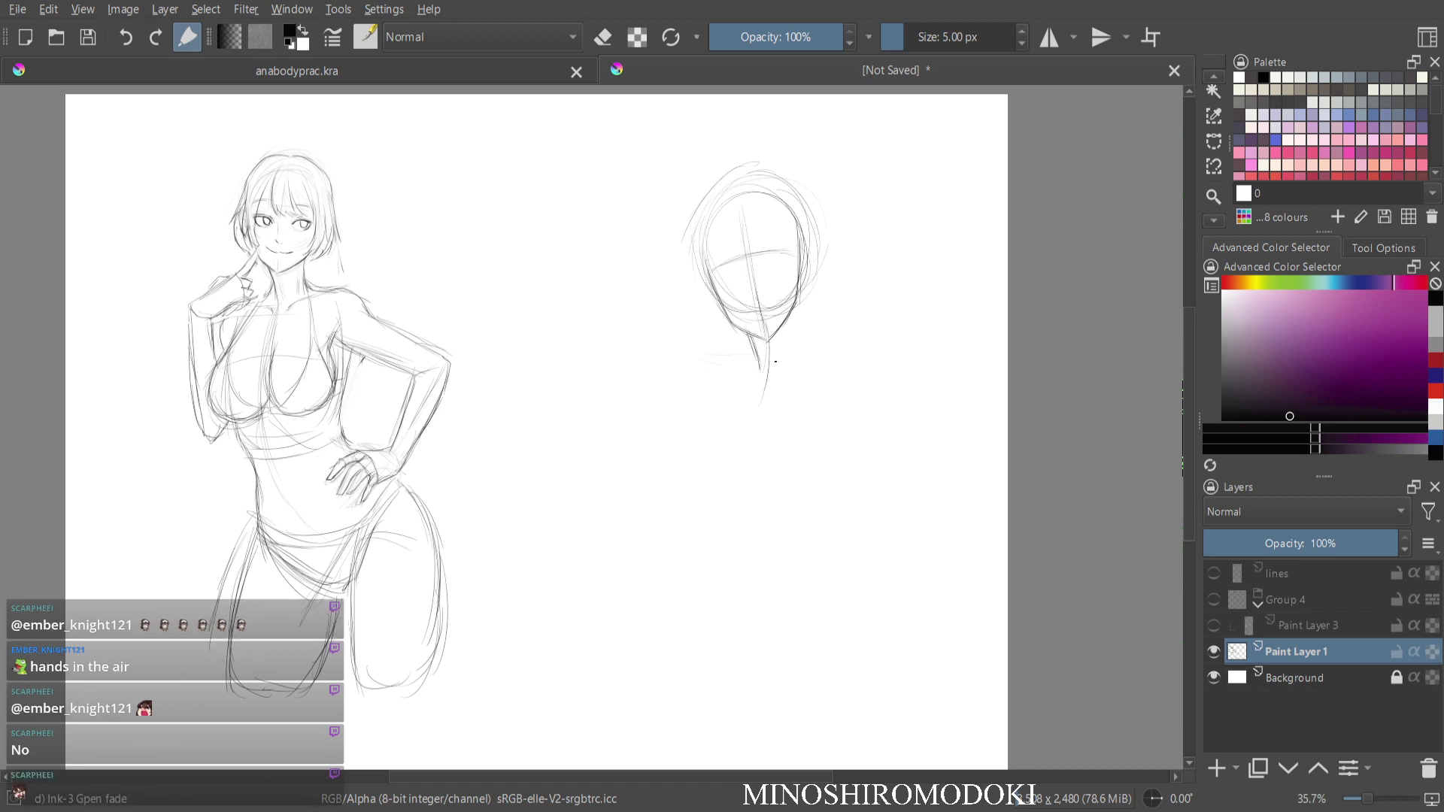
mouse_move(789, 322)
mouse_down()
mouse_move(777, 369)
mouse_move(724, 373)
mouse_move(799, 369)
mouse_move(830, 350)
mouse_move(788, 336)
mouse_move(836, 350)
mouse_up()
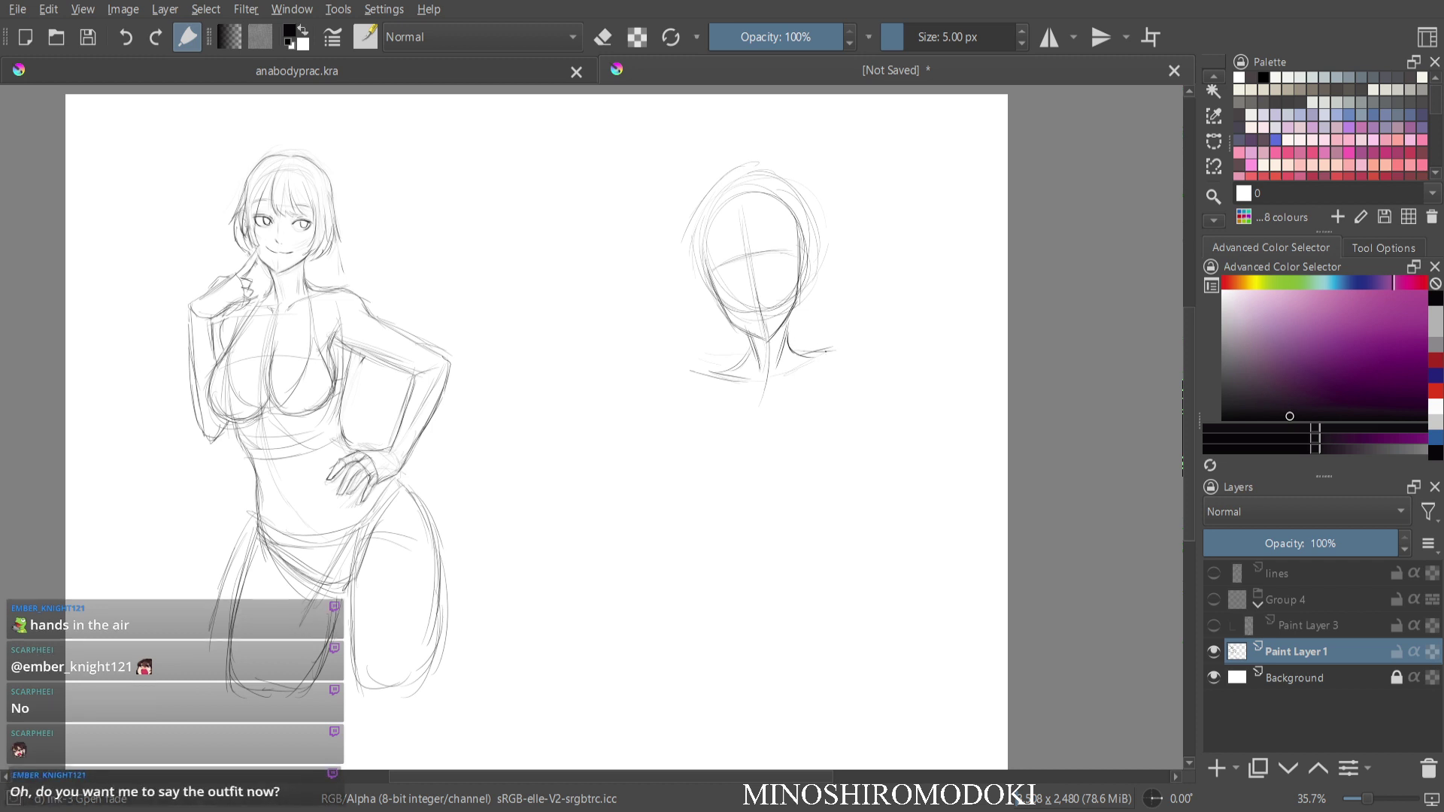
Try to sketch a rounded torso outline beneath the neck with side contours and a centre line.
drag(732, 376, 705, 462)
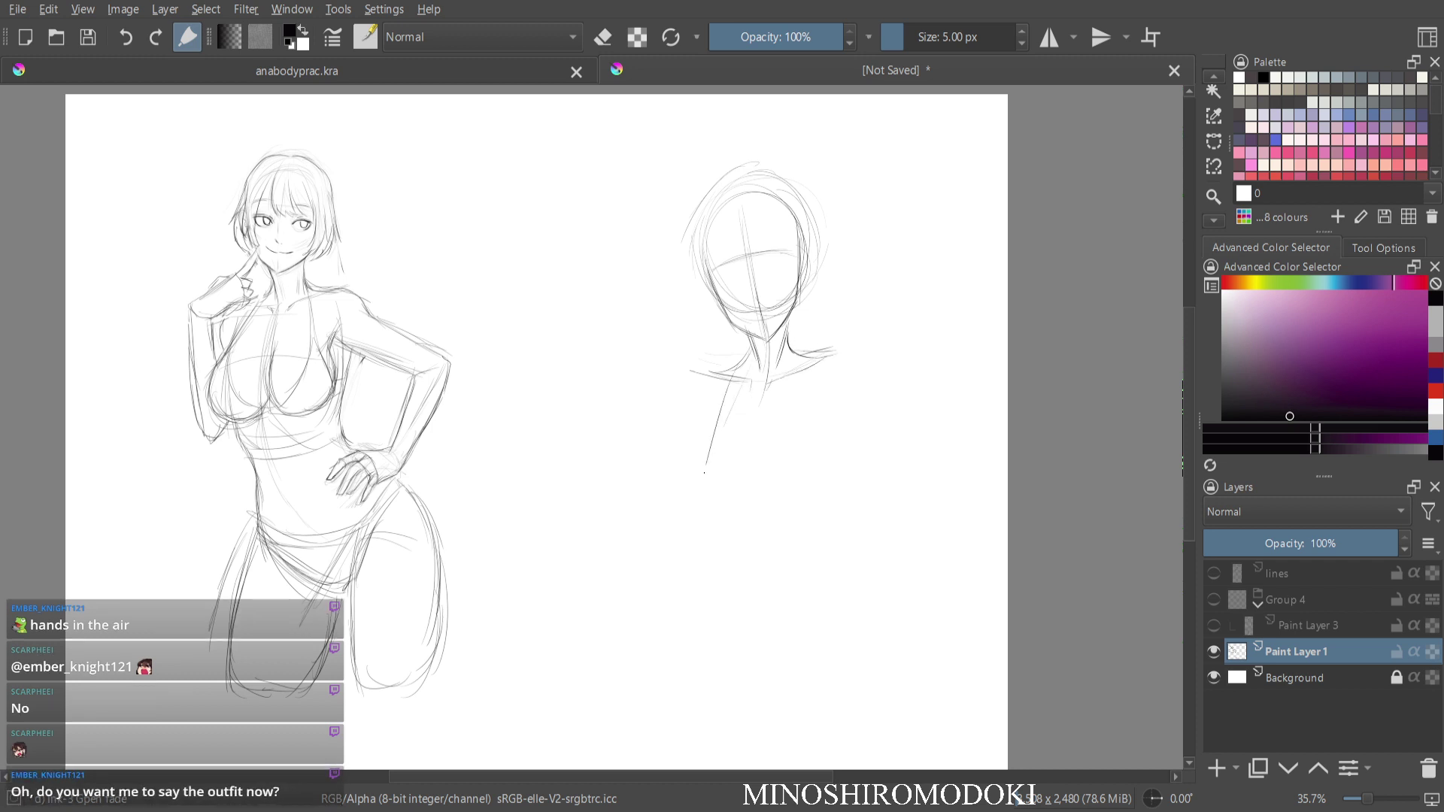
drag(715, 406, 695, 529)
drag(772, 389, 742, 525)
mouse_move(725, 378)
mouse_down()
mouse_move(686, 518)
mouse_move(708, 564)
mouse_up()
drag(701, 500, 734, 547)
mouse_move(813, 376)
mouse_down()
mouse_move(821, 486)
mouse_move(803, 533)
mouse_up()
mouse_move(722, 378)
mouse_down()
mouse_move(719, 540)
mouse_move(732, 547)
mouse_move(754, 524)
mouse_move(788, 558)
mouse_up()
drag(824, 495, 794, 553)
Try to add shoulder caps, a waist line and an extended centre line to the torso sketch.
mouse_move(752, 355)
mouse_down()
mouse_move(701, 363)
mouse_move(689, 429)
mouse_up()
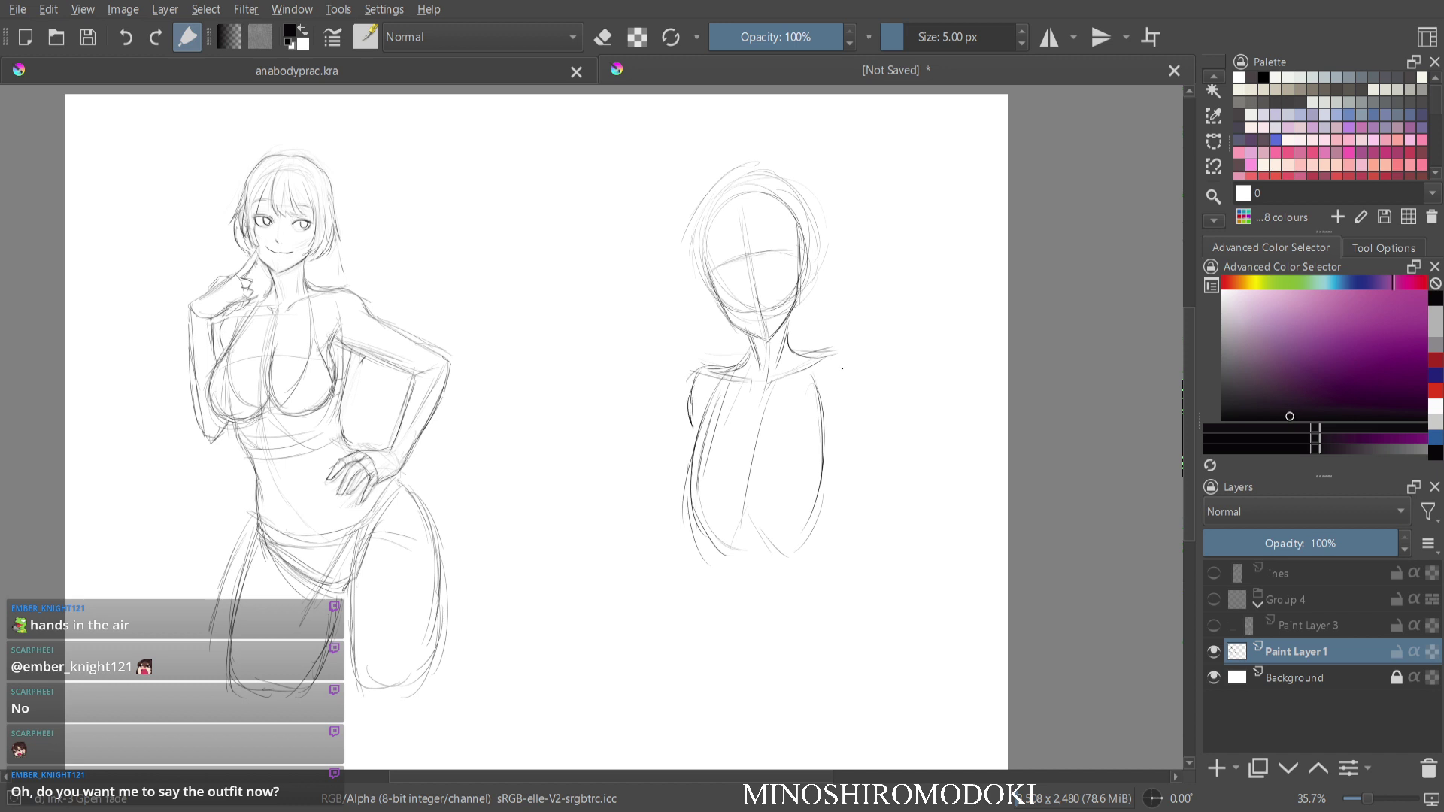
mouse_move(796, 360)
mouse_down()
mouse_move(849, 354)
mouse_move(851, 389)
mouse_up()
drag(851, 387, 836, 419)
mouse_move(765, 381)
mouse_down()
mouse_move(739, 525)
mouse_move(799, 547)
mouse_up()
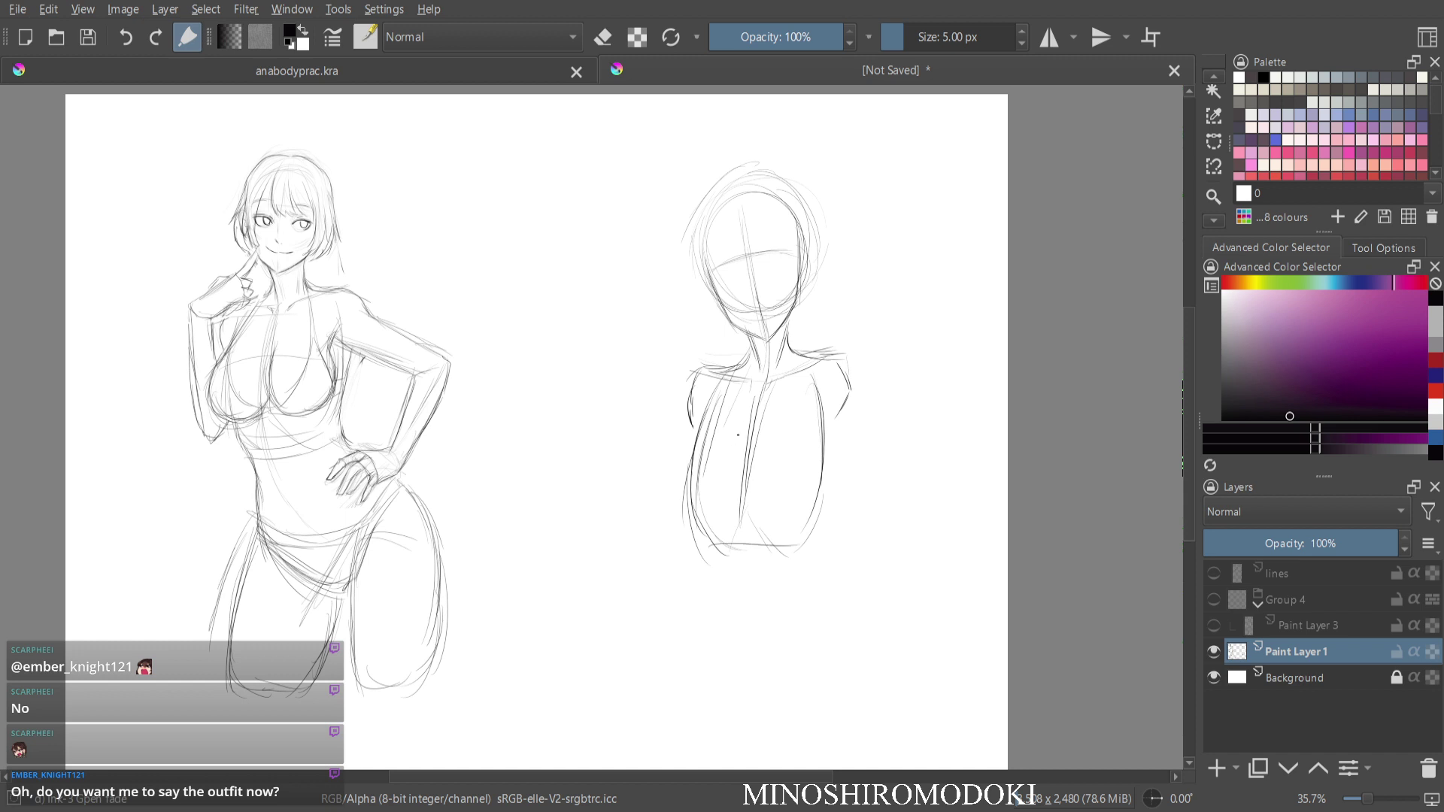
mouse_move(756, 407)
mouse_down()
mouse_move(745, 519)
mouse_move(760, 692)
mouse_up()
Select the torso sketch below the new head, delete it and deselect.
mouse_move(894, 368)
mouse_down()
mouse_move(767, 354)
mouse_move(700, 723)
mouse_move(929, 489)
mouse_move(894, 369)
mouse_up()
key(Delete)
key(ctrl+shift+a)
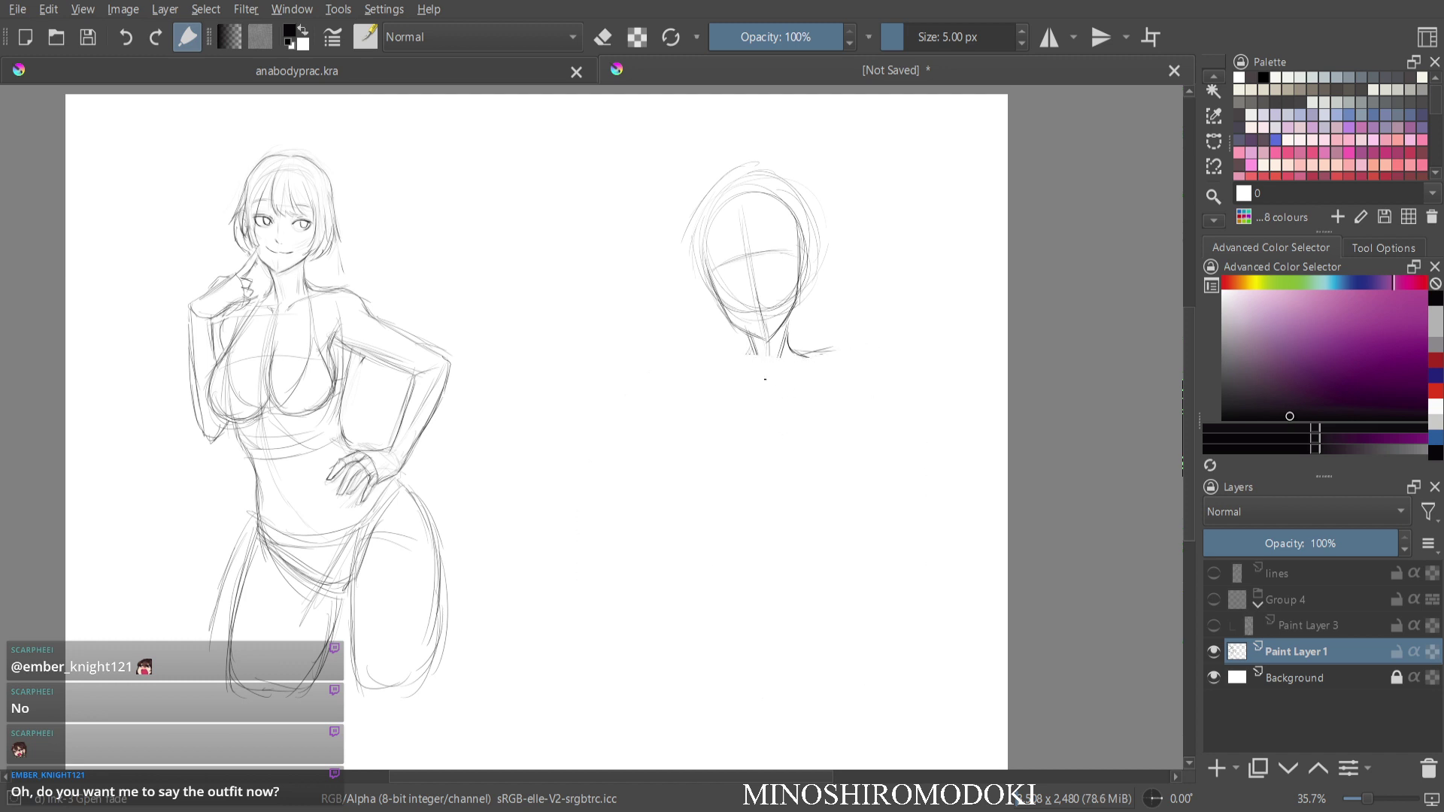
Redraw the neck and collarbone lines and sketch a long curved body centre line below them.
drag(752, 341, 796, 446)
drag(781, 392, 808, 595)
mouse_move(755, 336)
mouse_down()
mouse_move(762, 373)
mouse_move(779, 364)
mouse_up()
mouse_move(782, 354)
mouse_down()
mouse_move(714, 373)
mouse_move(820, 365)
mouse_move(715, 376)
mouse_up()
mouse_move(787, 343)
mouse_down()
mouse_move(809, 361)
mouse_move(851, 352)
mouse_move(809, 495)
mouse_up()
drag(792, 436, 804, 506)
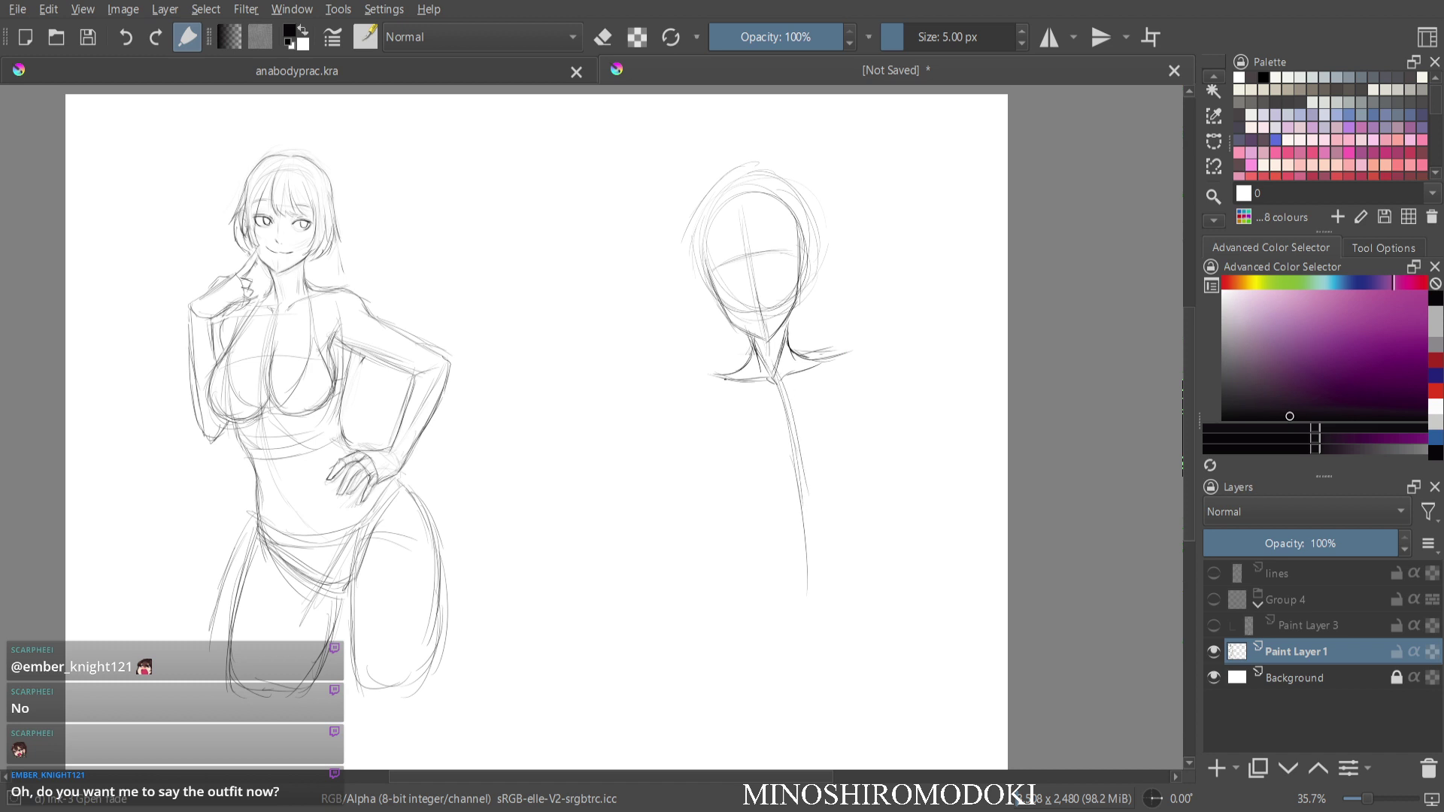
Sketch the side contours of the upper torso, running down from the collarbones on either side of the centre line.
mouse_move(714, 384)
mouse_down()
mouse_move(720, 433)
mouse_move(732, 416)
mouse_up()
mouse_move(714, 381)
mouse_down()
mouse_move(724, 447)
mouse_move(708, 442)
mouse_up()
drag(817, 379, 848, 456)
drag(719, 382, 726, 474)
drag(716, 410, 737, 503)
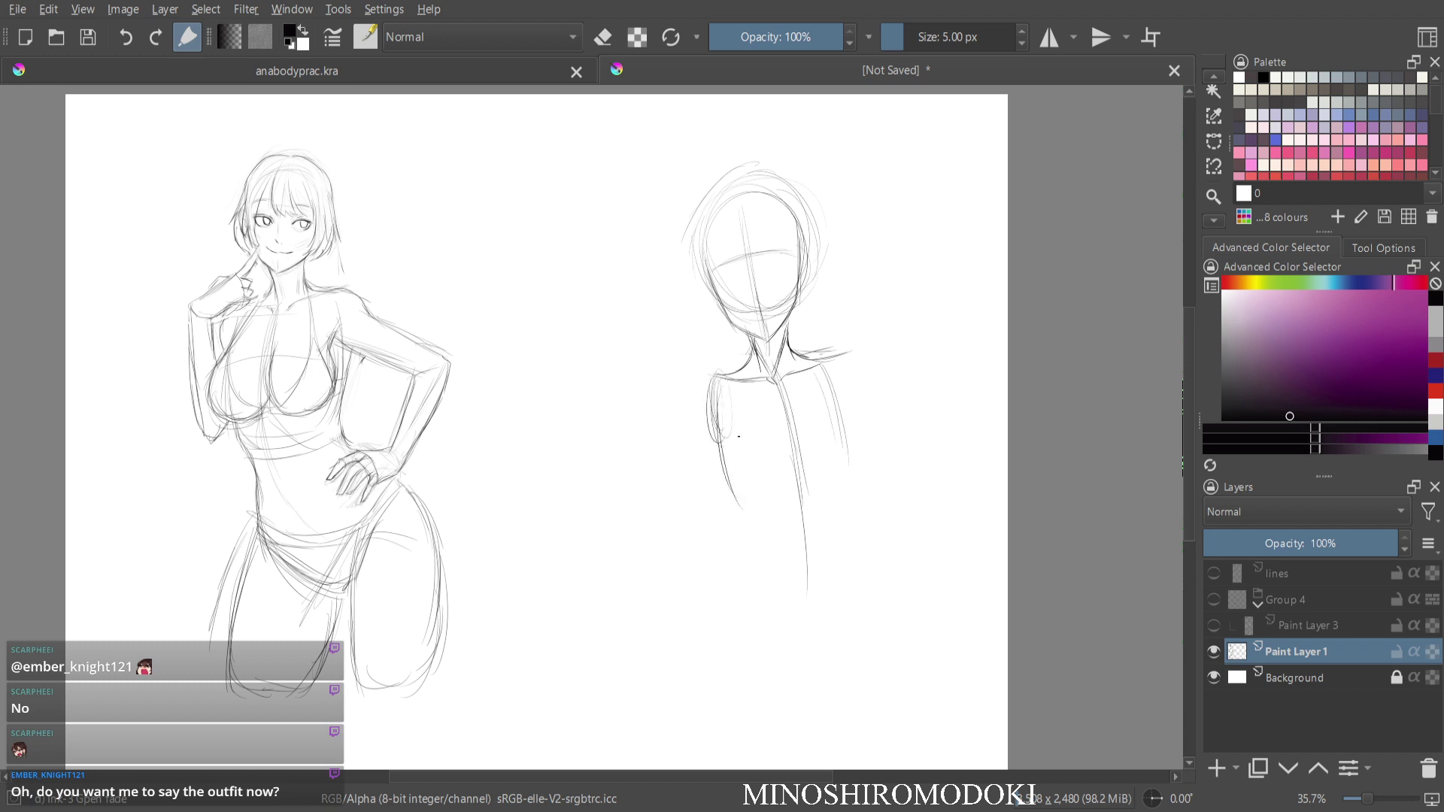
Sketch the rounded shoulders at both ends of the collarbones and draw a chest line across the upper torso.
mouse_move(737, 376)
mouse_down()
mouse_move(693, 382)
mouse_move(691, 422)
mouse_up()
mouse_move(788, 364)
mouse_down()
mouse_move(849, 353)
mouse_move(852, 388)
mouse_up()
mouse_move(704, 401)
mouse_down()
mouse_move(696, 428)
mouse_move(716, 442)
mouse_up()
drag(715, 443, 817, 437)
drag(756, 439, 833, 424)
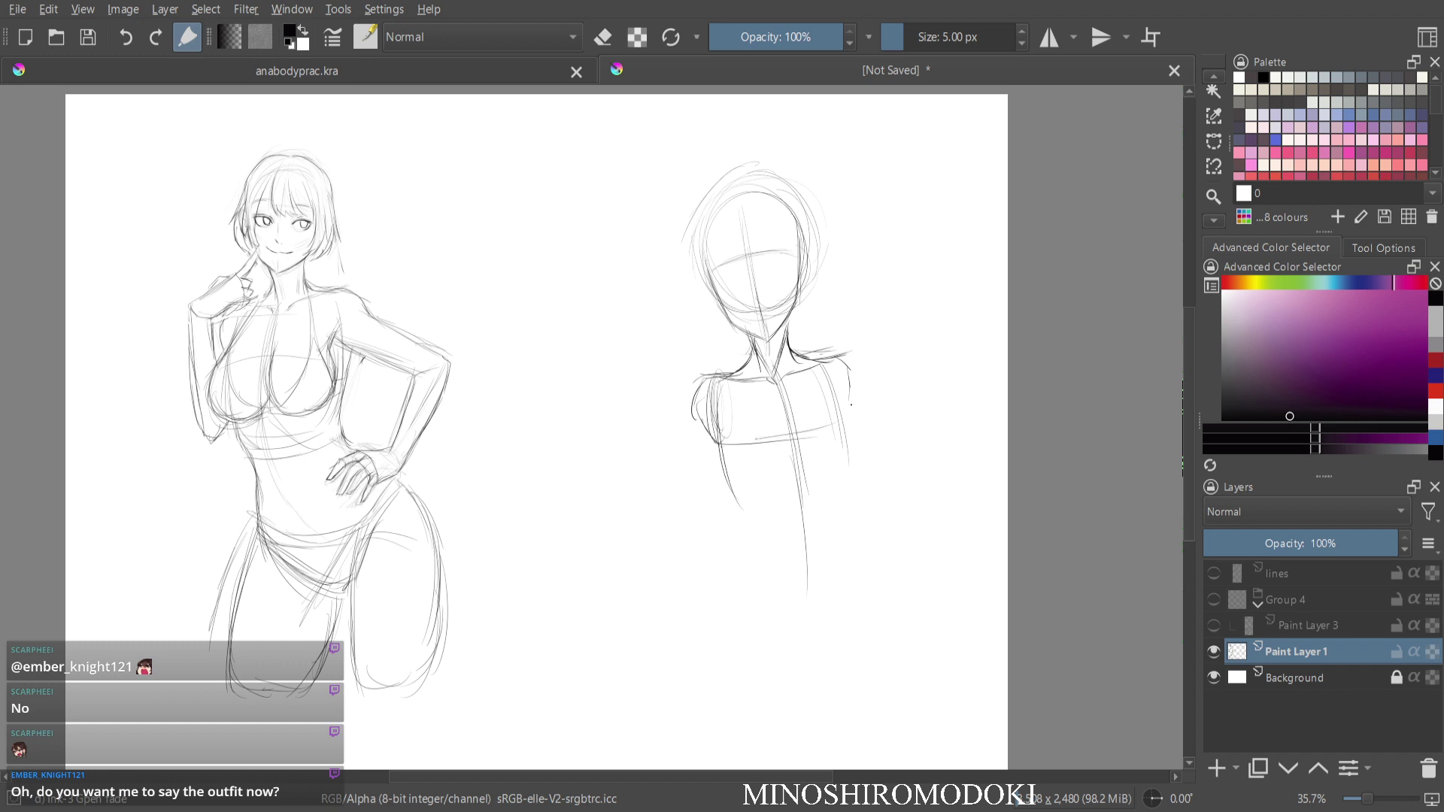
Strengthen the ribcage's side contours and close it with an inverted V-shaped rib arch at the centre line.
drag(834, 360, 843, 507)
drag(723, 385, 754, 527)
drag(727, 473, 769, 532)
drag(848, 378, 847, 540)
mouse_move(715, 443)
mouse_down()
mouse_move(776, 540)
mouse_move(799, 498)
mouse_move(781, 533)
mouse_up()
drag(799, 477, 831, 518)
drag(840, 409, 839, 529)
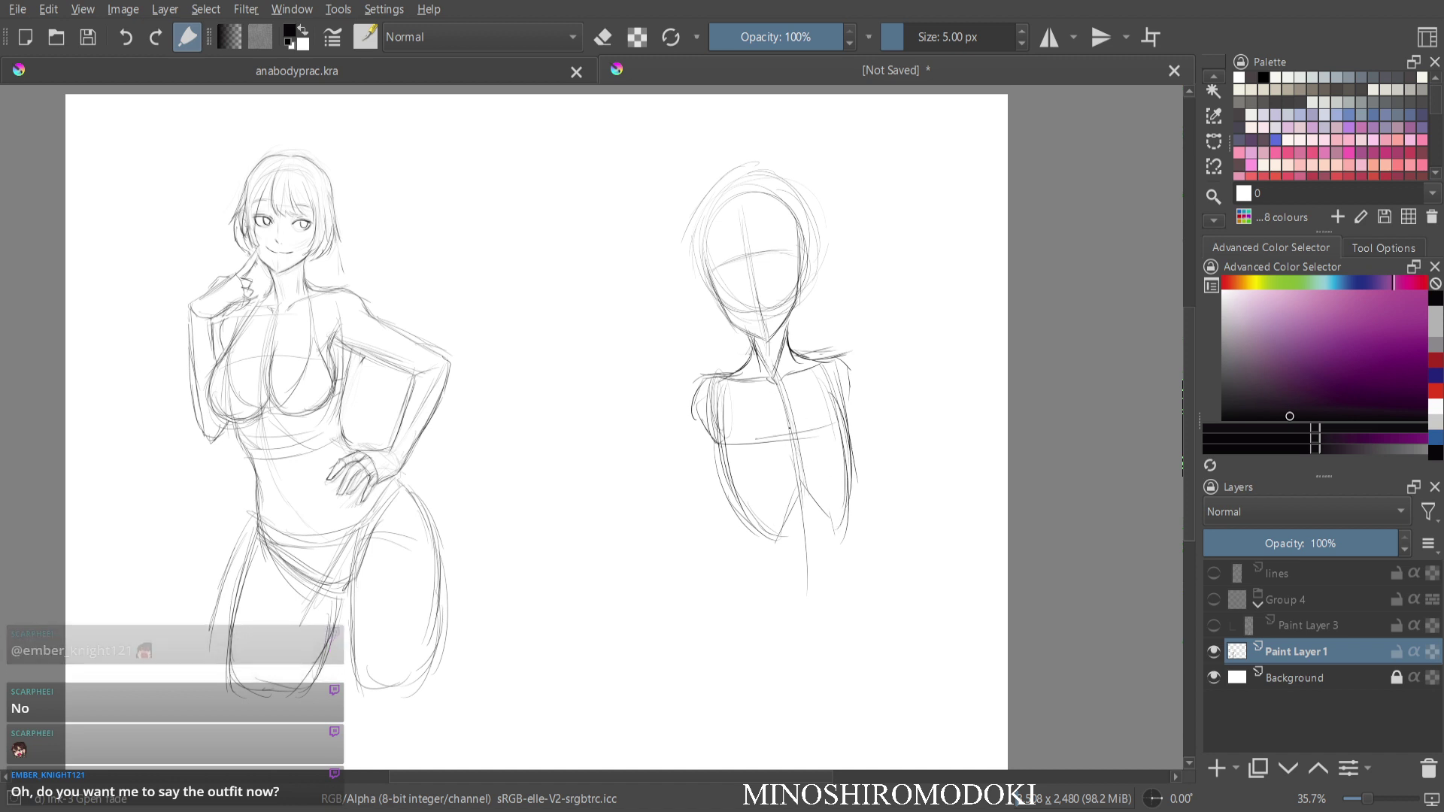
Extend the centre line down the abdomen and sketch the waist, flared hips and curved pelvis outline beneath the ribcage.
drag(791, 441, 798, 657)
drag(803, 577, 798, 654)
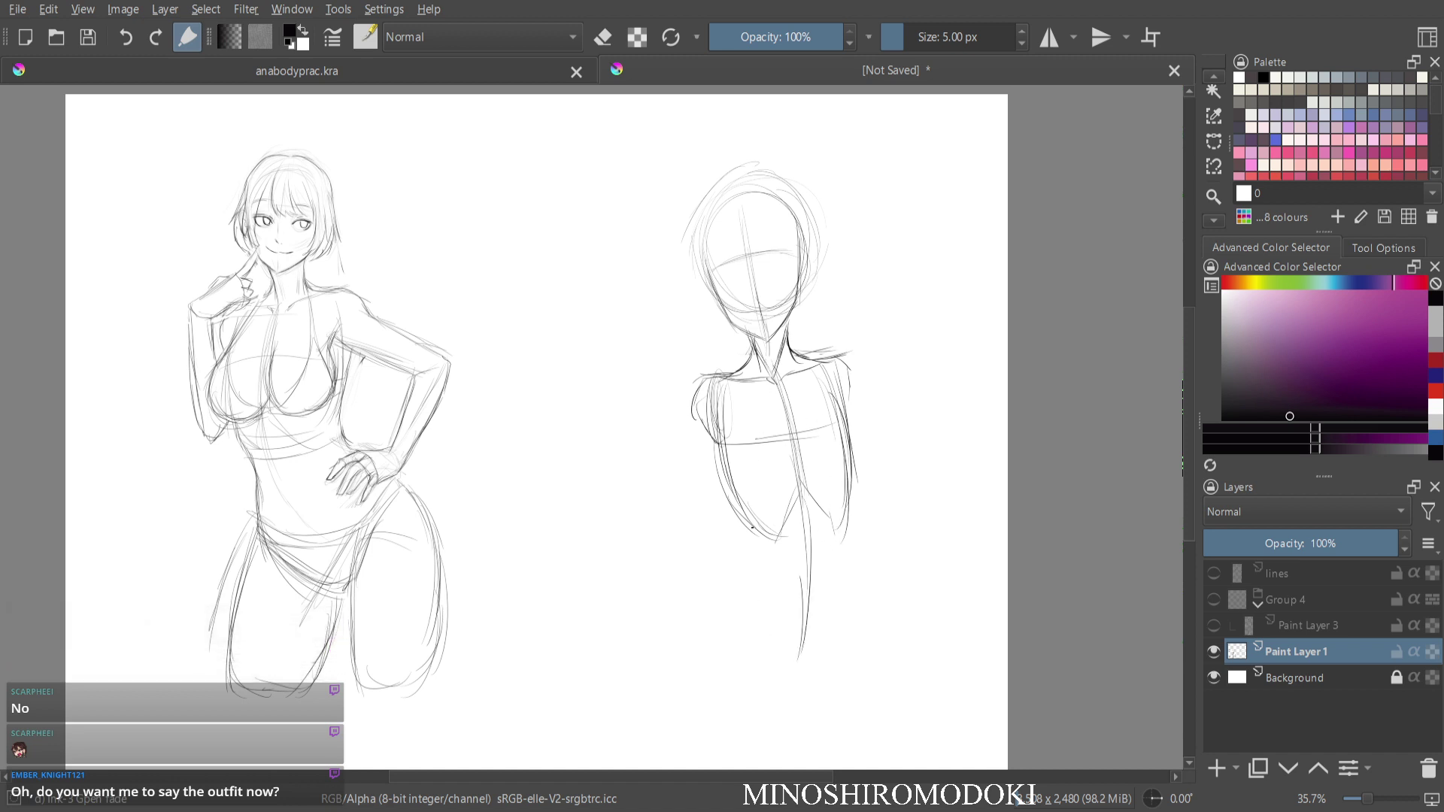
mouse_move(760, 543)
mouse_down()
mouse_move(737, 613)
mouse_move(690, 621)
mouse_move(690, 646)
mouse_move(801, 715)
mouse_up()
drag(847, 524, 859, 652)
mouse_move(862, 585)
mouse_down()
mouse_move(867, 636)
mouse_move(828, 701)
mouse_move(798, 704)
mouse_up()
drag(747, 531, 715, 608)
mouse_move(749, 554)
mouse_down()
mouse_move(742, 665)
mouse_move(780, 725)
mouse_up()
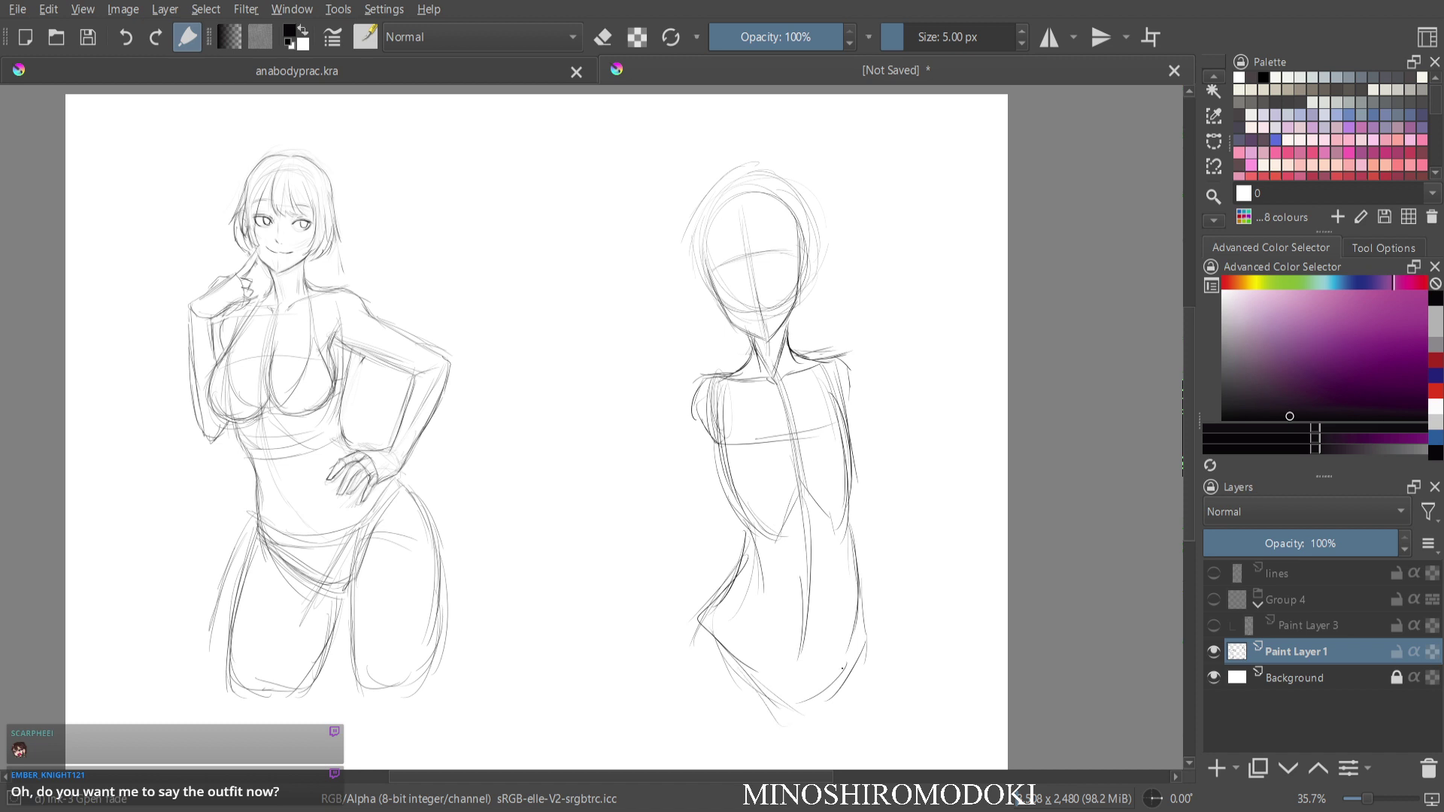
drag(848, 671, 807, 711)
drag(843, 499, 857, 611)
drag(855, 602, 831, 662)
Select the whole second figure with a freehand outline, scale it down, move it higher on the page and deselect.
mouse_move(844, 212)
mouse_down()
mouse_move(754, 126)
mouse_move(613, 746)
mouse_move(1009, 698)
mouse_move(937, 244)
mouse_up()
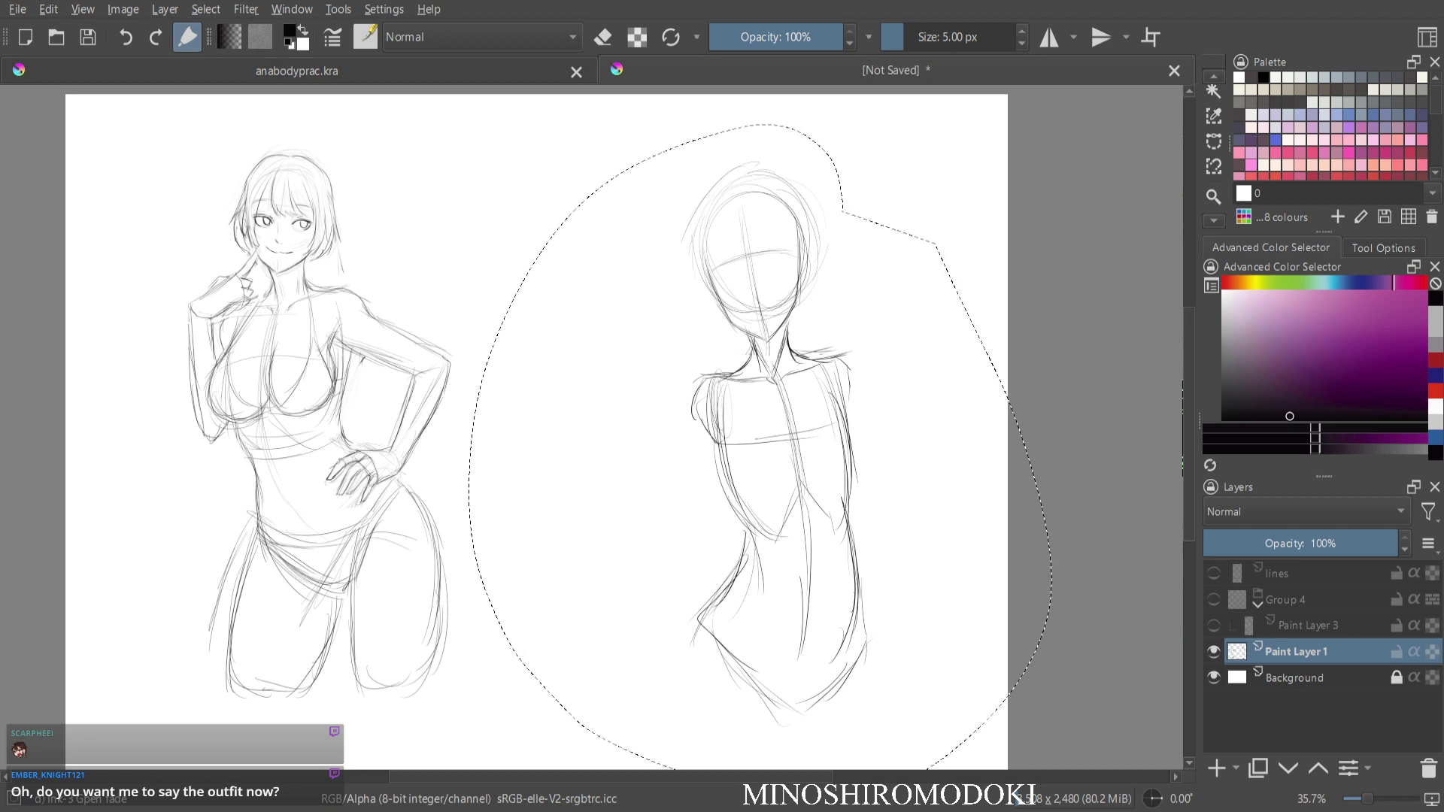
key(ctrl+t)
mouse_move(782, 451)
mouse_down()
mouse_move(744, 382)
mouse_move(740, 444)
mouse_up()
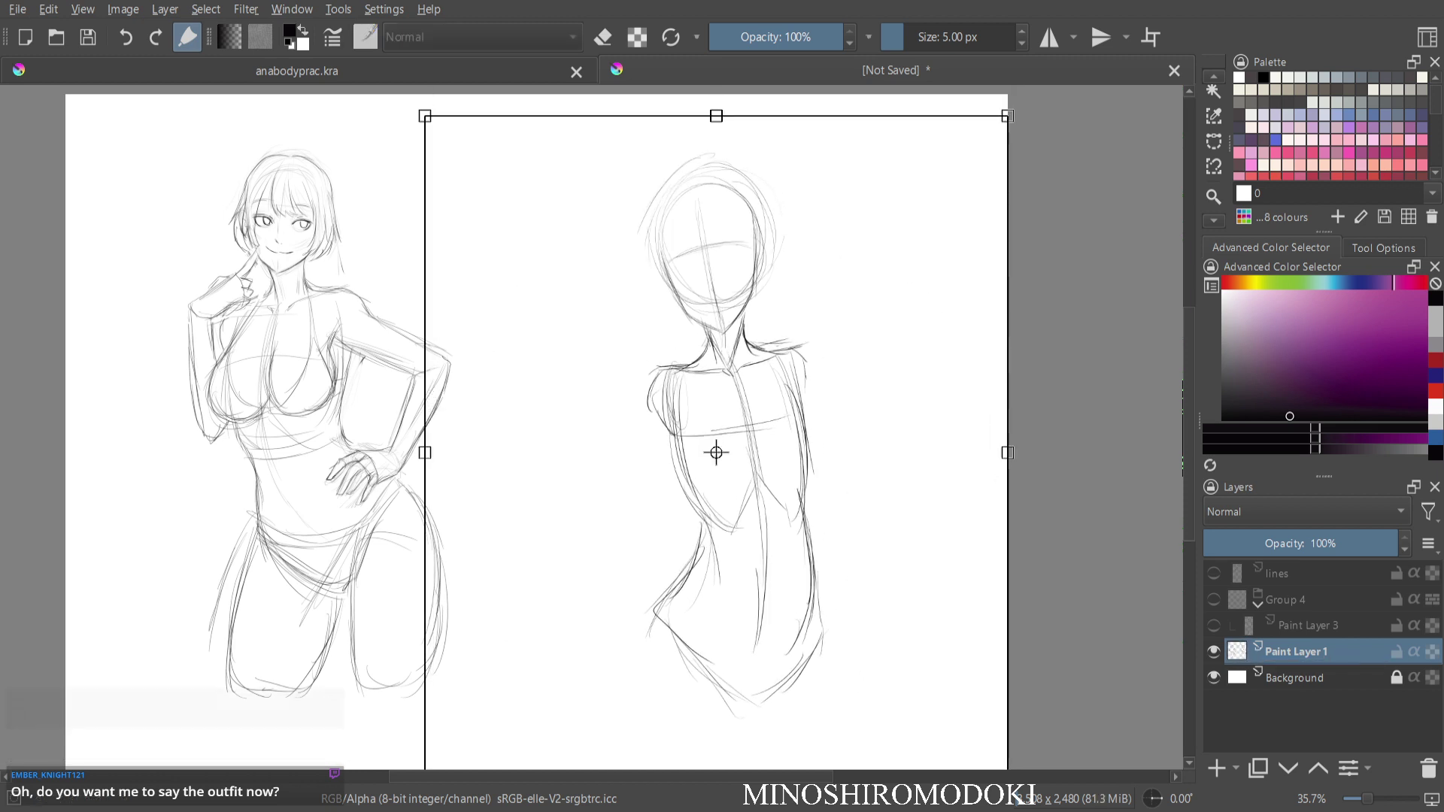
drag(1008, 116, 961, 168)
drag(768, 451, 783, 392)
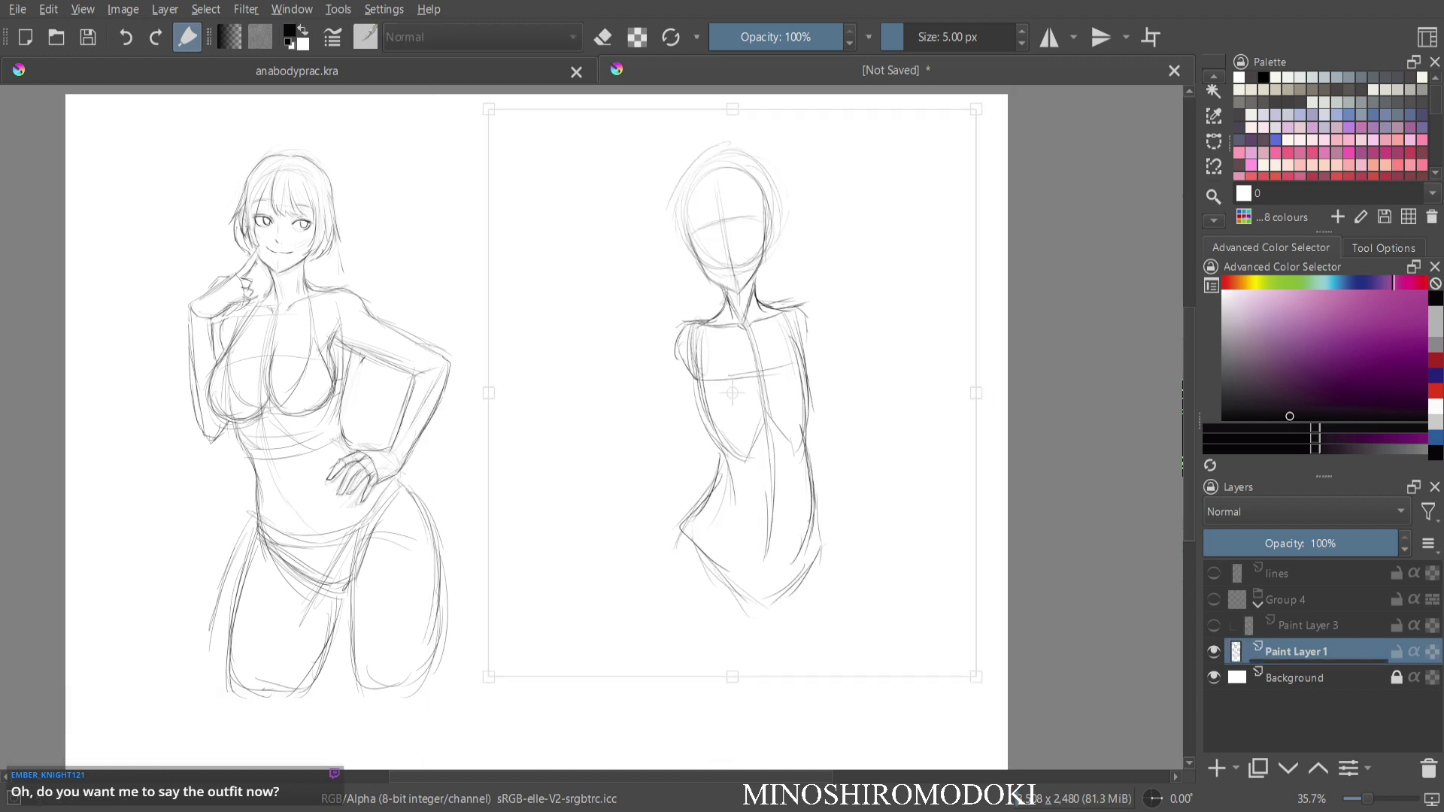
key(Return)
key(ctrl+shift+a)
key(b)
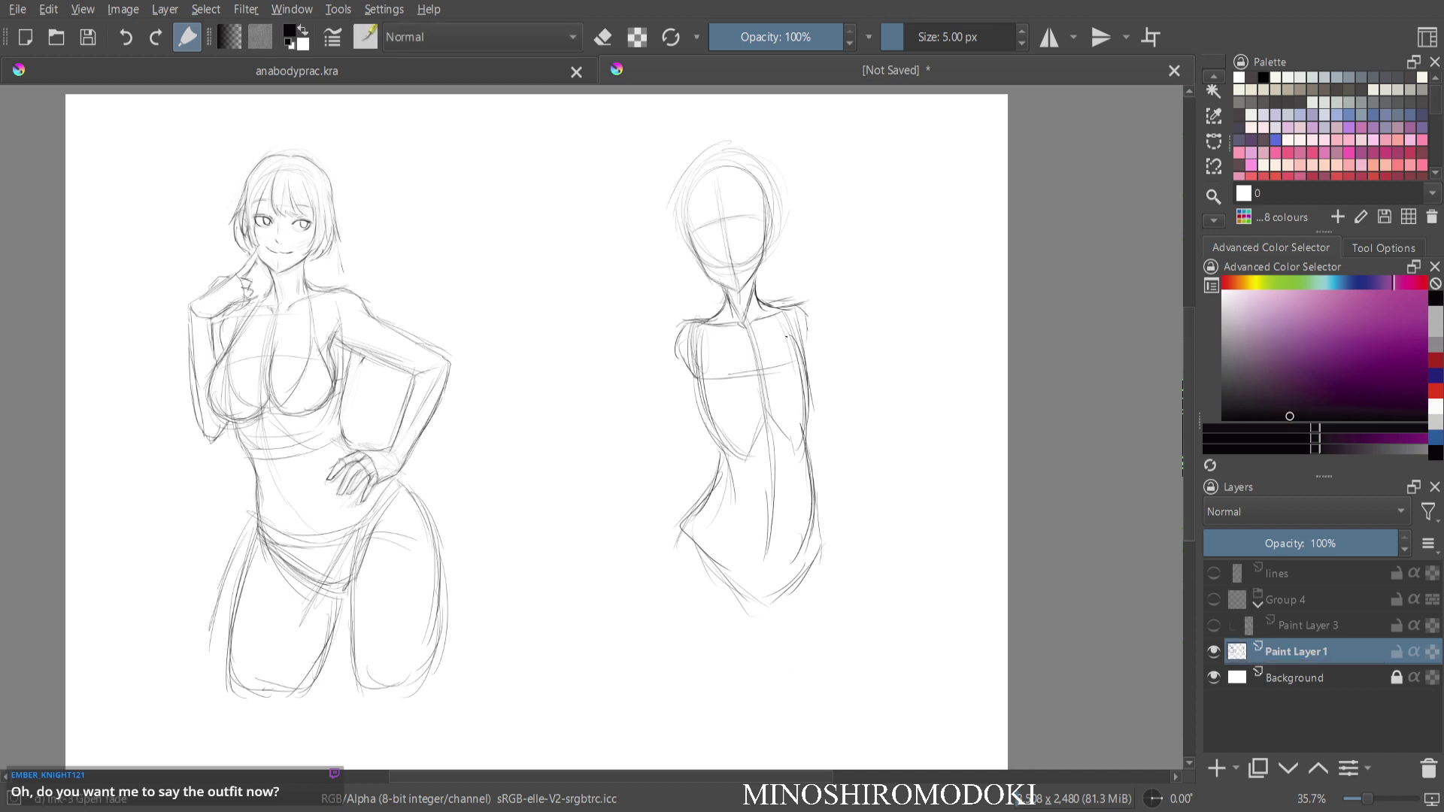
Redraw the face's centre line and sketch the viewer's-left thigh from the hip, with rounded contours and a closing line above the knee.
drag(717, 172, 737, 289)
mouse_move(683, 553)
mouse_down()
mouse_move(691, 693)
mouse_move(710, 714)
mouse_up()
drag(823, 552, 848, 663)
drag(834, 611, 847, 666)
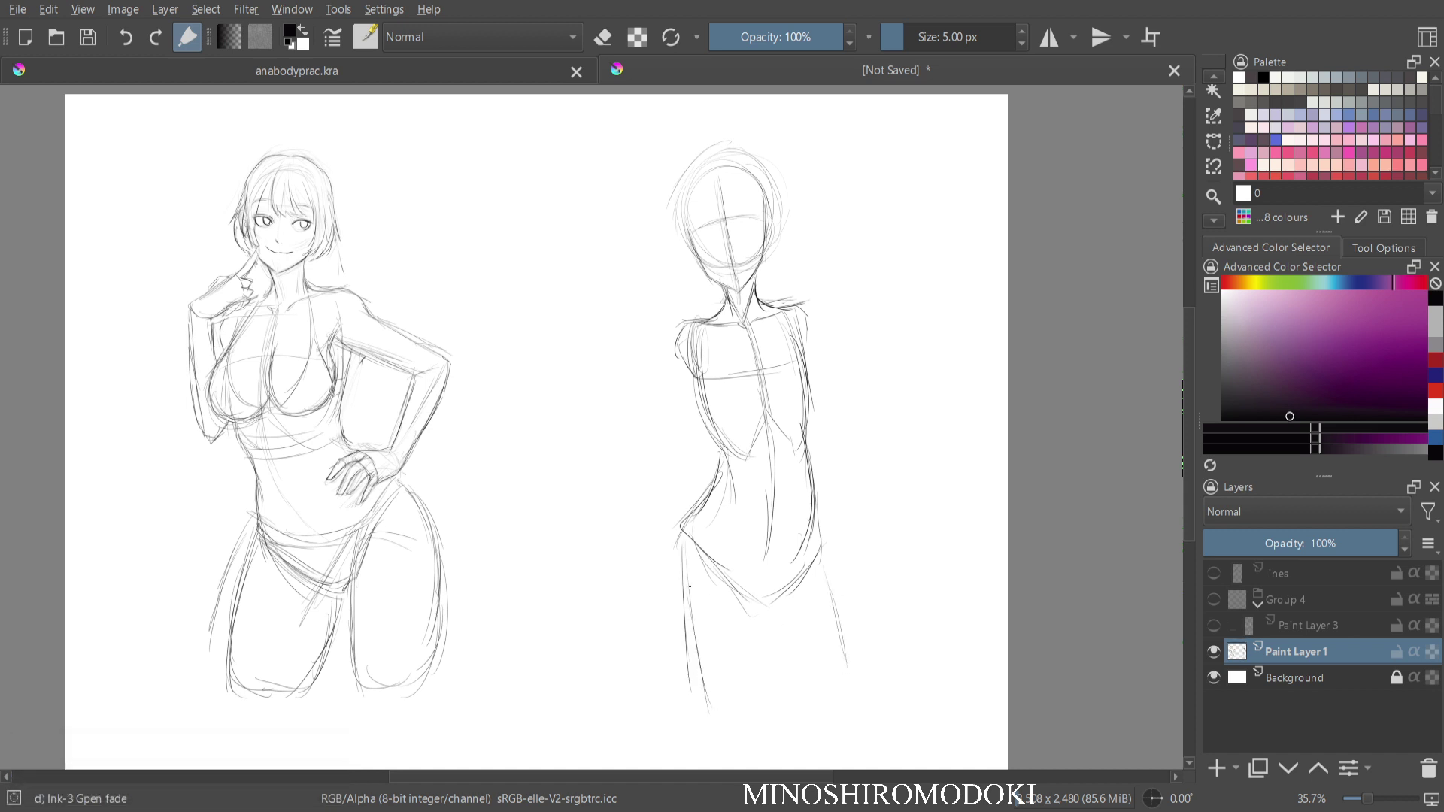
drag(677, 599, 765, 659)
mouse_move(679, 545)
mouse_down()
mouse_move(668, 632)
mouse_move(696, 704)
mouse_up()
drag(671, 626, 706, 722)
drag(745, 589, 770, 735)
drag(707, 711, 773, 706)
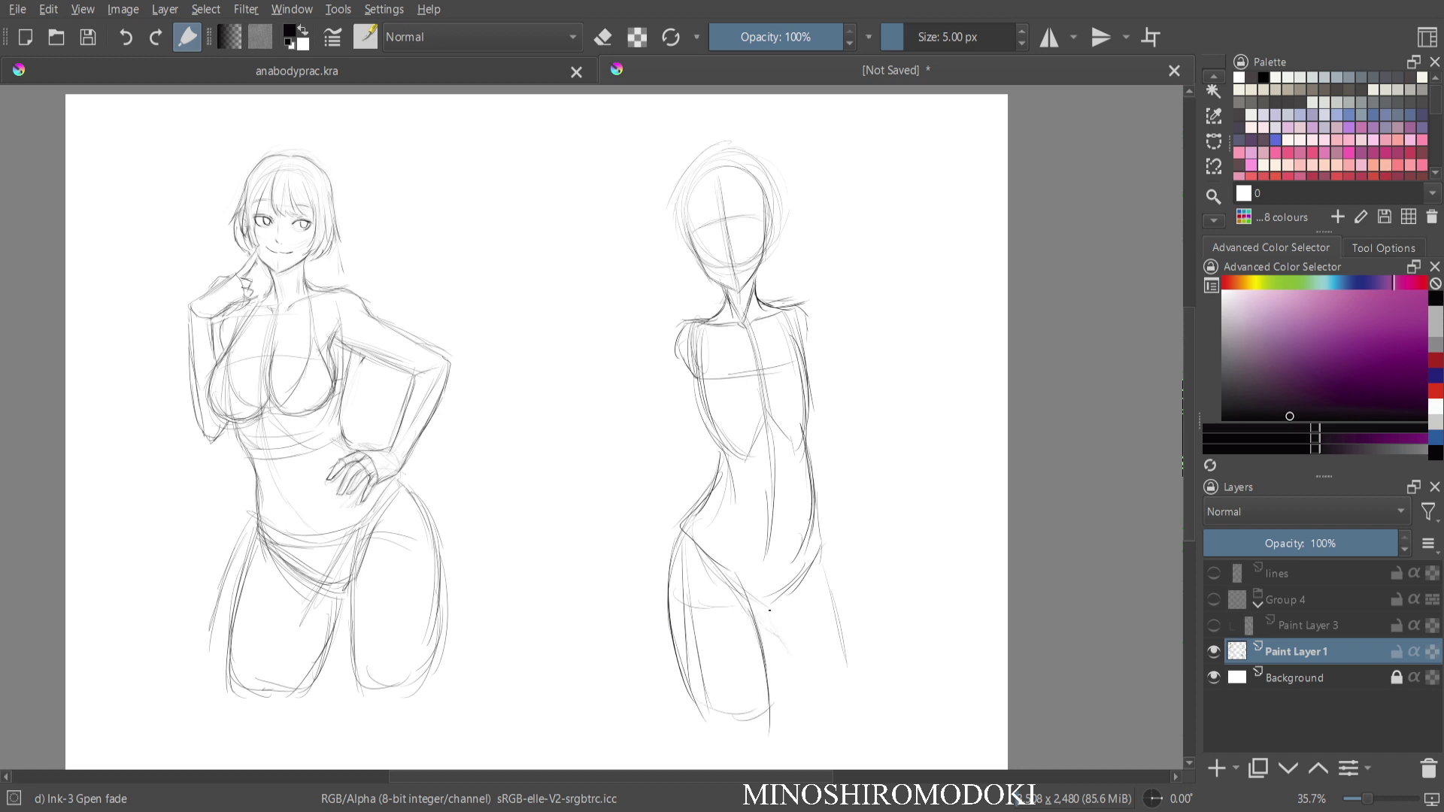
Sketch the viewer's-right thigh angled outward from the hip, with inner and outer contours and a closing curve.
drag(770, 610, 790, 662)
drag(824, 541, 873, 681)
drag(770, 610, 803, 695)
mouse_move(815, 562)
mouse_down()
mouse_move(761, 595)
mouse_move(801, 683)
mouse_up()
drag(762, 617, 816, 703)
mouse_move(826, 549)
mouse_down()
mouse_move(879, 688)
mouse_move(846, 700)
mouse_move(873, 681)
mouse_up()
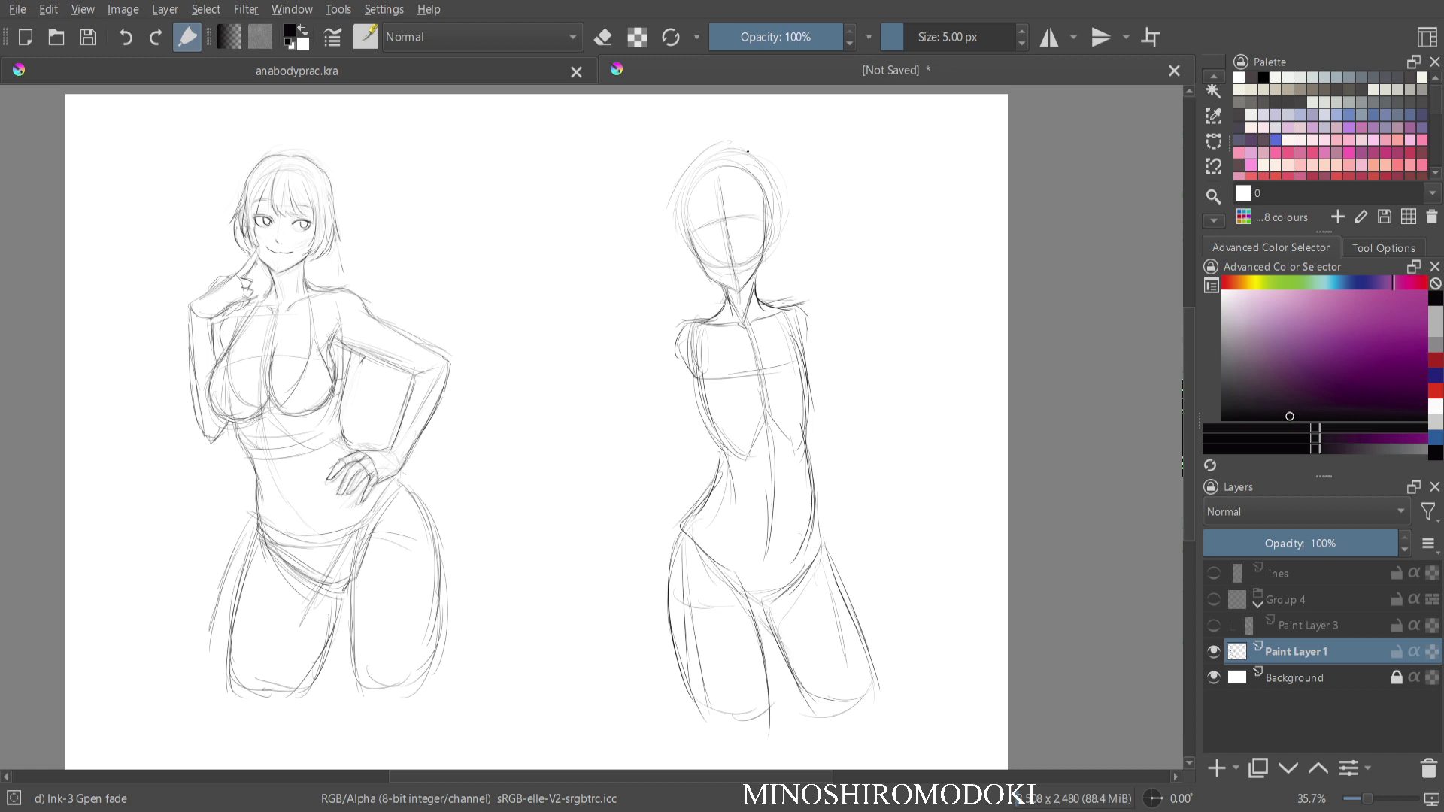
Try adding contour strokes around the shoulders, chest and lower ribcage of the second figure.
drag(672, 372, 682, 362)
drag(774, 364, 739, 369)
drag(805, 319, 809, 347)
drag(723, 438, 793, 446)
Sketch two rounded eye outlines beneath the brow guideline, one on each side of the face's centre line.
scroll(742, 259, up, 7)
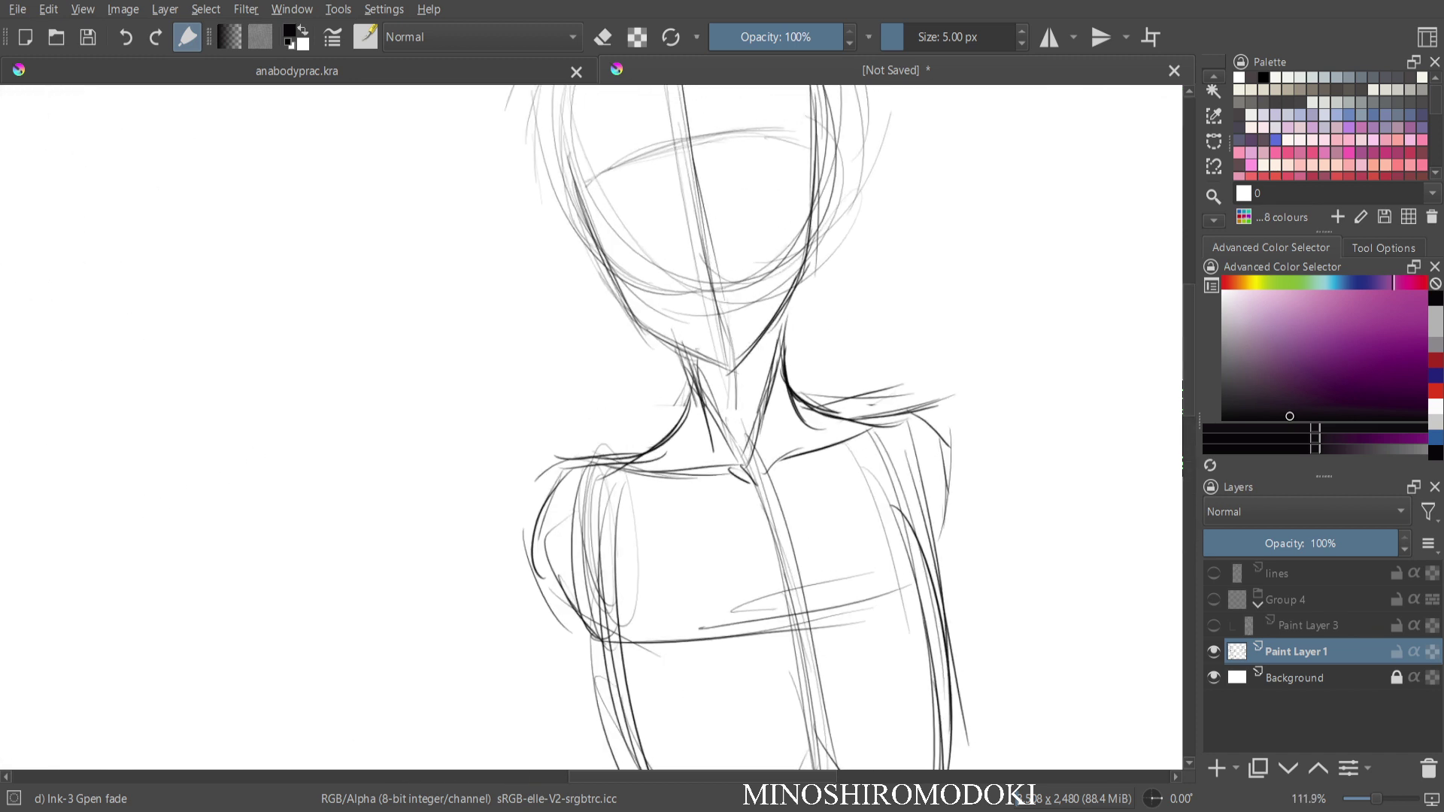
drag(804, 229, 765, 297)
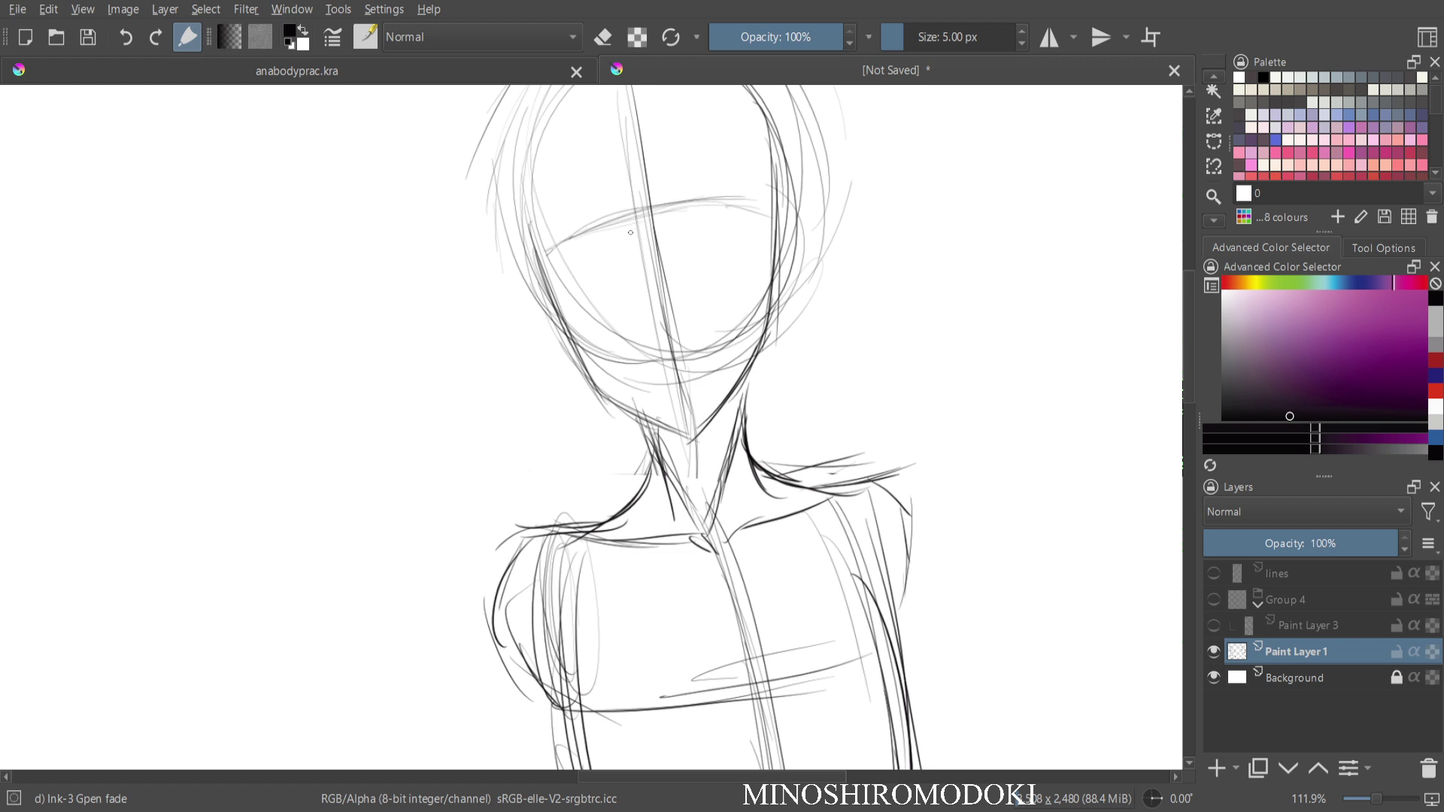
mouse_move(621, 249)
mouse_down()
mouse_move(570, 289)
mouse_move(609, 305)
mouse_move(623, 264)
mouse_move(618, 305)
mouse_up()
mouse_move(716, 235)
mouse_down()
mouse_move(688, 265)
mouse_move(695, 282)
mouse_move(731, 283)
mouse_up()
mouse_move(693, 239)
mouse_down()
mouse_move(739, 232)
mouse_move(754, 255)
mouse_up()
drag(745, 243, 728, 283)
mouse_move(702, 234)
mouse_down()
mouse_move(728, 227)
mouse_move(711, 277)
mouse_move(740, 273)
mouse_up()
drag(705, 235, 744, 264)
mouse_move(576, 282)
mouse_down()
mouse_move(621, 258)
mouse_move(629, 301)
mouse_move(586, 307)
mouse_move(619, 302)
mouse_up()
drag(635, 263, 627, 296)
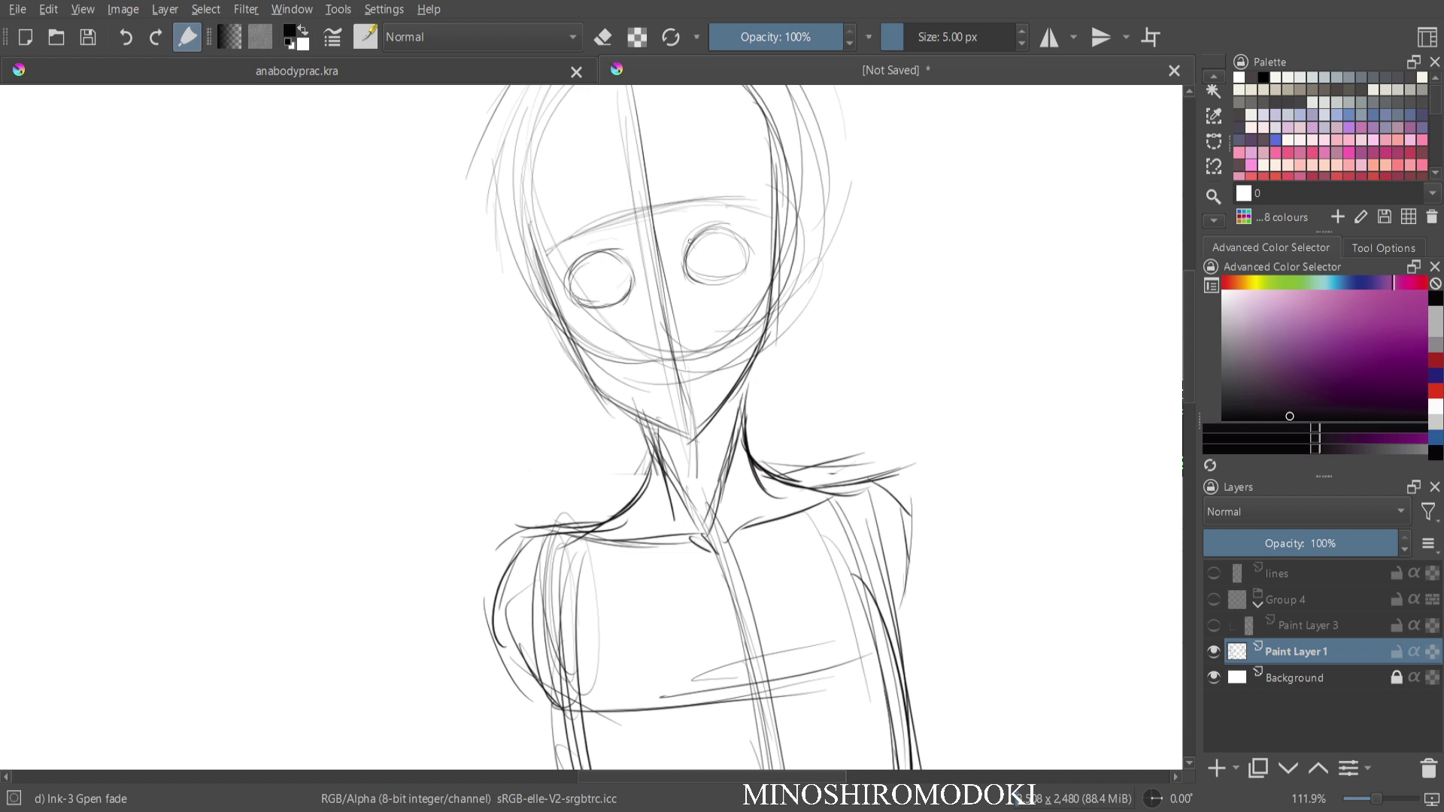
Draw dark, thick upper lash lines along the tops of both eyes, extending them to the outer corners.
mouse_move(690, 240)
mouse_down()
mouse_move(734, 281)
mouse_move(745, 236)
mouse_move(686, 249)
mouse_move(716, 281)
mouse_up()
drag(566, 289, 617, 258)
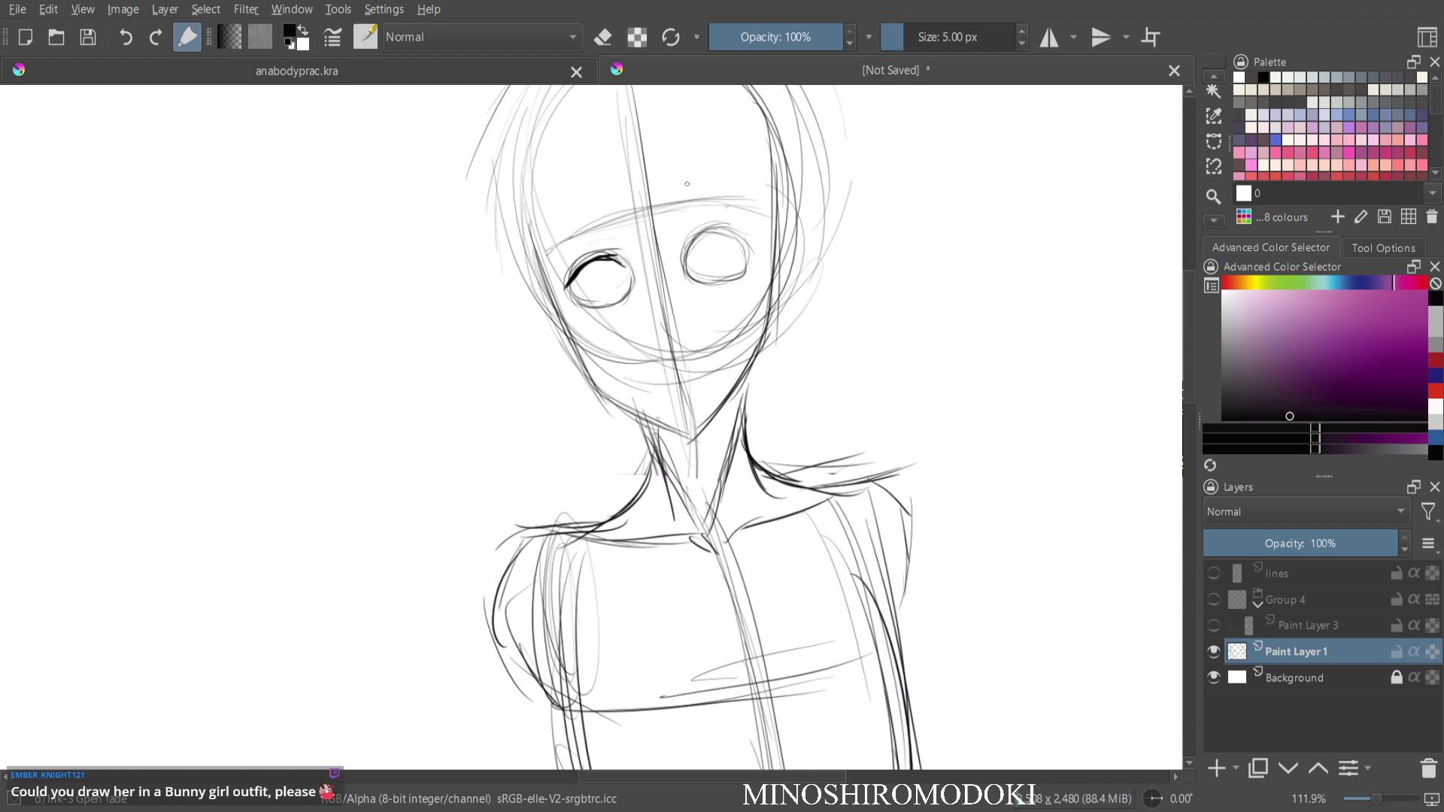
mouse_move(690, 248)
mouse_down()
mouse_move(731, 232)
mouse_move(749, 245)
mouse_up()
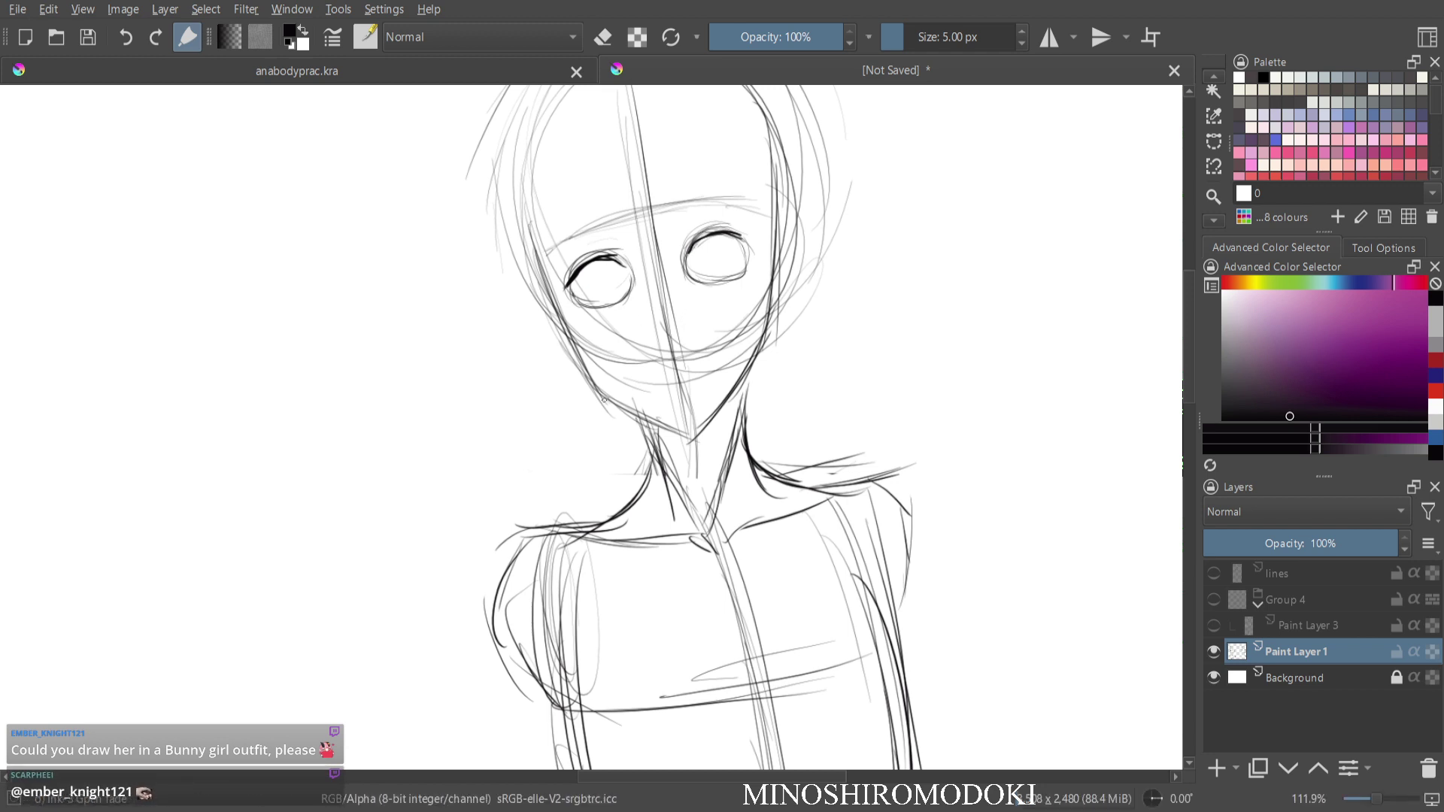
drag(591, 261, 620, 266)
mouse_move(716, 233)
mouse_down()
mouse_move(746, 231)
mouse_move(746, 248)
mouse_up()
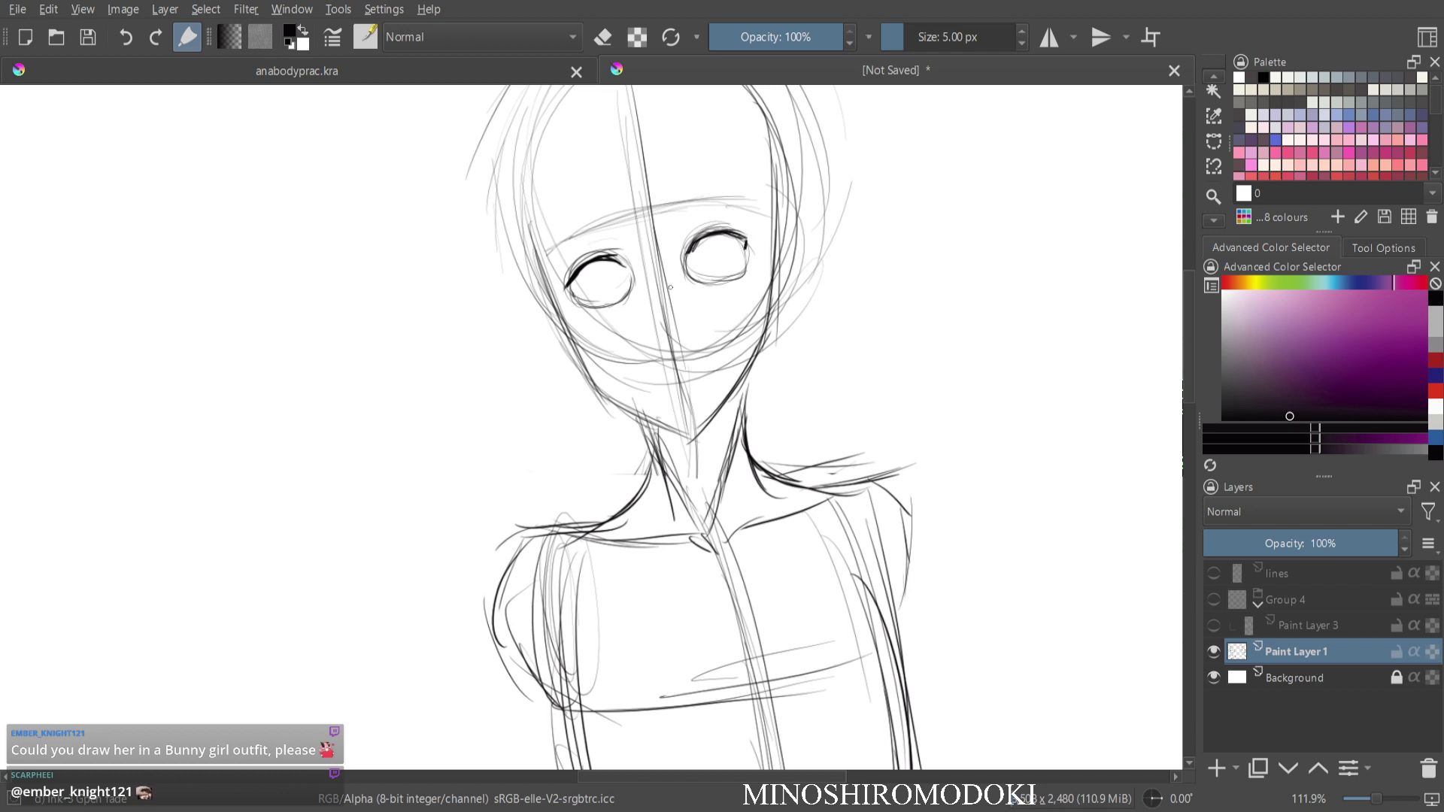
drag(607, 255, 625, 265)
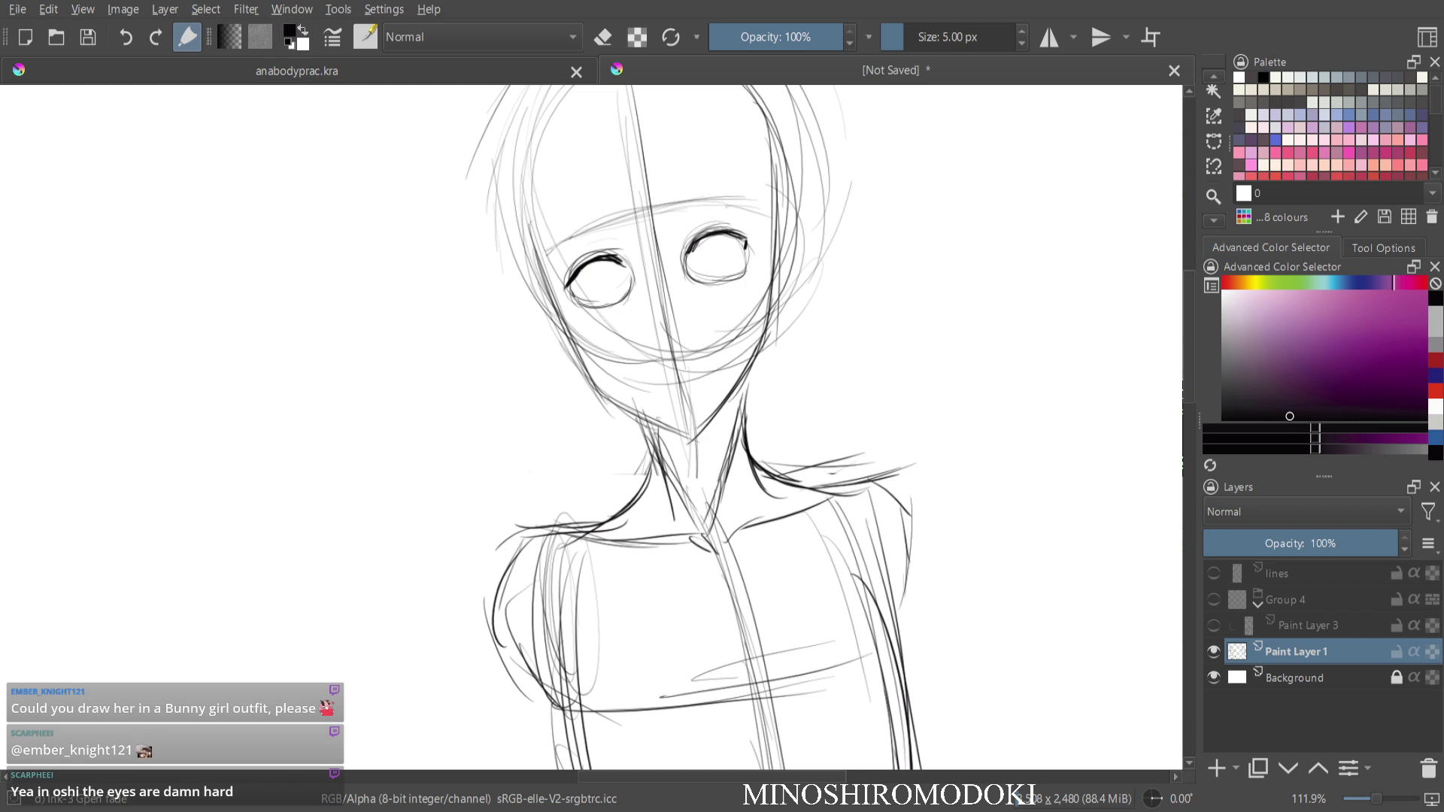
mouse_move(568, 287)
mouse_down()
mouse_move(603, 261)
mouse_move(746, 238)
mouse_move(748, 252)
mouse_up()
Draw an oval iris inside each eye.
drag(597, 267, 596, 295)
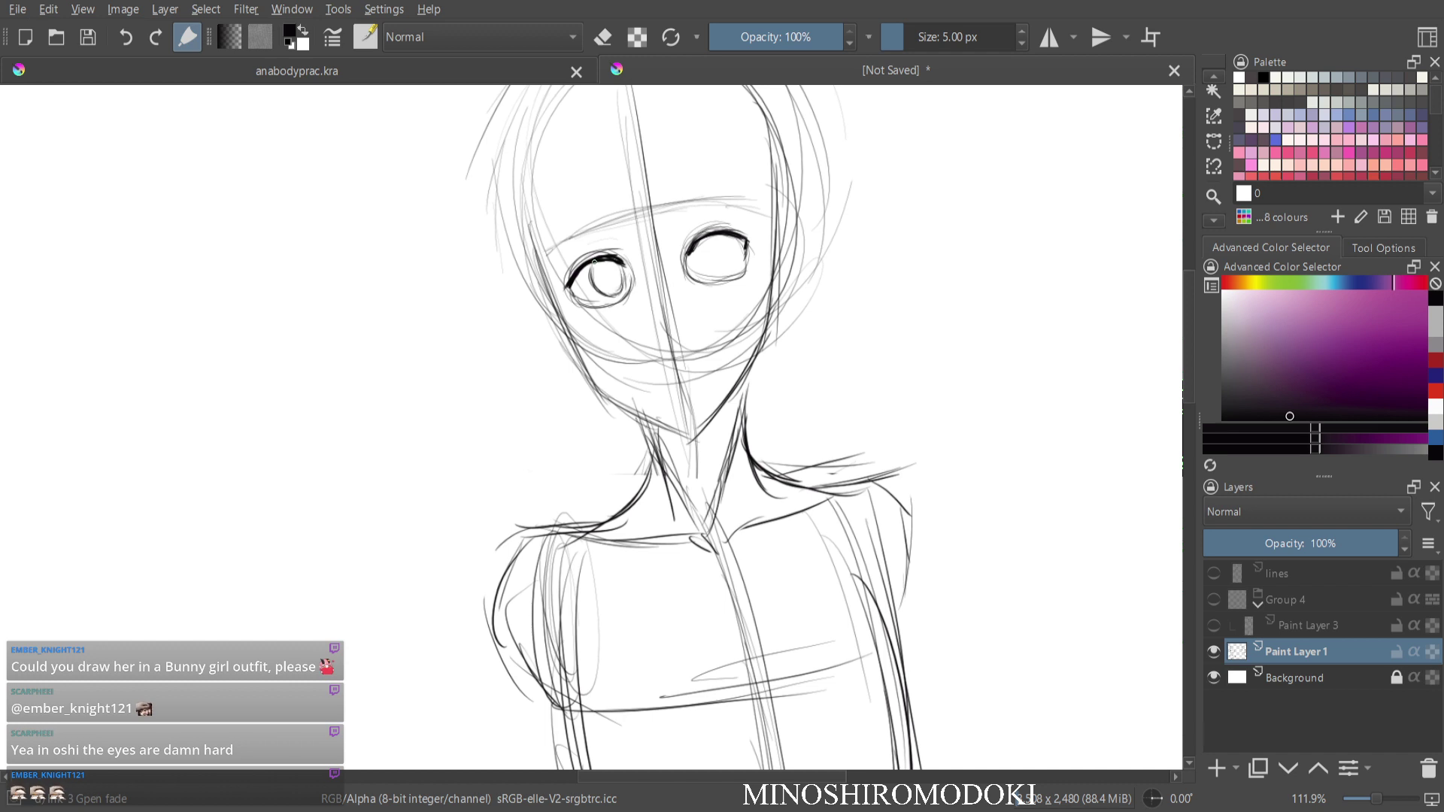
drag(595, 263, 595, 285)
drag(701, 246, 715, 272)
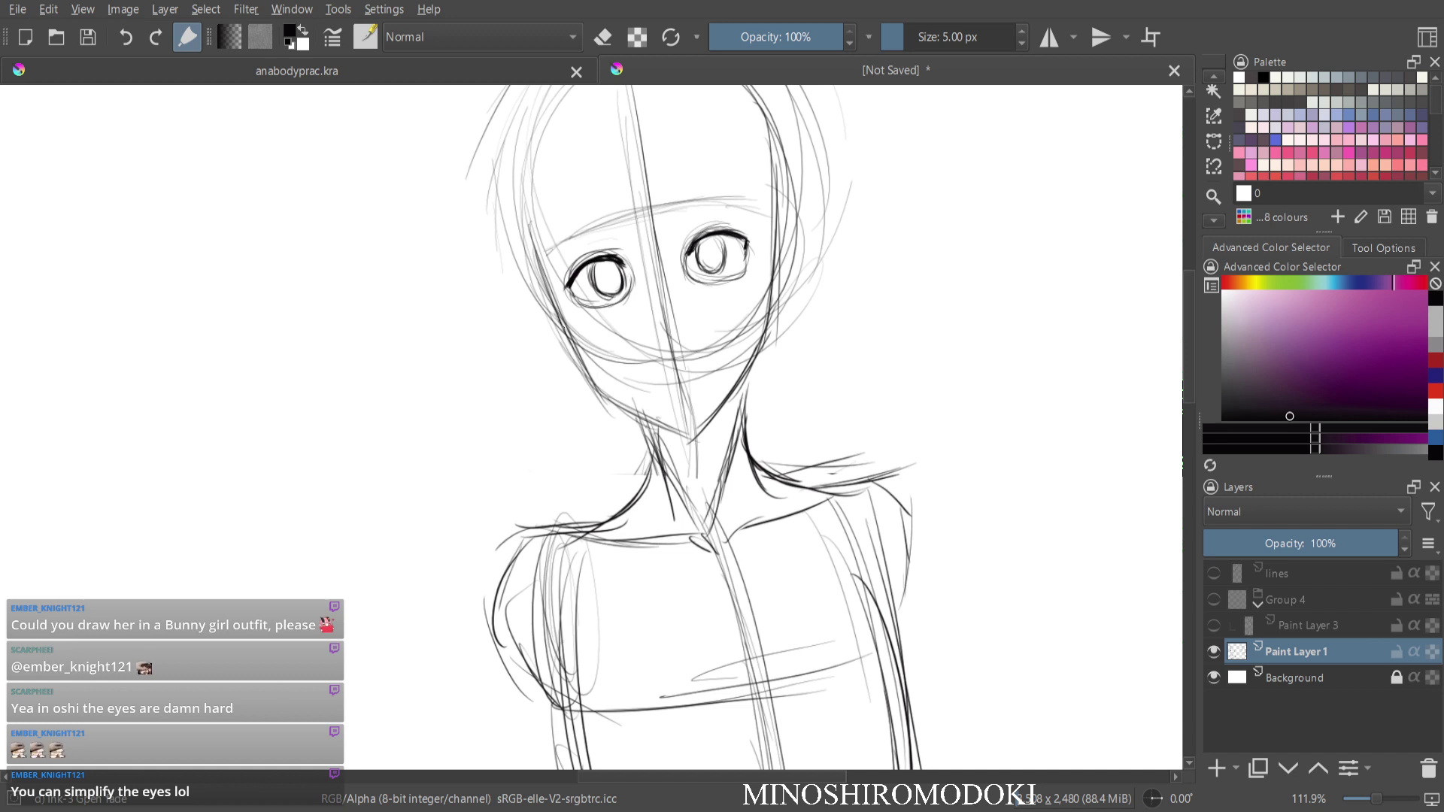
Darken the jaw and cheek lines and draw short curved eyebrows and eyelid creases above both eyes.
mouse_move(561, 324)
mouse_down()
mouse_move(598, 380)
mouse_move(678, 420)
mouse_up()
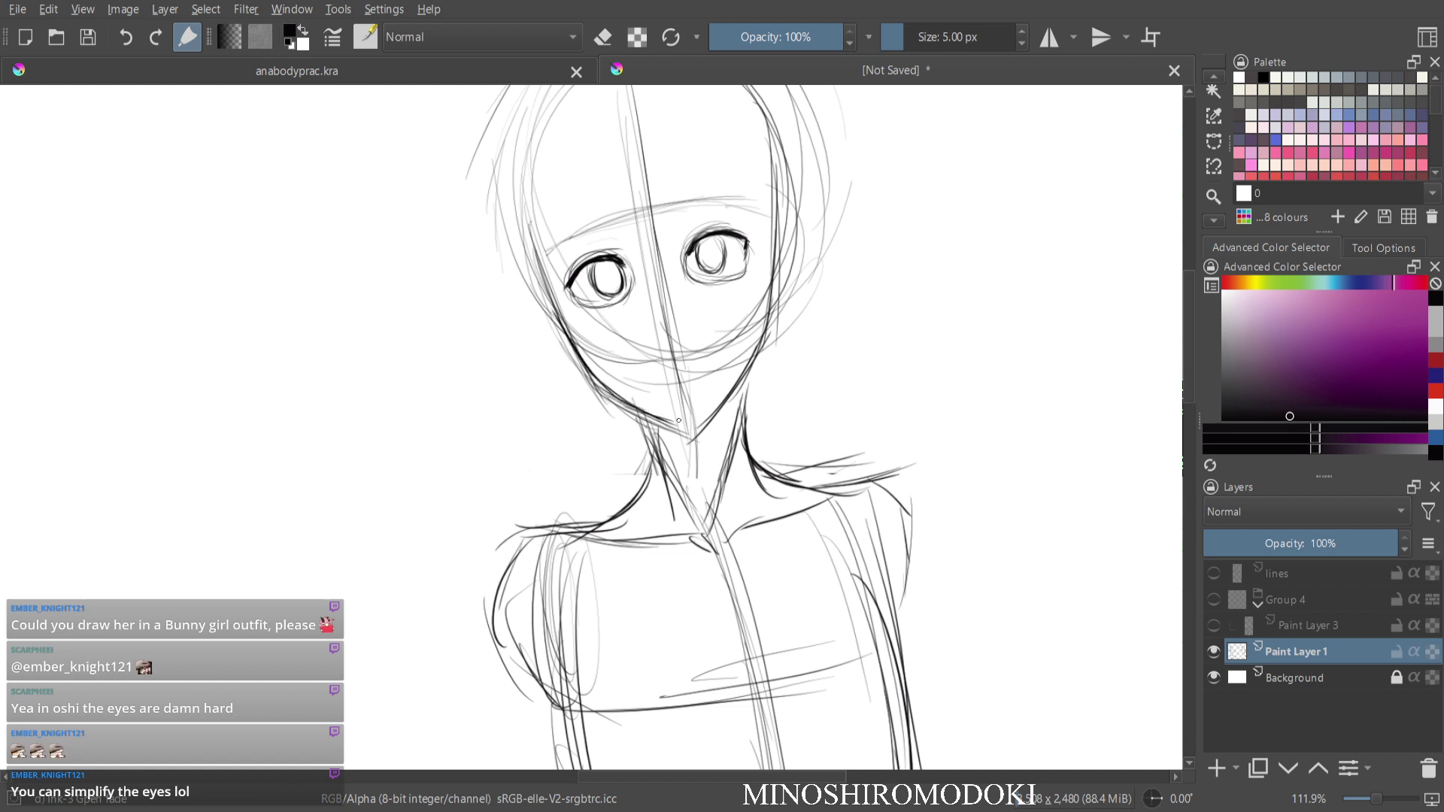
drag(784, 261, 768, 340)
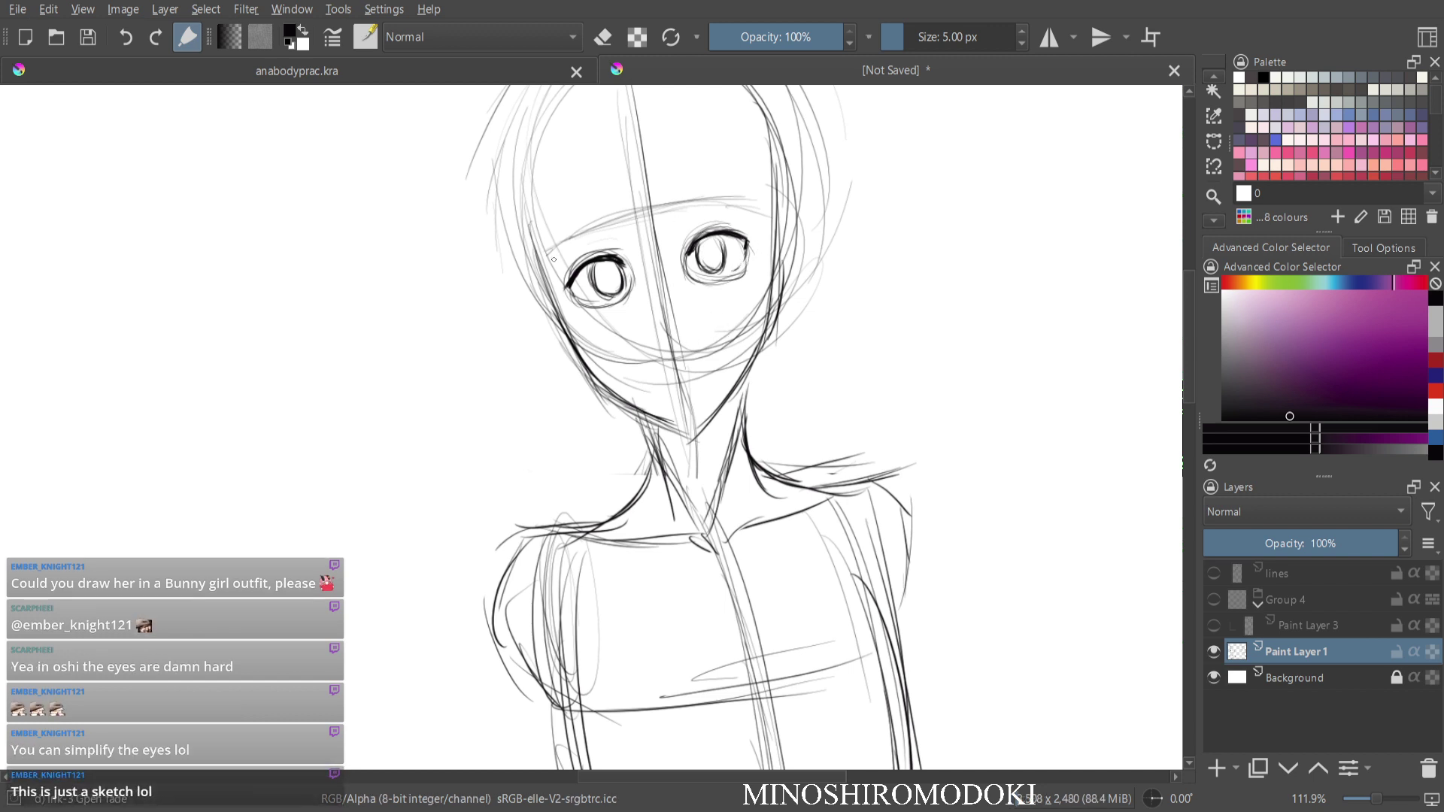
mouse_move(578, 225)
mouse_down()
mouse_move(559, 243)
mouse_move(596, 217)
mouse_move(577, 225)
mouse_up()
drag(690, 199, 742, 192)
drag(576, 262, 604, 246)
drag(692, 238, 728, 224)
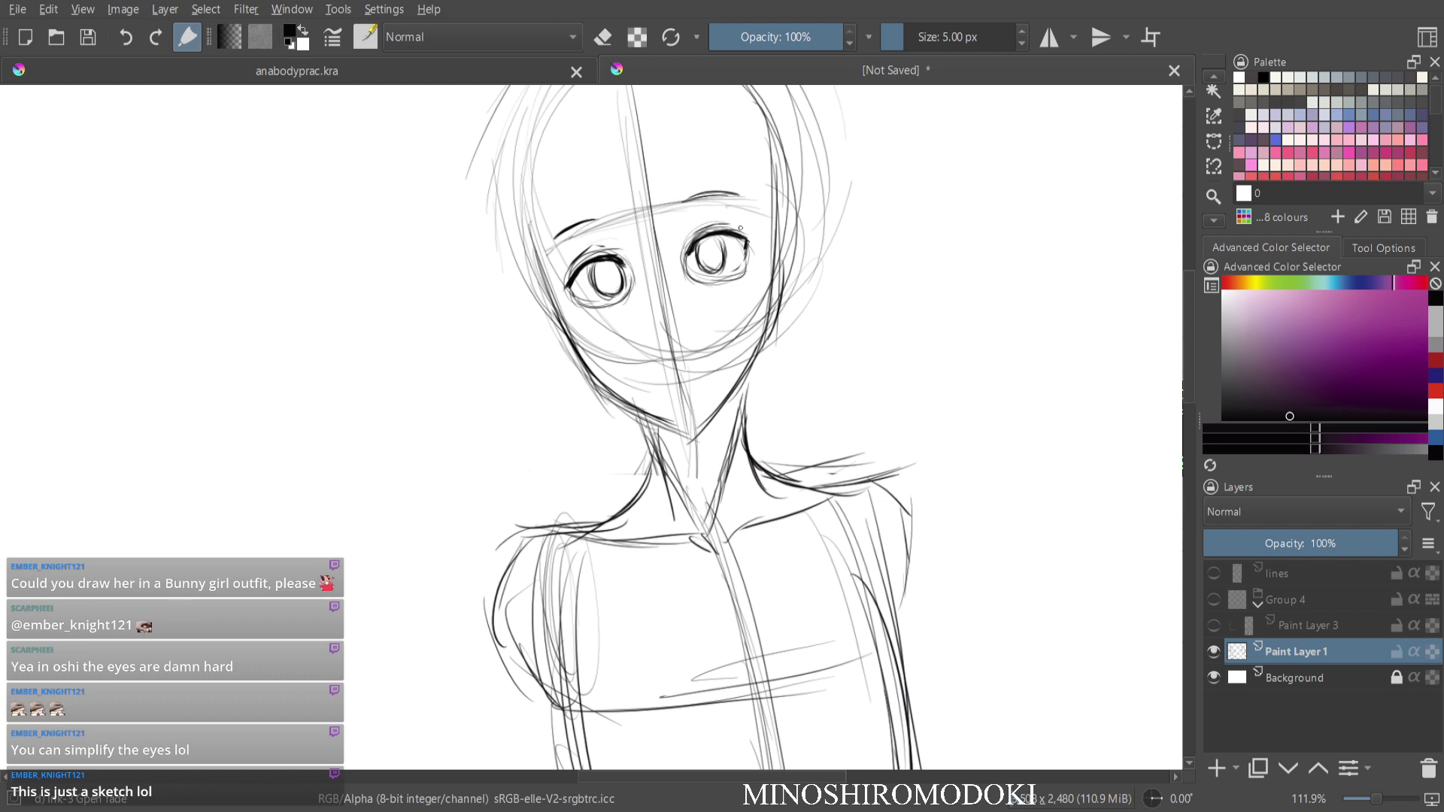
drag(768, 323, 715, 412)
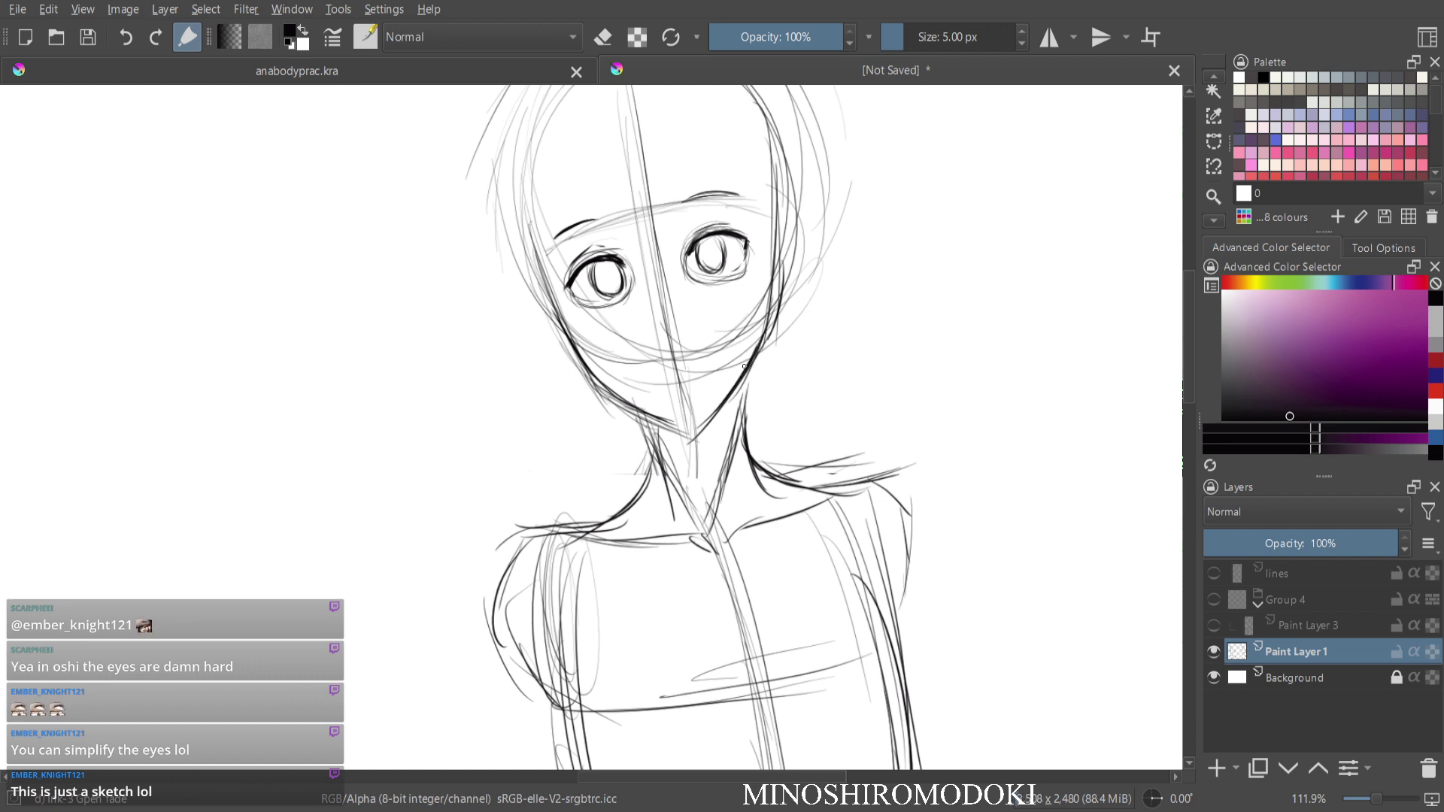
drag(757, 361, 701, 427)
Select the eyes and eyebrows and shift them slightly lower on the face.
mouse_move(670, 165)
mouse_down()
mouse_move(582, 185)
mouse_move(544, 252)
mouse_move(605, 336)
mouse_move(749, 285)
mouse_move(737, 160)
mouse_move(668, 157)
mouse_up()
key(ctrl+t)
drag(662, 278, 664, 287)
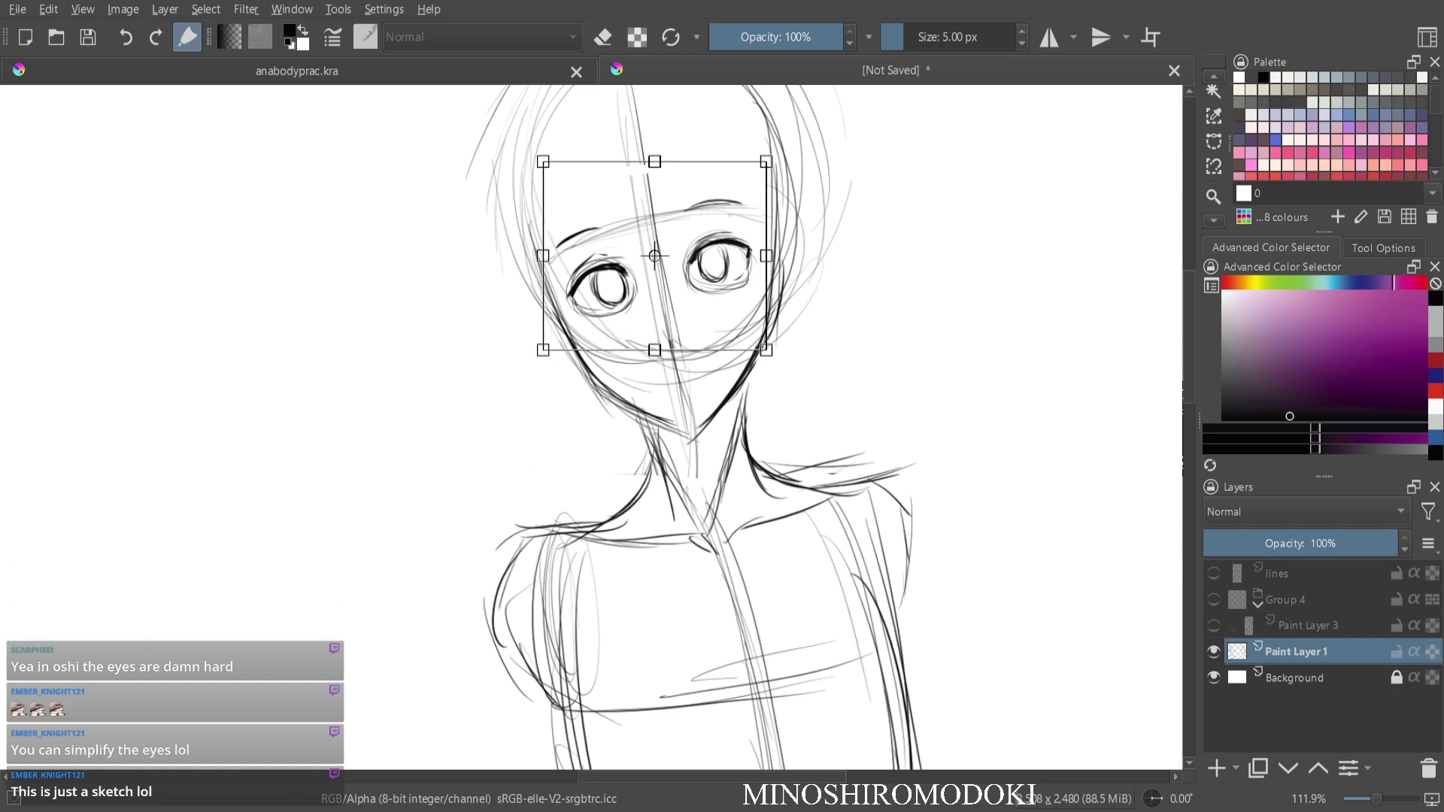
key(Return)
key(b)
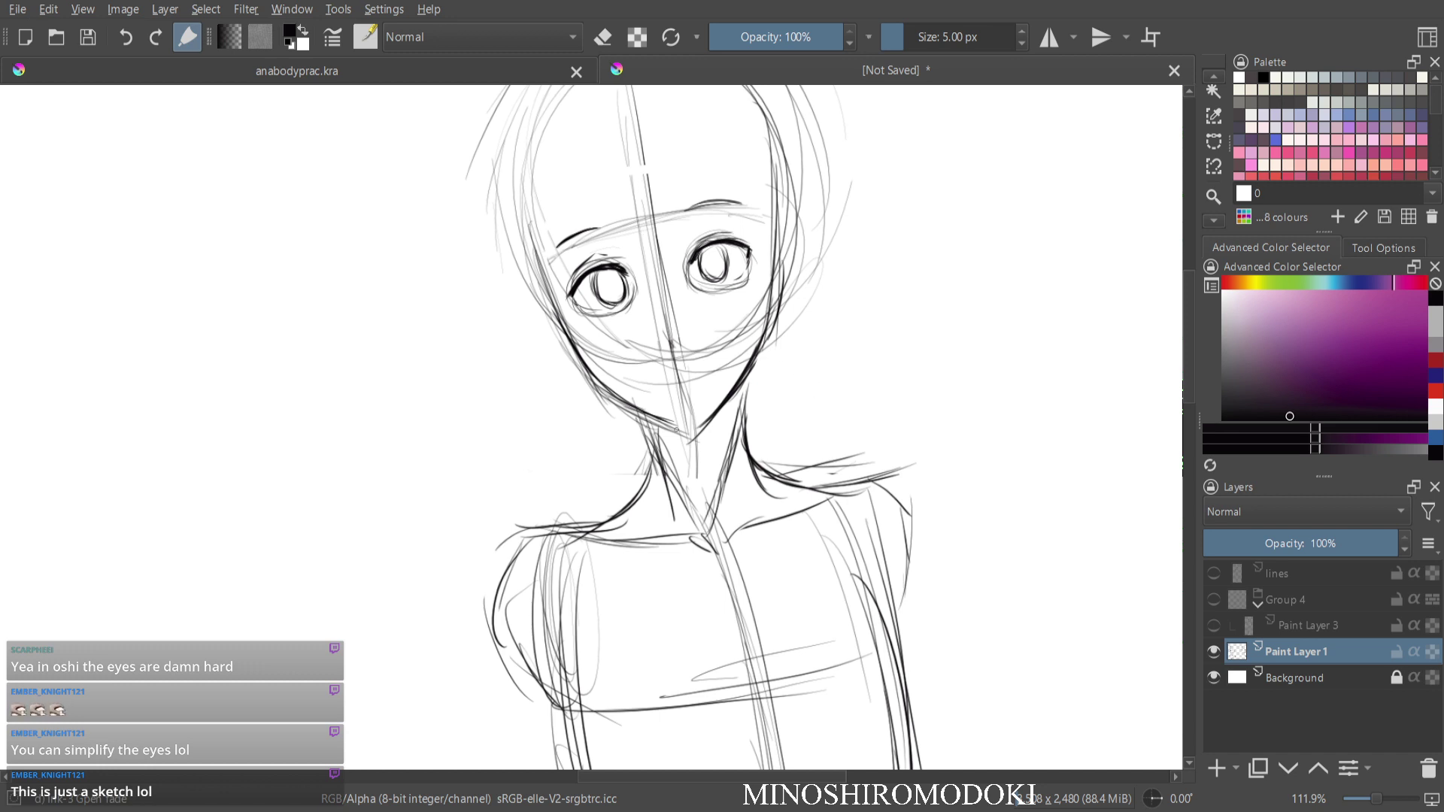
Darken the neck line on the viewer's left and reinforce the chin and jaw lines.
mouse_move(641, 416)
mouse_down()
mouse_move(665, 490)
mouse_move(614, 540)
mouse_up()
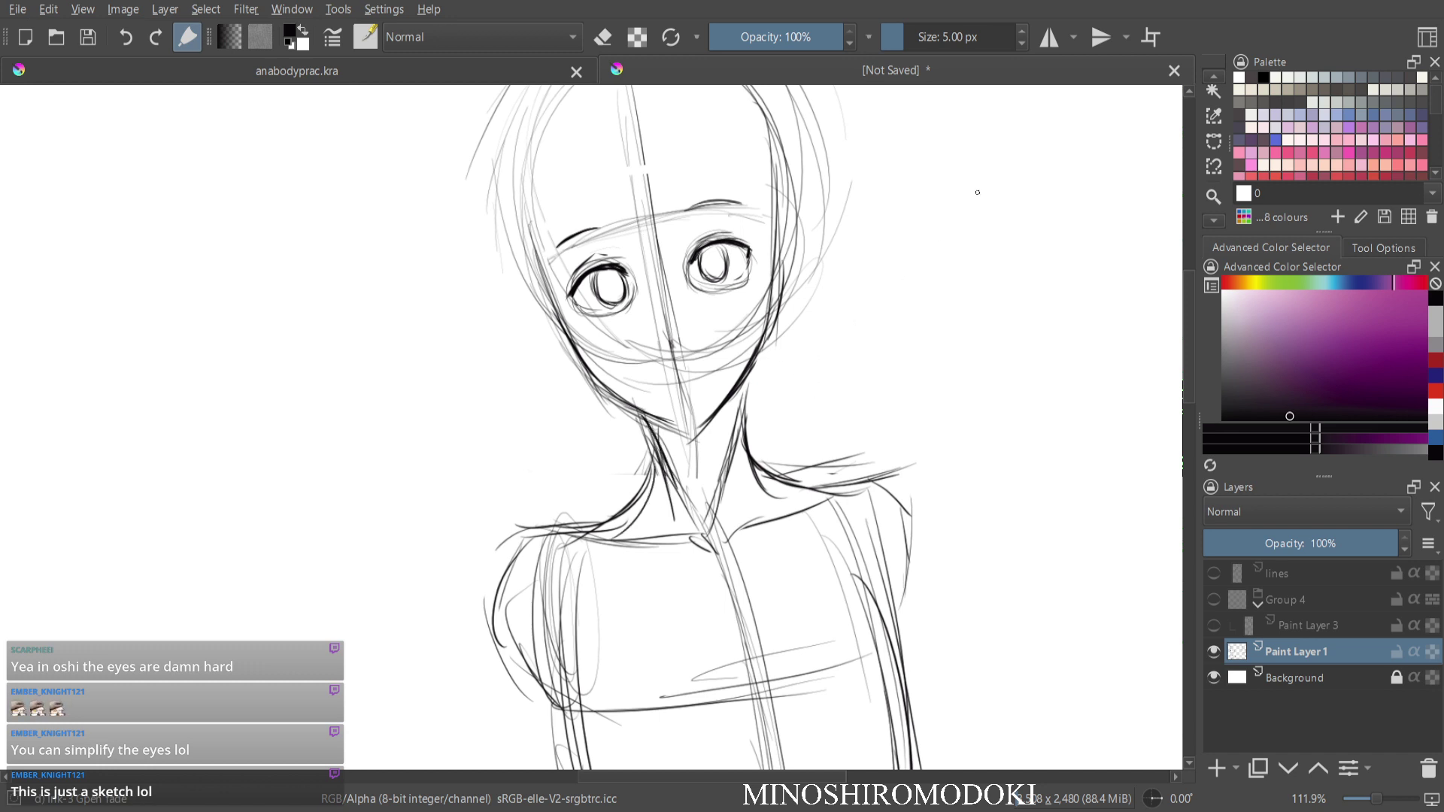
drag(664, 418, 690, 435)
drag(757, 368, 728, 401)
Erase the construction lines across the lower face, leaving a small nose mark, and darken the viewer's-left iris.
key(e)
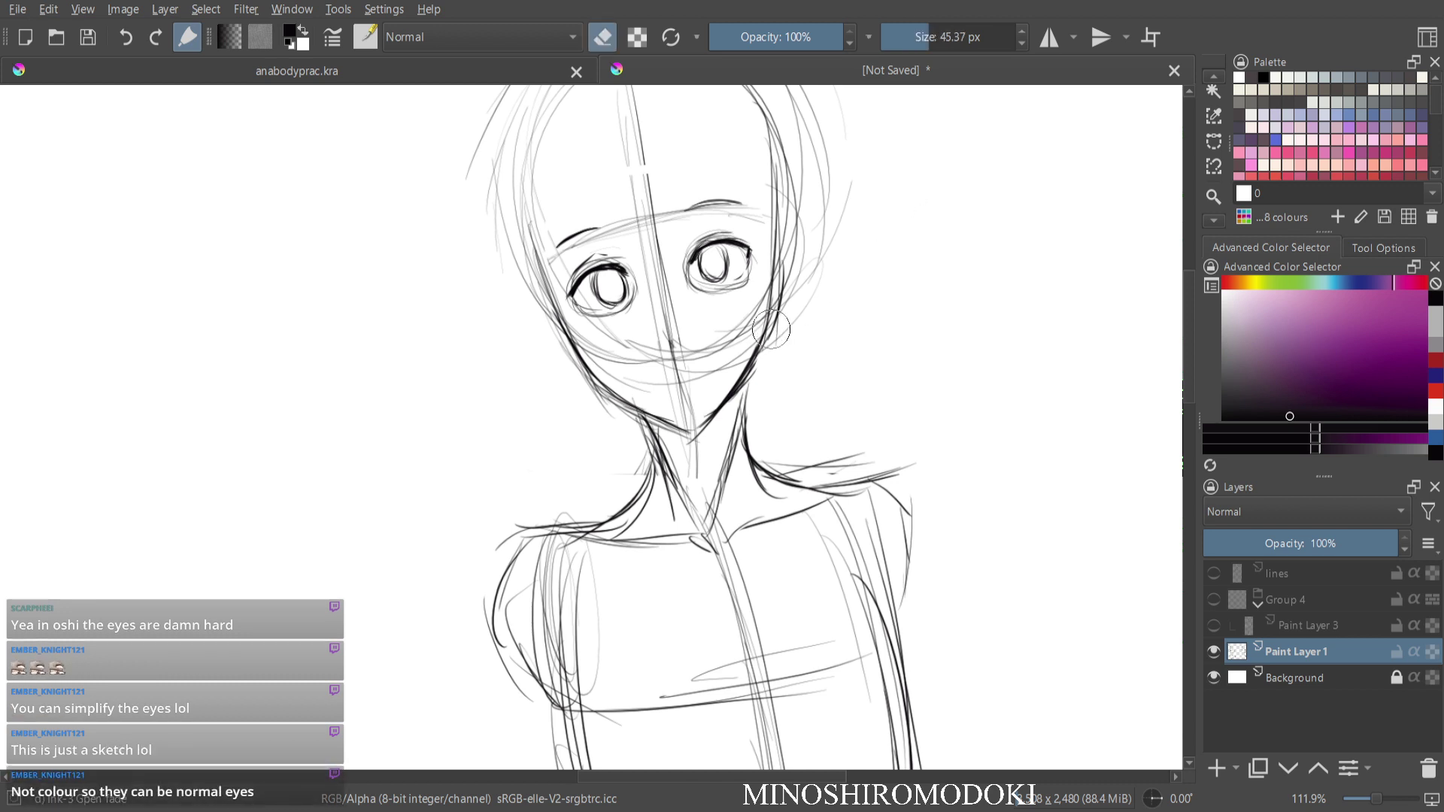
mouse_move(651, 225)
mouse_down()
mouse_move(667, 312)
mouse_move(632, 332)
mouse_move(698, 363)
mouse_move(665, 299)
mouse_move(670, 334)
mouse_up()
key(e)
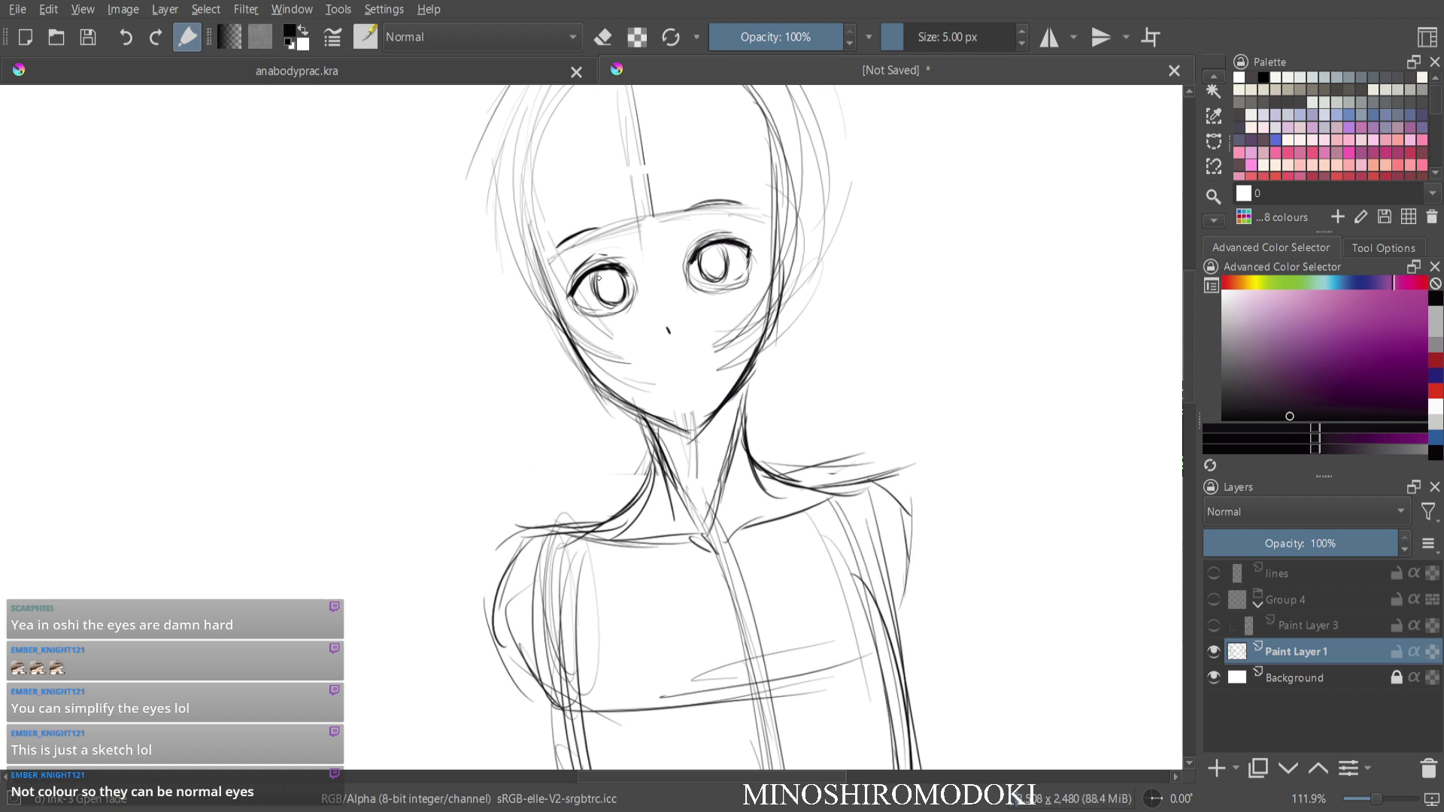
drag(595, 281, 602, 298)
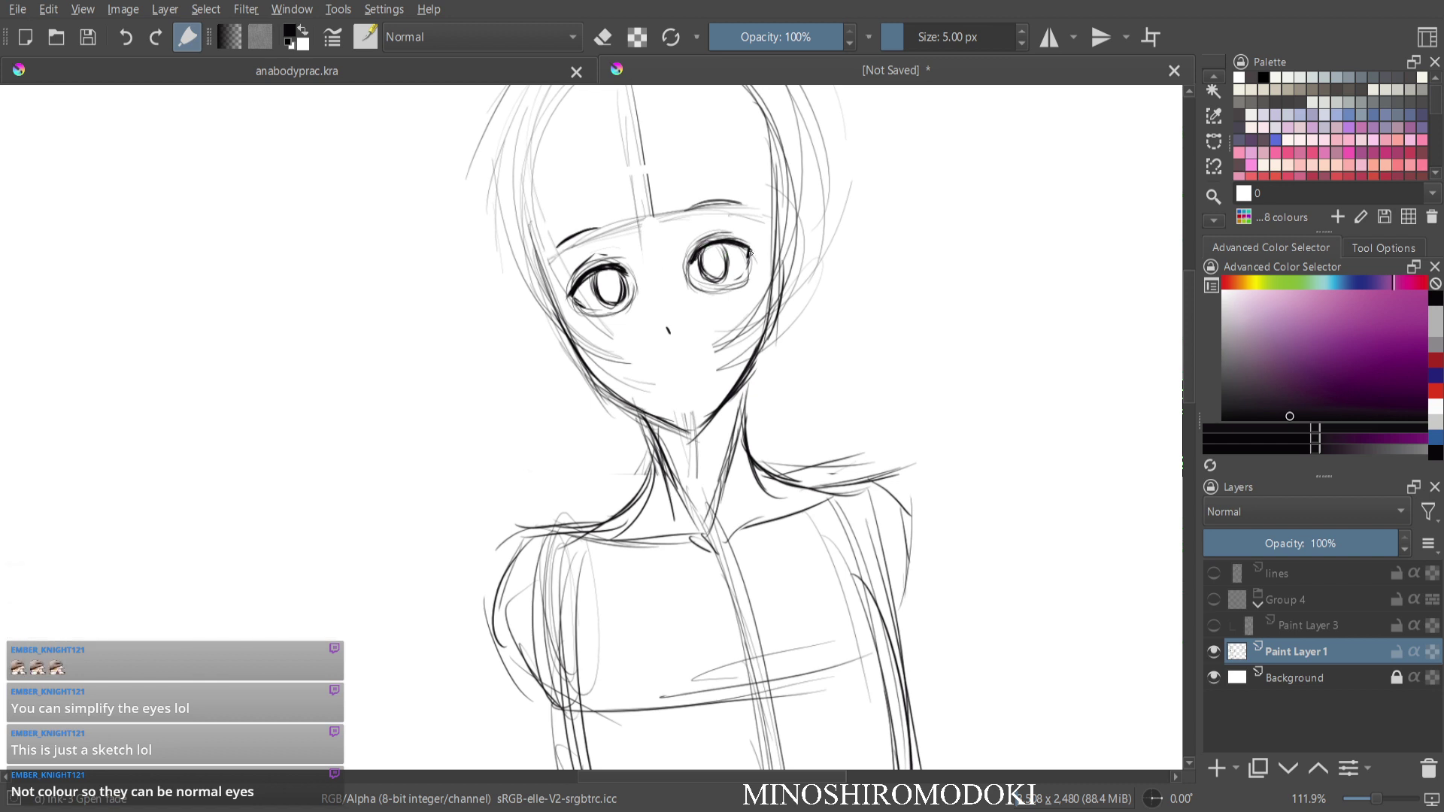
key(e)
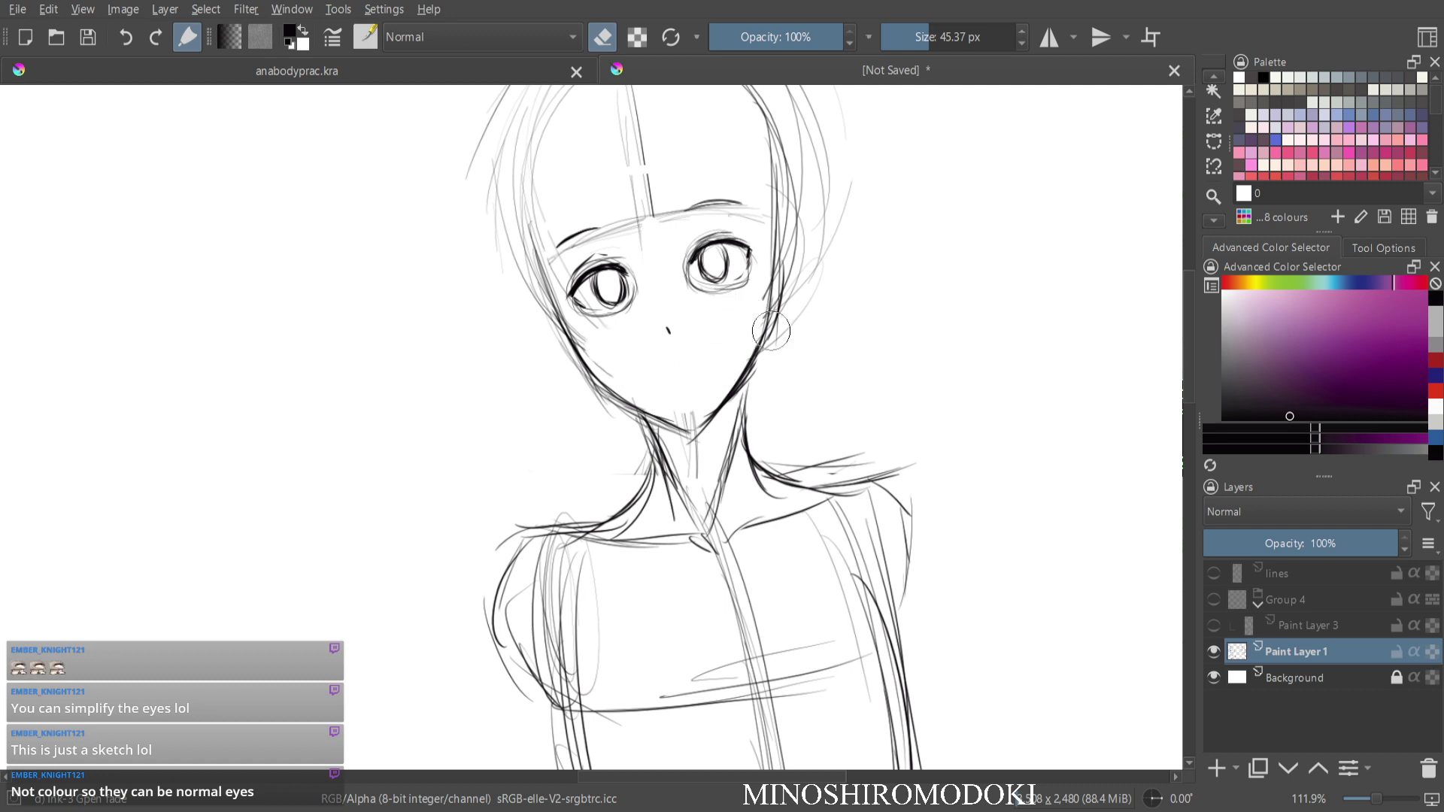
Fade the jaw, chin and upper neck lines with the Eraser Soft brush at 156.13 px.
right_click(775, 291)
click(789, 178)
mouse_move(724, 373)
mouse_down()
mouse_move(555, 323)
mouse_move(693, 393)
mouse_move(783, 332)
mouse_move(547, 324)
mouse_up()
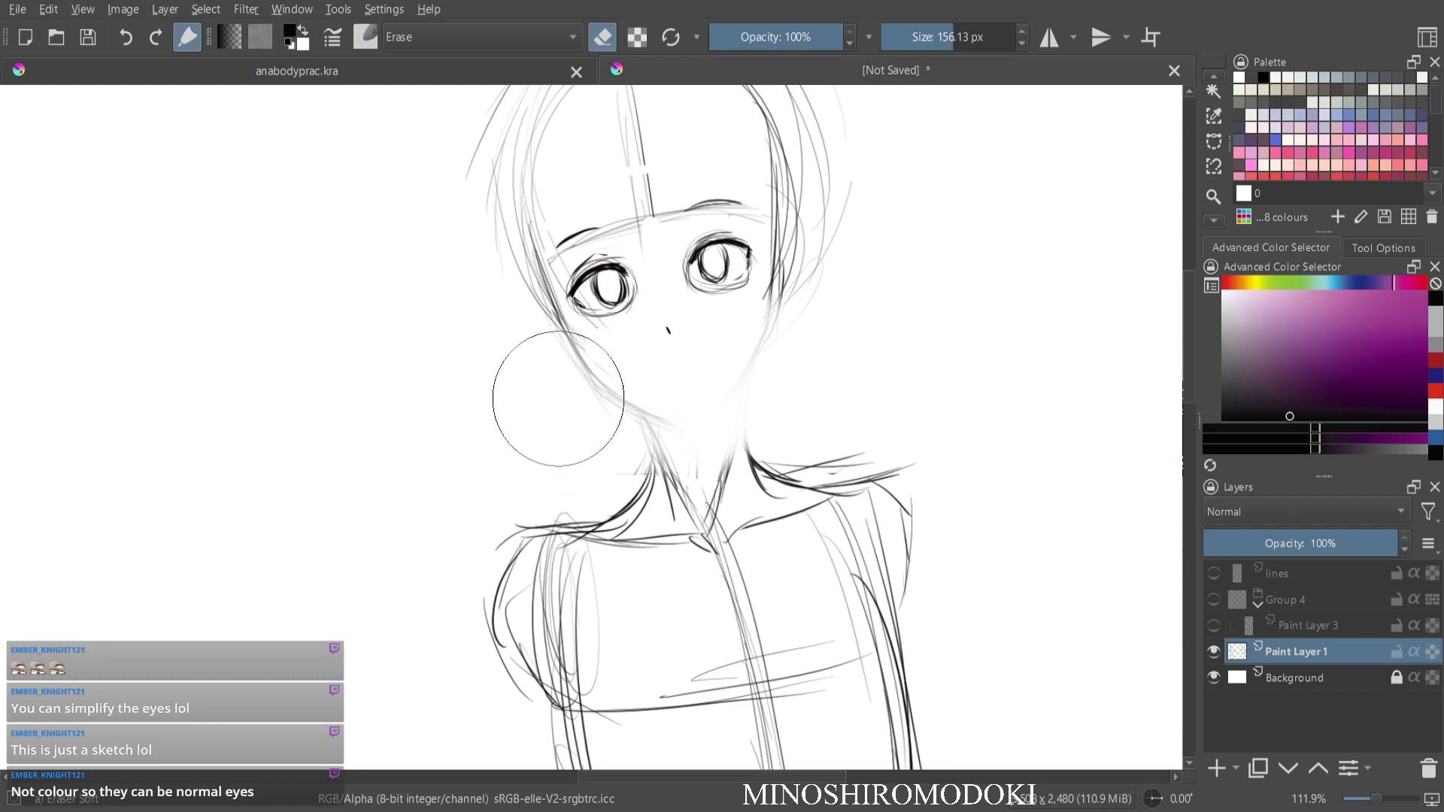
key(e)
key(e)
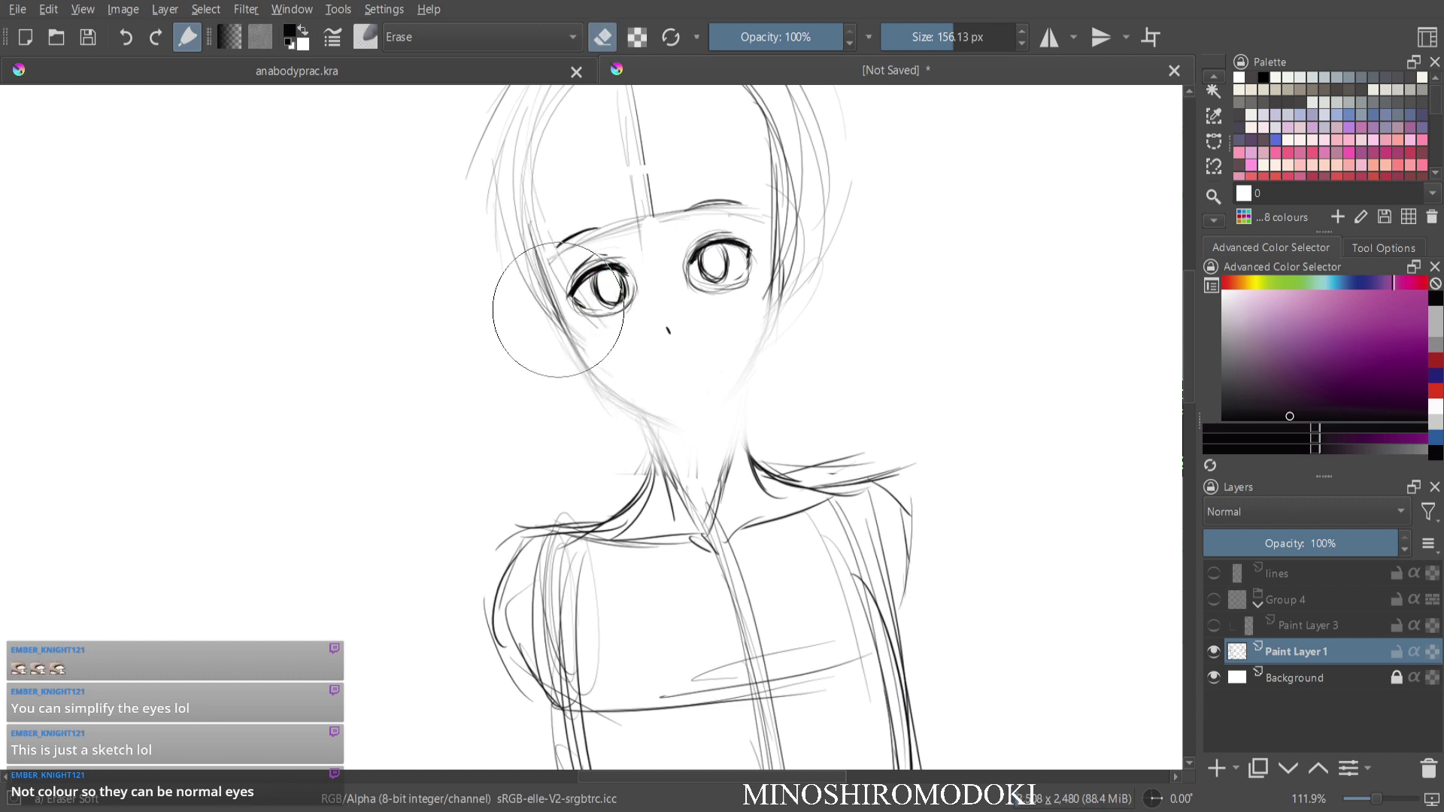
Redraw the face's jaw and chin outline and add a small smiling mouth with the Ink-3 Gpen fade brush at 5 px.
right_click(577, 316)
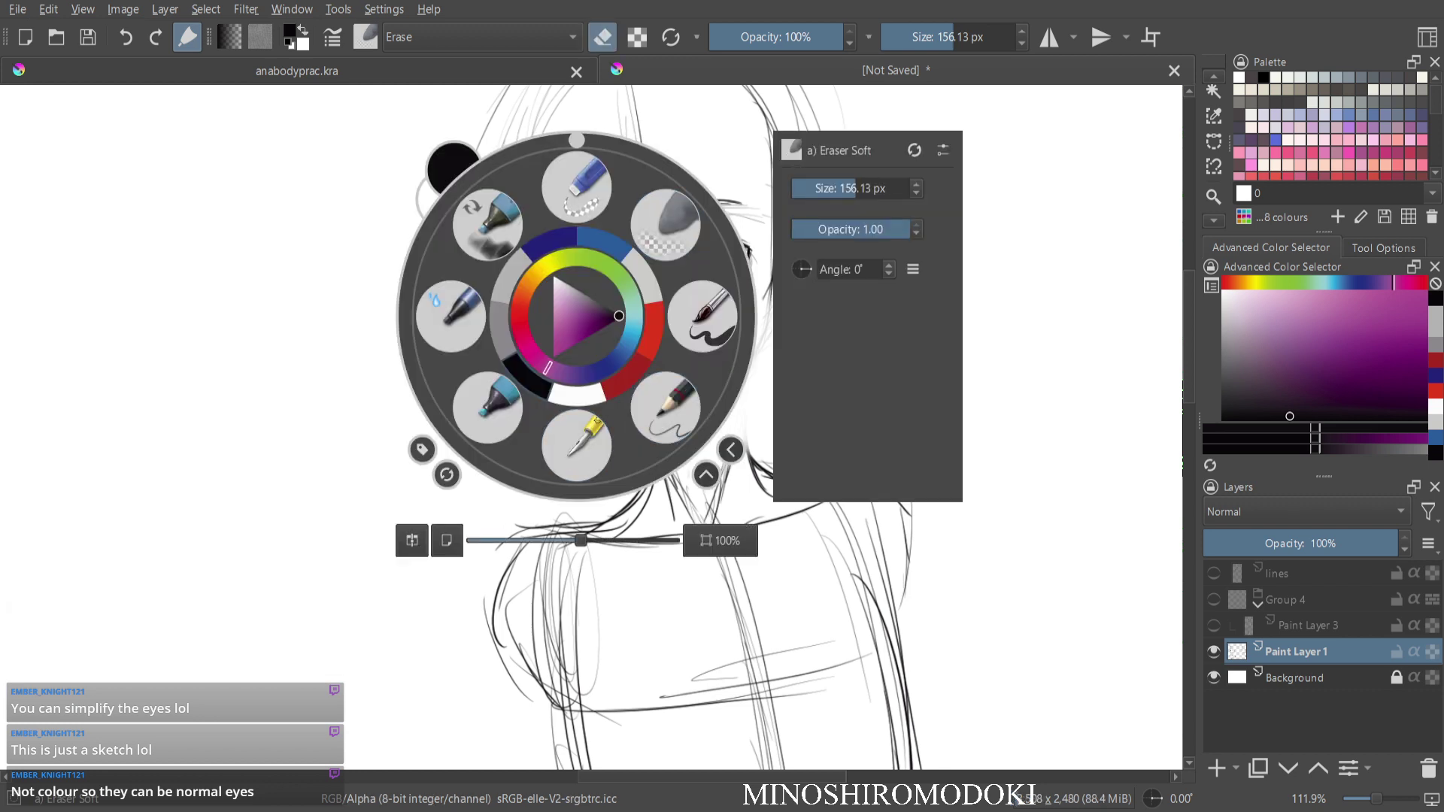
click(577, 443)
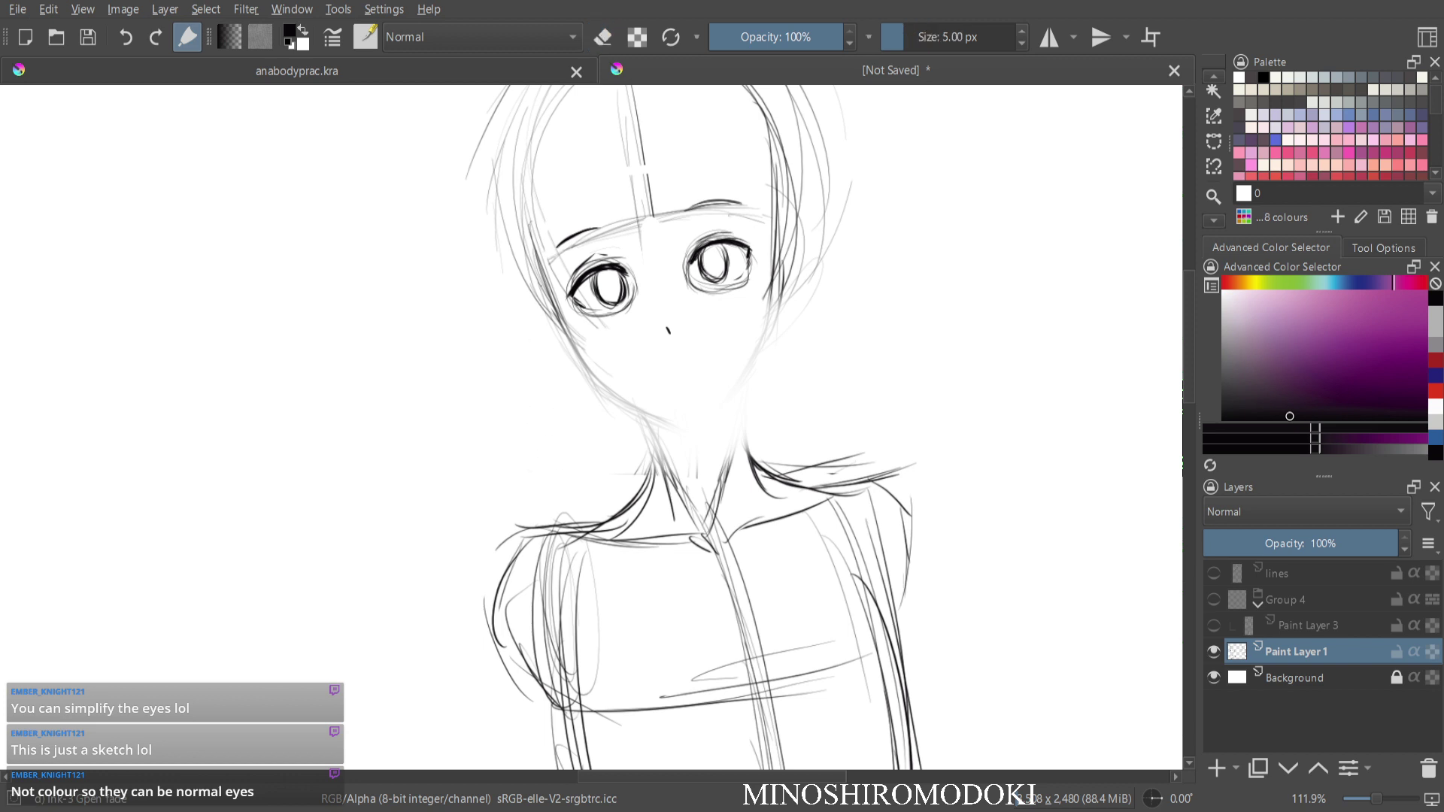
mouse_move(541, 286)
mouse_down()
mouse_move(600, 381)
mouse_move(643, 403)
mouse_move(597, 364)
mouse_move(673, 416)
mouse_up()
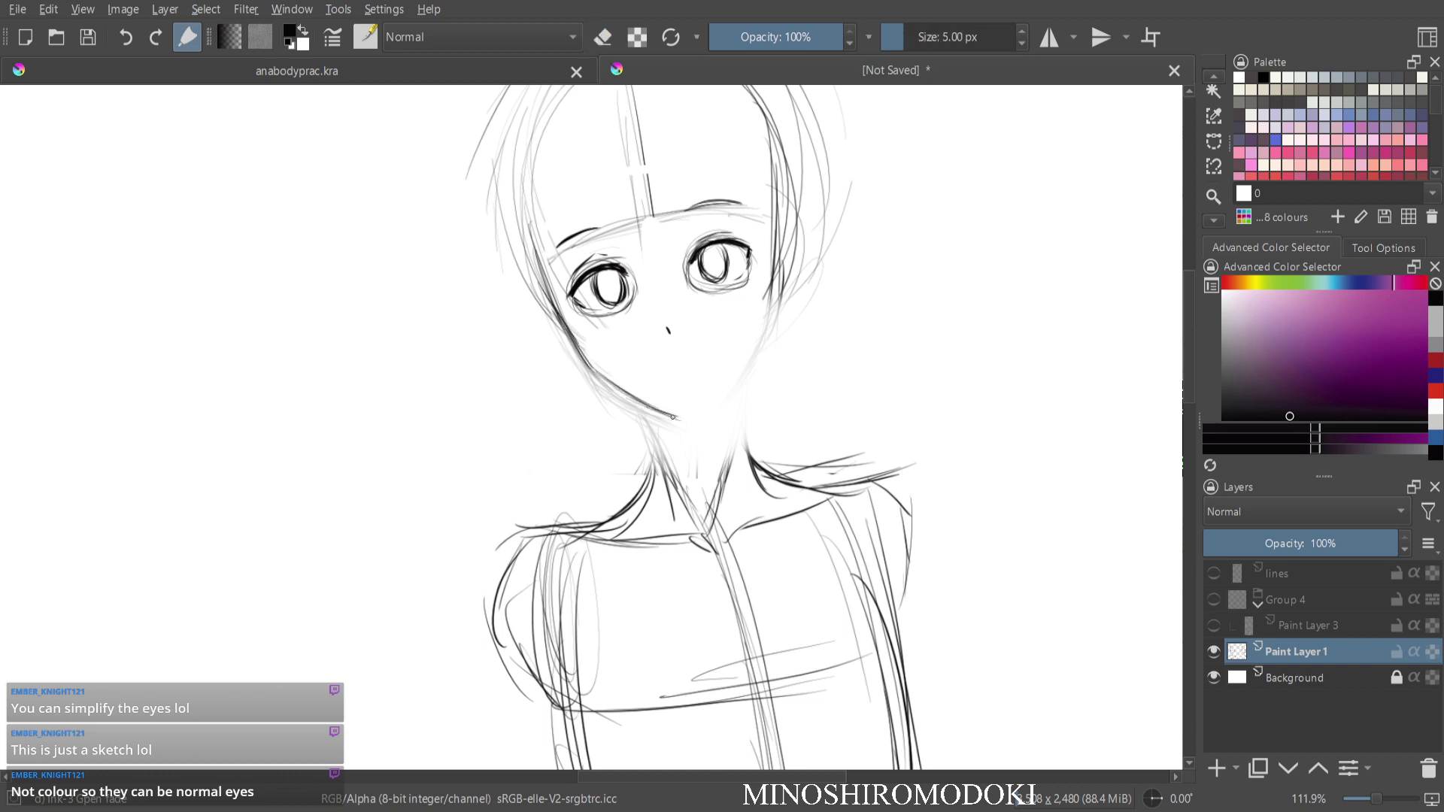
mouse_move(771, 249)
mouse_down()
mouse_move(748, 355)
mouse_move(763, 331)
mouse_move(716, 403)
mouse_up()
drag(768, 322, 701, 414)
drag(743, 363, 697, 418)
drag(918, 270, 903, 390)
drag(850, 154, 777, 320)
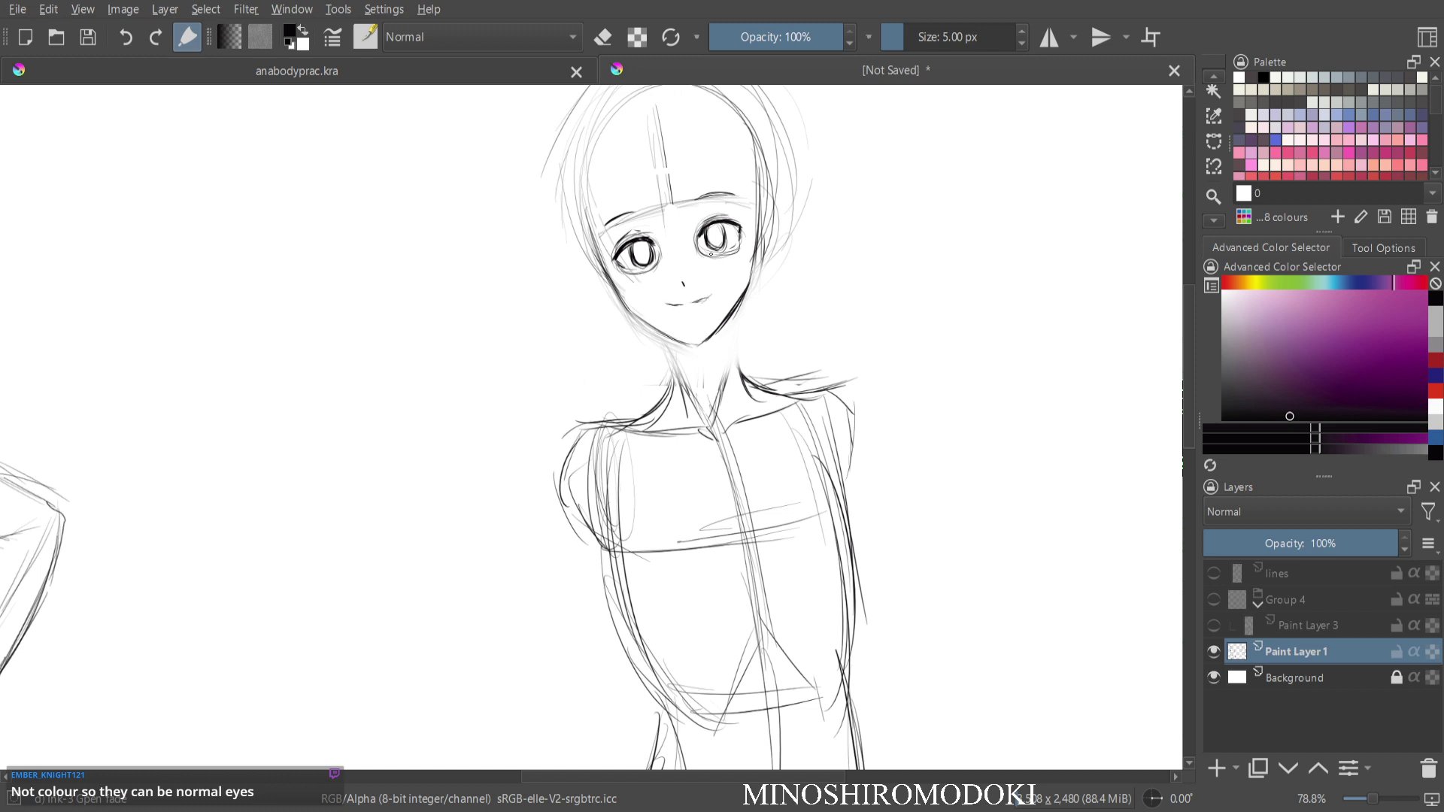
Select the second figure's head, shift it slightly lower toward the shoulders and clear the selection.
scroll(711, 254, down, 2)
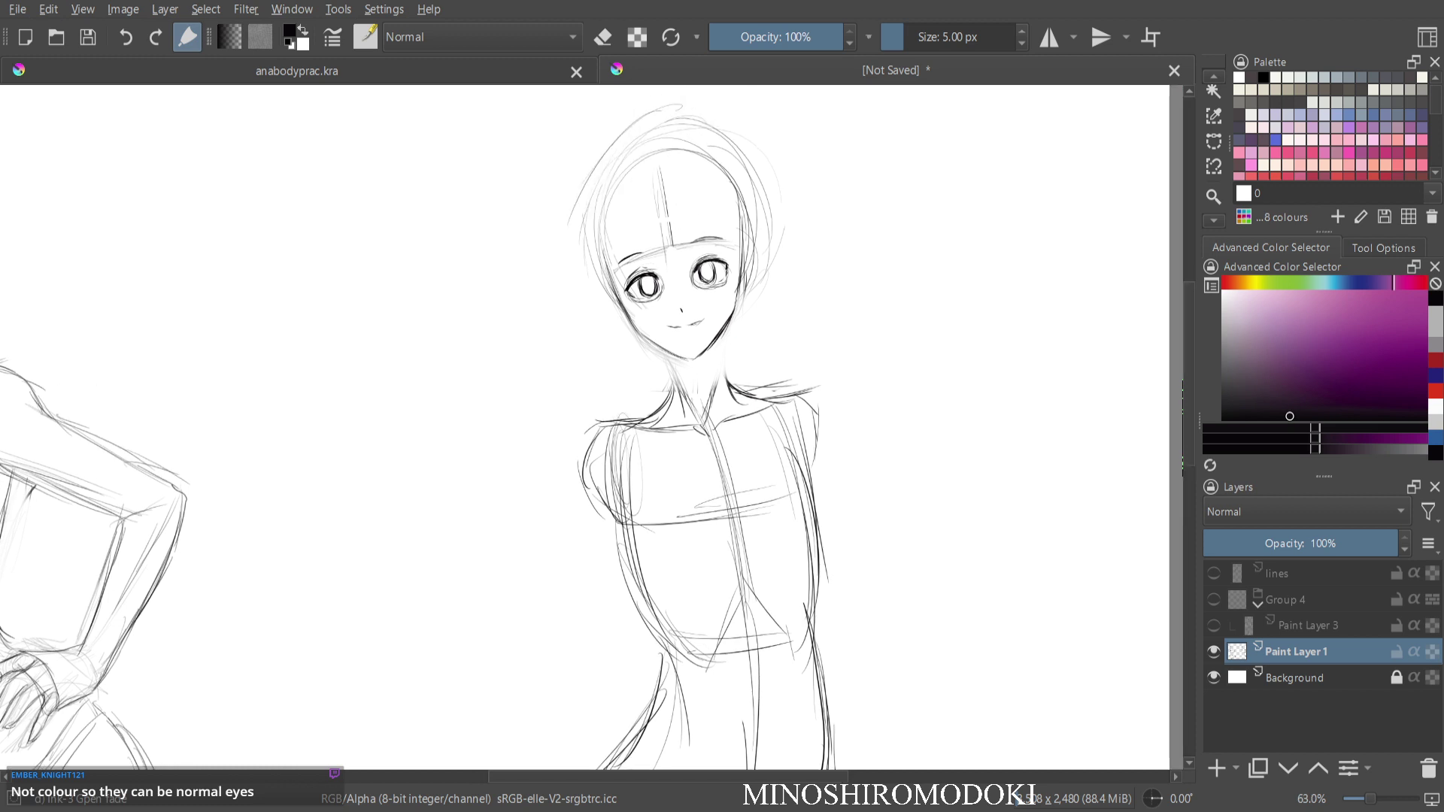
mouse_move(662, 106)
mouse_down()
mouse_move(553, 332)
mouse_move(658, 369)
mouse_move(800, 311)
mouse_move(677, 102)
mouse_up()
key(ctrl+t)
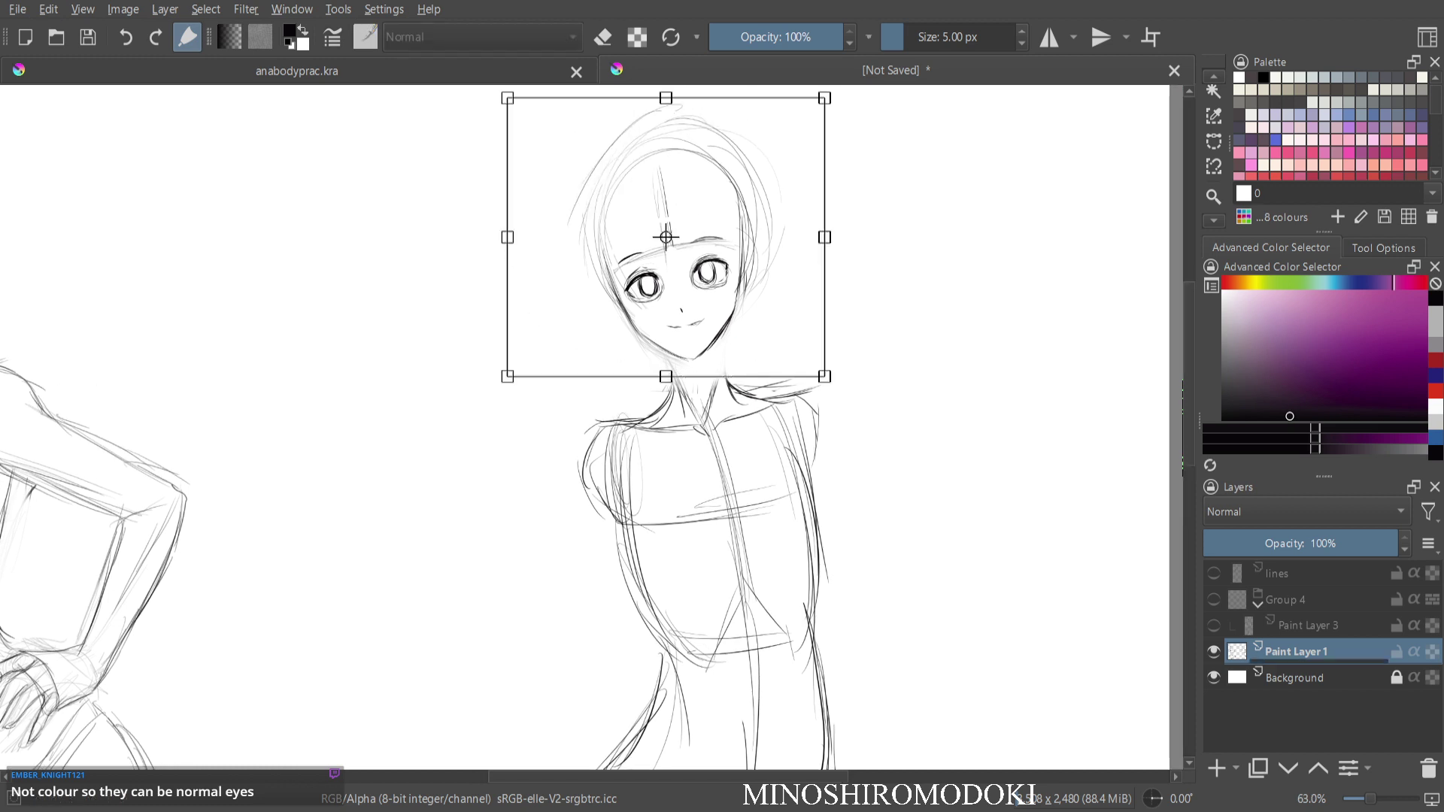
mouse_move(677, 248)
mouse_down()
mouse_move(628, 267)
mouse_move(638, 260)
mouse_up()
key(Return)
key(ctrl+shift+a)
Erase the forehead construction lines, the eyebrows and the mouth with the brush in eraser mode at 45.37 px.
key(b)
key(e)
mouse_move(665, 207)
mouse_down()
mouse_move(673, 260)
mouse_move(676, 245)
mouse_up()
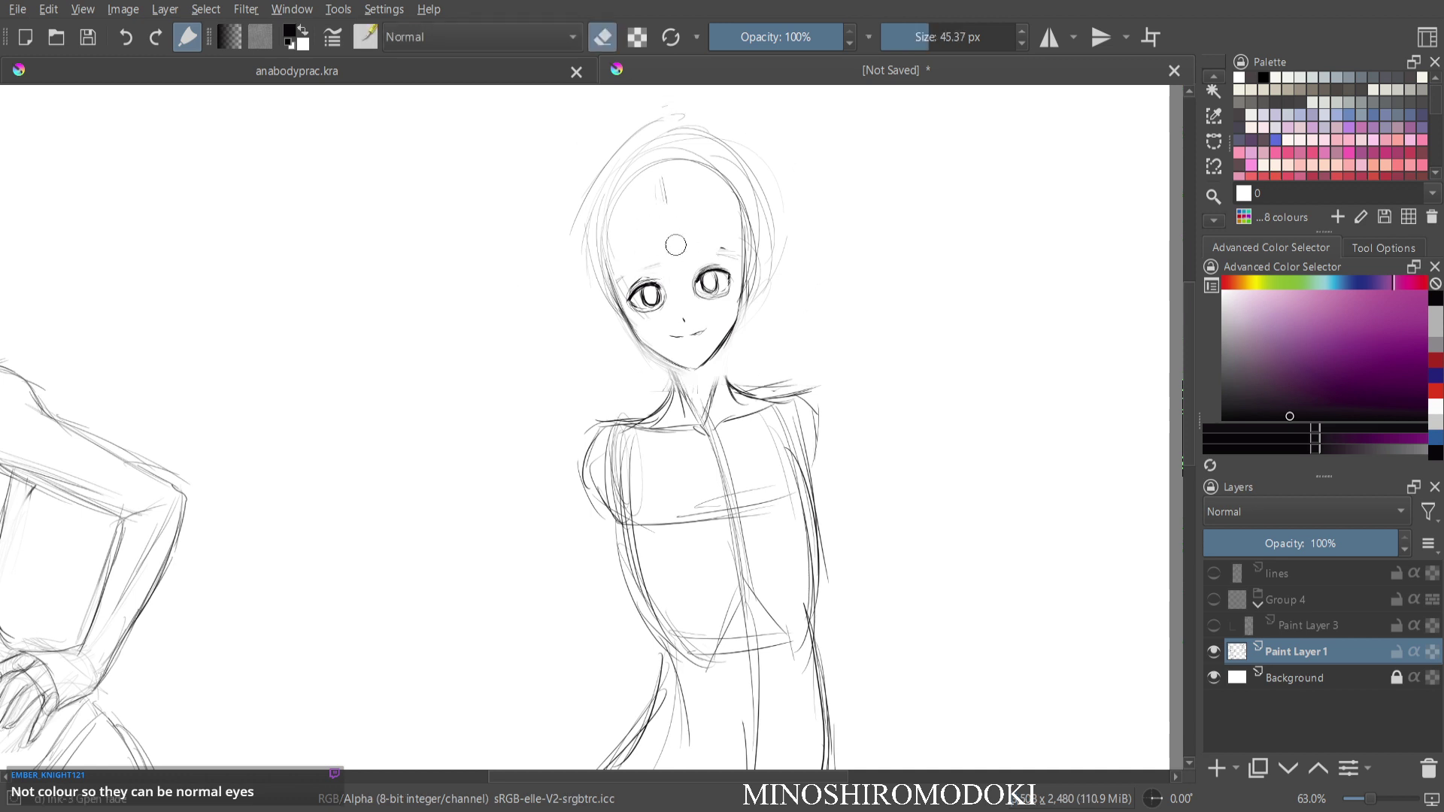
drag(673, 336, 706, 335)
drag(730, 256, 647, 265)
Redraw both eyebrows as thin arcs and the mouth as a small smile with the 5 px ink pen.
key(e)
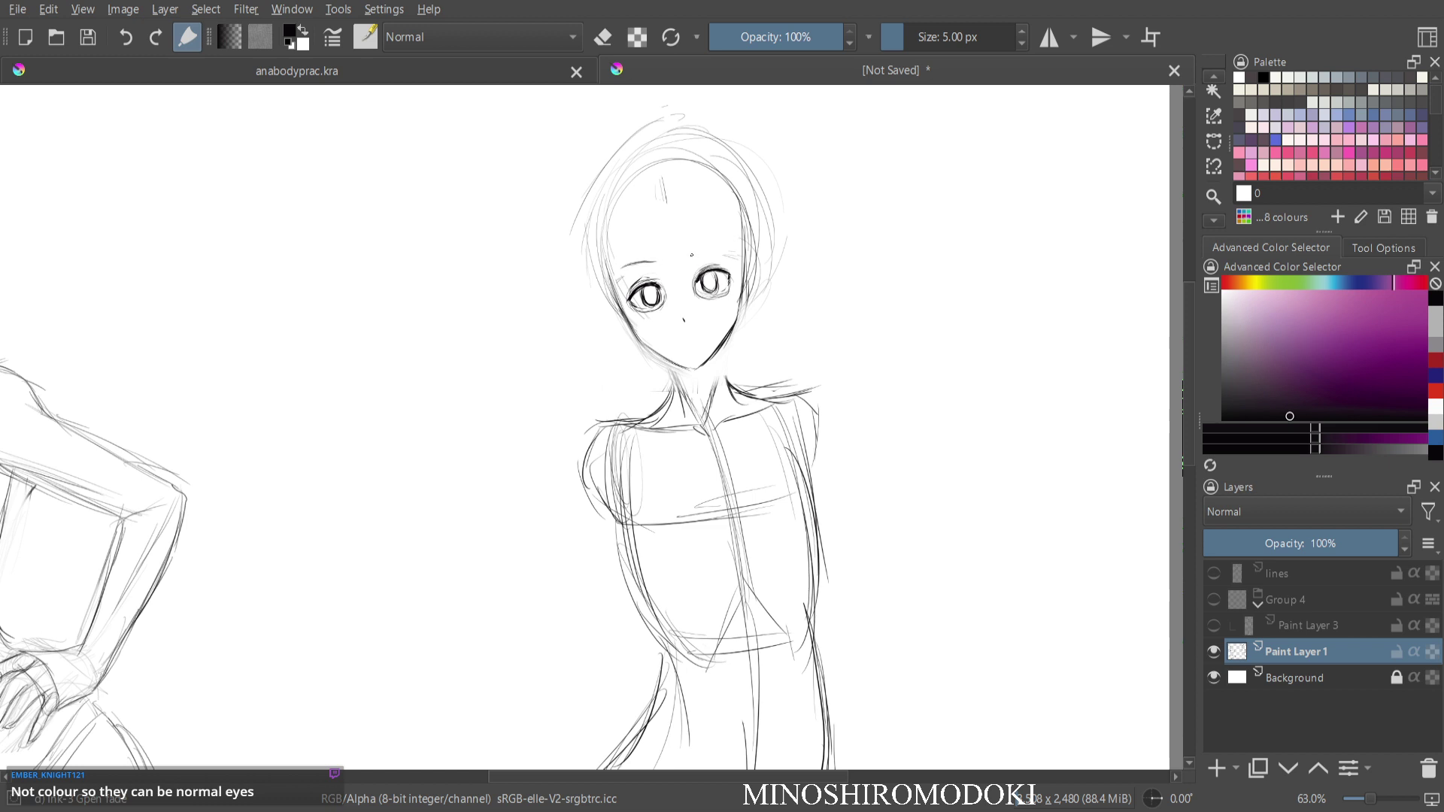
drag(693, 255, 723, 246)
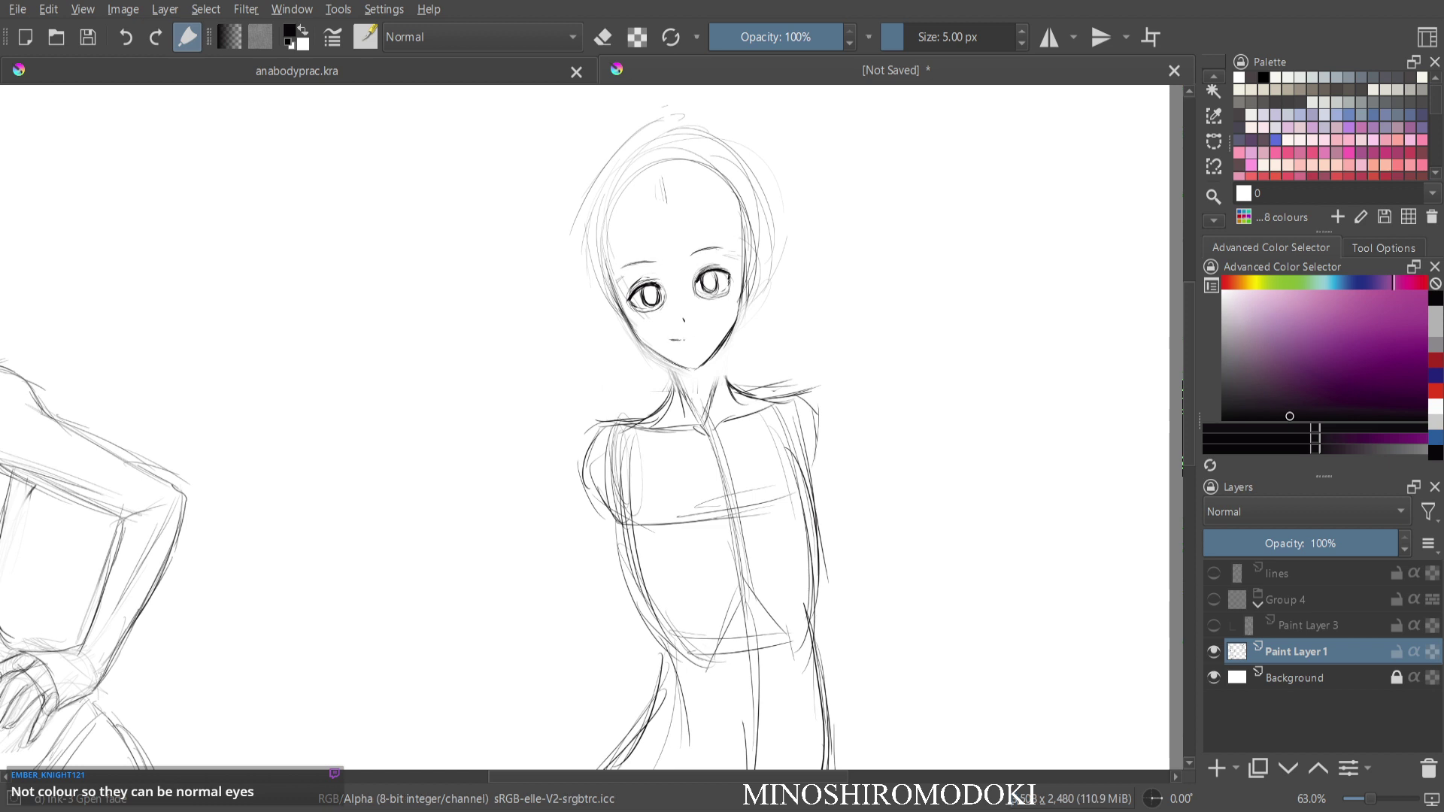
drag(696, 337, 705, 335)
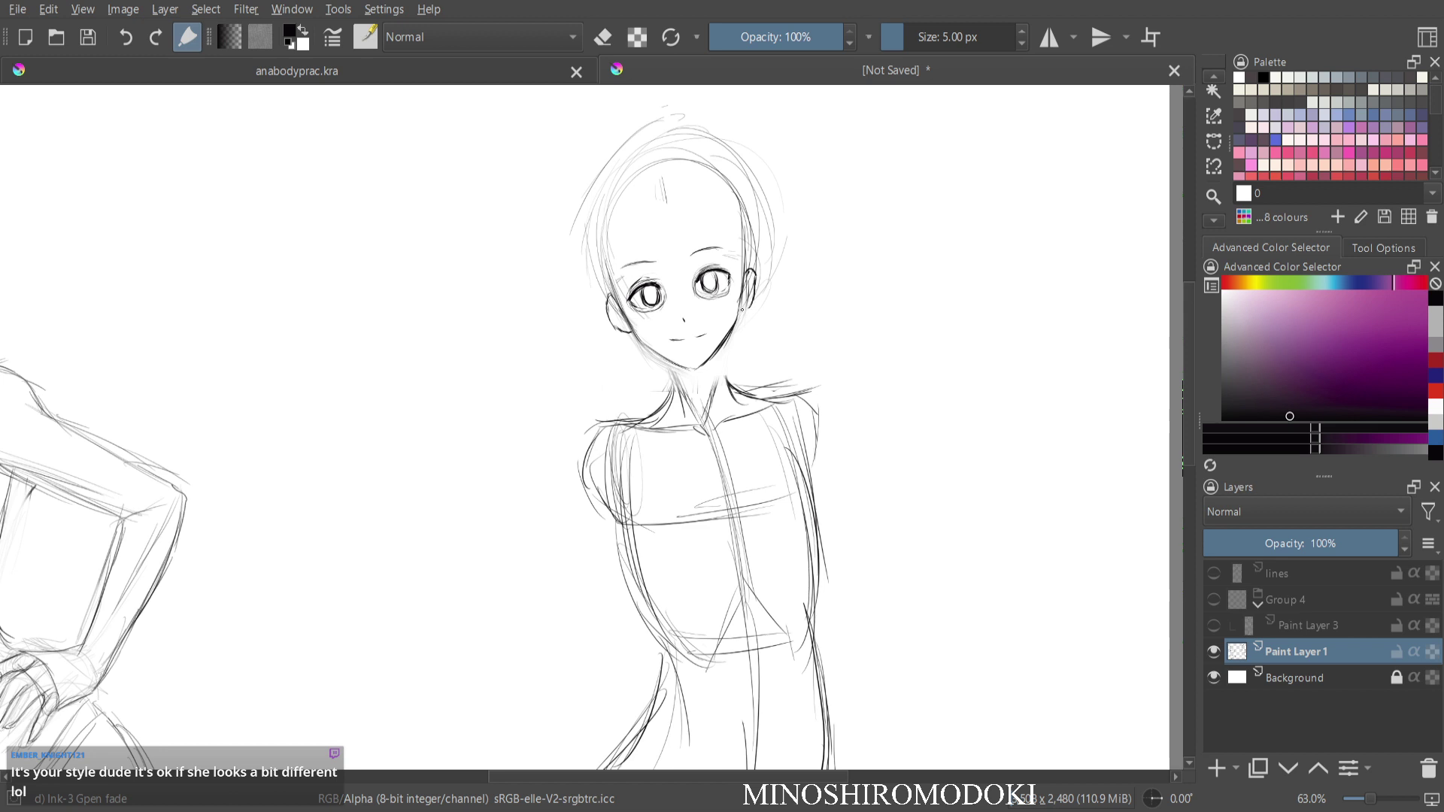
Darken the ear on the viewer's right and define the neck lines below the jaw.
drag(753, 277, 750, 310)
drag(681, 375, 673, 394)
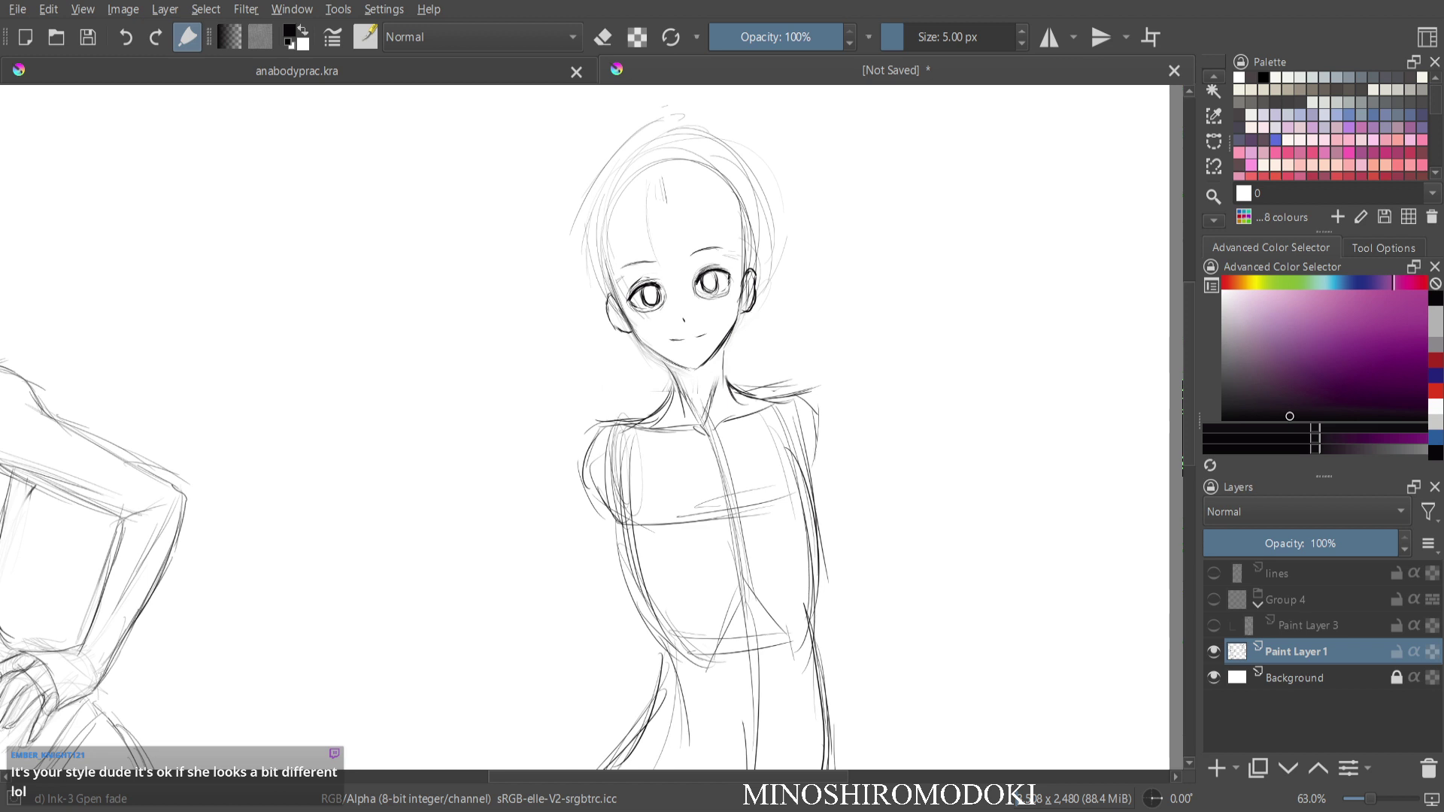
Sketch the arm on the viewer's left hanging from the shoulder, with its elbow beside the waist and the forearm line reaching the hip.
mouse_move(769, 376)
mouse_down()
mouse_move(769, 396)
mouse_move(670, 280)
mouse_move(715, 309)
mouse_up()
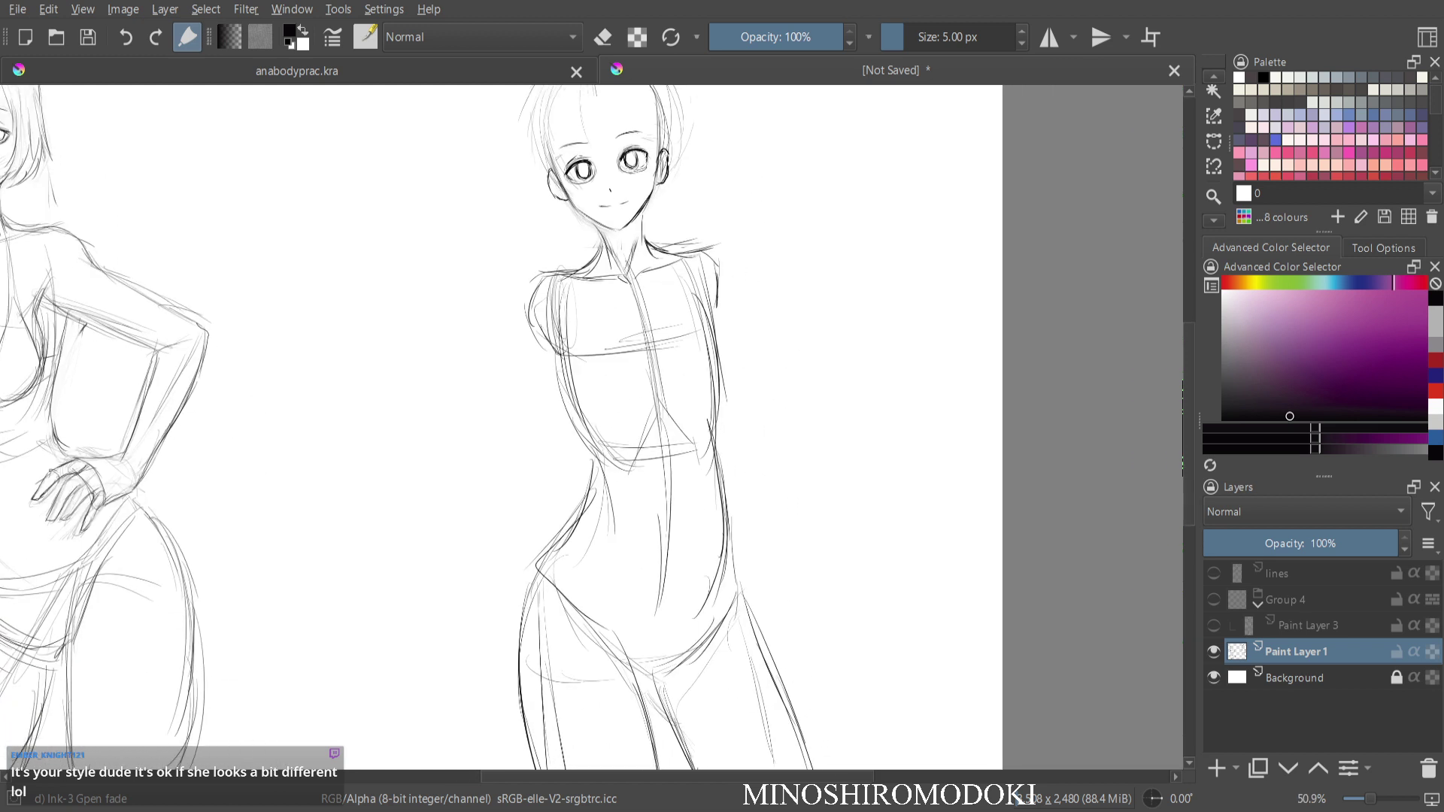
drag(536, 307, 549, 466)
mouse_move(534, 358)
mouse_down()
mouse_move(552, 468)
mouse_move(524, 608)
mouse_up()
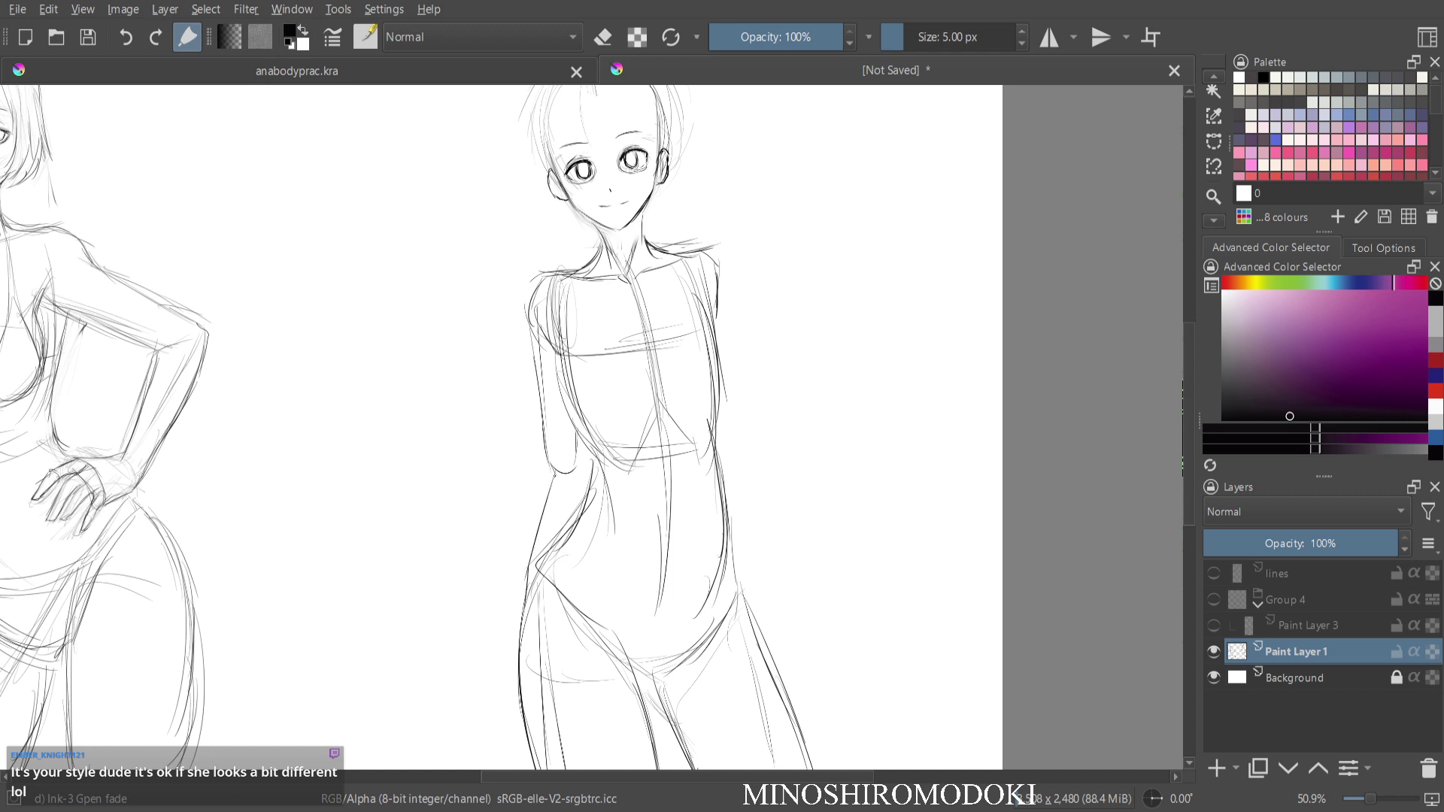
drag(580, 473, 558, 487)
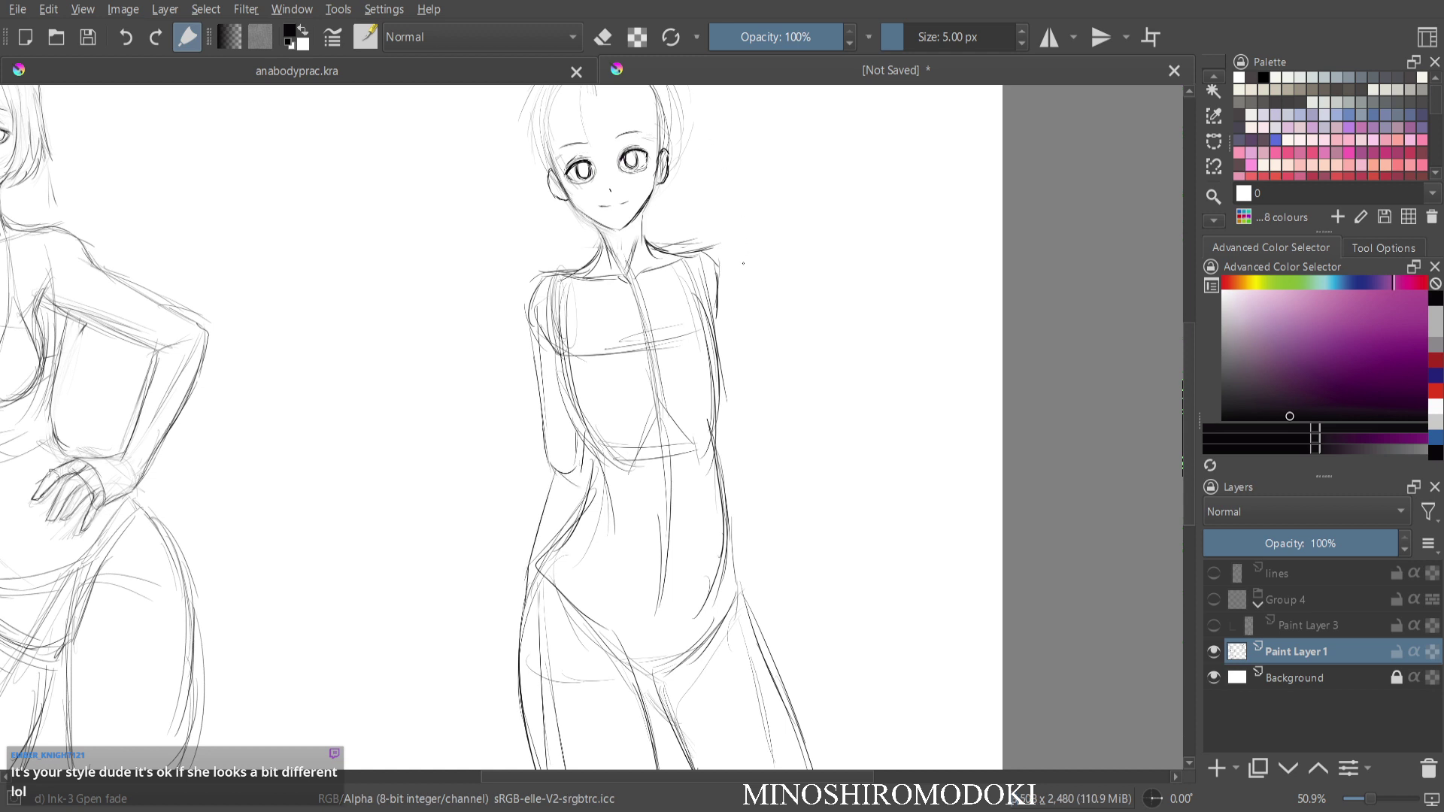
Draw dark chest contours along both sides of the ribcage and diagonal lines from the collar toward the armpits.
drag(556, 320, 570, 359)
drag(563, 344, 568, 384)
mouse_move(566, 348)
mouse_down()
mouse_move(568, 392)
mouse_move(603, 419)
mouse_up()
mouse_move(618, 275)
mouse_down()
mouse_move(596, 344)
mouse_move(604, 308)
mouse_move(659, 273)
mouse_move(707, 345)
mouse_up()
drag(687, 295, 725, 376)
drag(570, 398, 598, 416)
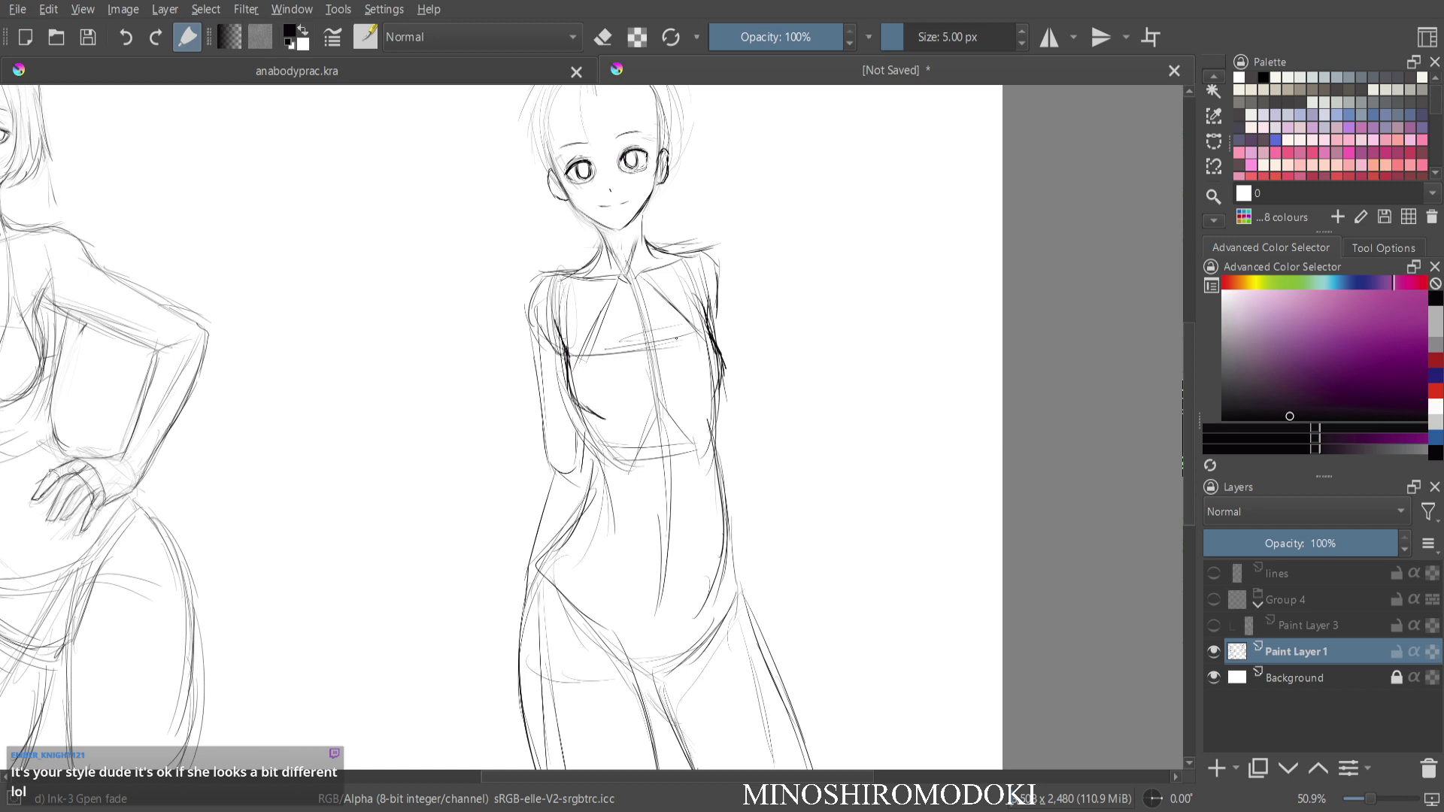
Add a stroke along the torso's centre line and reinforce both shoulder outlines.
drag(636, 290, 655, 399)
drag(534, 340, 568, 272)
drag(672, 257, 700, 263)
drag(714, 286, 716, 325)
Fade the chest, ribcage and upper arm lines with the Eraser Soft brush at 156.13 px.
key(e)
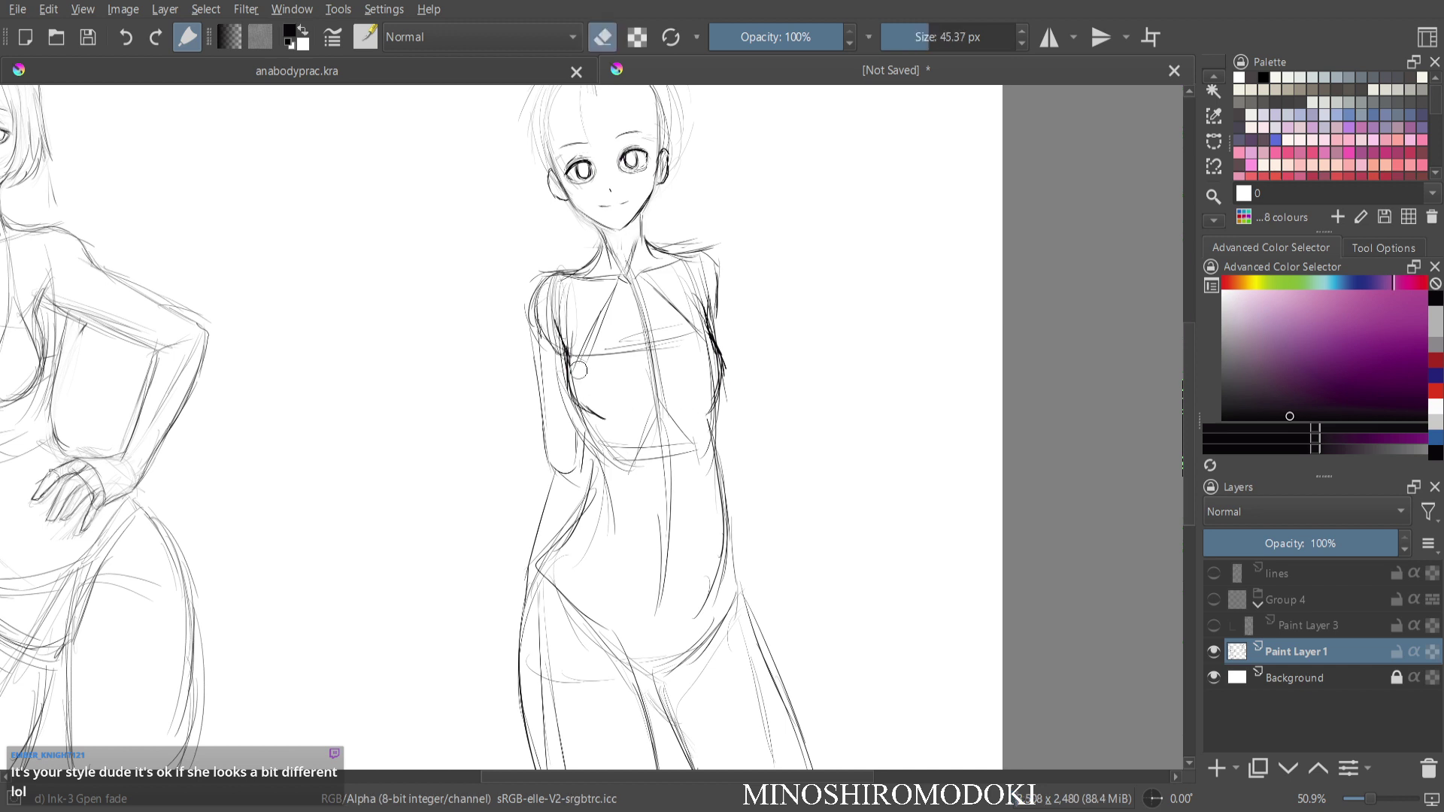
right_click(671, 286)
click(760, 200)
drag(542, 352, 563, 298)
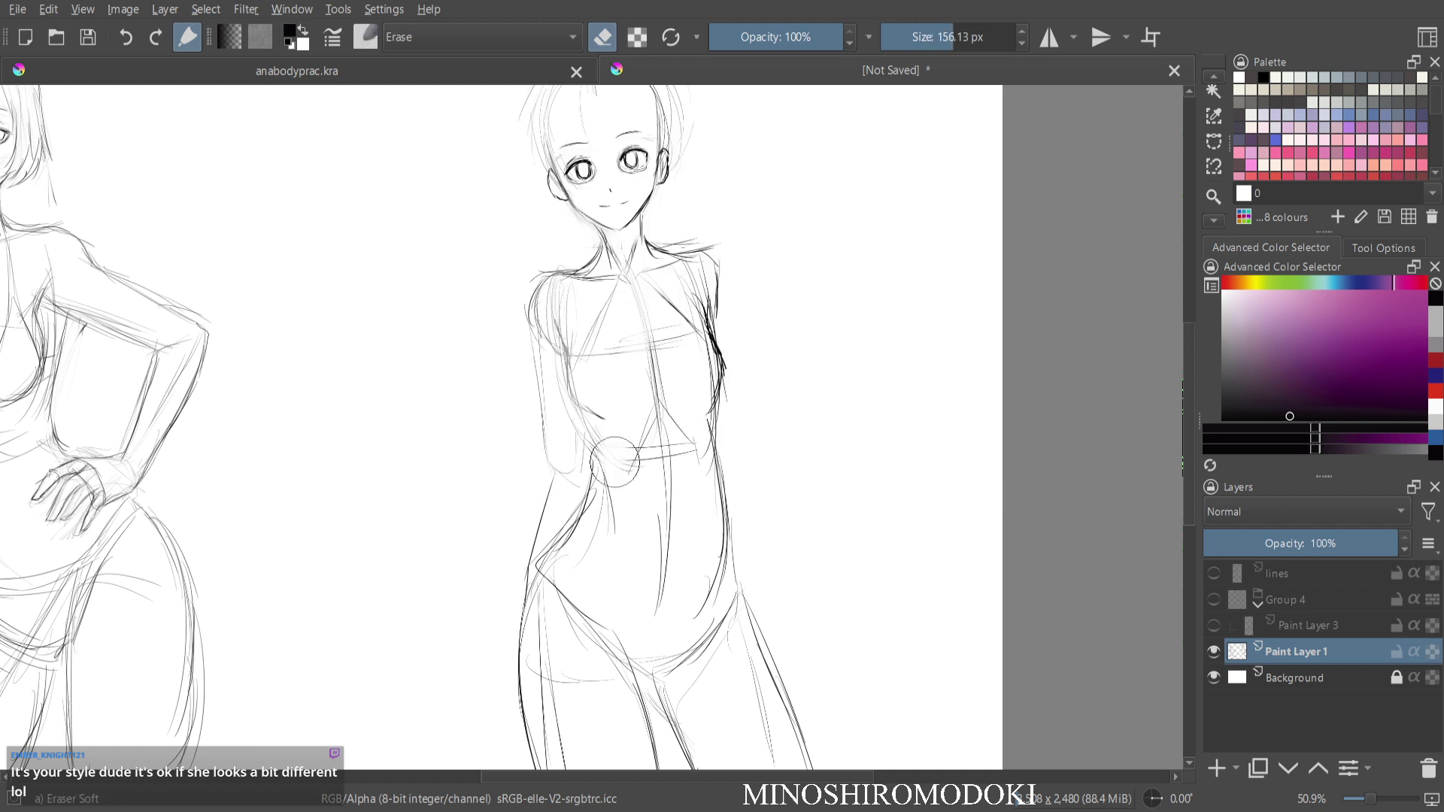
Retrace both shoulder lines over the faded sketch with the Pencil-2 brush at 5 px.
right_click(616, 354)
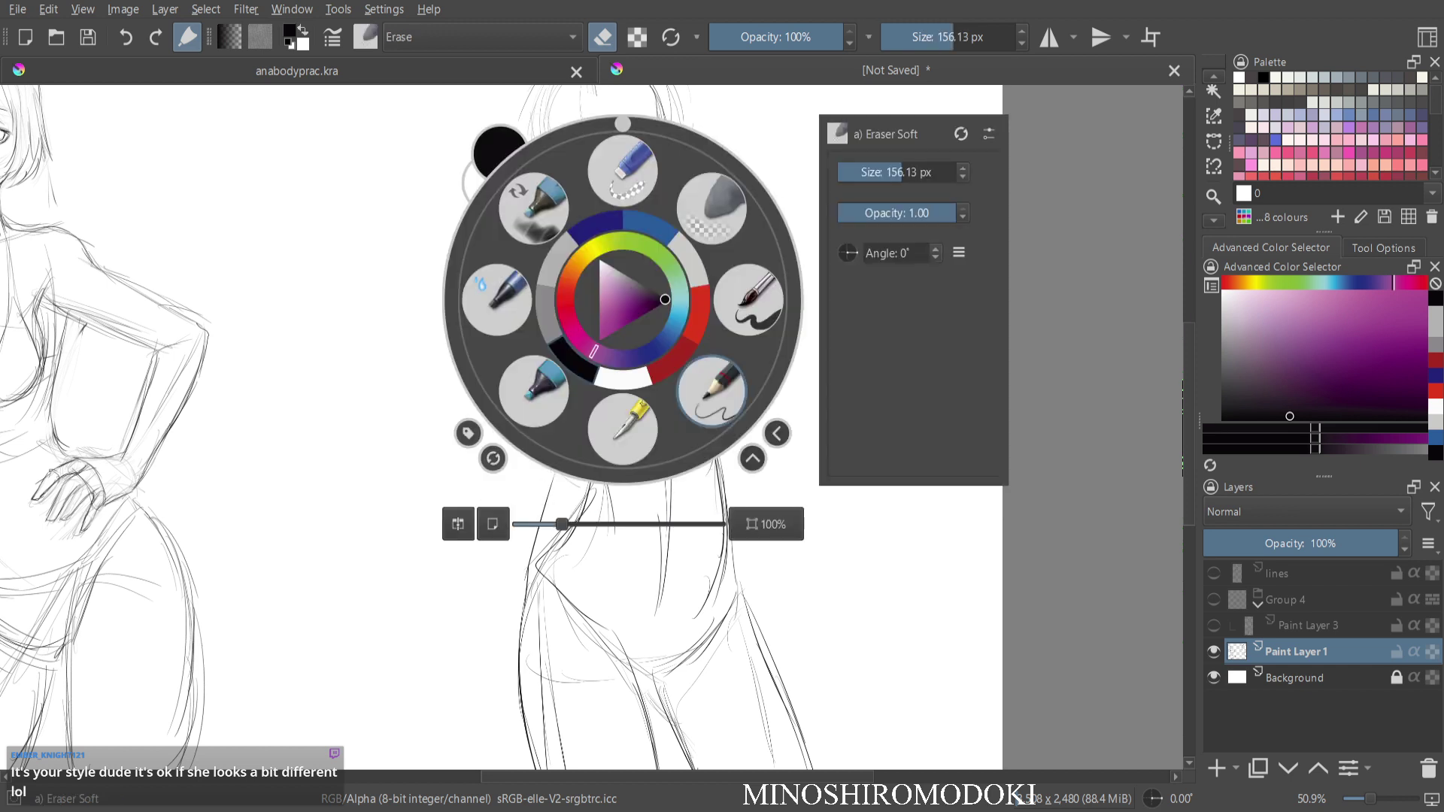
click(711, 391)
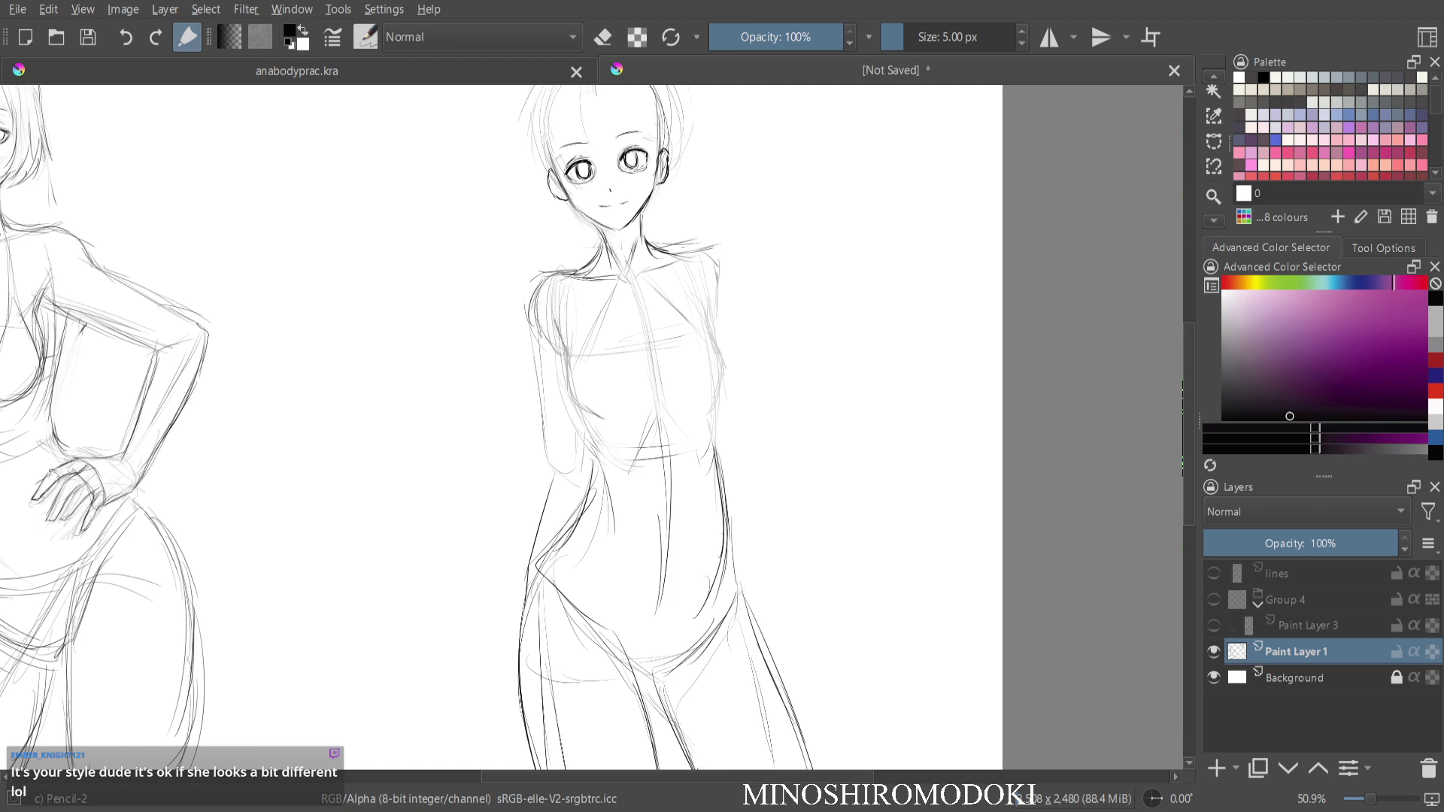
mouse_move(579, 270)
mouse_down()
mouse_move(546, 275)
mouse_move(535, 327)
mouse_up()
drag(666, 253, 705, 253)
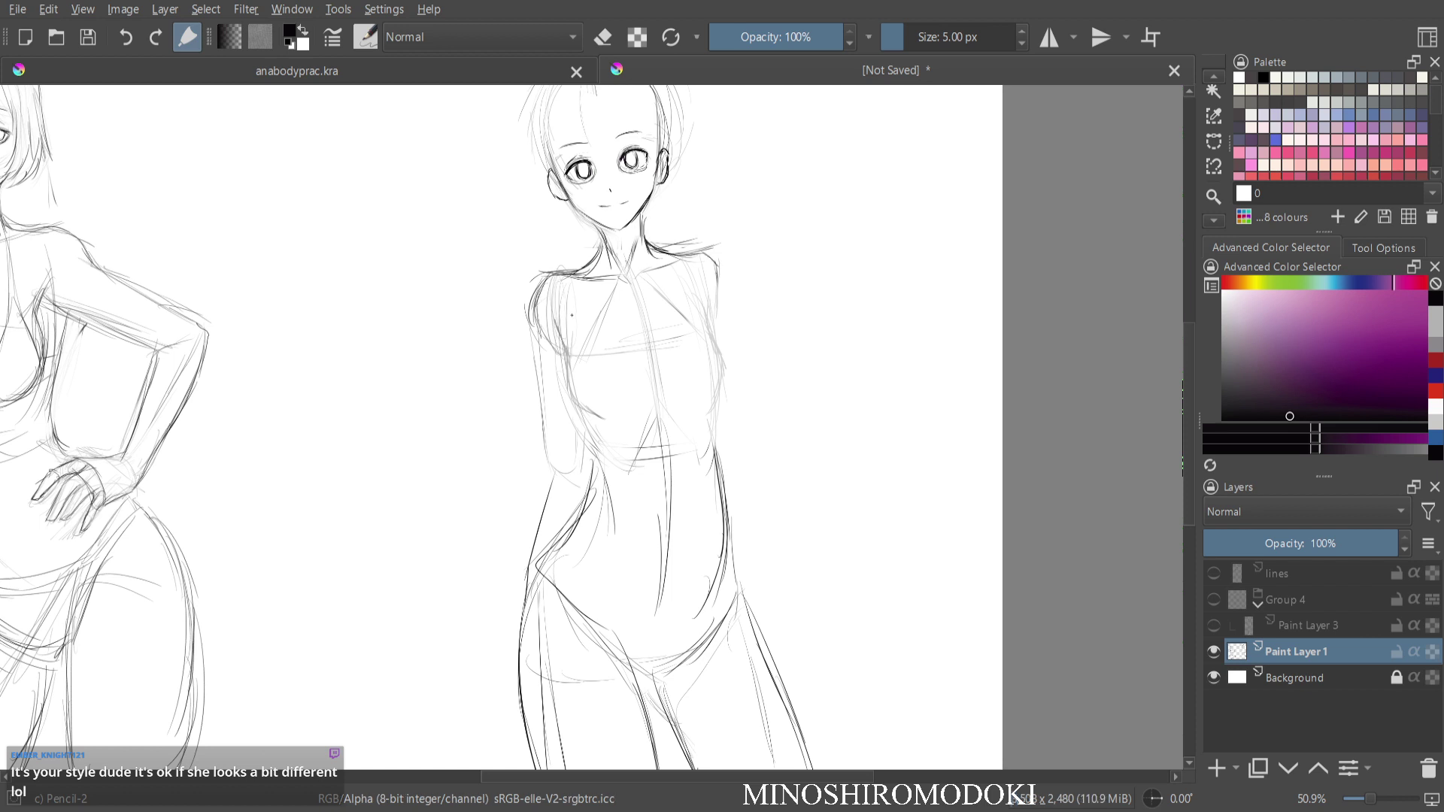
Darken the sides of the torso, the waist and the hip contours of the figure with pencil strokes.
mouse_move(557, 313)
mouse_down()
mouse_move(570, 402)
mouse_move(594, 425)
mouse_up()
drag(707, 295, 721, 408)
drag(578, 403, 600, 435)
drag(713, 396, 708, 442)
mouse_move(599, 418)
mouse_down()
mouse_move(585, 491)
mouse_move(540, 570)
mouse_up()
drag(716, 423, 728, 587)
drag(669, 501, 667, 529)
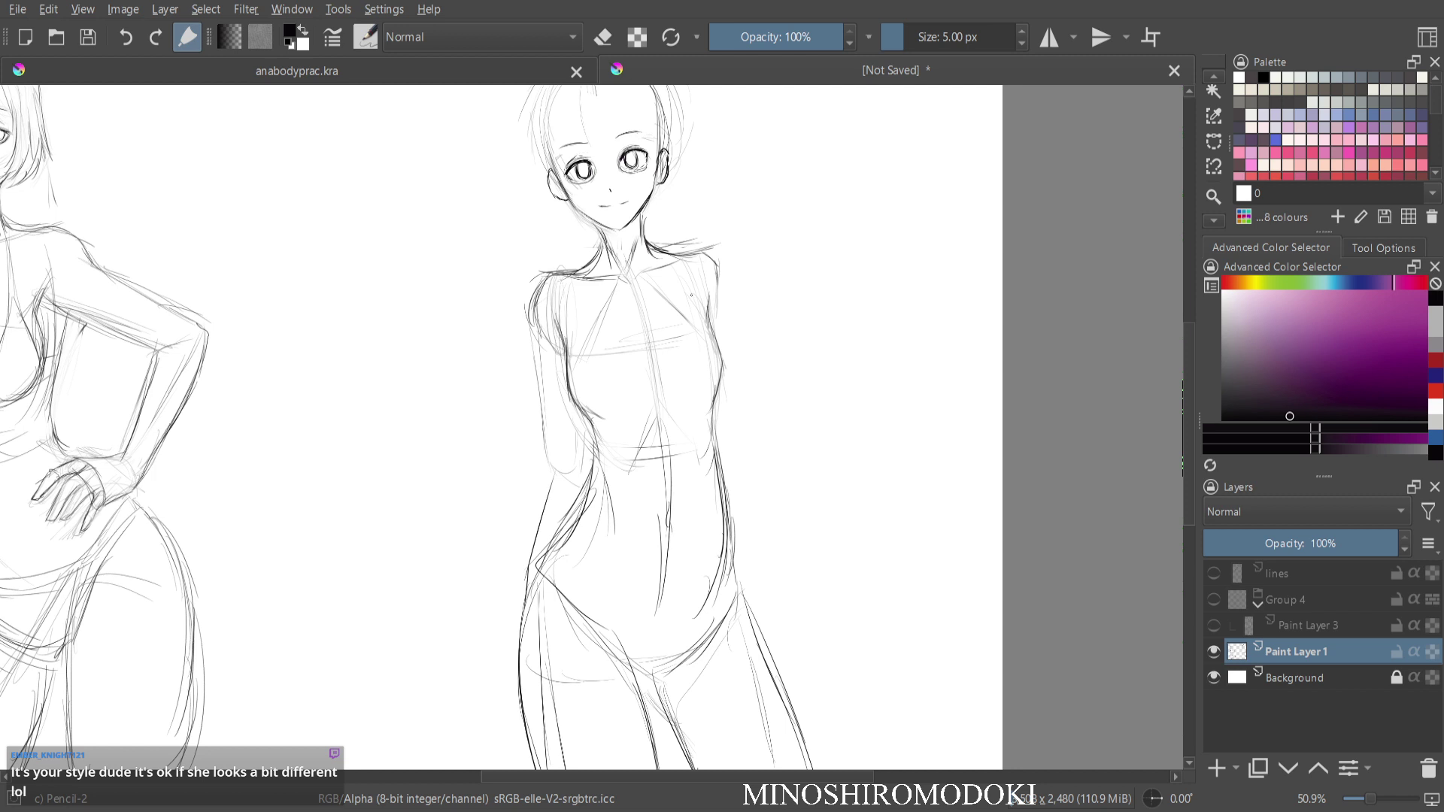
Reinforce the figure's left shoulder line and the outline of the hanging right arm.
mouse_move(692, 258)
mouse_down()
mouse_move(717, 273)
mouse_move(717, 323)
mouse_up()
drag(534, 313, 558, 464)
mouse_move(545, 391)
mouse_down()
mouse_move(554, 453)
mouse_move(531, 583)
mouse_up()
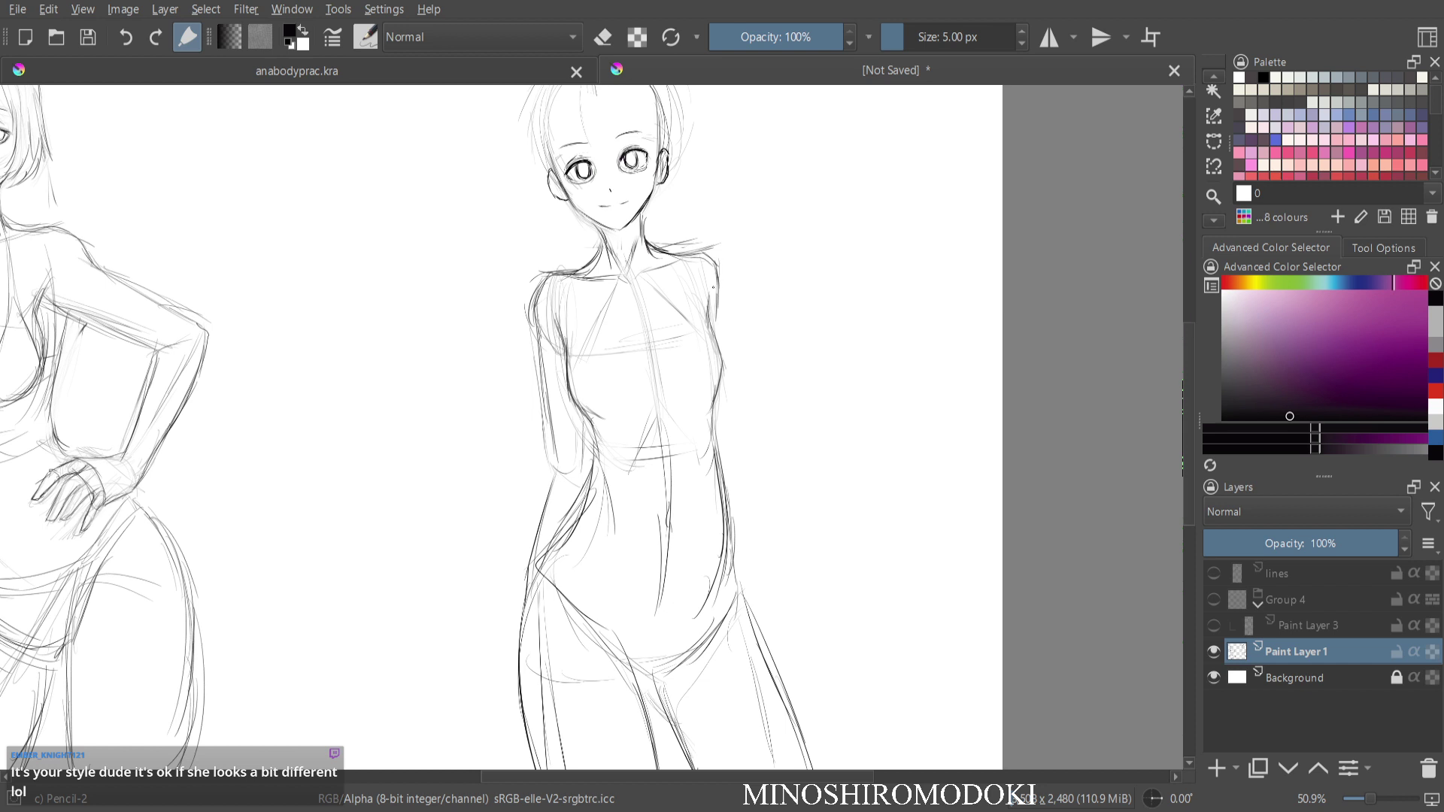
Try to sketch a bent left arm from the shoulder out to the elbow and back to the waist, and undo the strokes.
mouse_move(707, 259)
mouse_down()
mouse_move(722, 335)
mouse_move(721, 310)
mouse_move(708, 360)
mouse_move(741, 367)
mouse_move(756, 339)
mouse_move(771, 357)
mouse_up()
mouse_move(731, 363)
mouse_down()
mouse_move(773, 371)
mouse_move(749, 433)
mouse_up()
mouse_move(769, 380)
mouse_down()
mouse_move(739, 400)
mouse_move(743, 381)
mouse_move(771, 381)
mouse_move(739, 378)
mouse_move(727, 400)
mouse_move(739, 341)
mouse_move(744, 372)
mouse_move(720, 422)
mouse_move(769, 386)
mouse_move(730, 465)
mouse_up()
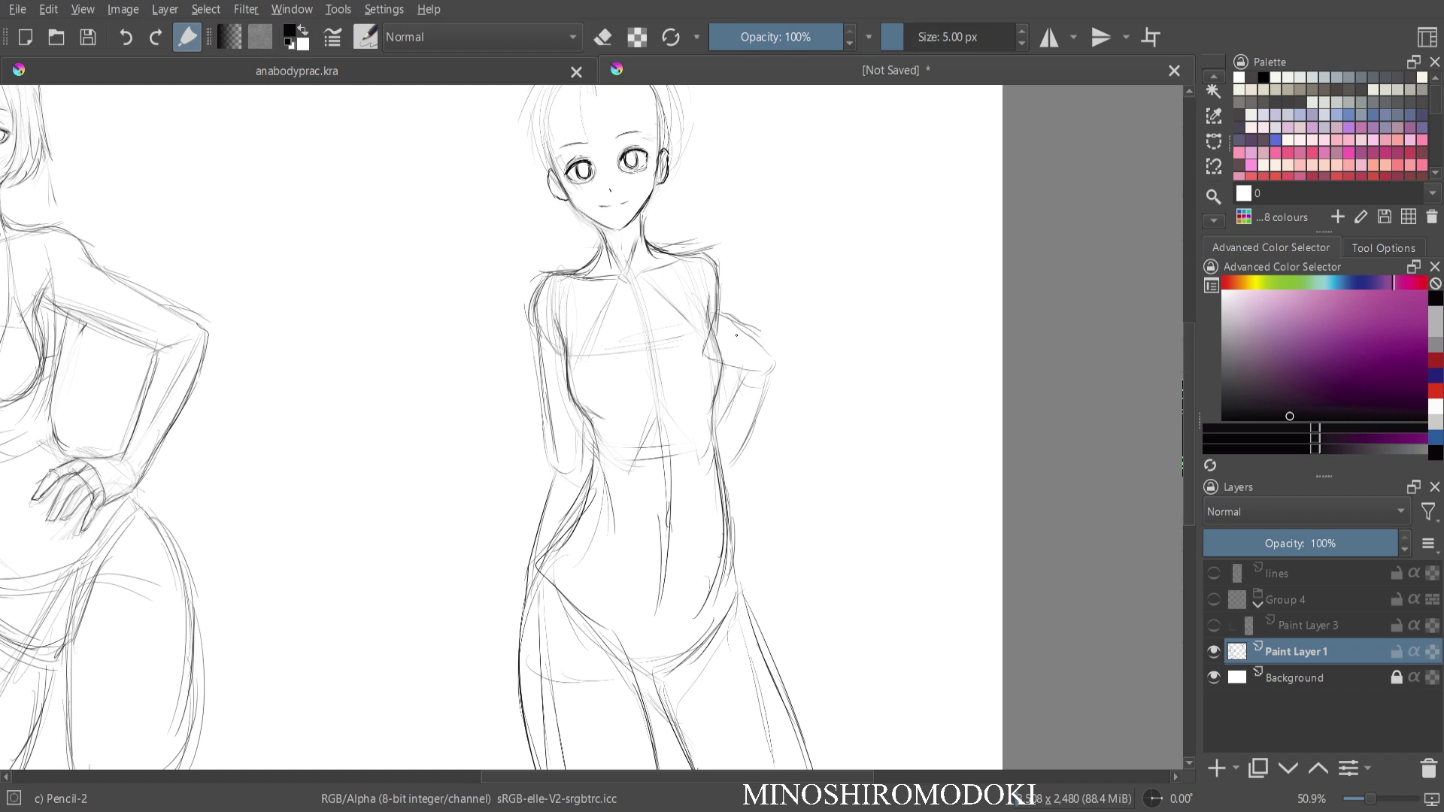
key(ctrl+z)
key(ctrl+z)
key(ctrl+z)
key(ctrl+z)
key(ctrl+z)
key(ctrl+z)
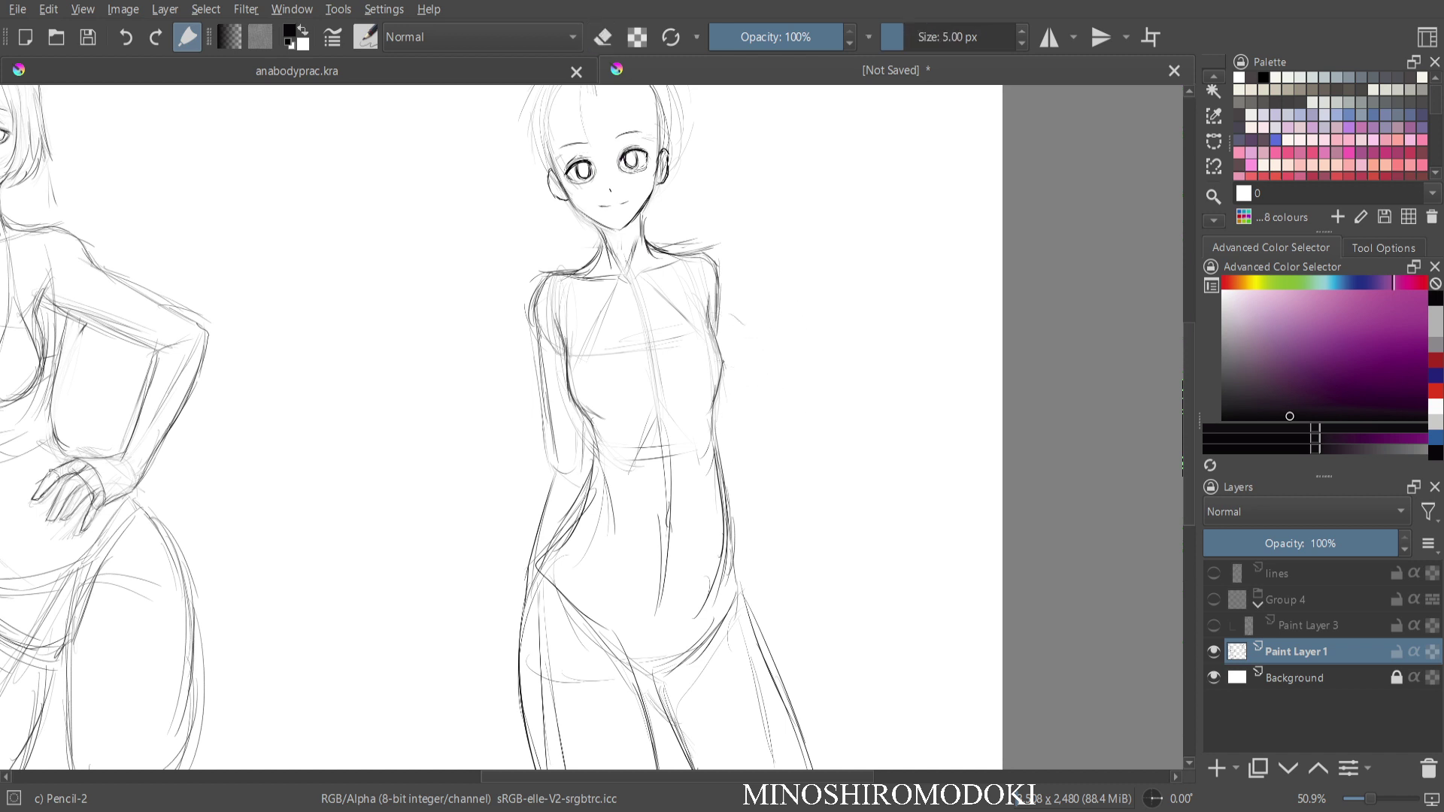
Strengthen the ribcage sides and add the lower ribcage curve, waist edge and pelvis curve.
drag(573, 331, 567, 357)
drag(700, 310, 714, 411)
drag(598, 443, 720, 425)
drag(591, 482, 576, 511)
drag(727, 525, 656, 659)
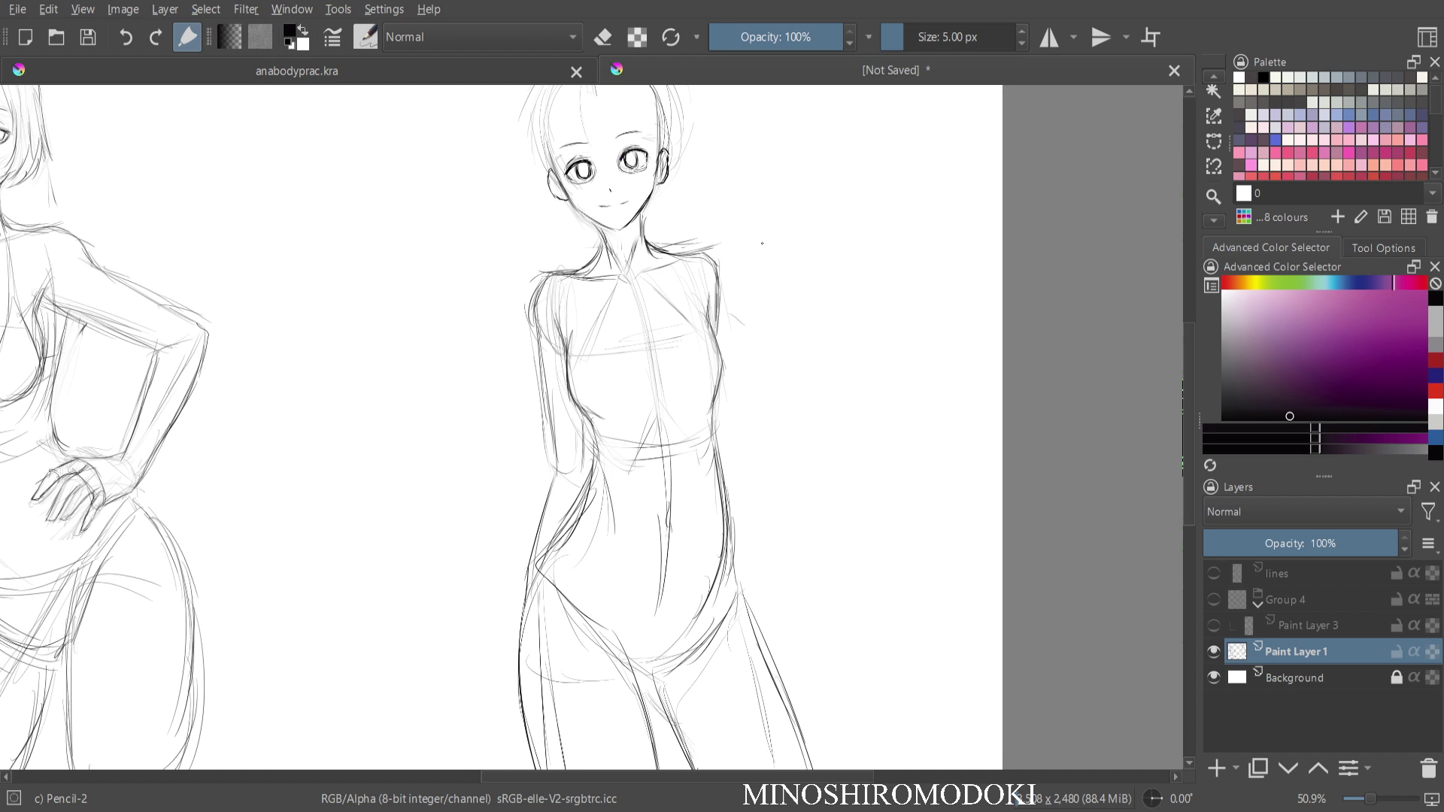
With the canvas mirrored, darken the upper eyelid of the figure's left eye and erase both eyebrows.
key(m)
scroll(626, 211, up, 3)
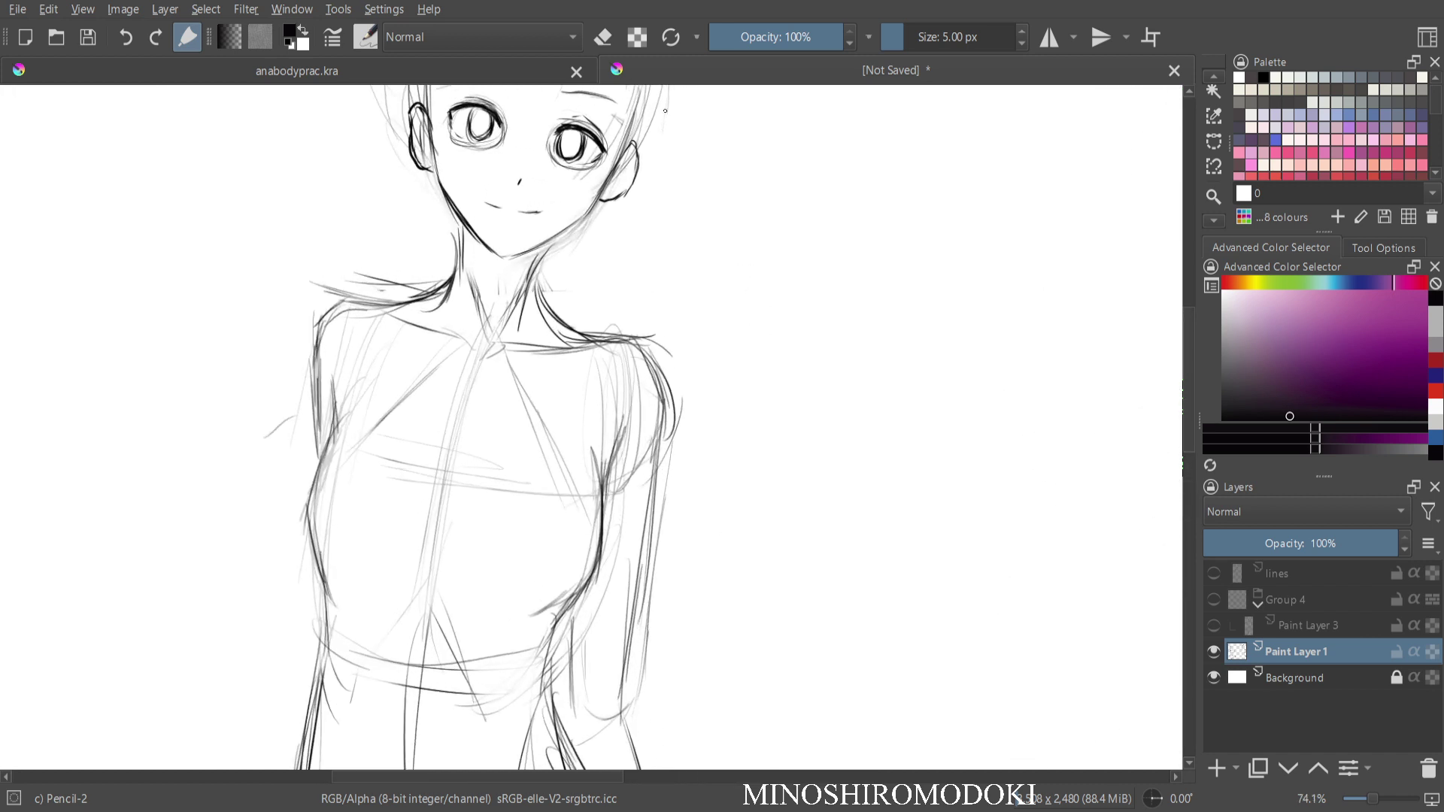
drag(602, 286, 605, 436)
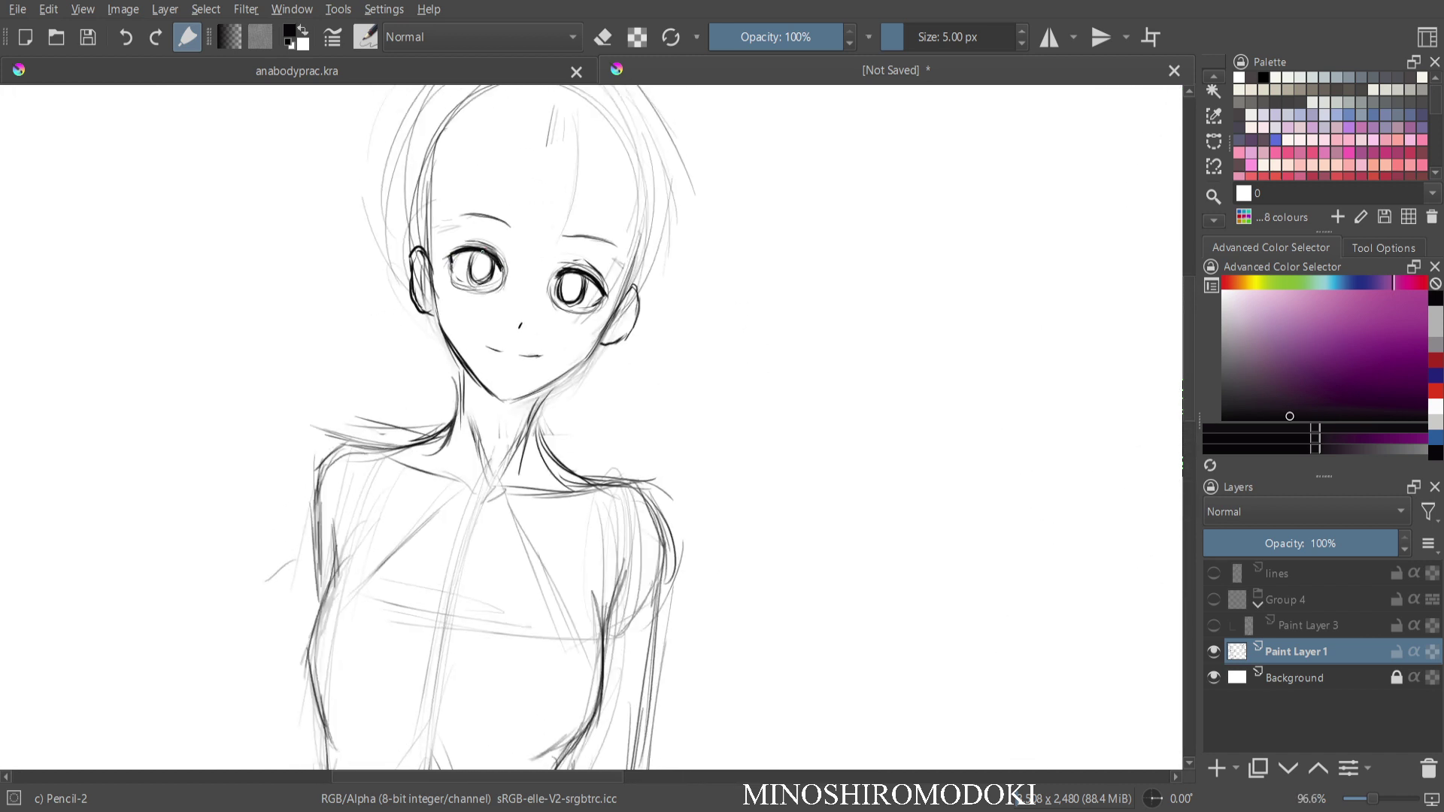
mouse_move(452, 257)
mouse_down()
mouse_move(459, 278)
mouse_move(473, 251)
mouse_up()
key(e)
drag(478, 212, 593, 228)
key(e)
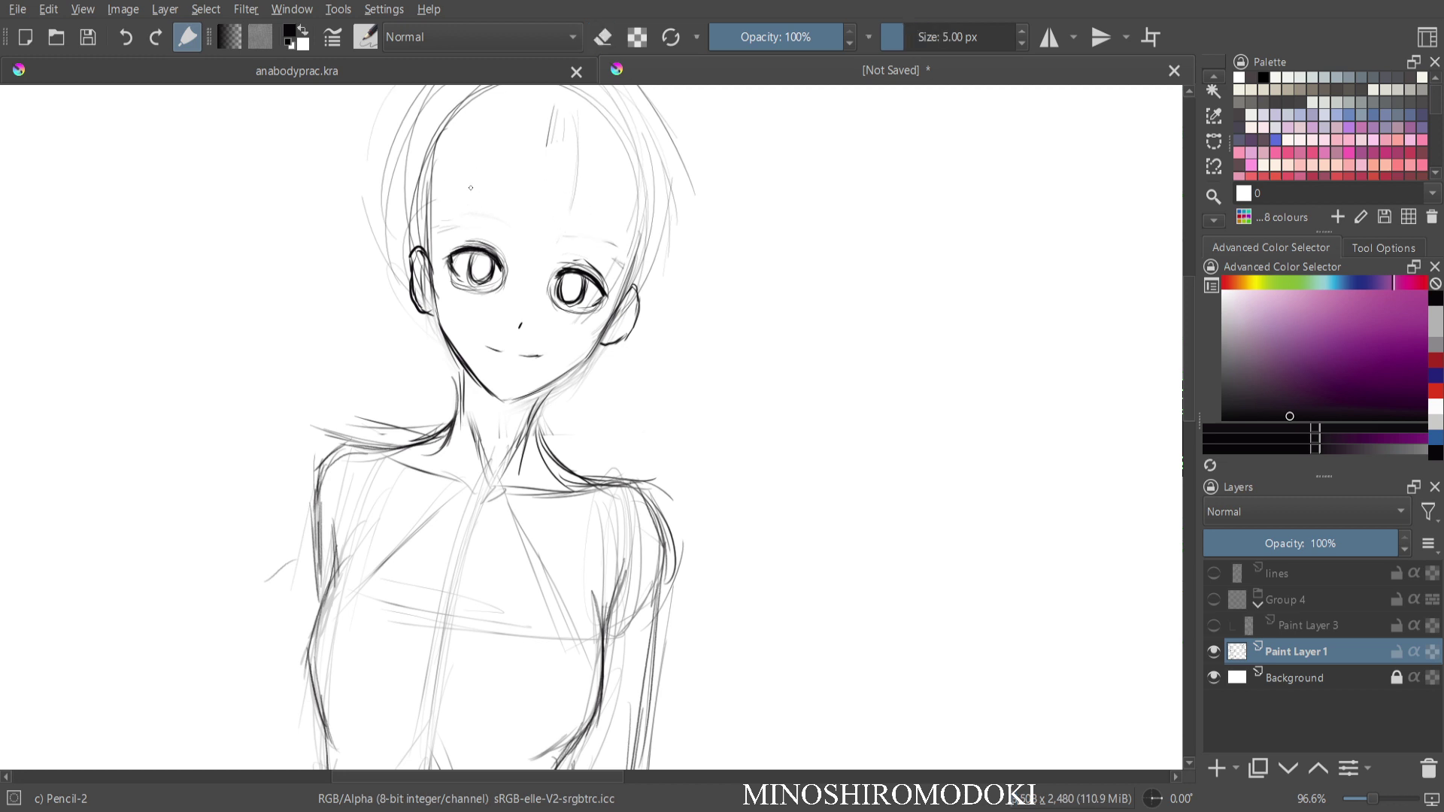
Redraw both eyebrows, refine the jaw and neck lines, and restore the unmirrored canvas.
drag(454, 219, 496, 220)
mouse_move(453, 220)
mouse_down()
mouse_move(492, 219)
mouse_move(465, 221)
mouse_move(617, 250)
mouse_up()
drag(581, 364, 528, 394)
drag(462, 362, 458, 388)
key(m)
Erase the figure's hanging right arm below the shoulder.
mouse_move(639, 602)
mouse_down()
mouse_move(457, 298)
mouse_move(361, 194)
mouse_move(374, 297)
mouse_up()
drag(604, 198, 600, 293)
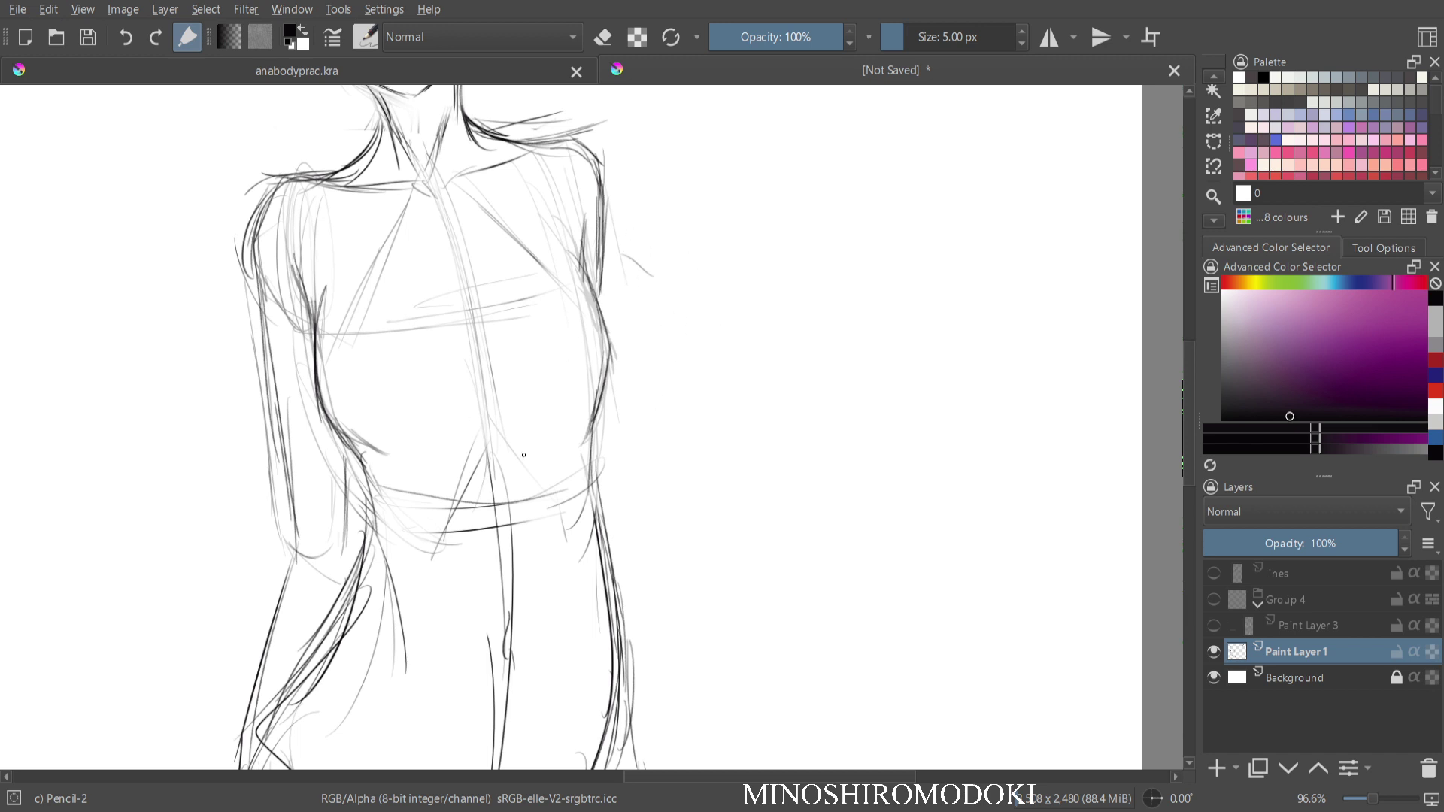
scroll(564, 329, down, 5)
key(e)
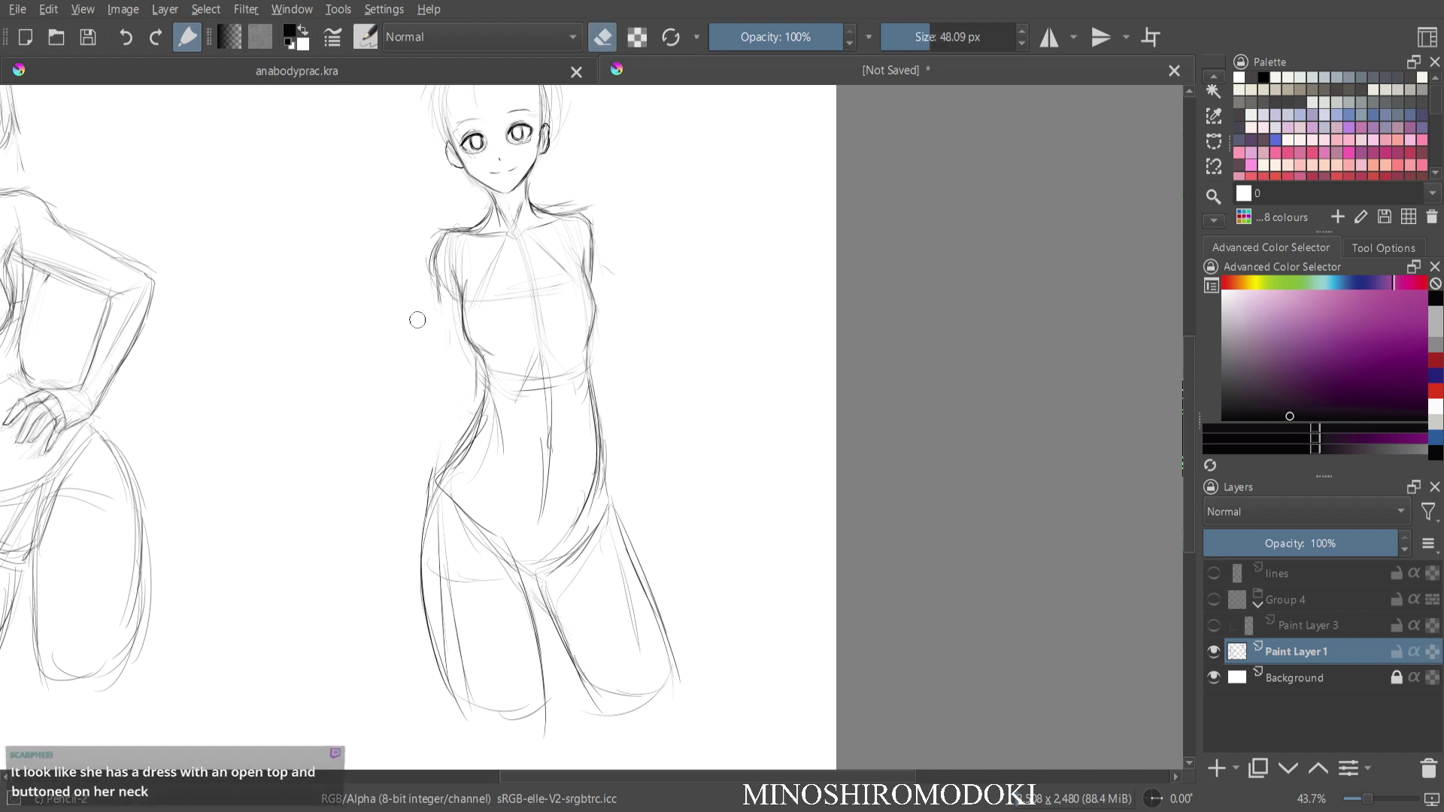
key(e)
Sketch a new right arm angled out from the body, with a tapering upper arm and forearm down to the wrist.
drag(458, 295, 432, 351)
drag(431, 274, 393, 371)
mouse_move(450, 306)
mouse_down()
mouse_move(421, 382)
mouse_move(329, 510)
mouse_up()
drag(399, 386, 325, 534)
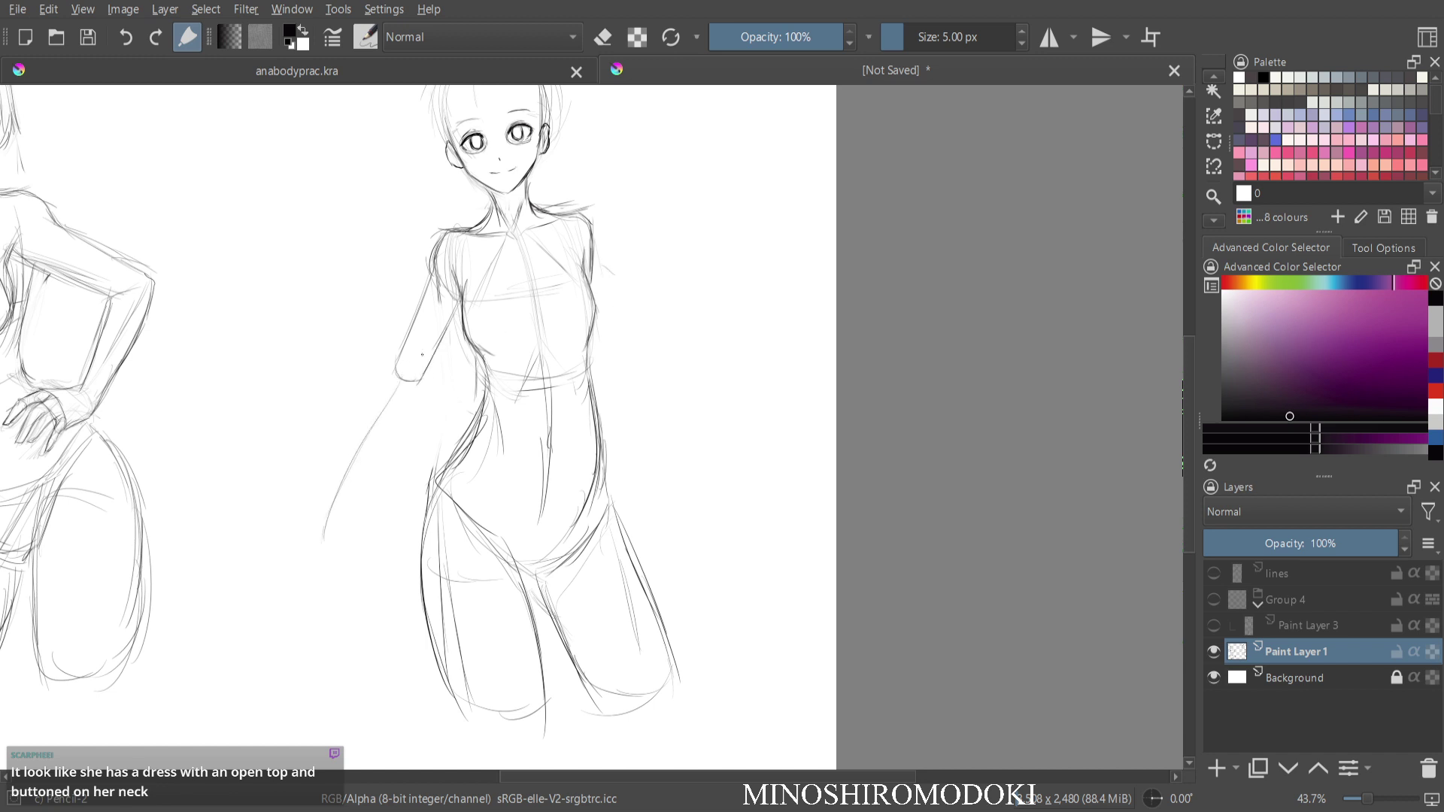
drag(391, 377, 348, 457)
drag(418, 384, 335, 516)
drag(356, 441, 313, 523)
drag(407, 396, 337, 523)
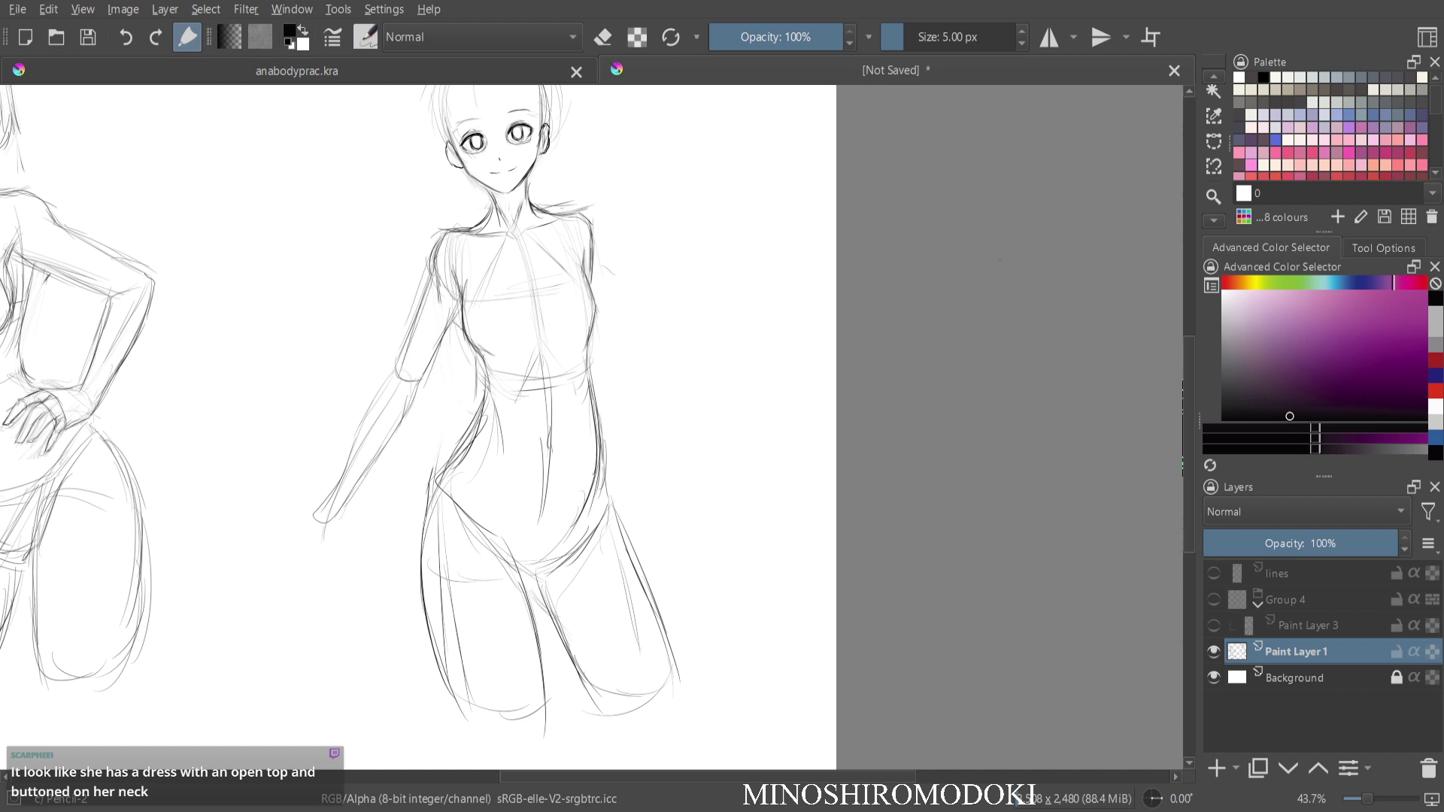
Sketch the figure's left upper arm reaching outward from the shoulder to a rounded elbow.
mouse_move(596, 248)
mouse_down()
mouse_move(659, 337)
mouse_move(643, 360)
mouse_move(656, 316)
mouse_up()
mouse_move(617, 271)
mouse_down()
mouse_move(666, 333)
mouse_move(639, 343)
mouse_move(653, 356)
mouse_up()
drag(596, 244, 659, 325)
drag(594, 243, 677, 344)
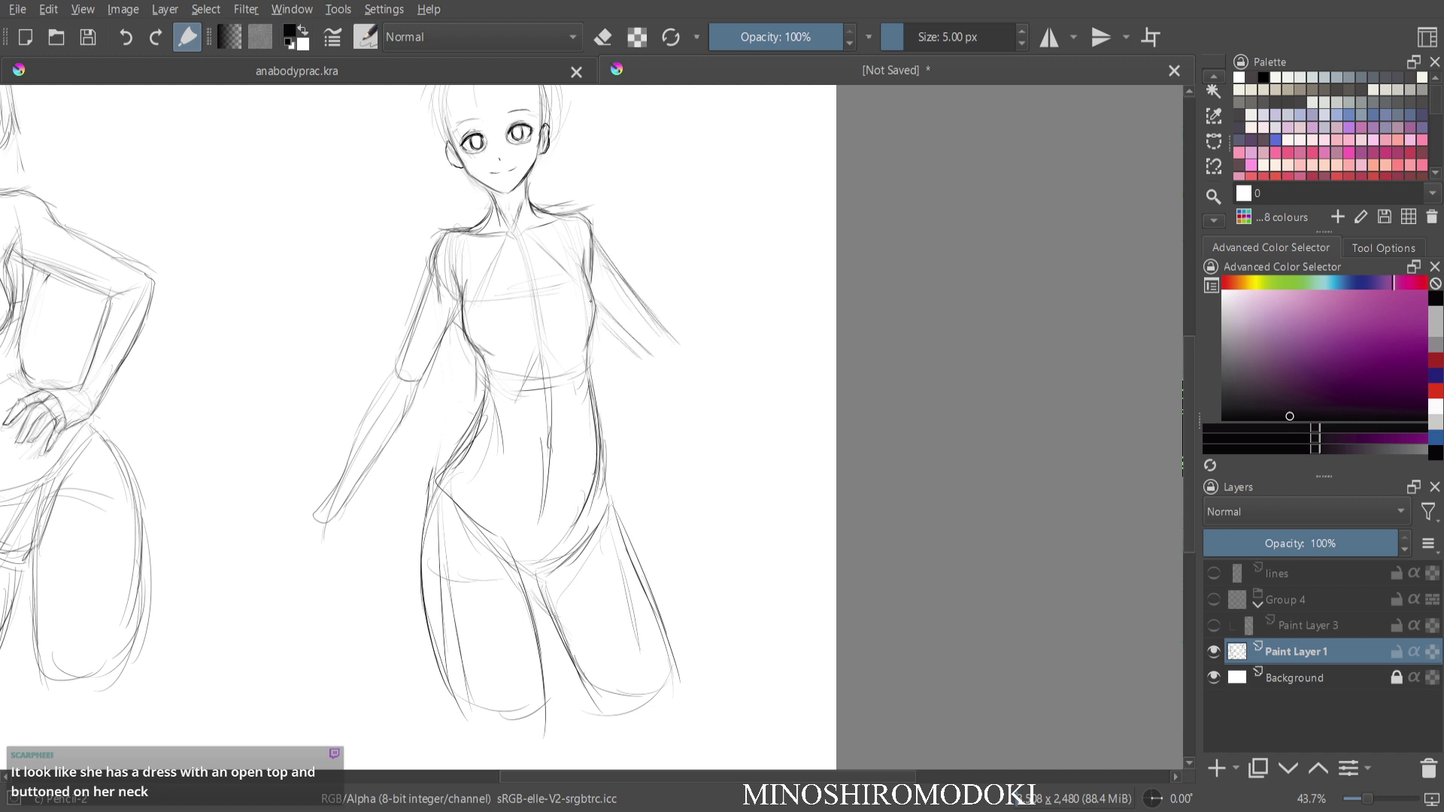
drag(588, 302, 644, 351)
drag(631, 335, 653, 348)
Select the hips and thighs, rotate them slightly clockwise, shift them to line up with the waist, apply the transform and deselect.
mouse_move(674, 467)
mouse_down()
mouse_move(523, 402)
mouse_move(481, 760)
mouse_move(674, 463)
mouse_up()
key(ctrl+t)
drag(797, 467, 805, 483)
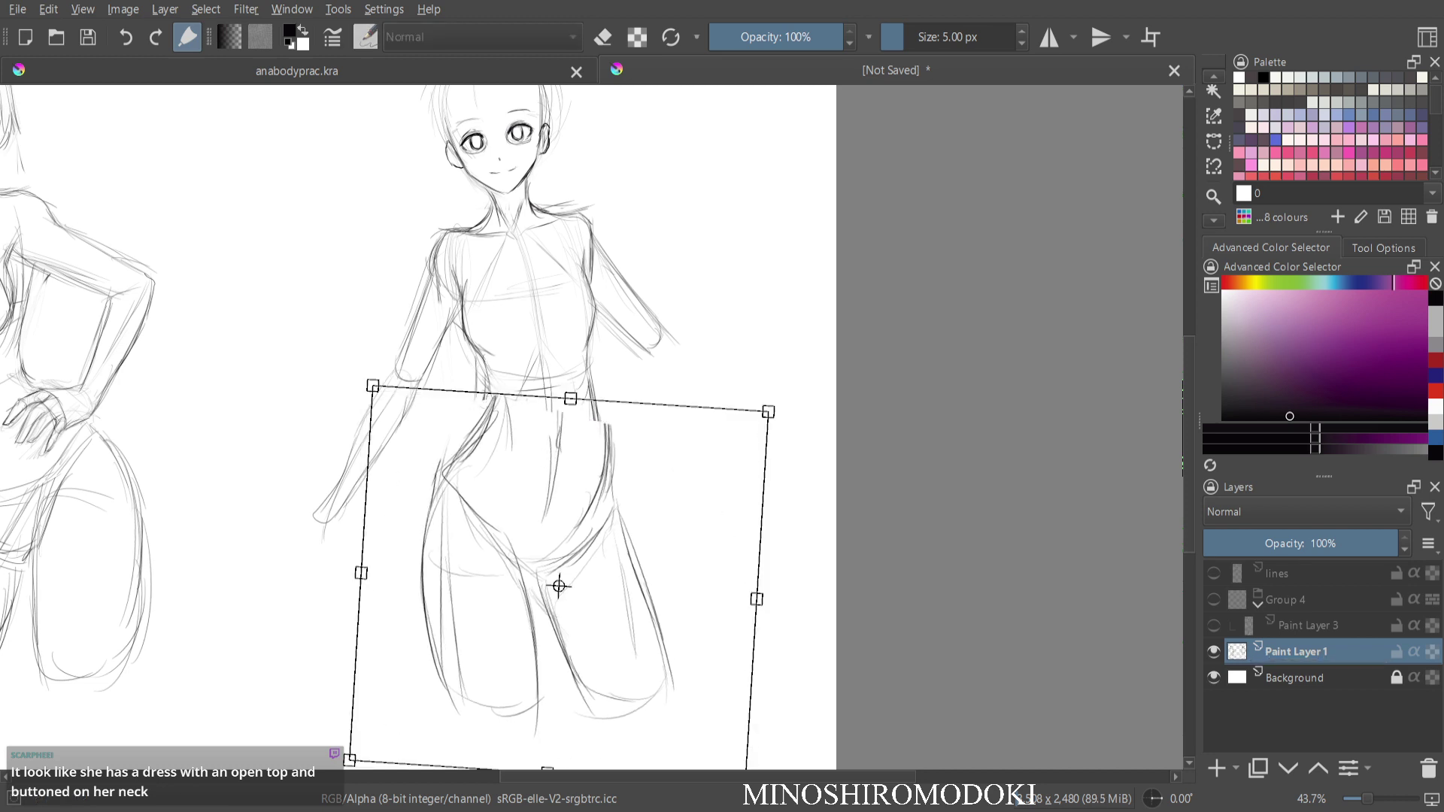
drag(639, 526, 629, 519)
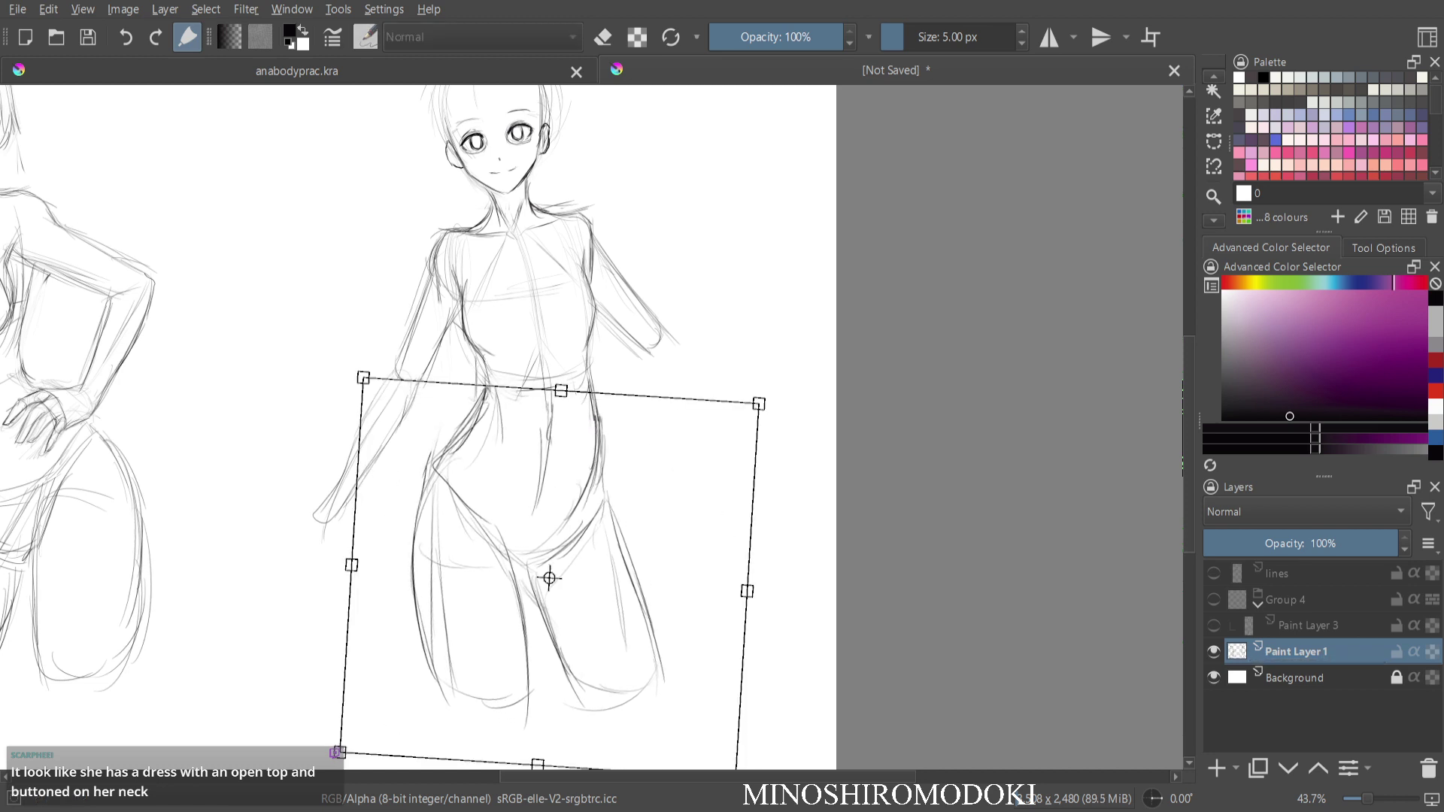
key(Return)
key(ctrl+shift+a)
key(b)
key(e)
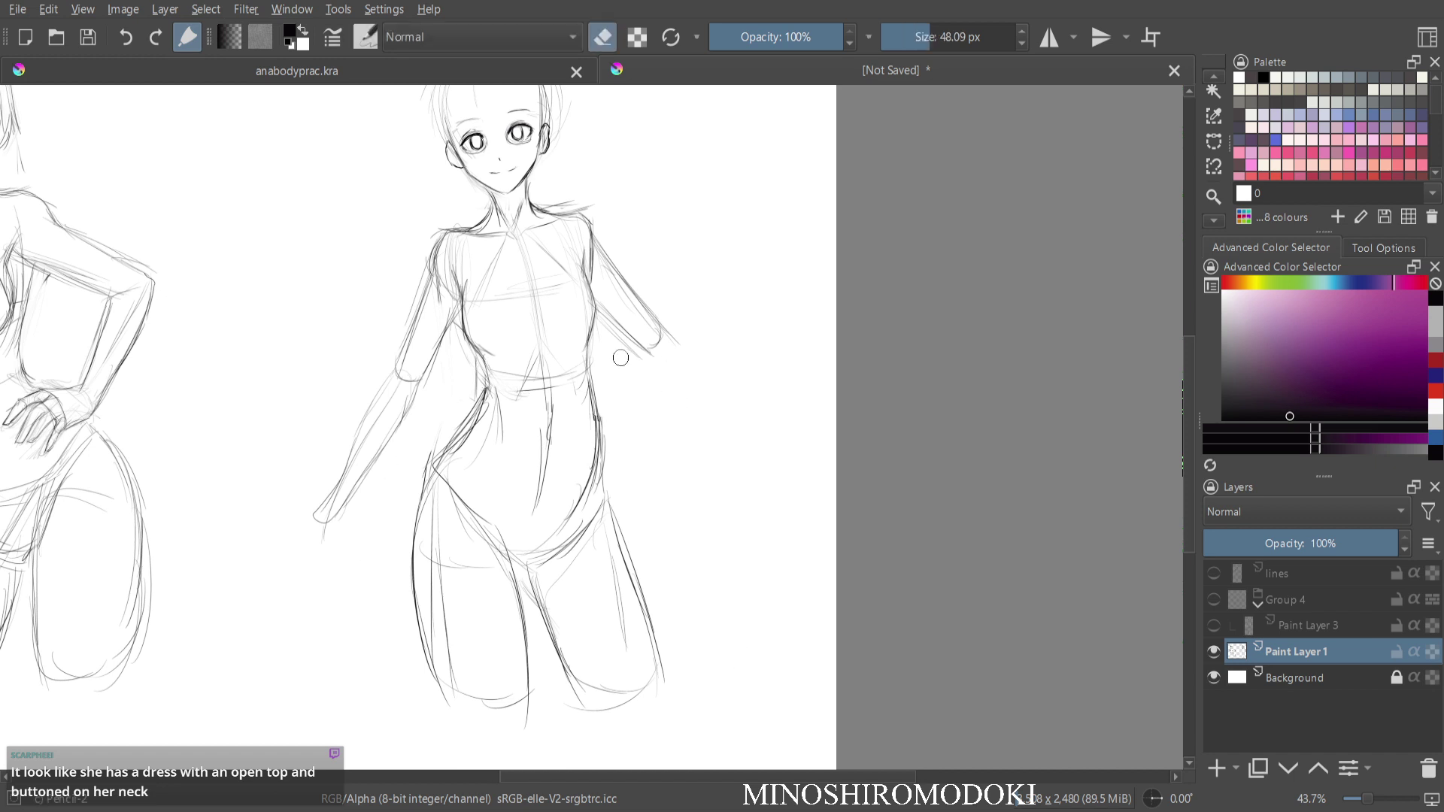
key(e)
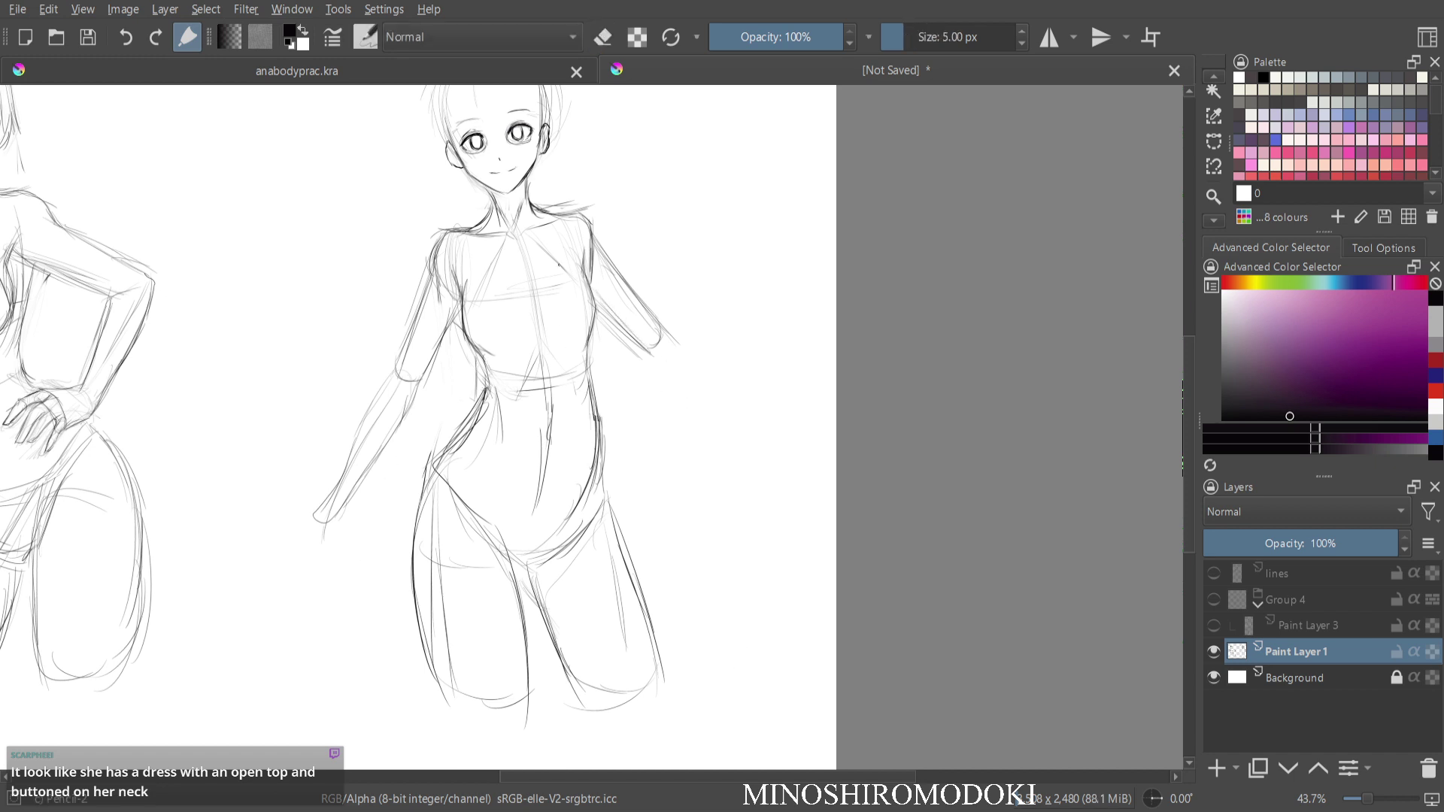
Darken the outlines of the left upper arm and the right forearm with the pencil.
key(e)
key(e)
right_click(593, 290)
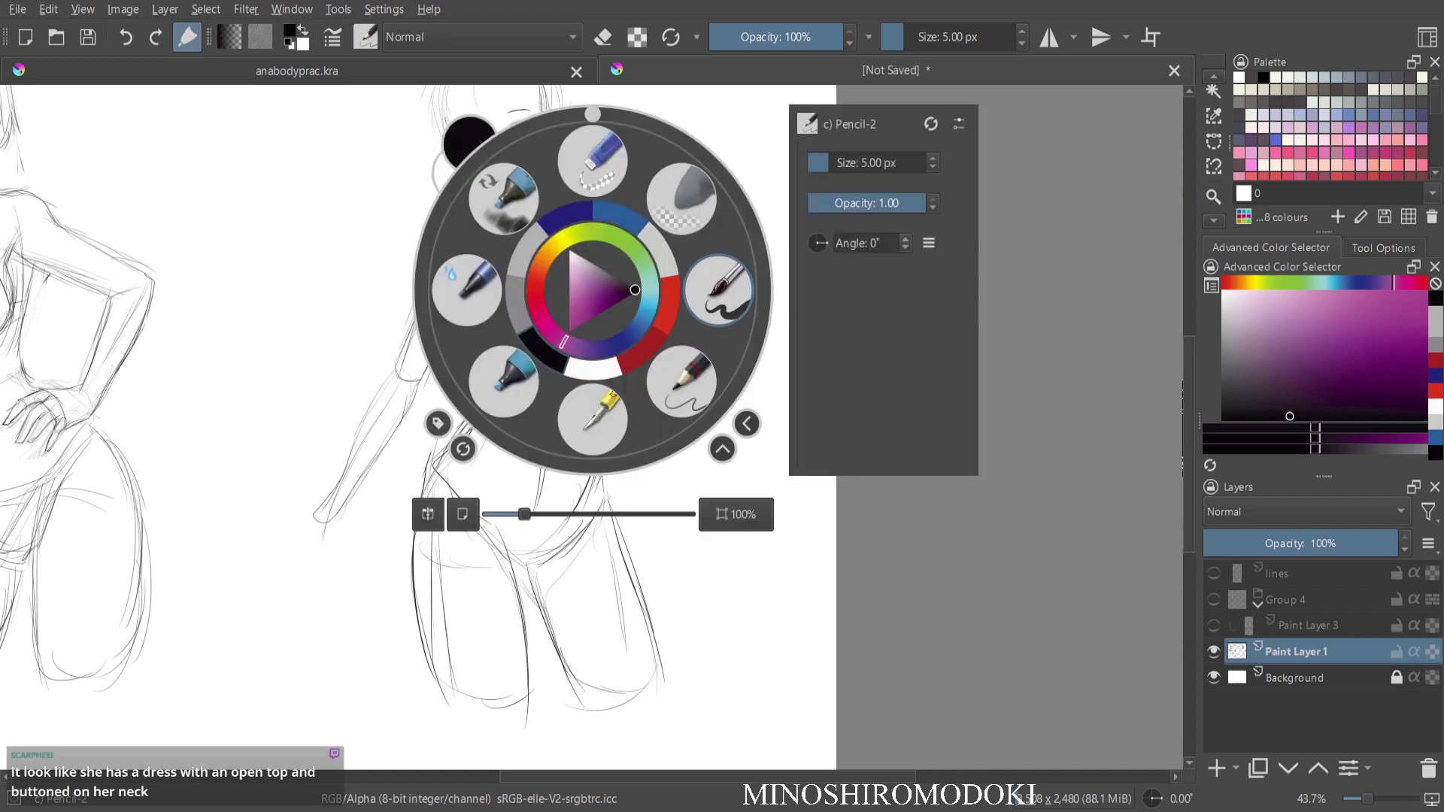
click(681, 381)
key(e)
key(e)
drag(592, 237, 662, 315)
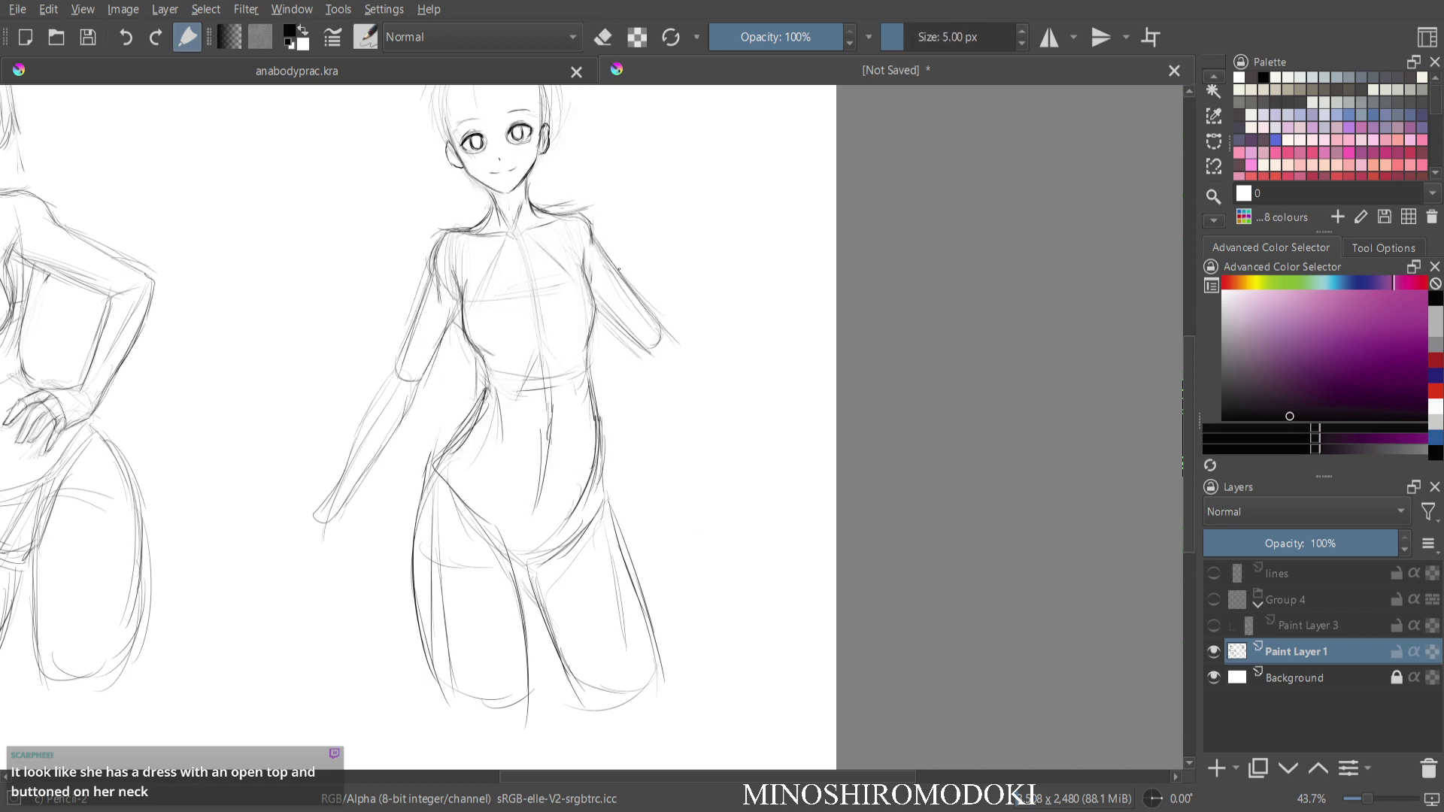
mouse_move(620, 270)
mouse_down()
mouse_move(663, 317)
mouse_move(651, 349)
mouse_up()
mouse_move(447, 321)
mouse_down()
mouse_move(419, 385)
mouse_move(352, 459)
mouse_up()
drag(420, 394, 346, 499)
mouse_move(367, 432)
mouse_down()
mouse_move(330, 493)
mouse_move(350, 515)
mouse_up()
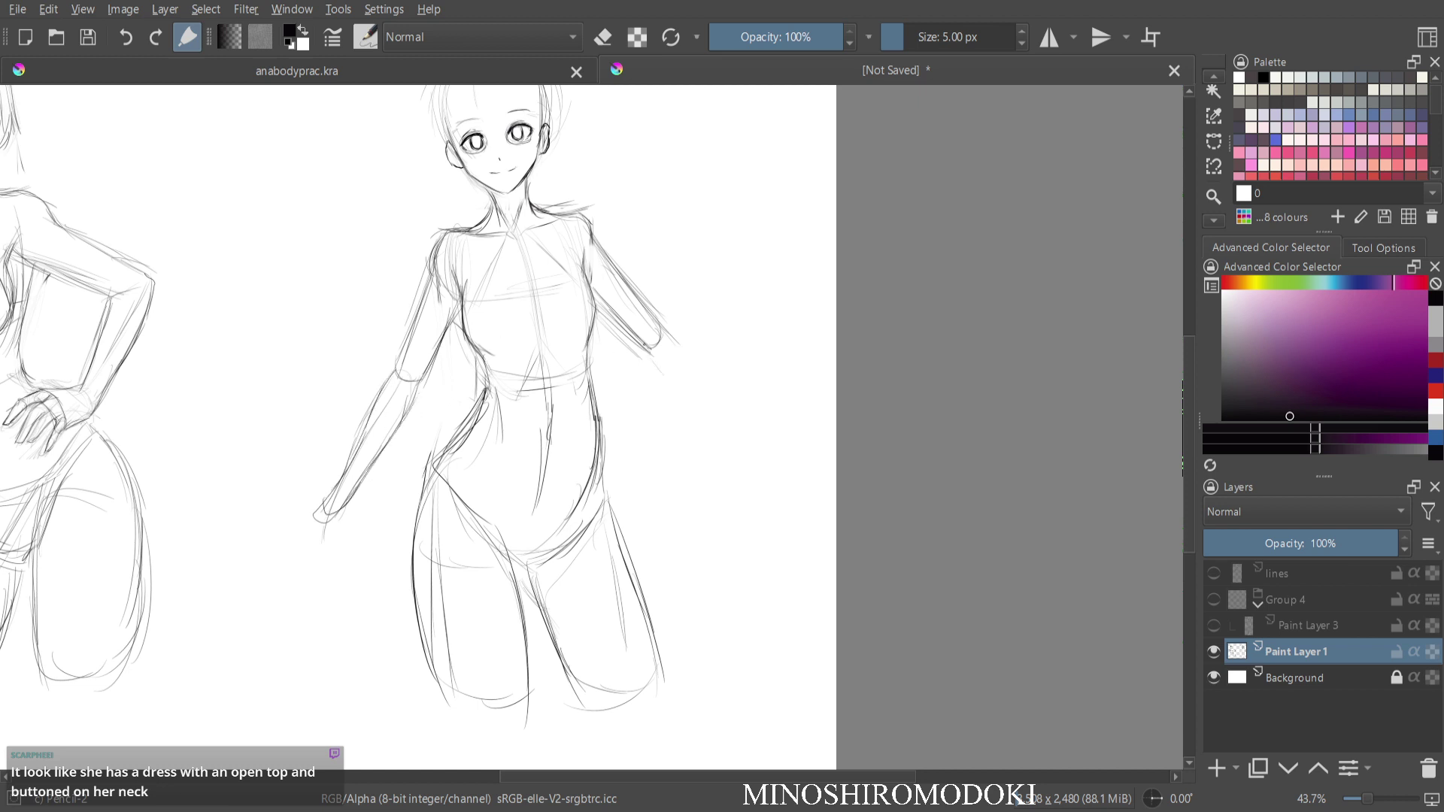
Sketch the outlines of the left forearm and erase the rounded wrist end of the right forearm.
mouse_move(647, 352)
mouse_down()
mouse_move(708, 406)
mouse_move(740, 408)
mouse_move(745, 434)
mouse_up()
drag(722, 385, 762, 421)
mouse_move(328, 496)
mouse_down()
mouse_move(310, 516)
mouse_move(346, 516)
mouse_move(388, 384)
mouse_move(338, 500)
mouse_up()
key(e)
right_click(318, 510)
click(407, 419)
mouse_move(761, 432)
mouse_down()
mouse_move(751, 442)
mouse_move(755, 424)
mouse_up()
right_click(625, 441)
click(691, 505)
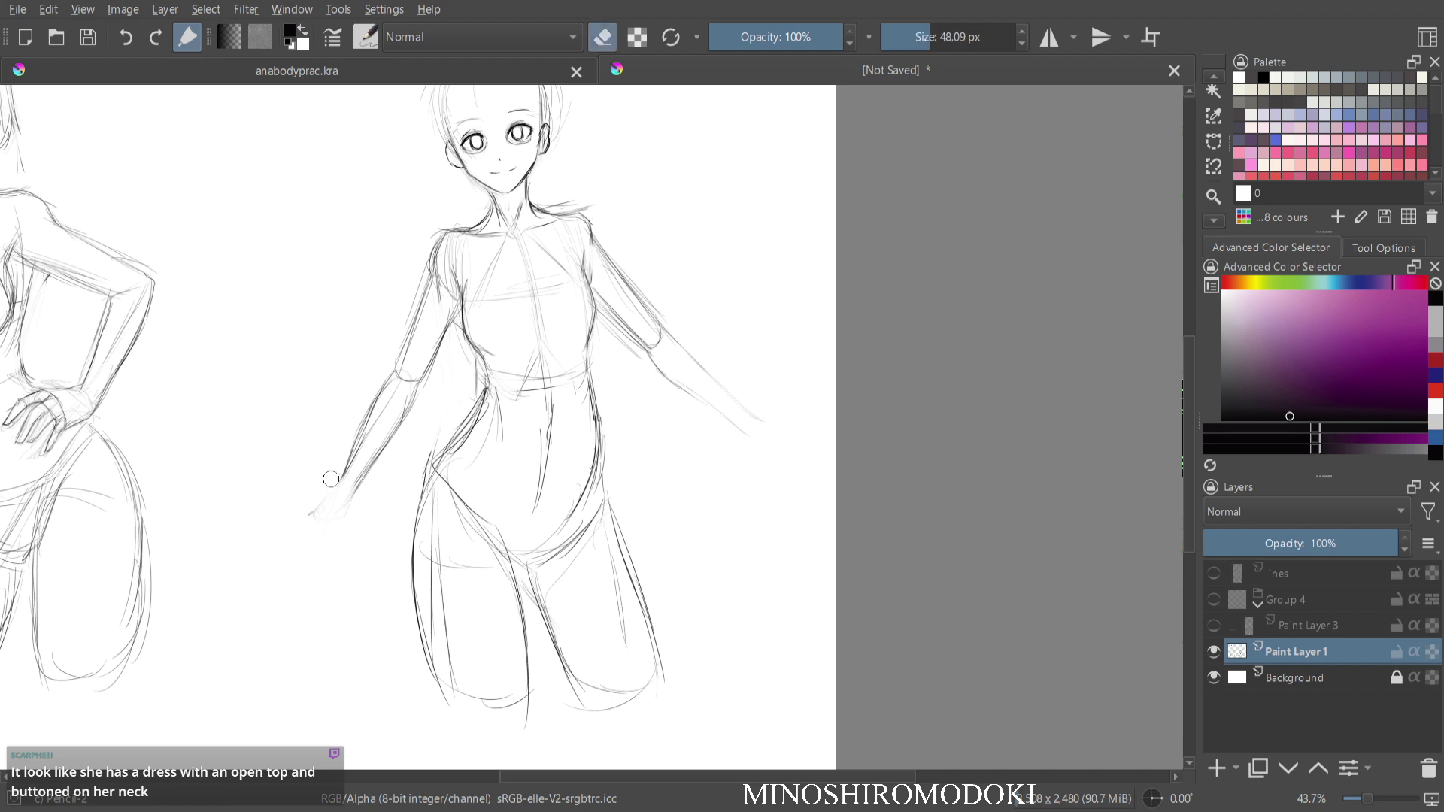
Sketch the figure's right hand with spread fingers extending from the wrist.
key(e)
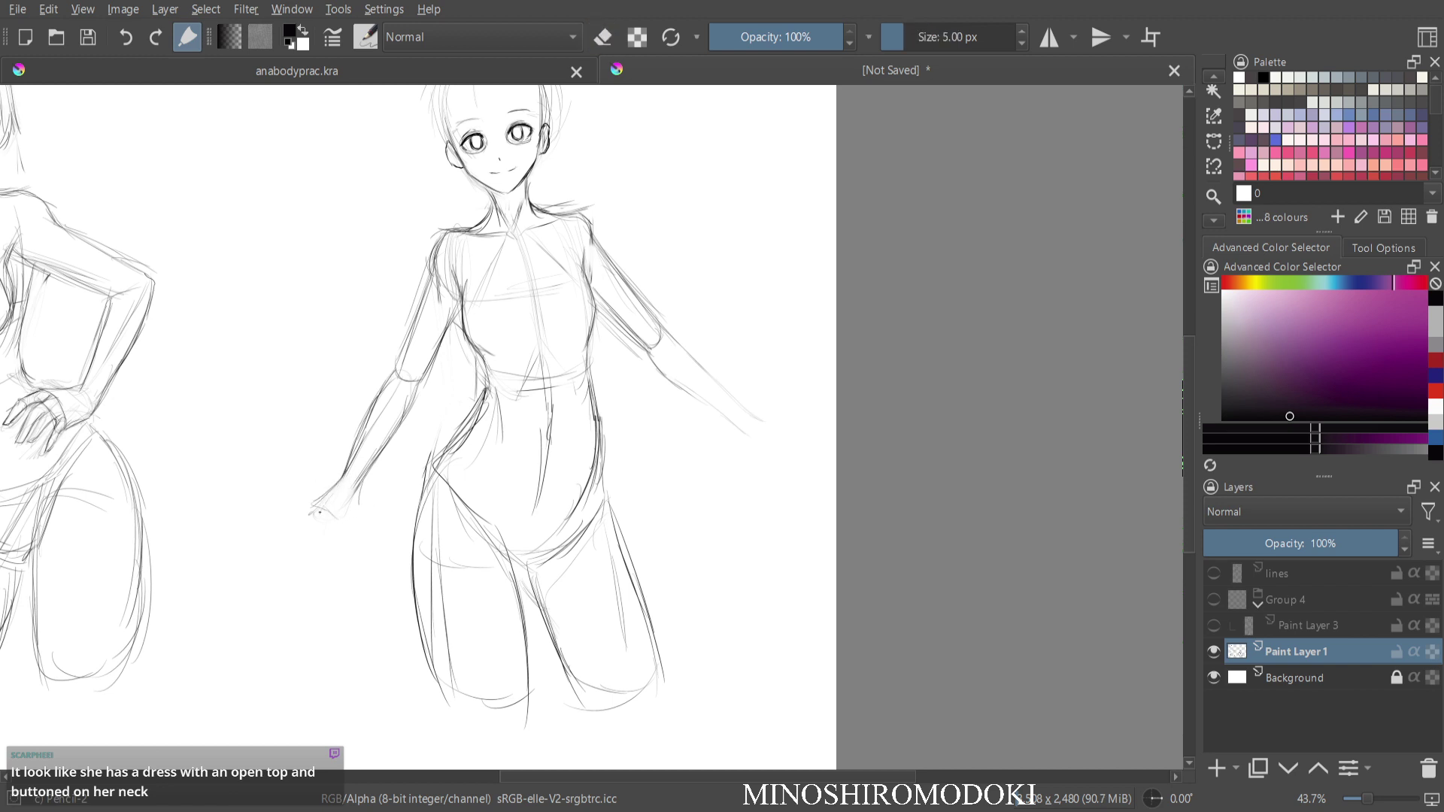
mouse_move(330, 513)
mouse_down()
mouse_move(317, 551)
mouse_move(343, 511)
mouse_move(270, 523)
mouse_move(306, 519)
mouse_move(316, 547)
mouse_move(331, 531)
mouse_up()
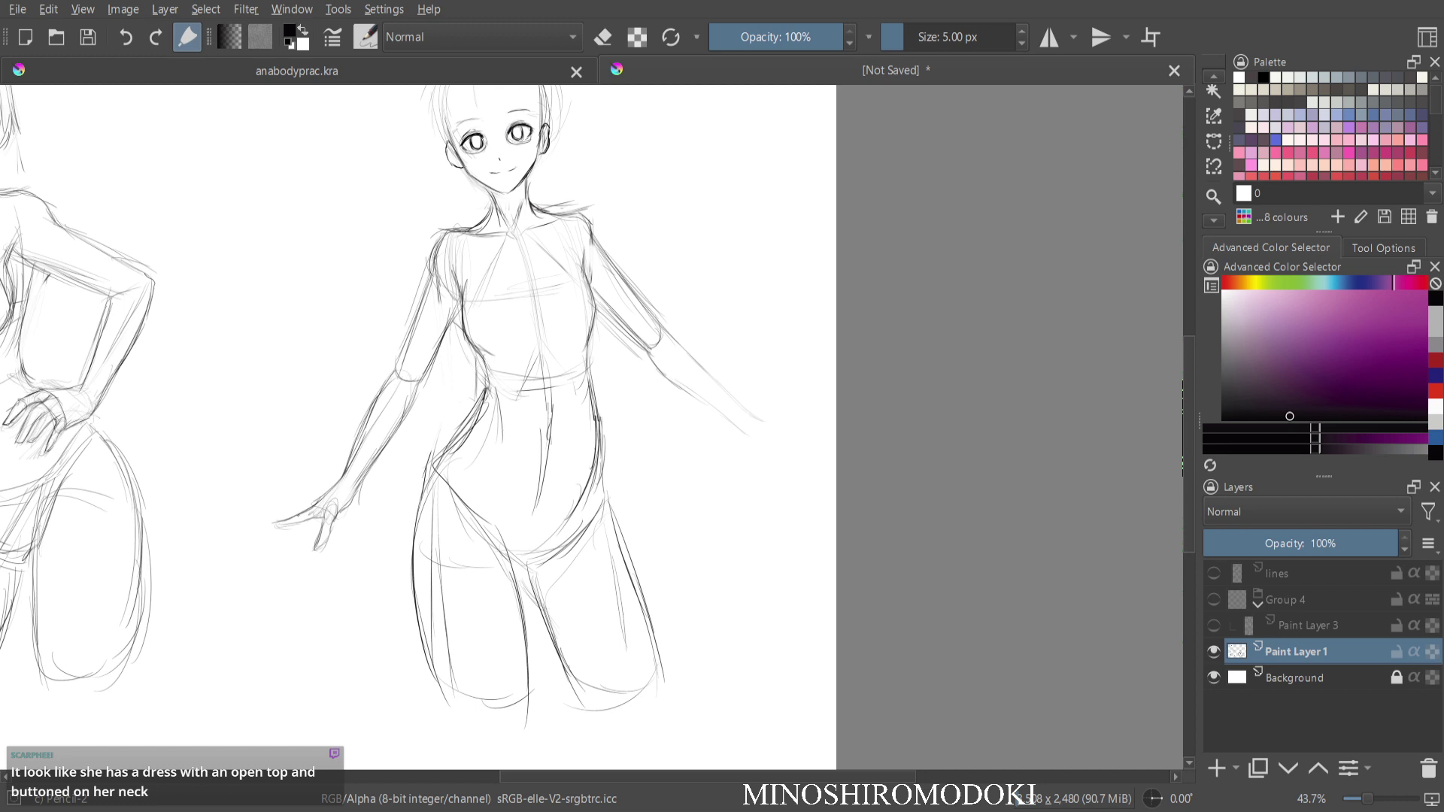
drag(294, 513, 318, 498)
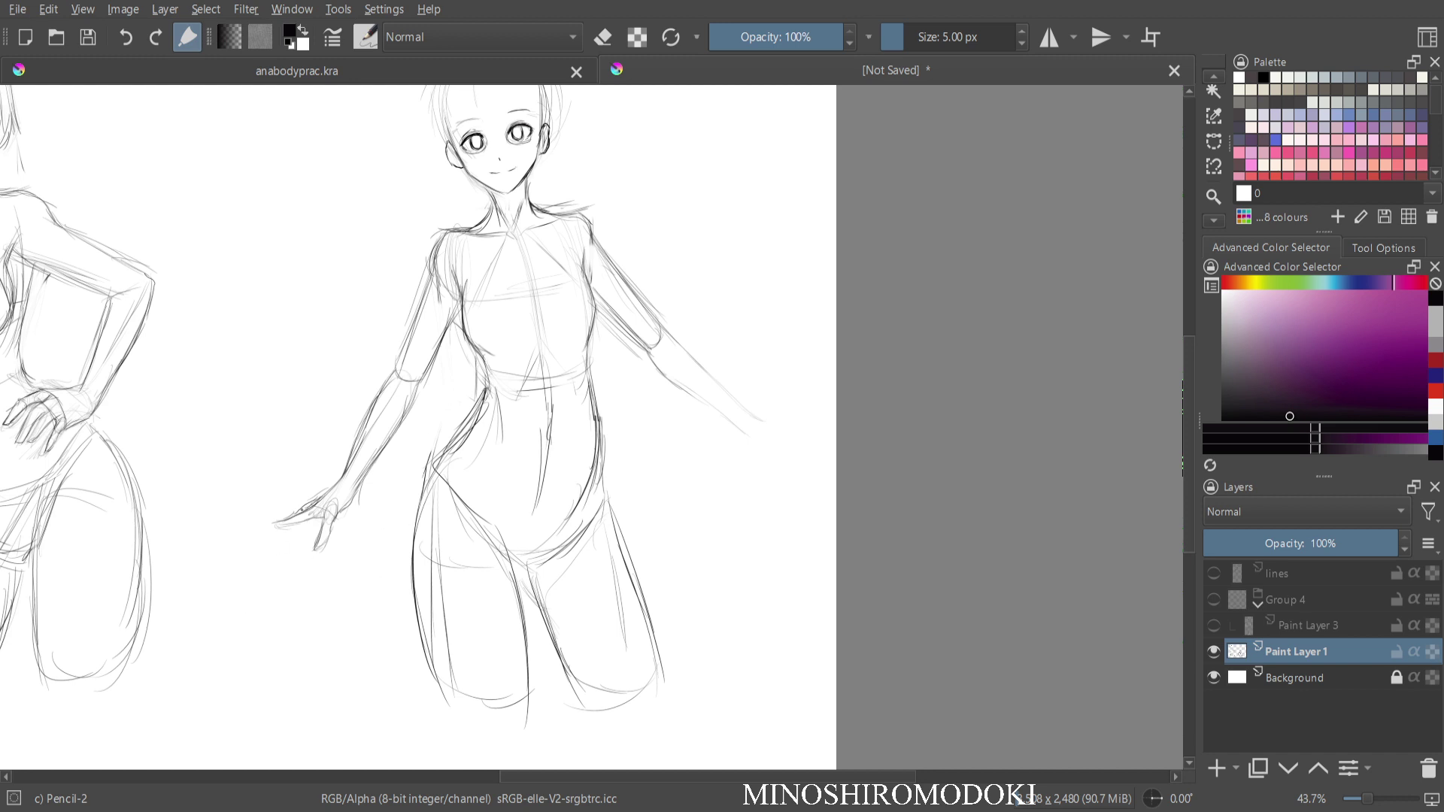
drag(300, 514, 283, 525)
Reinforce the left arm's outlines from the upper arm through the elbow to the wrist.
drag(648, 349, 696, 393)
drag(660, 325, 726, 396)
drag(686, 352, 737, 405)
mouse_move(665, 378)
mouse_down()
mouse_move(733, 421)
mouse_move(752, 415)
mouse_move(759, 435)
mouse_move(767, 422)
mouse_up()
drag(607, 252, 662, 317)
Sketch the left hand with outstretched fingers and darken the waist and hip contours.
drag(737, 427, 762, 436)
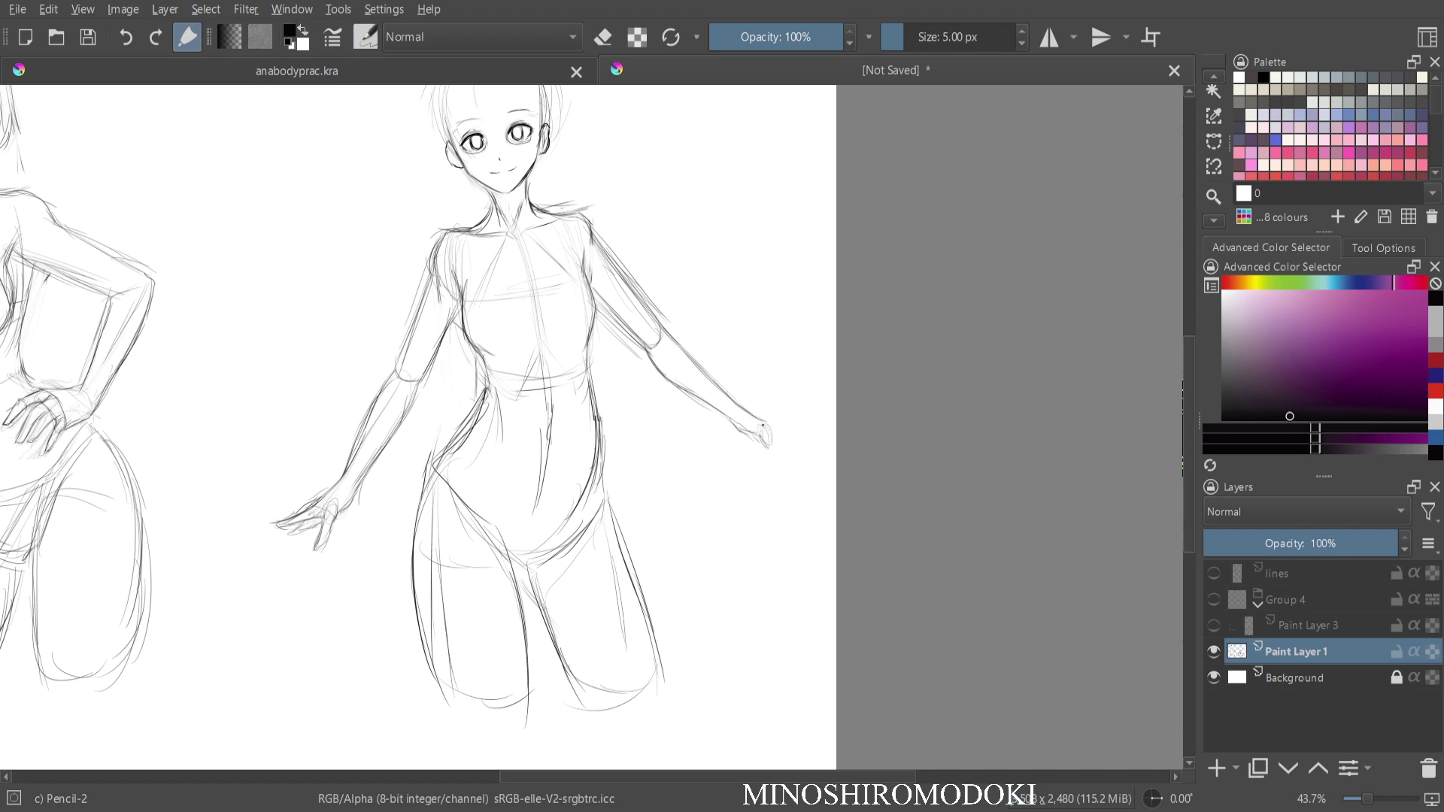
mouse_move(763, 424)
mouse_down()
mouse_move(770, 439)
mouse_move(755, 436)
mouse_move(779, 440)
mouse_up()
mouse_move(772, 429)
mouse_down()
mouse_move(783, 422)
mouse_move(775, 432)
mouse_up()
drag(489, 357, 478, 394)
drag(588, 356, 595, 509)
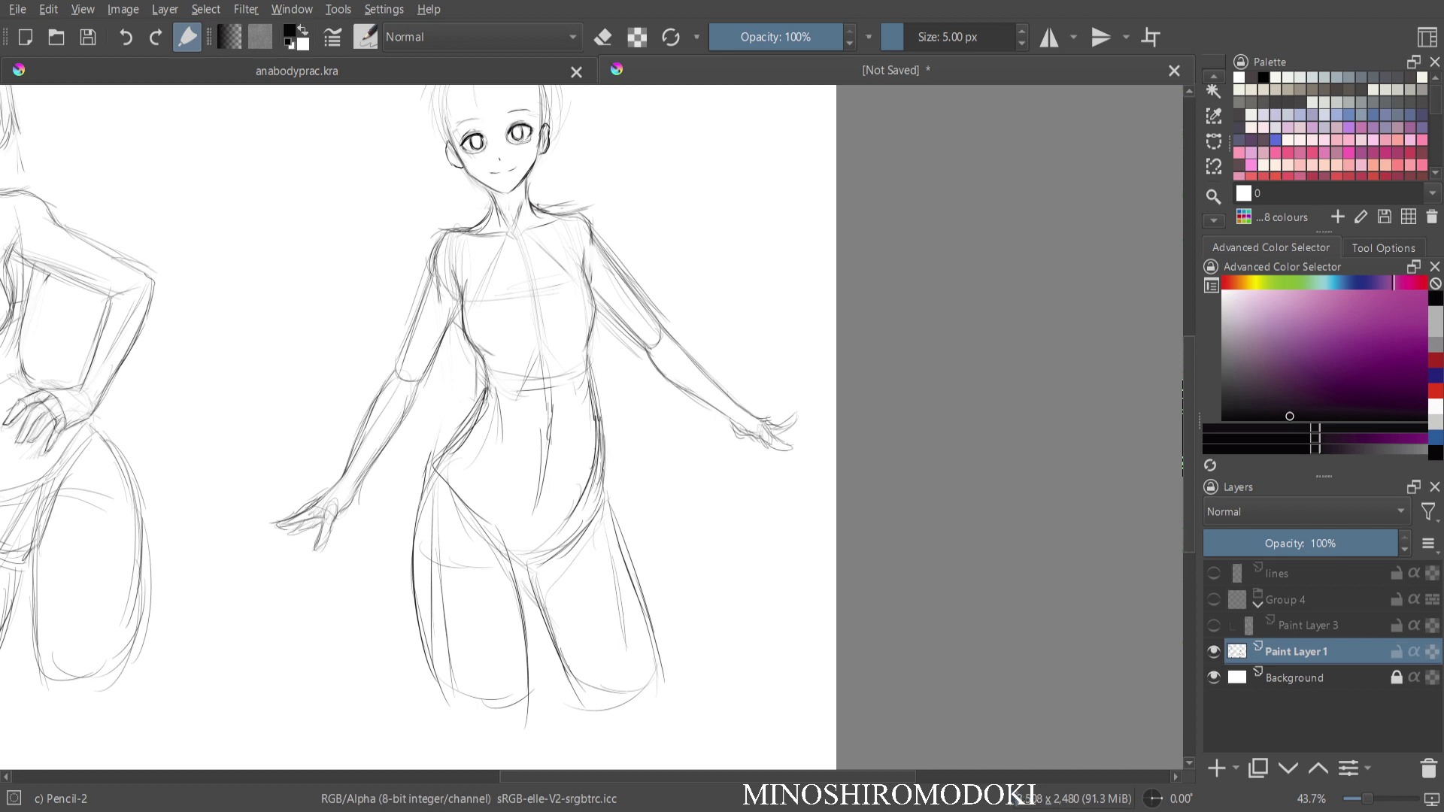
Begin a fringe across the forehead and sketch the hair falling past the figure's left ear to the shoulder.
drag(518, 177, 519, 124)
drag(500, 150, 481, 377)
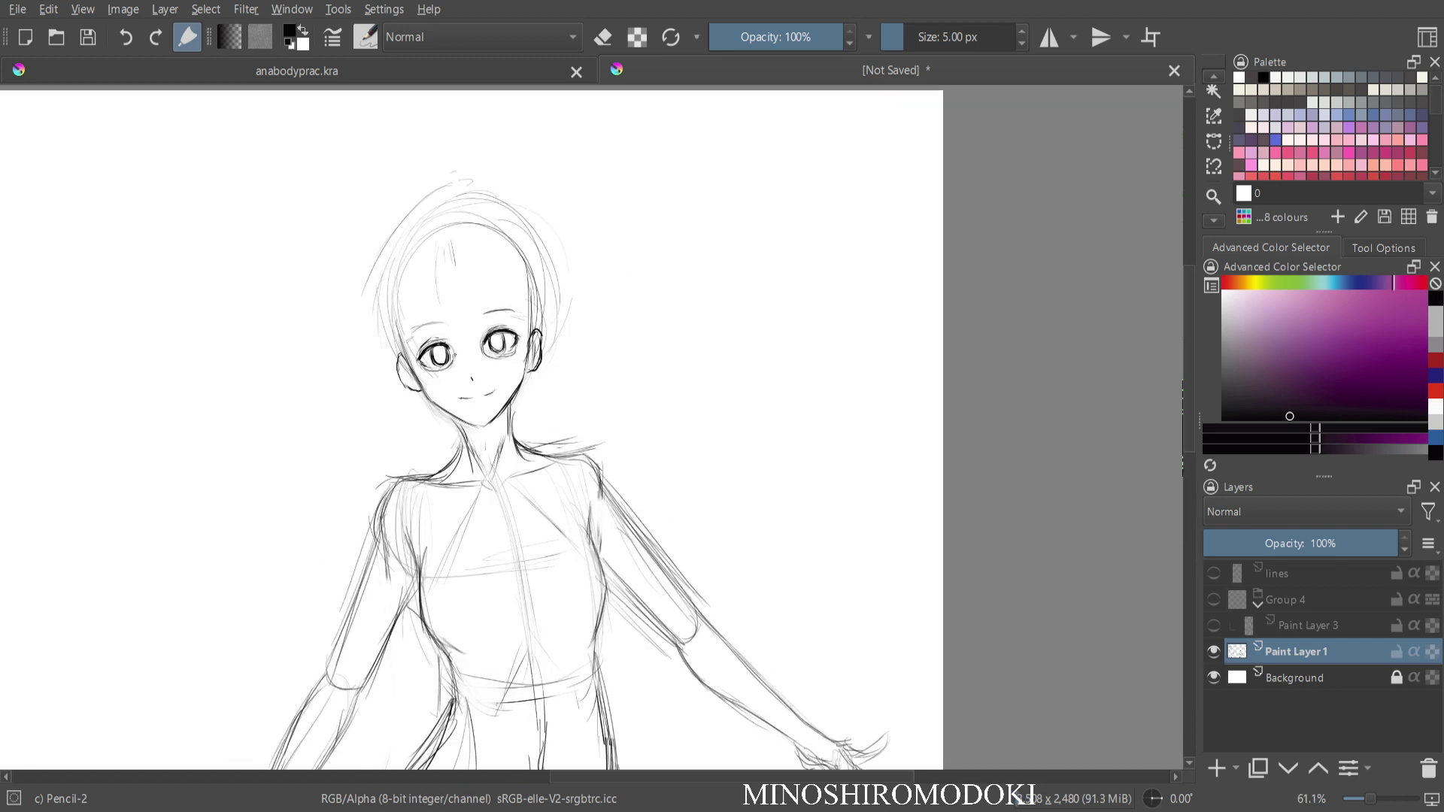
mouse_move(440, 242)
mouse_down()
mouse_move(456, 322)
mouse_move(516, 317)
mouse_up()
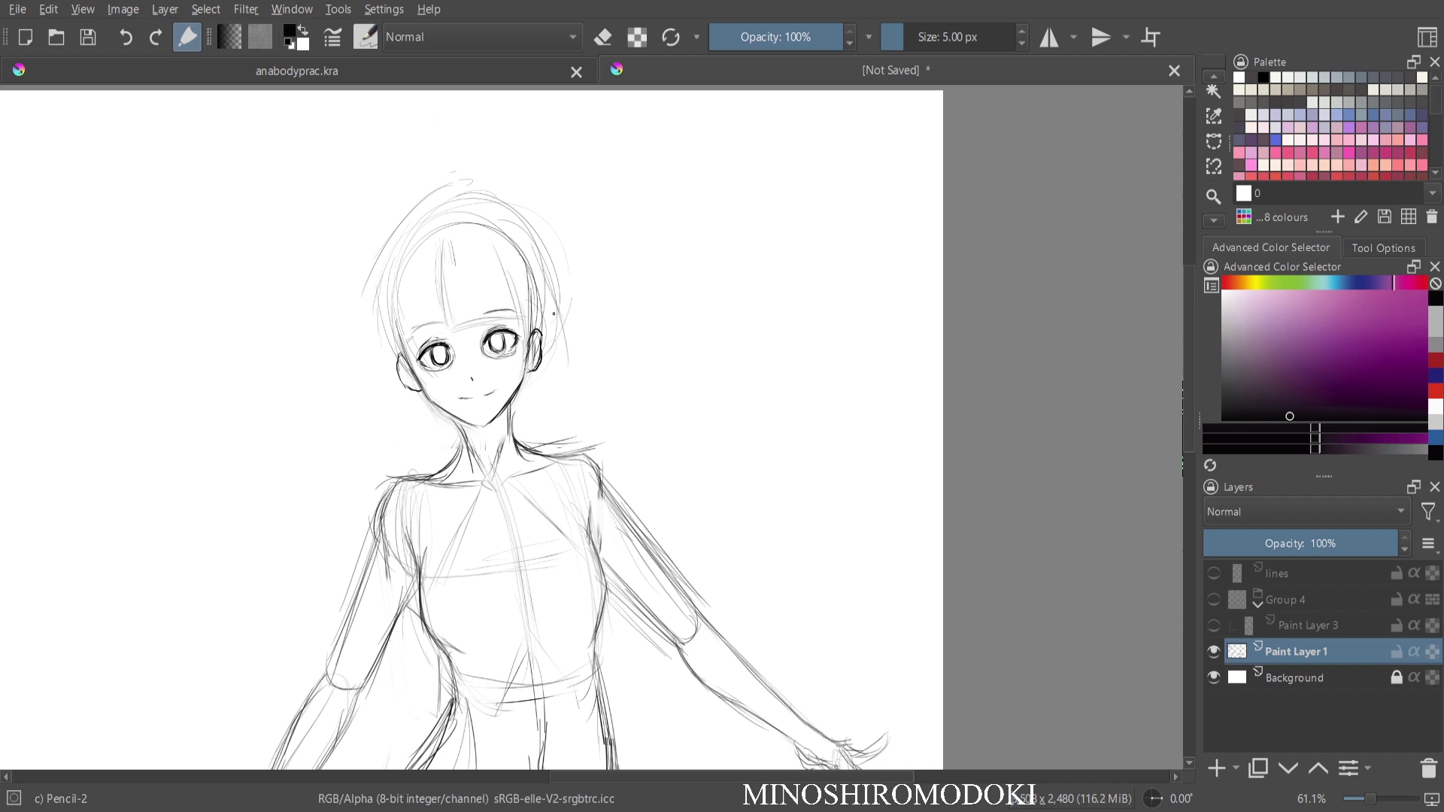
mouse_move(567, 299)
mouse_down()
mouse_move(555, 346)
mouse_move(581, 369)
mouse_move(556, 397)
mouse_up()
mouse_move(513, 308)
mouse_down()
mouse_move(508, 393)
mouse_move(528, 372)
mouse_up()
drag(565, 377, 548, 433)
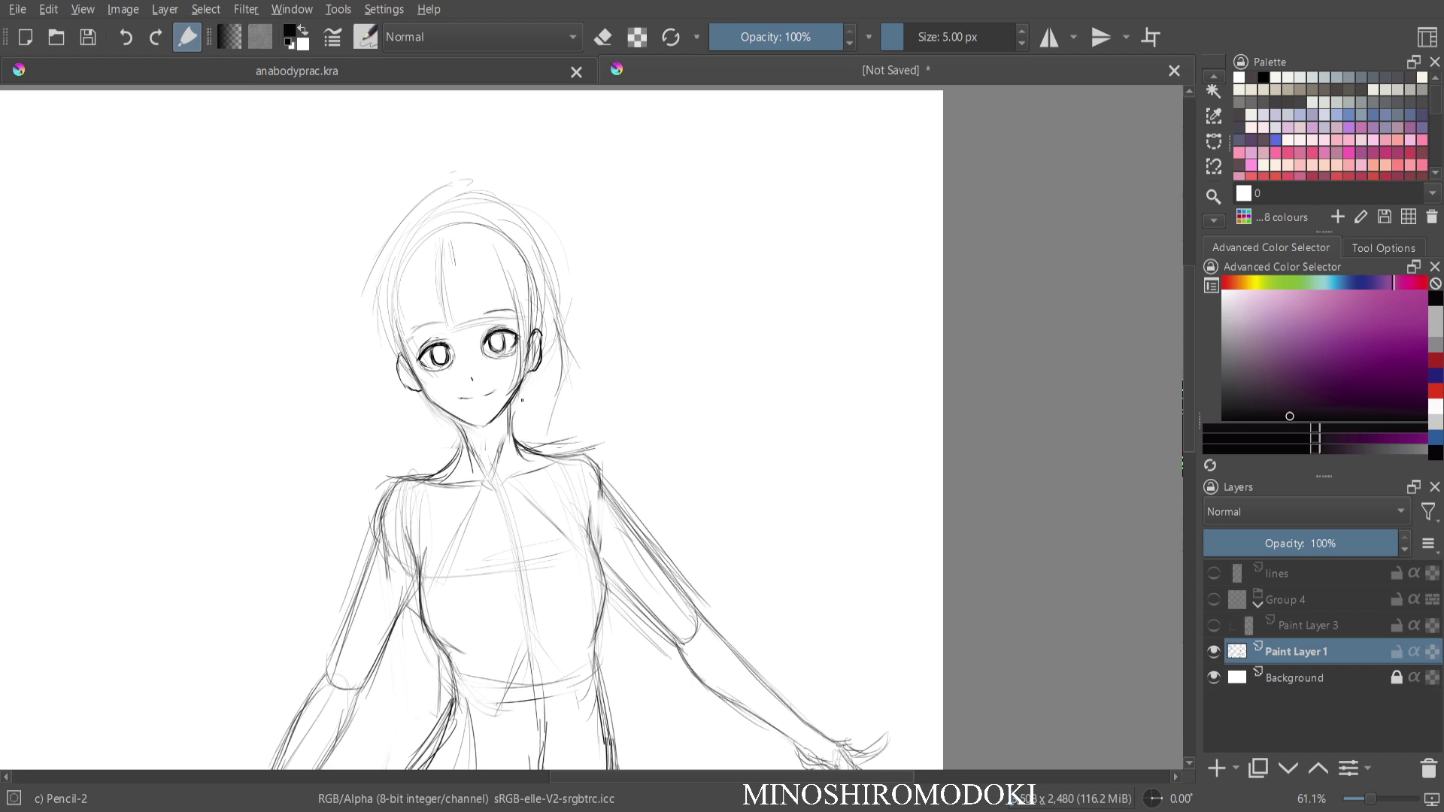
drag(531, 377, 541, 454)
Add the individual strands that divide the fringe above the eyes.
drag(440, 272, 455, 329)
drag(478, 256, 506, 318)
drag(432, 261, 423, 331)
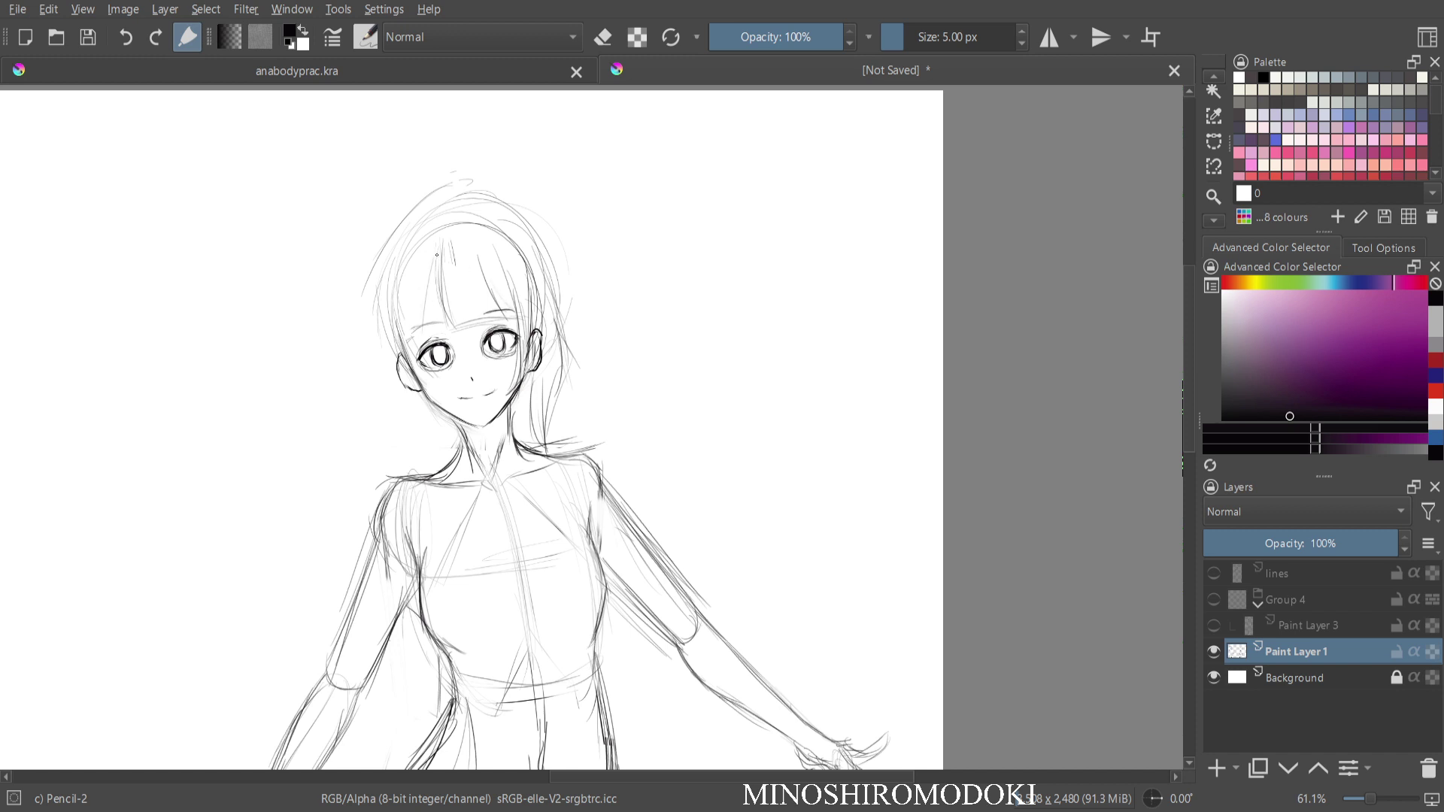
drag(432, 276, 427, 327)
Build up the hair strands beside the left ear and add the hair edge on the opposite side of the face.
drag(547, 331, 534, 425)
drag(565, 367, 535, 457)
drag(565, 365, 547, 450)
drag(566, 335, 564, 393)
mouse_move(433, 272)
mouse_down()
mouse_move(425, 347)
mouse_move(393, 348)
mouse_move(415, 331)
mouse_move(380, 391)
mouse_up()
Try a lock of hair curving inward below the figure's right ear, and erase it.
mouse_move(391, 310)
mouse_down()
mouse_move(381, 420)
mouse_move(416, 443)
mouse_up()
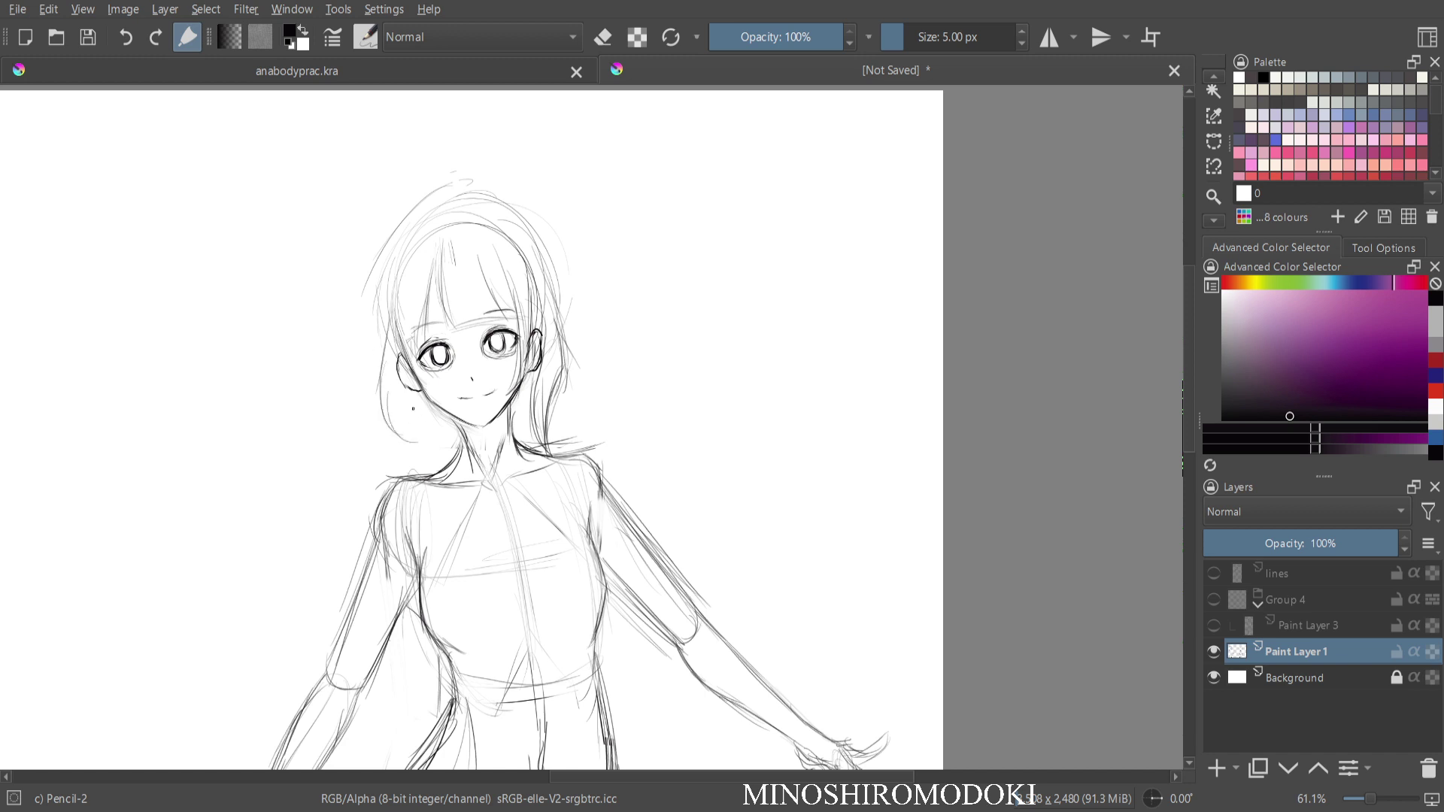
drag(390, 392, 418, 440)
key(e)
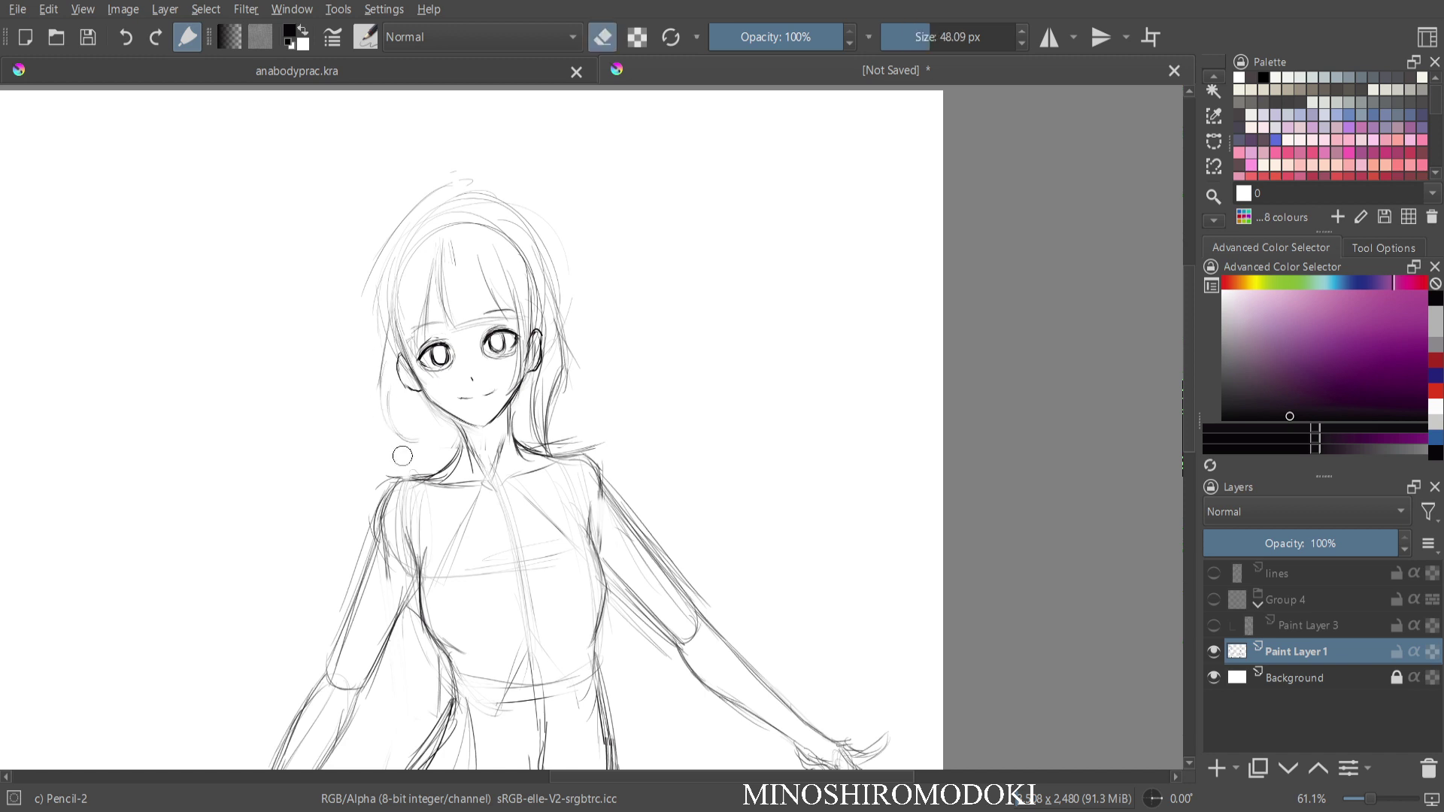
key(e)
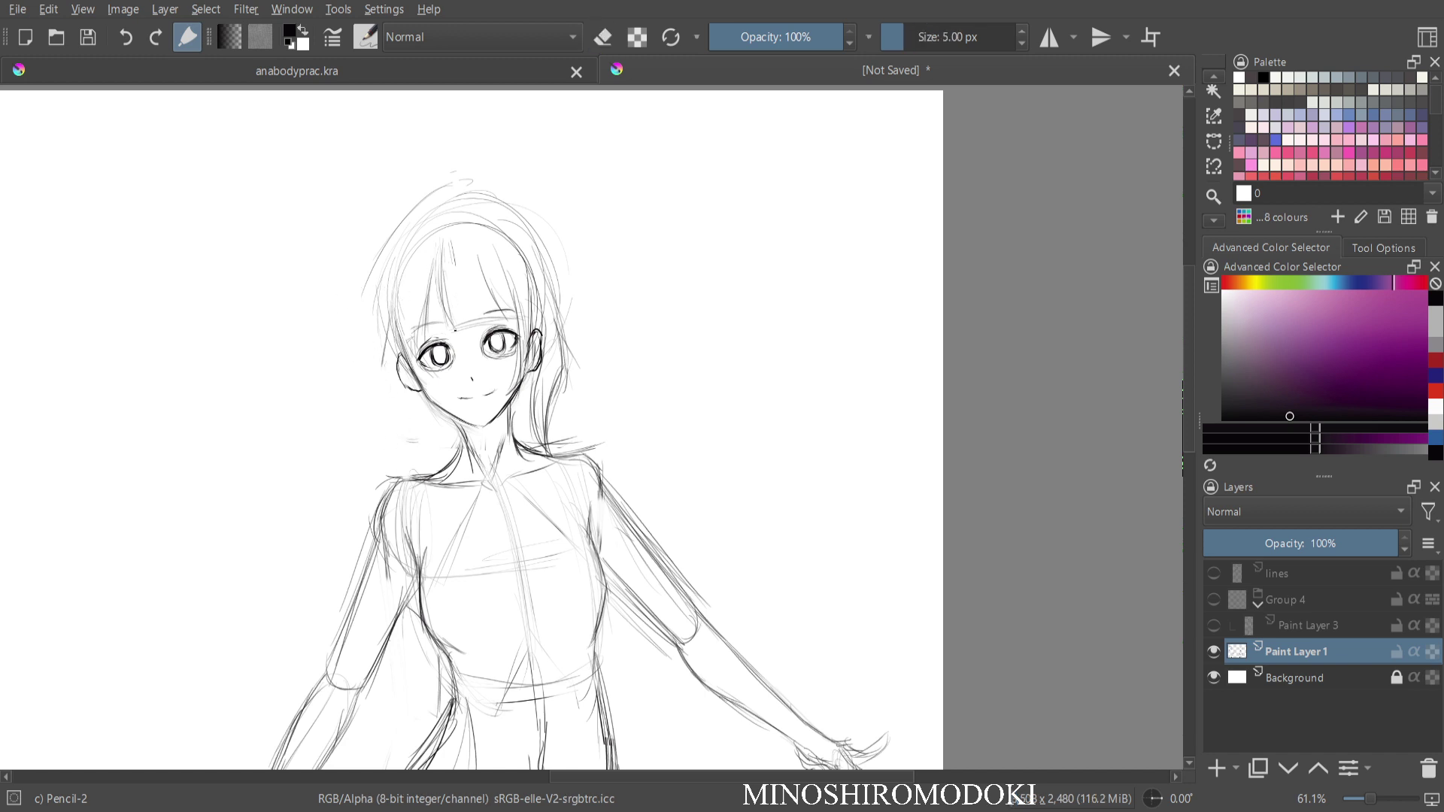
Sketch fuller side hair curving down past the figure's right ear and reinforce the outer outline around the head.
drag(379, 298, 371, 373)
mouse_move(384, 294)
mouse_down()
mouse_move(380, 399)
mouse_move(400, 439)
mouse_up()
mouse_move(369, 342)
mouse_down()
mouse_move(376, 438)
mouse_move(410, 454)
mouse_move(389, 436)
mouse_up()
mouse_move(367, 324)
mouse_down()
mouse_move(355, 360)
mouse_move(438, 215)
mouse_move(393, 246)
mouse_move(456, 217)
mouse_move(511, 218)
mouse_move(534, 236)
mouse_move(554, 313)
mouse_up()
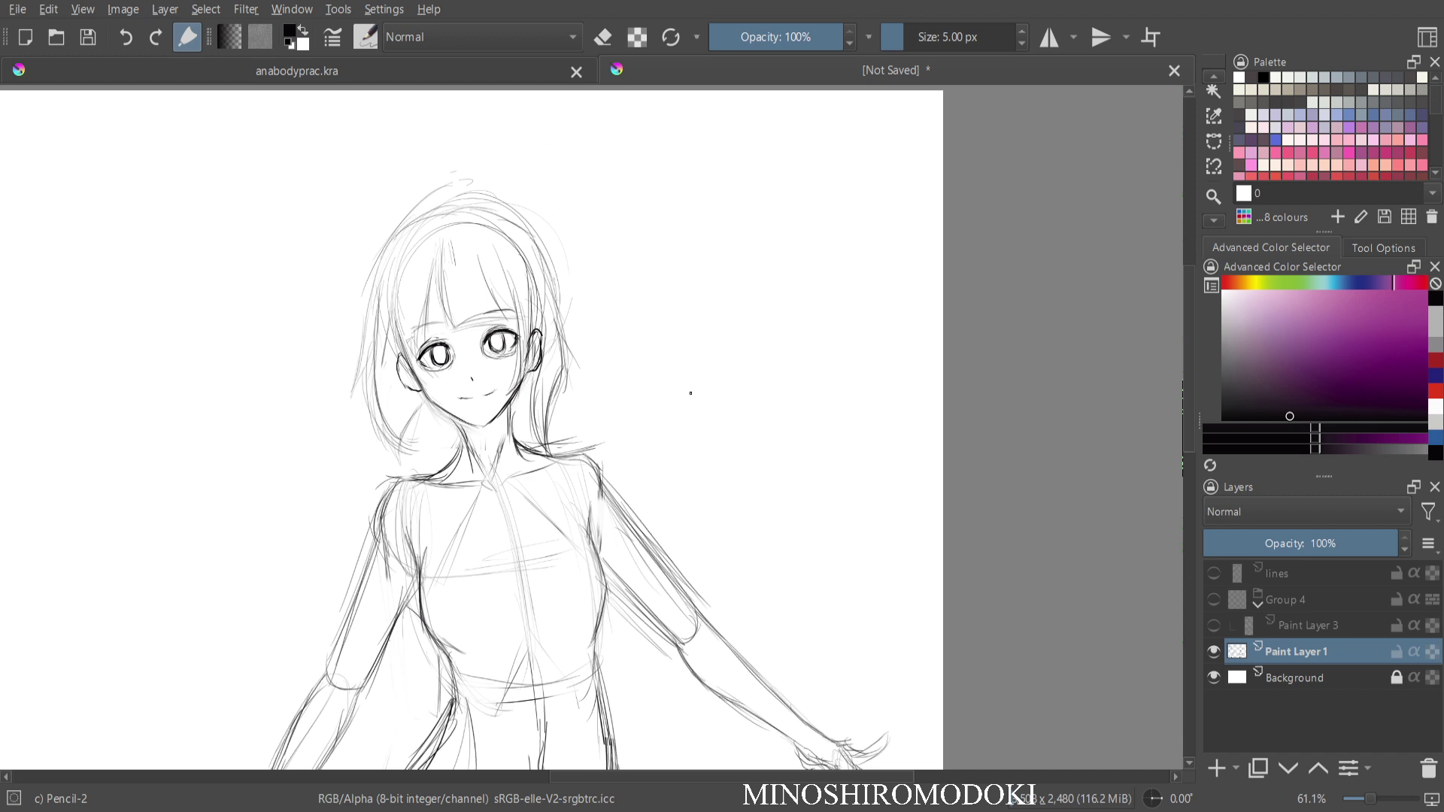
Sketch a small diagram beside the head: a circle with a curved centre line and a curved arrow above it.
mouse_move(703, 399)
mouse_down()
mouse_move(702, 352)
mouse_move(635, 230)
mouse_up()
mouse_move(724, 171)
mouse_down()
mouse_move(629, 207)
mouse_move(651, 216)
mouse_up()
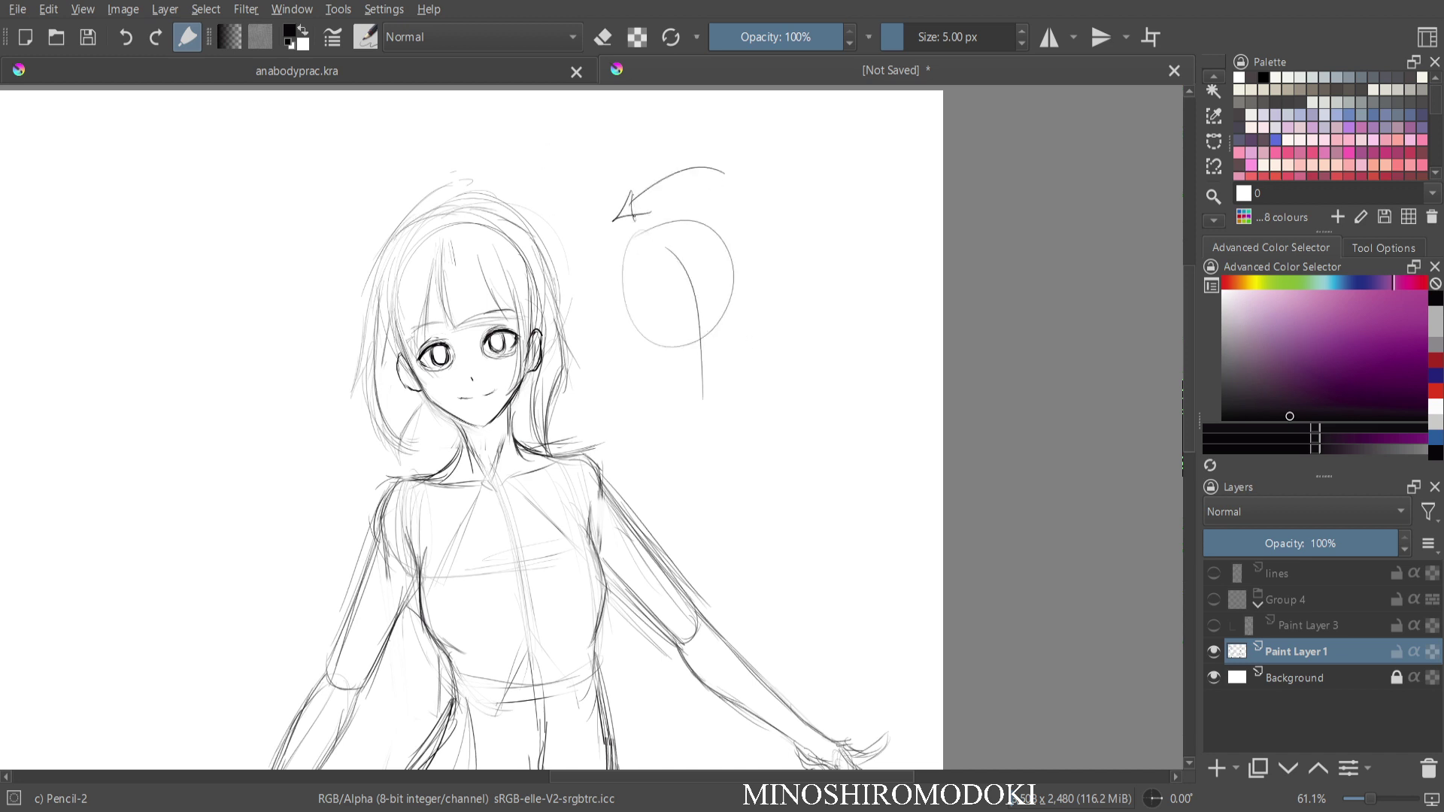
Undo the circle-and-arrow diagram drawn beside the head.
key(ctrl+z)
key(ctrl+z)
key(ctrl+z)
key(ctrl+z)
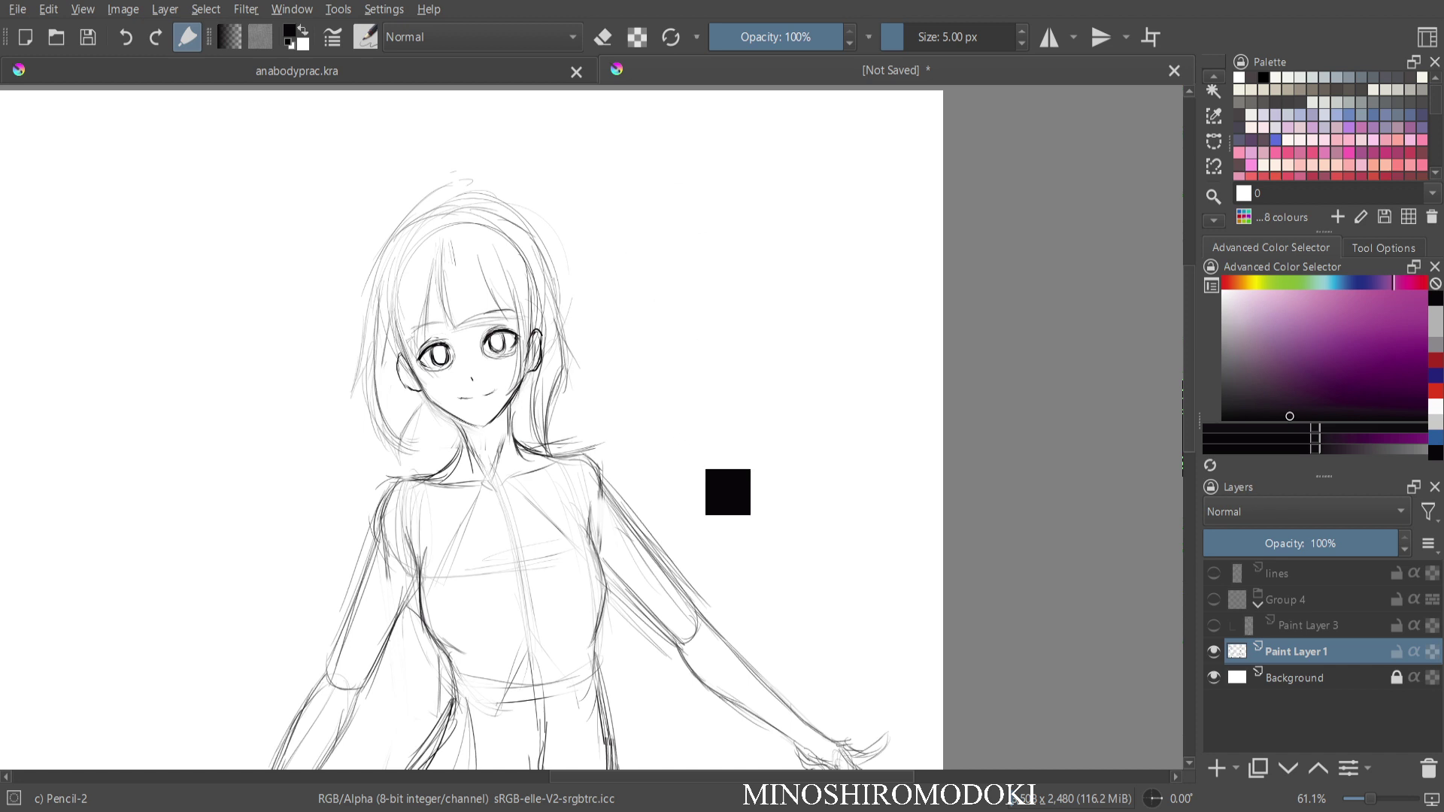
Erase the ear and fade the side hair on the right-hand side of the face with the Eraser Soft brush, and return to the Pencil-2 brush.
key(e)
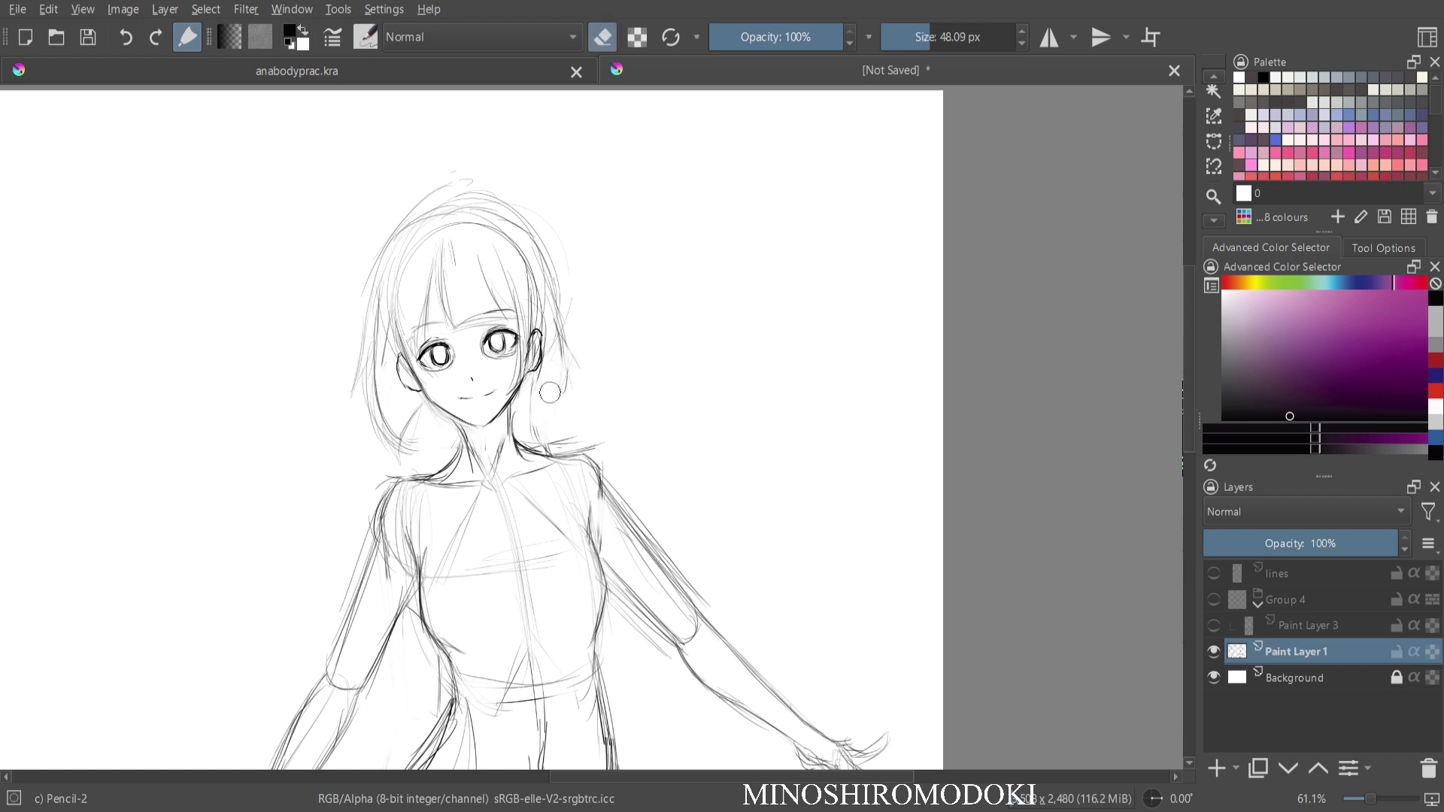
key(e)
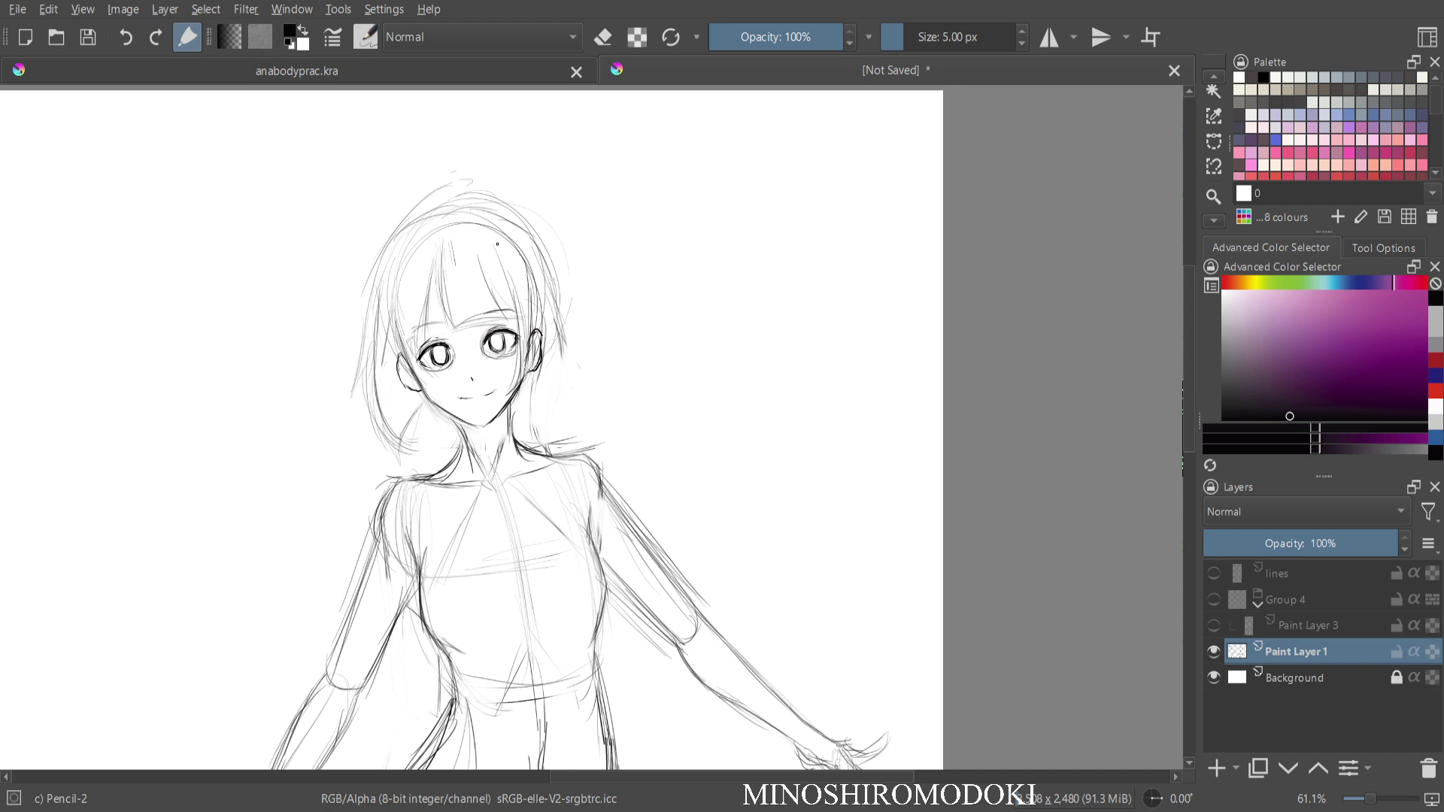
mouse_move(560, 308)
mouse_down()
mouse_move(577, 370)
mouse_move(546, 361)
mouse_move(549, 302)
mouse_up()
right_click(548, 291)
click(609, 226)
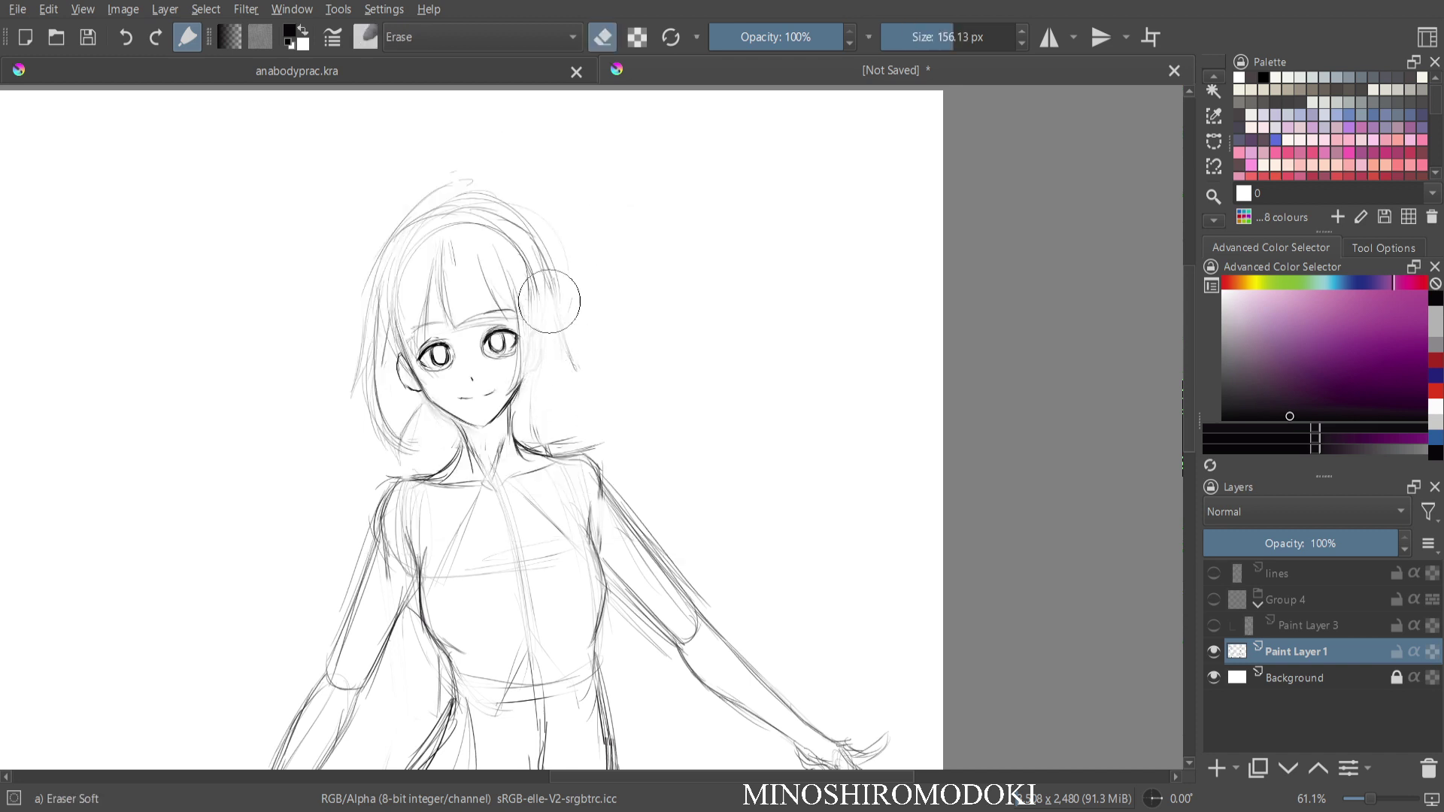
right_click(585, 320)
click(689, 419)
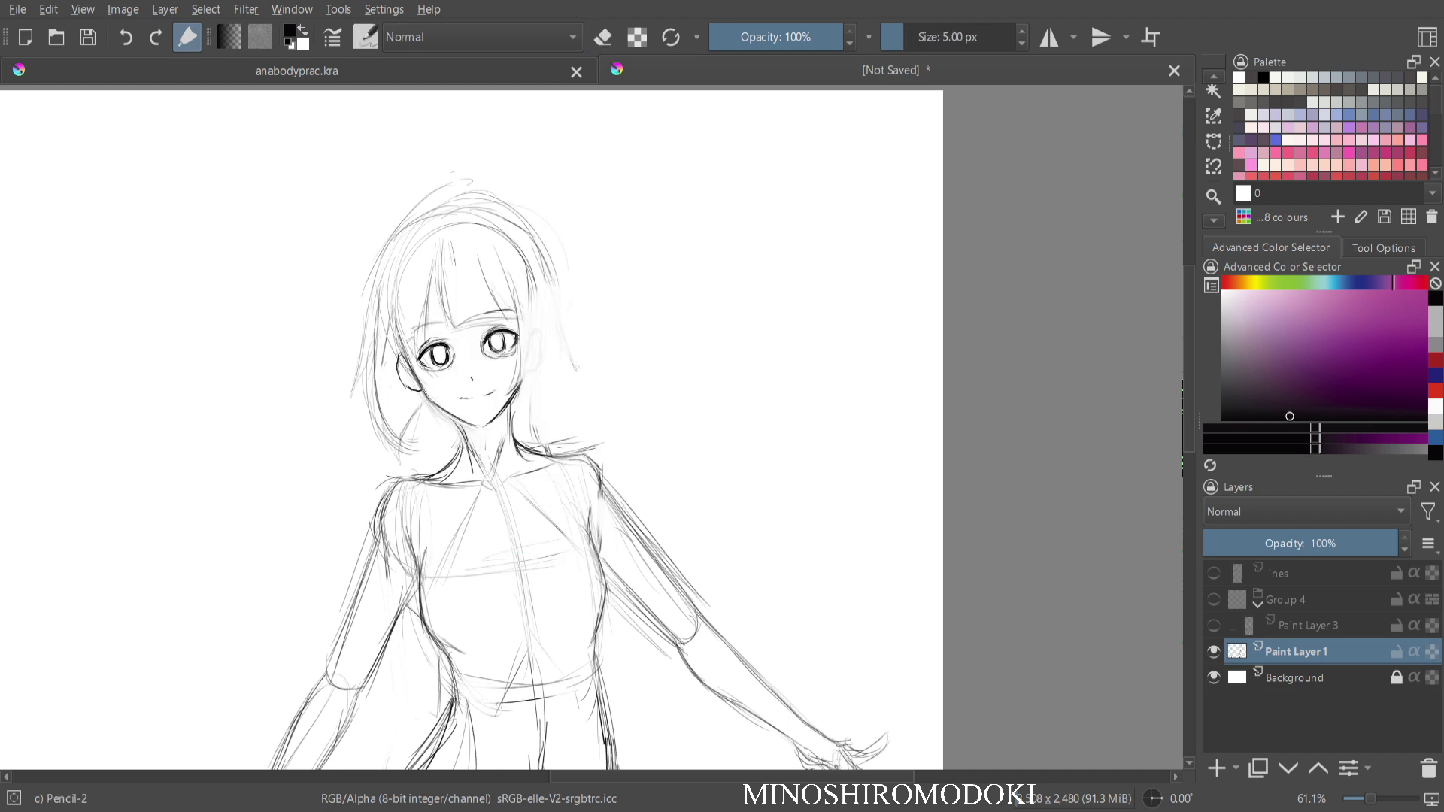
Redraw the side hair over the erased ear as long strands falling past the cheek to the shoulder.
drag(510, 272, 526, 366)
drag(524, 315, 514, 391)
drag(536, 323, 517, 388)
mouse_move(540, 260)
mouse_down()
mouse_move(561, 388)
mouse_move(526, 416)
mouse_up()
drag(556, 367, 530, 446)
drag(547, 394, 529, 444)
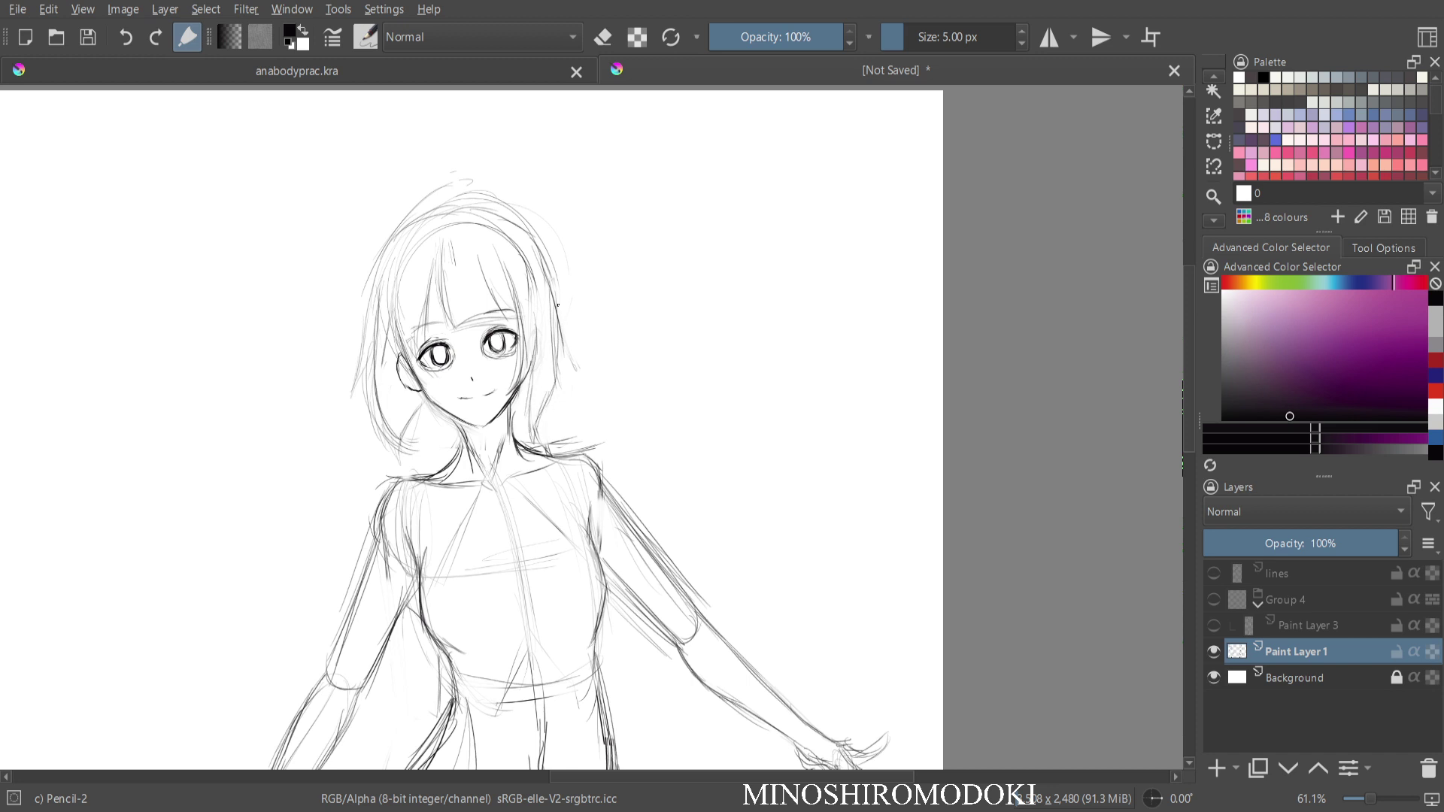
Fade the rough hair outline over the top and upper left of the head with the eraser.
key(e)
drag(409, 196, 376, 301)
drag(519, 222, 448, 211)
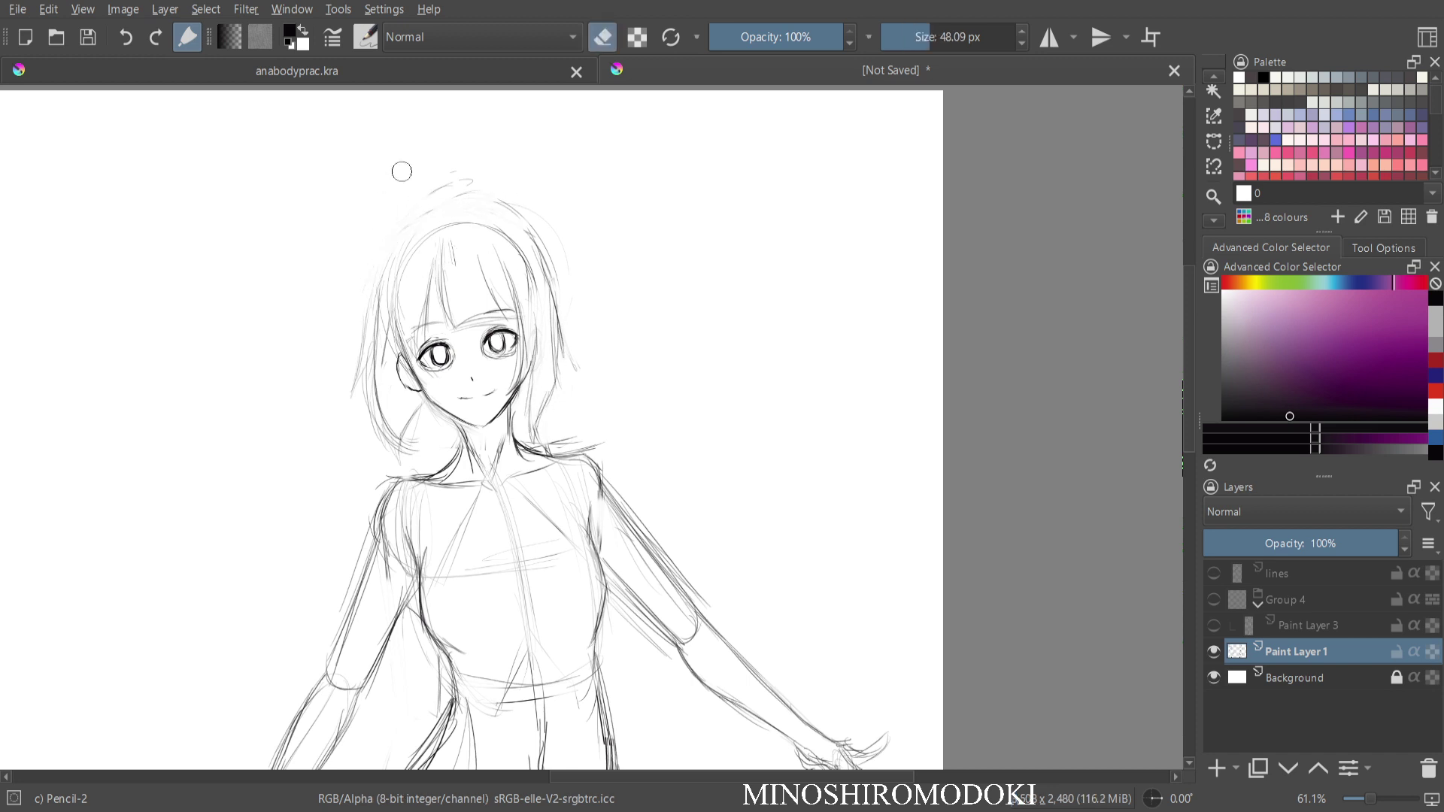
key(e)
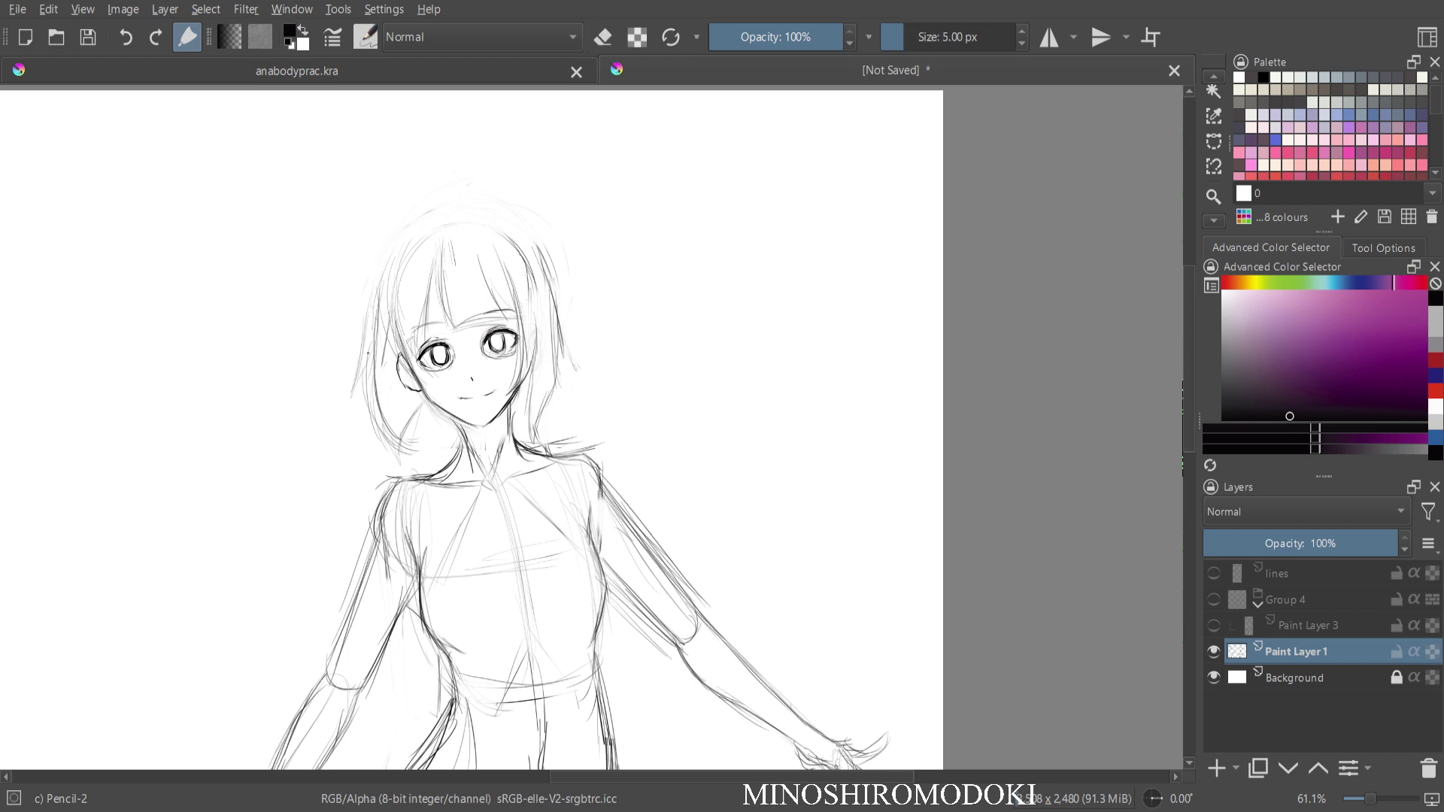
Rebuild the hair strands beside the visible ear and carry a tighter hair outline up over the crown.
mouse_move(370, 328)
mouse_down()
mouse_move(360, 396)
mouse_move(415, 451)
mouse_up()
mouse_move(371, 383)
mouse_down()
mouse_move(380, 427)
mouse_move(414, 452)
mouse_move(401, 407)
mouse_up()
drag(410, 272, 377, 367)
drag(399, 316, 376, 412)
drag(380, 356, 372, 418)
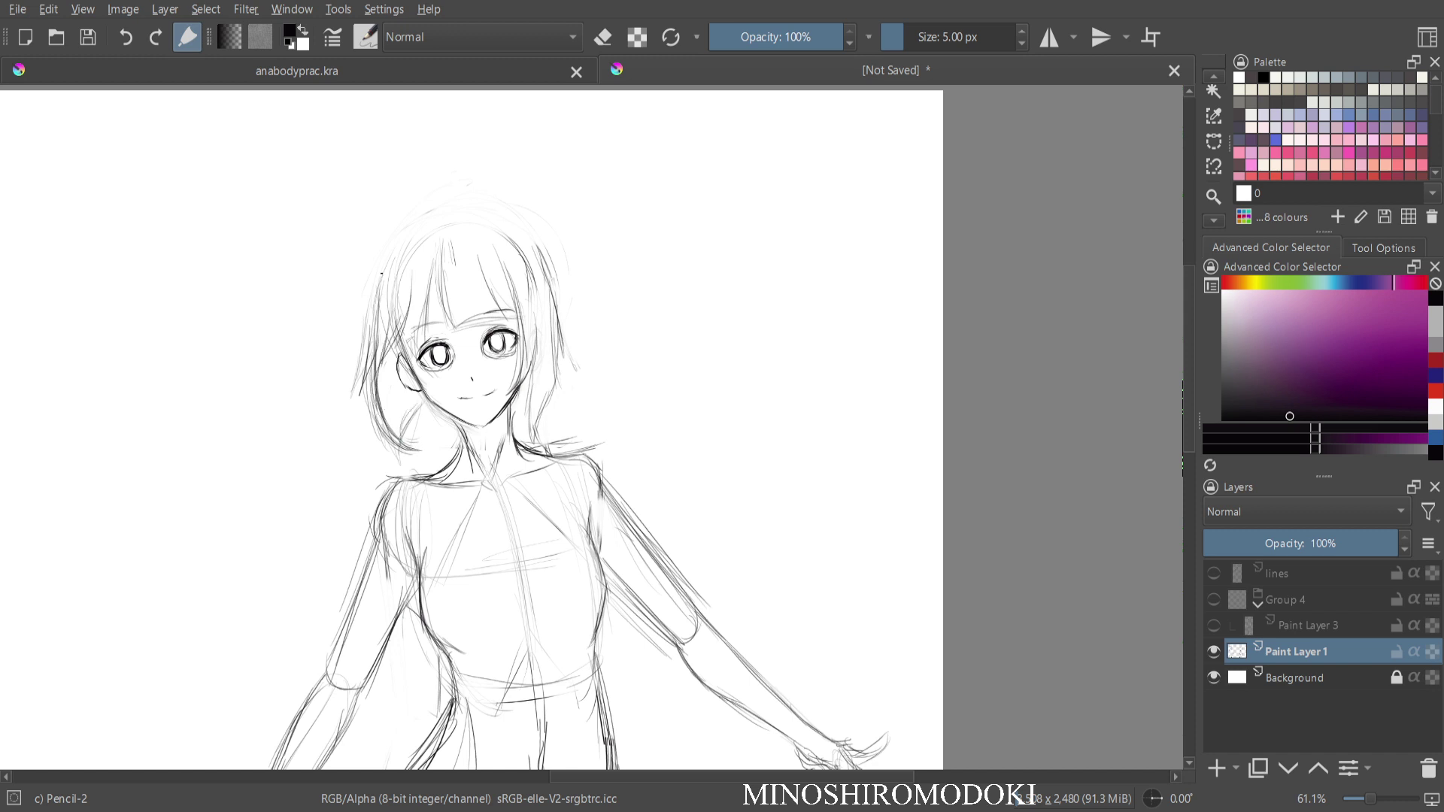
drag(397, 249, 376, 319)
mouse_move(424, 225)
mouse_down()
mouse_move(390, 271)
mouse_move(458, 215)
mouse_move(521, 237)
mouse_move(549, 286)
mouse_move(552, 376)
mouse_up()
Clean excess lines off the crown, and lighten the outer edge of the opposite side hair with the canvas view mirrored.
key(e)
drag(411, 237, 383, 299)
drag(425, 237, 415, 259)
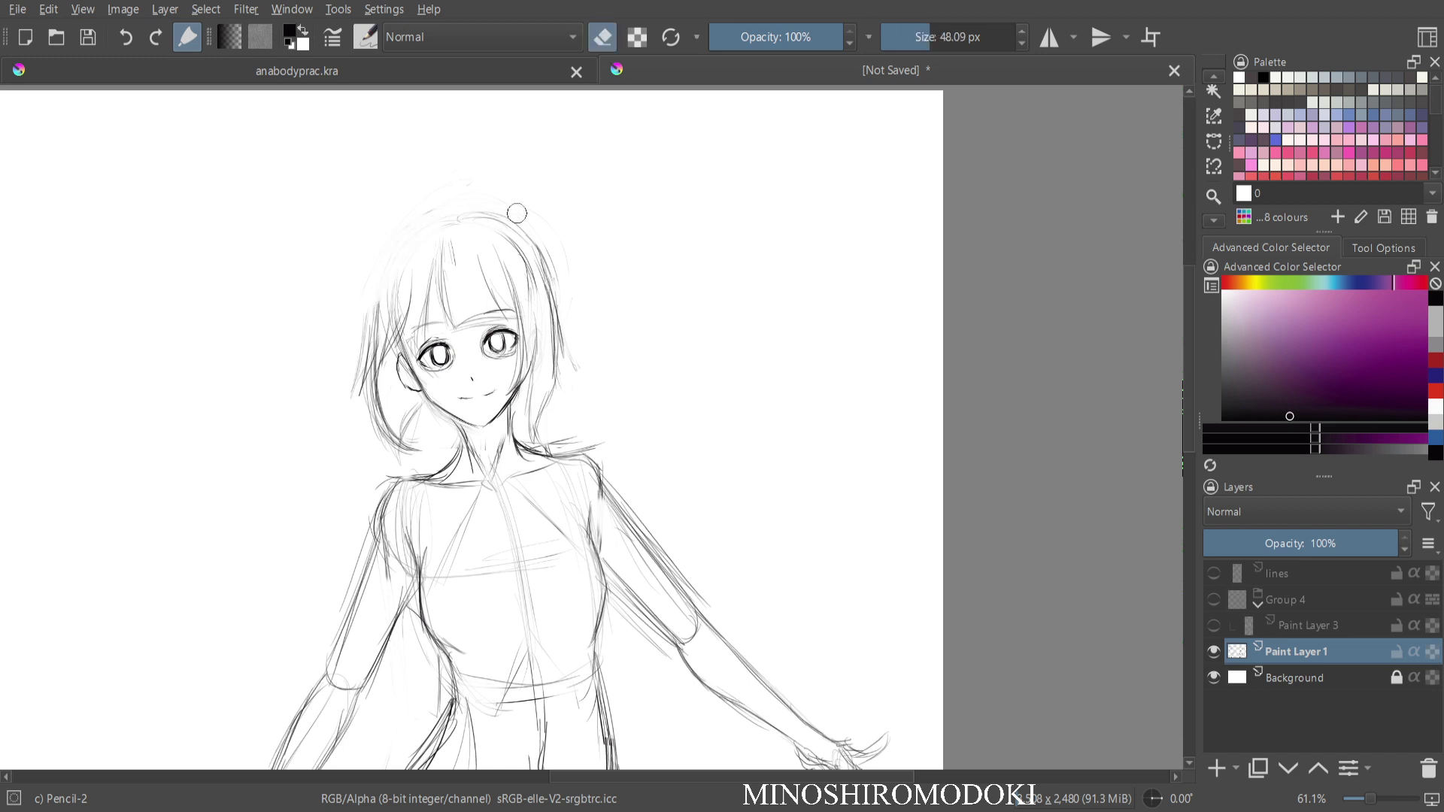
drag(517, 214, 478, 213)
key(m)
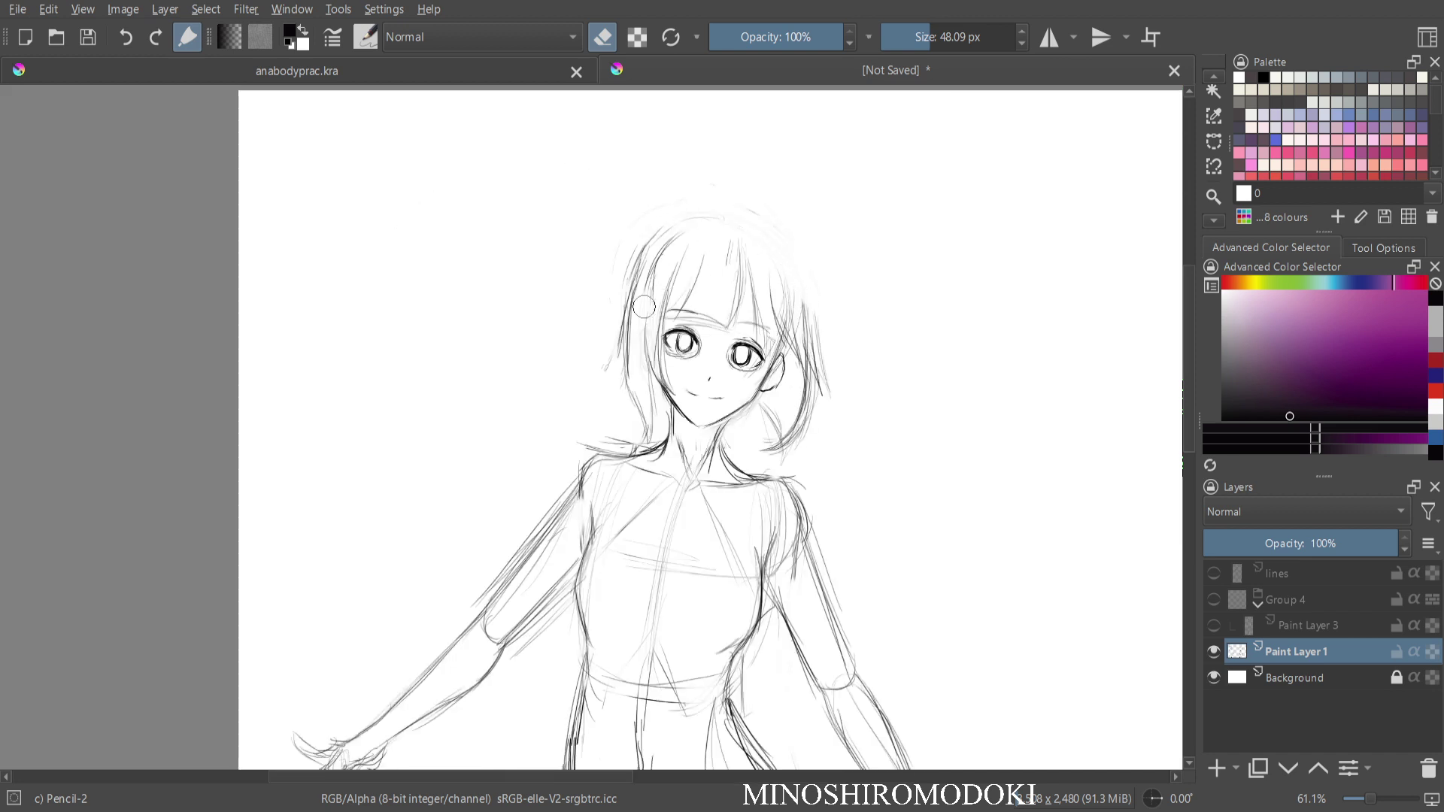
drag(644, 307, 612, 233)
key(e)
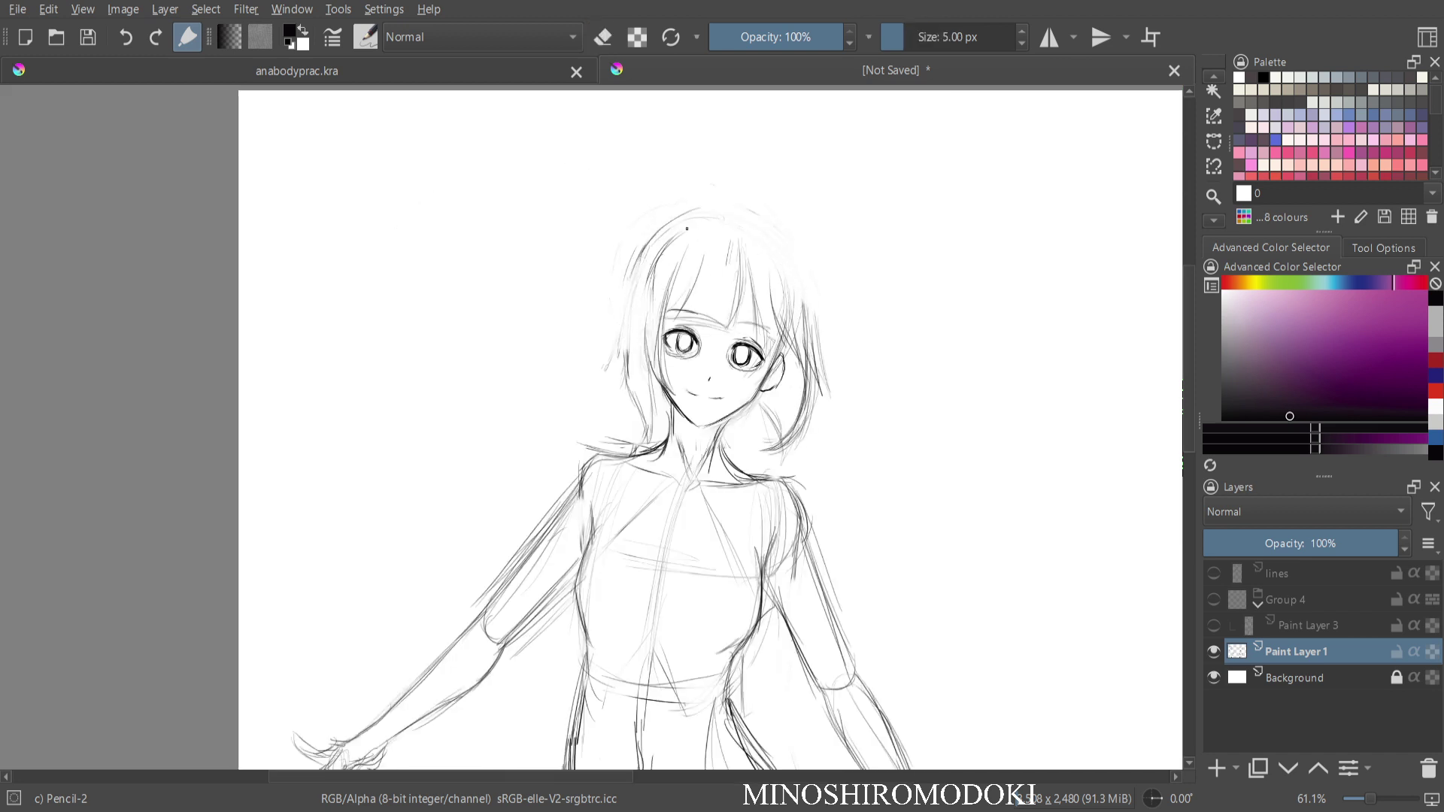
Redraw the crown contour and long side strands in the mirrored view, tidy the curl below the ear, and restore the normal view.
mouse_move(699, 211)
mouse_down()
mouse_move(733, 205)
mouse_move(774, 226)
mouse_move(800, 324)
mouse_up()
mouse_move(665, 265)
mouse_down()
mouse_move(647, 409)
mouse_move(619, 348)
mouse_up()
mouse_move(629, 280)
mouse_down()
mouse_move(608, 367)
mouse_move(644, 440)
mouse_up()
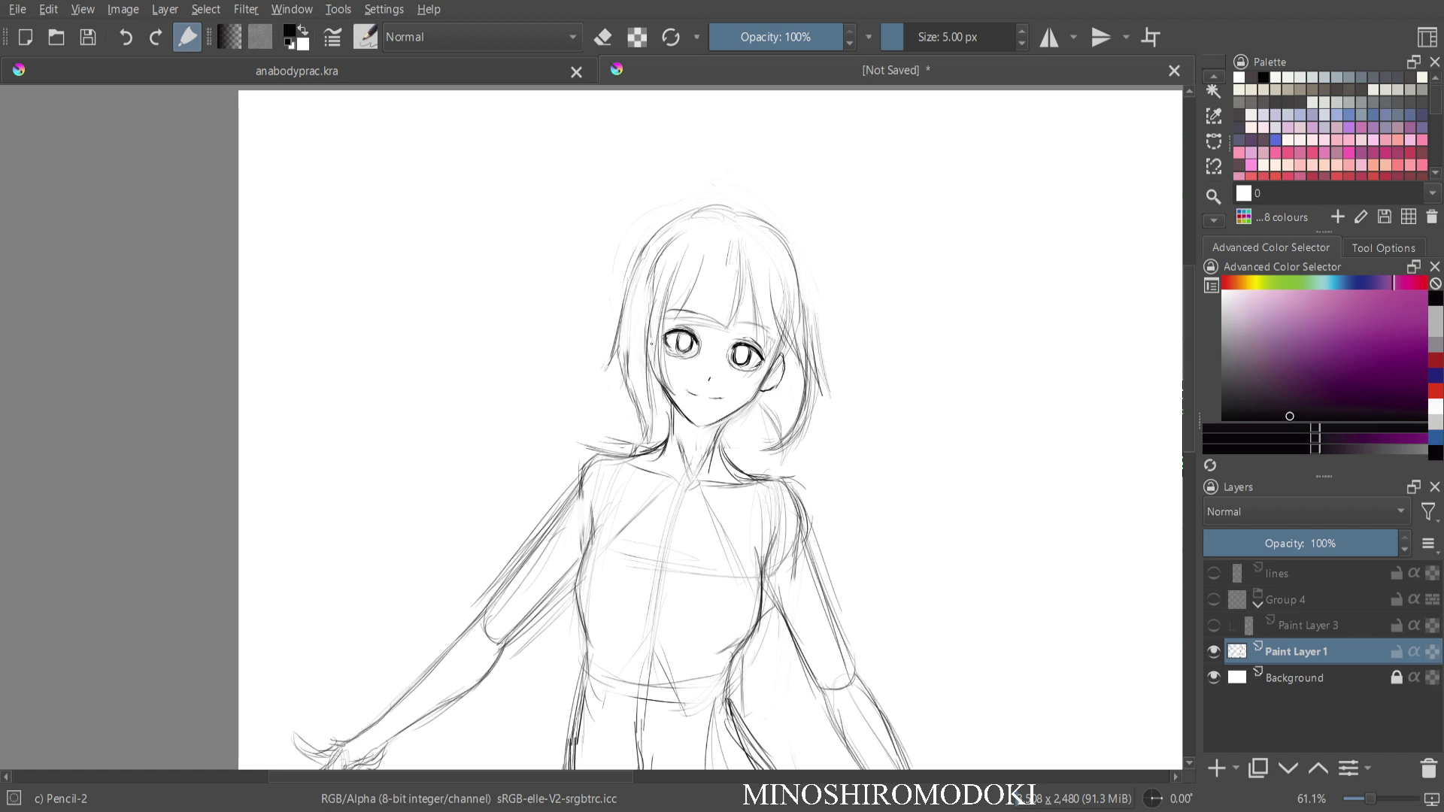
drag(651, 344, 647, 422)
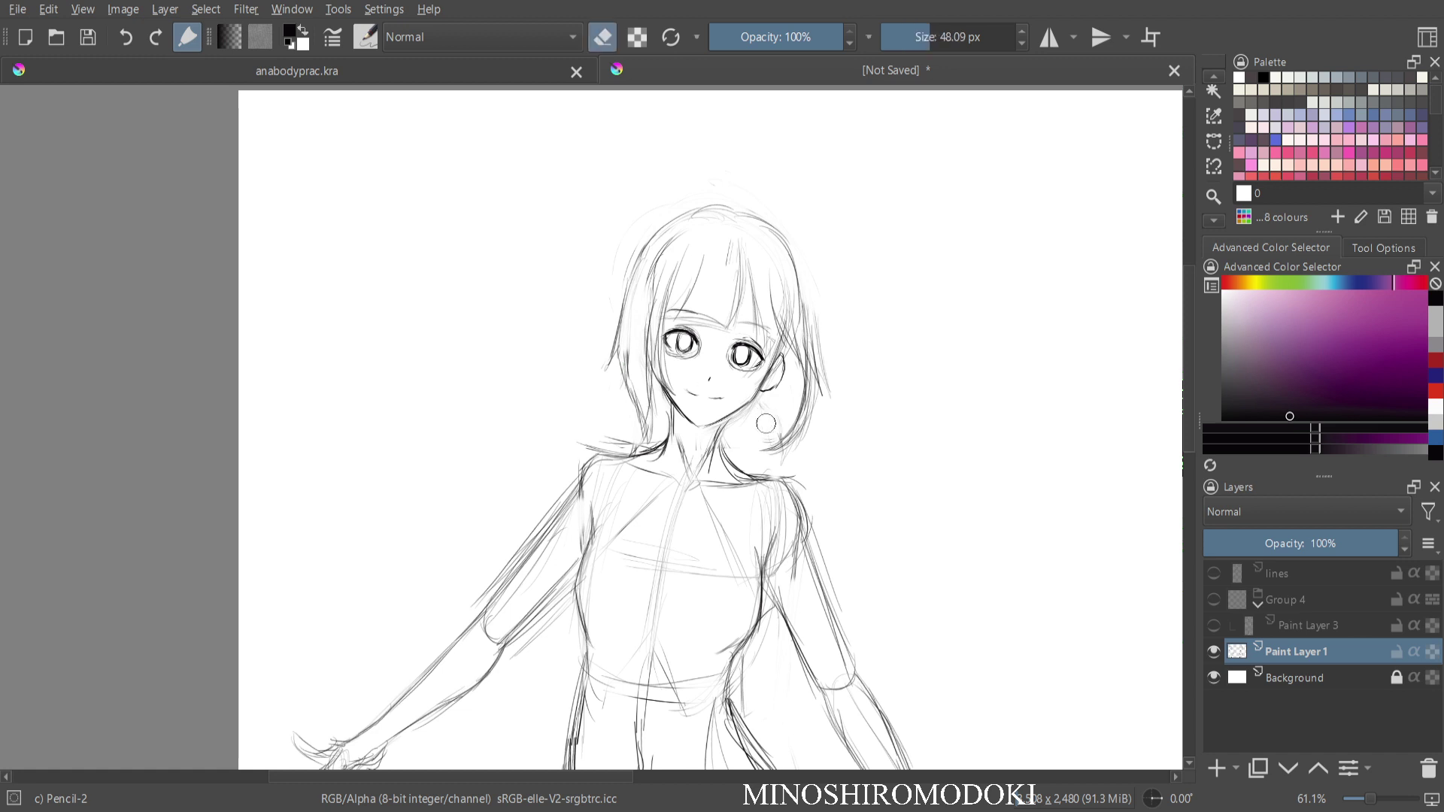
mouse_move(773, 405)
mouse_down()
mouse_move(760, 459)
mouse_move(793, 425)
mouse_up()
mouse_move(806, 300)
mouse_down()
mouse_move(789, 245)
mouse_move(737, 215)
mouse_up()
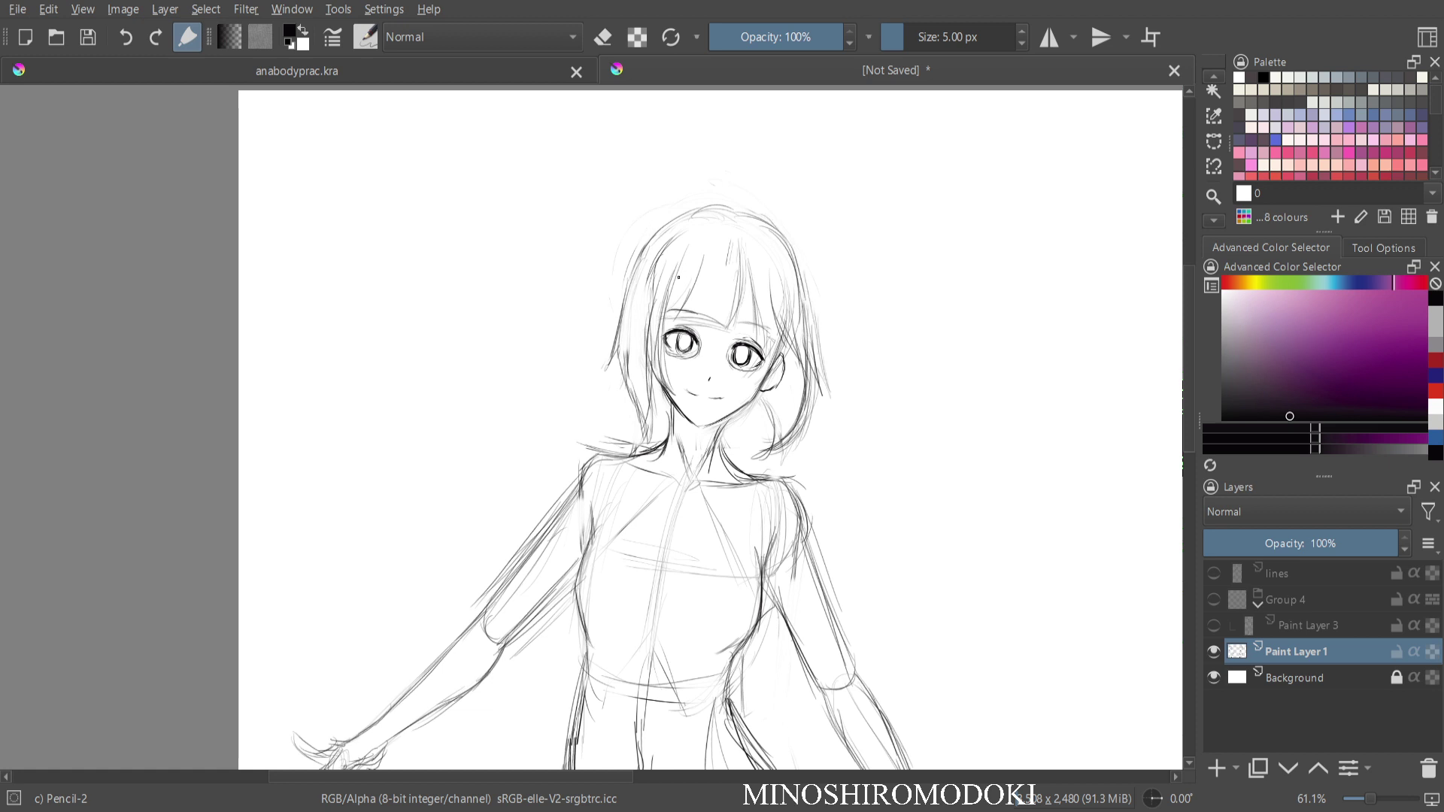
key(m)
Sketch a choker around the neck and a strapless bodice neckline across the chest, erasing the construction lines above it.
mouse_move(591, 391)
mouse_down()
mouse_move(573, 228)
mouse_move(492, 259)
mouse_up()
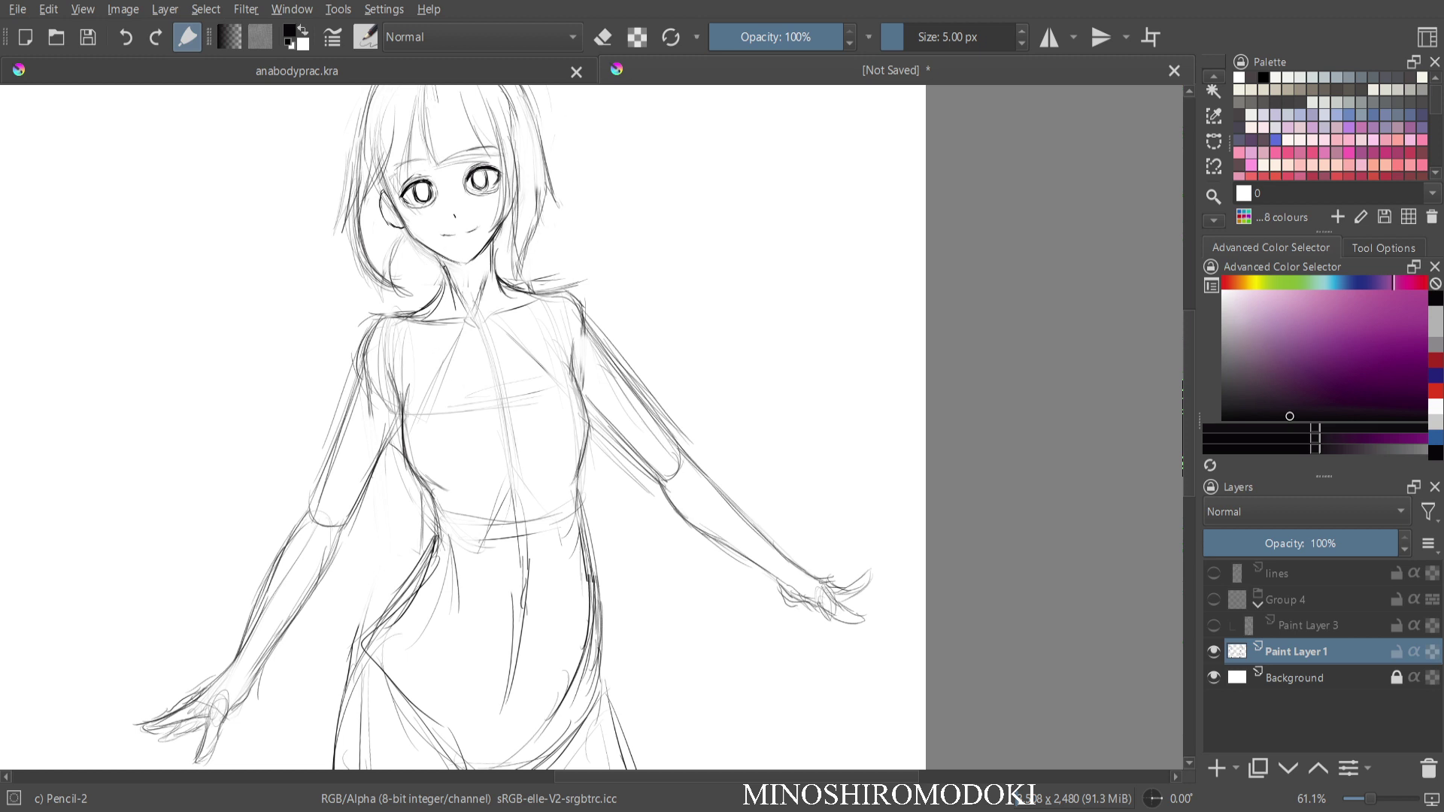
mouse_move(443, 268)
mouse_down()
mouse_move(468, 279)
mouse_move(494, 259)
mouse_move(445, 300)
mouse_move(454, 308)
mouse_move(497, 287)
mouse_up()
mouse_move(437, 391)
mouse_down()
mouse_move(510, 434)
mouse_move(542, 378)
mouse_move(572, 370)
mouse_move(577, 391)
mouse_up()
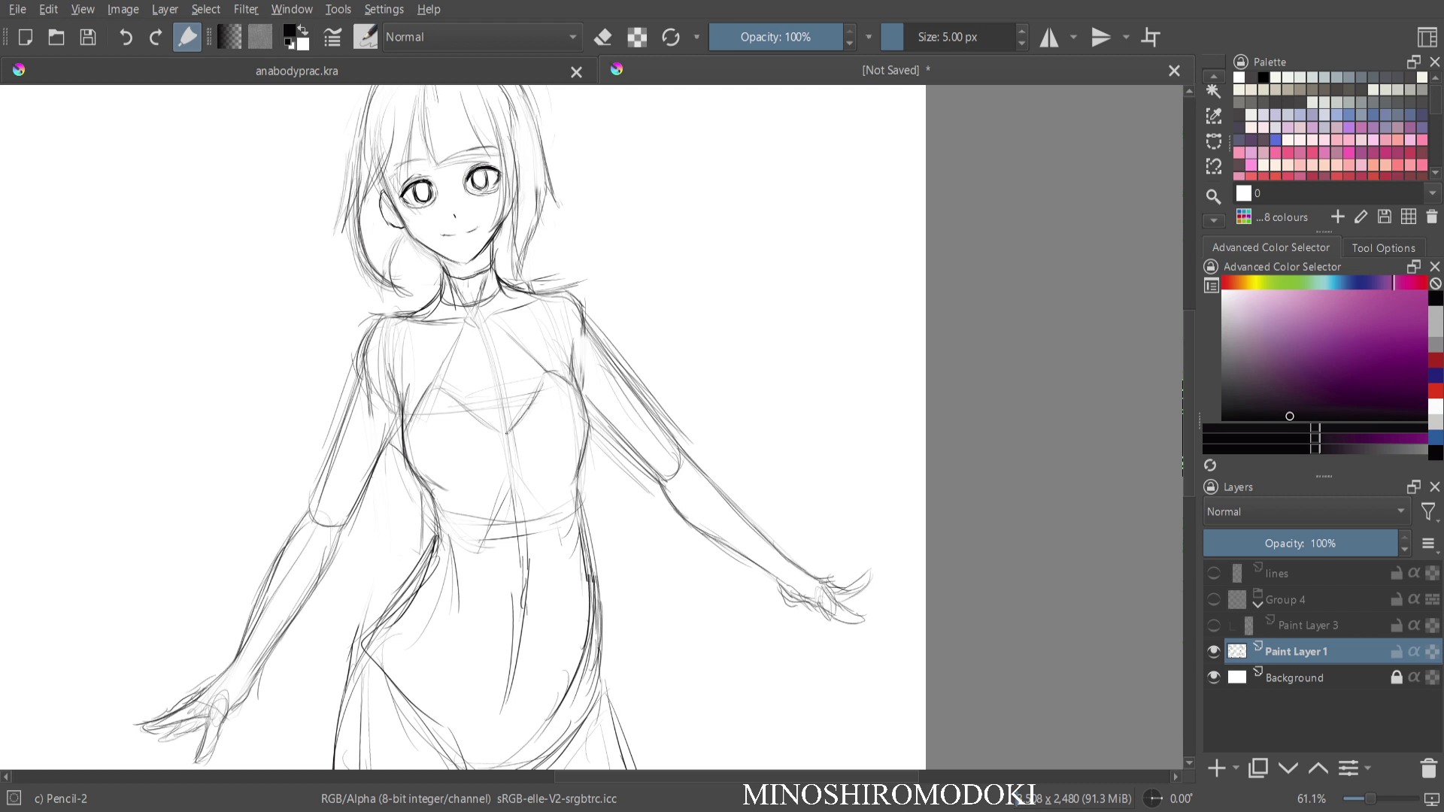
key(e)
mouse_move(482, 342)
mouse_down()
mouse_move(506, 397)
mouse_move(503, 358)
mouse_move(520, 348)
mouse_up()
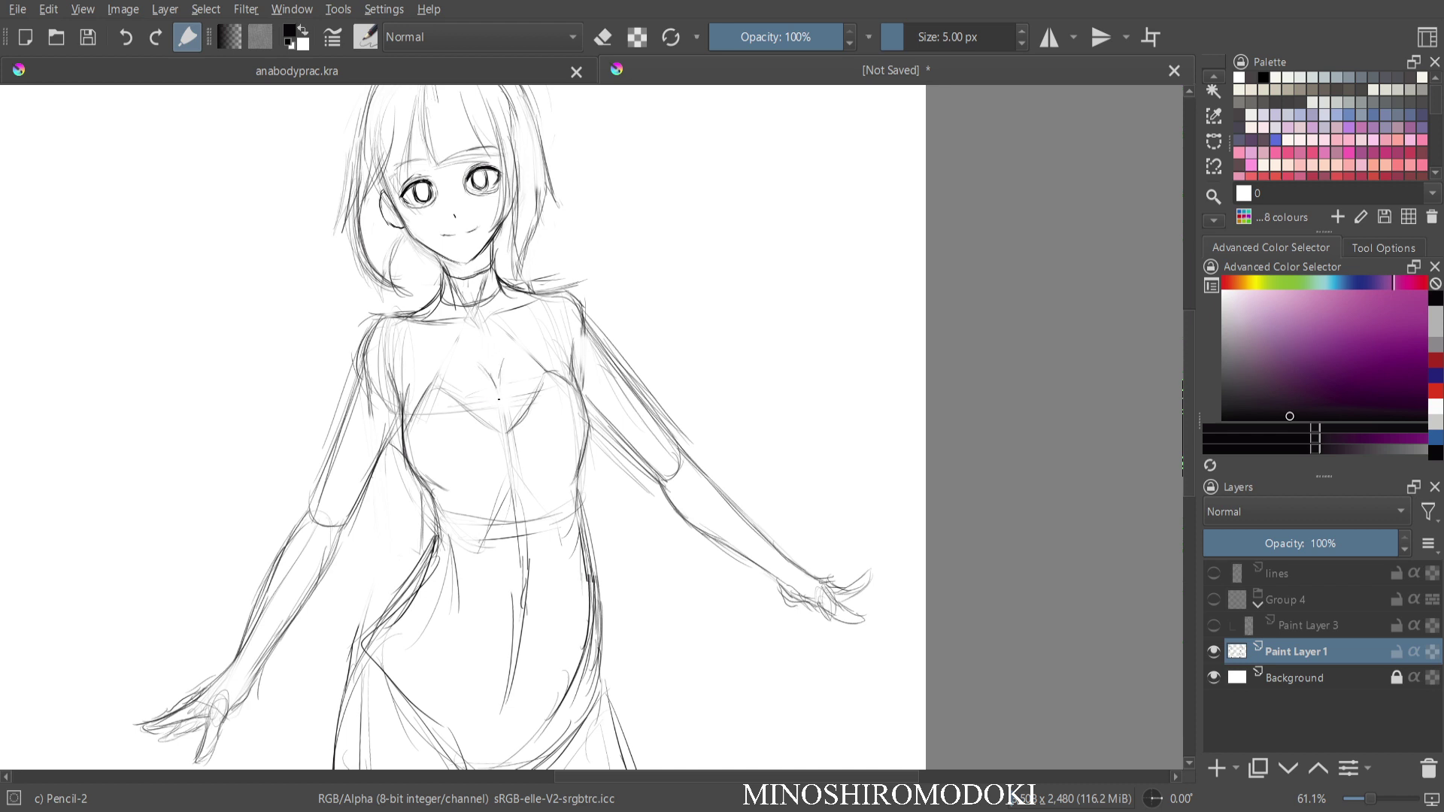
drag(439, 497, 433, 534)
Sketch the high-cut leg openings of the leotard from both hips down to the crotch.
scroll(544, 543, down, 1)
drag(544, 543, 545, 399)
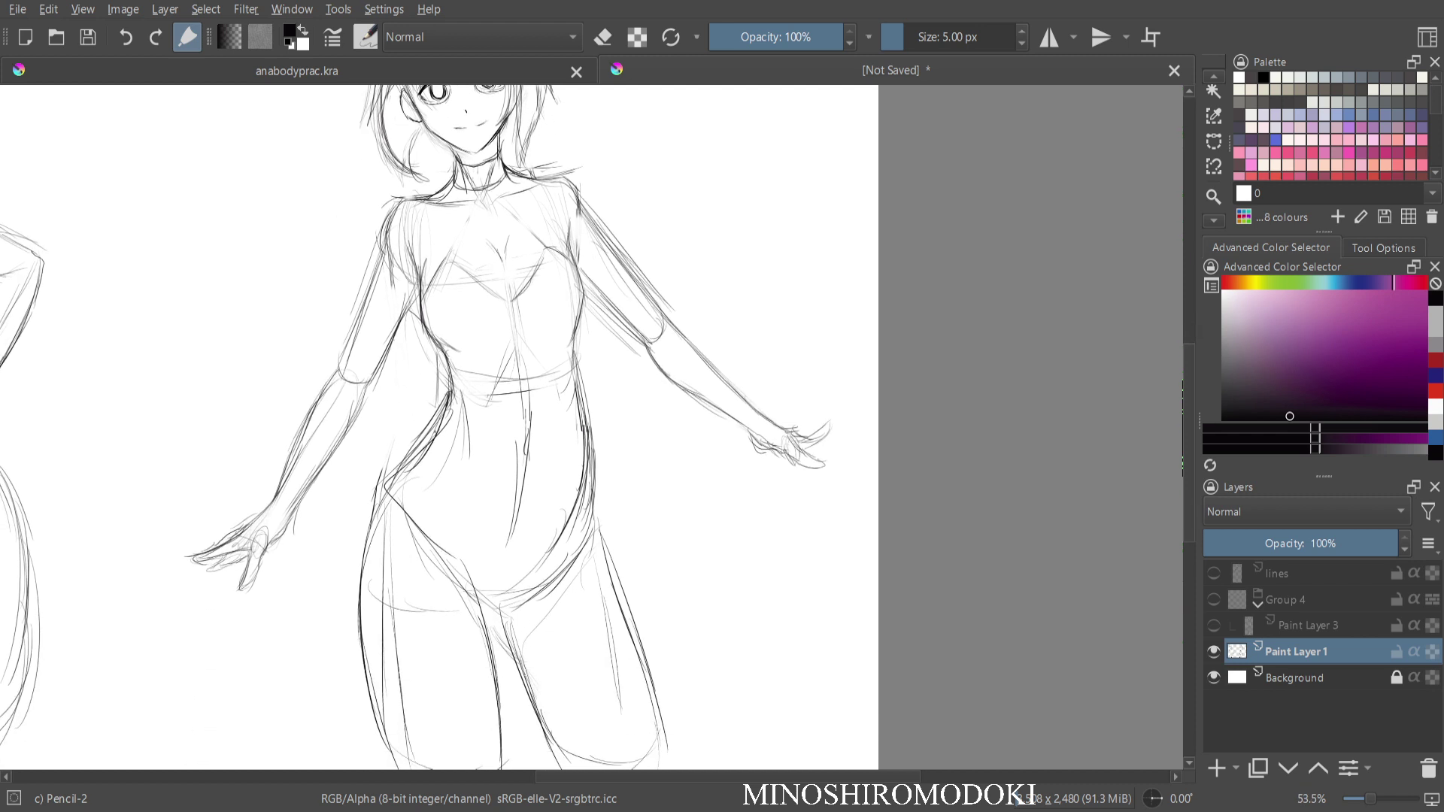
mouse_move(446, 410)
mouse_down()
mouse_move(403, 473)
mouse_move(452, 517)
mouse_up()
drag(416, 467, 480, 601)
mouse_move(589, 492)
mouse_down()
mouse_move(549, 564)
mouse_move(514, 593)
mouse_move(488, 590)
mouse_move(518, 593)
mouse_up()
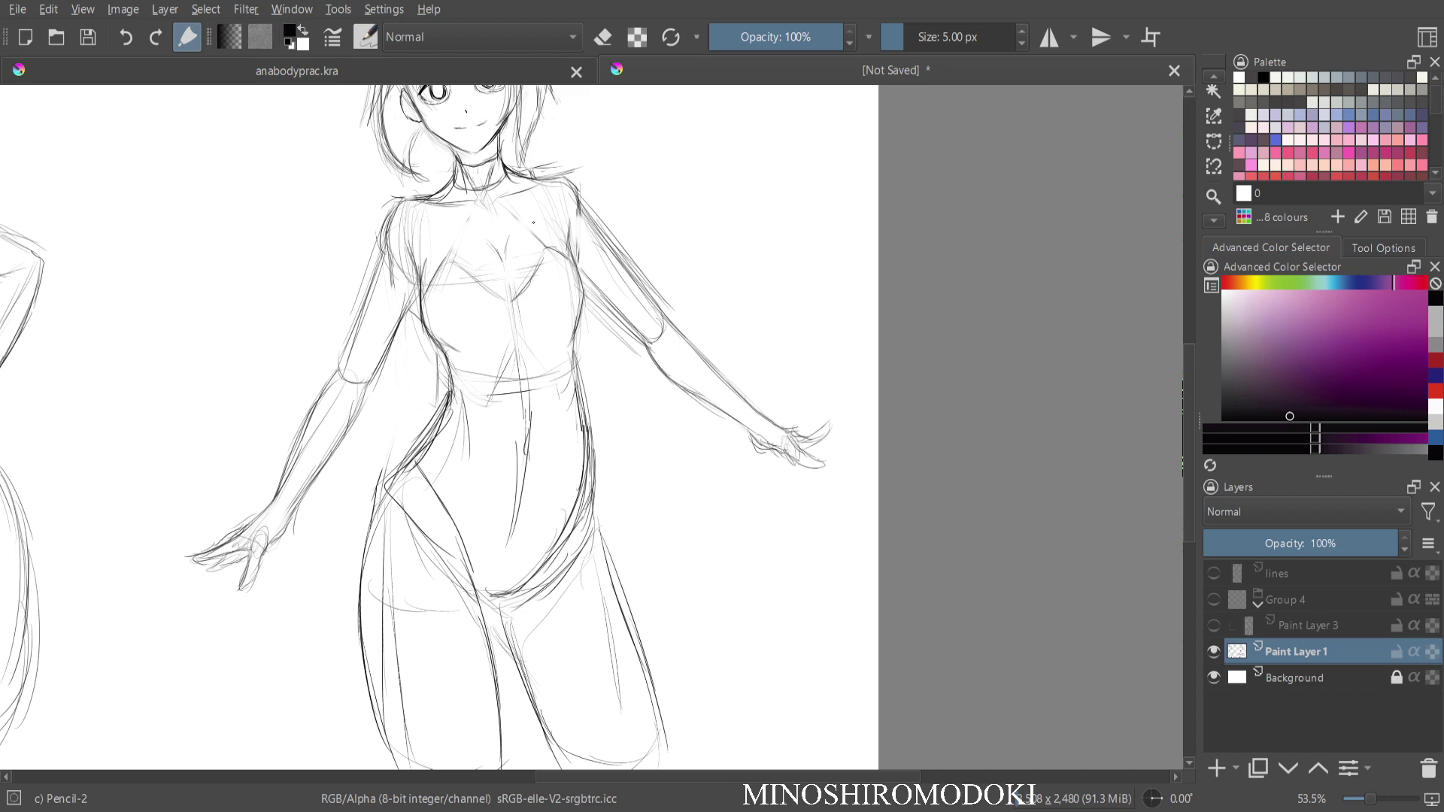
Sketch a curved headband across the top of the figure's hair.
scroll(532, 230, down, 3)
drag(532, 230, 548, 449)
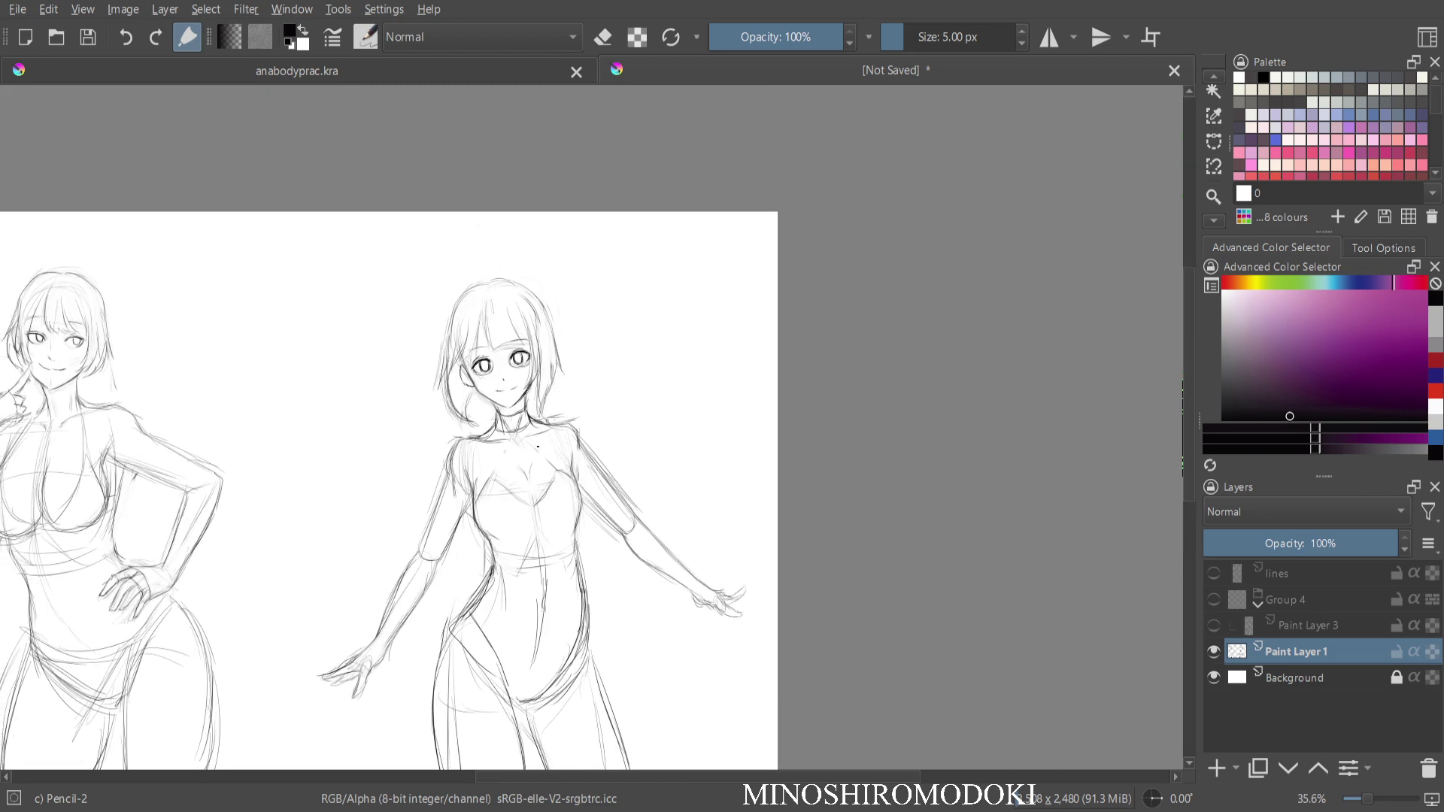
scroll(548, 449, up, 1)
scroll(502, 434, up, 5)
scroll(598, 434, down, 4)
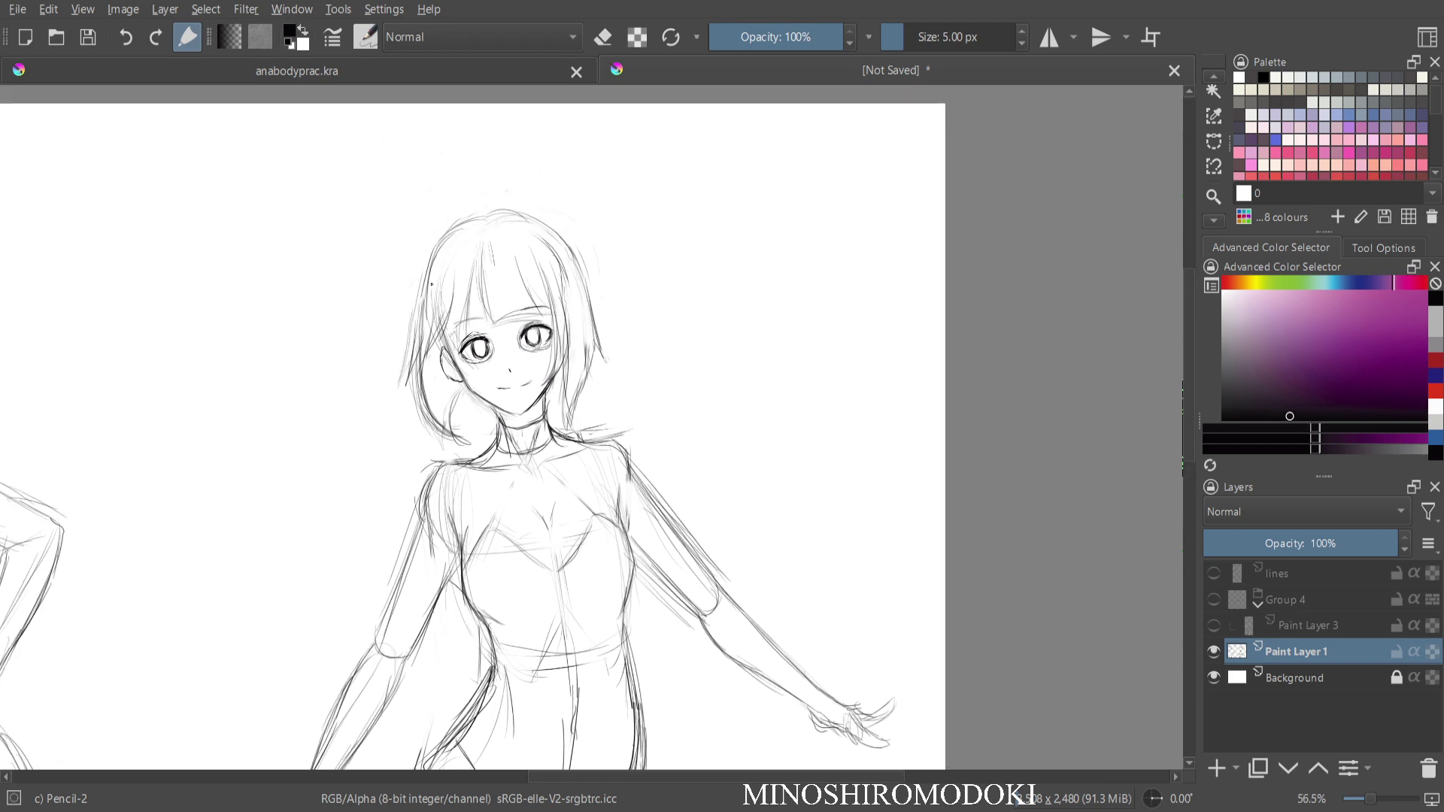
mouse_move(432, 284)
mouse_down()
mouse_move(439, 255)
mouse_move(508, 226)
mouse_move(551, 248)
mouse_move(569, 280)
mouse_up()
mouse_move(448, 249)
mouse_down()
mouse_move(428, 310)
mouse_move(450, 271)
mouse_move(519, 242)
mouse_move(571, 289)
mouse_up()
Sketch a pair of bunny ears on the headband, the left-hand one folded over and the other upright.
mouse_move(458, 245)
mouse_down()
mouse_move(369, 165)
mouse_move(319, 253)
mouse_move(350, 258)
mouse_move(344, 243)
mouse_move(384, 231)
mouse_up()
mouse_move(393, 178)
mouse_down()
mouse_move(446, 228)
mouse_move(426, 275)
mouse_up()
drag(397, 191, 451, 247)
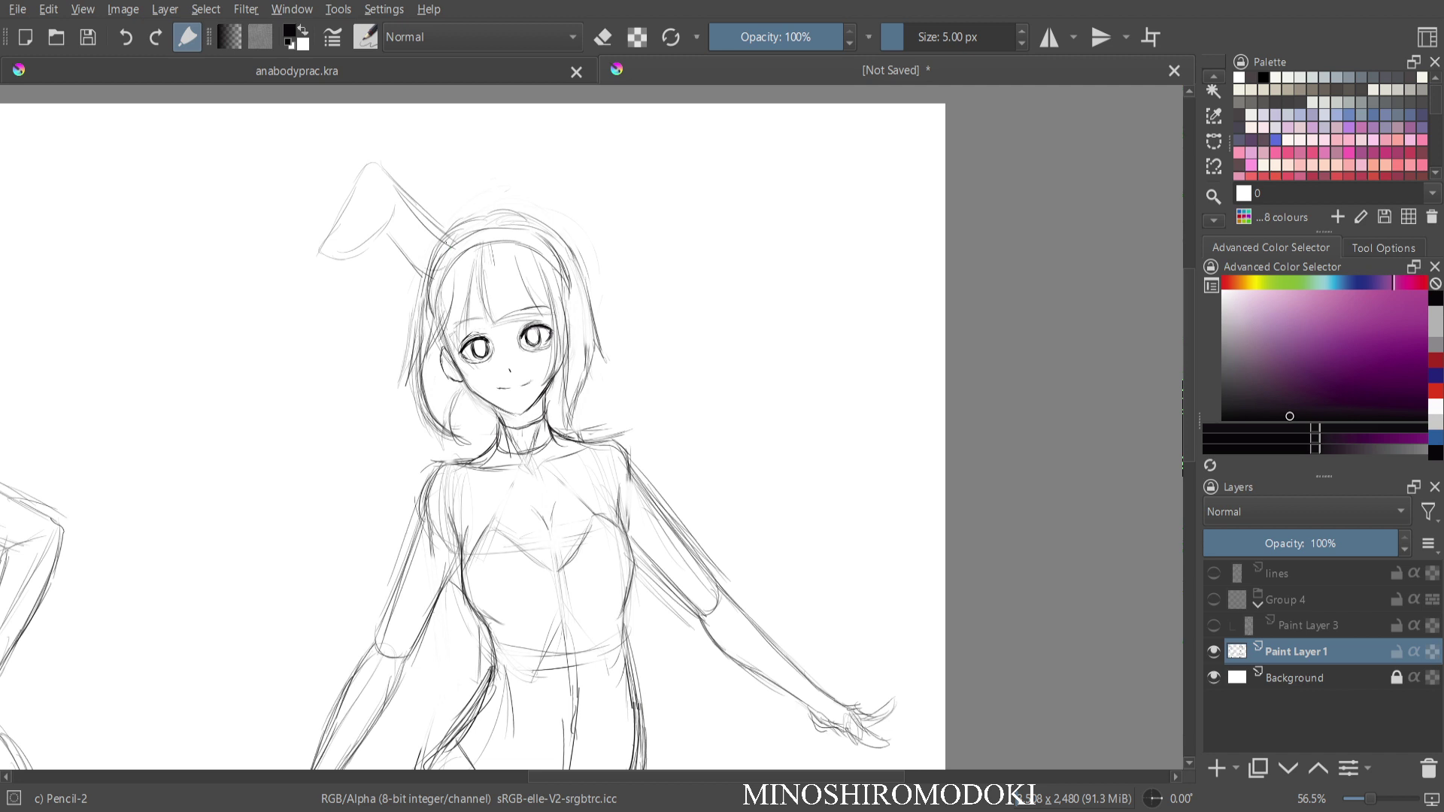
mouse_move(391, 202)
mouse_down()
mouse_move(372, 243)
mouse_move(336, 253)
mouse_up()
mouse_move(509, 224)
mouse_down()
mouse_move(531, 126)
mouse_move(566, 124)
mouse_move(543, 218)
mouse_up()
drag(567, 153, 540, 220)
drag(527, 178, 496, 238)
drag(560, 186, 544, 240)
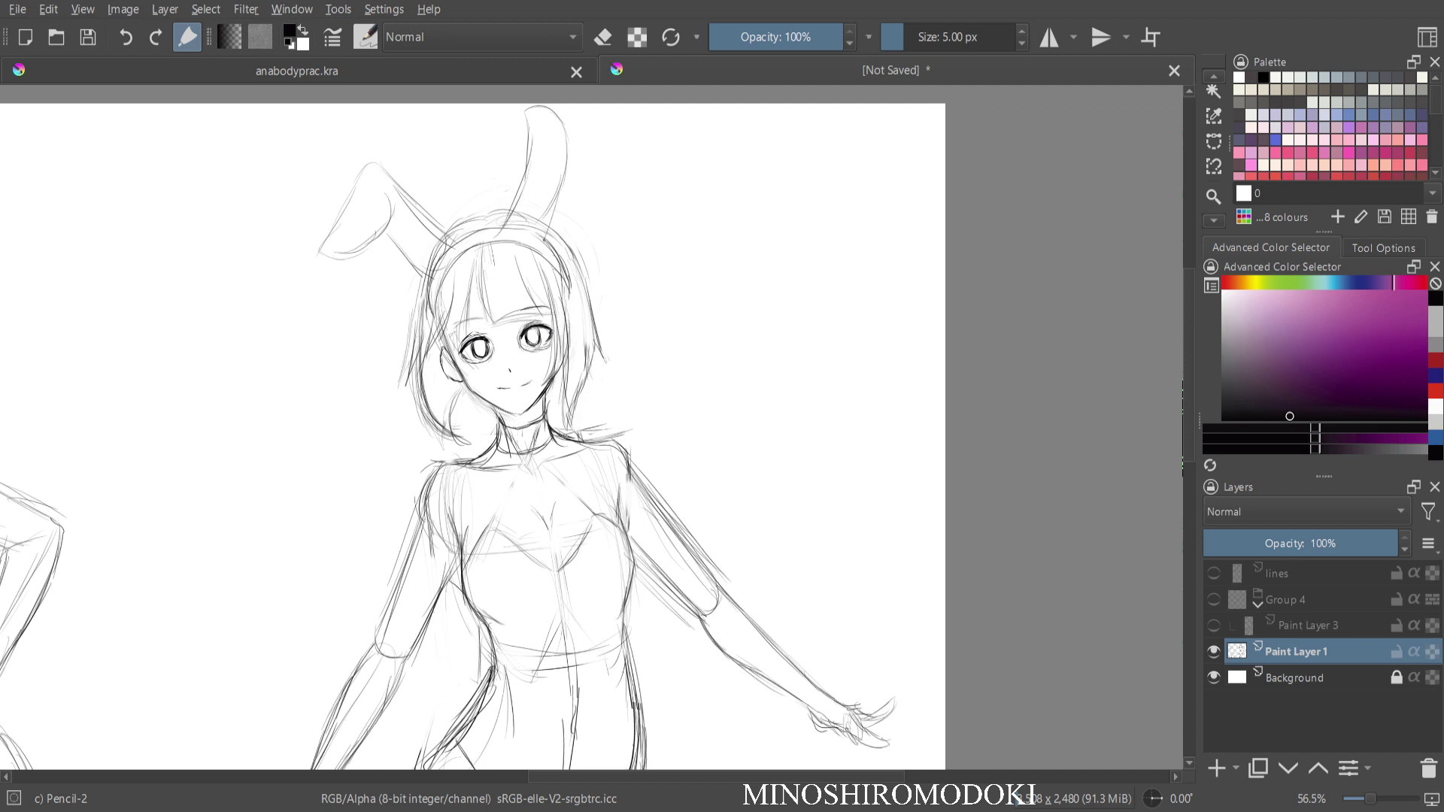
Erase the folded bunny ear.
key(e)
mouse_move(378, 157)
mouse_down()
mouse_move(321, 242)
mouse_move(373, 175)
mouse_move(403, 177)
mouse_move(363, 290)
mouse_move(374, 228)
mouse_move(406, 273)
mouse_move(402, 198)
mouse_move(322, 241)
mouse_move(397, 252)
mouse_move(438, 204)
mouse_move(445, 223)
mouse_move(425, 248)
mouse_up()
key(e)
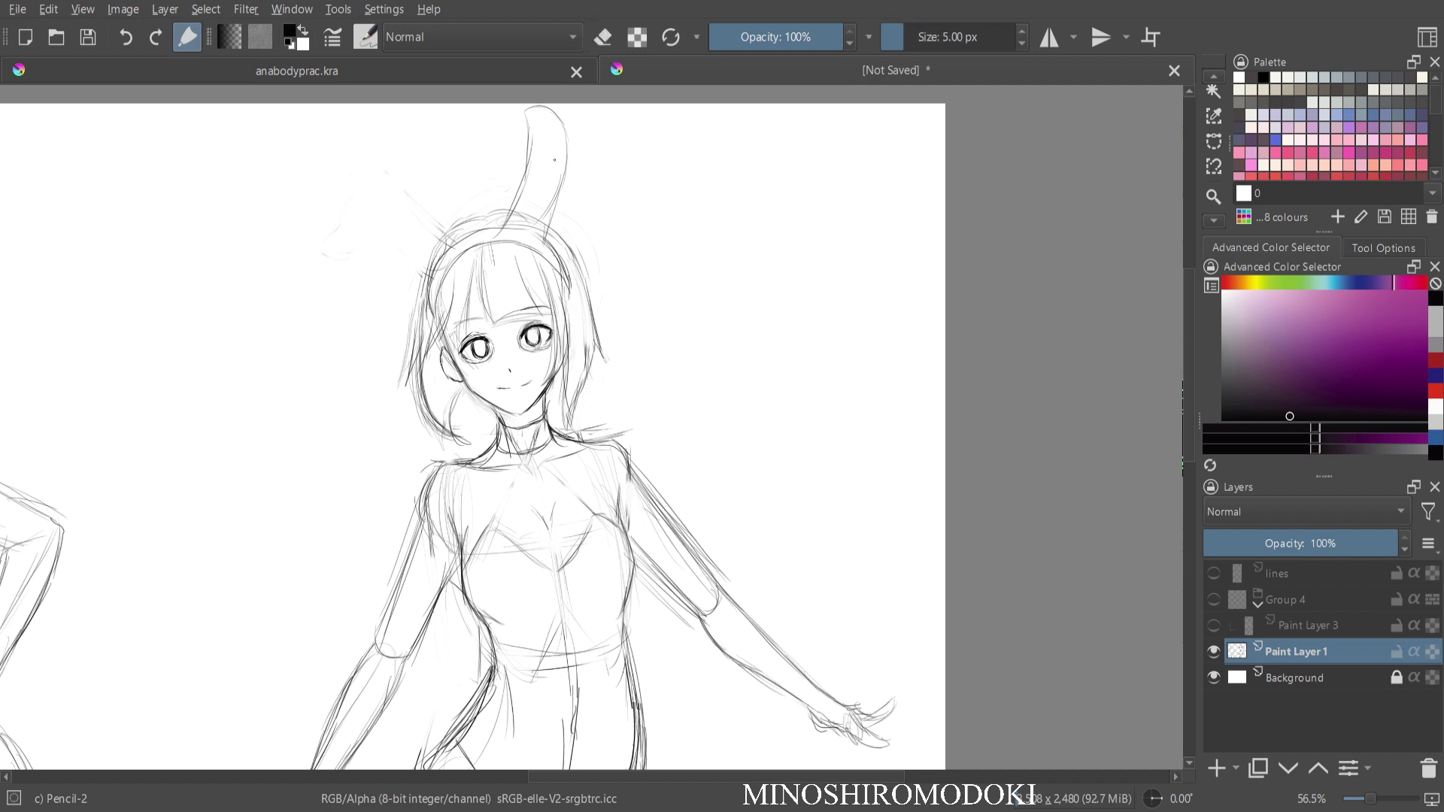
Select the figure with outstretched arms, then move it lower on the canvas and scale it down slightly.
mouse_move(696, 293)
mouse_down()
mouse_move(684, 342)
mouse_move(681, 263)
mouse_move(671, 292)
mouse_up()
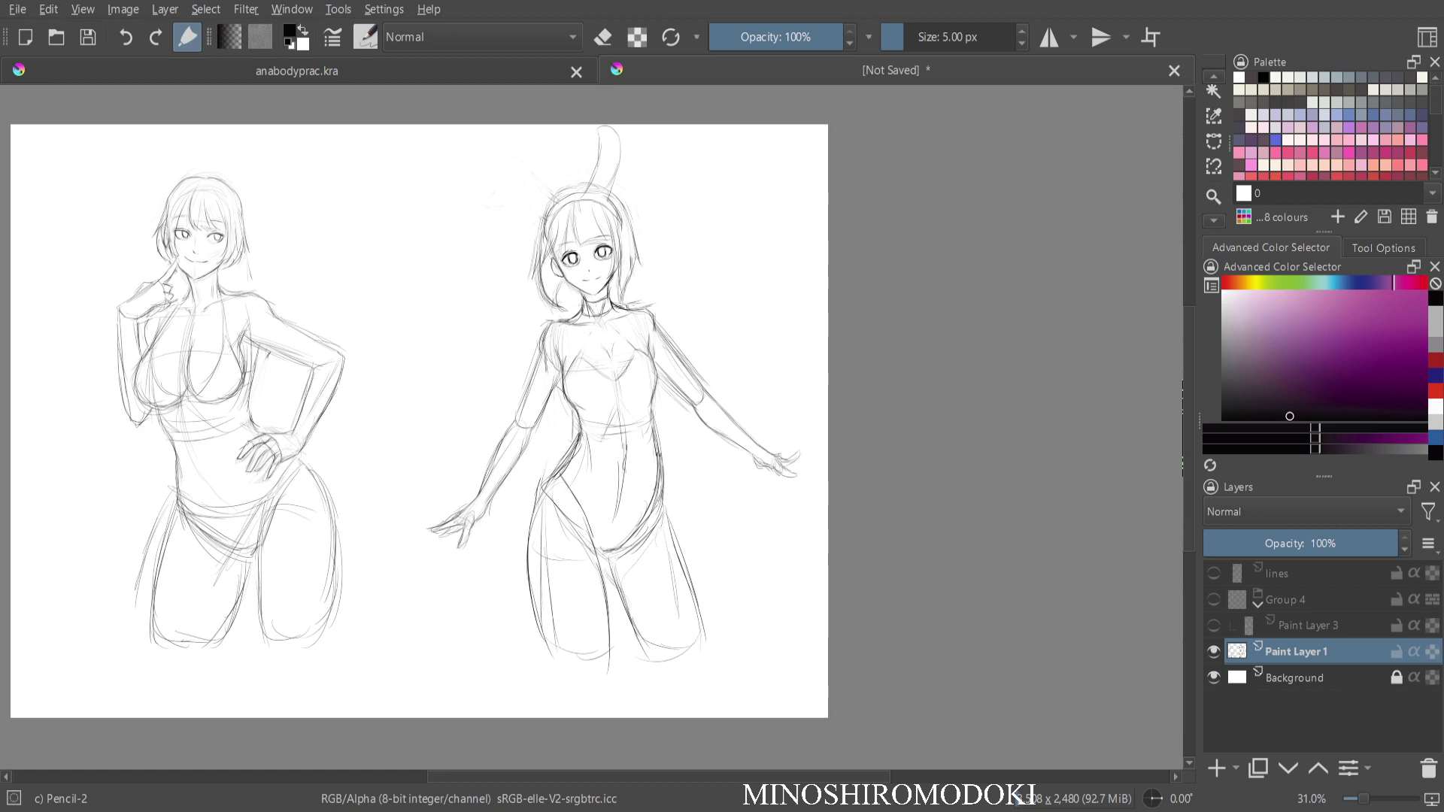
mouse_move(764, 279)
mouse_down()
mouse_move(675, 131)
mouse_move(393, 401)
mouse_move(515, 719)
mouse_move(828, 640)
mouse_up()
key(ctrl+z)
key(ctrl+t)
drag(624, 421, 609, 445)
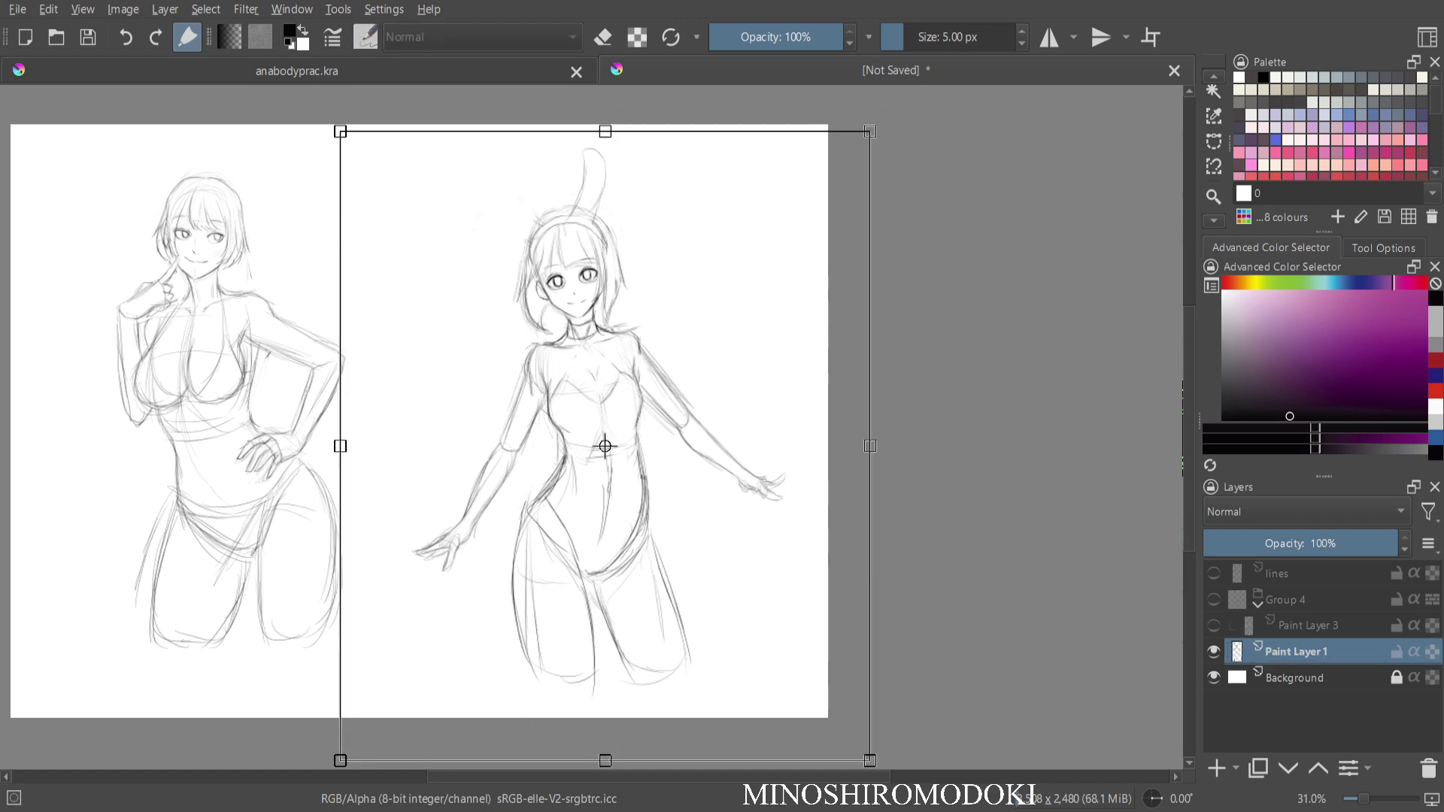
drag(870, 132, 847, 171)
key(t)
drag(605, 447, 599, 443)
key(ctrl+t)
key(Return)
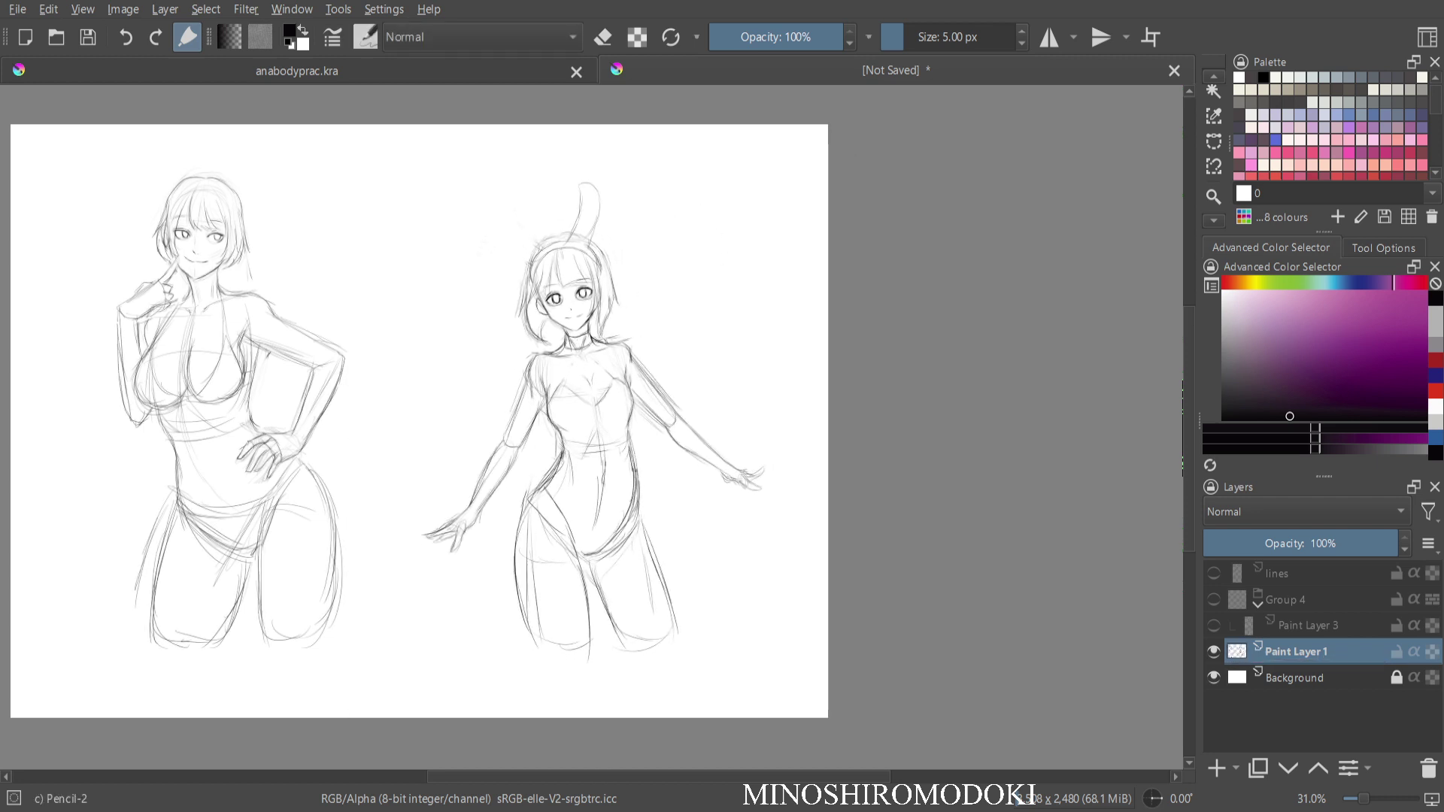
Erase the upright bunny ear above the headband.
scroll(587, 230, up, 5)
key(e)
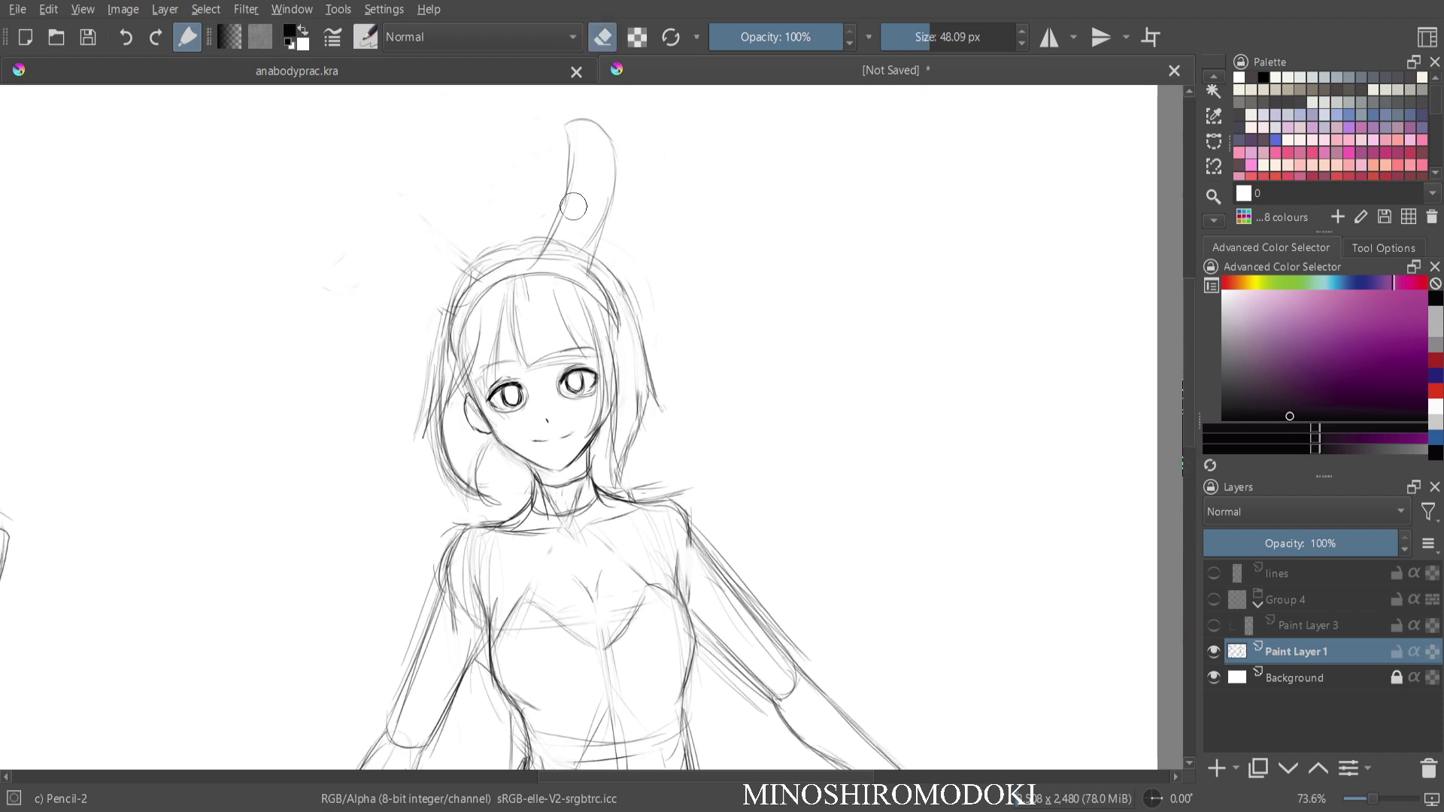
mouse_move(561, 122)
mouse_down()
mouse_move(573, 185)
mouse_move(569, 170)
mouse_move(611, 210)
mouse_up()
key(e)
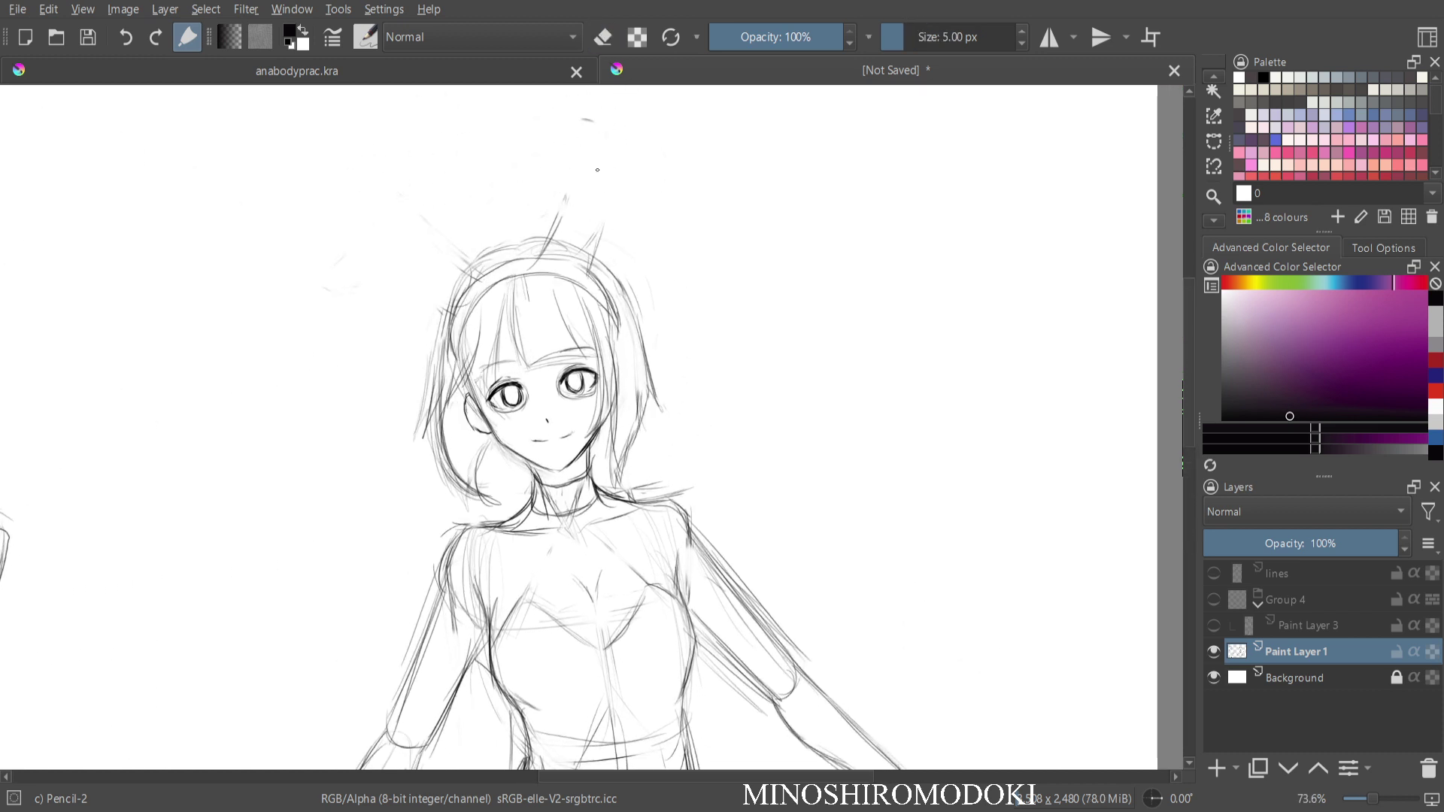
Redraw both bunny ears larger, one standing upright and the other folded outward at its middle.
mouse_move(542, 245)
mouse_down()
mouse_move(574, 157)
mouse_move(595, 164)
mouse_move(577, 246)
mouse_move(566, 159)
mouse_up()
mouse_move(553, 269)
mouse_down()
mouse_move(560, 114)
mouse_move(617, 152)
mouse_move(619, 180)
mouse_move(570, 347)
mouse_up()
mouse_move(469, 347)
mouse_down()
mouse_move(373, 219)
mouse_move(304, 328)
mouse_move(355, 335)
mouse_move(390, 292)
mouse_move(416, 348)
mouse_move(463, 375)
mouse_up()
drag(438, 316, 484, 360)
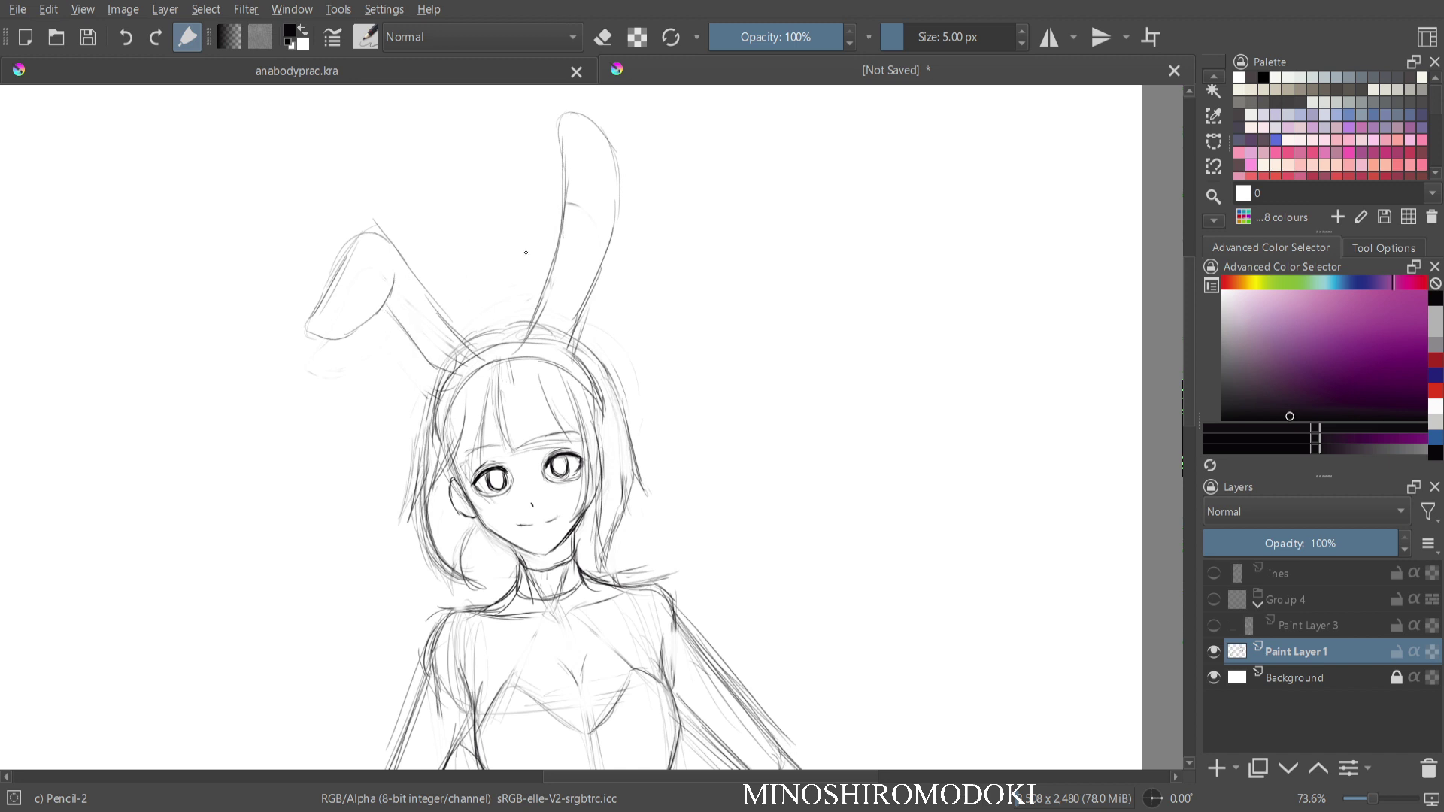
Fade the upright ear and redraw it slimmer with an inner-ear shape, using a guide line from the folded ear.
key(e)
mouse_move(553, 194)
mouse_down()
mouse_move(532, 339)
mouse_move(562, 109)
mouse_move(617, 167)
mouse_move(581, 197)
mouse_move(586, 335)
mouse_up()
key(e)
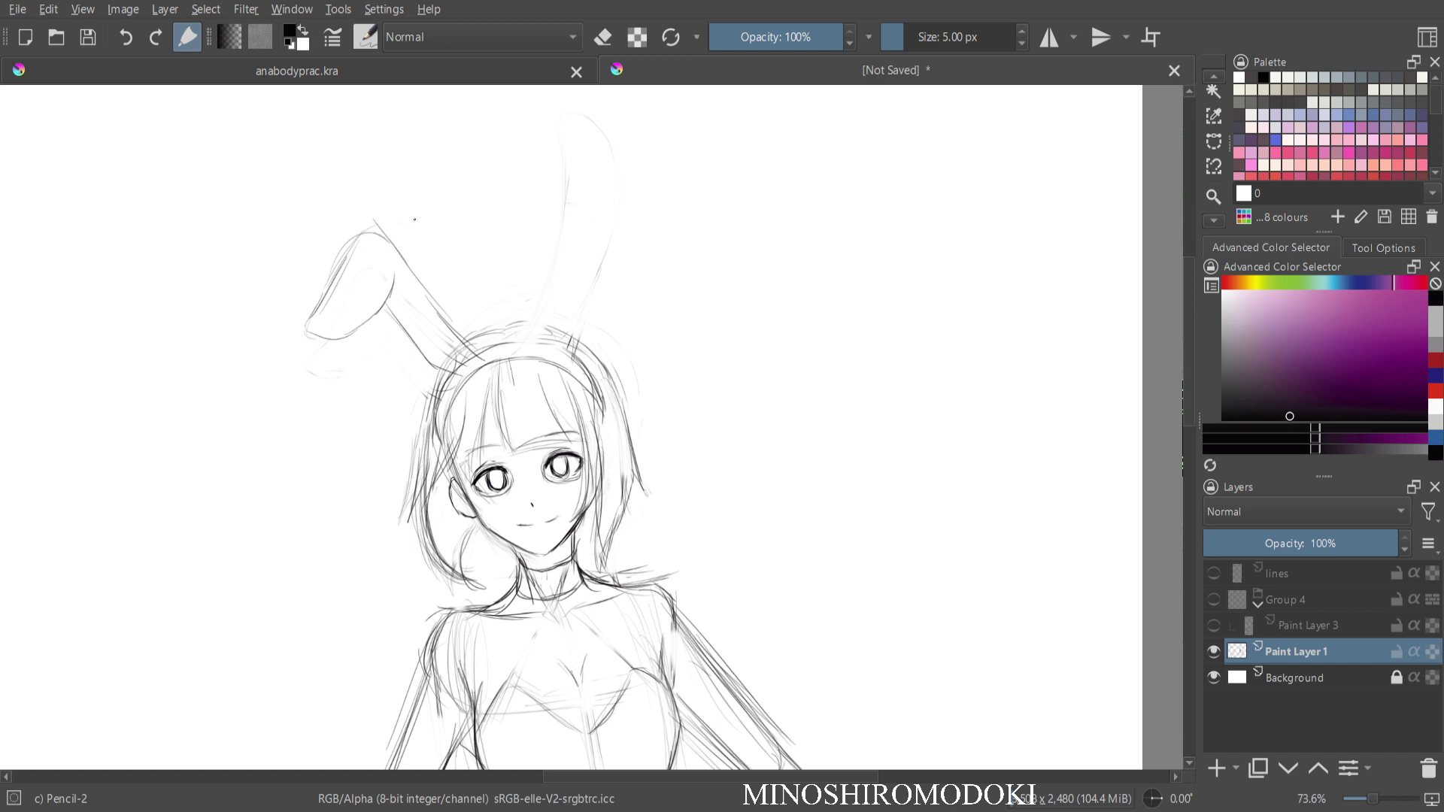
mouse_move(460, 220)
mouse_down()
mouse_move(556, 188)
mouse_move(567, 168)
mouse_move(550, 335)
mouse_up()
mouse_move(564, 188)
mouse_down()
mouse_move(559, 144)
mouse_move(589, 152)
mouse_move(612, 176)
mouse_move(612, 211)
mouse_move(608, 268)
mouse_move(570, 338)
mouse_up()
mouse_move(590, 295)
mouse_down()
mouse_move(541, 338)
mouse_move(509, 336)
mouse_move(535, 322)
mouse_move(605, 375)
mouse_move(574, 229)
mouse_move(564, 304)
mouse_move(586, 203)
mouse_move(601, 214)
mouse_move(573, 334)
mouse_up()
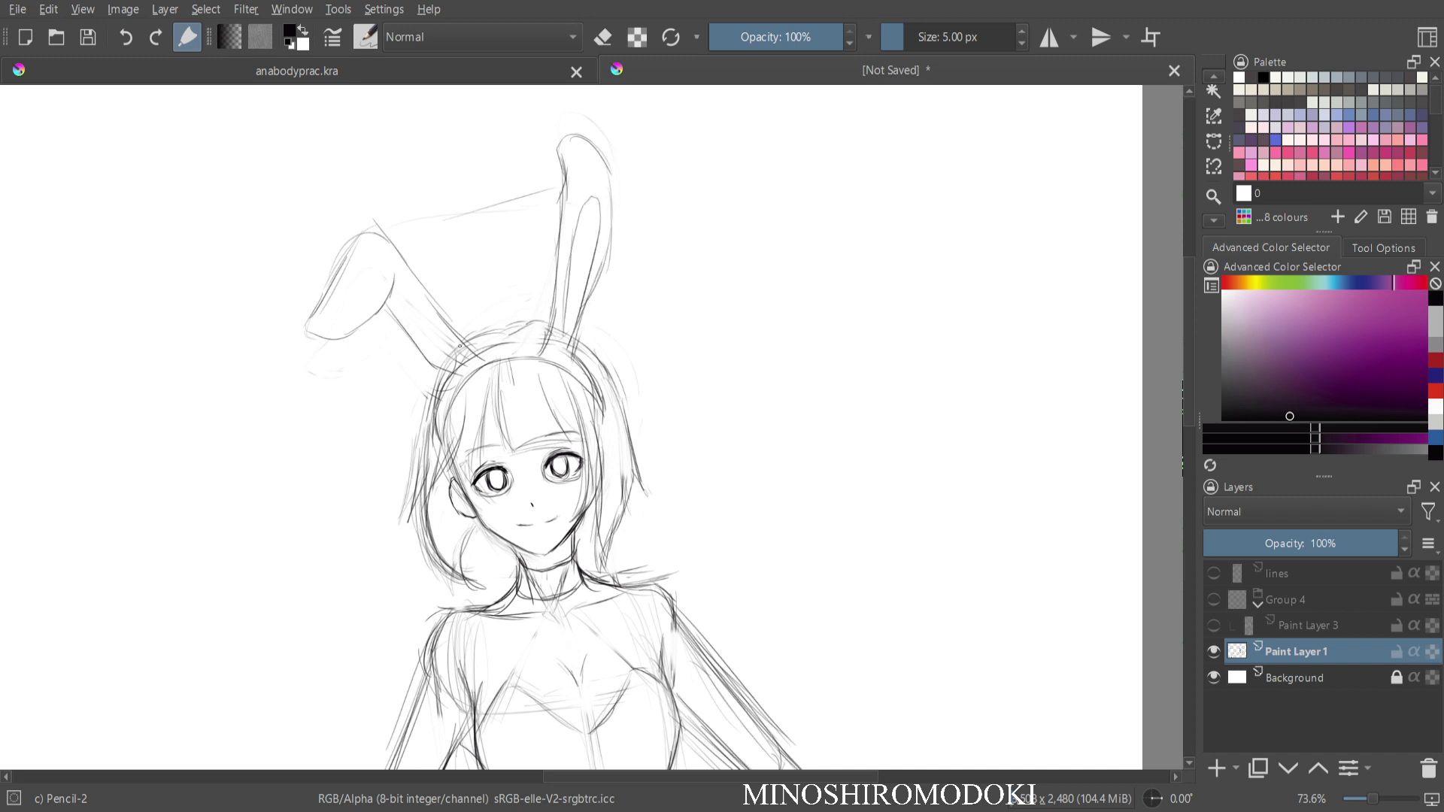
mouse_move(450, 343)
mouse_down()
mouse_move(404, 287)
mouse_move(440, 355)
mouse_up()
Make the "lines" layer visible.
scroll(632, 398, down, 3)
drag(640, 481, 606, 254)
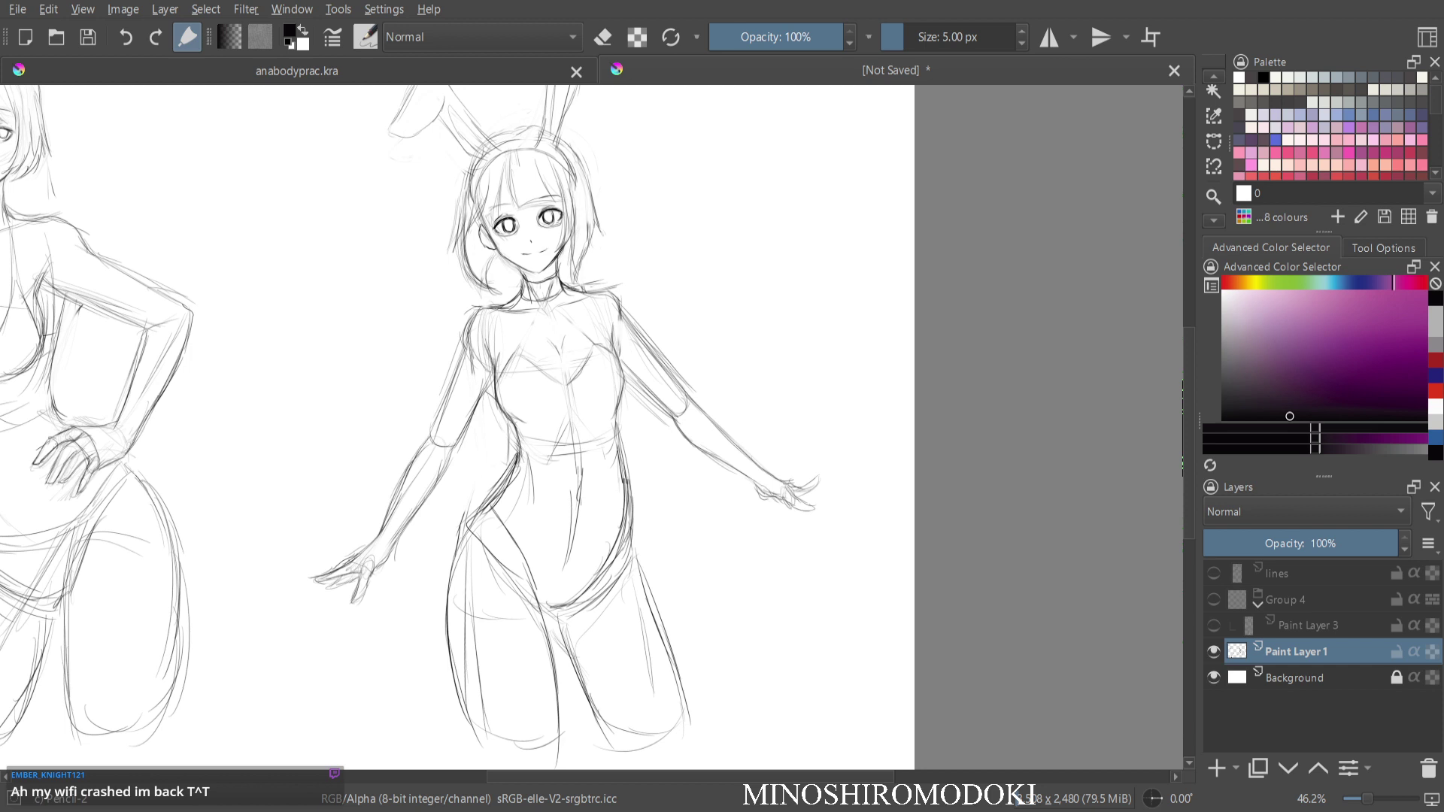
click(1214, 574)
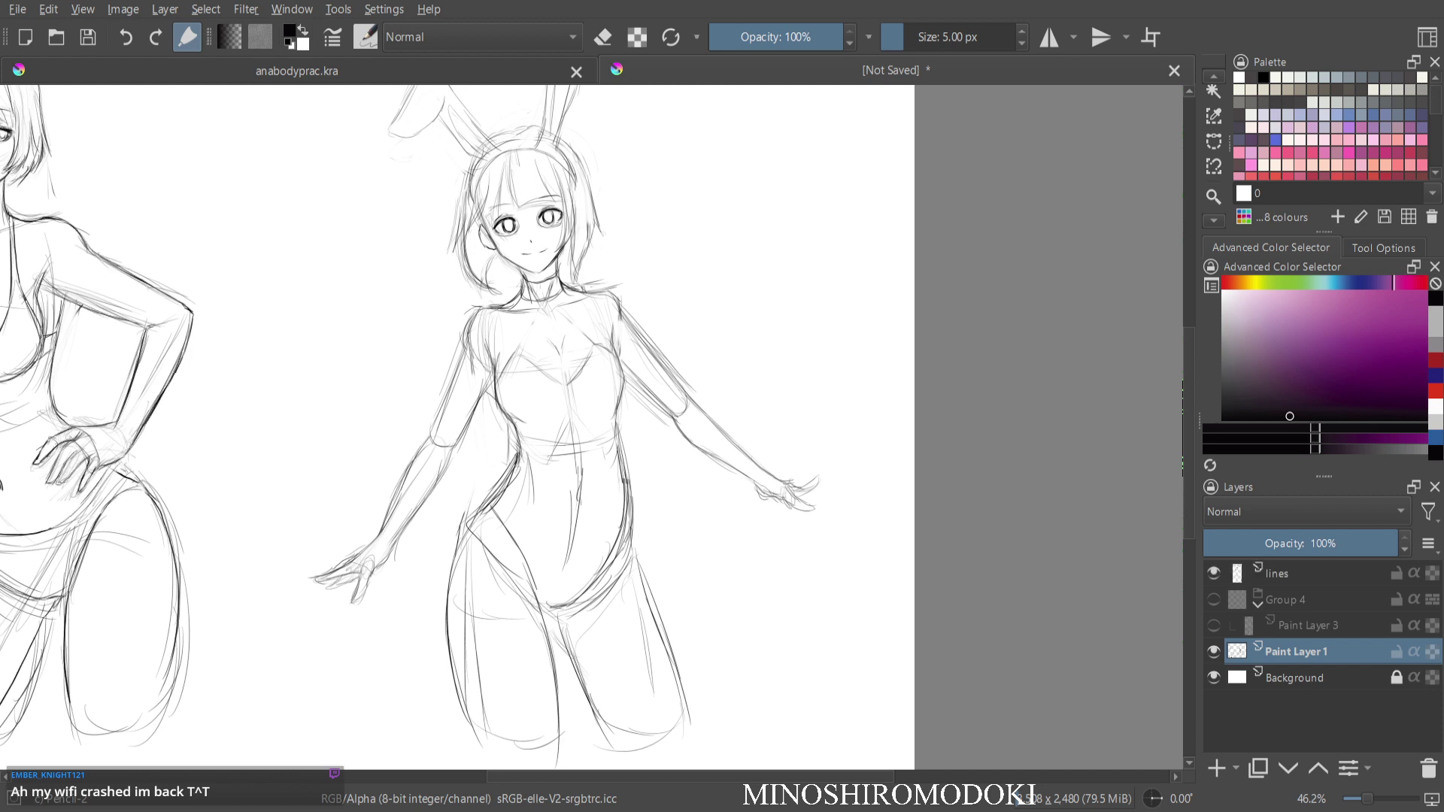
Lower the opacity of Paint Layer 1 to leave the sketch as a faint guide and activate the "lines" layer.
drag(1271, 543, 1232, 543)
click(1278, 574)
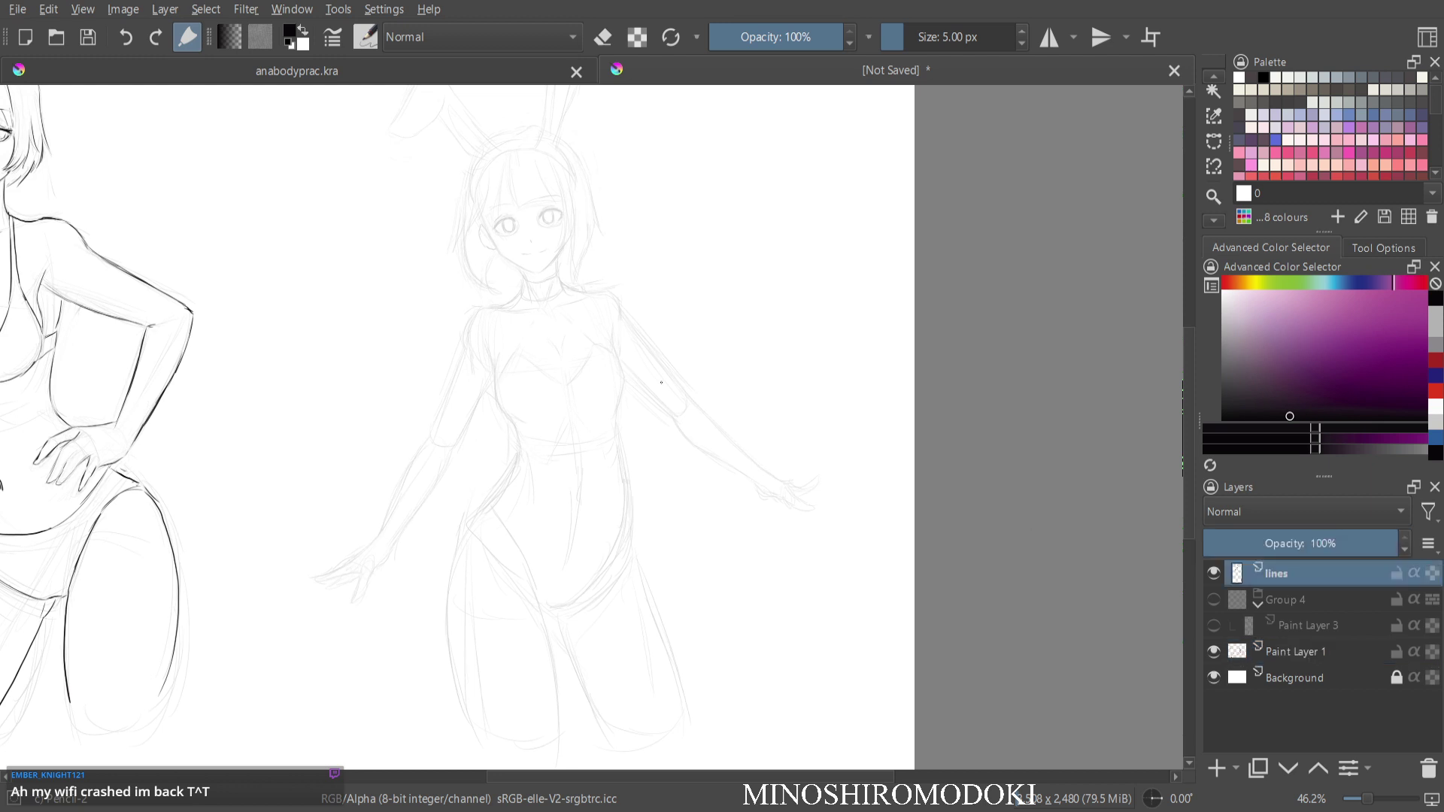
Ink the upper lash line of her left eye with the Ink-3 Gpen fade brush at 5 px.
drag(537, 305, 536, 385)
scroll(493, 363, up, 3)
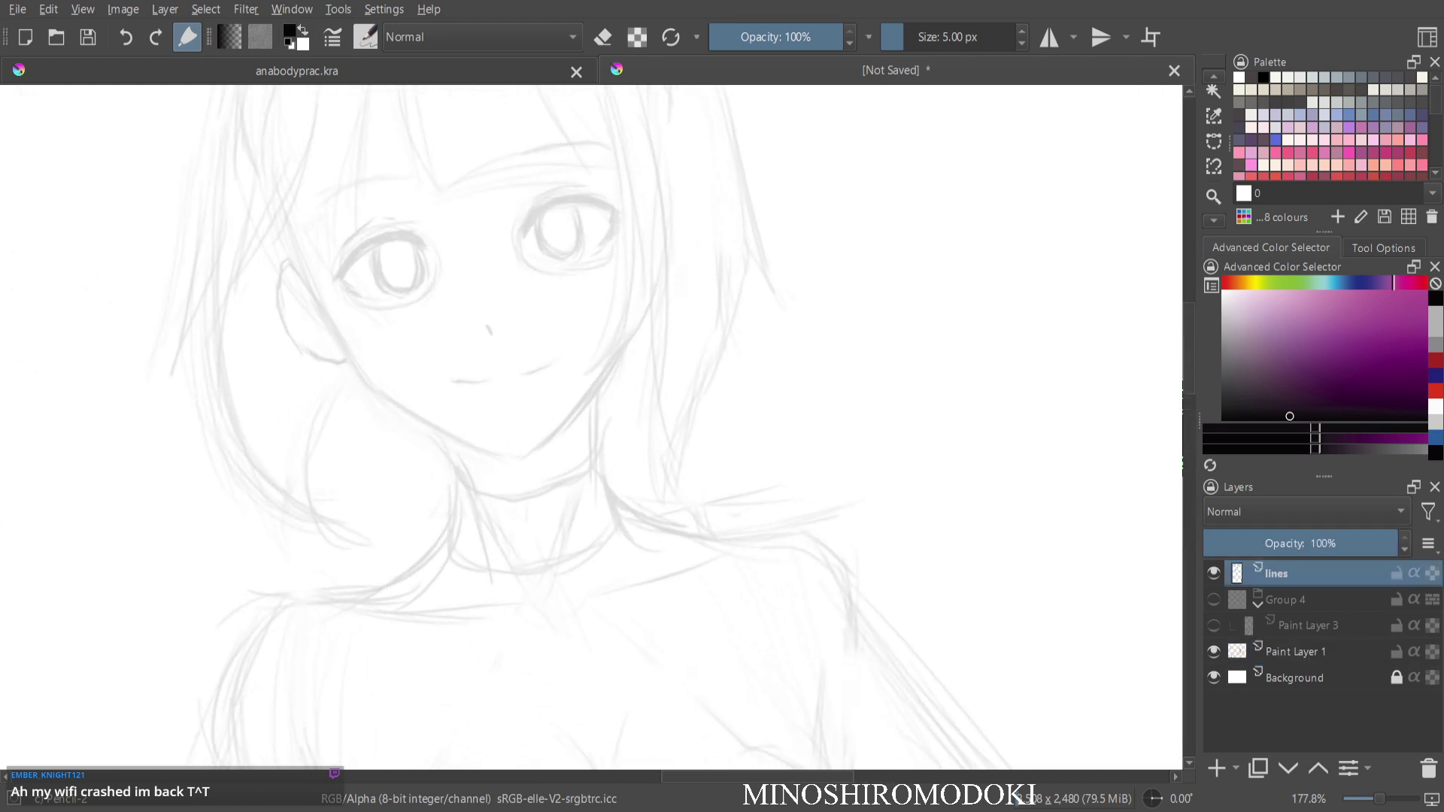
right_click(517, 284)
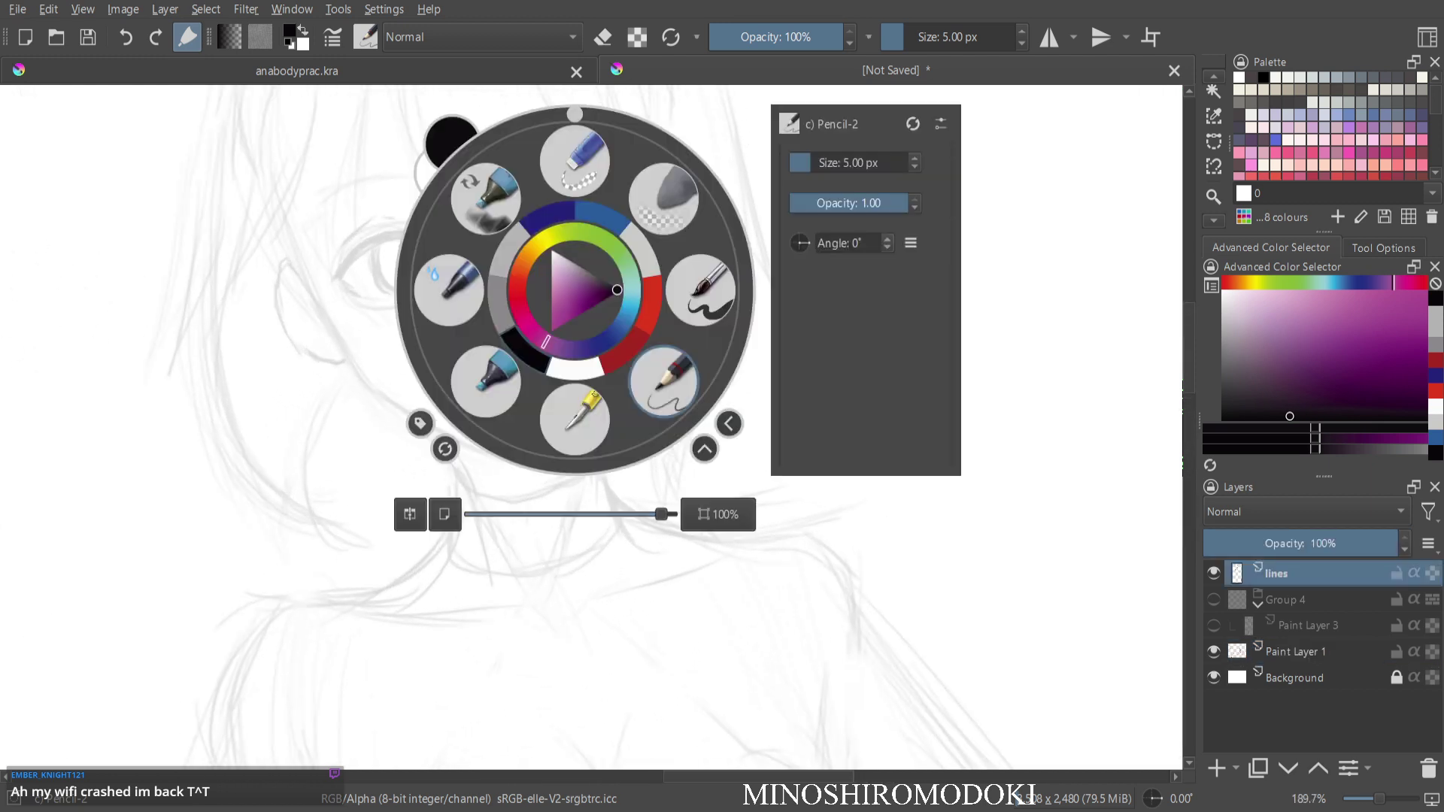
click(595, 182)
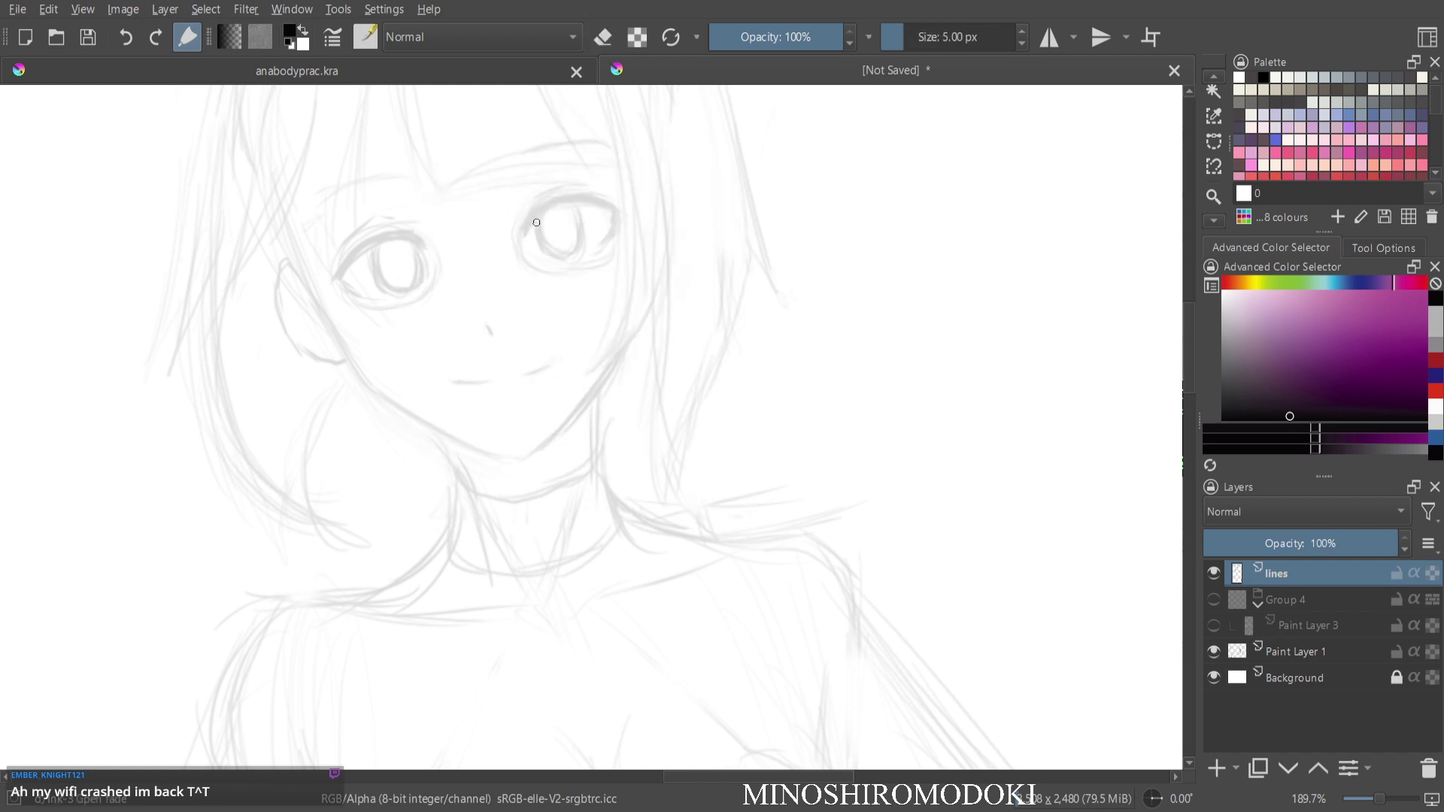
mouse_move(536, 213)
mouse_down()
mouse_move(524, 231)
mouse_move(569, 196)
mouse_move(610, 209)
mouse_up()
drag(588, 198, 615, 217)
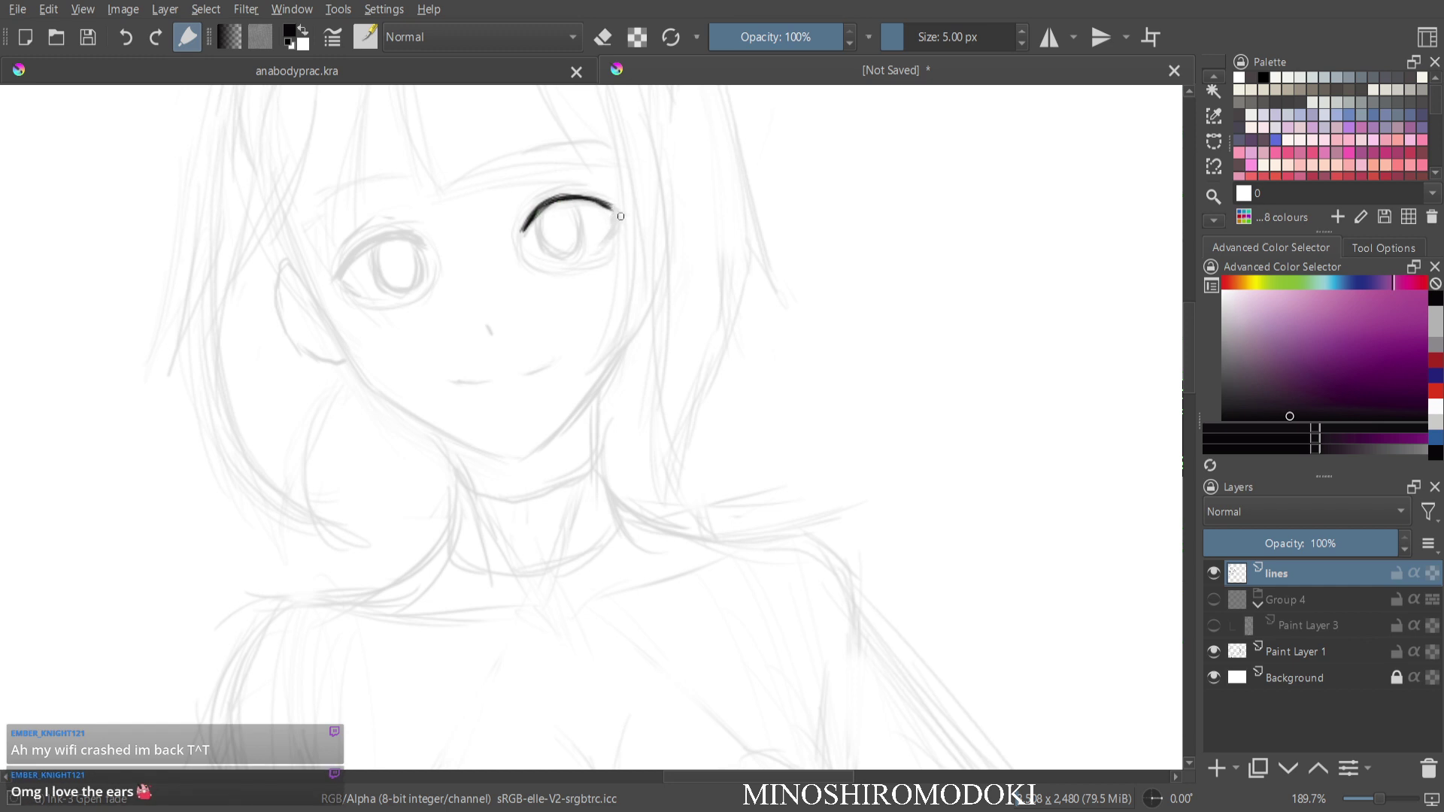
mouse_move(344, 268)
mouse_down()
mouse_move(414, 238)
mouse_move(353, 252)
mouse_move(342, 272)
mouse_move(373, 241)
mouse_up()
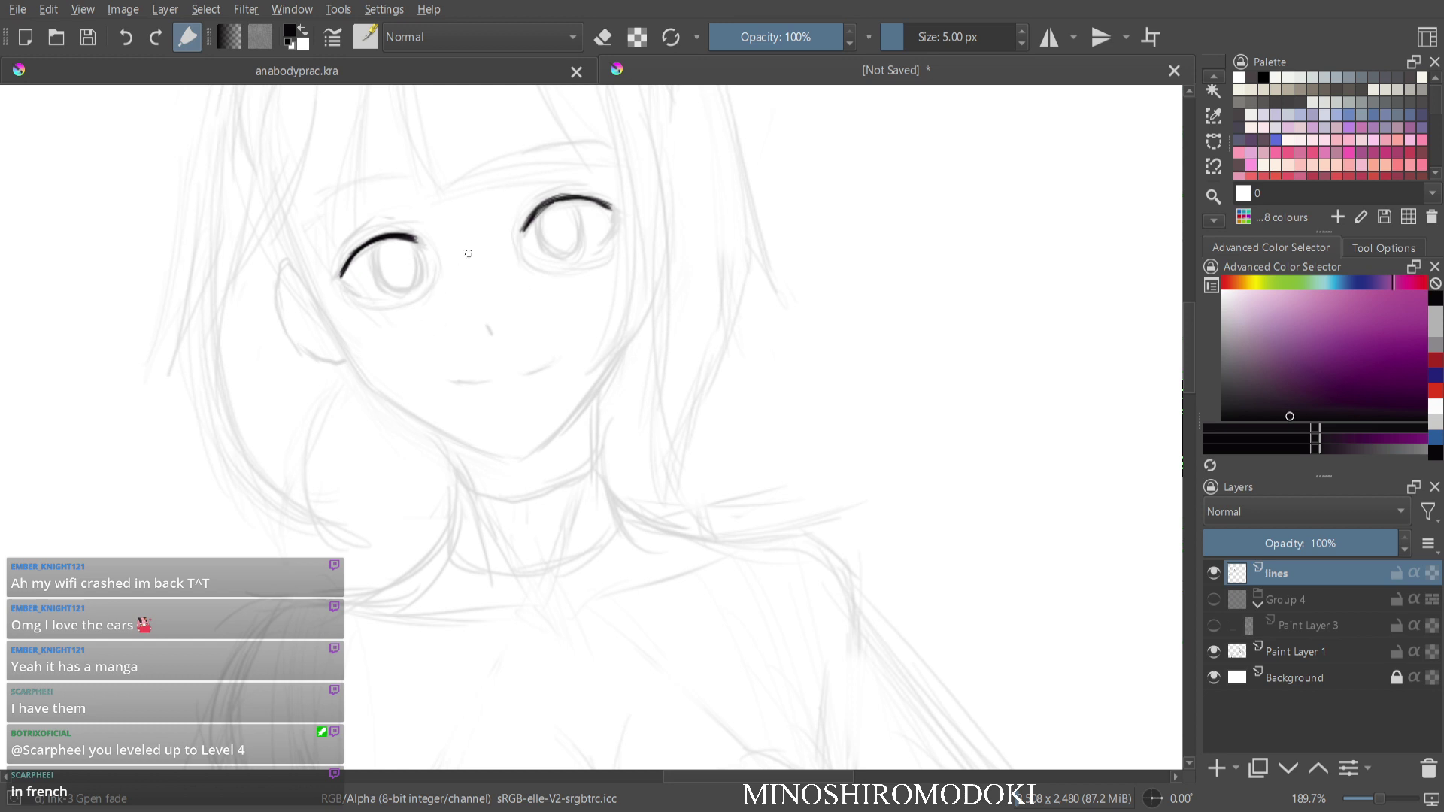
key(ctrl+z)
key(ctrl+z)
key(ctrl+z)
key(ctrl+z)
key(ctrl+z)
key(ctrl+z)
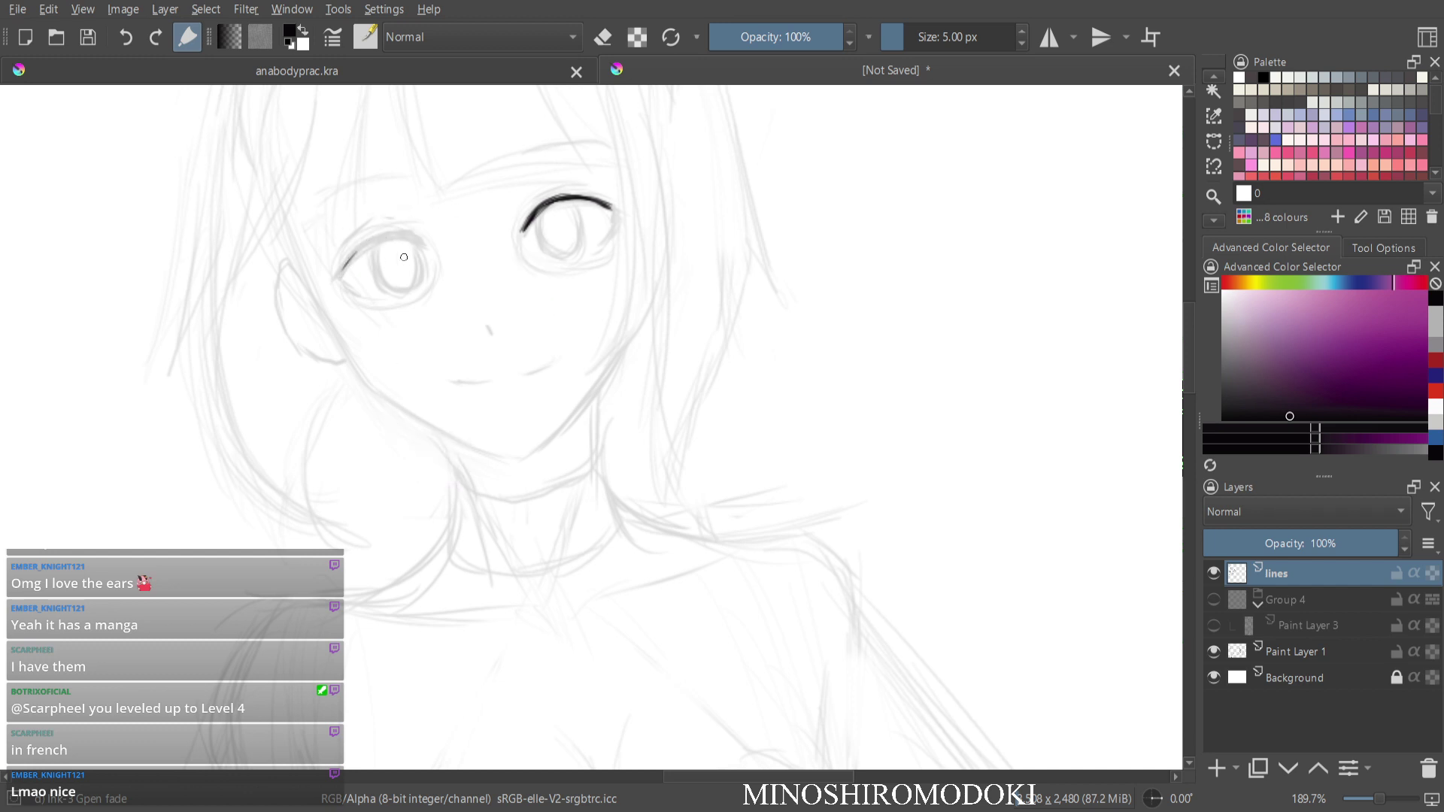
Ink the upper lash line of her right eye and the short lower outer-corner strokes on both eyes.
mouse_move(412, 237)
mouse_down()
mouse_move(378, 238)
mouse_move(337, 277)
mouse_move(405, 236)
mouse_move(423, 243)
mouse_up()
mouse_move(423, 242)
mouse_down()
mouse_move(363, 241)
mouse_move(340, 276)
mouse_up()
drag(344, 280, 364, 294)
drag(613, 212, 610, 239)
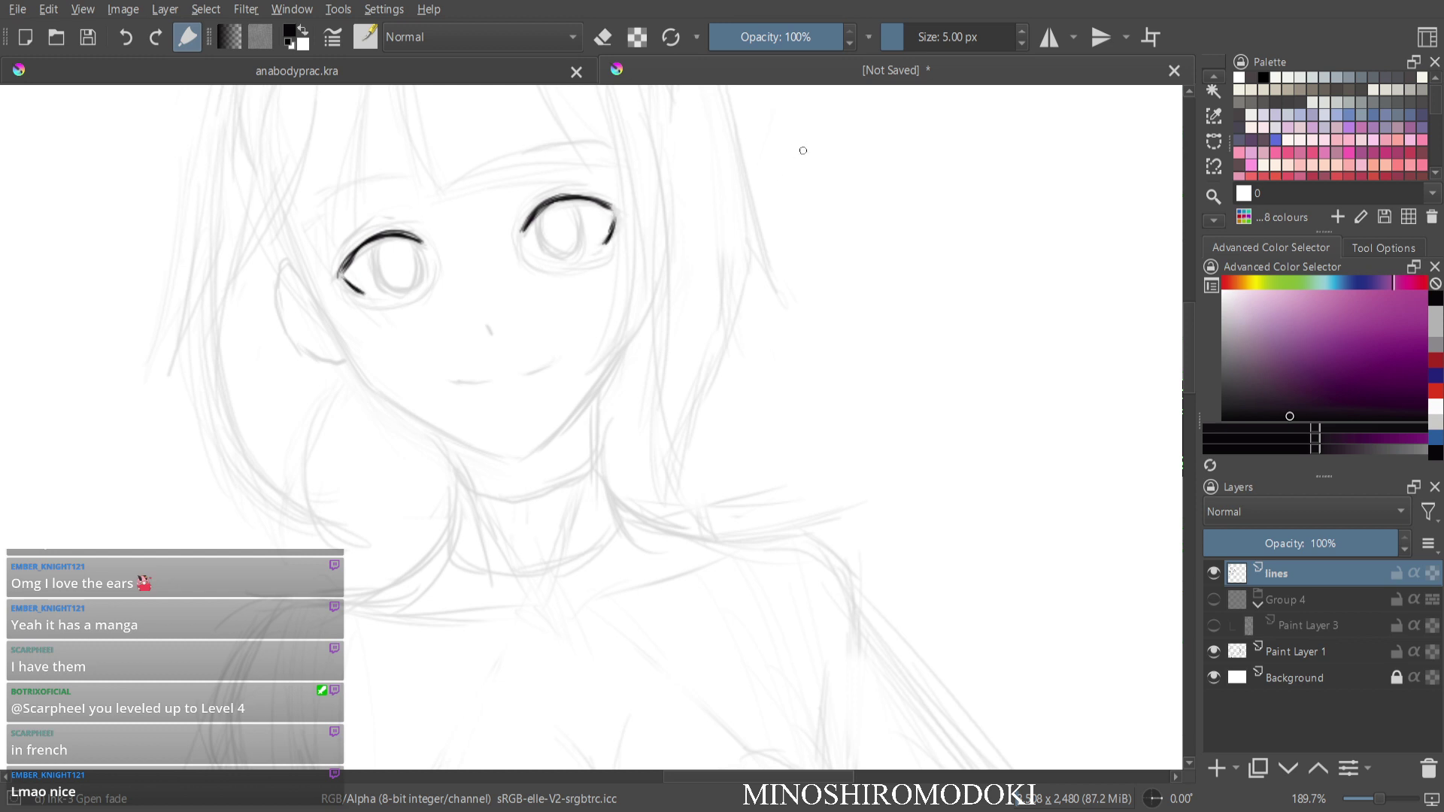
Extend the ends of the upper lash lines on both eyes while checking the face in a mirrored view.
key(m)
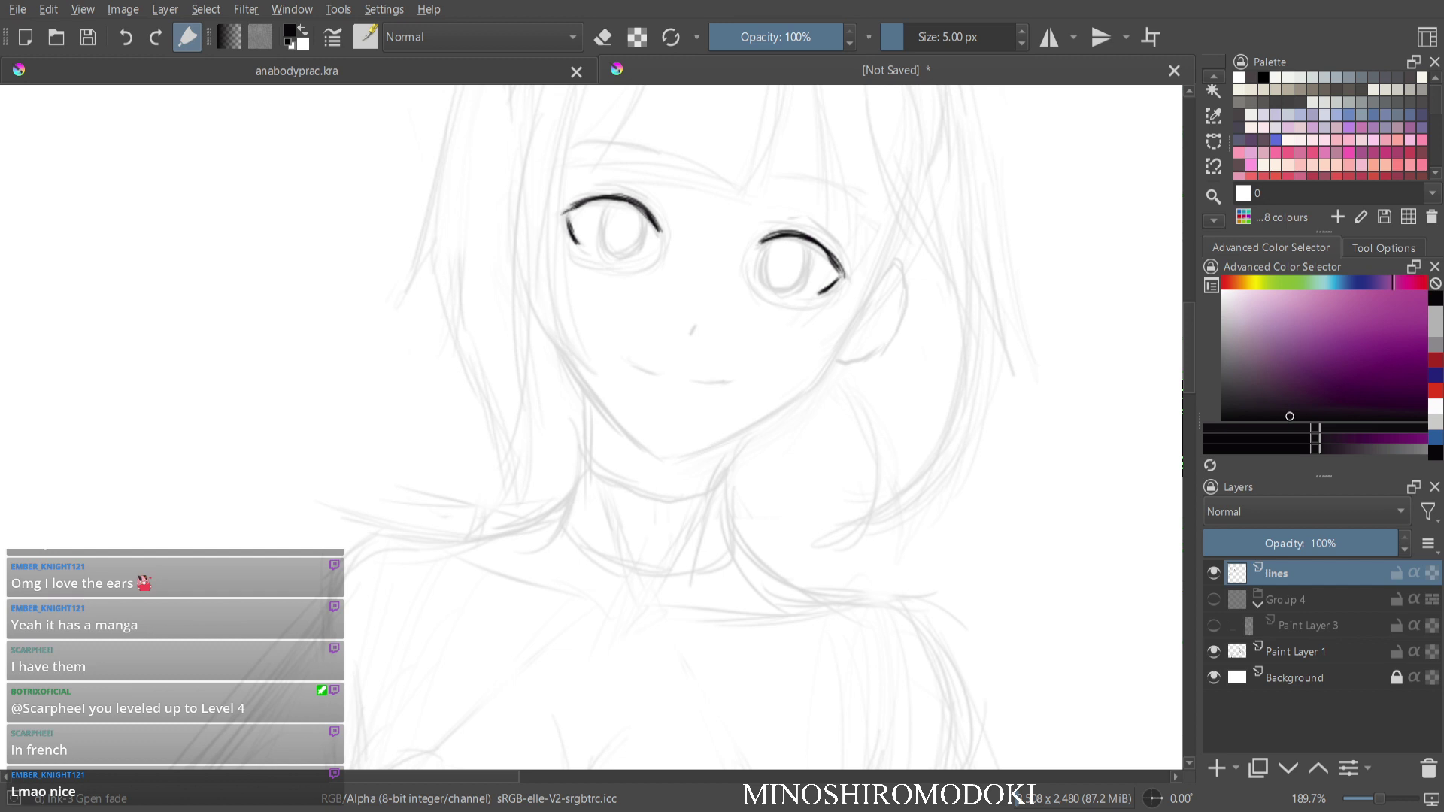
drag(561, 216, 604, 207)
drag(751, 251, 768, 241)
key(m)
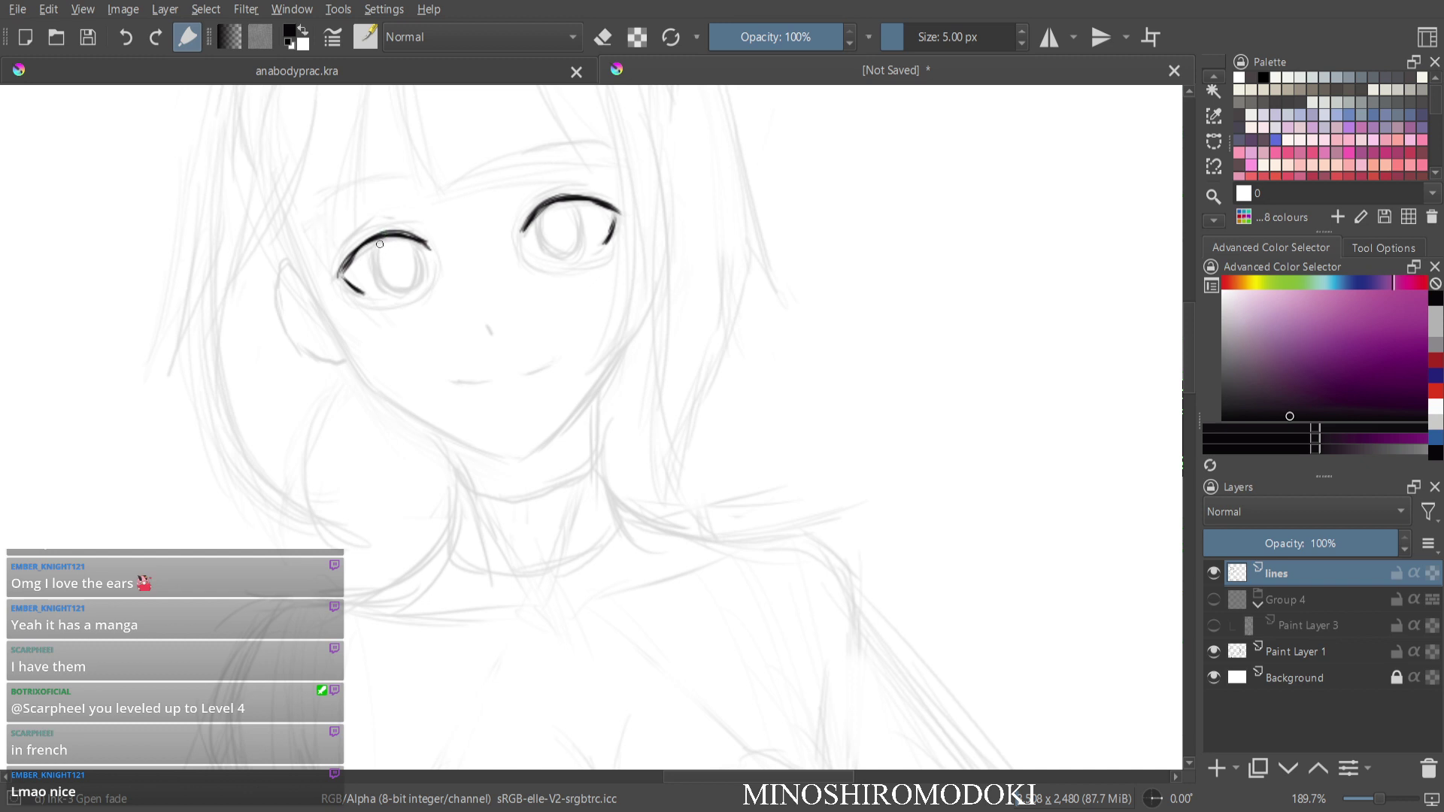
Ink oval iris outlines in both eyes, cleaning up the ink around her right iris.
drag(387, 288, 381, 251)
mouse_move(384, 250)
mouse_down()
mouse_move(394, 285)
mouse_move(418, 273)
mouse_up()
mouse_move(540, 219)
mouse_down()
mouse_move(554, 254)
mouse_move(565, 242)
mouse_up()
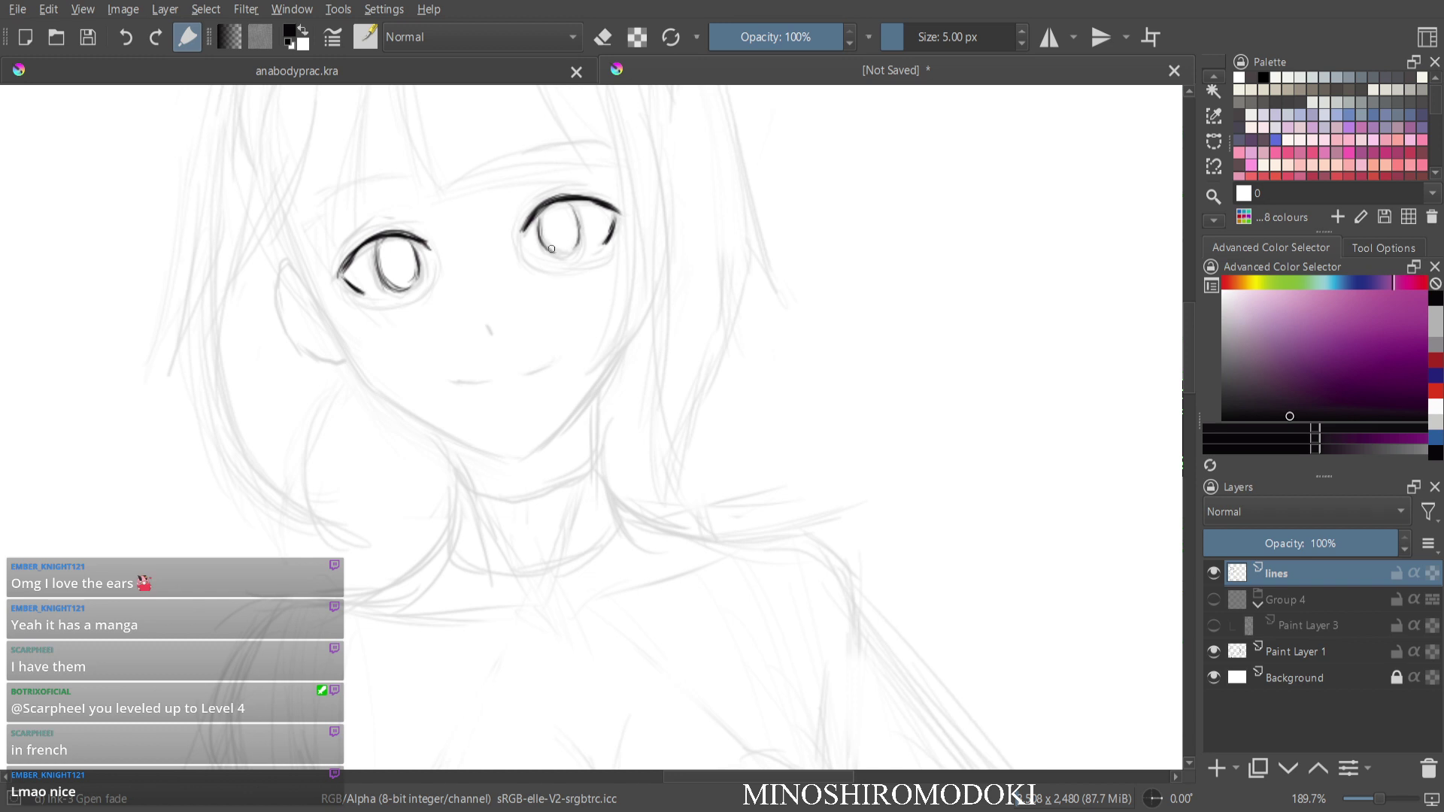
key(e)
drag(391, 300, 404, 292)
key(e)
drag(376, 243, 390, 284)
key(e)
Fade the inked iris outlines using the Eraser Soft brush at 13.45 px.
right_click(405, 292)
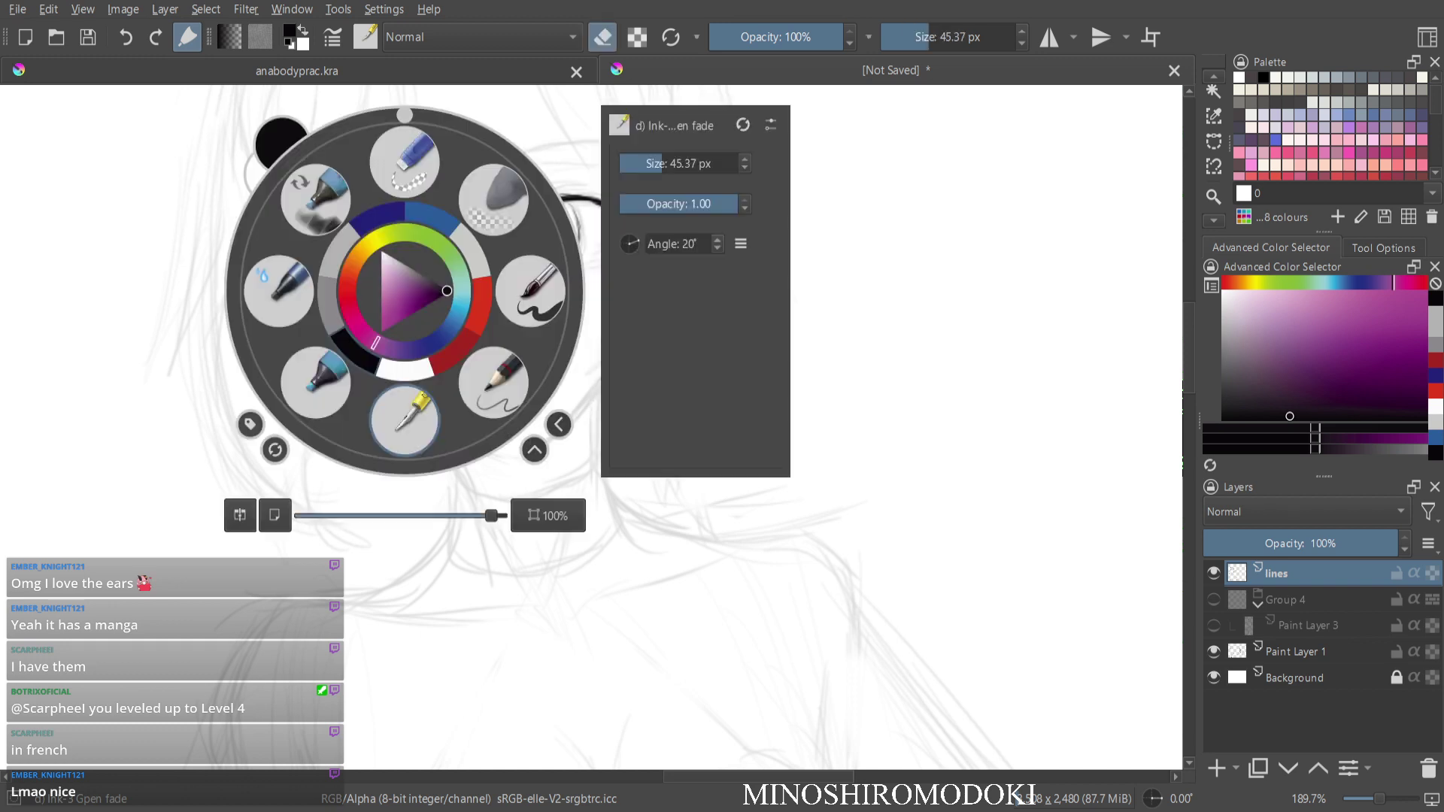
click(494, 200)
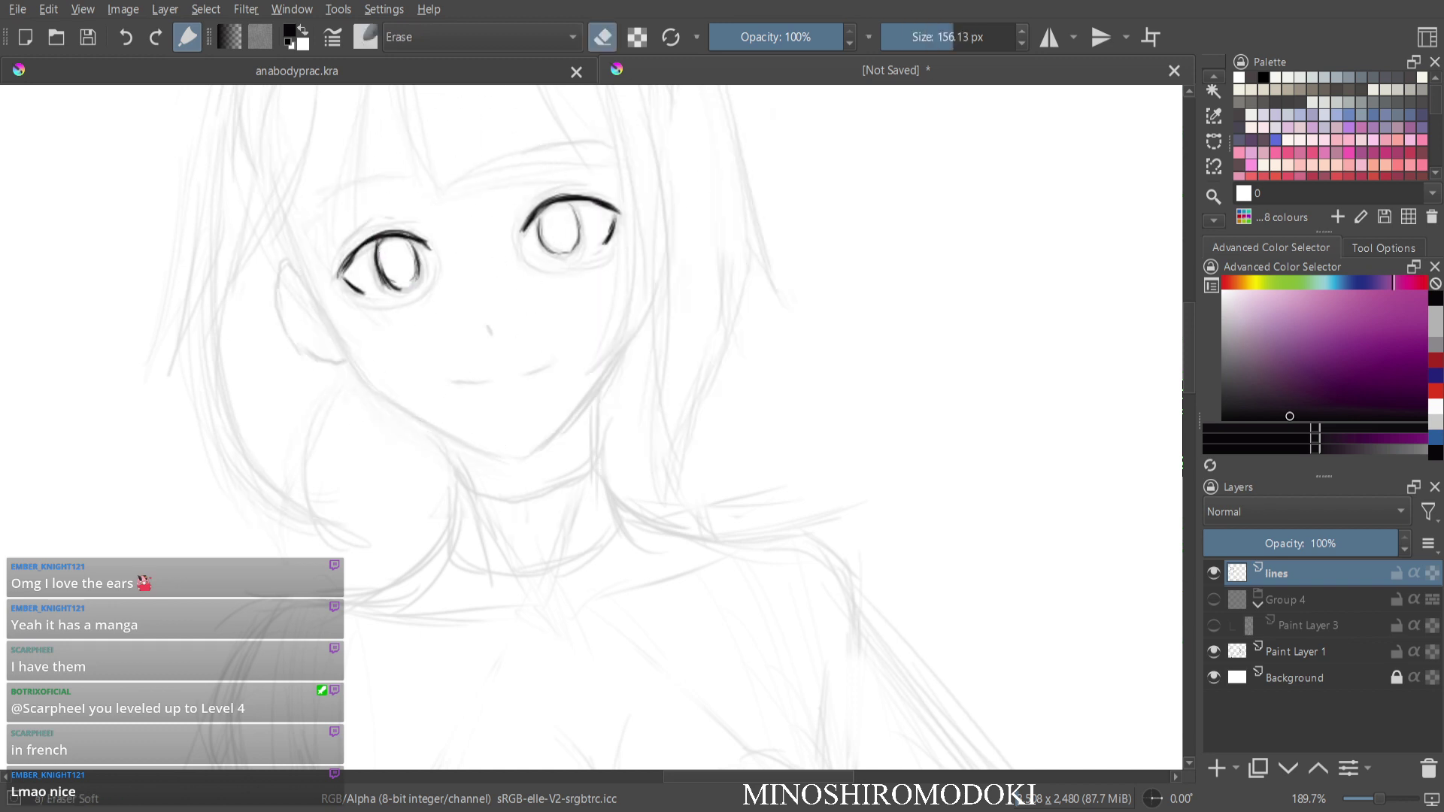
click(913, 37)
drag(396, 285, 386, 252)
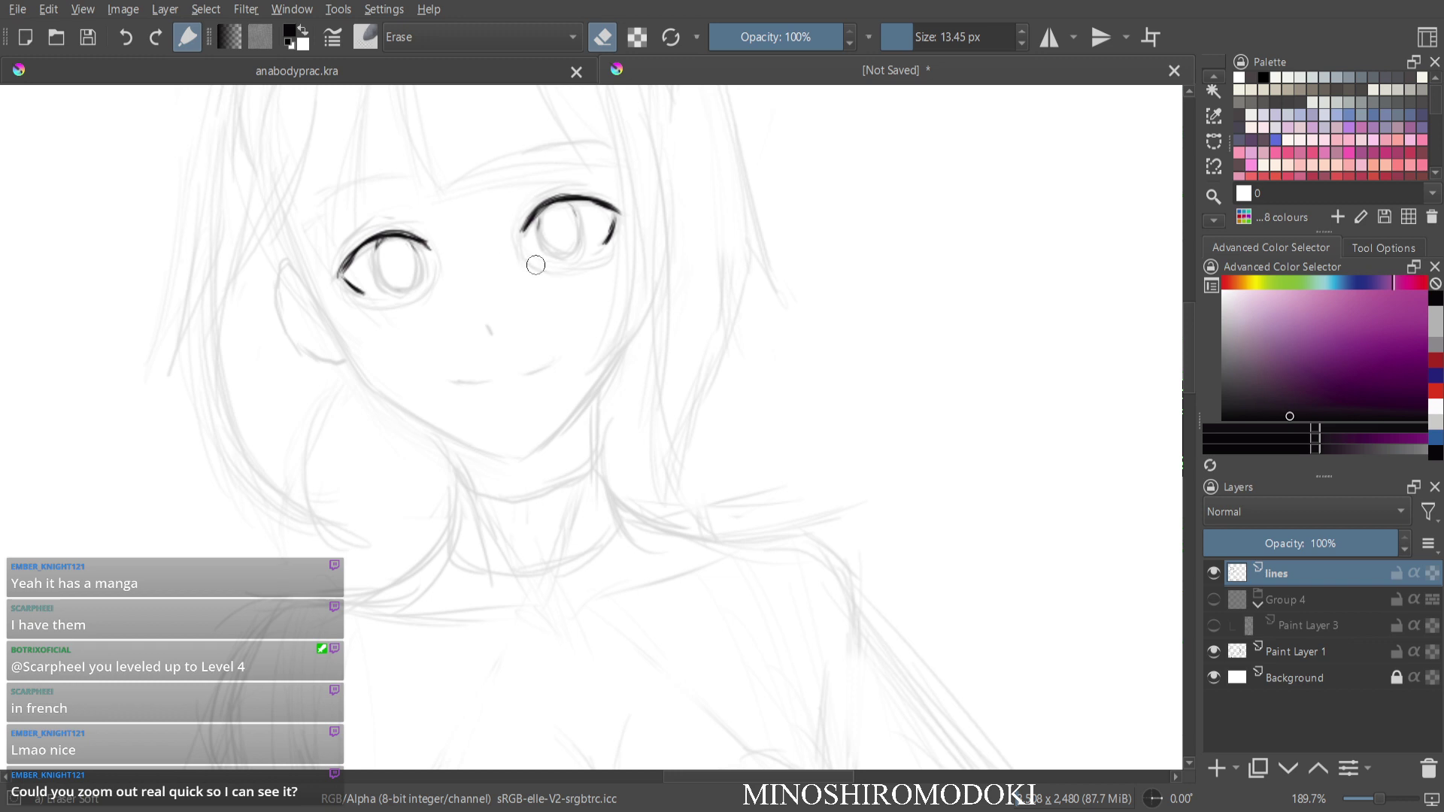
Re-ink both iris outlines over the faded strokes with Ink-3 Gpen fade at 5 px, darkening their lower edges.
right_click(523, 292)
click(391, 300)
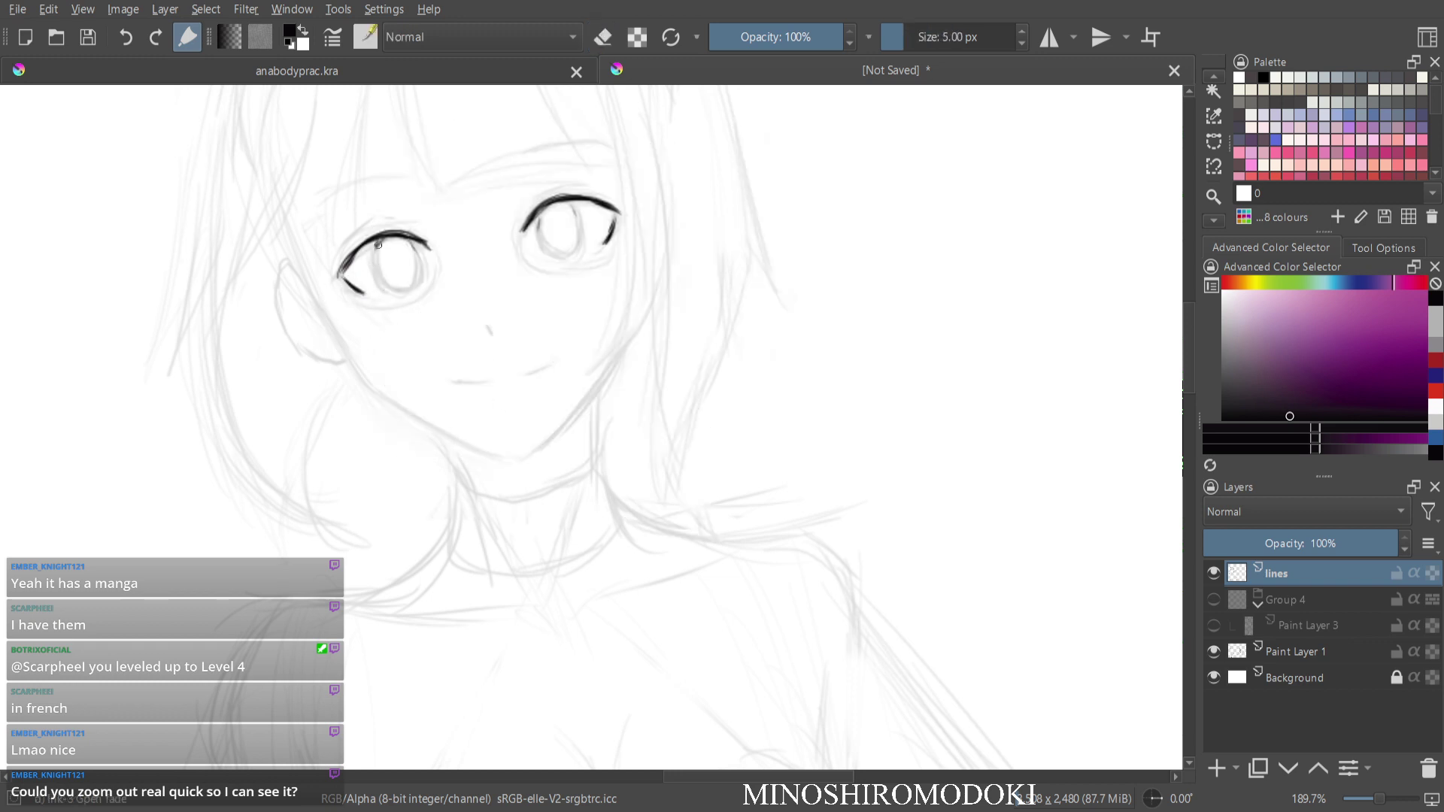
drag(411, 242, 417, 286)
mouse_move(405, 240)
mouse_down()
mouse_move(416, 276)
mouse_move(401, 293)
mouse_move(418, 270)
mouse_move(387, 280)
mouse_move(406, 286)
mouse_up()
key(e)
key(e)
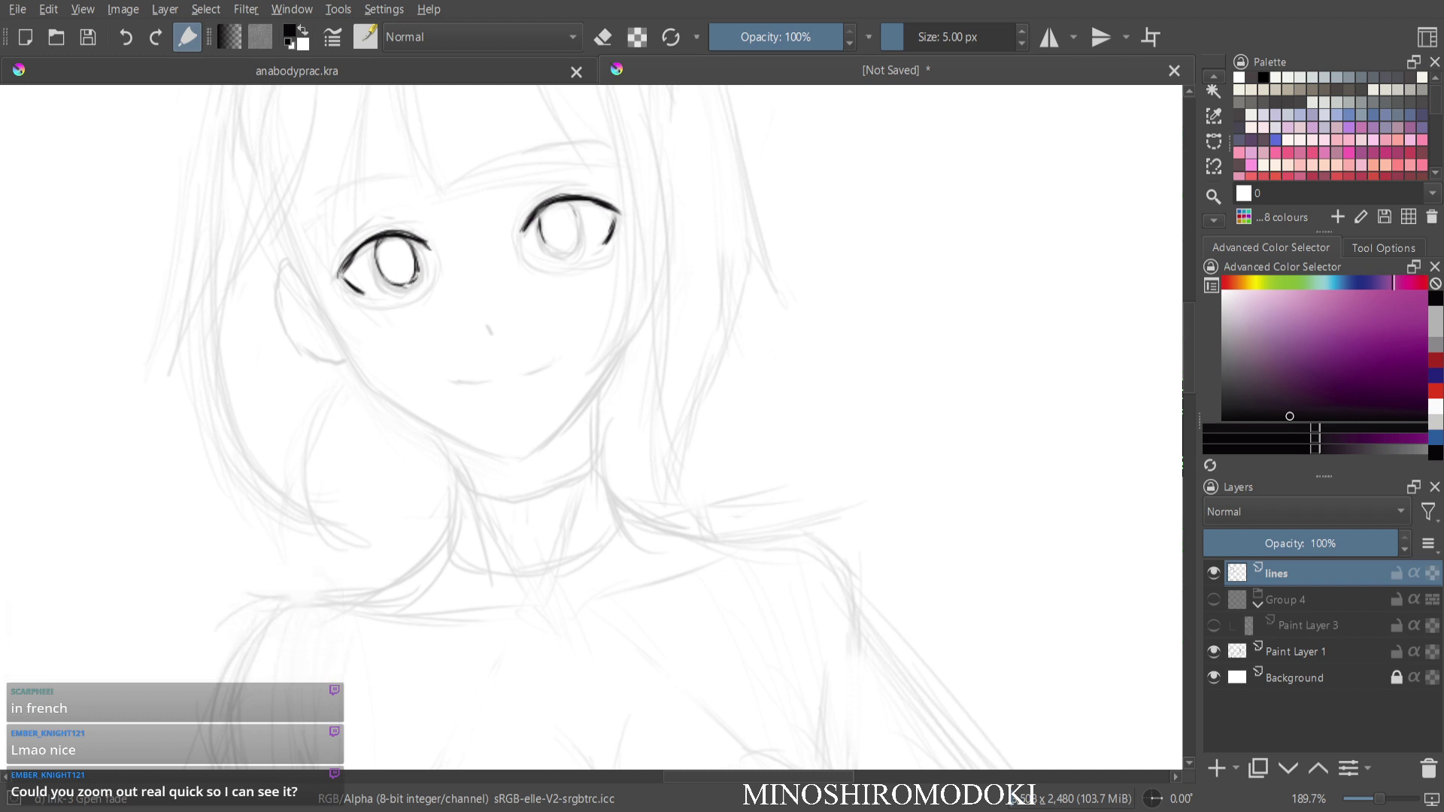
mouse_move(576, 204)
mouse_down()
mouse_move(578, 232)
mouse_move(573, 219)
mouse_move(553, 250)
mouse_move(572, 251)
mouse_up()
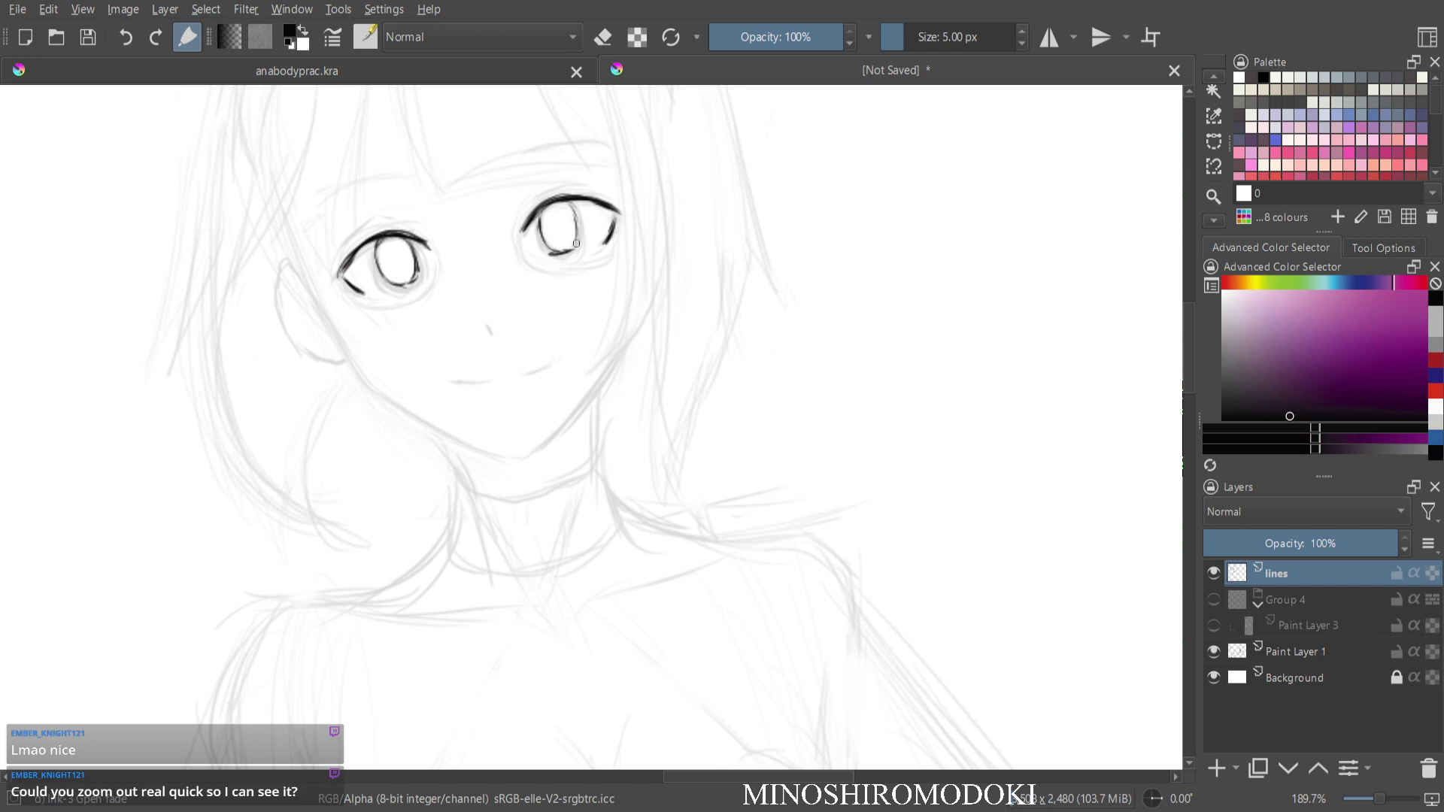
drag(396, 287, 414, 285)
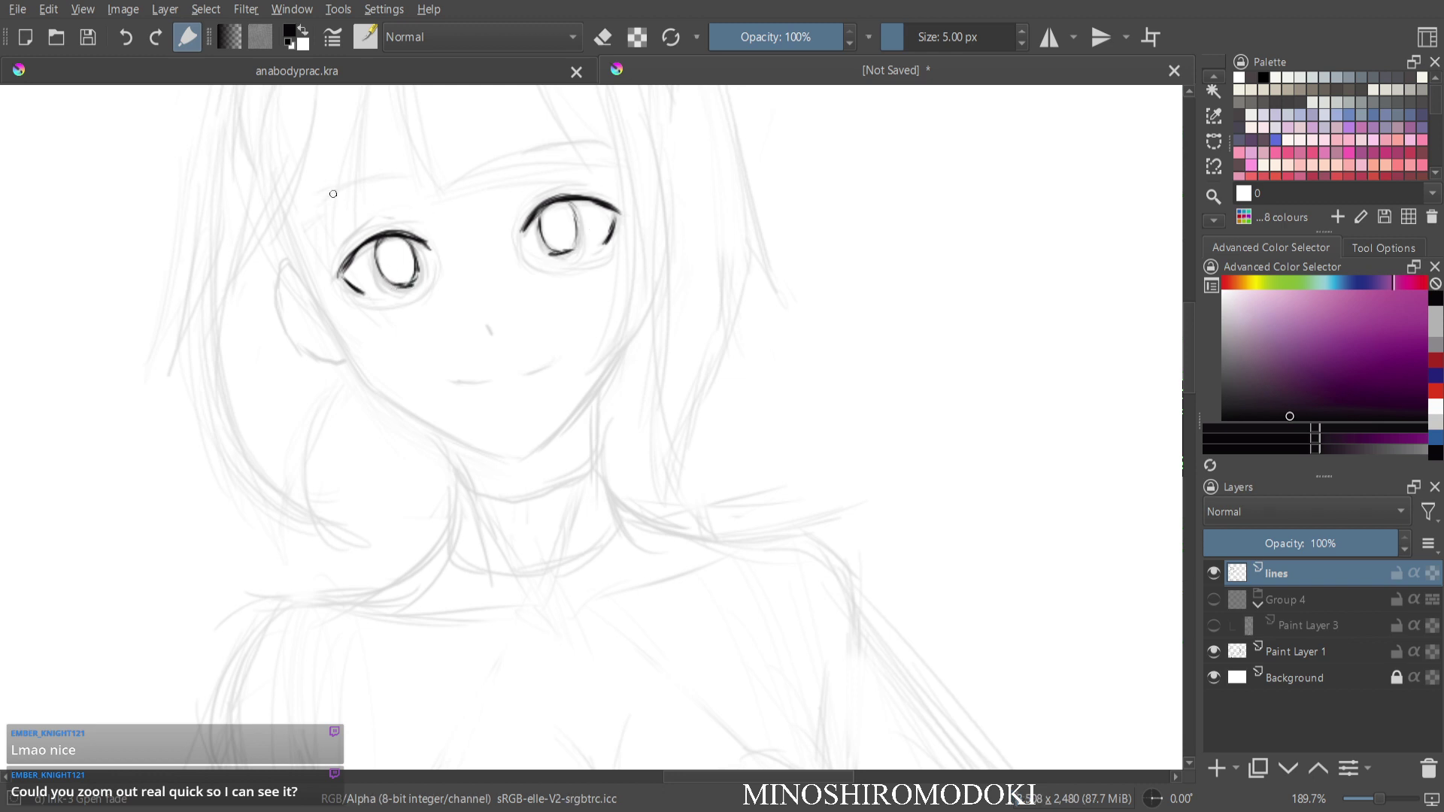
Ink a thin arched eyebrow above each eye and check them in a mirrored view.
drag(323, 198, 396, 174)
drag(516, 153, 584, 139)
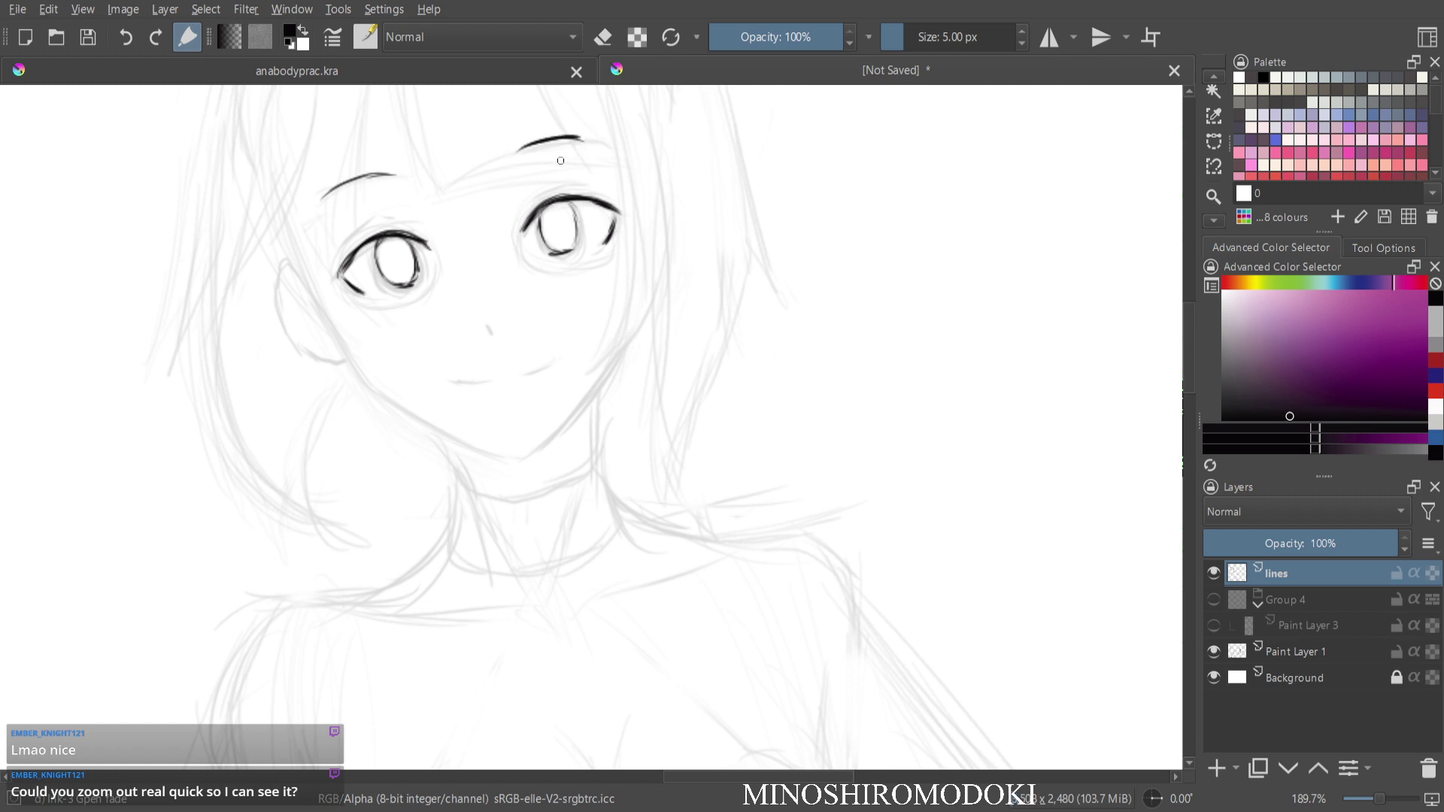
key(m)
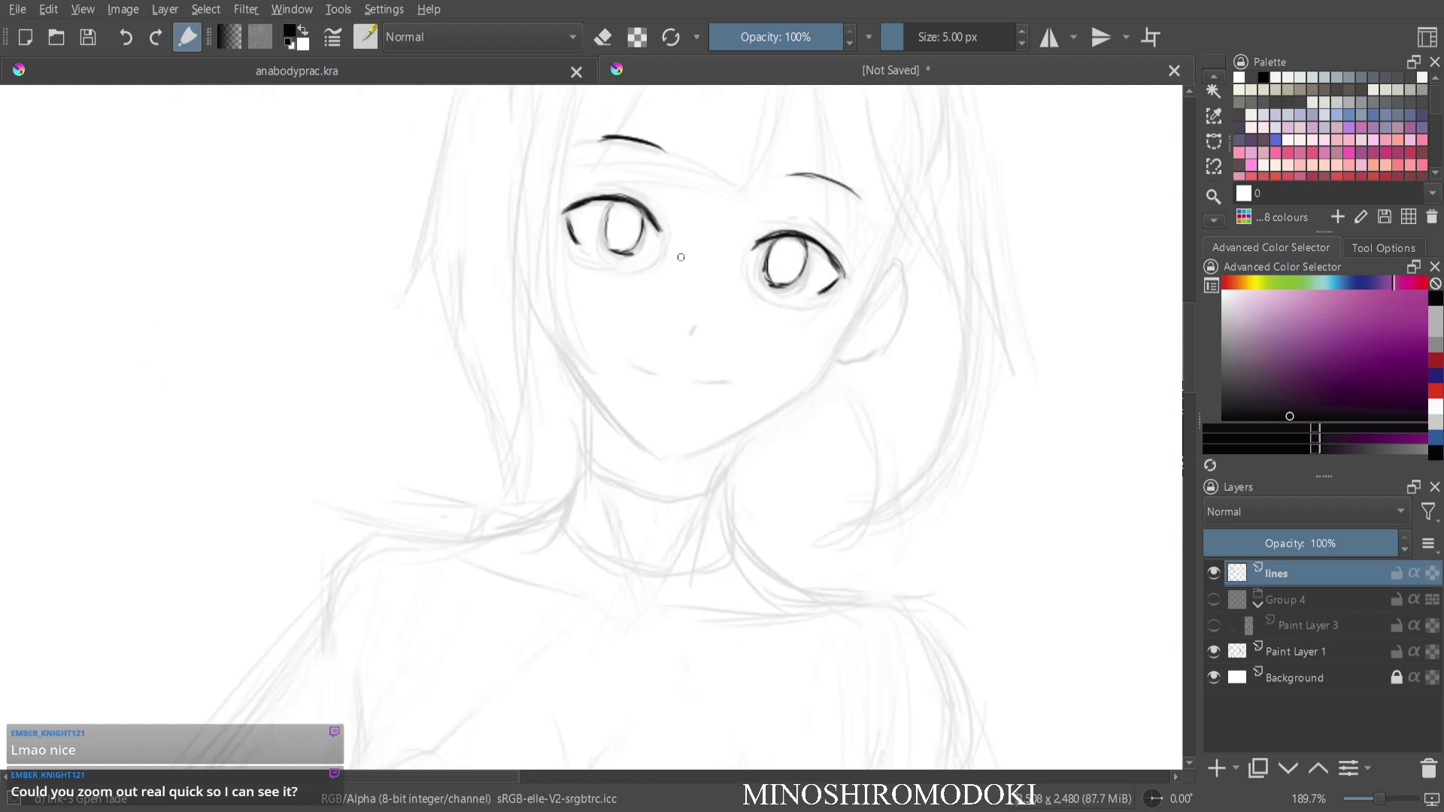
drag(681, 257, 622, 298)
mouse_move(501, 256)
mouse_down()
mouse_move(554, 243)
mouse_move(535, 241)
mouse_move(601, 264)
mouse_up()
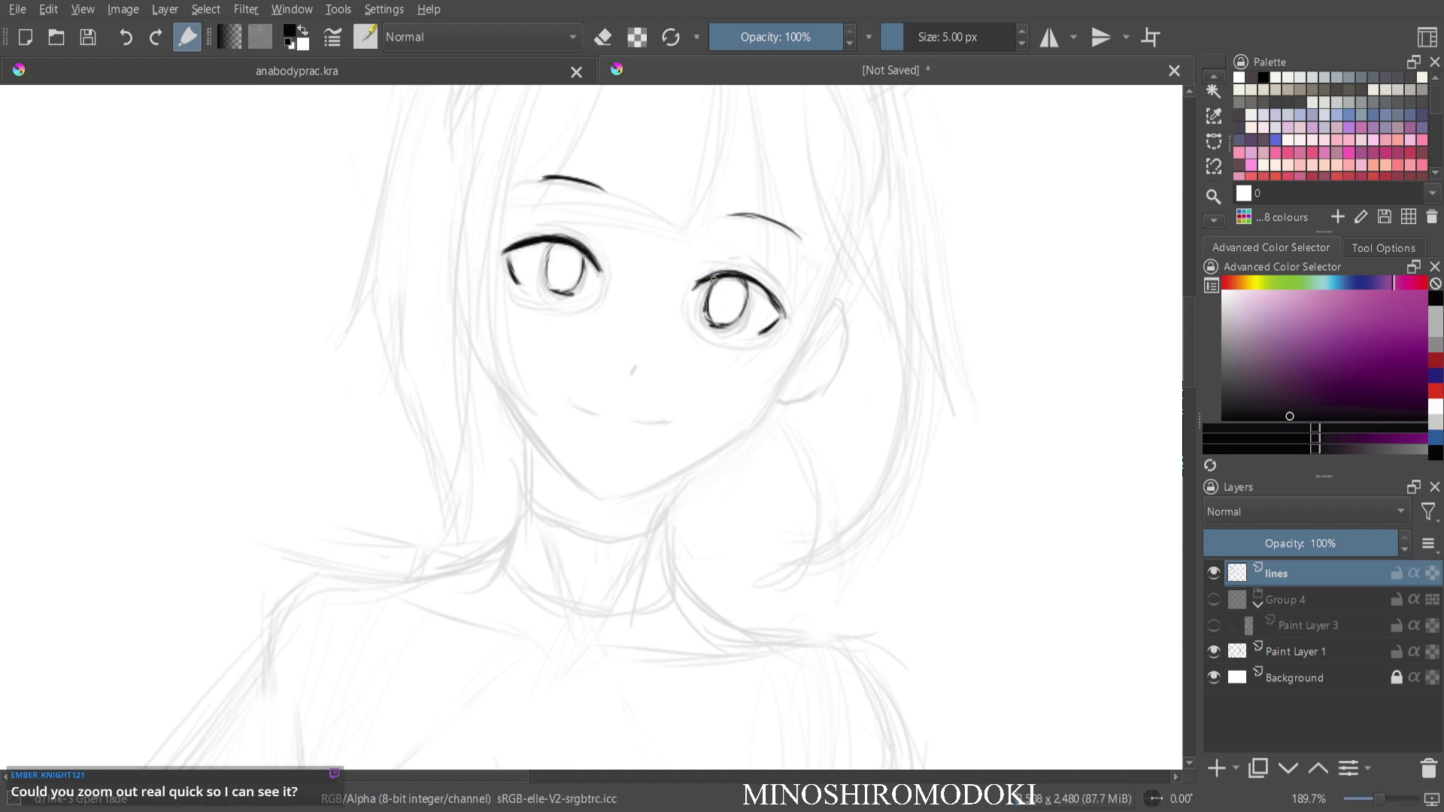
Erase both inked eyebrows and redraw them shifted slightly sideways.
key(e)
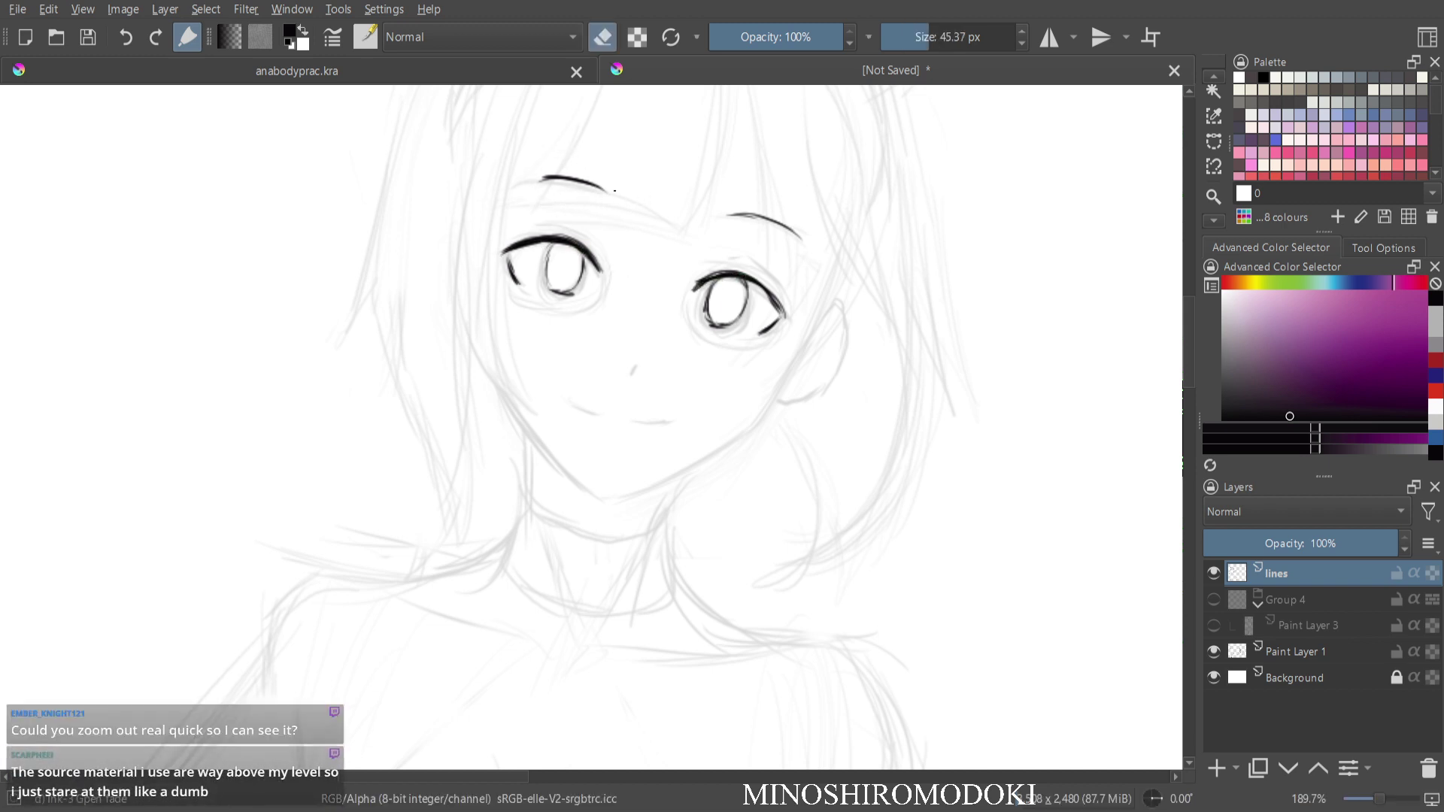
drag(615, 191, 542, 178)
drag(730, 215, 801, 237)
key(e)
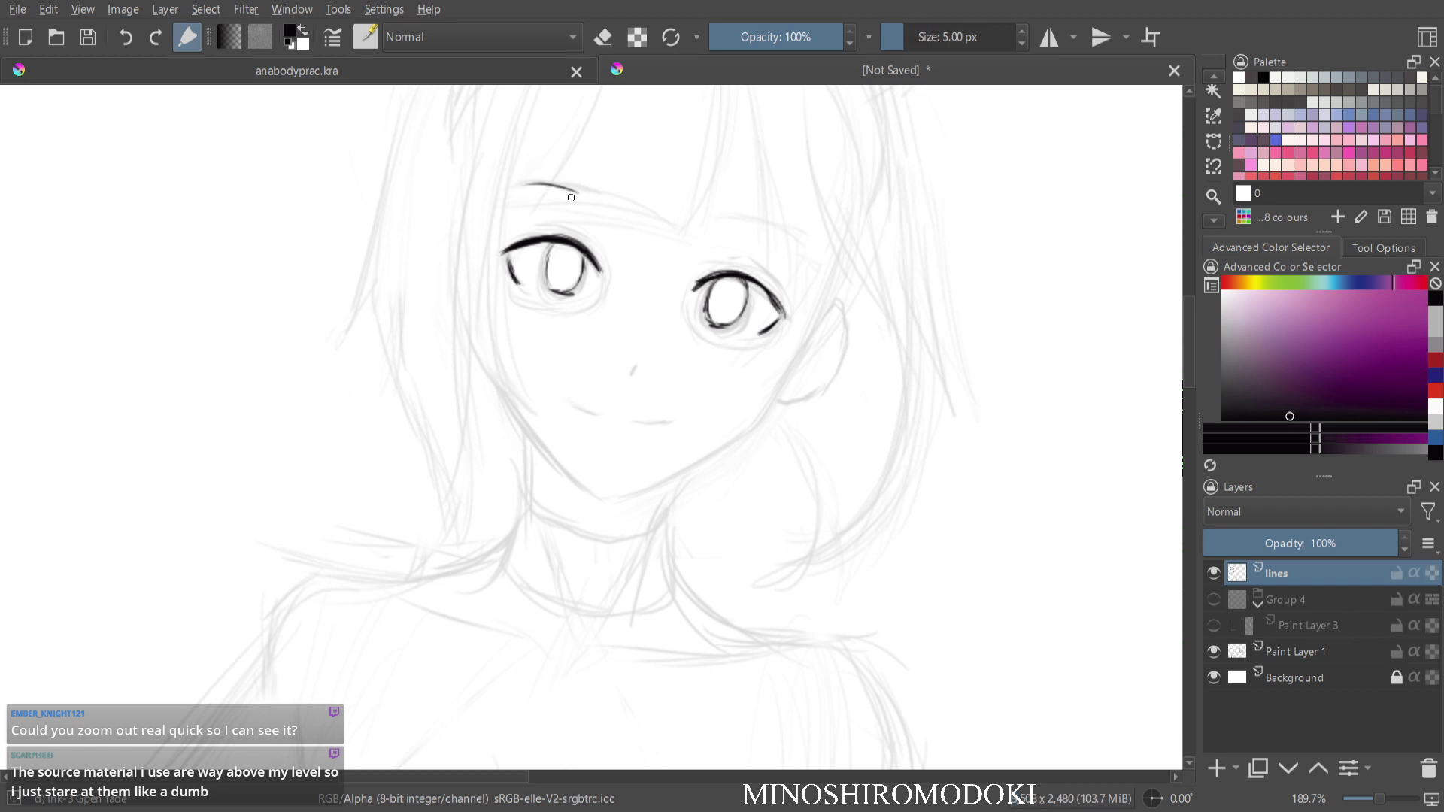
drag(518, 184, 600, 199)
drag(712, 223, 793, 237)
Erase the redrawn eyebrows above both eyes and restore the unmirrored view.
key(m)
key(m)
key(e)
drag(549, 162, 580, 161)
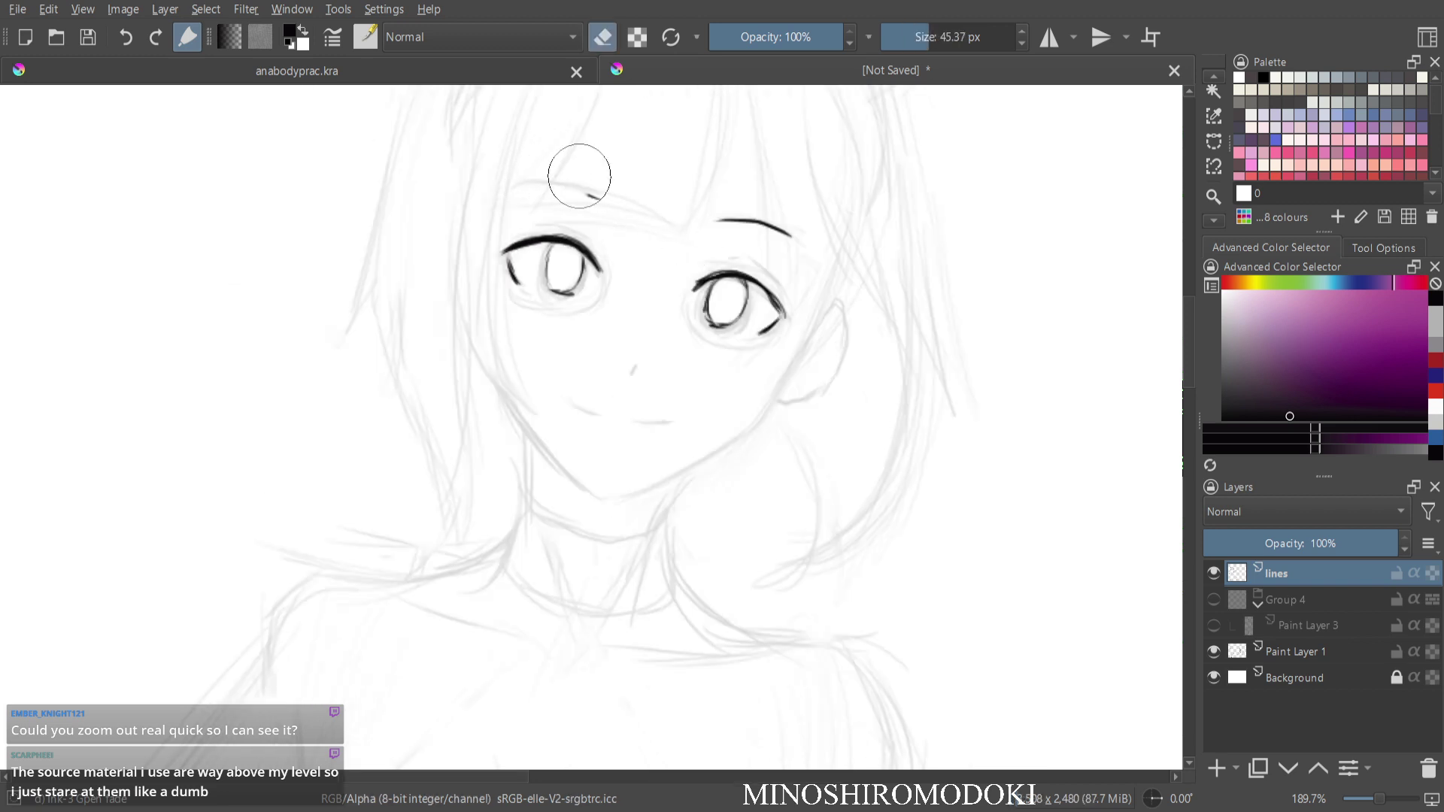
mouse_move(771, 185)
mouse_down()
mouse_move(761, 213)
mouse_move(780, 219)
mouse_up()
key(m)
key(e)
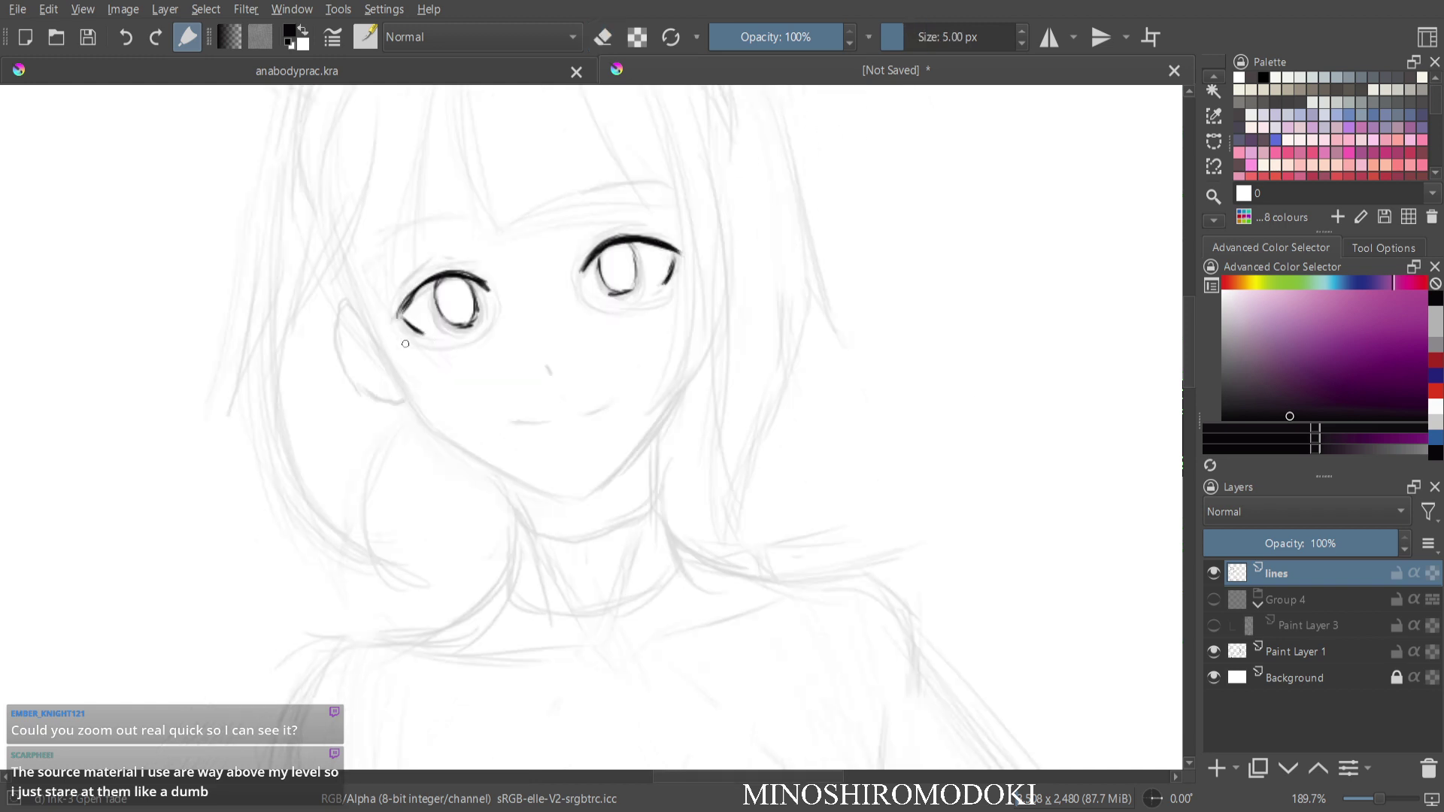
Thicken the upper lash line of her right eye and reinforce the iris outline of her left eye.
mouse_move(397, 315)
mouse_down()
mouse_move(428, 278)
mouse_move(483, 279)
mouse_up()
drag(399, 317, 408, 305)
key(ctrl+z)
key(ctrl+z)
key(ctrl+z)
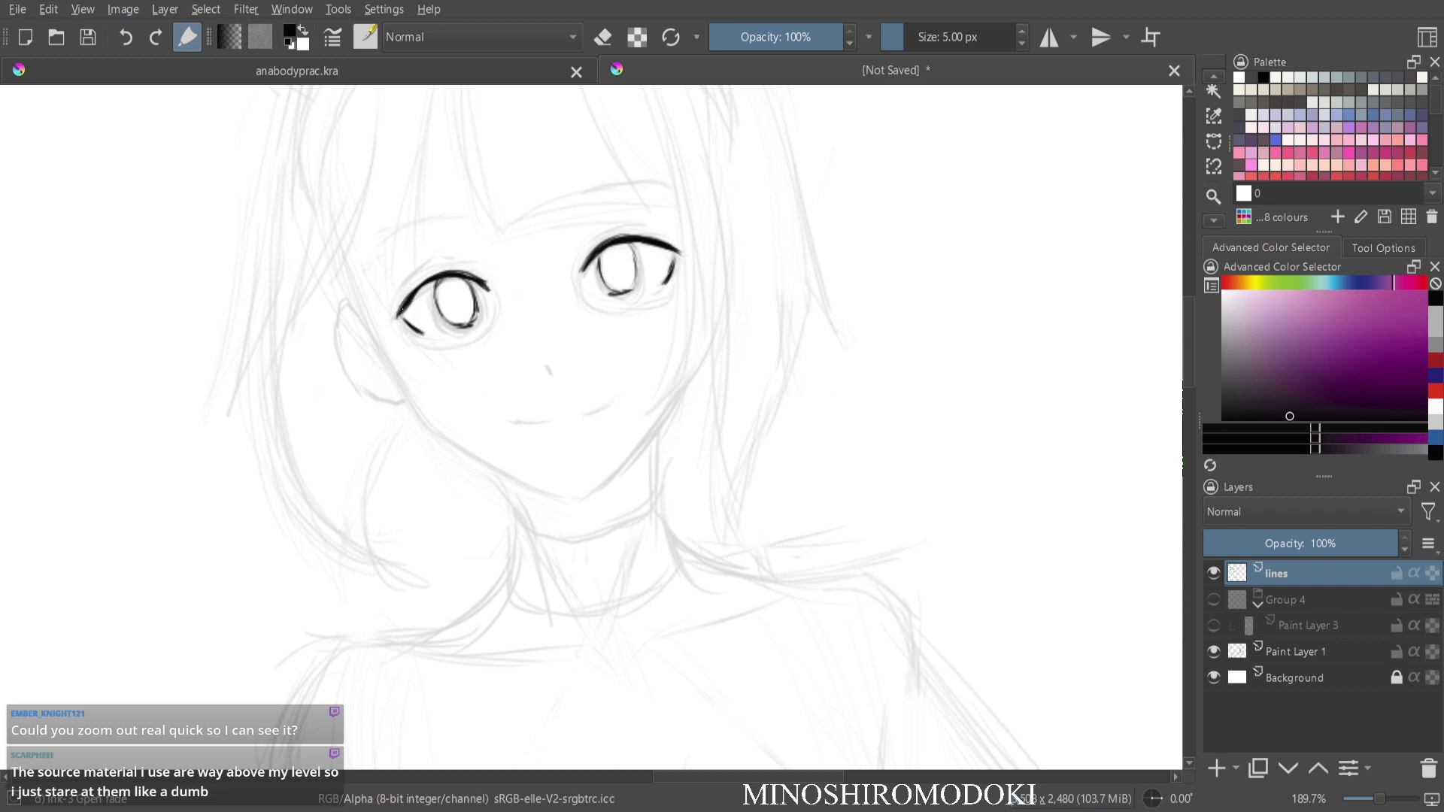
drag(398, 320, 404, 304)
mouse_move(600, 253)
mouse_down()
mouse_move(606, 283)
mouse_move(618, 288)
mouse_move(637, 252)
mouse_move(638, 286)
mouse_up()
Ink a small nose mark and a smiling mouth made of two separate curved strokes.
drag(546, 367, 554, 380)
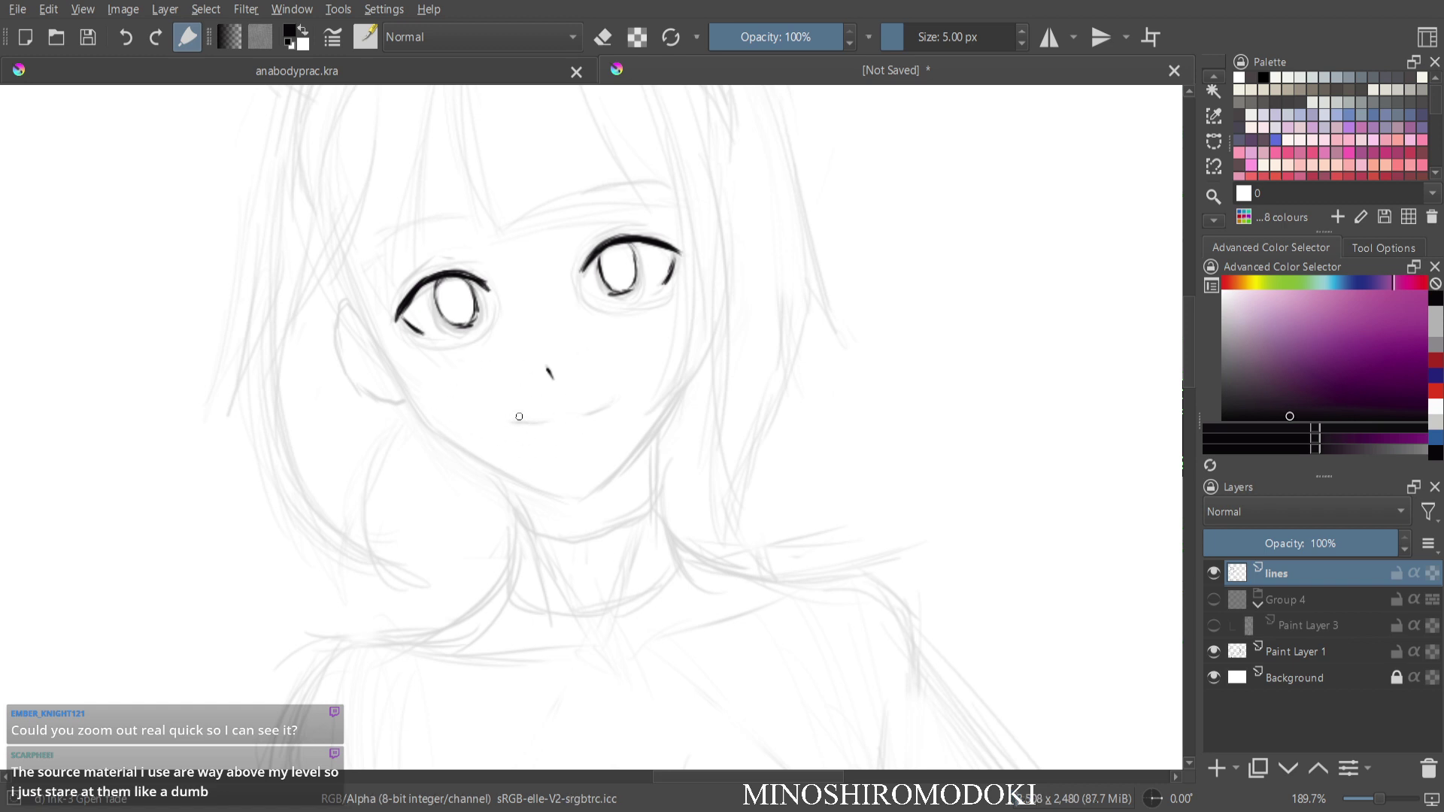
mouse_move(510, 418)
mouse_down()
mouse_move(544, 417)
mouse_move(505, 428)
mouse_move(589, 409)
mouse_up()
key(e)
key(e)
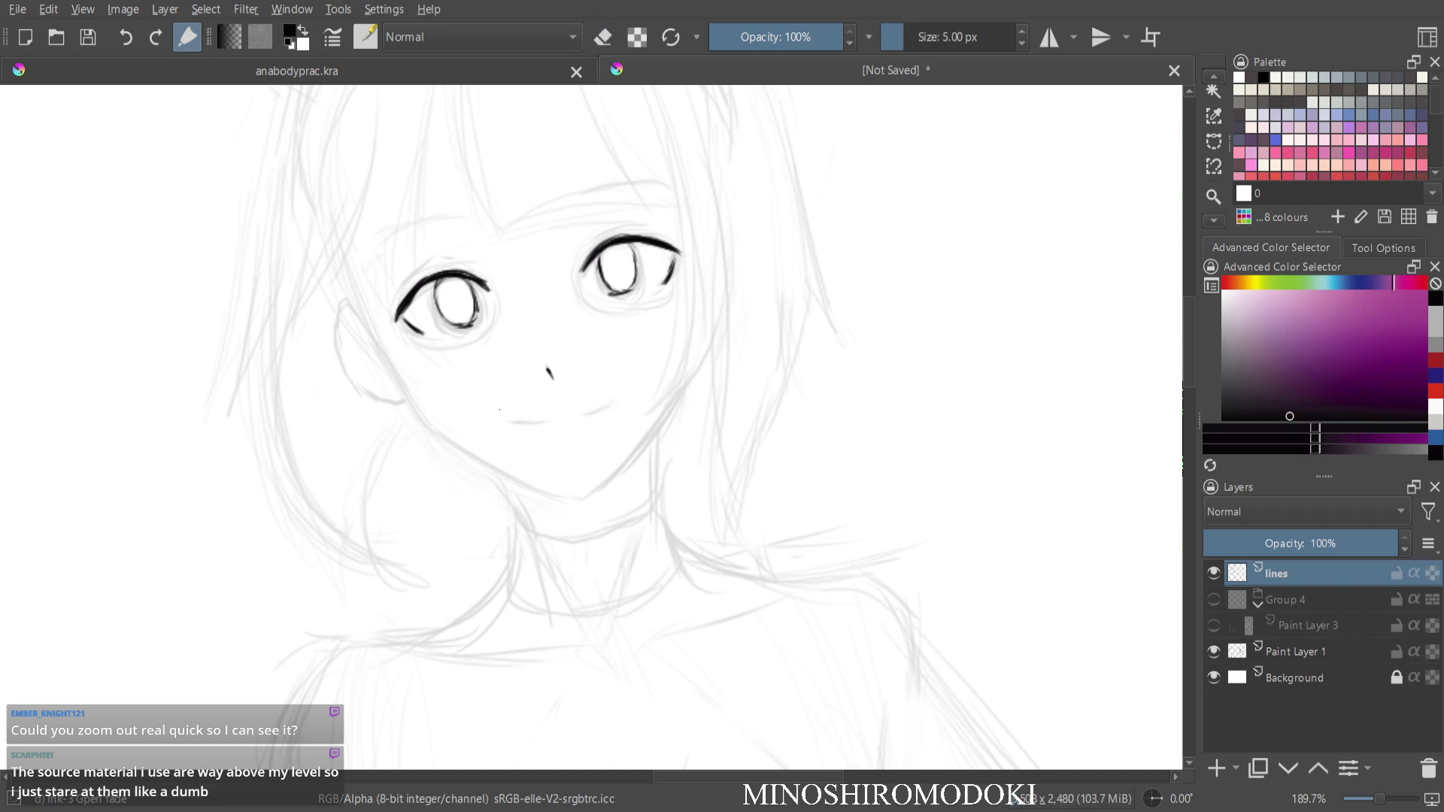
mouse_move(499, 410)
mouse_down()
mouse_move(544, 413)
mouse_move(493, 418)
mouse_move(626, 386)
mouse_move(513, 434)
mouse_move(636, 397)
mouse_move(495, 413)
mouse_move(543, 422)
mouse_move(625, 390)
mouse_up()
key(e)
key(e)
key(e)
key(e)
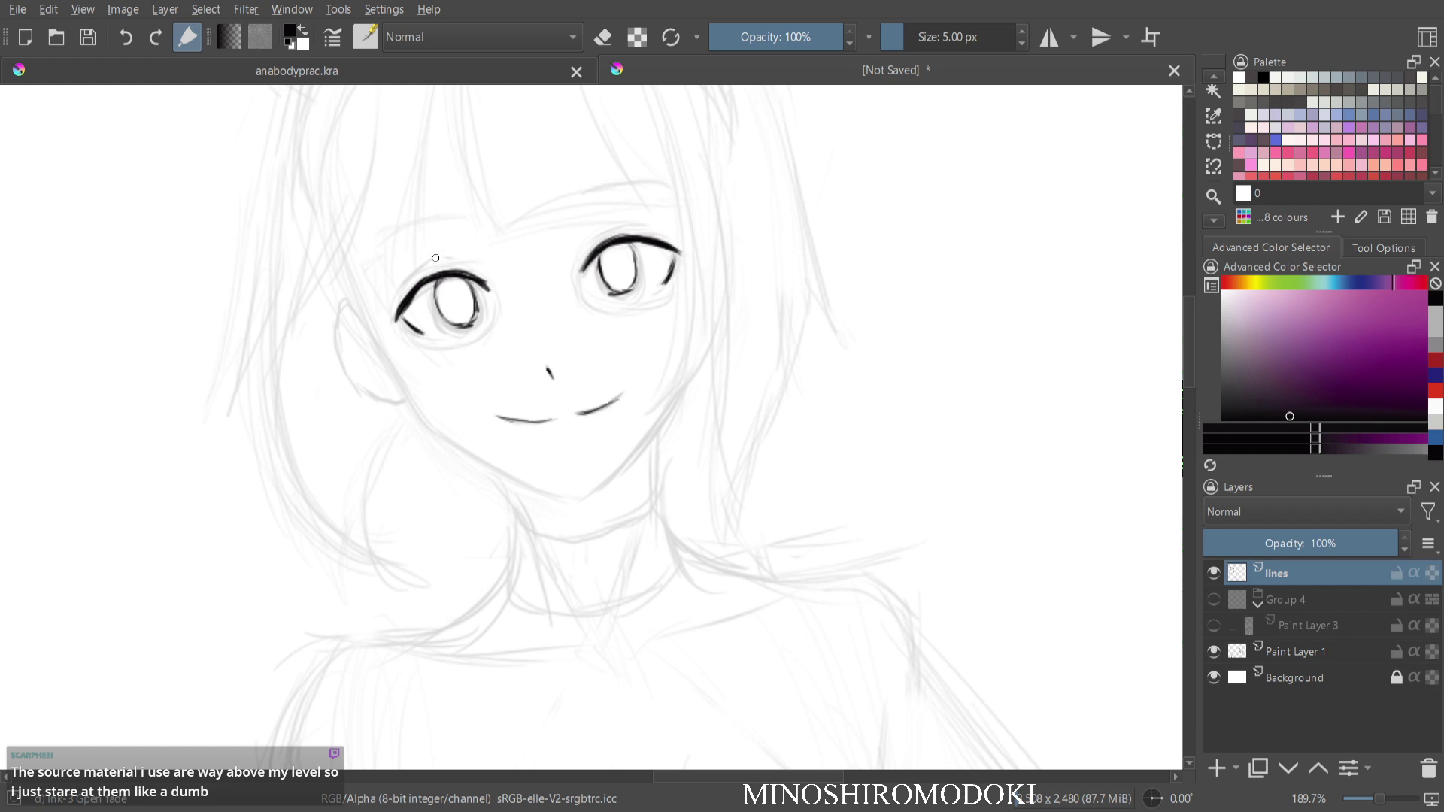
Ink short eyelid creases above both lash lines and strengthen the iris outlines.
drag(409, 288, 448, 261)
drag(601, 234, 654, 227)
mouse_move(436, 294)
mouse_down()
mouse_move(448, 319)
mouse_move(473, 295)
mouse_move(461, 327)
mouse_up()
mouse_move(634, 251)
mouse_down()
mouse_move(637, 284)
mouse_move(586, 269)
mouse_move(572, 330)
mouse_up()
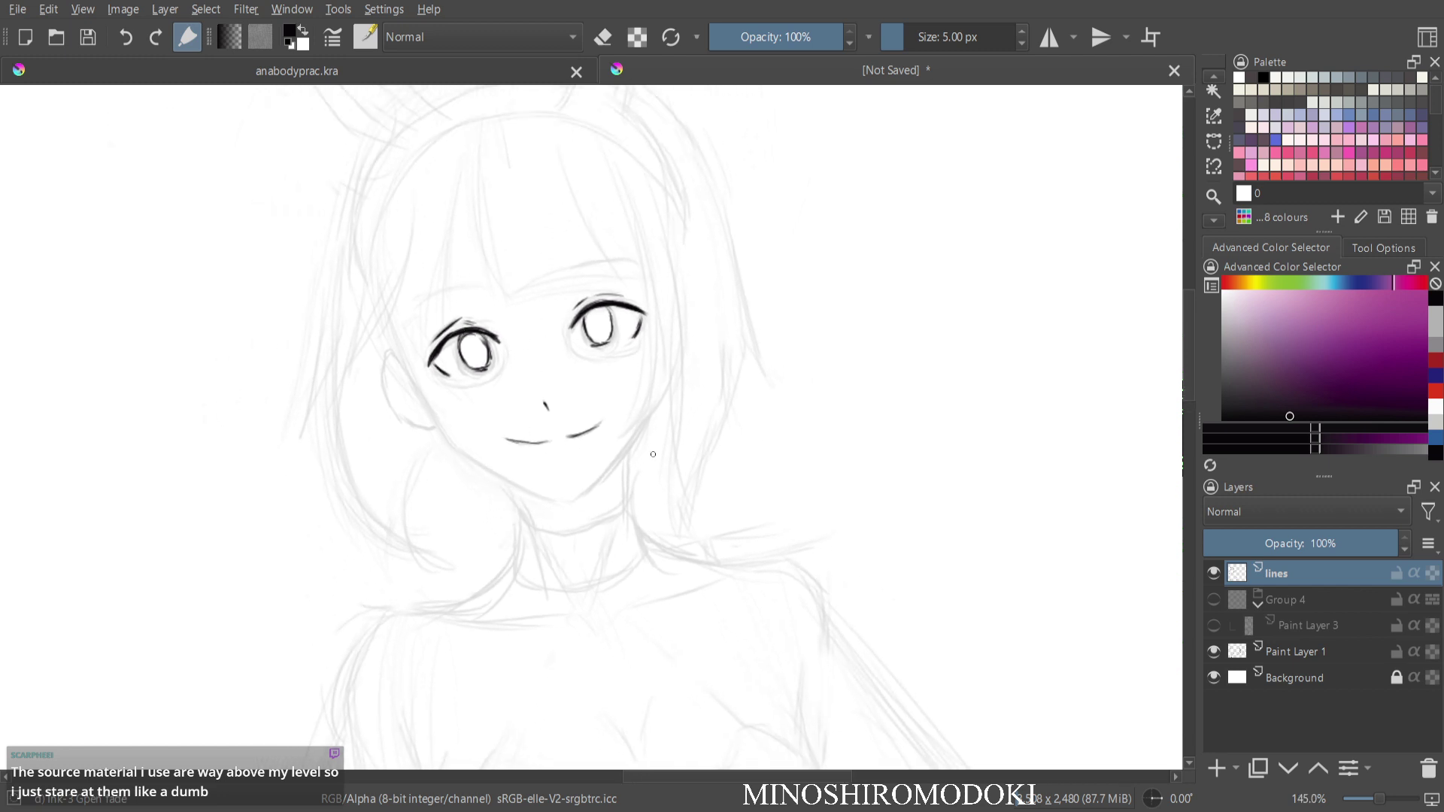
Ink the fringe strands across the forehead and the long hair strands beside her left cheek.
drag(898, 329, 918, 346)
mouse_move(472, 154)
mouse_down()
mouse_move(477, 226)
mouse_move(504, 290)
mouse_up()
mouse_move(522, 169)
mouse_down()
mouse_move(562, 278)
mouse_move(585, 283)
mouse_move(533, 205)
mouse_move(597, 286)
mouse_up()
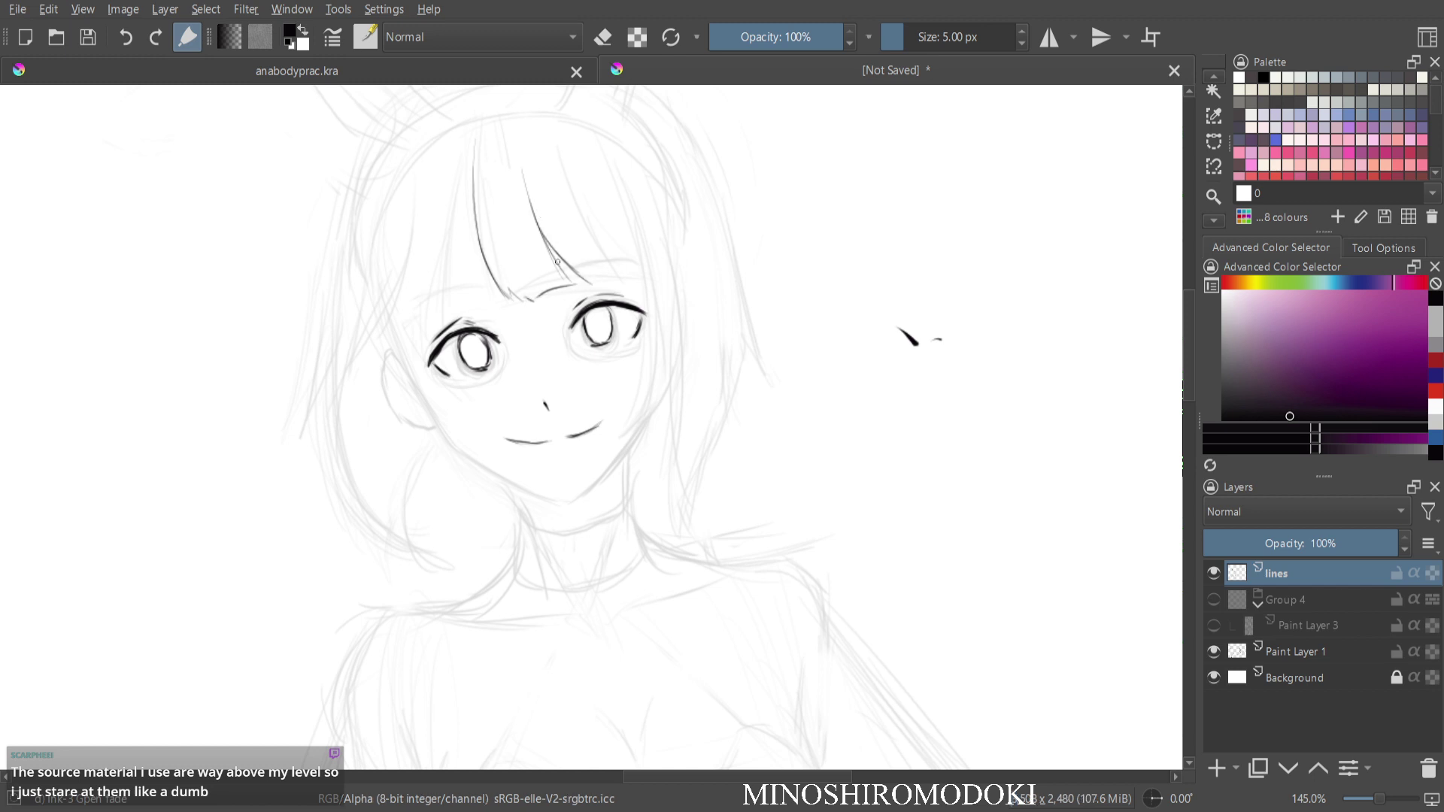
drag(569, 235, 595, 285)
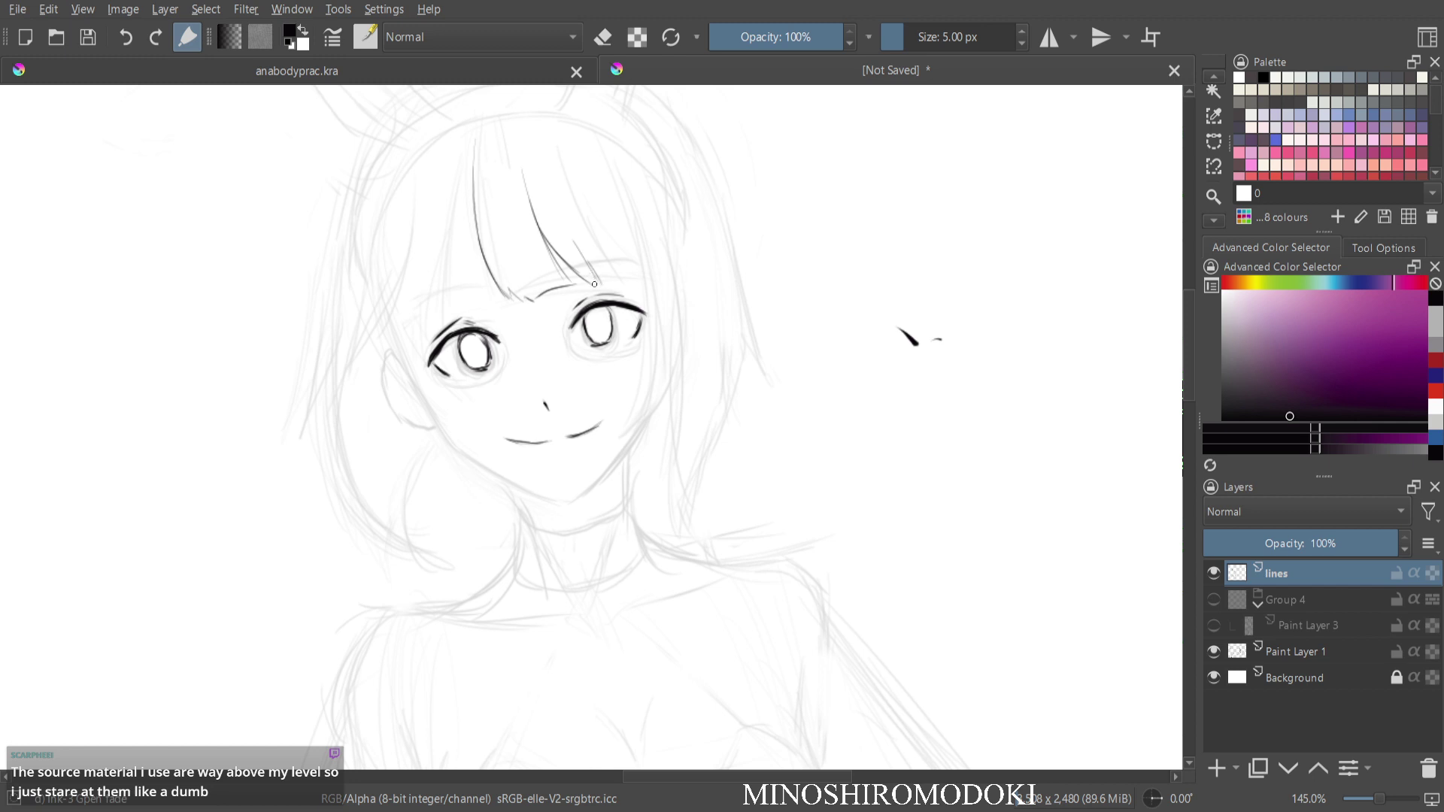
mouse_move(573, 197)
mouse_down()
mouse_move(611, 280)
mouse_move(639, 297)
mouse_move(618, 252)
mouse_move(649, 309)
mouse_up()
drag(622, 248, 644, 291)
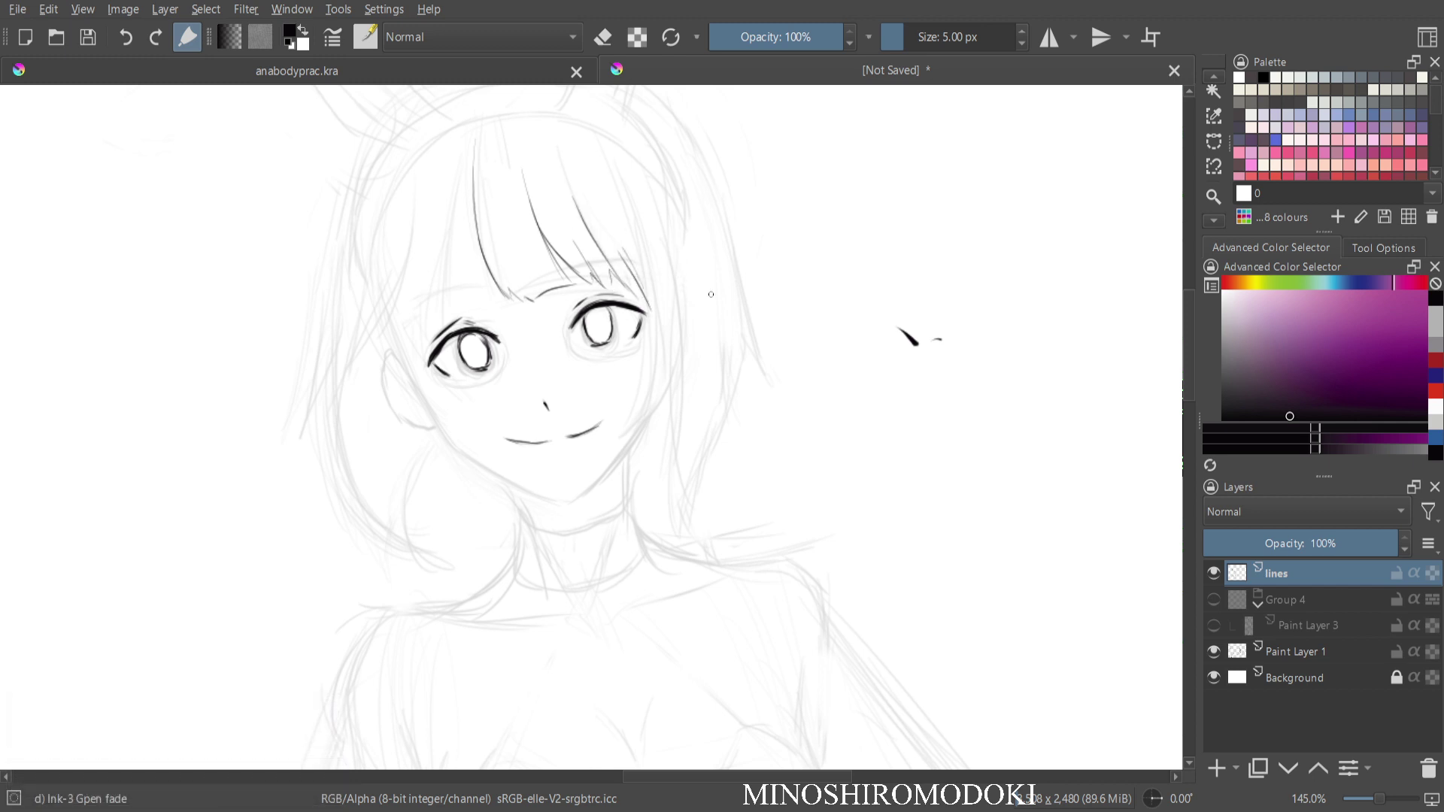
drag(641, 228, 663, 363)
mouse_move(680, 252)
mouse_down()
mouse_move(698, 370)
mouse_move(684, 483)
mouse_up()
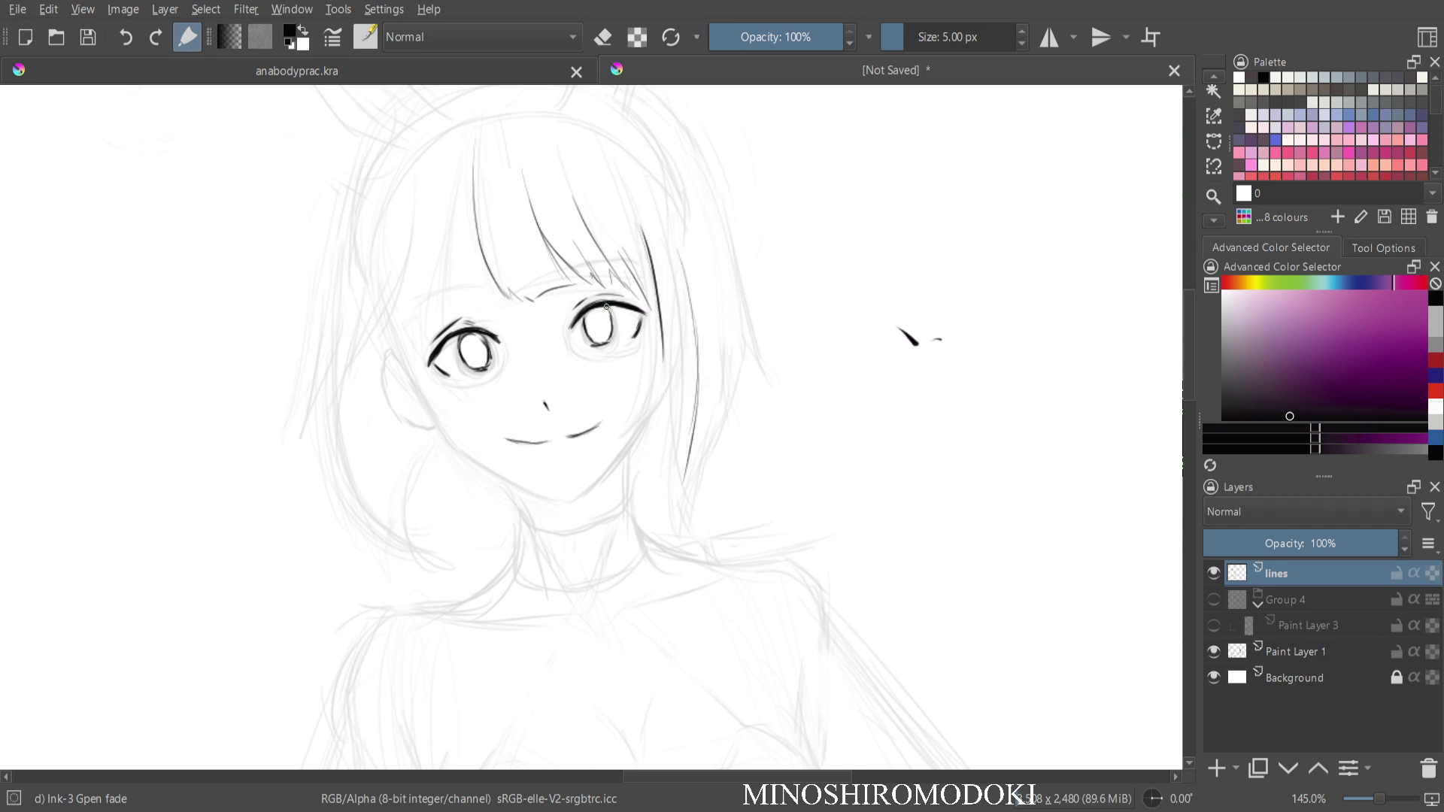
Reinforce the iris outline of her left eye.
drag(611, 314, 588, 341)
key(e)
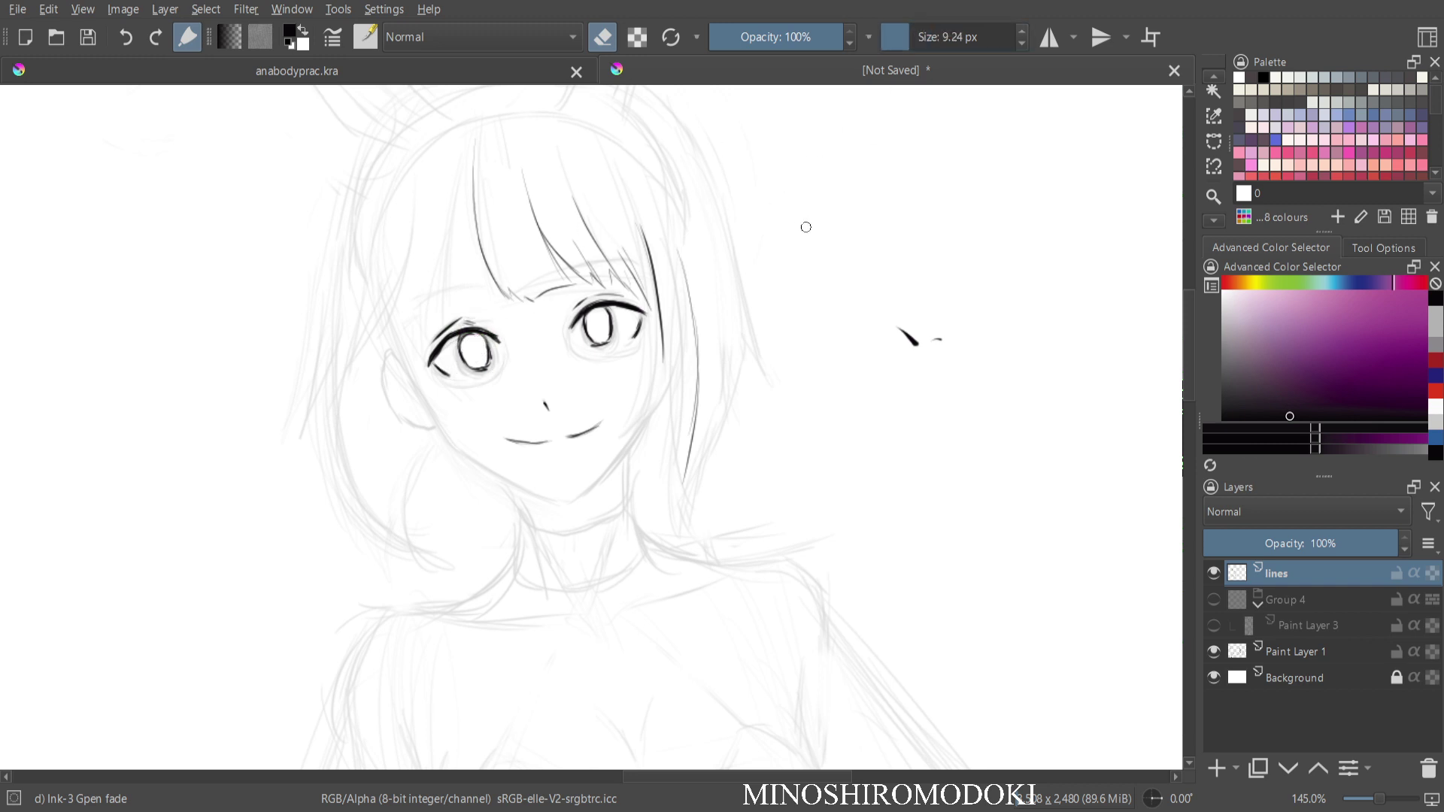
key(e)
key(e)
key(e)
Ink the long hair lock beside her left cheek down to a pointed tip near the shoulder.
drag(660, 309, 652, 429)
drag(662, 375, 652, 486)
drag(653, 427, 674, 523)
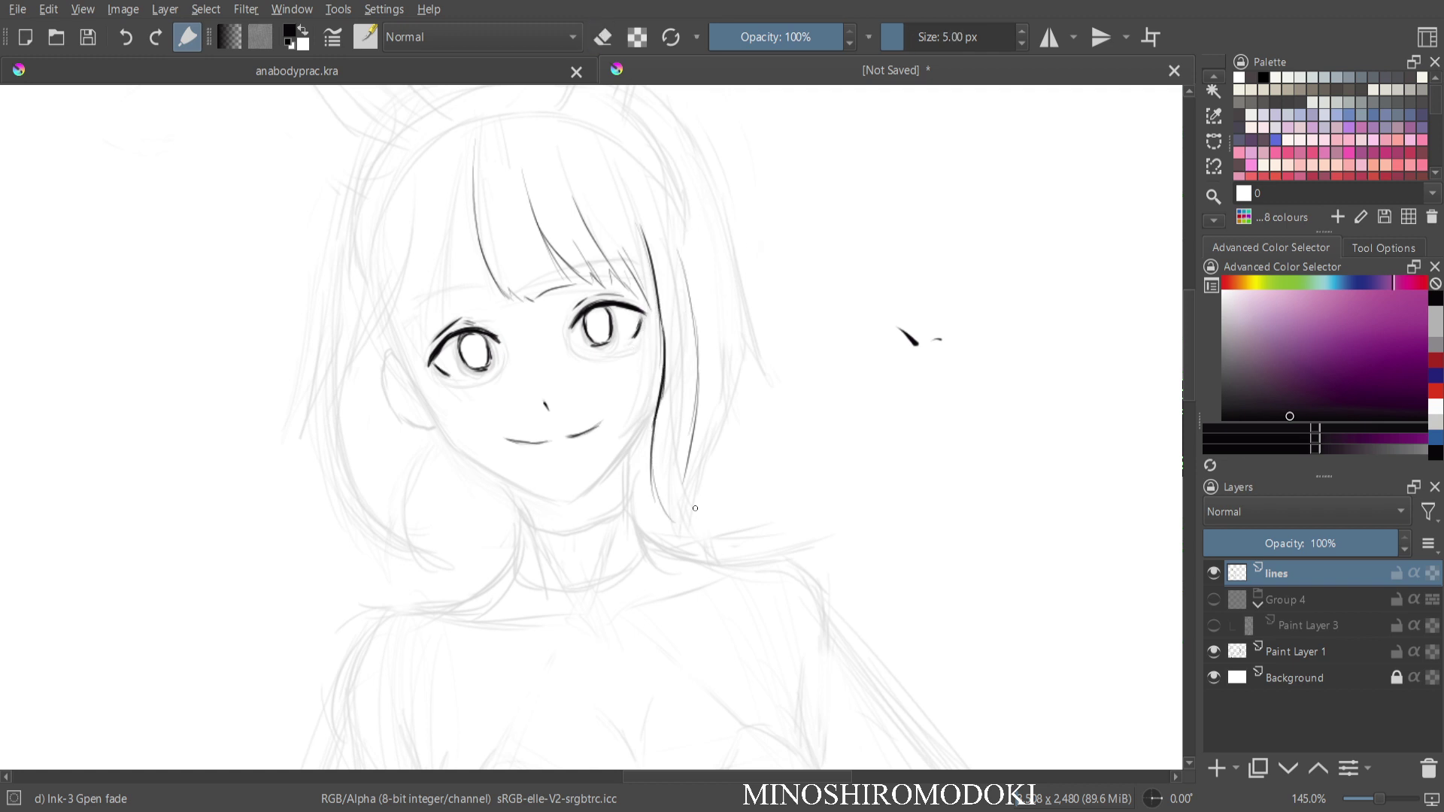
drag(698, 387, 683, 526)
mouse_move(688, 445)
mouse_down()
mouse_move(681, 531)
mouse_move(658, 485)
mouse_move(694, 542)
mouse_up()
drag(656, 485, 694, 542)
drag(682, 151, 747, 342)
key(e)
drag(710, 201, 730, 259)
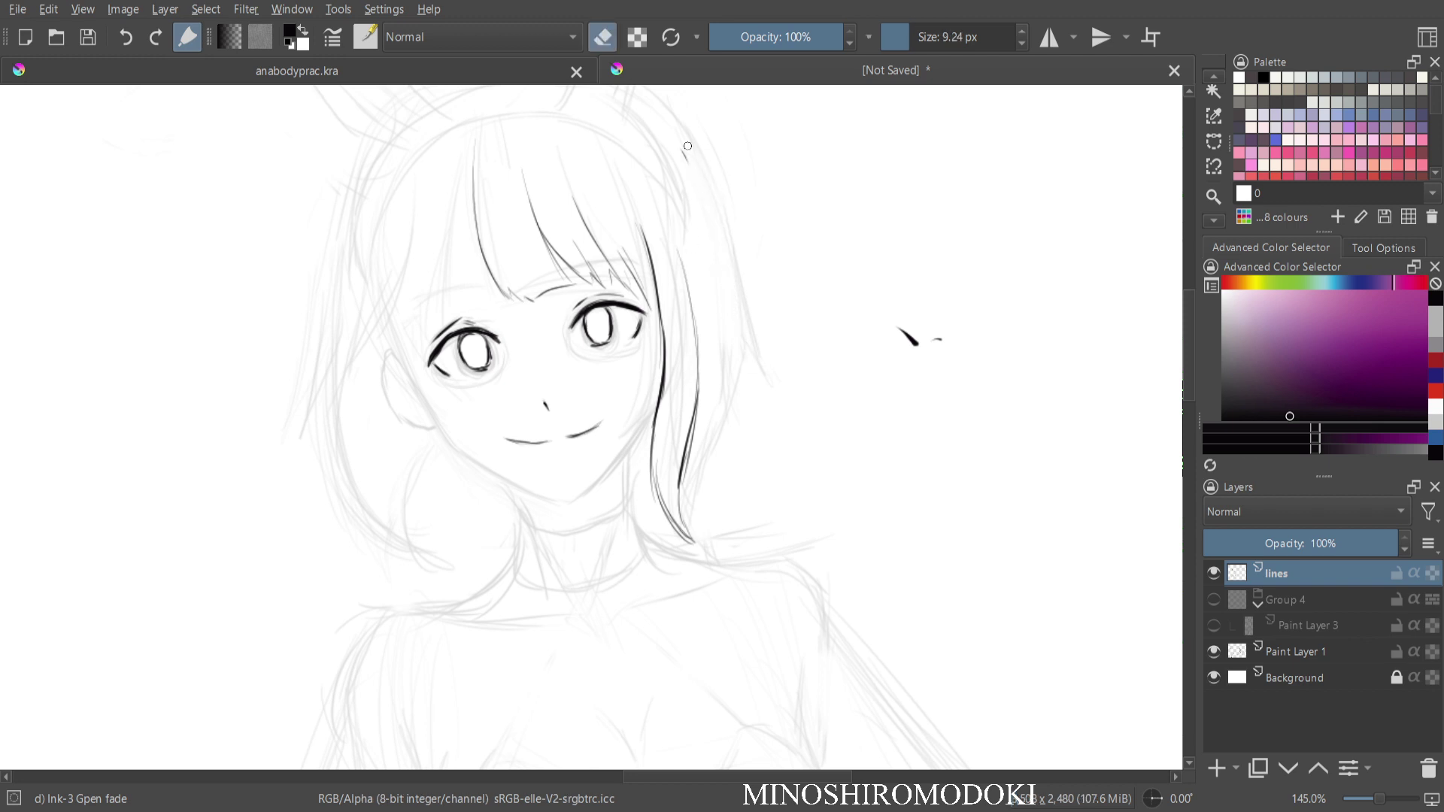
key(e)
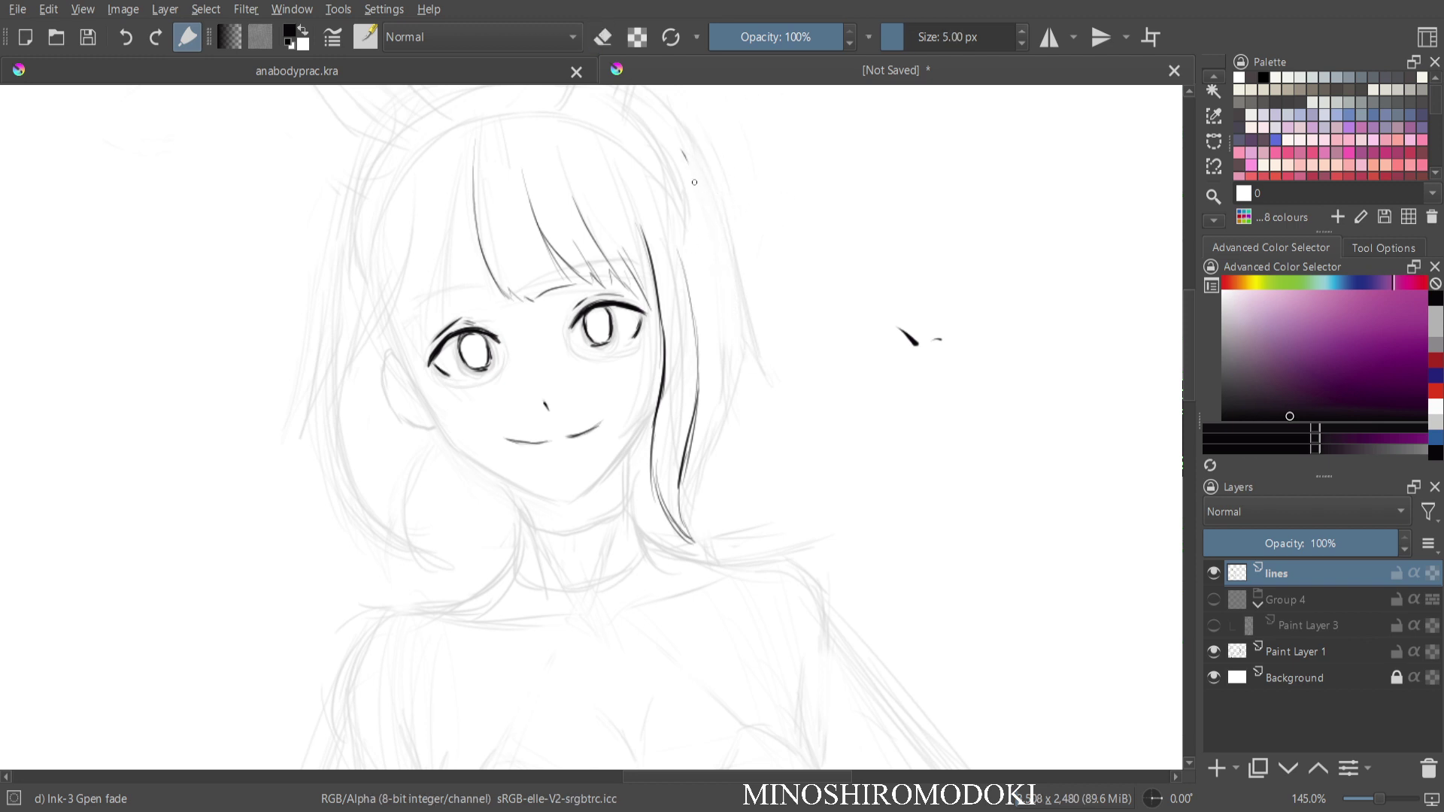
drag(683, 151, 741, 290)
drag(717, 214, 775, 375)
key(e)
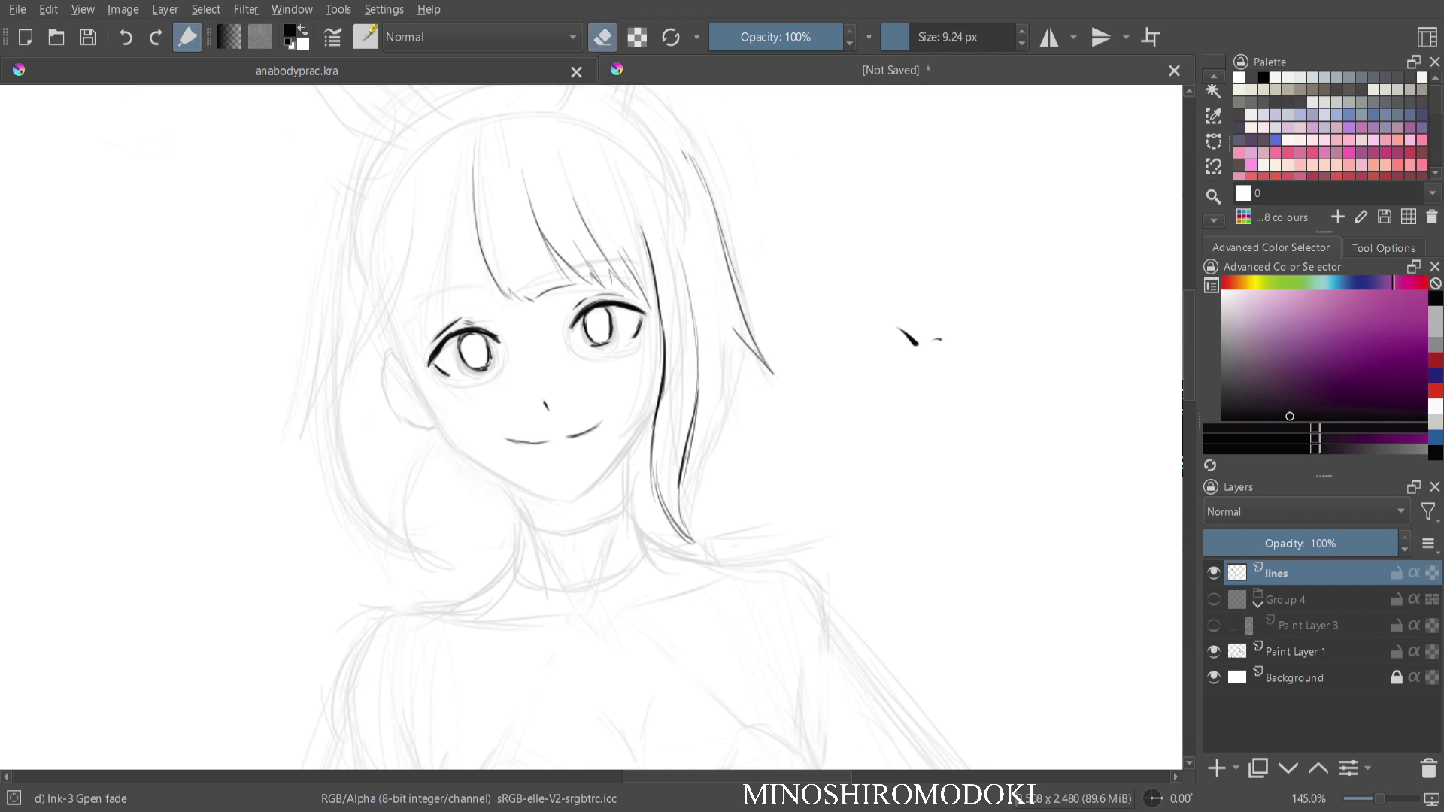
drag(942, 36, 952, 37)
drag(743, 322, 748, 200)
key(e)
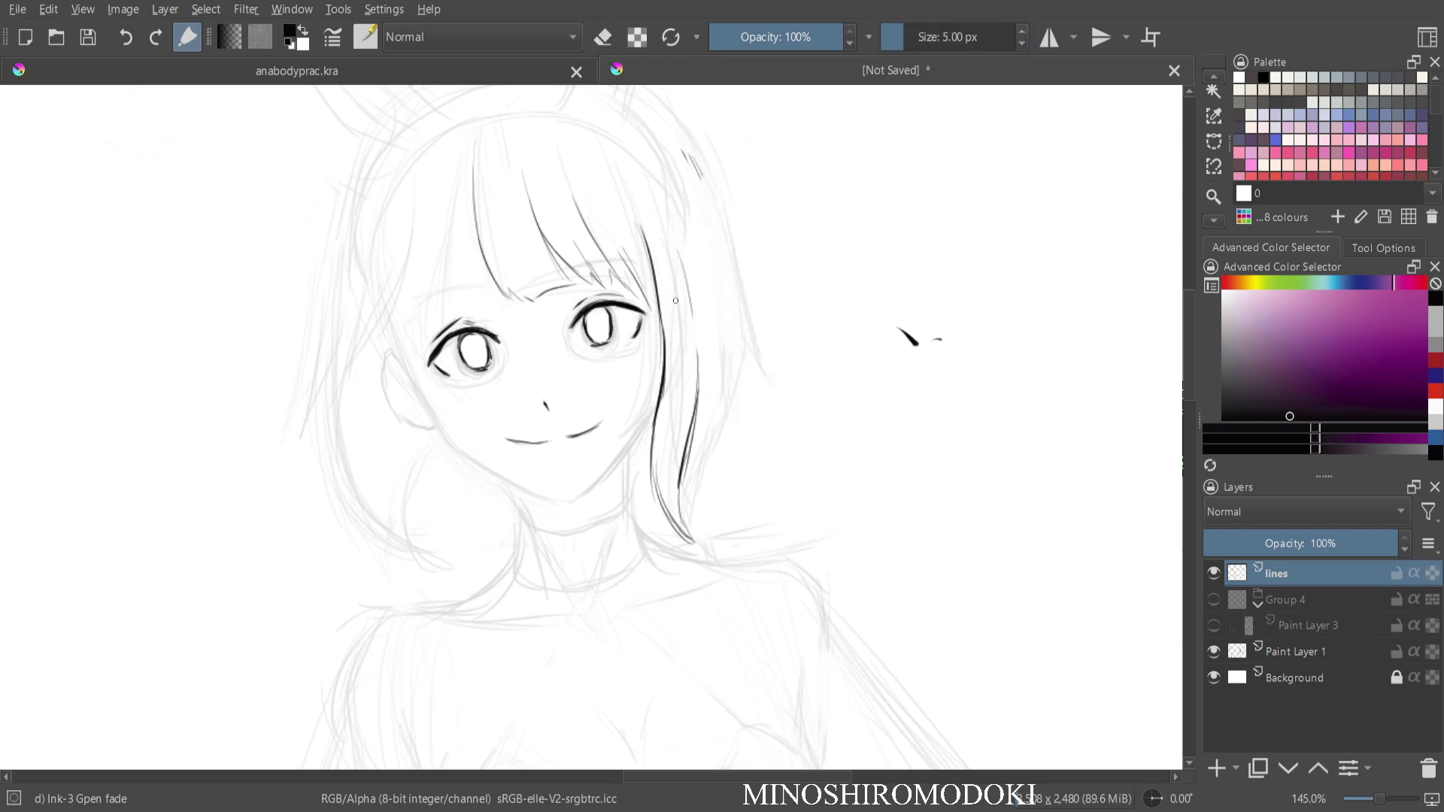
Ink the lower outer hair strands on her left side and the parted fringe strands sweeping down her right side.
mouse_move(716, 249)
mouse_down()
mouse_move(746, 405)
mouse_move(715, 432)
mouse_up()
mouse_move(725, 380)
mouse_down()
mouse_move(688, 472)
mouse_move(650, 482)
mouse_up()
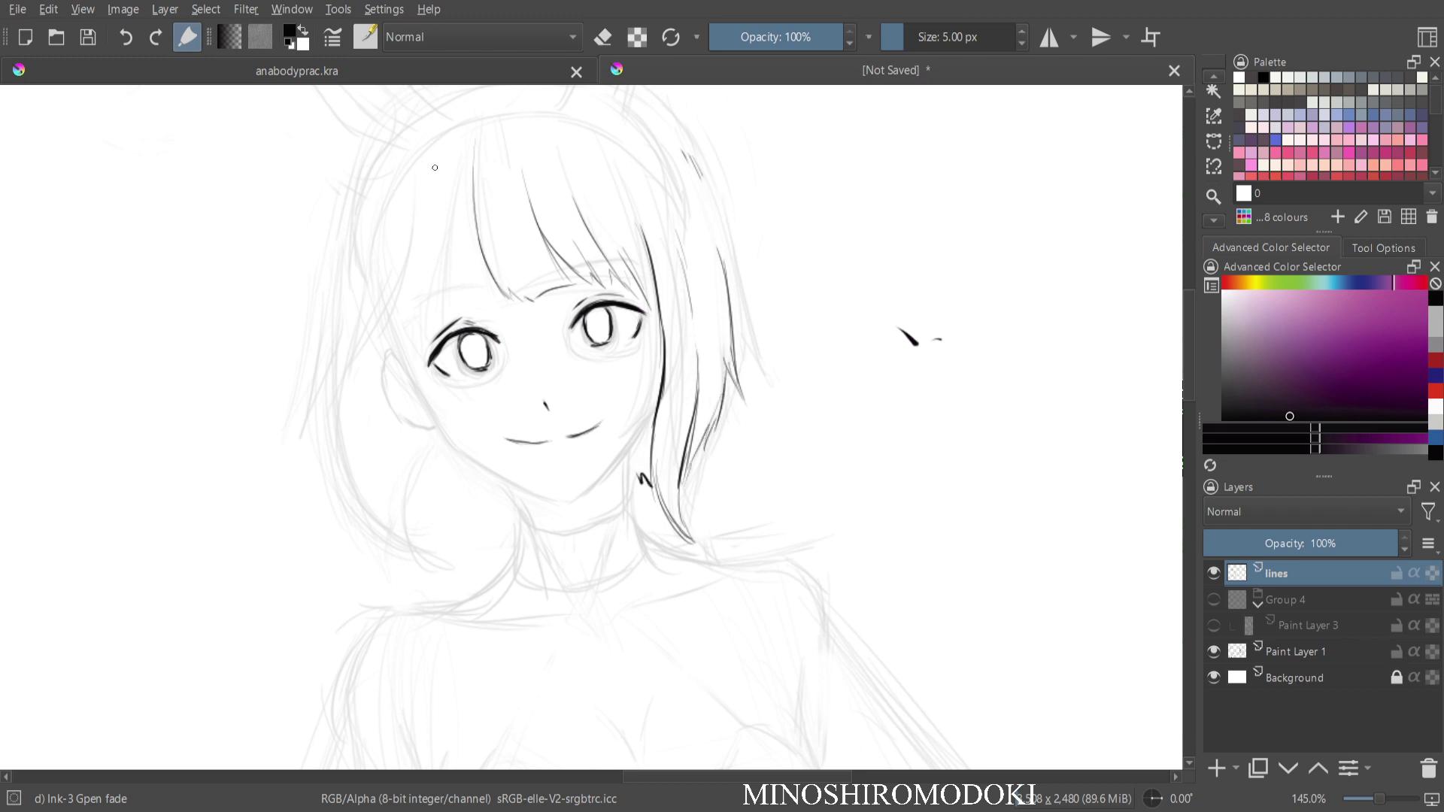
mouse_move(460, 158)
mouse_down()
mouse_move(441, 252)
mouse_move(419, 280)
mouse_up()
drag(400, 231, 334, 436)
drag(364, 342, 343, 447)
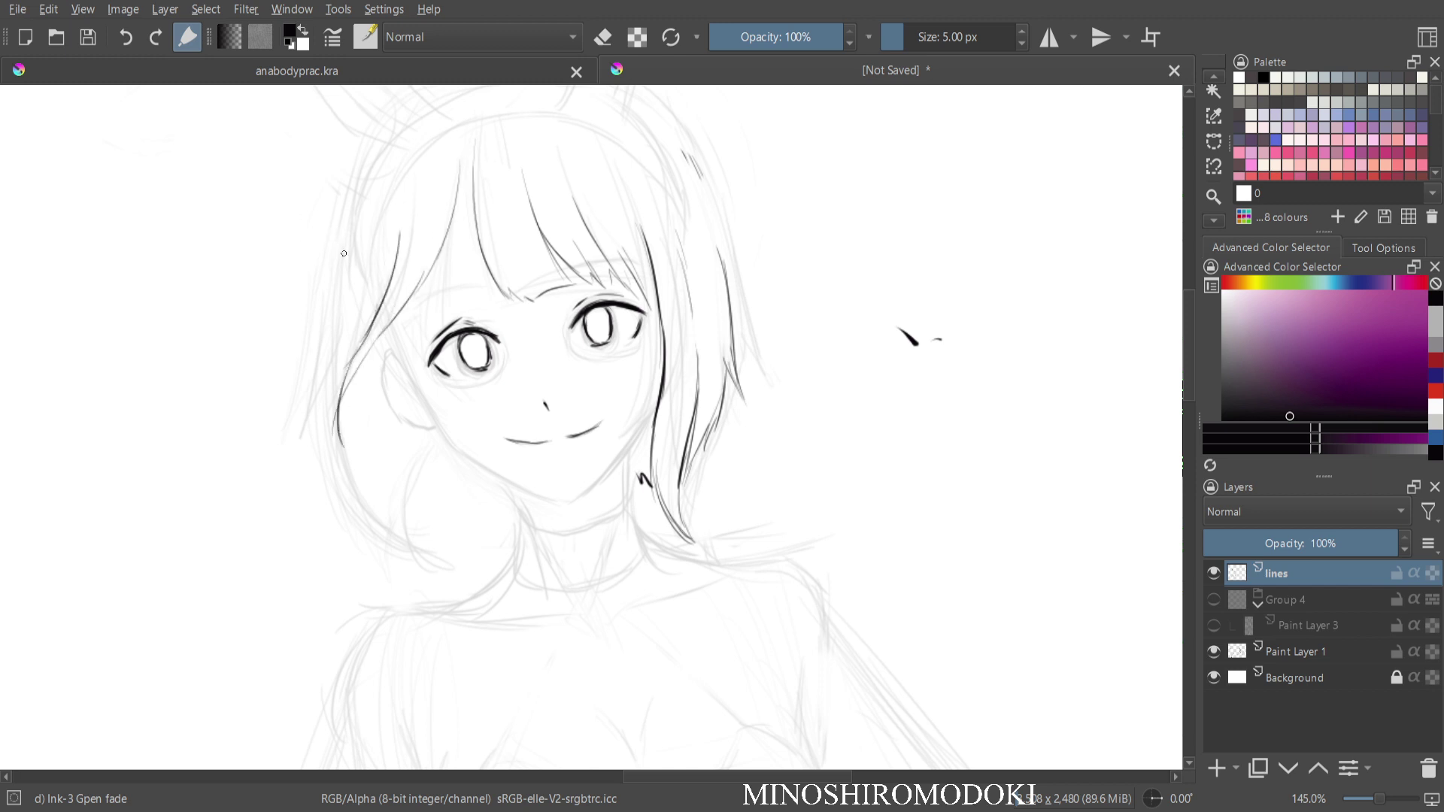
drag(345, 241, 313, 392)
key(e)
drag(316, 277, 297, 307)
click(935, 37)
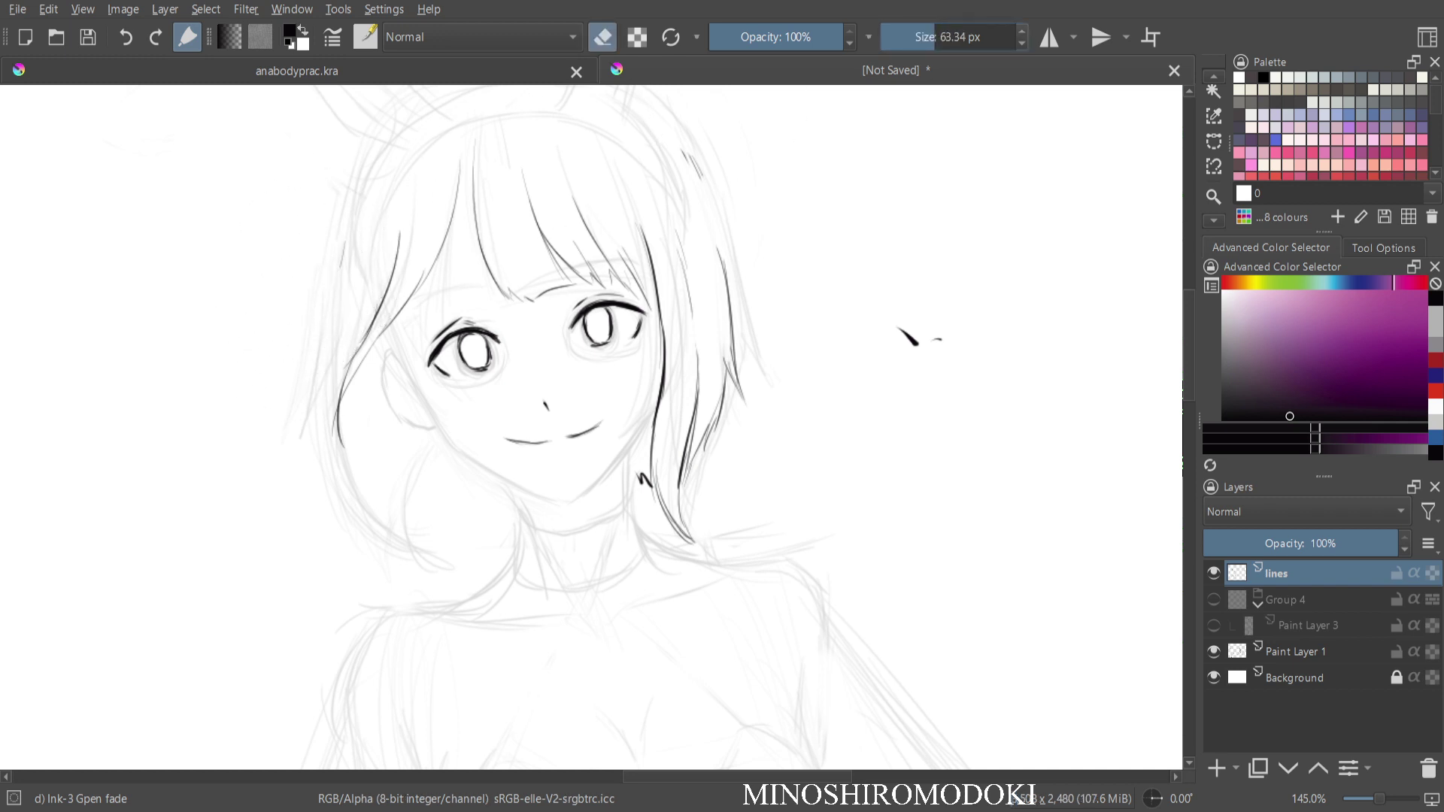
key(e)
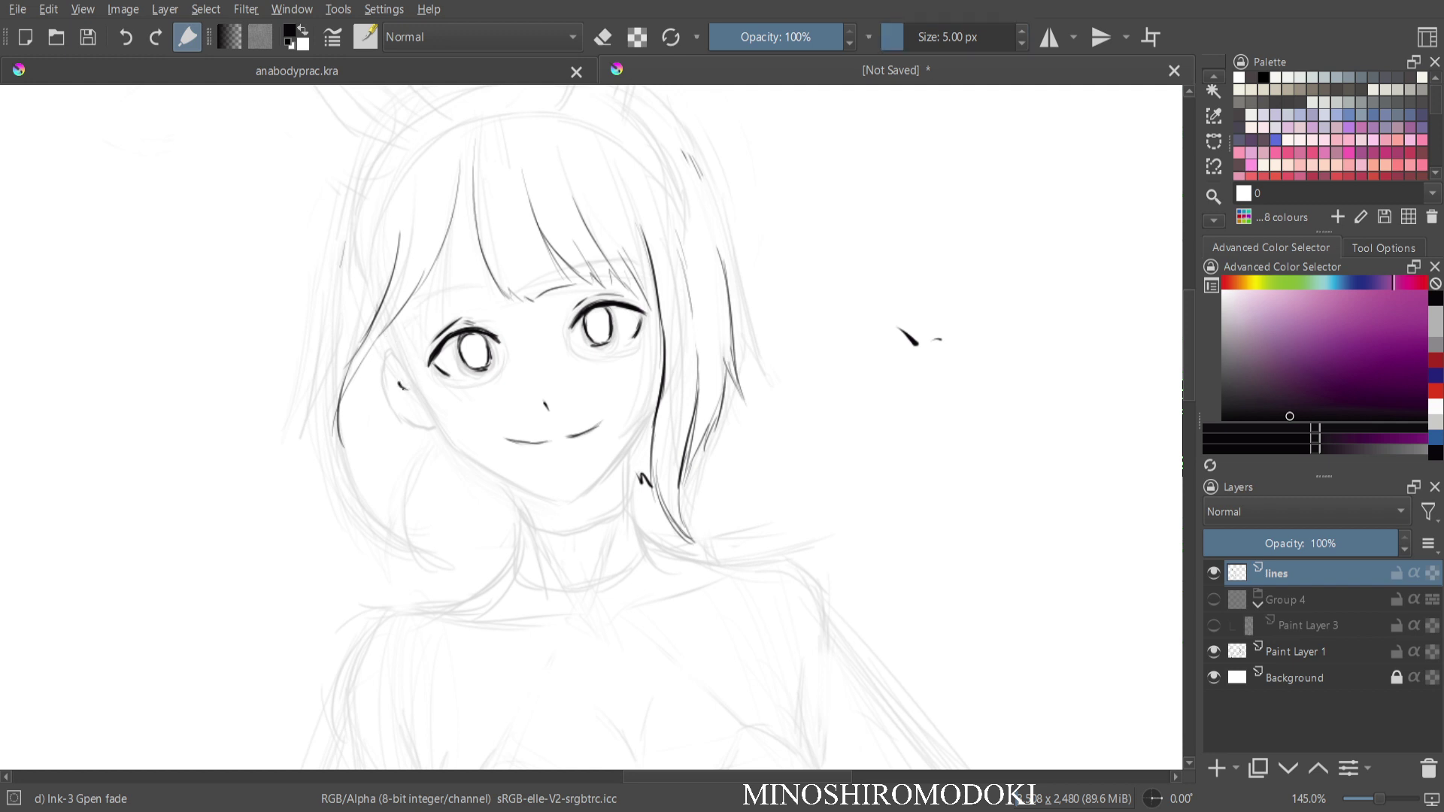
Ink the outline of her right ear and redraw its inner fold.
mouse_move(389, 375)
mouse_down()
mouse_move(390, 356)
mouse_move(385, 399)
mouse_move(380, 366)
mouse_move(407, 389)
mouse_move(380, 378)
mouse_move(383, 406)
mouse_move(427, 426)
mouse_move(401, 399)
mouse_up()
key(e)
key(e)
key(e)
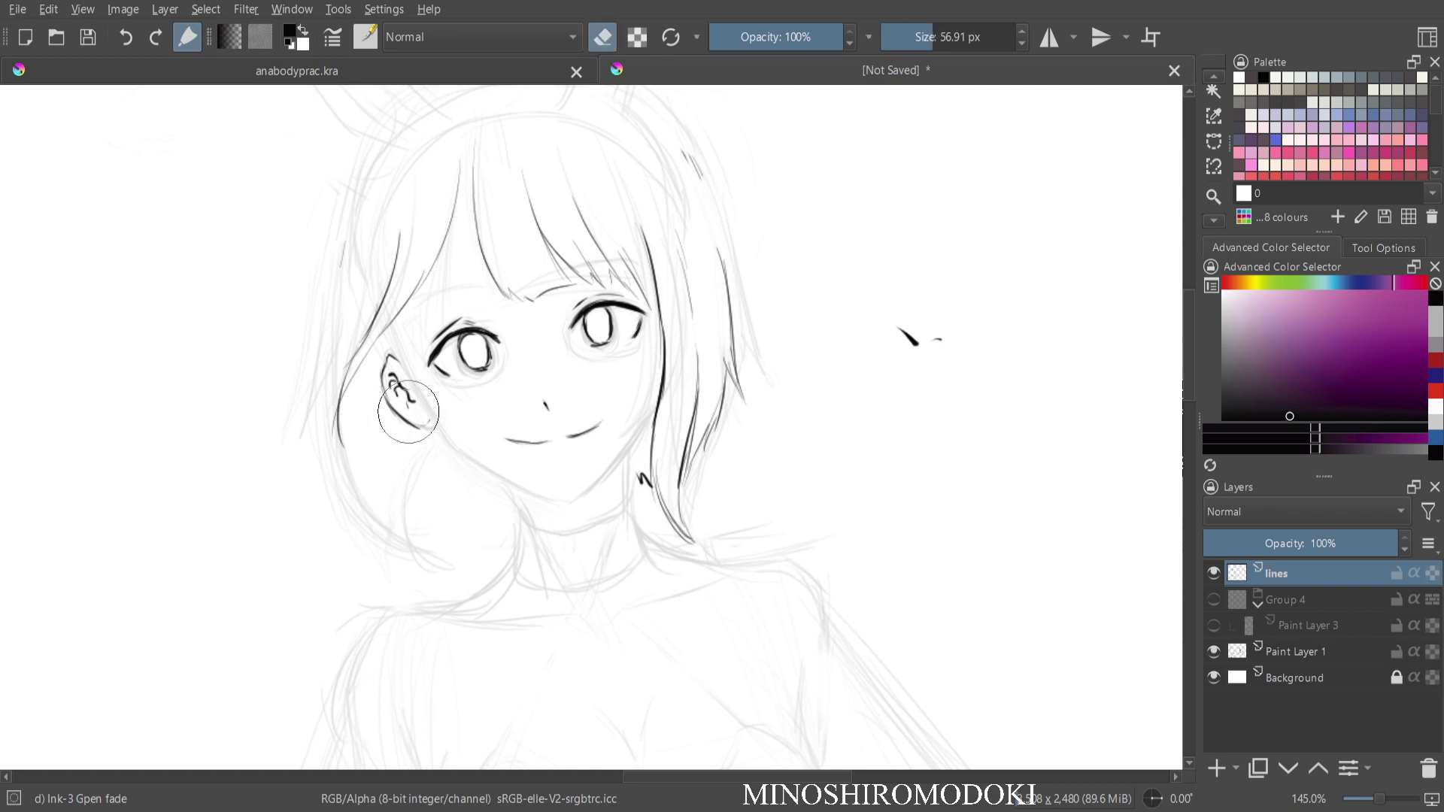
drag(403, 402, 400, 371)
key(e)
Ink the jawline from below her right ear around the chin to her left cheek.
mouse_move(431, 421)
mouse_down()
mouse_move(420, 430)
mouse_move(556, 497)
mouse_up()
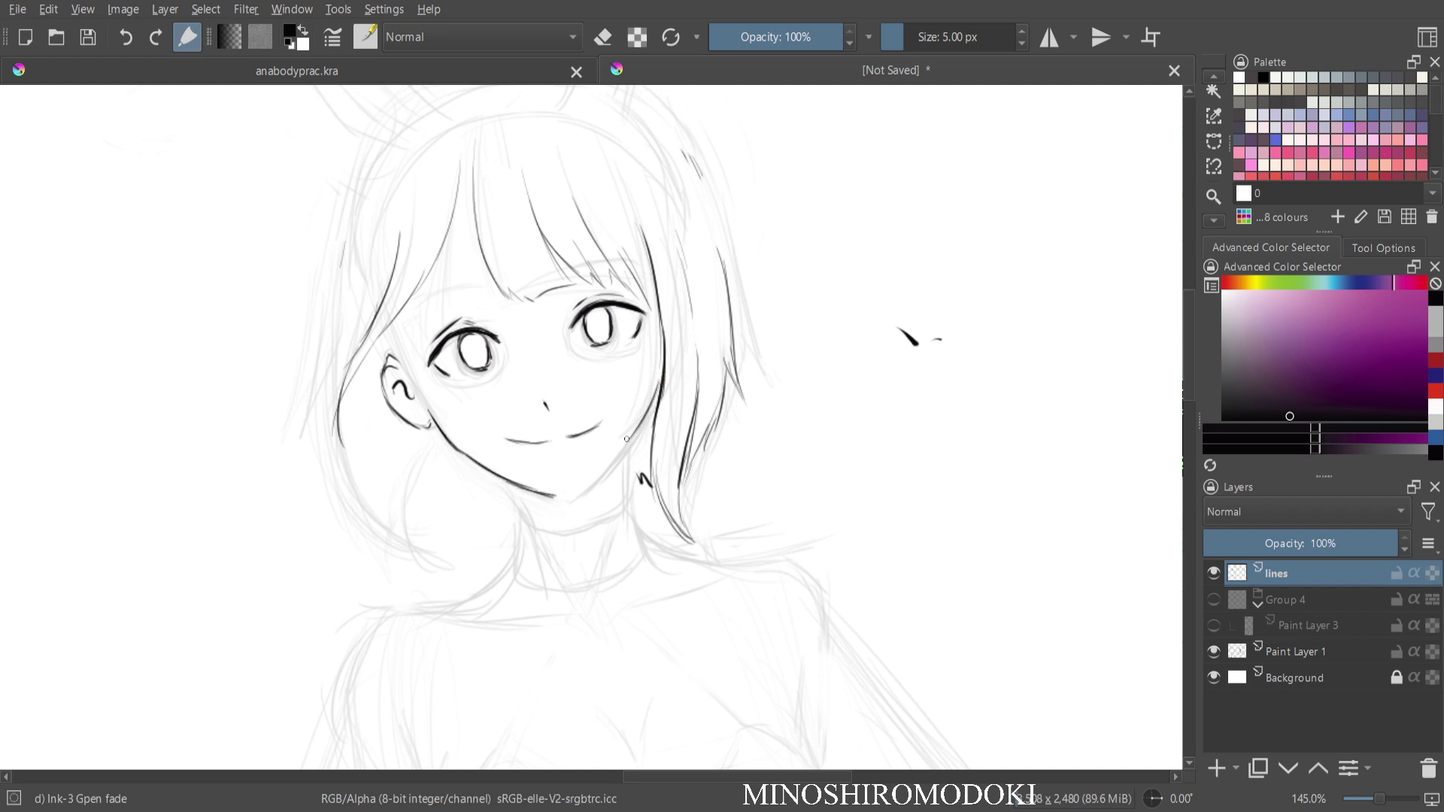
drag(590, 486, 621, 452)
drag(552, 494, 572, 497)
Redraw the eyelid crease above her right eye in the mirrored view and ink both eyebrows.
key(m)
key(m)
key(m)
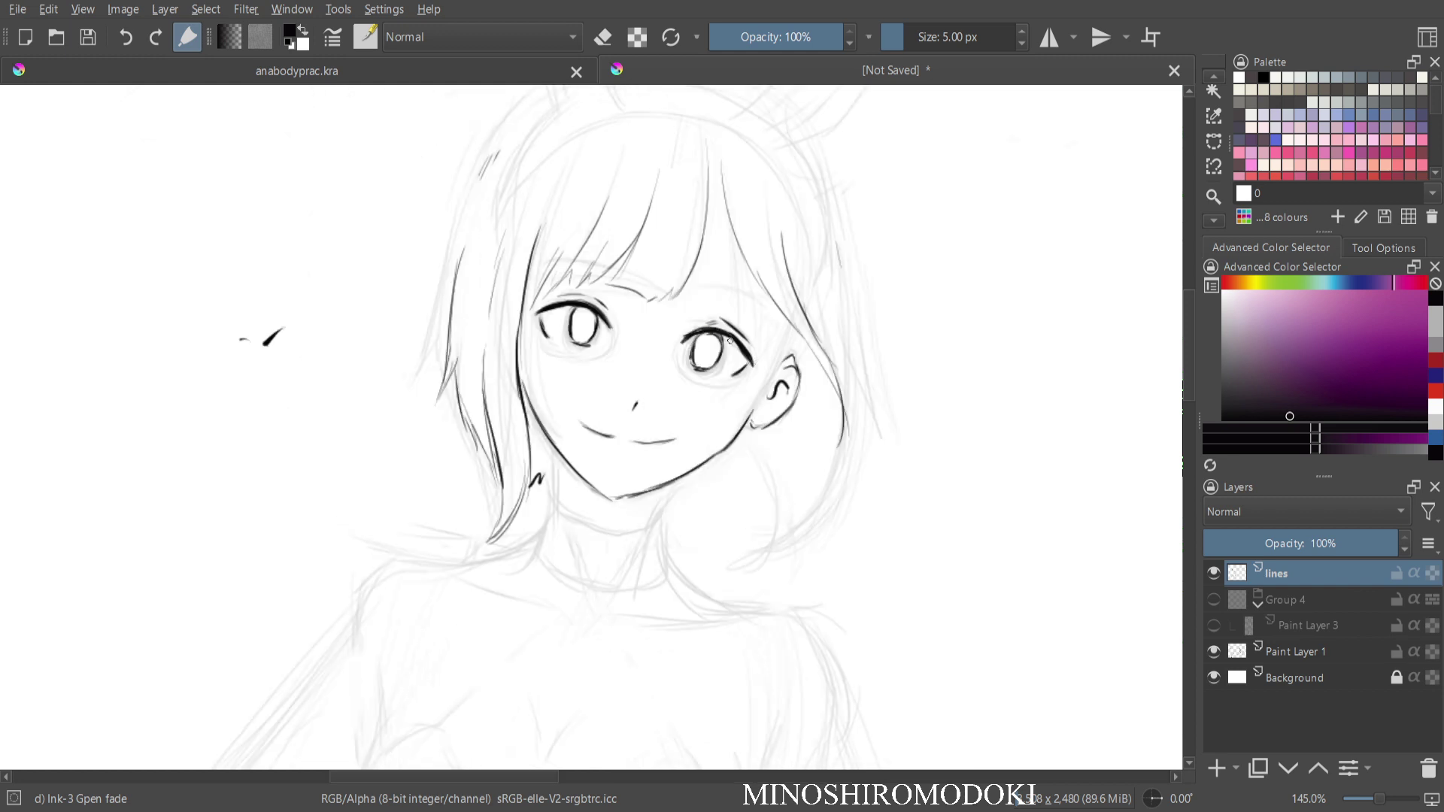
key(e)
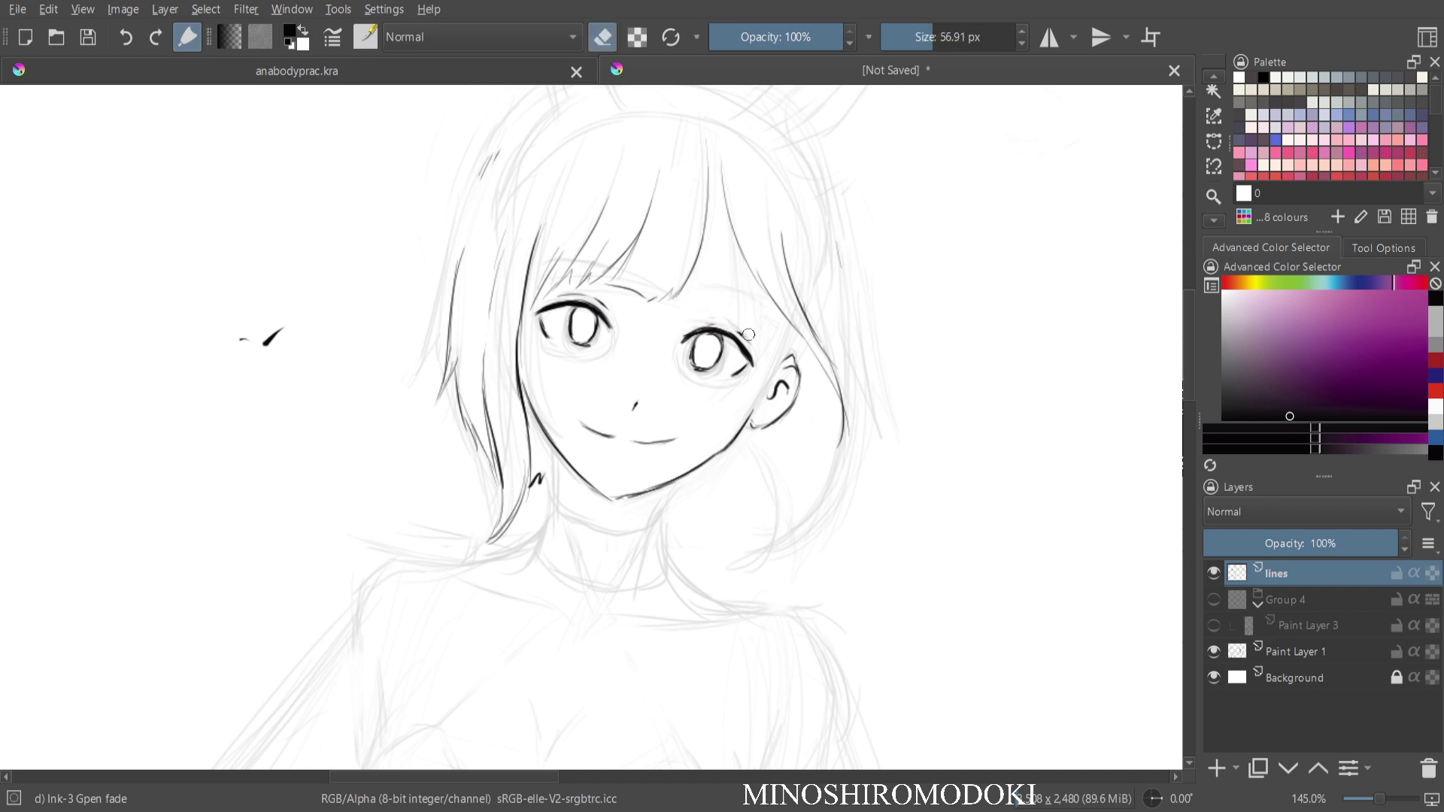
key(e)
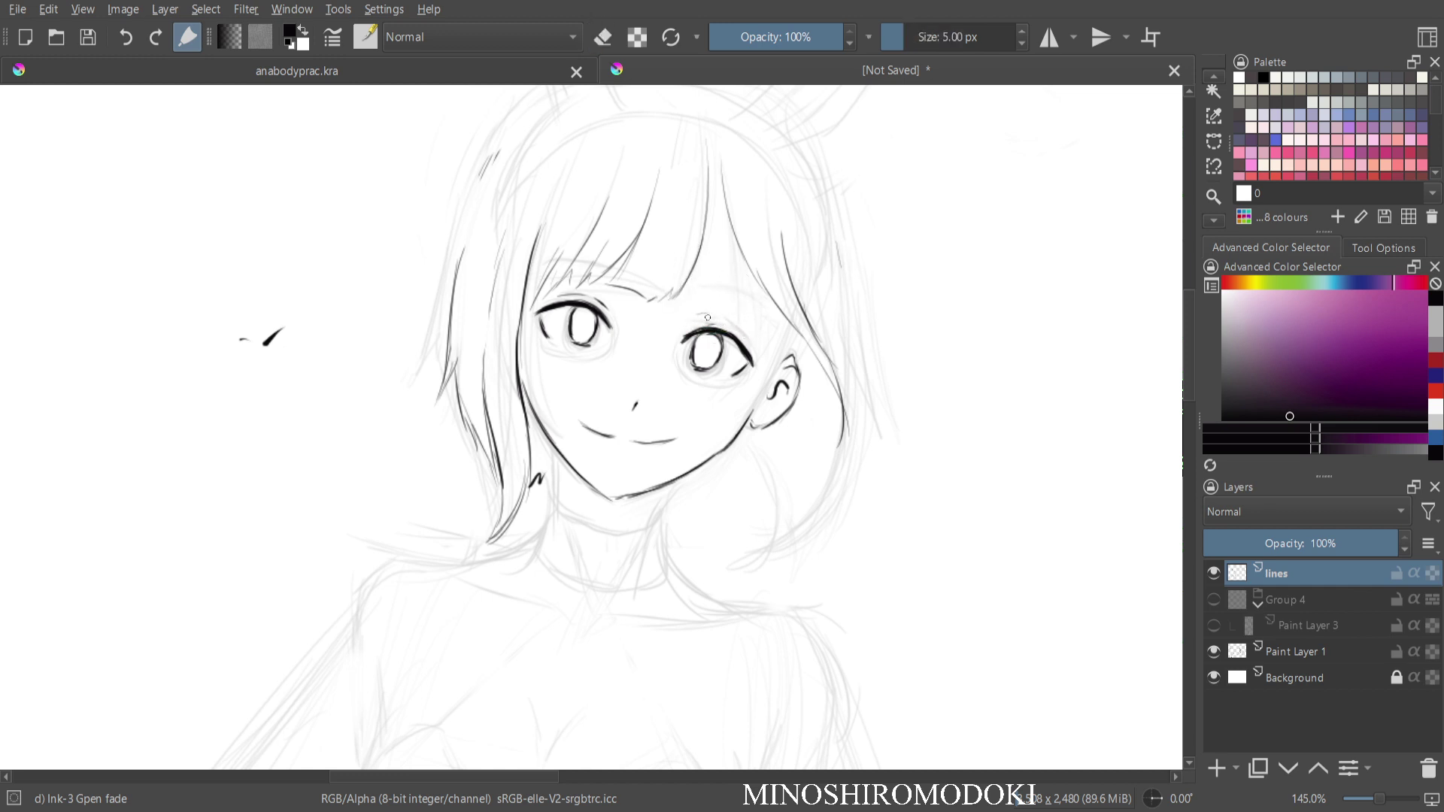
drag(708, 321, 732, 324)
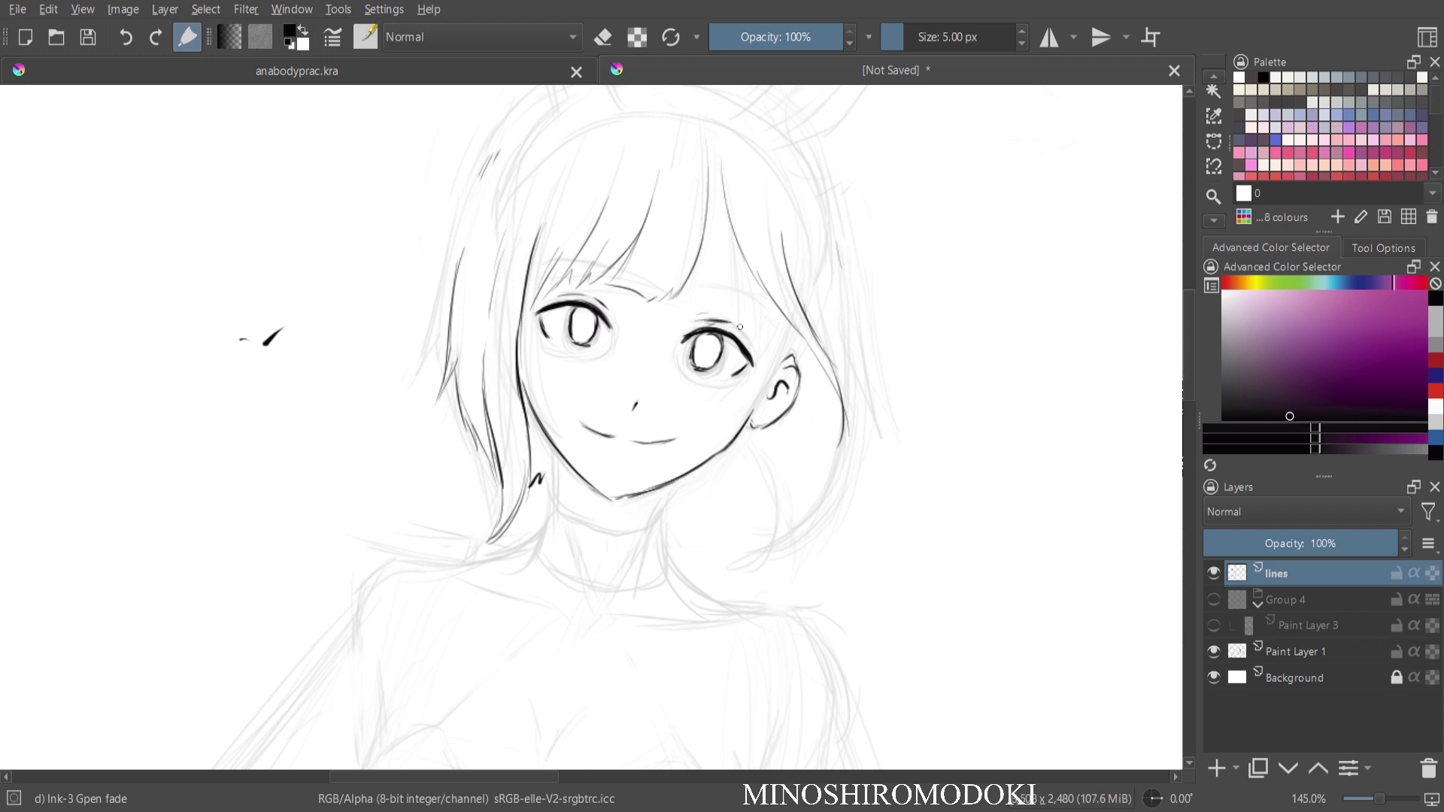
key(m)
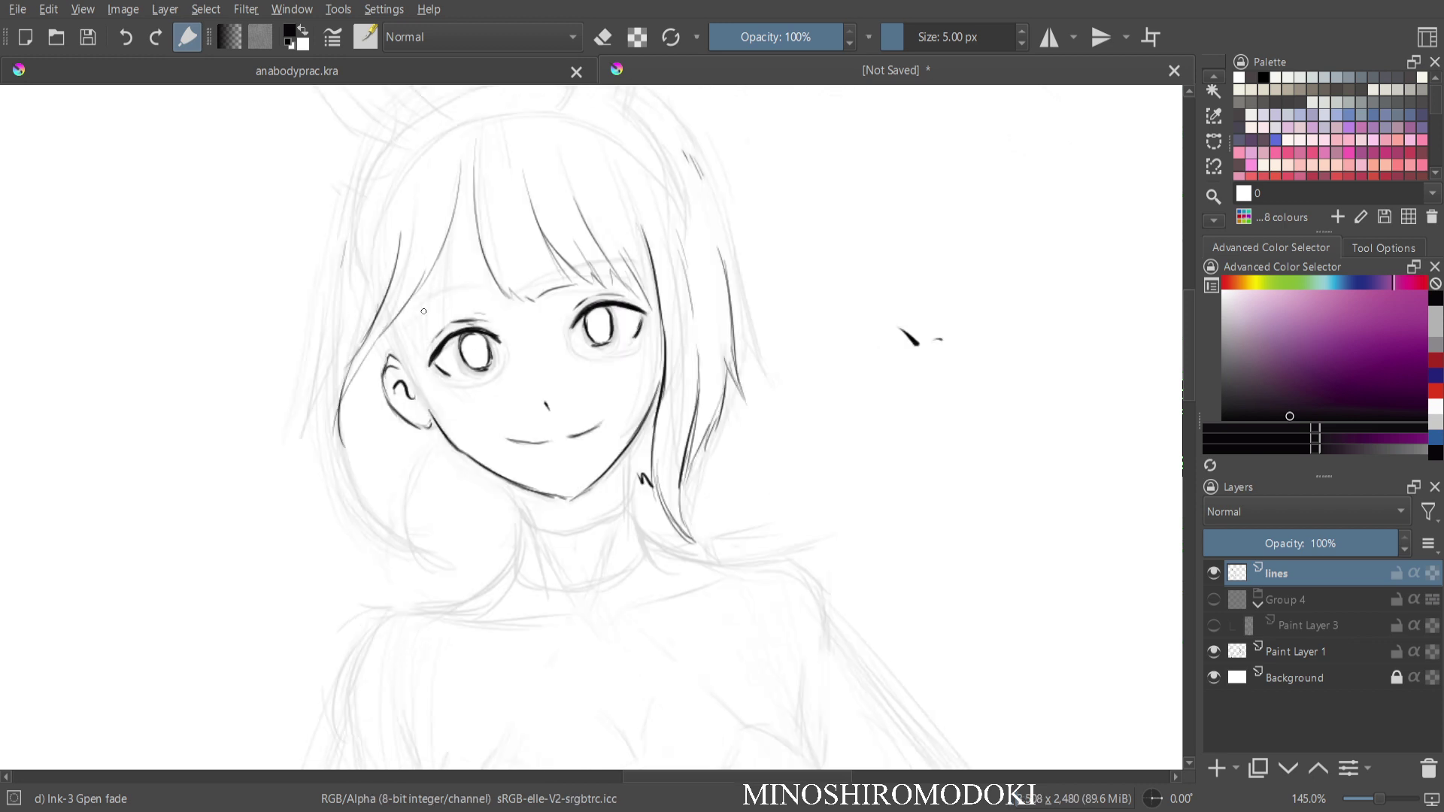
mouse_move(417, 310)
mouse_down()
mouse_move(473, 280)
mouse_move(459, 285)
mouse_up()
drag(567, 260, 621, 251)
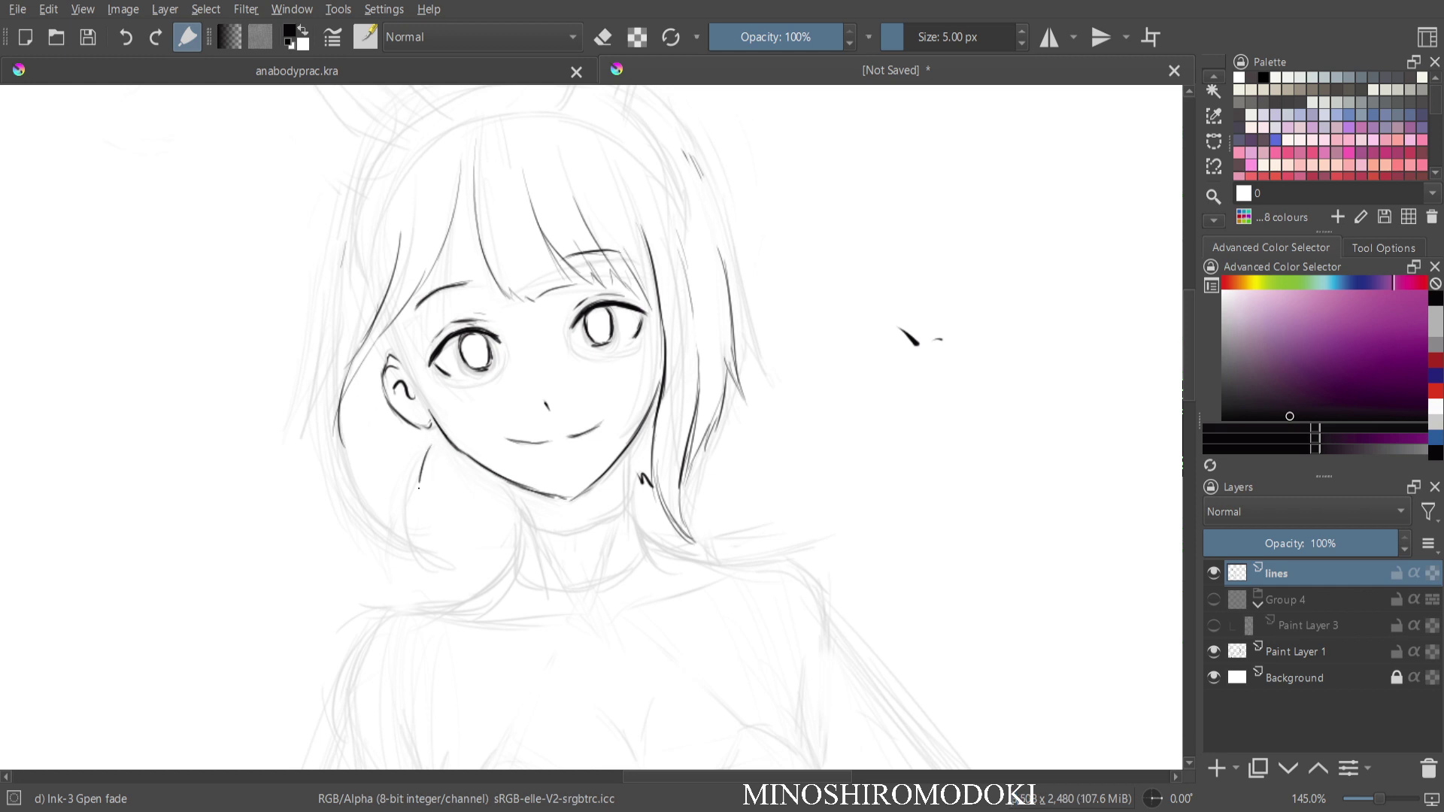
Ink the curved hair lock below her right ear and the outer hair strands on that side.
mouse_move(429, 447)
mouse_down()
mouse_move(424, 549)
mouse_move(438, 568)
mouse_up()
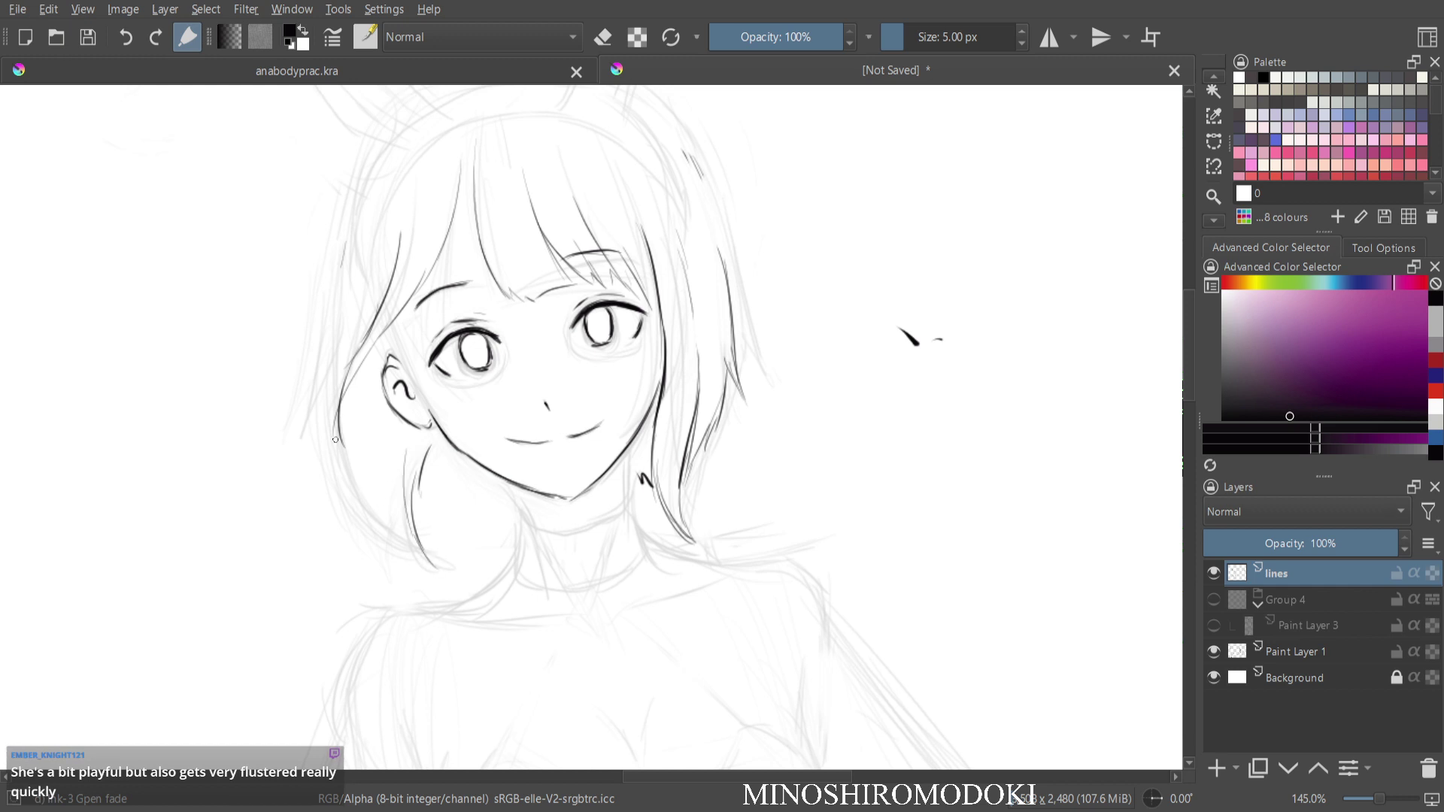
drag(342, 393, 408, 539)
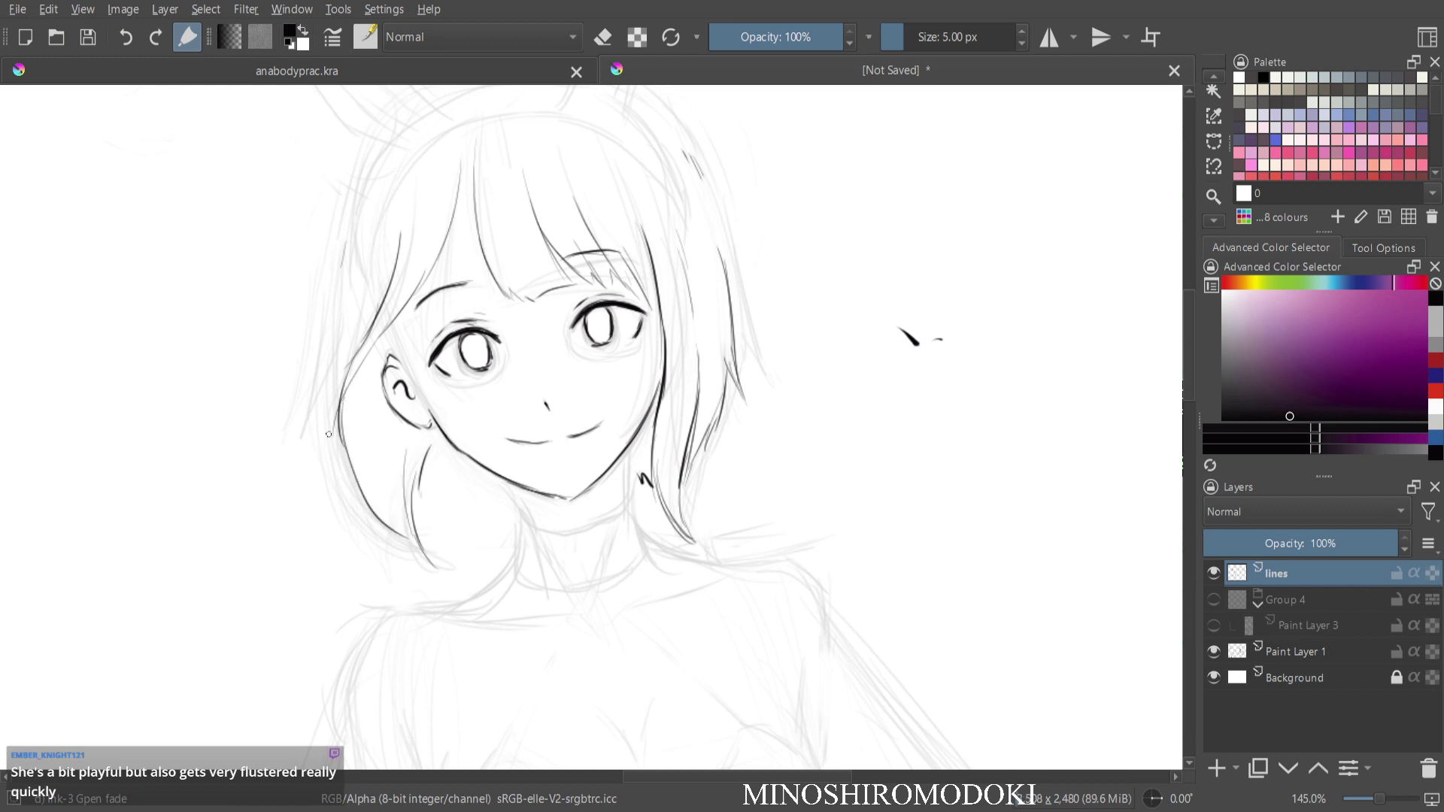
mouse_move(334, 392)
mouse_down()
mouse_move(329, 441)
mouse_move(388, 543)
mouse_move(422, 569)
mouse_move(454, 558)
mouse_up()
mouse_move(346, 241)
mouse_down()
mouse_move(318, 378)
mouse_move(292, 415)
mouse_up()
drag(339, 345, 331, 450)
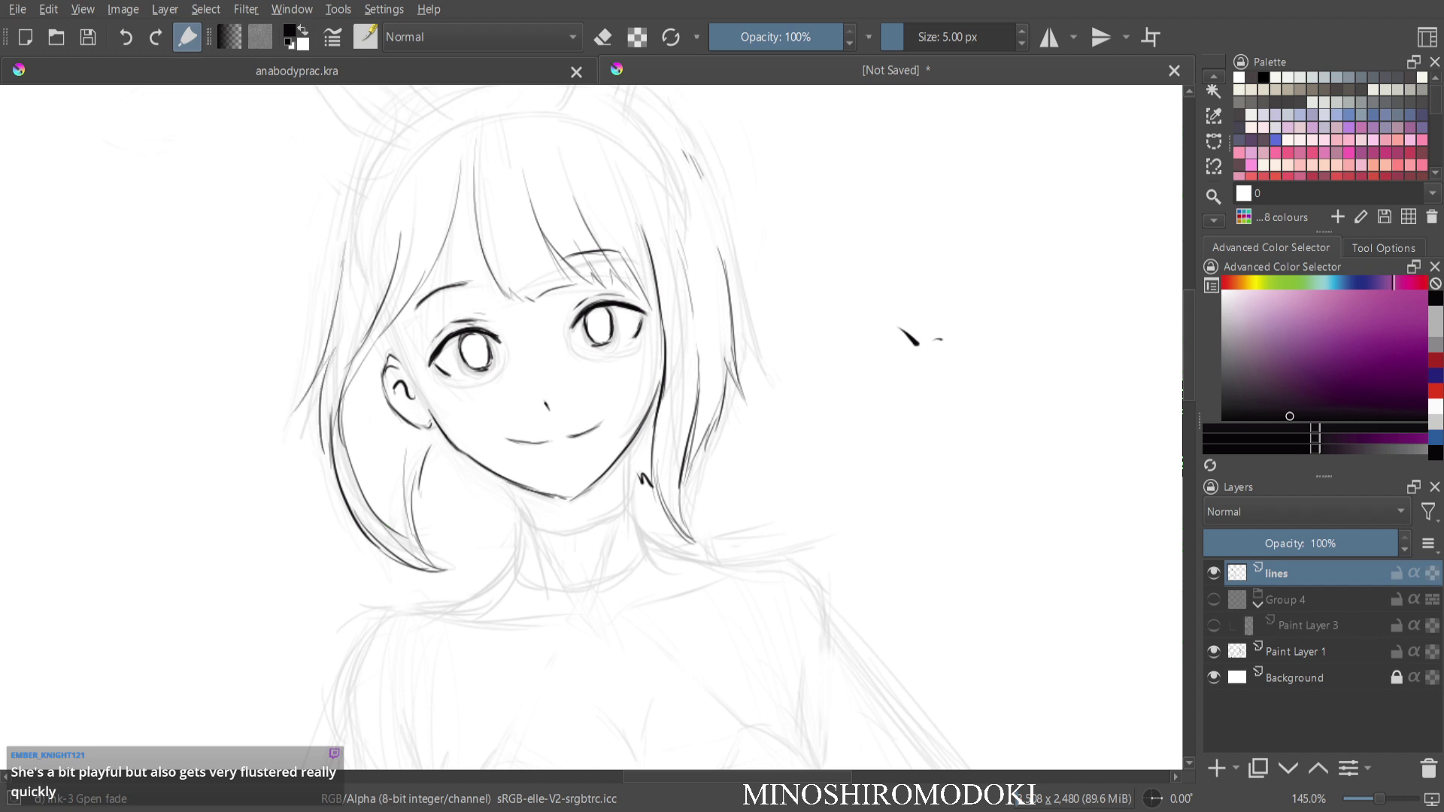
Ink the upper outer edge of the hair on her left side from beside the crown to the lower strands.
scroll(791, 225, down, 3)
drag(472, 219, 427, 373)
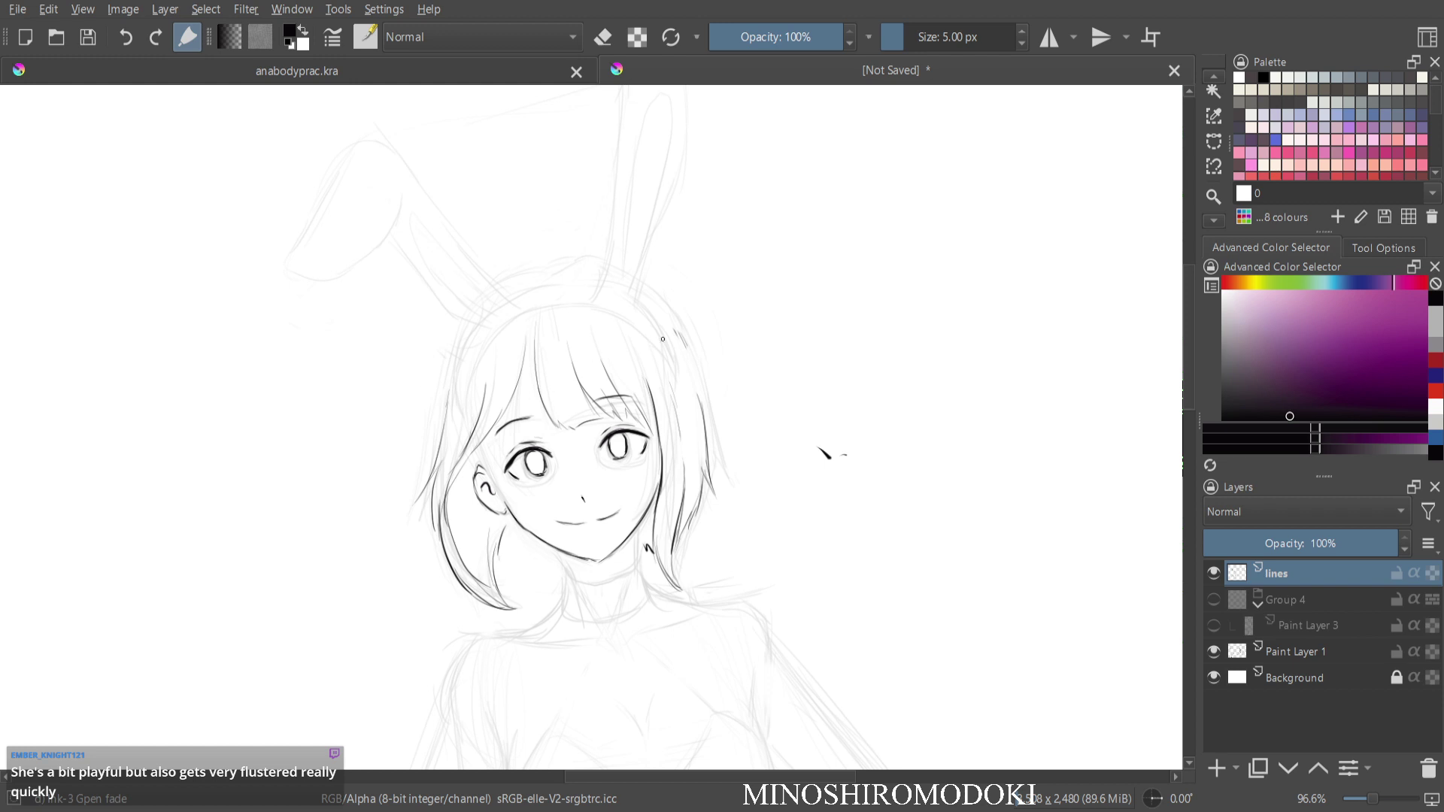
drag(666, 319, 708, 423)
Ink the headband's inner edge as one arc over the fringe from temple to temple.
mouse_move(458, 372)
mouse_down()
mouse_move(464, 416)
mouse_move(495, 335)
mouse_move(556, 307)
mouse_up()
drag(478, 359, 535, 316)
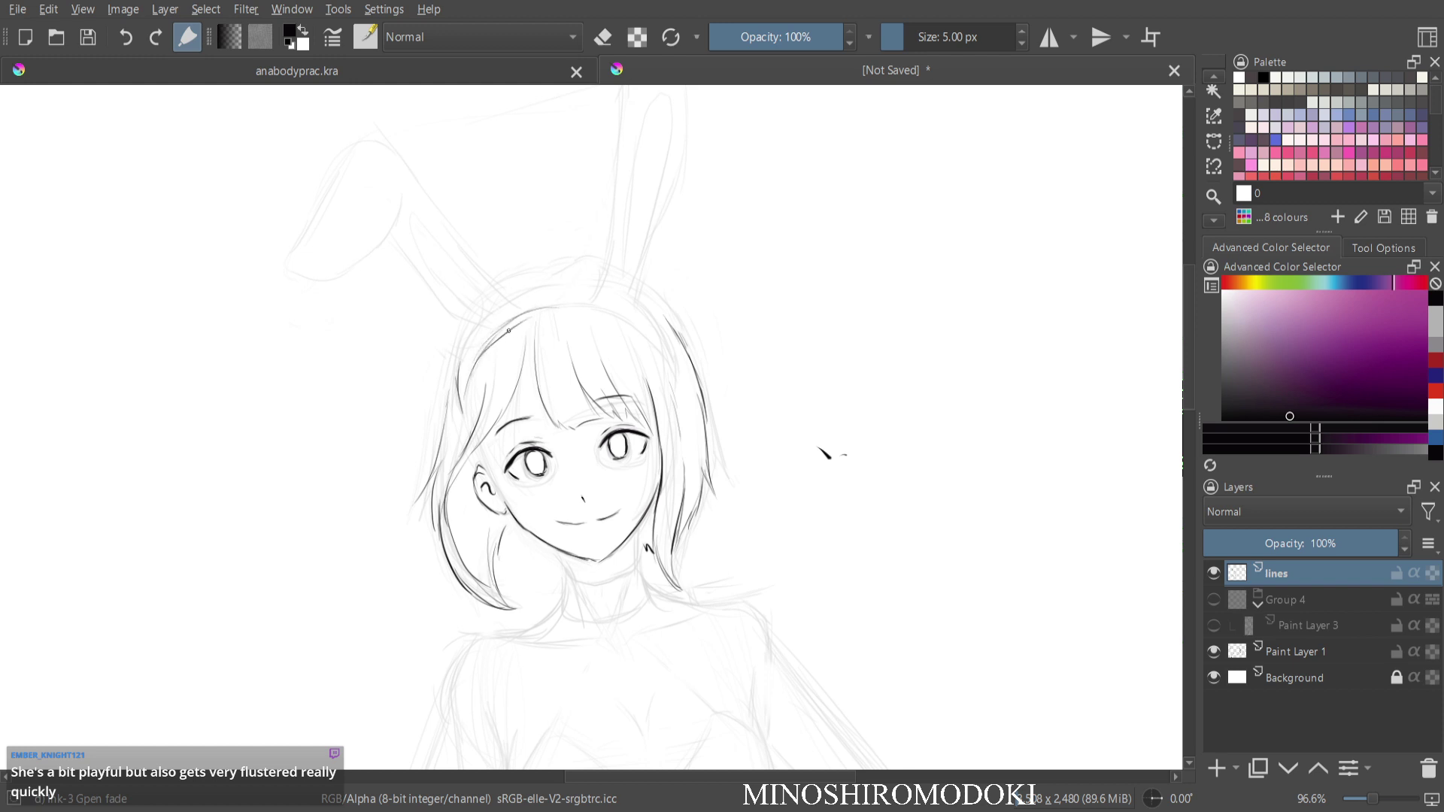
key(ctrl+z)
key(ctrl+z)
key(ctrl+z)
mouse_move(465, 412)
mouse_down()
mouse_move(472, 372)
mouse_move(468, 430)
mouse_move(465, 402)
mouse_move(504, 337)
mouse_move(473, 372)
mouse_move(532, 313)
mouse_move(478, 362)
mouse_move(554, 306)
mouse_move(495, 339)
mouse_move(589, 322)
mouse_move(597, 306)
mouse_move(559, 311)
mouse_move(632, 336)
mouse_move(671, 385)
mouse_up()
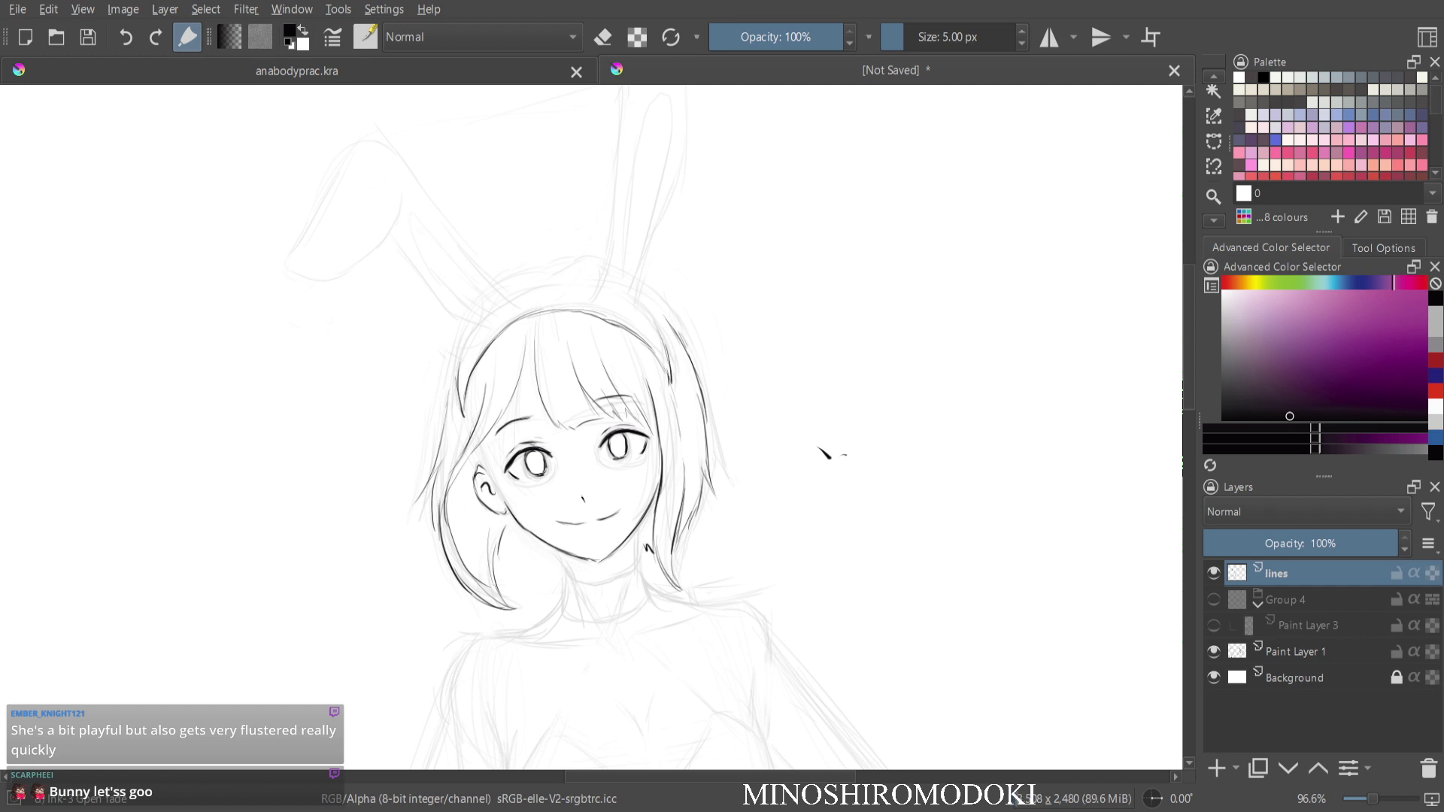
Compare the line art with Paint Layer 1 hidden and shown, and erase the stray test marks beside the head.
click(1214, 651)
click(1213, 651)
click(1214, 652)
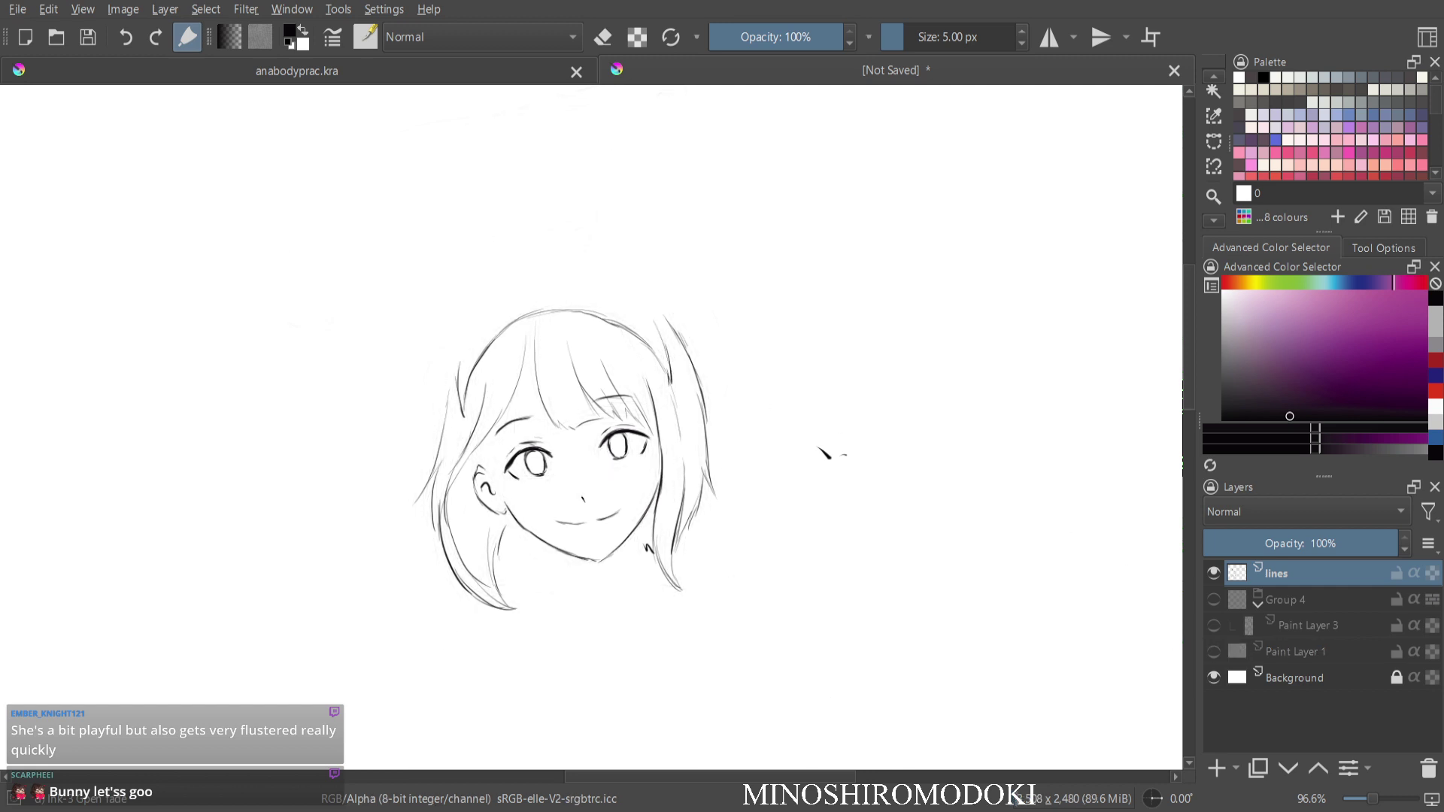
click(1214, 652)
key(e)
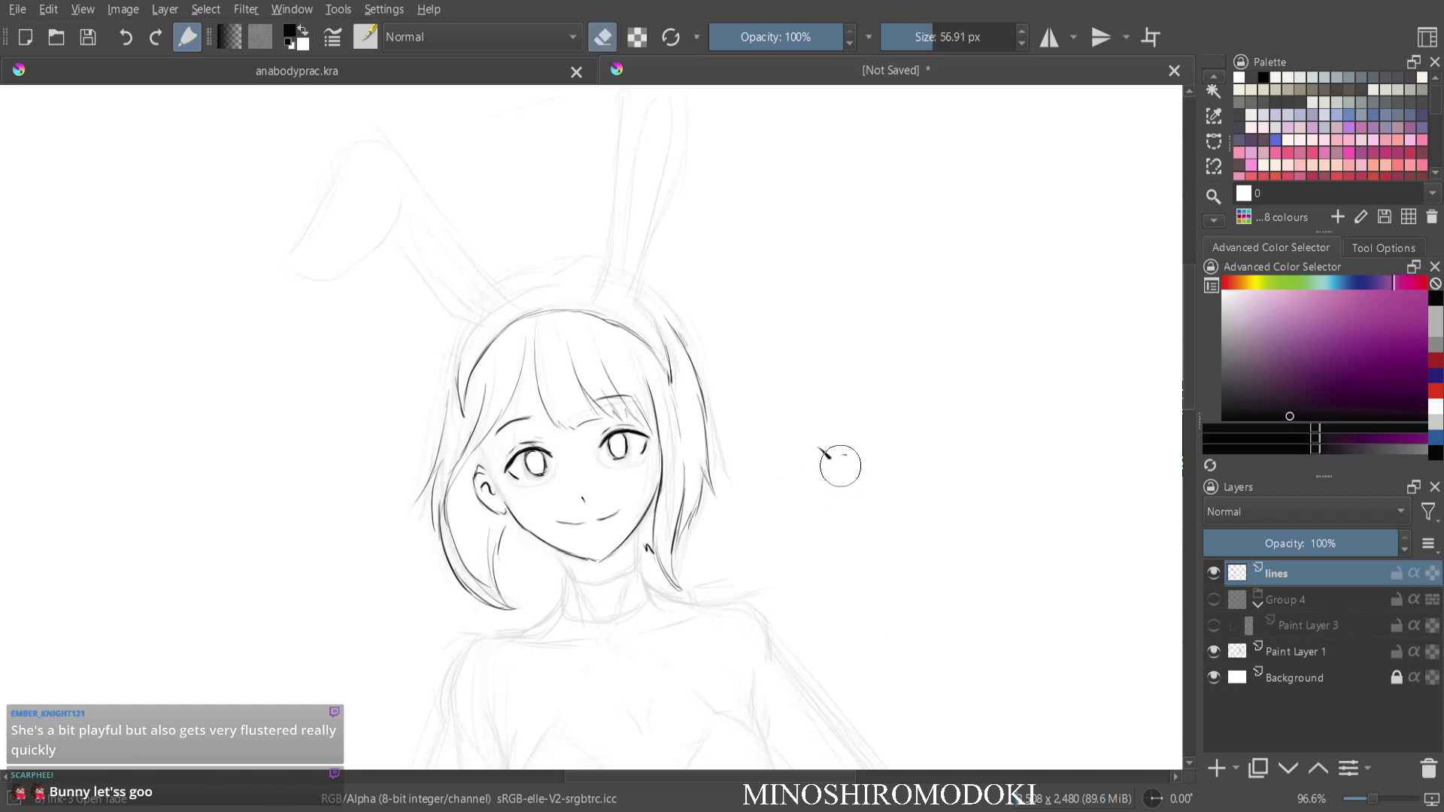
key(e)
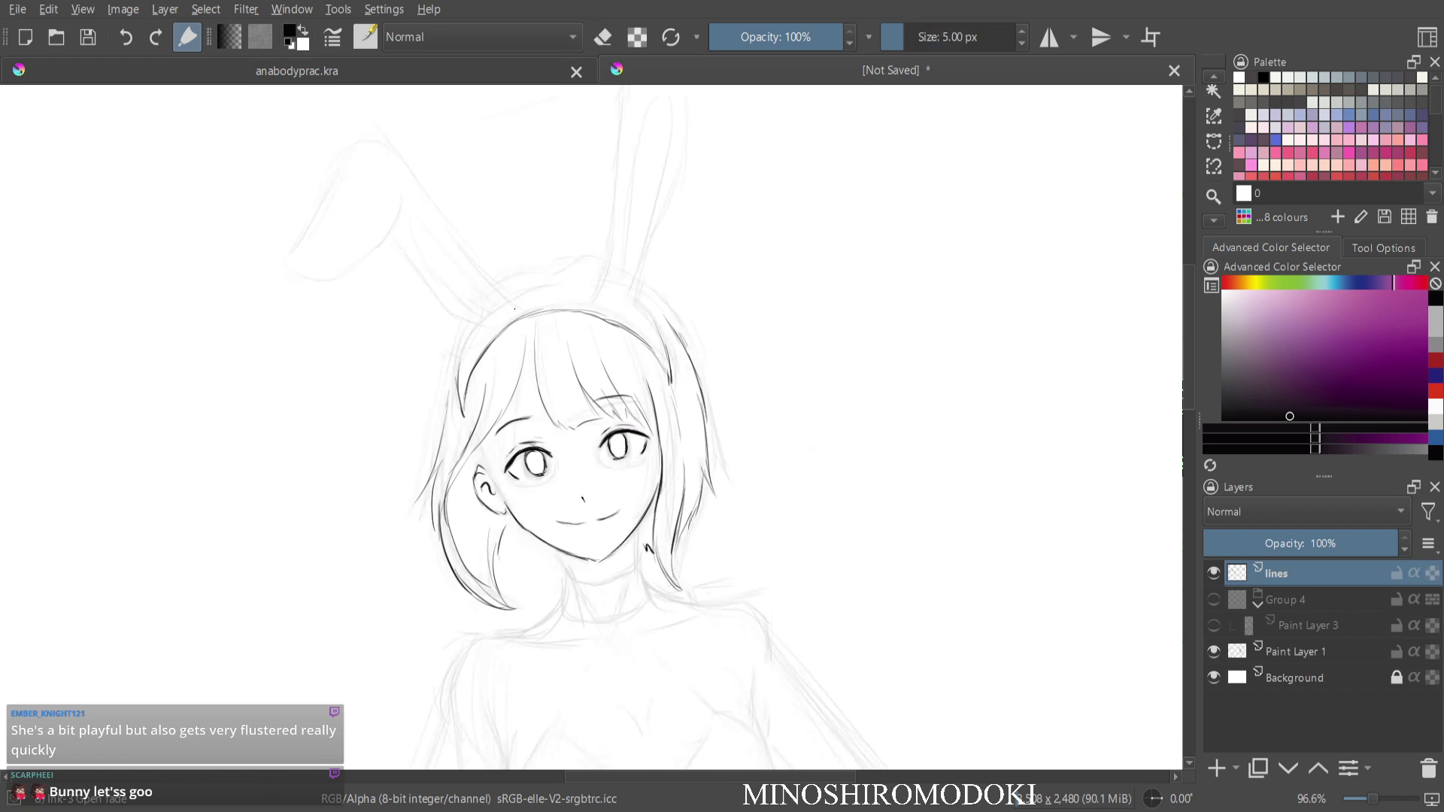
Ink the folded bunny ear's outline and inner contour, erasing the excess line near its base.
mouse_move(515, 307)
mouse_down()
mouse_move(414, 168)
mouse_move(514, 302)
mouse_up()
mouse_move(415, 171)
mouse_down()
mouse_move(355, 147)
mouse_move(288, 268)
mouse_move(346, 275)
mouse_move(398, 197)
mouse_move(418, 274)
mouse_move(486, 333)
mouse_move(464, 342)
mouse_move(474, 336)
mouse_up()
key(e)
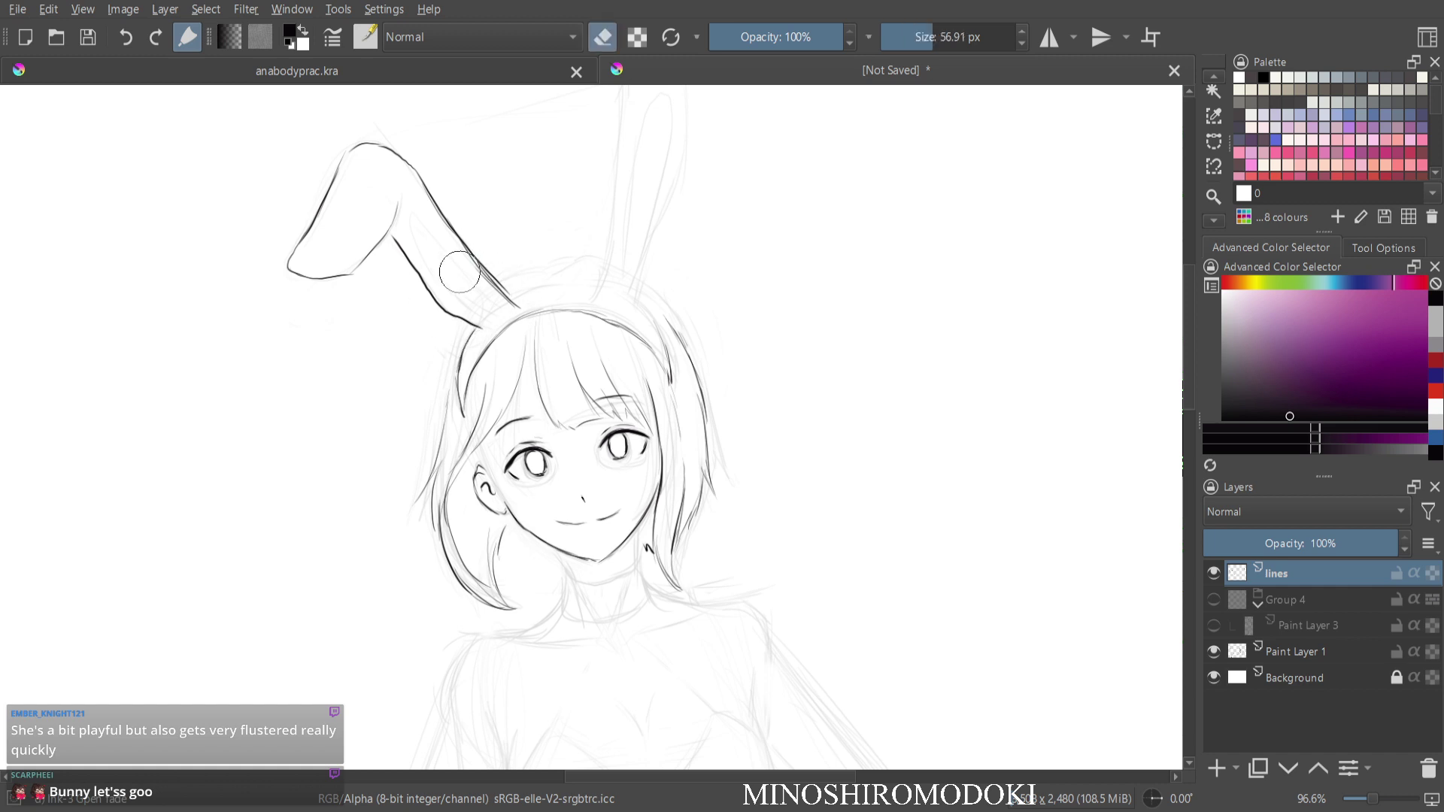
mouse_move(458, 274)
mouse_down()
mouse_move(501, 307)
mouse_move(418, 207)
mouse_move(513, 303)
mouse_up()
key(e)
mouse_move(410, 218)
mouse_down()
mouse_move(461, 305)
mouse_move(499, 307)
mouse_move(420, 215)
mouse_up()
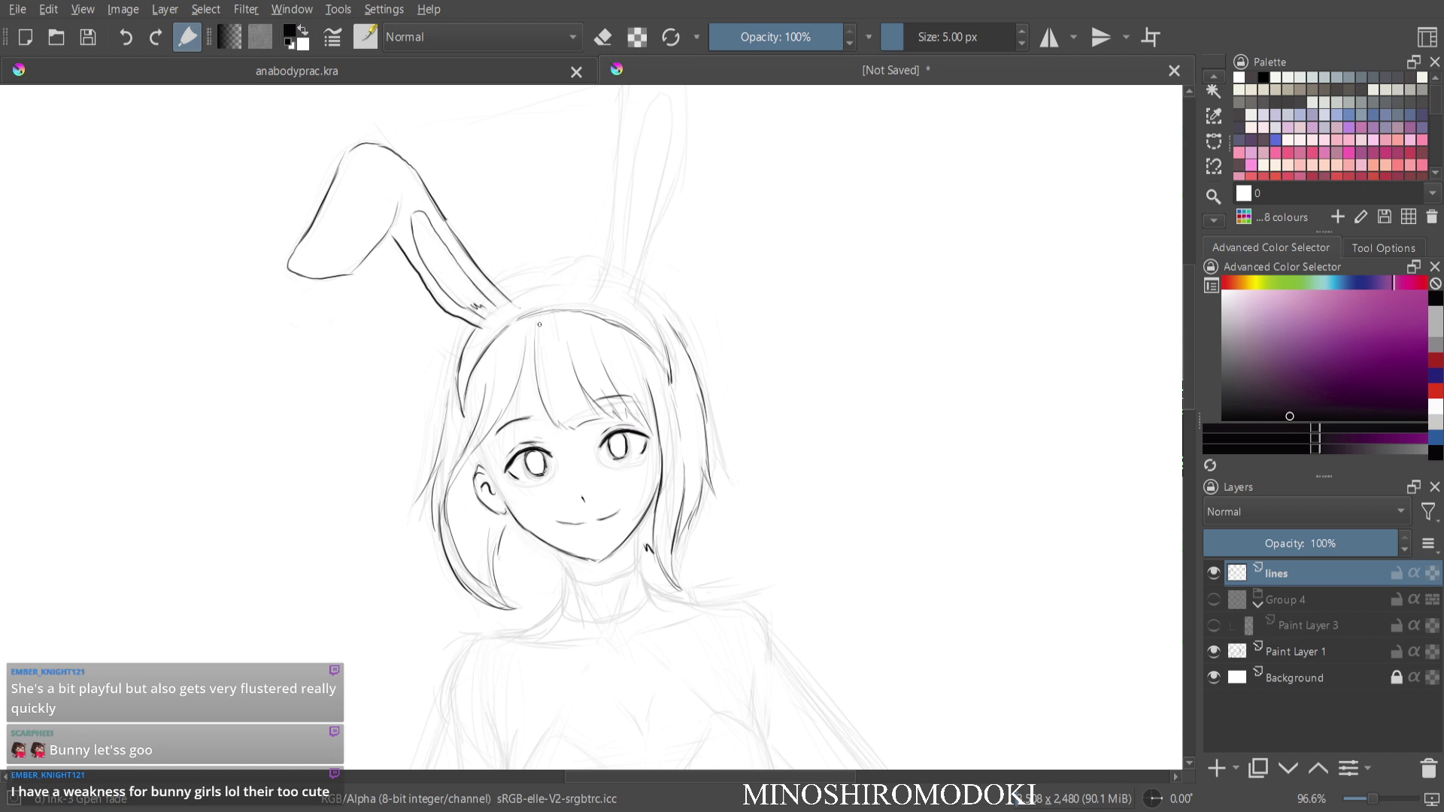
Ink the headband's outer edge between the two bunny ears.
drag(621, 269, 599, 377)
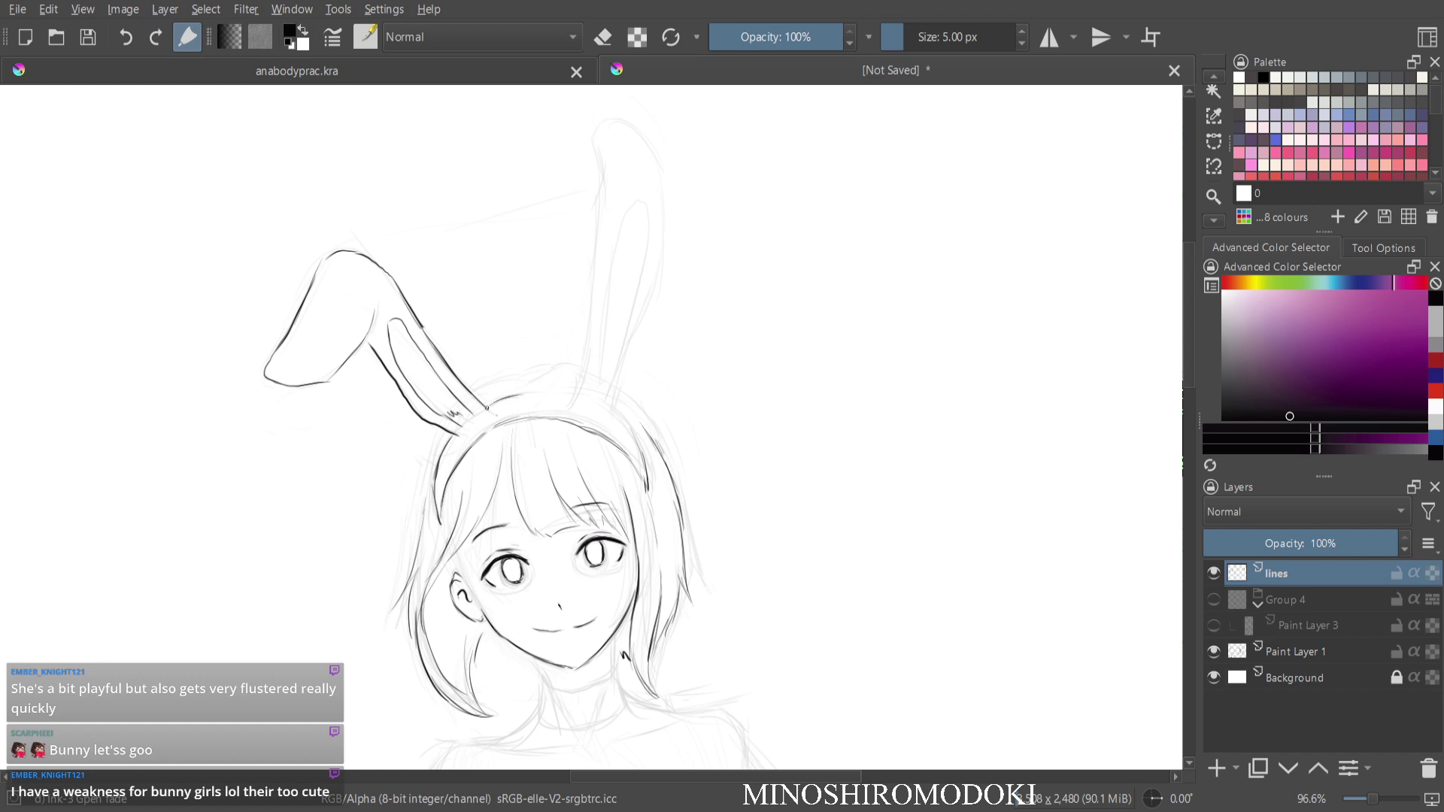
mouse_move(495, 404)
mouse_down()
mouse_move(561, 398)
mouse_move(631, 440)
mouse_move(641, 471)
mouse_up()
Ink the outline of the upright bunny ear from its base on the headband around the rounded tip.
drag(563, 393, 577, 343)
right_click(611, 123)
click(666, 101)
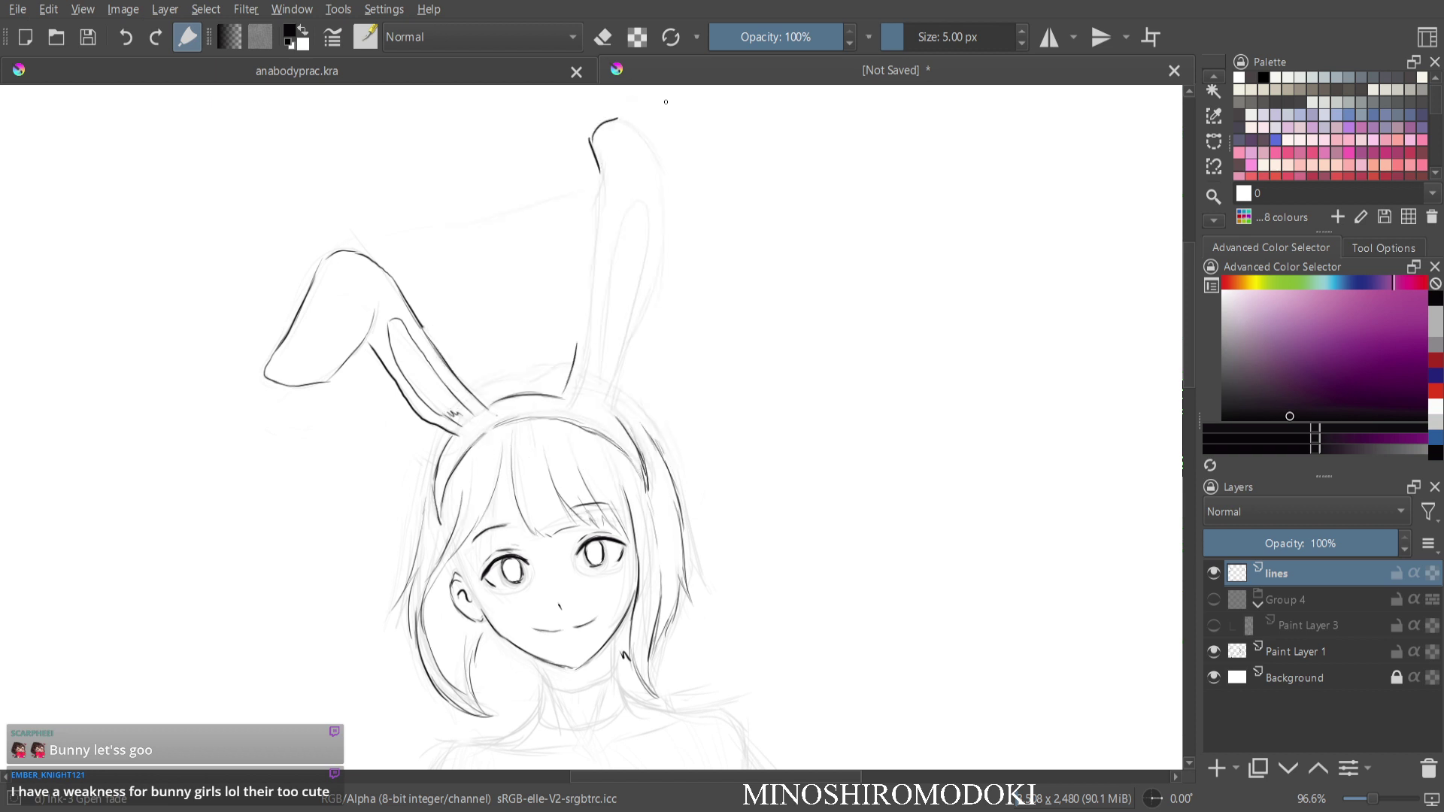
mouse_move(616, 122)
mouse_down()
mouse_move(652, 155)
mouse_move(661, 209)
mouse_move(655, 285)
mouse_move(609, 403)
mouse_move(576, 410)
mouse_move(601, 412)
mouse_up()
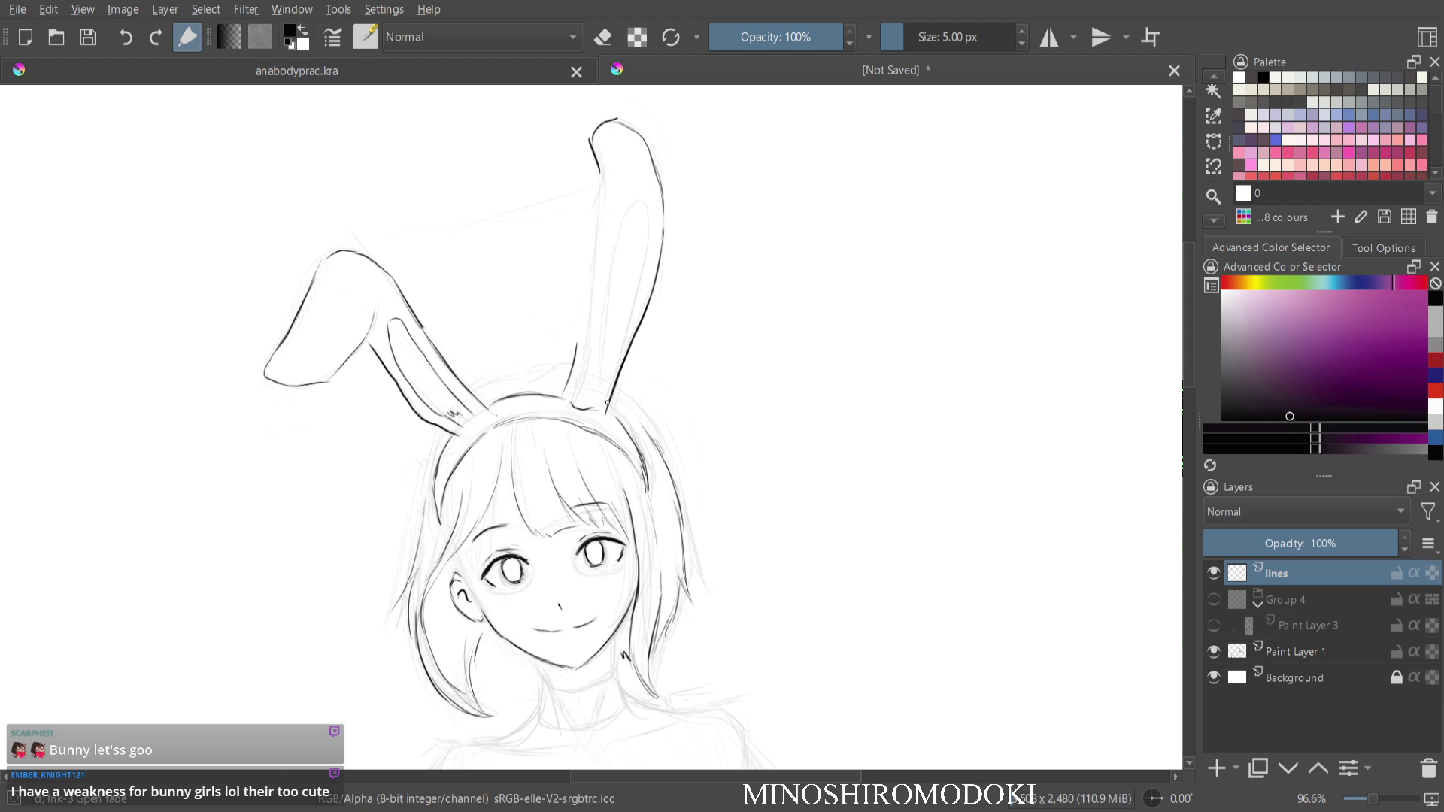
mouse_move(599, 162)
mouse_down()
mouse_move(575, 369)
mouse_move(594, 388)
mouse_up()
Erase the scribbled marks inside the folded ear's base and close the base with a short curved line.
key(e)
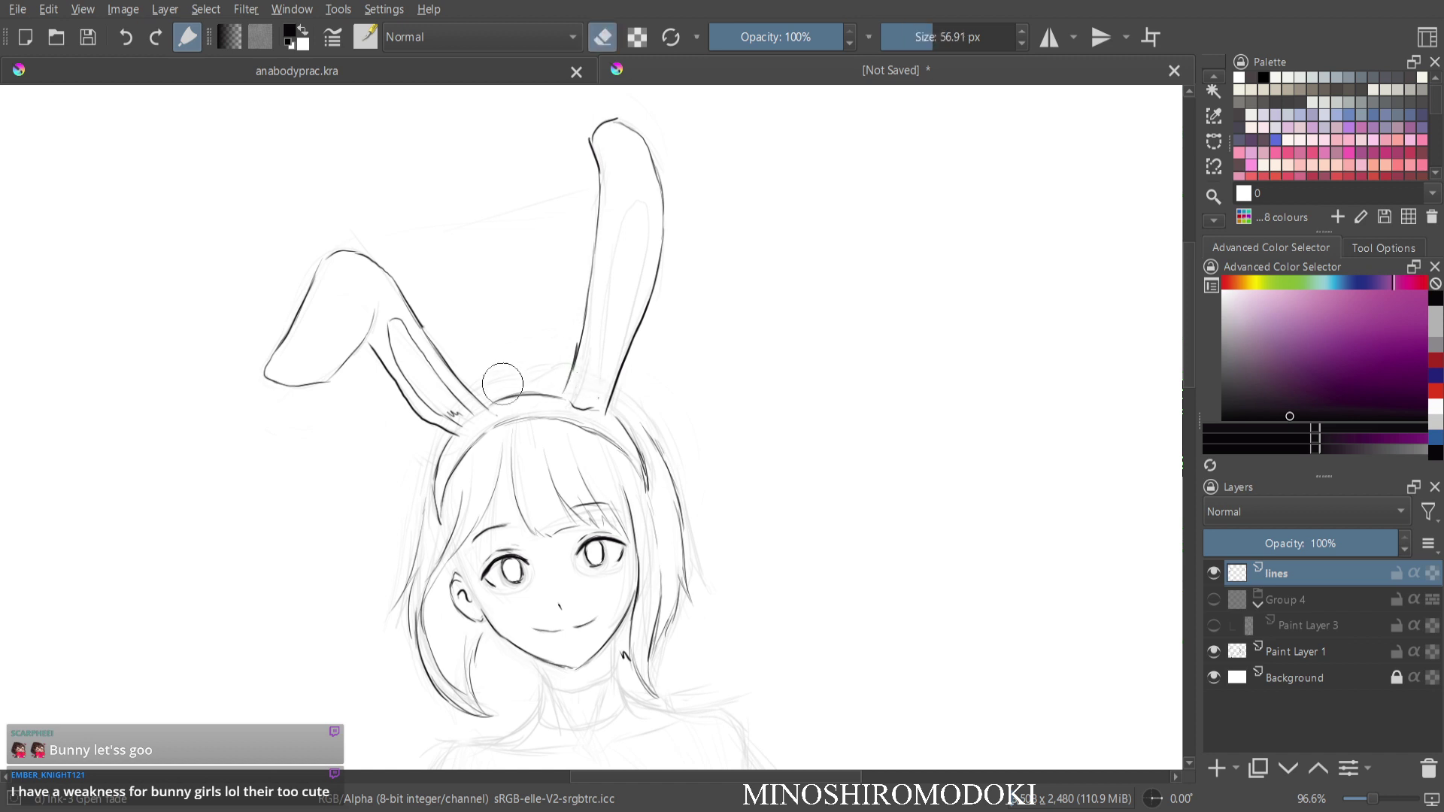
key(e)
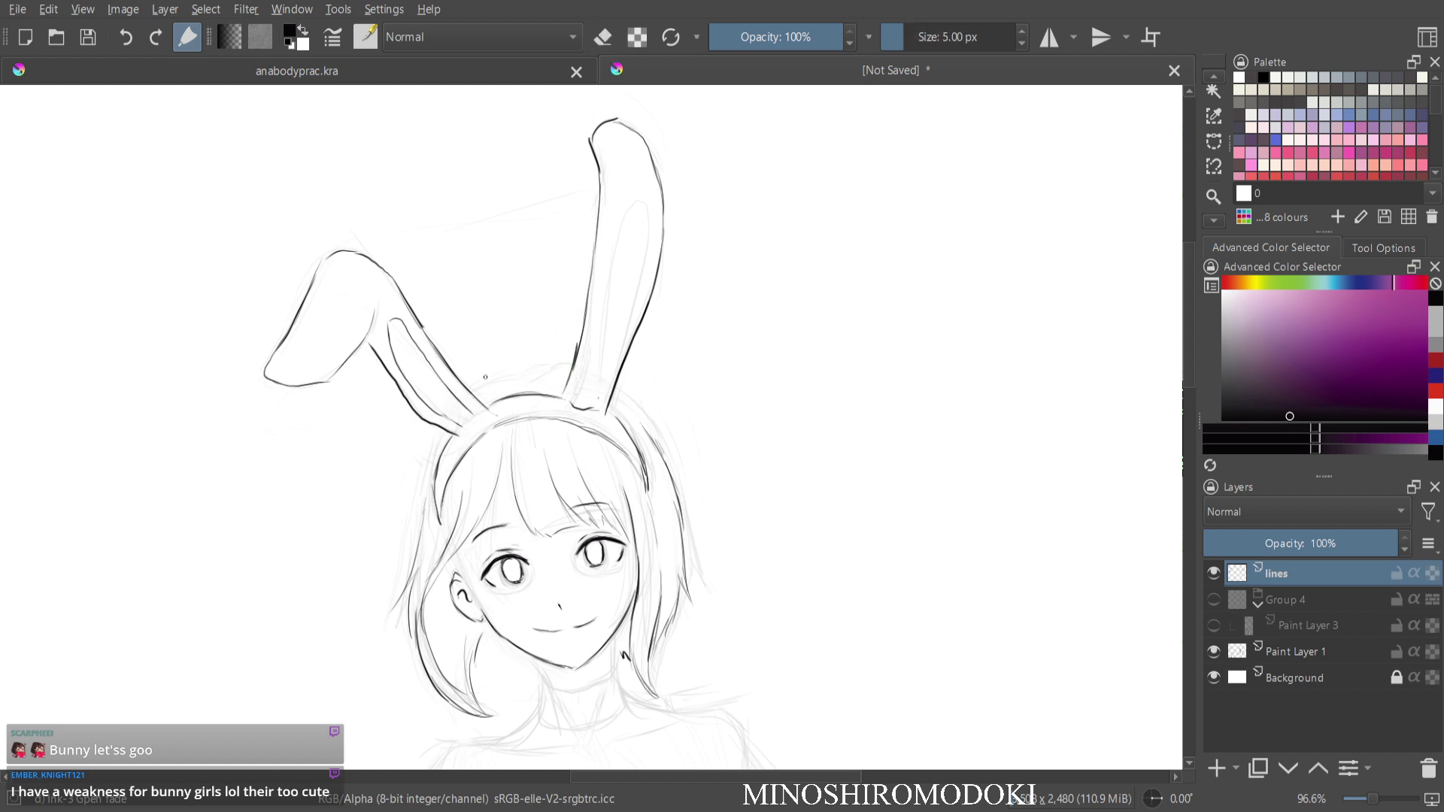
drag(473, 421, 460, 430)
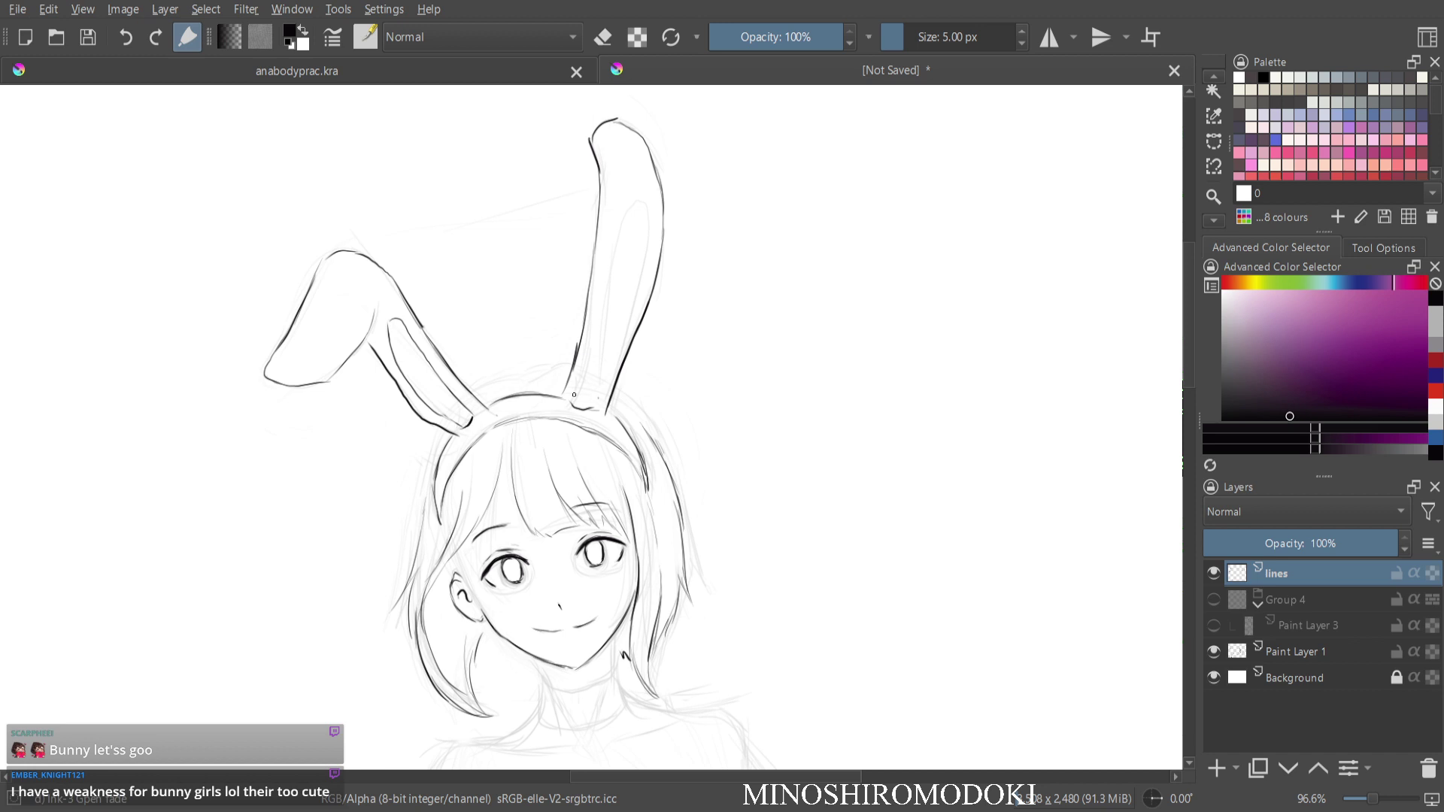
Ink the upright ear's inner contour and add jagged fur marks at the base of both bunny ears.
drag(574, 394, 572, 403)
drag(612, 193, 576, 400)
mouse_move(615, 197)
mouse_down()
mouse_move(638, 202)
mouse_move(645, 262)
mouse_move(593, 408)
mouse_up()
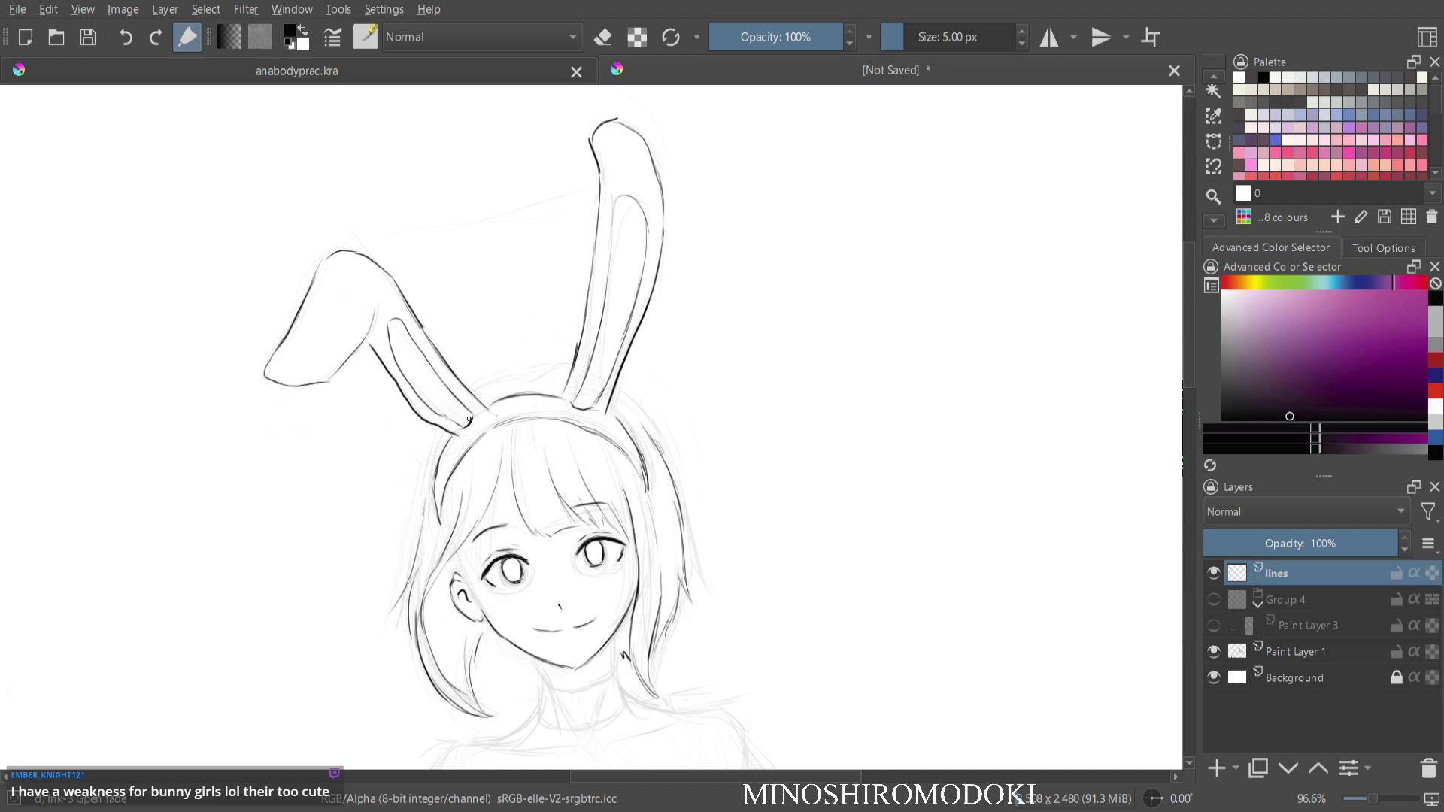
drag(449, 401, 461, 427)
mouse_move(579, 395)
mouse_down()
mouse_move(586, 384)
mouse_move(592, 406)
mouse_up()
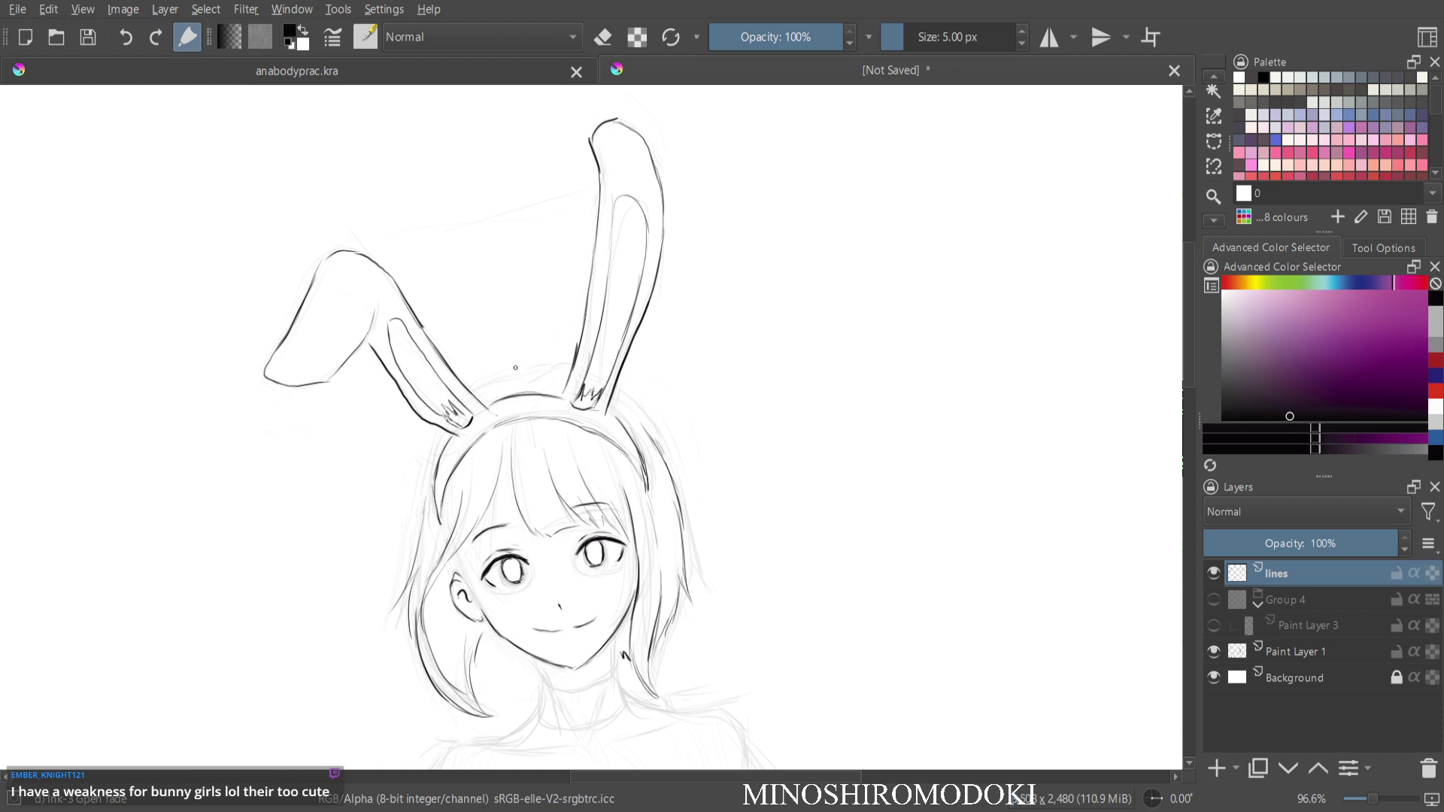
Ink the outer hair edge below the folded ear, erasing the first line and redrawing it from the headband downward.
drag(437, 442, 420, 557)
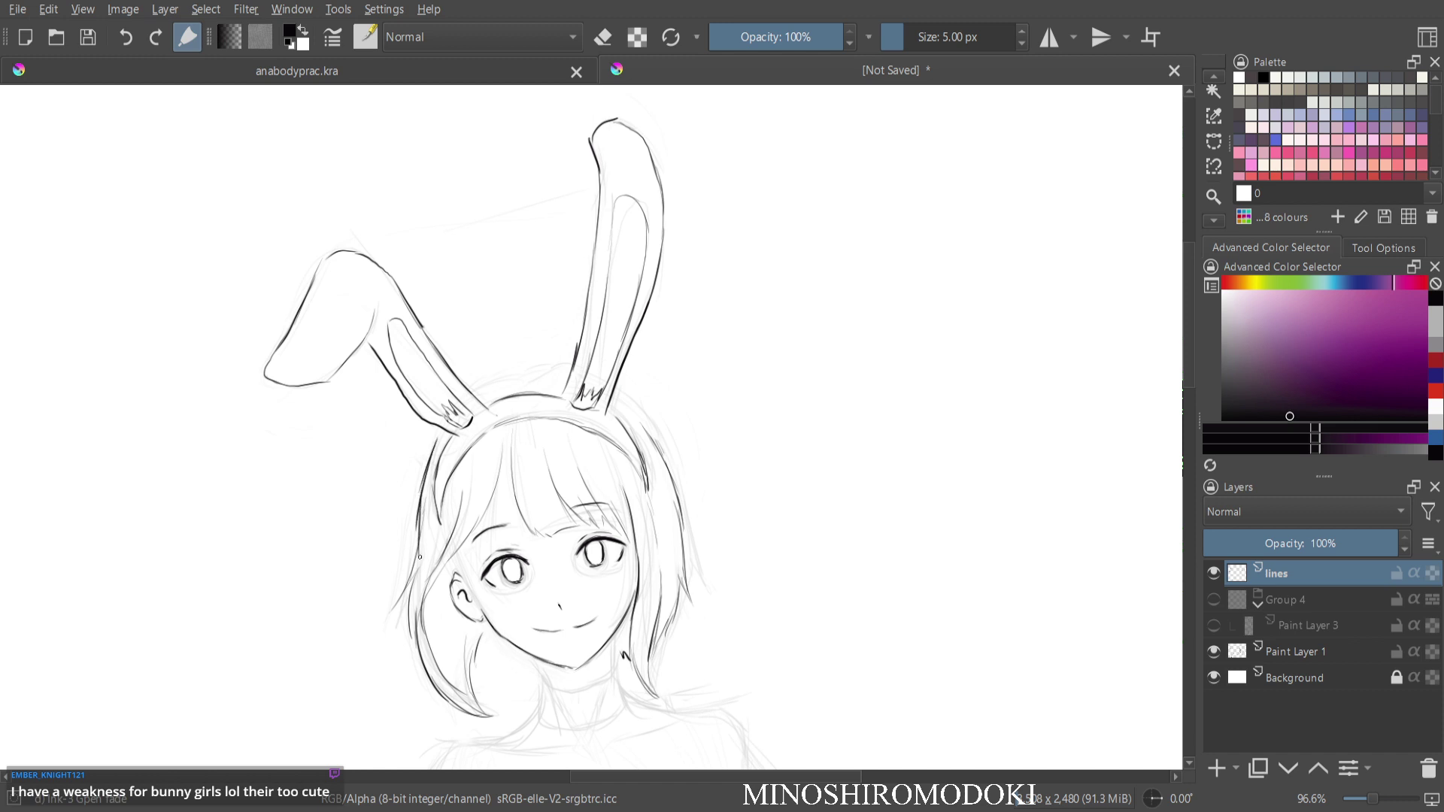
key(e)
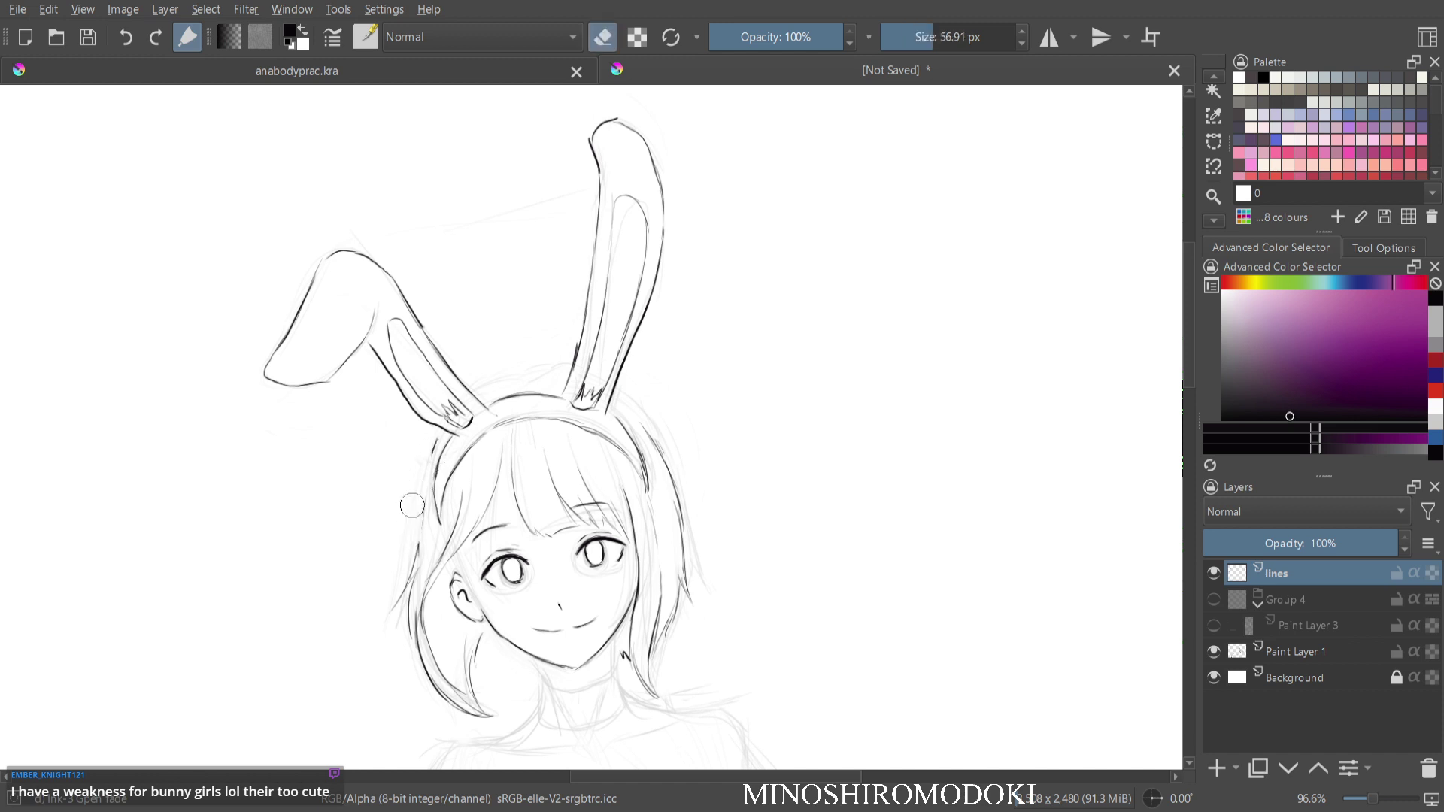
key(e)
drag(444, 430, 411, 558)
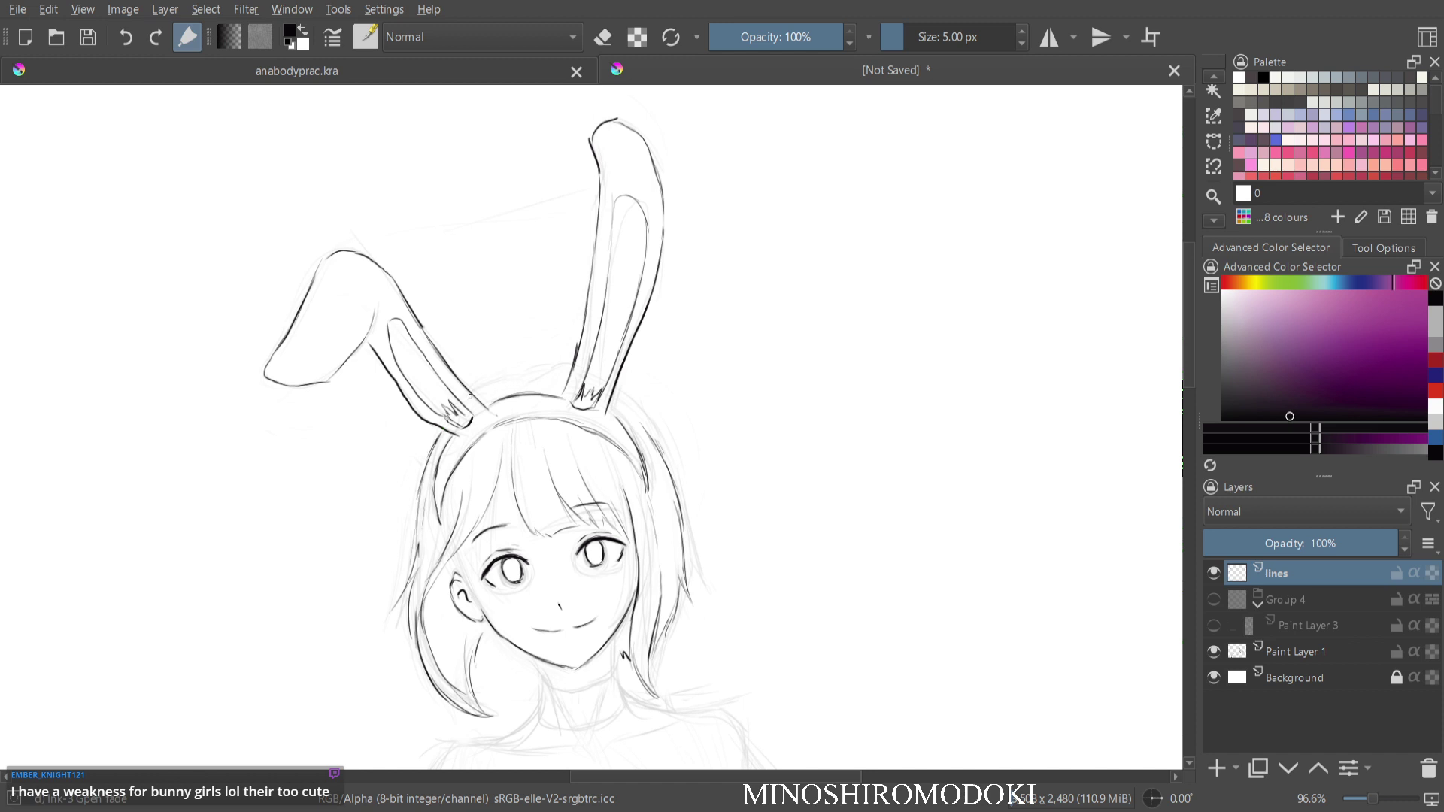
Erase the inner hair line below the exposed ear and replace it with short loose strands beside the jaw.
drag(472, 390, 565, 373)
mouse_move(579, 515)
mouse_down()
mouse_move(581, 528)
mouse_move(464, 469)
mouse_up()
drag(273, 520, 353, 648)
mouse_move(700, 377)
mouse_down()
mouse_move(696, 549)
mouse_move(640, 361)
mouse_up()
scroll(602, 300, up, 3)
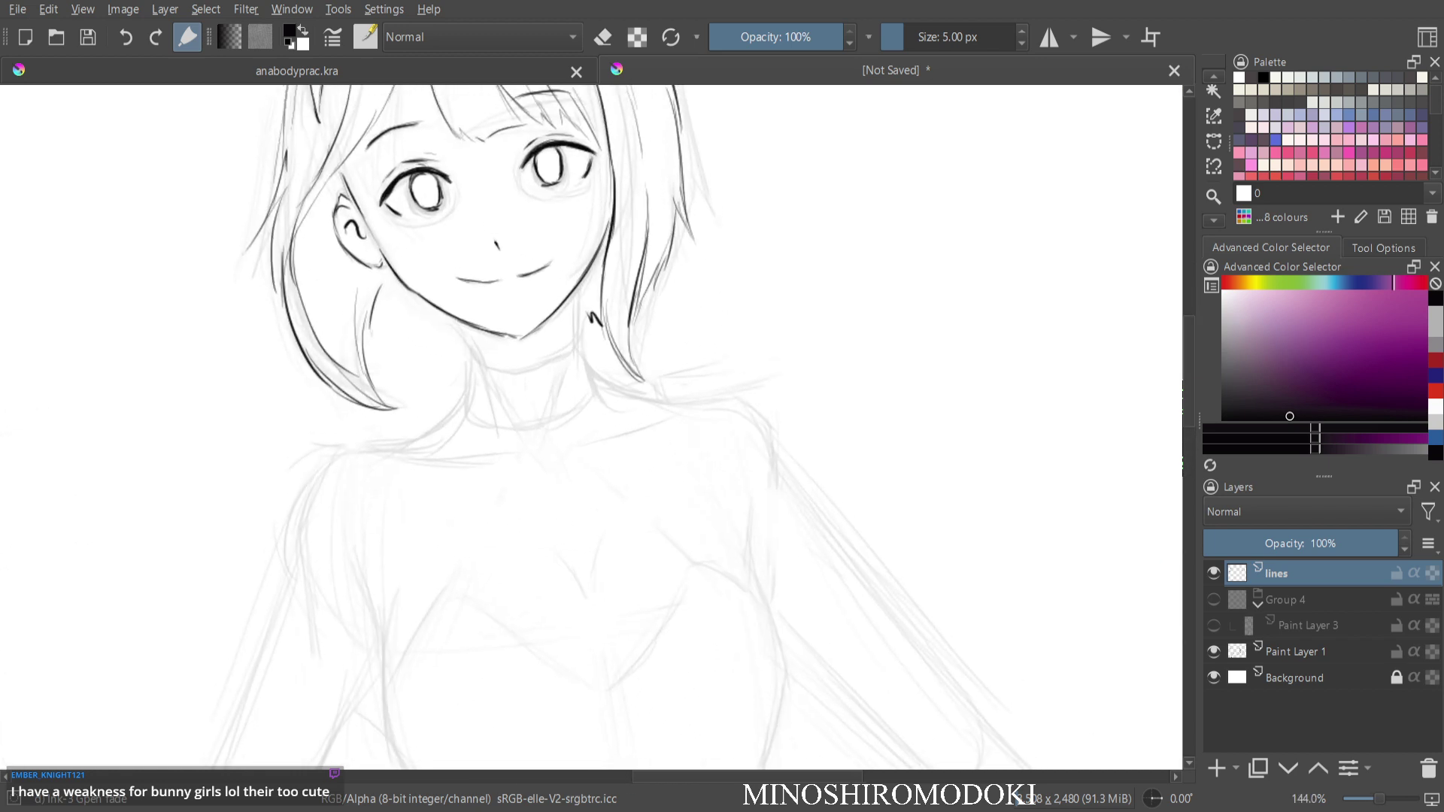
key(e)
key(e)
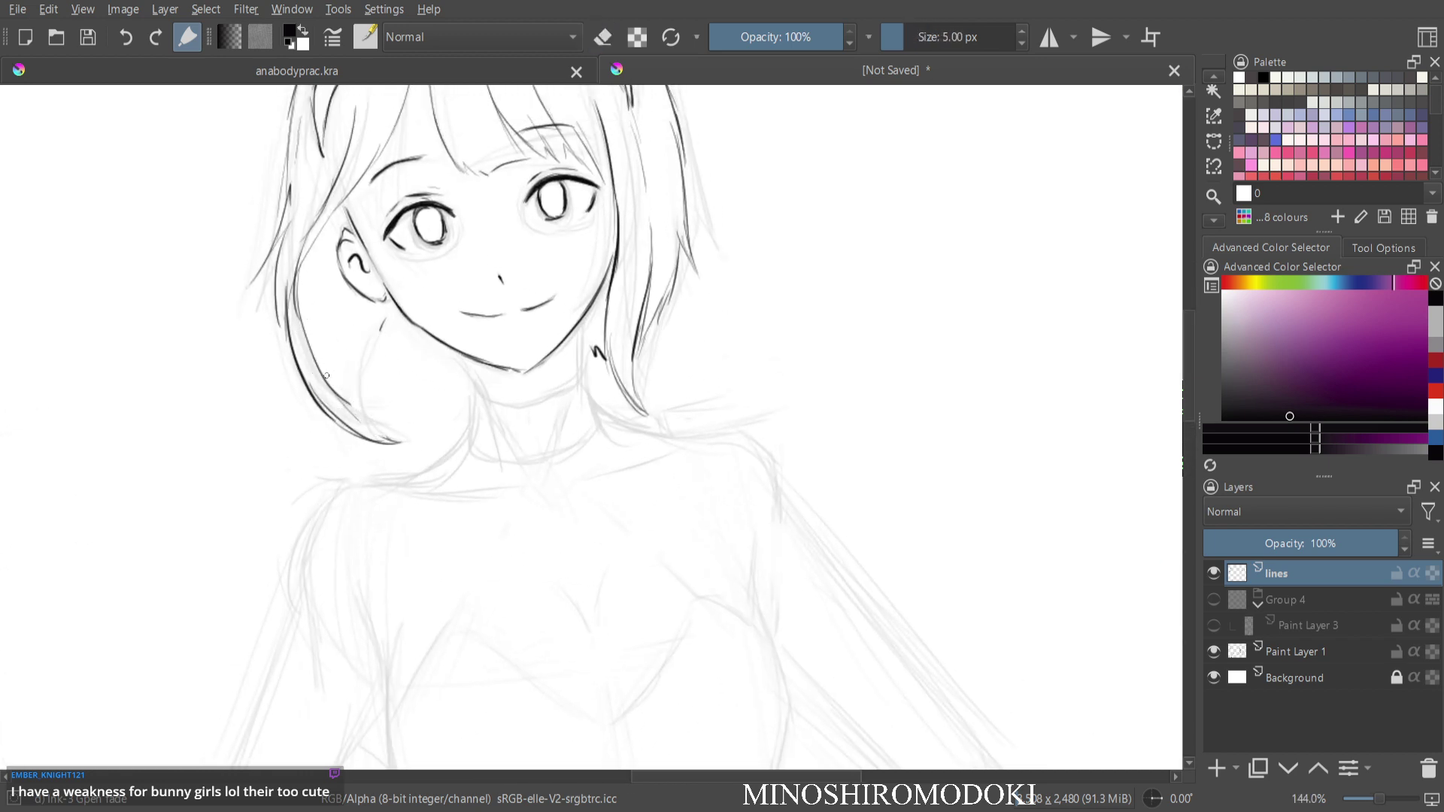
mouse_move(395, 319)
mouse_down()
mouse_move(383, 363)
mouse_move(387, 348)
mouse_move(449, 377)
mouse_move(423, 378)
mouse_up()
key(e)
key(e)
drag(421, 349, 404, 381)
Ink the sides of the neck and the choker's upper and lower edges beneath the chin.
mouse_move(399, 332)
mouse_down()
mouse_move(380, 425)
mouse_move(398, 378)
mouse_move(482, 397)
mouse_up()
drag(586, 328, 579, 383)
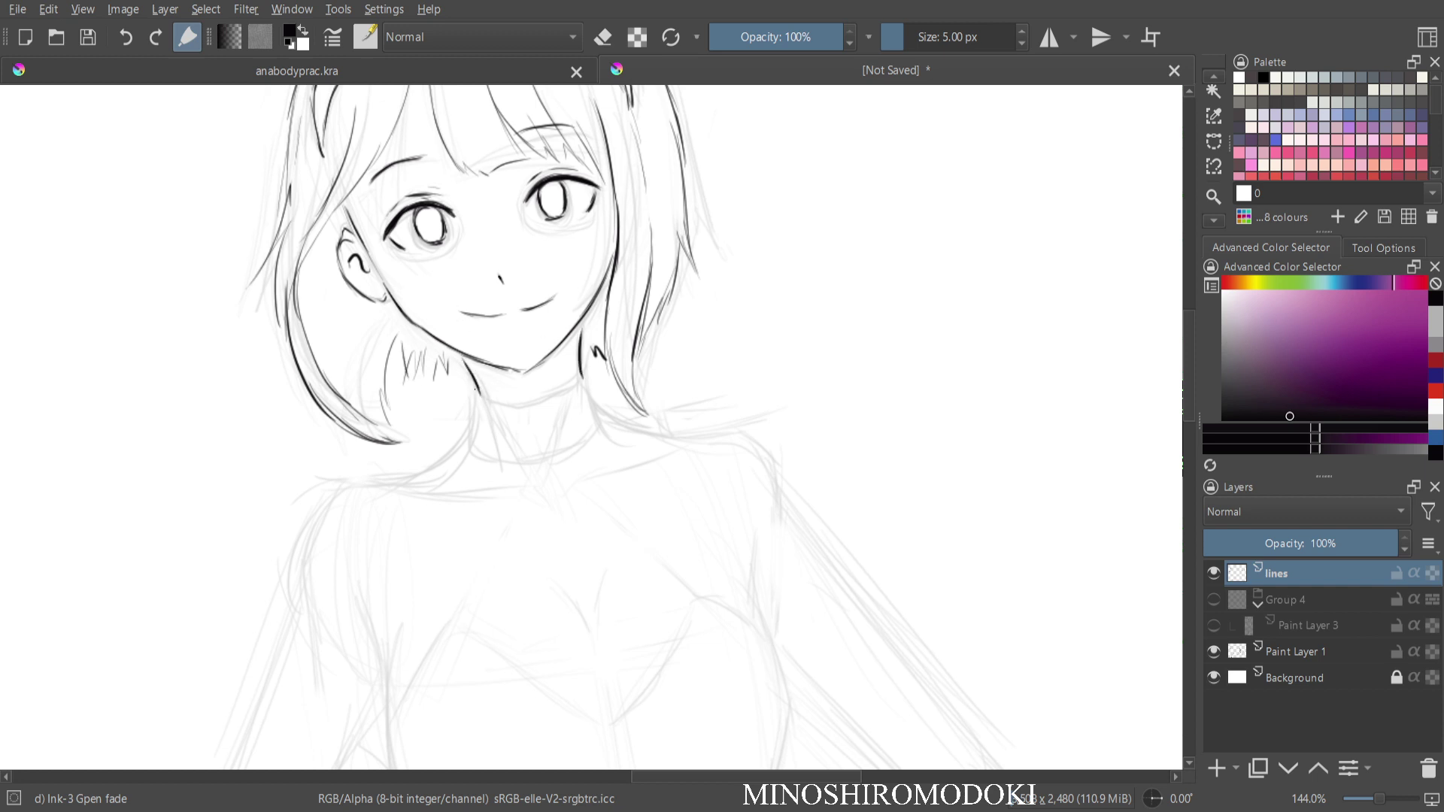
mouse_move(476, 394)
mouse_down()
mouse_move(512, 406)
mouse_move(582, 374)
mouse_move(600, 419)
mouse_up()
mouse_move(474, 394)
mouse_down()
mouse_move(466, 450)
mouse_move(483, 456)
mouse_move(575, 448)
mouse_move(596, 414)
mouse_up()
Ink the lines from the base of the neck across both rounded shoulders to the upper arms.
scroll(597, 414, down, 5)
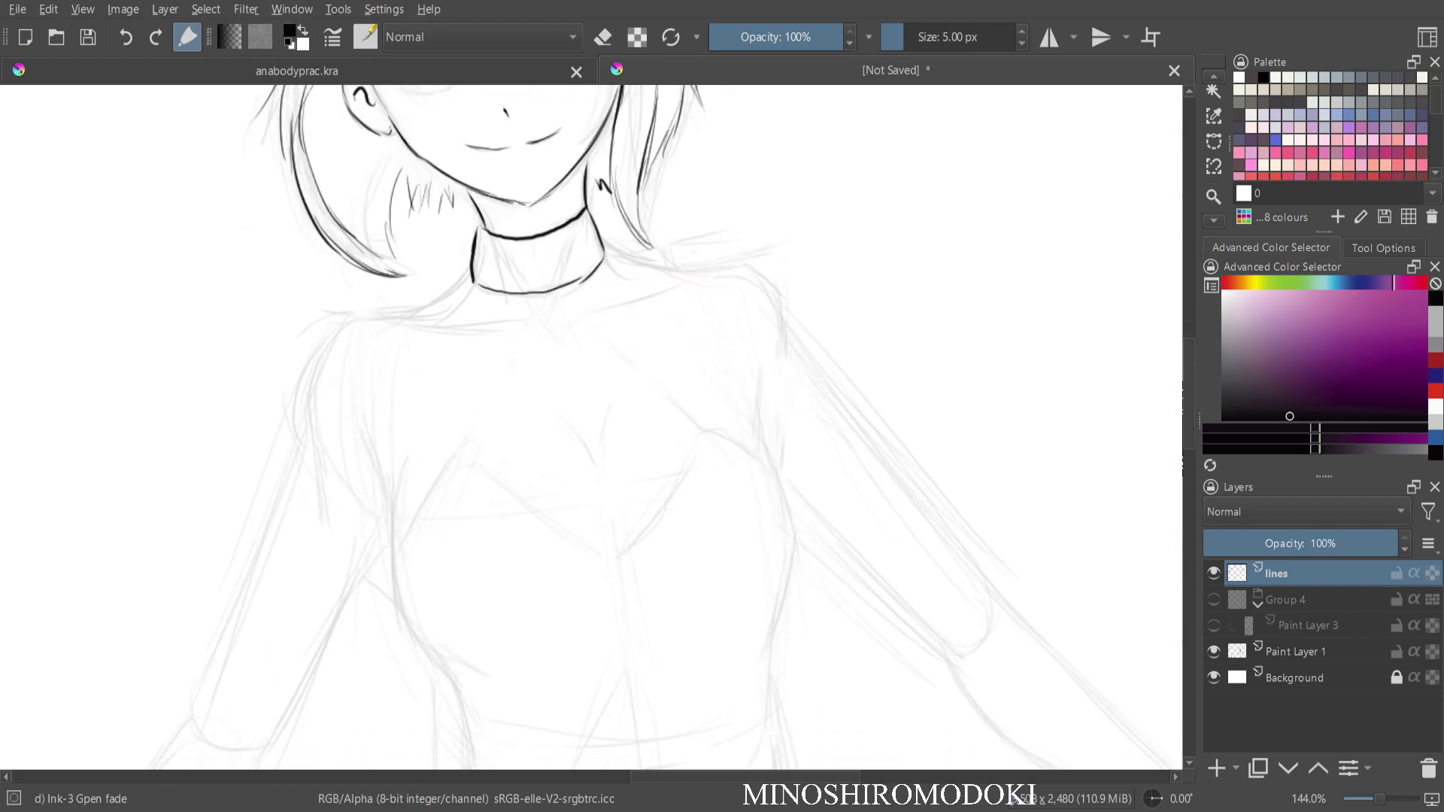
drag(557, 301, 598, 355)
drag(512, 345, 457, 375)
mouse_move(650, 316)
mouse_down()
mouse_move(797, 334)
mouse_move(835, 364)
mouse_up()
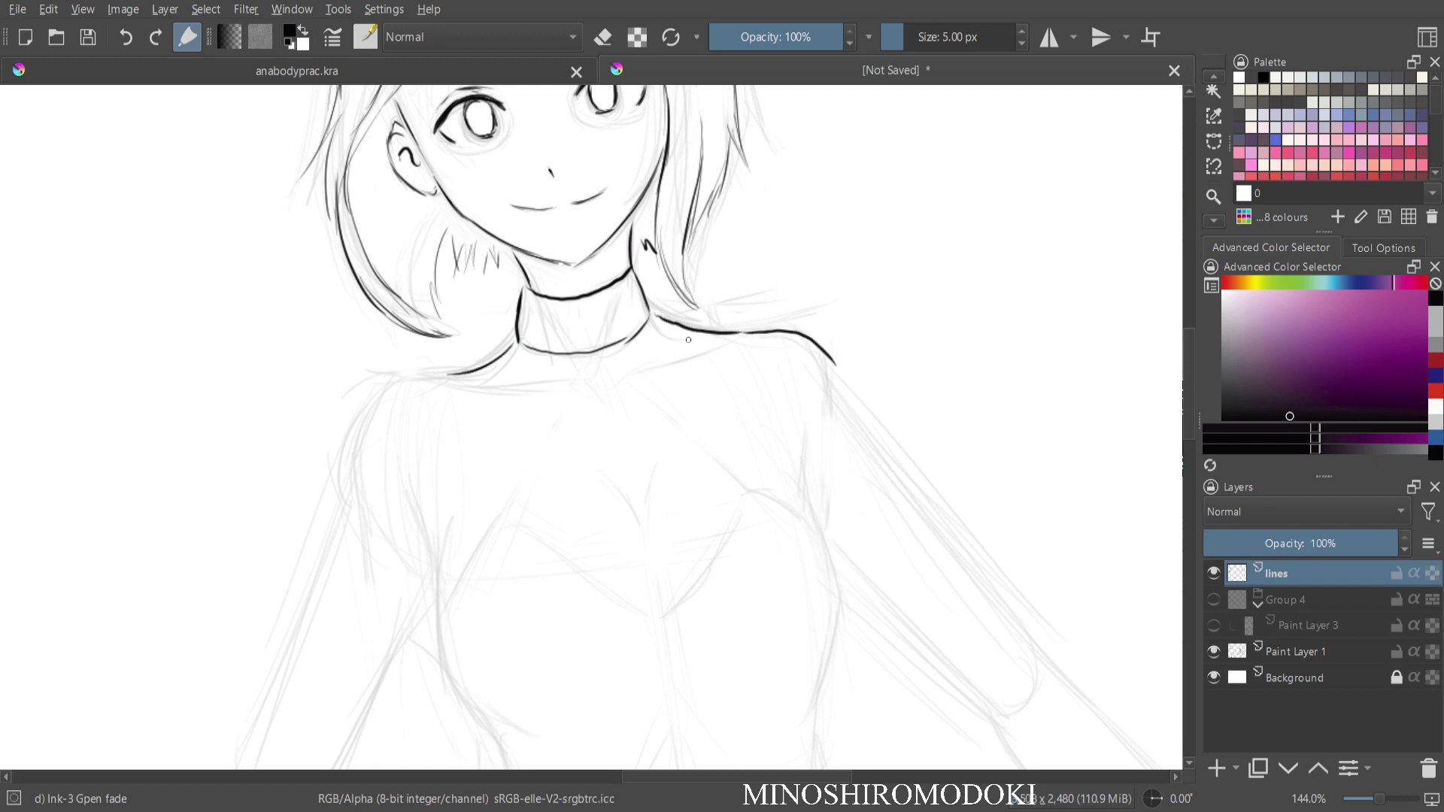
mouse_move(501, 357)
mouse_down()
mouse_move(373, 399)
mouse_move(352, 468)
mouse_up()
drag(572, 451, 376, 438)
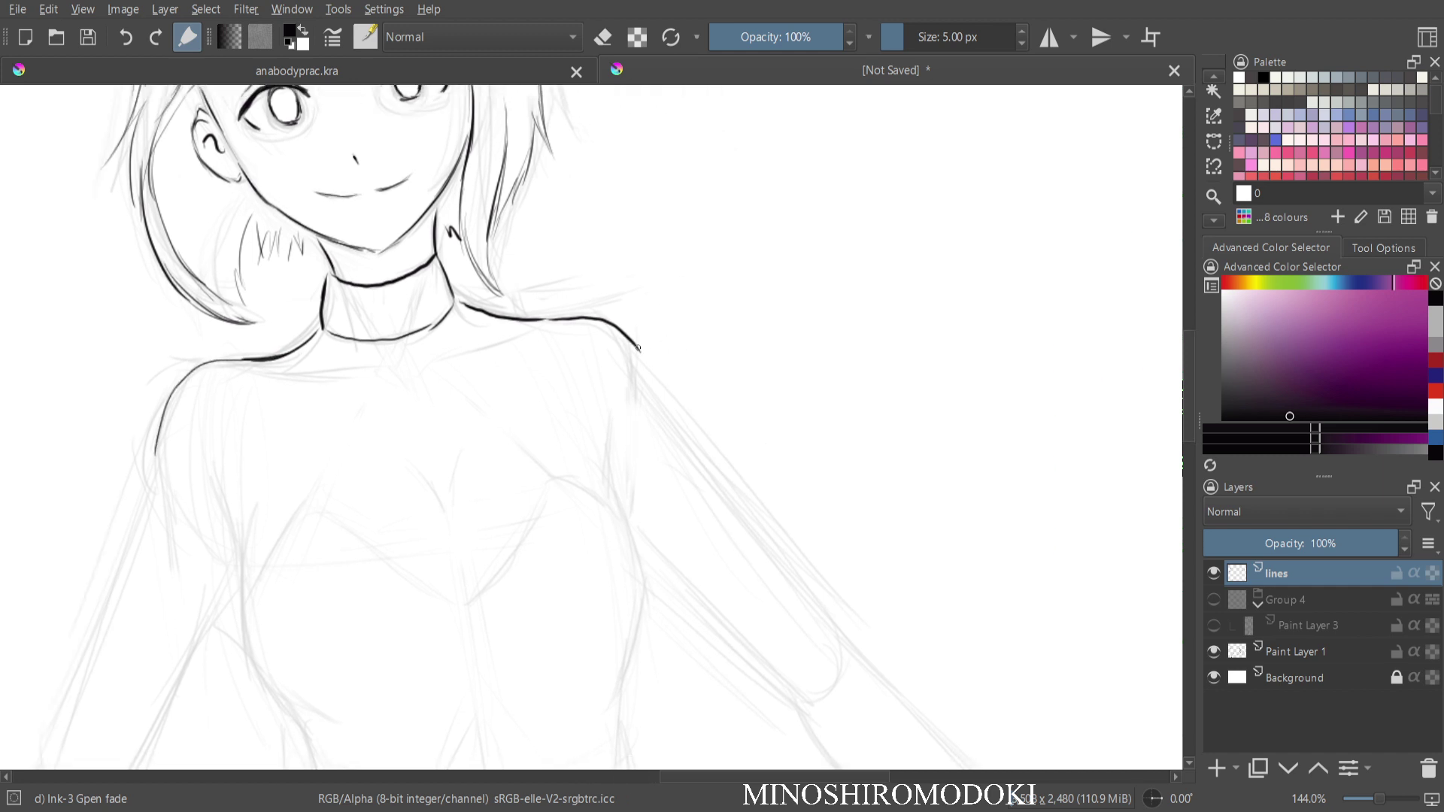
drag(638, 348, 645, 389)
Ink both collarbones and the short armpit lines on each side of the chest.
mouse_move(247, 409)
mouse_down()
mouse_move(330, 386)
mouse_move(480, 380)
mouse_move(579, 347)
mouse_up()
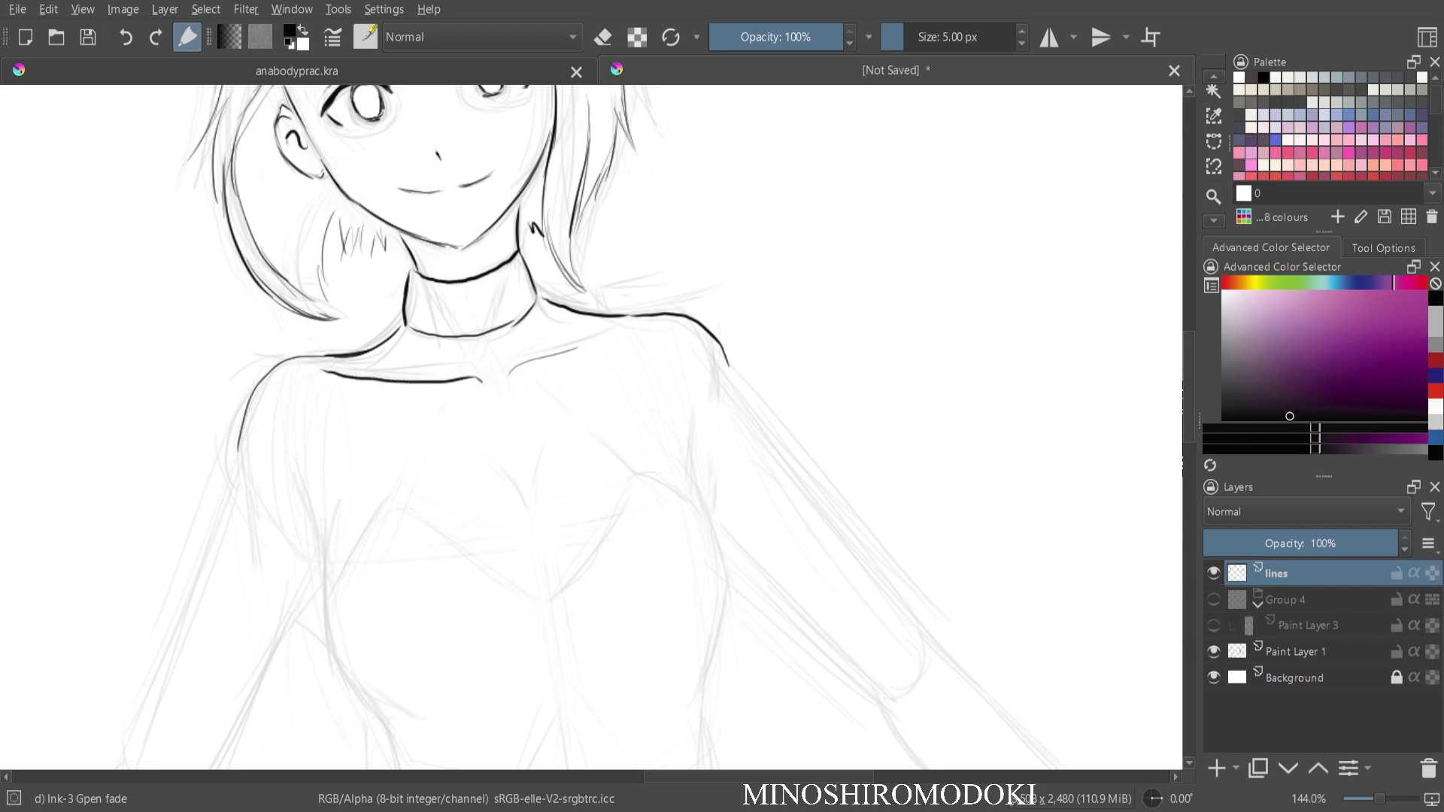
mouse_move(508, 383)
mouse_down()
mouse_move(524, 329)
mouse_move(635, 281)
mouse_up()
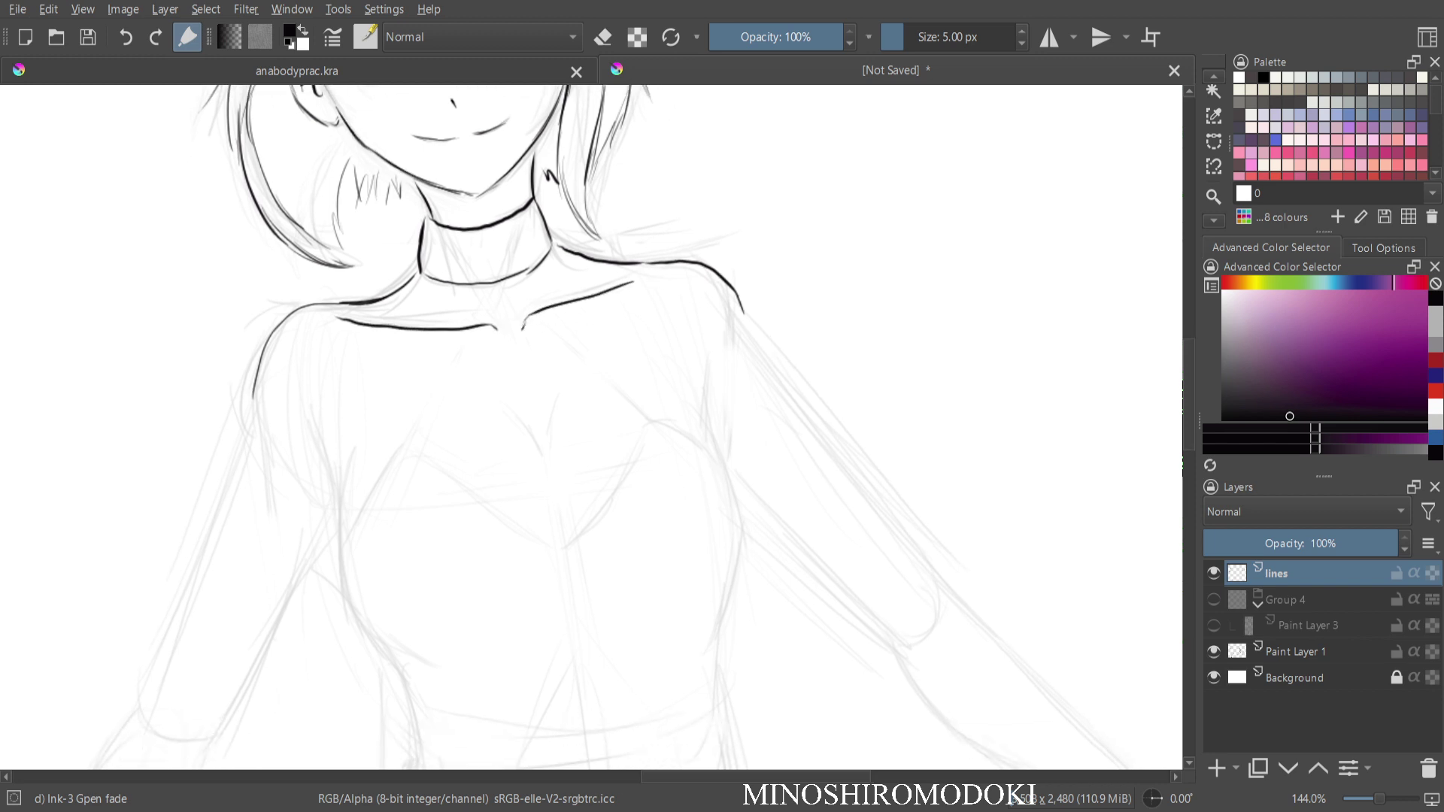
mouse_move(351, 420)
mouse_down()
mouse_move(318, 350)
mouse_move(307, 453)
mouse_up()
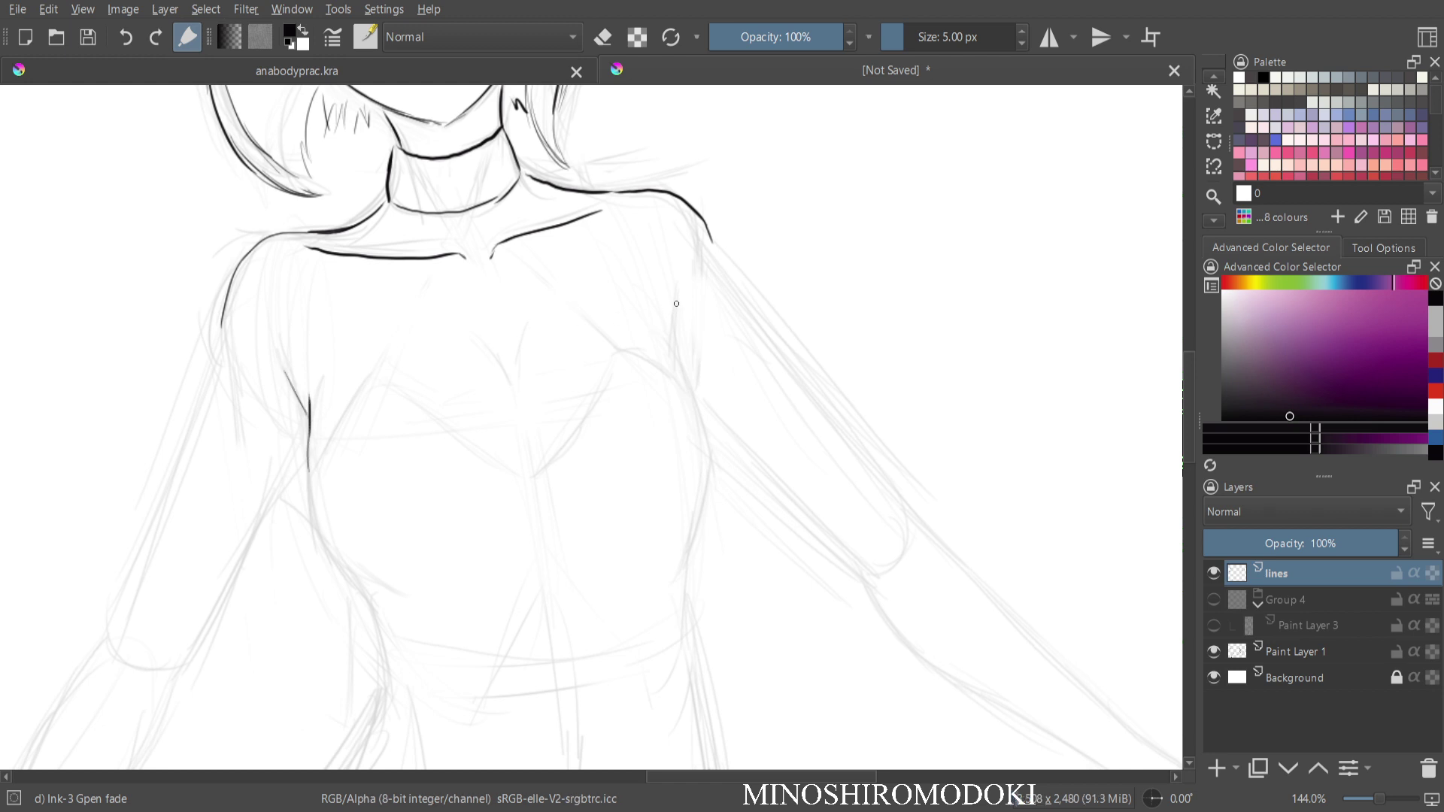
drag(676, 304, 683, 379)
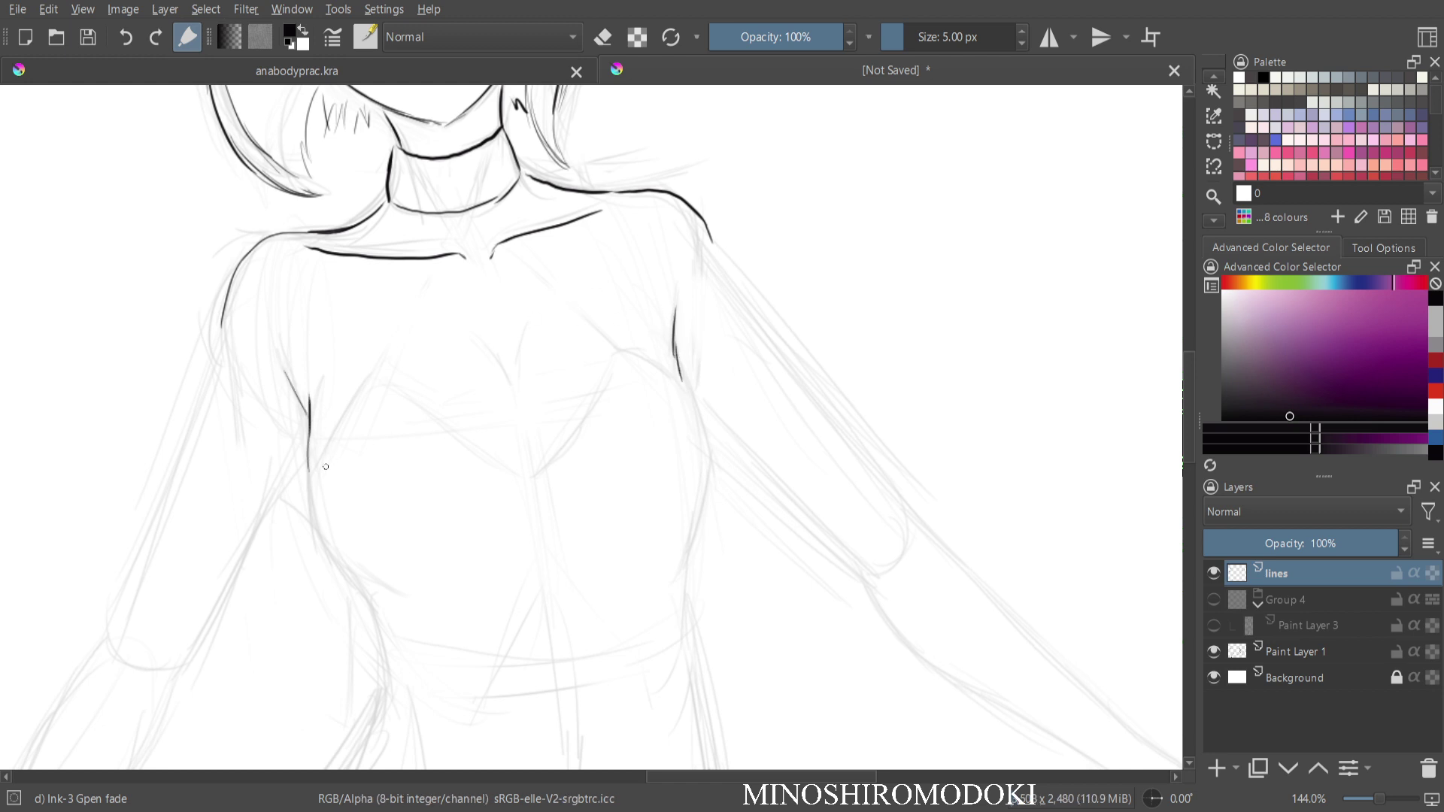
Ink the bodysuit's V-dipped sweetheart neckline, redrawing the side under the upright ear.
mouse_move(310, 475)
mouse_down()
mouse_move(375, 384)
mouse_move(521, 482)
mouse_up()
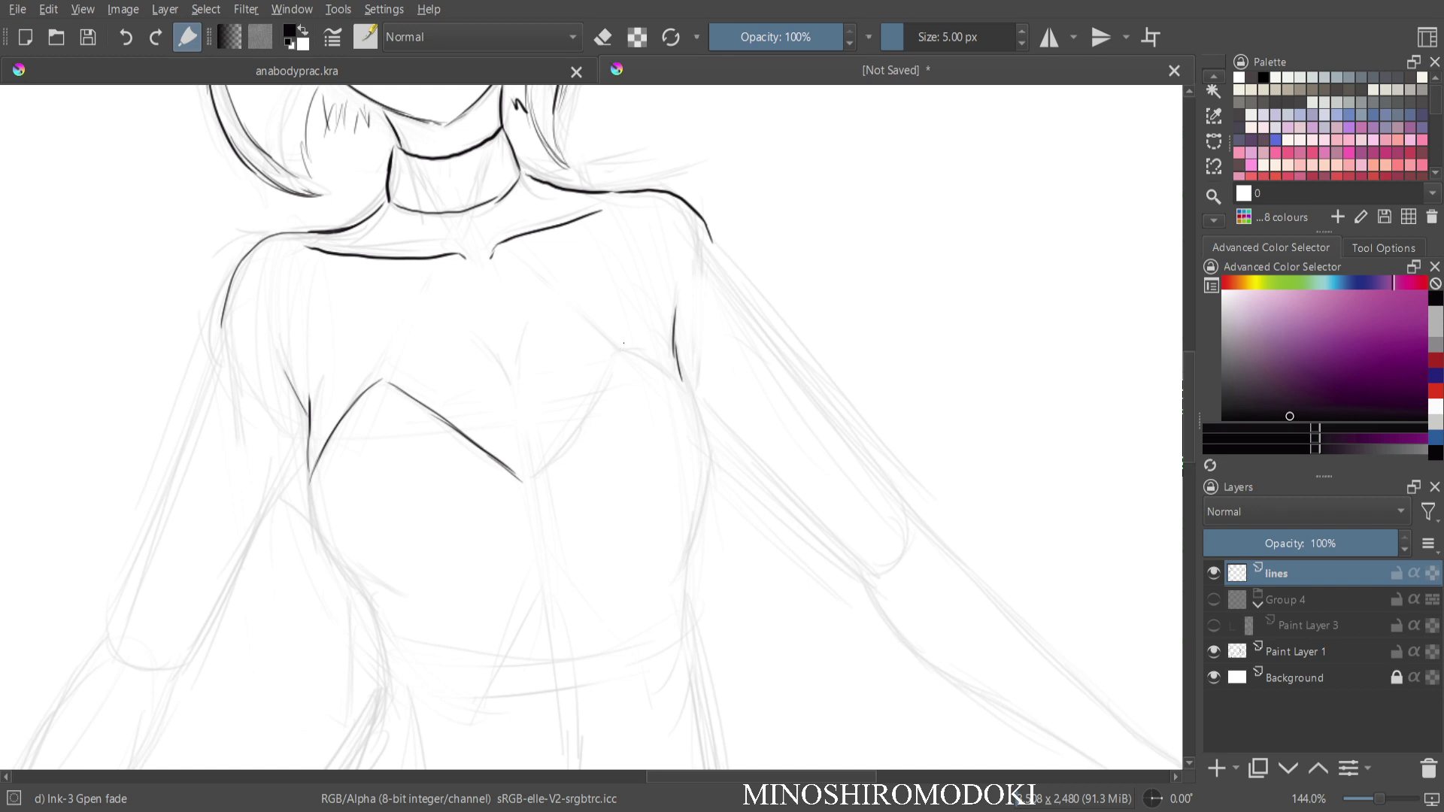
drag(621, 347, 551, 464)
key(ctrl+z)
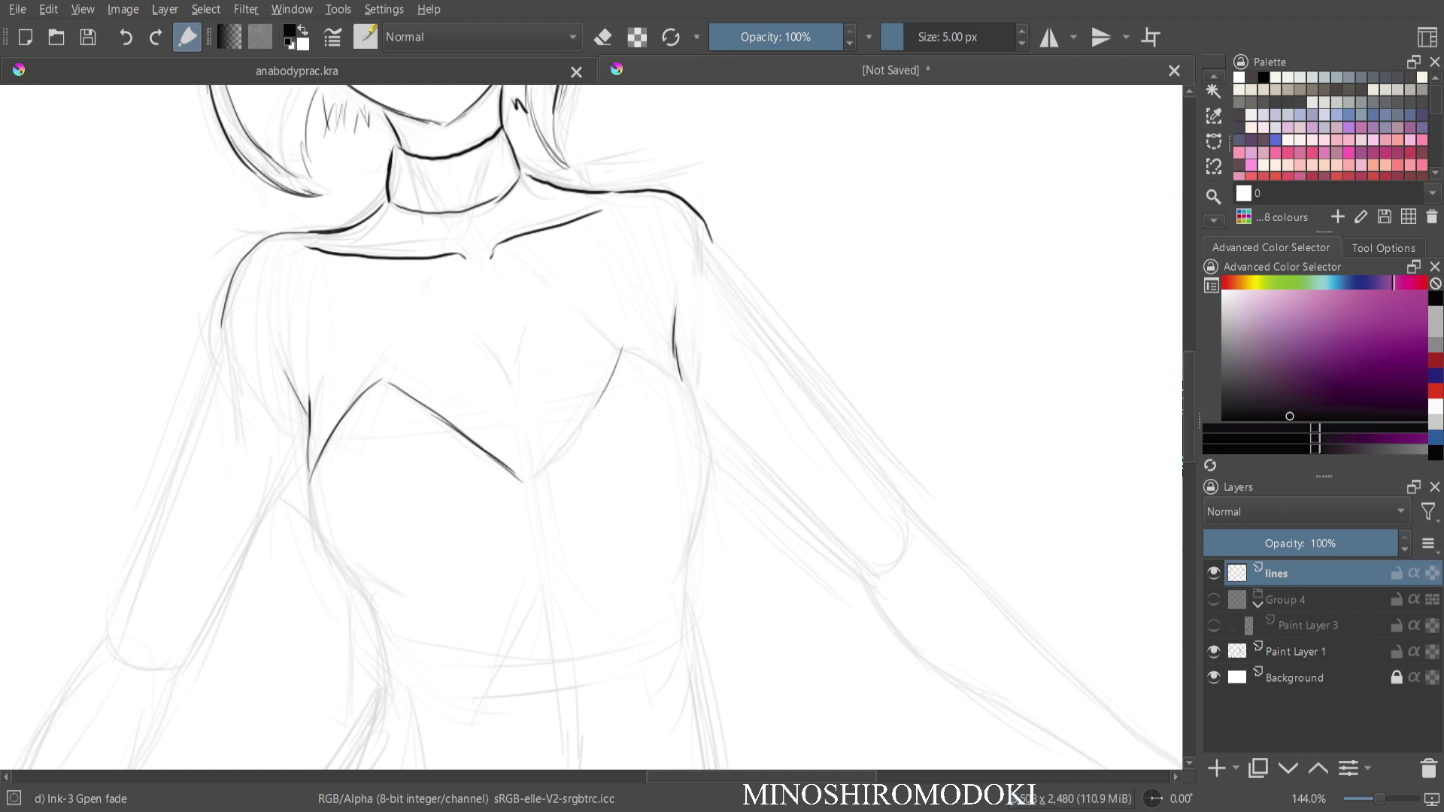
key(m)
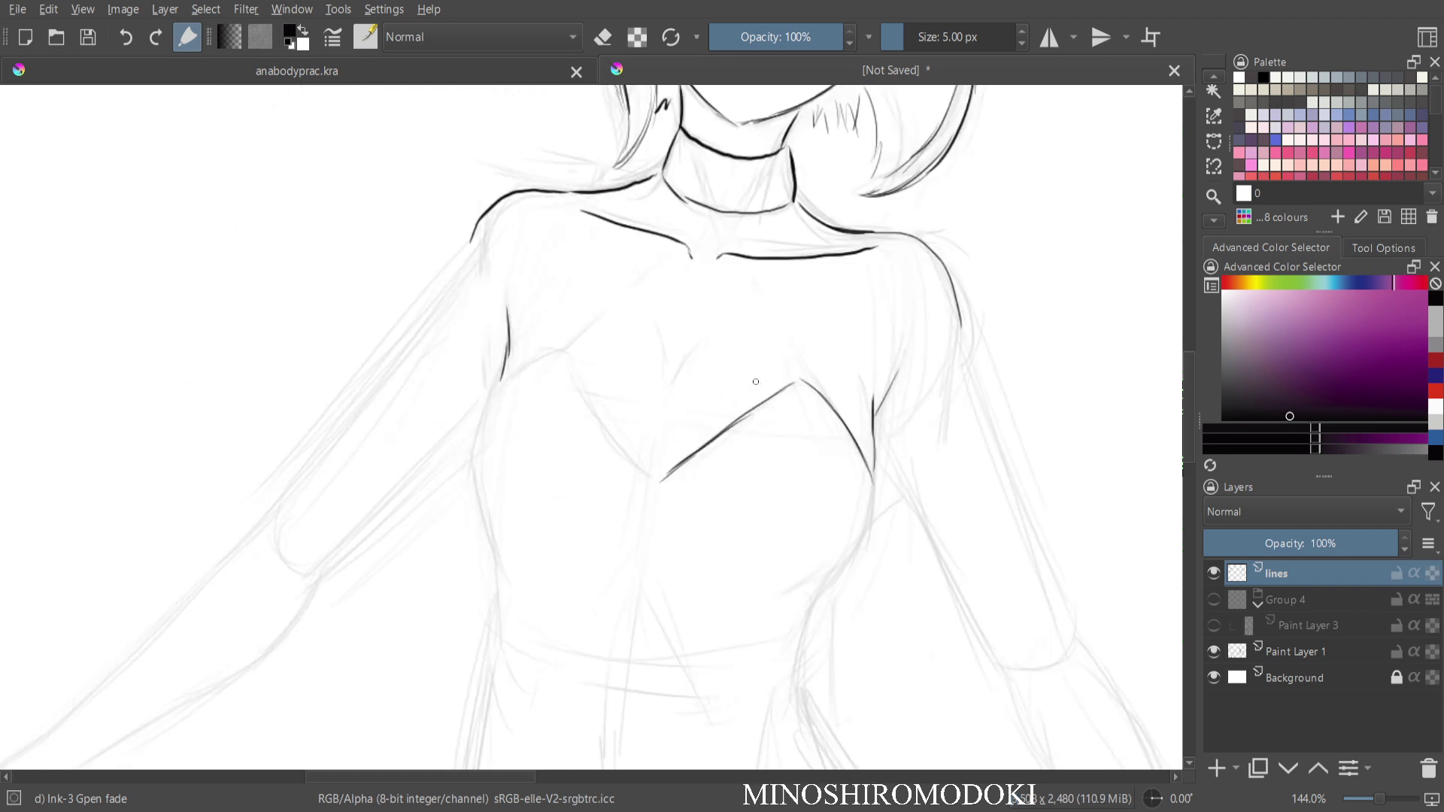
drag(563, 354, 653, 479)
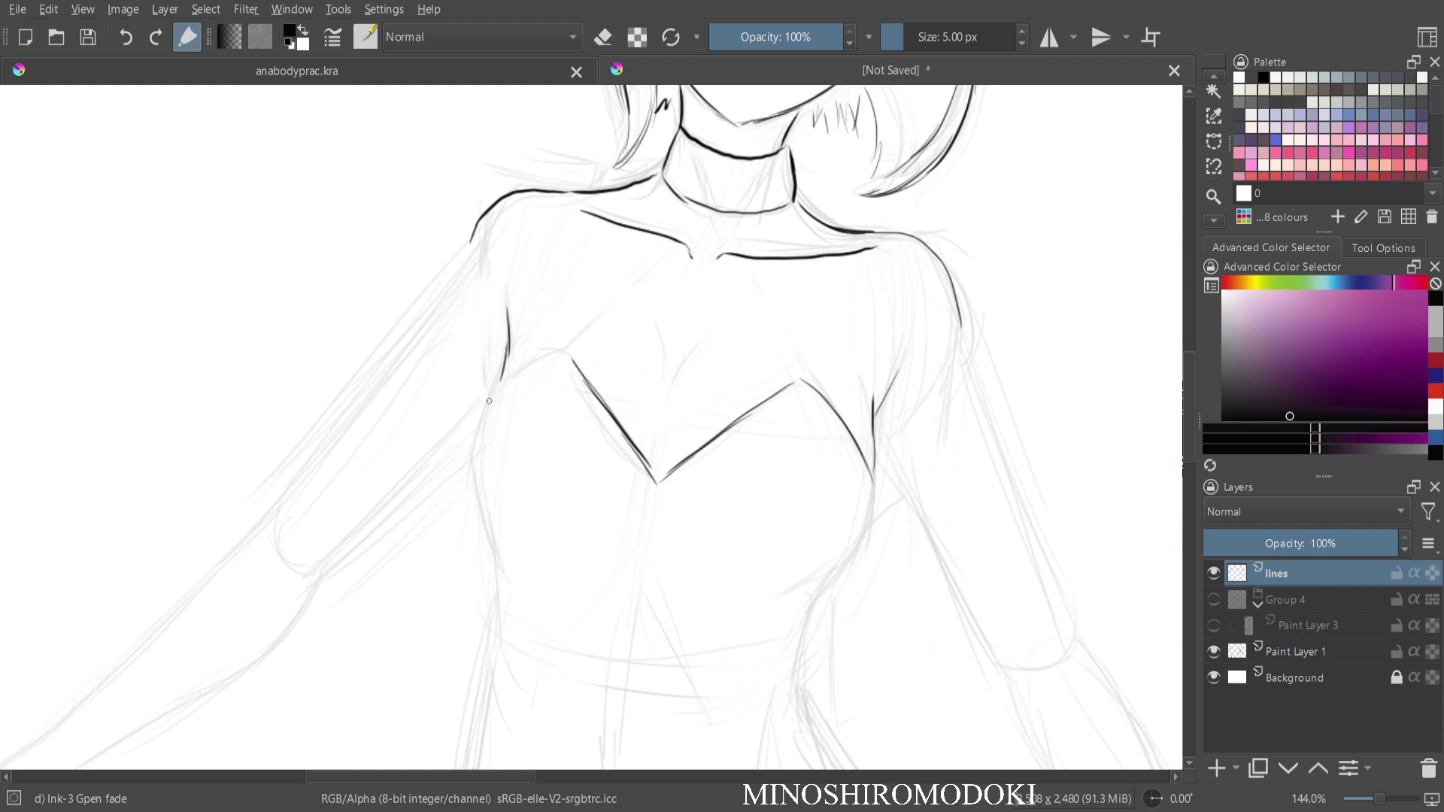
mouse_move(489, 401)
mouse_down()
mouse_move(564, 351)
mouse_move(574, 371)
mouse_up()
key(2)
key(m)
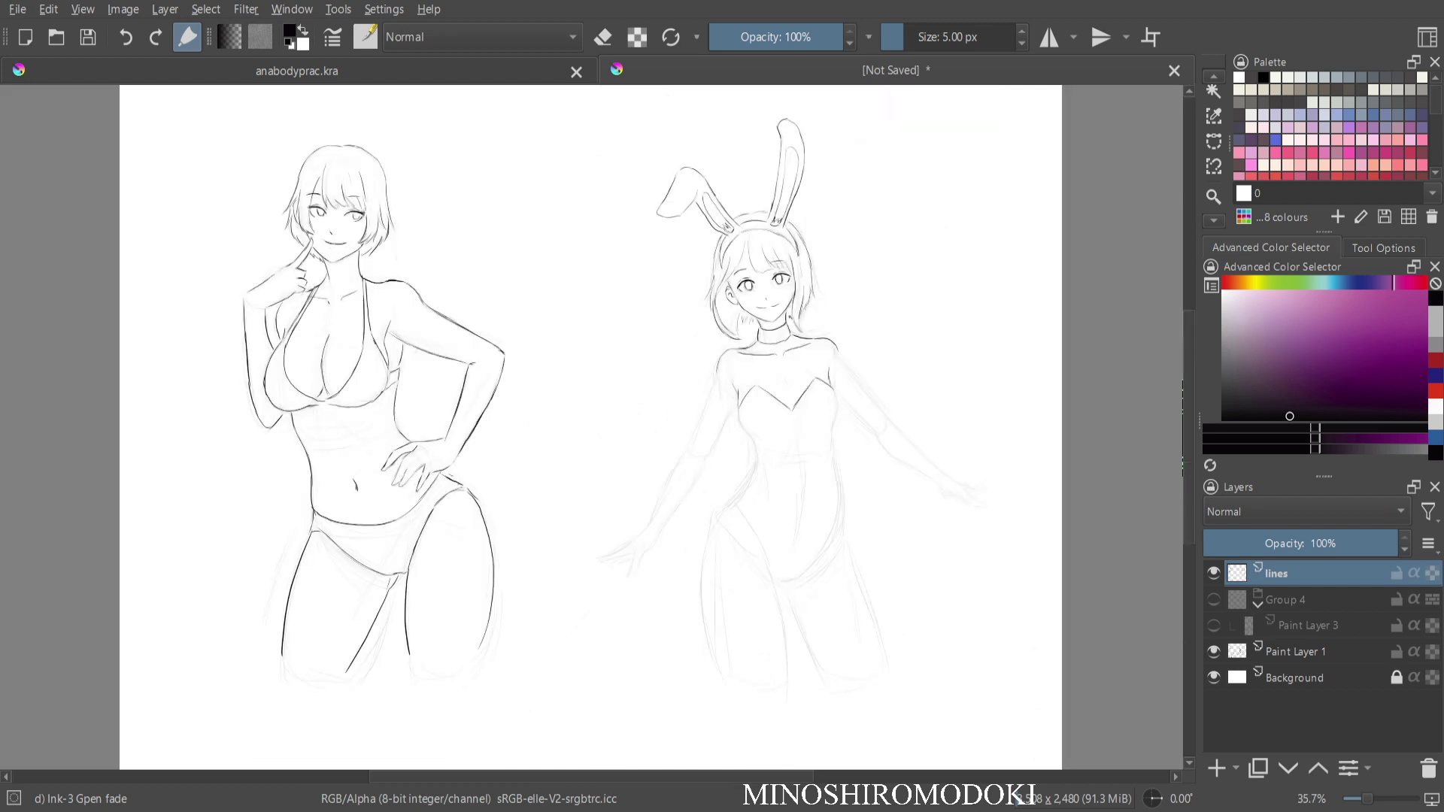
Ink the bodysuit's side contours through the waist and hips and its high-cut leg openings.
mouse_move(794, 421)
mouse_down()
mouse_move(796, 399)
mouse_move(637, 370)
mouse_move(638, 358)
mouse_move(557, 384)
mouse_move(574, 412)
mouse_up()
key(e)
key(e)
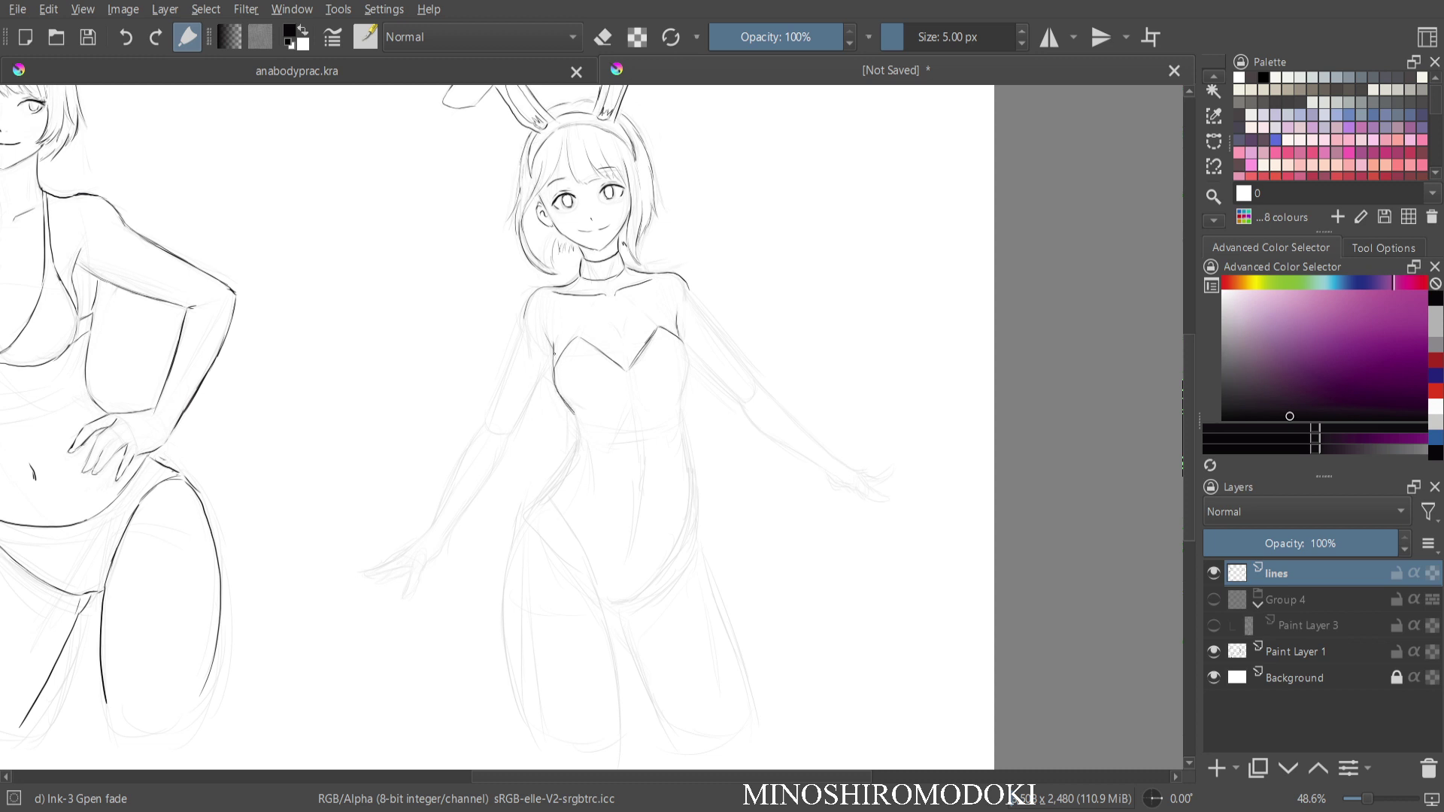
drag(682, 343, 680, 412)
drag(569, 412, 578, 430)
drag(682, 409, 680, 435)
mouse_move(576, 440)
mouse_down()
mouse_move(548, 500)
mouse_move(560, 498)
mouse_move(547, 497)
mouse_move(602, 590)
mouse_up()
mouse_move(682, 442)
mouse_down()
mouse_move(676, 547)
mouse_move(610, 598)
mouse_move(630, 596)
mouse_up()
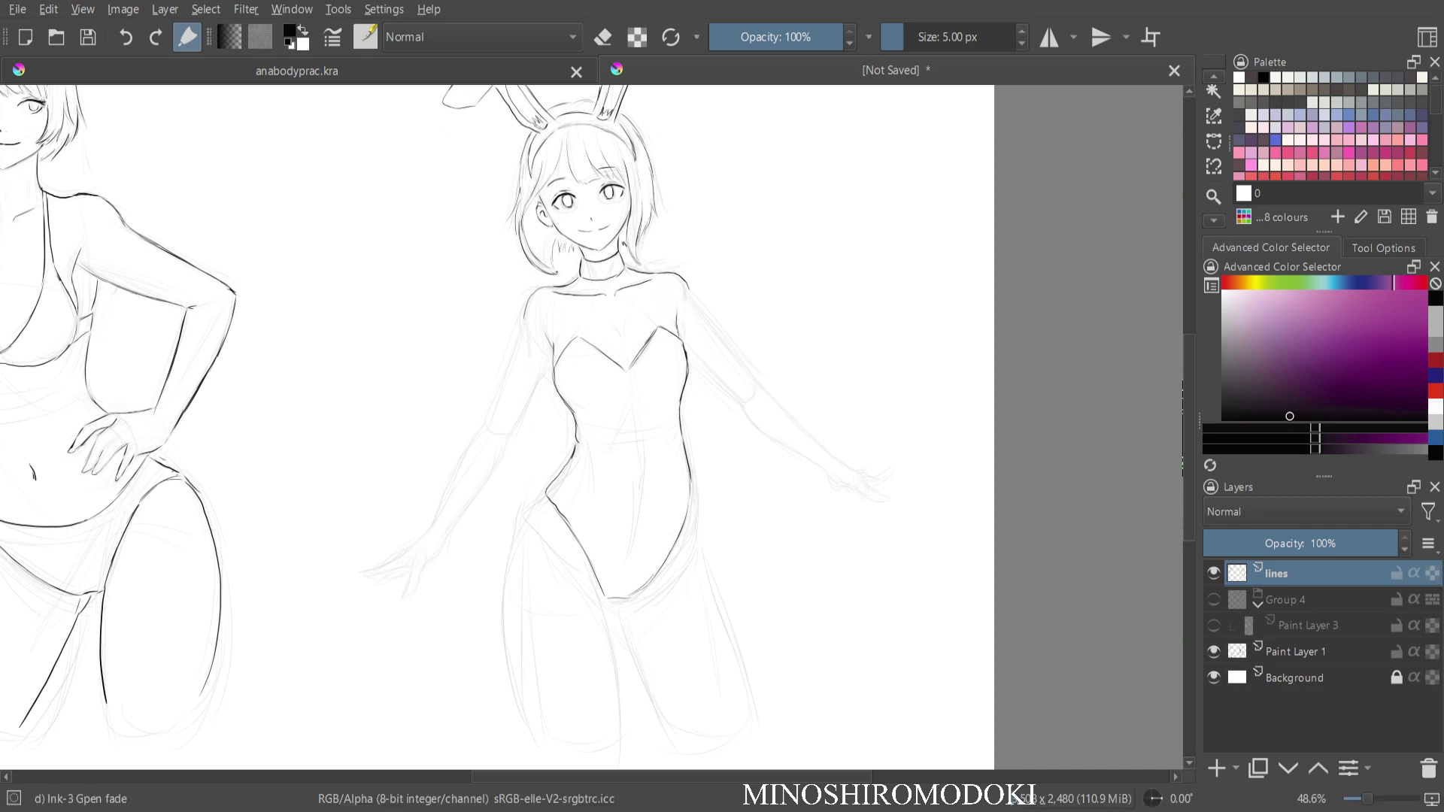
Ink both upper arms and the forearm on the folded-ear side down to the wrist.
drag(524, 304, 489, 423)
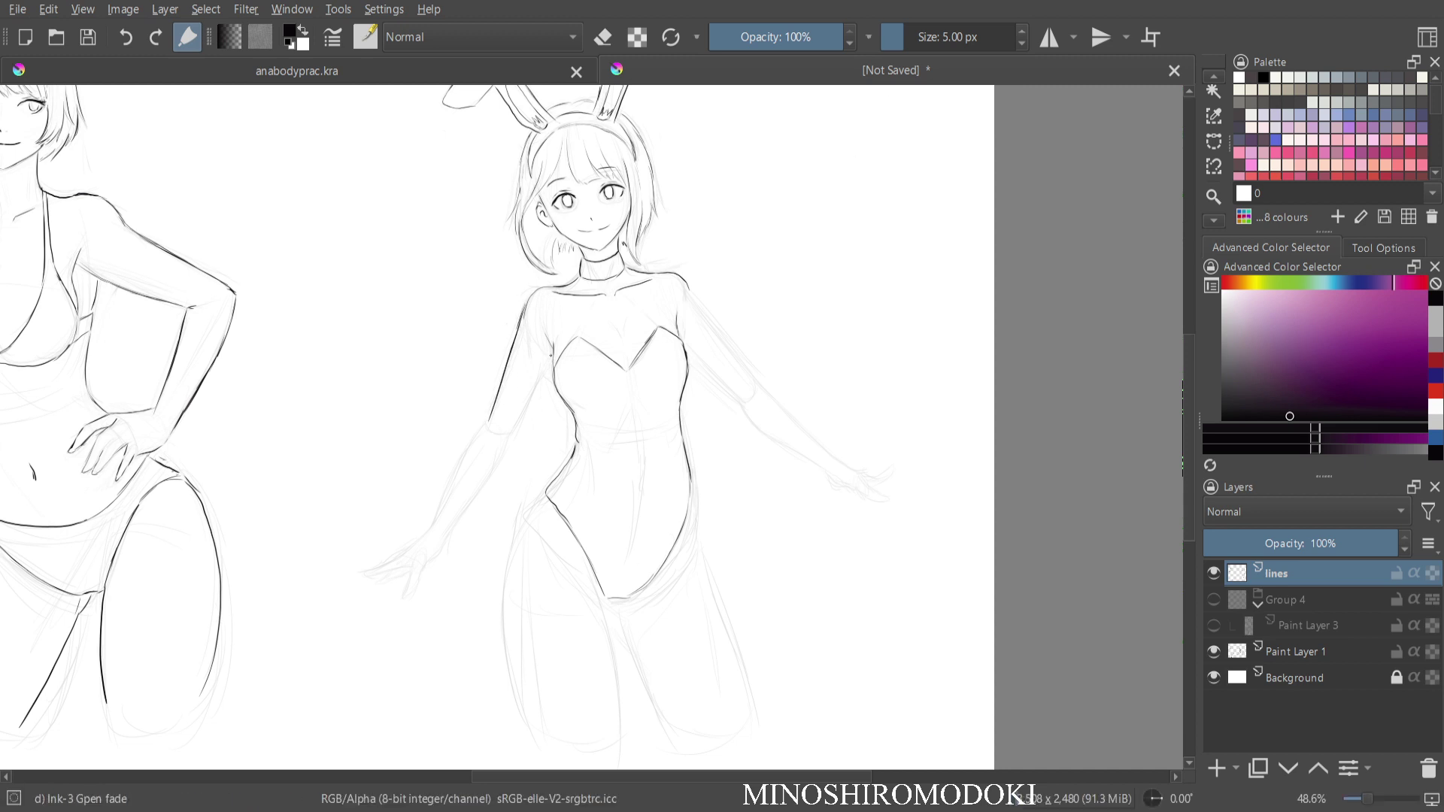
drag(545, 369, 514, 430)
drag(686, 350, 740, 402)
drag(681, 281, 757, 382)
drag(481, 430, 436, 517)
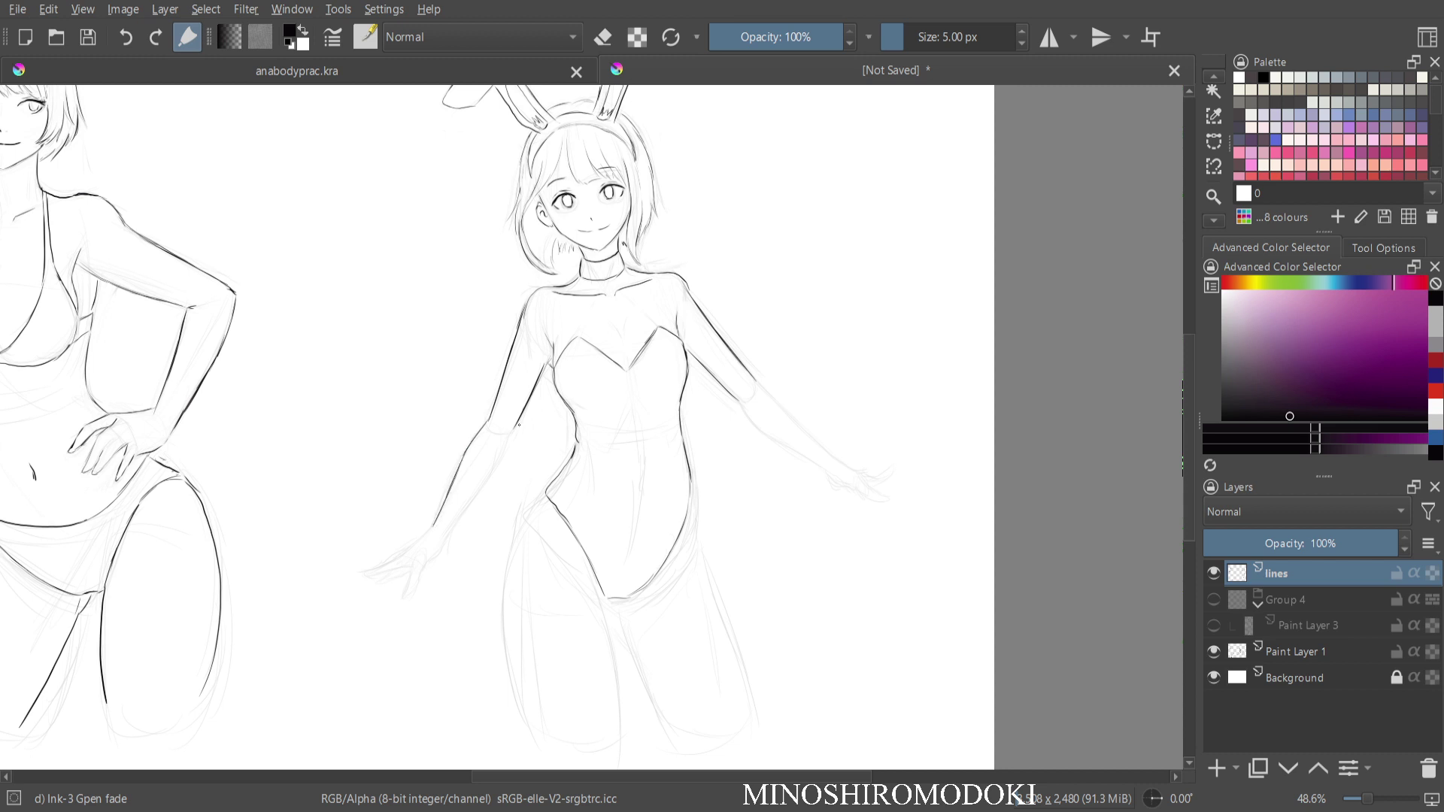
drag(519, 424, 439, 549)
Ink the inner and outer contours of both thighs from the hips downward.
mouse_move(546, 495)
mouse_down()
mouse_move(504, 549)
mouse_move(505, 682)
mouse_up()
drag(504, 618, 546, 745)
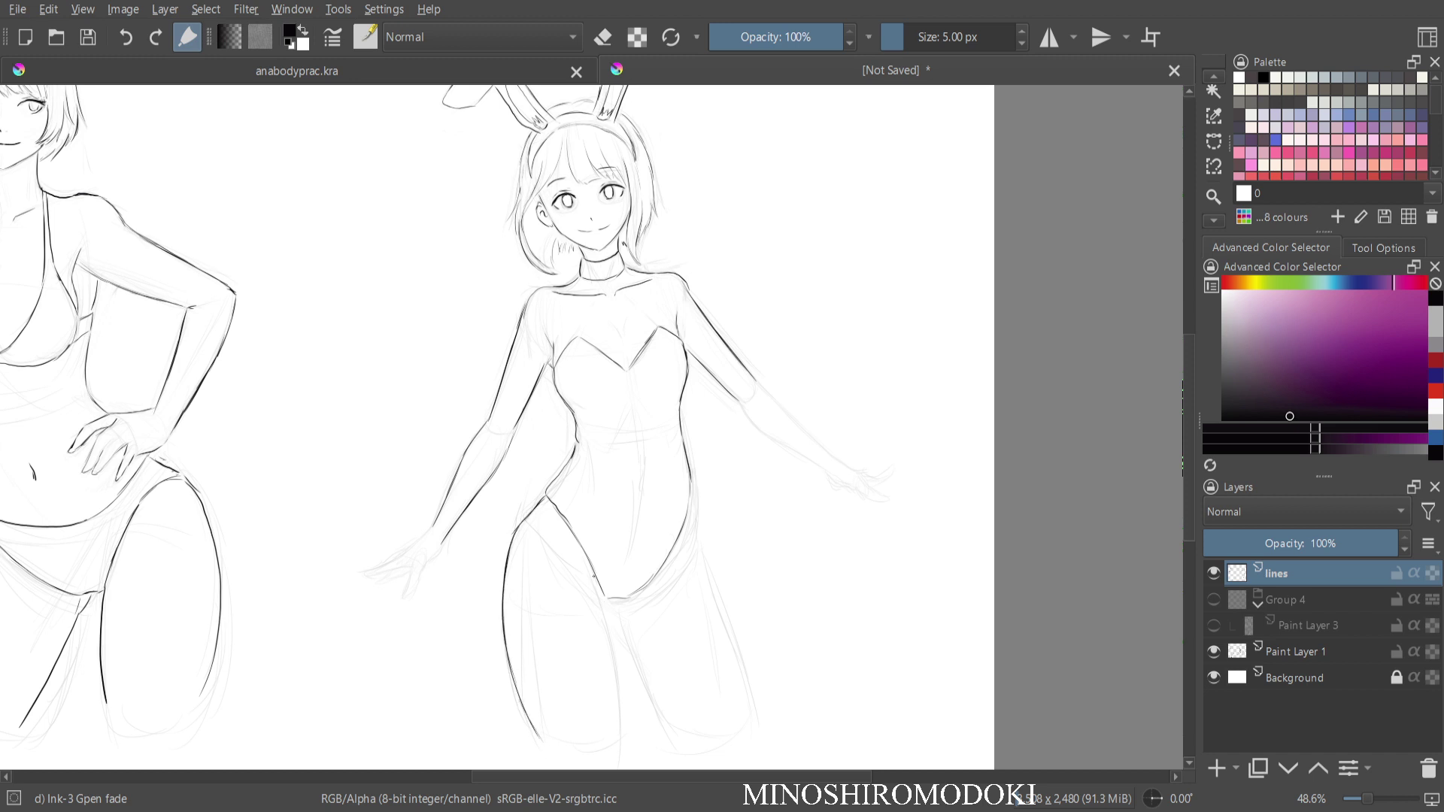
drag(593, 578, 623, 727)
drag(623, 617, 674, 720)
drag(691, 487, 751, 693)
Erase parts of the thigh lines on the upright-ear side and redraw its outer and inner contours.
key(e)
drag(706, 558, 746, 683)
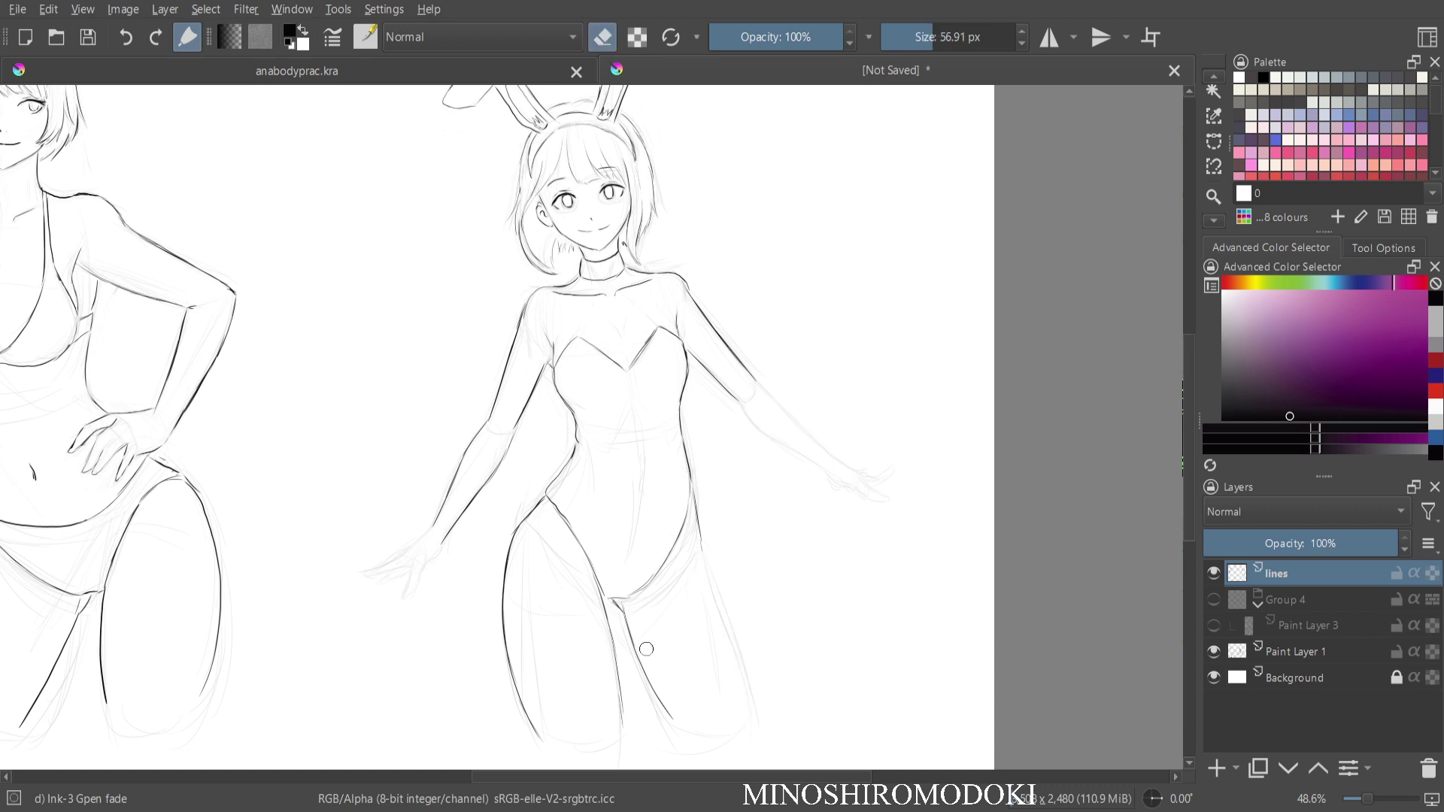
drag(633, 637, 653, 685)
key(e)
drag(699, 527, 752, 715)
drag(628, 629, 644, 667)
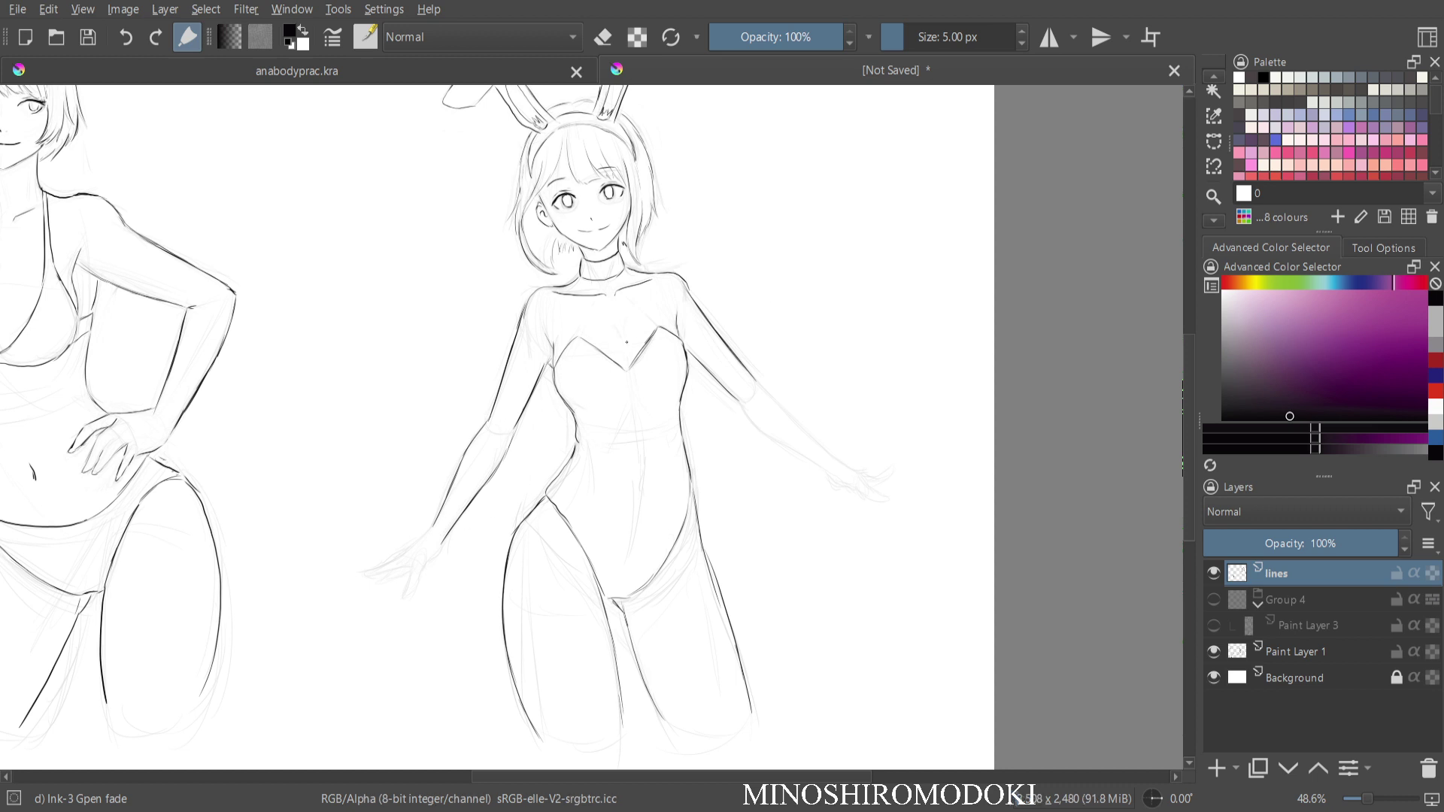
Ink the wrist, palm and fingers of the outstretched hand on the folded-ear side.
drag(434, 475, 563, 183)
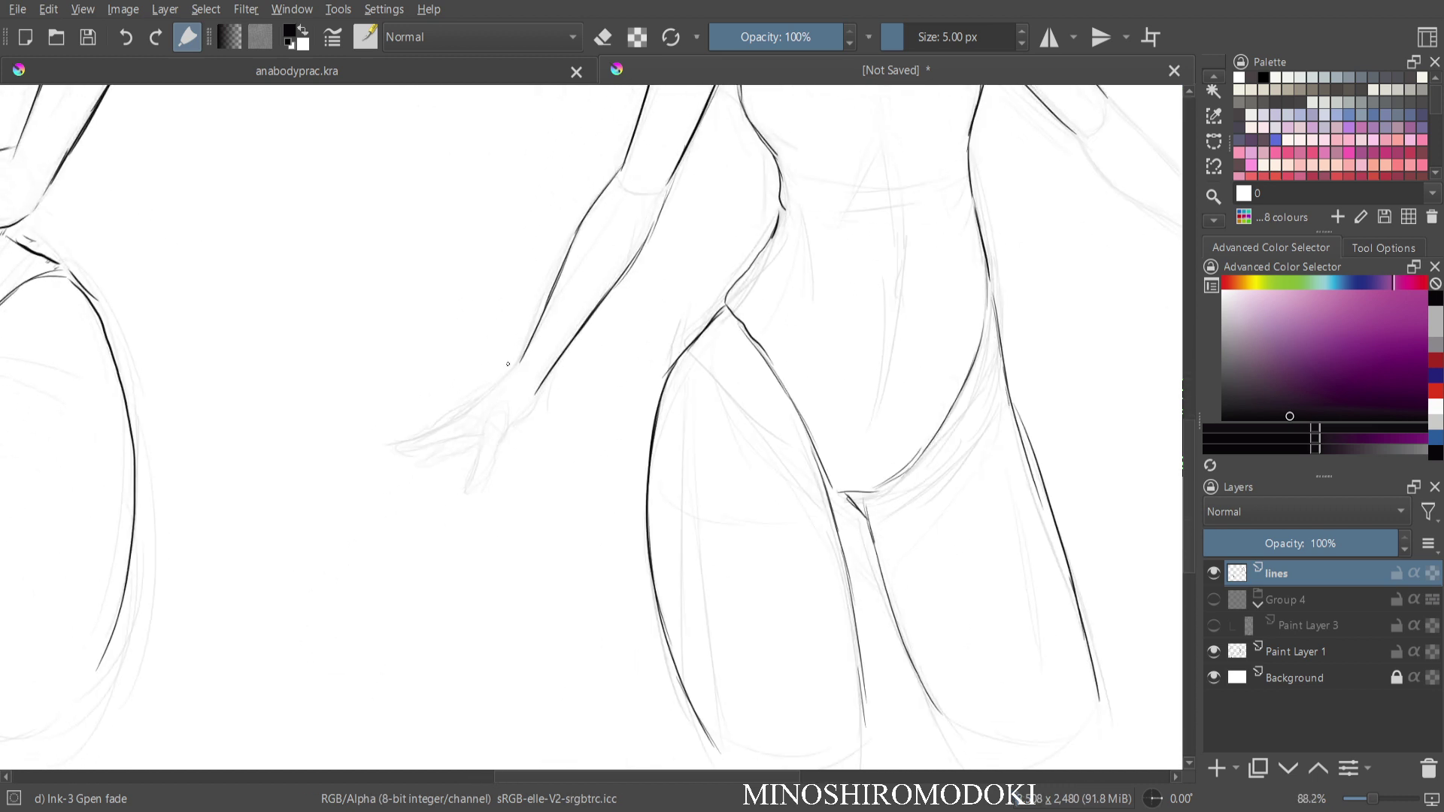
mouse_move(526, 350)
mouse_down()
mouse_move(489, 397)
mouse_move(539, 388)
mouse_move(507, 429)
mouse_move(487, 418)
mouse_move(470, 478)
mouse_move(484, 474)
mouse_move(495, 453)
mouse_move(444, 423)
mouse_move(398, 444)
mouse_move(485, 431)
mouse_up()
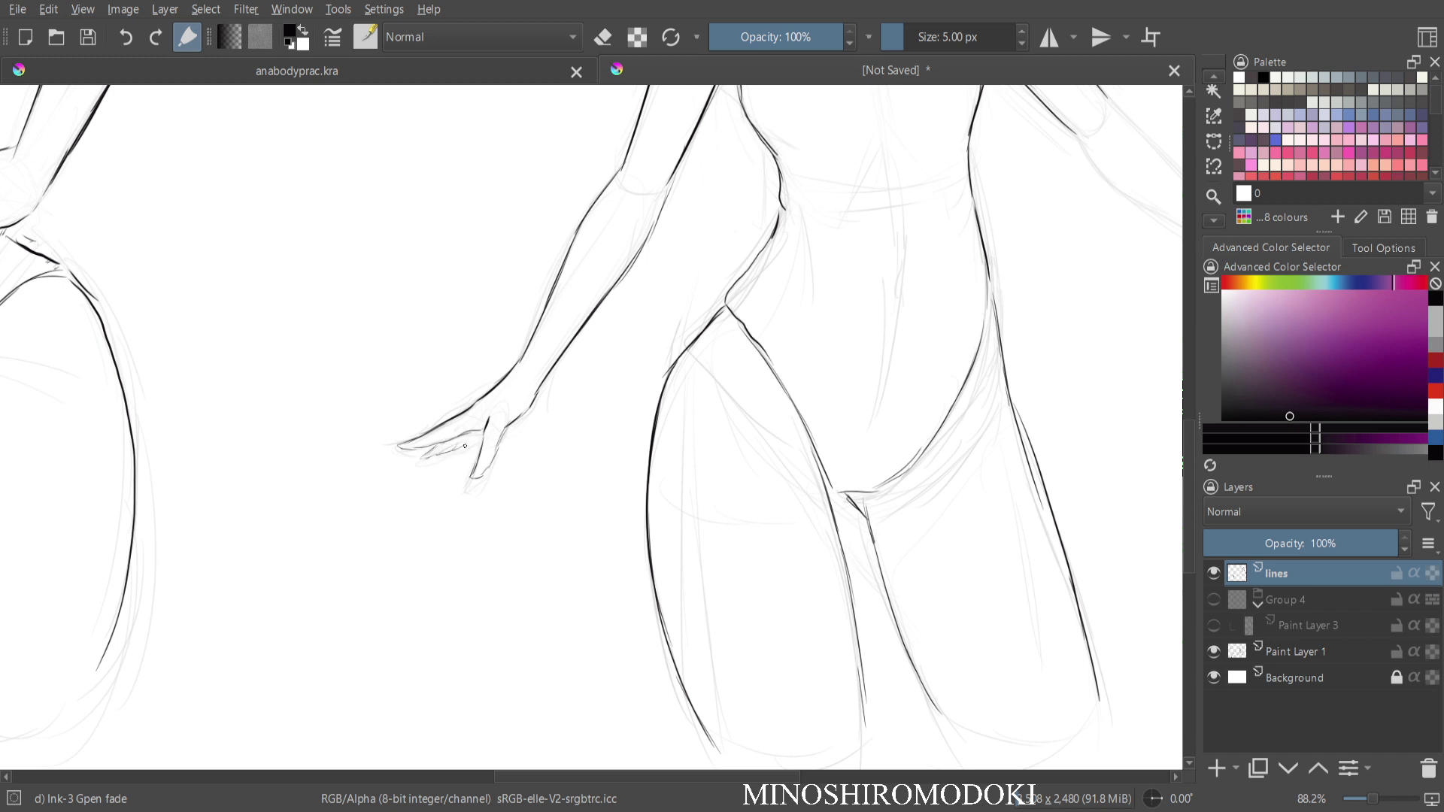
drag(465, 446, 471, 442)
Ink the forearm on the upright-ear side from the elbow down to the wrist and the start of the hand.
scroll(701, 261, down, 3)
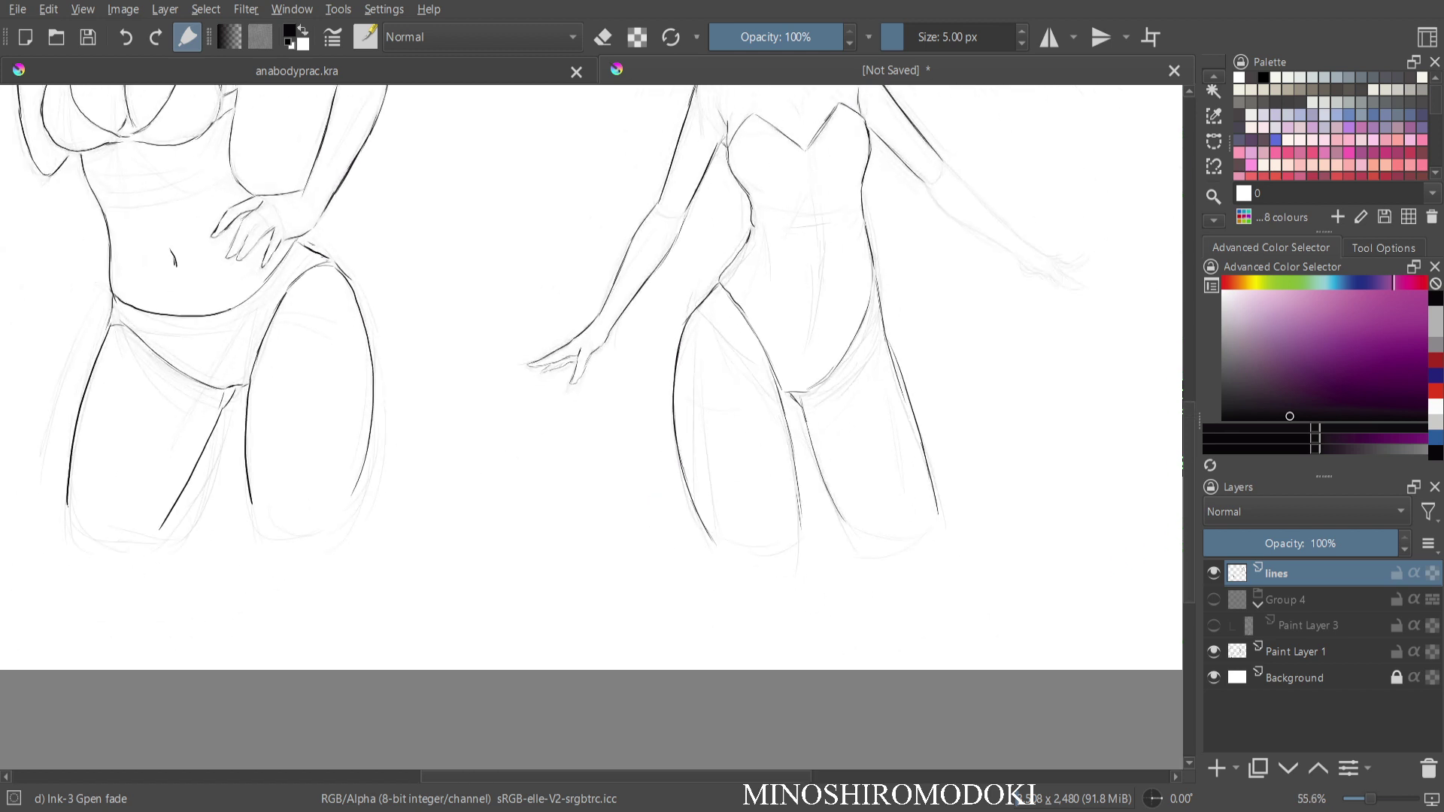
drag(865, 233, 468, 347)
scroll(497, 339, up, 3)
key(m)
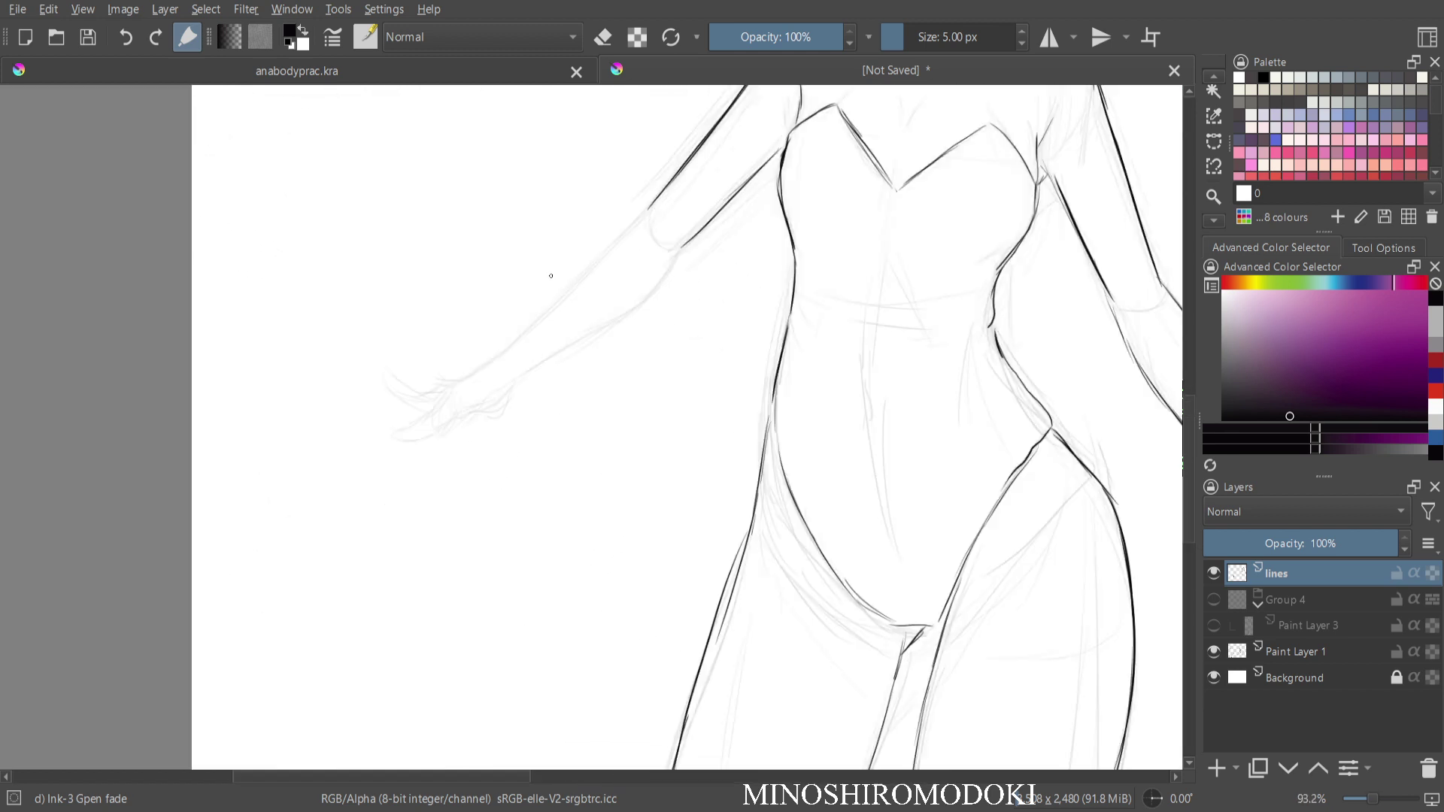
drag(781, 320, 770, 402)
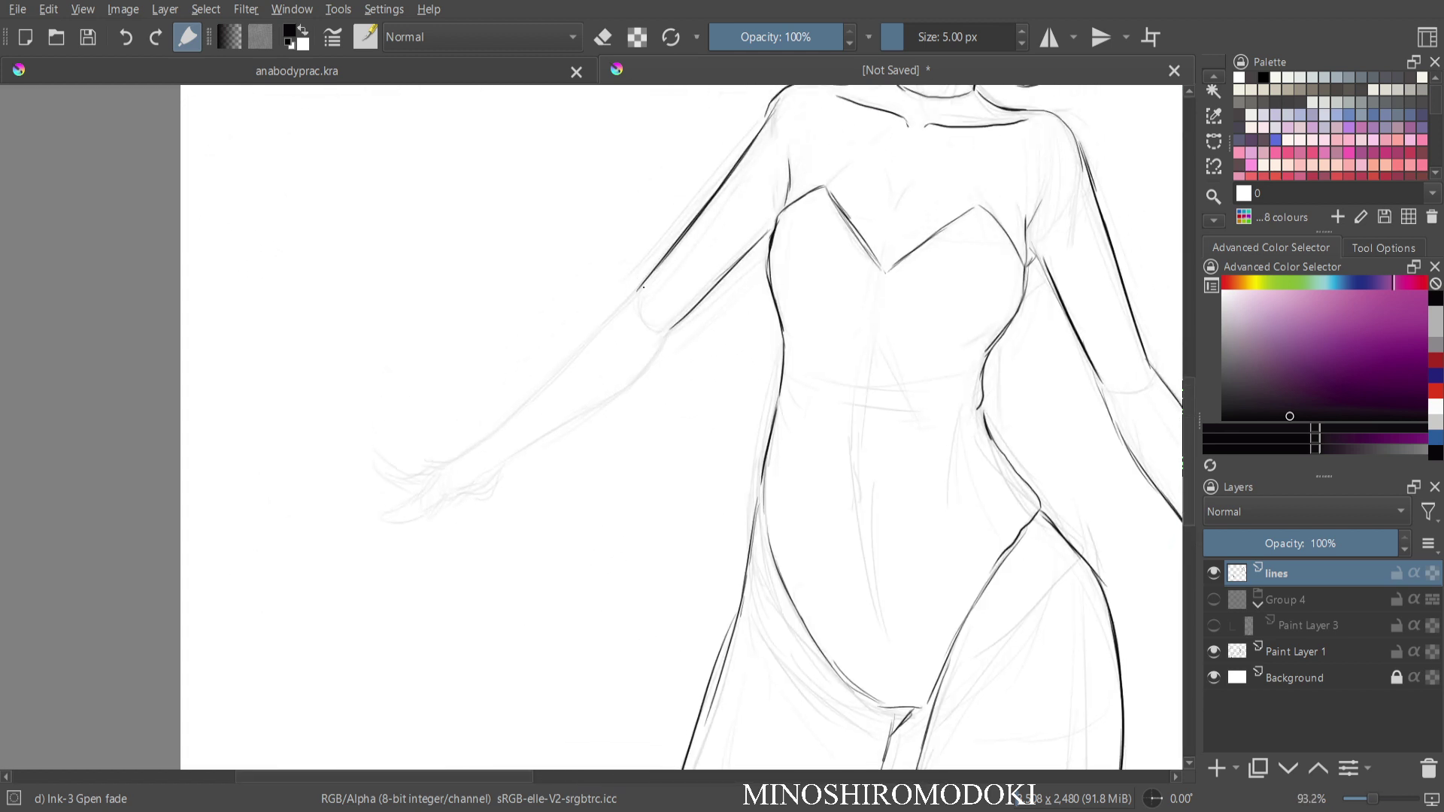
drag(643, 286, 540, 384)
mouse_move(680, 325)
mouse_down()
mouse_move(638, 378)
mouse_move(517, 453)
mouse_up()
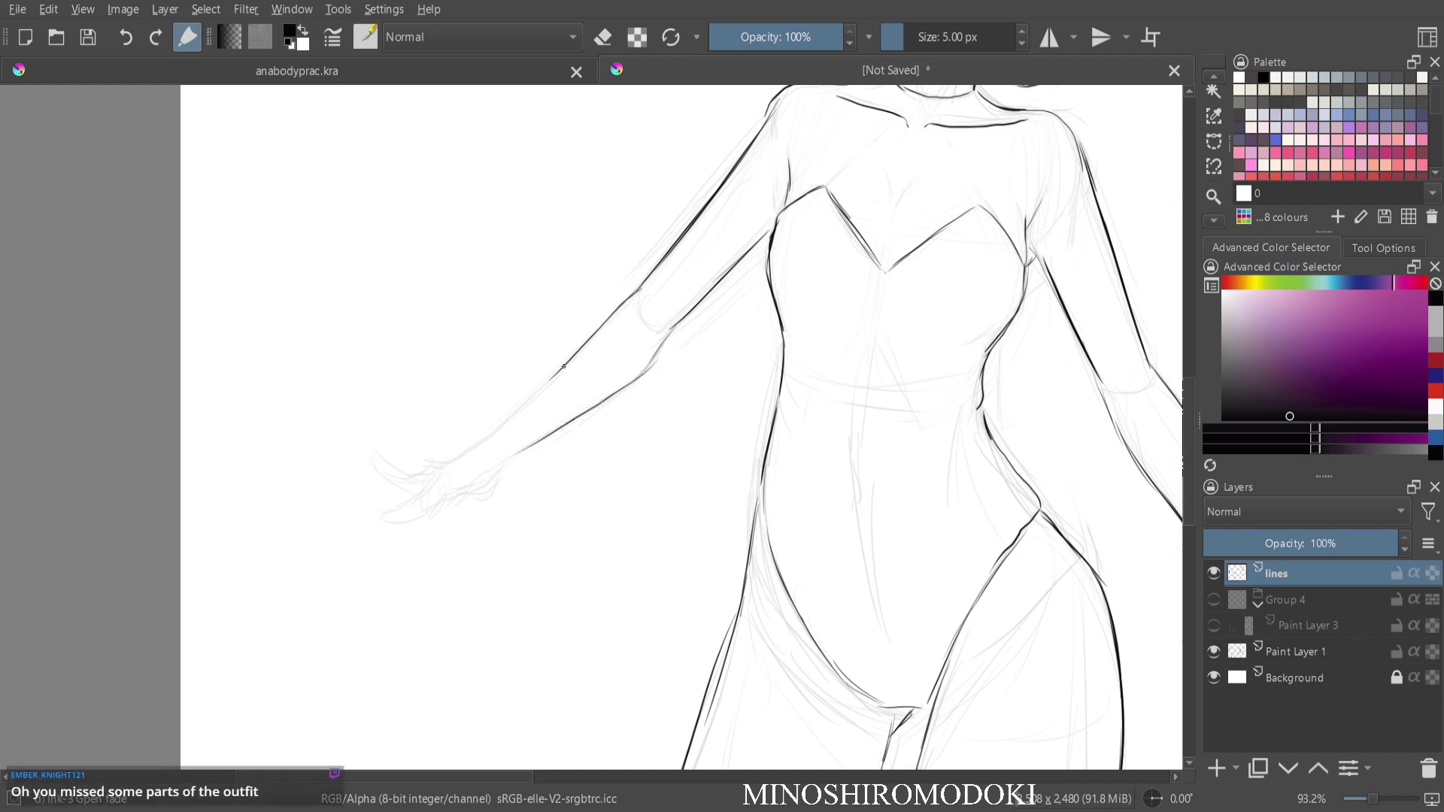
mouse_move(545, 369)
mouse_down()
mouse_move(465, 488)
mouse_move(435, 500)
mouse_move(429, 483)
mouse_move(393, 512)
mouse_move(455, 495)
mouse_up()
Ink the thumb and finger contours of the outstretched hand on the upright-ear side and erase the overlapping lower fingertip line.
key(m)
drag(727, 487, 568, 425)
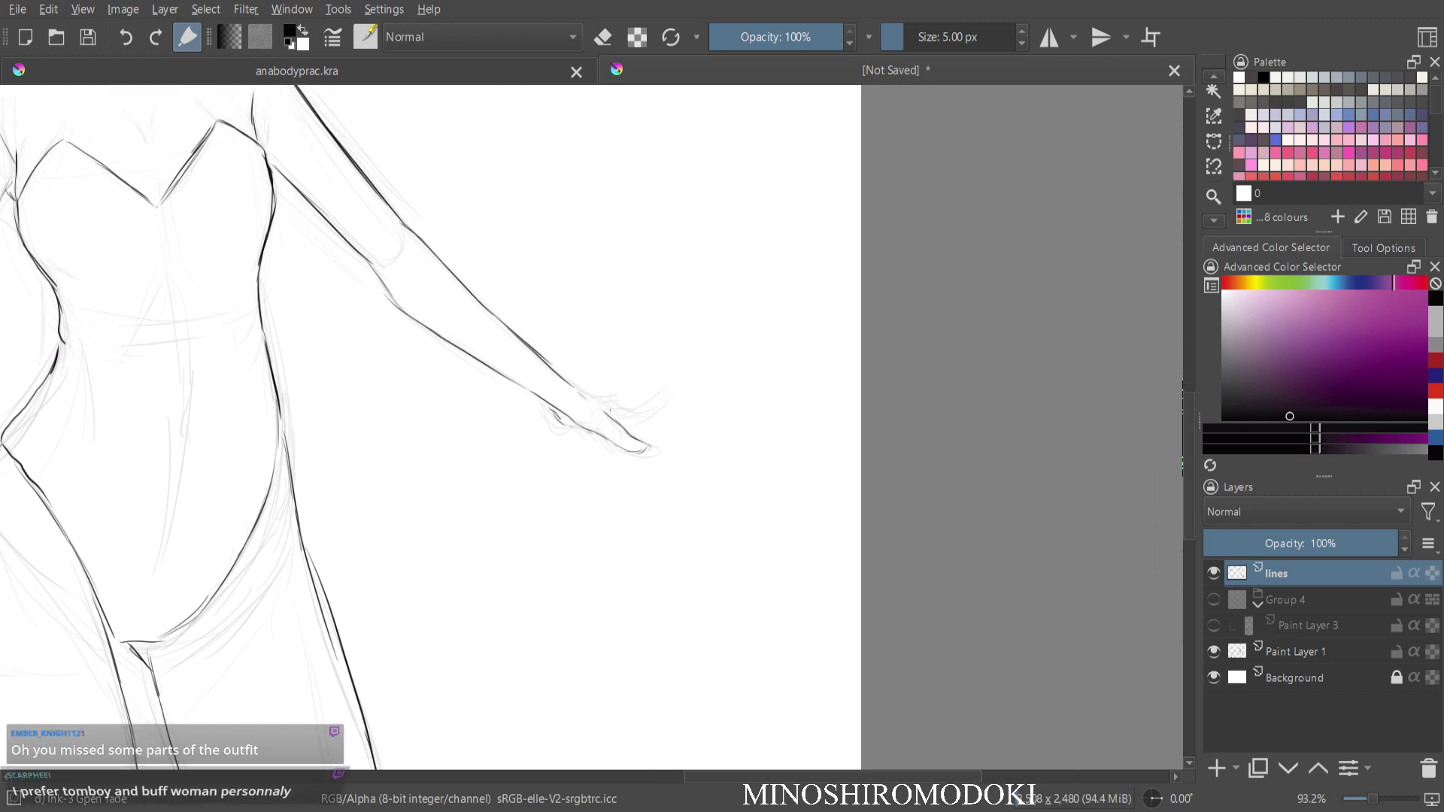
drag(615, 410, 671, 399)
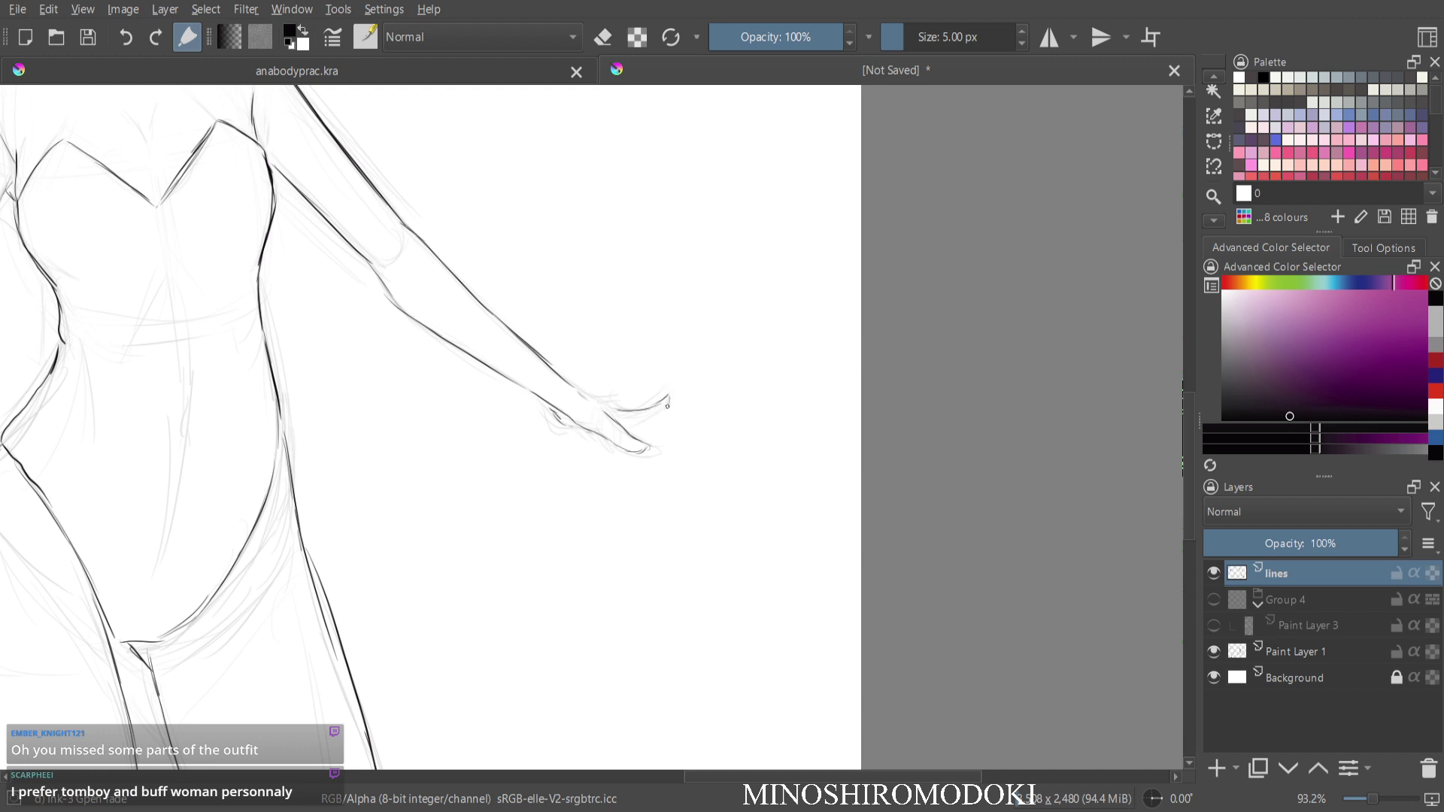
key(e)
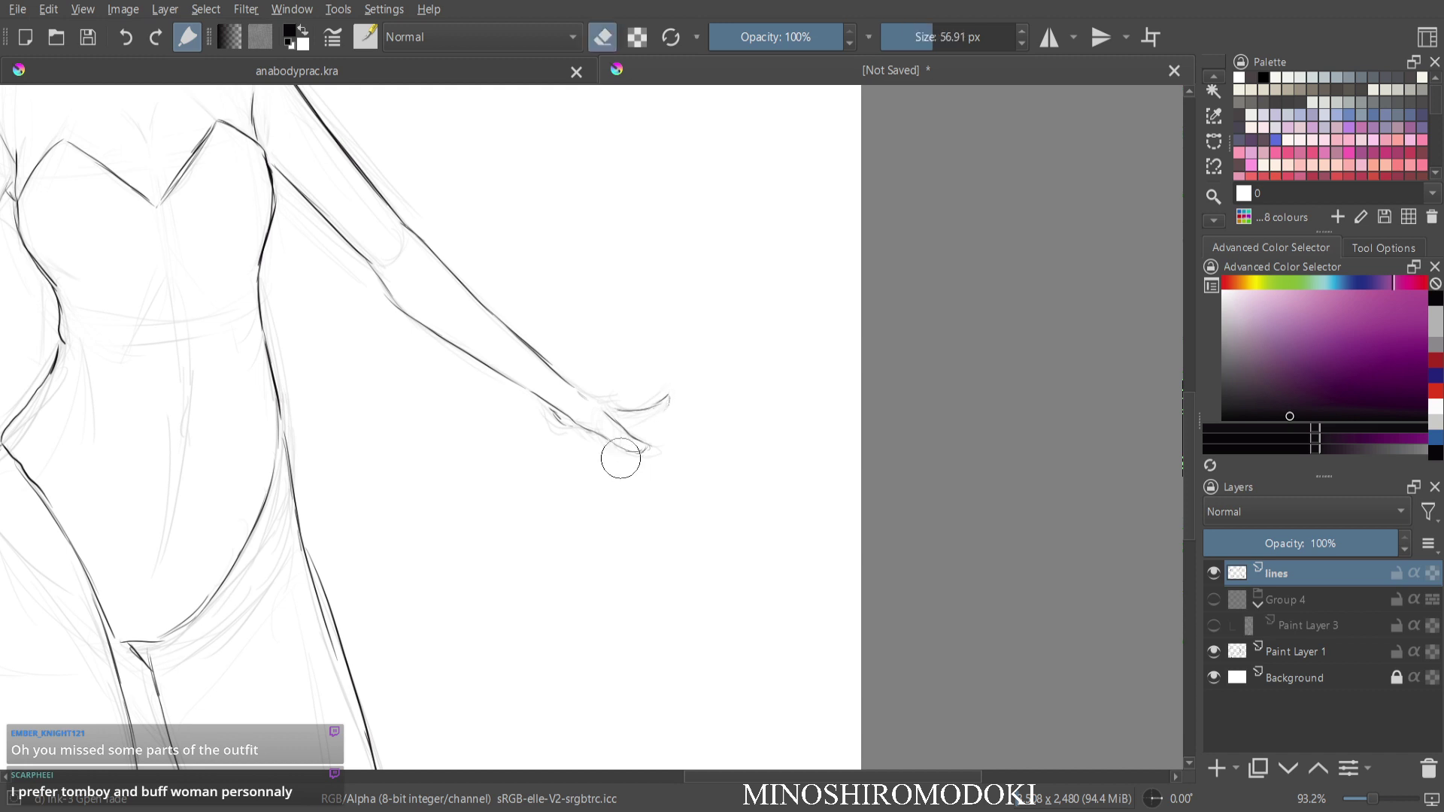
drag(622, 460, 612, 457)
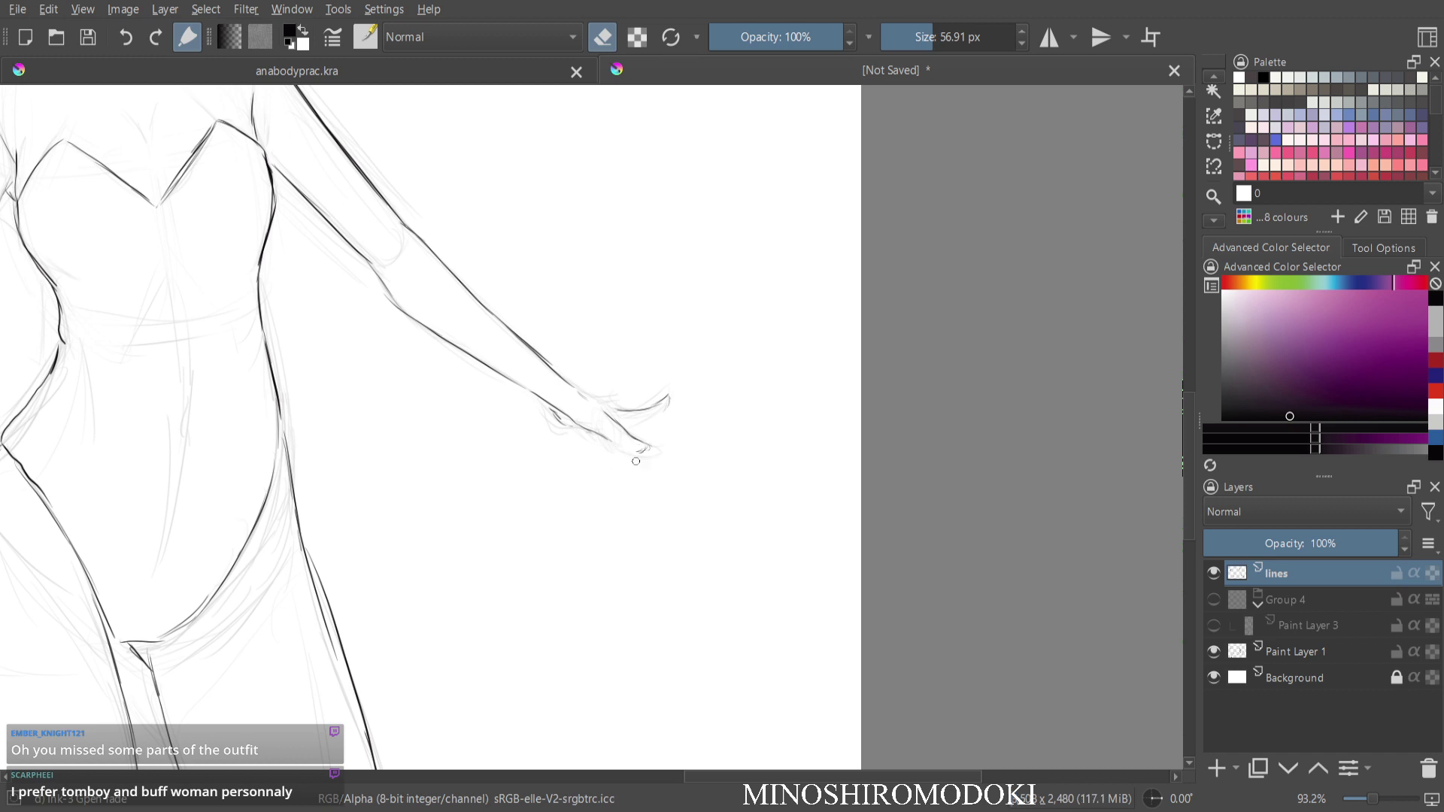
key(m)
key(e)
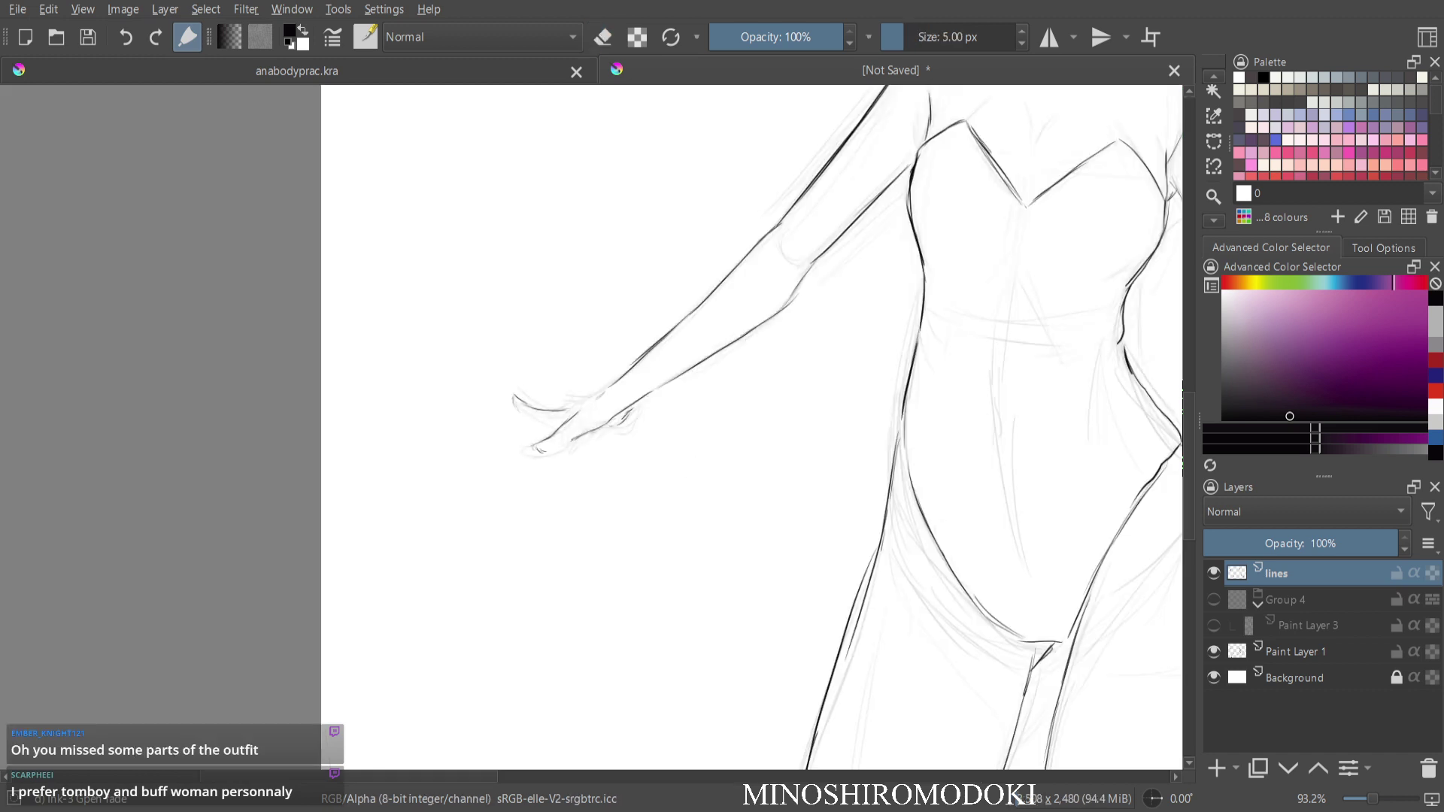
key(m)
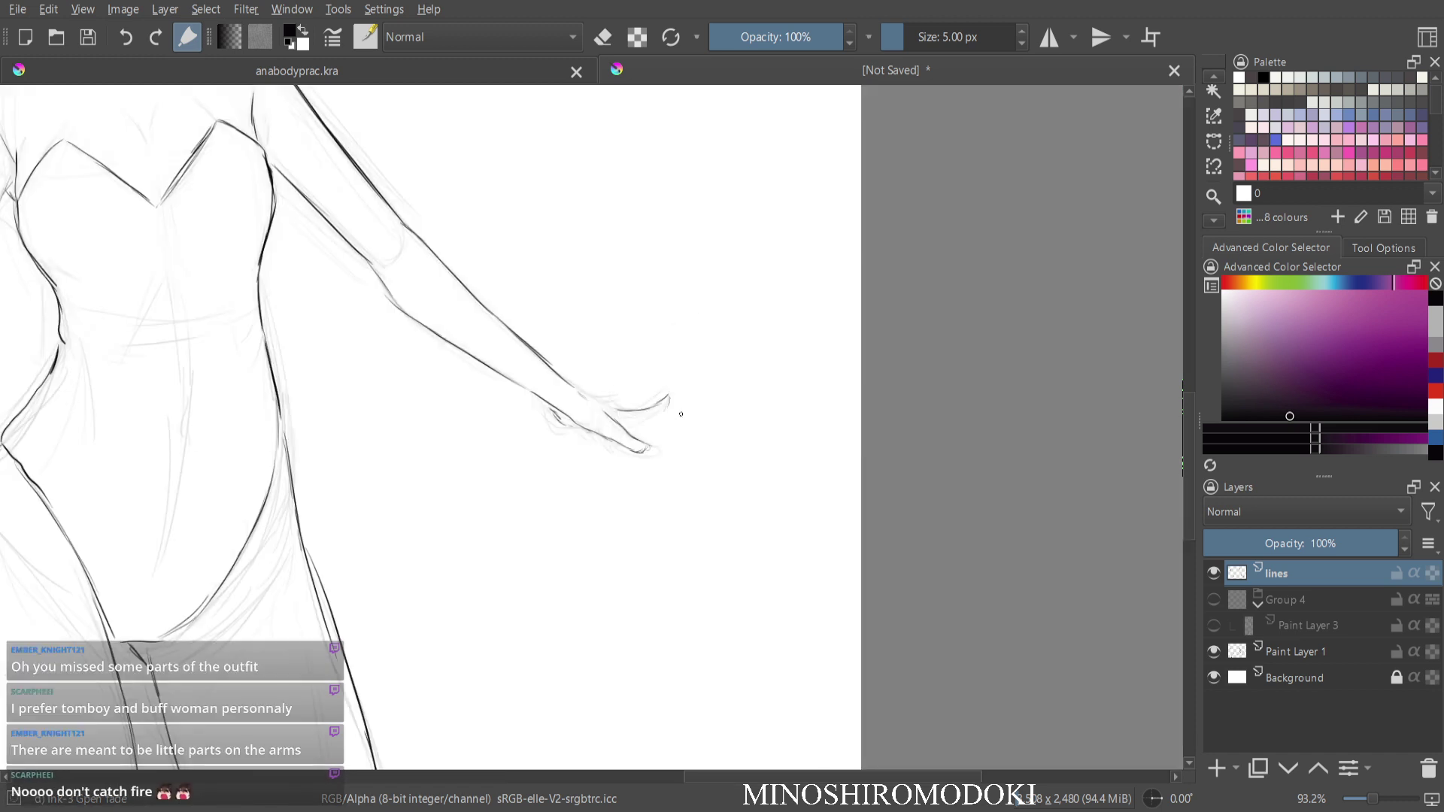
mouse_move(671, 397)
mouse_down()
mouse_move(644, 418)
mouse_move(621, 405)
mouse_up()
drag(385, 266, 385, 314)
drag(268, 90, 544, 351)
Ink the missing hair strand beside the neck on the folded-ear side and touch up the fringe and eye lines.
scroll(545, 352, up, 8)
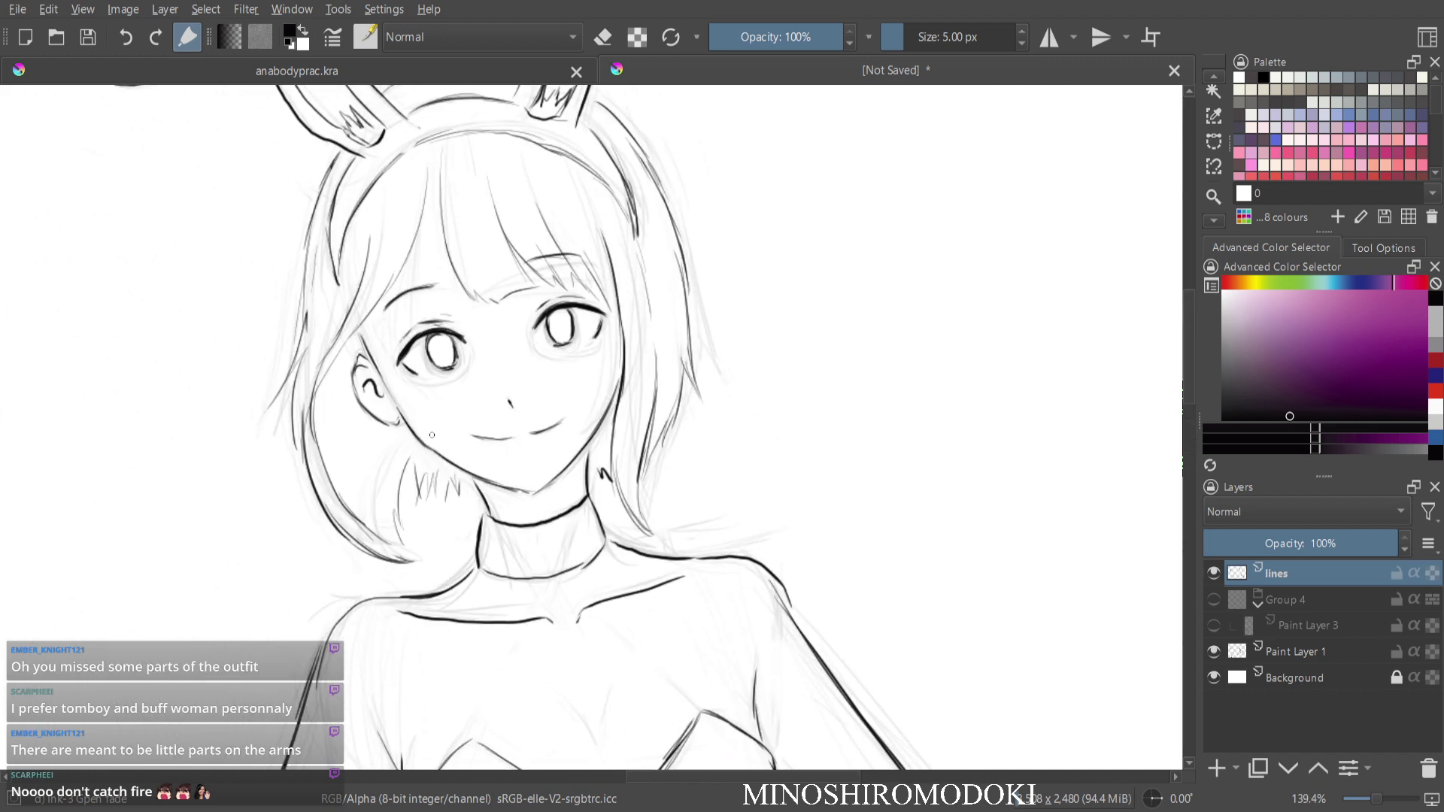
drag(401, 489, 414, 558)
mouse_move(441, 156)
mouse_down()
mouse_move(437, 275)
mouse_move(474, 305)
mouse_up()
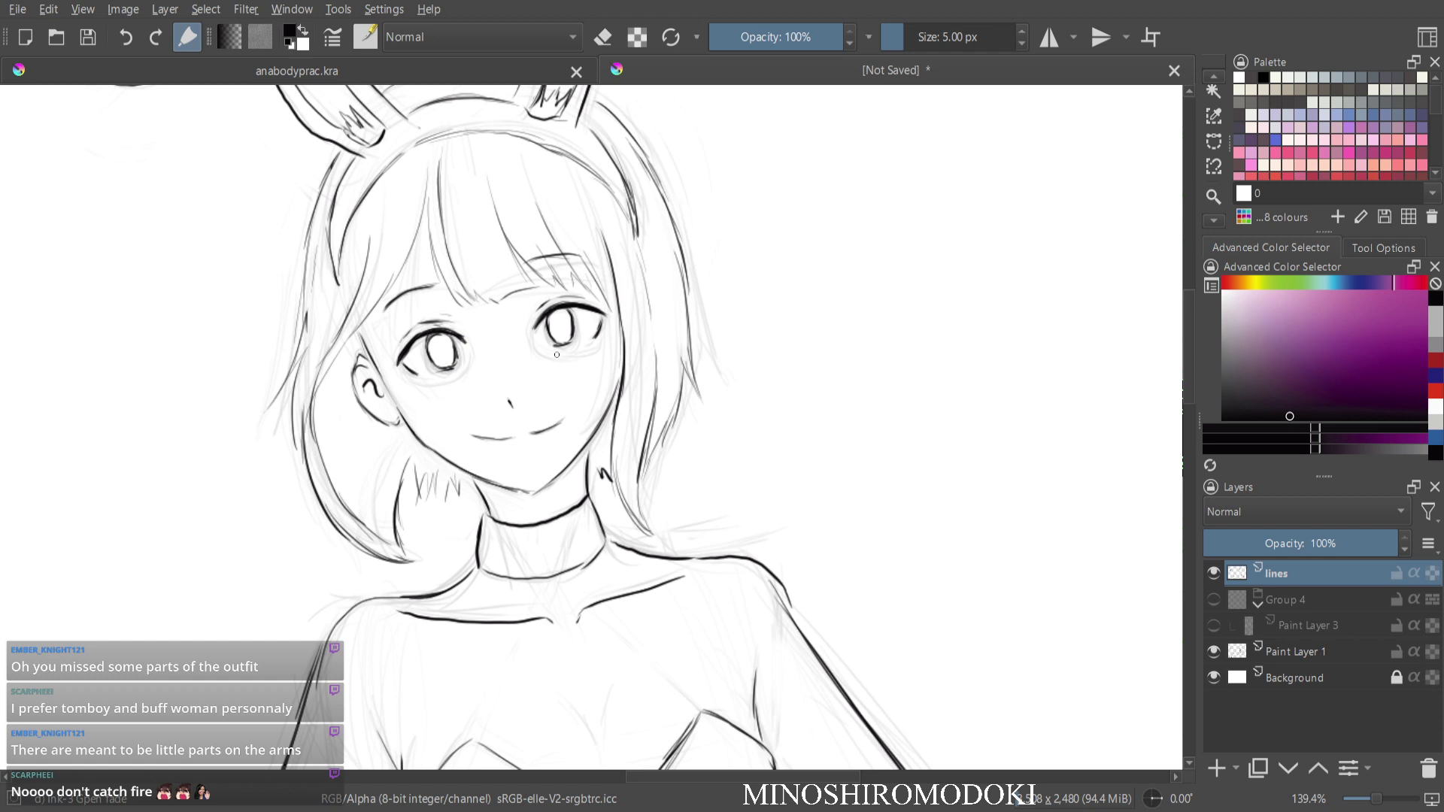
drag(572, 310, 574, 327)
Hide the Paint Layer 1 sketch and check the bunny girl's line art on its own.
click(1214, 652)
scroll(649, 339, down, 5)
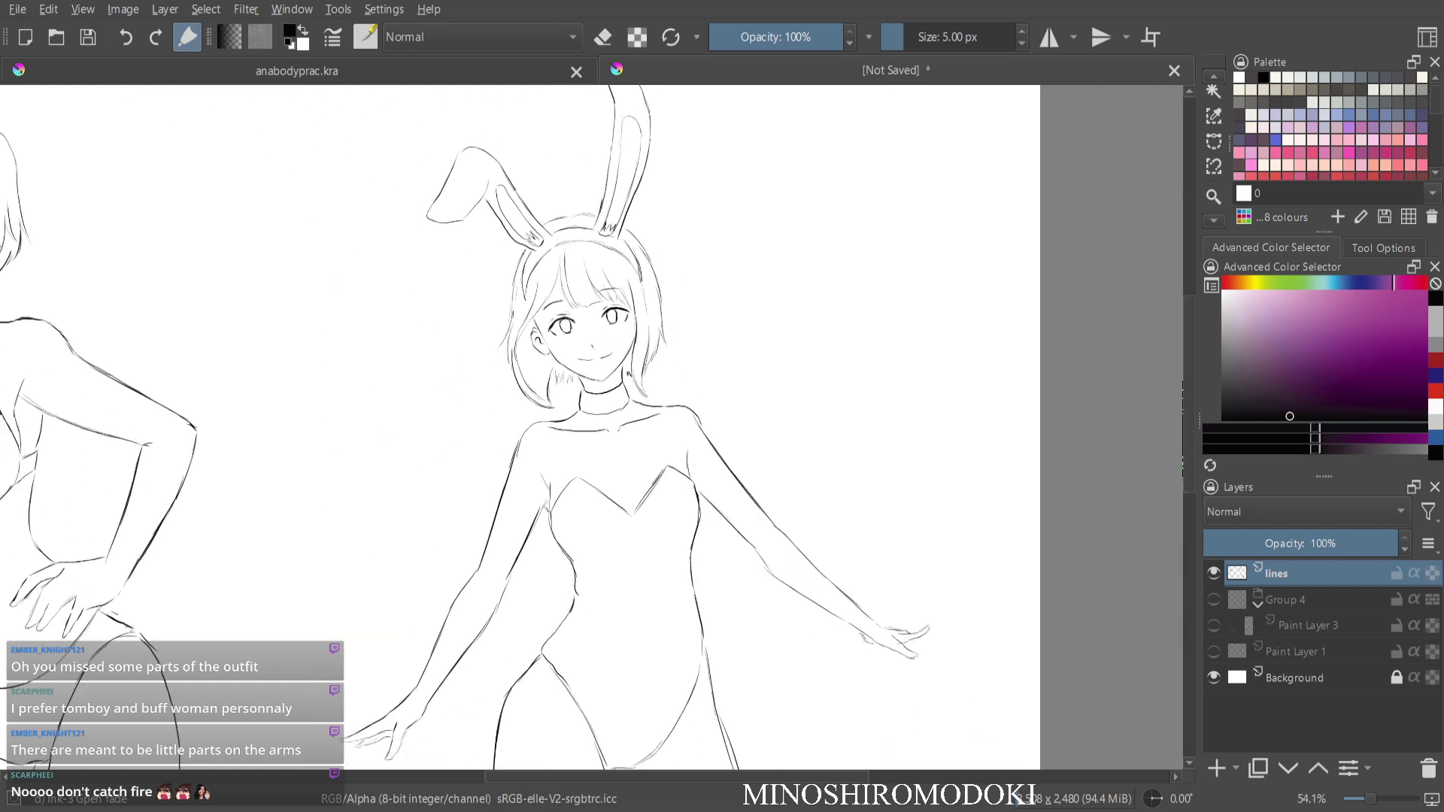
scroll(650, 489, up, 2)
scroll(636, 579, down, 3)
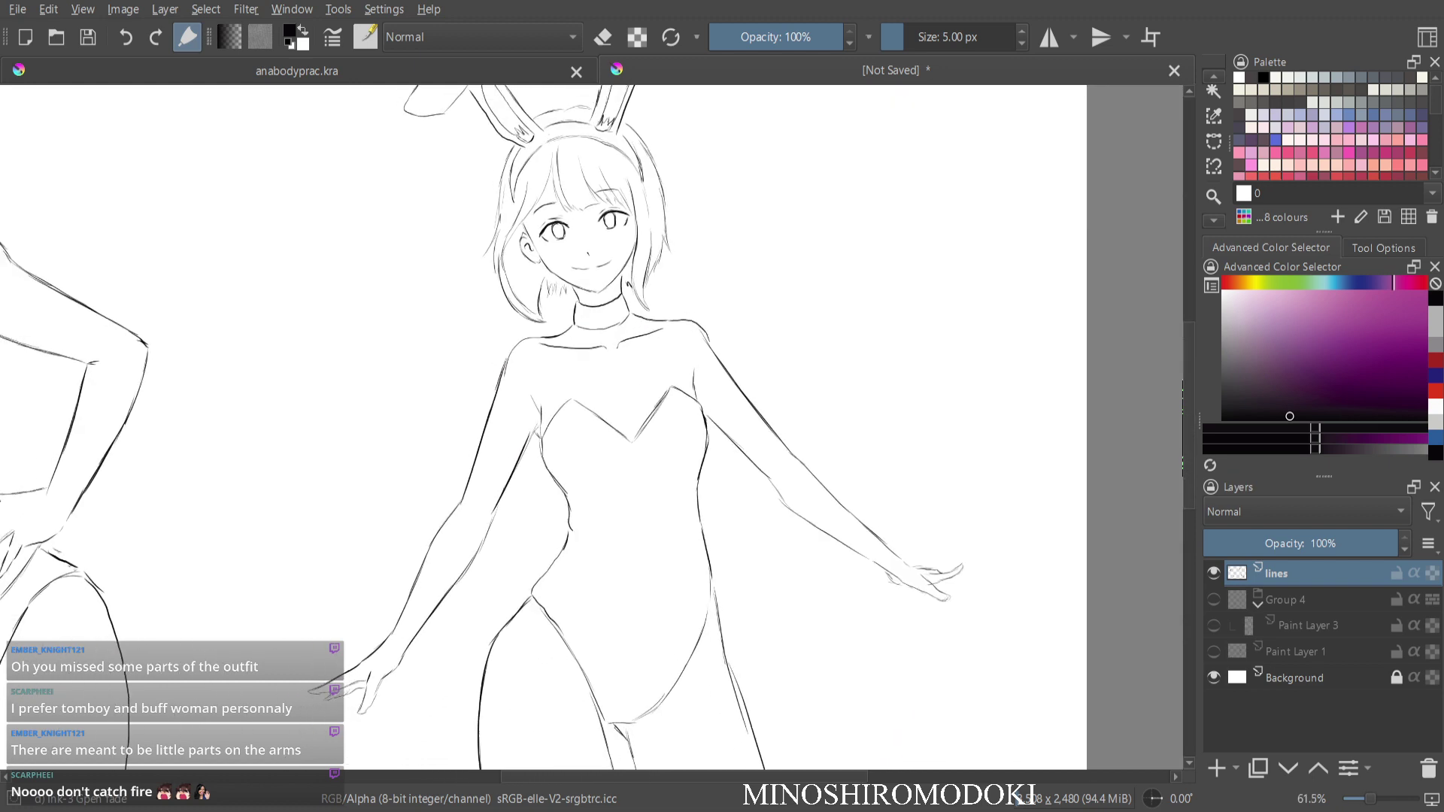
scroll(668, 601, up, 1)
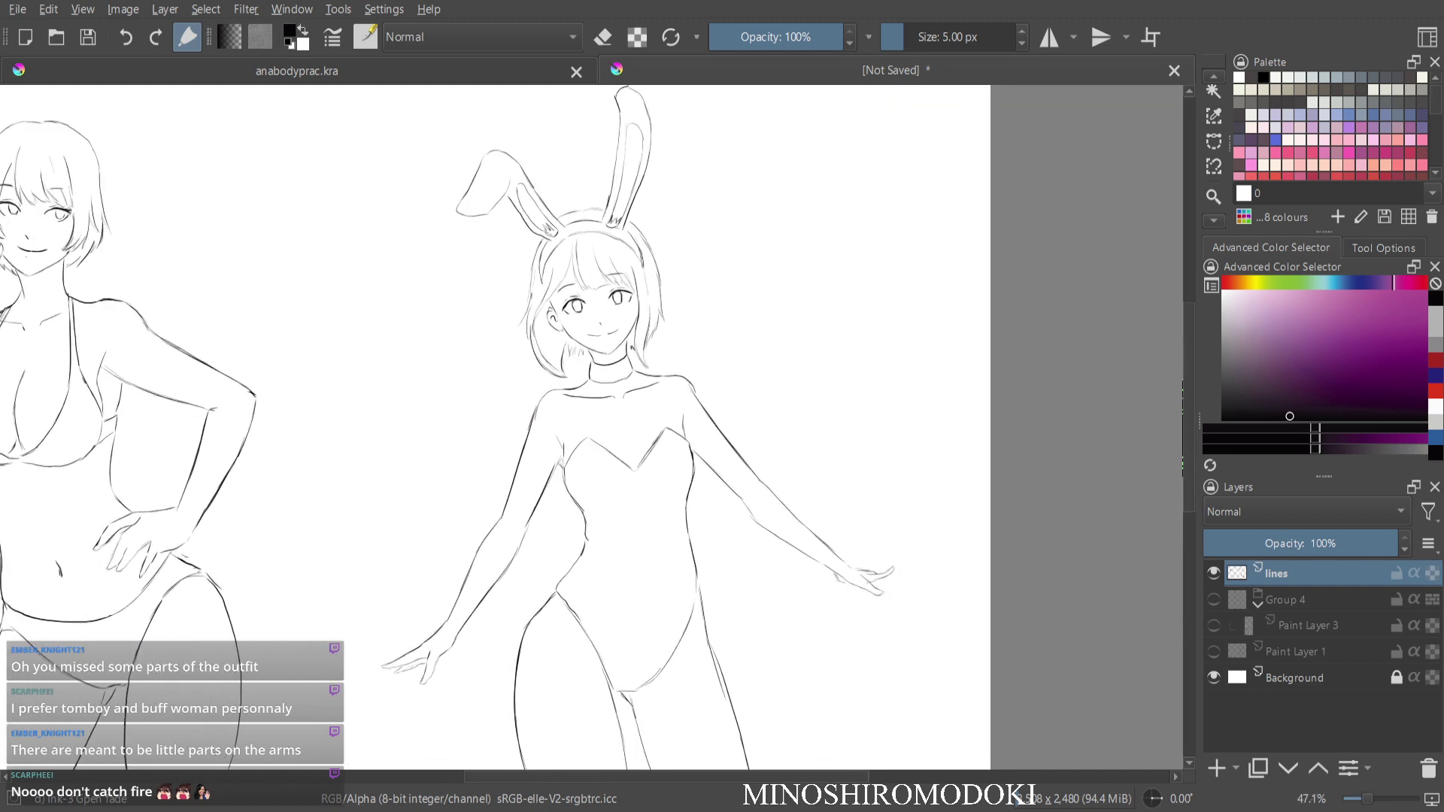
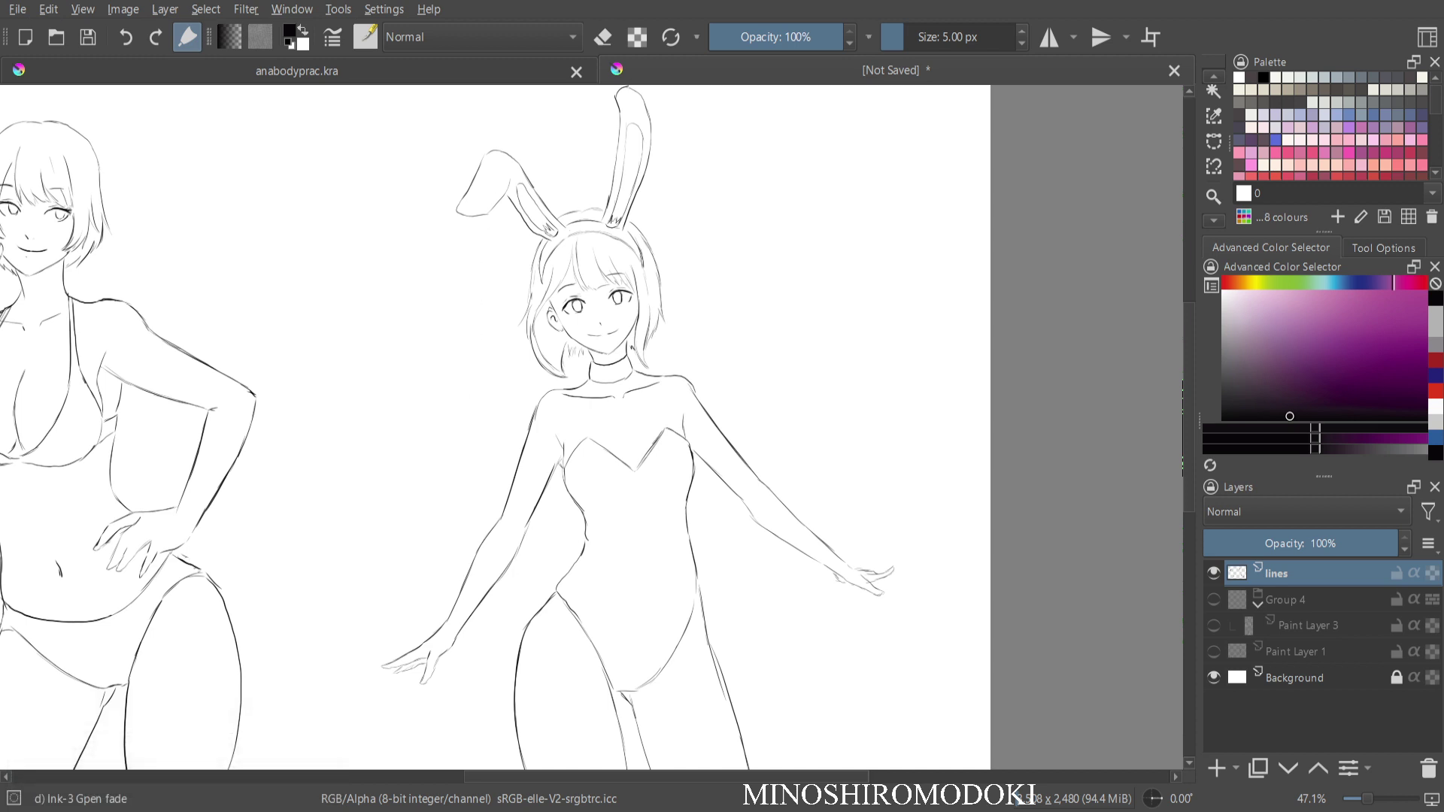
Compare the outfit with the bunnyg.png reference illustration, close that reference and return to the line art document.
drag(575, 564, 602, 498)
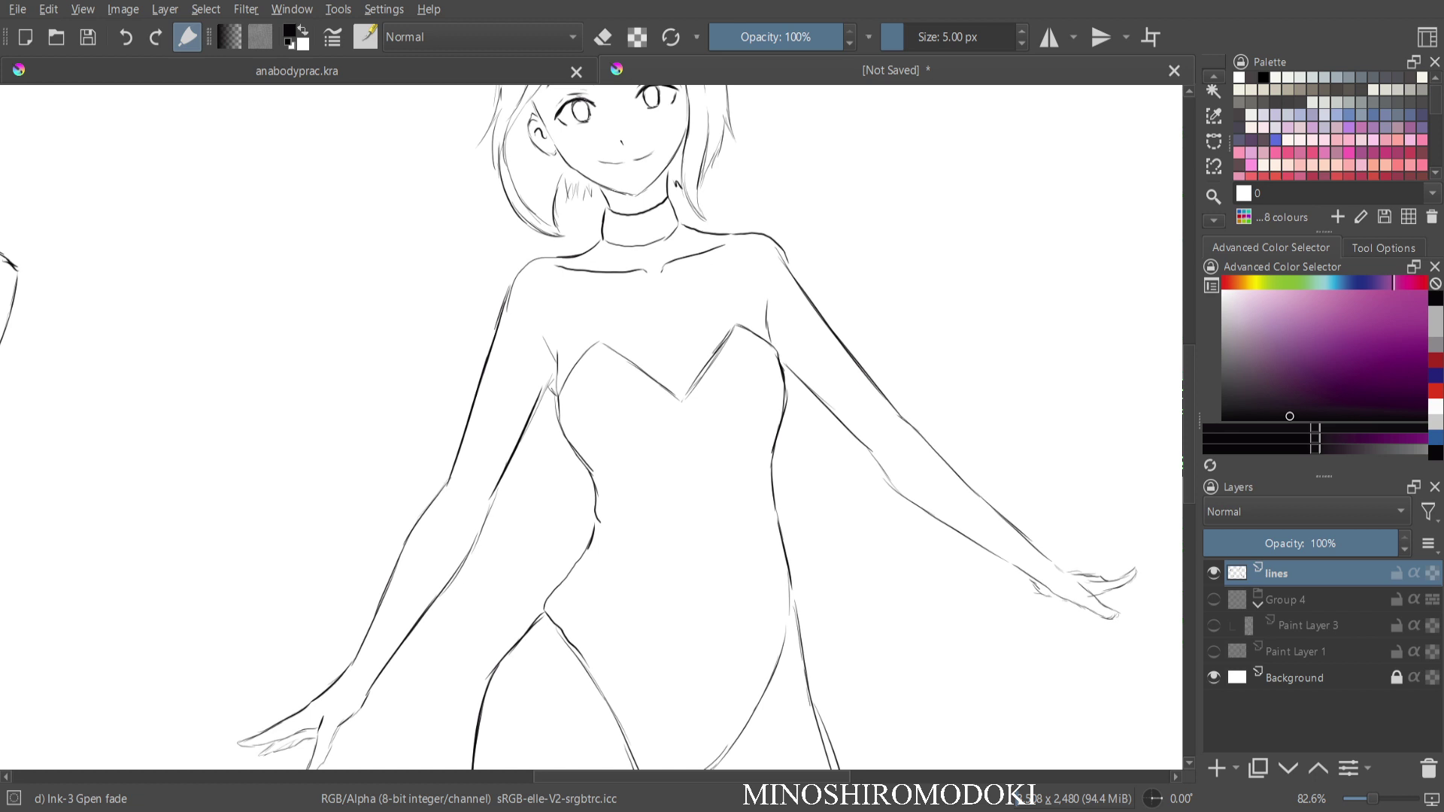
drag(823, 287, 824, 417)
drag(771, 290, 742, 367)
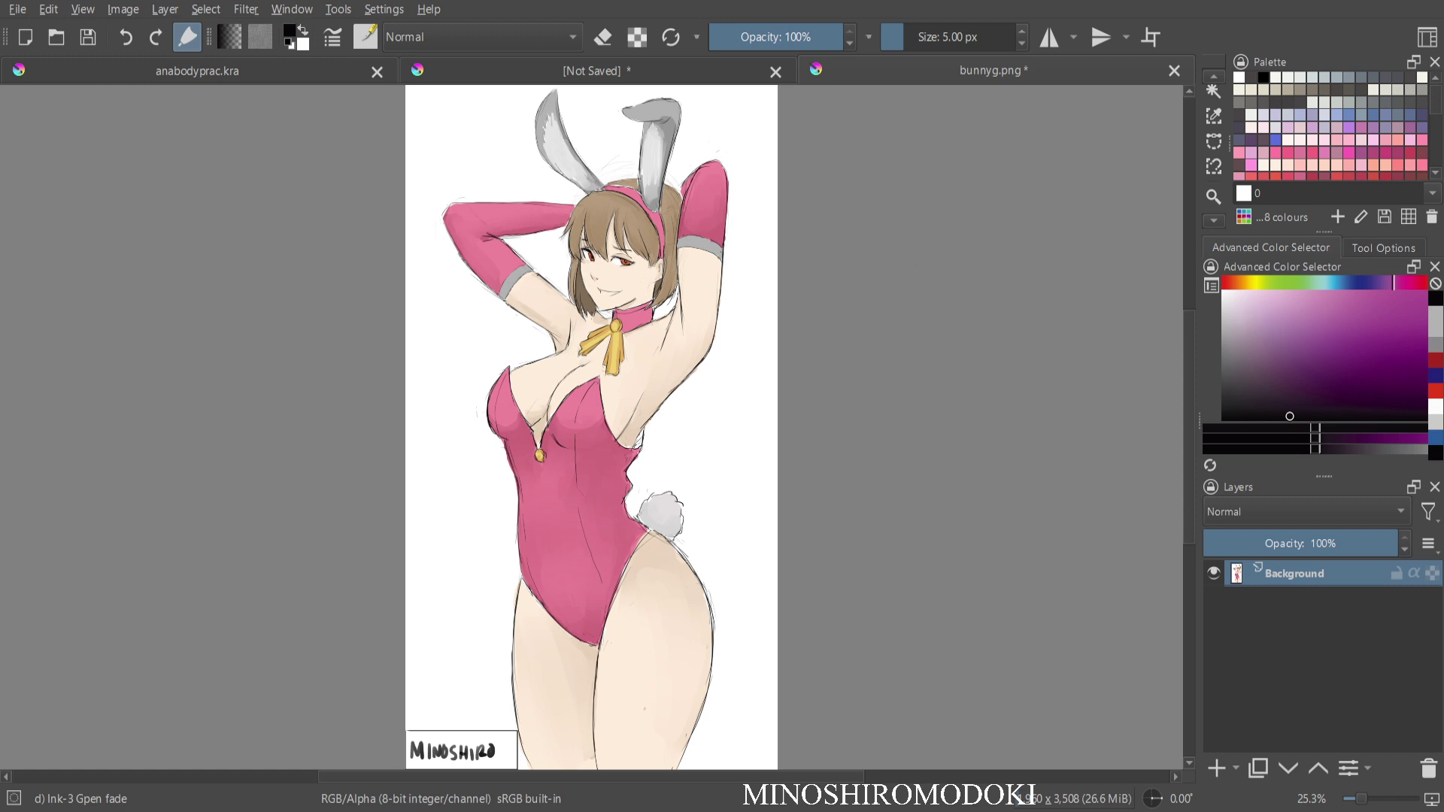
click(596, 71)
key(ctrl+Tab)
key(ctrl+w)
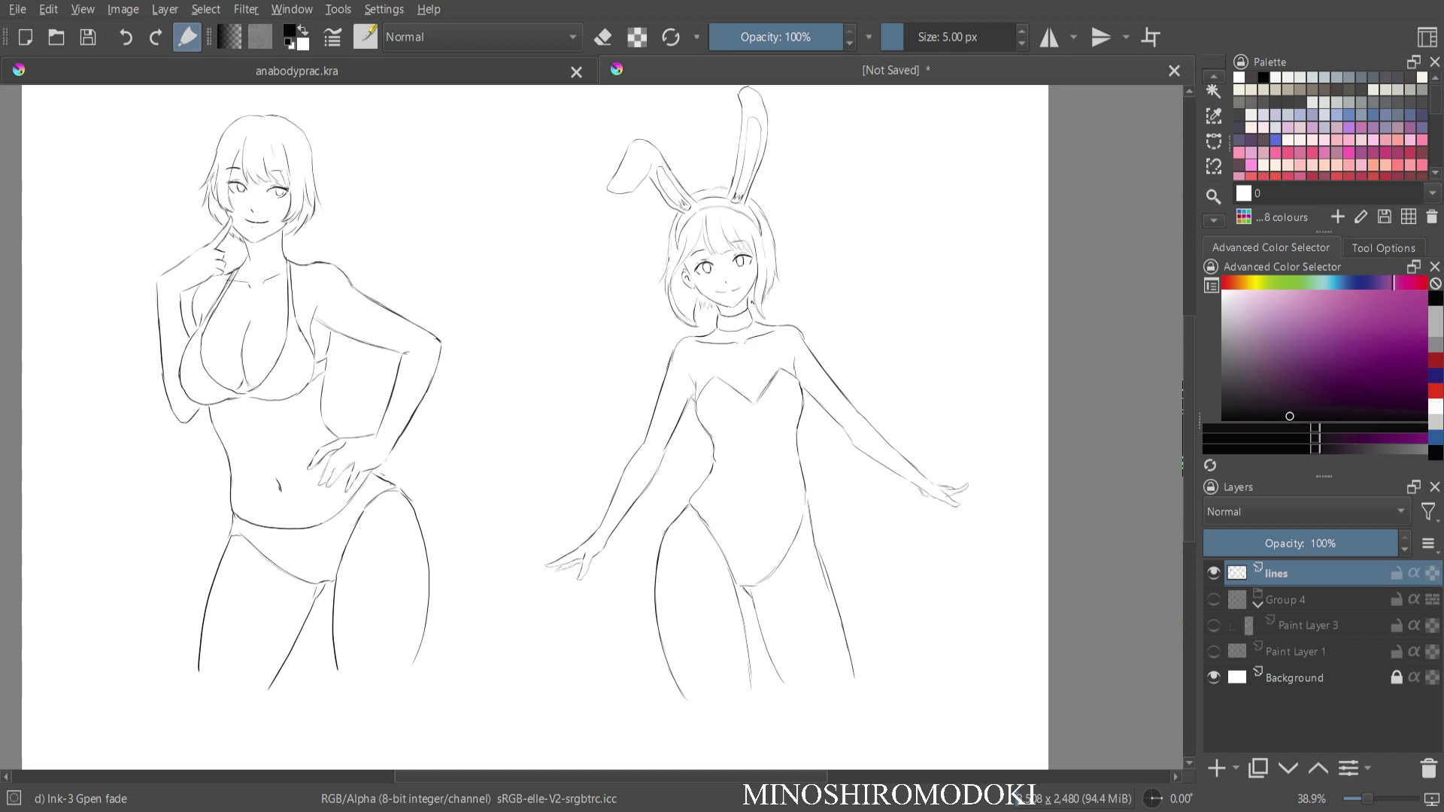
Ink curved double-lined sleeve bands around both upper arms just below the armpits, cleaning up where they meet the arm contour.
scroll(723, 402, up, 3)
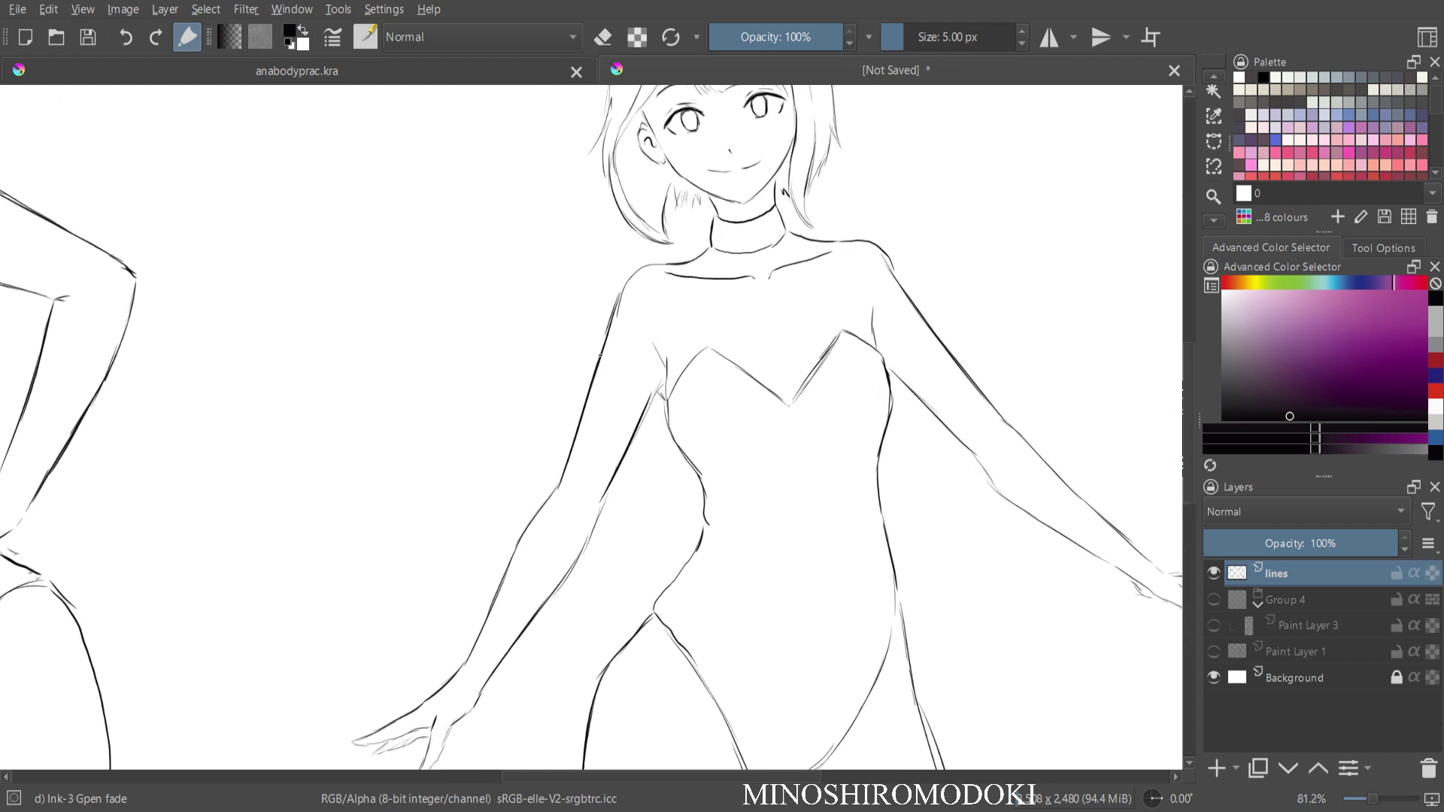
mouse_move(601, 355)
mouse_down()
mouse_move(613, 399)
mouse_move(641, 407)
mouse_up()
mouse_move(920, 327)
mouse_down()
mouse_move(900, 372)
mouse_move(927, 375)
mouse_move(940, 349)
mouse_move(919, 376)
mouse_move(934, 355)
mouse_move(907, 341)
mouse_move(936, 337)
mouse_move(911, 379)
mouse_up()
key(e)
key(e)
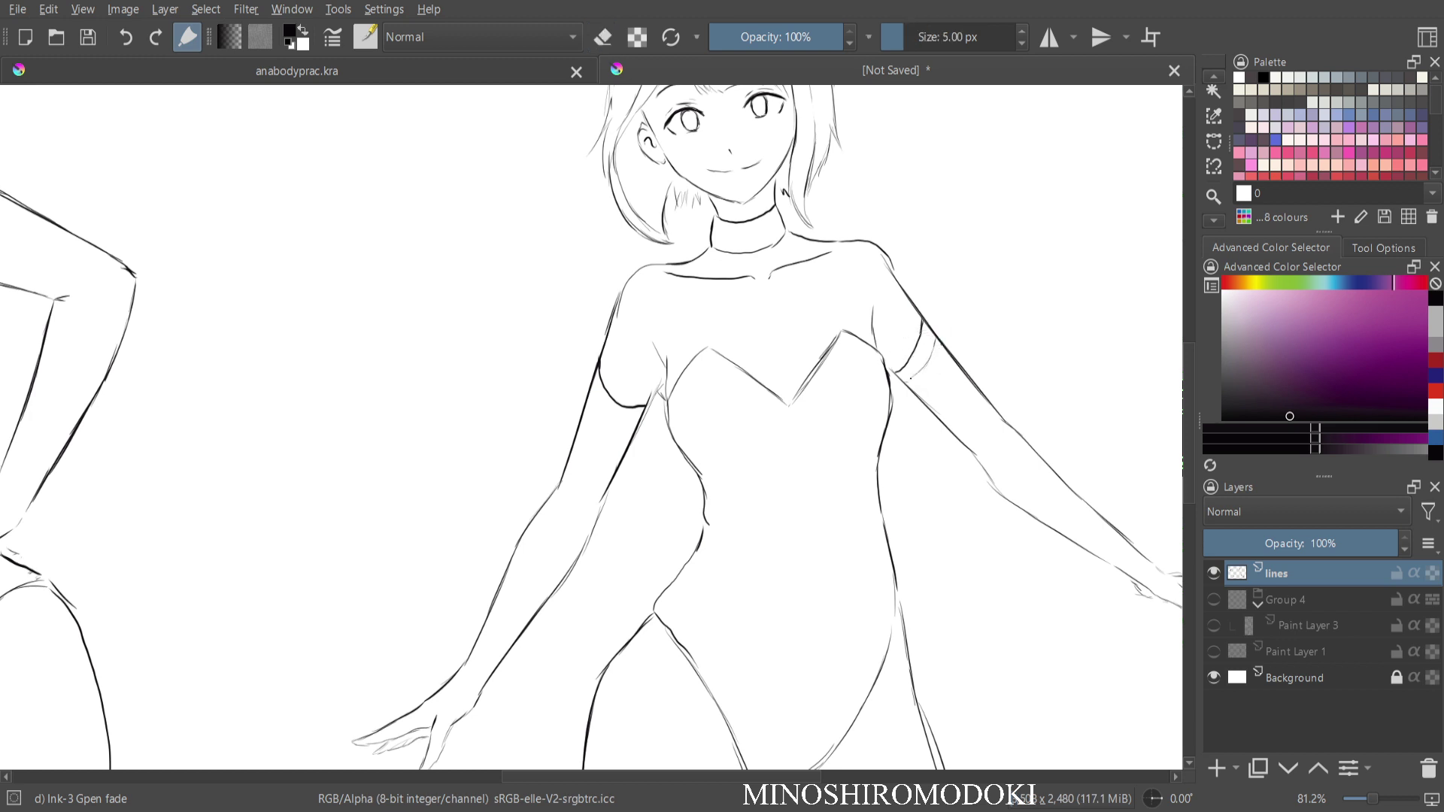
drag(595, 395, 634, 421)
key(e)
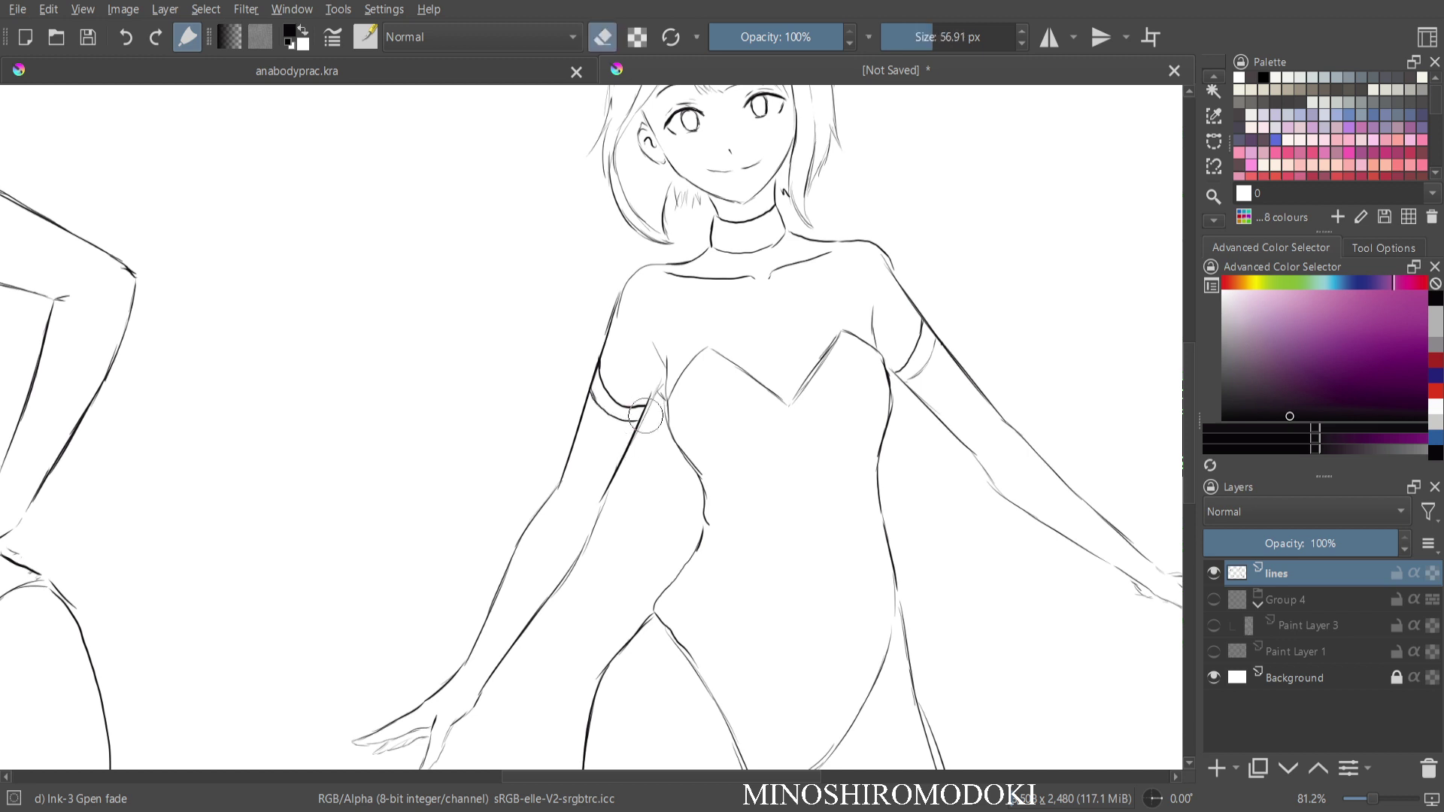
key(e)
drag(645, 390, 640, 423)
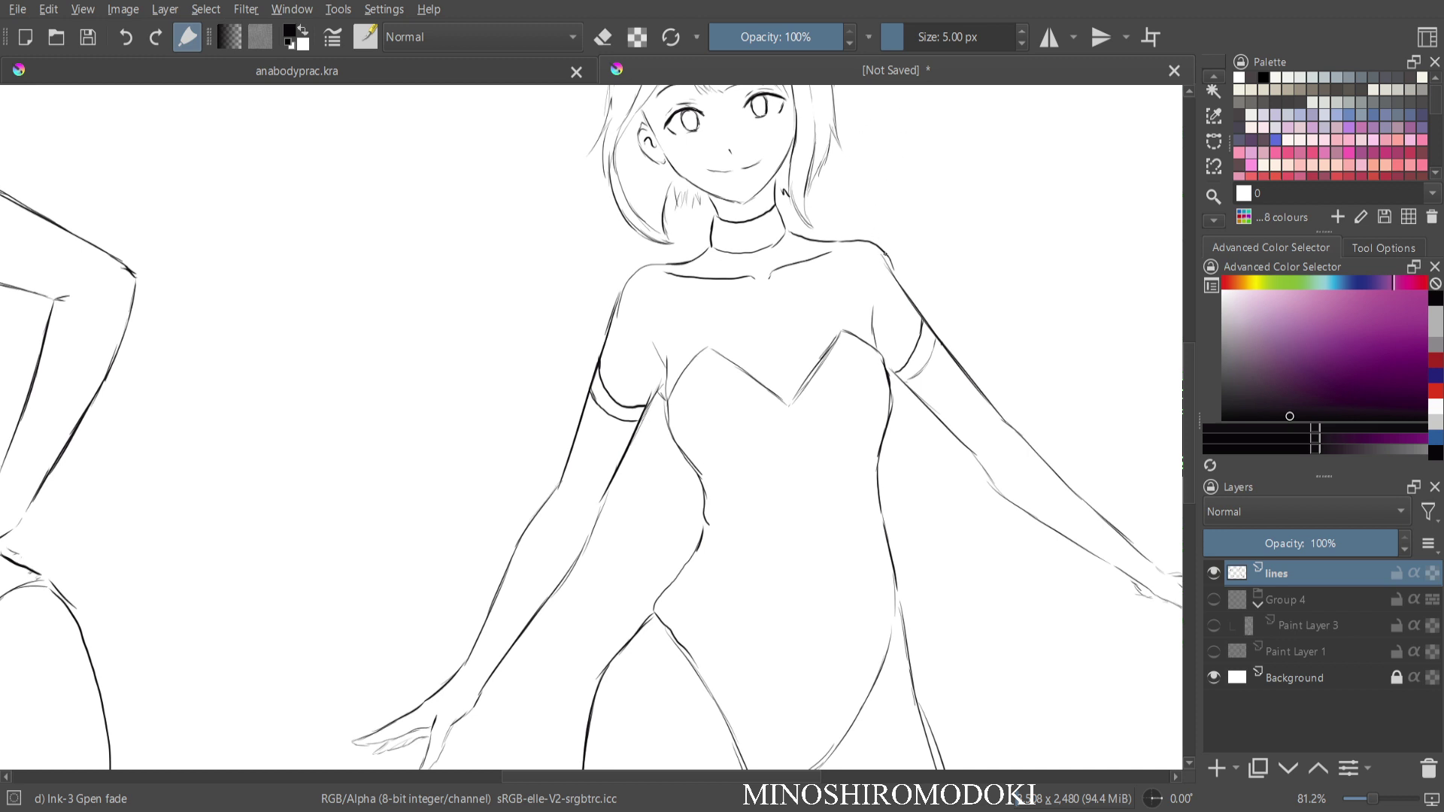
Ink short cleavage creases on the chest just above the dip of the bodysuit's neckline.
drag(885, 255, 894, 278)
drag(768, 333, 777, 361)
scroll(840, 252, down, 3)
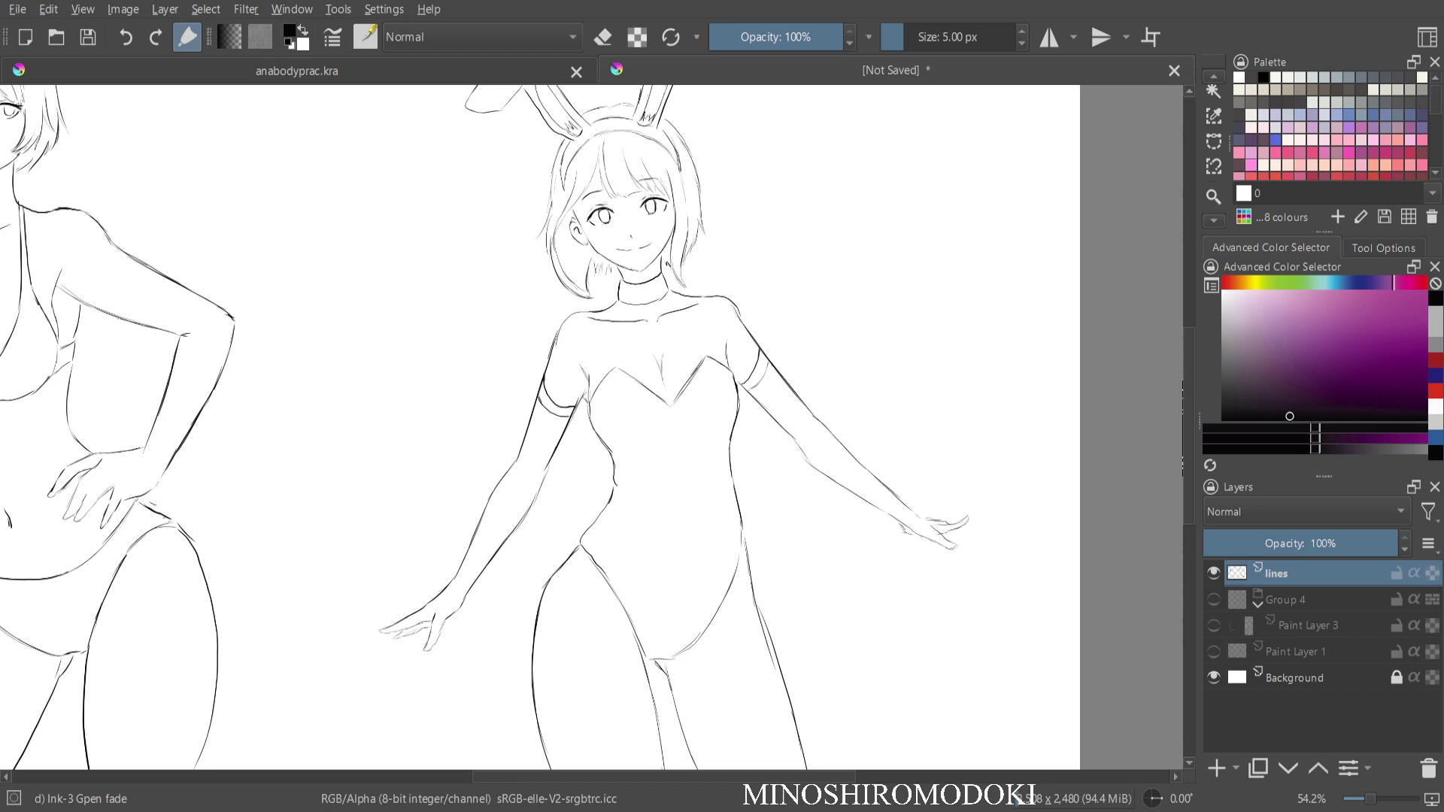
Show Group 4 and its Paint Layer 3, make Paint Layer 3 active and choose a grey paint colour.
drag(1232, 391, 1222, 393)
click(1258, 604)
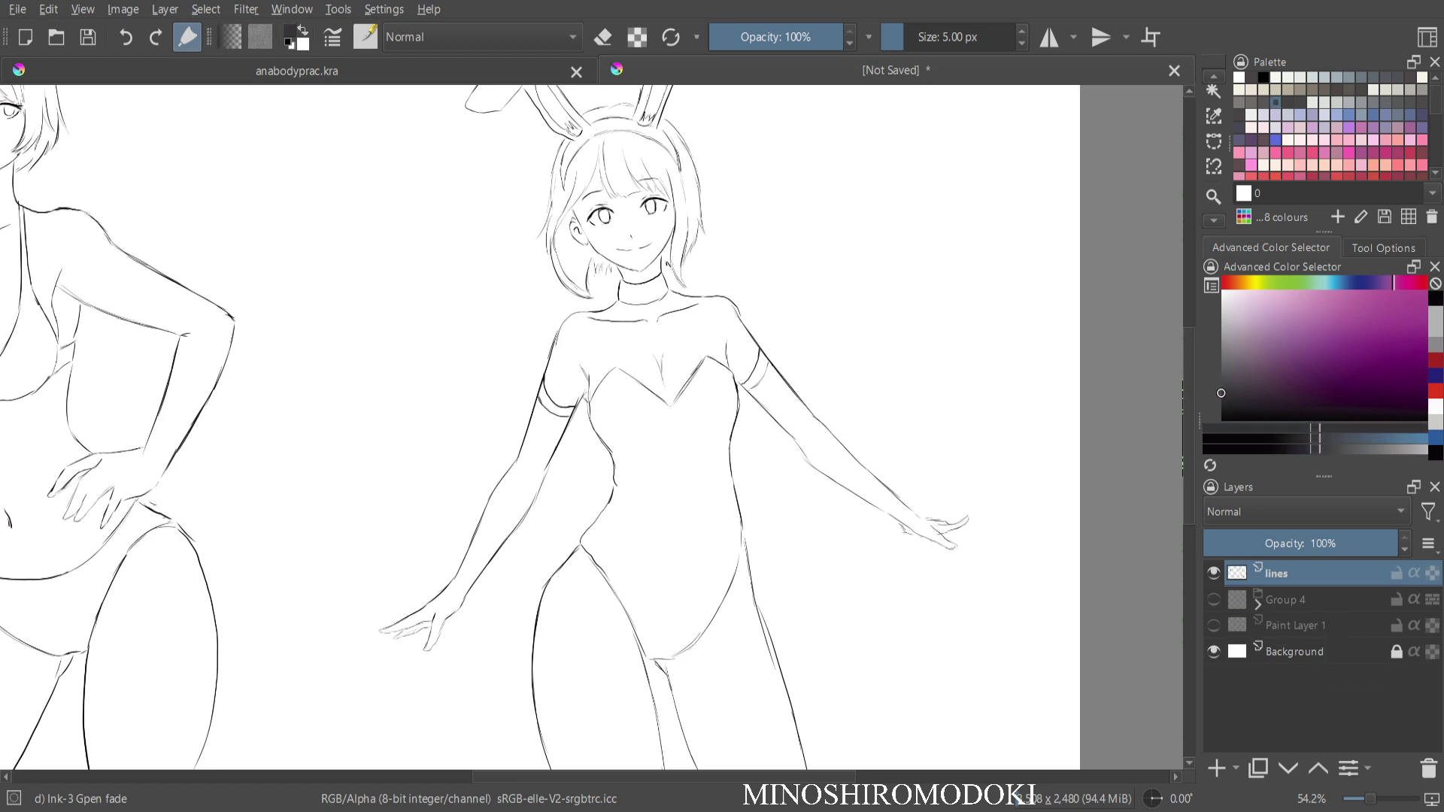
click(1286, 601)
click(1214, 599)
click(1258, 605)
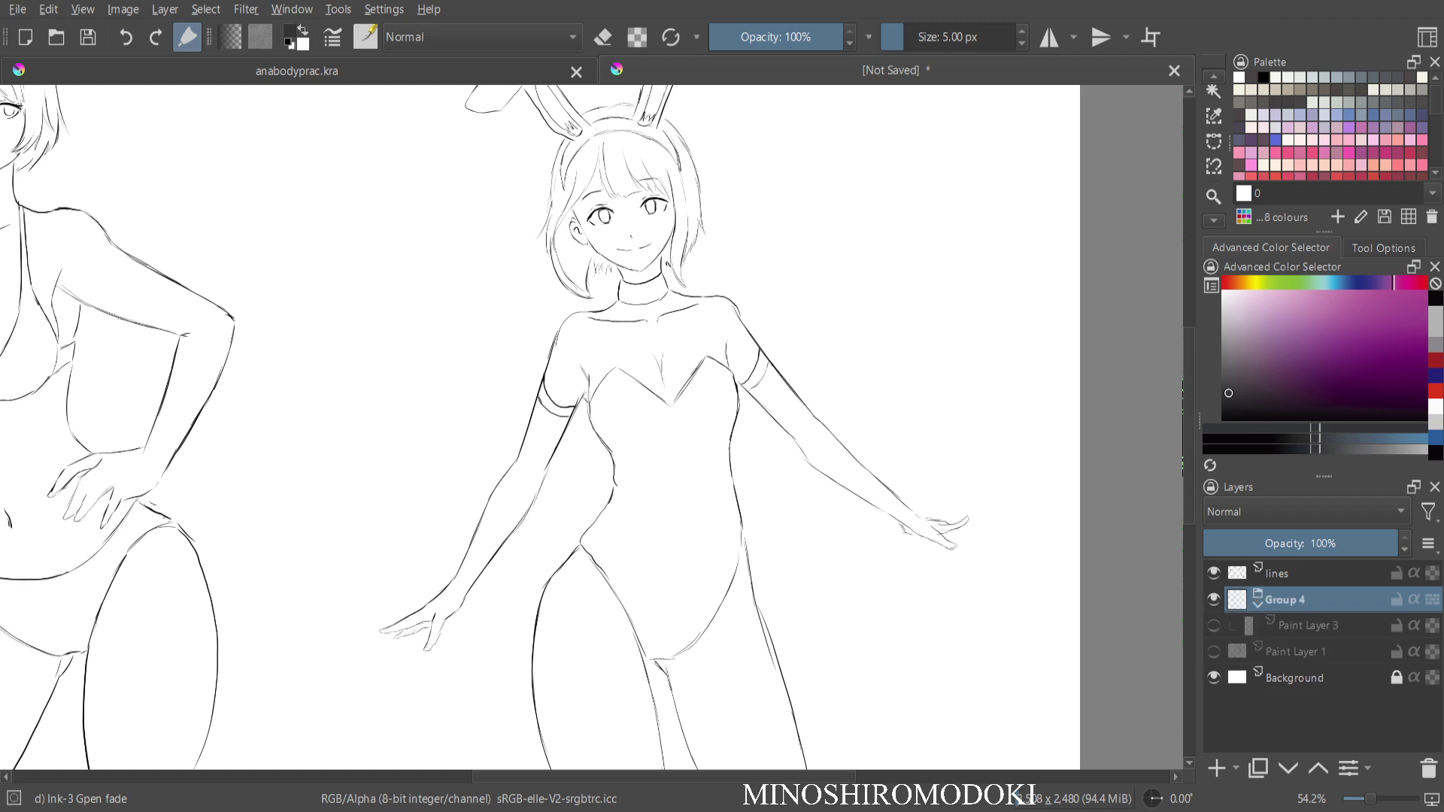
click(1309, 626)
click(1214, 626)
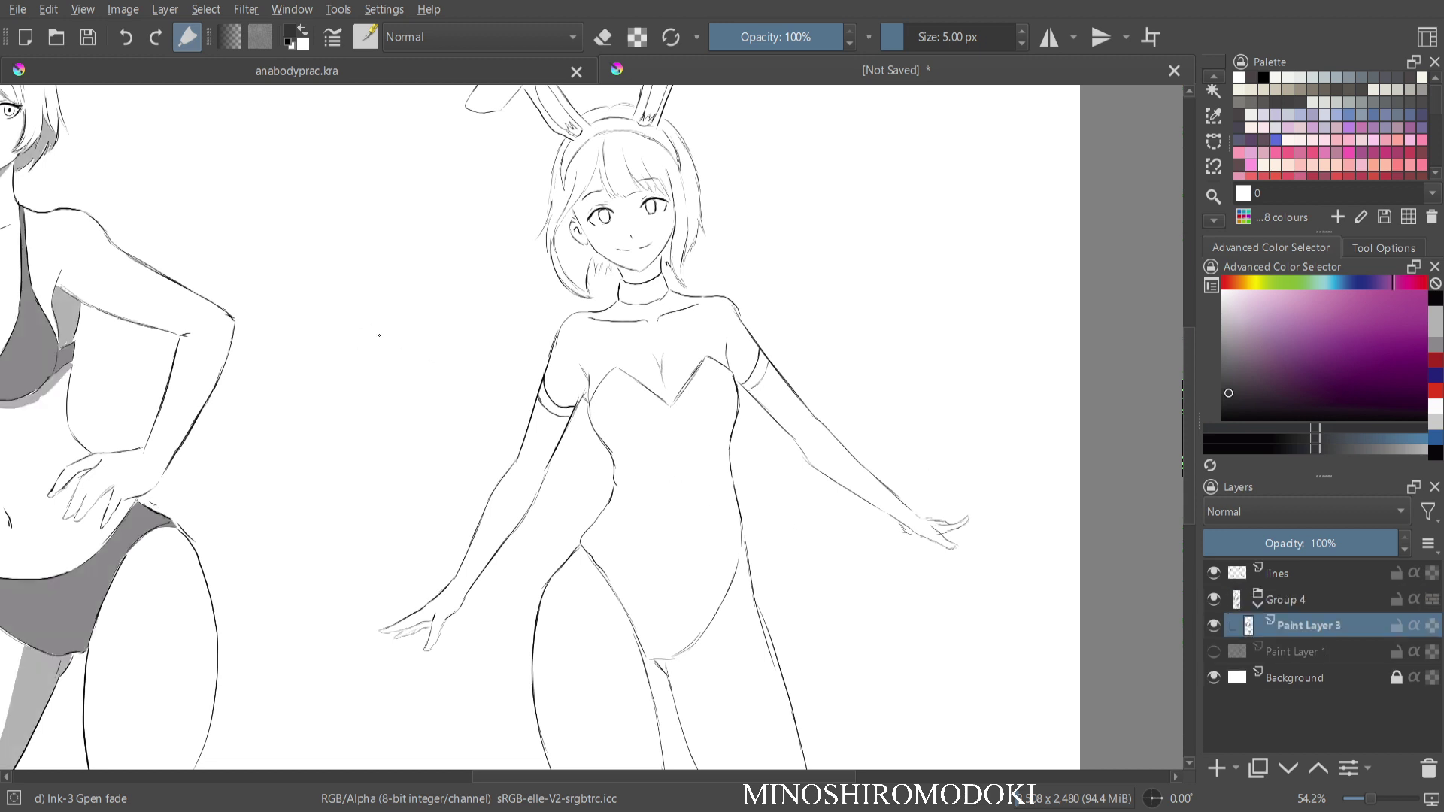
drag(1228, 394, 1222, 364)
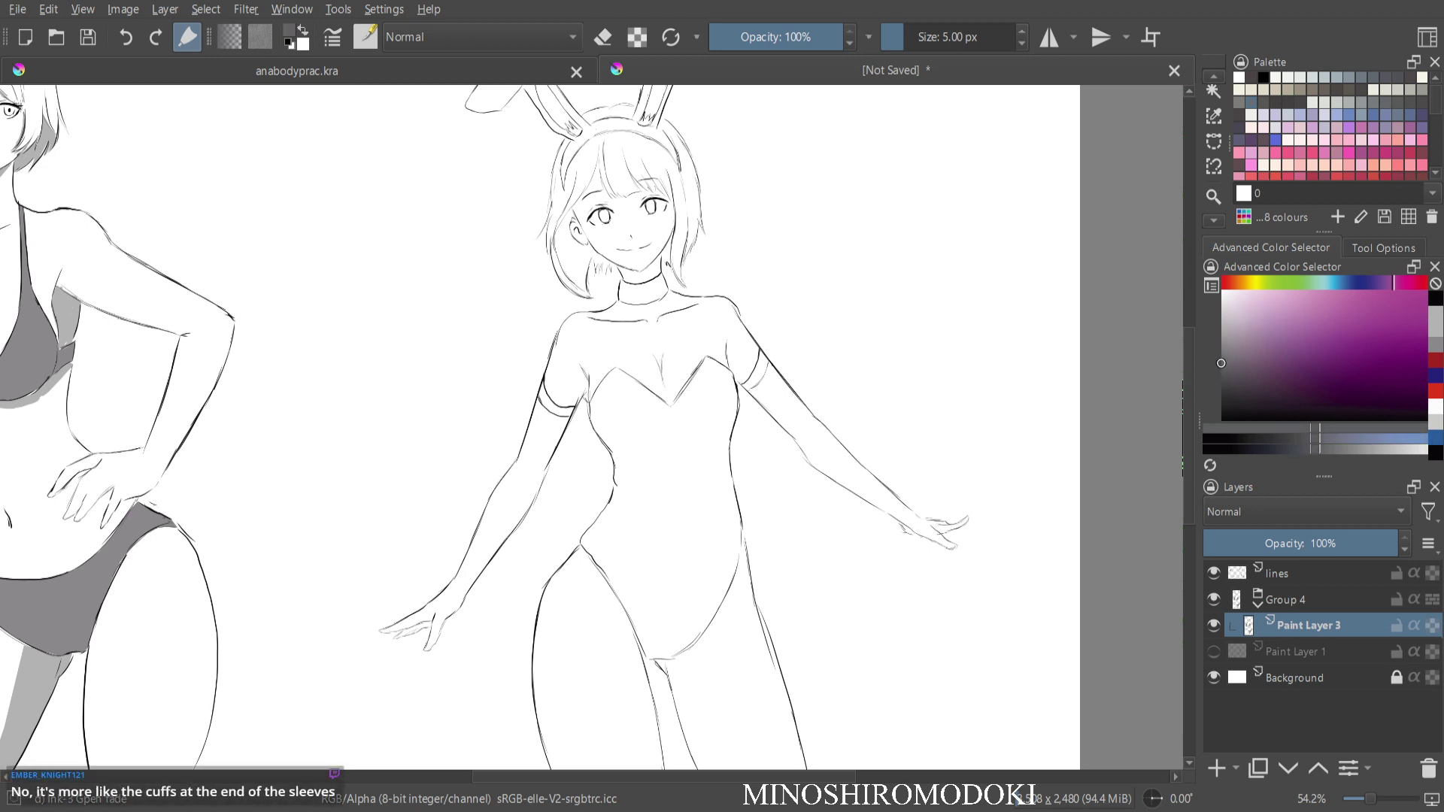
key(ctrl+r)
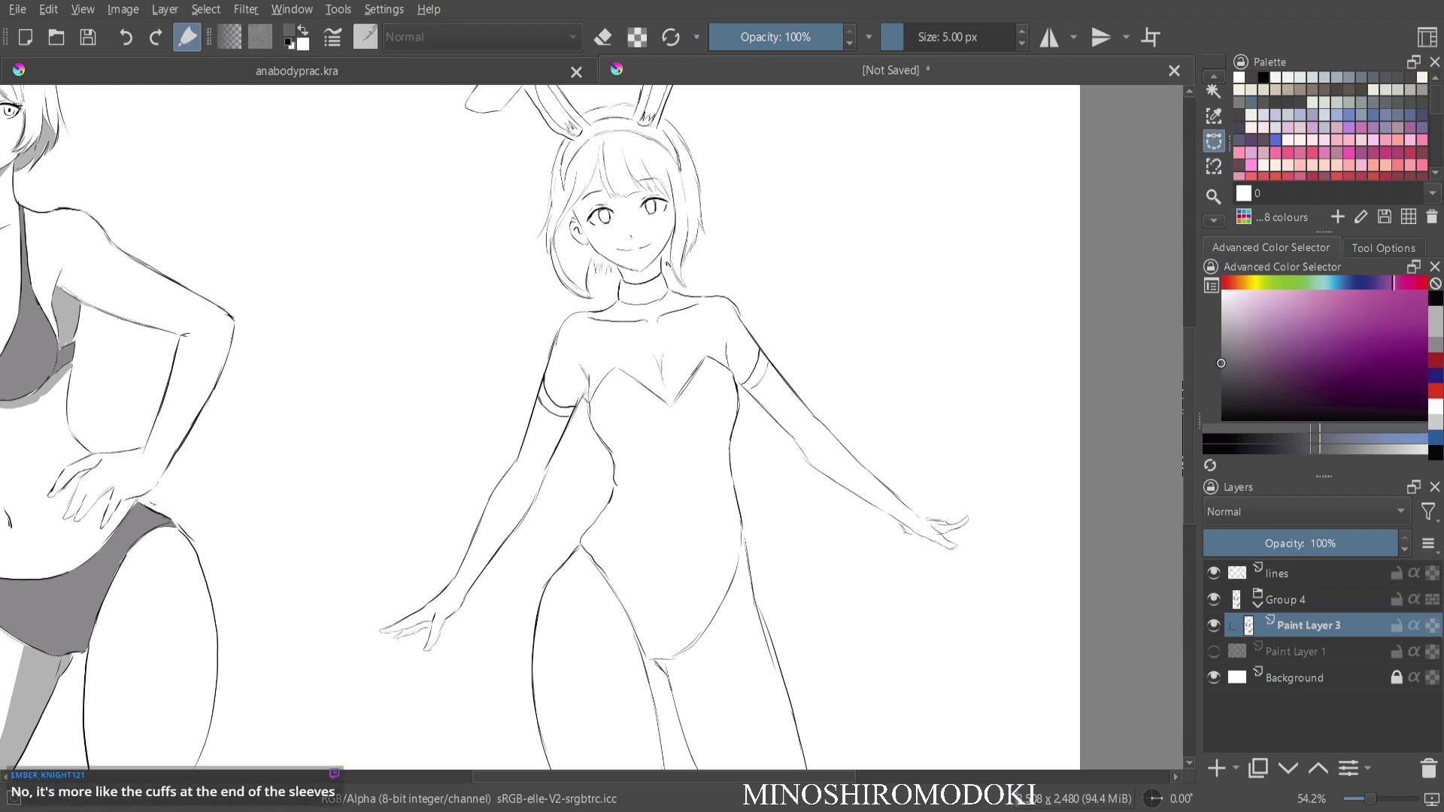
scroll(622, 529, up, 3)
drag(622, 530, 690, 207)
scroll(782, 587, down, 4)
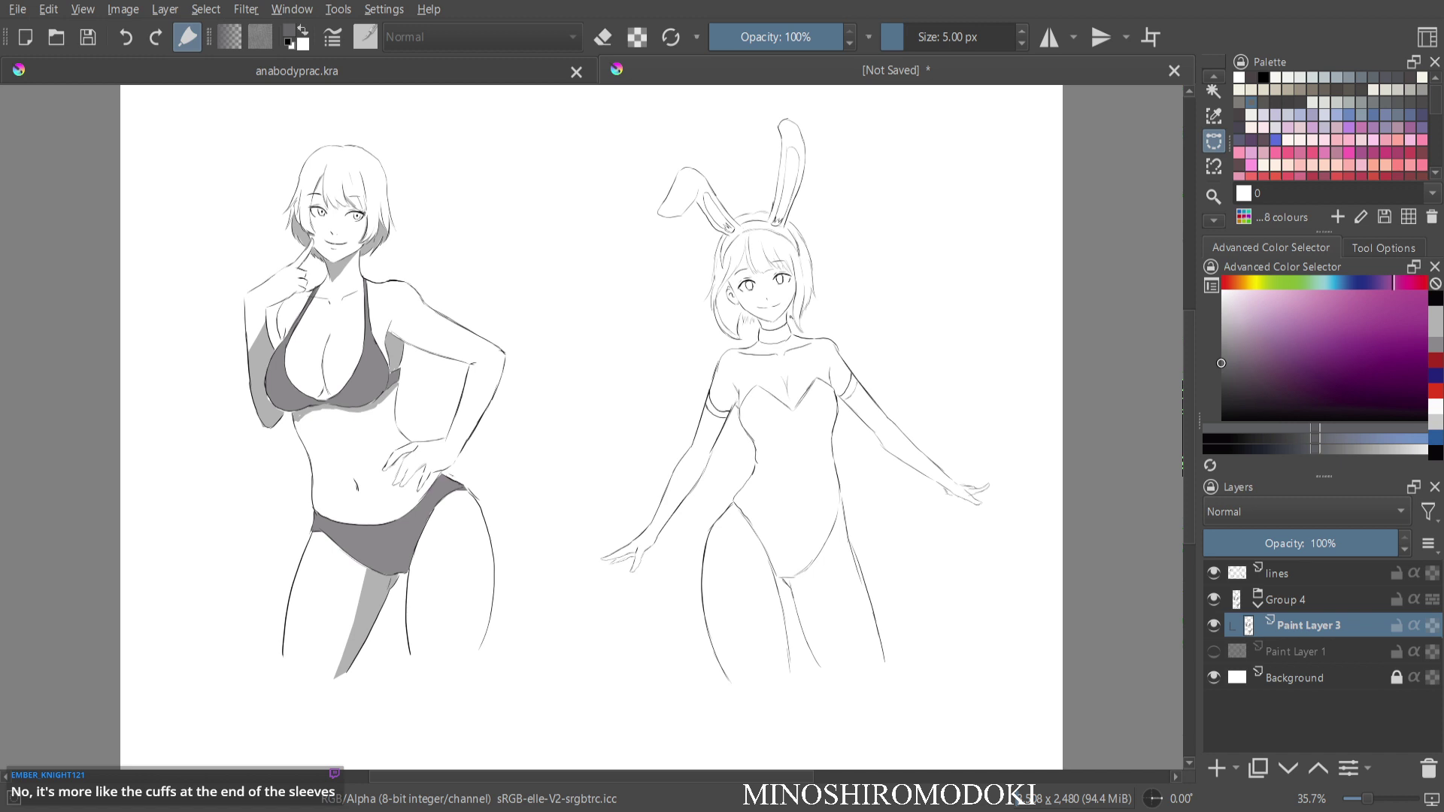
drag(695, 492, 638, 344)
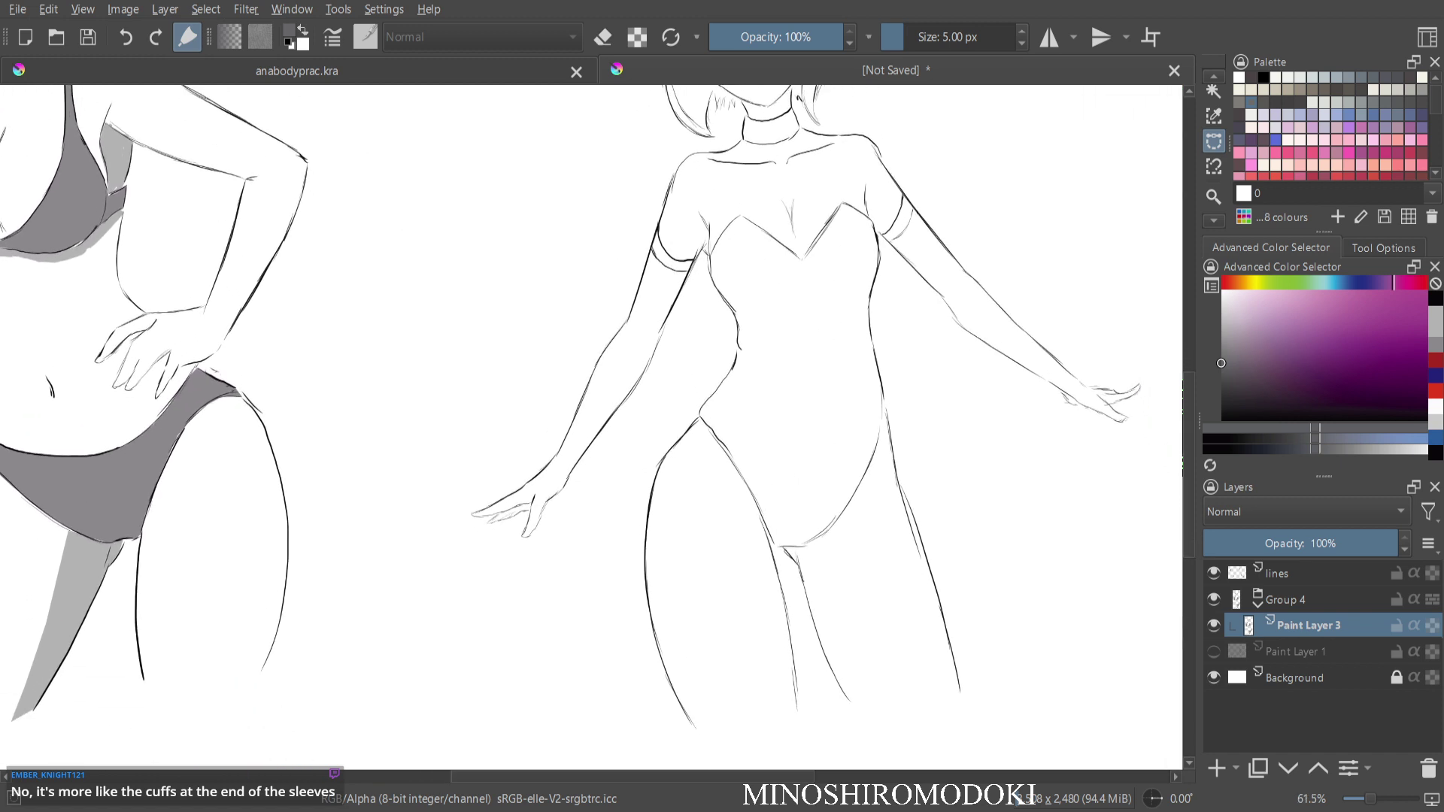
Try inking a cuff around the wrist on the folded-ear side on Paint Layer 3, undo it and check the layer without the lines.
key(b)
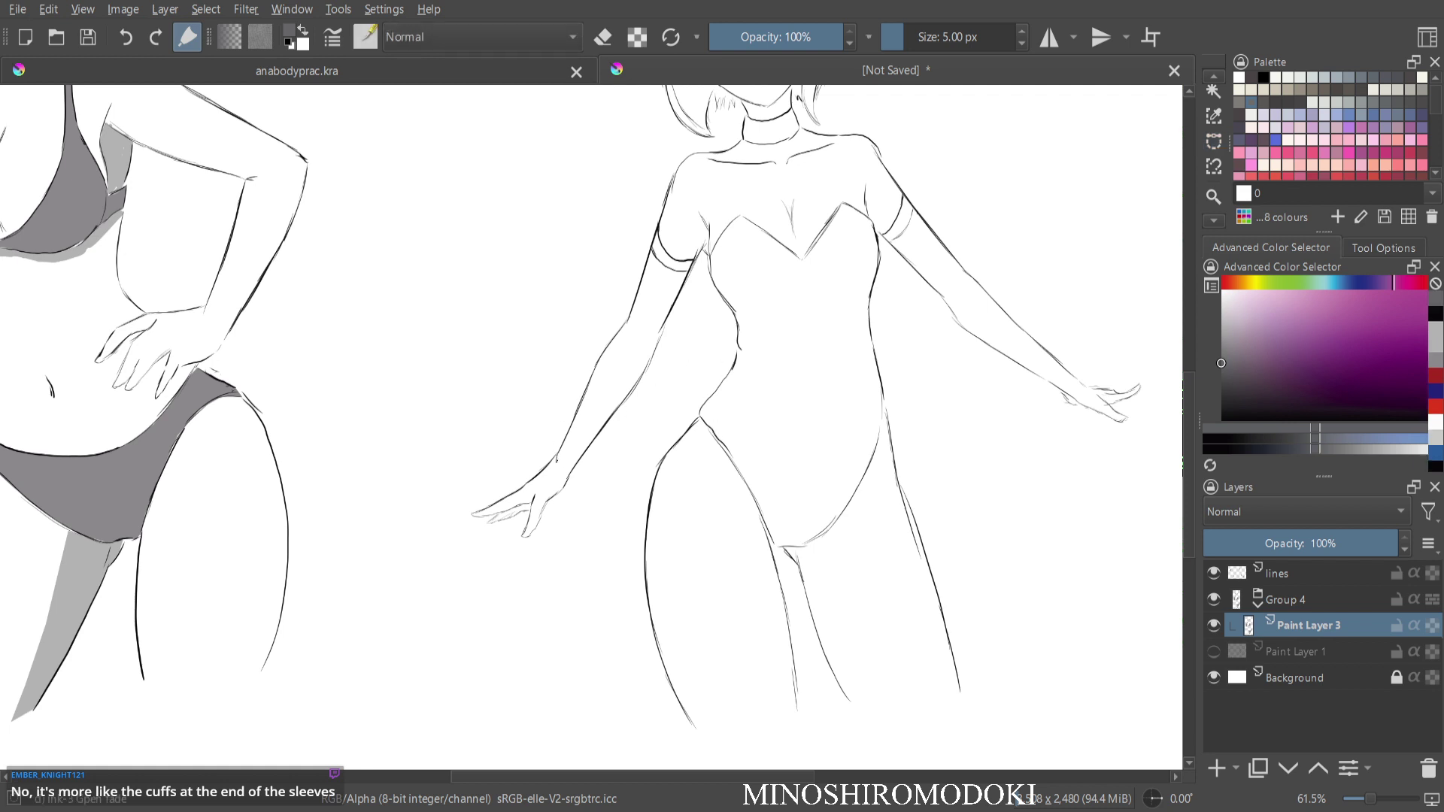
key(e)
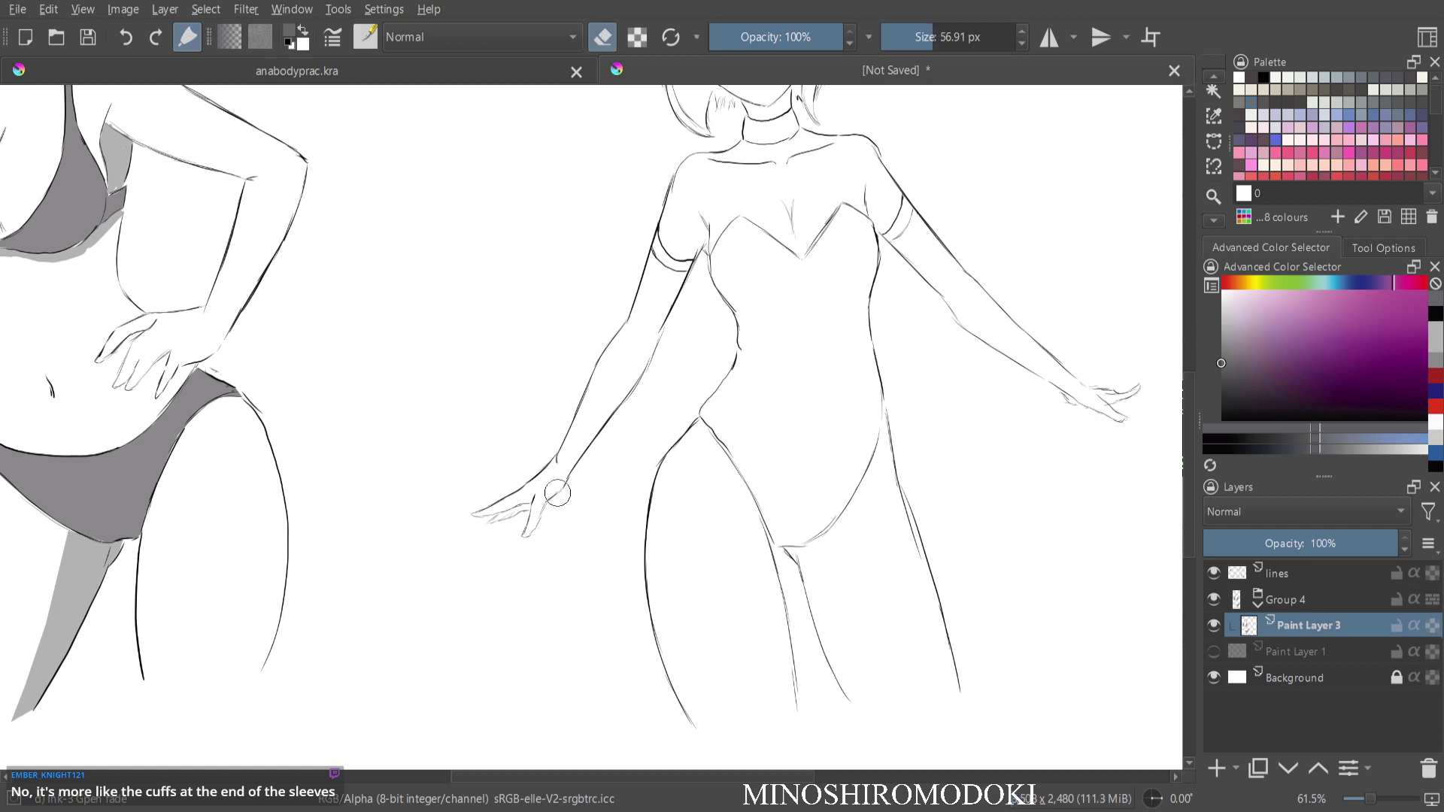
key(ctrl+z)
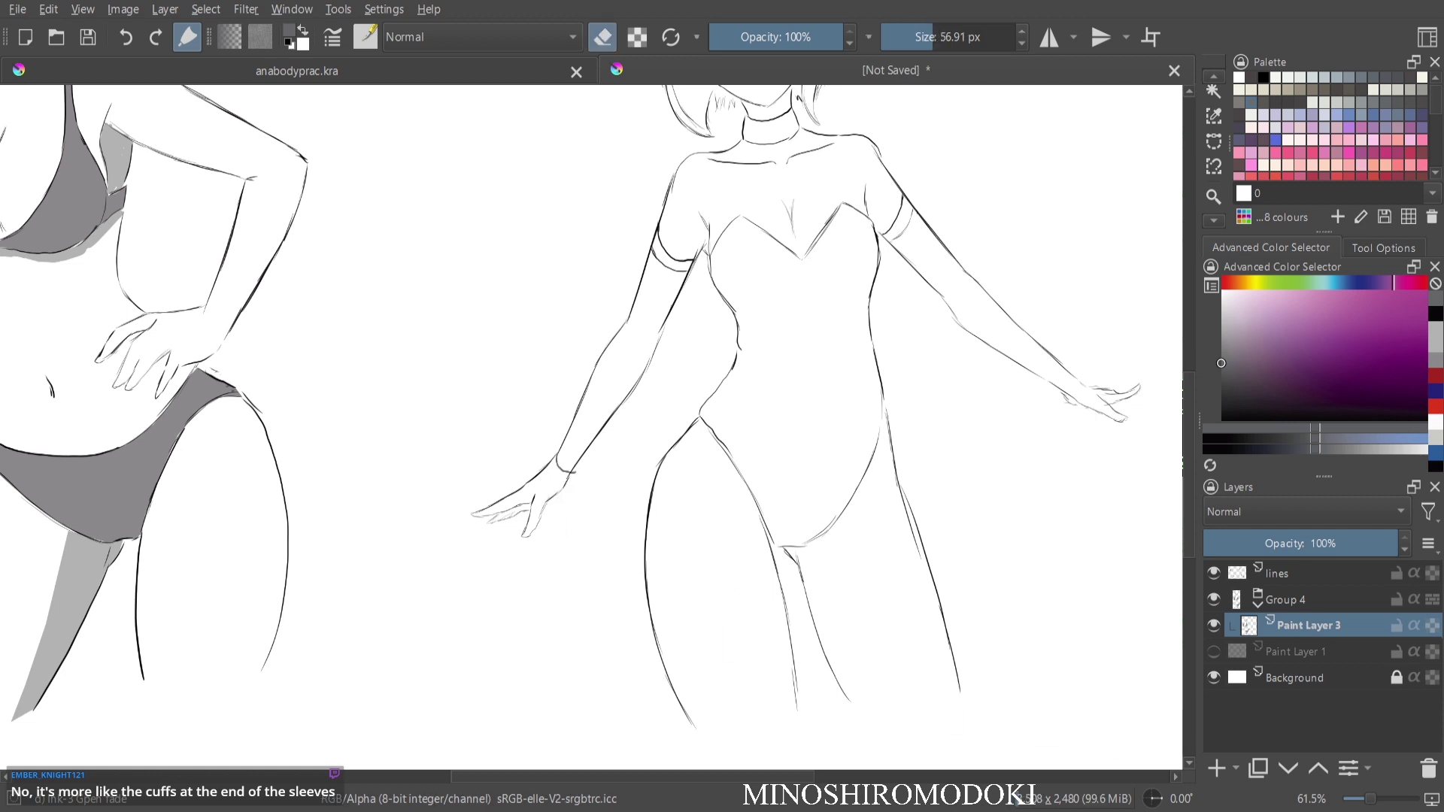
key(ctrl+z)
click(1214, 573)
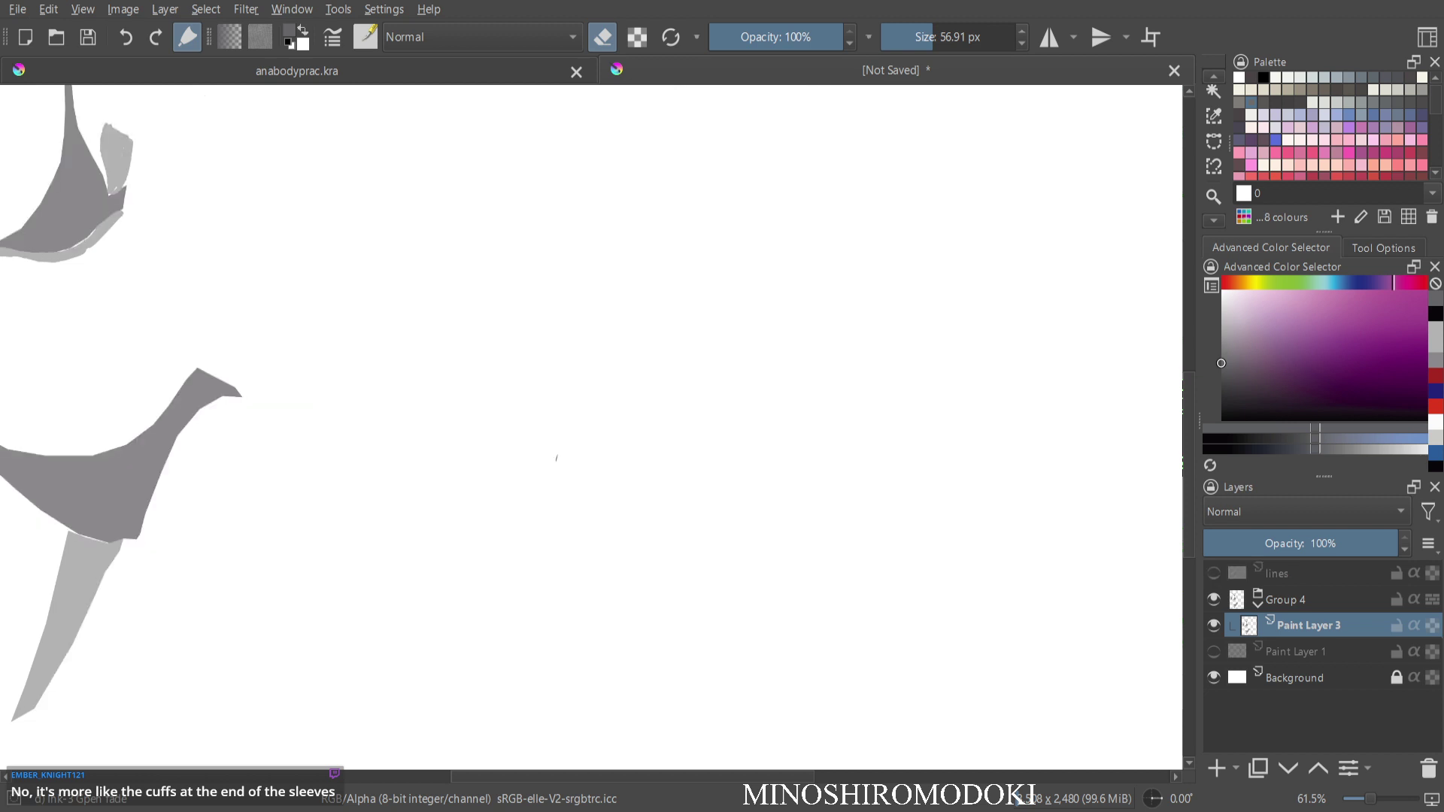
click(1214, 574)
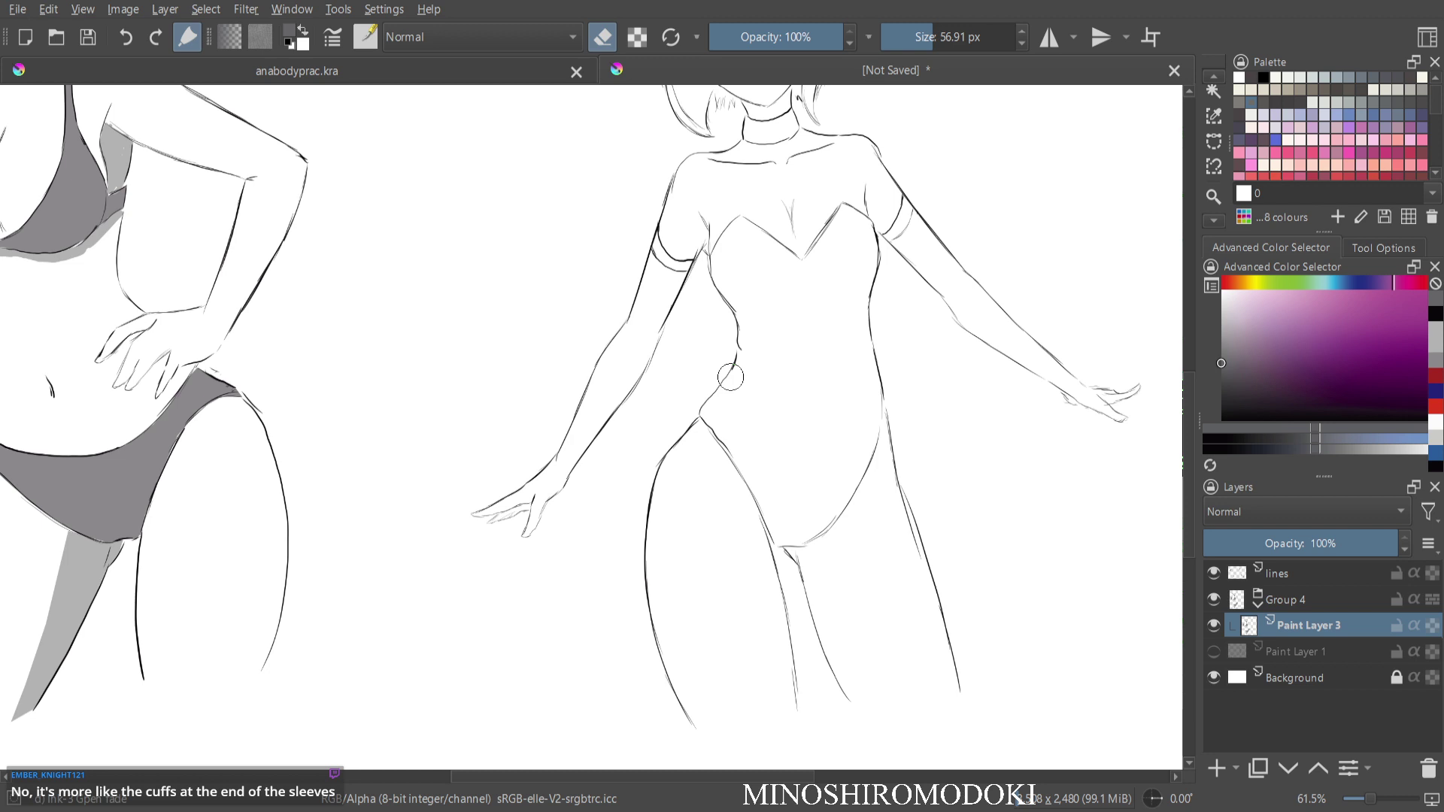
Make the lines layer active and erase the double-lined sleeve bands from both upper arms.
key(e)
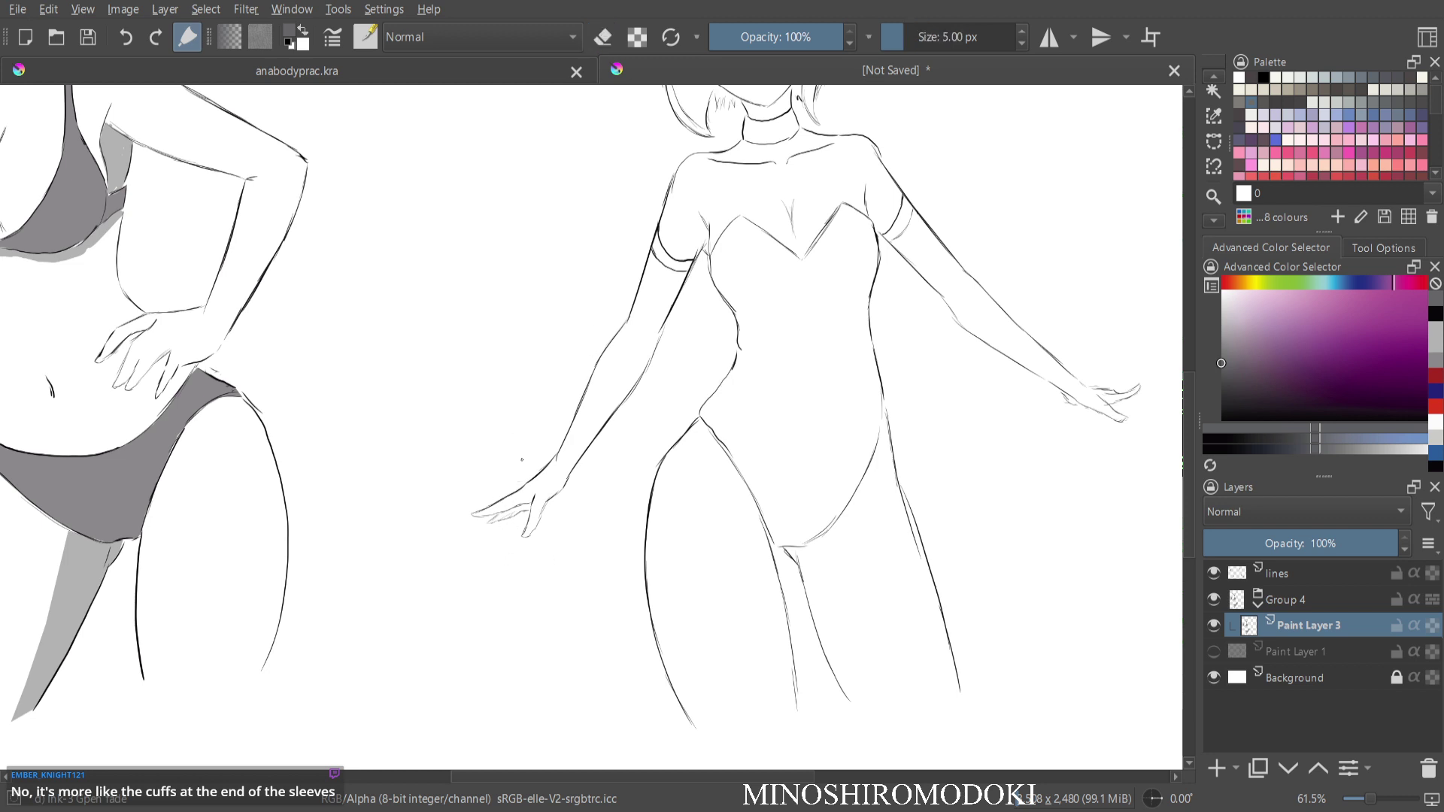
key(e)
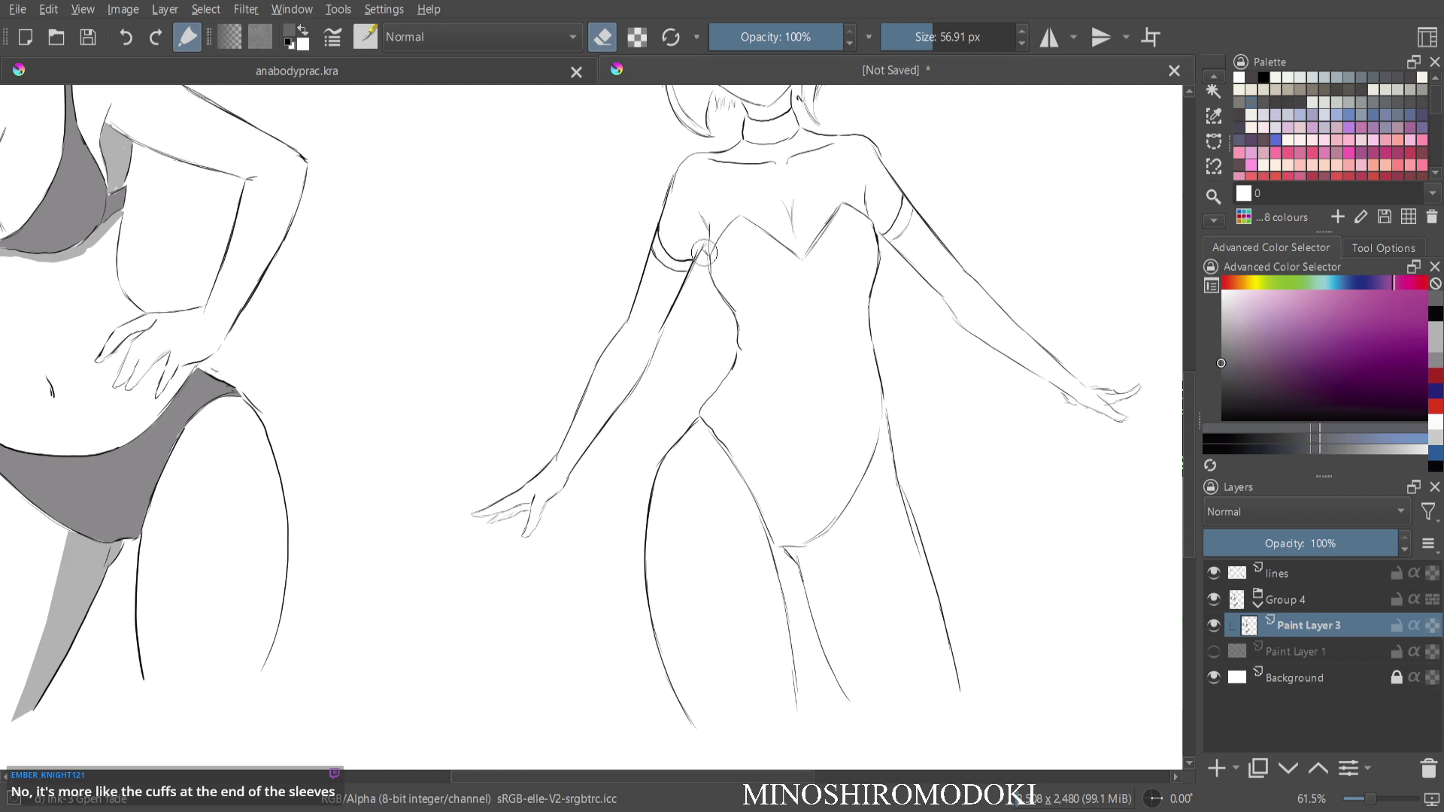
click(1308, 574)
mouse_move(675, 264)
mouse_down()
mouse_move(660, 259)
mouse_move(680, 251)
mouse_up()
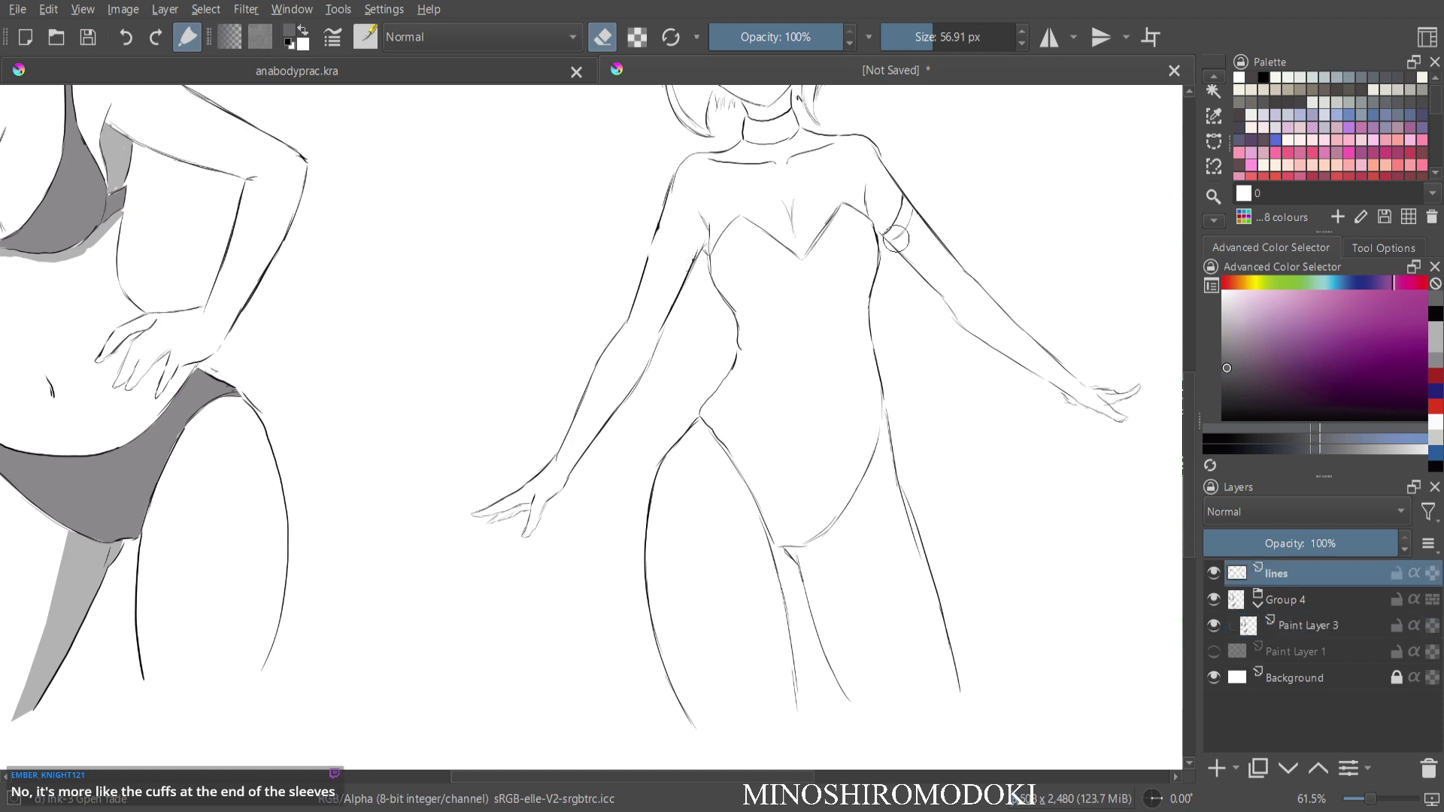
mouse_move(896, 239)
mouse_down()
mouse_move(899, 209)
mouse_move(871, 197)
mouse_up()
key(e)
key(e)
Erase the outer contour of the upper arm nearest the bikini figure and re-ink it in black from shoulder to elbow.
drag(662, 211, 646, 272)
key(e)
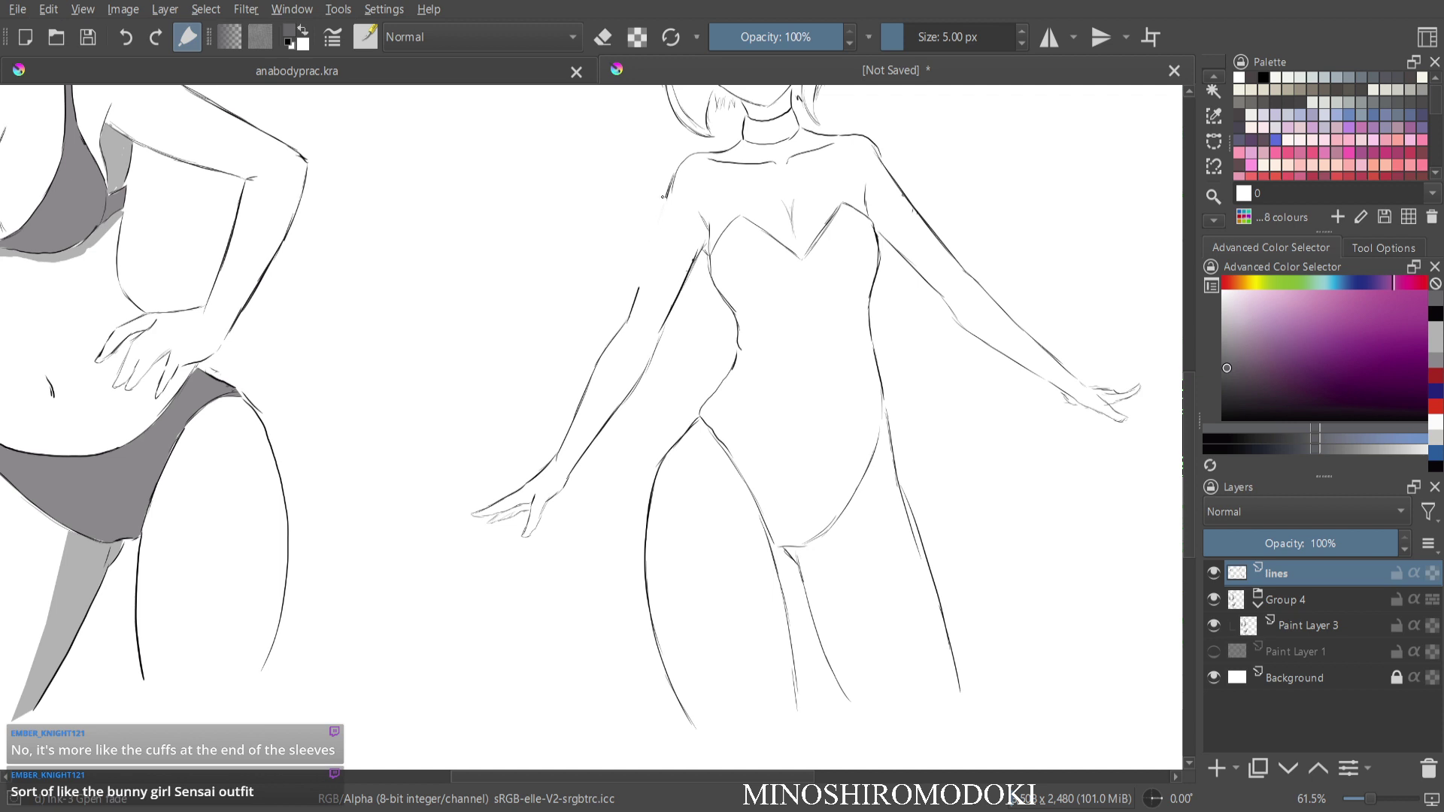
drag(666, 200, 634, 303)
key(ctrl+z)
key(ctrl+z)
click(1264, 78)
drag(668, 197, 638, 298)
drag(650, 243, 636, 295)
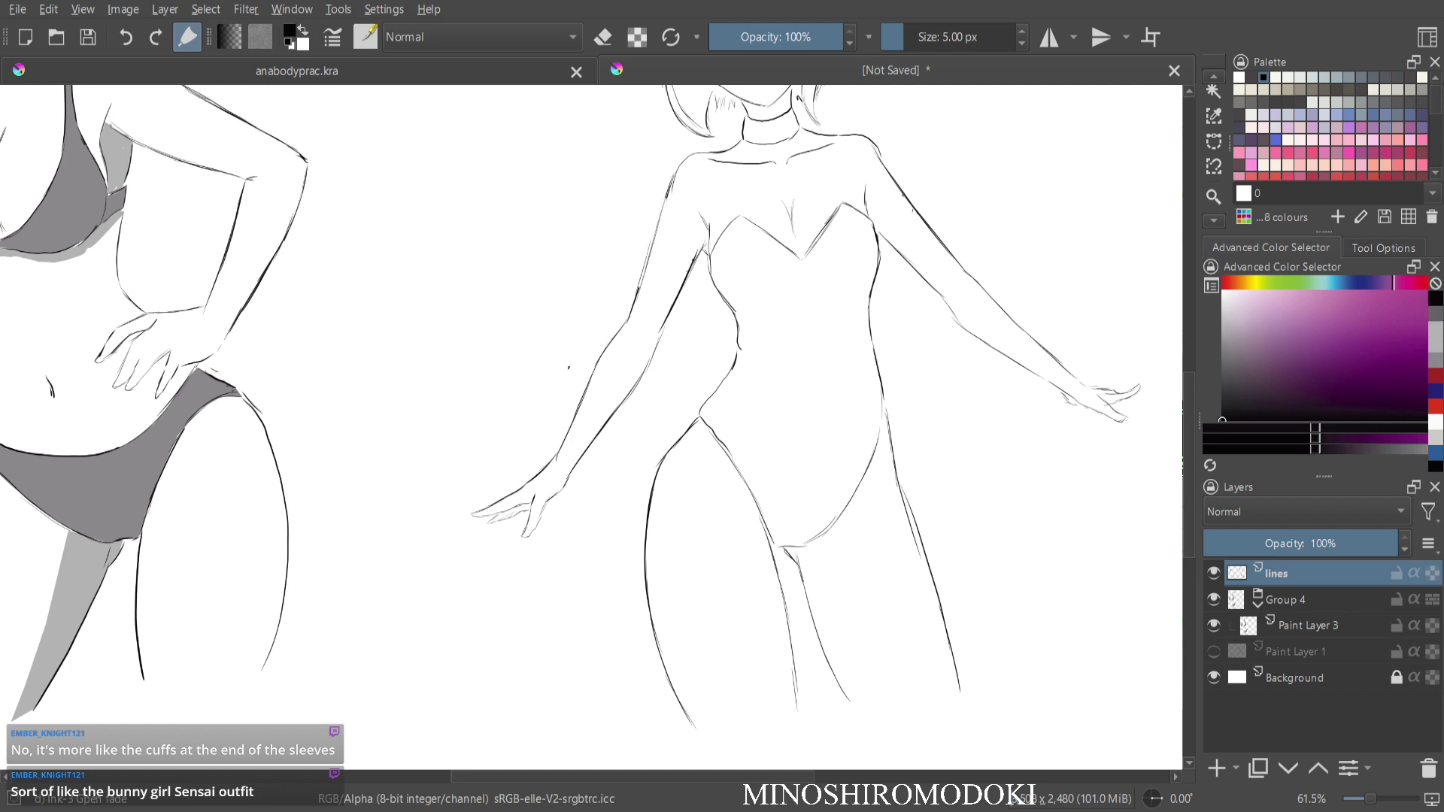
Ink a cuff around the wrist of the lower-reaching hand, with curved edges across the forearm and the wrist.
drag(483, 452, 532, 351)
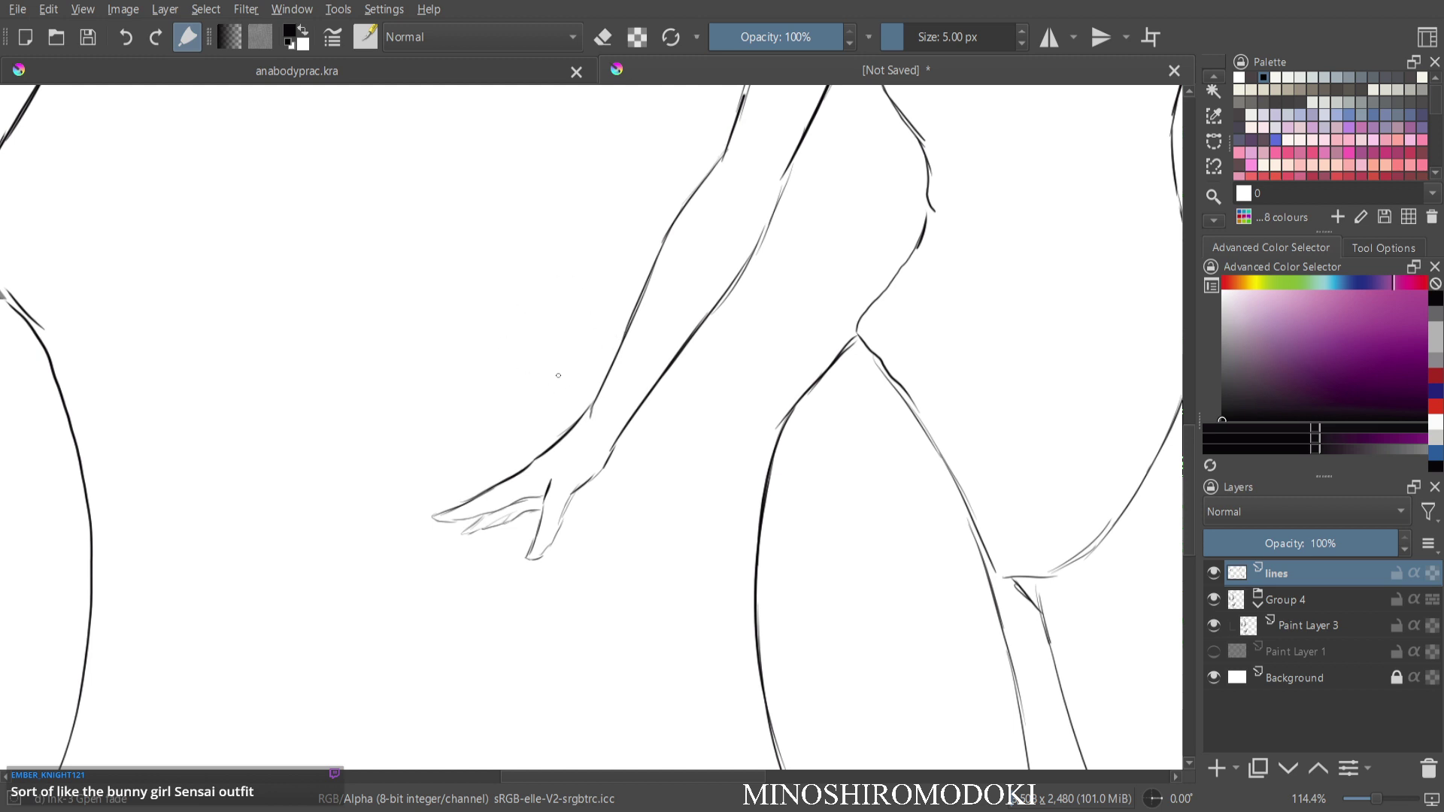
mouse_move(573, 366)
mouse_down()
mouse_move(546, 396)
mouse_move(560, 421)
mouse_up()
mouse_move(584, 365)
mouse_down()
mouse_move(599, 397)
mouse_move(555, 387)
mouse_move(574, 381)
mouse_move(561, 400)
mouse_move(563, 367)
mouse_up()
key(e)
key(e)
drag(577, 423, 606, 452)
mouse_move(576, 418)
mouse_down()
mouse_move(604, 373)
mouse_move(619, 399)
mouse_move(647, 401)
mouse_move(613, 456)
mouse_up()
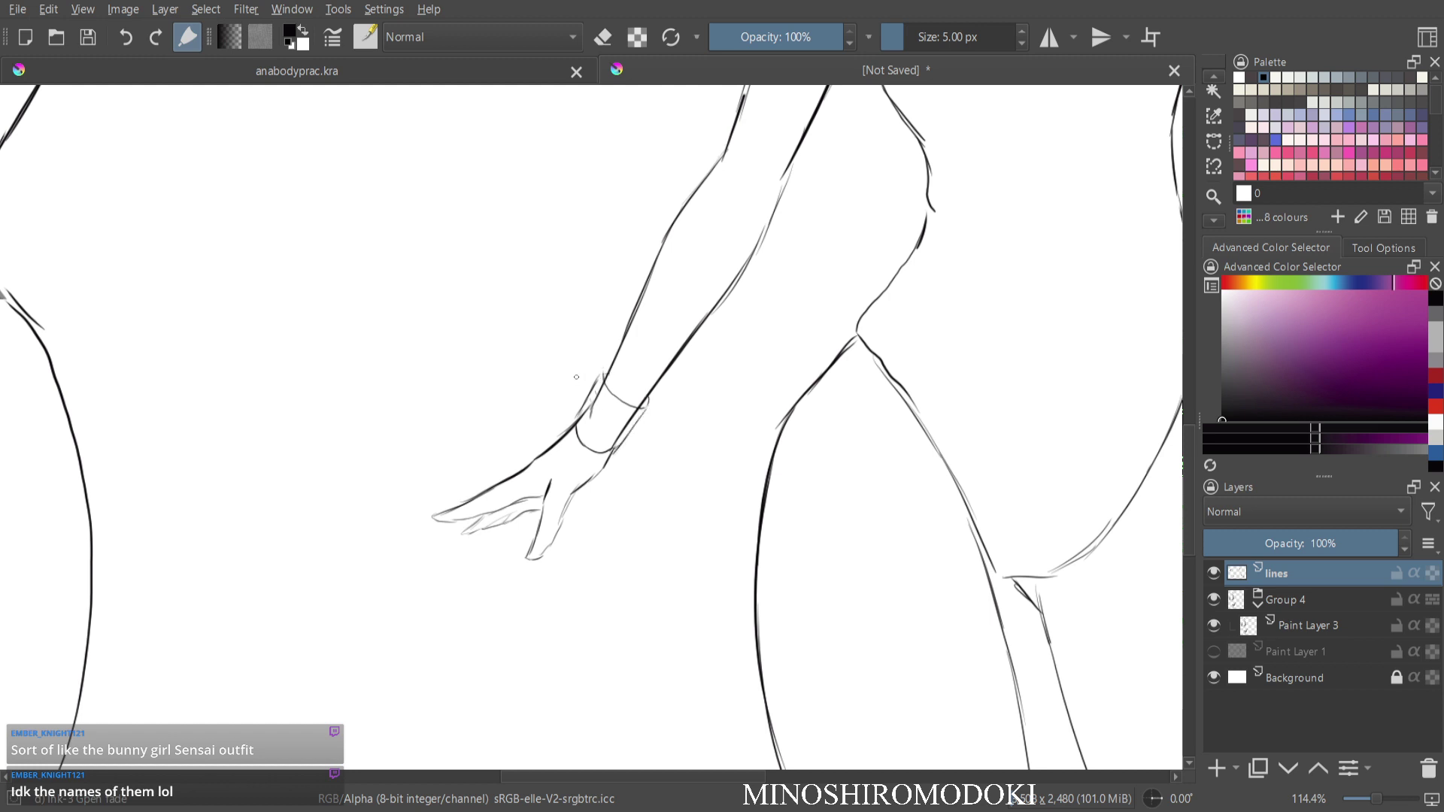
Ink a pointed cuff flap with a small round button on the lower hand's wrist and erase stray lines beneath it.
drag(576, 375, 580, 409)
drag(579, 380, 594, 352)
drag(595, 355, 604, 378)
key(e)
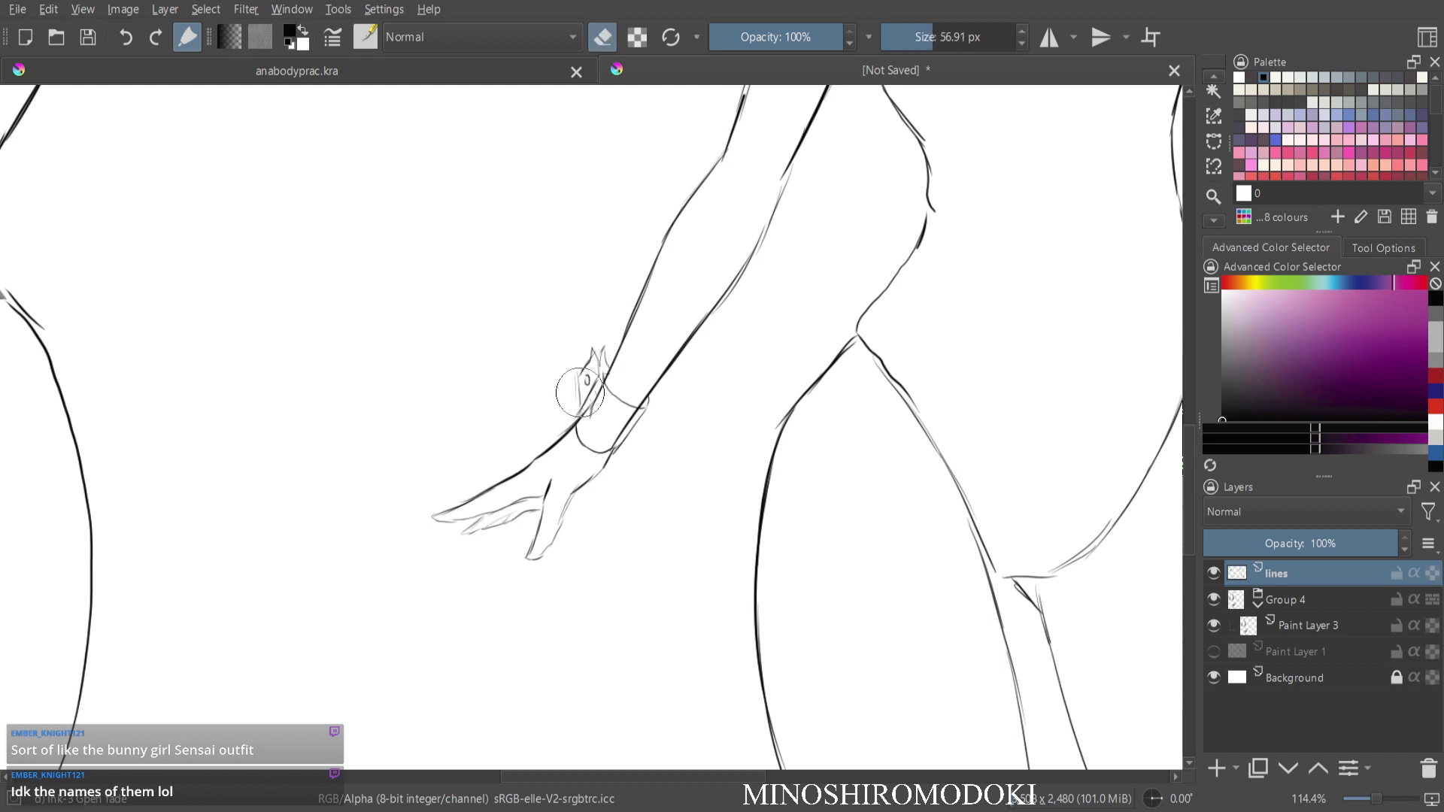
drag(593, 416, 594, 419)
Clean up the arm contour within the lower hand's cuff and re-ink the cuff's flap, button and side edges on the lines layer.
click(1290, 416)
click(1309, 626)
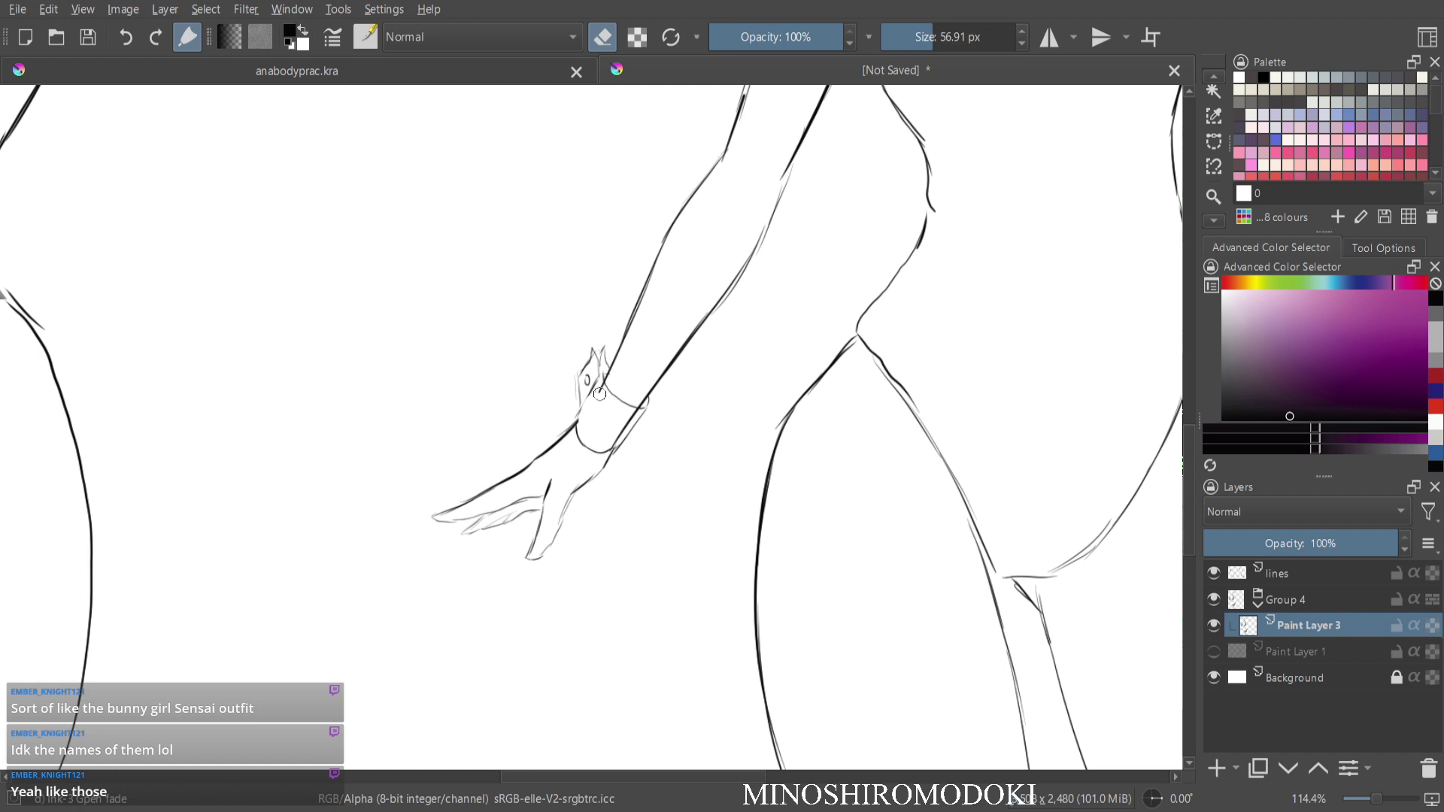
key(Page_Up)
key(Page_Up)
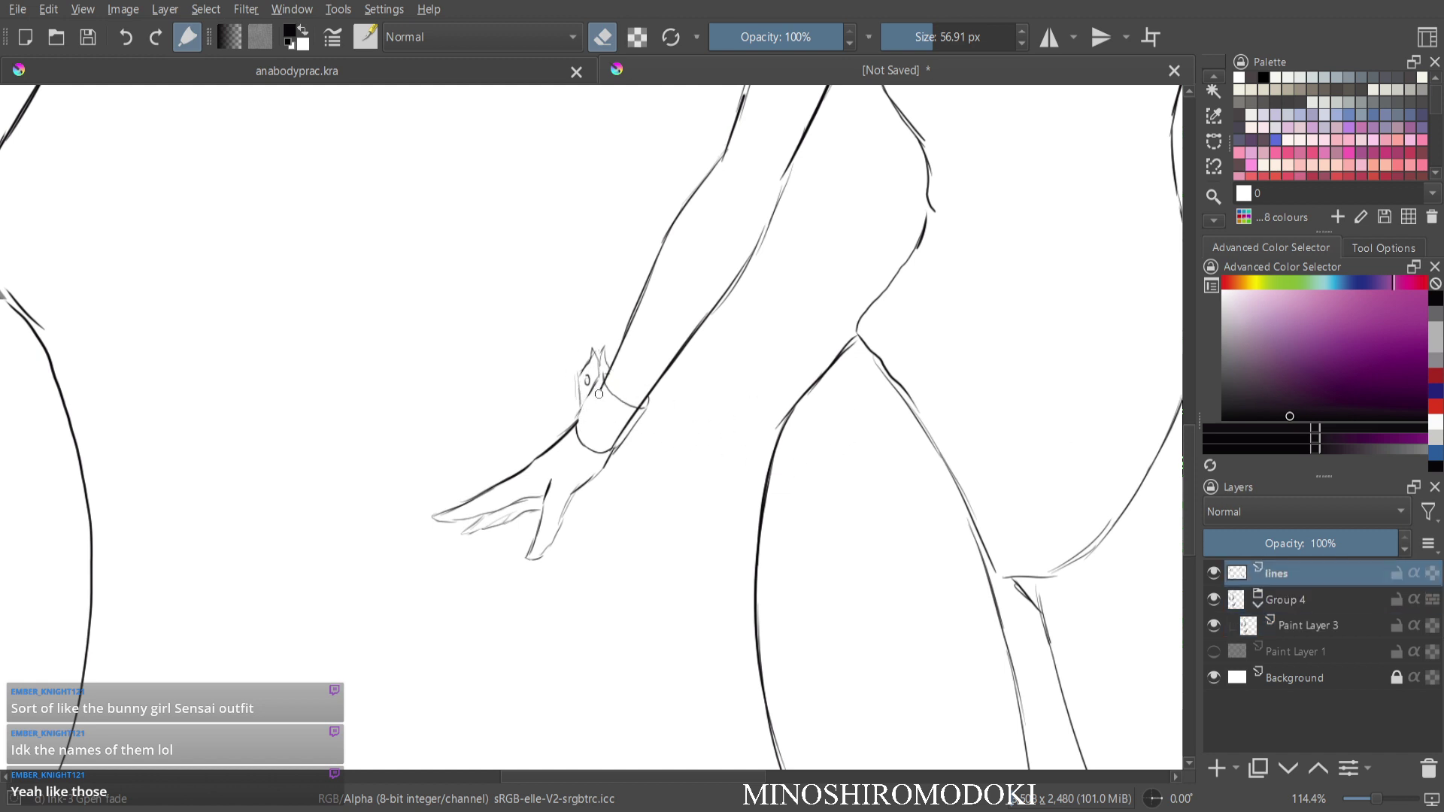
key(e)
drag(601, 382, 576, 414)
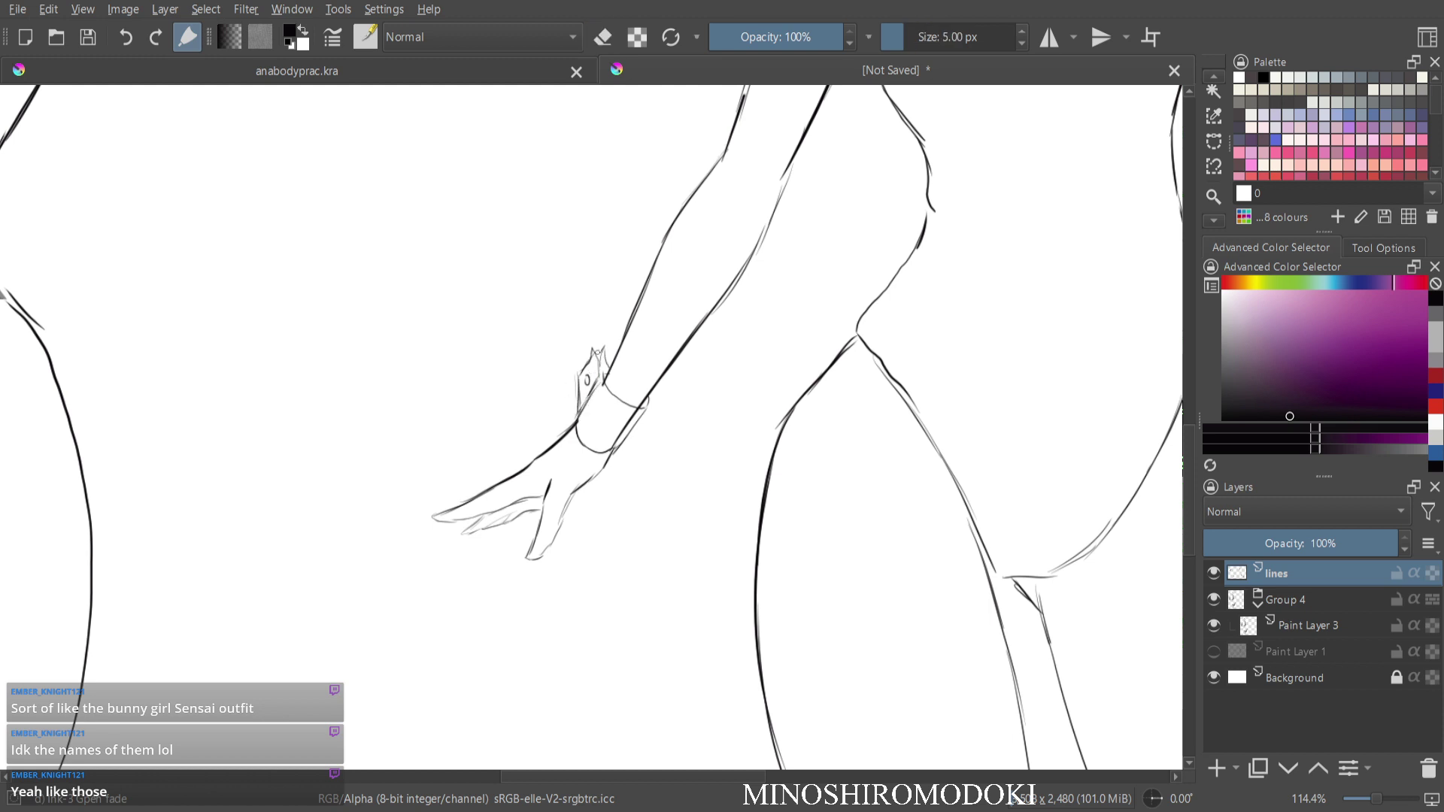
drag(600, 351, 604, 374)
key(e)
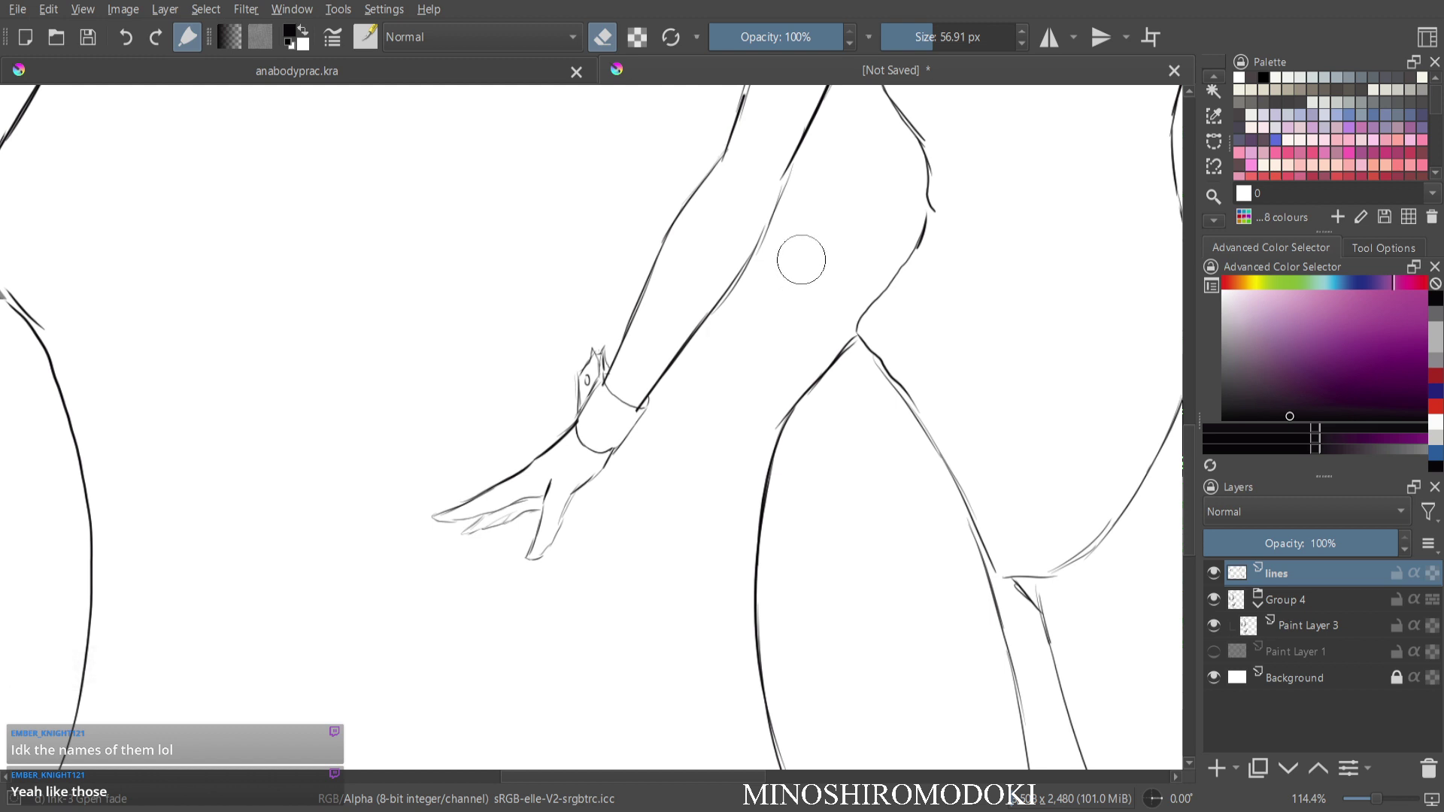
key(e)
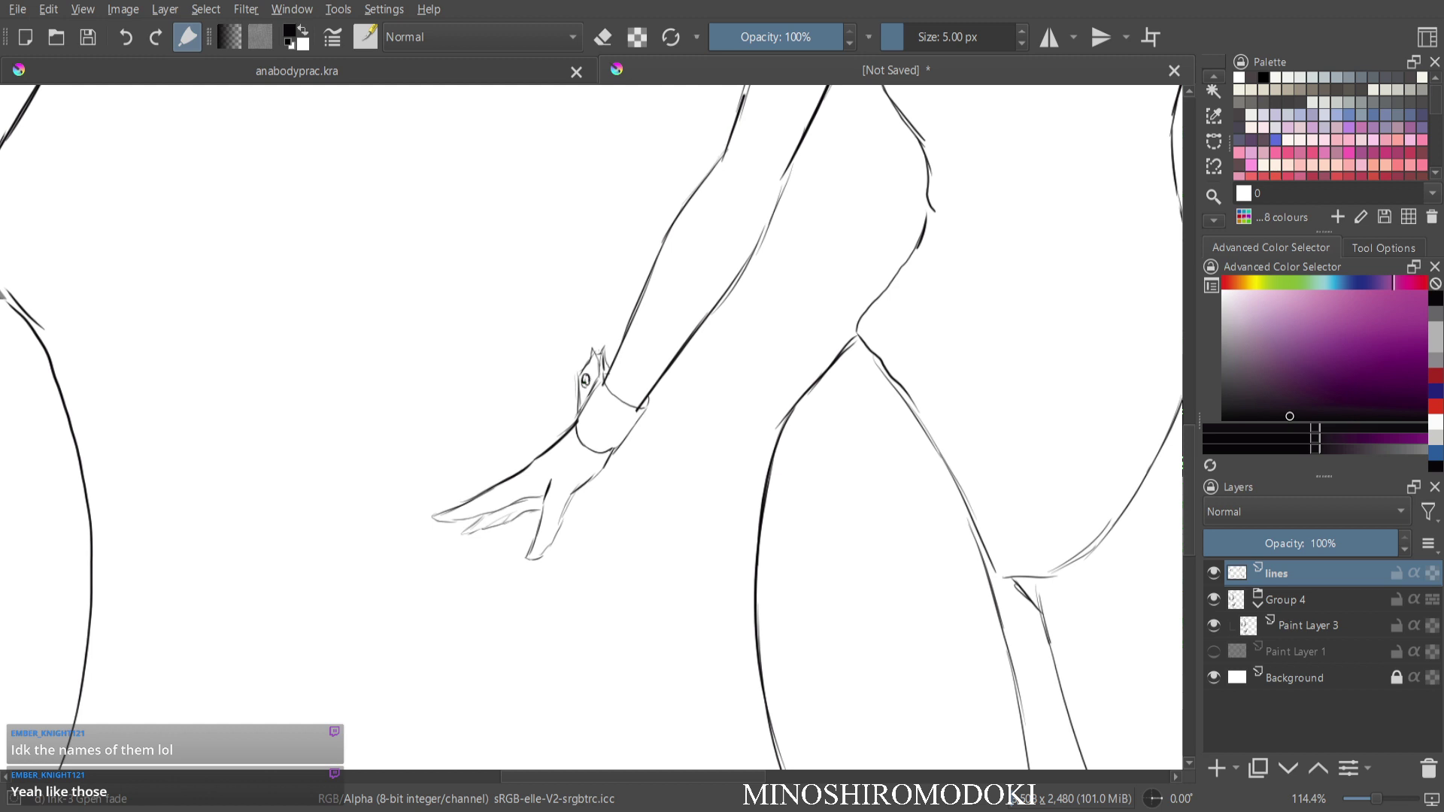
drag(649, 410, 618, 452)
Erase the doubled outer thigh contour just below the hip on the raised-hand side and re-ink it as one clean line.
drag(812, 294, 475, 547)
drag(719, 407, 680, 237)
drag(641, 528, 644, 493)
drag(469, 638, 535, 319)
key(e)
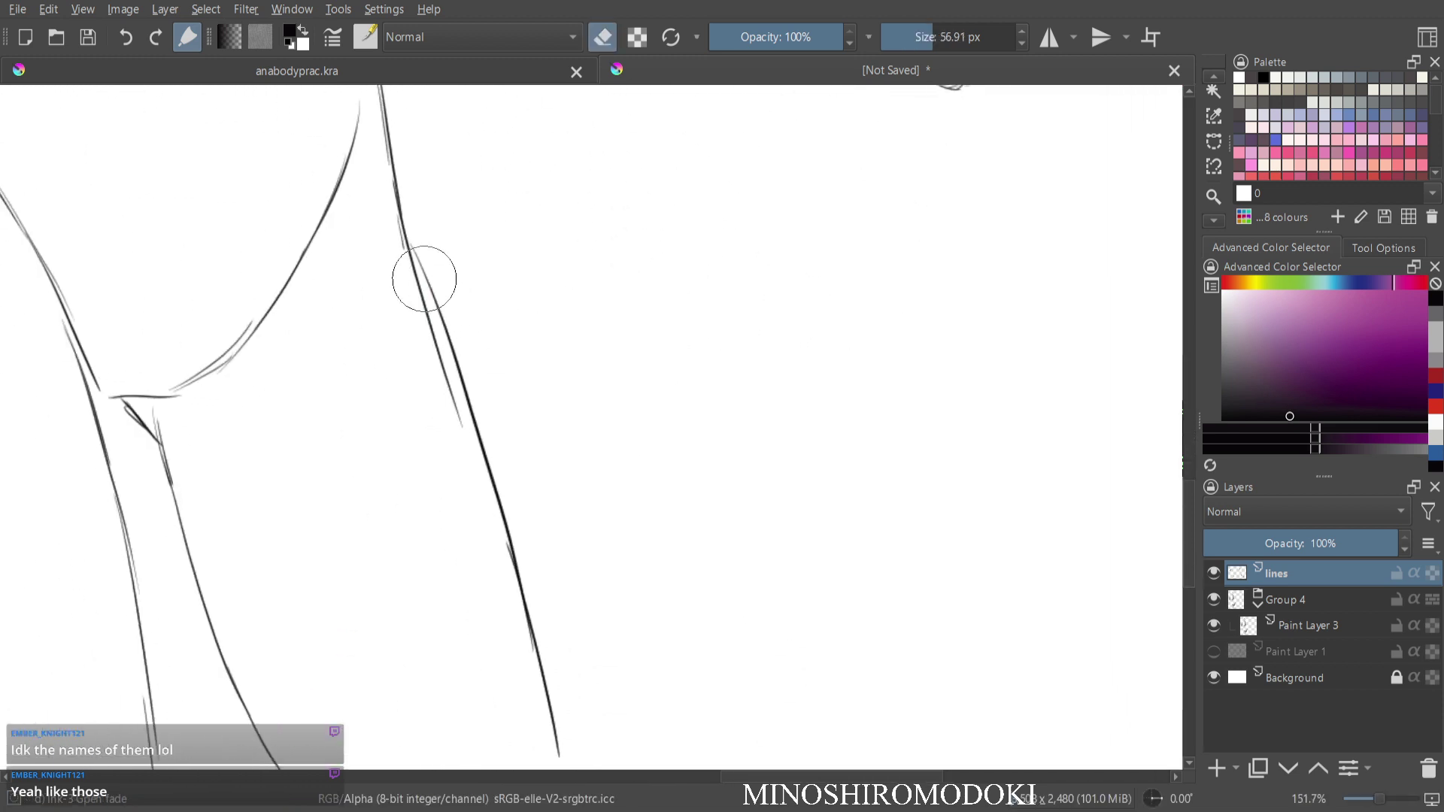
drag(401, 236, 441, 447)
key(e)
drag(396, 205, 436, 318)
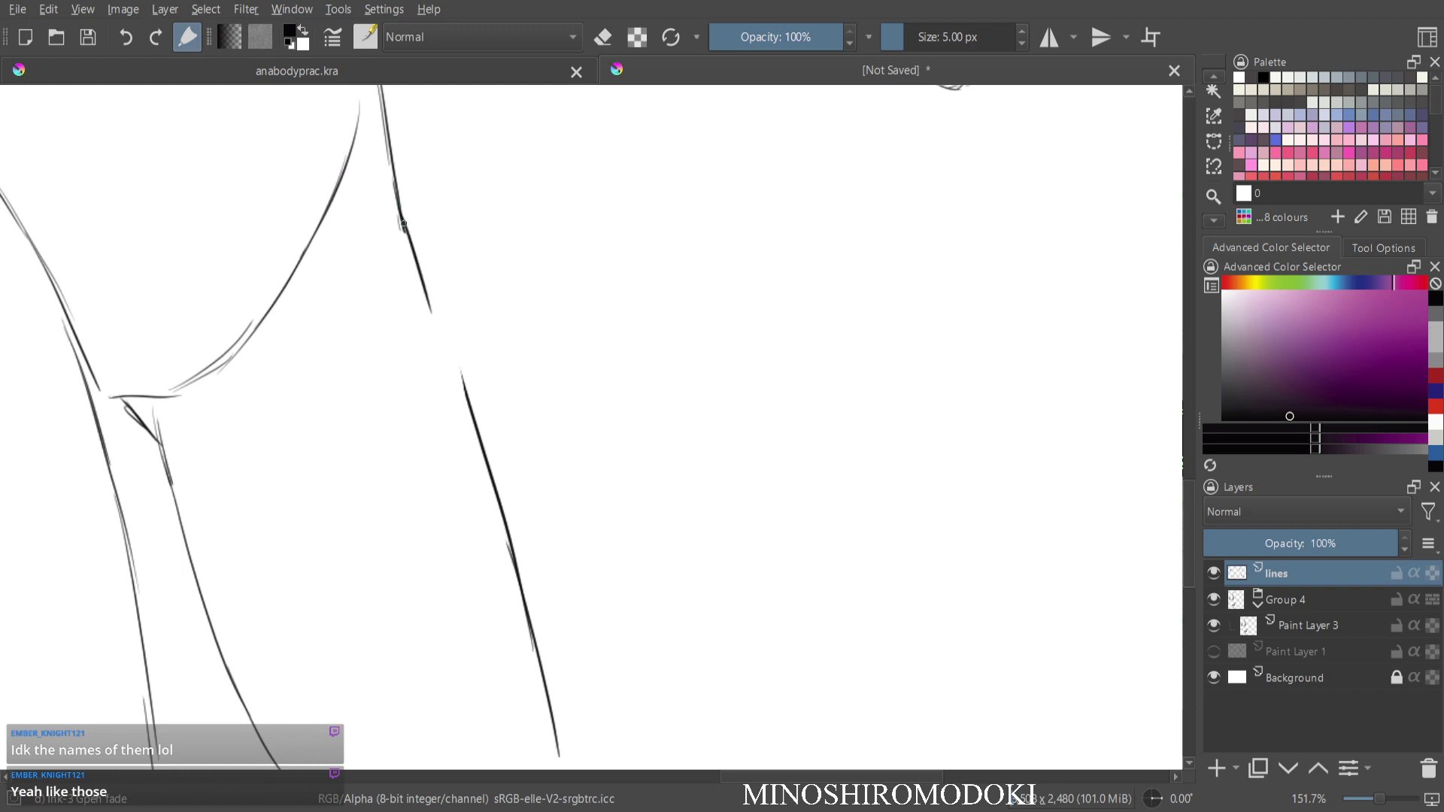
drag(411, 239, 459, 384)
drag(431, 296, 486, 465)
Ink a matching cuff around the wrist of the higher-reaching hand, undoing the first strokes and redrawing both curved edges and the sides.
drag(788, 200, 789, 293)
drag(790, 263, 666, 507)
drag(756, 323, 756, 248)
key(plus)
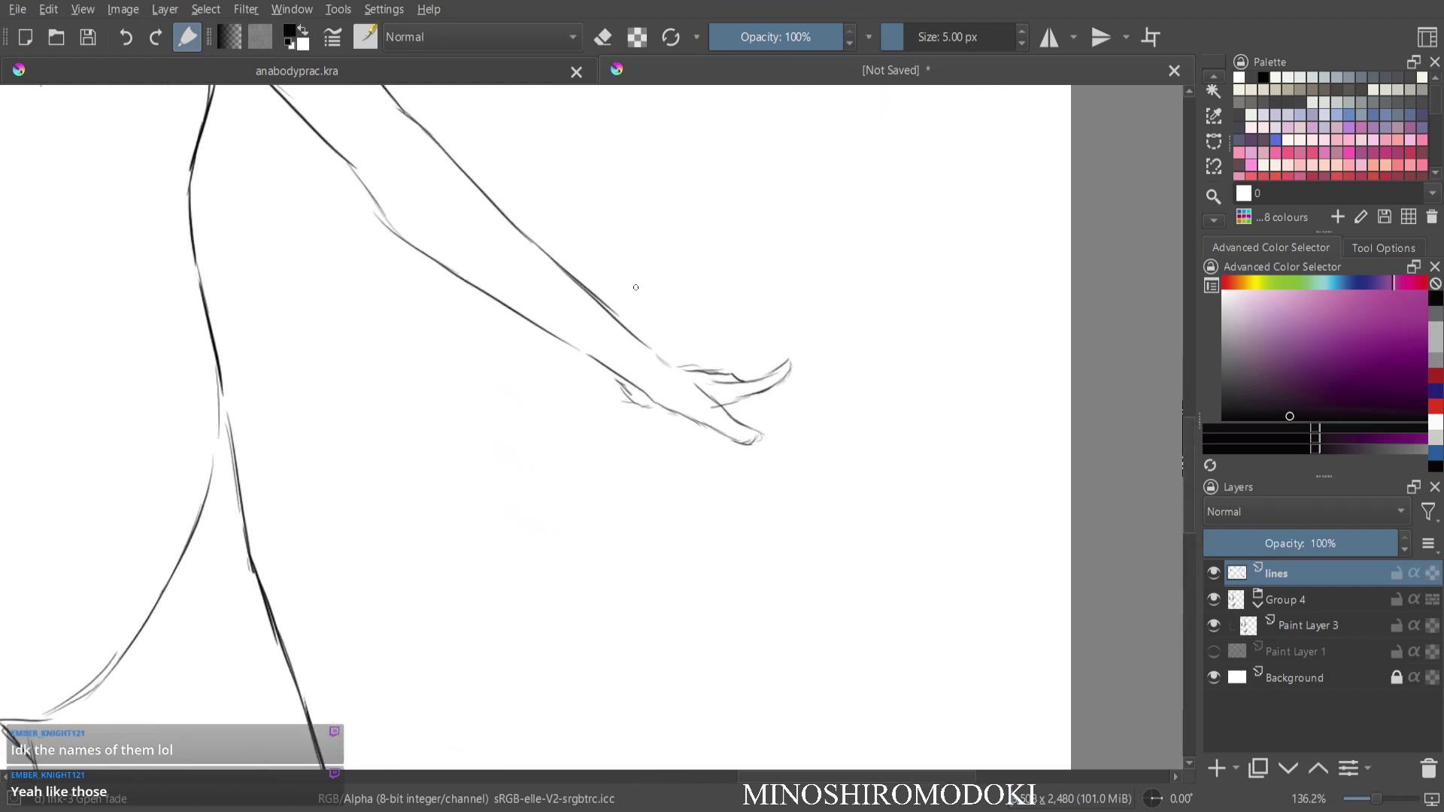
mouse_move(628, 327)
mouse_down()
mouse_move(633, 310)
mouse_move(647, 361)
mouse_move(634, 378)
mouse_up()
key(ctrl+z)
key(ctrl+z)
key(ctrl+z)
key(ctrl+z)
key(ctrl+z)
mouse_move(651, 348)
mouse_down()
mouse_move(658, 380)
mouse_move(637, 390)
mouse_move(605, 375)
mouse_move(628, 391)
mouse_up()
mouse_move(618, 310)
mouse_down()
mouse_move(614, 352)
mouse_move(586, 357)
mouse_up()
drag(608, 309, 653, 351)
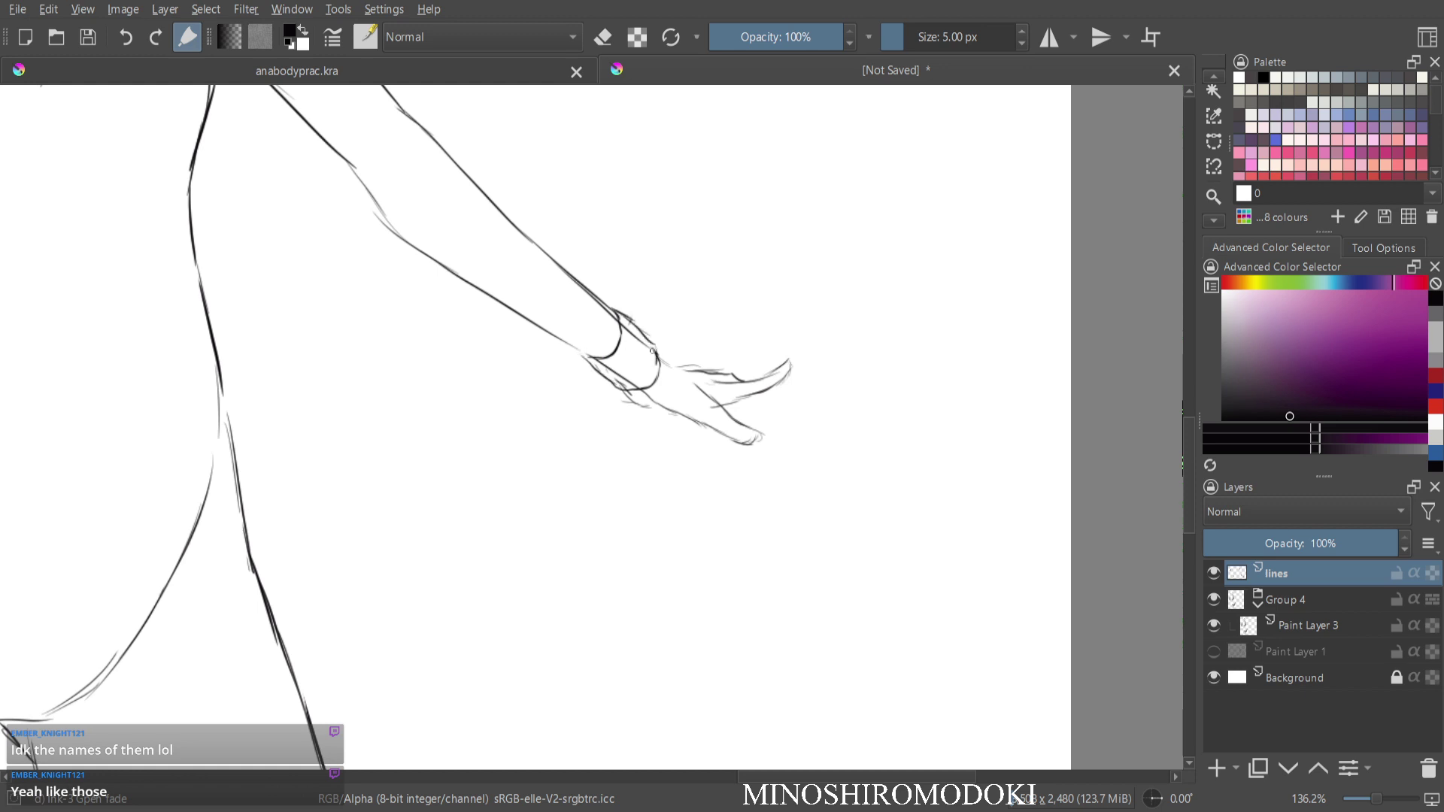
Erase the arm lines inside the higher hand's cuff, then ink its pointed flap with a button and strengthen the wrist edge.
key(e)
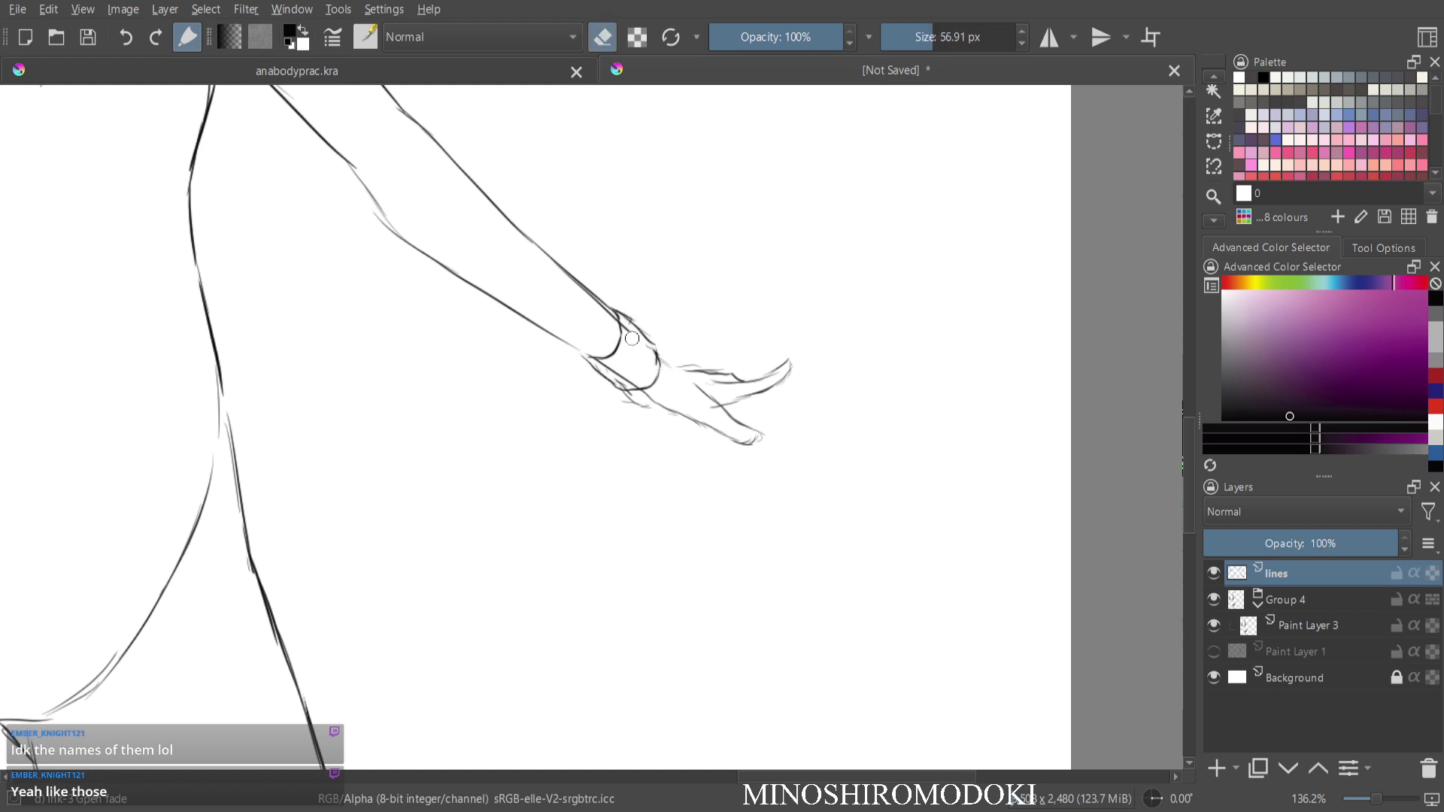
mouse_move(624, 369)
mouse_down()
mouse_move(604, 365)
mouse_move(623, 380)
mouse_move(646, 364)
mouse_move(636, 346)
mouse_move(686, 372)
mouse_up()
key(e)
mouse_move(632, 318)
mouse_down()
mouse_move(632, 293)
mouse_move(653, 342)
mouse_up()
mouse_move(653, 324)
mouse_down()
mouse_move(653, 339)
mouse_move(627, 309)
mouse_up()
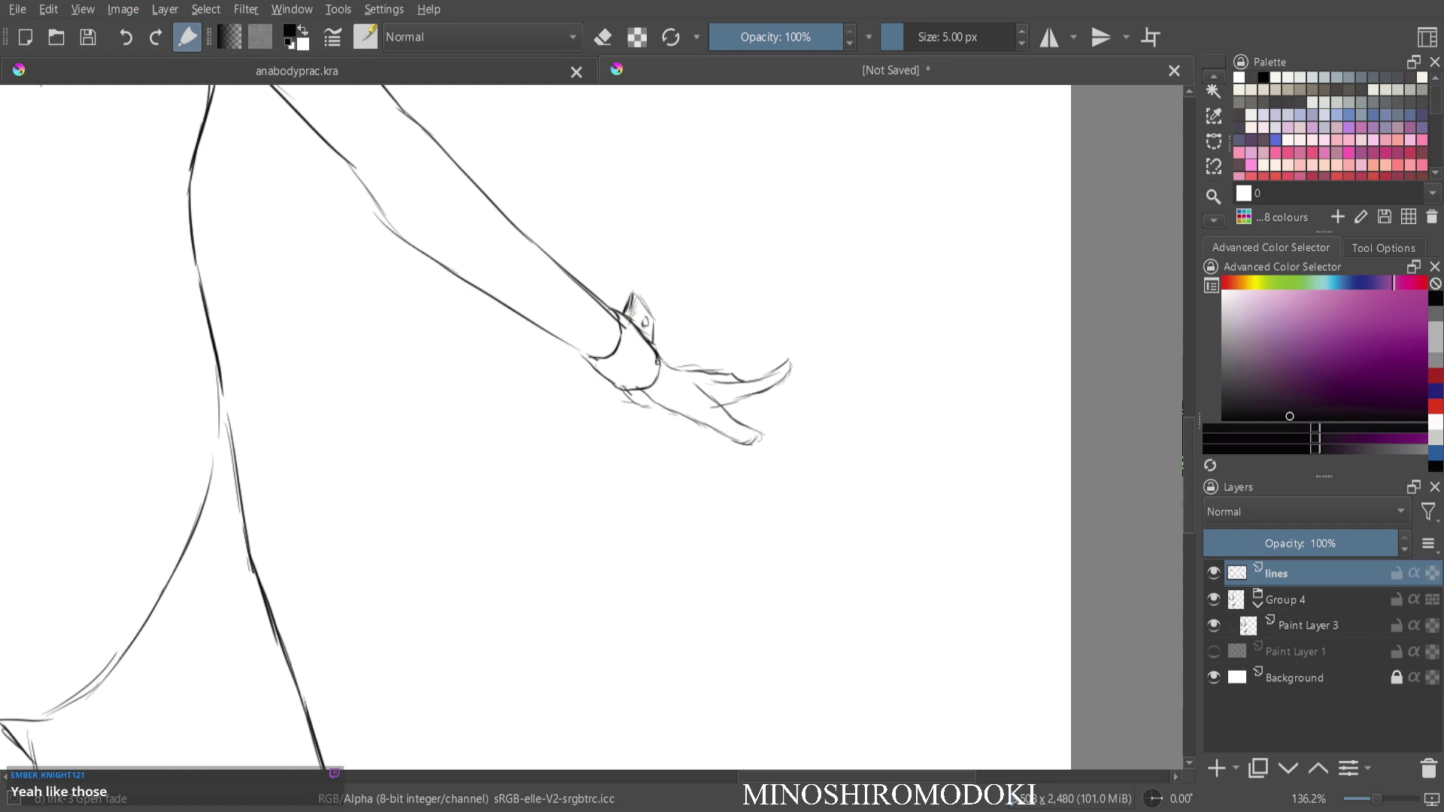
drag(658, 361, 641, 388)
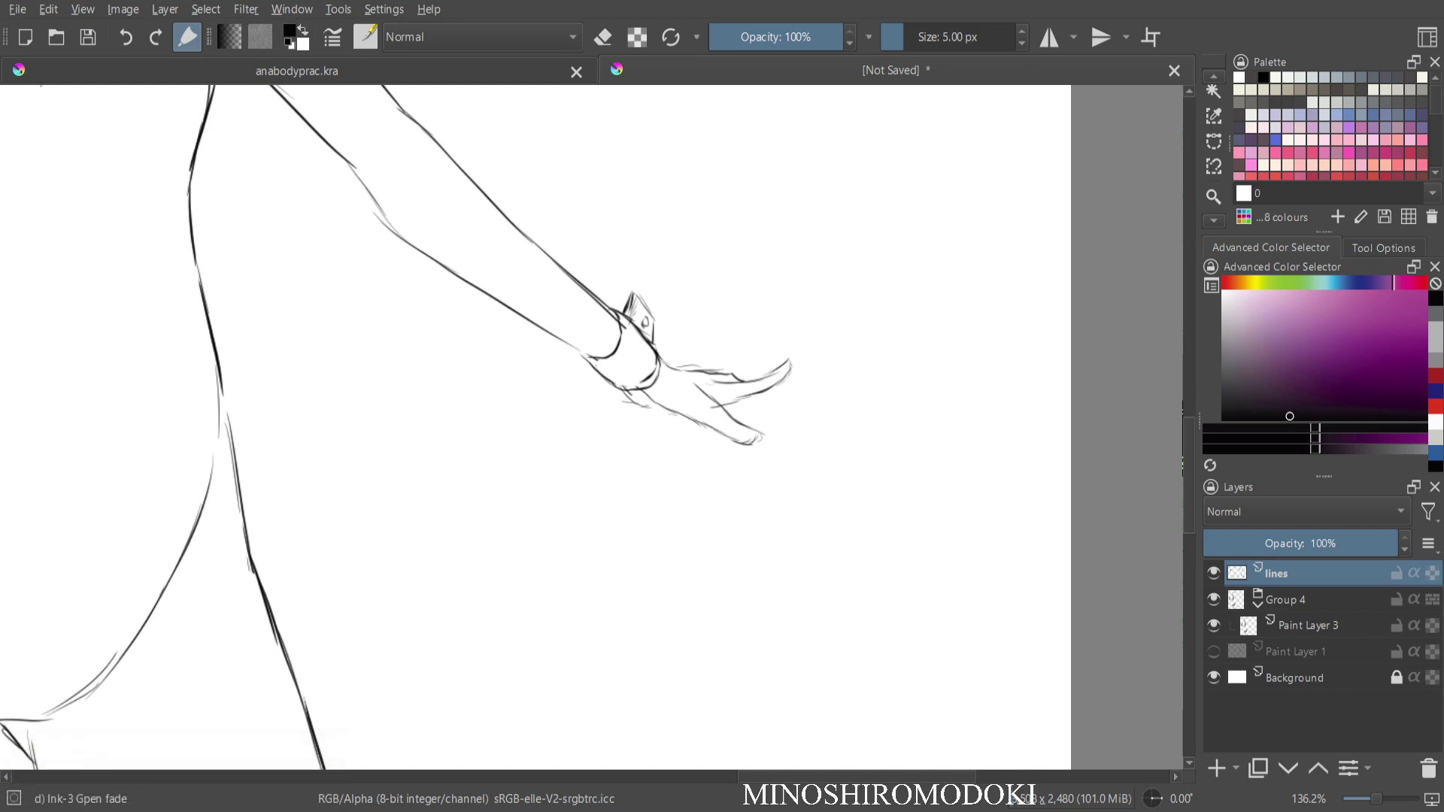
Make Paint Layer 3 active, choose a dark grey and switch to the Bezier curve selection tool.
drag(492, 259, 675, 450)
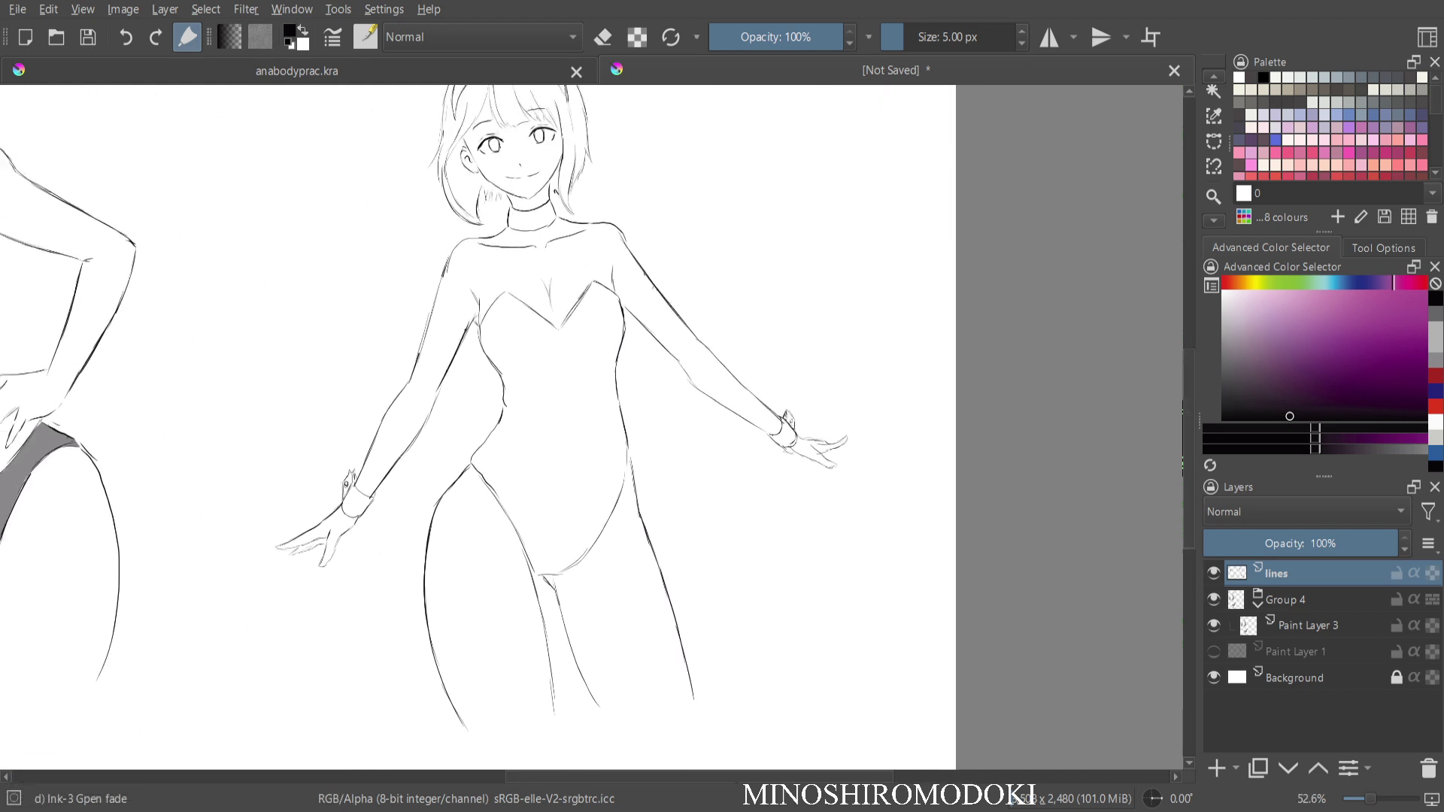
scroll(644, 427, up, 2)
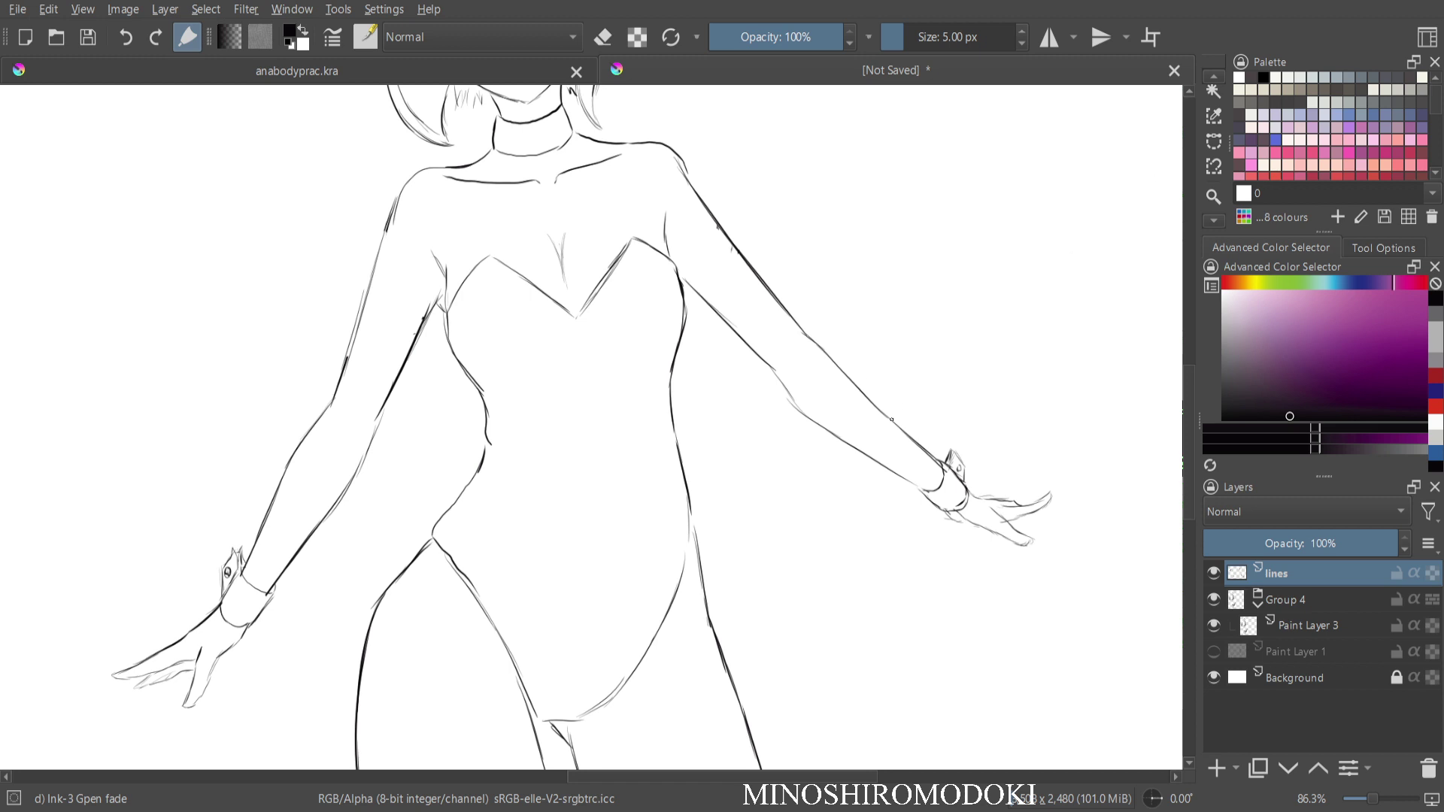
scroll(596, 505, down, 3)
scroll(596, 505, up, 1)
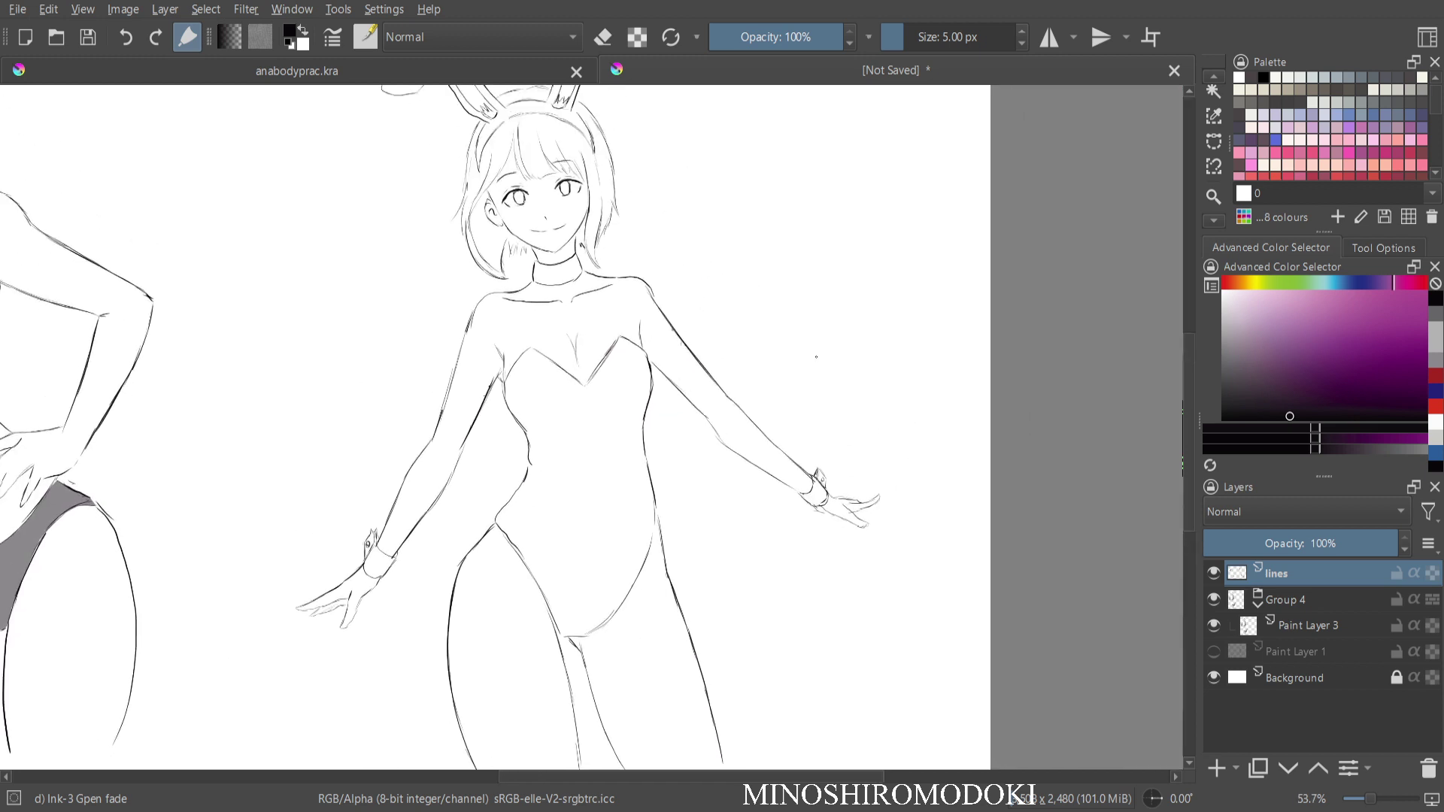
click(1309, 626)
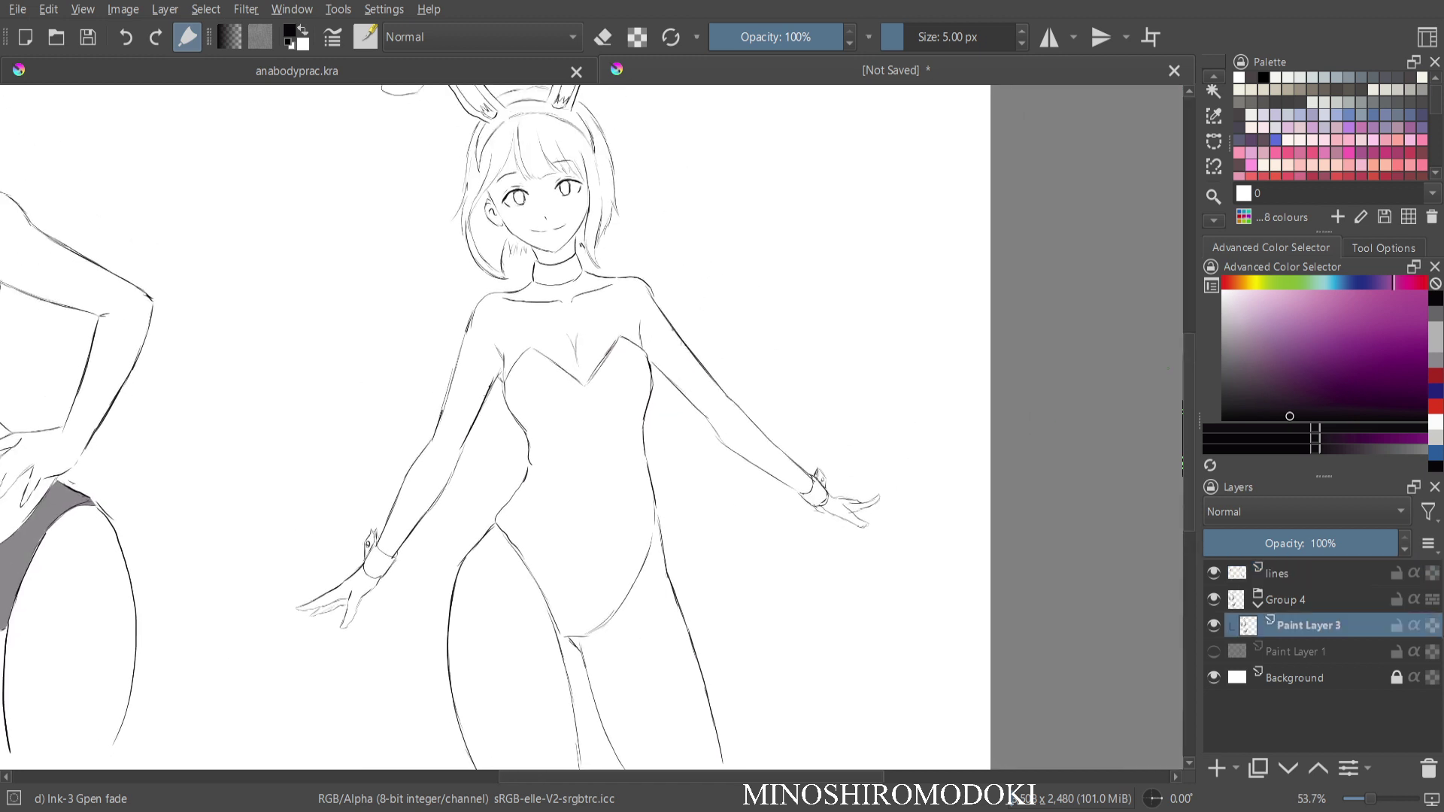
drag(1223, 364, 1222, 395)
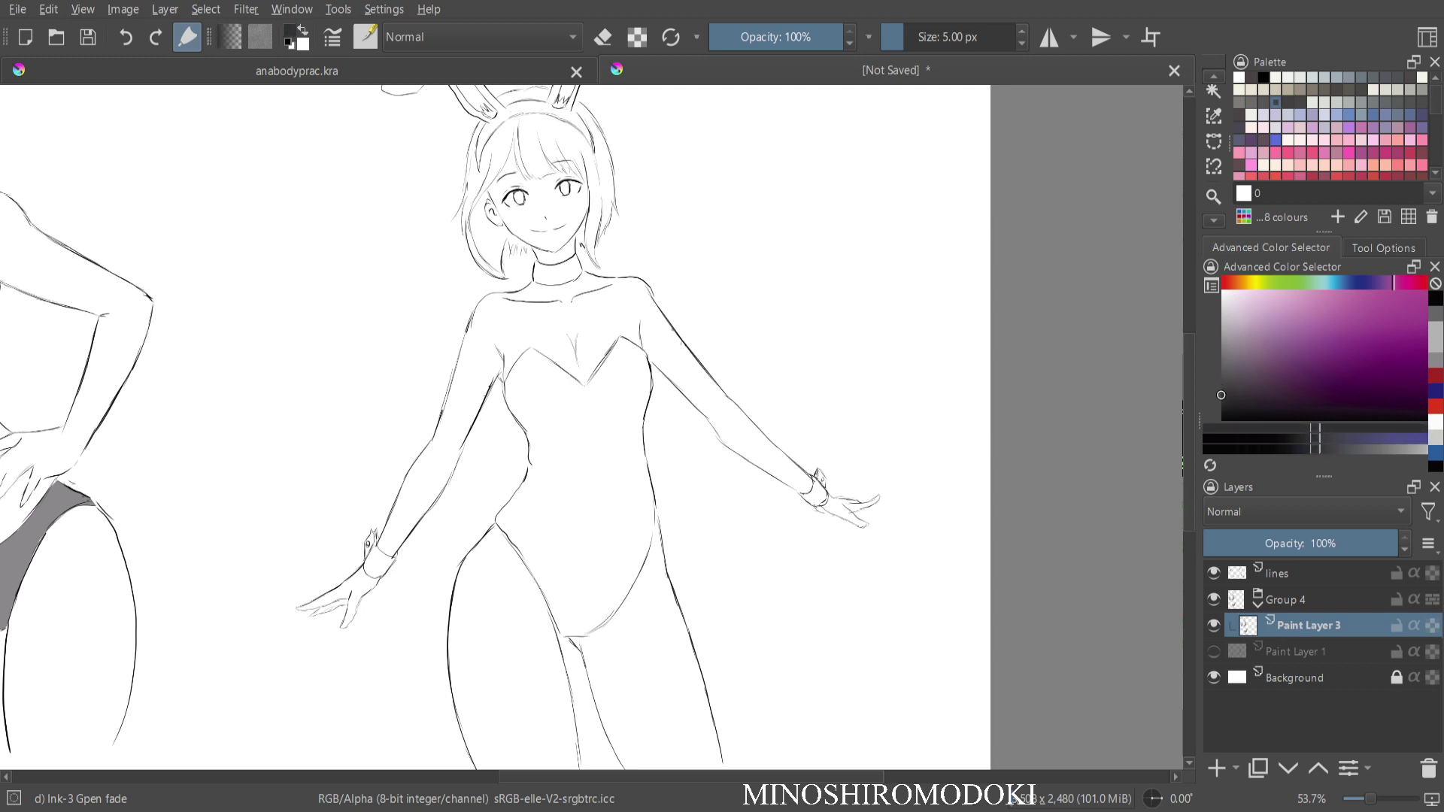
click(1215, 141)
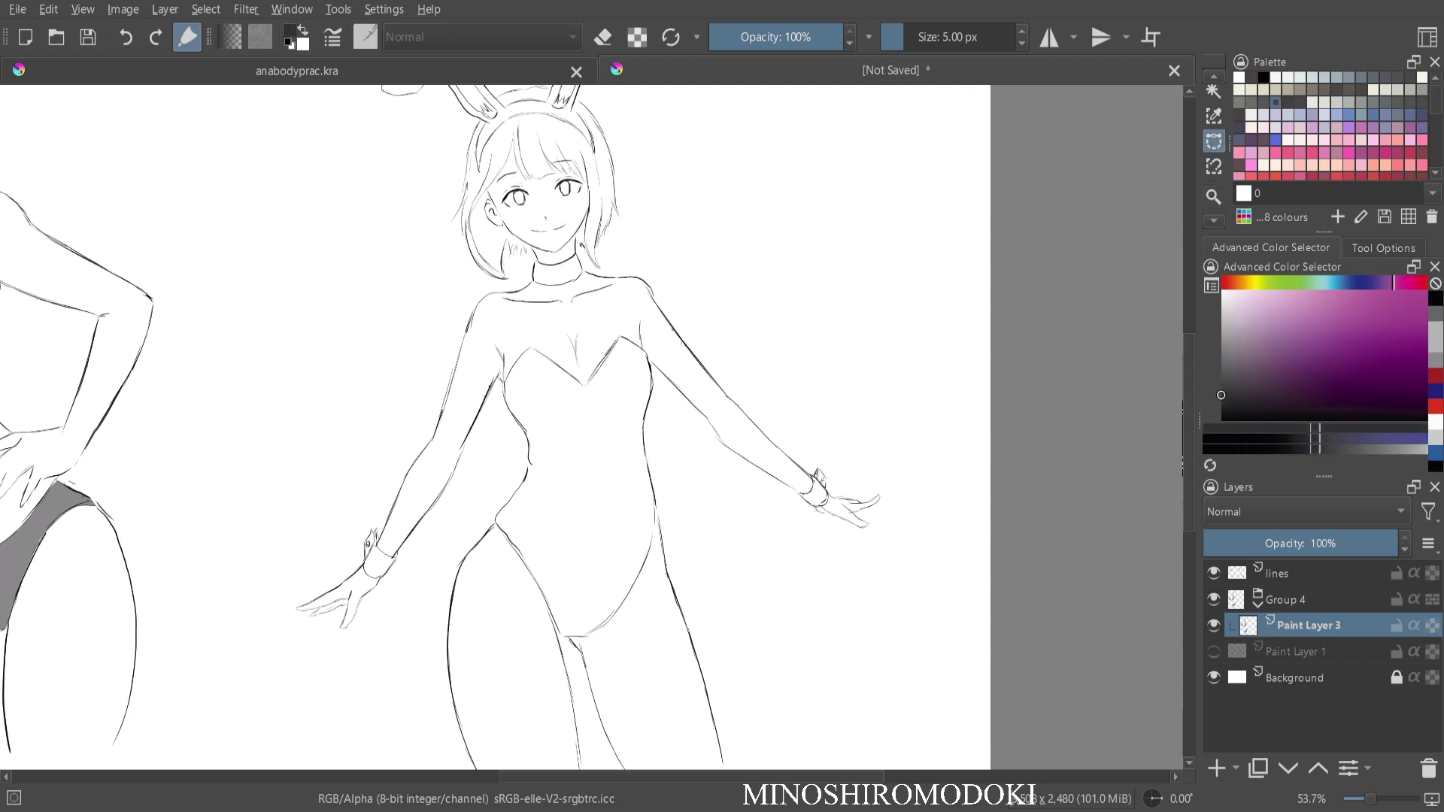
Start a curve selection at the bodysuit's armpit corner and trace the heart-shaped neckline across to the opposite side.
scroll(442, 357, up, 4)
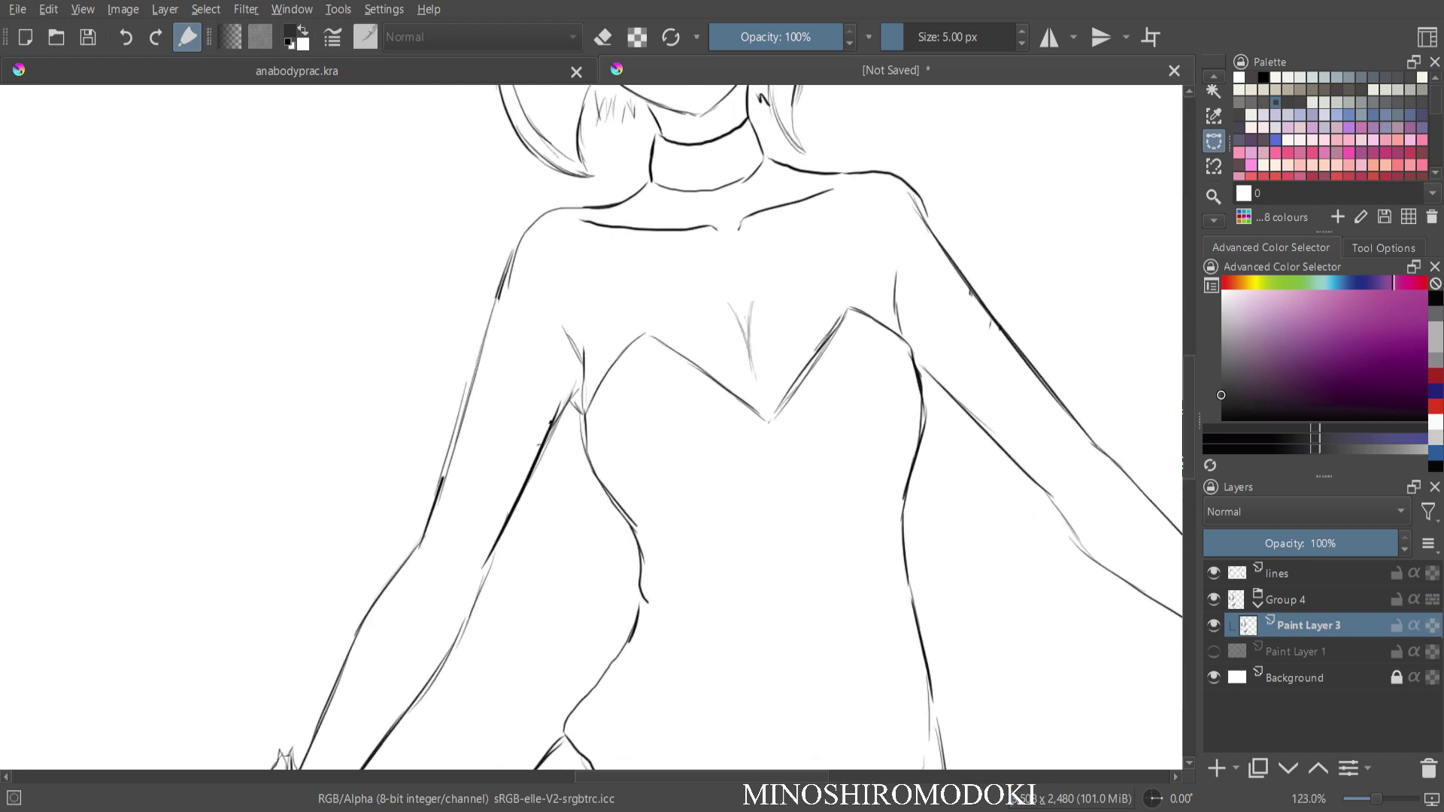
click(584, 412)
click(648, 334)
click(769, 422)
click(849, 309)
click(912, 350)
click(922, 444)
Continue the selection outline down the torso's side past the waist to the bodysuit's hip.
scroll(899, 546, up, 4)
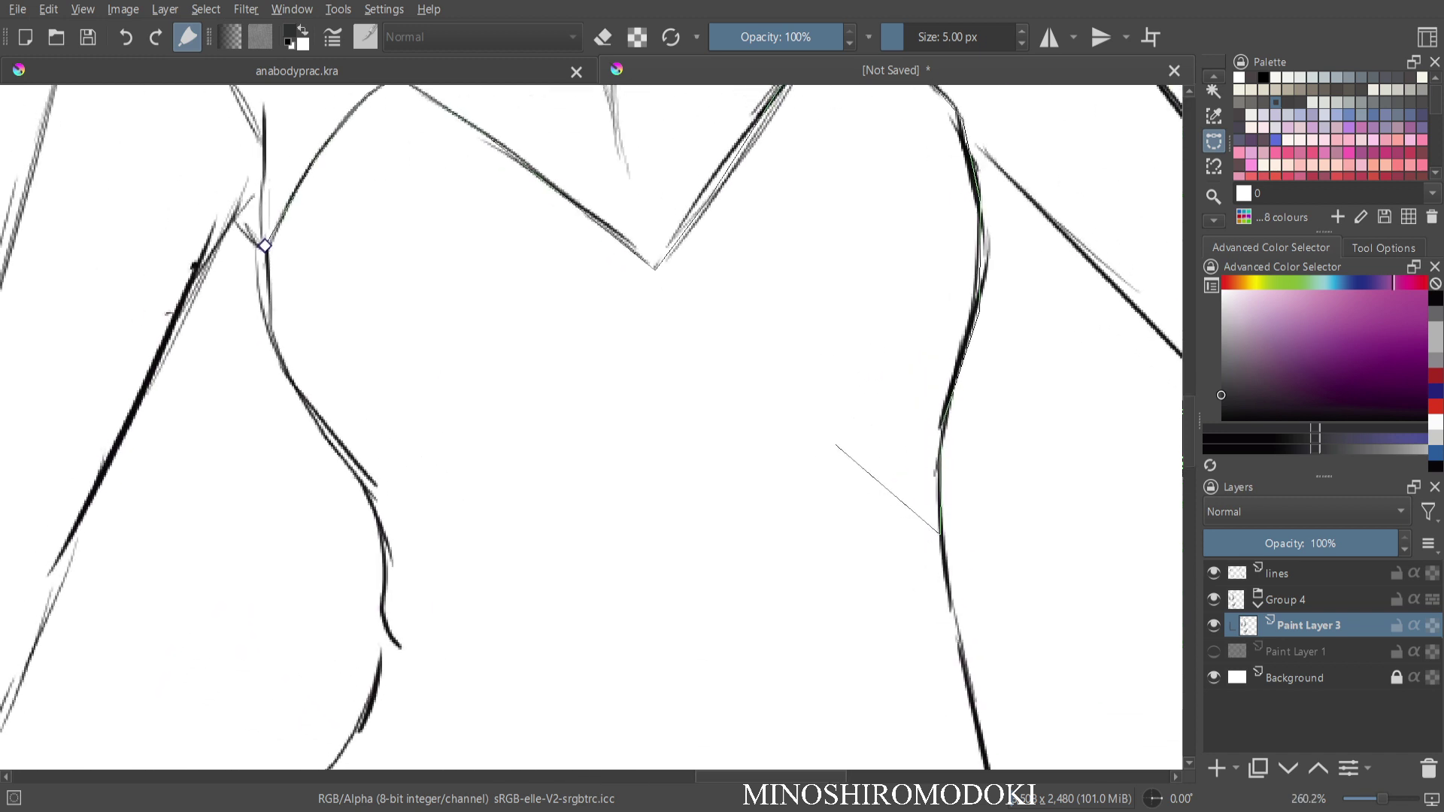
scroll(938, 533, down, 5)
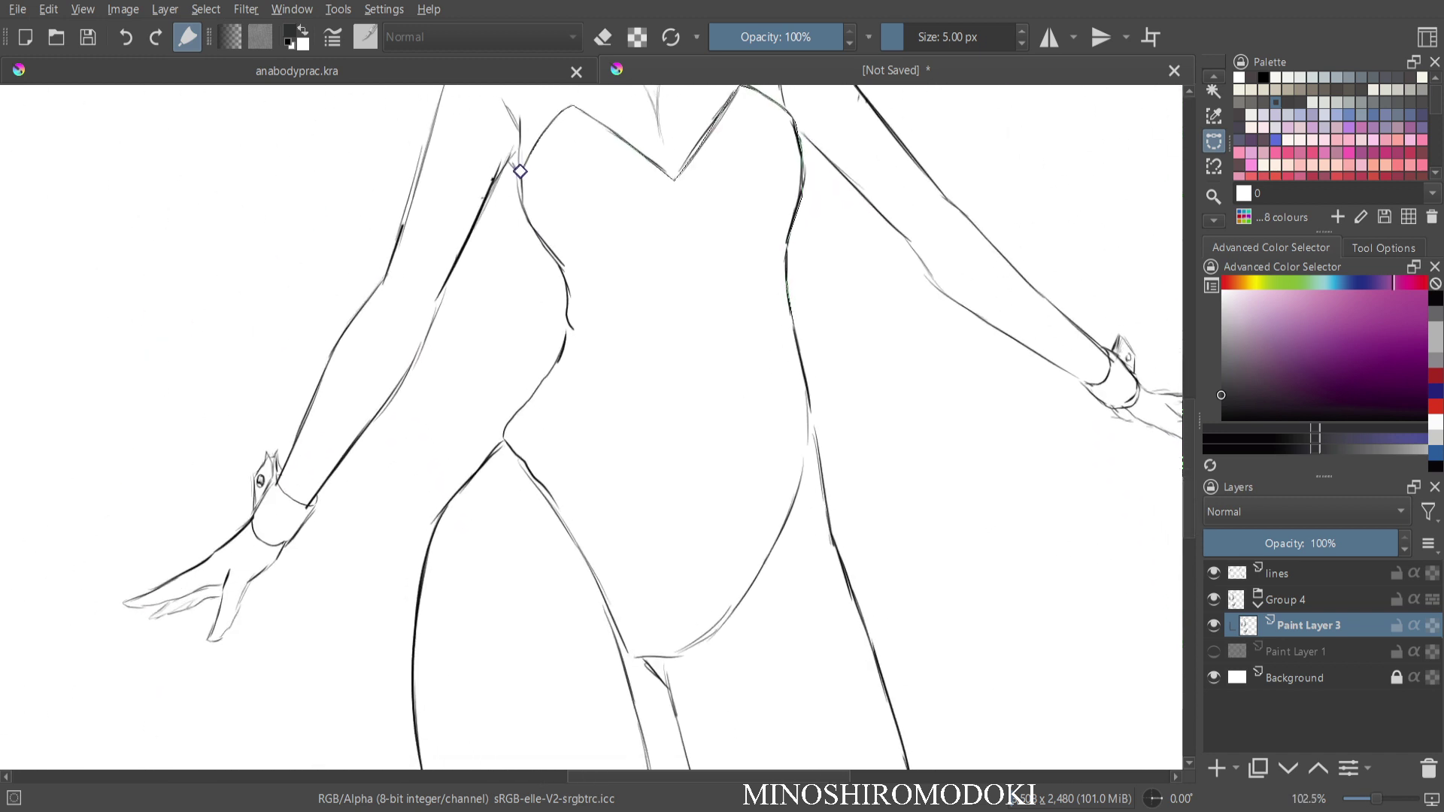
scroll(787, 331, up, 2)
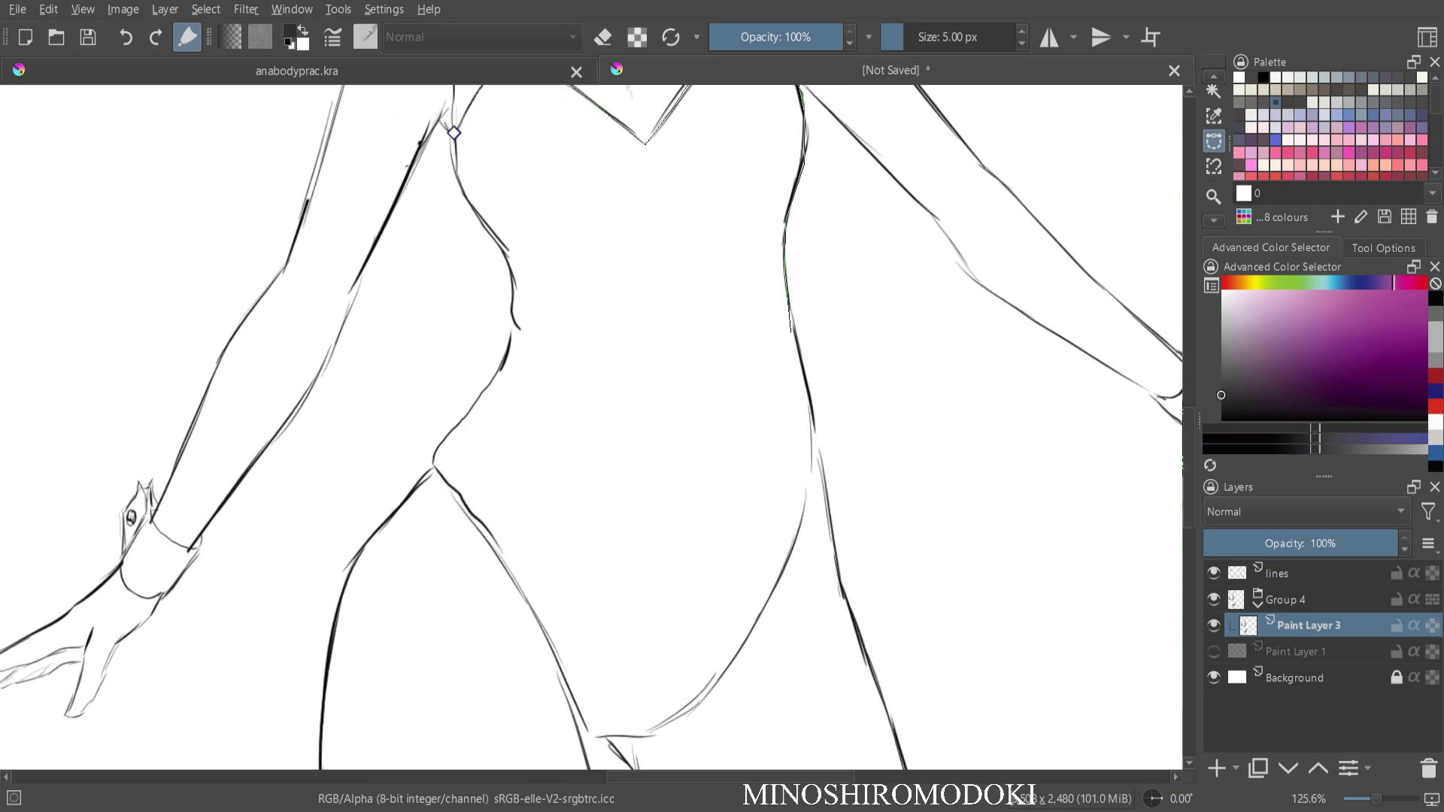
drag(794, 333, 800, 360)
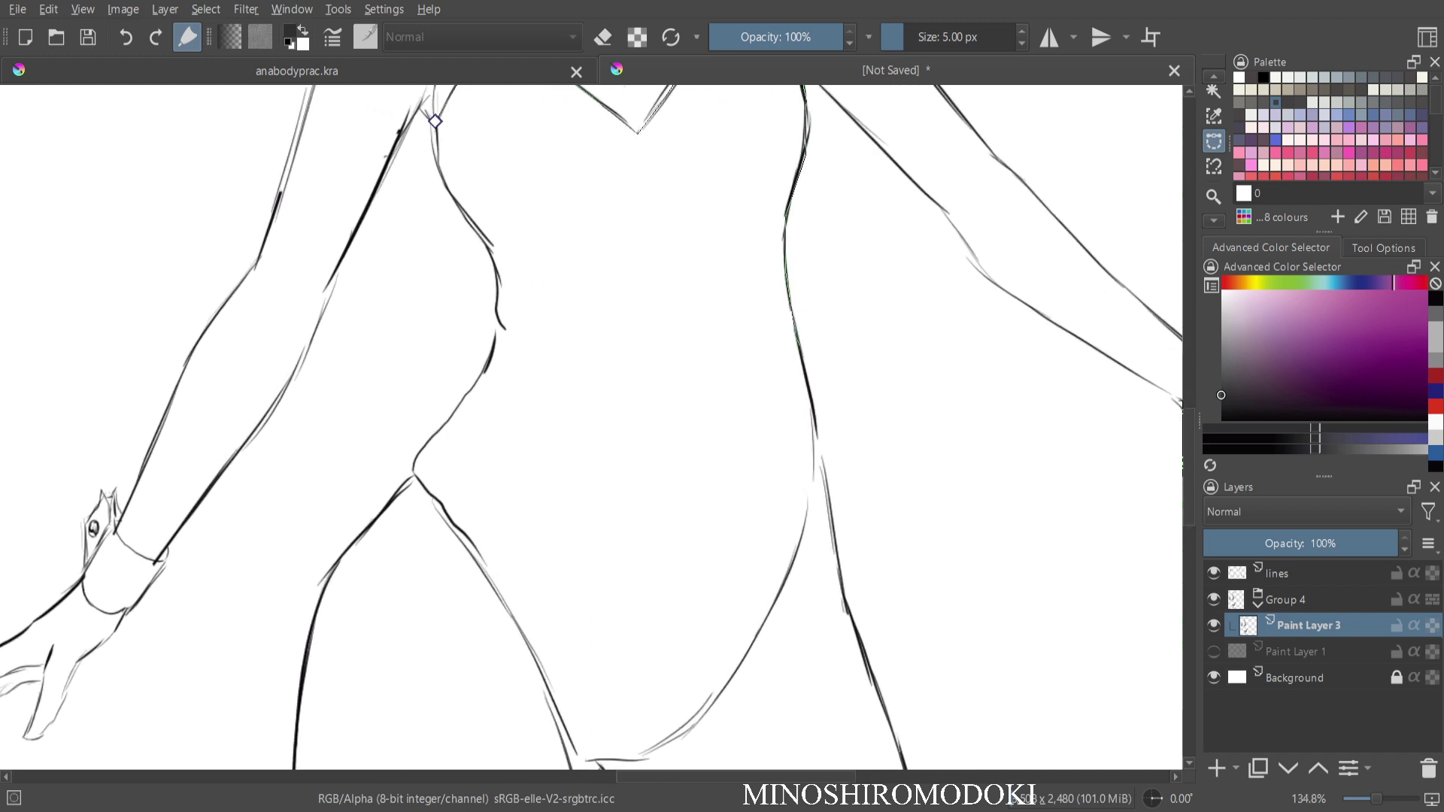
drag(813, 413, 816, 439)
click(816, 465)
Trace the selection along both leg openings and up the opposite waist, closing it at the starting point.
mouse_move(804, 539)
mouse_down()
mouse_move(771, 617)
mouse_move(660, 767)
mouse_move(644, 757)
mouse_up()
mouse_move(570, 761)
mouse_down()
mouse_move(508, 594)
mouse_move(415, 478)
mouse_up()
click(413, 476)
drag(449, 422, 491, 353)
mouse_move(486, 237)
mouse_down()
mouse_move(440, 158)
mouse_move(445, 174)
mouse_up()
drag(435, 121, 435, 113)
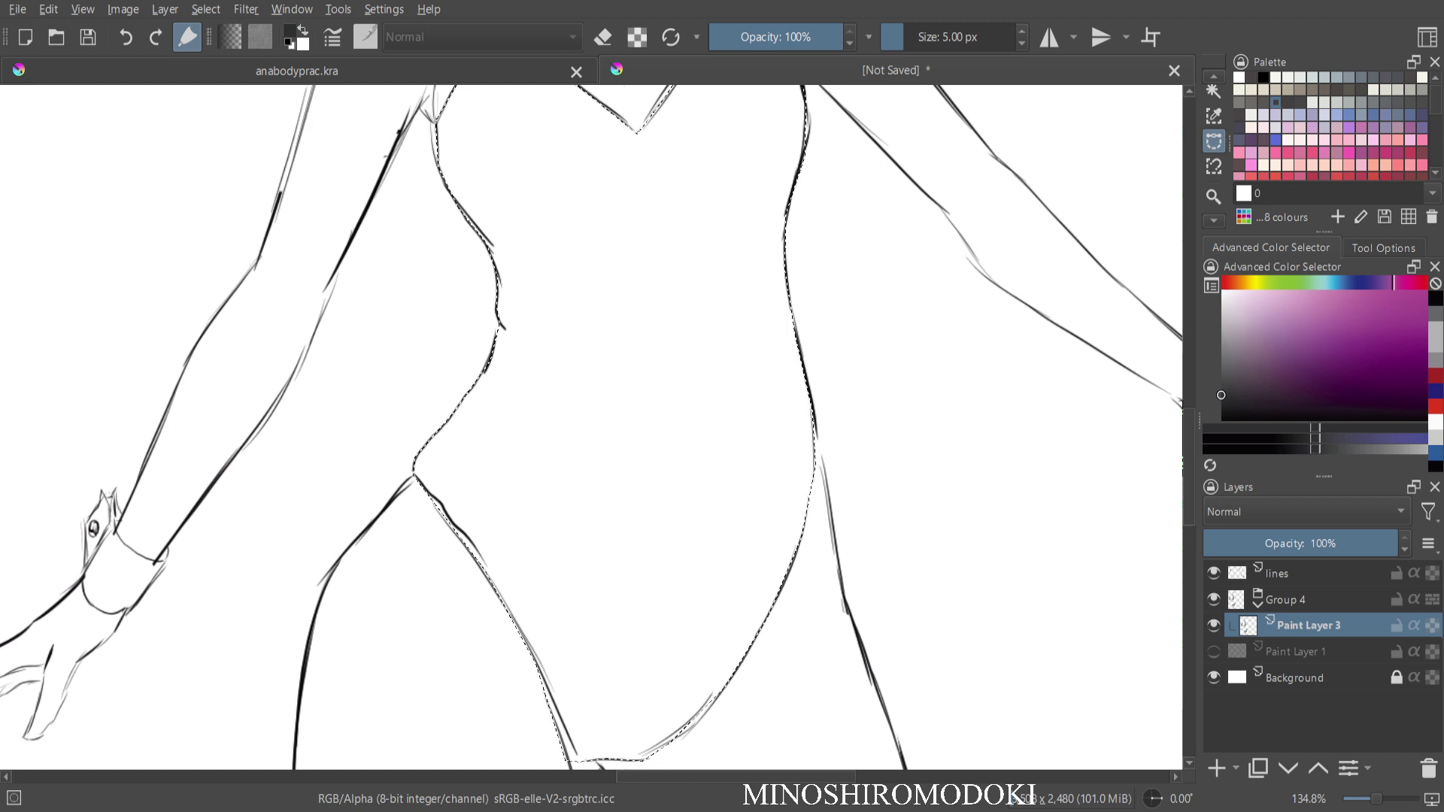
Switch to the brush and sample the grey of the neighbouring figure's bikini as the paint colour.
drag(1227, 362, 1222, 362)
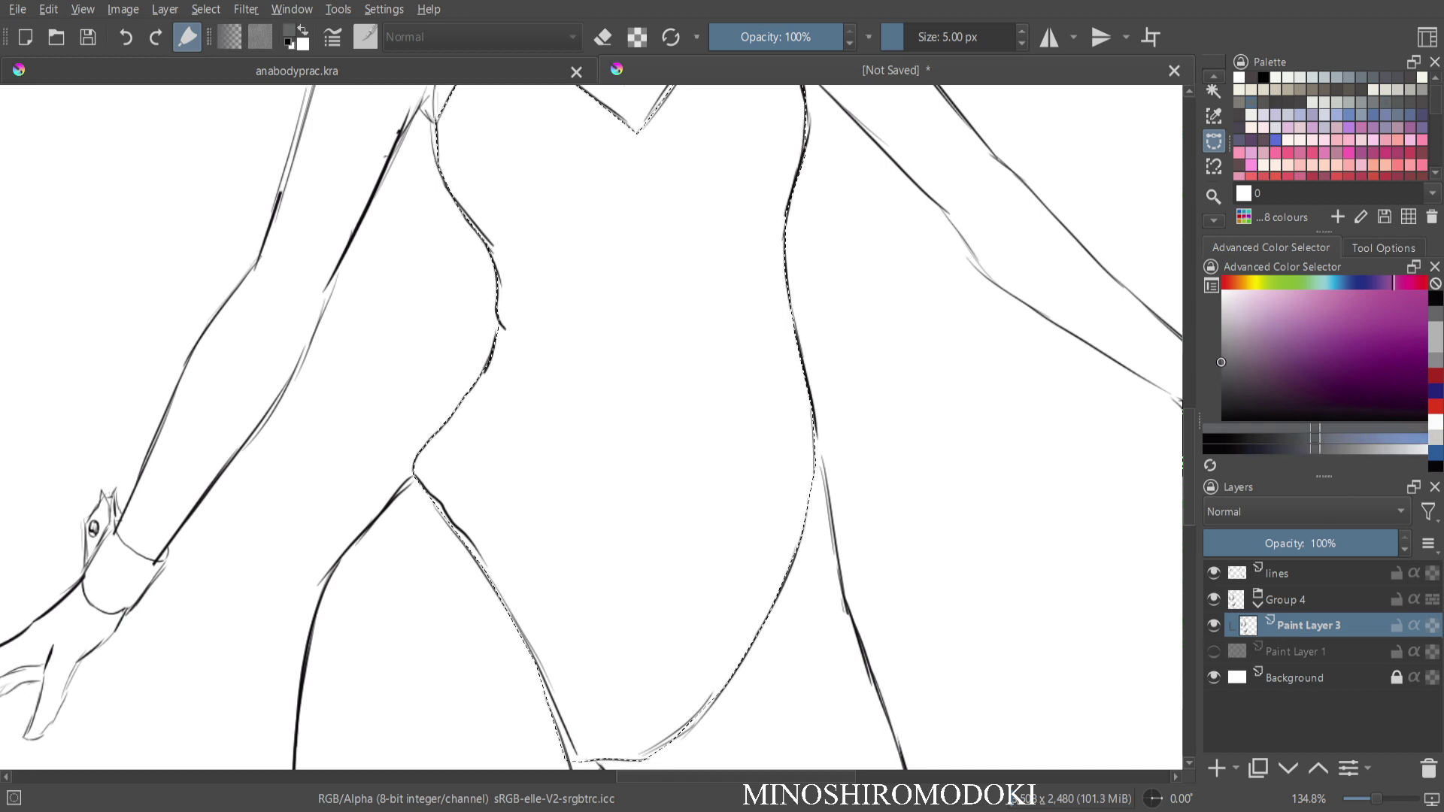
drag(497, 418, 570, 524)
drag(482, 452, 832, 506)
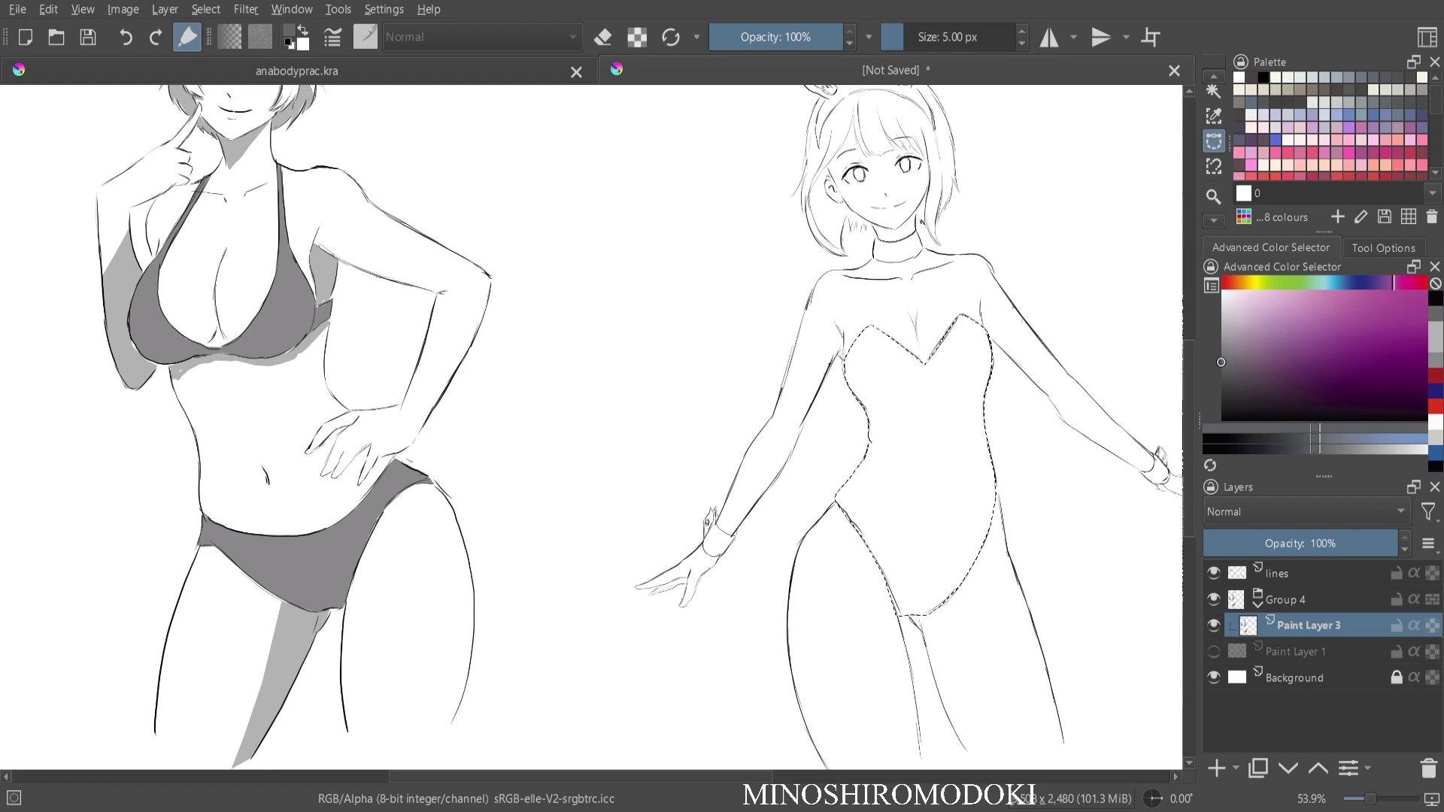
key(b)
ctrl+click(292, 301)
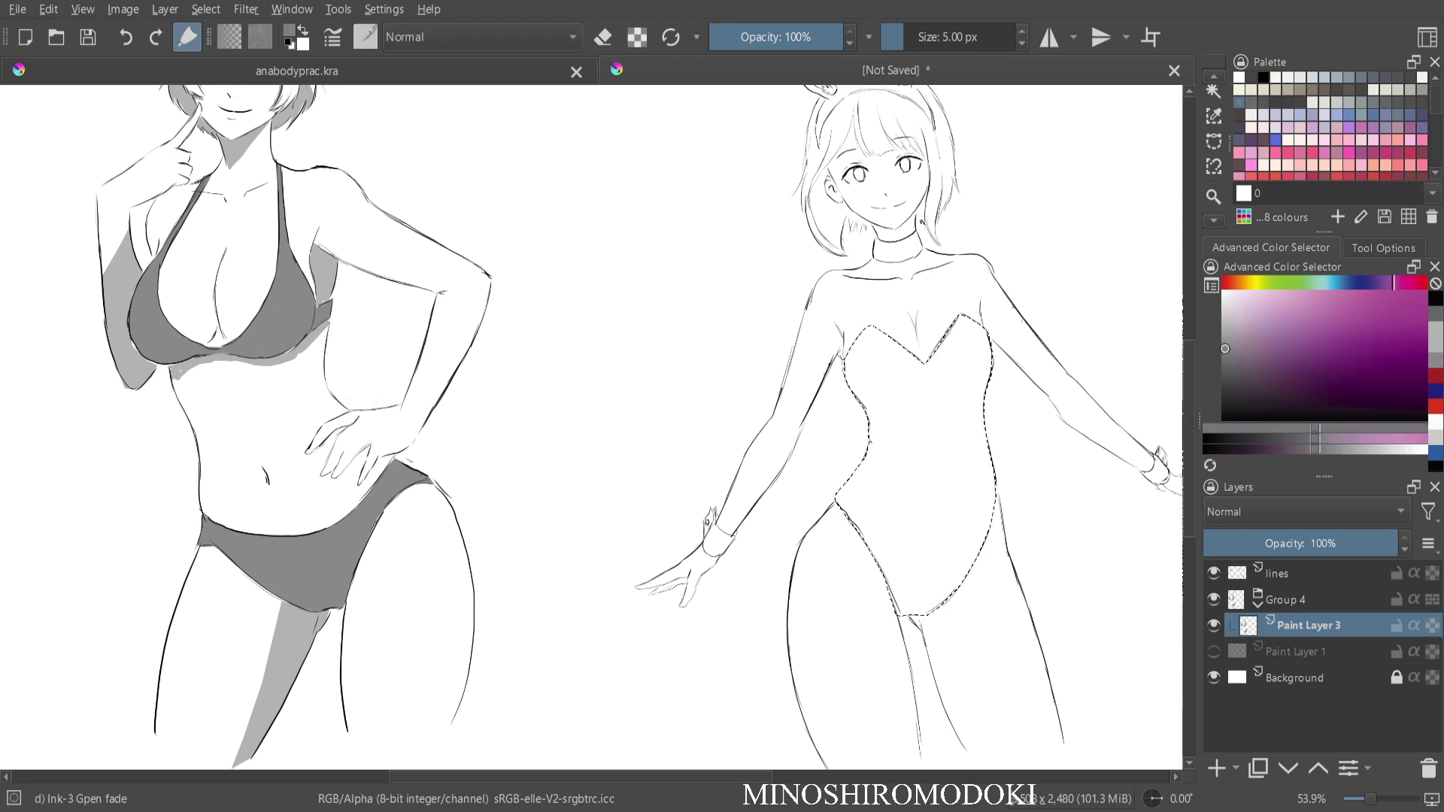
Try filling the selected bodysuit with dark and medium greys on Paint Layer 3.
key(shift+BackSpace)
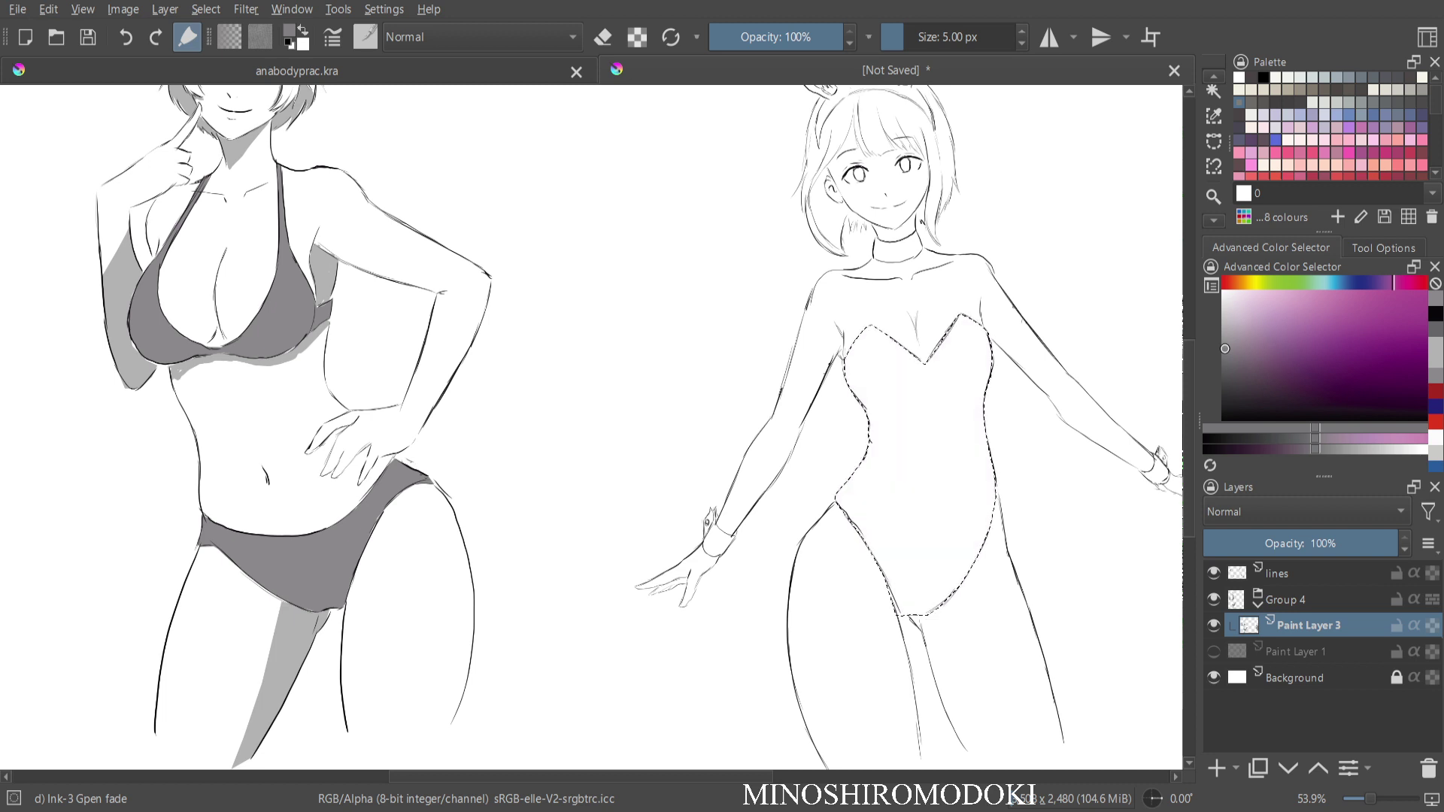
key(k)
key(k)
key(shift+BackSpace)
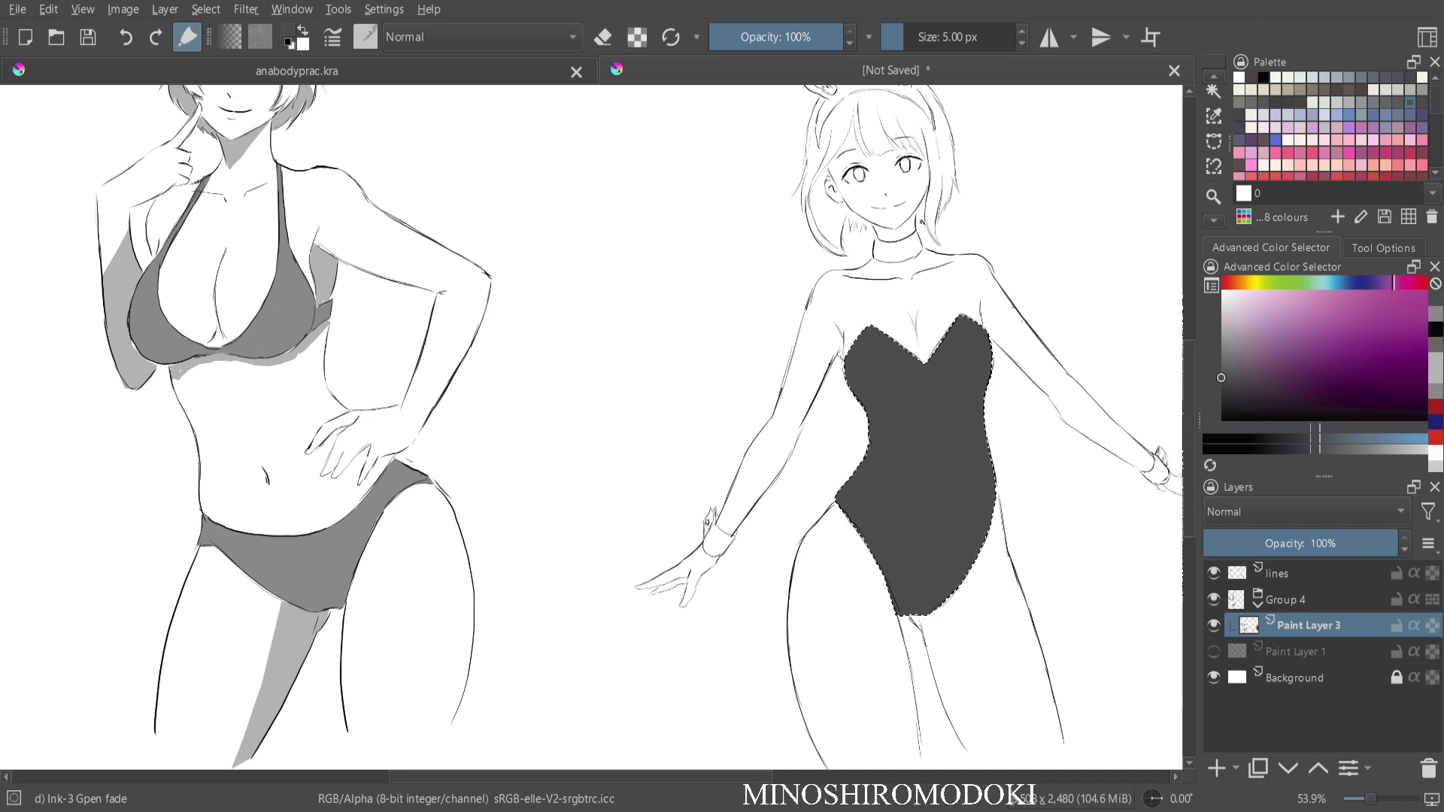
key(l)
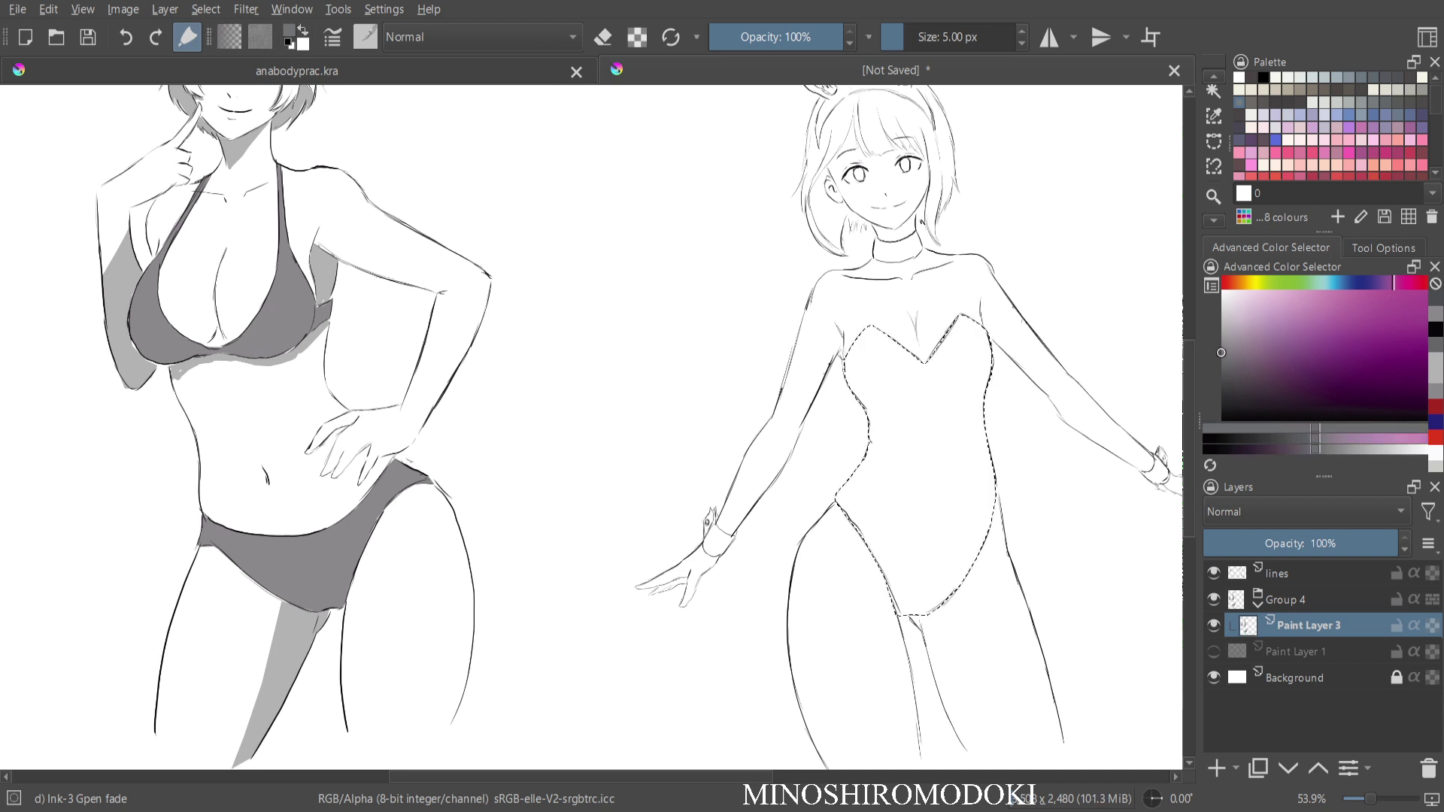
key(shift+BackSpace)
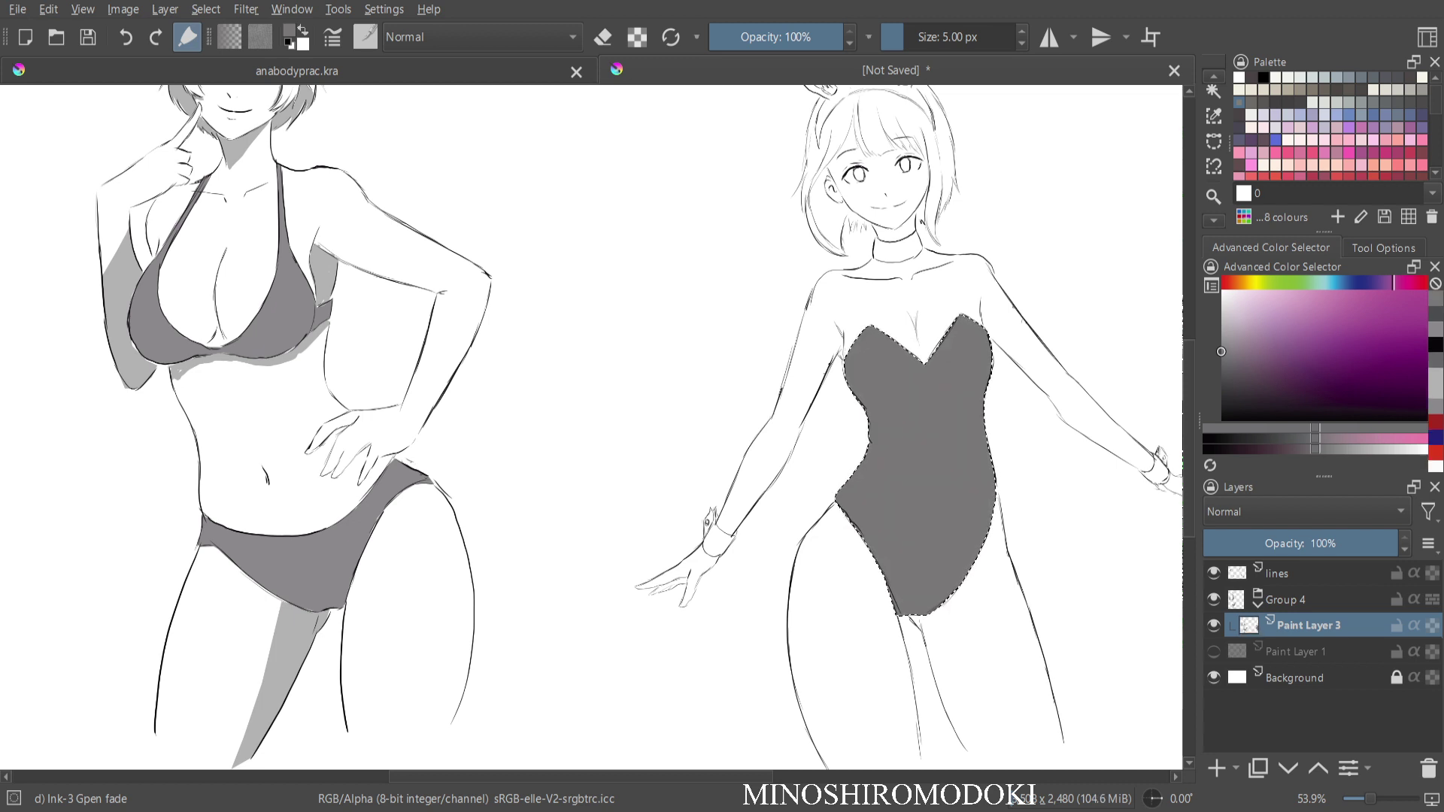
key(ctrl+z)
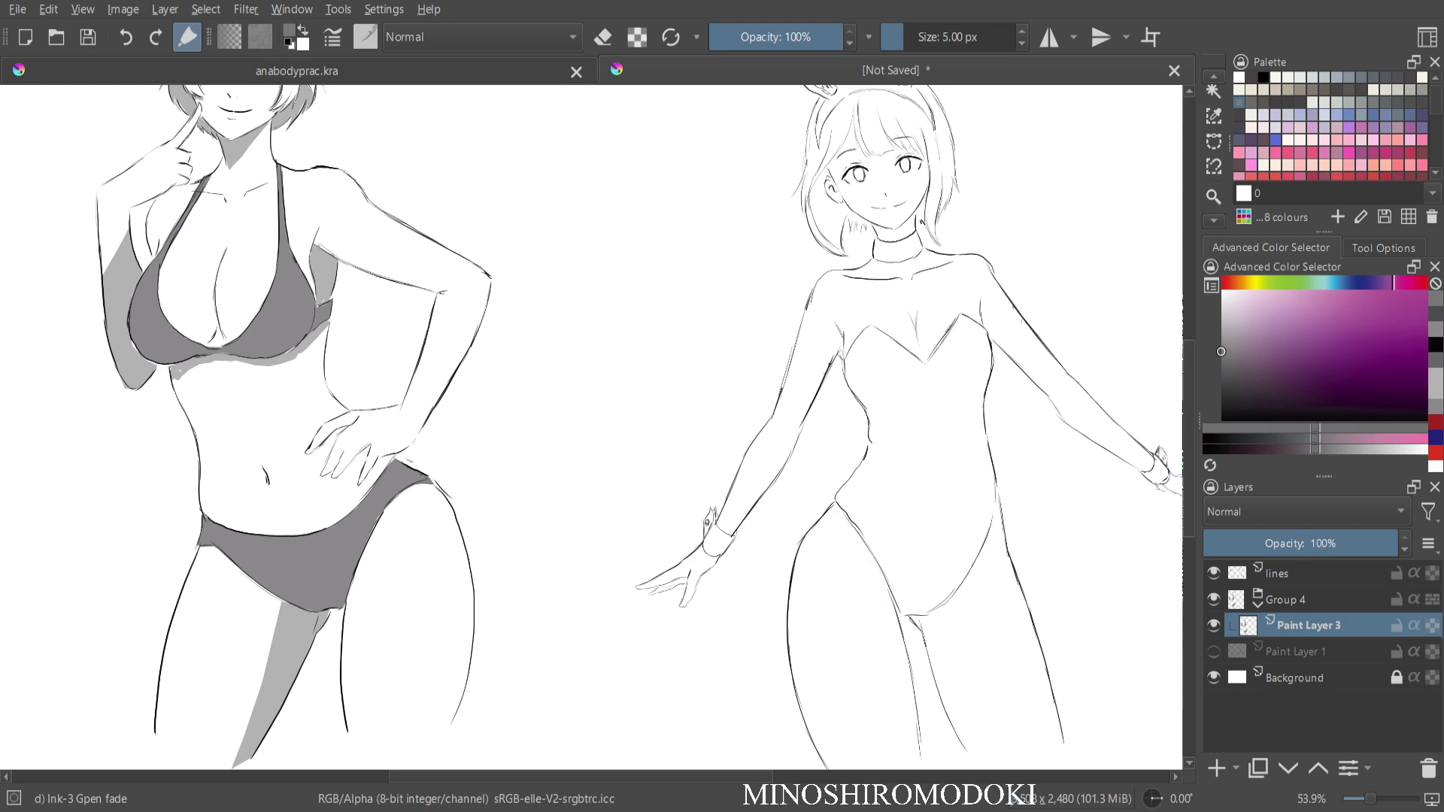
On the lines layer, ink black seam lines down the bodysuit's cups from both neckline peaks.
click(1309, 574)
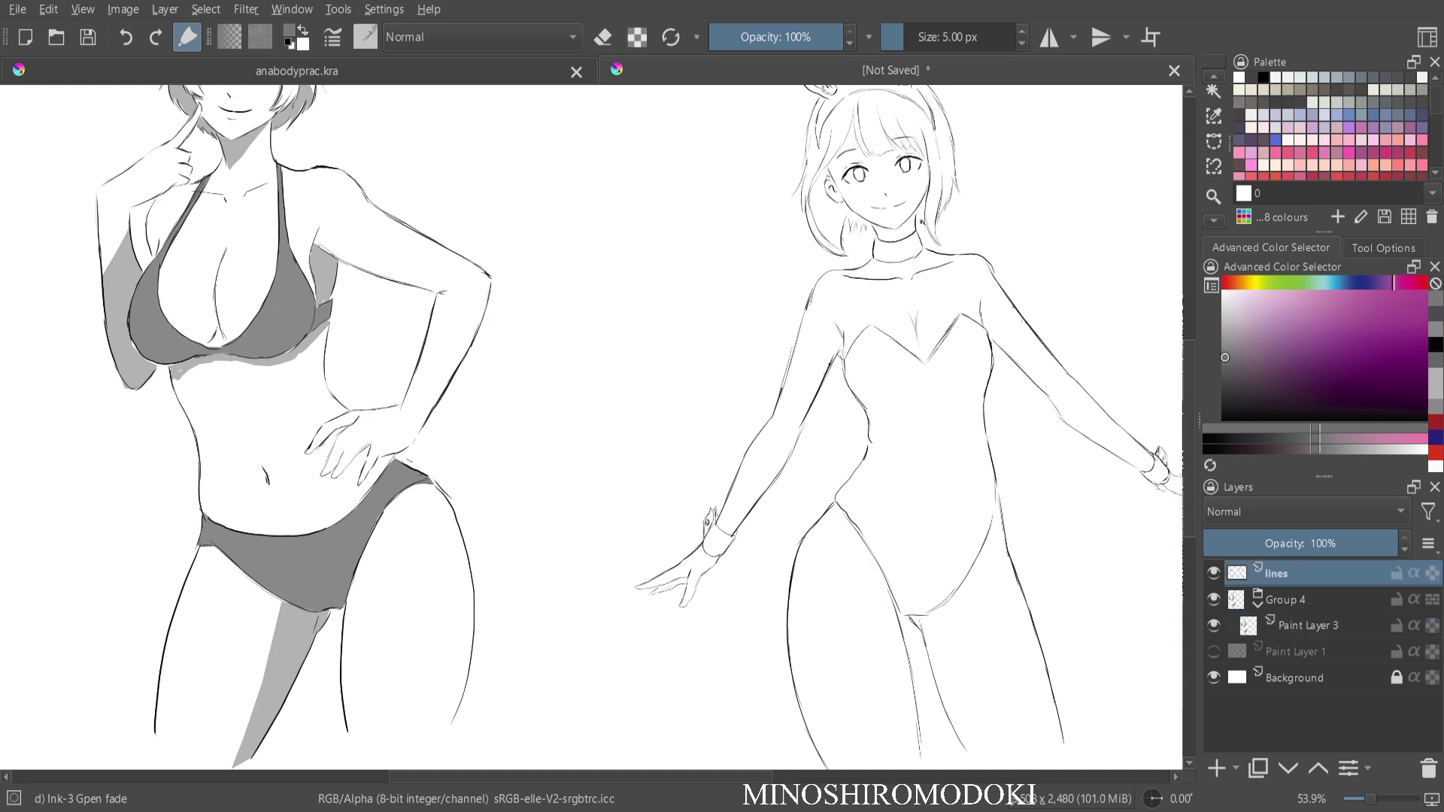
key(b)
scroll(1024, 339, up, 4)
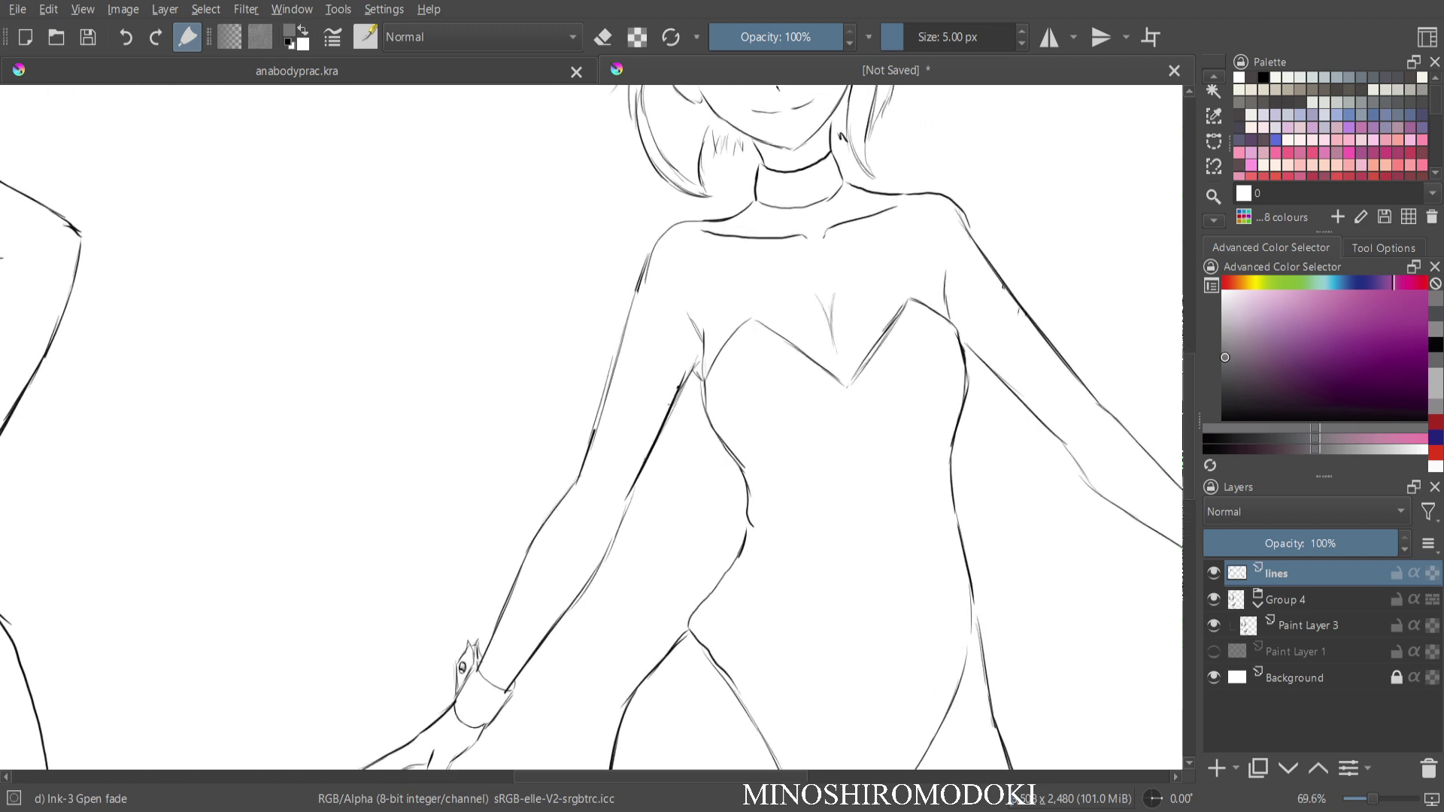
drag(1025, 338, 946, 287)
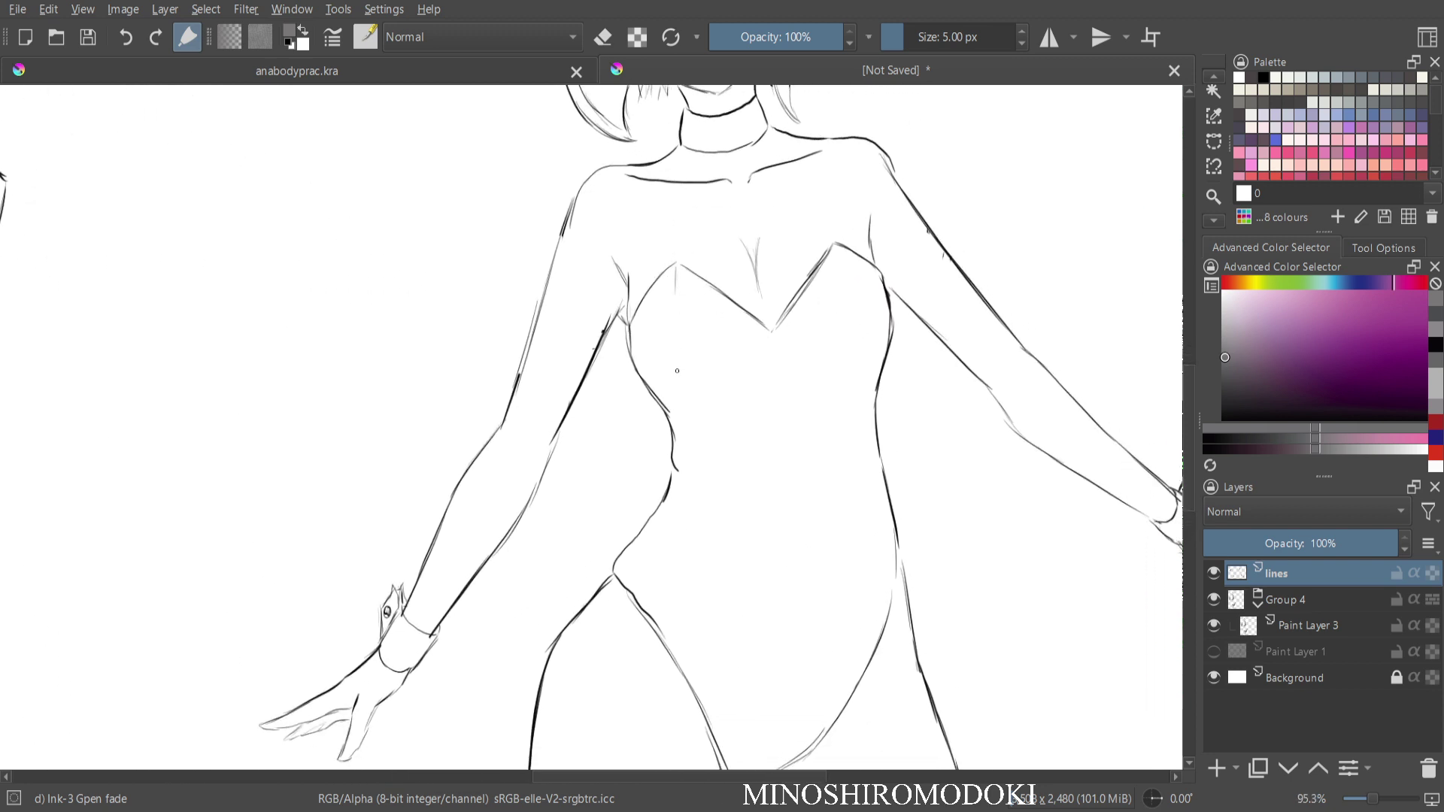
key(d)
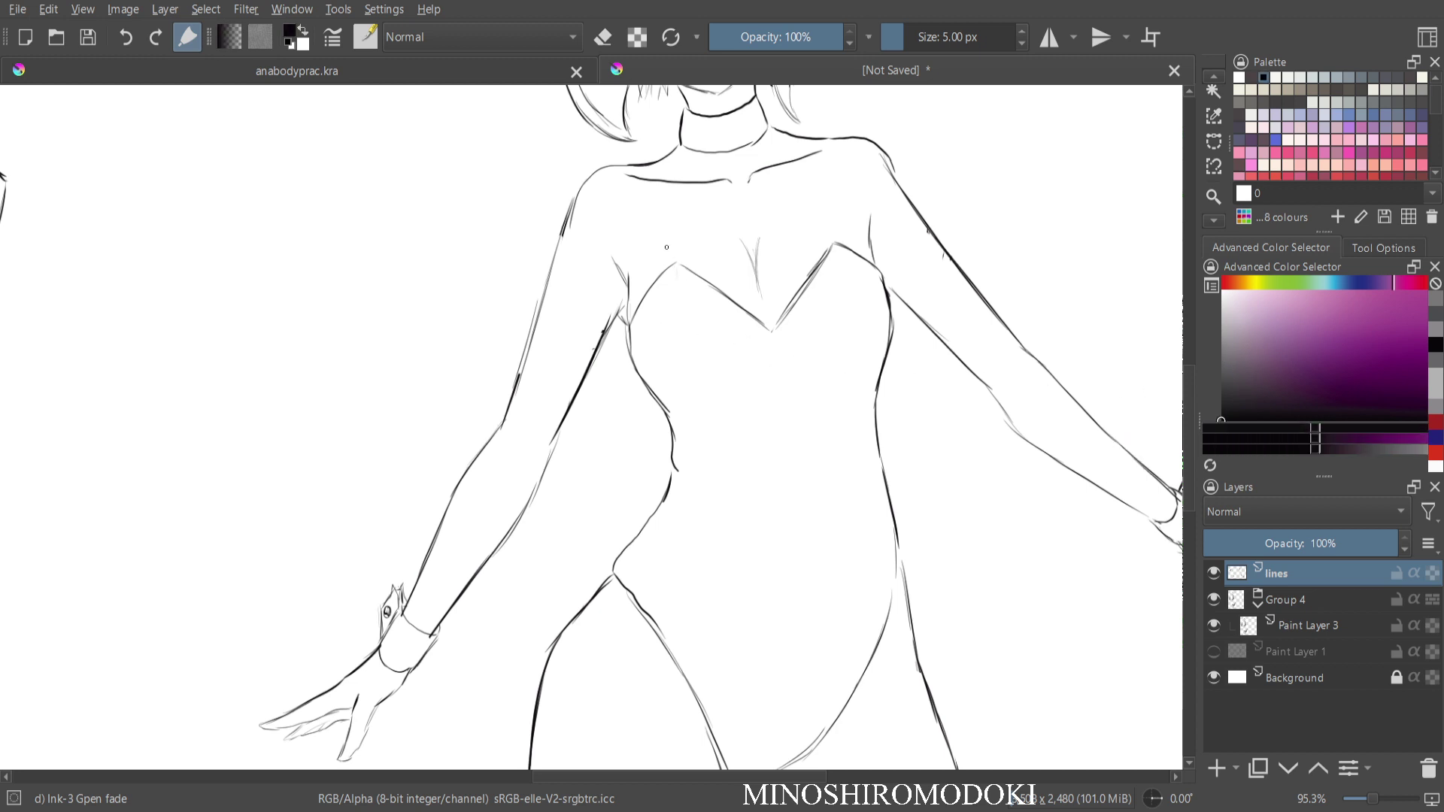
drag(676, 269, 687, 377)
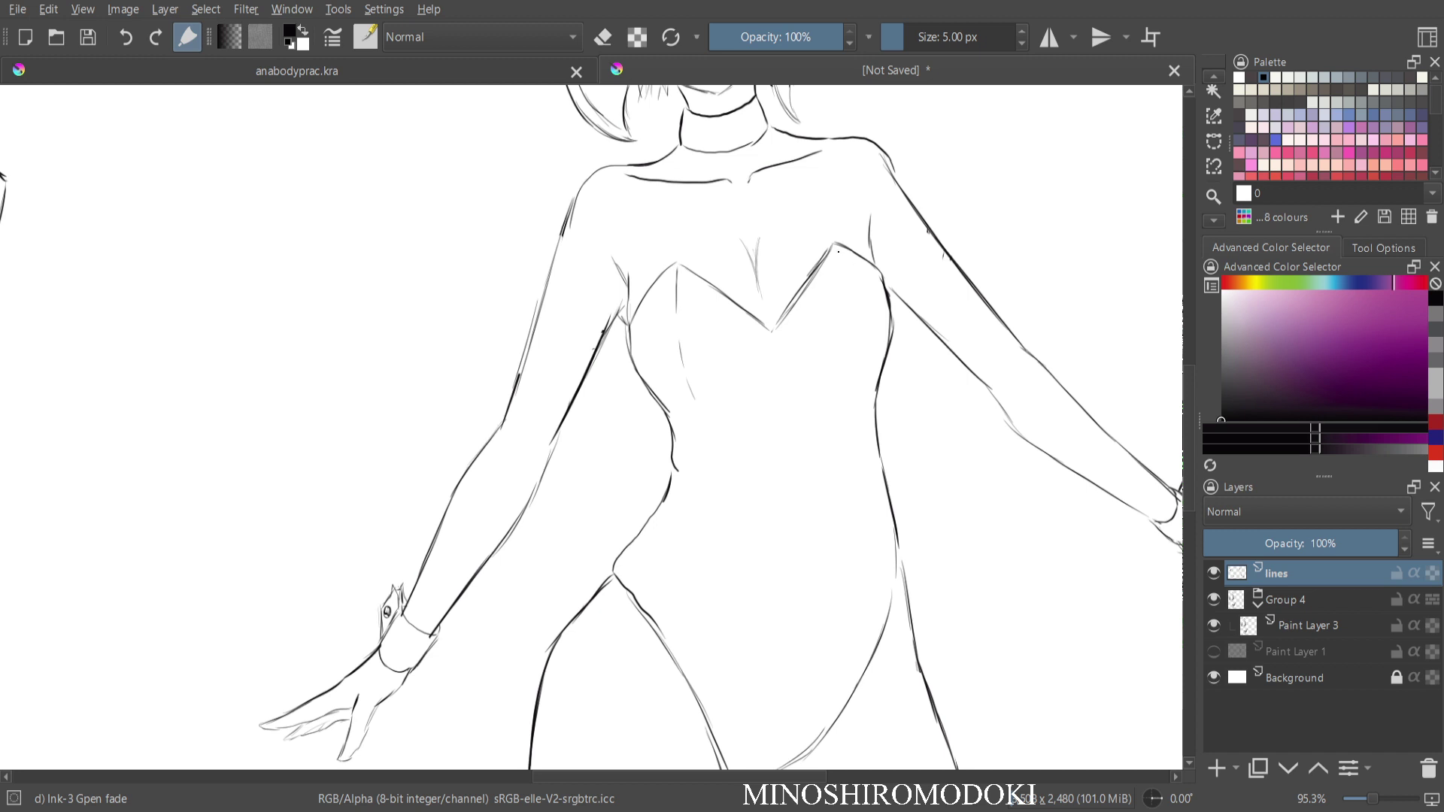
drag(838, 252, 847, 277)
drag(852, 291, 858, 375)
Continue both bodysuit seams as broken vertical lines down the torso towards the leg openings.
mouse_move(766, 347)
mouse_down()
mouse_move(752, 382)
mouse_move(714, 407)
mouse_up()
mouse_move(774, 342)
mouse_down()
mouse_move(846, 392)
mouse_move(878, 381)
mouse_up()
drag(701, 531, 699, 652)
drag(854, 401, 848, 499)
drag(847, 606, 843, 626)
drag(836, 683, 813, 740)
Draw the under-bust creases and rounded bust contours on both sides, erasing the excess of the crease line.
mouse_move(668, 415)
mouse_down()
mouse_move(713, 409)
mouse_move(761, 361)
mouse_move(685, 420)
mouse_move(798, 364)
mouse_up()
key(e)
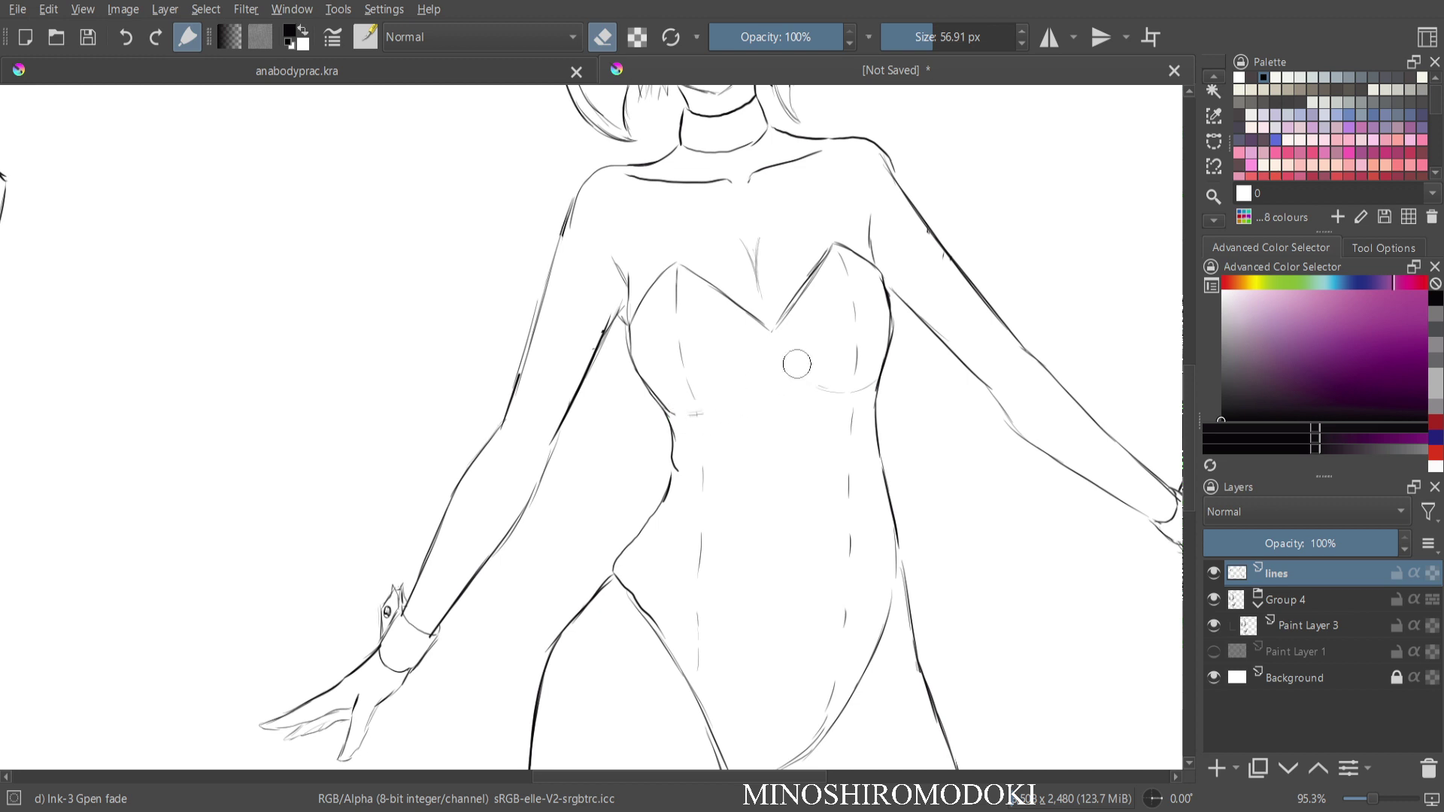
key(e)
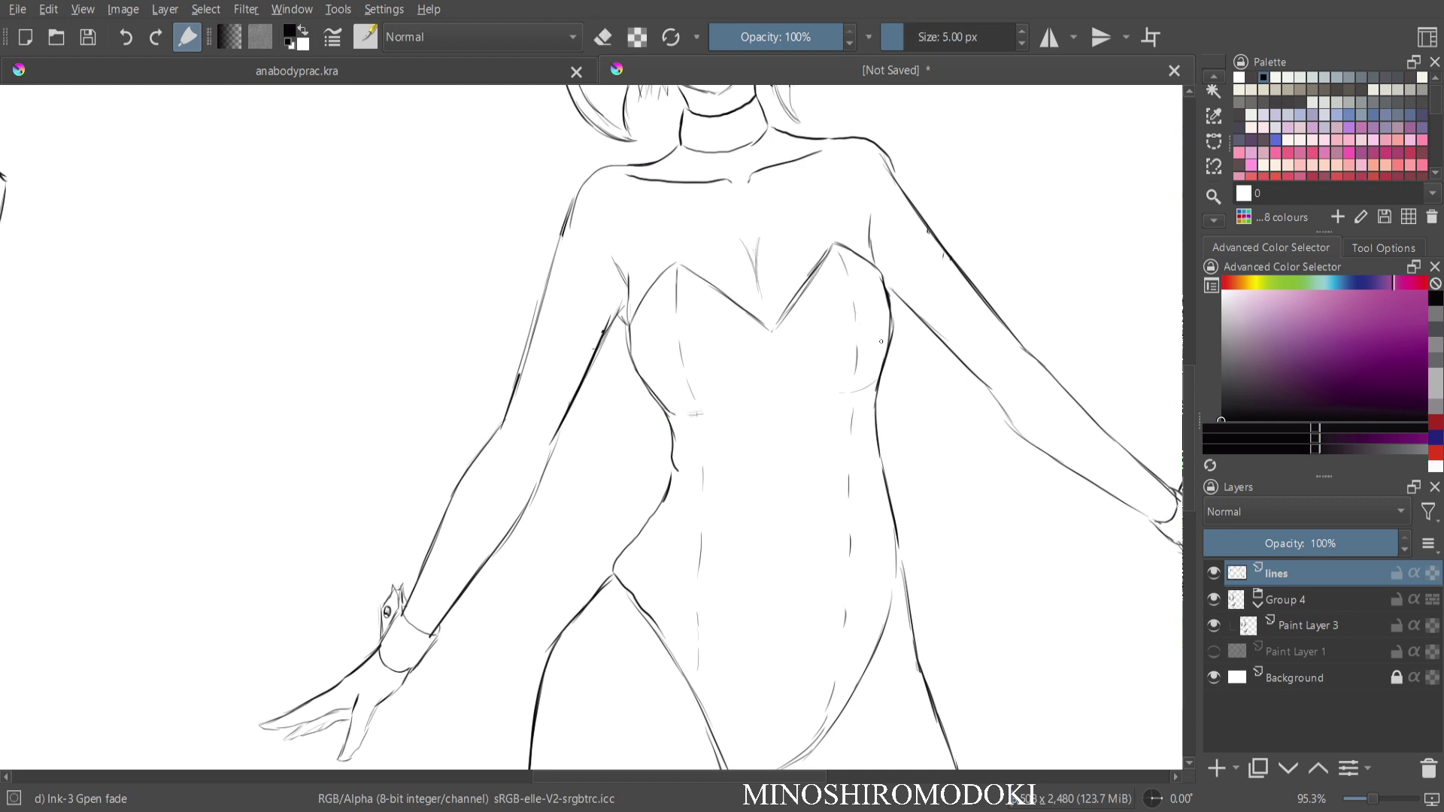
drag(881, 342, 860, 390)
mouse_move(652, 386)
mouse_down()
mouse_move(689, 417)
mouse_move(675, 410)
mouse_move(707, 412)
mouse_up()
drag(633, 333, 662, 279)
drag(804, 296, 700, 415)
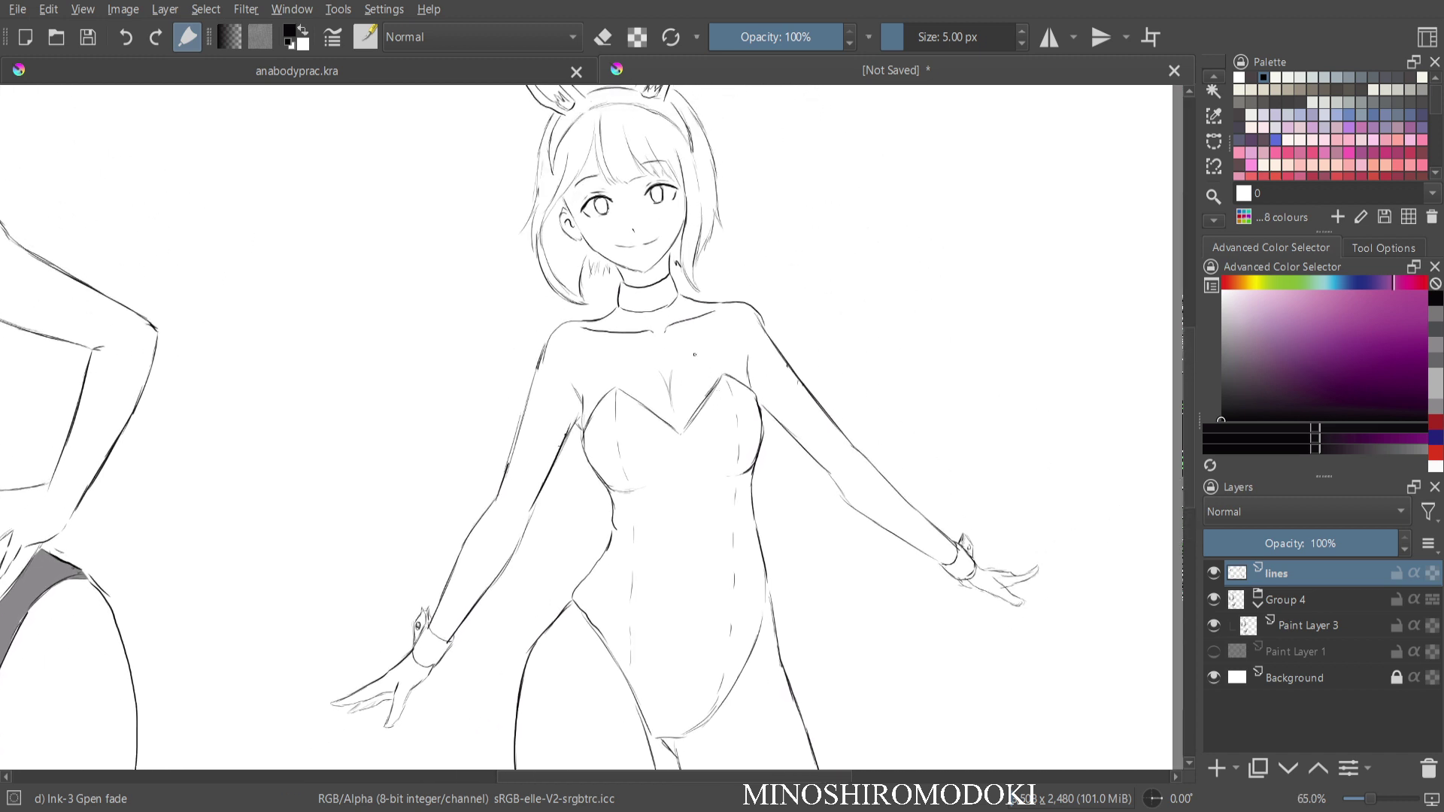
Sketch a small bow-tie knot at the middle of the collar, lightening the rough strokes with the Eraser Soft brush.
scroll(694, 354, up, 5)
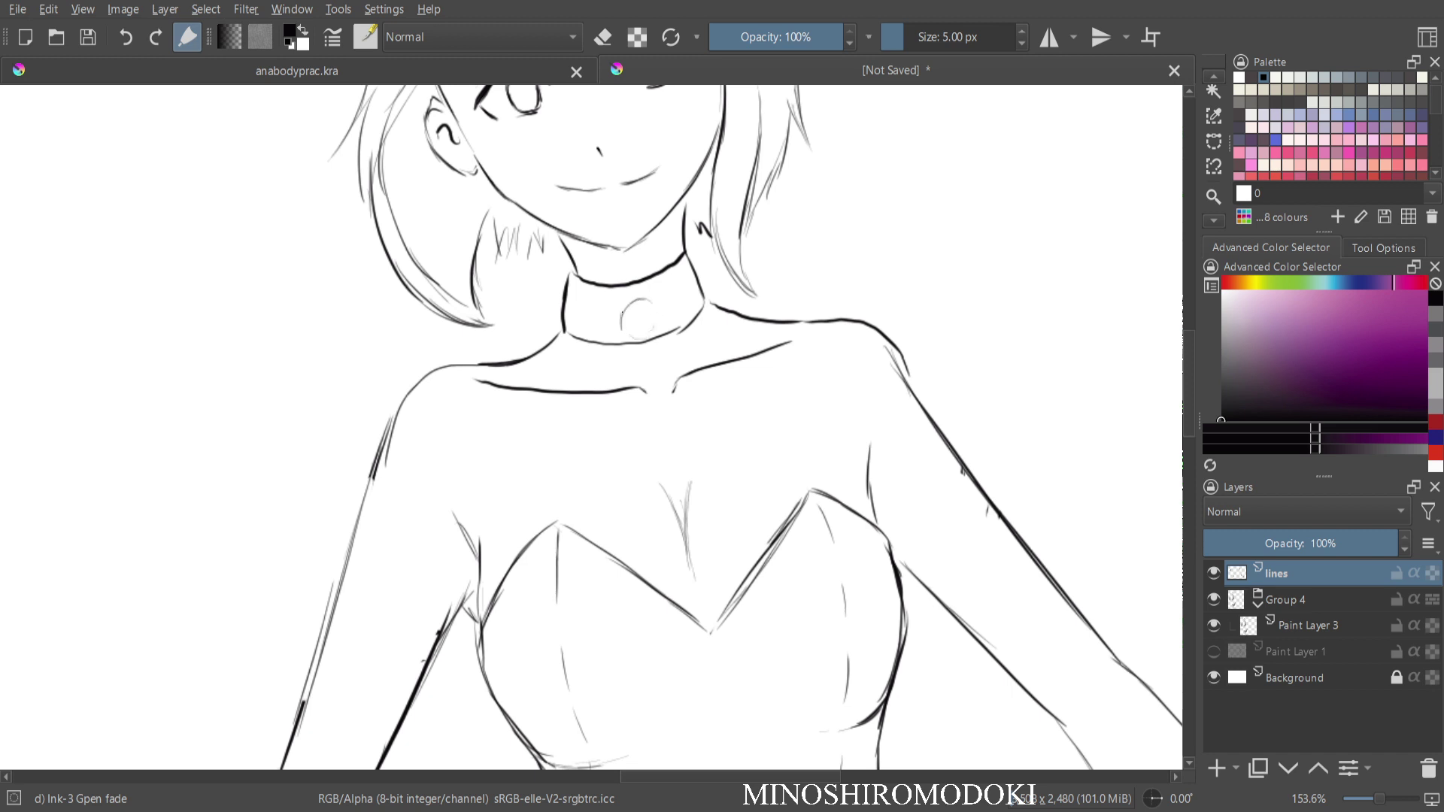
drag(645, 299, 656, 336)
right_click(700, 291)
click(787, 201)
mouse_move(636, 300)
mouse_down()
mouse_move(624, 333)
mouse_move(641, 302)
mouse_move(667, 336)
mouse_move(626, 332)
mouse_move(638, 307)
mouse_move(633, 319)
mouse_up()
right_click(667, 315)
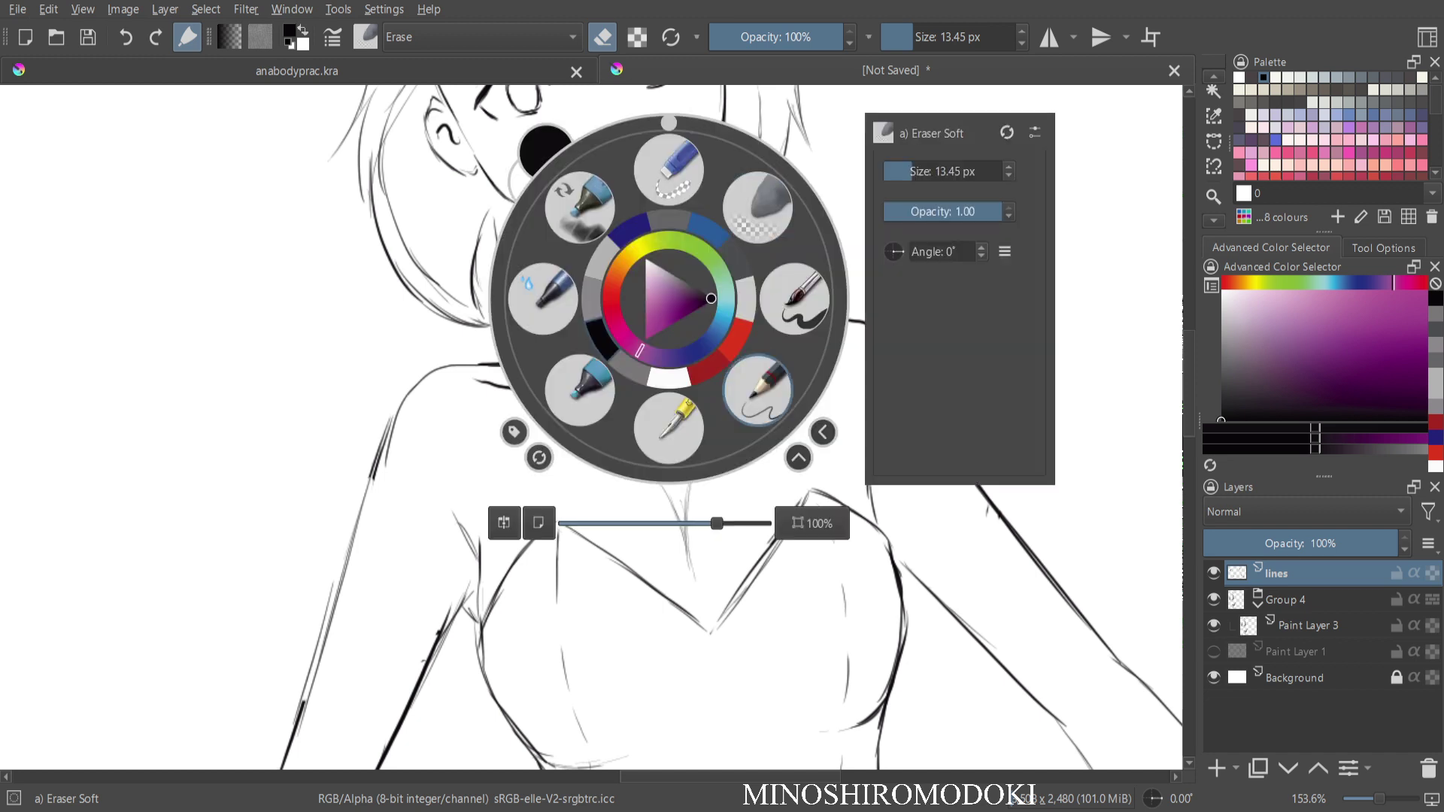
click(757, 388)
right_click(703, 403)
click(687, 514)
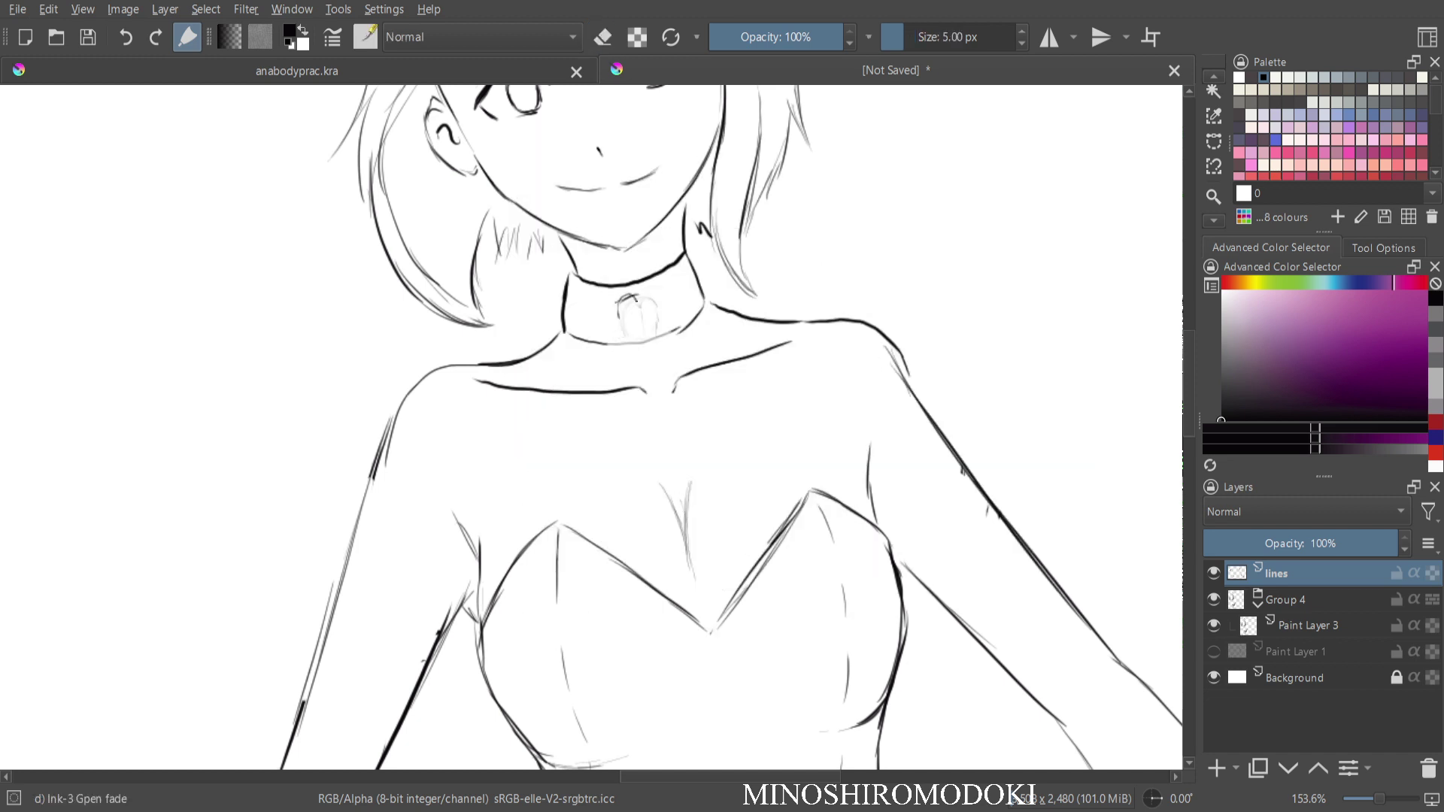
Draw the bow tie's wings on both sides of the knot, erasing the collar lines inside them.
mouse_move(648, 292)
mouse_down()
mouse_move(642, 335)
mouse_move(603, 296)
mouse_move(619, 301)
mouse_move(562, 287)
mouse_move(553, 324)
mouse_move(559, 290)
mouse_move(551, 332)
mouse_move(583, 327)
mouse_move(558, 346)
mouse_move(562, 366)
mouse_move(578, 370)
mouse_move(651, 313)
mouse_move(621, 313)
mouse_move(641, 337)
mouse_up()
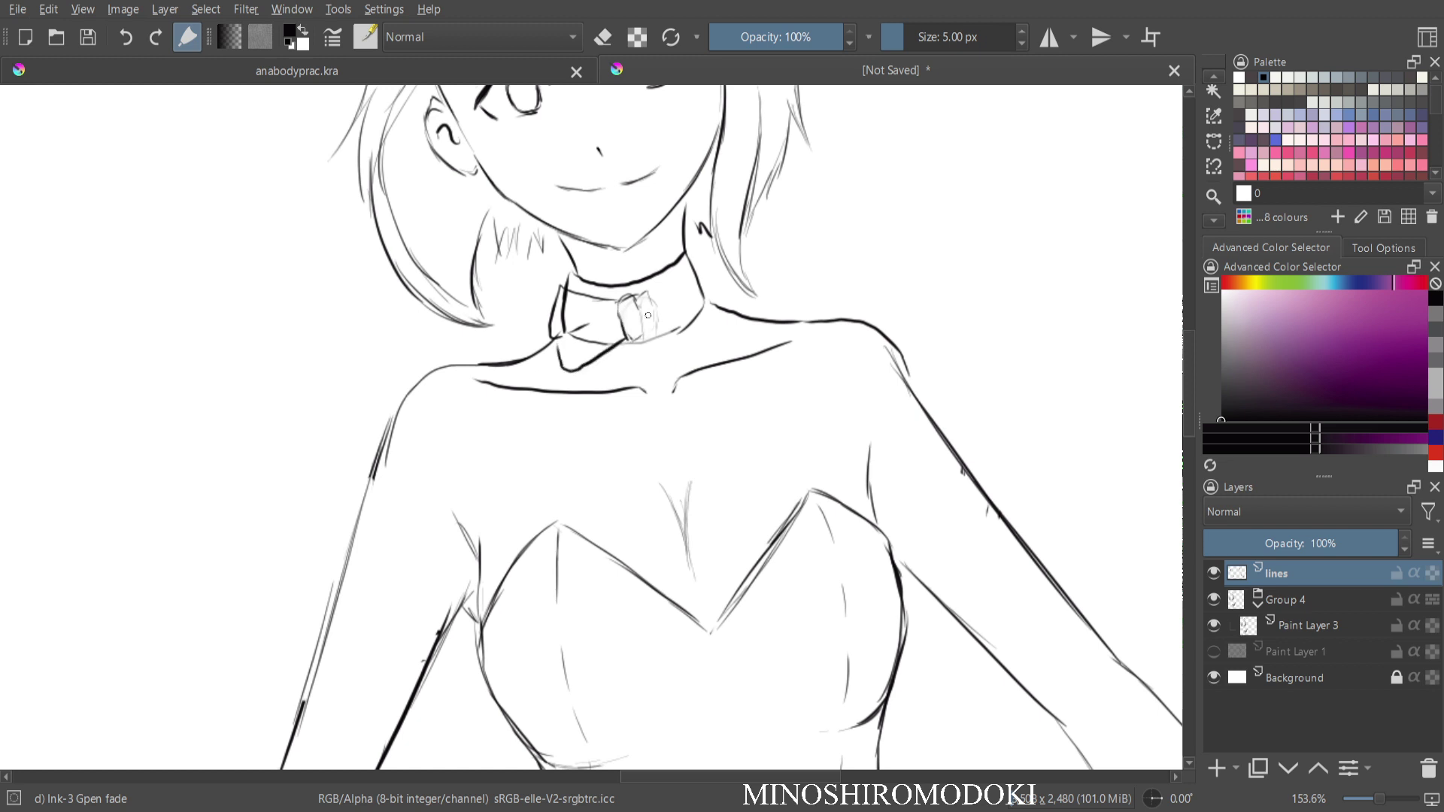
key(e)
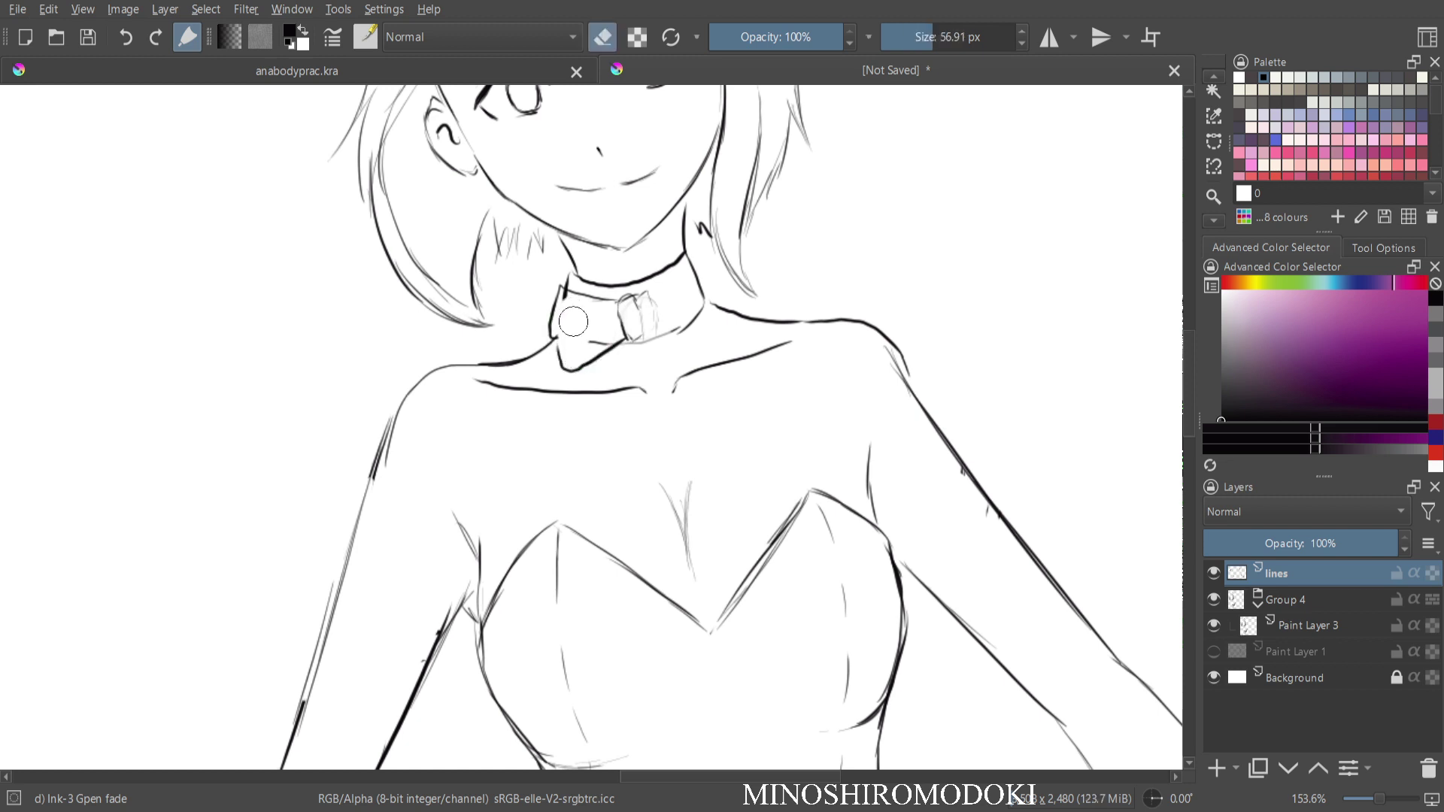
mouse_move(571, 315)
mouse_down()
mouse_move(585, 295)
mouse_move(700, 272)
mouse_move(724, 289)
mouse_move(648, 340)
mouse_move(721, 338)
mouse_up()
key(e)
key(e)
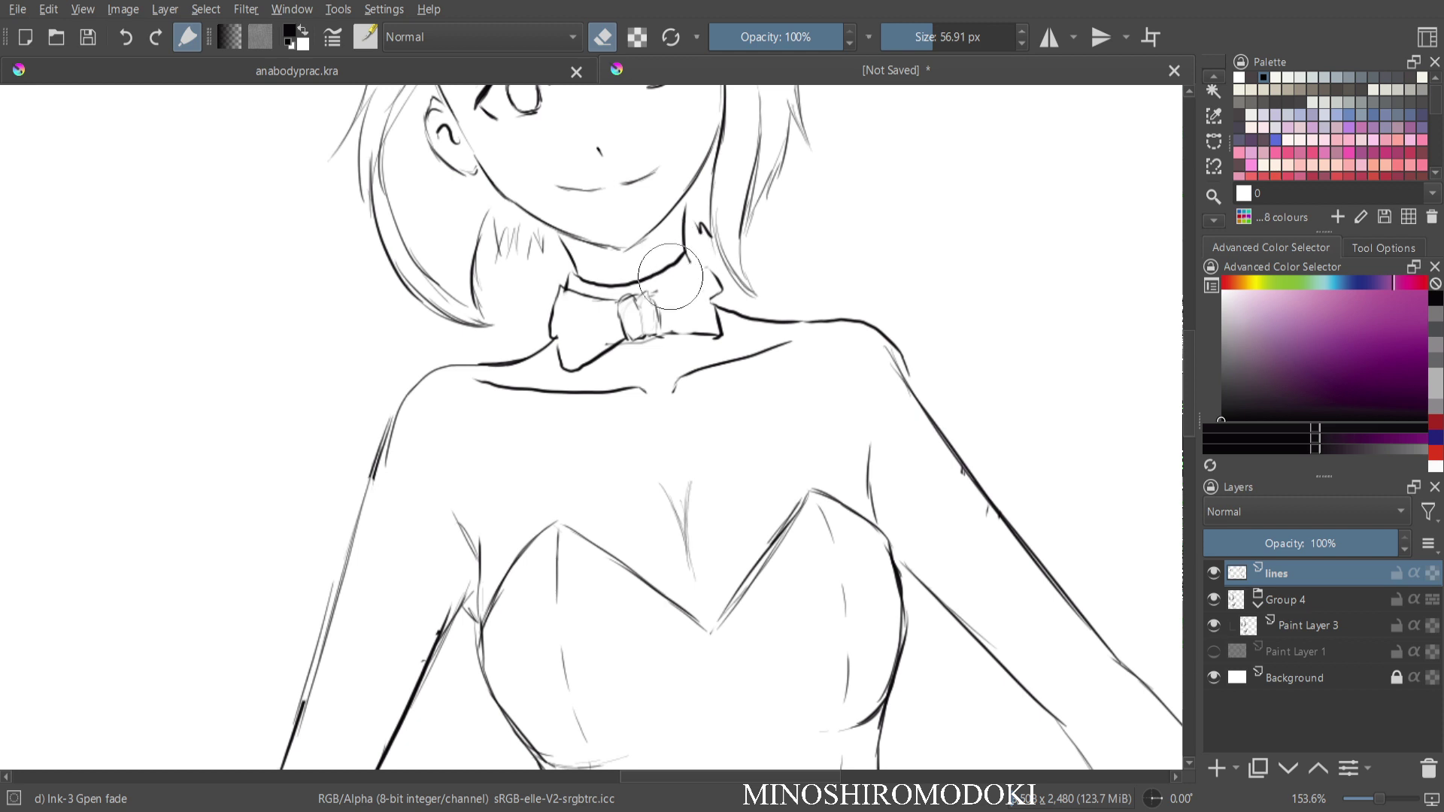
key(e)
mouse_move(656, 297)
mouse_down()
mouse_move(696, 265)
mouse_move(717, 276)
mouse_up()
Clean up the lines around the bow-tie knot and add short fold strokes to both wings.
key(e)
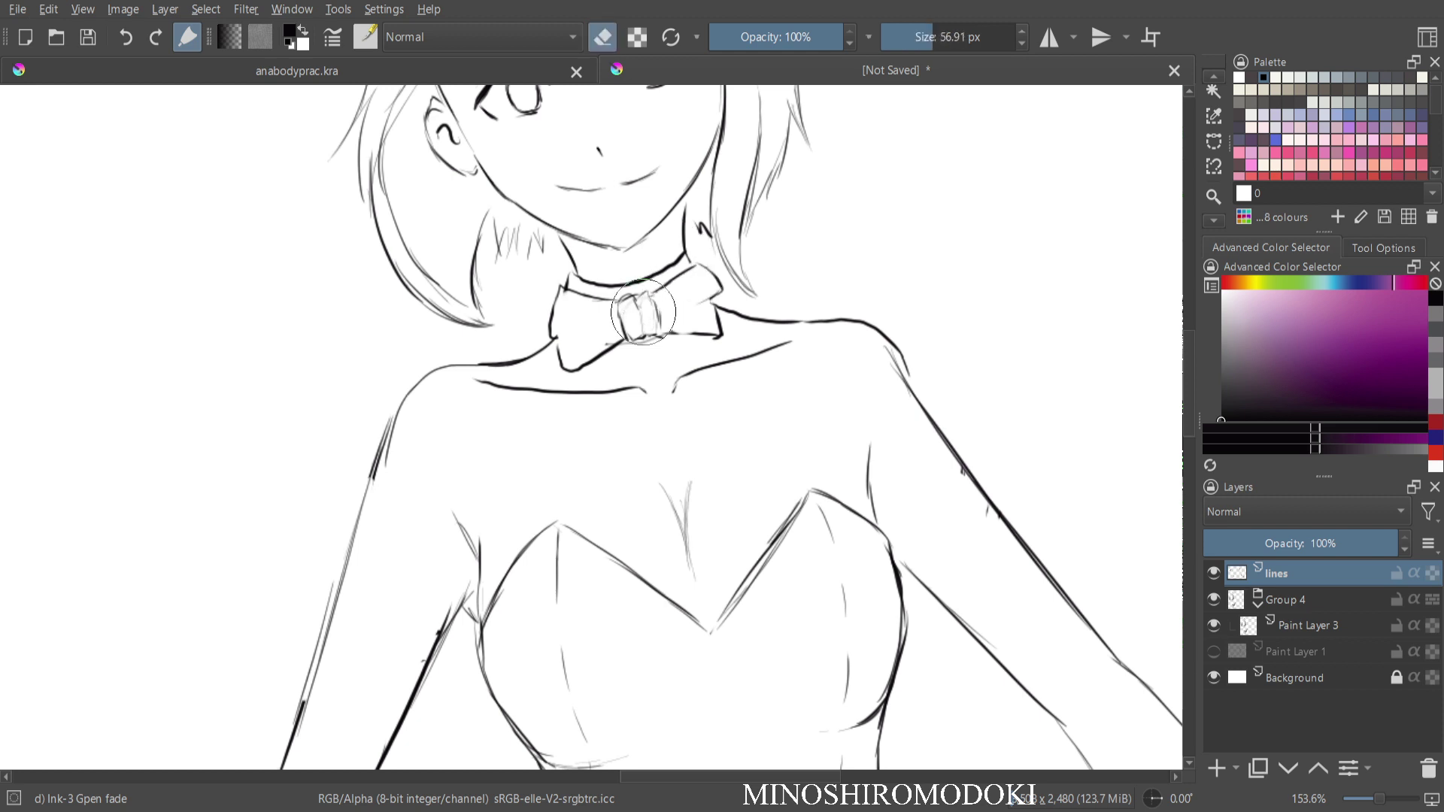
key(e)
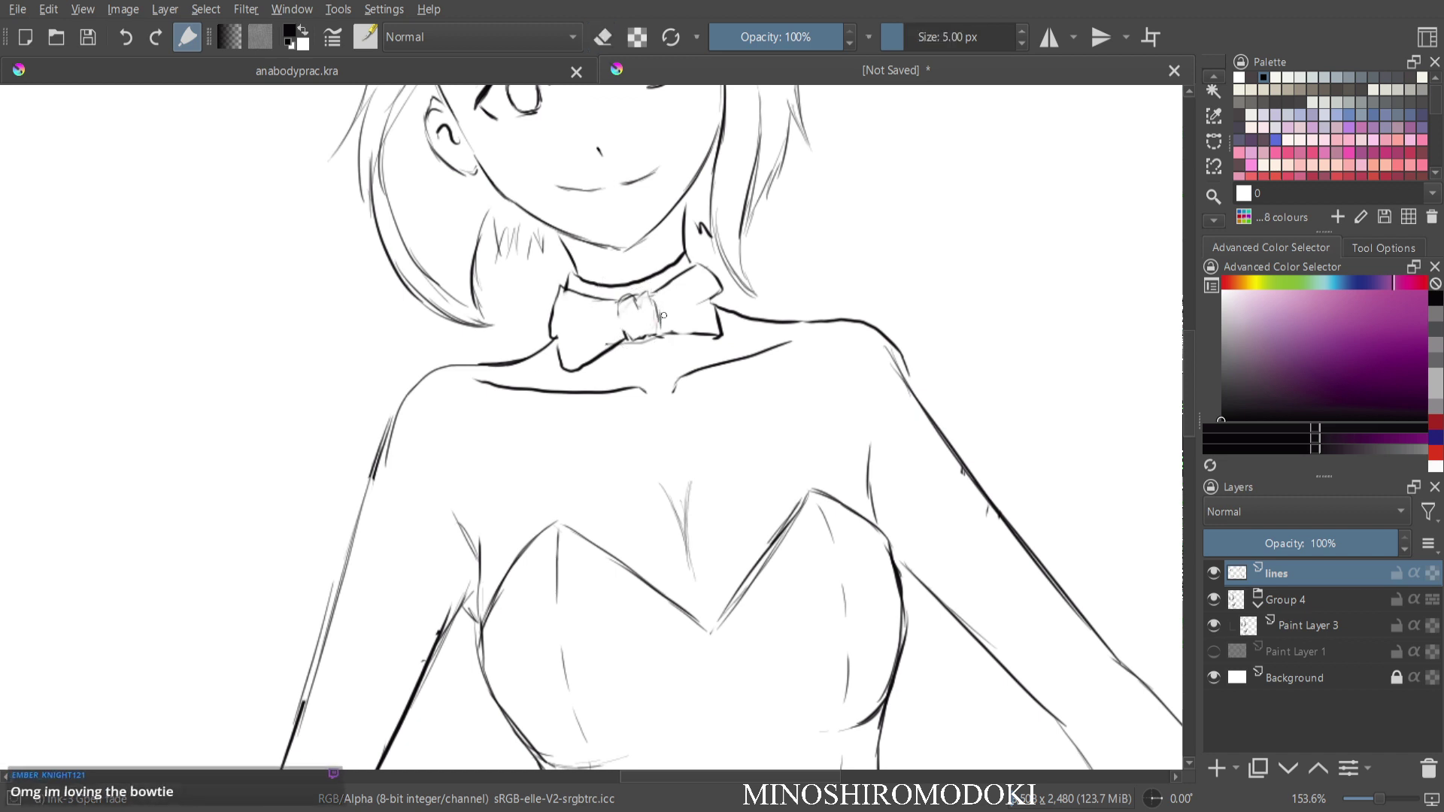
drag(713, 294, 718, 328)
mouse_move(559, 336)
mouse_down()
mouse_move(615, 322)
mouse_move(559, 338)
mouse_up()
mouse_move(681, 306)
mouse_down()
mouse_move(710, 304)
mouse_move(686, 310)
mouse_move(698, 319)
mouse_up()
mouse_move(563, 351)
mouse_down()
mouse_move(584, 344)
mouse_move(555, 322)
mouse_up()
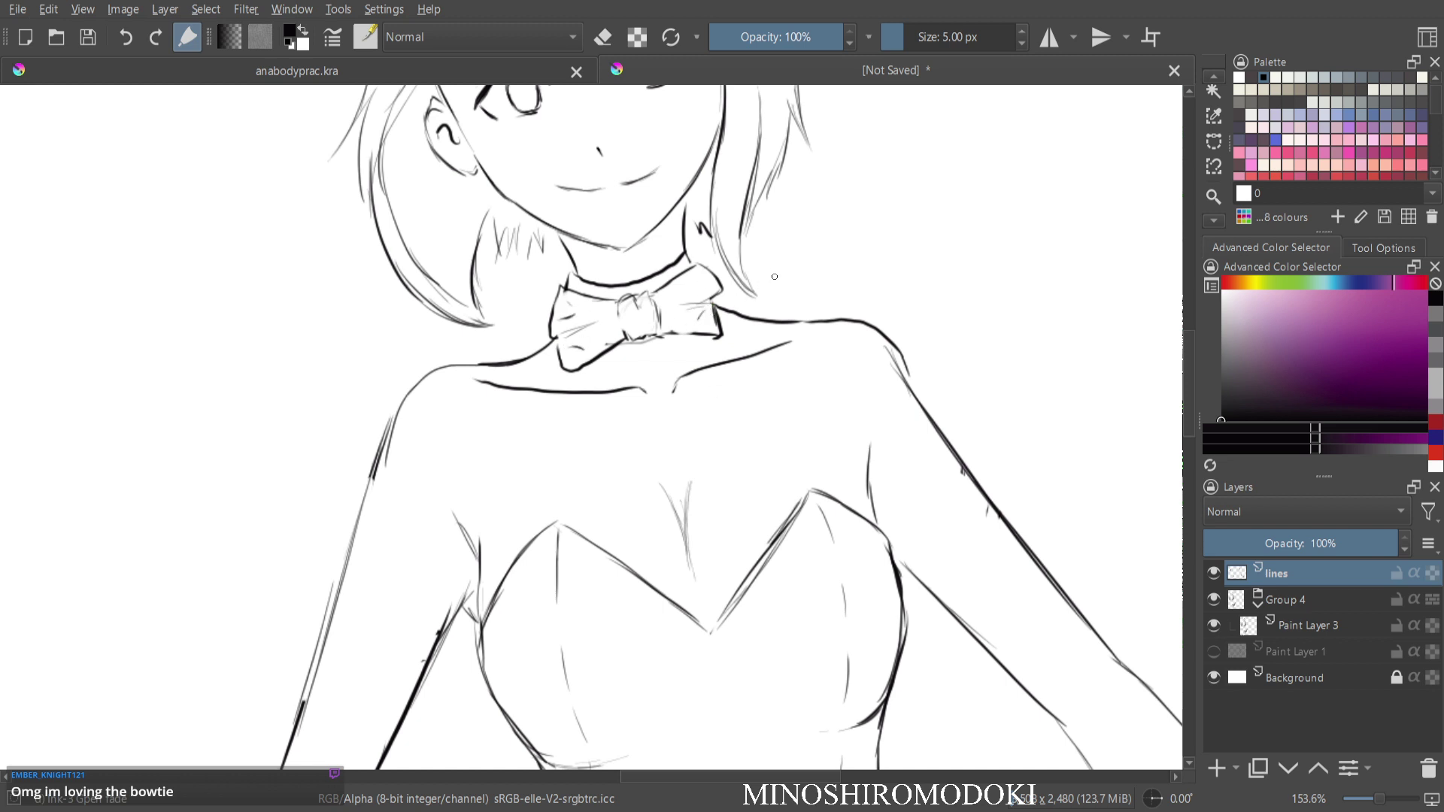
Start a curve selection at the bodysuit's armpit corner and trace the heart-shaped neckline to the opposite armpit.
scroll(774, 276, down, 3)
drag(775, 277, 694, 137)
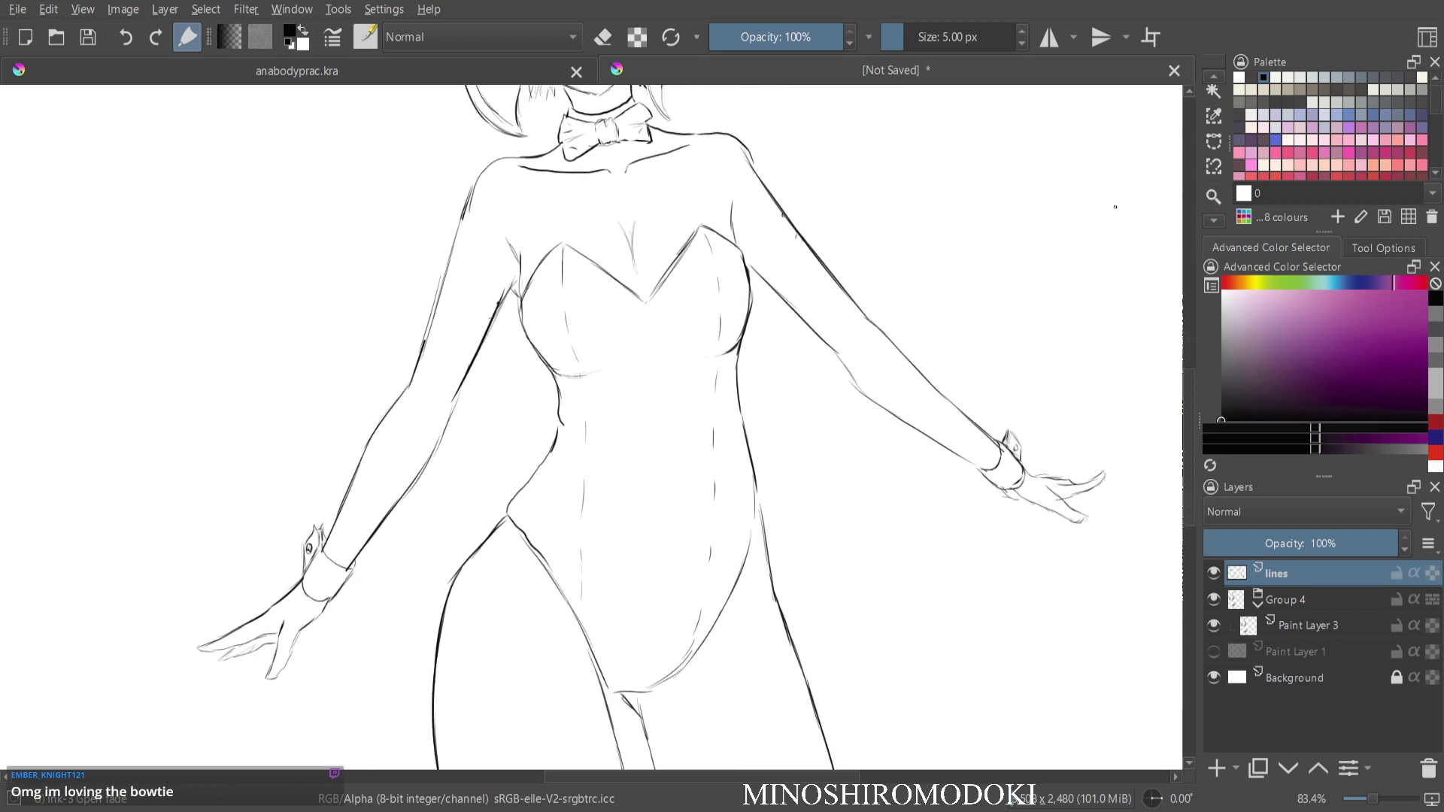
click(1213, 141)
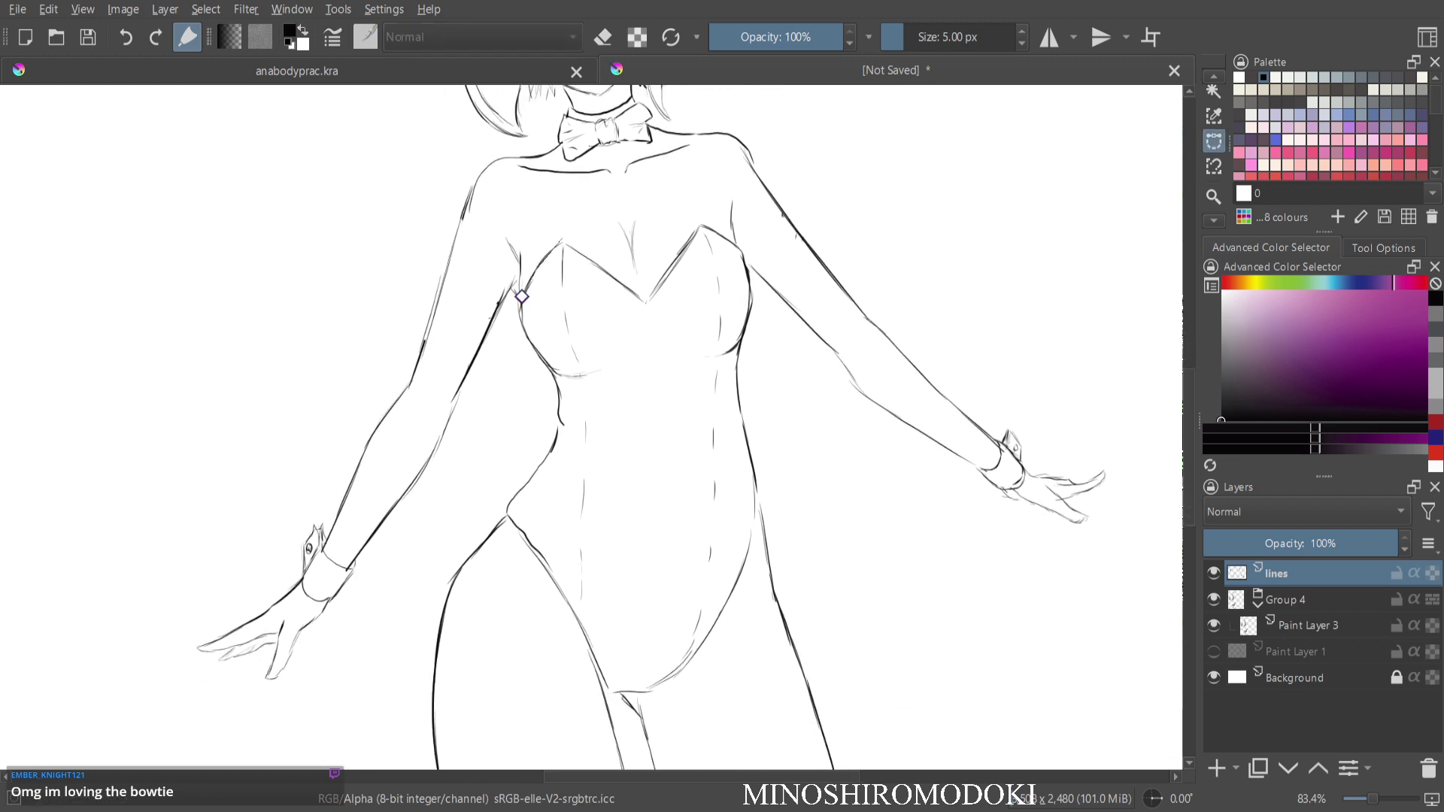
key(ctrl+z)
click(610, 274)
click(647, 303)
drag(659, 284, 687, 245)
click(729, 239)
click(746, 254)
Continue the selection down the bodysuit's far side, following the bust, waist and hip.
click(751, 297)
click(744, 341)
click(737, 372)
click(754, 469)
click(756, 498)
click(751, 552)
click(732, 593)
Trace the selection around the crotch, up the other leg opening and waist, and close it at the starting point.
mouse_move(704, 643)
mouse_down()
mouse_move(648, 692)
mouse_move(605, 692)
mouse_up()
click(614, 692)
click(602, 688)
click(582, 628)
click(558, 586)
click(529, 540)
click(508, 506)
click(535, 476)
click(558, 421)
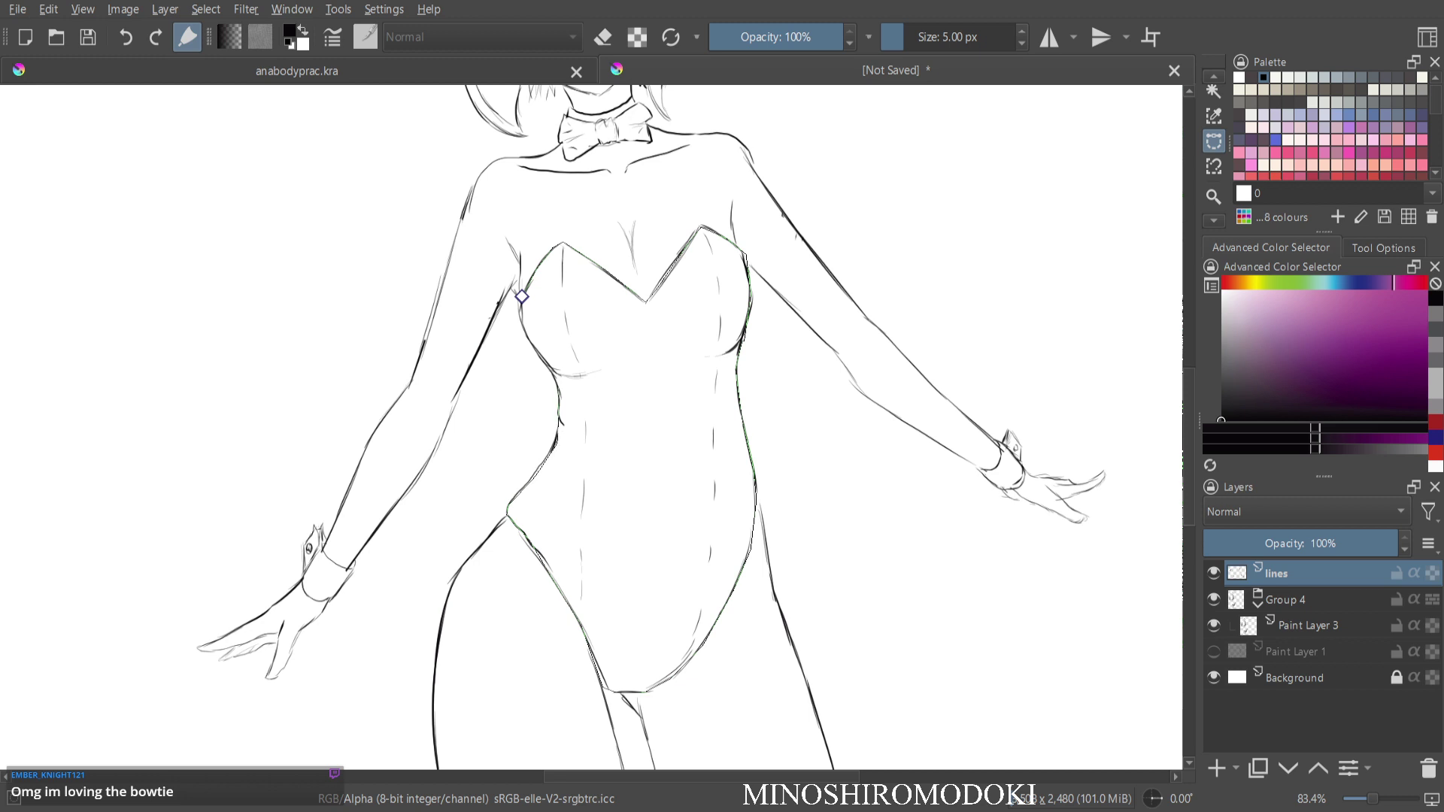
click(559, 395)
click(522, 296)
Try filling the selected bodysuit with mauve on the lines layer.
mouse_move(1394, 283)
mouse_down()
mouse_move(1228, 283)
mouse_move(1394, 282)
mouse_up()
click(1308, 305)
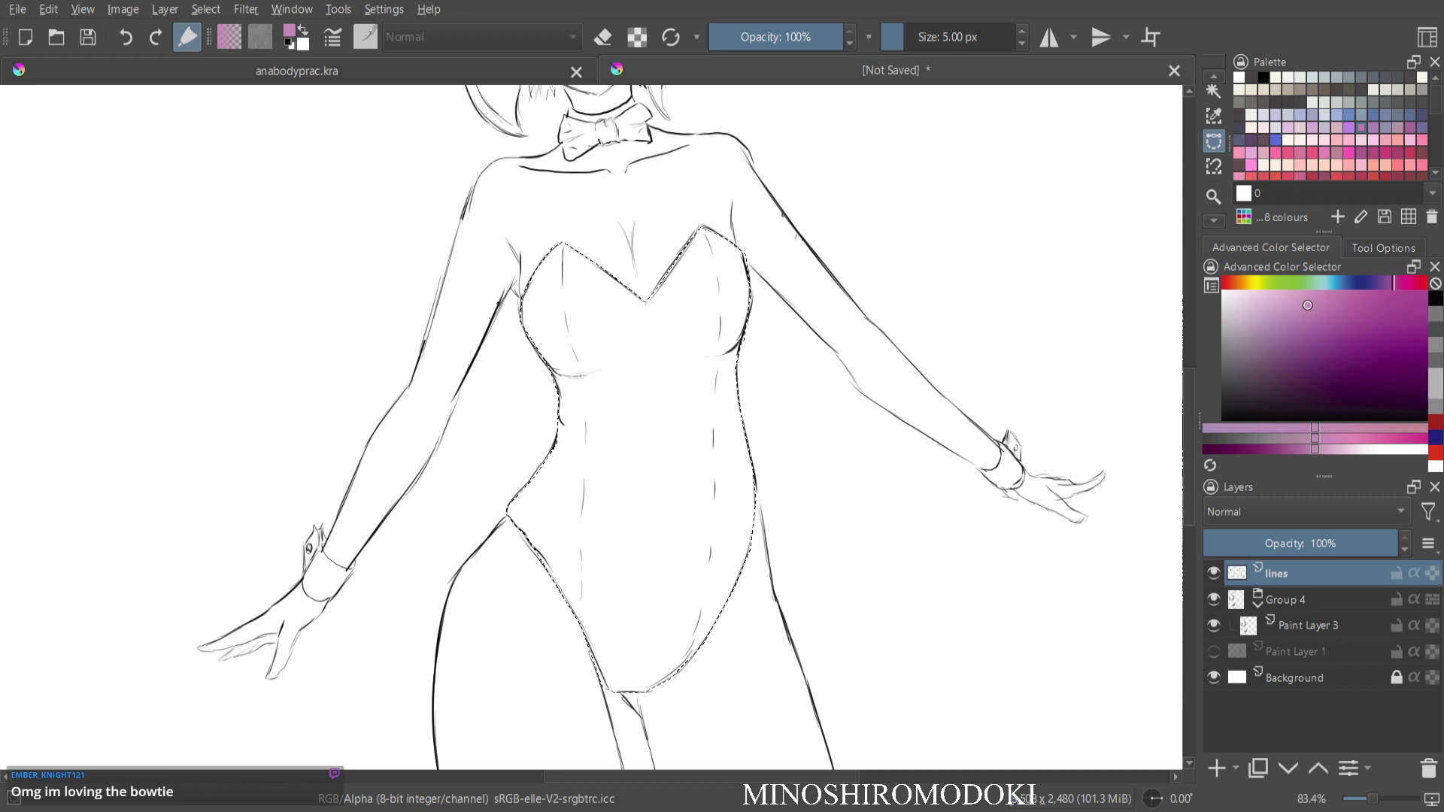
key(b)
key(BackSpace)
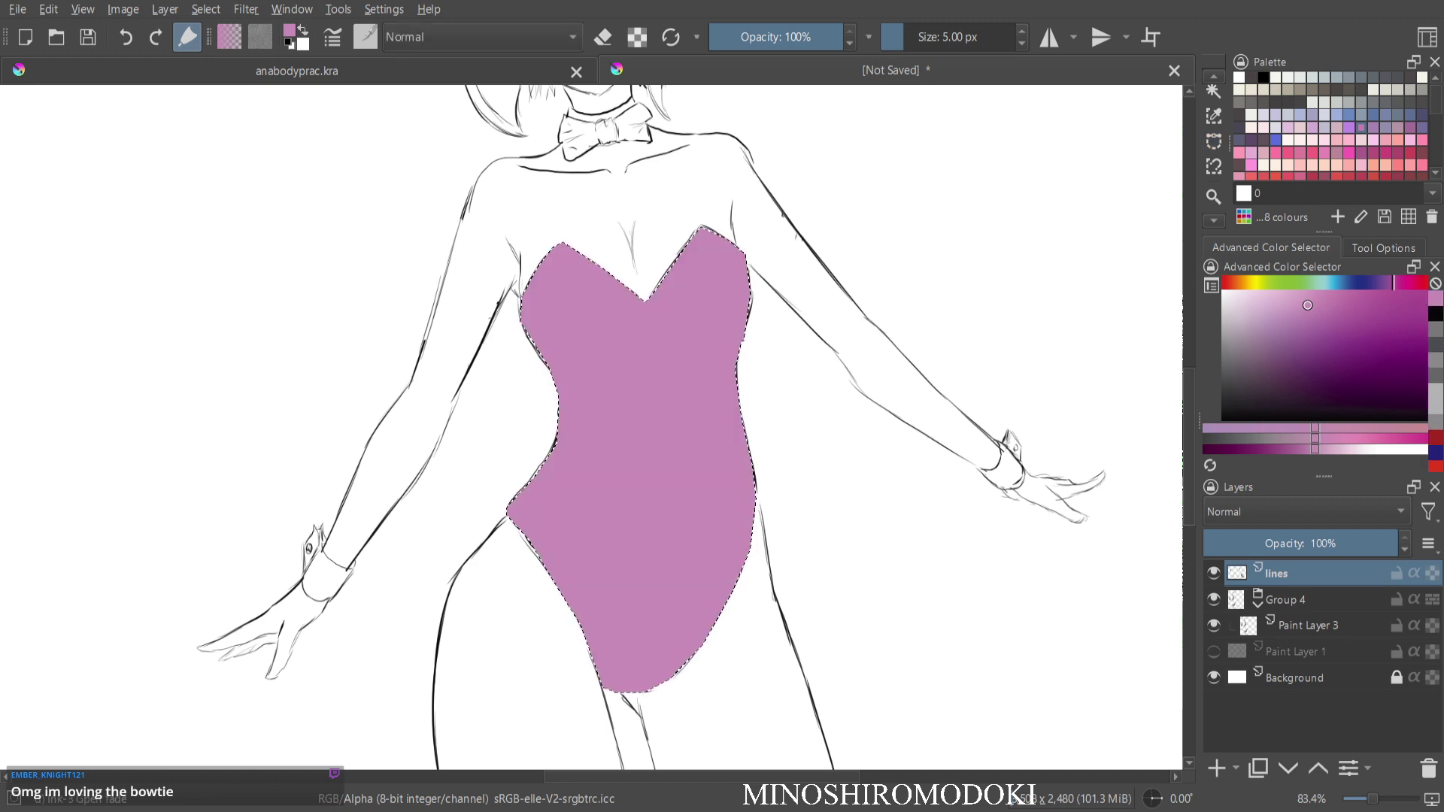
key(ctrl+z)
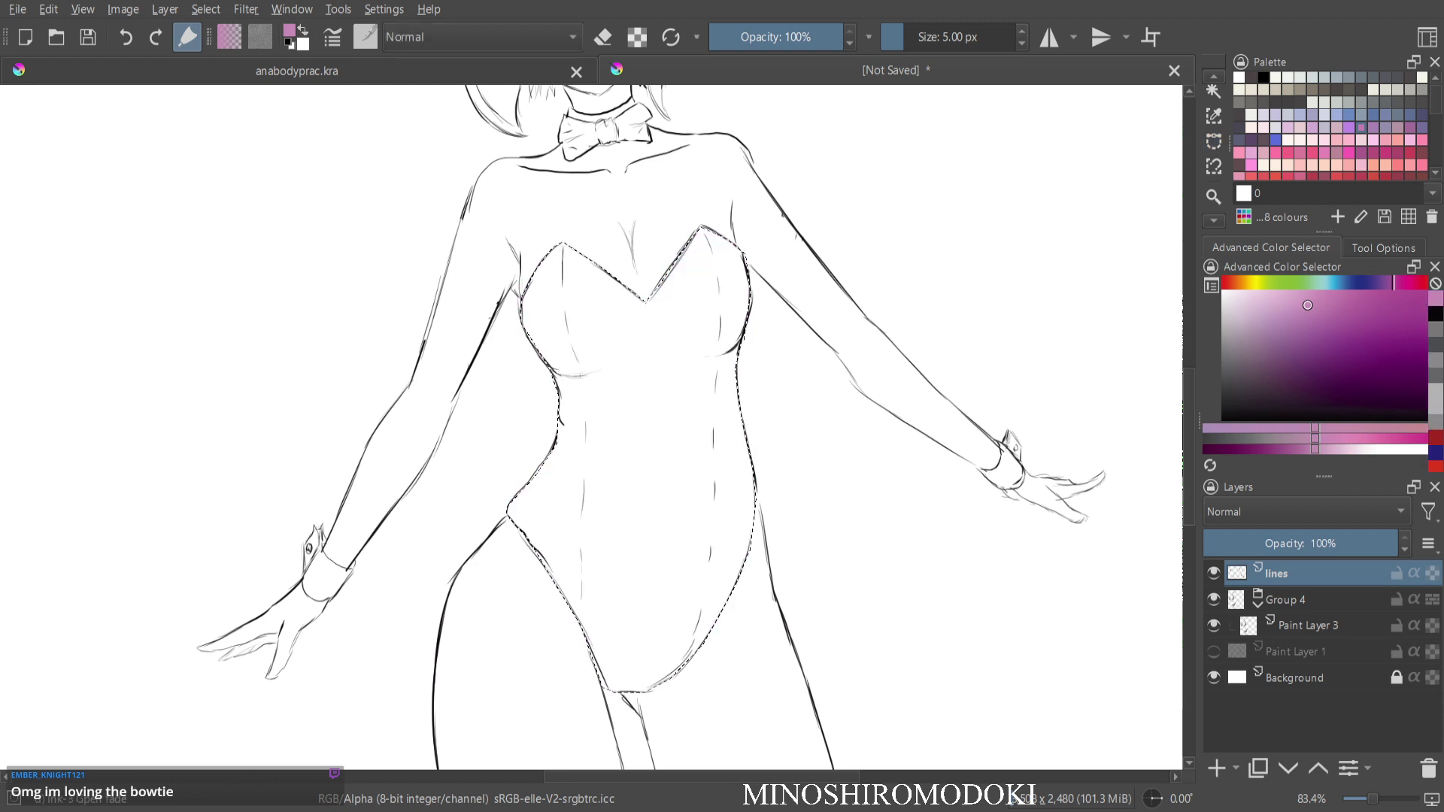
Fill the selected bodysuit with light pink on Paint Layer 3 and clear the selection.
click(1309, 626)
key(BackSpace)
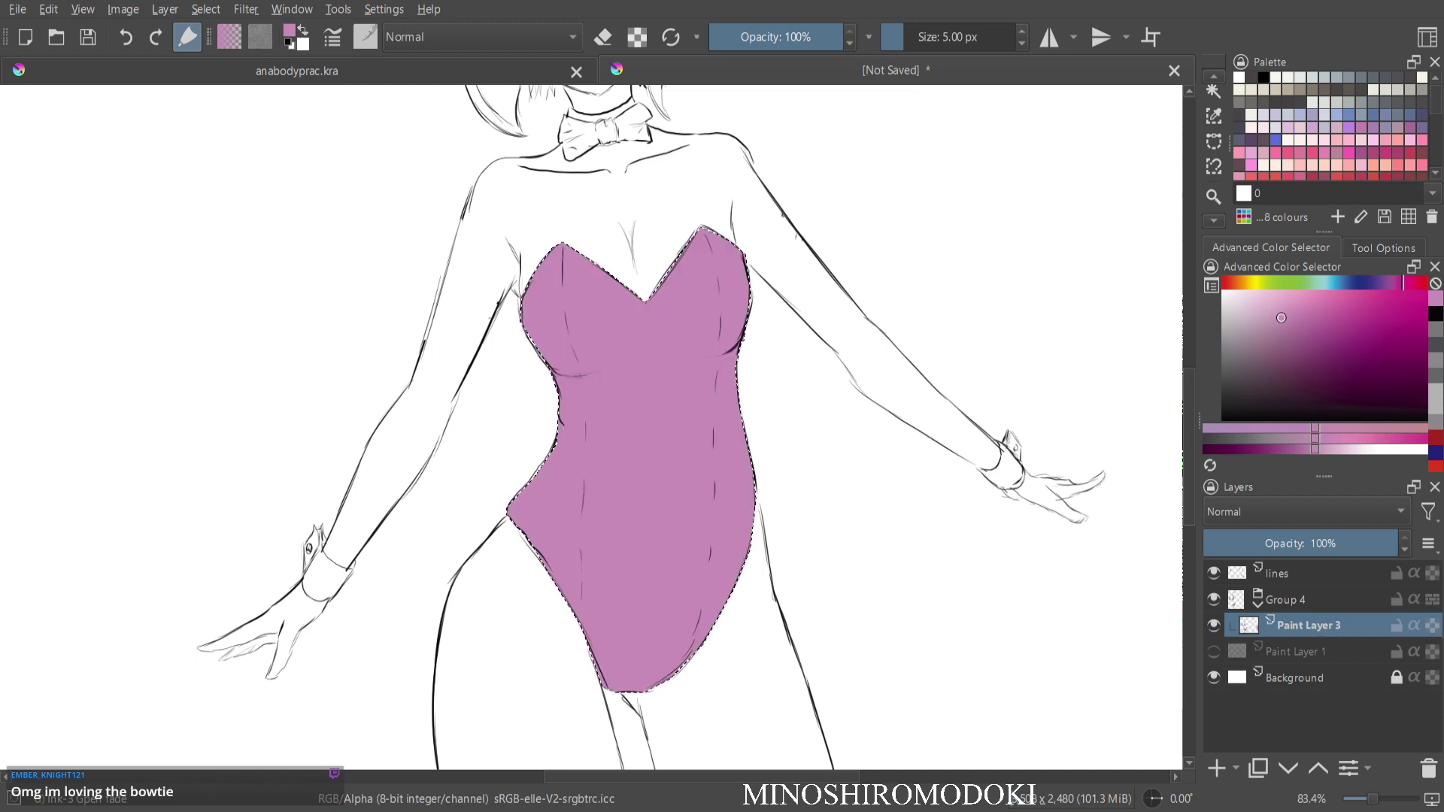
key(ctrl+z)
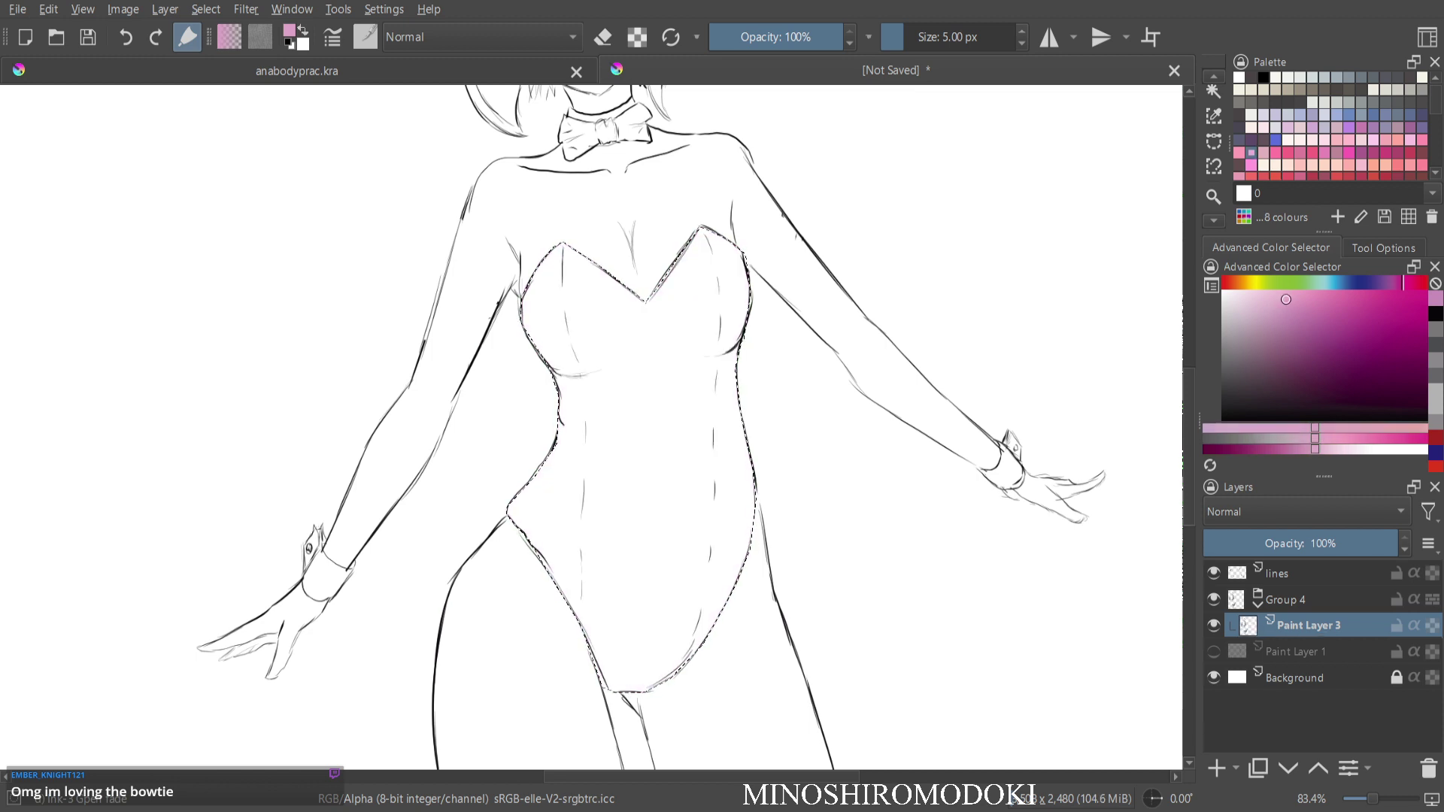
drag(1286, 299, 1284, 296)
key(BackSpace)
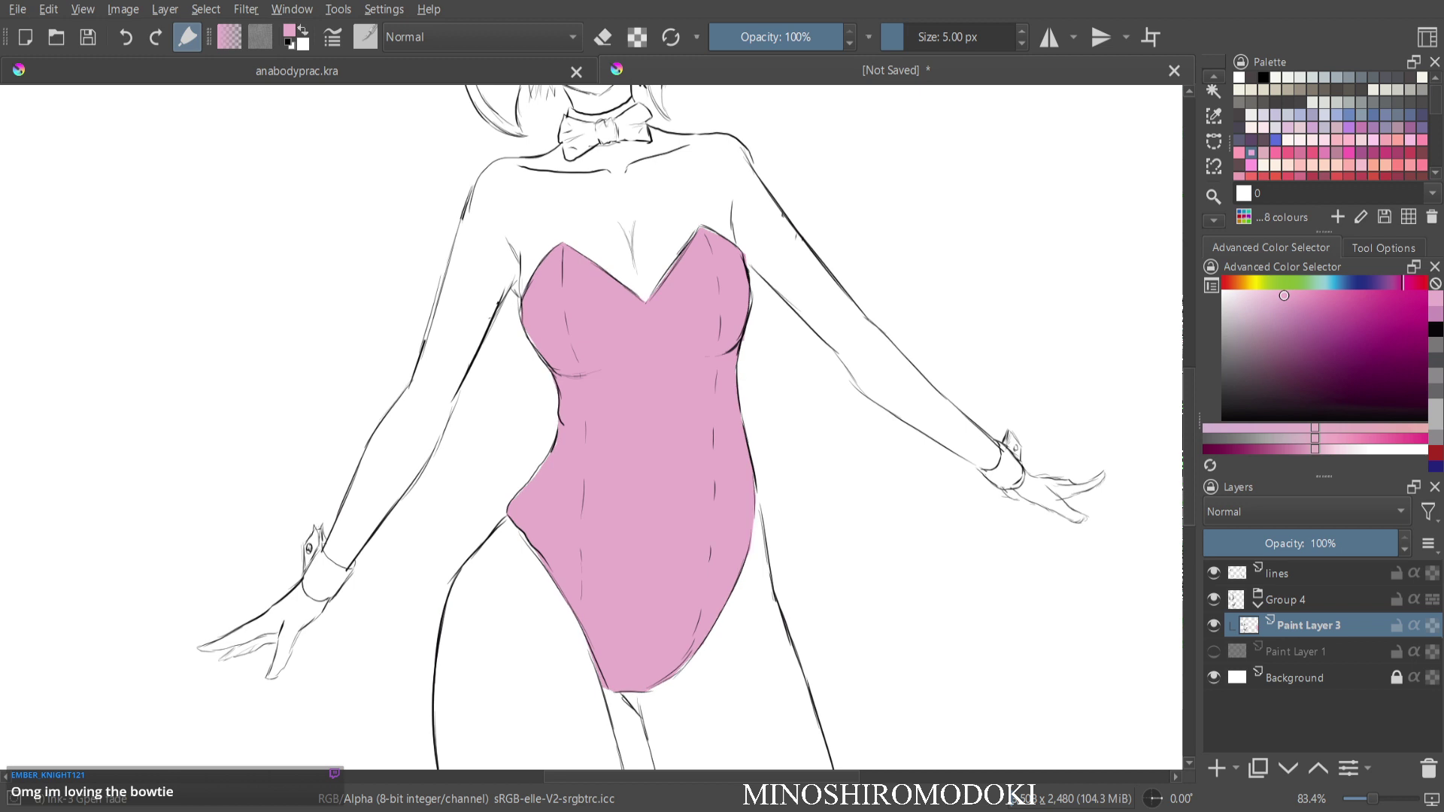
key(b)
Change the paint colour to a dark reddish brown.
scroll(733, 357, down, 2)
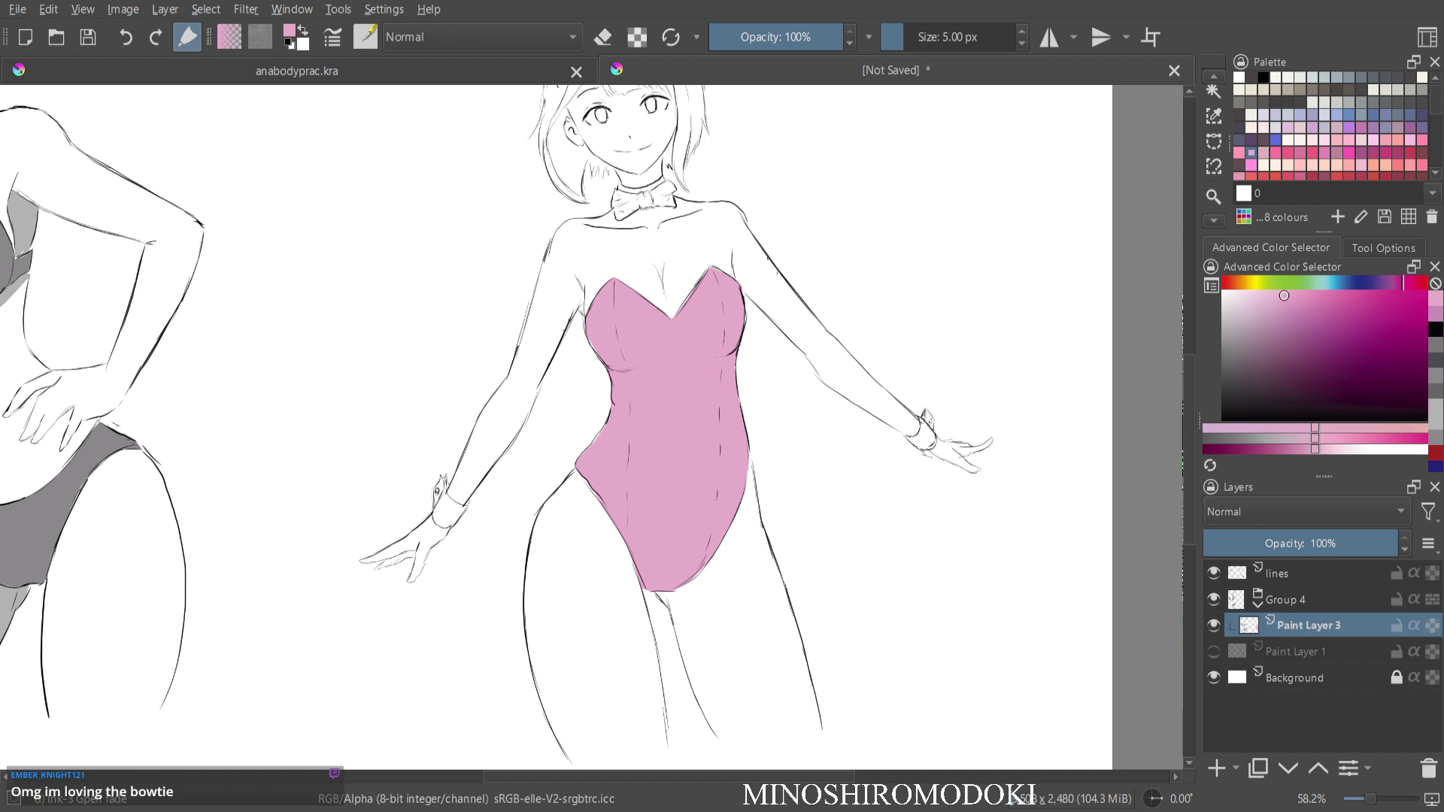
click(1230, 283)
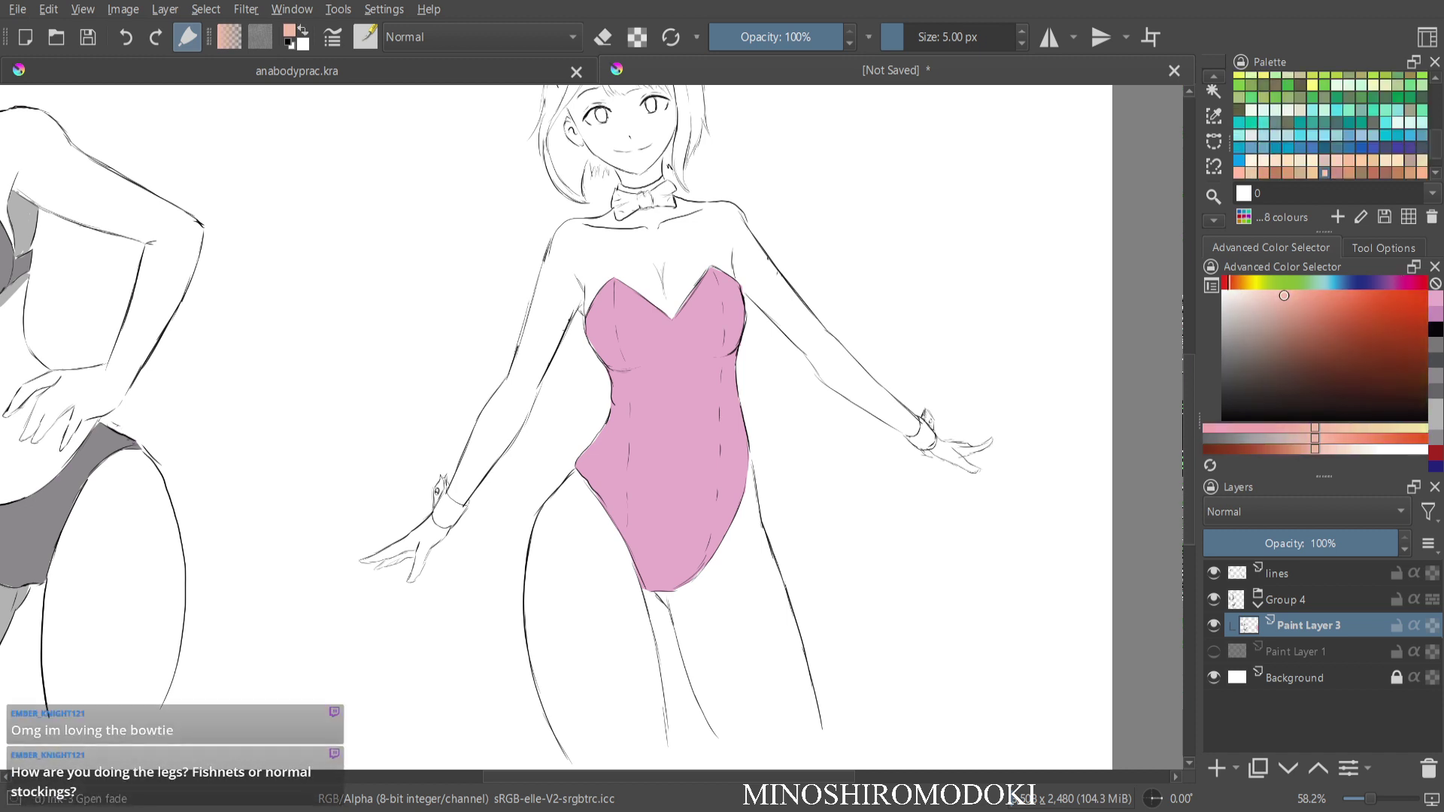
click(1235, 283)
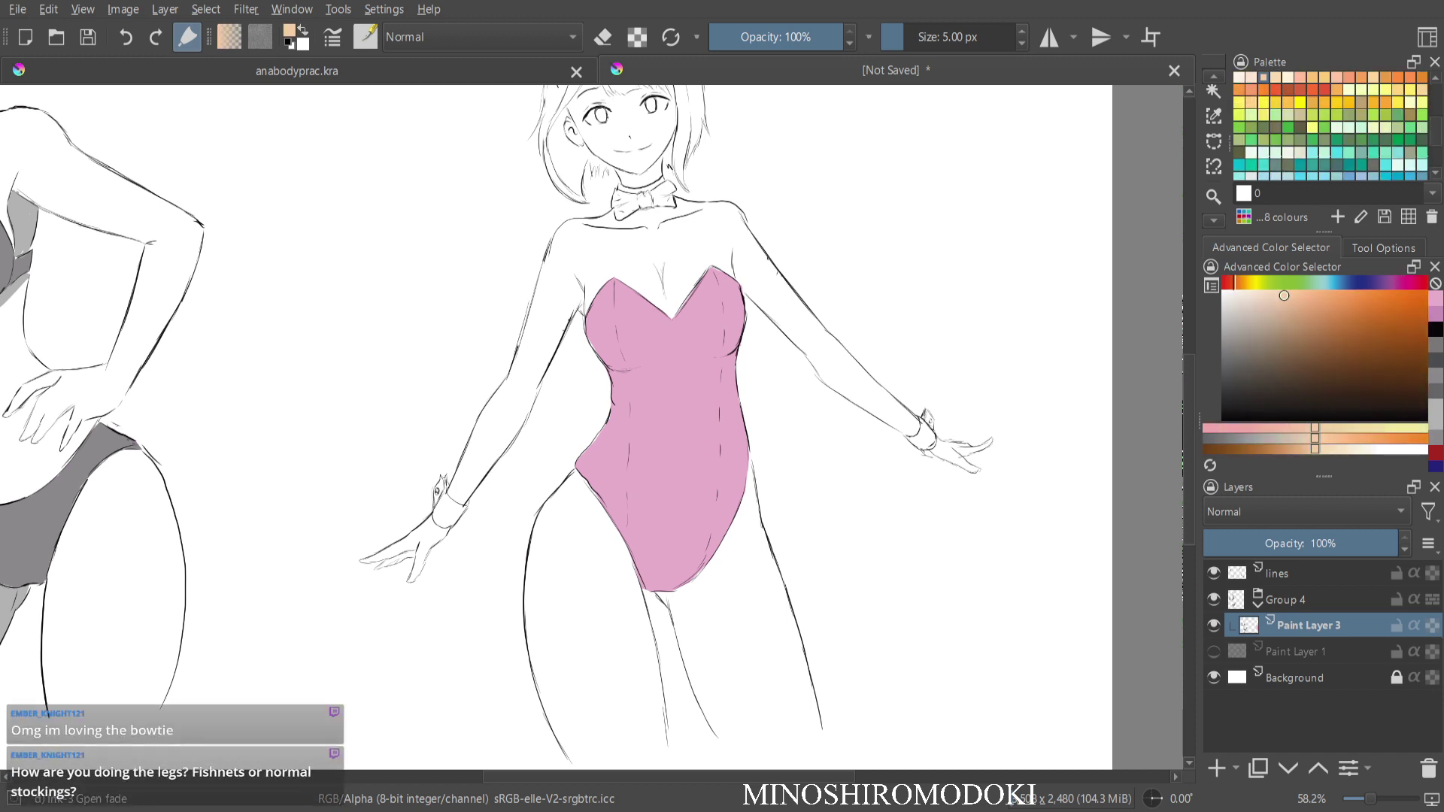
click(1325, 337)
mouse_move(1325, 338)
mouse_down()
mouse_move(1337, 368)
mouse_move(1341, 345)
mouse_move(1322, 358)
mouse_up()
scroll(1332, 125, up, 3)
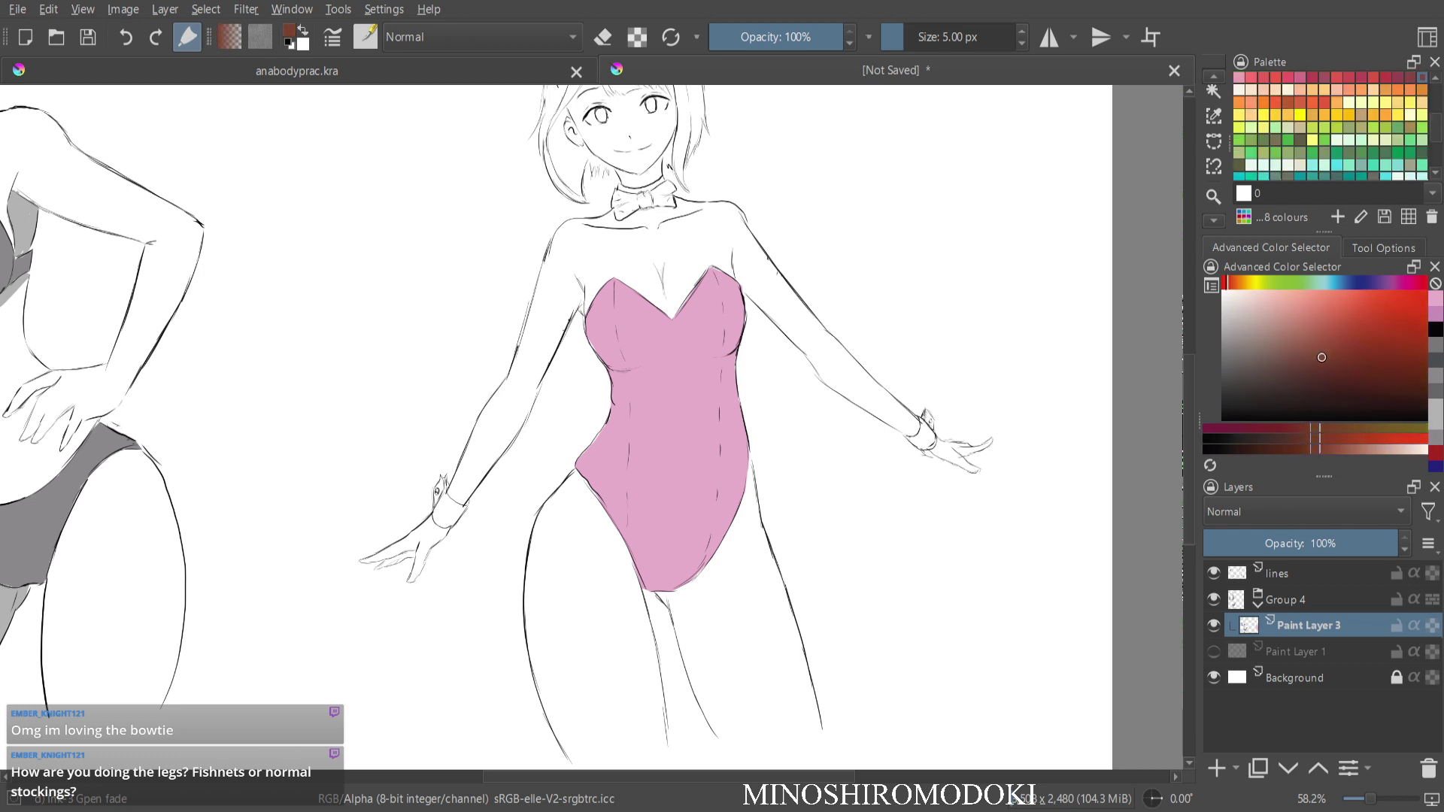
Undo the light pink bodysuit fill and restore the bodysuit selection.
drag(1321, 357, 1311, 350)
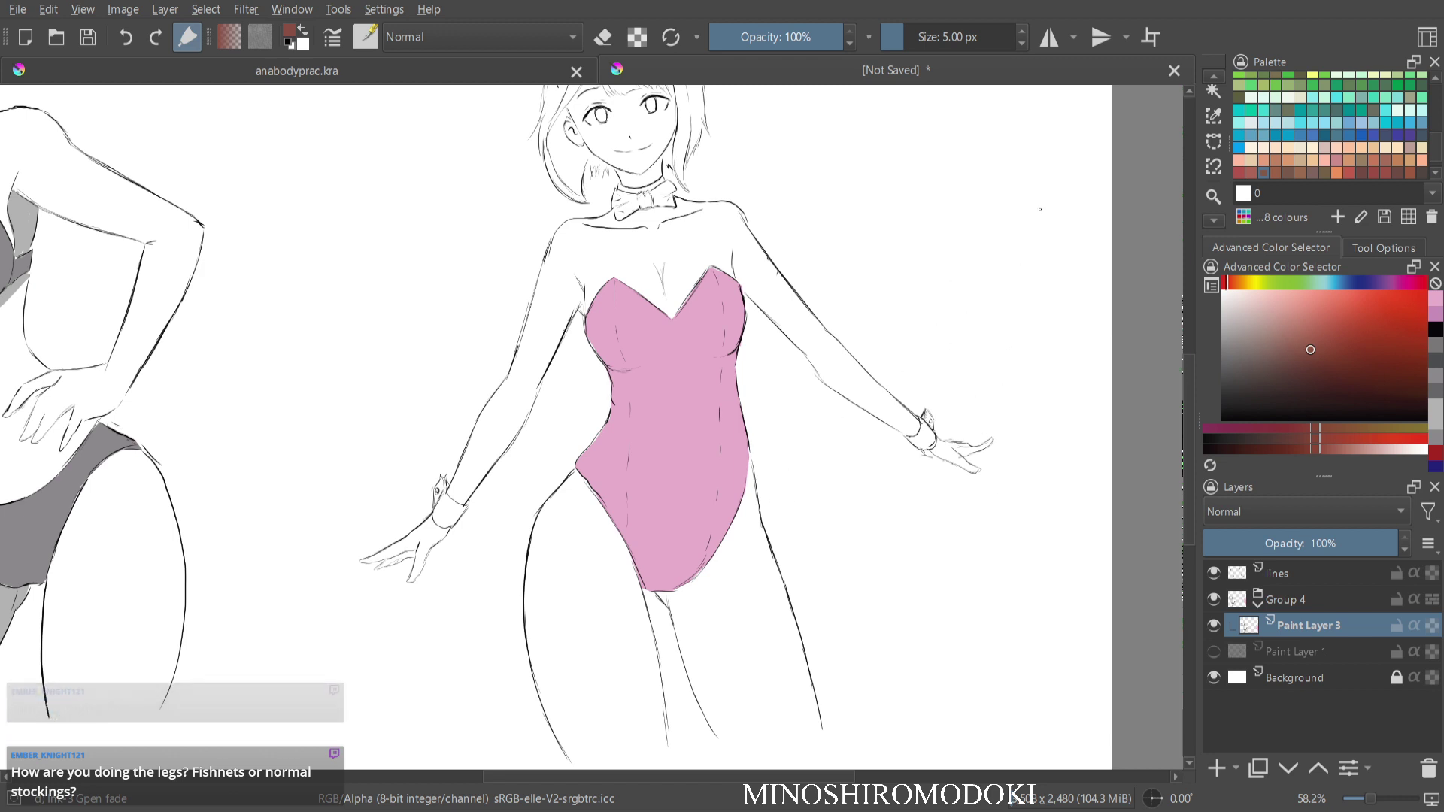
key(ctrl+z)
key(ctrl+z)
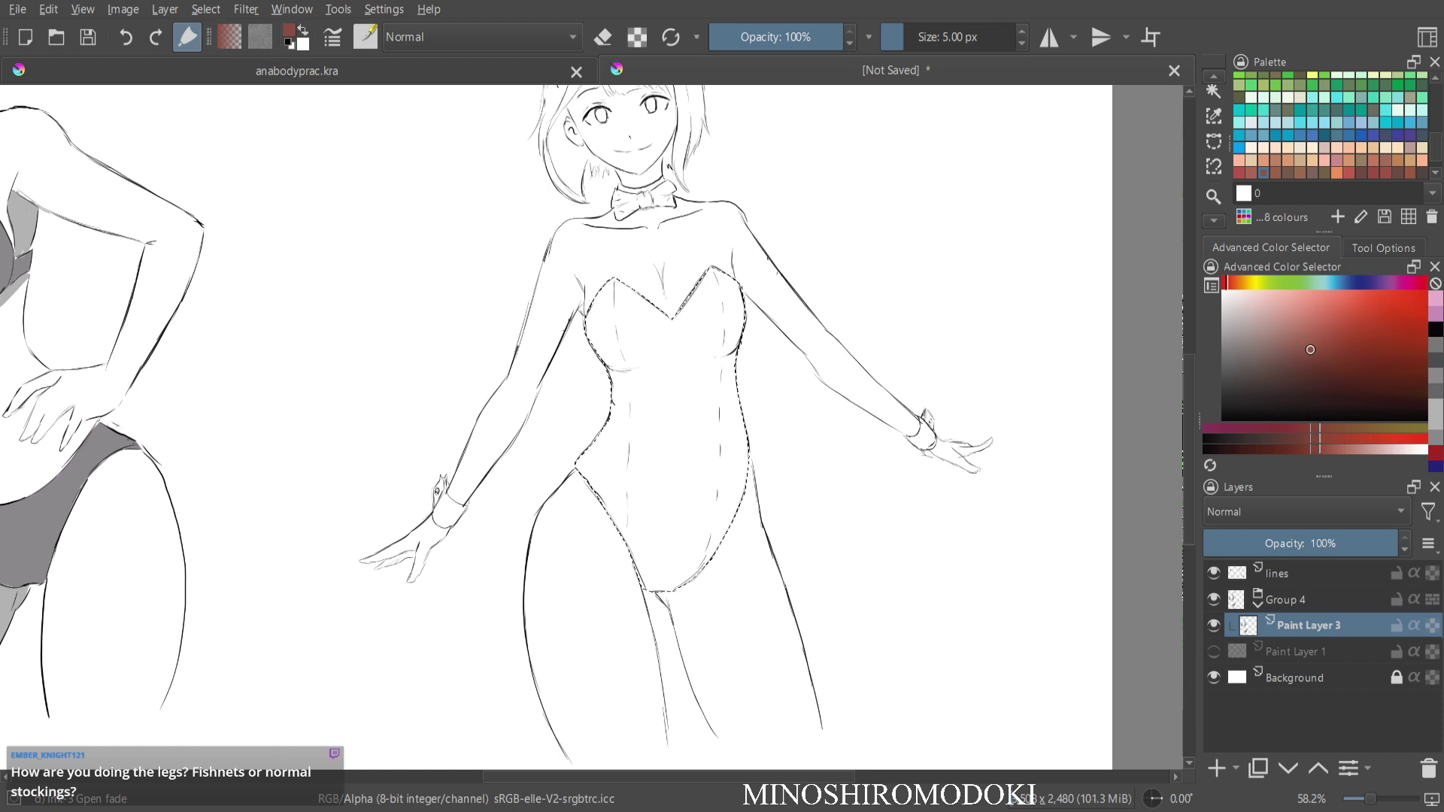
Add a paint layer above Paint Layer 3 and rename Paint Layer 3 to base.
key(Insert)
key(Page_Down)
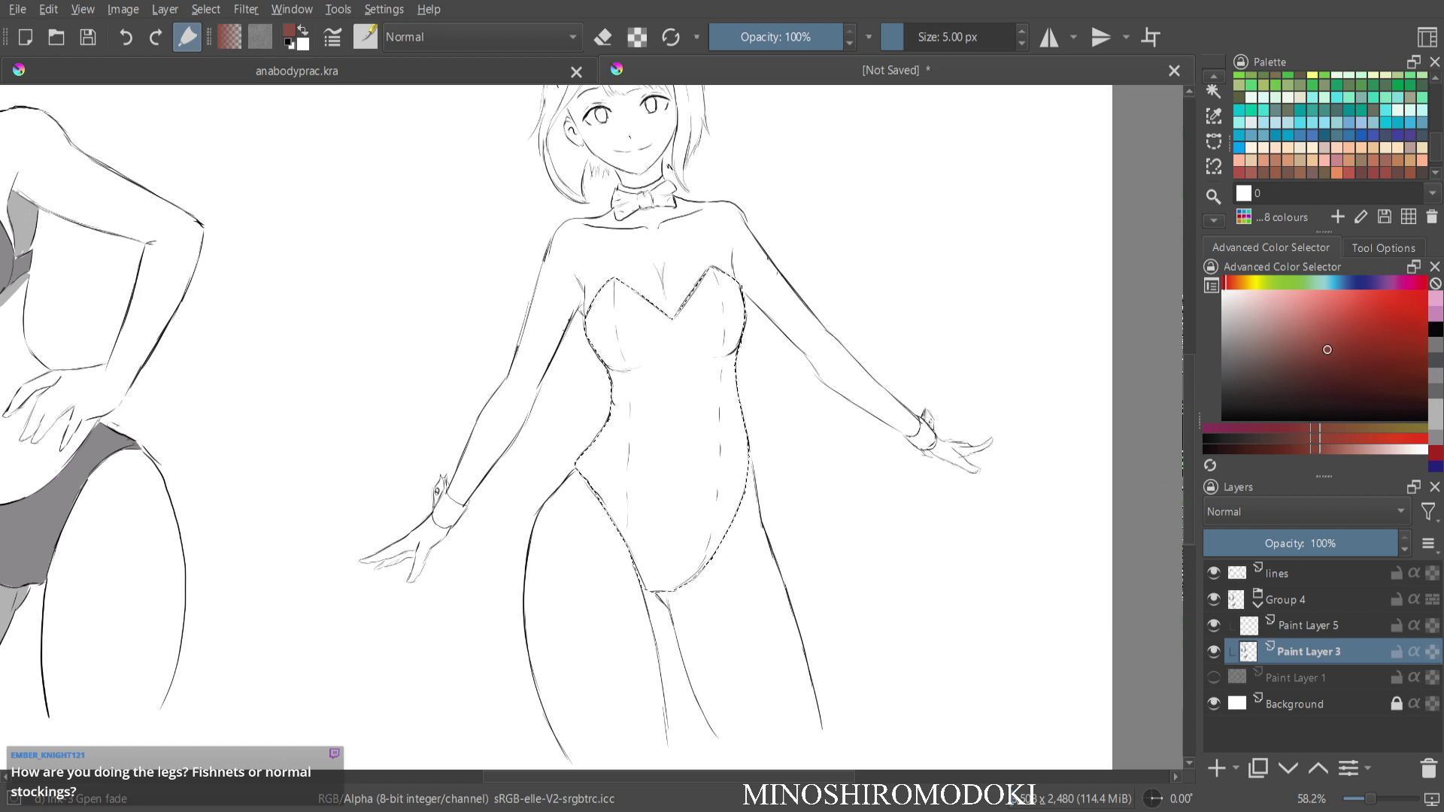
key(F2)
text(base)
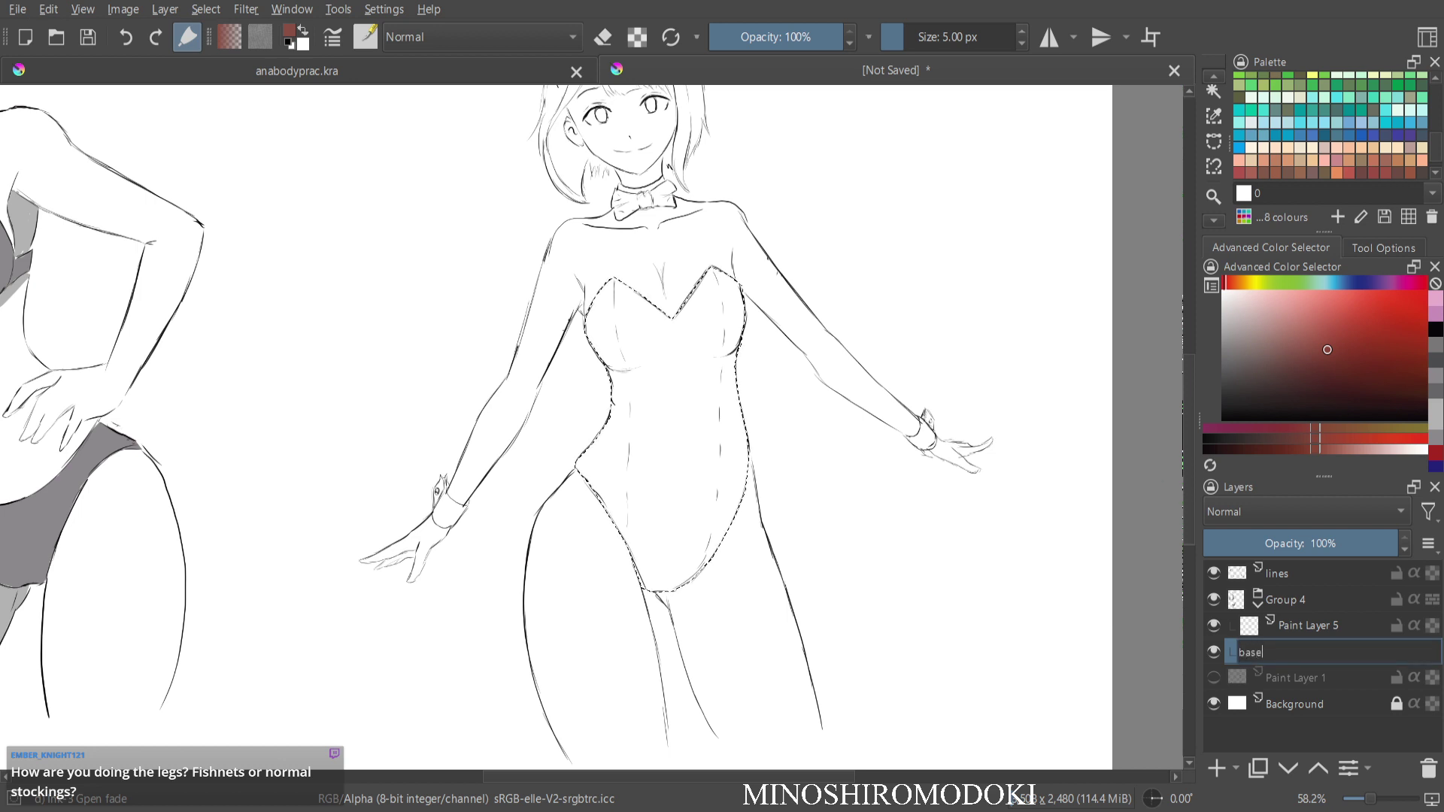
key(Return)
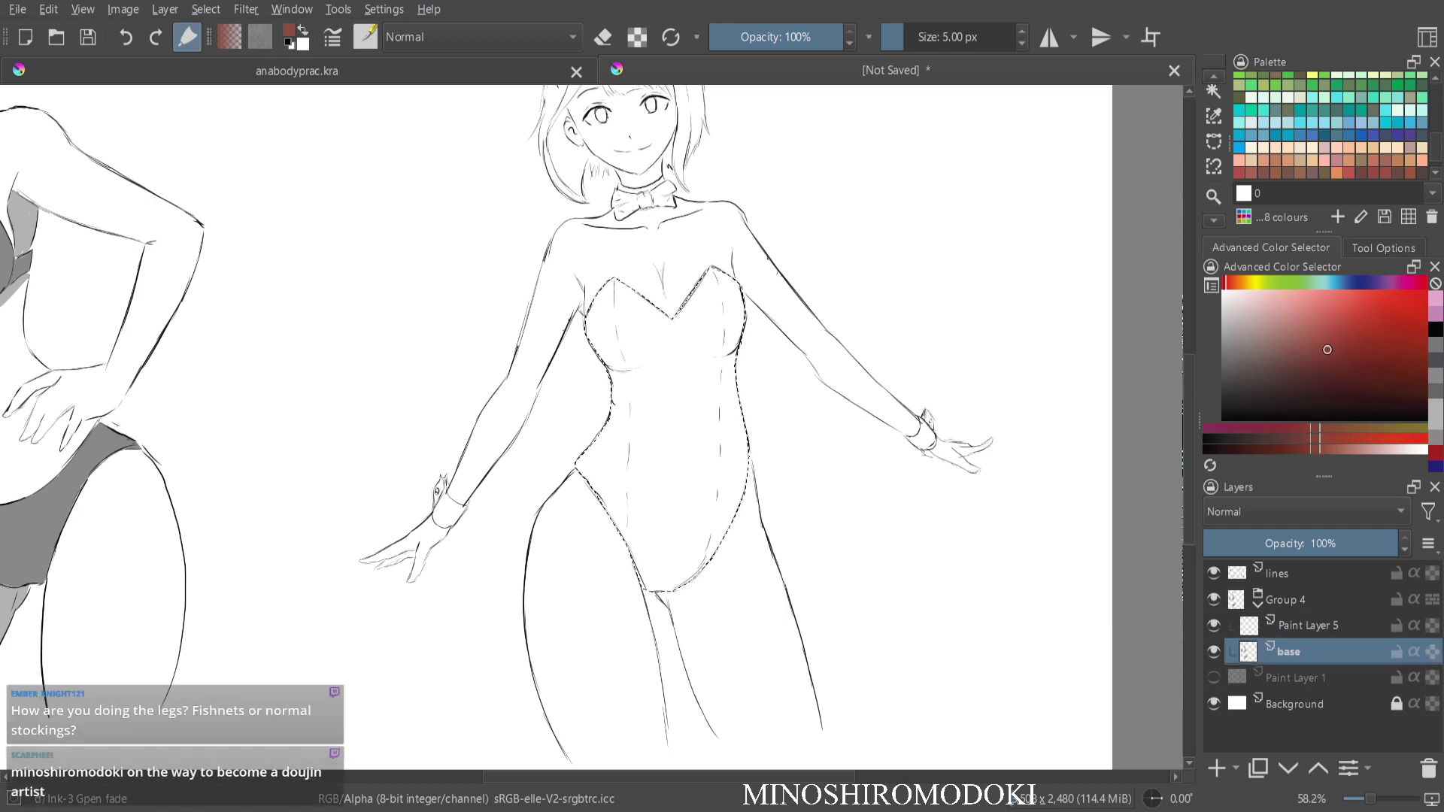
Place the base layer in its own group and rename Paint Layer 5 to clothing.
key(ctrl+g)
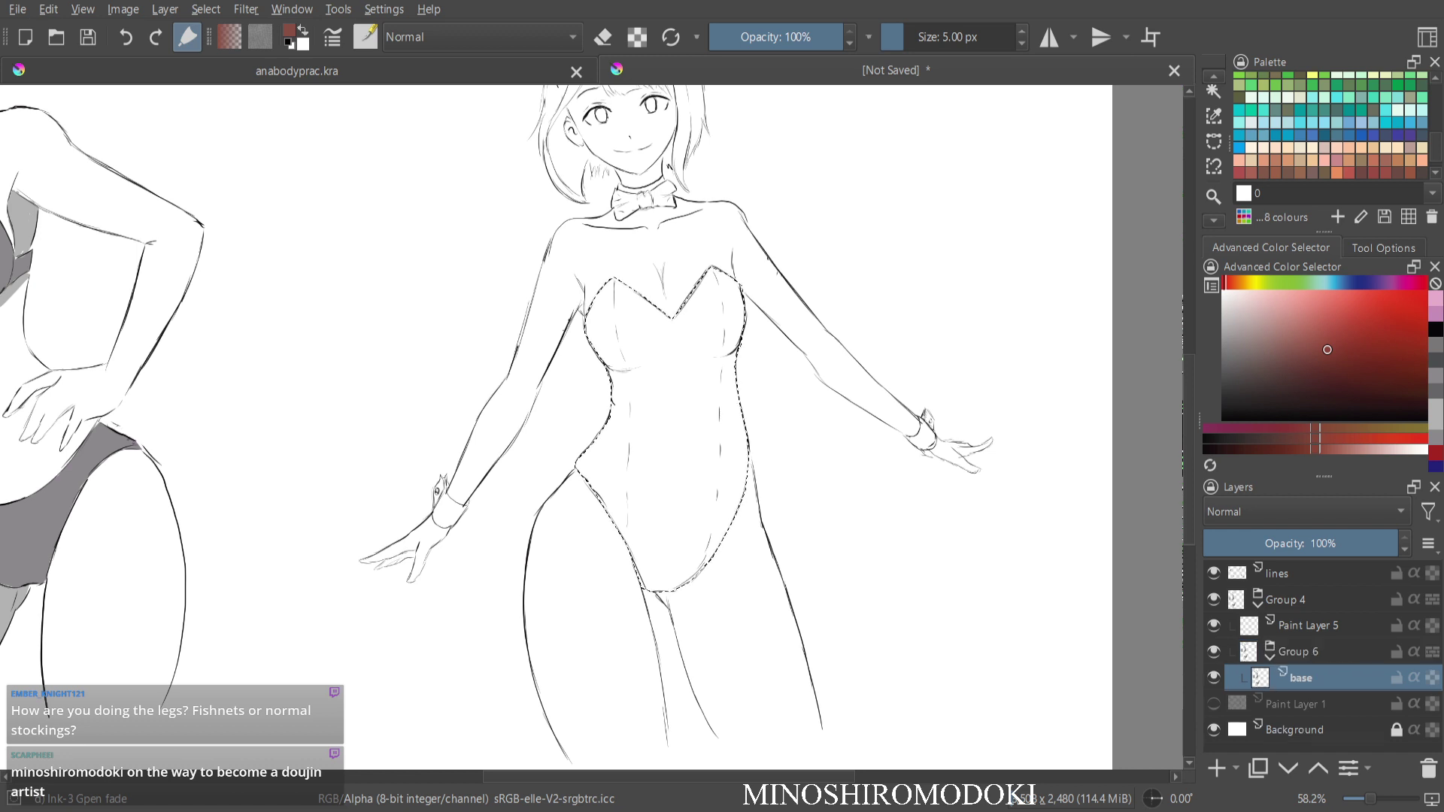
double_click(1309, 626)
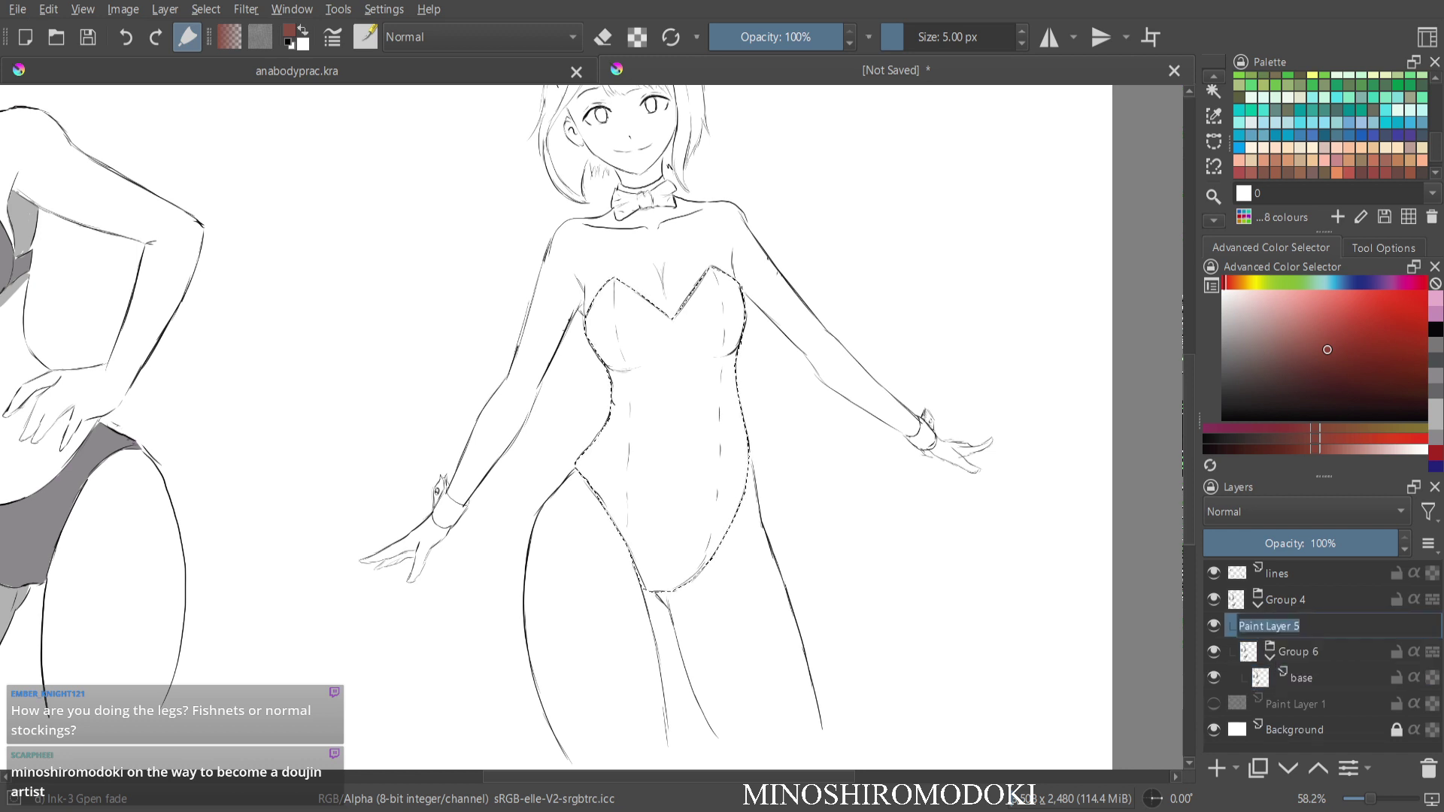
text(cloth)
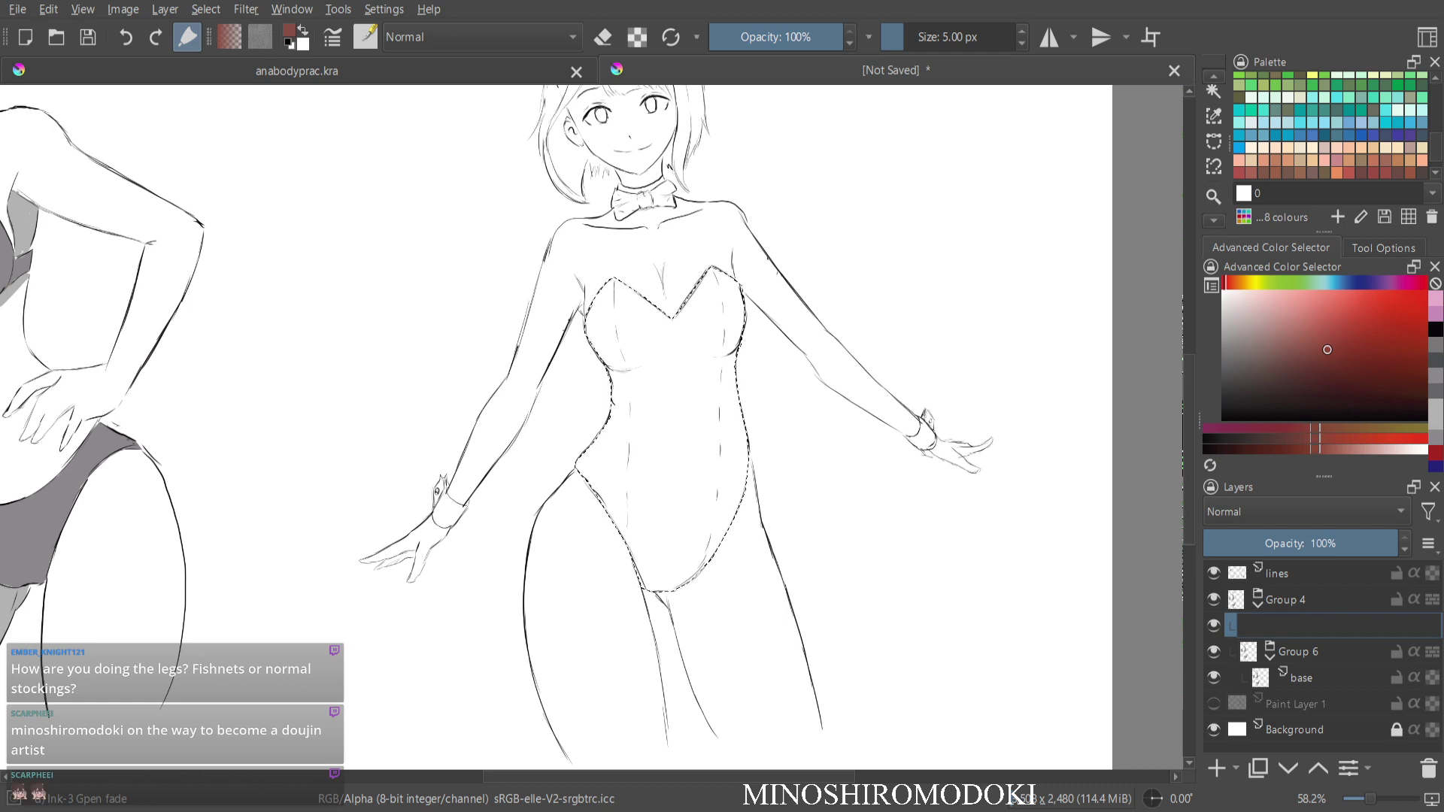
text(ing)
key(Return)
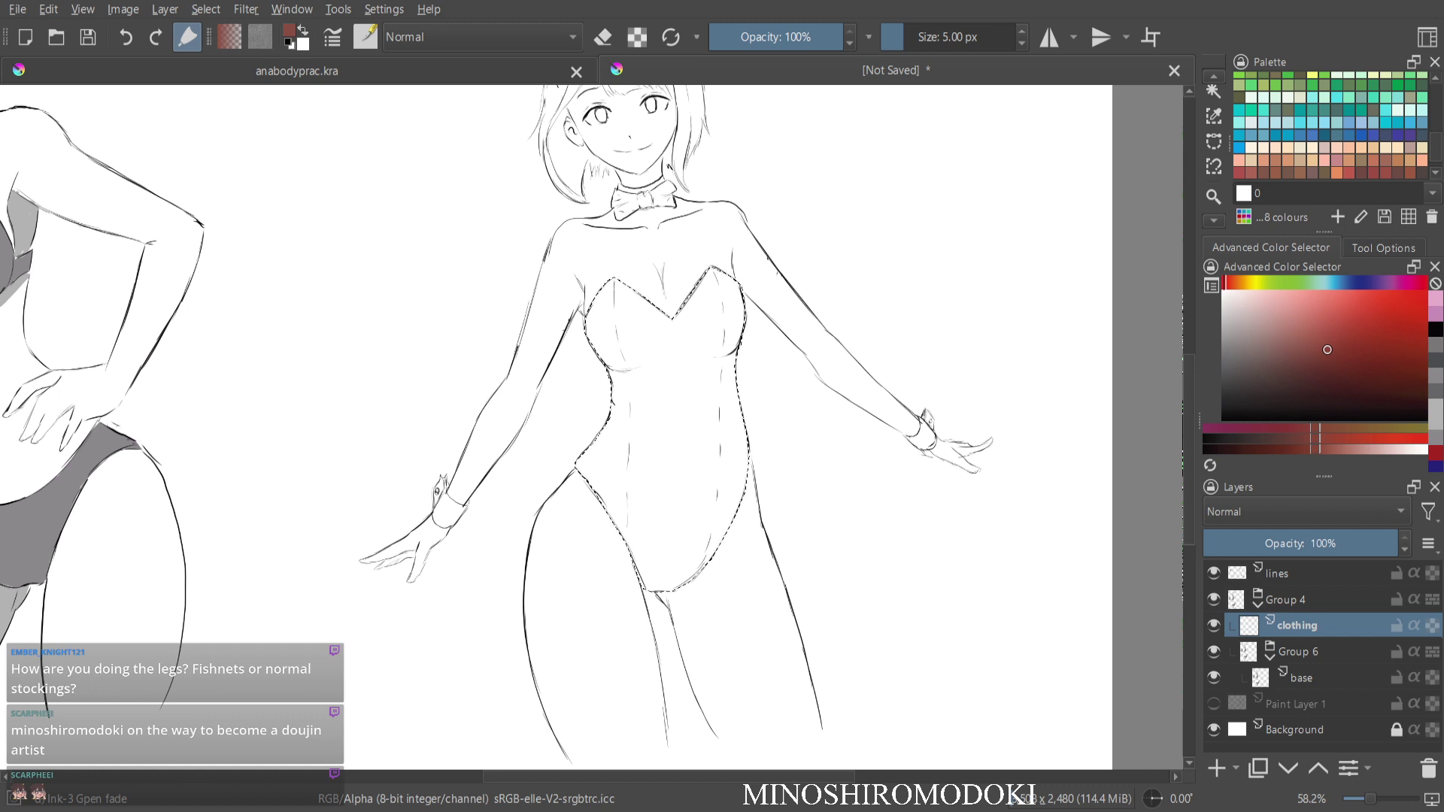
Try filling the selected bodysuit with mauve on the clothing layer.
drag(1226, 283, 1389, 283)
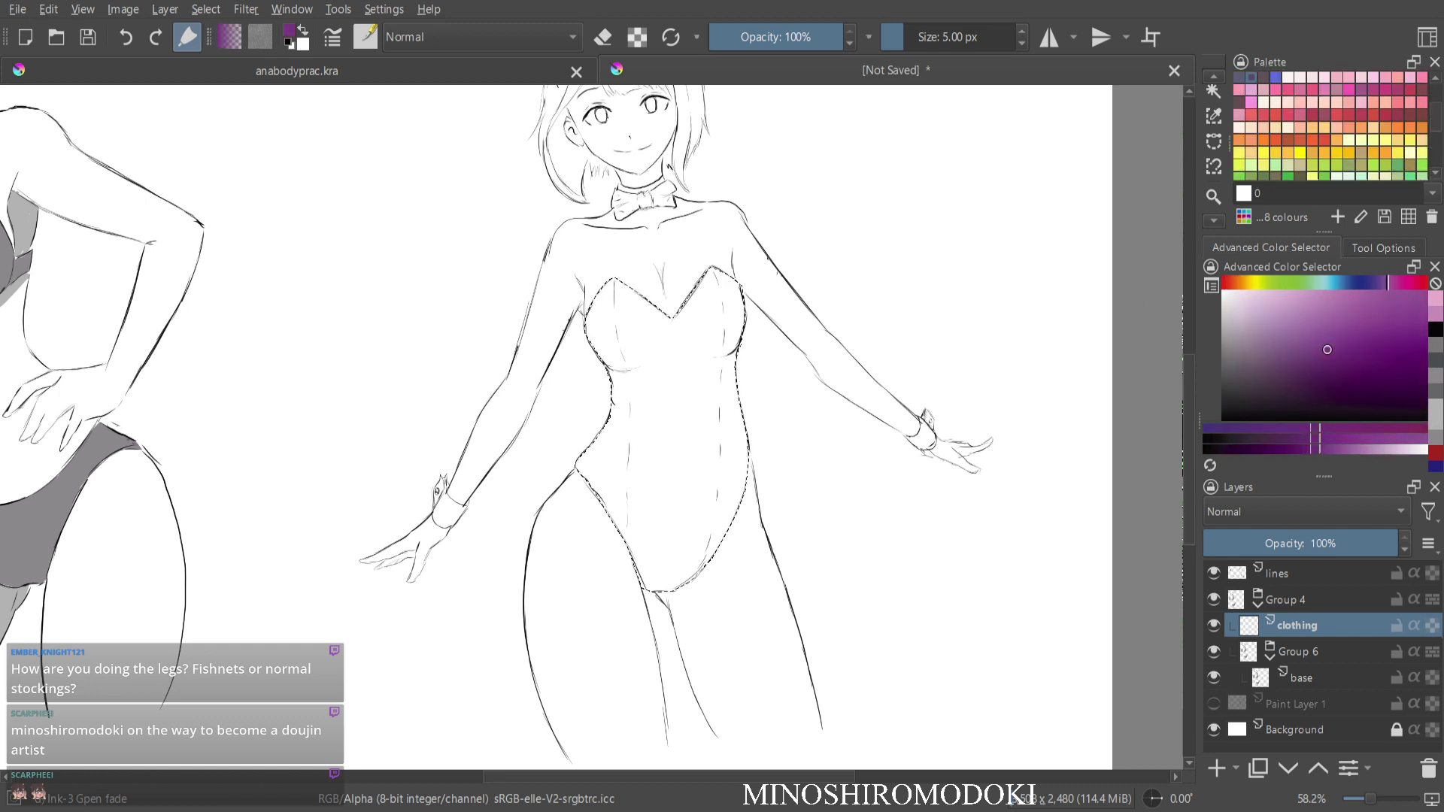
scroll(1330, 125, up, 1)
click(1313, 300)
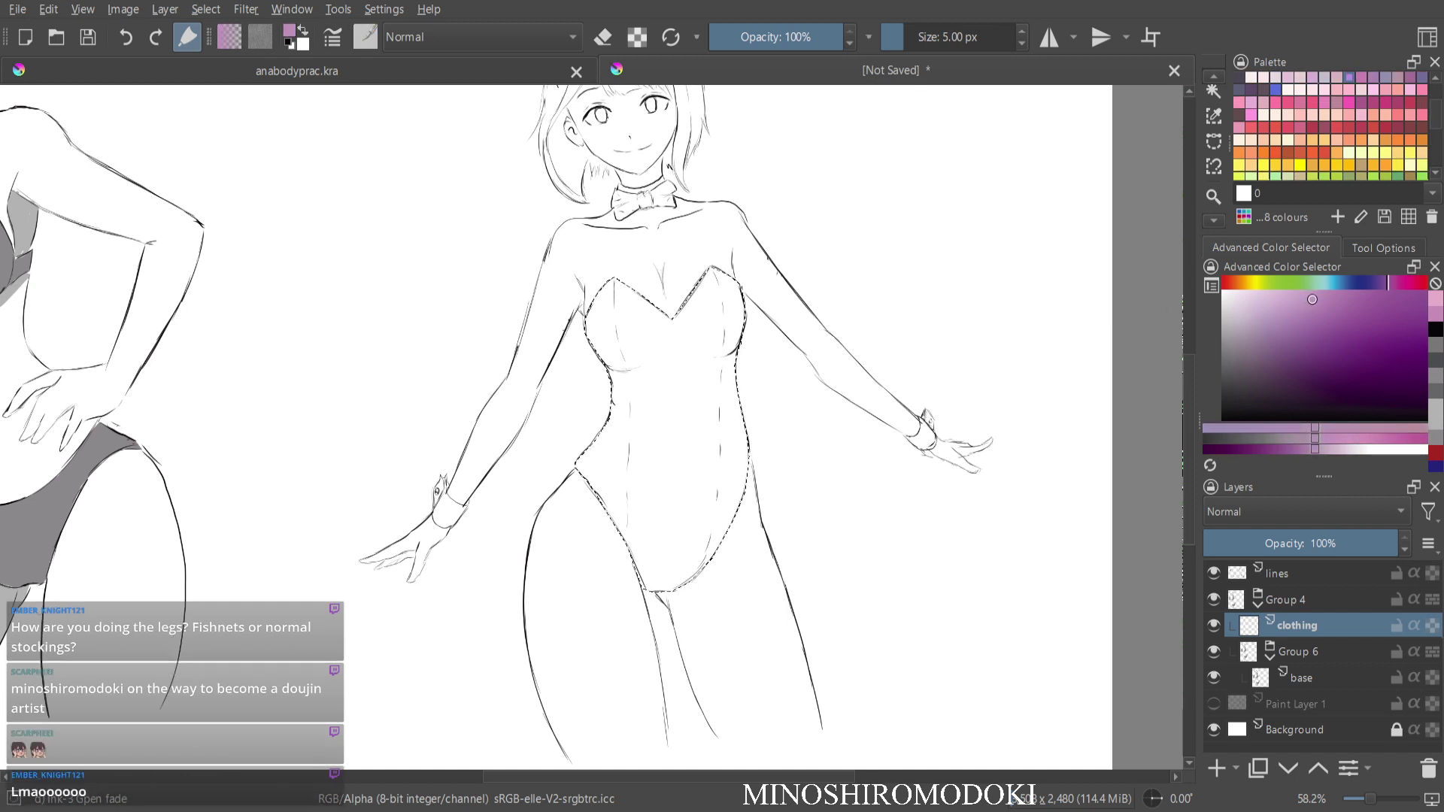
key(shift+BackSpace)
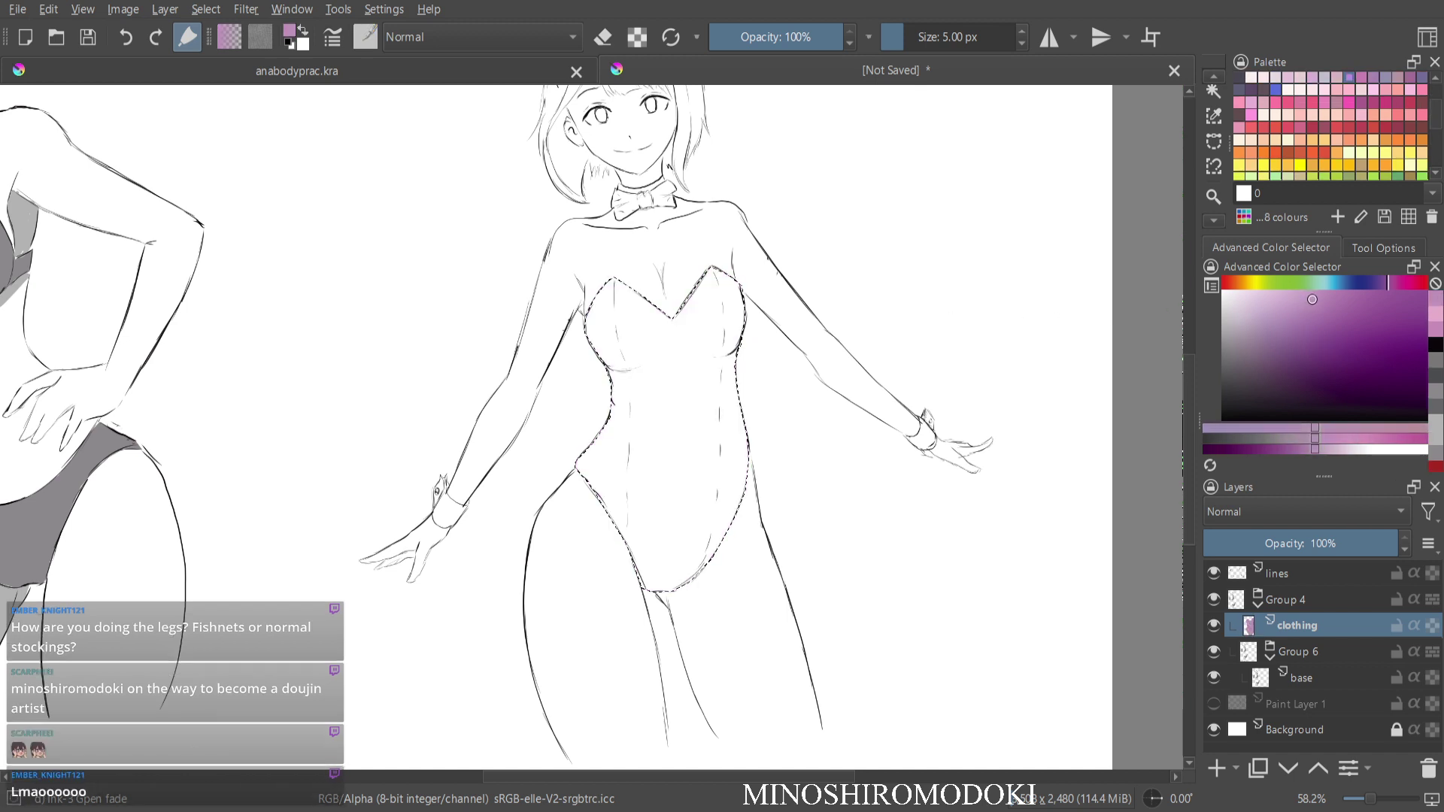
Darken both bust seams and one upper waist seam of the bodysuit in black on the lines layer.
click(1290, 416)
click(1277, 574)
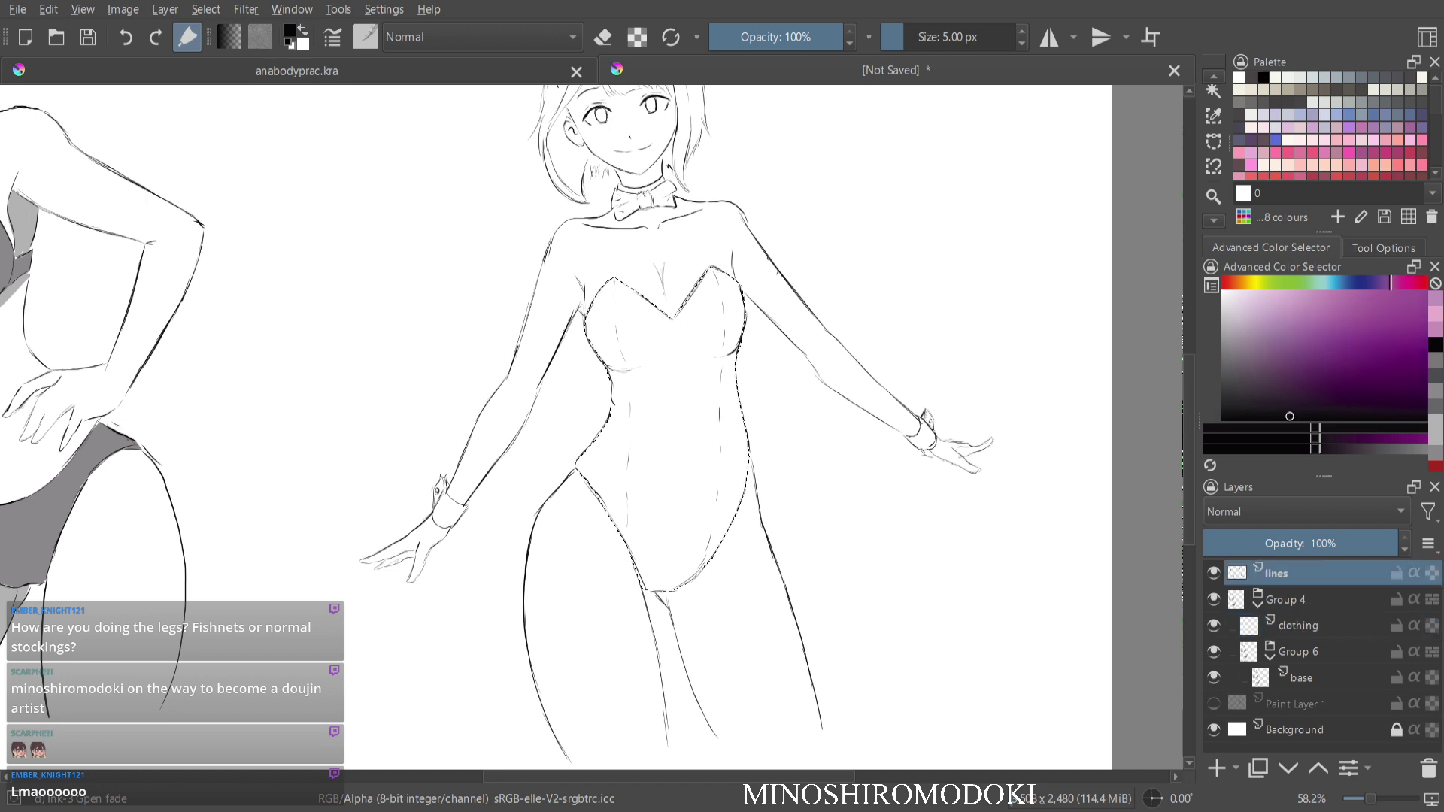
key(b)
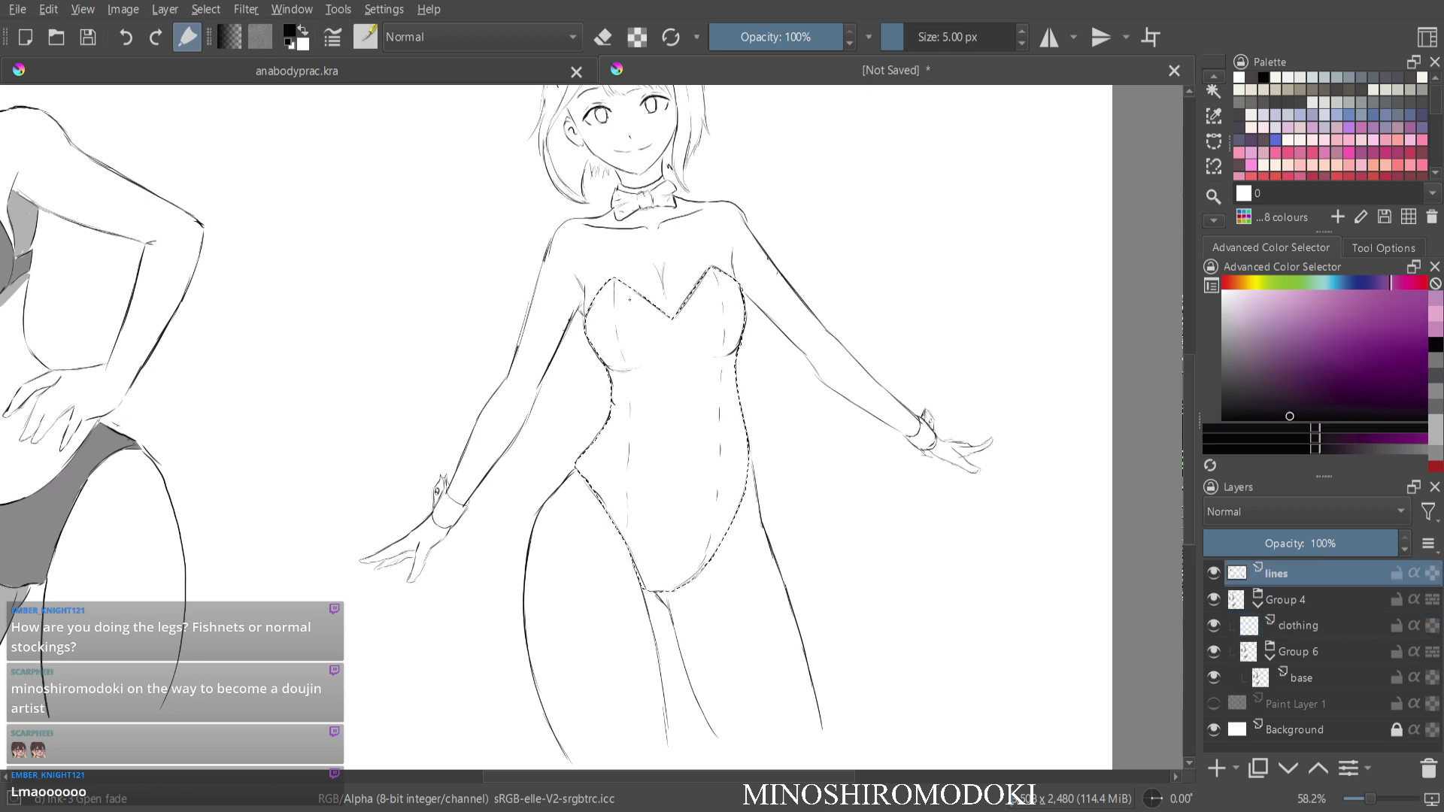
scroll(644, 290, up, 5)
right_click(644, 290)
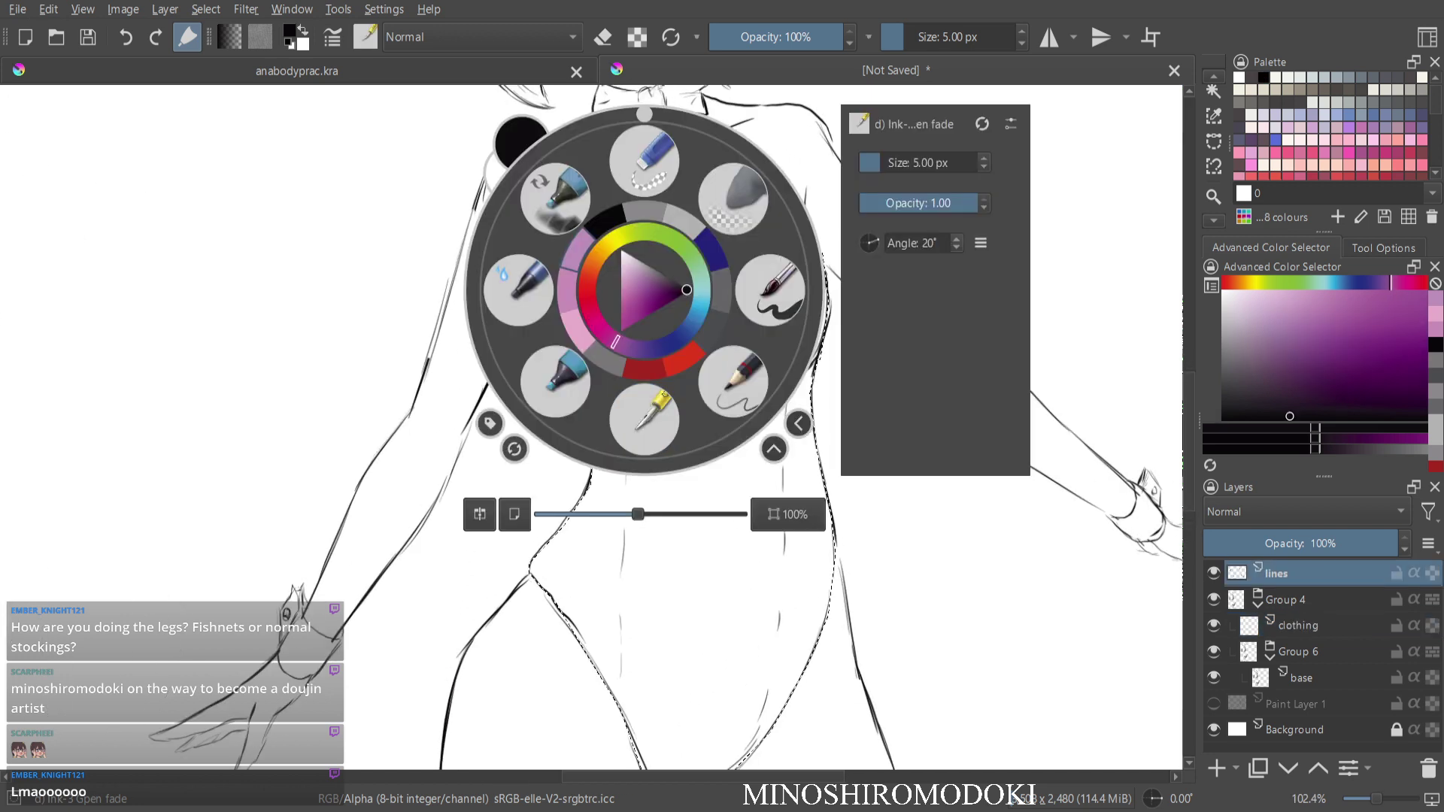
right_click(603, 277)
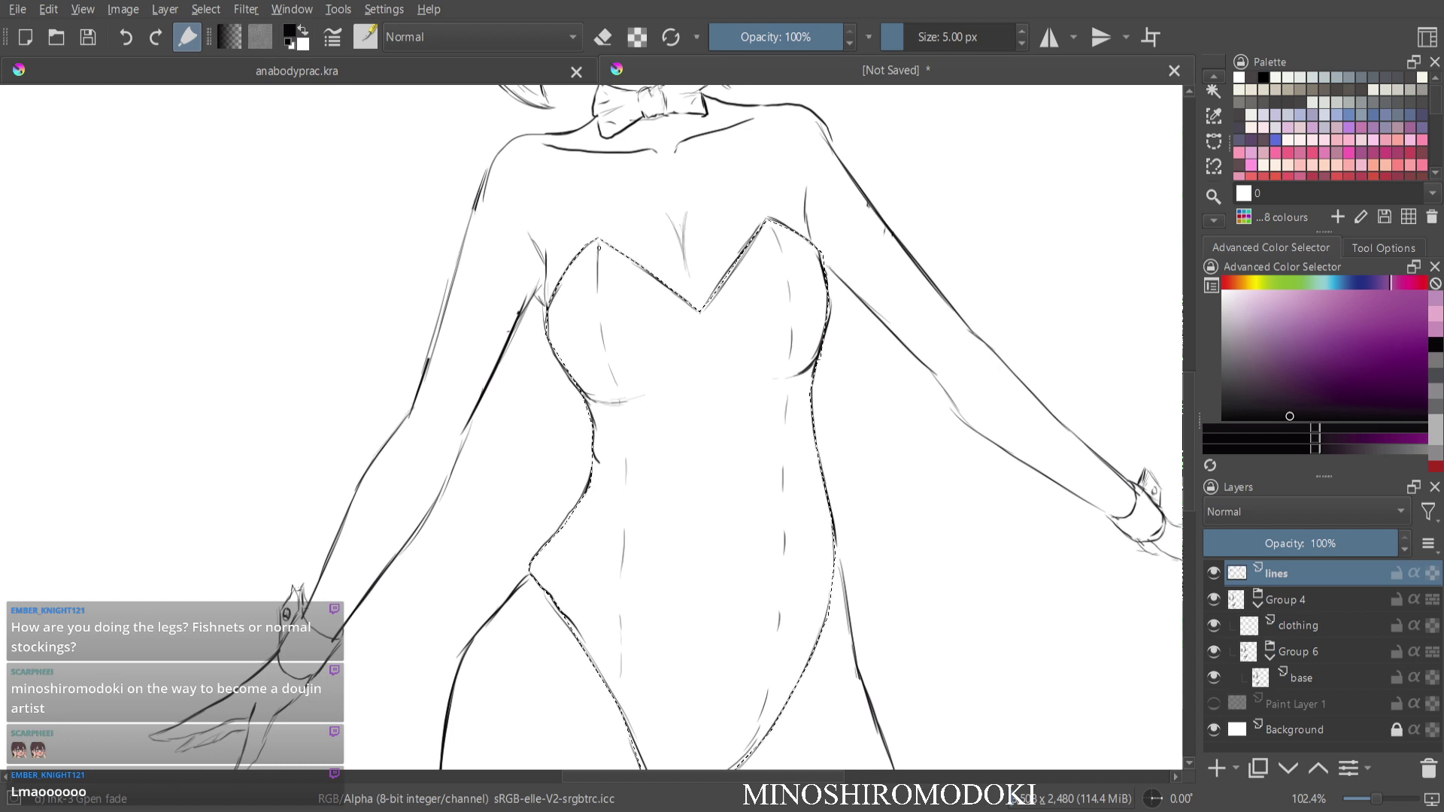
drag(599, 242, 598, 294)
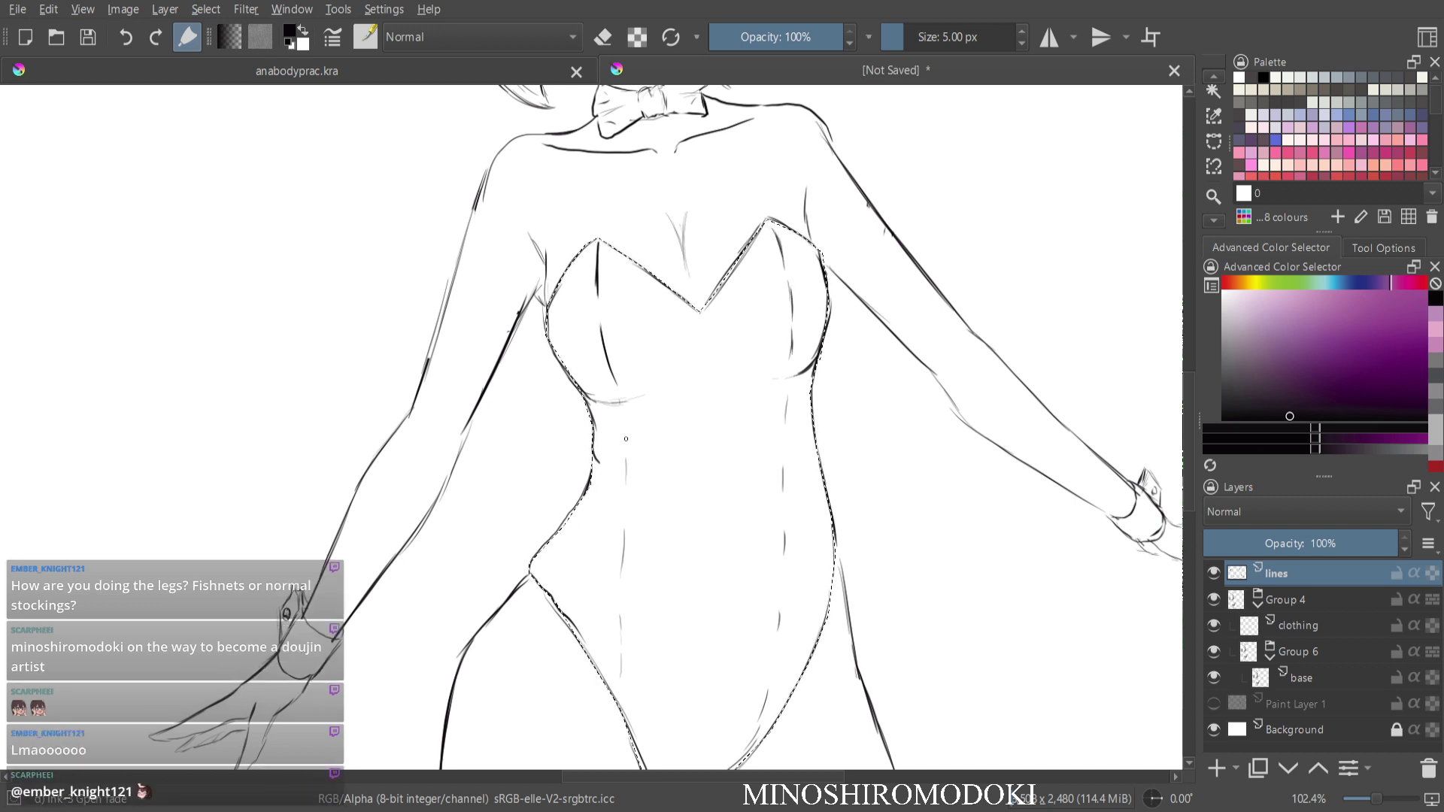
drag(626, 439, 627, 477)
Erase and redraw the opposite waist seam in short black strokes, and strengthen the crease under the bust.
key(e)
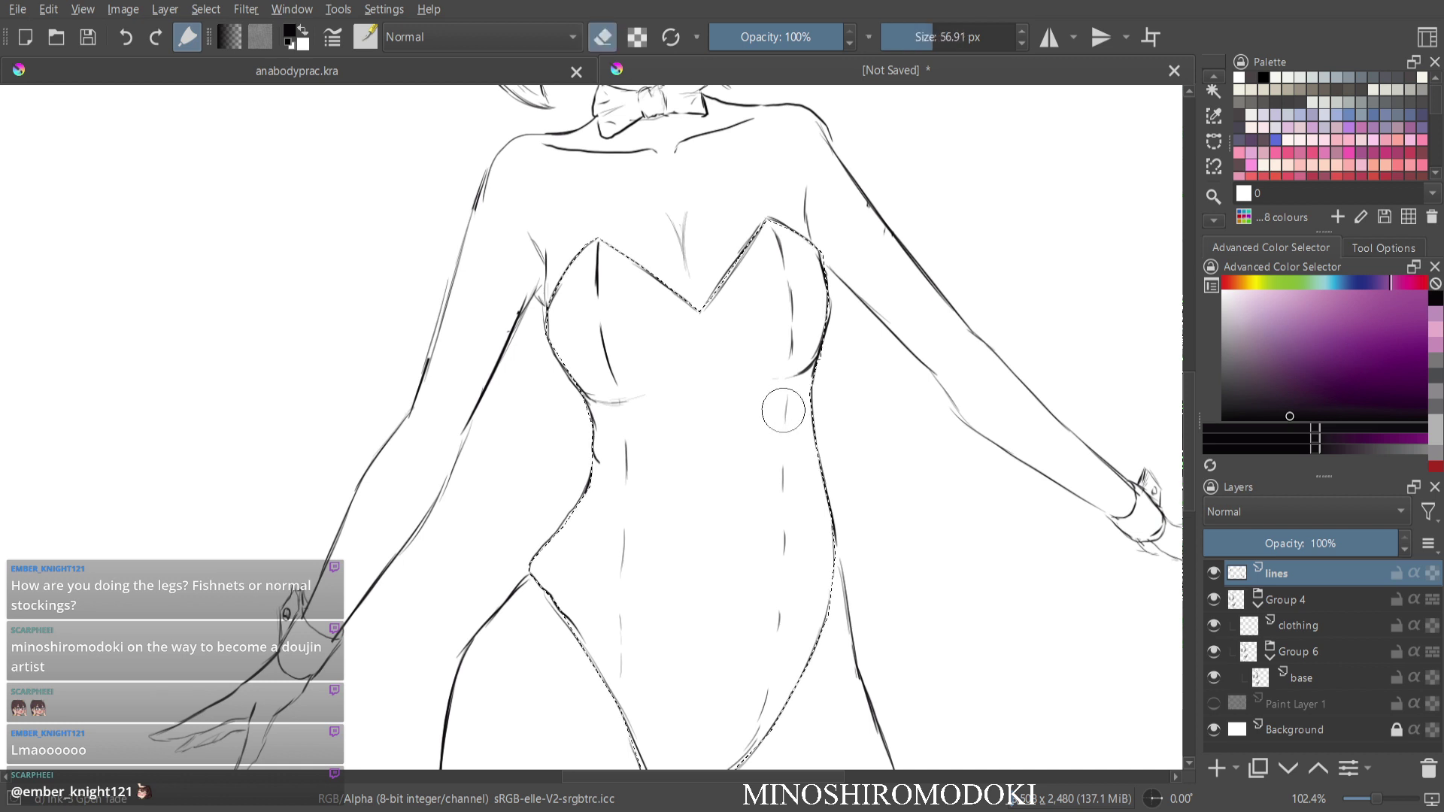
key(e)
drag(817, 362, 774, 379)
key(e)
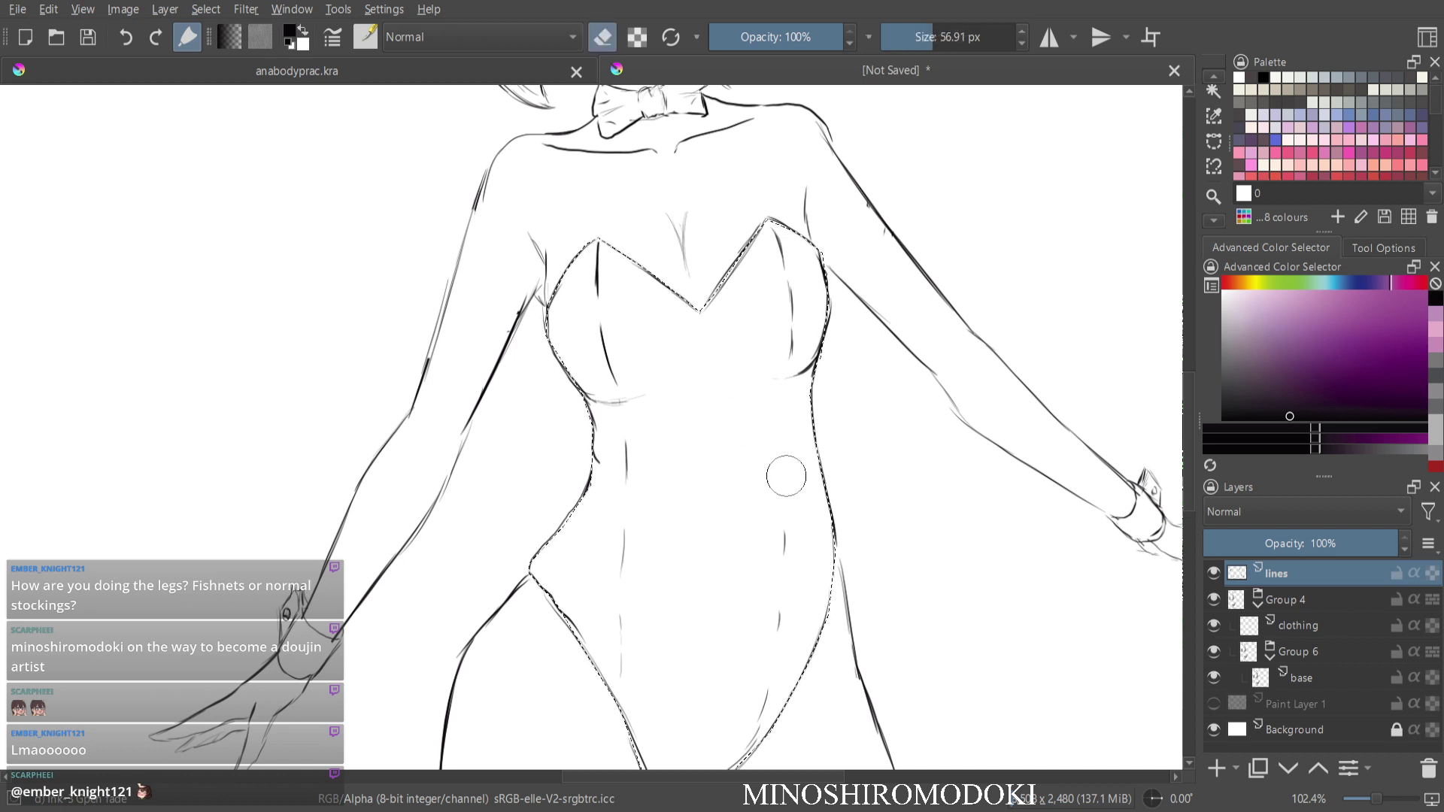
key(e)
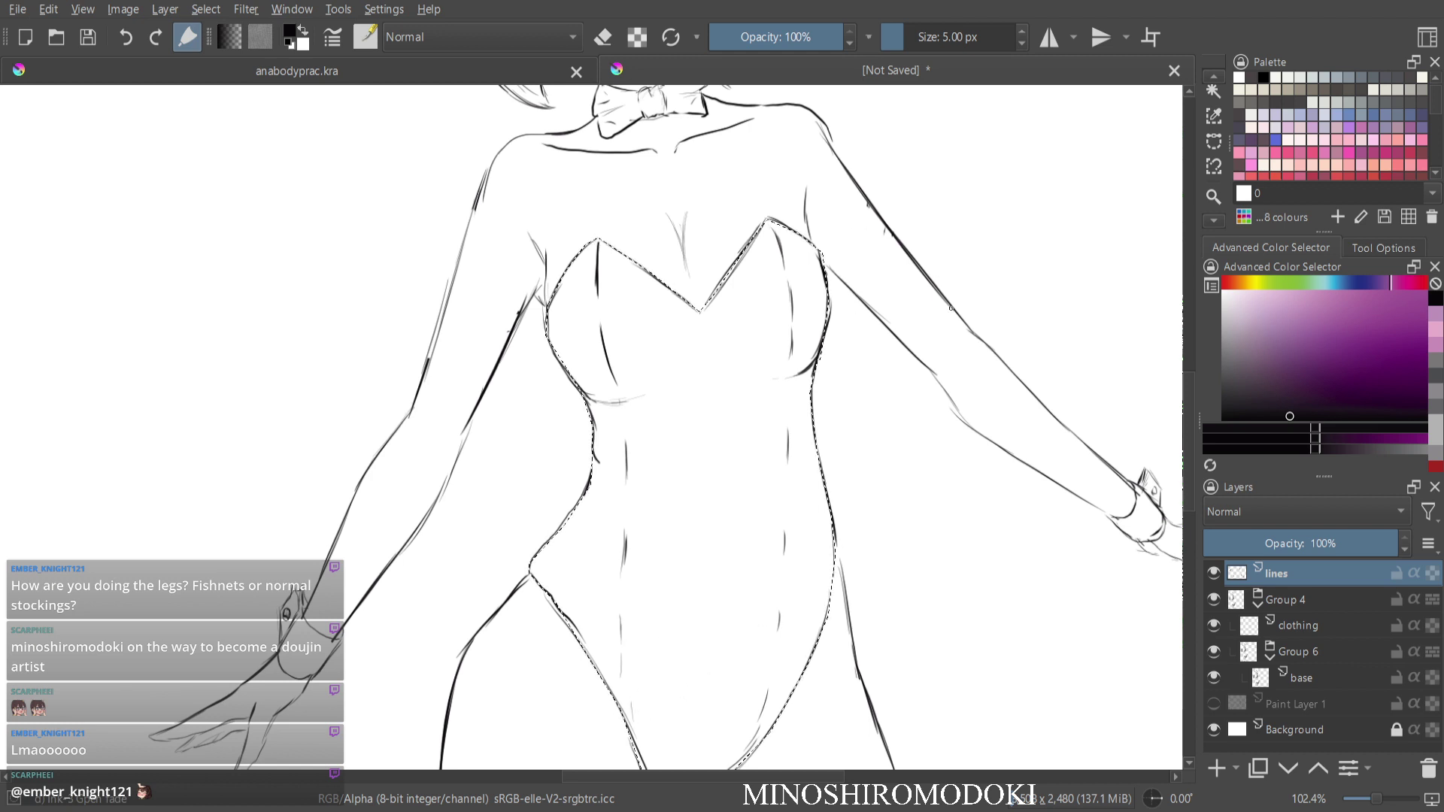
Fill the selected bodysuit with a light pink on the clothing layer.
click(1298, 626)
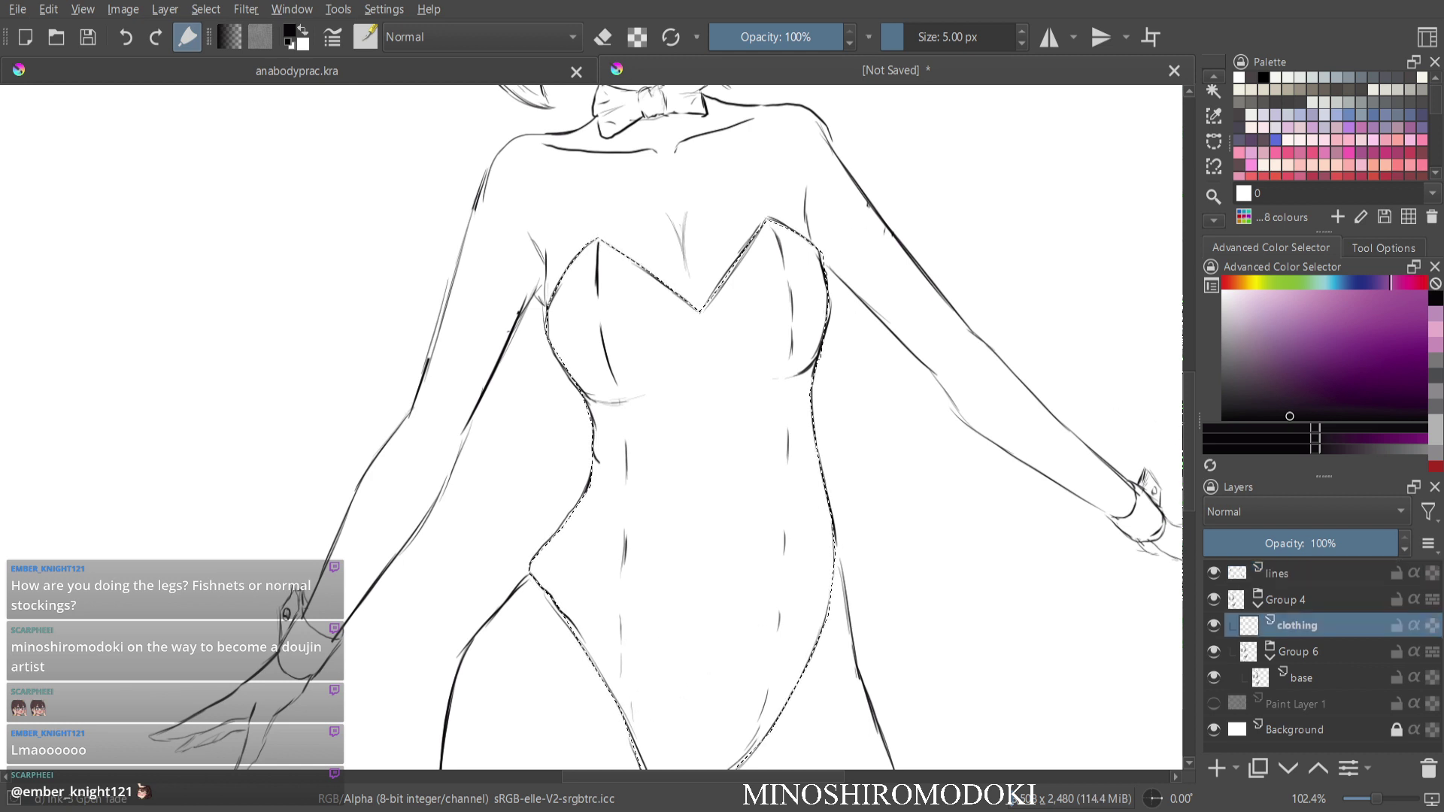
drag(1305, 305, 1288, 296)
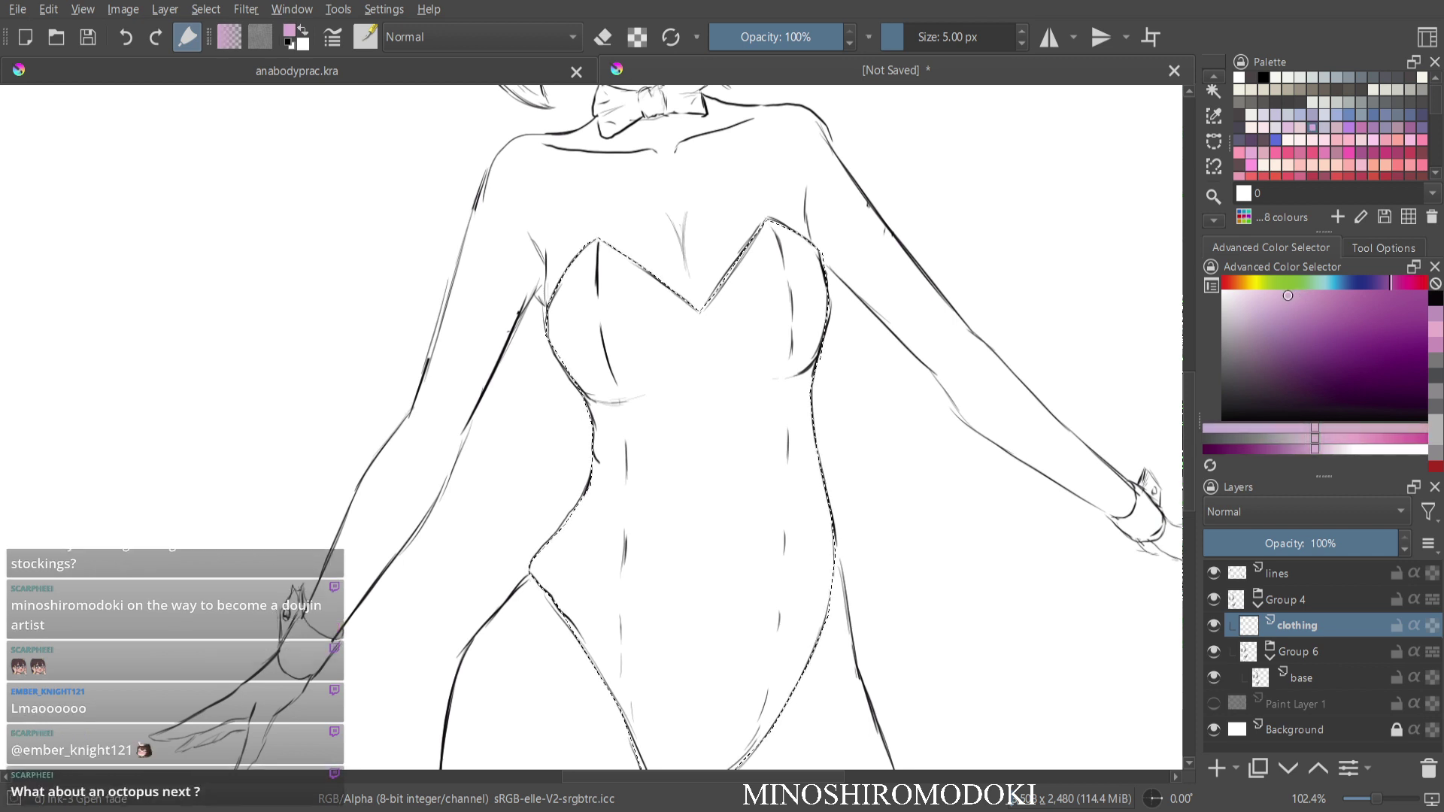
drag(1396, 283, 1398, 283)
click(1287, 292)
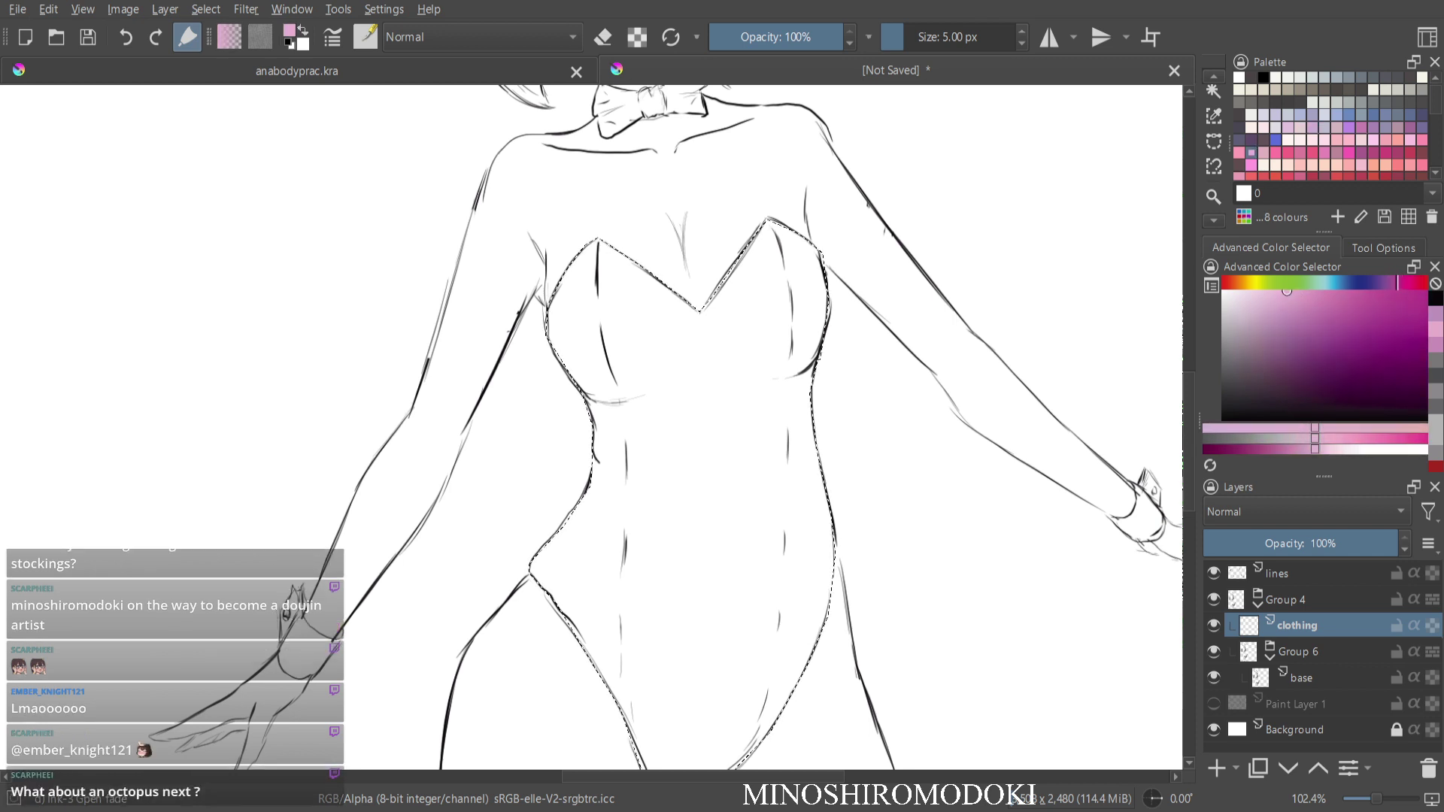
key(shift+BackSpace)
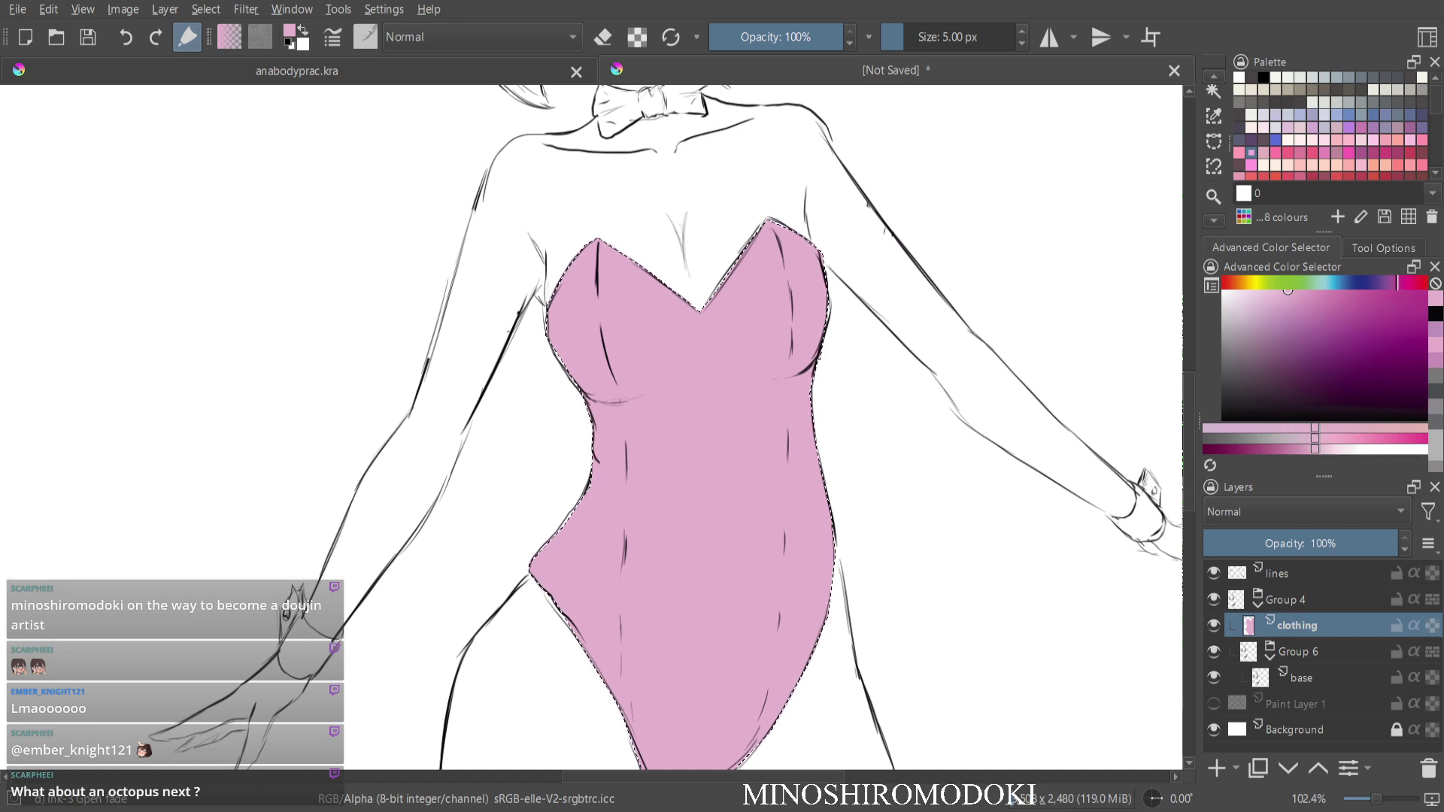
Erase the middle of both bust seams on the lines layer and redraw the short lower seam mark in black.
scroll(755, 313, down, 5)
scroll(754, 312, up, 4)
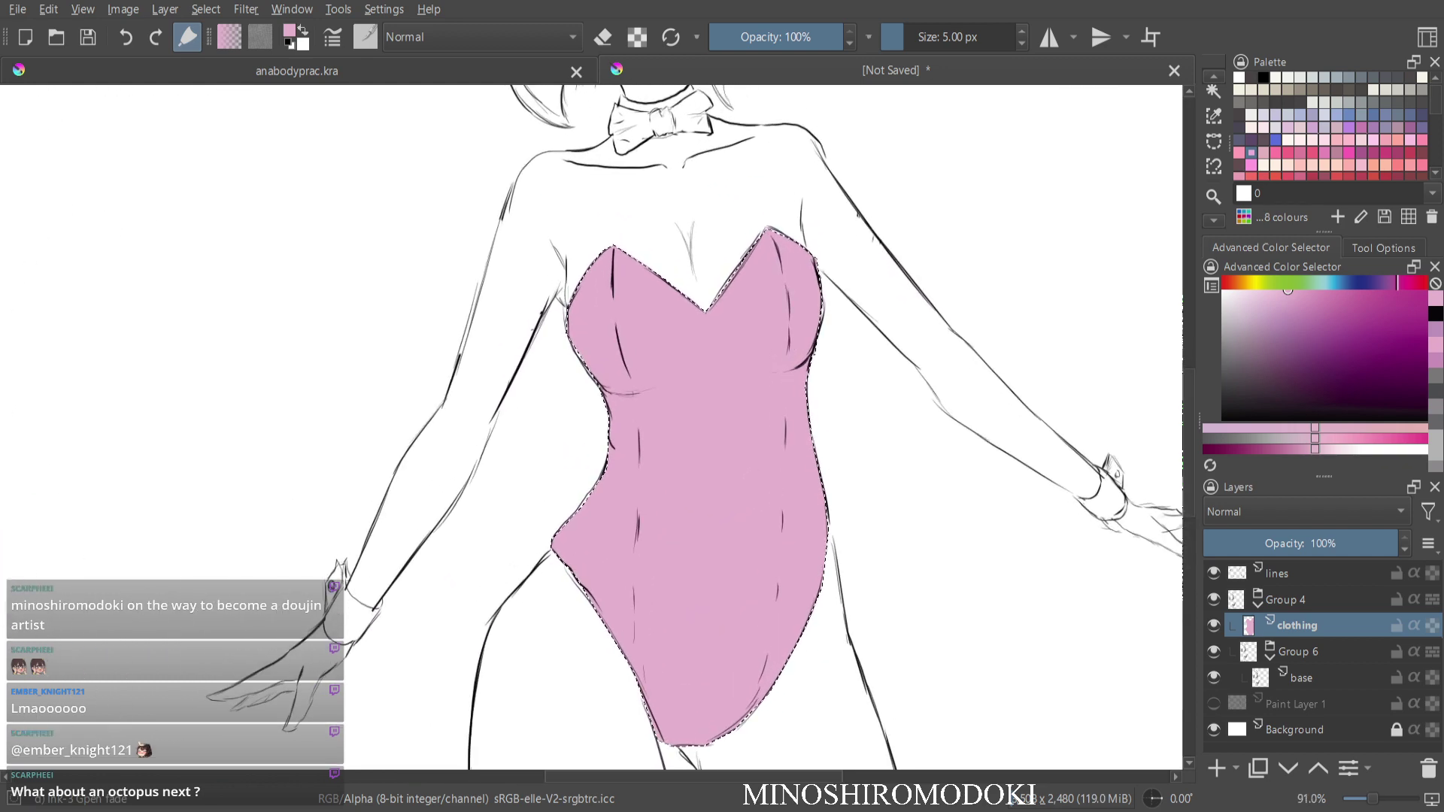
key(Page_Up)
key(Page_Up)
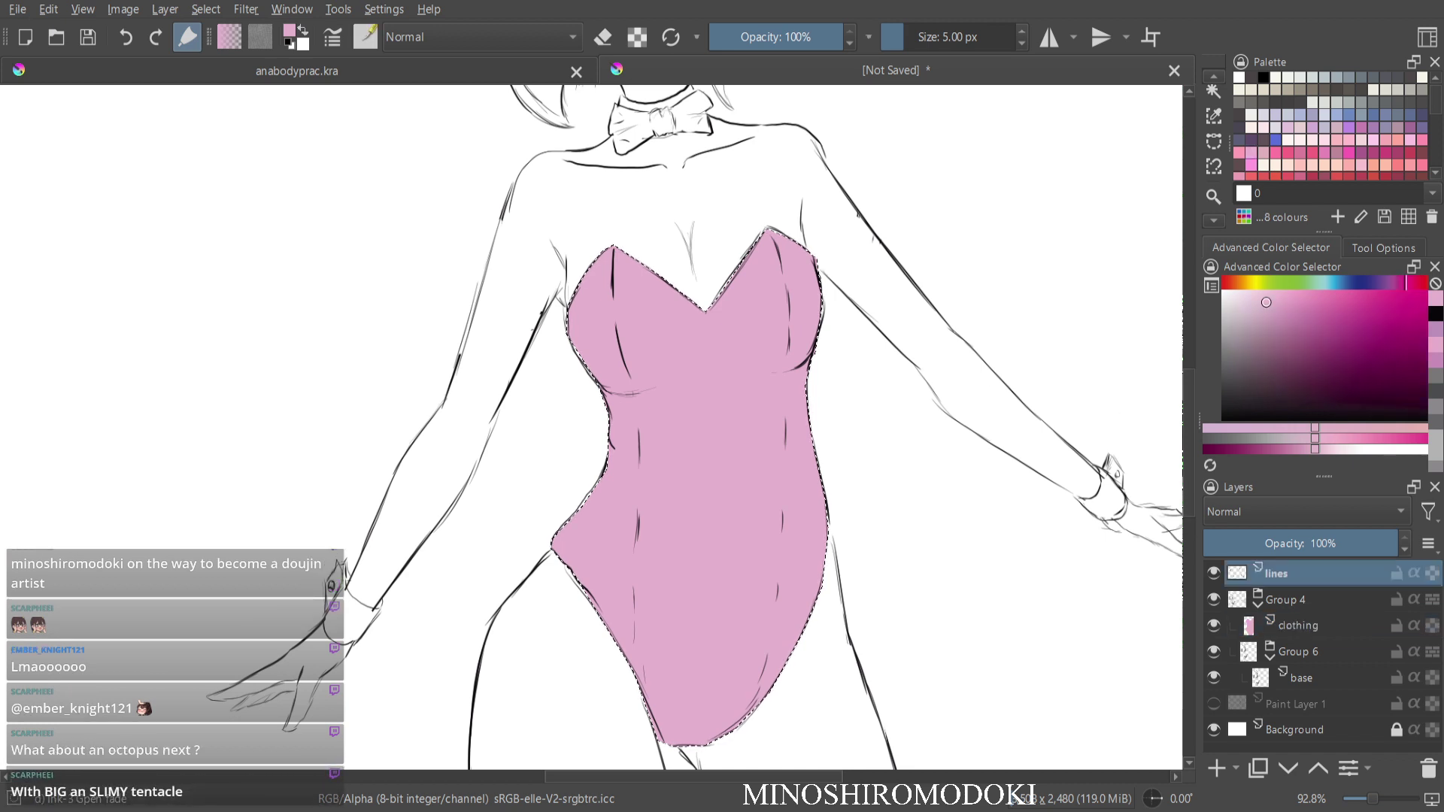
key(e)
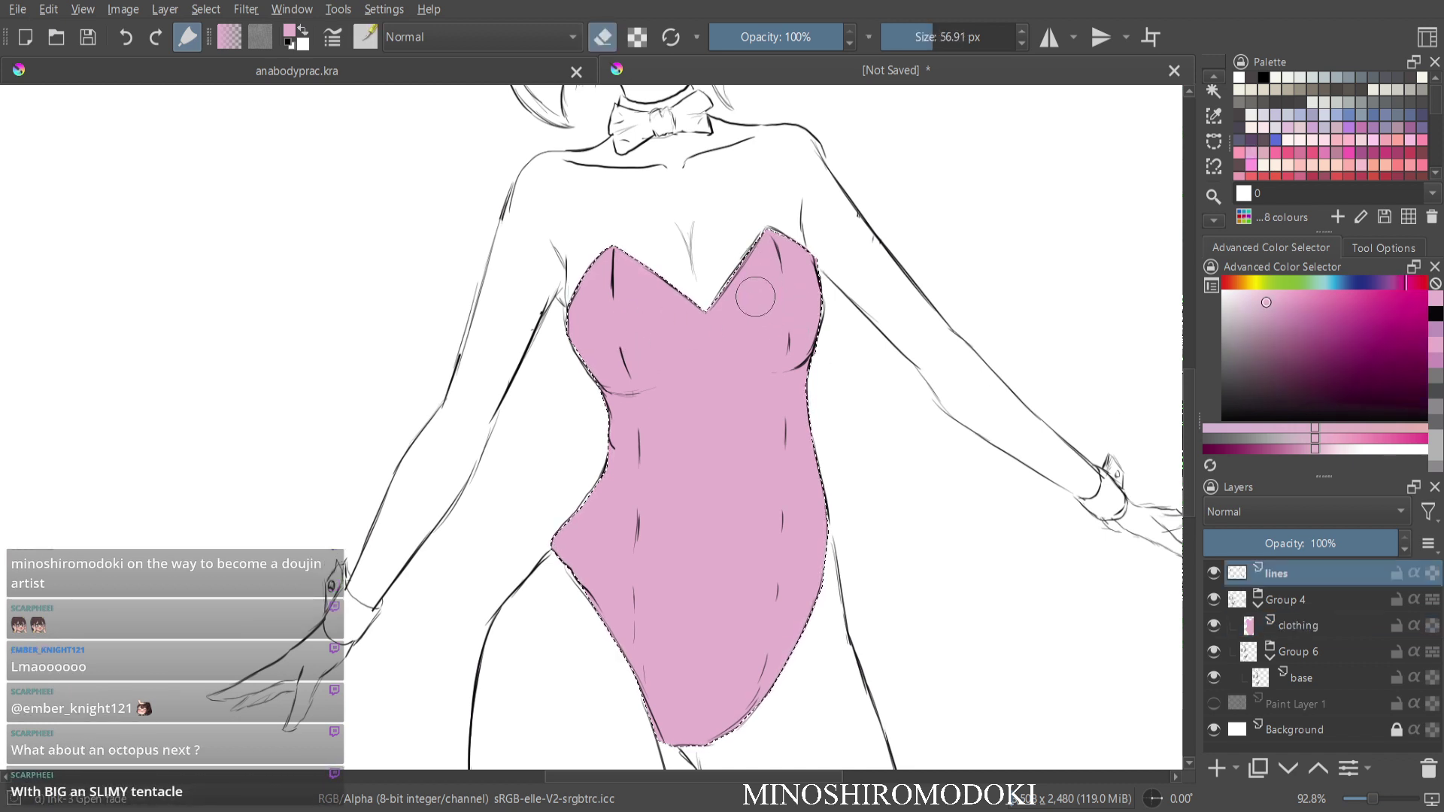
key(e)
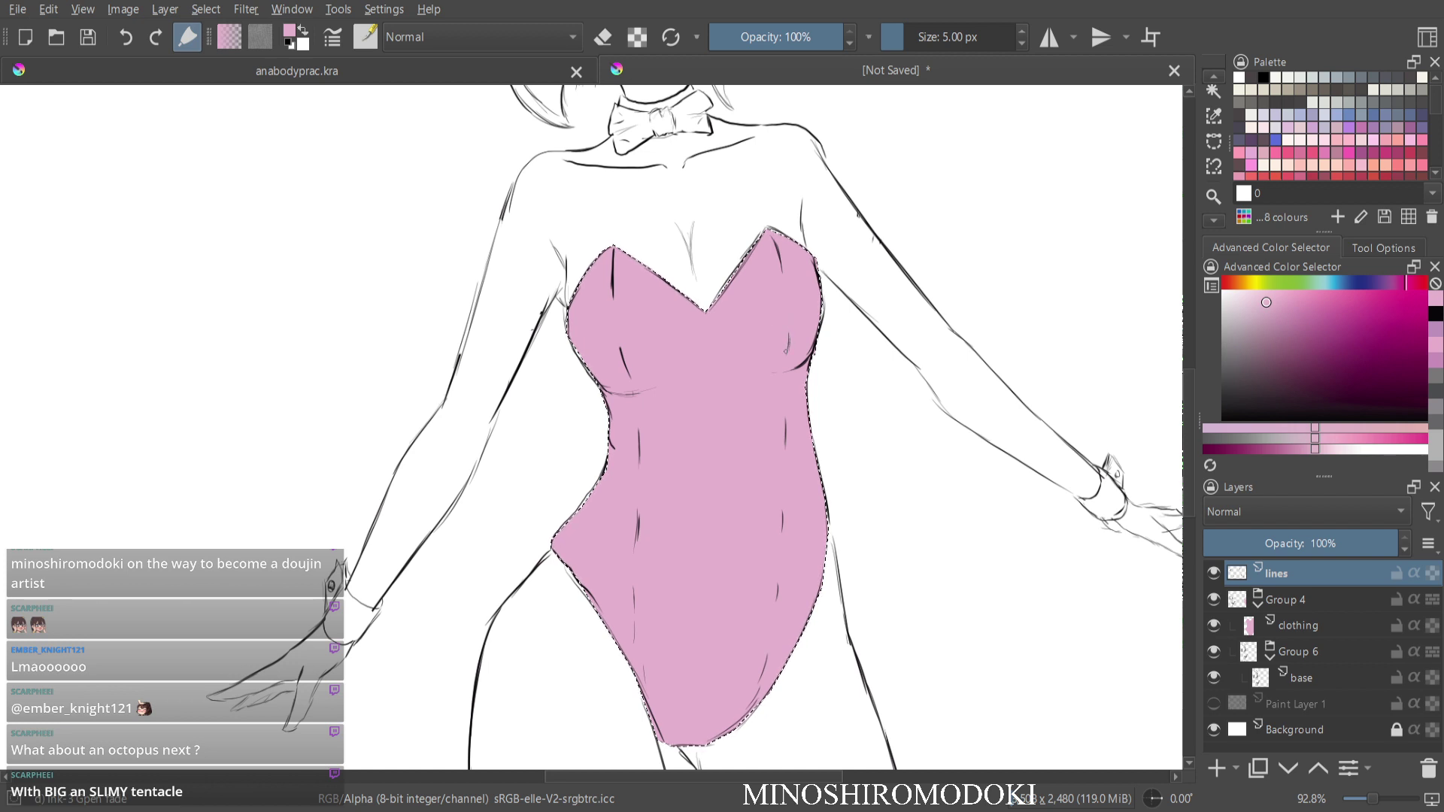
key(d)
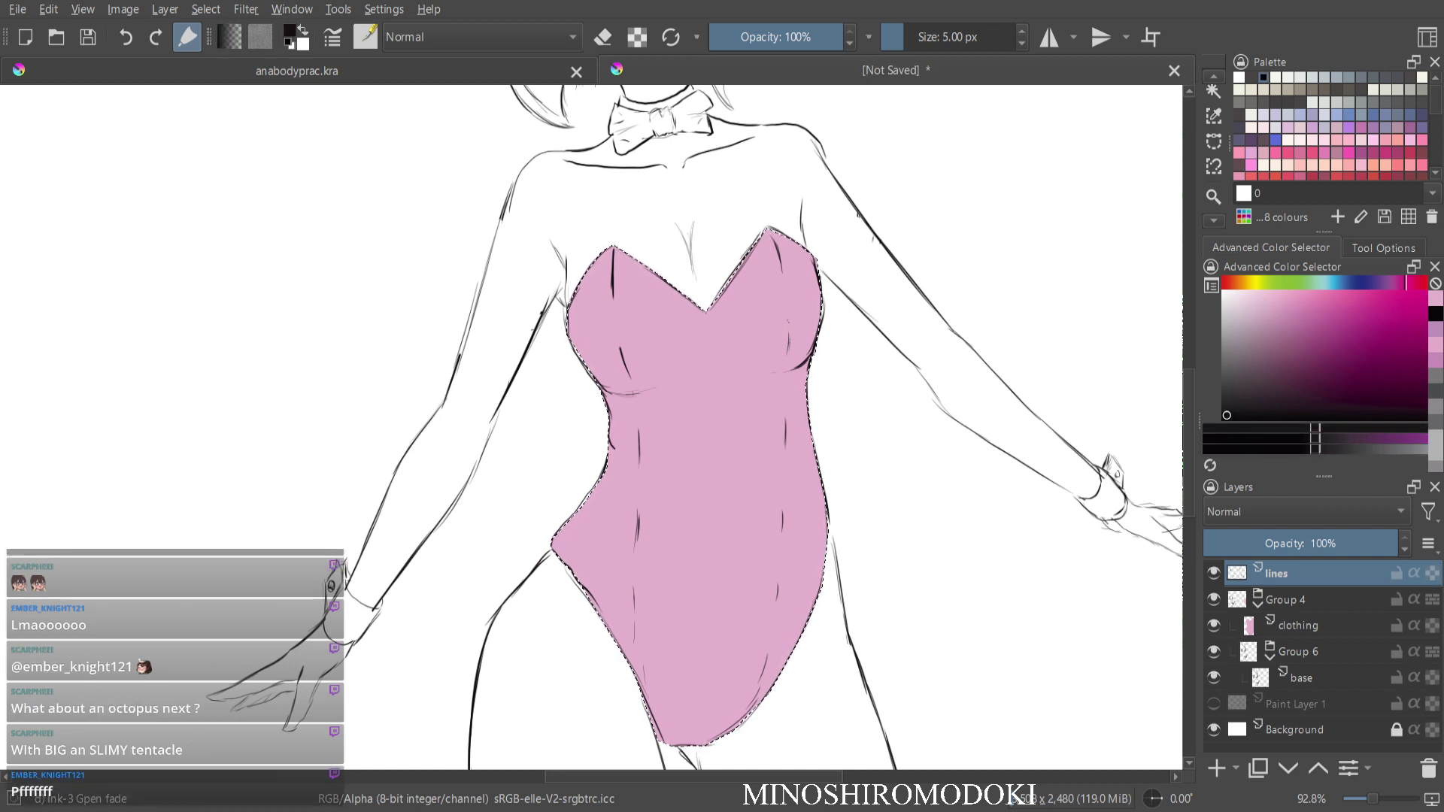
click(1297, 626)
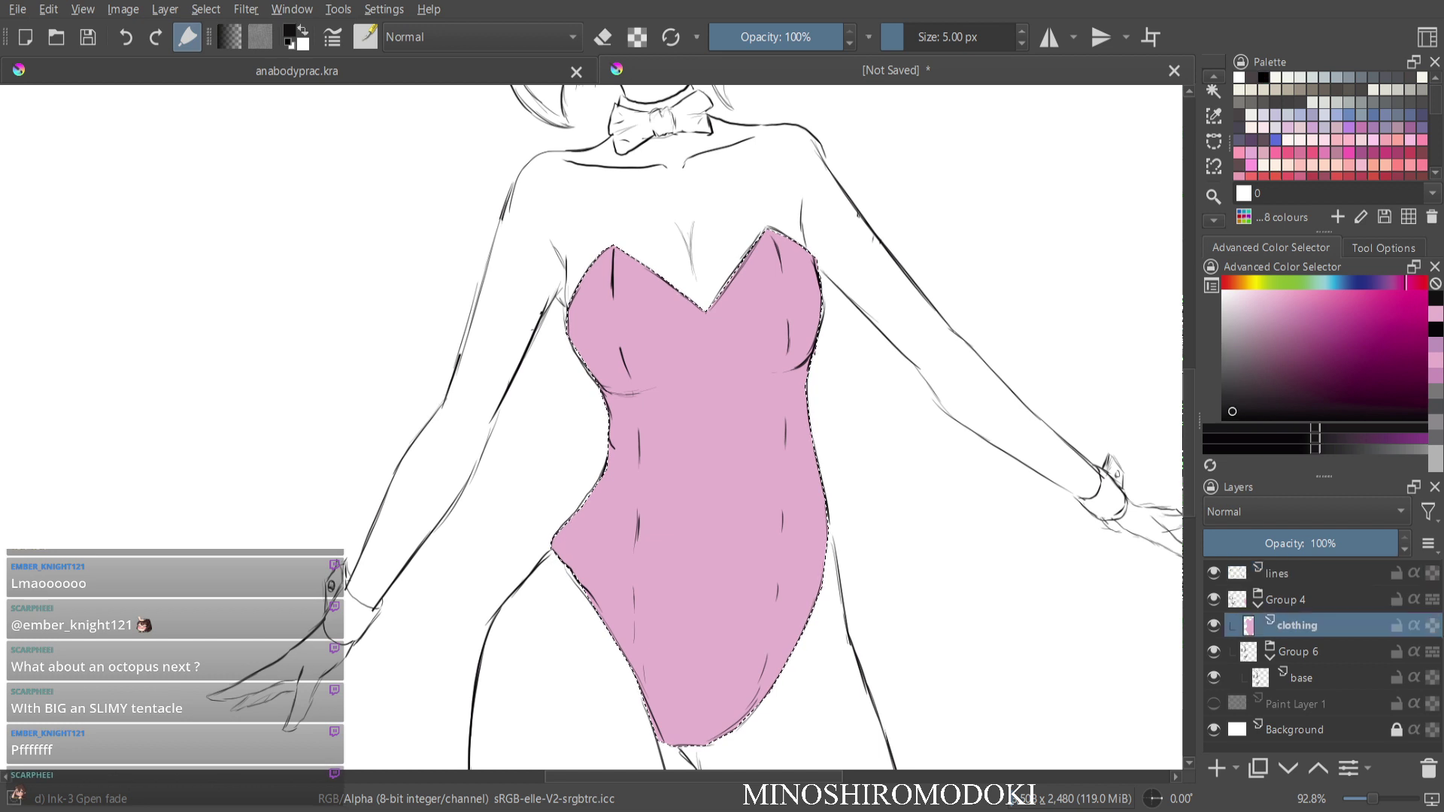
key(e)
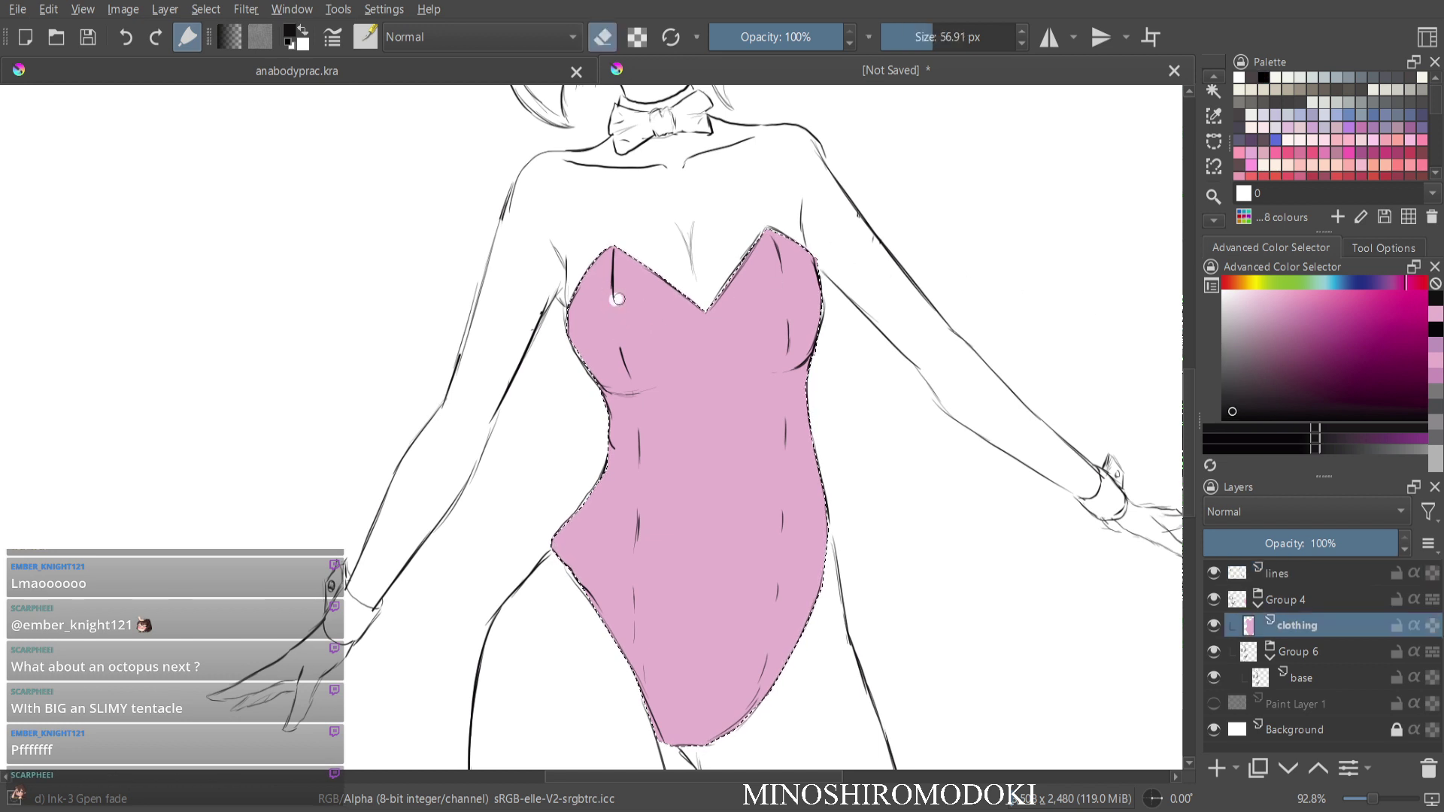
key(ctrl+z)
Trim the ends of the bust seam strokes on the lines layer with the eraser.
key(Page_Up)
key(Page_Up)
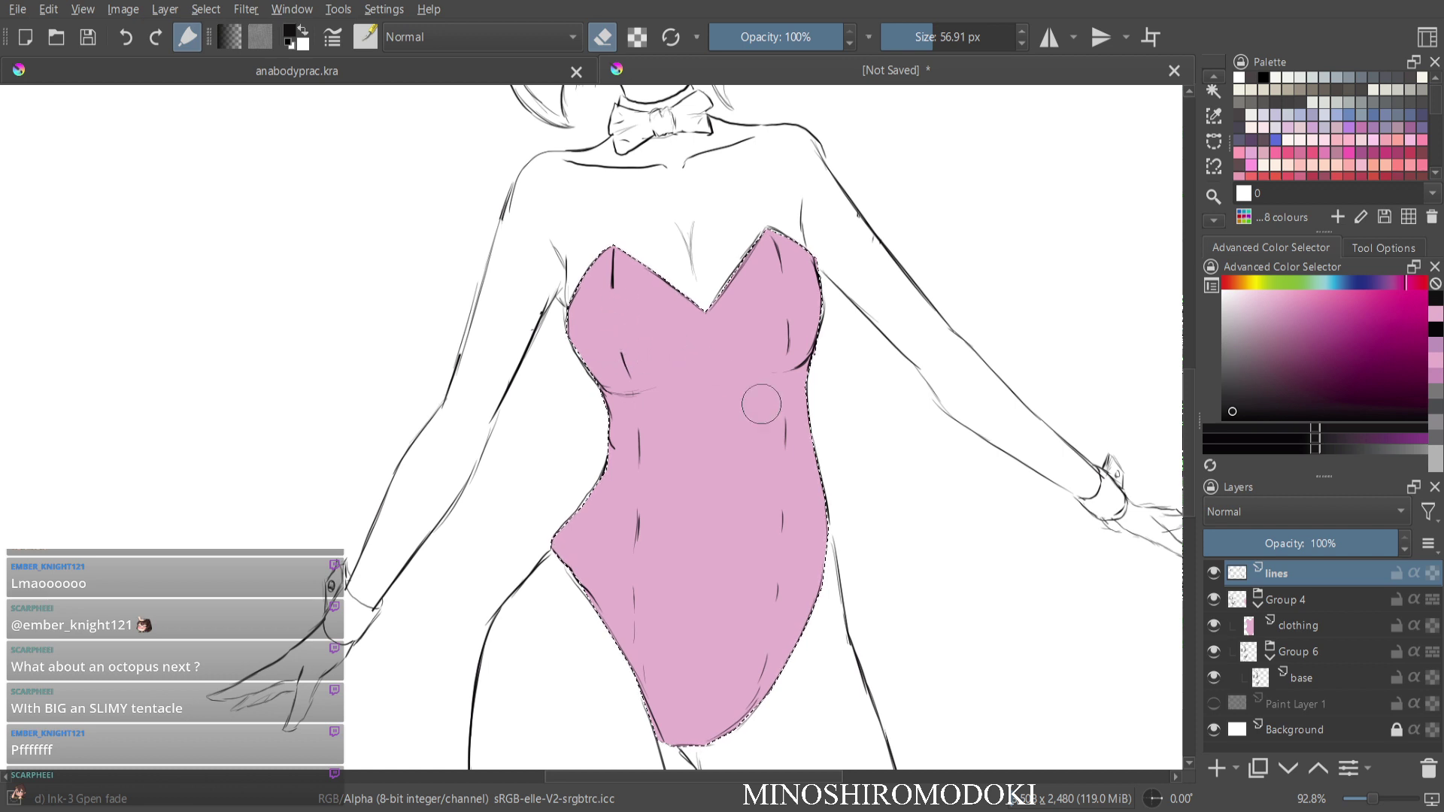
key(e)
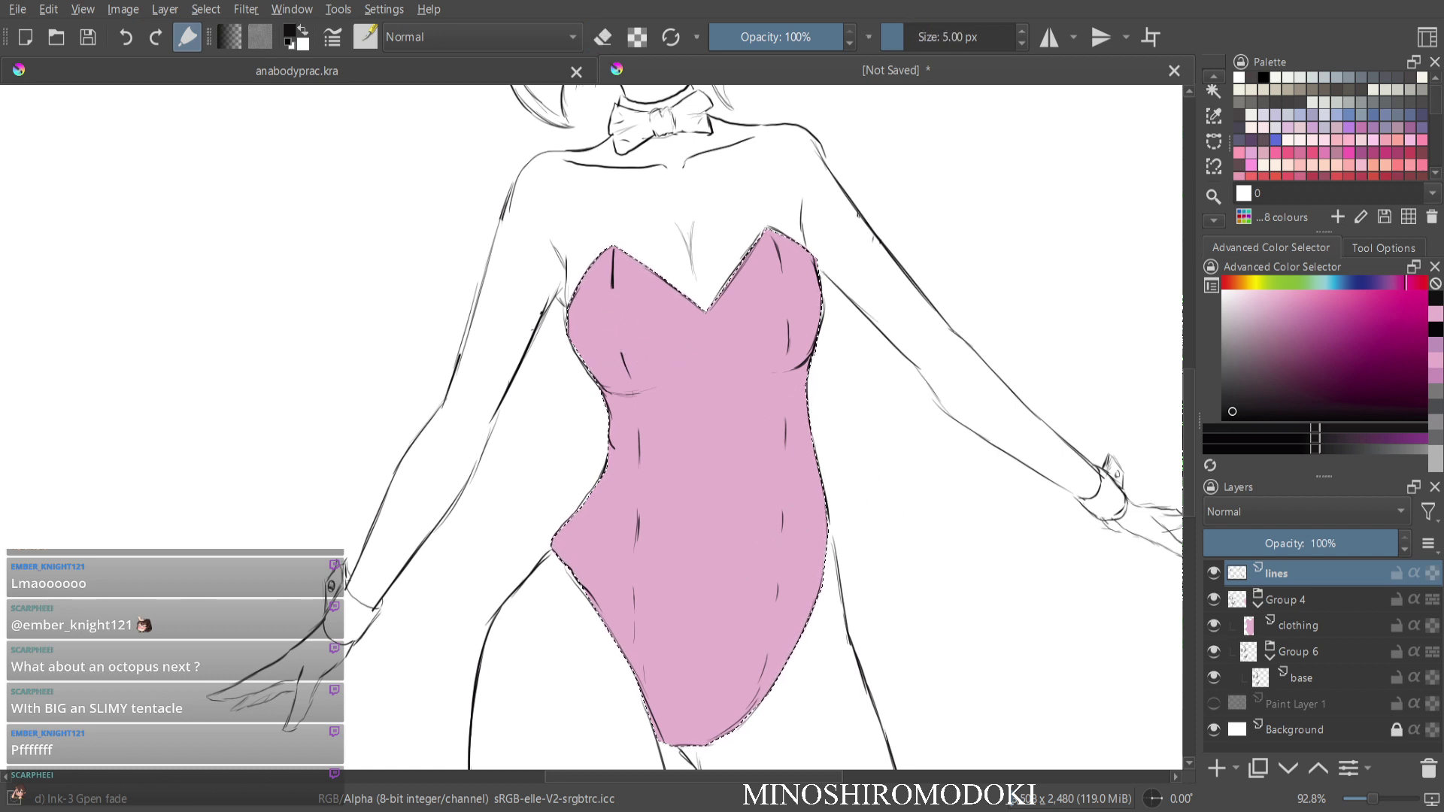
Clear the bodysuit selection, choose a dark reddish brown, and add a new paint layer above the clothing layer.
drag(753, 466, 722, 154)
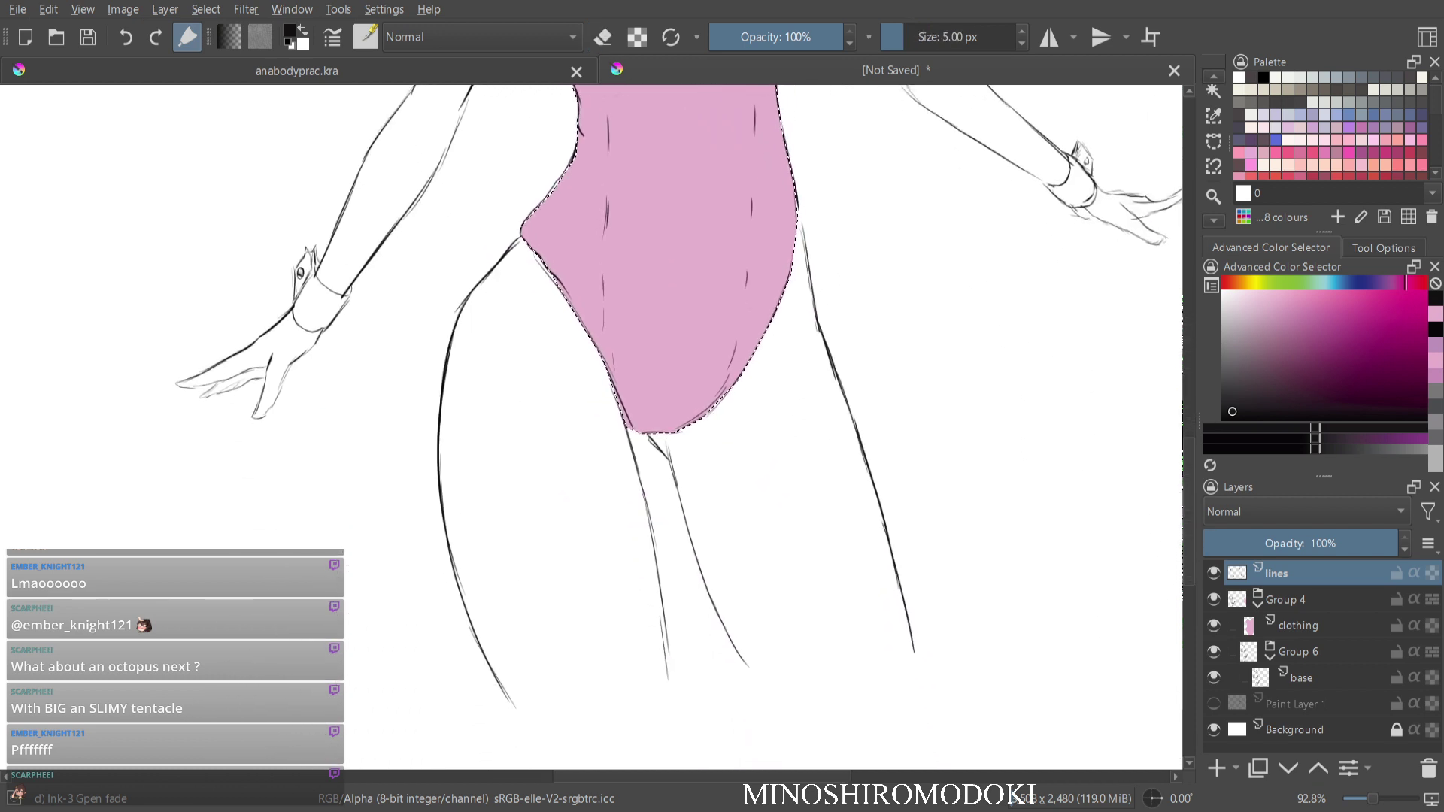
key(Page_Down)
key(Page_Down)
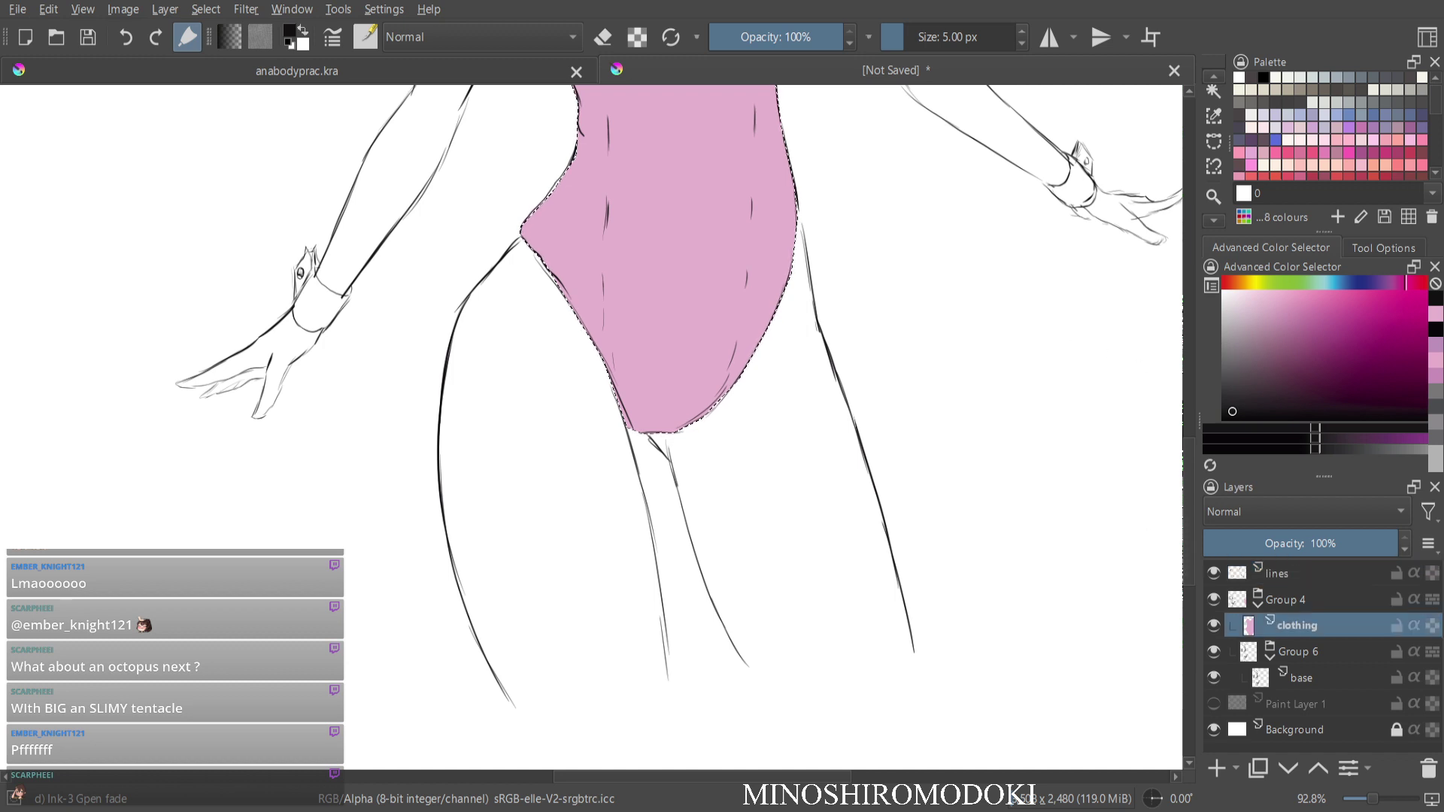
drag(1235, 283, 1227, 283)
click(1315, 364)
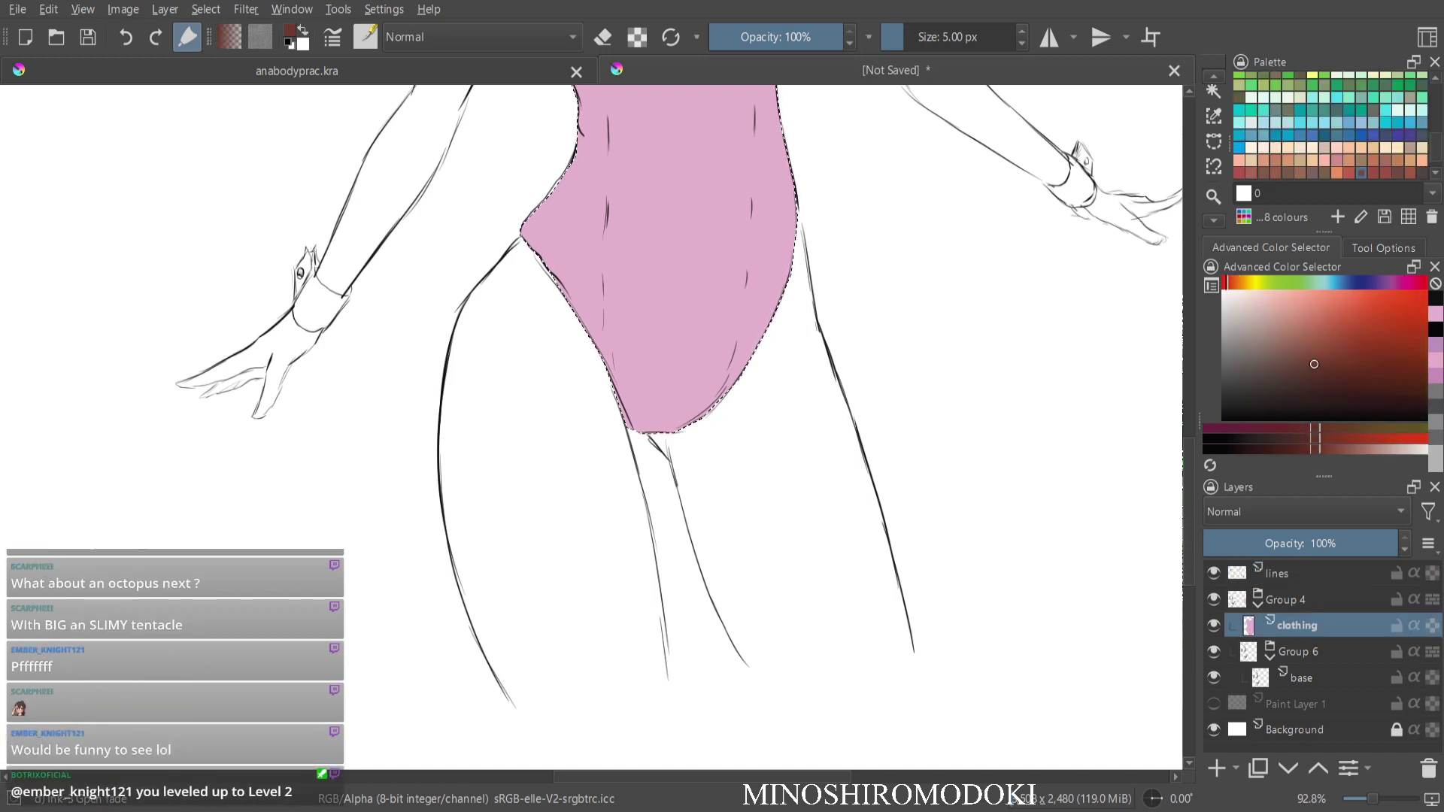
click(1311, 362)
click(1215, 141)
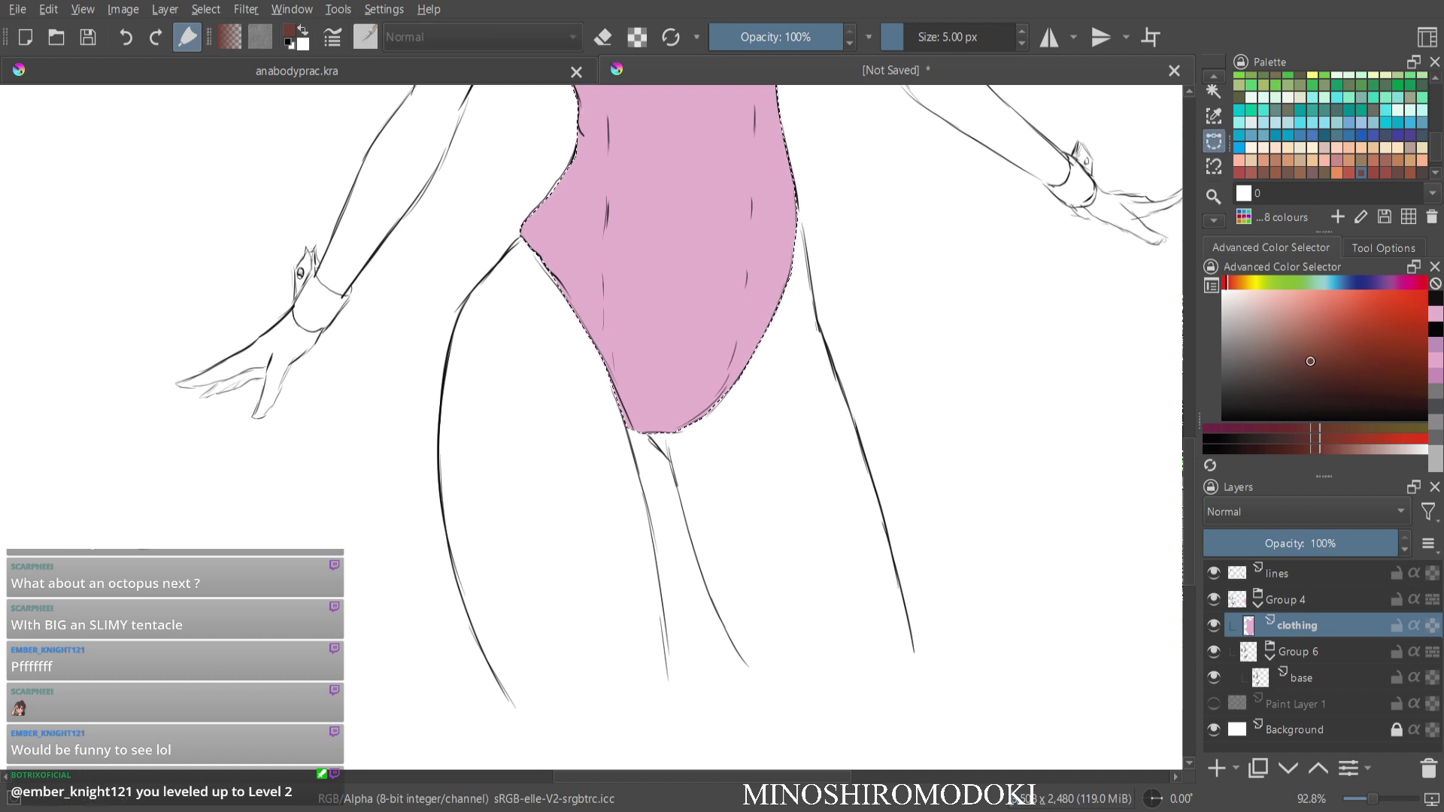
key(ctrl+shift+a)
key(Insert)
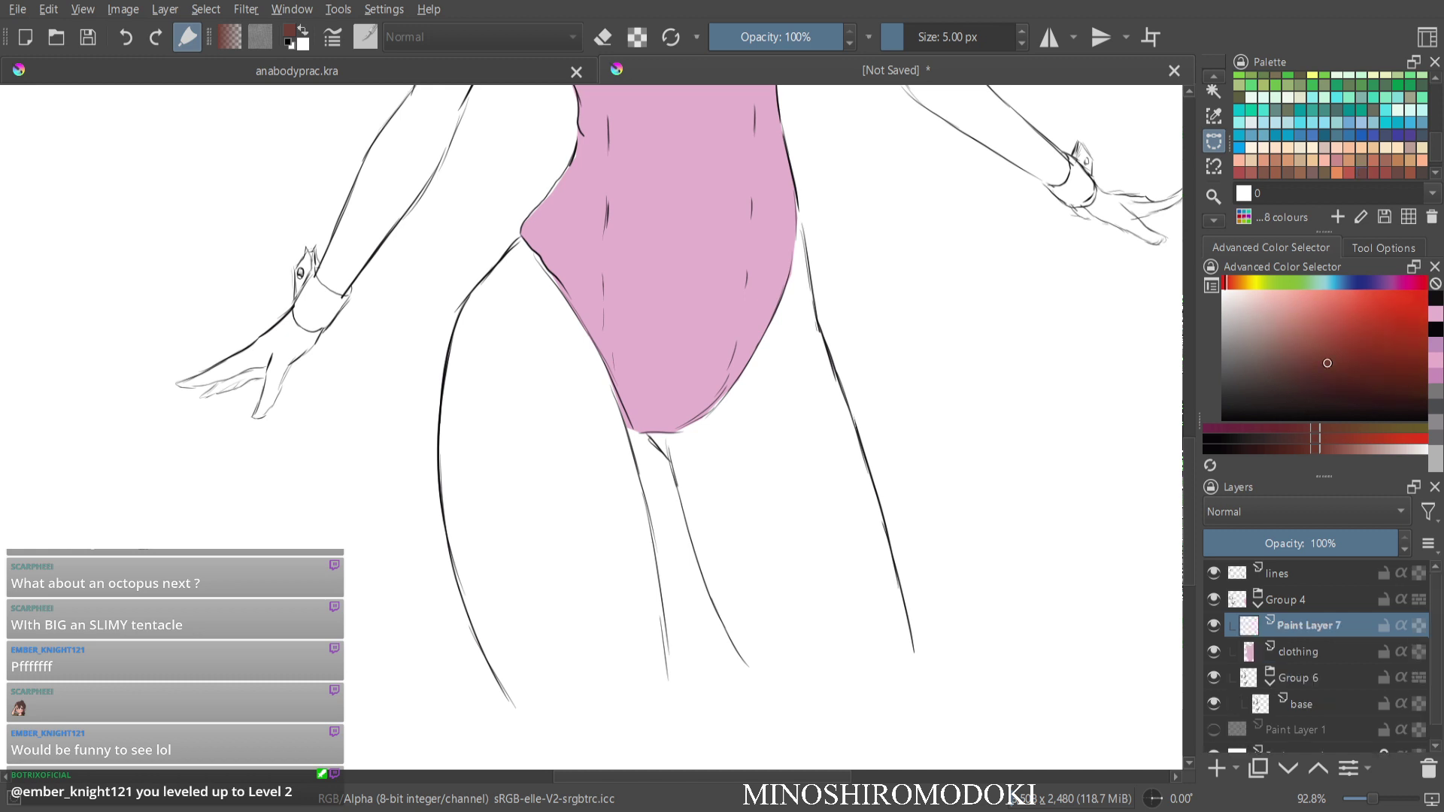
Outline the left-hand thigh as a selection from the hip along the bodysuit edge and around the open leg end.
click(520, 238)
click(460, 308)
mouse_move(444, 376)
mouse_down()
mouse_move(438, 498)
mouse_move(480, 649)
mouse_move(510, 702)
mouse_move(548, 723)
mouse_move(617, 723)
mouse_move(669, 675)
mouse_move(621, 384)
mouse_move(521, 238)
mouse_up()
key(b)
Try filling the selected thigh with reddish brown and with dark grey, undoing each fill.
key(shift+BackSpace)
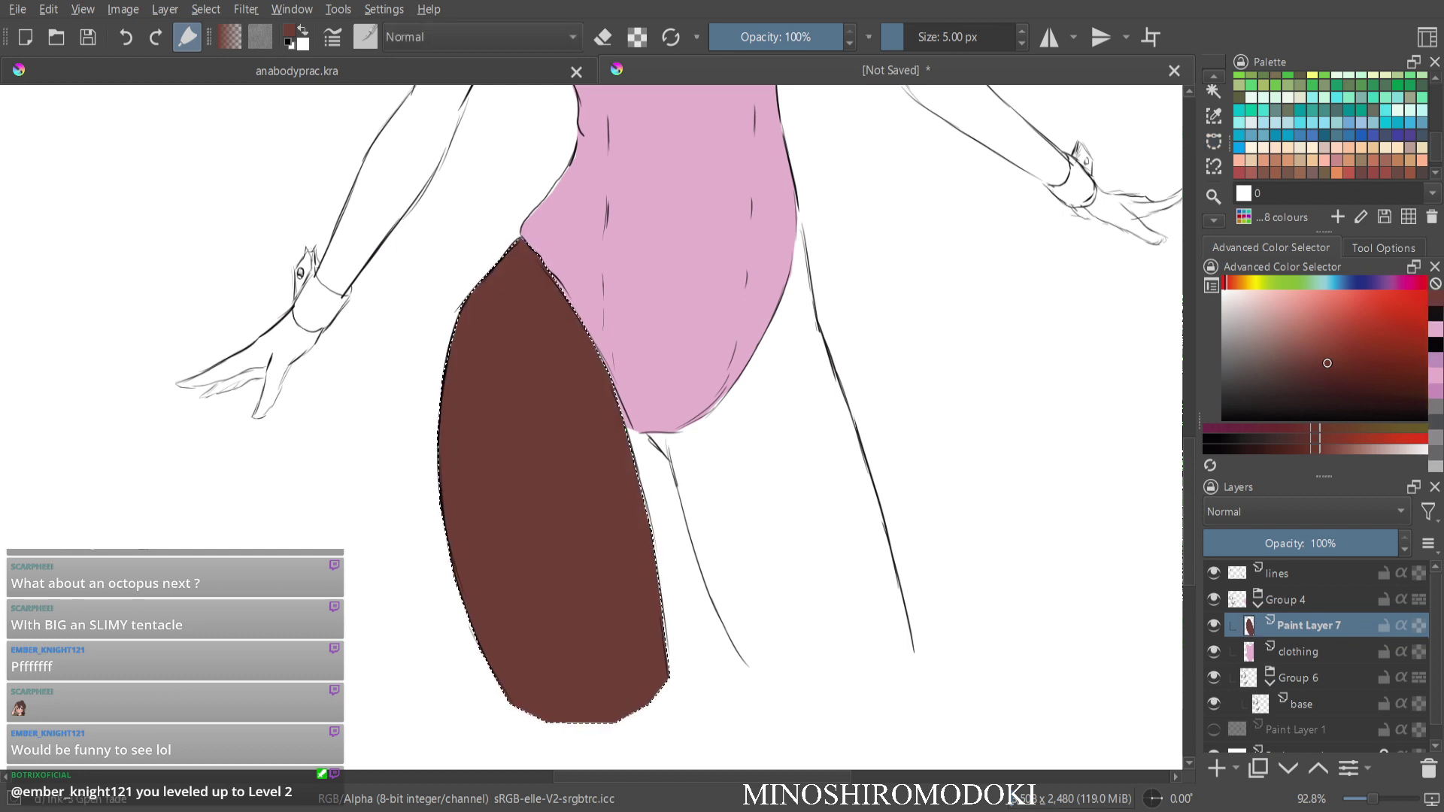
key(ctrl+z)
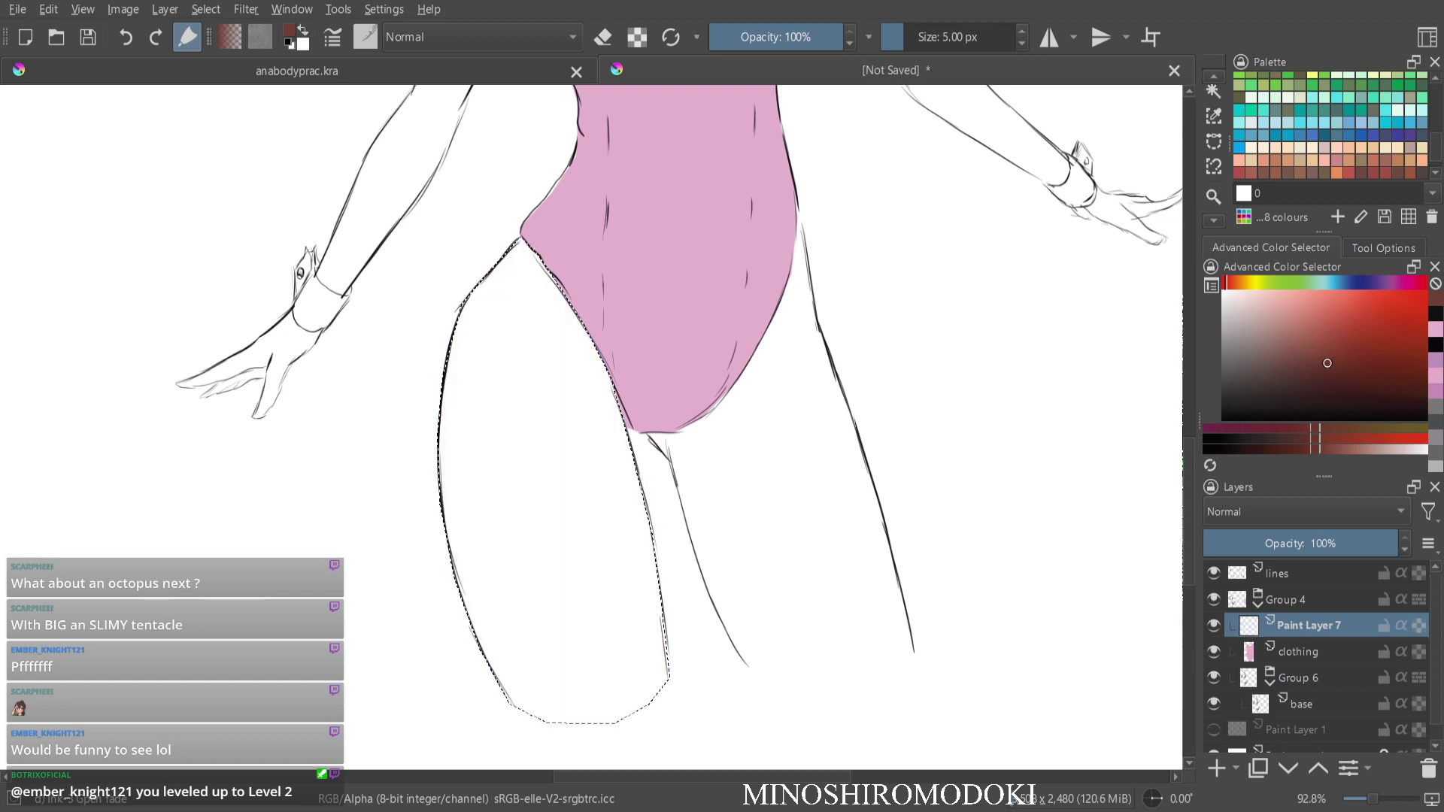
key(shift+BackSpace)
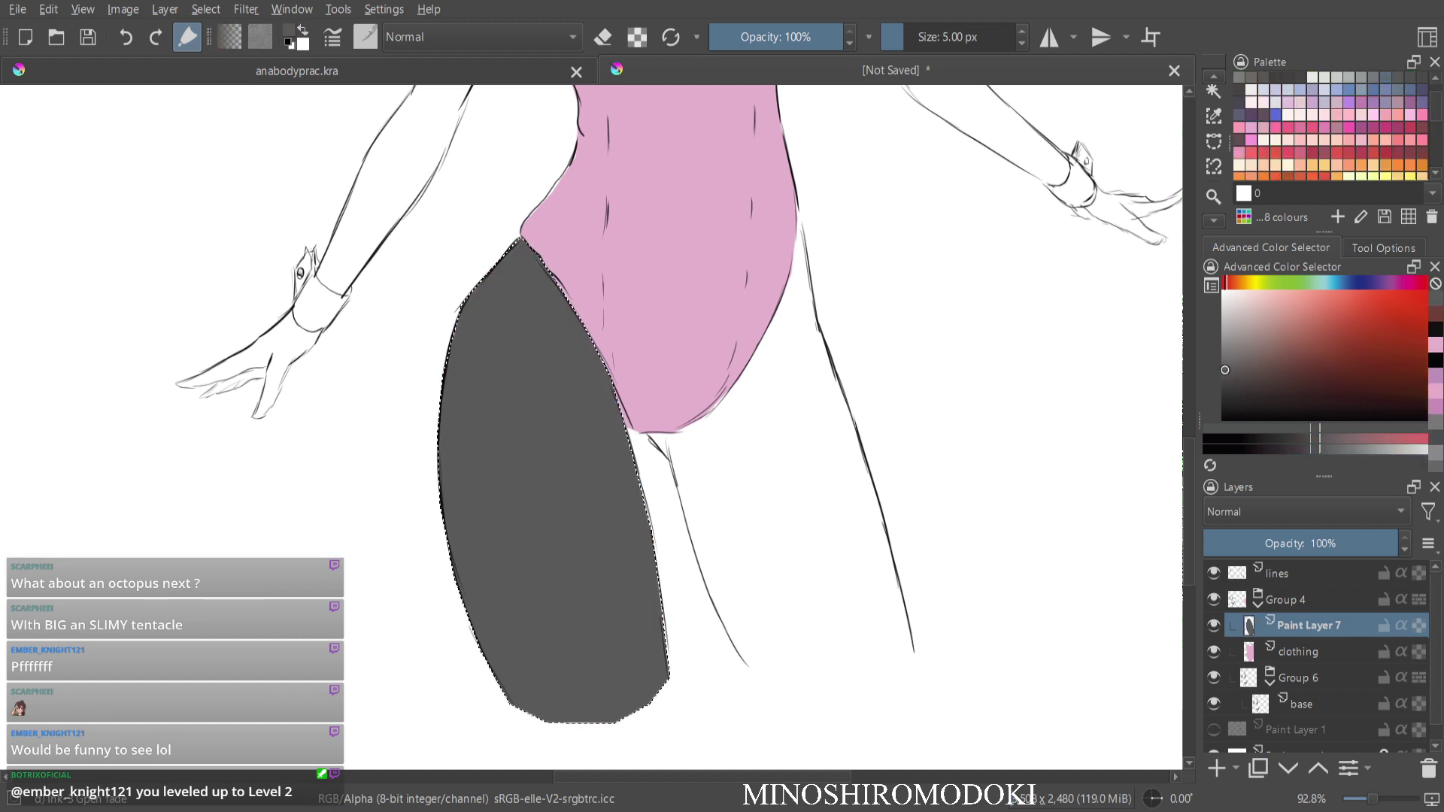
key(ctrl+z)
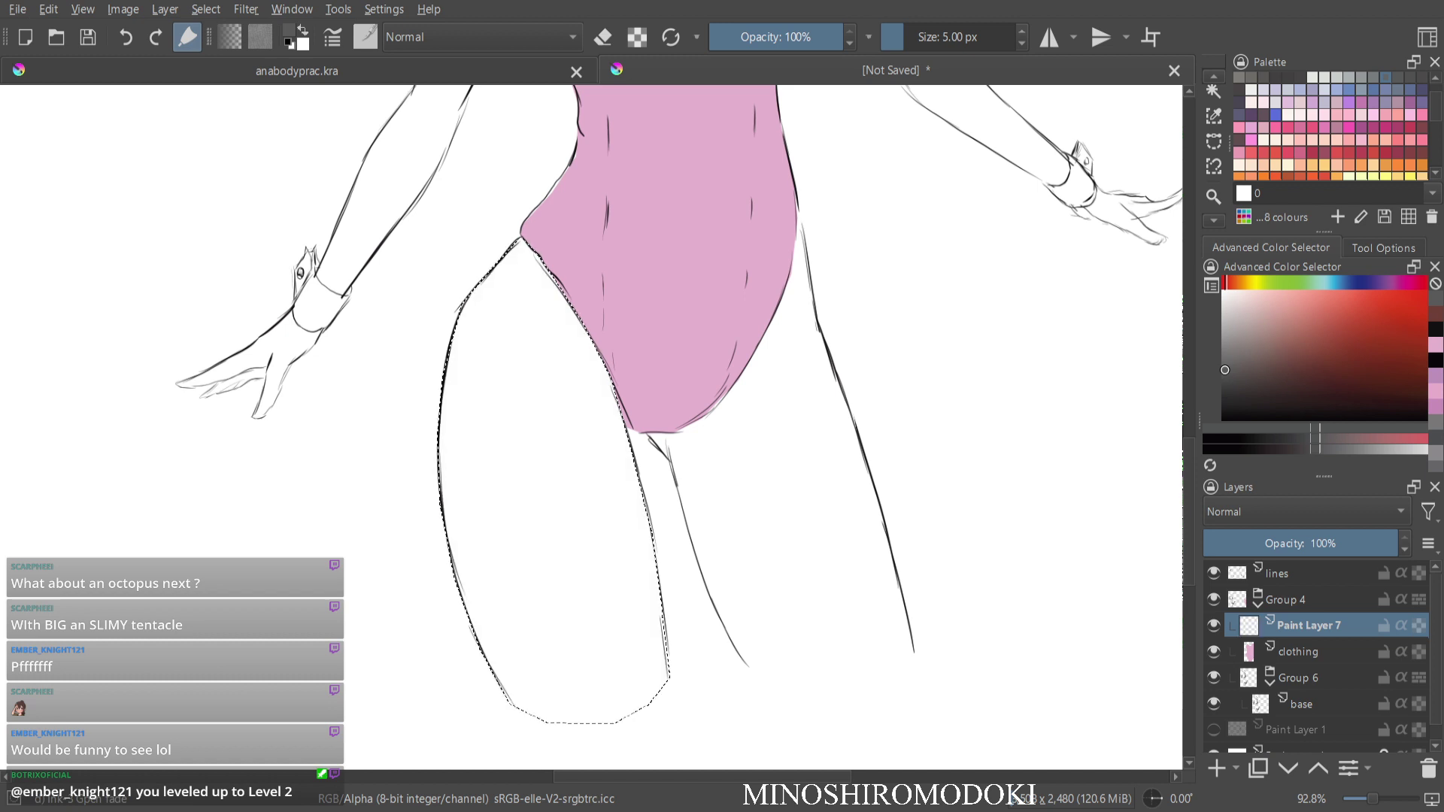
Fill the selected thigh with a more muted dark reddish brown and clear the selection.
drag(1243, 283, 1225, 282)
drag(1271, 371, 1287, 366)
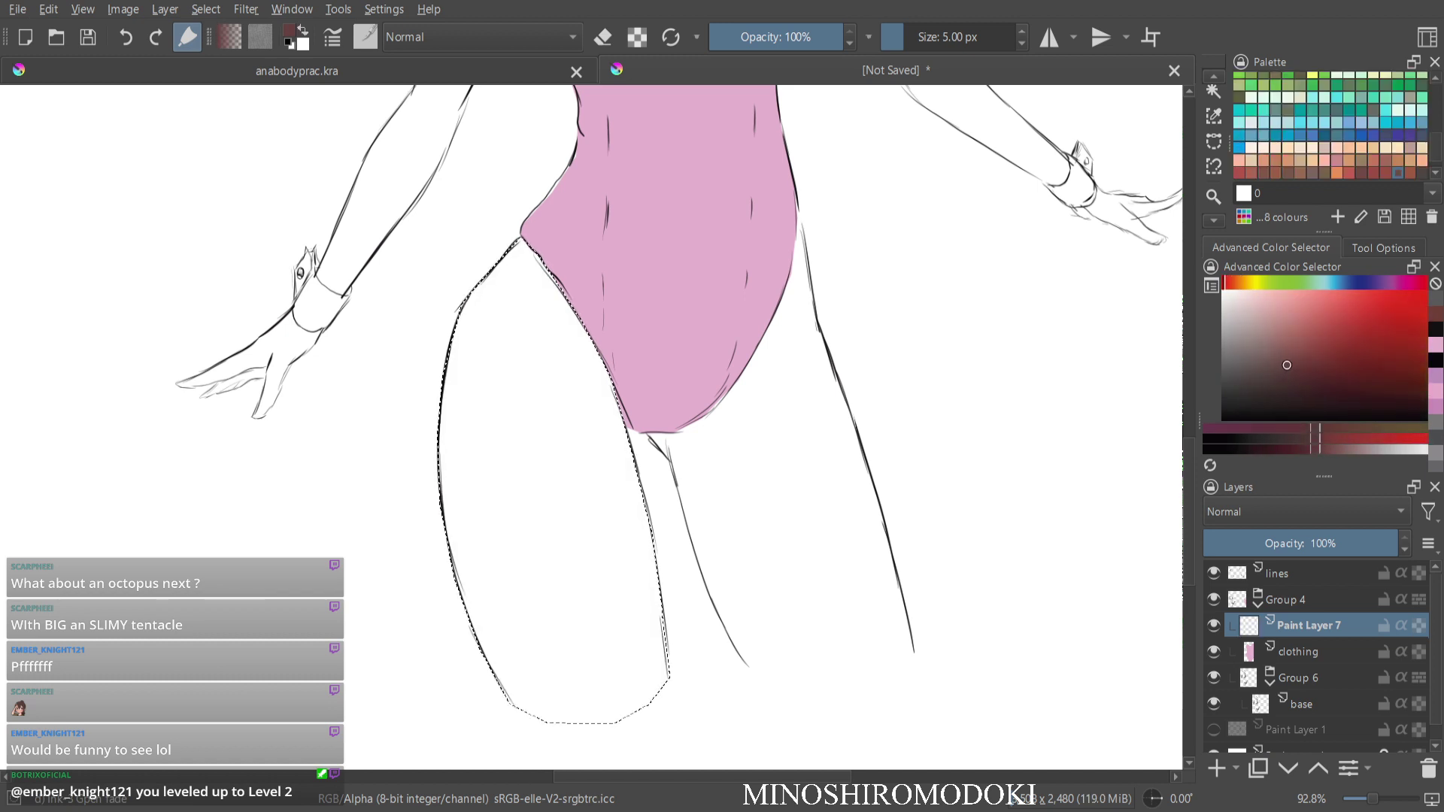
key(shift+BackSpace)
key(ctrl+shift+a)
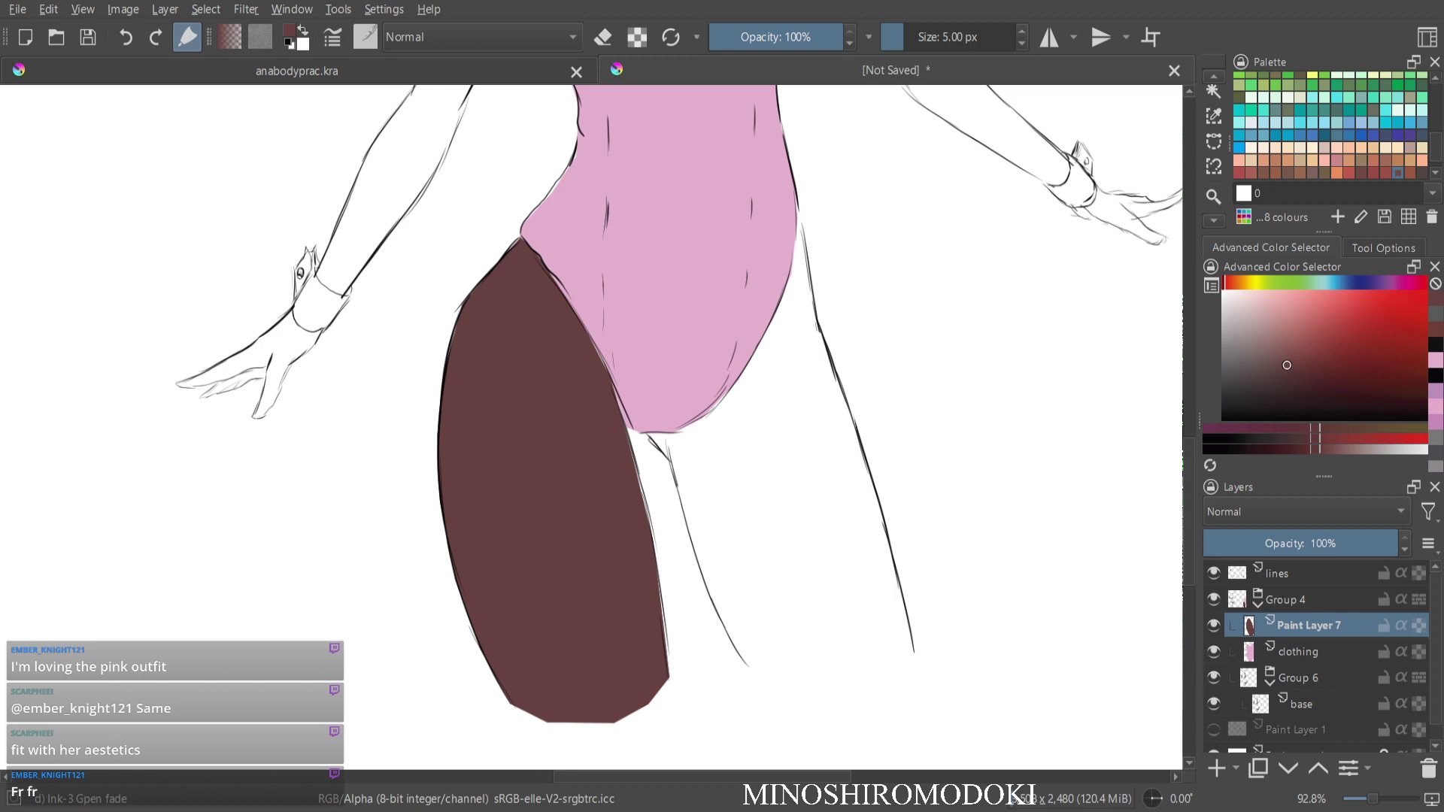
Begin a selection outline for the other thigh, tracing from the hip along the bodysuit's leg opening to the inner thigh.
click(1214, 141)
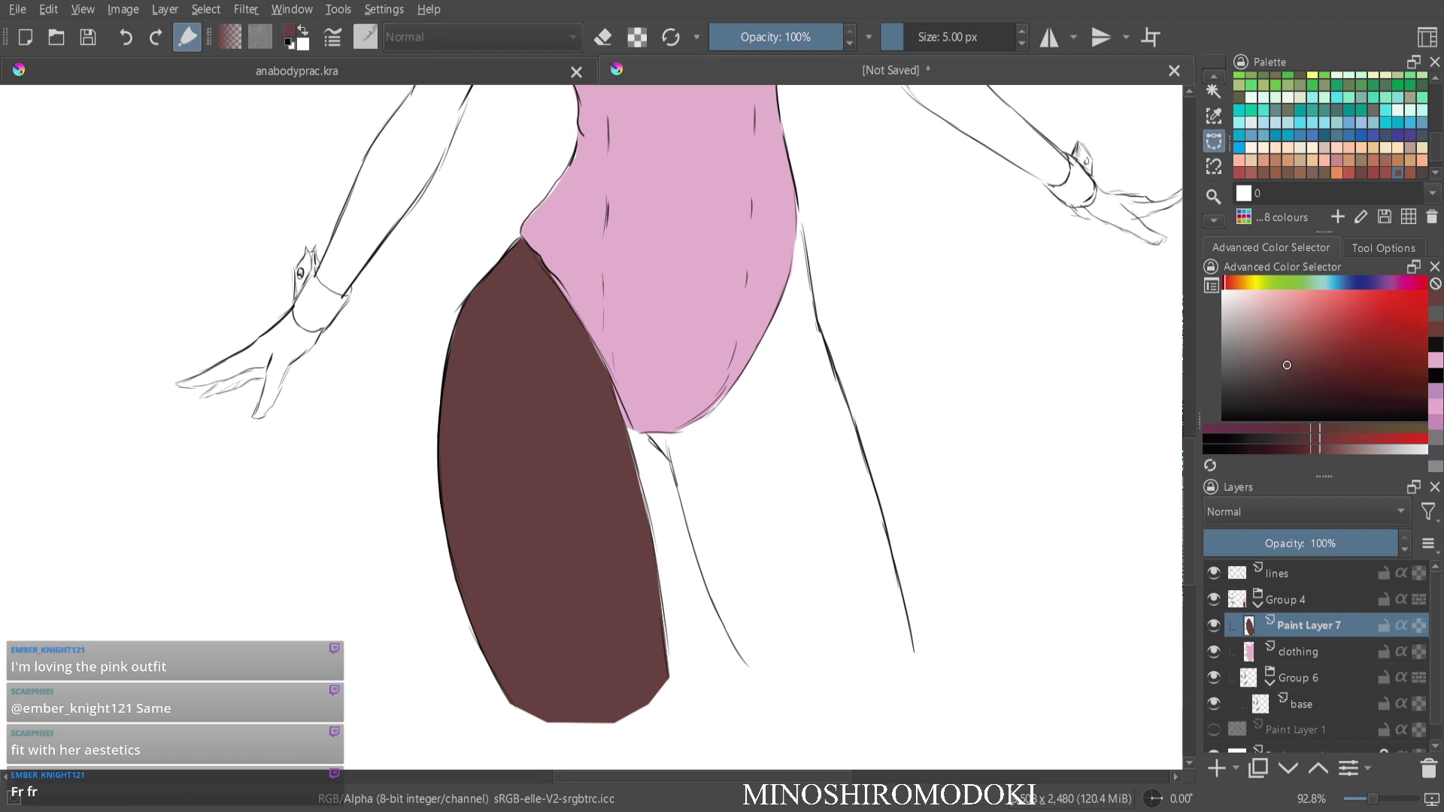
scroll(838, 259, up, 2)
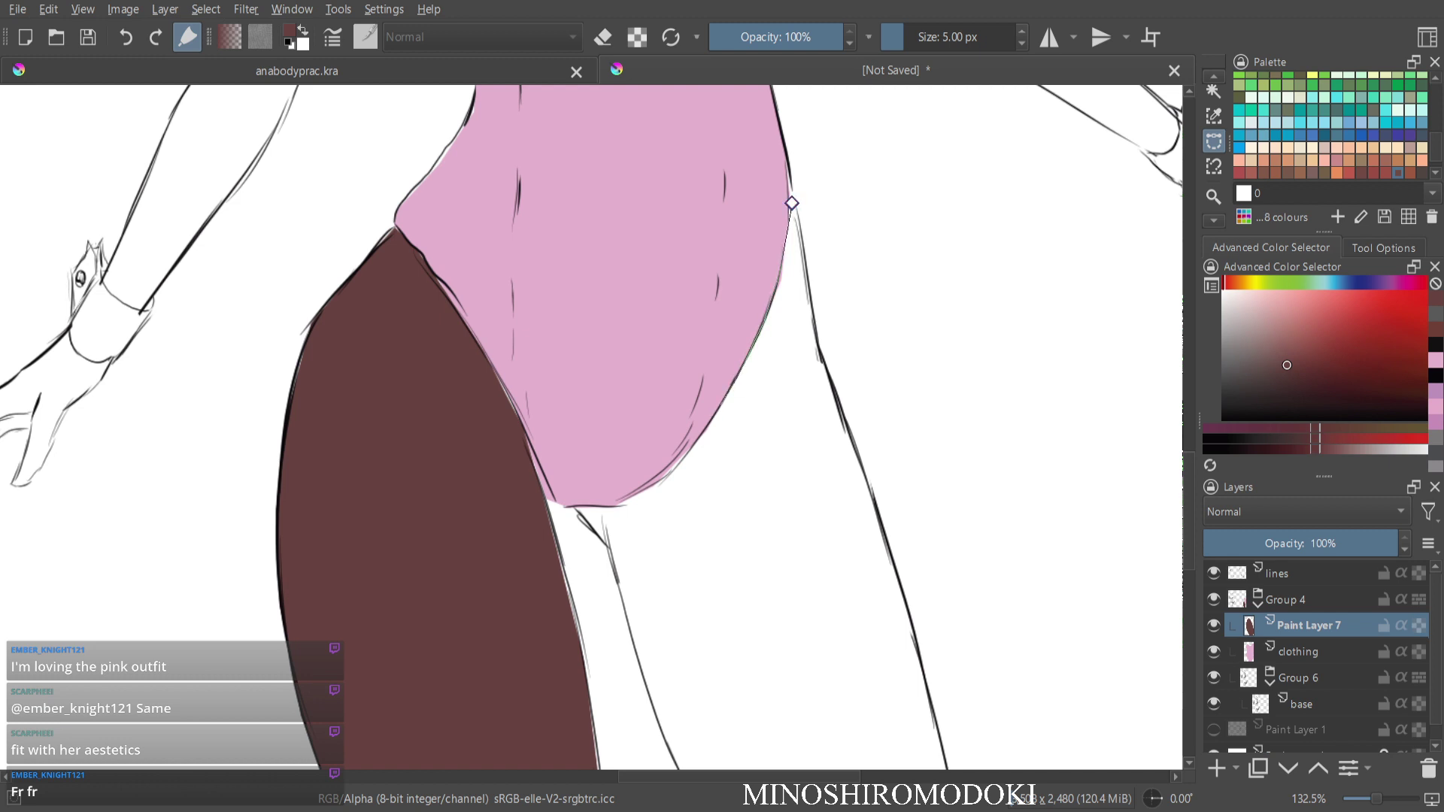
click(666, 476)
click(599, 536)
click(615, 566)
key(ctrl+z)
scroll(679, 526, down, 3)
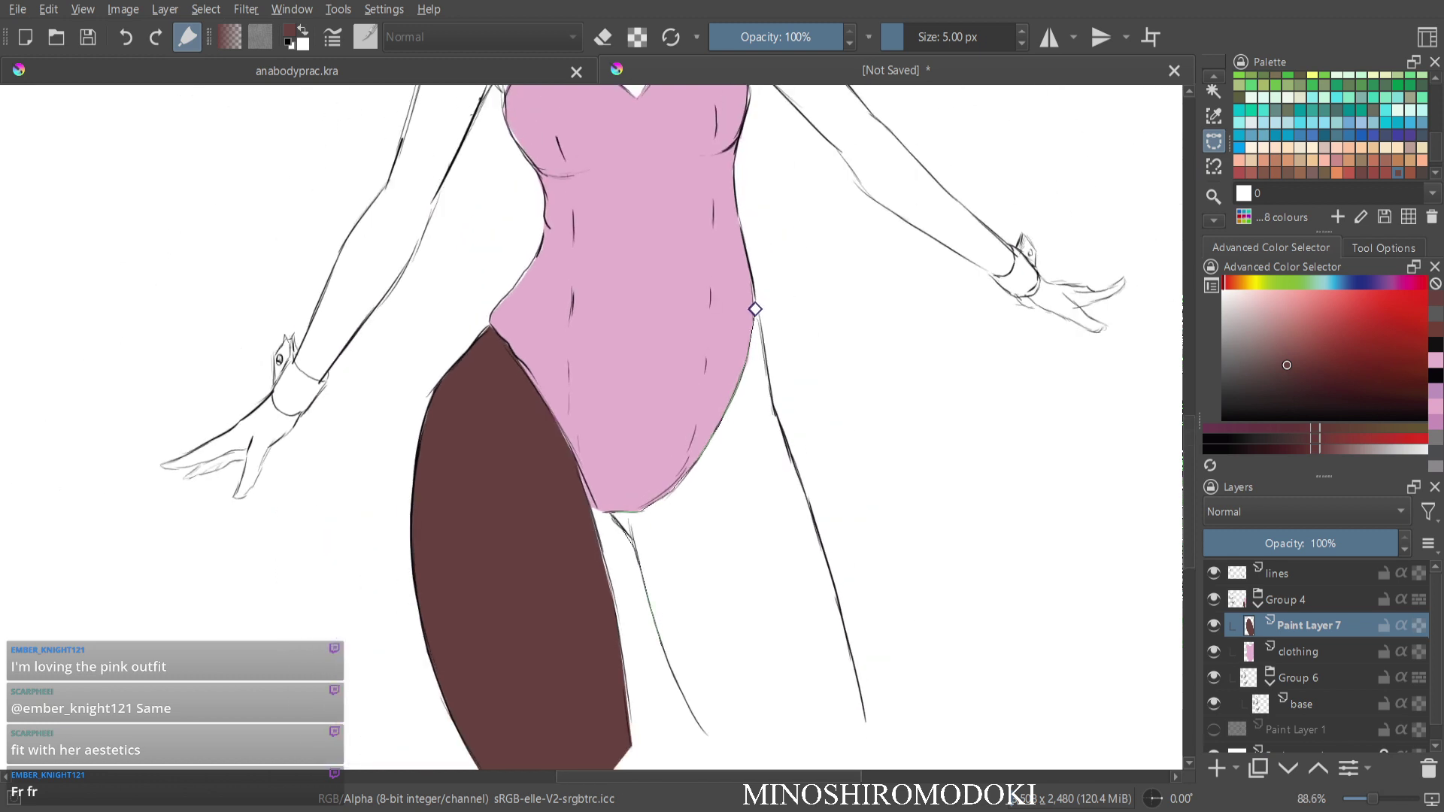
Close the outline around the second thigh's lower end and outer edge, fill it with the same dark brown, and deselect.
mouse_move(700, 726)
mouse_down()
mouse_move(728, 753)
mouse_move(811, 762)
mouse_move(867, 731)
mouse_up()
drag(850, 646, 838, 618)
drag(862, 686, 837, 602)
drag(826, 553, 762, 330)
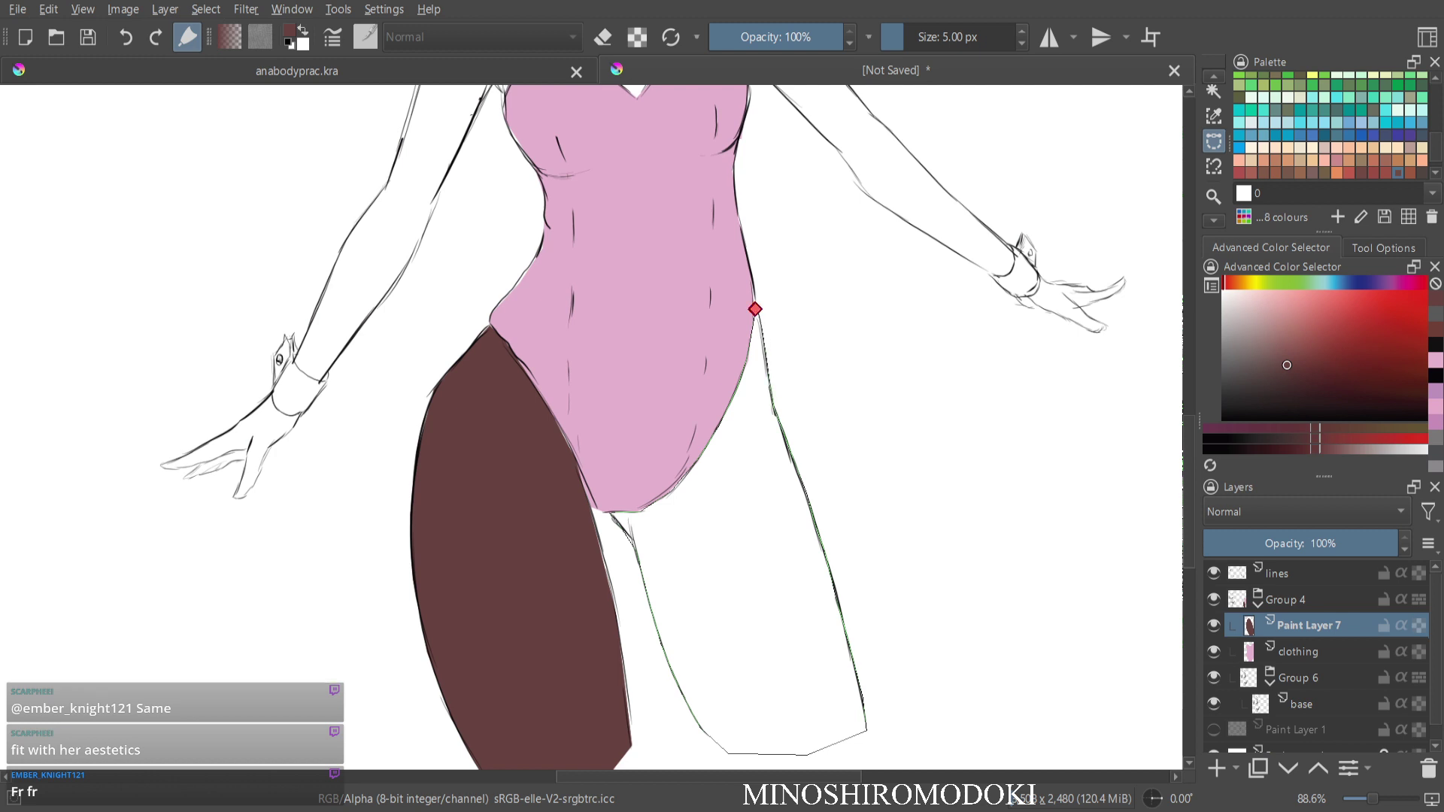
click(755, 309)
key(shift+BackSpace)
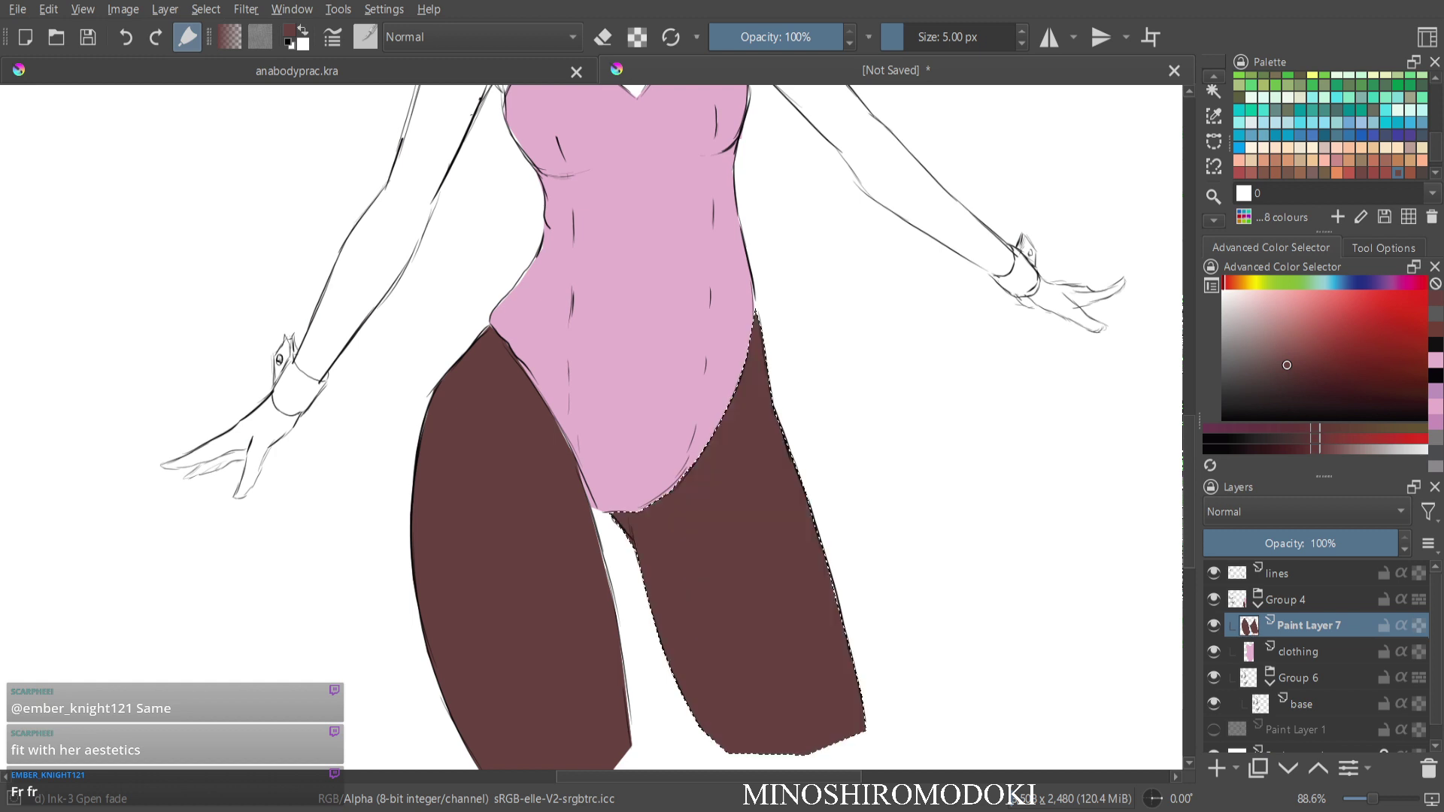
key(ctrl+shift+a)
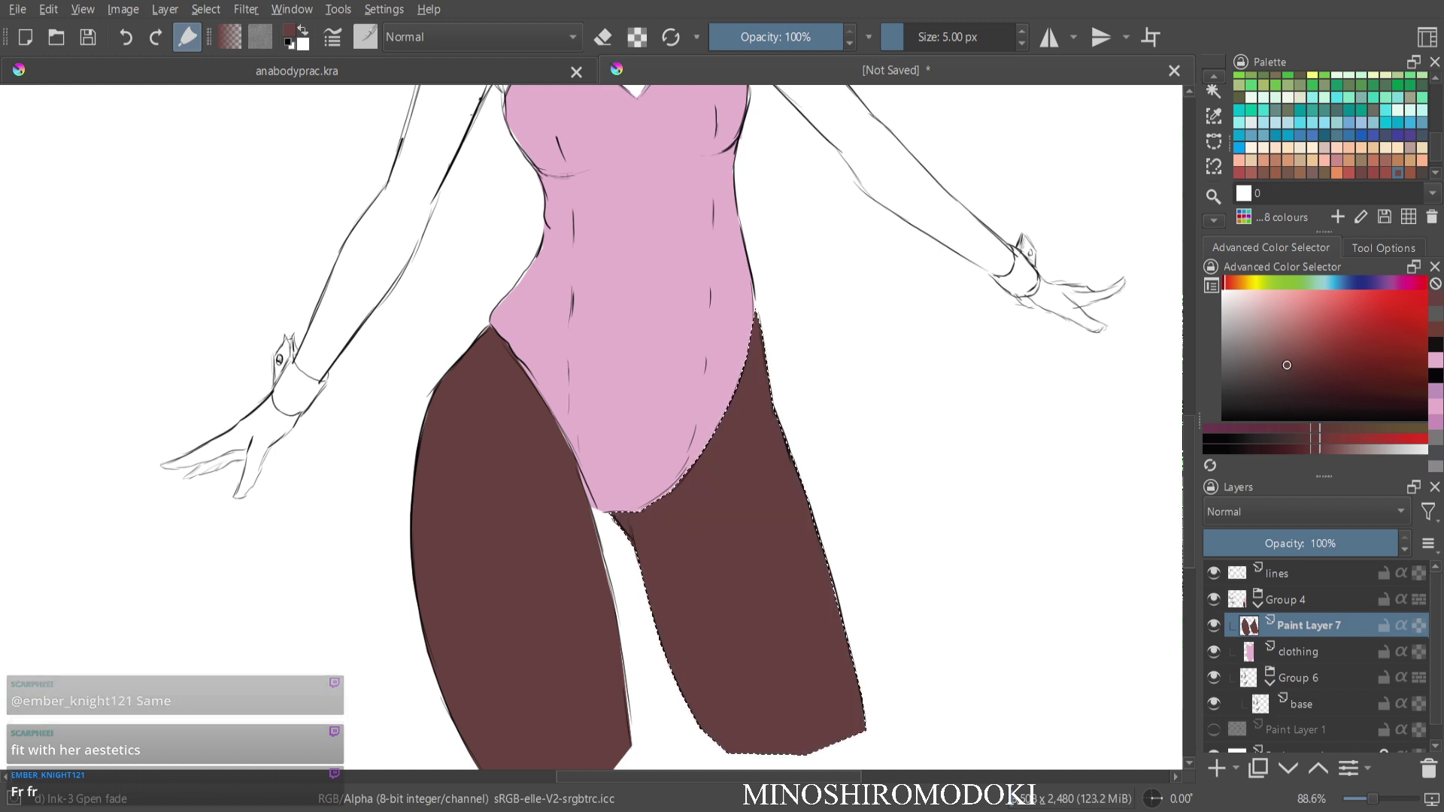
Choose a light grey and add another new paint layer above the brown leg colour layer.
scroll(591, 429, down, 3)
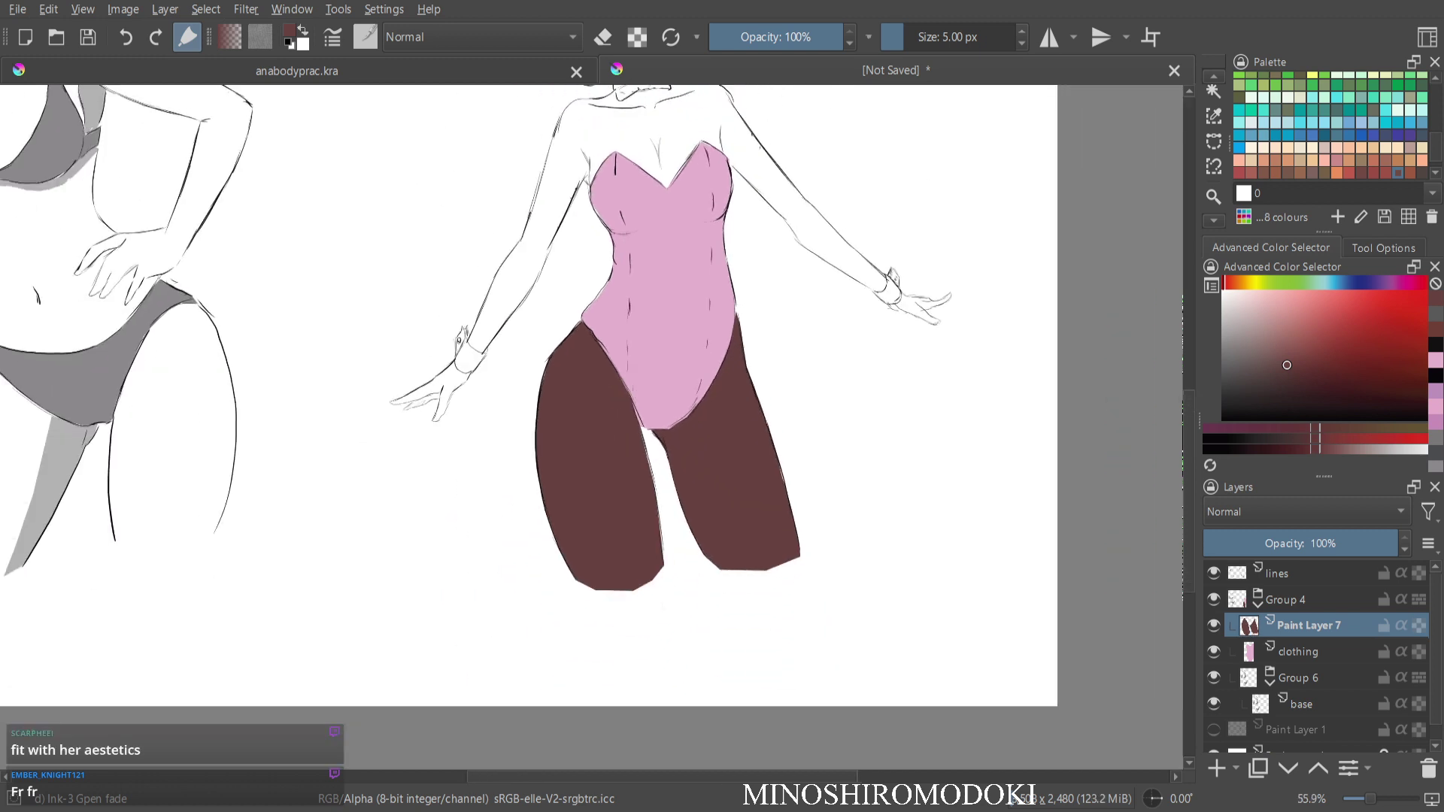
scroll(590, 428, up, 1)
scroll(590, 429, up, 2)
drag(591, 338, 587, 525)
scroll(1330, 126, up, 6)
click(1313, 77)
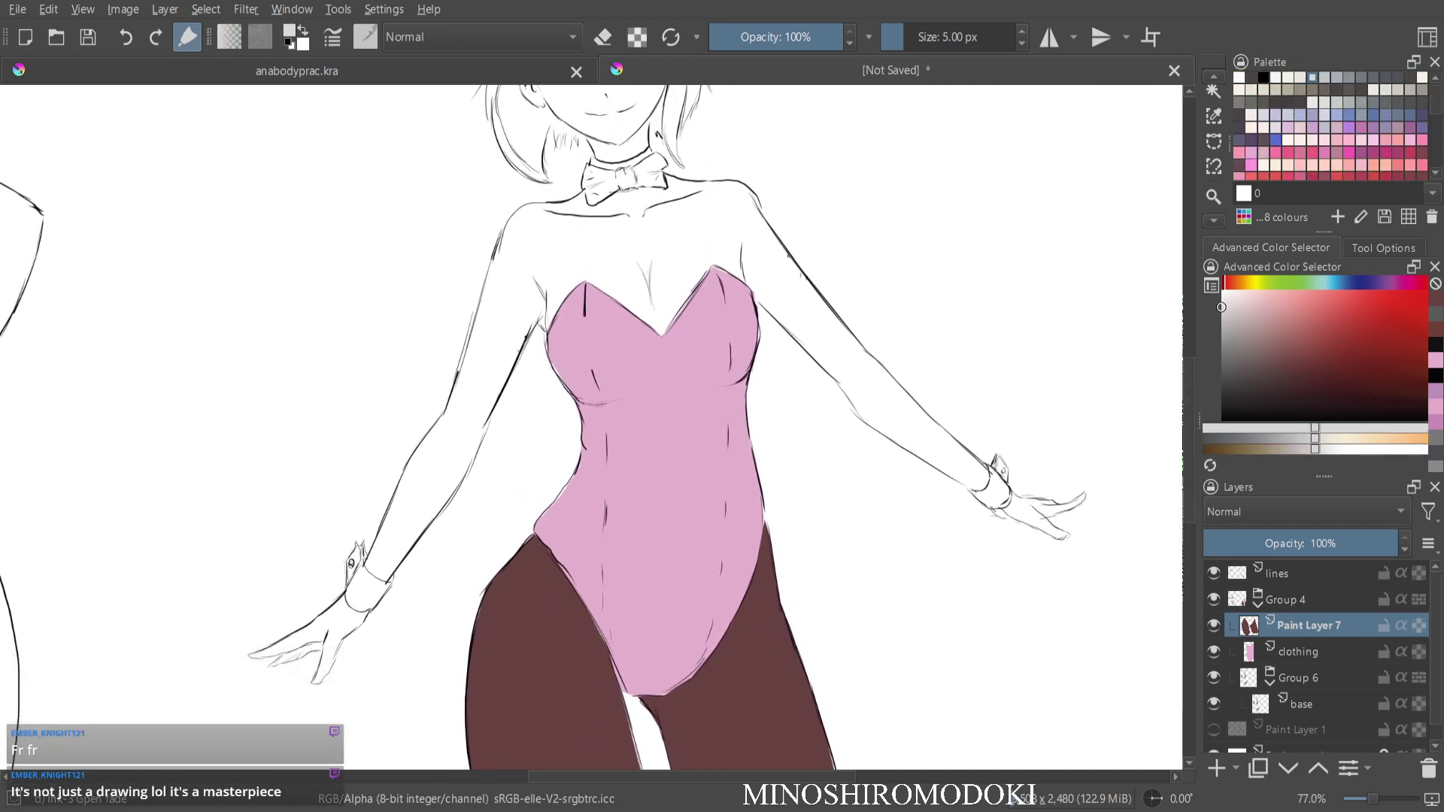
key(Insert)
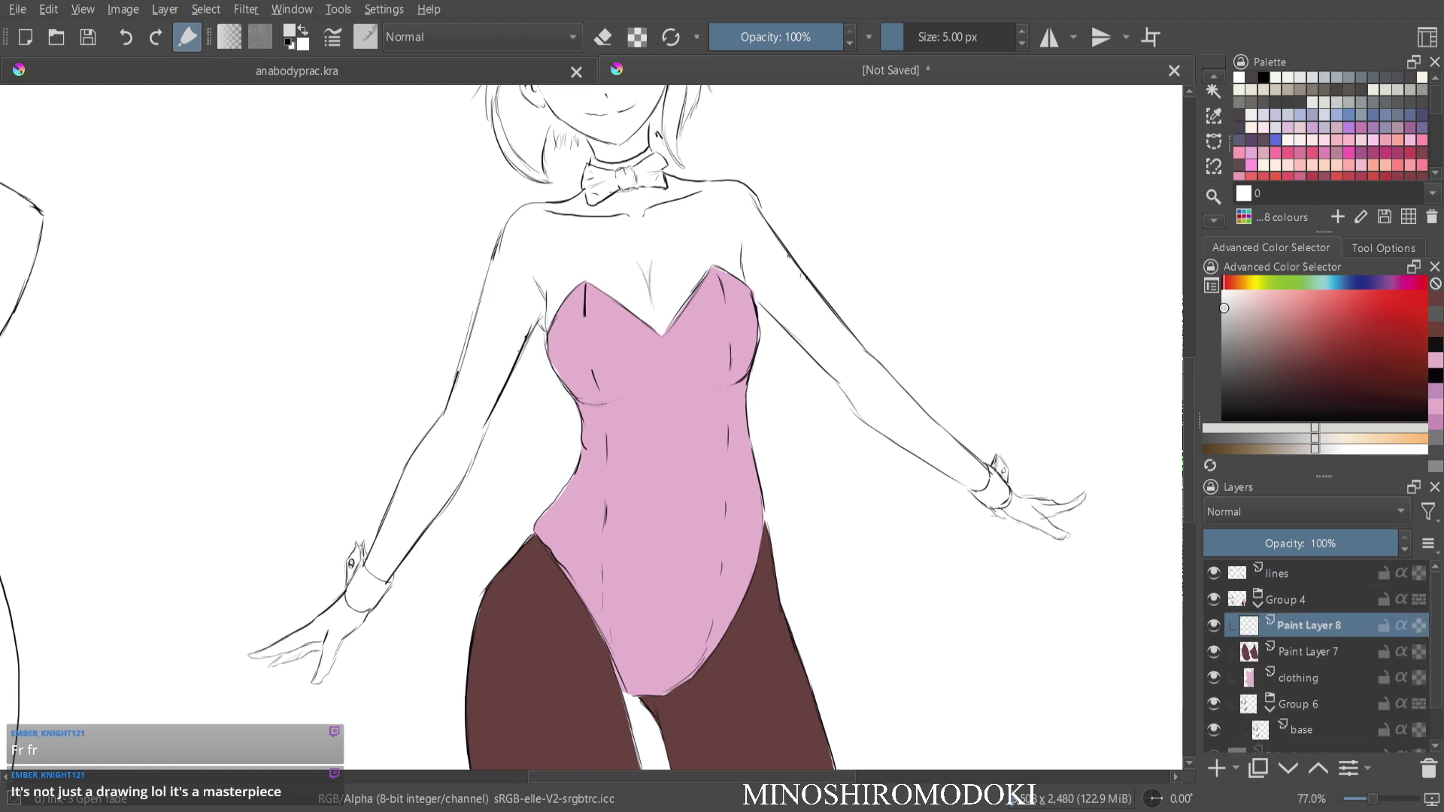
Outline the wrist cuff on the right-hand arm, fill it with light grey, and clear the selection.
key(ctrl+r)
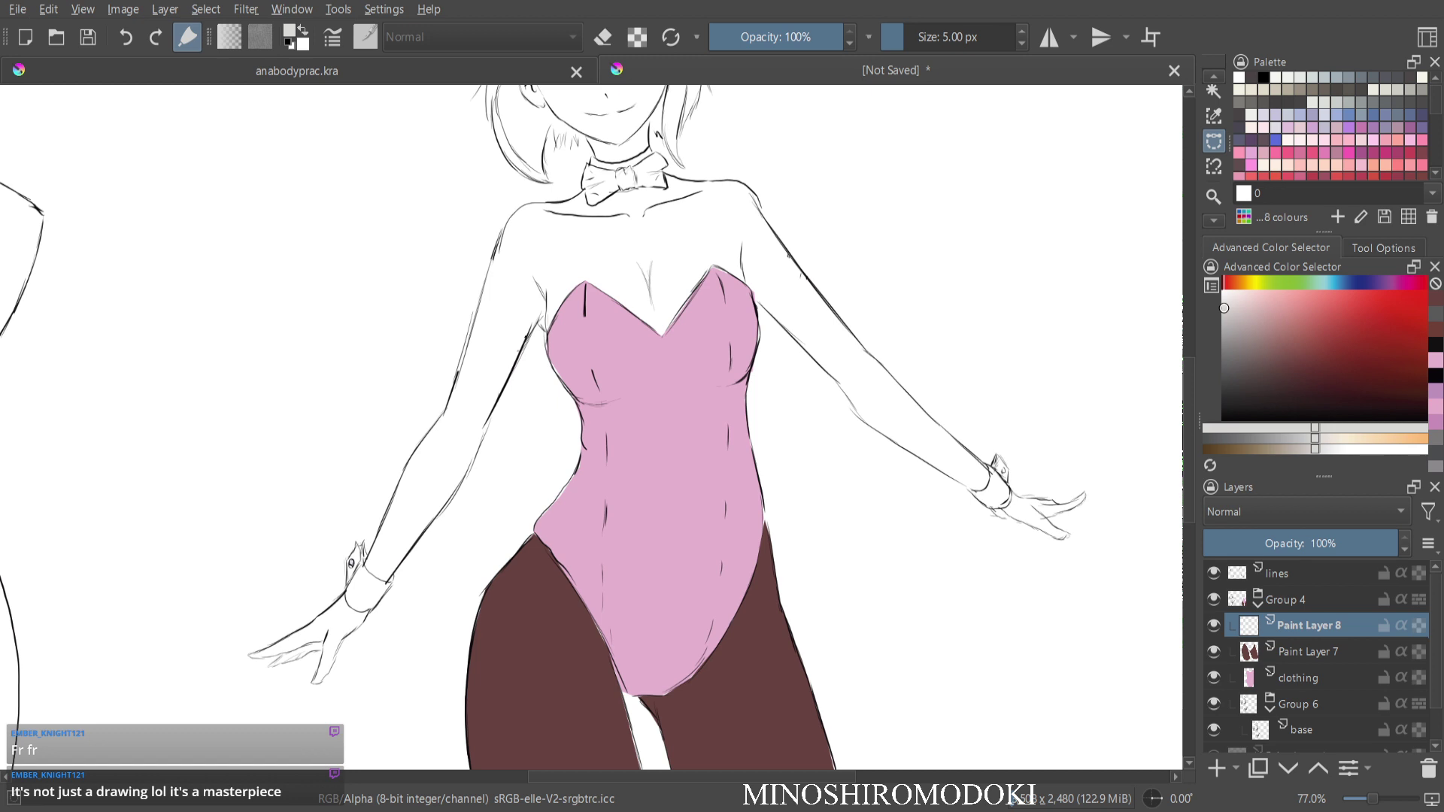
scroll(998, 488, up, 4)
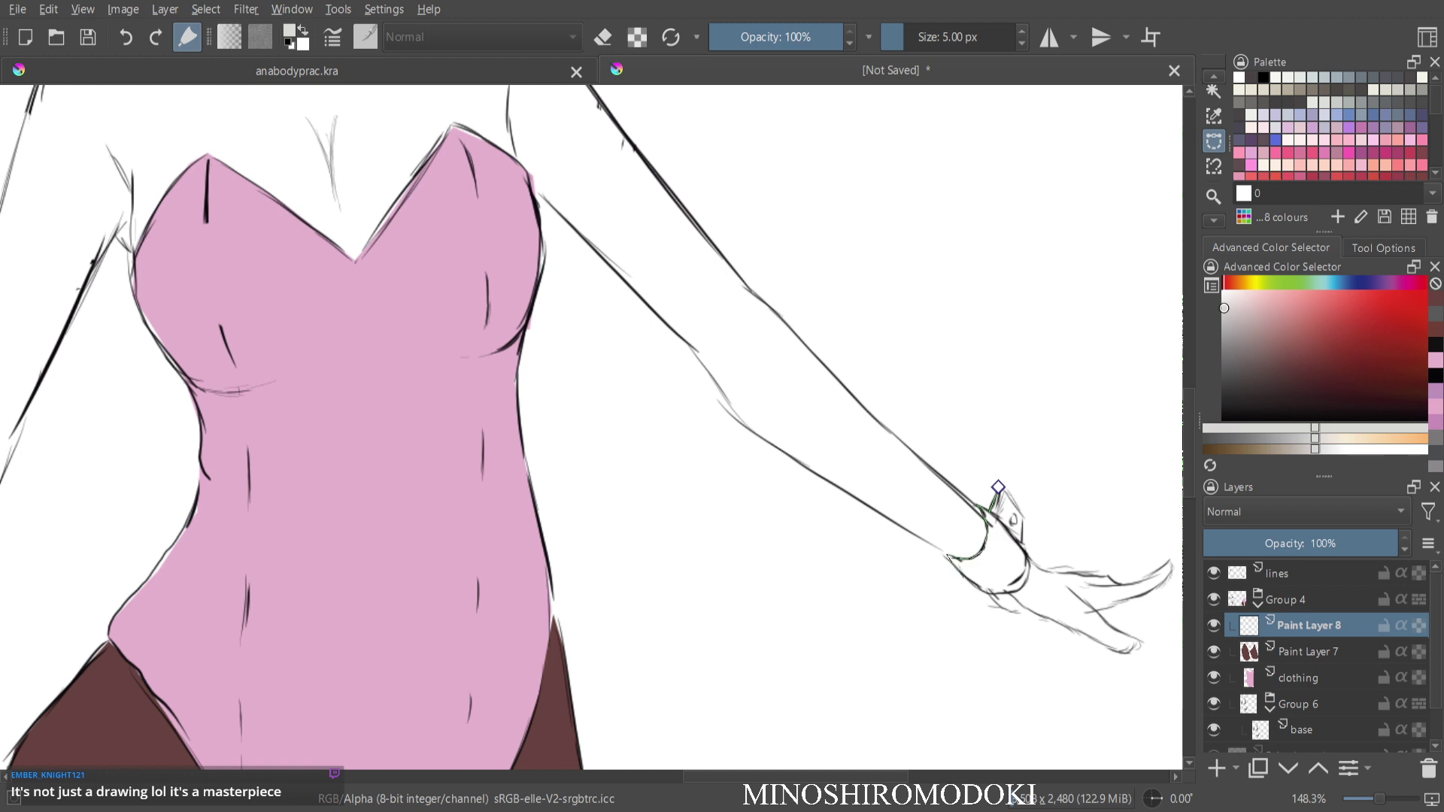
drag(1002, 595, 1032, 587)
drag(999, 487, 998, 489)
key(f)
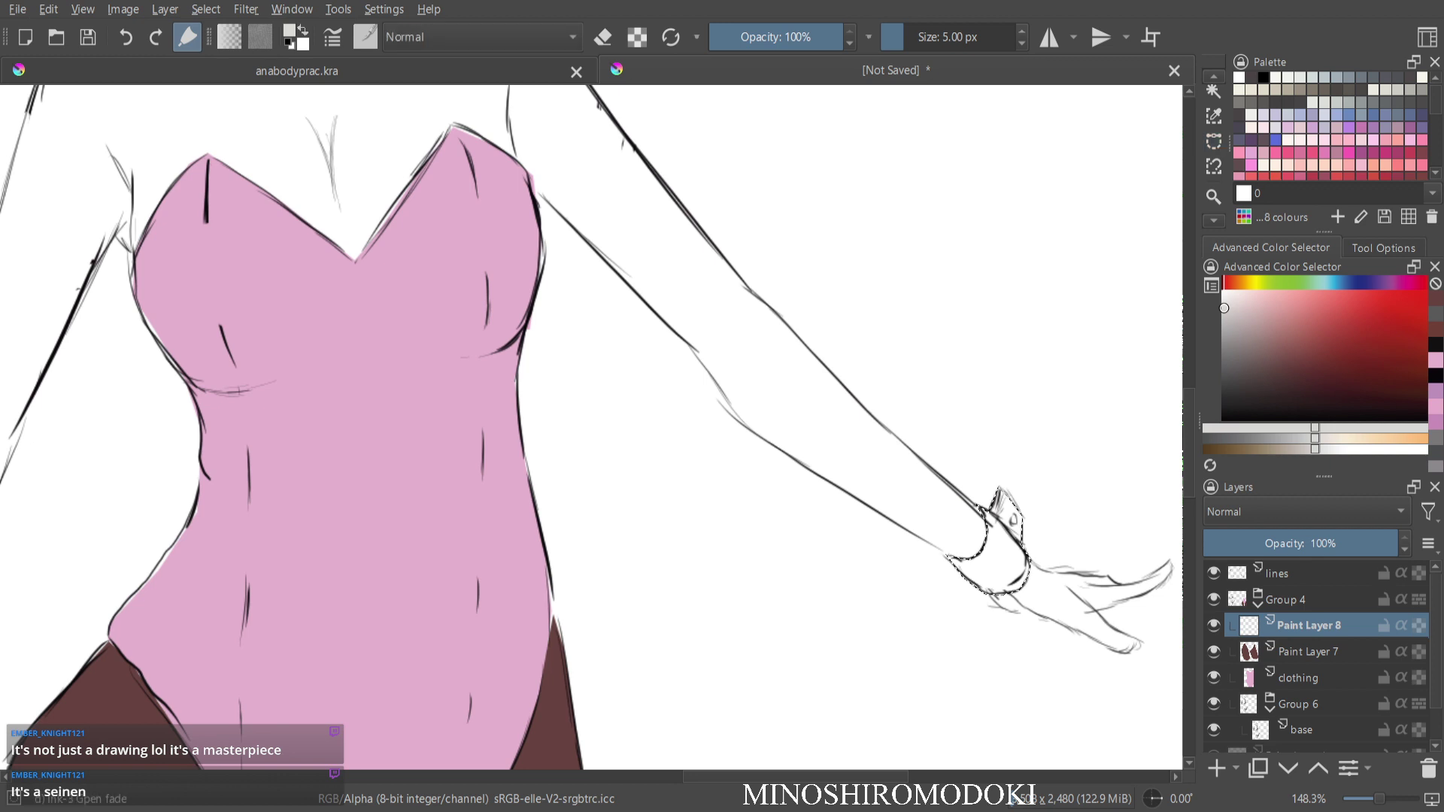
click(1001, 555)
key(ctrl+shift+a)
key(b)
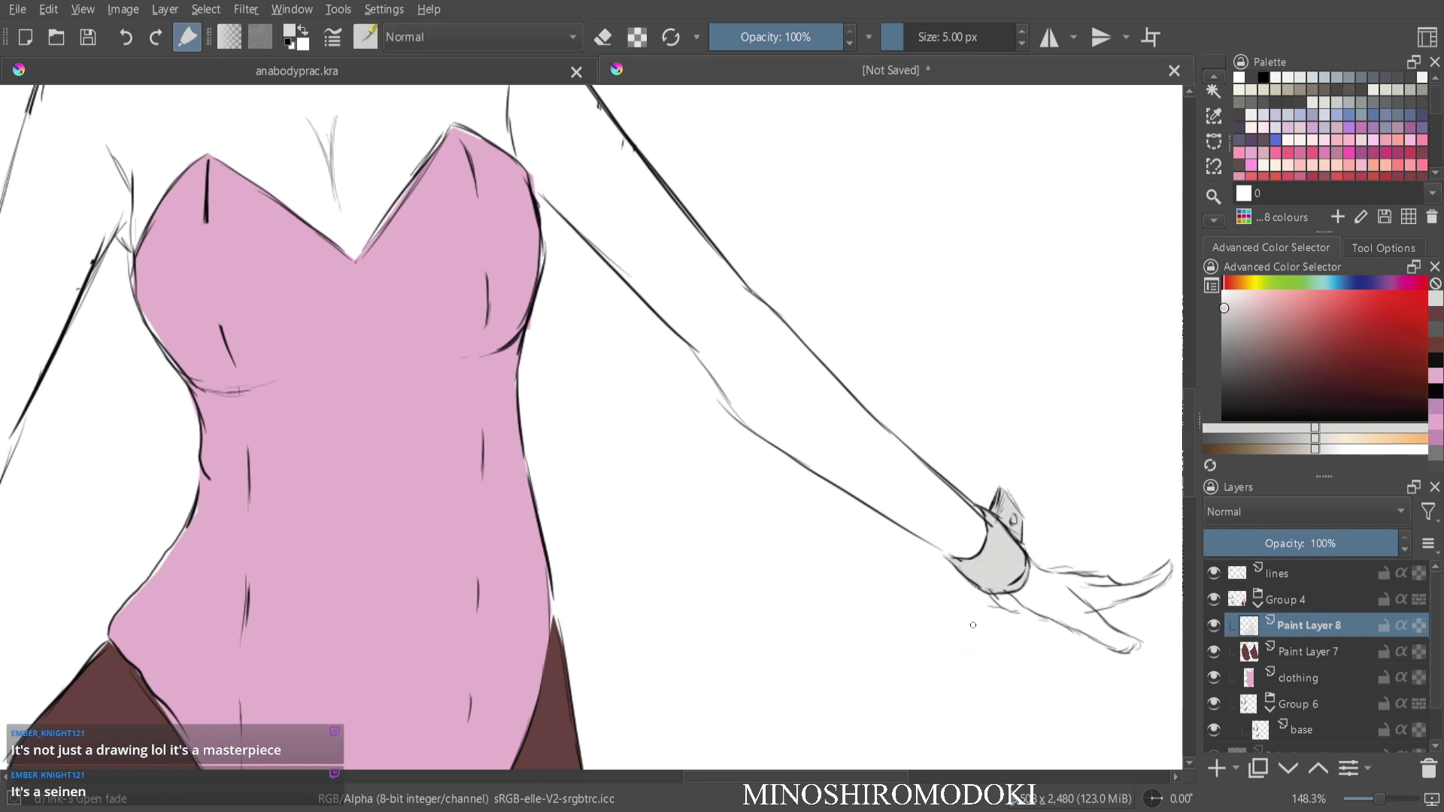
Outline the wrist cuff on the left-hand arm, fill it with the same light grey, and deselect.
scroll(659, 420, down, 3)
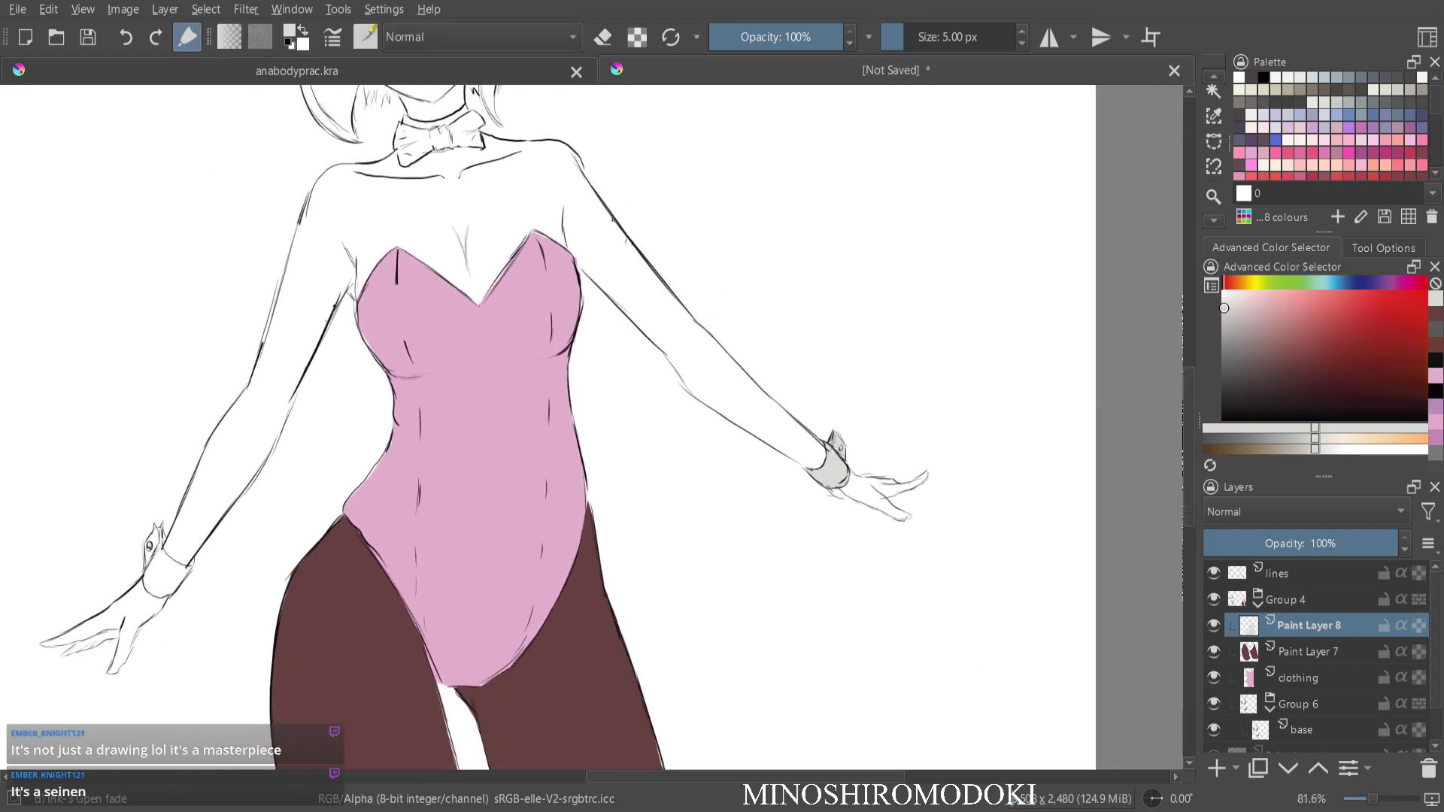
scroll(257, 552, up, 2)
drag(258, 551, 596, 368)
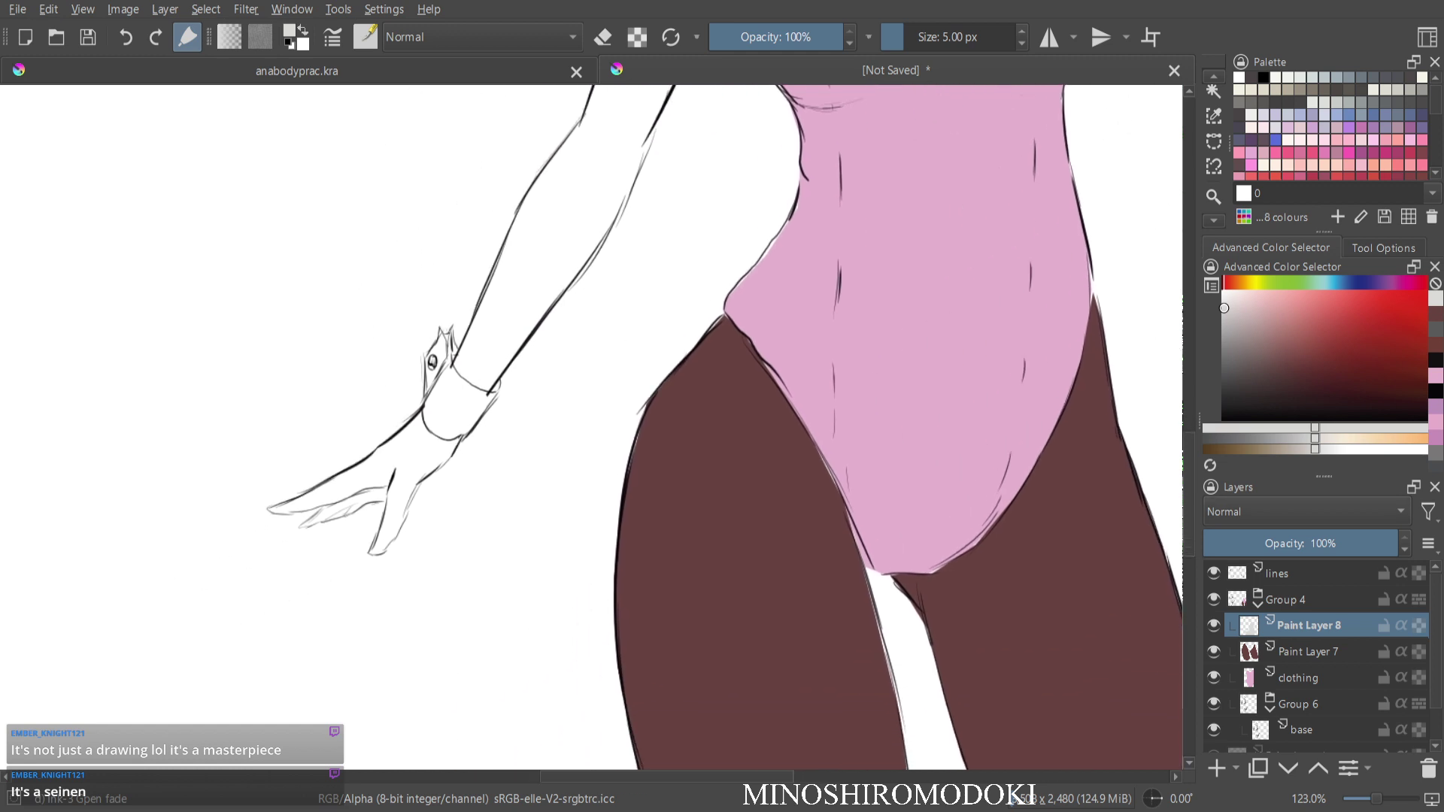
key(ctrl+r)
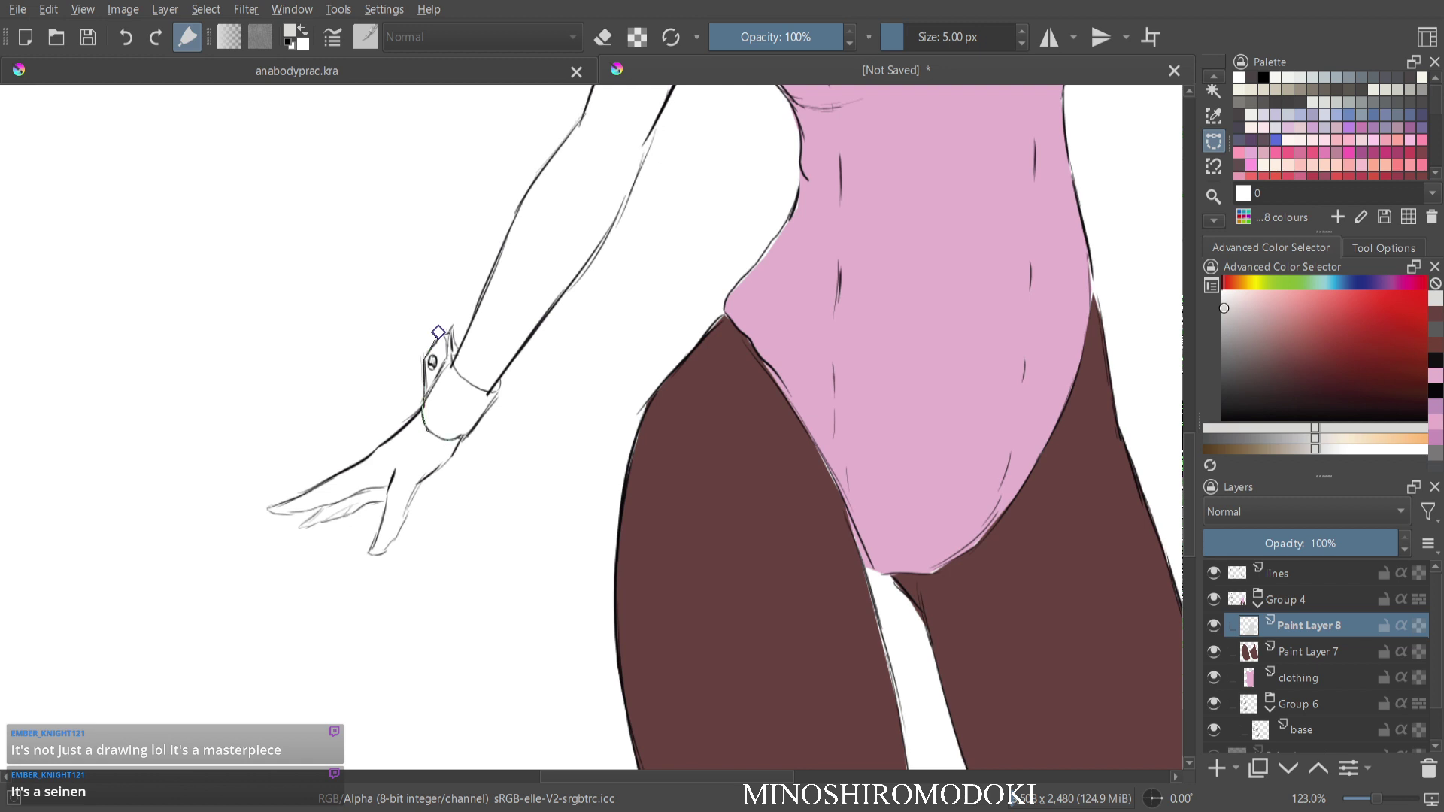
click(486, 417)
drag(438, 332, 431, 335)
key(b)
key(shift+BackSpace)
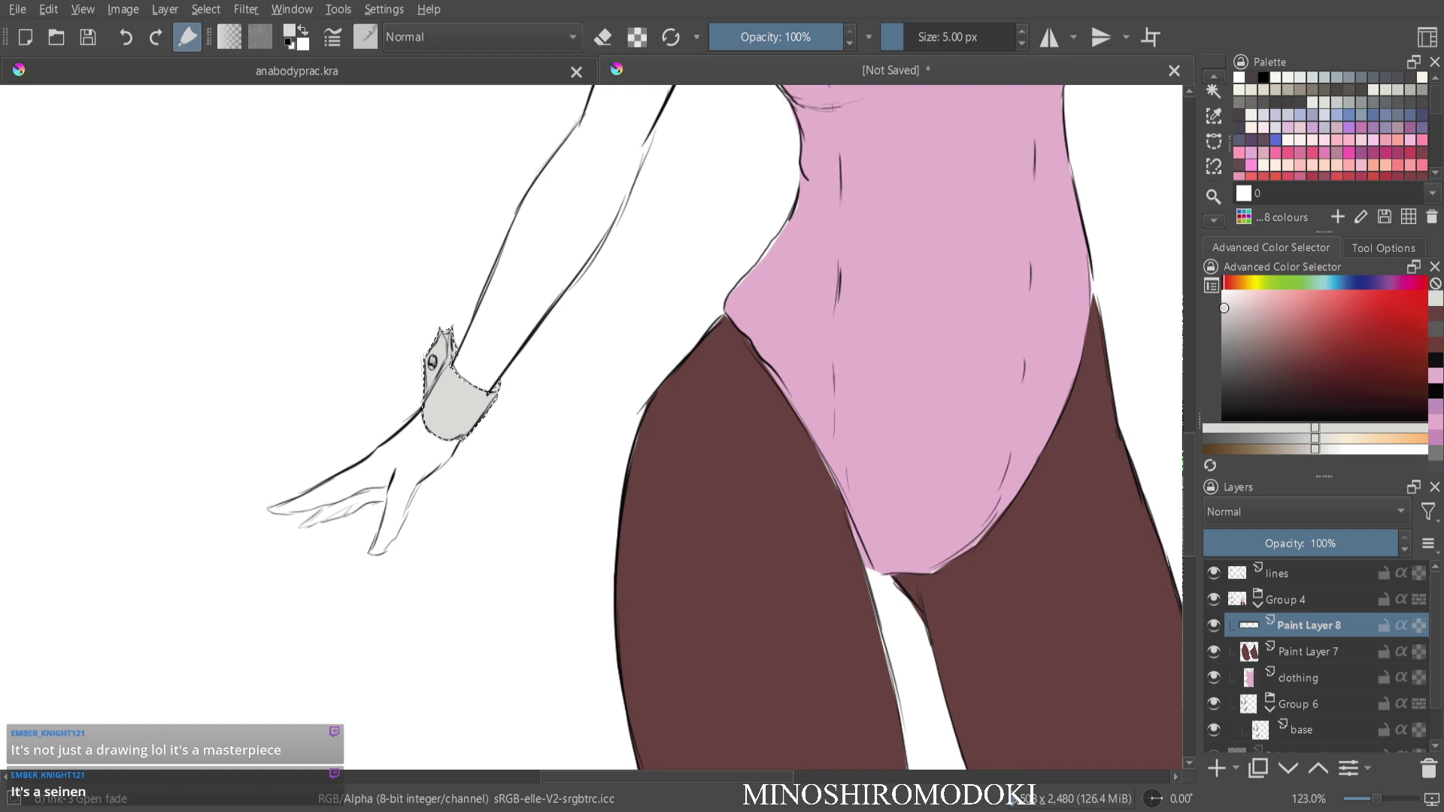
scroll(820, 256, down, 3)
scroll(790, 256, up, 1)
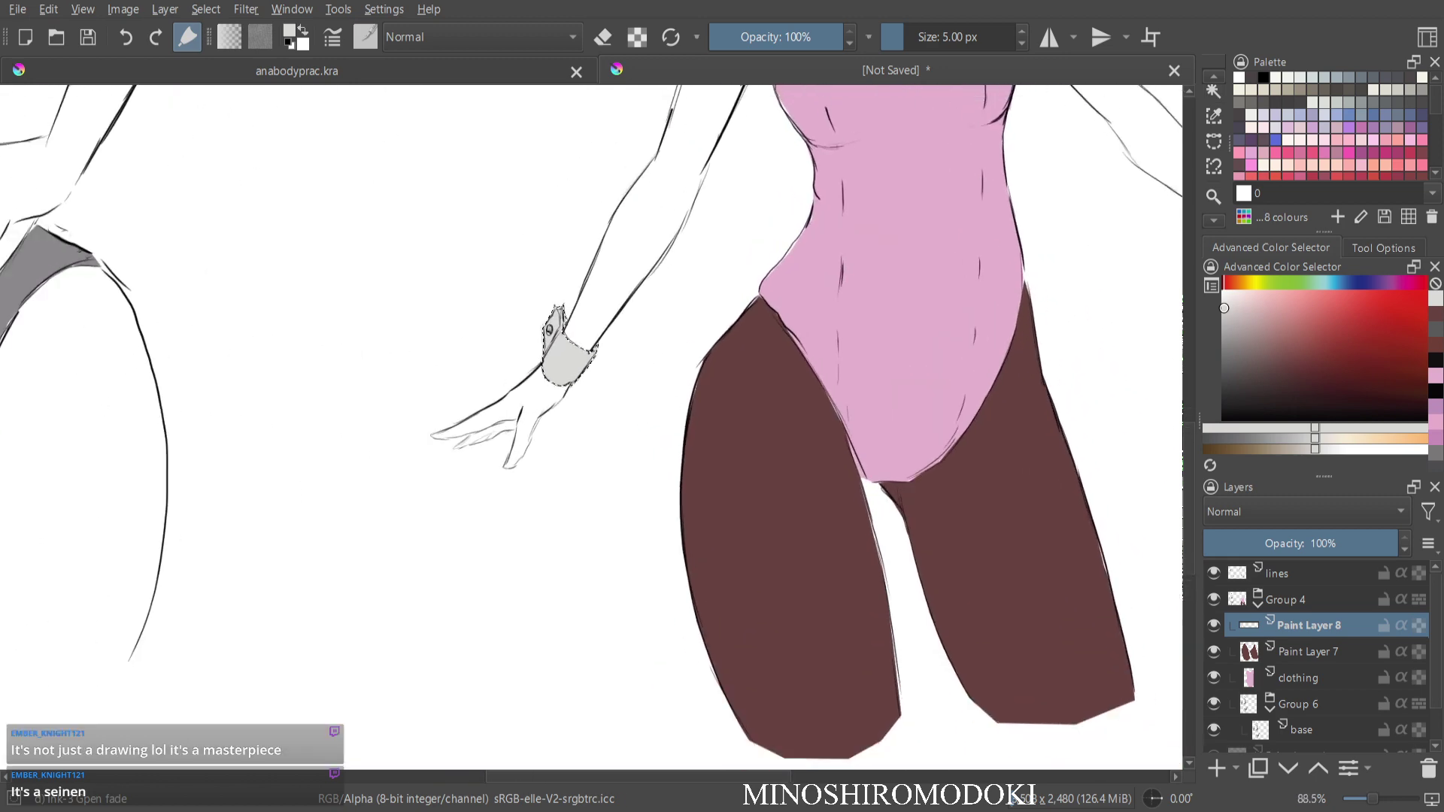
mouse_move(752, 286)
mouse_down()
mouse_move(647, 473)
mouse_move(579, 668)
mouse_up()
key(ctrl+shift+a)
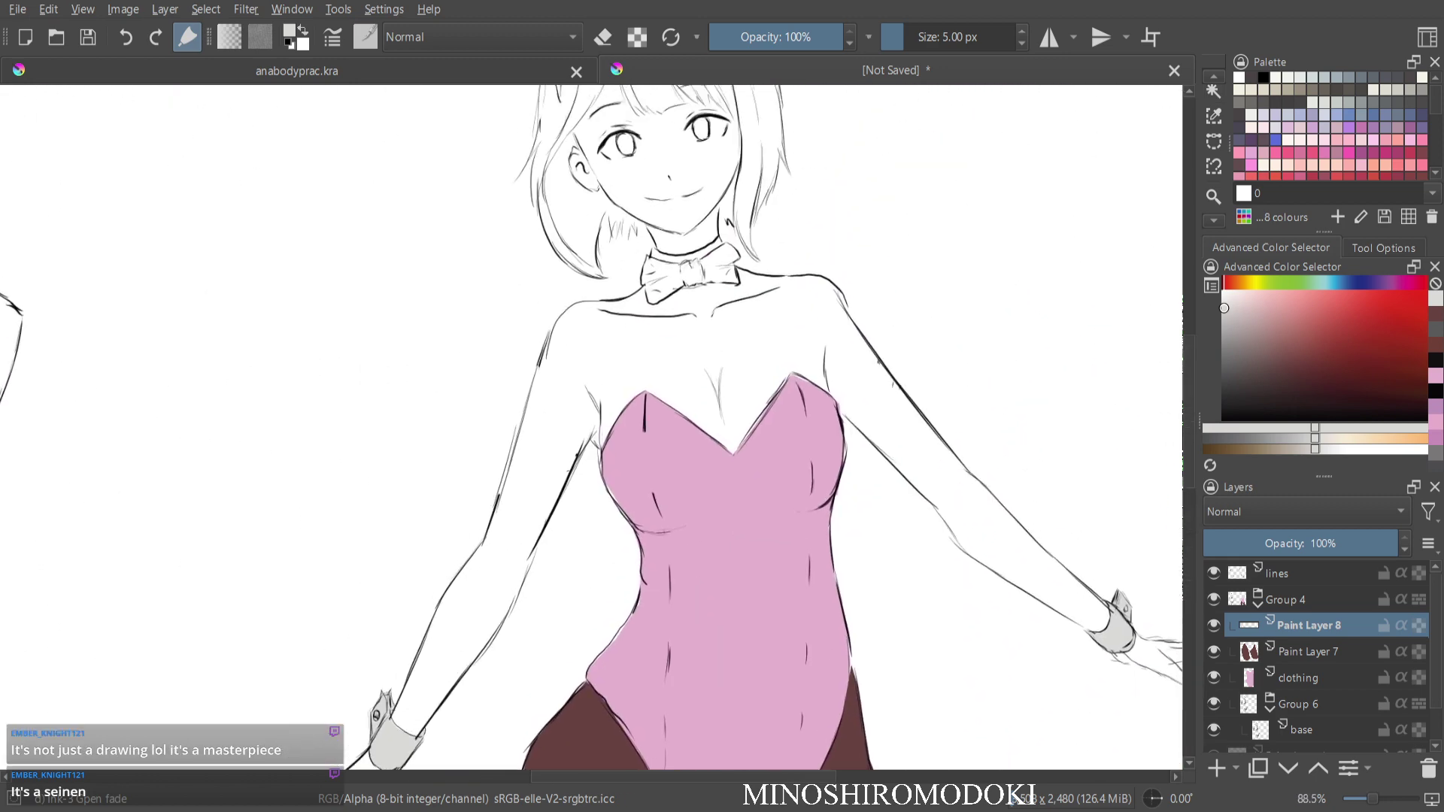
Choose a very dark grey, outline the bow tie at the neck as a selection, and fill it.
key(b)
drag(1243, 331, 1221, 392)
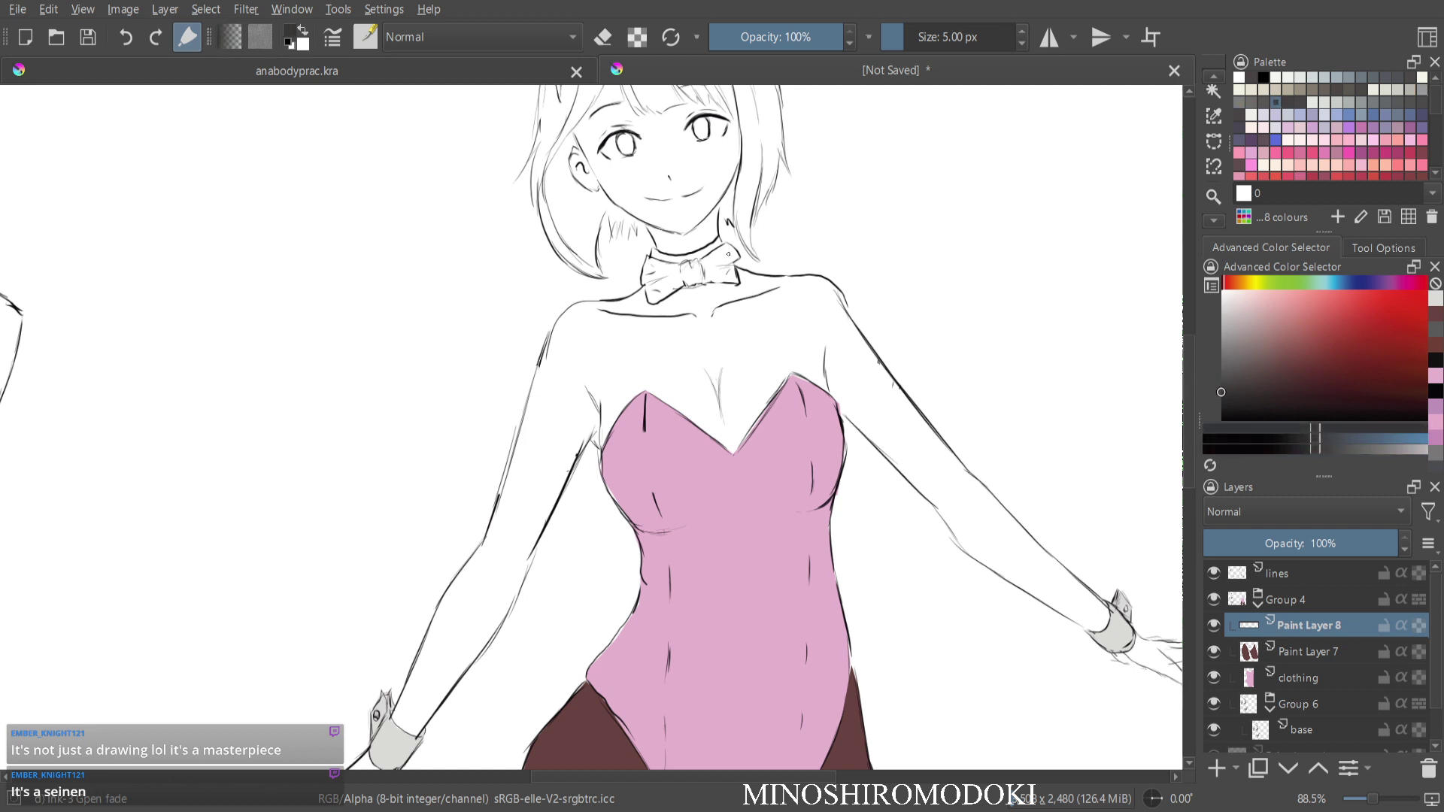
scroll(728, 255, up, 4)
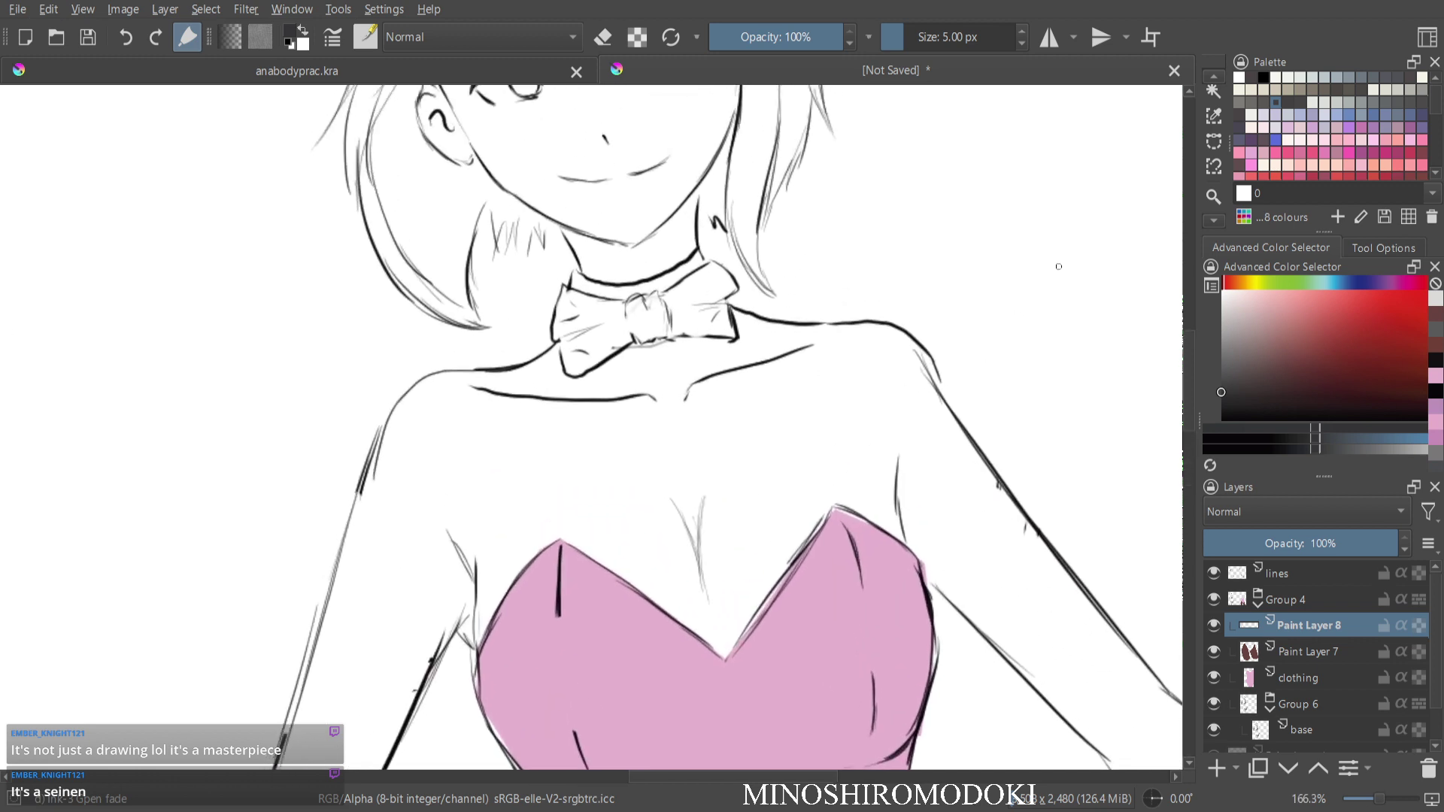
key(ctrl+r)
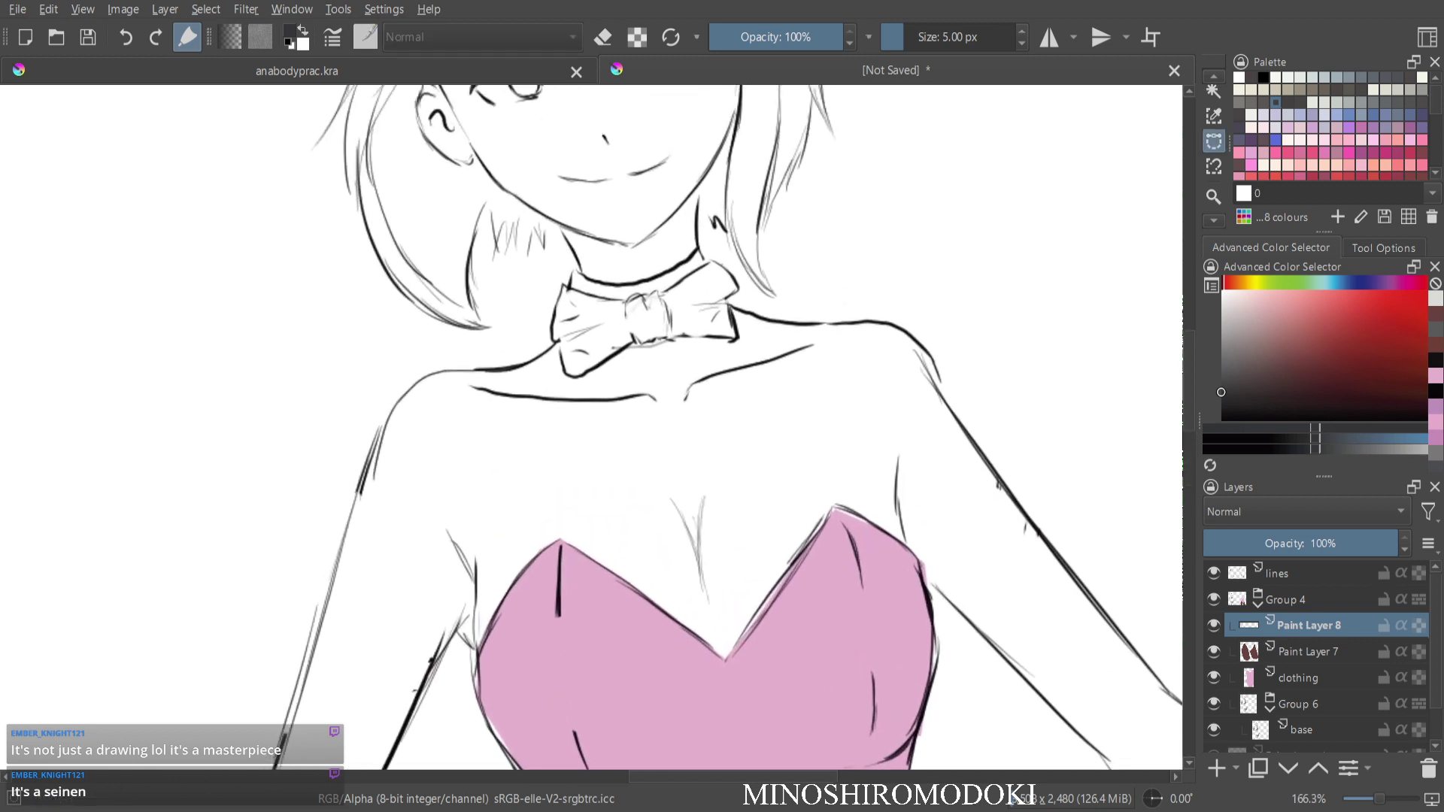
click(562, 284)
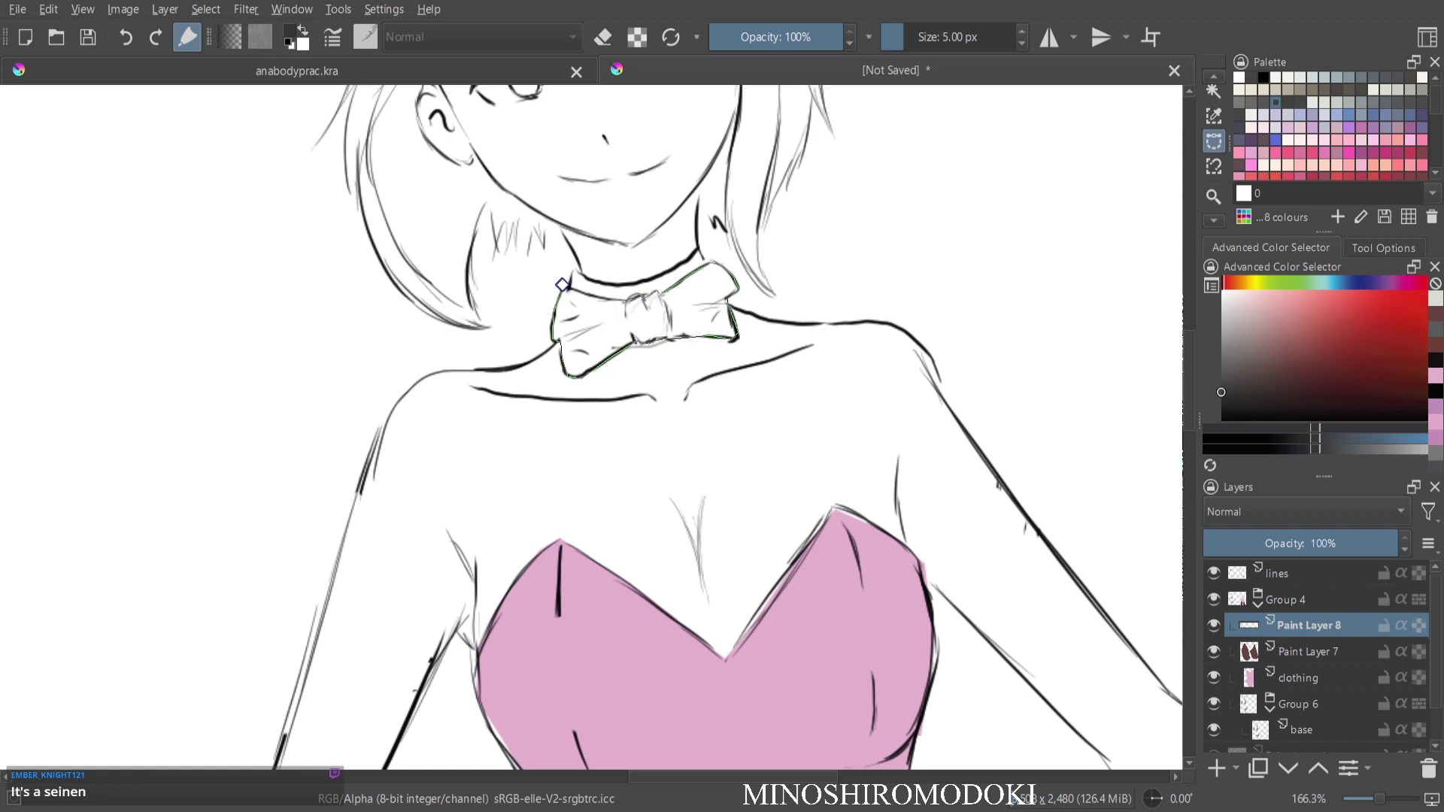
click(562, 284)
key(shift+BackSpace)
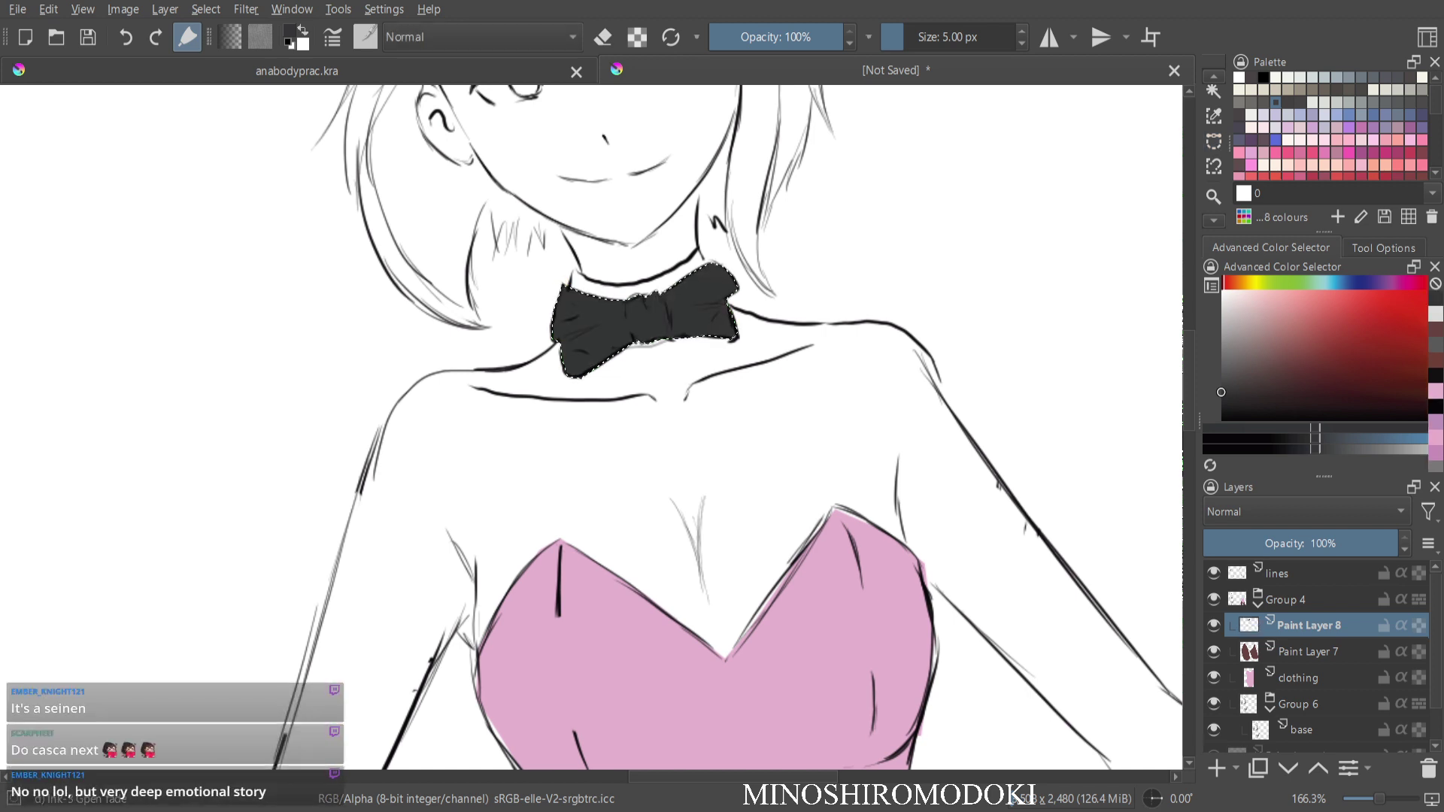
Clear the bow tie selection and sample the light grey from the wrist cuff as the painting colour.
key(ctrl+shift+a)
mouse_move(893, 428)
mouse_down()
mouse_move(893, 586)
mouse_move(884, 426)
mouse_up()
ctrl+click(597, 547)
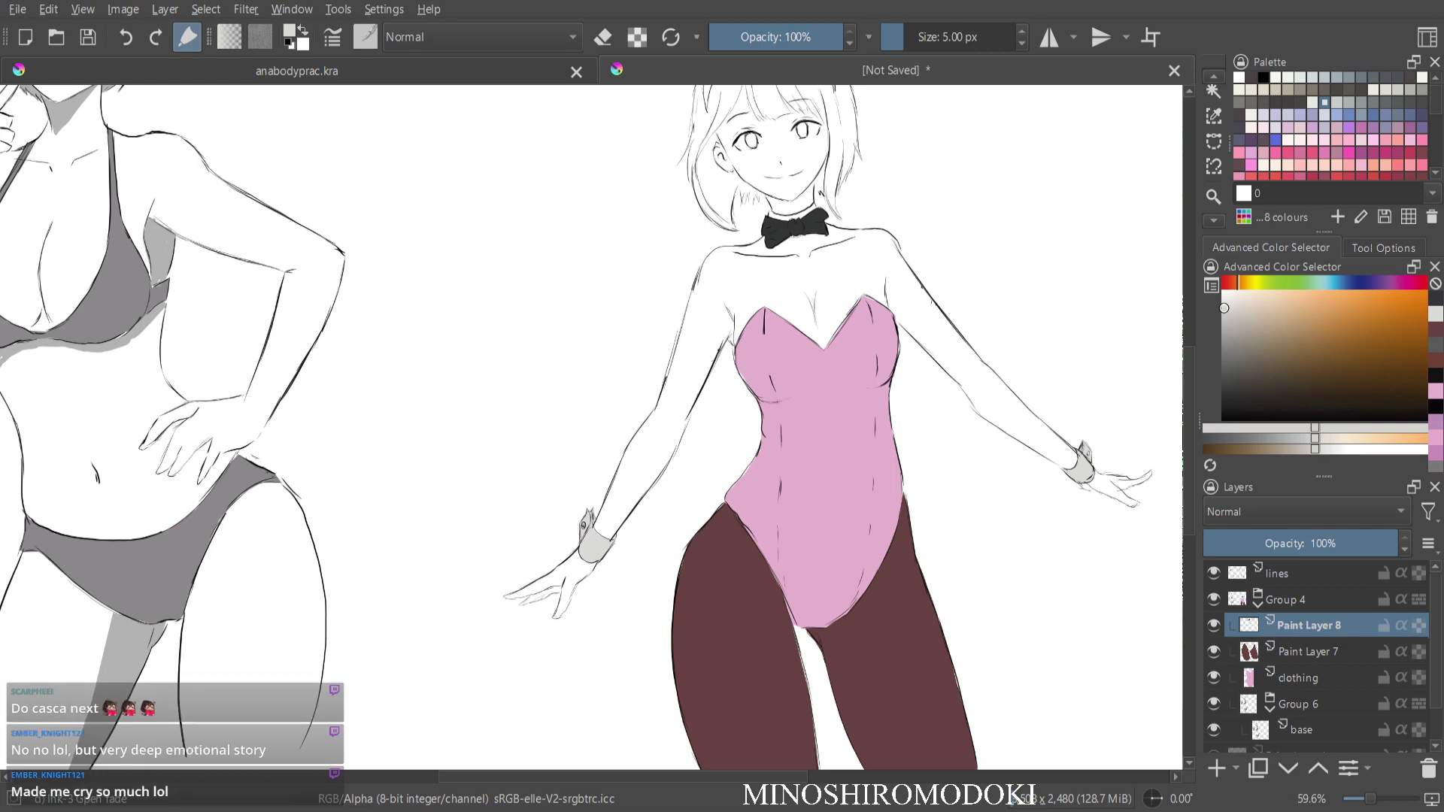
drag(849, 189, 849, 111)
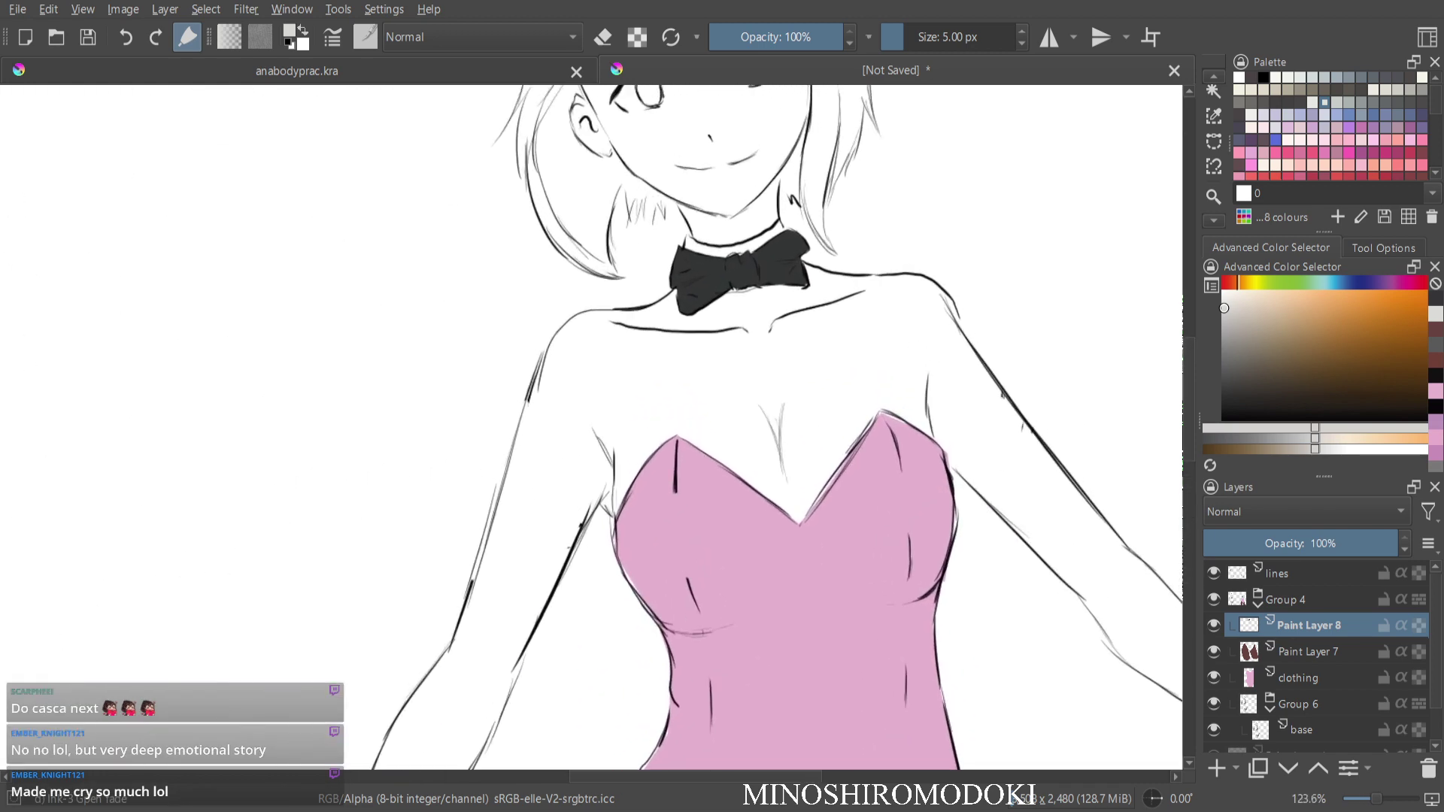
drag(760, 300, 686, 358)
key(shift+BackSpace)
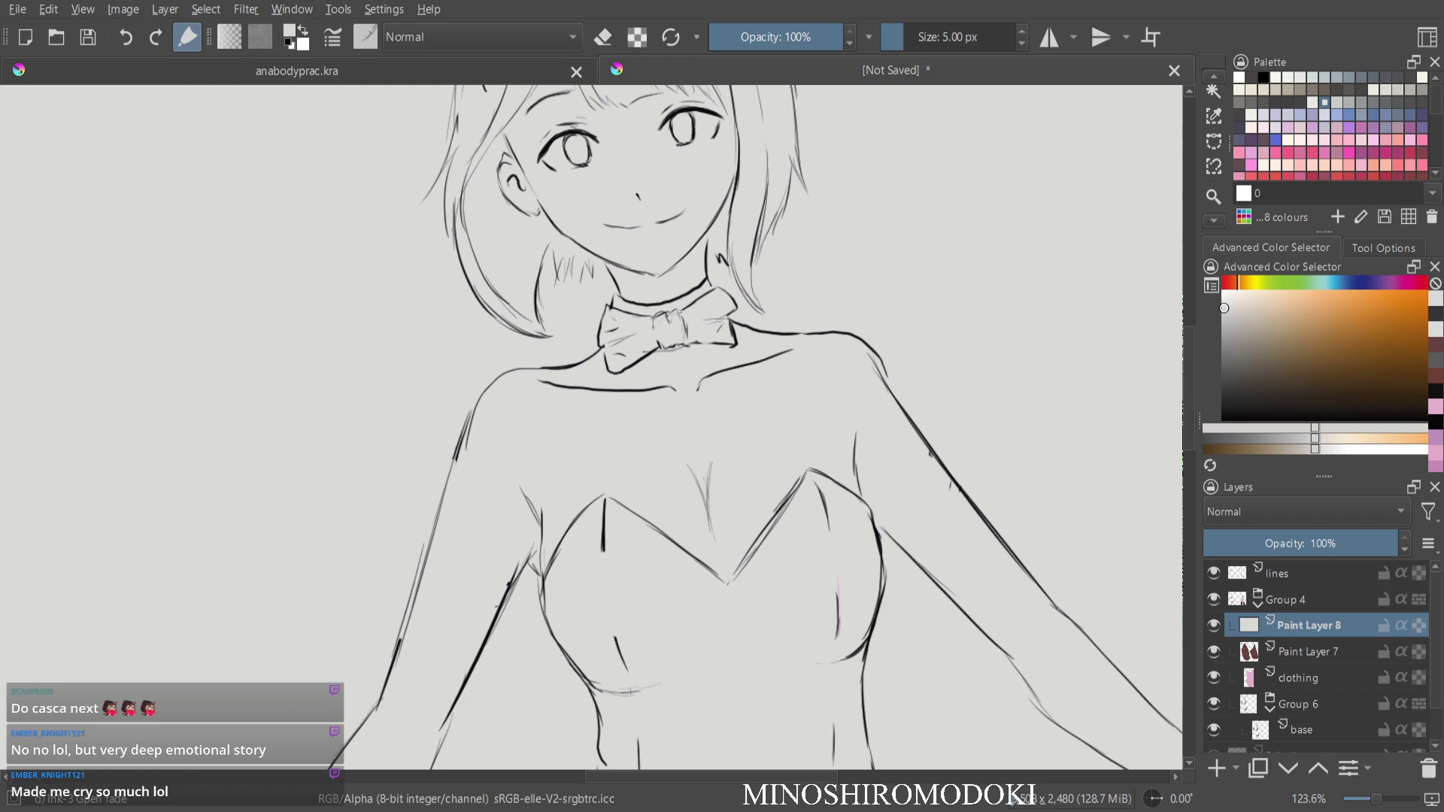
key(ctrl+z)
Outline the collar band above the bow tie as a selection, fill it with light grey, and deselect.
scroll(746, 389, up, 3)
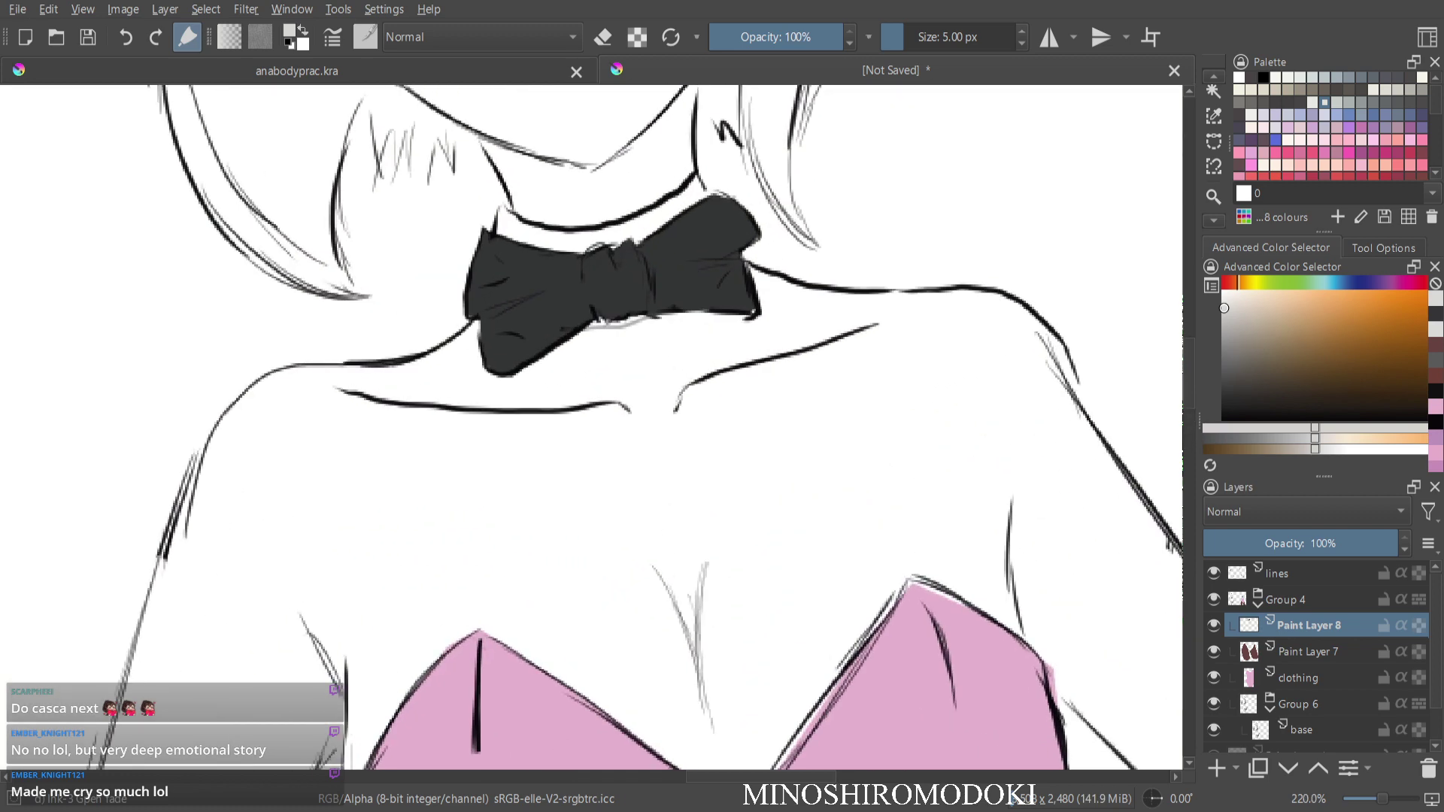
scroll(746, 389, up, 1)
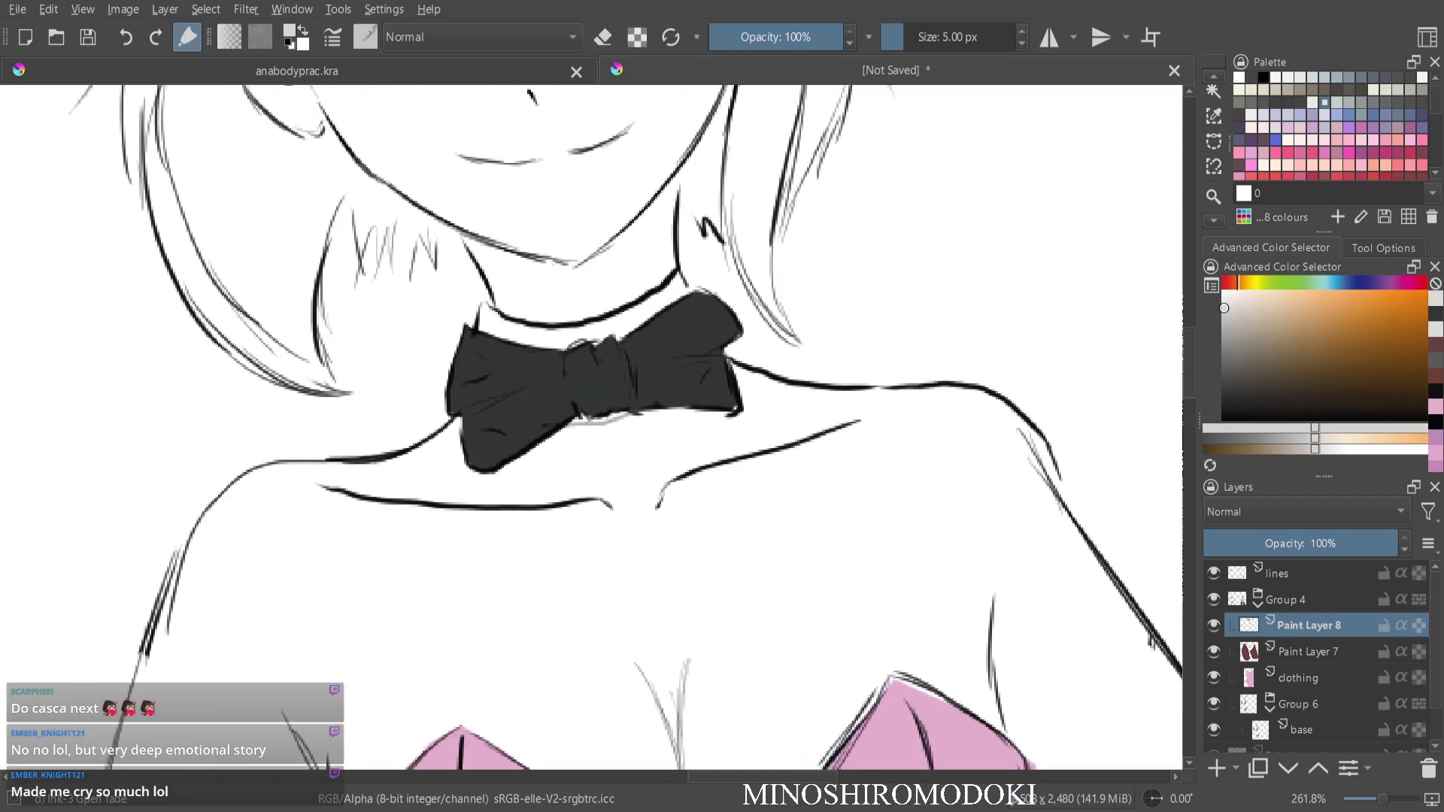
click(1215, 141)
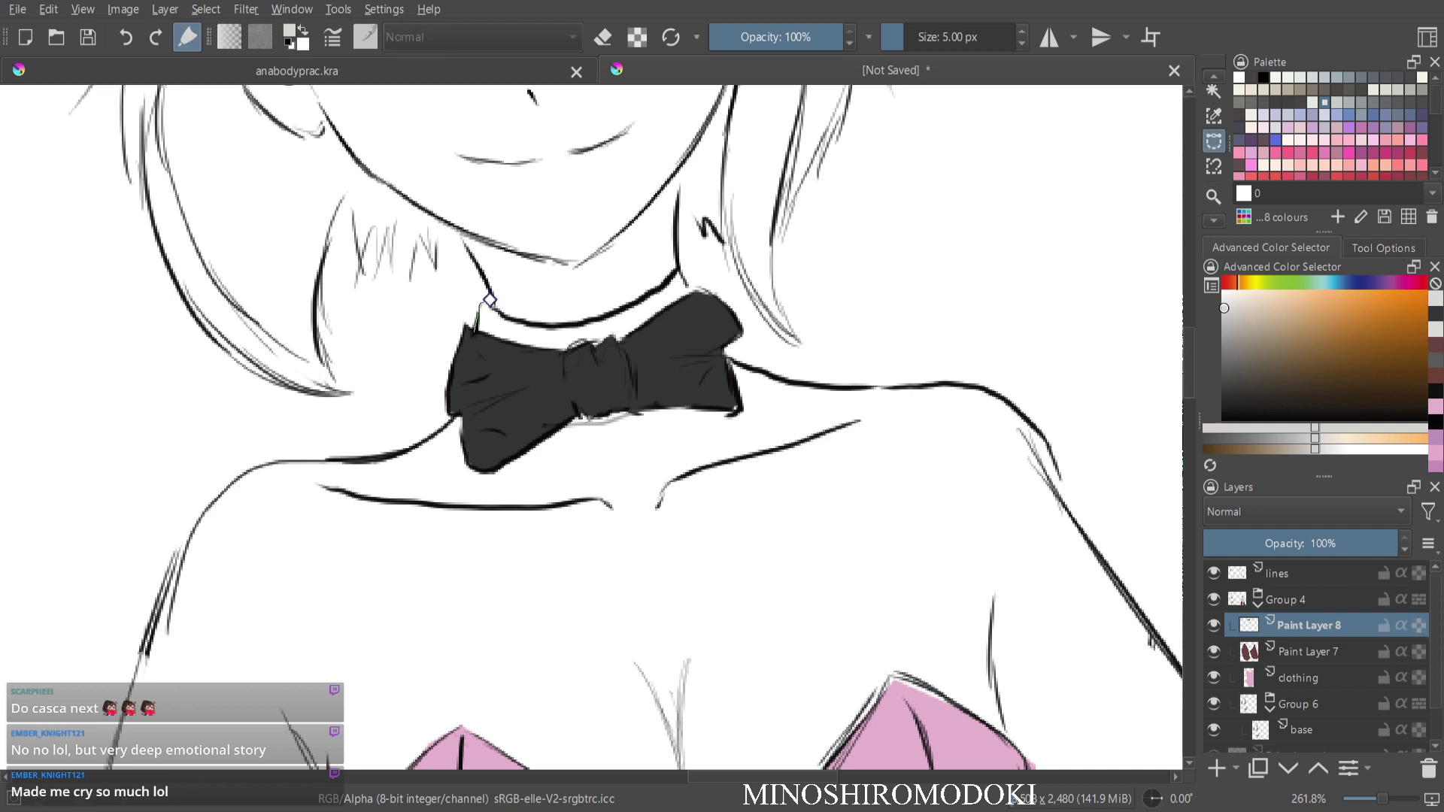
mouse_move(475, 336)
mouse_down()
mouse_move(556, 357)
mouse_move(520, 343)
mouse_move(624, 341)
mouse_move(685, 280)
mouse_up()
click(657, 293)
drag(580, 325, 564, 328)
click(525, 325)
click(498, 318)
click(490, 301)
key(f)
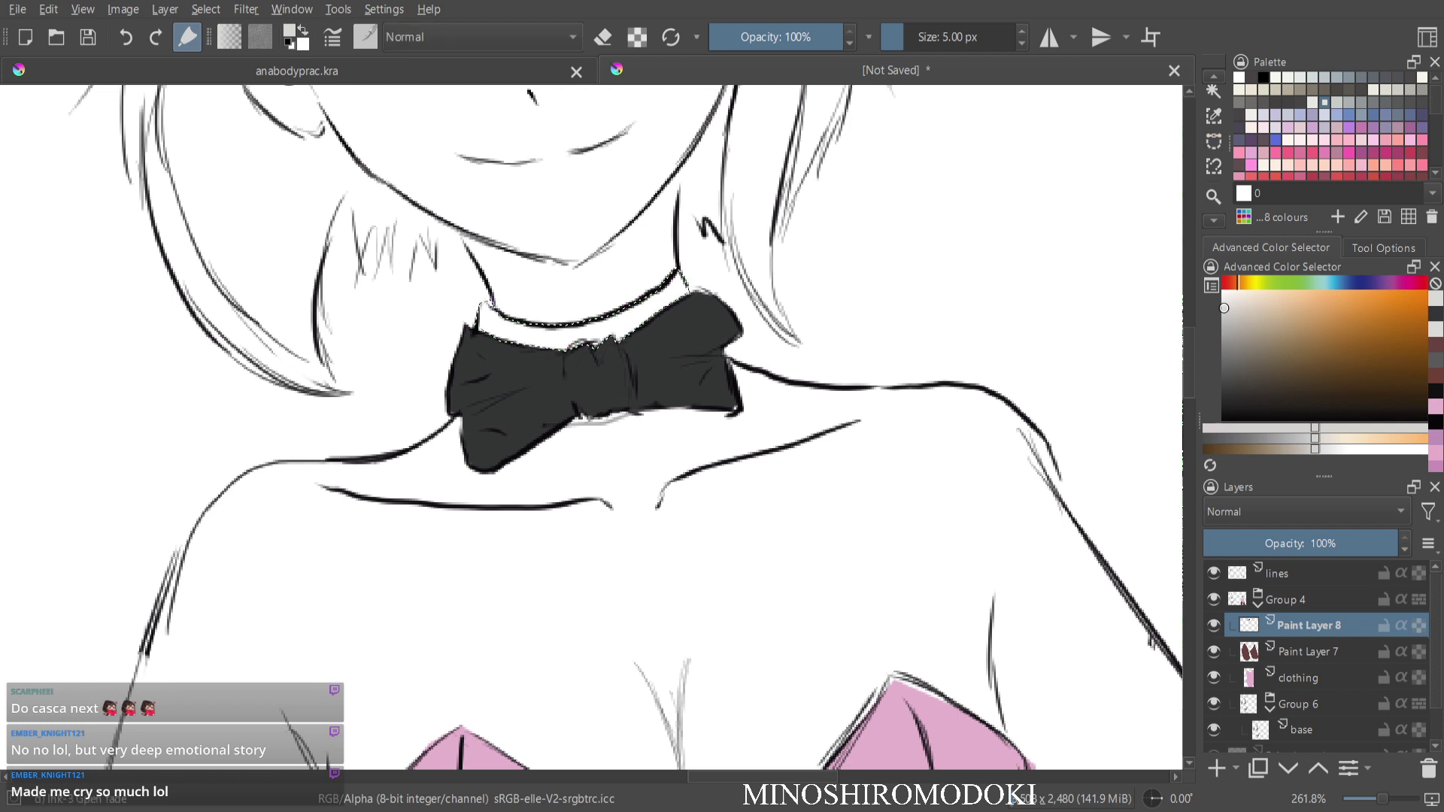
click(527, 335)
key(ctrl+shift+a)
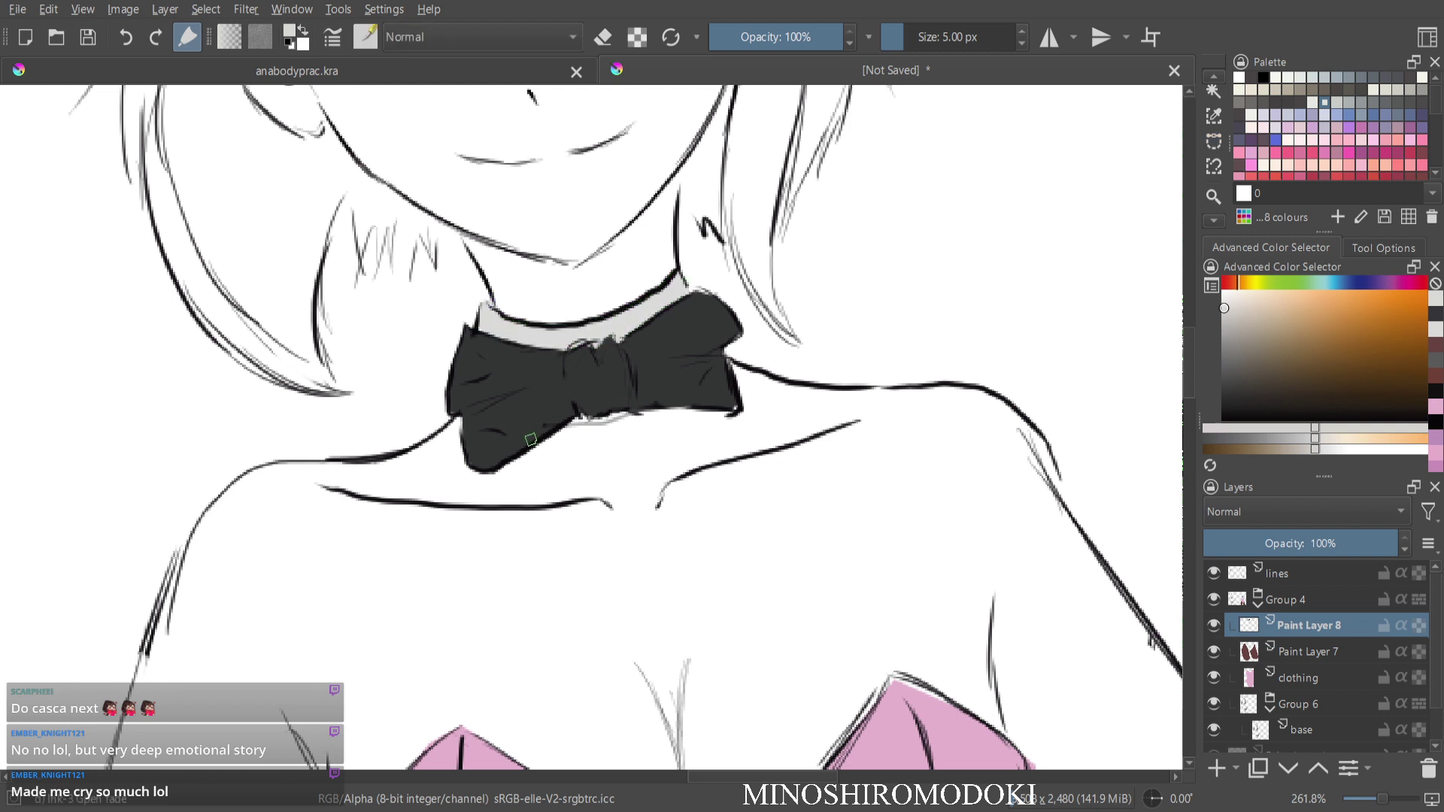
Outline the small collar strip peeking out below the bow tie's knot and fill it with light grey.
key(ctrl+r)
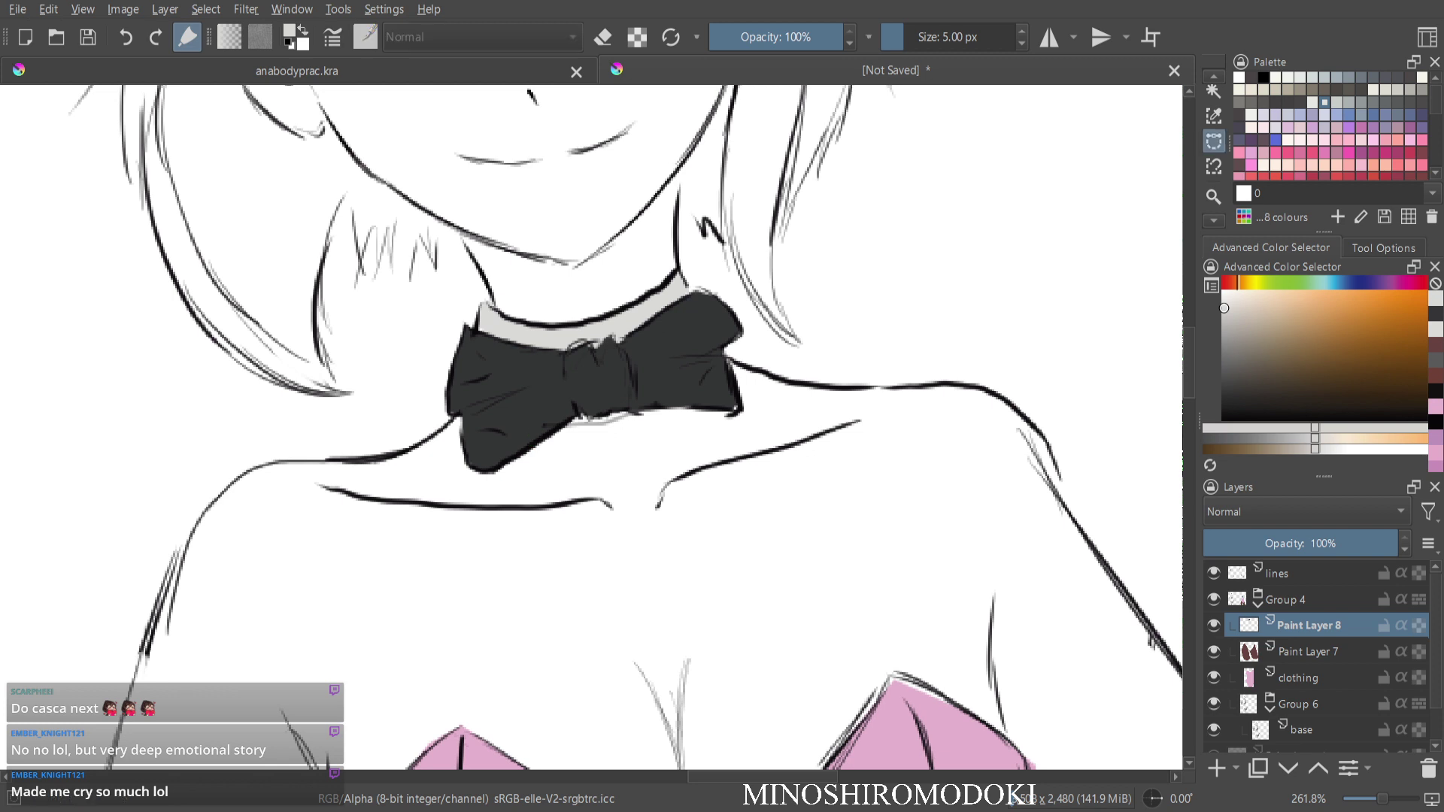
click(571, 425)
click(604, 426)
click(638, 414)
key(b)
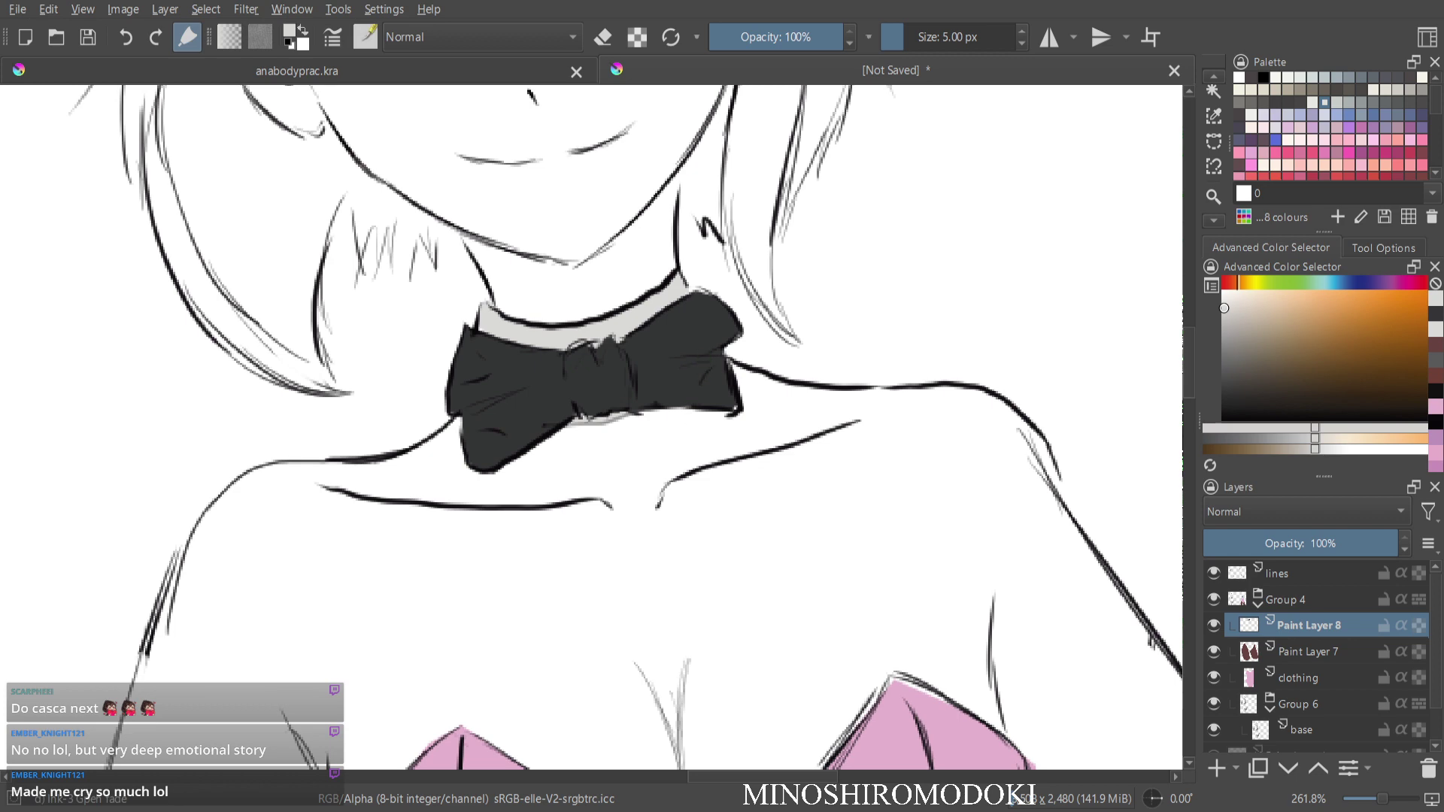
Choose a dark grey and outline the bunny ears and headband as one selection, starting at the folded ear's tip.
drag(765, 300, 766, 587)
scroll(741, 481, up, 1)
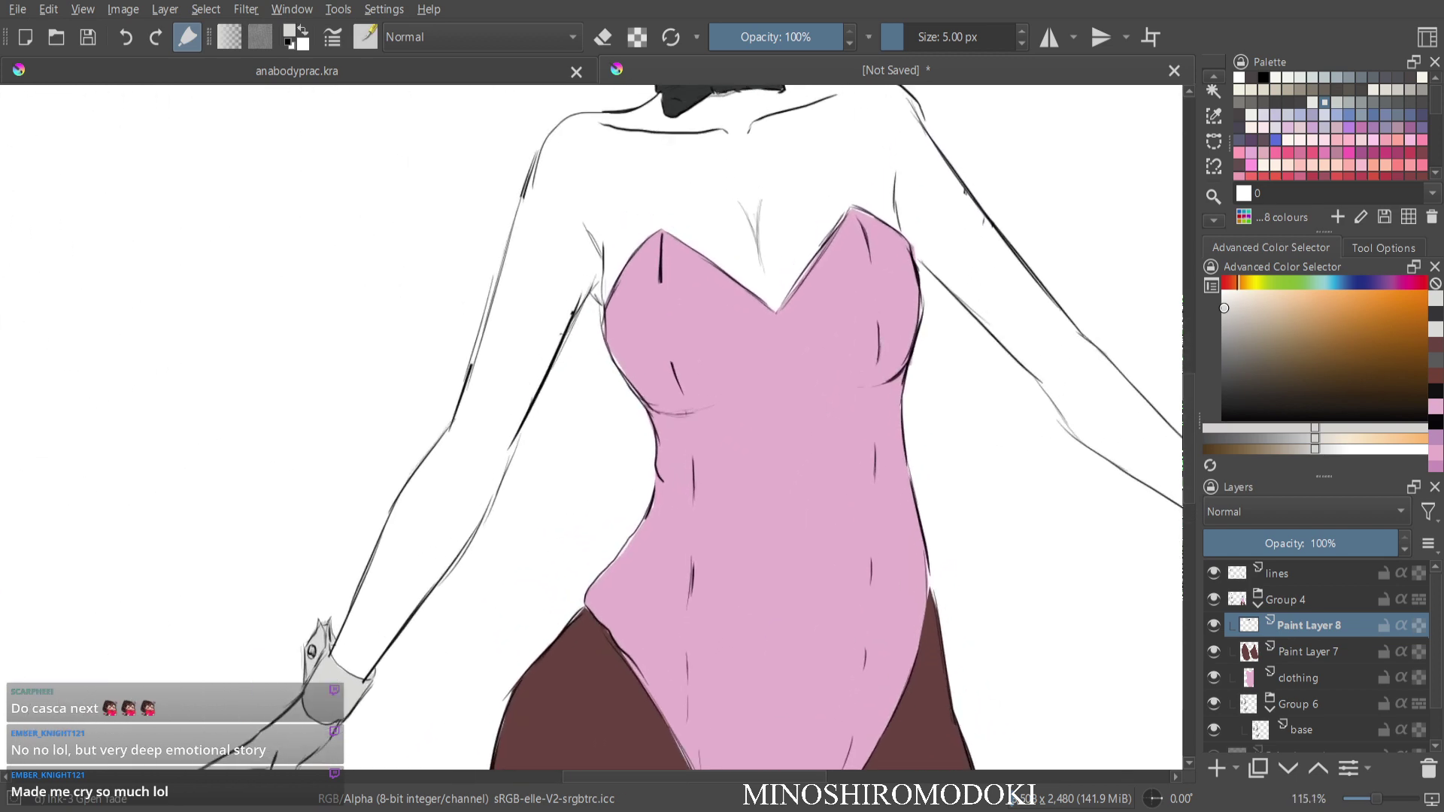
drag(753, 135, 705, 752)
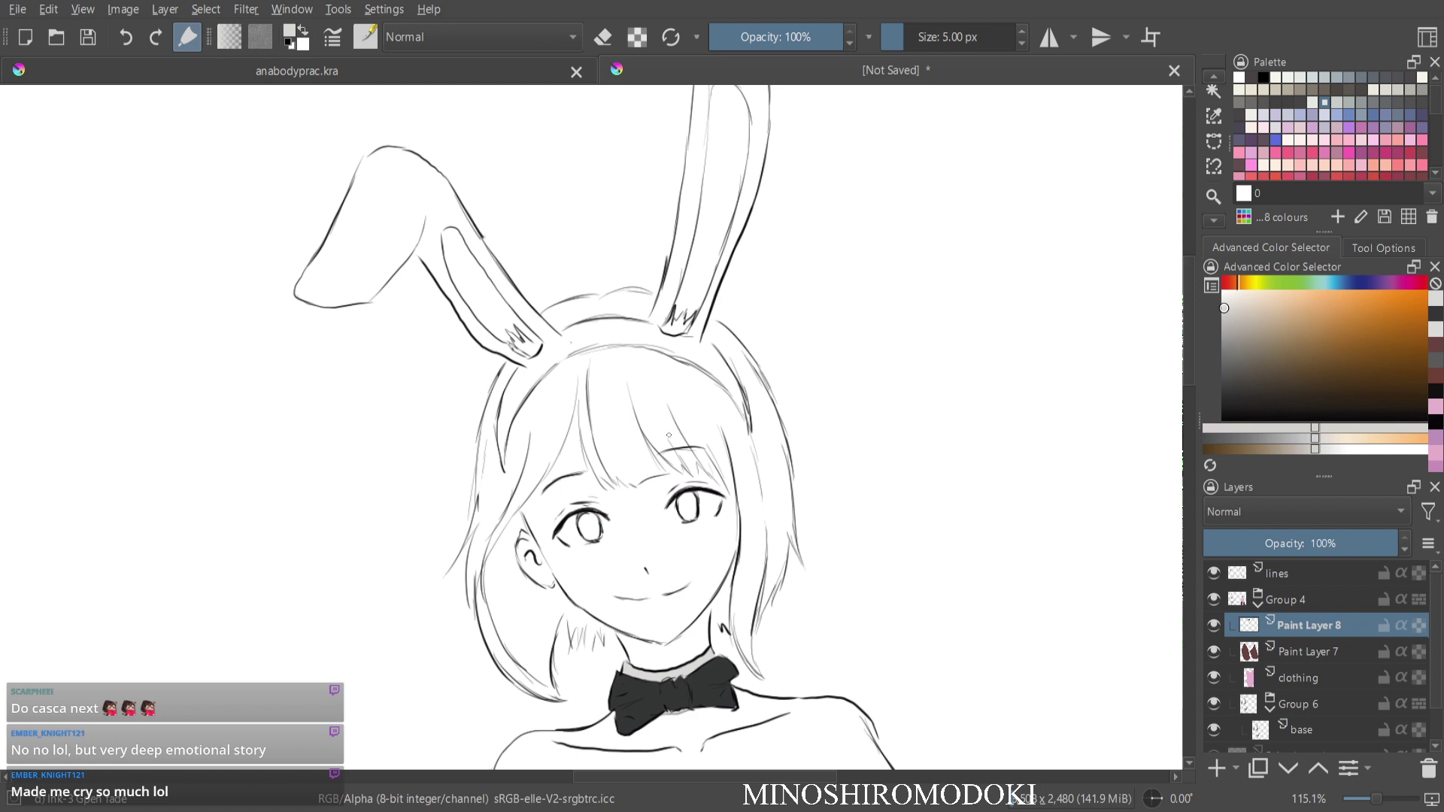
drag(1224, 308, 1221, 365)
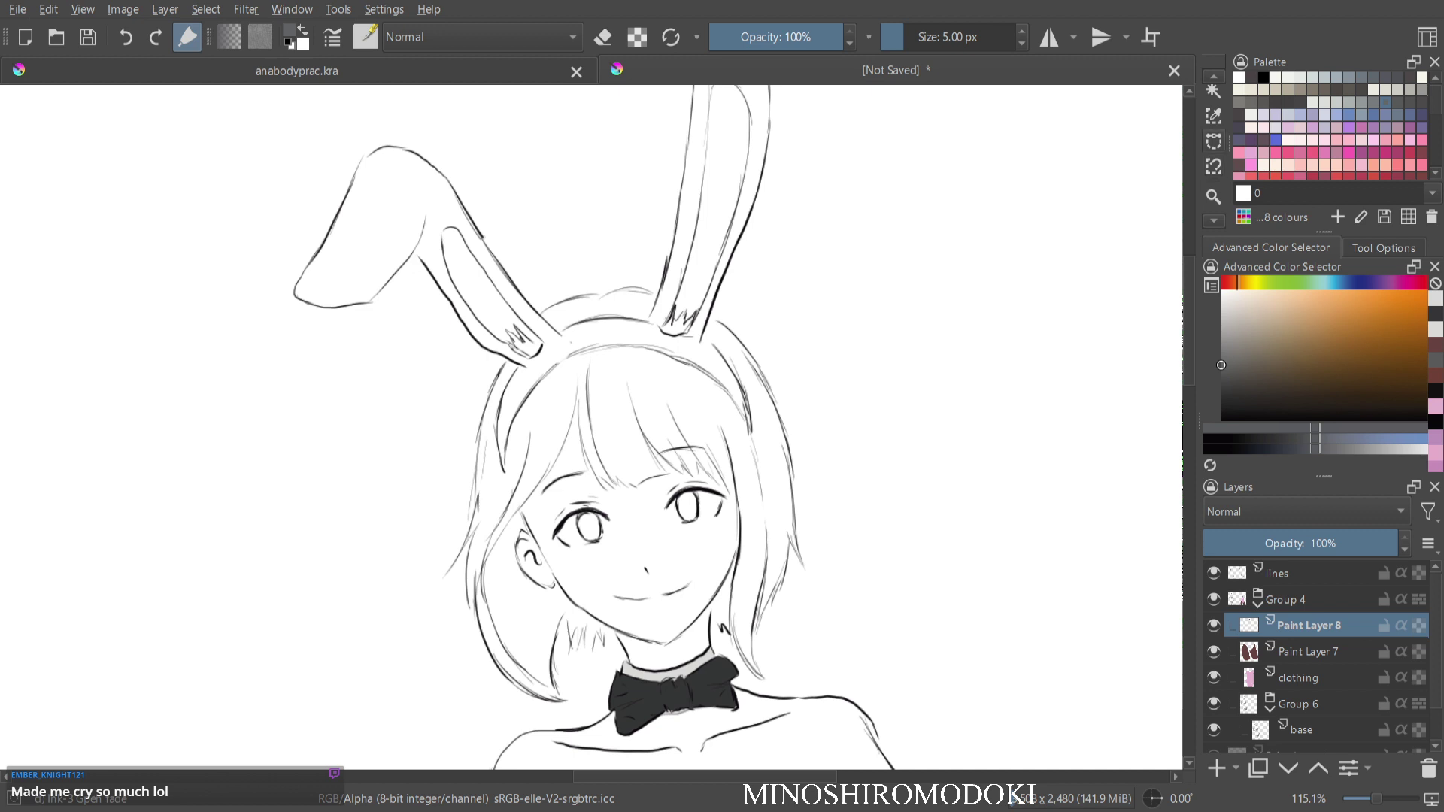
click(1214, 142)
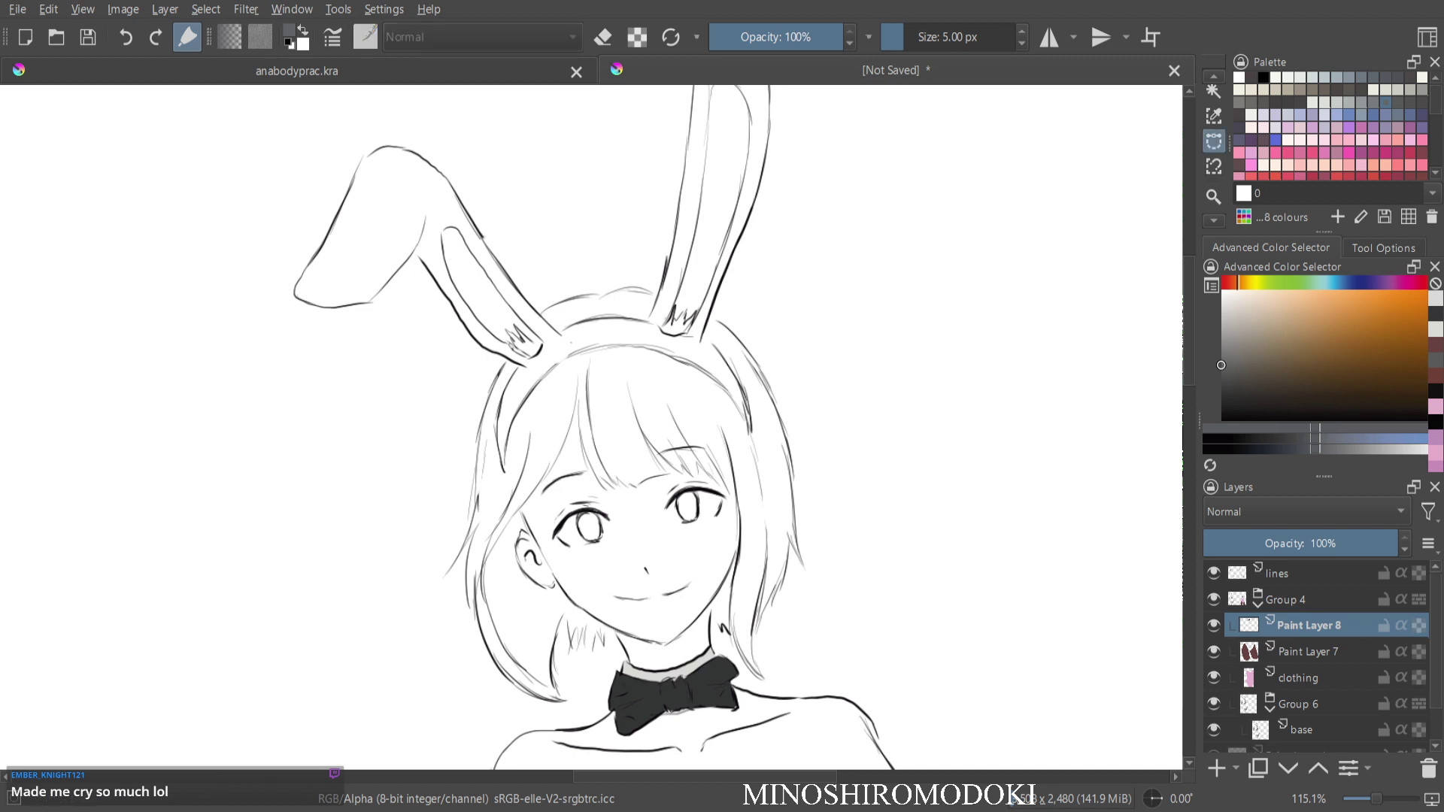
click(293, 292)
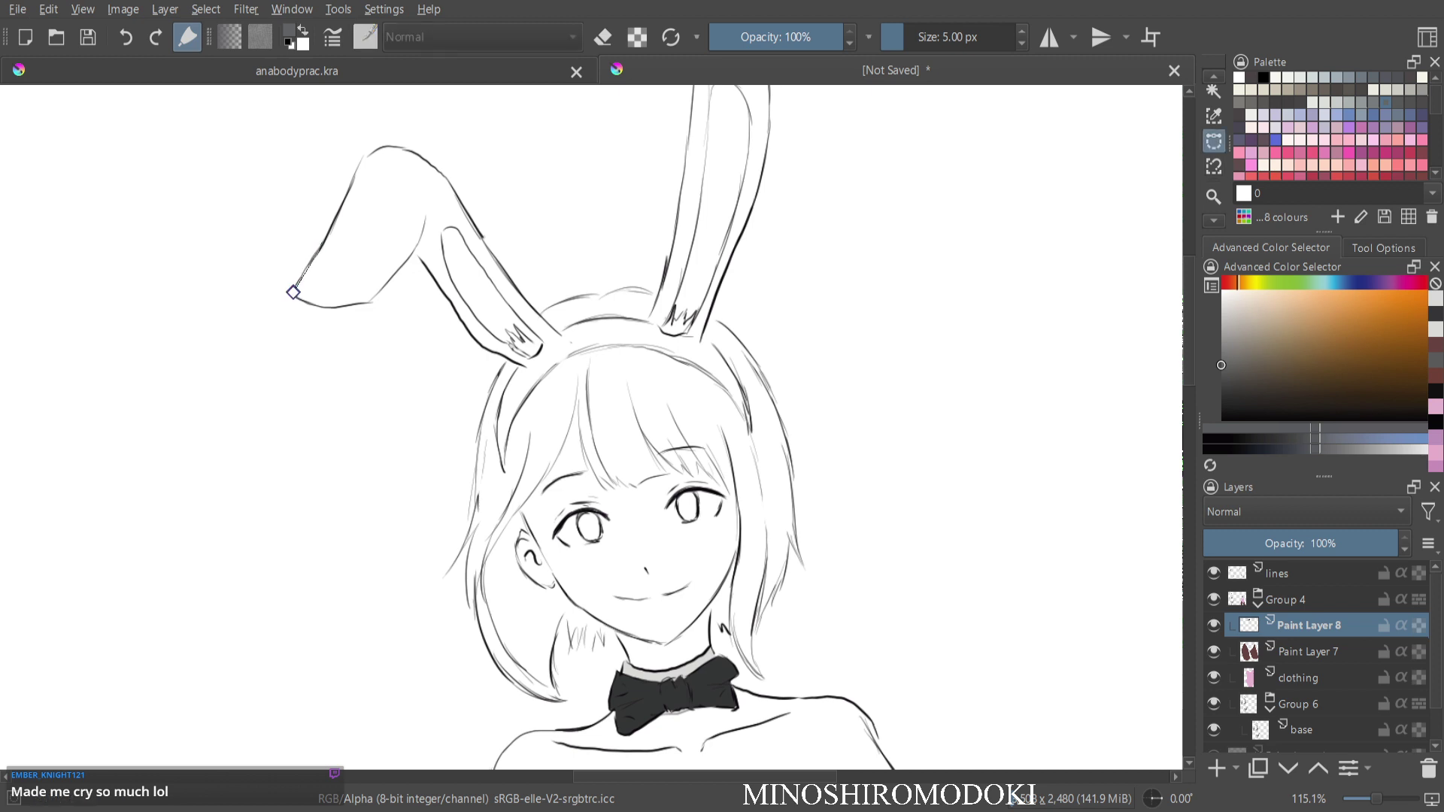
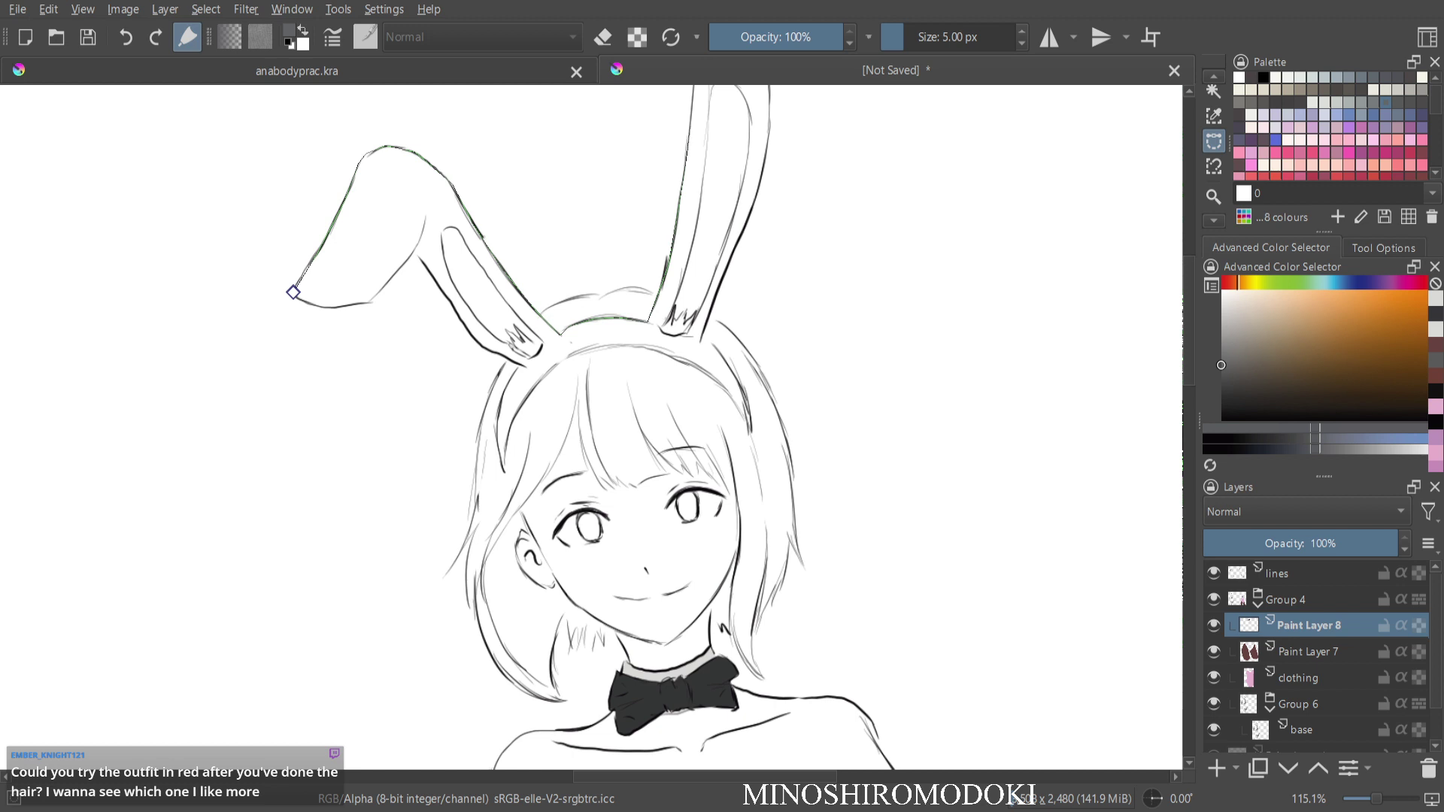
drag(711, 135, 645, 324)
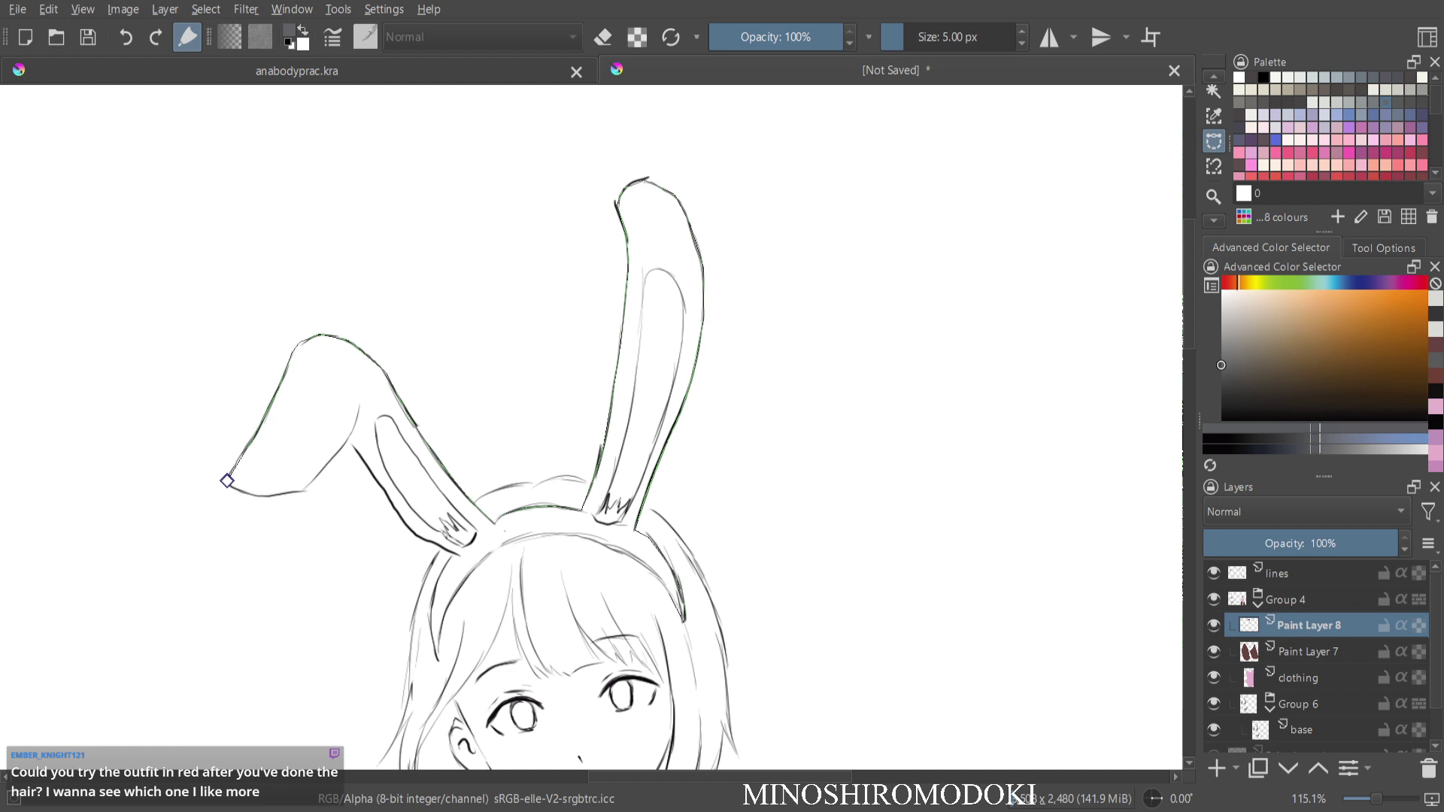
Finish the magnetic selection around the bunny ears and headband, closing the outline, and fill it with dark grey.
scroll(657, 558, up, 3)
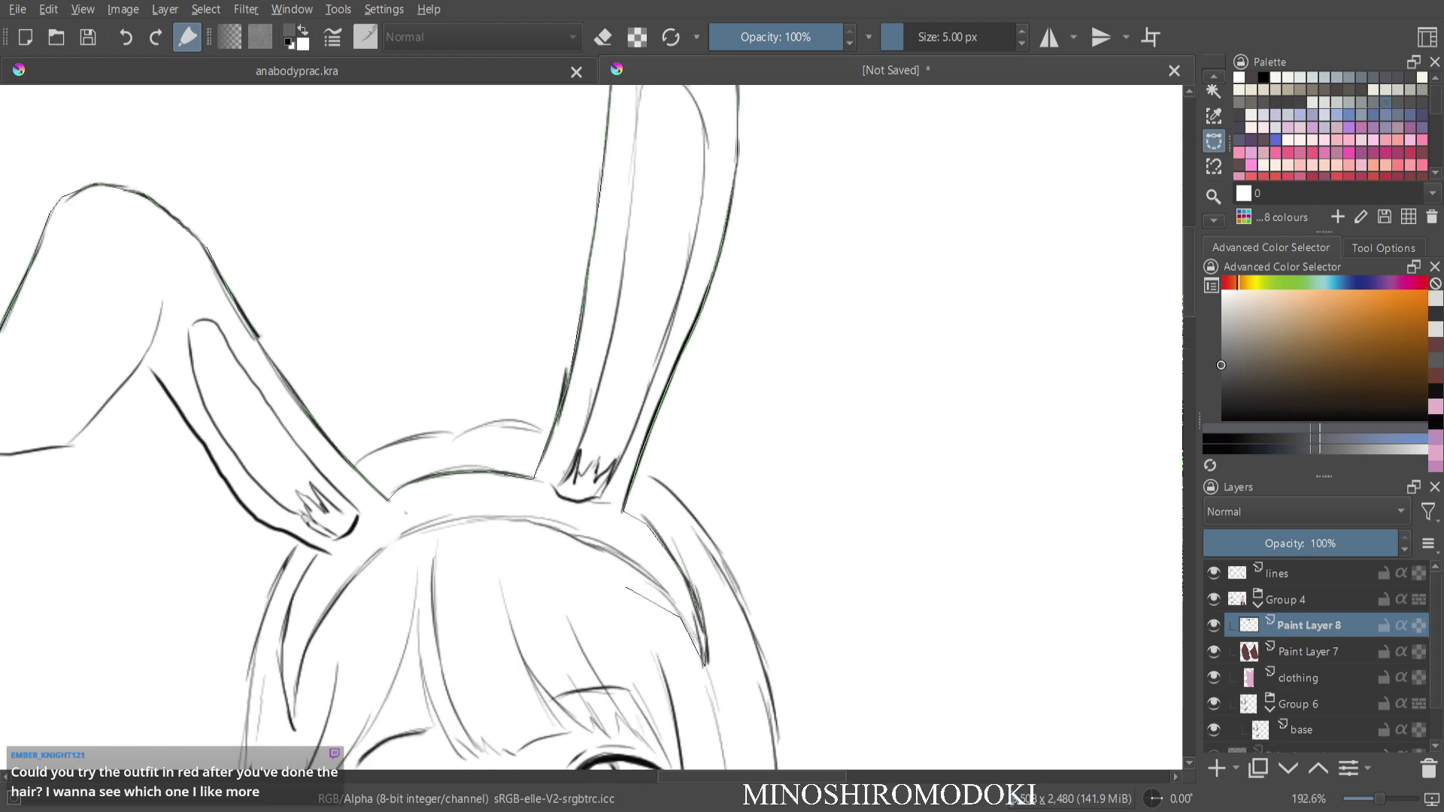
drag(643, 568, 623, 405)
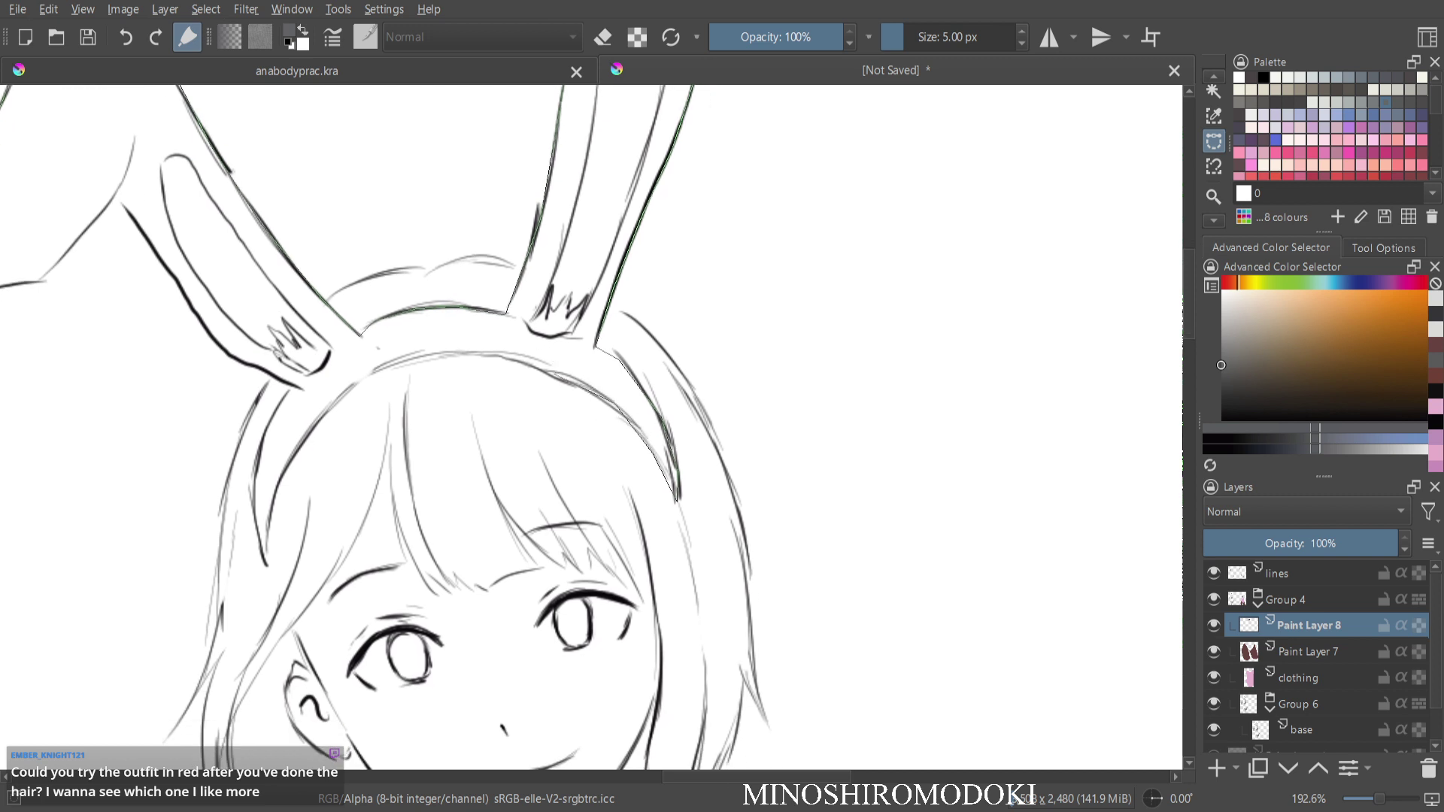
click(483, 352)
click(374, 370)
click(339, 398)
click(119, 199)
drag(128, 230, 467, 250)
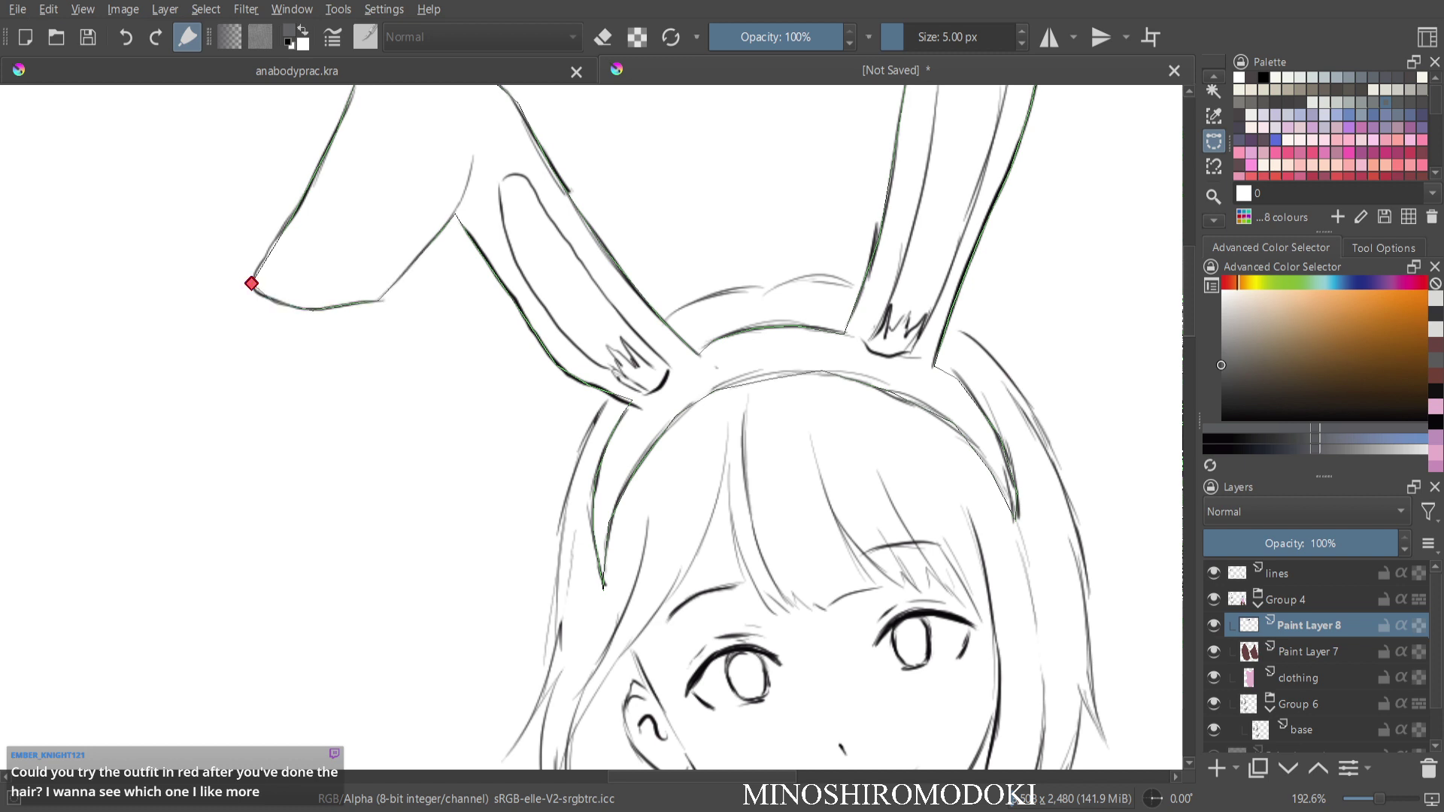
click(252, 283)
key(b)
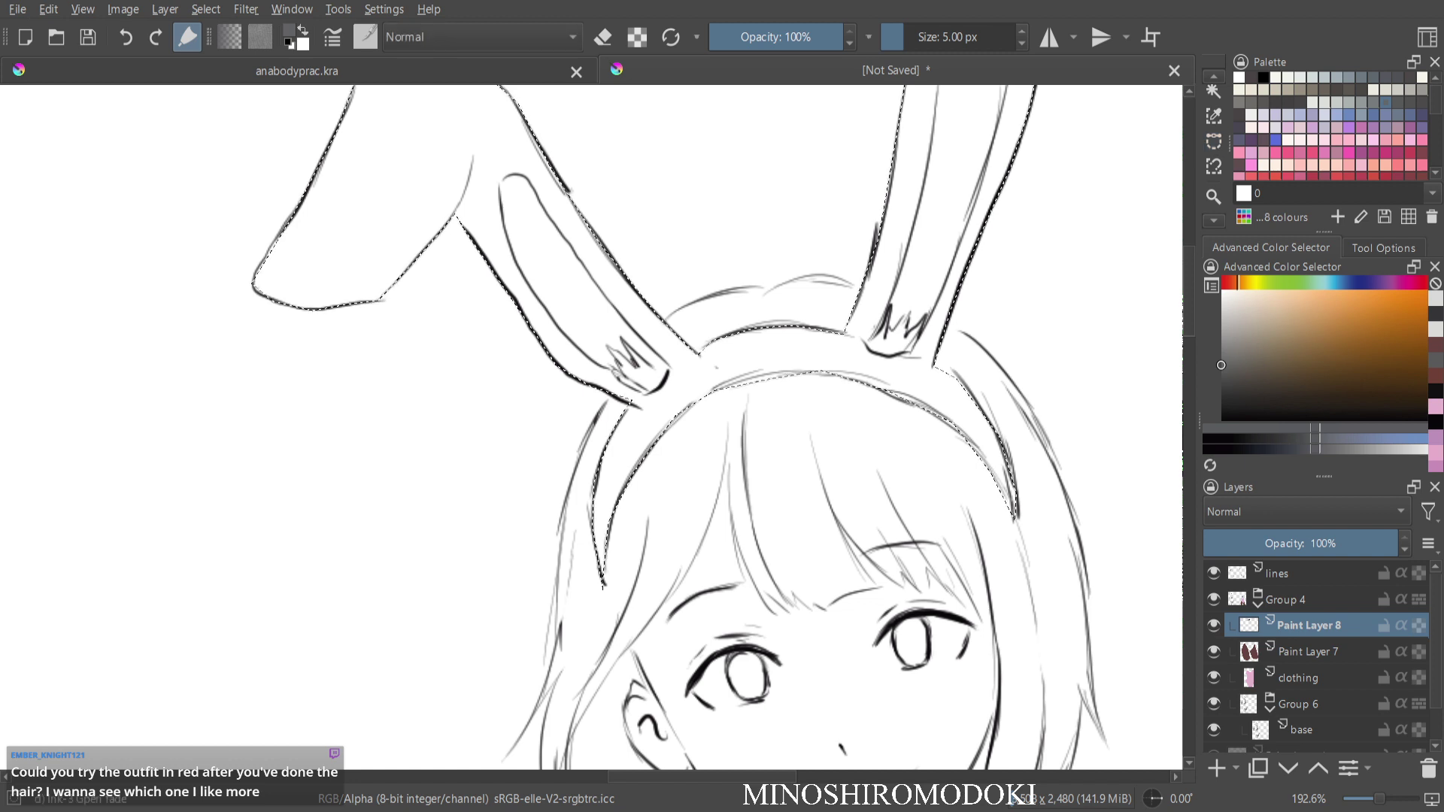
key(shift+BackSpace)
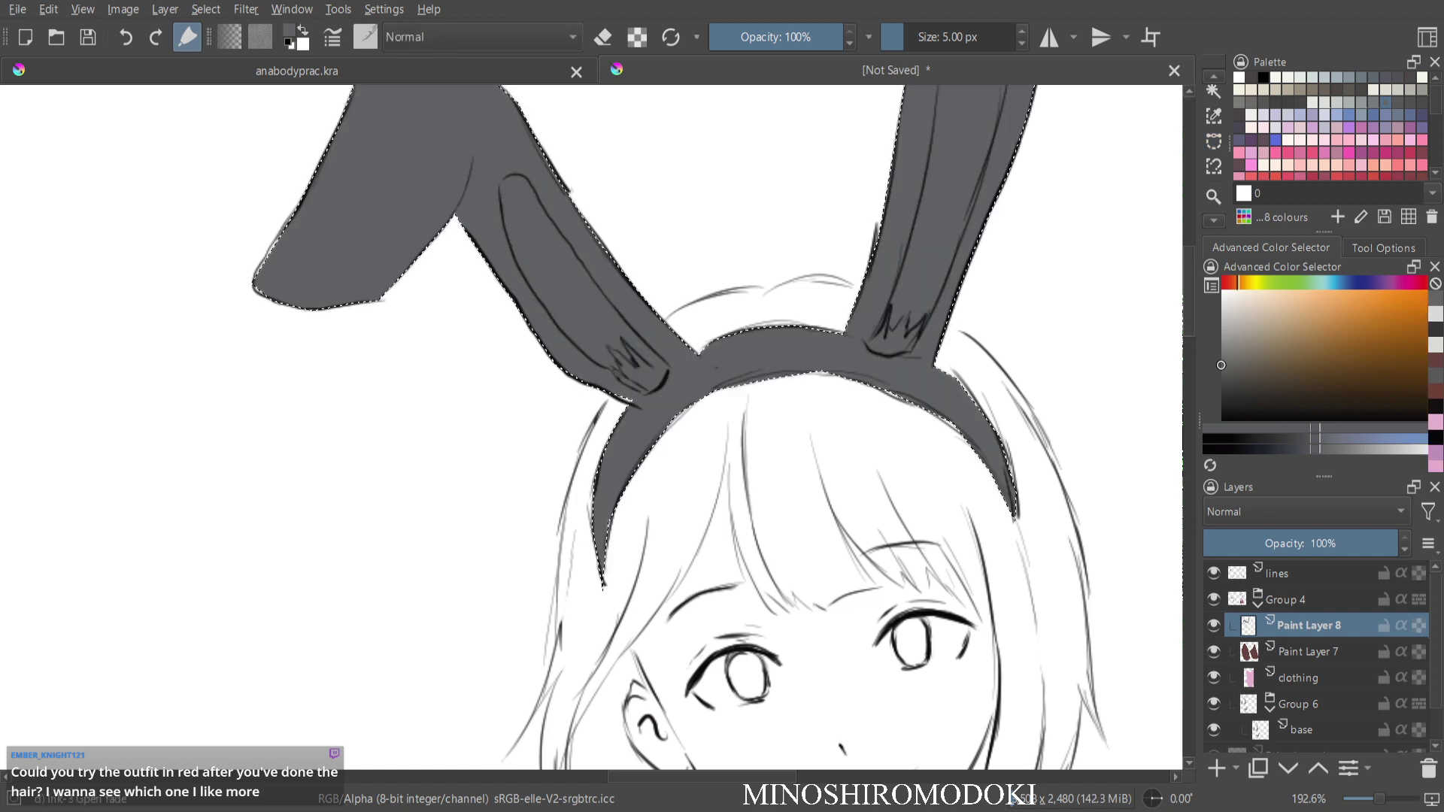
key(2)
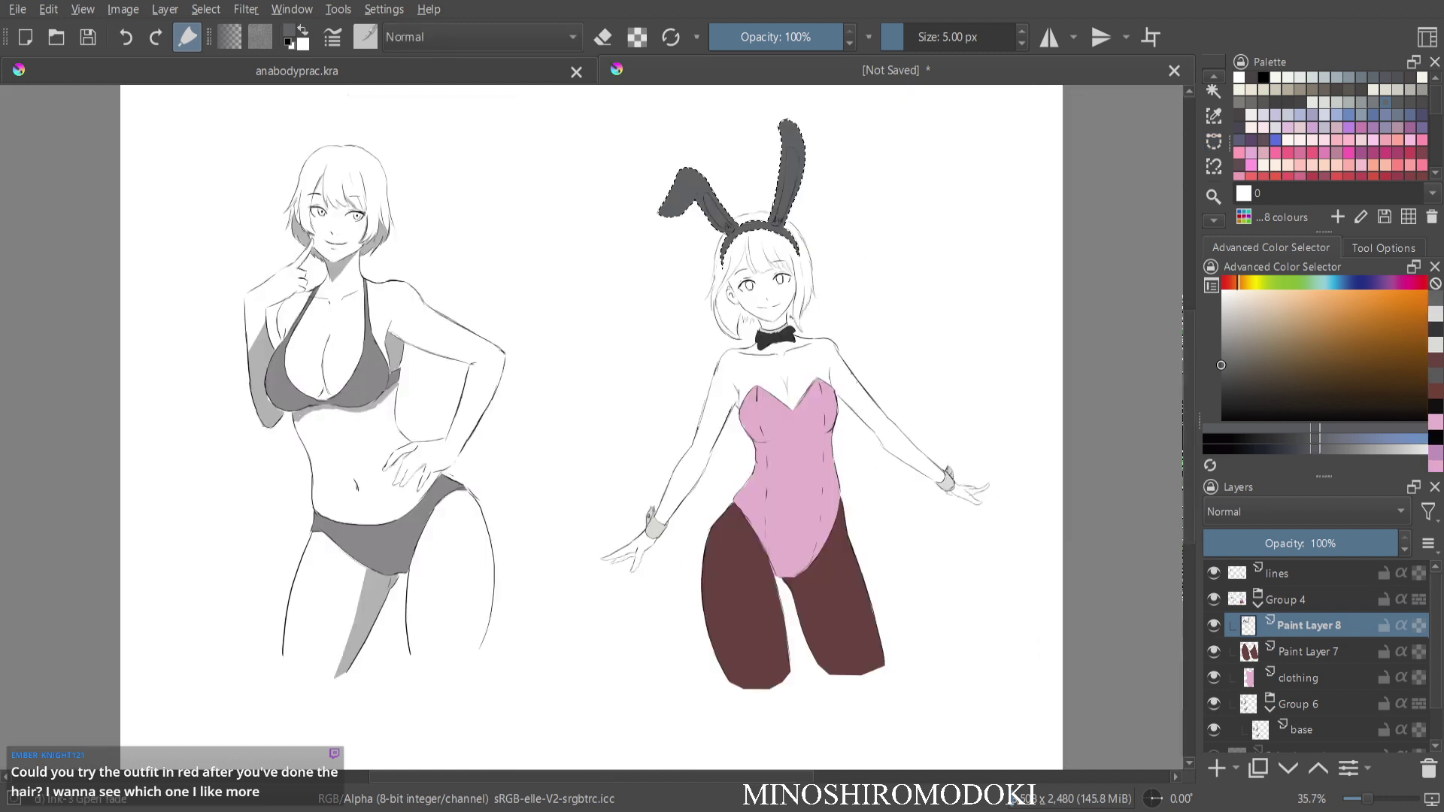
Clear the current selection and trace a closed magnetic selection around the inner area of the upright ear.
drag(842, 328, 843, 226)
drag(680, 309, 767, 512)
drag(1222, 365, 1222, 304)
drag(666, 316, 658, 512)
key(ctrl+shift+a)
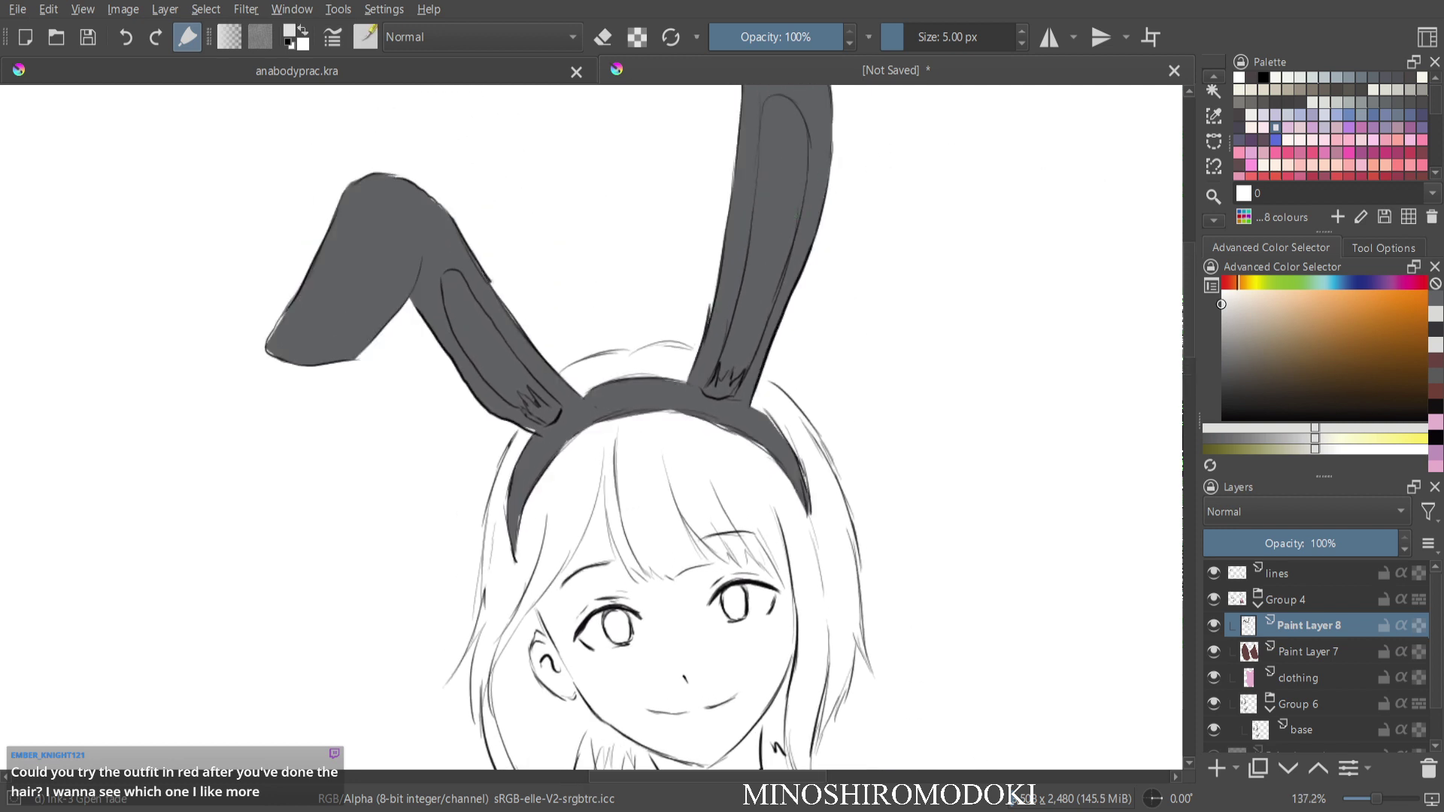
key(ctrl+r)
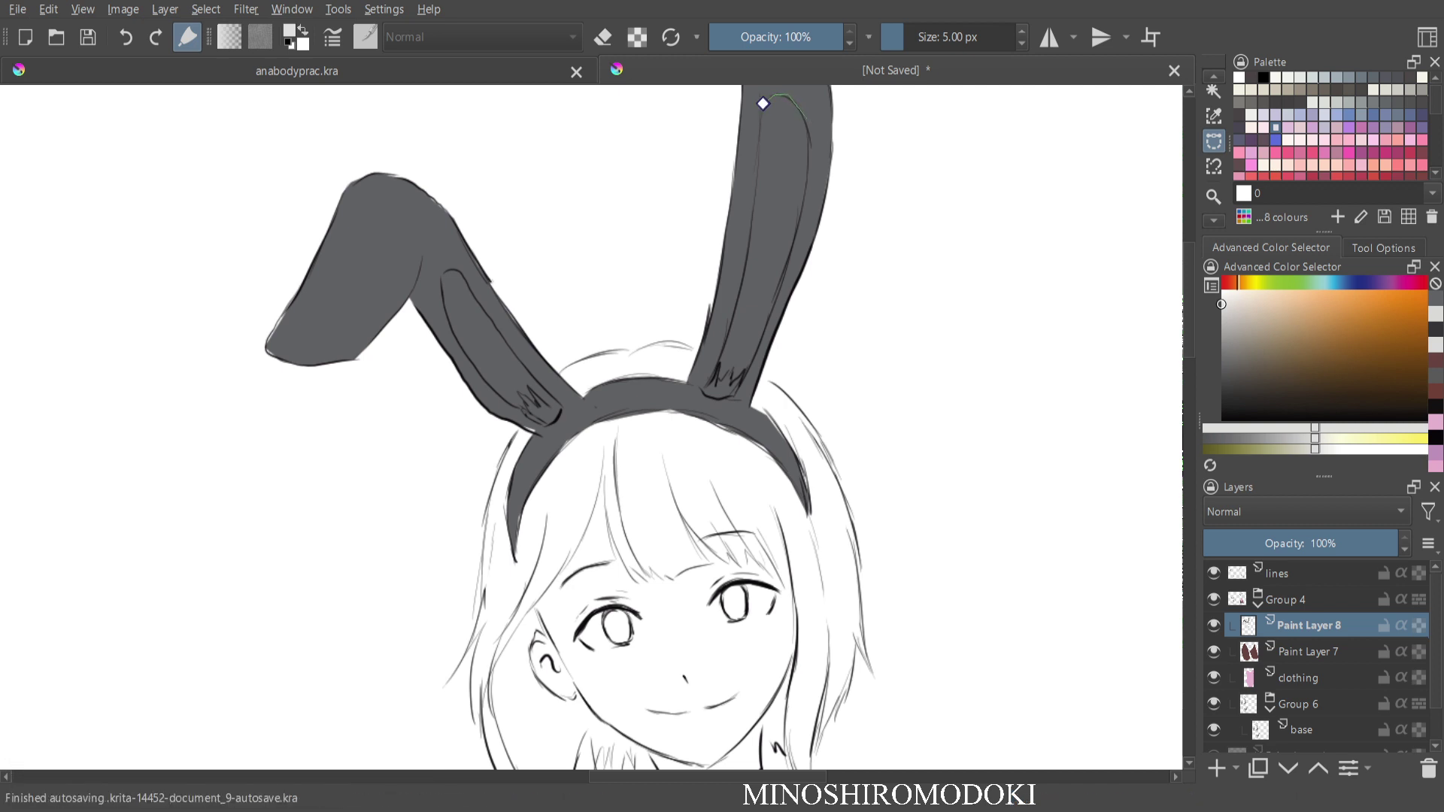
click(812, 151)
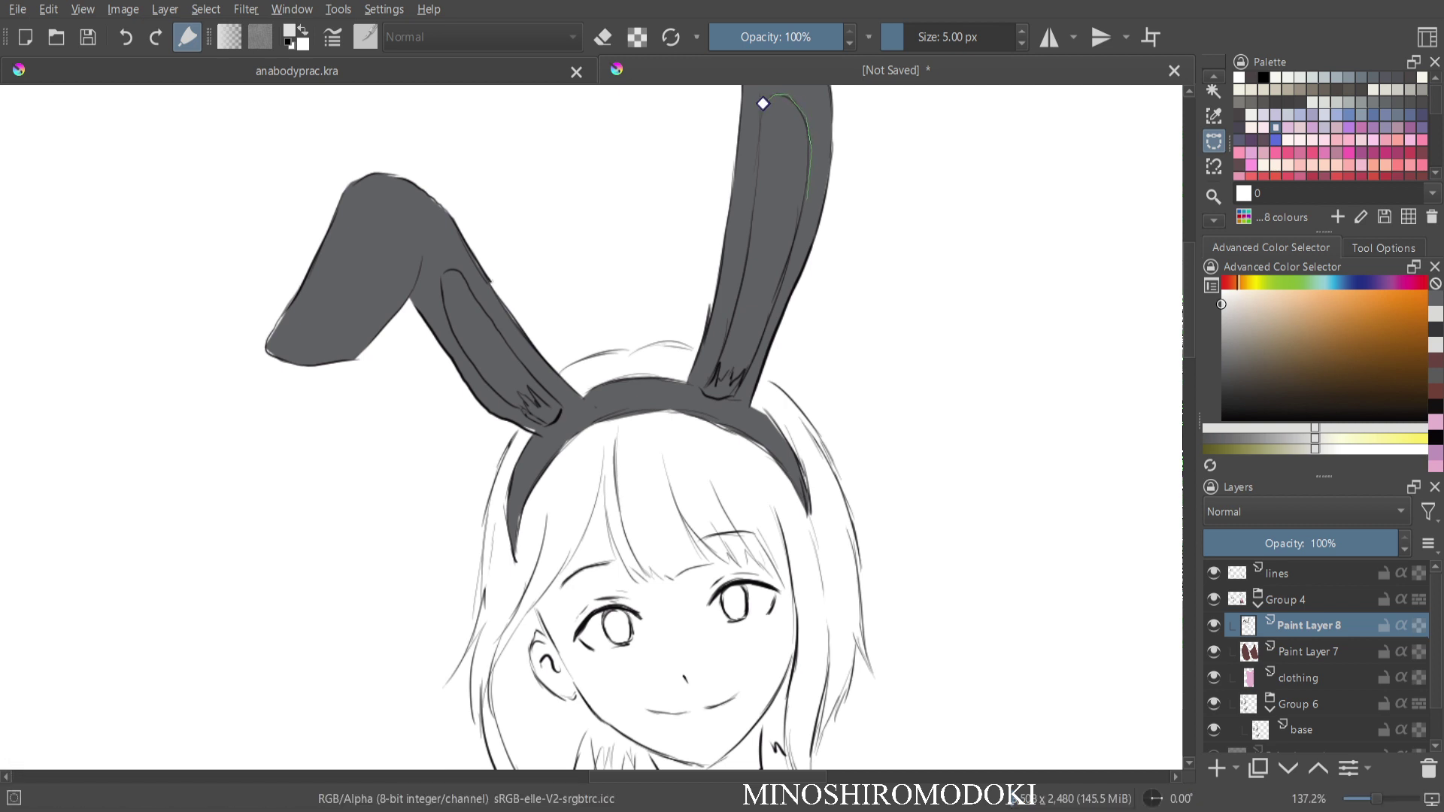
click(805, 201)
click(791, 258)
mouse_move(707, 402)
mouse_down()
mouse_move(739, 307)
mouse_move(759, 163)
mouse_up()
drag(764, 103, 764, 103)
Fill the upright ear's selected inner area with light grey and clear the selection.
key(b)
key(shift+BackSpace)
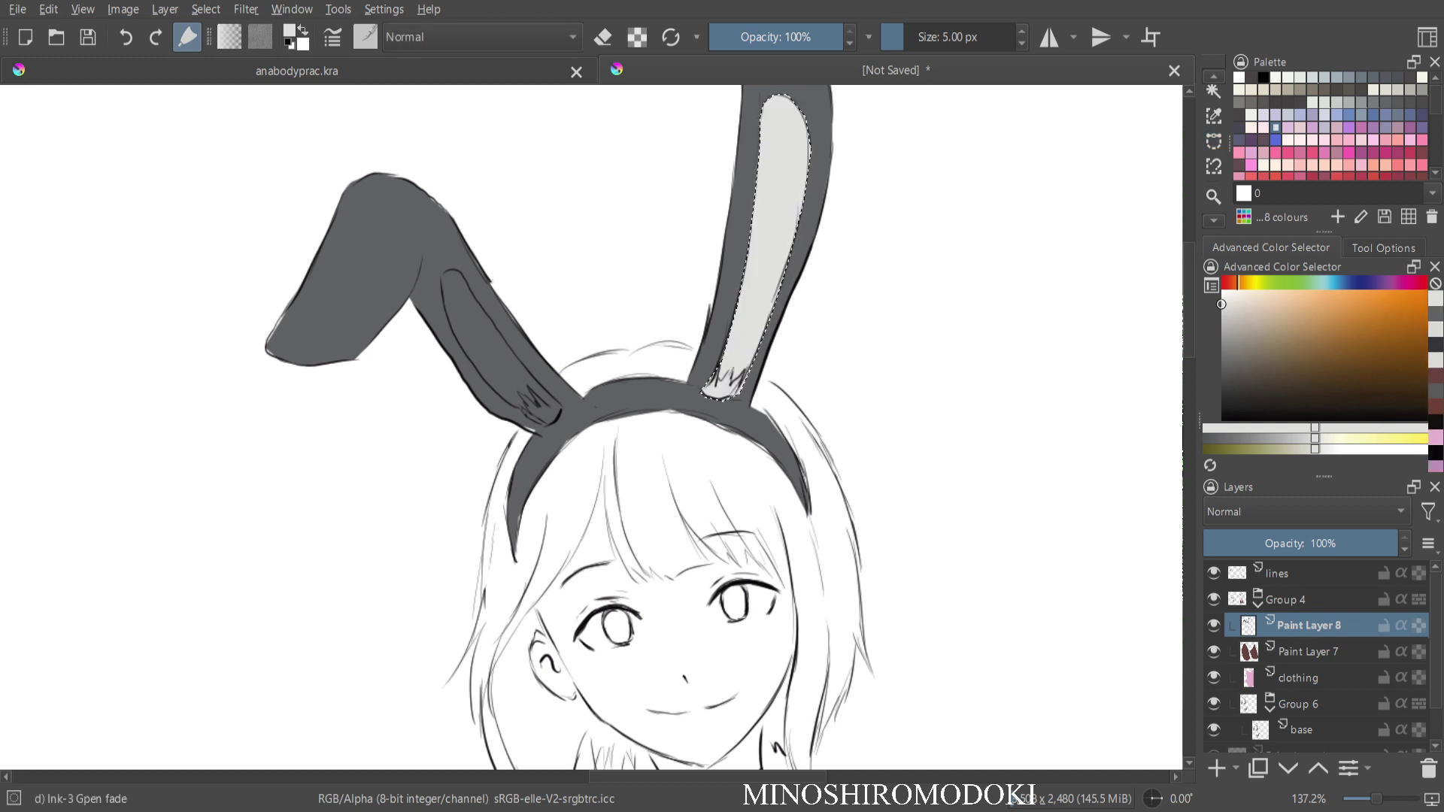
key(ctrl+z)
click(1221, 318)
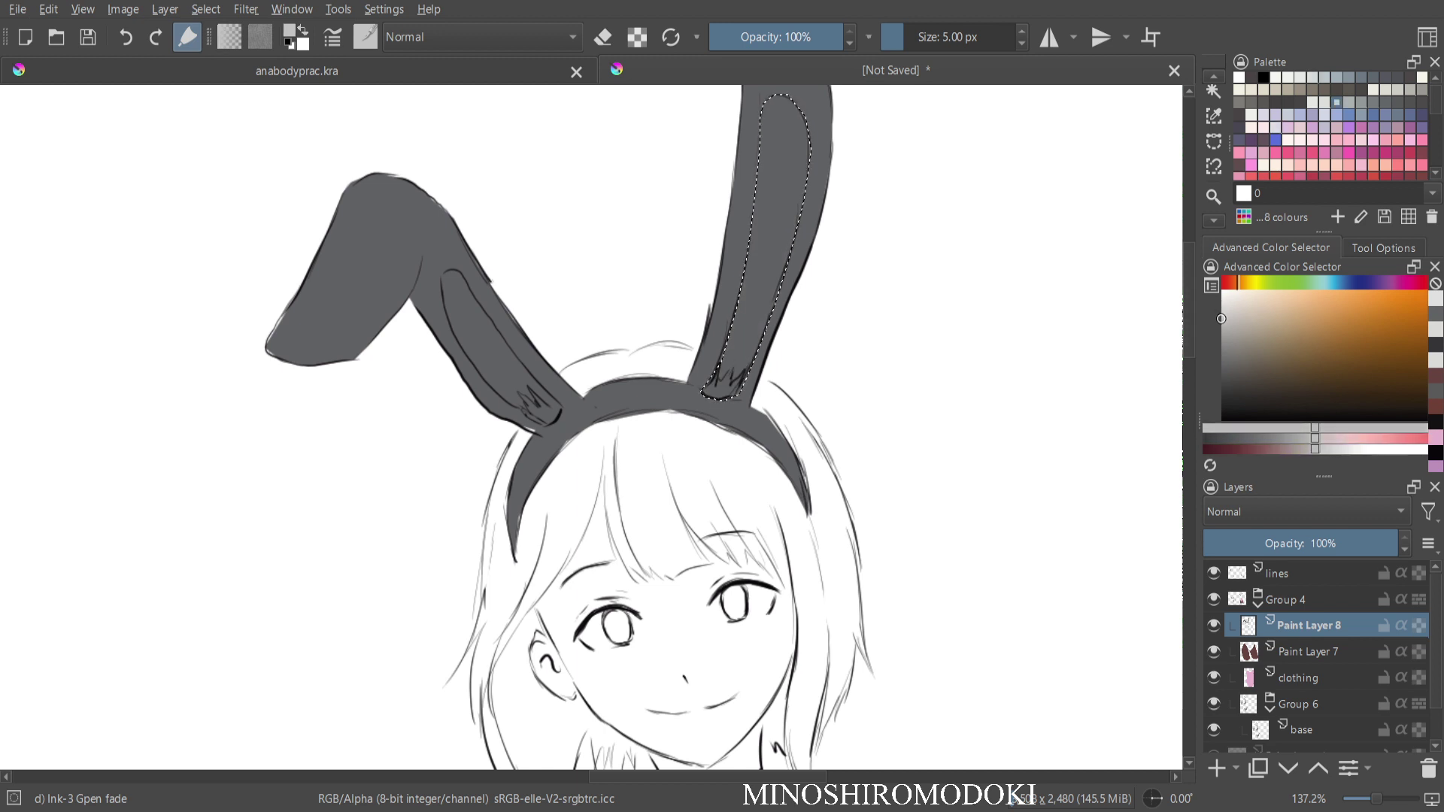
key(shift+BackSpace)
key(ctrl+shift+a)
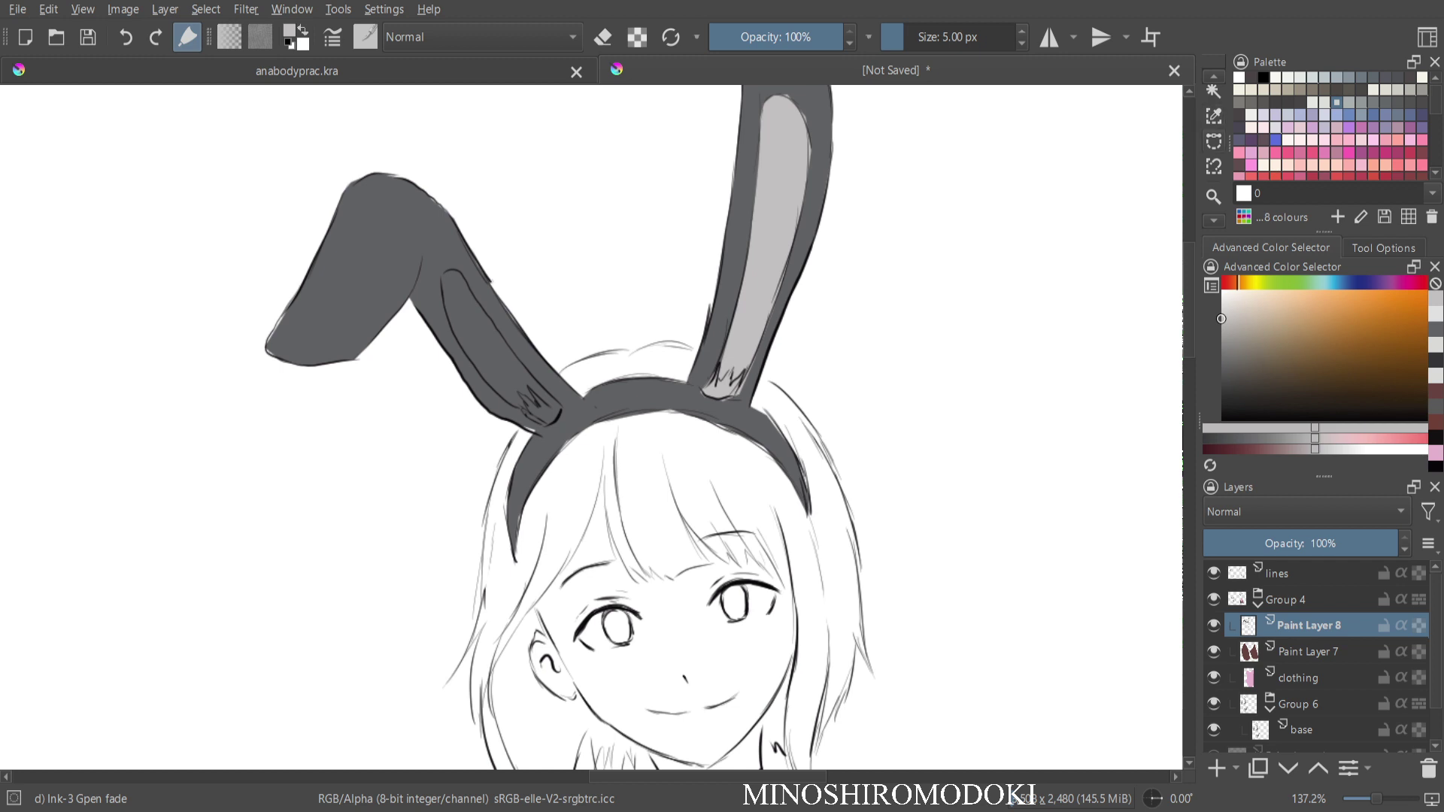
Trace the inner area of the folded ear with the magnetic selection and fill it with the same light grey.
click(1214, 142)
click(444, 273)
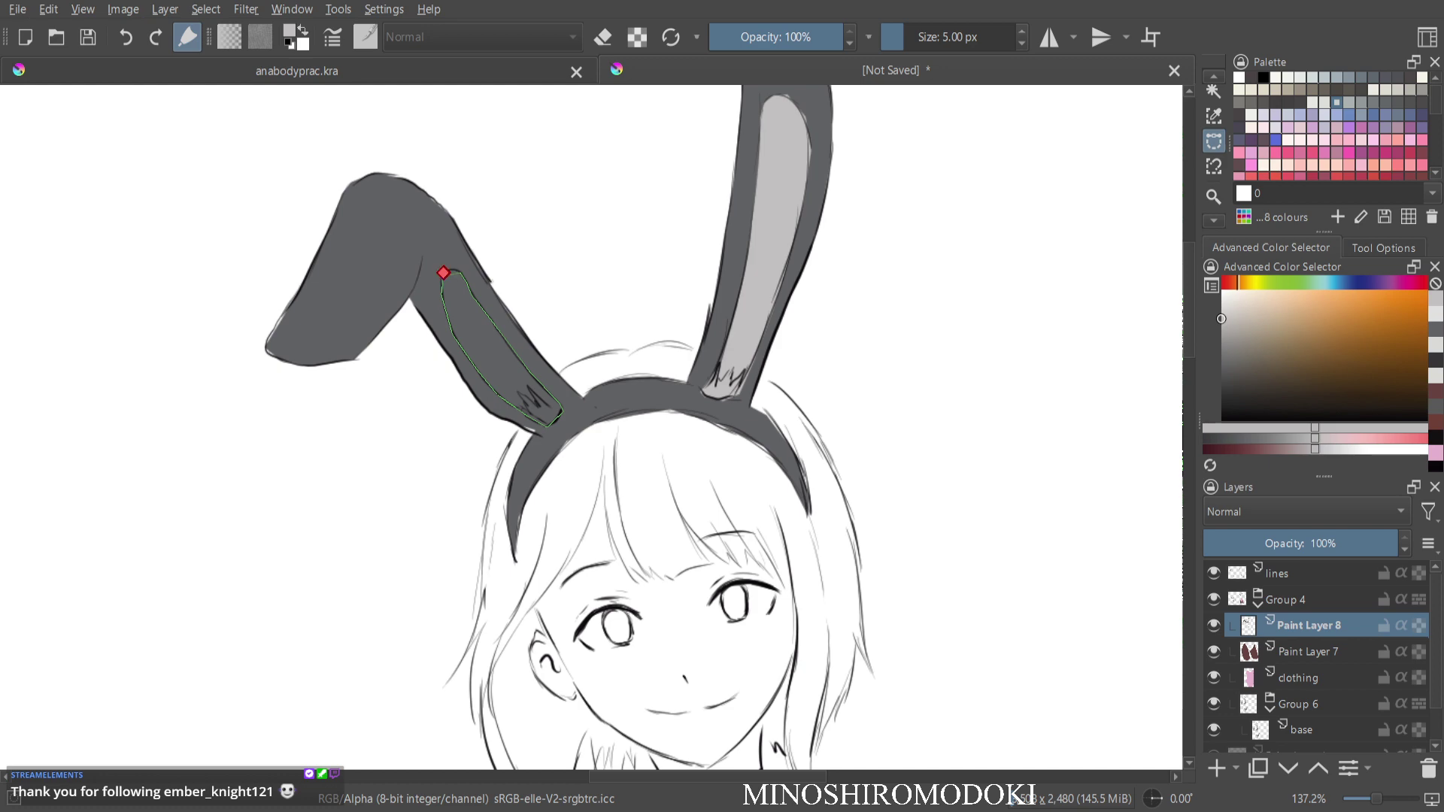
click(444, 272)
key(b)
key(shift+BackSpace)
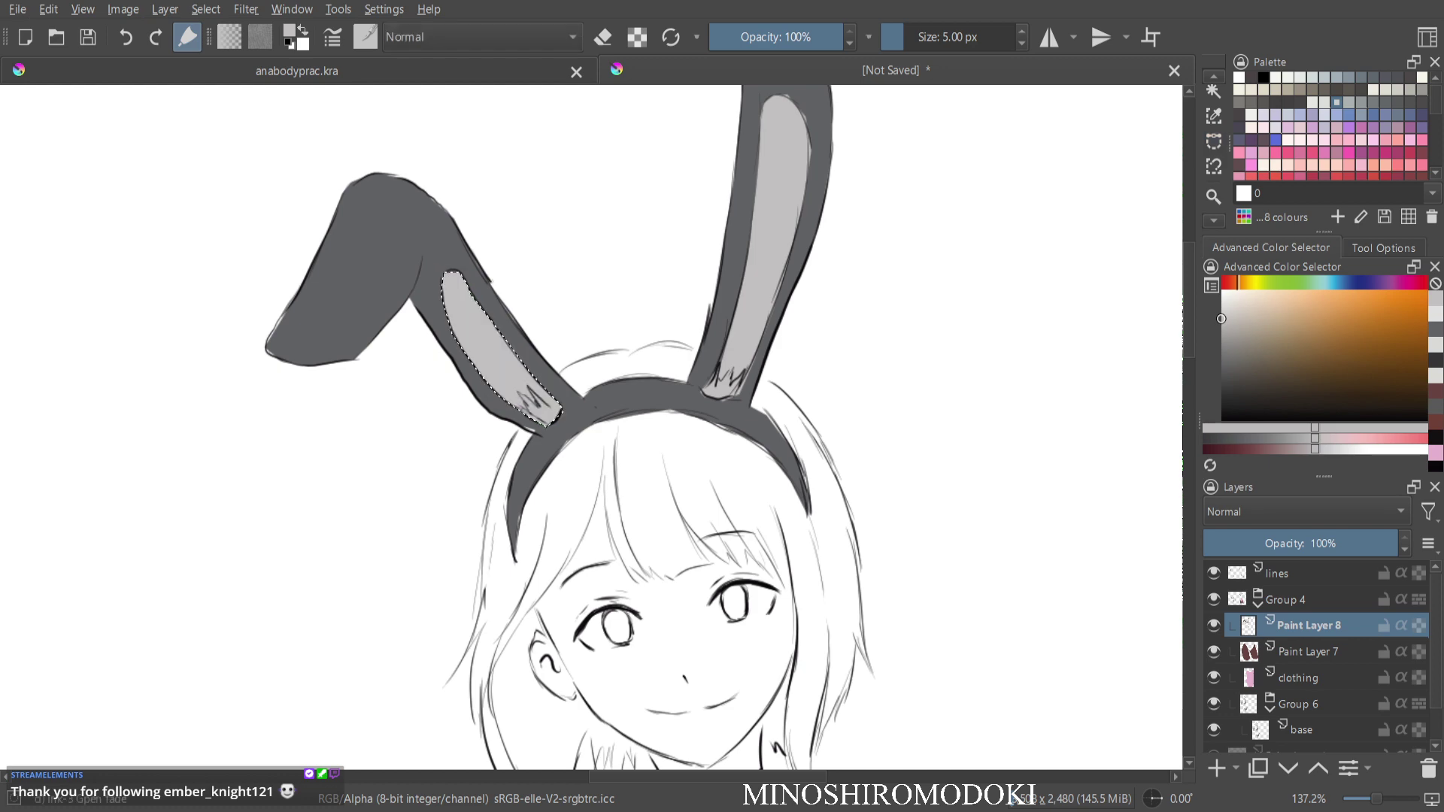
key(2)
drag(792, 391, 720, 681)
scroll(720, 372, up, 4)
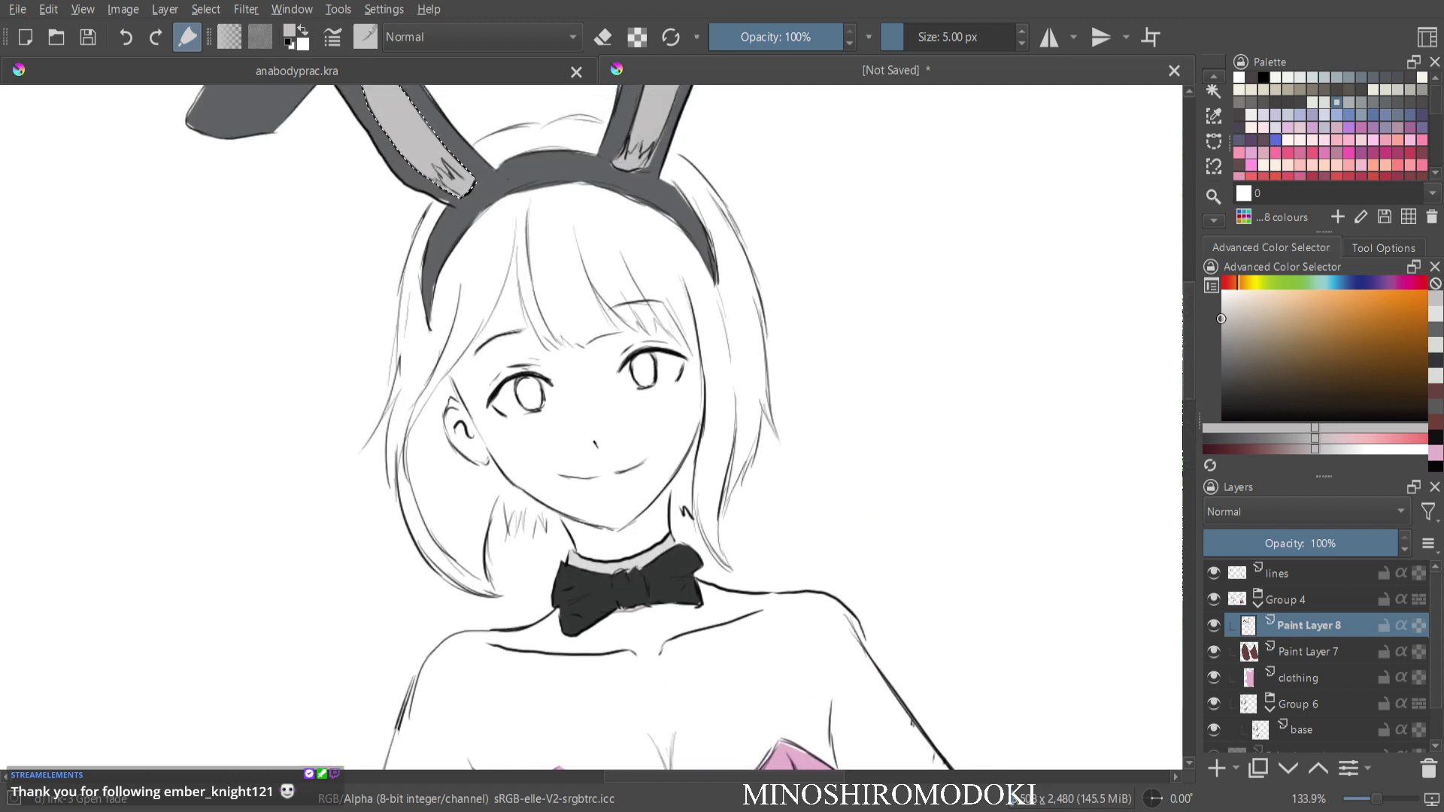
key(Insert)
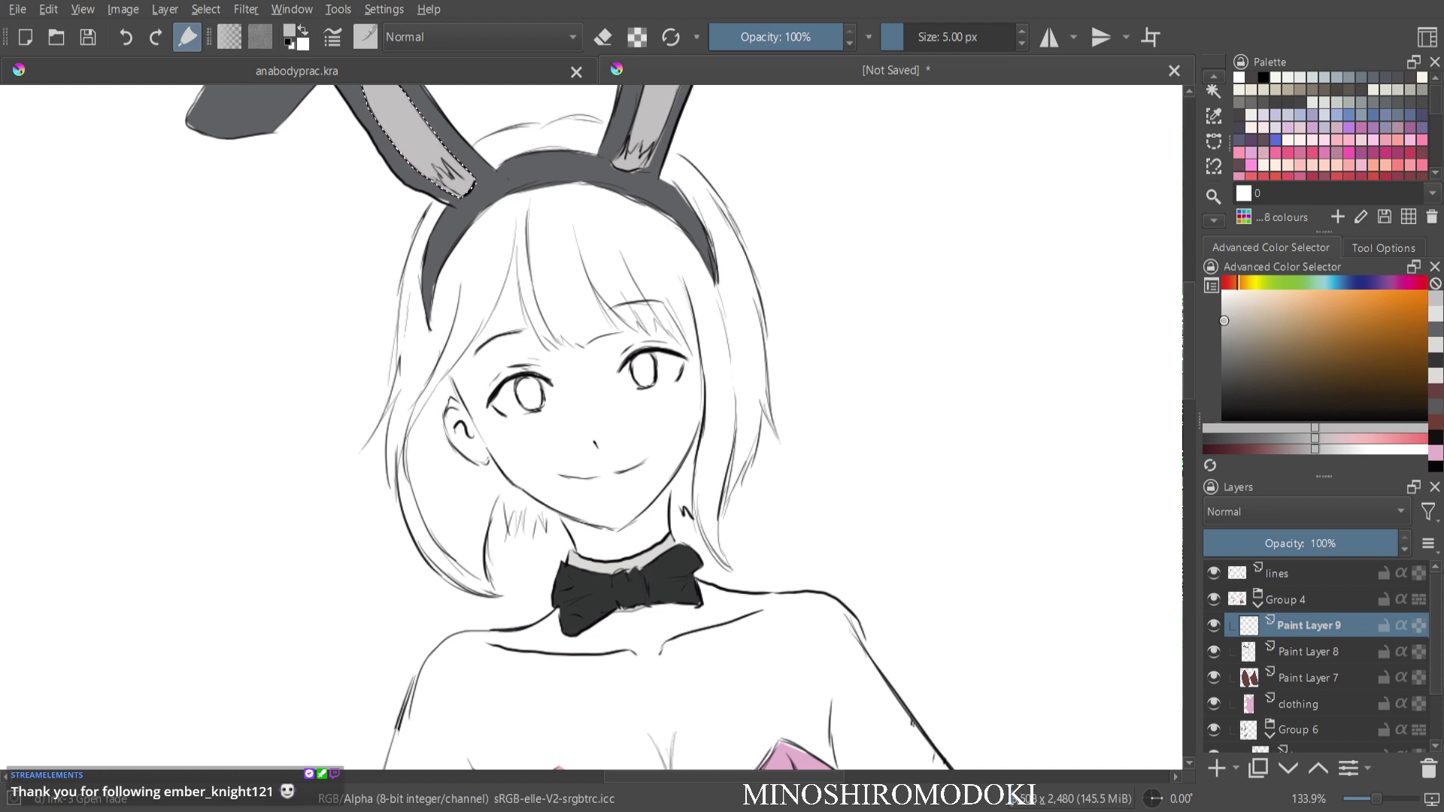
click(1309, 678)
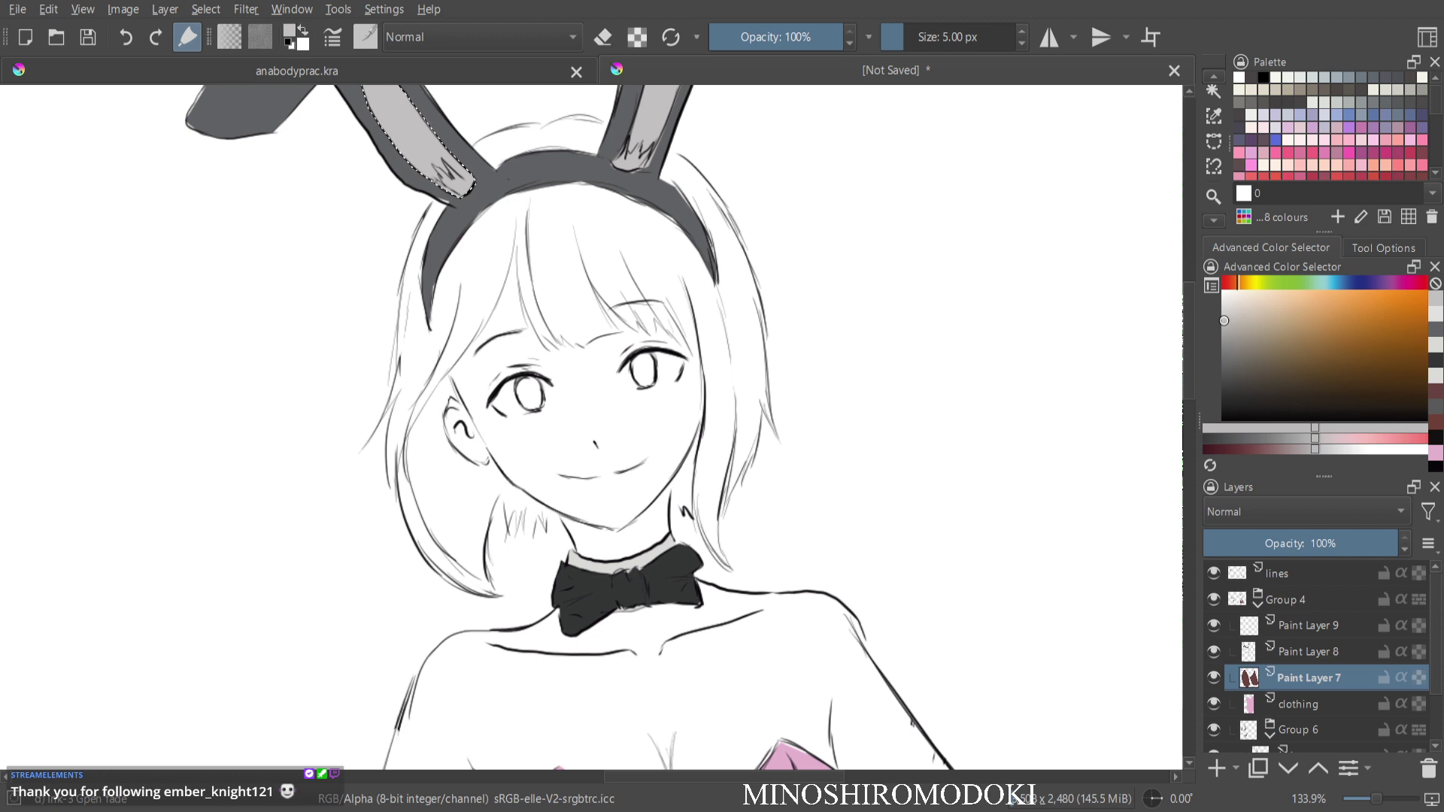
click(1309, 626)
click(1428, 769)
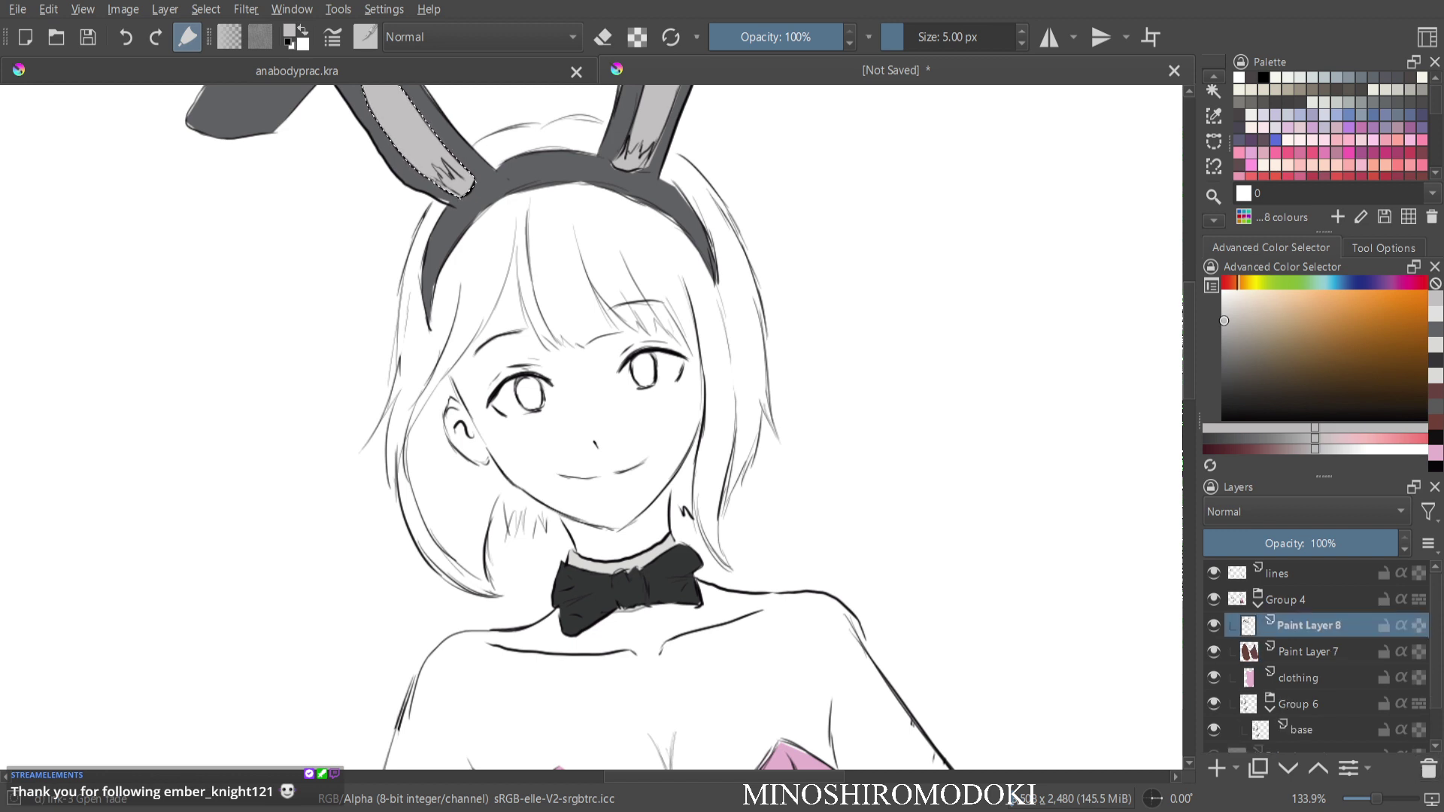
Put the base layer inside Group 6 into a new group of its own.
click(1286, 599)
click(1309, 626)
click(1309, 652)
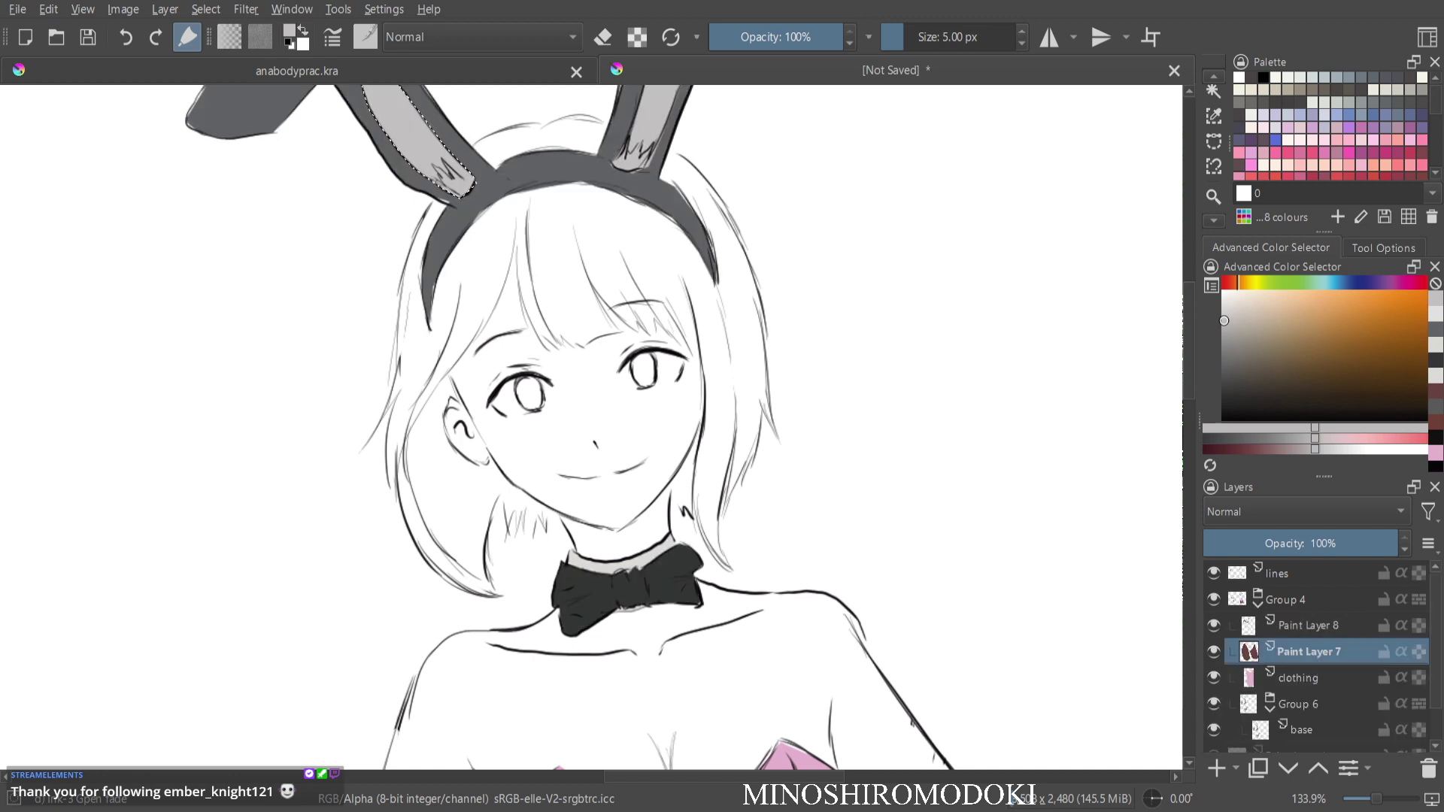
click(1286, 600)
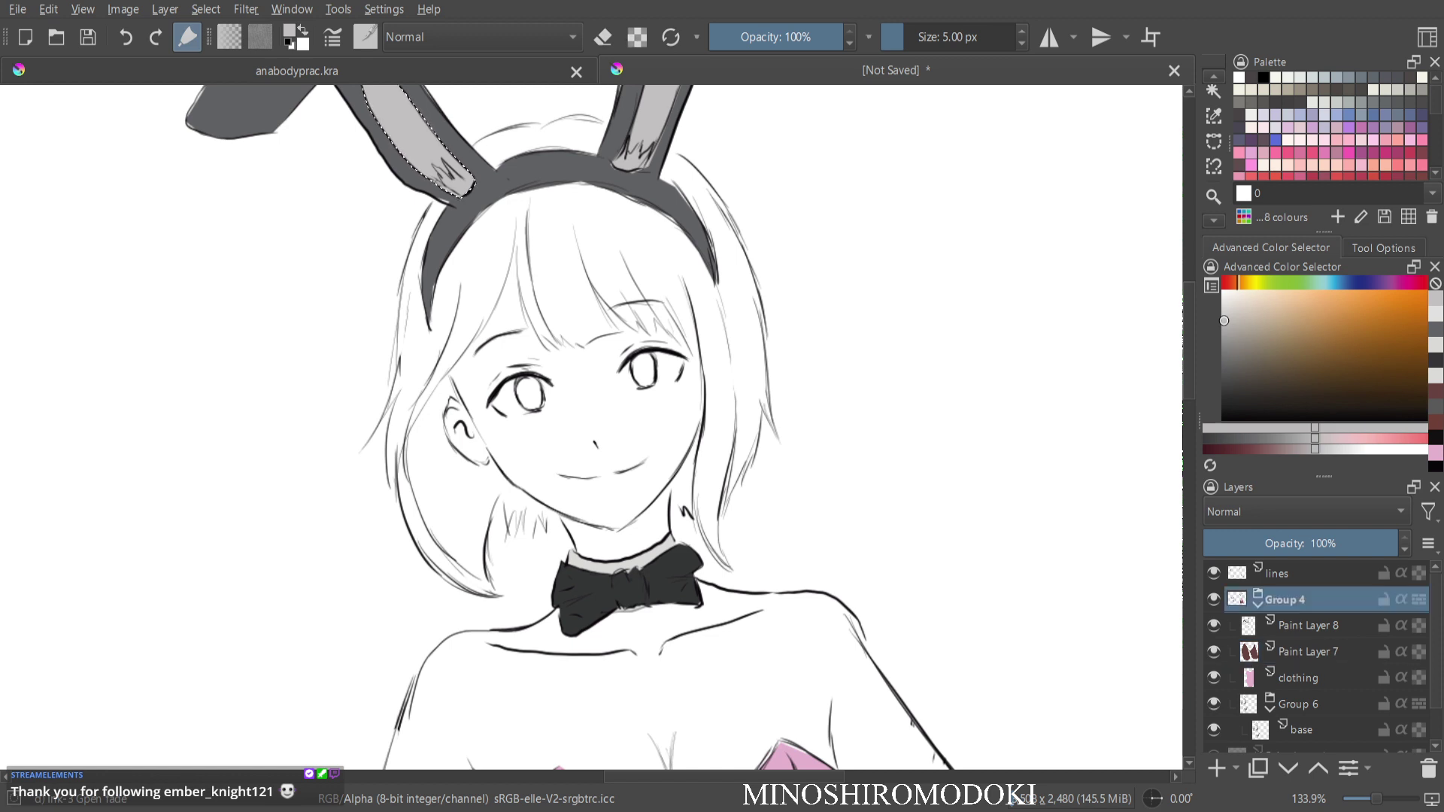
click(1302, 730)
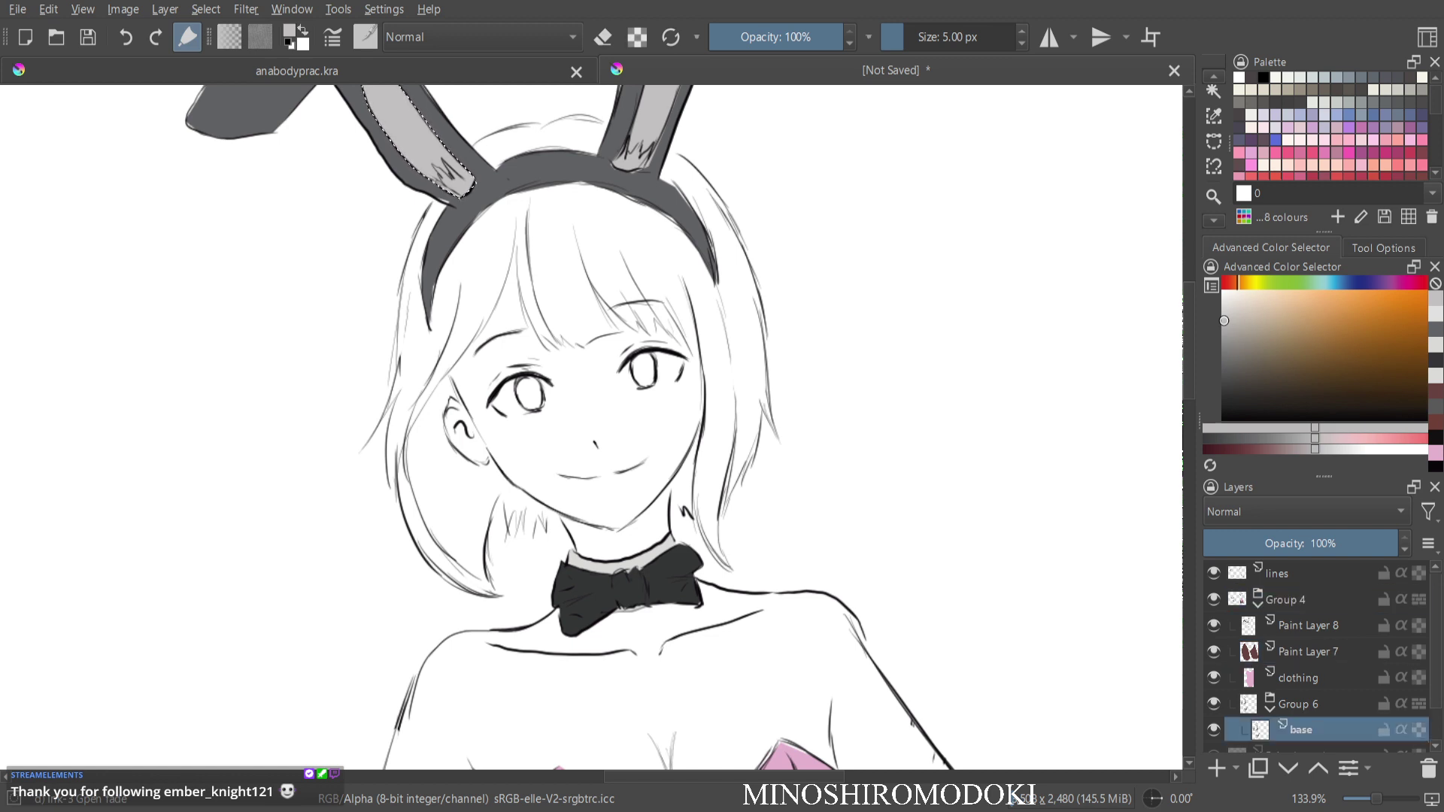
key(ctrl+g)
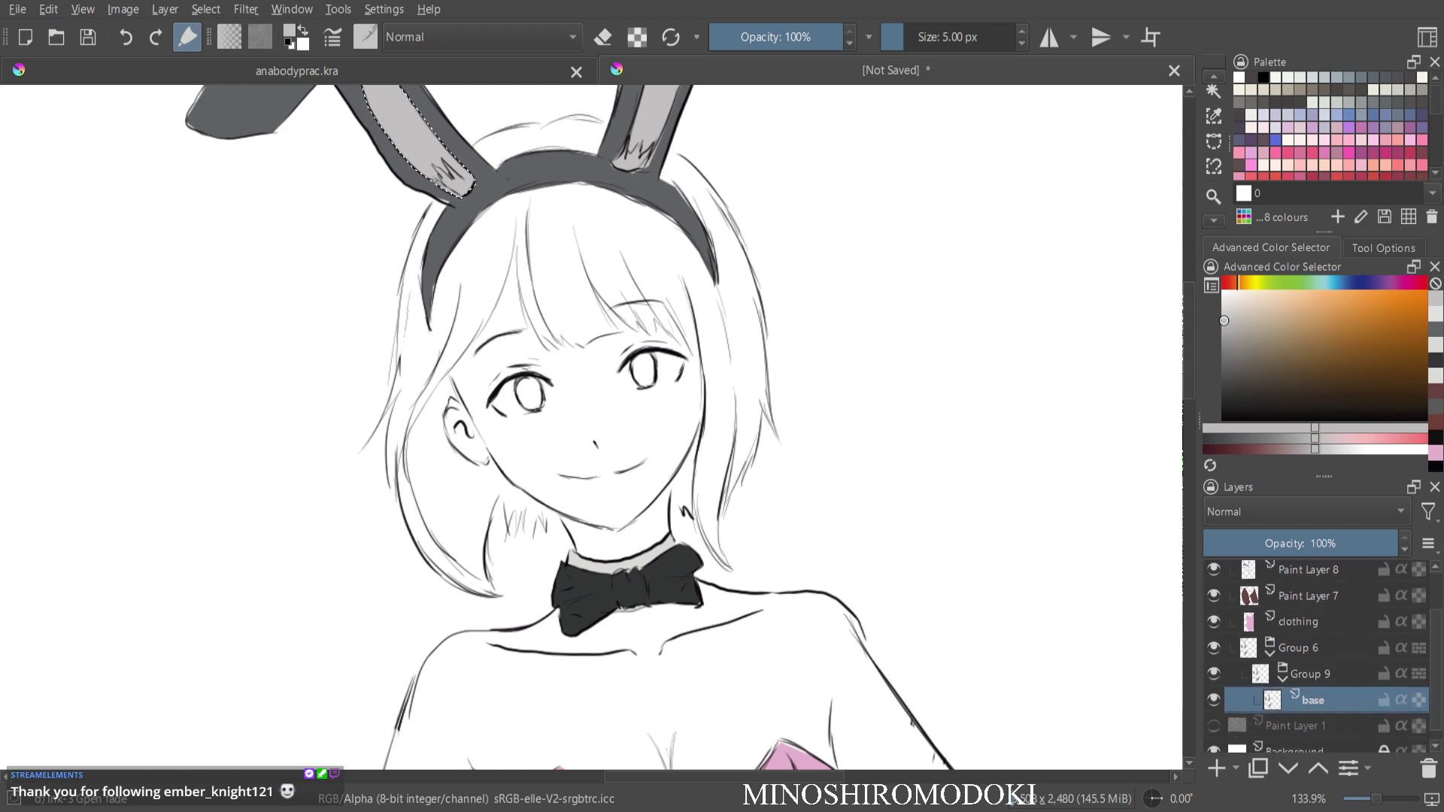
Add a new paint layer and move it out of Group 4 so that it sits directly above the group.
scroll(1324, 655, up, 2)
click(1294, 599)
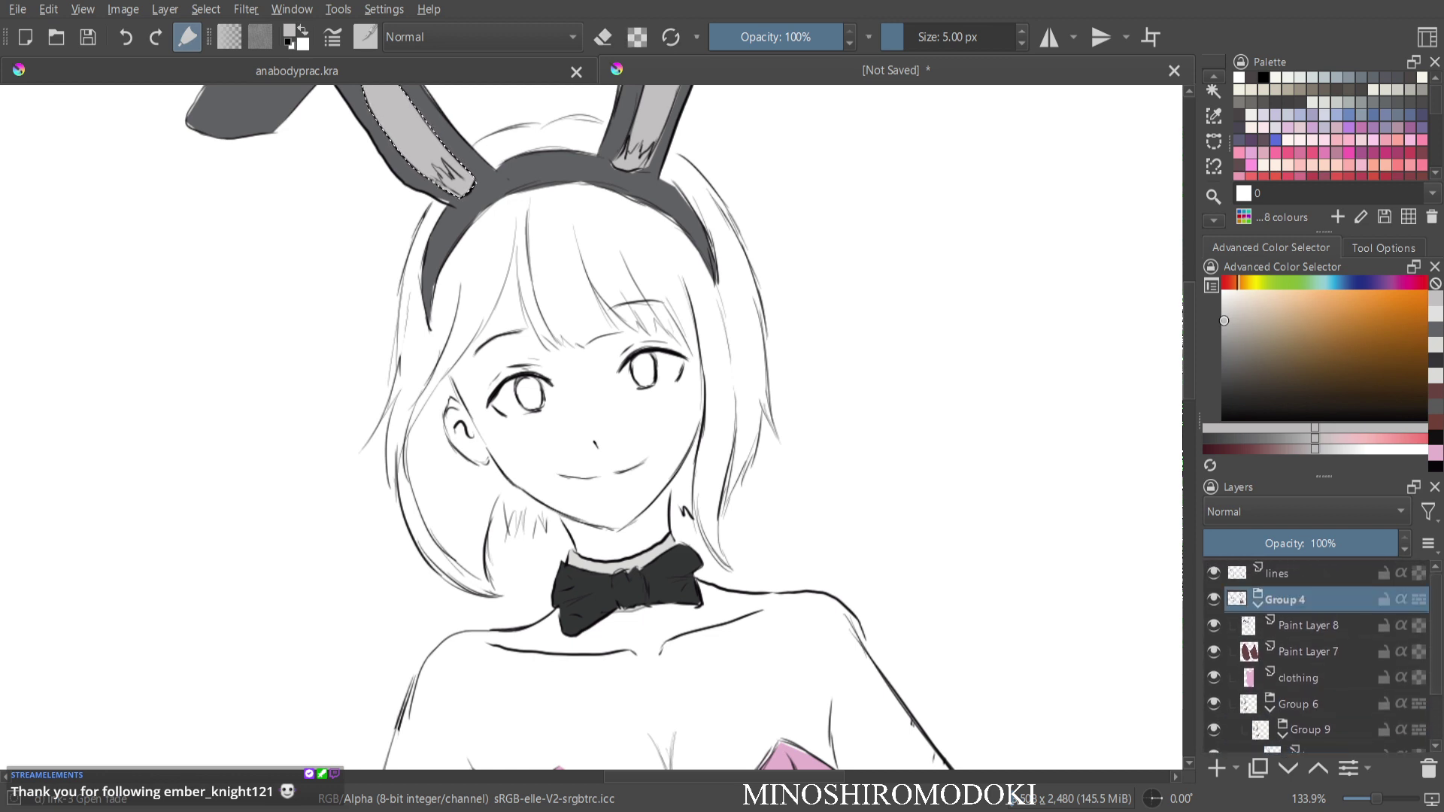
key(Insert)
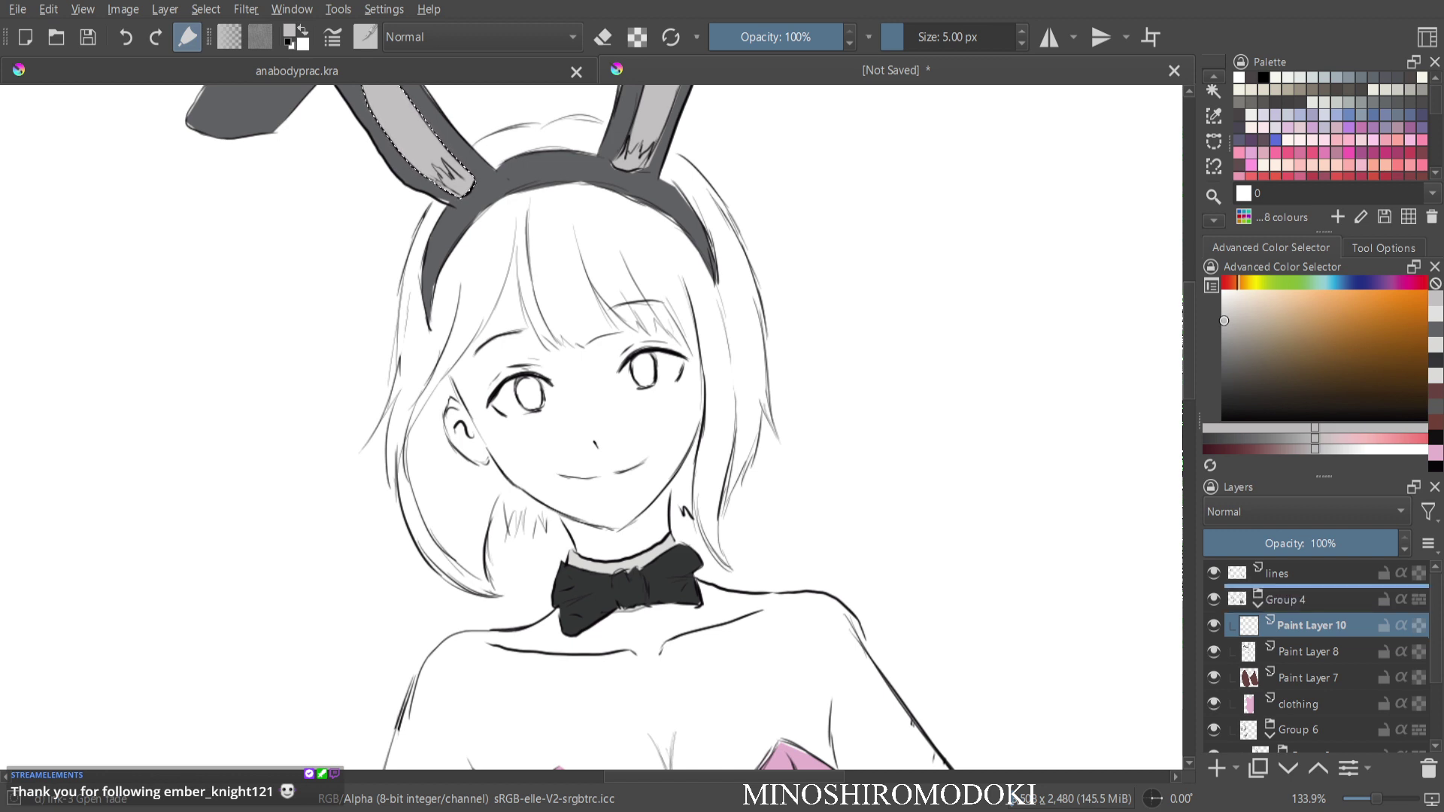
key(ctrl+Page_Up)
Rename Group 4 as "]clothing".
double_click(1286, 625)
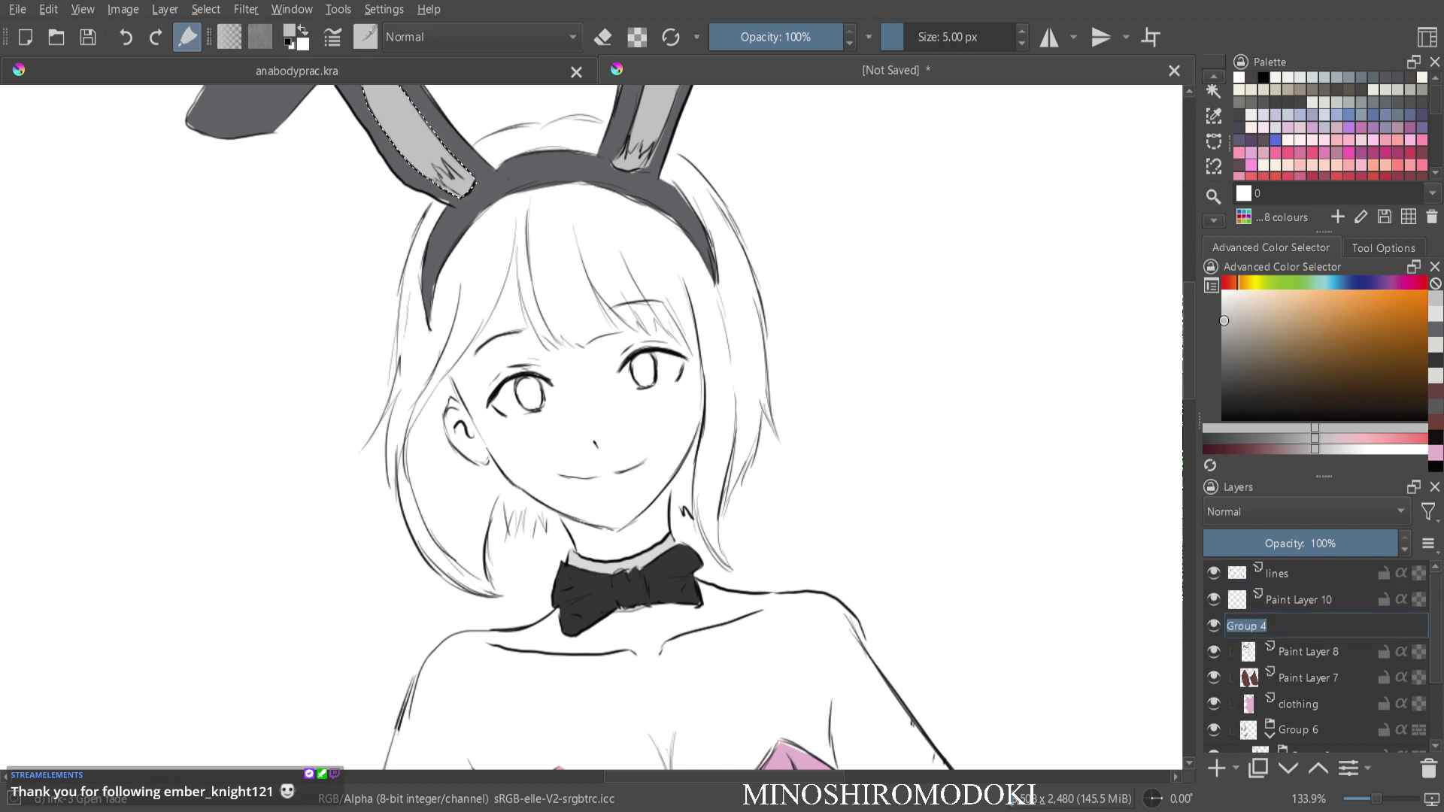
text(]clothing)
key(Return)
Place the new empty paint layer in its own group and rename the layer "hair".
click(1299, 601)
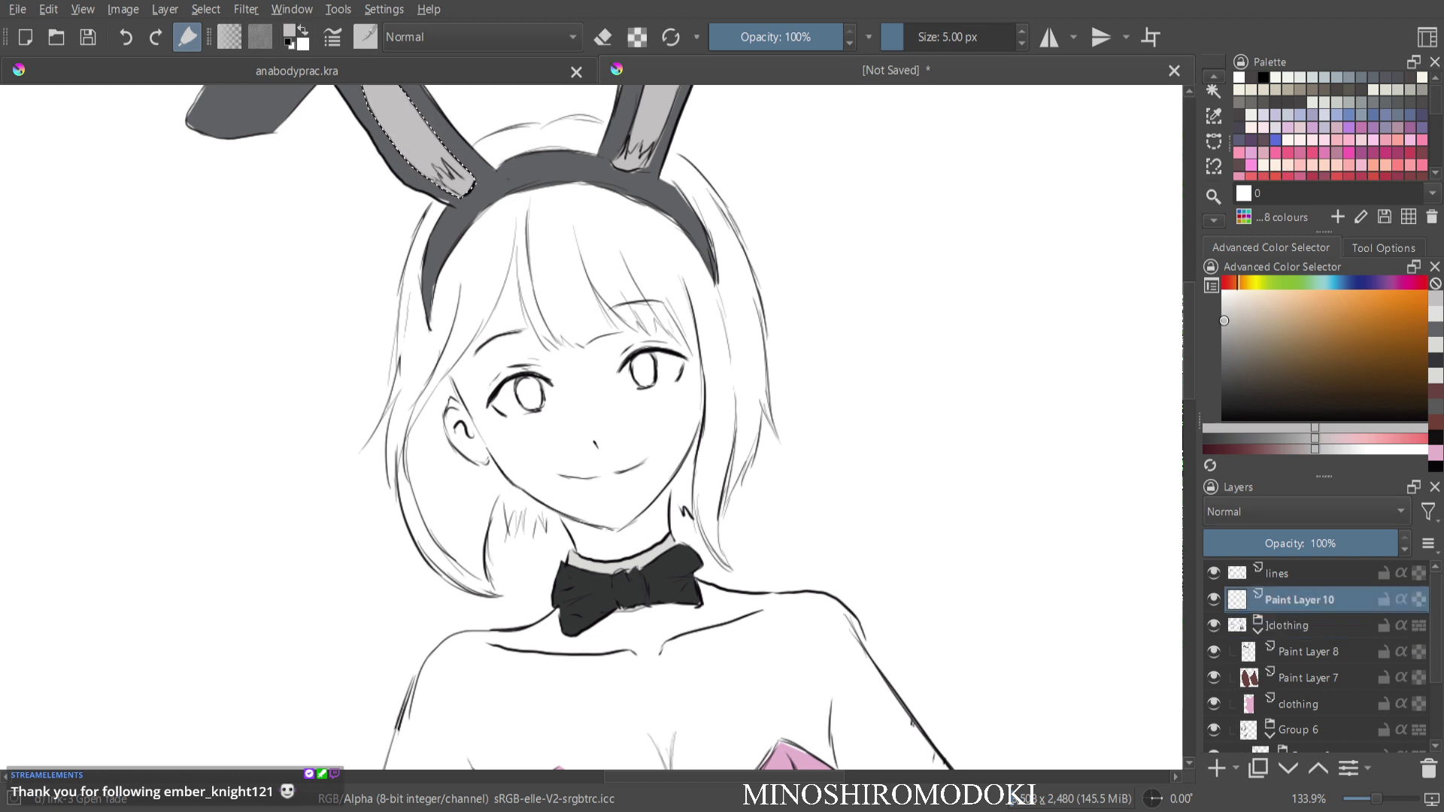
key(ctrl+g)
key(F2)
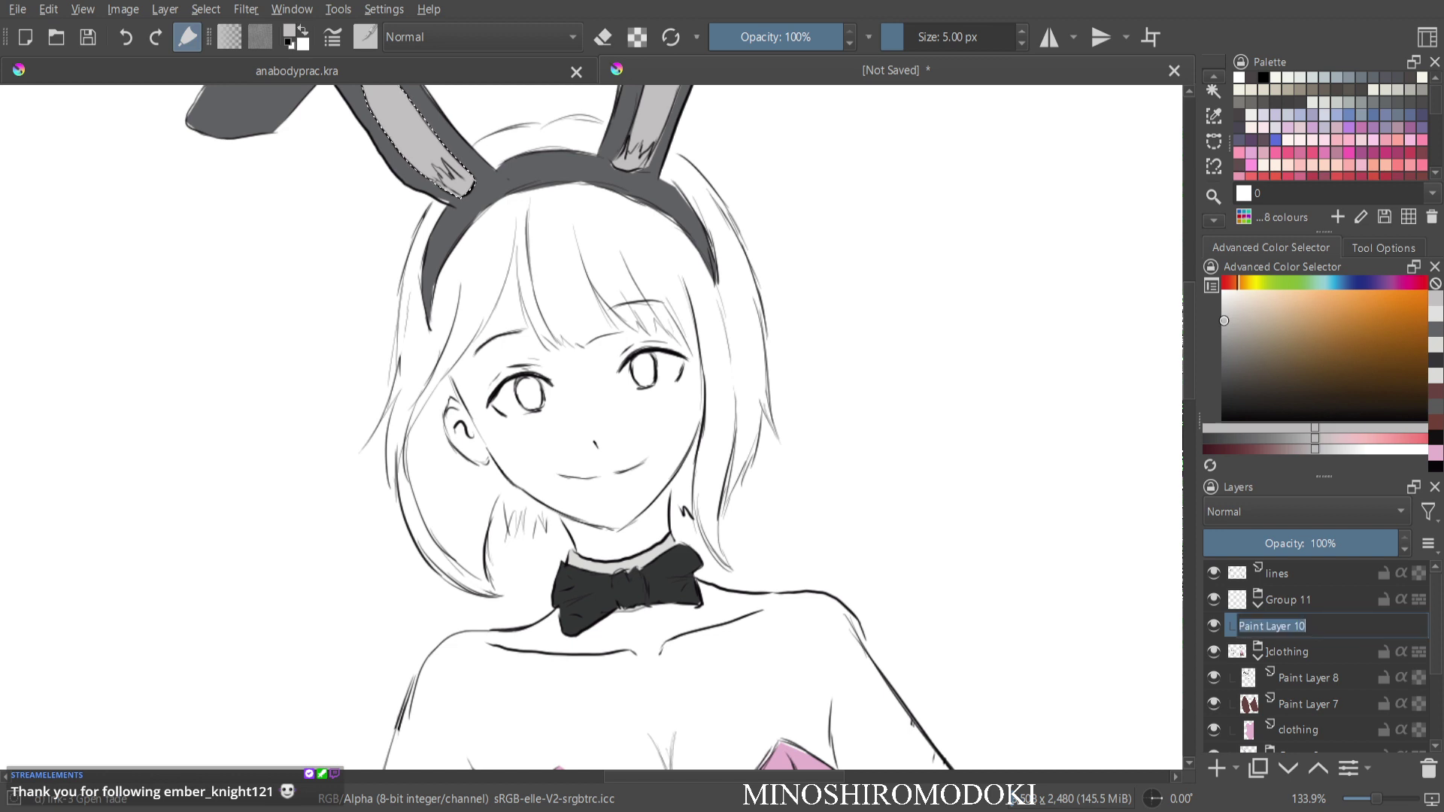
text(hair)
key(Return)
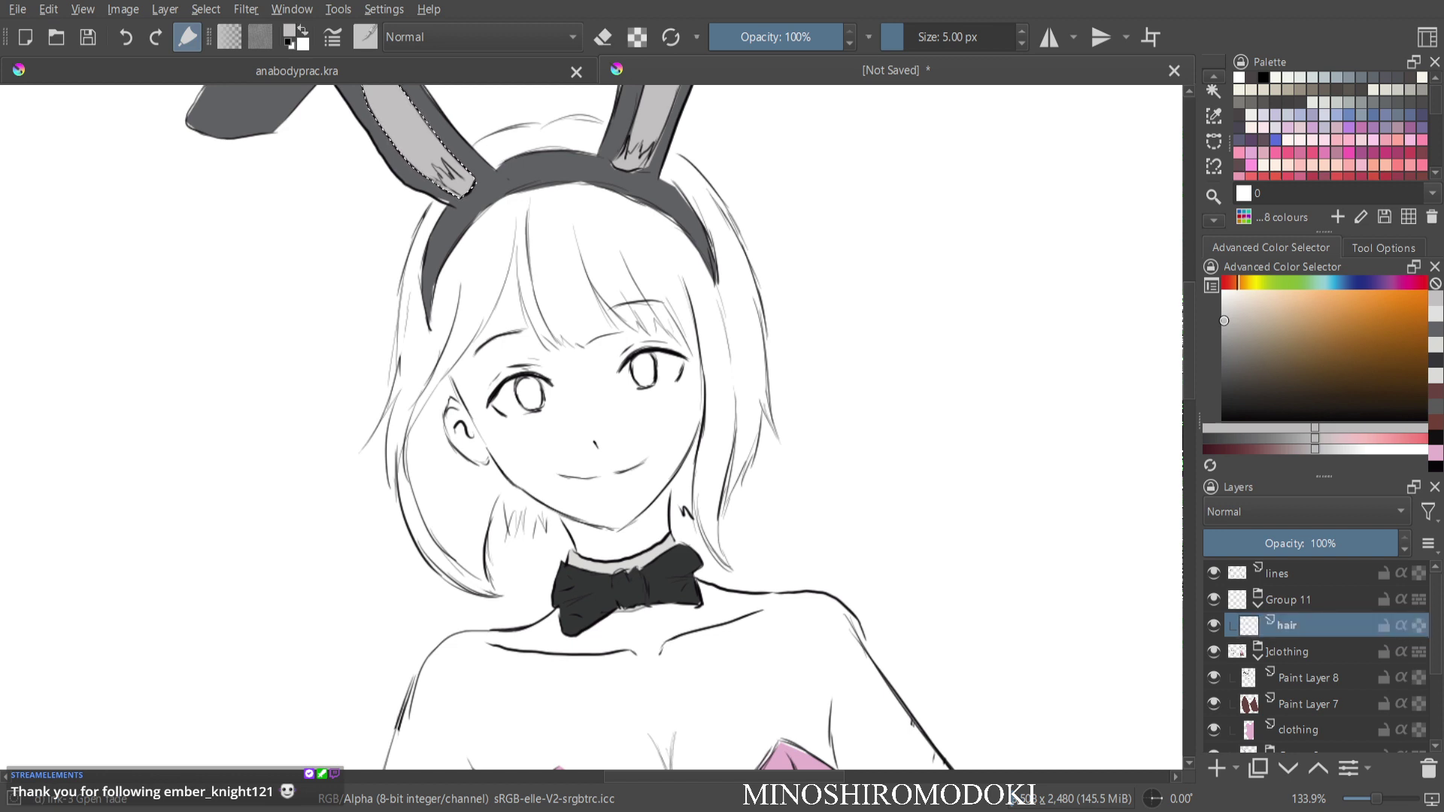
Clear the selection and prepare the Basic-5 Size brush with a strong red colour for the hair layer.
key(ctrl+shift+a)
key(b)
scroll(633, 284, down, 2)
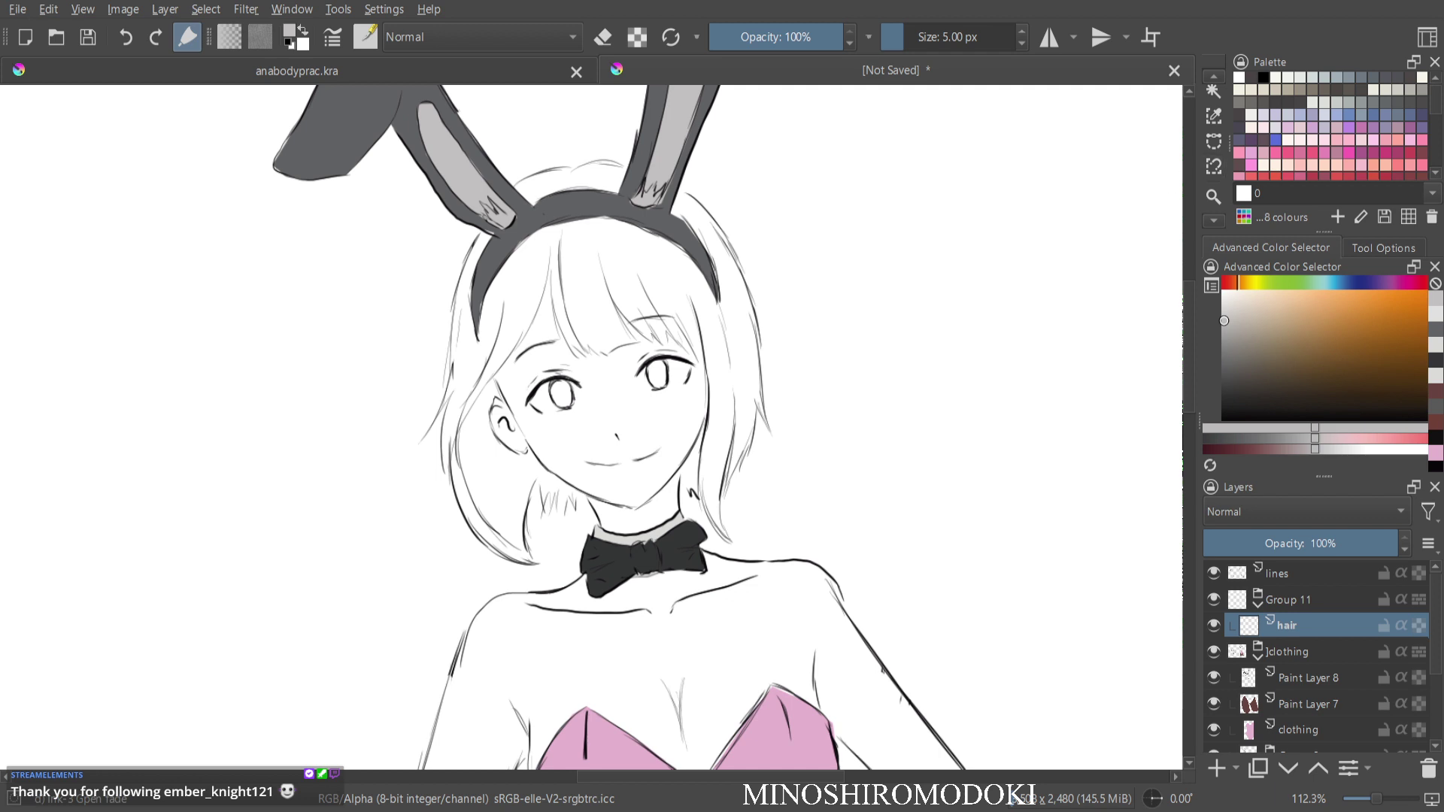
drag(1238, 283, 1224, 283)
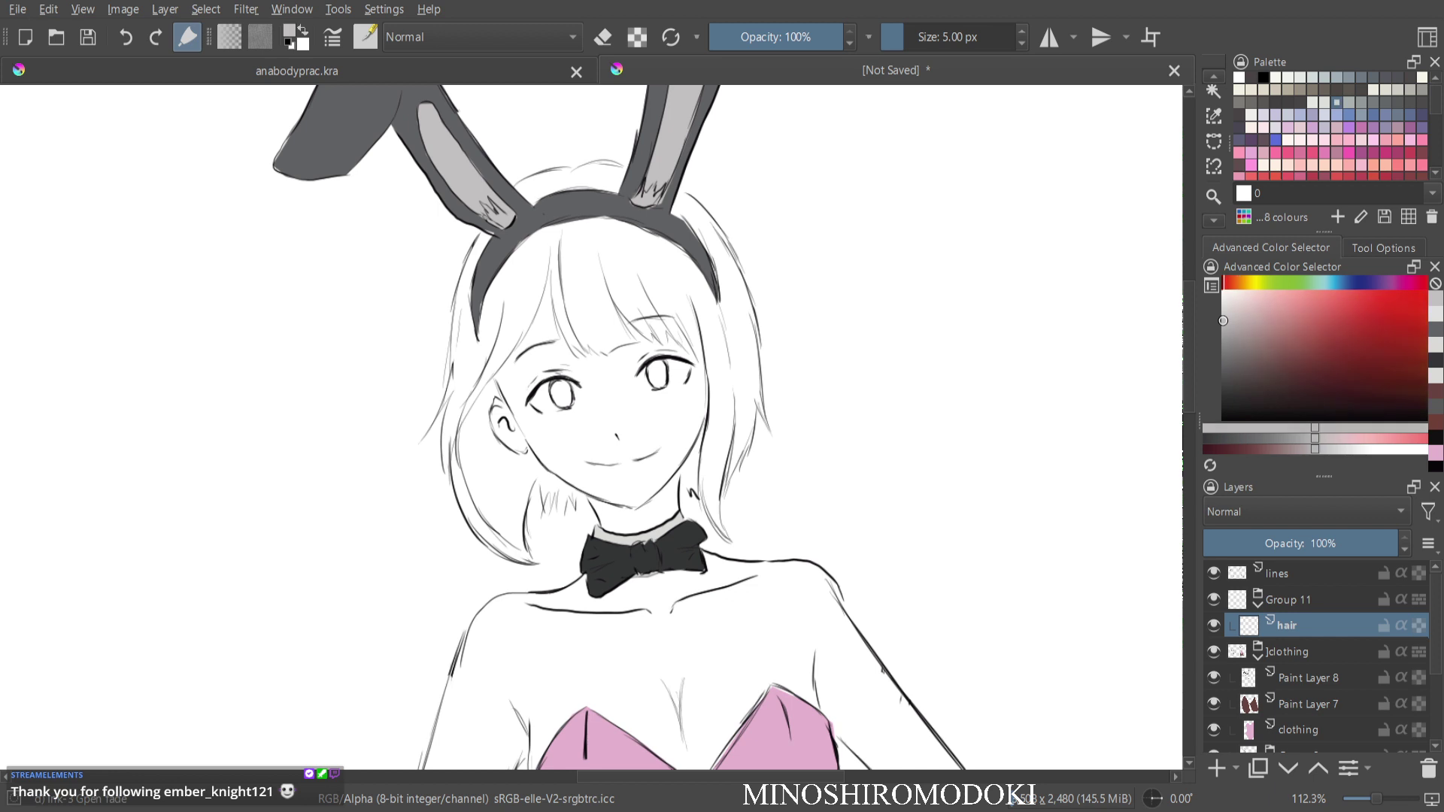
drag(1377, 334, 1382, 319)
right_click(778, 326)
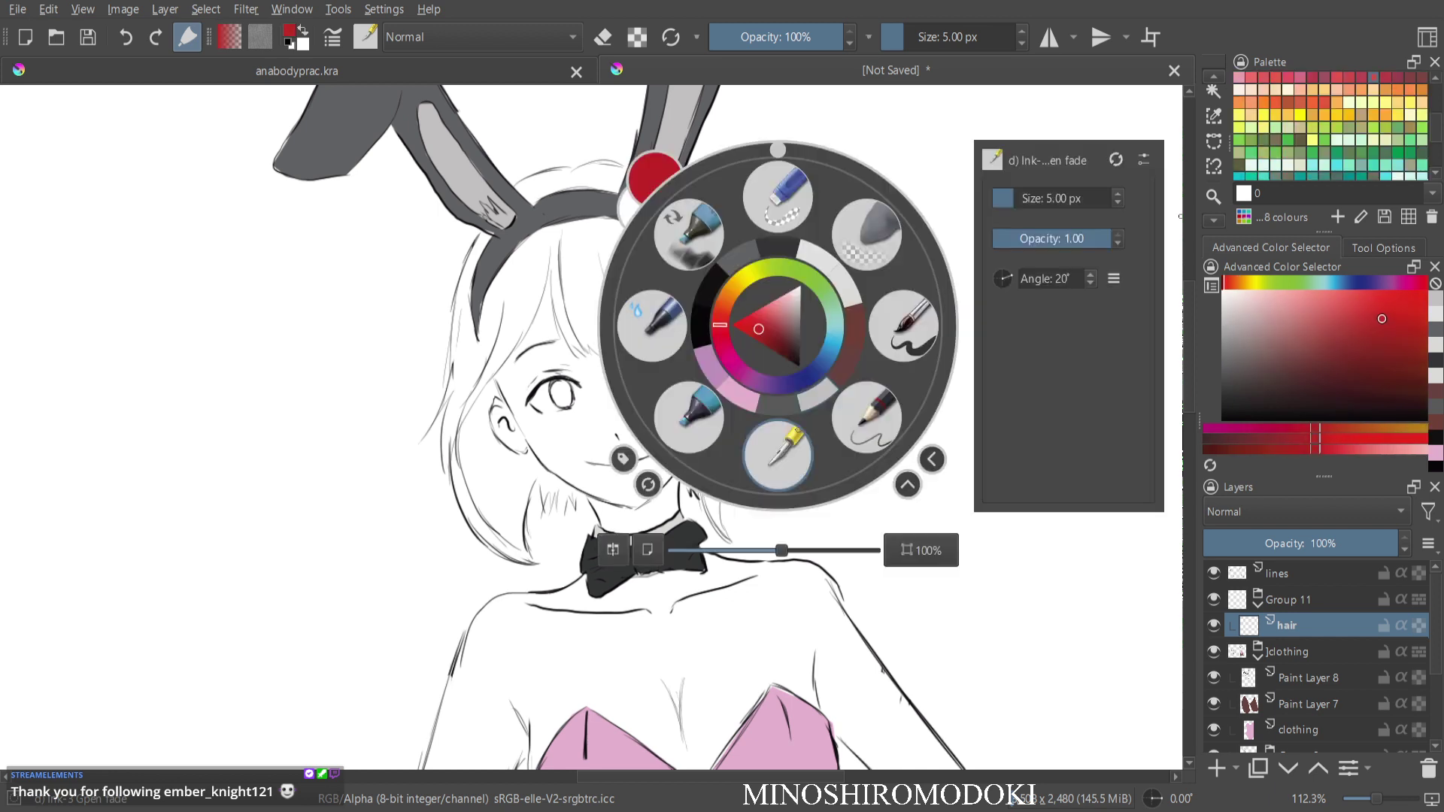
click(903, 326)
Try red brush strokes beside the head, over the fringe and along the side hair, and undo them all.
drag(966, 277, 1087, 340)
mouse_move(585, 260)
mouse_down()
mouse_move(571, 310)
mouse_move(579, 236)
mouse_move(613, 325)
mouse_move(613, 207)
mouse_move(711, 335)
mouse_up()
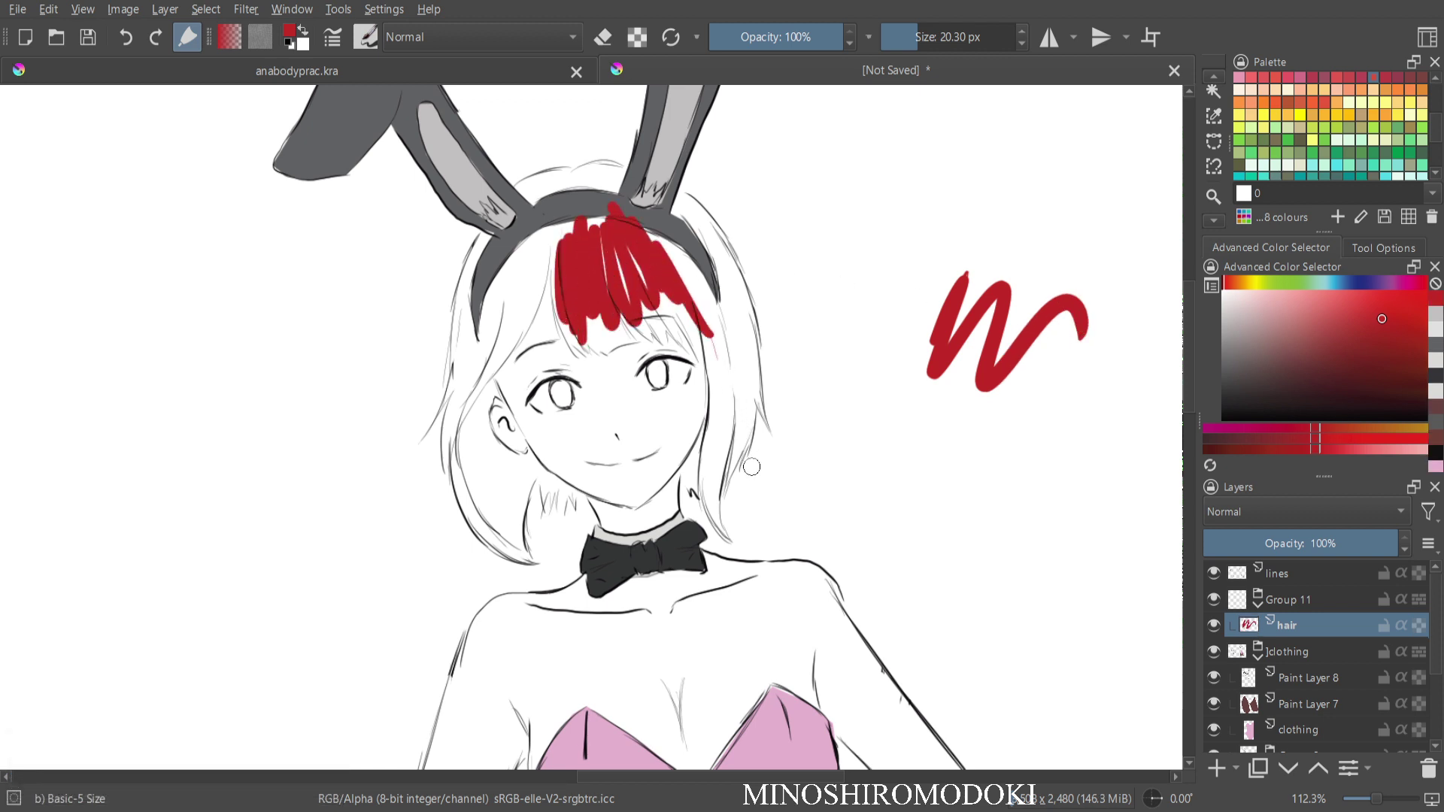
key(ctrl+z)
mouse_move(672, 268)
mouse_down()
mouse_move(733, 421)
mouse_move(714, 485)
mouse_up()
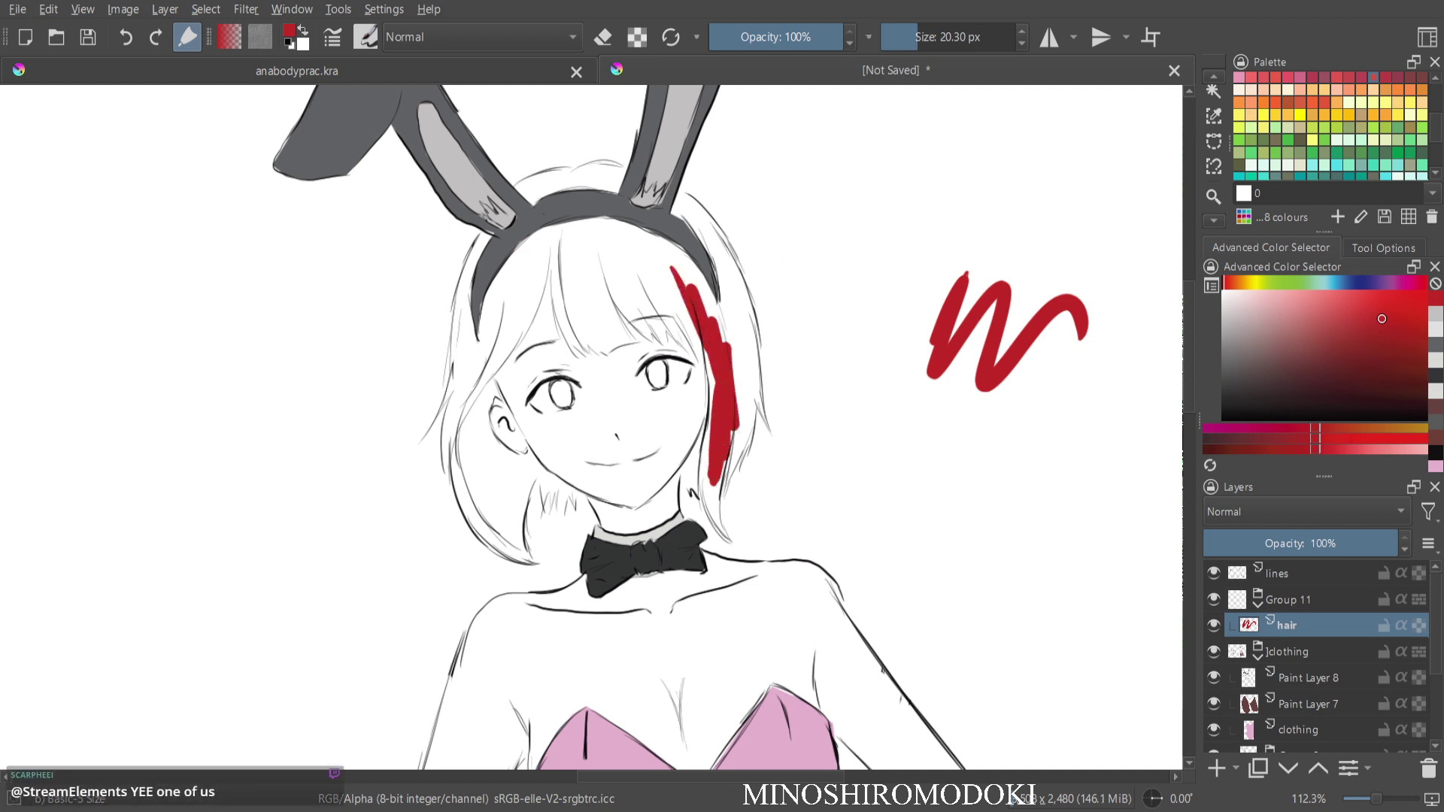
key(ctrl+z)
key(ctrl+z)
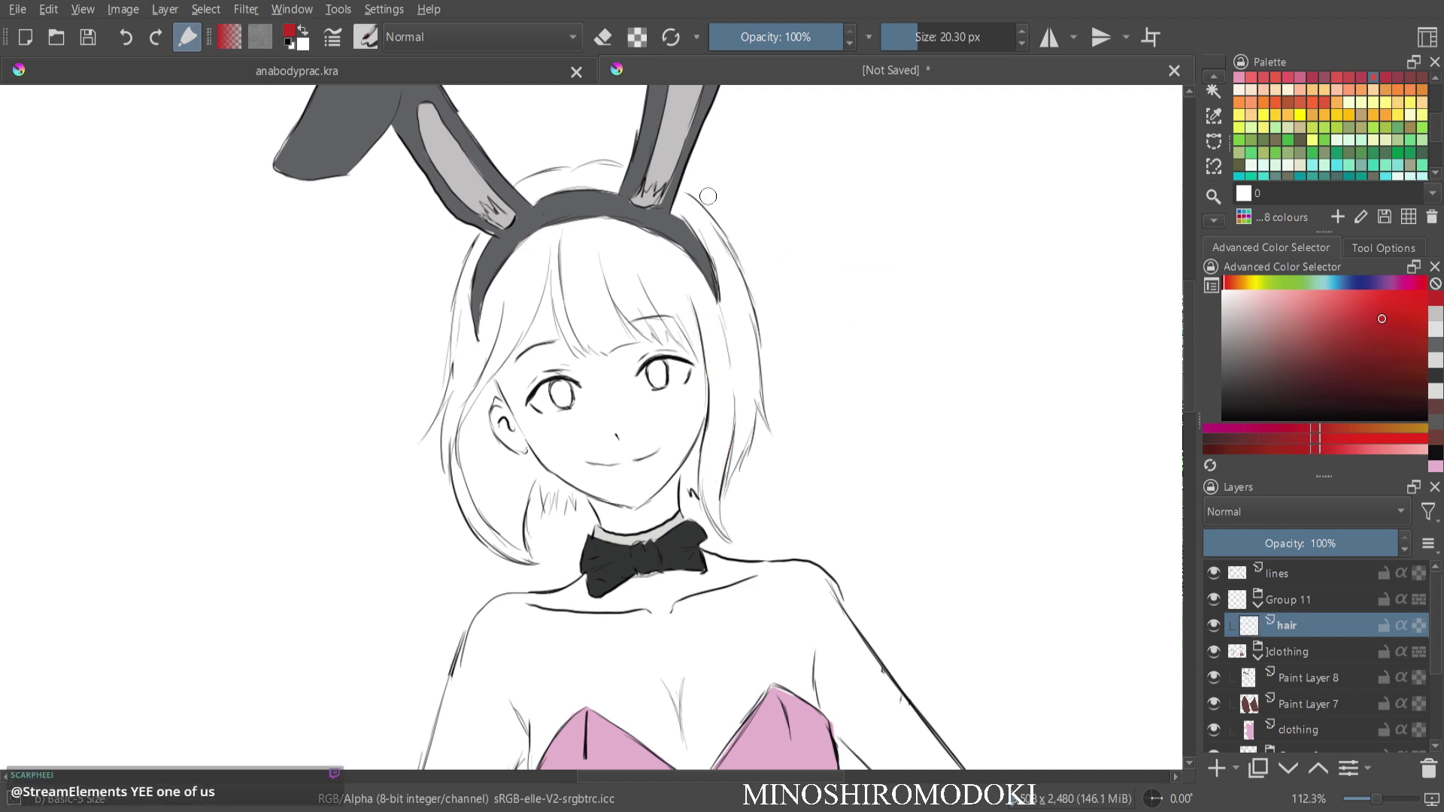
mouse_move(680, 264)
mouse_down()
mouse_move(684, 310)
mouse_move(697, 281)
mouse_up()
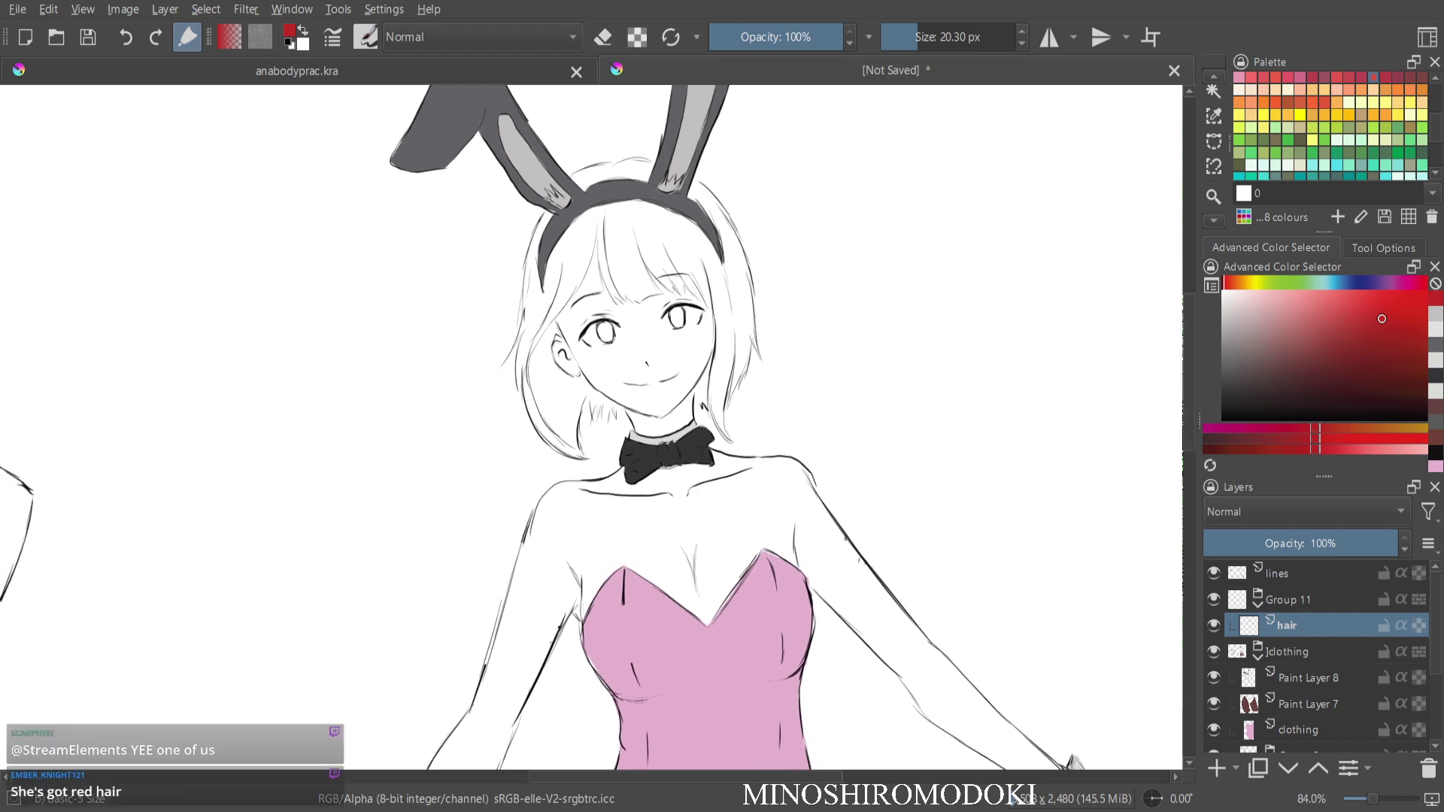
Hide the ]clothing group and ready a curve selection for the hair around the head.
click(1213, 652)
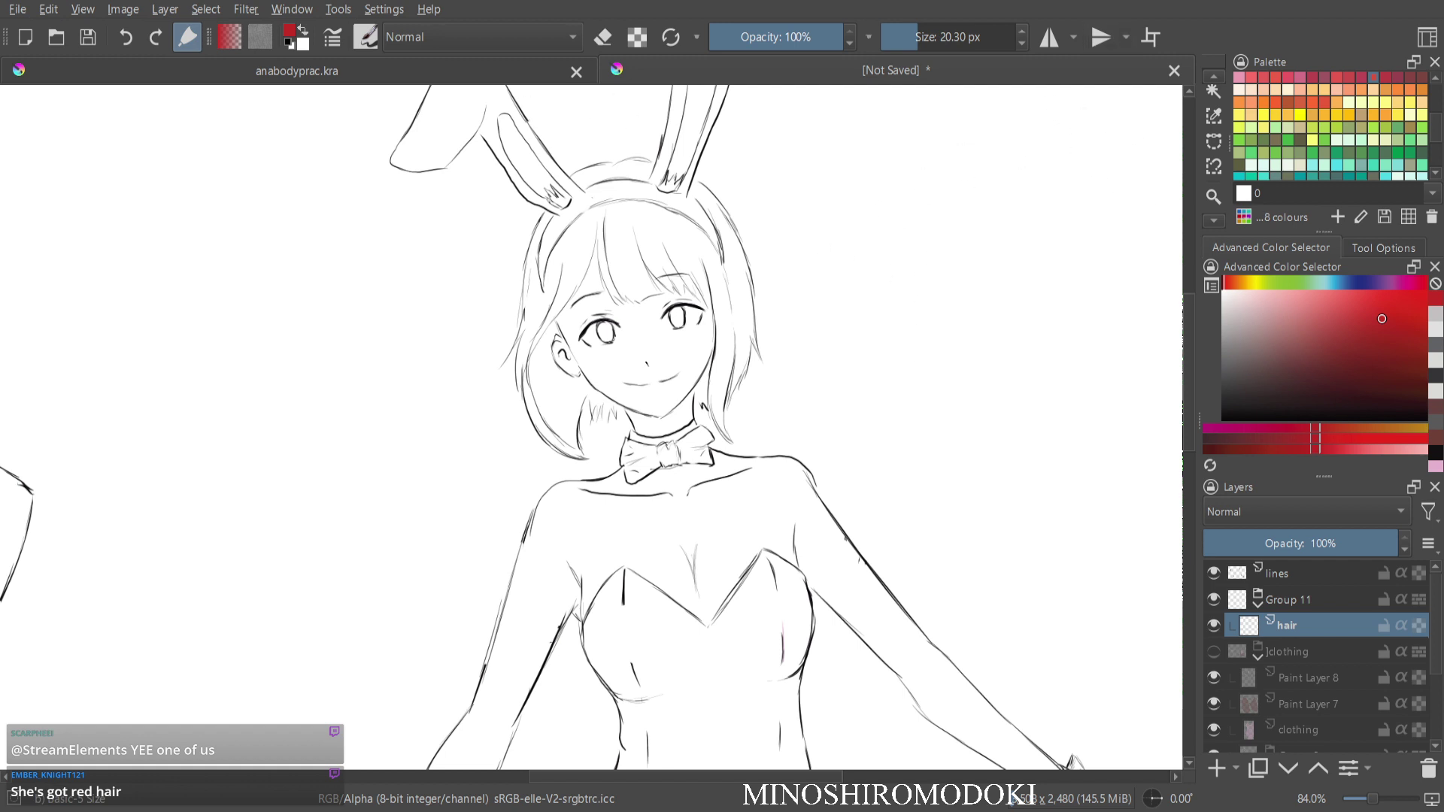
key(ctrl+r)
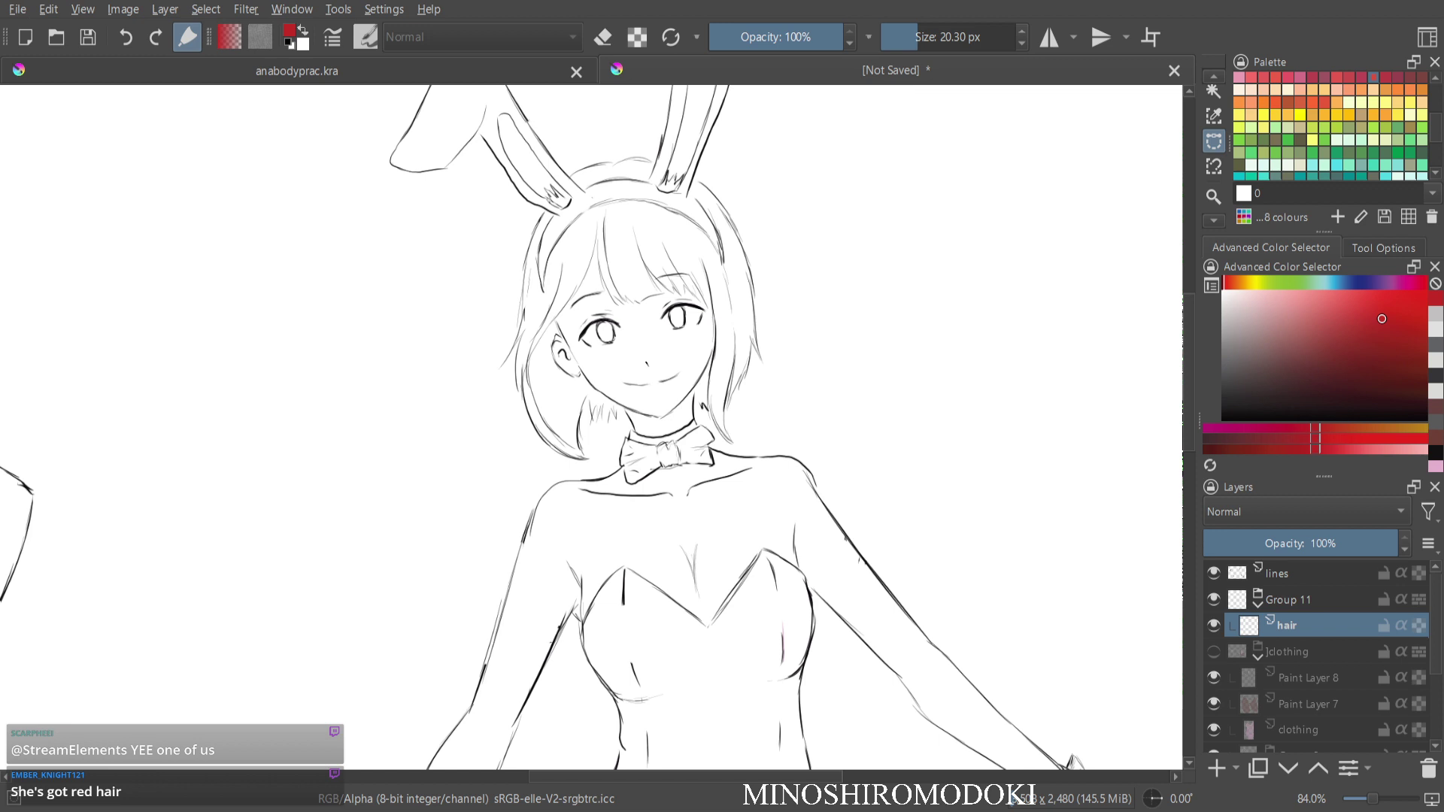
scroll(653, 264, up, 3)
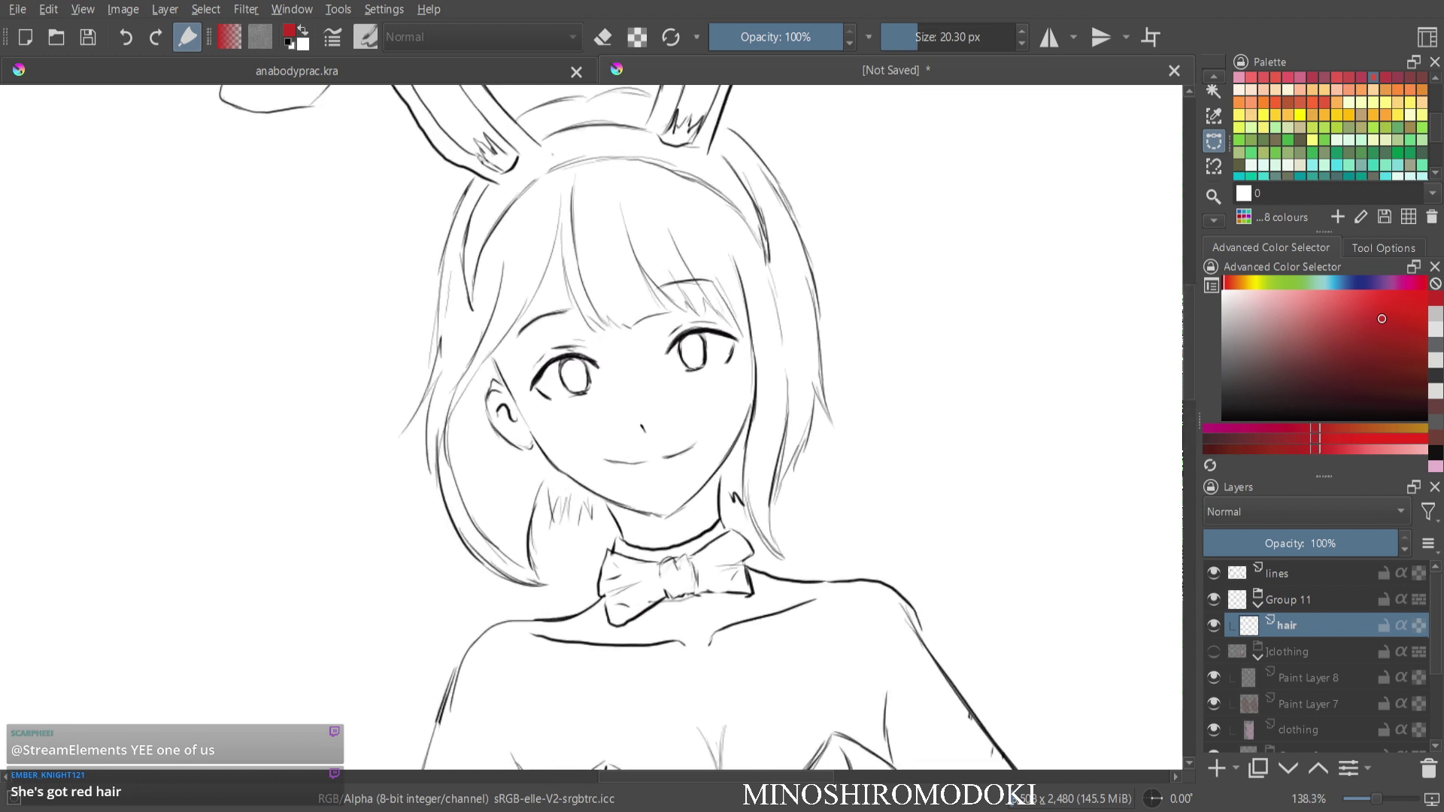
click(560, 224)
click(546, 275)
click(519, 320)
mouse_move(519, 319)
mouse_down()
mouse_move(451, 407)
mouse_move(489, 357)
mouse_move(491, 422)
mouse_move(476, 377)
mouse_up()
key(ctrl+z)
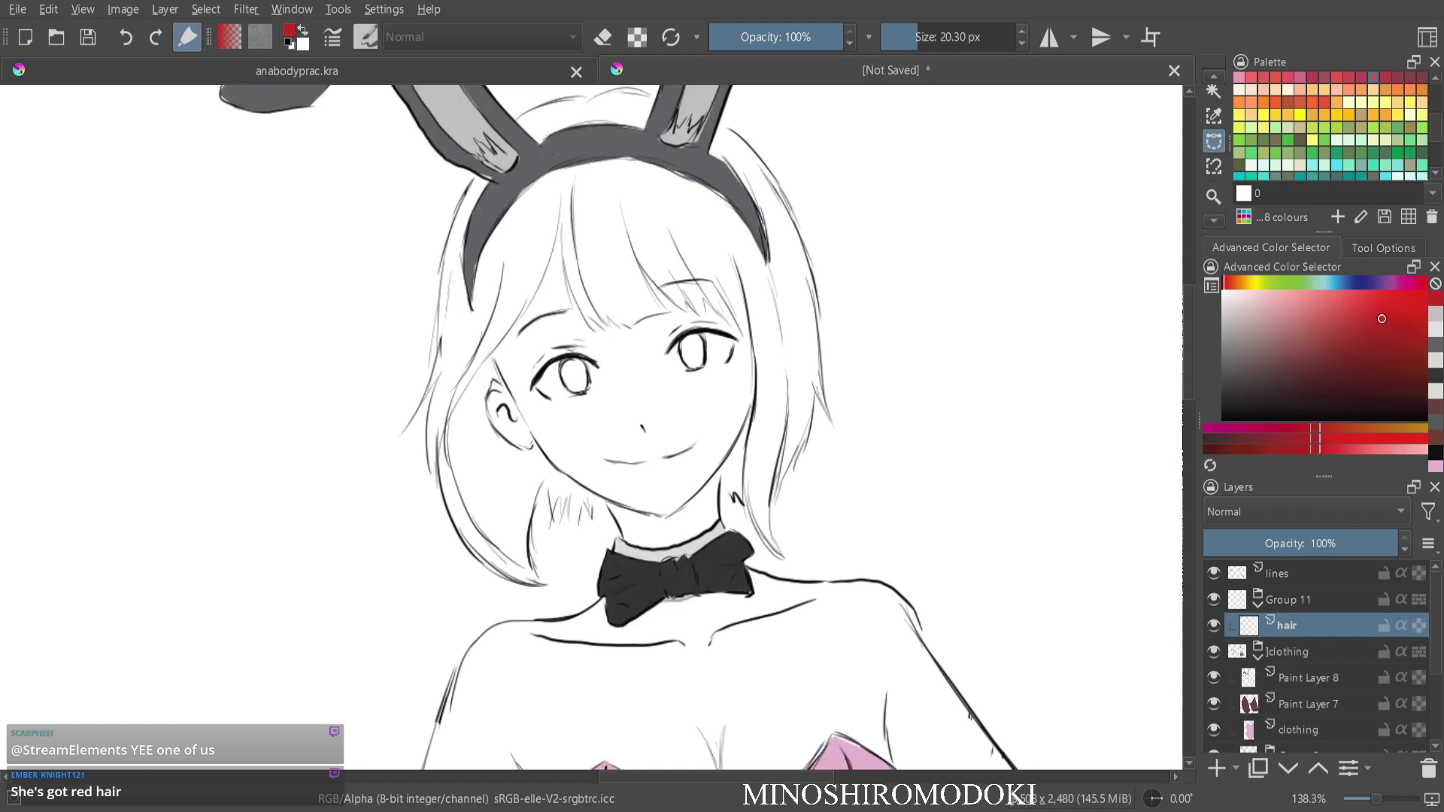
key(ctrl+z)
key(ctrl+shift+z)
key(ctrl+shift+z)
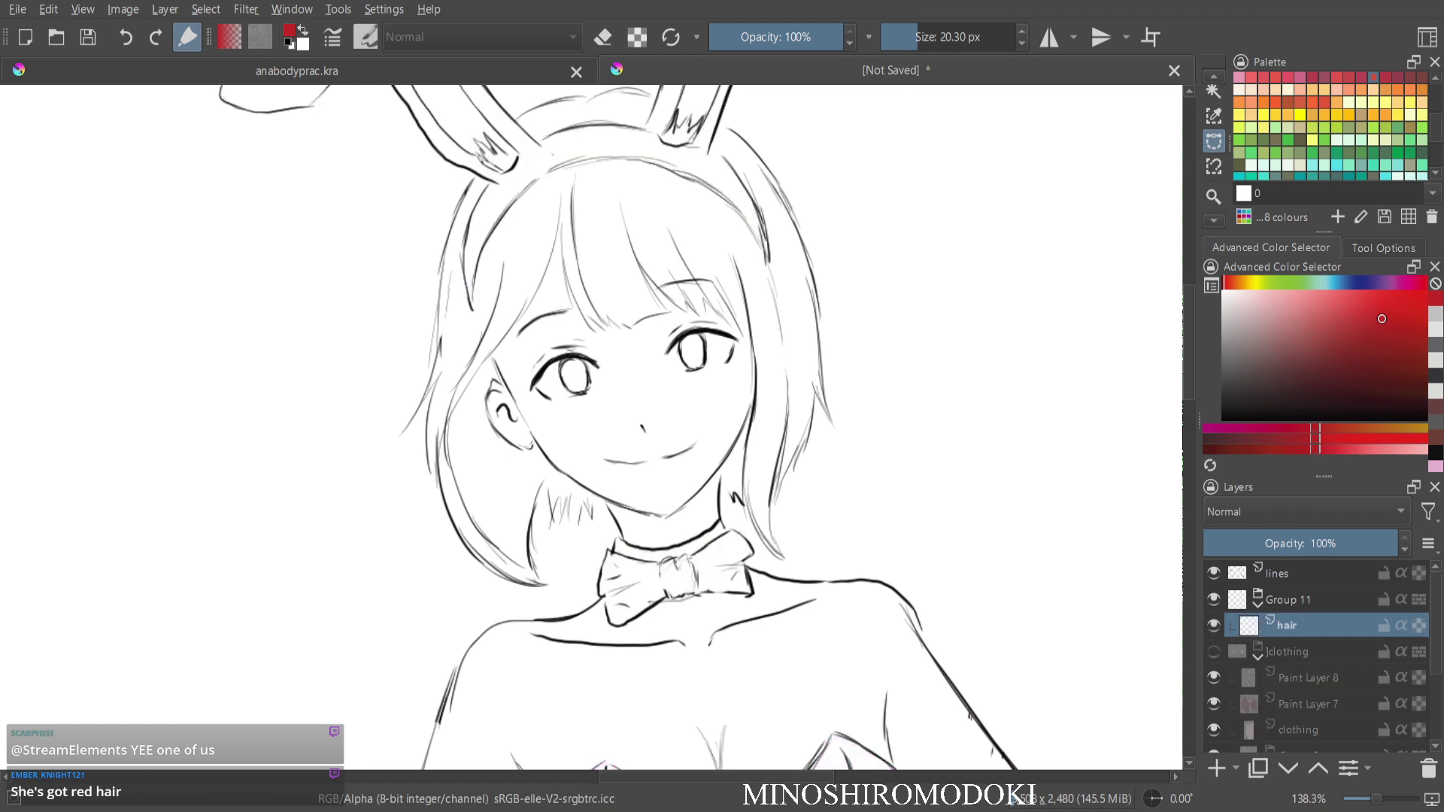
Outline a selection around the crown hair between the two bunny ears, above the headband.
click(580, 98)
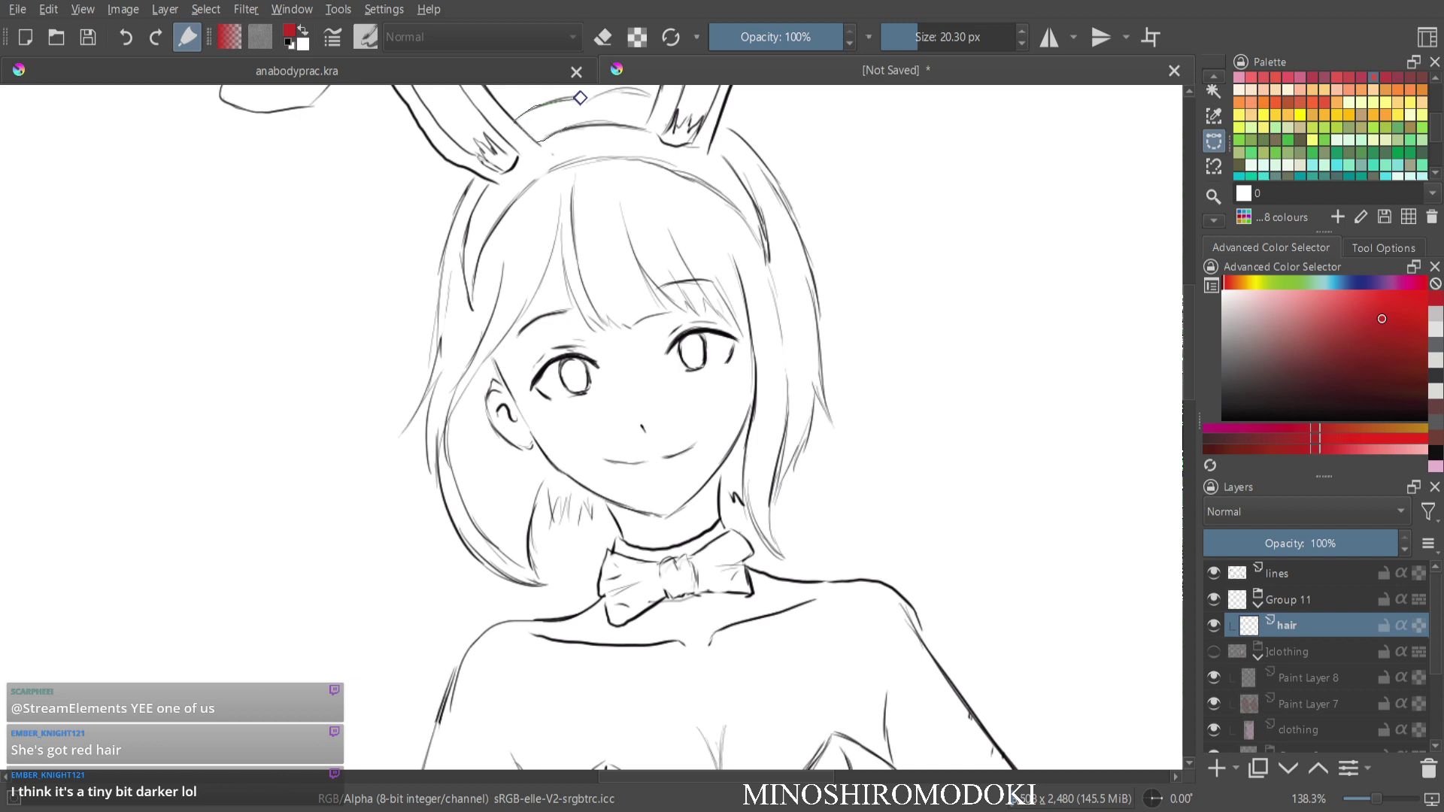
click(573, 127)
click(580, 97)
key(b)
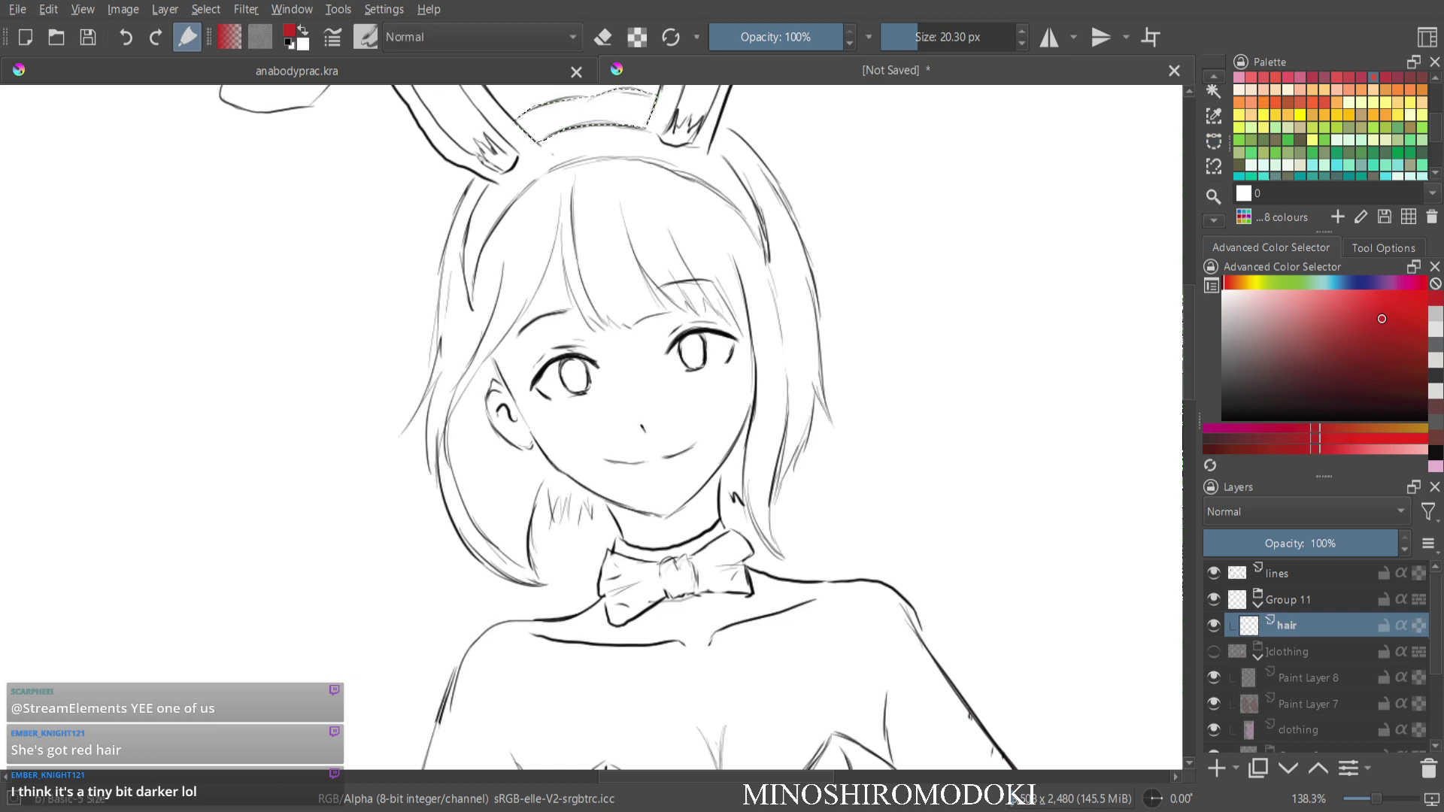
Try filling the crown hair selection with the strong red, and undo the fill.
key(shift+BackSpace)
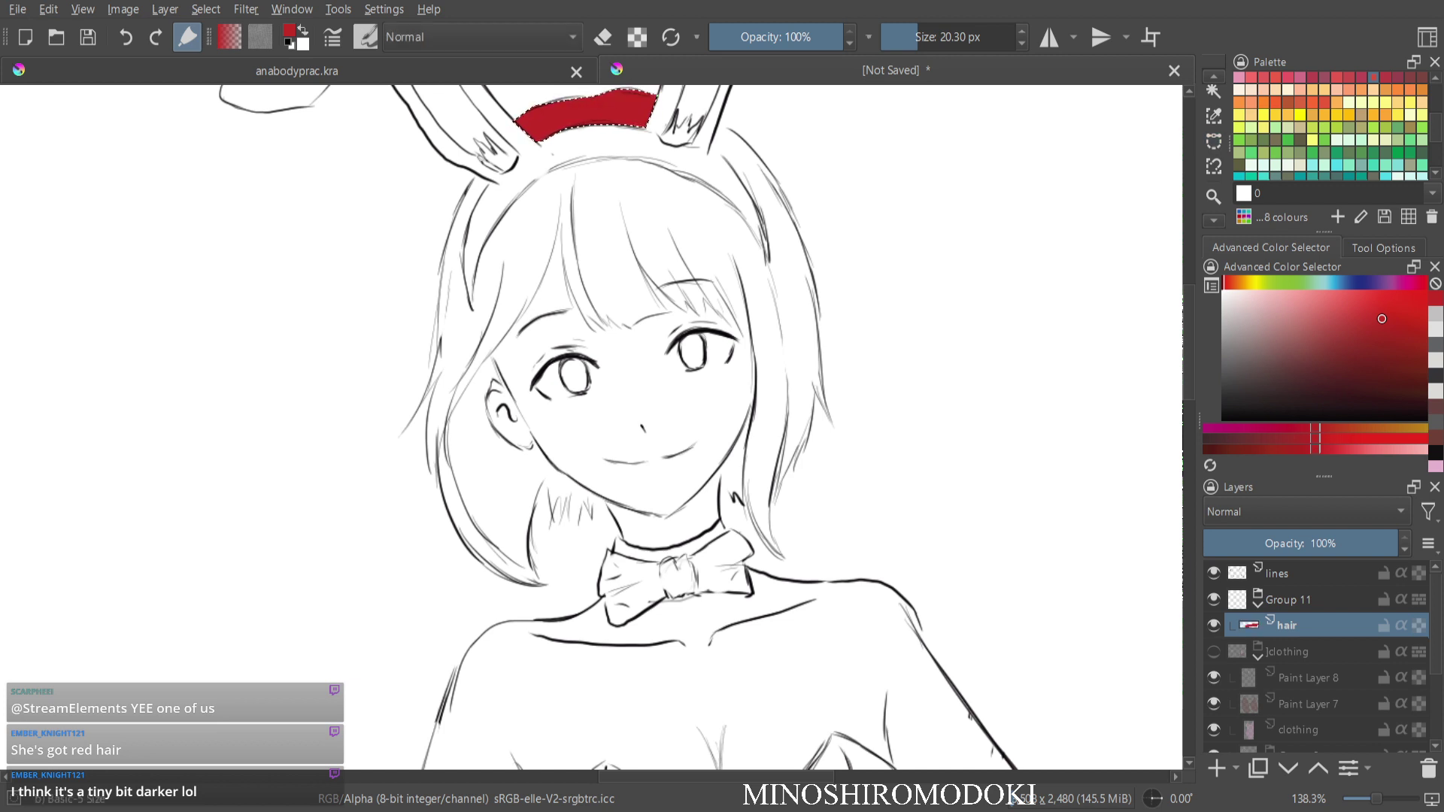
scroll(631, 228, down, 1)
drag(631, 228, 629, 261)
key(ctrl+z)
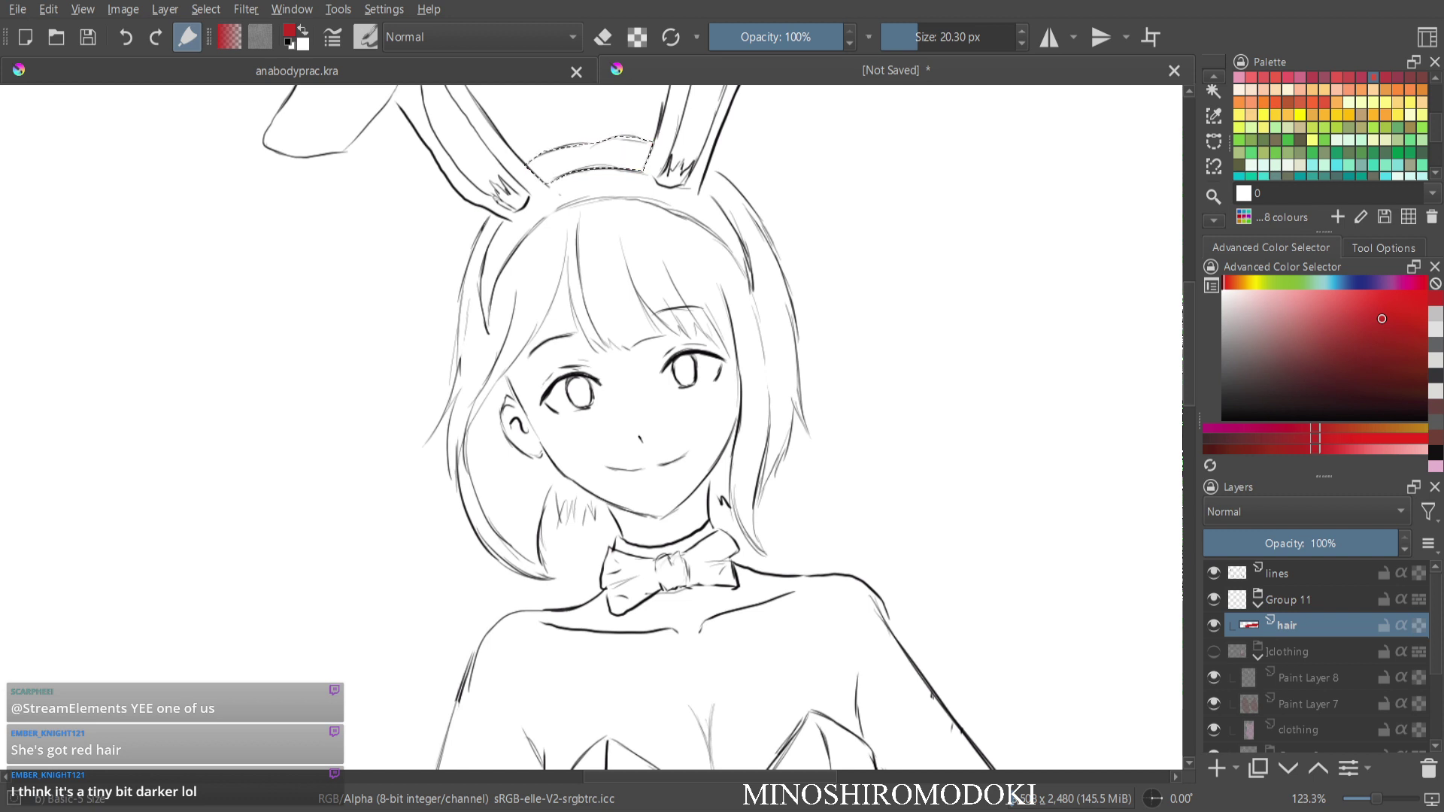
Fill the selected crown hair with a less saturated red, clear the selection and show the ]clothing group.
drag(1381, 319, 1341, 319)
scroll(1332, 124, down, 3)
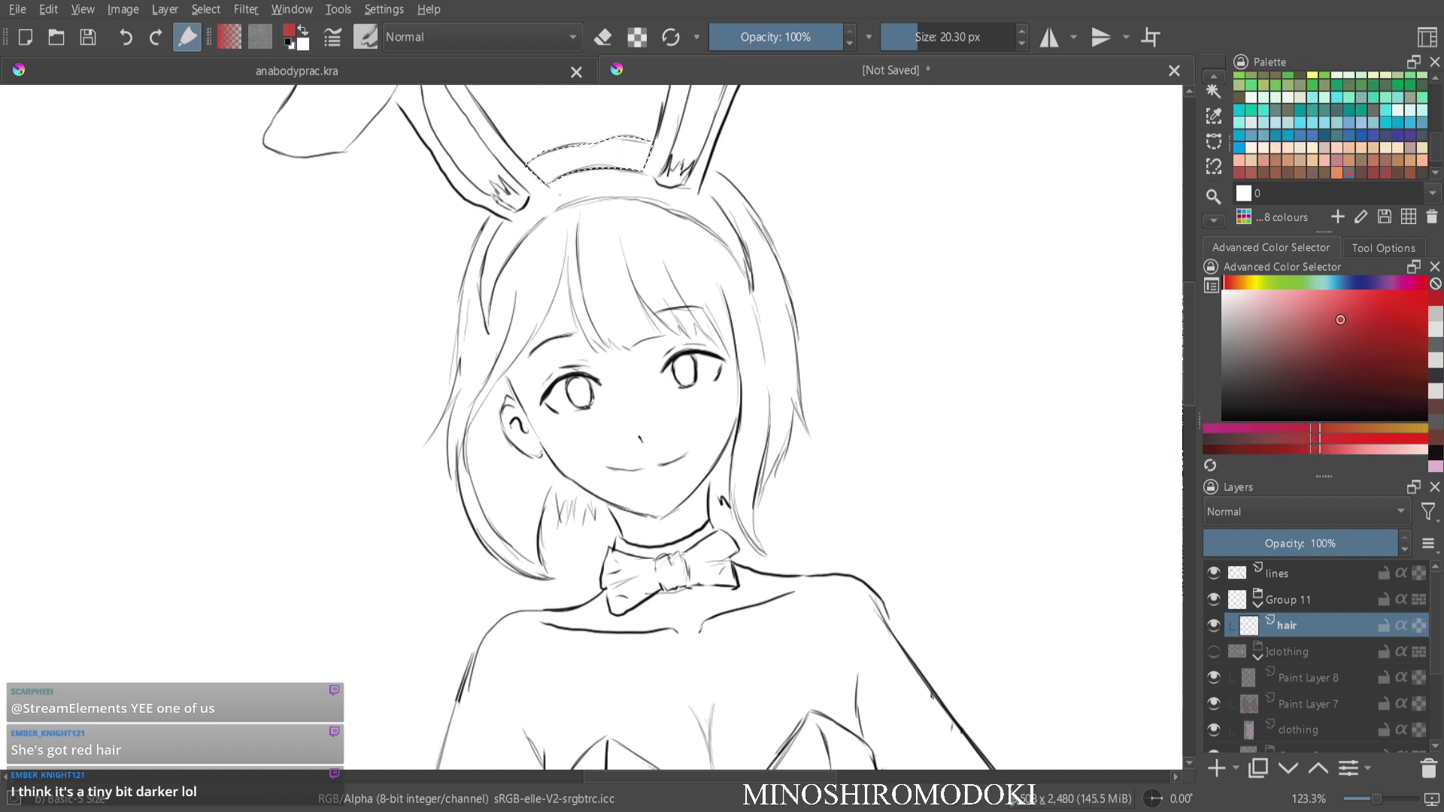
key(shift+BackSpace)
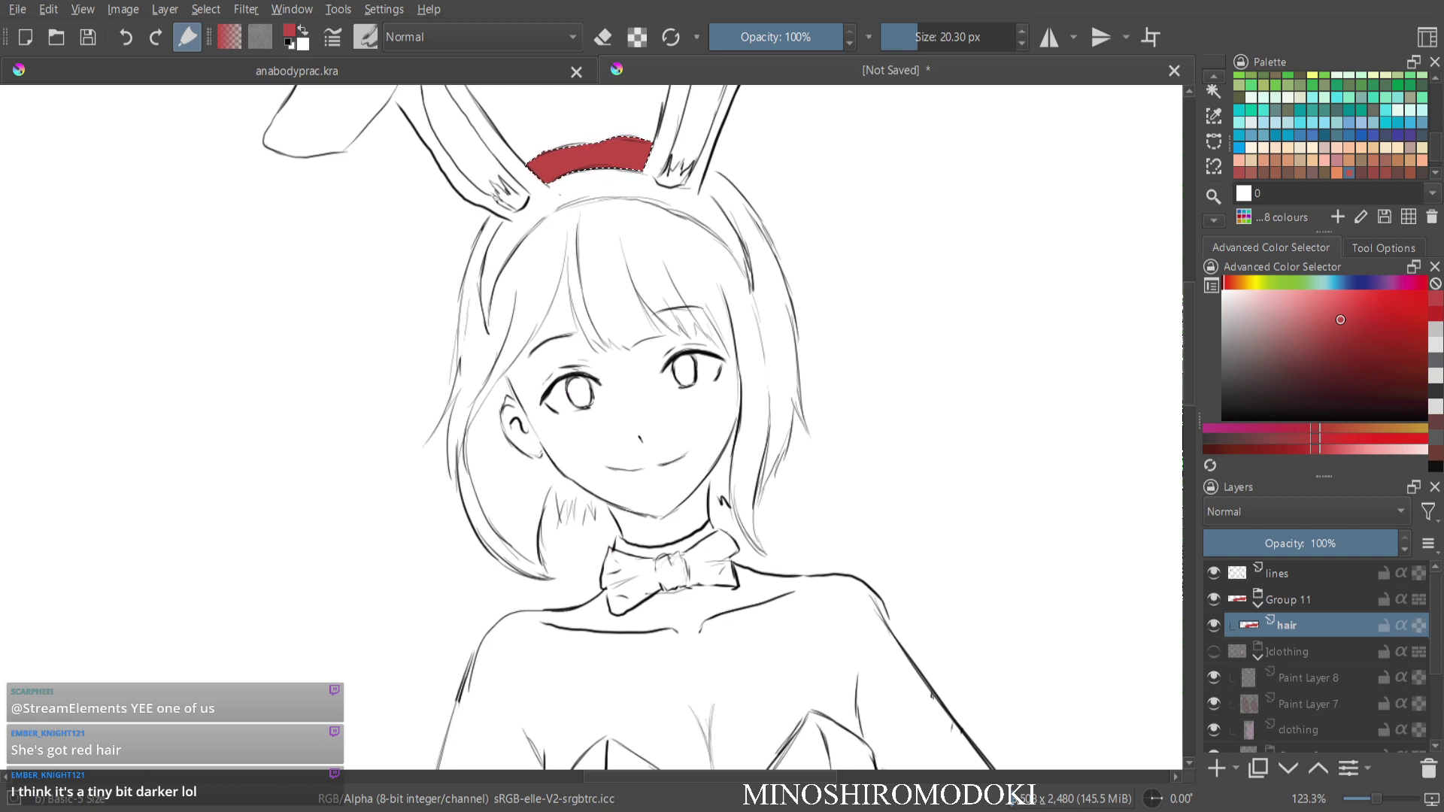
key(ctrl+shift+a)
click(1214, 651)
Select the outer hair strand left of the headband on the hair layer and fill it with the same red.
click(1214, 141)
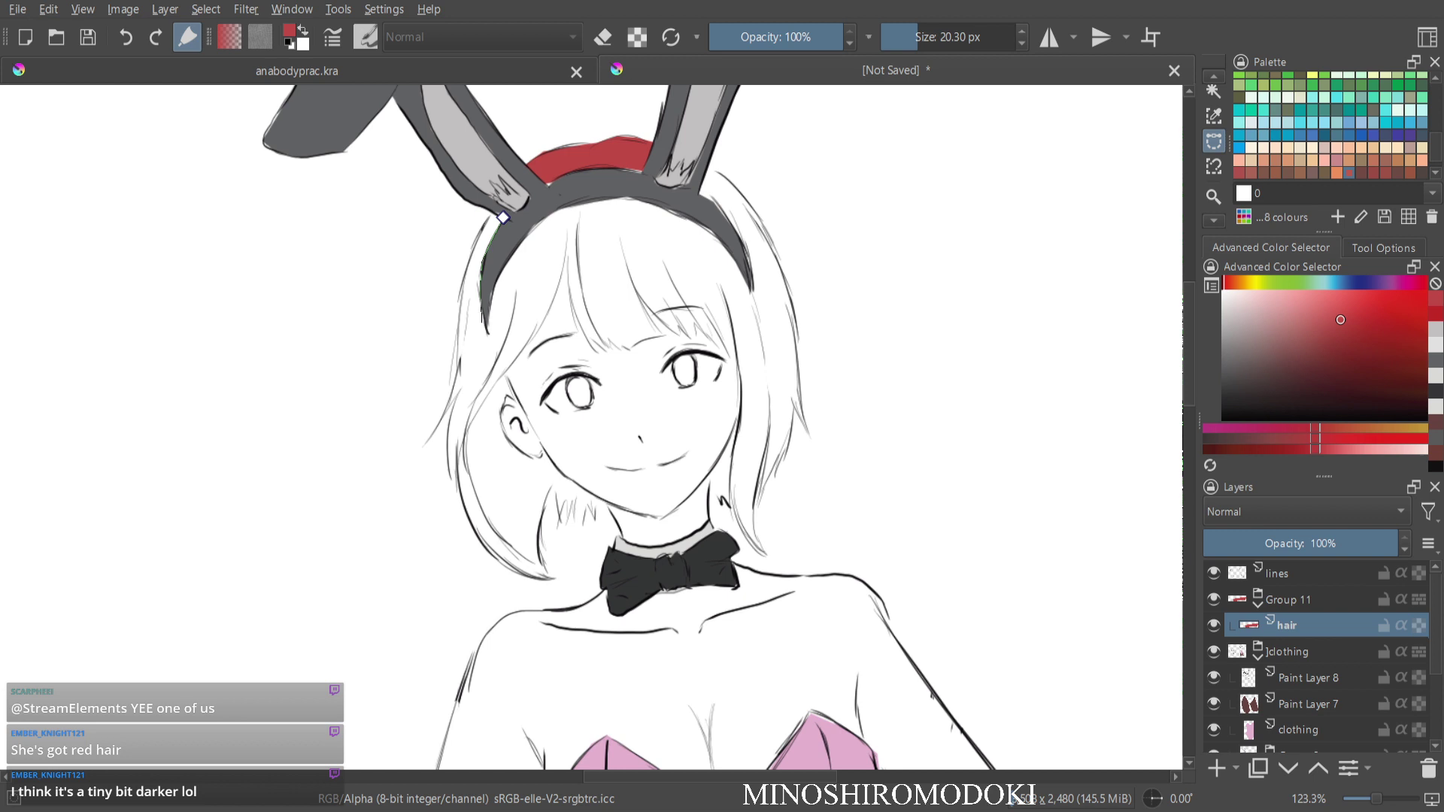
drag(489, 336, 458, 396)
click(437, 430)
click(458, 374)
drag(459, 295, 469, 267)
drag(503, 218, 504, 218)
key(b)
key(shift+BackSpace)
key(ctrl+shift+a)
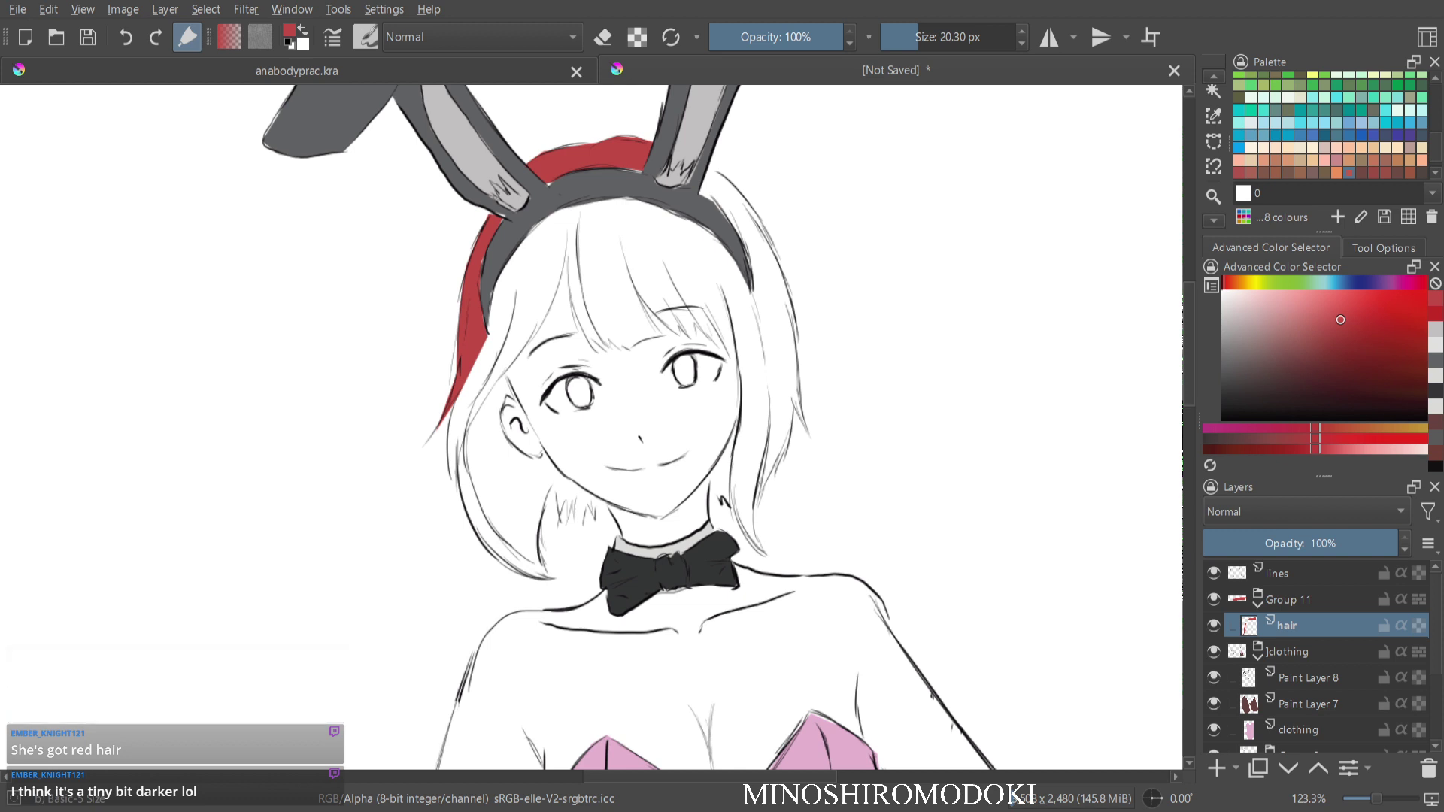
Start a selection outline along the headband's inner edge and around the inner lock on the face's right side.
click(1214, 142)
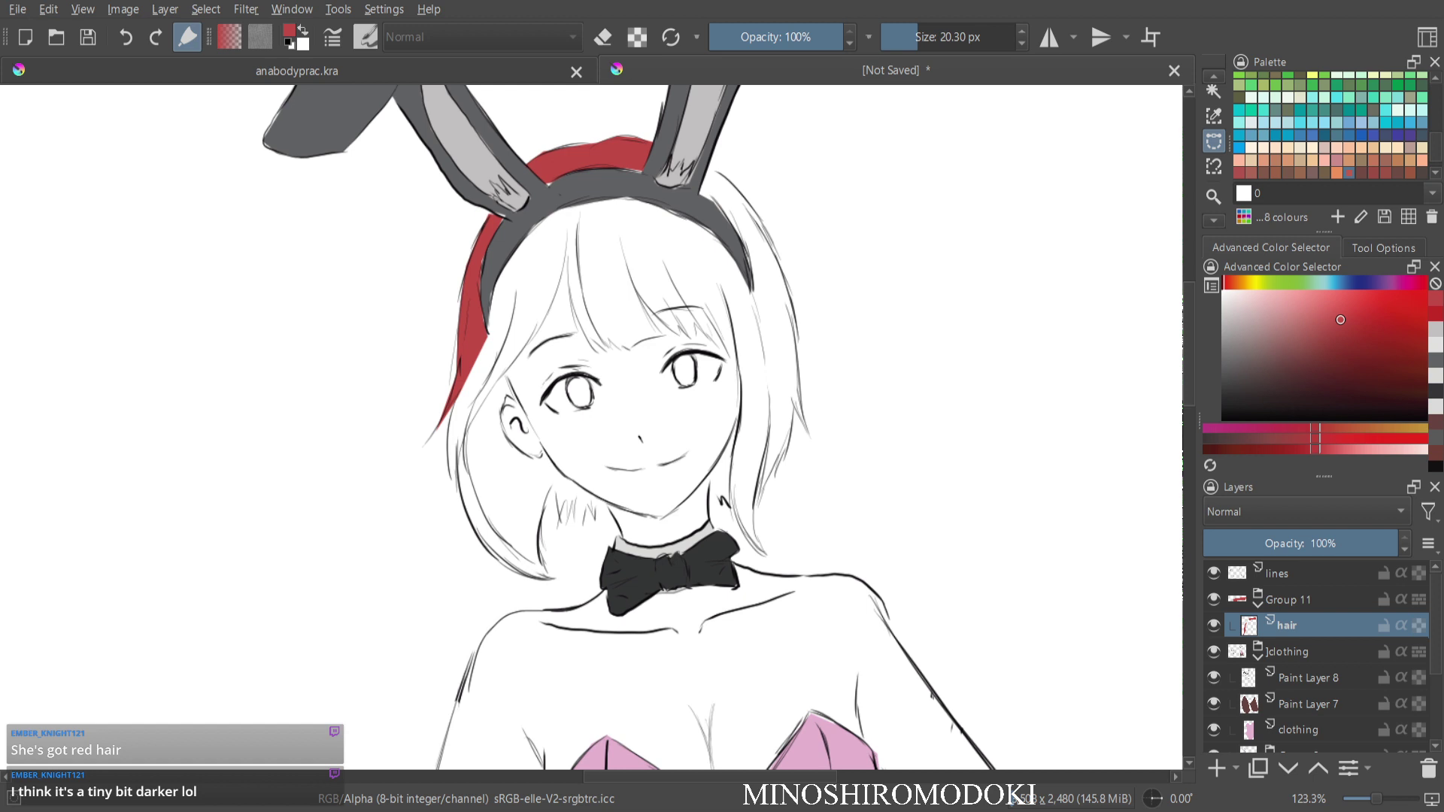
click(489, 327)
click(494, 290)
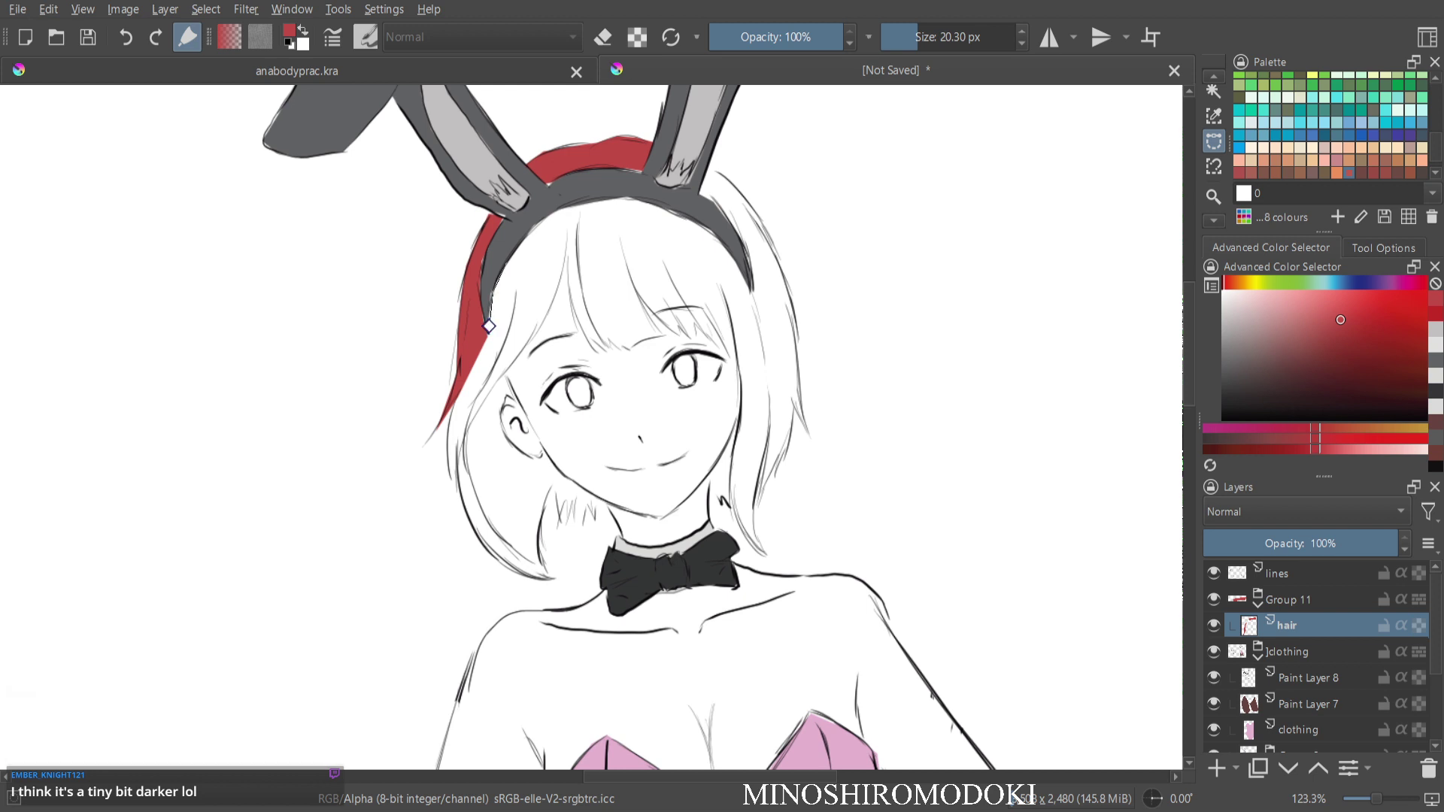
mouse_move(503, 263)
mouse_down()
mouse_move(601, 199)
mouse_move(637, 197)
mouse_move(715, 235)
mouse_move(755, 303)
mouse_move(772, 422)
mouse_move(754, 544)
mouse_move(768, 558)
mouse_up()
click(746, 539)
click(724, 451)
click(735, 430)
click(741, 418)
scroll(722, 333, up, 3)
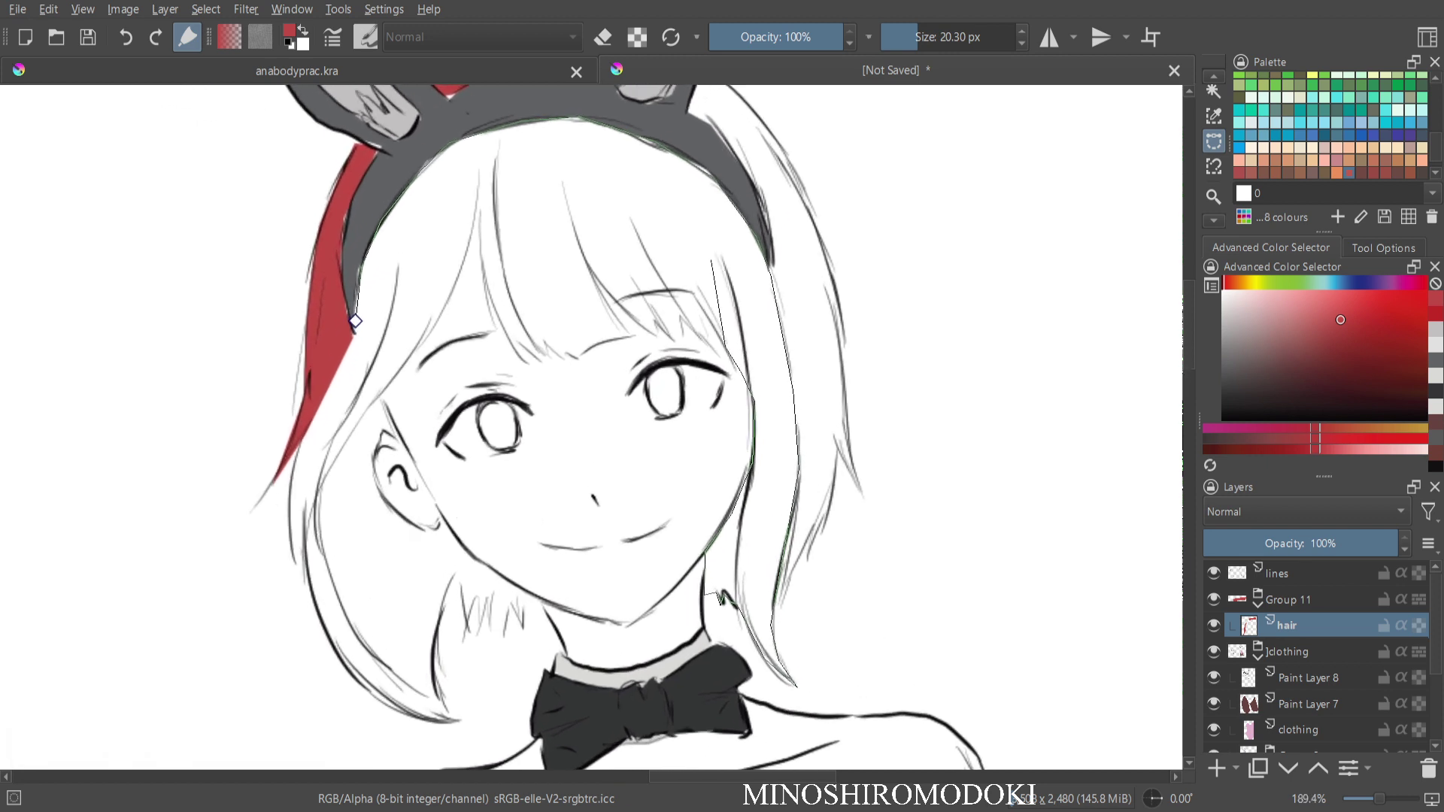
Continue the selection outline along the jagged tips of the fringe above the eyes.
click(715, 332)
click(545, 342)
click(541, 354)
click(534, 345)
click(537, 360)
click(517, 344)
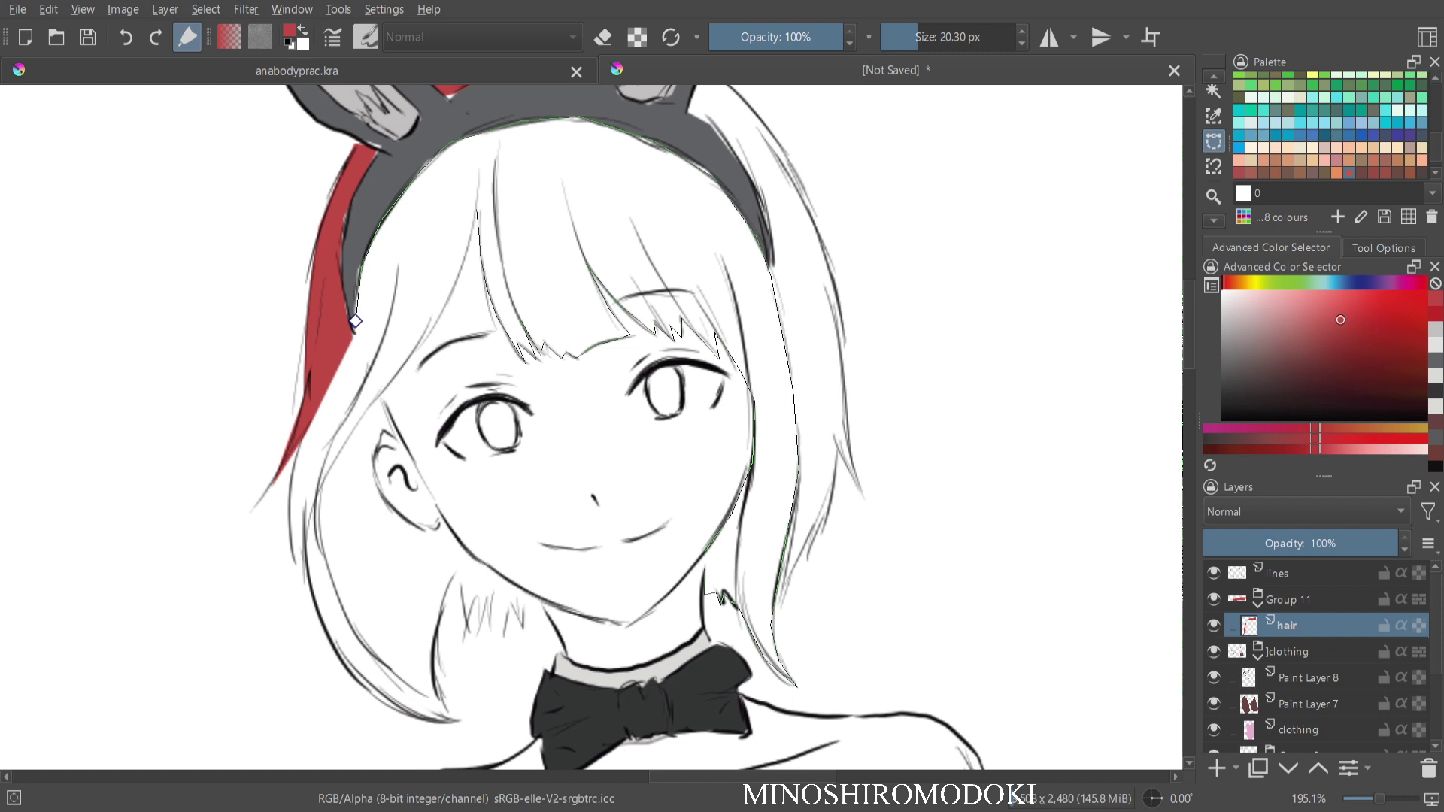
Carry the selection outline from the fringe parting down the temple, around the ear and along the jaw.
click(477, 211)
click(459, 280)
mouse_move(428, 338)
mouse_down()
mouse_move(392, 373)
mouse_move(401, 430)
mouse_up()
click(382, 395)
click(393, 435)
click(375, 458)
key(ctrl+shift+z)
key(ctrl+z)
key(ctrl+z)
click(441, 516)
click(459, 544)
click(485, 565)
Extend the selection outline over the short strands by the neck and around the long left lock, correcting points.
key(ctrl+shift+z)
key(ctrl+z)
key(ctrl+shift+z)
key(ctrl+shift+z)
key(ctrl+shift+z)
key(ctrl+z)
key(ctrl+shift+z)
key(ctrl+shift+z)
key(ctrl+shift+z)
key(ctrl+shift+z)
key(ctrl+z)
key(ctrl+shift+z)
key(ctrl+shift+z)
key(ctrl+shift+z)
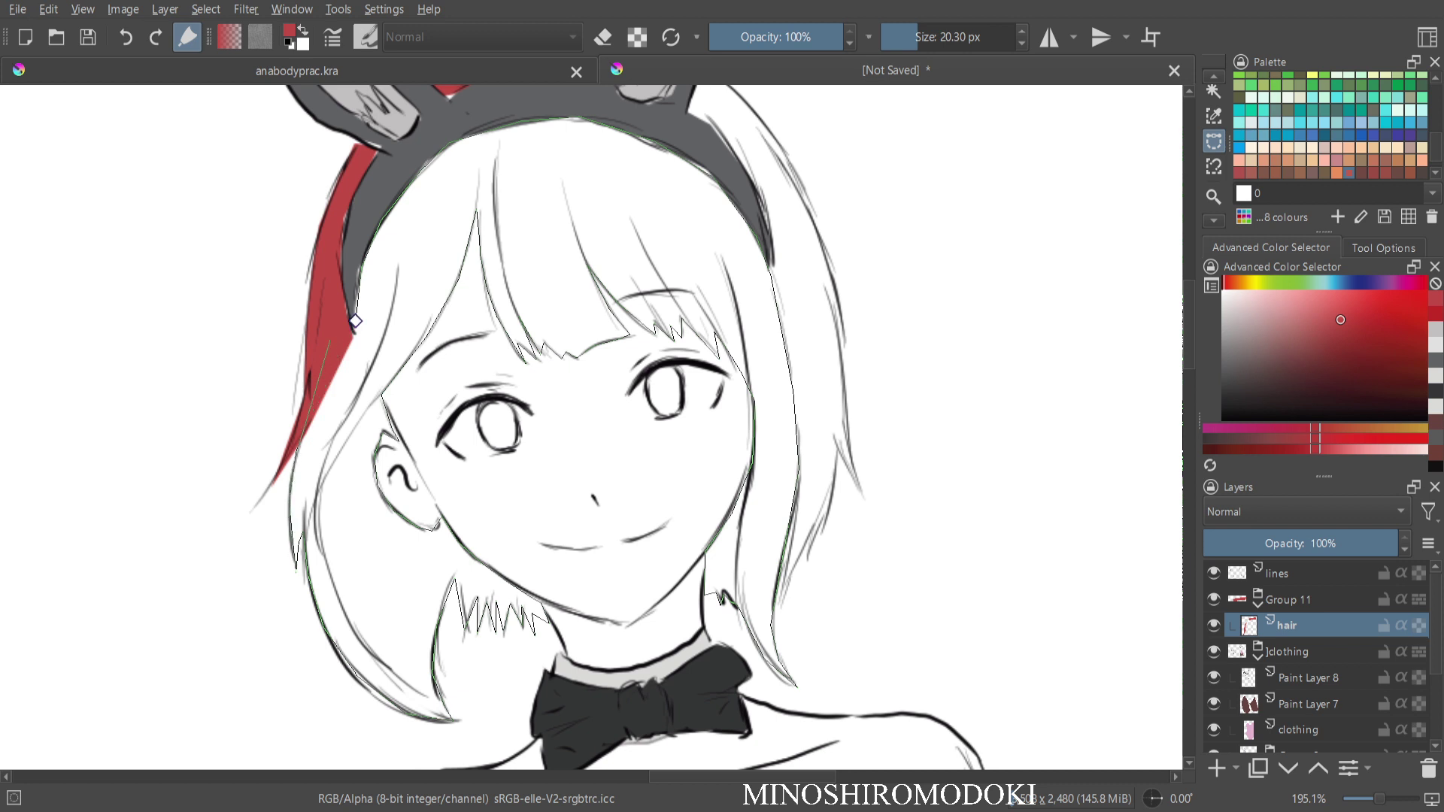
Close the selection at the headband's lower tip, fill the fringe and side hair with red, and clear the selection.
click(356, 322)
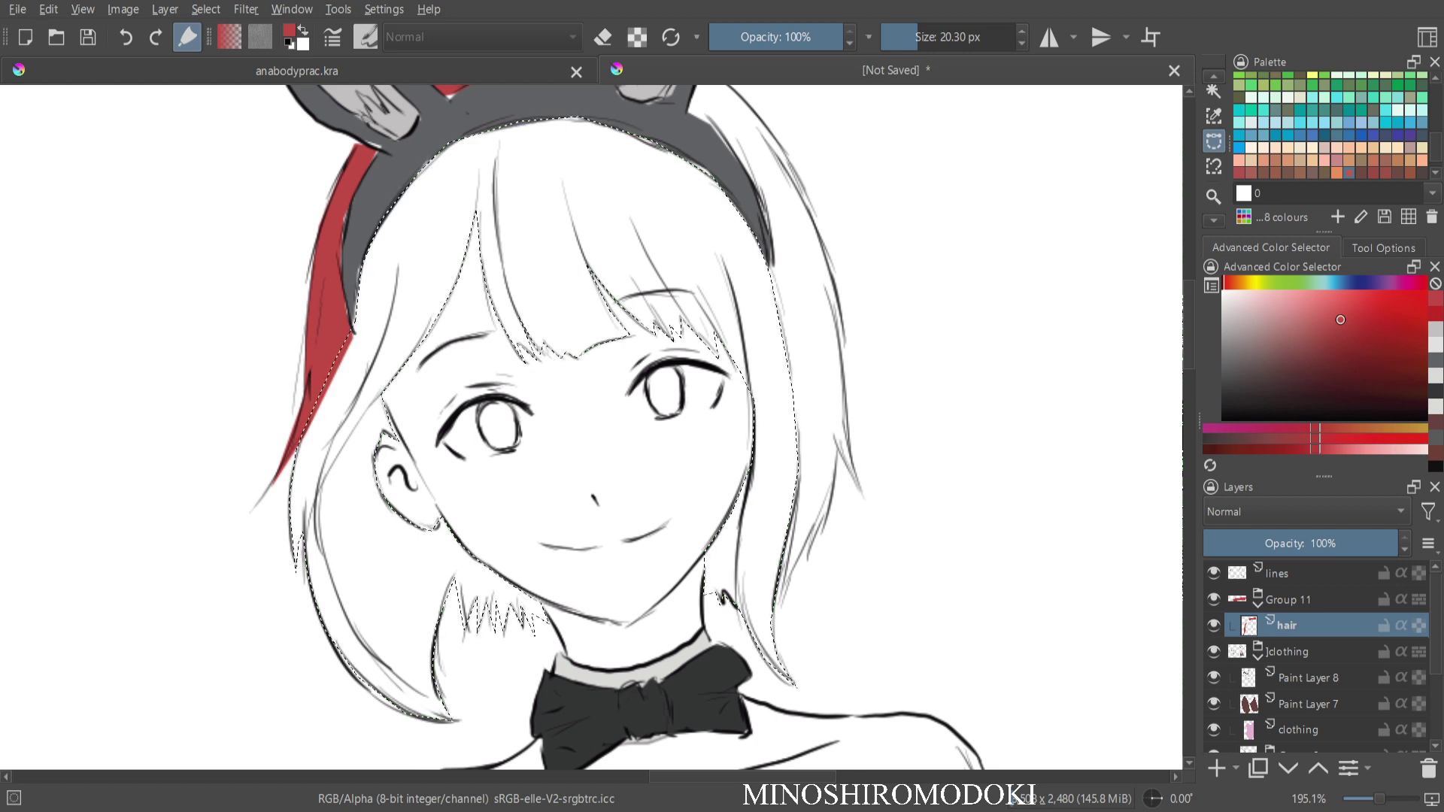
key(b)
key(shift+BackSpace)
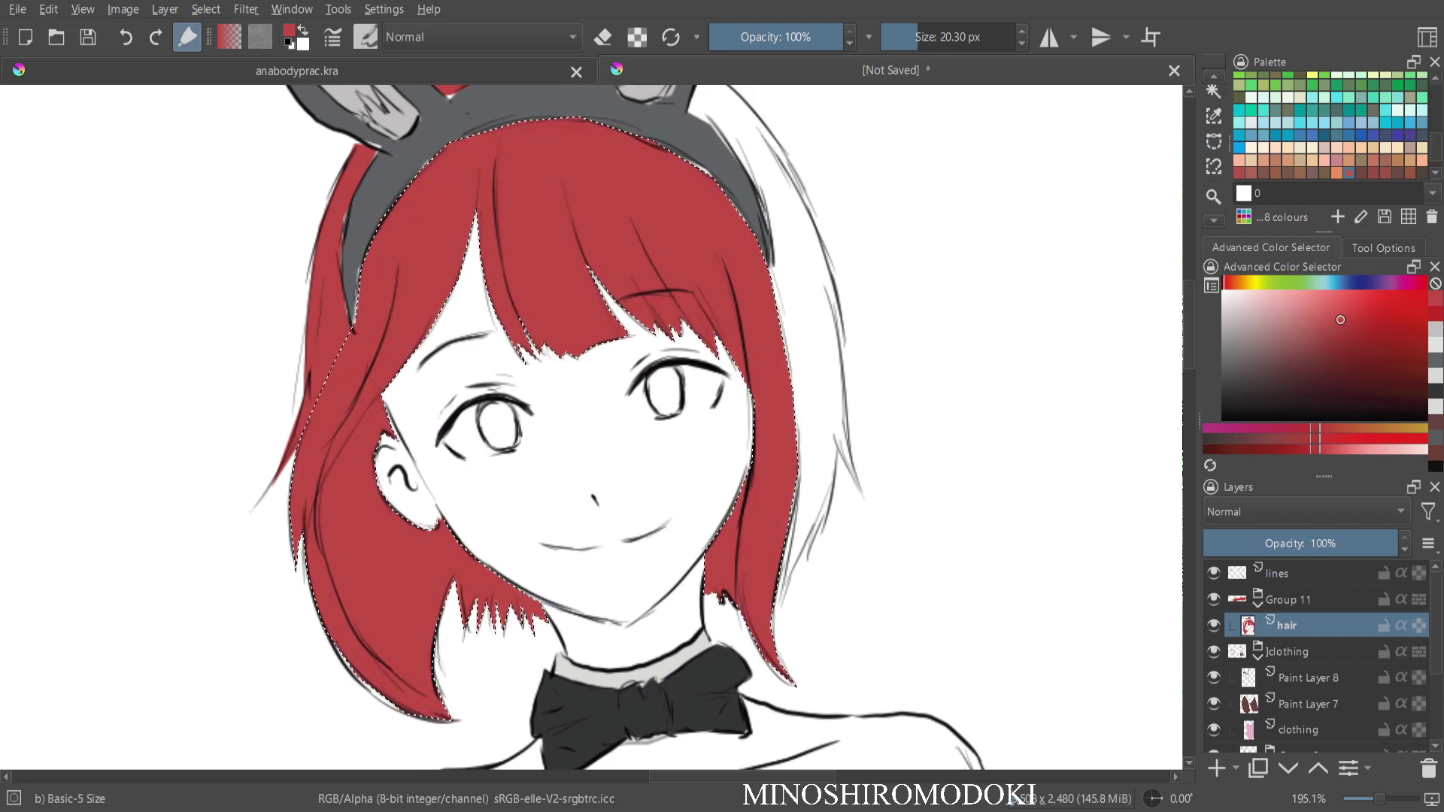
drag(594, 392, 549, 466)
key(ctrl+shift+a)
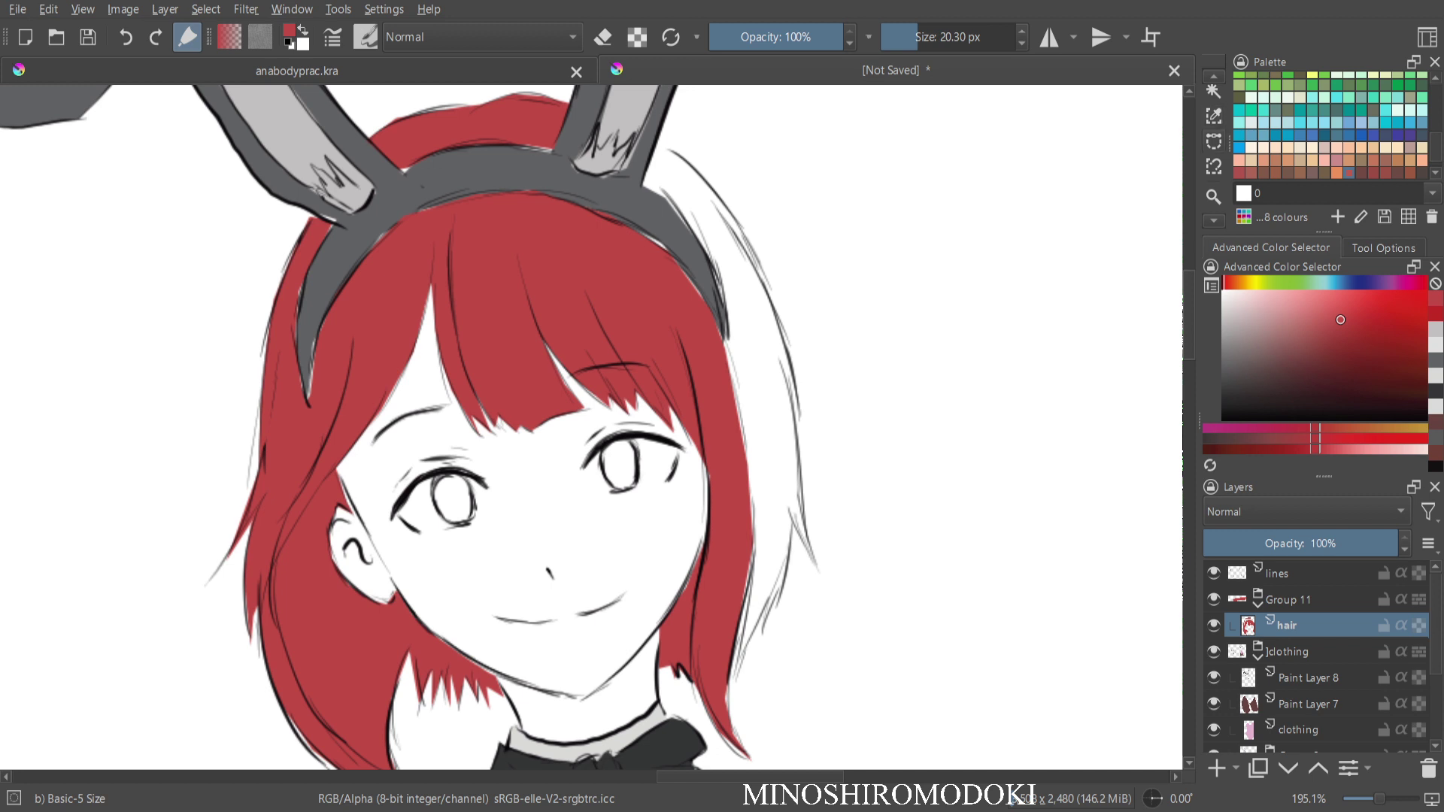
Select the remaining outer hair on the head's right side, fill it with the same red and clear the selection.
click(1215, 142)
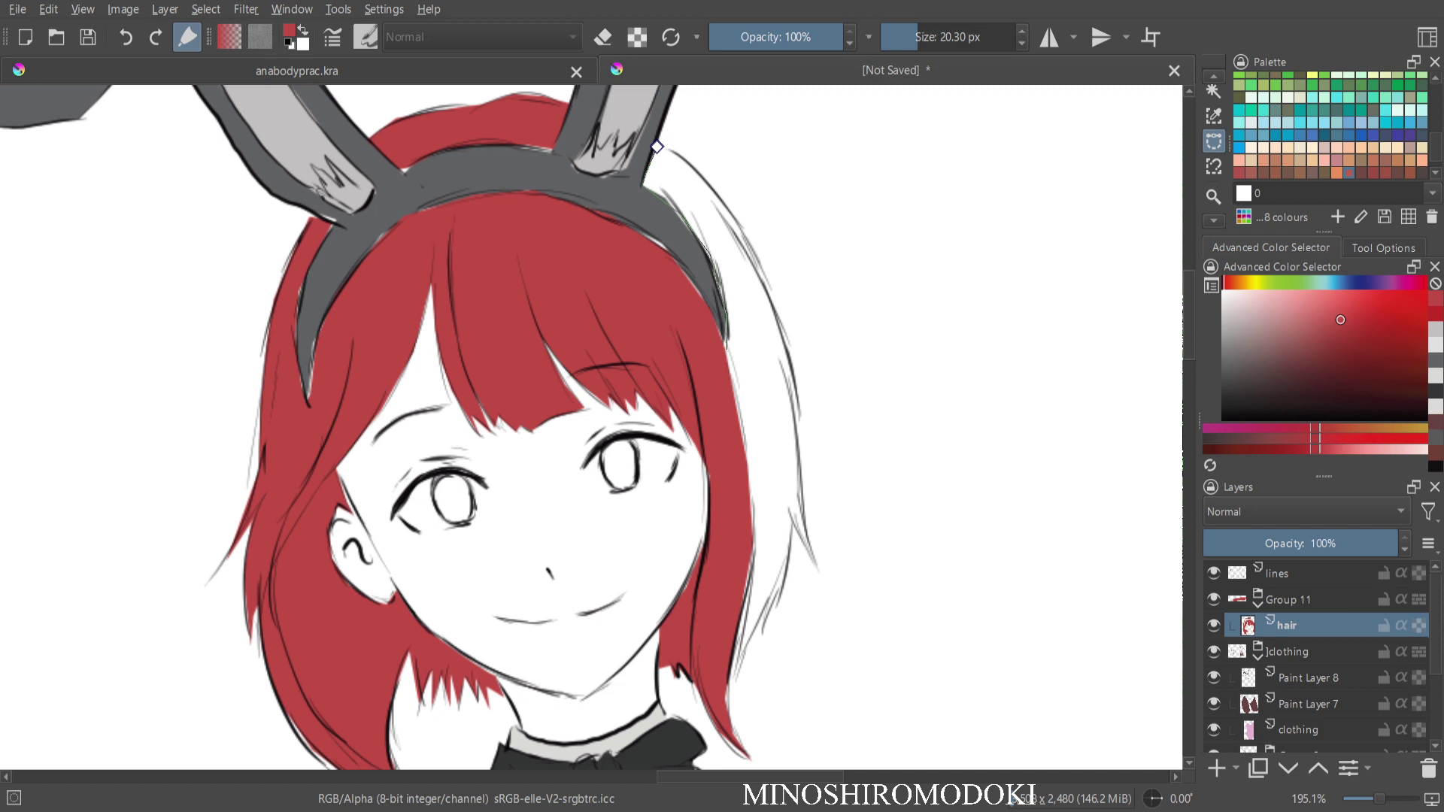
drag(735, 446, 745, 547)
click(734, 683)
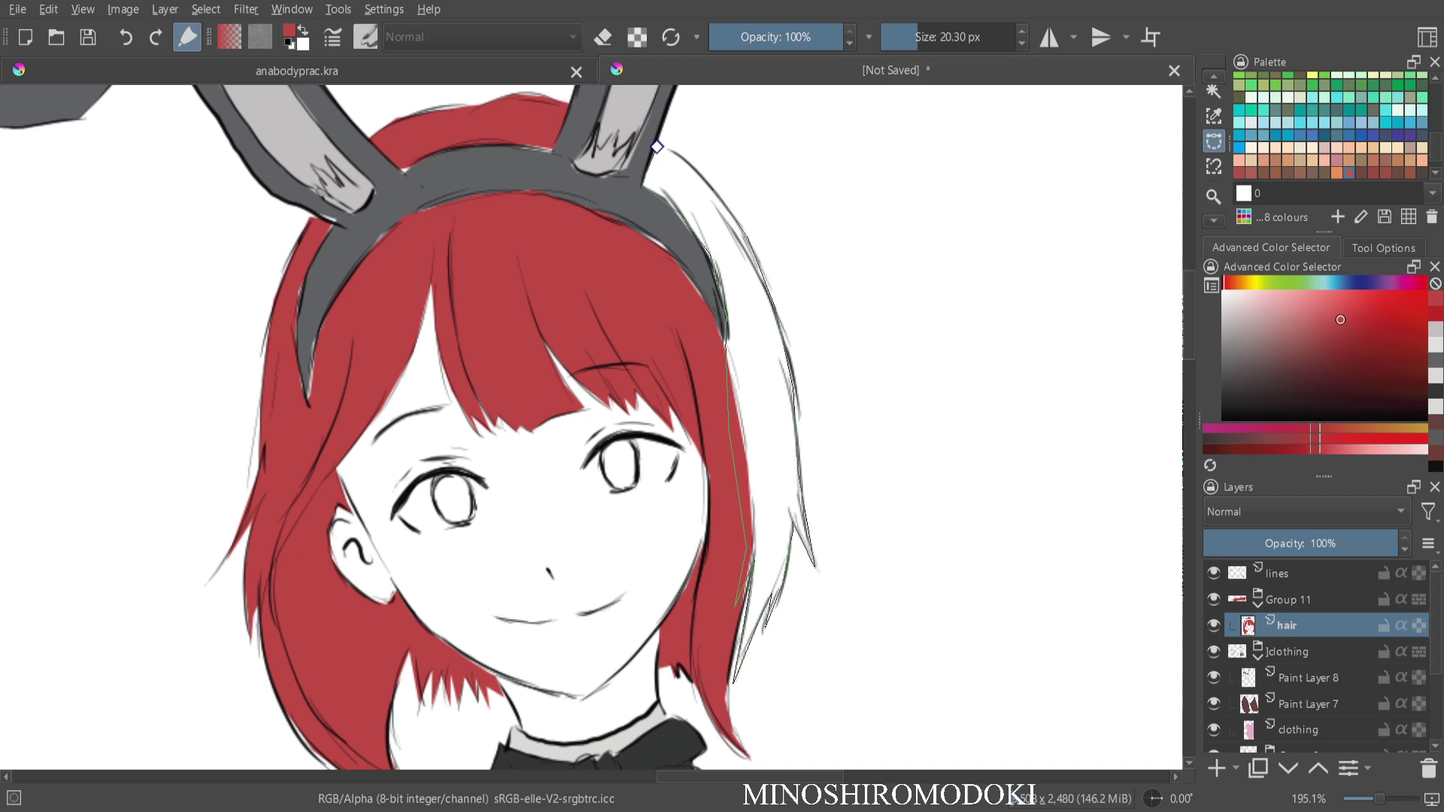
click(657, 147)
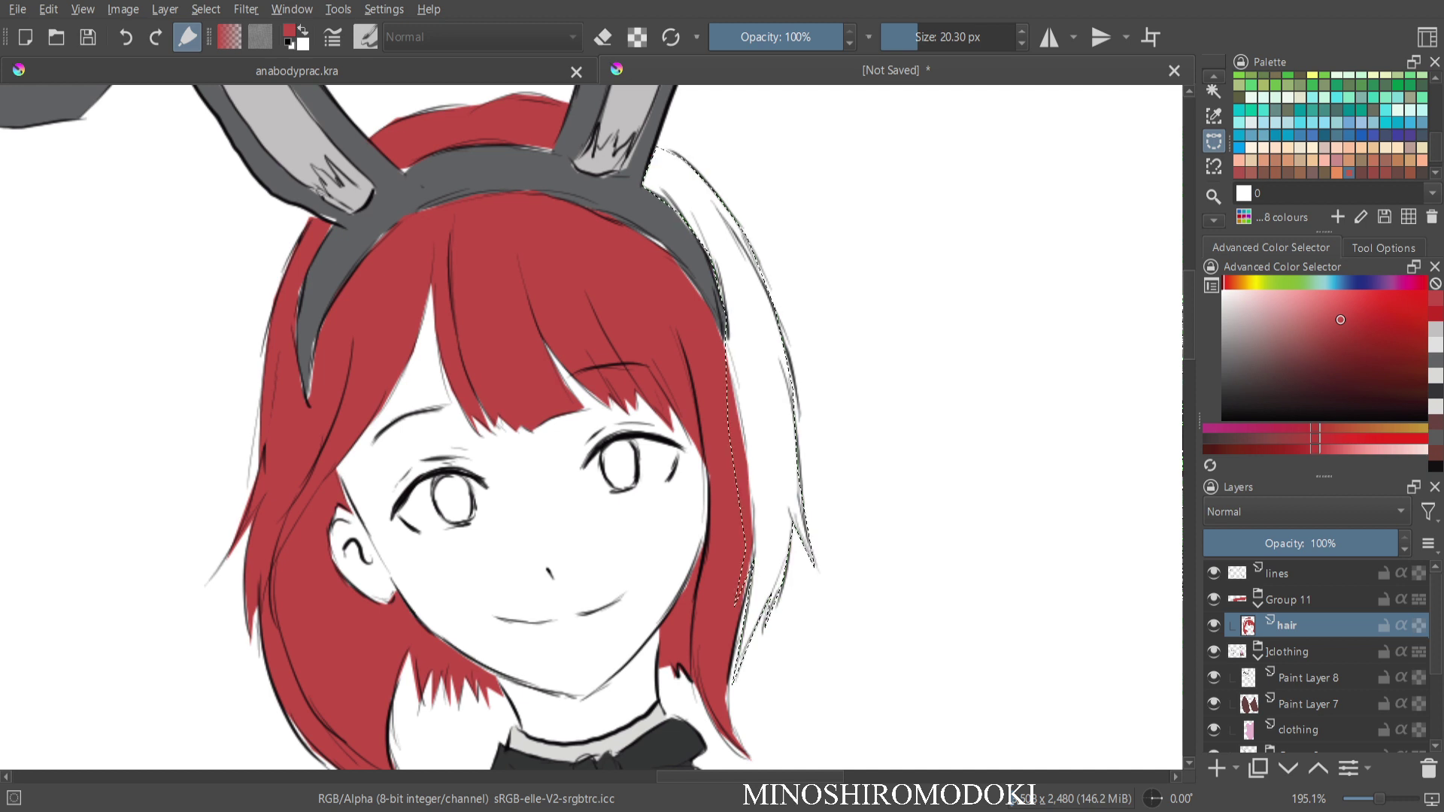
key(b)
key(shift+BackSpace)
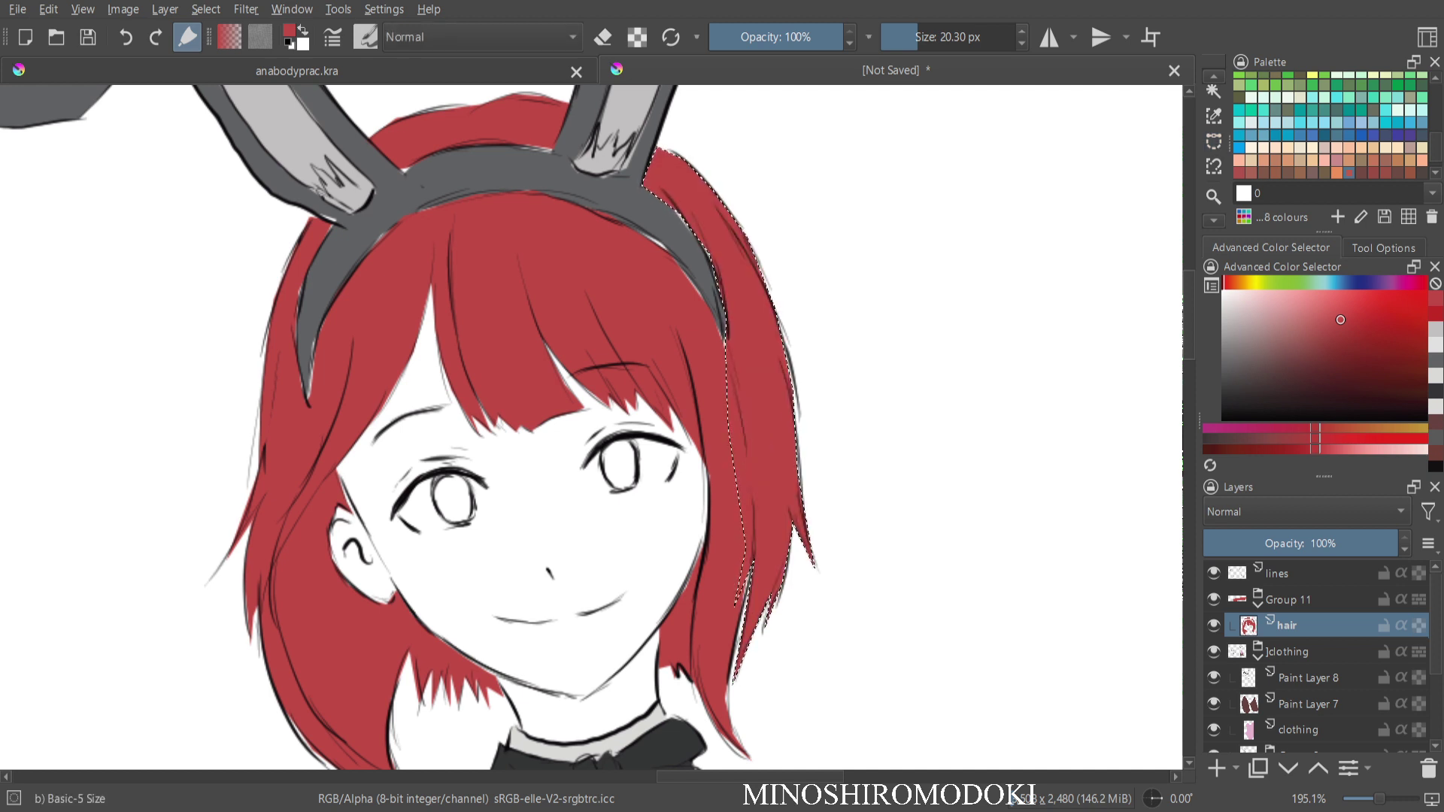
key(ctrl+shift+a)
Touch up small gaps in the red hair with the Basic-5 Size brush.
right_click(696, 337)
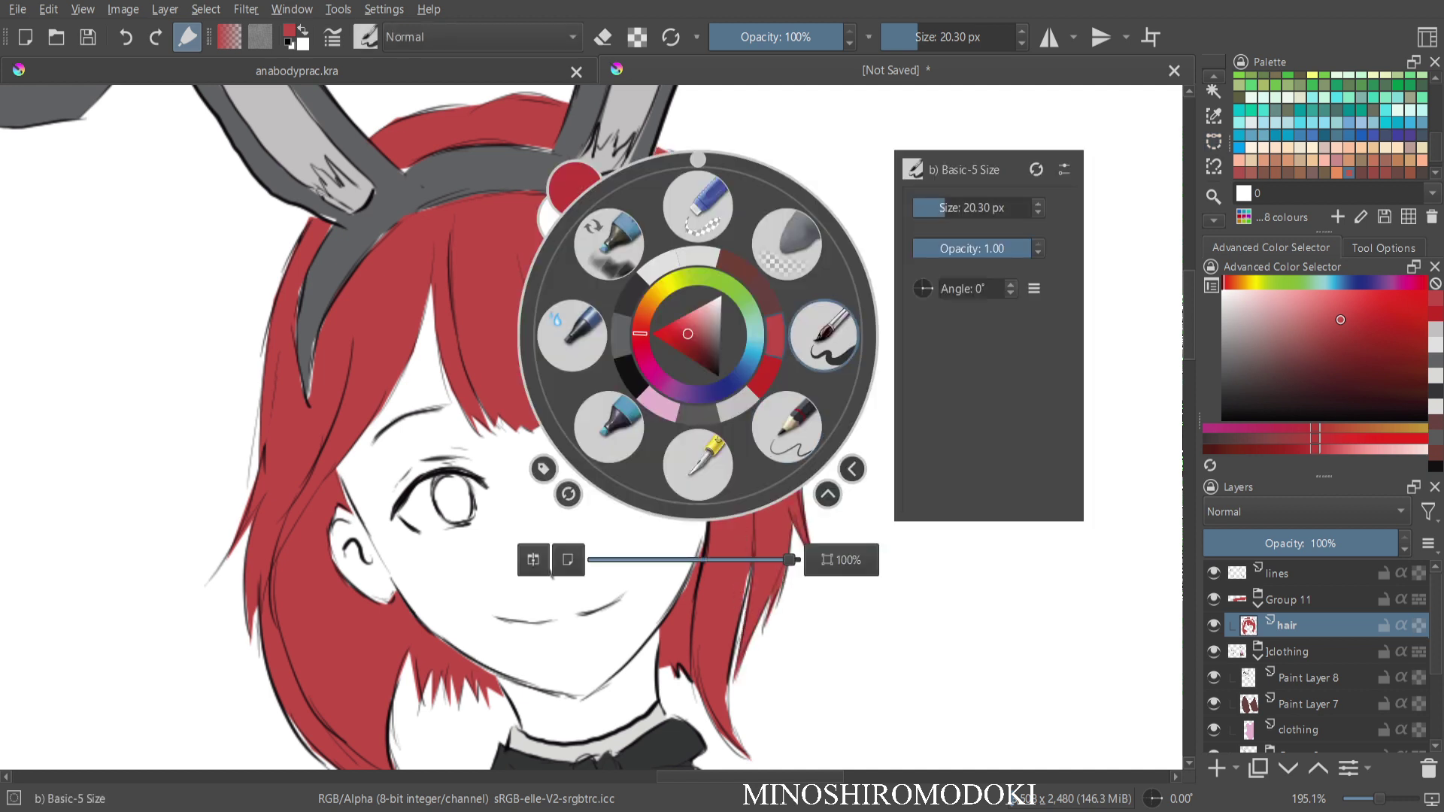
click(819, 324)
drag(648, 257, 657, 257)
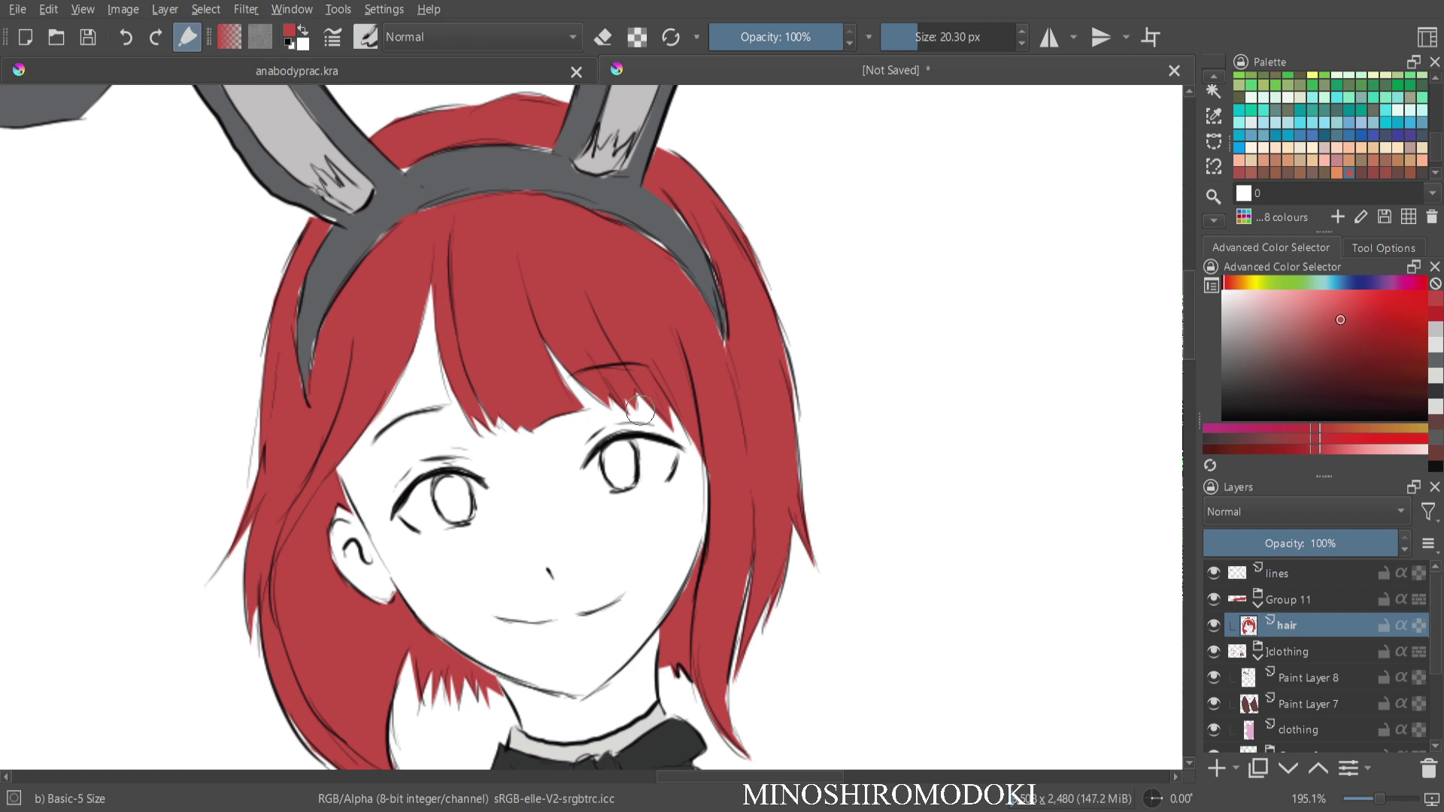
drag(757, 396, 670, 247)
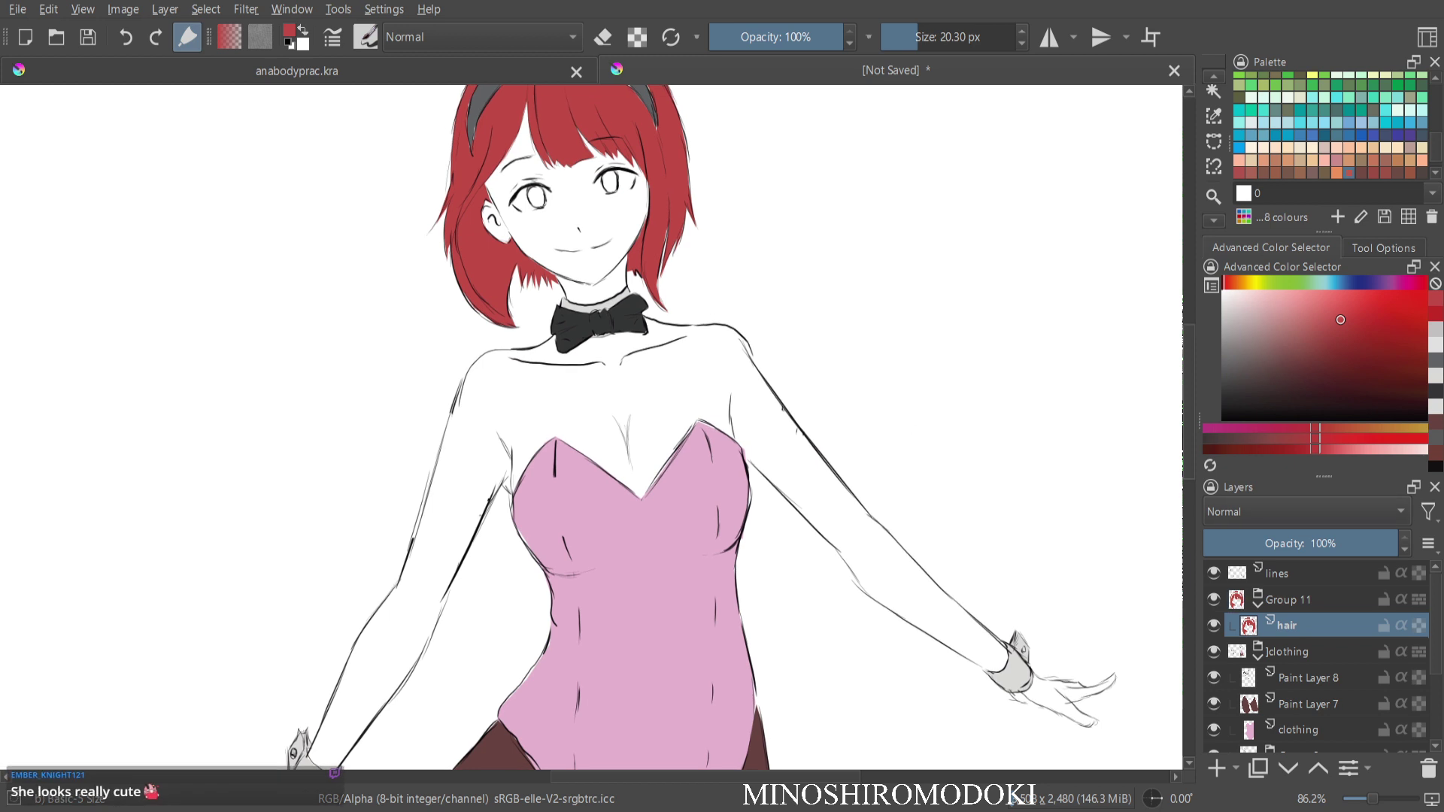
Make the base layer inside Group 9 the active layer.
scroll(1313, 692, down, 2)
click(1310, 693)
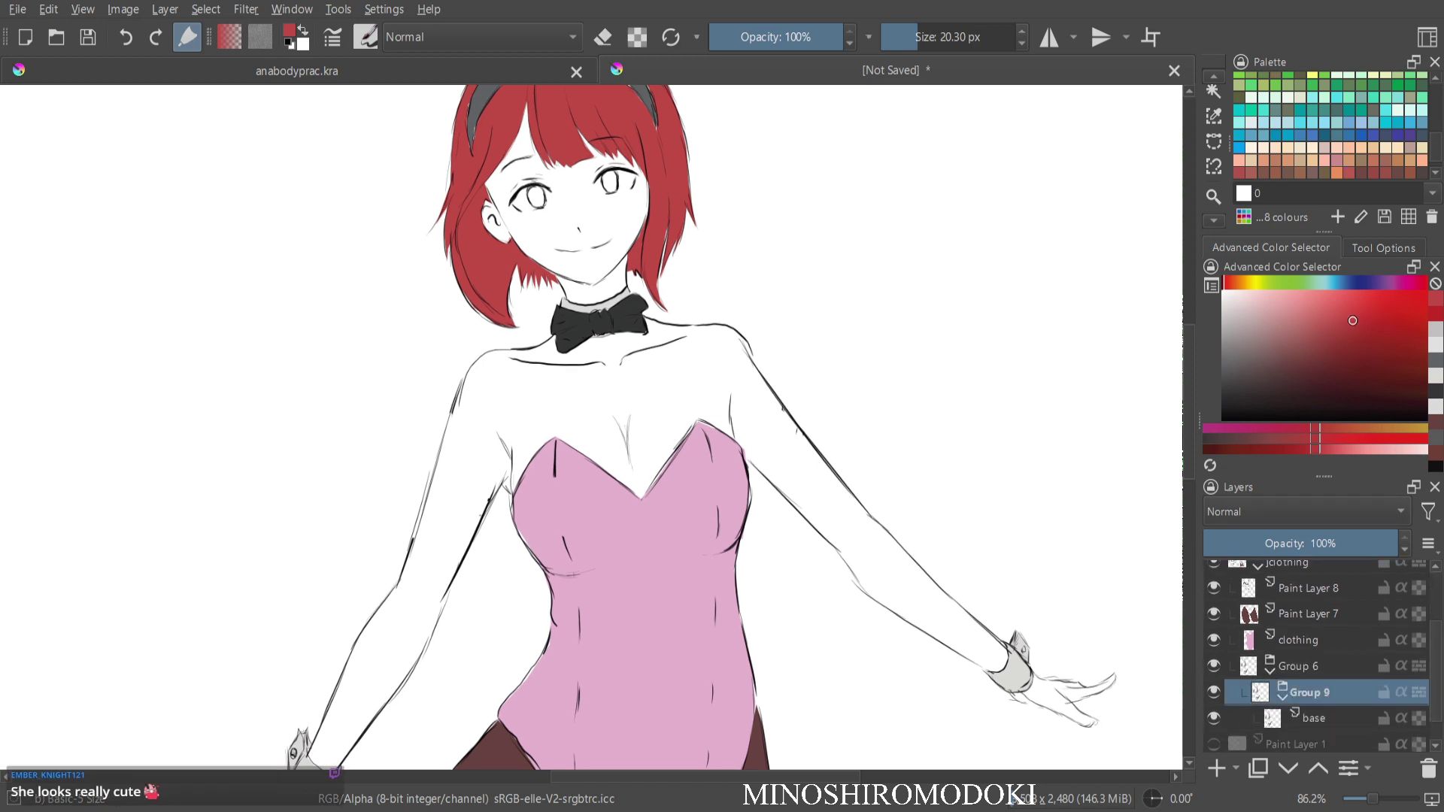
scroll(1313, 690, down, 1)
click(1312, 689)
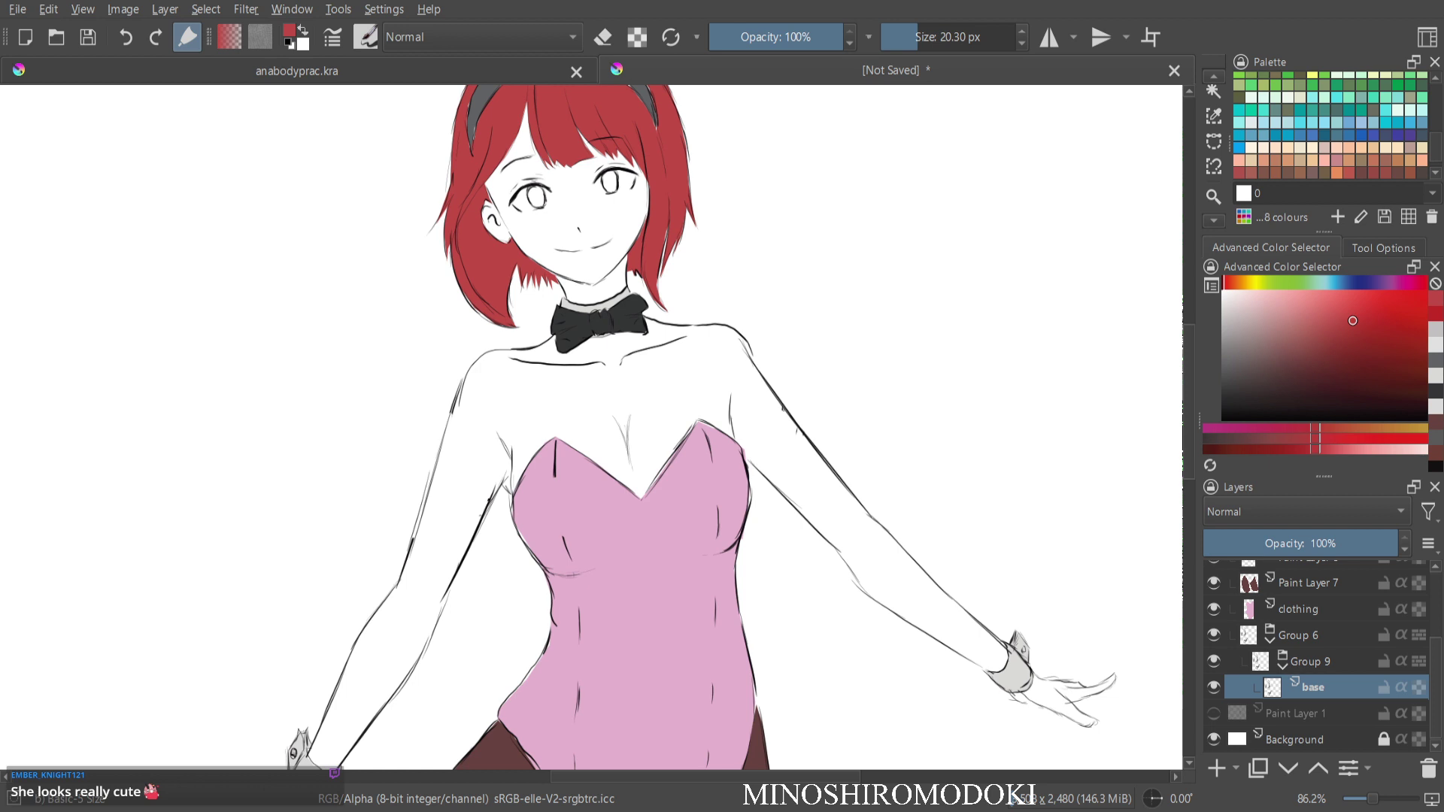
Test a dark red R59 stroke beside the figure and enlarge the brush to 44 px.
scroll(1335, 193, down, 1)
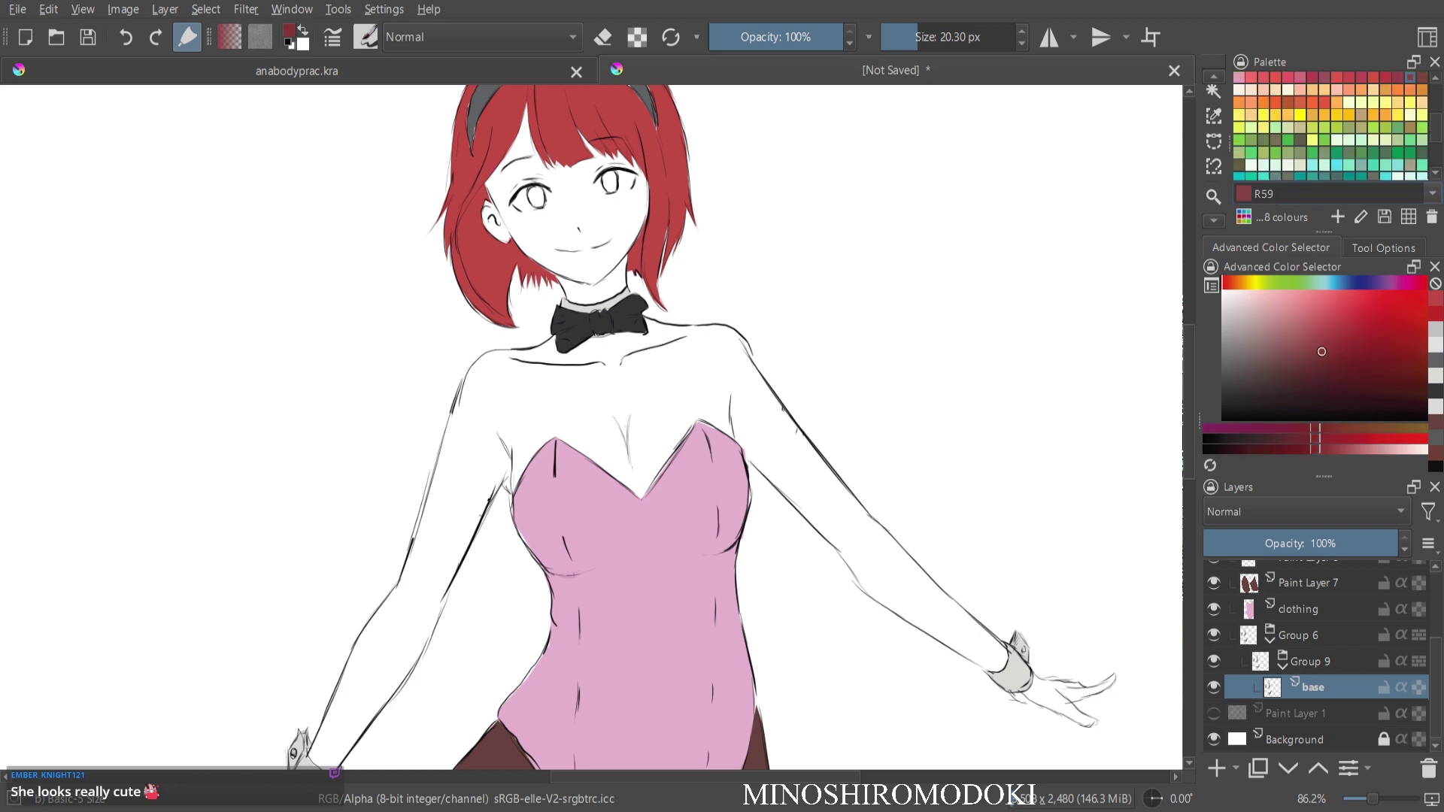
drag(956, 338, 1116, 312)
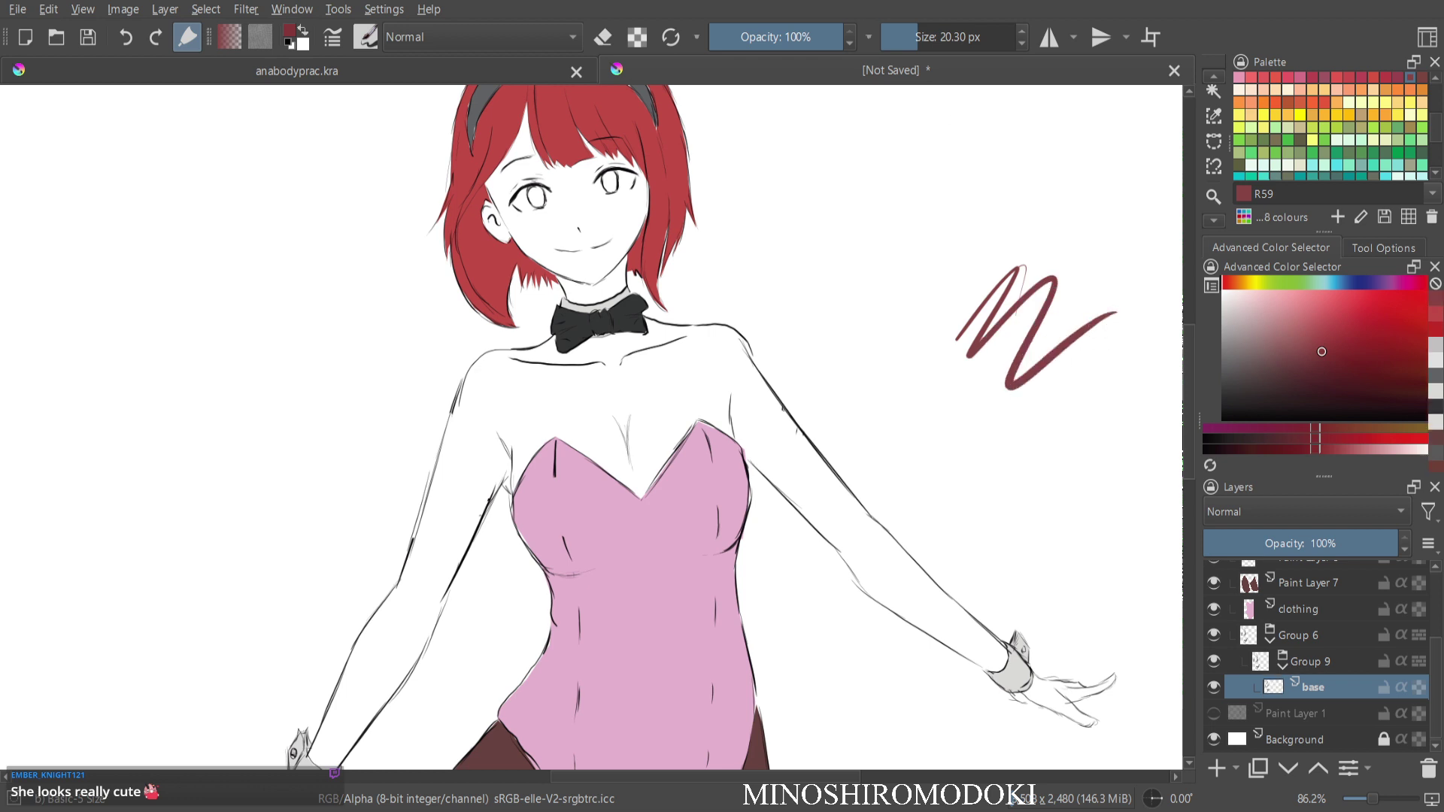
key(bracketright)
key(bracketright)
key(bracketright)
key(bracketright)
key(bracketright)
key(bracketright)
key(bracketright)
key(bracketright)
key(bracketright)
key(bracketright)
Try larger dark red strokes beside the figure and over the arm, and undo all the test strokes.
mouse_move(921, 267)
mouse_down()
mouse_move(942, 366)
mouse_move(933, 398)
mouse_up()
mouse_move(792, 484)
mouse_down()
mouse_move(799, 474)
mouse_move(858, 549)
mouse_move(817, 512)
mouse_up()
key(ctrl+z)
key(ctrl+z)
key(ctrl+z)
key(ctrl+z)
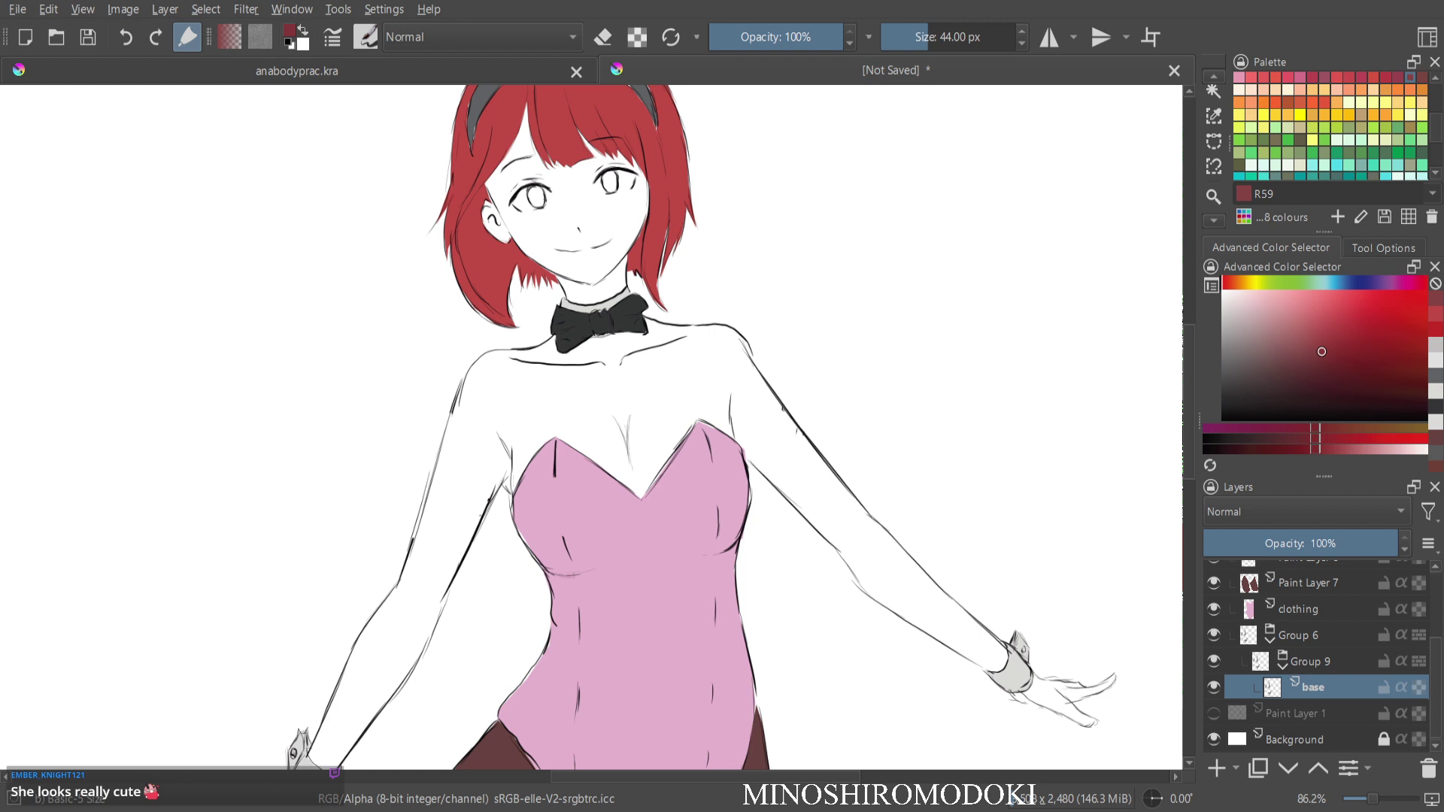
Choose skin colour R000, try strokes beside the figure and along the outstretched arm, and undo the strokes.
click(1241, 89)
mouse_move(880, 230)
mouse_down()
mouse_move(883, 339)
mouse_move(909, 313)
mouse_move(935, 367)
mouse_up()
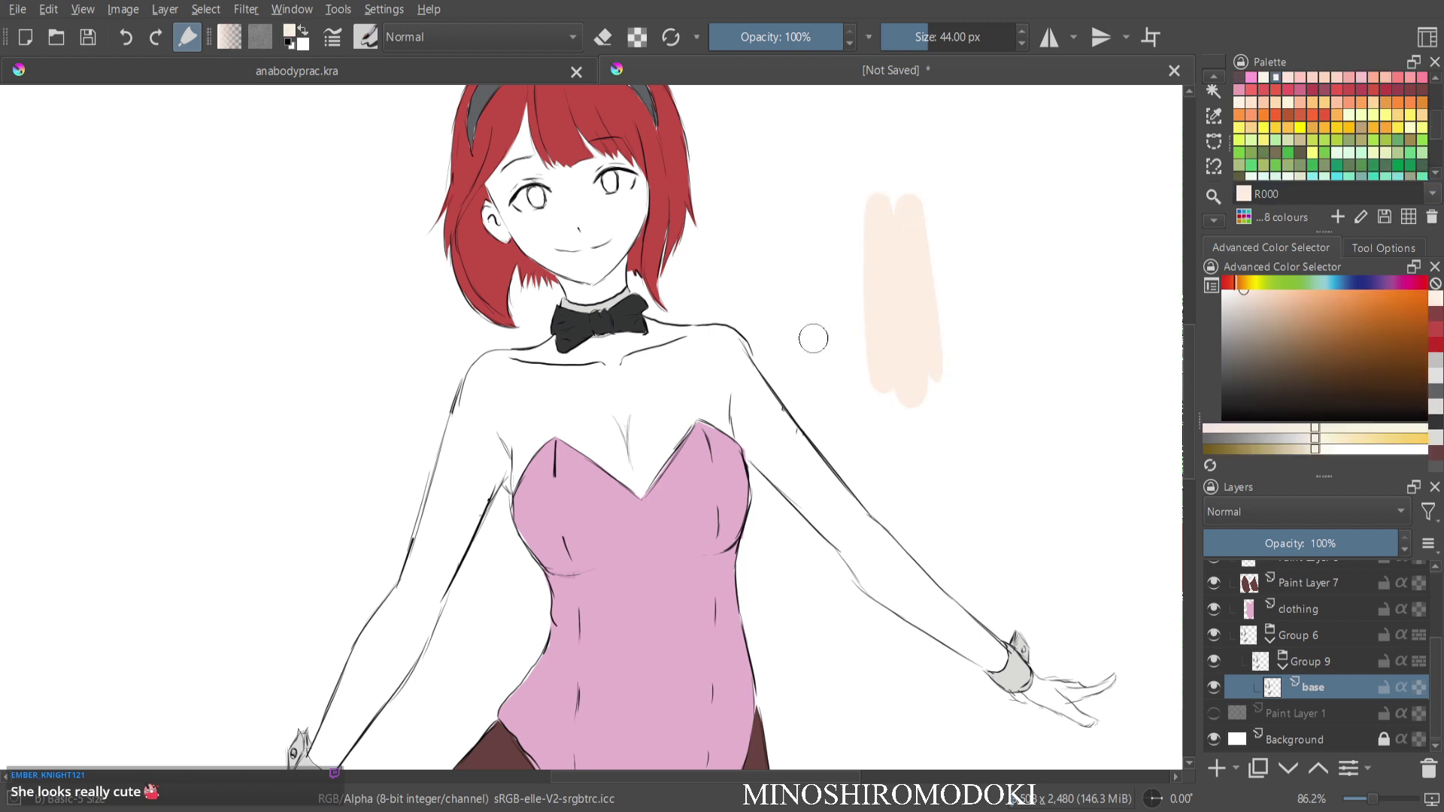
mouse_move(752, 397)
mouse_down()
mouse_move(797, 475)
mouse_move(895, 572)
mouse_up()
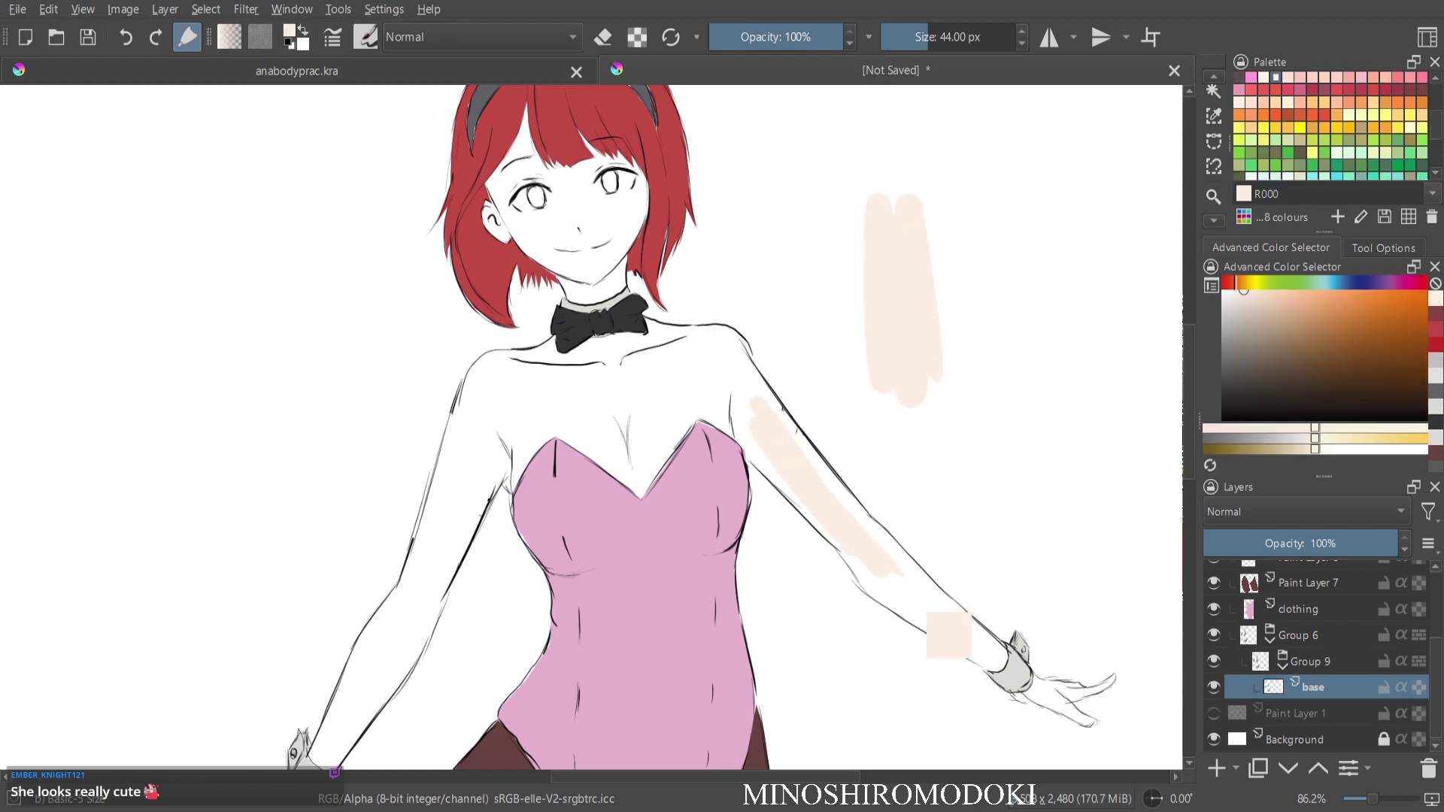
key(ctrl+z)
key(ctrl+z)
key(ctrl+z)
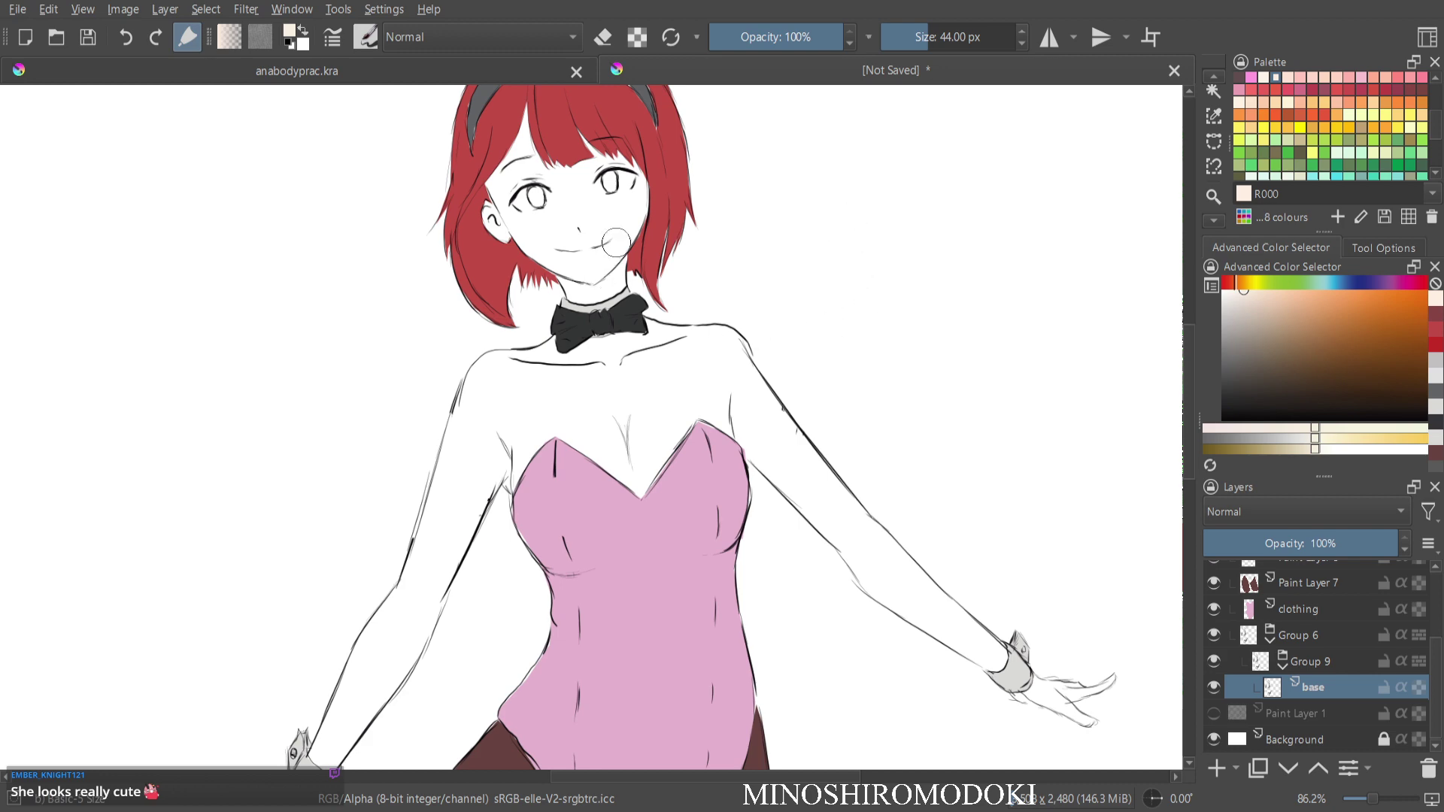
Paint the visible ear and the adjoining cheek and jaw with R000, using the 44 px brush.
scroll(559, 174, up, 5)
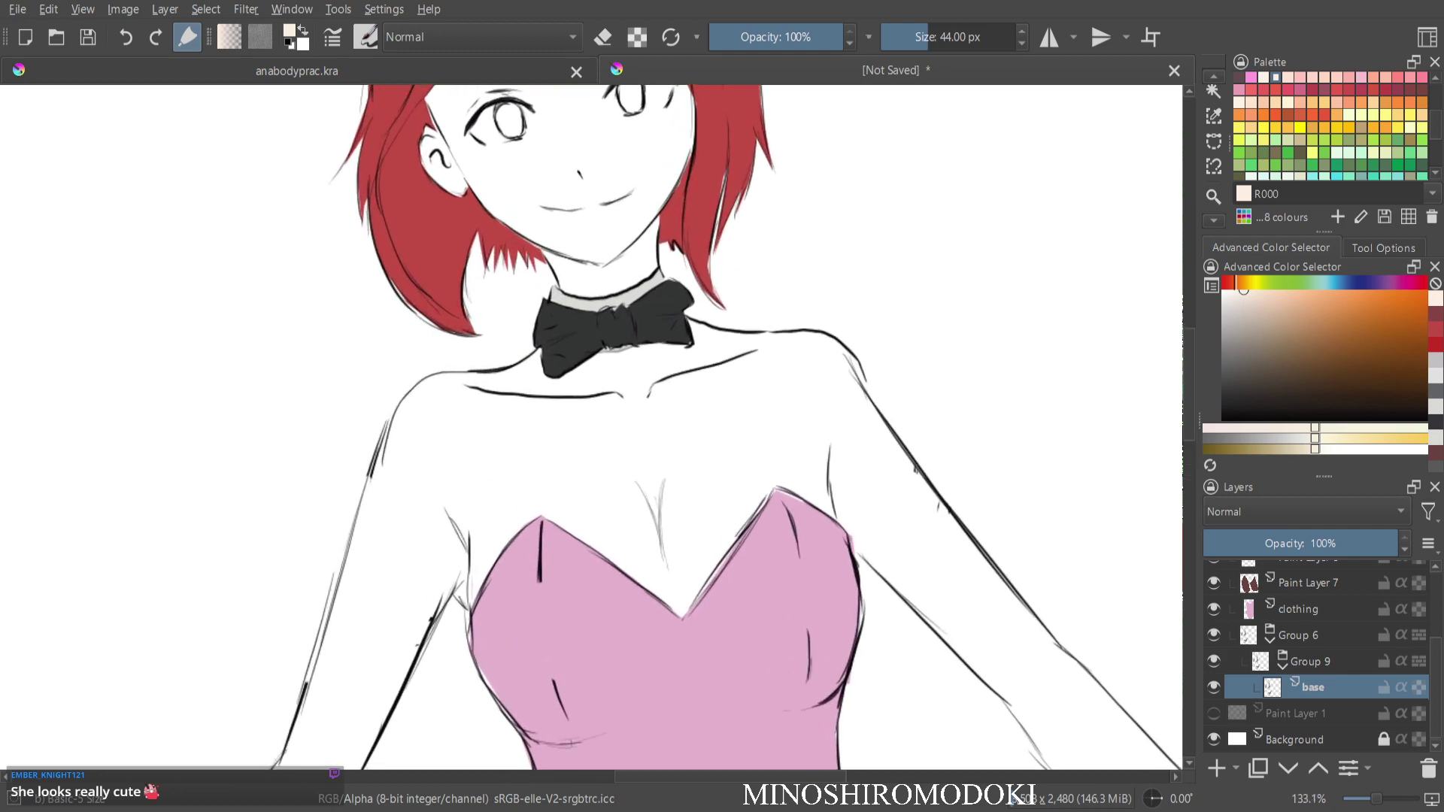
drag(551, 242, 587, 401)
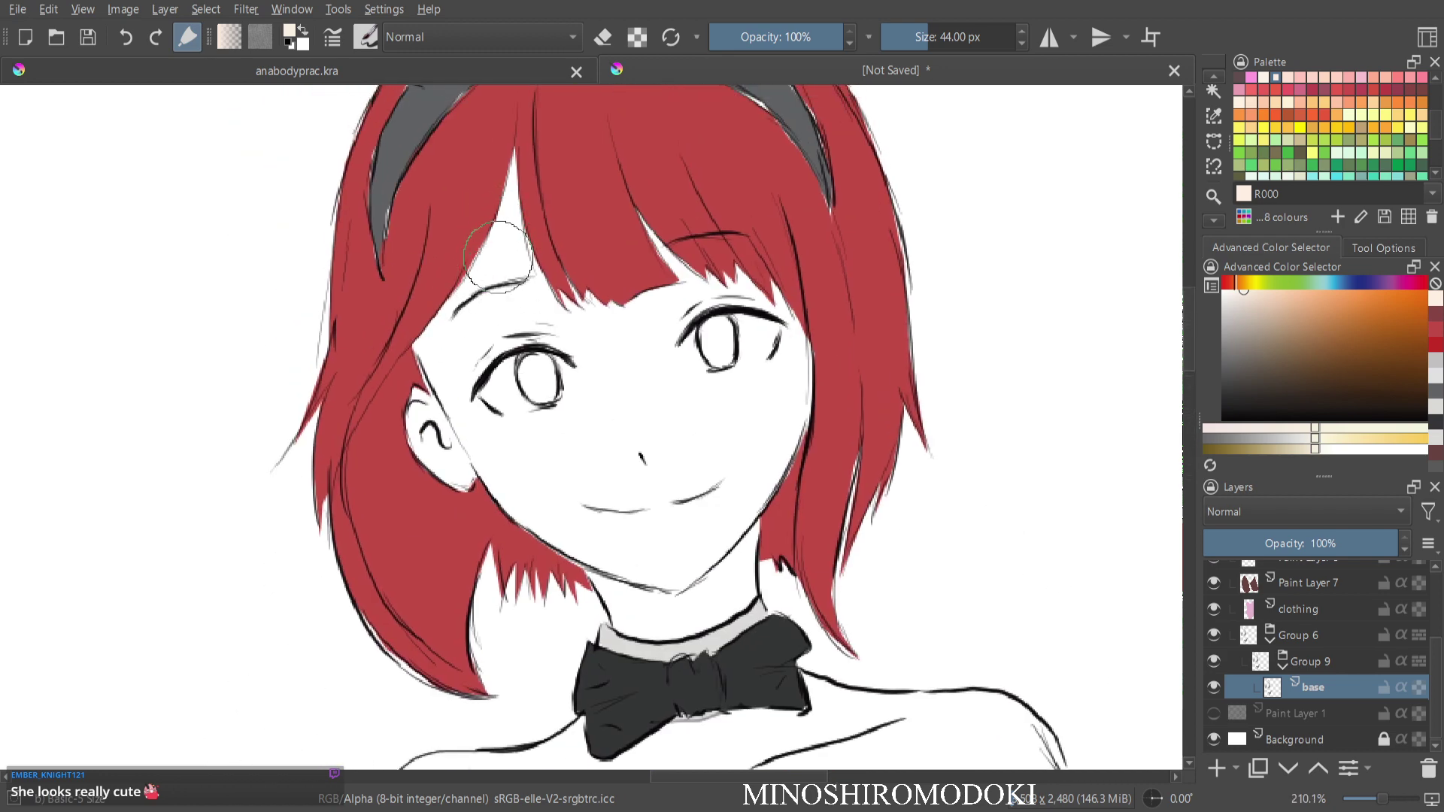
mouse_move(498, 244)
mouse_down()
mouse_move(467, 319)
mouse_move(495, 256)
mouse_move(433, 346)
mouse_move(489, 453)
mouse_move(487, 347)
mouse_move(495, 412)
mouse_move(608, 550)
mouse_up()
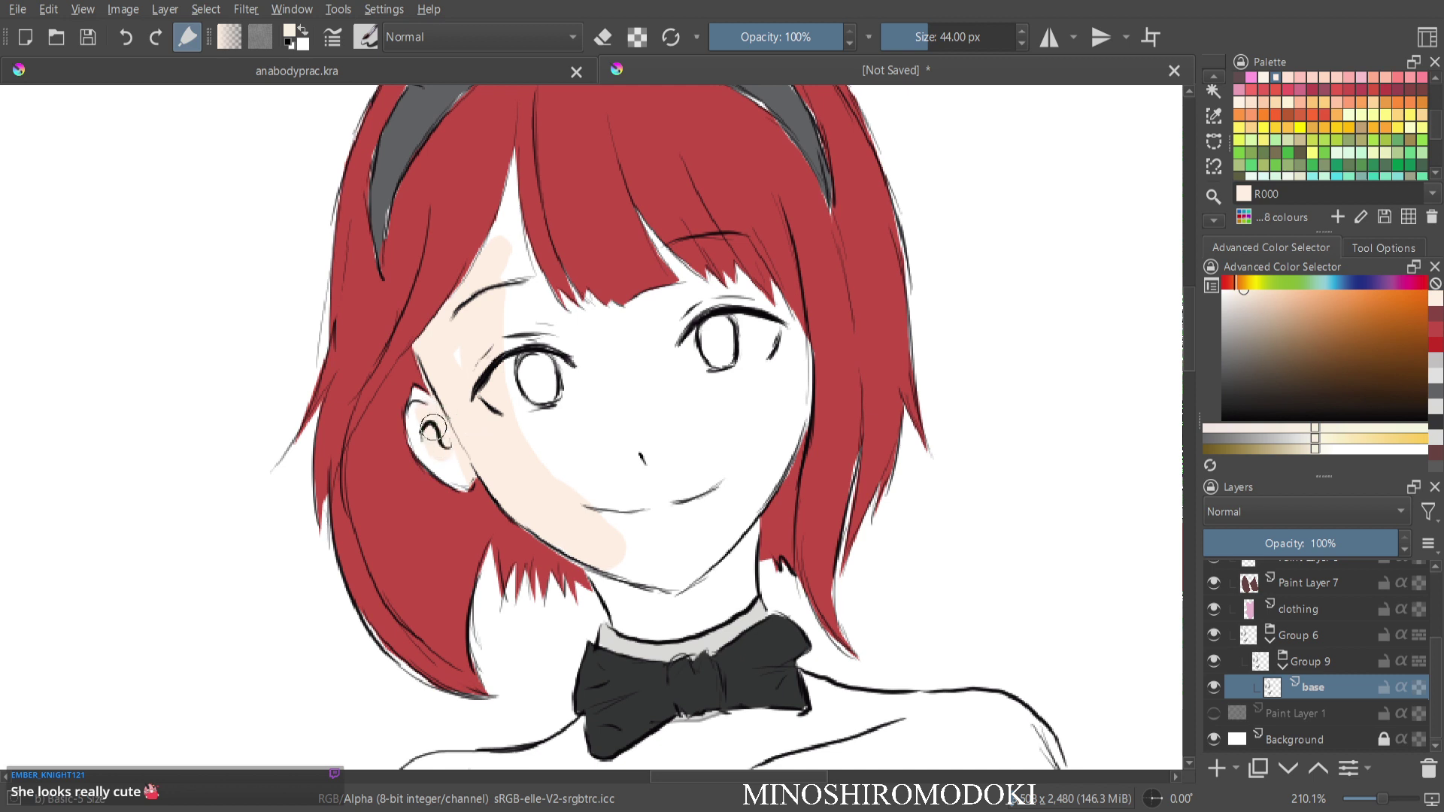
mouse_move(457, 396)
mouse_down()
mouse_move(513, 173)
mouse_move(512, 419)
mouse_up()
Enlarge the brush to 103 px and fill the rest of the face and the neck with R000.
key(bracketright)
key(bracketright)
key(bracketright)
key(bracketright)
key(bracketright)
key(bracketright)
key(bracketright)
key(bracketright)
key(bracketright)
key(bracketright)
key(bracketright)
key(bracketright)
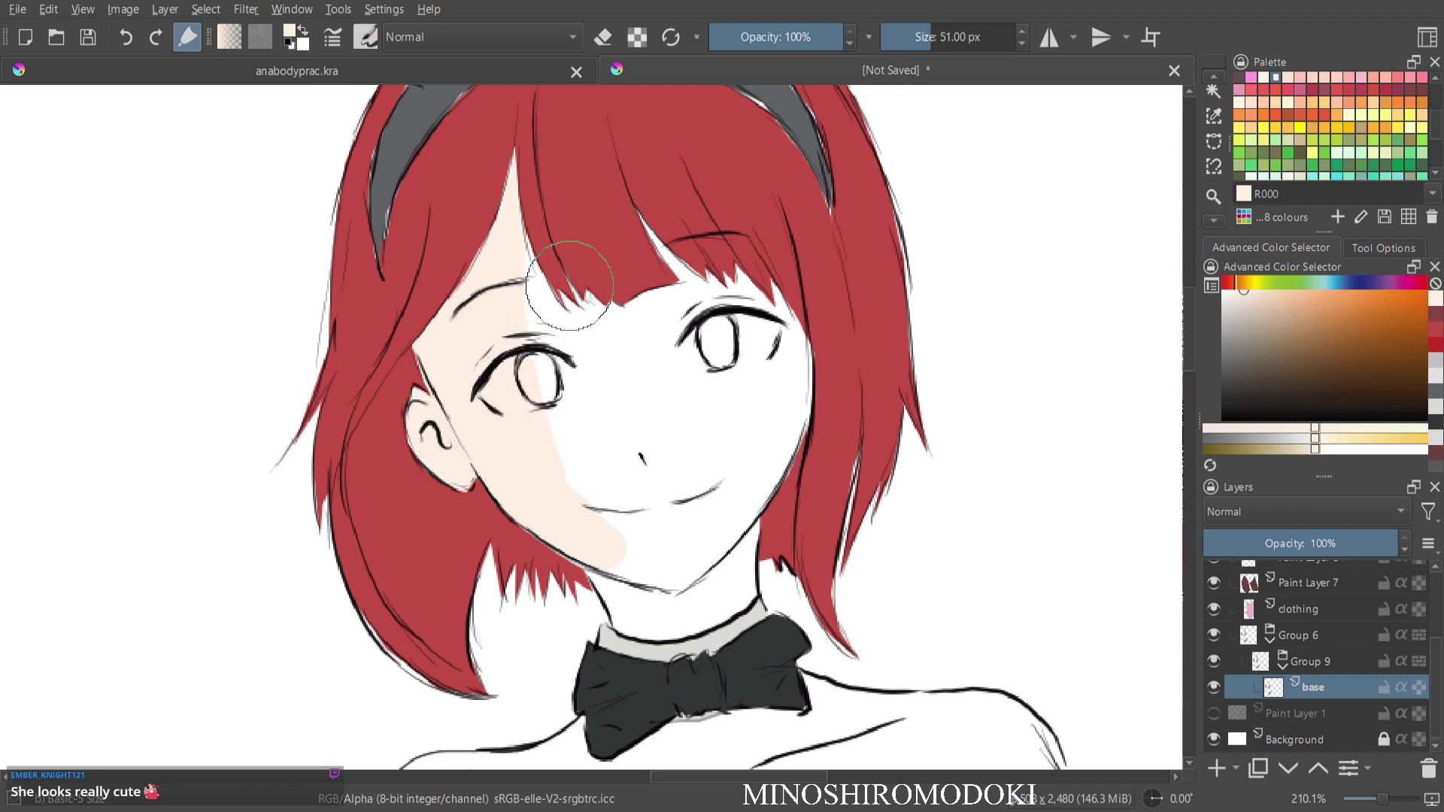
mouse_move(562, 230)
mouse_down()
mouse_move(639, 505)
mouse_move(579, 219)
mouse_move(516, 195)
mouse_move(679, 342)
mouse_move(699, 331)
mouse_move(705, 371)
mouse_move(750, 307)
mouse_move(741, 342)
mouse_up()
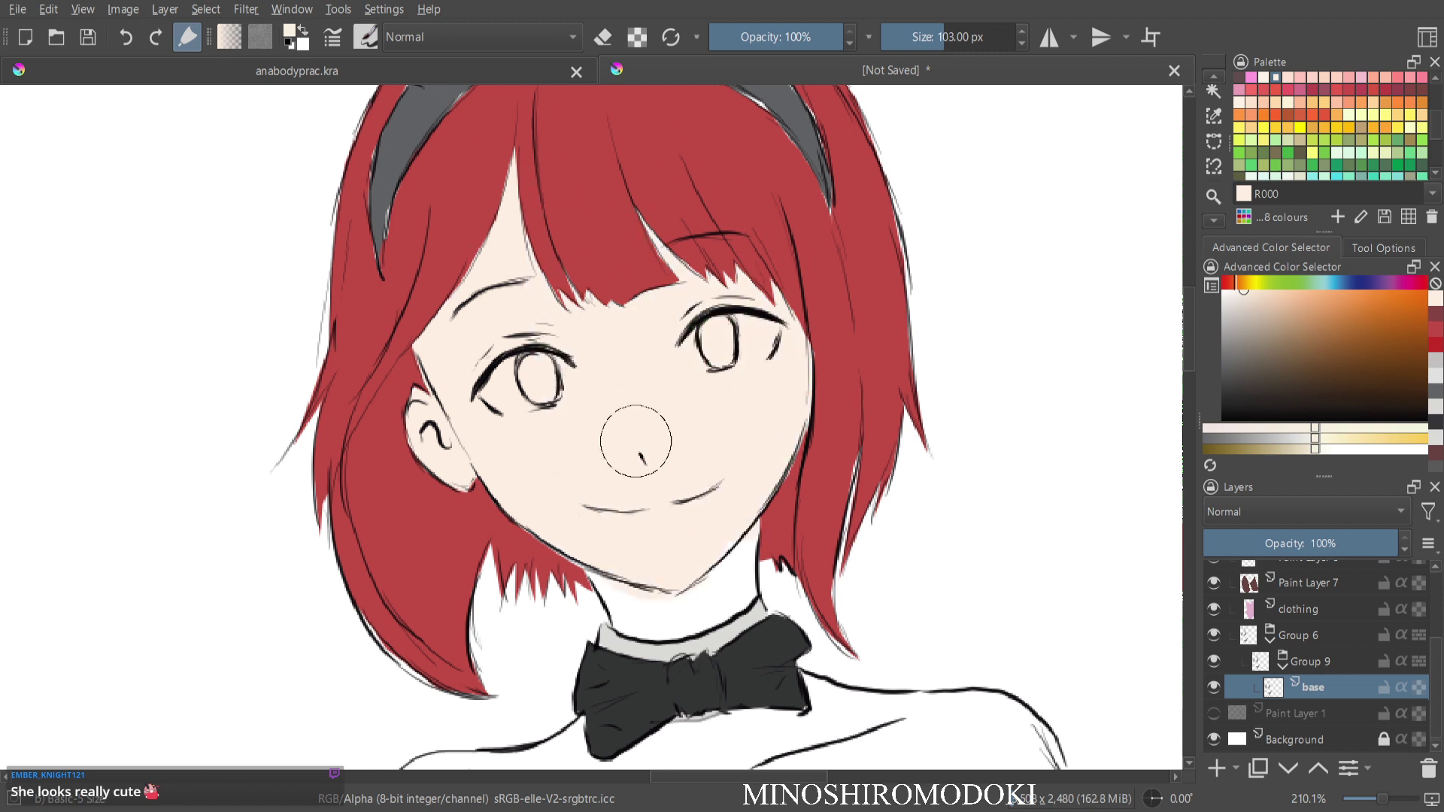
mouse_move(629, 565)
mouse_down()
mouse_move(656, 590)
mouse_move(641, 599)
mouse_move(715, 581)
mouse_move(732, 516)
mouse_up()
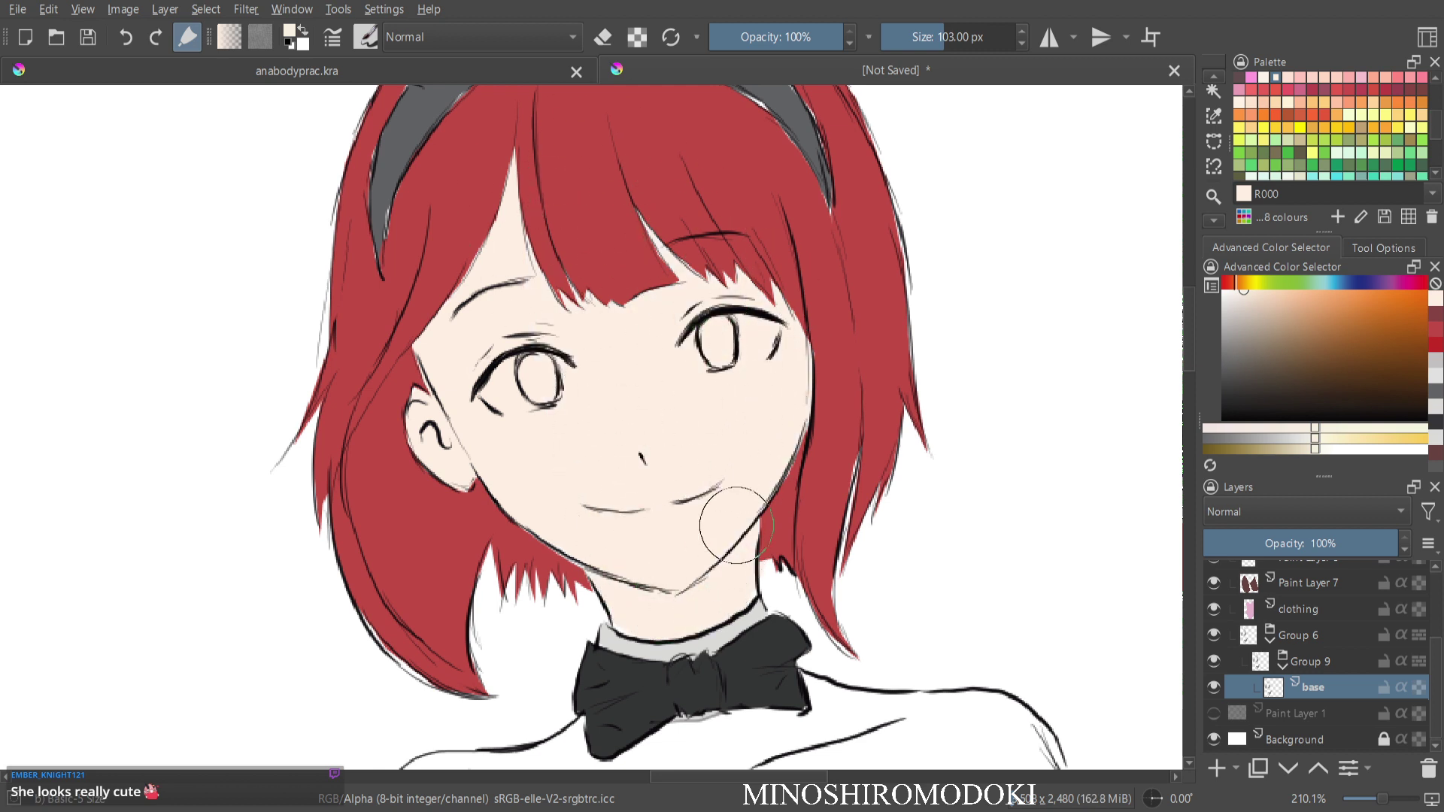
Fill the chest, the shoulders and the lowered arm down to its fingertips with the R000 skin colour.
scroll(709, 428, down, 3)
mouse_move(694, 632)
mouse_down()
mouse_move(669, 332)
mouse_move(603, 390)
mouse_move(605, 373)
mouse_move(519, 353)
mouse_move(474, 442)
mouse_move(490, 526)
mouse_move(569, 422)
mouse_move(500, 354)
mouse_move(726, 334)
mouse_move(613, 332)
mouse_move(691, 325)
mouse_move(745, 373)
mouse_move(855, 338)
mouse_move(738, 451)
mouse_move(595, 437)
mouse_move(590, 422)
mouse_move(617, 497)
mouse_move(682, 492)
mouse_up()
mouse_move(811, 410)
mouse_down()
mouse_move(844, 455)
mouse_move(863, 343)
mouse_move(851, 332)
mouse_up()
scroll(656, 422, down, 1)
drag(645, 488, 705, 252)
mouse_move(559, 326)
mouse_down()
mouse_move(509, 438)
mouse_move(580, 336)
mouse_move(523, 444)
mouse_move(546, 393)
mouse_move(432, 563)
mouse_move(490, 428)
mouse_move(527, 389)
mouse_move(484, 505)
mouse_move(497, 490)
mouse_move(472, 466)
mouse_move(455, 538)
mouse_up()
drag(386, 632, 366, 689)
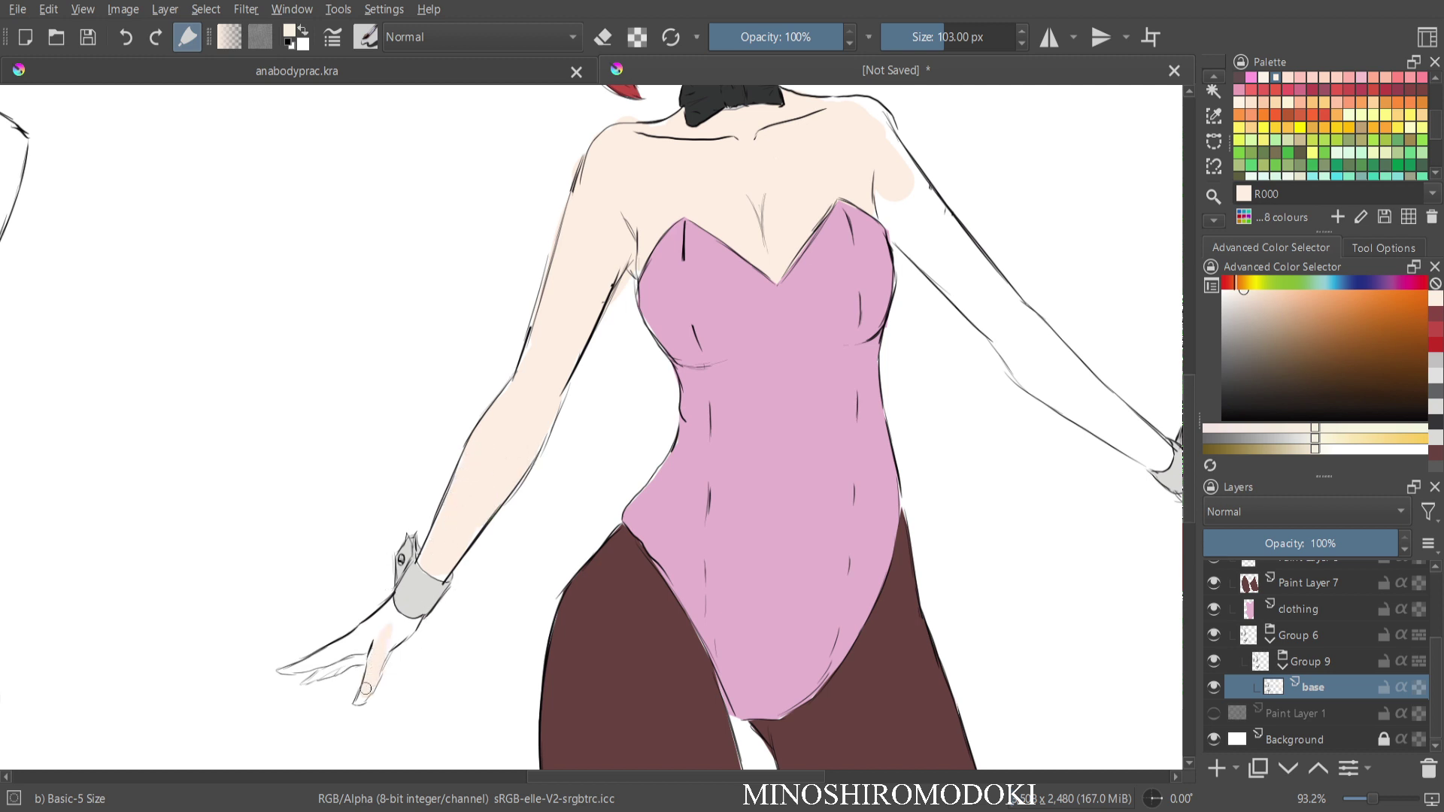
mouse_move(386, 626)
mouse_down()
mouse_move(401, 634)
mouse_move(381, 623)
mouse_move(290, 670)
mouse_move(355, 653)
mouse_up()
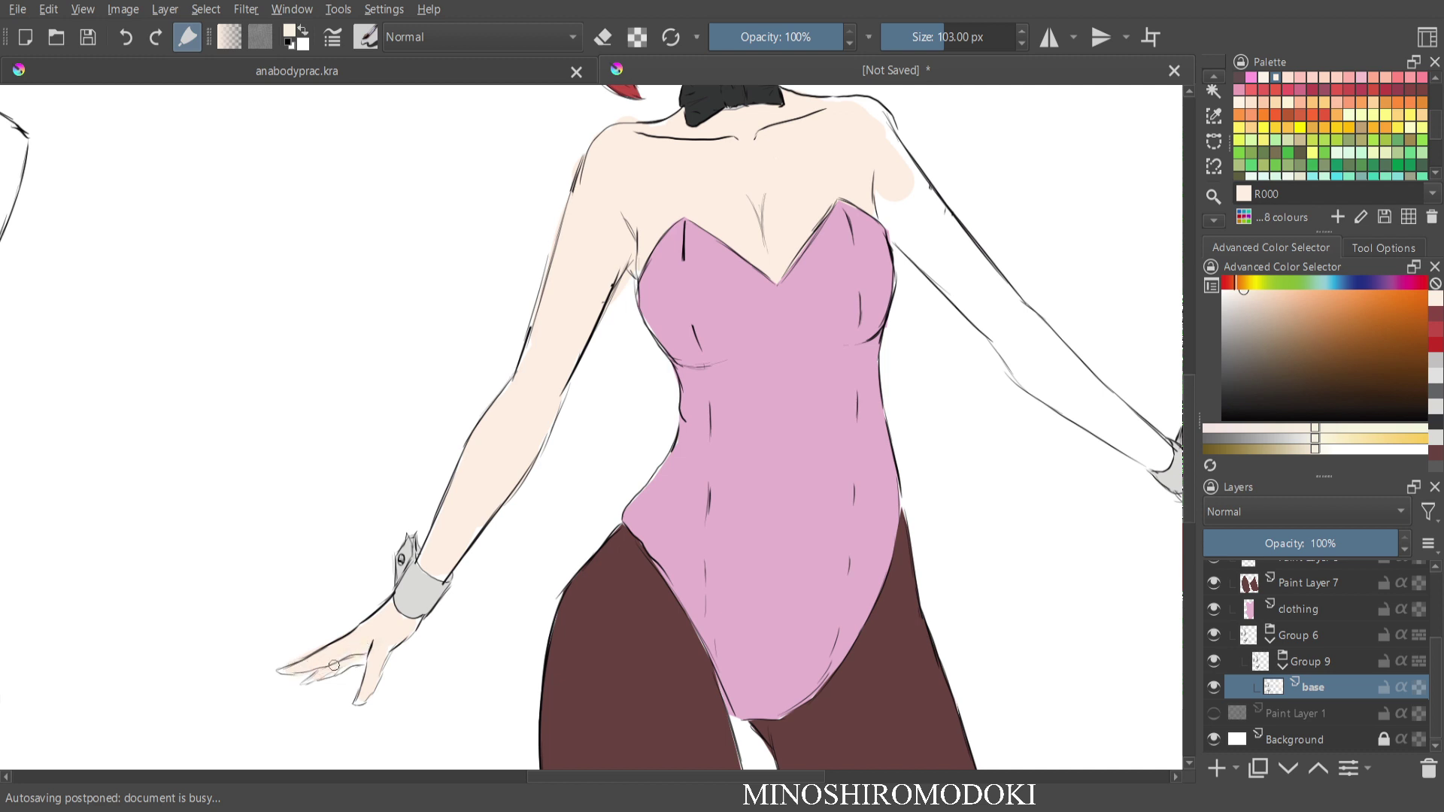
drag(539, 330, 519, 367)
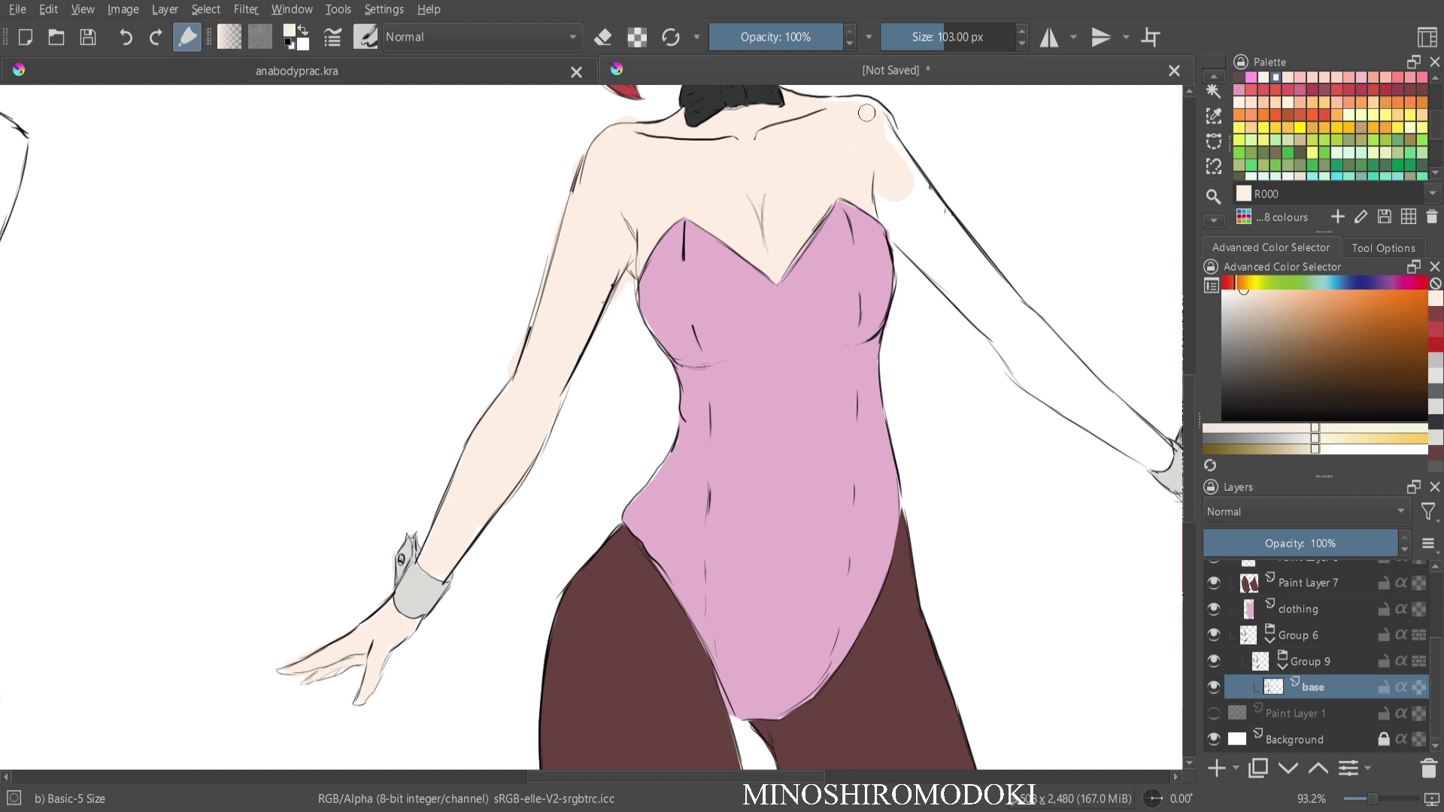
Fill the outstretched arm and its hand beyond the cuff with the R000 skin colour.
mouse_move(839, 106)
mouse_down()
mouse_move(891, 151)
mouse_move(935, 226)
mouse_move(623, 346)
mouse_move(690, 406)
mouse_up()
mouse_move(630, 314)
mouse_down()
mouse_move(770, 499)
mouse_move(736, 479)
mouse_move(731, 467)
mouse_move(807, 515)
mouse_up()
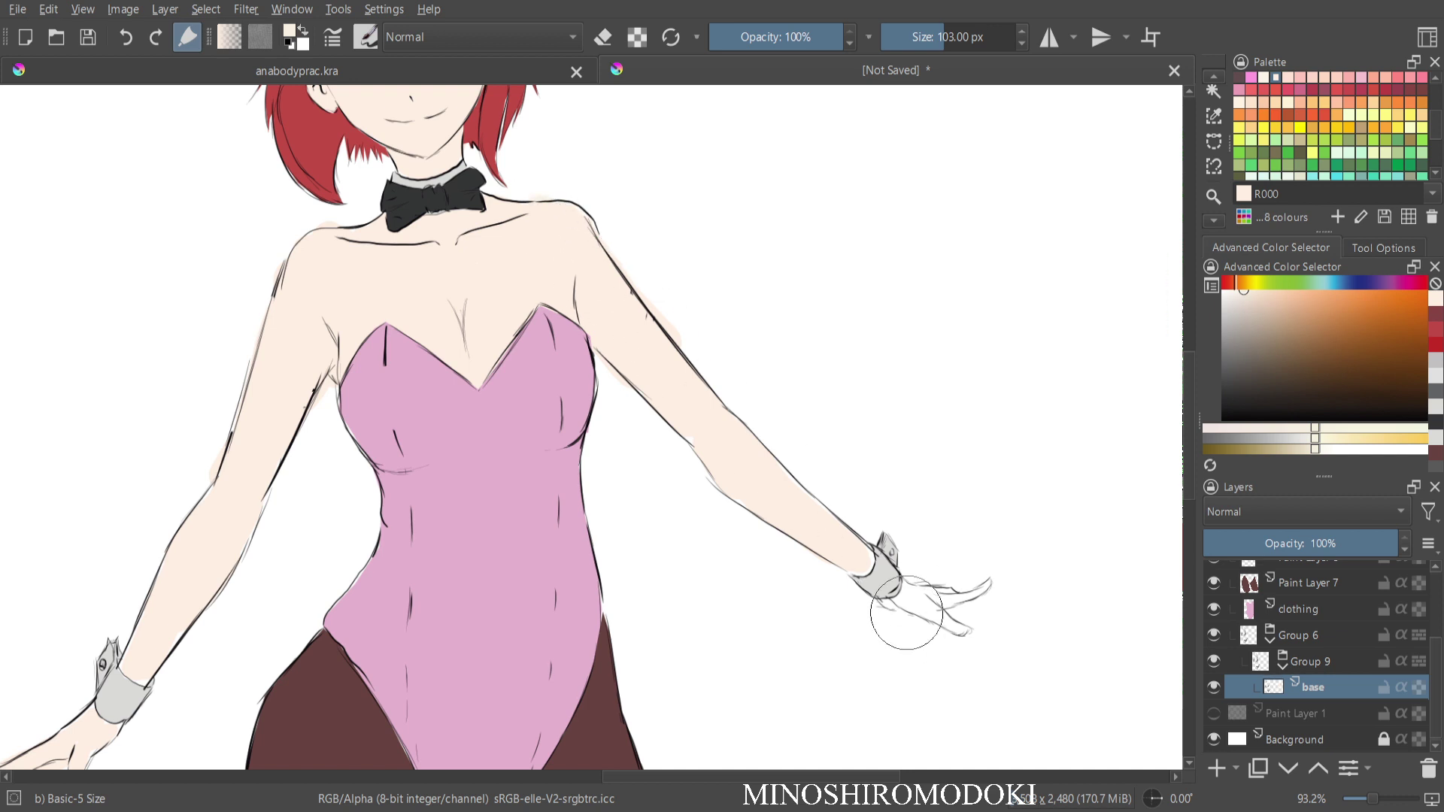
mouse_move(912, 603)
mouse_down()
mouse_move(956, 626)
mouse_move(904, 603)
mouse_move(915, 590)
mouse_move(989, 590)
mouse_up()
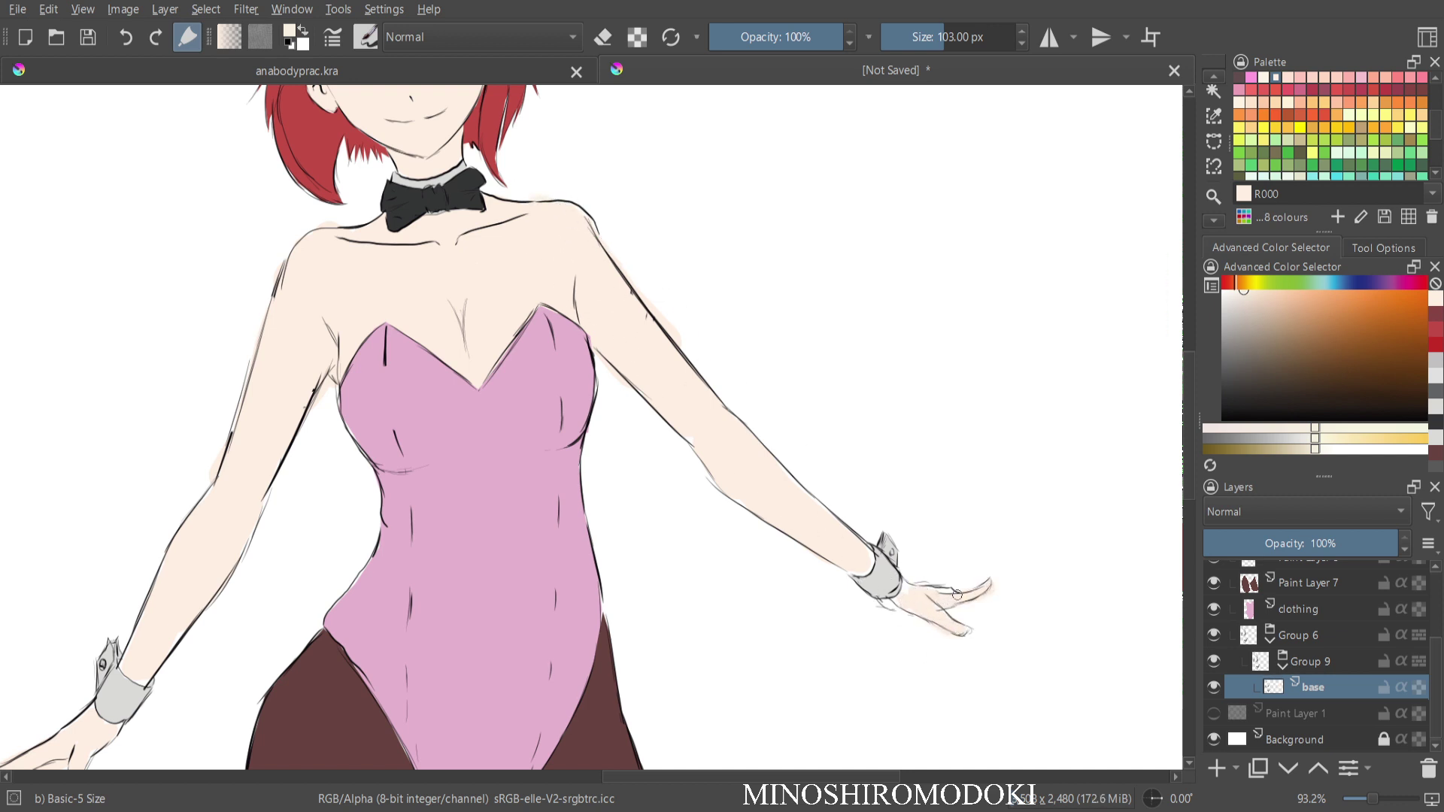
Erase the skin colour spilling outside the arm and shoulder outlines with the eraser at 45.37 px.
key(e)
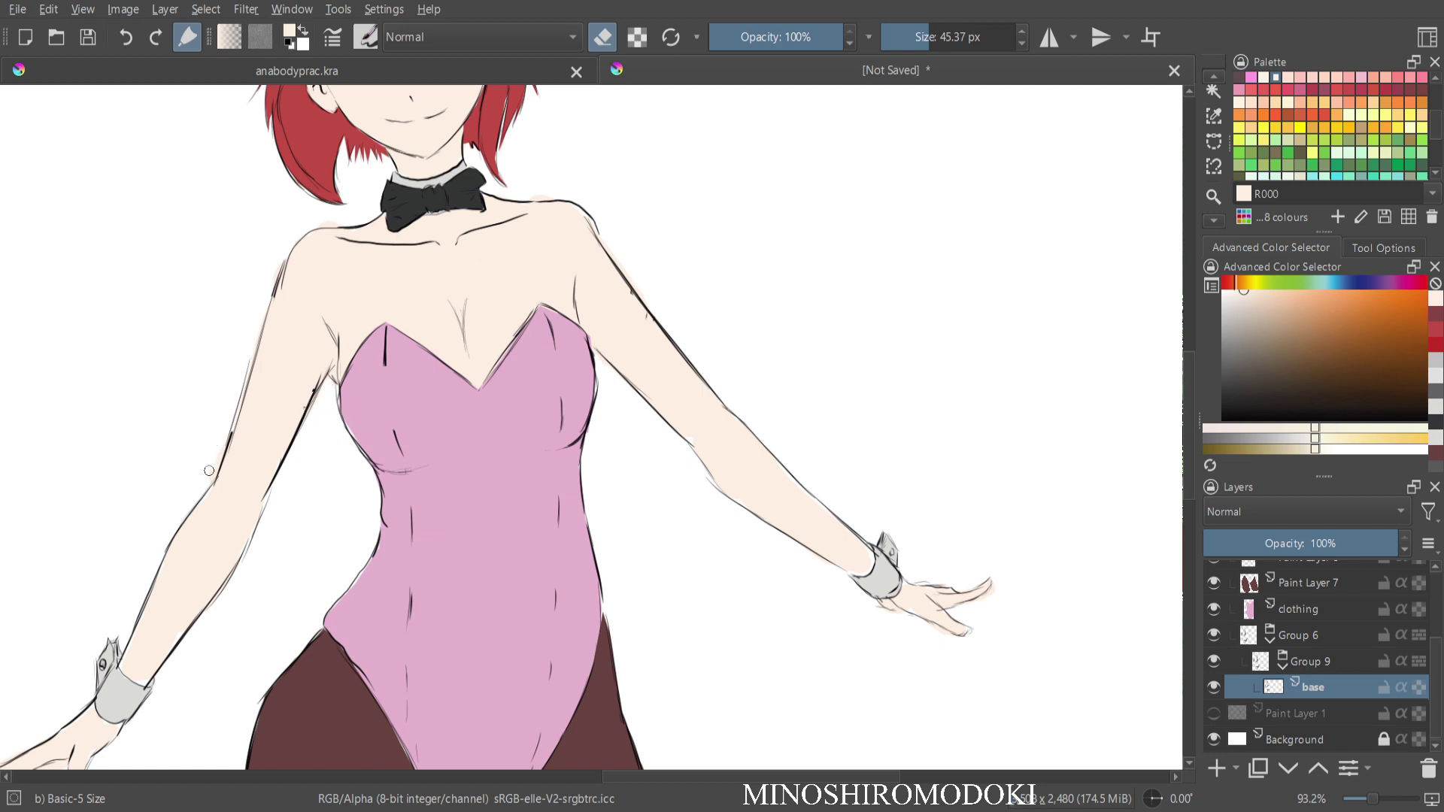
drag(209, 471, 211, 450)
drag(346, 218, 322, 223)
key(e)
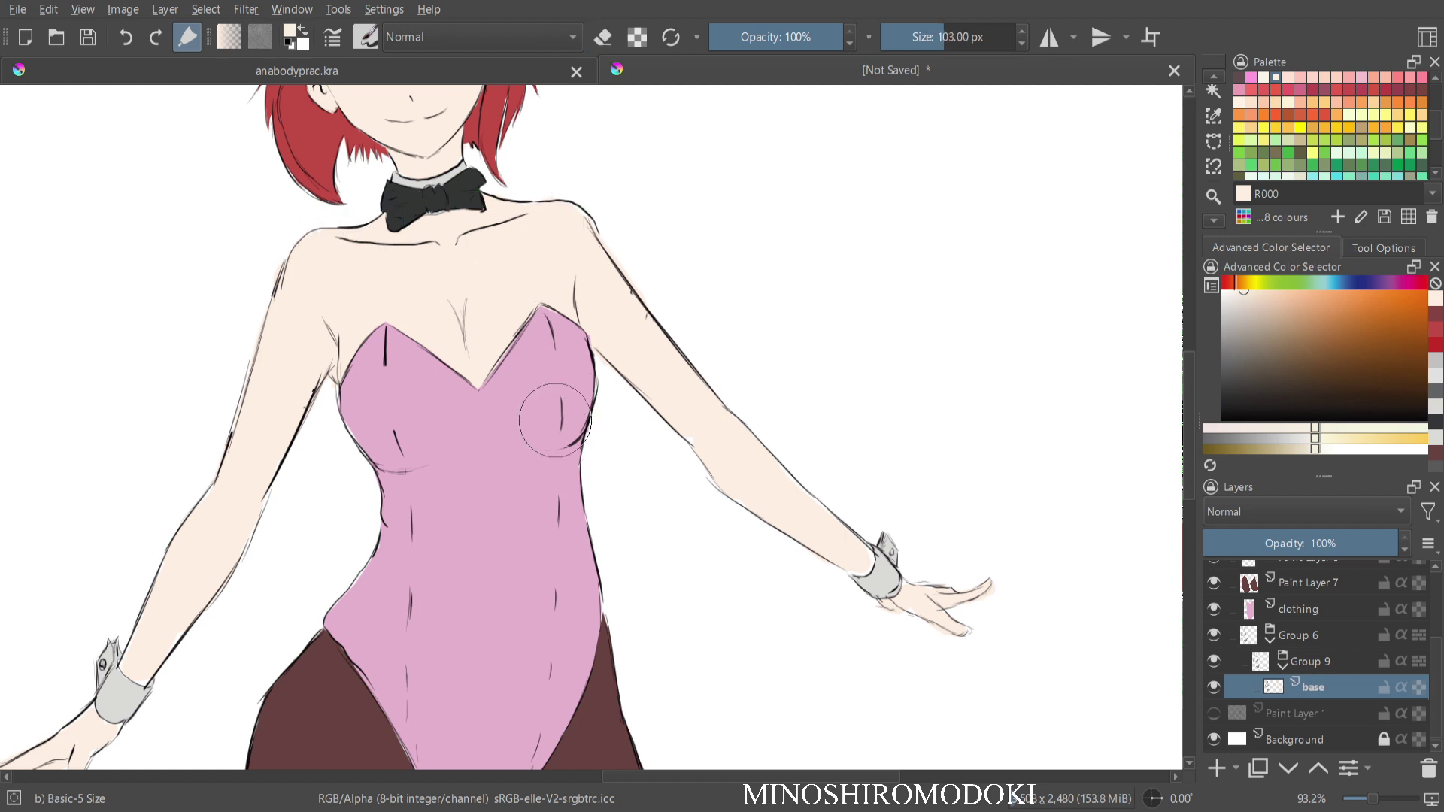
drag(666, 236, 659, 325)
mouse_move(565, 278)
mouse_down()
mouse_move(623, 451)
mouse_move(595, 226)
mouse_up()
mouse_move(421, 271)
mouse_down()
mouse_move(450, 505)
mouse_move(632, 170)
mouse_up()
key(e)
mouse_move(422, 282)
mouse_down()
mouse_move(434, 251)
mouse_move(402, 292)
mouse_up()
scroll(896, 278, down, 3)
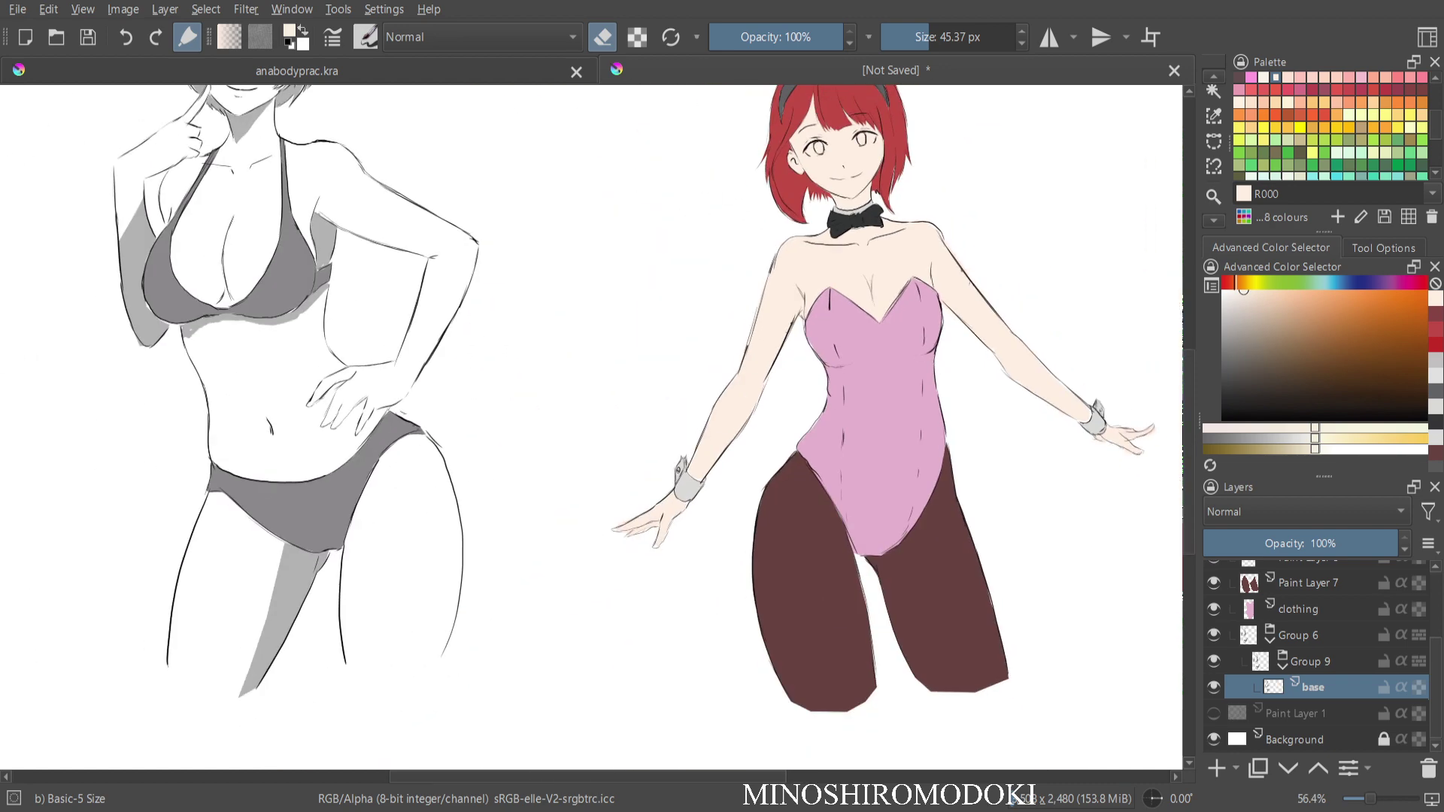
Add a paint layer directly below the lines layer and place it in a group named eyes.
drag(888, 293, 662, 487)
scroll(647, 508, up, 1)
scroll(805, 271, up, 3)
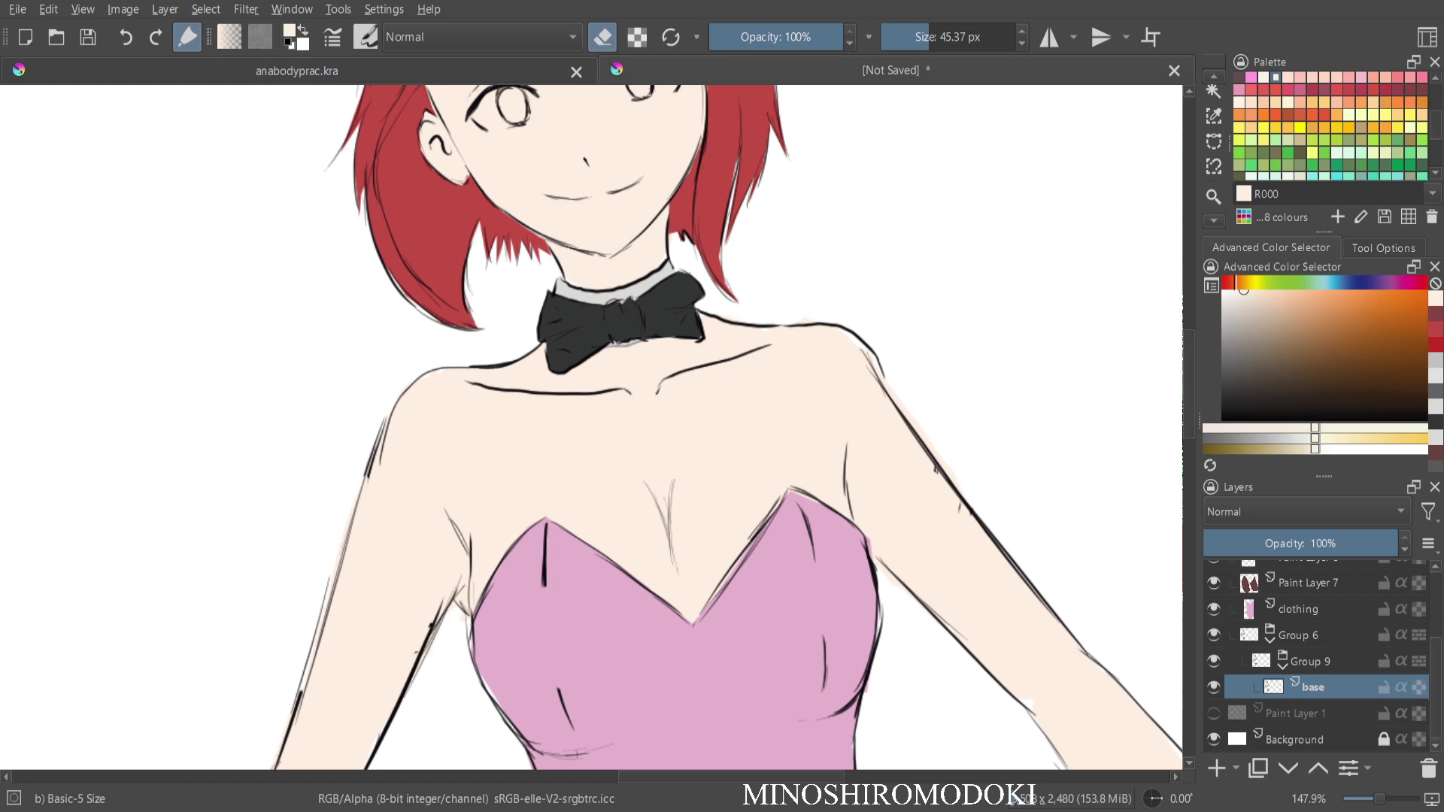
click(1283, 666)
scroll(1283, 666, up, 2)
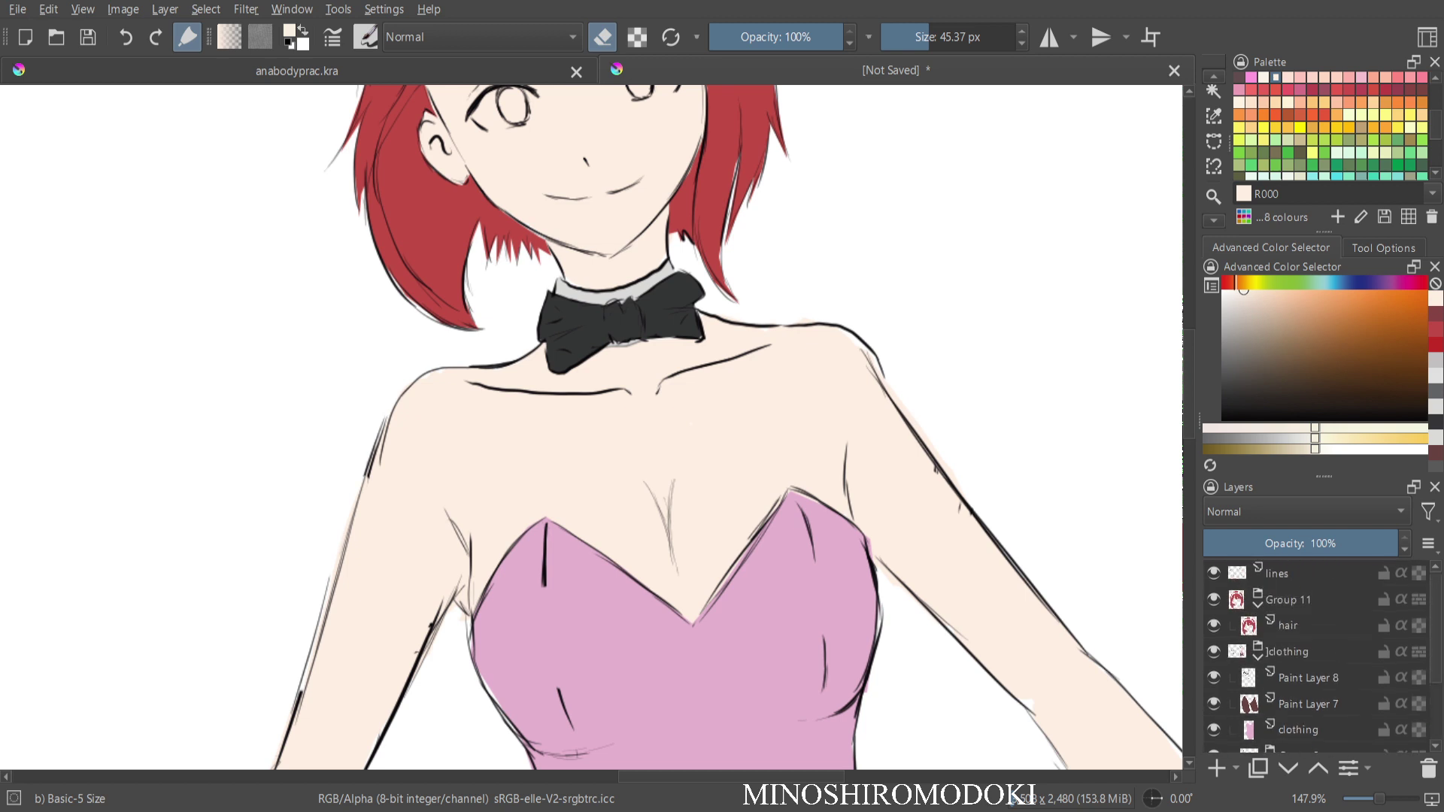
click(1286, 574)
key(Insert)
drag(1300, 574, 1300, 612)
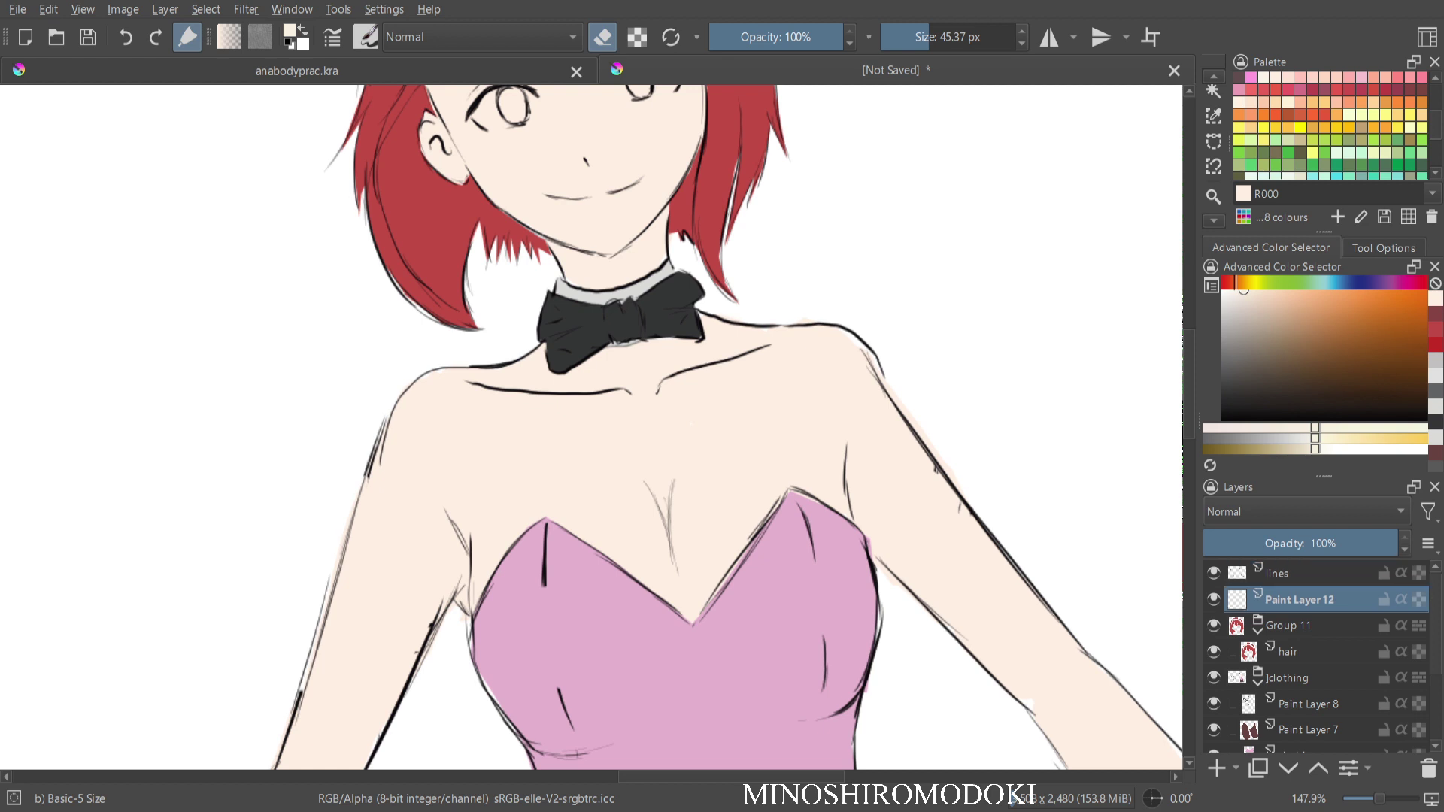
key(ctrl+g)
text(eyes)
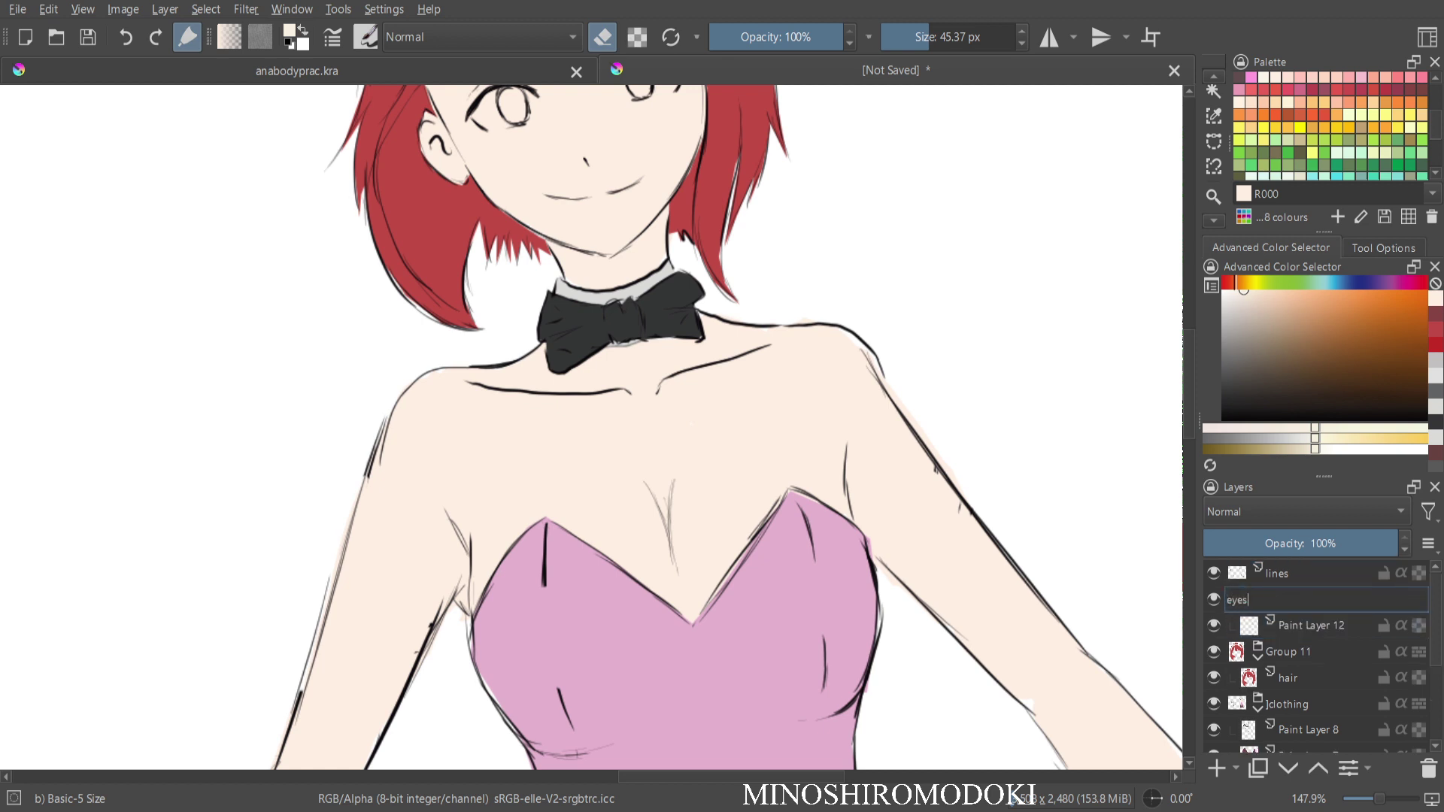
key(Return)
Add another paint layer between the lines layer and the eyes group, and place it in a group named pupil.
key(Insert)
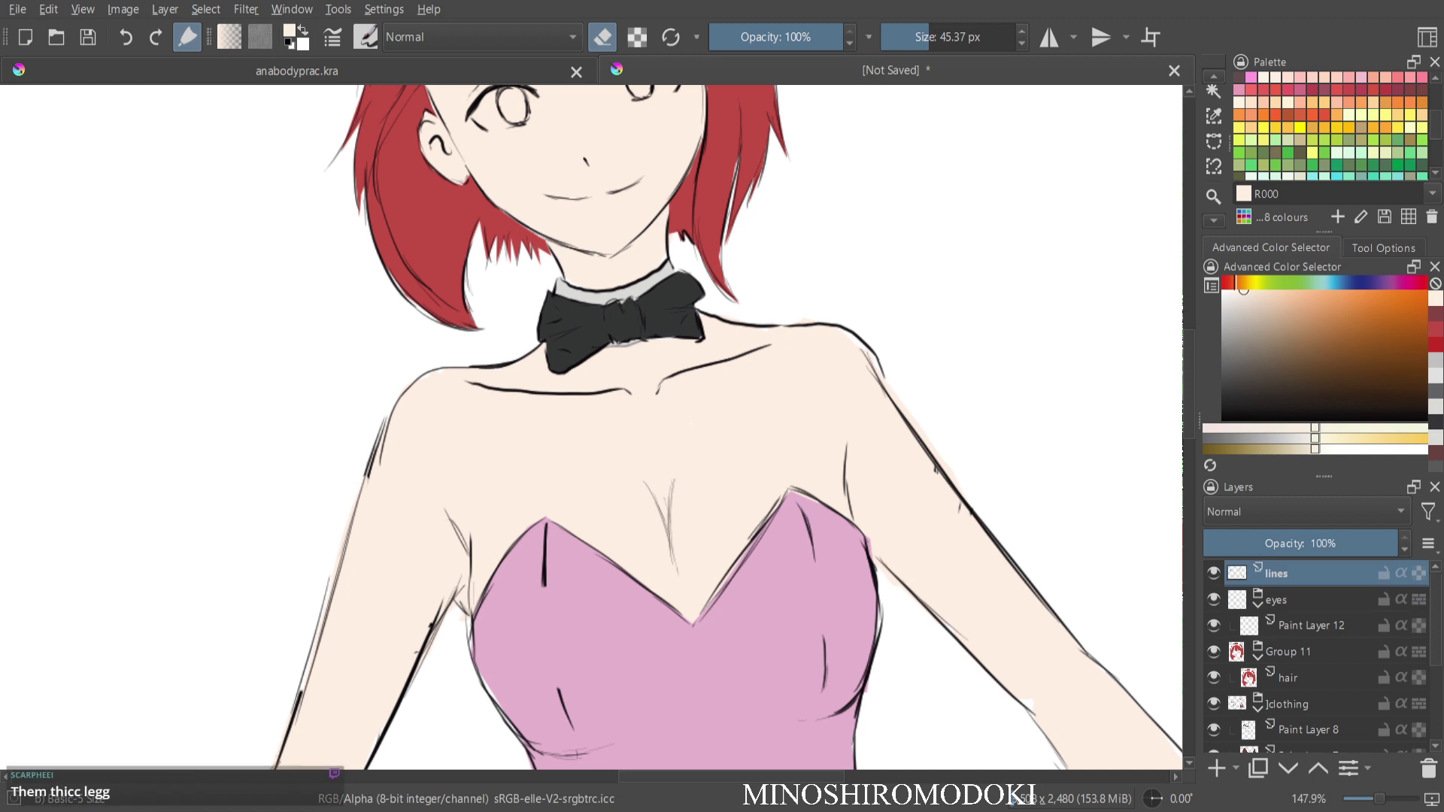
key(ctrl+Page_Down)
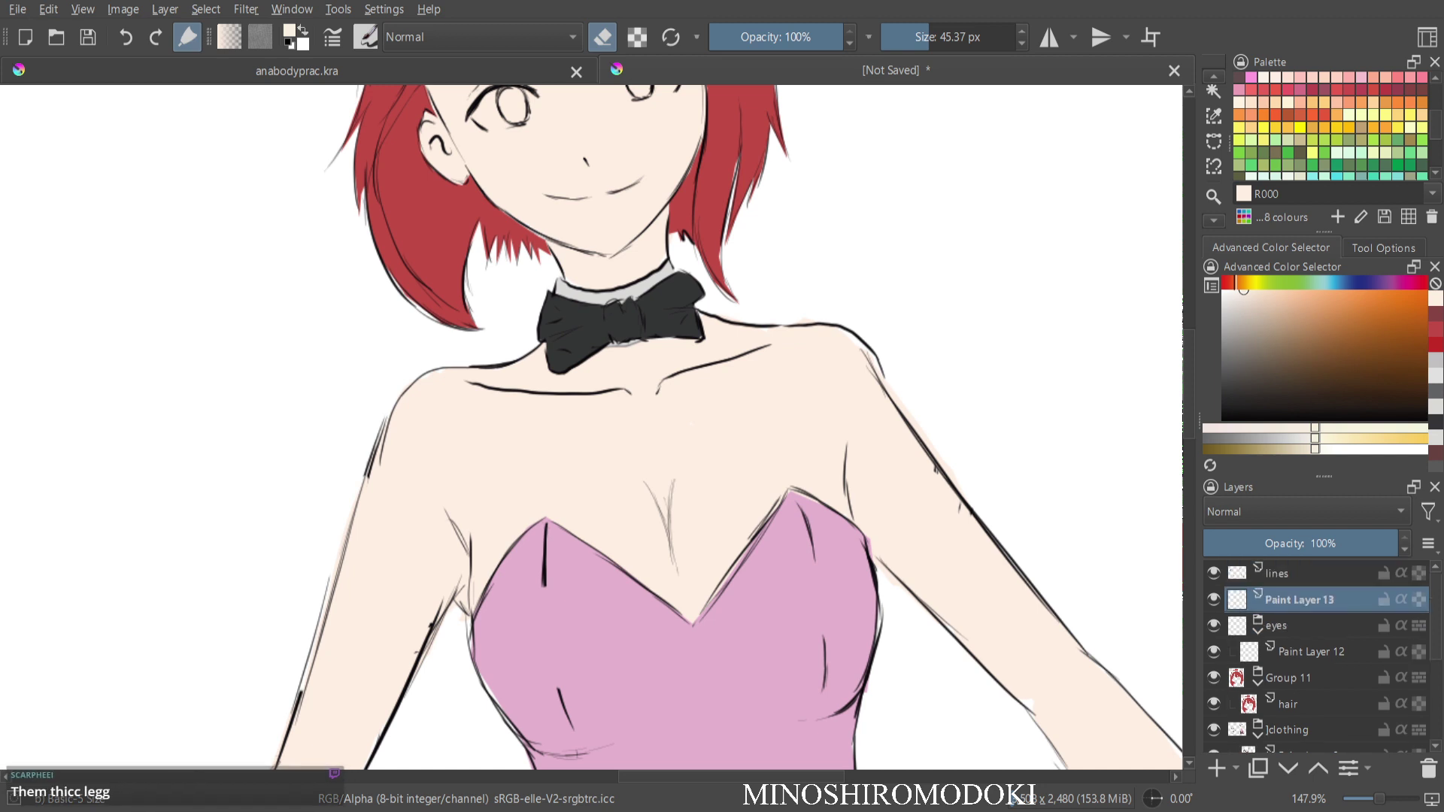
key(ctrl+g)
key(F2)
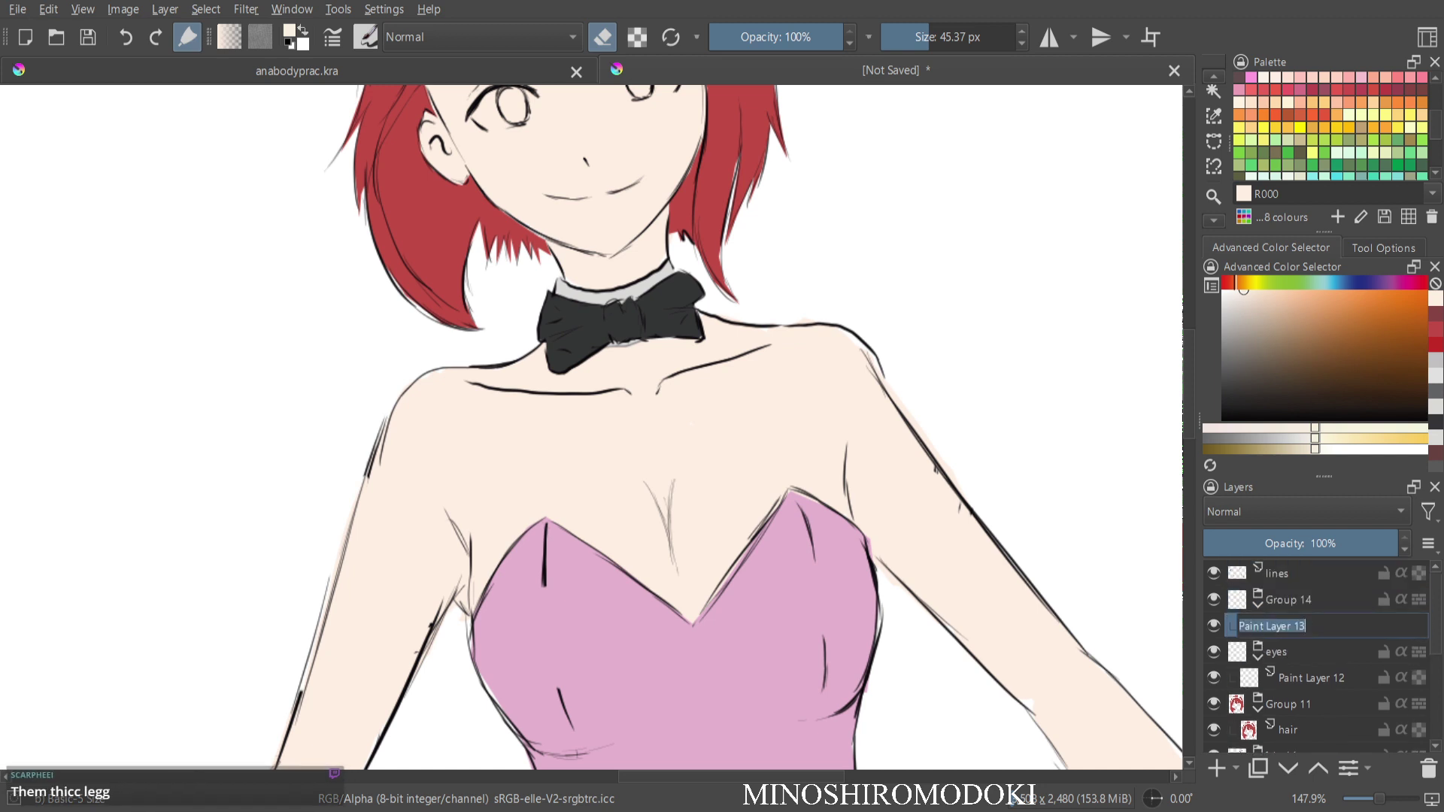
double_click(1289, 600)
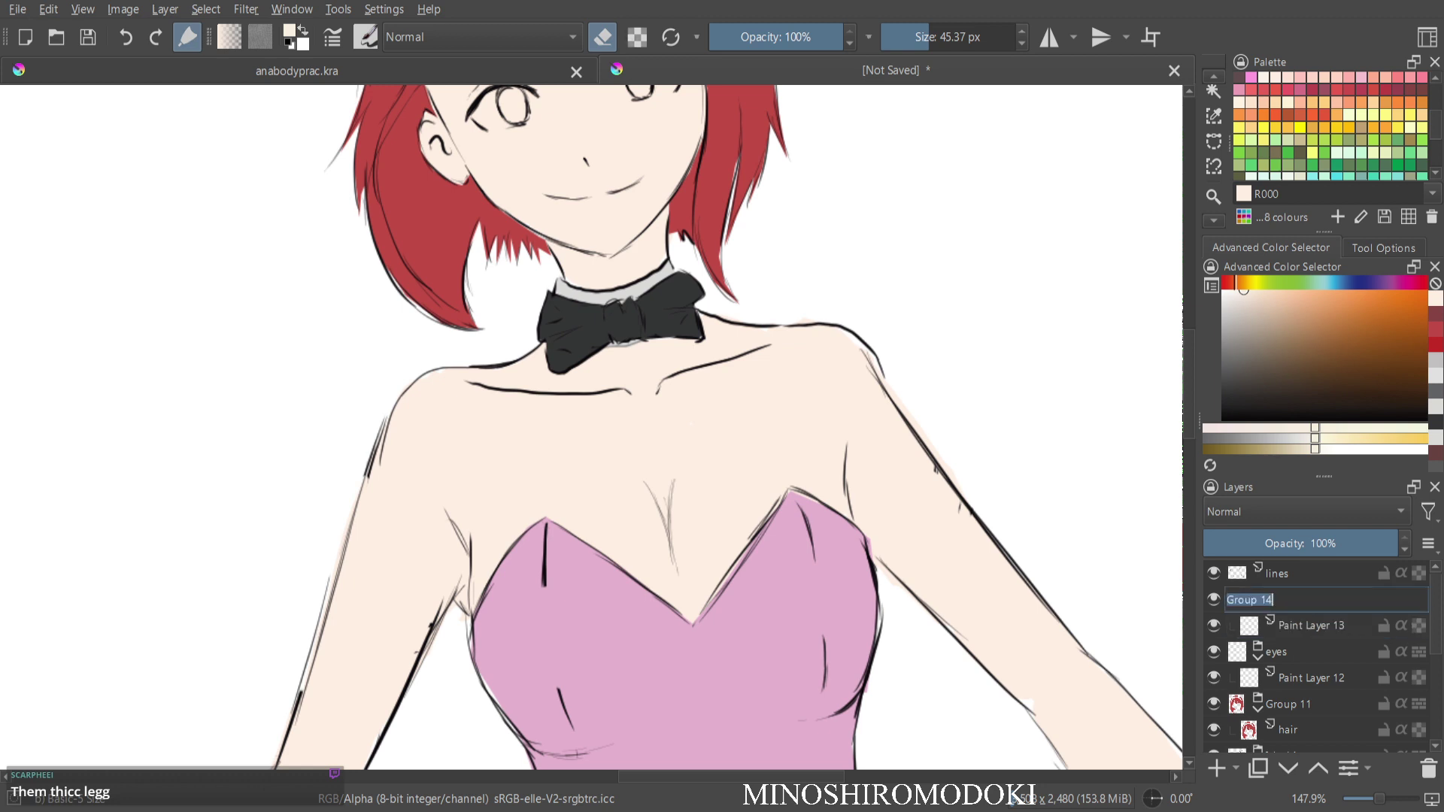
key(BackSpace)
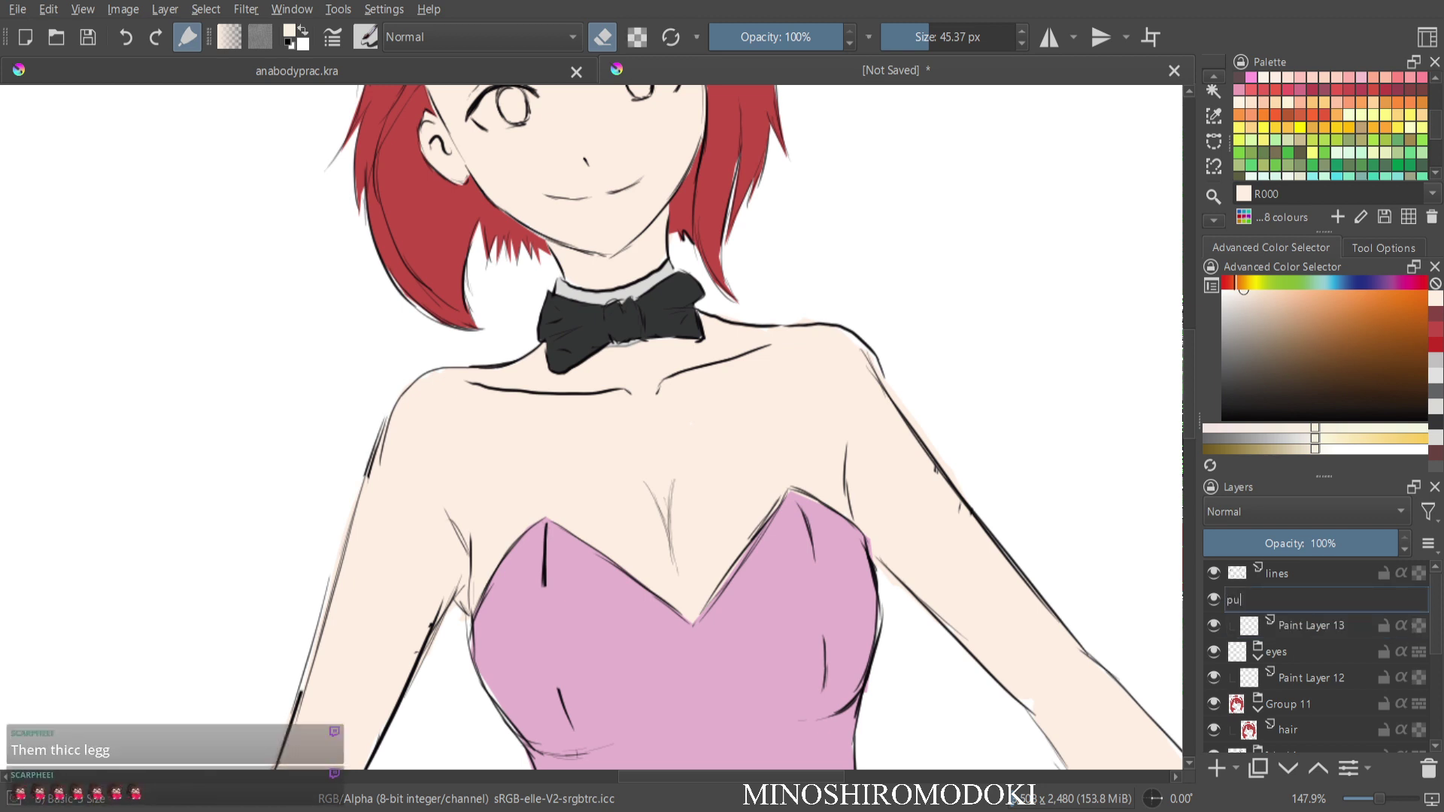
key(Return)
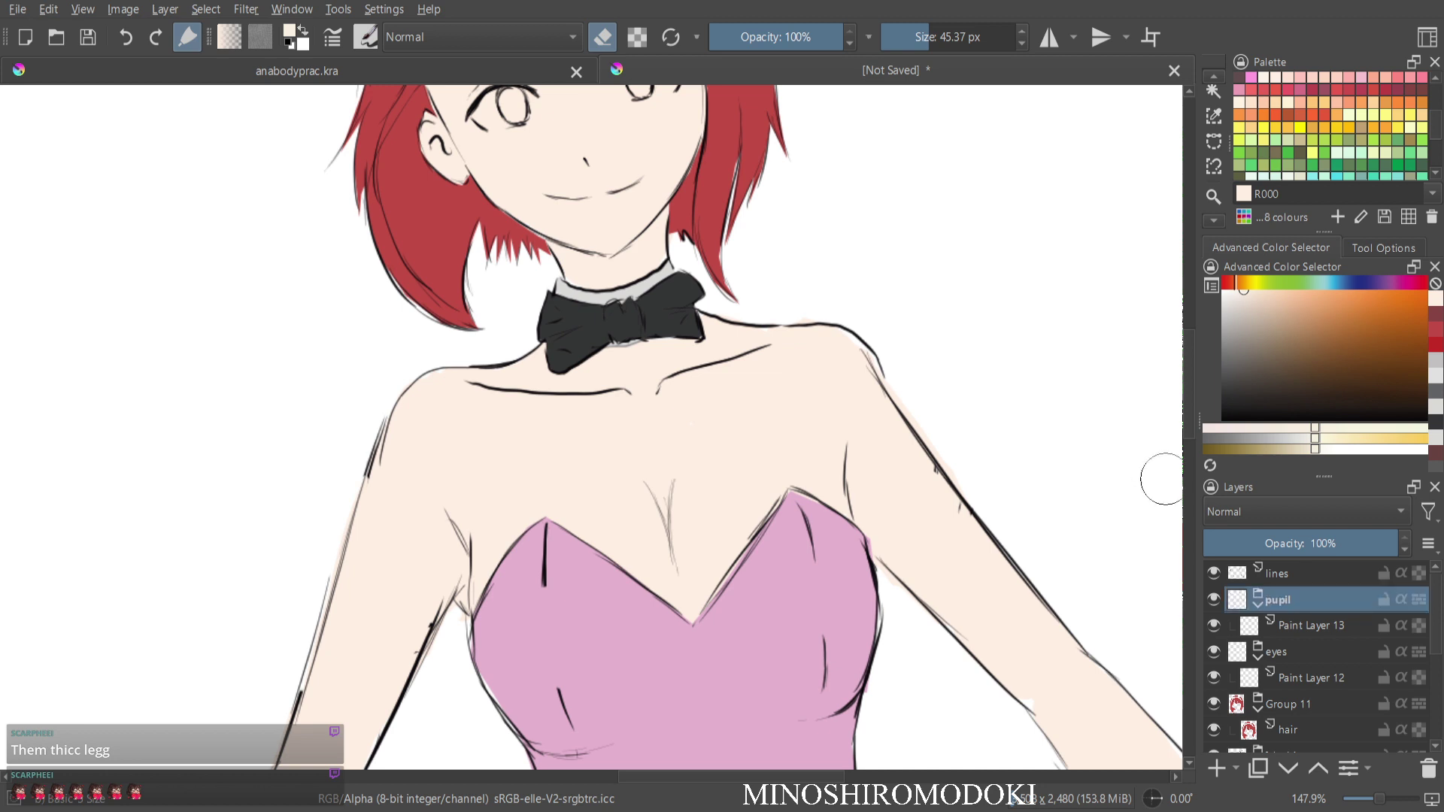
Collapse the pupil group and make the paint layer inside the eyes group active.
key(Left)
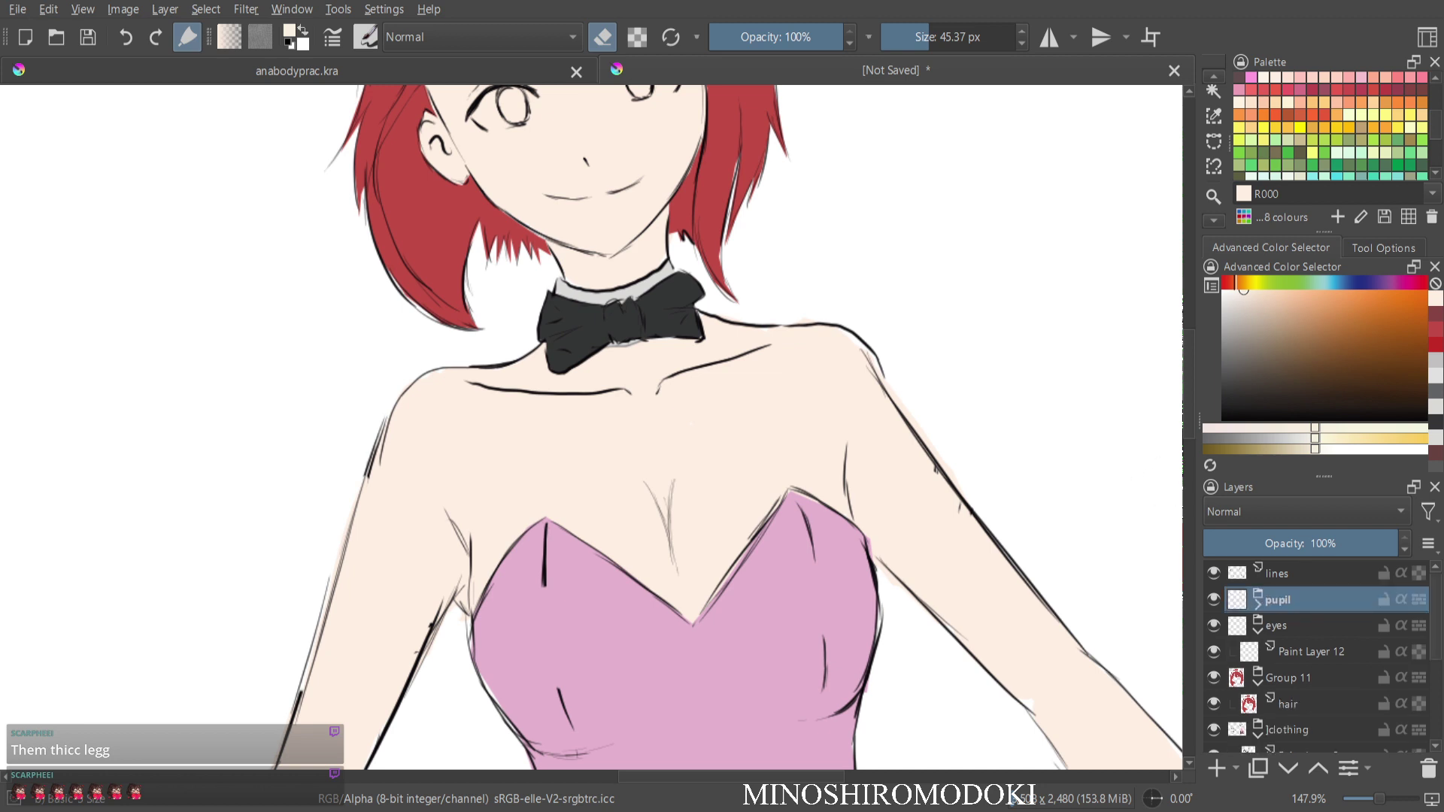
key(Down)
key(Down)
Switch back to painting with white, reduce the brush to 18.77 px, and fill both eyes within their outlines.
scroll(1317, 656, up, 1)
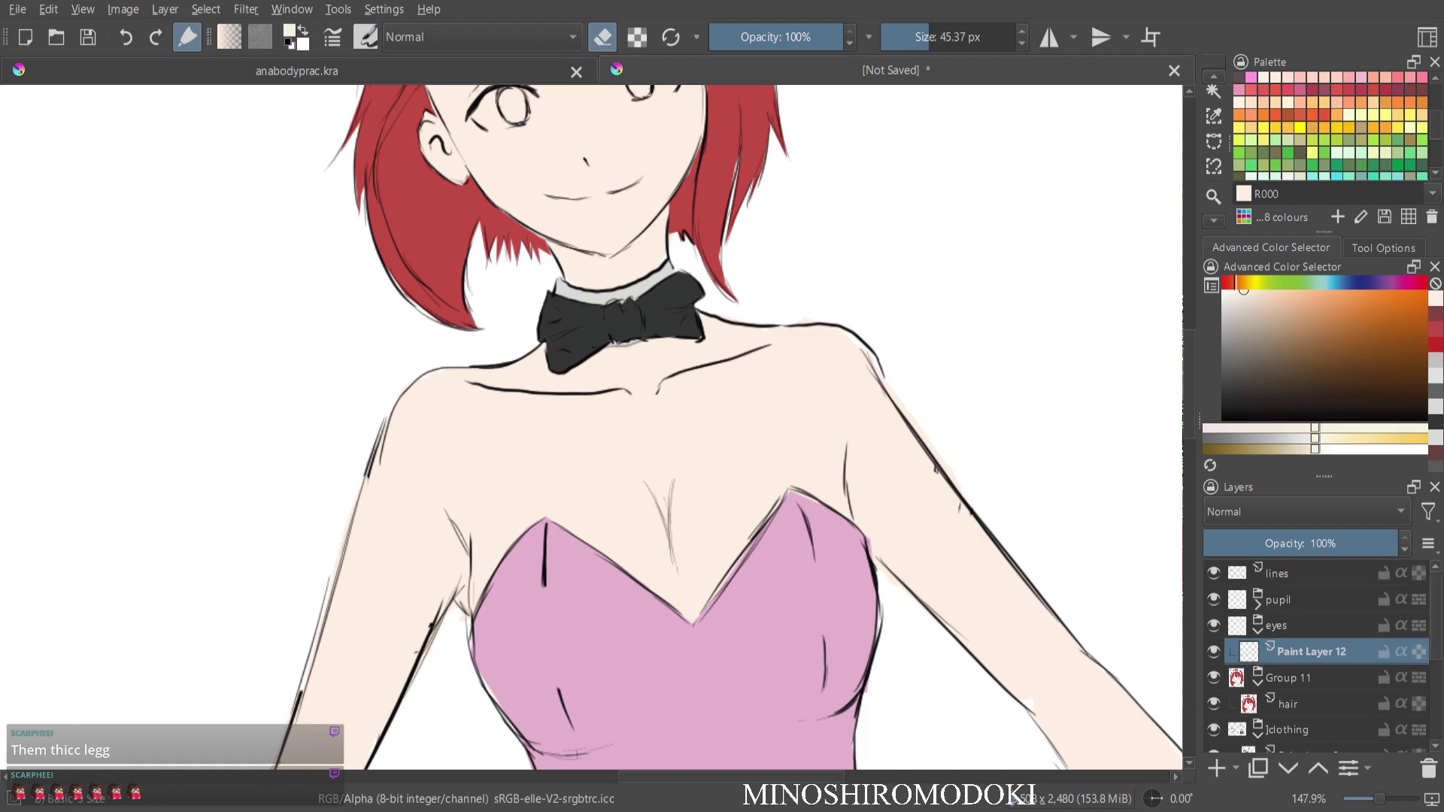
click(1223, 291)
key(e)
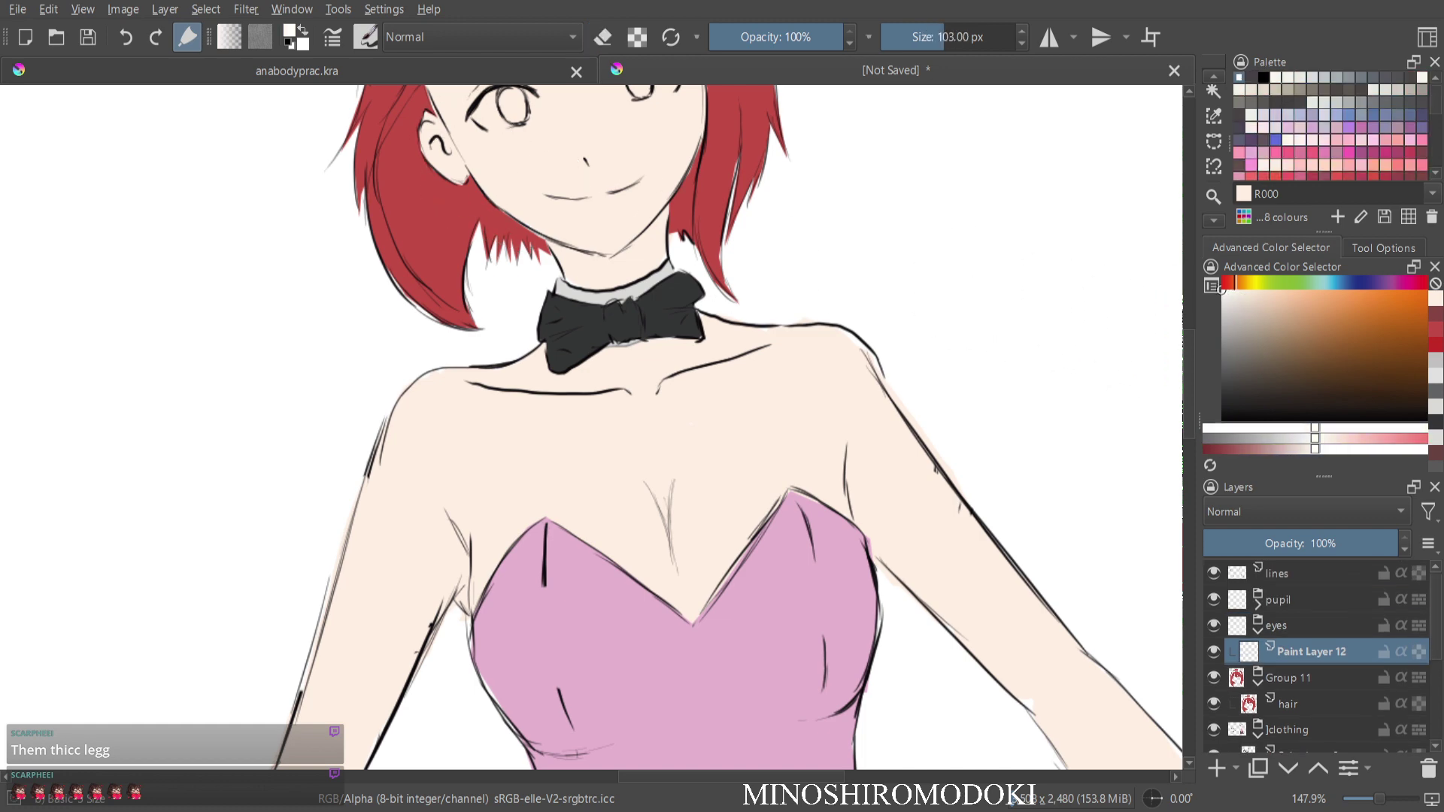
drag(593, 192, 713, 420)
drag(608, 384, 624, 309)
drag(740, 303, 618, 378)
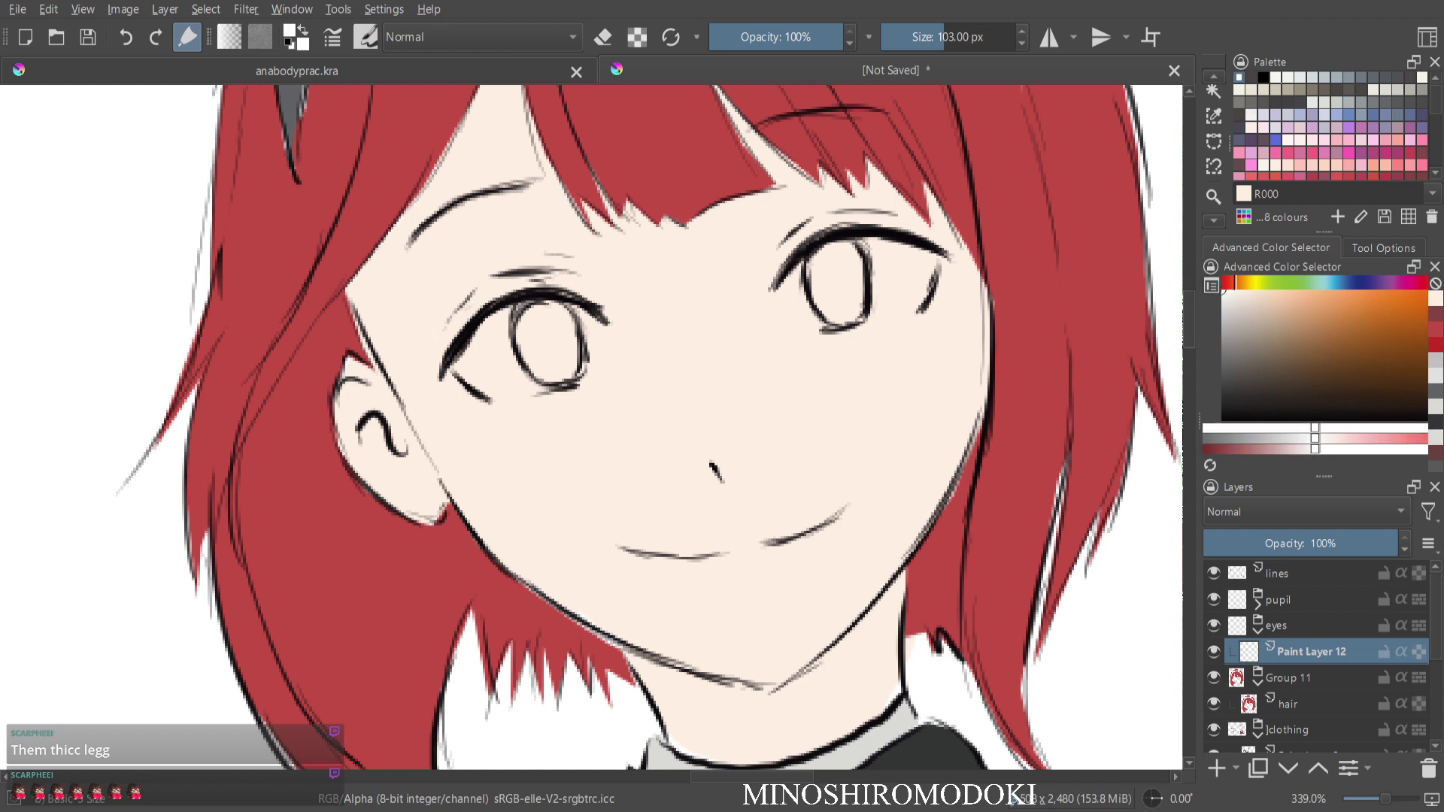
drag(937, 38, 916, 37)
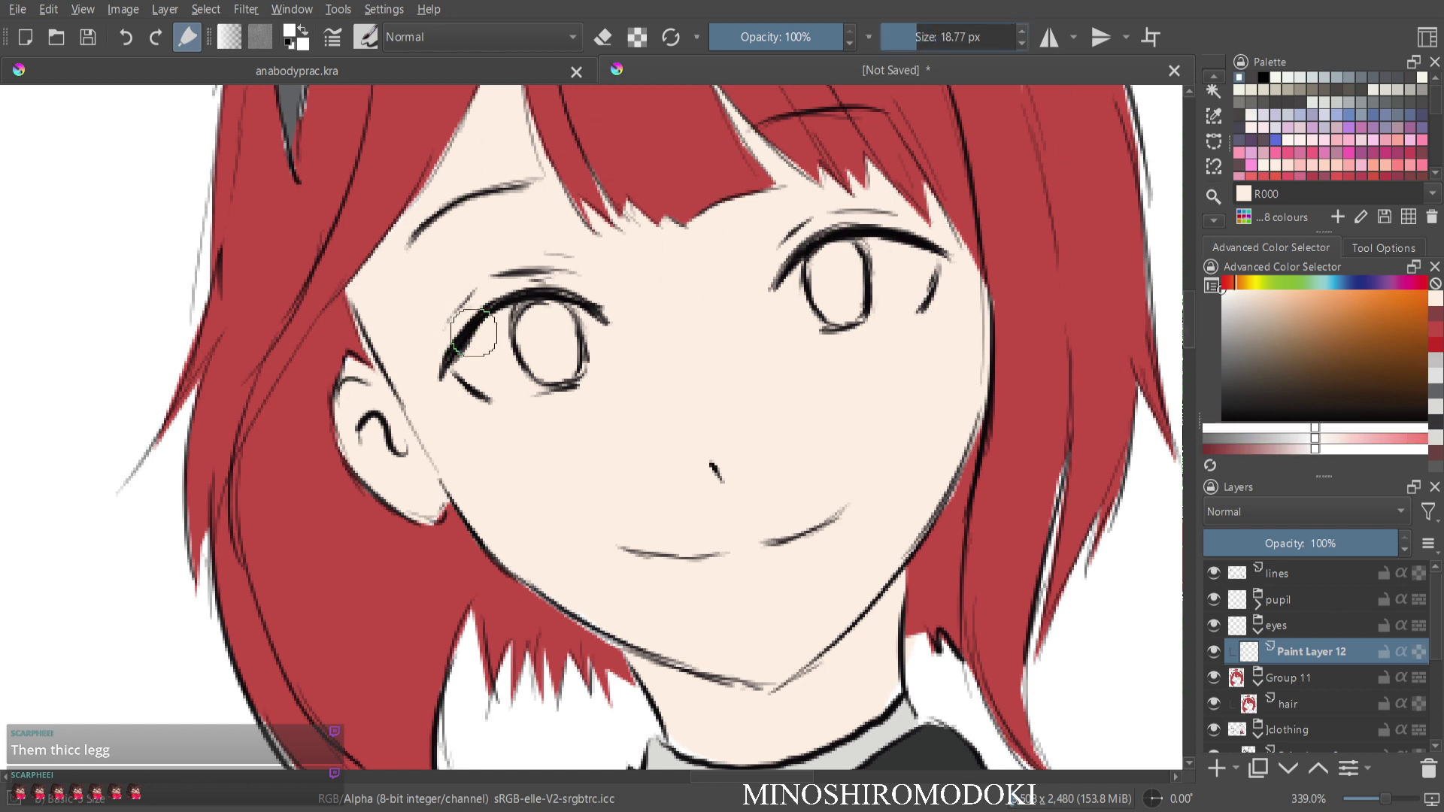
mouse_move(474, 331)
mouse_down()
mouse_move(507, 327)
mouse_move(481, 344)
mouse_move(475, 378)
mouse_move(488, 378)
mouse_move(516, 310)
mouse_move(589, 326)
mouse_move(574, 368)
mouse_move(543, 378)
mouse_up()
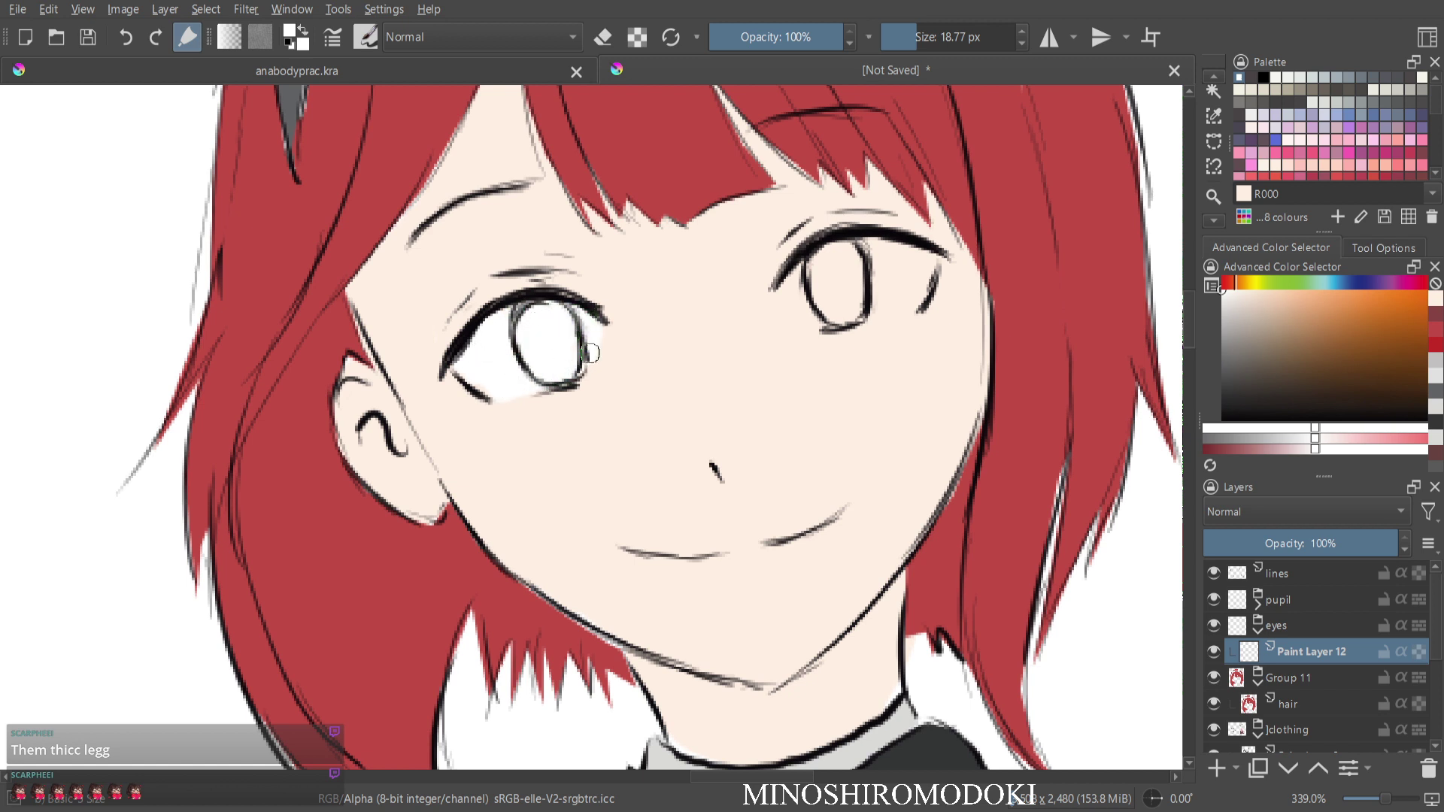
mouse_move(820, 289)
mouse_down()
mouse_move(823, 260)
mouse_move(803, 269)
mouse_move(845, 247)
mouse_move(912, 257)
mouse_move(824, 266)
mouse_move(798, 296)
mouse_move(822, 307)
mouse_move(873, 276)
mouse_move(802, 307)
mouse_move(854, 301)
mouse_up()
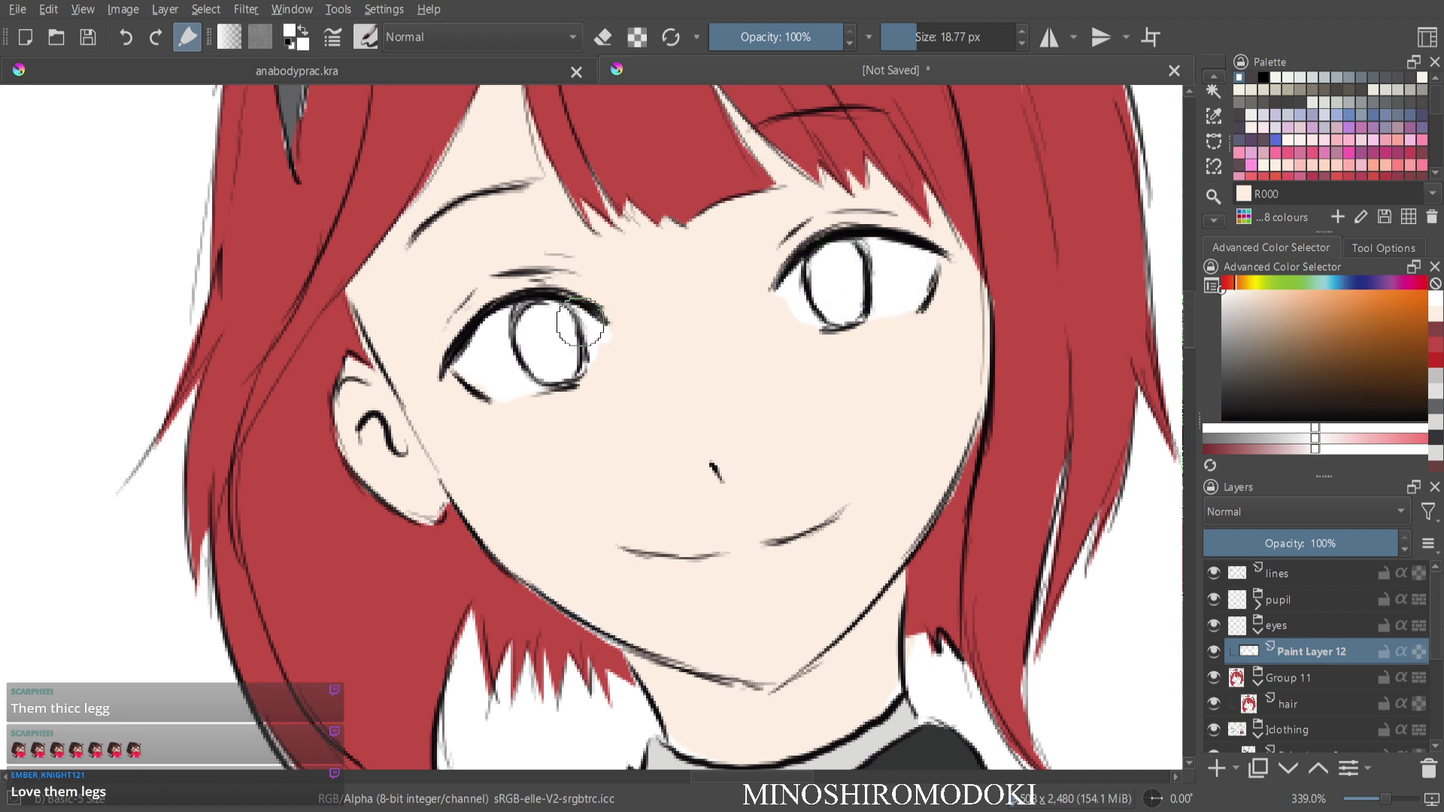
drag(760, 235, 709, 413)
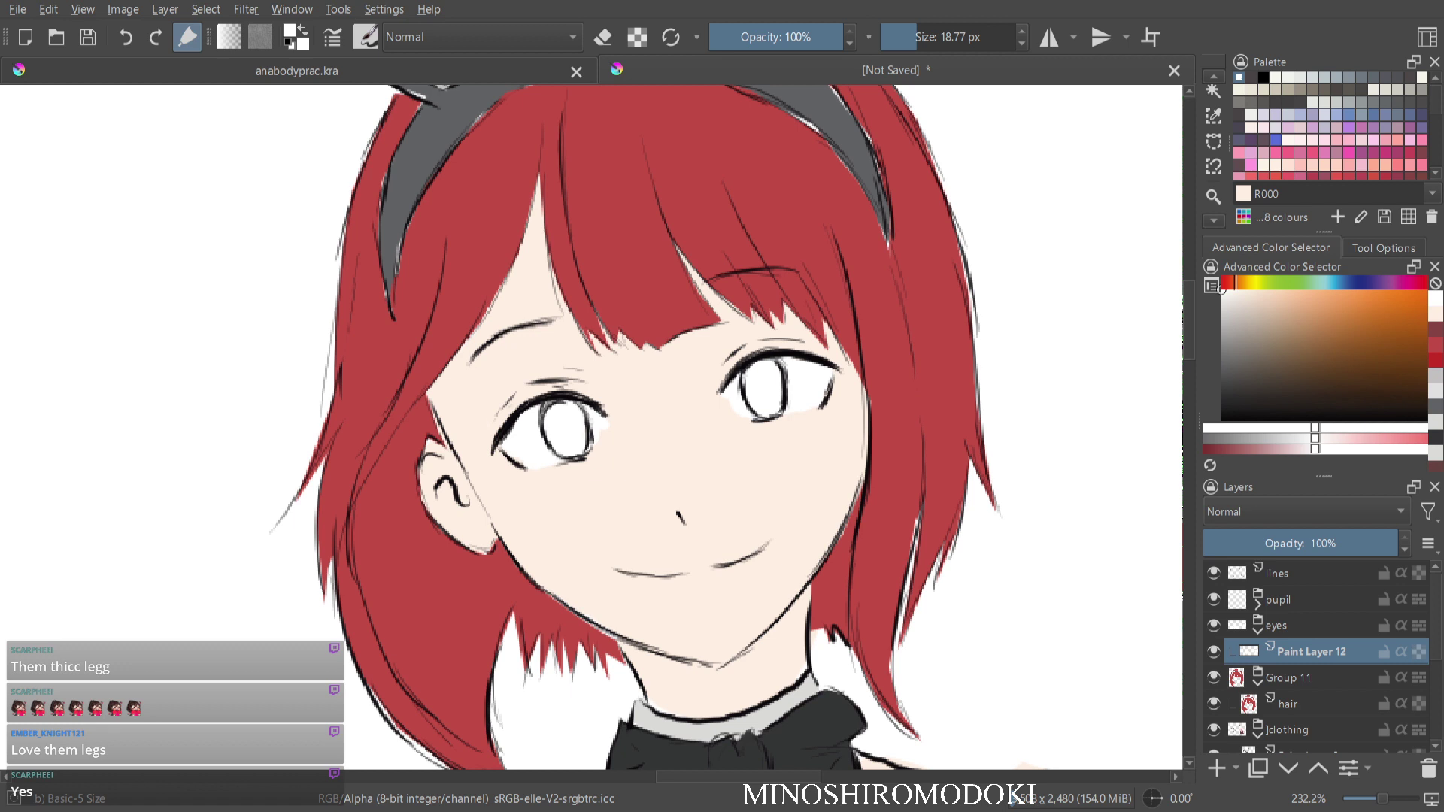
Expand the pupil group, and add a new paint layer above the white fill layer inside the eyes group.
click(1258, 631)
click(1279, 600)
click(1258, 605)
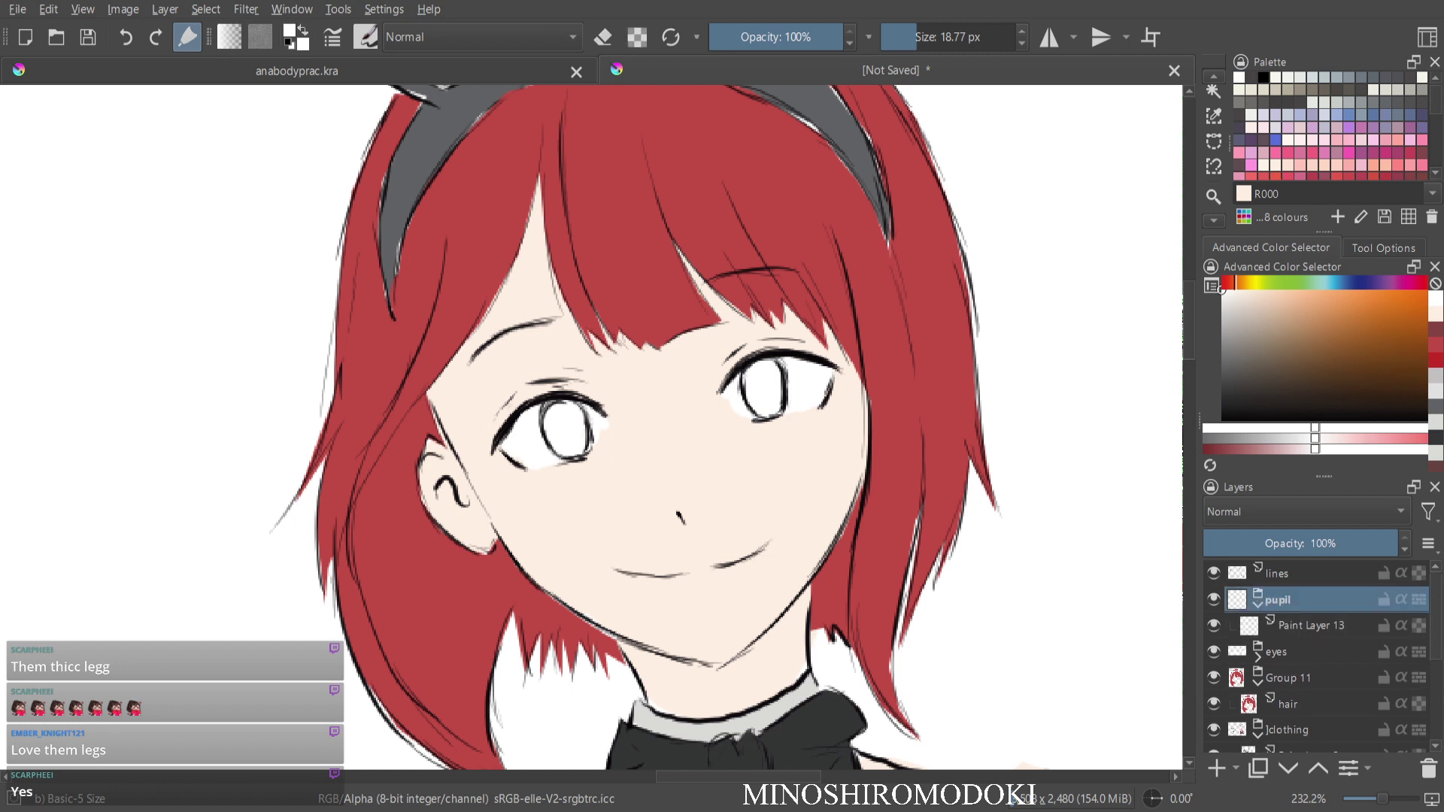
key(ctrl+shift+z)
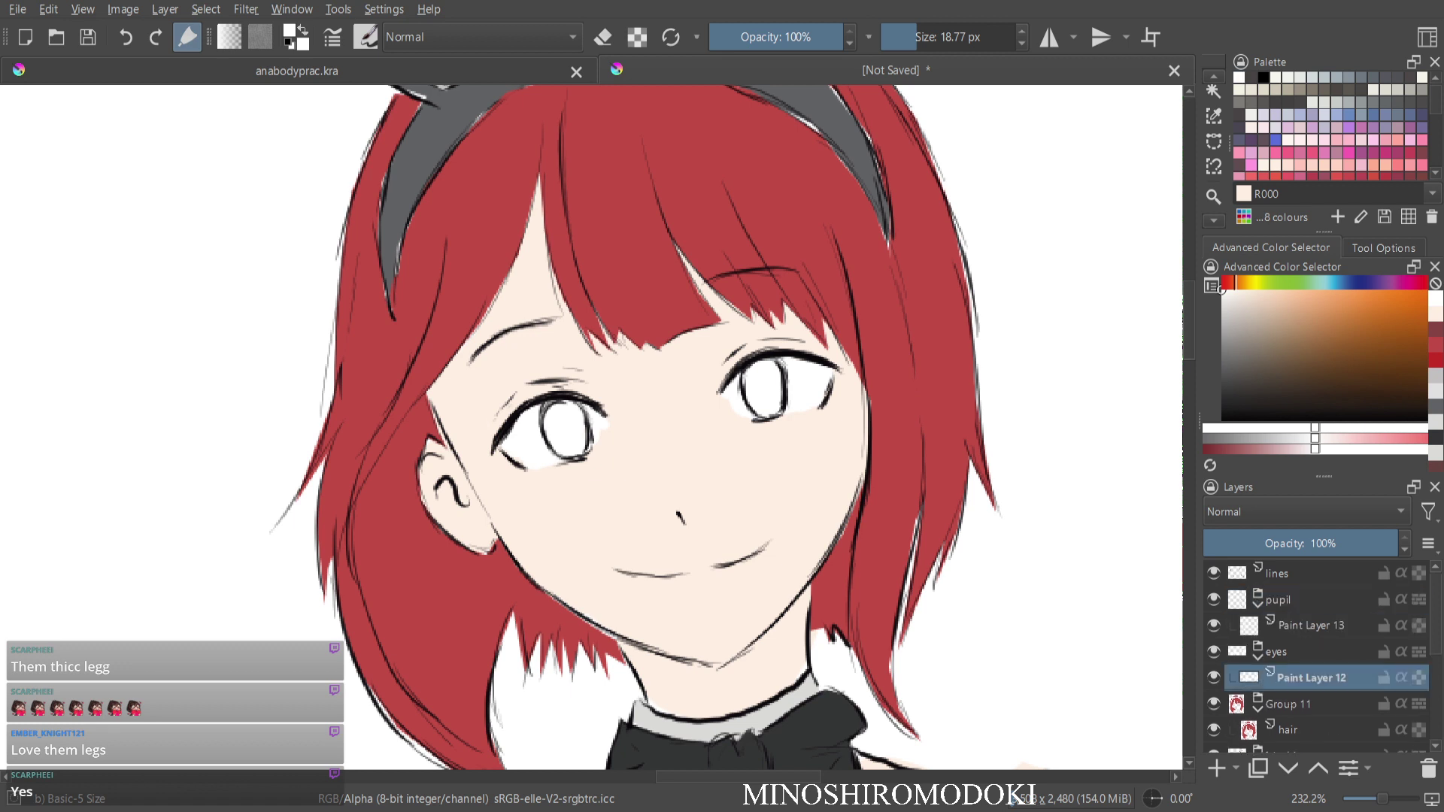
key(Insert)
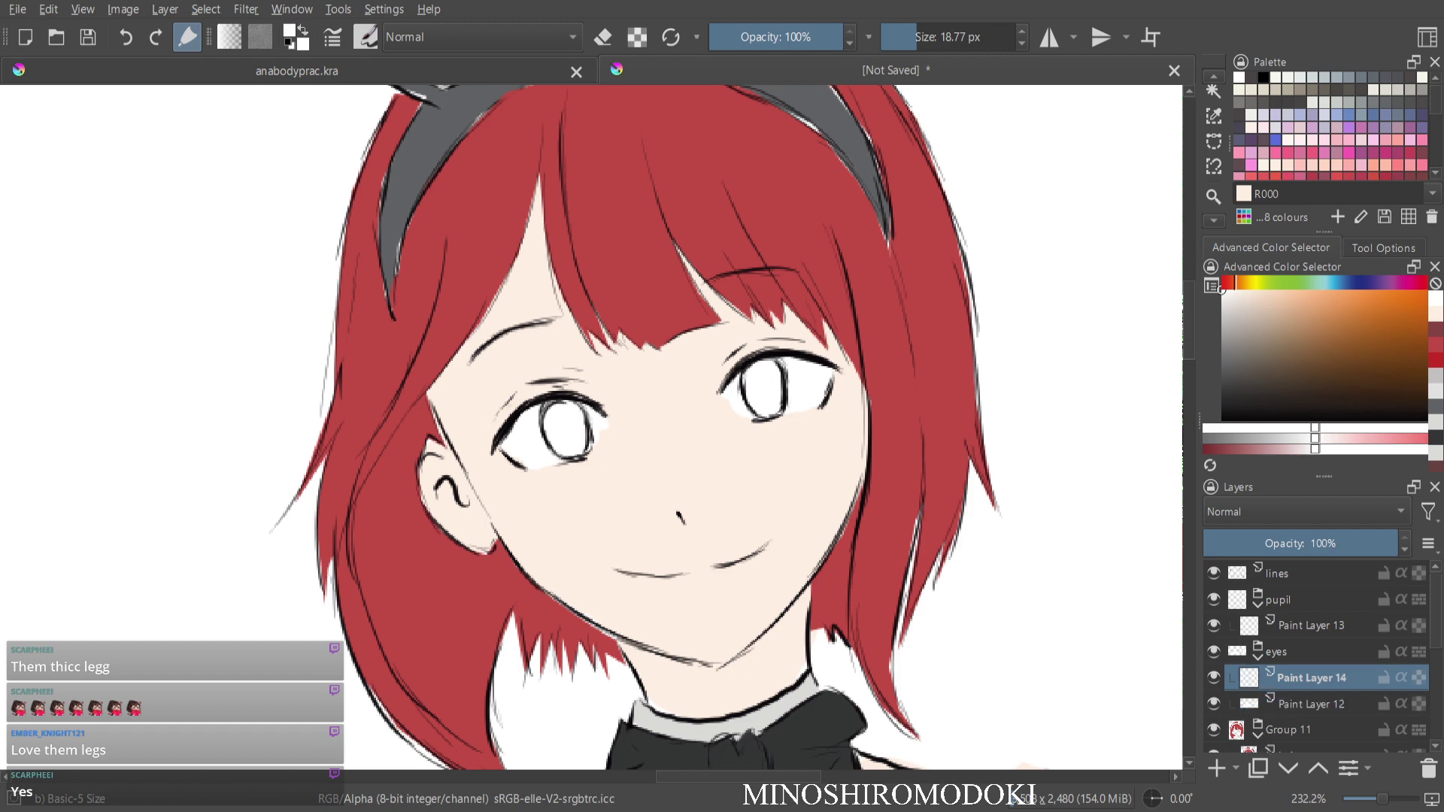
With inherit alpha on for the new layer, paint a light grey shadow beneath the upper lashes of both eyes.
click(1222, 303)
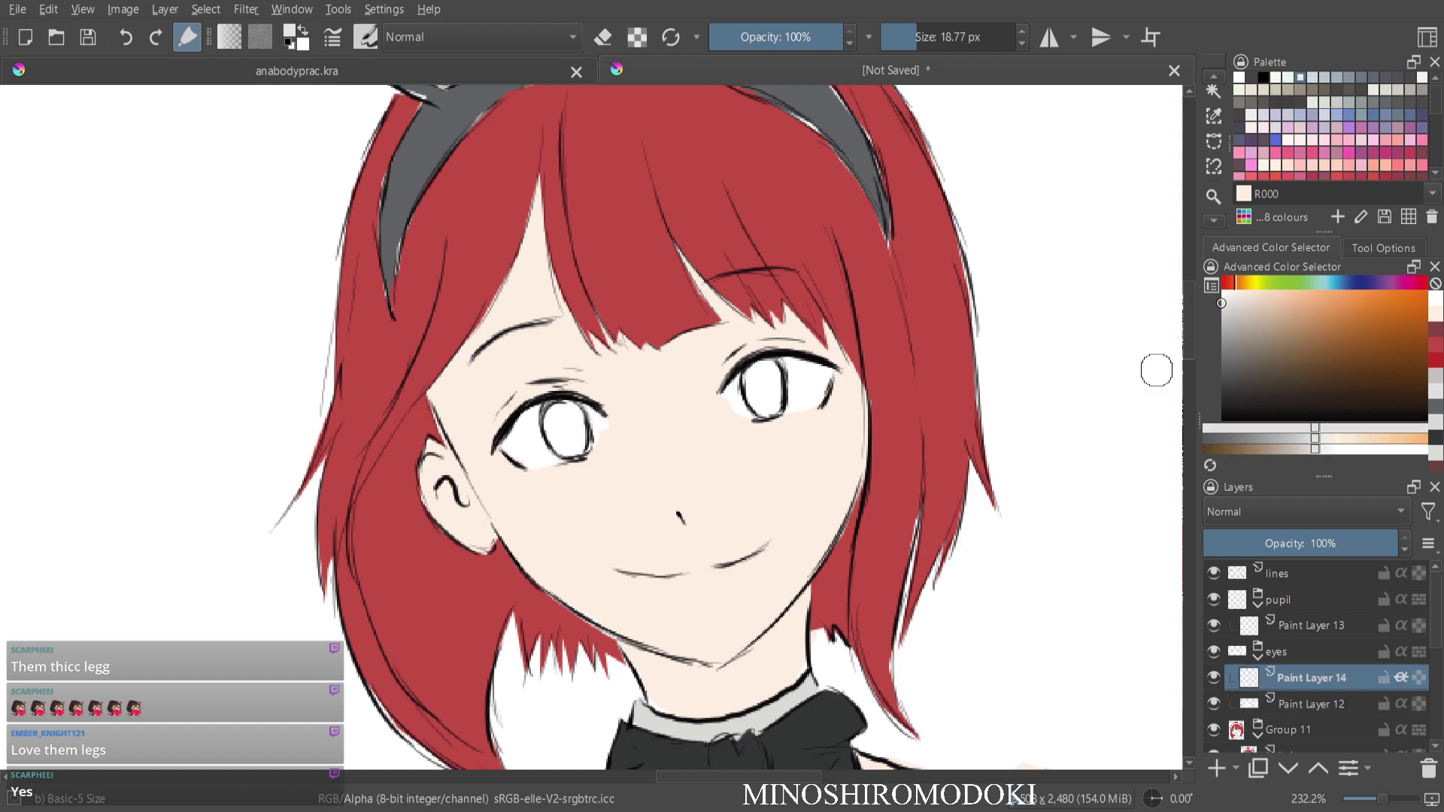
scroll(522, 333, up, 3)
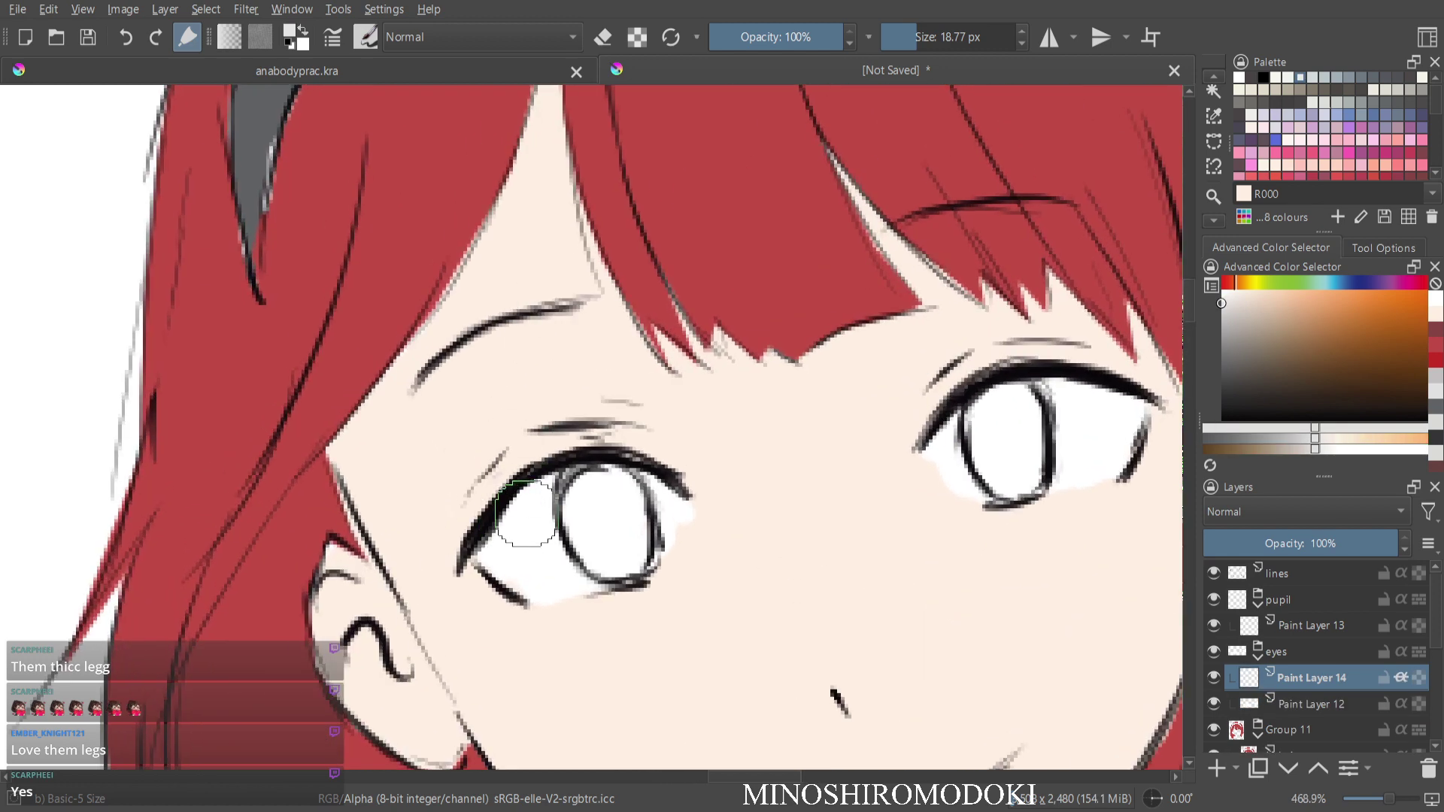
mouse_move(485, 556)
mouse_down()
mouse_move(599, 481)
mouse_move(515, 516)
mouse_move(630, 475)
mouse_up()
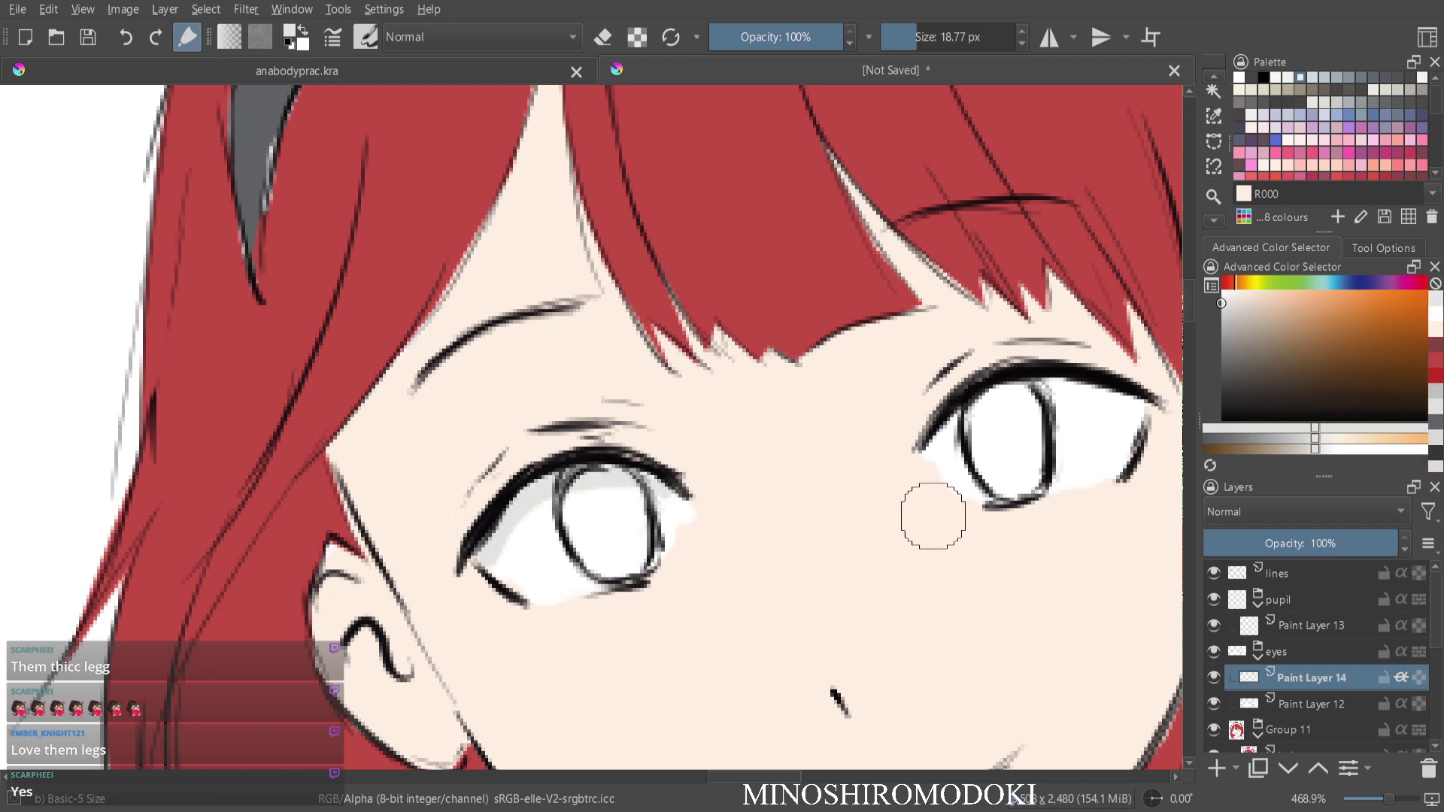
mouse_move(970, 417)
mouse_down()
mouse_move(1064, 390)
mouse_move(979, 413)
mouse_move(1076, 391)
mouse_move(1130, 411)
mouse_move(1003, 398)
mouse_move(942, 439)
mouse_up()
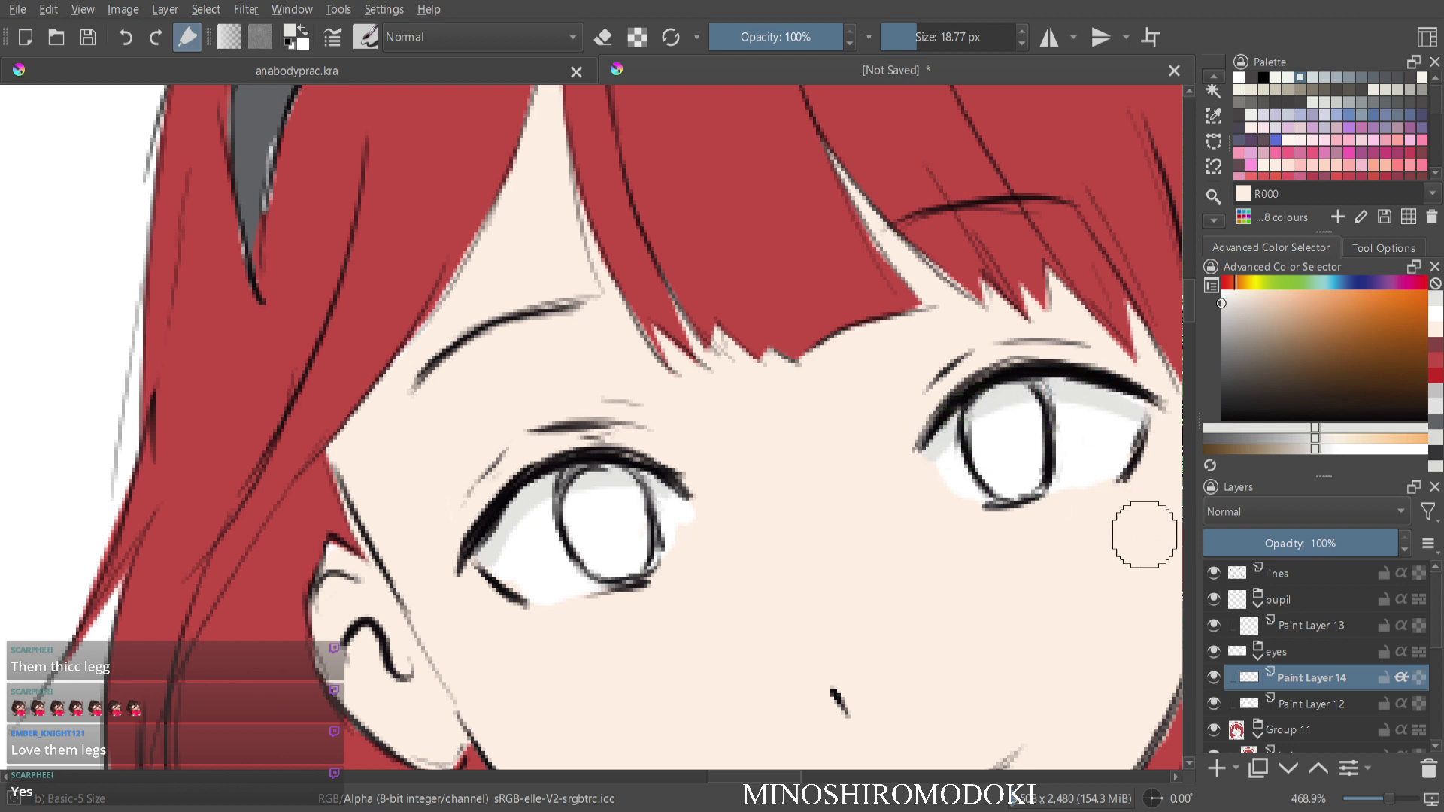
Fill both irises with deep red on the pupil group's paint layer, and add a new paint layer above it.
click(1311, 626)
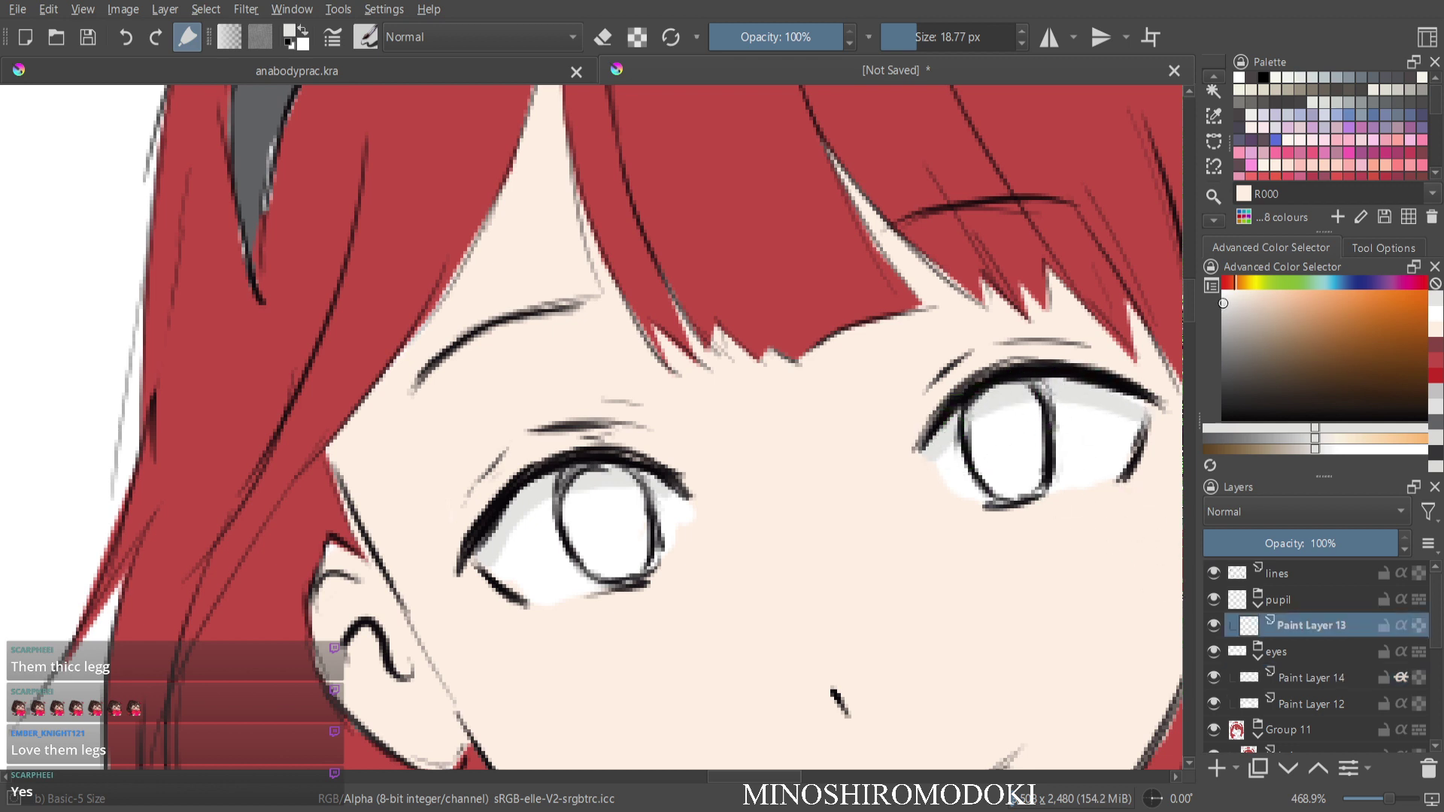
drag(1233, 283, 1223, 283)
drag(1377, 353, 1389, 342)
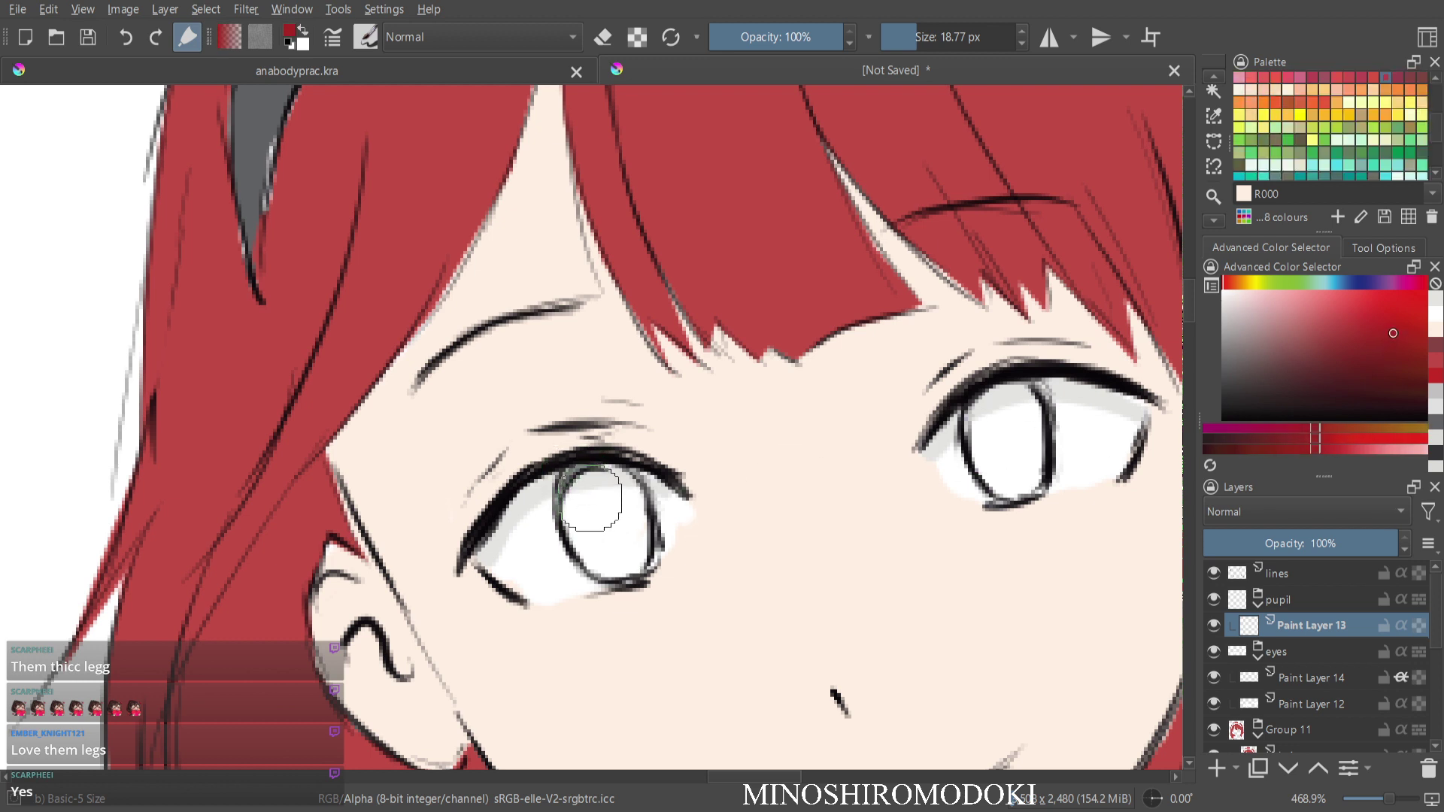
mouse_move(580, 493)
mouse_down()
mouse_move(586, 550)
mouse_move(580, 527)
mouse_move(611, 513)
mouse_move(619, 487)
mouse_move(628, 498)
mouse_move(636, 540)
mouse_move(594, 552)
mouse_move(628, 564)
mouse_up()
mouse_move(608, 476)
mouse_down()
mouse_move(576, 480)
mouse_move(640, 517)
mouse_move(637, 565)
mouse_move(586, 514)
mouse_move(617, 488)
mouse_move(635, 501)
mouse_move(572, 482)
mouse_move(569, 503)
mouse_move(602, 566)
mouse_up()
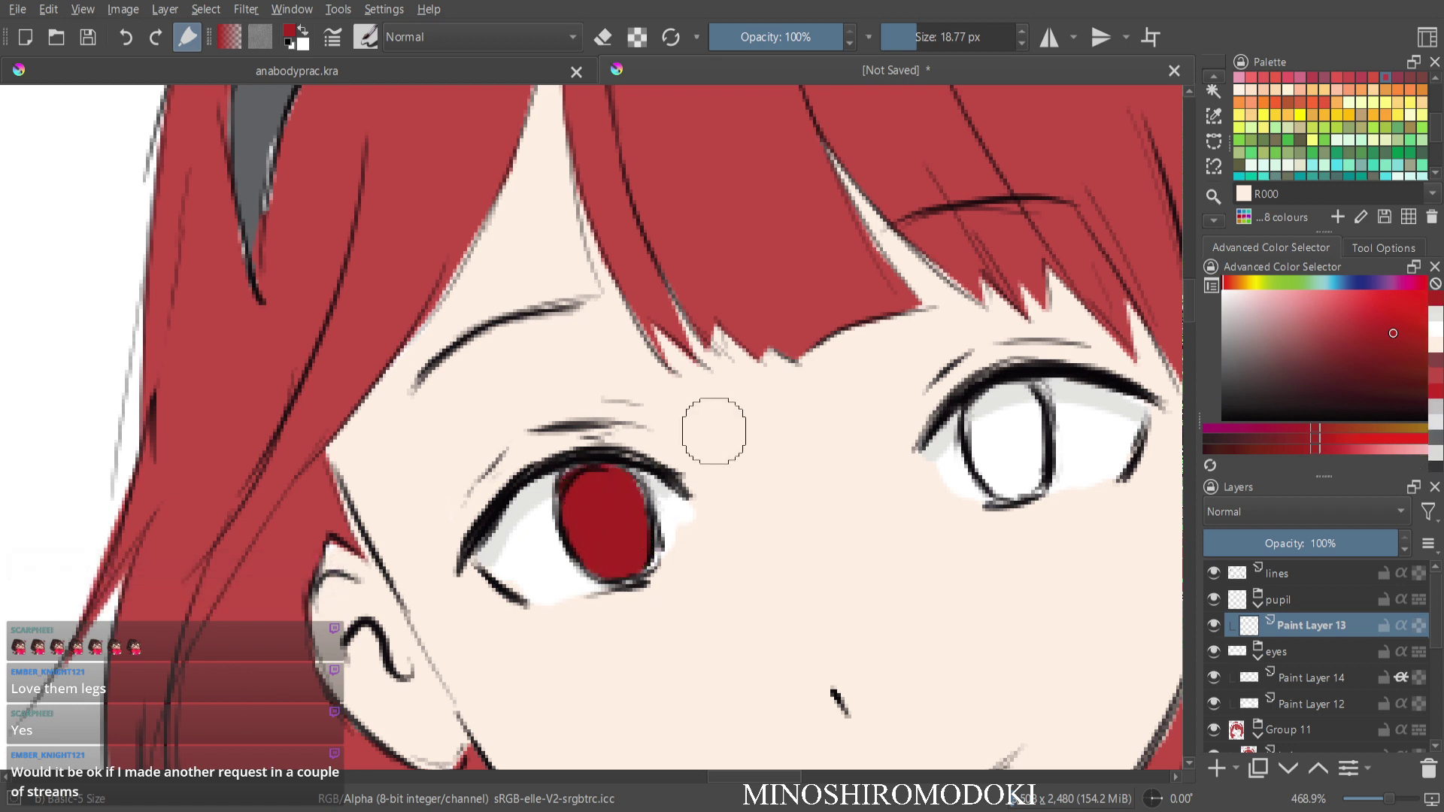
mouse_move(996, 413)
mouse_down()
mouse_move(1019, 393)
mouse_move(982, 432)
mouse_move(1028, 403)
mouse_move(1027, 475)
mouse_move(995, 476)
mouse_move(1034, 477)
mouse_move(996, 482)
mouse_move(1006, 489)
mouse_move(984, 457)
mouse_move(974, 415)
mouse_move(1025, 391)
mouse_move(1027, 483)
mouse_up()
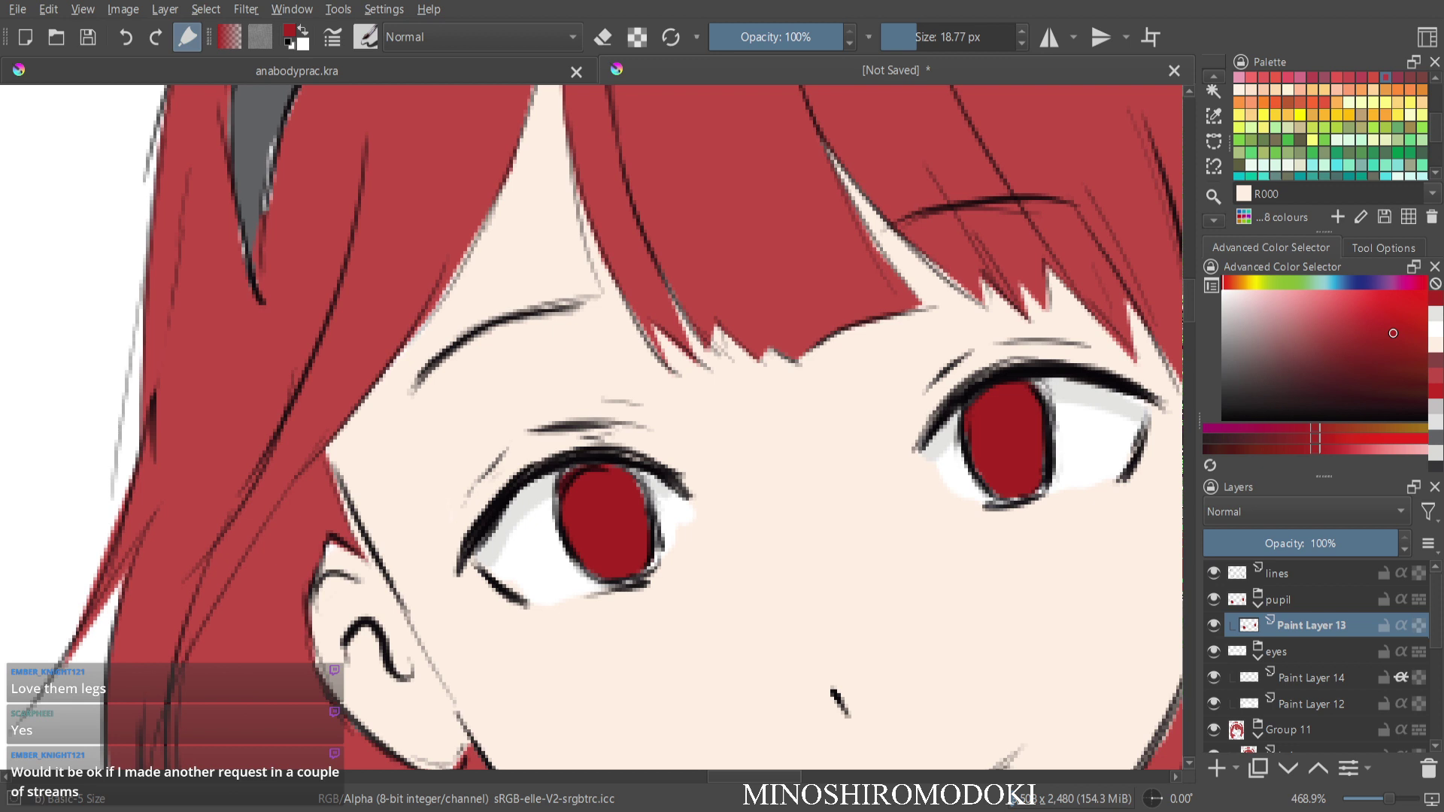
key(Insert)
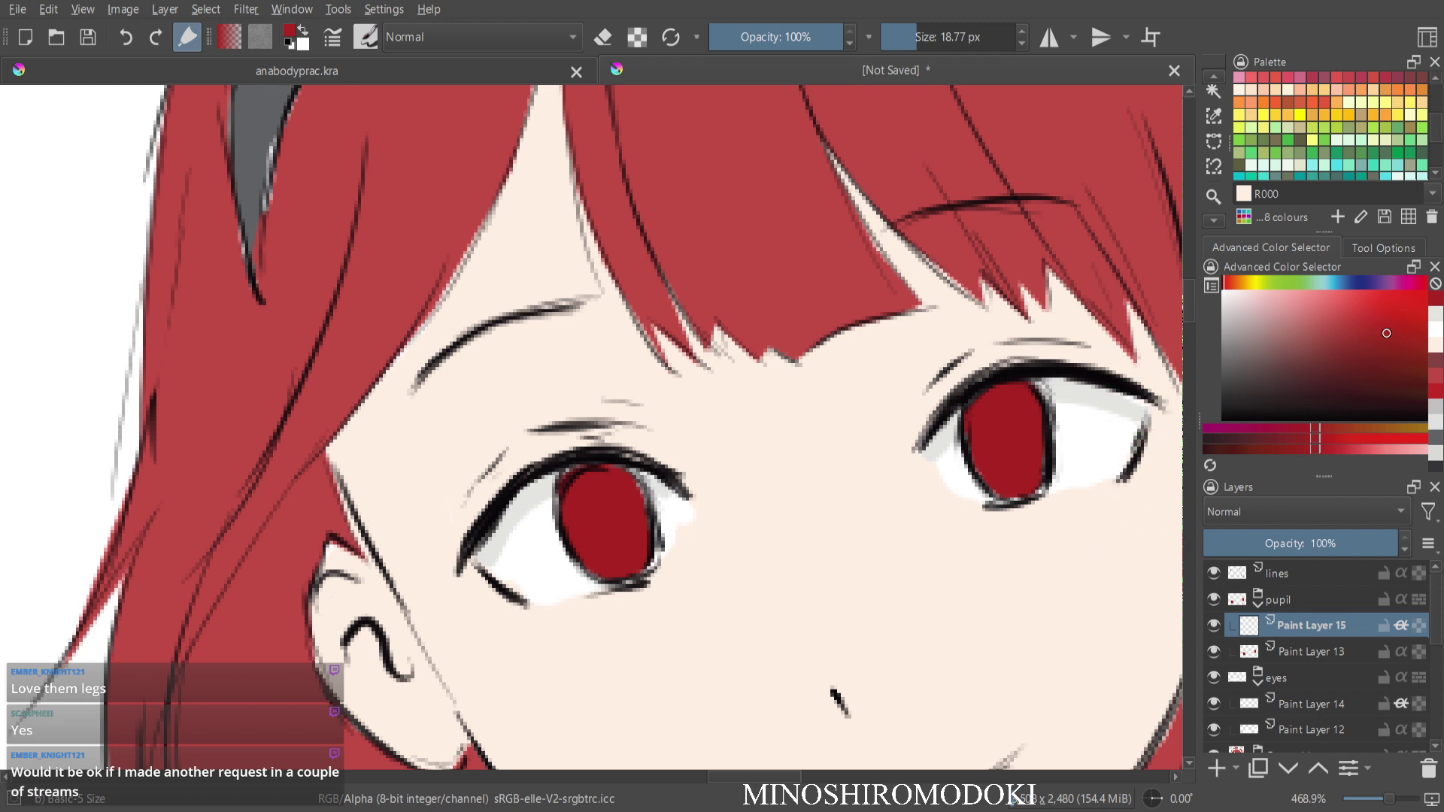
Try a purple stroke along the top of one iris on the new layer, and undo it.
mouse_move(1360, 283)
mouse_down()
mouse_move(1337, 283)
mouse_move(1382, 283)
mouse_up()
drag(1386, 333, 1385, 315)
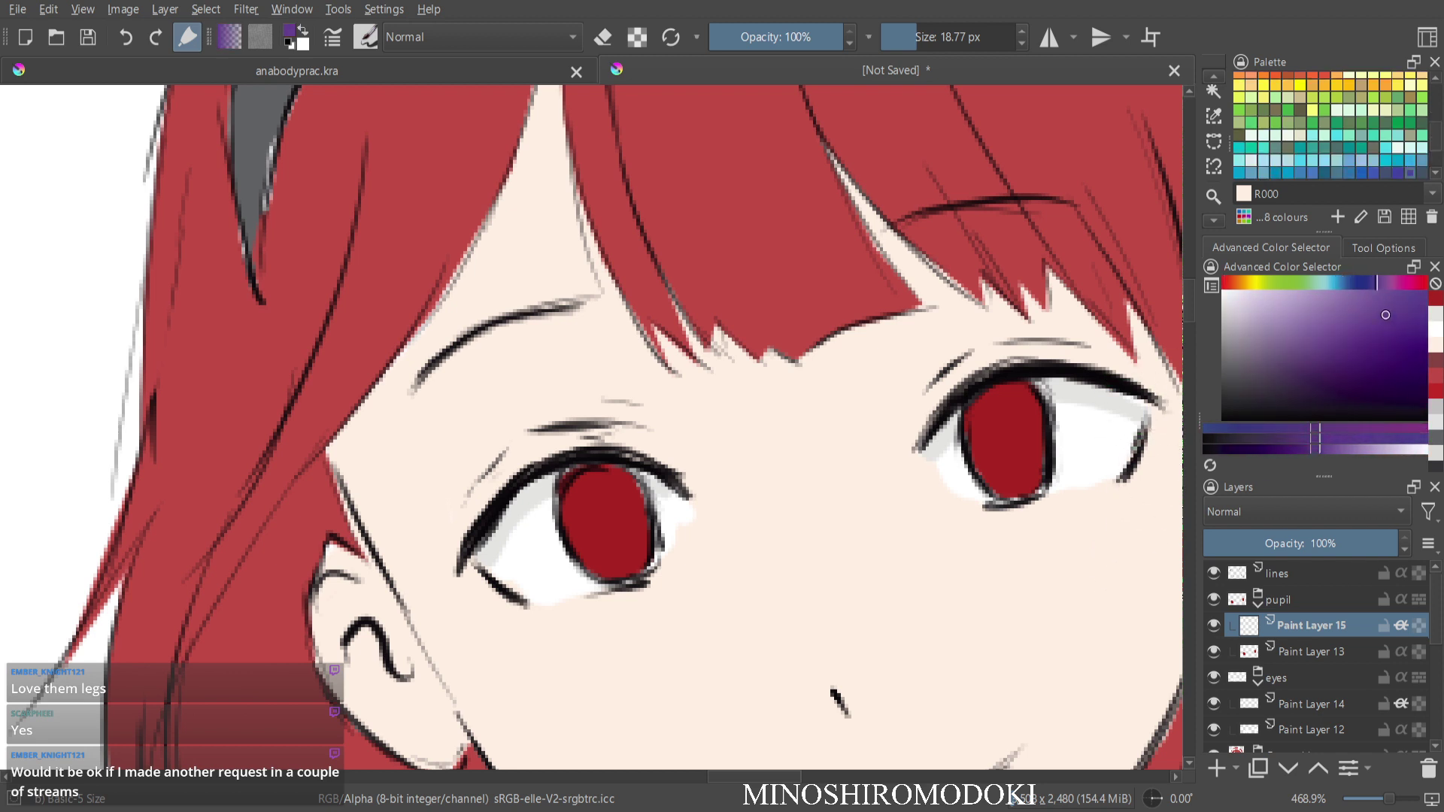
mouse_move(569, 496)
mouse_down()
mouse_move(624, 495)
mouse_move(585, 490)
mouse_up()
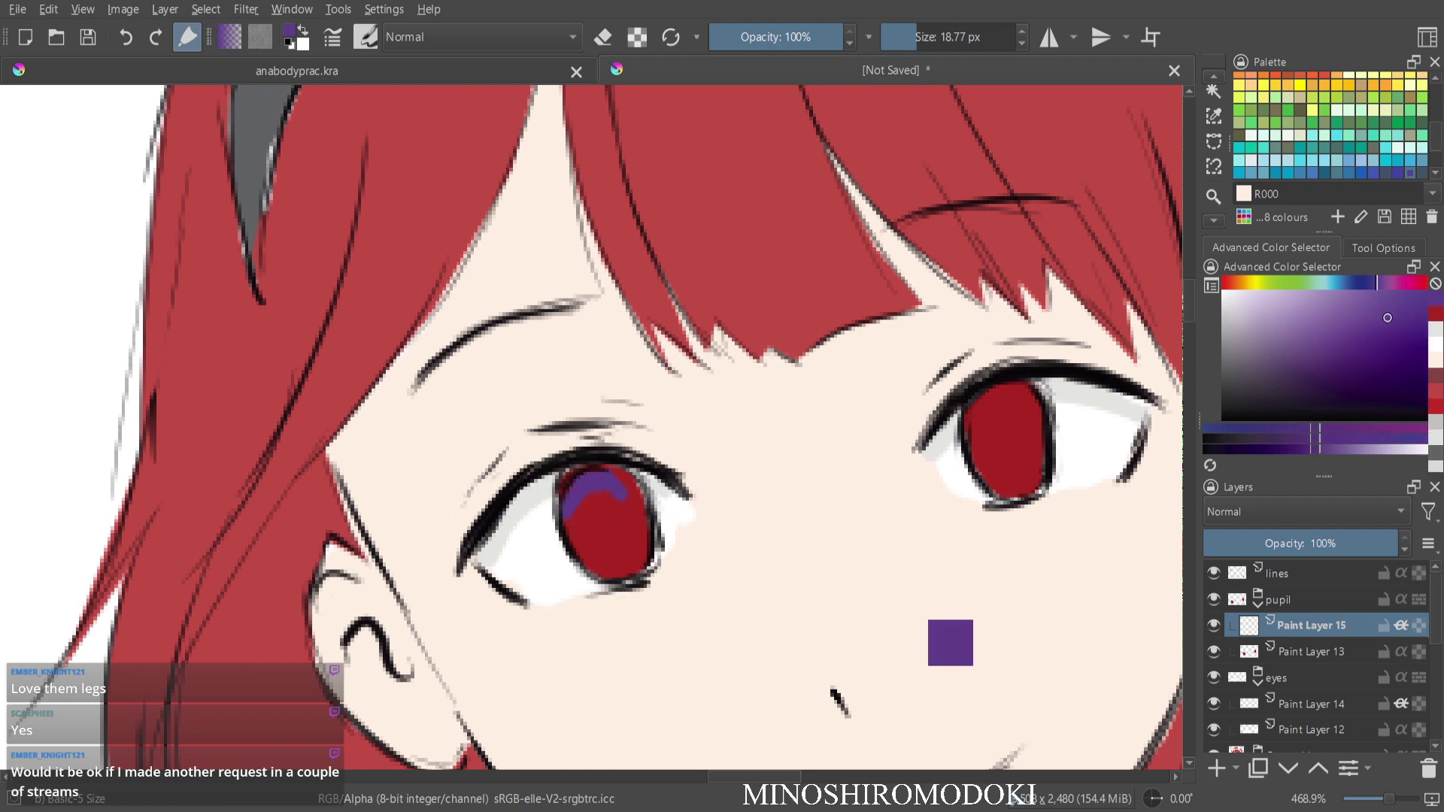
key(ctrl+z)
key(ctrl+z)
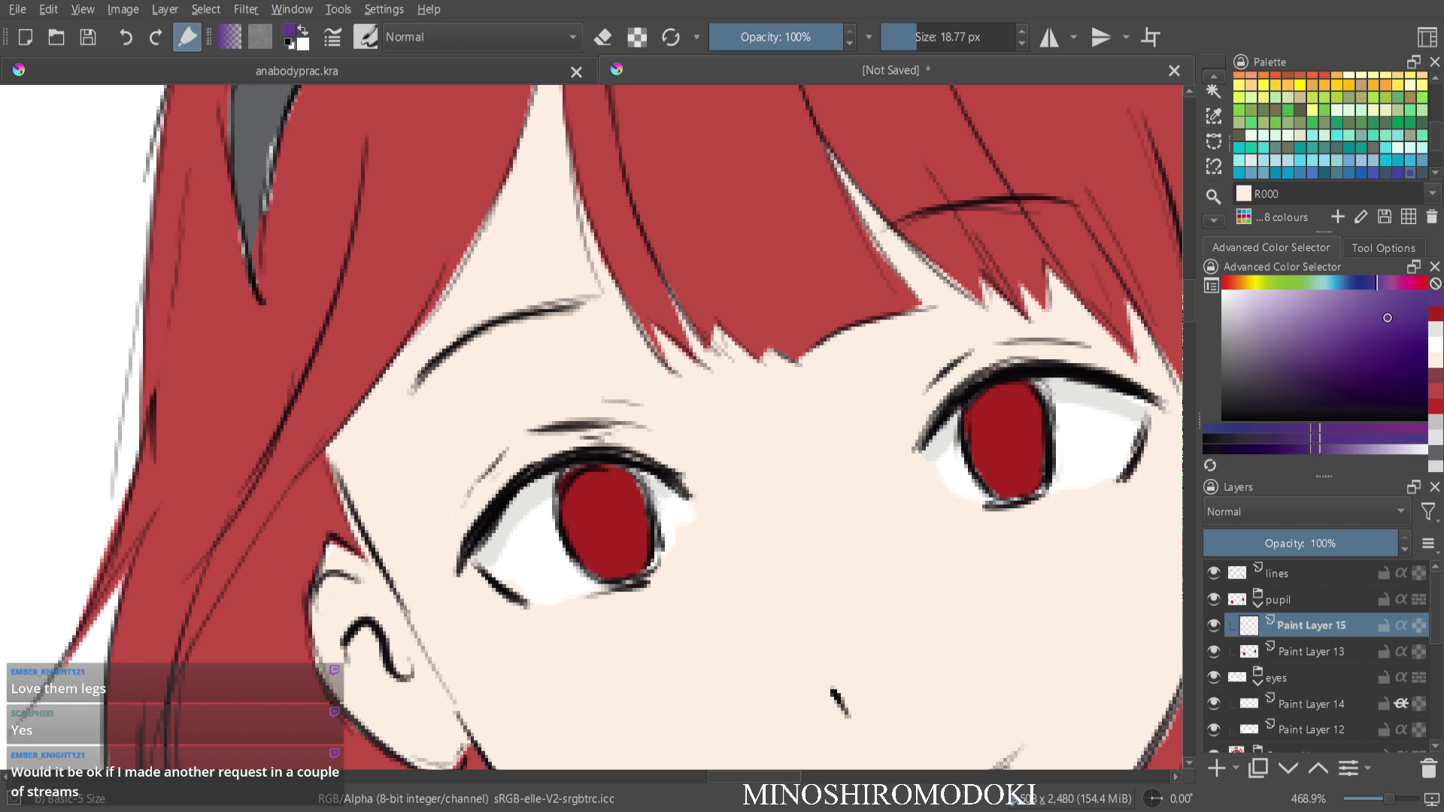
Adjust the purple's hue and shade, and paint the upper half of both irises with it.
mouse_move(1388, 318)
mouse_down()
mouse_move(1360, 310)
mouse_move(1378, 315)
mouse_up()
click(1370, 283)
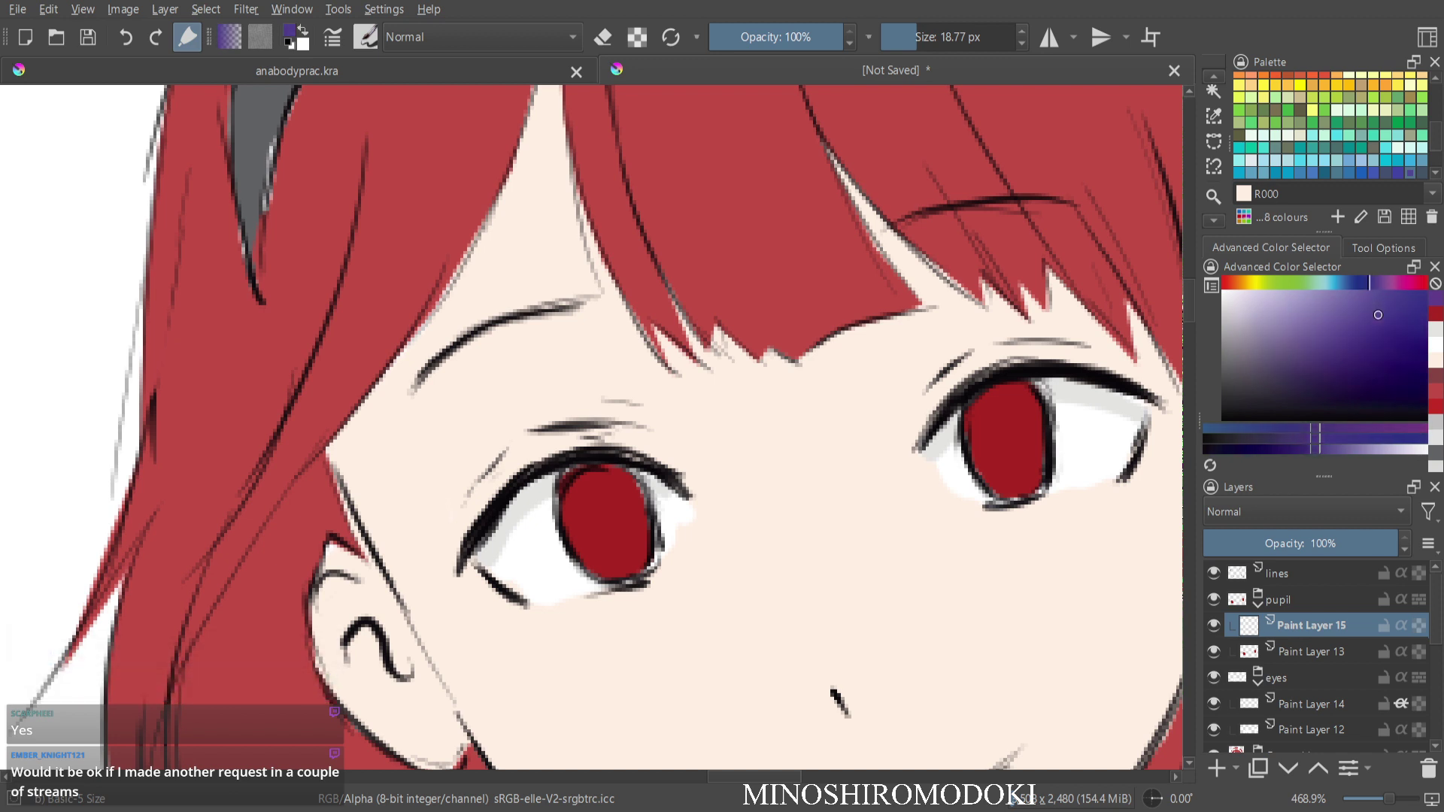
click(1380, 283)
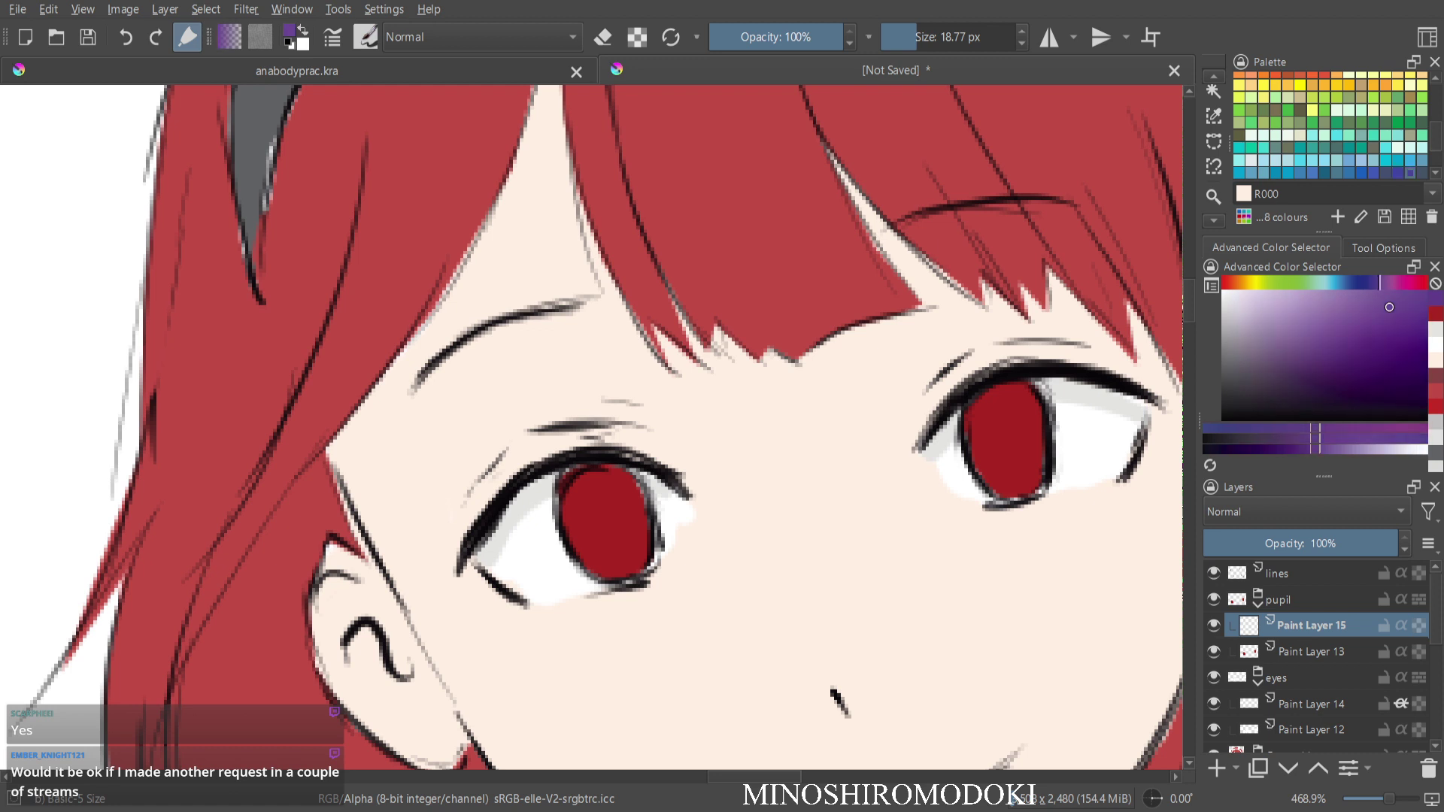
drag(1379, 283, 1377, 283)
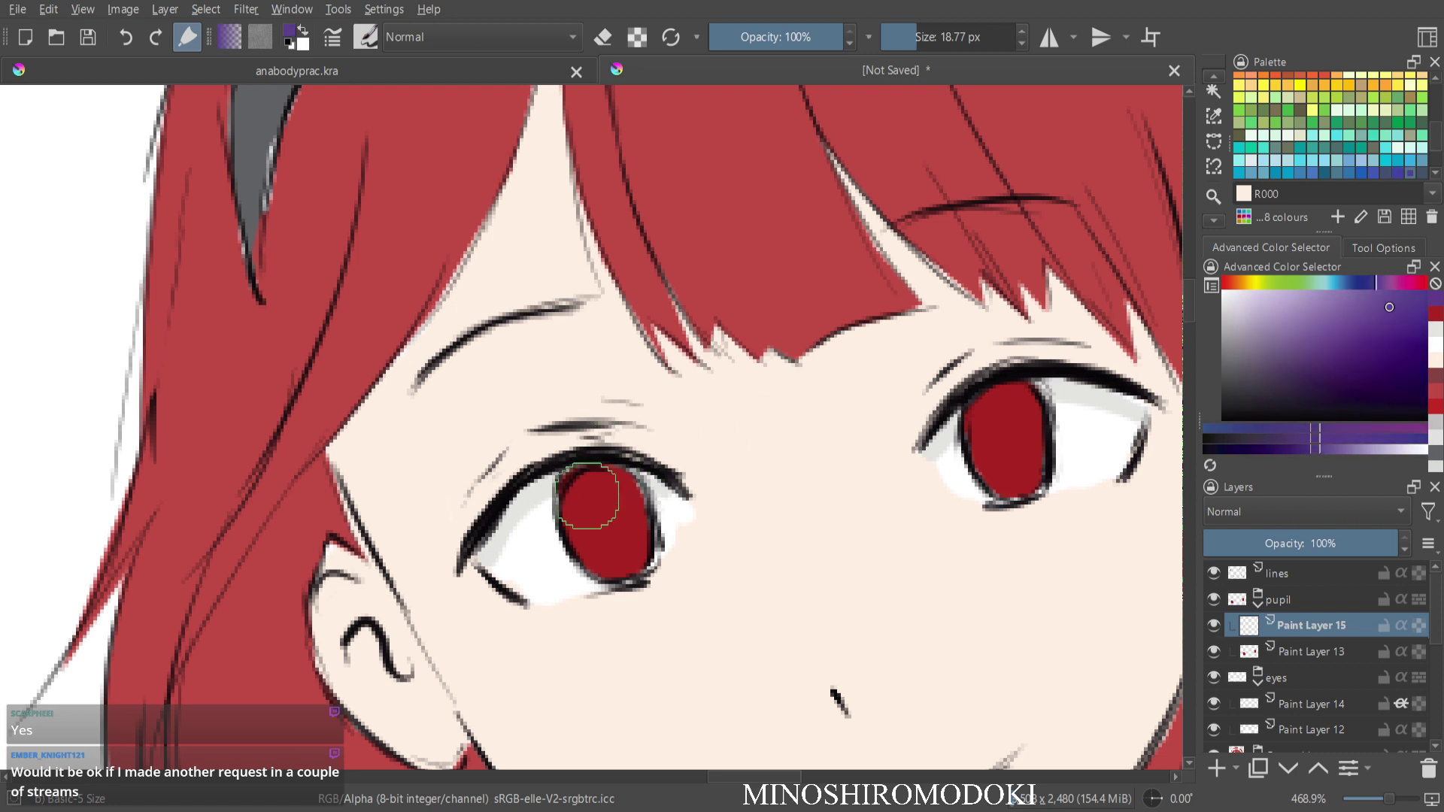
mouse_move(588, 496)
mouse_down()
mouse_move(619, 484)
mouse_move(570, 514)
mouse_move(634, 491)
mouse_move(602, 500)
mouse_up()
mouse_move(984, 429)
mouse_down()
mouse_move(1022, 397)
mouse_move(1007, 408)
mouse_move(1021, 412)
mouse_move(989, 410)
mouse_move(1011, 391)
mouse_move(1038, 417)
mouse_up()
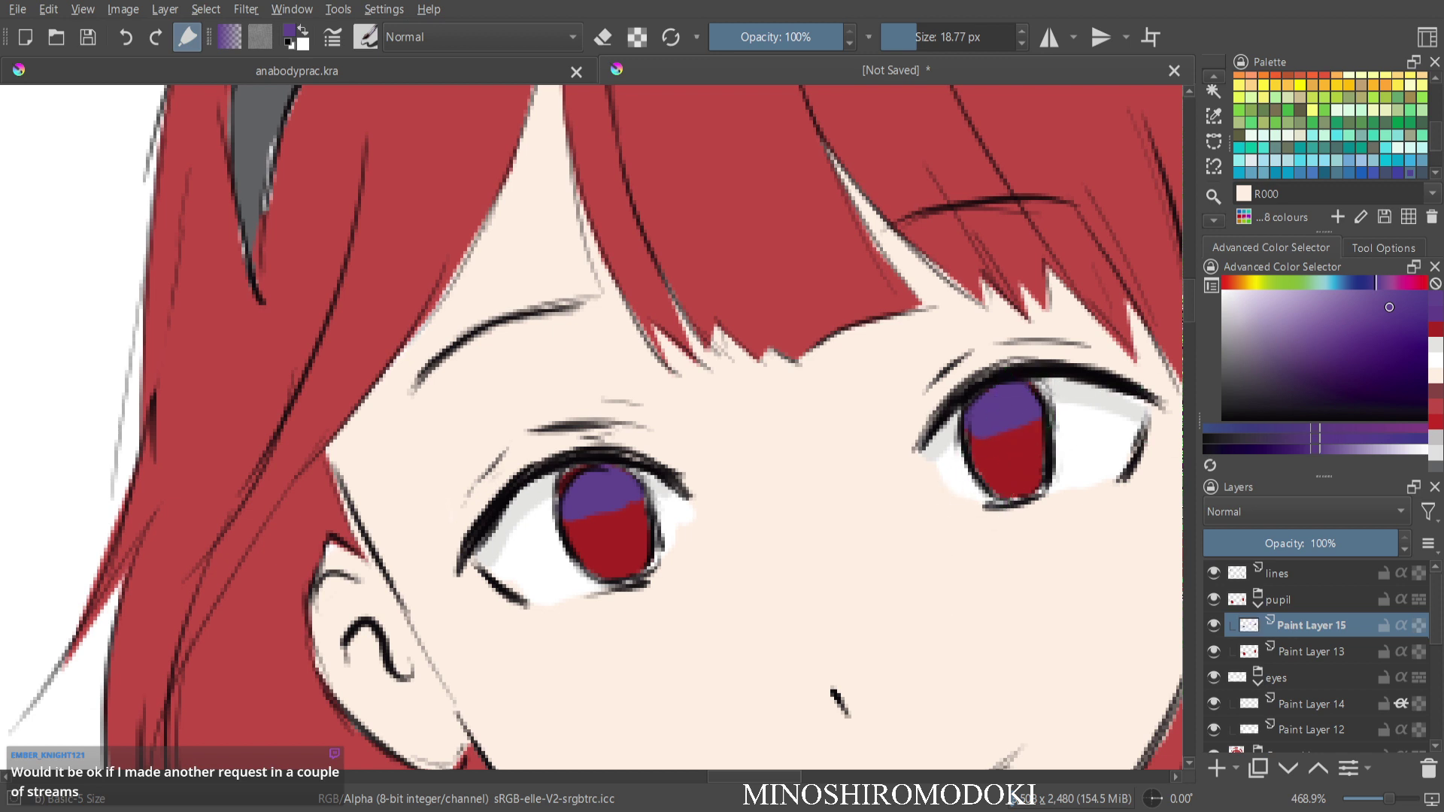
Choose a light magenta pink and paint the lower part of both irises.
click(1398, 283)
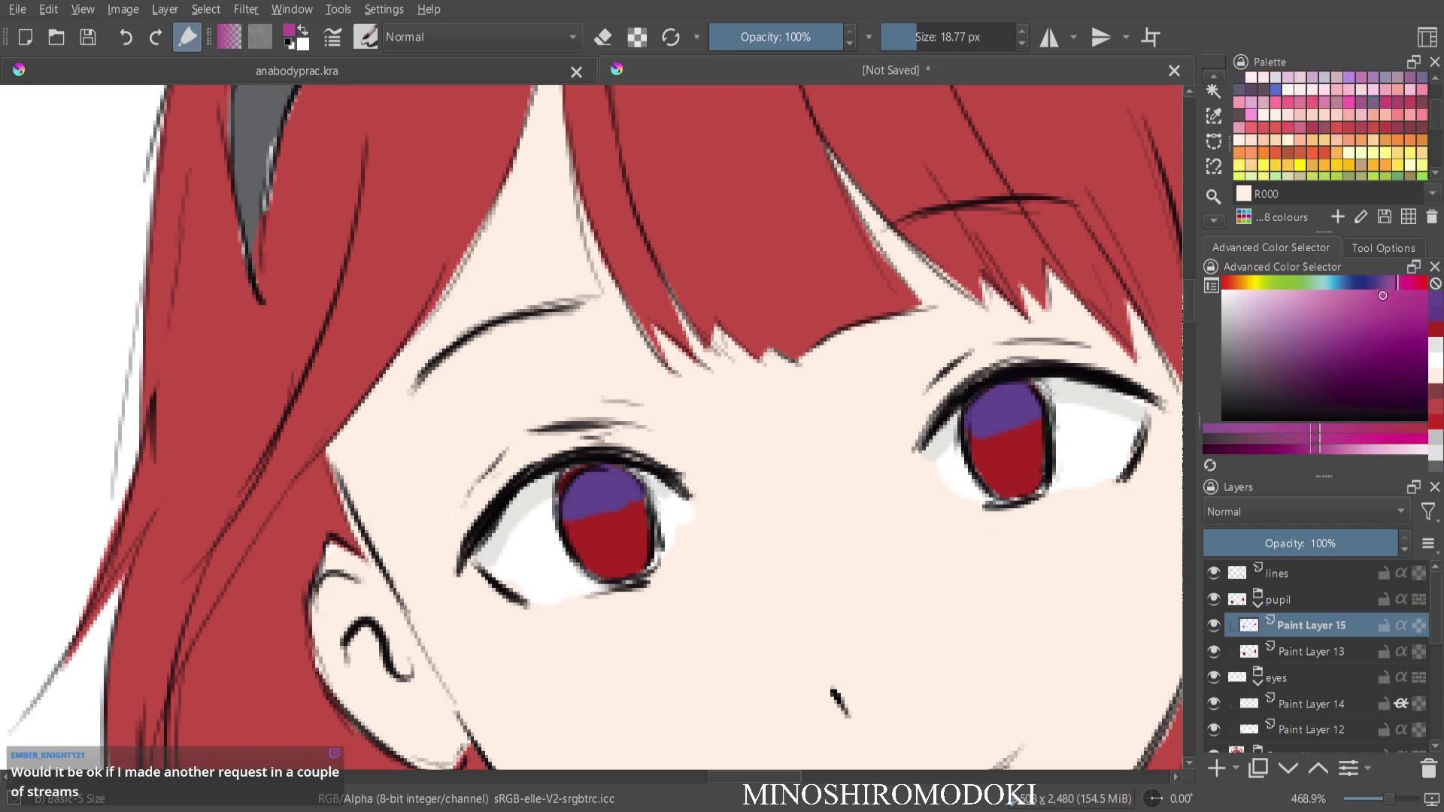
click(1344, 293)
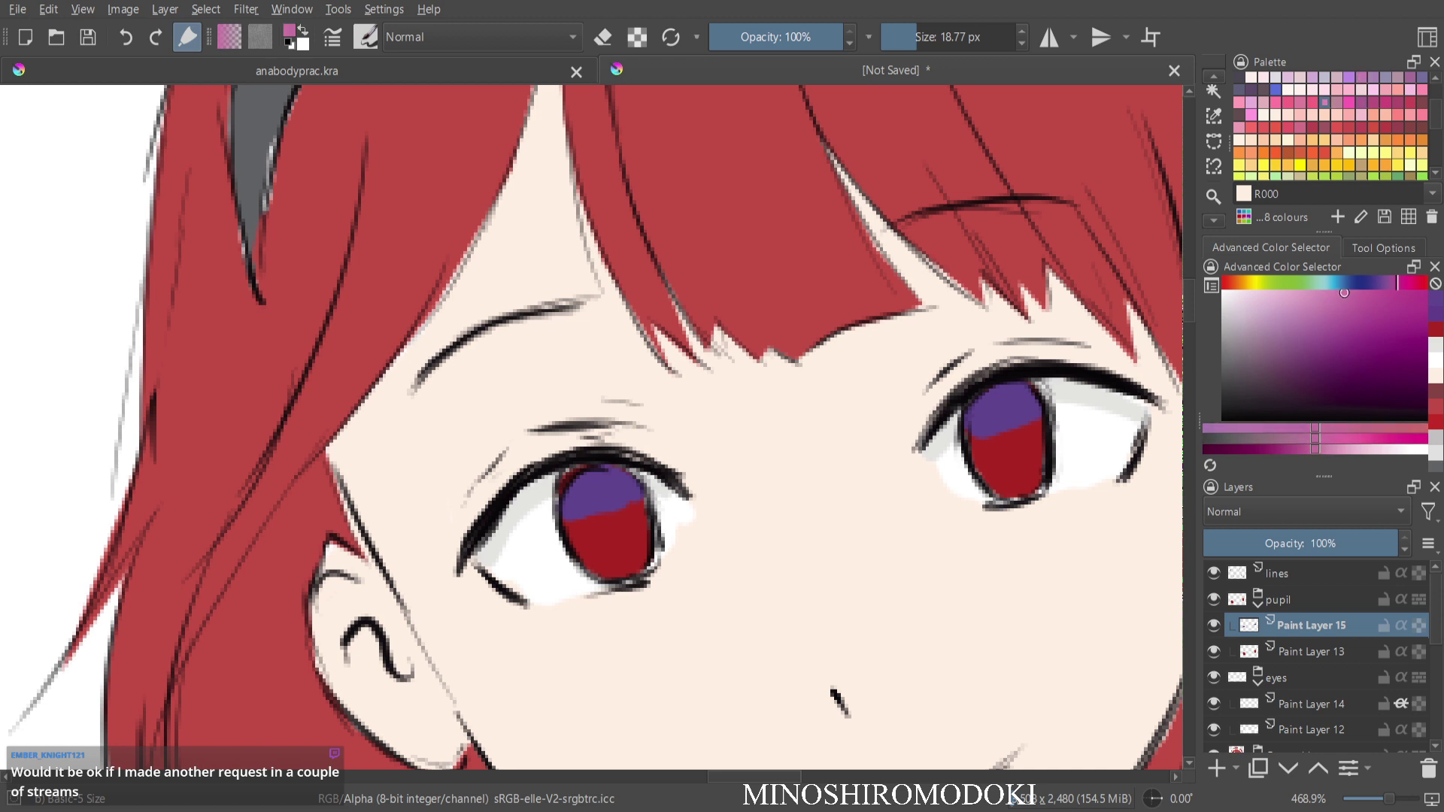
mouse_move(586, 530)
mouse_down()
mouse_move(595, 557)
mouse_move(632, 555)
mouse_move(610, 565)
mouse_move(623, 543)
mouse_up()
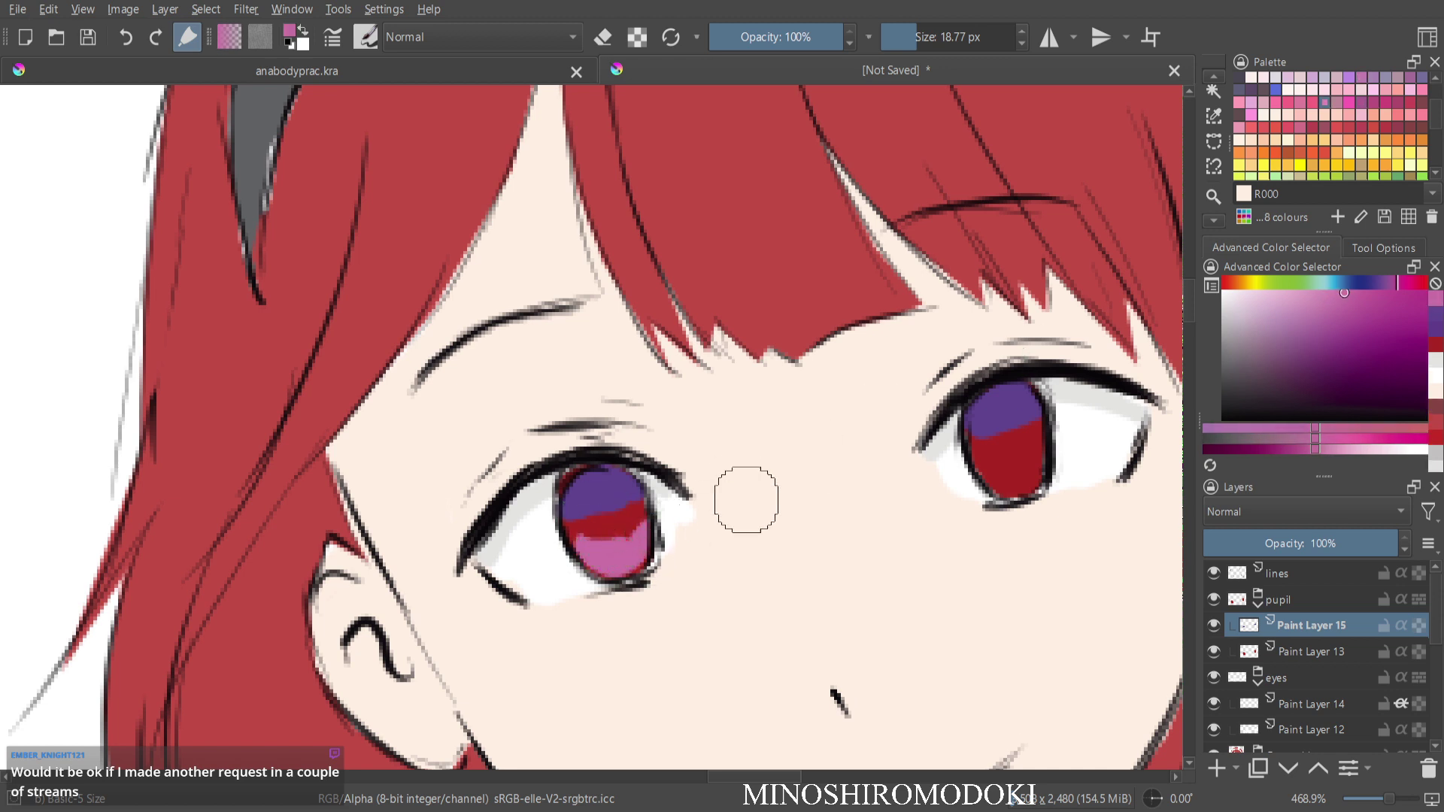
mouse_move(982, 458)
mouse_down()
mouse_move(1015, 493)
mouse_move(1030, 476)
mouse_move(986, 452)
mouse_up()
drag(580, 536, 638, 528)
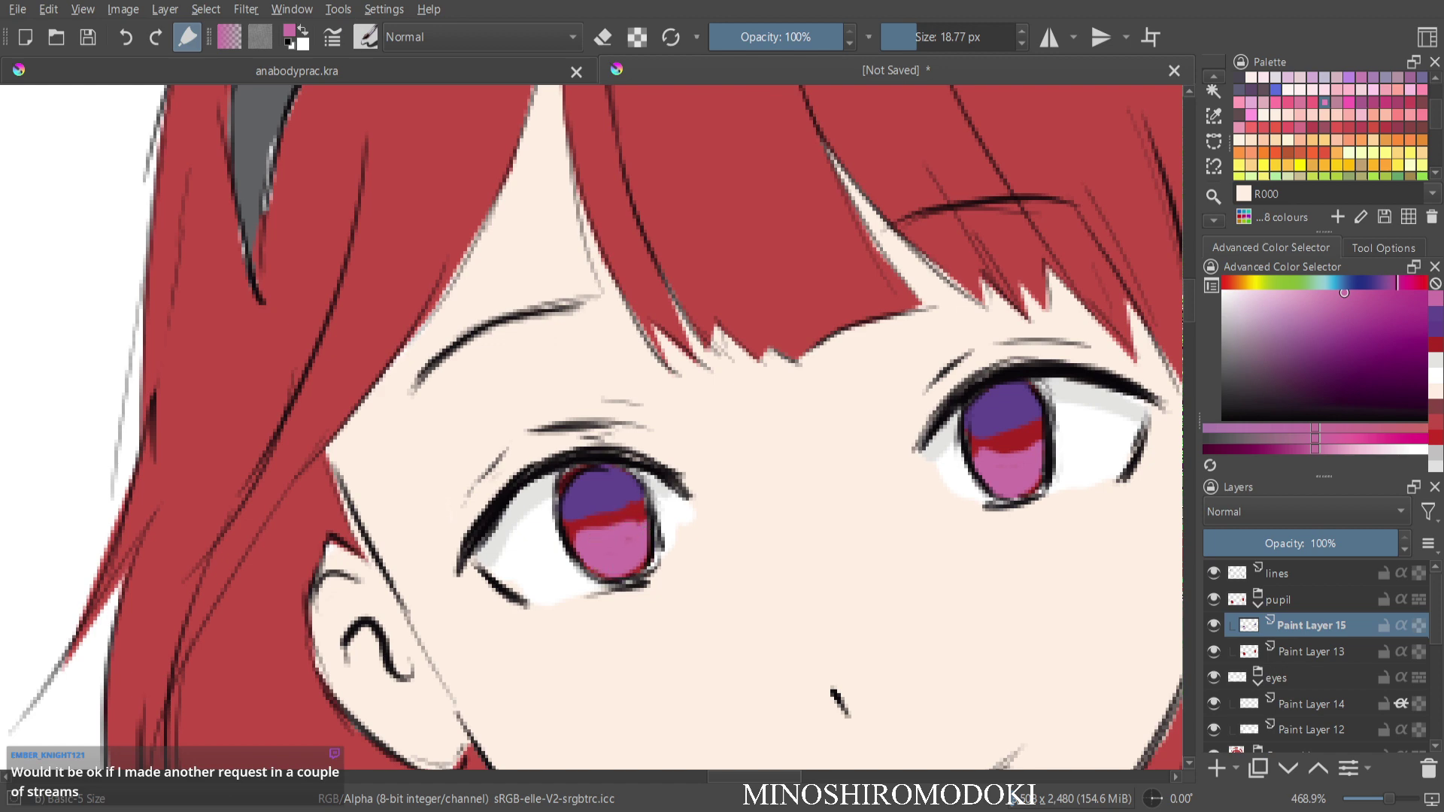
Undo the purple and pink strokes on both irises, back to the plain deep red fill.
key(ctrl+z)
key(ctrl+z)
key(ctrl+z)
key(ctrl+z)
key(ctrl+z)
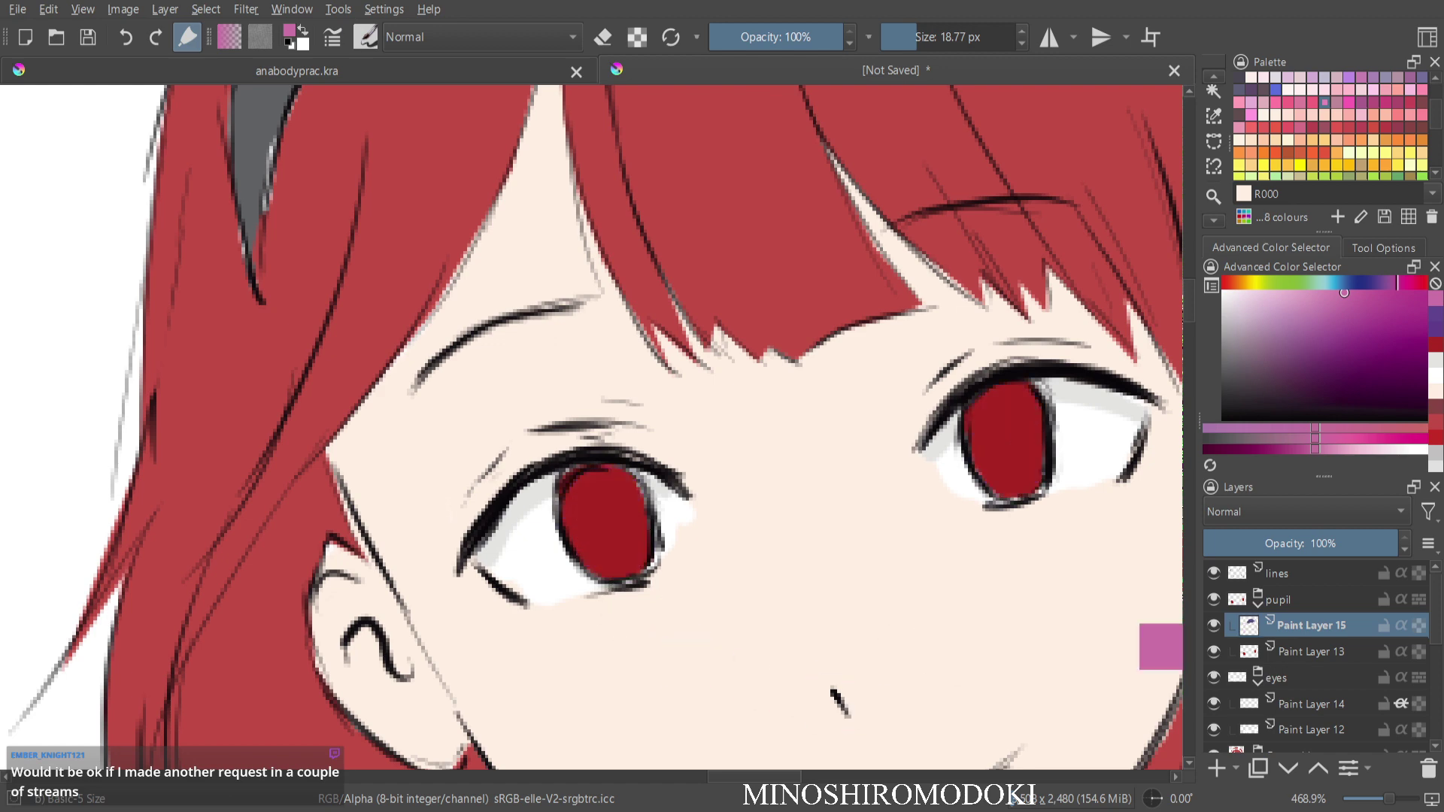
key(ctrl+z)
Choose a light coral red and paint a rounded highlight at the bottom of both irises.
drag(964, 352, 1040, 471)
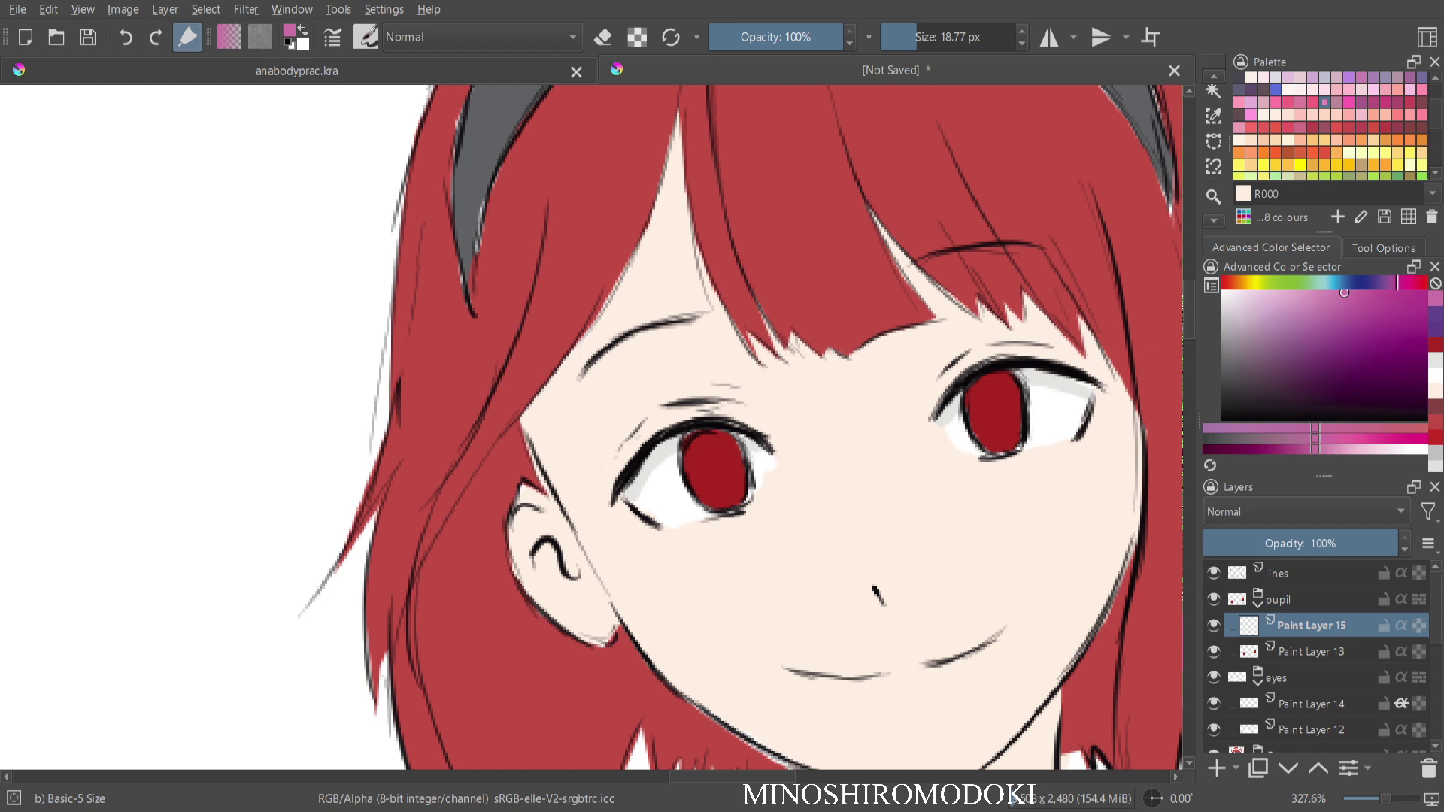
click(1264, 128)
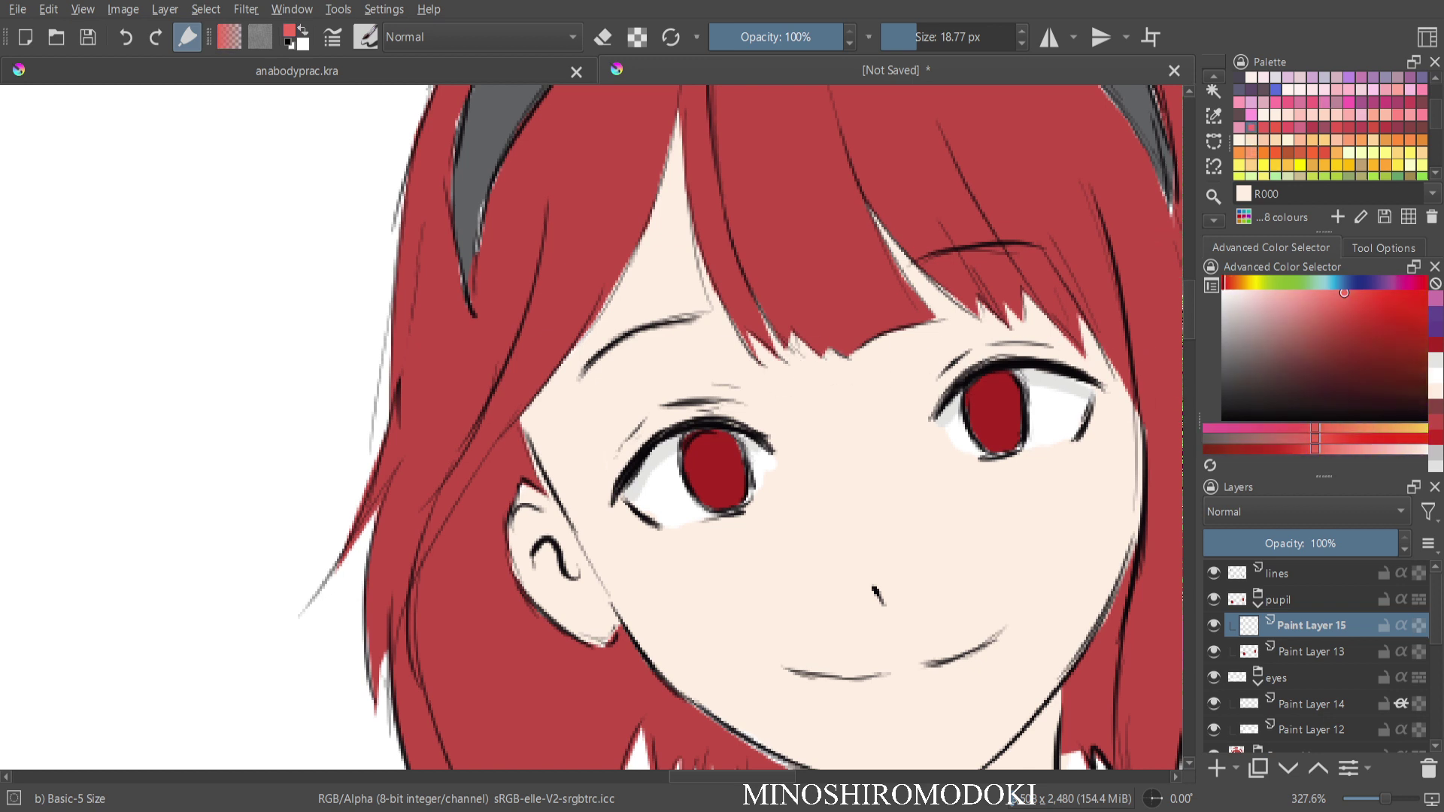
click(1329, 293)
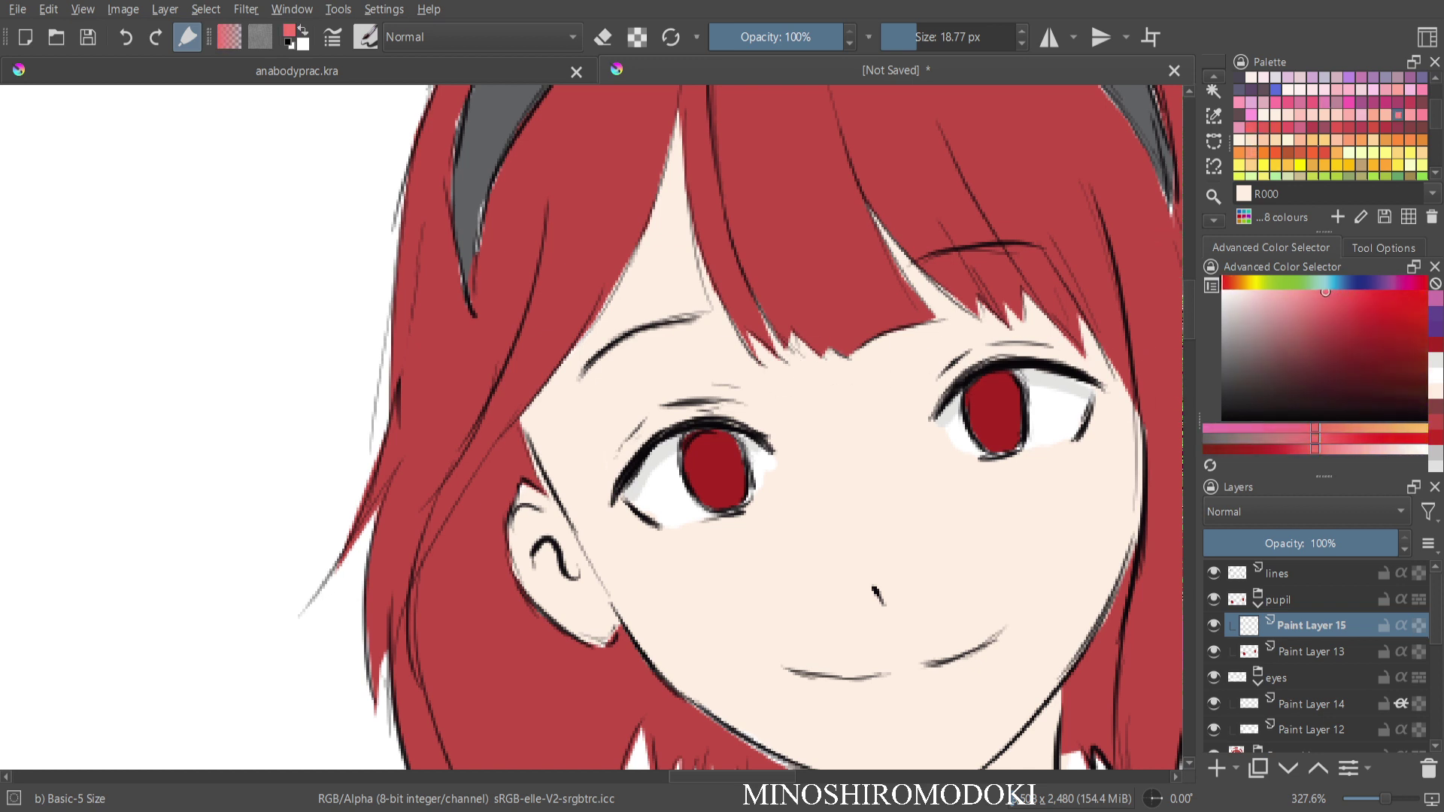
click(712, 498)
drag(741, 496, 743, 494)
drag(988, 450, 1016, 441)
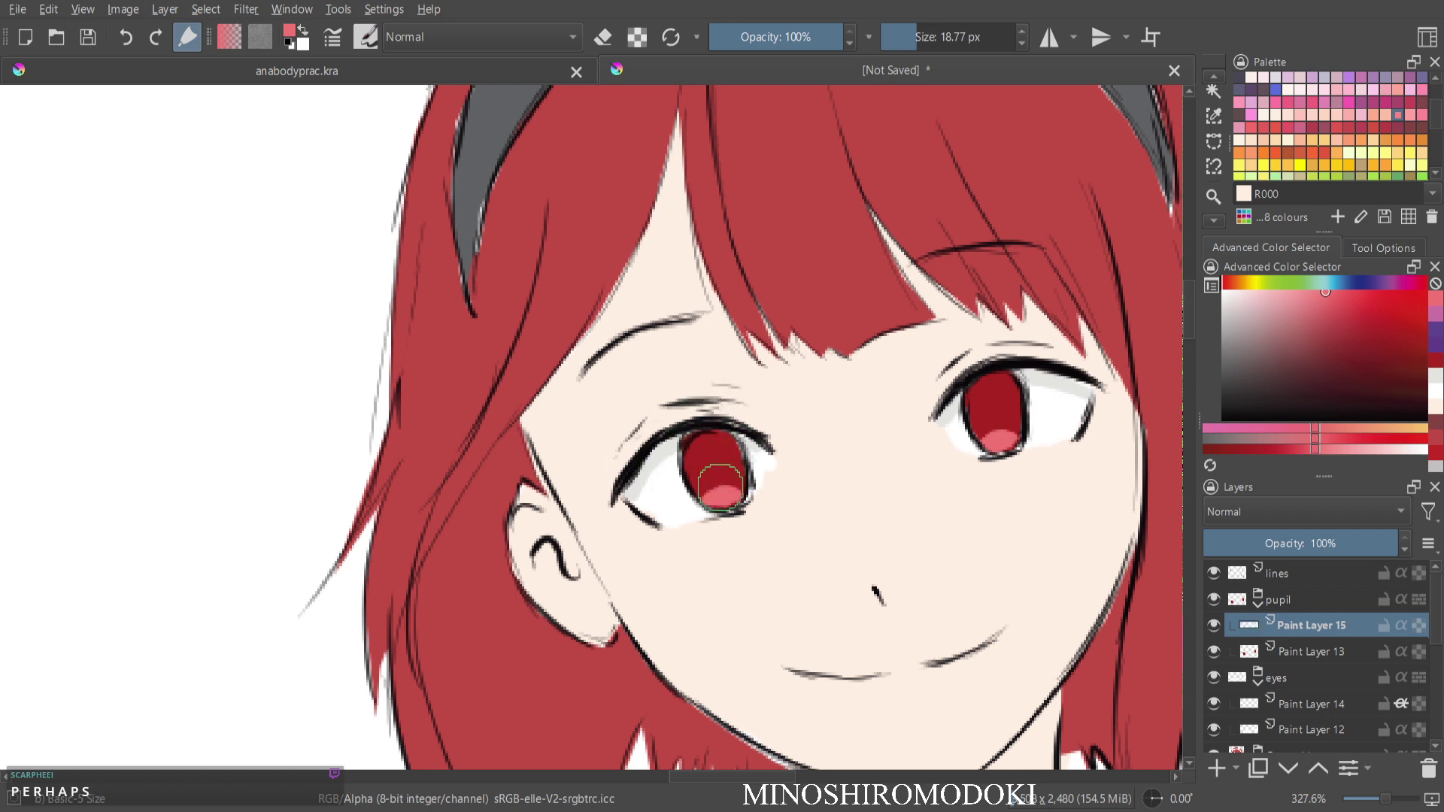
Pick a near-white and paint a small light dot on the outer side of the iris in each eye.
click(1224, 303)
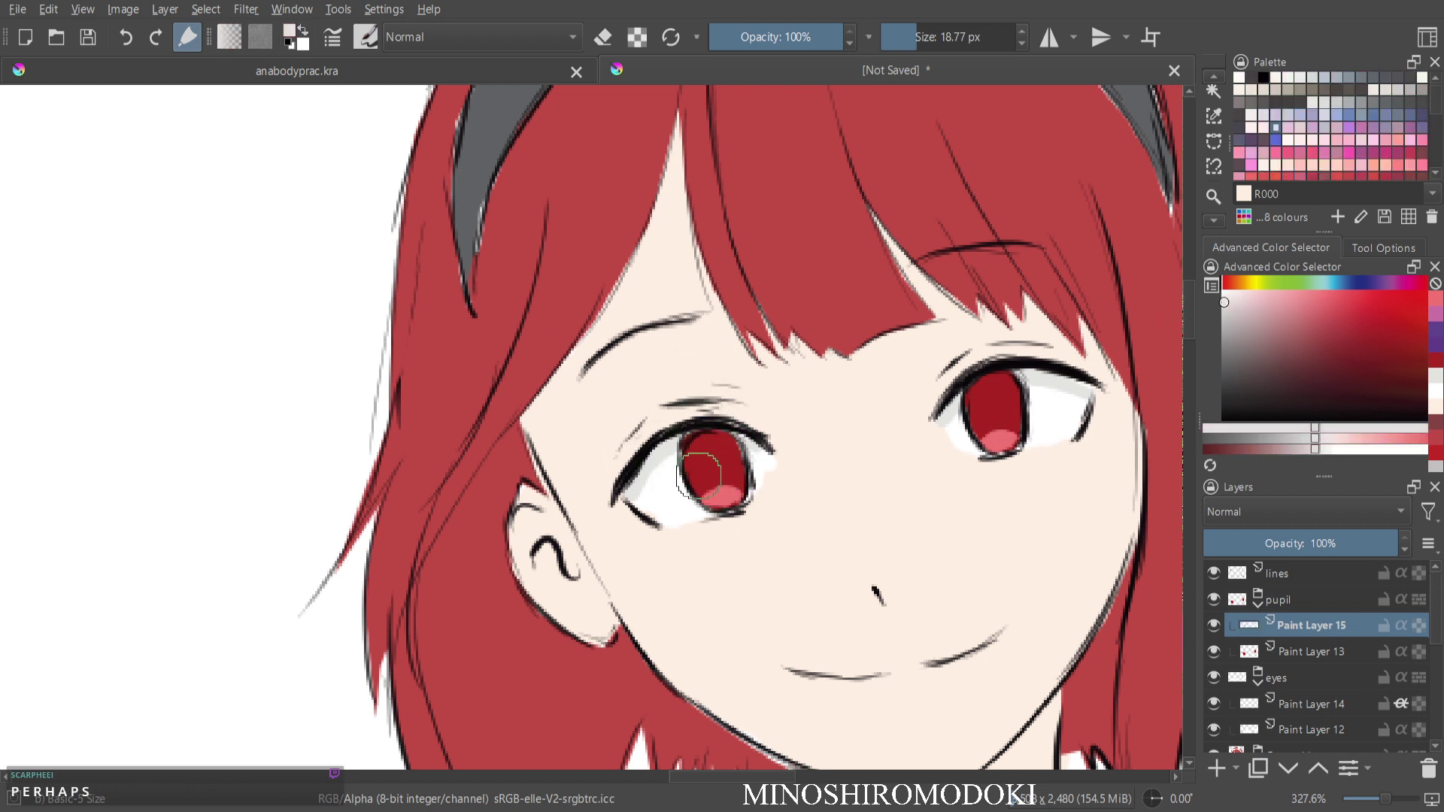
drag(695, 474, 697, 473)
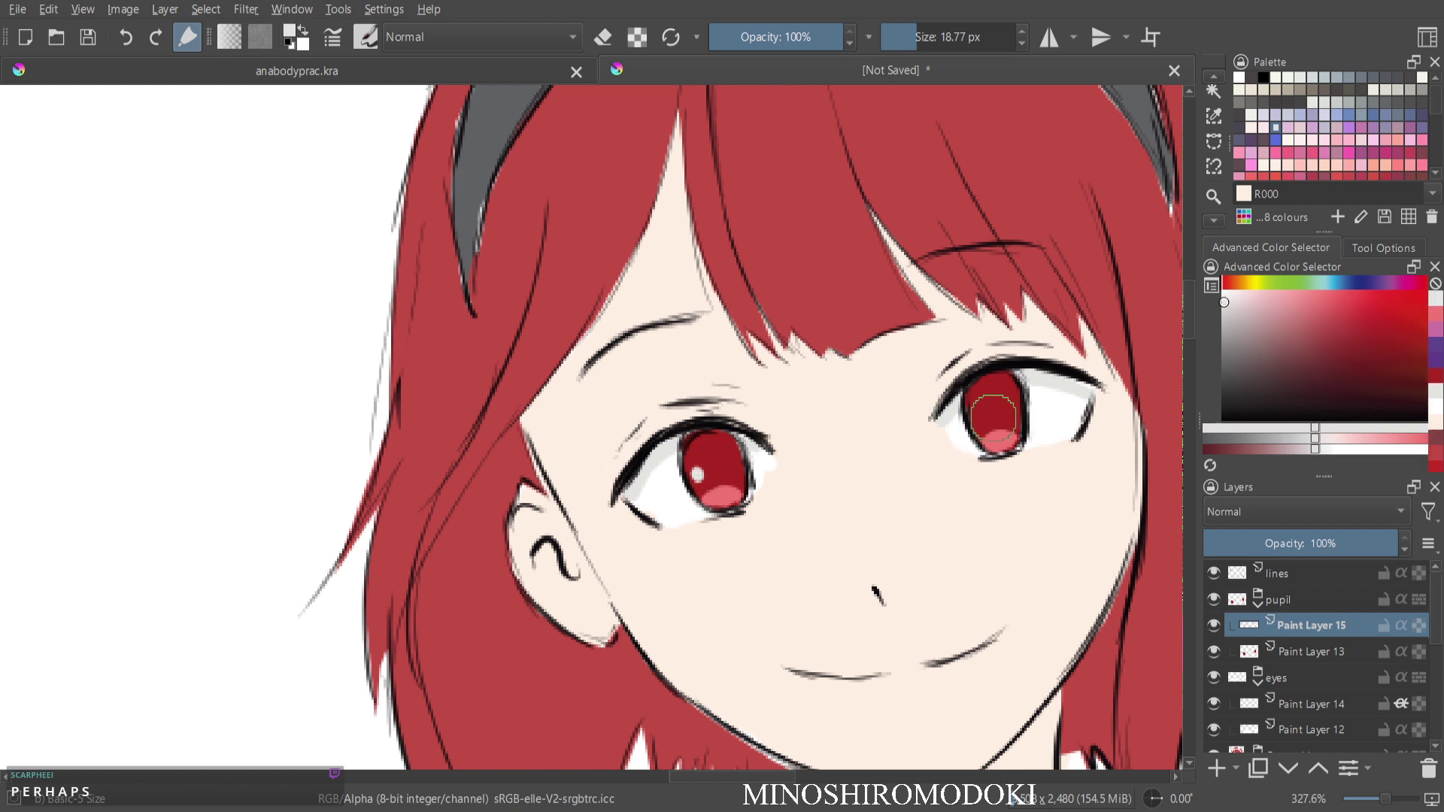
drag(979, 419, 980, 421)
Choose a muted purple and shade the top part of both irises with it.
mouse_move(1367, 283)
mouse_down()
mouse_move(1344, 283)
mouse_move(1381, 283)
mouse_up()
click(1314, 344)
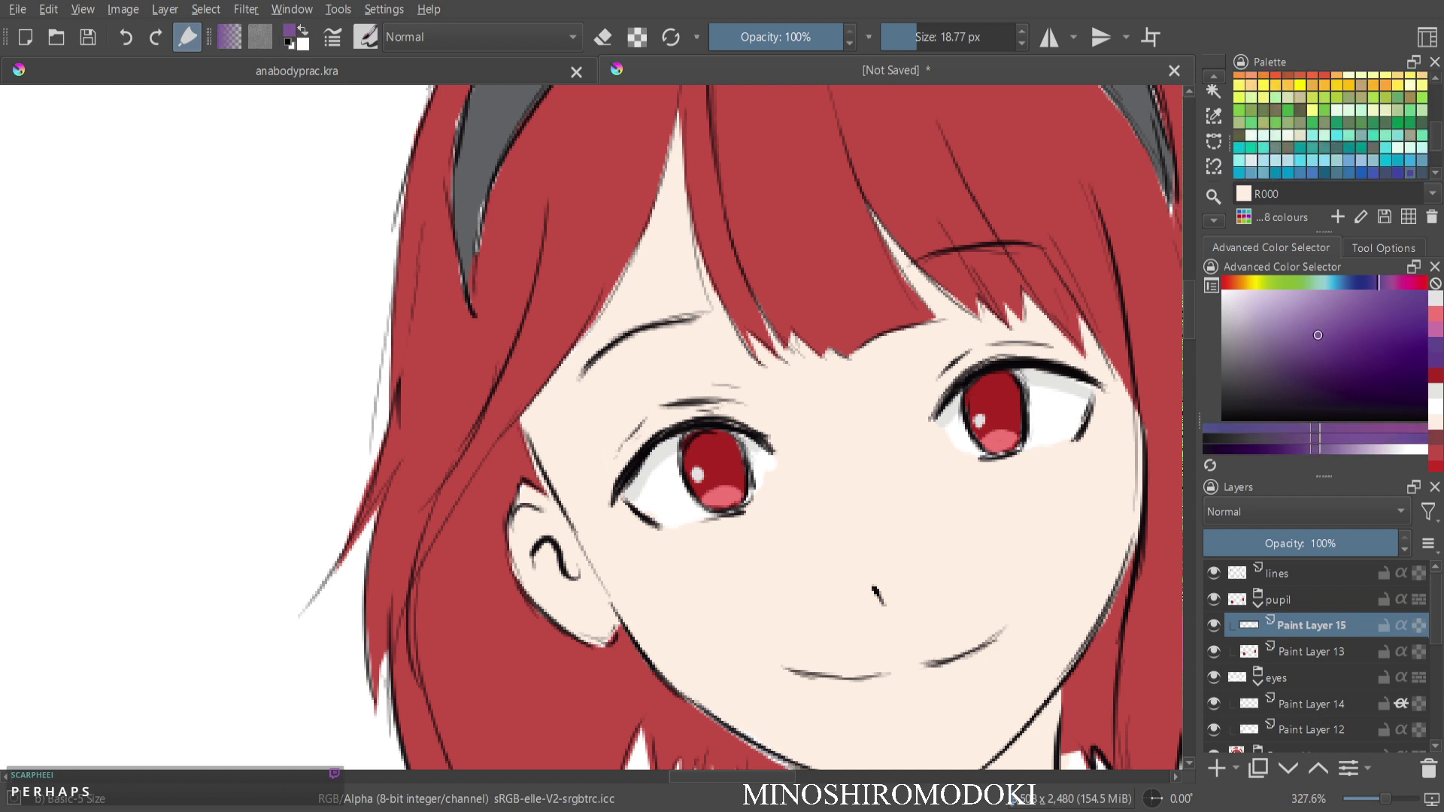
drag(1314, 344, 1332, 344)
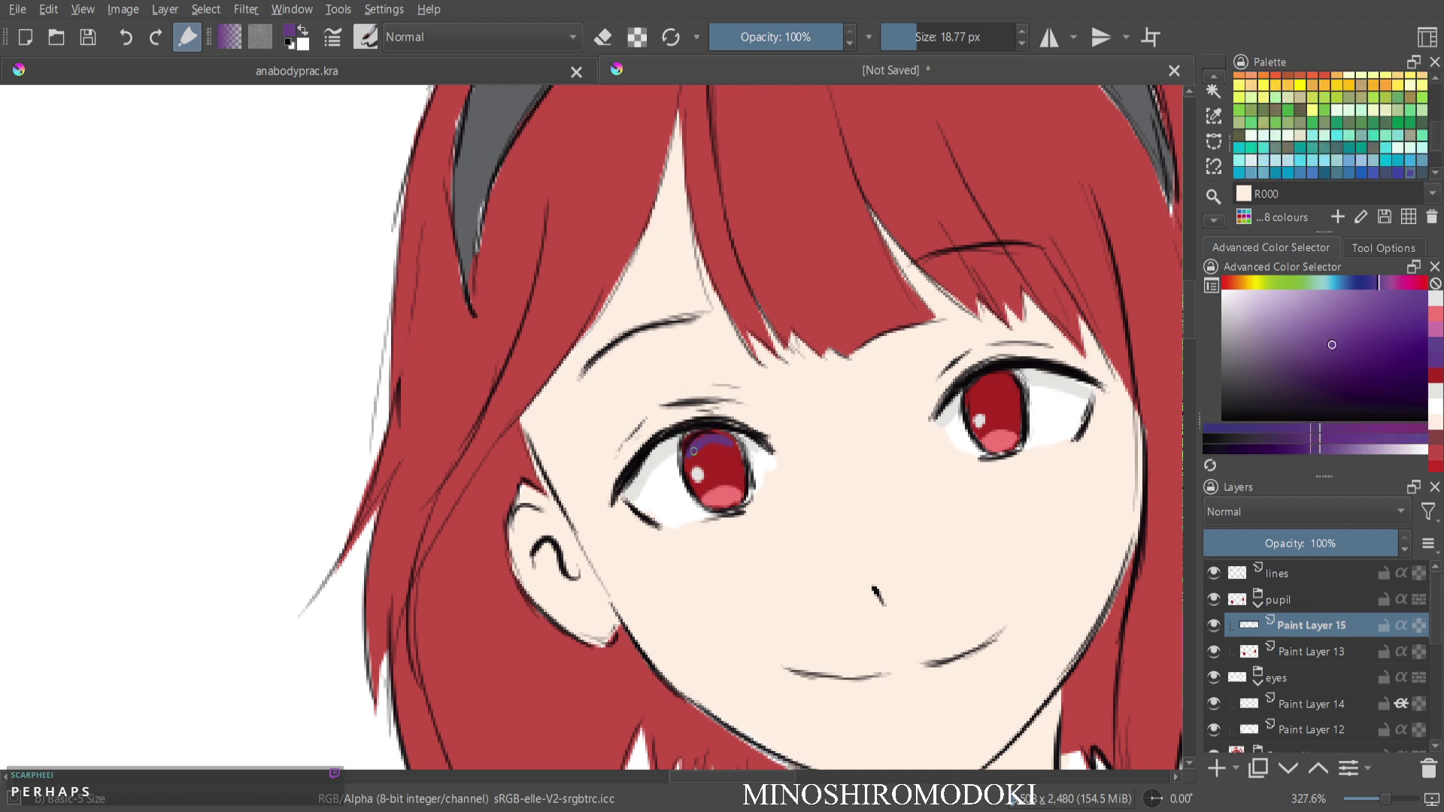
drag(689, 453, 734, 442)
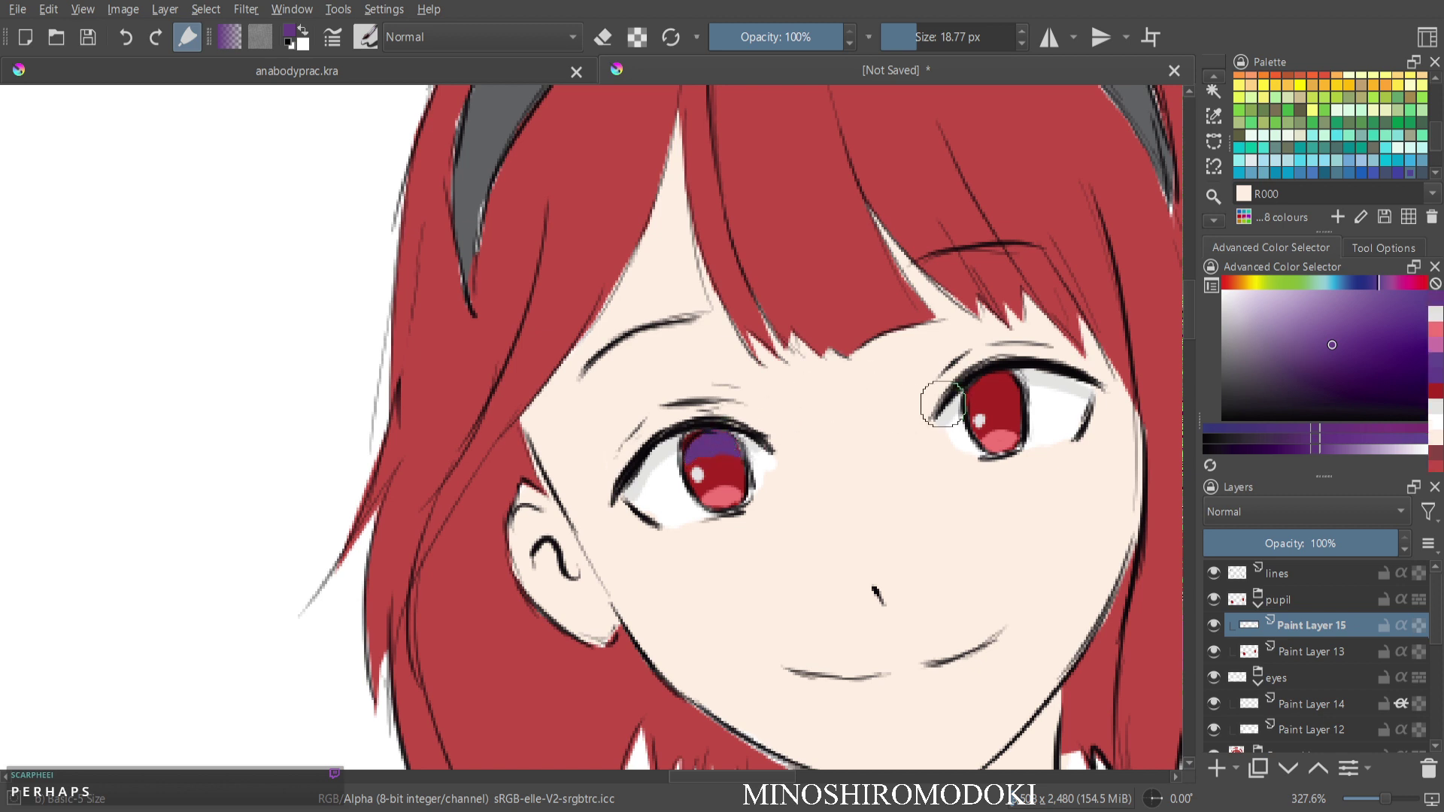
mouse_move(970, 400)
mouse_down()
mouse_move(985, 385)
mouse_move(1016, 394)
mouse_up()
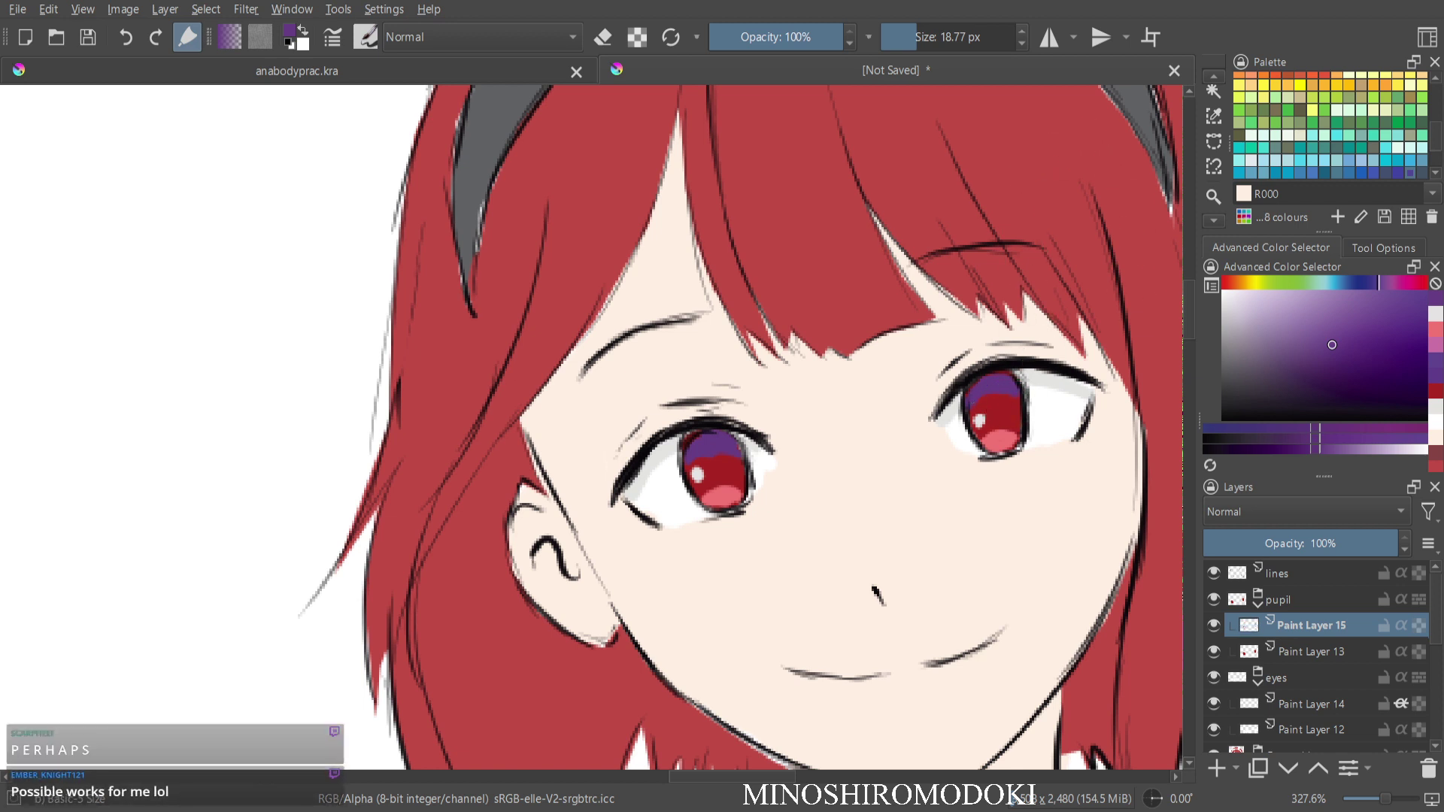
Choose a darker purple and paint a small oval pupil in the centre of both irises.
drag(1332, 346, 1324, 368)
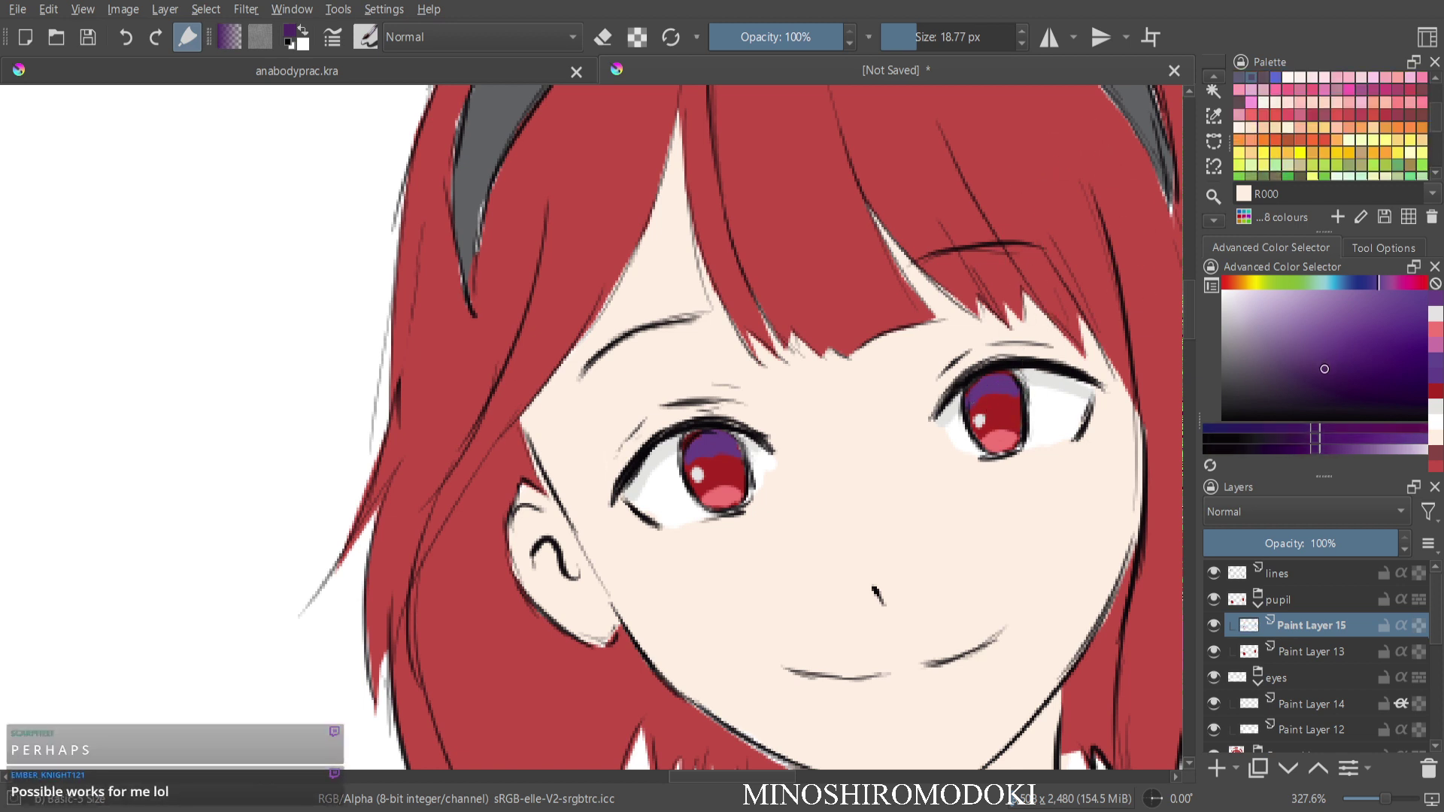
click(716, 460)
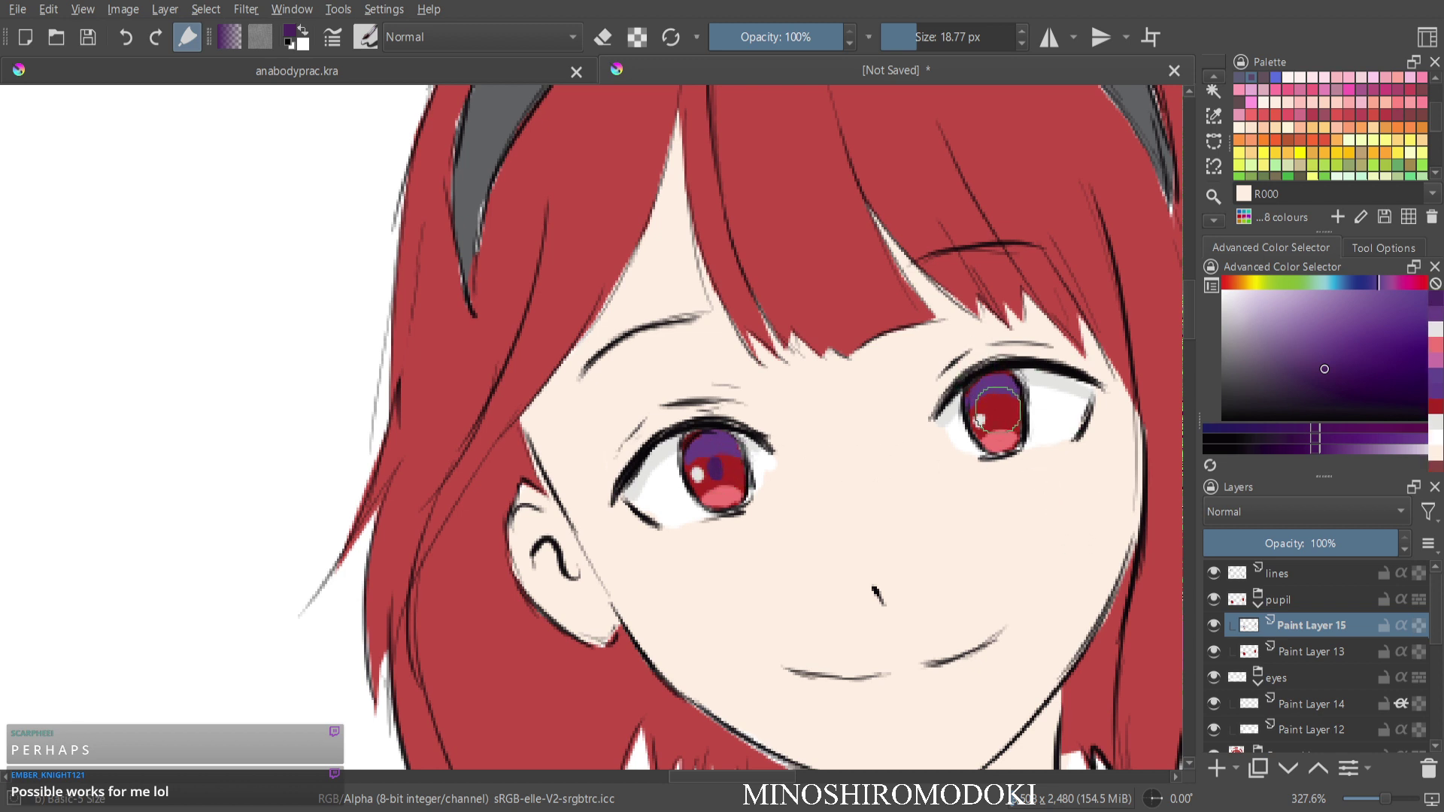
click(999, 411)
Choose a near-white and dot small sparkle highlights around the pupils in both irises.
drag(1235, 316, 1222, 296)
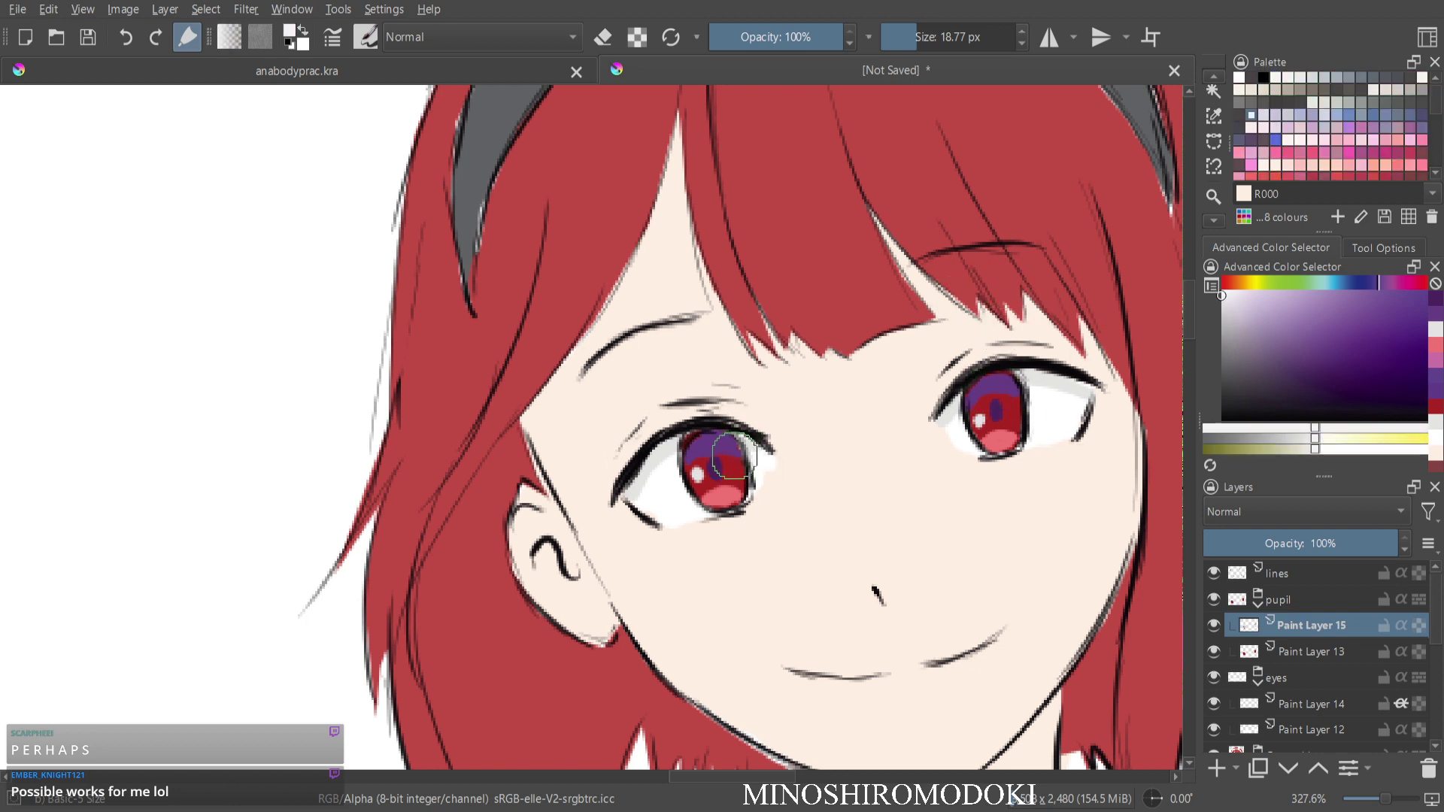
drag(736, 455, 732, 475)
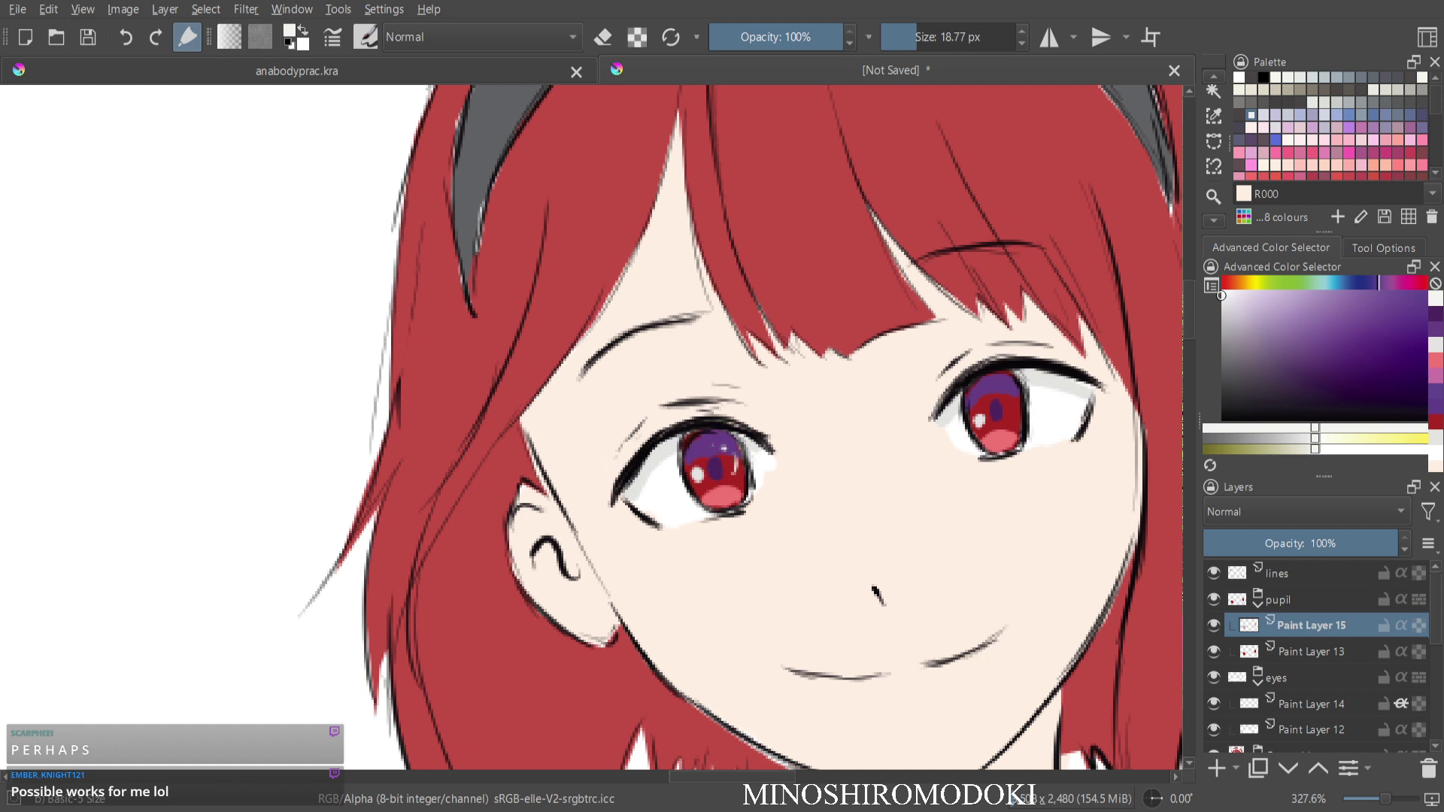
click(711, 444)
click(700, 449)
click(995, 387)
click(1009, 389)
click(1013, 422)
click(984, 398)
Expand Group 9, add a new paint layer above the skin's base layer and turn on inherit alpha for it.
drag(977, 279, 952, 393)
scroll(952, 393, down, 1)
scroll(952, 393, down, 2)
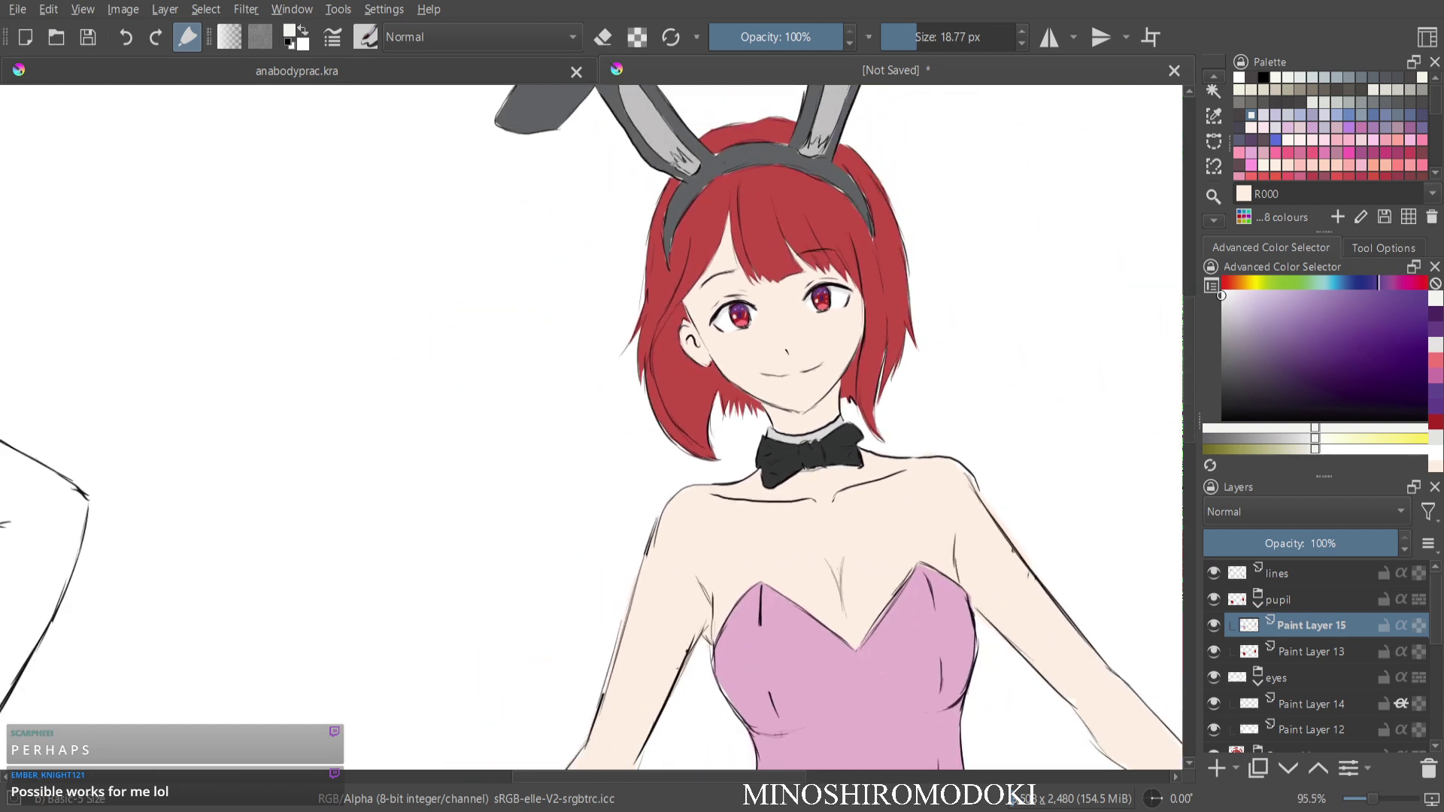
scroll(880, 481, up, 3)
scroll(880, 482, down, 4)
drag(880, 482, 769, 281)
scroll(876, 147, up, 3)
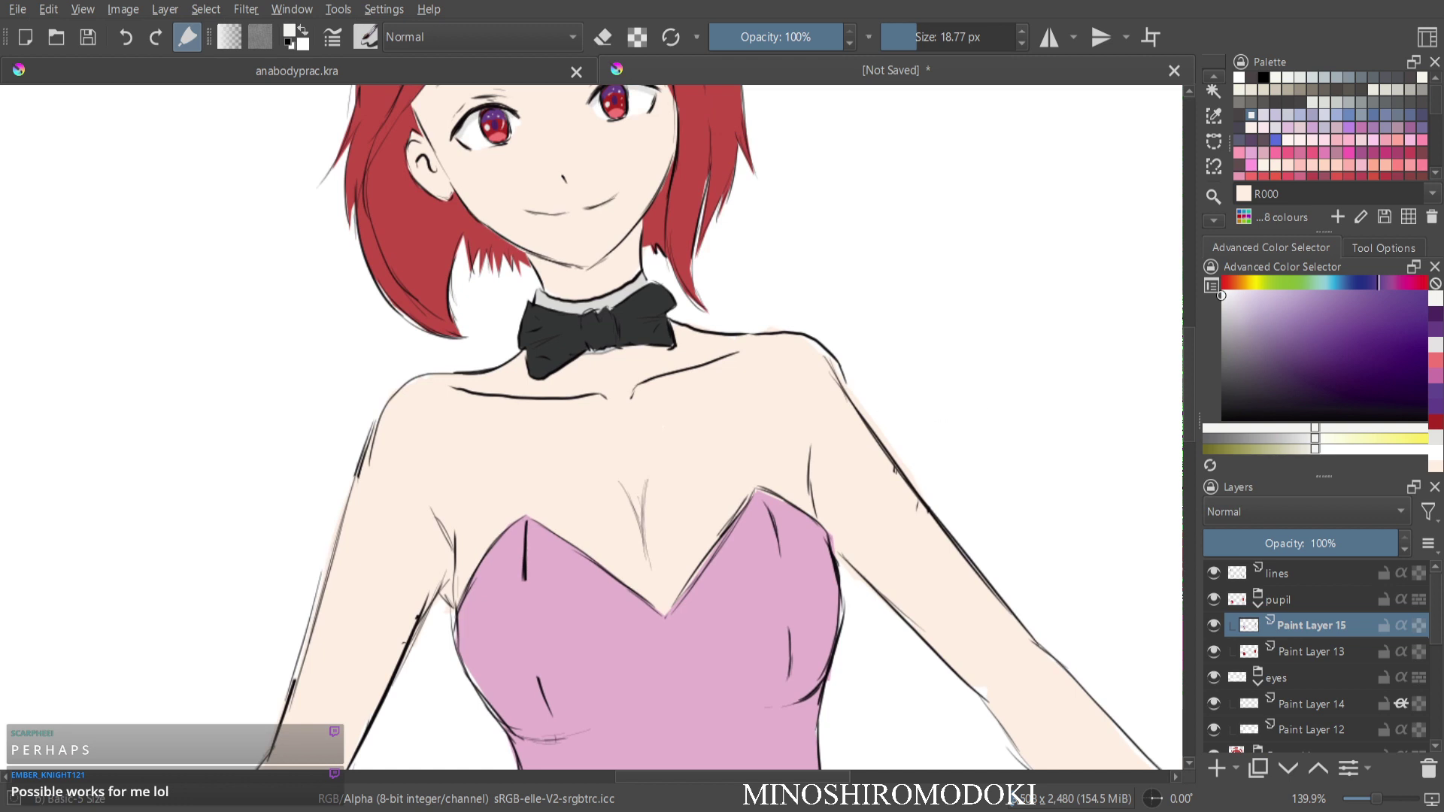
click(1257, 604)
scroll(1324, 654, down, 2)
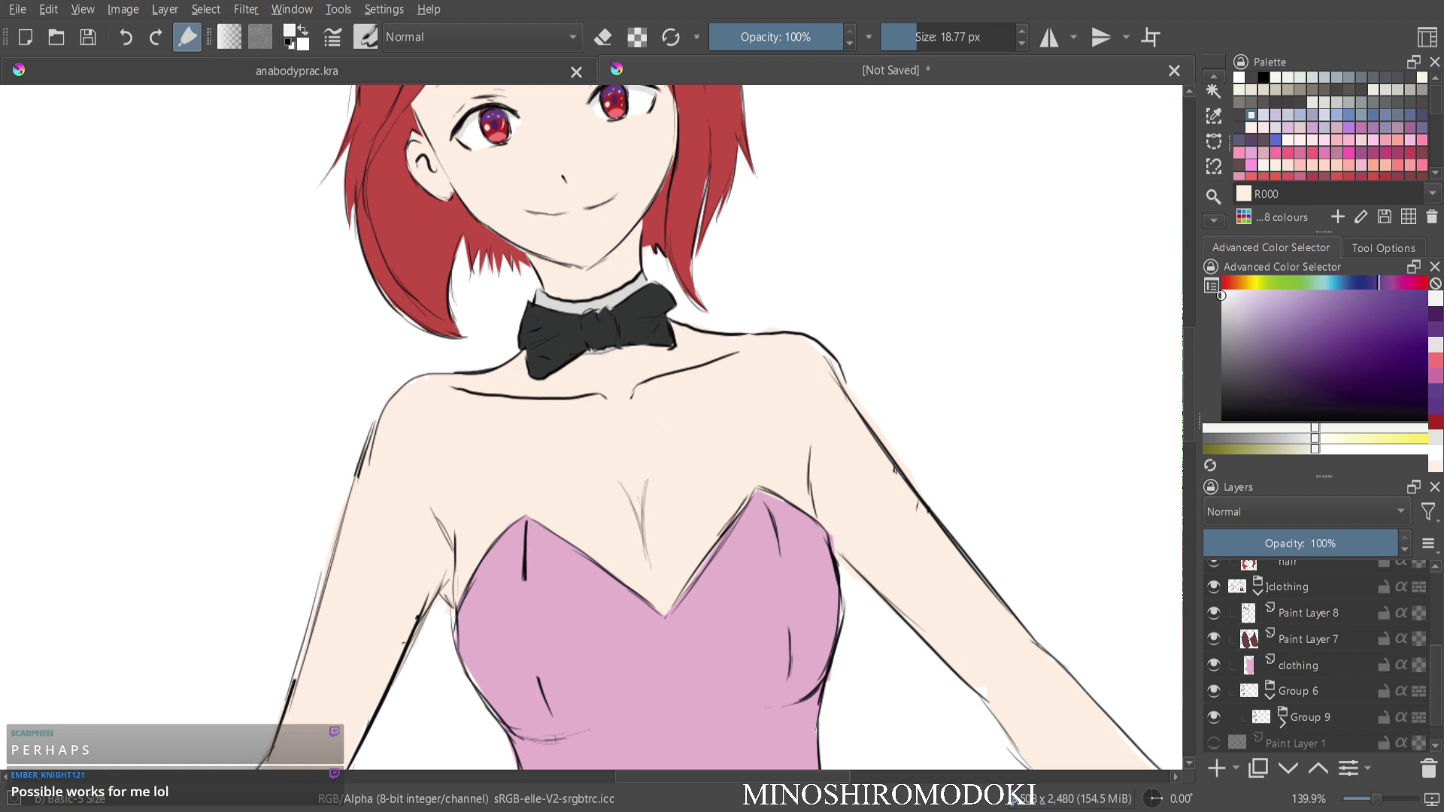
click(1283, 722)
scroll(1314, 687, down, 1)
click(1314, 687)
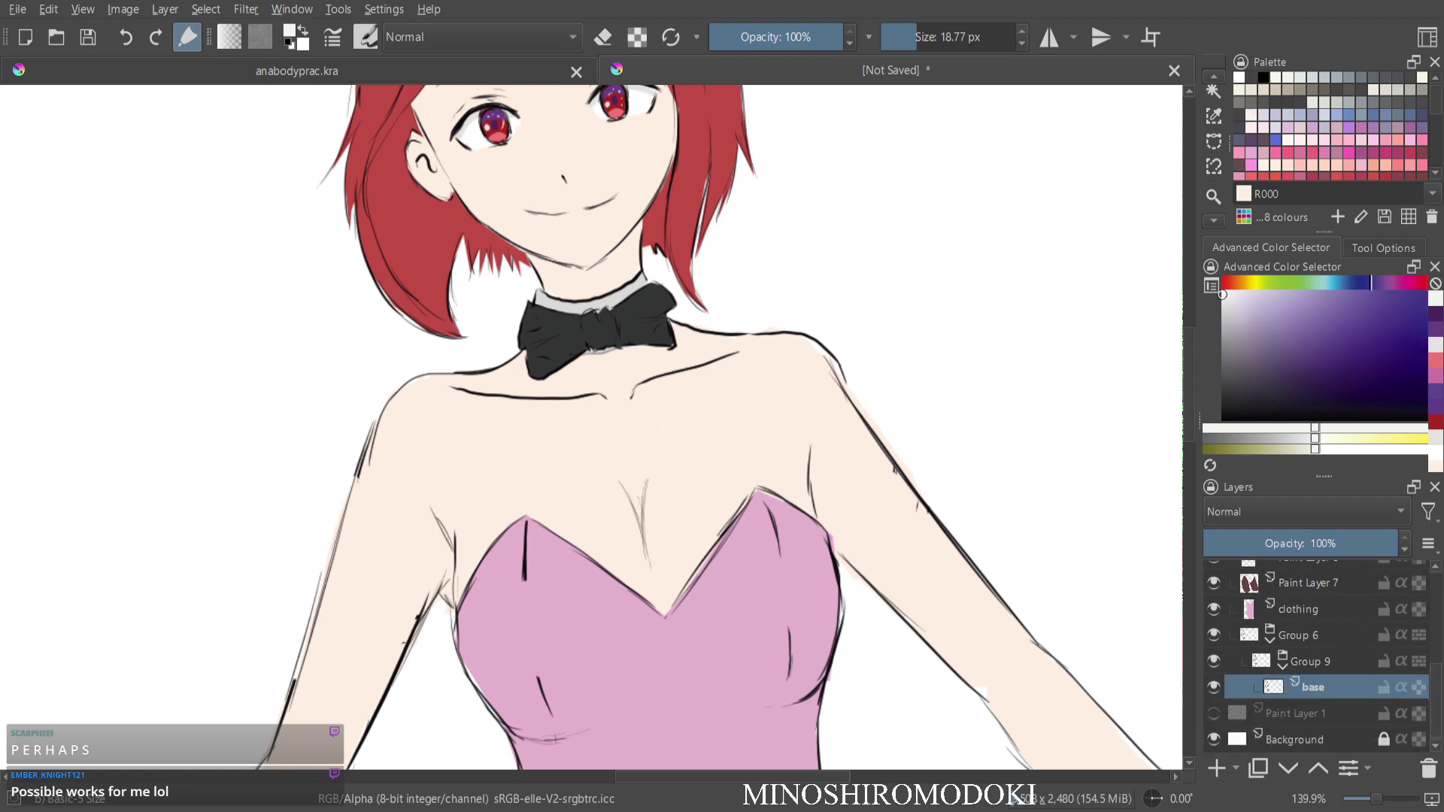
key(Insert)
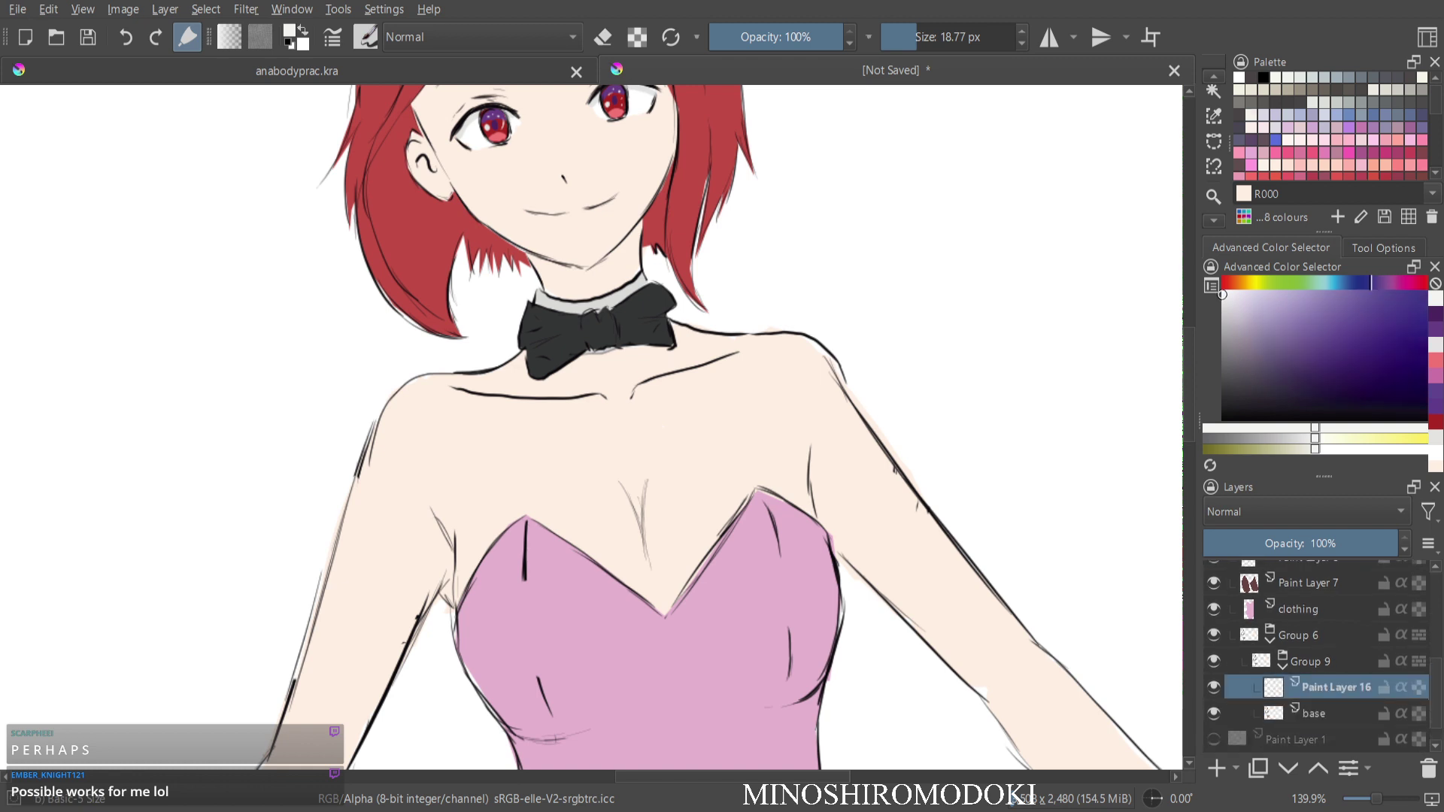
click(1402, 687)
Choose the dusty pink E04 and try freehand shadow strokes around the neck and chin, undoing them.
ctrl+click(790, 422)
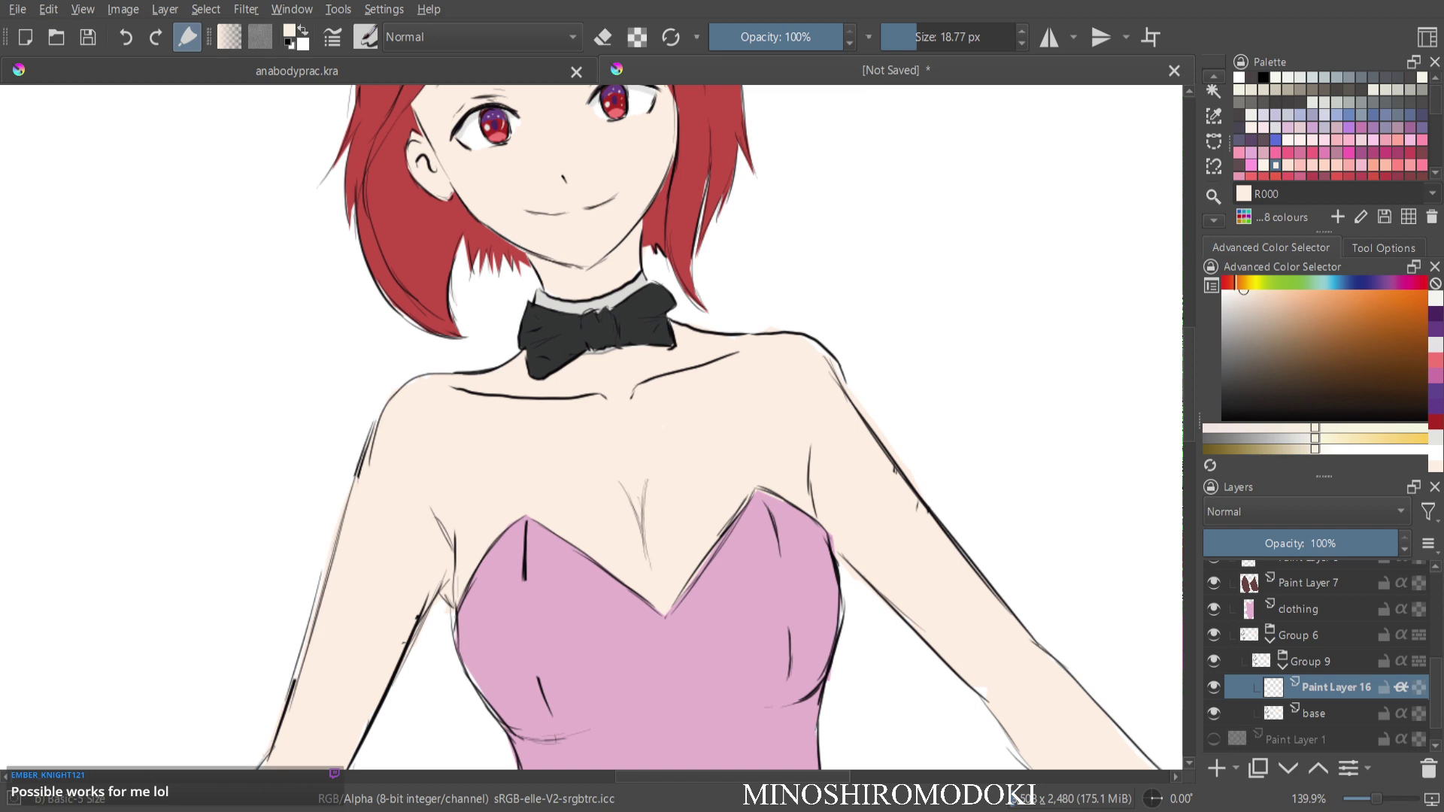
click(1279, 397)
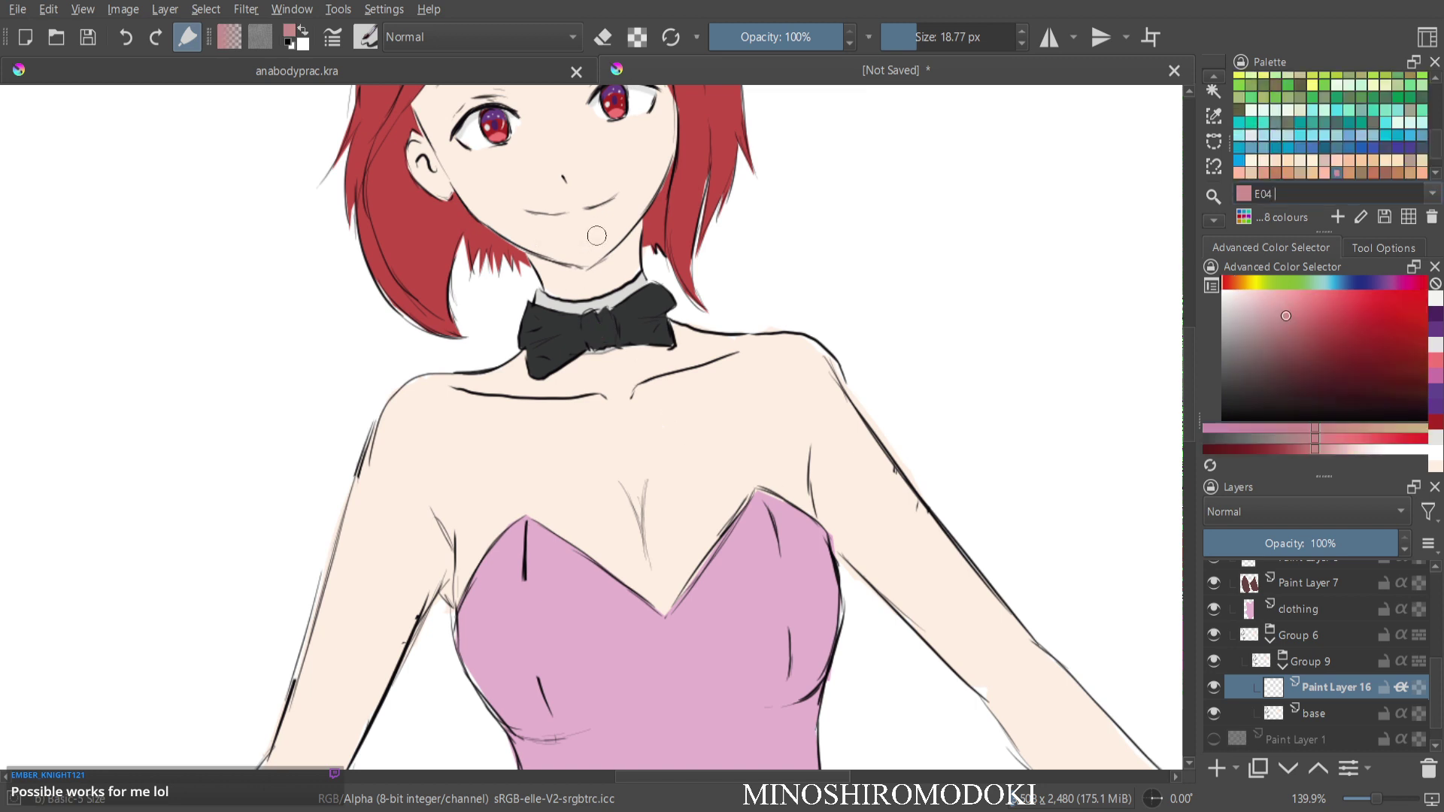
scroll(557, 158, up, 2)
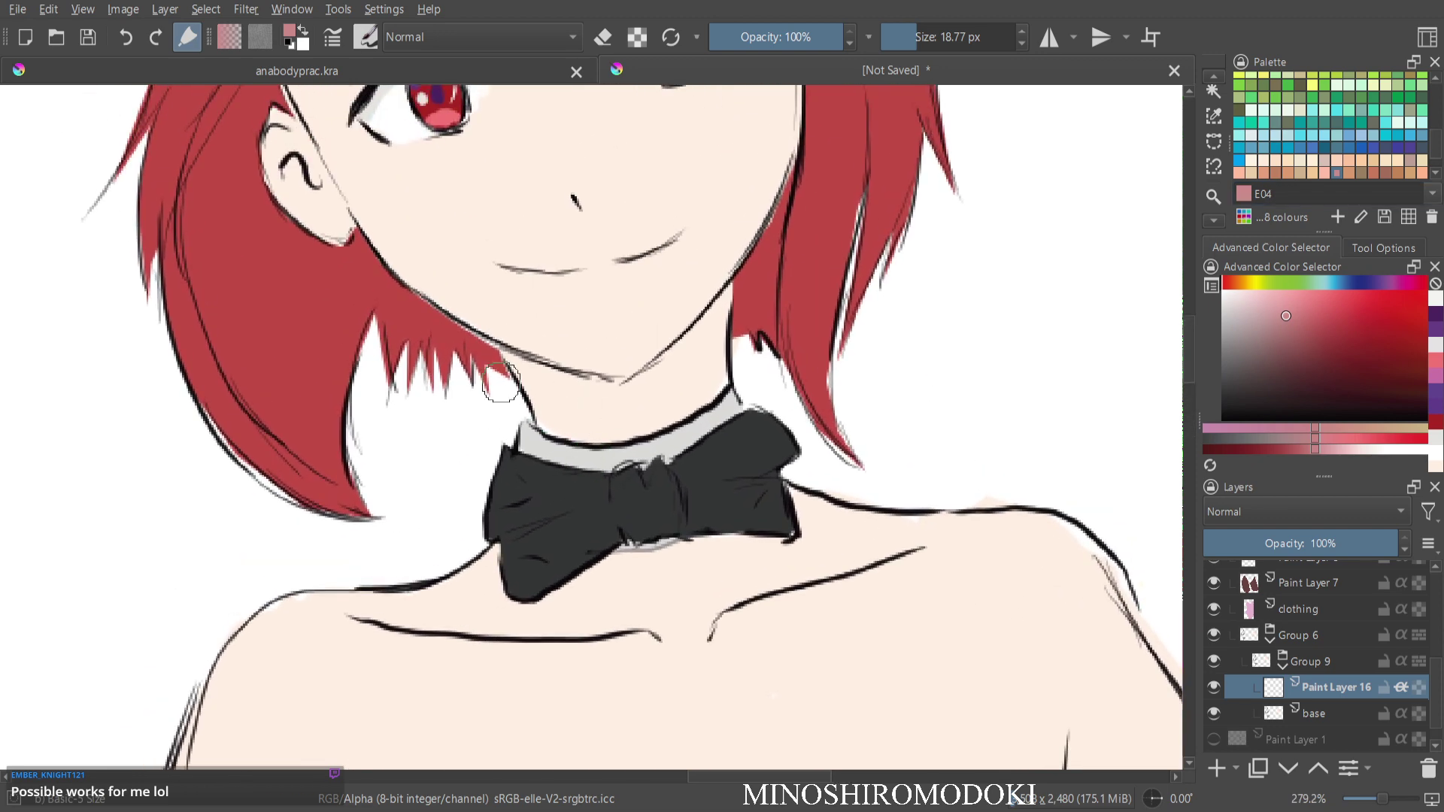
mouse_move(419, 352)
mouse_down()
mouse_move(449, 344)
mouse_move(422, 379)
mouse_move(489, 395)
mouse_up()
click(1314, 714)
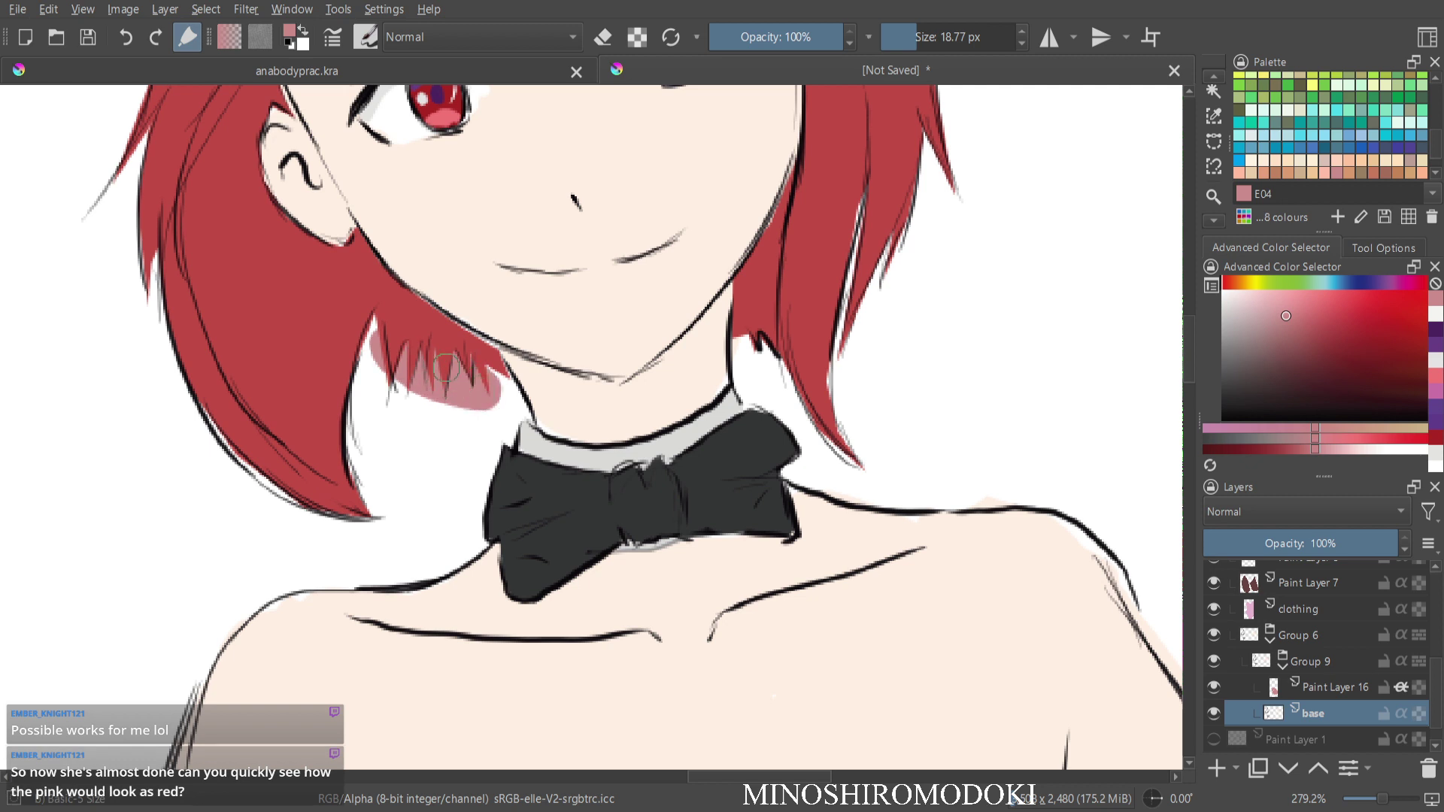
key(ctrl+z)
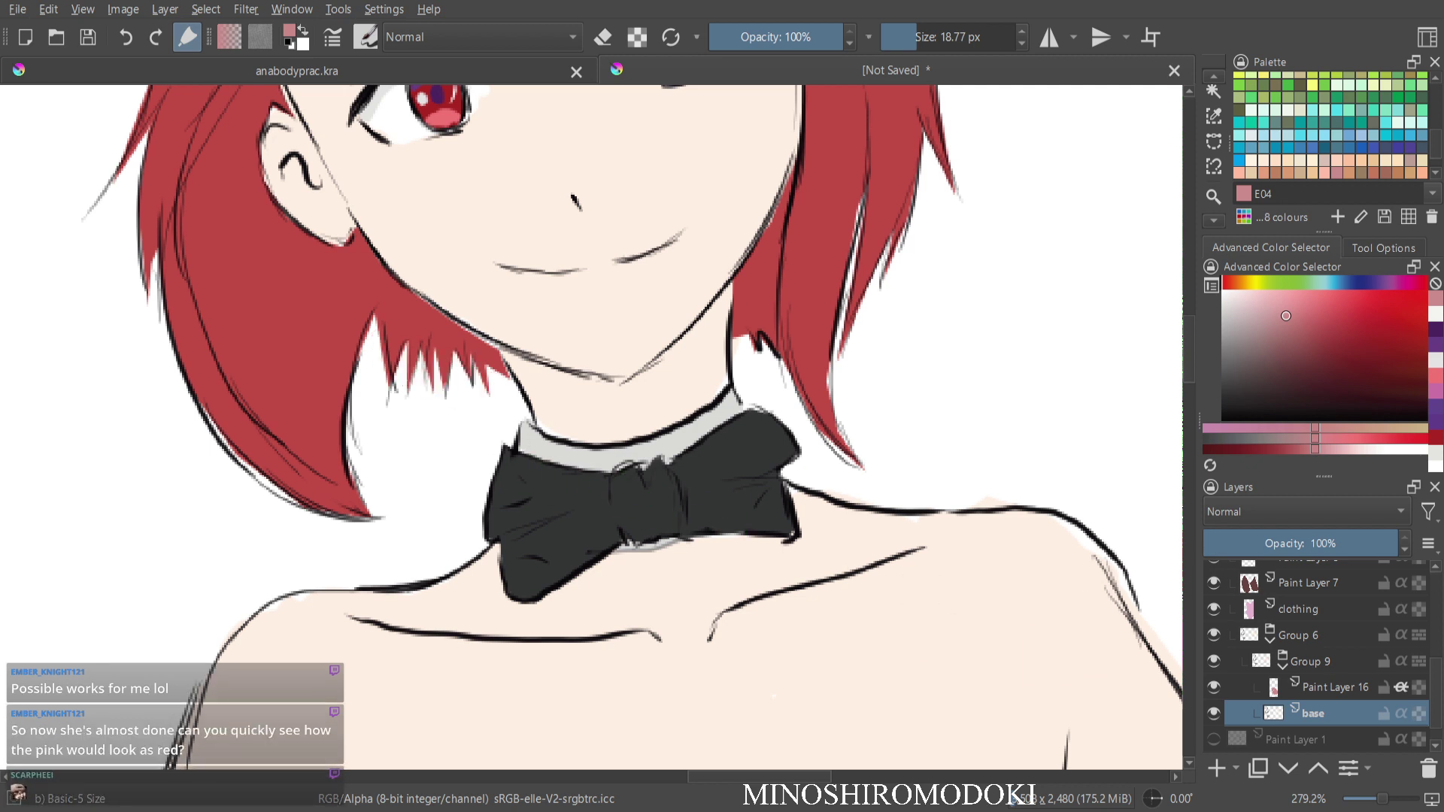
key(Page_Up)
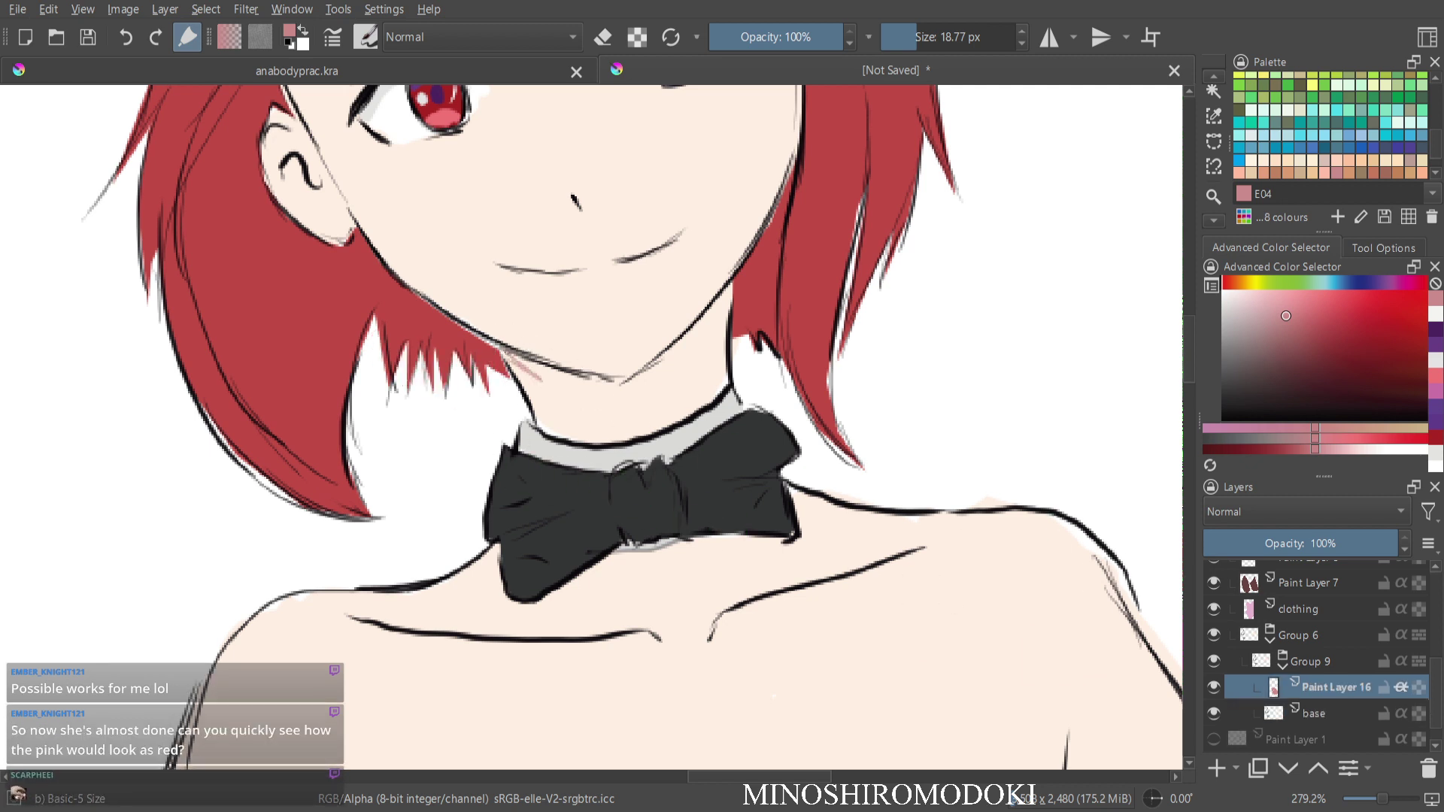
mouse_move(524, 367)
mouse_down()
mouse_move(511, 363)
mouse_move(599, 401)
mouse_move(607, 376)
mouse_up()
key(ctrl+z)
key(ctrl+z)
Outline a selection for the neck shadow, following the jawline and chin and closing across the neck above the collar.
click(1214, 140)
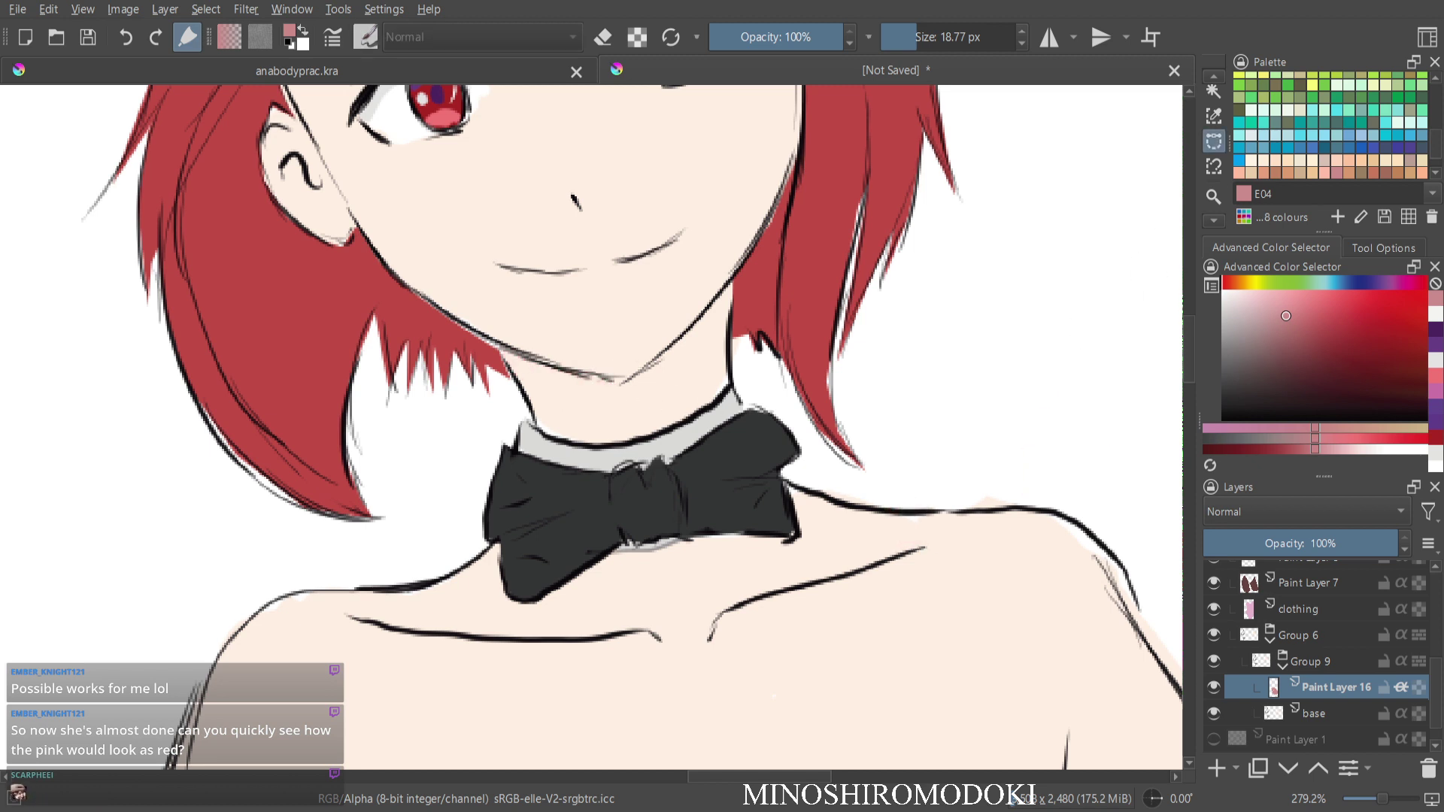
click(727, 281)
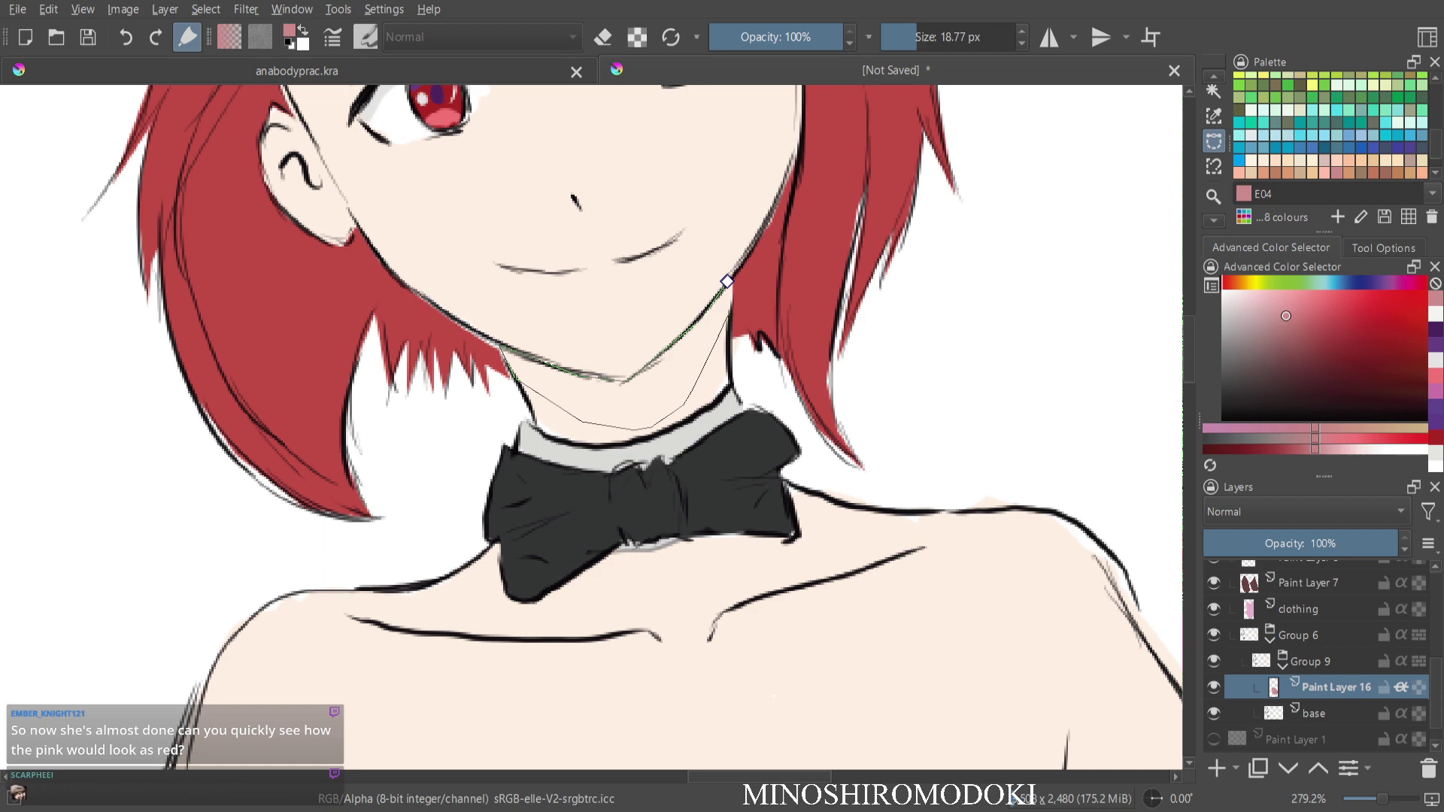
click(726, 281)
key(b)
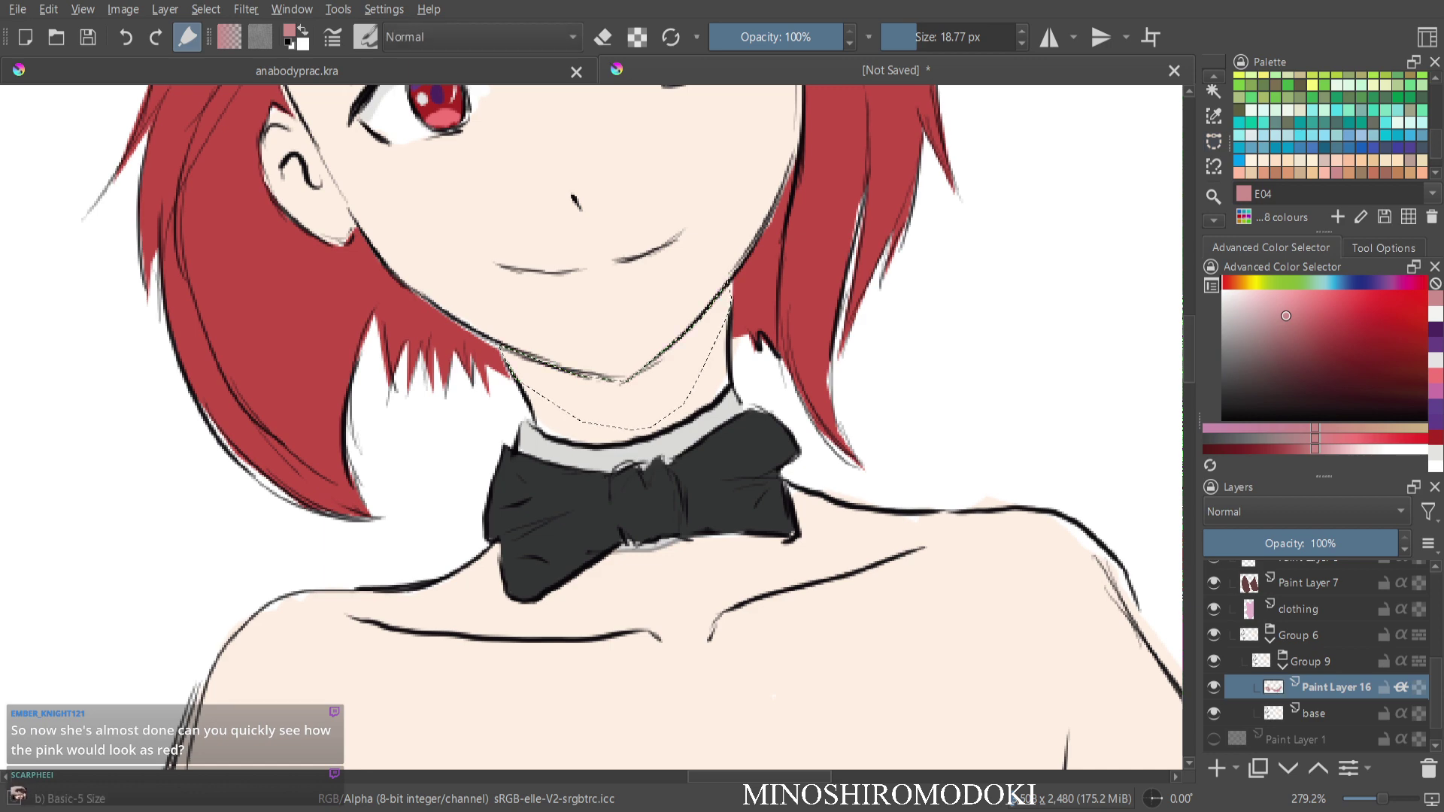
Try E04 shadows by filling the neck selection and a narrow cleavage selection, and shading the inner edge of the upper arm.
key(shift+BackSpace)
key(2)
drag(753, 481, 752, 361)
drag(753, 452, 455, 413)
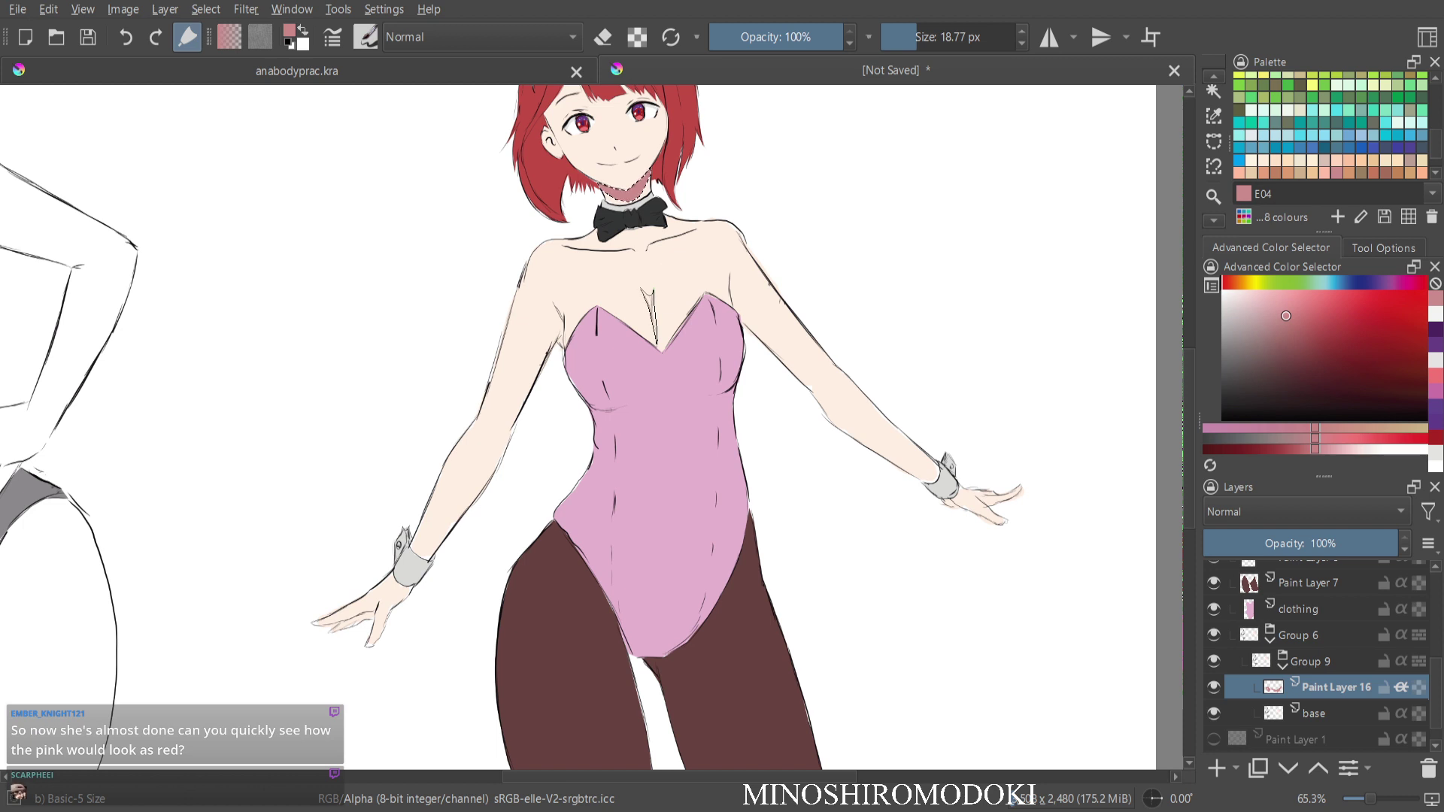
drag(657, 344, 642, 290)
key(shift+BackSpace)
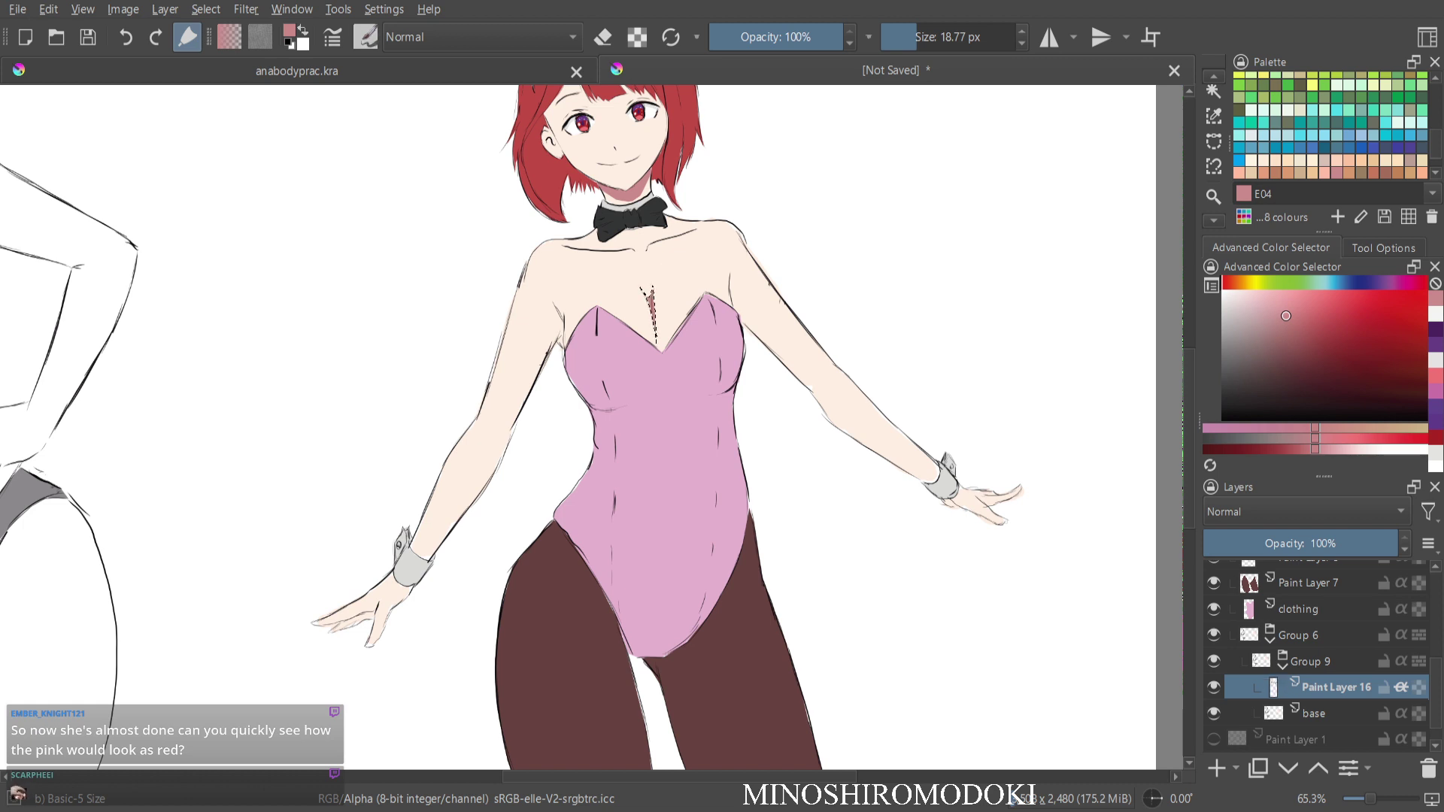
key(ctrl+shift+a)
drag(559, 325, 519, 409)
drag(541, 351, 512, 428)
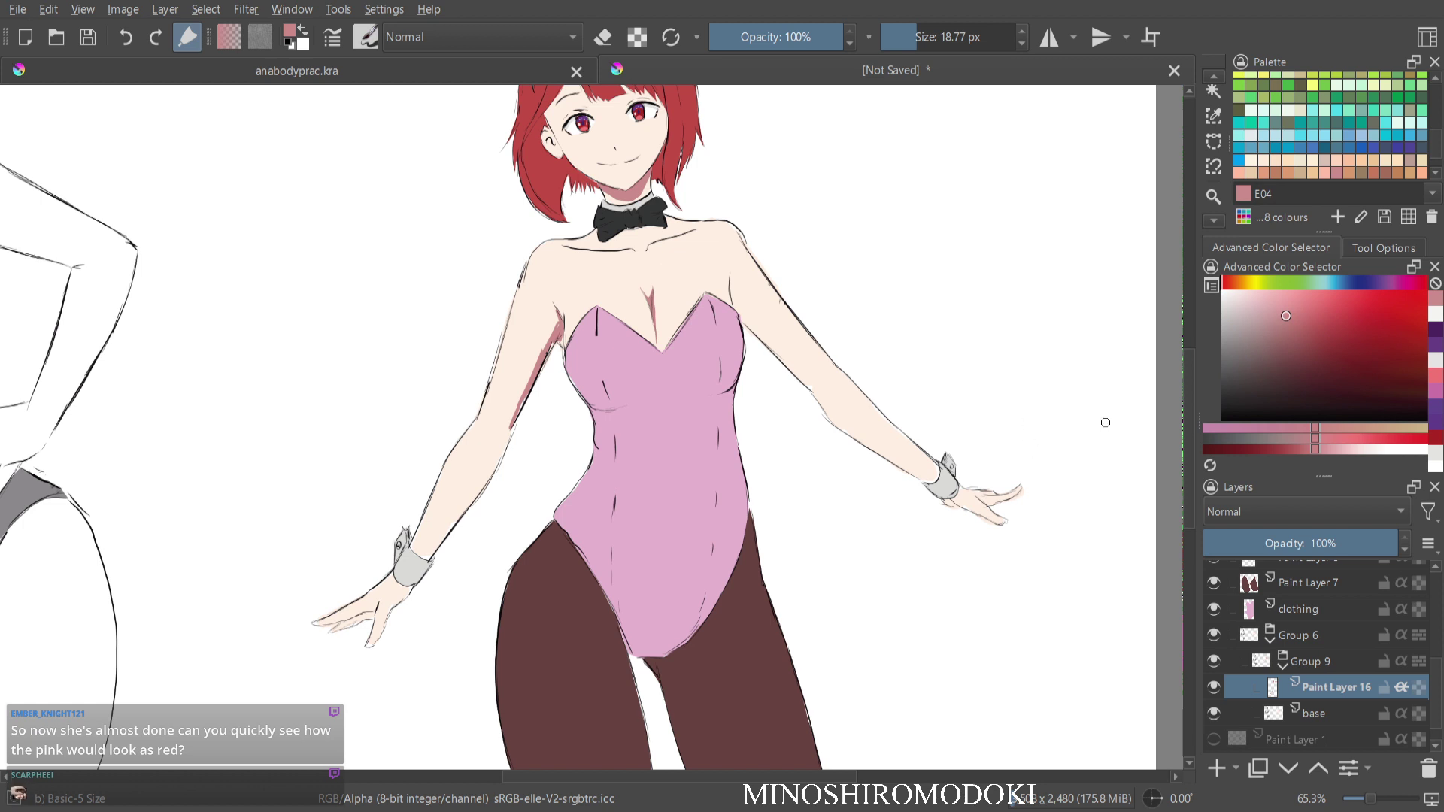
Undo the E04 shading on the arm, cleavage and neck, back to the unfilled neck selection.
key(ctrl+z)
key(ctrl+z)
key(ctrl+z)
key(ctrl+z)
key(ctrl+z)
key(ctrl+z)
key(ctrl+z)
key(ctrl+z)
Choose the palette colour R21 and fill the neck shadow selection with it.
key(Delete)
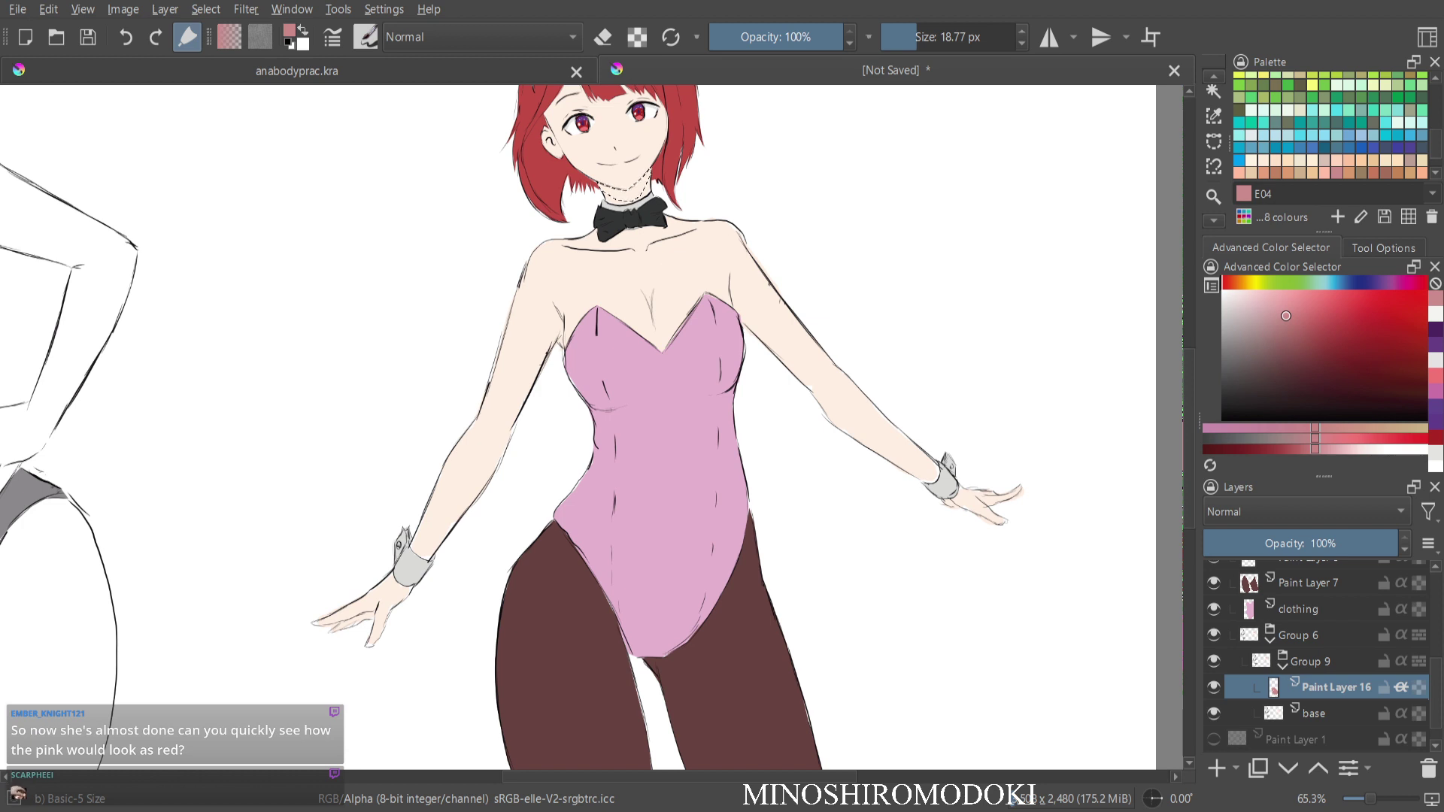
text(R22)
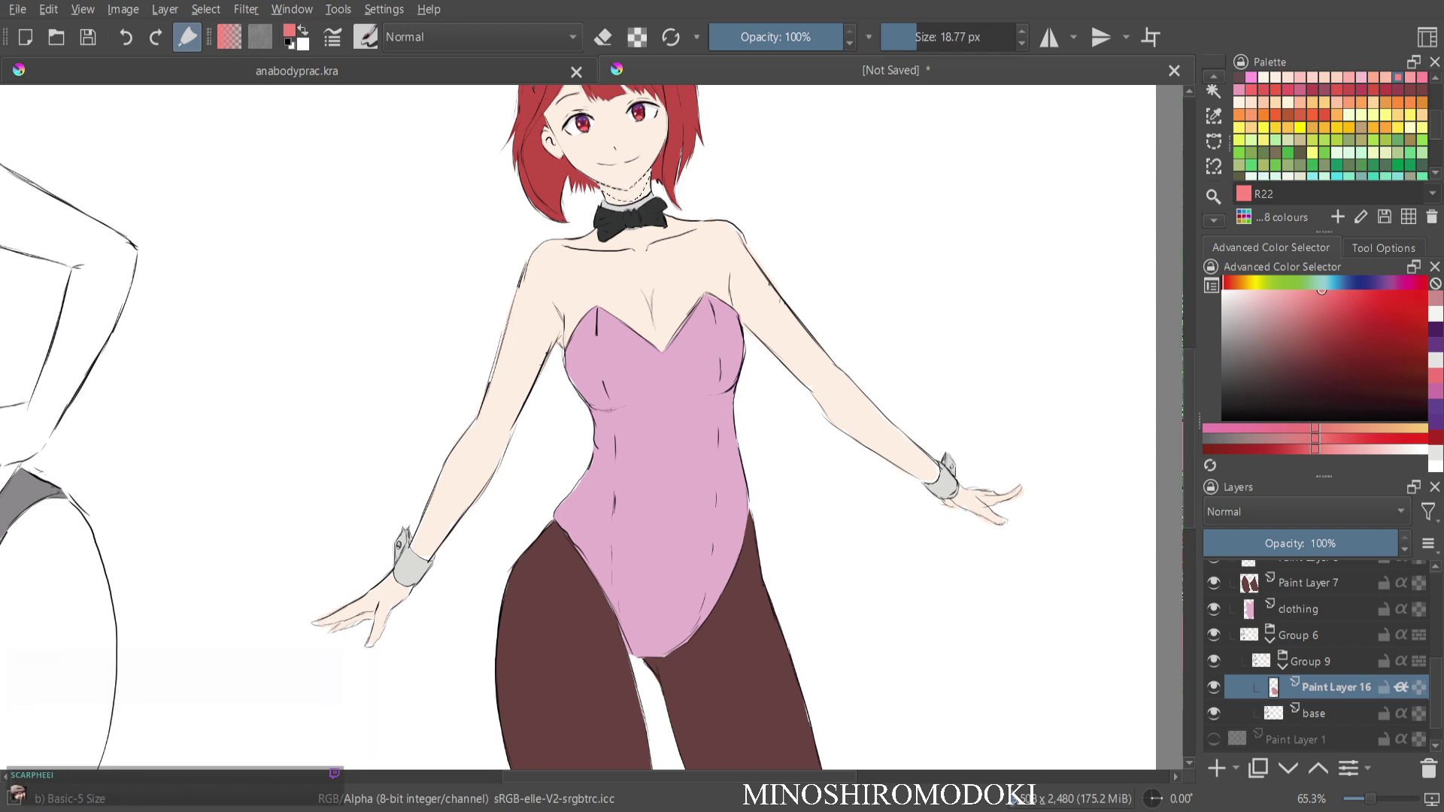
key(BackSpace)
text(1 f)
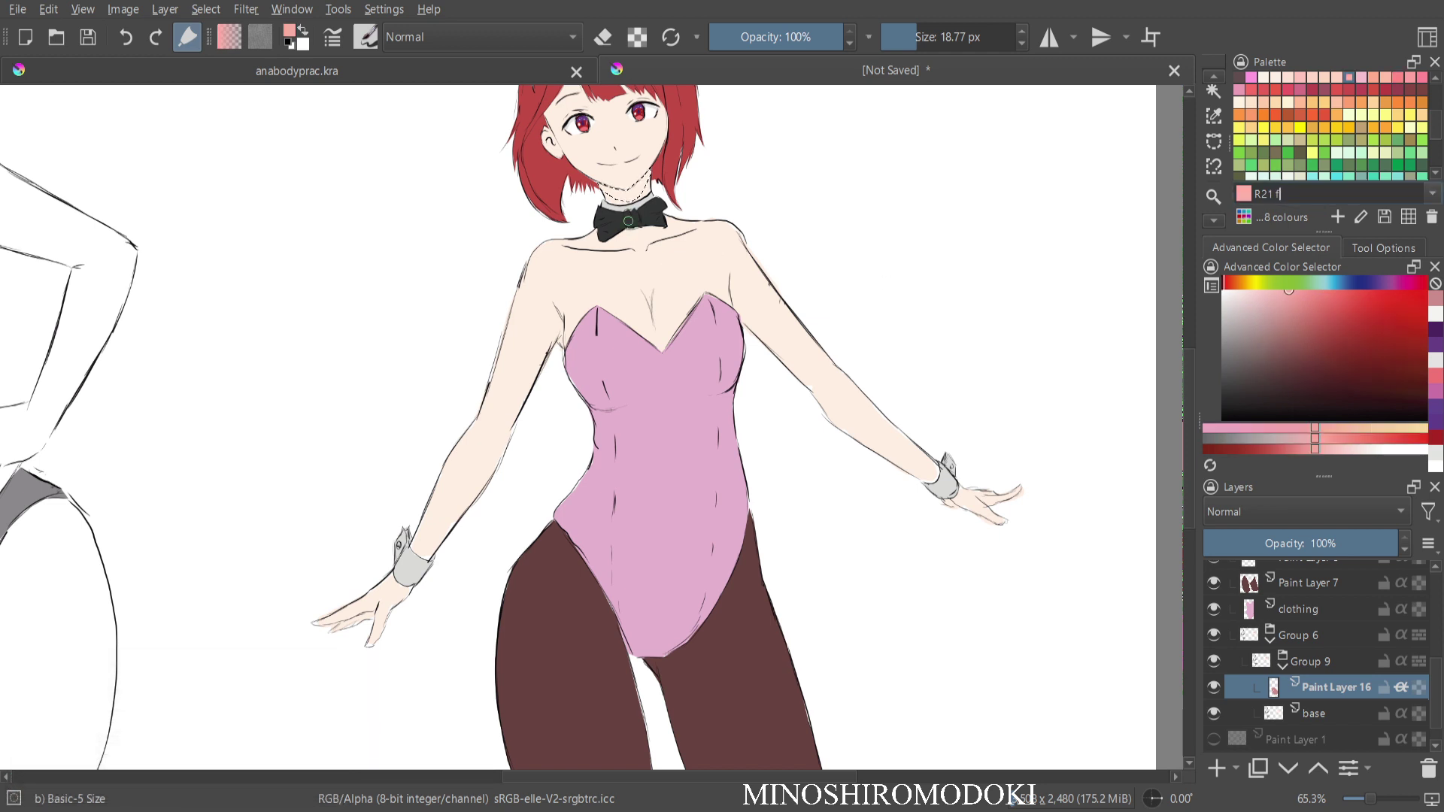
click(642, 190)
key(f)
click(642, 190)
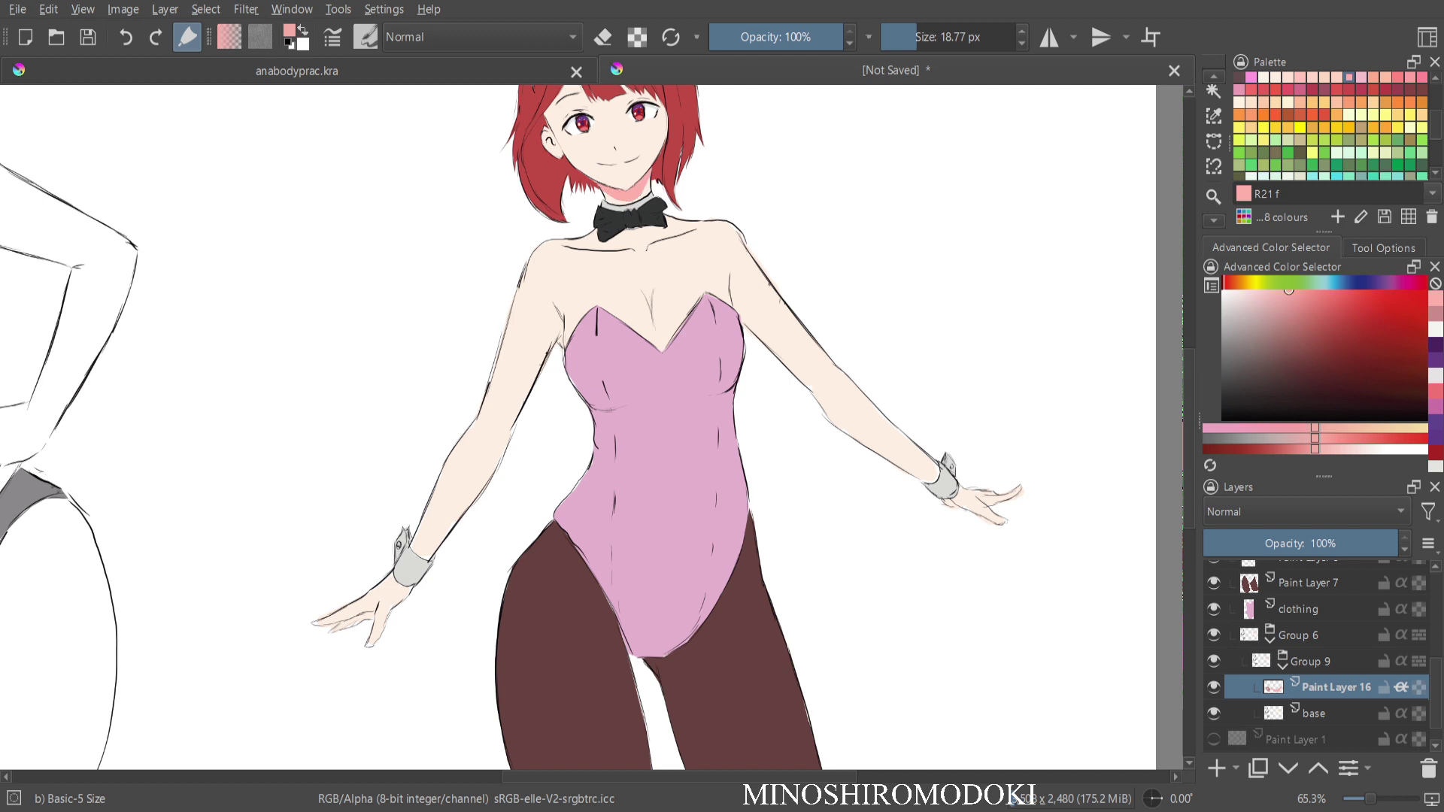
Handwrite the note "E04" on the base layer in the blank area beside the figure.
scroll(651, 216, up, 3)
drag(652, 216, 659, 372)
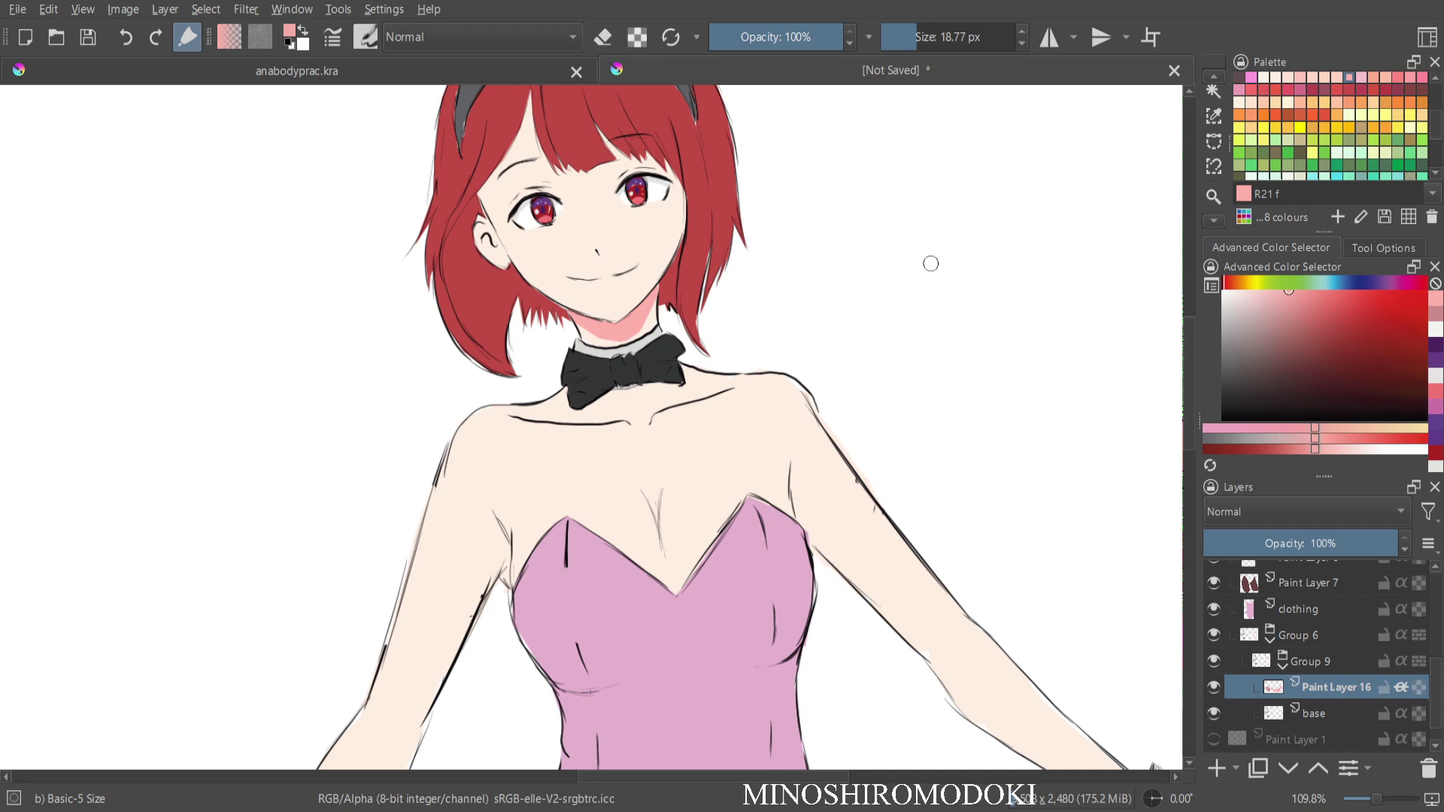
key(Page_Down)
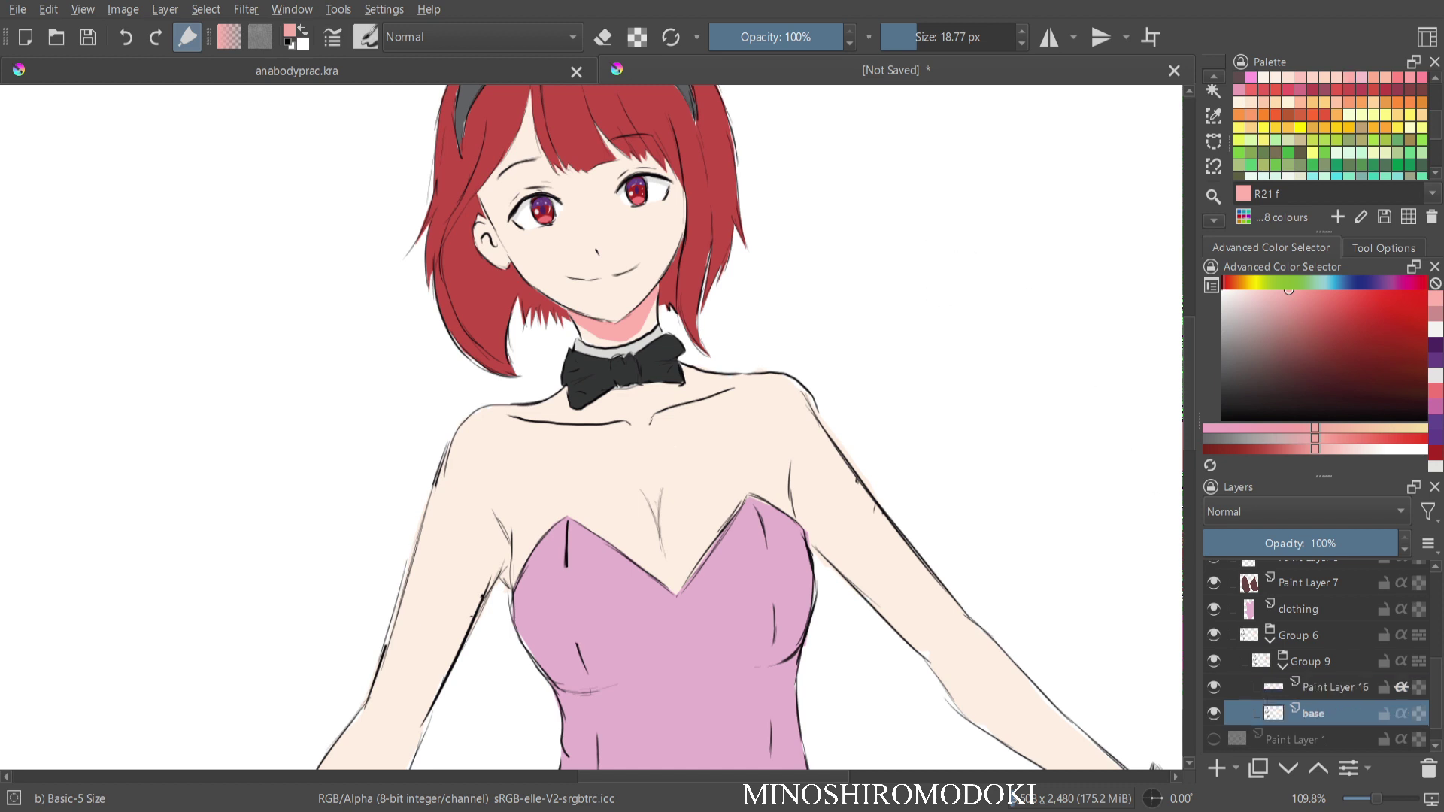
drag(909, 272, 912, 325)
mouse_move(906, 275)
mouse_down()
mouse_move(911, 328)
mouse_move(935, 301)
mouse_up()
mouse_move(911, 325)
mouse_down()
mouse_move(1017, 292)
mouse_move(1016, 346)
mouse_up()
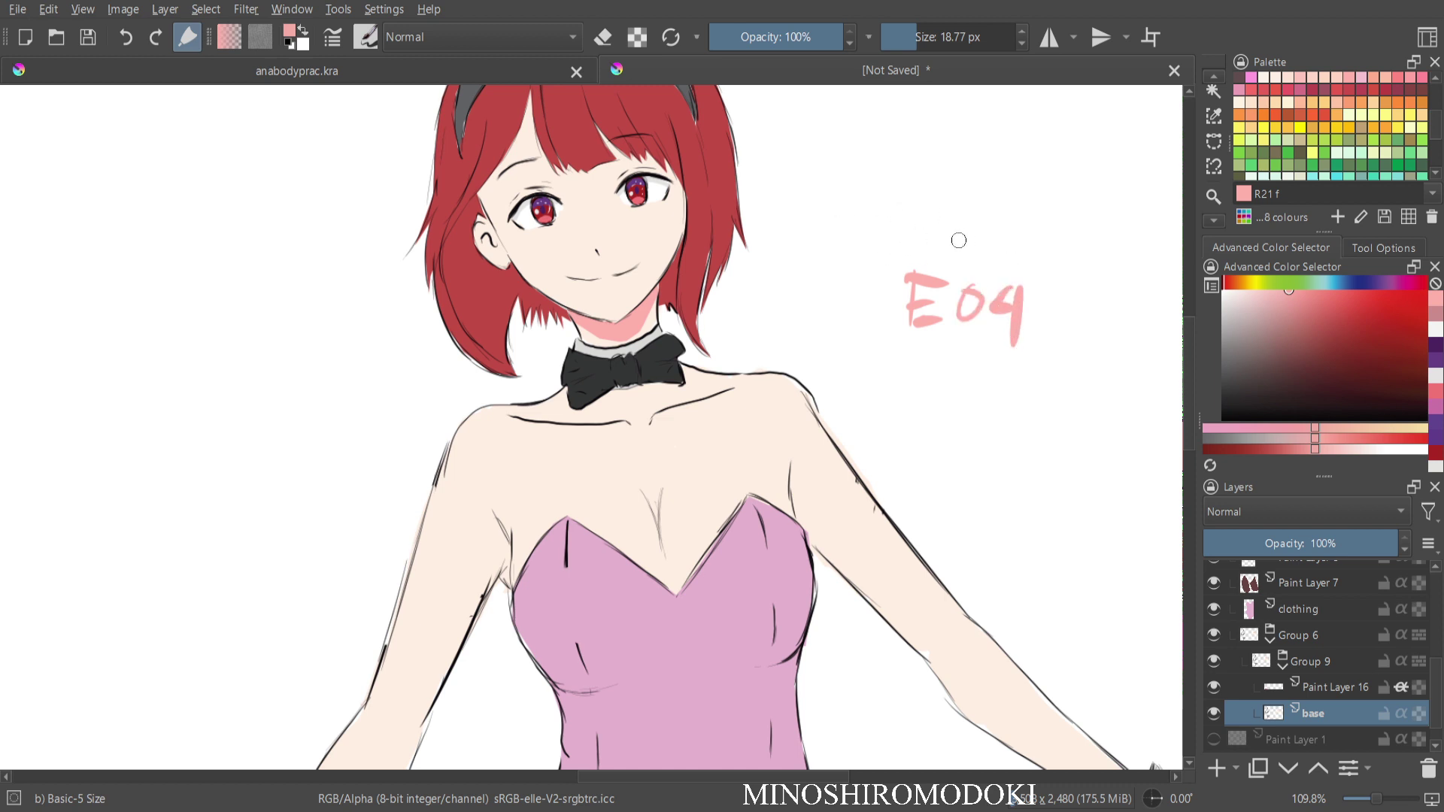
Lasso the handwritten note beside the figure, delete it and clear the selection.
mouse_move(941, 236)
mouse_down()
mouse_move(970, 253)
mouse_move(1039, 239)
mouse_move(1063, 305)
mouse_move(1092, 287)
mouse_move(1094, 308)
mouse_move(1122, 296)
mouse_move(1117, 316)
mouse_move(1174, 324)
mouse_up()
mouse_move(1063, 198)
mouse_down()
mouse_move(940, 164)
mouse_move(1136, 366)
mouse_up()
key(Delete)
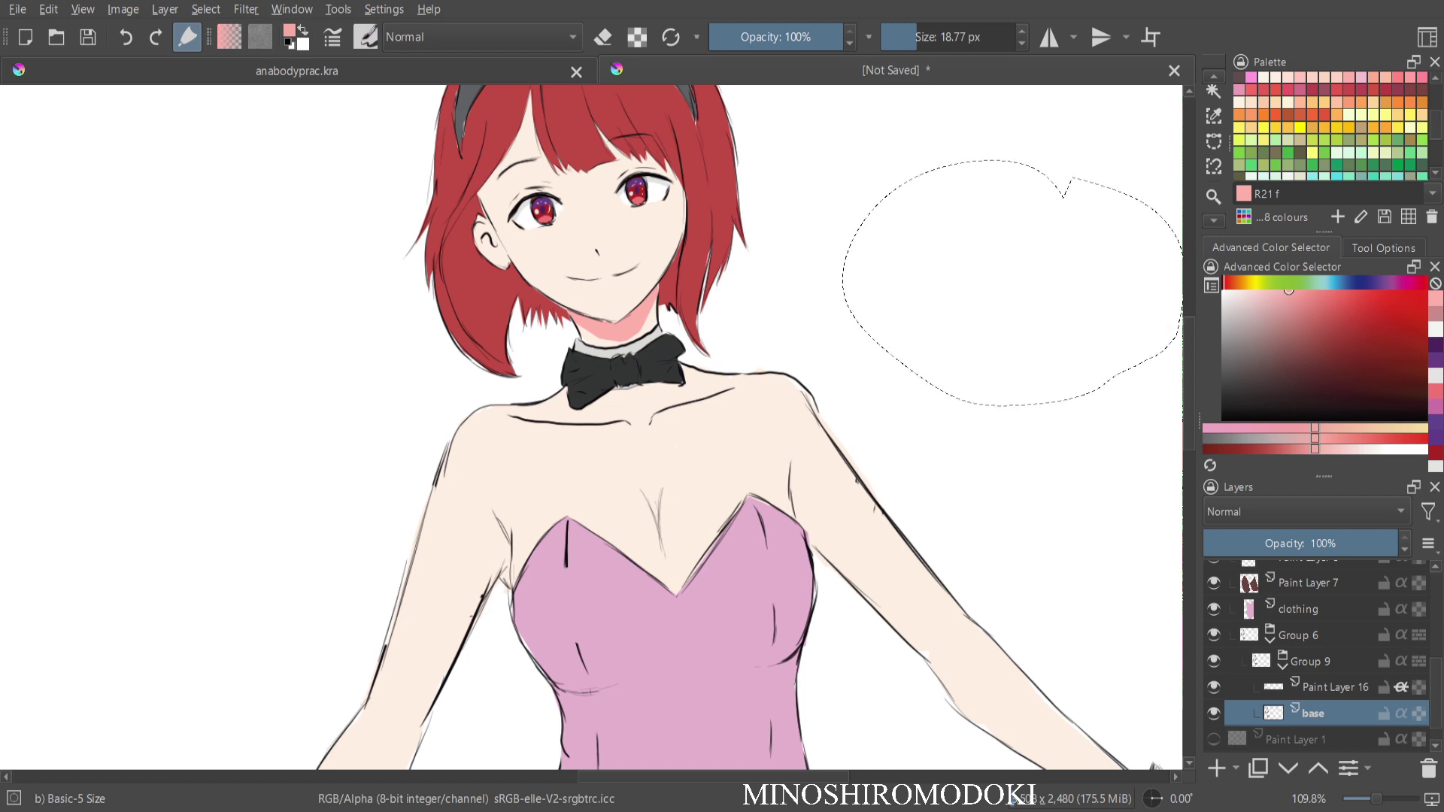
key(ctrl+shift+a)
Paint R21 shadows along the cleavage, armpits and inner edges of both arms, mainly on the skin shading layer.
scroll(625, 395, down, 2)
drag(628, 404, 636, 418)
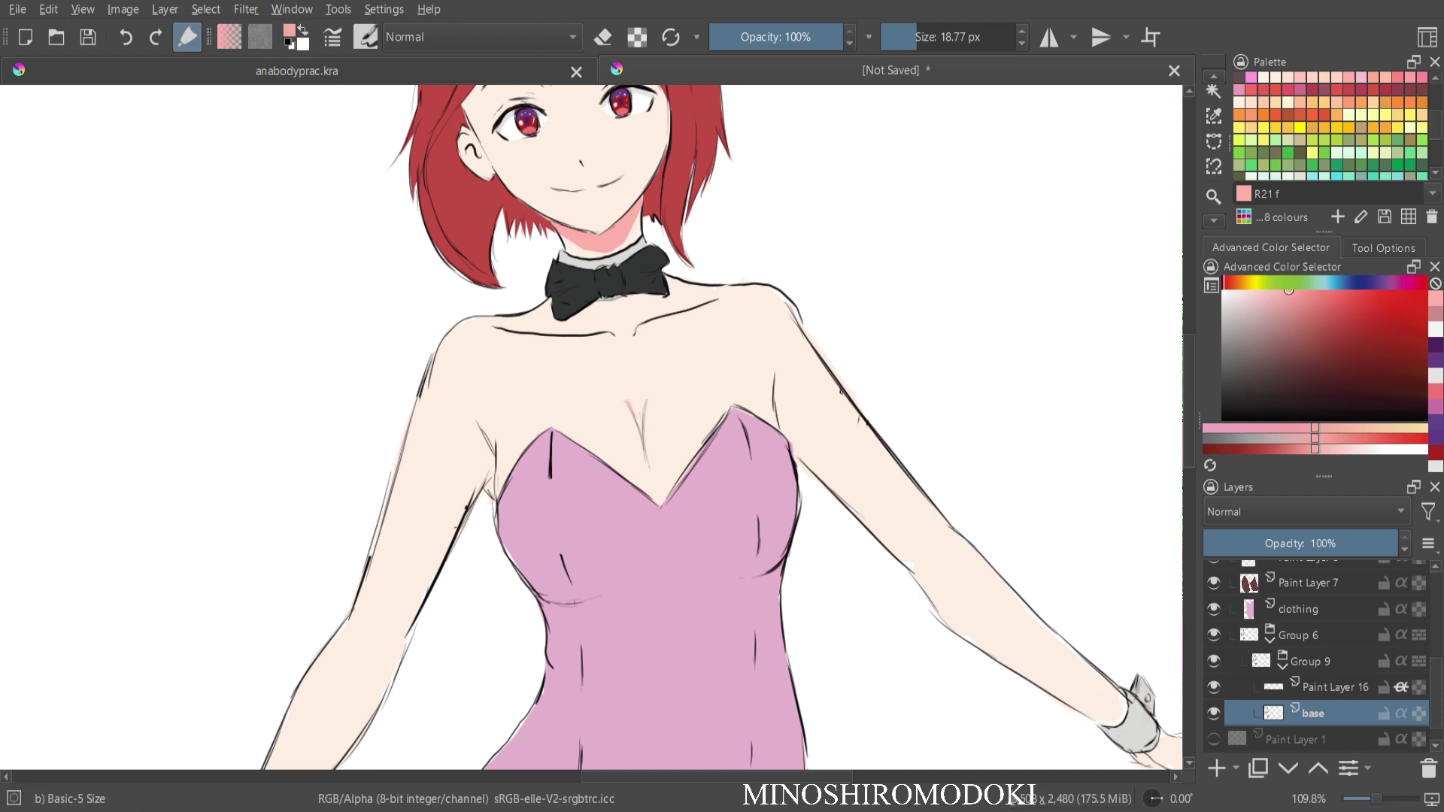
key(Page_Up)
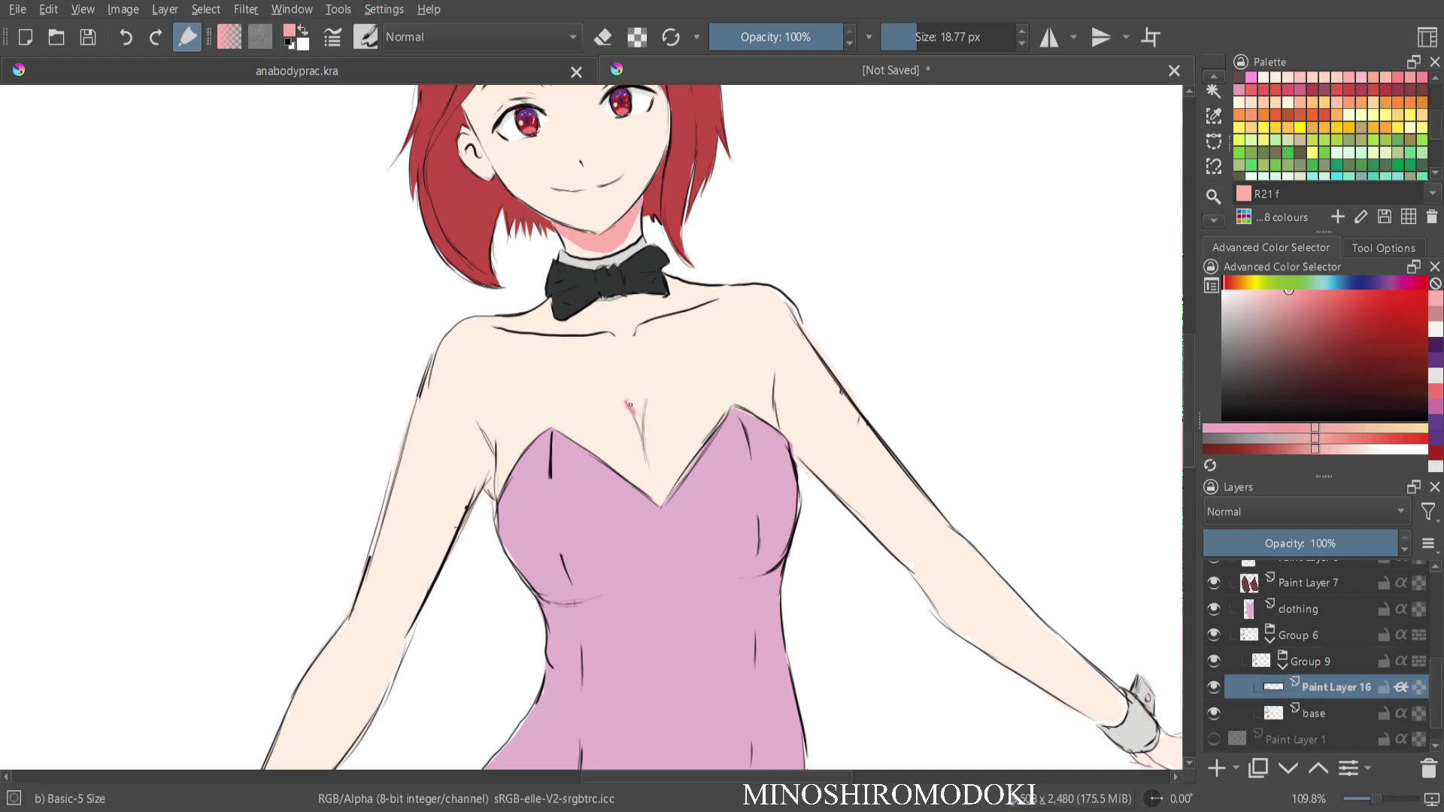
drag(647, 403, 649, 478)
mouse_move(492, 452)
mouse_down()
mouse_move(490, 493)
mouse_move(392, 641)
mouse_move(388, 681)
mouse_up()
drag(403, 630, 364, 723)
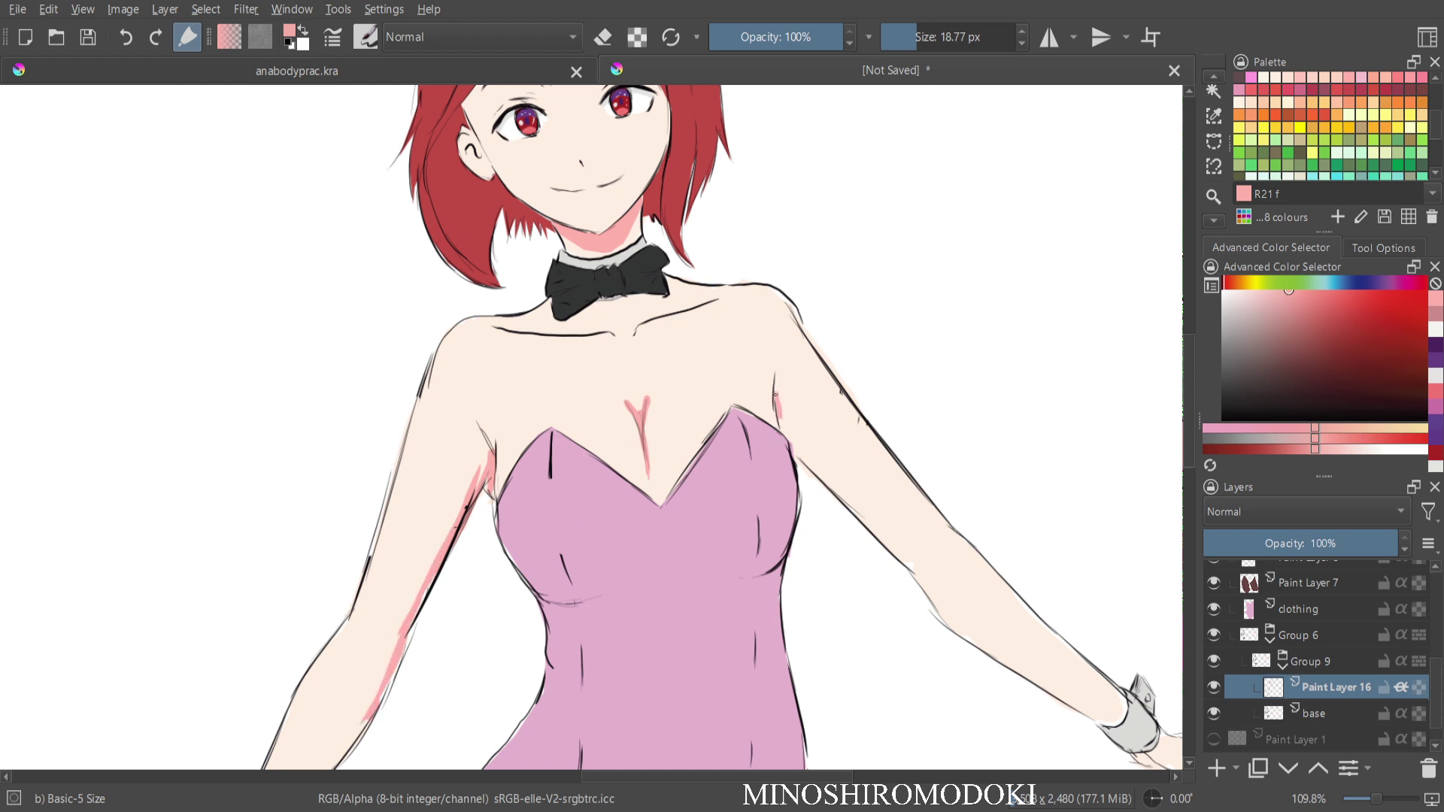
mouse_move(784, 426)
mouse_down()
mouse_move(941, 616)
mouse_move(932, 591)
mouse_up()
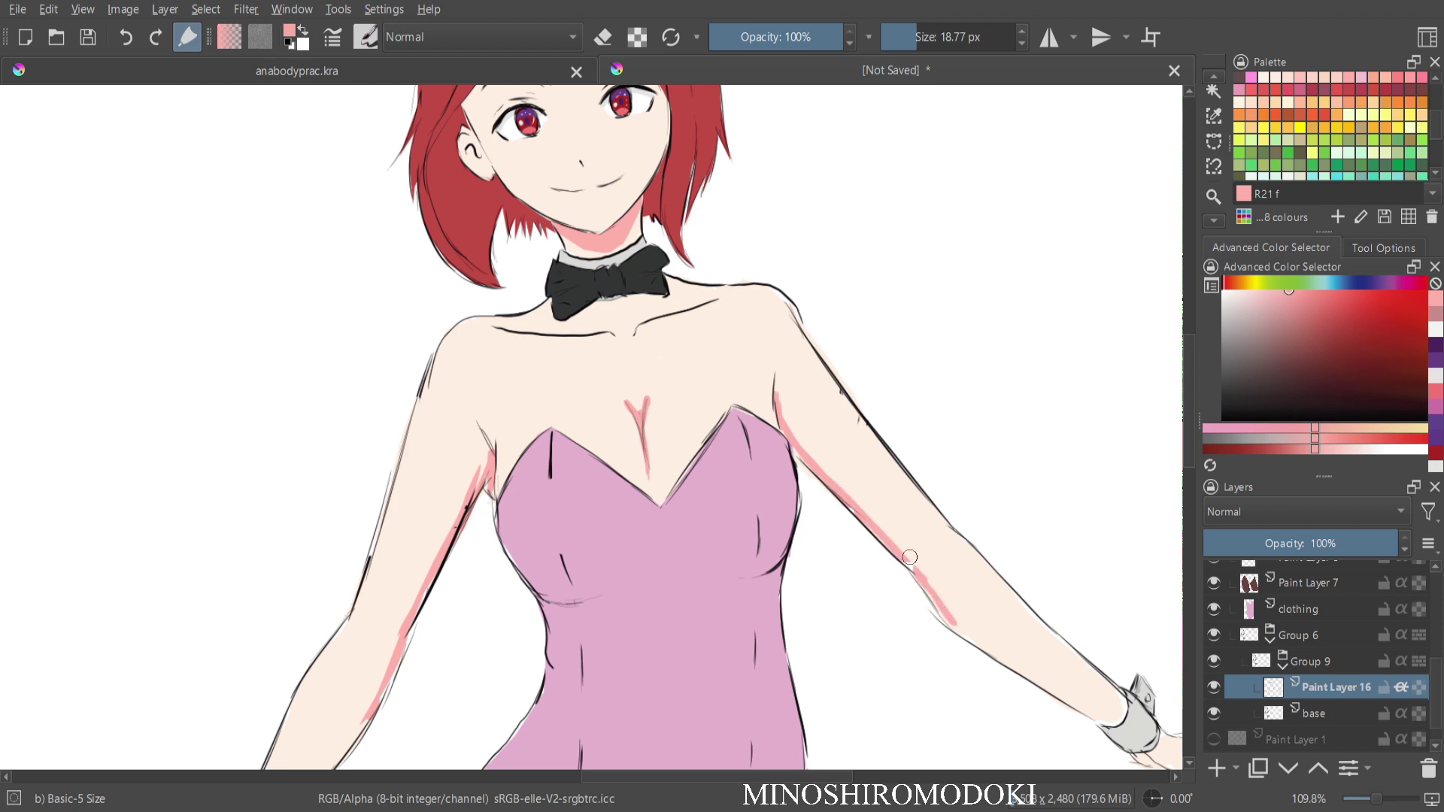
Patch the gap beside the elbow shadow on the base layer with sampled skin colour, and return to the skin shading layer.
click(1298, 610)
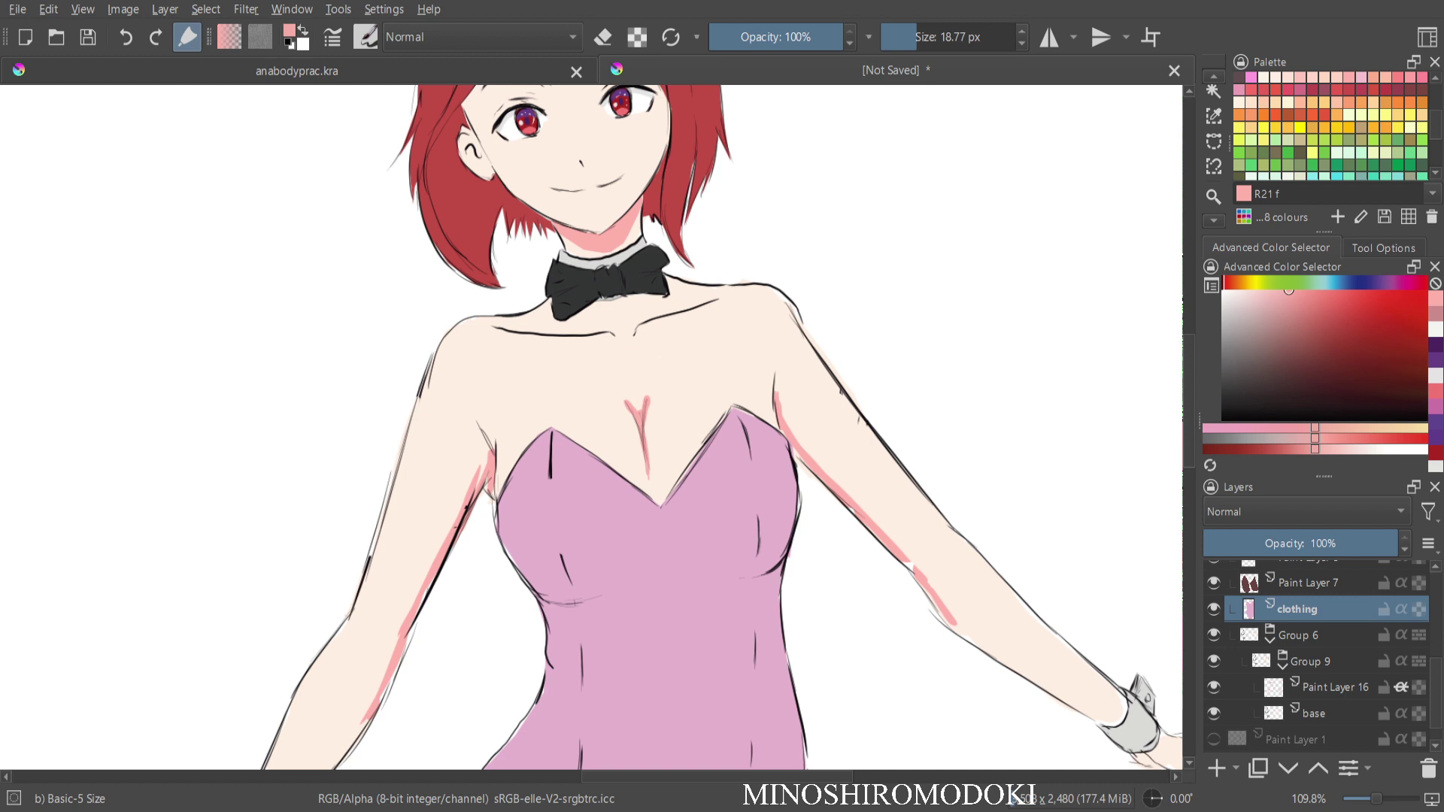
scroll(1309, 662, up, 3)
click(1309, 699)
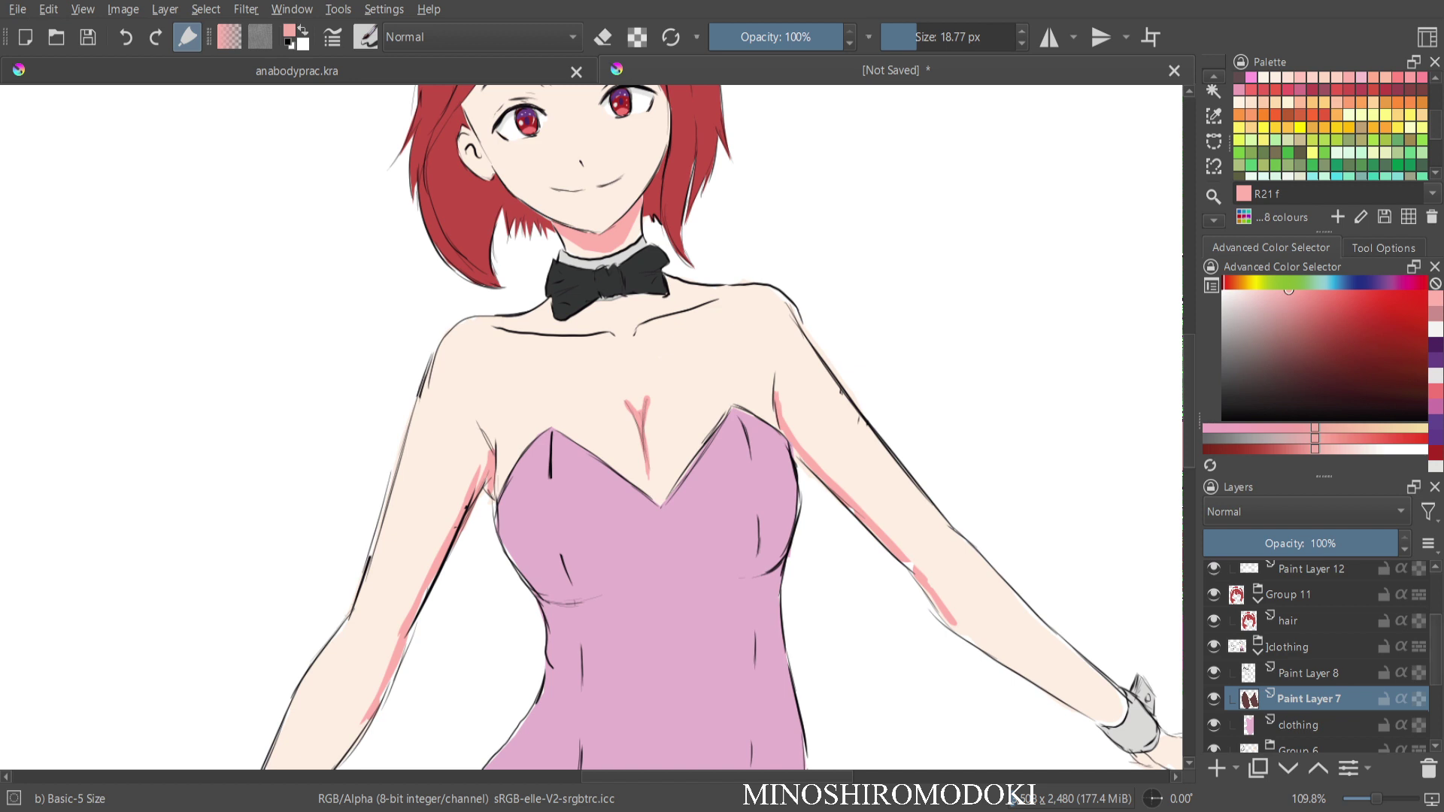
scroll(1324, 654, down, 3)
click(1313, 726)
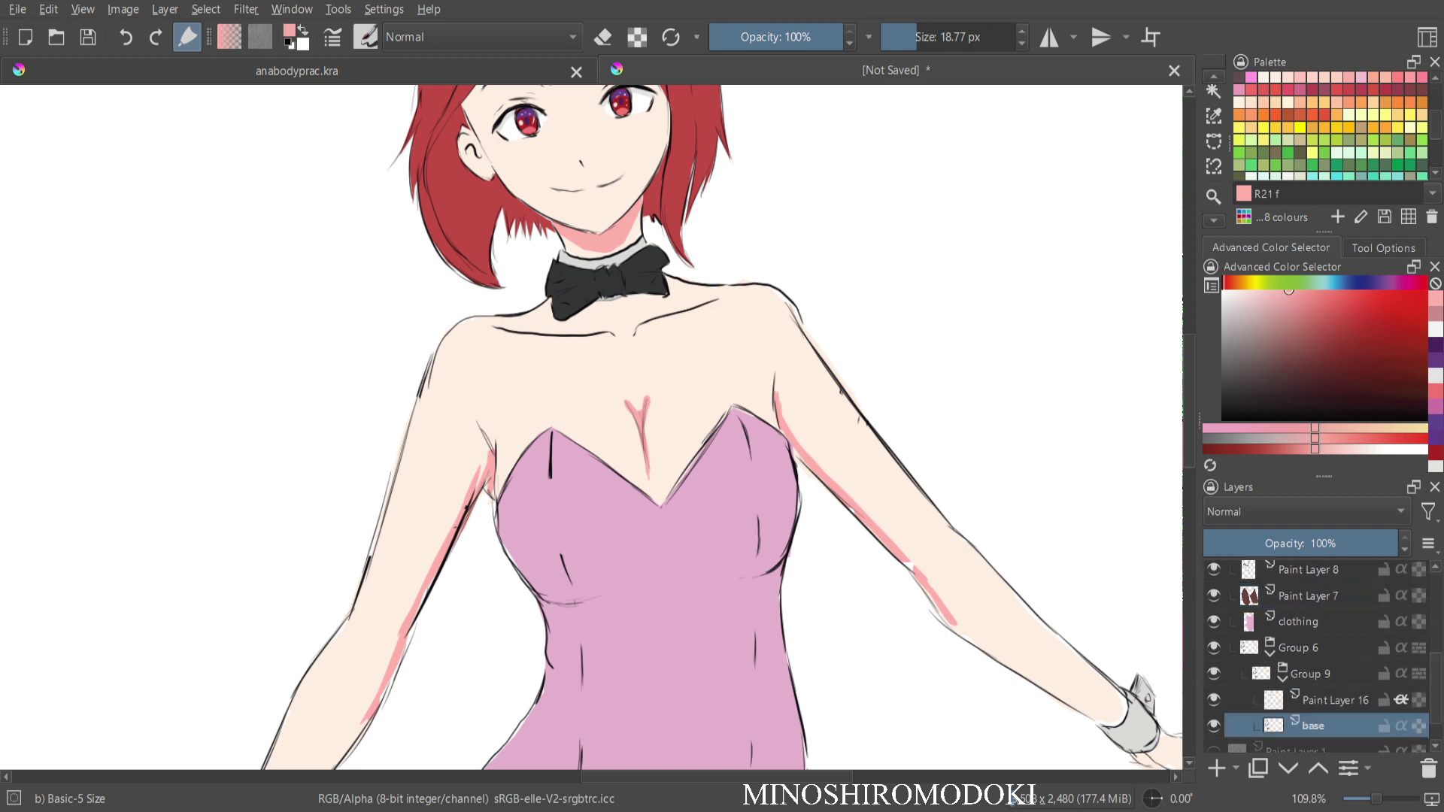
ctrl+click(886, 502)
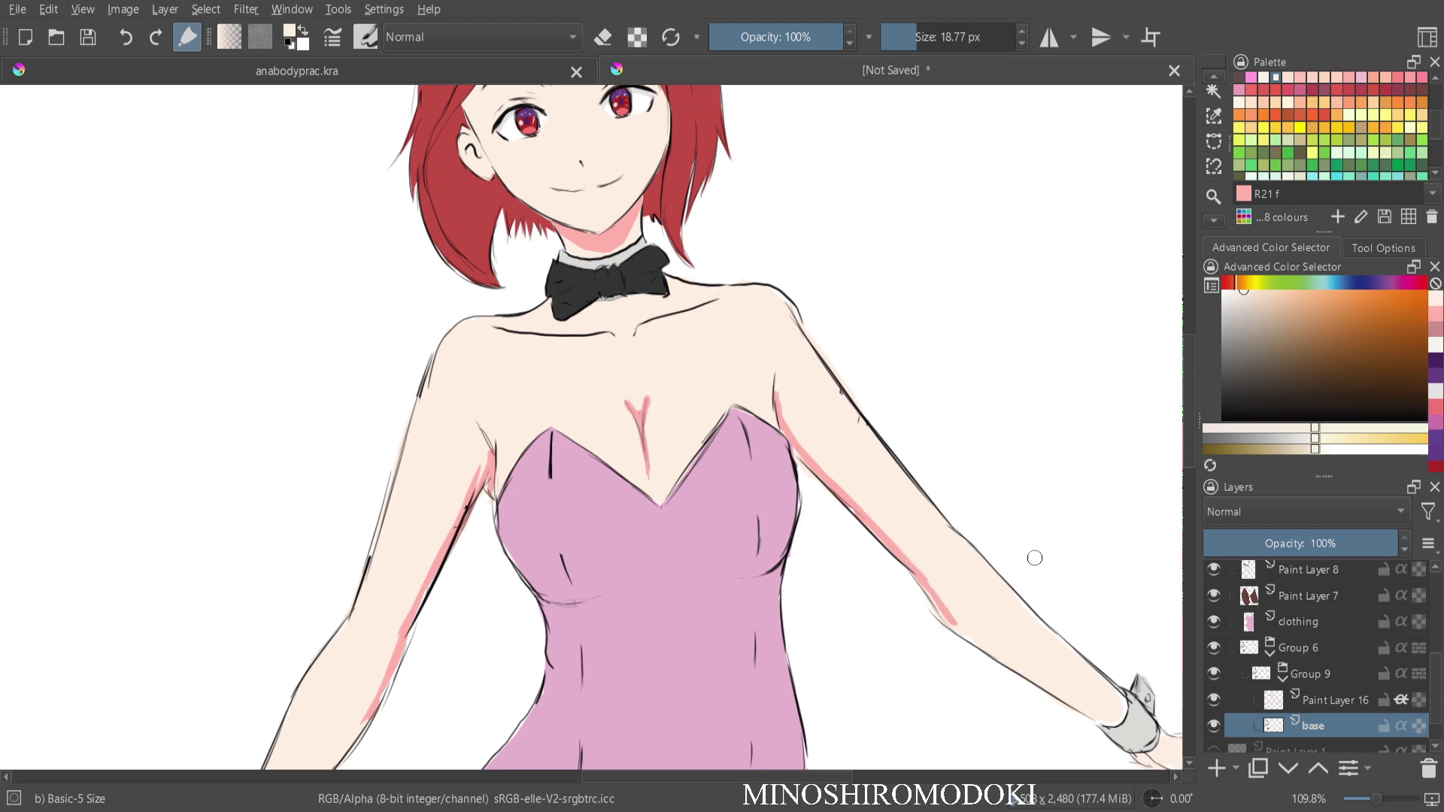
key(Page_Up)
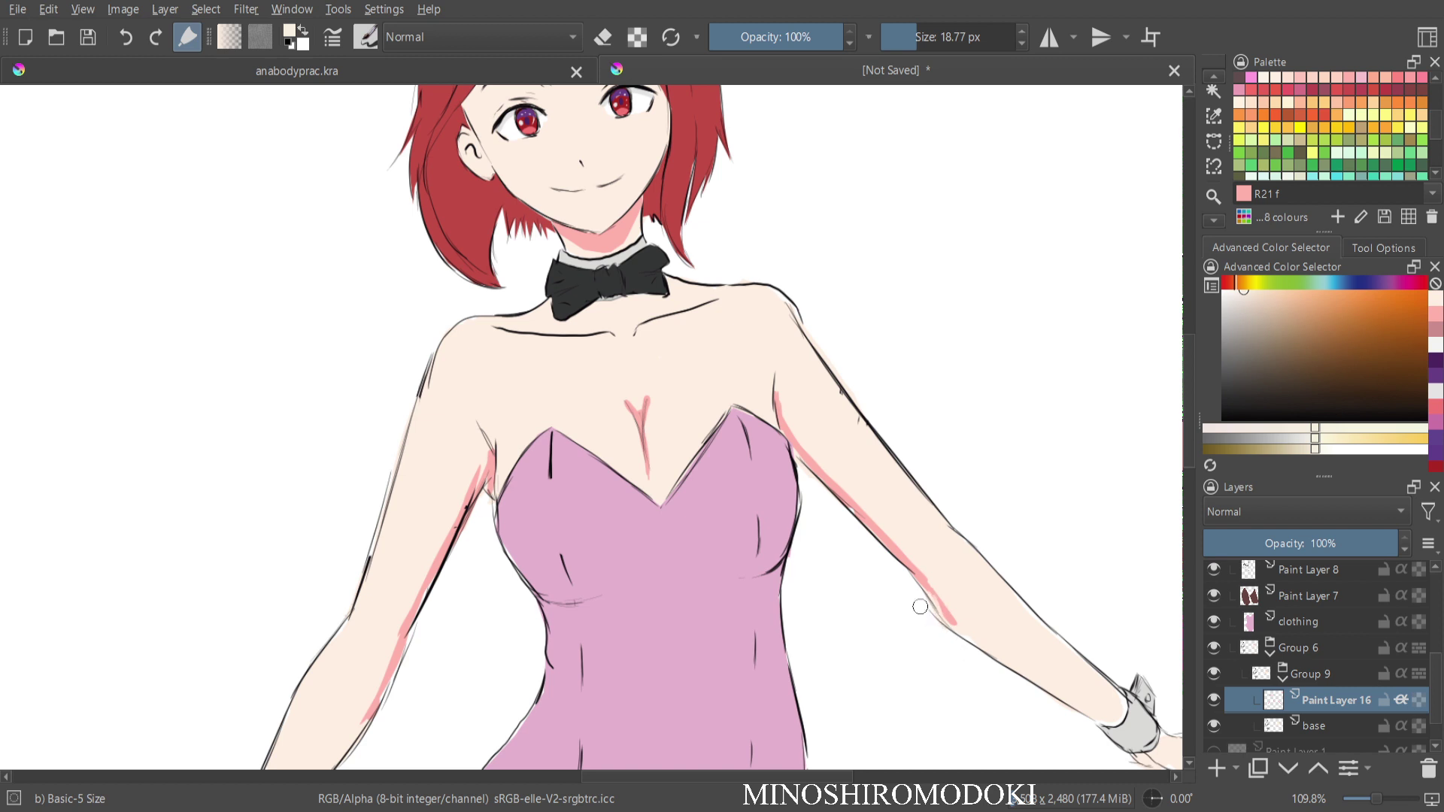
Try brown and greyish-tan shadow colours near the elbow of the arm with the visible wrist cuff, undoing each test stroke.
click(966, 542)
key(ctrl+z)
click(1297, 327)
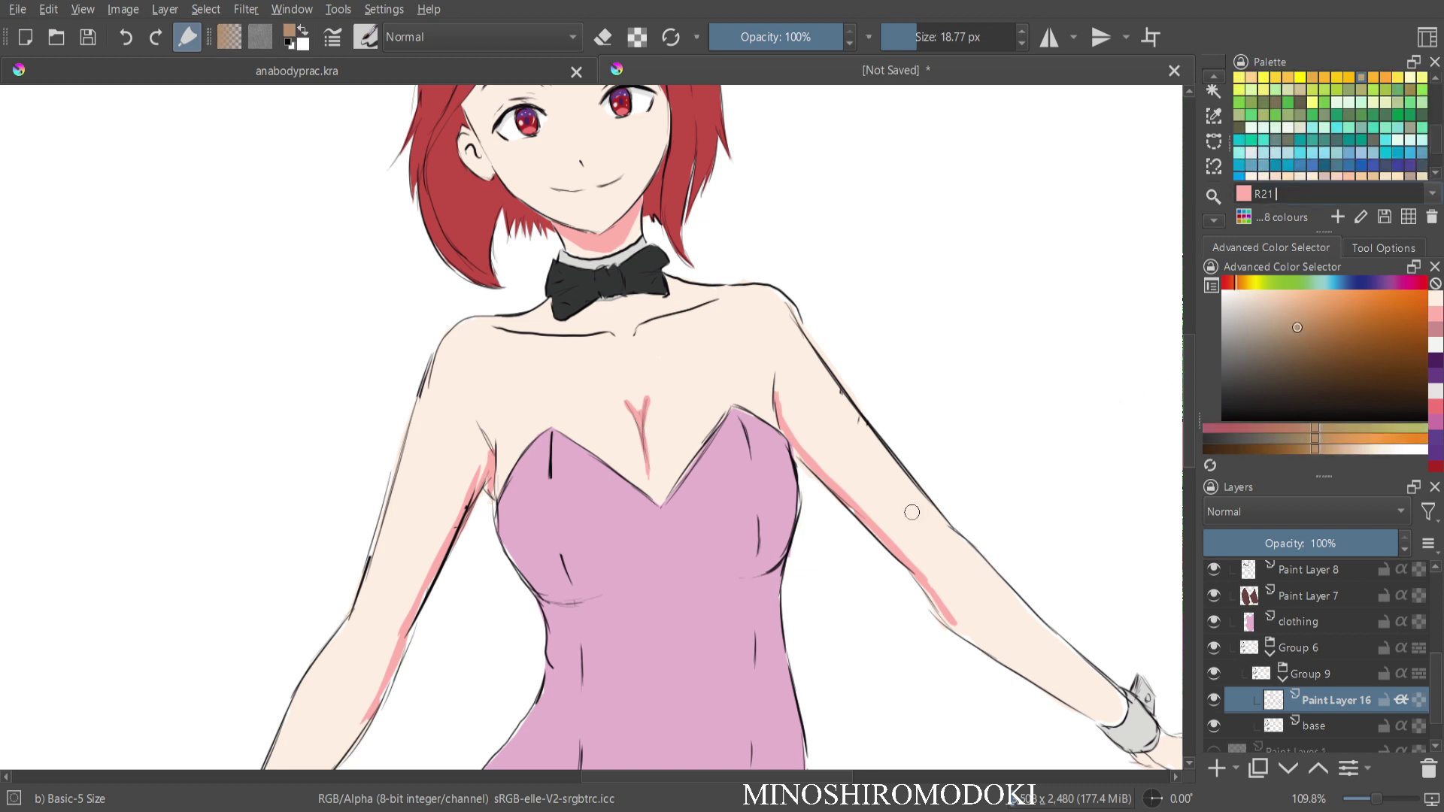
drag(931, 593, 948, 622)
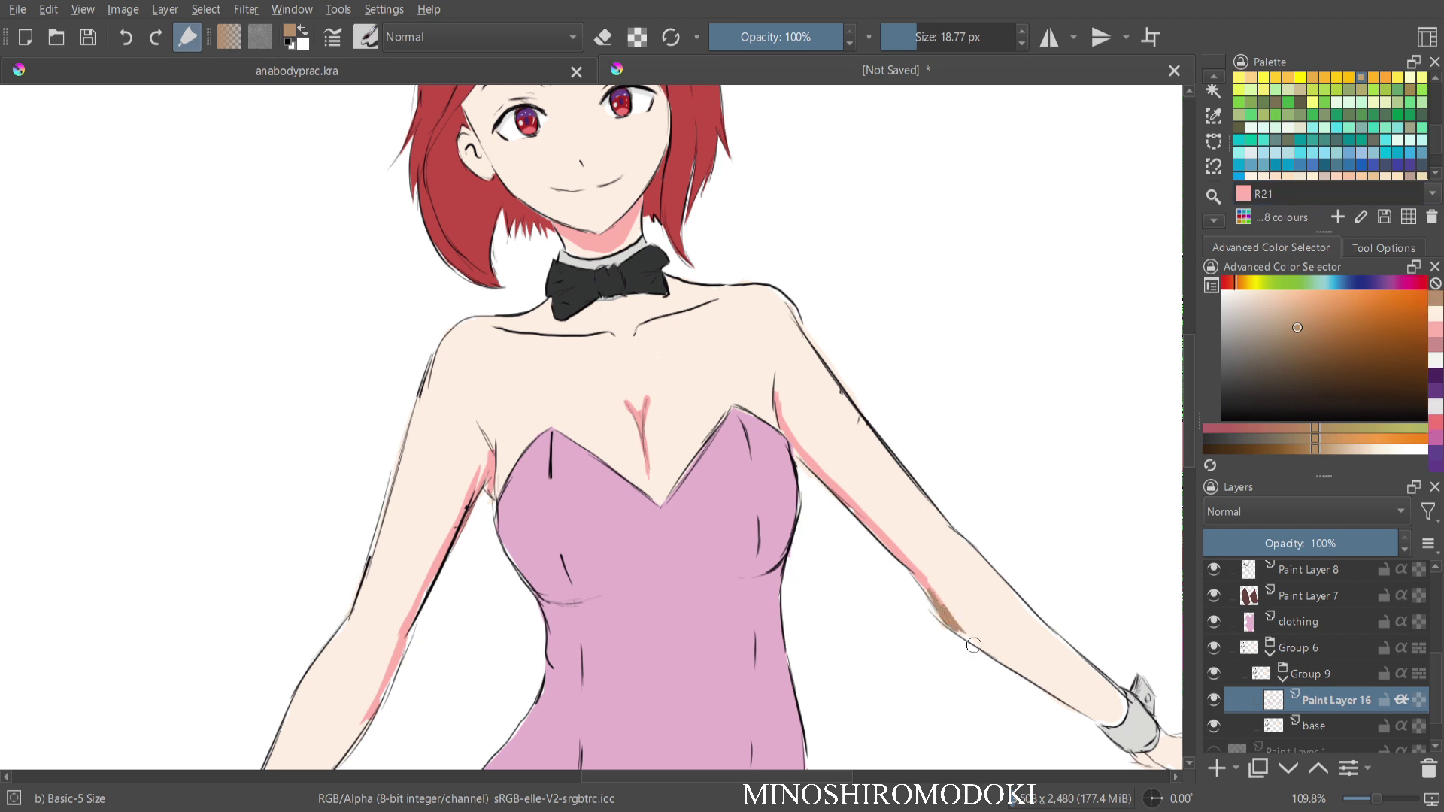
key(ctrl+z)
mouse_move(1298, 327)
mouse_down()
mouse_move(1284, 303)
mouse_move(1262, 319)
mouse_up()
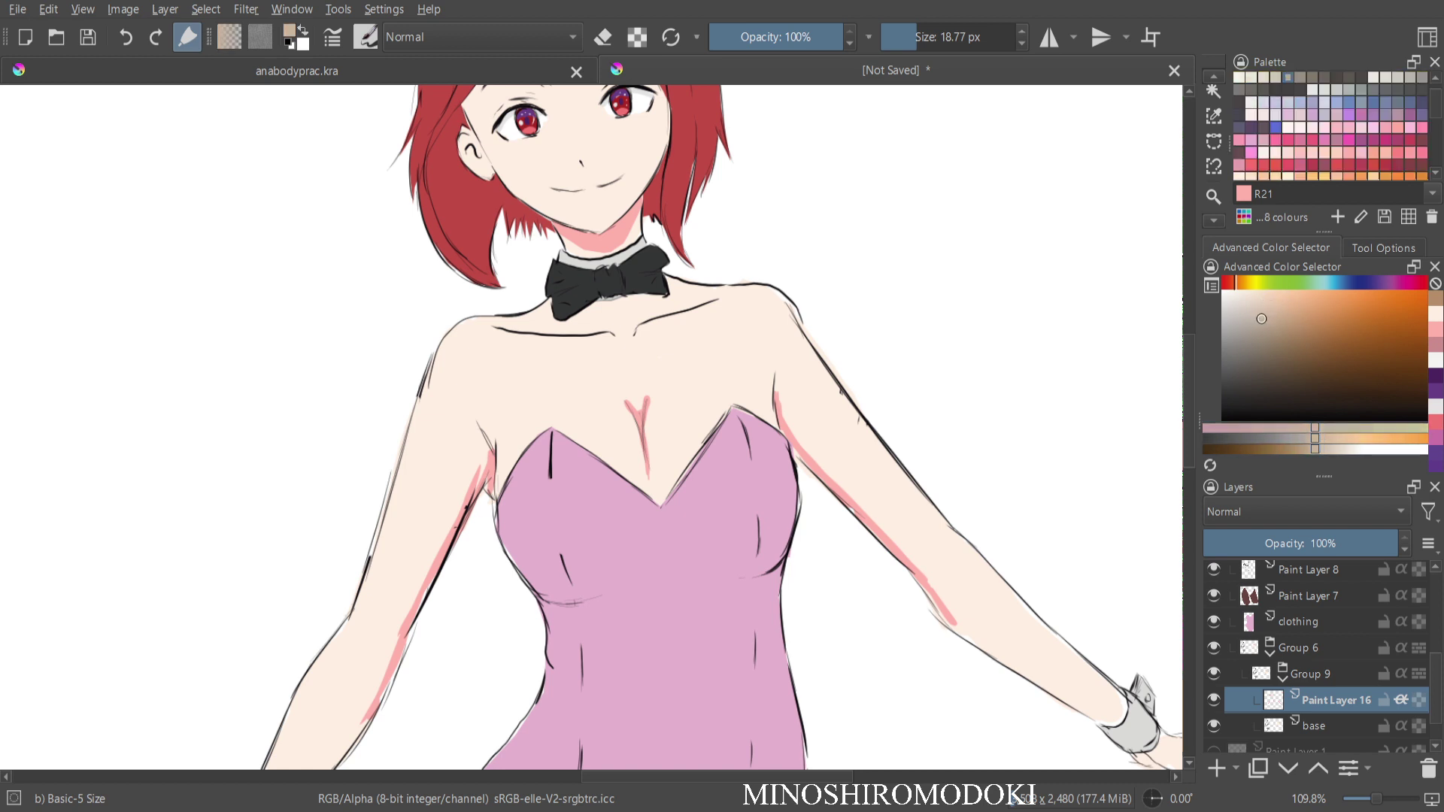
click(1303, 194)
click(1087, 402)
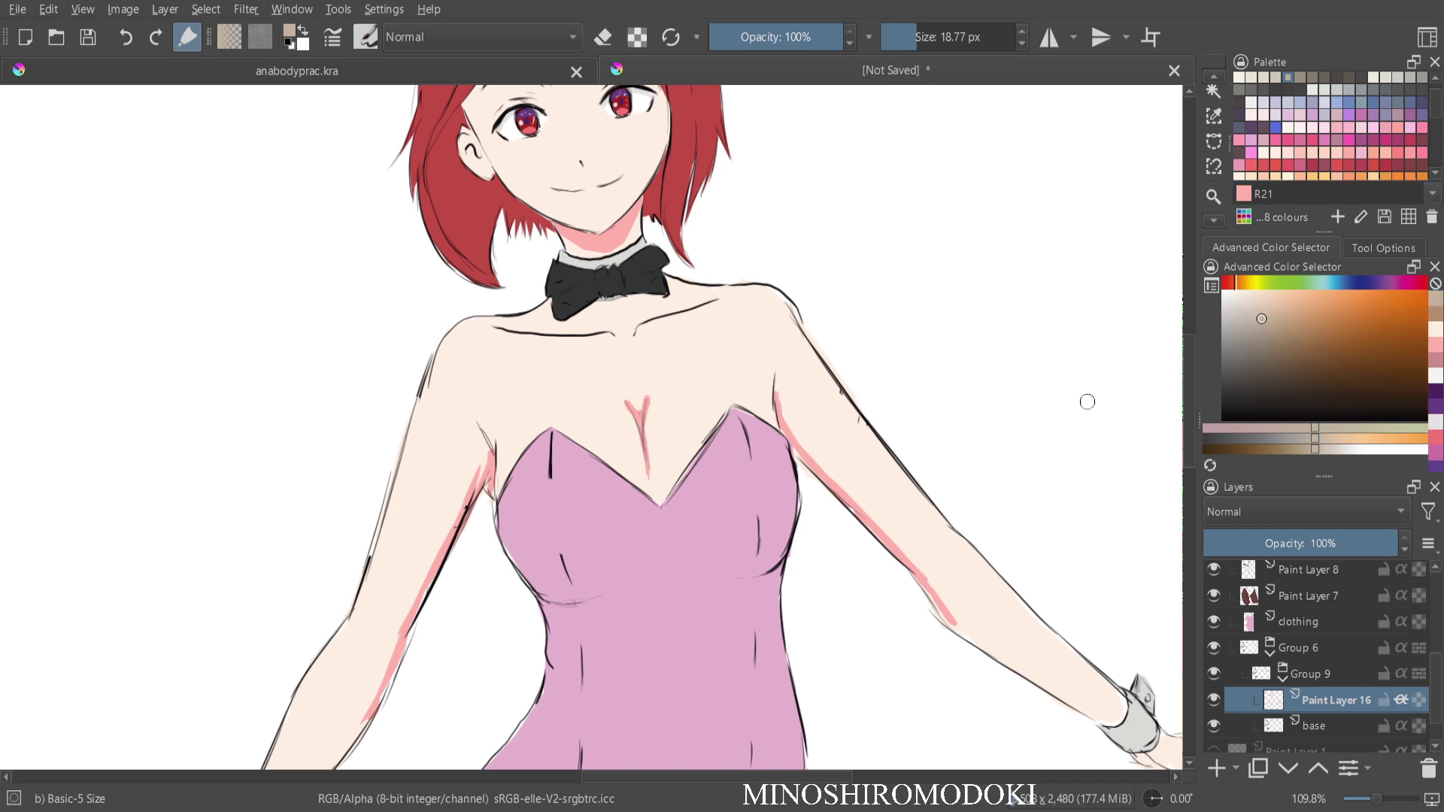
drag(923, 580, 953, 620)
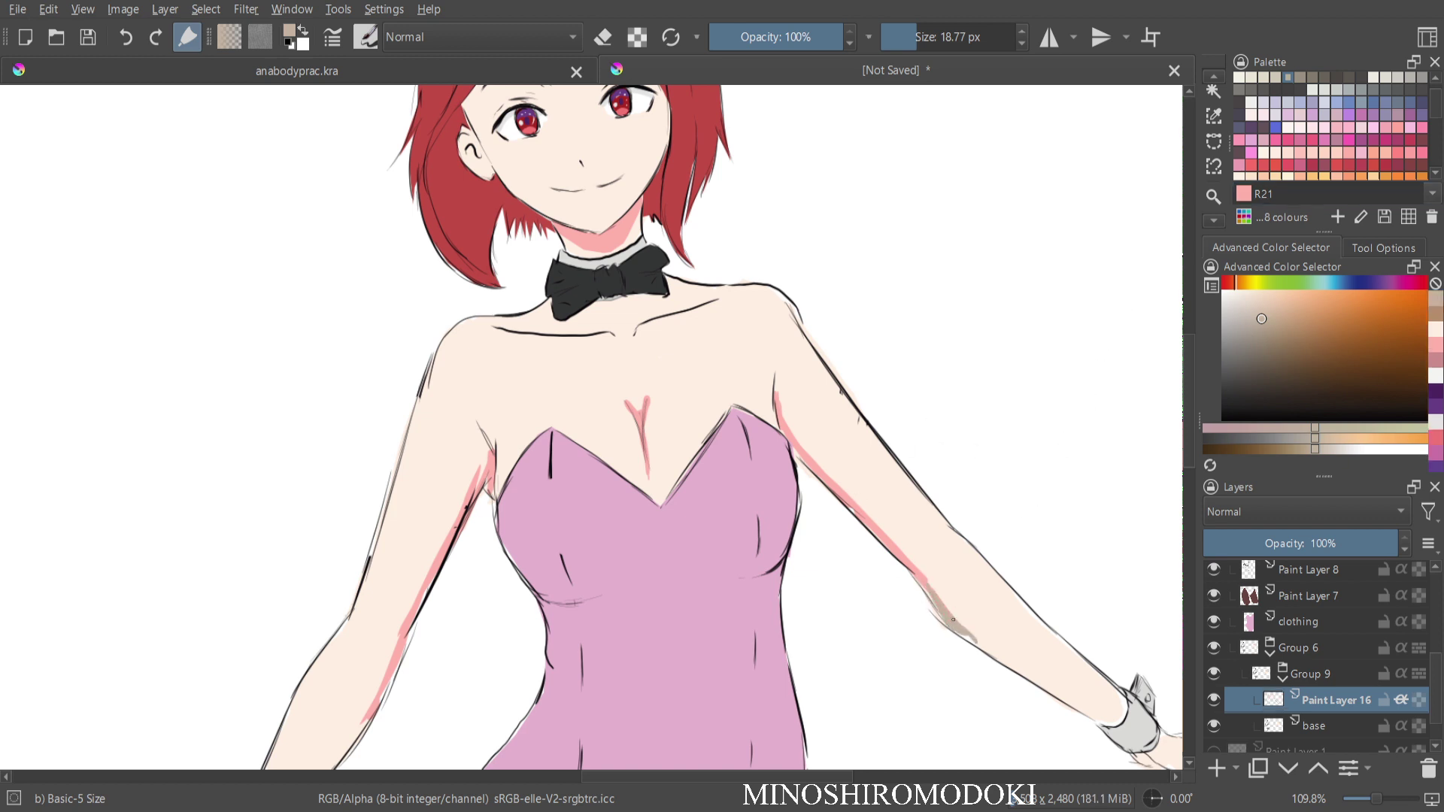
key(ctrl+z)
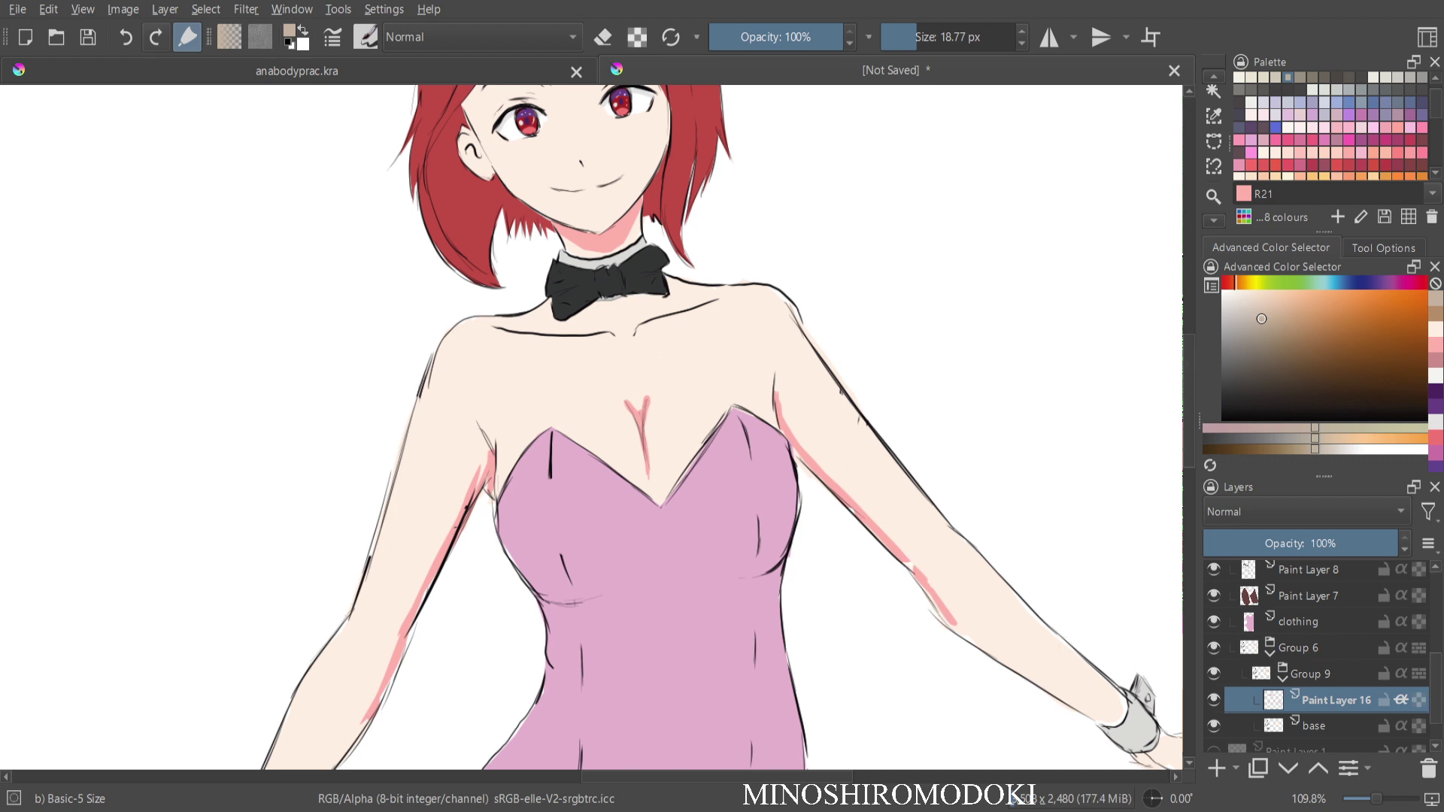
drag(1261, 319, 1374, 312)
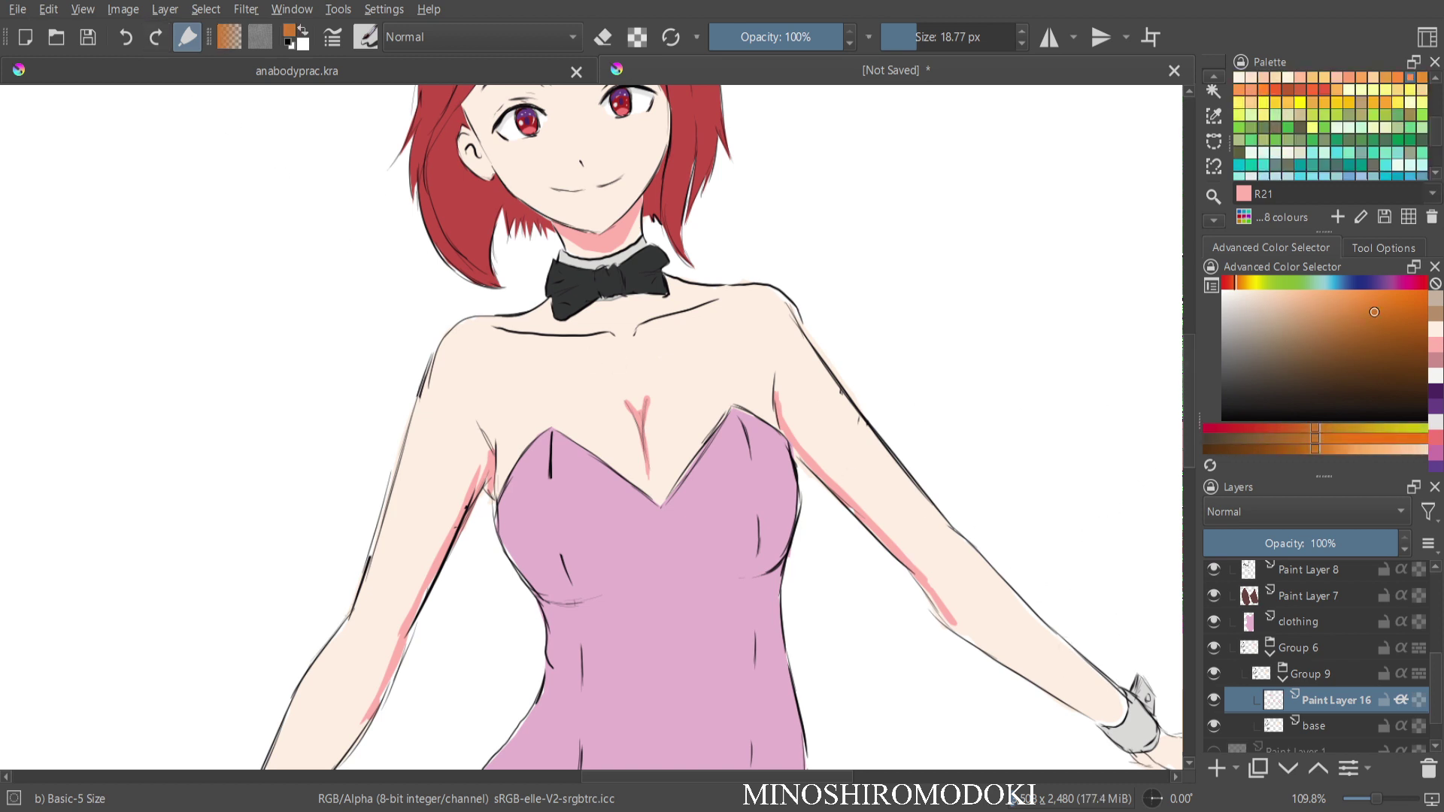
Choose the palette colour R21 and paint shadows along the upper forearm's lower edge and at both elbow creases.
click(1339, 194)
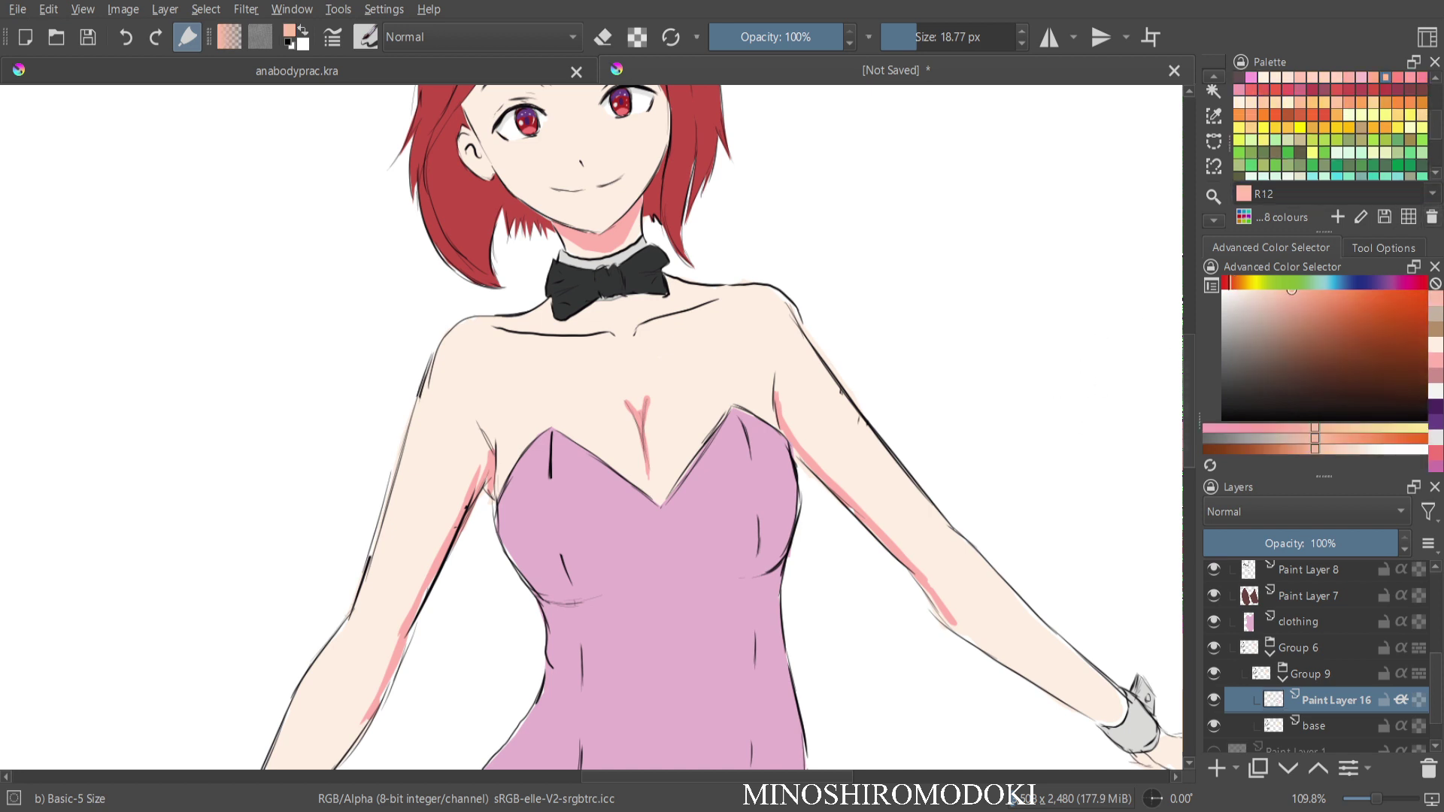
click(1350, 78)
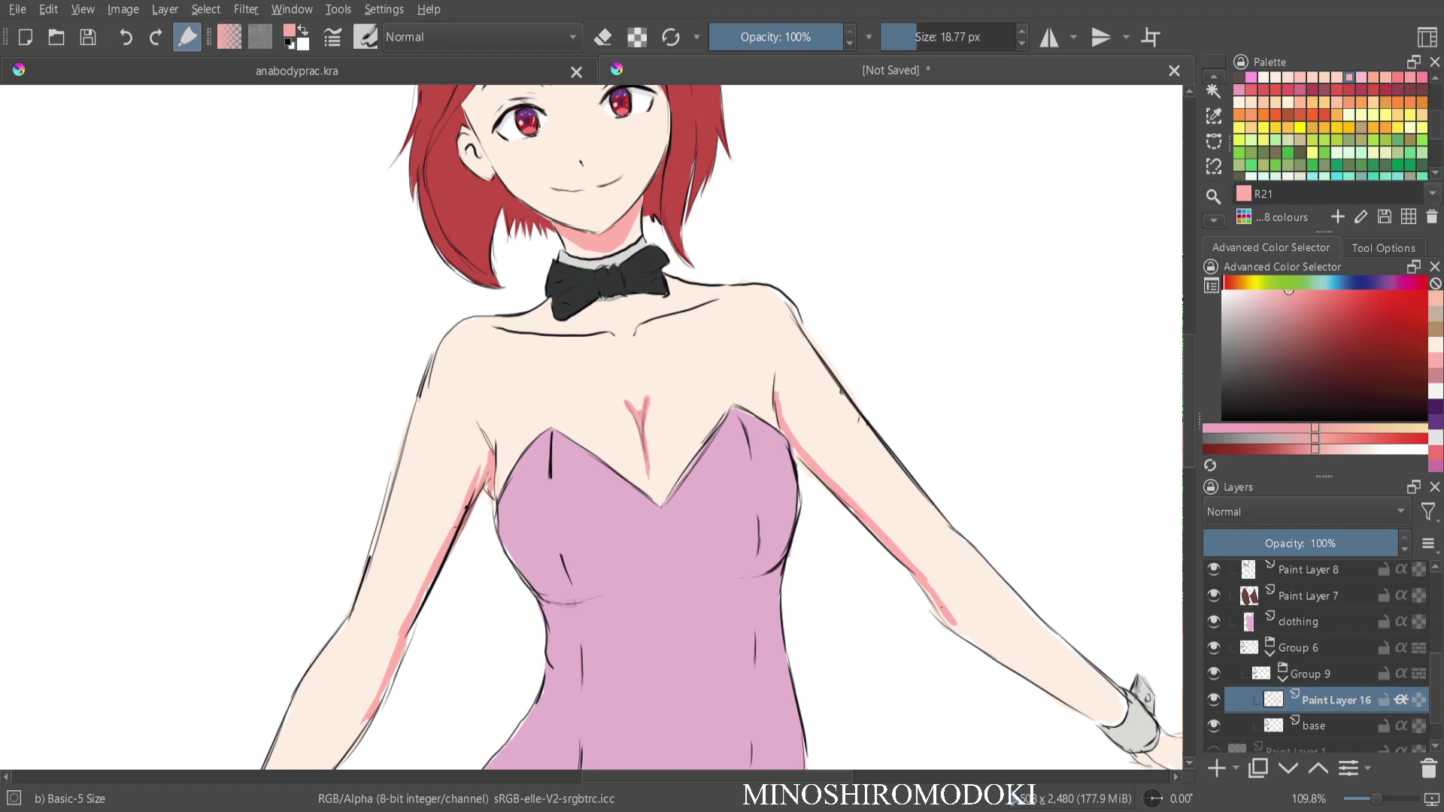
drag(960, 633, 982, 647)
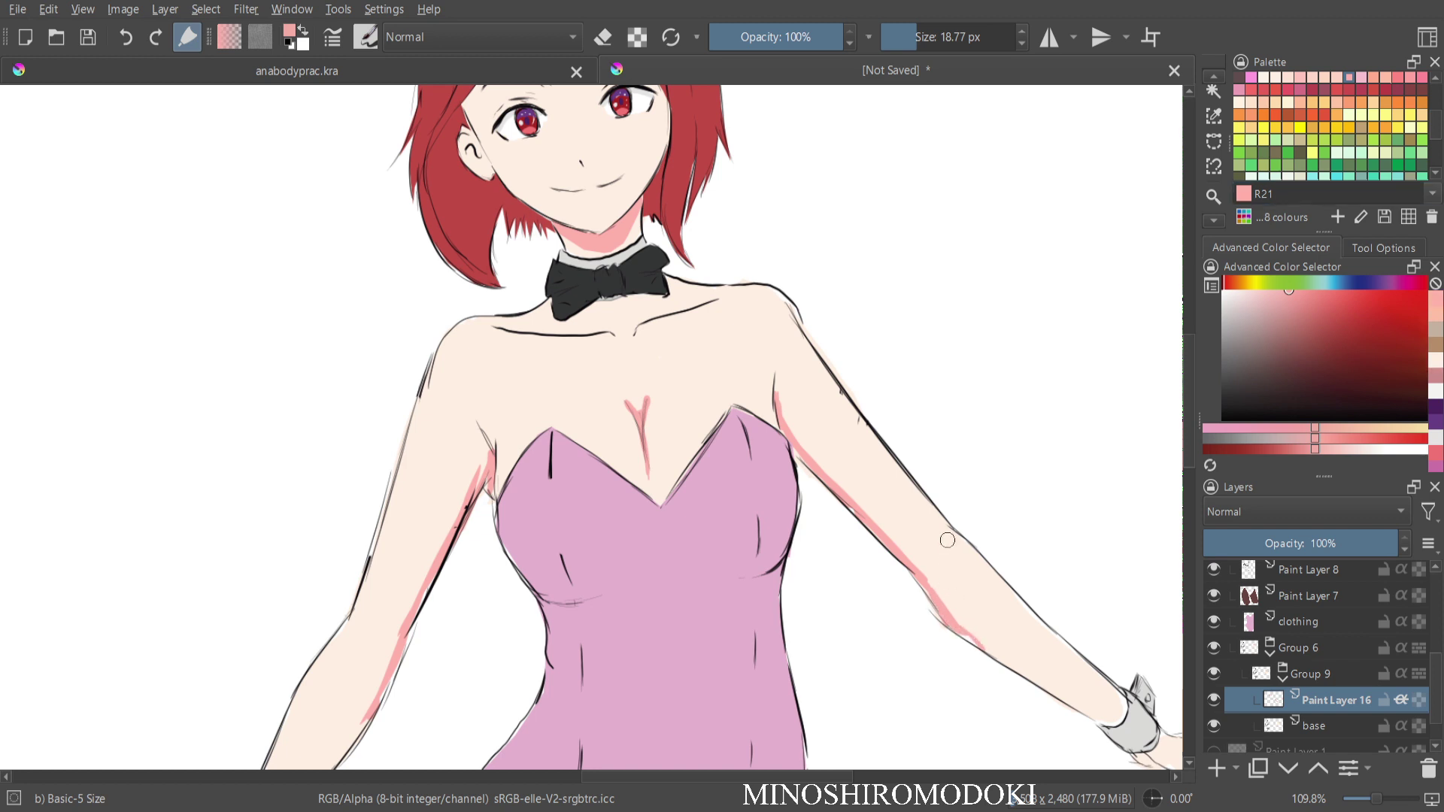
drag(936, 566, 931, 562)
Paint R21 shadows along the neckline beneath the bow tie and widen the shadows at both armpits.
drag(490, 319, 526, 317)
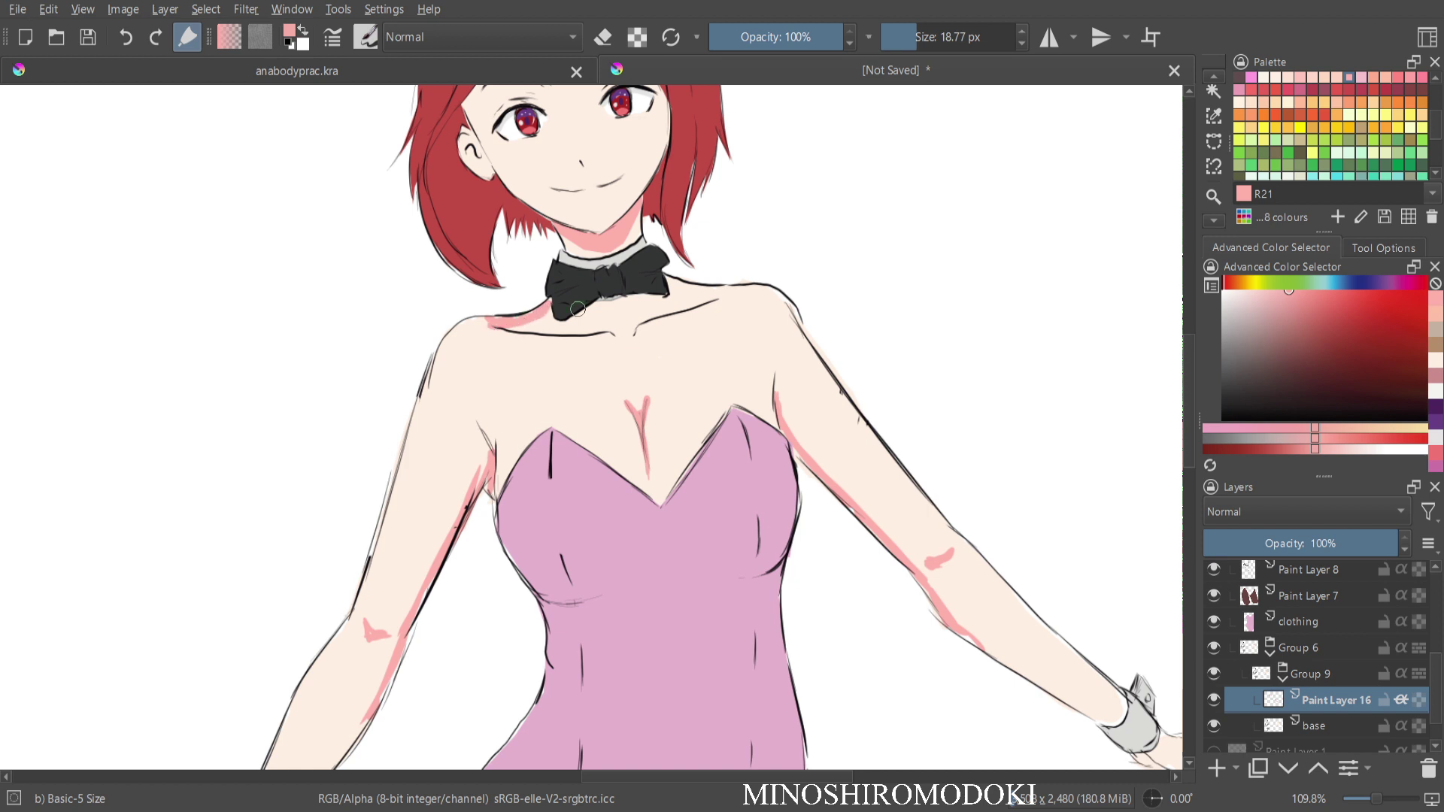
mouse_move(584, 311)
mouse_down()
mouse_move(687, 290)
mouse_move(665, 280)
mouse_move(696, 289)
mouse_move(665, 298)
mouse_up()
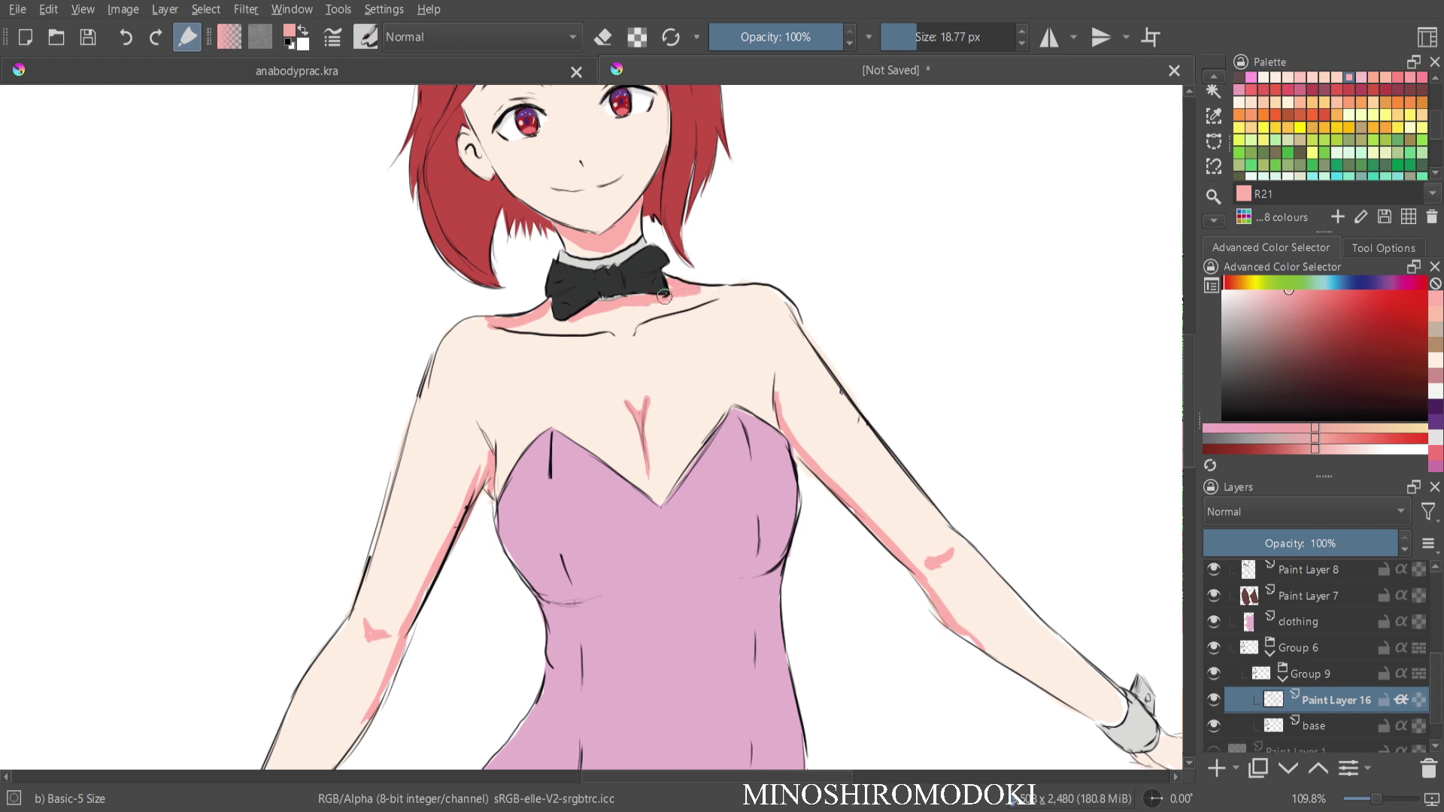
drag(498, 447, 495, 495)
drag(771, 419, 778, 433)
Paint R21 shadows along the cheek edge and around the eyes, undoing the trial blush marks on the cheek.
scroll(752, 330, down, 4)
scroll(768, 332, up, 5)
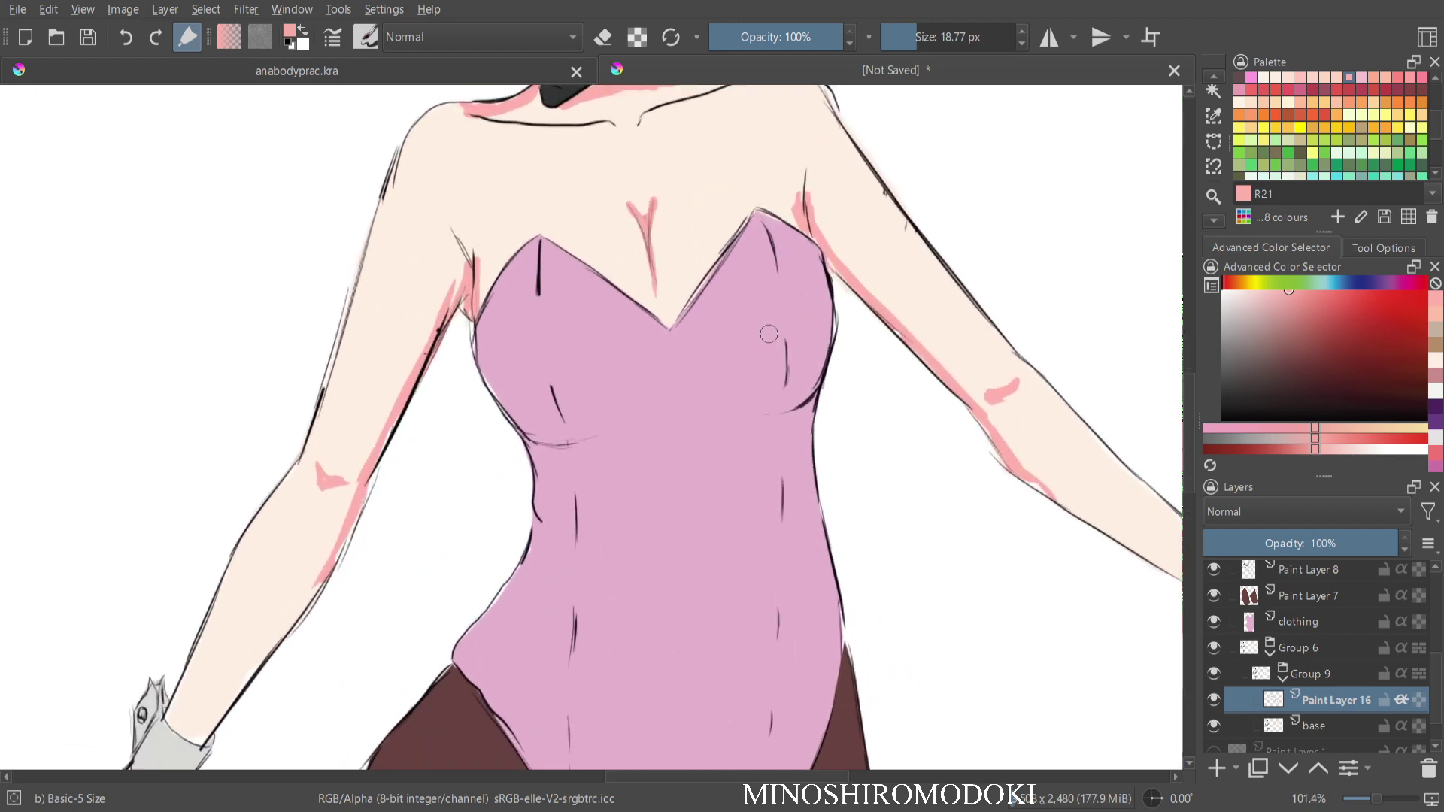
scroll(607, 218, up, 1)
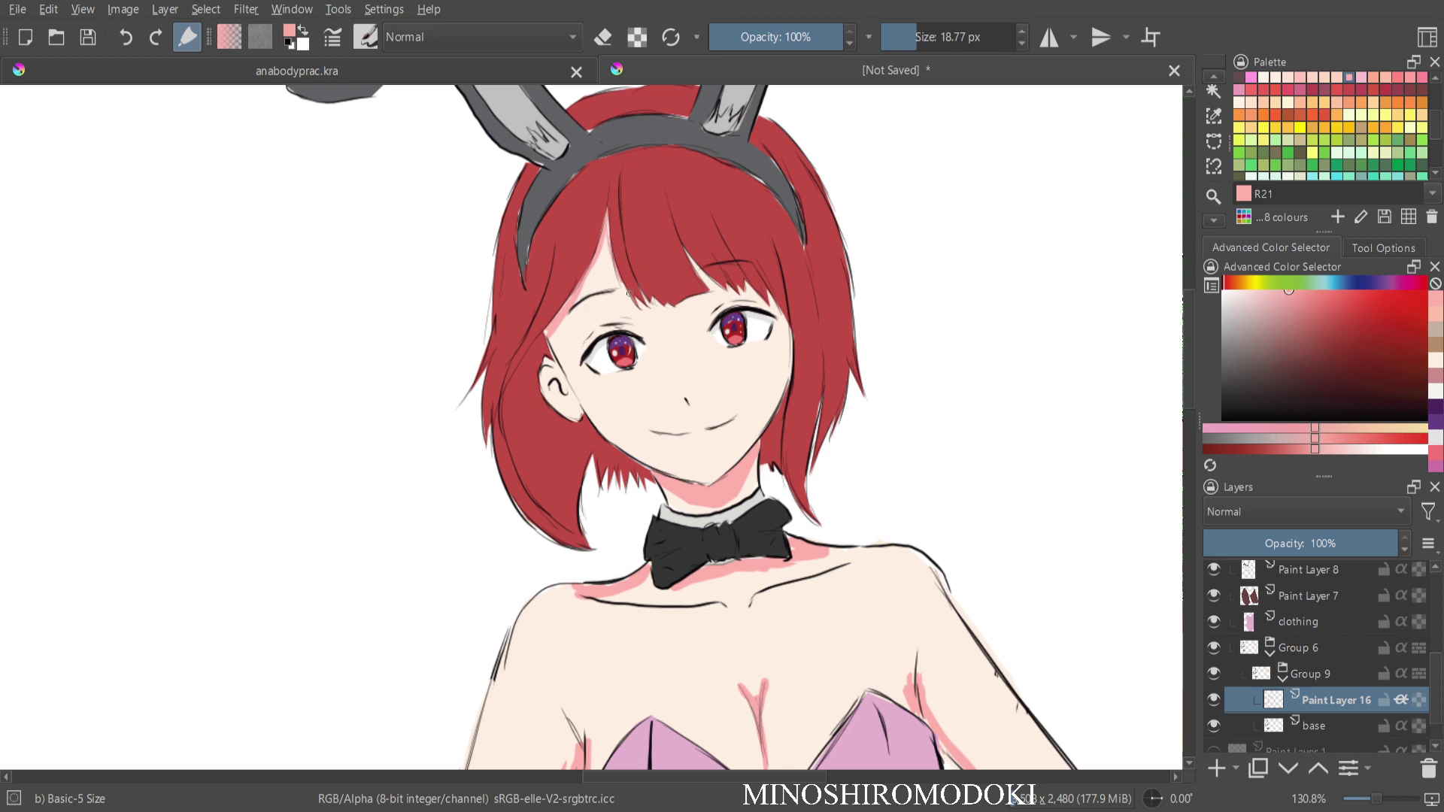
mouse_move(684, 252)
mouse_down()
mouse_move(713, 282)
mouse_move(772, 293)
mouse_move(784, 395)
mouse_up()
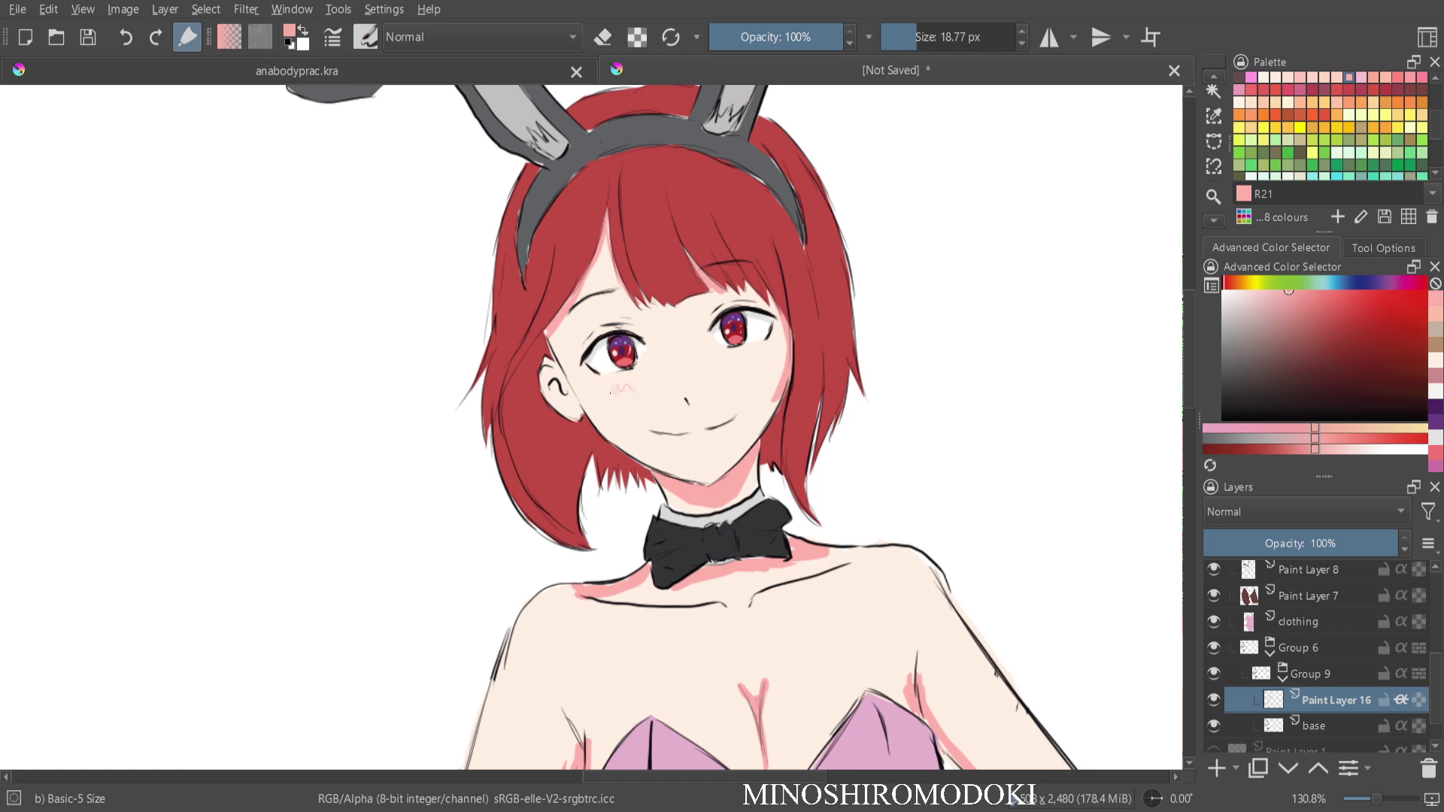
key(ctrl+z)
drag(612, 389, 631, 387)
key(ctrl+z)
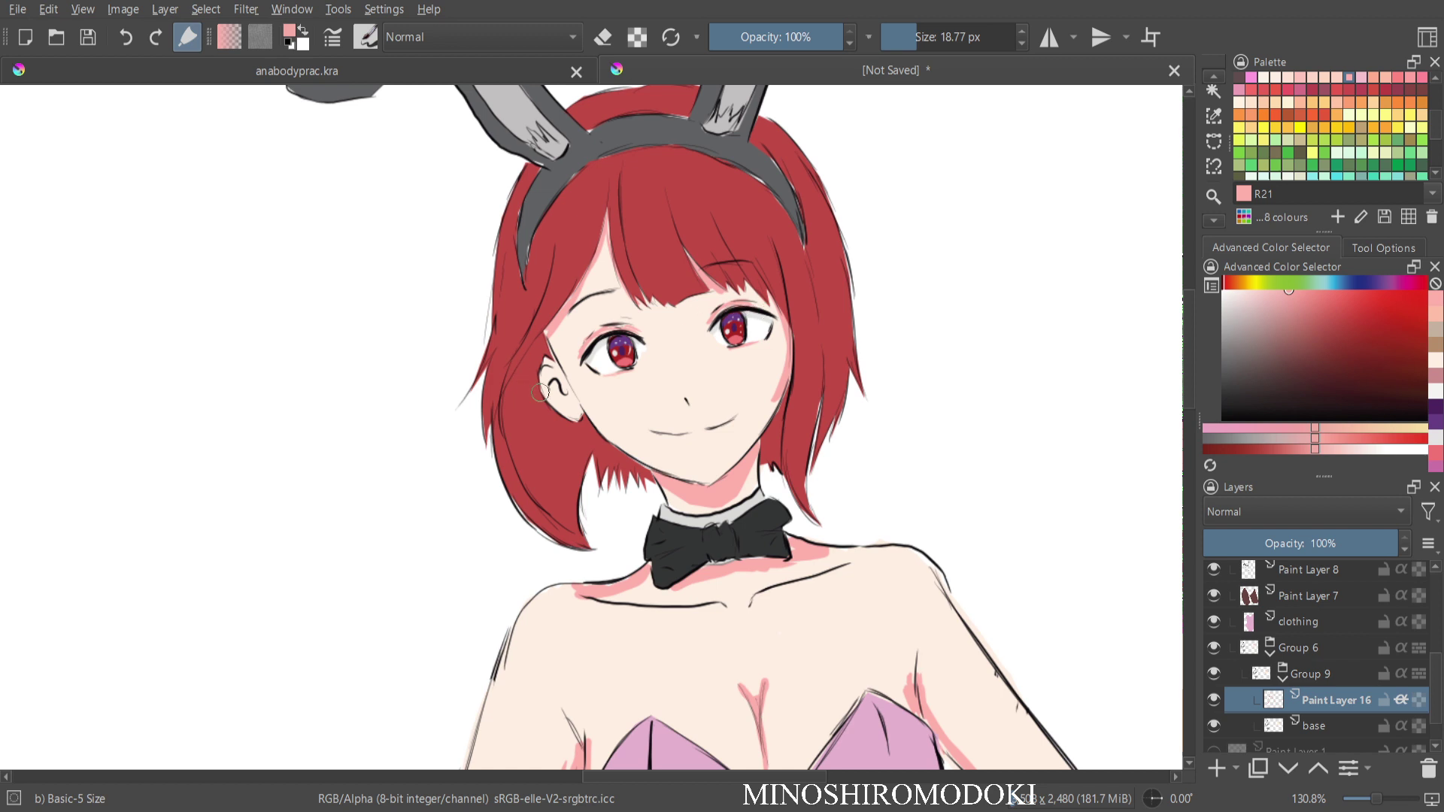
Shade the inside of the ear with R21, undoing the misplaced strokes.
drag(561, 390, 554, 383)
key(ctrl+z)
drag(557, 364, 550, 337)
key(ctrl+z)
Pick E04 from the recent colours as the darker skin shadow colour.
scroll(951, 289, down, 2)
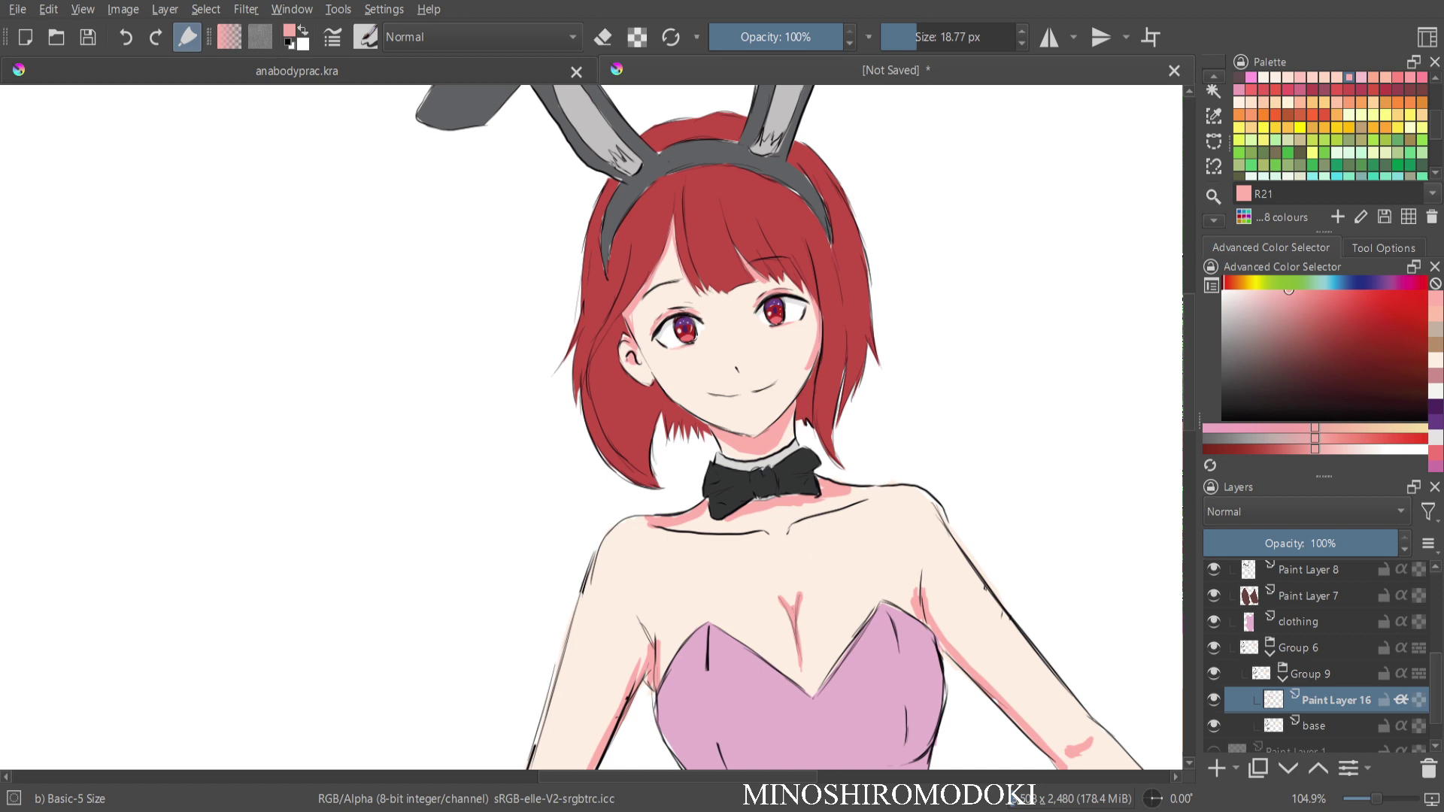
scroll(1324, 655, down, 2)
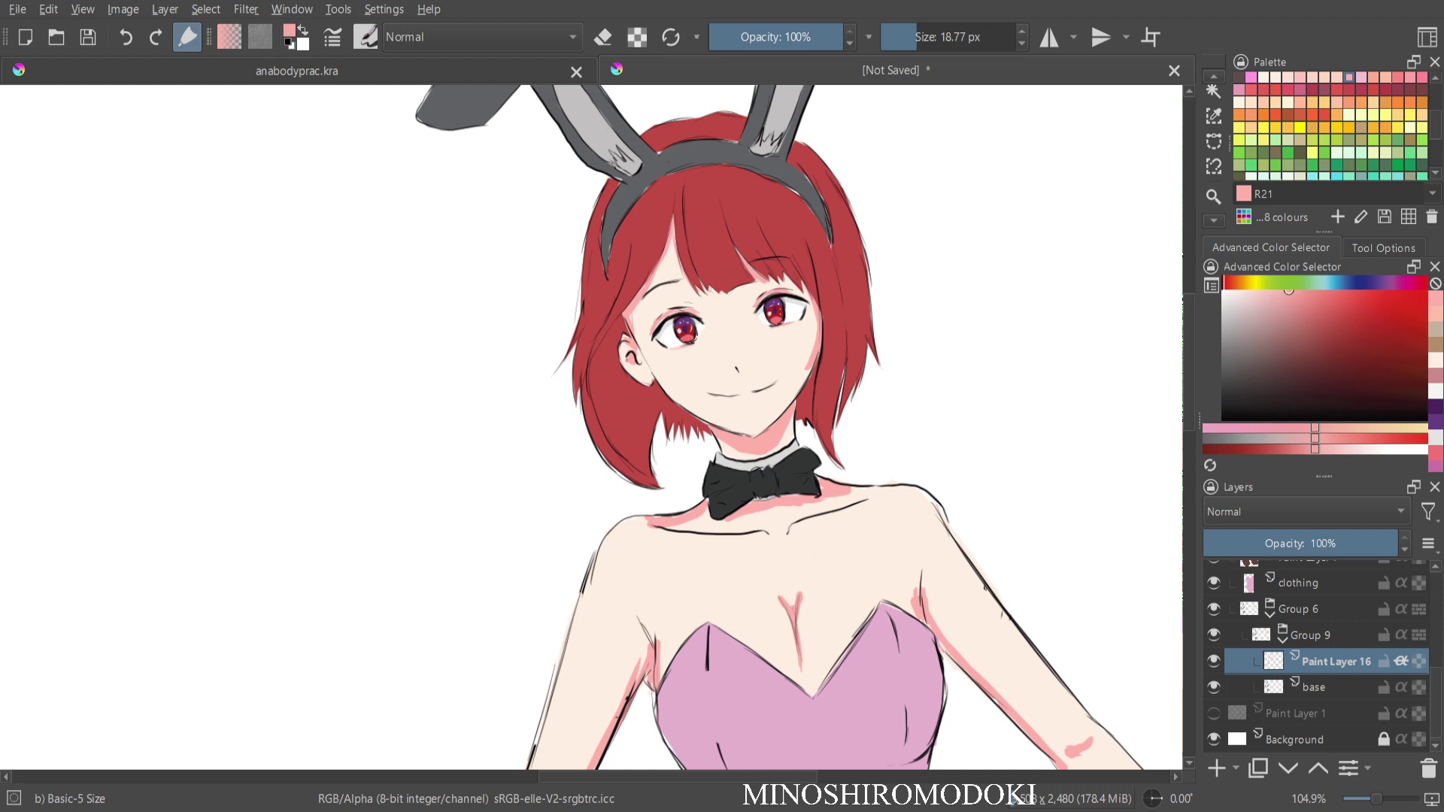
click(1436, 376)
scroll(789, 495, up, 5)
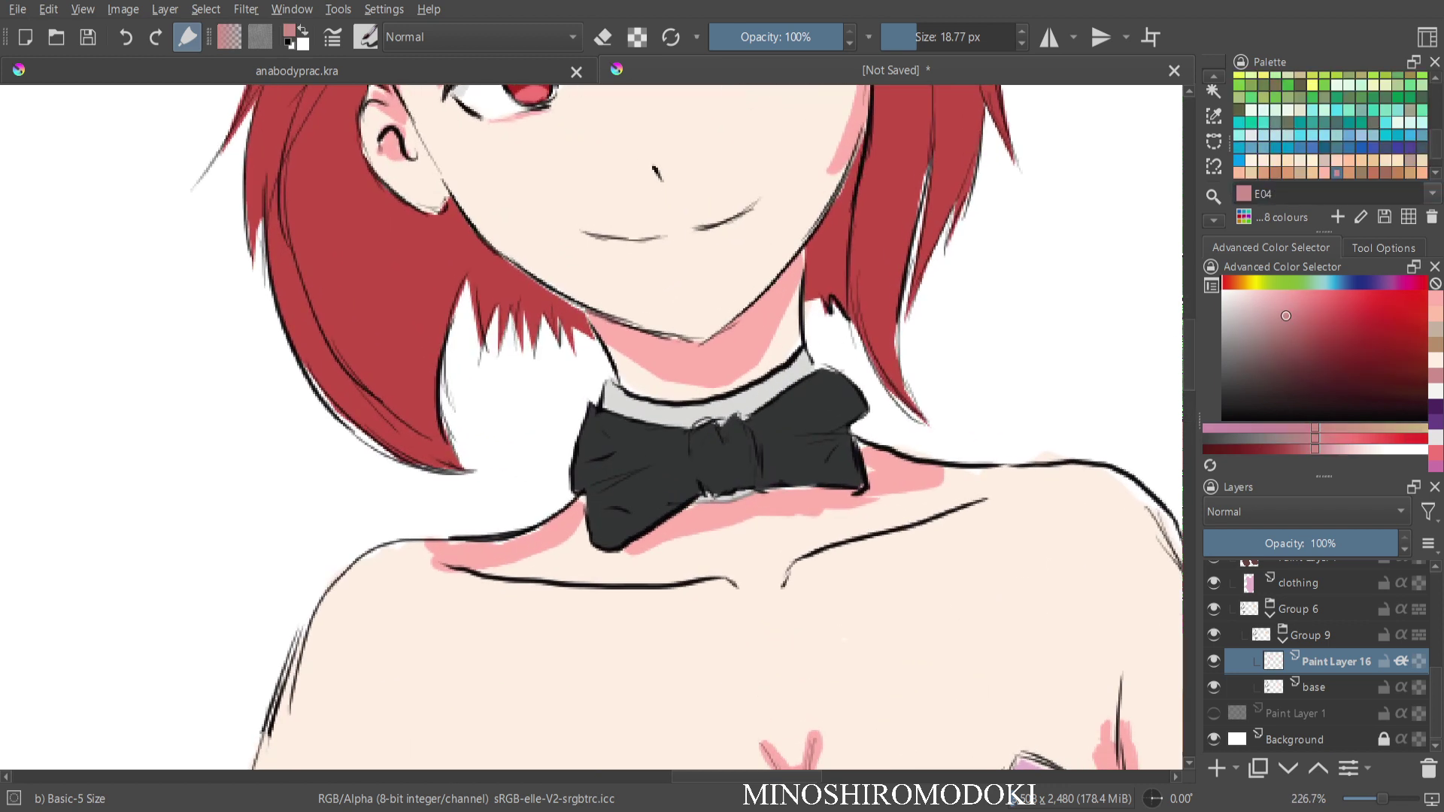
scroll(753, 312, up, 1)
Try an E04 shadow under the chin directly on Paint Layer 16, and undo it.
mouse_move(751, 313)
mouse_down()
mouse_move(715, 347)
mouse_move(603, 323)
mouse_move(710, 361)
mouse_move(677, 350)
mouse_move(705, 361)
mouse_move(775, 299)
mouse_up()
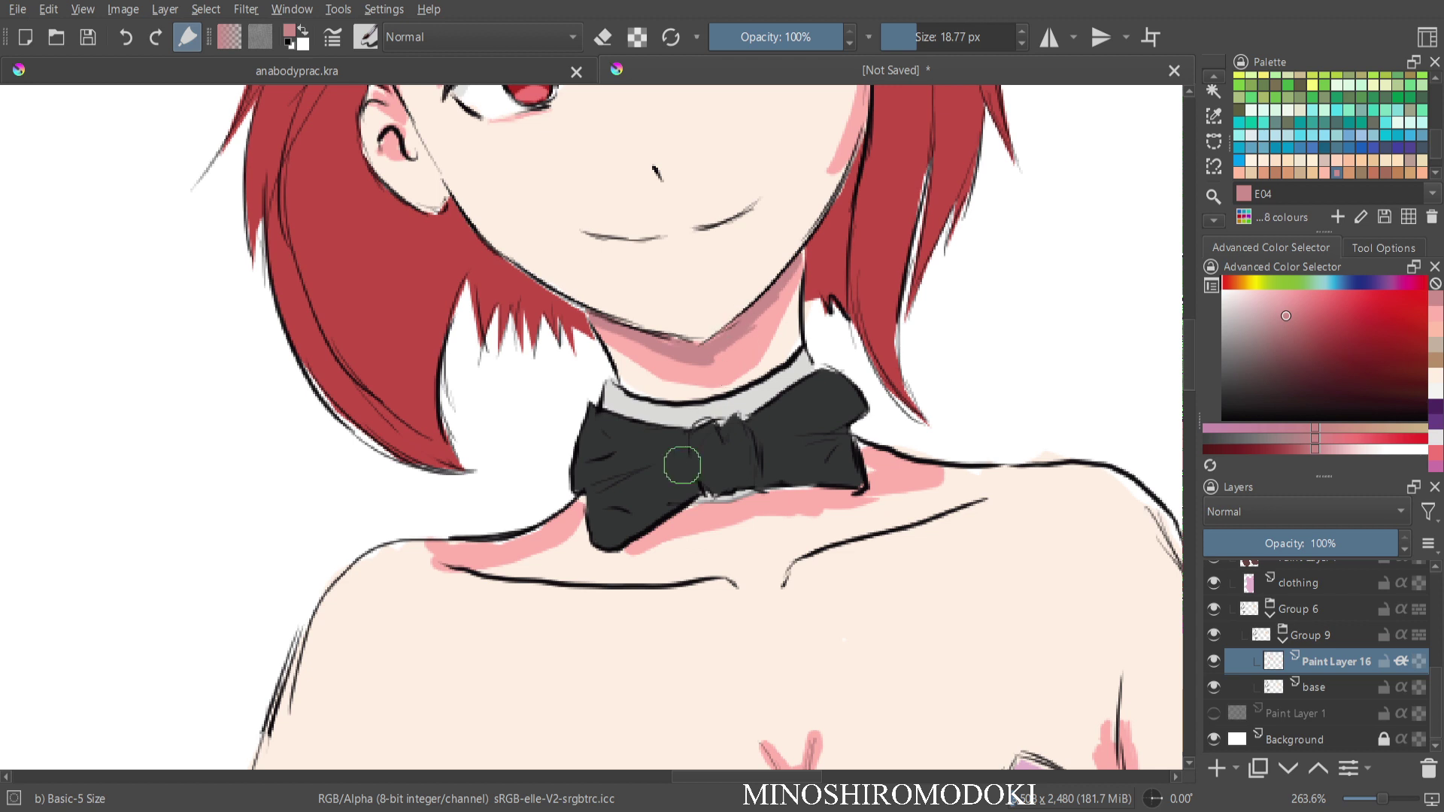
key(ctrl+z)
key(ctrl+z)
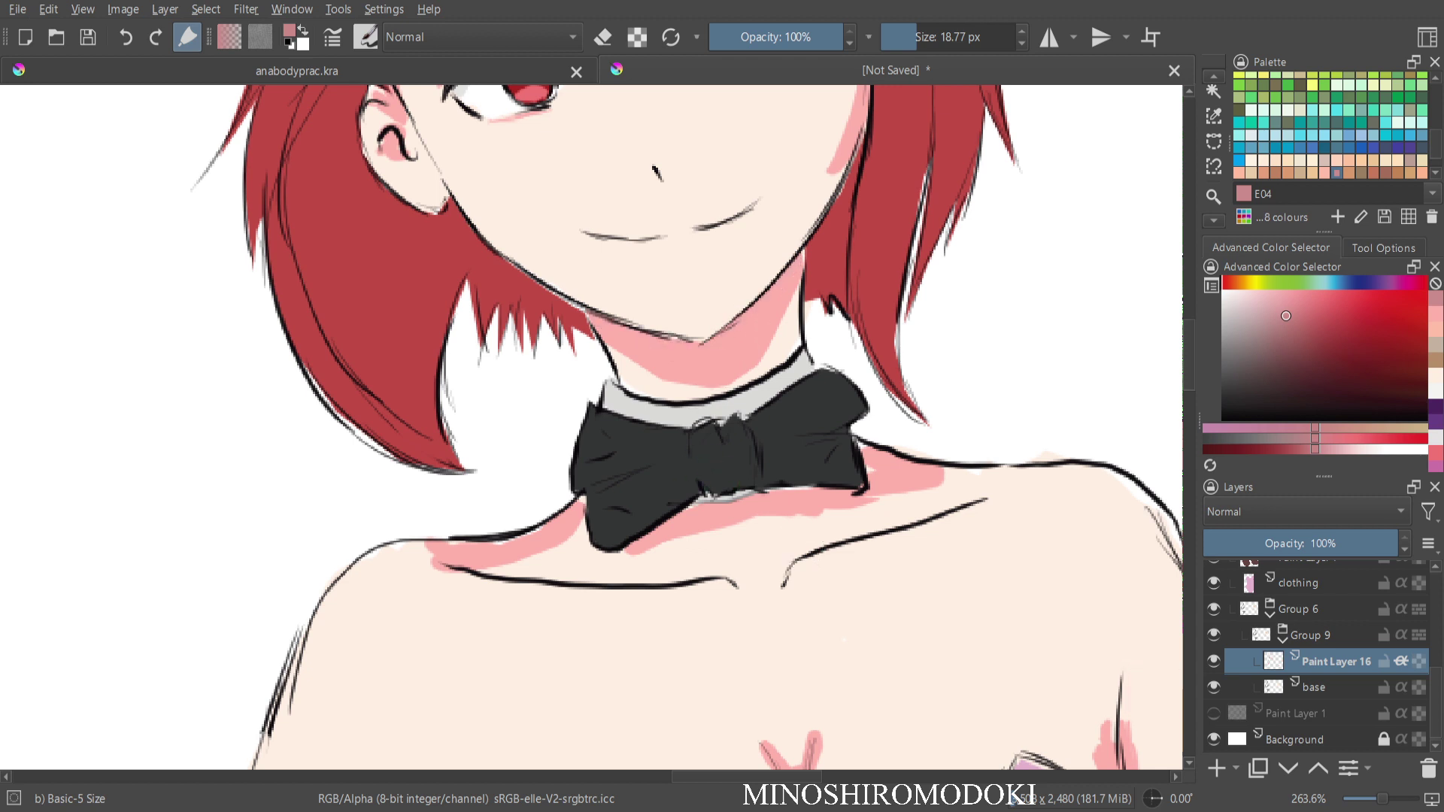
Add a new layer above Paint Layer 16 and paint an E04 shadow on the neck along the jawline.
key(Insert)
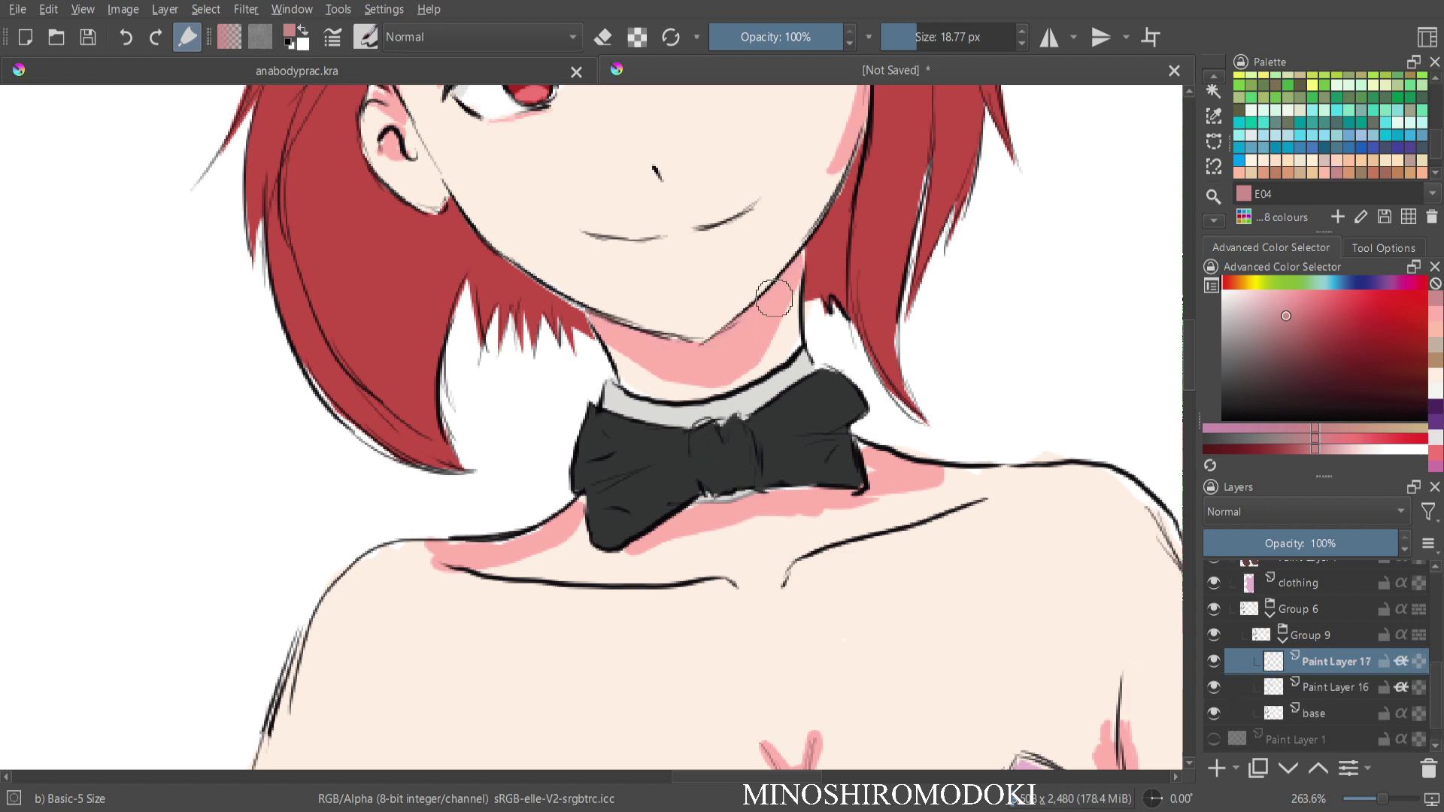
mouse_move(716, 344)
mouse_down()
mouse_move(767, 296)
mouse_move(710, 348)
mouse_up()
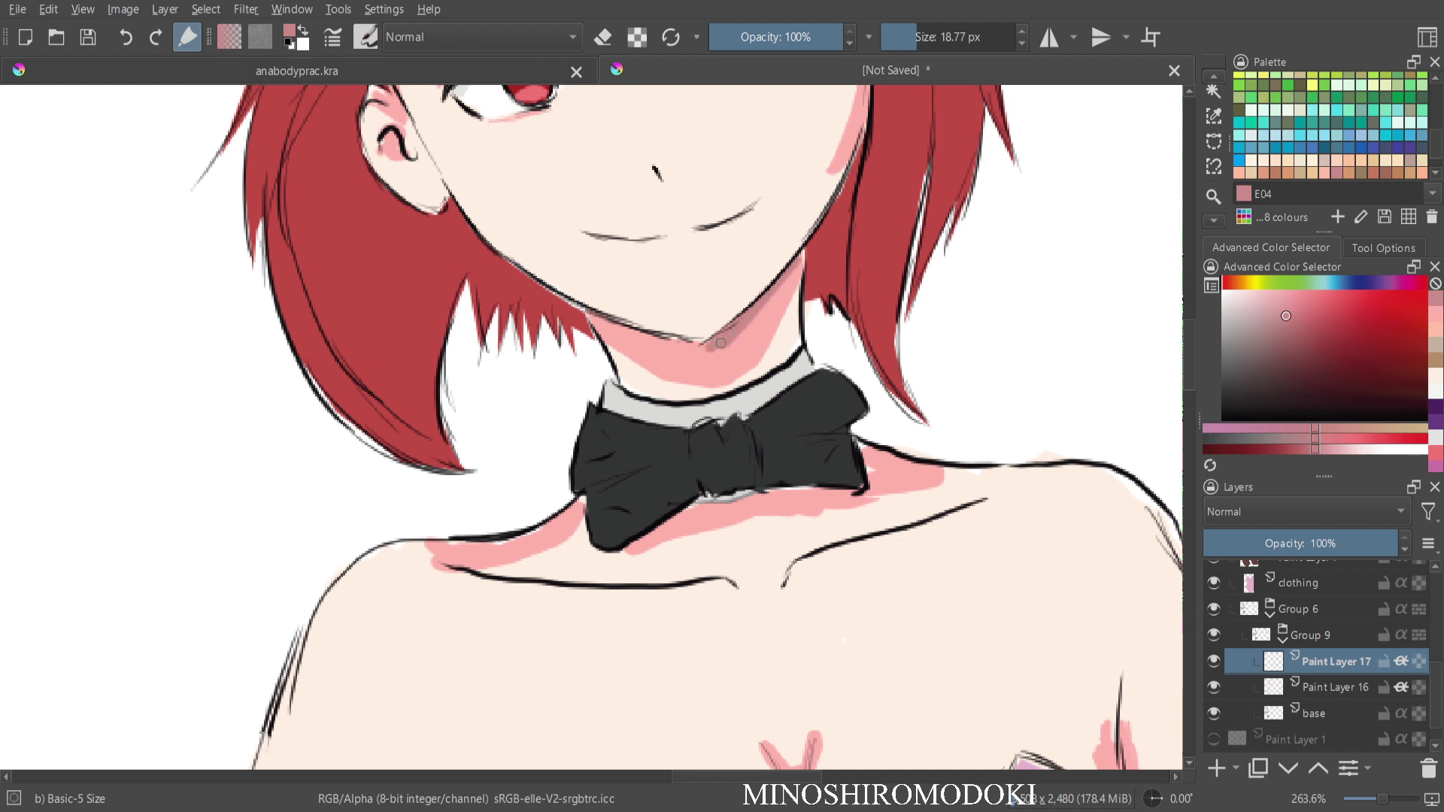
mouse_move(591, 317)
mouse_down()
mouse_move(694, 357)
mouse_move(645, 339)
mouse_move(709, 347)
mouse_up()
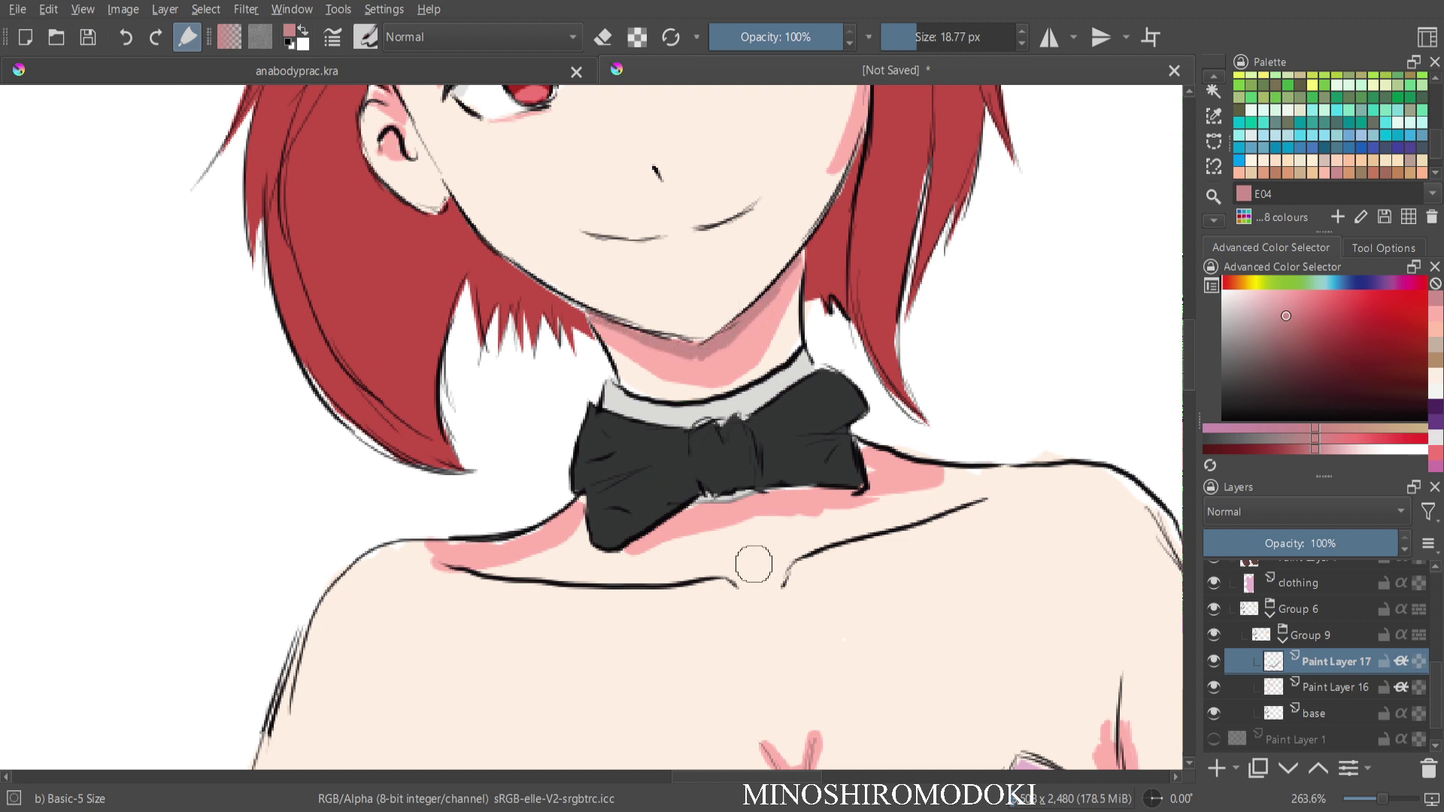
Switch to the Copic Marker - Regular (blender) brush, reduce it to 9 px and blend the E04 shadow into the neck shading.
scroll(751, 572, down, 2)
drag(648, 644, 548, 348)
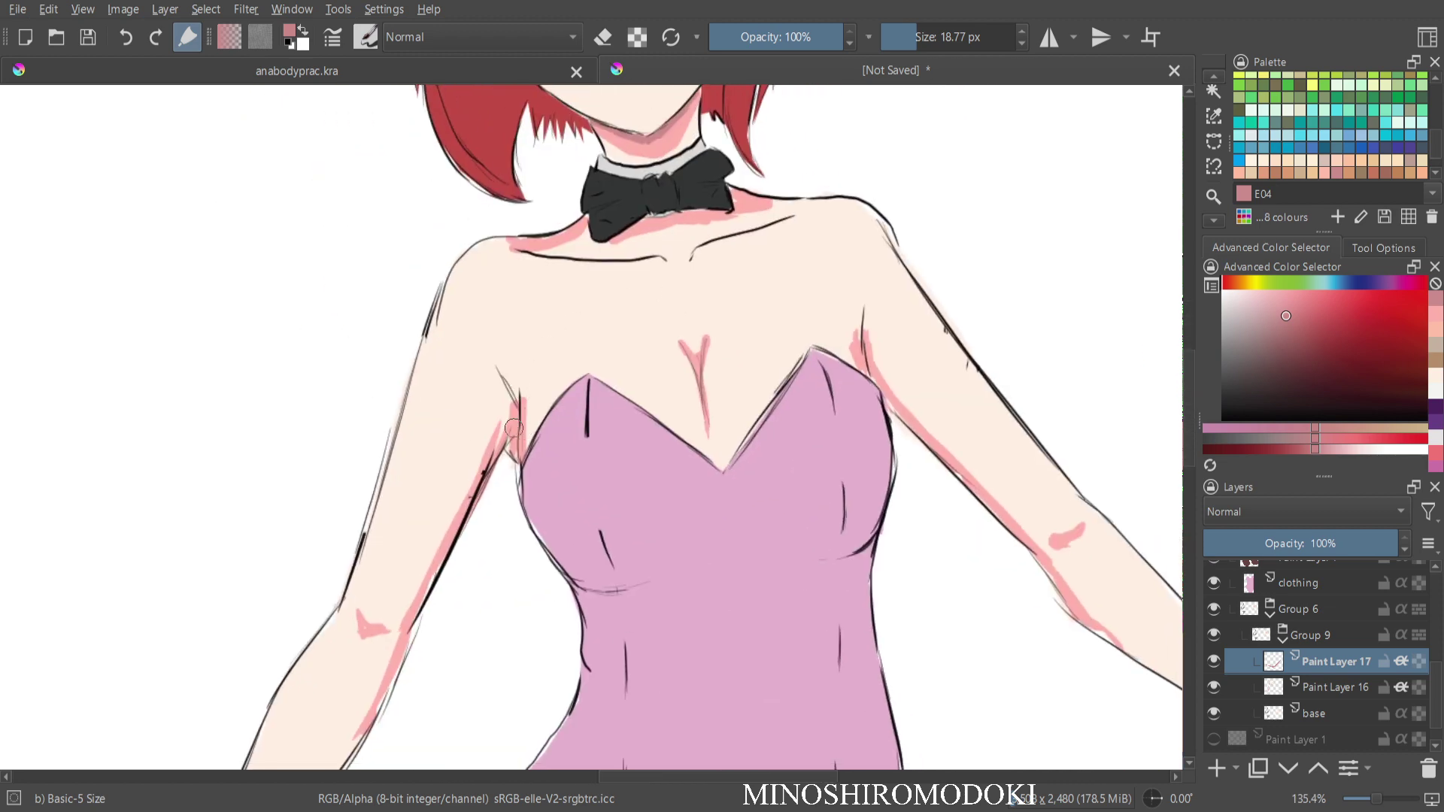
right_click(922, 193)
click(652, 286)
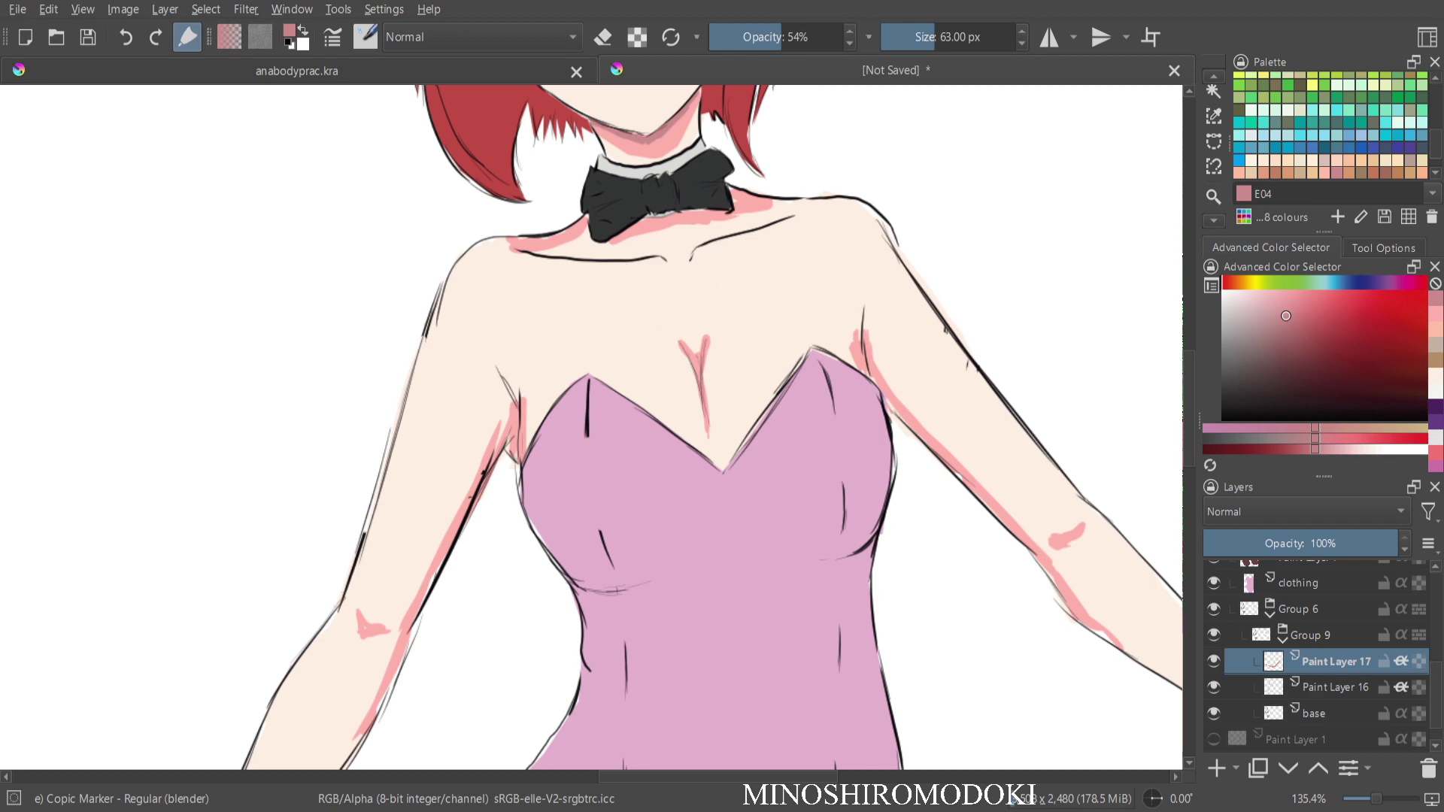
scroll(662, 331, up, 3)
drag(700, 173, 639, 634)
key(bracketleft)
key(bracketleft)
key(bracketleft)
key(bracketleft)
key(bracketleft)
key(bracketleft)
key(bracketleft)
key(bracketleft)
key(bracketleft)
key(bracketleft)
key(bracketleft)
key(bracketleft)
key(bracketleft)
key(bracketleft)
key(bracketleft)
key(bracketleft)
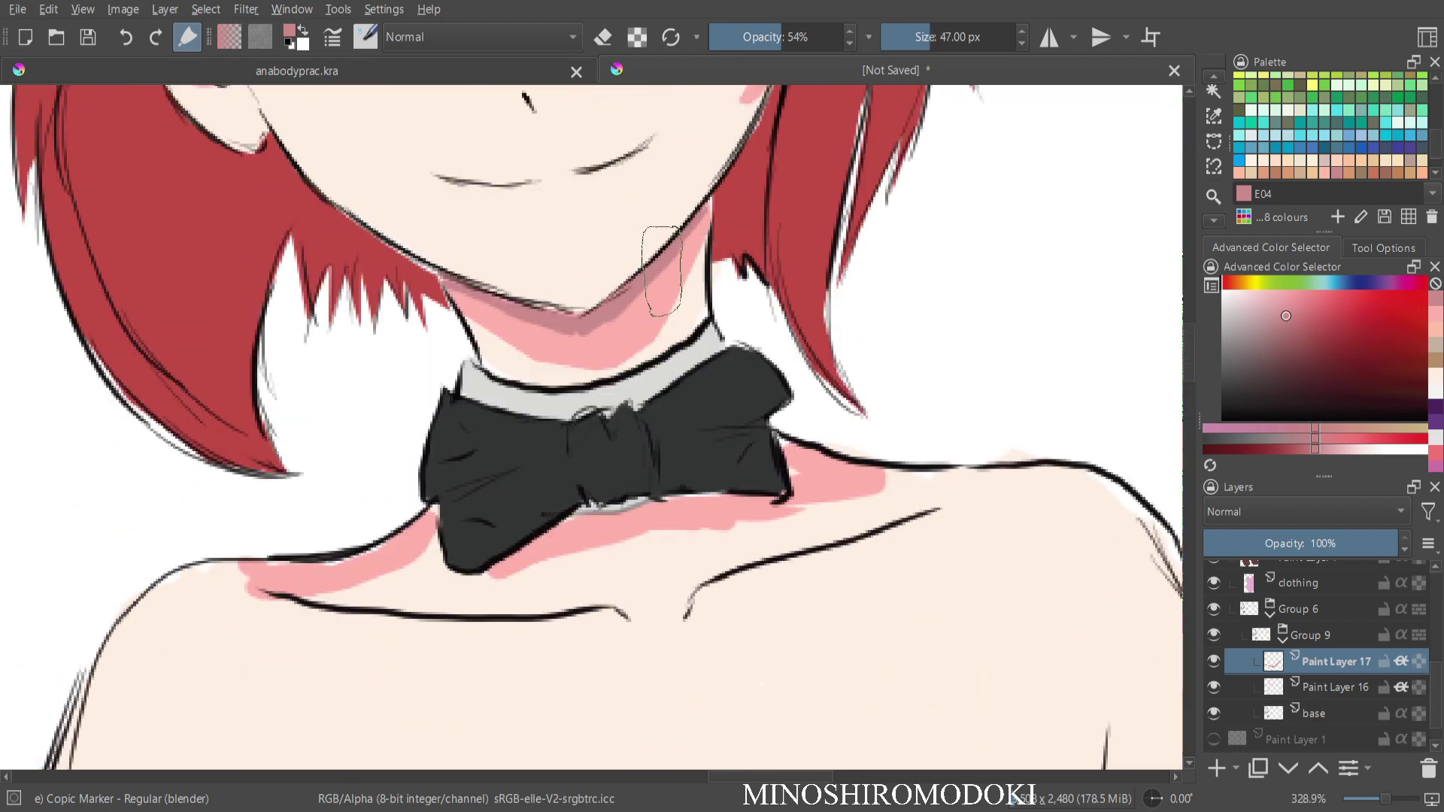
key(bracketleft)
key(bracketleft)
key(bracketleft)
key(bracketleft)
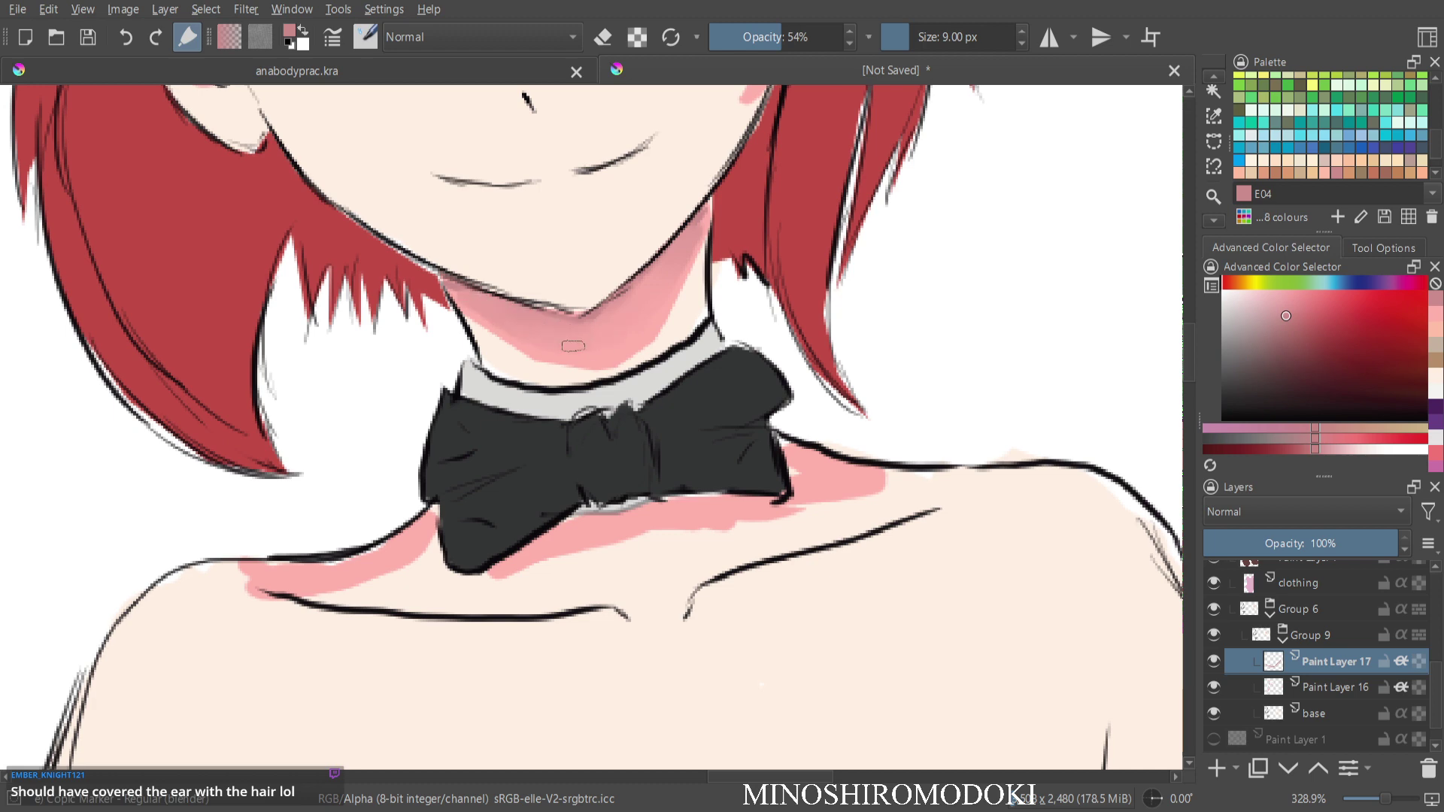
drag(772, 324, 806, 367)
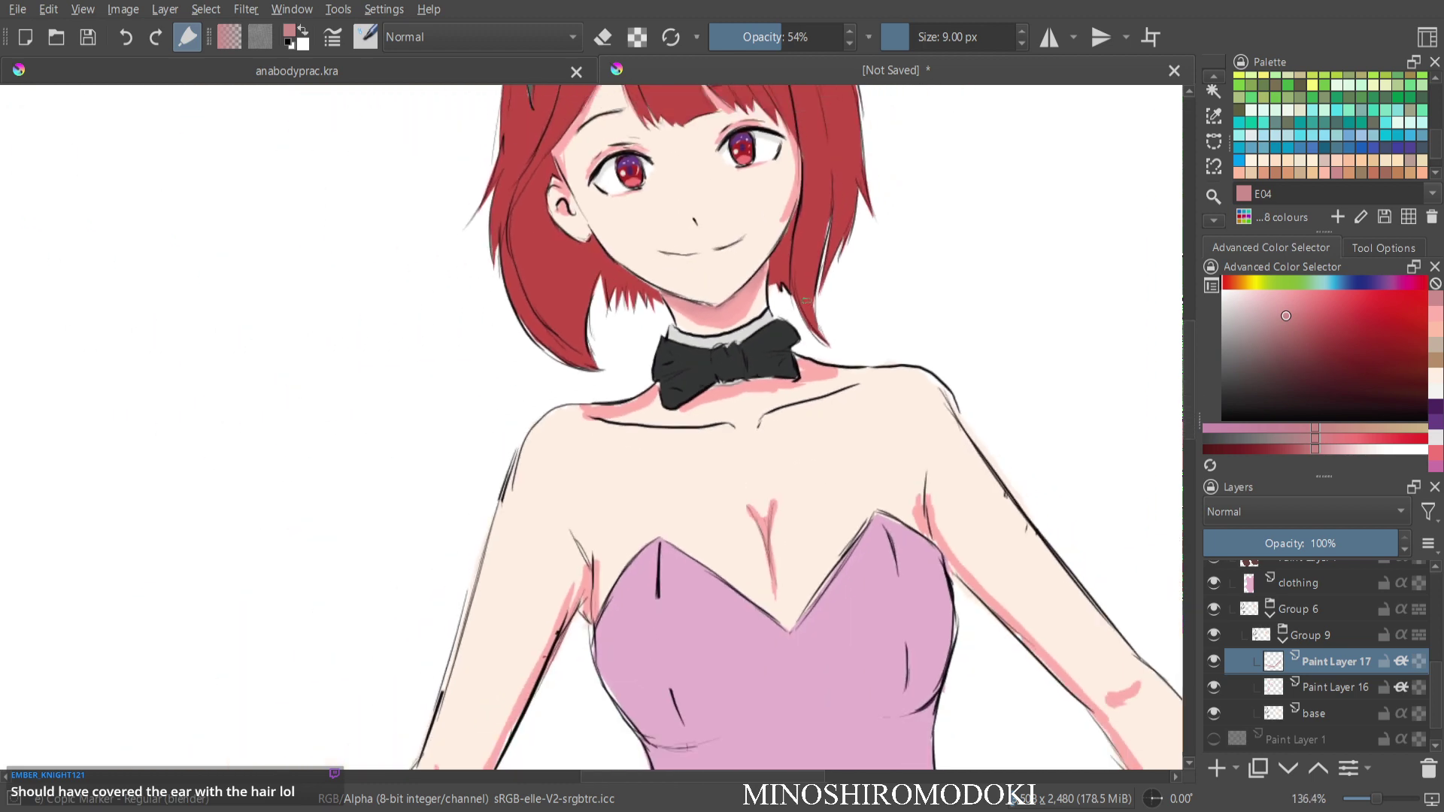
scroll(827, 369, down, 3)
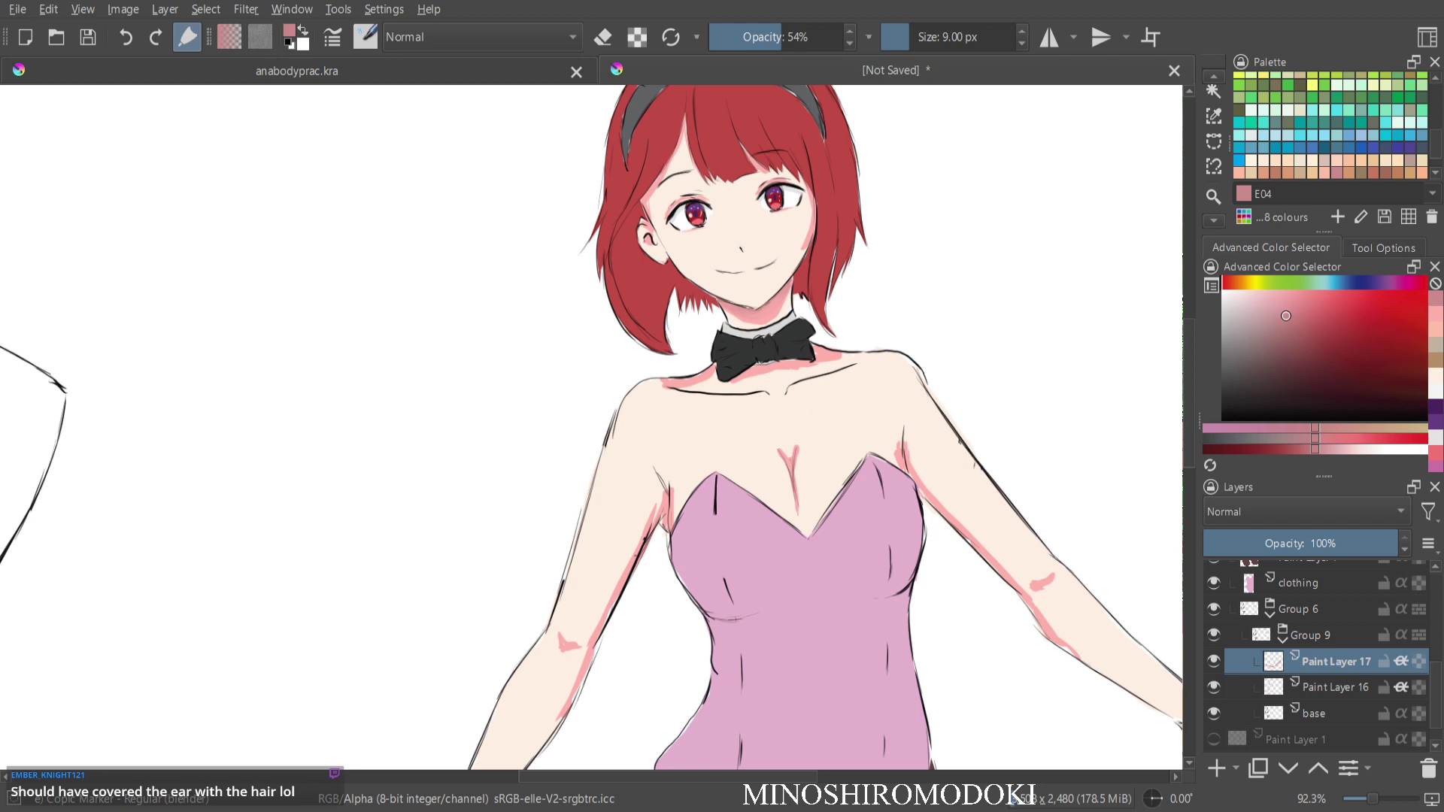
Pick R21, switch to the Basic-5 Size brush and paint a small shadow below the mouth.
text(R21)
scroll(752, 248, up, 5)
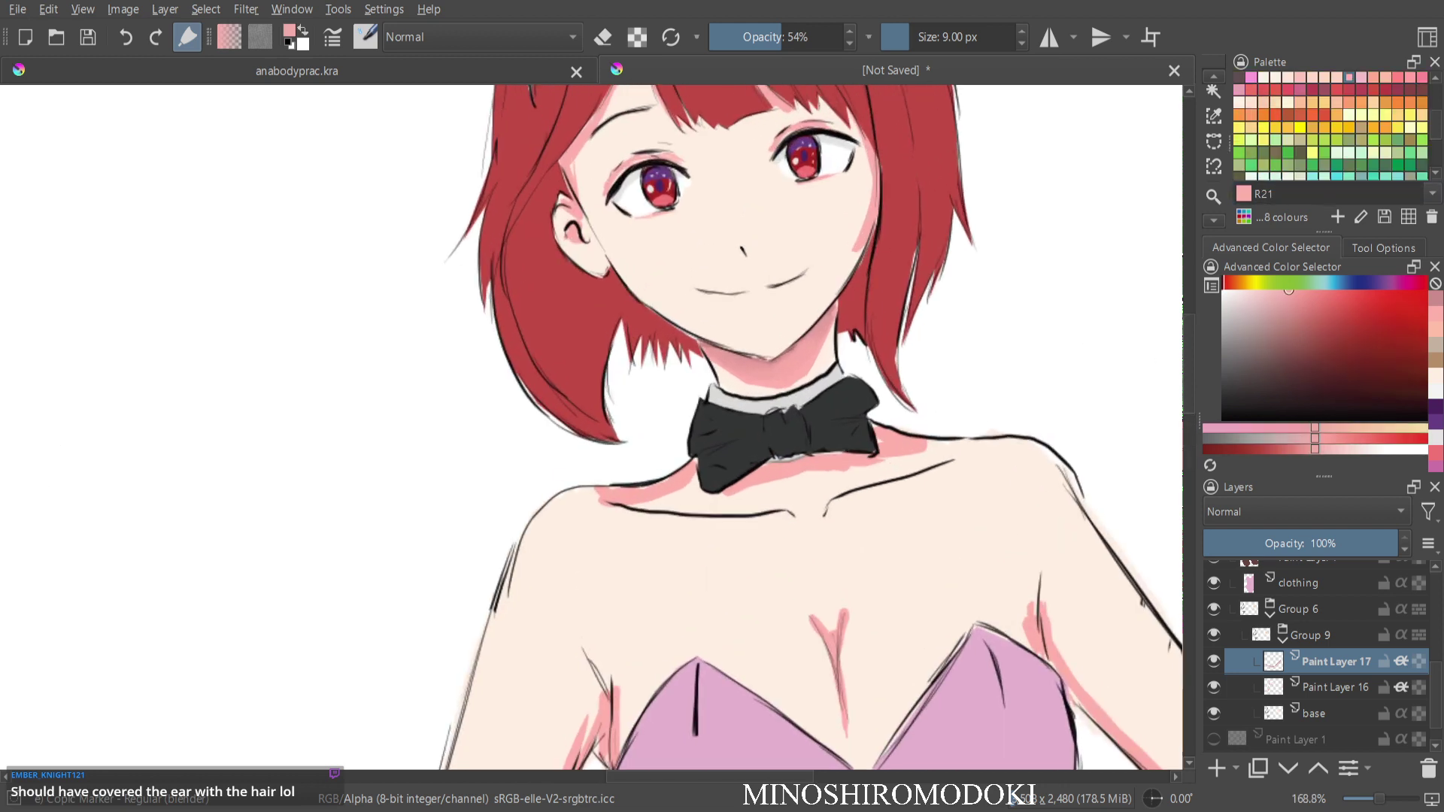
right_click(753, 337)
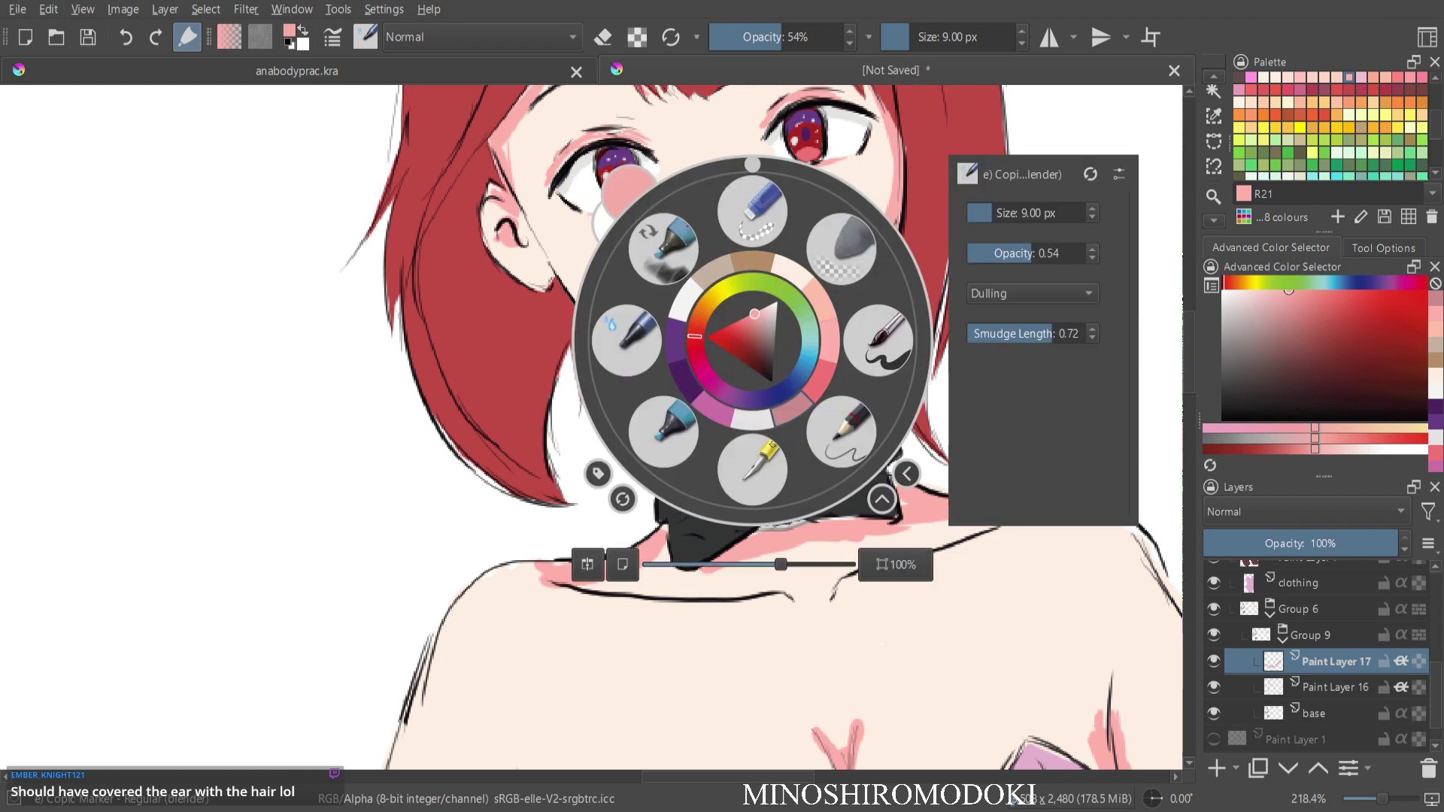
click(873, 341)
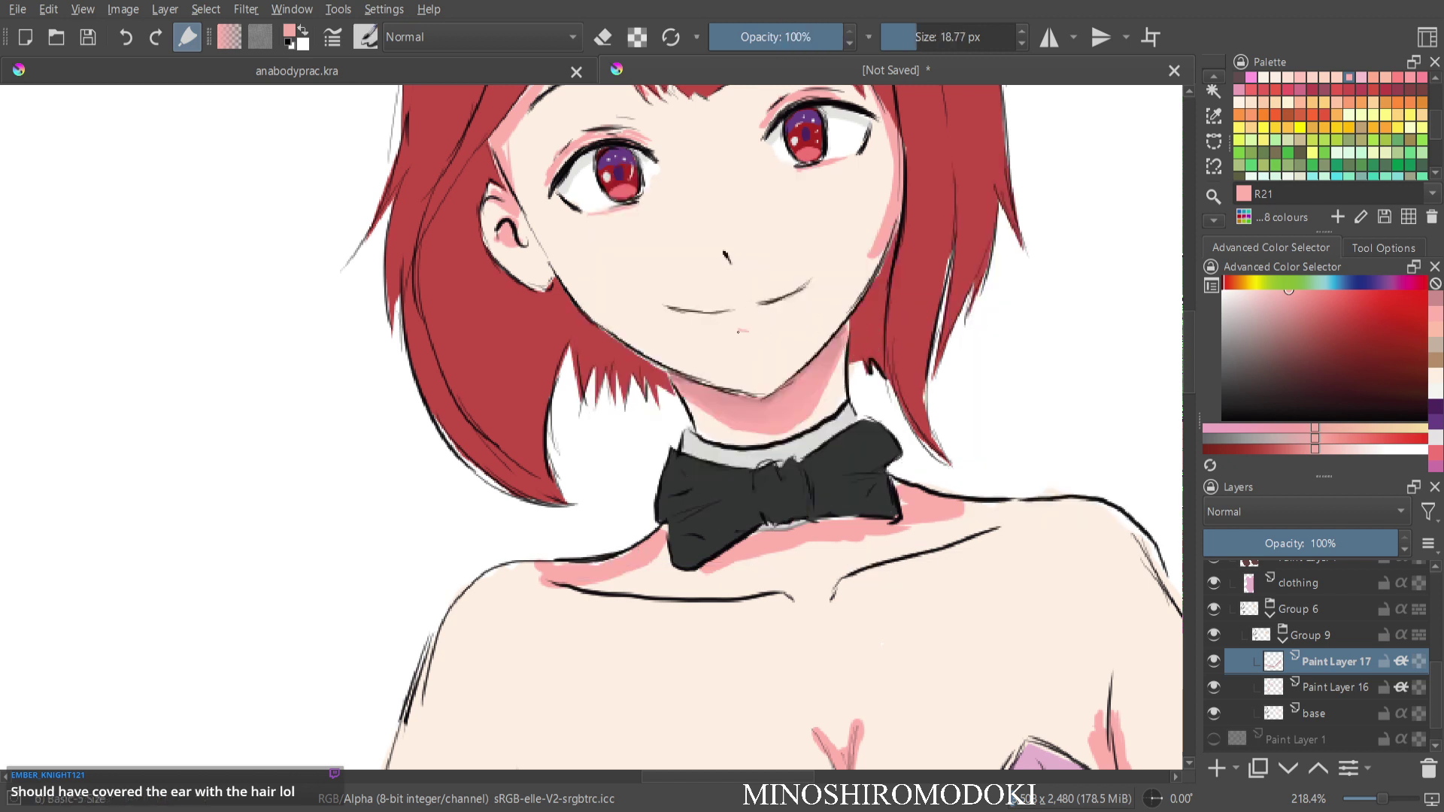
mouse_move(759, 329)
mouse_down()
mouse_move(741, 331)
mouse_move(760, 328)
mouse_move(796, 392)
mouse_move(796, 433)
mouse_move(712, 229)
mouse_up()
scroll(774, 392, down, 5)
scroll(775, 392, up, 4)
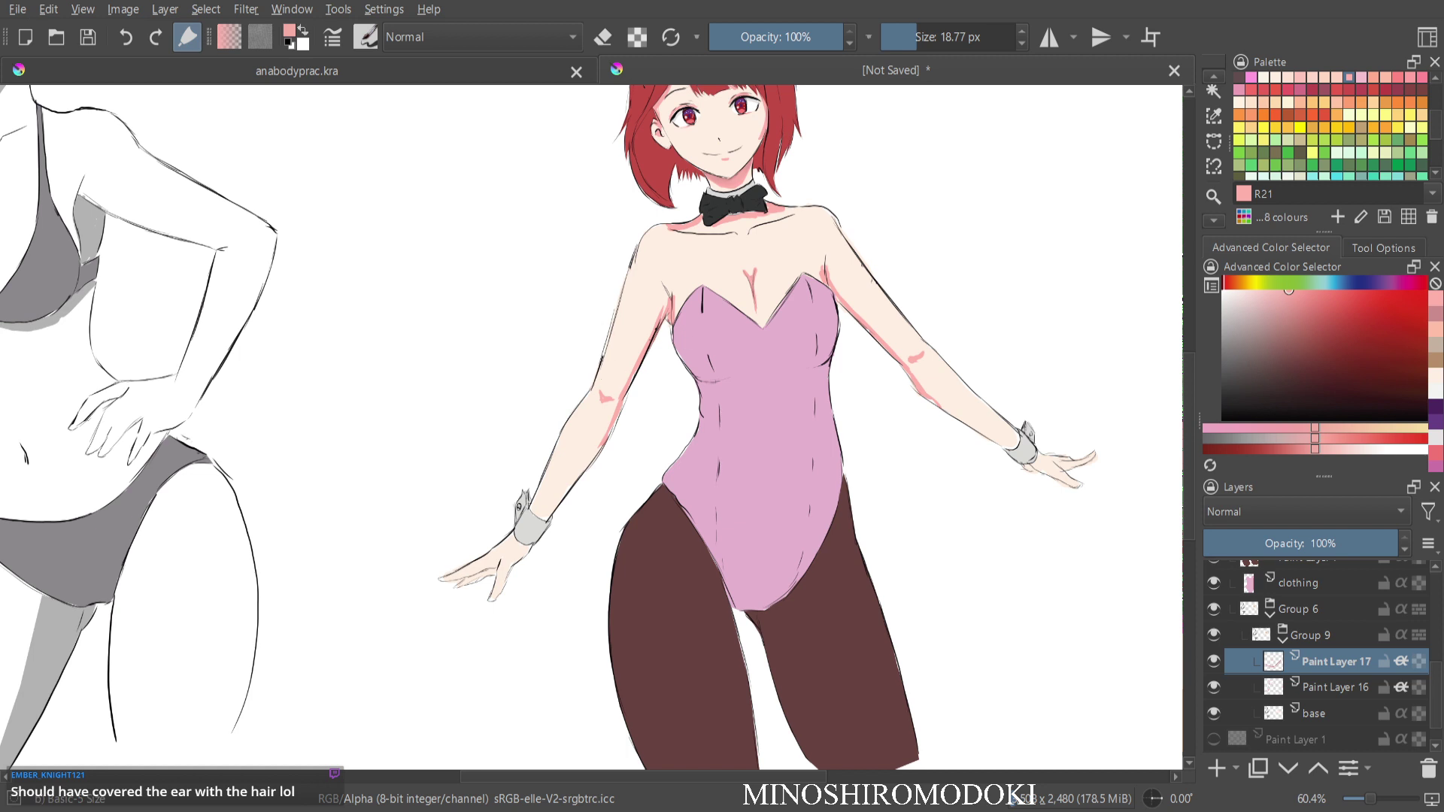
Sample the bodysuit's pink, collapse Group 9 and toggle the clothing layer's visibility to check what it holds.
scroll(761, 328, up, 3)
mouse_move(762, 328)
mouse_down()
mouse_move(688, 594)
mouse_move(745, 393)
mouse_up()
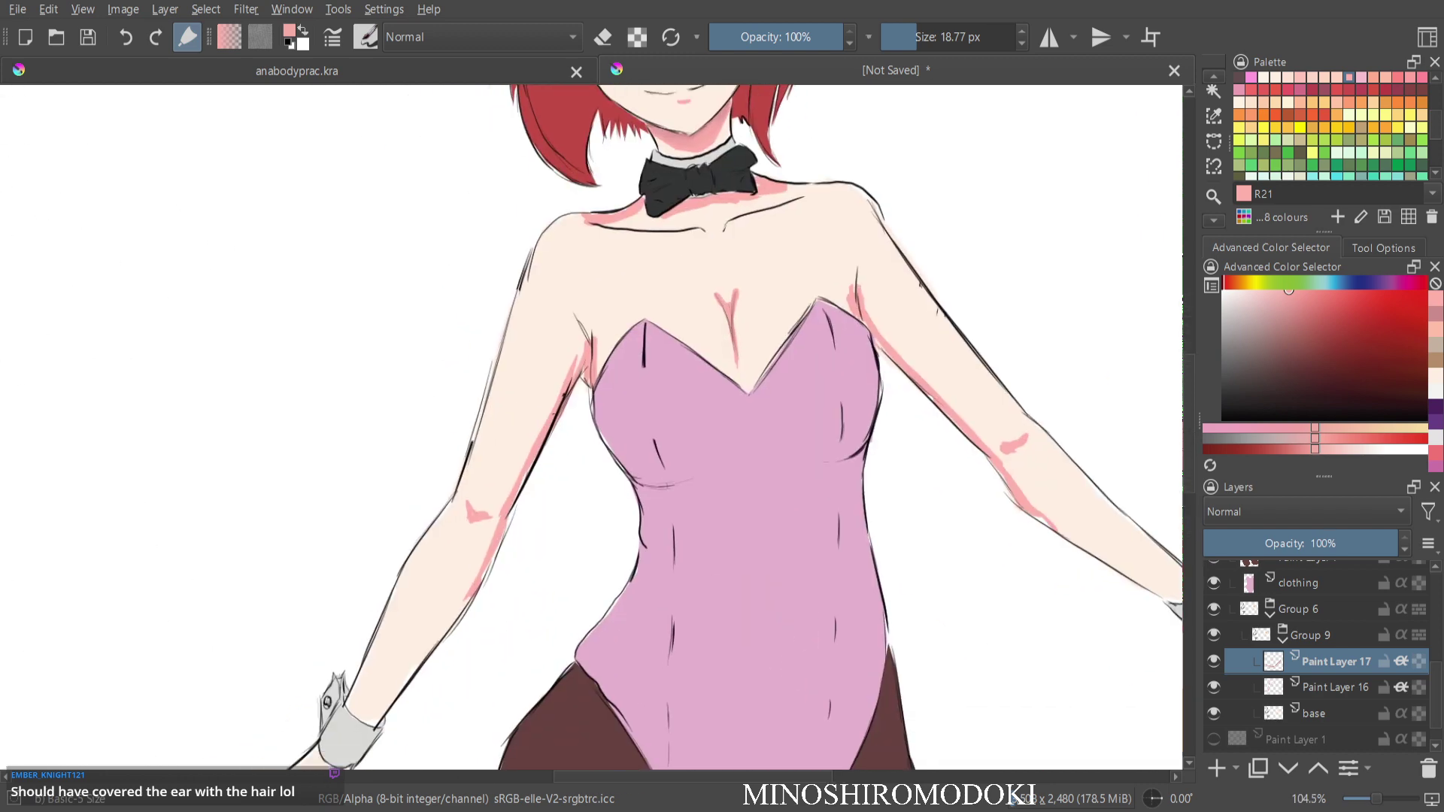
mouse_move(798, 472)
mouse_down()
mouse_move(731, 273)
mouse_move(725, 317)
mouse_up()
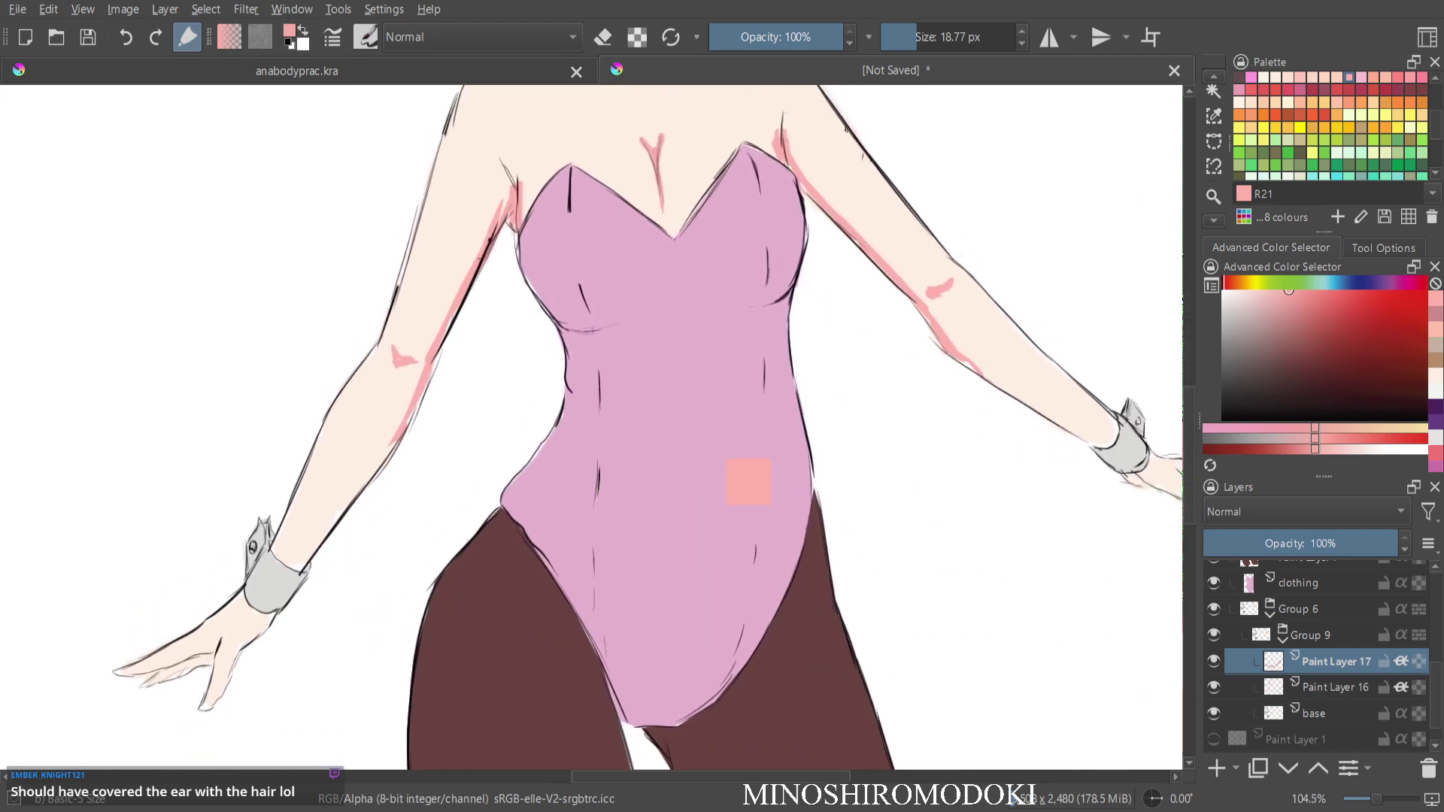
ctrl+click(696, 429)
click(1283, 639)
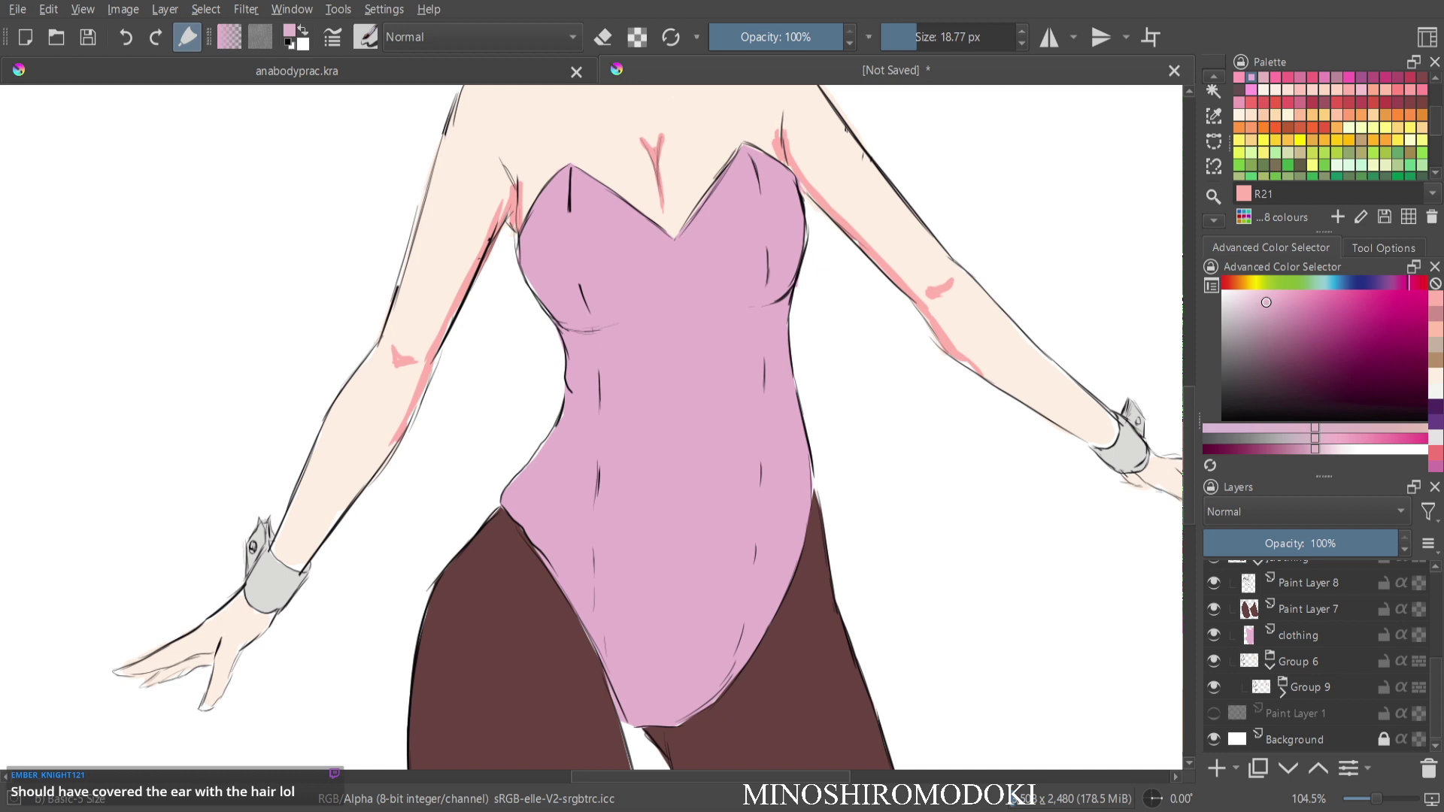
click(1297, 636)
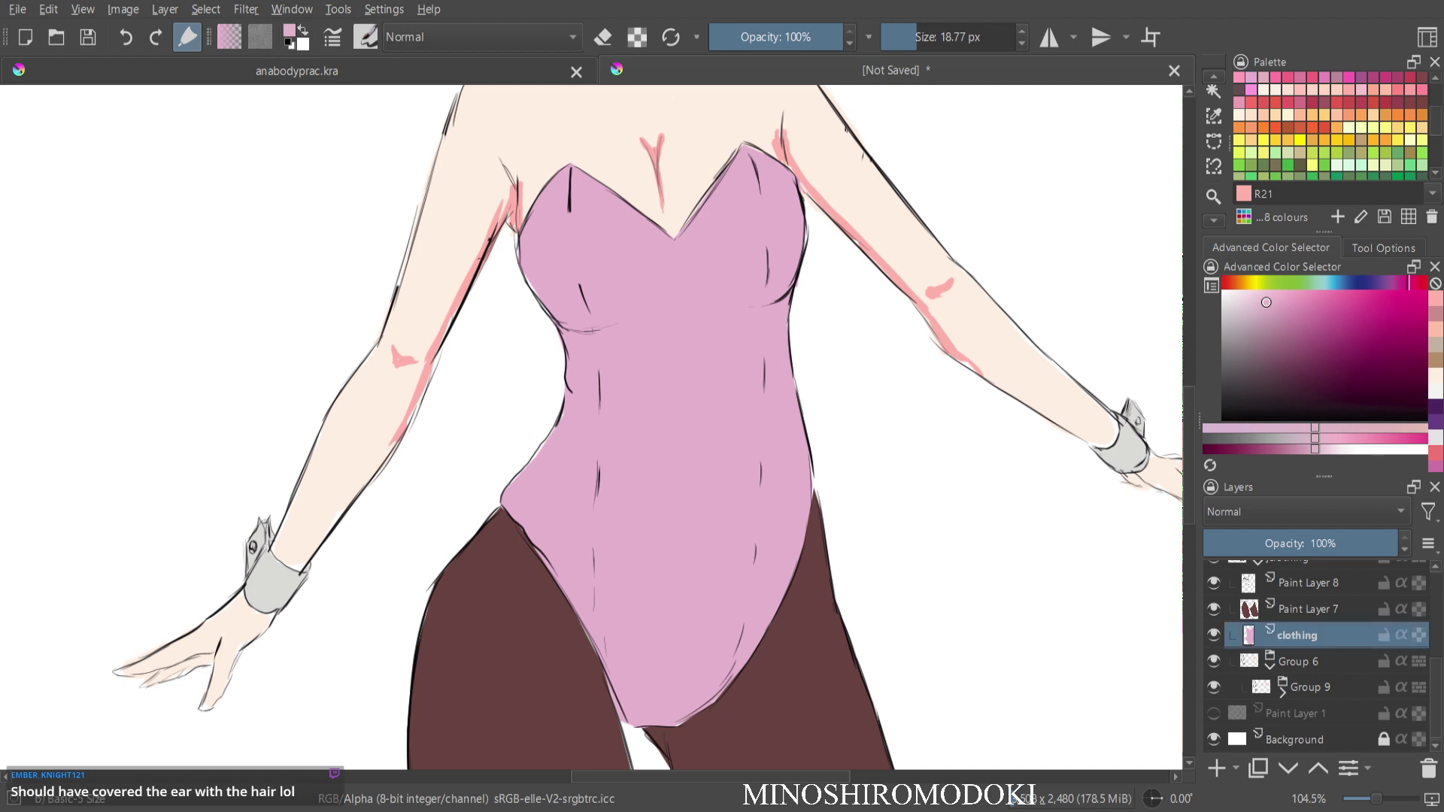
click(1214, 635)
click(1214, 636)
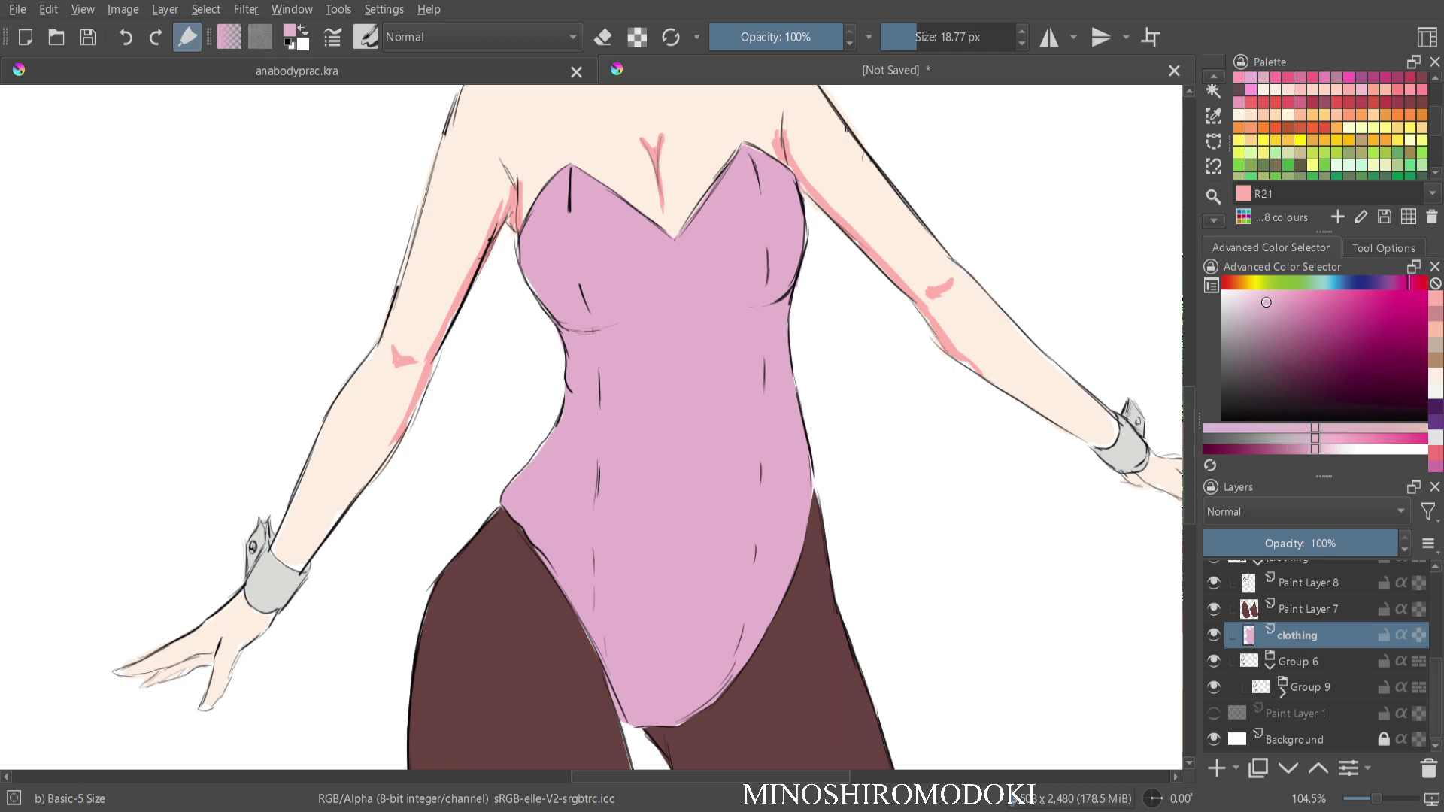
Add a new paint layer at the top of the clothing group and turn on inherit alpha for it.
scroll(1324, 654, up, 3)
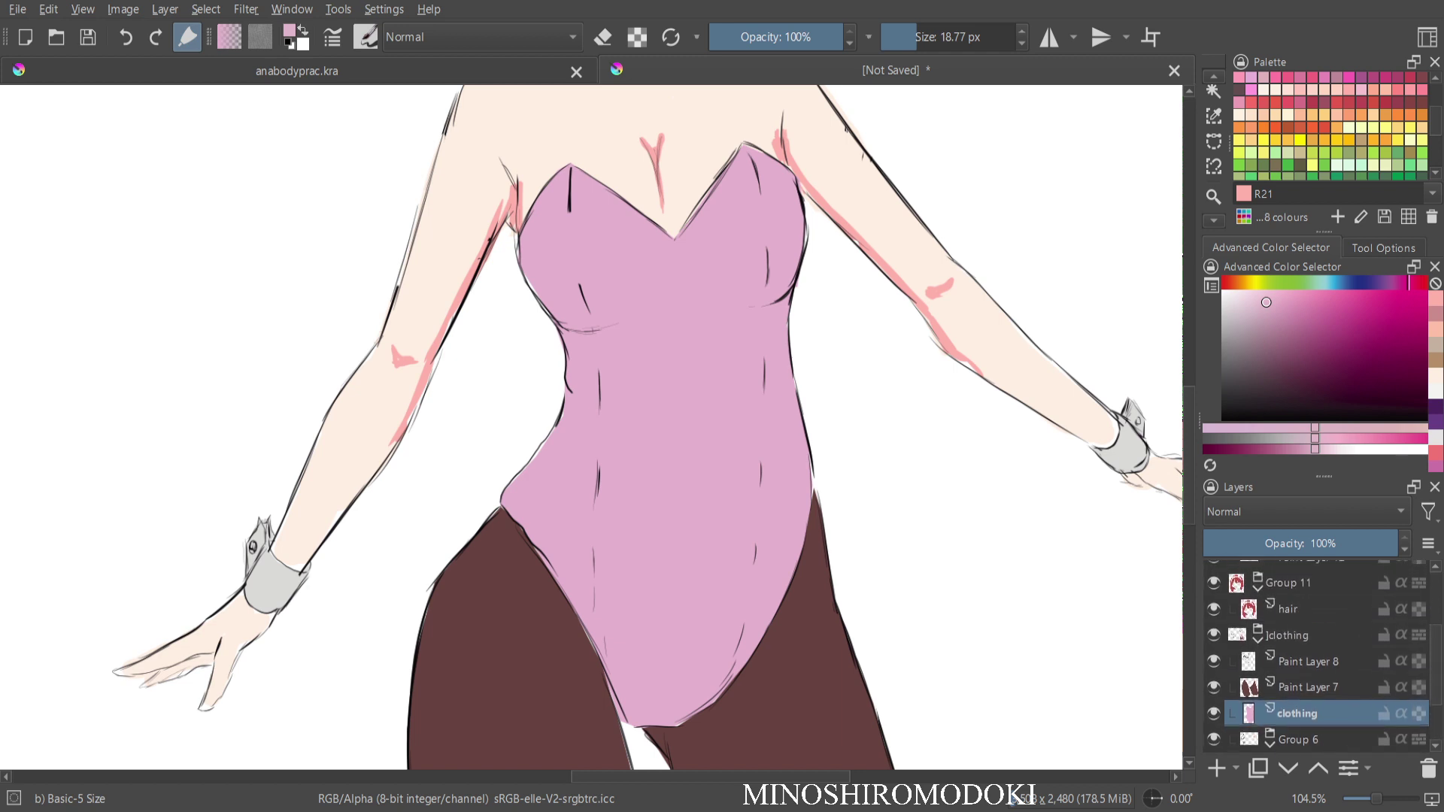
click(1309, 662)
click(1288, 635)
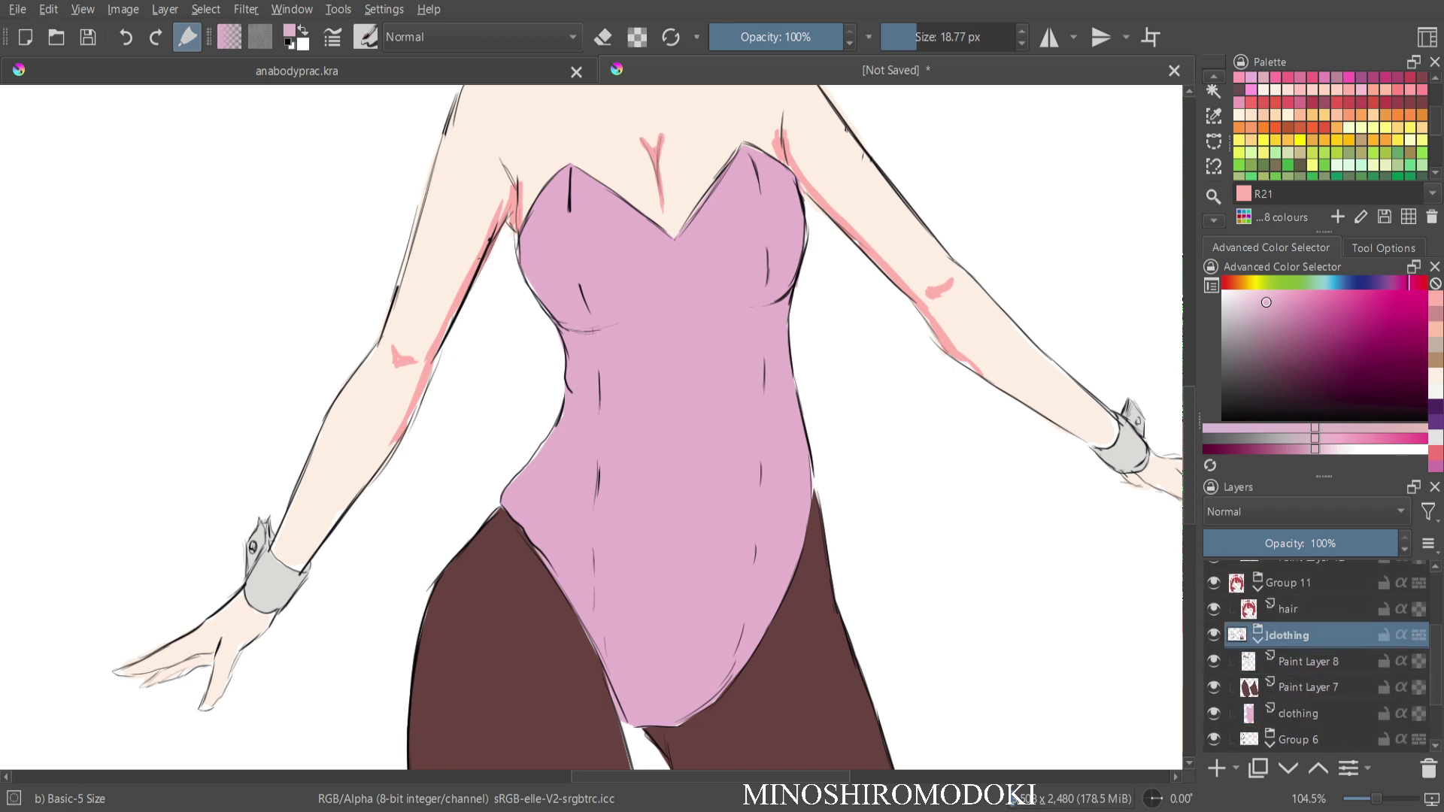
key(Insert)
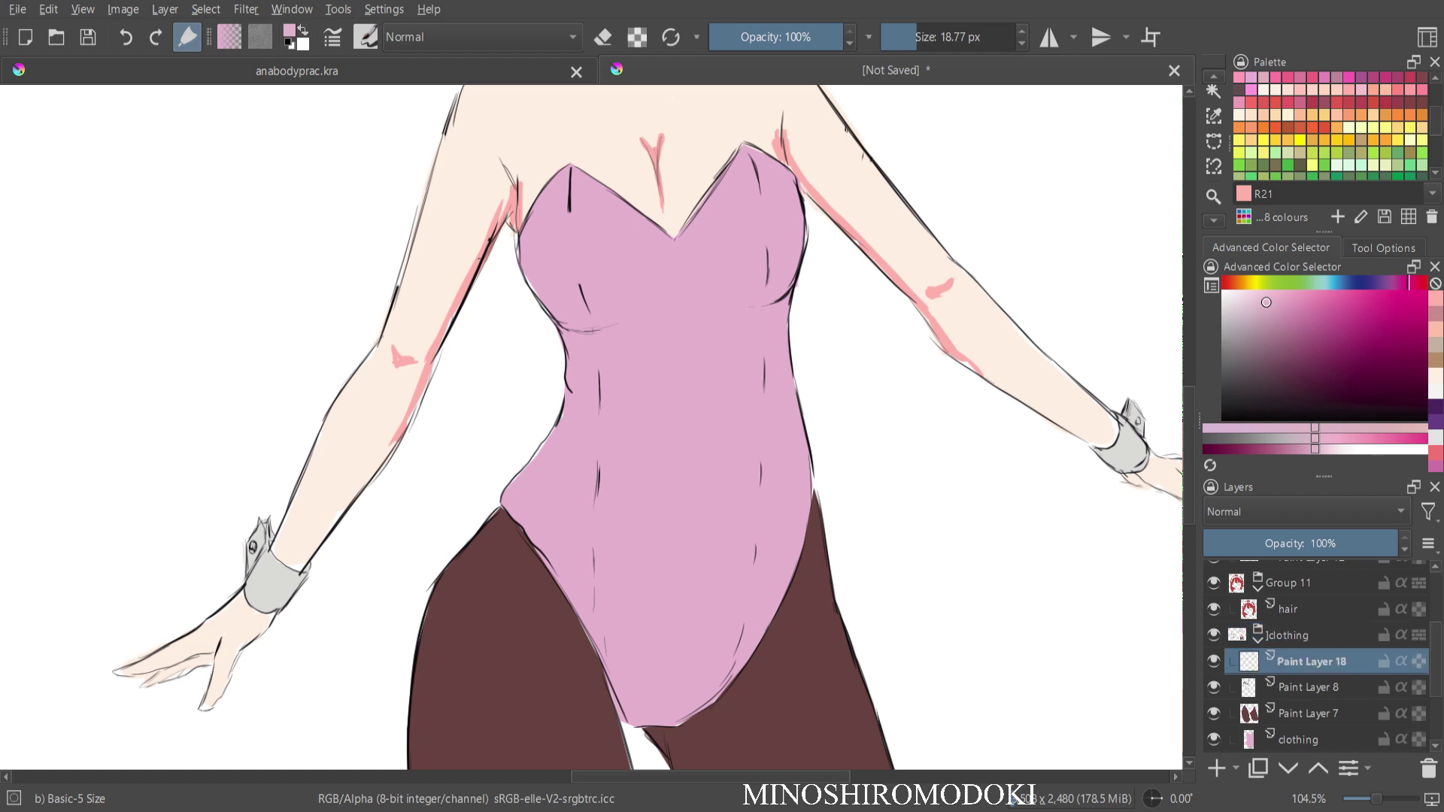
click(1402, 662)
Darken the sampled pink, fill a wavy freehand band across the bodysuit's bust as a shadow, and deselect.
key(k)
key(k)
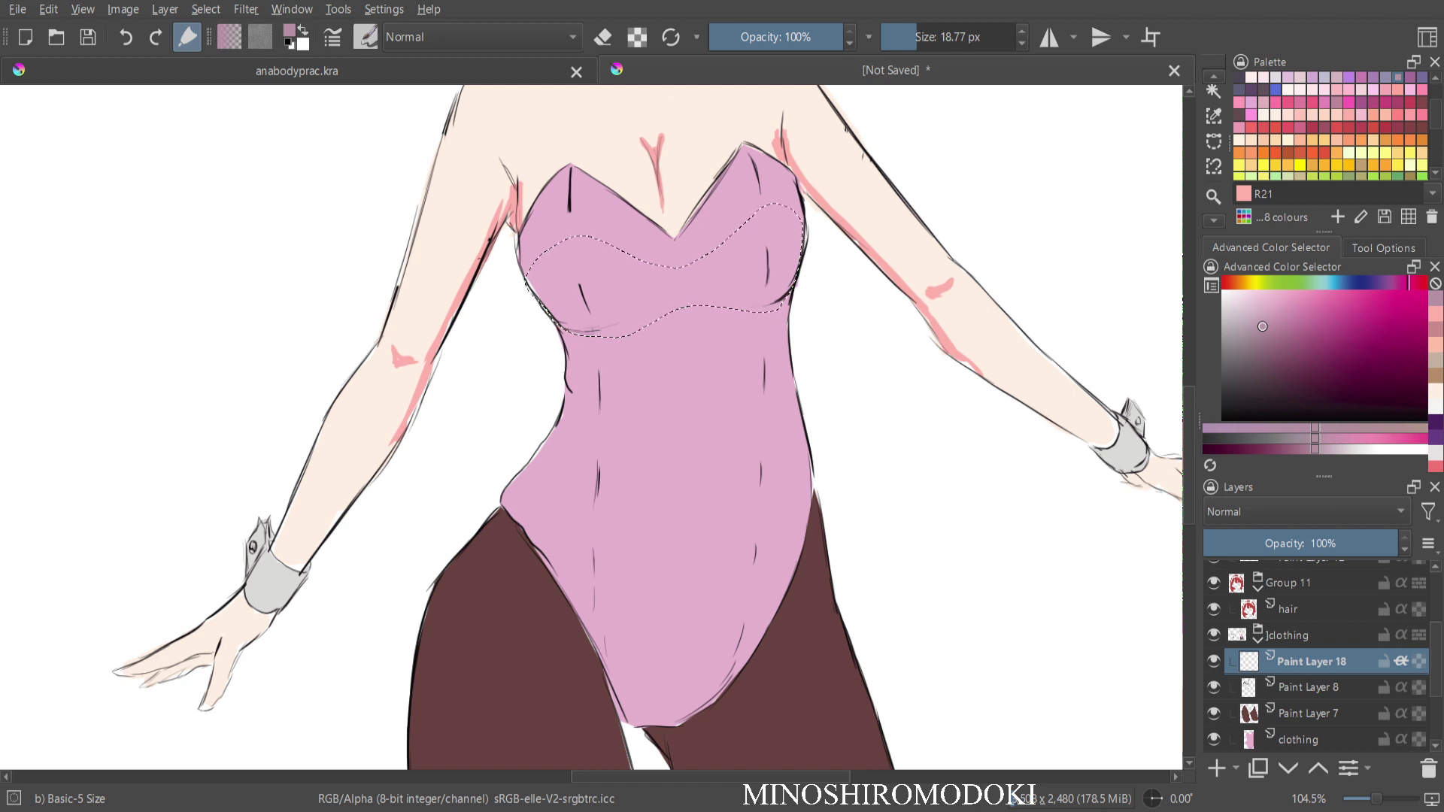
key(shift+BackSpace)
key(ctrl+shift+a)
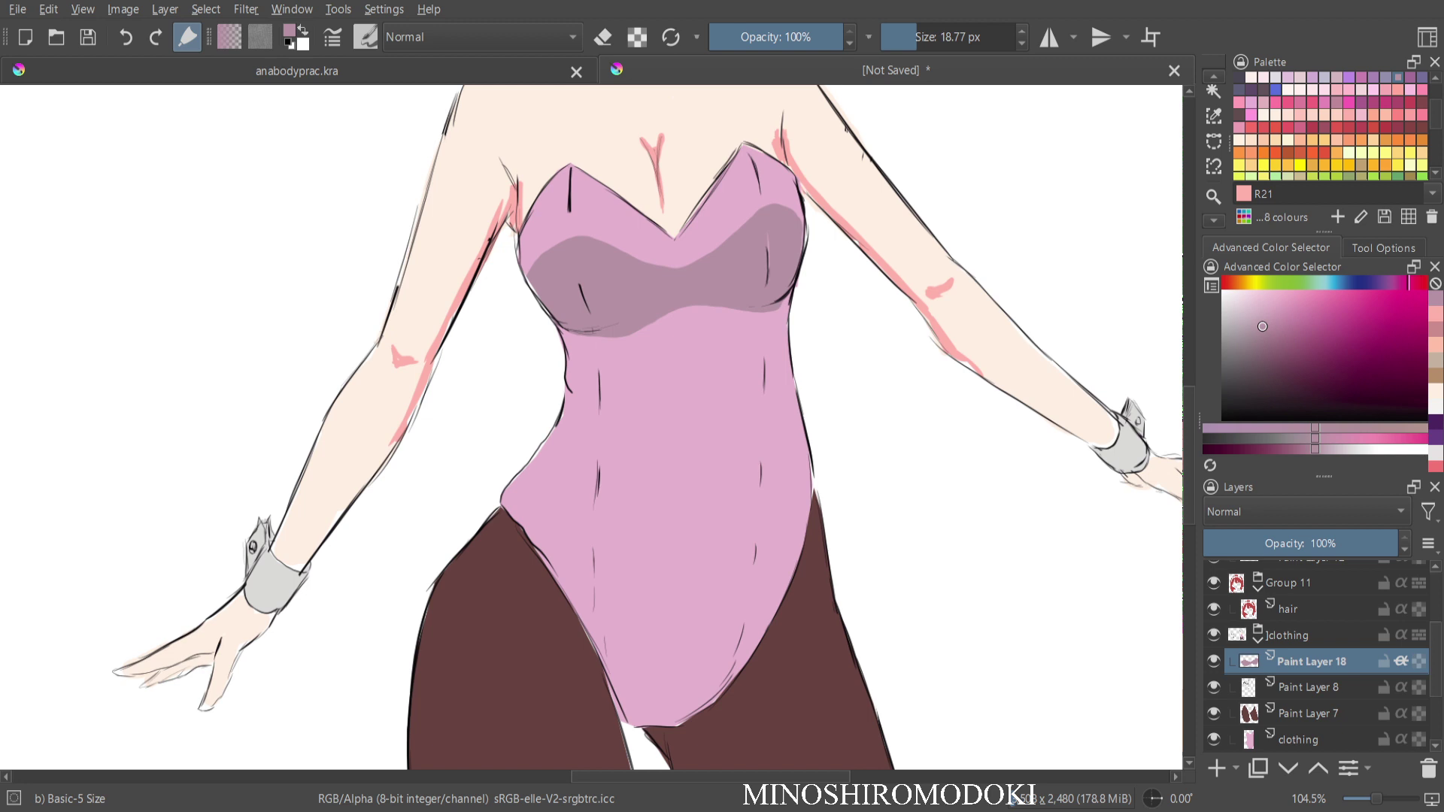
Enlarge the brush to 35 px and paint shadows below the bust and at both sides of the waist, plus a navel mark.
scroll(851, 310, down, 4)
scroll(851, 310, up, 1)
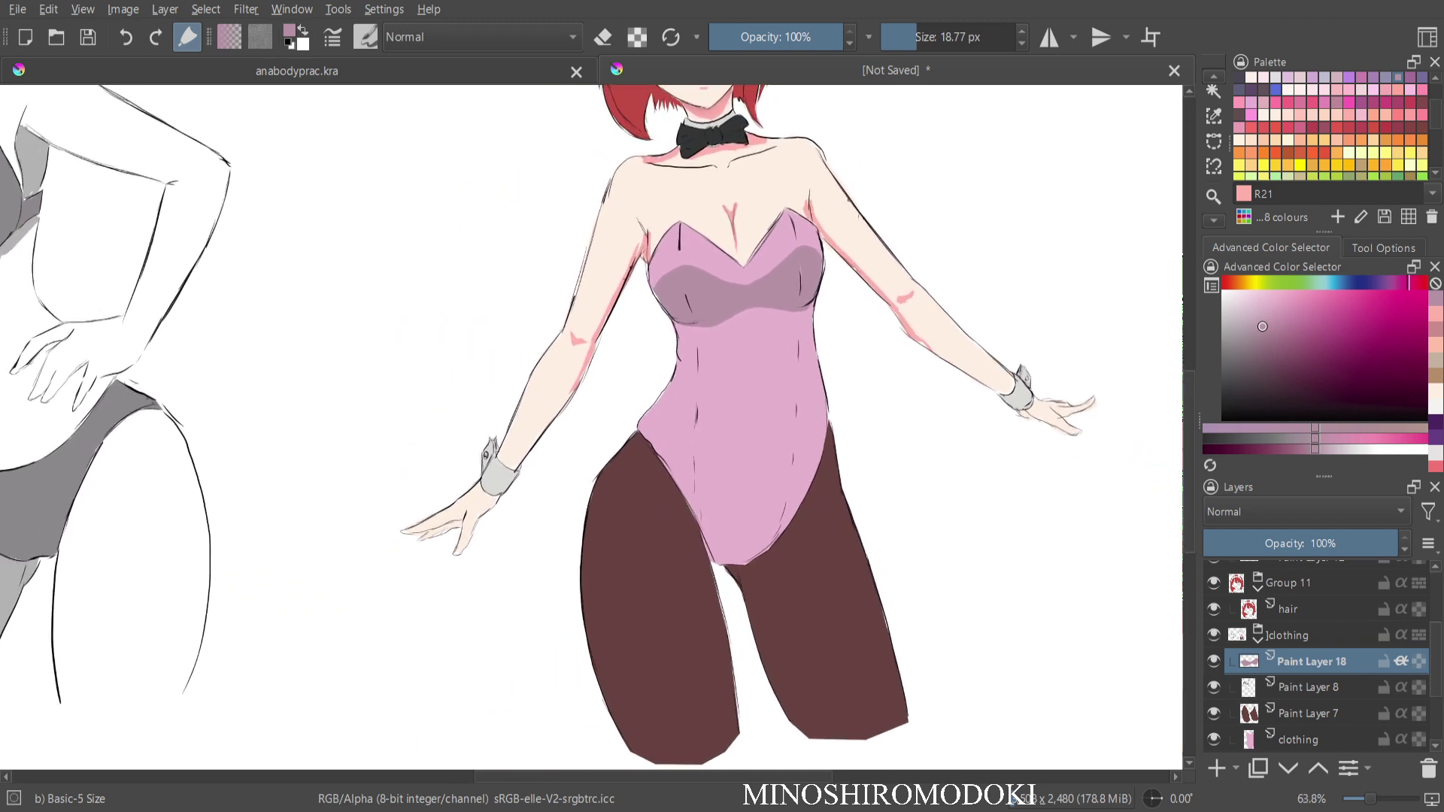
scroll(698, 324, up, 4)
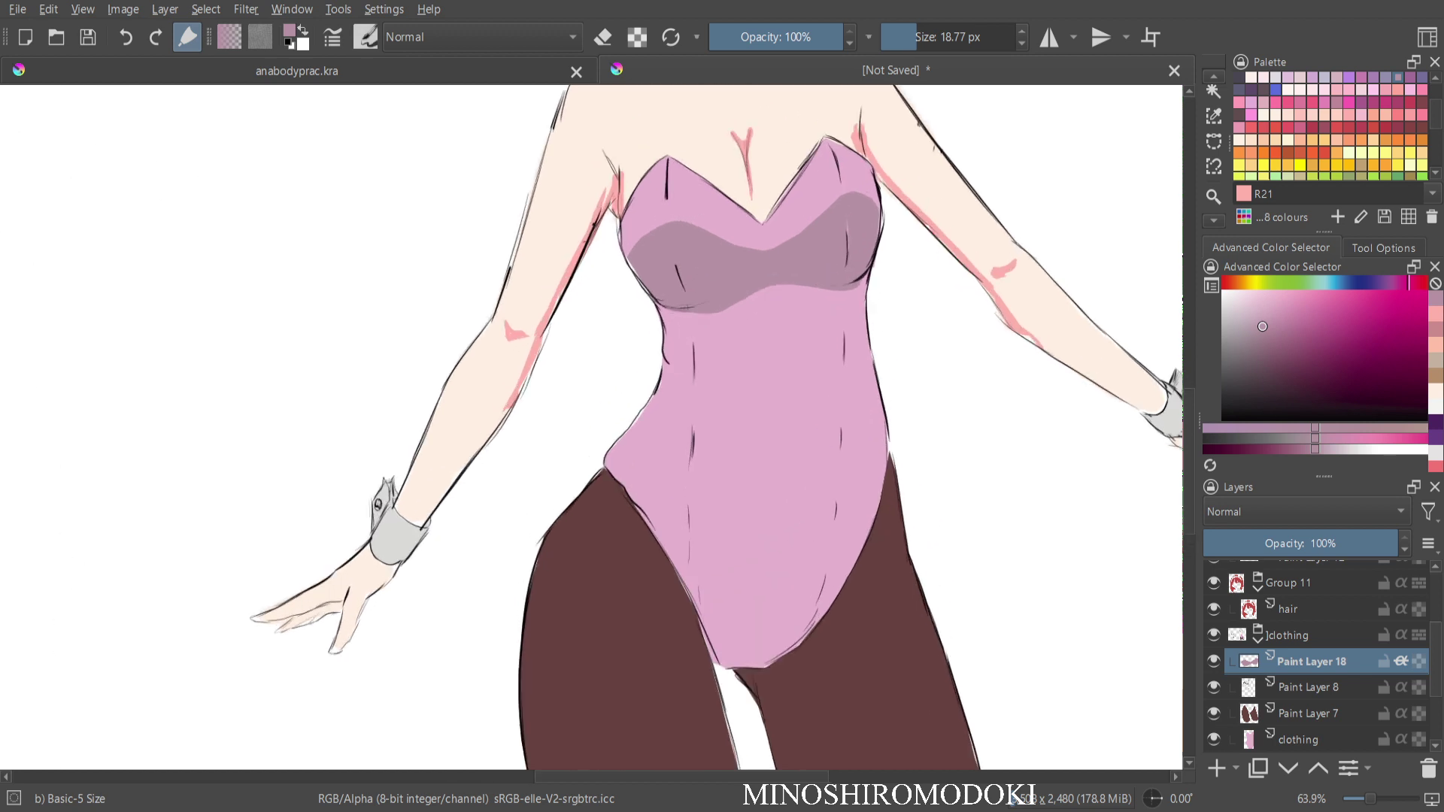
key(bracketright)
key(bracketright)
key(bracketright)
key(bracketright)
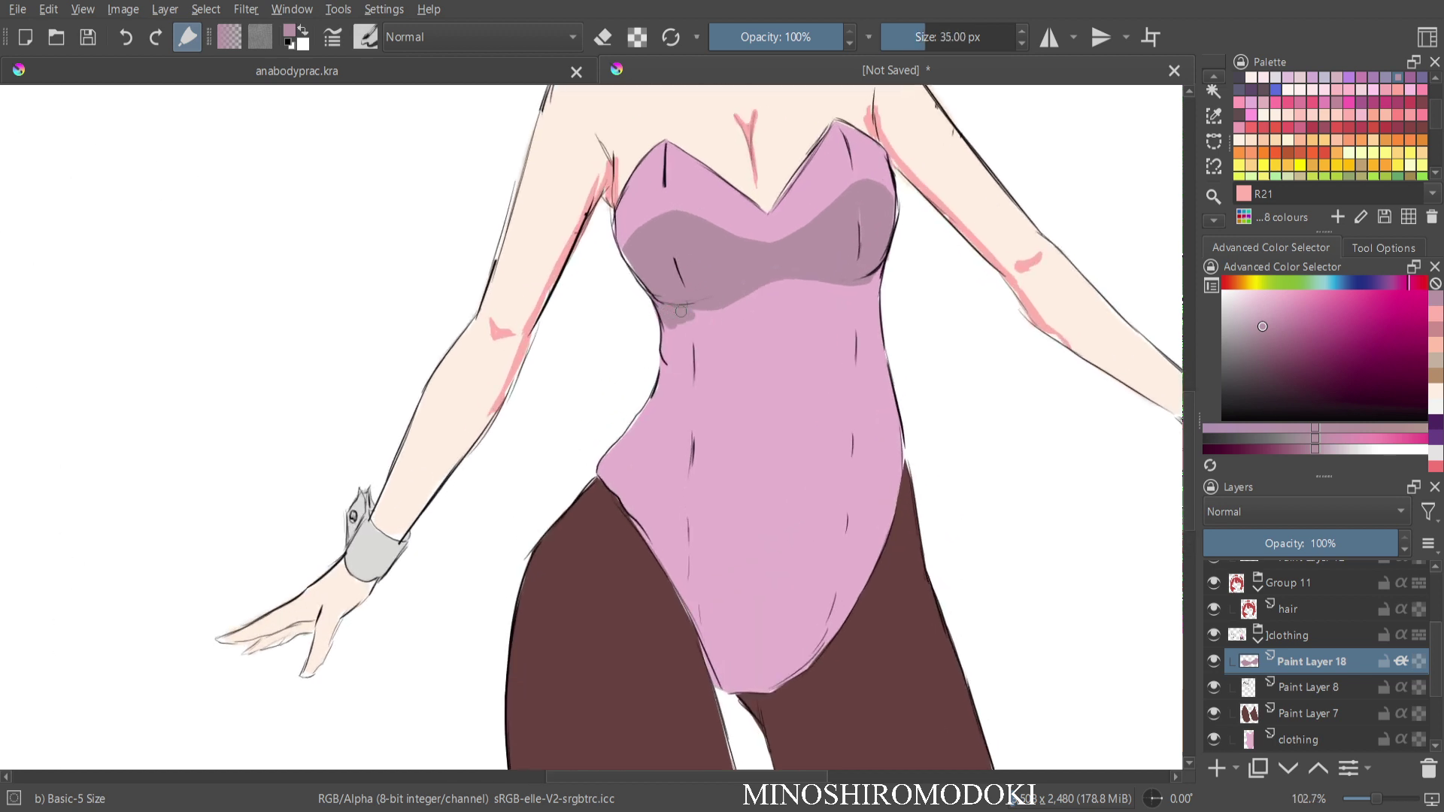
mouse_move(681, 318)
mouse_down()
mouse_move(710, 310)
mouse_move(679, 324)
mouse_up()
mouse_move(862, 287)
mouse_down()
mouse_move(872, 294)
mouse_move(878, 274)
mouse_move(873, 301)
mouse_move(843, 282)
mouse_move(872, 316)
mouse_move(853, 268)
mouse_up()
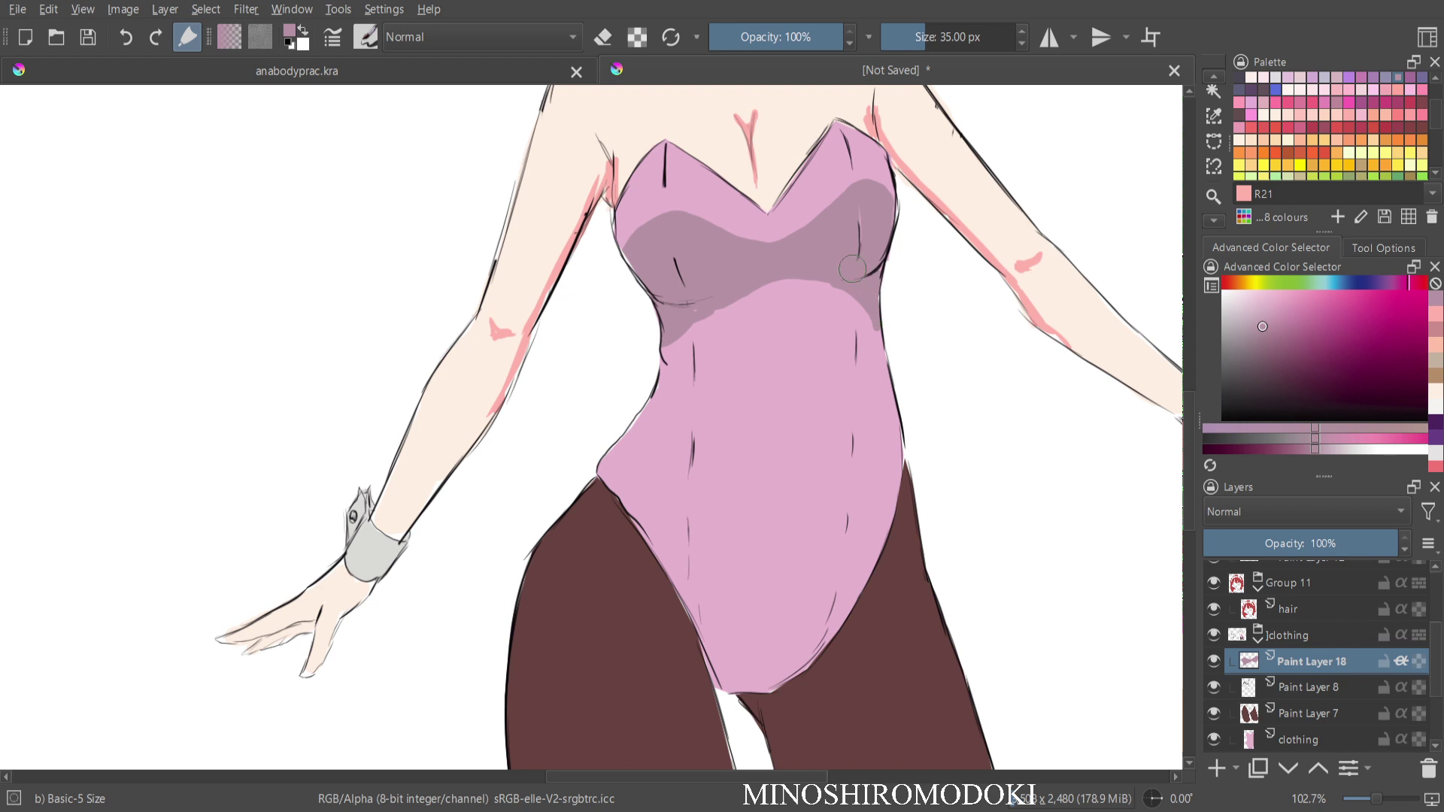
drag(663, 361, 682, 386)
drag(885, 367, 877, 351)
drag(784, 454, 780, 489)
Paint a shadow along the bodysuit's left hip edge, undoing one stroke and repainting it.
mouse_move(603, 468)
mouse_down()
mouse_move(628, 435)
mouse_move(612, 483)
mouse_move(653, 396)
mouse_move(617, 495)
mouse_up()
drag(642, 421, 629, 509)
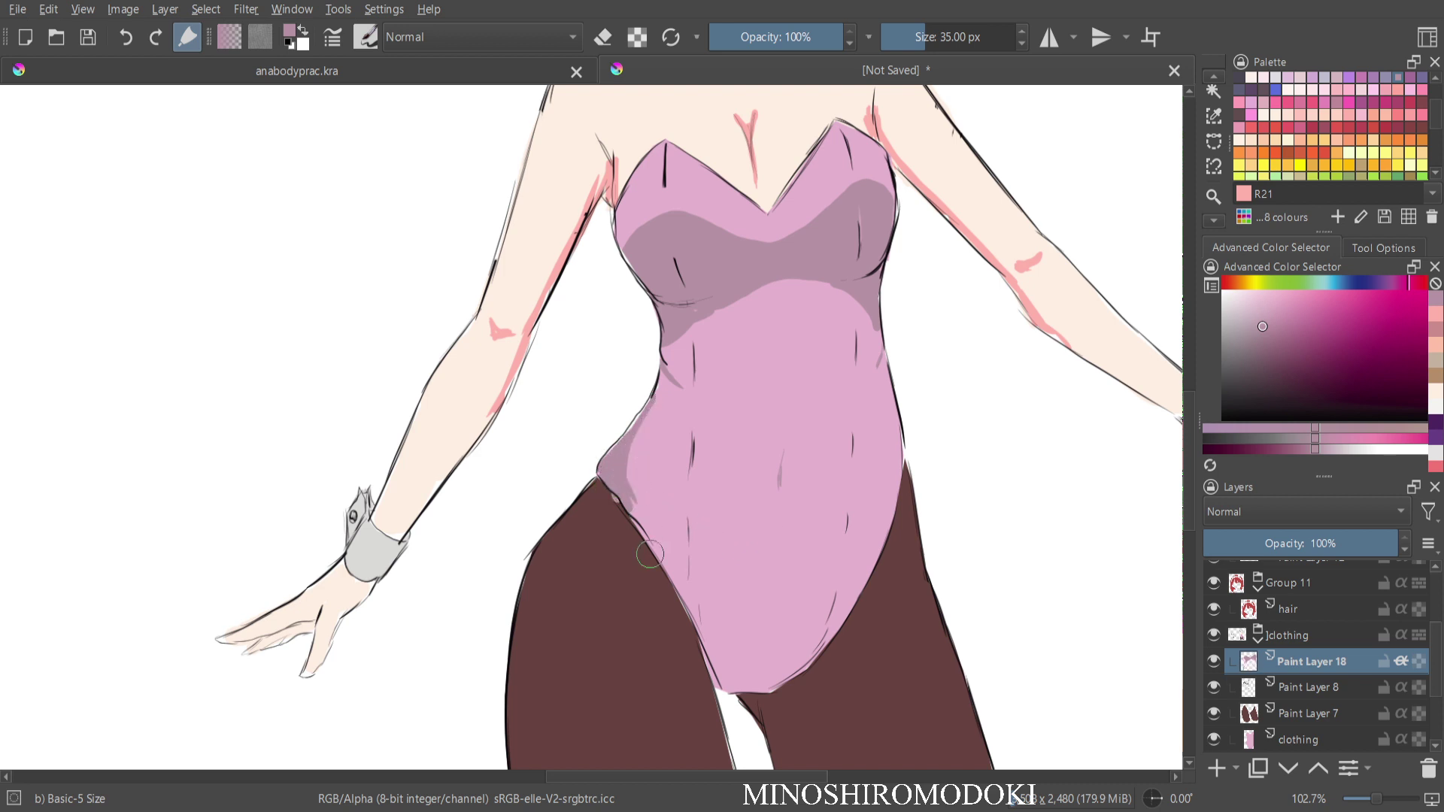
key(ctrl+z)
mouse_move(632, 440)
mouse_down()
mouse_move(647, 411)
mouse_move(603, 465)
mouse_move(617, 478)
mouse_move(624, 445)
mouse_move(623, 484)
mouse_move(648, 413)
mouse_move(627, 468)
mouse_move(636, 518)
mouse_move(614, 484)
mouse_move(647, 523)
mouse_up()
Enlarge the brush to 73 px and paint a curved shadow across the bodysuit's lower tip.
mouse_move(701, 620)
mouse_down()
mouse_move(735, 651)
mouse_move(815, 645)
mouse_move(784, 673)
mouse_move(740, 665)
mouse_up()
key(ctrl+minus)
key(ctrl+minus)
key(ctrl+minus)
key(ctrl+minus)
key(bracketright)
key(bracketright)
key(bracketright)
key(bracketright)
key(bracketright)
key(bracketright)
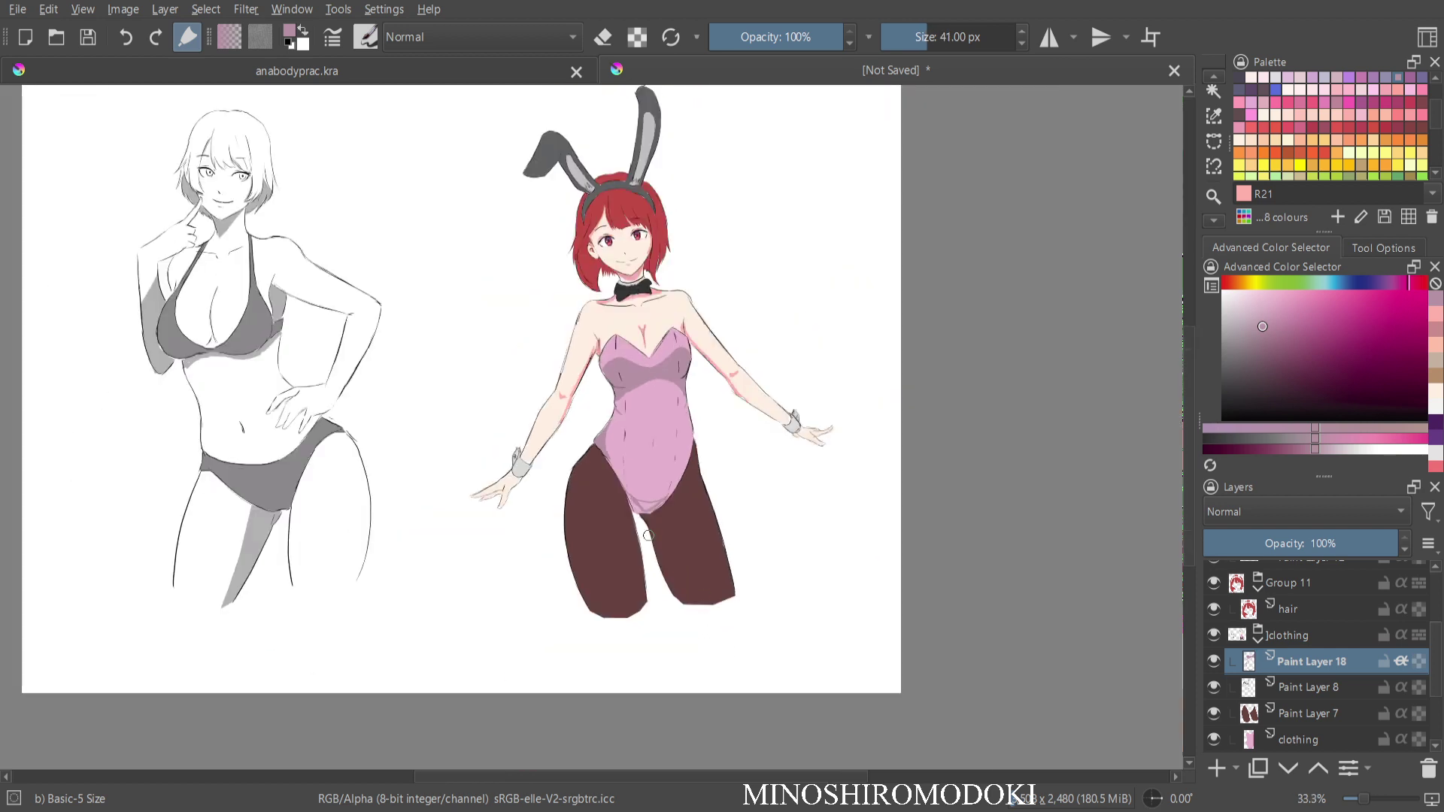
mouse_move(642, 507)
mouse_down()
mouse_move(701, 518)
mouse_move(648, 489)
mouse_move(677, 530)
mouse_move(722, 501)
mouse_move(689, 508)
mouse_move(730, 503)
mouse_move(700, 522)
mouse_move(666, 519)
mouse_move(650, 489)
mouse_move(692, 508)
mouse_move(662, 515)
mouse_up()
scroll(639, 502, up, 6)
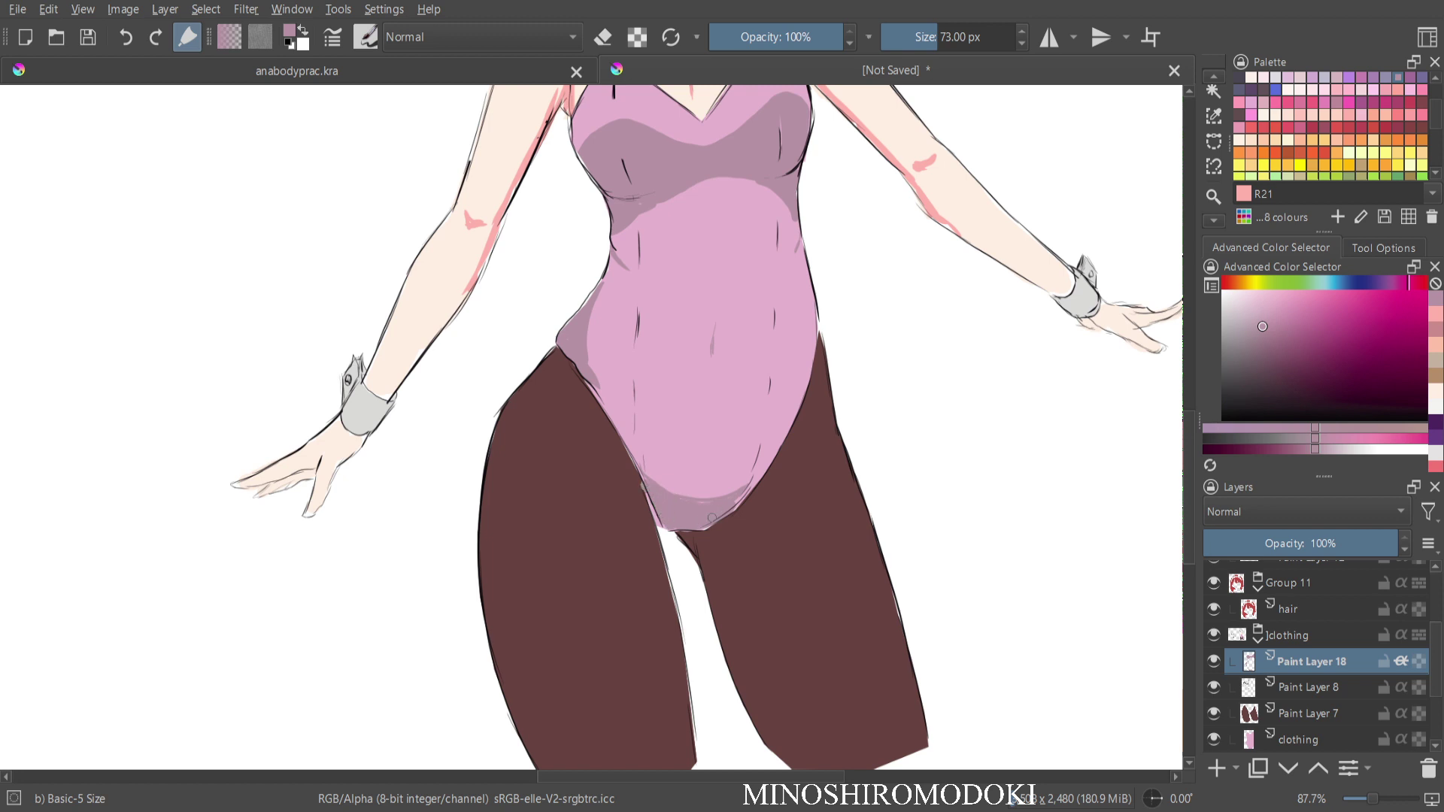
Switch to the Copic Marker - Regular (blender) at 26 px and soften the shadows at the lower tip, hip and waist.
right_click(1158, 252)
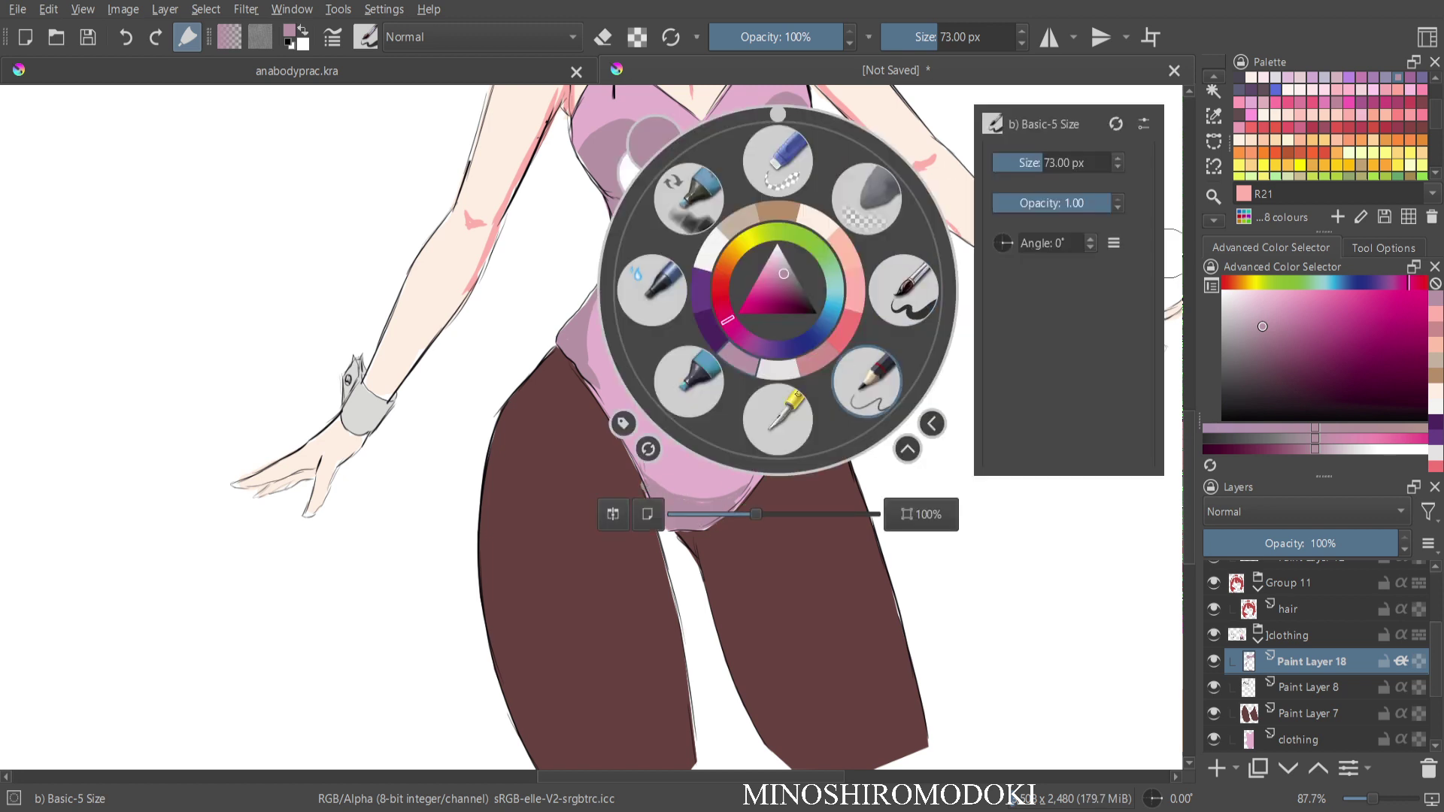
click(652, 287)
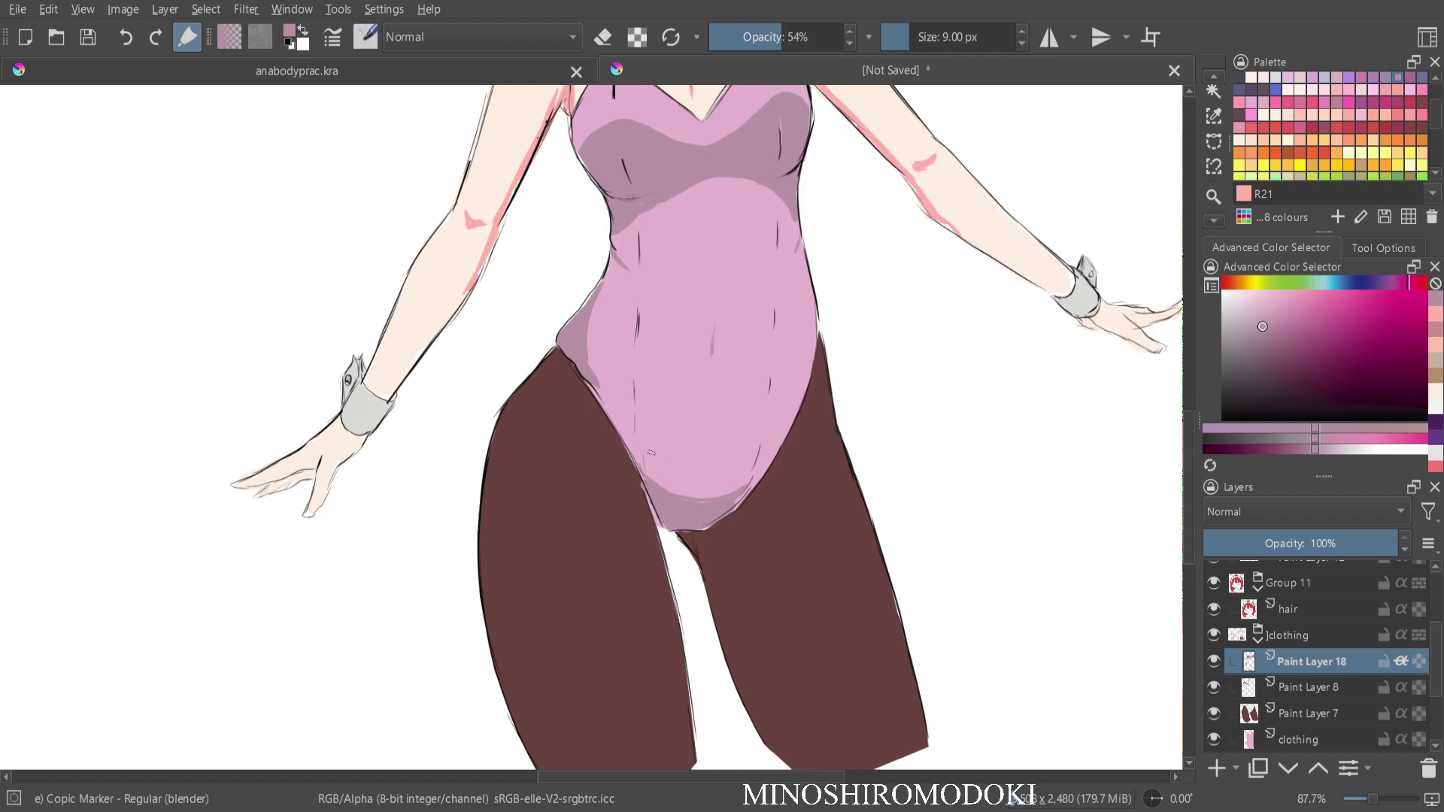
key(])
key(])
key(])
key(])
key(])
key(])
key(])
key(])
key(])
key(])
key(])
key(])
drag(668, 493, 720, 492)
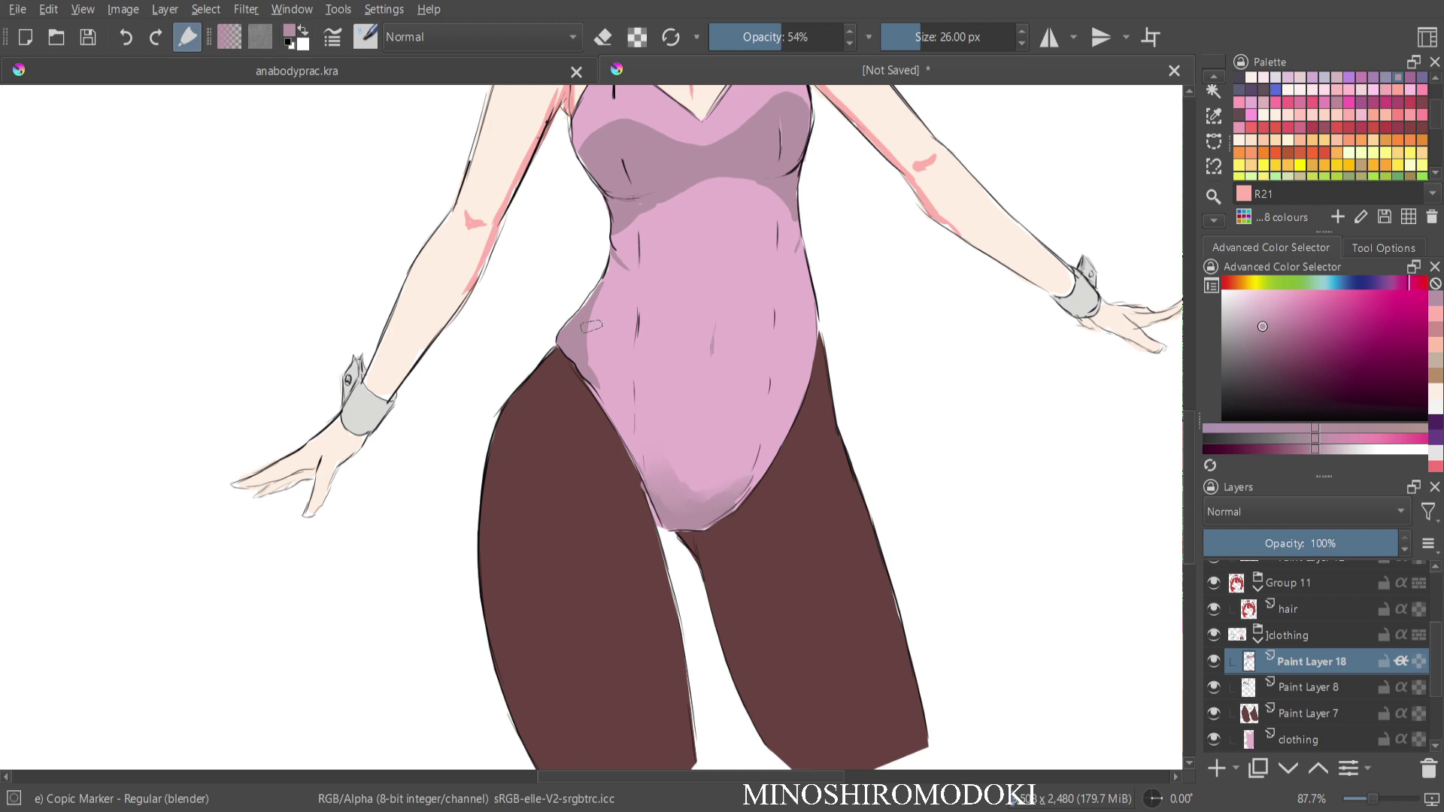
mouse_move(592, 328)
mouse_down()
mouse_move(596, 366)
mouse_move(604, 293)
mouse_move(616, 335)
mouse_up()
drag(643, 227, 625, 214)
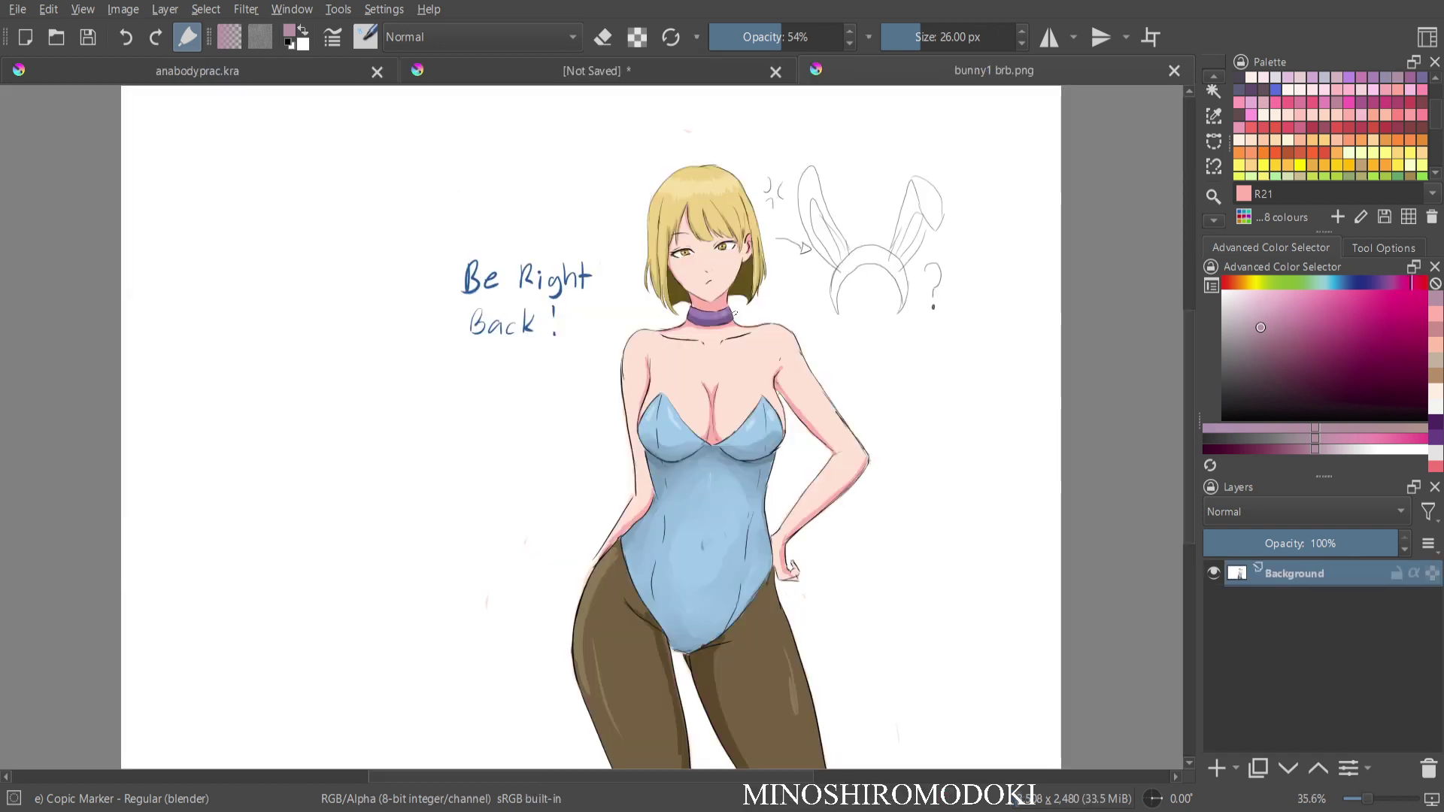
Examine the bodysuit shading on the finished bunny1 brb.png reference drawing.
scroll(715, 523, up, 3)
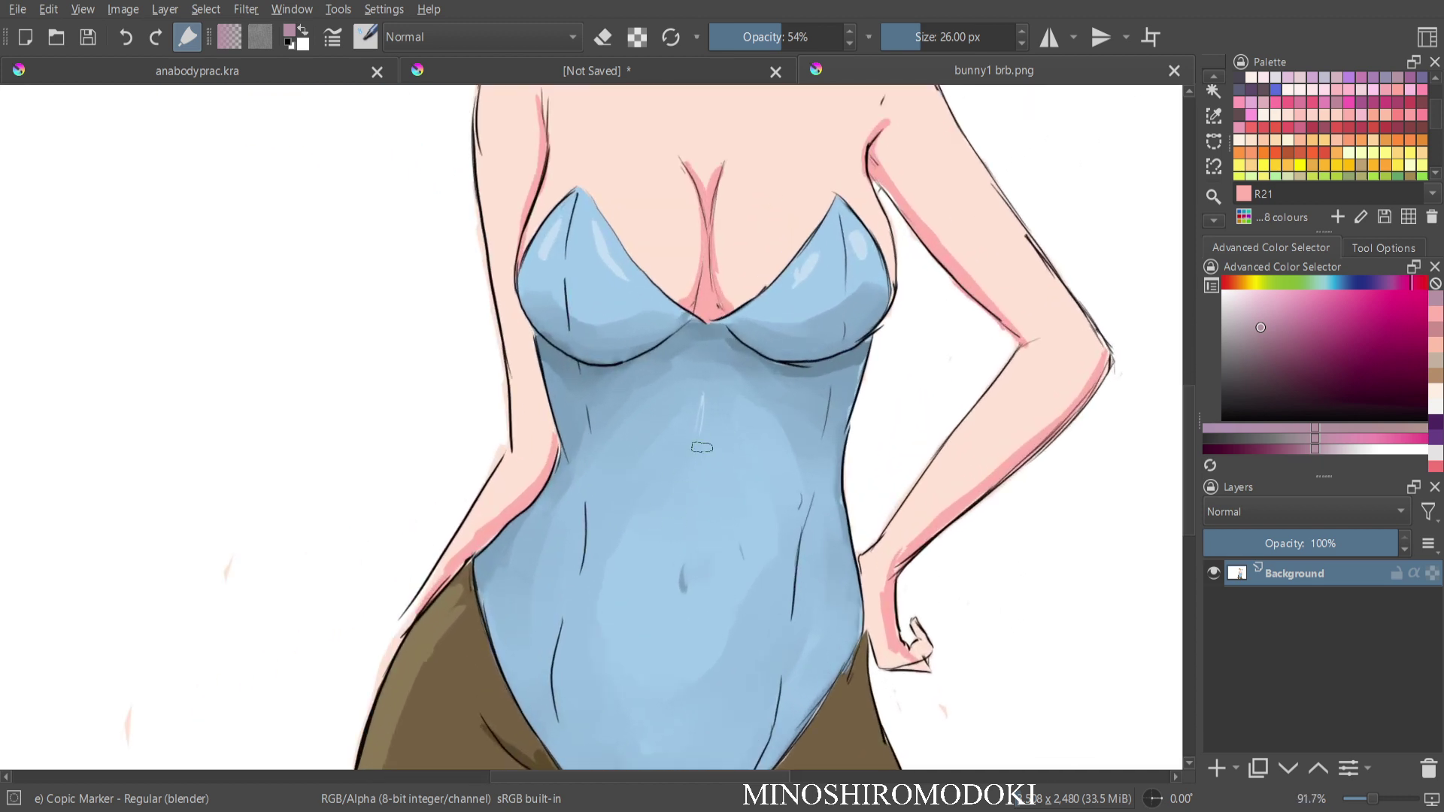
scroll(692, 535, down, 4)
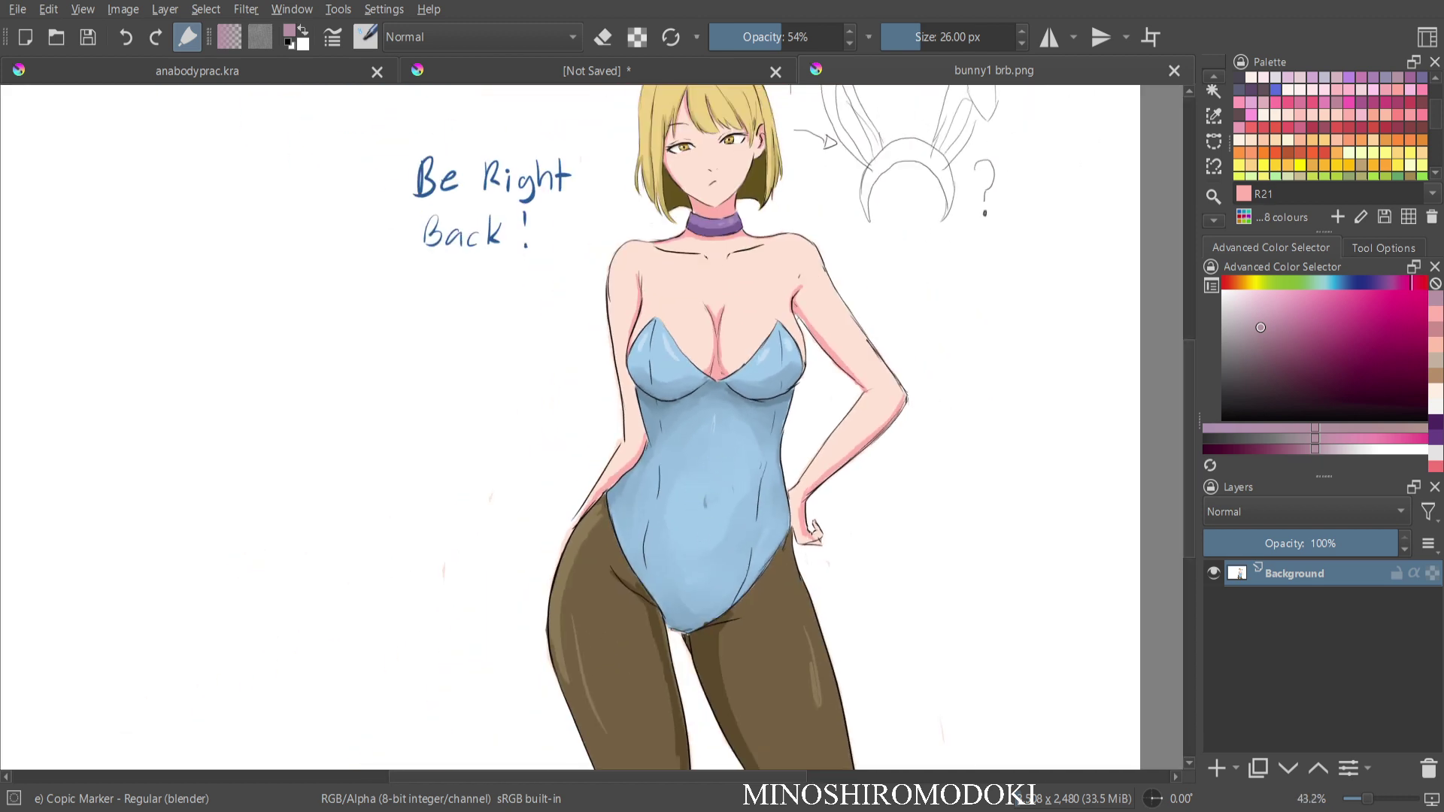
scroll(699, 526, up, 2)
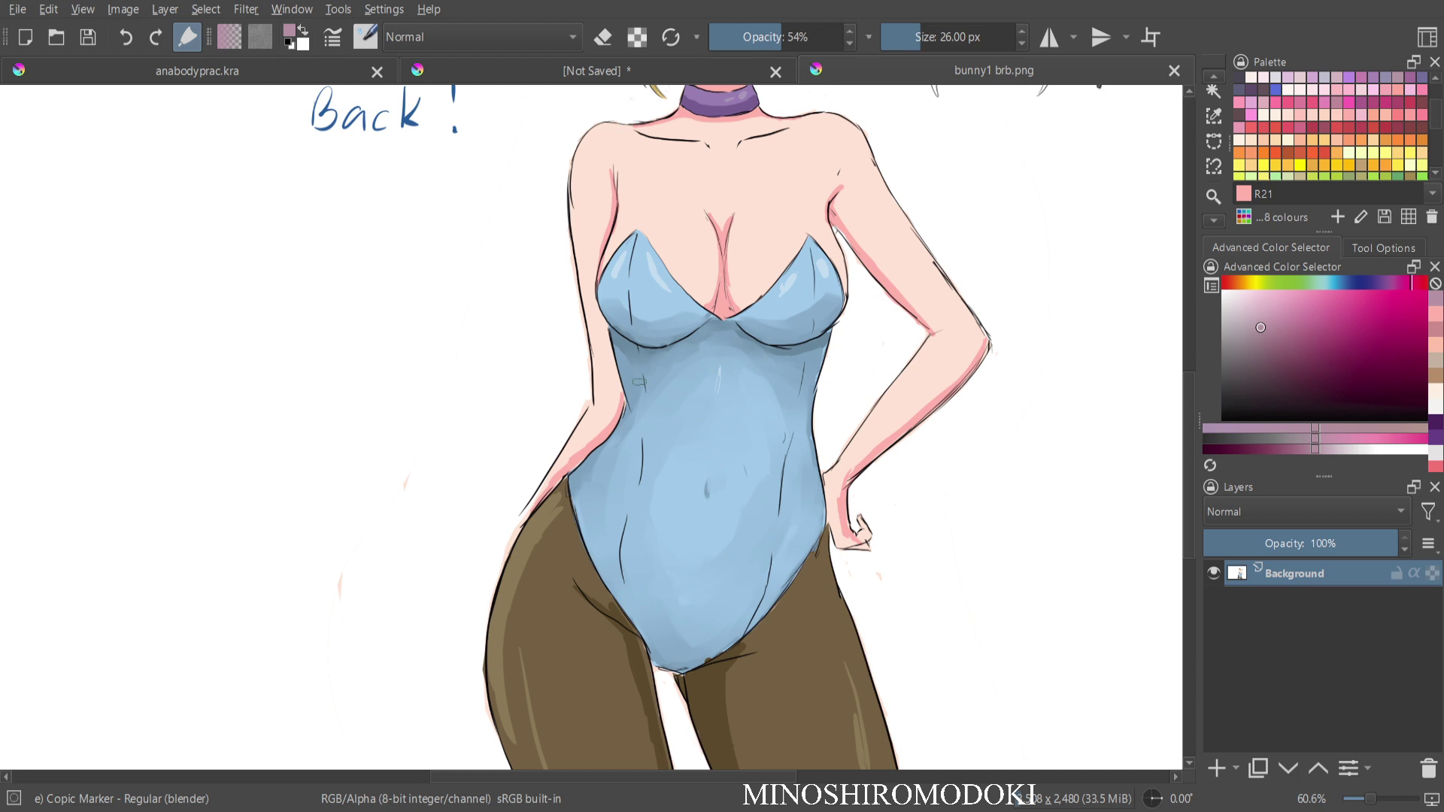
scroll(707, 451, down, 3)
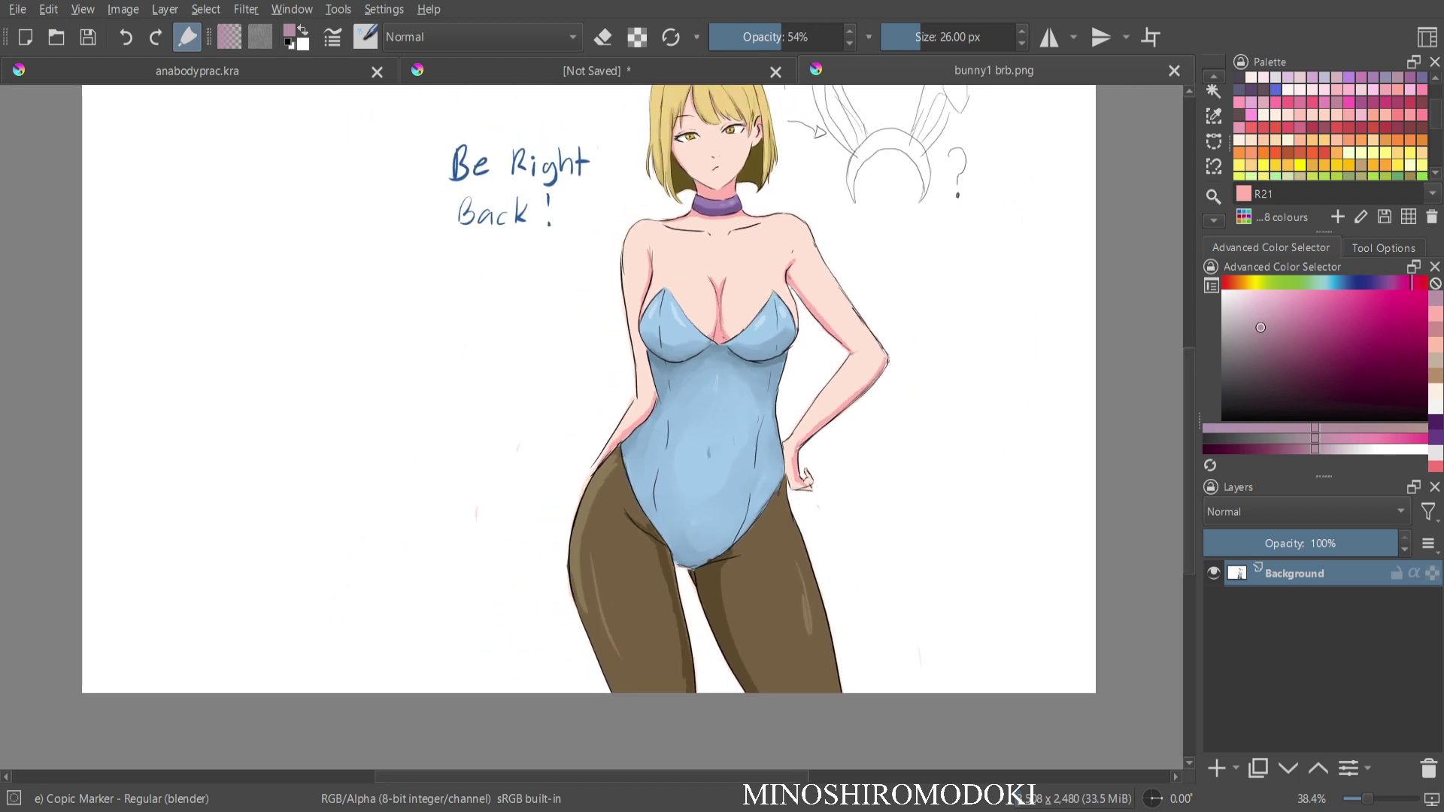
Return to the unsaved drawing and blend the lower edge of the shadow below the bust.
key(ctrl+shift+Tab)
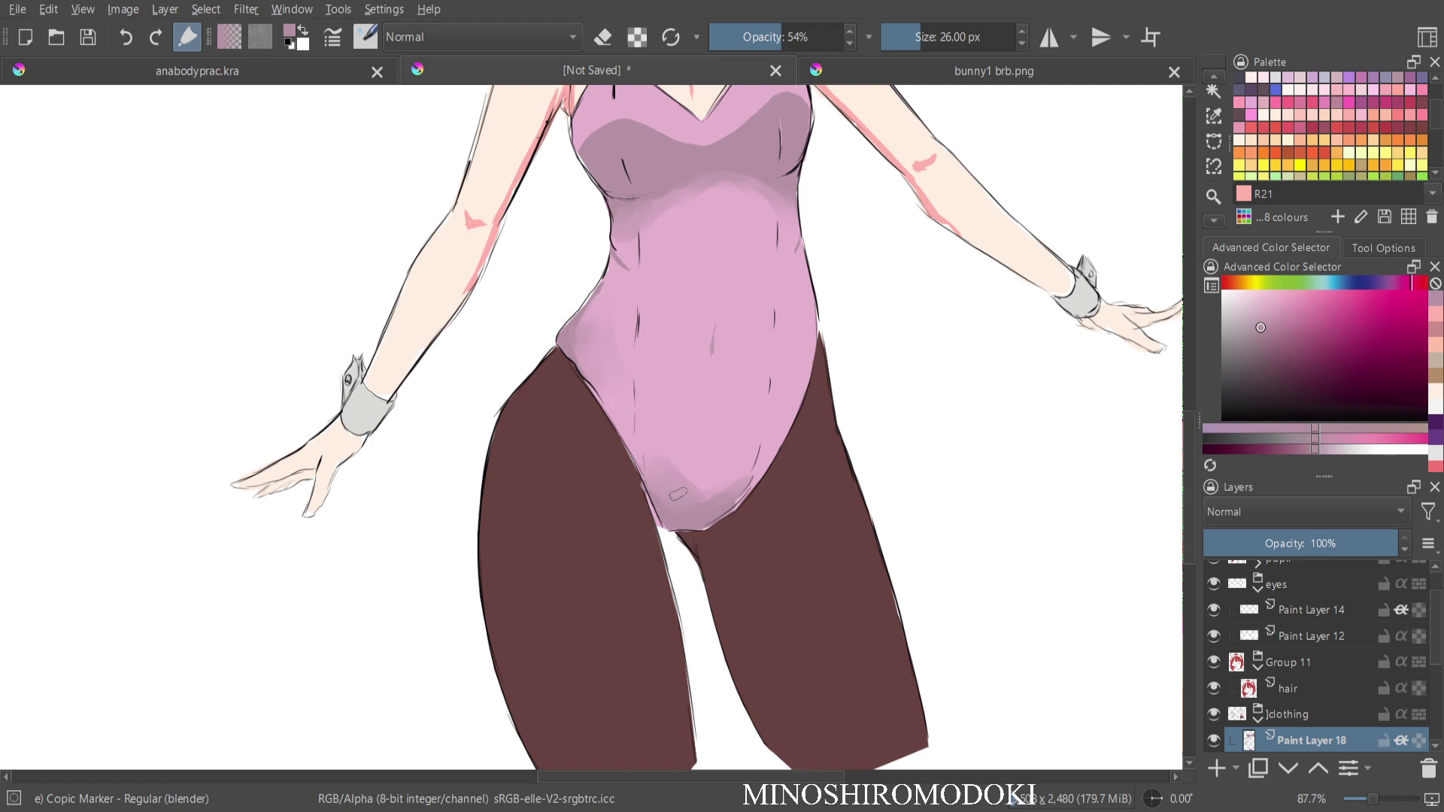
mouse_move(741, 241)
mouse_down()
mouse_move(744, 361)
mouse_move(753, 244)
mouse_up()
drag(906, 265, 885, 413)
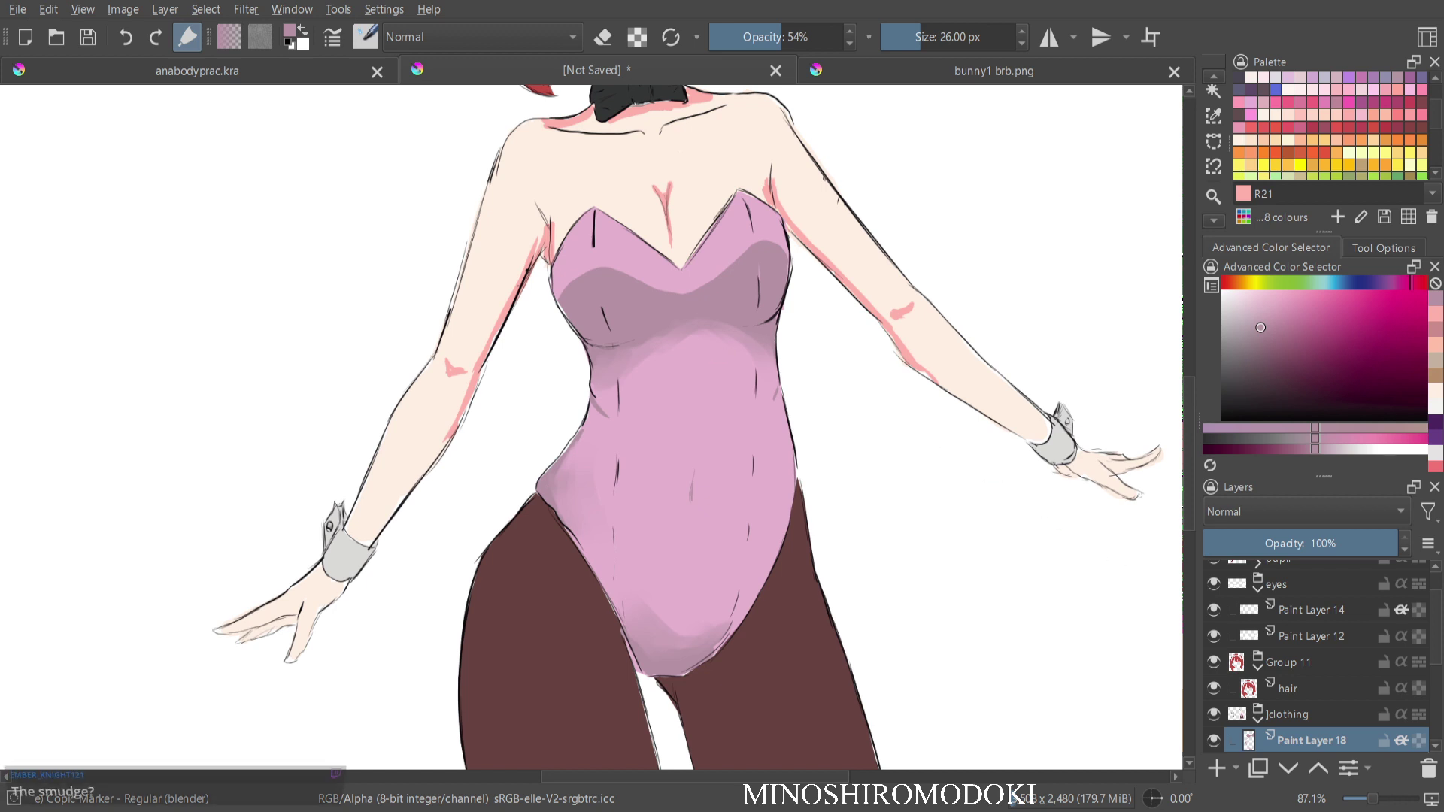
Switch to the Basic-5 Size brush at 73 px and paint short pale pink highlights near the outer upper edges of the bodysuit's bust.
key(l)
key(l)
key(l)
key(l)
key(l)
right_click(748, 298)
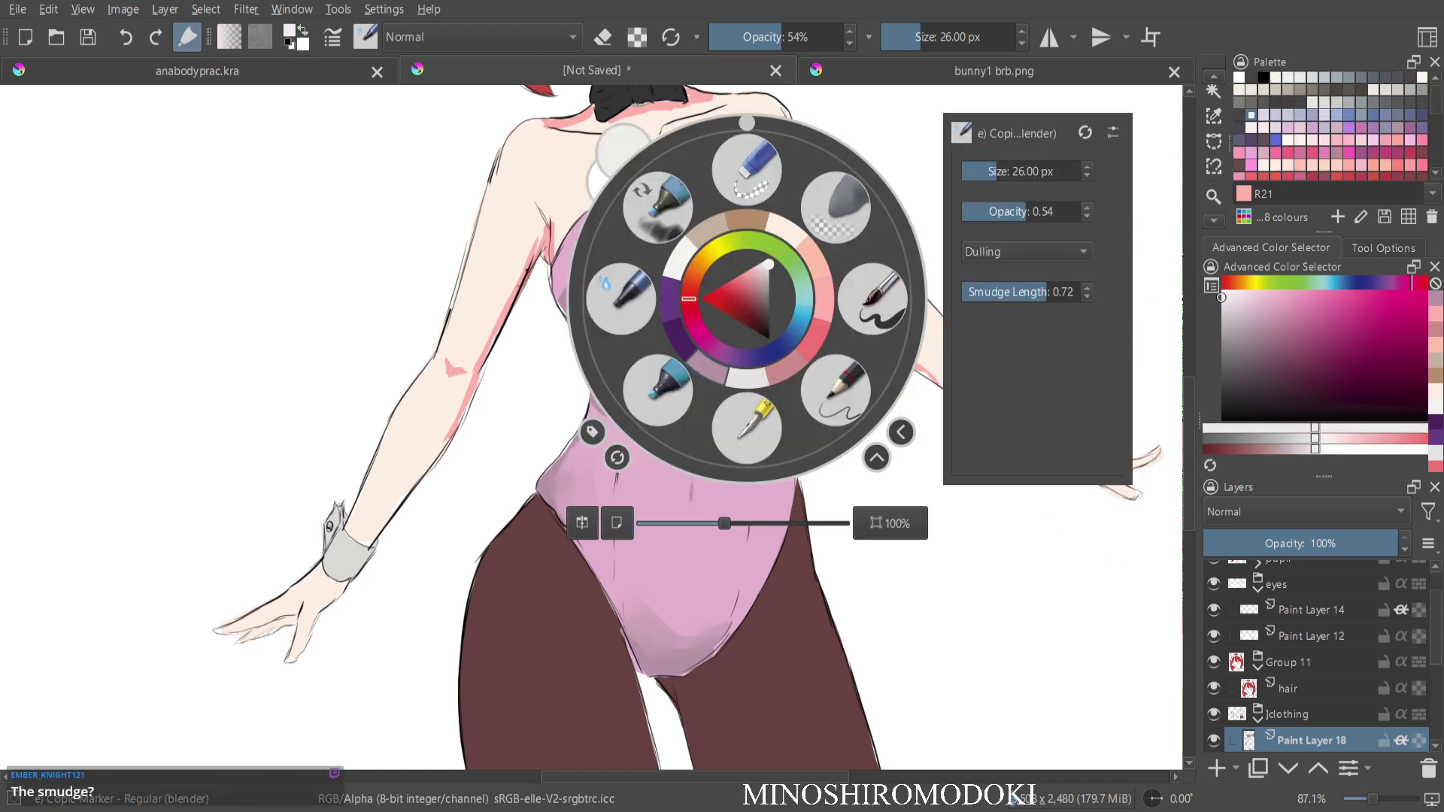
click(874, 298)
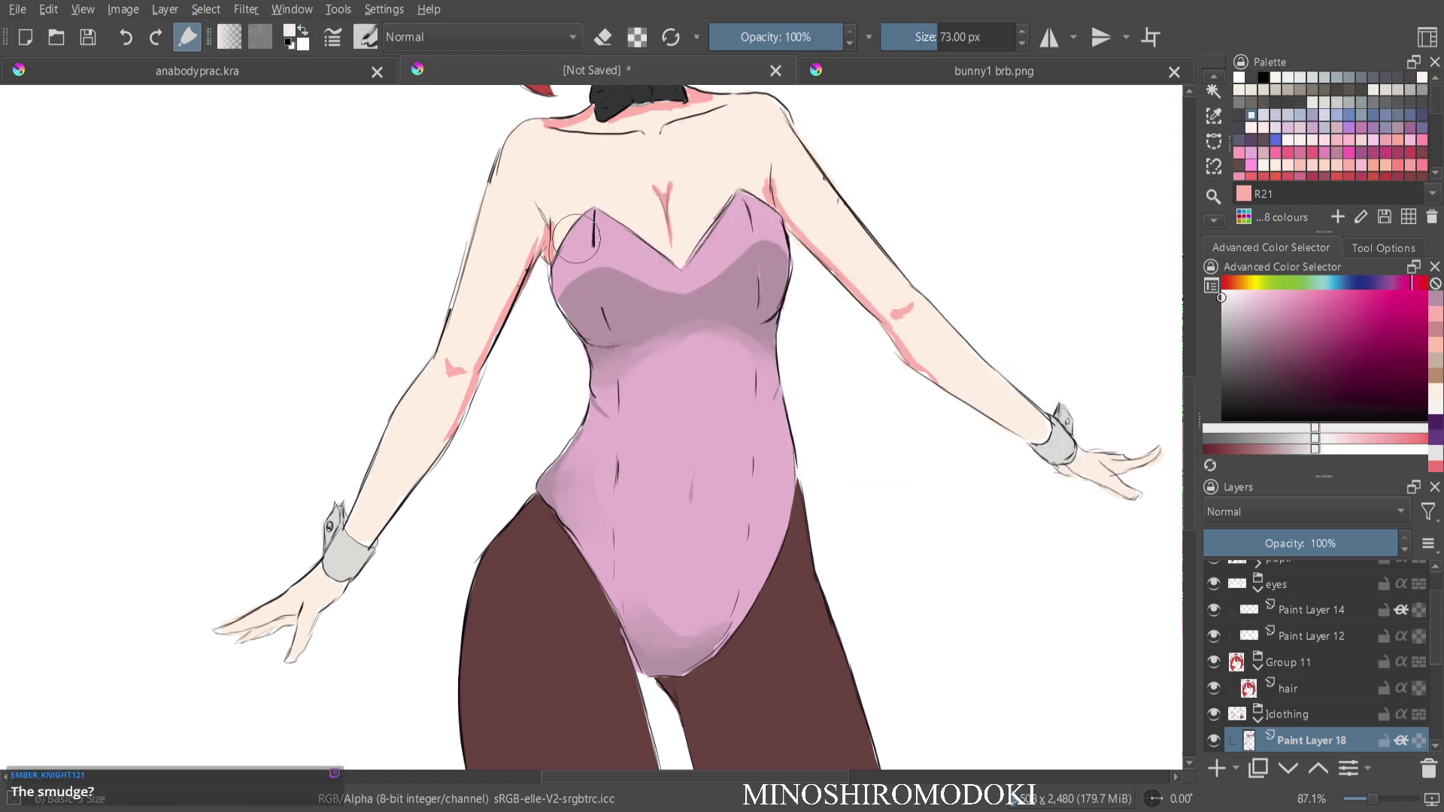
key(ctrl+Tab)
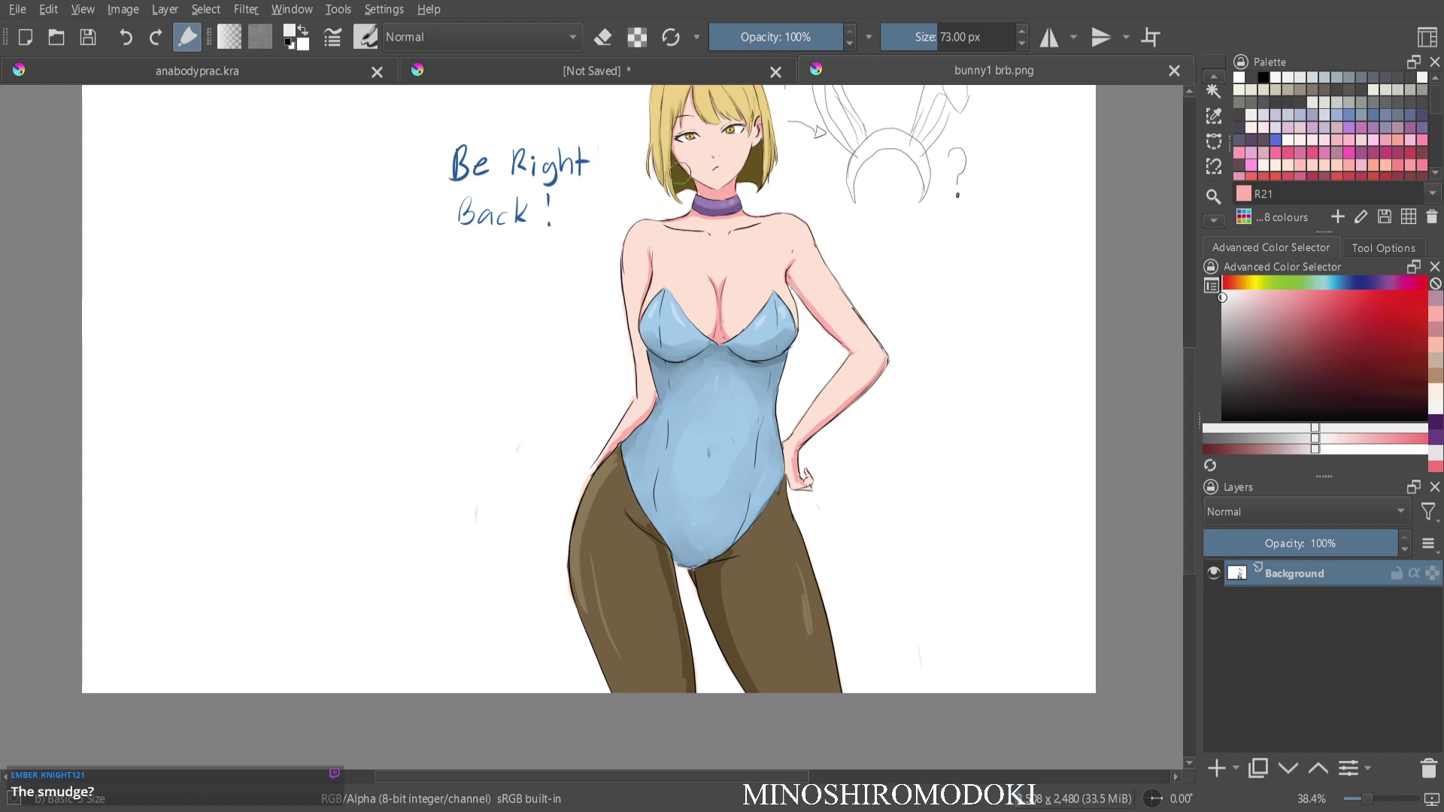
click(618, 72)
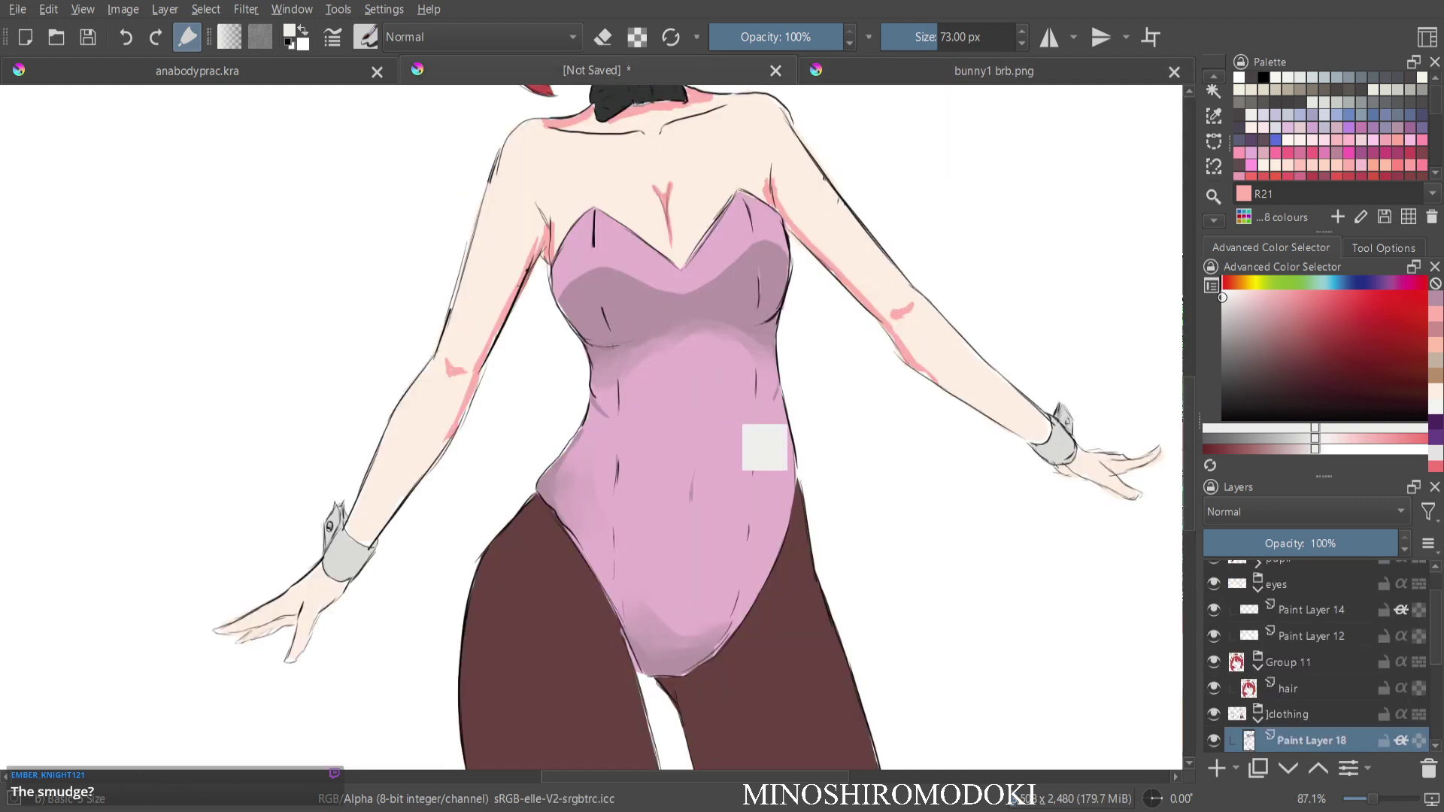
ctrl+click(714, 394)
click(1325, 140)
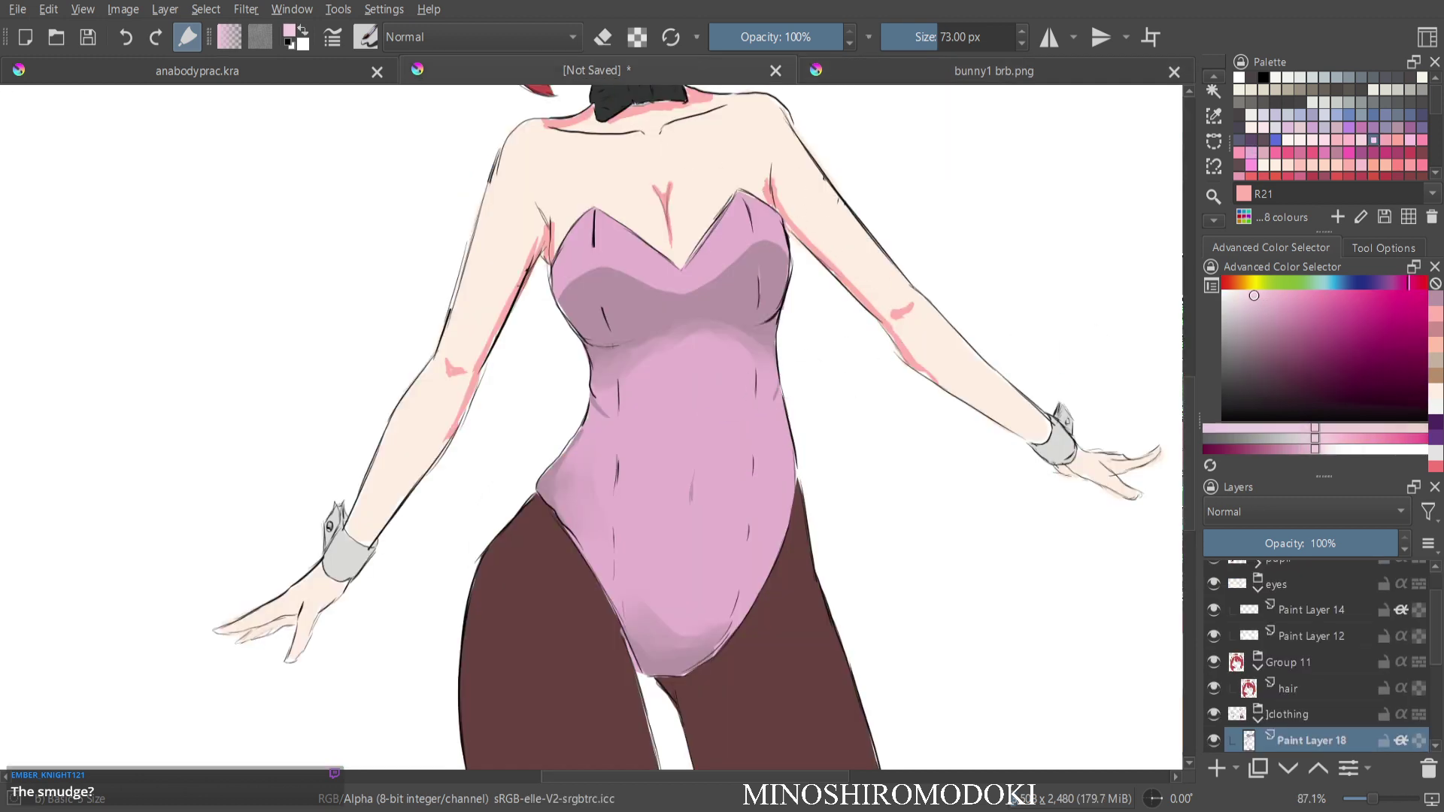
drag(579, 234, 566, 255)
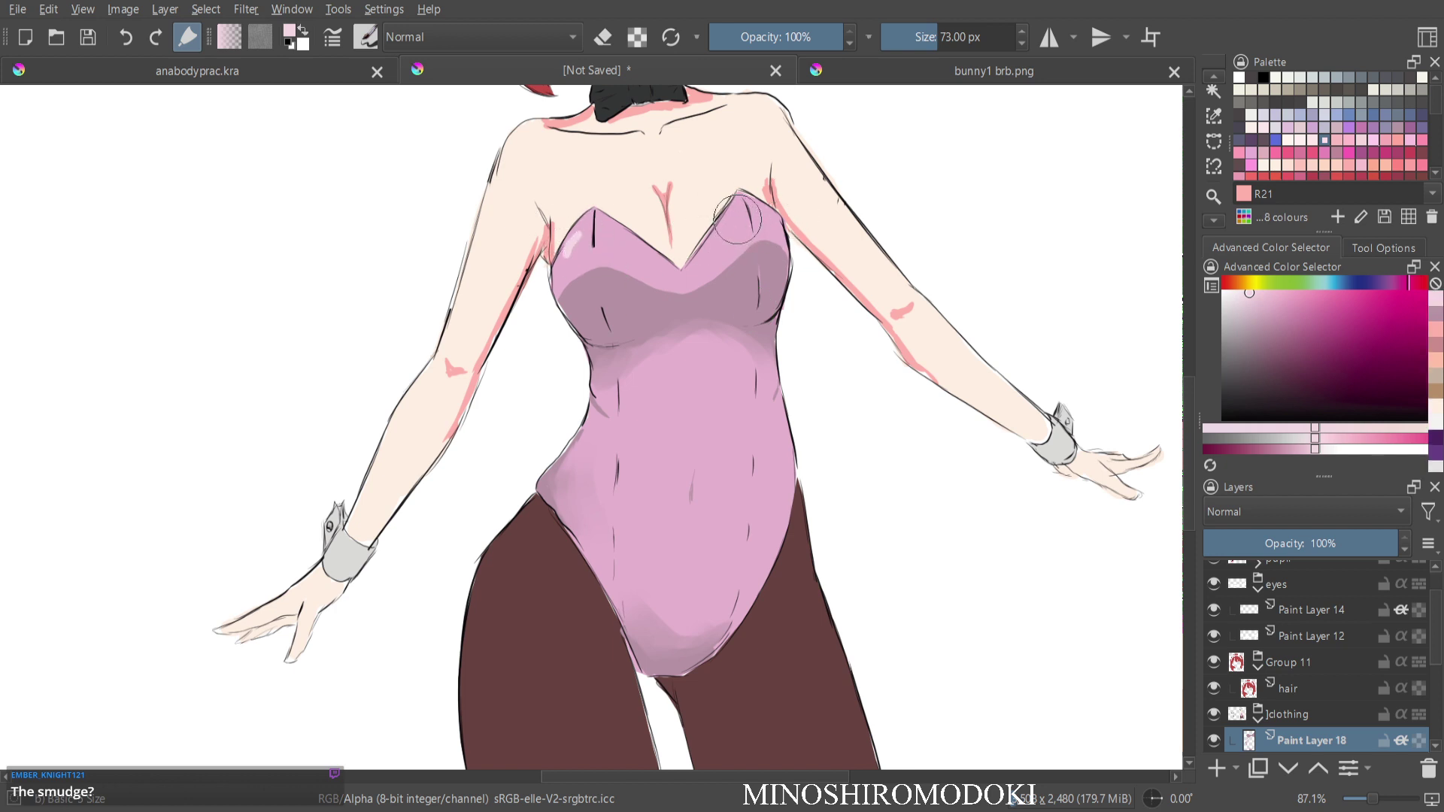
drag(757, 215, 769, 226)
Add pale pink highlights along the bodysuit's neckline, on both sides of the central V.
scroll(733, 436, up, 2)
scroll(726, 392, down, 3)
drag(718, 336, 710, 422)
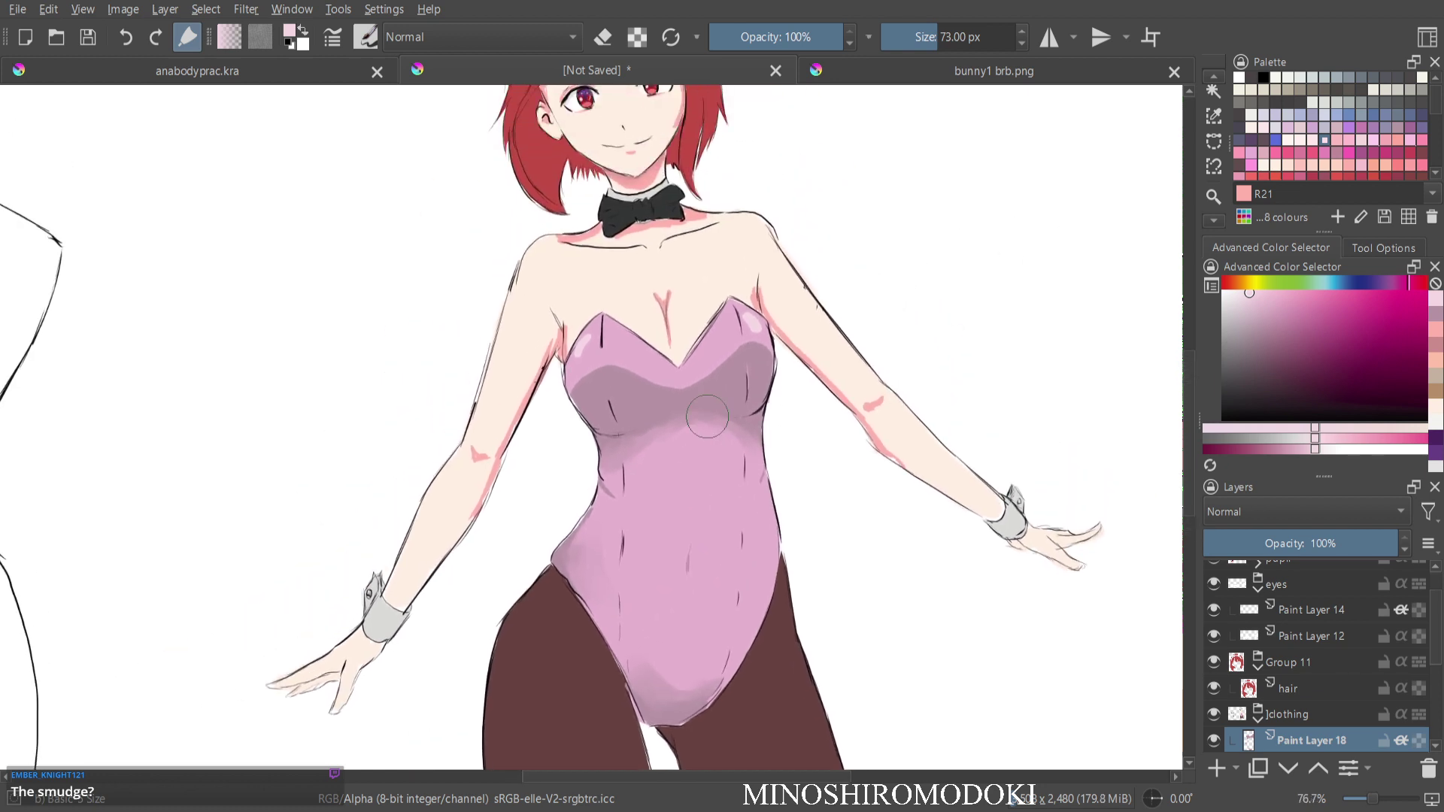
scroll(707, 425, up, 4)
drag(564, 241, 653, 303)
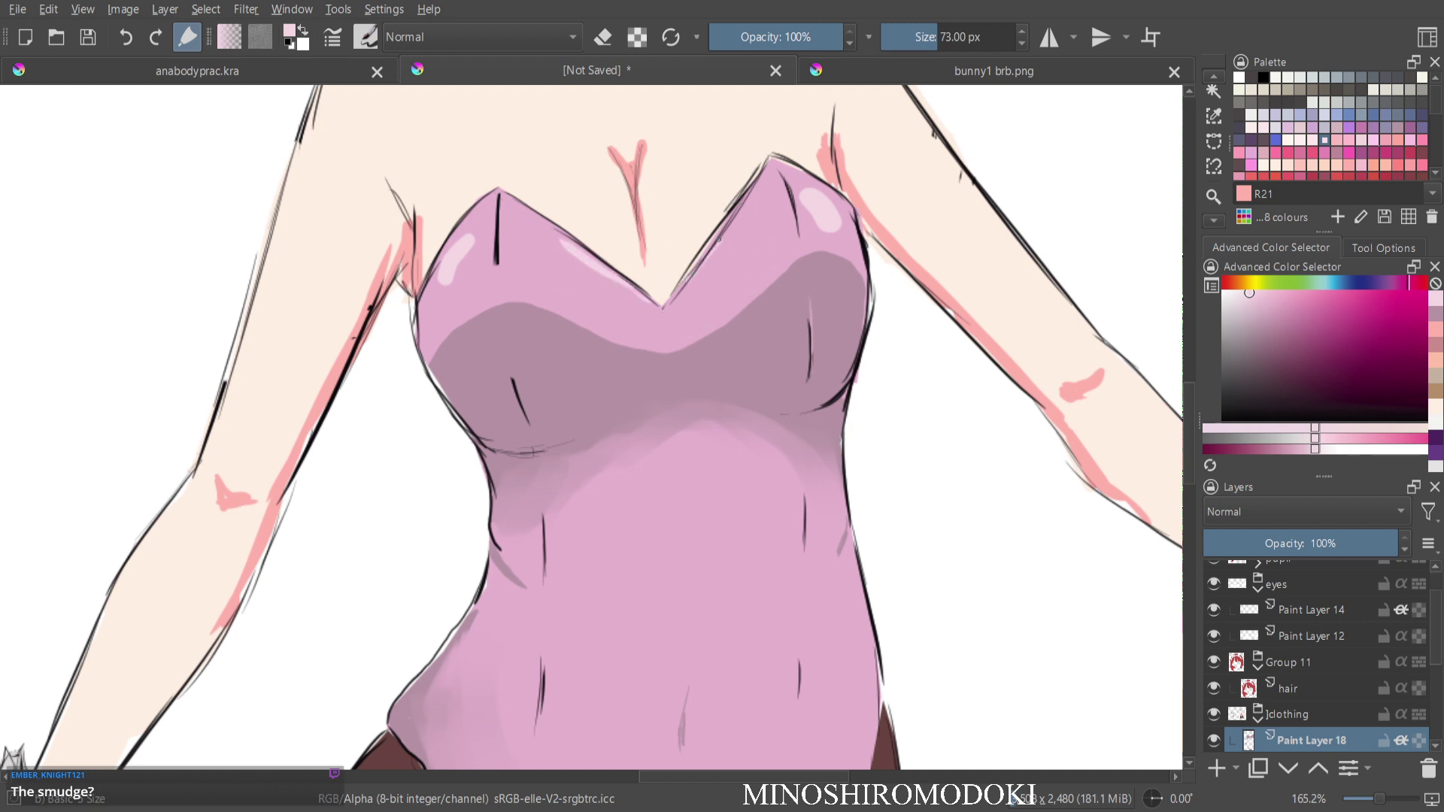
mouse_move(719, 240)
mouse_down()
mouse_move(683, 295)
mouse_move(715, 252)
mouse_up()
Sample the tights' brown, darken it and paint shadows along the inner and lower edges of both thighs.
scroll(688, 405, down, 3)
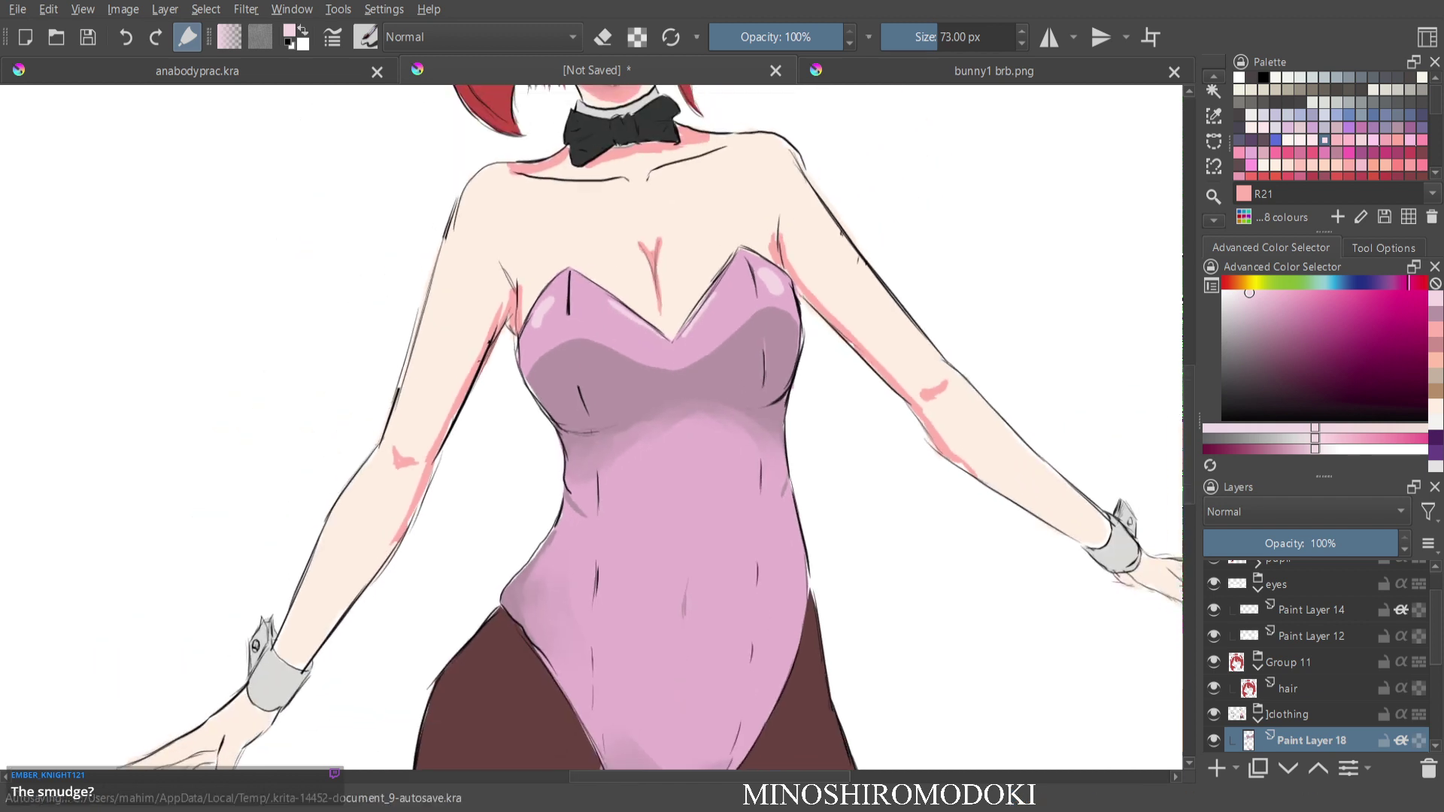
scroll(631, 361, down, 2)
mouse_move(632, 361)
mouse_down()
mouse_move(617, 461)
mouse_move(634, 384)
mouse_move(641, 446)
mouse_up()
scroll(633, 383, down, 1)
scroll(689, 350, down, 2)
scroll(669, 459, up, 2)
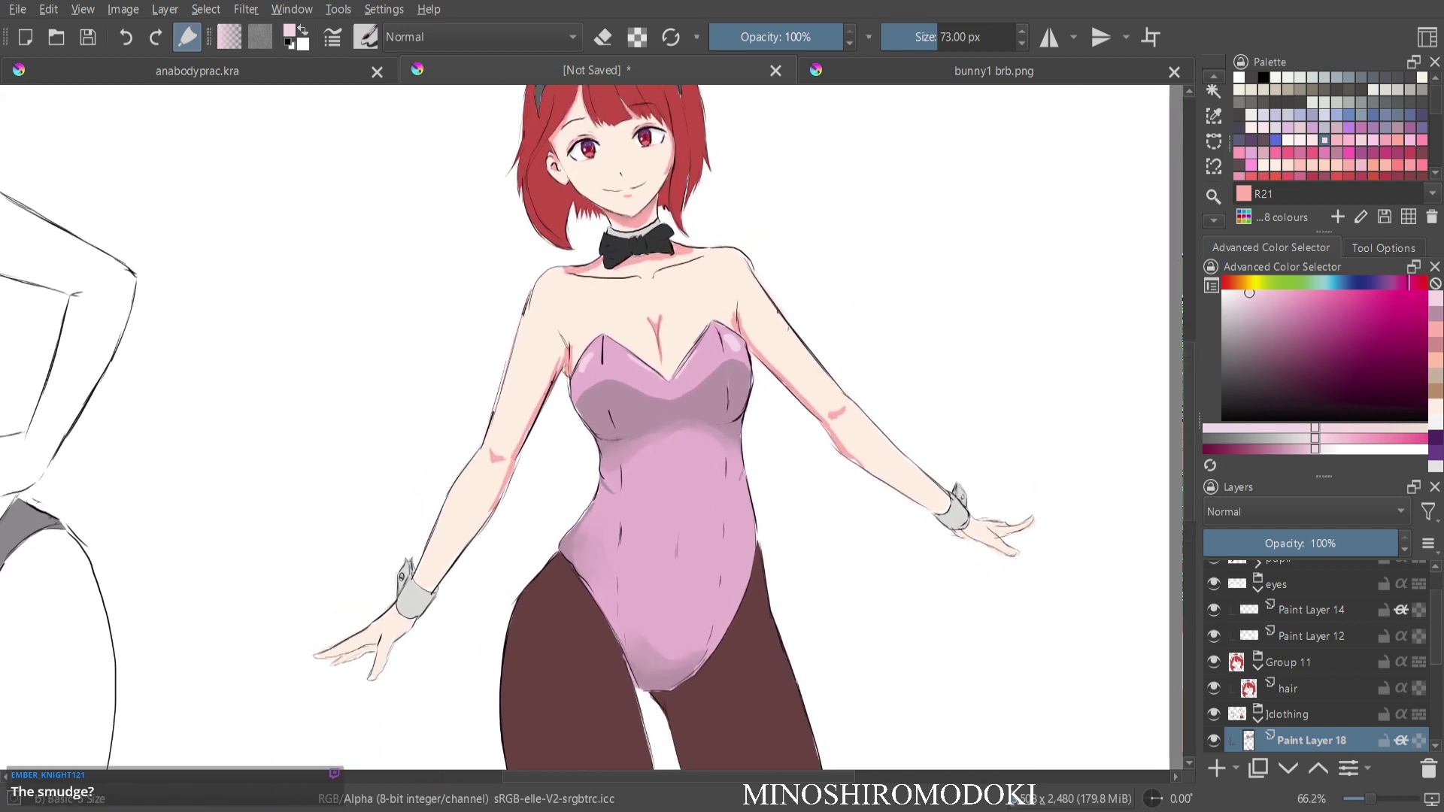
drag(795, 515, 779, 343)
ctrl+click(763, 564)
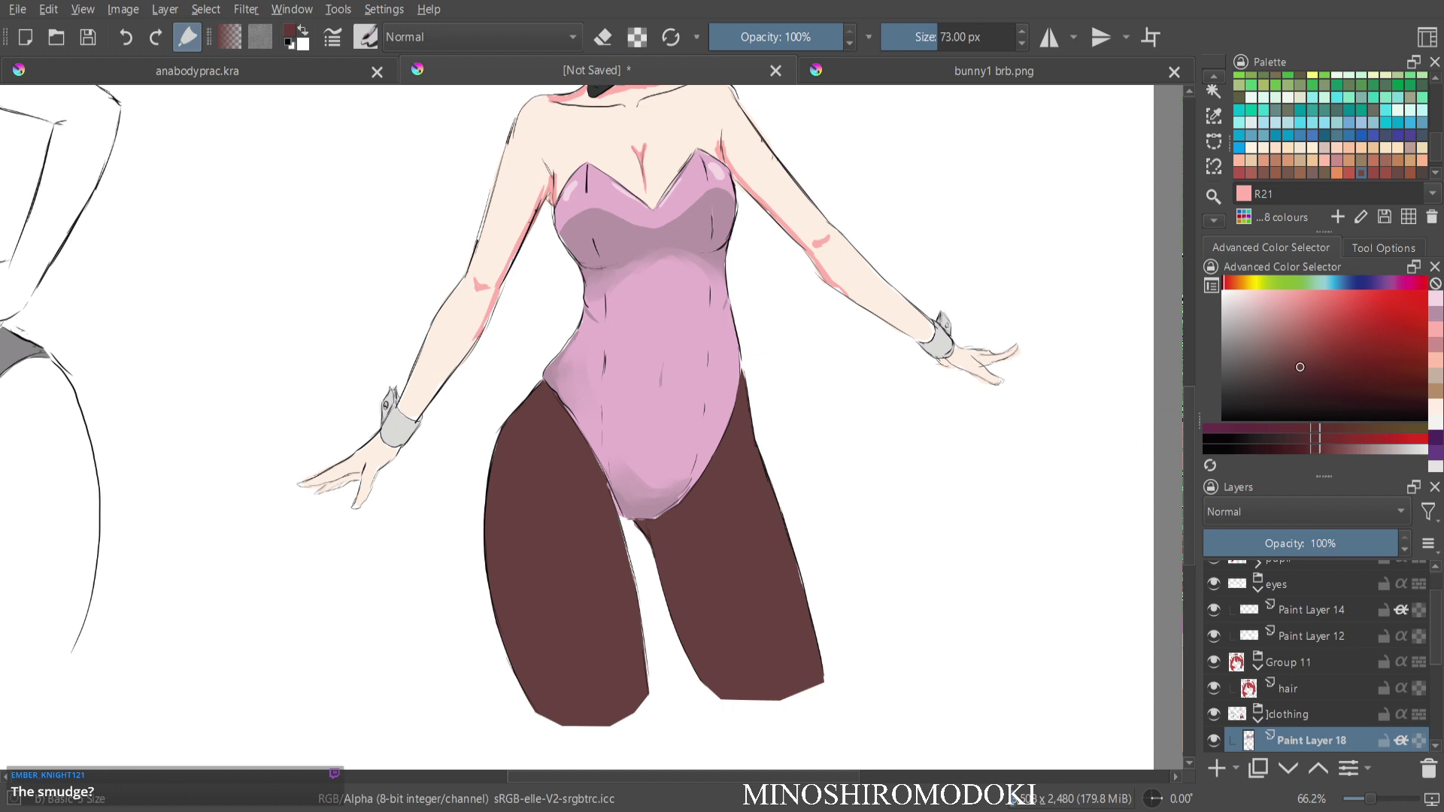
key(k)
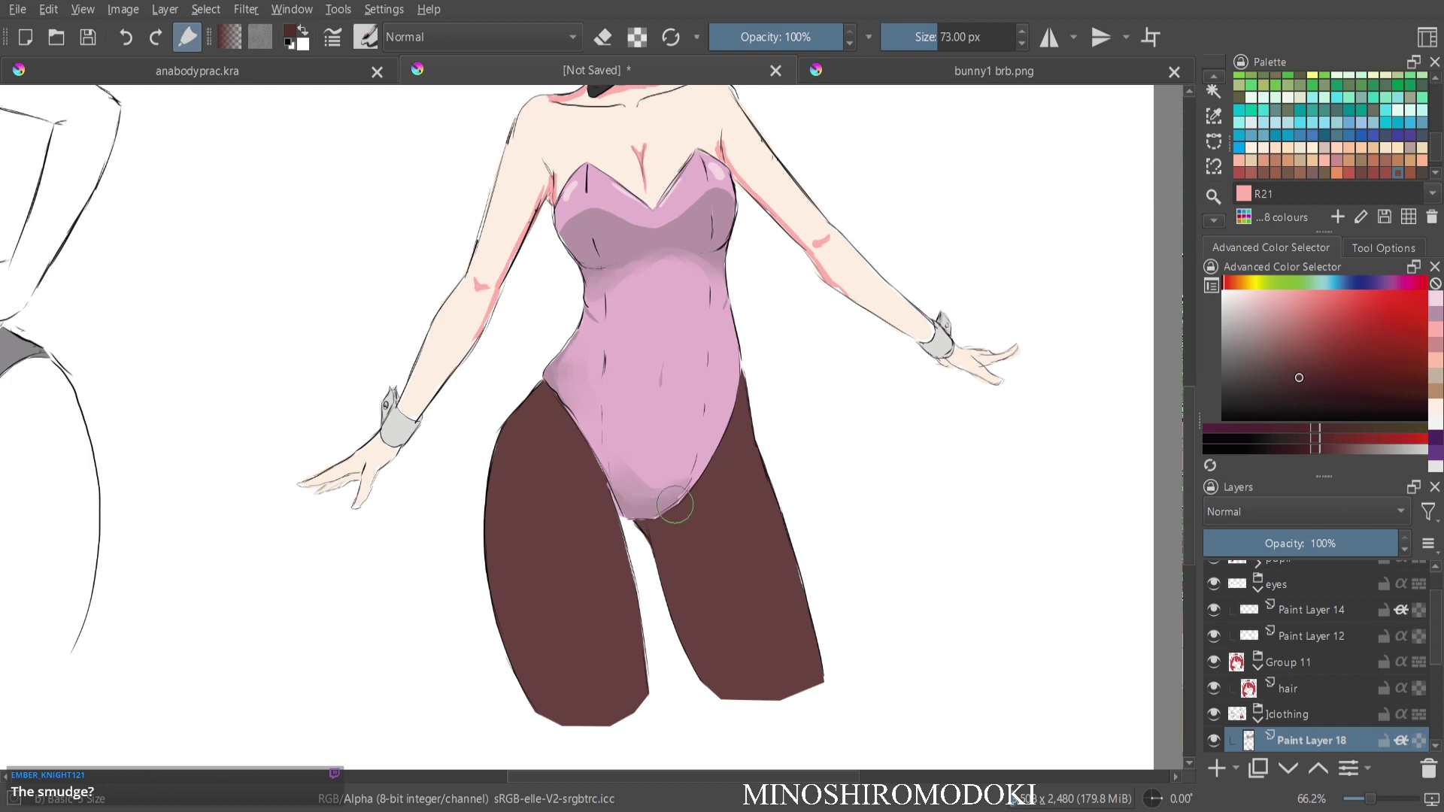
mouse_move(662, 535)
mouse_down()
mouse_move(692, 633)
mouse_move(679, 589)
mouse_move(717, 679)
mouse_up()
drag(719, 671, 751, 691)
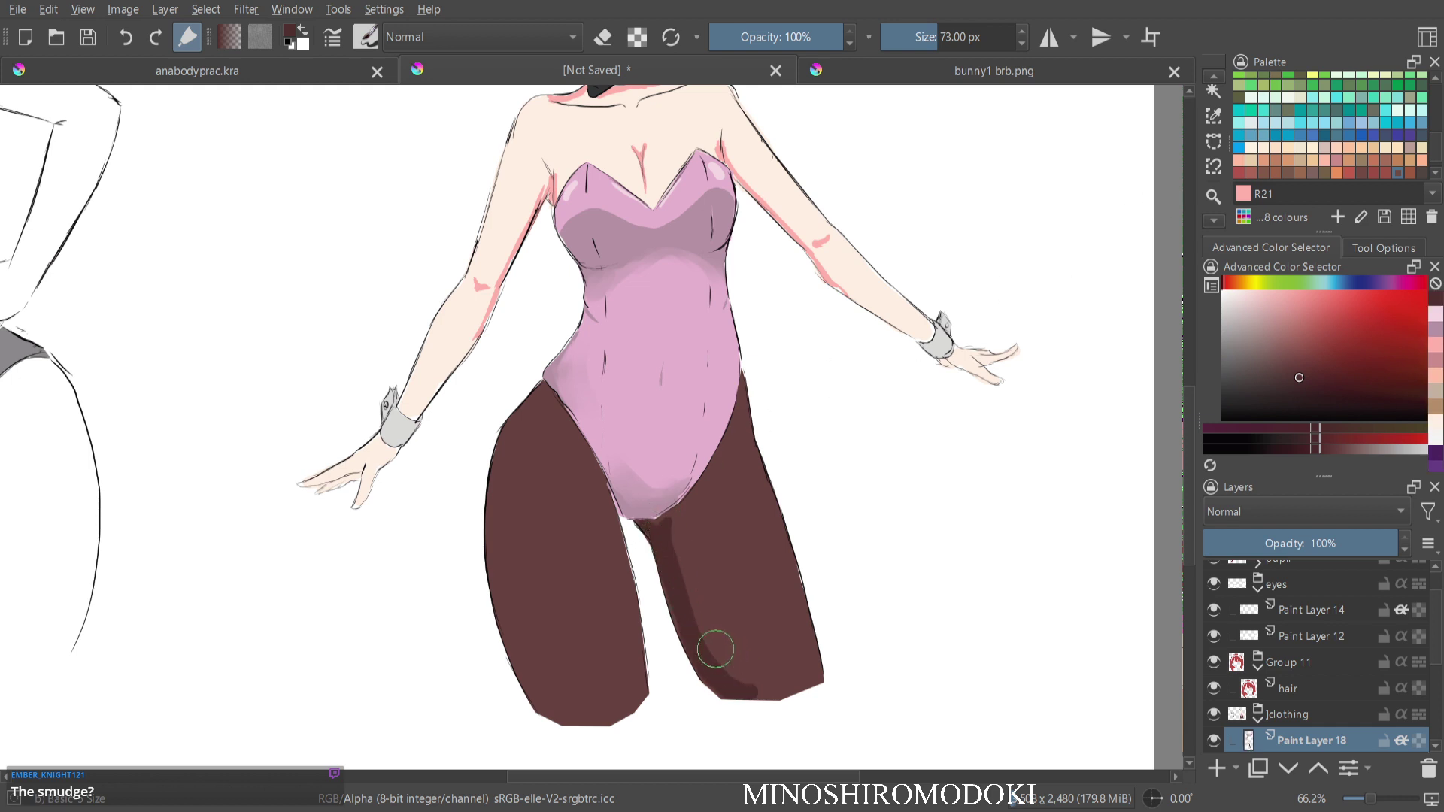
mouse_move(682, 588)
mouse_down()
mouse_move(675, 537)
mouse_move(687, 600)
mouse_move(752, 685)
mouse_move(742, 667)
mouse_move(764, 680)
mouse_up()
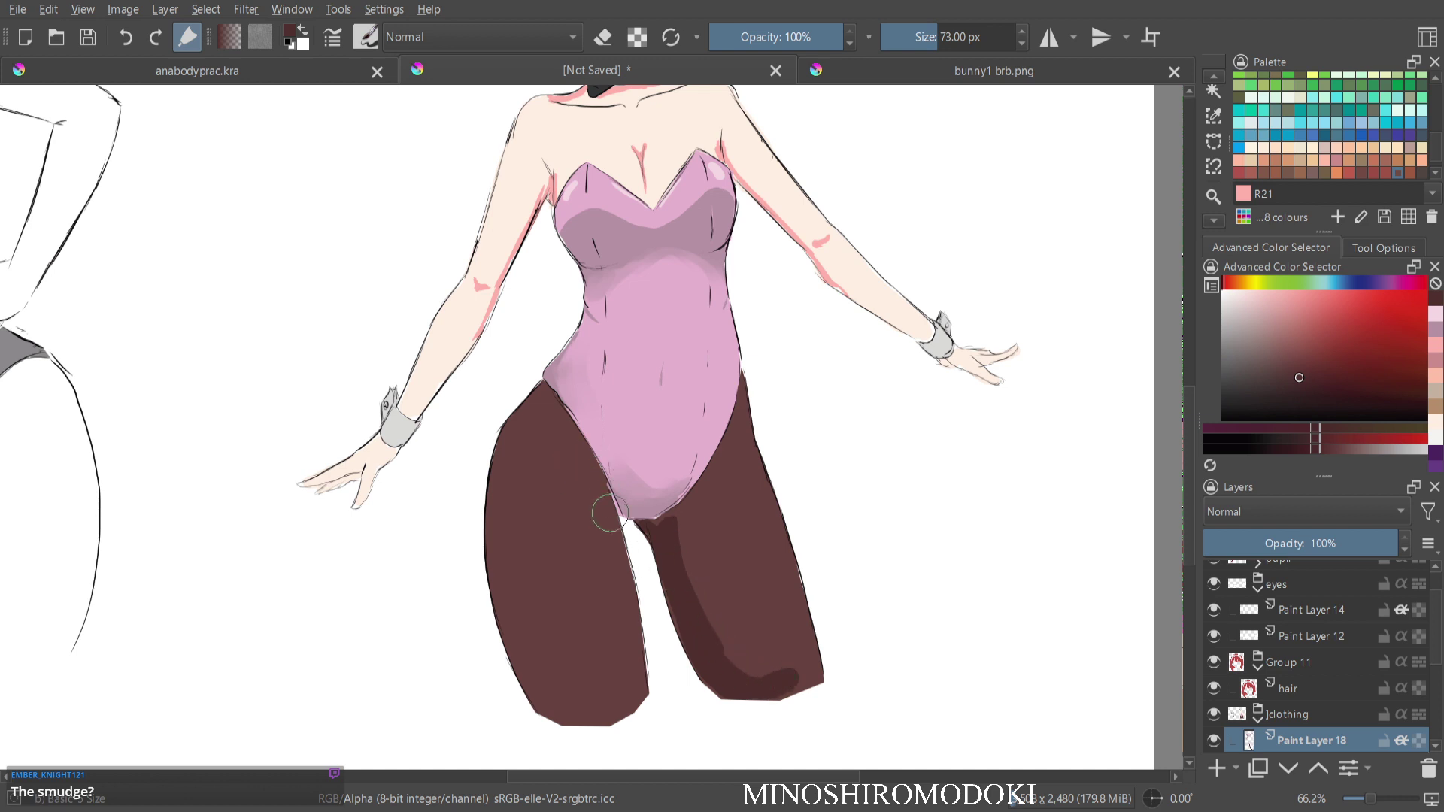
mouse_move(628, 583)
mouse_down()
mouse_move(605, 701)
mouse_move(576, 714)
mouse_move(632, 696)
mouse_up()
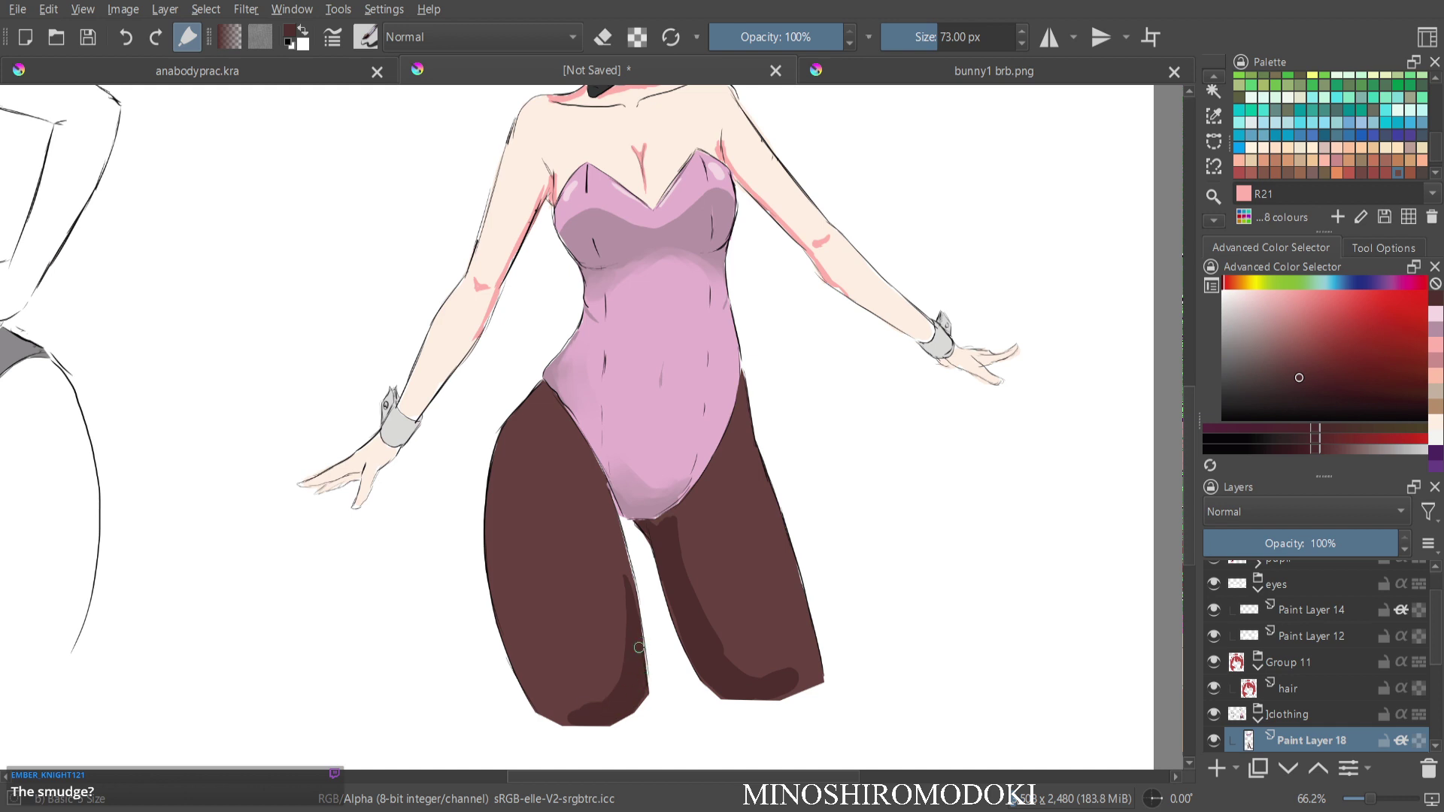
mouse_move(624, 554)
mouse_down()
mouse_move(630, 695)
mouse_move(528, 696)
mouse_up()
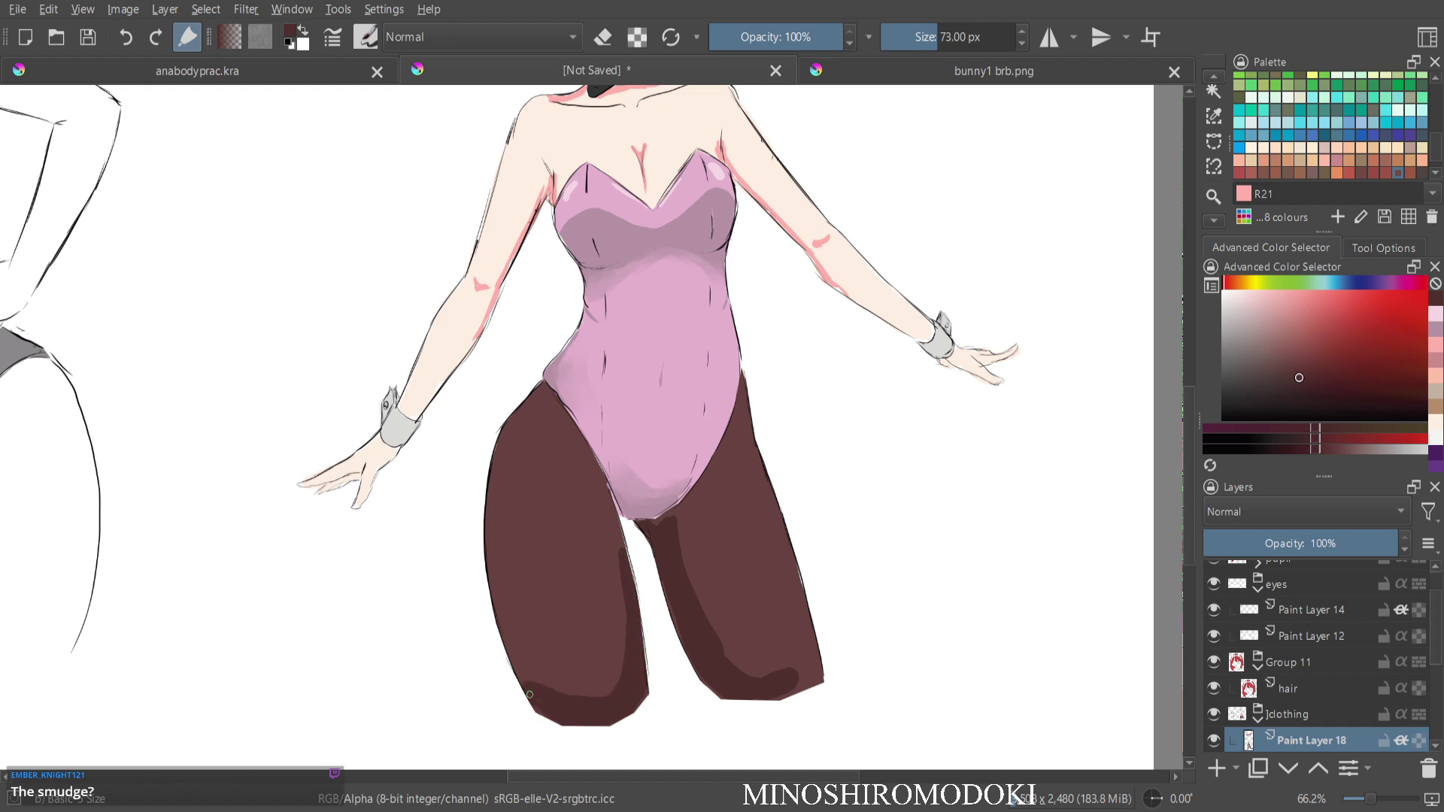
Pick a lighter brown and paint thin curved highlights on both outer thighs and along the hip edge.
click(1287, 357)
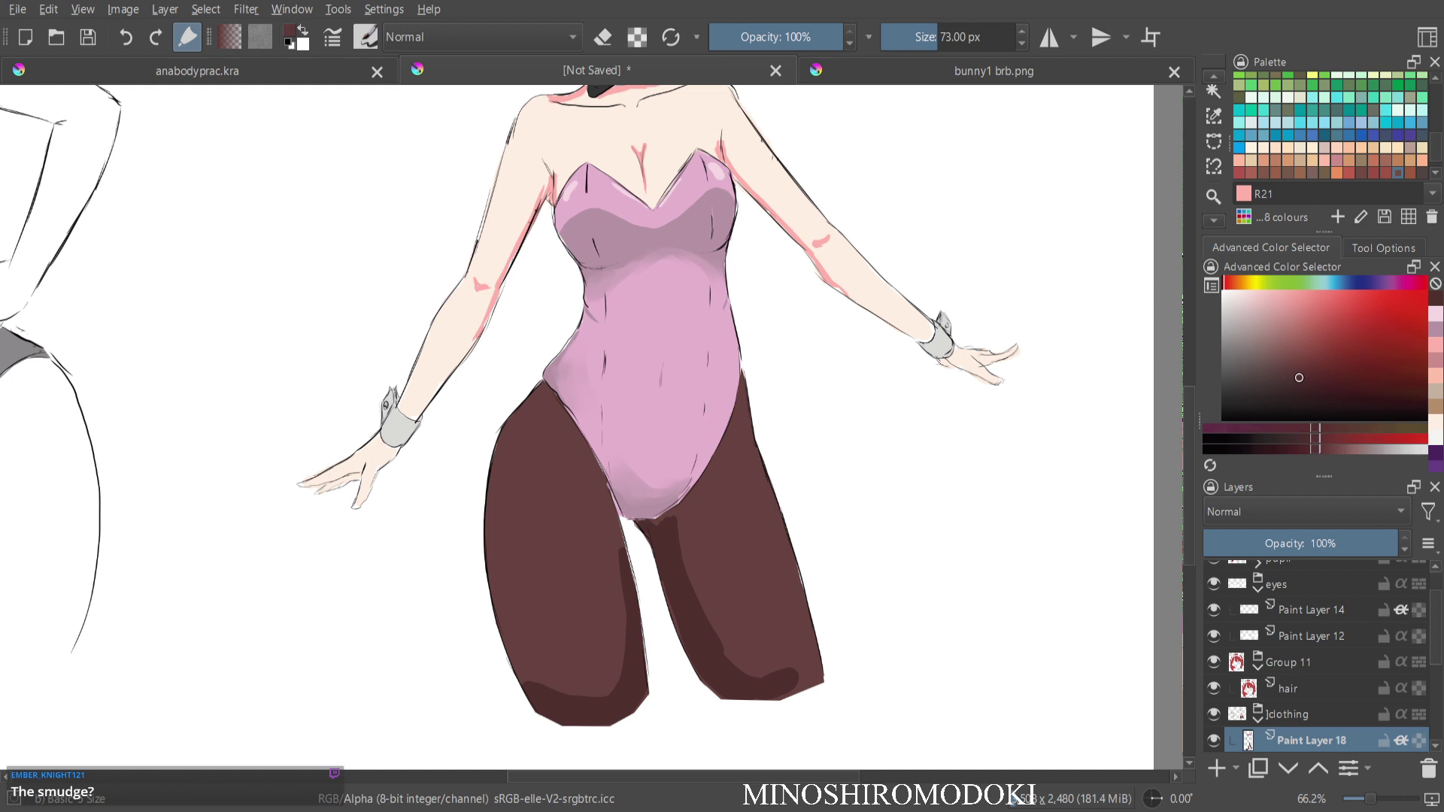
drag(765, 502, 773, 562)
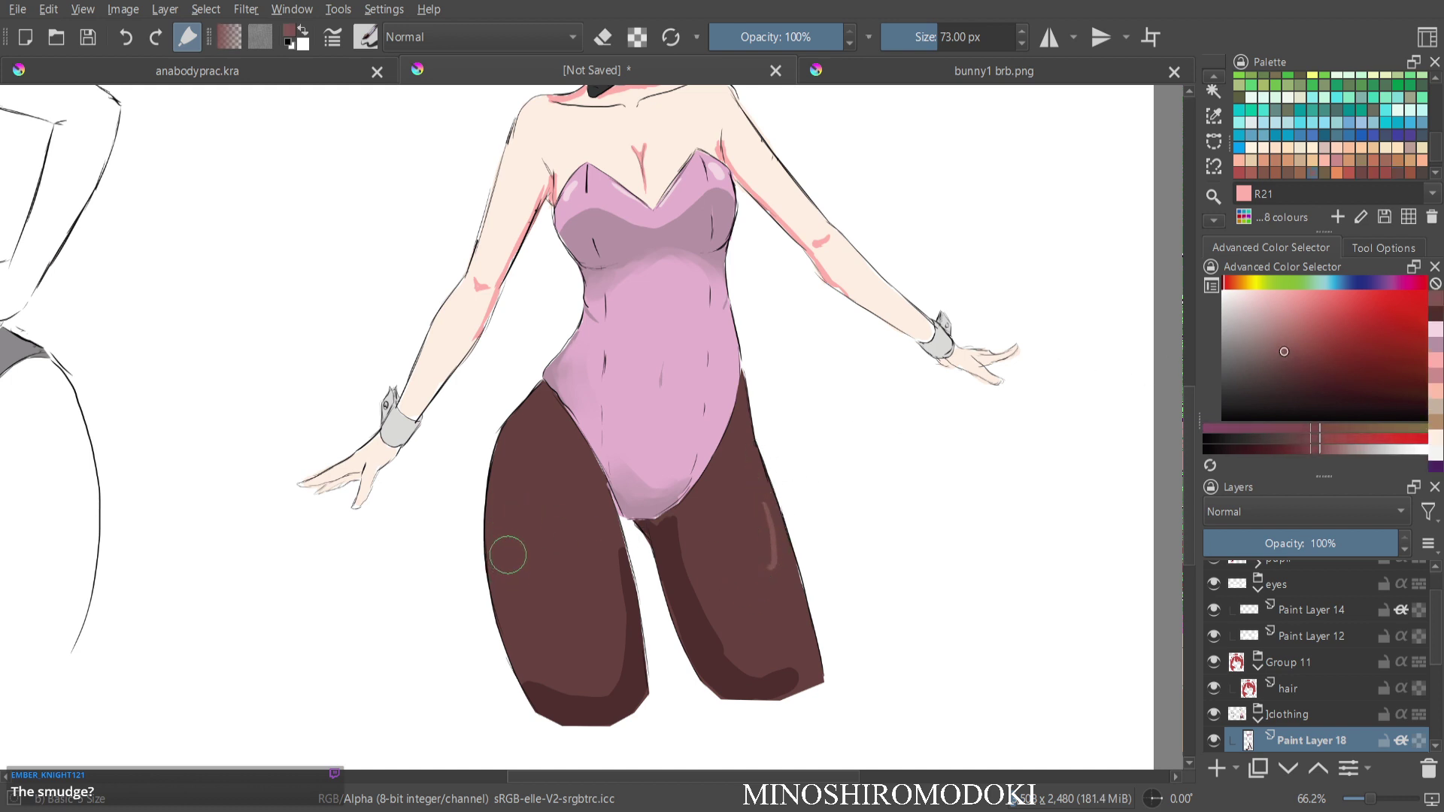
drag(508, 557, 539, 608)
drag(503, 426, 539, 398)
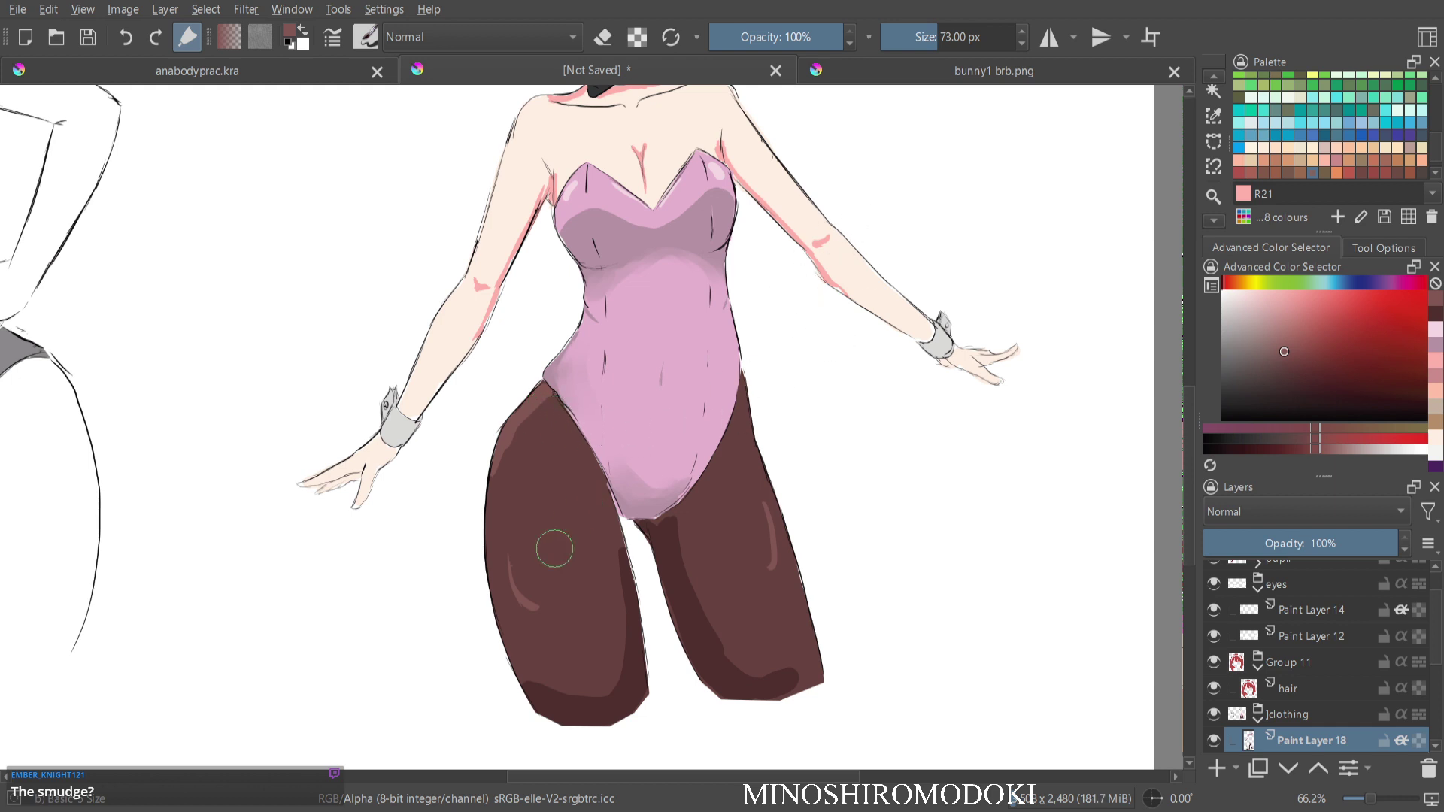
On the lines layer, erase the jagged outline of the hair ends between the long side lock and the neck.
scroll(684, 400, down, 2)
drag(684, 401, 692, 496)
scroll(707, 561, up, 2)
scroll(707, 561, down, 1)
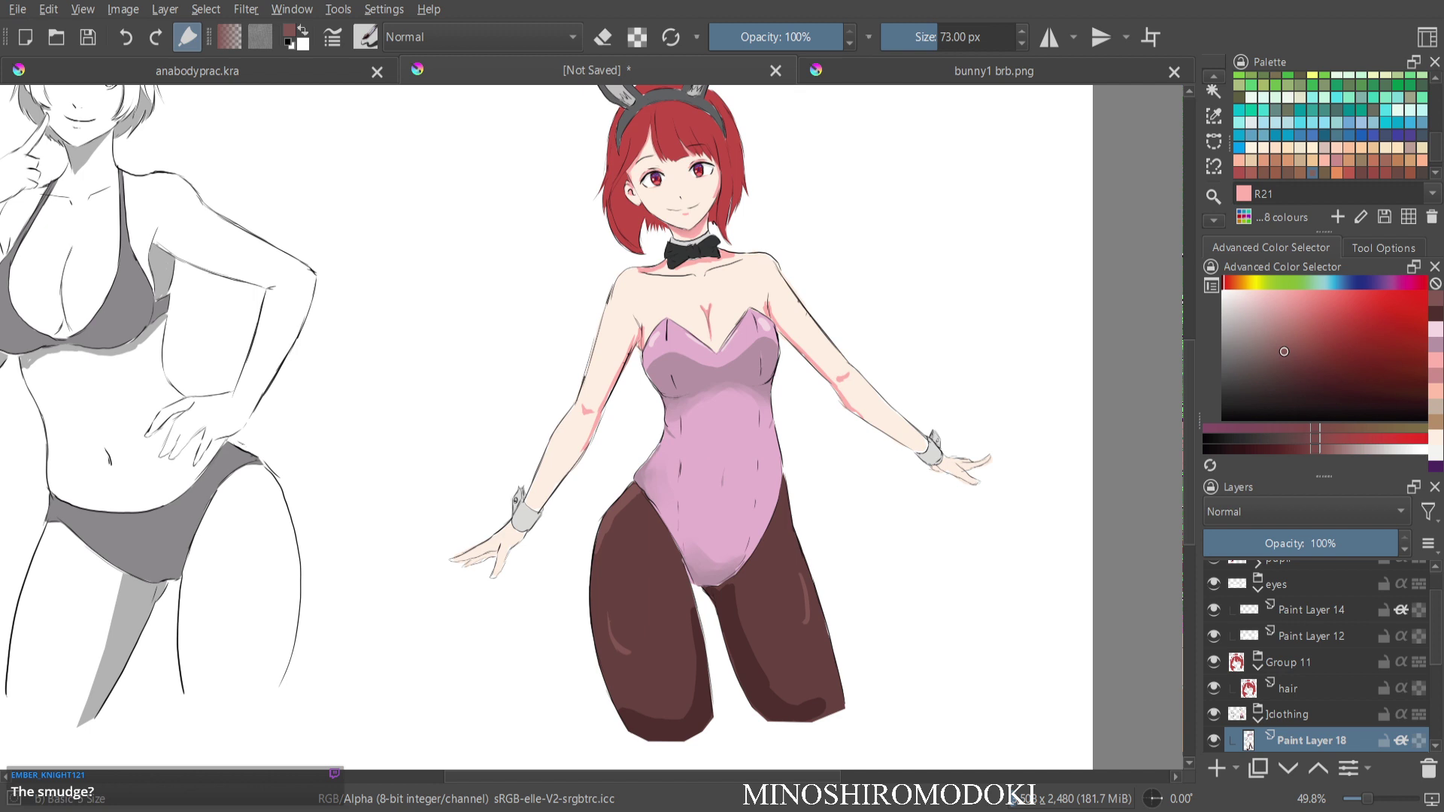
scroll(691, 298, up, 3)
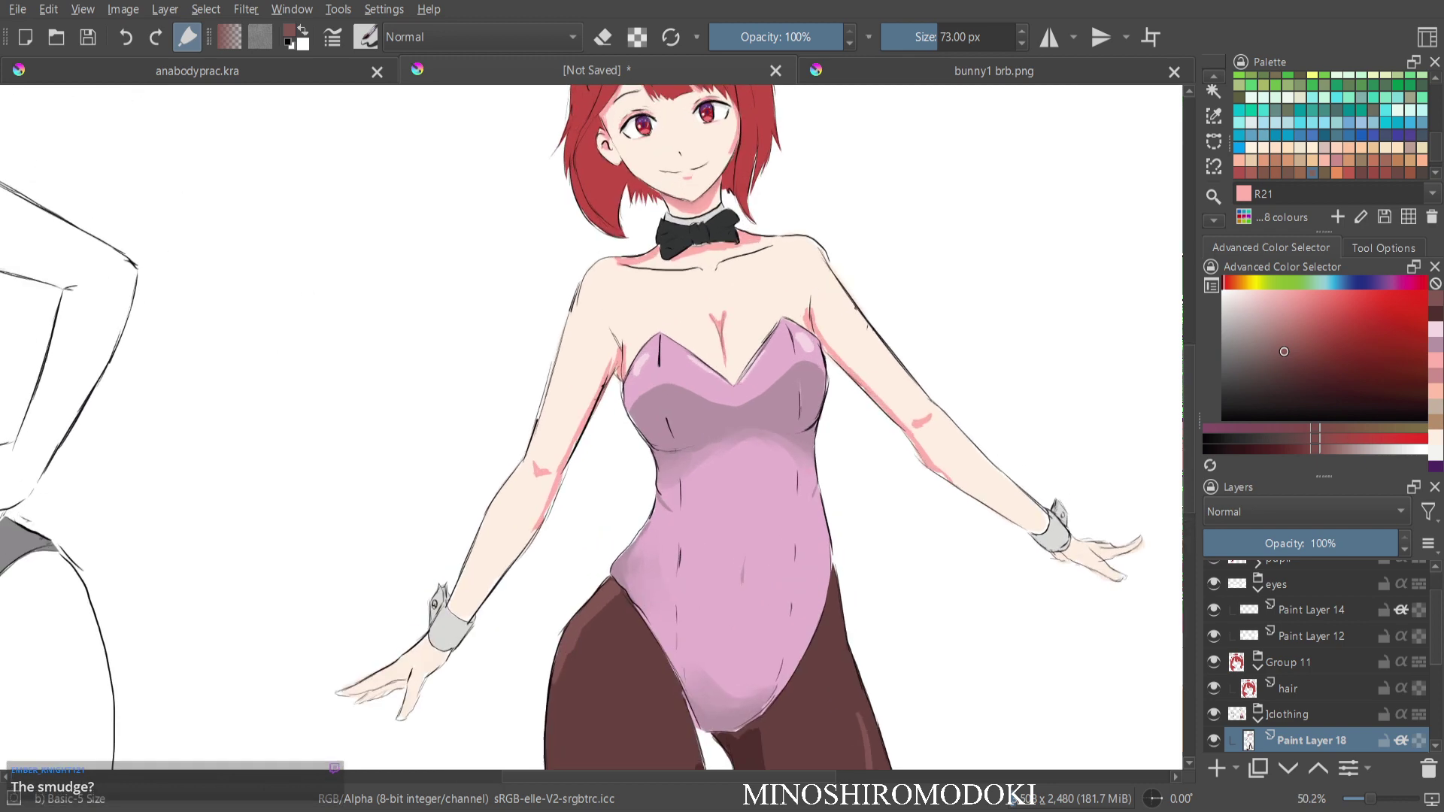
drag(601, 164, 605, 391)
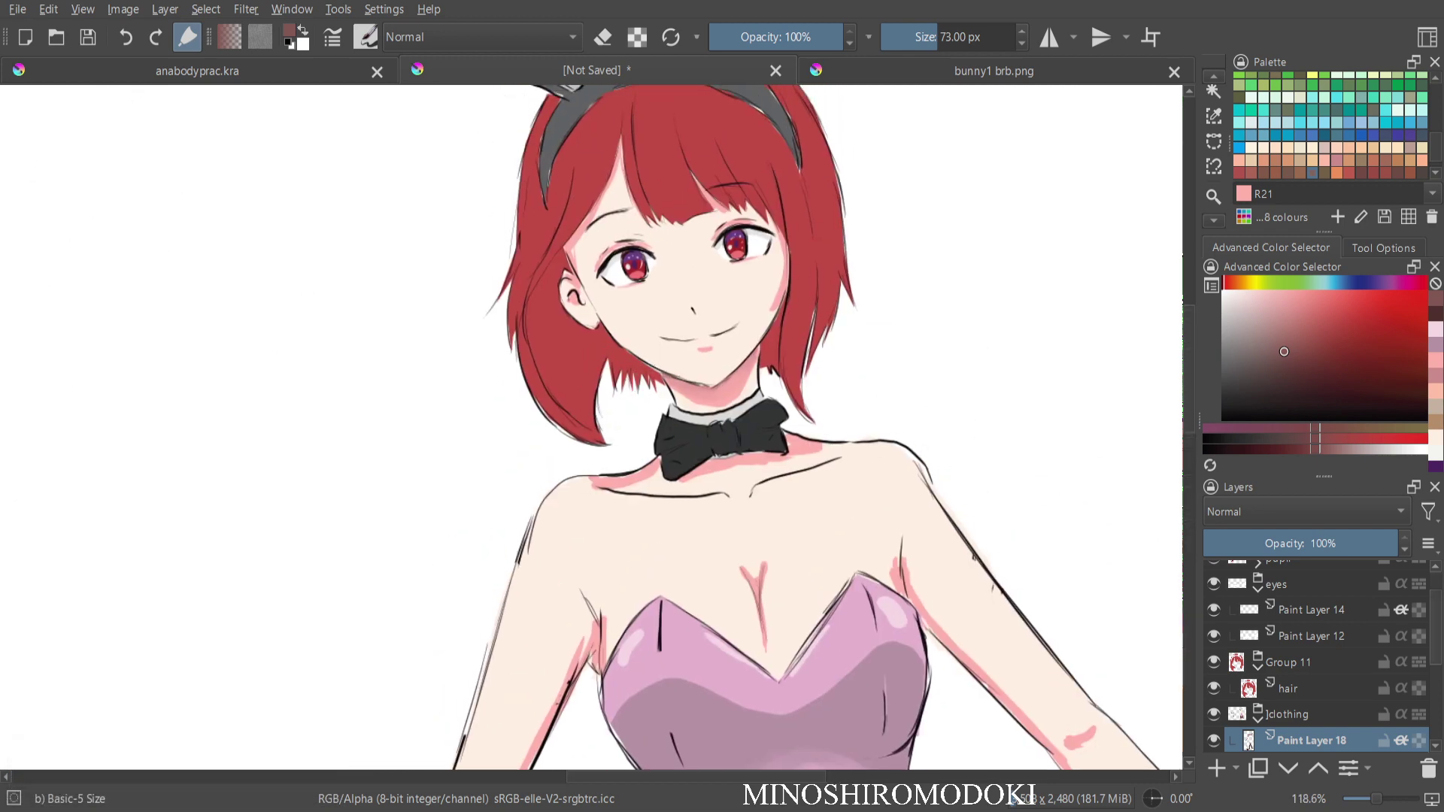
scroll(1249, 745, up, 2)
click(1279, 574)
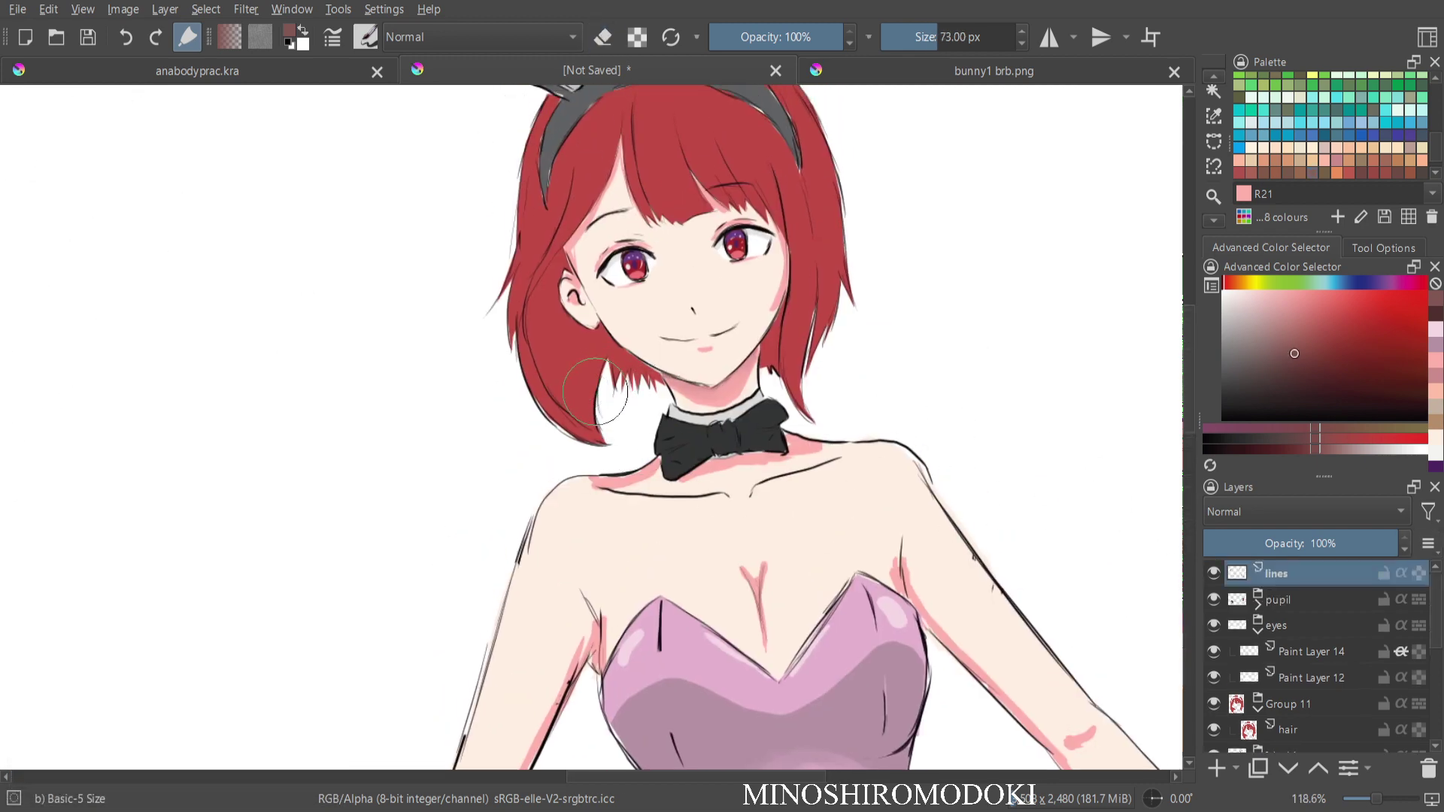
mouse_move(606, 374)
mouse_down()
mouse_move(600, 392)
mouse_move(606, 370)
mouse_up()
key(ctrl+z)
key(e)
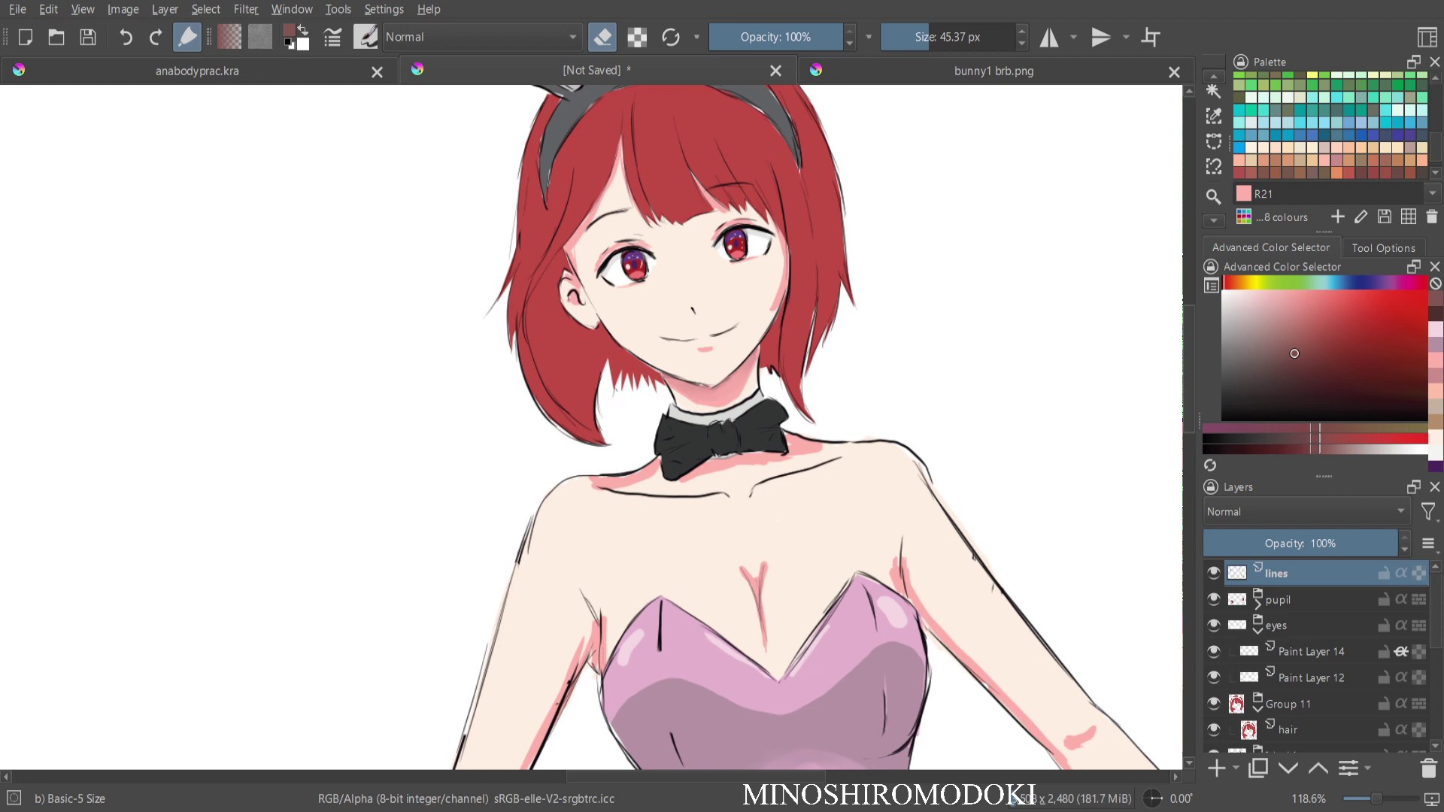
On the hair layer, erase the ragged red fill below the jaw beside the neck with the 45.37 px eraser.
click(1289, 730)
mouse_move(615, 389)
mouse_down()
mouse_move(641, 383)
mouse_move(624, 371)
mouse_move(602, 382)
mouse_move(604, 398)
mouse_up()
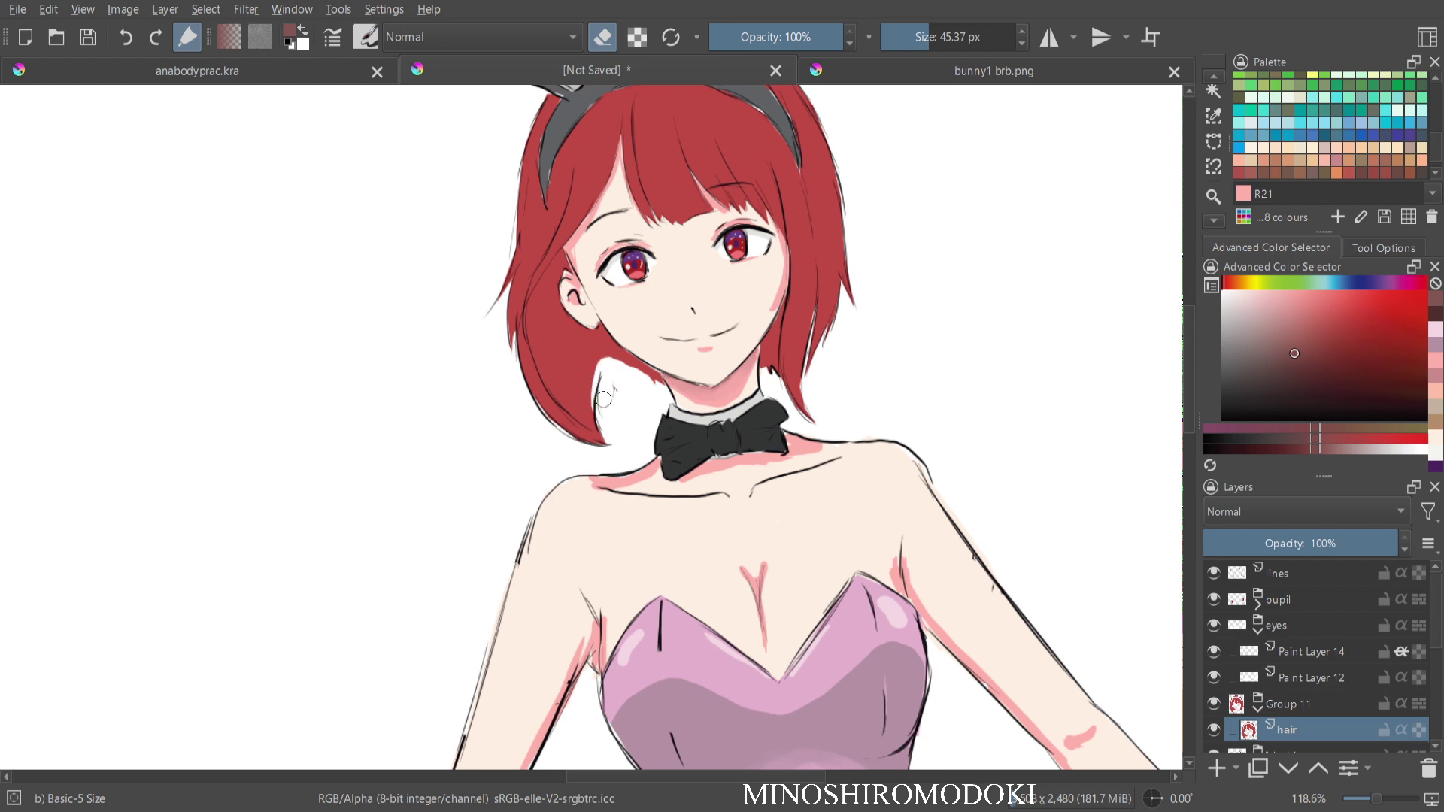
right_click(1019, 488)
right_click(910, 476)
On the lines layer, draw new black zigzag hair ends beside the neck with the Ink-3 Gpen fade brush at 5 px.
click(1294, 573)
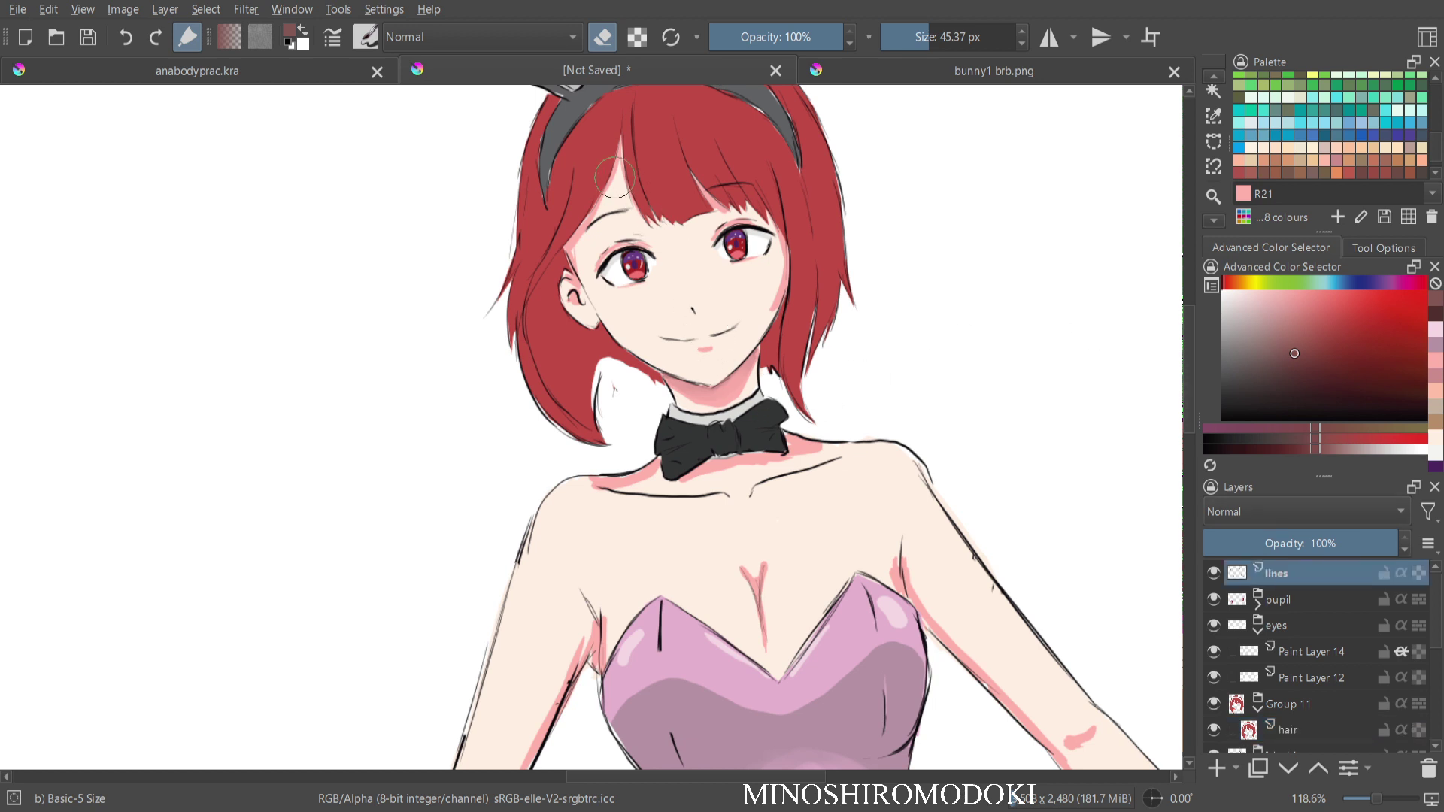
right_click(653, 293)
click(760, 296)
key(e)
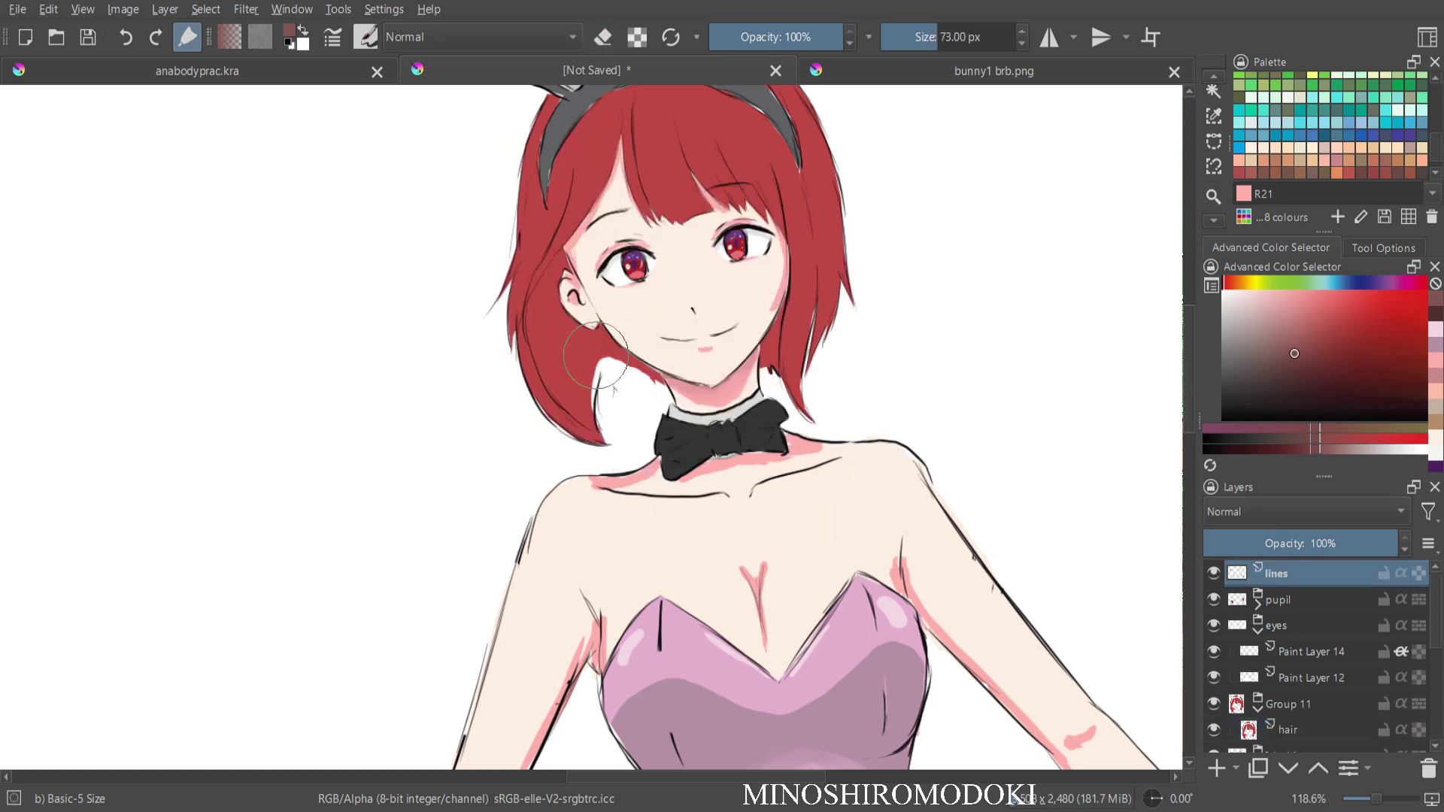
key(e)
right_click(614, 386)
click(614, 509)
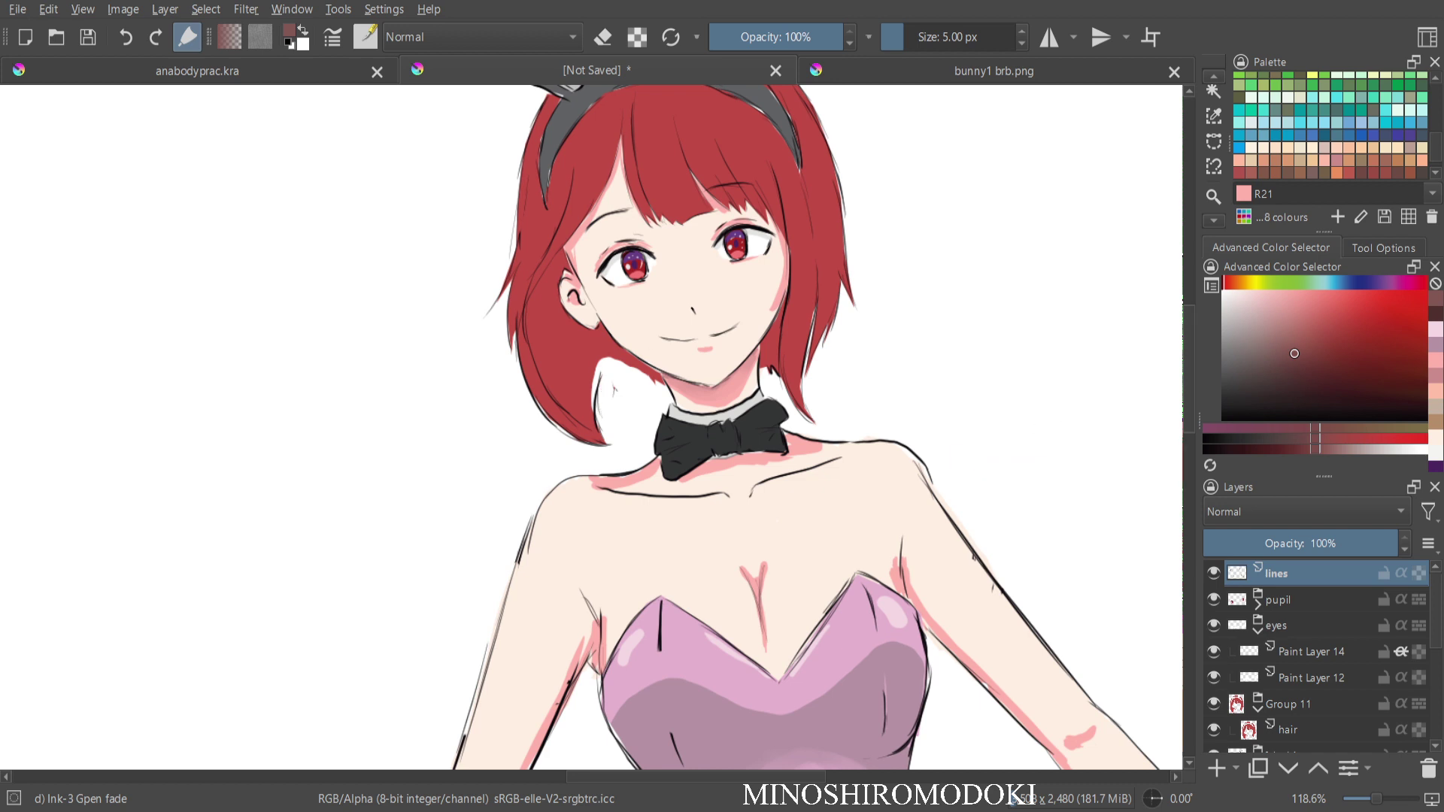
key(d)
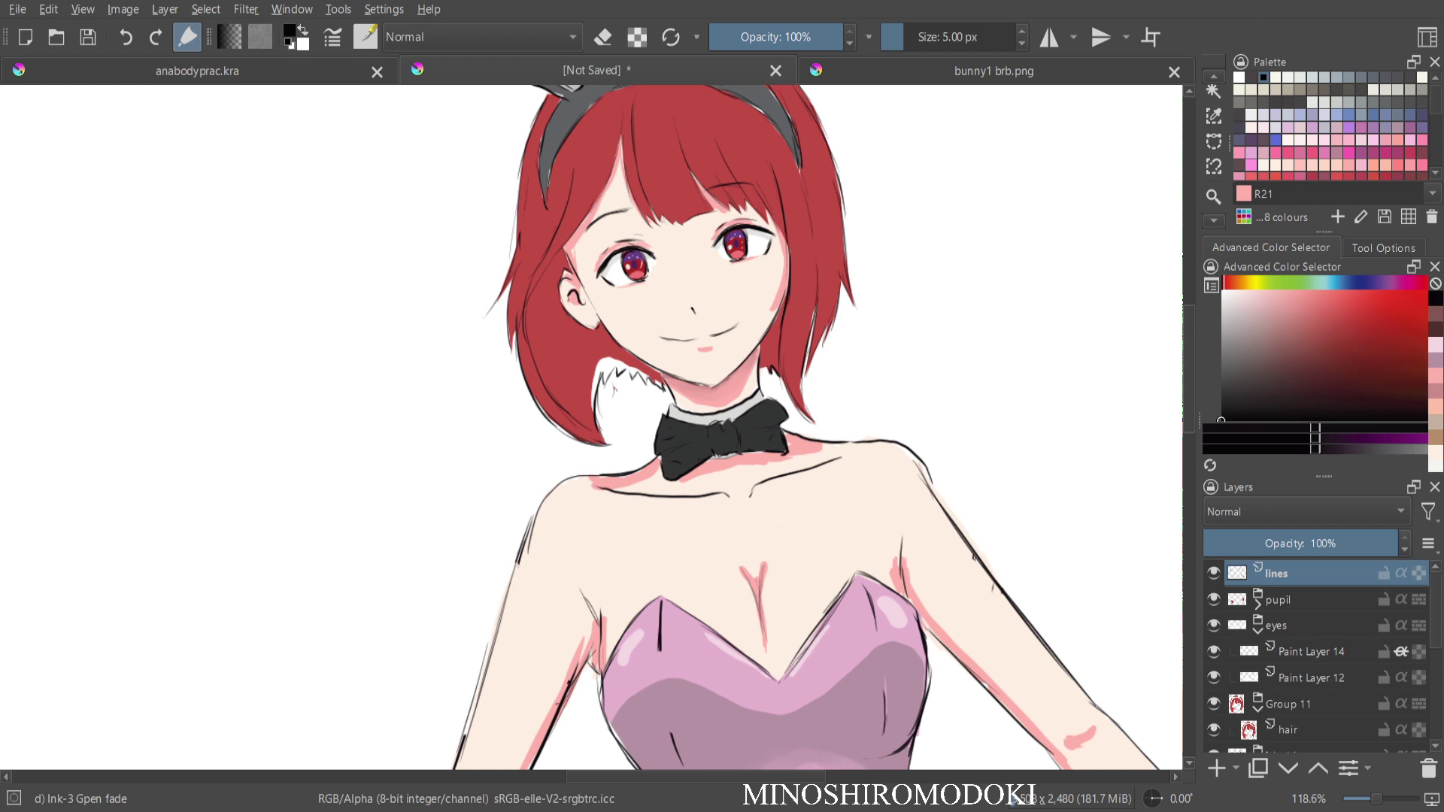
On the hair layer, select the gap above the new zigzag ends, fill it with the sampled hair red and deselect.
click(1289, 416)
click(1289, 729)
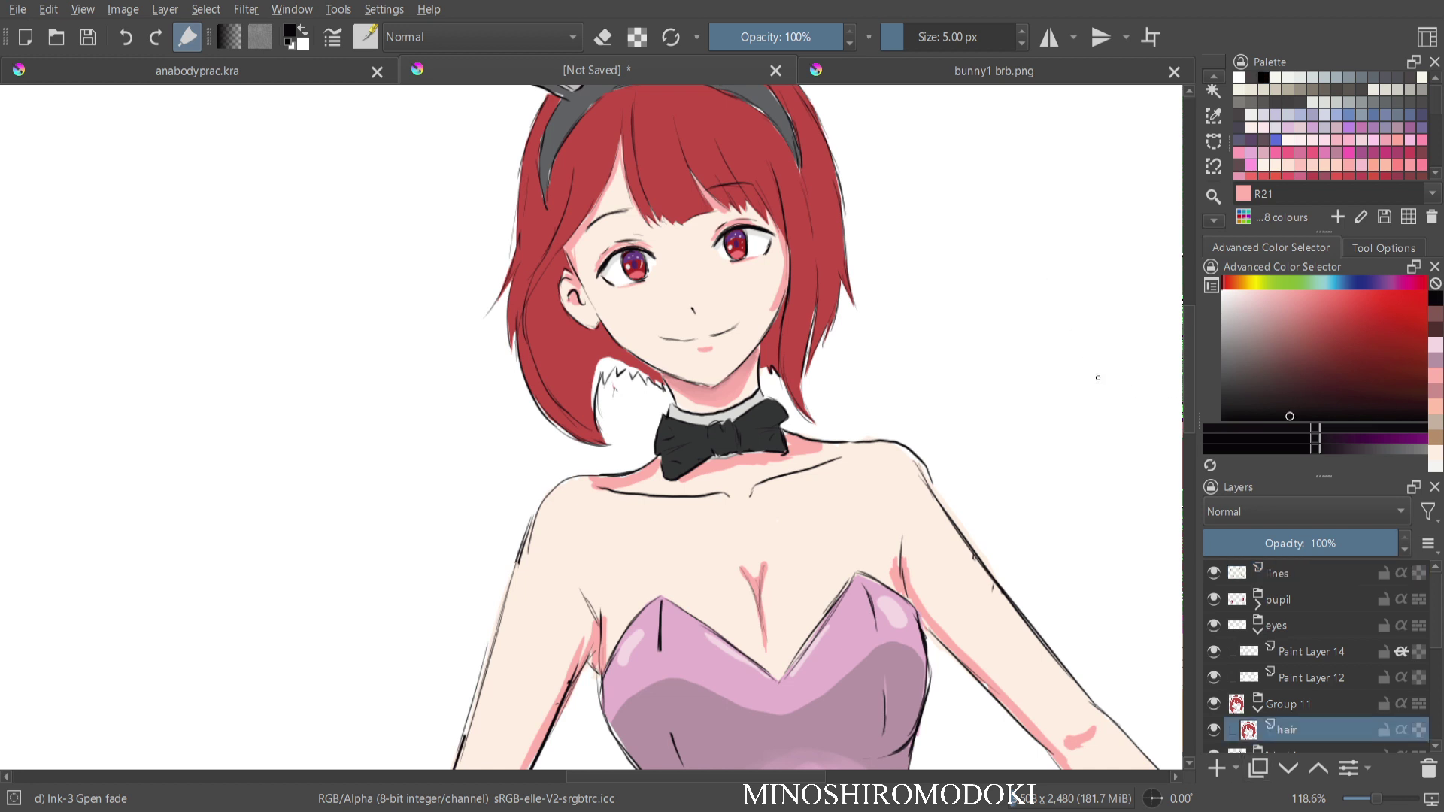
ctrl+click(823, 209)
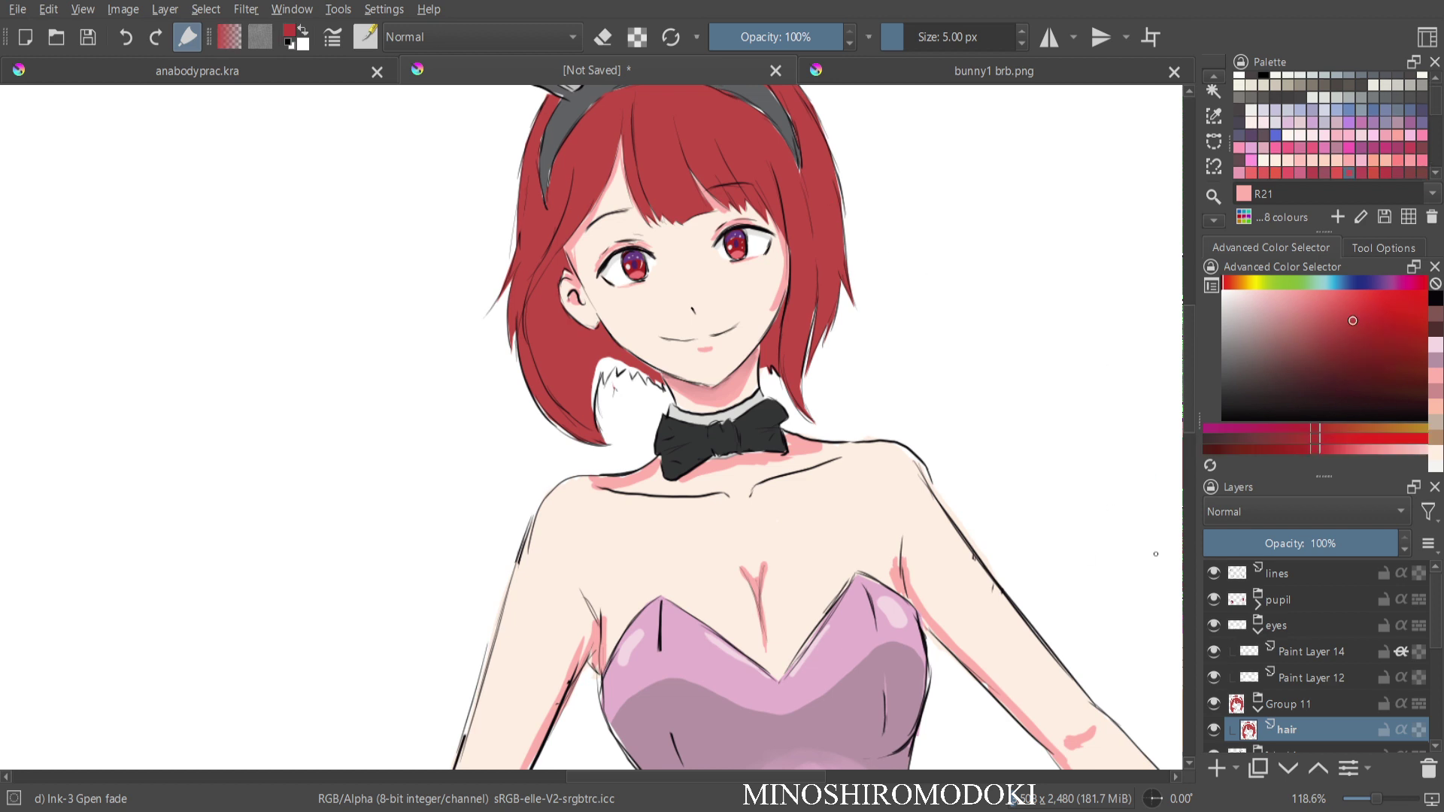
click(1215, 141)
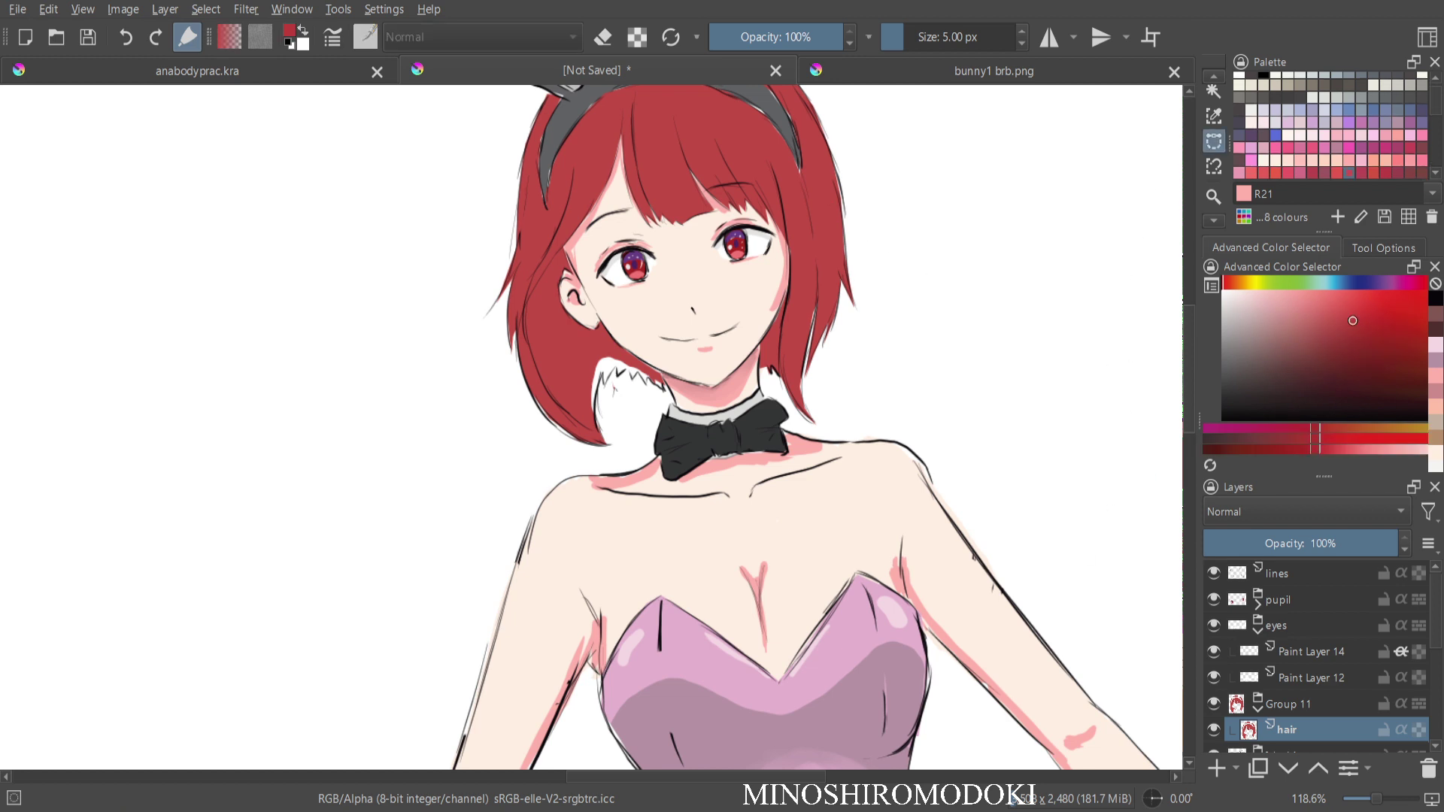
scroll(620, 402, up, 3)
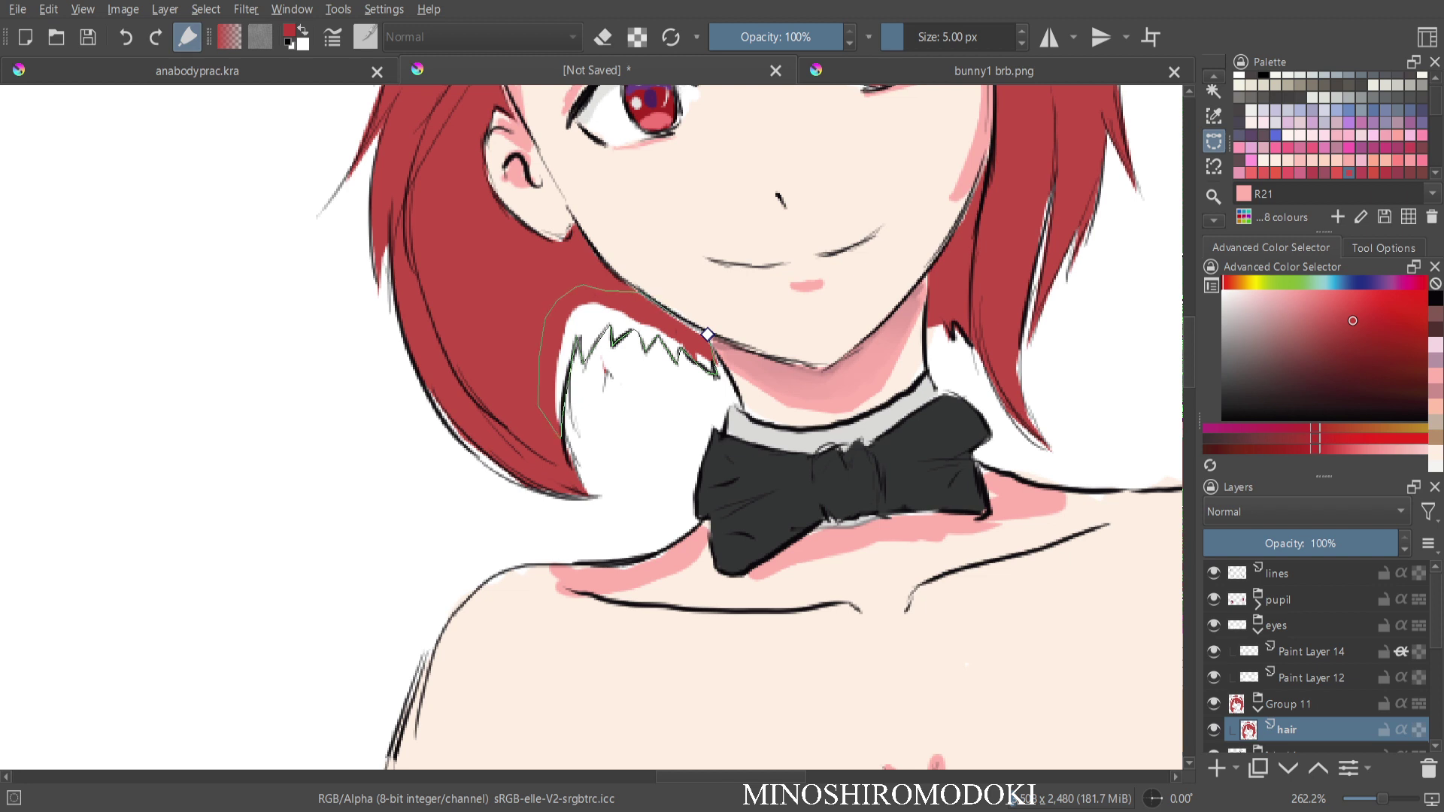
click(708, 335)
key(f)
click(595, 319)
key(ctrl+shift+a)
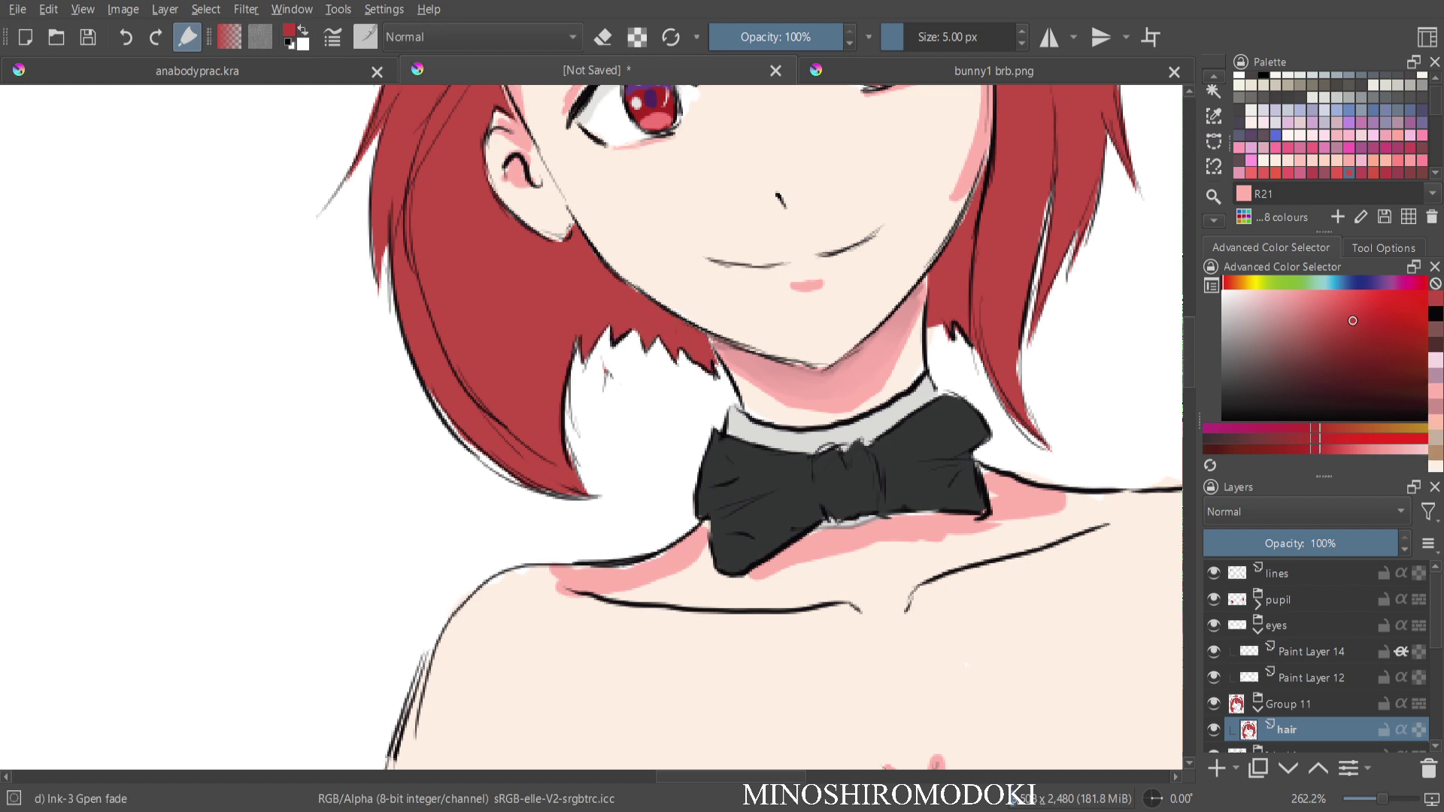
scroll(835, 191, down, 1)
drag(835, 192, 719, 412)
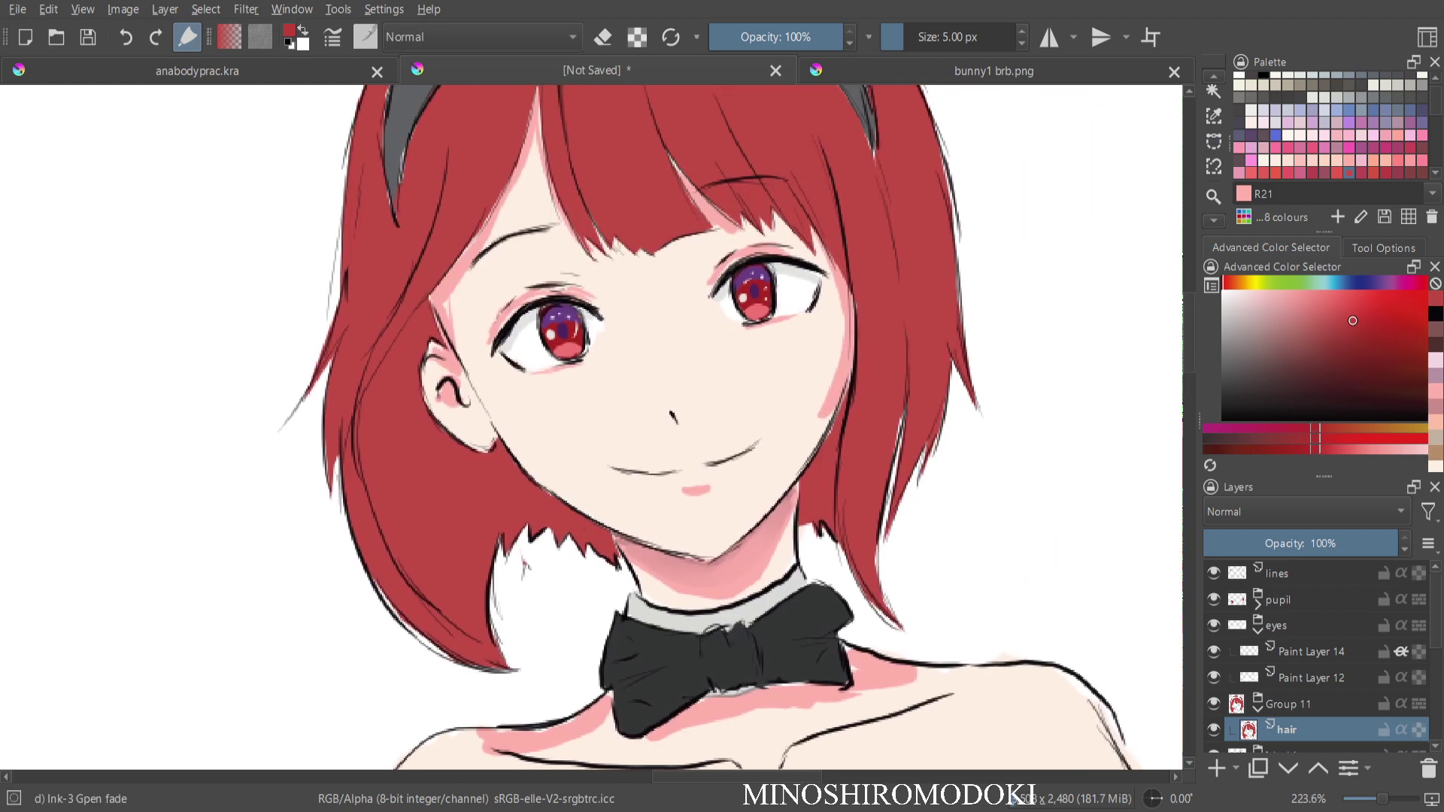
Add an alpha-inheriting paint layer above the hair layer and switch to the Basic-5 Size brush in a darker red.
key(k)
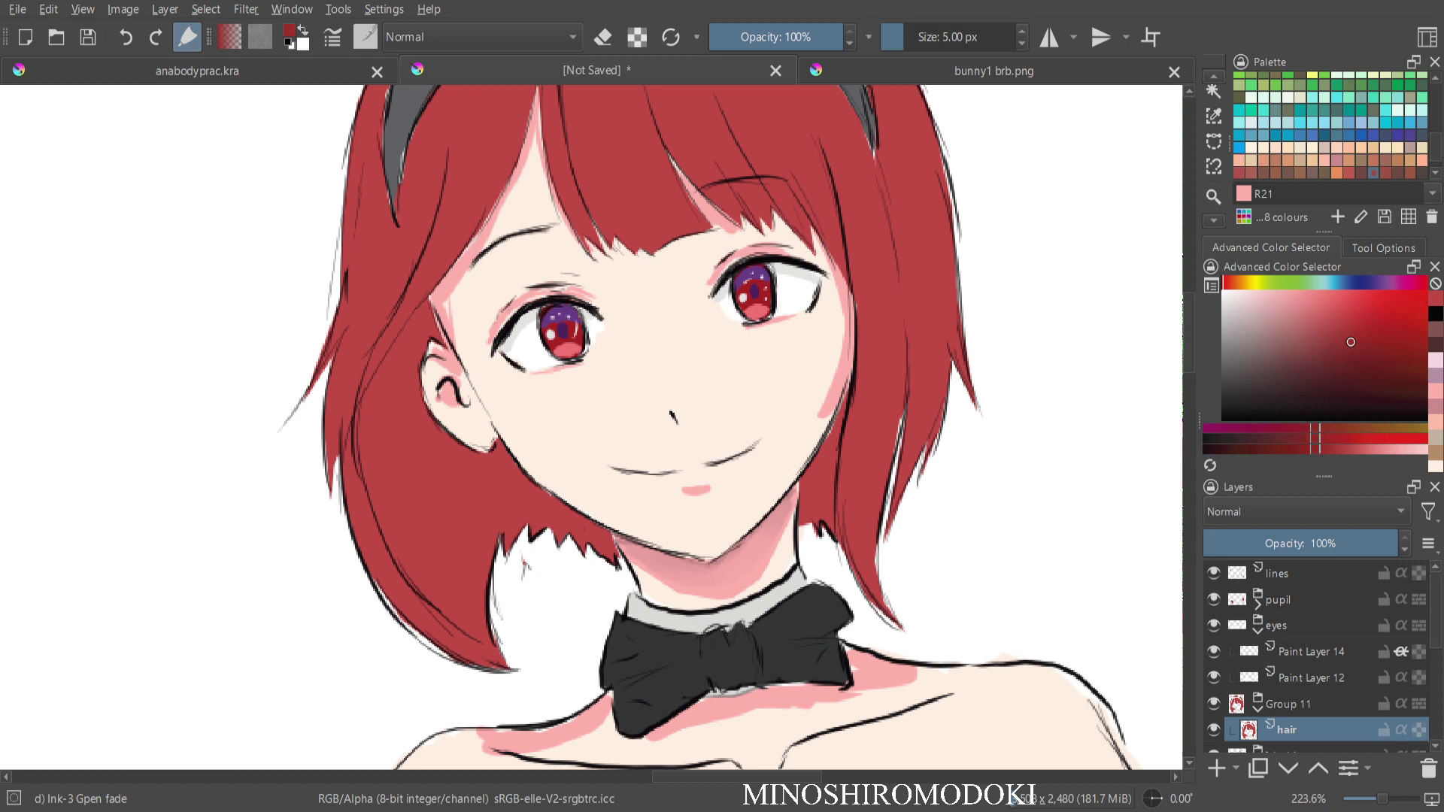
key(Insert)
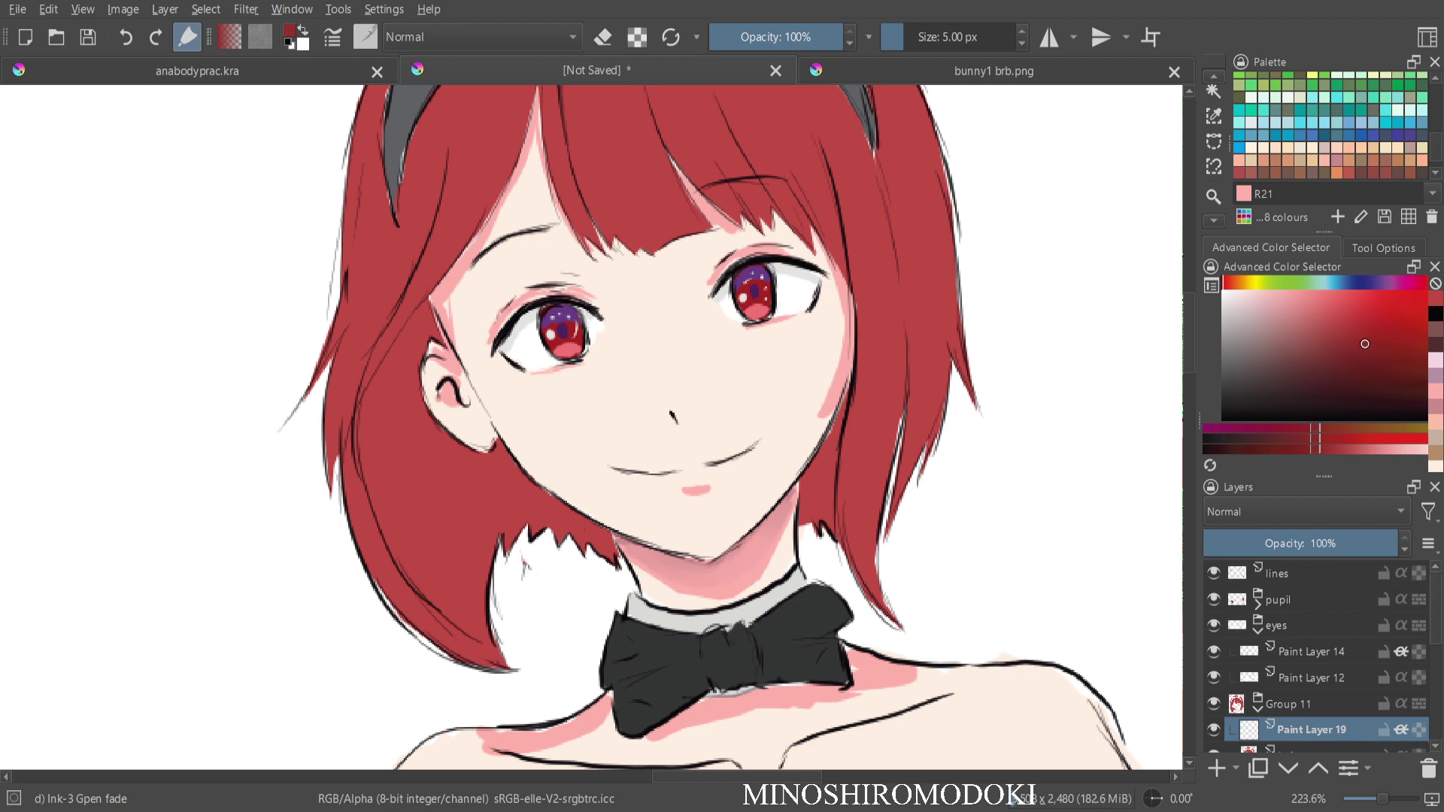
right_click(790, 313)
click(903, 286)
key(e)
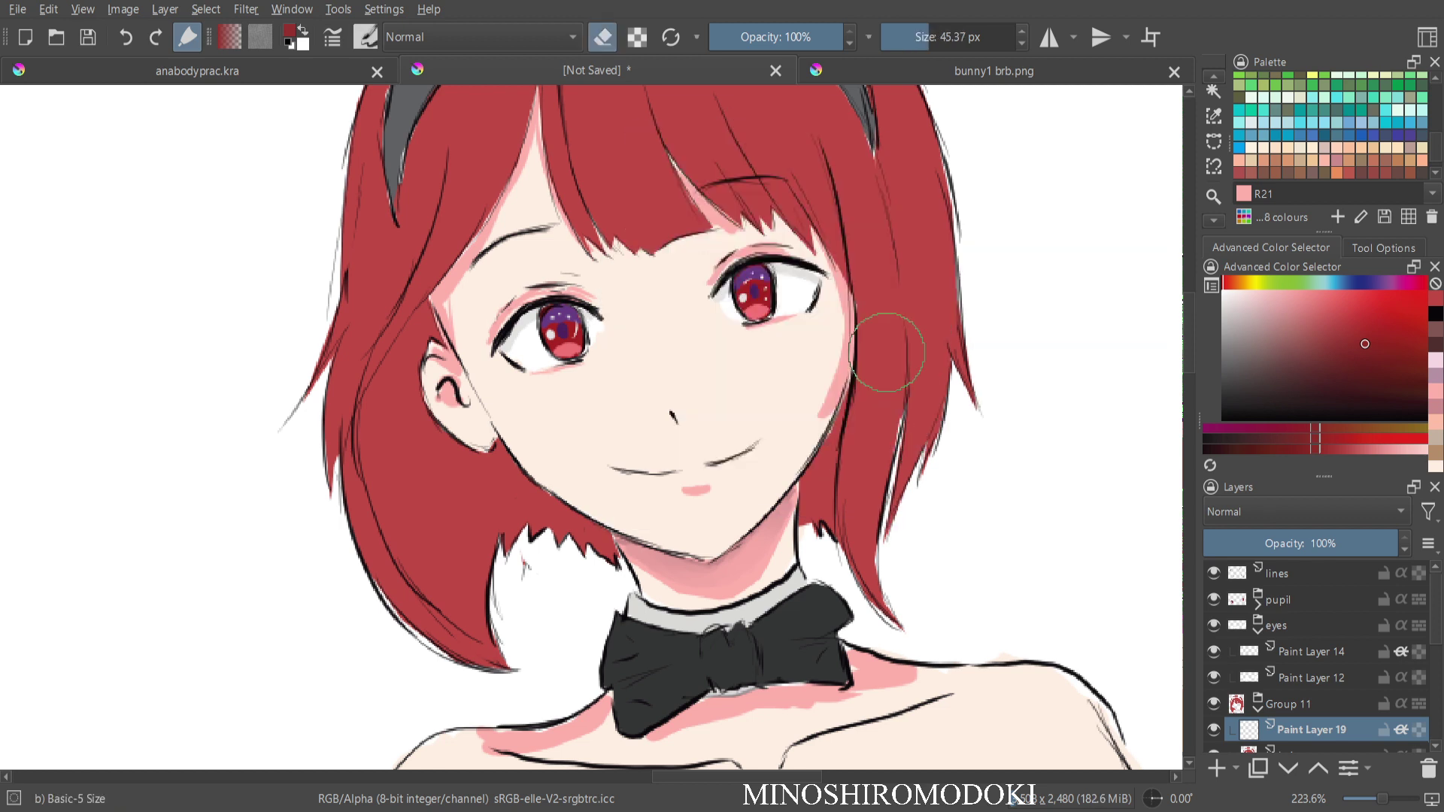
drag(828, 462, 820, 543)
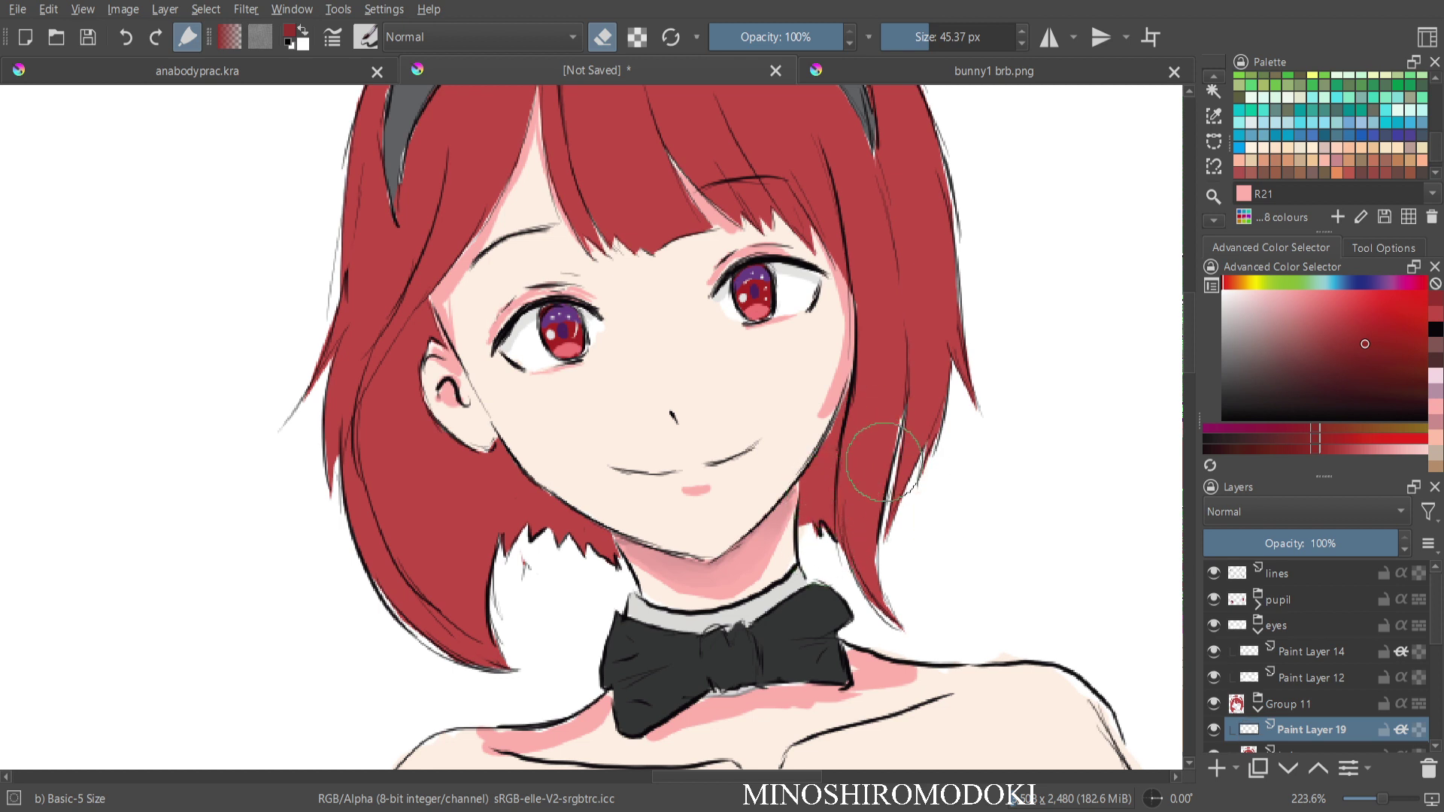
On the hair layer, try shading the hair behind the neck in a deeper red with the brush at 73 px.
scroll(956, 421, down, 2)
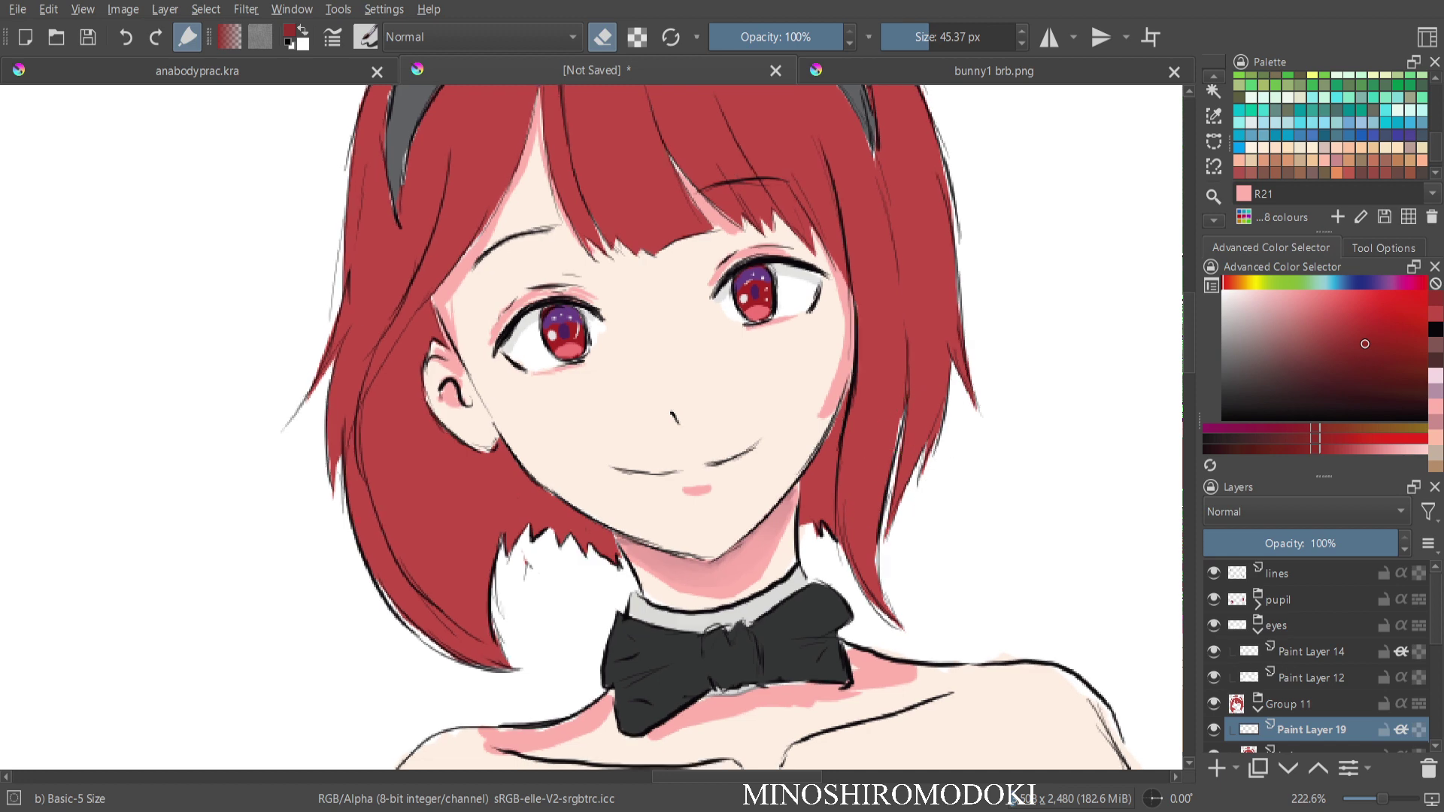
scroll(1316, 658, down, 2)
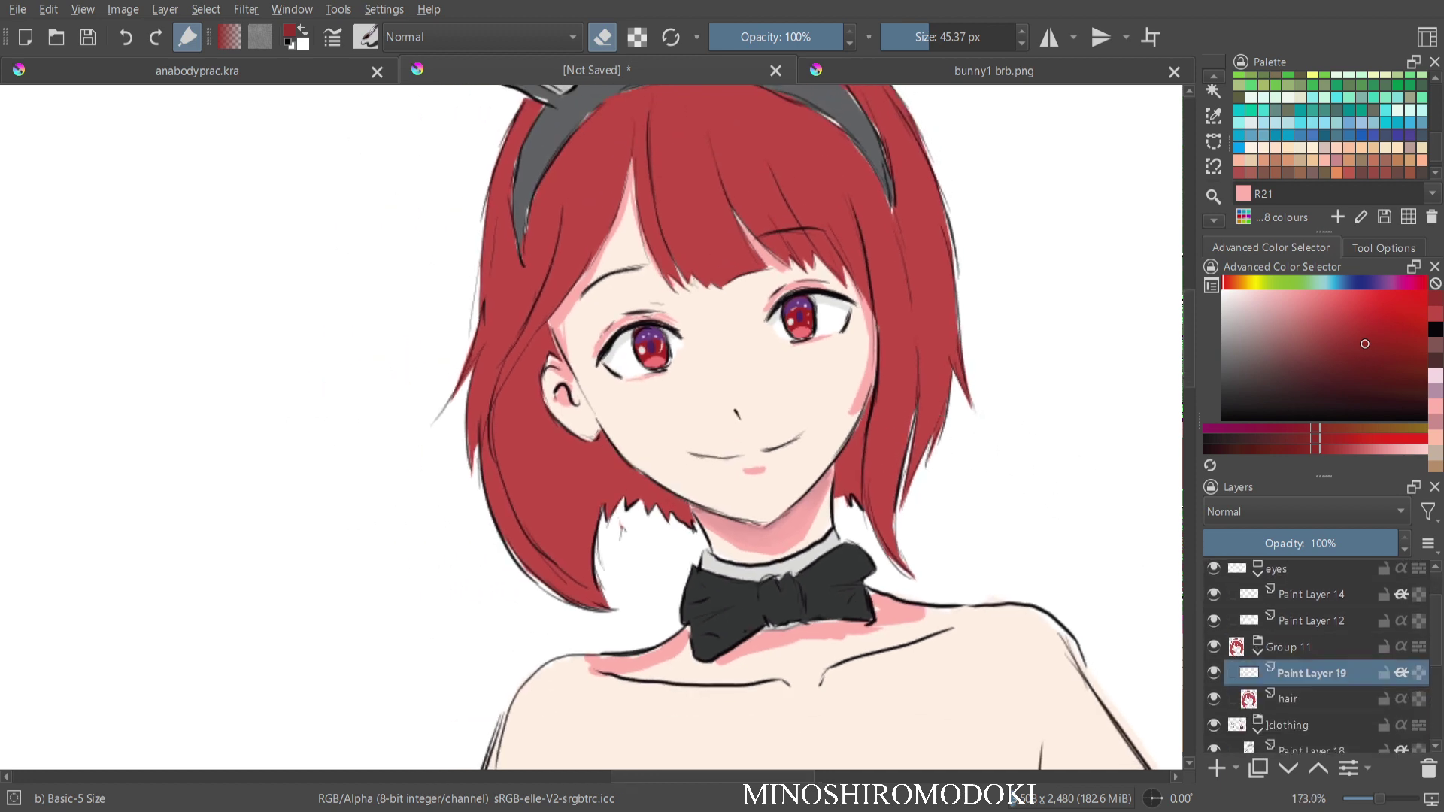
click(1309, 700)
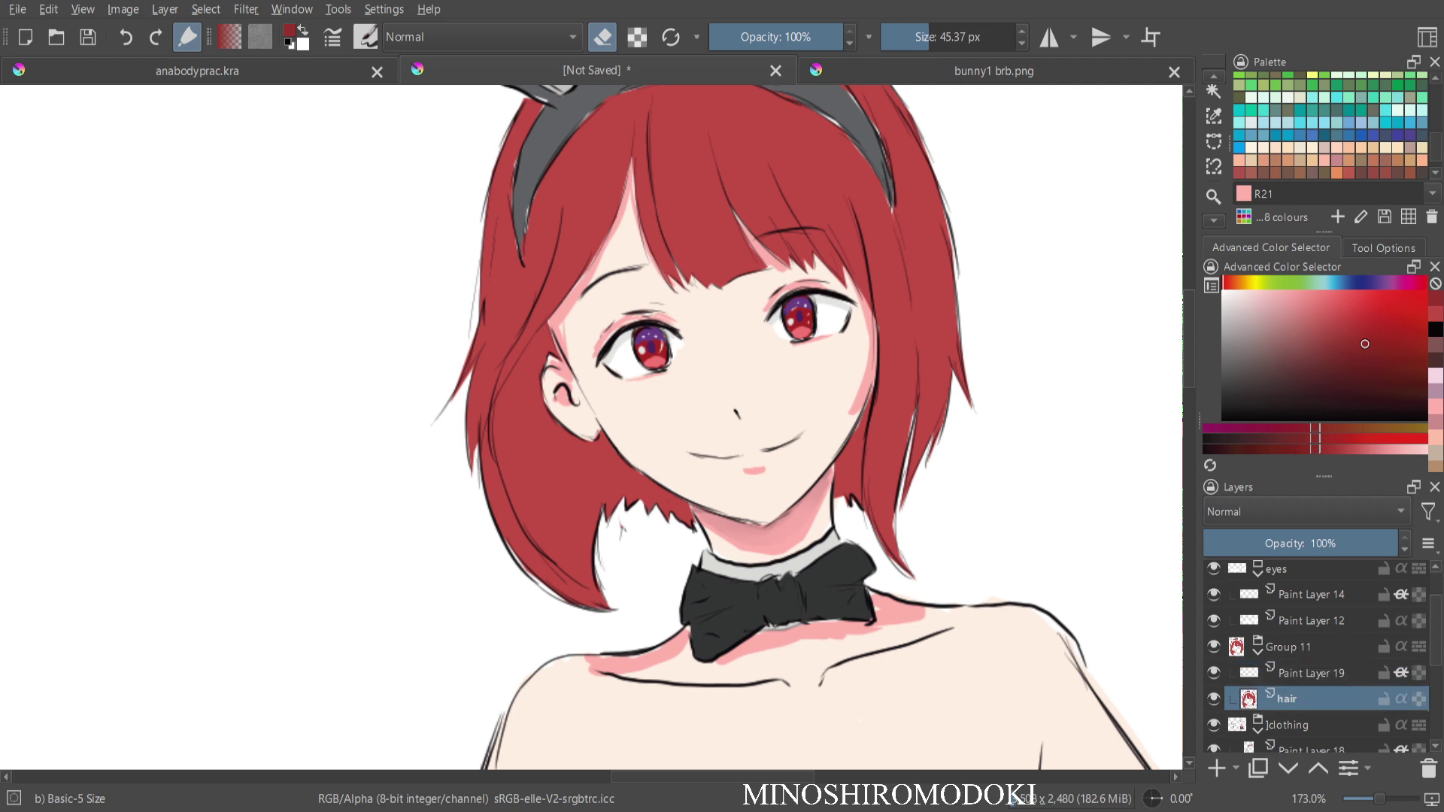
key(k)
key(k)
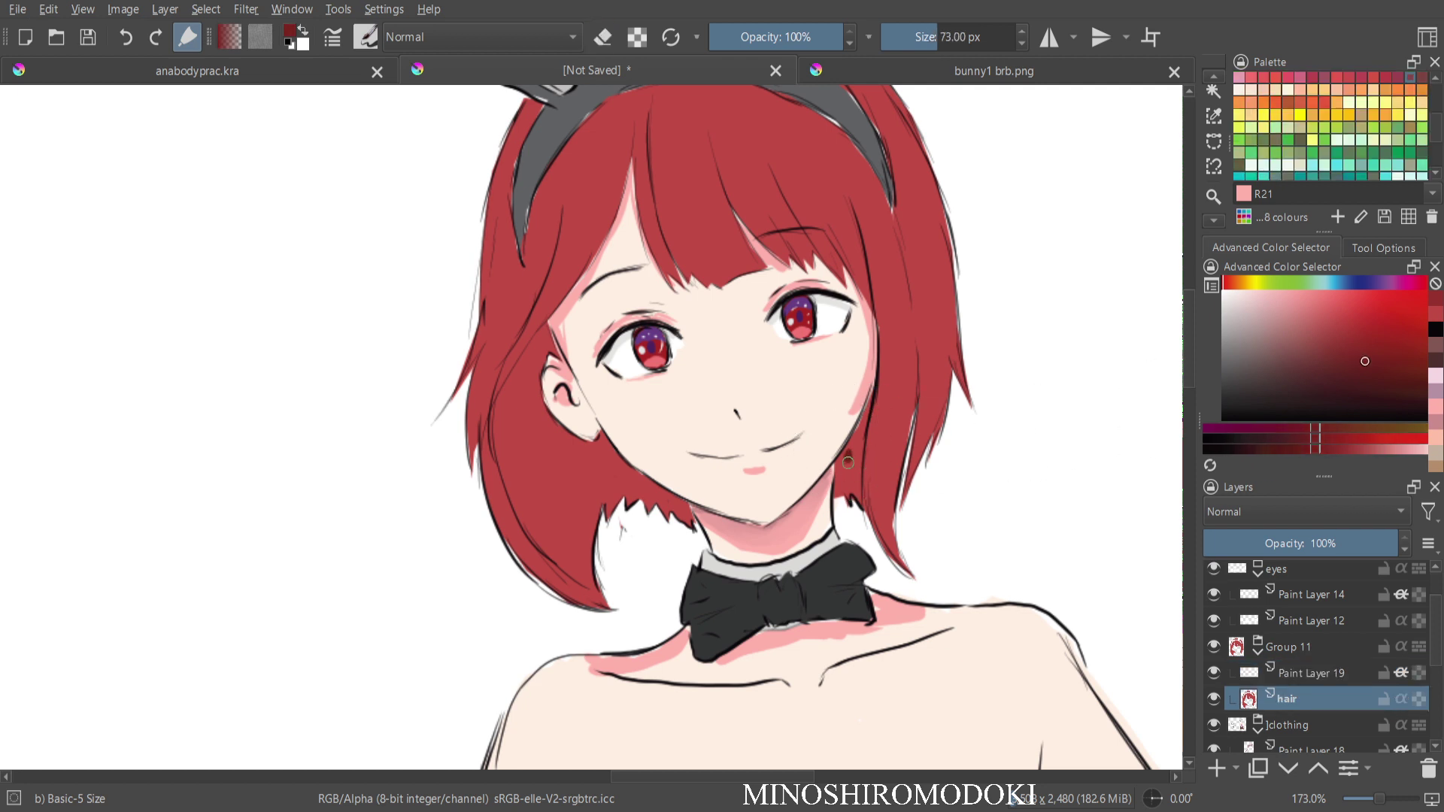
drag(858, 447, 852, 465)
mouse_move(865, 416)
mouse_down()
mouse_move(840, 489)
mouse_move(854, 457)
mouse_move(849, 490)
mouse_move(863, 450)
mouse_up()
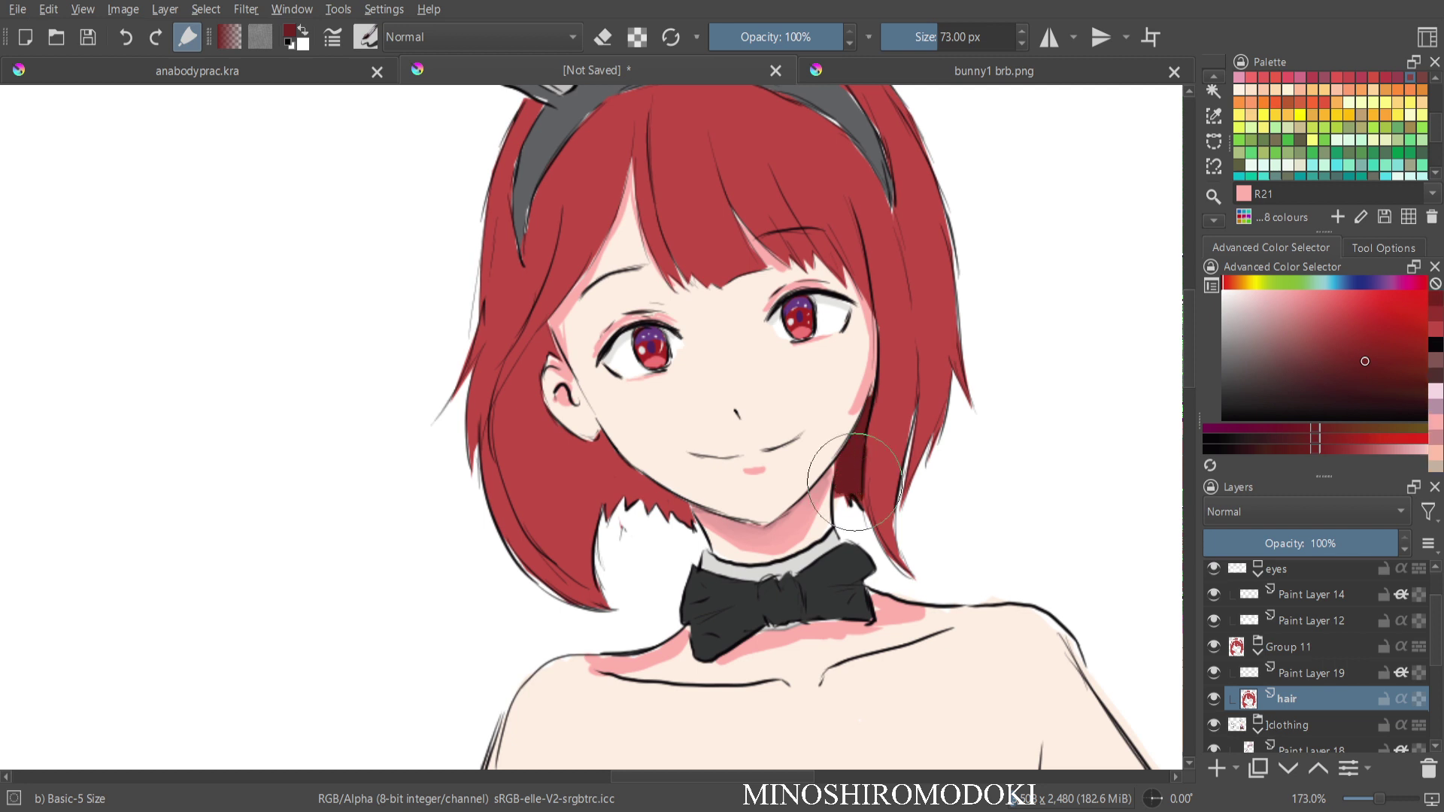
click(840, 491)
drag(873, 390, 874, 388)
mouse_move(543, 465)
mouse_down()
mouse_move(575, 571)
mouse_move(538, 474)
mouse_up()
drag(524, 419, 553, 542)
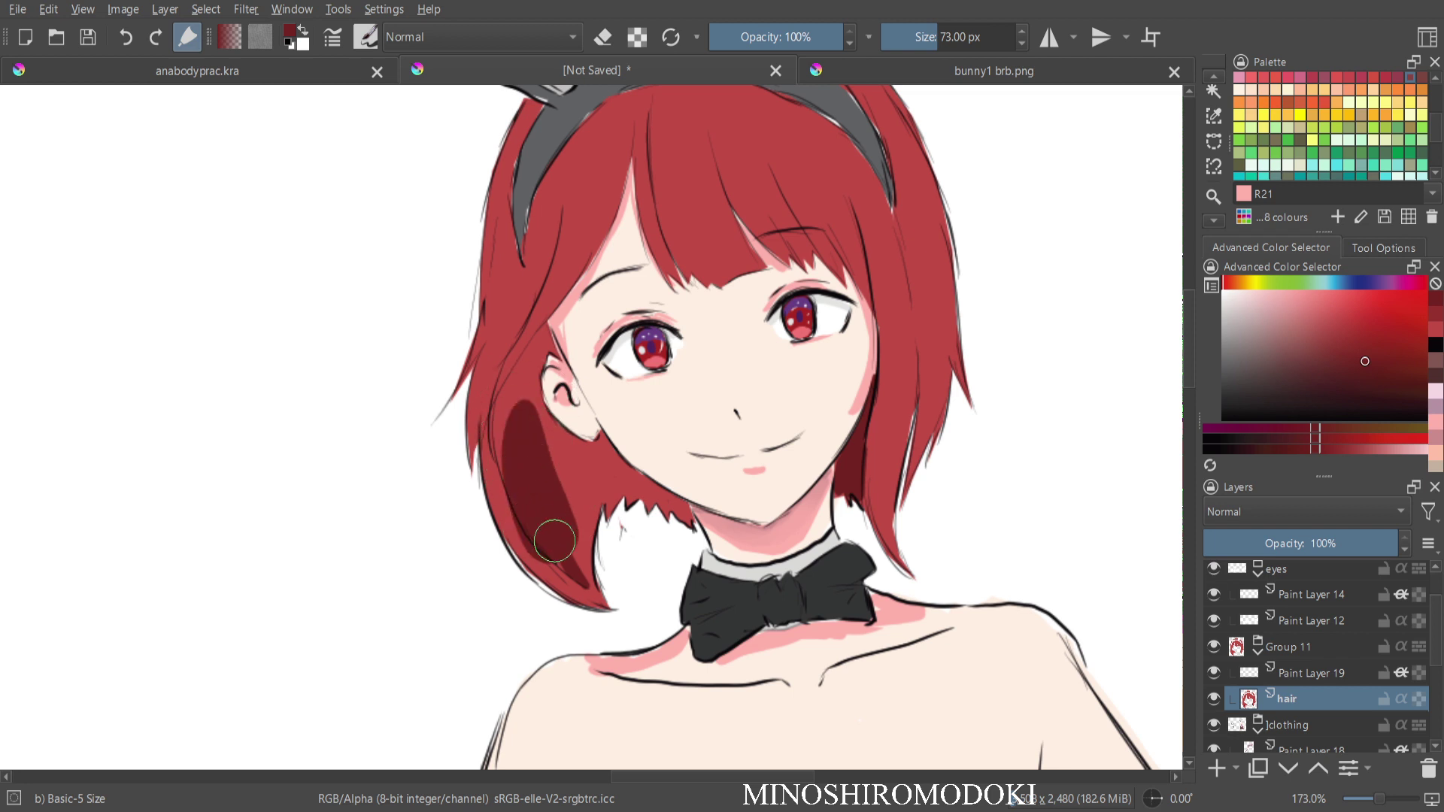
drag(531, 446, 575, 573)
key(ctrl+z)
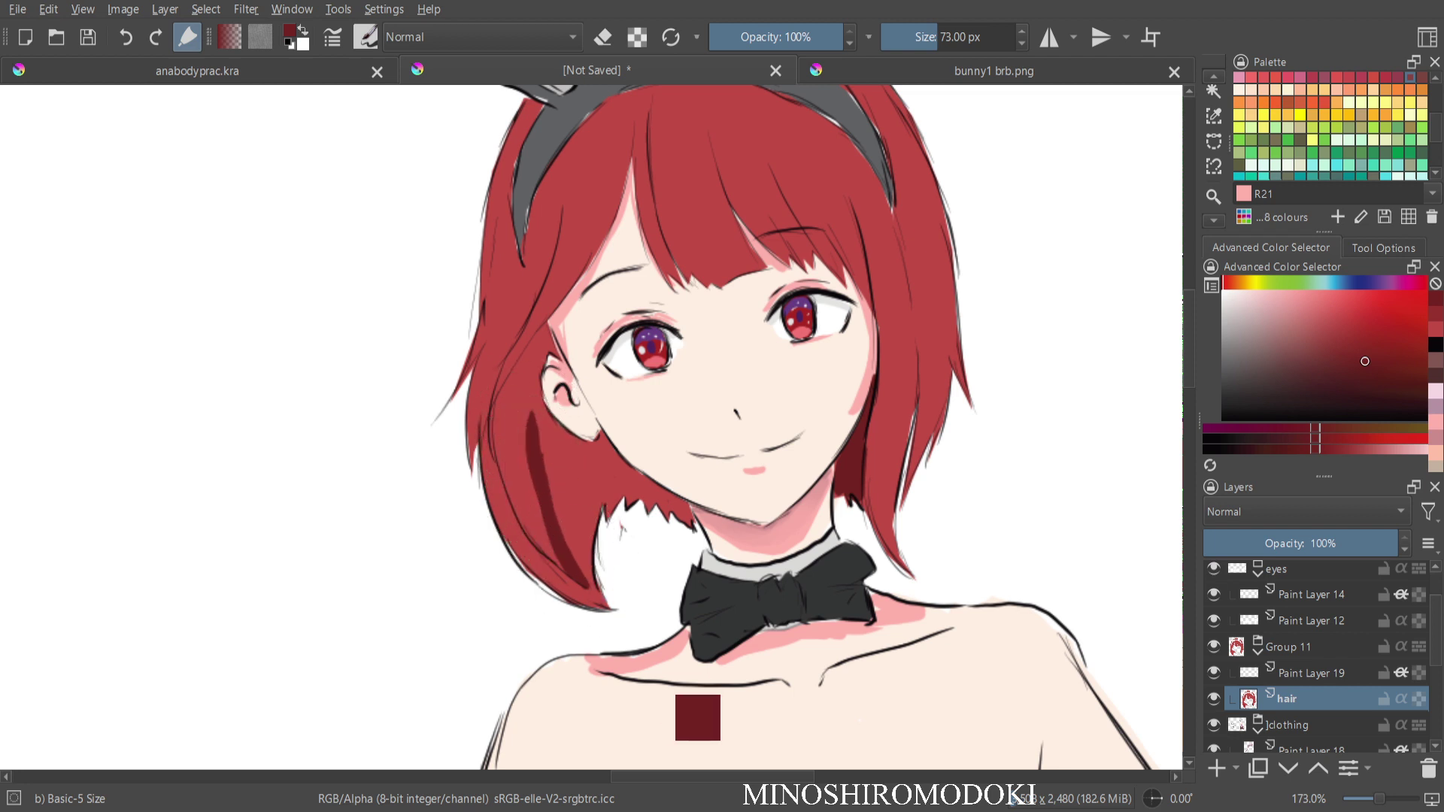
key(ctrl+z)
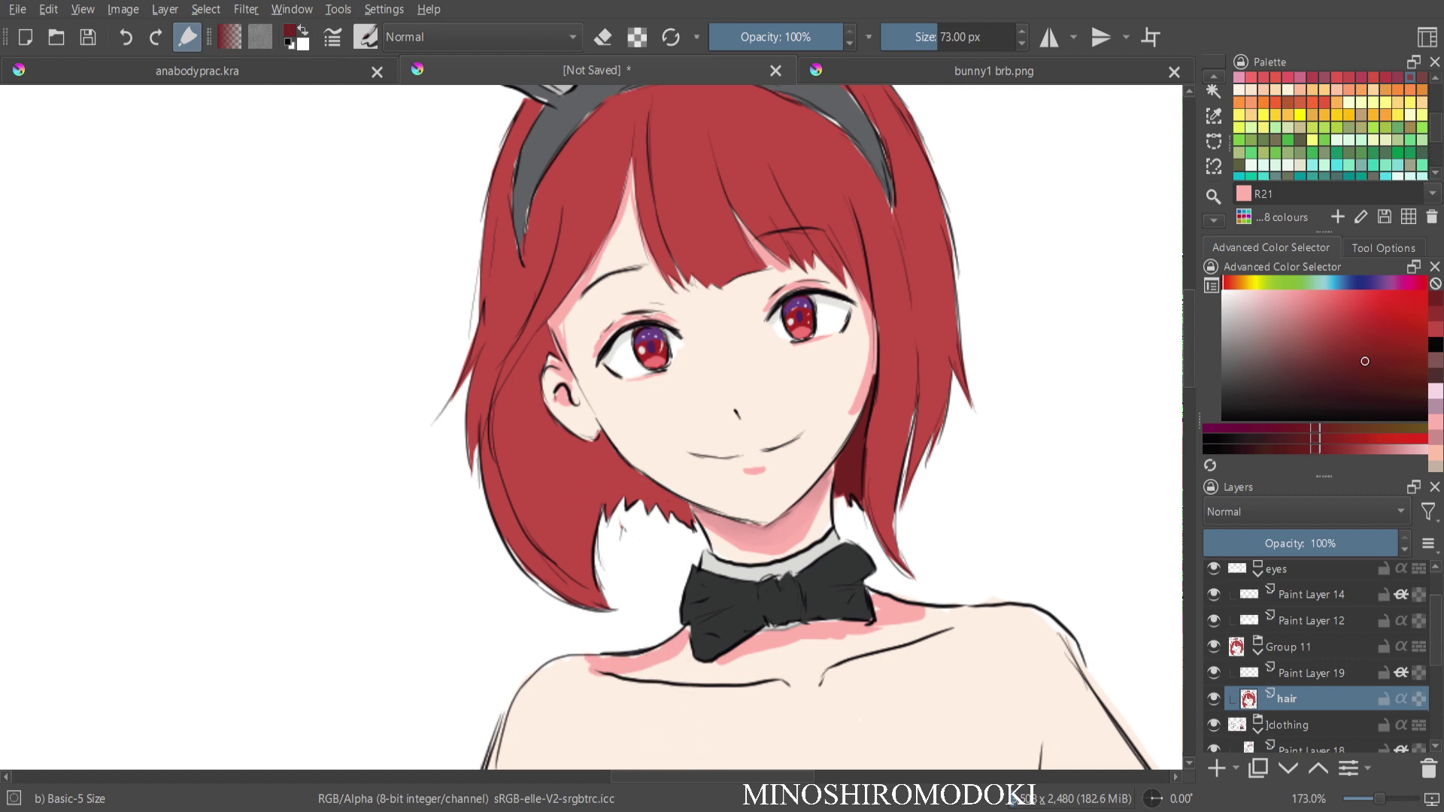
scroll(796, 406, down, 3)
mouse_move(937, 443)
mouse_down()
mouse_move(872, 305)
mouse_move(839, 282)
mouse_move(865, 342)
mouse_up()
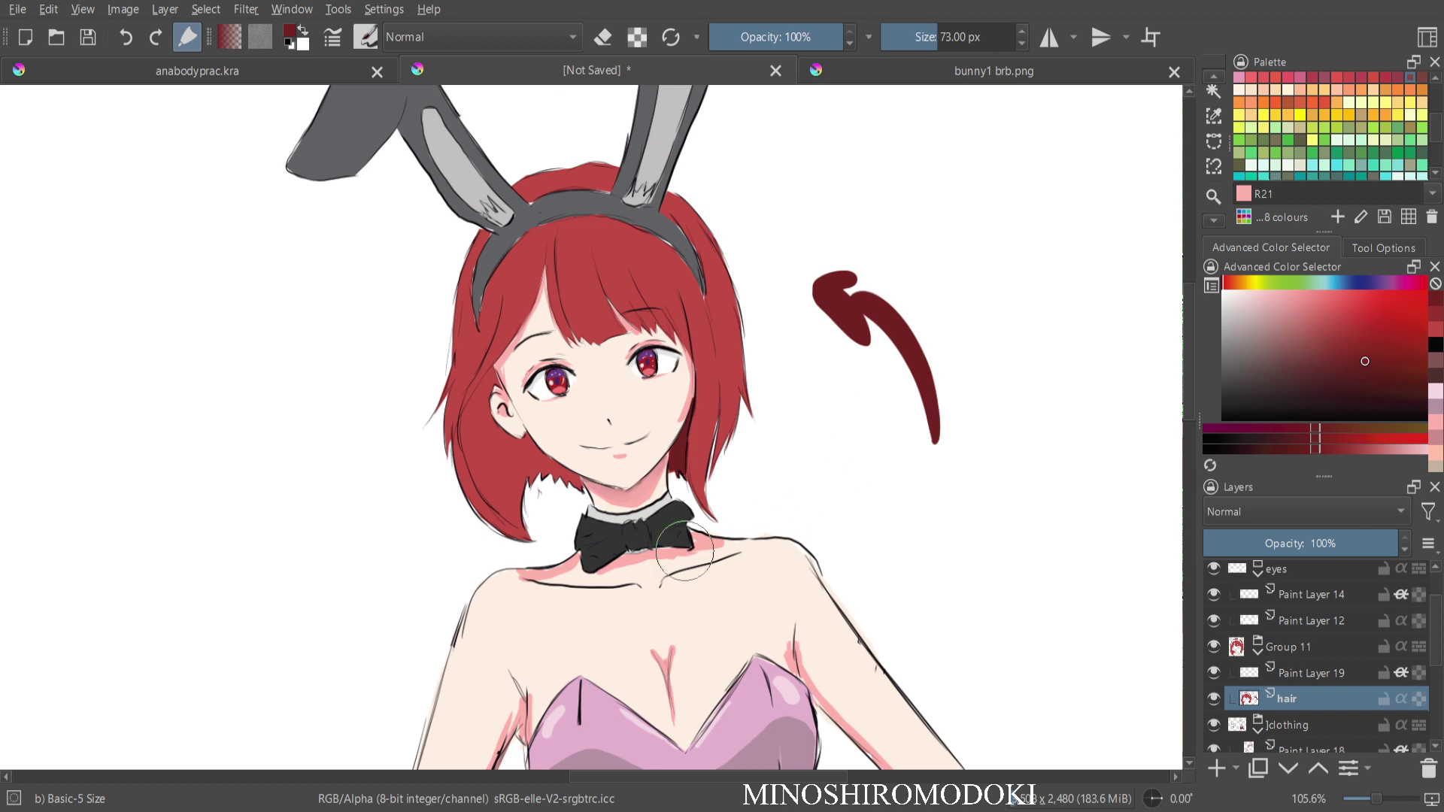
key(ctrl+z)
key(ctrl+z)
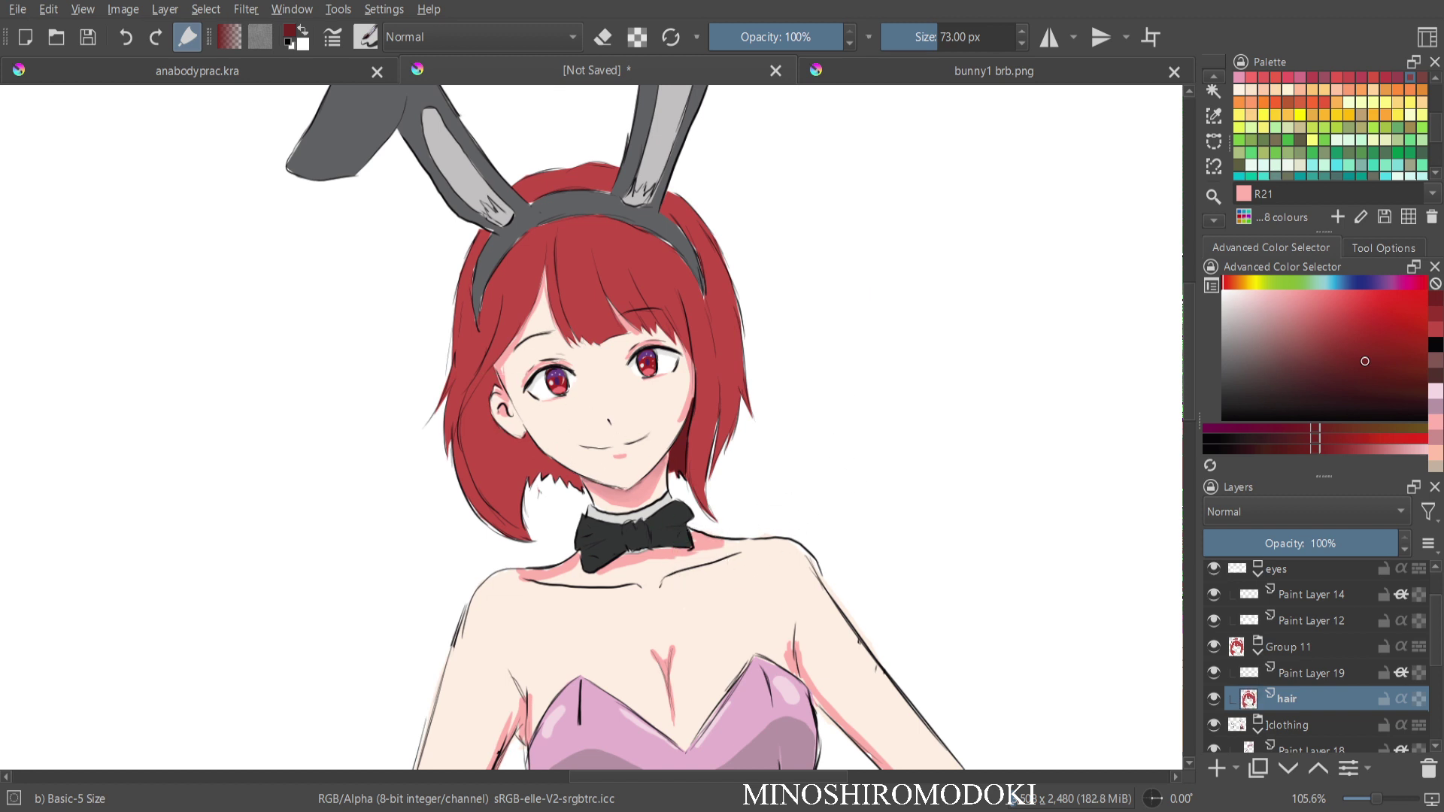
Try a dark red shadow on the hair layer from above the ear down the long side lock's inner edge at 22 px.
scroll(487, 397, up, 4)
key(bracketleft)
key(bracketleft)
key(bracketleft)
key(bracketleft)
key(bracketleft)
key(bracketleft)
key(bracketleft)
key(bracketleft)
key(bracketleft)
key(bracketleft)
key(bracketleft)
key(bracketleft)
key(bracketleft)
key(bracketleft)
key(bracketleft)
key(bracketleft)
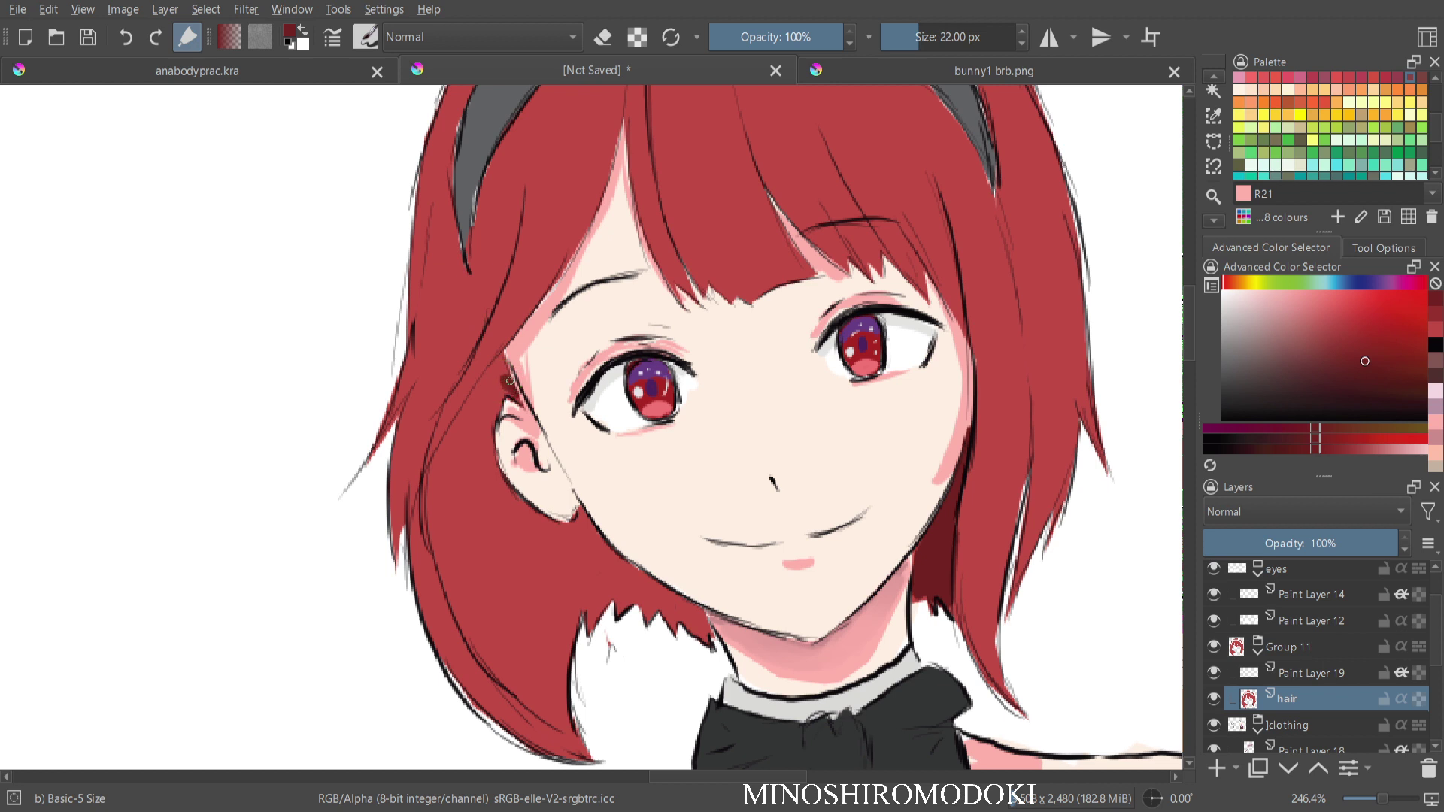
mouse_move(469, 421)
mouse_down()
mouse_move(483, 391)
mouse_move(467, 451)
mouse_up()
mouse_move(452, 536)
mouse_down()
mouse_move(465, 451)
mouse_move(460, 606)
mouse_up()
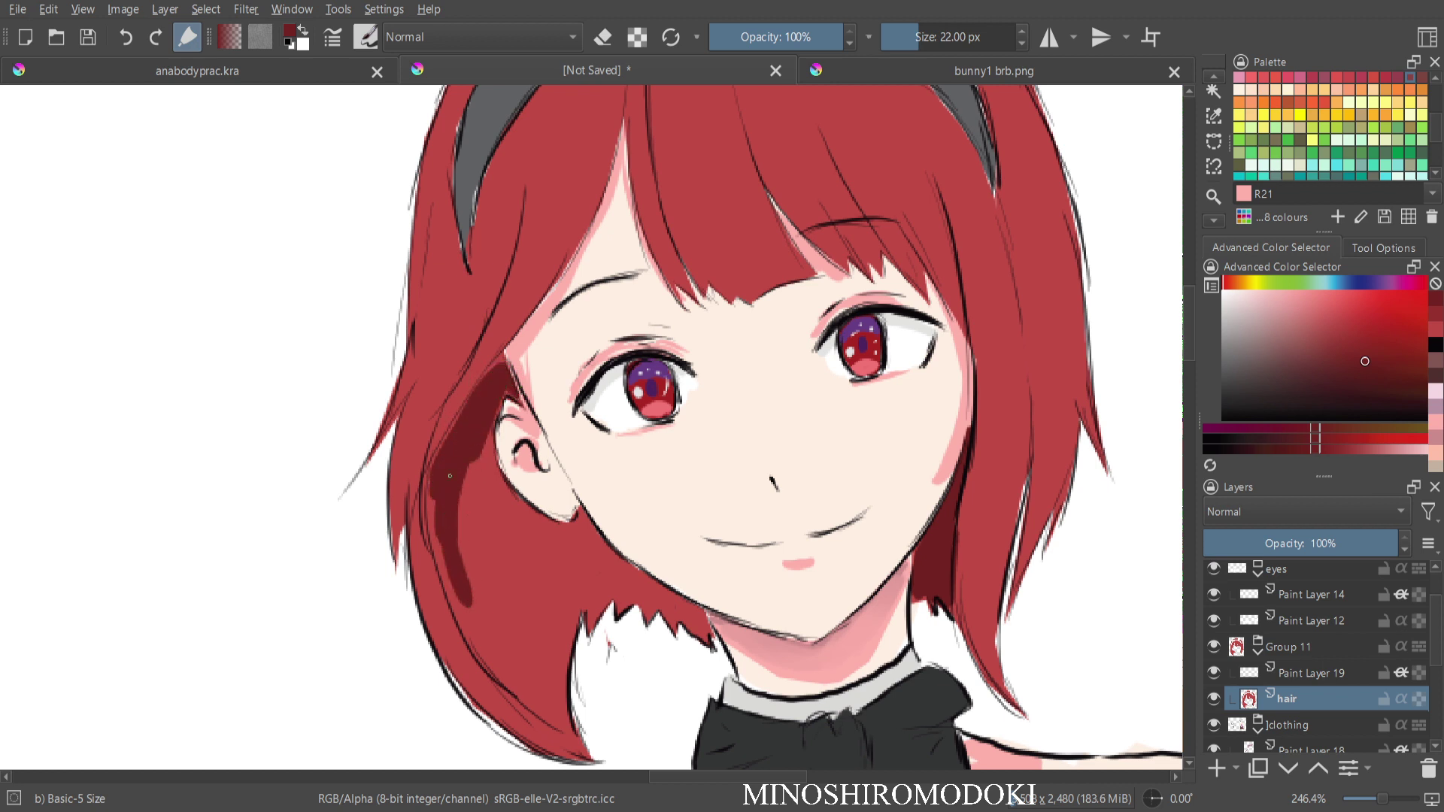
drag(450, 497, 500, 674)
drag(454, 573, 568, 726)
drag(463, 482, 500, 639)
Extend the dark red shadow across the hair under the ear toward the jaw, enlarging the brush to 35 px.
key(bracketright)
key(bracketright)
key(bracketright)
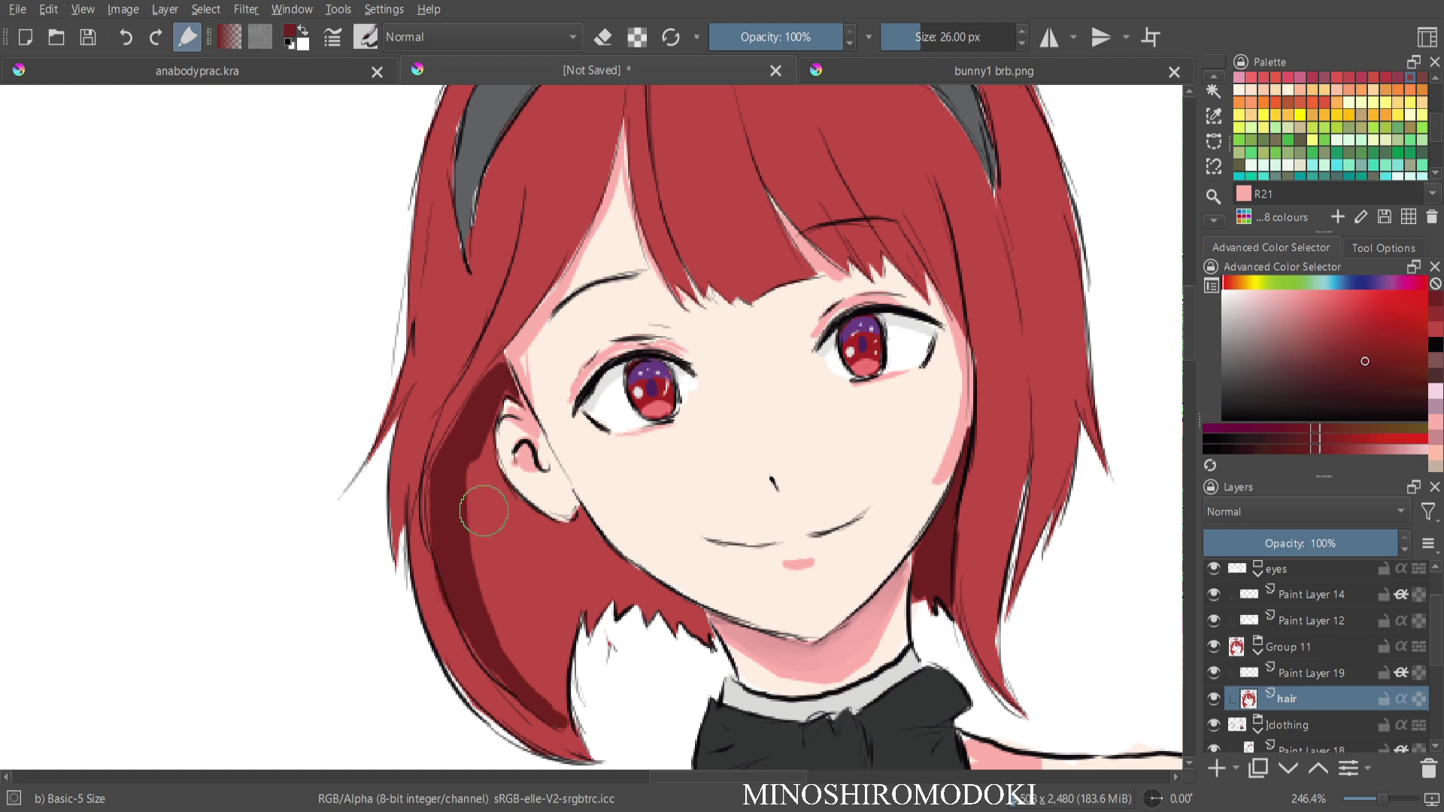
mouse_move(482, 473)
mouse_down()
mouse_move(514, 635)
mouse_move(555, 706)
mouse_move(481, 470)
mouse_move(498, 517)
mouse_move(495, 490)
mouse_move(489, 547)
mouse_move(550, 683)
mouse_move(492, 652)
mouse_move(539, 680)
mouse_move(507, 536)
mouse_move(520, 532)
mouse_move(565, 661)
mouse_move(601, 594)
mouse_up()
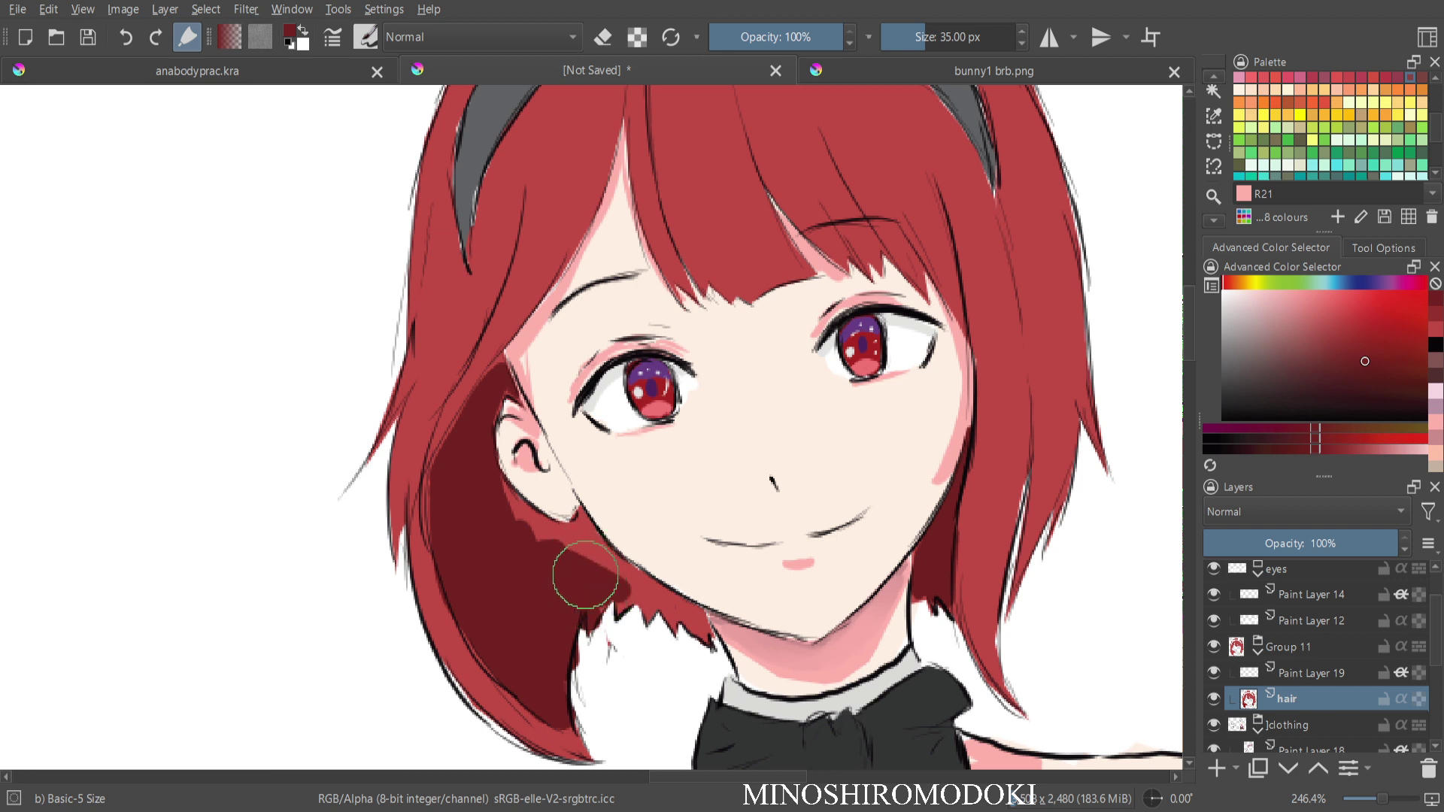
Undo the dark red shading painted on the hair layer.
key(ctrl+z)
key(ctrl+z)
key(ctrl+z)
key(ctrl+z)
key(ctrl+z)
key(ctrl+z)
key(ctrl+z)
key(ctrl+z)
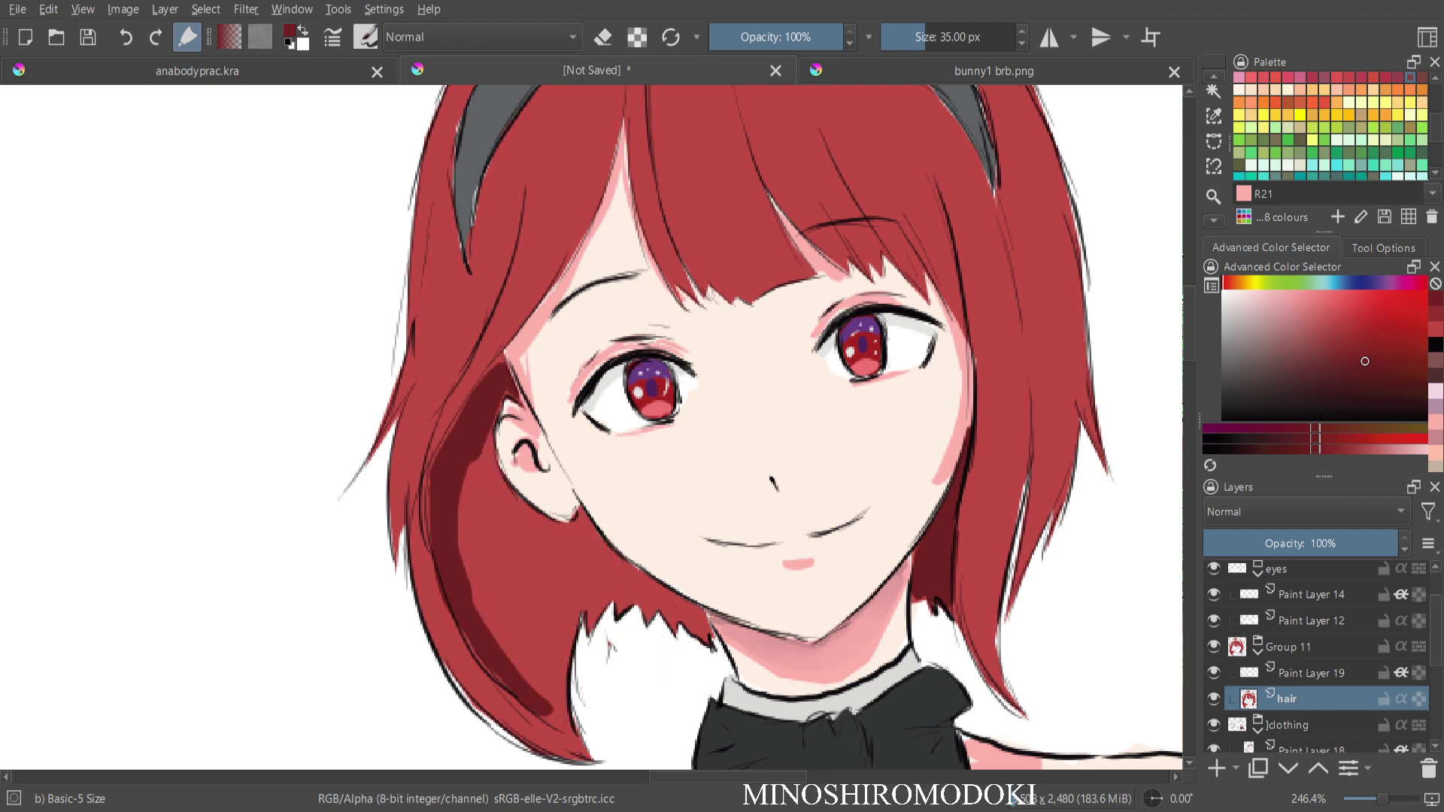
key(ctrl+z)
key(ctrl+z)
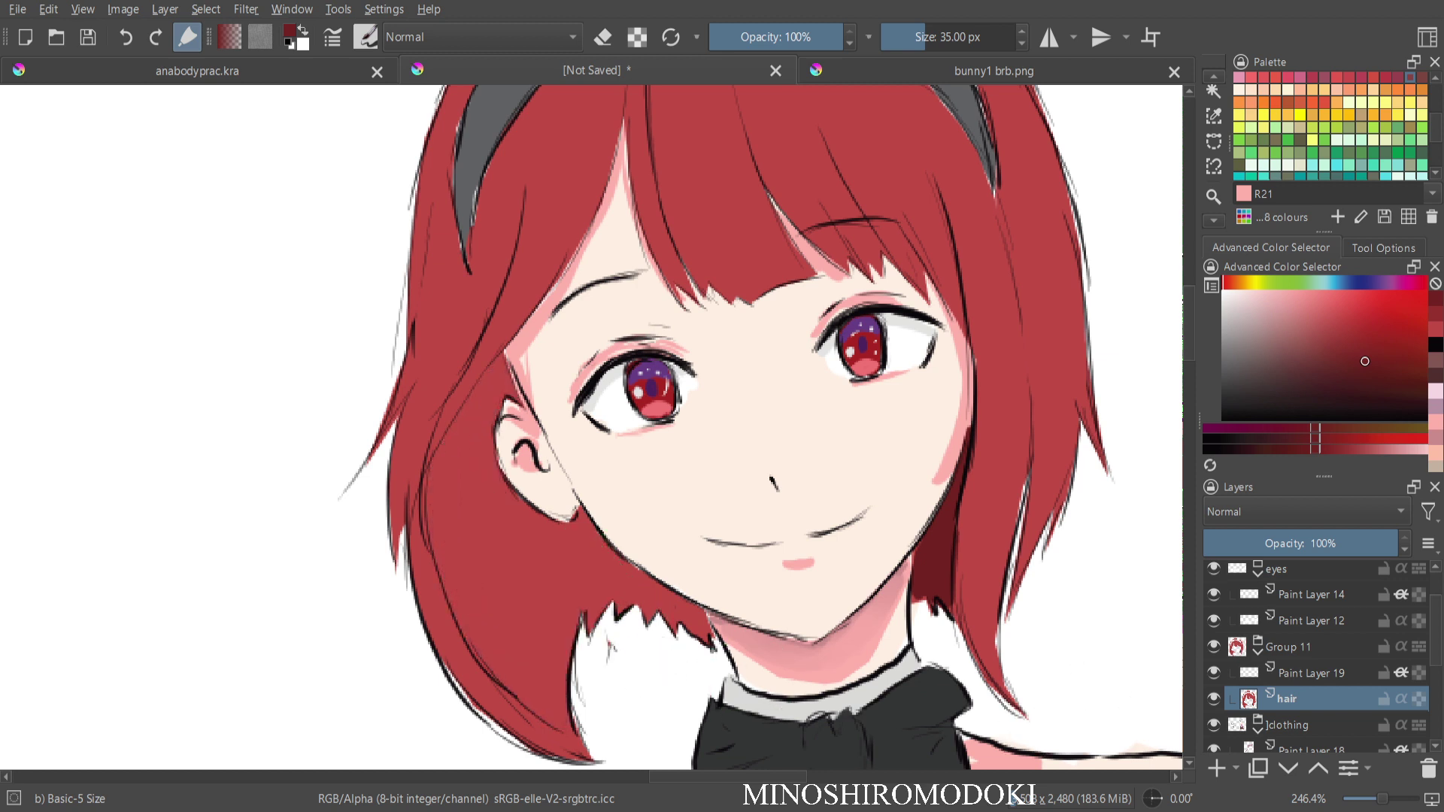
On Paint Layer 19, paint the inner hair below the ear and on both sides of the neck dark red at 35 px.
click(1309, 673)
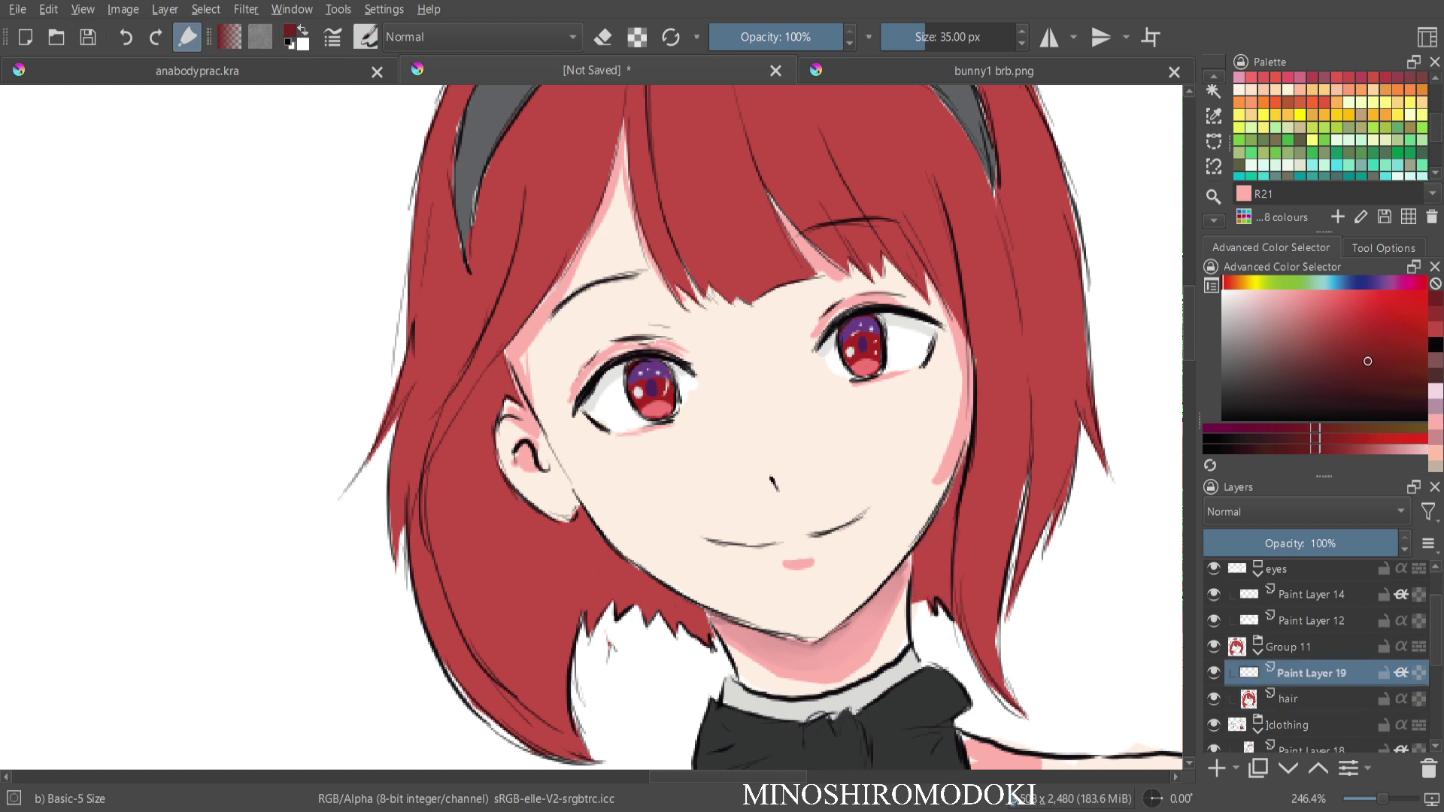
drag(523, 546, 535, 589)
key(ctrl+z)
mouse_move(936, 530)
mouse_down()
mouse_move(973, 451)
mouse_move(924, 592)
mouse_move(936, 578)
mouse_move(942, 597)
mouse_move(953, 517)
mouse_up()
mouse_move(518, 609)
mouse_down()
mouse_move(476, 538)
mouse_move(469, 433)
mouse_move(494, 390)
mouse_move(497, 558)
mouse_move(535, 551)
mouse_move(641, 607)
mouse_move(570, 521)
mouse_move(689, 621)
mouse_move(572, 553)
mouse_move(537, 581)
mouse_move(556, 722)
mouse_move(453, 481)
mouse_move(531, 660)
mouse_move(503, 665)
mouse_move(484, 608)
mouse_move(513, 675)
mouse_move(469, 570)
mouse_move(526, 695)
mouse_move(517, 688)
mouse_move(453, 574)
mouse_move(438, 468)
mouse_move(443, 524)
mouse_move(487, 398)
mouse_move(452, 463)
mouse_move(458, 441)
mouse_move(510, 374)
mouse_move(463, 449)
mouse_move(507, 556)
mouse_move(566, 569)
mouse_move(589, 606)
mouse_move(603, 575)
mouse_move(465, 555)
mouse_move(482, 640)
mouse_move(524, 702)
mouse_up()
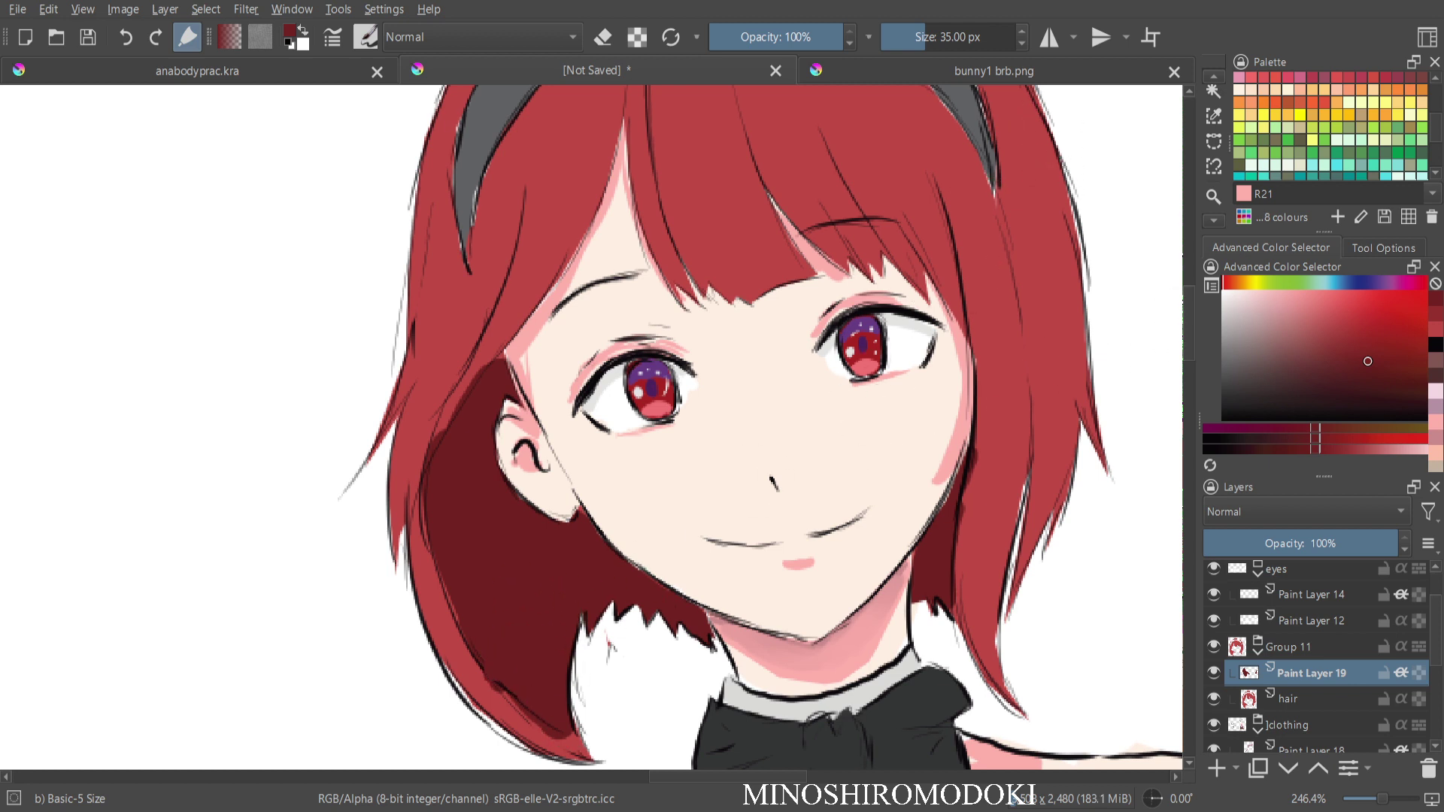
Sample the hair's base red and draw thin strands over the shadow's lower ends with the Ink-3 Gpen fade brush at 5 px.
ctrl+click(485, 689)
drag(477, 687, 493, 706)
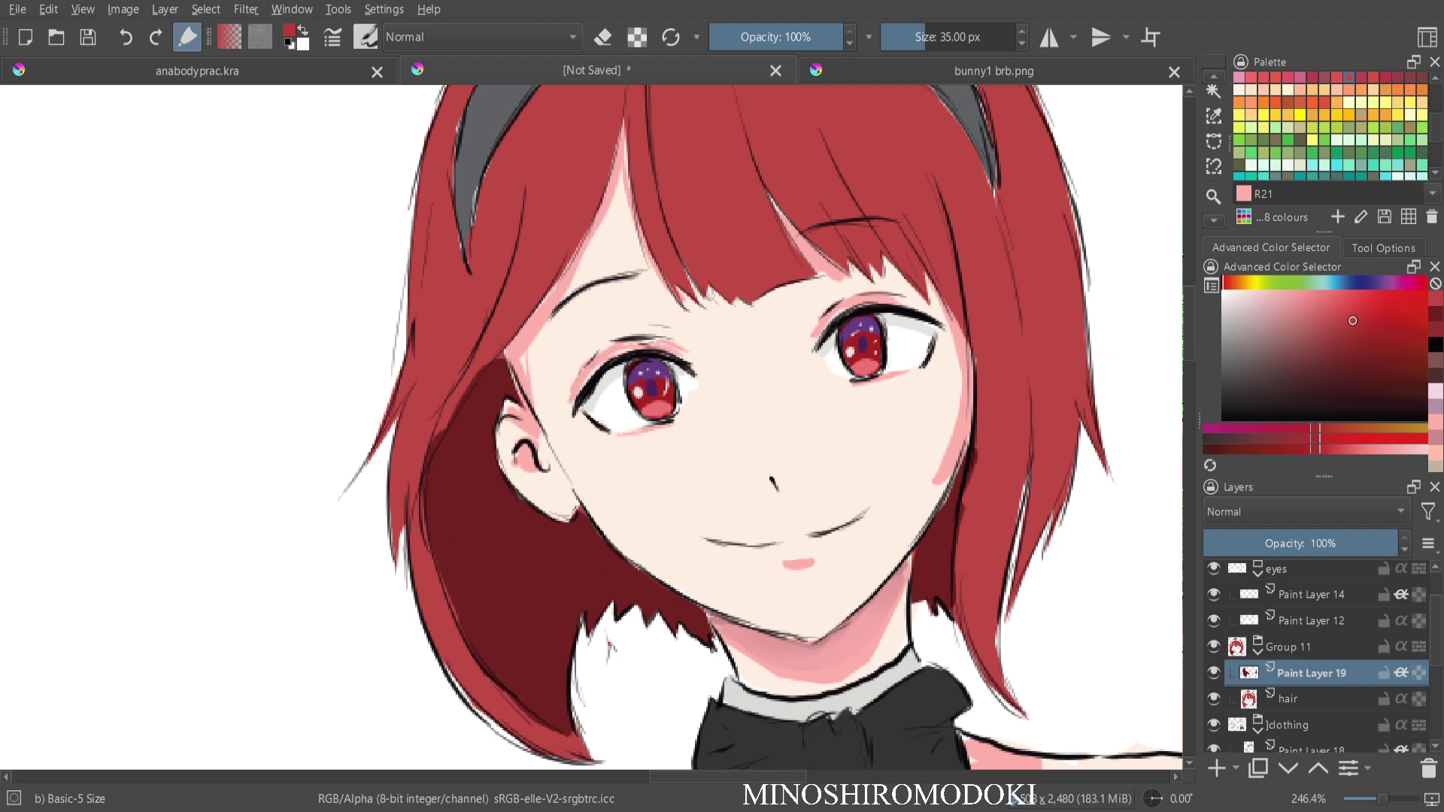
right_click(576, 480)
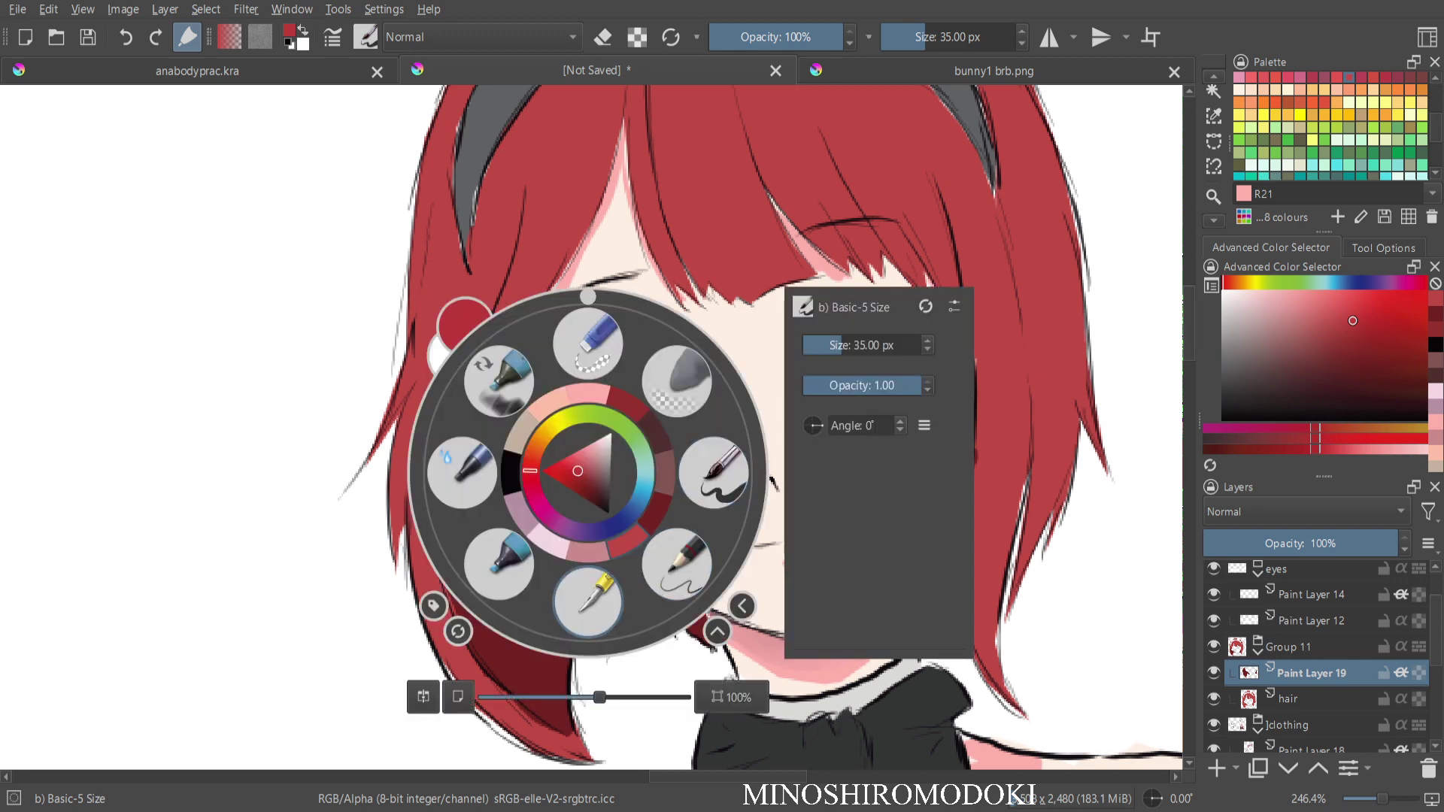
click(588, 601)
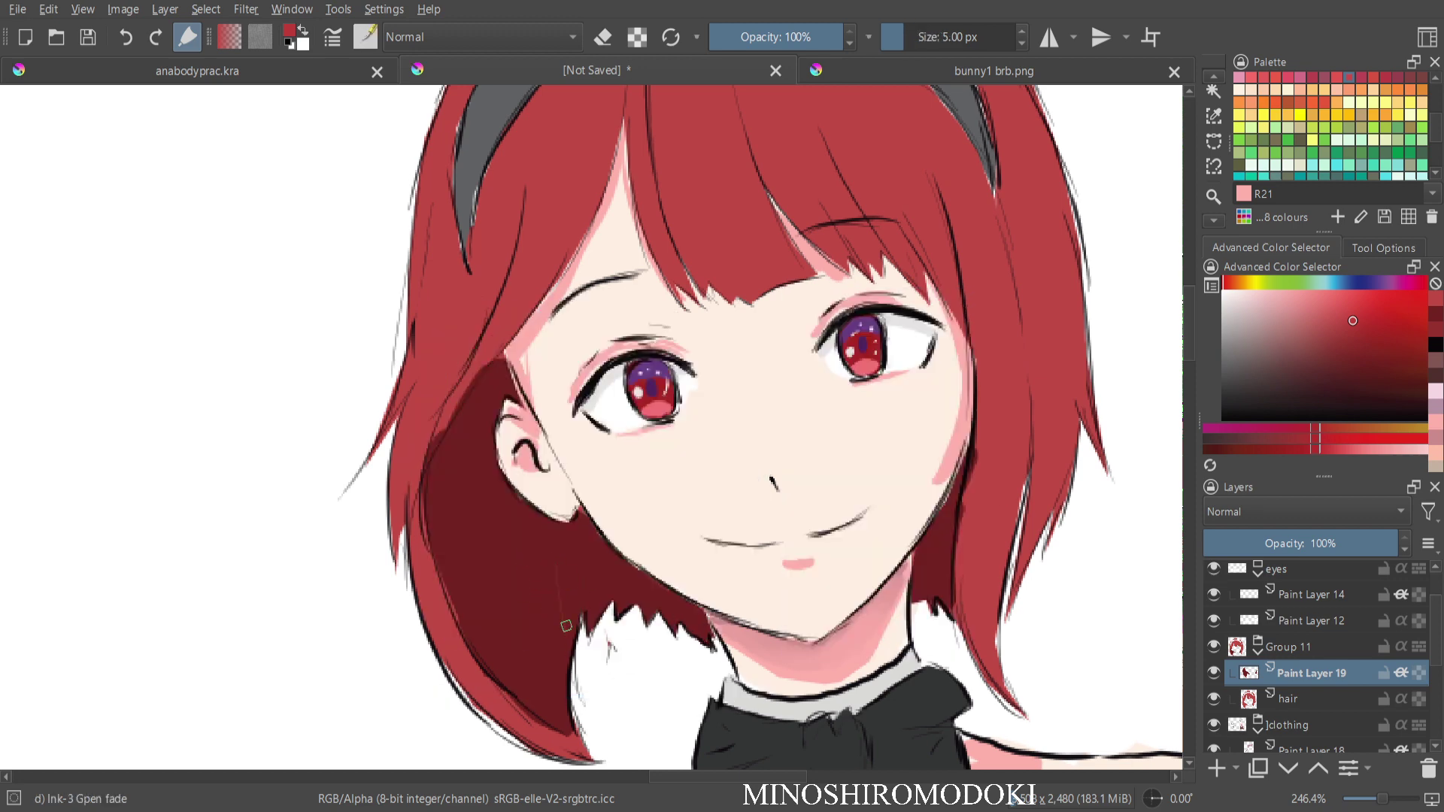
drag(557, 571, 568, 651)
drag(543, 603, 561, 694)
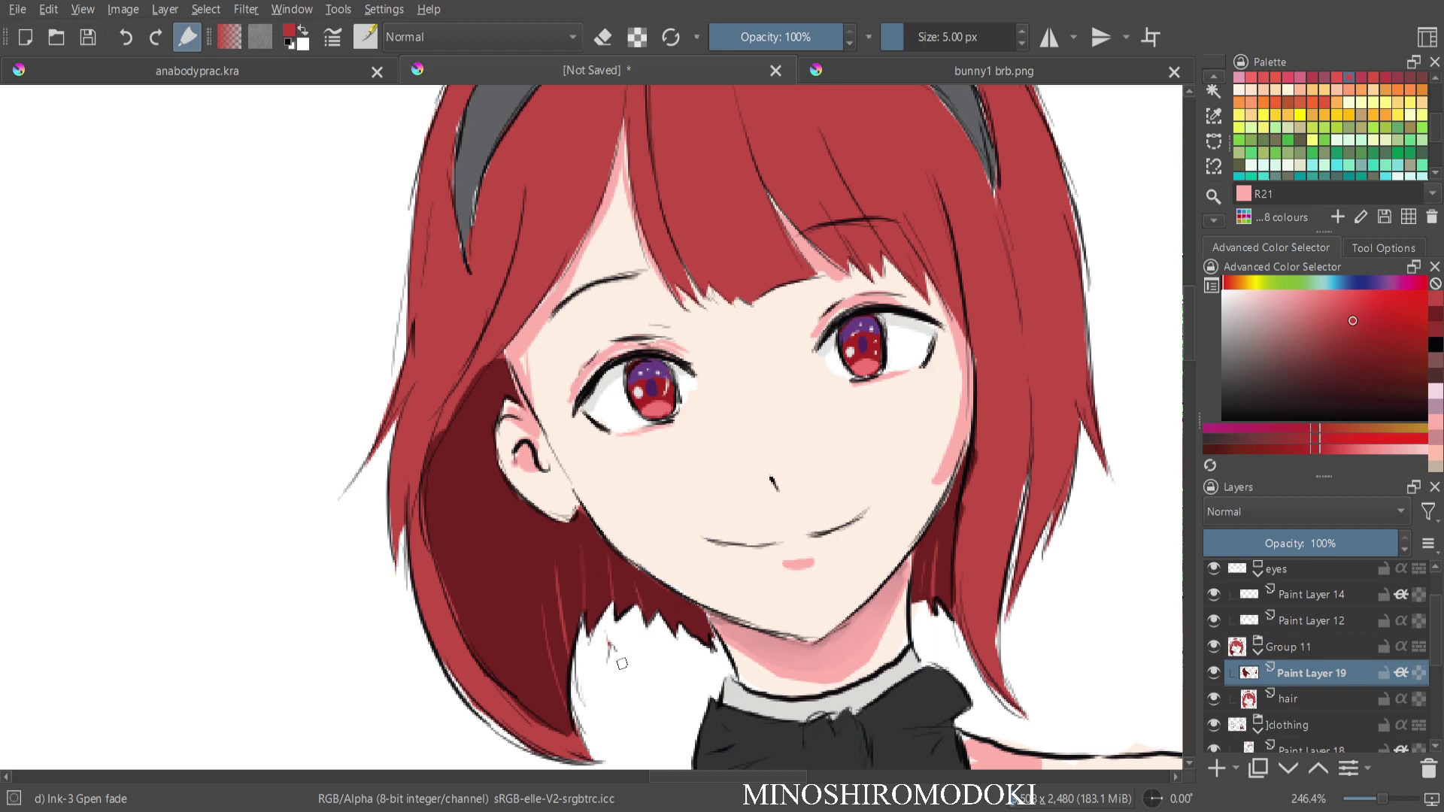
drag(828, 402, 814, 483)
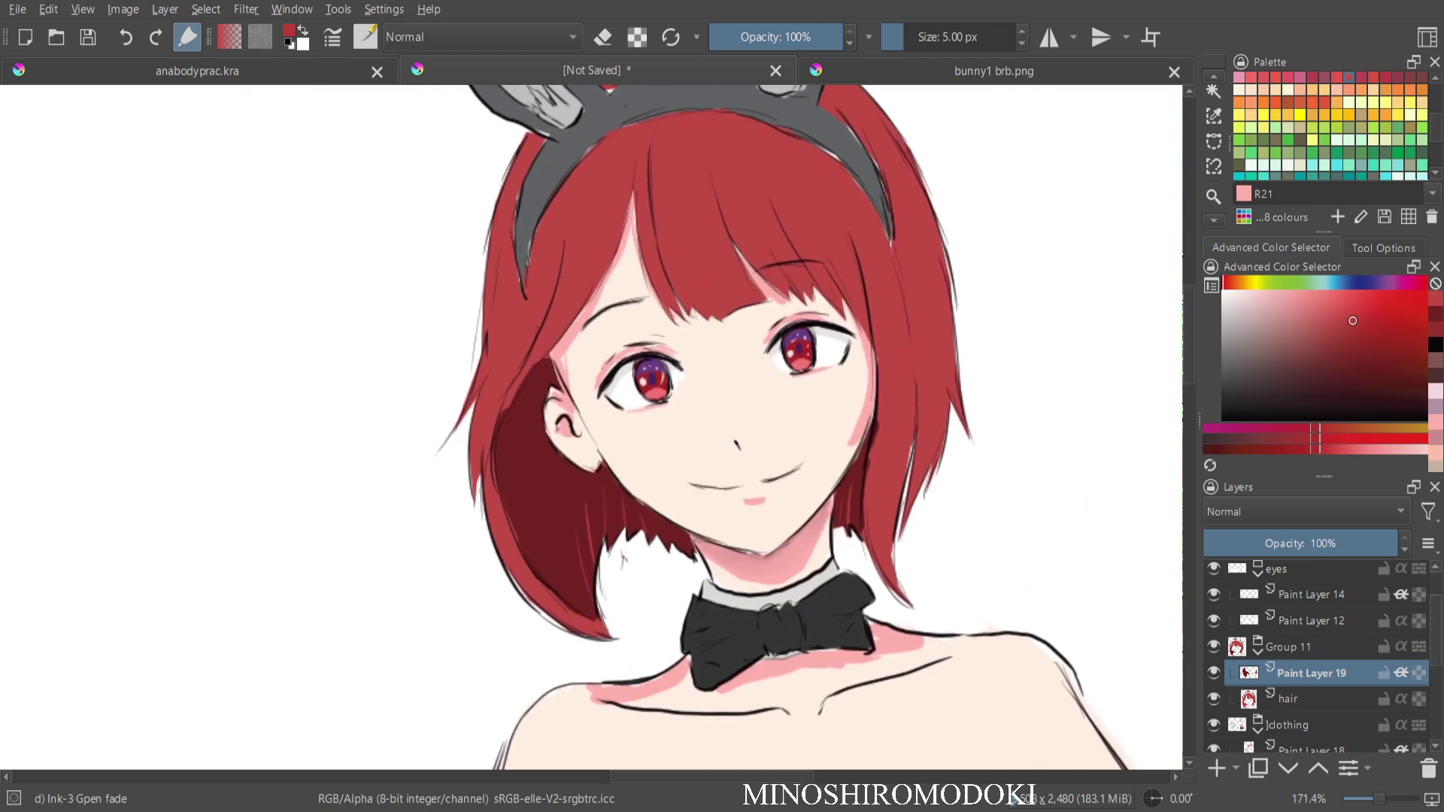
click(1309, 699)
key(e)
drag(598, 546, 660, 560)
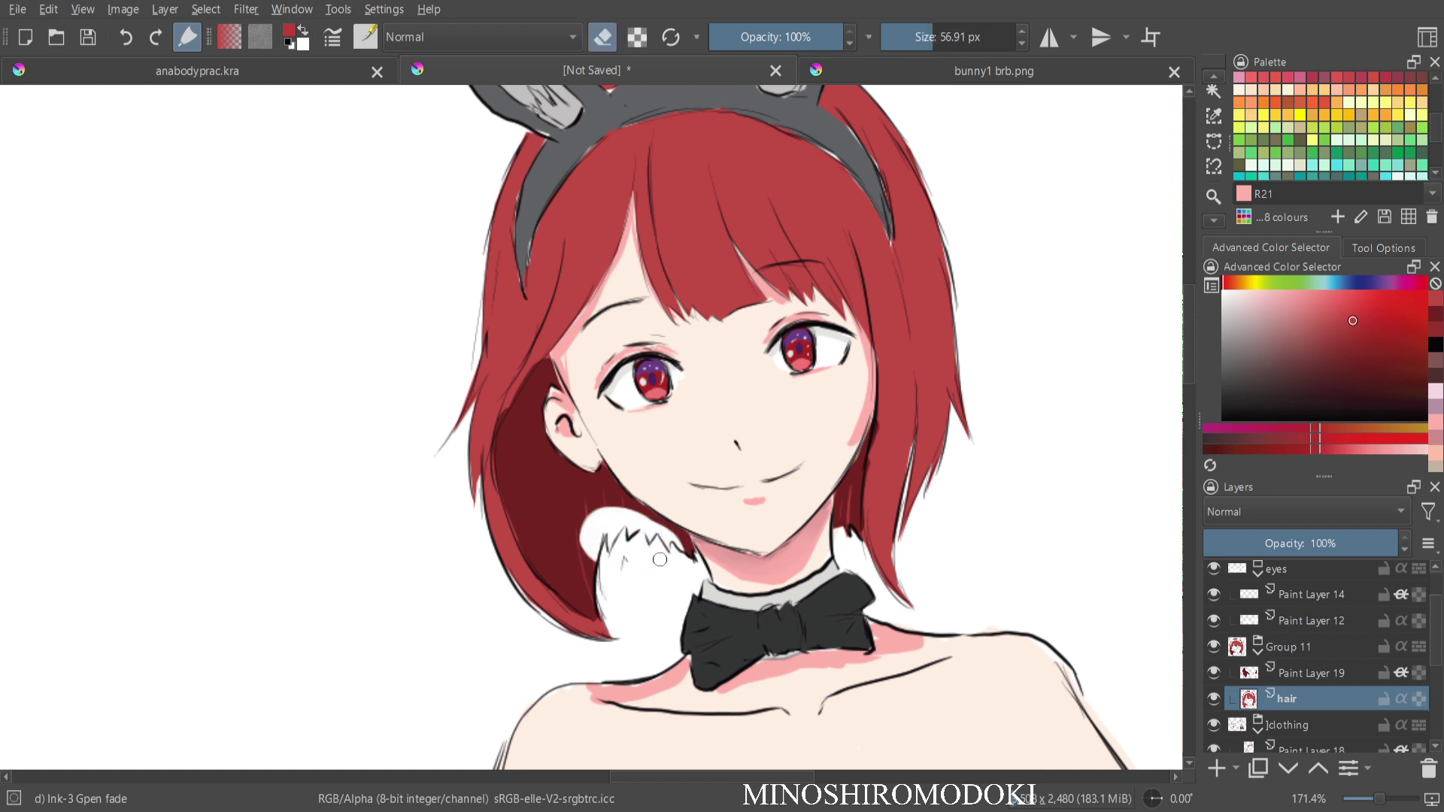
key(ctrl+z)
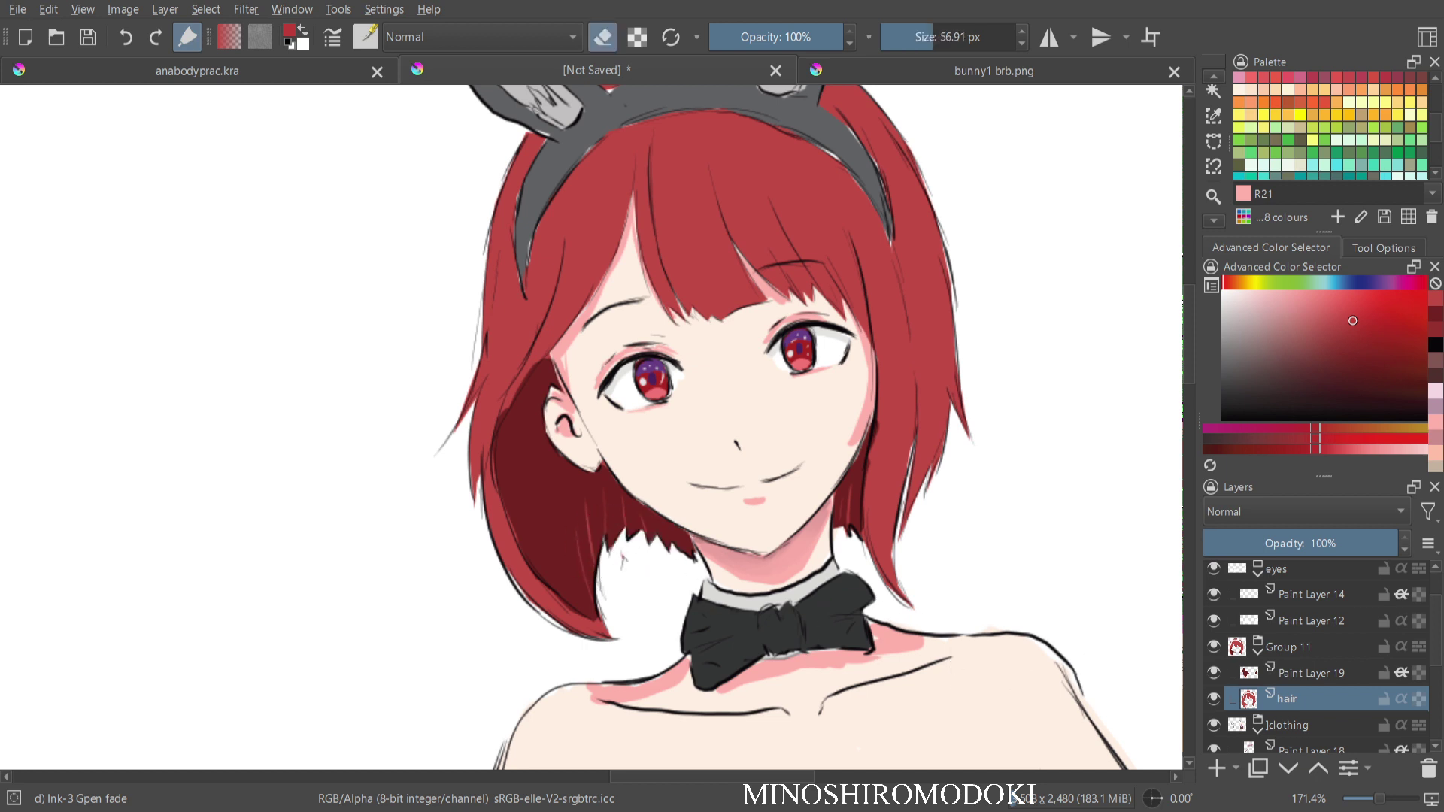
On the lines layer, erase the black zigzag outline of the hair ends beside the neck with the 56.91 px eraser.
key(Page_Up)
key(Page_Up)
key(Page_Up)
key(Page_Up)
key(Page_Up)
key(Page_Up)
key(Page_Up)
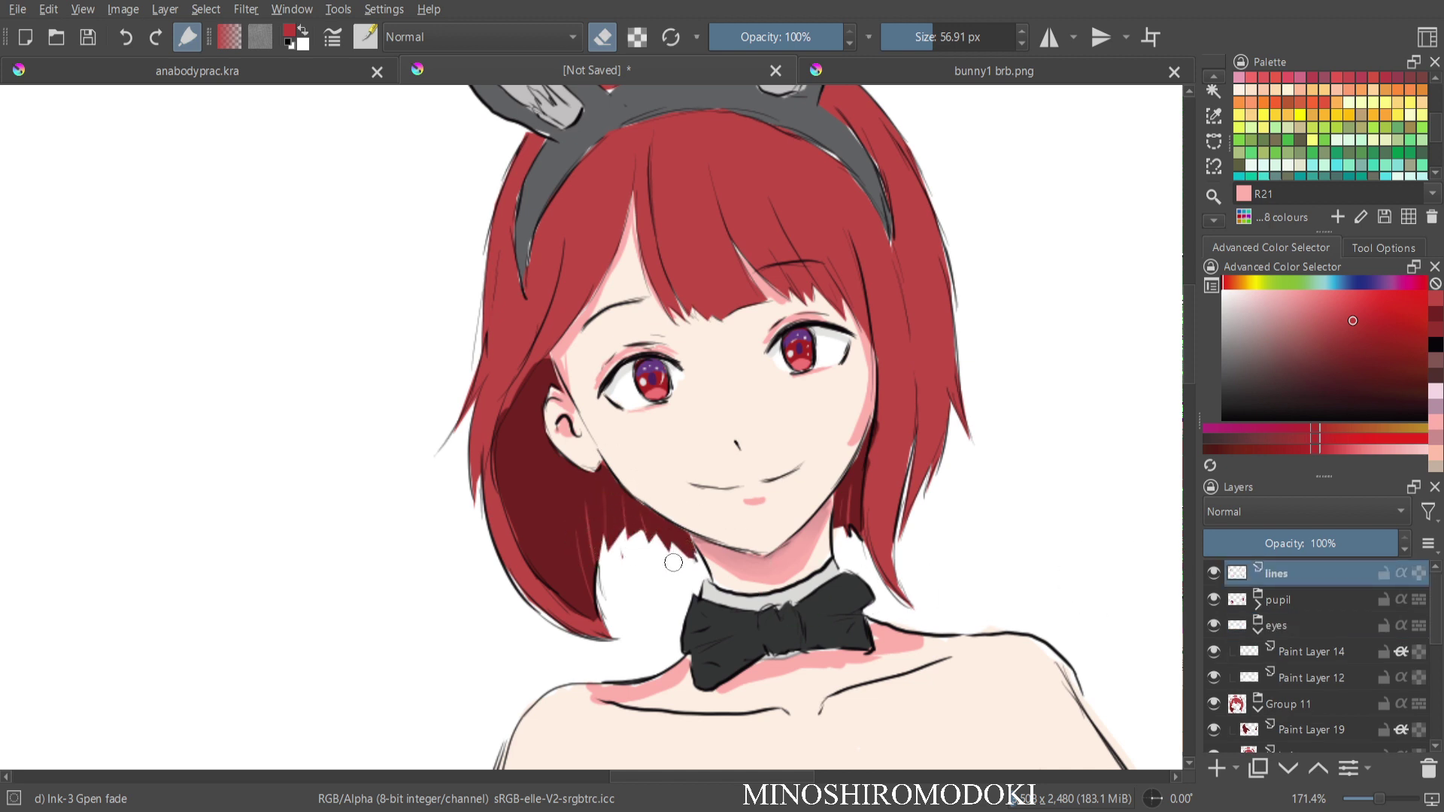
Reset the colour to black and draw the long side lock's inner edge on the lines layer with the 5 px ink brush.
key(e)
key(d)
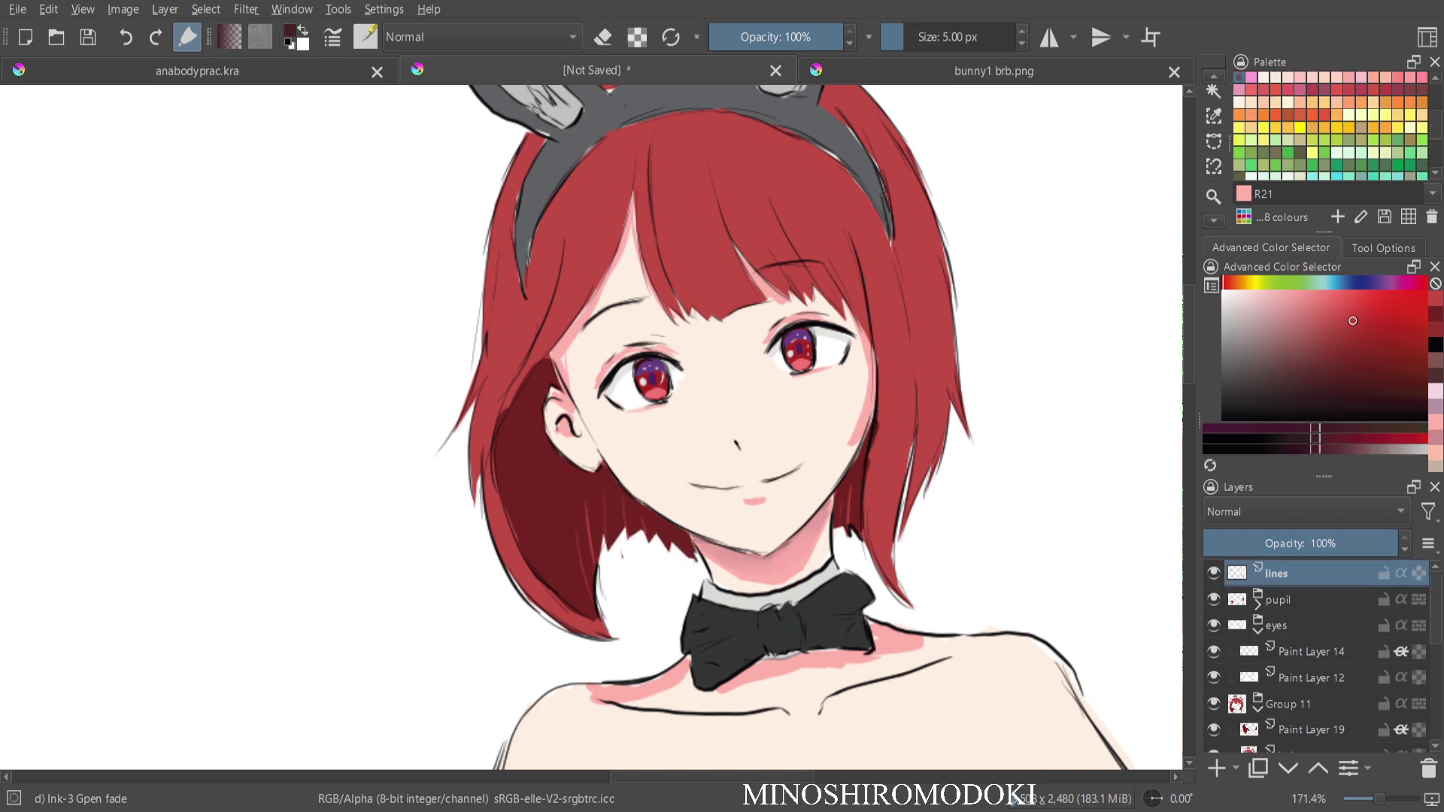
mouse_move(594, 577)
mouse_down()
mouse_move(606, 536)
mouse_move(599, 580)
mouse_up()
key(e)
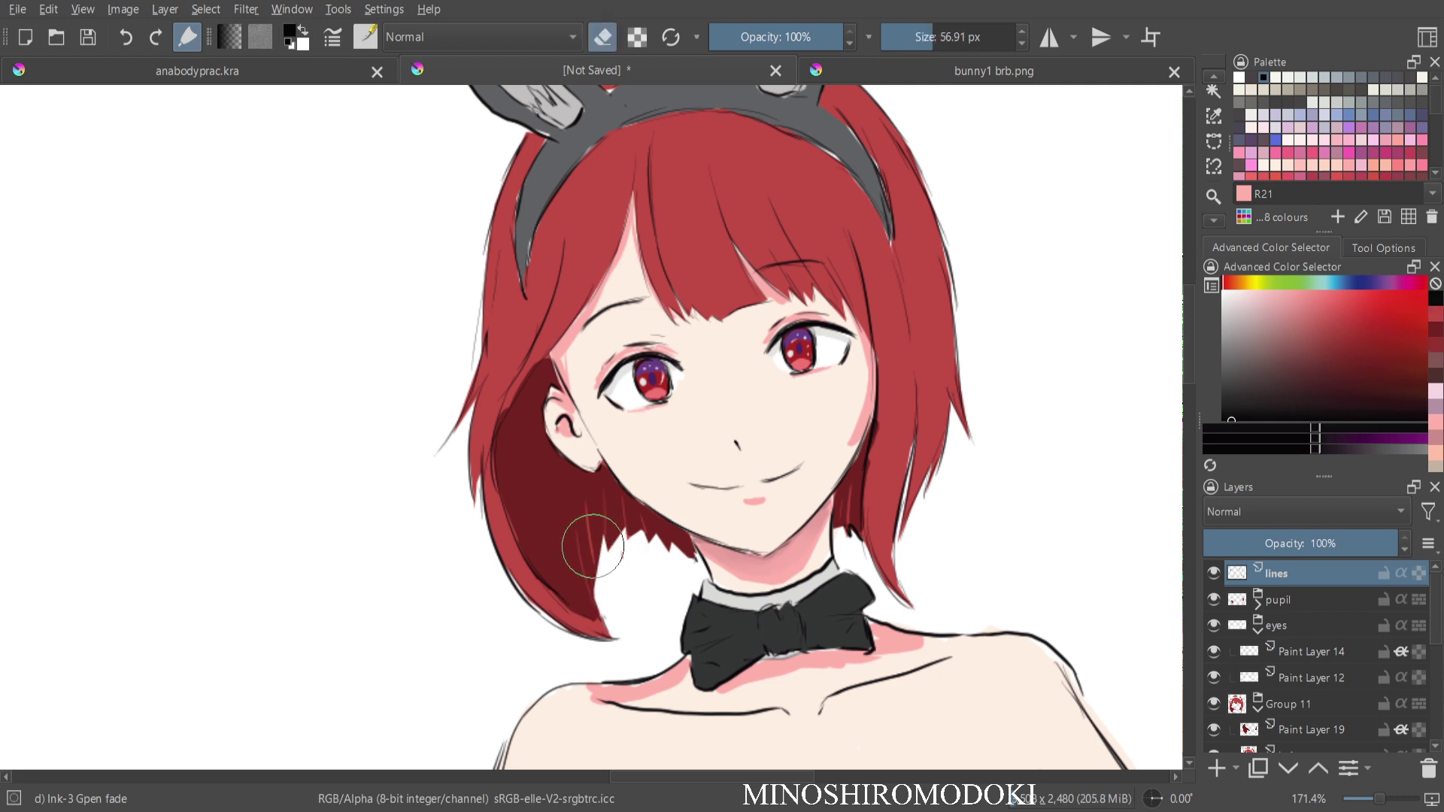
key(e)
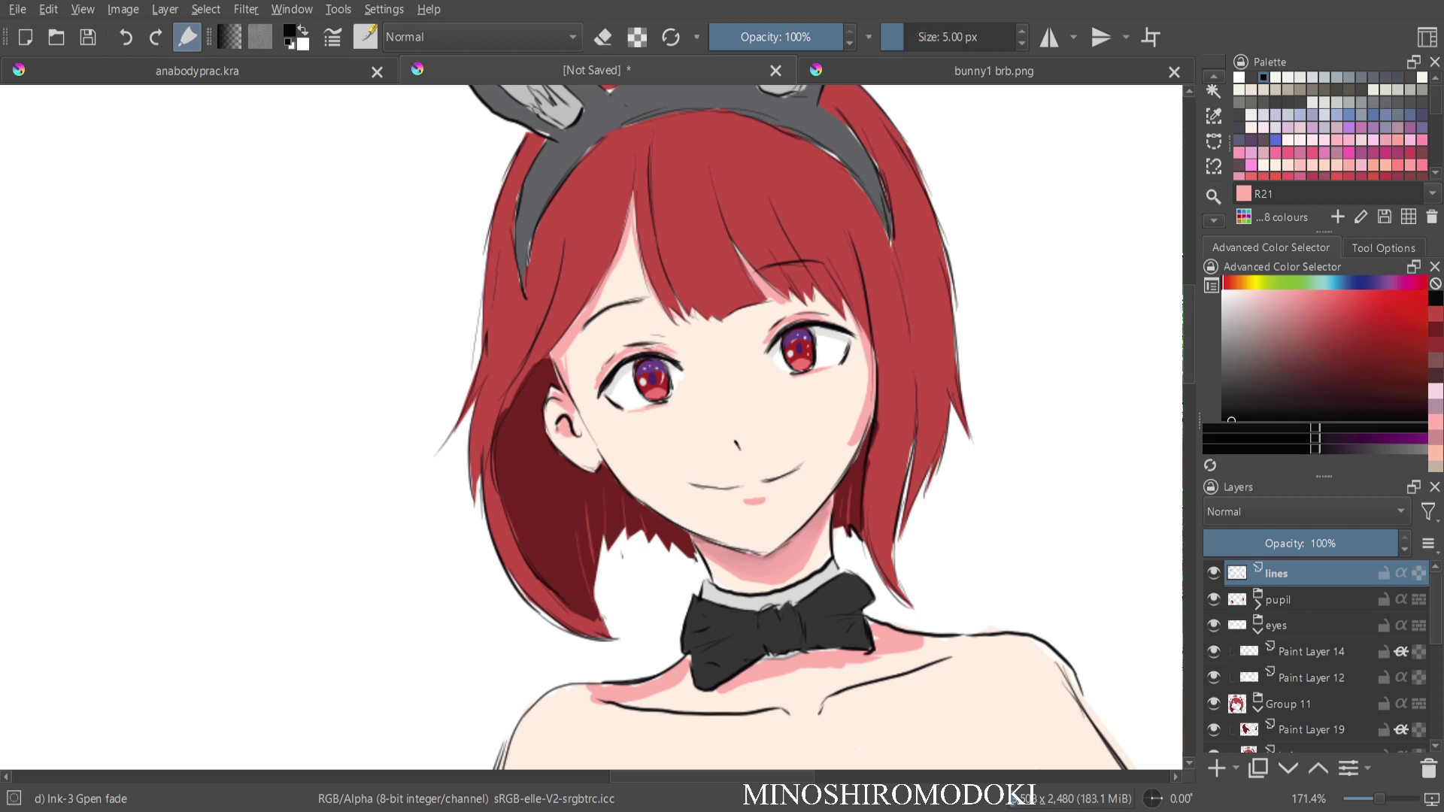
key(e)
key(e)
key(e)
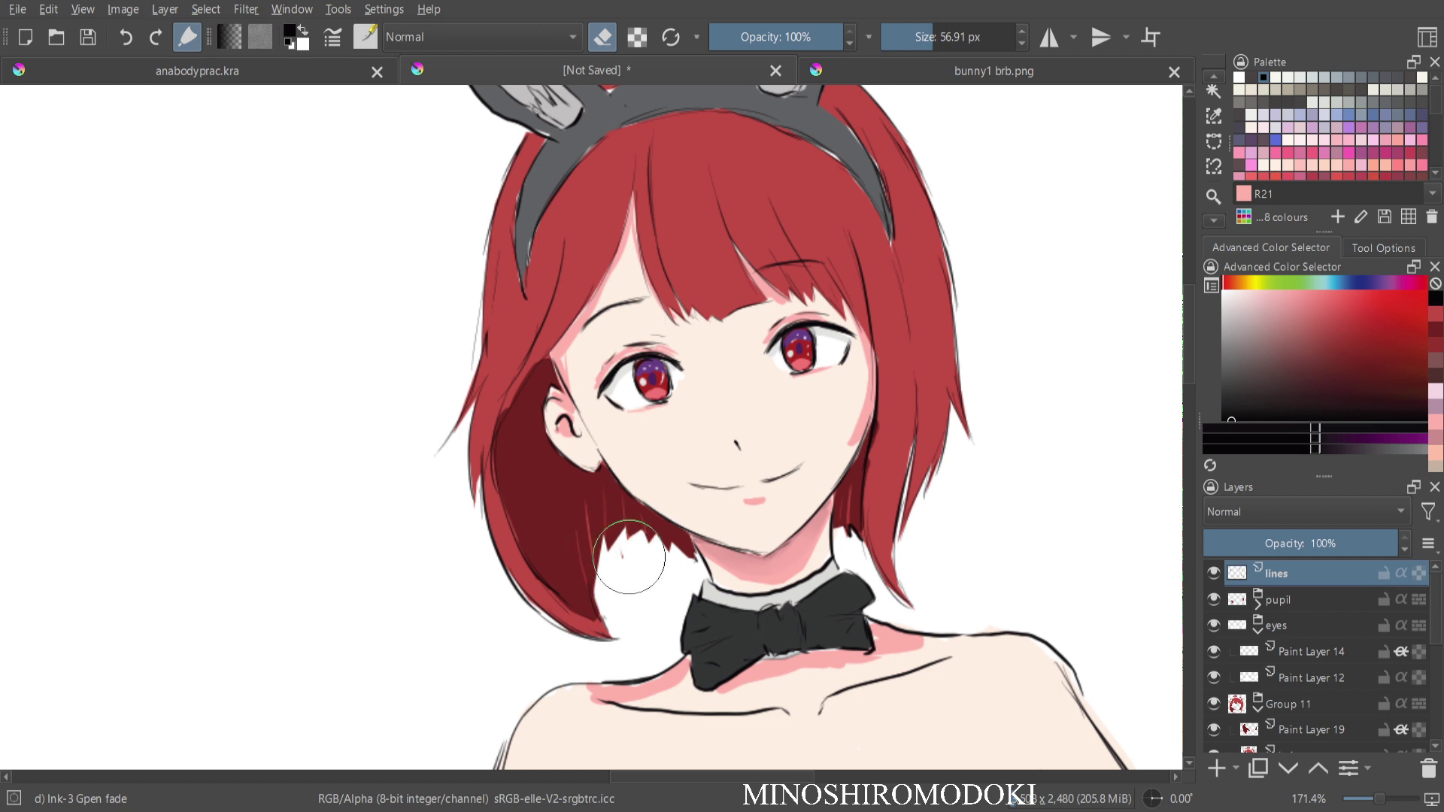
key(e)
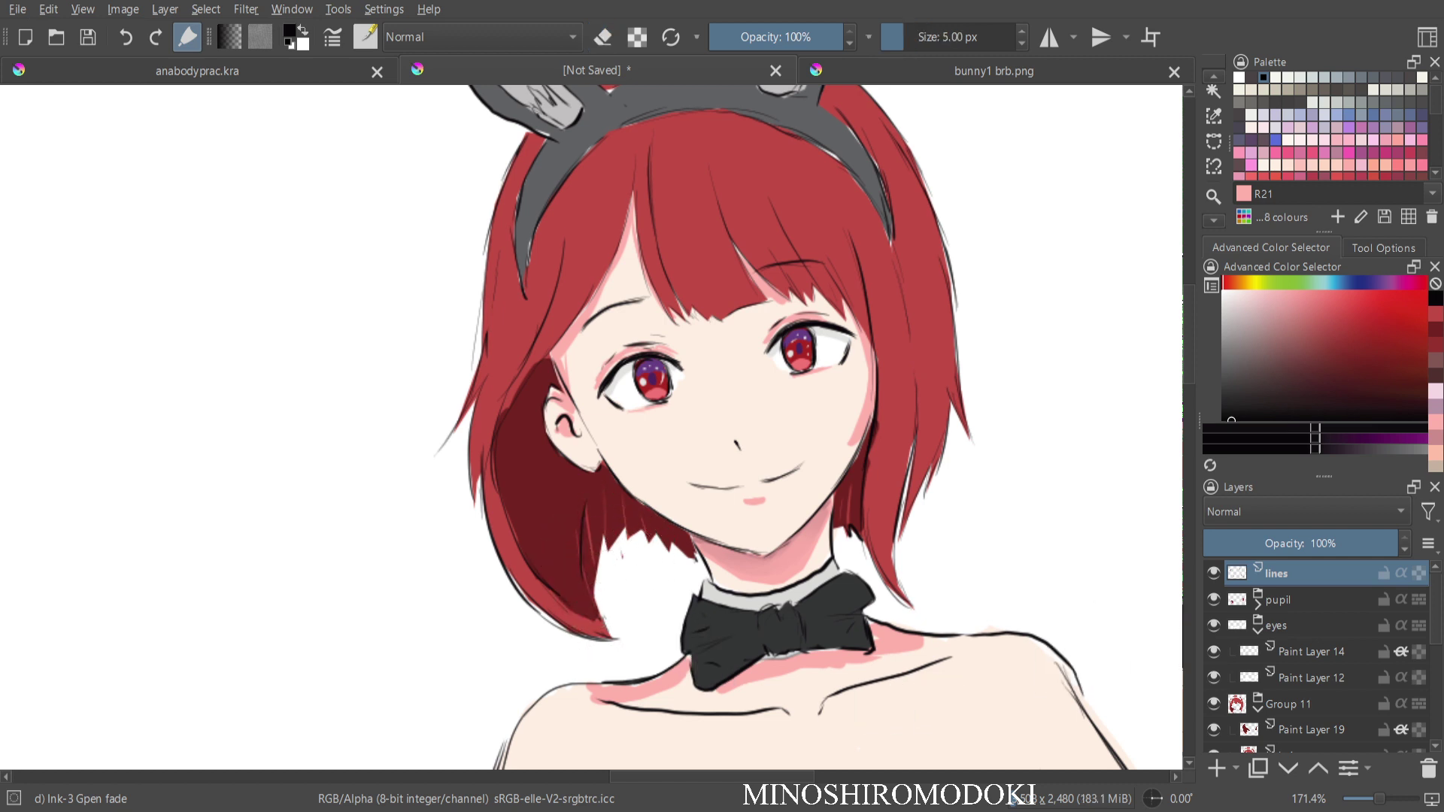
drag(599, 539, 611, 617)
mouse_move(596, 564)
mouse_down()
mouse_move(606, 539)
mouse_move(581, 577)
mouse_up()
key(ctrl+z)
key(ctrl+z)
Sample the hair's dark red shadow and paint tapered strands in the fringe and beside the face on Paint Layer 19 with Basic-5 Size at 35 px.
scroll(1248, 724, down, 3)
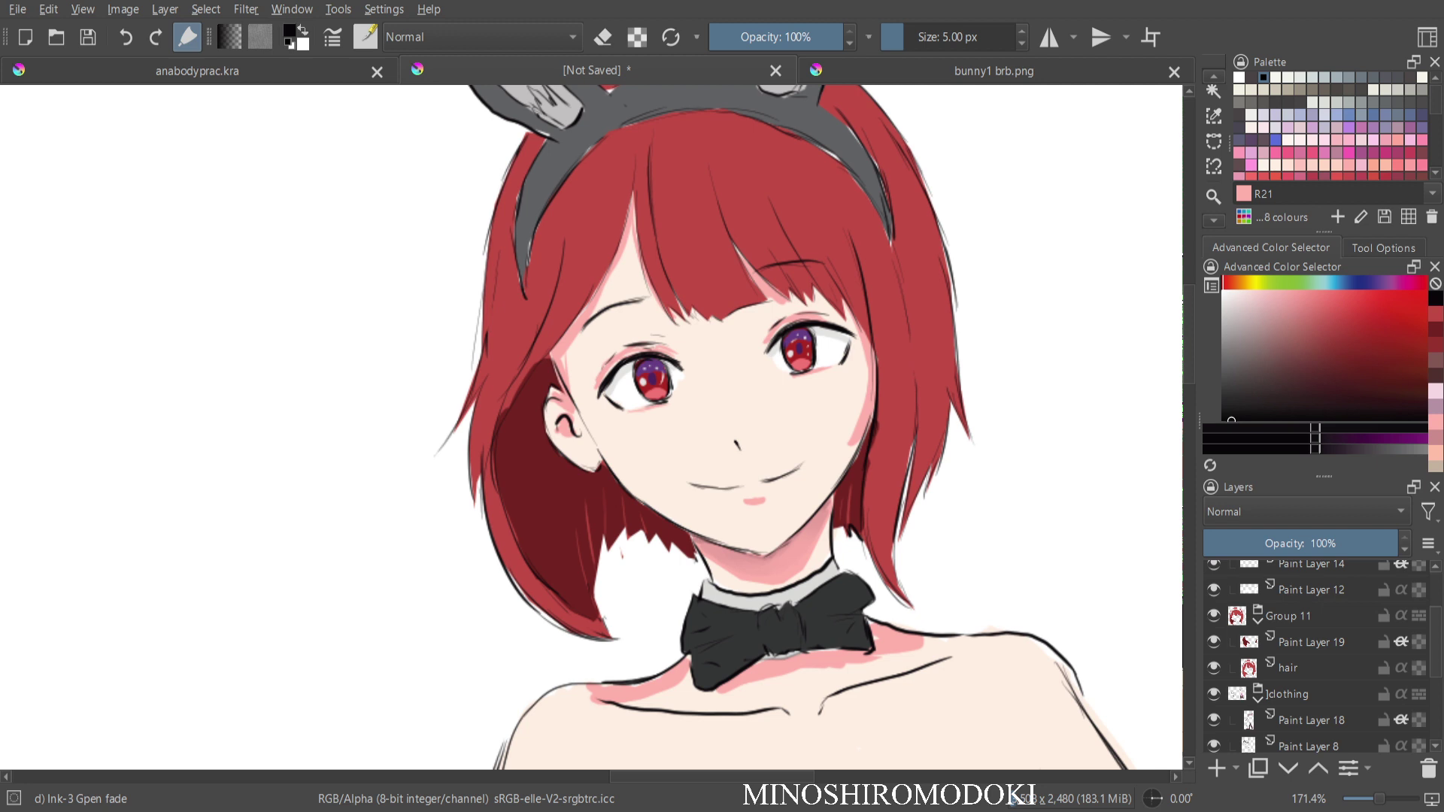
ctrl+click(526, 470)
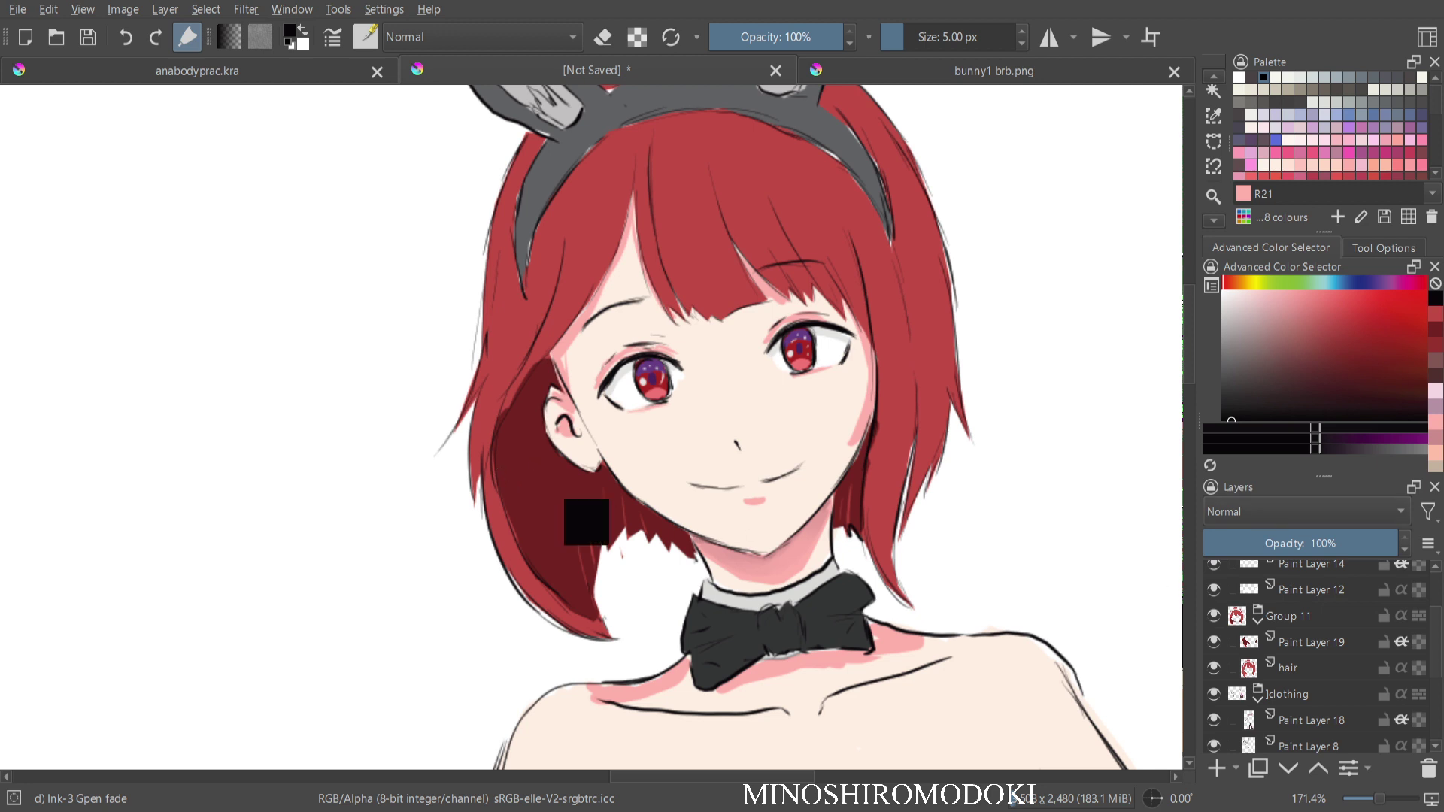
click(1311, 642)
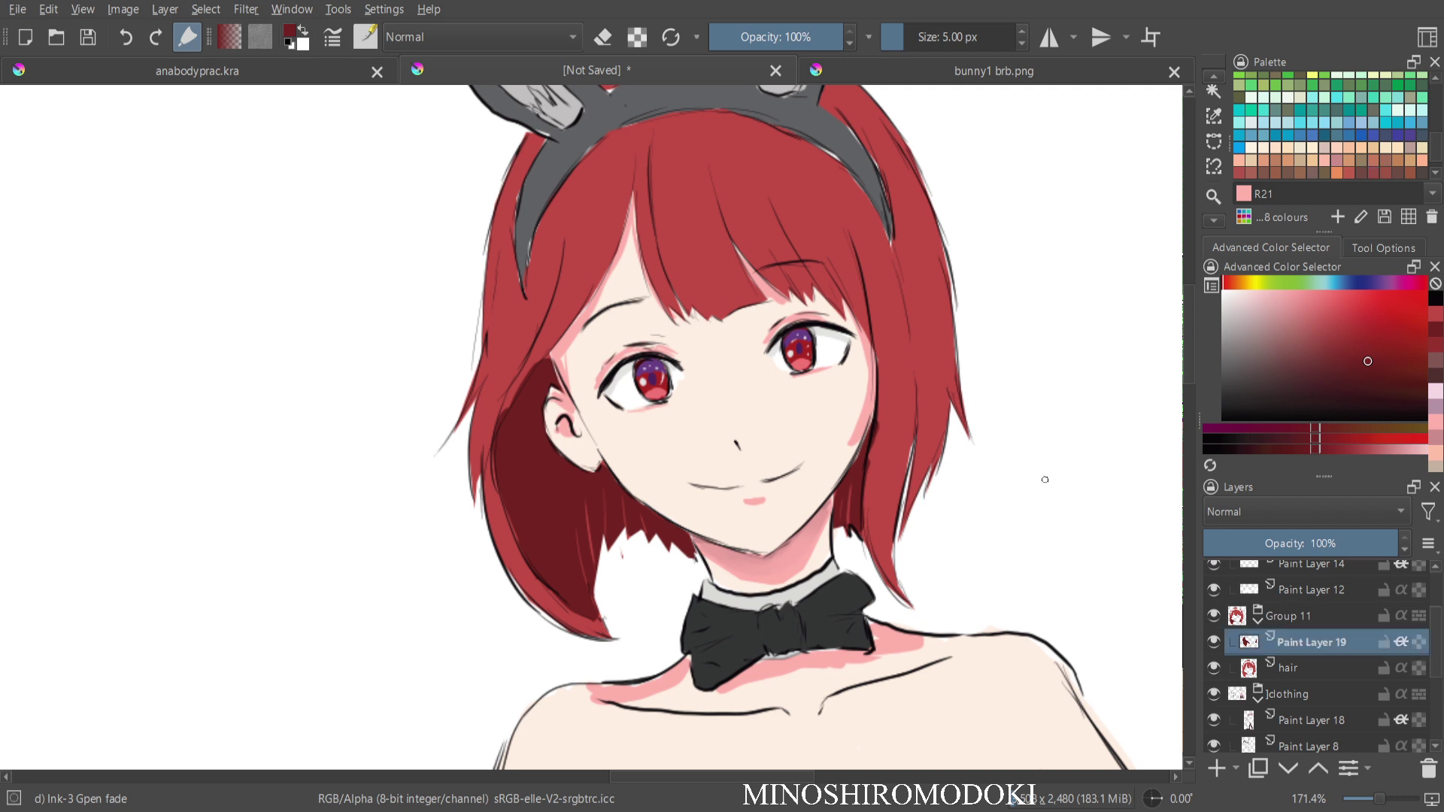
right_click(687, 175)
click(716, 174)
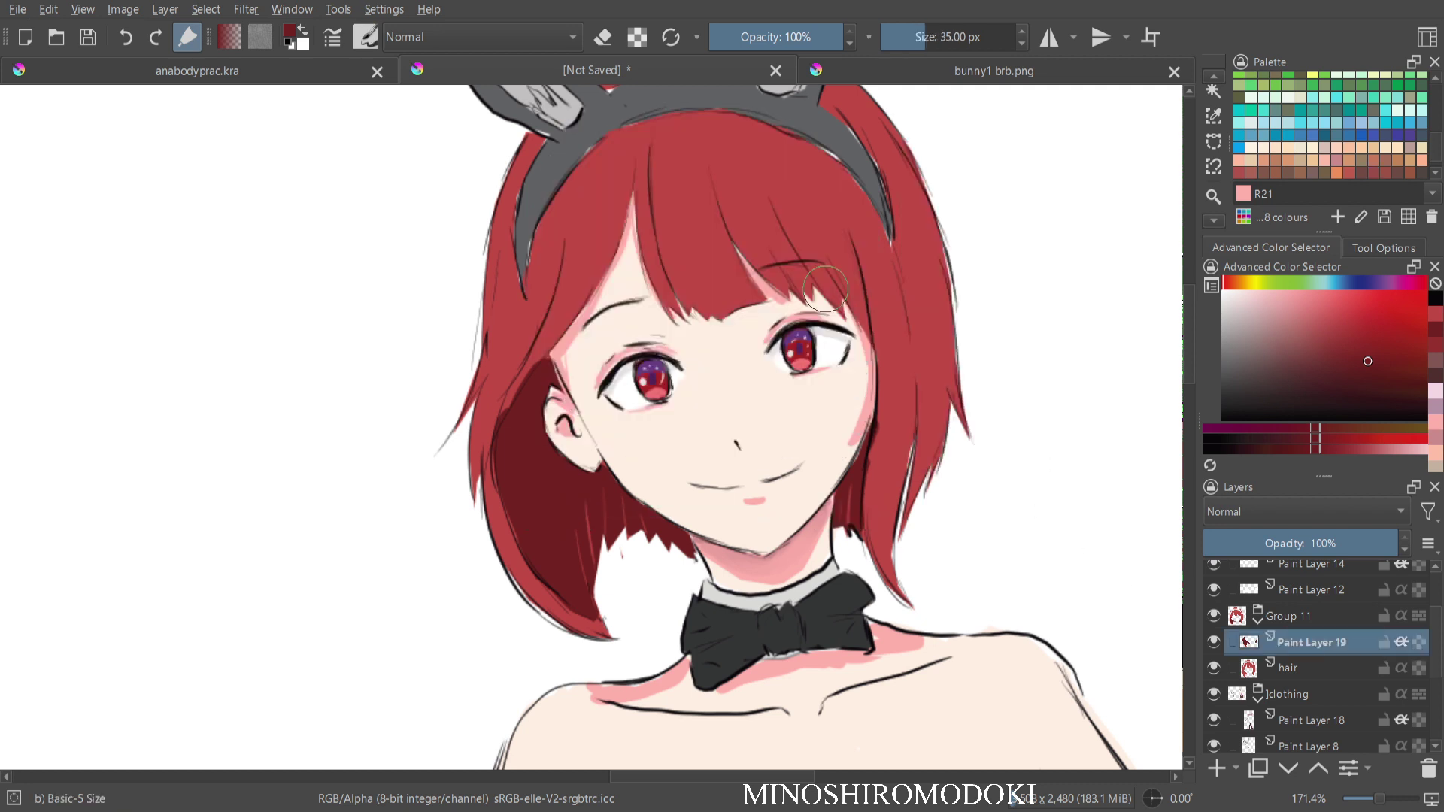
drag(713, 172, 781, 289)
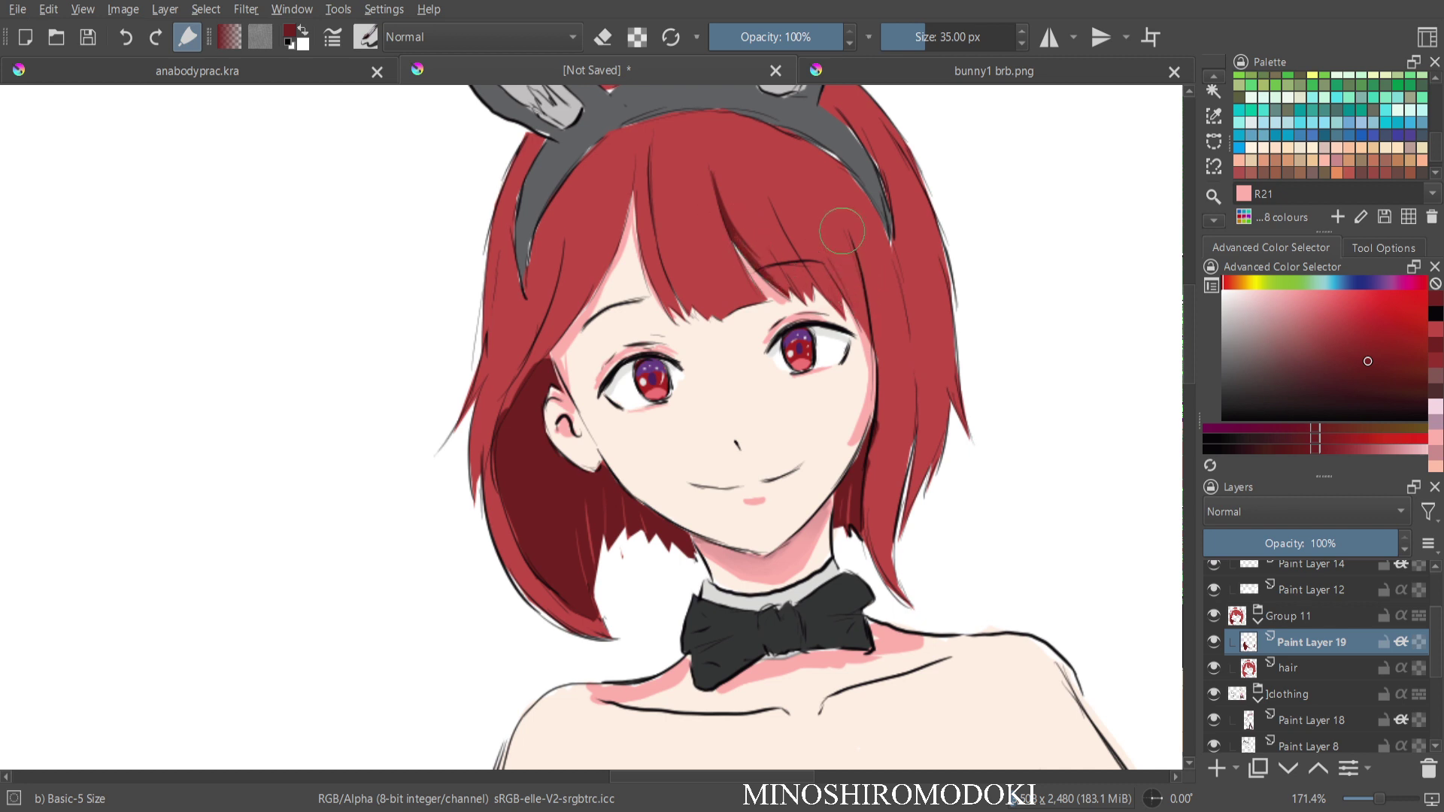
mouse_move(831, 216)
mouse_down()
mouse_move(868, 328)
mouse_move(860, 285)
mouse_move(867, 320)
mouse_move(883, 268)
mouse_move(899, 317)
mouse_move(902, 285)
mouse_move(913, 401)
mouse_move(910, 326)
mouse_move(914, 421)
mouse_up()
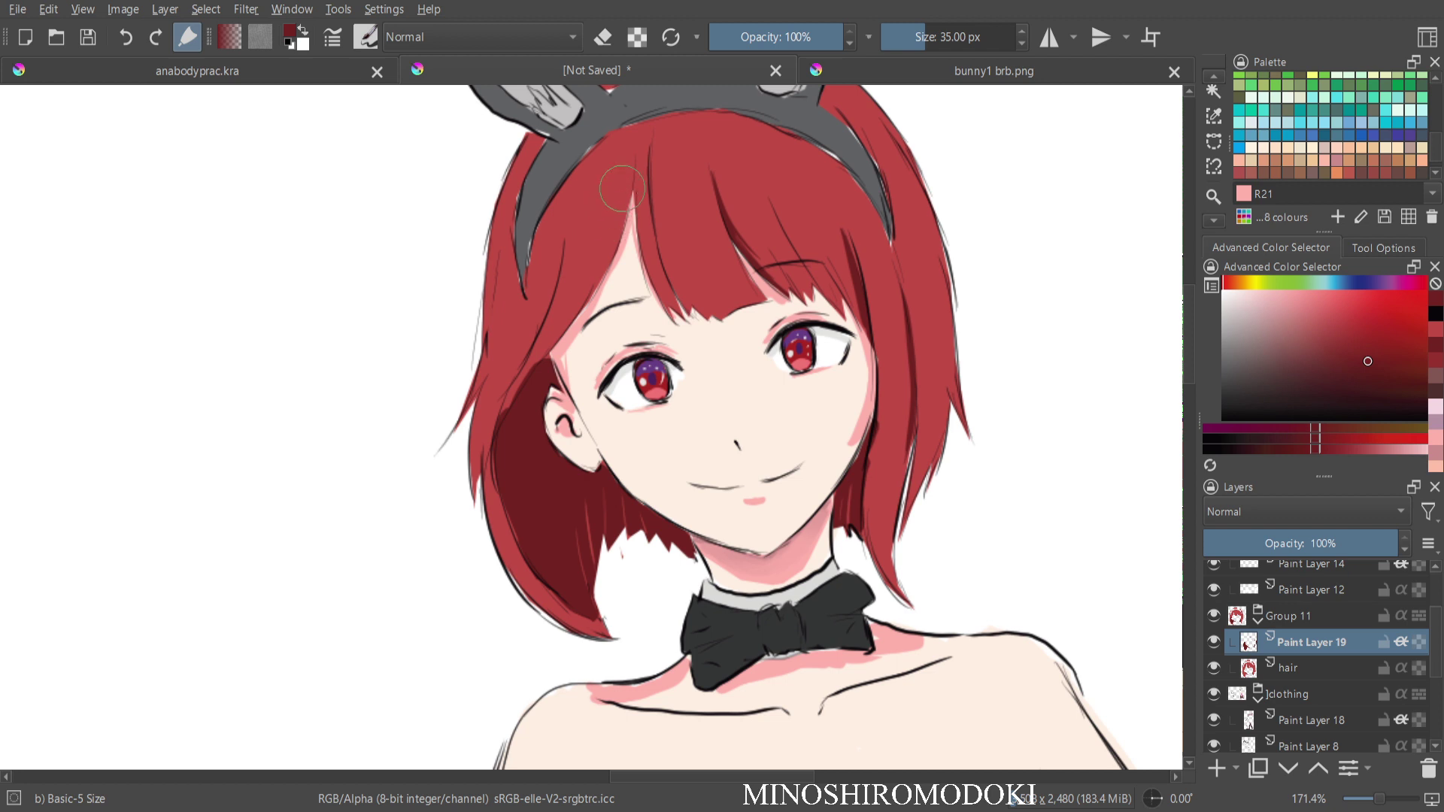
Paint dark red shadow strands down the outer hair above the ear, from the headband's tip to the flicked ends.
drag(563, 243, 541, 335)
drag(560, 267, 478, 478)
drag(490, 339, 462, 410)
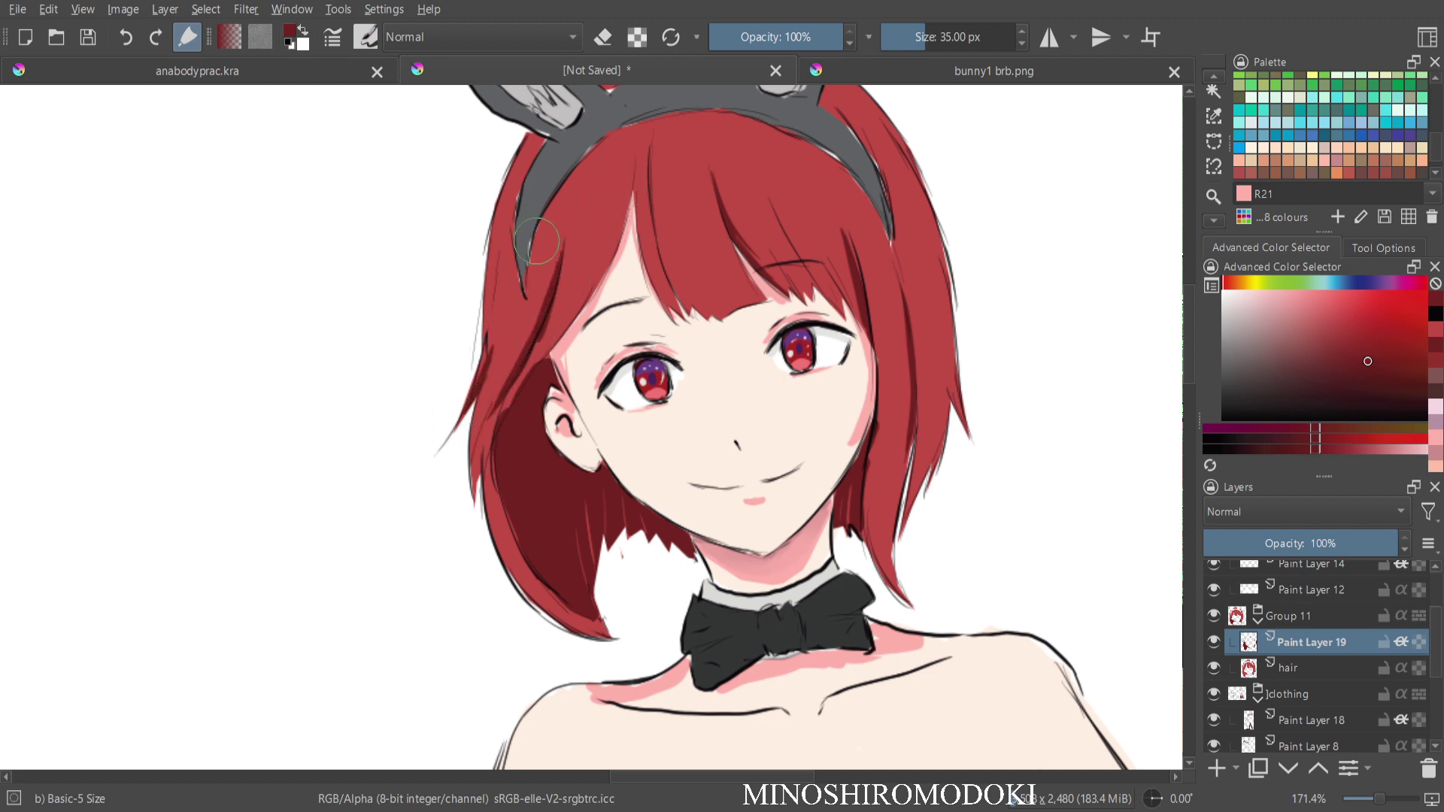
Paint a dark red cast shadow on the hair along the headband's lower edge and undo the stray dab on the crown.
drag(618, 134, 555, 199)
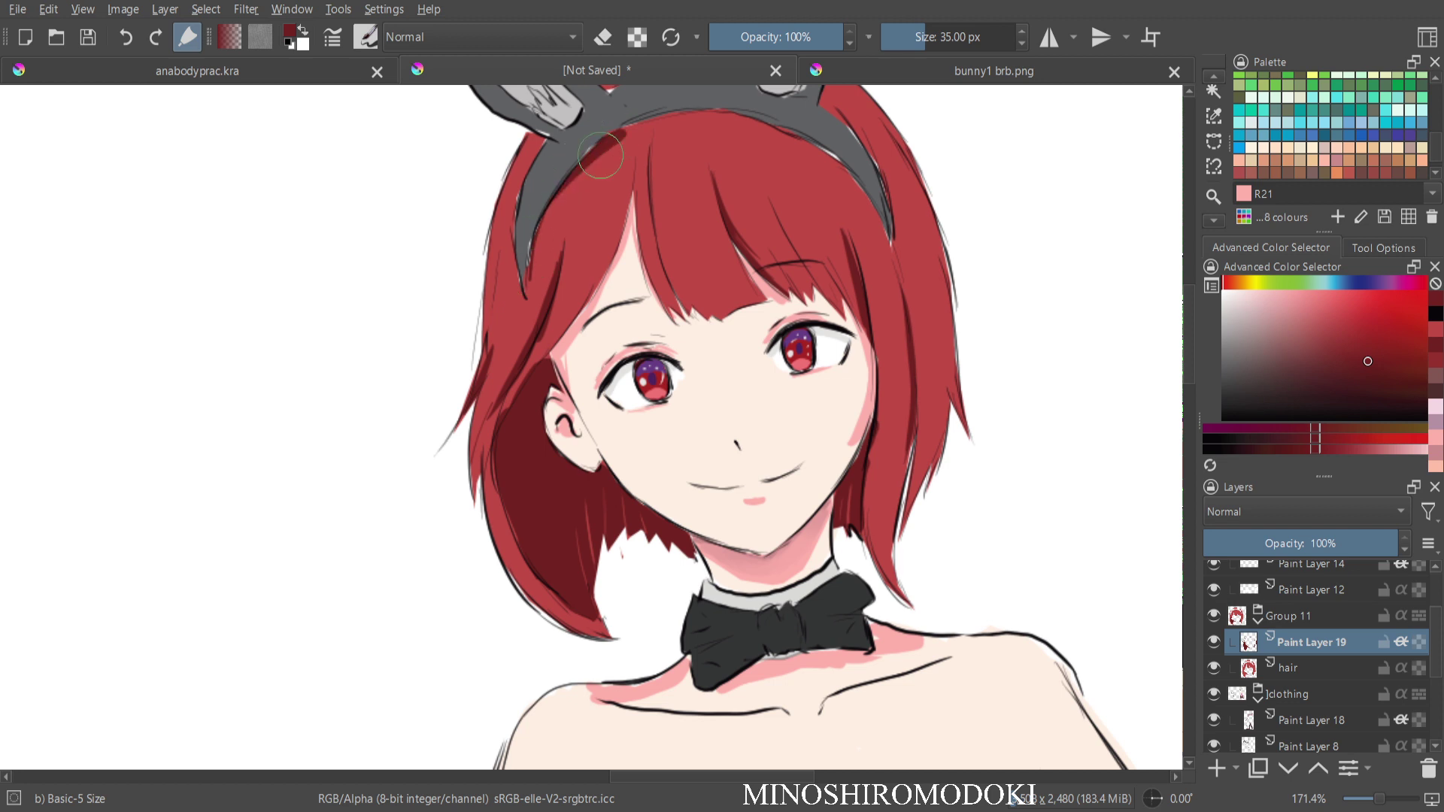
mouse_move(662, 121)
mouse_down()
mouse_move(617, 137)
mouse_move(573, 184)
mouse_move(620, 142)
mouse_move(707, 114)
mouse_move(619, 141)
mouse_move(741, 115)
mouse_move(824, 162)
mouse_move(895, 241)
mouse_move(877, 226)
mouse_move(940, 257)
mouse_up()
scroll(939, 258, up, 1)
drag(907, 149, 869, 354)
click(507, 238)
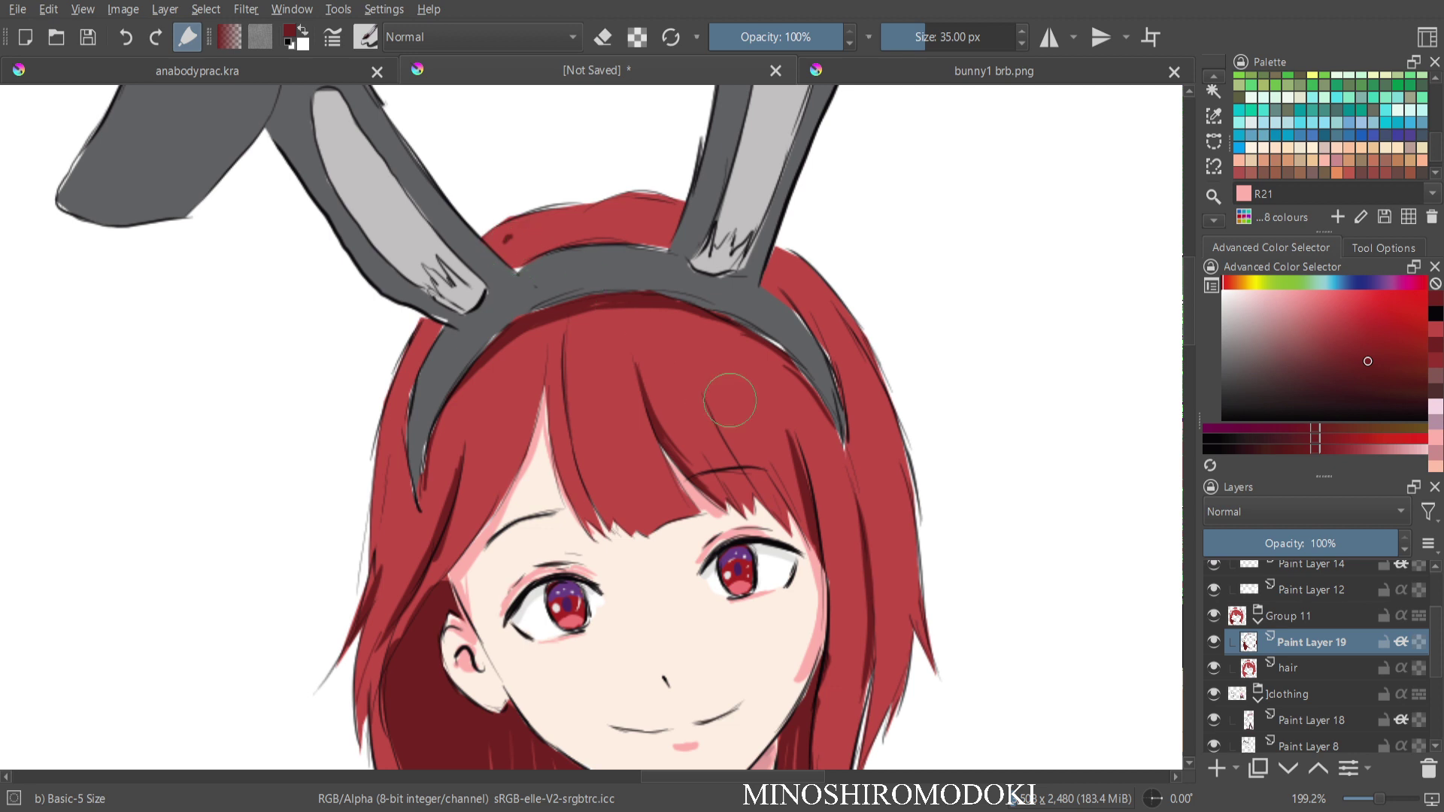
key(ctrl+z)
Add thin dark red strands to the fringe and to the outer hair on both sides of the face.
drag(596, 410, 642, 527)
mouse_move(751, 414)
mouse_down()
mouse_move(774, 497)
mouse_move(807, 538)
mouse_move(899, 545)
mouse_move(877, 741)
mouse_up()
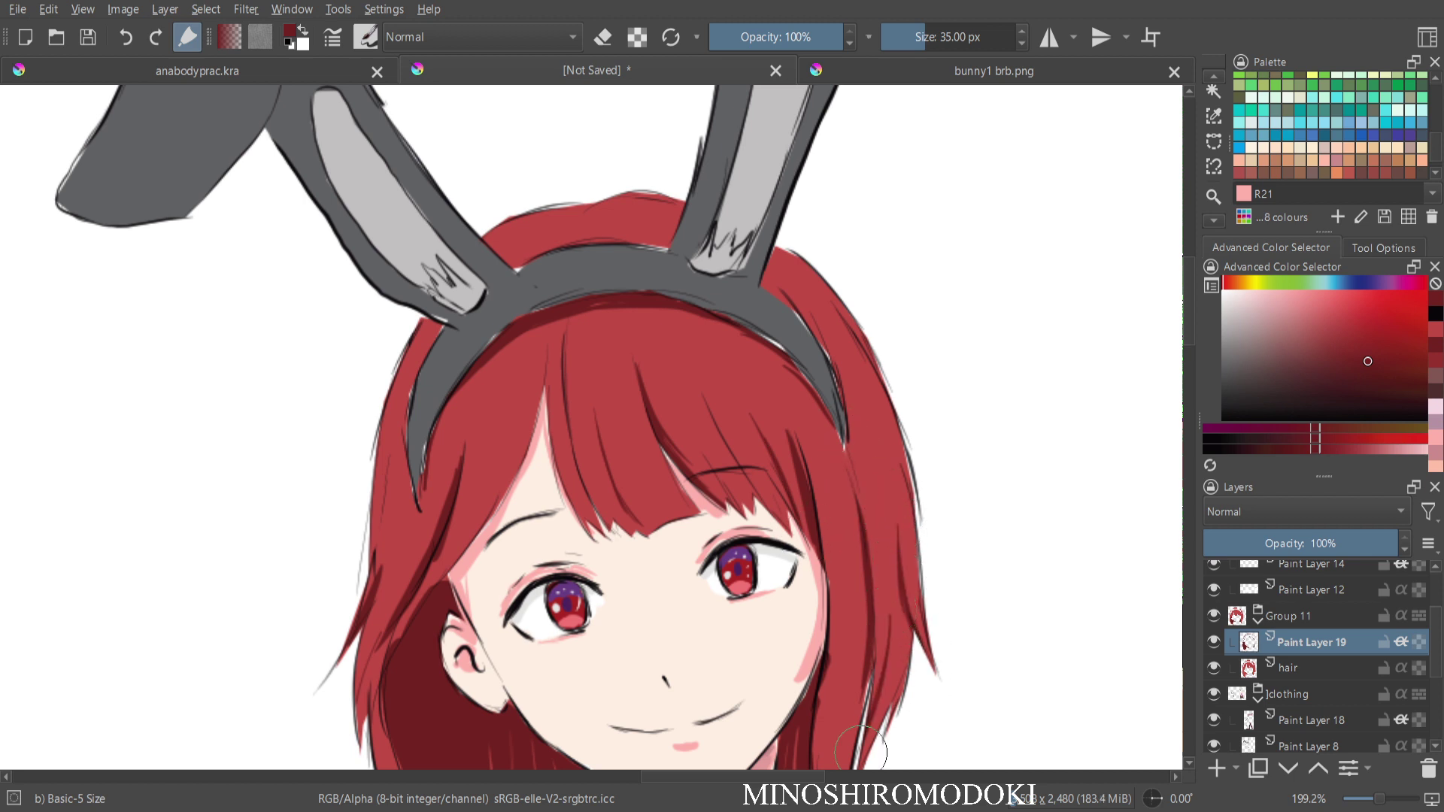
drag(370, 660, 364, 726)
mouse_move(531, 384)
mouse_down()
mouse_move(482, 514)
mouse_move(430, 590)
mouse_up()
drag(396, 415, 375, 587)
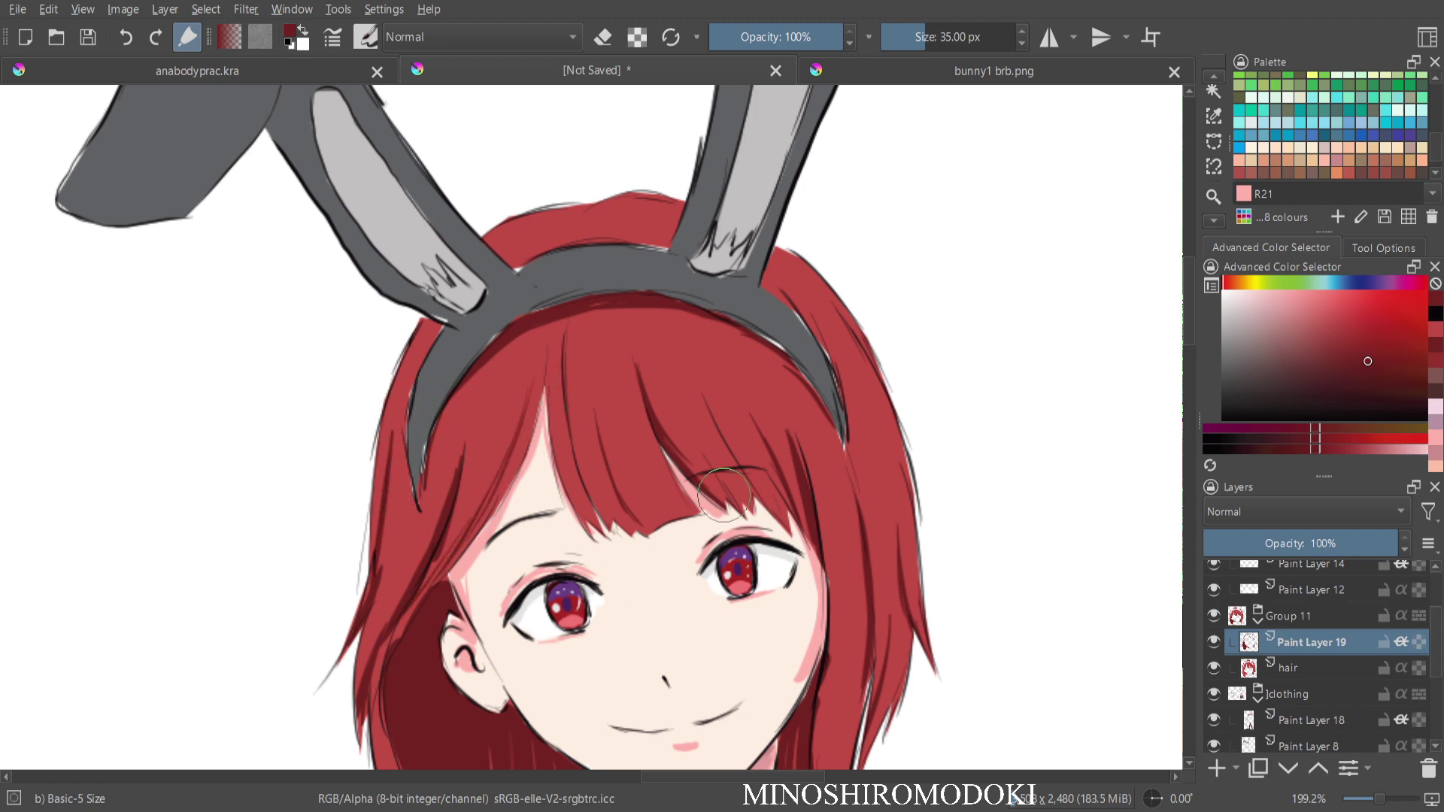
Examine the shaded hair, the bodice and the whole figure beside the bikini sketch.
scroll(832, 435, down, 5)
scroll(783, 341, down, 5)
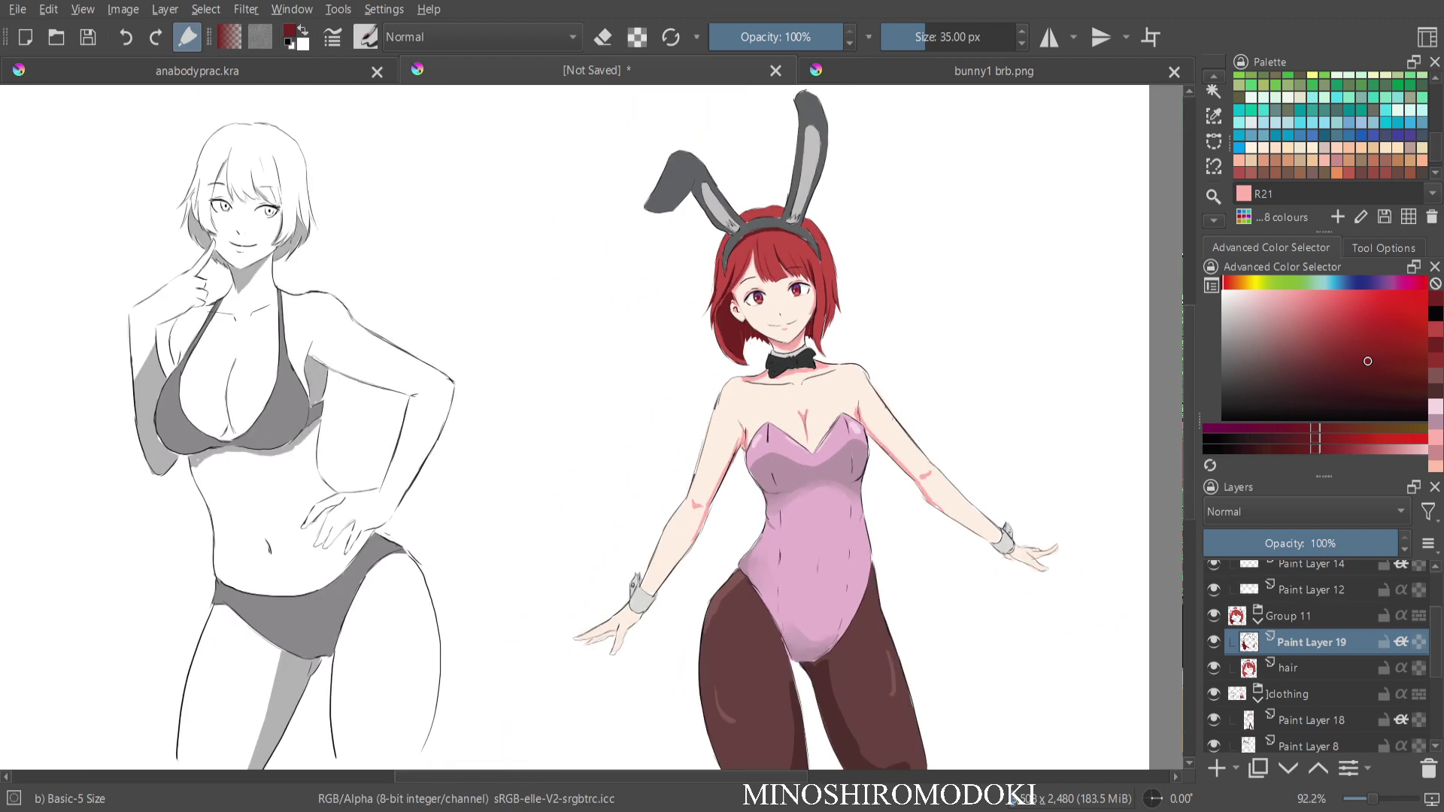
scroll(835, 410, up, 8)
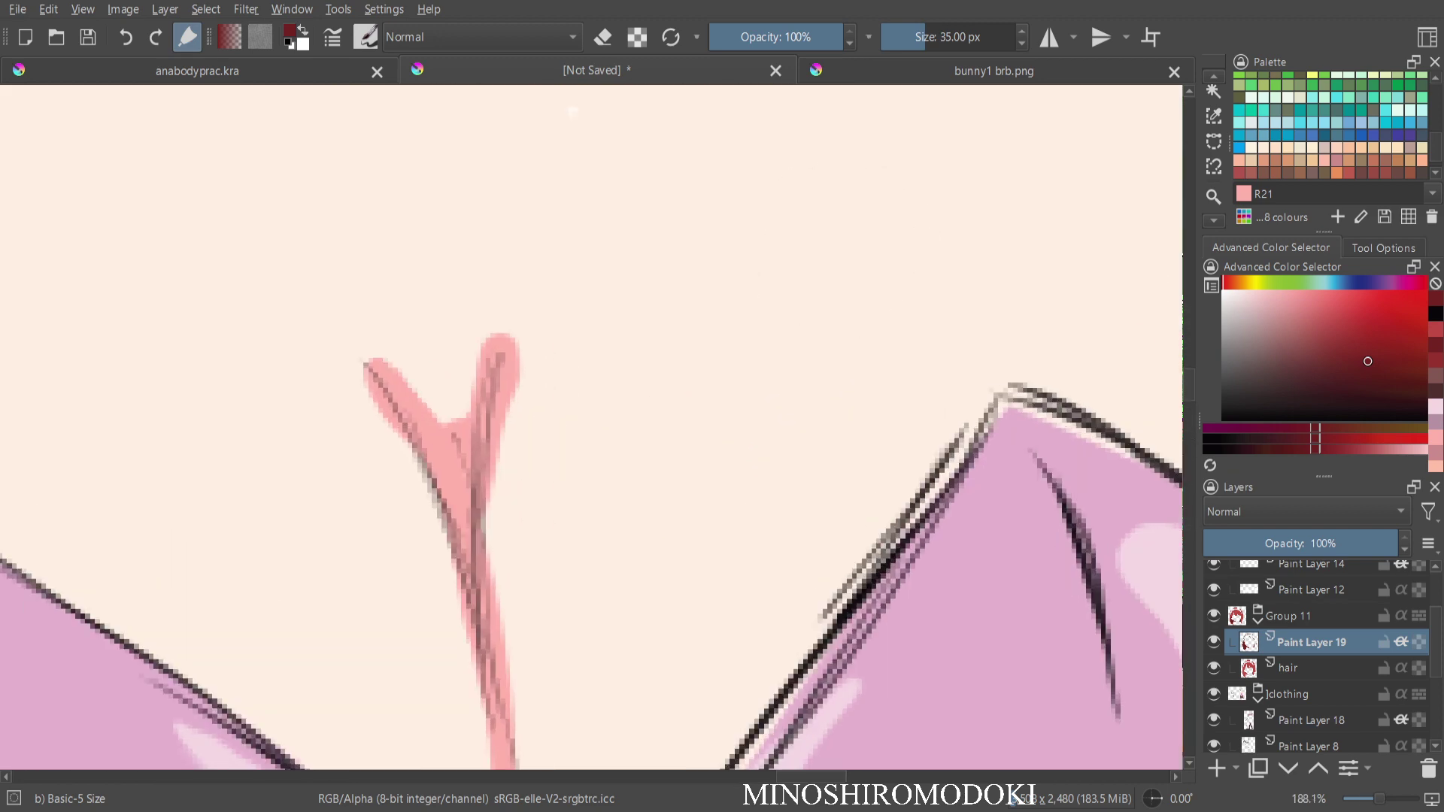
drag(541, 143, 709, 519)
drag(526, 301, 932, 617)
drag(331, 98, 519, 459)
mouse_move(591, 493)
mouse_down()
mouse_move(632, 528)
mouse_move(603, 503)
mouse_up()
scroll(788, 388, down, 7)
scroll(602, 338, down, 3)
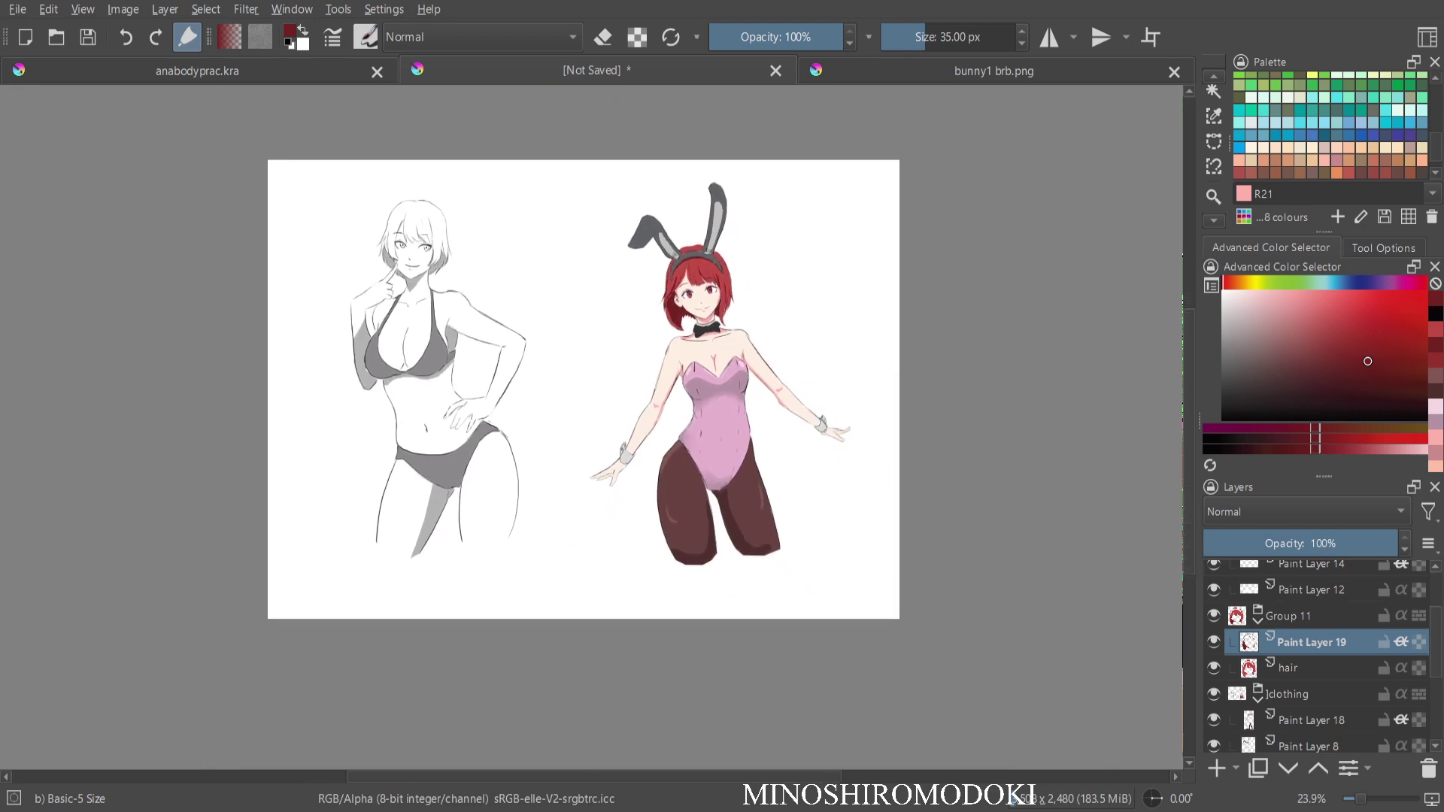
scroll(798, 376, up, 4)
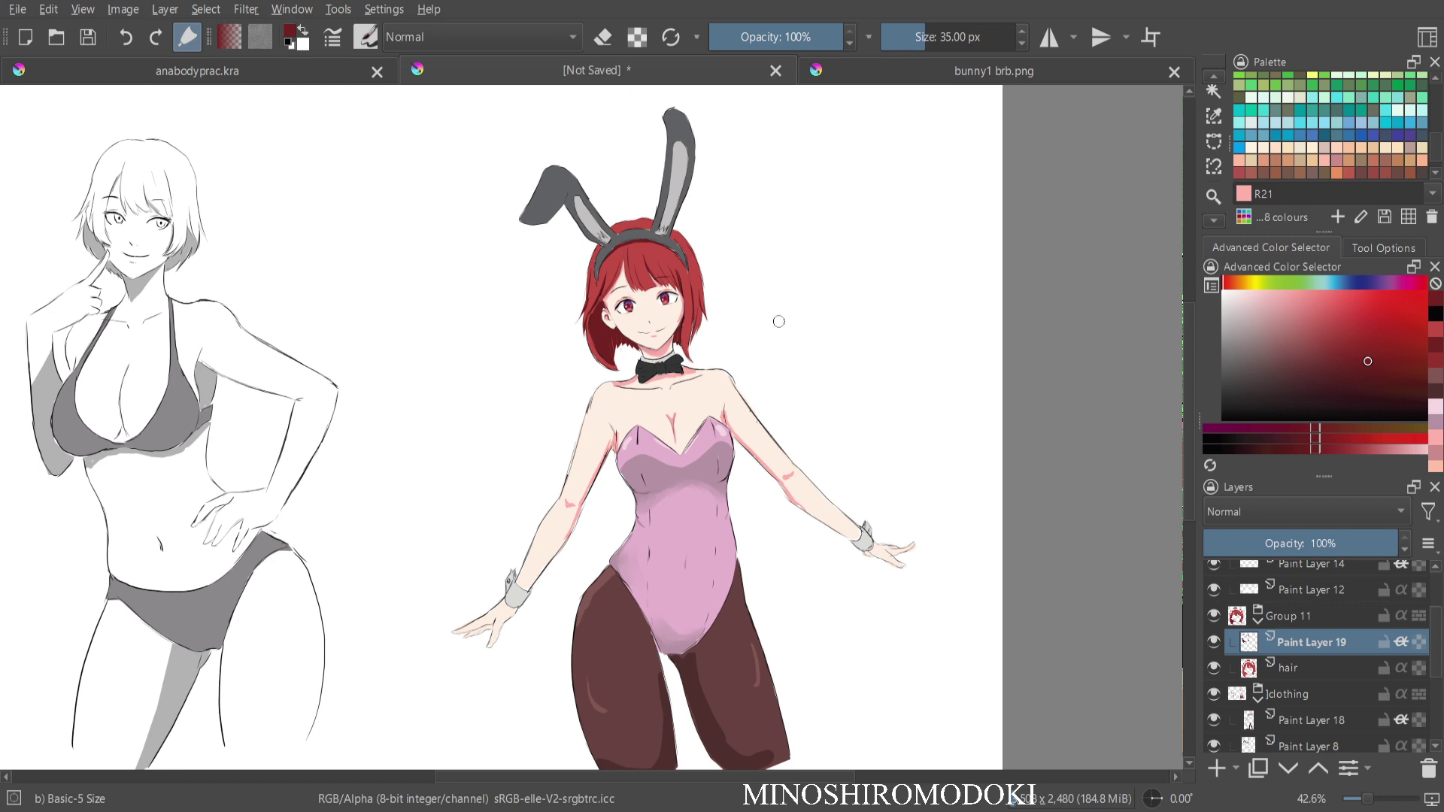
Set the brush colour to the palette's green G46.
click(1386, 85)
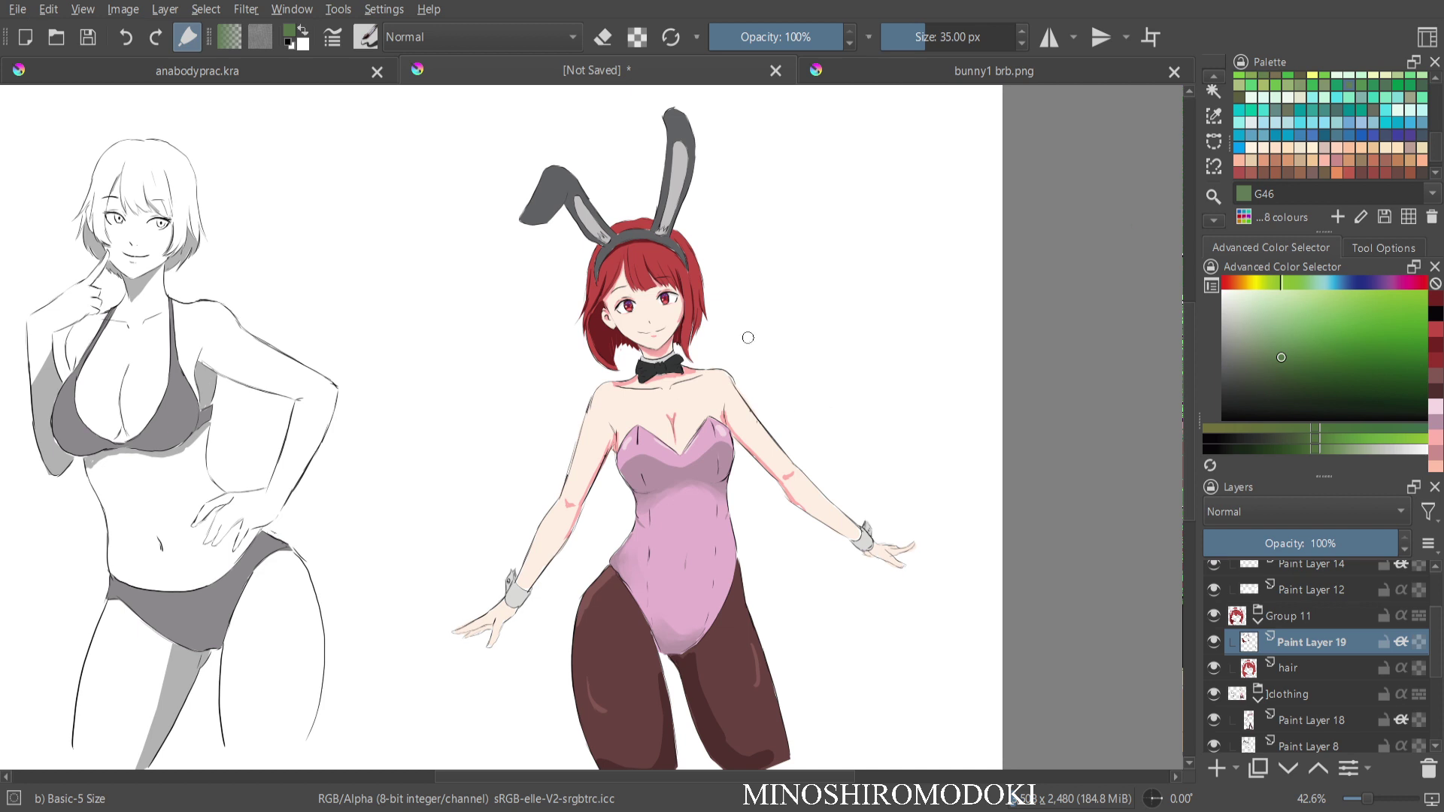
drag(768, 418, 774, 455)
drag(948, 553, 950, 515)
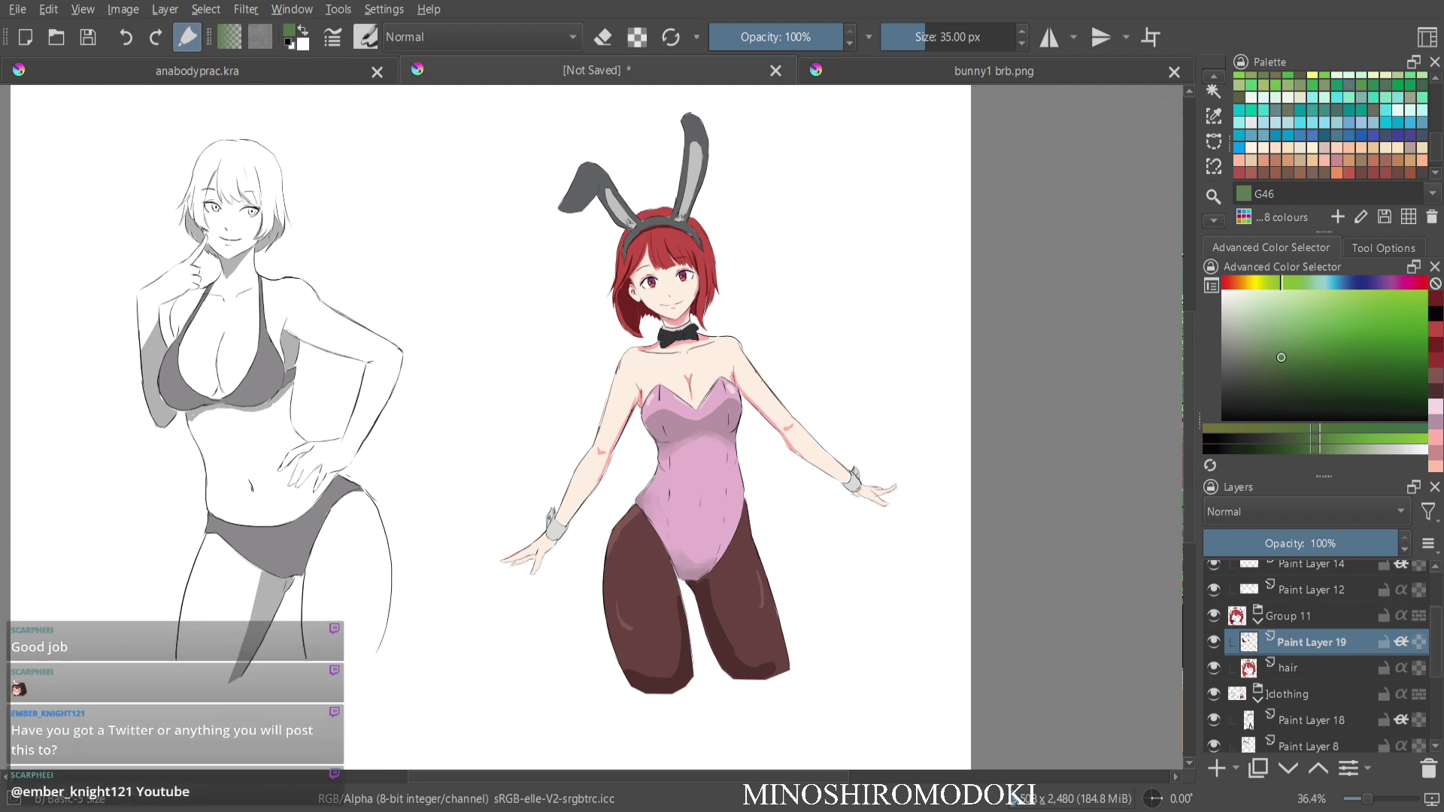
Group all drawing layers from lines down to Group 9 into one layer group, then collapse and select it.
click(1258, 621)
scroll(1250, 674, up, 1)
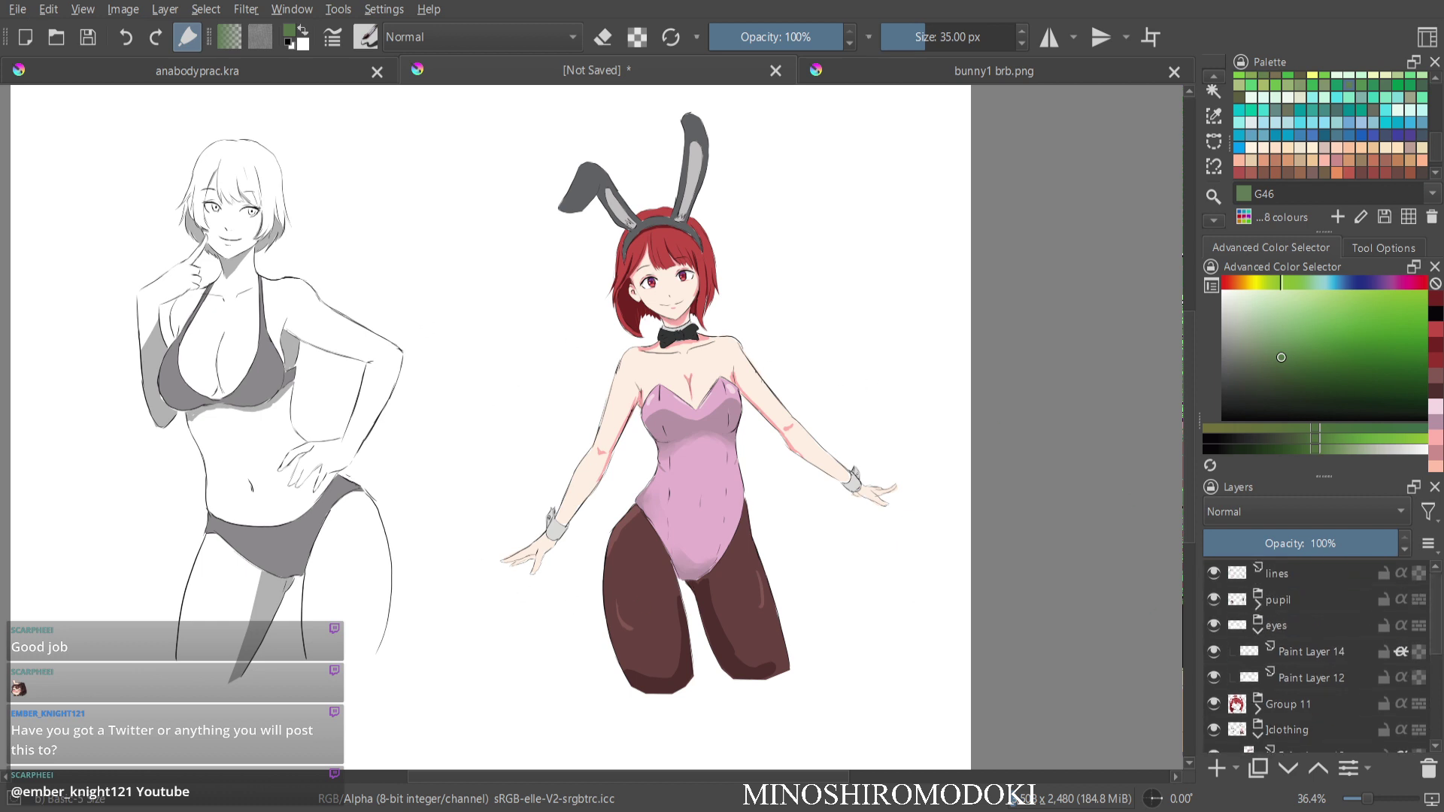
click(1277, 574)
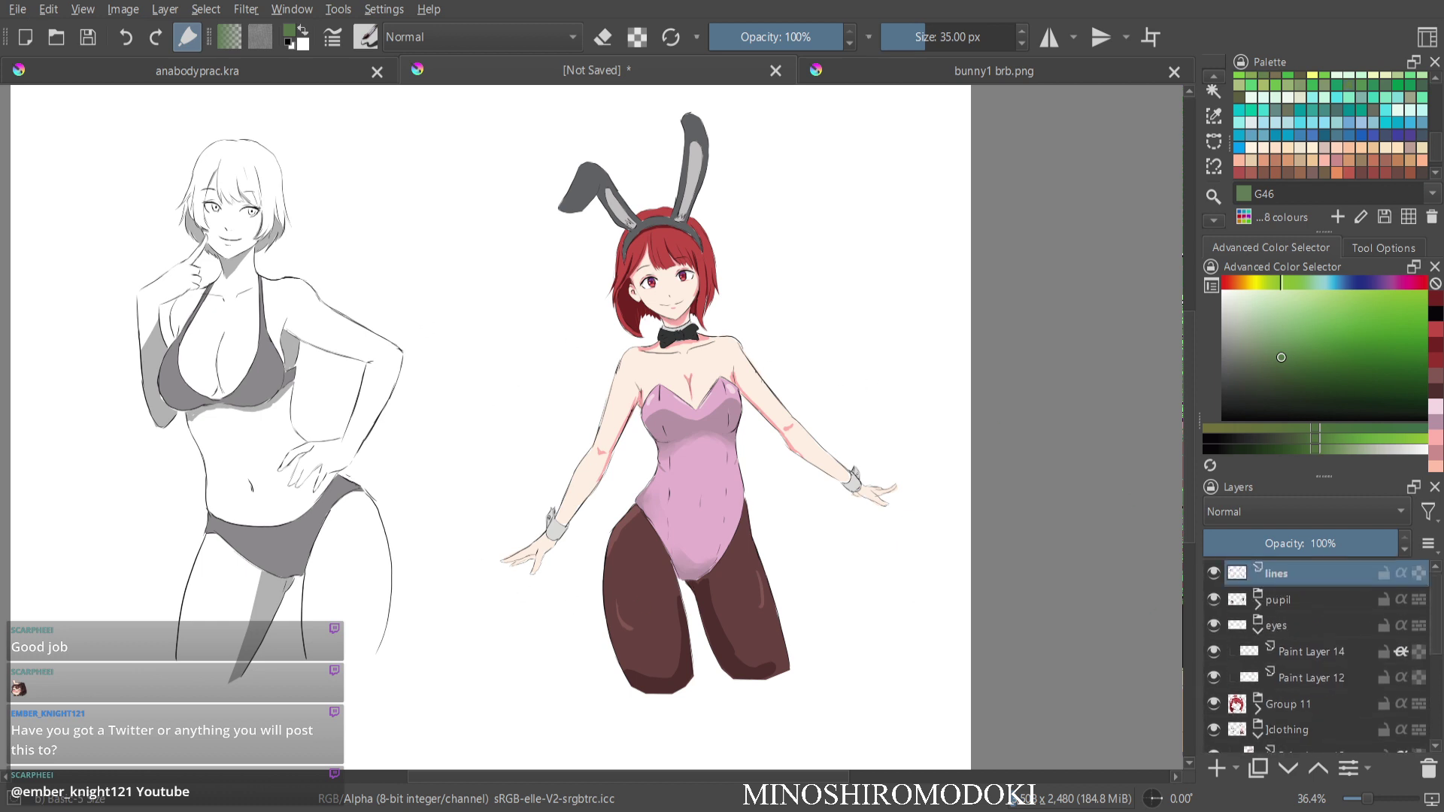
scroll(1317, 654, down, 10)
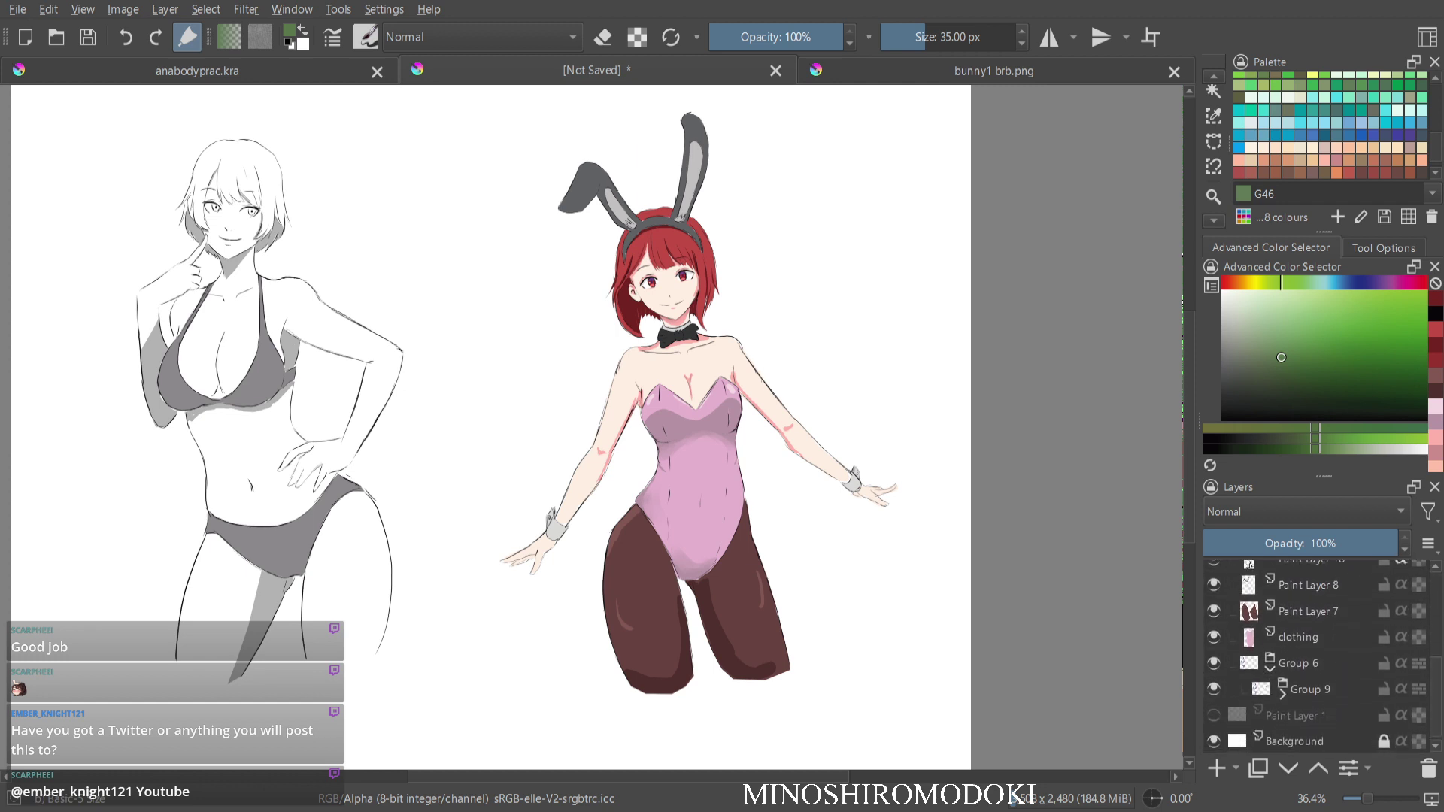
shift+click(1310, 689)
key(ctrl+g)
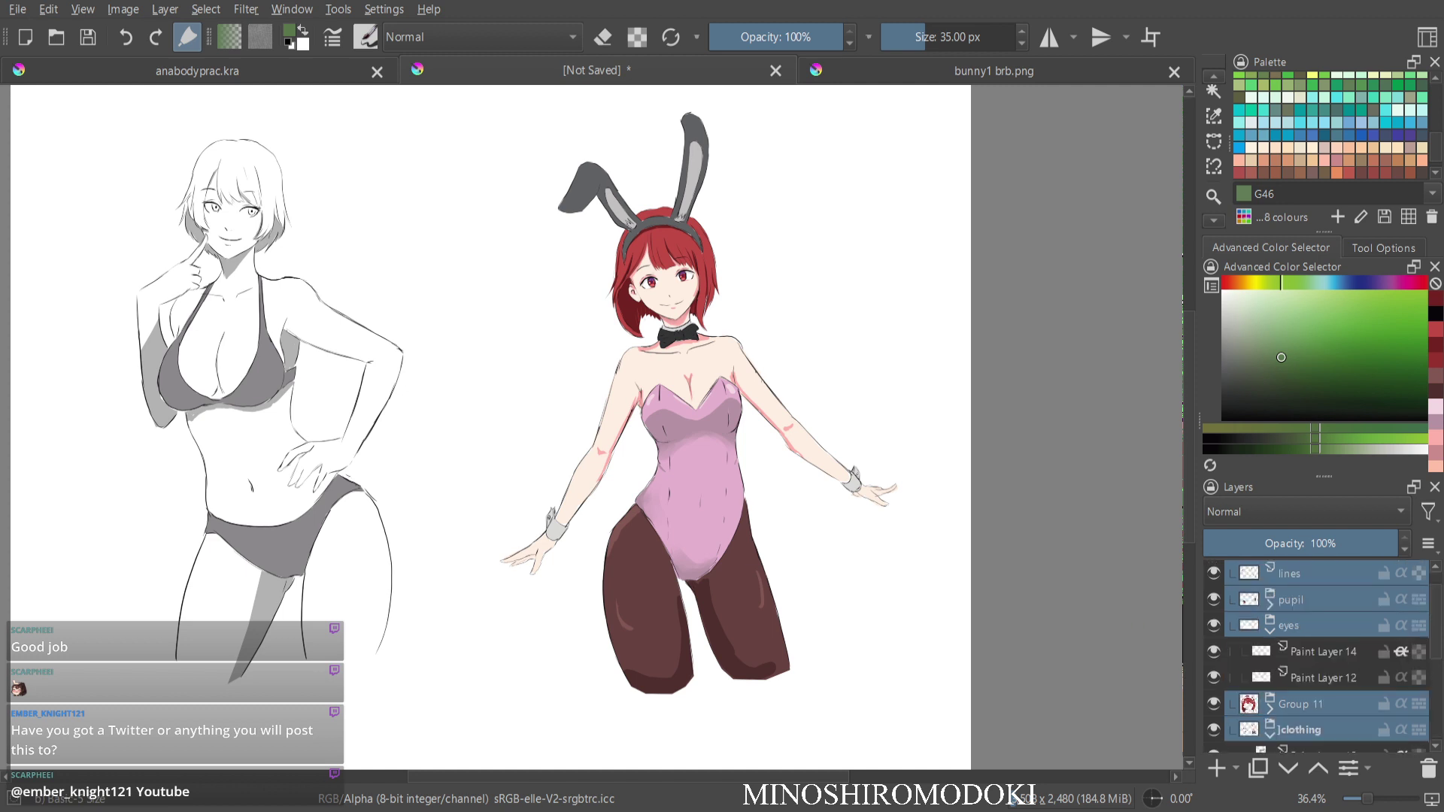
key(ctrl+g)
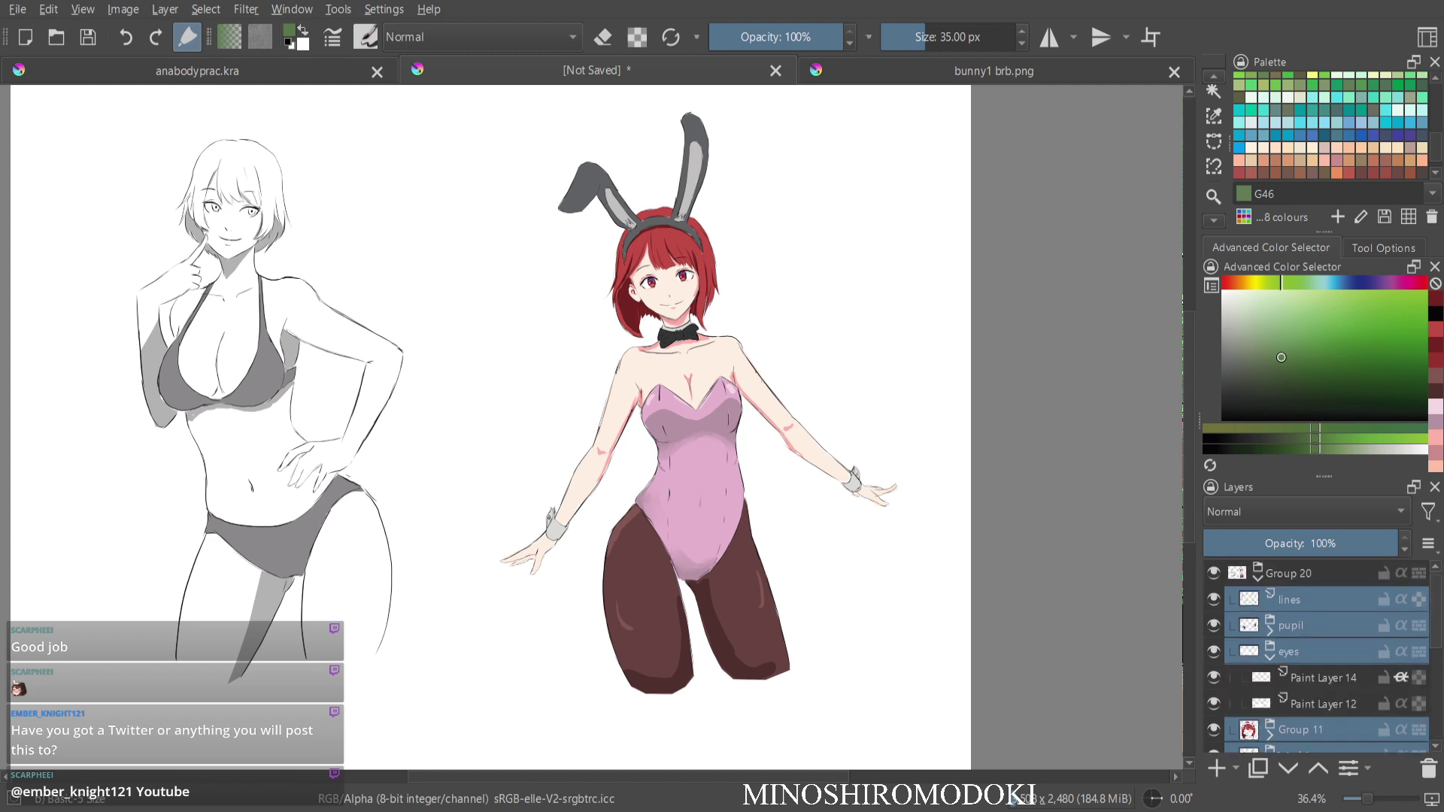
click(1257, 578)
click(1289, 574)
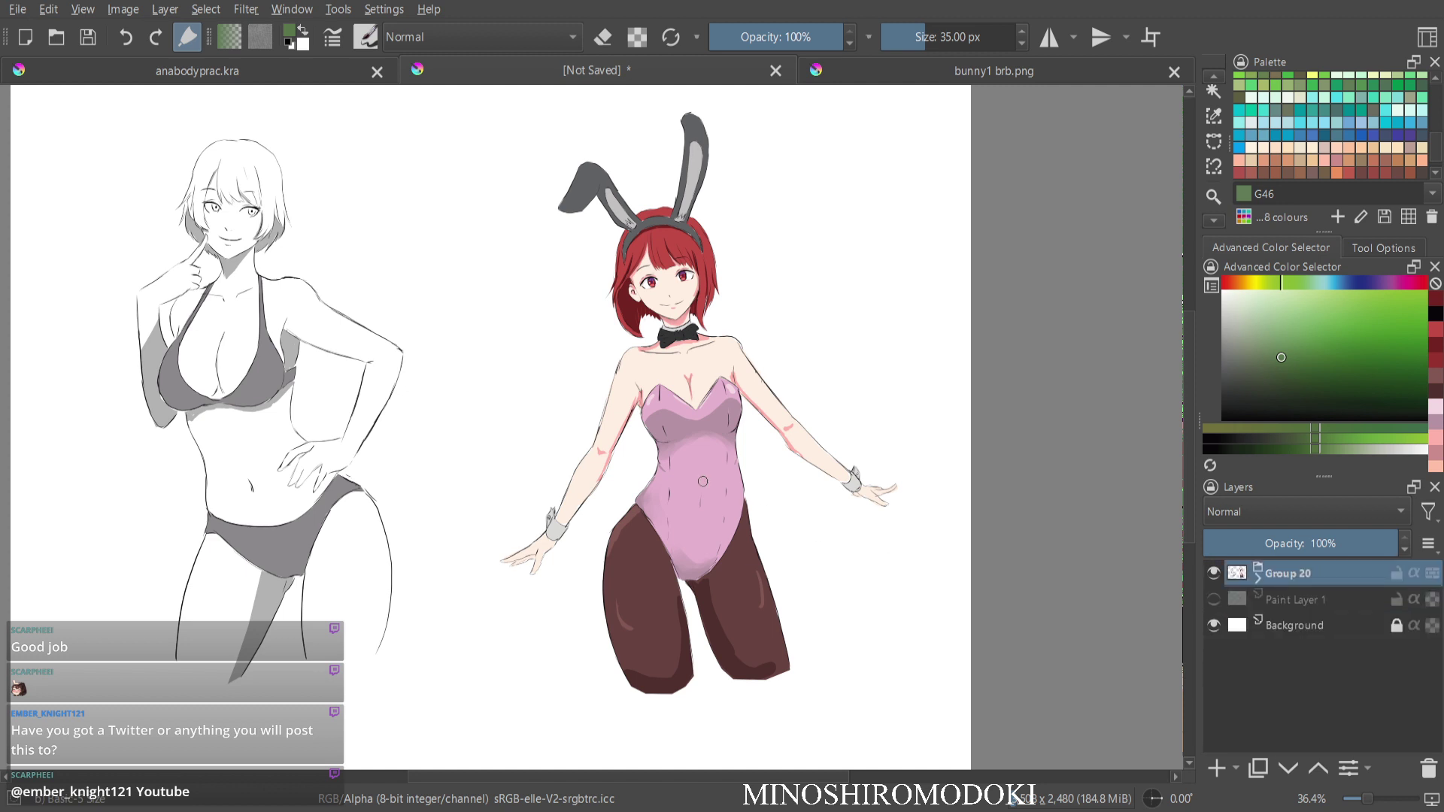
Select the bunny-outfit figure and move it closer to the bikini sketch with a transform.
mouse_move(824, 190)
mouse_down()
mouse_move(775, 140)
mouse_move(492, 139)
mouse_move(462, 558)
mouse_move(812, 737)
mouse_move(865, 234)
mouse_move(824, 190)
mouse_up()
key(ctrl+t)
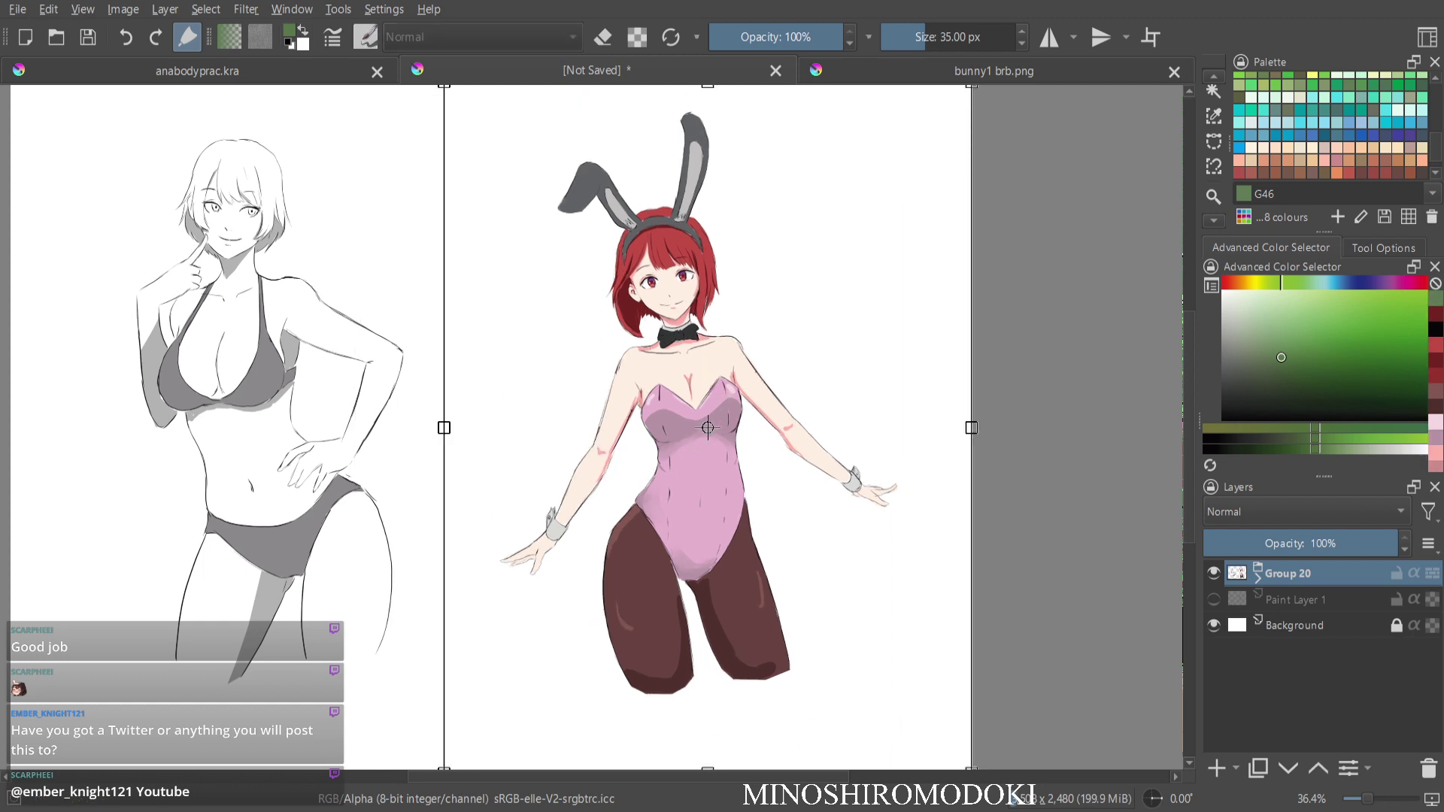
drag(708, 427, 620, 437)
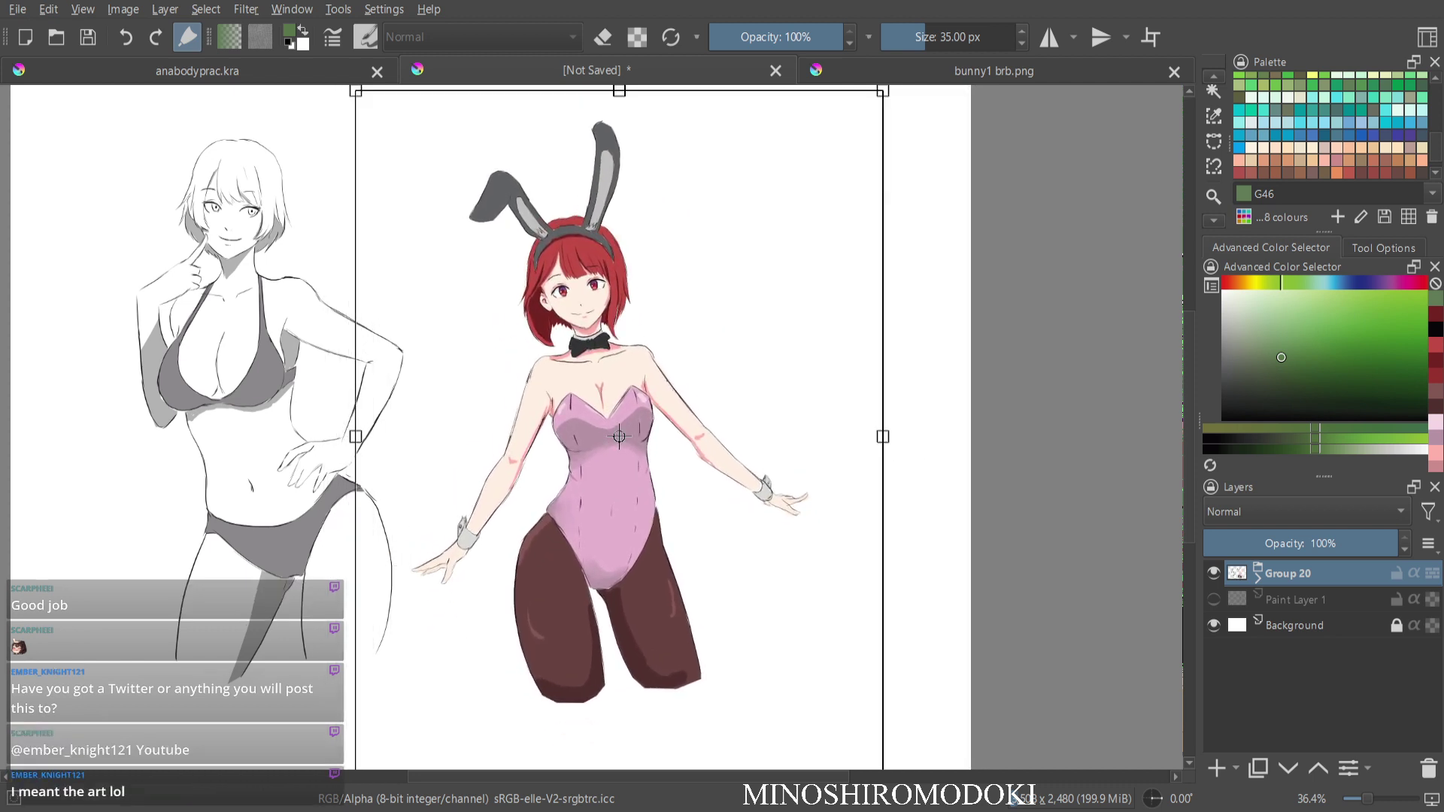
mouse_move(228, 343)
mouse_down()
mouse_move(227, 266)
mouse_move(499, 351)
mouse_move(499, 332)
mouse_move(504, 405)
mouse_move(502, 237)
mouse_move(504, 353)
mouse_up()
scroll(747, 634, down, 3)
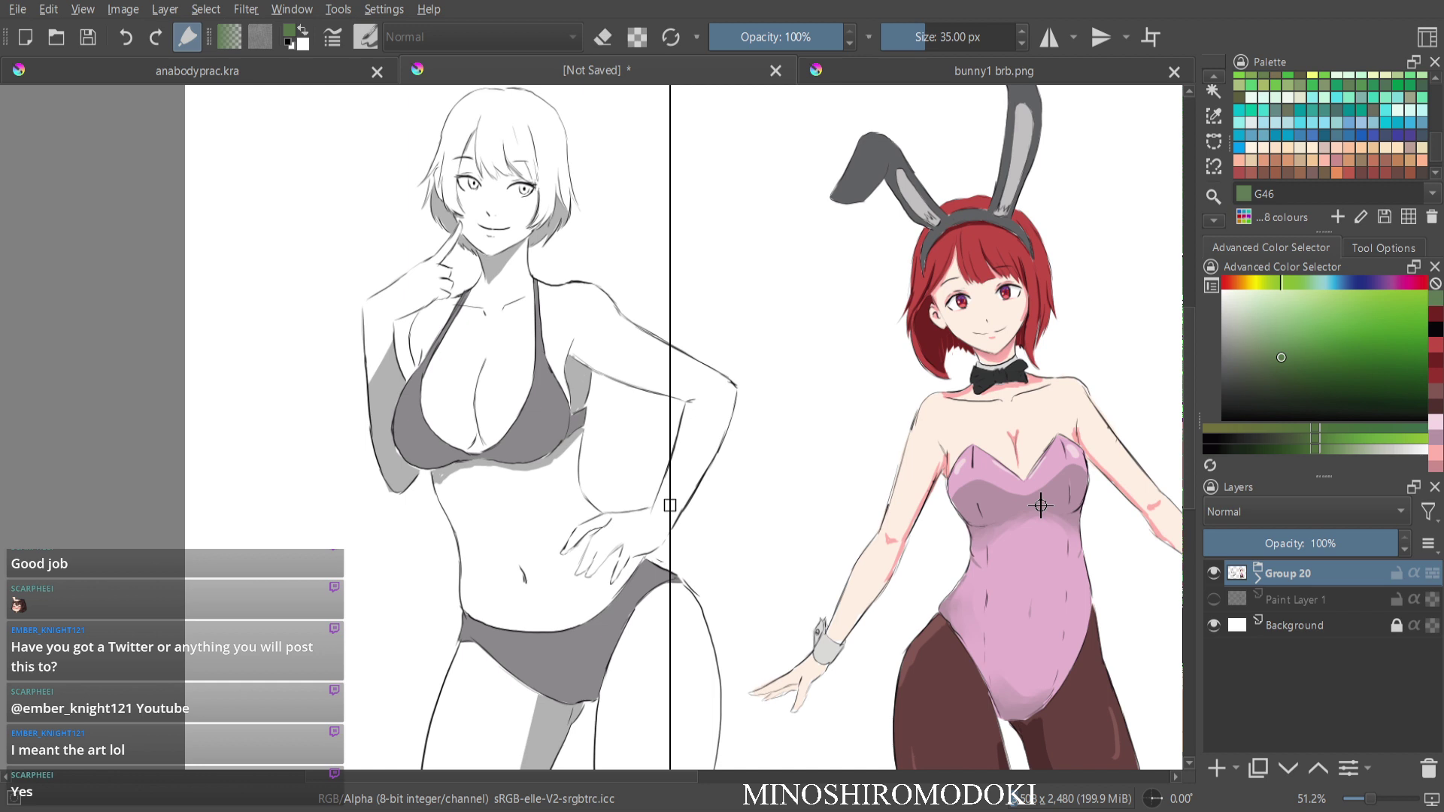
scroll(532, 391, up, 2)
drag(533, 392, 507, 520)
scroll(594, 354, down, 3)
scroll(527, 527, up, 1)
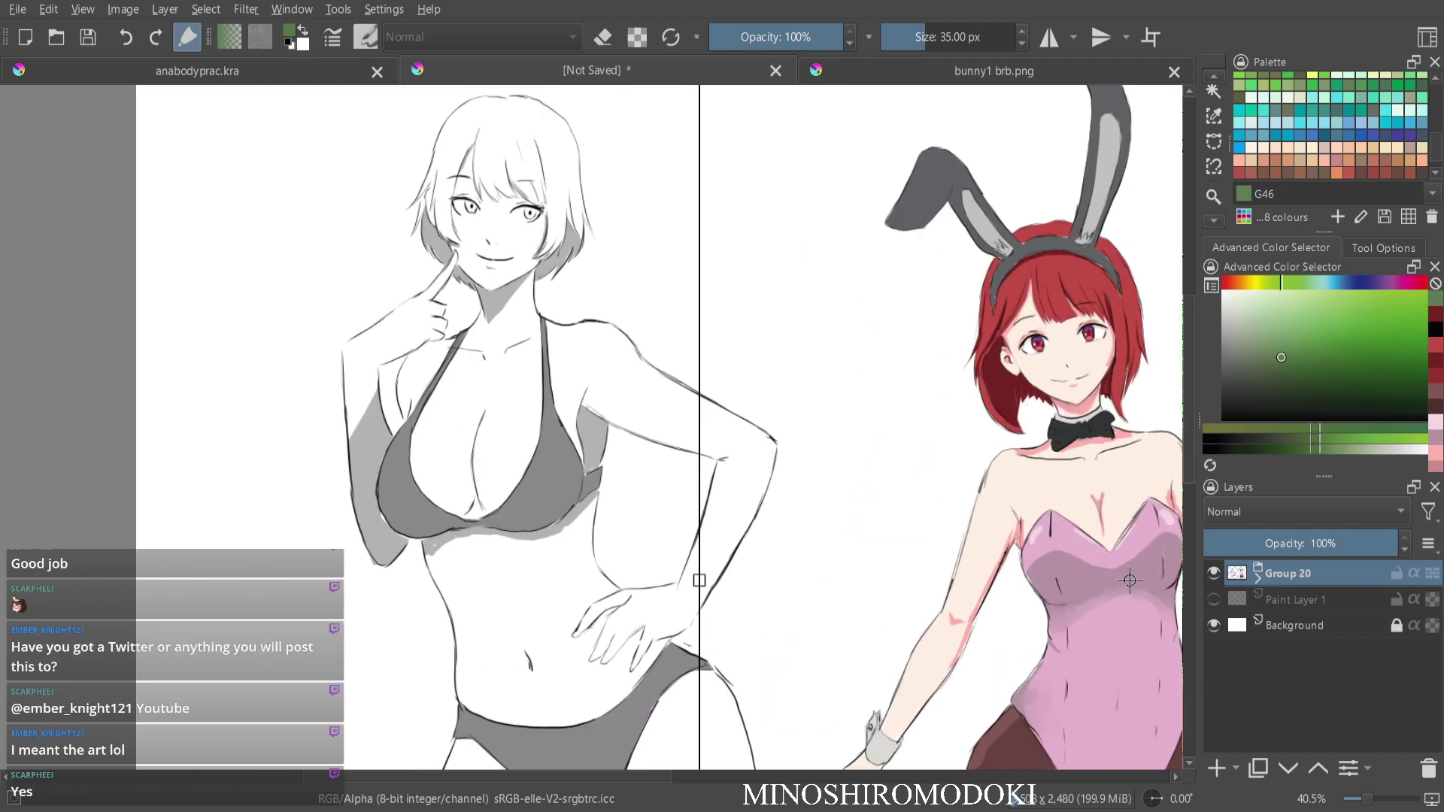
scroll(564, 447, up, 1)
scroll(594, 361, down, 3)
drag(674, 426, 577, 431)
key(Return)
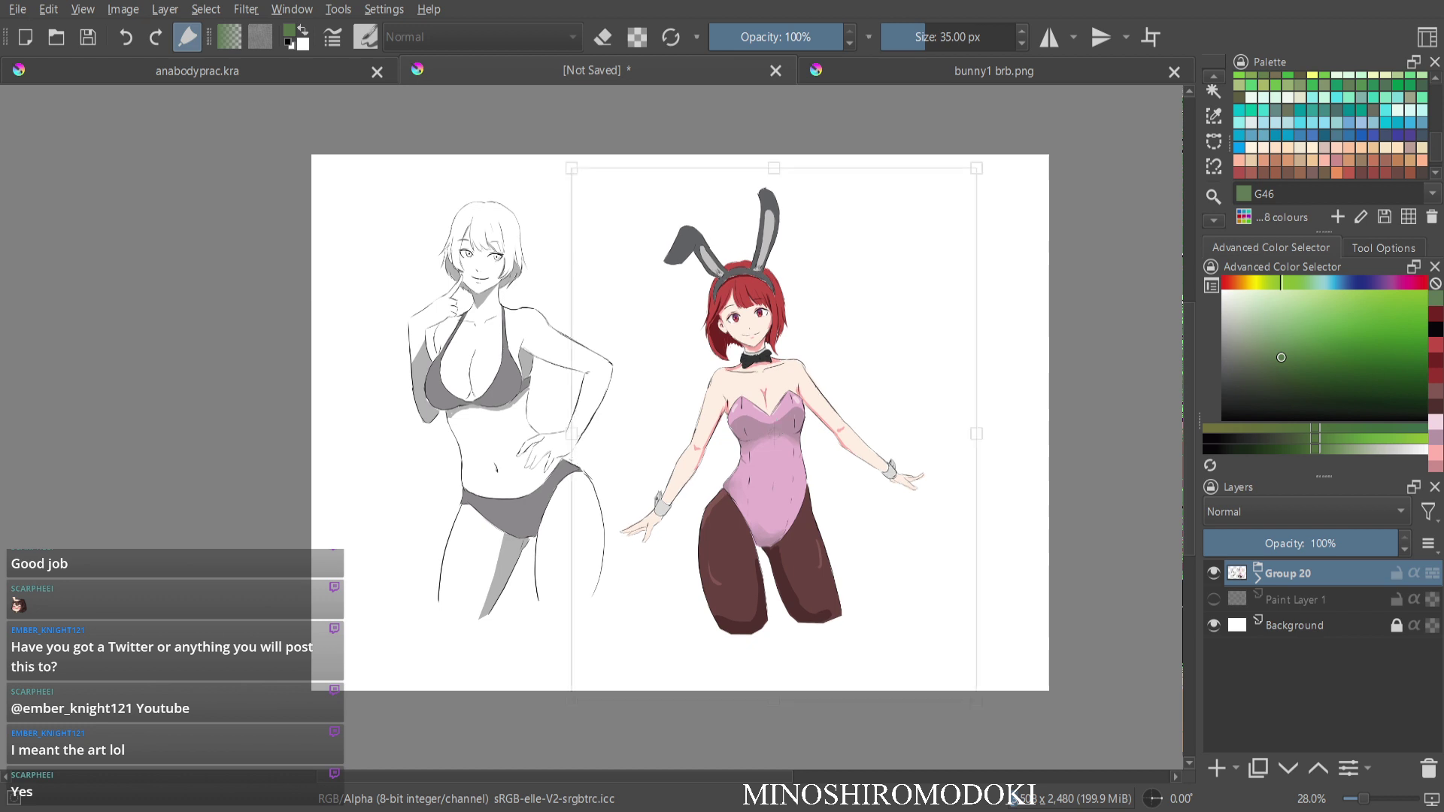
Enlarge the bunny-outfit figure and reposition it so its legs run off the lower edge of the canvas.
mouse_move(774, 435)
mouse_down()
mouse_move(759, 429)
mouse_move(770, 441)
mouse_up()
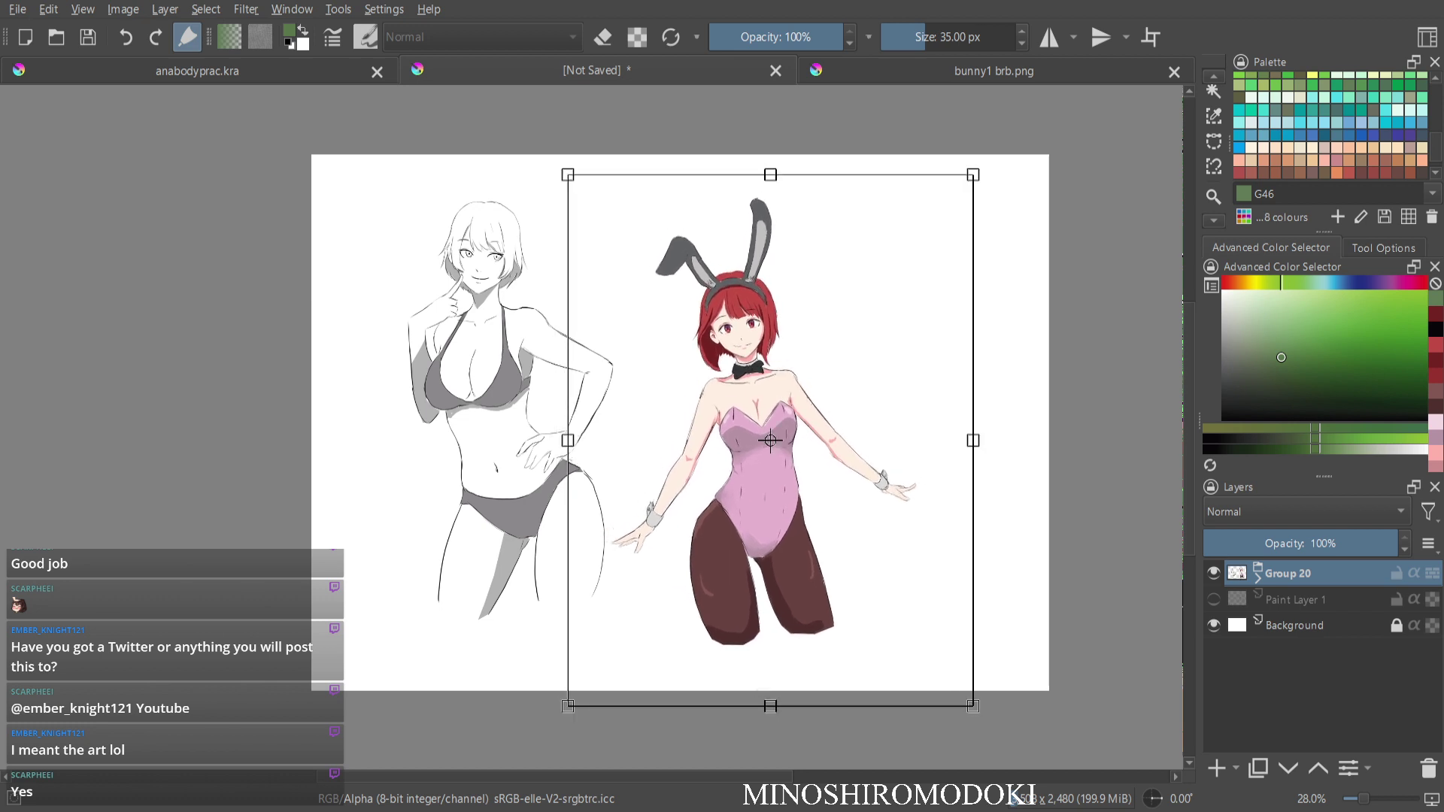
drag(973, 174, 993, 140)
drag(842, 376, 886, 397)
mouse_move(1035, 161)
mouse_down()
mouse_move(1049, 142)
mouse_move(1048, 155)
mouse_up()
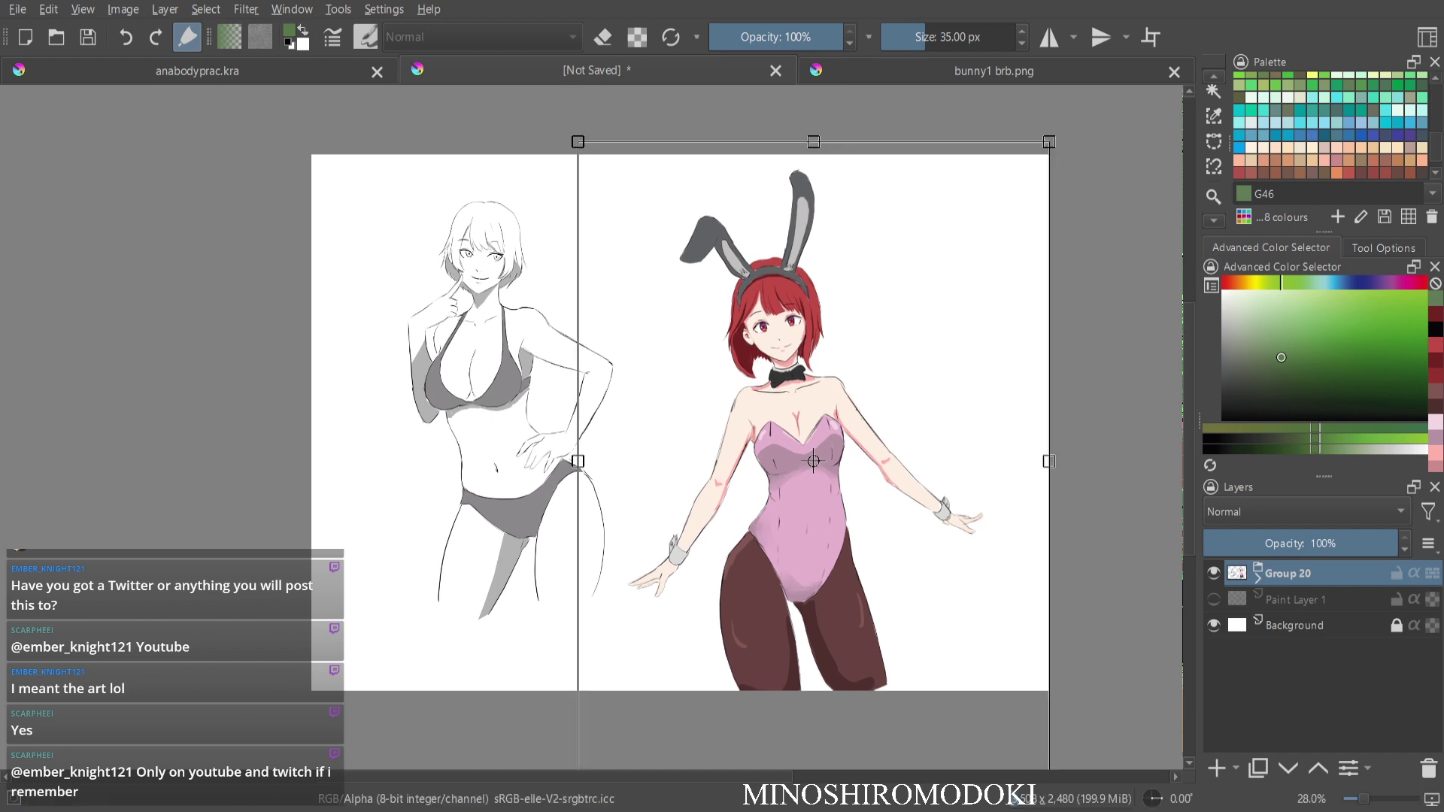
key(Return)
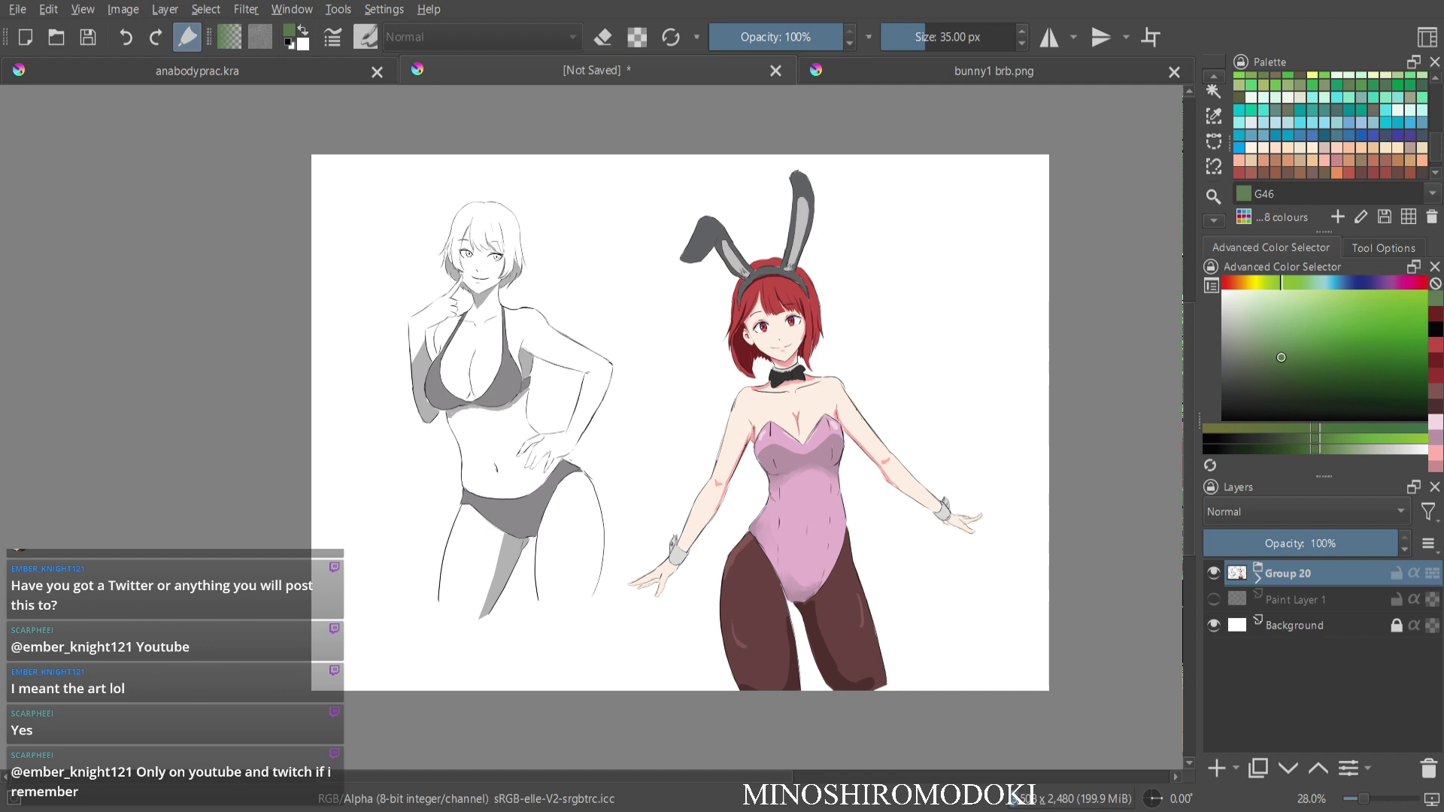
Select the bikini sketch, enlarge it slightly and move it closer to the bunny-outfit figure.
mouse_move(624, 246)
mouse_down()
mouse_move(608, 231)
mouse_move(324, 399)
mouse_move(512, 660)
mouse_move(640, 519)
mouse_move(625, 244)
mouse_up()
key(ctrl+t)
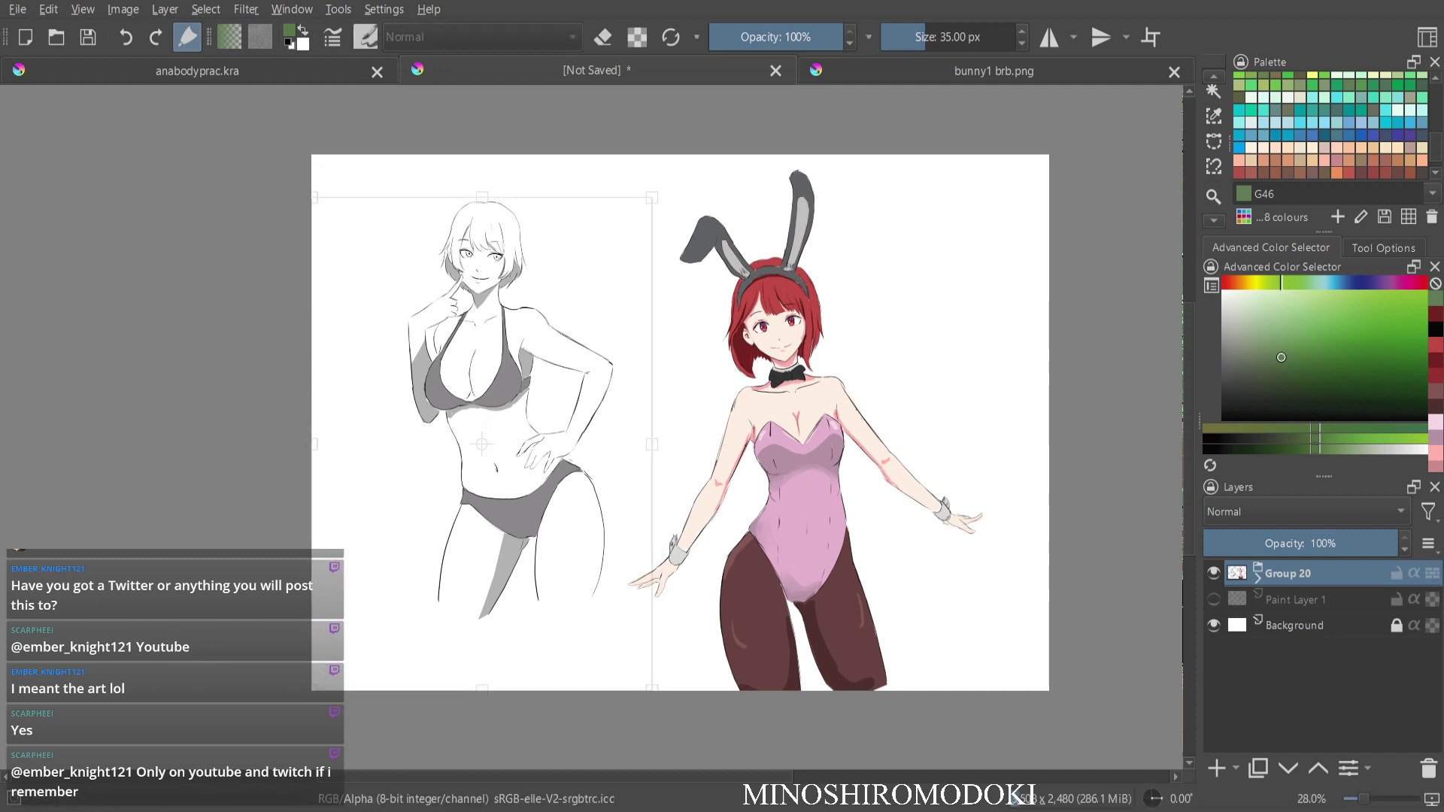
mouse_move(482, 444)
mouse_down()
mouse_move(498, 408)
mouse_move(471, 442)
mouse_up()
drag(641, 195, 661, 169)
drag(471, 442, 507, 448)
key(Return)
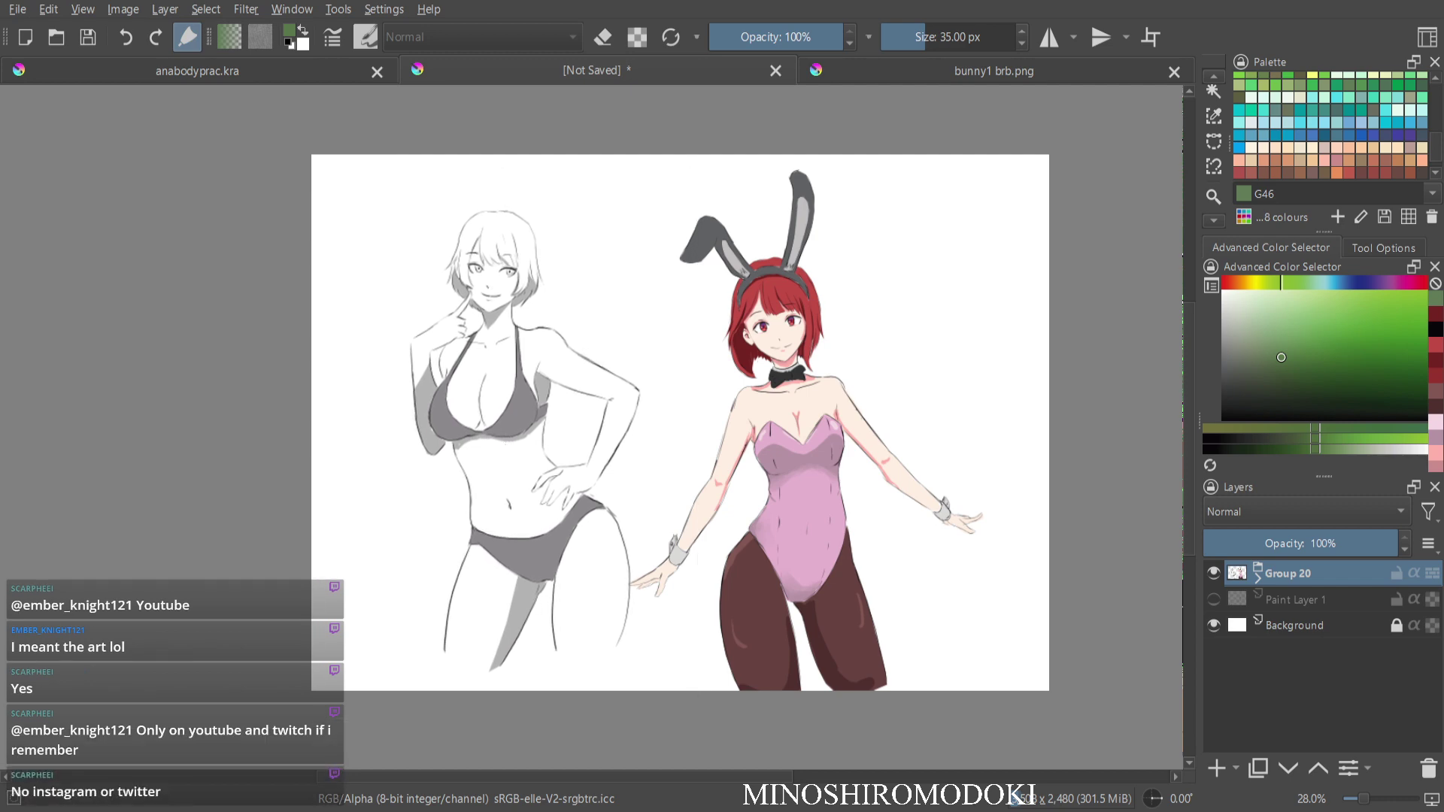
Clear the selection and reset the brush colour to black.
scroll(684, 357, up, 3)
drag(684, 357, 619, 327)
scroll(731, 360, up, 1)
drag(731, 359, 745, 359)
key(ctrl+shift+a)
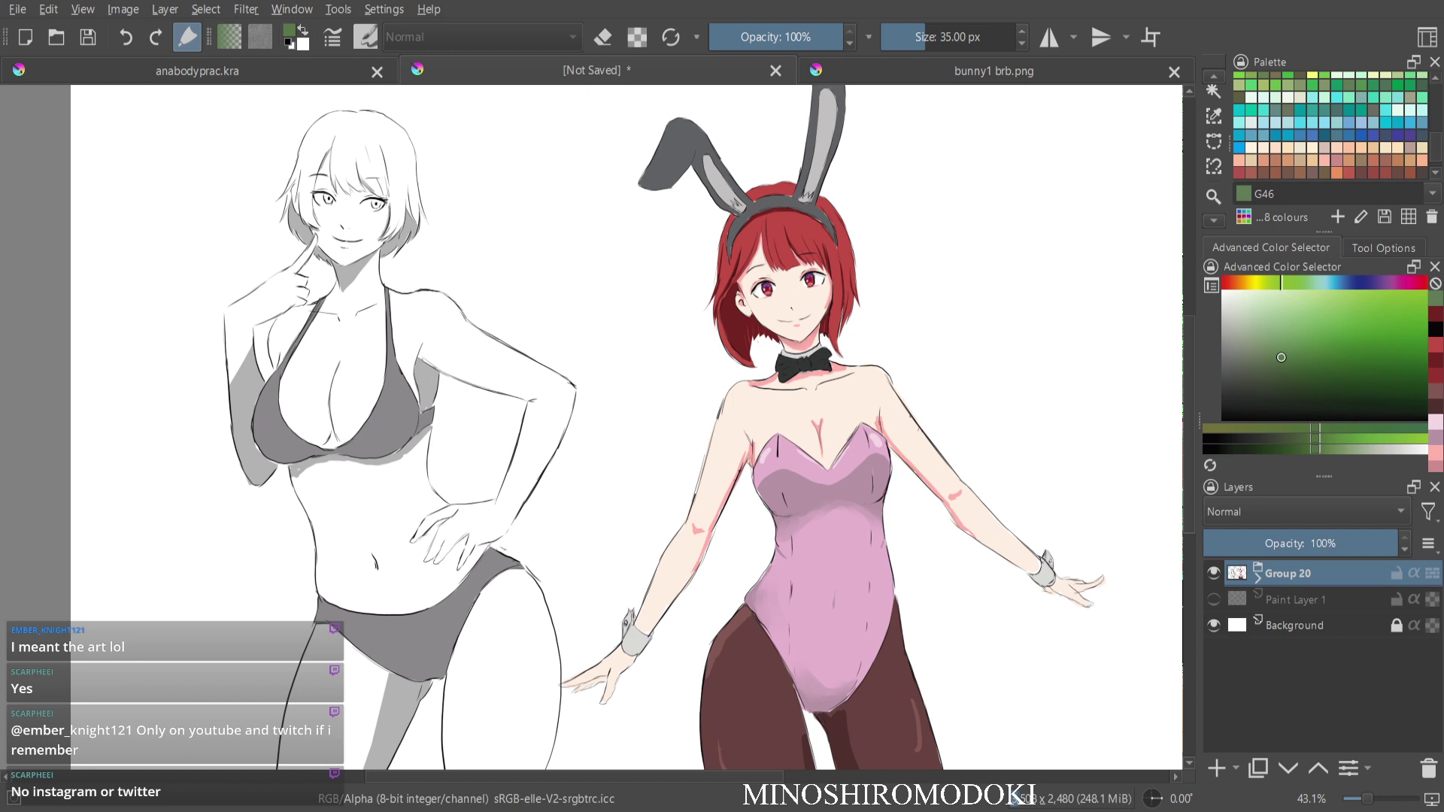
click(1437, 329)
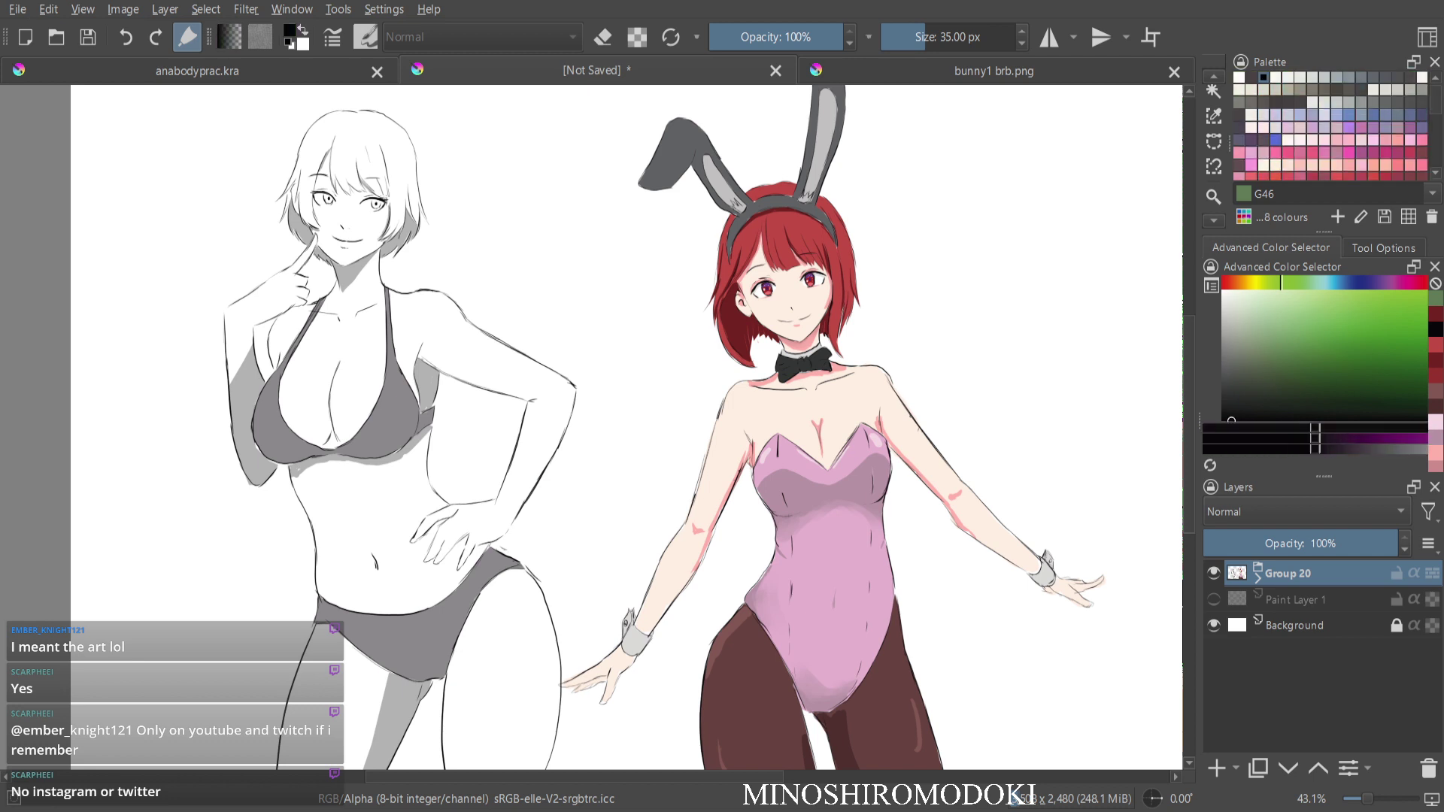
Expand Group 20 in the layer stack and make its lines layer the active drawing layer.
click(1257, 578)
click(1289, 599)
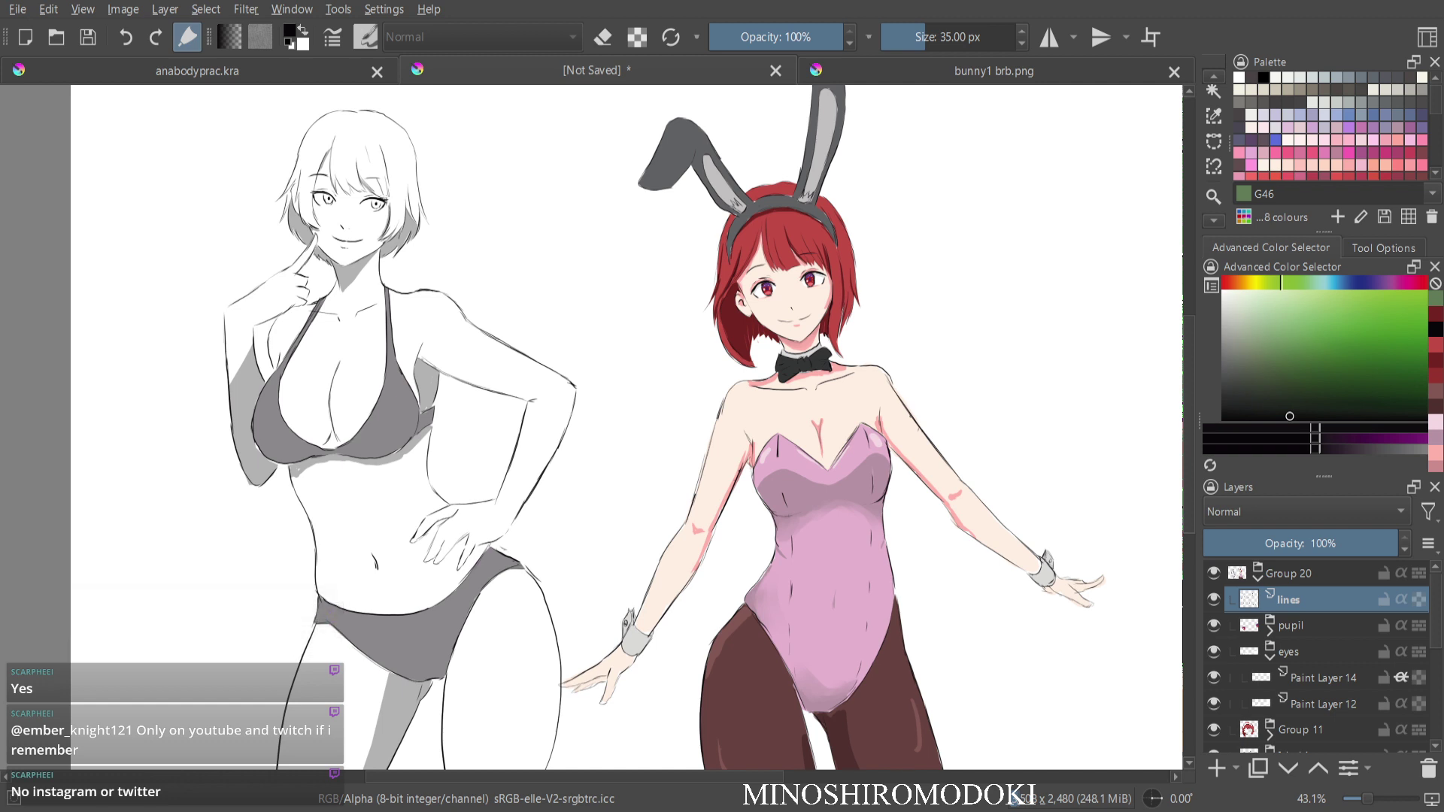
mouse_move(933, 329)
mouse_down()
mouse_move(933, 293)
mouse_move(1044, 302)
mouse_move(1053, 352)
mouse_move(803, 305)
mouse_move(771, 236)
mouse_move(801, 248)
mouse_move(815, 223)
mouse_move(830, 237)
mouse_up()
drag(820, 169, 799, 181)
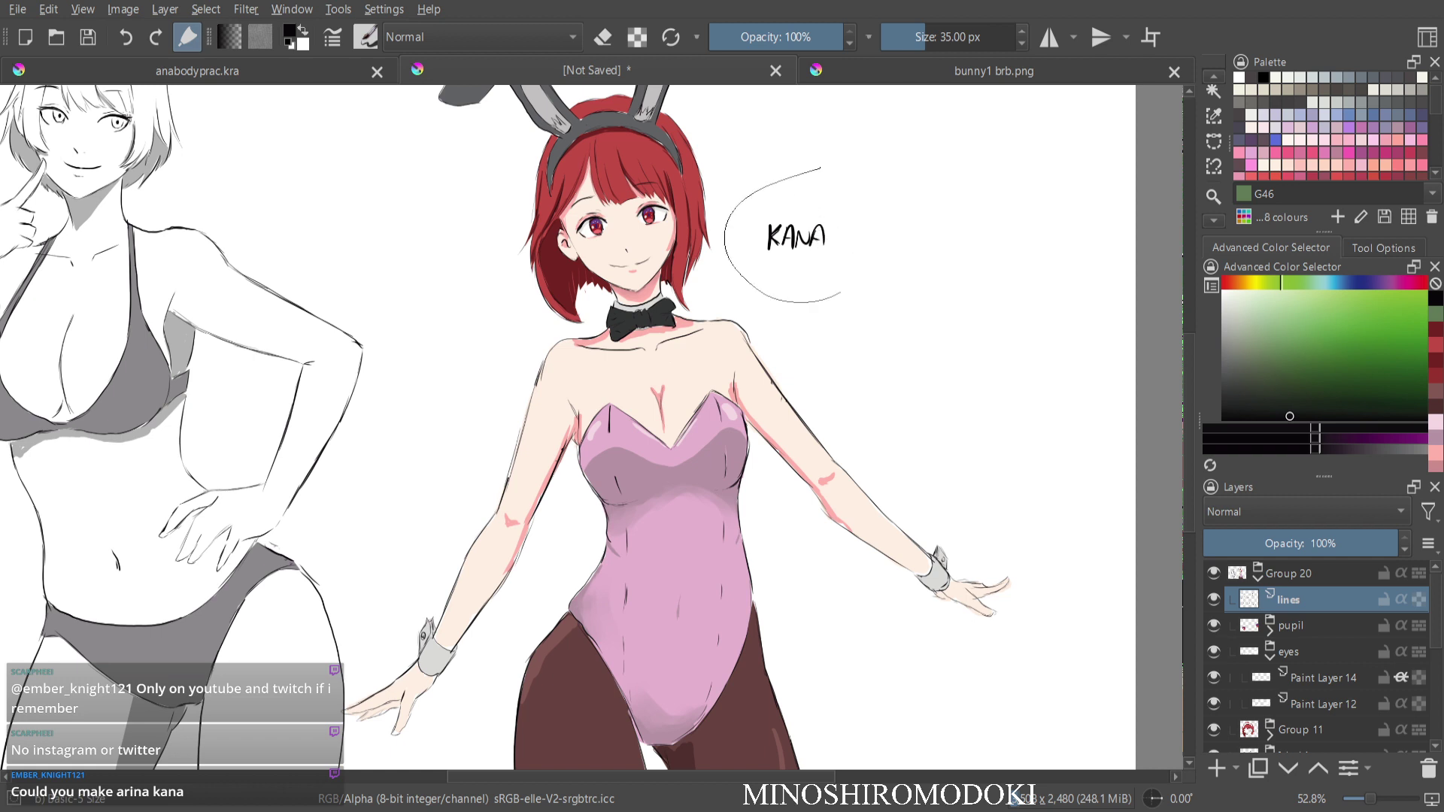
key(Delete)
key(ctrl+shift+a)
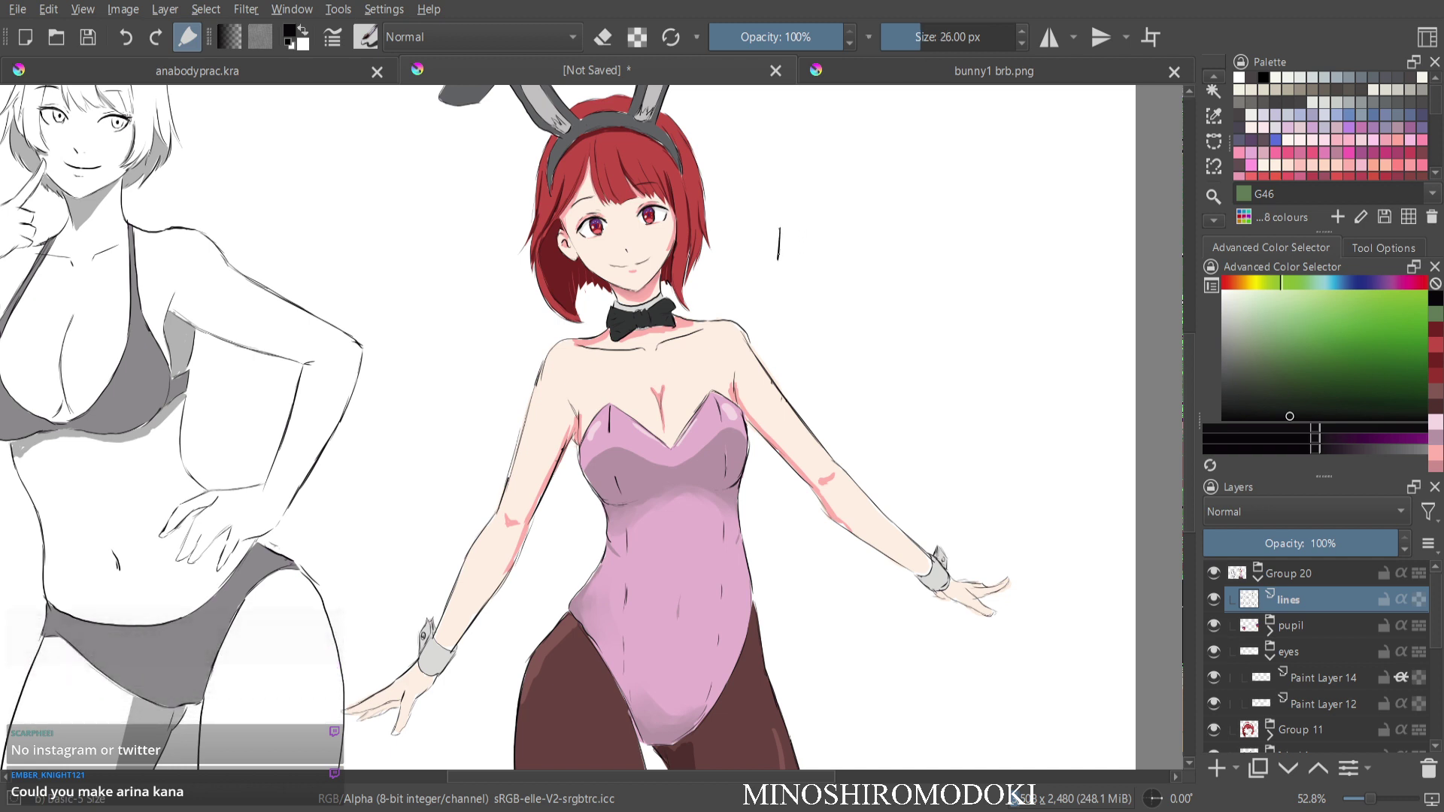
Handwrite "KANA ARIMA" with "OSHI NO KO" below it in the blank space beside the bunny-outfit figure's head, using a 26 px black brush.
mouse_move(779, 230)
mouse_down()
mouse_move(778, 258)
mouse_move(802, 235)
mouse_move(809, 253)
mouse_move(836, 256)
mouse_up()
drag(823, 248, 834, 249)
drag(871, 244, 881, 254)
mouse_move(887, 236)
mouse_down()
mouse_move(888, 254)
mouse_move(930, 254)
mouse_up()
drag(918, 246, 930, 244)
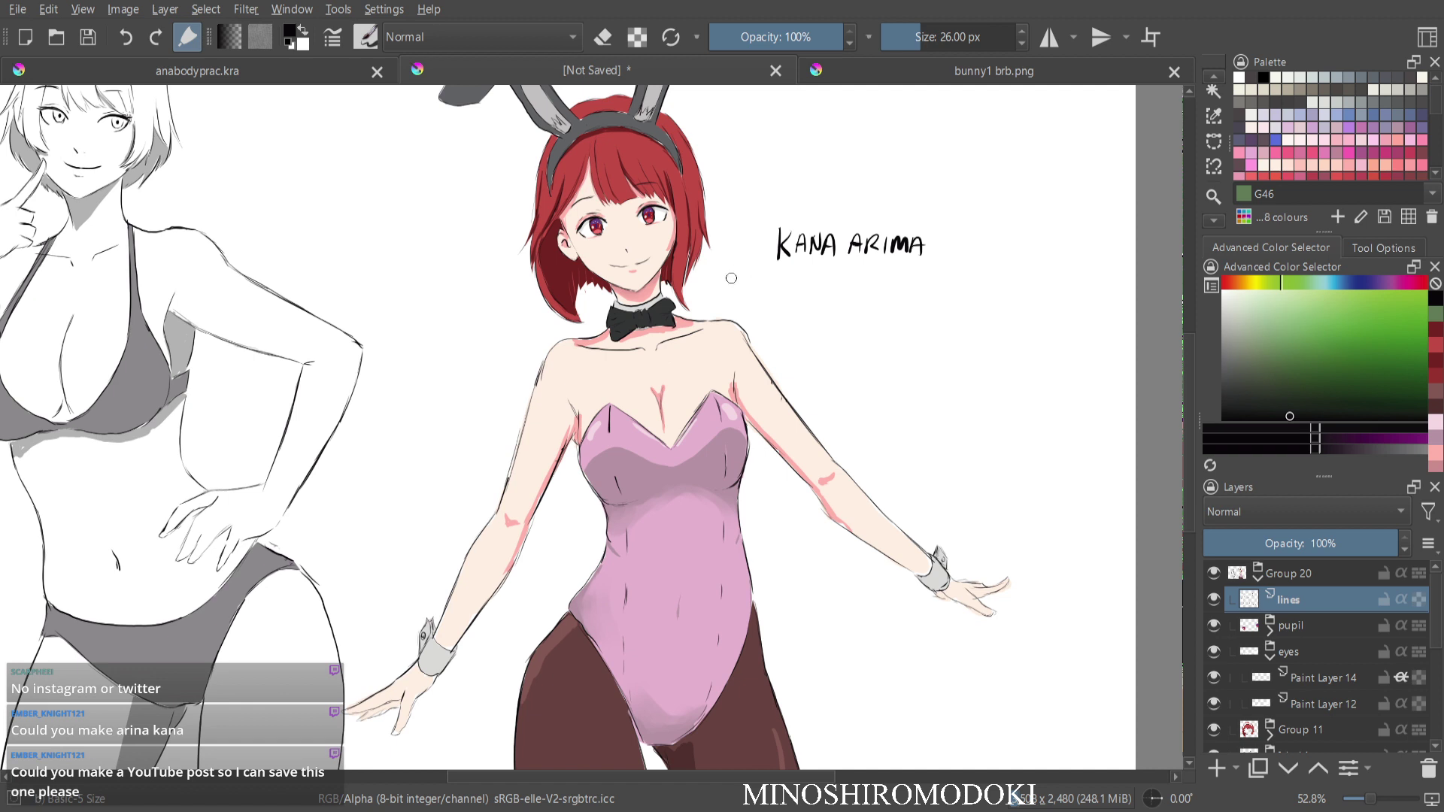
drag(778, 277, 778, 277)
drag(795, 279, 813, 297)
drag(847, 277, 871, 287)
drag(871, 286, 895, 288)
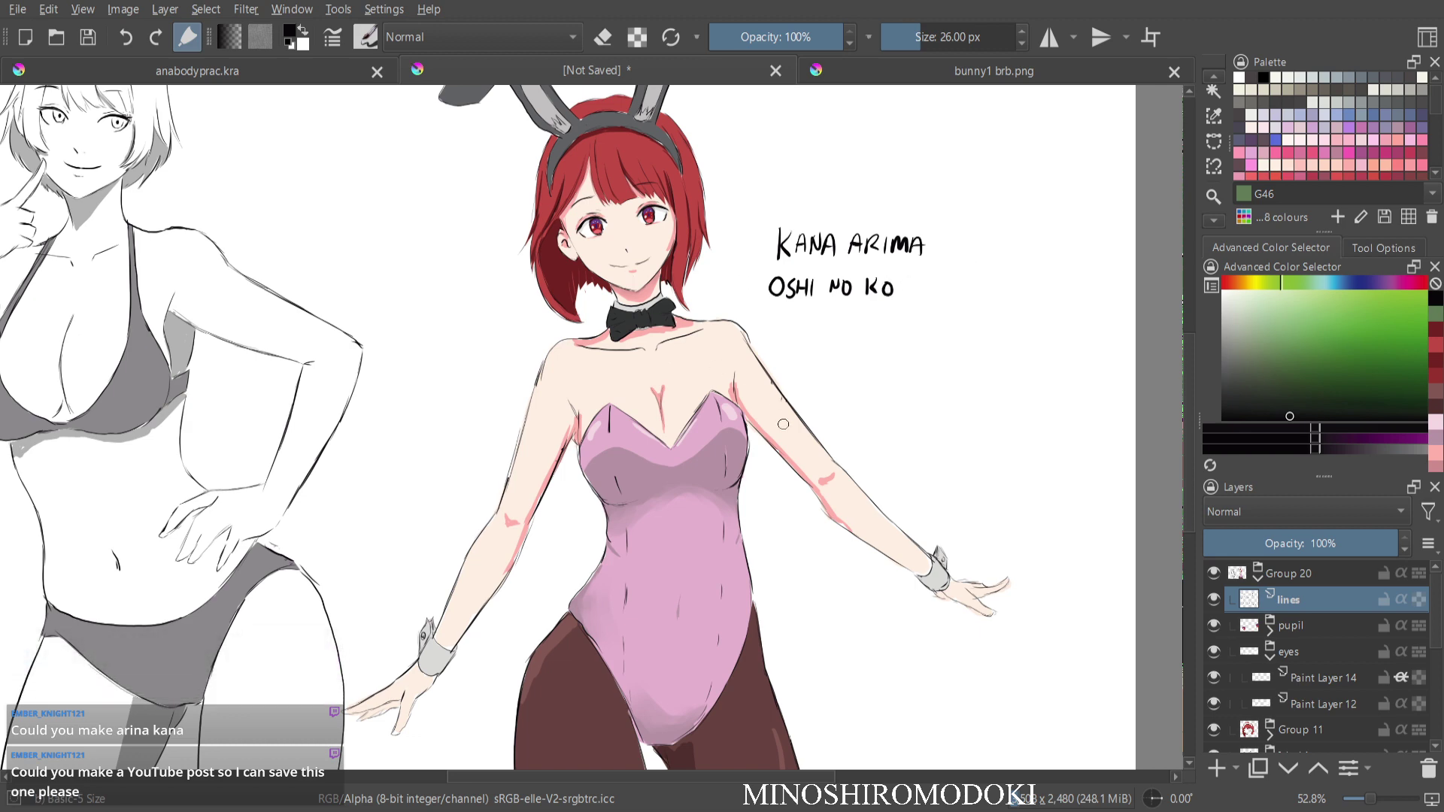
Handwrite the artist's signature diagonally between the two figures with the date 7-7-23 above it, and collapse Group 20.
mouse_move(828, 482)
mouse_down()
mouse_move(826, 455)
mouse_move(782, 531)
mouse_move(775, 393)
mouse_up()
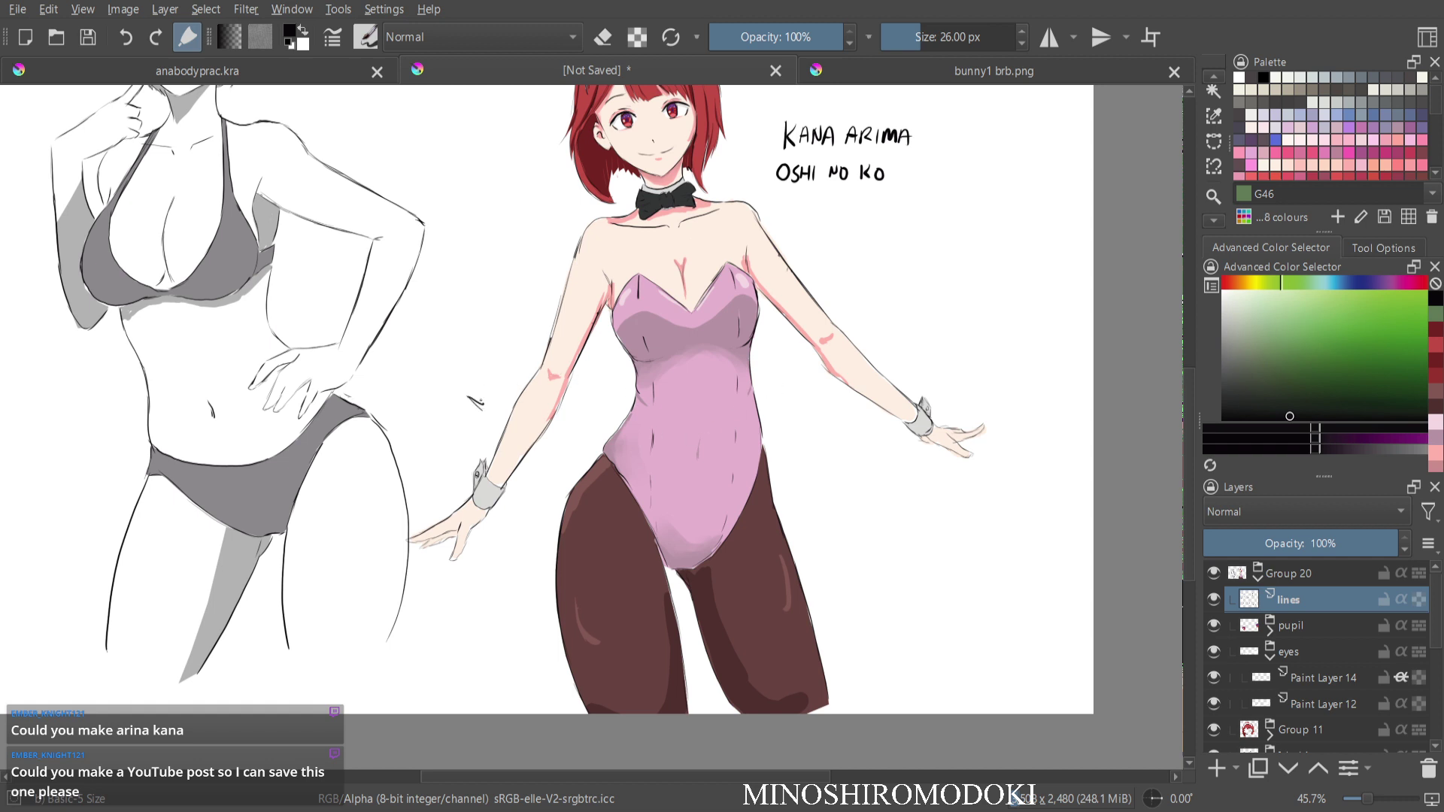
mouse_move(470, 405)
mouse_down()
mouse_move(523, 334)
mouse_move(559, 270)
mouse_up()
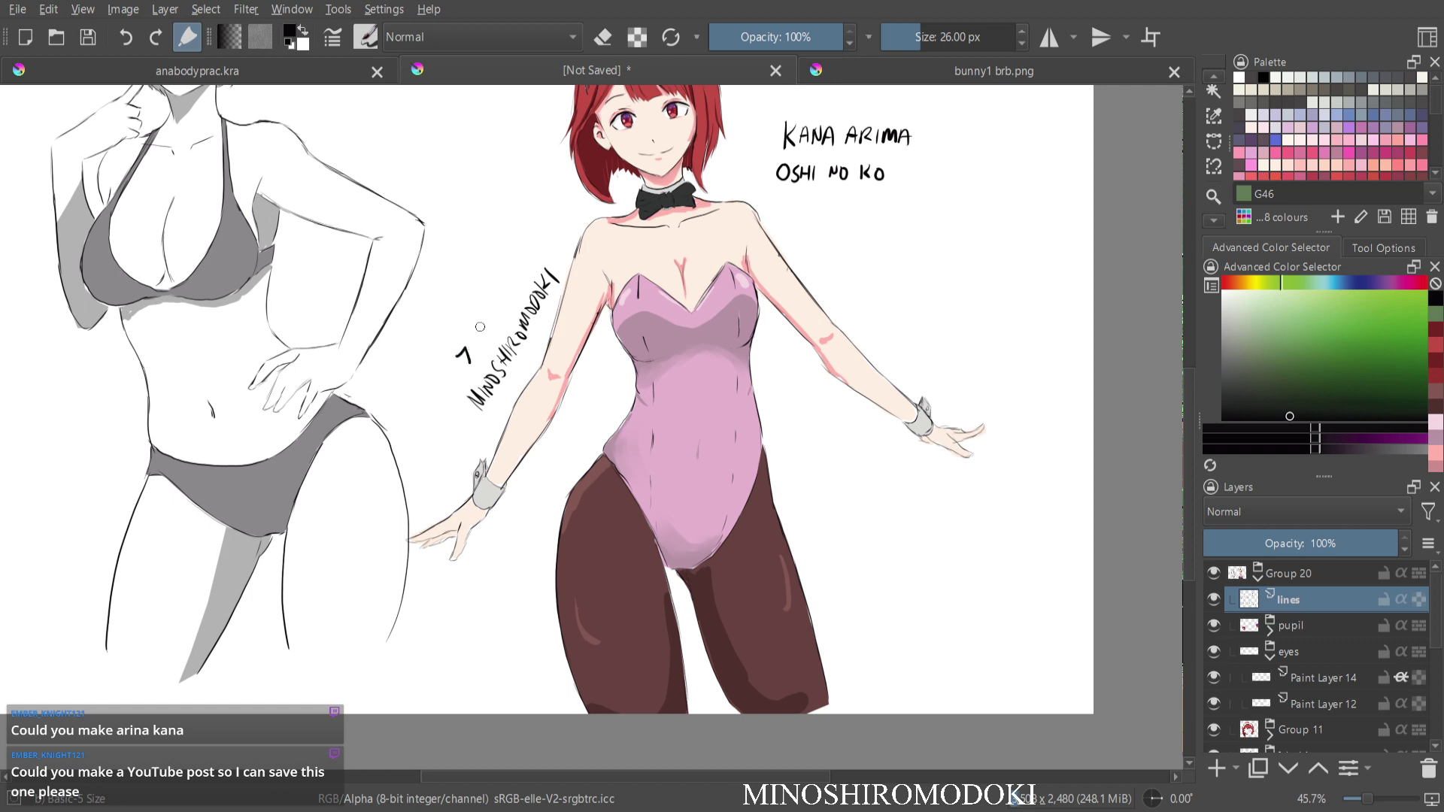
drag(475, 338, 490, 329)
drag(511, 273, 516, 286)
drag(734, 231, 783, 380)
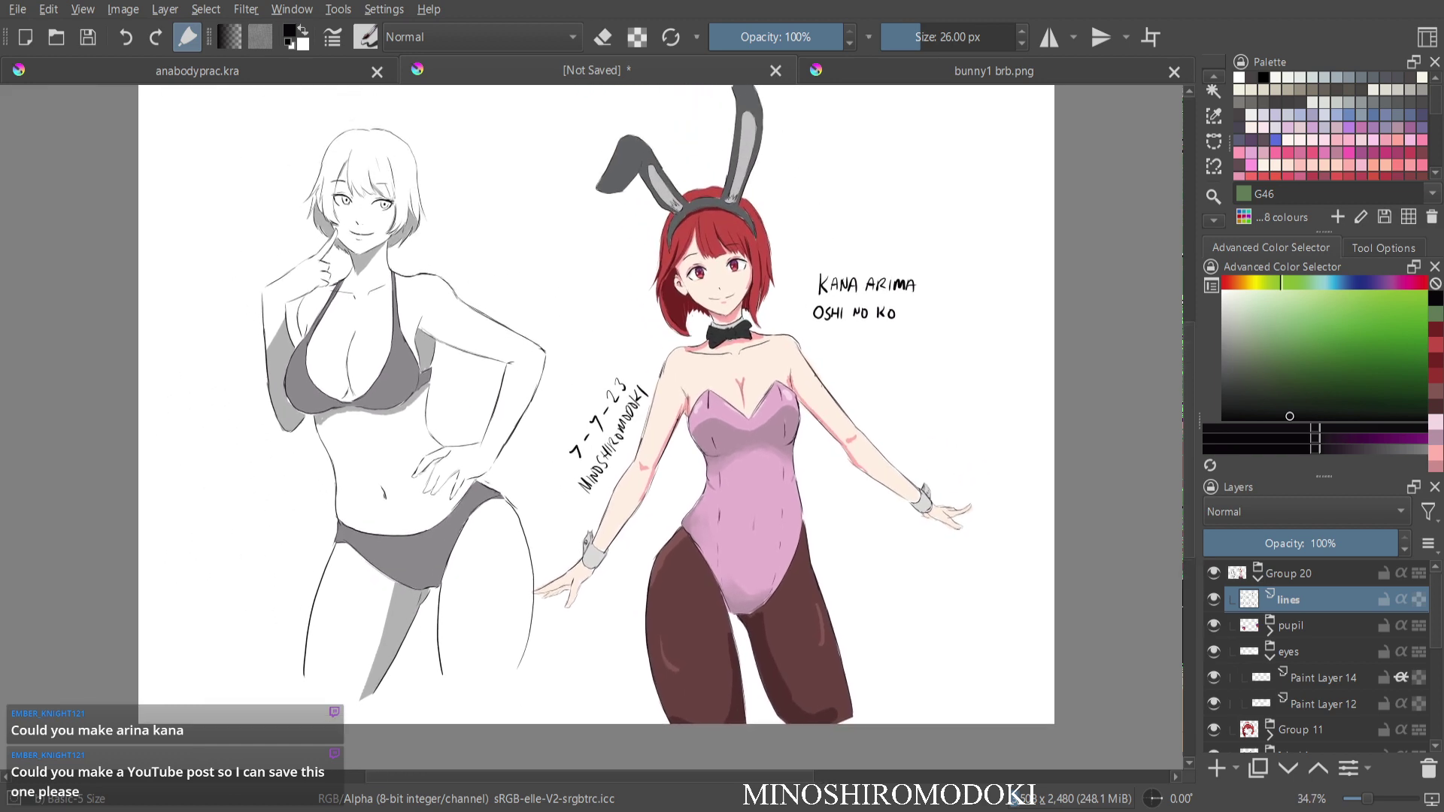
scroll(391, 211, up, 2)
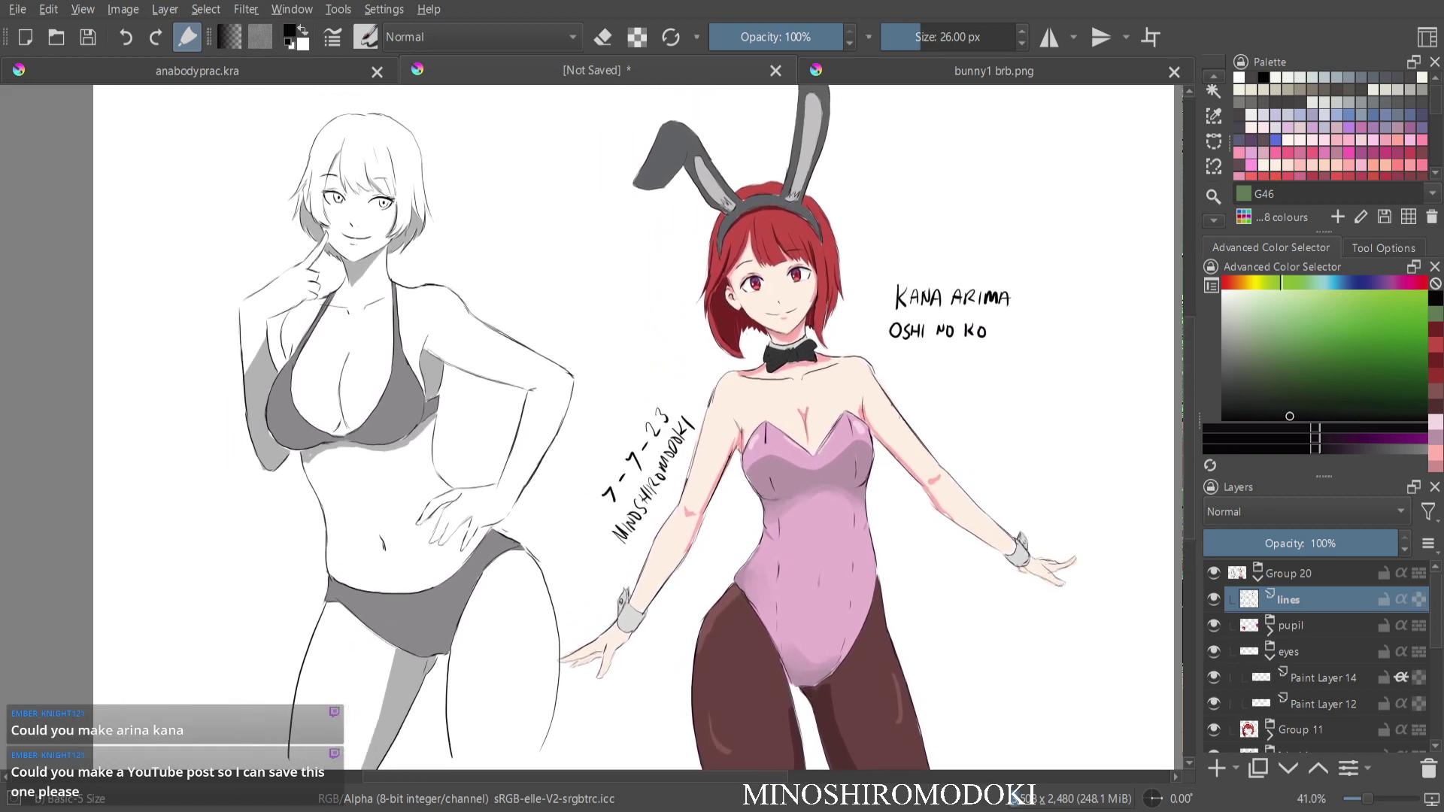
drag(750, 321, 769, 326)
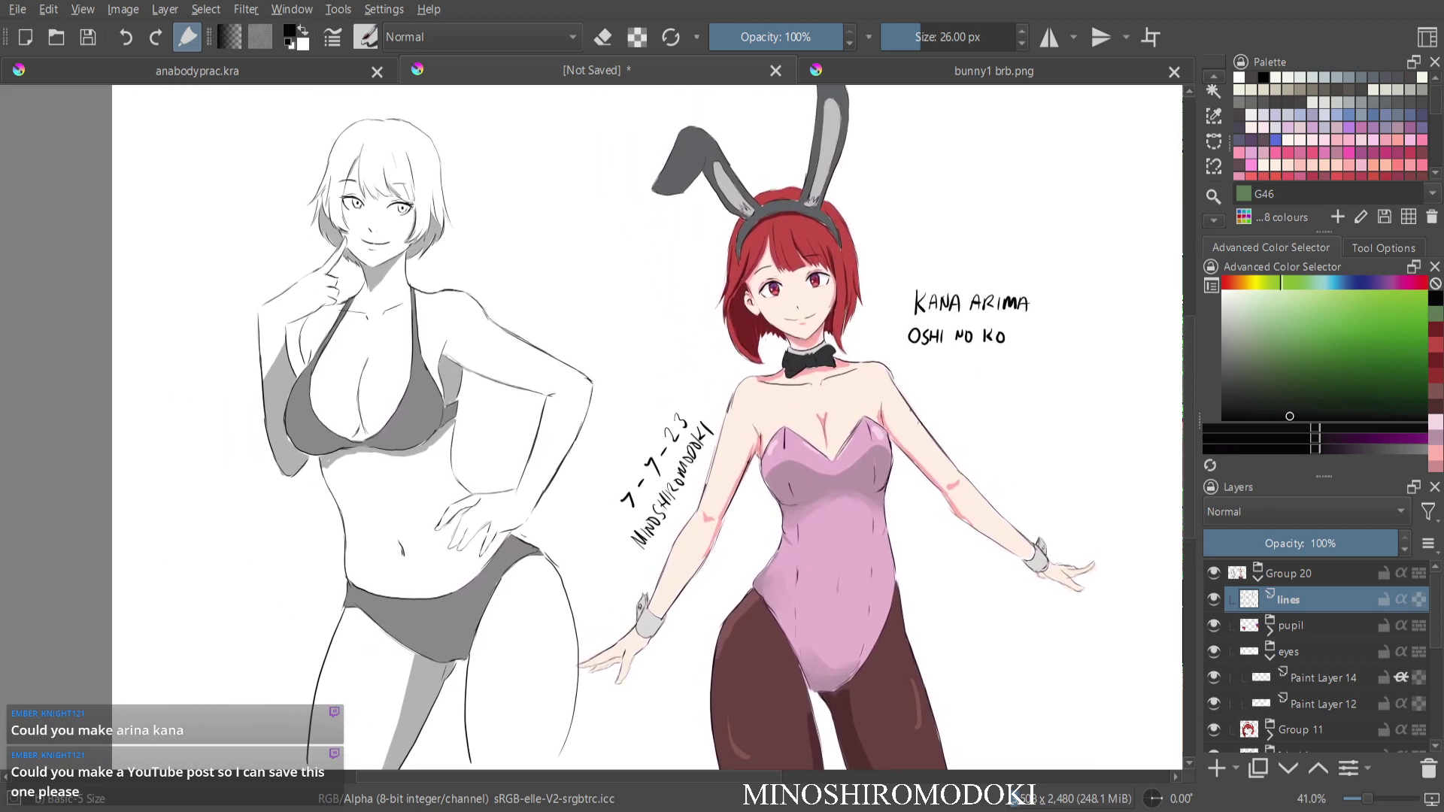
click(1258, 577)
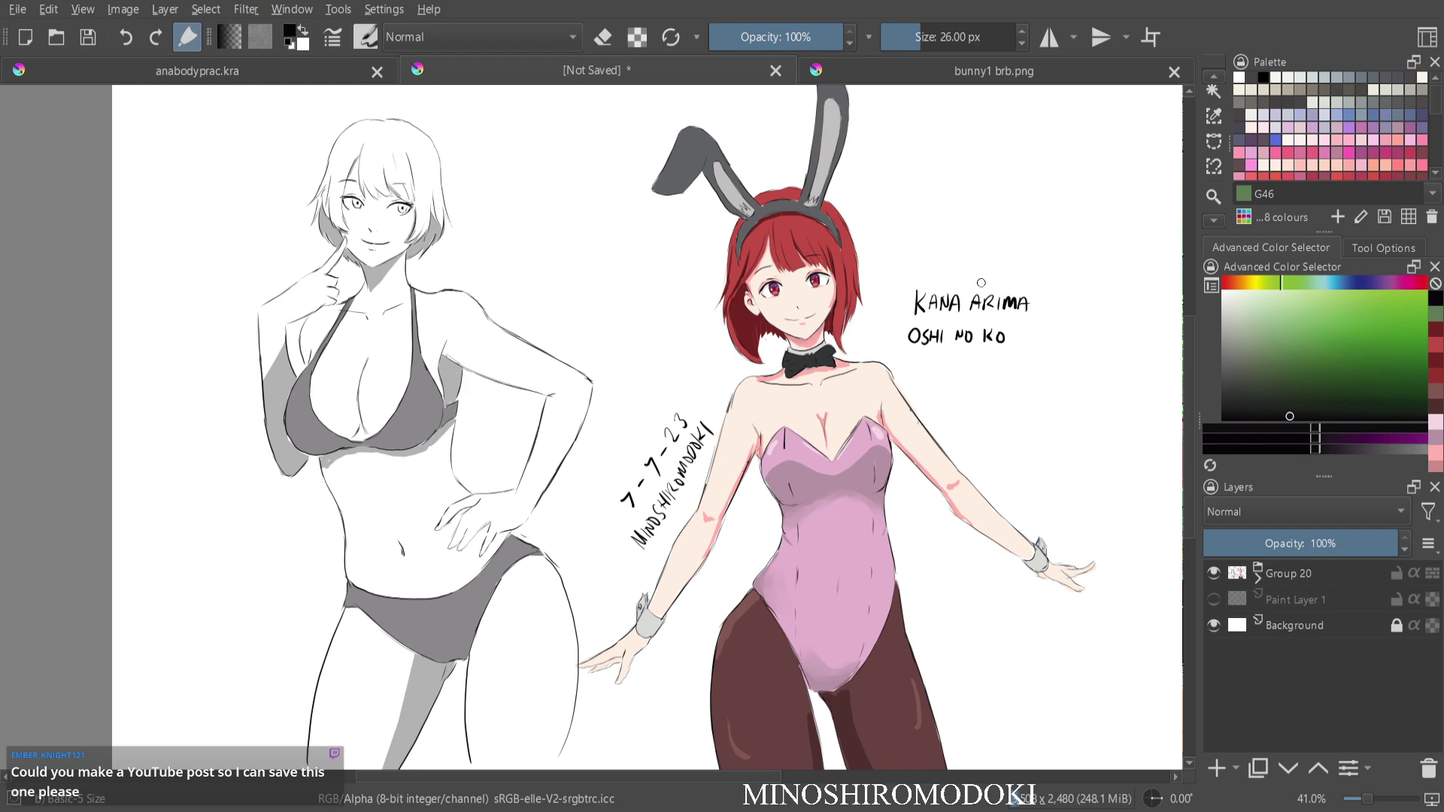
Examine the finished page on a bare canvas and in the normal workspace, checking the overall composition and the bikini sketch up close.
key(Tab)
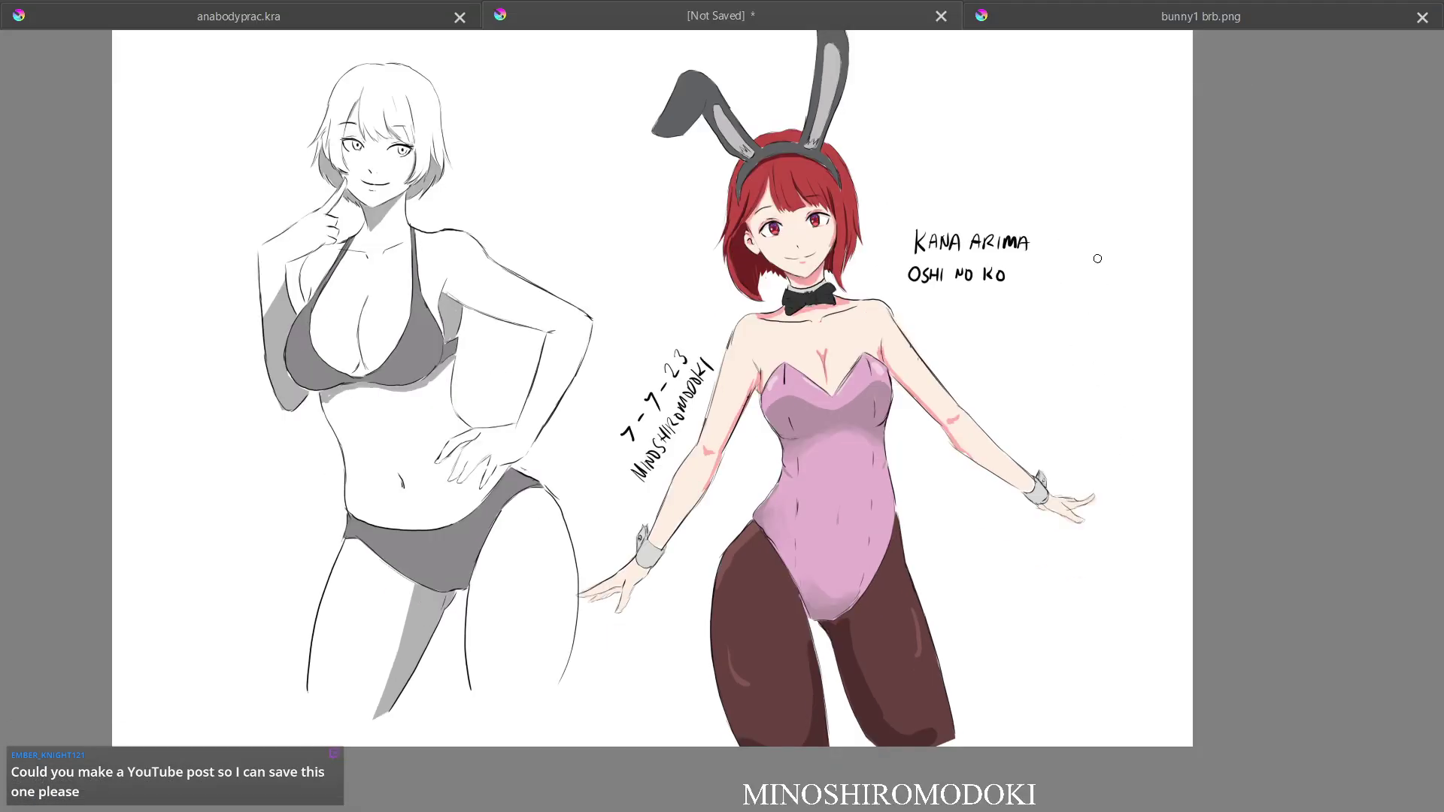
drag(884, 261, 886, 317)
drag(926, 272, 995, 226)
drag(996, 226, 984, 250)
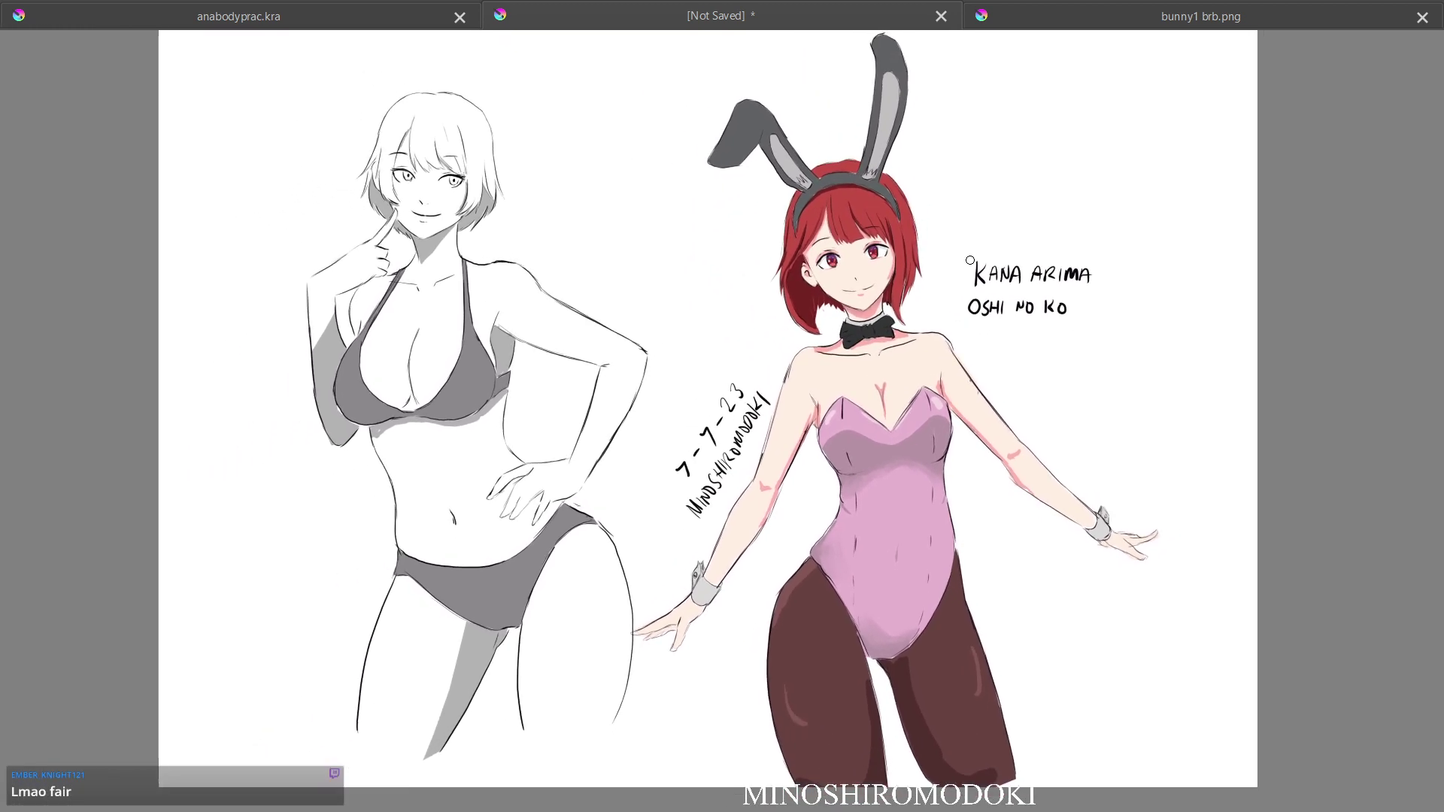
key(Tab)
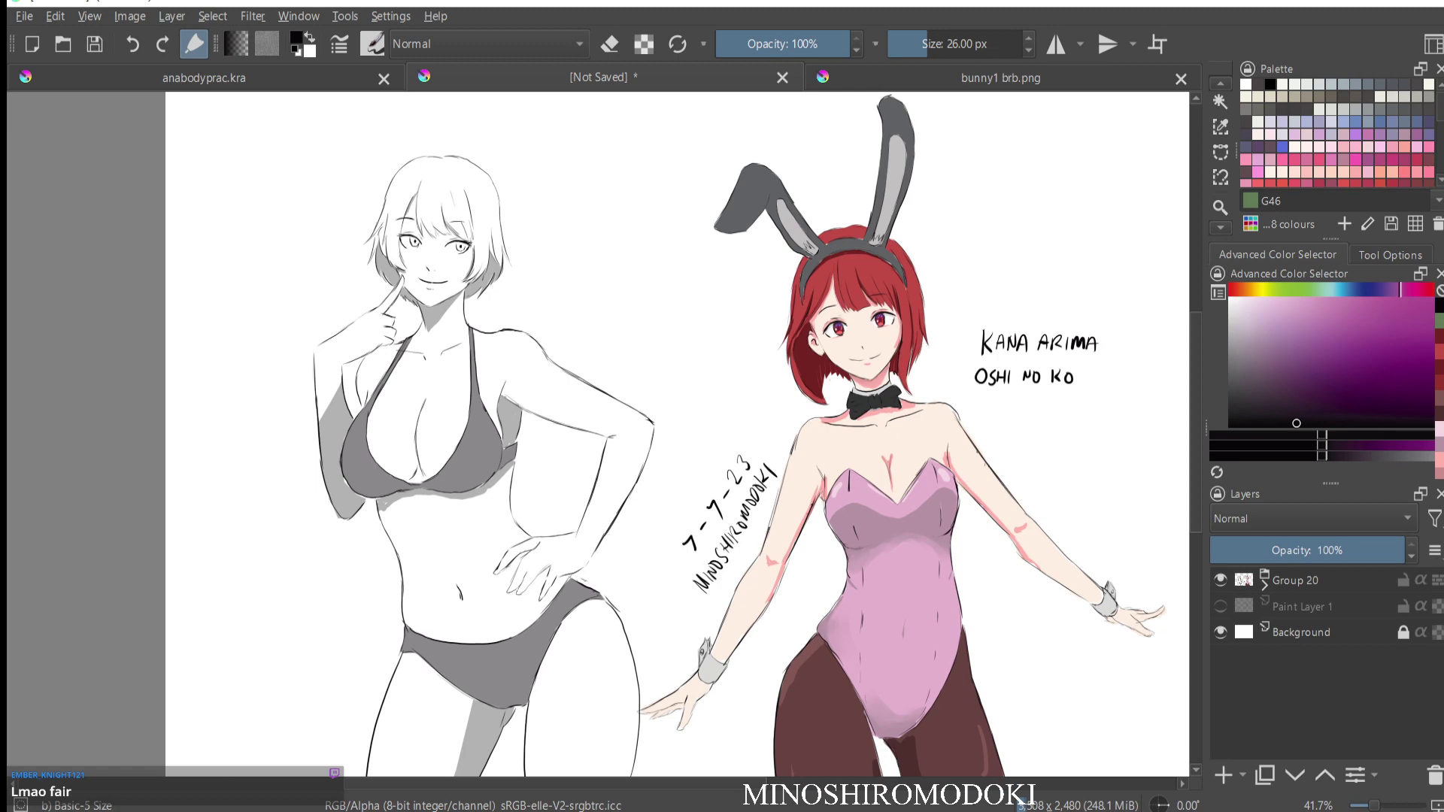
drag(938, 271, 910, 312)
drag(996, 347, 992, 316)
drag(398, 309, 410, 367)
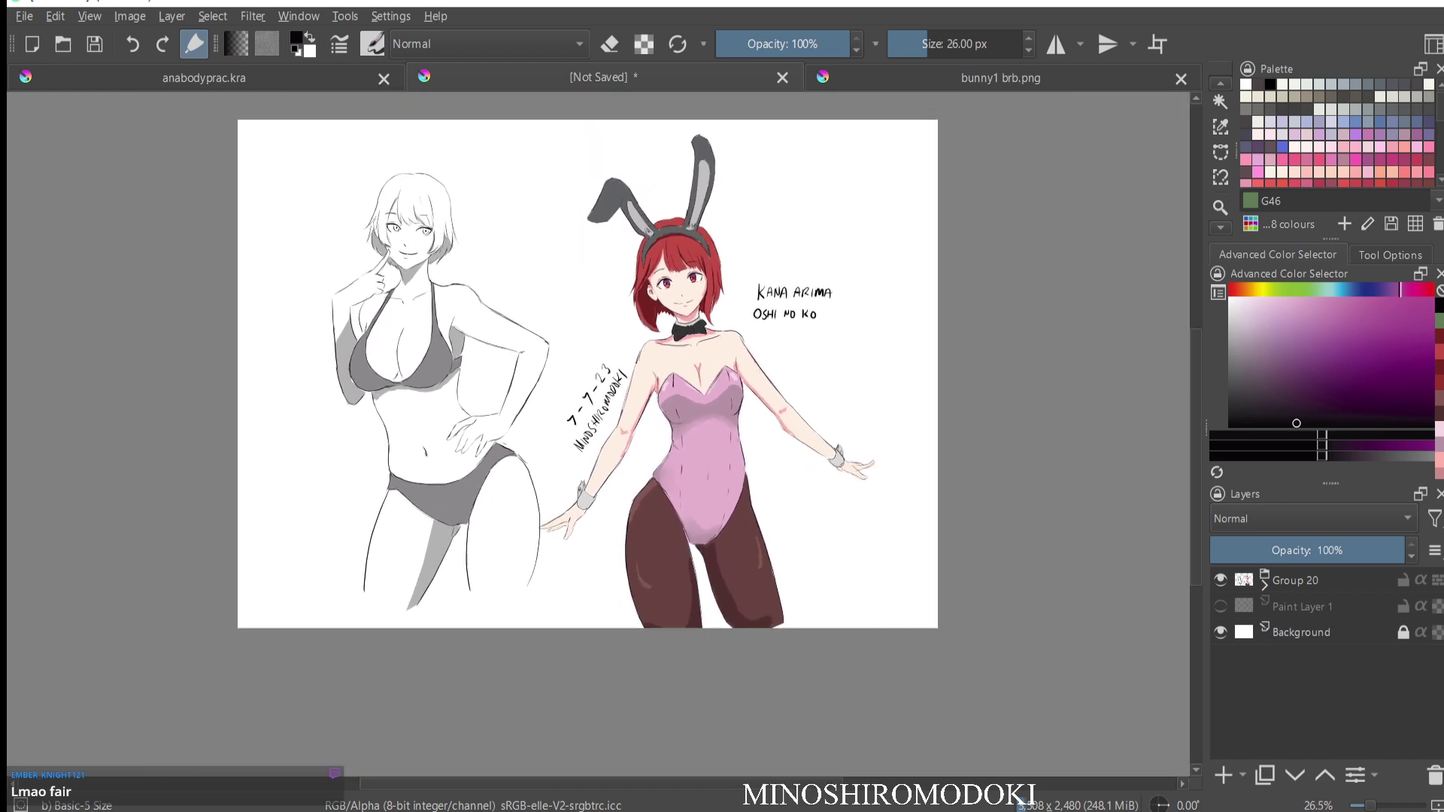
drag(466, 322, 771, 356)
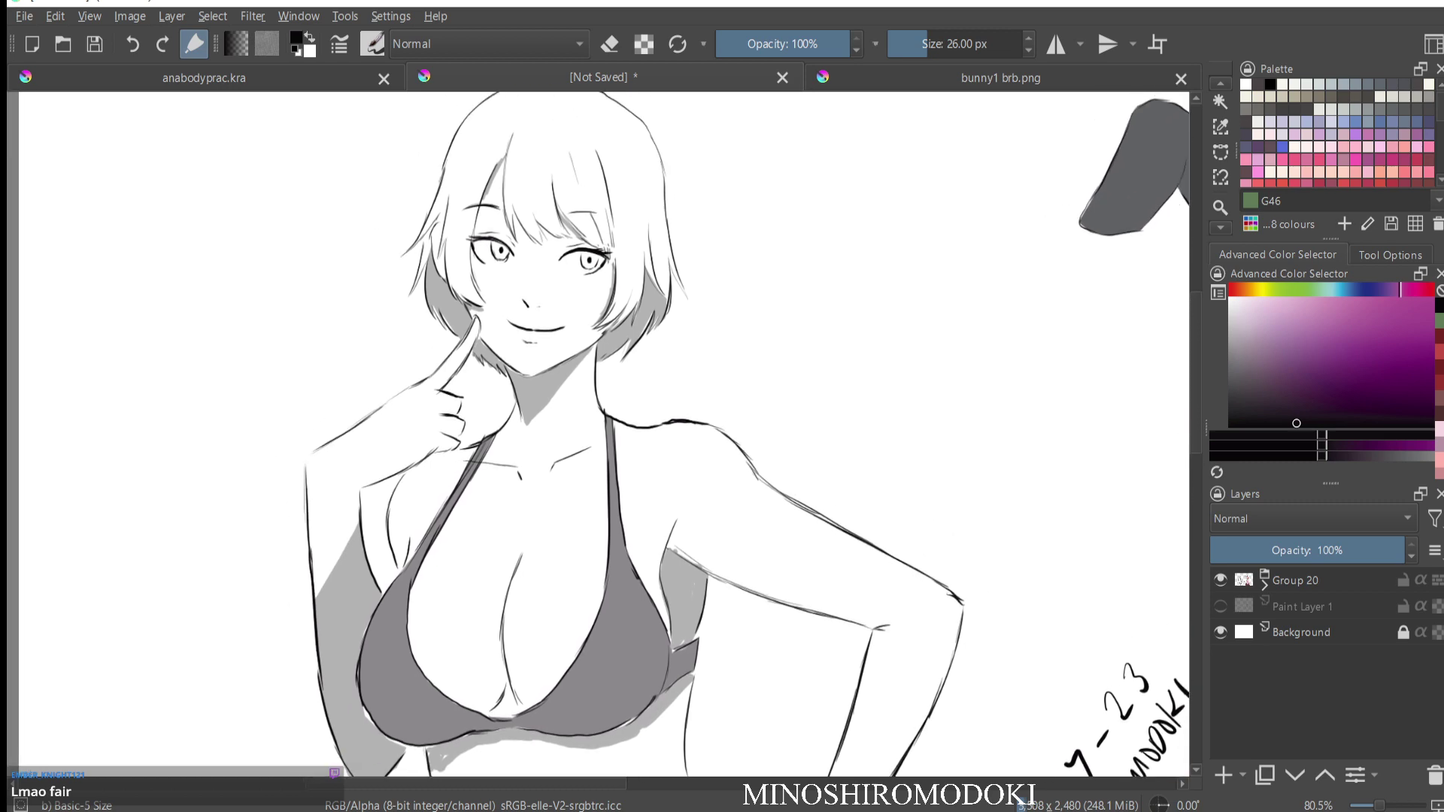
drag(923, 406, 911, 422)
scroll(863, 357, down, 4)
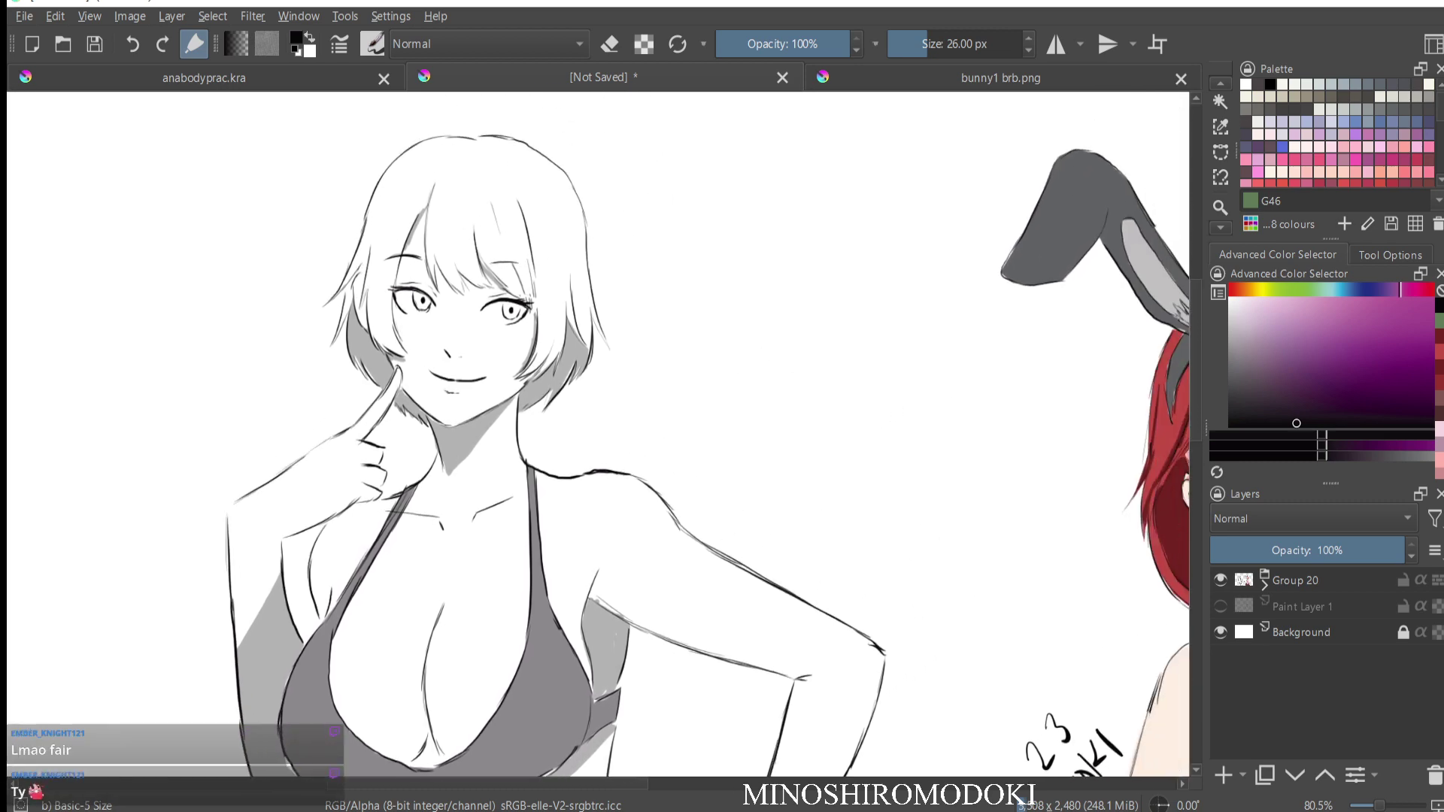
scroll(864, 357, up, 2)
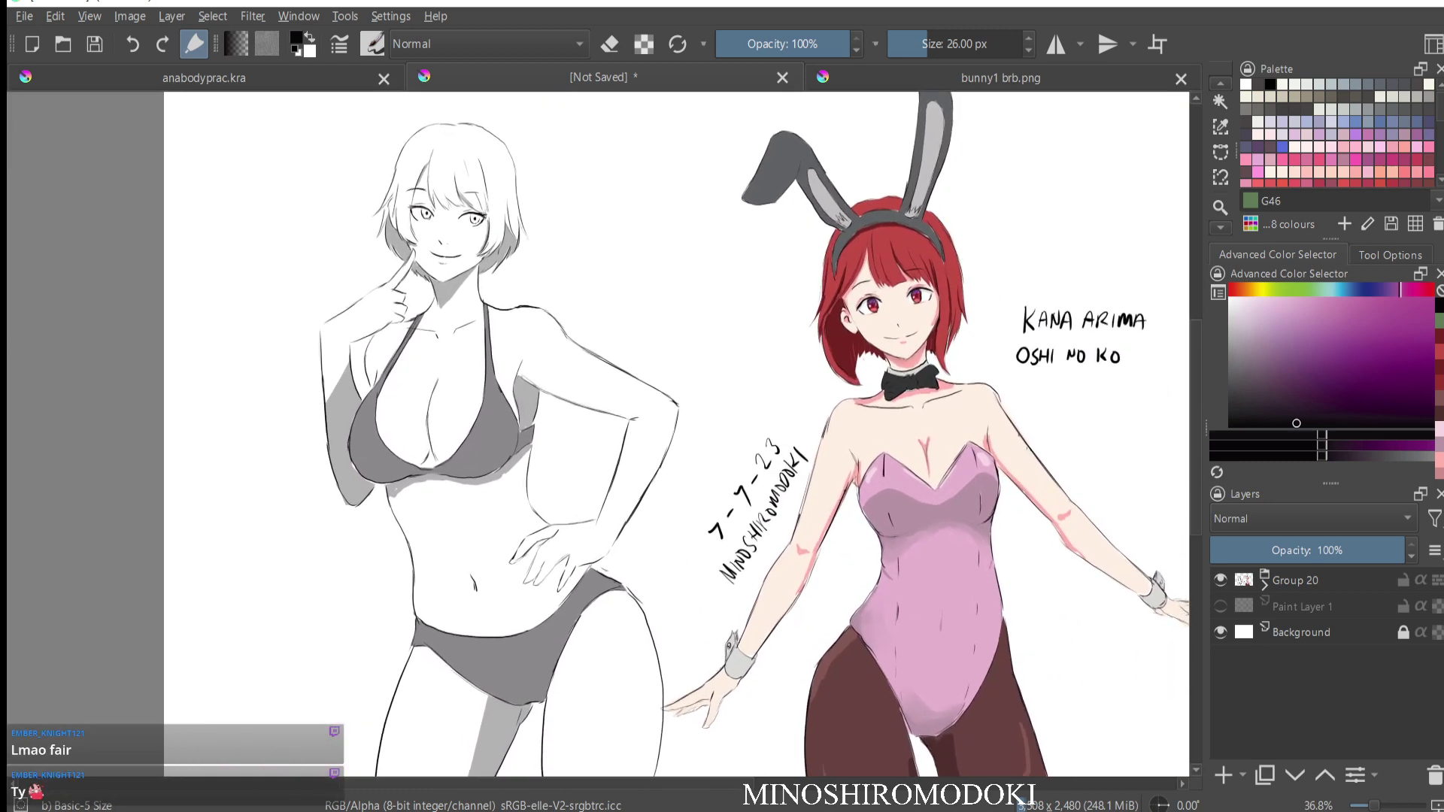
drag(864, 406, 829, 404)
drag(1037, 399, 1041, 399)
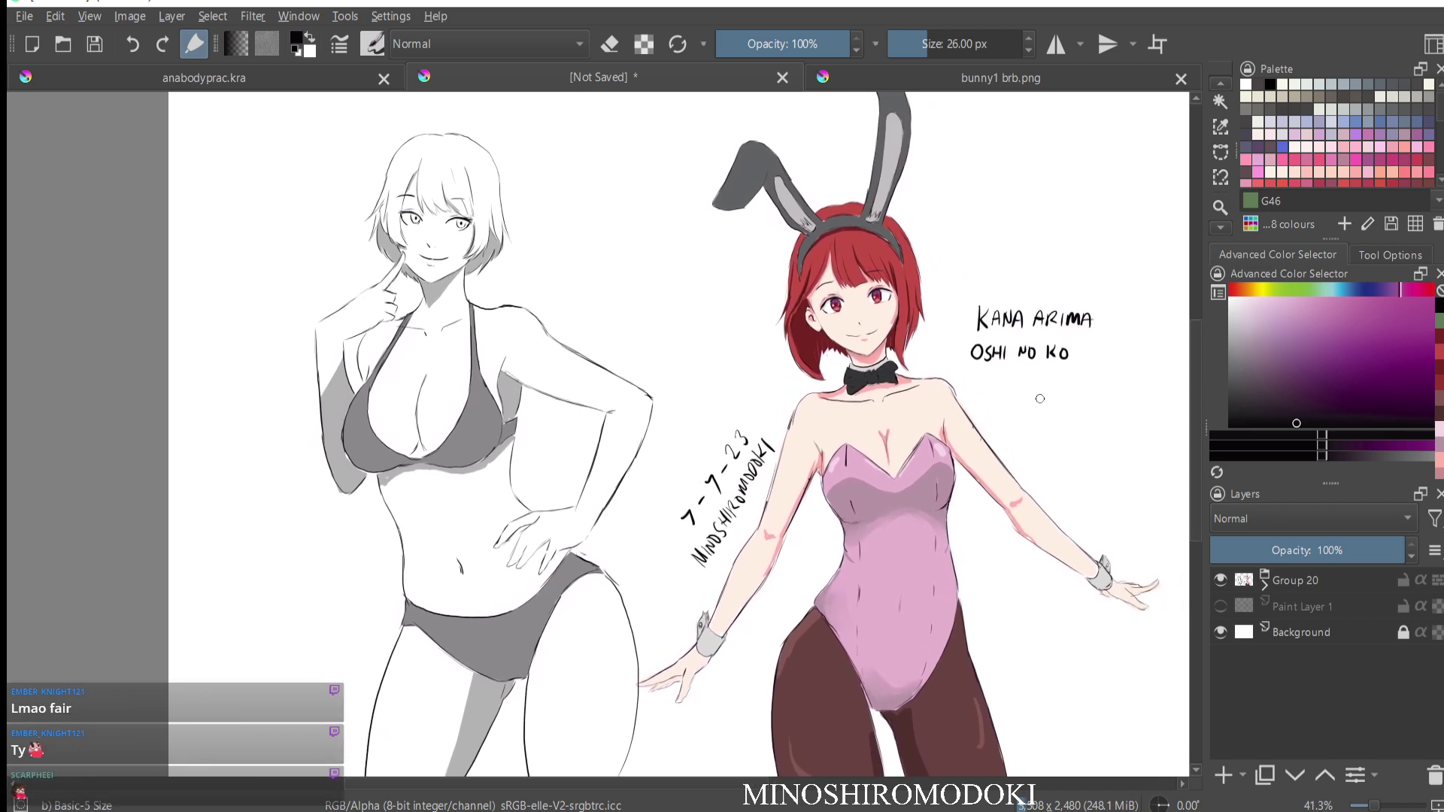